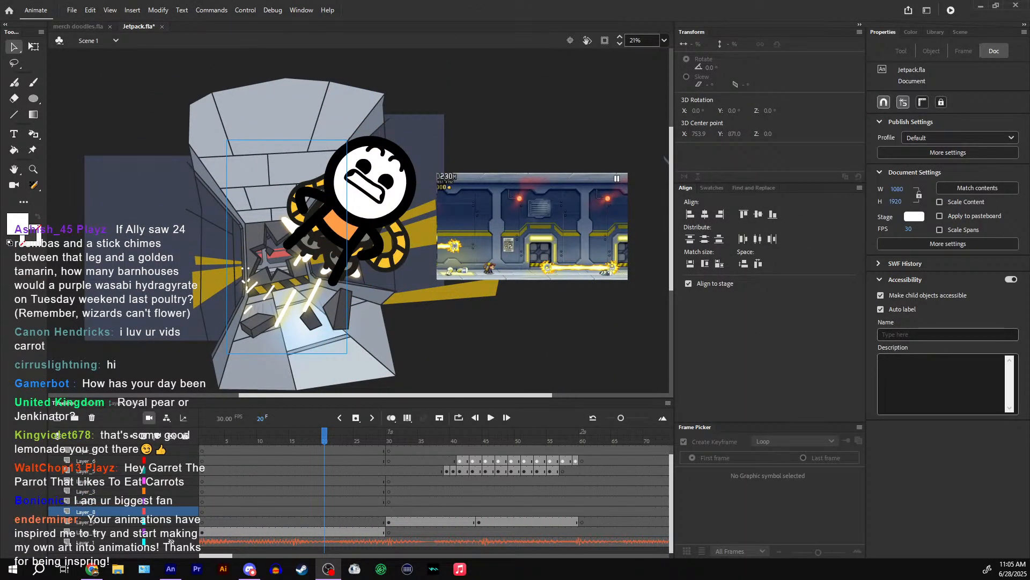
- Save the Jetpack.fla document
{"action": "left_click_drag", "start_coordinate": [511, 201], "coordinate": [550, 177]}
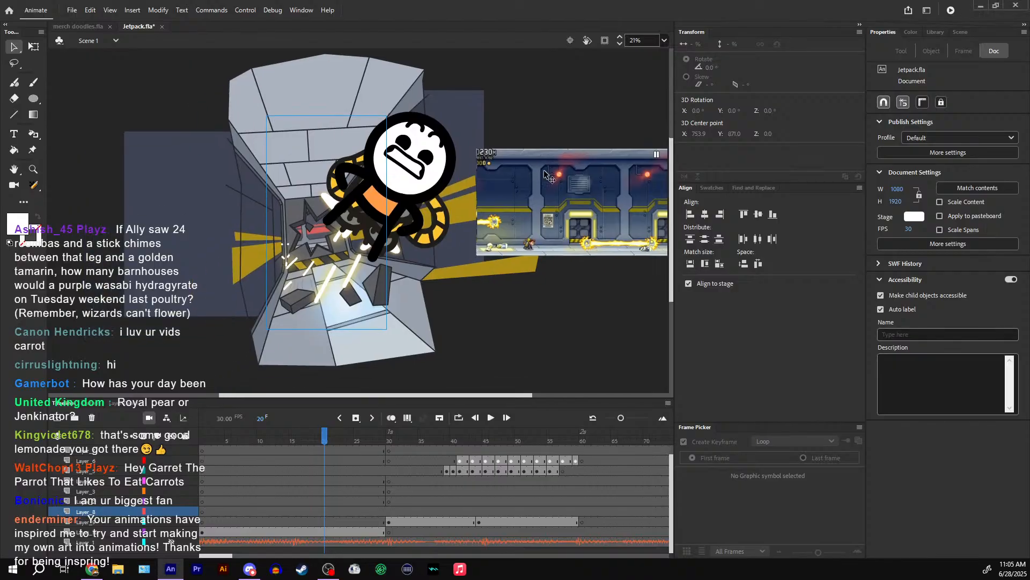
{"action": "left_click_drag", "start_coordinate": [487, 215], "coordinate": [485, 232]}
{"action": "key", "text": "ctrl+s"}
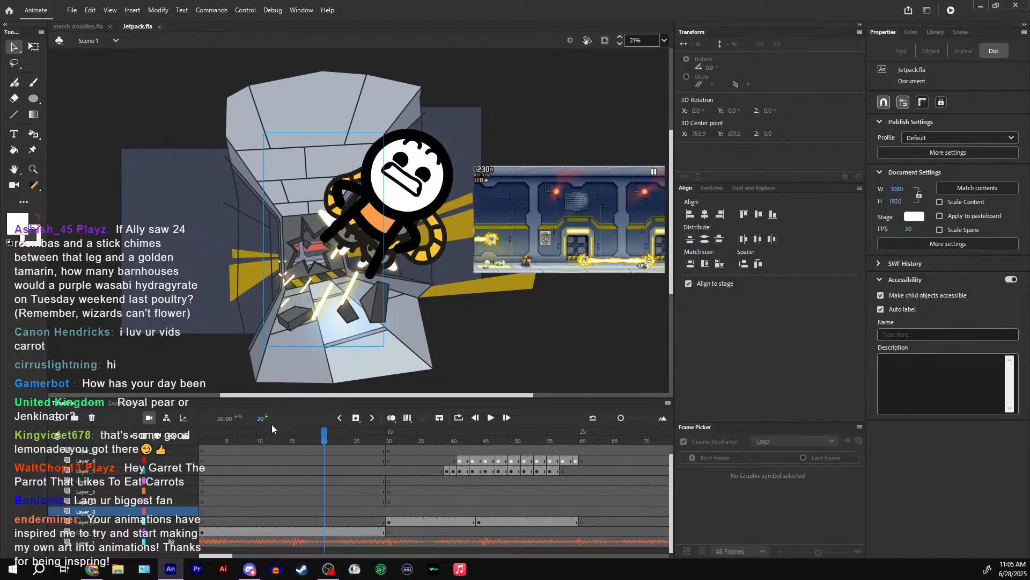
- Go back to frame 2 and clip the artwork that extends outside the stage
{"action": "left_click_drag", "start_coordinate": [262, 418], "coordinate": [245, 434]}
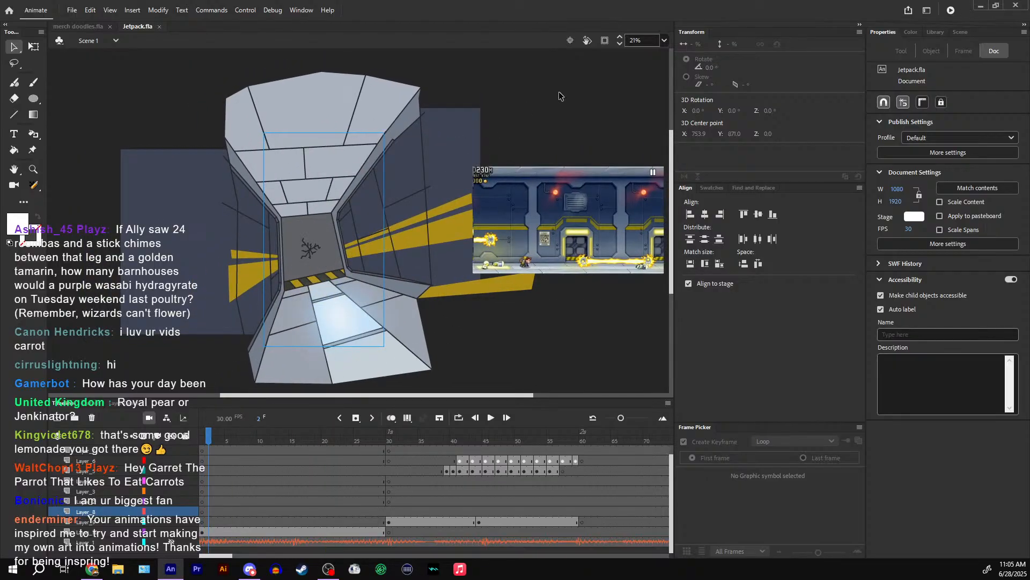
{"action": "left_click", "coordinate": [605, 41]}
{"action": "scroll", "coordinate": [327, 206], "scroll_direction": "up", "scroll_amount": 3}
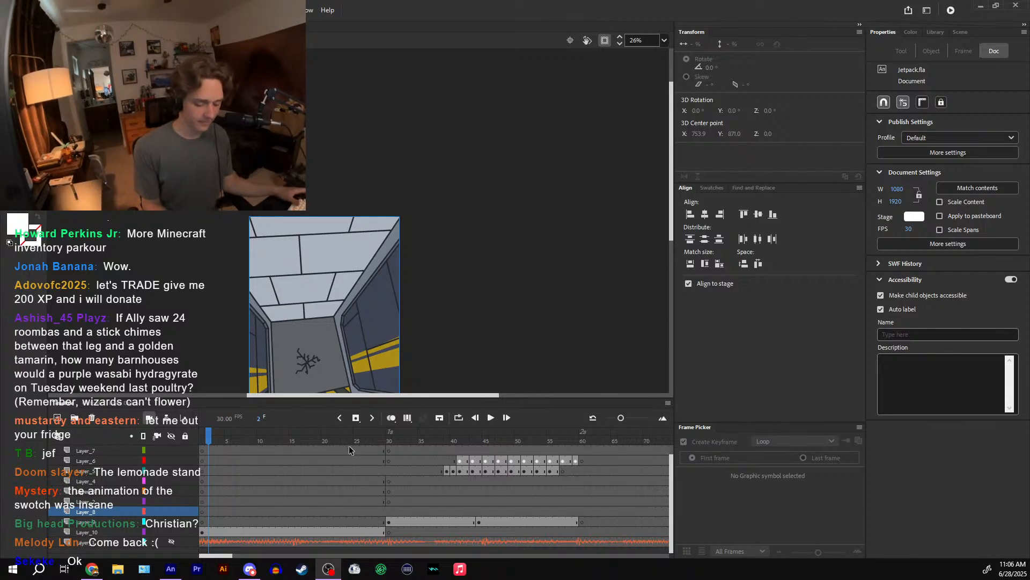
- Return to frame 1 and reduce the timeline's height to give the corridor scene more room
{"action": "left_click_drag", "start_coordinate": [216, 437], "coordinate": [202, 438]}
{"action": "left_click_drag", "start_coordinate": [343, 302], "coordinate": [394, 170]}
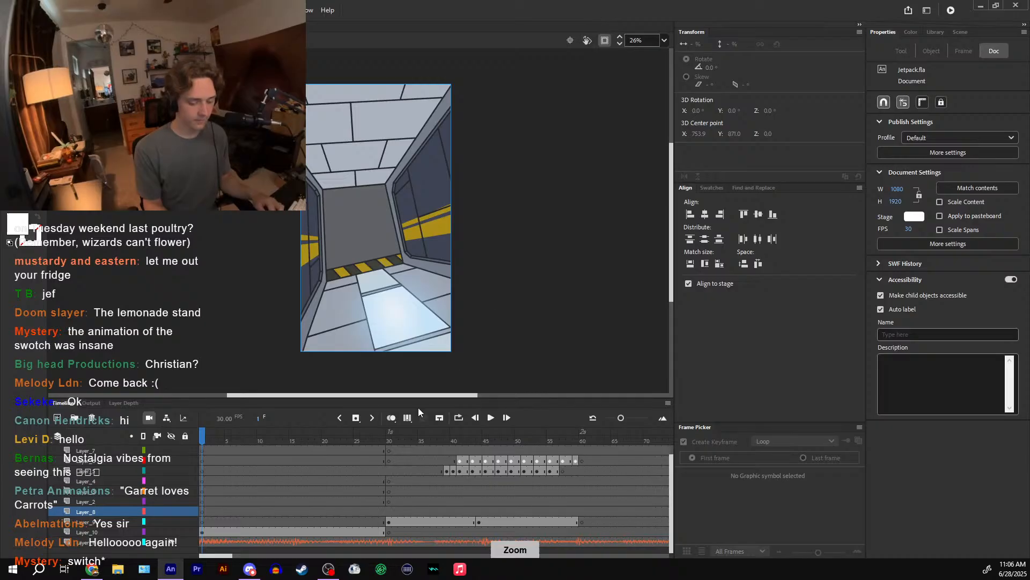
{"action": "key", "text": "ctrl+equal"}
{"action": "left_click_drag", "start_coordinate": [421, 401], "coordinate": [418, 476]}
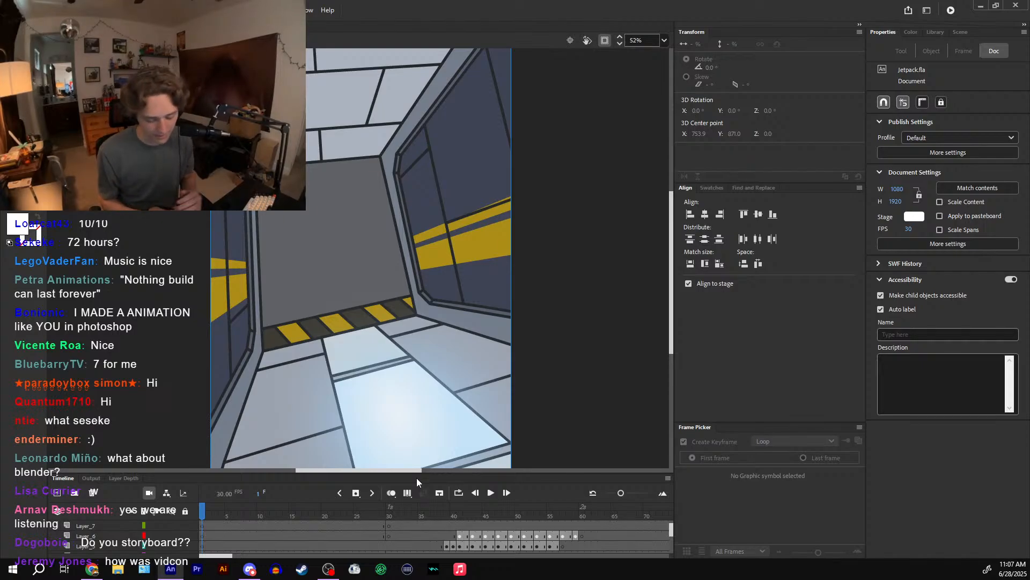
- Scrub through the corridor animation from the first frame to frame 62
{"action": "left_click", "coordinate": [209, 514]}
{"action": "key", "text": "ctrl+minus"}
{"action": "mouse_move", "coordinate": [215, 513]}
{"action": "left_mouse_down"}
{"action": "mouse_move", "coordinate": [446, 509]}
{"action": "mouse_move", "coordinate": [540, 481]}
{"action": "mouse_move", "coordinate": [598, 481]}
{"action": "mouse_move", "coordinate": [365, 483]}
{"action": "mouse_move", "coordinate": [230, 472]}
{"action": "mouse_move", "coordinate": [216, 453]}
{"action": "left_mouse_up"}
{"action": "mouse_move", "coordinate": [239, 510]}
{"action": "left_mouse_down"}
{"action": "mouse_move", "coordinate": [346, 518]}
{"action": "mouse_move", "coordinate": [595, 495]}
{"action": "left_mouse_up"}
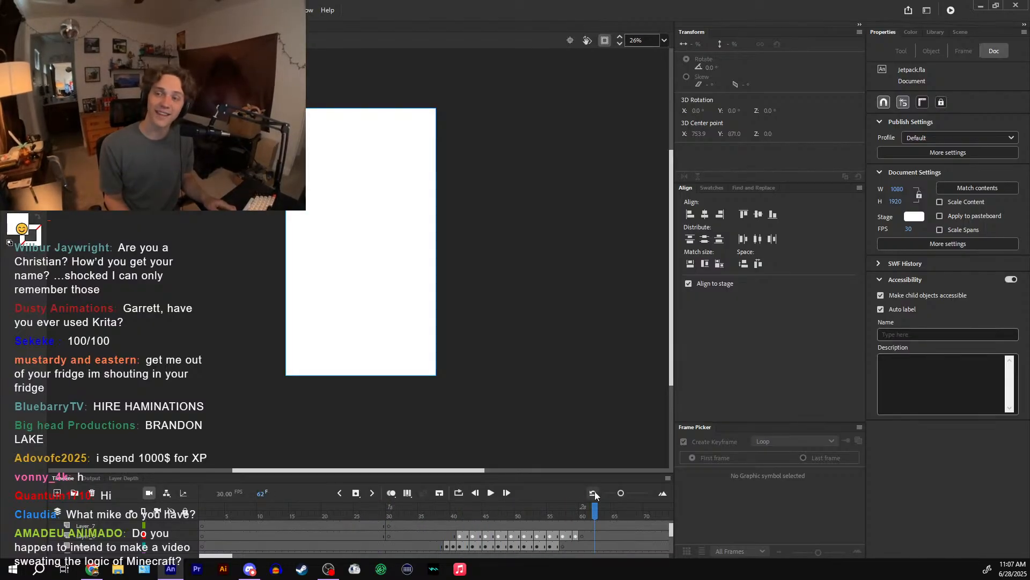
- Fit the whole blank stage at frame 62 in view at 39% magnification
{"action": "left_click_drag", "start_coordinate": [423, 302], "coordinate": [537, 327]}
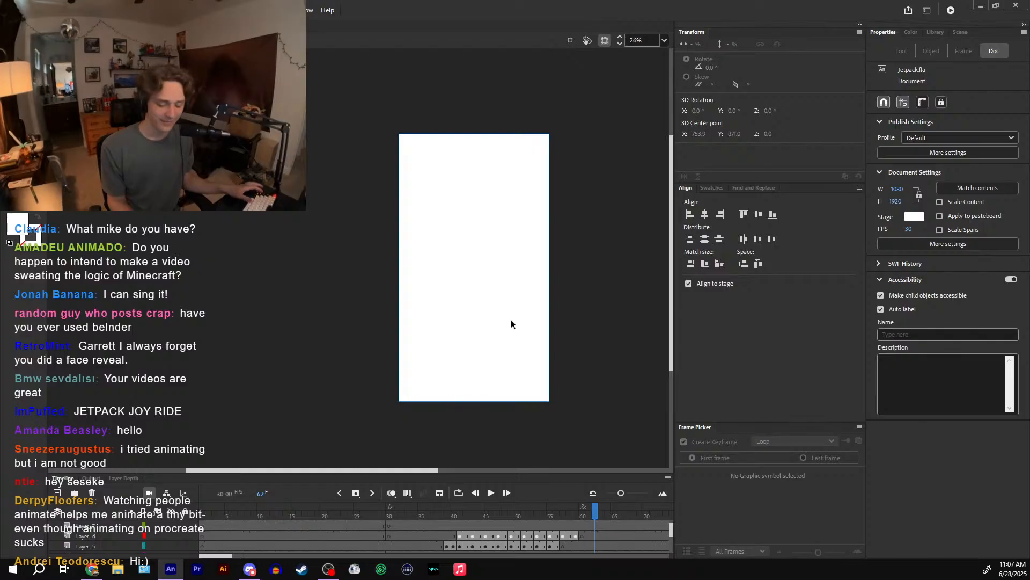
{"action": "key", "text": "ctrl+="}
{"action": "left_click_drag", "start_coordinate": [604, 335], "coordinate": [635, 357]}
{"action": "left_click", "coordinate": [619, 44]}
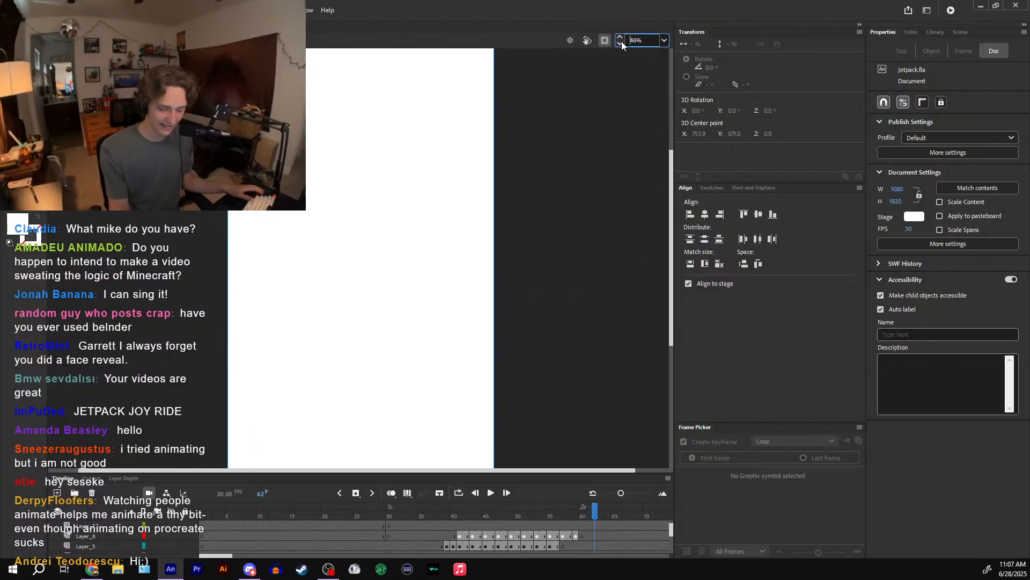
{"action": "left_click_drag", "start_coordinate": [490, 182], "coordinate": [512, 154]}
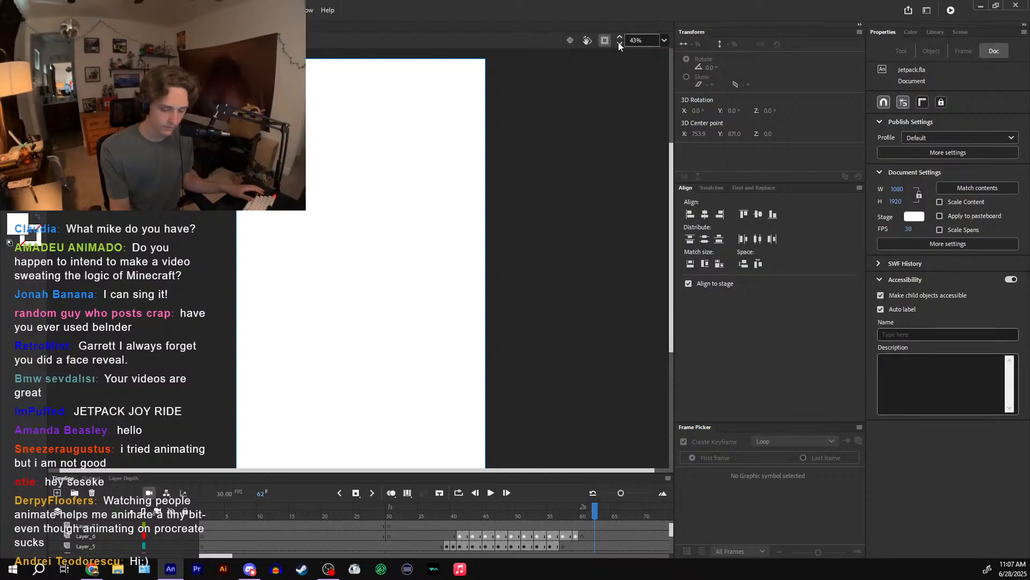
{"action": "left_click", "coordinate": [619, 44]}
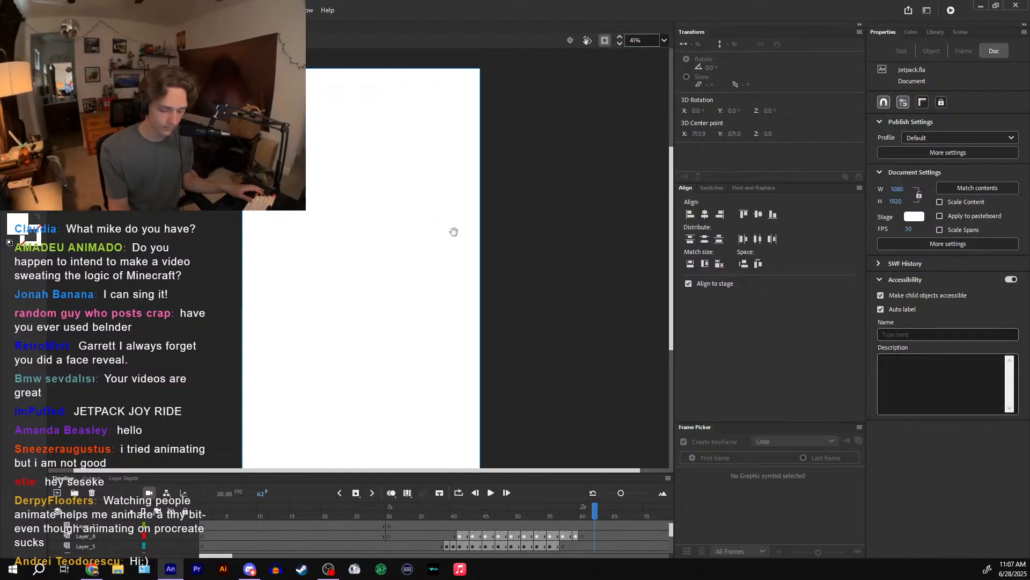
{"action": "left_click_drag", "start_coordinate": [454, 232], "coordinate": [481, 212]}
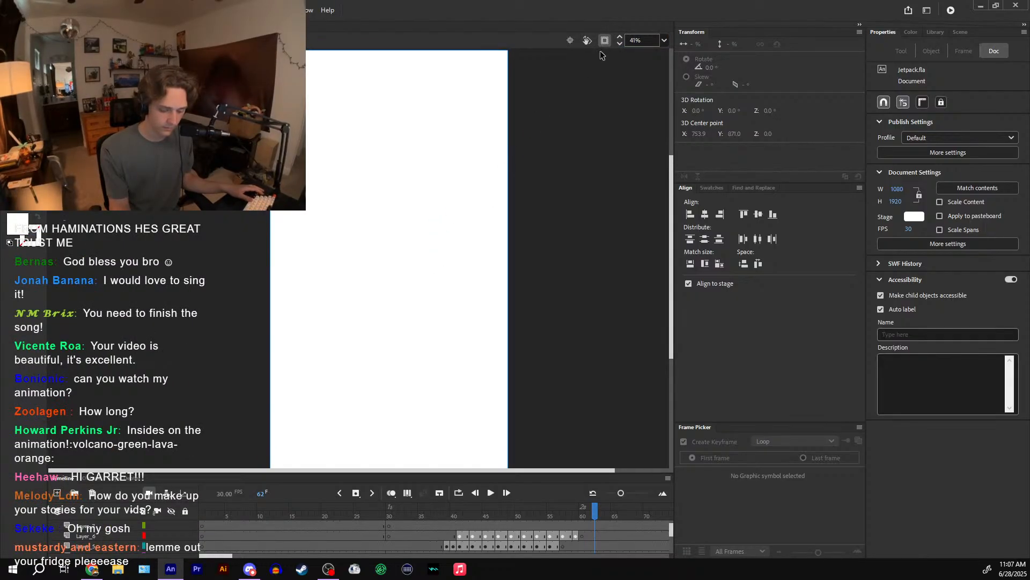
{"action": "left_click", "coordinate": [620, 44]}
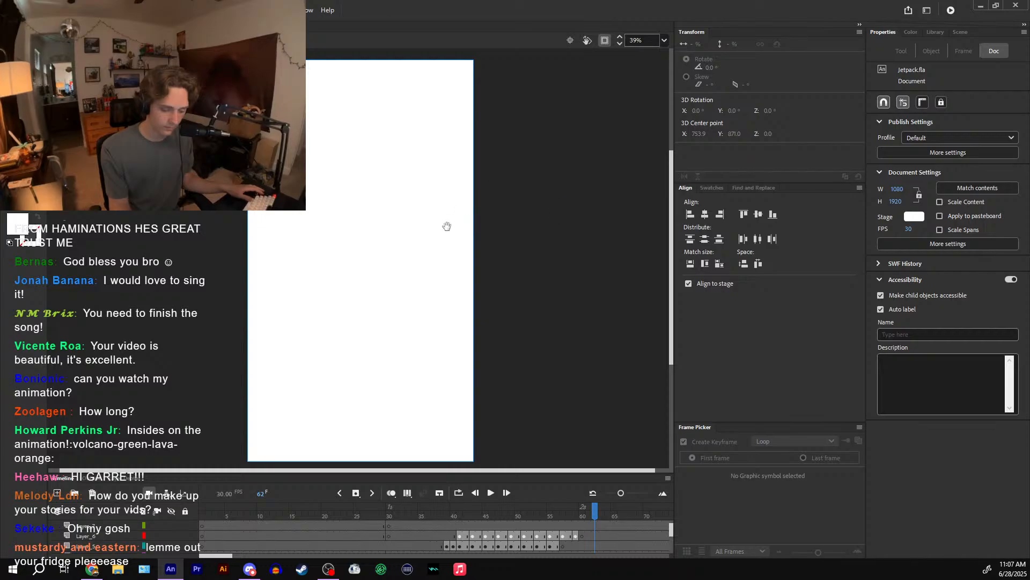
{"action": "left_click_drag", "start_coordinate": [430, 238], "coordinate": [441, 246]}
- Scrub back and forth through the corridor shots, then on to the hazmat runner at frame 102
{"action": "left_click_drag", "start_coordinate": [549, 510], "coordinate": [537, 509]}
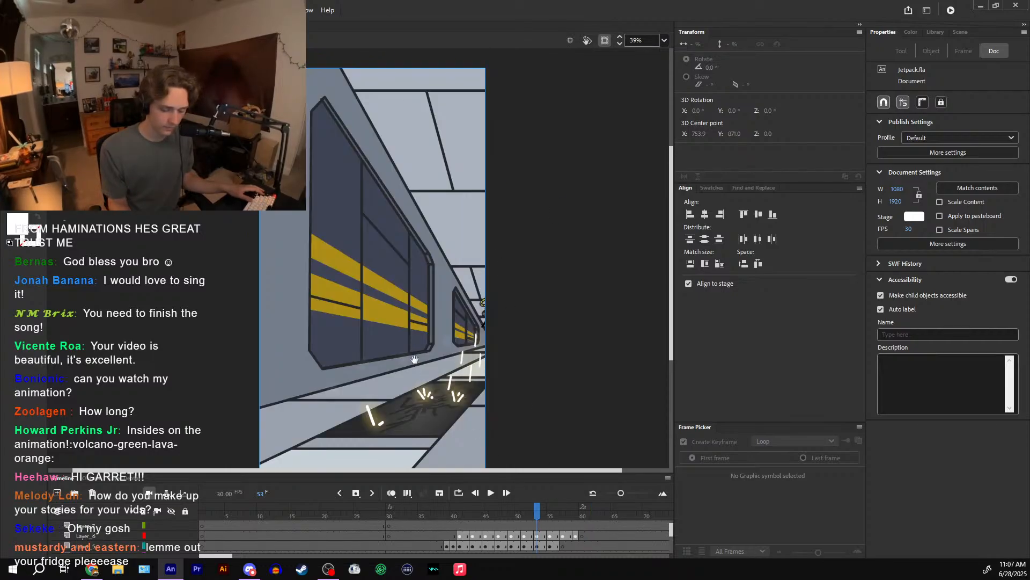
{"action": "left_click_drag", "start_coordinate": [476, 358], "coordinate": [504, 348]}
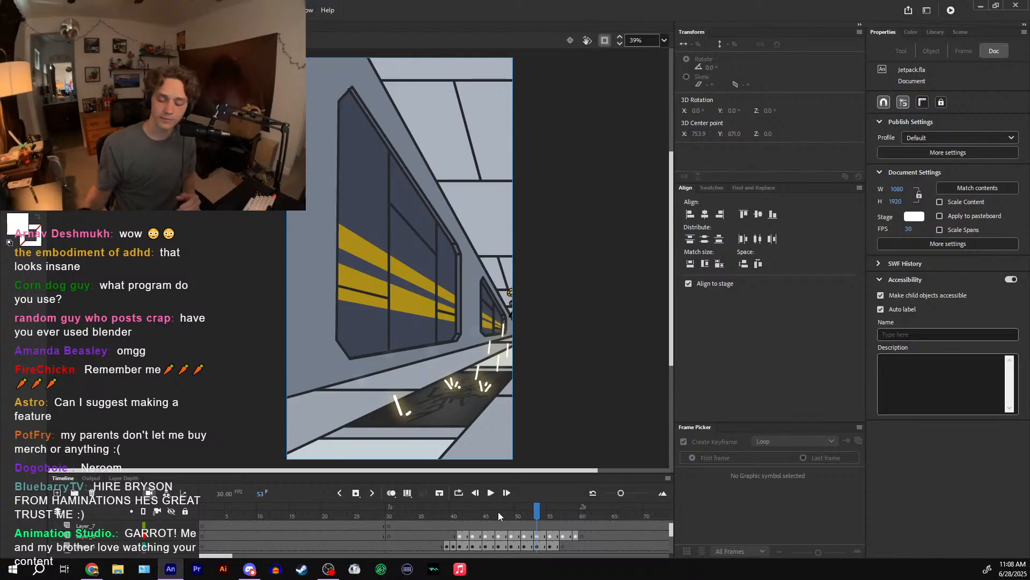
{"action": "left_click_drag", "start_coordinate": [535, 515], "coordinate": [375, 499]}
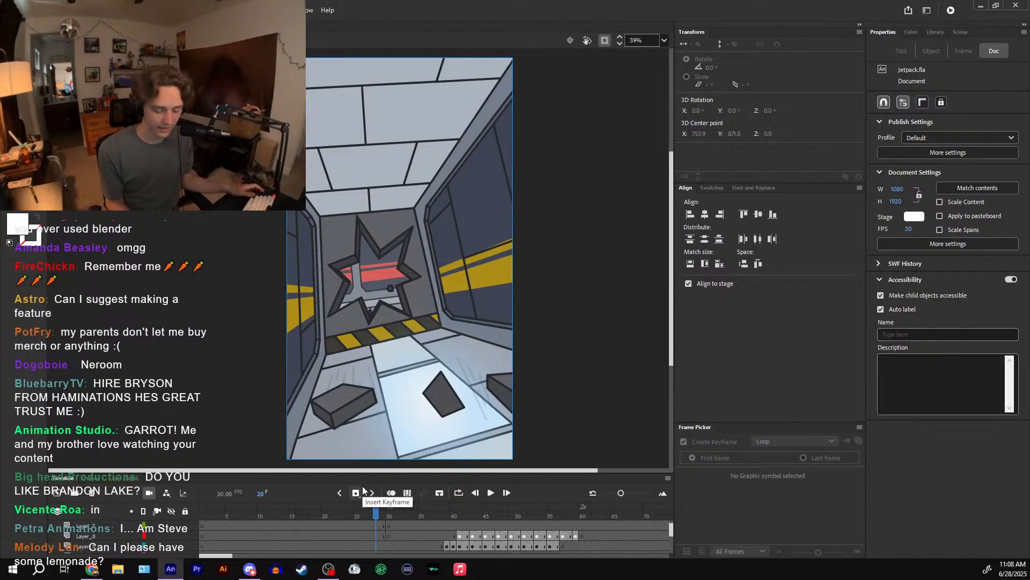
{"action": "left_click_drag", "start_coordinate": [400, 507], "coordinate": [544, 506]}
{"action": "left_click_drag", "start_coordinate": [234, 514], "coordinate": [636, 499]}
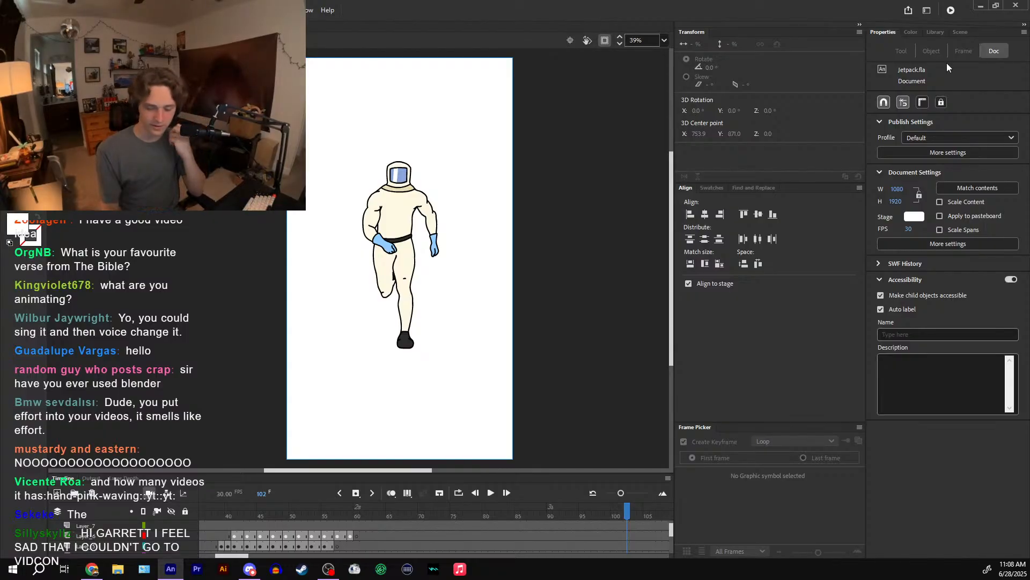
- Place the Bitmap 10 running photo from the library on the stage at frame 102
{"action": "left_click", "coordinate": [936, 32]}
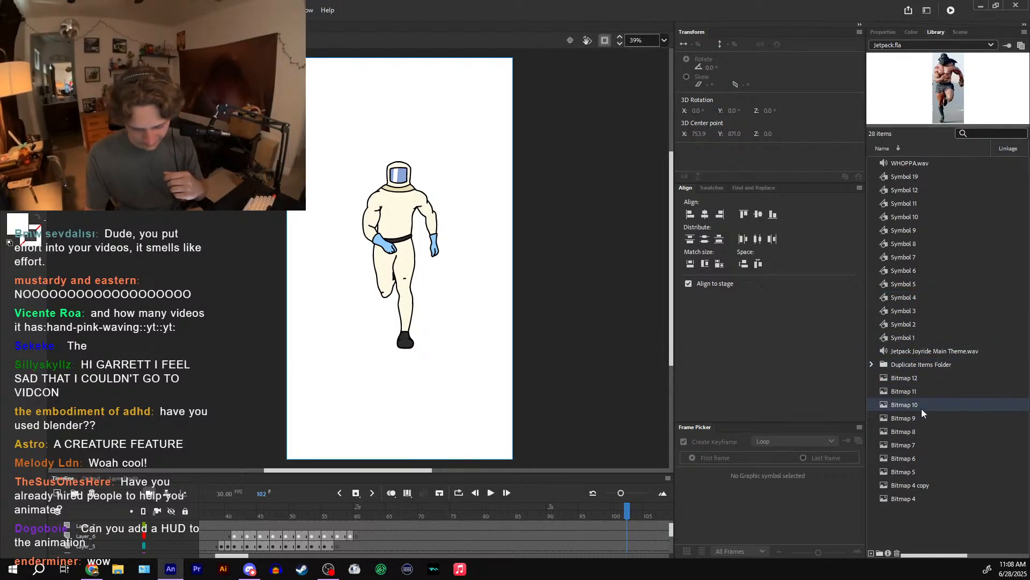
{"action": "double_click", "coordinate": [883, 404]}
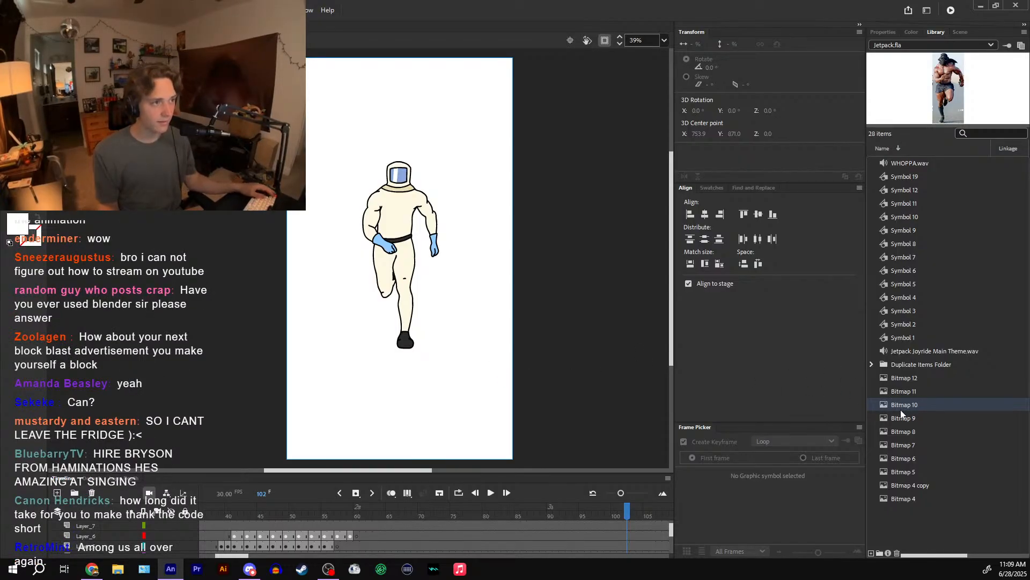
{"action": "left_click_drag", "start_coordinate": [903, 410], "coordinate": [478, 370]}
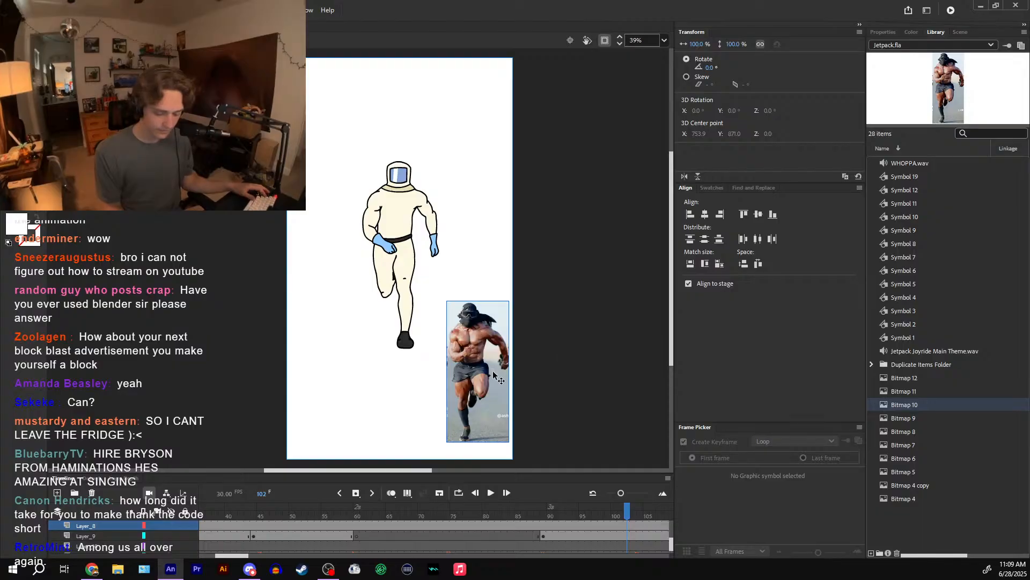
- Scale the running photo to 238.3% and move it beside the hazmat runner for comparison
{"action": "key", "text": "q"}
{"action": "left_click_drag", "start_coordinate": [508, 301], "coordinate": [552, 203]}
{"action": "left_click_drag", "start_coordinate": [501, 328], "coordinate": [462, 247]}
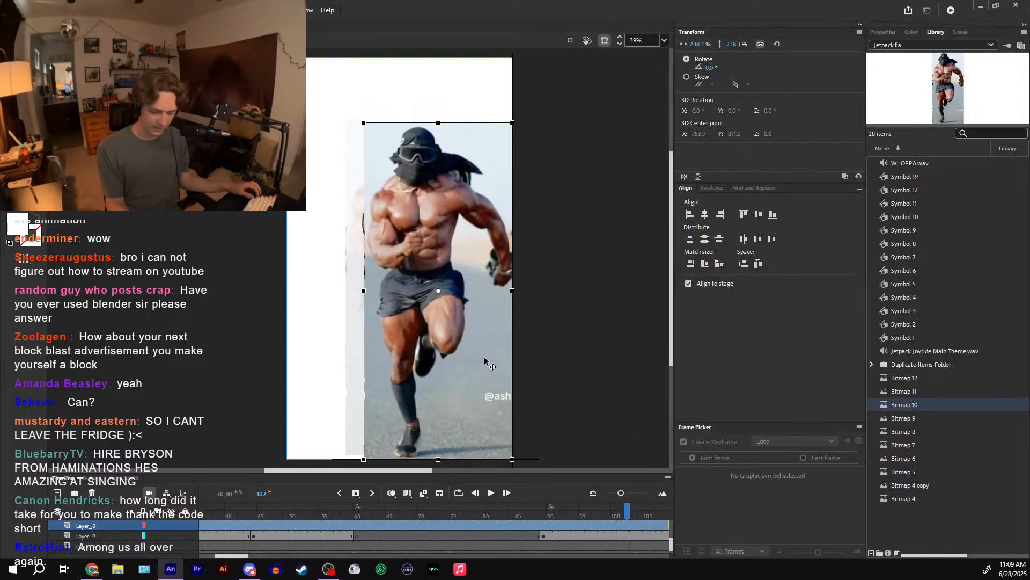
{"action": "left_click_drag", "start_coordinate": [484, 363], "coordinate": [569, 366]}
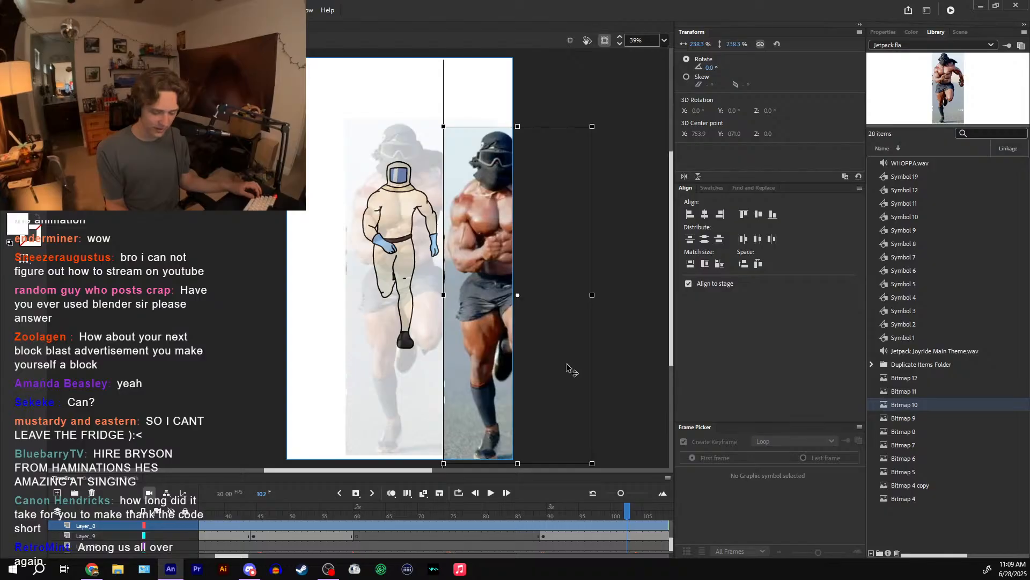
- Play and scrub the hazmat runner's run cycle around frame 103, finishing at frame 89
{"action": "mouse_move", "coordinate": [624, 508]}
{"action": "left_mouse_down"}
{"action": "mouse_move", "coordinate": [567, 512]}
{"action": "mouse_move", "coordinate": [637, 501]}
{"action": "left_mouse_up"}
{"action": "left_click_drag", "start_coordinate": [496, 382], "coordinate": [557, 418]}
{"action": "left_click_drag", "start_coordinate": [557, 506], "coordinate": [636, 496]}
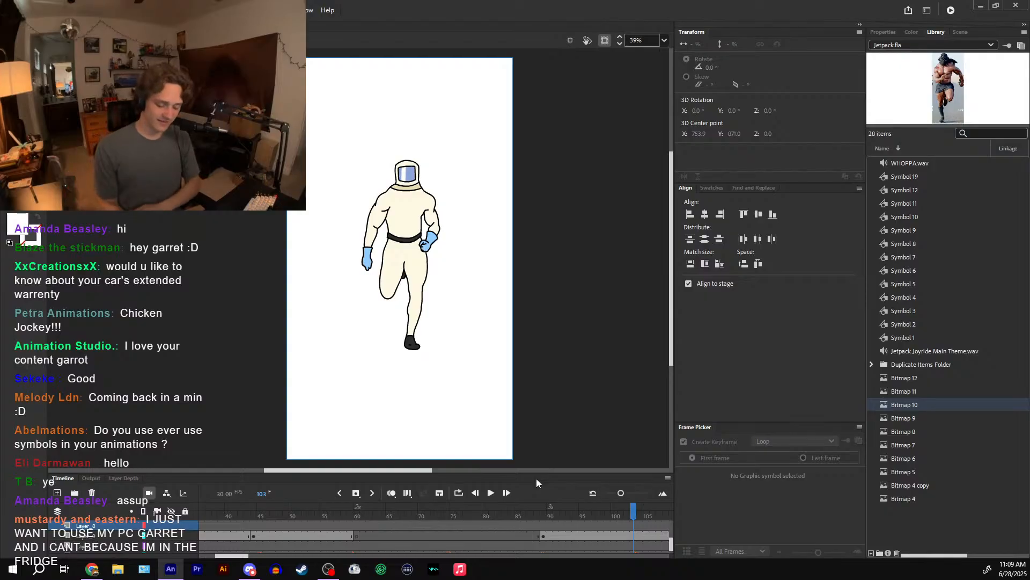
{"action": "key", "text": "Return"}
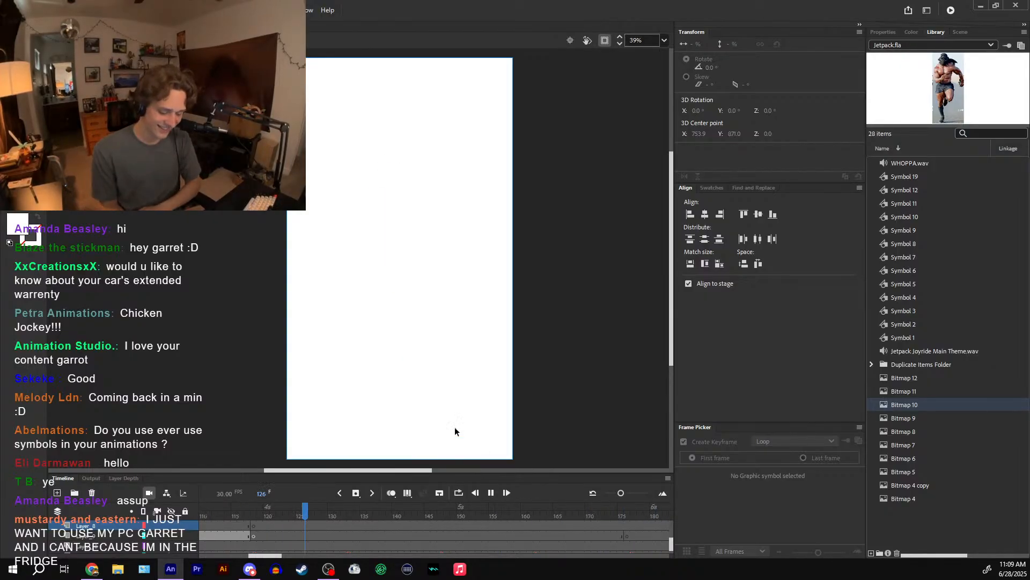
{"action": "left_click_drag", "start_coordinate": [321, 511], "coordinate": [216, 509]}
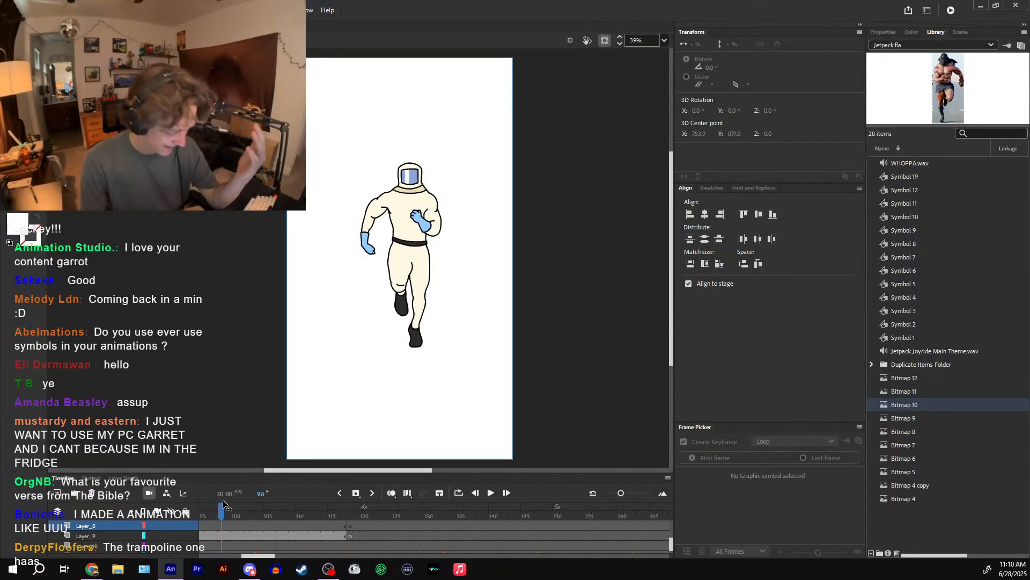
{"action": "left_click_drag", "start_coordinate": [221, 512], "coordinate": [549, 512]}
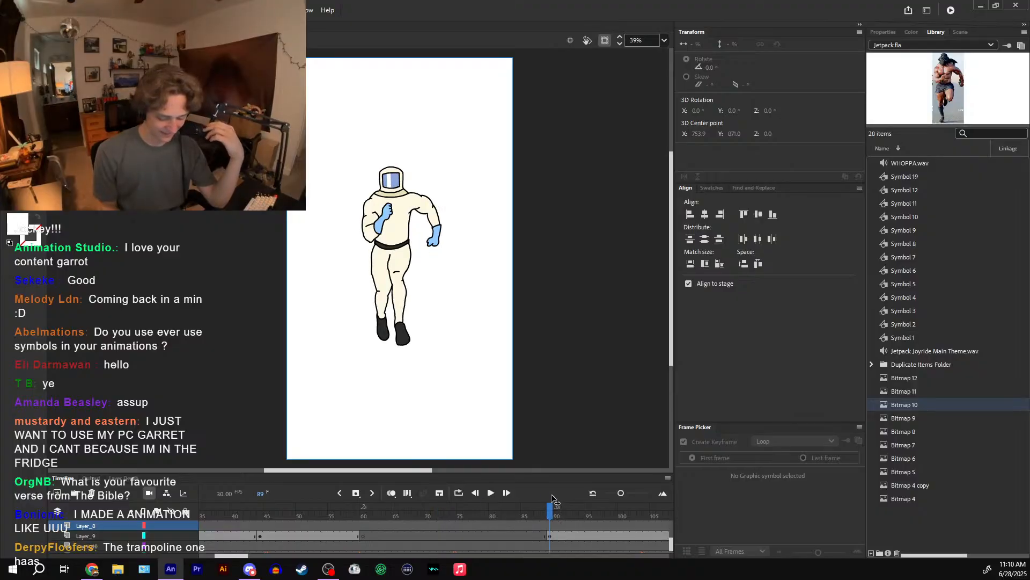
- Open the hazmat runner symbol, scrub its run cycle to frame 5, and return to the main scene
{"action": "double_click", "coordinate": [378, 319]}
{"action": "mouse_move", "coordinate": [212, 509]}
{"action": "left_mouse_down"}
{"action": "mouse_move", "coordinate": [272, 516]}
{"action": "mouse_move", "coordinate": [227, 516]}
{"action": "left_mouse_up"}
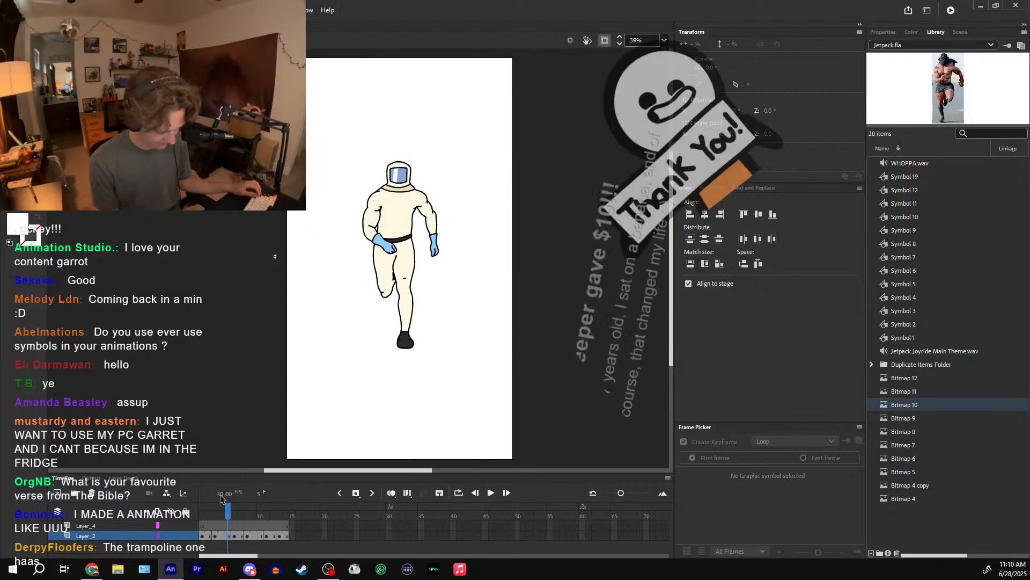
{"action": "double_click", "coordinate": [328, 394]}
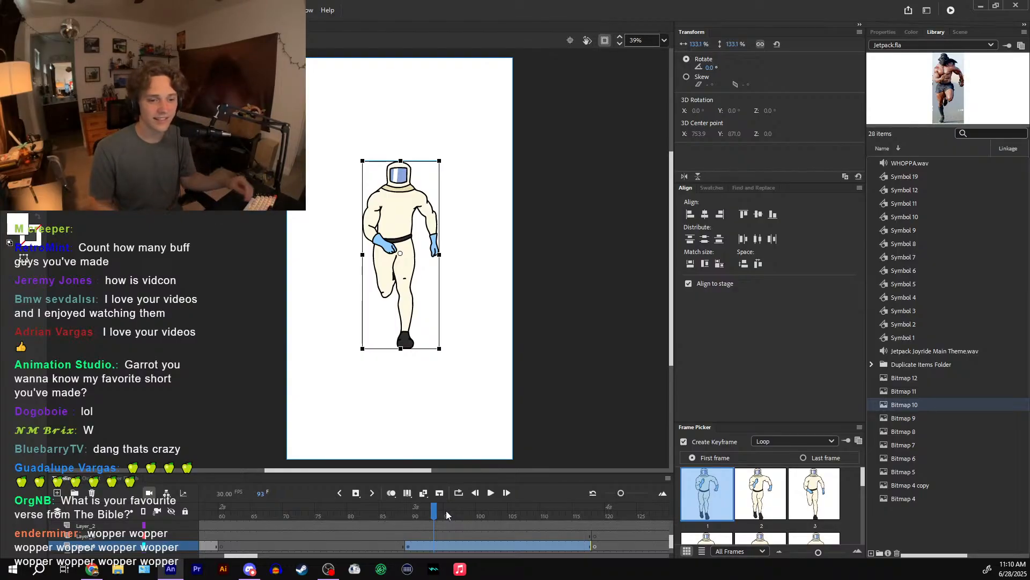
- Reopen the hazmat runner symbol and set the fill colour to a darker shade of the visor's blue
{"action": "double_click", "coordinate": [397, 197]}
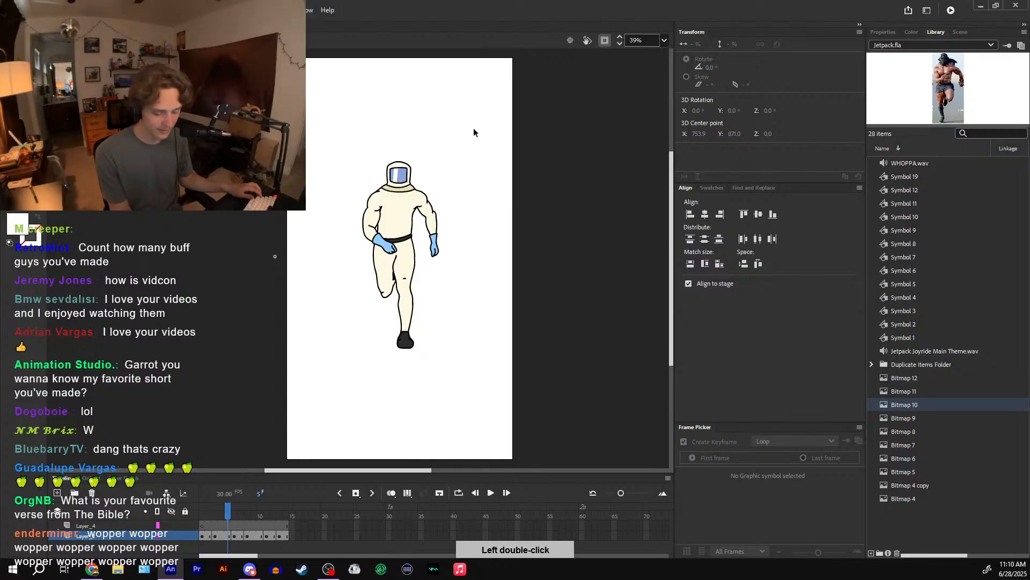
{"action": "left_click", "coordinate": [17, 224]}
{"action": "left_click", "coordinate": [402, 176]}
{"action": "left_click", "coordinate": [19, 223]}
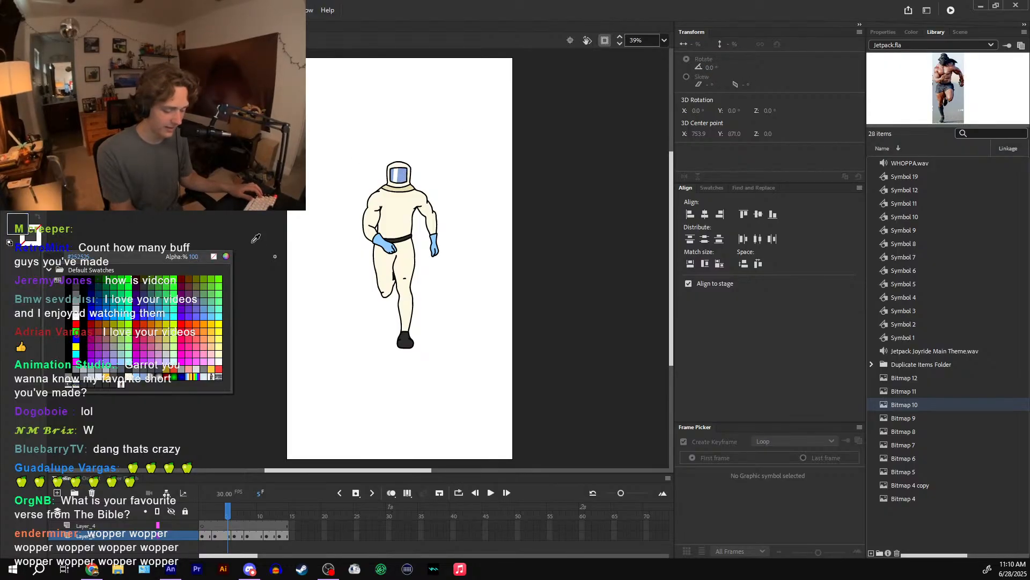
{"action": "left_click", "coordinate": [223, 257]}
{"action": "left_click", "coordinate": [611, 163]}
{"action": "left_click", "coordinate": [762, 135]}
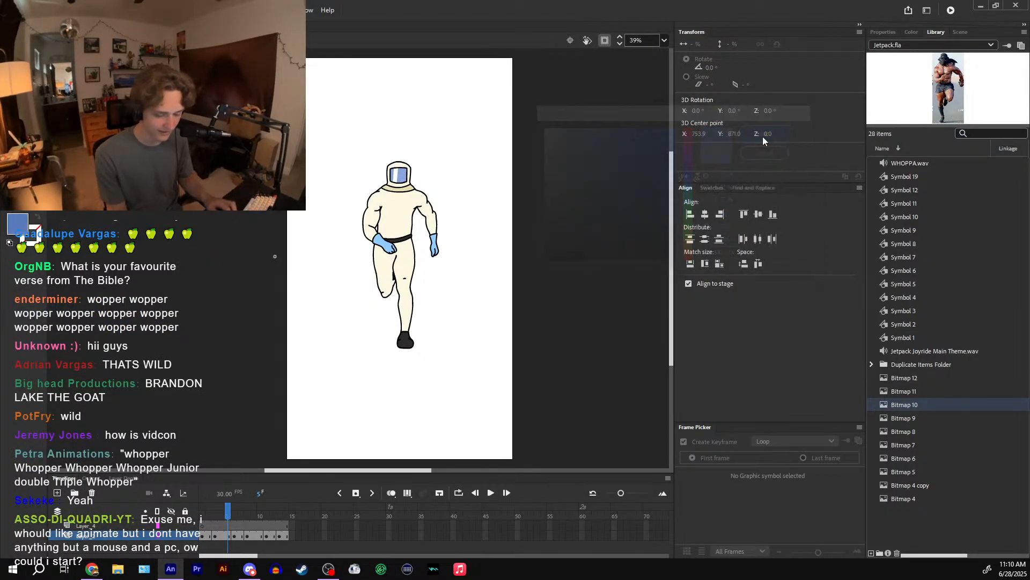
- Select the visor's blue fill at frame 5 and shade its right side with the darker blue Classic Brush
{"action": "key", "text": "ctrl+="}
{"action": "left_click_drag", "start_coordinate": [458, 167], "coordinate": [508, 246]}
{"action": "key", "text": "b"}
{"action": "key", "text": "v"}
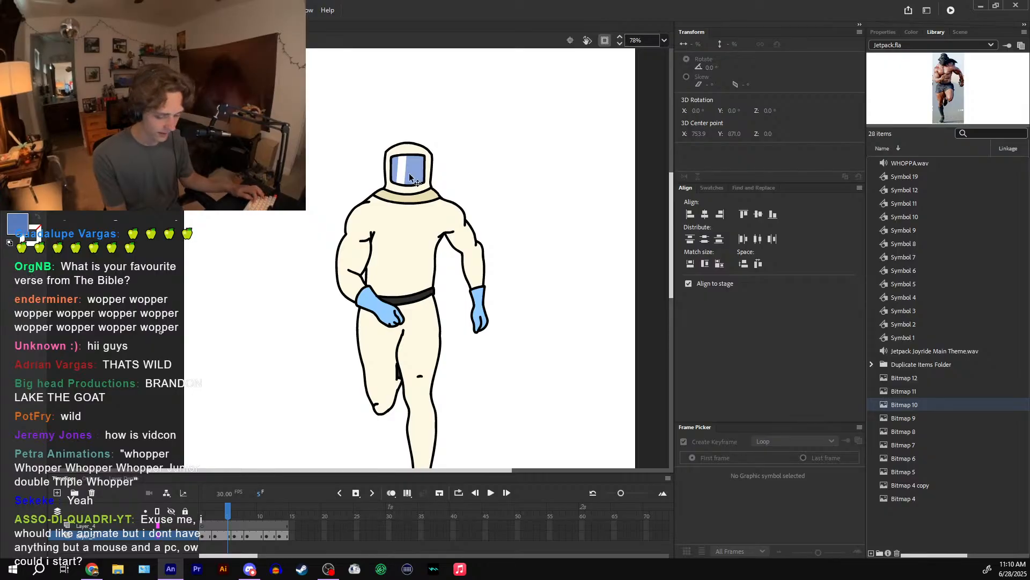
{"action": "left_click", "coordinate": [414, 176]}
{"action": "key", "text": "b"}
{"action": "left_click", "coordinate": [884, 33]}
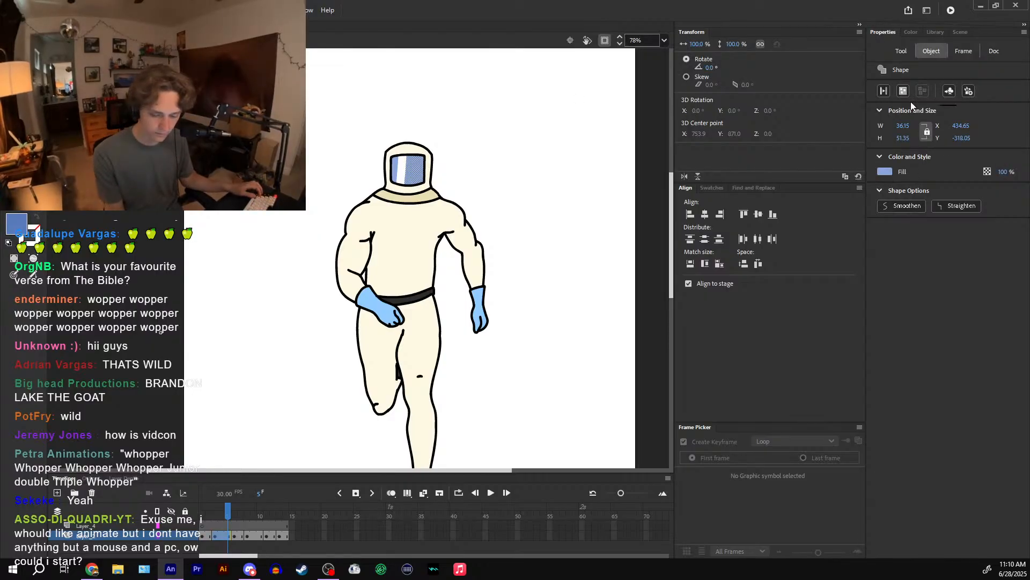
{"action": "left_click", "coordinate": [905, 51]}
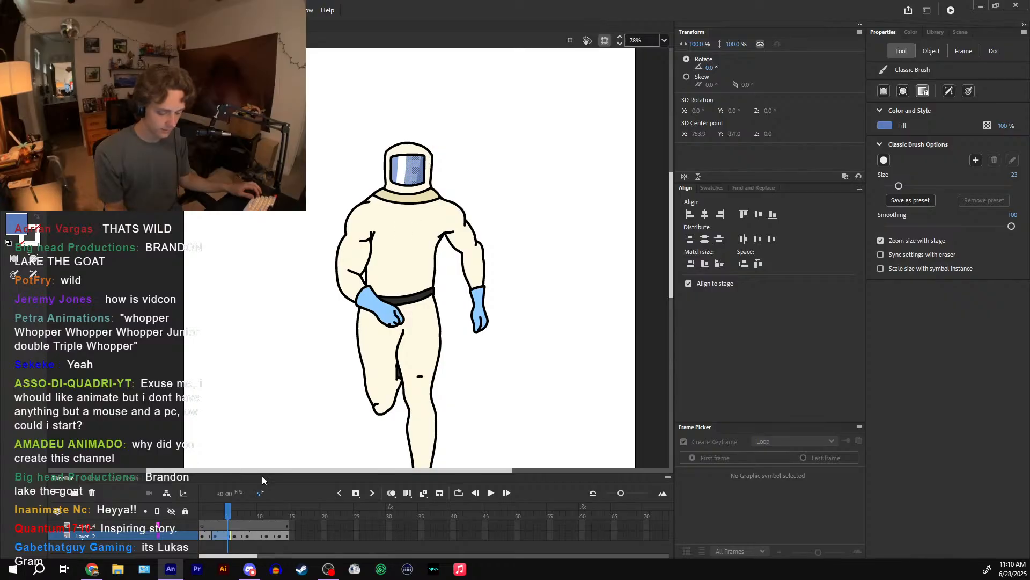
- Paint the darker blue shading onto the right side of the visor at frames 2 and 6
{"action": "left_click", "coordinate": [207, 518]}
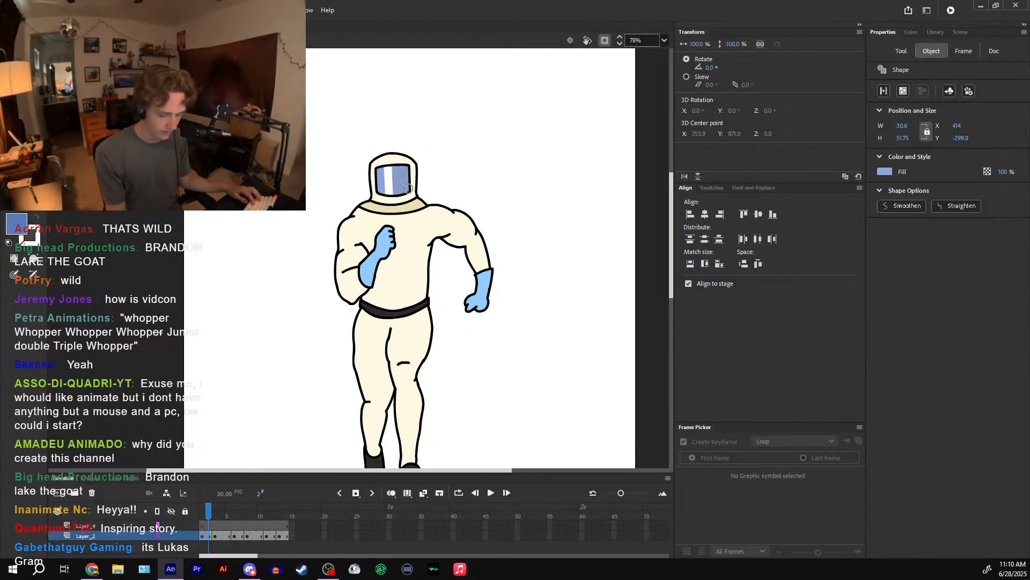
{"action": "left_click_drag", "start_coordinate": [407, 204], "coordinate": [418, 137]}
{"action": "key", "text": "ctrl+z"}
{"action": "key", "text": "period"}
{"action": "key", "text": "period"}
{"action": "key", "text": "period"}
{"action": "key", "text": "period"}
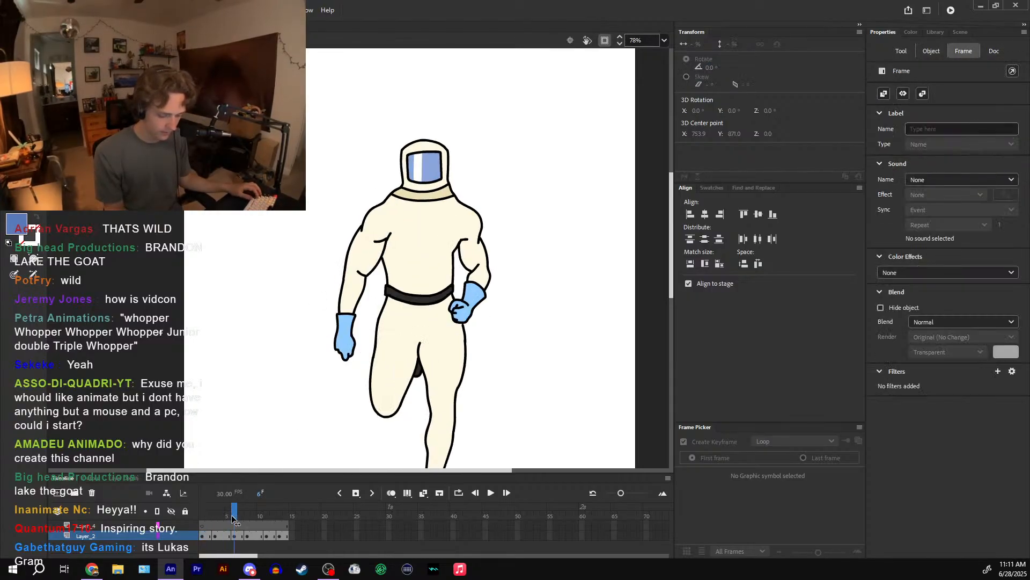
{"action": "left_click_drag", "start_coordinate": [429, 164], "coordinate": [435, 155]}
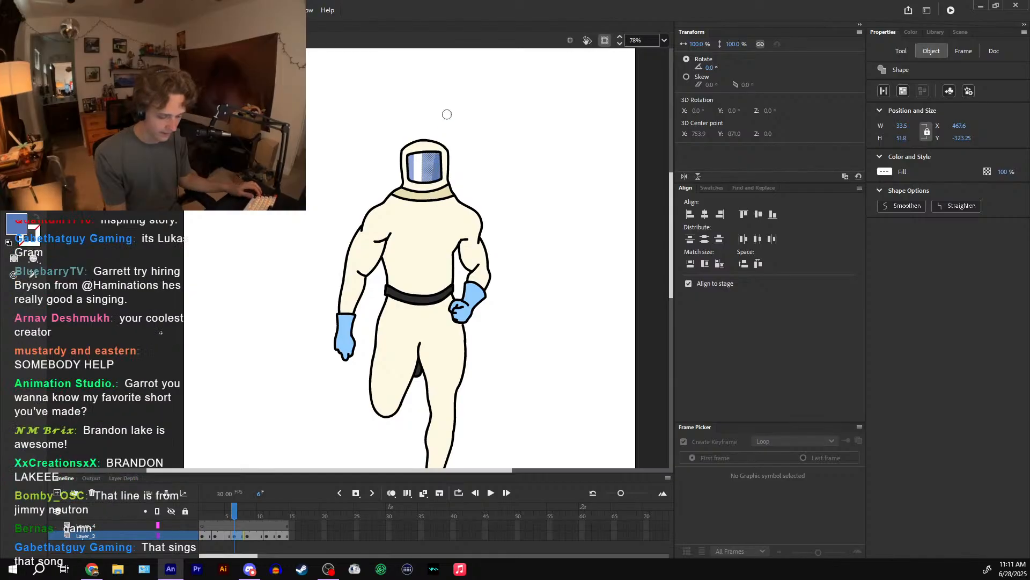
- Select the visor's right-hand blue fill at frame 8 and shade it with the darker blue
{"action": "key", "text": "period"}
{"action": "key", "text": "period"}
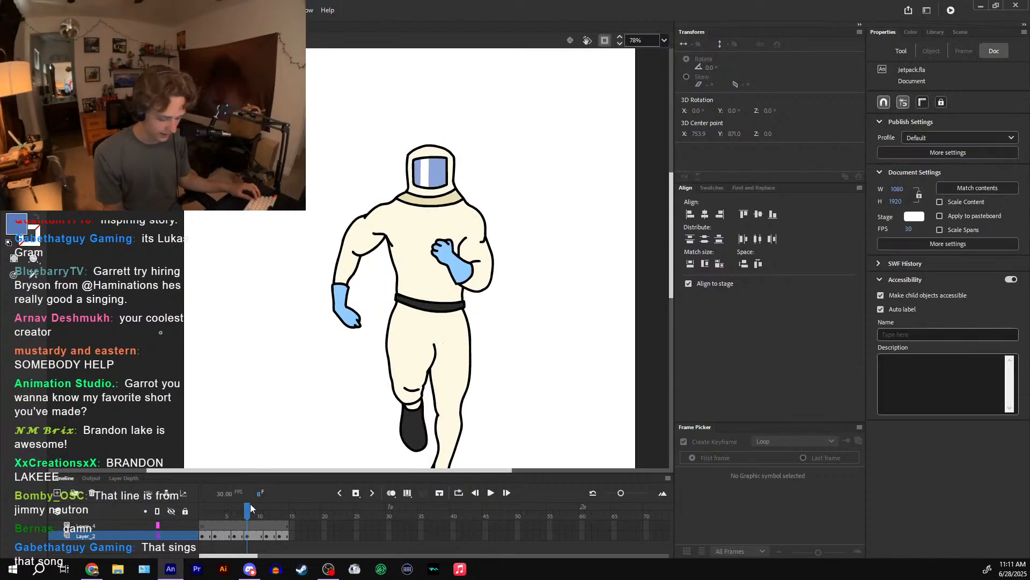
{"action": "left_click", "coordinate": [446, 185], "text": "ctrl"}
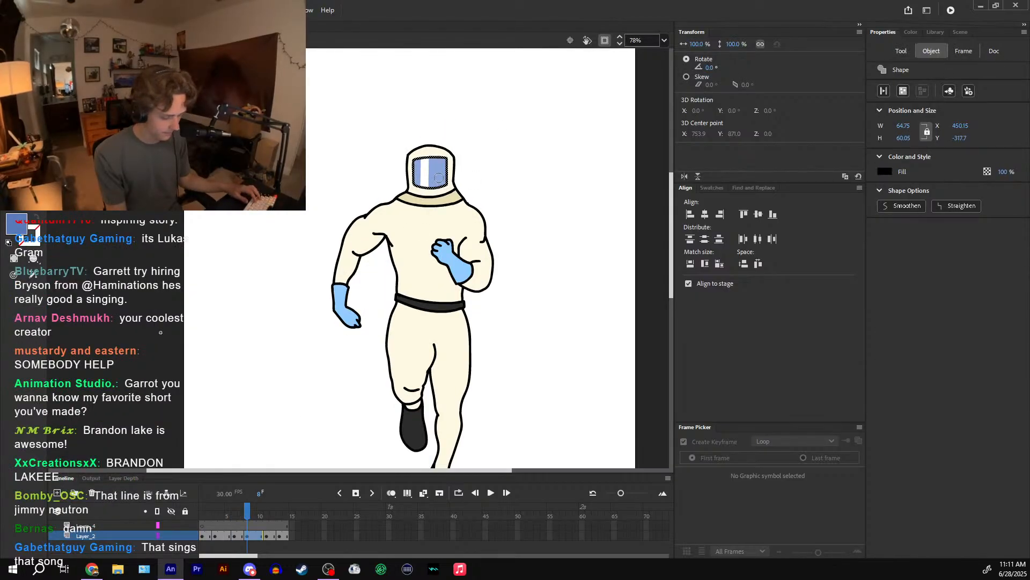
{"action": "left_click", "coordinate": [438, 178], "text": "ctrl"}
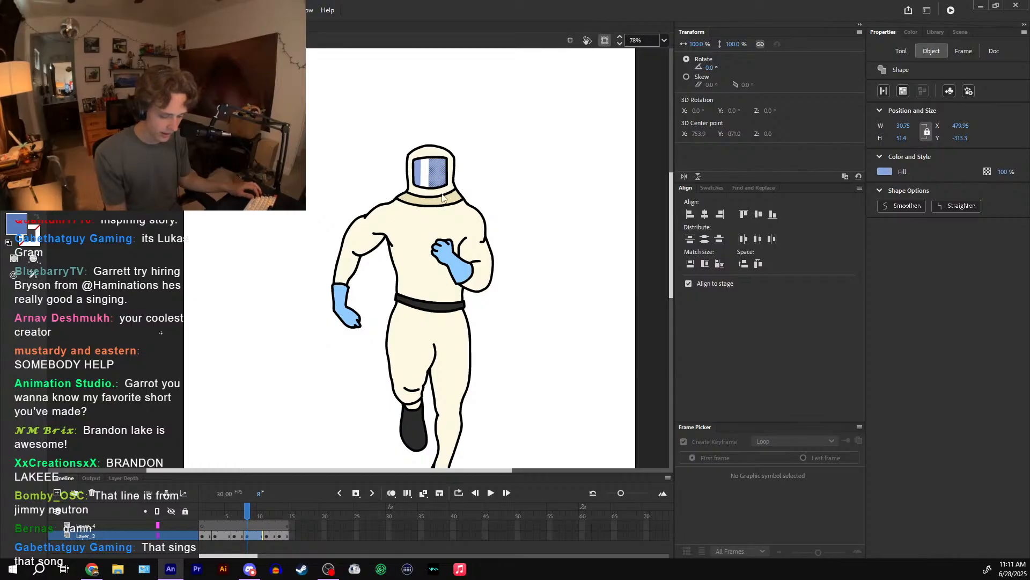
- Add the darker blue visor shading at frames 12 and 13, and scrub back to frame 1 to check it
{"action": "key", "text": "period"}
{"action": "key", "text": "period"}
{"action": "key", "text": "period"}
{"action": "key", "text": "period"}
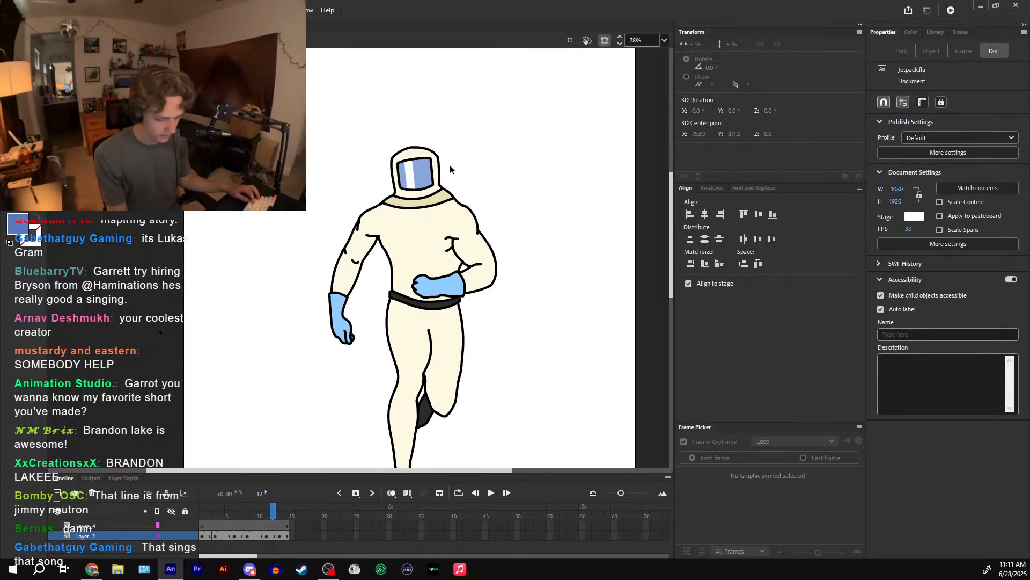
{"action": "left_click", "coordinate": [427, 173], "text": "ctrl"}
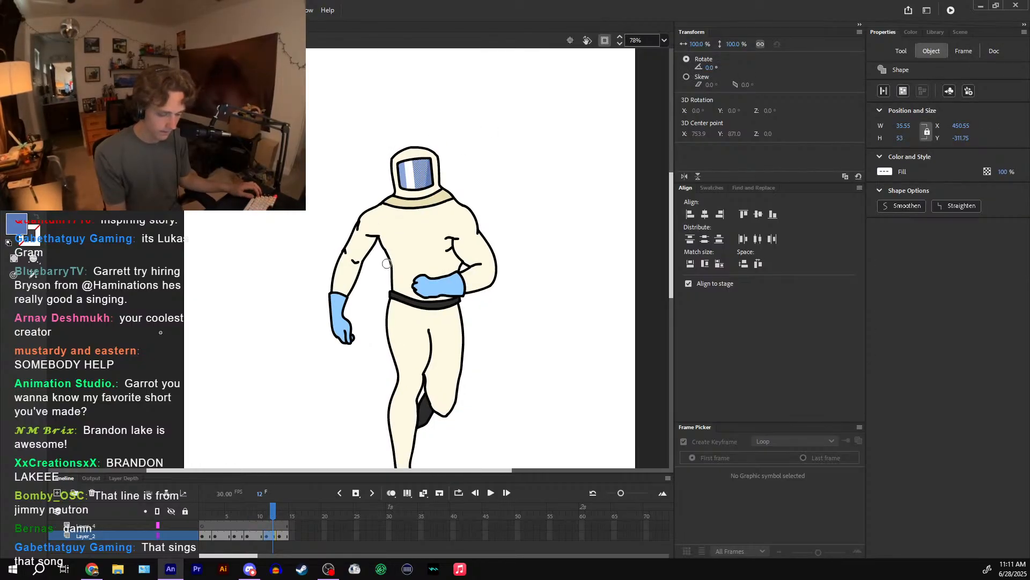
{"action": "key", "text": "period"}
{"action": "left_click", "coordinate": [420, 156], "text": "ctrl"}
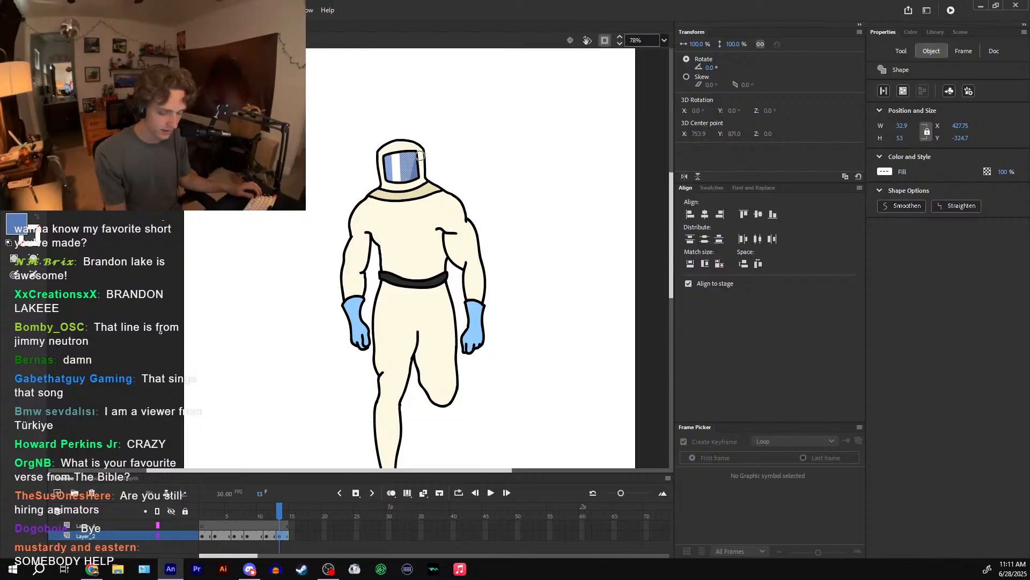
{"action": "left_click", "coordinate": [268, 512]}
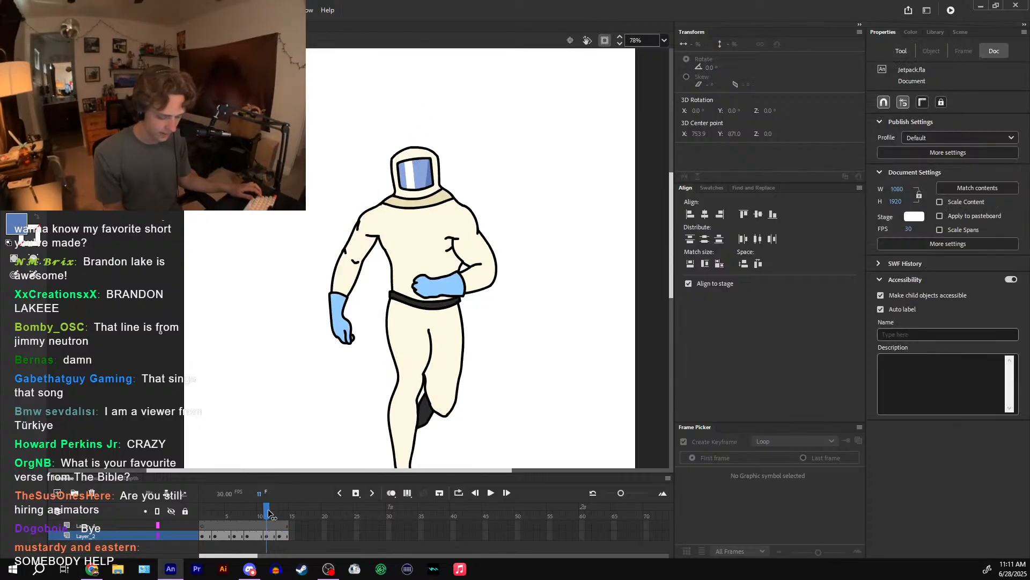
{"action": "left_click_drag", "start_coordinate": [268, 513], "coordinate": [204, 492]}
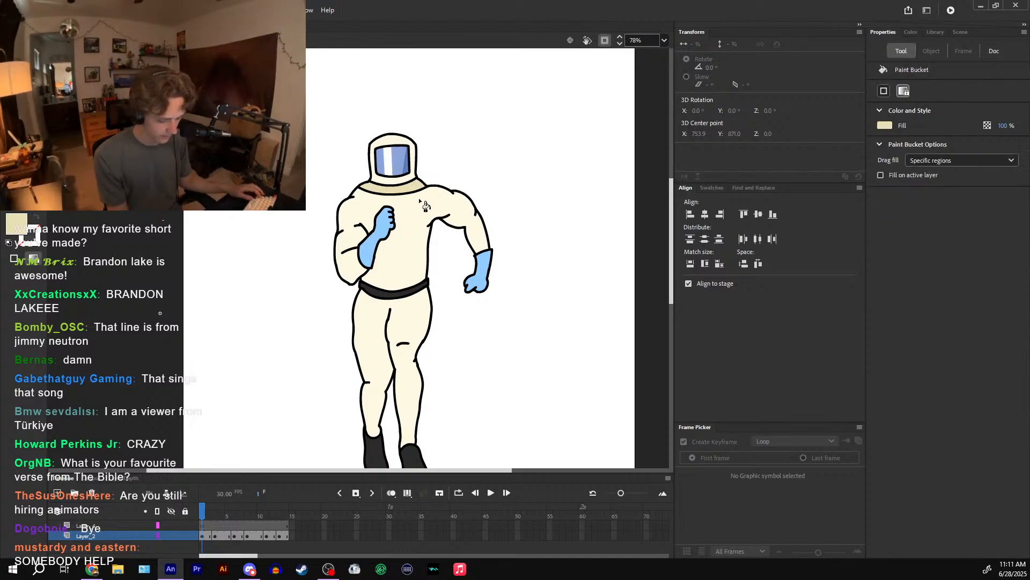
- Select the legs' fill at frame 1, set the Classic Brush size to 14 and try beige shading below the knee
{"action": "left_click", "coordinate": [434, 216]}
{"action": "key", "text": "Escape"}
{"action": "left_click_drag", "start_coordinate": [430, 280], "coordinate": [436, 249]}
{"action": "left_click", "coordinate": [427, 273], "text": "ctrl"}
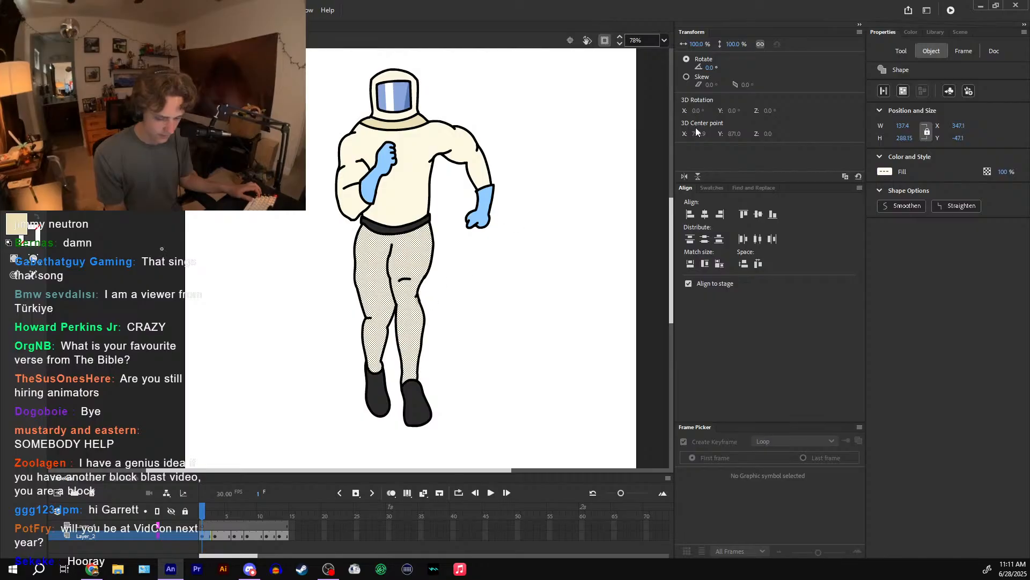
{"action": "left_click", "coordinate": [904, 51]}
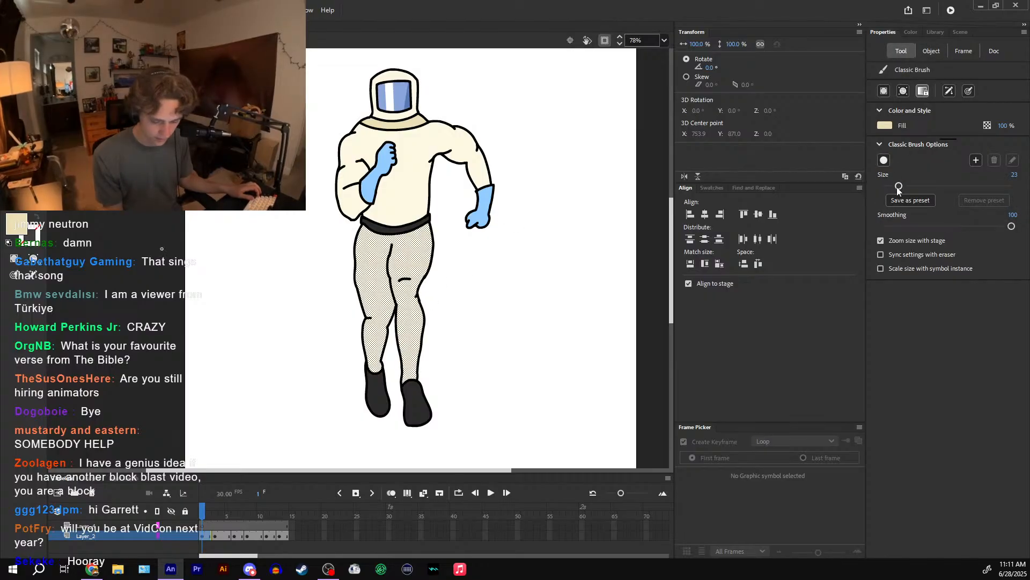
{"action": "left_click_drag", "start_coordinate": [891, 192], "coordinate": [891, 193]}
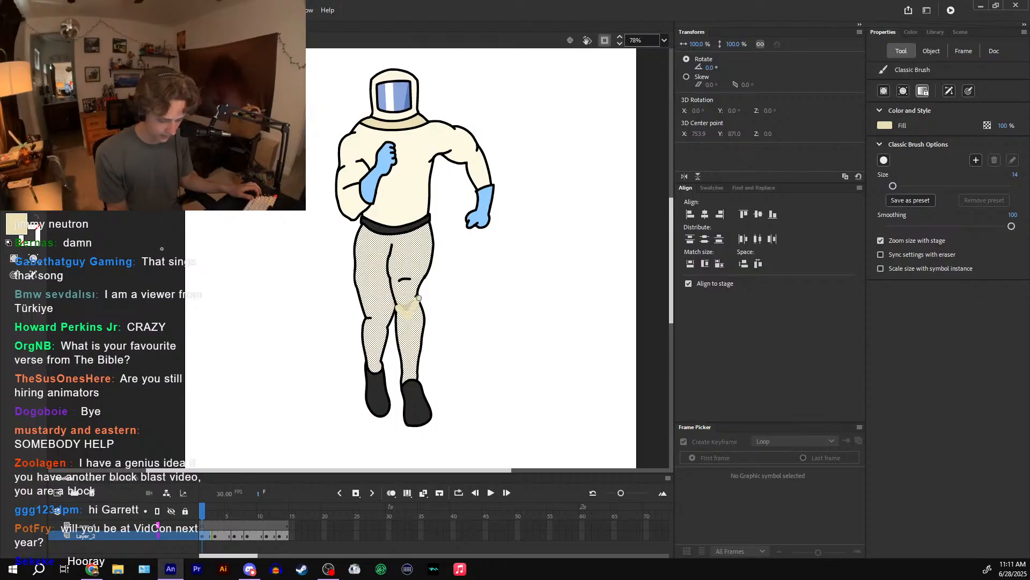
{"action": "key", "text": "Escape"}
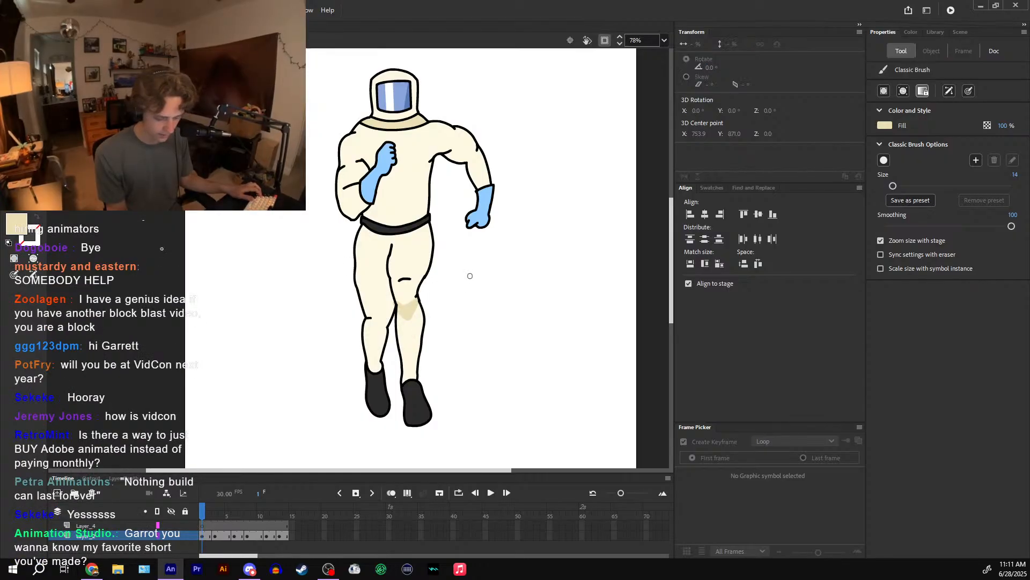
- Try beige shading strokes along the edges of the lower legs and outer thigh, undo them and deselect the legs
{"action": "left_click_drag", "start_coordinate": [462, 256], "coordinate": [468, 272]}
{"action": "key", "text": "ctrl+z"}
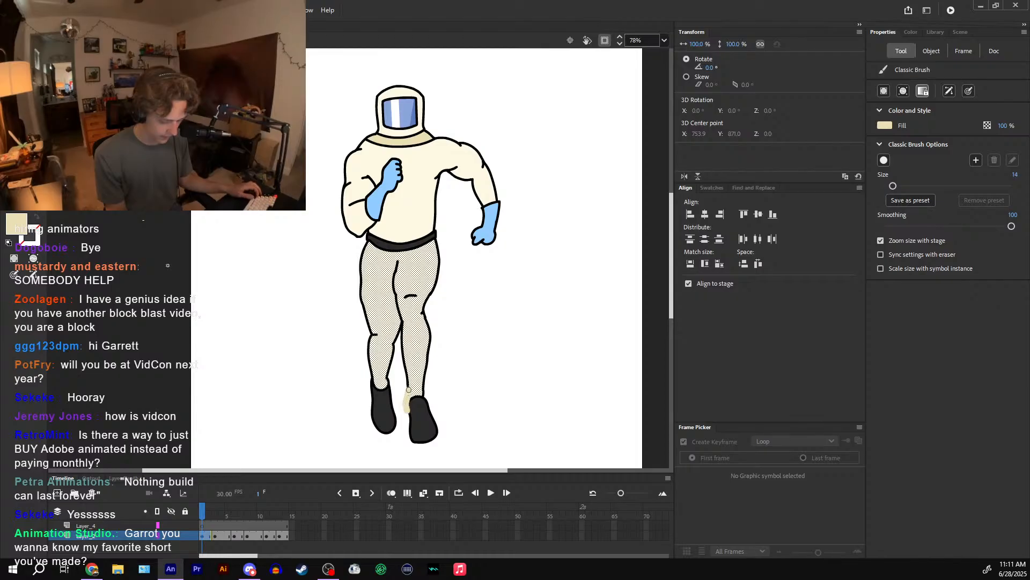
{"action": "key", "text": "ctrl+z"}
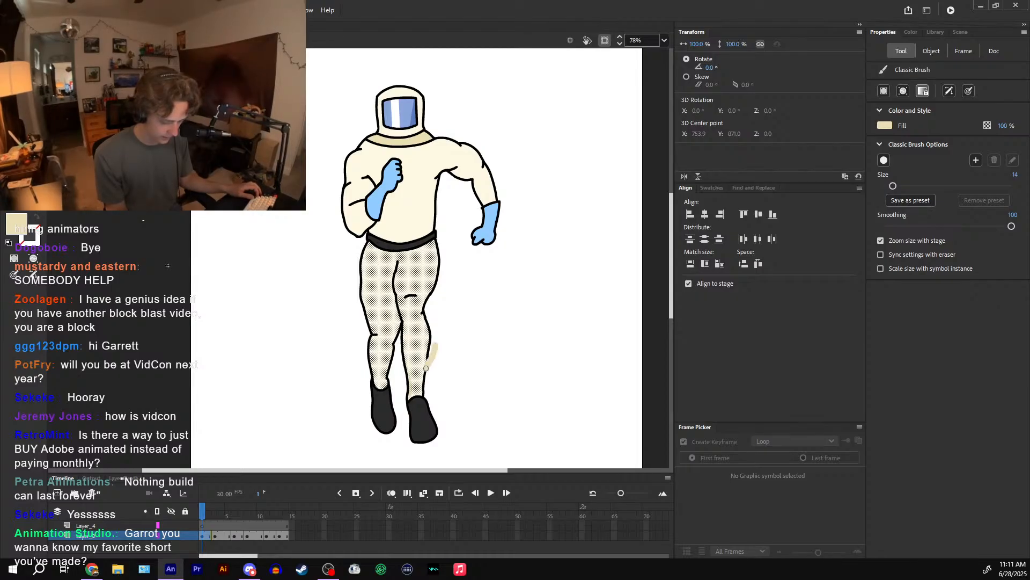
{"action": "mouse_move", "coordinate": [426, 368]}
{"action": "left_mouse_down"}
{"action": "mouse_move", "coordinate": [422, 403]}
{"action": "mouse_move", "coordinate": [385, 385]}
{"action": "left_mouse_up"}
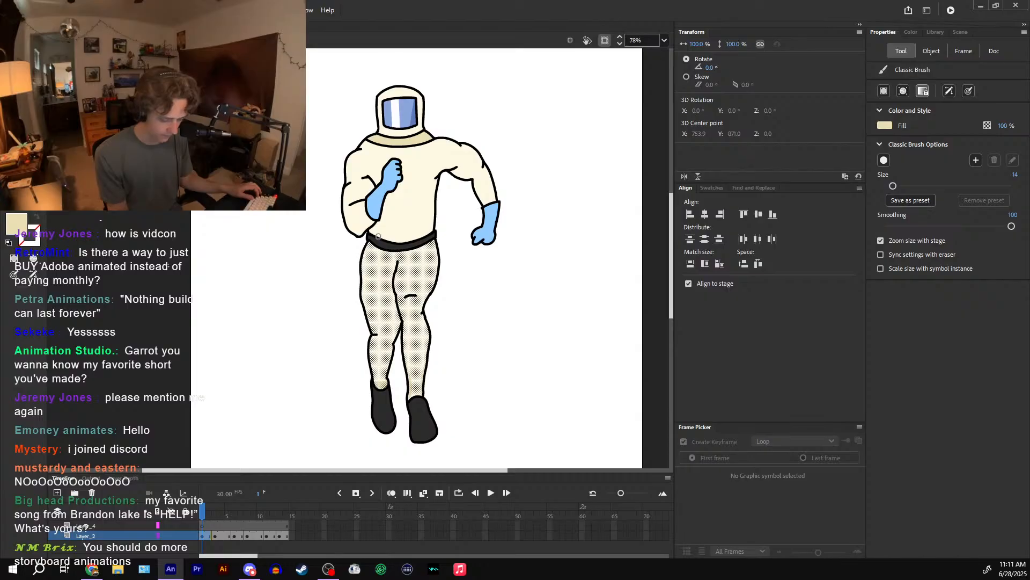
{"action": "left_click_drag", "start_coordinate": [366, 241], "coordinate": [366, 325]}
{"action": "key", "text": "ctrl+z"}
{"action": "key", "text": "ctrl+z"}
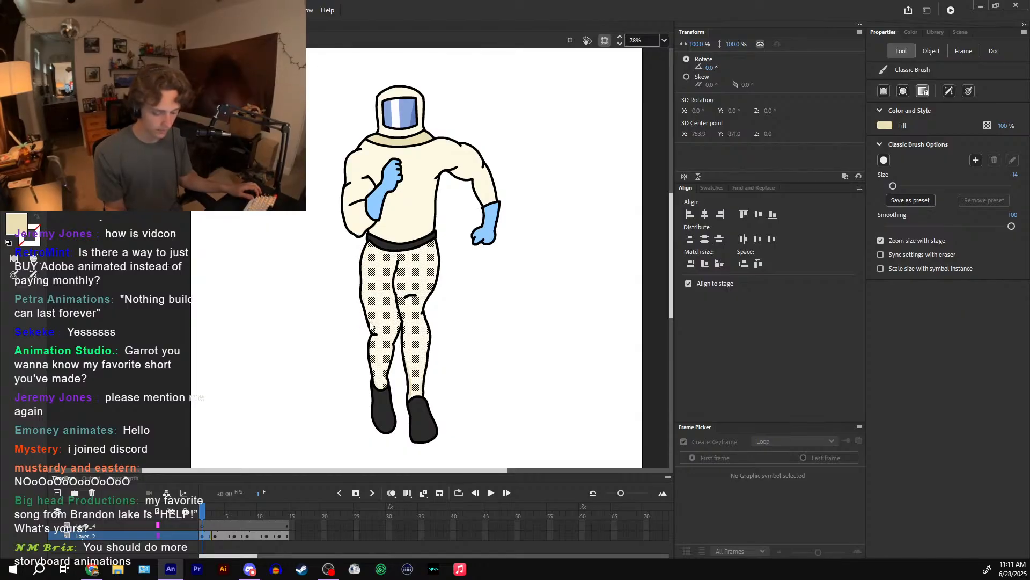
{"action": "key", "text": "v"}
{"action": "left_click", "coordinate": [488, 316]}
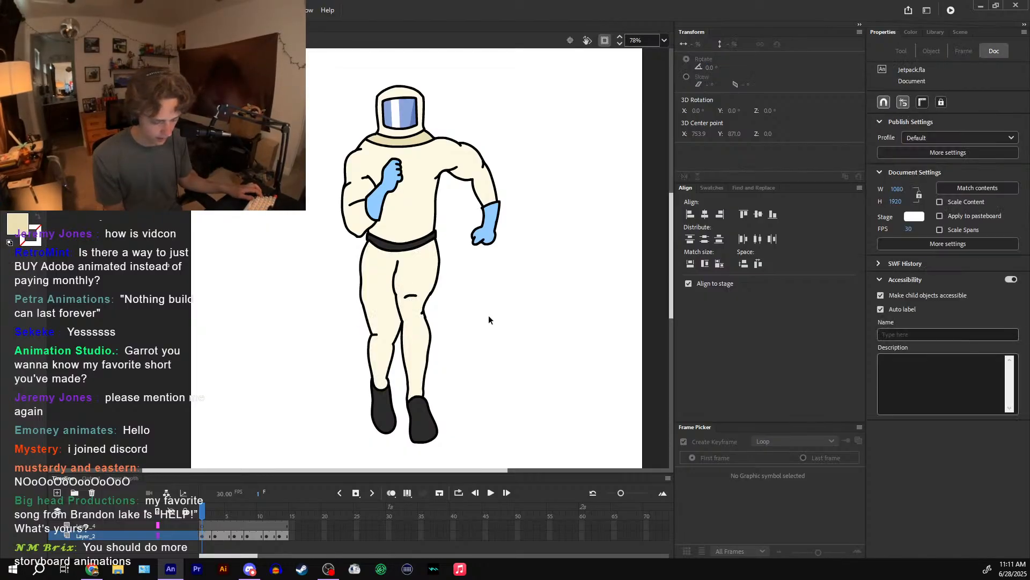
- Return to the main scene, scrub the run cycle from frame 89, and reopen the hazmat runner symbol at frame 3
{"action": "double_click", "coordinate": [479, 318]}
{"action": "key", "text": "ctrl+minus"}
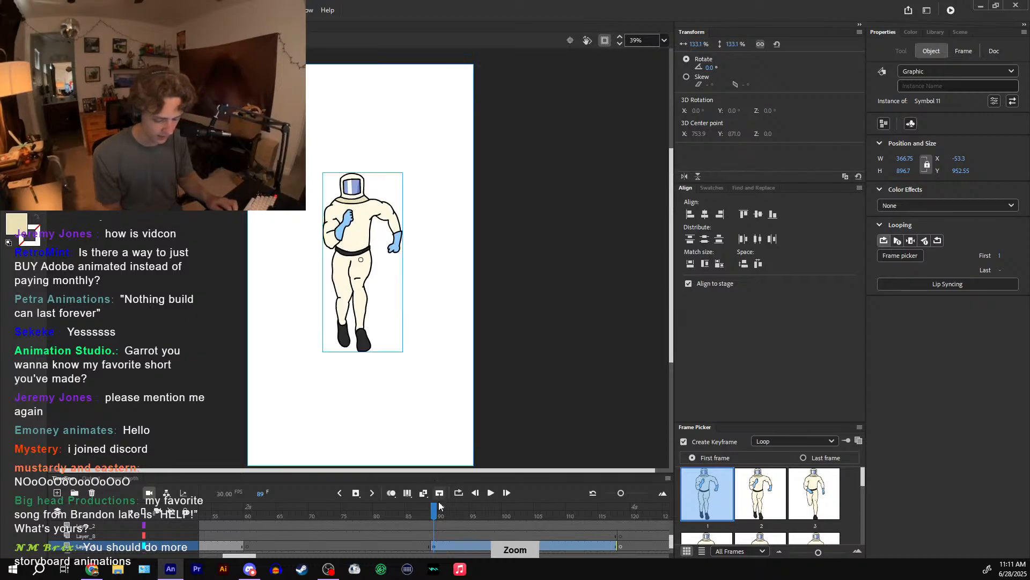
{"action": "mouse_move", "coordinate": [435, 507]}
{"action": "left_mouse_down"}
{"action": "mouse_move", "coordinate": [562, 502]}
{"action": "mouse_move", "coordinate": [442, 511]}
{"action": "left_mouse_up"}
{"action": "double_click", "coordinate": [353, 231]}
{"action": "left_click", "coordinate": [214, 512]}
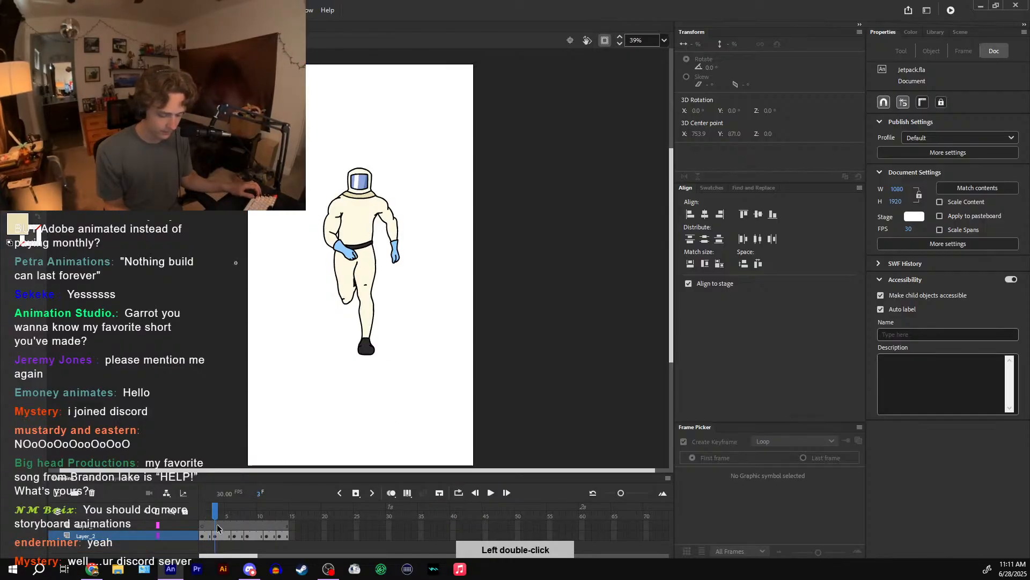
- Nudge the runner's drawings on the frame 3 and frame 6 keyframes to the left to steady the run cycle
{"action": "left_click", "coordinate": [217, 536]}
{"action": "left_click_drag", "start_coordinate": [217, 514], "coordinate": [241, 513]}
{"action": "left_click", "coordinate": [236, 535]}
{"action": "left_click", "coordinate": [237, 534]}
{"action": "key", "text": "Left"}
{"action": "key", "text": "Left"}
{"action": "key", "text": "Left"}
{"action": "key", "text": "Left"}
- Shift the runner's drawing on the frame 8 keyframe left in large increments
{"action": "left_click", "coordinate": [249, 535]}
{"action": "key", "text": "shift+Left"}
{"action": "key", "text": "shift+Left"}
{"action": "key", "text": "shift+Left"}
{"action": "key", "text": "shift+Left"}
{"action": "key", "text": "shift+Left"}
{"action": "key", "text": "shift+Left"}
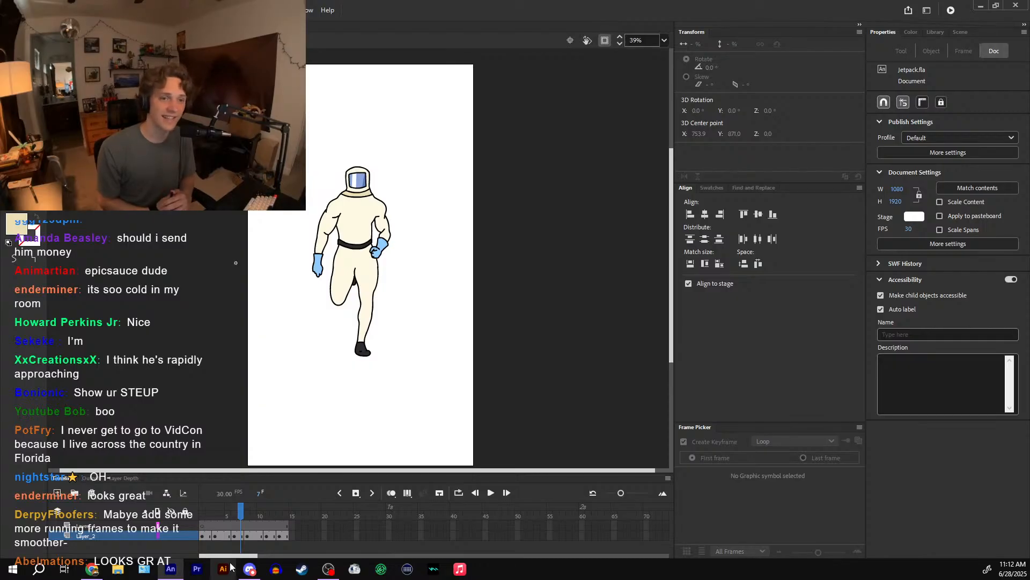
- Compare the poses from frame 6 to frame 8 and nudge the frame 8 drawing slightly further left
{"action": "left_click", "coordinate": [234, 516]}
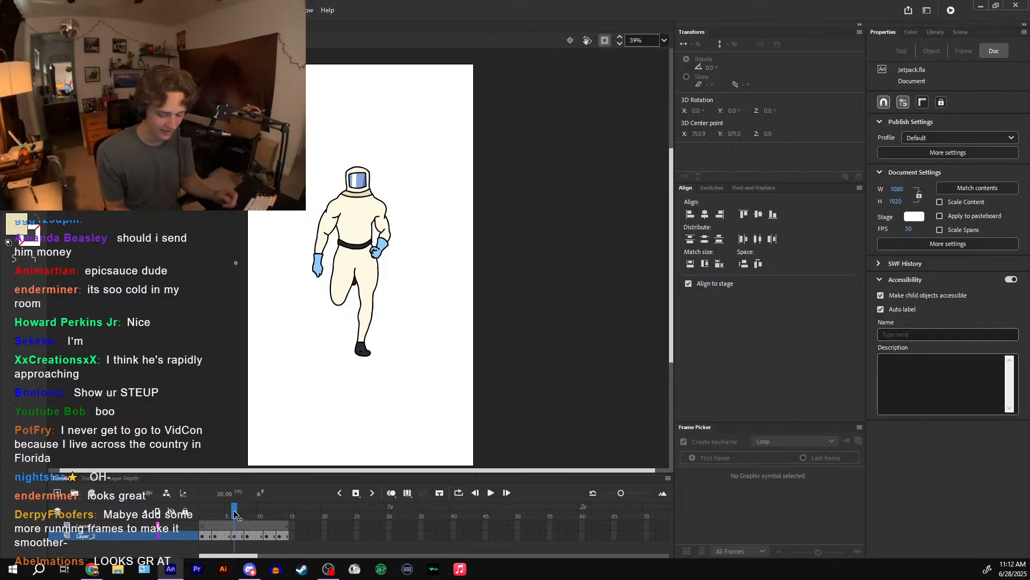
{"action": "left_click_drag", "start_coordinate": [235, 516], "coordinate": [250, 515]}
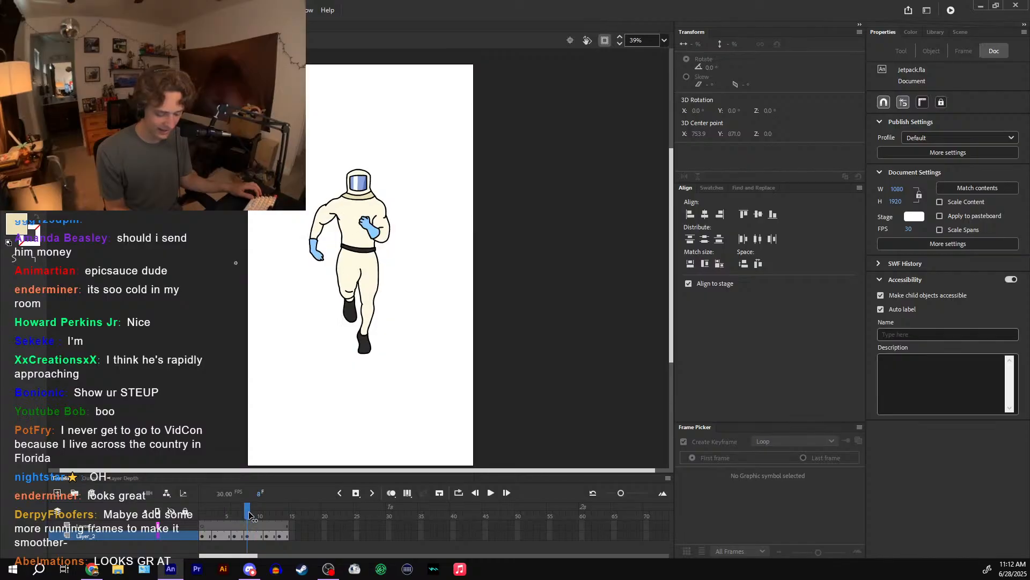
{"action": "left_click", "coordinate": [249, 533]}
{"action": "left_click", "coordinate": [252, 516]}
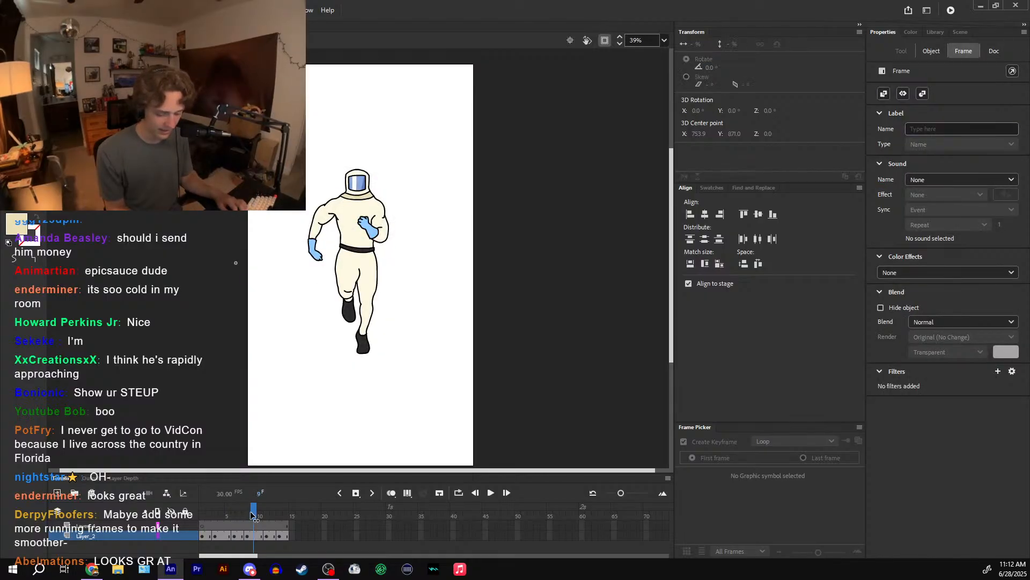
- Move the runner's drawing on the frame 11 keyframe left to line up with the preceding poses
{"action": "left_click", "coordinate": [268, 516]}
{"action": "left_click", "coordinate": [268, 535]}
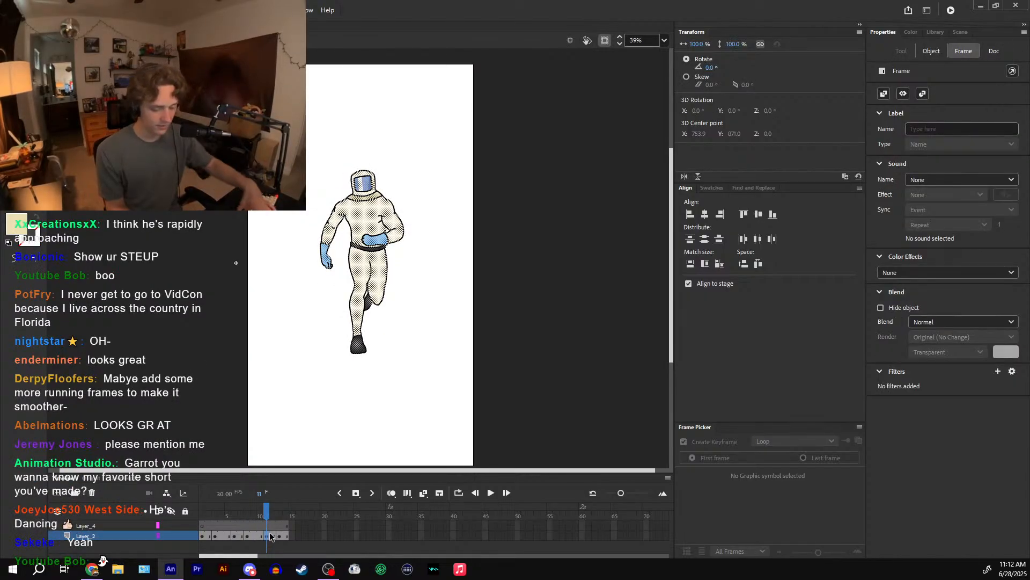
{"action": "left_click", "coordinate": [265, 515]}
{"action": "left_click", "coordinate": [266, 536]}
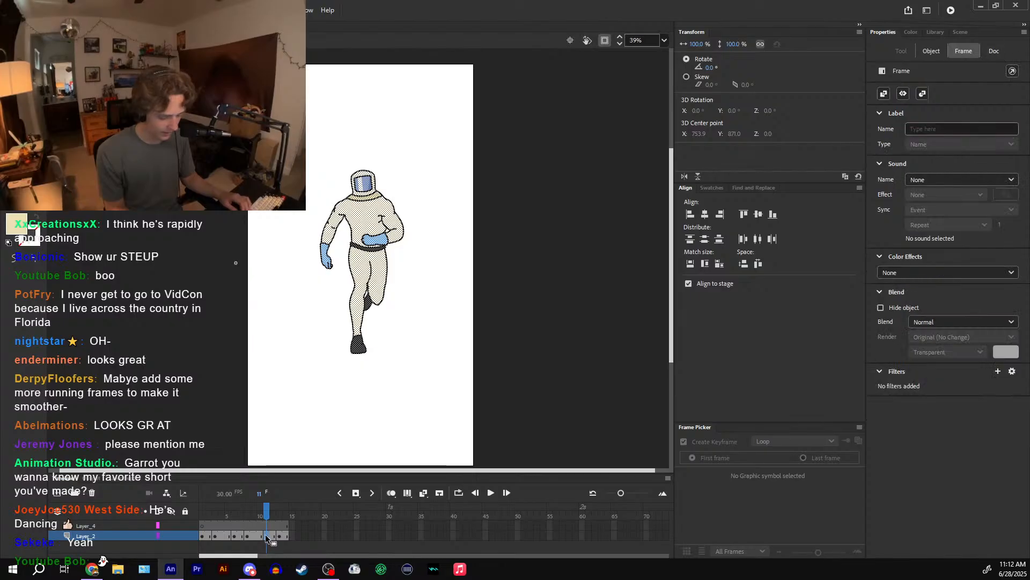
{"action": "left_click", "coordinate": [271, 516]}
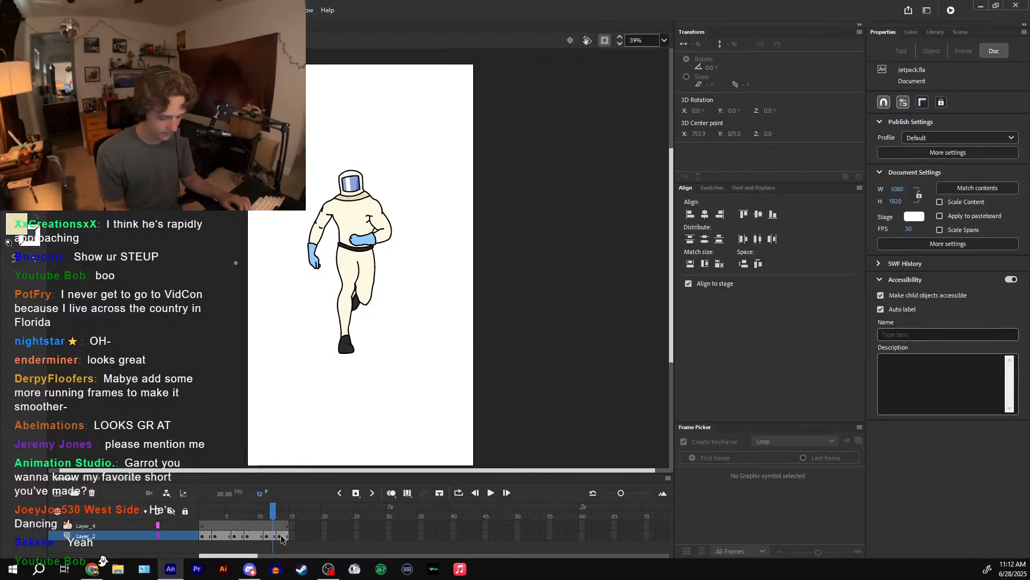
- Move the runner's drawing on the frame 13 keyframe left and fine-tune it with small nudges right
{"action": "left_click", "coordinate": [282, 536]}
{"action": "left_click_drag", "start_coordinate": [274, 518], "coordinate": [286, 523]}
{"action": "left_click", "coordinate": [280, 536]}
{"action": "left_click", "coordinate": [279, 535]}
{"action": "key", "text": "Right"}
{"action": "key", "text": "Right"}
{"action": "key", "text": "Right"}
- Scrub the full run cycle, play it in the main scene, and reopen the hazmat runner symbol
{"action": "left_click_drag", "start_coordinate": [203, 516], "coordinate": [286, 516]}
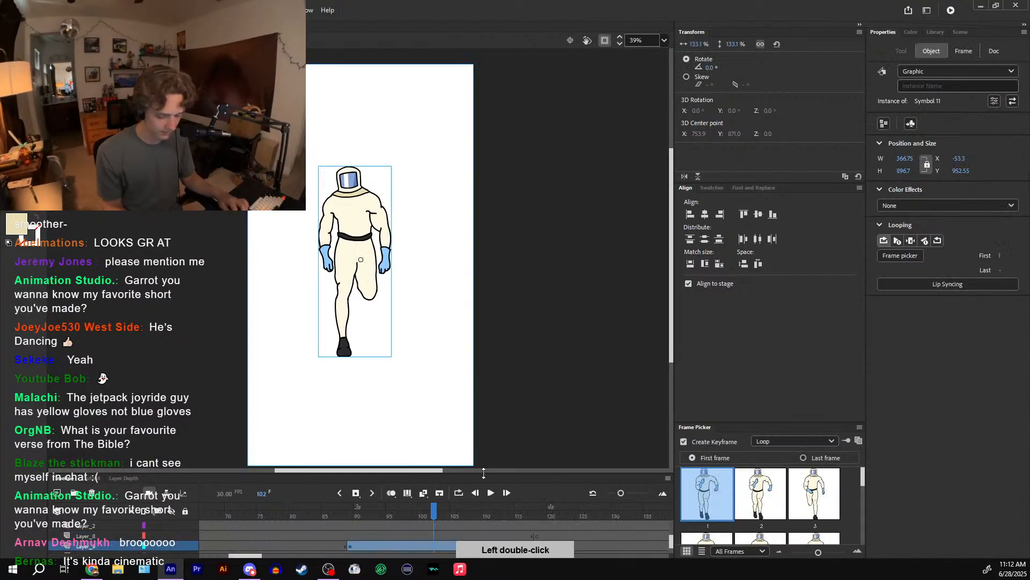
{"action": "left_click", "coordinate": [490, 493]}
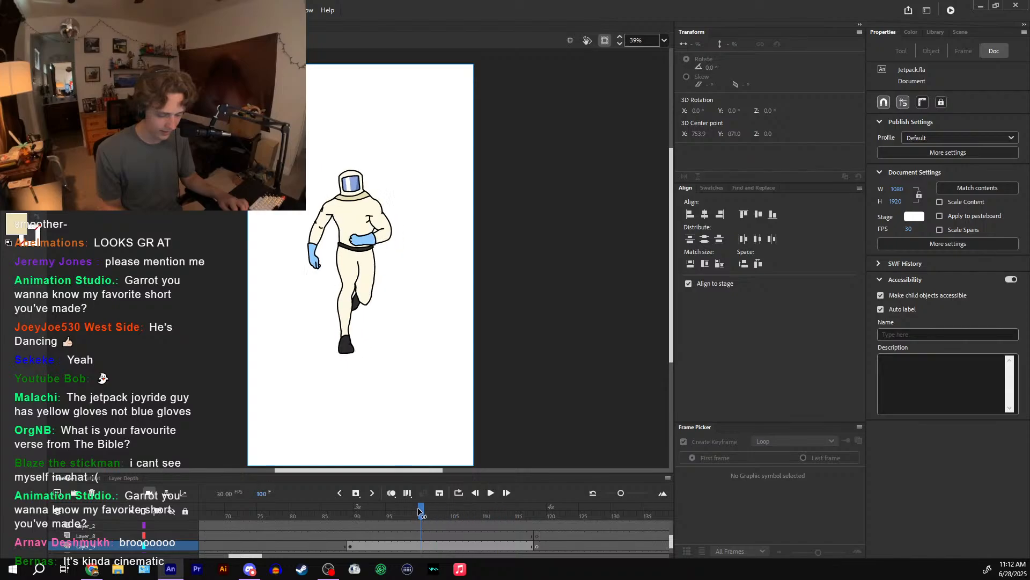
{"action": "double_click", "coordinate": [348, 269]}
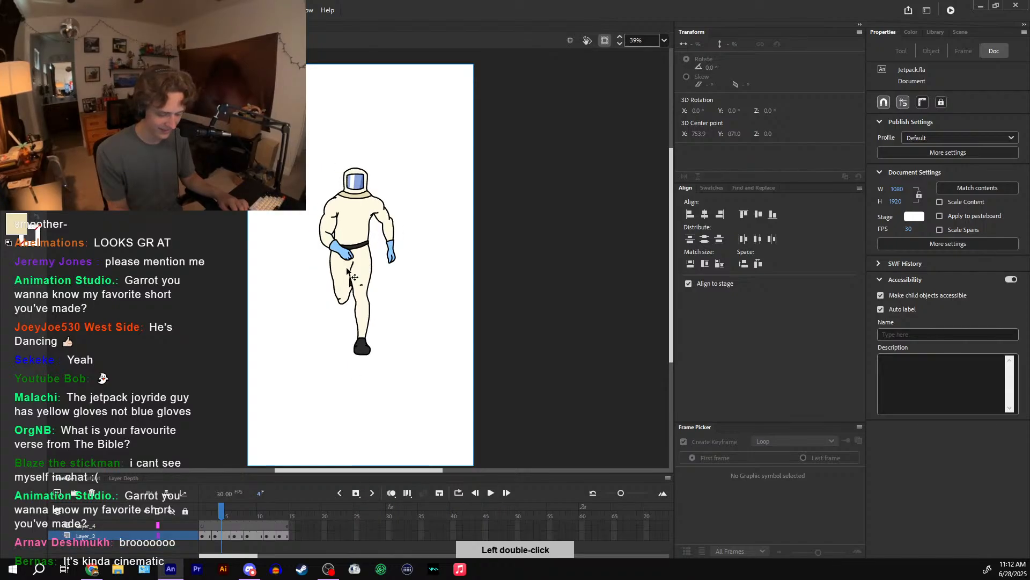
- Scrub through the run cycle inside the runner symbol to compare the heights of its poses
{"action": "left_click", "coordinate": [208, 511]}
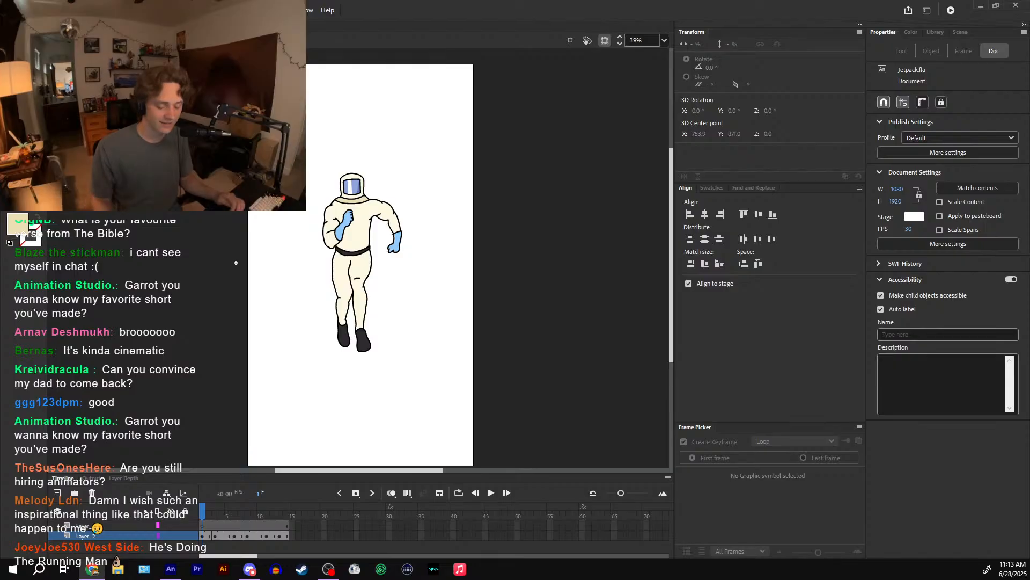
{"action": "left_click_drag", "start_coordinate": [205, 513], "coordinate": [236, 517]}
{"action": "left_click", "coordinate": [247, 535]}
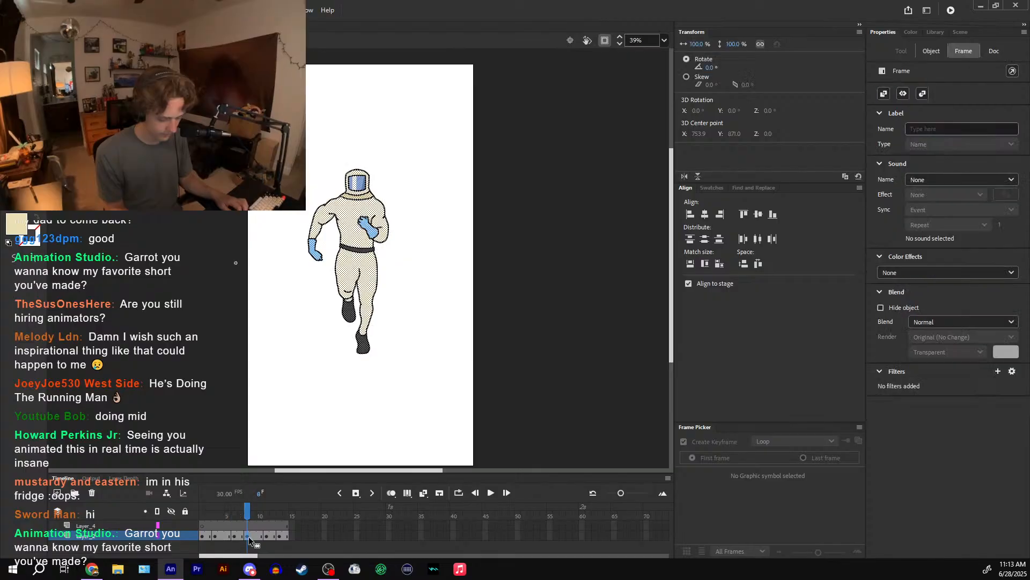
{"action": "left_click_drag", "start_coordinate": [249, 513], "coordinate": [301, 507]}
- Try nudging the runner's drawing on the frame 11 keyframe upward, and move it back down
{"action": "left_click", "coordinate": [267, 535]}
{"action": "key", "text": "shift+Up"}
{"action": "key", "text": "shift+Up"}
{"action": "key", "text": "shift+Up"}
{"action": "key", "text": "shift+Up"}
{"action": "left_click", "coordinate": [270, 533]}
{"action": "key", "text": "shift+Down"}
{"action": "key", "text": "shift+Down"}
{"action": "key", "text": "shift+Down"}
{"action": "key", "text": "shift+Down"}
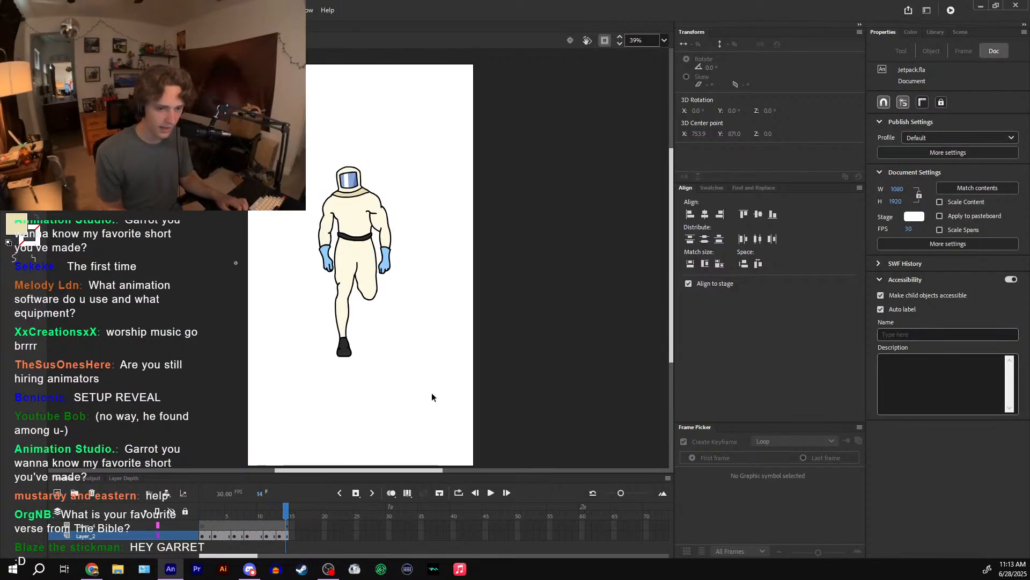
- Return to the main scene and scrub the runner's animation, ending back at frame 1
{"action": "double_click", "coordinate": [448, 392]}
{"action": "left_click_drag", "start_coordinate": [361, 508], "coordinate": [512, 512]}
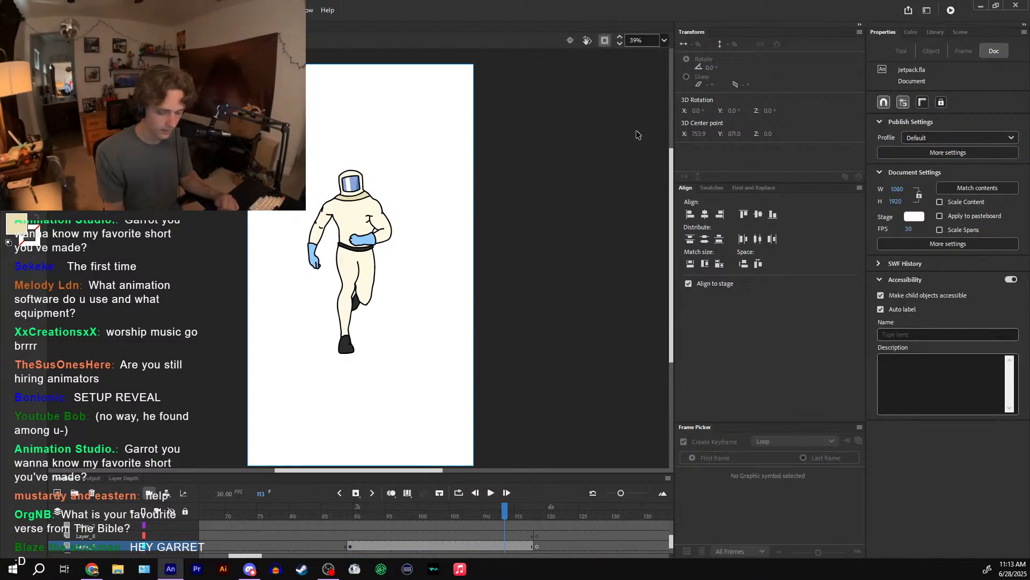
{"action": "left_click_drag", "start_coordinate": [329, 513], "coordinate": [185, 505]}
- Examine the scientists' colours in the Jetpack Joyride reference screenshot beside the stage
{"action": "left_click_drag", "start_coordinate": [575, 375], "coordinate": [156, 307]}
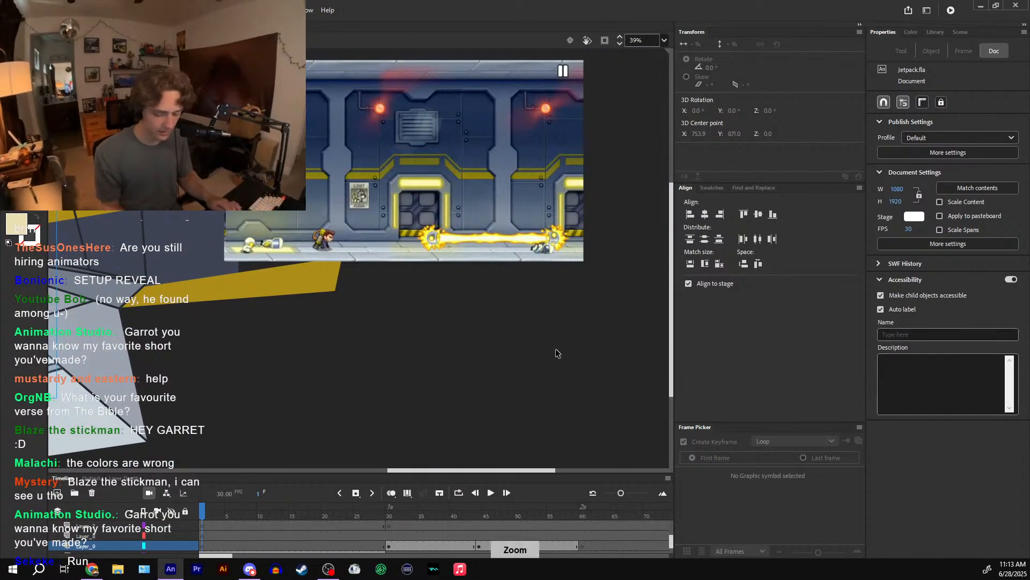
{"action": "key", "text": "ctrl+equal"}
{"action": "left_click_drag", "start_coordinate": [255, 272], "coordinate": [359, 320]}
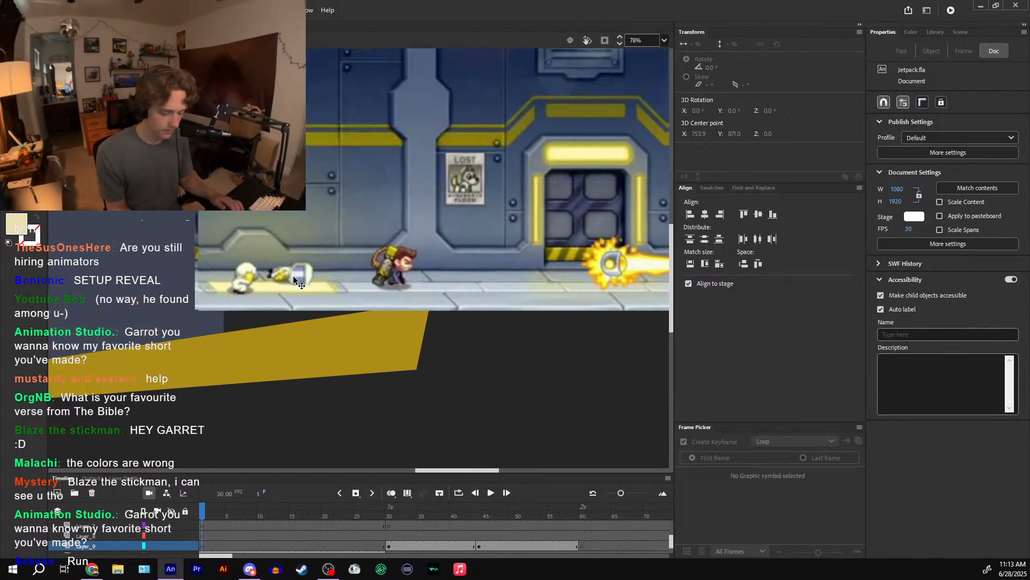
{"action": "key", "text": "ctrl+equal"}
{"action": "left_click_drag", "start_coordinate": [206, 297], "coordinate": [285, 299]}
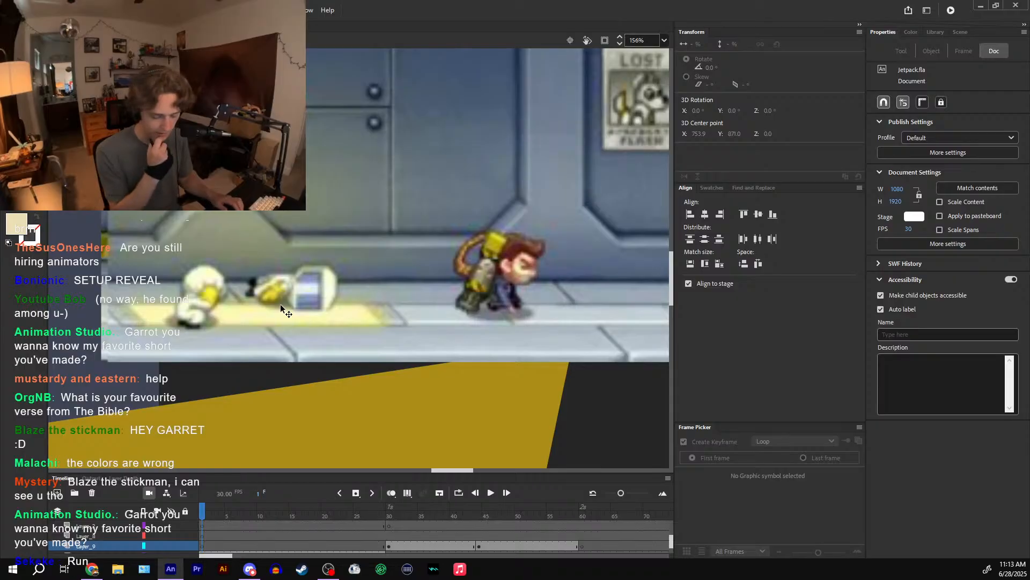
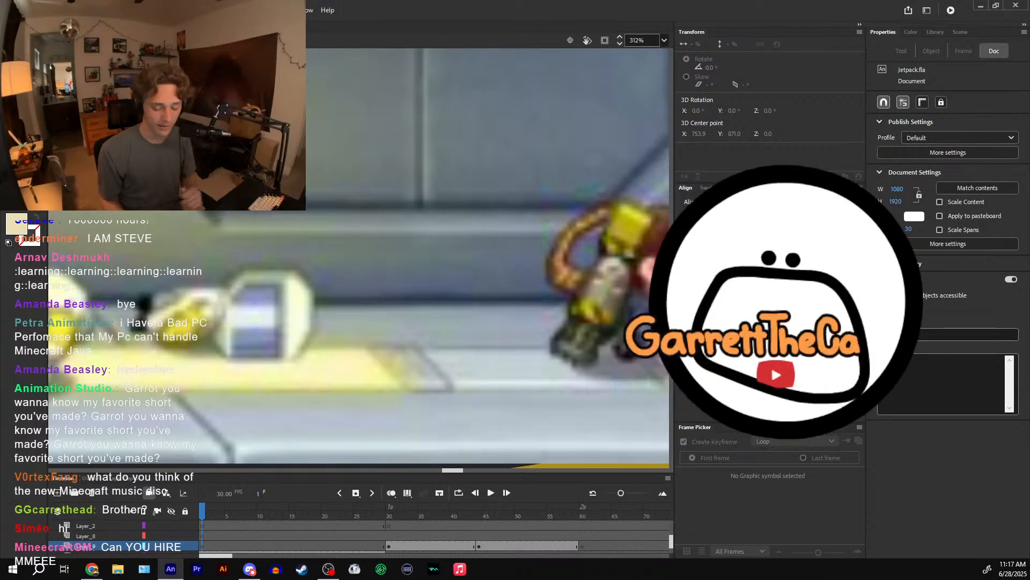
- Go to the running shot at frame 103 of the main timeline and open the hazmat runner symbol for editing
{"action": "left_click_drag", "start_coordinate": [203, 512], "coordinate": [708, 487]}
{"action": "key", "text": "ctrl+minus"}
{"action": "key", "text": "ctrl+minus"}
{"action": "key", "text": "ctrl+minus"}
{"action": "key", "text": "ctrl+minus"}
{"action": "key", "text": "ctrl+minus"}
{"action": "key", "text": "ctrl+minus"}
{"action": "key", "text": "ctrl+equal"}
{"action": "key", "text": "ctrl+equal"}
{"action": "key", "text": "ctrl+equal"}
{"action": "key", "text": "ctrl+equal"}
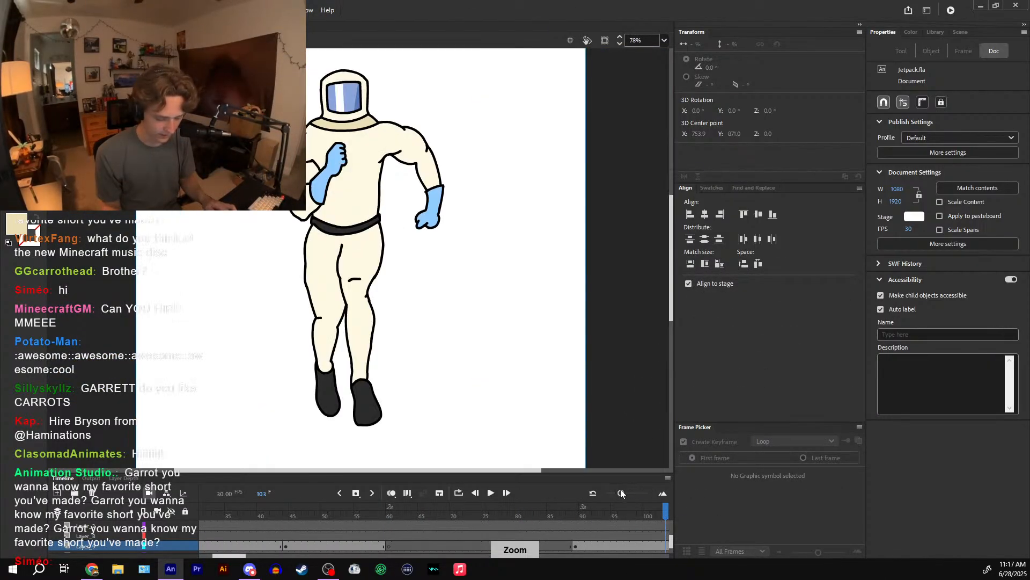
{"action": "key", "text": "ctrl+minus"}
{"action": "key", "text": "ctrl+equal"}
{"action": "left_click", "coordinate": [339, 161]}
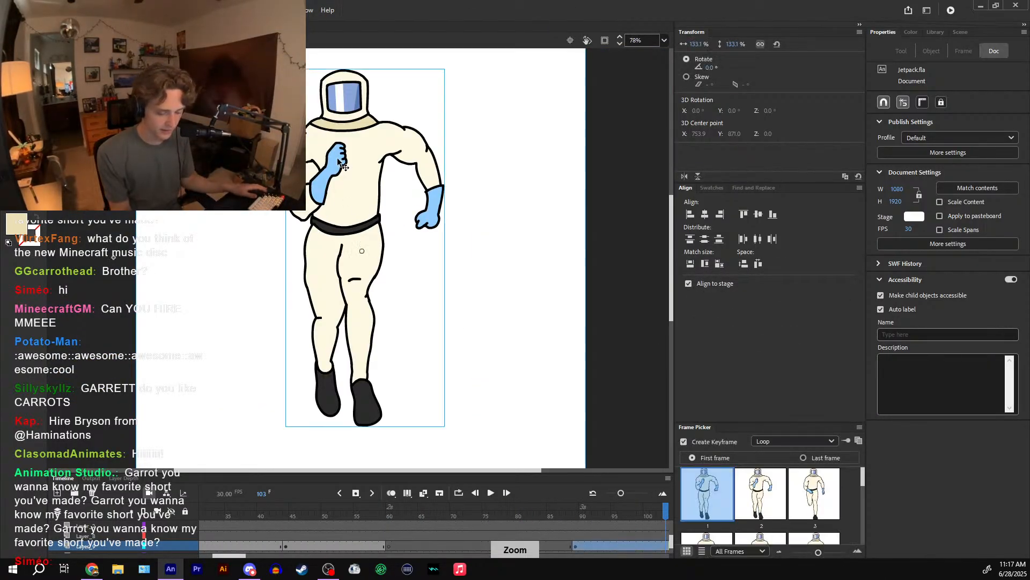
{"action": "double_click", "coordinate": [340, 162]}
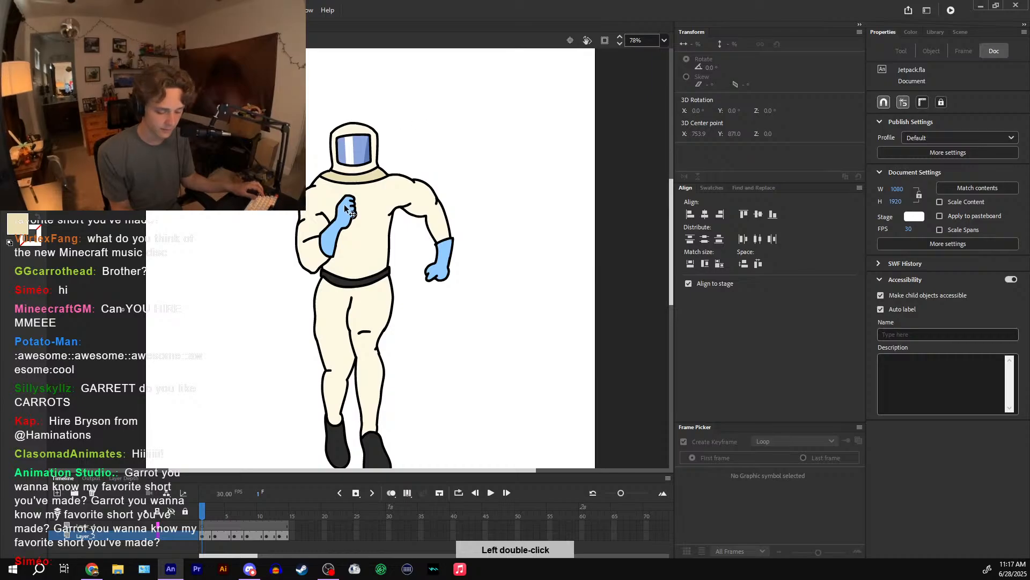
- Choose a golden yellow fill and recolour both of the runner's gloves on frame 1 with the Paint Bucket
{"action": "left_click", "coordinate": [350, 209]}
{"action": "left_click", "coordinate": [123, 239]}
{"action": "left_click", "coordinate": [19, 223]}
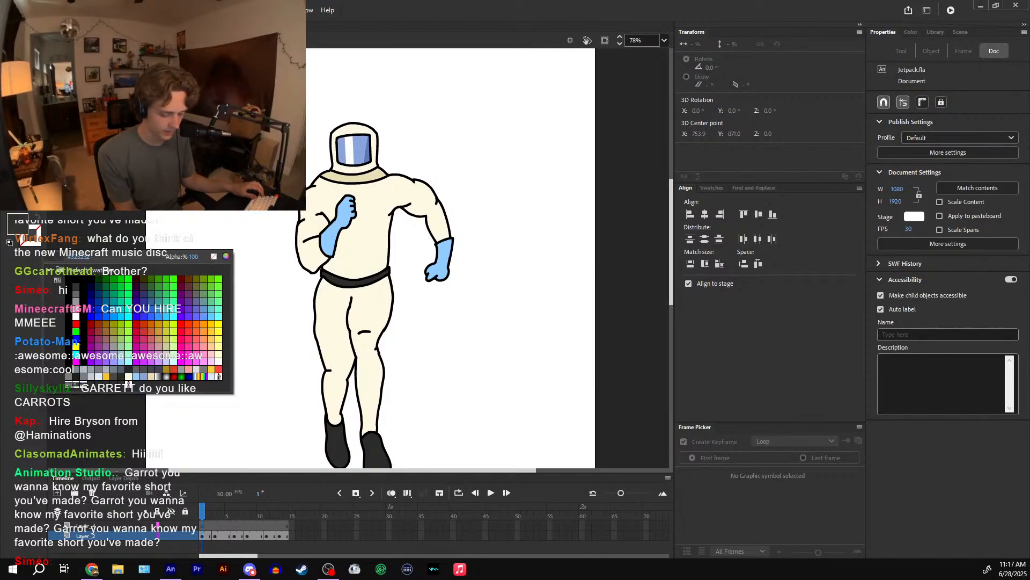
{"action": "left_click", "coordinate": [226, 257]}
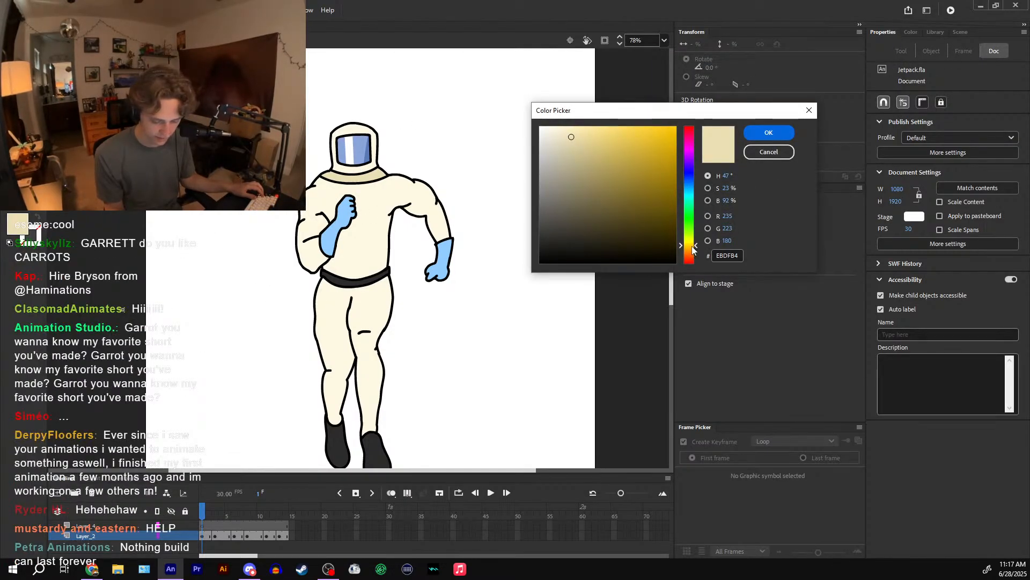
{"action": "left_click", "coordinate": [624, 137]}
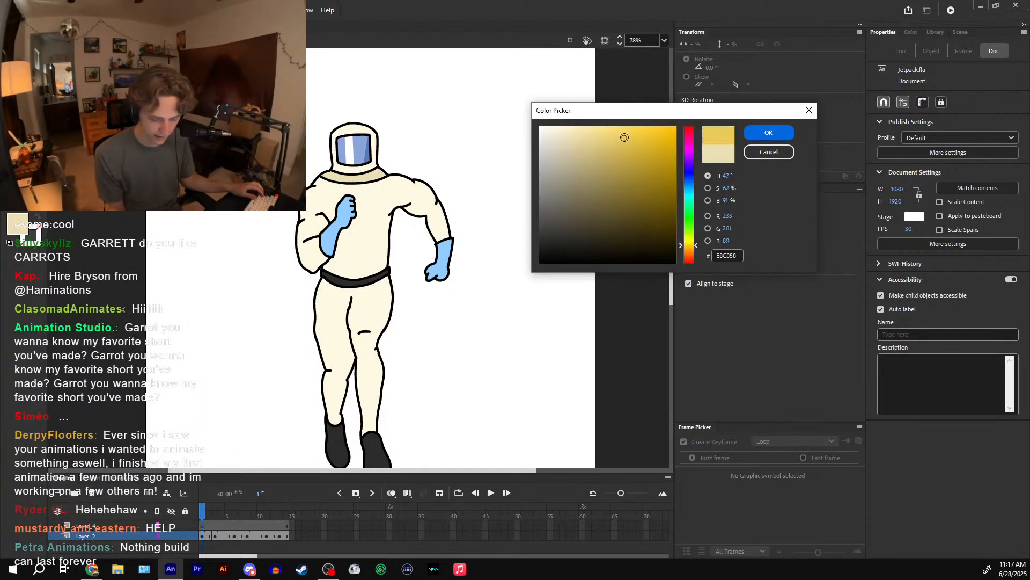
{"action": "left_click", "coordinate": [768, 132]}
{"action": "left_click", "coordinate": [346, 242]}
{"action": "left_click", "coordinate": [438, 263]}
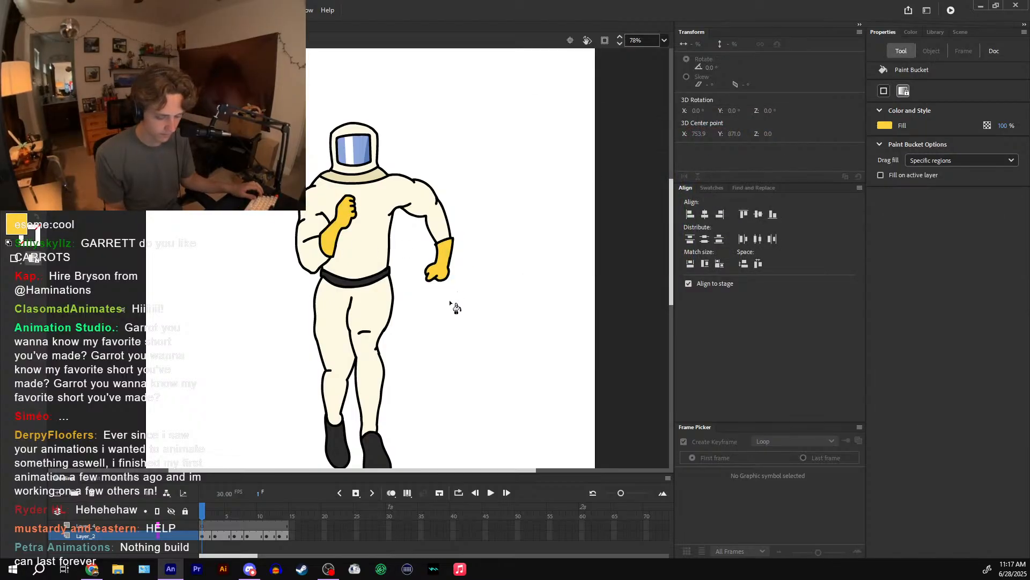
- Fill both gloves with the same golden yellow on the frame 3 and frame 6 keyframes
{"action": "left_click_drag", "start_coordinate": [449, 306], "coordinate": [459, 293]}
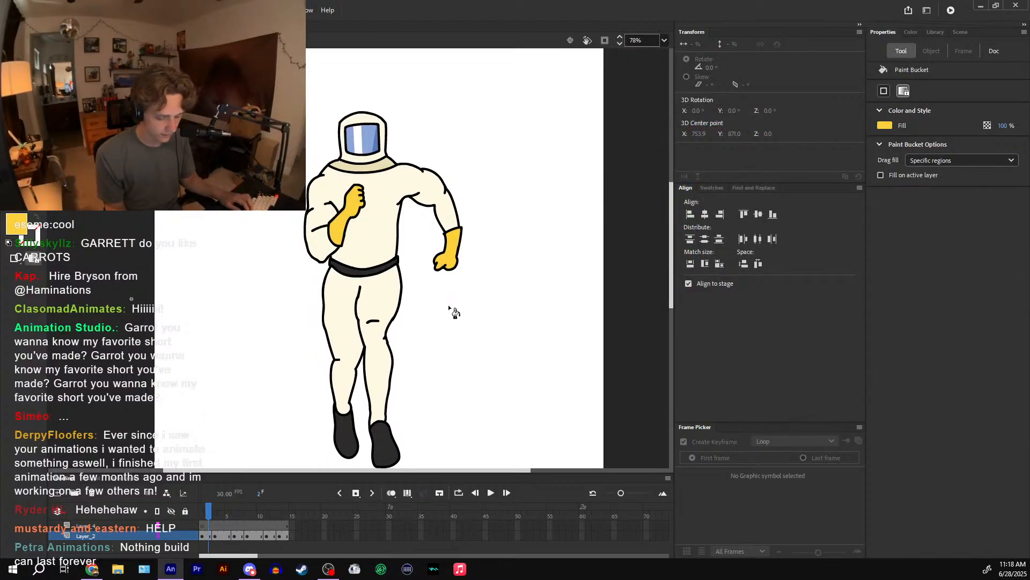
{"action": "key", "text": "."}
{"action": "key", "text": "."}
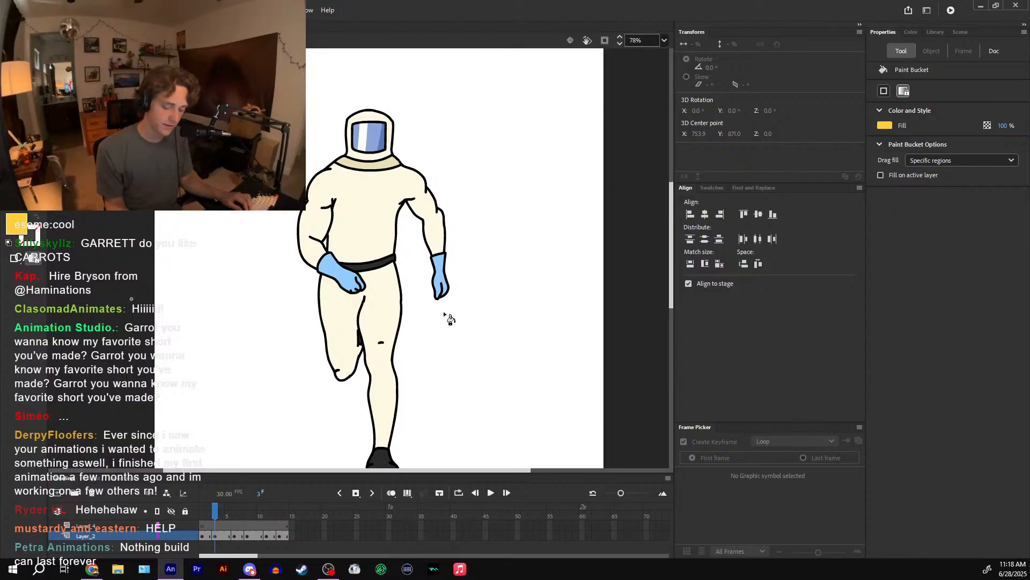
{"action": "key", "text": "comma"}
{"action": "key", "text": "period"}
{"action": "key", "text": "period"}
{"action": "key", "text": "period"}
{"action": "key", "text": "period"}
{"action": "key", "text": "period"}
{"action": "key", "text": "period"}
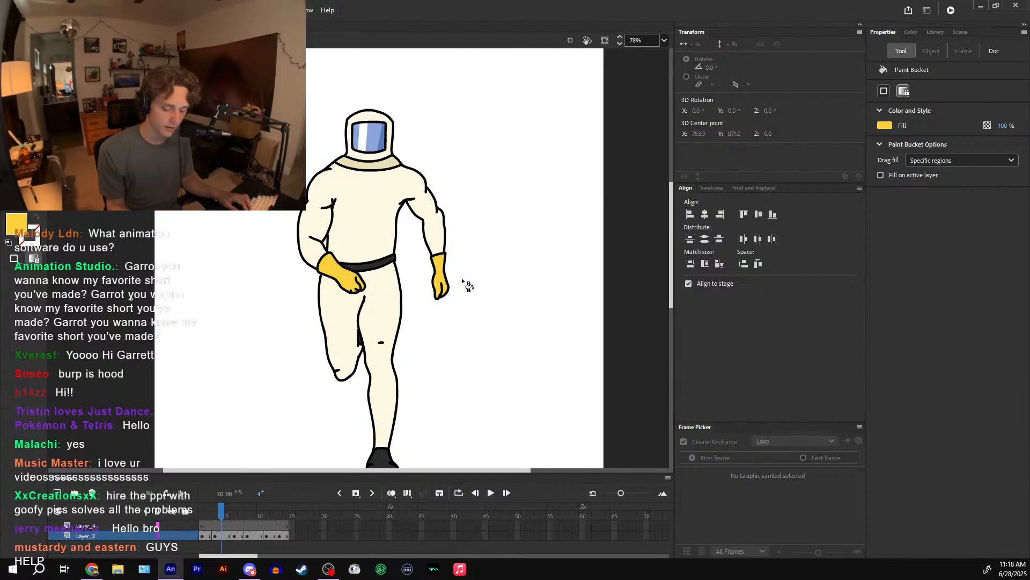
- Fill both gloves with the golden yellow on the frame 8, frame 11 and frame 13 keyframes
{"action": "key", "text": "period"}
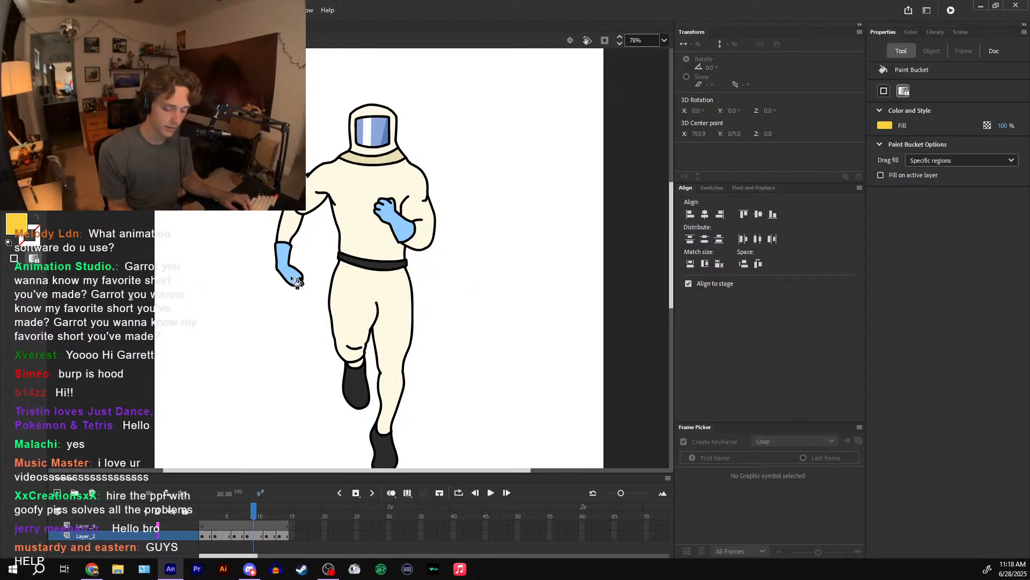
{"action": "key", "text": "period"}
{"action": "left_click", "coordinate": [297, 283]}
{"action": "key", "text": "period"}
{"action": "key", "text": "period"}
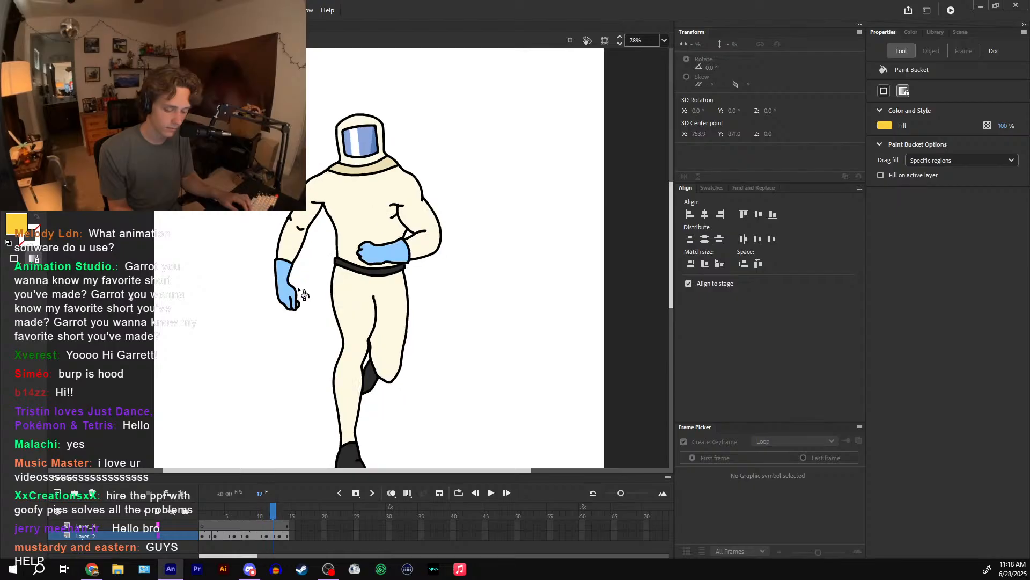
{"action": "left_click", "coordinate": [295, 301]}
{"action": "left_click", "coordinate": [382, 263]}
{"action": "key", "text": "period"}
{"action": "key", "text": "period"}
{"action": "left_click", "coordinate": [311, 290]}
{"action": "left_click", "coordinate": [427, 292]}
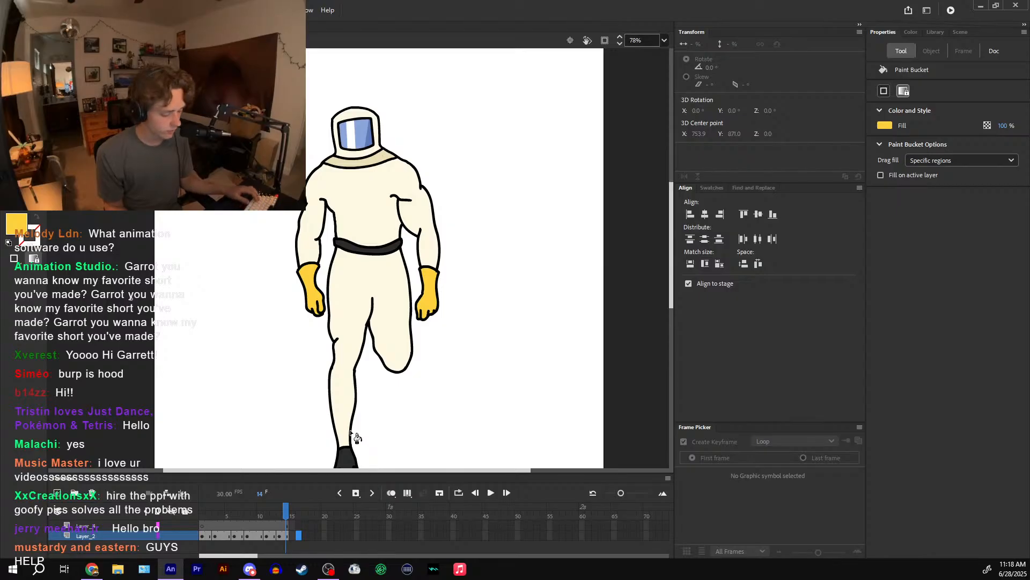
- Sample the cream suit colour, change the fill to the more saturated FFEEB1, and recolour the suit on frame 14
{"action": "key", "text": "i"}
{"action": "left_click", "coordinate": [382, 201]}
{"action": "left_click", "coordinate": [885, 126]}
{"action": "left_click", "coordinate": [870, 136]}
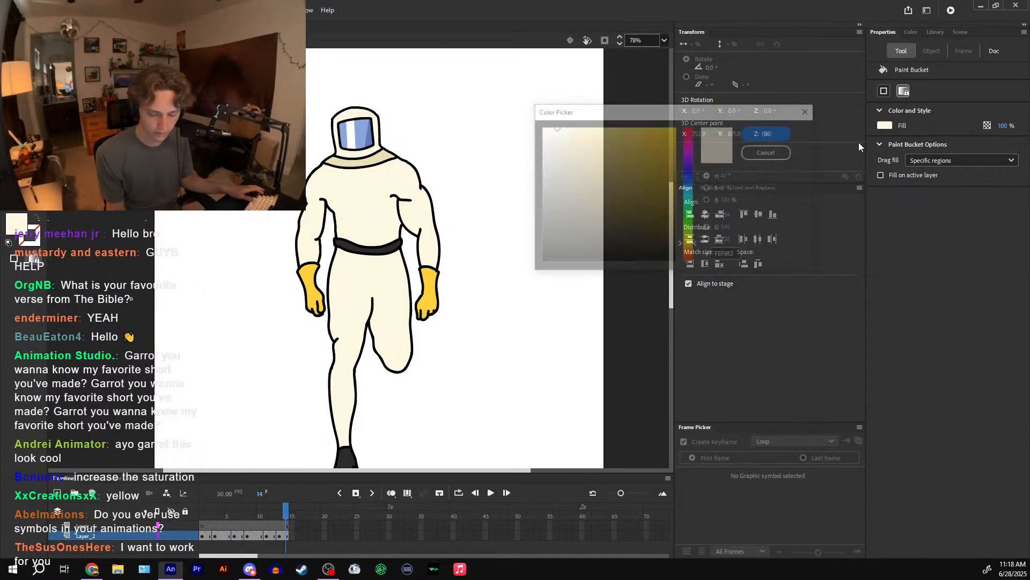
{"action": "left_click", "coordinate": [574, 131]}
{"action": "left_click", "coordinate": [754, 133]}
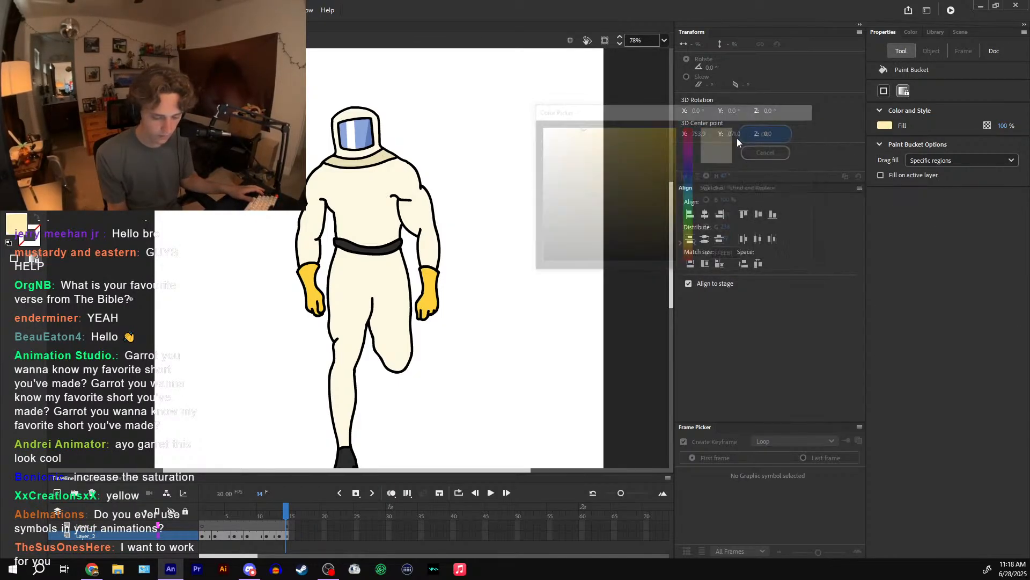
{"action": "left_click", "coordinate": [427, 184]}
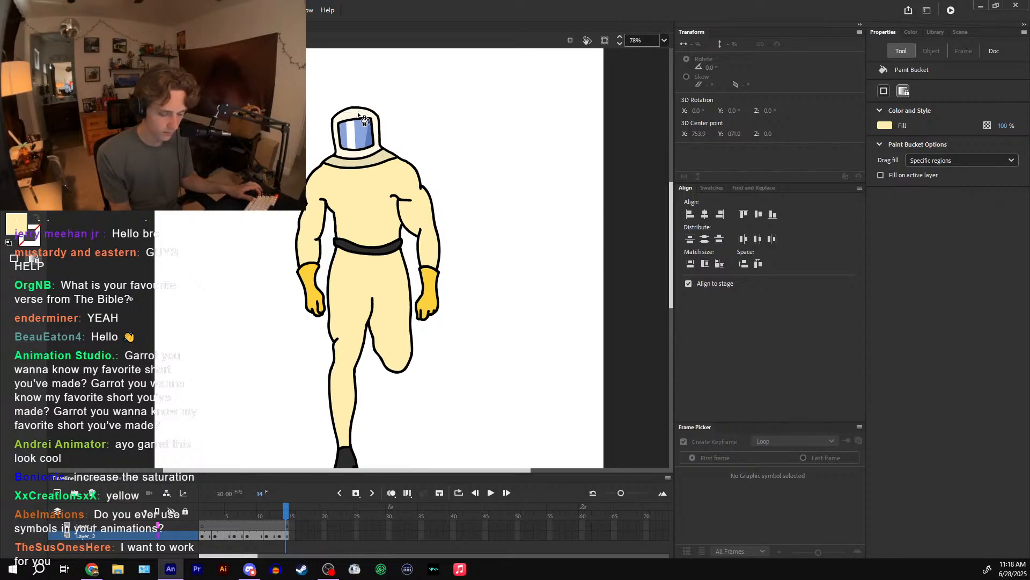
- Mix a slightly darker yellow, fill the hood's collar on frame 14, and compare the pose with the preceding frames
{"action": "left_click", "coordinate": [885, 125]}
{"action": "left_click", "coordinate": [872, 137]}
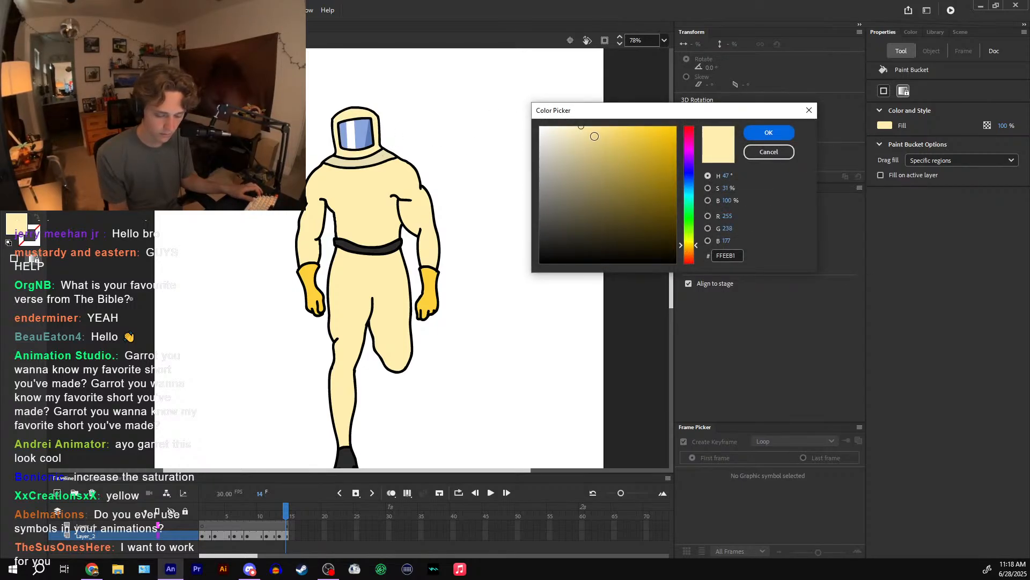
{"action": "left_click", "coordinate": [596, 134]}
{"action": "left_click", "coordinate": [765, 133]}
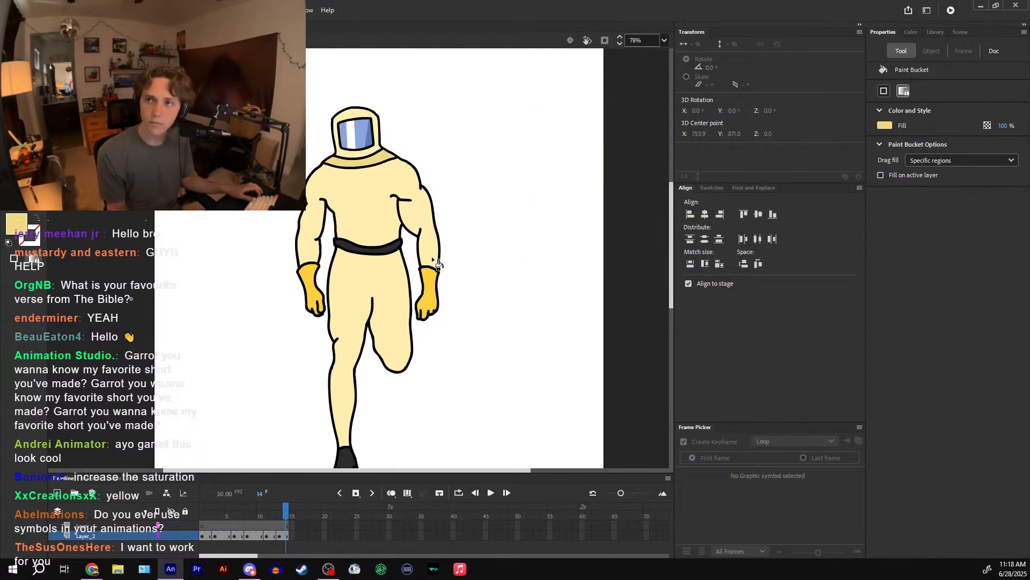
{"action": "left_click_drag", "start_coordinate": [476, 262], "coordinate": [562, 238]}
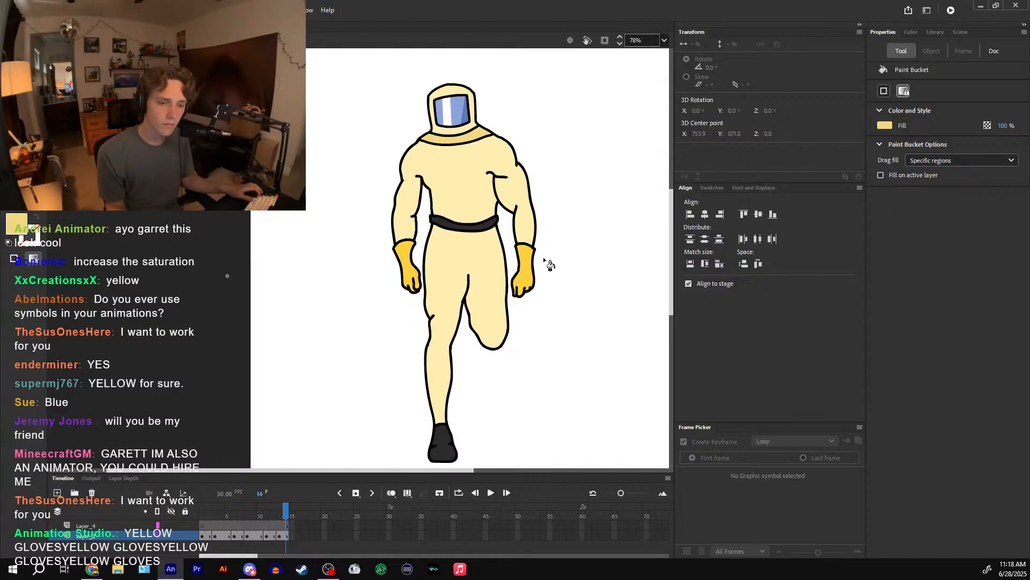
{"action": "left_click", "coordinate": [269, 514]}
{"action": "left_click_drag", "start_coordinate": [269, 512], "coordinate": [283, 511]}
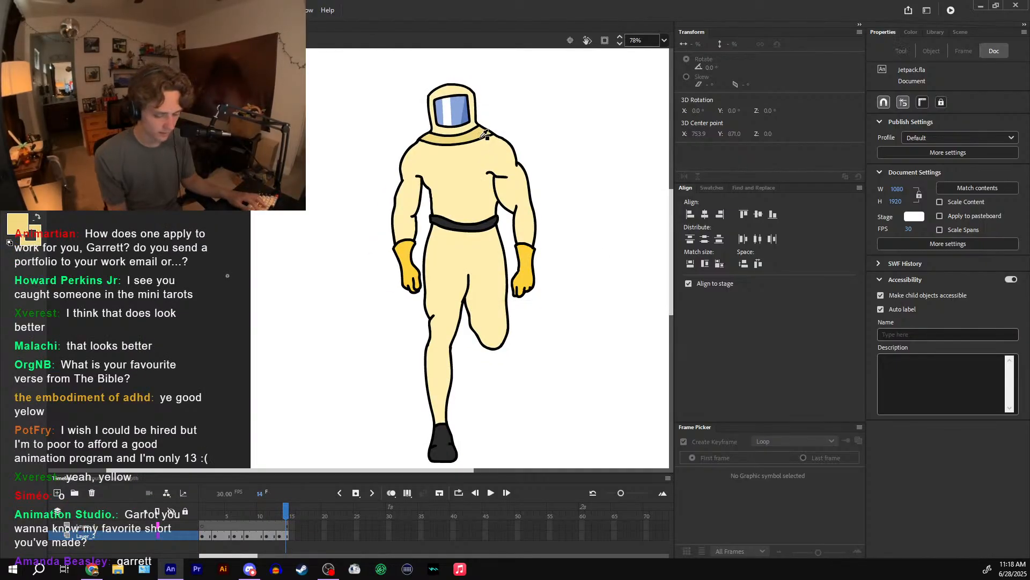
- Recolour the runner on frame 12, using pale yellow for the suit and helmet and darker yellow for the collar
{"action": "key", "text": "k"}
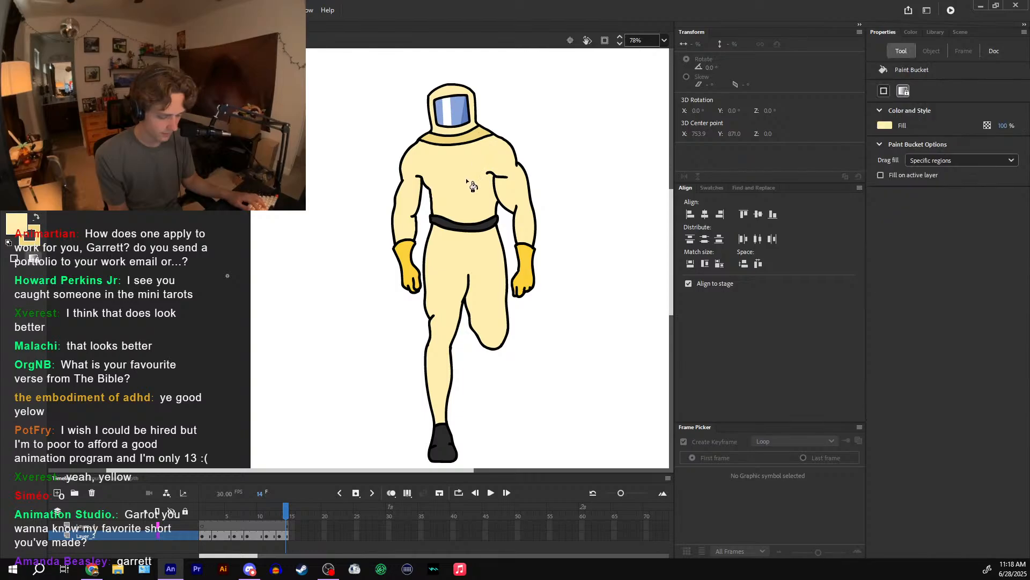
{"action": "key", "text": "comma"}
{"action": "key", "text": "comma"}
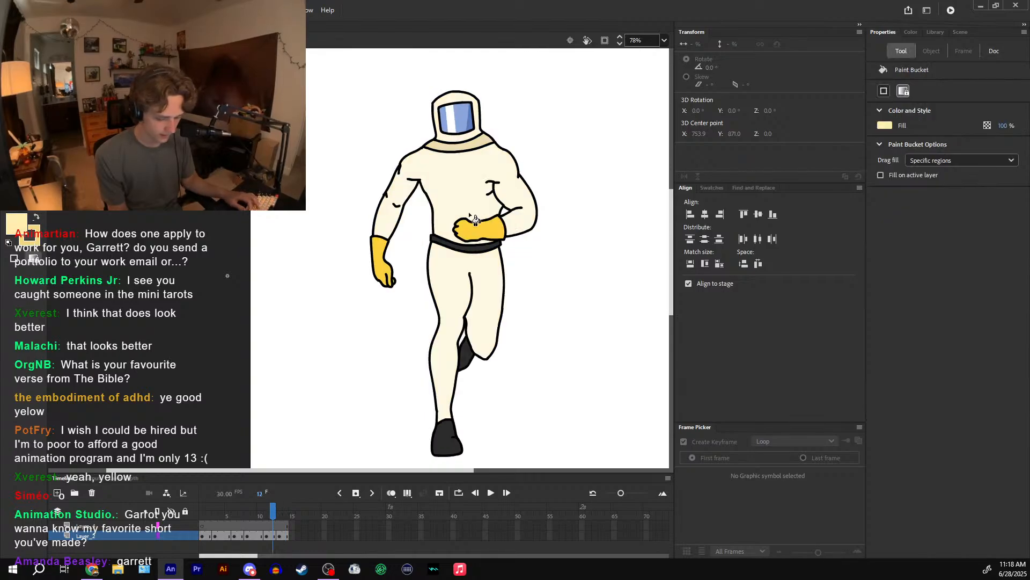
{"action": "left_click", "coordinate": [450, 282]}
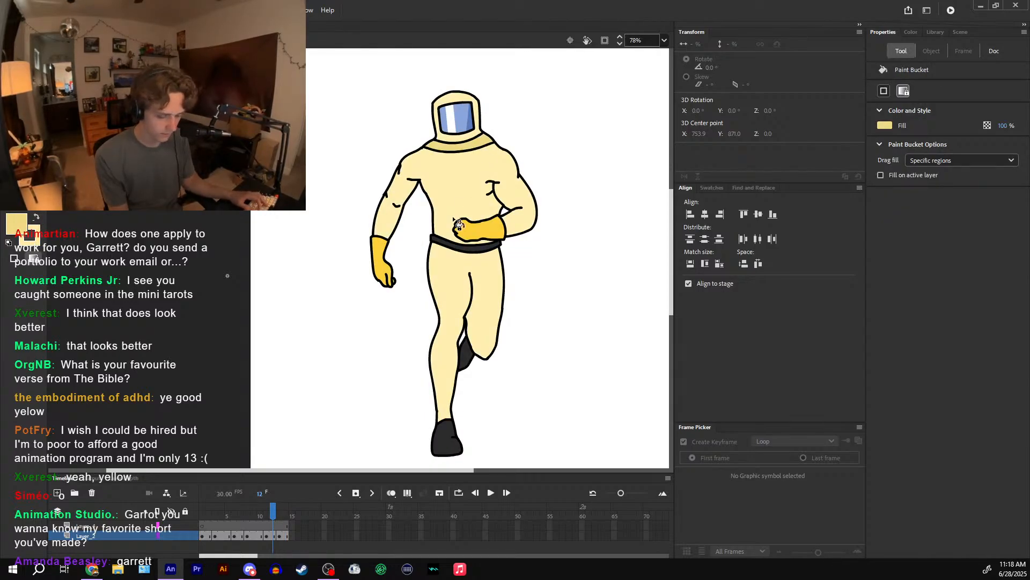
- Recolour the suit and helmet pale yellow and the collar darker yellow on frame 10
{"action": "key", "text": "comma"}
{"action": "key", "text": "comma"}
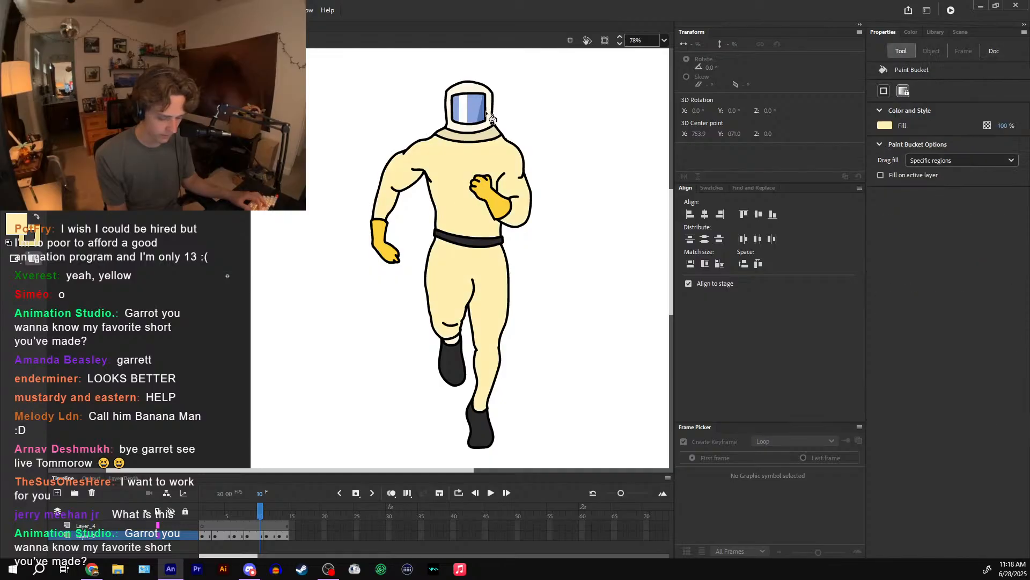
{"action": "left_click", "coordinate": [482, 90]}
{"action": "key", "text": "shift+x"}
- Fill the frame 7 pose's suit and helmet with pale yellow and its collar with the darker yellow
{"action": "left_click_drag", "start_coordinate": [252, 512], "coordinate": [243, 512]}
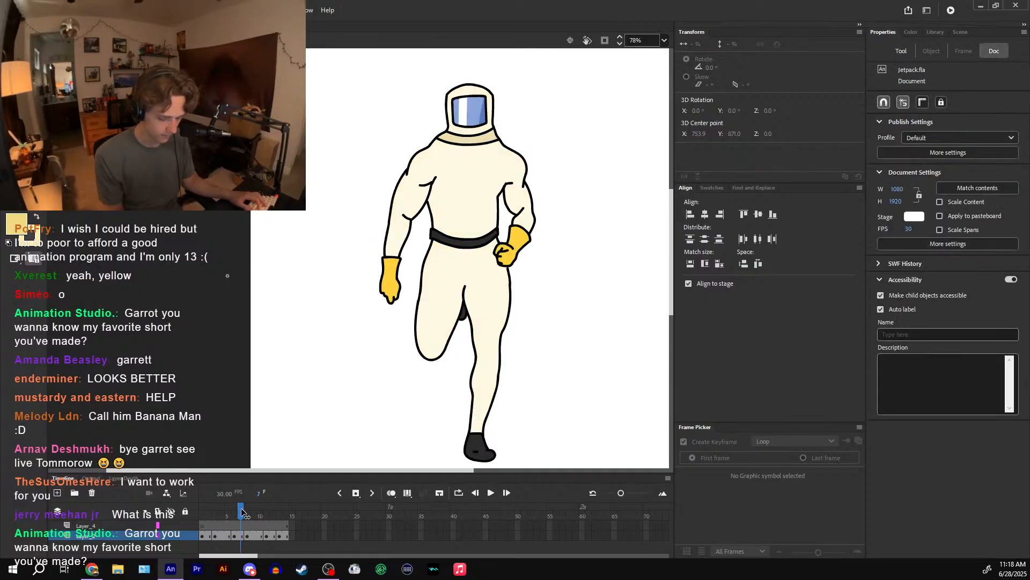
{"action": "left_click", "coordinate": [485, 150]}
{"action": "left_click", "coordinate": [477, 90]}
{"action": "key", "text": "shift+x"}
{"action": "left_click", "coordinate": [482, 140]}
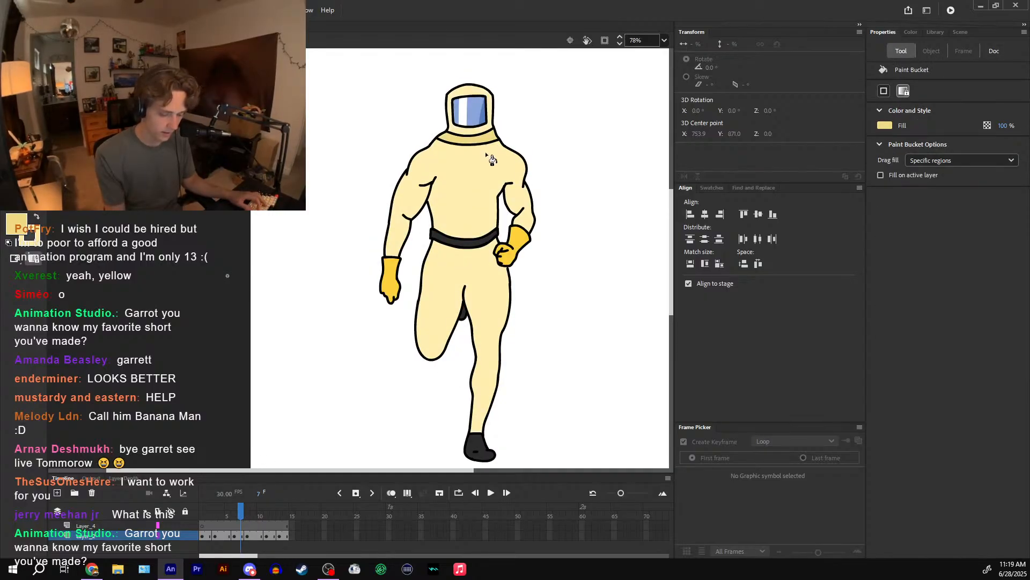
- Fill the frame 5 pose's suit and helmet with pale yellow and its collar with the darker yellow
{"action": "left_click_drag", "start_coordinate": [240, 516], "coordinate": [229, 513]}
{"action": "key", "text": "shift+x"}
{"action": "left_click", "coordinate": [472, 256]}
{"action": "left_click", "coordinate": [485, 121]}
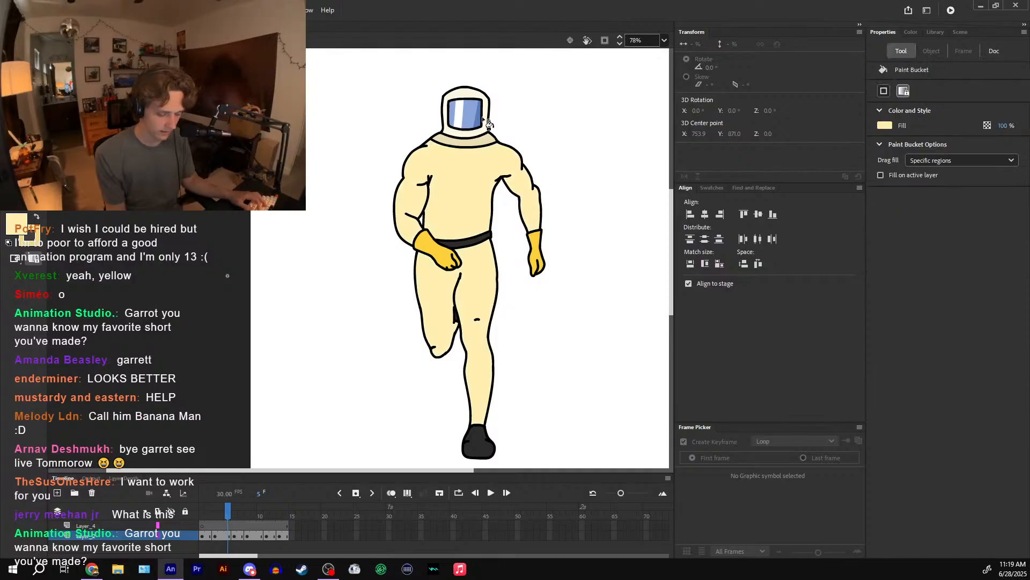
{"action": "key", "text": "shift+x"}
{"action": "left_click", "coordinate": [489, 137]}
- Recolour the runner on frame 1, using pale yellow for the suit and helmet and darker yellow for the collar
{"action": "left_click_drag", "start_coordinate": [226, 512], "coordinate": [202, 512]}
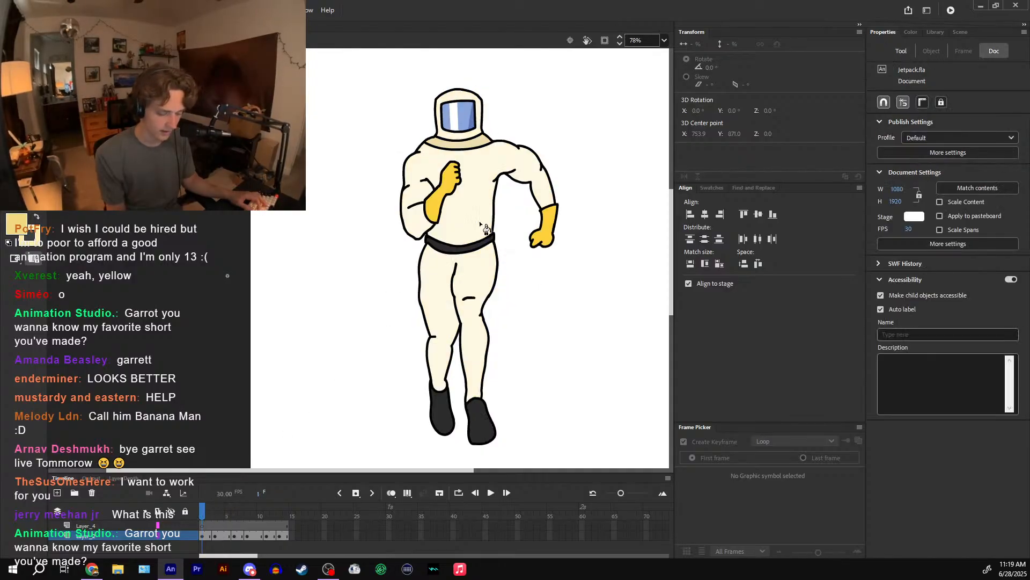
{"action": "key", "text": "shift+x"}
{"action": "left_click", "coordinate": [479, 253]}
{"action": "left_click", "coordinate": [477, 215]}
{"action": "left_click", "coordinate": [477, 114]}
{"action": "key", "text": "shift+x"}
{"action": "left_click", "coordinate": [479, 127]}
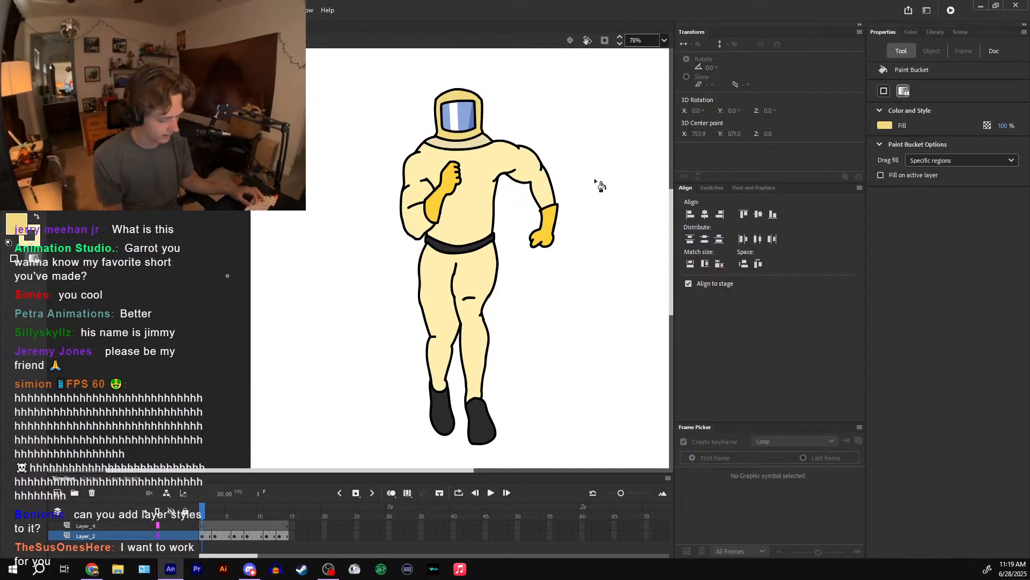
- Return from the symbol to the main scene and play back the recoloured run cycle
{"action": "key", "text": "v"}
{"action": "double_click", "coordinate": [566, 302]}
{"action": "key", "text": "ctrl+minus"}
{"action": "left_click_drag", "start_coordinate": [418, 507], "coordinate": [440, 504]}
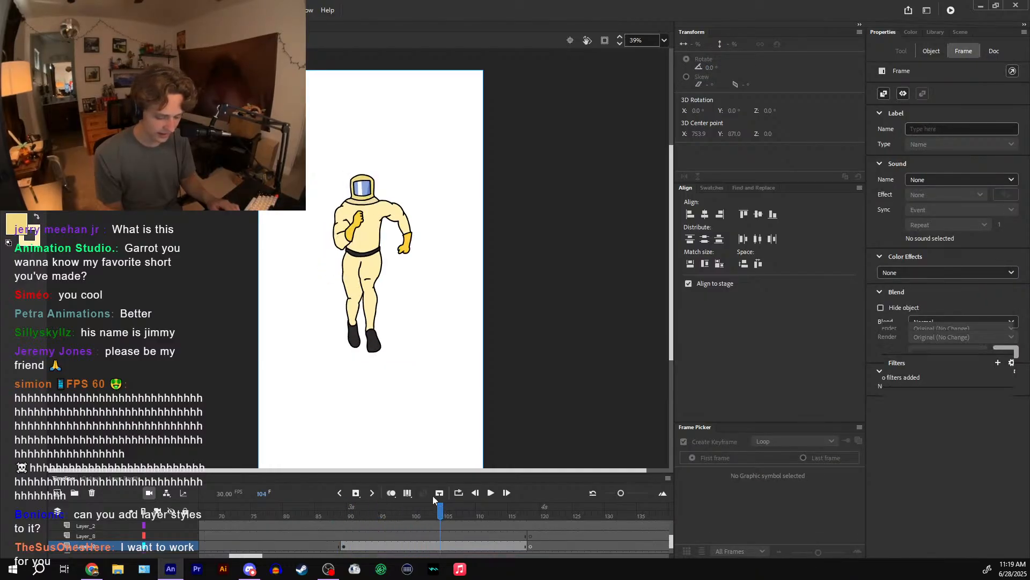
{"action": "key", "text": "Return"}
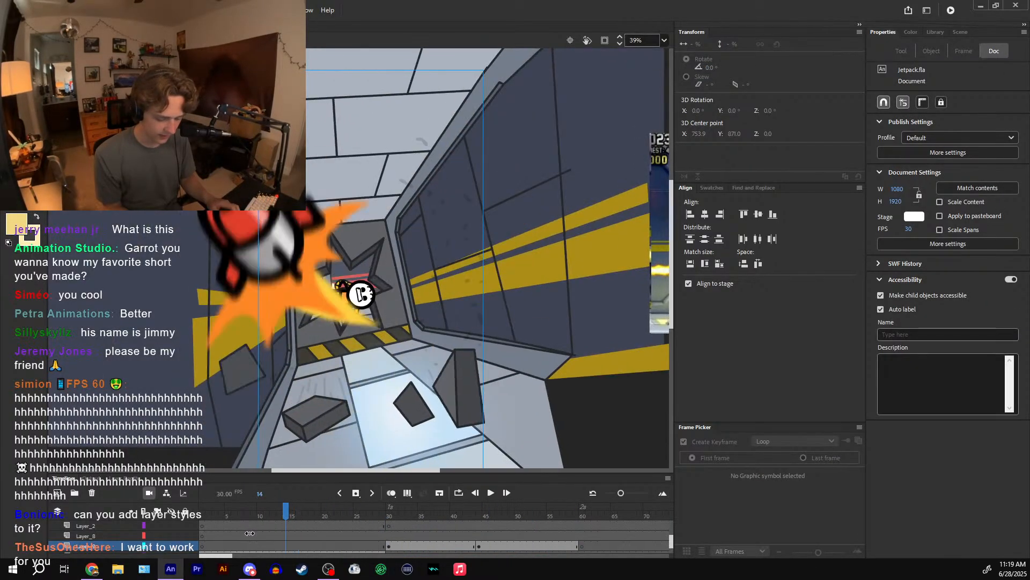
- Examine the game screenshot beside the stage as a colour reference and compare it with the enlarged runner
{"action": "key", "text": "ctrl+equal"}
{"action": "left_click_drag", "start_coordinate": [633, 387], "coordinate": [102, 290]}
{"action": "left_click_drag", "start_coordinate": [616, 355], "coordinate": [319, 361]}
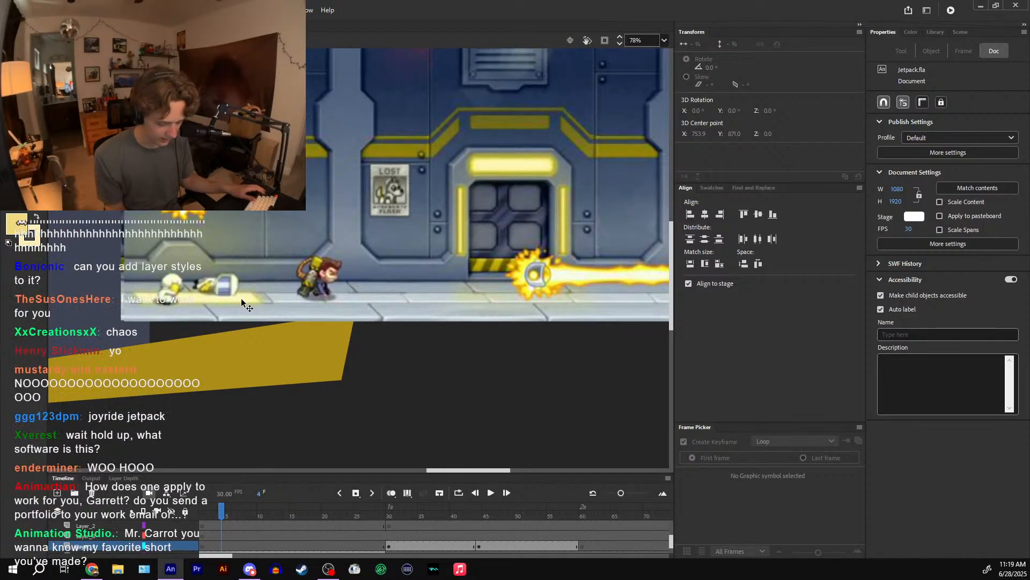
{"action": "key", "text": "Return"}
{"action": "key", "text": "ctrl+minus"}
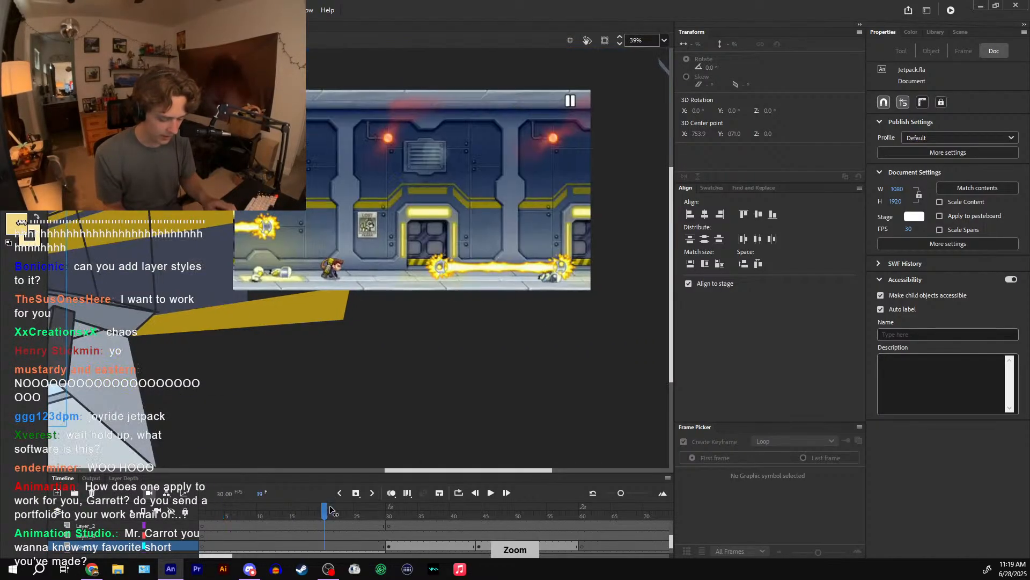
{"action": "key", "text": "ctrl+minus"}
{"action": "key", "text": "ctrl+minus"}
{"action": "key", "text": "ctrl+minus"}
{"action": "key", "text": "ctrl+equal"}
{"action": "key", "text": "ctrl+equal"}
{"action": "key", "text": "ctrl+equal"}
{"action": "key", "text": "ctrl+equal"}
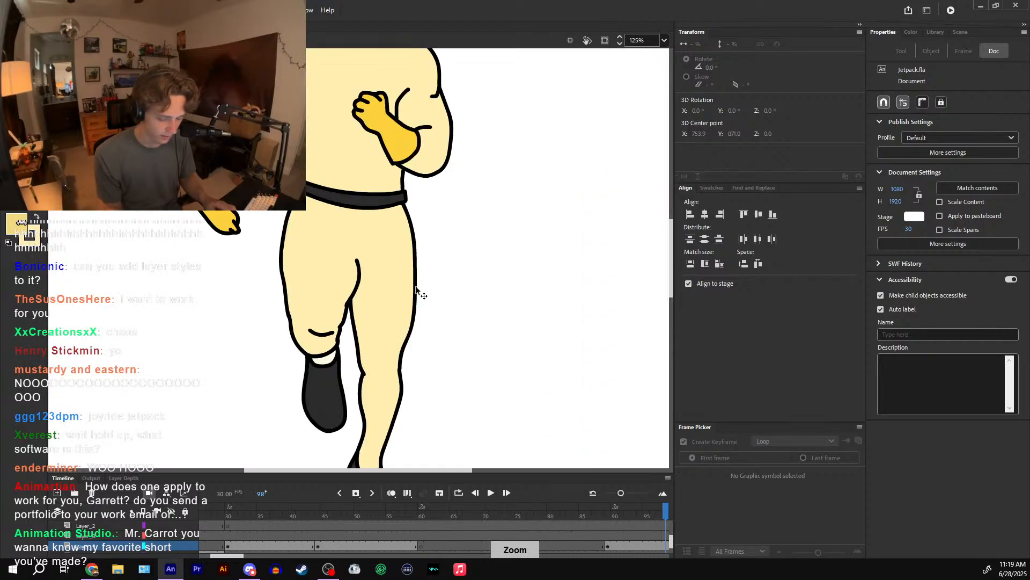
- Enter the runner symbol at frame 10 and mix a tan fill colour, F5DFB9, with hue 38°
{"action": "double_click", "coordinate": [388, 264]}
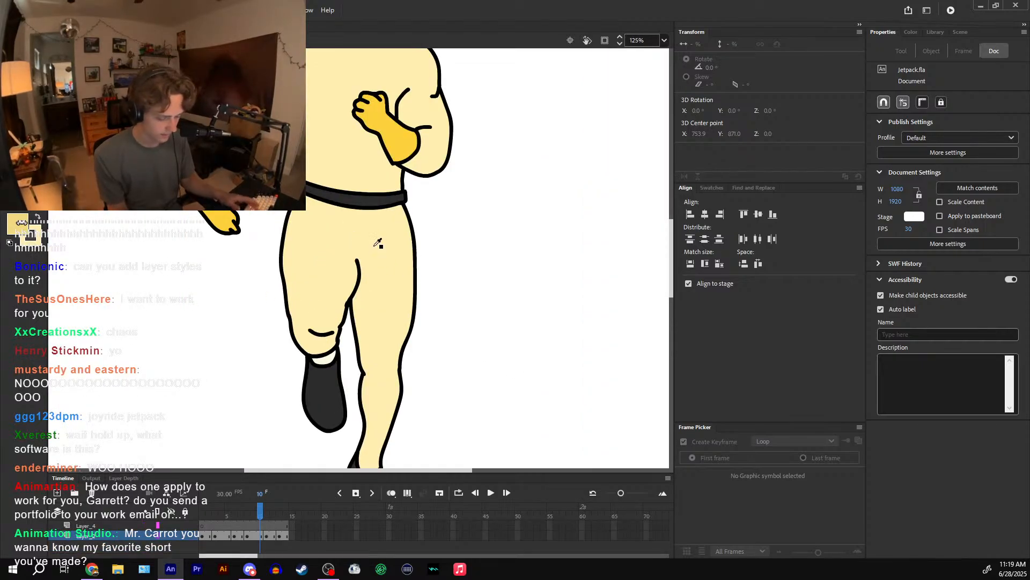
{"action": "key", "text": "k"}
{"action": "left_click", "coordinate": [885, 125]}
{"action": "left_click", "coordinate": [870, 137]}
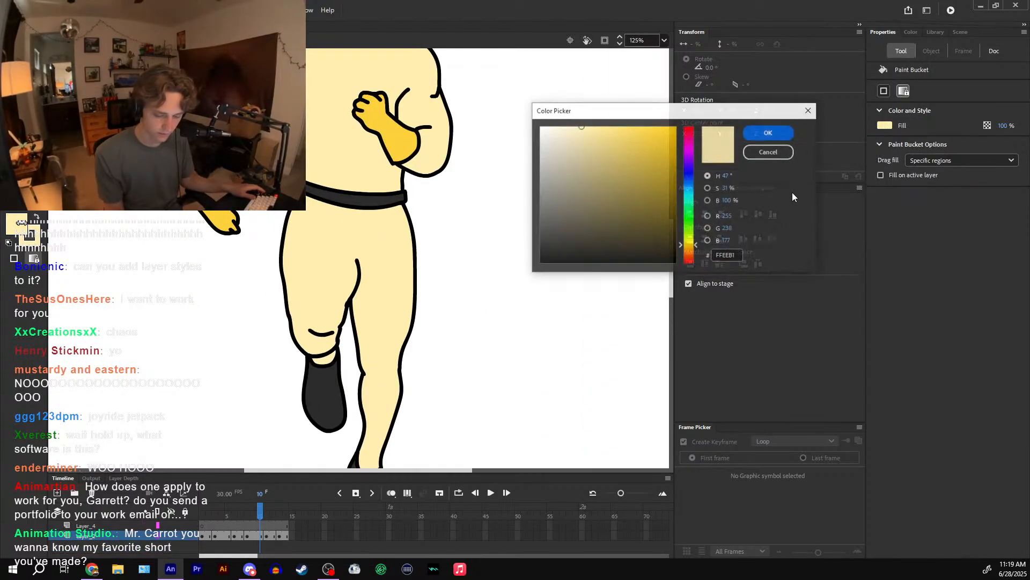
{"action": "left_click_drag", "start_coordinate": [689, 246], "coordinate": [689, 248]}
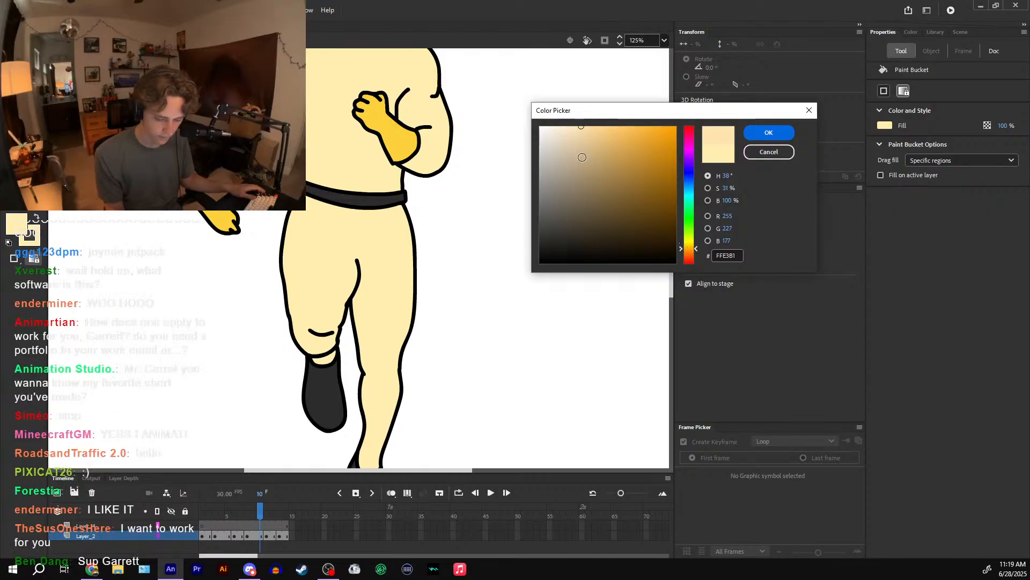
{"action": "left_click_drag", "start_coordinate": [572, 126], "coordinate": [573, 131]}
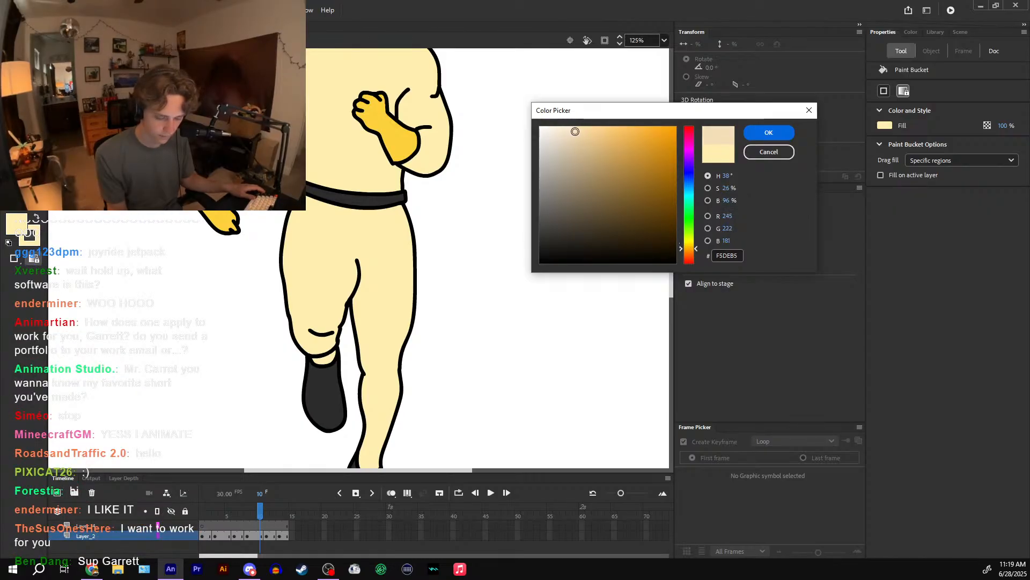
{"action": "left_click", "coordinate": [769, 132]}
- Fill the suit, helmet and collar of the frame 10 pose with the tan colour
{"action": "left_click", "coordinate": [374, 230]}
{"action": "left_click", "coordinate": [393, 72]}
{"action": "left_click_drag", "start_coordinate": [393, 71], "coordinate": [403, 238]}
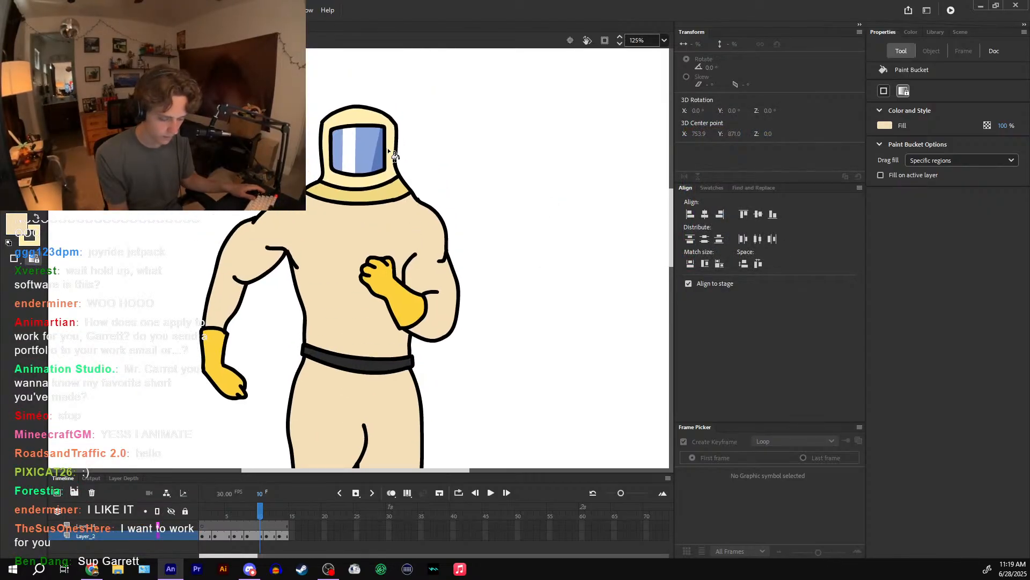
{"action": "left_click", "coordinate": [389, 148]}
{"action": "key", "text": "ctrl+minus"}
{"action": "left_click", "coordinate": [15, 230]}
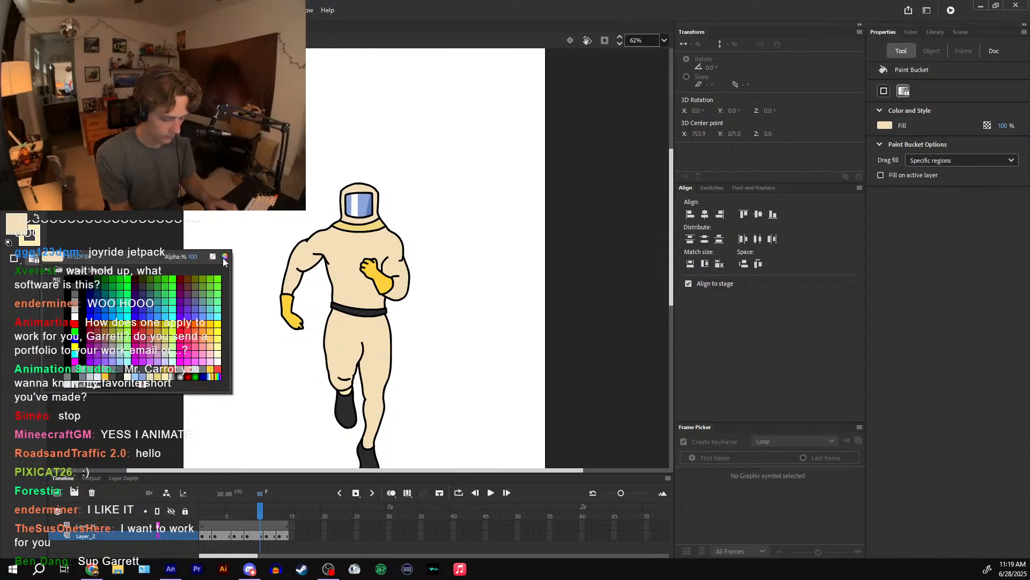
{"action": "left_click", "coordinate": [223, 258]}
{"action": "left_click", "coordinate": [754, 134]}
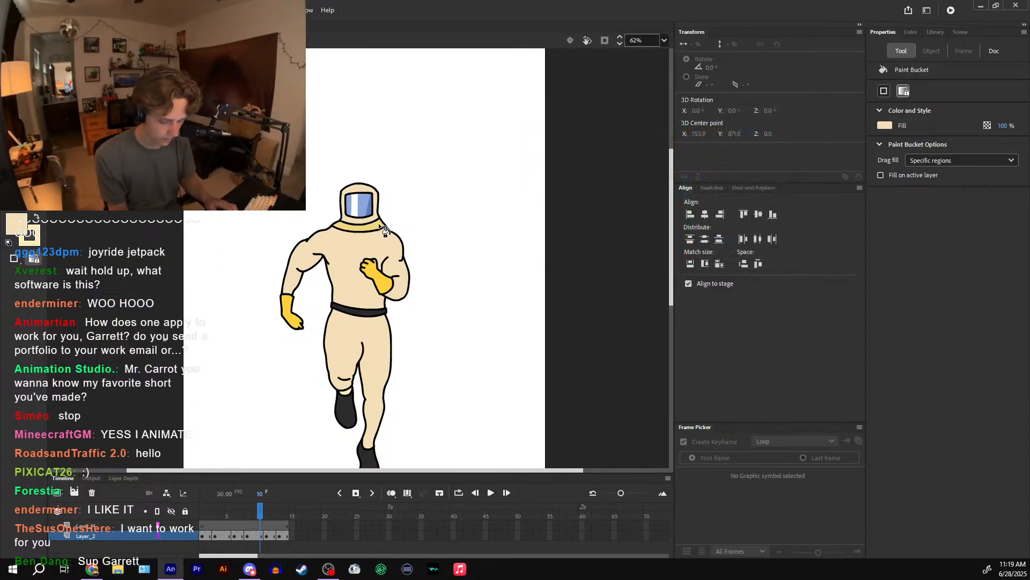
- Mix a much paler cream from the tan and fill frame 10's suit and helmet with it
{"action": "left_click", "coordinate": [15, 231]}
{"action": "left_click", "coordinate": [225, 256]}
{"action": "left_click", "coordinate": [560, 129]}
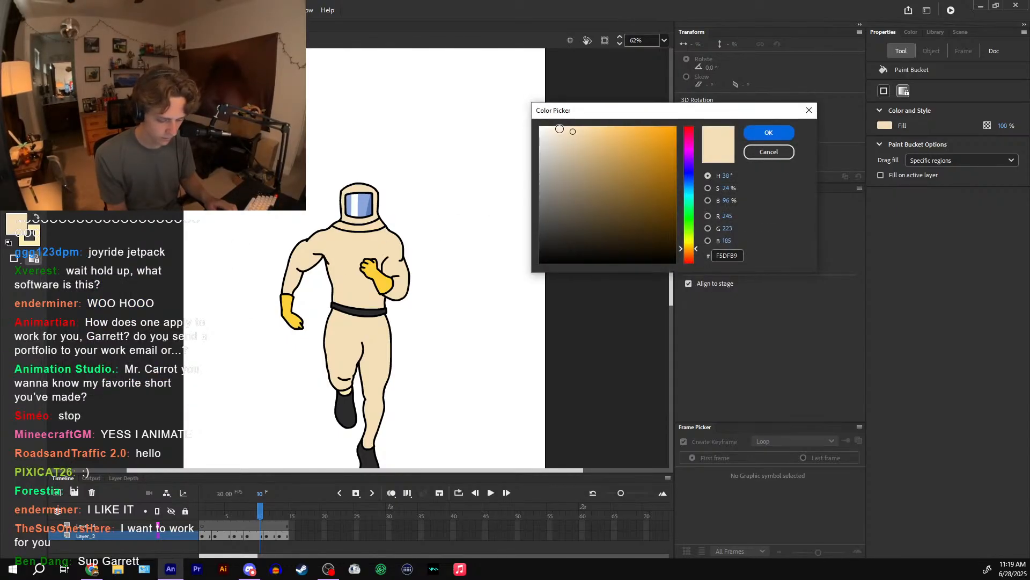
{"action": "left_click", "coordinate": [767, 133]}
{"action": "left_click", "coordinate": [356, 285]}
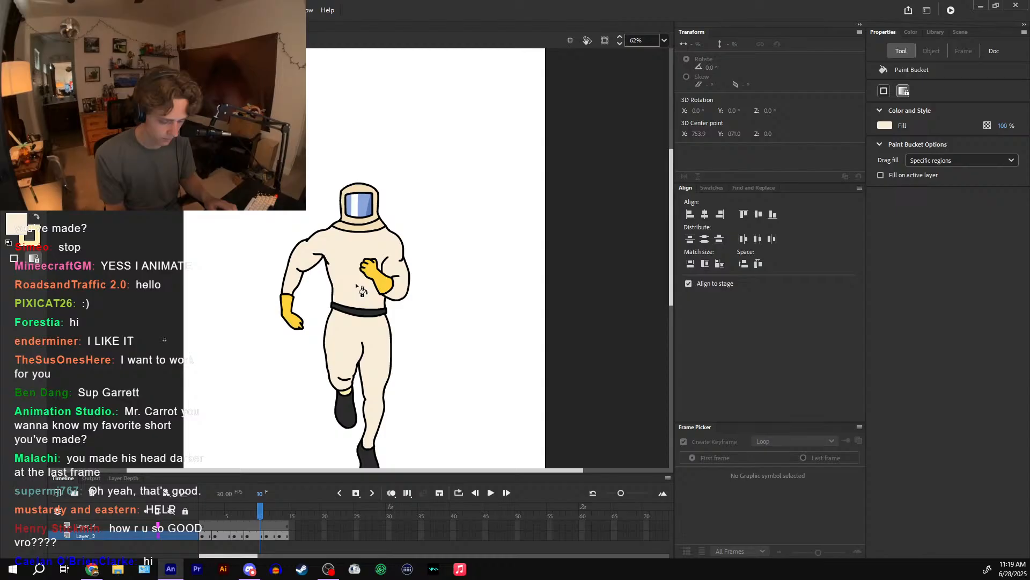
{"action": "left_click", "coordinate": [370, 190]}
- Fill the ankle above the raised boot on frame 10 with cream and compare the pose with neighbouring frames
{"action": "key", "text": "ctrl+equal"}
{"action": "left_click_drag", "start_coordinate": [512, 268], "coordinate": [538, 140]}
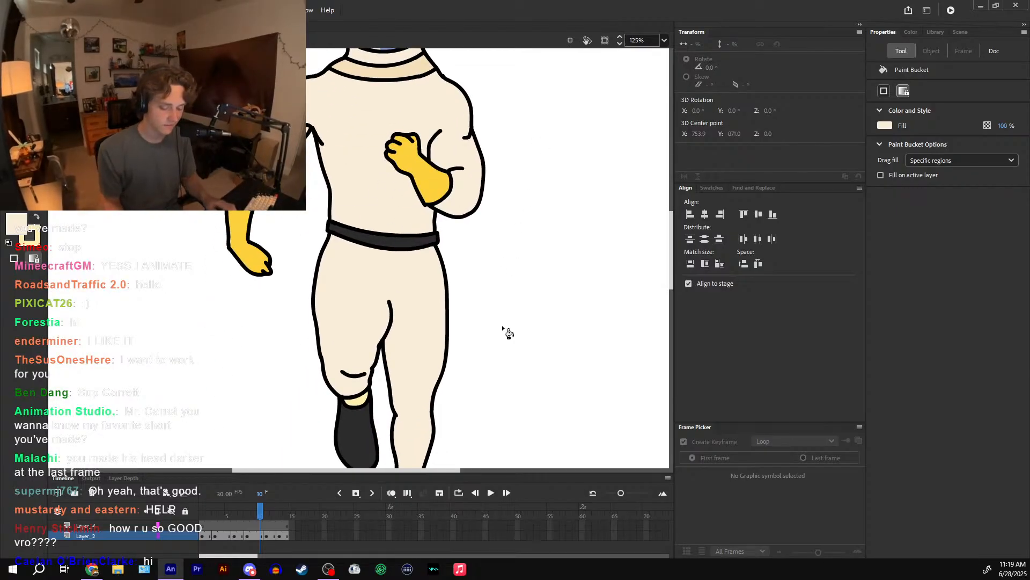
{"action": "key", "text": "ctrl+minus"}
{"action": "key", "text": "ctrl+equal"}
{"action": "key", "text": "ctrl+minus"}
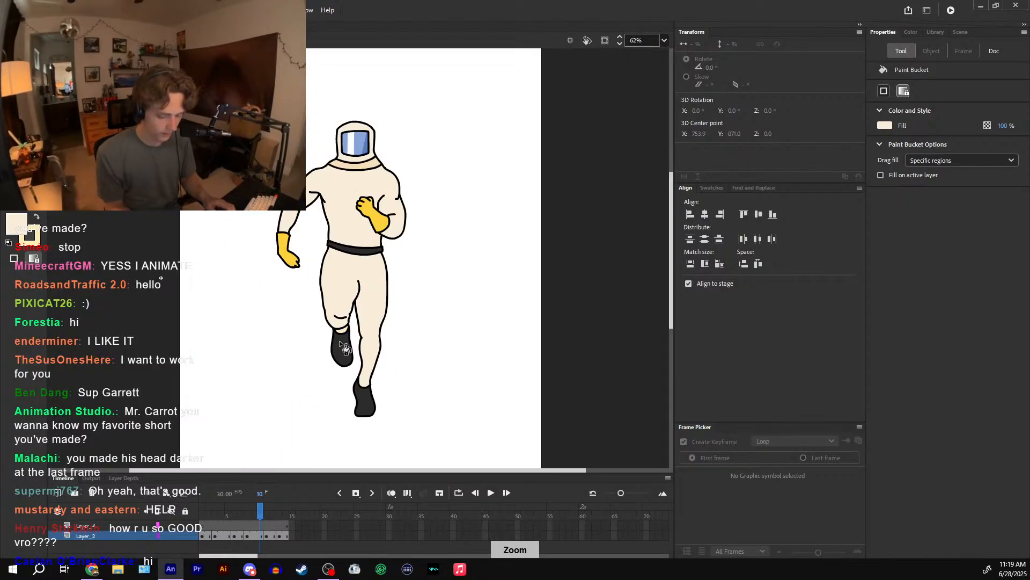
{"action": "left_click", "coordinate": [268, 511]}
{"action": "left_click", "coordinate": [263, 509]}
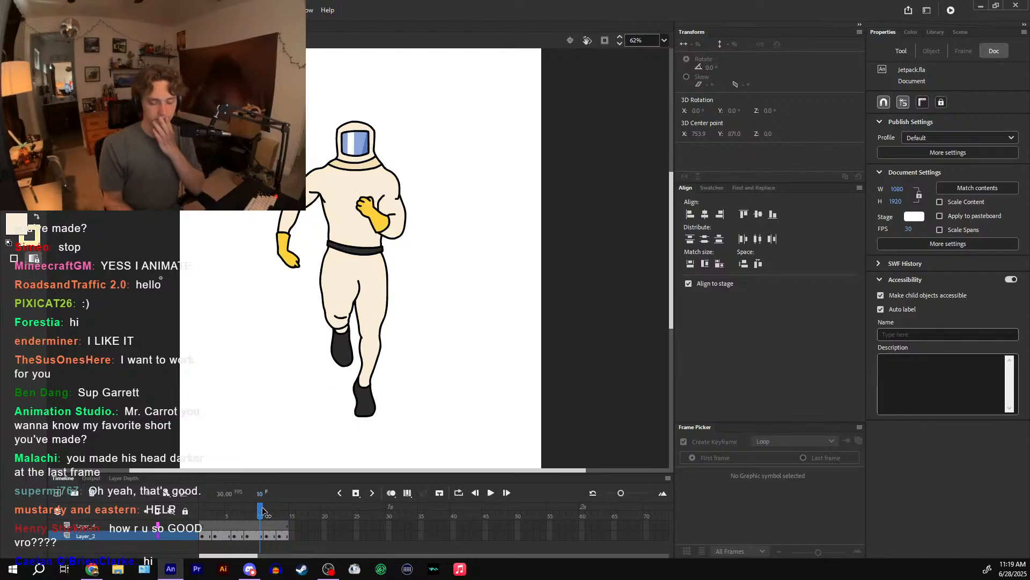
{"action": "left_click_drag", "start_coordinate": [262, 508], "coordinate": [262, 506]}
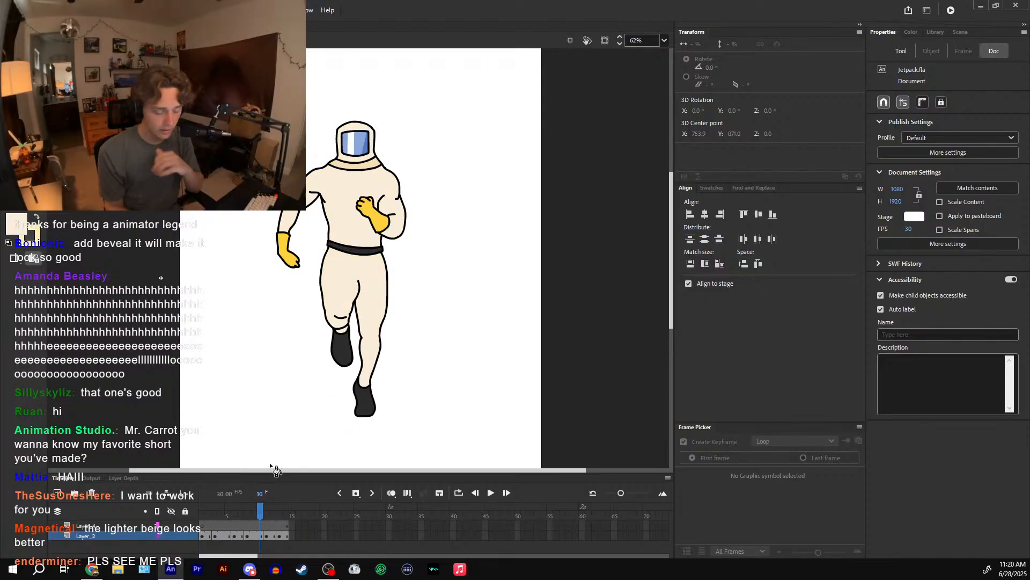
- Sample the tan of the frame 9 collar so that tan and cream are both held as swatch colours
{"action": "key", "text": "k"}
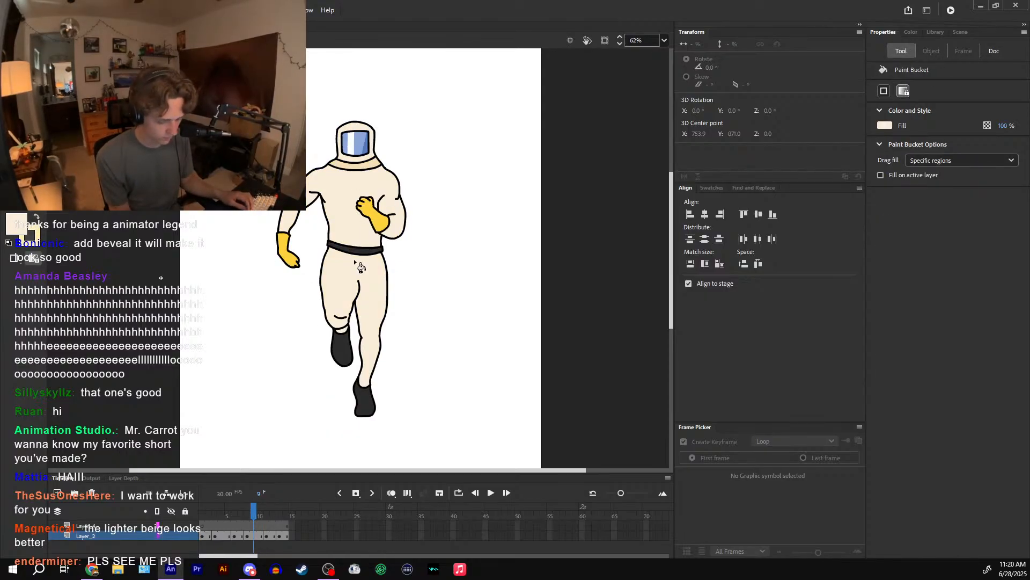
{"action": "key", "text": "x"}
{"action": "key", "text": "i"}
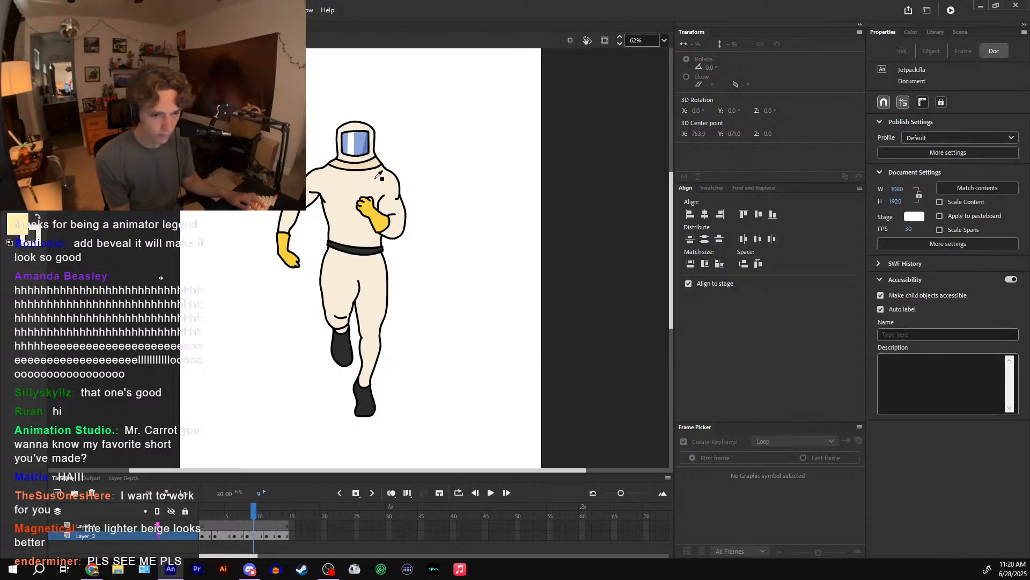
{"action": "left_click", "coordinate": [380, 161]}
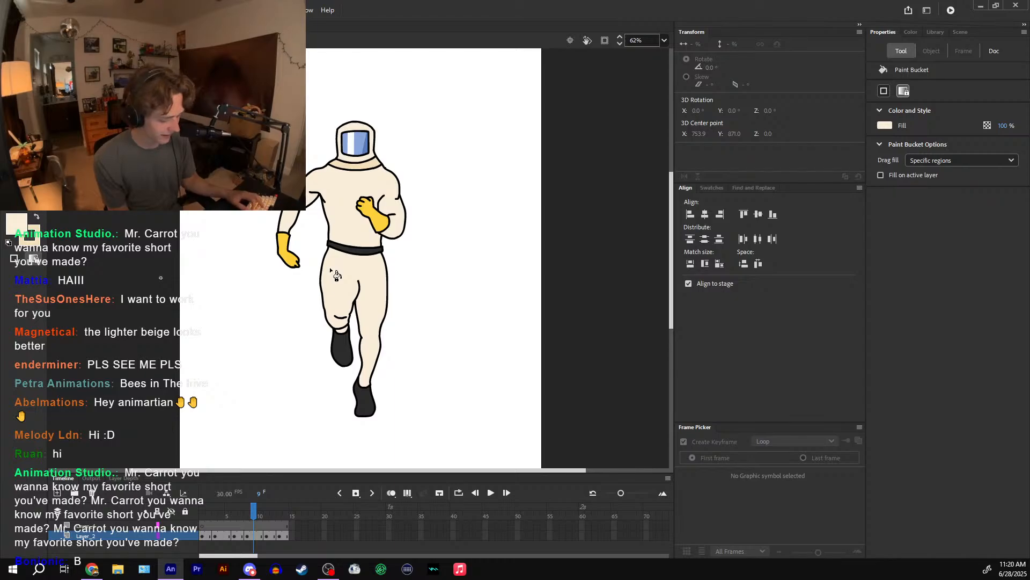
- Fill the hood's collar with tan on each remaining keyframe, working from frame 13 back to frame 2
{"action": "key", "text": "period"}
{"action": "key", "text": "period"}
{"action": "key", "text": "period"}
{"action": "key", "text": "period"}
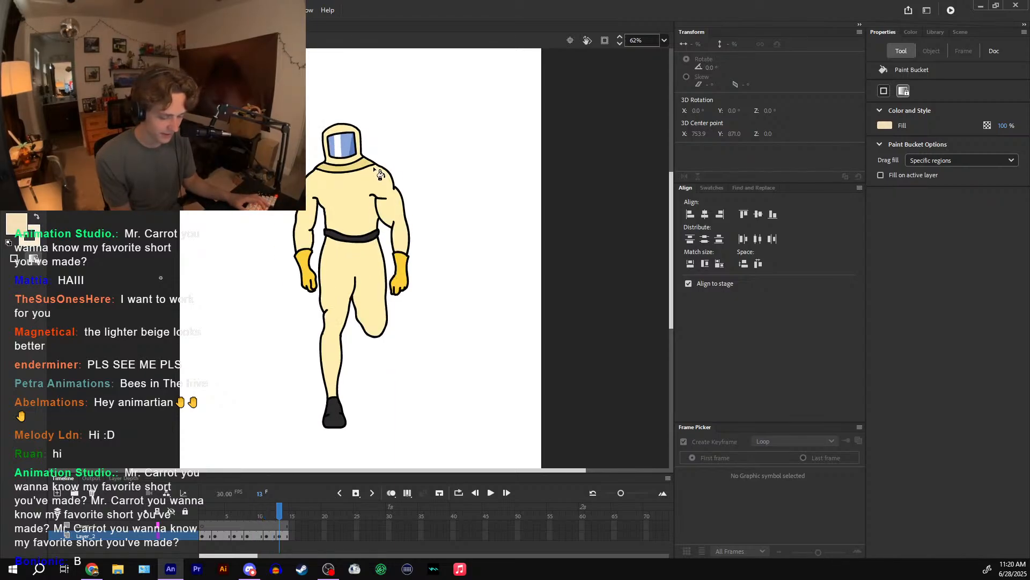
{"action": "key", "text": "comma"}
{"action": "key", "text": "comma"}
{"action": "key", "text": "comma"}
{"action": "key", "text": "comma"}
{"action": "key", "text": "comma"}
{"action": "key", "text": "comma"}
{"action": "key", "text": "comma"}
{"action": "key", "text": "comma"}
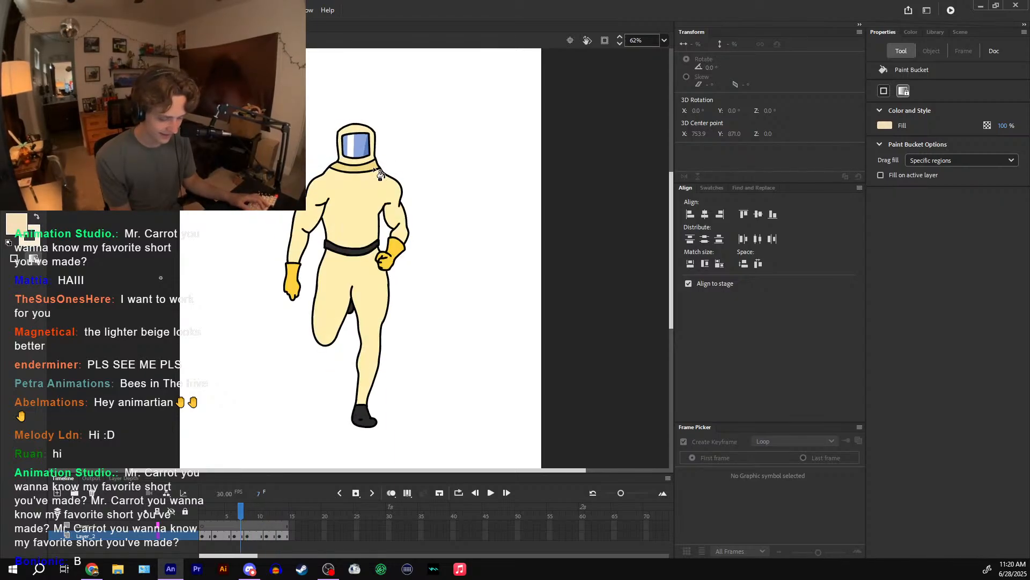
{"action": "key", "text": "comma"}
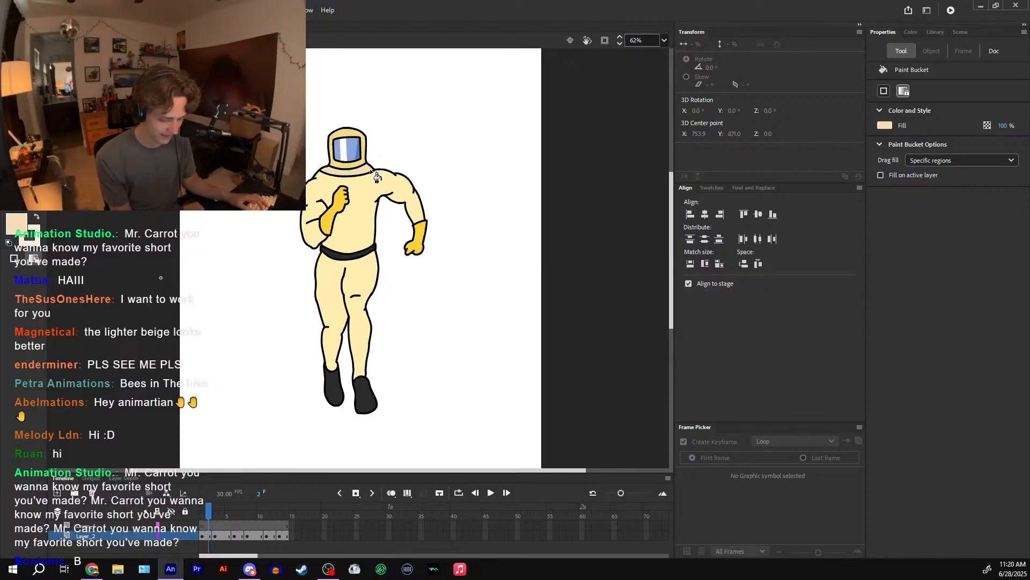
- Fill the suit and helmet with cream on each remaining yellow keyframe, working forward from frame 2 to frame 13
{"action": "key", "text": "x"}
{"action": "left_click", "coordinate": [364, 154]}
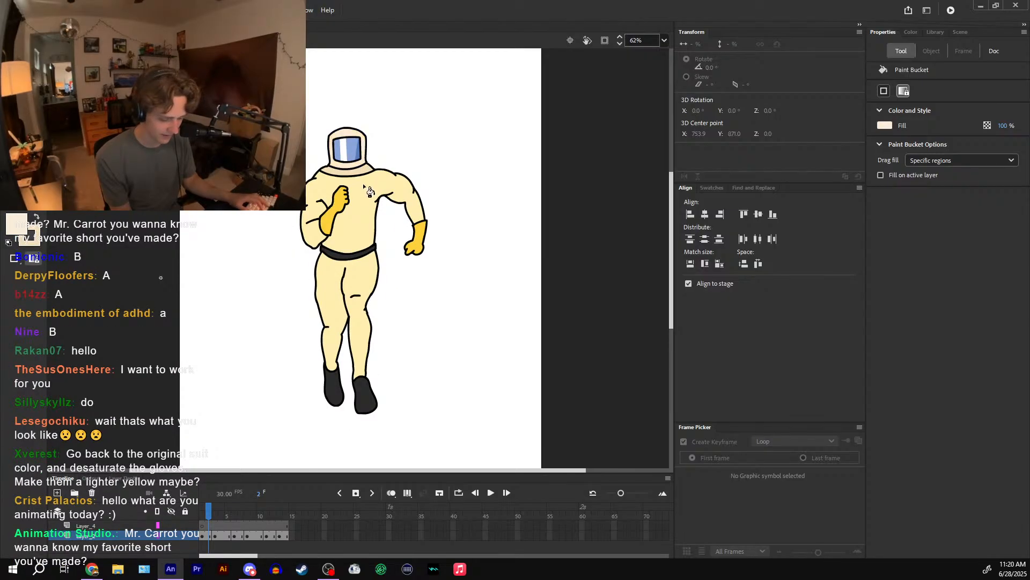
{"action": "key", "text": "period"}
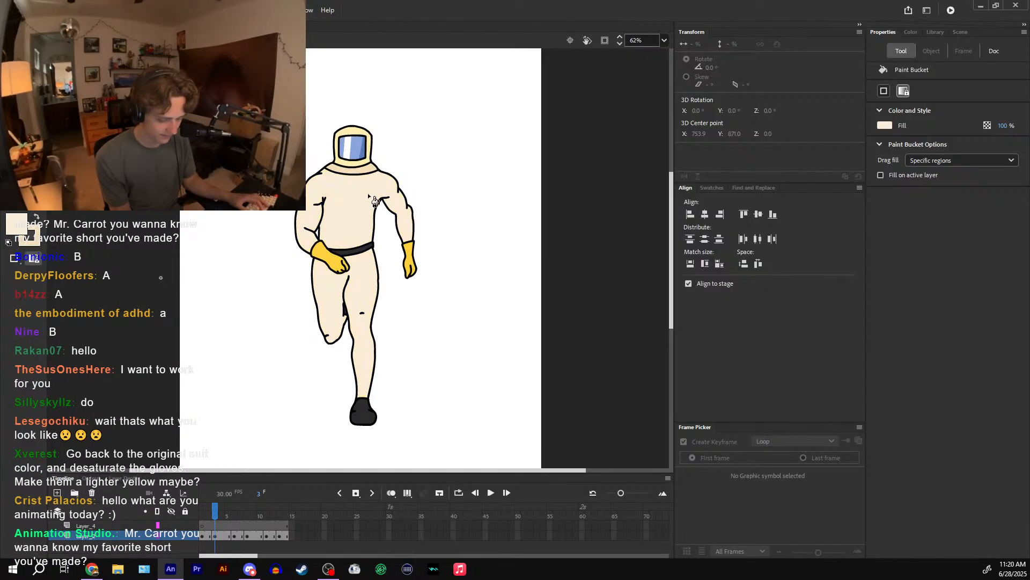
{"action": "key", "text": "period"}
{"action": "key", "text": "period"}
{"action": "key", "text": "period"}
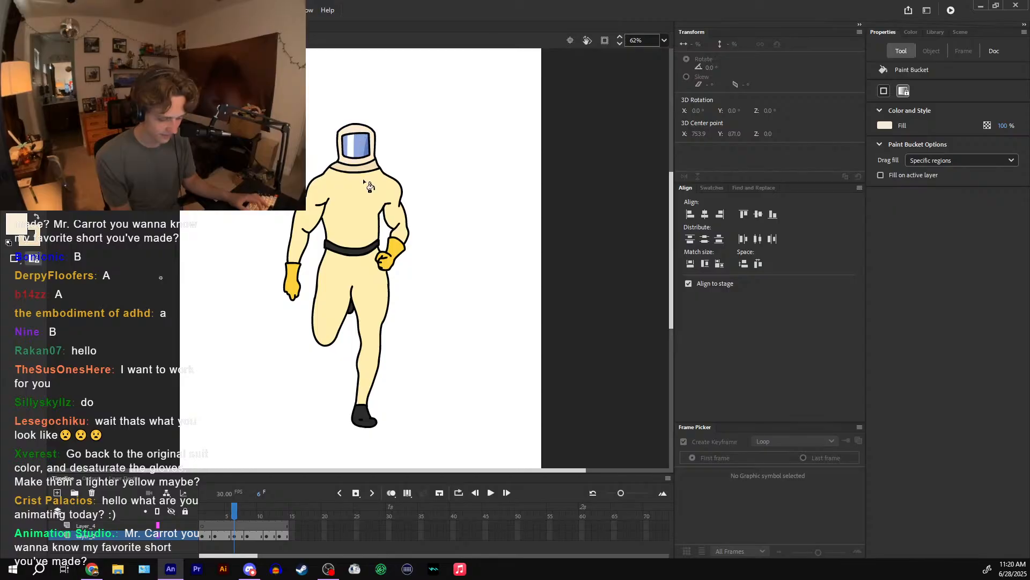
{"action": "key", "text": "period"}
{"action": "key", "text": "period"}
{"action": "key", "text": "period"}
{"action": "key", "text": "period"}
{"action": "key", "text": "period"}
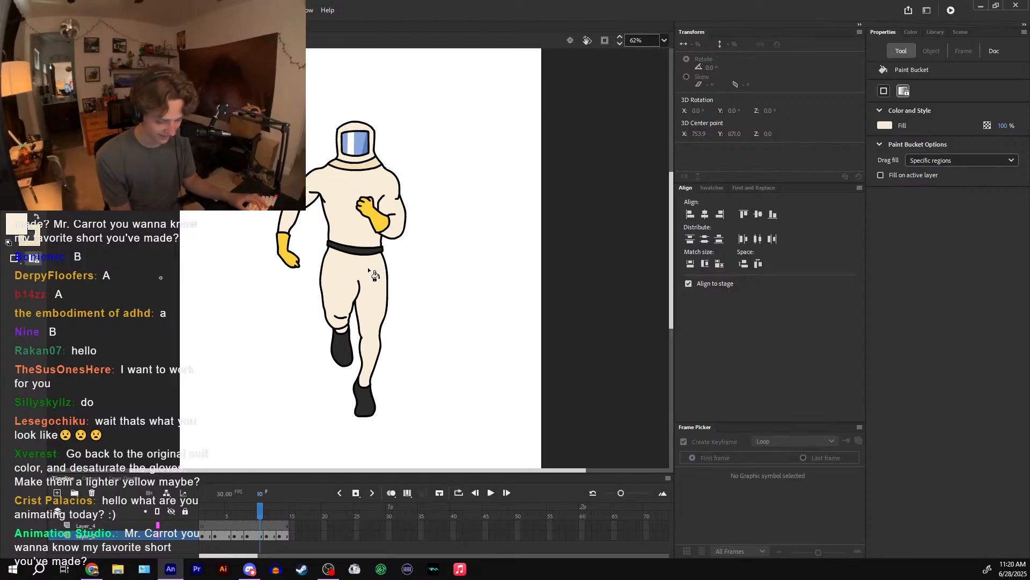
{"action": "key", "text": "period"}
{"action": "key", "text": "period"}
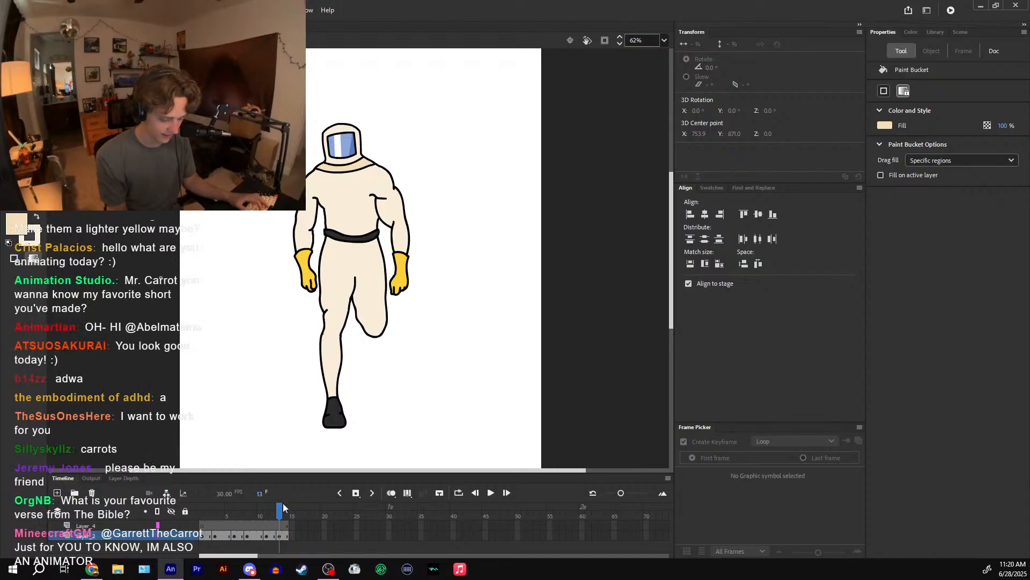
- Review the cream run cycle inside the symbol, then play and scrub it in the main scene from frame 89 onward
{"action": "left_click_drag", "start_coordinate": [279, 509], "coordinate": [203, 507]}
{"action": "double_click", "coordinate": [467, 336]}
{"action": "key", "text": "ctrl+minus"}
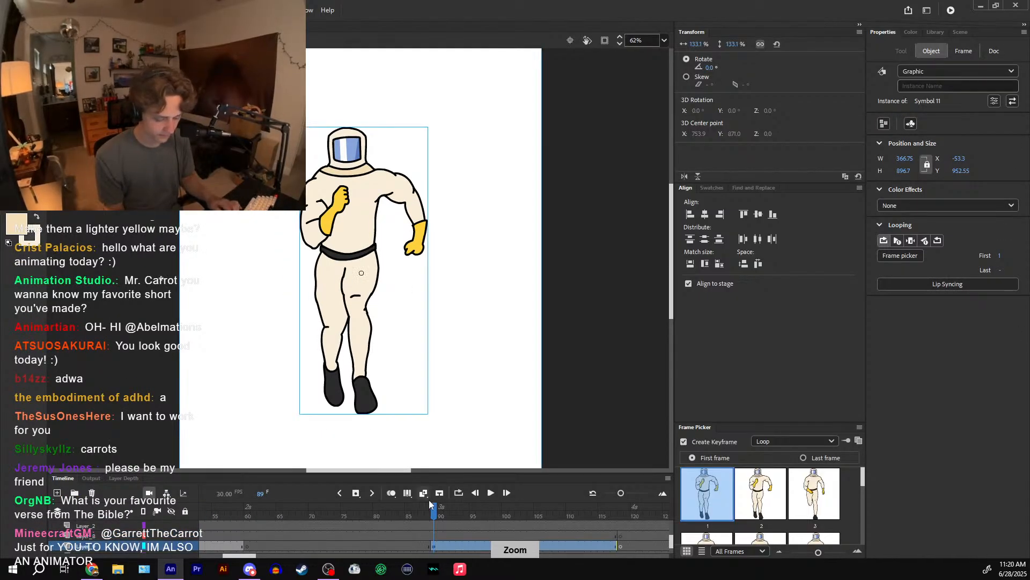
{"action": "left_click", "coordinate": [493, 498]}
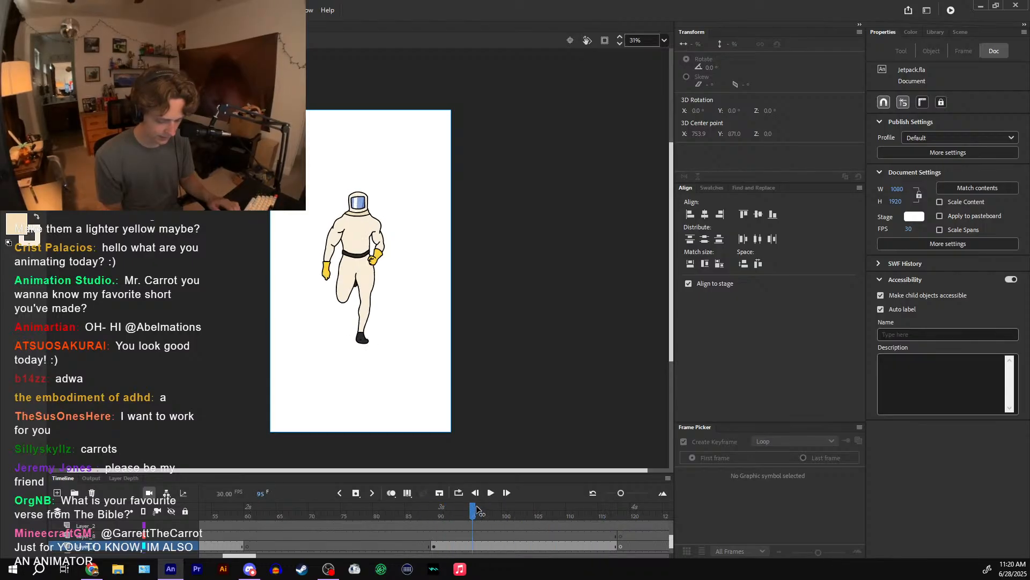
{"action": "left_click", "coordinate": [525, 506]}
{"action": "left_click_drag", "start_coordinate": [526, 506], "coordinate": [601, 498]}
{"action": "left_click", "coordinate": [441, 509]}
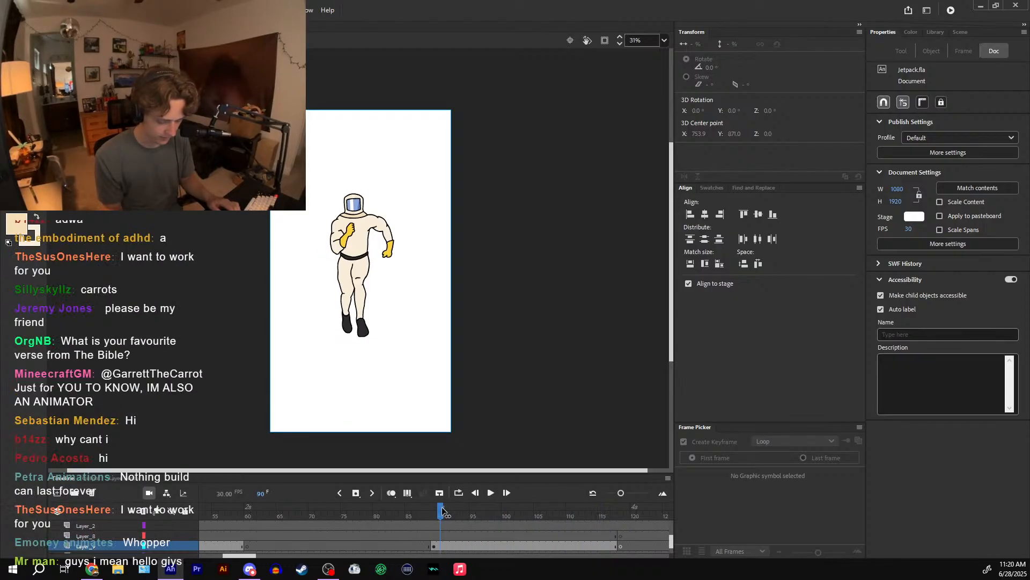
- Open the runner symbol, turn on looping over its frames, and review the cream run cycle in repeated playback
{"action": "double_click", "coordinate": [369, 251]}
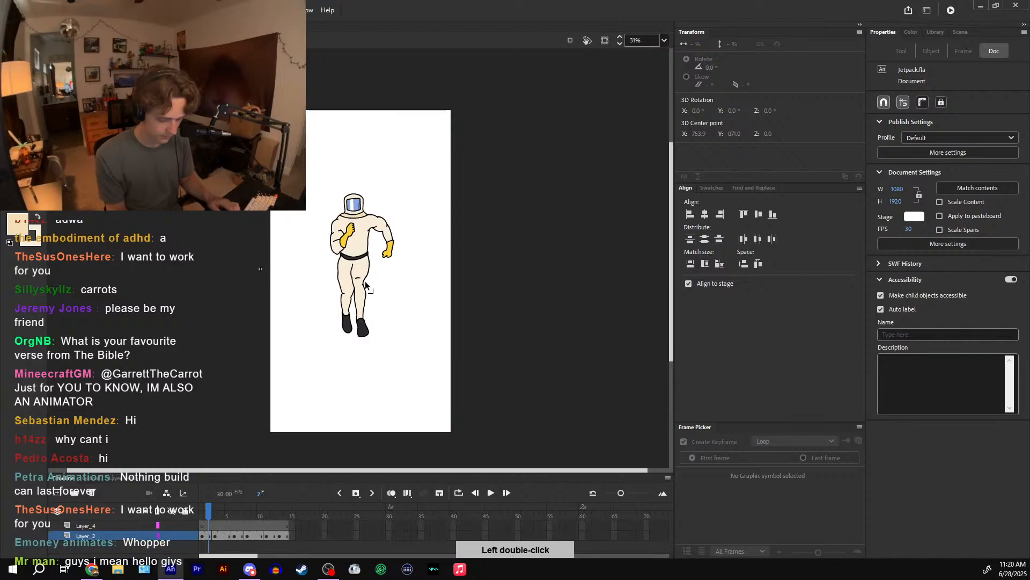
{"action": "left_click", "coordinate": [459, 492]}
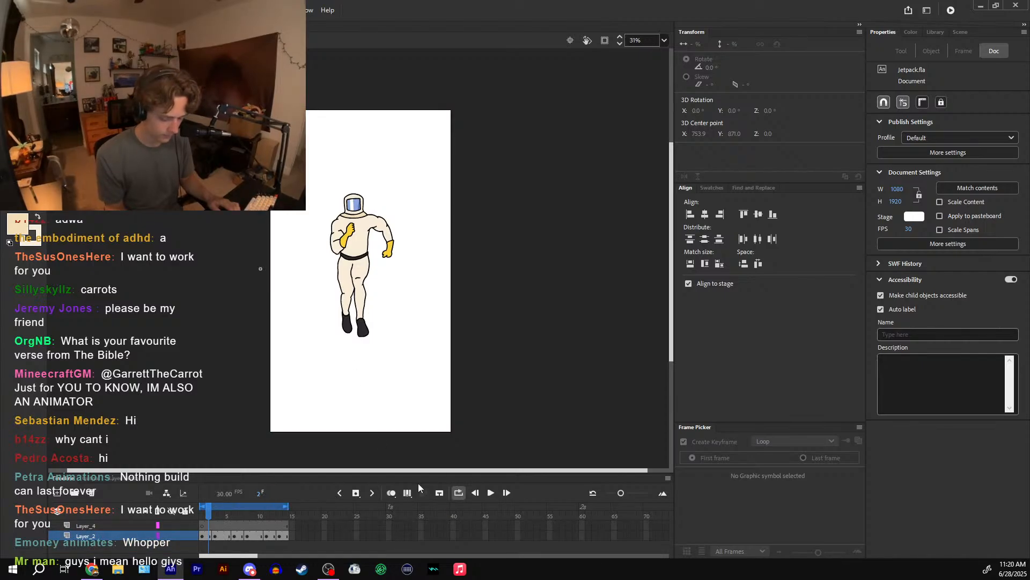
{"action": "left_click", "coordinate": [492, 493]}
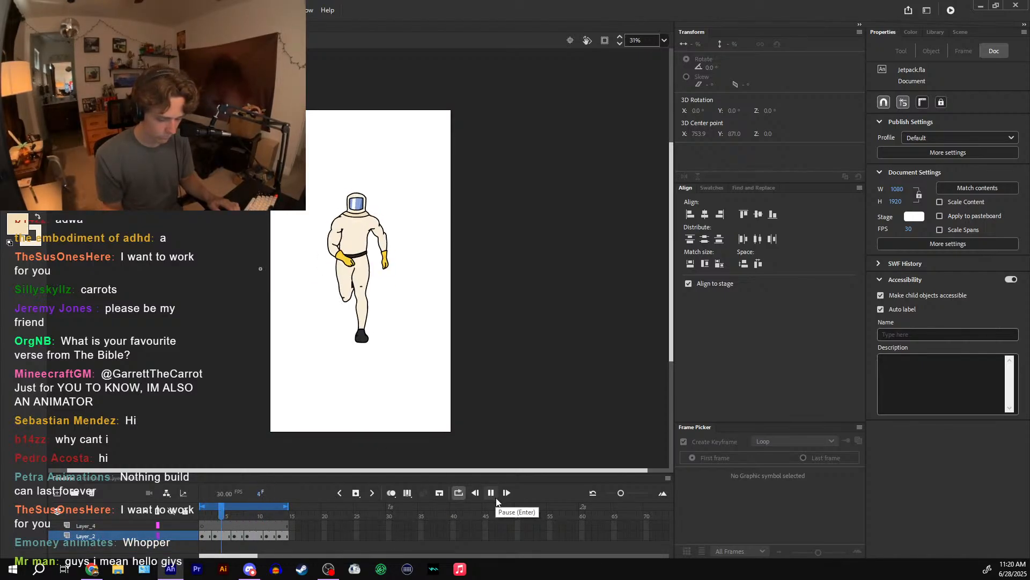
{"action": "left_click", "coordinate": [281, 514]}
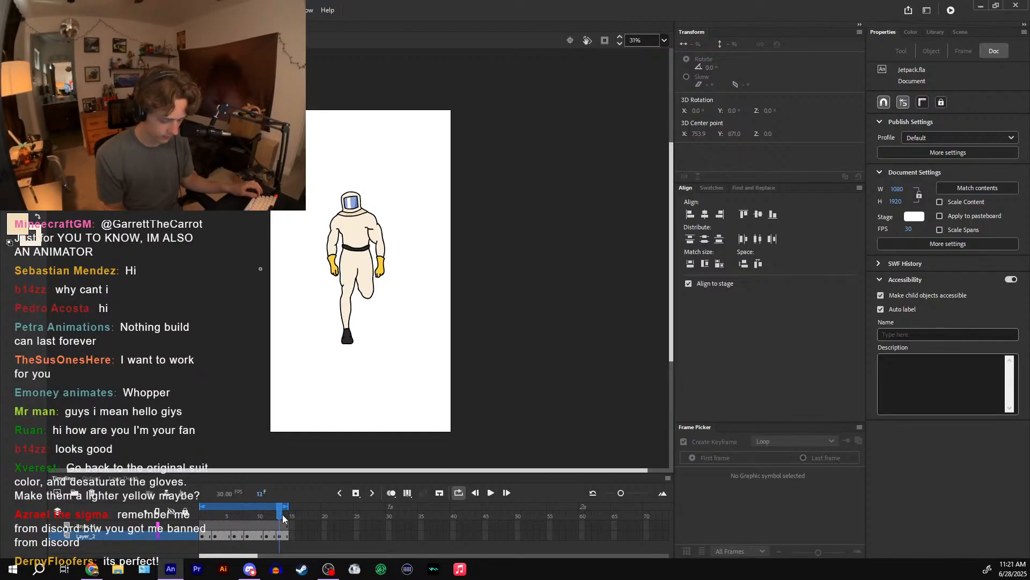
{"action": "left_click", "coordinate": [492, 493]}
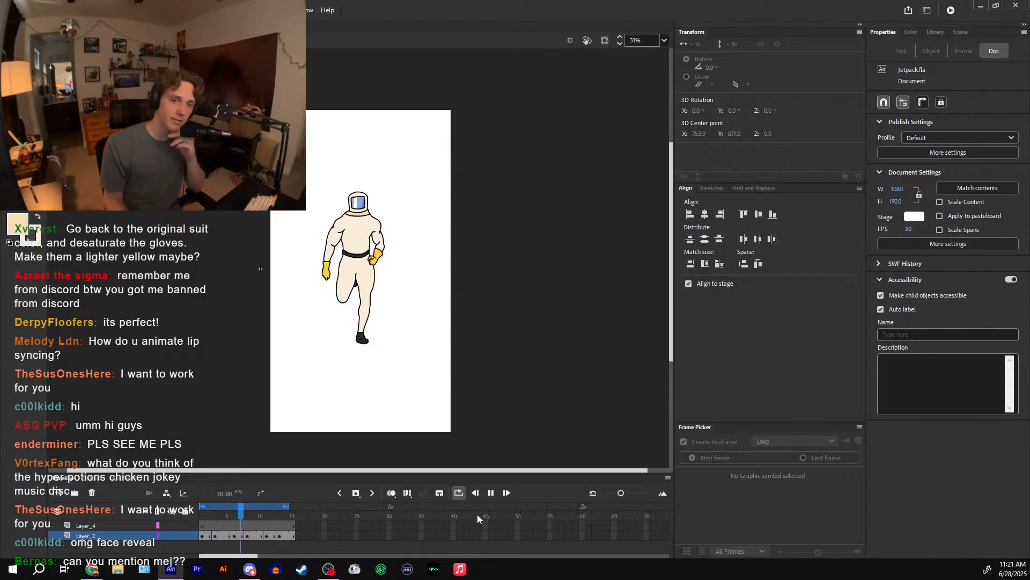
{"action": "left_click", "coordinate": [491, 493]}
- Sample the runner's glove yellow on frame 13 and lighten the fill colour to FFDC61
{"action": "key", "text": "ctrl+="}
{"action": "key", "text": "ctrl+="}
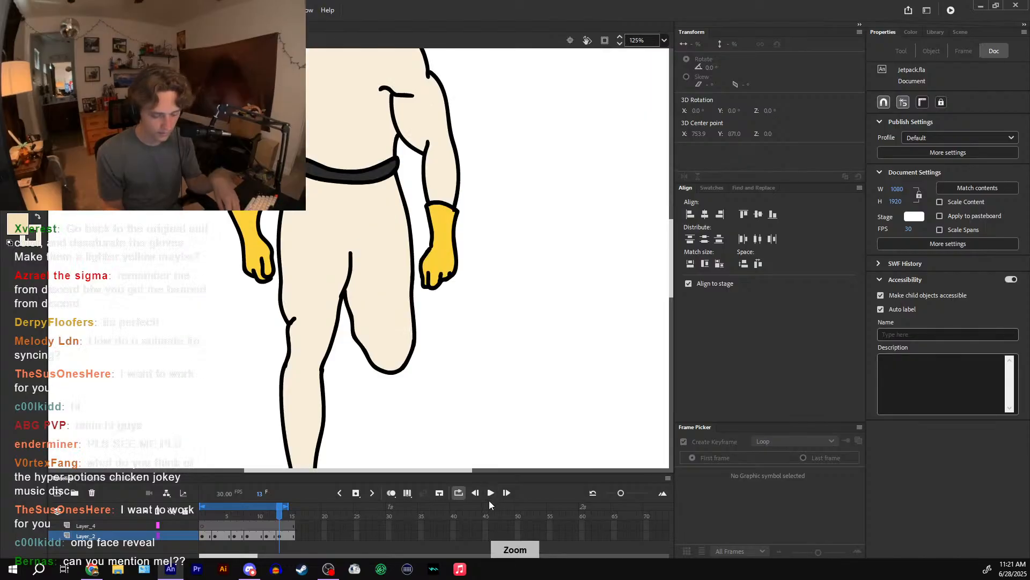
{"action": "key", "text": "ctrl+minus"}
{"action": "key", "text": "ctrl+minus"}
{"action": "key", "text": "ctrl+="}
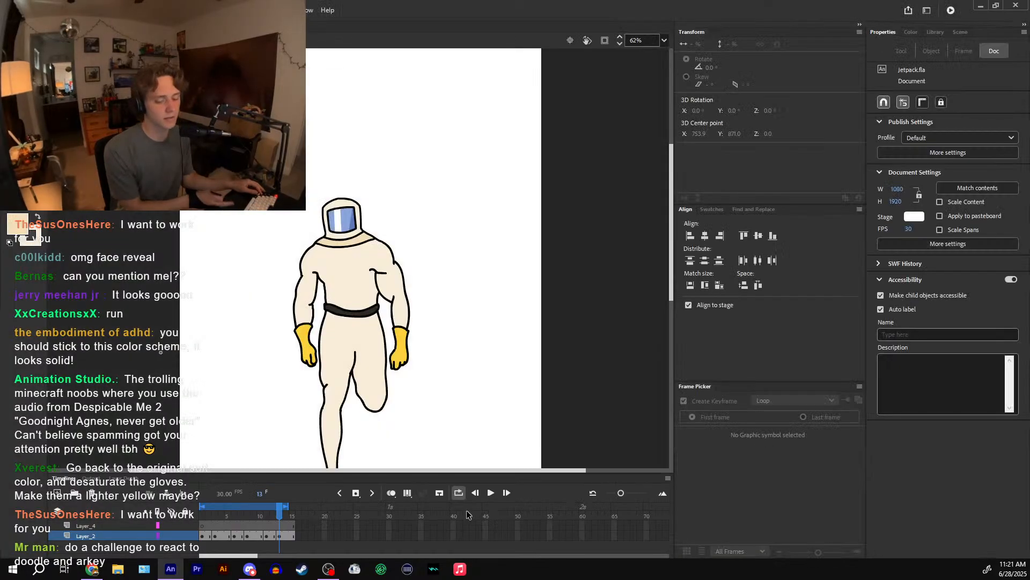
{"action": "left_click", "coordinate": [29, 237]}
{"action": "left_click", "coordinate": [400, 344]}
{"action": "left_click", "coordinate": [18, 224]}
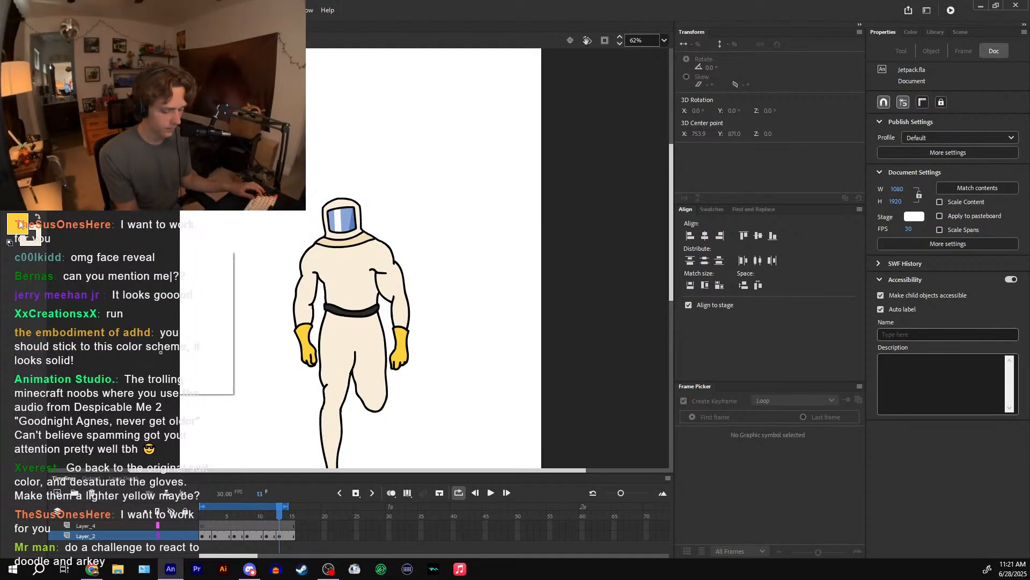
{"action": "left_click", "coordinate": [225, 256]}
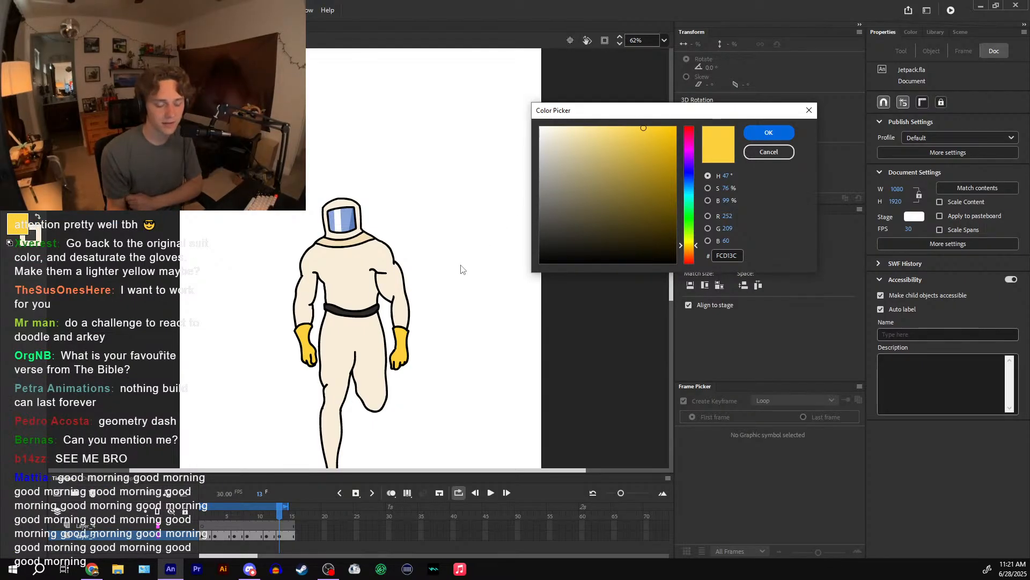
{"action": "left_click_drag", "start_coordinate": [625, 128], "coordinate": [624, 125]}
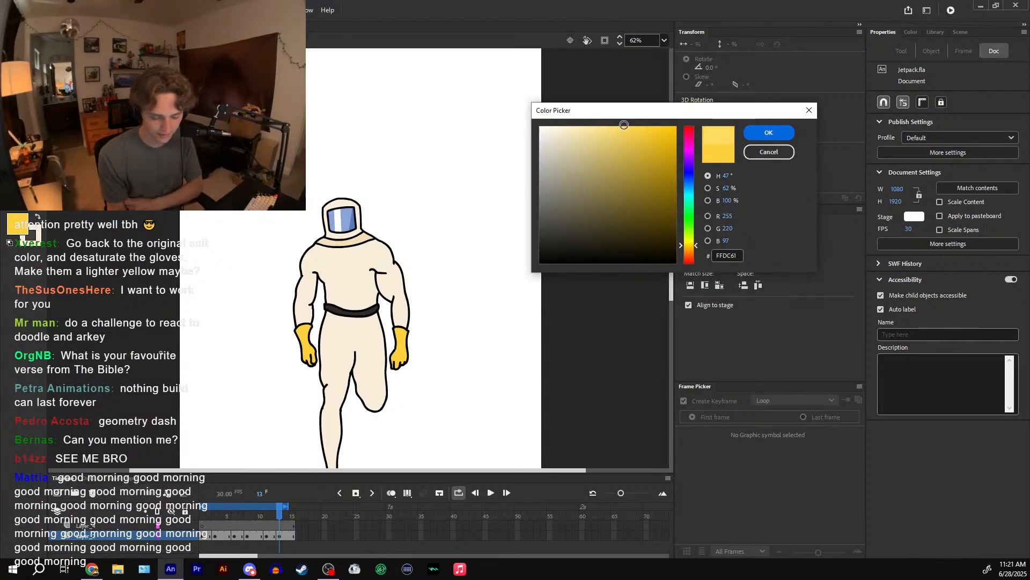
{"action": "left_click", "coordinate": [768, 132]}
- Fill both gloves with the lighter yellow on the run cycle's keyframes, from frame 13 back to frame 1
{"action": "key", "text": "k"}
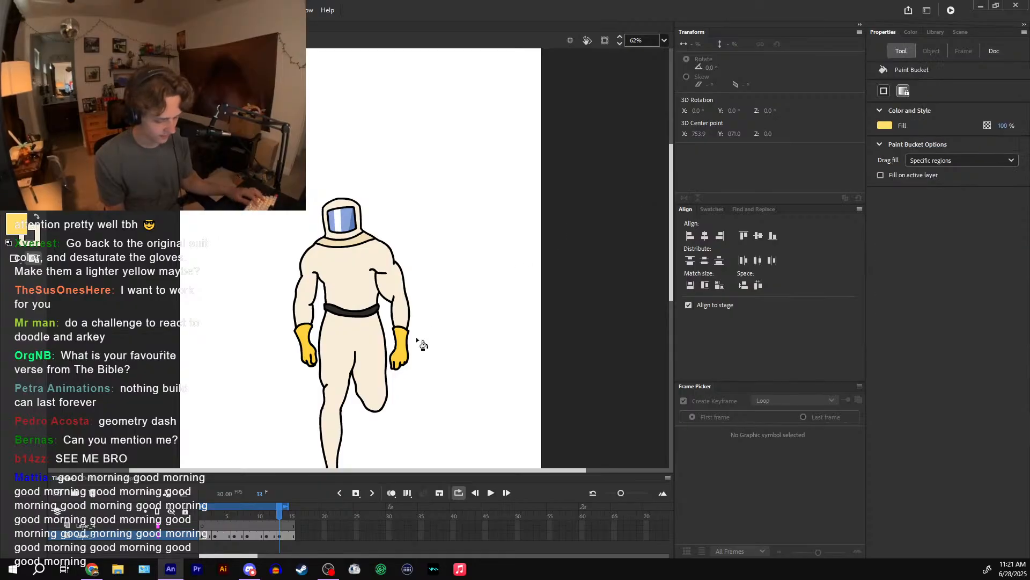
{"action": "left_click", "coordinate": [306, 342]}
{"action": "left_click_drag", "start_coordinate": [377, 372], "coordinate": [380, 350]}
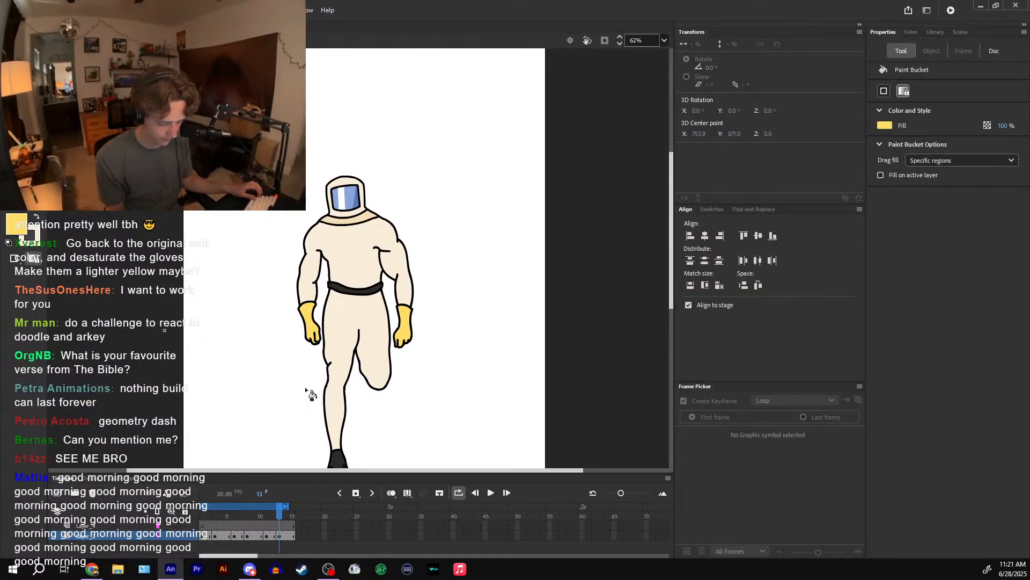
{"action": "left_click_drag", "start_coordinate": [282, 516], "coordinate": [202, 515]}
{"action": "left_click", "coordinate": [294, 337]}
{"action": "left_click", "coordinate": [294, 306]}
{"action": "left_click", "coordinate": [407, 316]}
{"action": "left_click", "coordinate": [327, 309]}
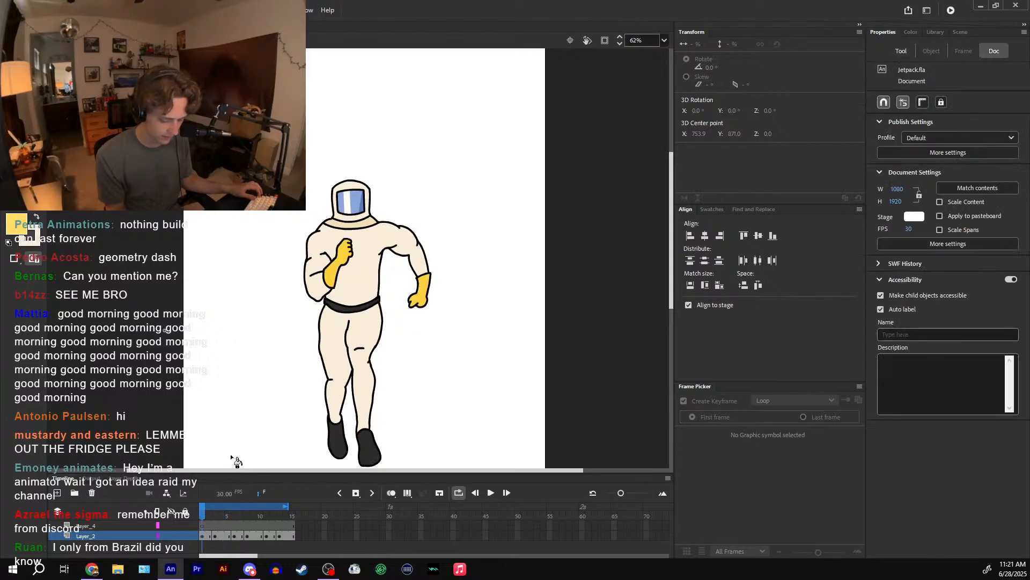
{"action": "left_click", "coordinate": [334, 273]}
{"action": "left_click_drag", "start_coordinate": [477, 308], "coordinate": [491, 282]}
- Save the file and return from the runner symbol to the main scene
{"action": "key", "text": "v"}
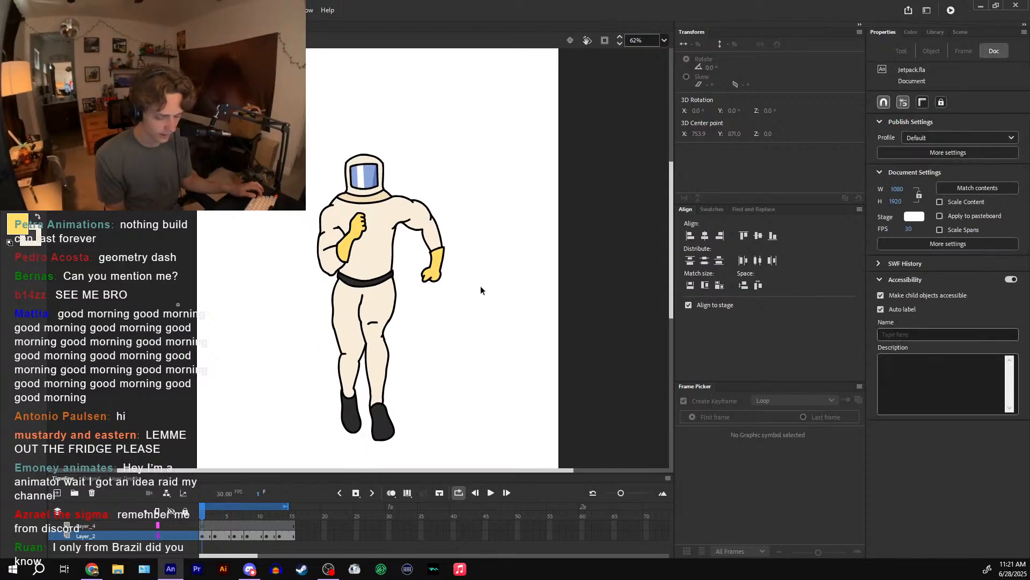
{"action": "key", "text": "ctrl+s"}
{"action": "double_click", "coordinate": [526, 189]}
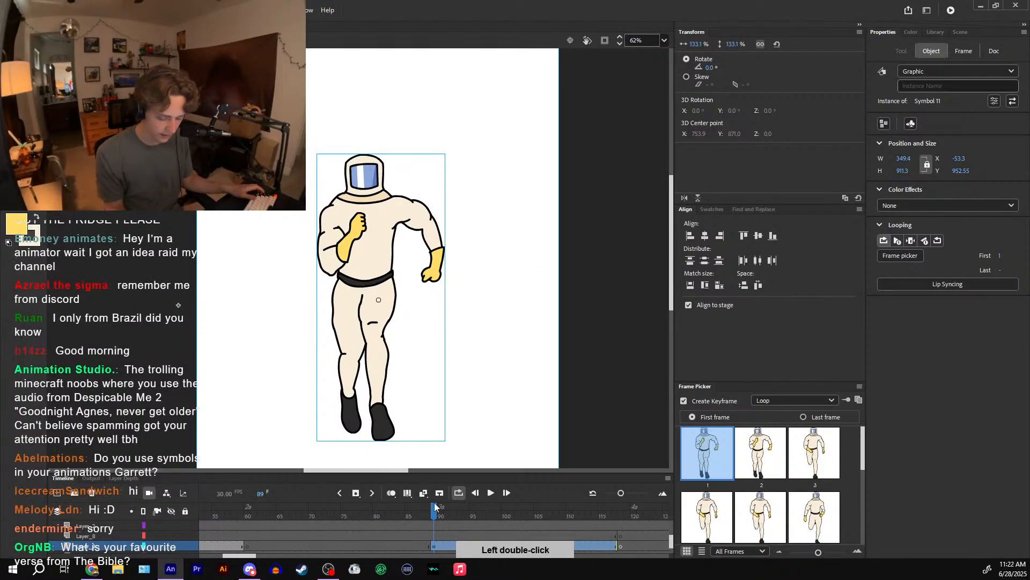
- Sample the dark colour of the corridor window on frame 55 and activate the Line tool
{"action": "left_click_drag", "start_coordinate": [457, 504], "coordinate": [409, 481]}
{"action": "key", "text": "ctrl+minus"}
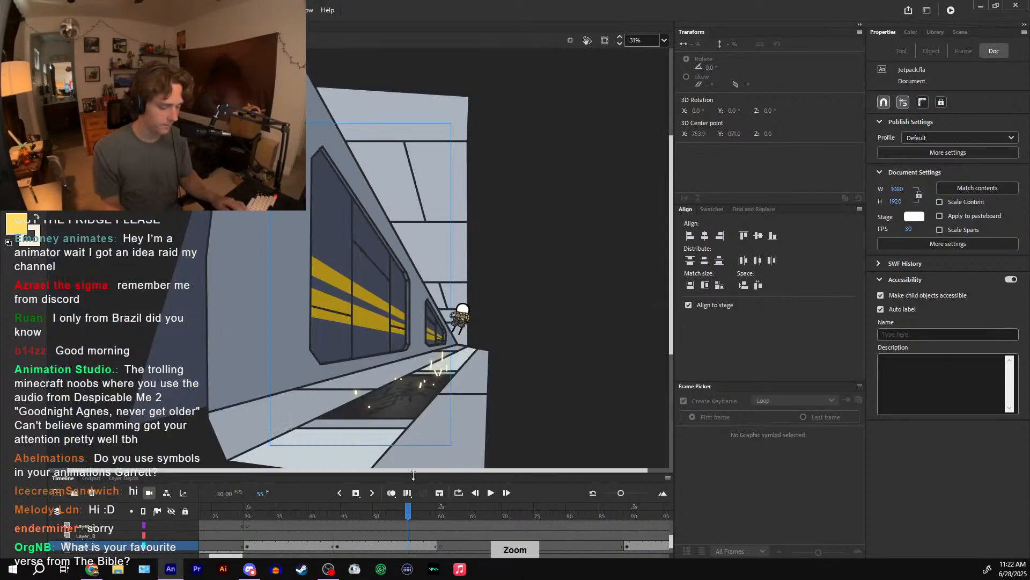
{"action": "key", "text": "i"}
{"action": "key", "text": "ctrl+equal"}
{"action": "key", "text": "ctrl+equal"}
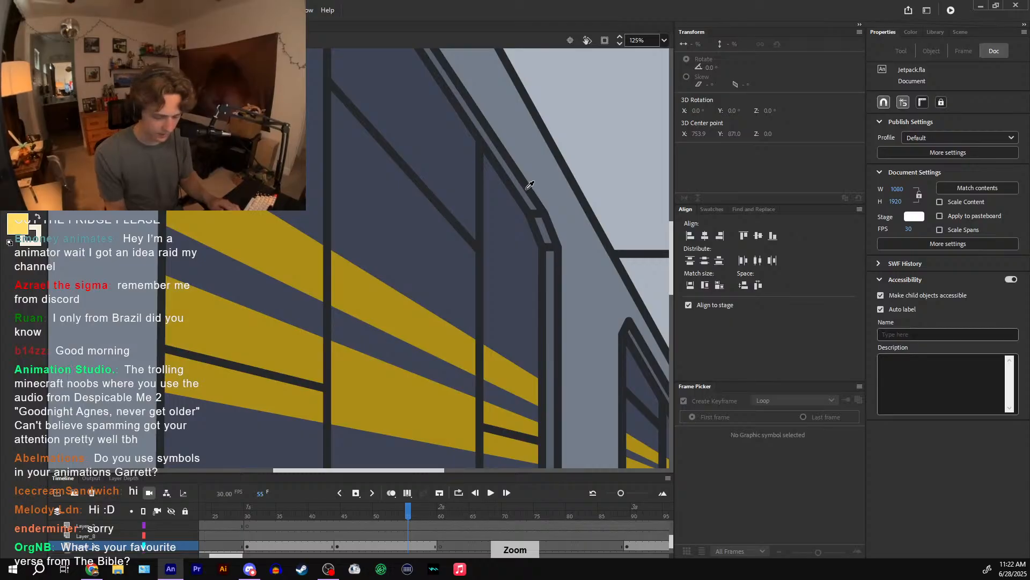
{"action": "key", "text": "n"}
{"action": "key", "text": "ctrl+minus"}
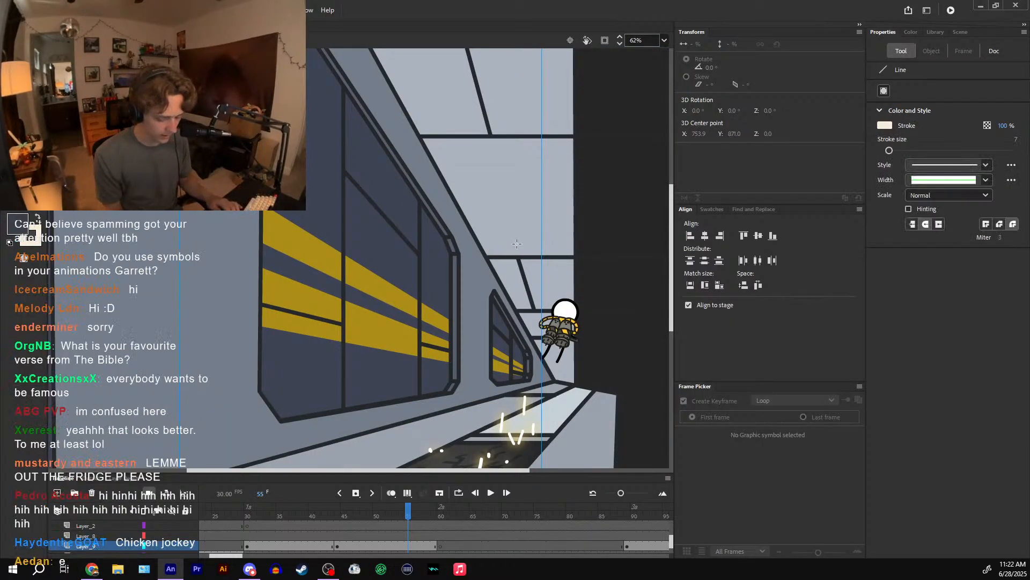
{"action": "key", "text": "ctrl+minus"}
- Try a long diagonal cream line across the blank stage on frame 60
{"action": "left_click_drag", "start_coordinate": [410, 506], "coordinate": [437, 504]}
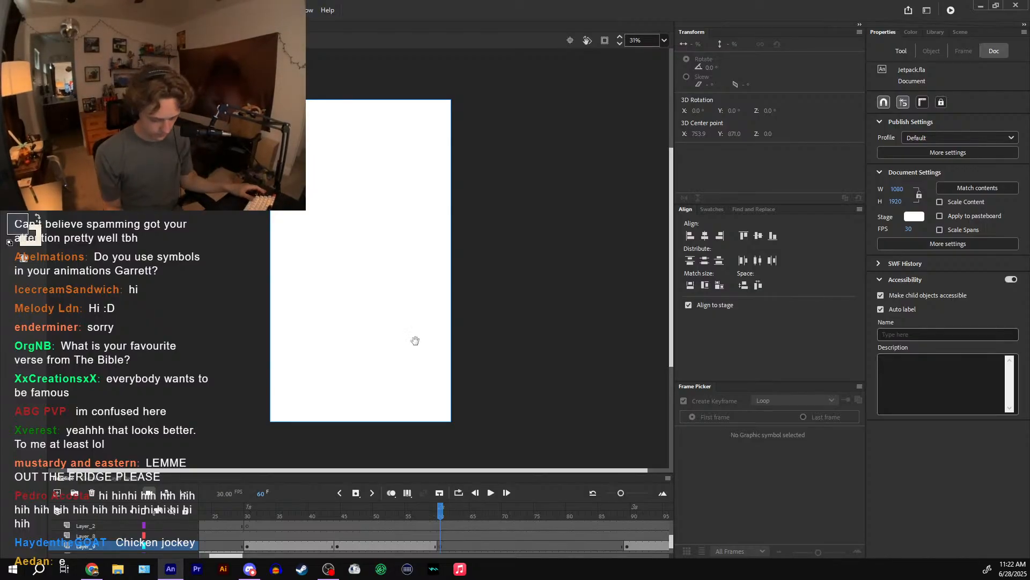
{"action": "left_click_drag", "start_coordinate": [418, 336], "coordinate": [423, 325]}
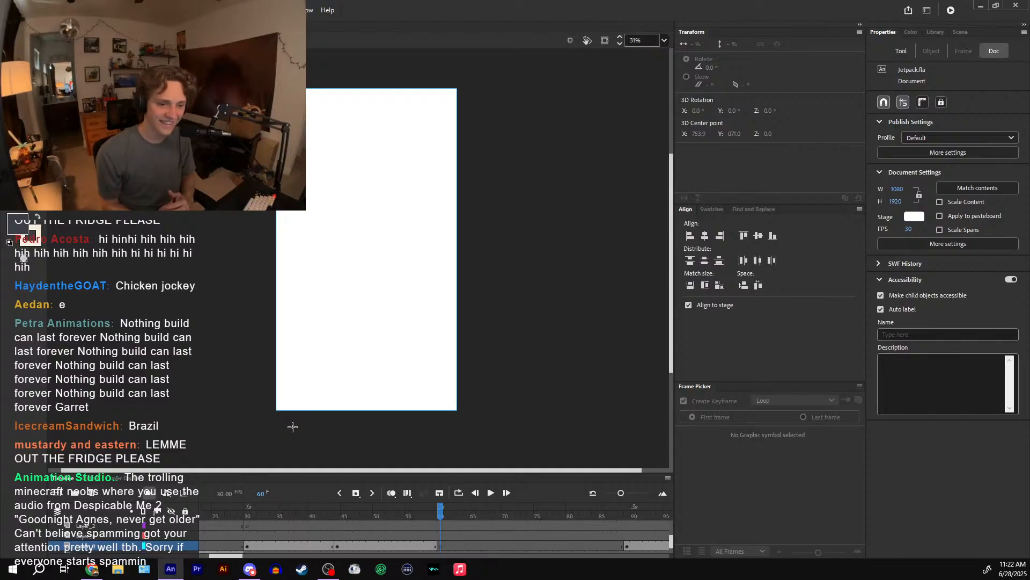
{"action": "left_click_drag", "start_coordinate": [235, 429], "coordinate": [421, 210]}
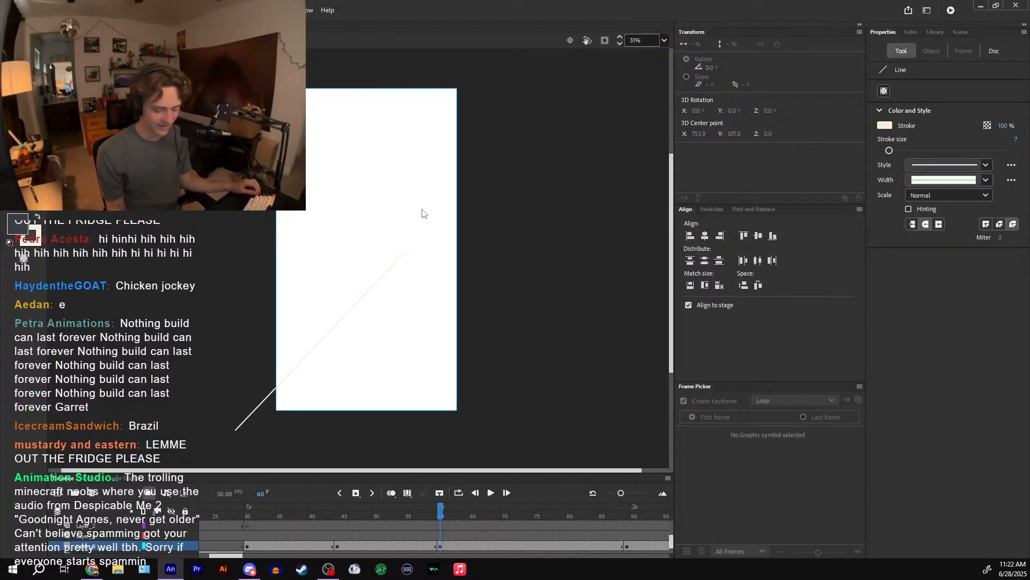
{"action": "key", "text": "ctrl+z"}
- Swap the sampled dark colour to the stroke and set the stroke size to 15, trying it with diagonal lines on frame 60
{"action": "key", "text": "x"}
{"action": "left_click_drag", "start_coordinate": [343, 302], "coordinate": [389, 263]}
{"action": "key", "text": "ctrl+z"}
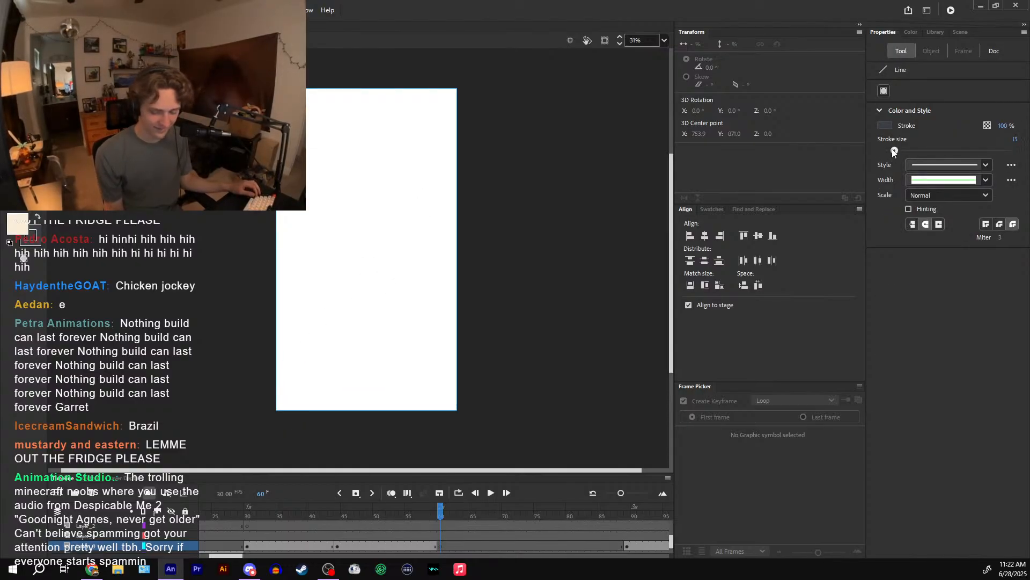
{"action": "left_click_drag", "start_coordinate": [236, 378], "coordinate": [389, 301]}
{"action": "key", "text": "ctrl+z"}
- Select Layer_8 at frame 58 and try a short line beside the window to compare it with the corridor's outlines
{"action": "left_click", "coordinate": [428, 514]}
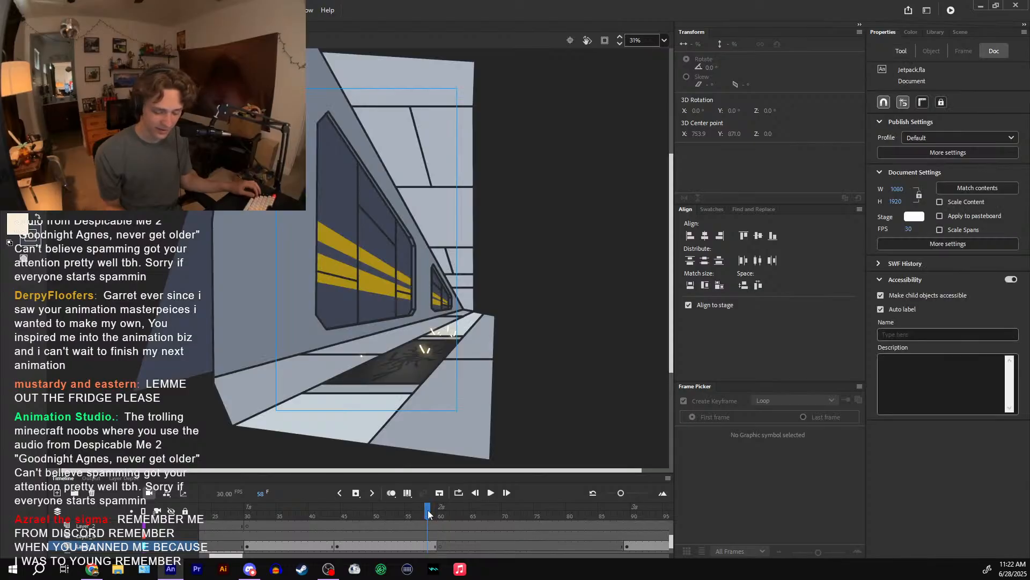
{"action": "key", "text": "ctrl+equal"}
{"action": "left_click_drag", "start_coordinate": [376, 370], "coordinate": [381, 263]}
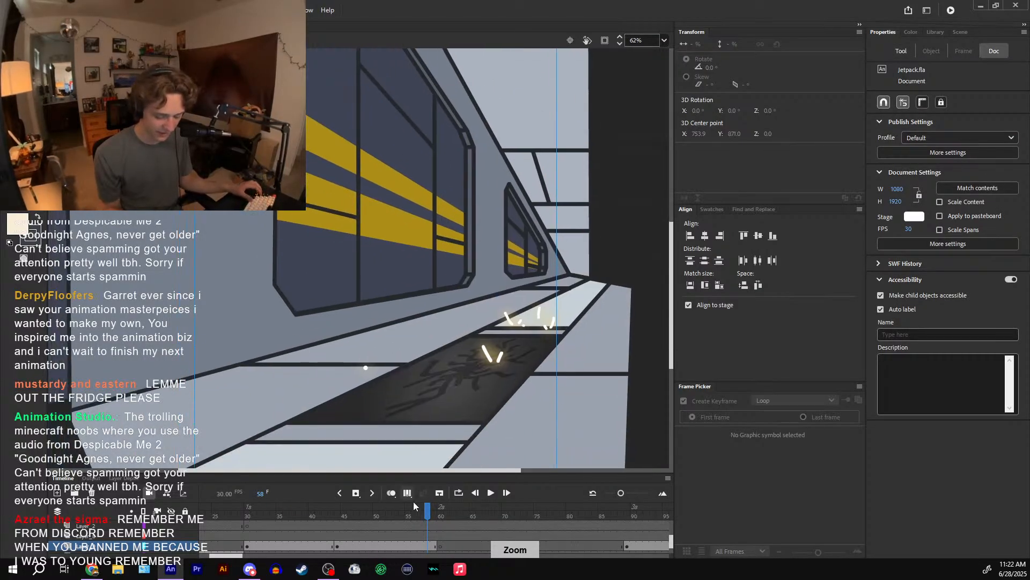
{"action": "left_click", "coordinate": [428, 536]}
{"action": "mouse_move", "coordinate": [342, 324]}
{"action": "left_mouse_down"}
{"action": "mouse_move", "coordinate": [381, 305]}
{"action": "mouse_move", "coordinate": [401, 311]}
{"action": "left_mouse_up"}
{"action": "key", "text": "ctrl+z"}
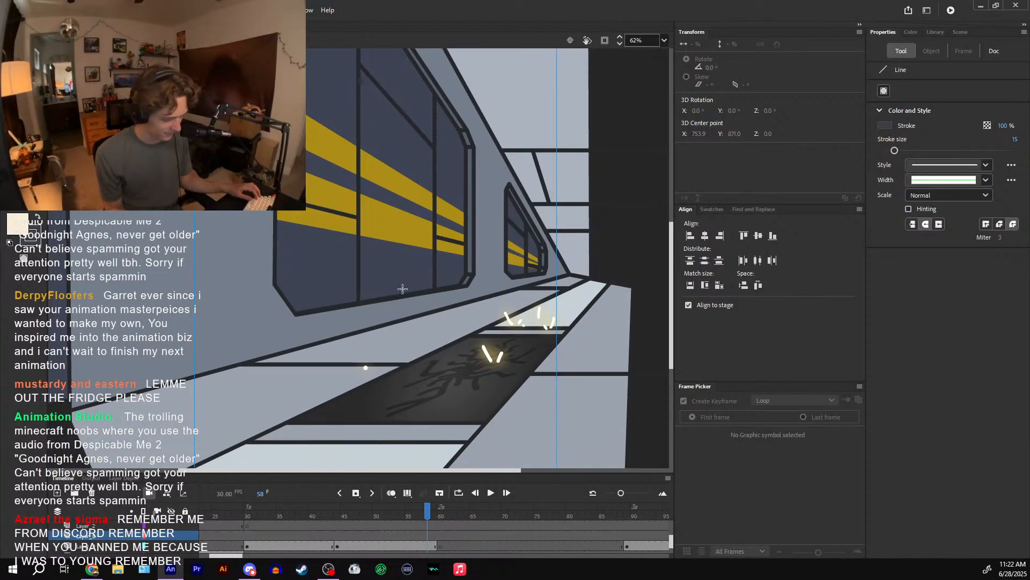
- Sample the dark outline colour of the corridor window on frame 58 and again on frame 29
{"action": "key", "text": "i"}
{"action": "left_click", "coordinate": [405, 294]}
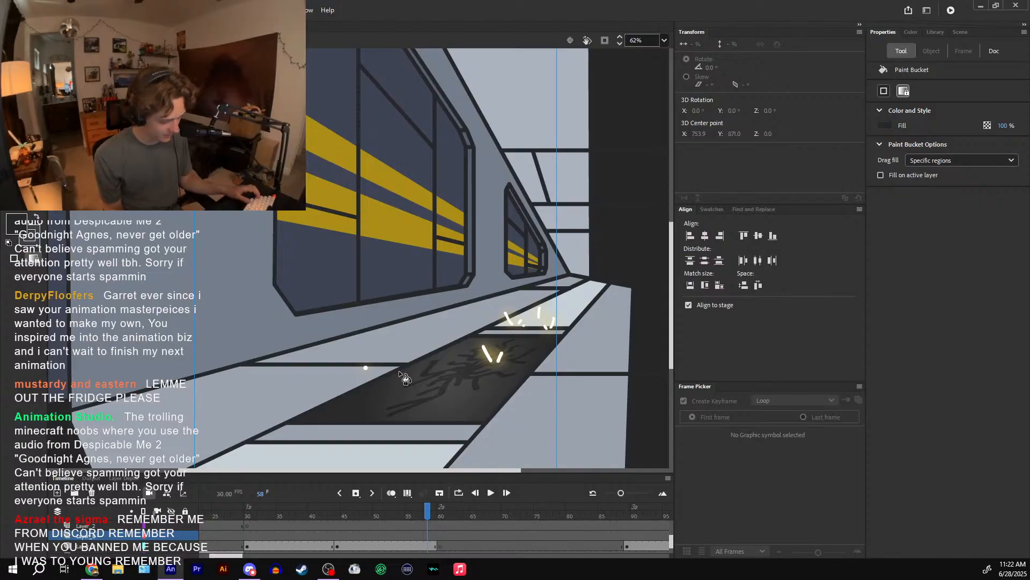
{"action": "left_click_drag", "start_coordinate": [410, 514], "coordinate": [242, 509]}
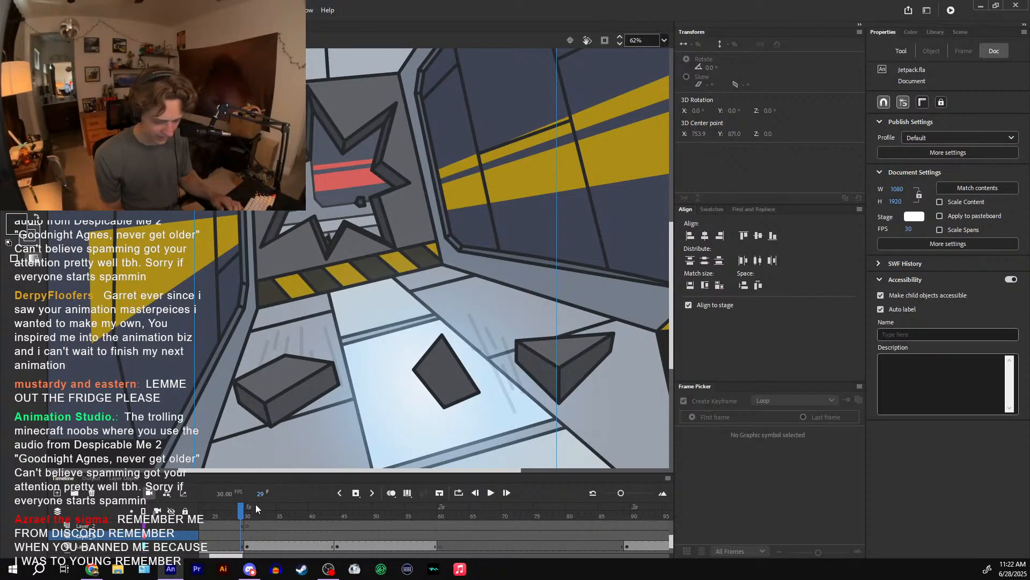
{"action": "key", "text": "ctrl+equal"}
{"action": "left_click_drag", "start_coordinate": [512, 225], "coordinate": [423, 349]}
{"action": "key", "text": "i"}
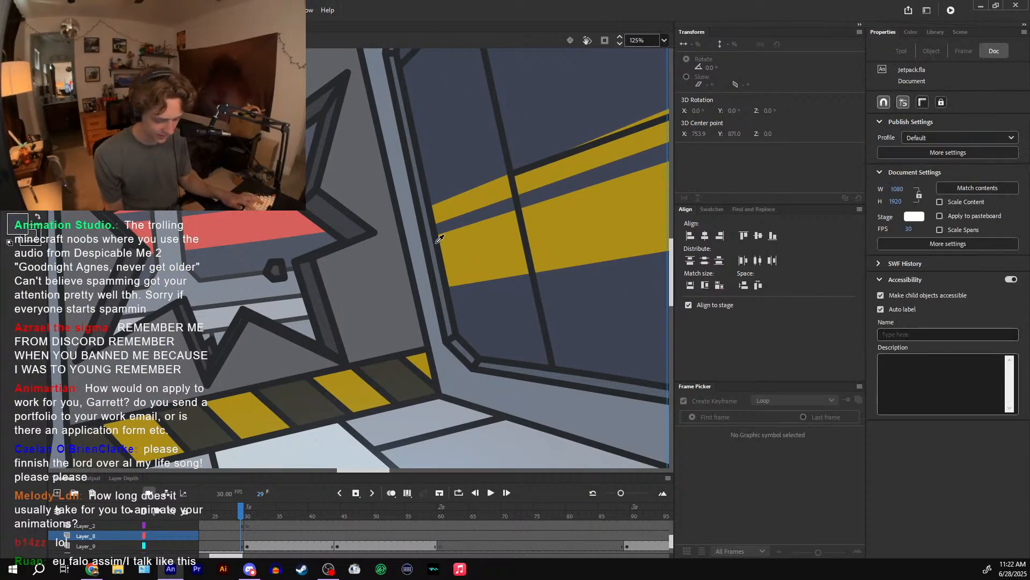
{"action": "key", "text": "k"}
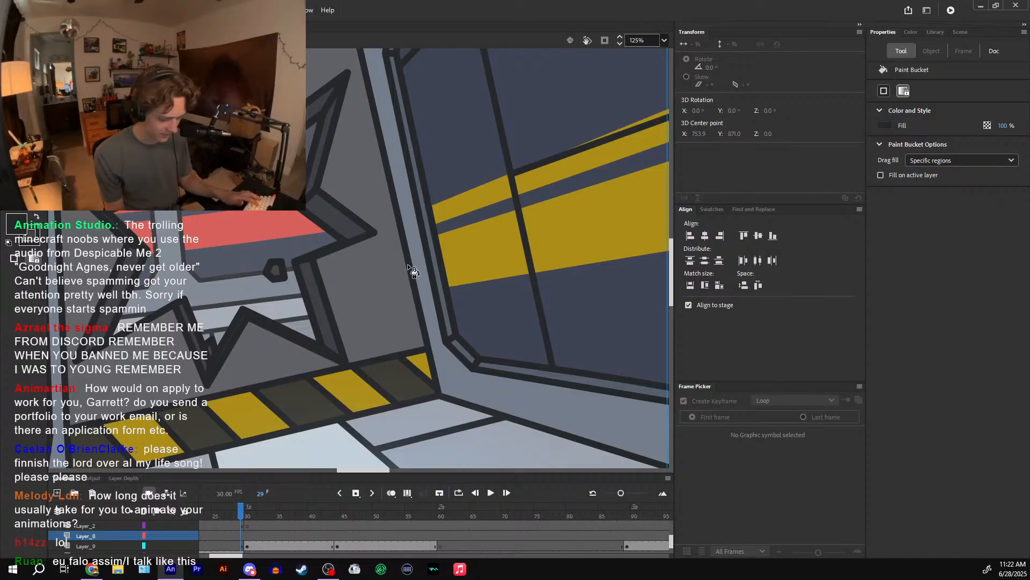
- Set the line's stroke size to 13 and test it with a short line below the window on frame 59
{"action": "left_click_drag", "start_coordinate": [250, 517], "coordinate": [434, 516]}
{"action": "key", "text": "ctrl+minus"}
{"action": "key", "text": "n"}
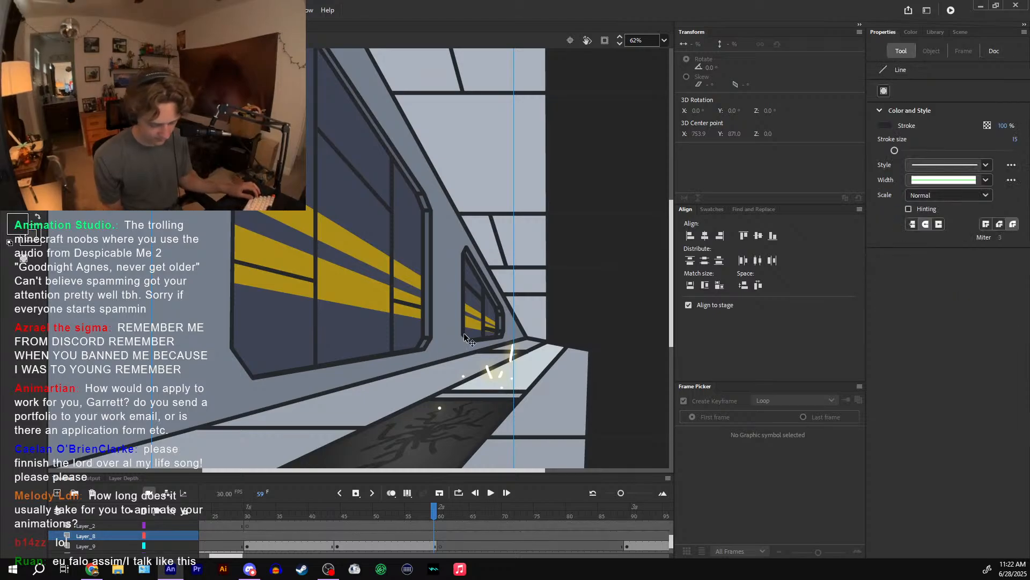
{"action": "key", "text": "ctrl+equal"}
{"action": "left_click_drag", "start_coordinate": [488, 304], "coordinate": [504, 157]}
{"action": "left_click_drag", "start_coordinate": [471, 340], "coordinate": [530, 313]}
{"action": "key", "text": "ctrl+z"}
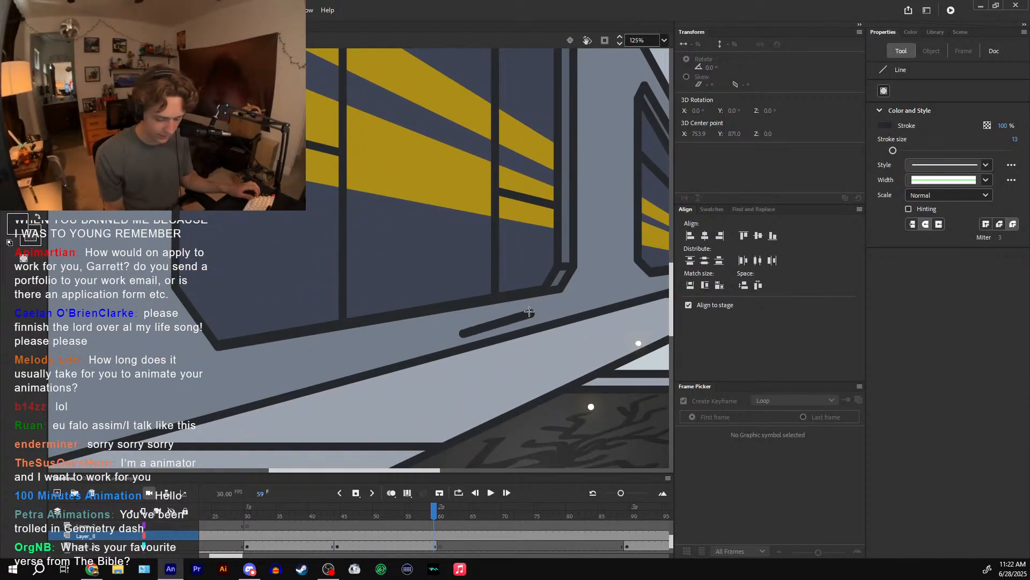
{"action": "key", "text": "ctrl+z"}
- Clip content outside the stage and draw a dark line sloping down to the right across the upper part of frame 60
{"action": "key", "text": "ctrl+minus"}
{"action": "key", "text": "ctrl+minus"}
{"action": "key", "text": "ctrl+minus"}
{"action": "left_click", "coordinate": [441, 510]}
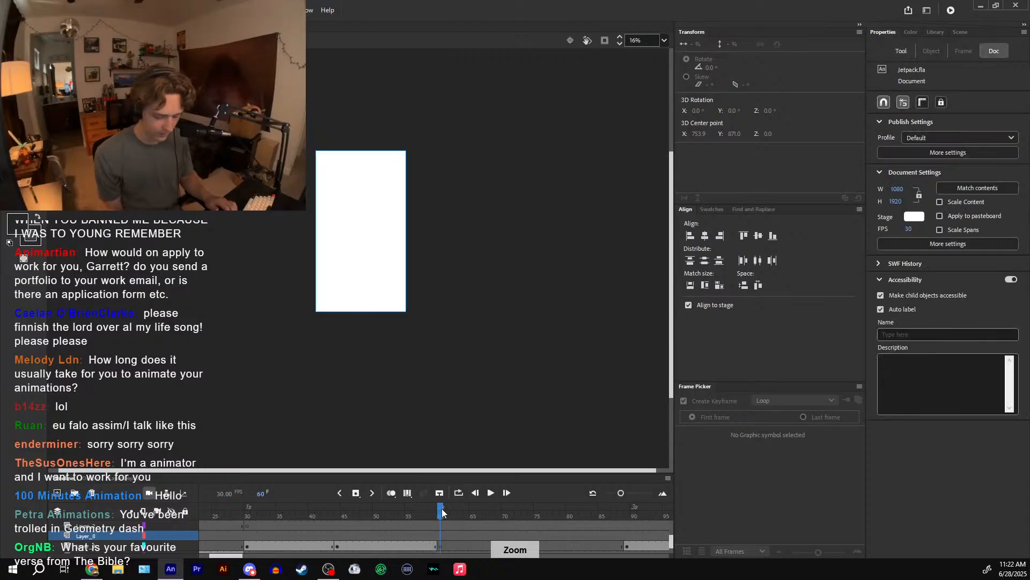
{"action": "key", "text": "ctrl+equal"}
{"action": "key", "text": "ctrl+minus"}
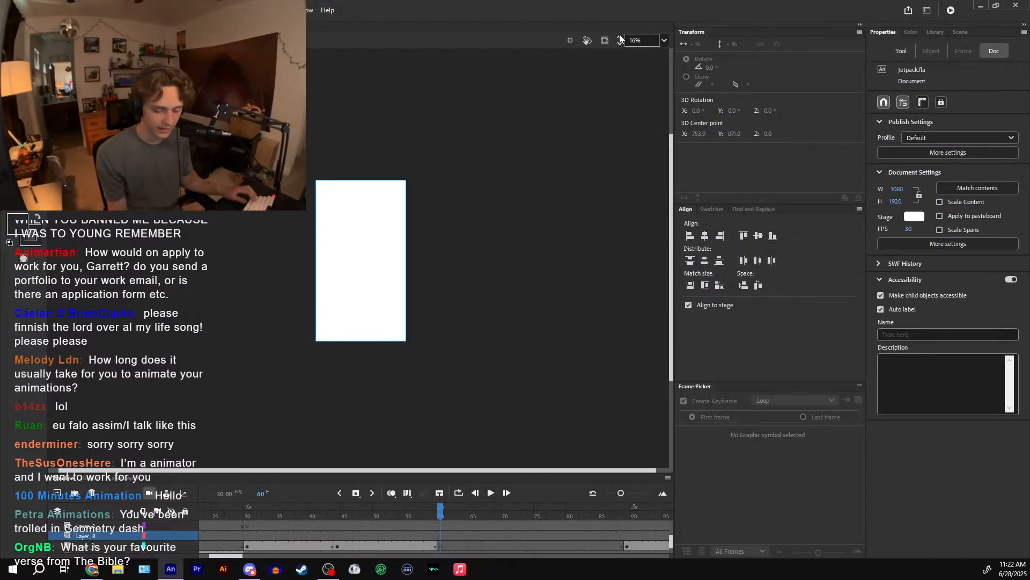
{"action": "mouse_move", "coordinate": [295, 185]}
{"action": "left_mouse_down"}
{"action": "mouse_move", "coordinate": [436, 249]}
{"action": "mouse_move", "coordinate": [421, 258]}
{"action": "mouse_move", "coordinate": [384, 249]}
{"action": "mouse_move", "coordinate": [399, 262]}
{"action": "mouse_move", "coordinate": [421, 258]}
{"action": "mouse_move", "coordinate": [423, 242]}
{"action": "left_mouse_up"}
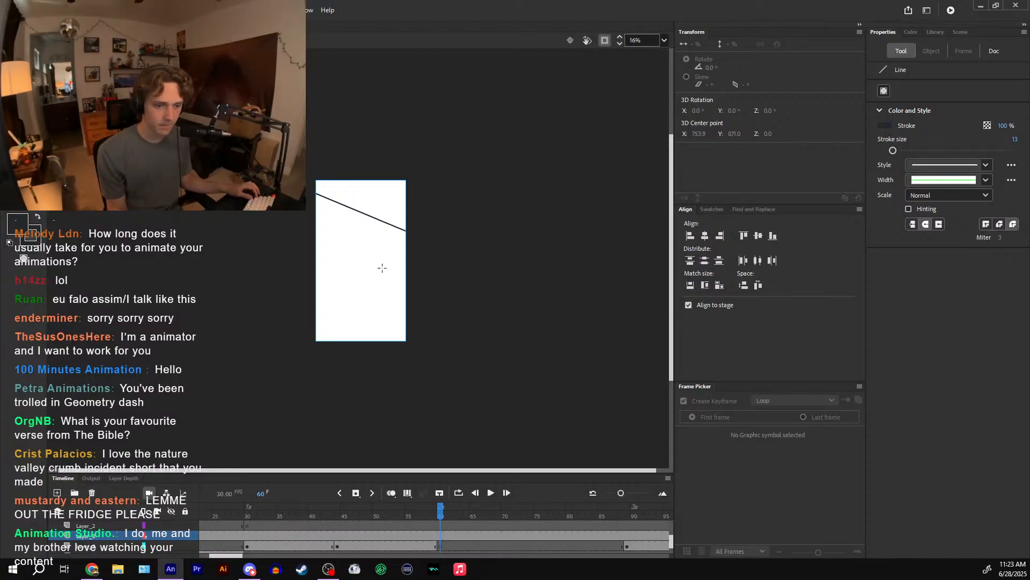
{"action": "left_click_drag", "start_coordinate": [422, 284], "coordinate": [425, 304]}
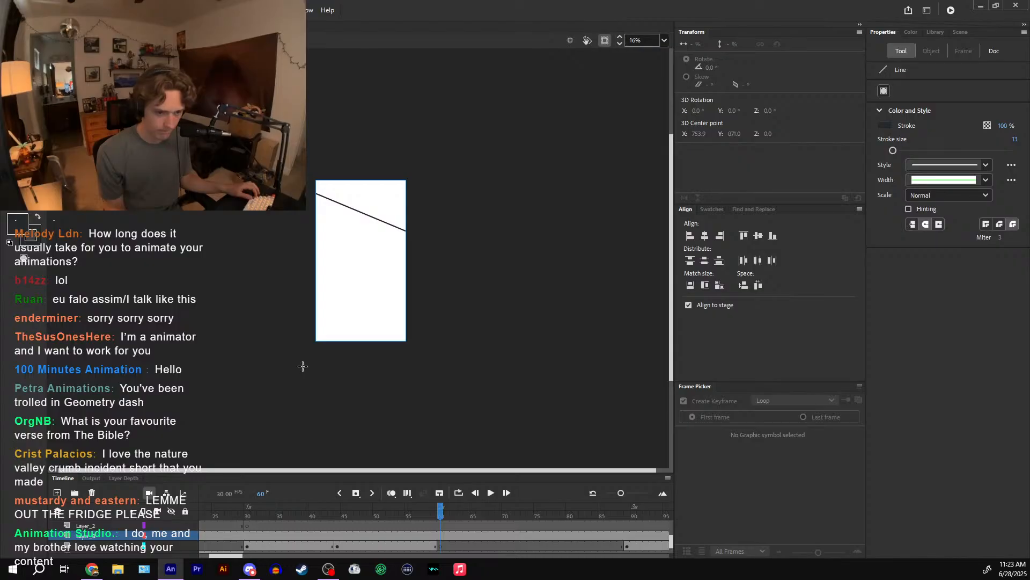
- Undo the sloping line on frame 60 and try lines at other angles across the upper part of the stage
{"action": "key", "text": "ctrl+z"}
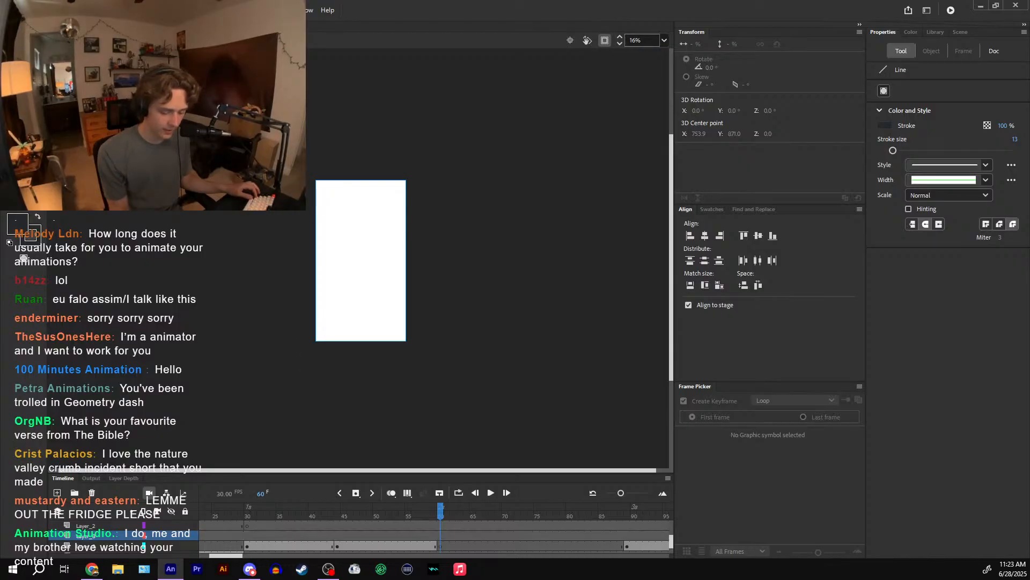
{"action": "left_click_drag", "start_coordinate": [366, 202], "coordinate": [367, 205]}
{"action": "key", "text": "ctrl+z"}
{"action": "mouse_move", "coordinate": [296, 178]}
{"action": "left_mouse_down"}
{"action": "mouse_move", "coordinate": [370, 209]}
{"action": "mouse_move", "coordinate": [402, 273]}
{"action": "mouse_move", "coordinate": [420, 195]}
{"action": "left_mouse_up"}
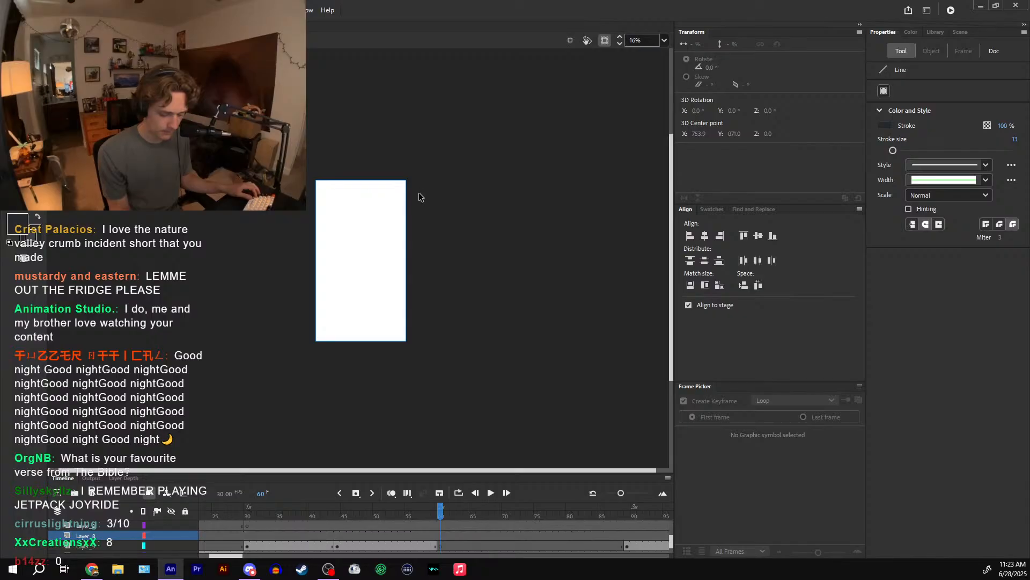
{"action": "left_click_drag", "start_coordinate": [283, 263], "coordinate": [407, 157]}
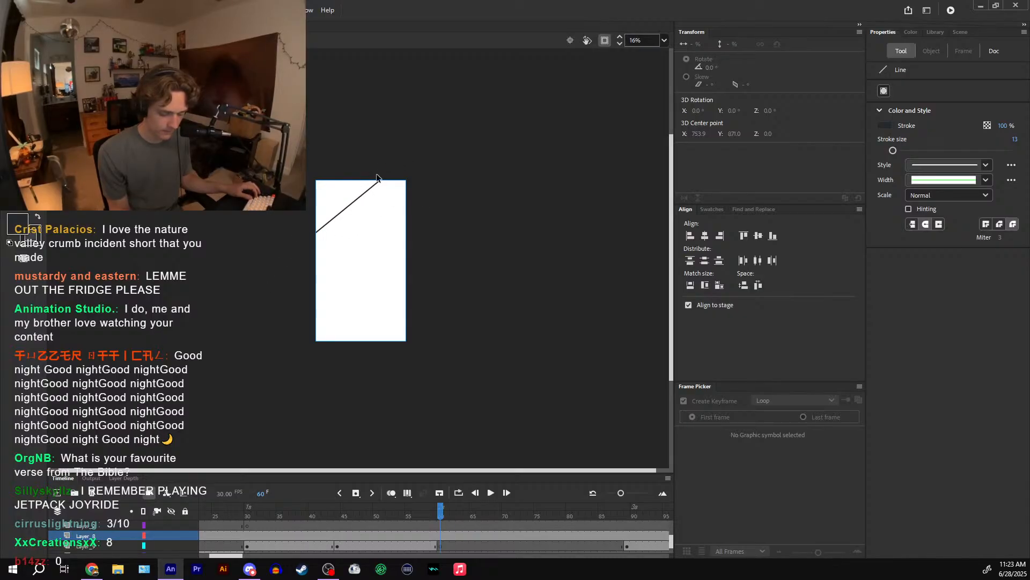
{"action": "key", "text": "ctrl+z"}
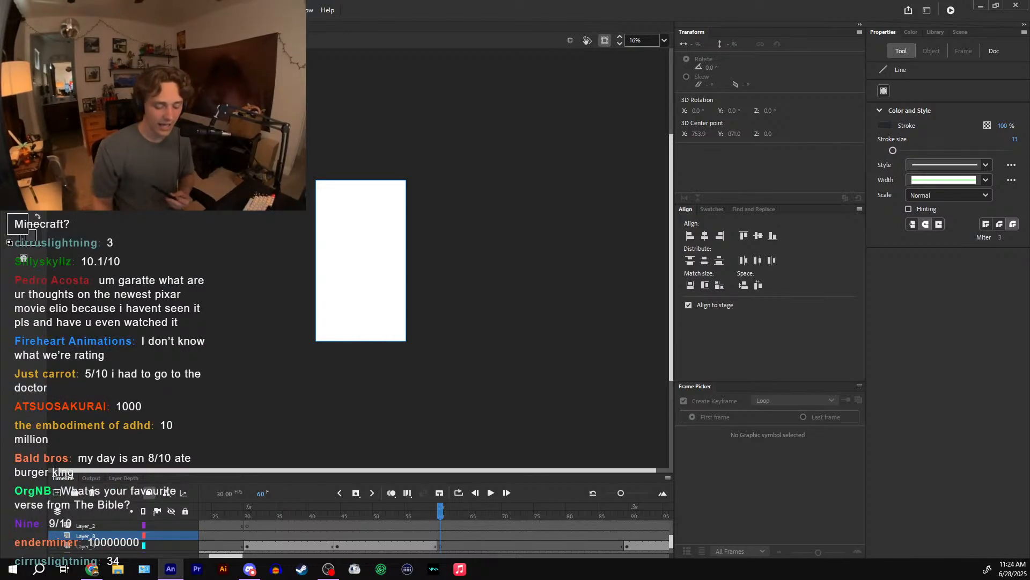
- Try lines rising to the right across the upper part and the lower corner of the stage on frame 60
{"action": "left_click", "coordinate": [436, 511]}
{"action": "key", "text": "period"}
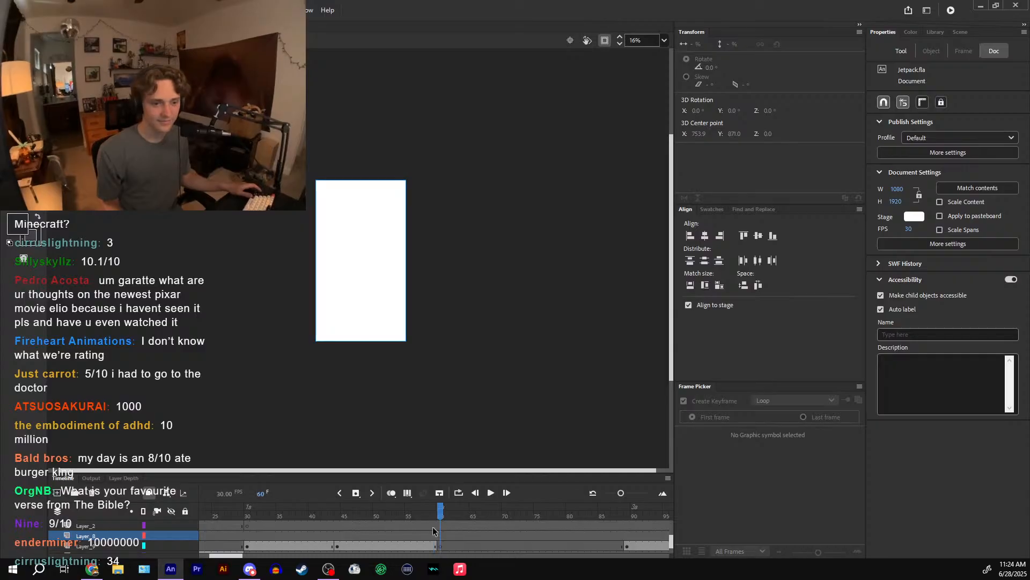
{"action": "mouse_move", "coordinate": [311, 206]}
{"action": "left_mouse_down"}
{"action": "mouse_move", "coordinate": [418, 209]}
{"action": "mouse_move", "coordinate": [352, 189]}
{"action": "mouse_move", "coordinate": [422, 219]}
{"action": "left_mouse_up"}
{"action": "key", "text": "ctrl+z"}
{"action": "key", "text": "ctrl+z"}
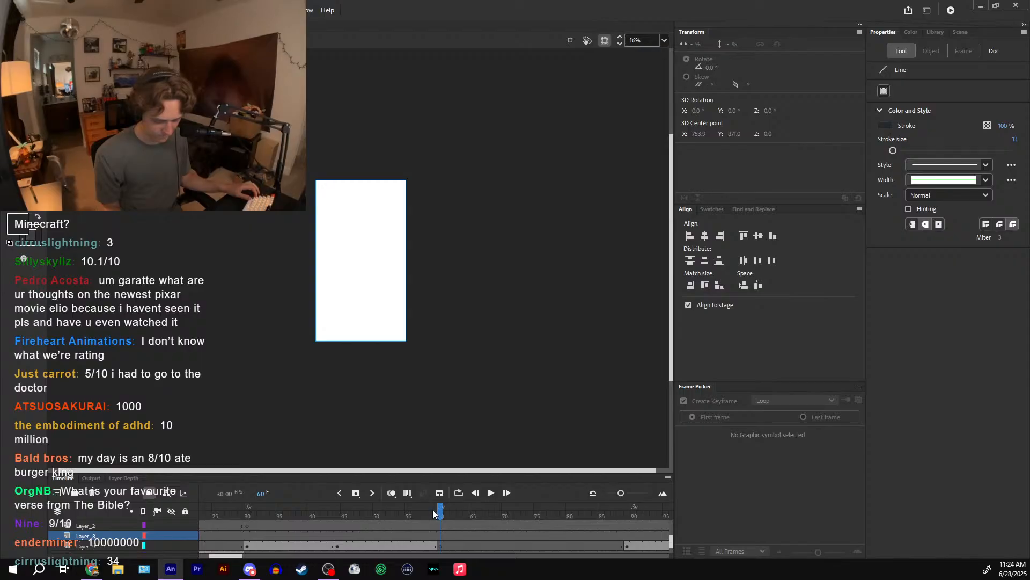
{"action": "left_click_drag", "start_coordinate": [276, 246], "coordinate": [469, 163]}
{"action": "key", "text": "ctrl+z"}
{"action": "left_click_drag", "start_coordinate": [293, 216], "coordinate": [466, 186]}
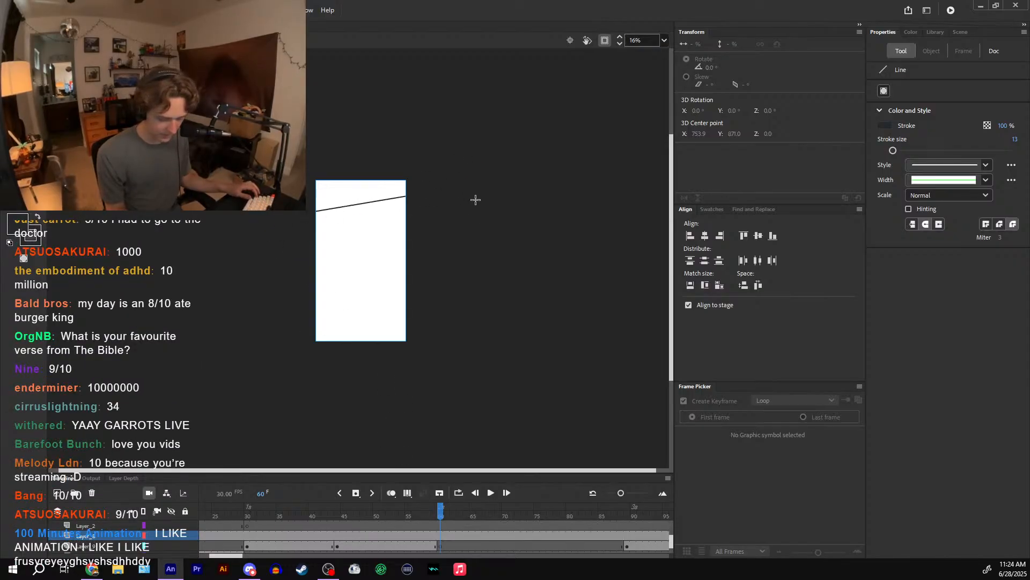
{"action": "key", "text": "ctrl+z"}
{"action": "left_click_drag", "start_coordinate": [316, 350], "coordinate": [433, 267]}
{"action": "key", "text": "ctrl+z"}
{"action": "left_click_drag", "start_coordinate": [323, 368], "coordinate": [414, 299]}
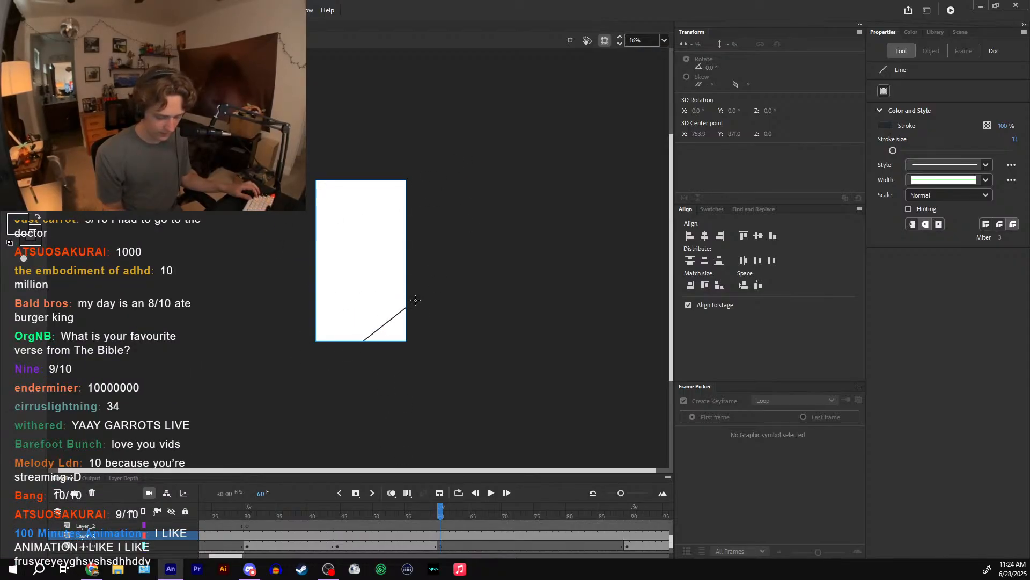
{"action": "key", "text": "ctrl+z"}
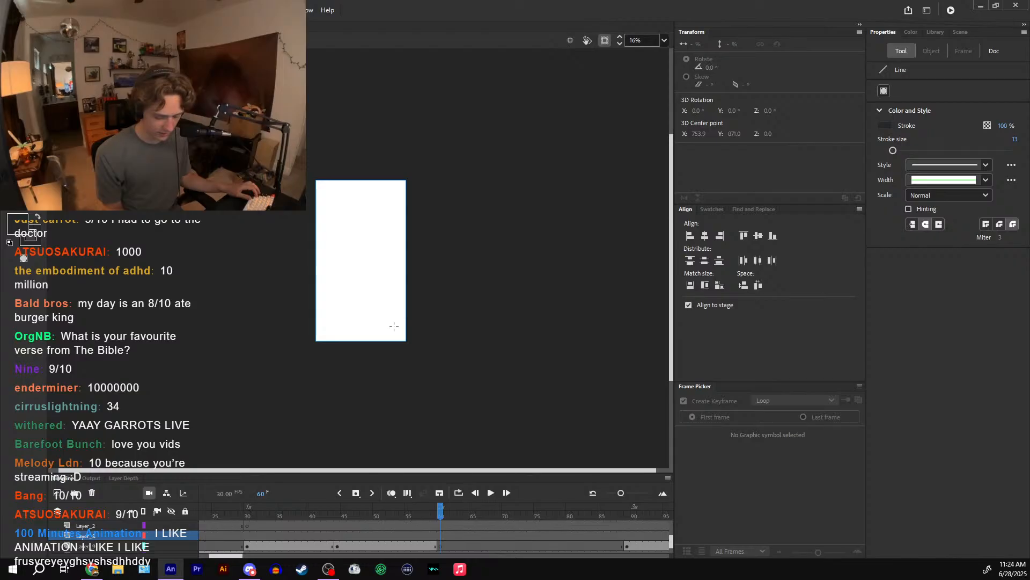
- Play the animation from frame 1 and scrub on to frame 60 to review the shot leading into the new background
{"action": "mouse_move", "coordinate": [426, 510]}
{"action": "left_mouse_down"}
{"action": "mouse_move", "coordinate": [290, 510]}
{"action": "mouse_move", "coordinate": [371, 509]}
{"action": "mouse_move", "coordinate": [410, 471]}
{"action": "mouse_move", "coordinate": [436, 469]}
{"action": "mouse_move", "coordinate": [425, 474]}
{"action": "mouse_move", "coordinate": [436, 457]}
{"action": "mouse_move", "coordinate": [440, 466]}
{"action": "left_mouse_up"}
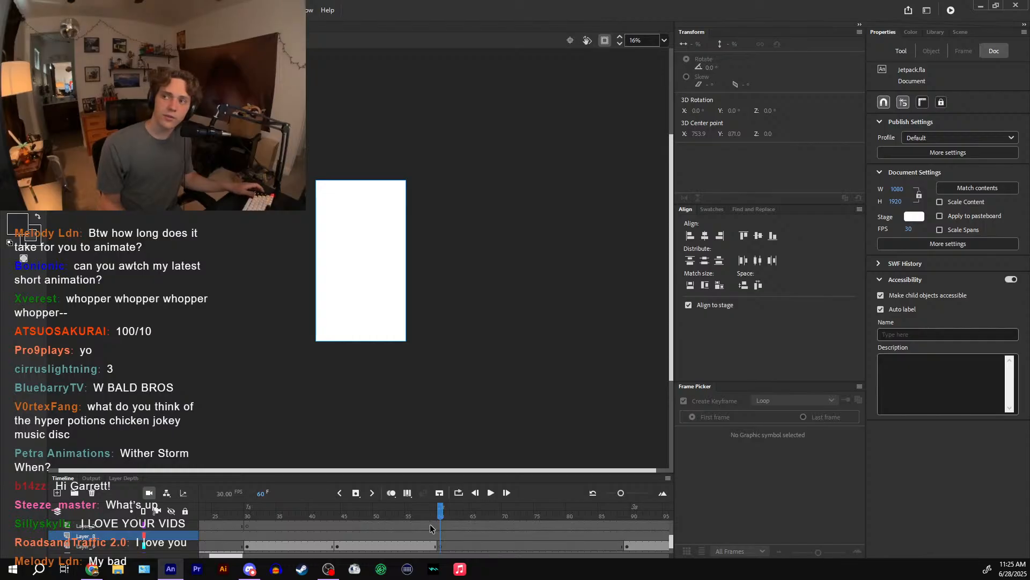
{"action": "left_click", "coordinate": [348, 507]}
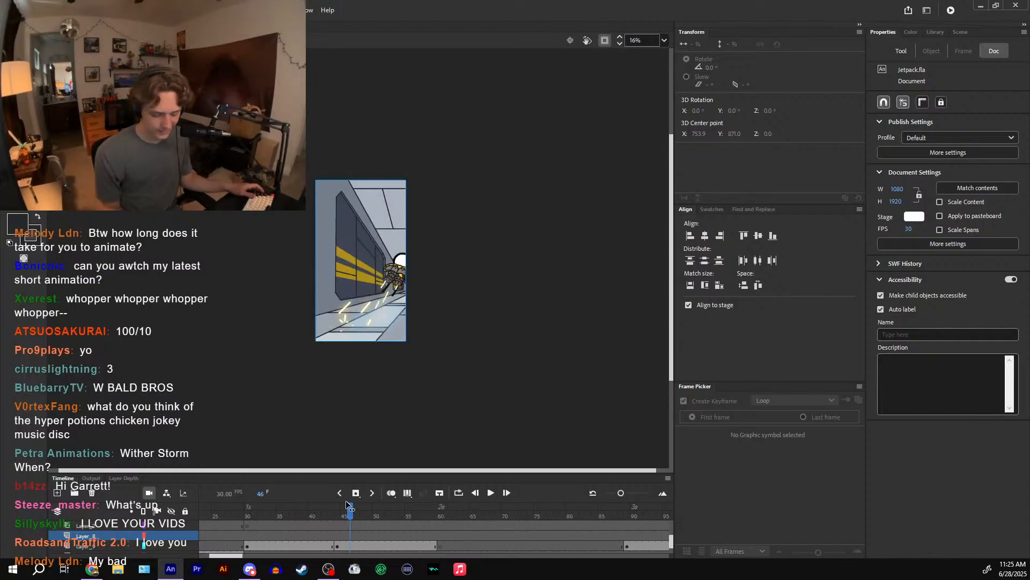
{"action": "left_click_drag", "start_coordinate": [347, 501], "coordinate": [202, 512]}
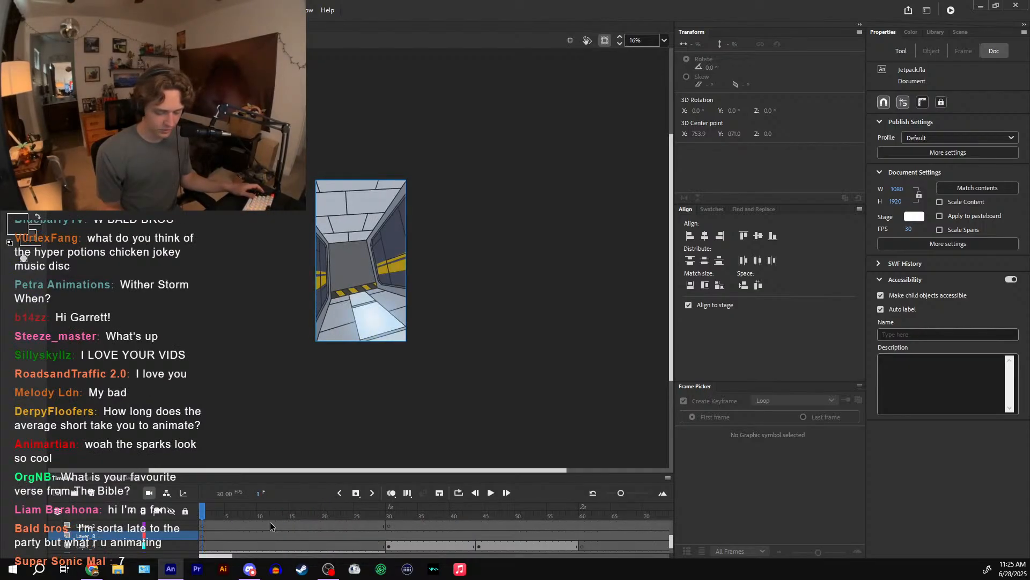
{"action": "left_click", "coordinate": [491, 494]}
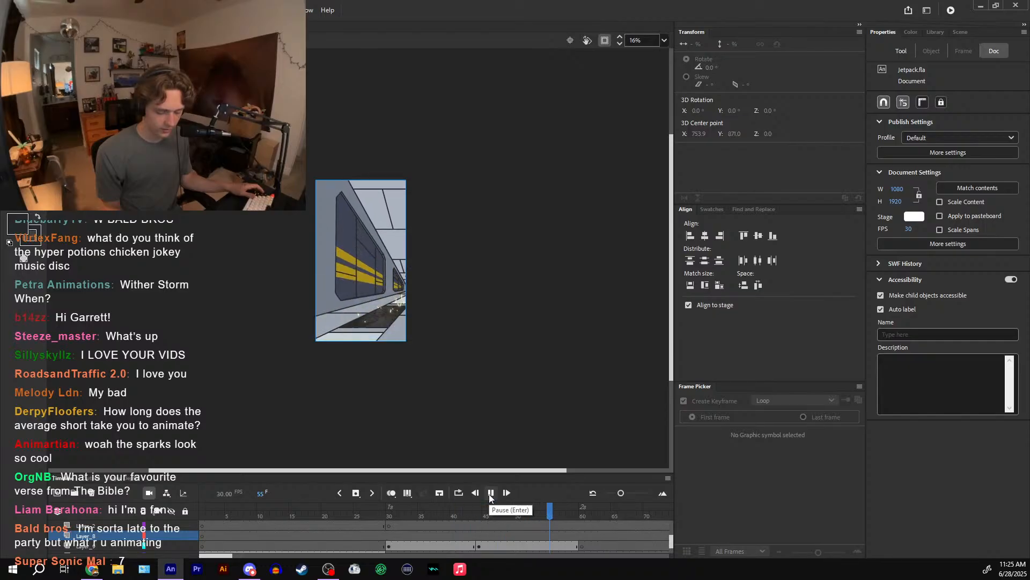
{"action": "left_click", "coordinate": [570, 511]}
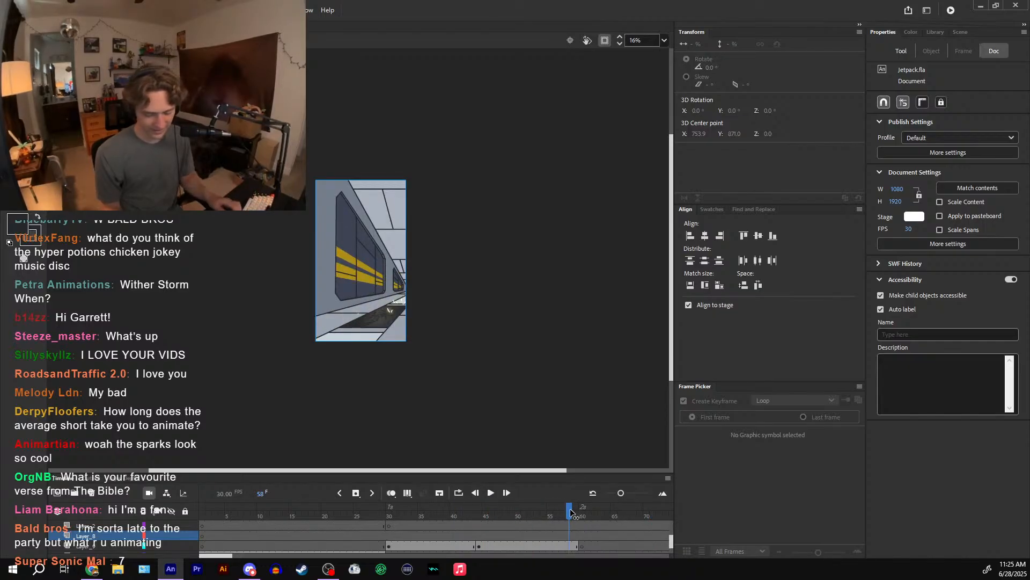
{"action": "left_click_drag", "start_coordinate": [571, 511], "coordinate": [582, 511]}
- Copy the jetpack character symbol from frame 43 and try pasting it in place on frame 57, undoing the paste
{"action": "key", "text": "ctrl+equal"}
{"action": "left_click_drag", "start_coordinate": [349, 209], "coordinate": [345, 232]}
{"action": "left_click_drag", "start_coordinate": [502, 515], "coordinate": [472, 514]}
{"action": "left_click", "coordinate": [425, 289]}
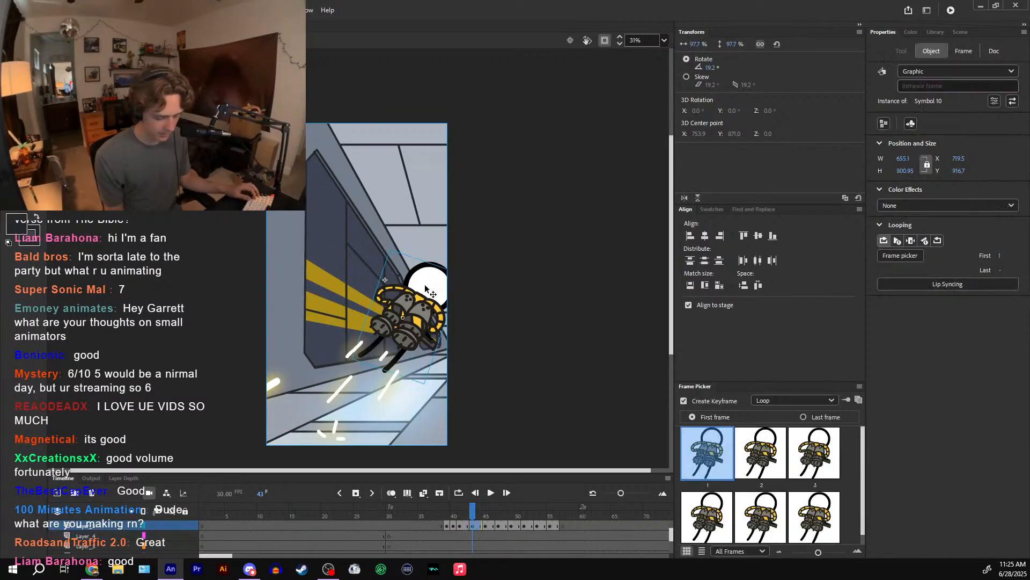
{"action": "left_click", "coordinate": [561, 512]}
{"action": "key", "text": "ctrl+shift+v"}
{"action": "key", "text": "ctrl+z"}
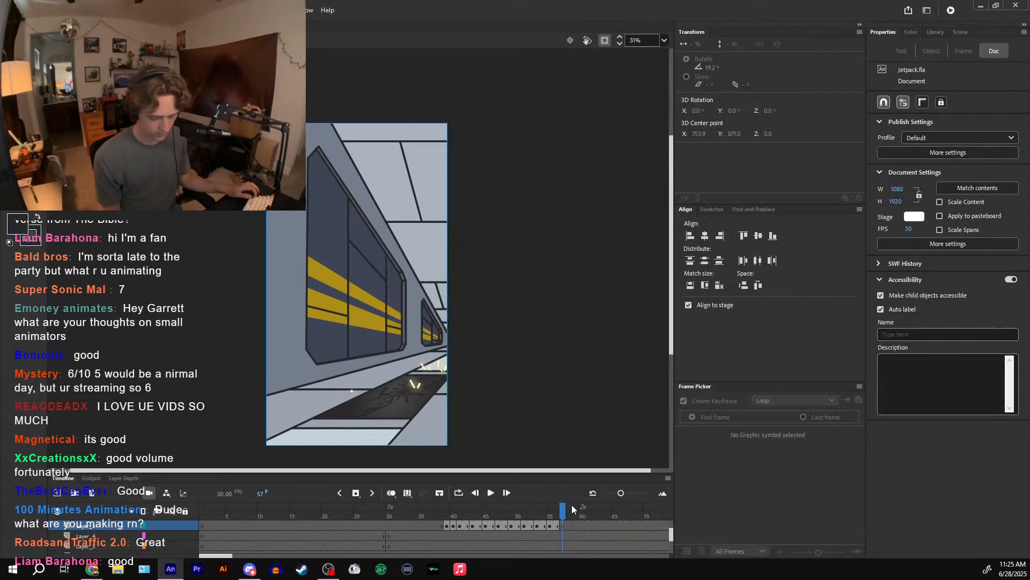
- Enlarge the timeline area and insert a blank keyframe at frame 60 on Layer_7
{"action": "left_click_drag", "start_coordinate": [582, 511], "coordinate": [594, 515]}
{"action": "scroll", "coordinate": [596, 528], "scroll_direction": "up", "scroll_amount": 1}
{"action": "left_click", "coordinate": [582, 511]}
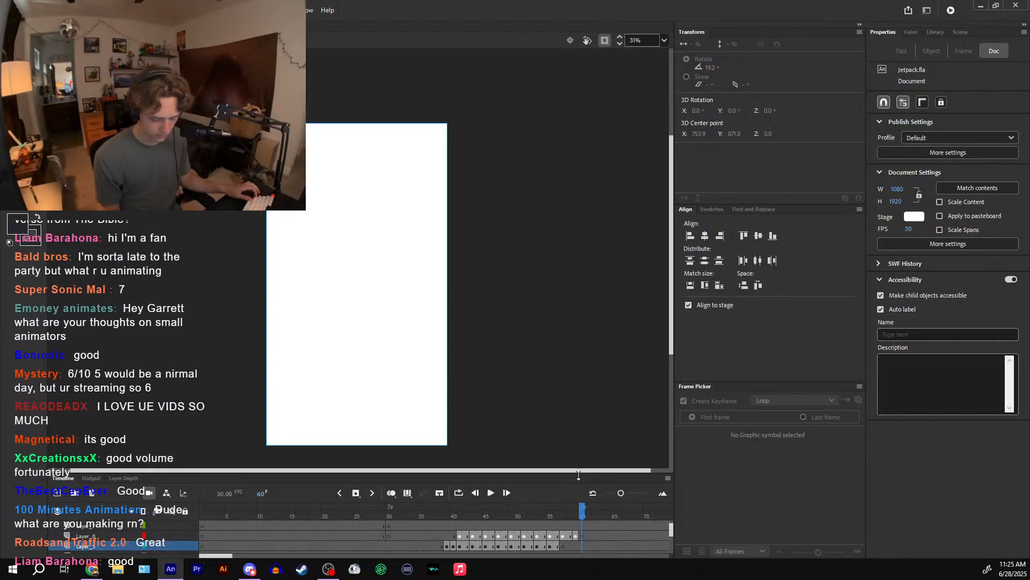
{"action": "left_click_drag", "start_coordinate": [578, 474], "coordinate": [579, 459]}
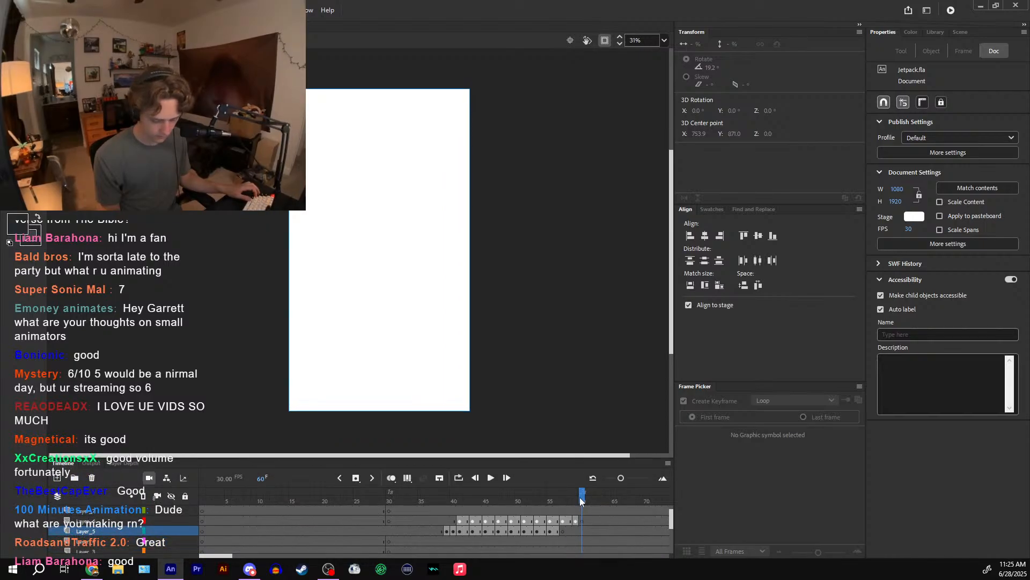
{"action": "scroll", "coordinate": [585, 515], "scroll_direction": "down", "scroll_amount": 2}
{"action": "left_click", "coordinate": [589, 527]}
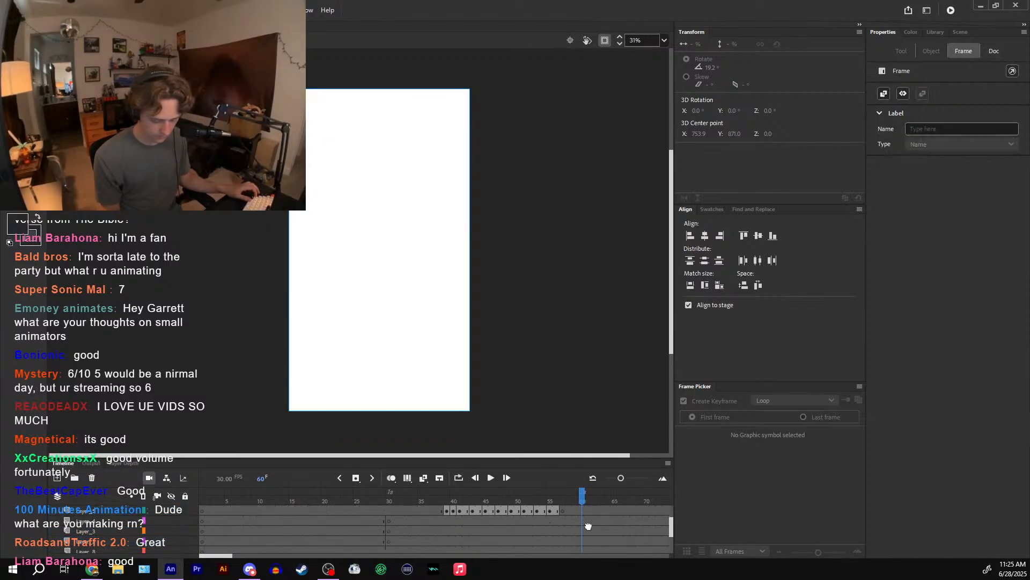
{"action": "mouse_move", "coordinate": [589, 526]}
{"action": "left_mouse_down"}
{"action": "mouse_move", "coordinate": [585, 507]}
{"action": "mouse_move", "coordinate": [594, 551]}
{"action": "mouse_move", "coordinate": [589, 529]}
{"action": "left_mouse_up"}
{"action": "left_click", "coordinate": [582, 529], "text": "shift"}
{"action": "key", "text": "F7"}
{"action": "left_click", "coordinate": [584, 523]}
{"action": "left_click", "coordinate": [584, 525]}
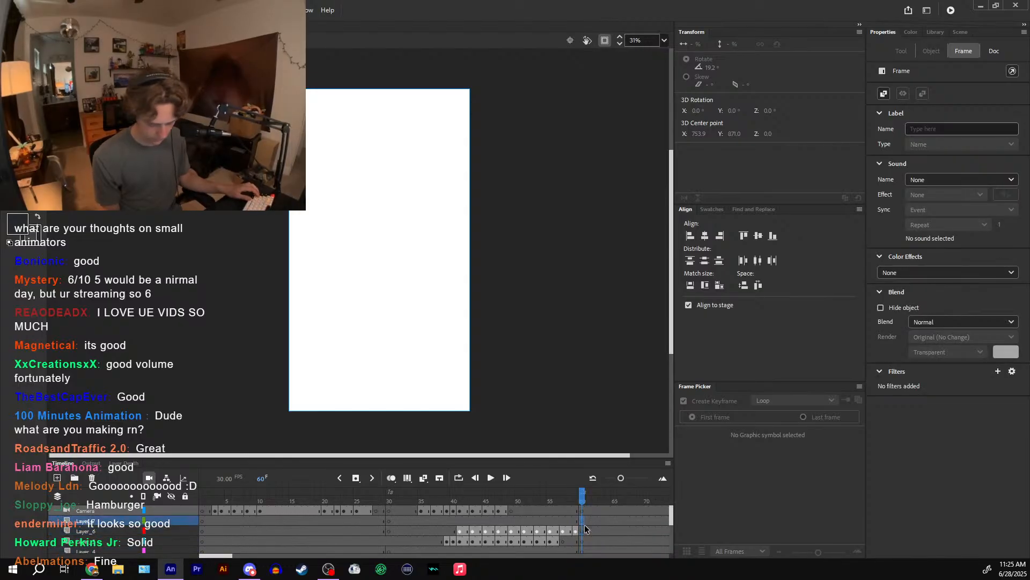
- Paste the jetpack character in place on frame 60, scale it to about 221% and rotate it to about -2°
{"action": "key", "text": "ctrl+shift+v"}
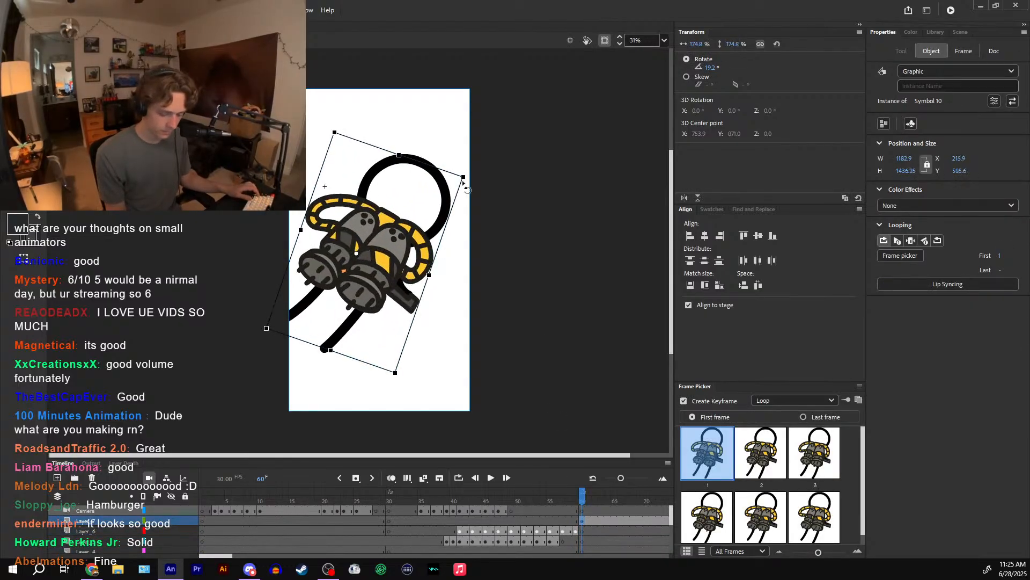
{"action": "left_click_drag", "start_coordinate": [466, 189], "coordinate": [449, 155]}
{"action": "mouse_move", "coordinate": [427, 204]}
{"action": "left_mouse_down"}
{"action": "mouse_move", "coordinate": [400, 216]}
{"action": "mouse_move", "coordinate": [410, 210]}
{"action": "left_mouse_up"}
{"action": "left_click_drag", "start_coordinate": [428, 164], "coordinate": [433, 166]}
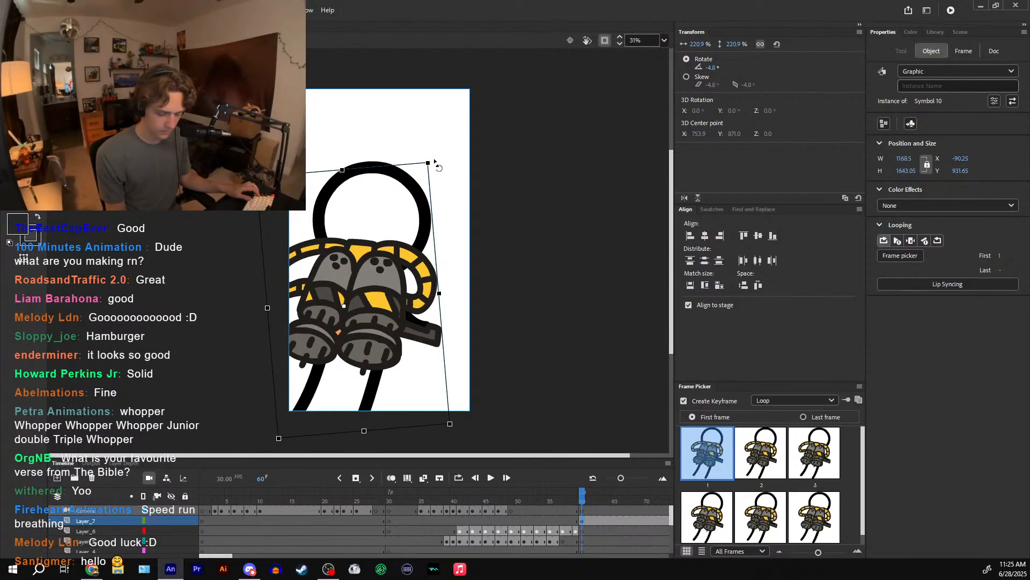
{"action": "left_click", "coordinate": [510, 198]}
- Play the animation across the cut and return to frame 60 to check the enlarged character's placement
{"action": "left_click", "coordinate": [491, 478]}
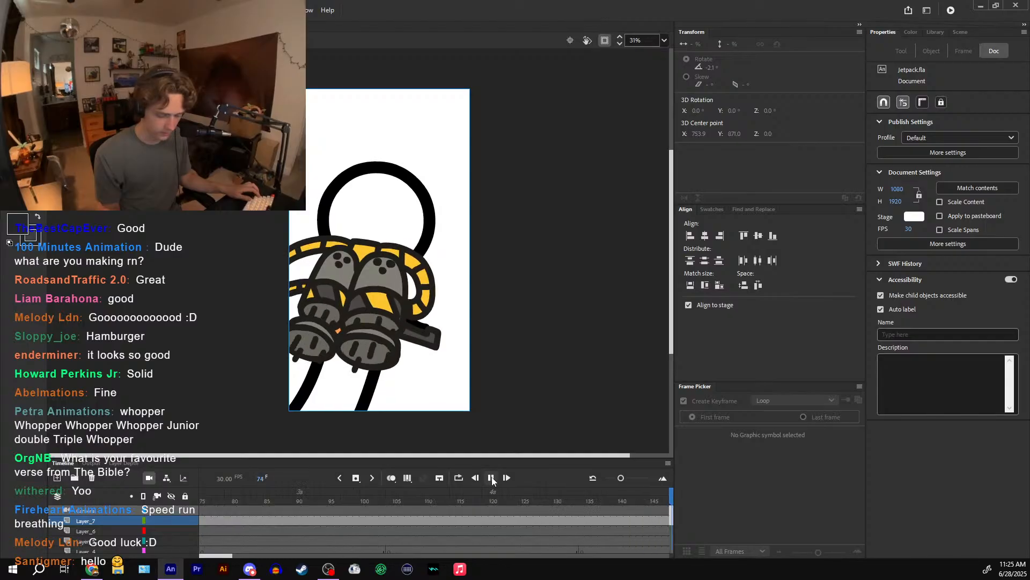
{"action": "left_click", "coordinate": [304, 492]}
{"action": "left_click", "coordinate": [491, 478]}
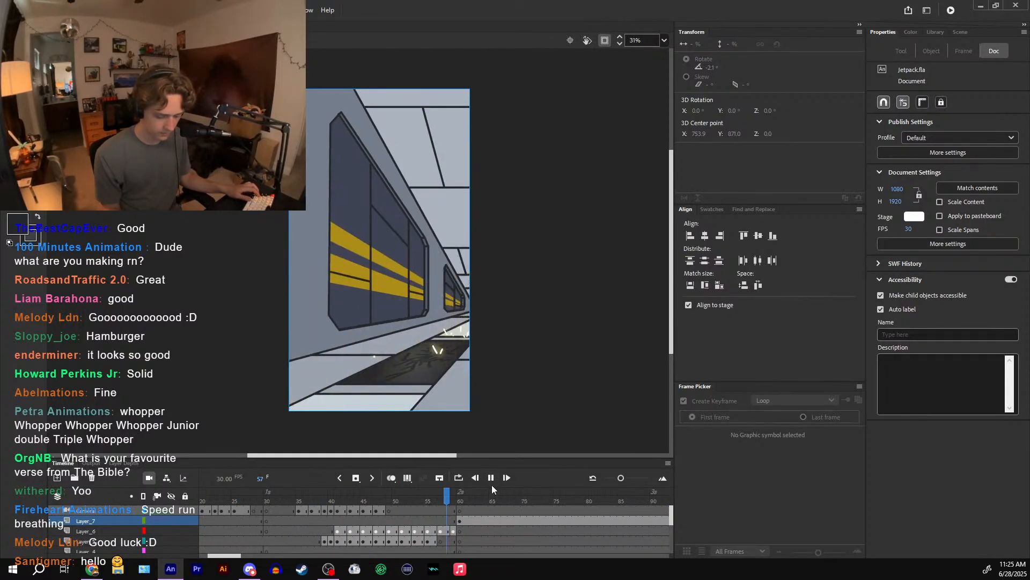
{"action": "left_click_drag", "start_coordinate": [448, 490], "coordinate": [461, 495]}
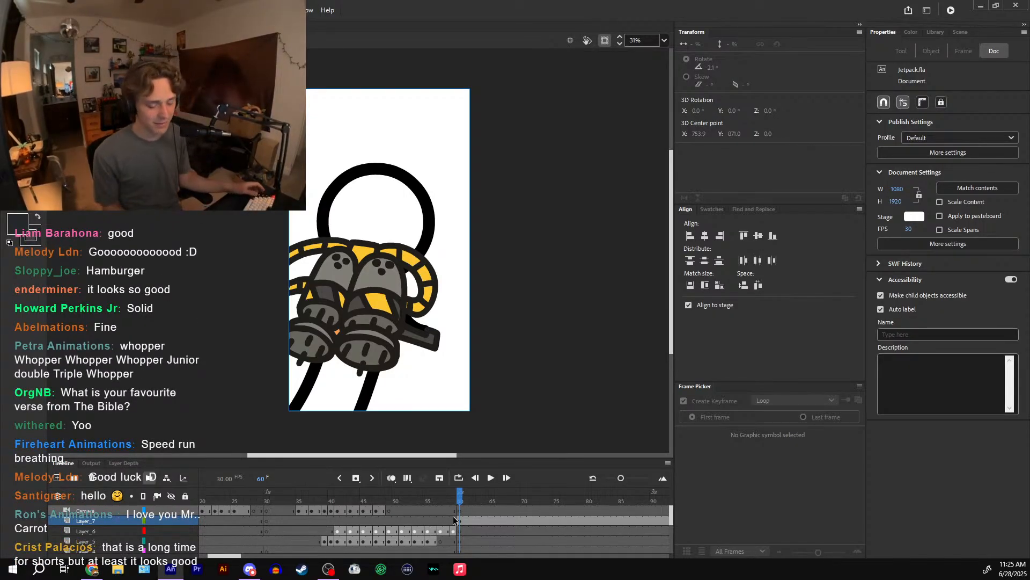
- Move the jetpack character slightly lower on frame 60 and compare the frame with frame 59
{"action": "left_click", "coordinate": [400, 282]}
{"action": "key", "text": "n"}
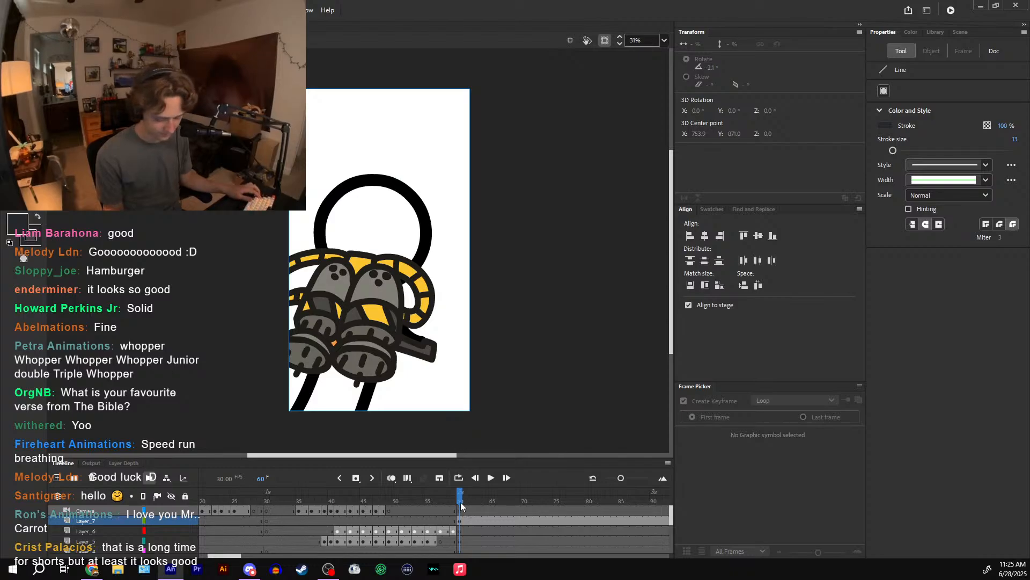
{"action": "key", "text": "comma"}
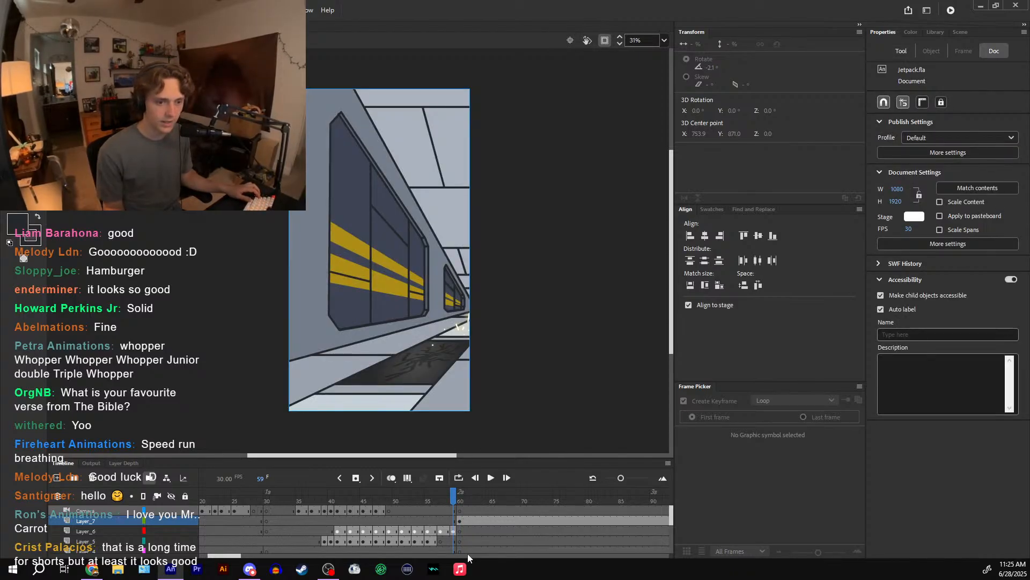
{"action": "left_click", "coordinate": [459, 498]}
{"action": "left_click", "coordinate": [458, 531]}
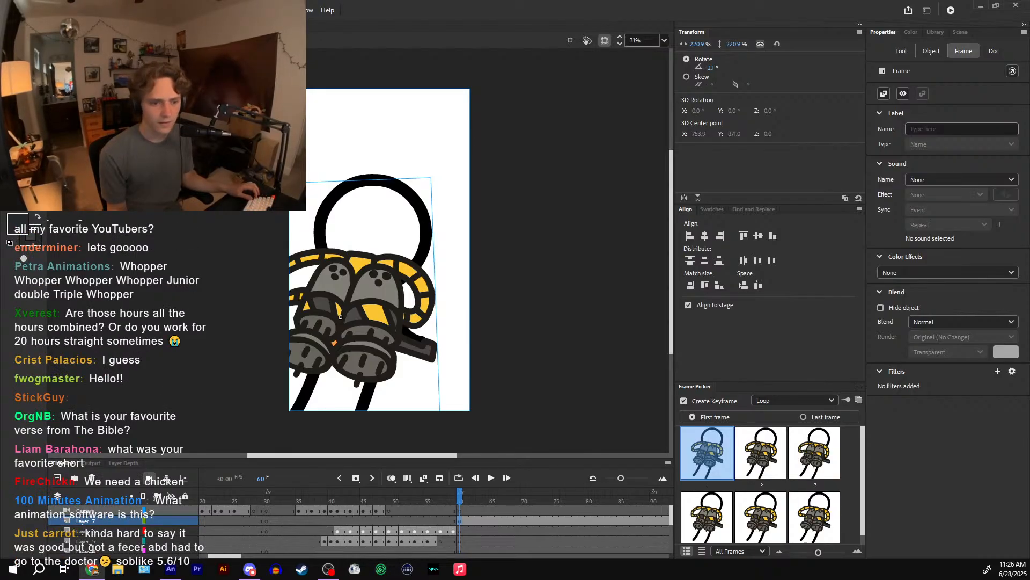
- Try falling, nearly level and rising lines across the stage above the character's head on frame 60
{"action": "left_click", "coordinate": [460, 281]}
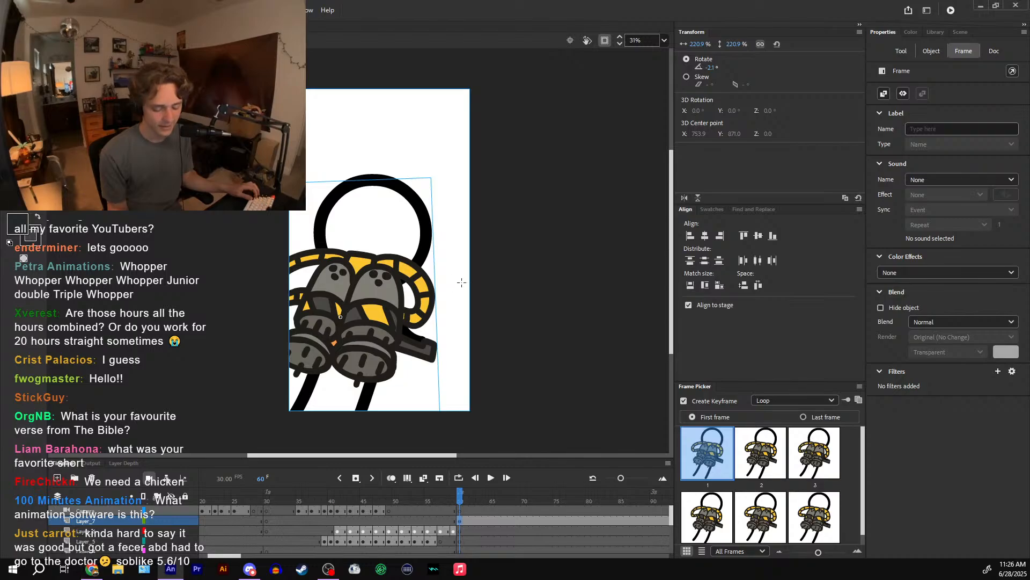
{"action": "key", "text": "n"}
{"action": "left_click_drag", "start_coordinate": [231, 114], "coordinate": [535, 201]}
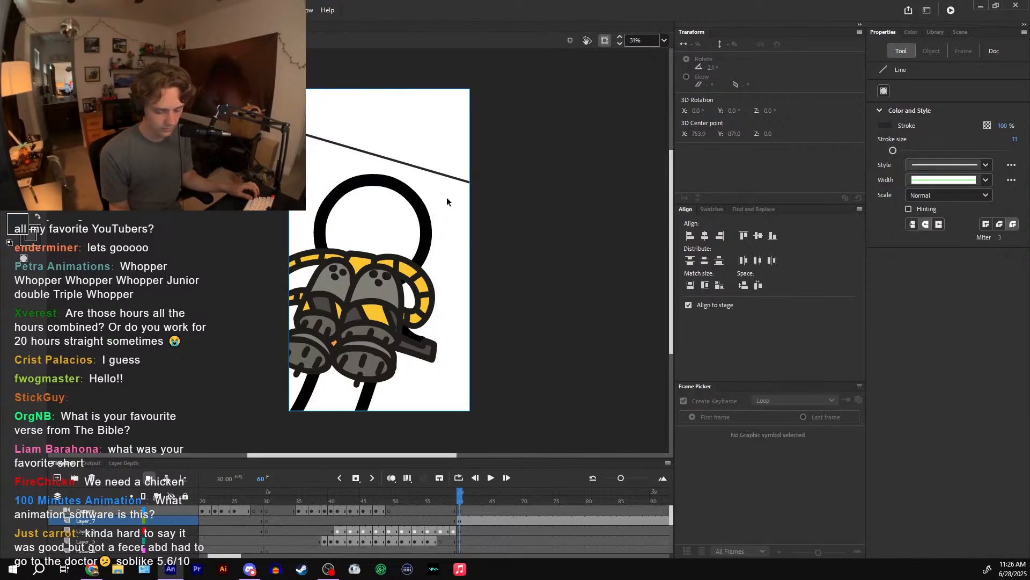
{"action": "key", "text": "ctrl+z"}
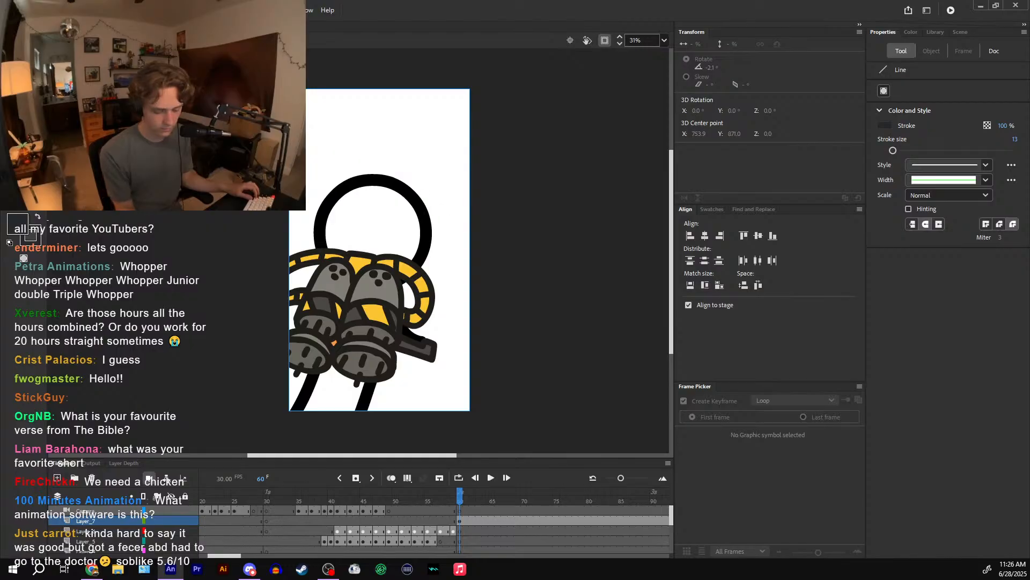
{"action": "left_click_drag", "start_coordinate": [241, 123], "coordinate": [477, 127]}
{"action": "key", "text": "ctrl+z"}
{"action": "left_click_drag", "start_coordinate": [246, 161], "coordinate": [529, 101]}
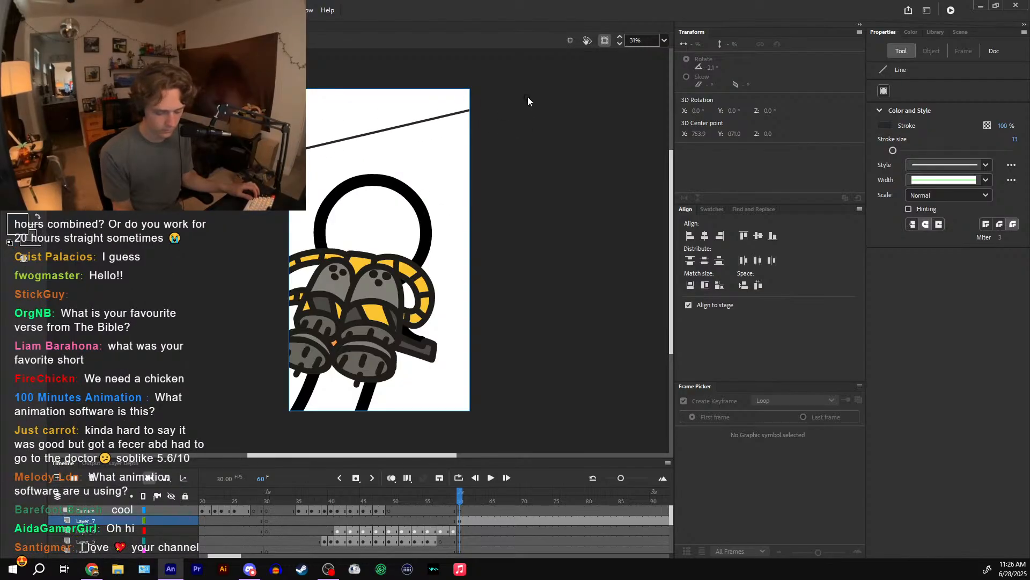
{"action": "key", "text": "ctrl+z"}
- Draw a dark line about 1430 by 730 px sloping down to the right behind the character's head and convert it to a graphic symbol
{"action": "mouse_move", "coordinate": [244, 107]}
{"action": "left_mouse_down"}
{"action": "mouse_move", "coordinate": [514, 171]}
{"action": "mouse_move", "coordinate": [483, 194]}
{"action": "mouse_move", "coordinate": [490, 120]}
{"action": "mouse_move", "coordinate": [483, 290]}
{"action": "mouse_move", "coordinate": [485, 229]}
{"action": "left_mouse_up"}
{"action": "key", "text": "v"}
{"action": "left_click", "coordinate": [469, 224]}
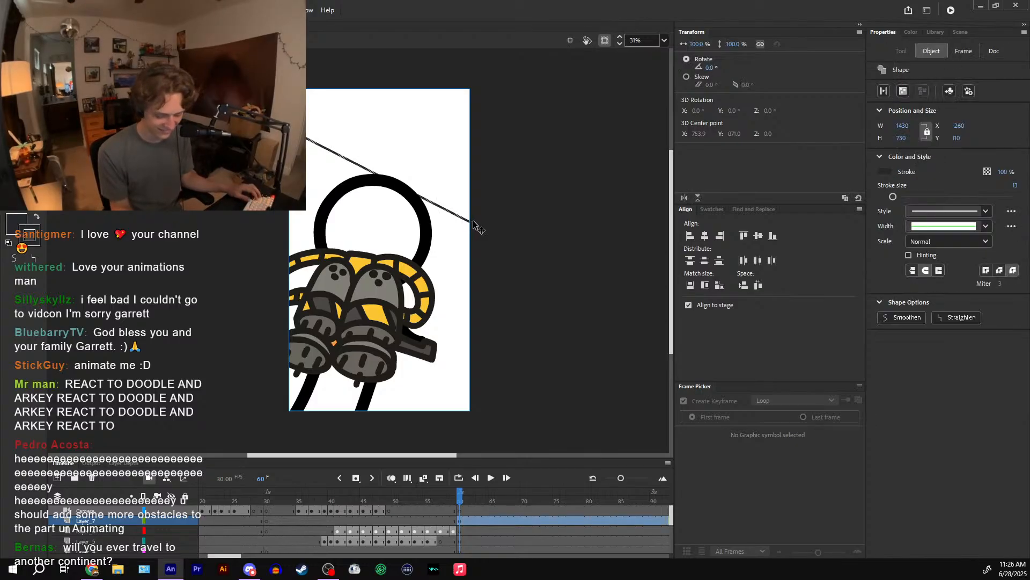
{"action": "key", "text": "F8"}
- Stretch the sloping line inside its symbol well past both sides of the stage and apply the stage colour to the pasteboard
{"action": "left_click", "coordinate": [604, 40]}
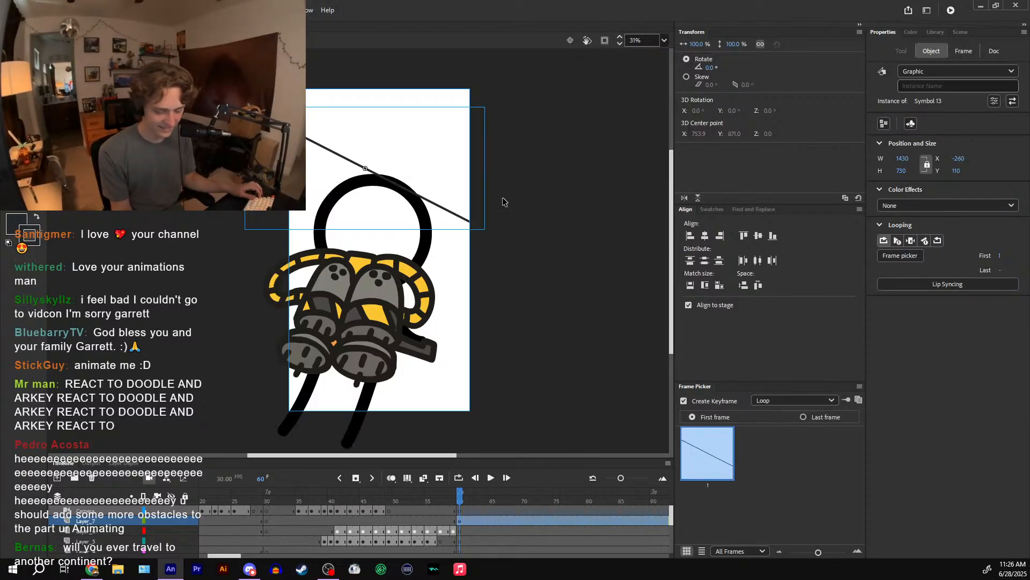
{"action": "double_click", "coordinate": [470, 221]}
{"action": "key", "text": "q"}
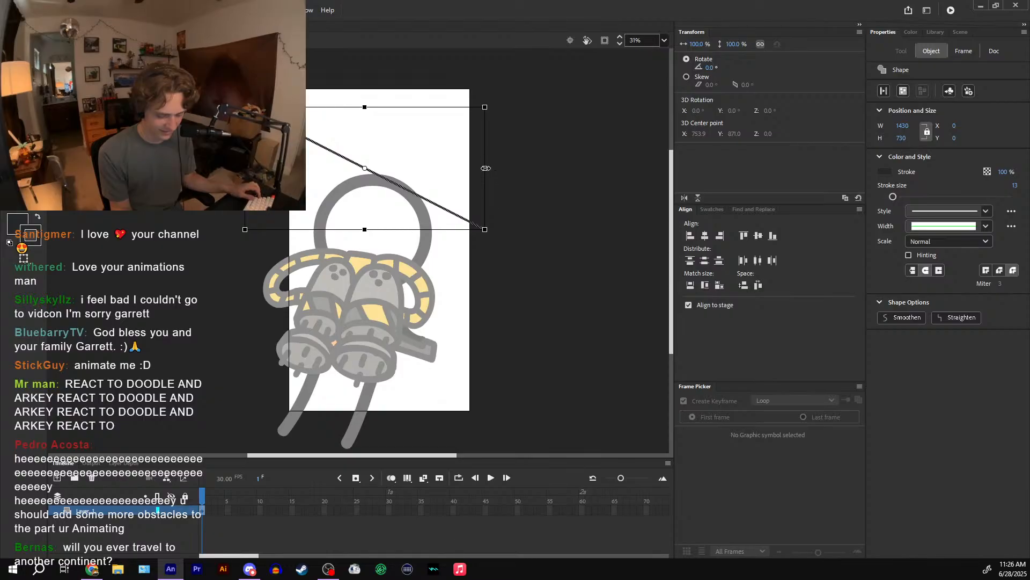
{"action": "left_click_drag", "start_coordinate": [486, 168], "coordinate": [559, 218]}
{"action": "left_click", "coordinate": [559, 214]}
{"action": "key", "text": "ctrl+z"}
{"action": "left_click", "coordinate": [555, 223]}
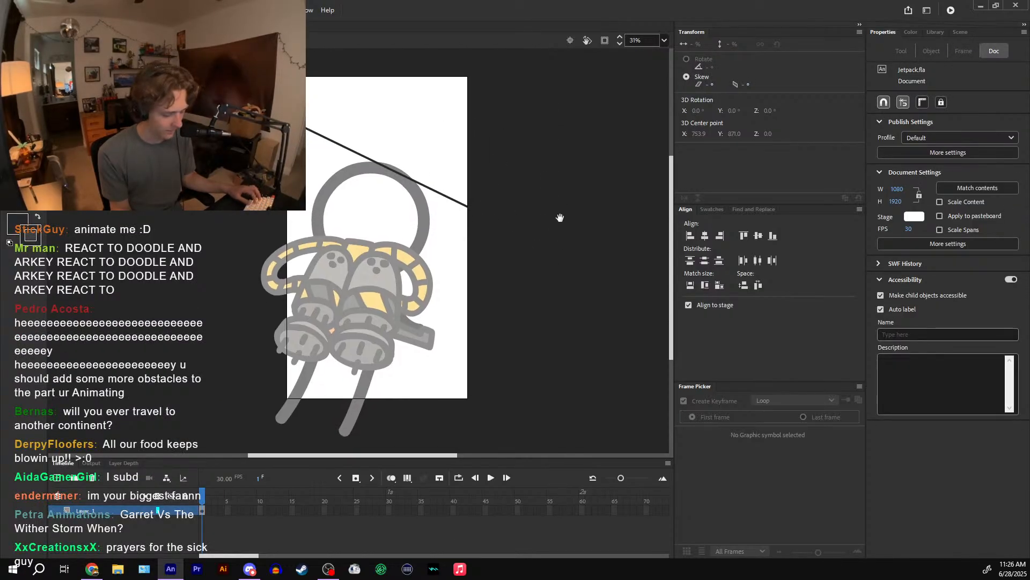
{"action": "key", "text": "ctrl+z"}
{"action": "left_click", "coordinate": [604, 119]}
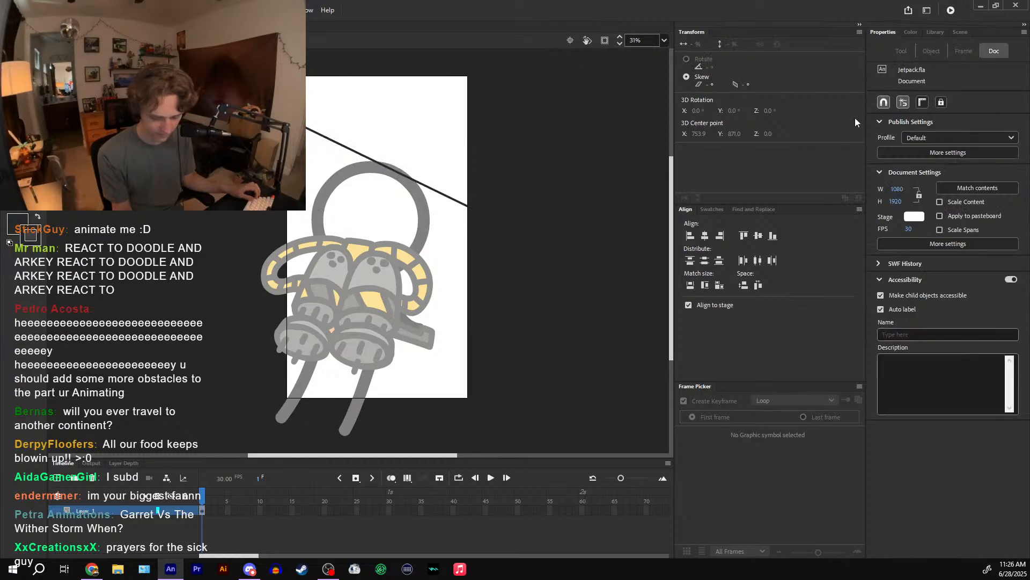
{"action": "left_click", "coordinate": [963, 212]}
- Draw wall edges down from both ends of the sloping line, close them with a bottom edge, and straighten the lower-left corner
{"action": "key", "text": "n"}
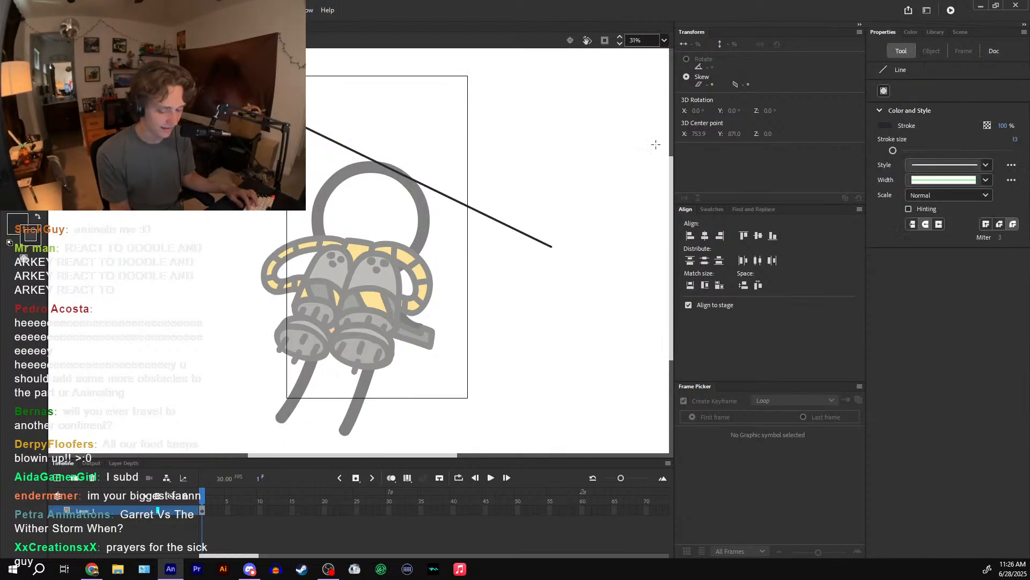
{"action": "scroll", "coordinate": [559, 250], "scroll_direction": "down", "scroll_amount": 1}
{"action": "mouse_move", "coordinate": [553, 211]}
{"action": "left_mouse_down"}
{"action": "mouse_move", "coordinate": [546, 407]}
{"action": "mouse_move", "coordinate": [555, 422]}
{"action": "mouse_move", "coordinate": [143, 413]}
{"action": "left_mouse_up"}
{"action": "left_click_drag", "start_coordinate": [263, 304], "coordinate": [339, 321]}
{"action": "mouse_move", "coordinate": [220, 430]}
{"action": "left_mouse_down"}
{"action": "mouse_move", "coordinate": [220, 104]}
{"action": "mouse_move", "coordinate": [263, 241]}
{"action": "mouse_move", "coordinate": [270, 188]}
{"action": "mouse_move", "coordinate": [282, 178]}
{"action": "left_mouse_up"}
{"action": "key", "text": "v"}
{"action": "left_click_drag", "start_coordinate": [318, 449], "coordinate": [304, 231]}
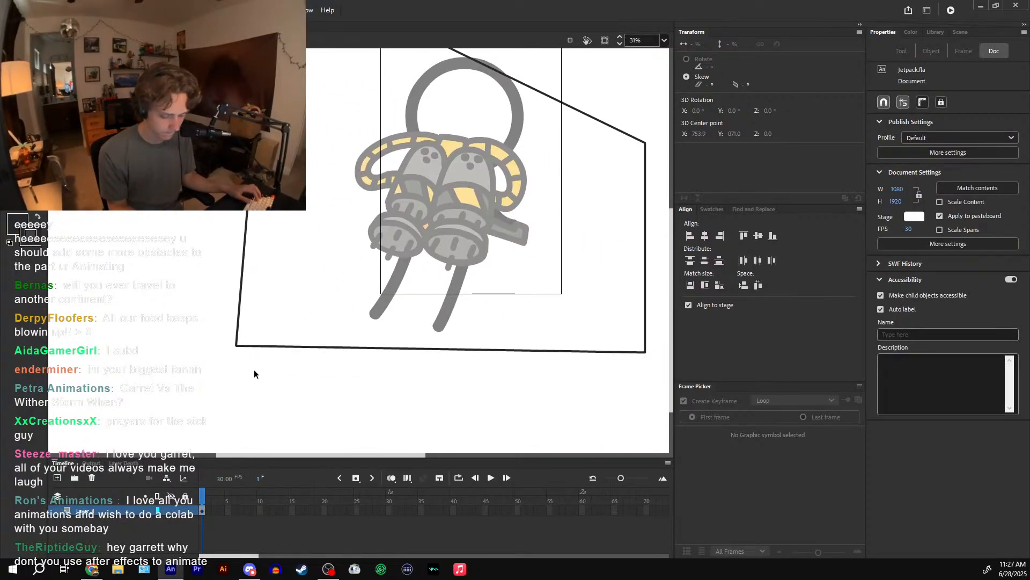
{"action": "left_click_drag", "start_coordinate": [236, 345], "coordinate": [264, 381]}
{"action": "left_click_drag", "start_coordinate": [266, 383], "coordinate": [265, 356]}
{"action": "left_click_drag", "start_coordinate": [447, 217], "coordinate": [333, 427]}
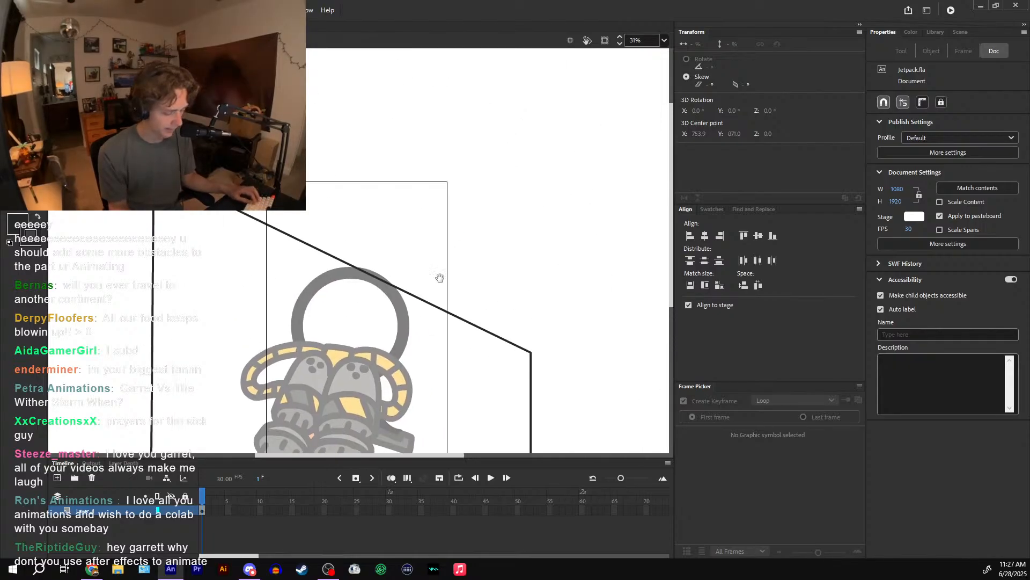
- Draw an edge rising from the sloping line's right end with a slight outward lean and a nearly level top edge across
{"action": "key", "text": "n"}
{"action": "mouse_move", "coordinate": [530, 351]}
{"action": "left_mouse_down"}
{"action": "mouse_move", "coordinate": [552, 96]}
{"action": "mouse_move", "coordinate": [545, 50]}
{"action": "mouse_move", "coordinate": [479, 58]}
{"action": "mouse_move", "coordinate": [153, 170]}
{"action": "left_mouse_up"}
{"action": "mouse_move", "coordinate": [529, 62]}
{"action": "left_mouse_down"}
{"action": "mouse_move", "coordinate": [550, 100]}
{"action": "mouse_move", "coordinate": [398, 83]}
{"action": "mouse_move", "coordinate": [180, 97]}
{"action": "left_mouse_up"}
{"action": "key", "text": "ctrl+z"}
{"action": "left_click_drag", "start_coordinate": [427, 310], "coordinate": [421, 288]}
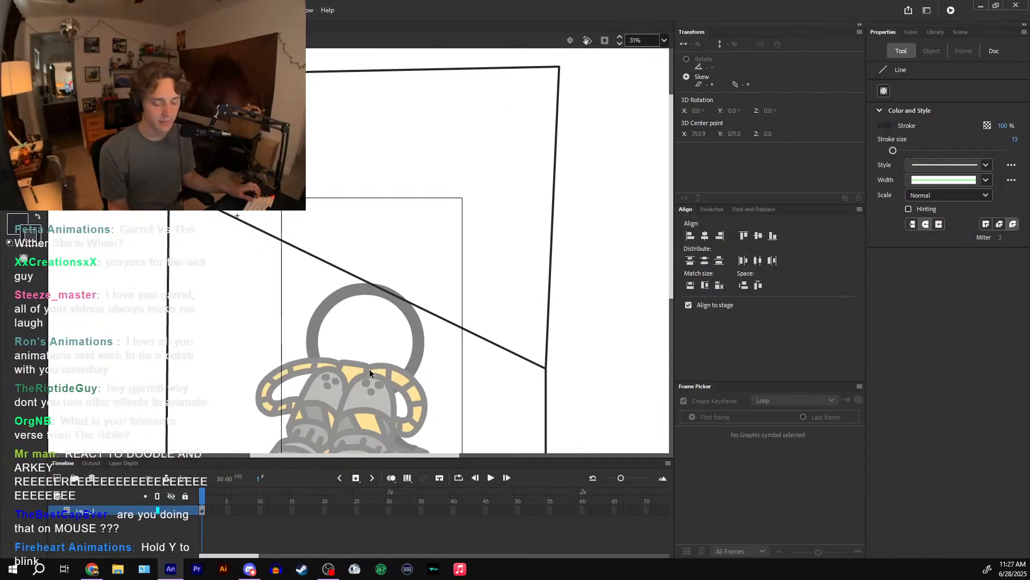
- Adjust the corner where the outline's left edge meets the left end of the sloping line
{"action": "key", "text": "v"}
{"action": "mouse_move", "coordinate": [165, 184]}
{"action": "left_mouse_down"}
{"action": "mouse_move", "coordinate": [139, 210]}
{"action": "mouse_move", "coordinate": [170, 176]}
{"action": "mouse_move", "coordinate": [169, 185]}
{"action": "left_mouse_up"}
{"action": "left_click", "coordinate": [185, 193]}
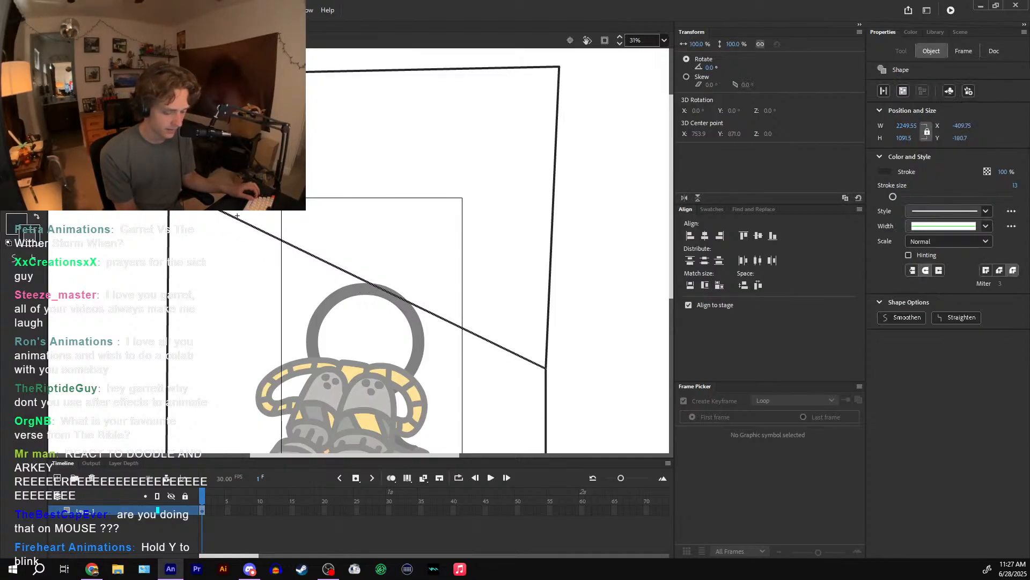
{"action": "left_click", "coordinate": [187, 180]}
{"action": "left_click", "coordinate": [185, 194]}
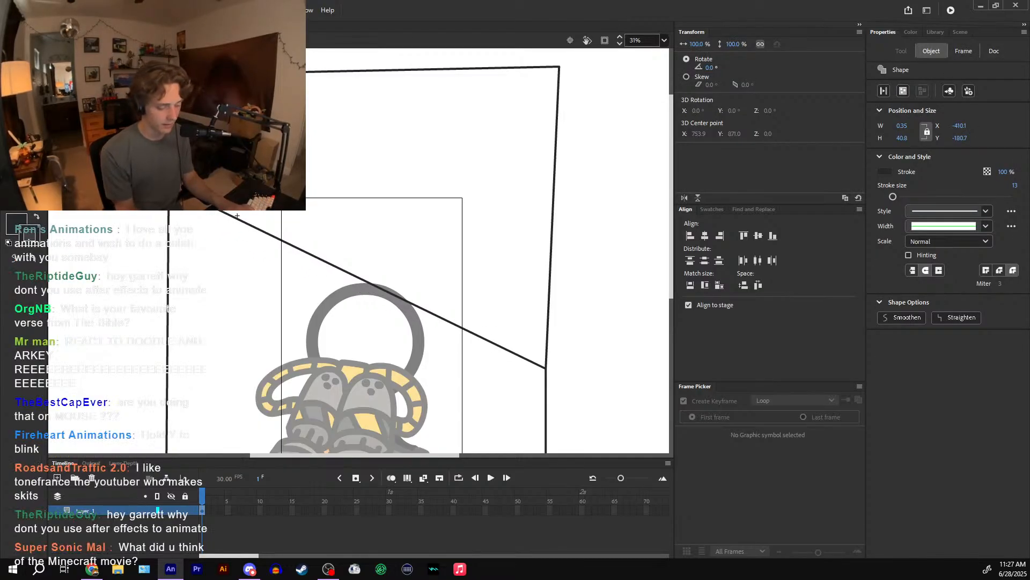
{"action": "left_click", "coordinate": [188, 180]}
{"action": "left_click_drag", "start_coordinate": [170, 185], "coordinate": [161, 158]}
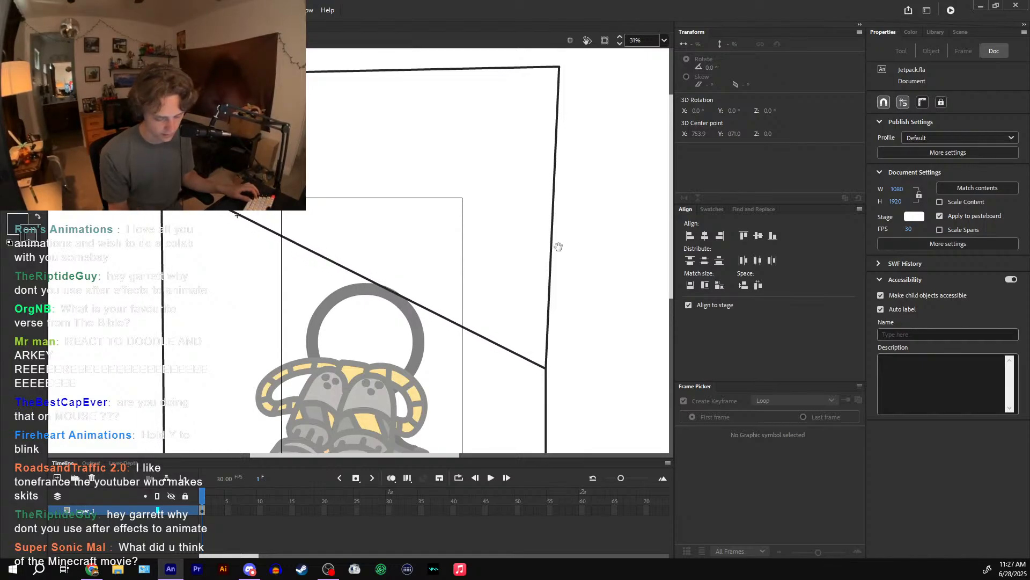
{"action": "left_click_drag", "start_coordinate": [556, 244], "coordinate": [542, 204]}
{"action": "key", "text": "ctrl+z"}
{"action": "key", "text": "ctrl+z"}
{"action": "key", "text": "ctrl+z"}
{"action": "key", "text": "ctrl+z"}
{"action": "left_click_drag", "start_coordinate": [544, 273], "coordinate": [532, 291]}
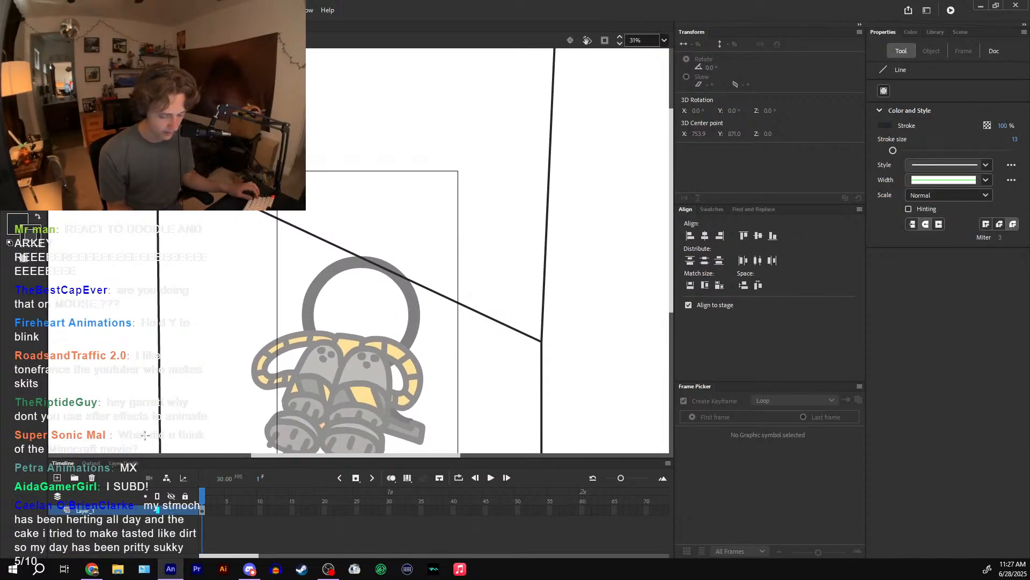
- Increase the stroke size of the whole room outline to 15
{"action": "left_click_drag", "start_coordinate": [215, 332], "coordinate": [203, 264]}
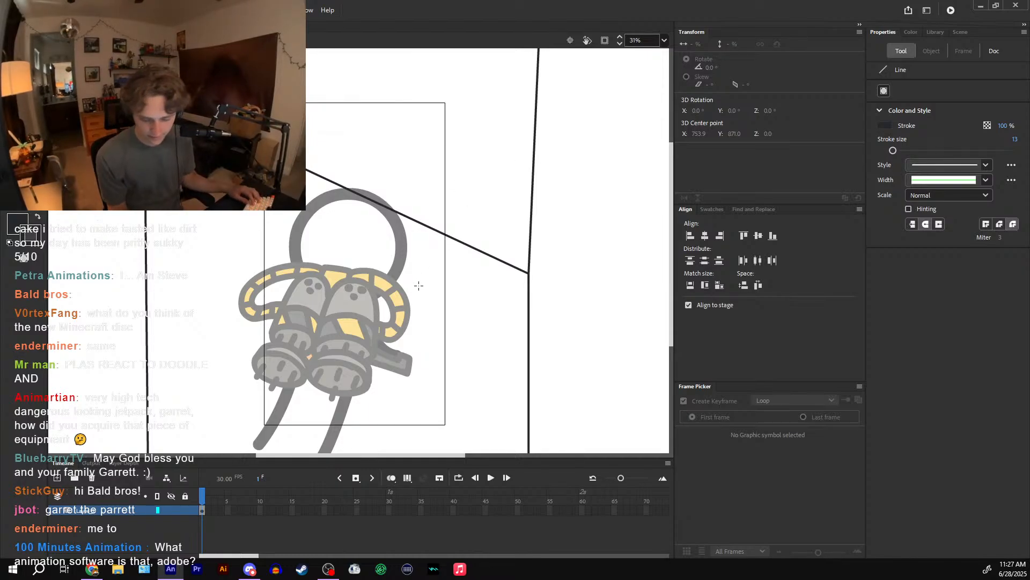
{"action": "key", "text": "v"}
{"action": "double_click", "coordinate": [452, 238]}
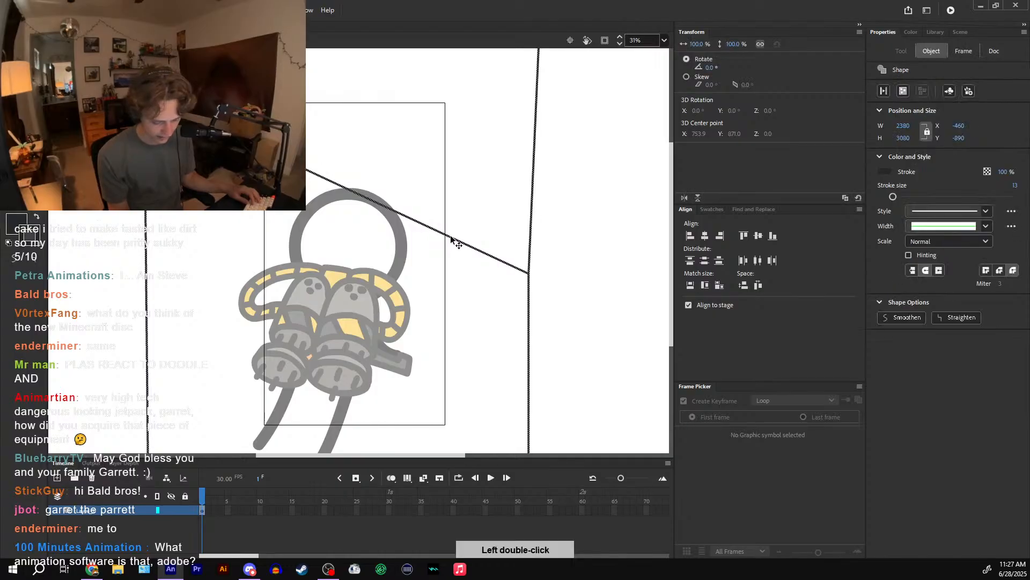
{"action": "key", "text": "bracketright"}
{"action": "key", "text": "bracketright"}
{"action": "left_click", "coordinate": [549, 278]}
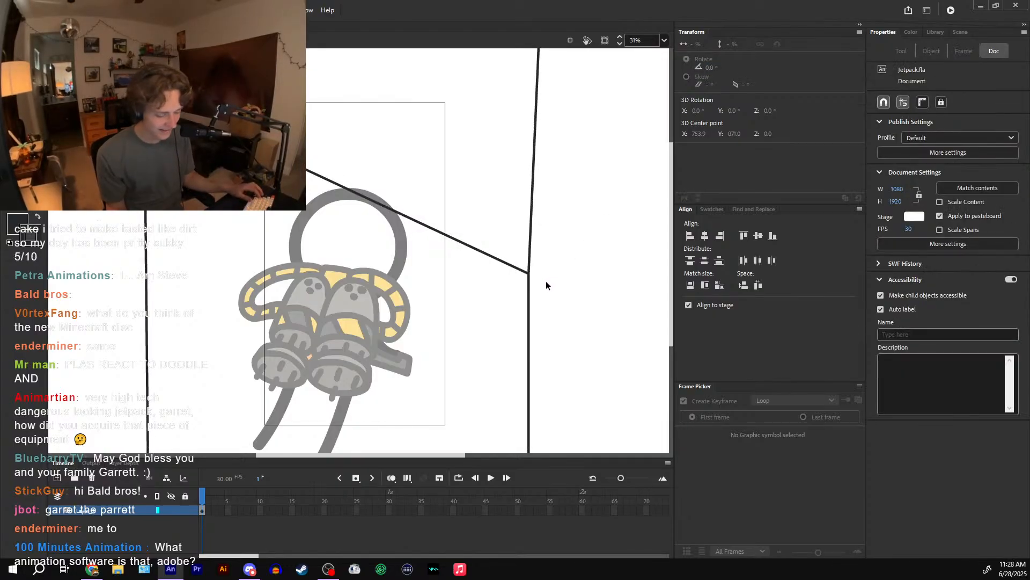
{"action": "key", "text": "n"}
{"action": "left_click_drag", "start_coordinate": [548, 257], "coordinate": [557, 288]}
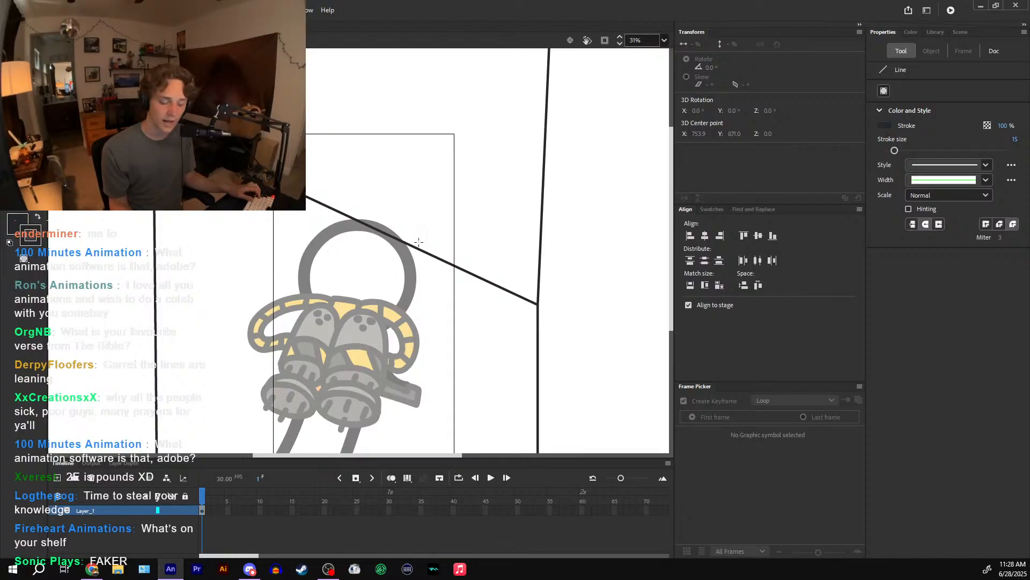
{"action": "mouse_move", "coordinate": [417, 243]}
{"action": "left_mouse_down"}
{"action": "mouse_move", "coordinate": [462, 226]}
{"action": "mouse_move", "coordinate": [582, 227]}
{"action": "mouse_move", "coordinate": [540, 244]}
{"action": "left_mouse_up"}
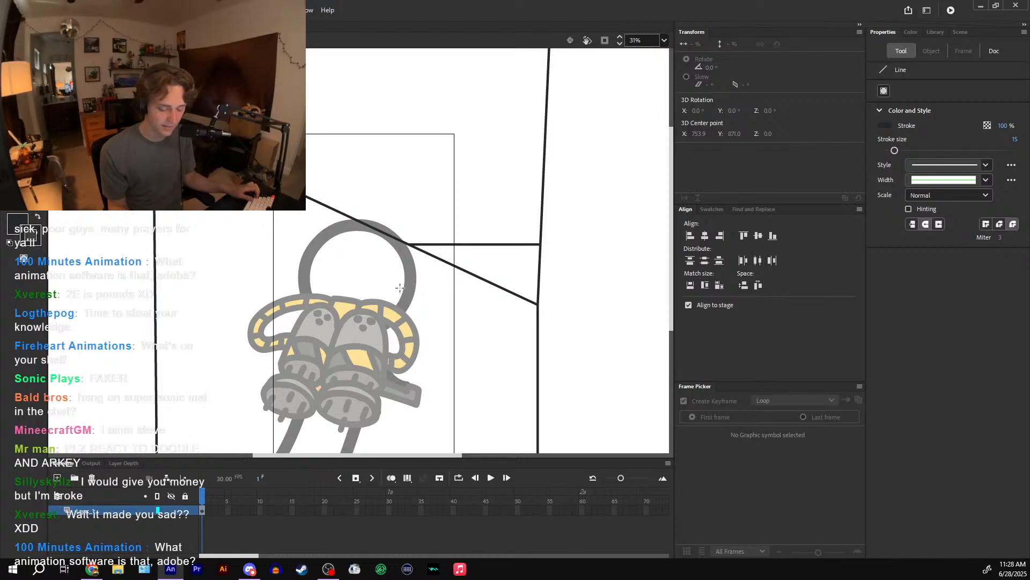
{"action": "key", "text": "ctrl+z"}
- Add three layers to the symbol and move Layer_1 with the outline above them
{"action": "left_click", "coordinate": [57, 477]}
{"action": "left_click", "coordinate": [57, 477]}
{"action": "left_click", "coordinate": [58, 478]}
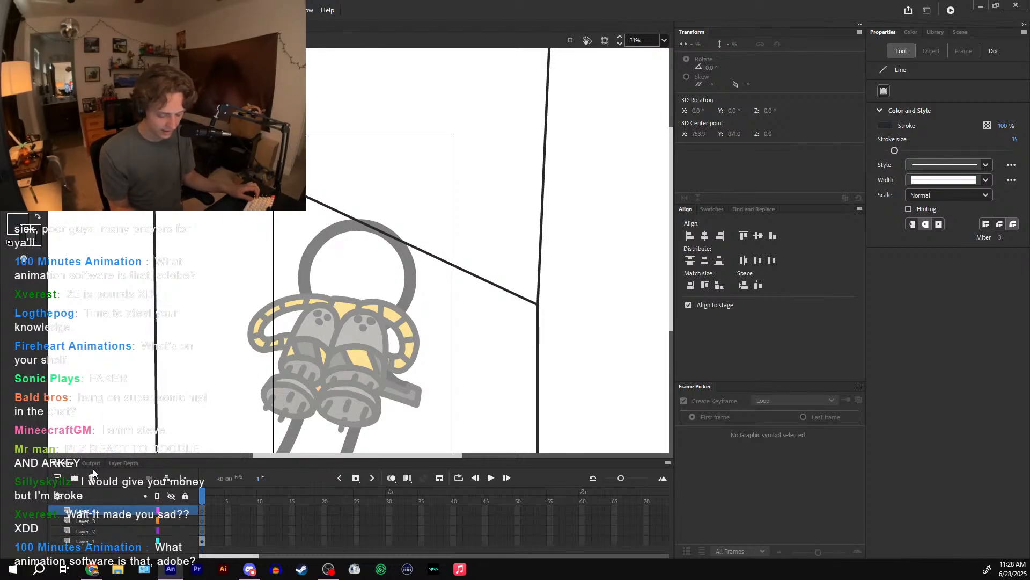
{"action": "left_click_drag", "start_coordinate": [108, 542], "coordinate": [109, 506]}
{"action": "left_click", "coordinate": [109, 522]}
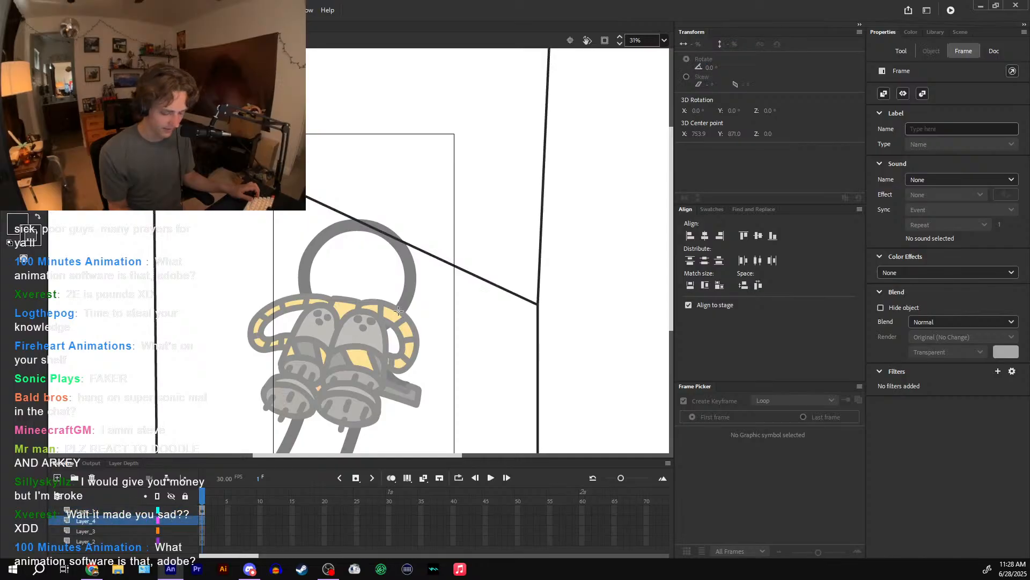
- Copy the outline from Layer_1 in place onto Layer_4 and hide Layer_1
{"action": "mouse_move", "coordinate": [441, 261]}
{"action": "left_mouse_down"}
{"action": "mouse_move", "coordinate": [611, 235]}
{"action": "mouse_move", "coordinate": [648, 244]}
{"action": "left_mouse_up"}
{"action": "key", "text": "ctrl+z"}
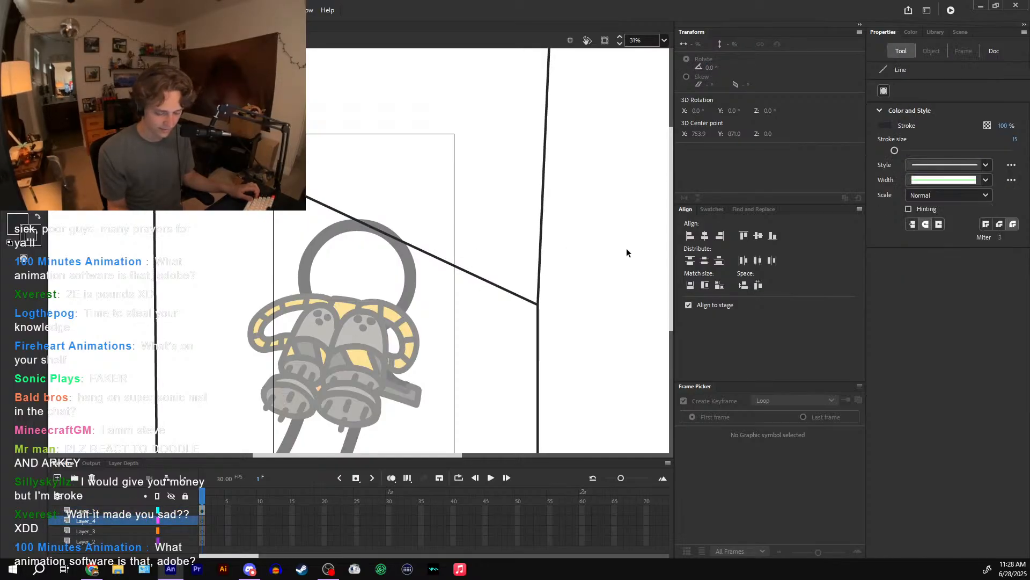
{"action": "left_click", "coordinate": [203, 511]}
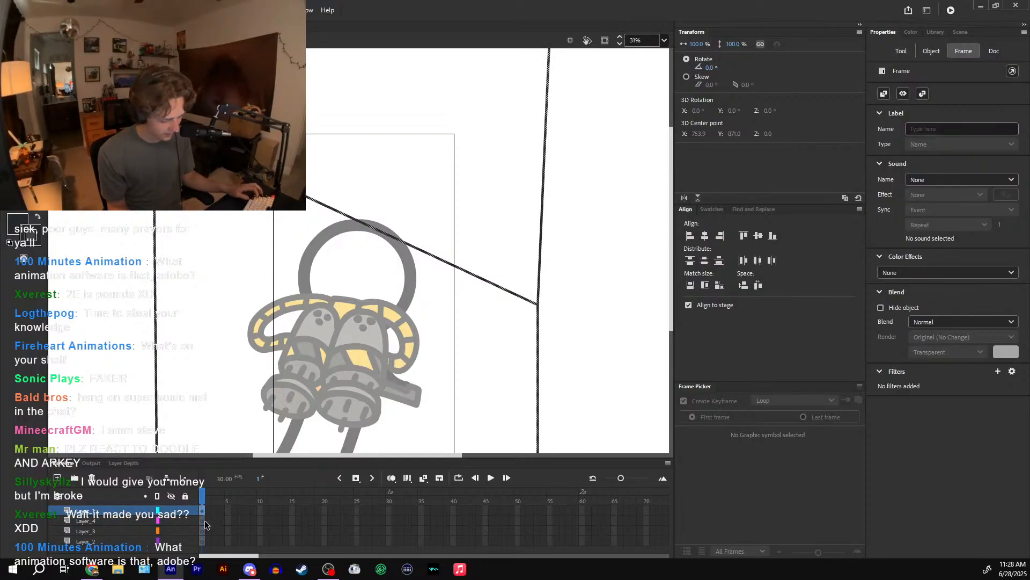
{"action": "left_click", "coordinate": [172, 511]}
{"action": "left_click", "coordinate": [202, 521]}
{"action": "key", "text": "ctrl+shift+v"}
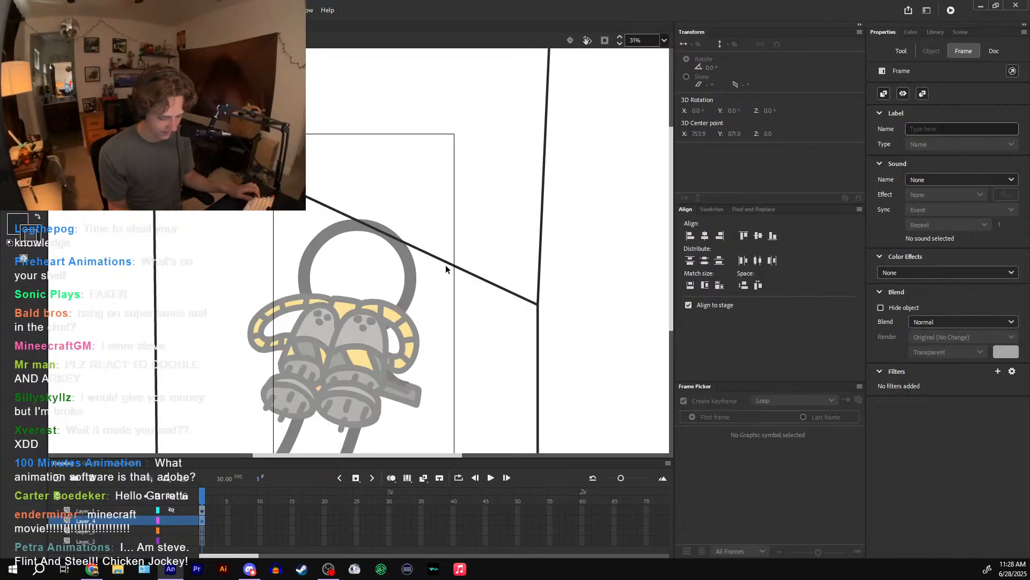
- Draw three horizontal lines at rising heights on Layer_4, running from the sloping line's side across the right wall edge
{"action": "left_click_drag", "start_coordinate": [446, 261], "coordinate": [587, 261]}
{"action": "left_click_drag", "start_coordinate": [343, 213], "coordinate": [597, 213]}
{"action": "key", "text": "ctrl+z"}
{"action": "left_click_drag", "start_coordinate": [333, 208], "coordinate": [621, 208]}
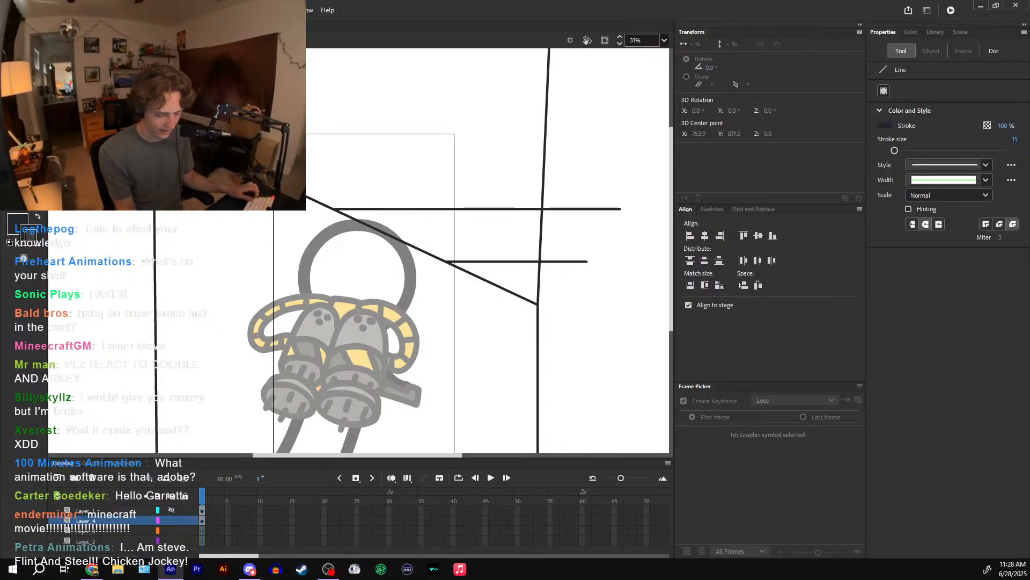
{"action": "mouse_move", "coordinate": [300, 150]}
{"action": "left_mouse_down"}
{"action": "mouse_move", "coordinate": [637, 150]}
{"action": "mouse_move", "coordinate": [622, 150]}
{"action": "left_mouse_up"}
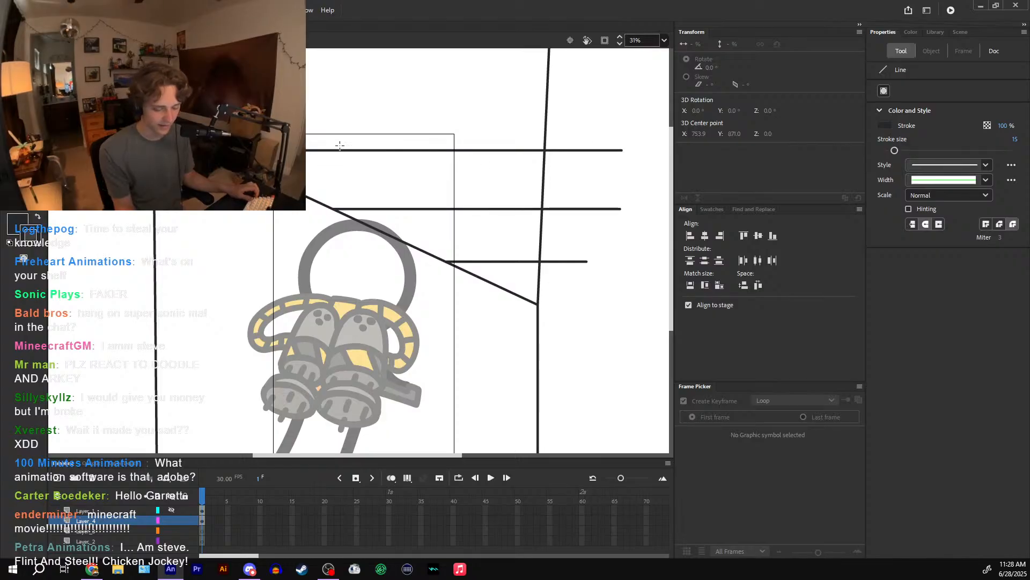
- Draw short diagonals descending from the upper horizontal line to the middle one and from the lower one to the right wall edge
{"action": "left_click_drag", "start_coordinate": [339, 150], "coordinate": [434, 209]}
{"action": "key", "text": "ctrl+z"}
{"action": "left_click_drag", "start_coordinate": [387, 152], "coordinate": [443, 209]}
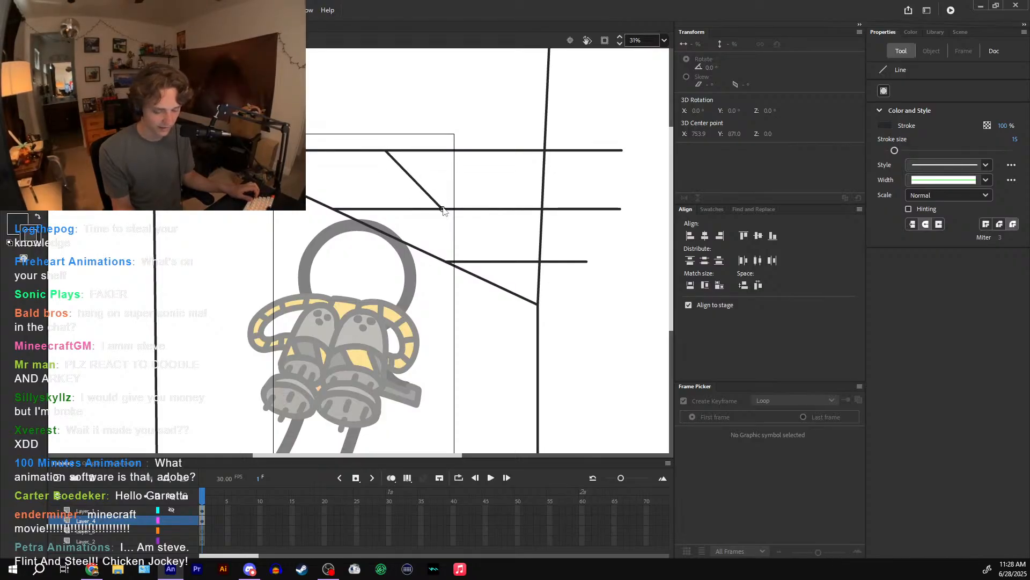
{"action": "key", "text": "ctrl+z"}
{"action": "left_click_drag", "start_coordinate": [348, 151], "coordinate": [429, 208]}
{"action": "left_click_drag", "start_coordinate": [480, 262], "coordinate": [538, 297]}
{"action": "key", "text": "ctrl+z"}
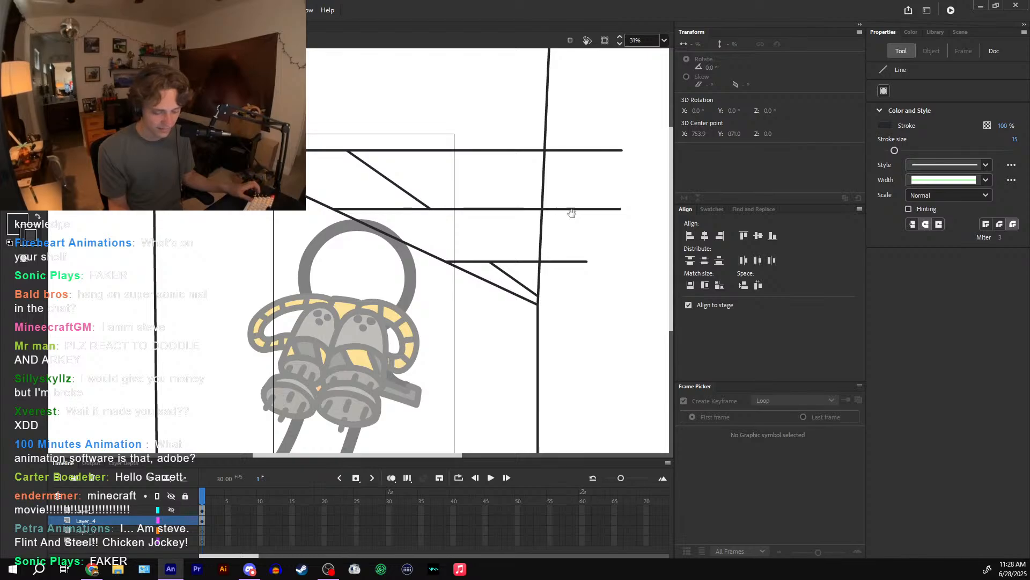
- Raise the lower end of the small diagonal slightly along the right wall edge
{"action": "left_click_drag", "start_coordinate": [571, 214], "coordinate": [594, 245]}
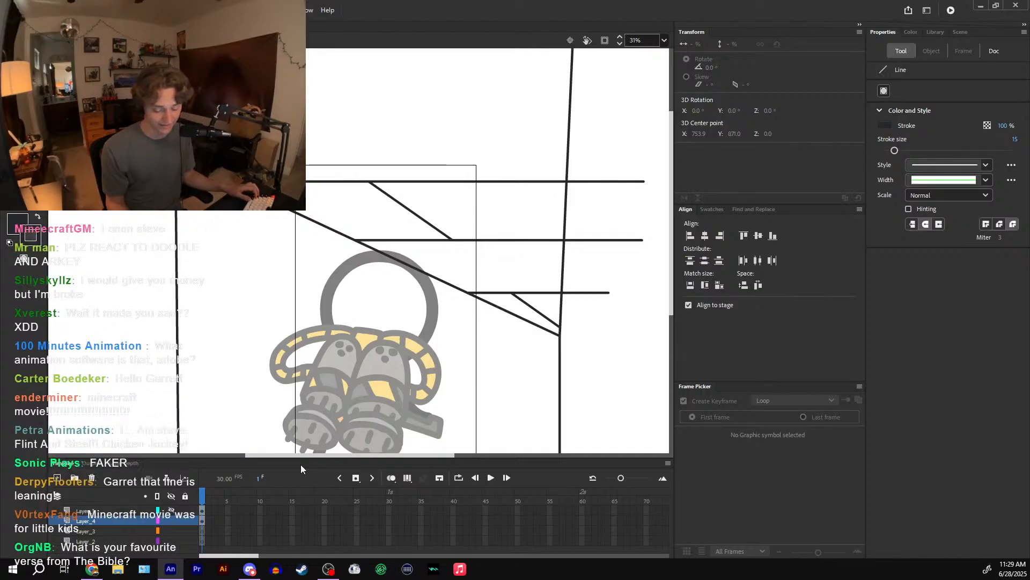
{"action": "key", "text": "v"}
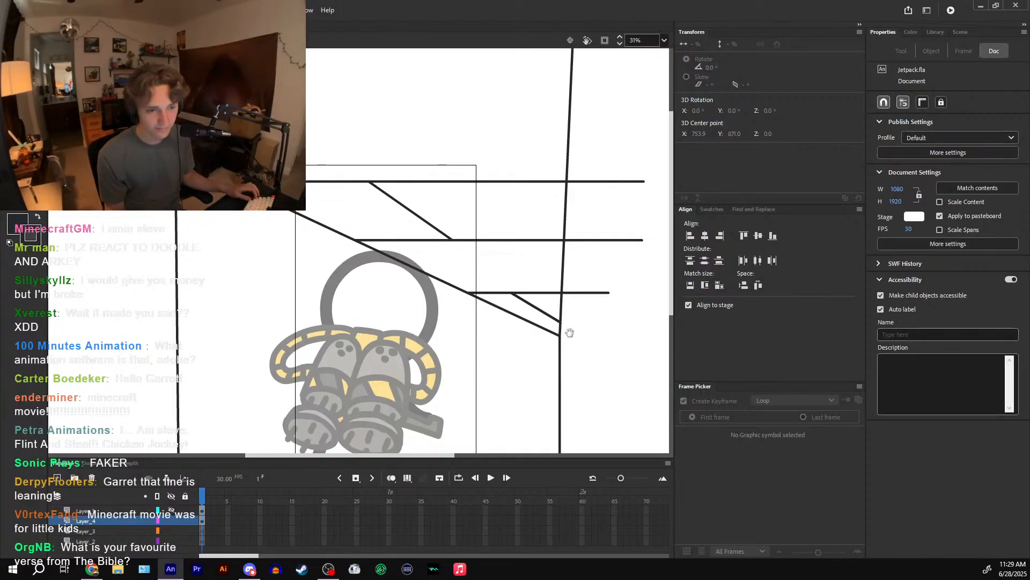
{"action": "left_click_drag", "start_coordinate": [559, 329], "coordinate": [543, 272]}
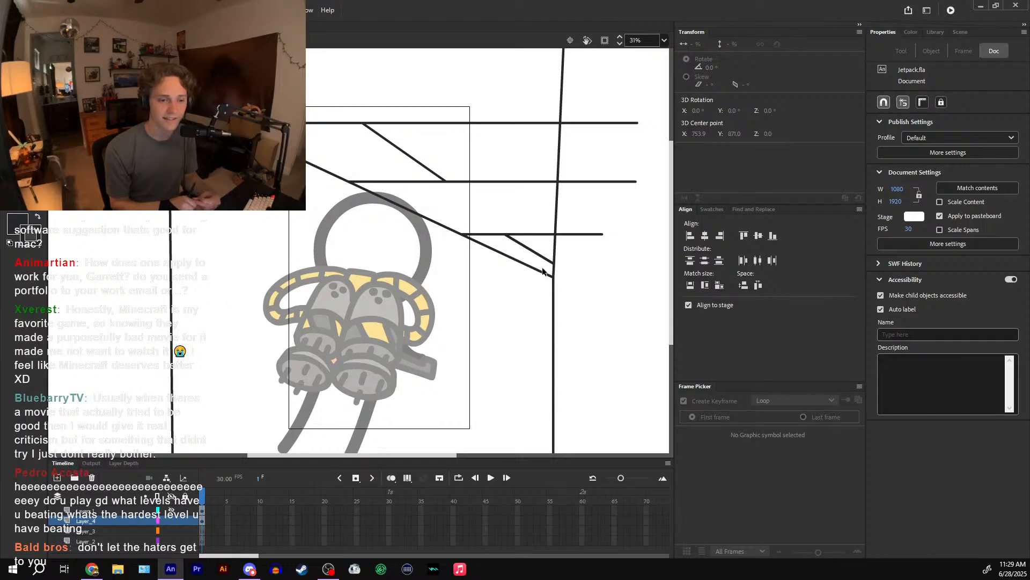
{"action": "left_click", "coordinate": [528, 250]}
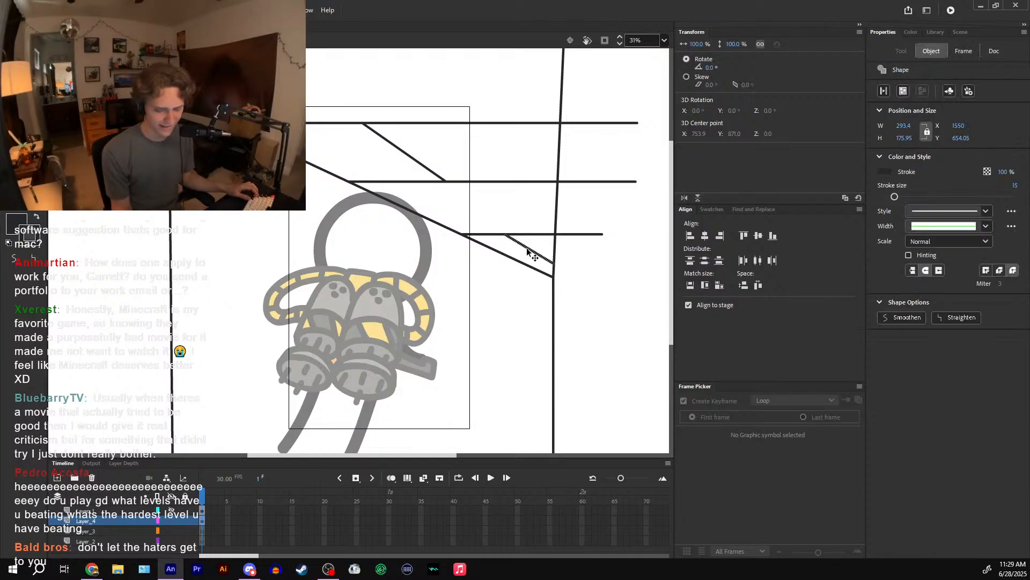
- Draw a second sloping line below the first, from the right wall edge up to the left behind the character
{"action": "key", "text": "n"}
{"action": "scroll", "coordinate": [537, 258], "scroll_direction": "down", "scroll_amount": 5}
{"action": "scroll", "coordinate": [542, 241], "scroll_direction": "up", "scroll_amount": 1}
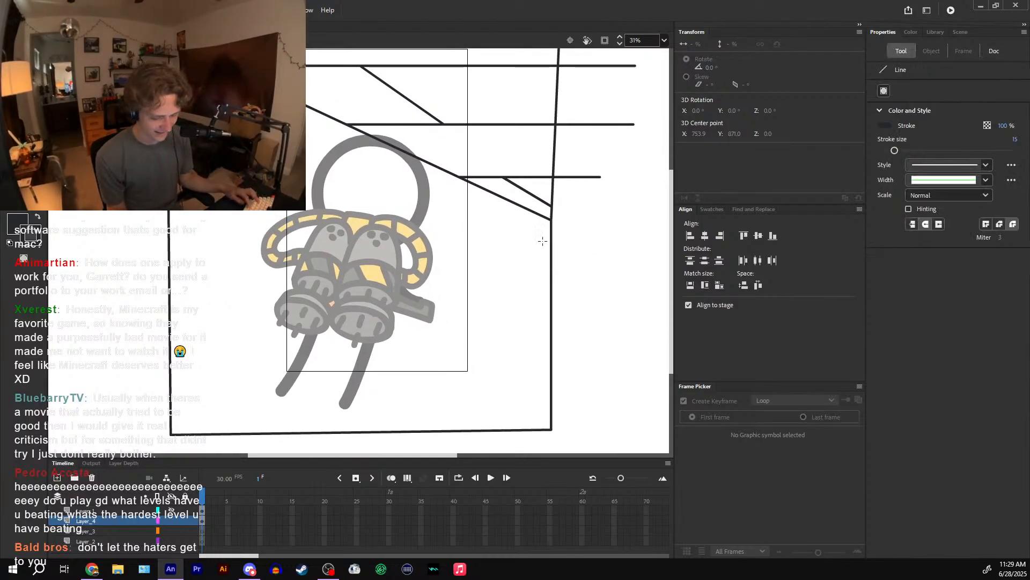
{"action": "scroll", "coordinate": [542, 241], "scroll_direction": "up", "scroll_amount": 2}
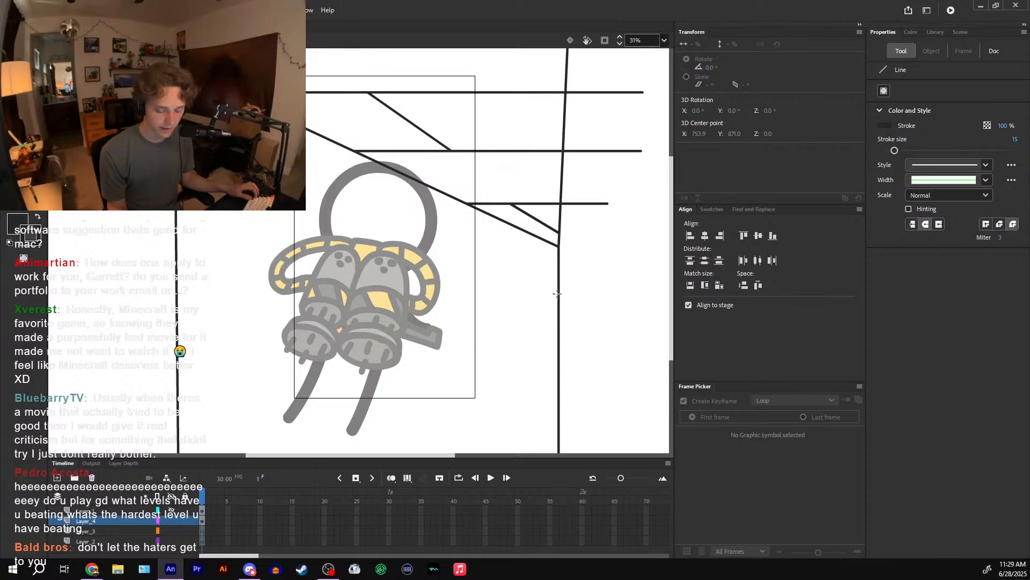
{"action": "left_click_drag", "start_coordinate": [557, 293], "coordinate": [268, 175]}
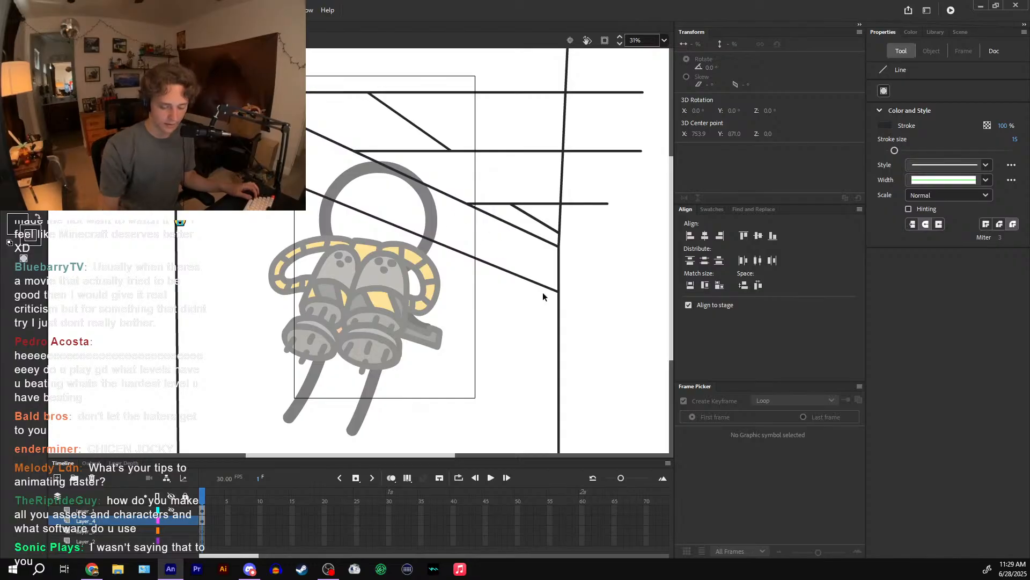
{"action": "key", "text": "ctrl+z"}
{"action": "left_click_drag", "start_coordinate": [559, 285], "coordinate": [269, 172]}
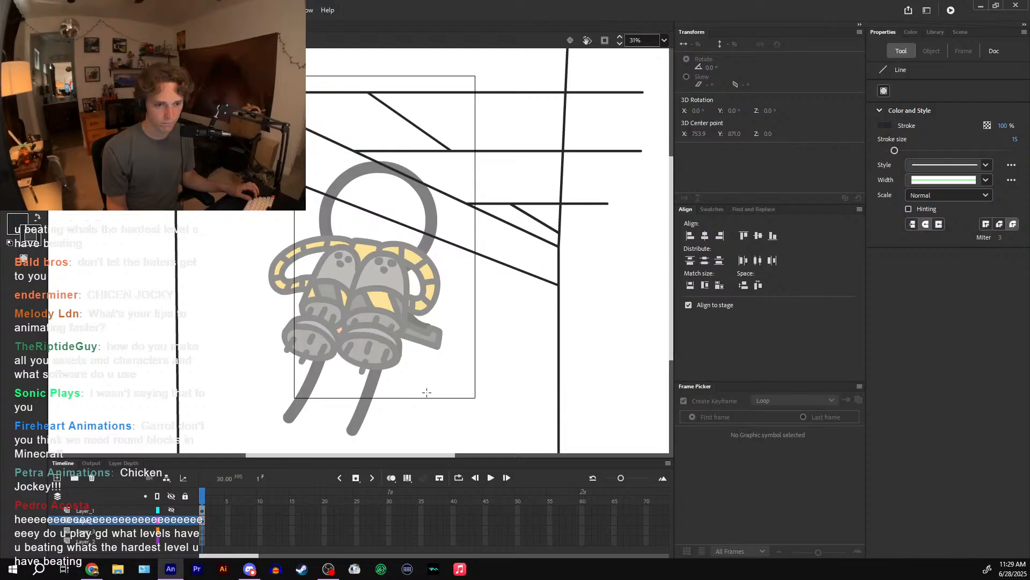
{"action": "left_click_drag", "start_coordinate": [435, 379], "coordinate": [442, 343]}
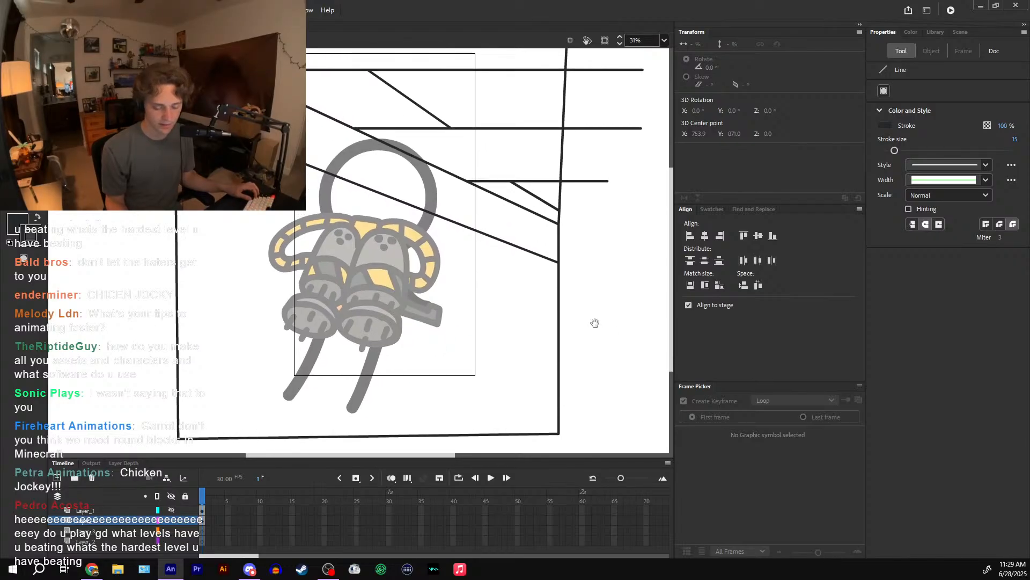
- Draw a short diagonal and a long vertical line down from the lower sloping line, and delete the slope's excess beyond the diagonal
{"action": "left_click_drag", "start_coordinate": [595, 322], "coordinate": [579, 332]}
{"action": "left_click_drag", "start_coordinate": [441, 262], "coordinate": [449, 285]}
{"action": "key", "text": "ctrl+z"}
{"action": "left_click_drag", "start_coordinate": [462, 271], "coordinate": [453, 231]}
{"action": "left_click_drag", "start_coordinate": [440, 244], "coordinate": [429, 400]}
{"action": "scroll", "coordinate": [519, 266], "scroll_direction": "up", "scroll_amount": 3}
{"action": "key", "text": "v"}
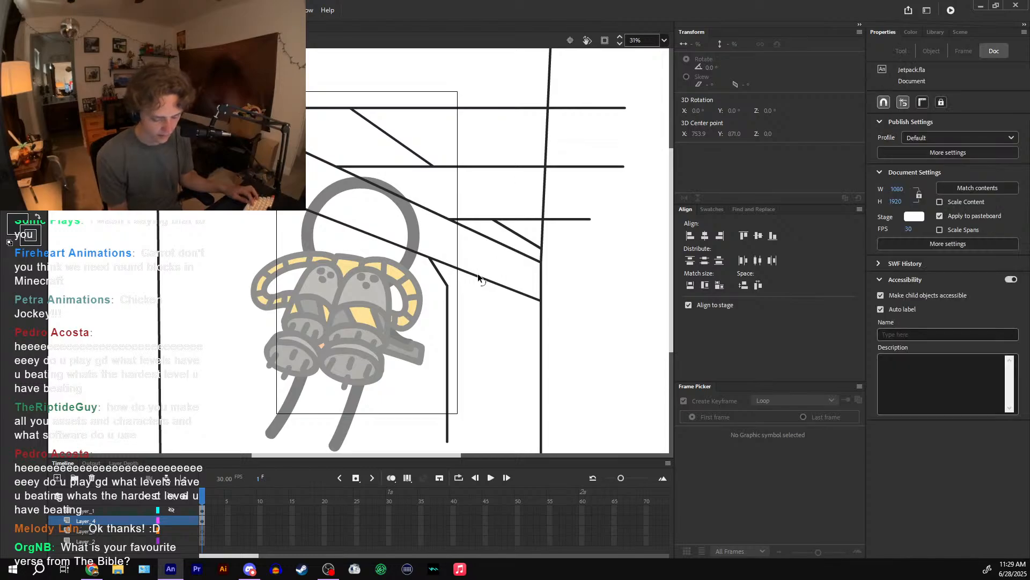
{"action": "left_click", "coordinate": [479, 277]}
{"action": "key", "text": "Delete"}
- Draw a slightly sloping bottom line from the vertical line's lower end across to the left wall edge
{"action": "left_click_drag", "start_coordinate": [520, 267], "coordinate": [538, 209]}
{"action": "key", "text": "n"}
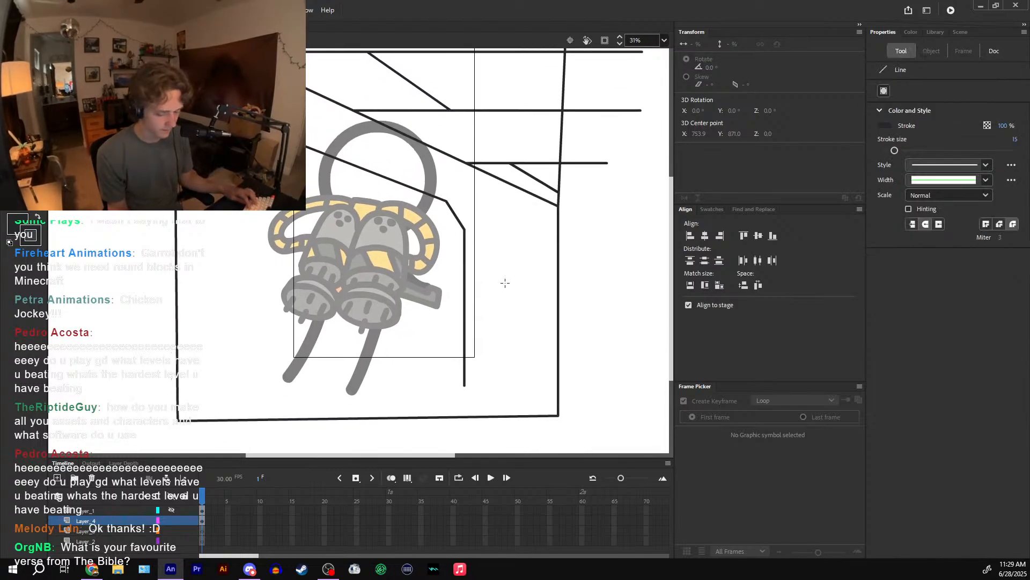
{"action": "left_click_drag", "start_coordinate": [465, 385], "coordinate": [179, 393]}
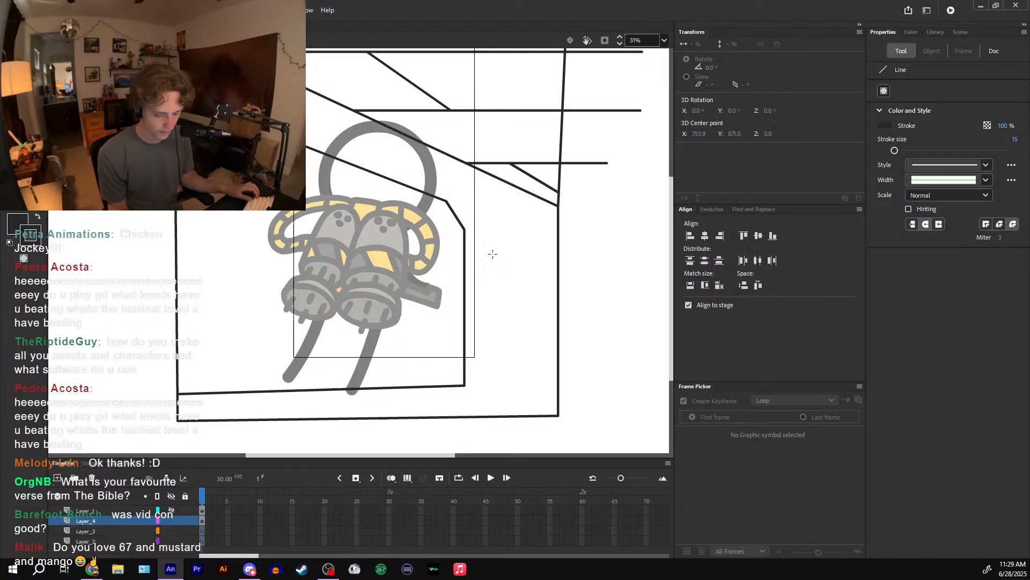
- Duplicate the window outline of slope, diagonal, vertical and bottom line in place, and nudge the copy left and down
{"action": "key", "text": "v"}
{"action": "left_click", "coordinate": [437, 198]}
{"action": "left_click", "coordinate": [455, 217], "text": "shift"}
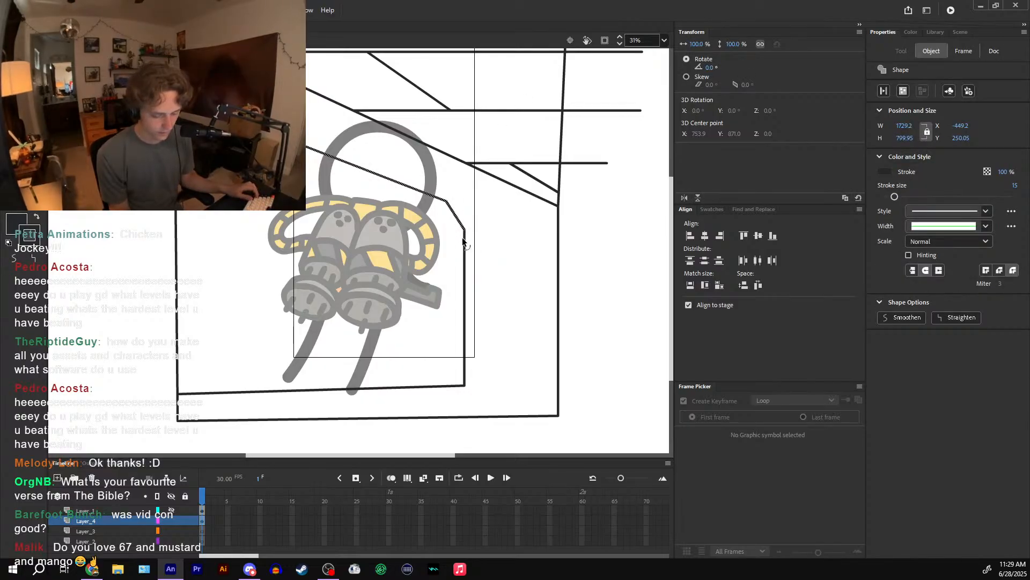
{"action": "left_click", "coordinate": [465, 300], "text": "shift"}
{"action": "left_click", "coordinate": [458, 387], "text": "shift"}
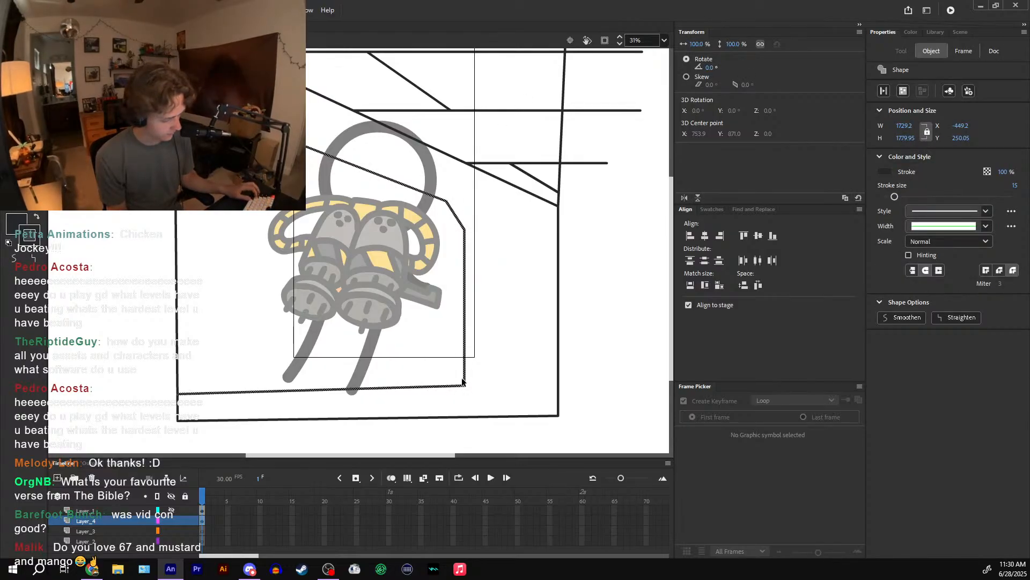
{"action": "left_click_drag", "start_coordinate": [460, 389], "coordinate": [451, 397]}
{"action": "key", "text": "ctrl+z"}
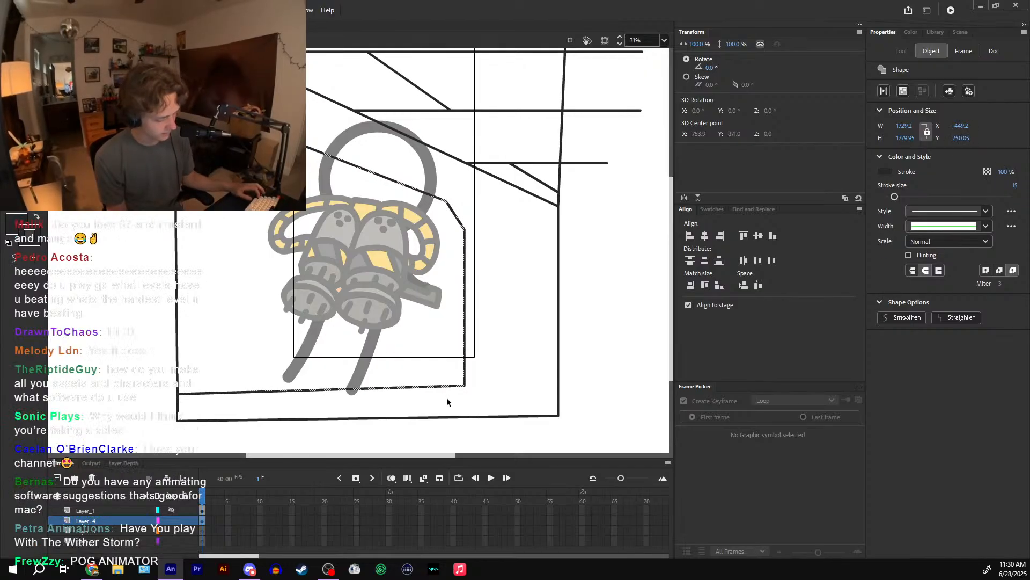
{"action": "key", "text": "Left"}
{"action": "key", "text": "Left"}
{"action": "key", "text": "Left"}
{"action": "key", "text": "Left"}
{"action": "key", "text": "Left"}
{"action": "key", "text": "Left"}
{"action": "key", "text": "Left"}
{"action": "key", "text": "Left"}
{"action": "key", "text": "Left"}
{"action": "key", "text": "Left"}
{"action": "key", "text": "Down"}
{"action": "key", "text": "Down"}
{"action": "key", "text": "Down"}
{"action": "key", "text": "Down"}
{"action": "key", "text": "Down"}
{"action": "key", "text": "Down"}
{"action": "key", "text": "Down"}
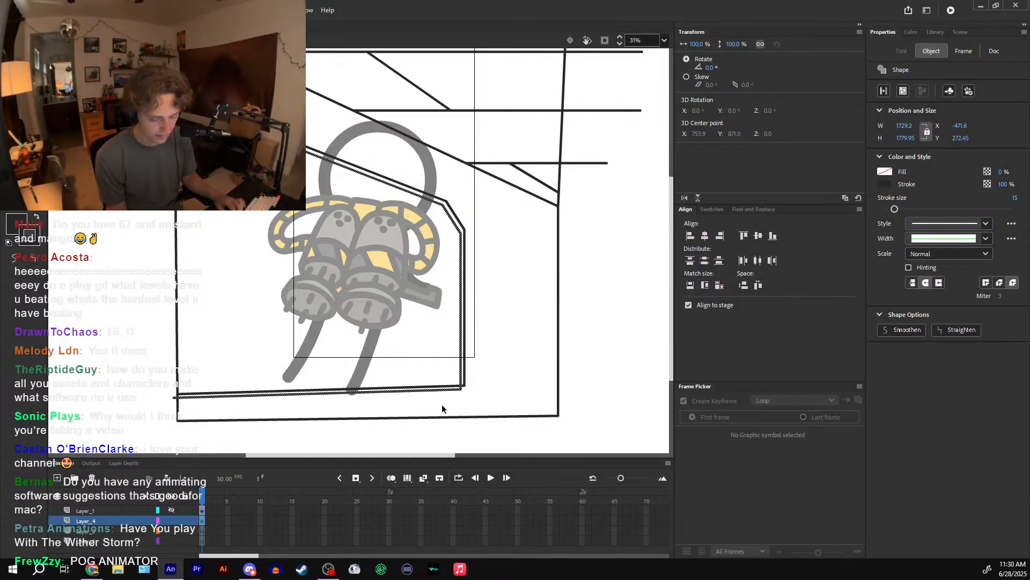
{"action": "left_click", "coordinate": [442, 404]}
- Join the inner and outer window outlines with short lines at the corners, and delete the upper of the two bottom lines
{"action": "key", "text": "n"}
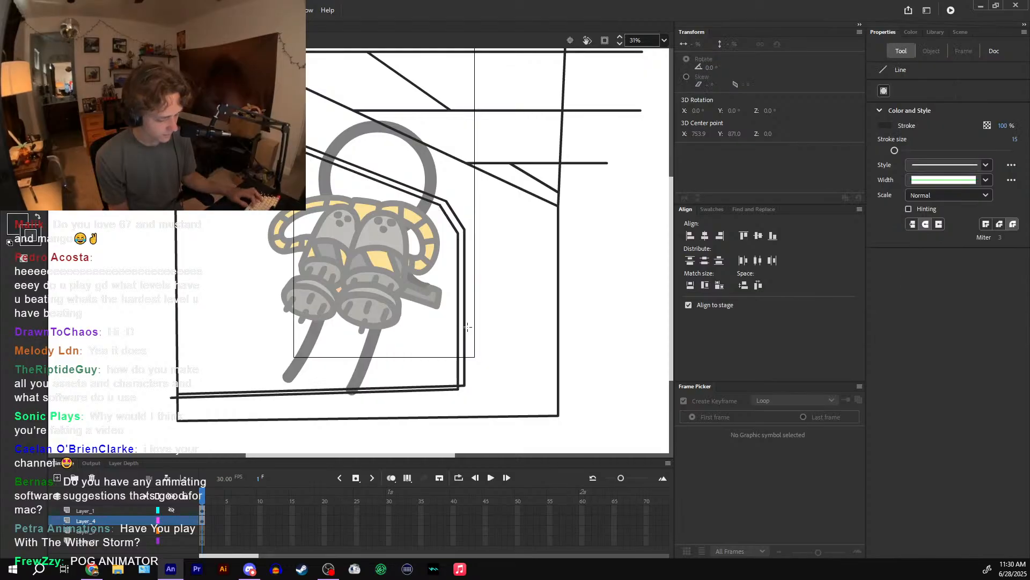
{"action": "left_click_drag", "start_coordinate": [457, 231], "coordinate": [462, 229]}
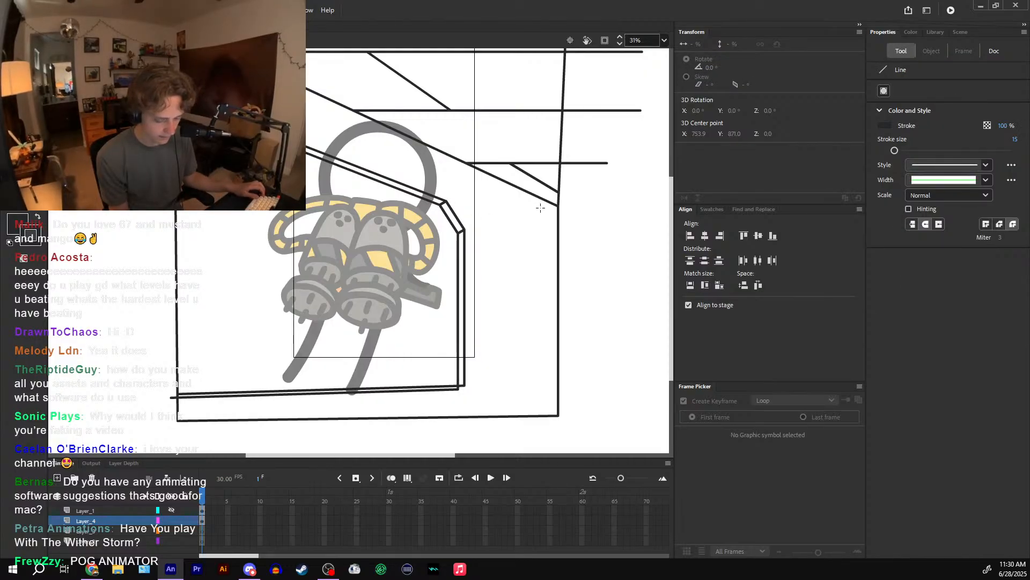
{"action": "left_click_drag", "start_coordinate": [540, 208], "coordinate": [544, 215]}
{"action": "key", "text": "v"}
{"action": "left_click", "coordinate": [424, 395]}
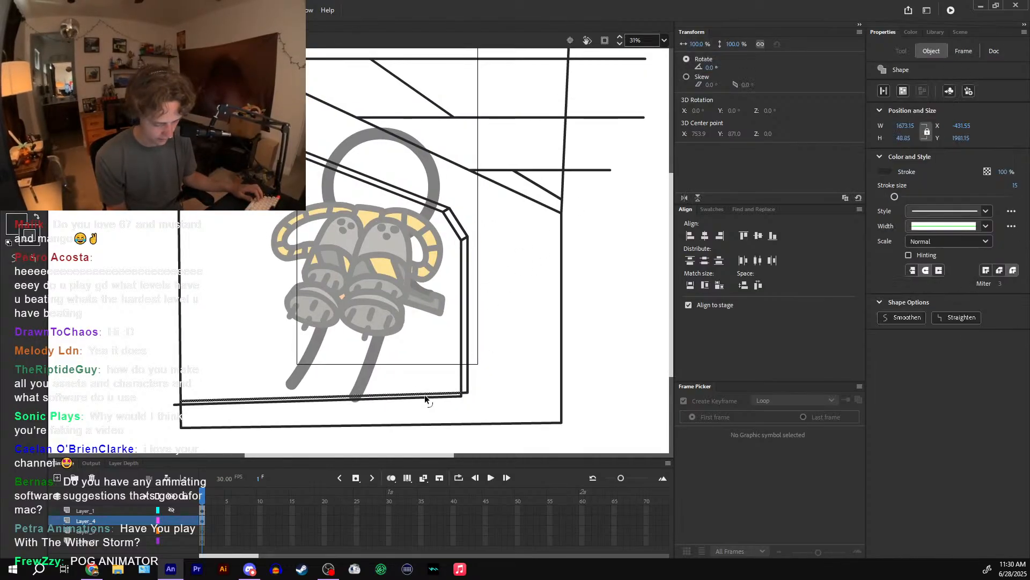
{"action": "key", "text": "Delete"}
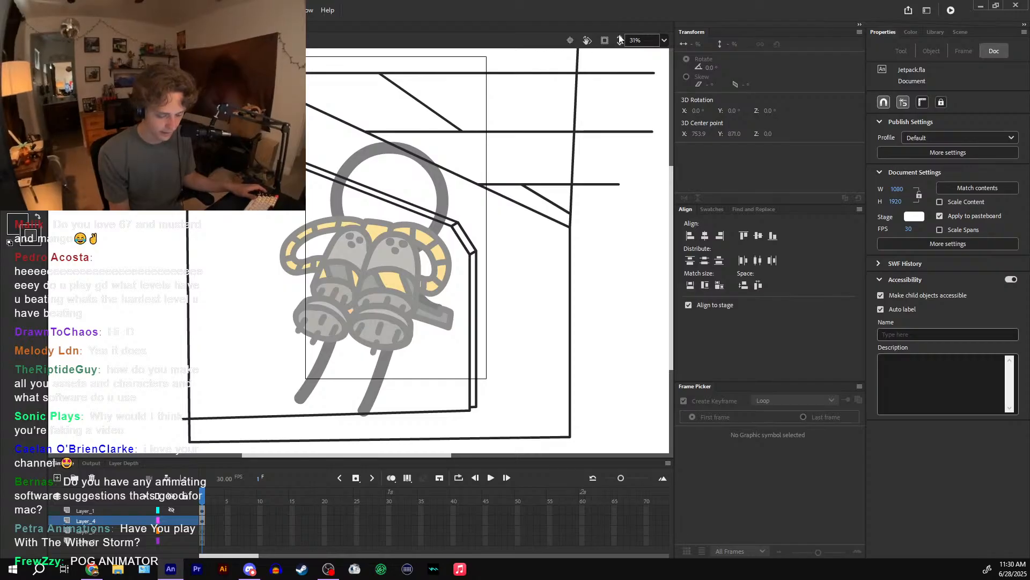
- Clip the content outside the stage to check how the corridor drawing is framed
{"action": "left_click", "coordinate": [604, 41]}
{"action": "left_click_drag", "start_coordinate": [565, 158], "coordinate": [558, 163]}
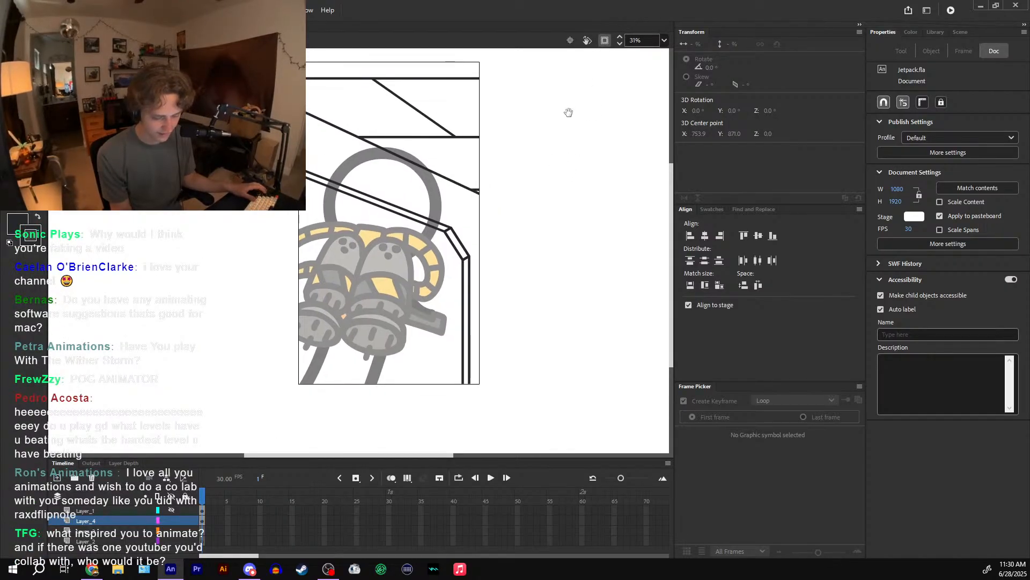
{"action": "left_click", "coordinate": [605, 43]}
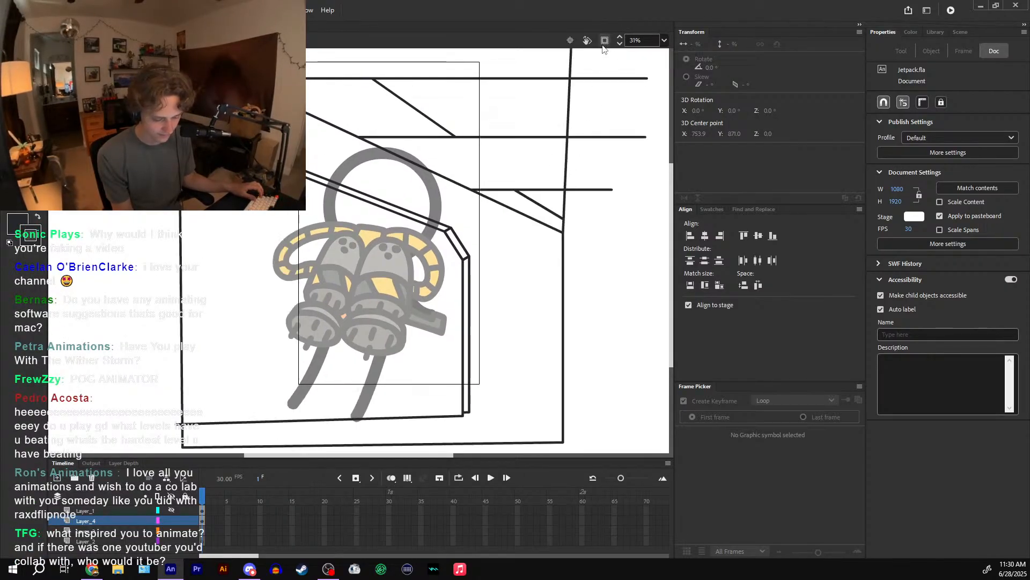
{"action": "left_click", "coordinate": [603, 46]}
{"action": "left_click_drag", "start_coordinate": [581, 76], "coordinate": [581, 96]}
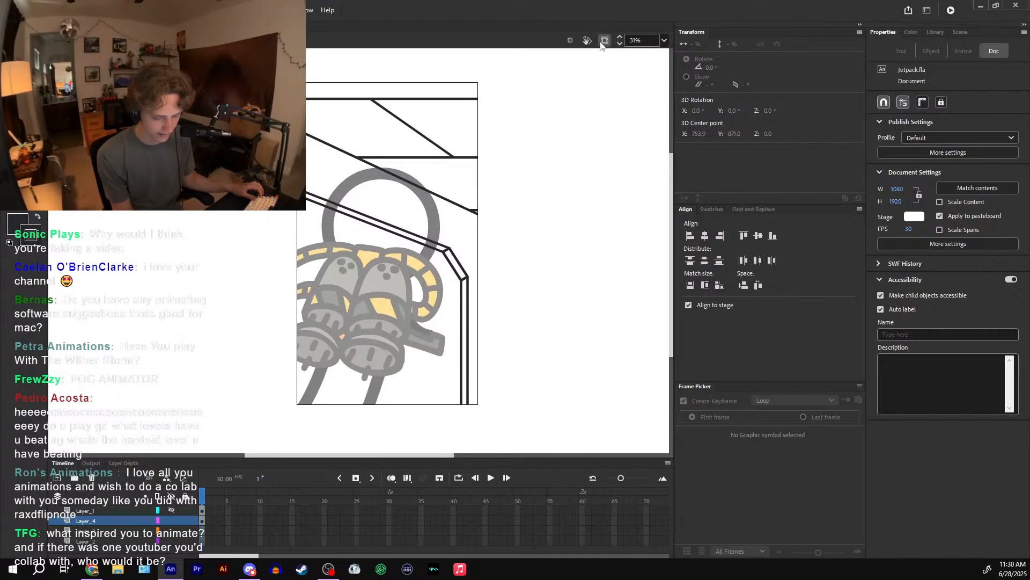
{"action": "scroll", "coordinate": [487, 208], "scroll_direction": "down", "scroll_amount": 2}
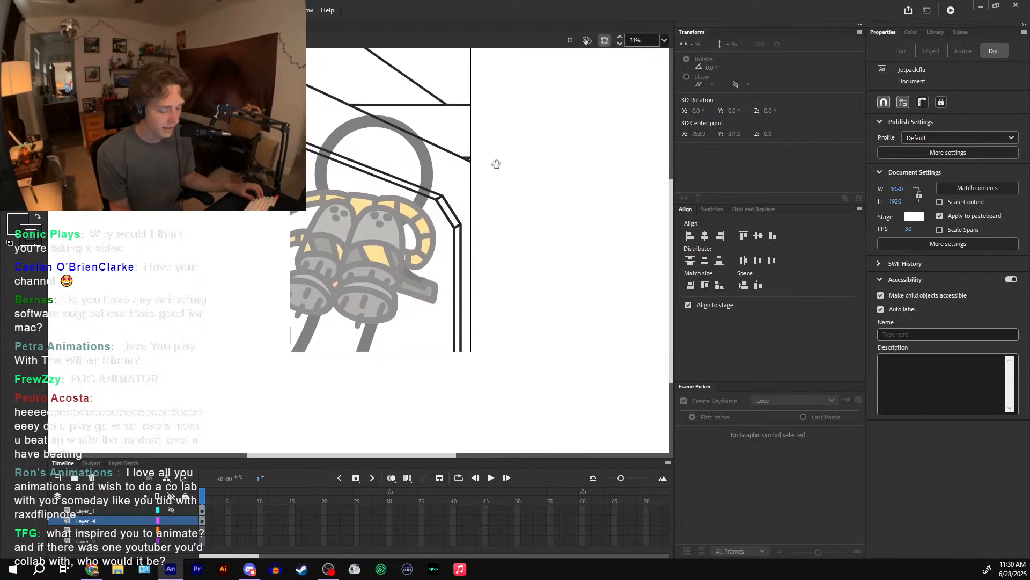
- Draw two vertical dividers inside the window and a slightly sloping crossbar from the right divider to the inner frame
{"action": "key", "text": "n"}
{"action": "left_click_drag", "start_coordinate": [387, 182], "coordinate": [374, 393]}
{"action": "key", "text": "ctrl+z"}
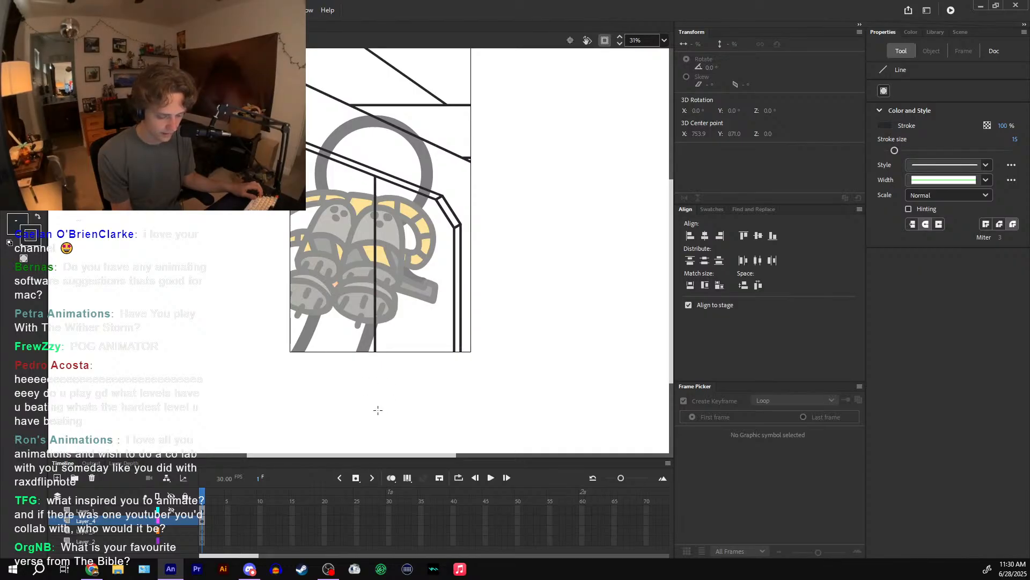
{"action": "key", "text": "ctrl+z"}
{"action": "left_click_drag", "start_coordinate": [398, 185], "coordinate": [397, 403]}
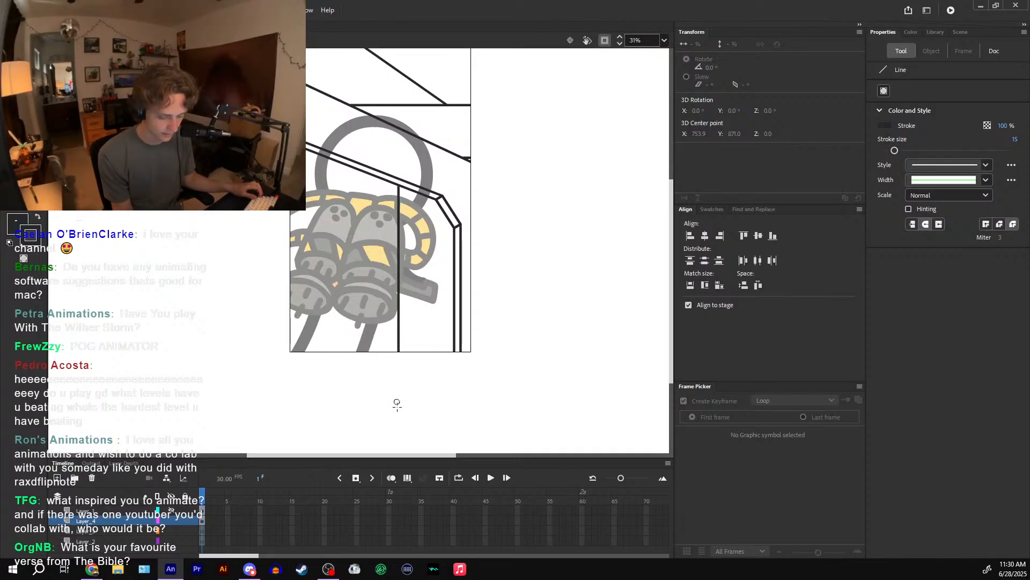
{"action": "left_click_drag", "start_coordinate": [311, 152], "coordinate": [339, 423]}
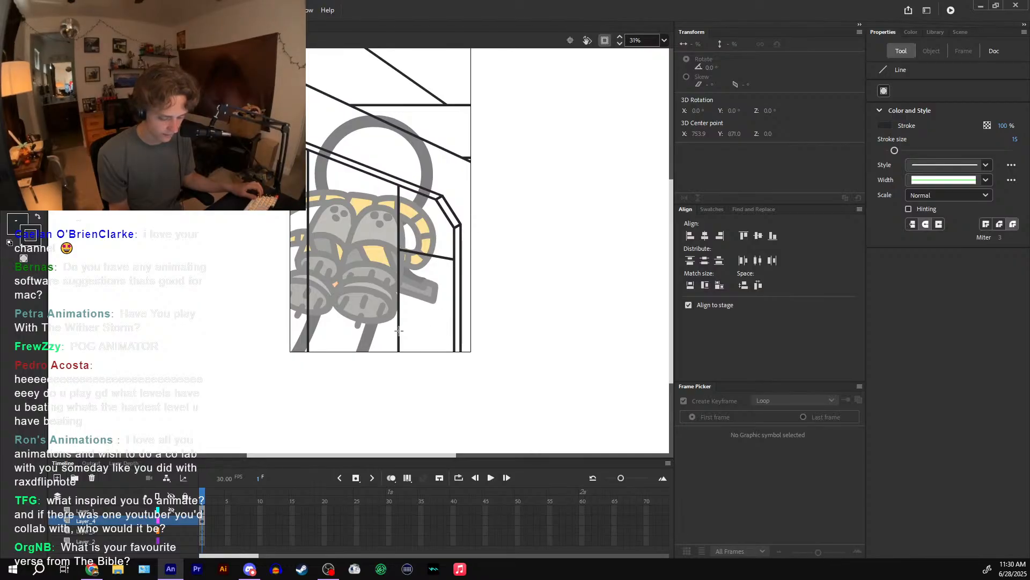
- Draw a slightly sloping crossbar between the two vertical dividers near the stage's lower edge, plus a short one beyond the left divider
{"action": "left_click_drag", "start_coordinate": [398, 329], "coordinate": [308, 324]}
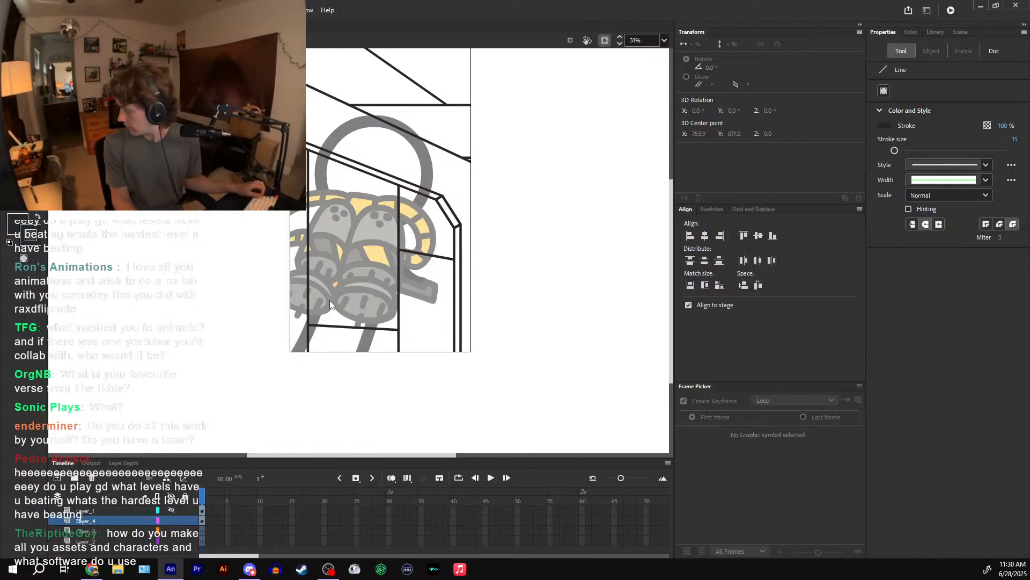
{"action": "key", "text": "ctrl+z"}
{"action": "left_click_drag", "start_coordinate": [398, 327], "coordinate": [308, 322]}
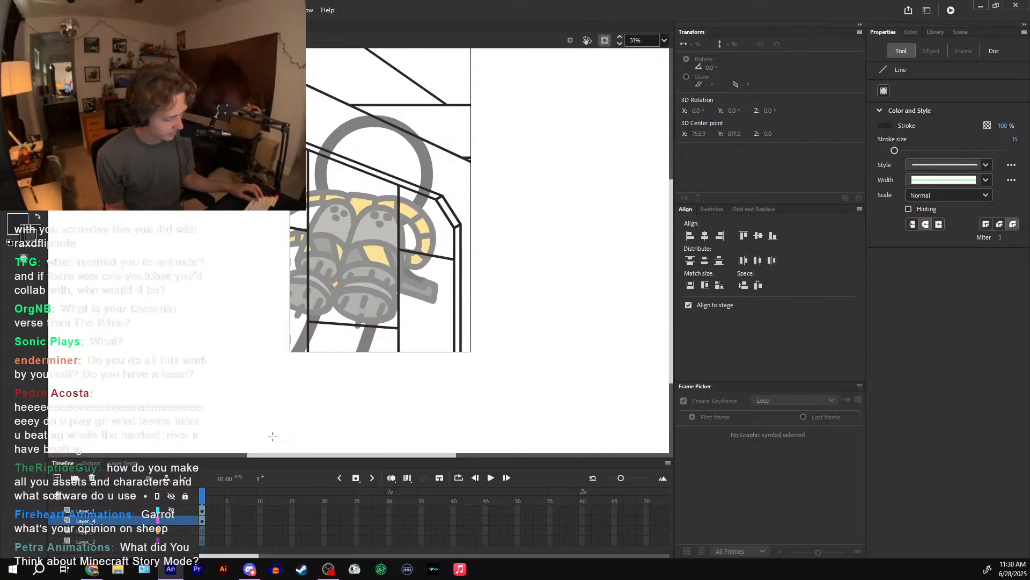
- Sample the shaded gold of the window stripes at frame 59 as fill colour, and reopen the background symbol at frame 60
{"action": "double_click", "coordinate": [429, 314]}
{"action": "left_click", "coordinate": [428, 500]}
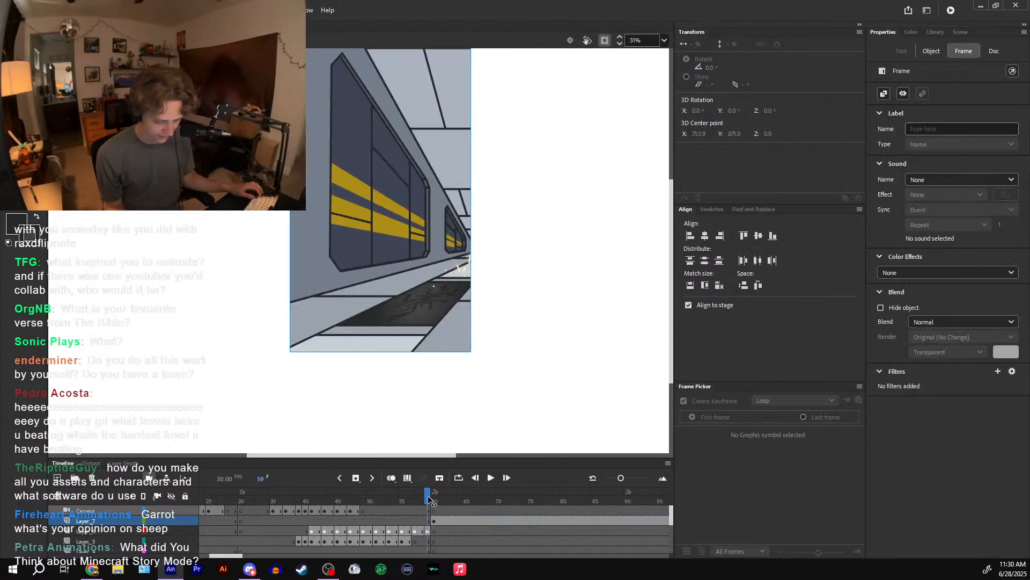
{"action": "key", "text": "i"}
{"action": "left_click", "coordinate": [394, 222]}
{"action": "left_click", "coordinate": [434, 496]}
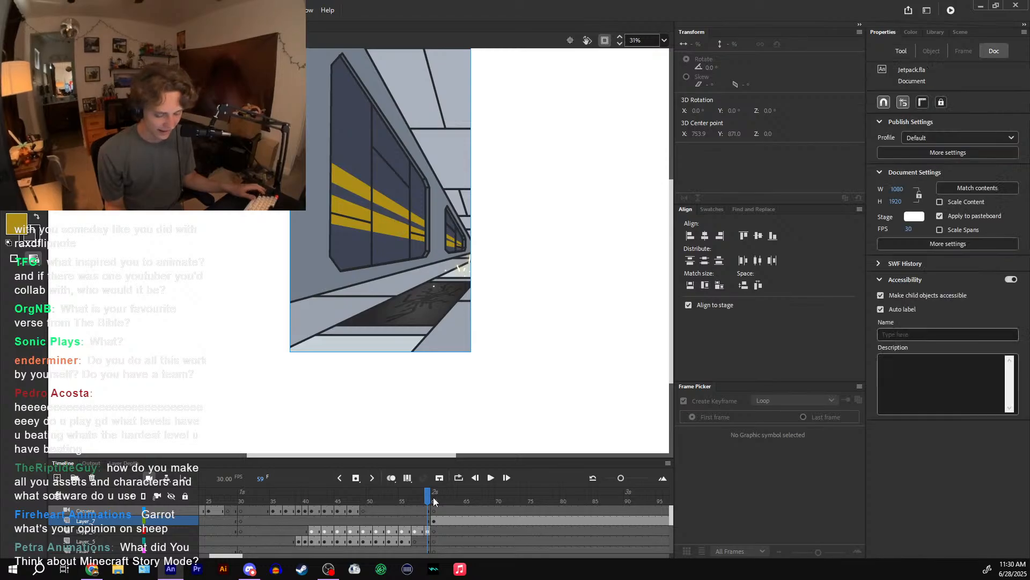
{"action": "double_click", "coordinate": [456, 227]}
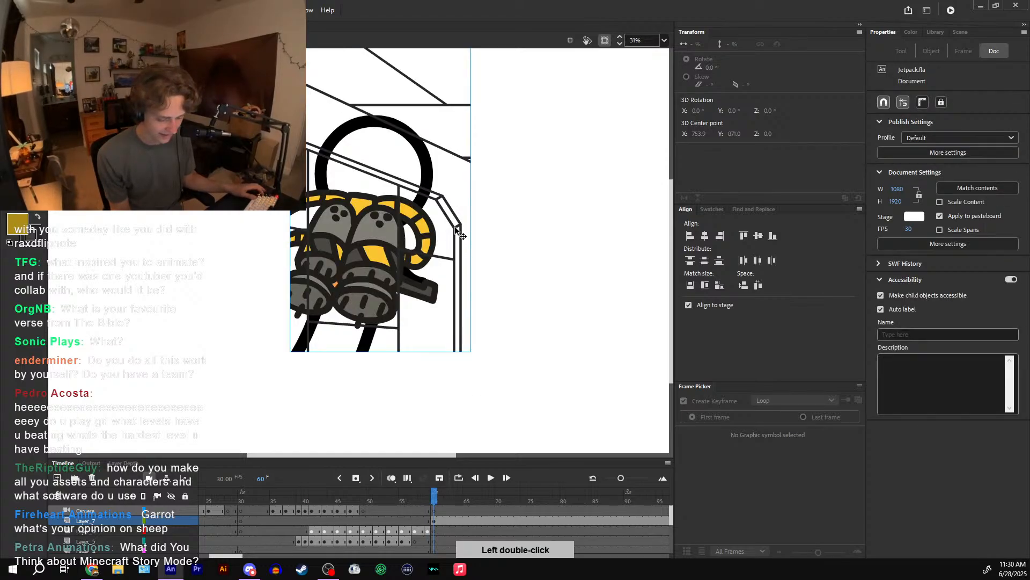
{"action": "left_click", "coordinate": [445, 258]}
{"action": "left_click", "coordinate": [227, 517]}
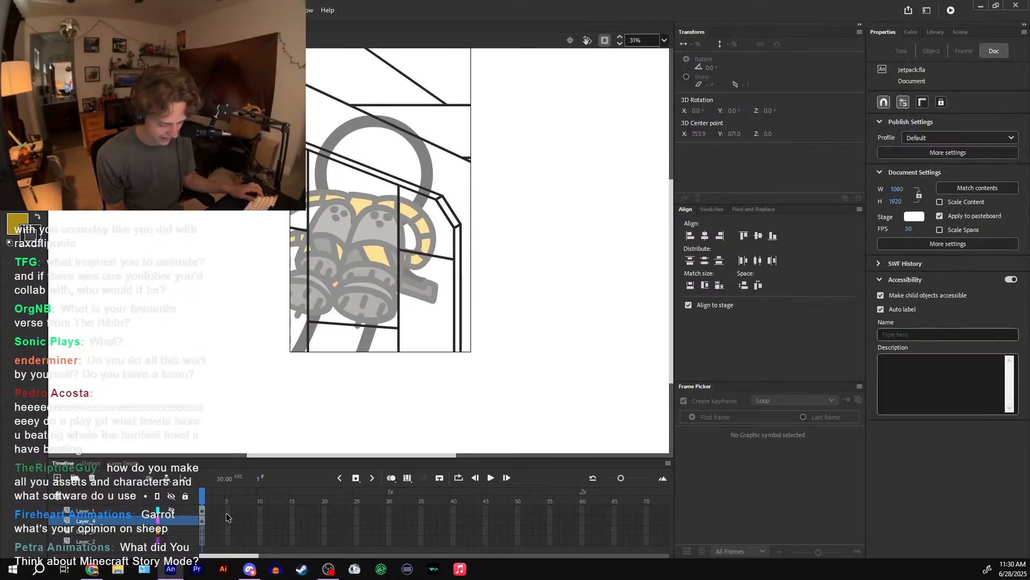
- Draw a gold rectangle without stroke, about 1640 by 230 px, across the lower window on Layer_3 and select it for Free Transform
{"action": "left_click", "coordinate": [204, 521]}
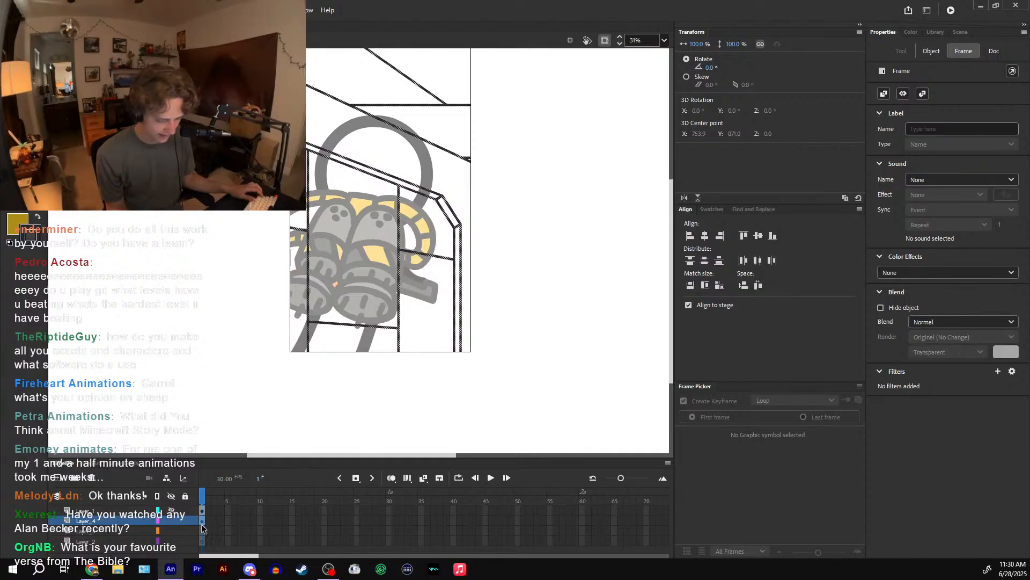
{"action": "left_click", "coordinate": [203, 531]}
{"action": "key", "text": "r"}
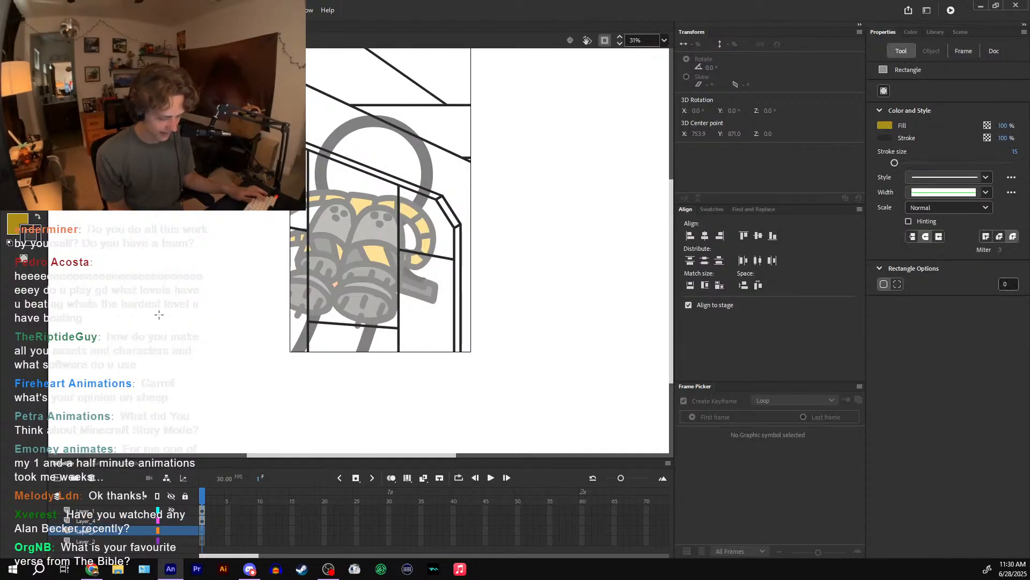
{"action": "left_click", "coordinate": [31, 234]}
{"action": "left_click", "coordinate": [214, 258]}
{"action": "left_click_drag", "start_coordinate": [285, 273], "coordinate": [499, 295]}
{"action": "key", "text": "q"}
{"action": "left_click", "coordinate": [433, 294]}
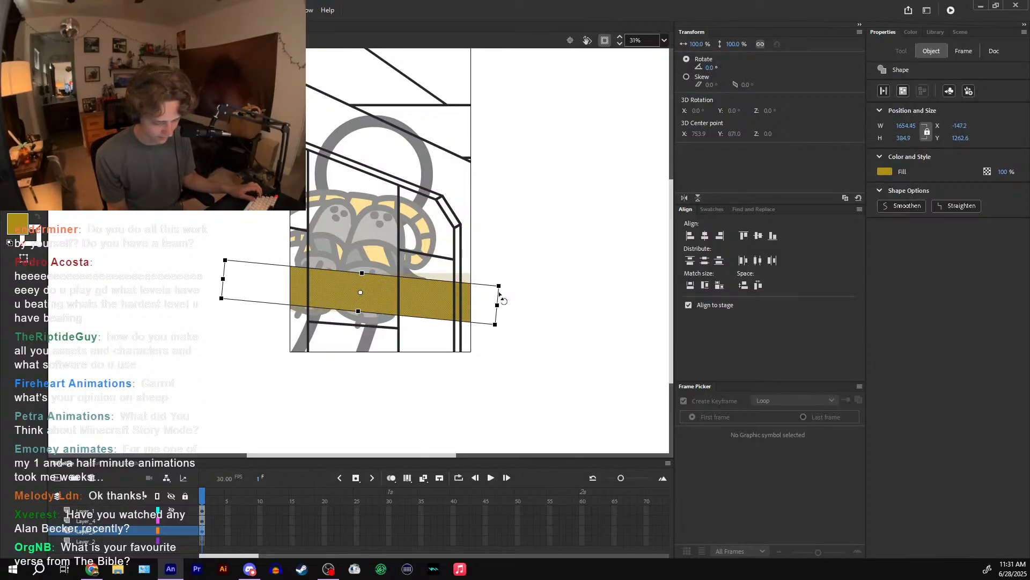
{"action": "left_click_drag", "start_coordinate": [435, 310], "coordinate": [433, 330]}
{"action": "left_click_drag", "start_coordinate": [433, 329], "coordinate": [433, 281], "text": "alt"}
{"action": "left_click_drag", "start_coordinate": [357, 231], "coordinate": [357, 252]}
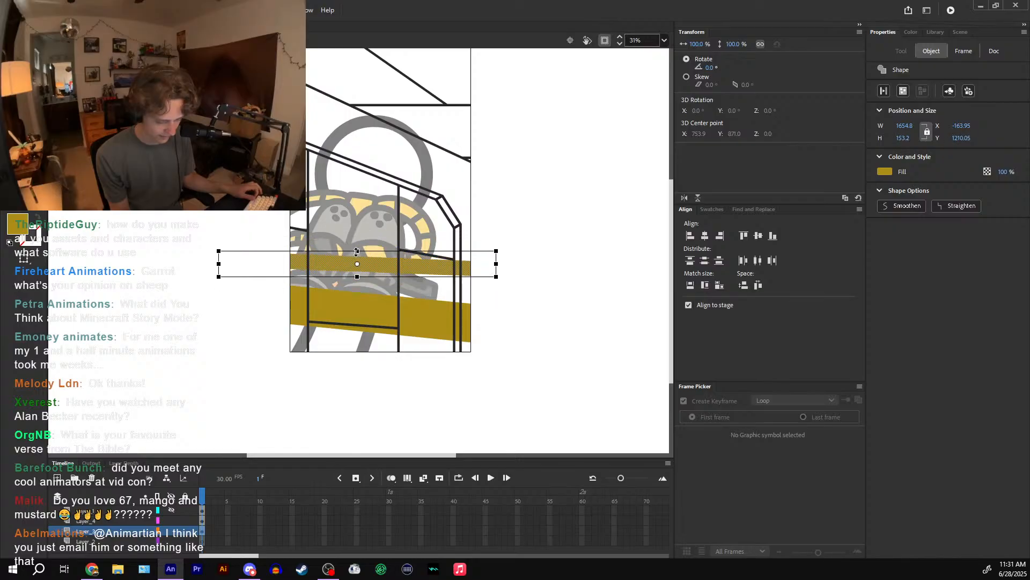
{"action": "key", "text": "ctrl+z"}
{"action": "key", "text": "ctrl+z"}
{"action": "key", "text": "ctrl+z"}
{"action": "key", "text": "ctrl+z"}
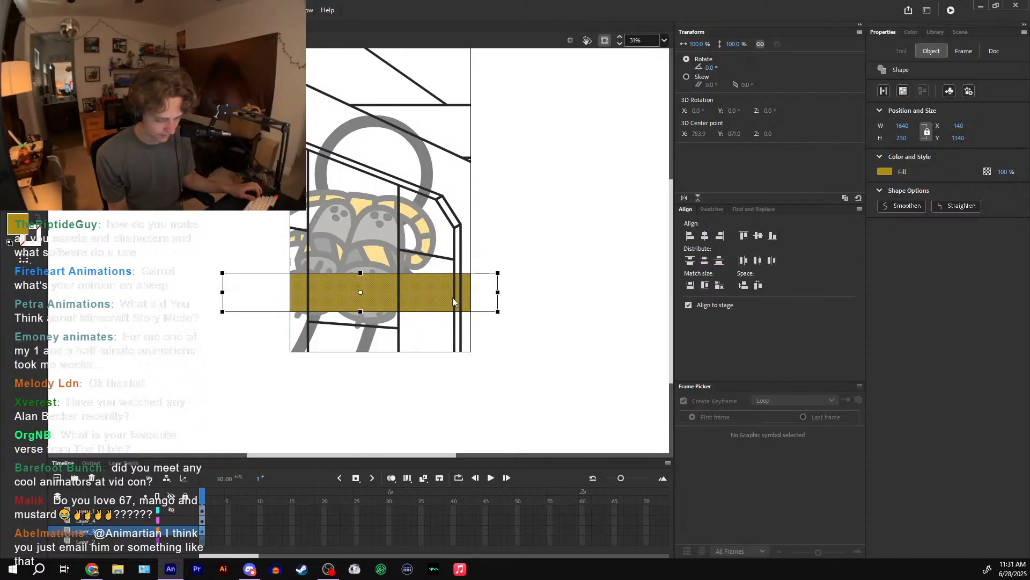
- Duplicate the gold stripe above itself with the copy squashed to about 50 px high, and reduce the original's height to about 180 px
{"action": "left_click_drag", "start_coordinate": [437, 298], "coordinate": [436, 250], "text": "alt"}
{"action": "left_click_drag", "start_coordinate": [360, 224], "coordinate": [357, 252]}
{"action": "key", "text": "Down"}
{"action": "key", "text": "Down"}
{"action": "key", "text": "Down"}
{"action": "key", "text": "Down"}
{"action": "key", "text": "Down"}
{"action": "key", "text": "Down"}
{"action": "key", "text": "Down"}
{"action": "key", "text": "Down"}
{"action": "key", "text": "Down"}
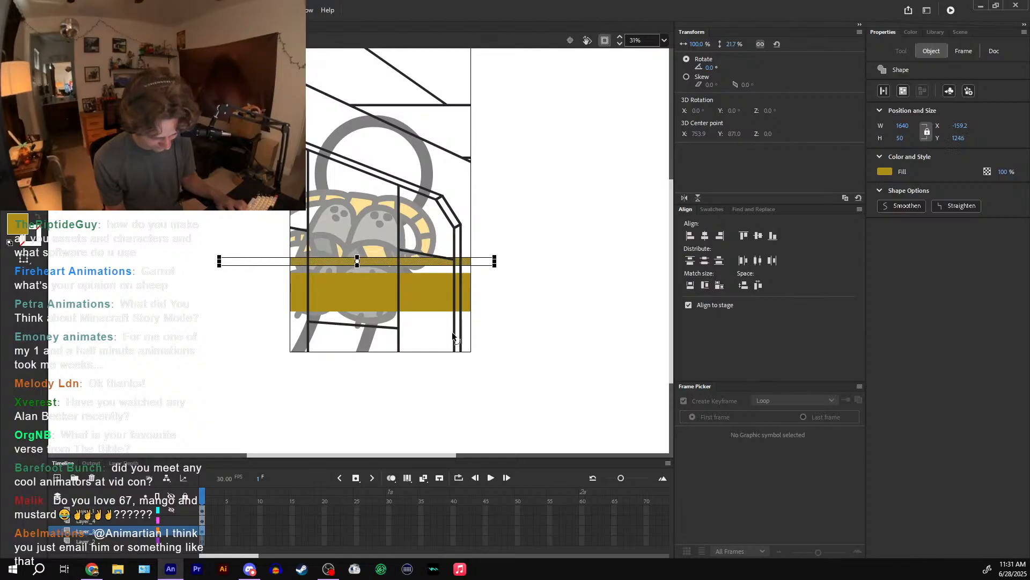
{"action": "key", "text": "Down"}
{"action": "key", "text": "Down"}
{"action": "left_click", "coordinate": [444, 304]}
{"action": "left_click_drag", "start_coordinate": [360, 311], "coordinate": [360, 303]}
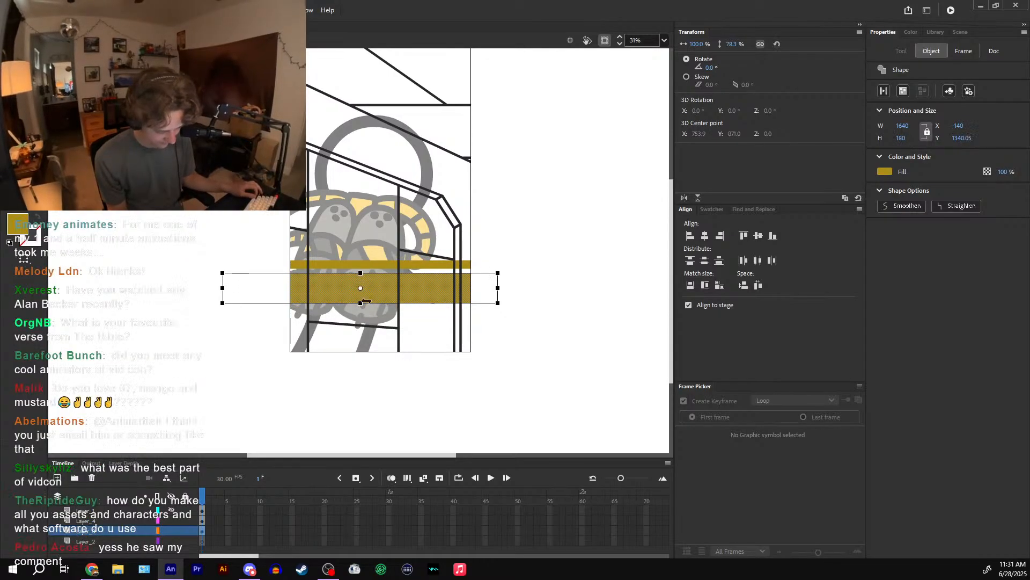
- Select both gold stripes, tilt them downward to the right and position them across the lower part of the window
{"action": "left_click", "coordinate": [431, 262], "text": "shift"}
{"action": "left_click_drag", "start_coordinate": [499, 275], "coordinate": [498, 307]}
{"action": "key", "text": "ctrl+z"}
{"action": "left_click_drag", "start_coordinate": [427, 325], "coordinate": [427, 329]}
{"action": "left_click_drag", "start_coordinate": [498, 260], "coordinate": [511, 249]}
{"action": "left_click_drag", "start_coordinate": [432, 325], "coordinate": [432, 321]}
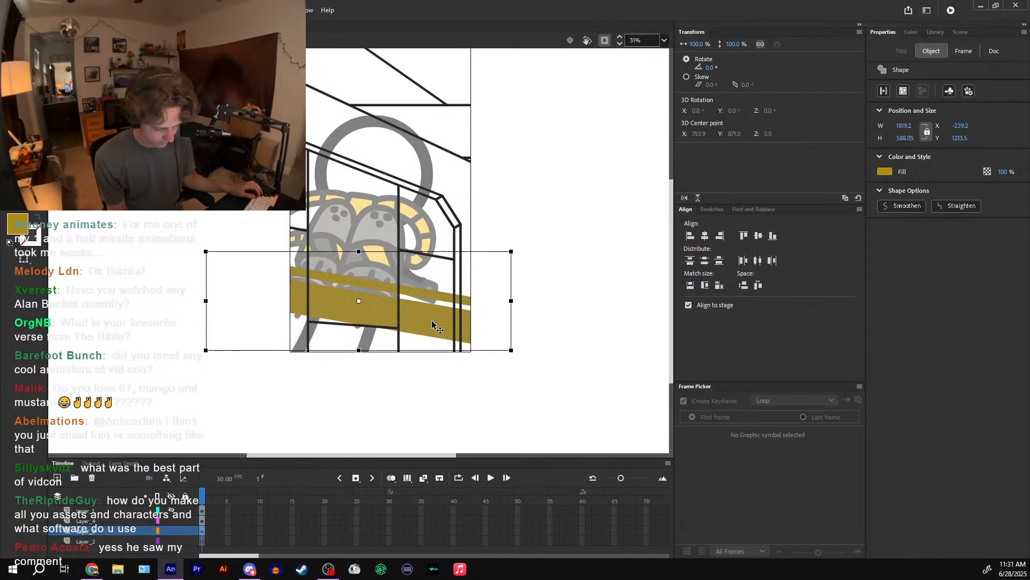
{"action": "left_click_drag", "start_coordinate": [509, 276], "coordinate": [508, 282]}
{"action": "left_click", "coordinate": [484, 313]}
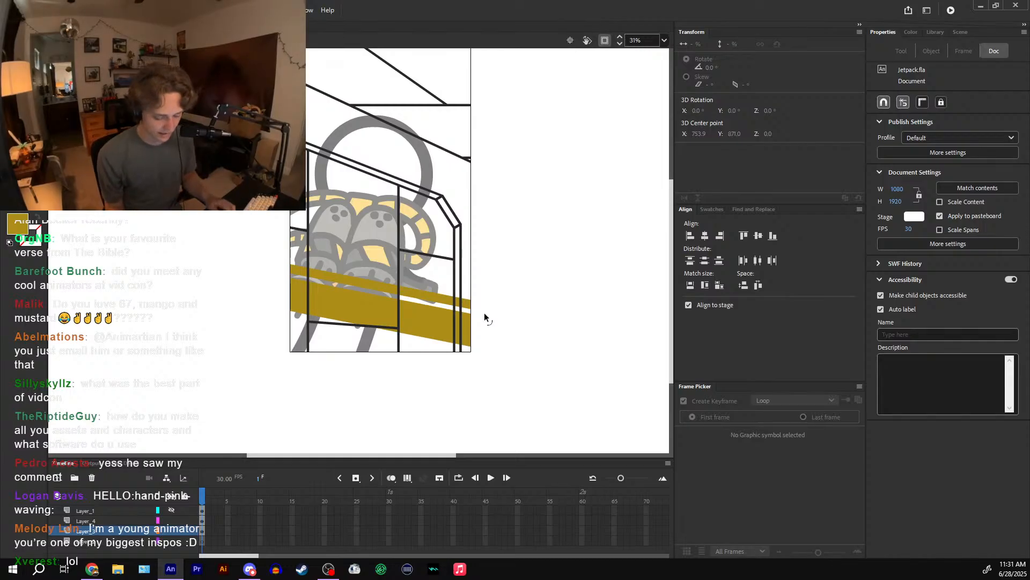
- Skew both gold stripes to a slightly gentler slope and shift them slightly to fit the window's perspective
{"action": "left_click", "coordinate": [434, 295]}
{"action": "mouse_move", "coordinate": [513, 276]}
{"action": "left_mouse_down"}
{"action": "mouse_move", "coordinate": [505, 267]}
{"action": "mouse_move", "coordinate": [512, 286]}
{"action": "left_mouse_up"}
{"action": "left_click", "coordinate": [503, 269]}
{"action": "key", "text": "ctrl+z"}
{"action": "left_click_drag", "start_coordinate": [437, 326], "coordinate": [436, 318]}
{"action": "left_click_drag", "start_coordinate": [510, 273], "coordinate": [507, 266]}
{"action": "left_click_drag", "start_coordinate": [432, 311], "coordinate": [433, 315]}
{"action": "left_click", "coordinate": [372, 333]}
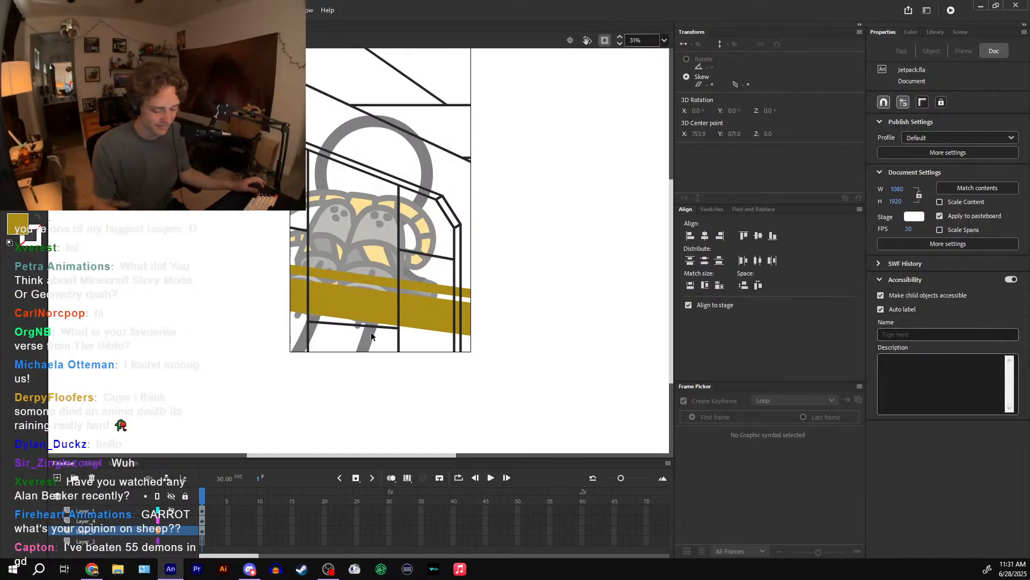
{"action": "left_click_drag", "start_coordinate": [483, 247], "coordinate": [509, 287]}
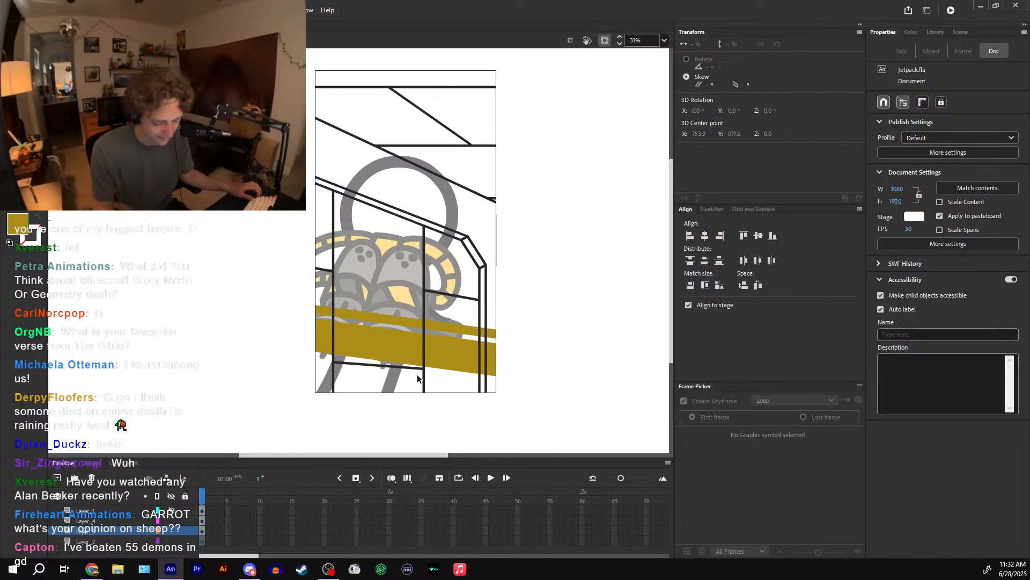
- Turn off clipping to the stage so the background artwork extending beyond the frame is shown
{"action": "left_click_drag", "start_coordinate": [426, 373], "coordinate": [423, 375]}
{"action": "left_click_drag", "start_coordinate": [525, 197], "coordinate": [525, 221]}
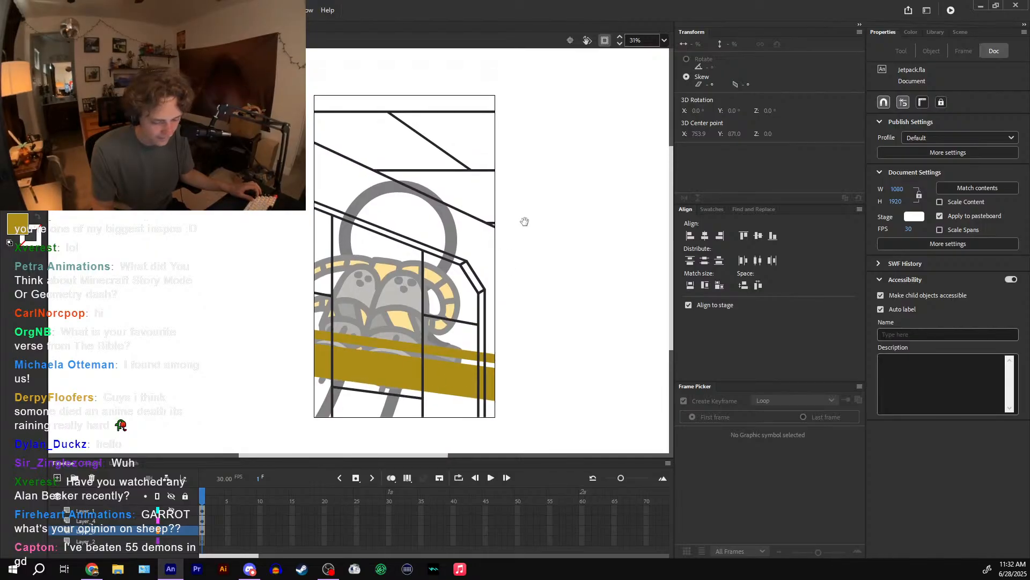
{"action": "left_click", "coordinate": [605, 41]}
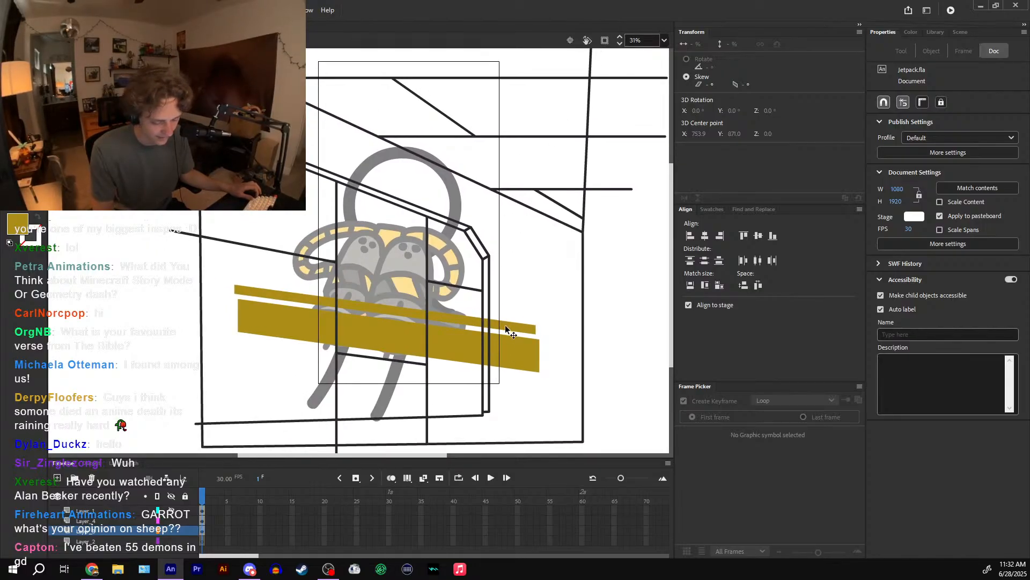
{"action": "left_click", "coordinate": [506, 328]}
{"action": "left_click", "coordinate": [471, 385]}
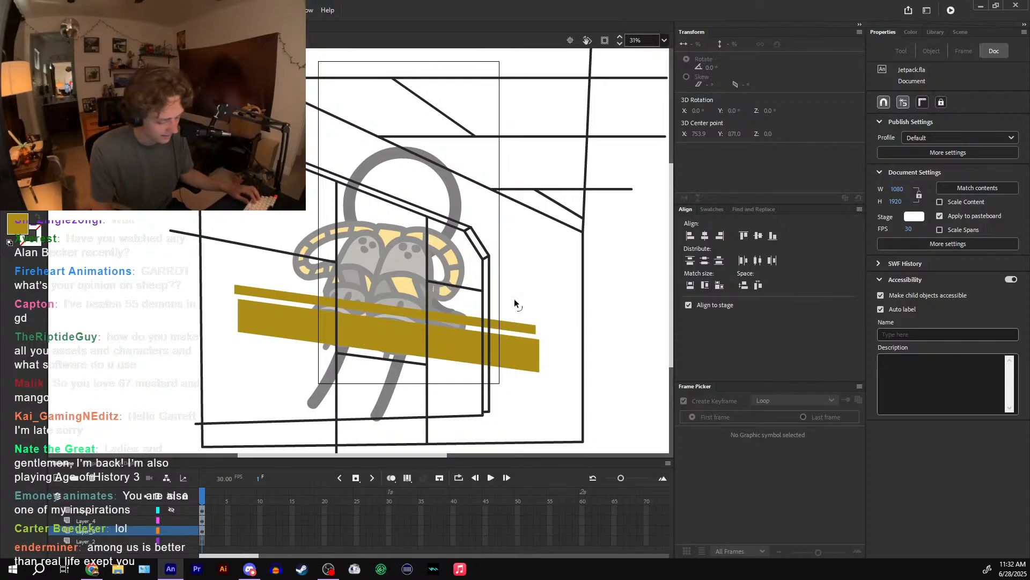
- Pick the blue-grey wall colour from frame 59 and fill the new shot's wall above, beside and beneath the window with it
{"action": "double_click", "coordinate": [605, 282]}
{"action": "left_click_drag", "start_coordinate": [436, 495], "coordinate": [429, 494]}
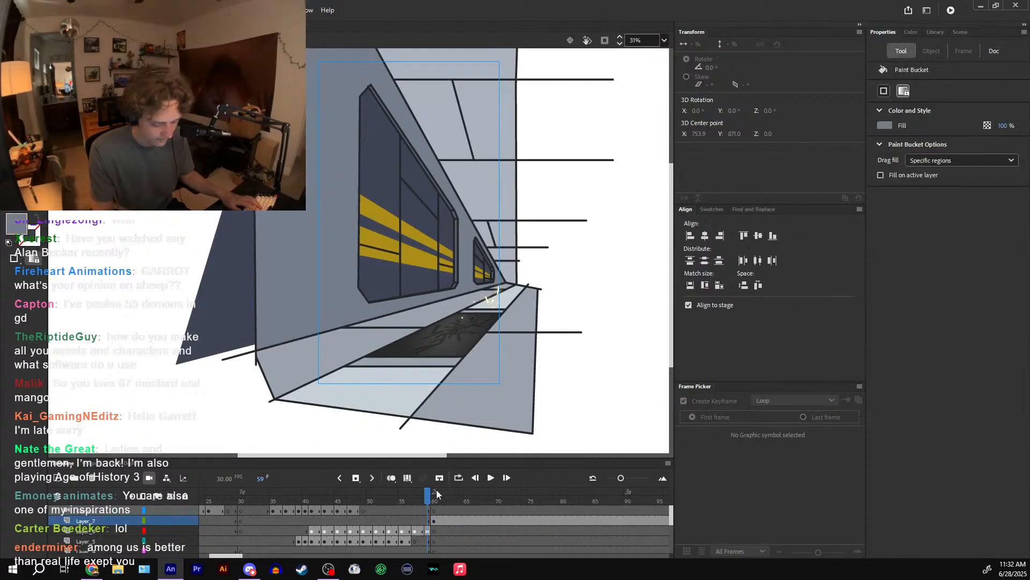
{"action": "left_click", "coordinate": [435, 490]}
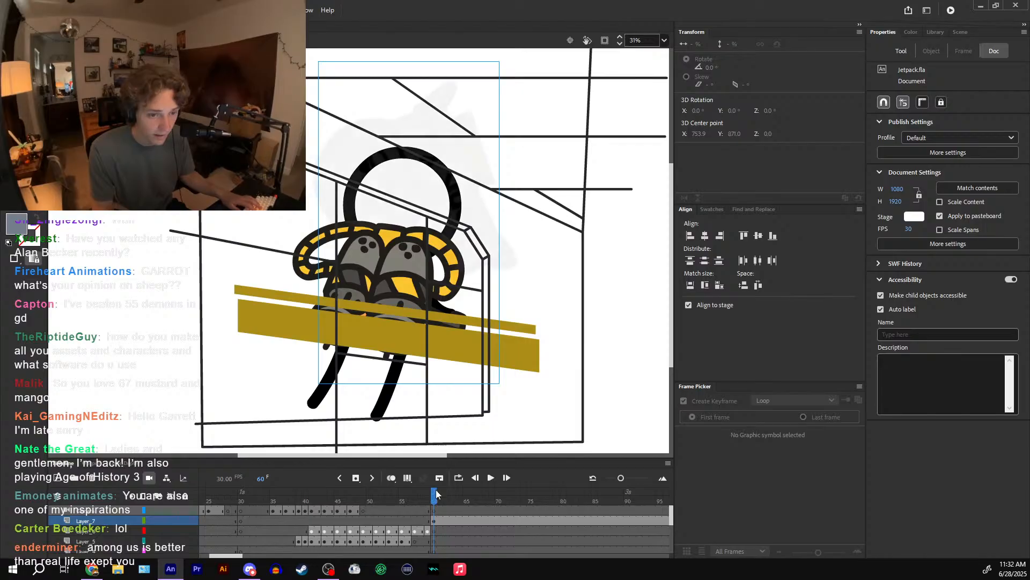
{"action": "double_click", "coordinate": [469, 241]}
{"action": "key", "text": "k"}
{"action": "left_click", "coordinate": [491, 259]}
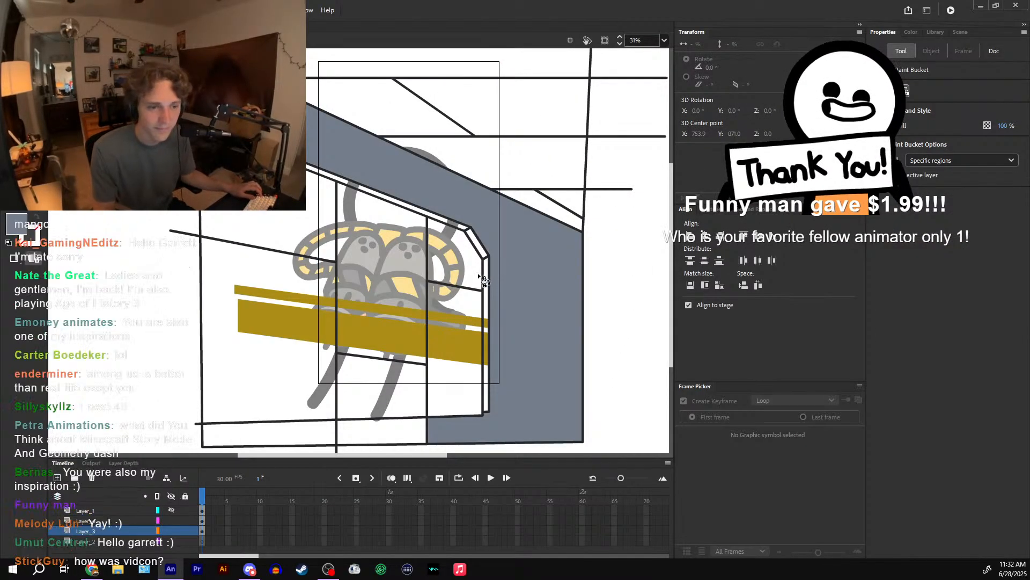
{"action": "left_click", "coordinate": [380, 427]}
{"action": "left_click", "coordinate": [325, 434]}
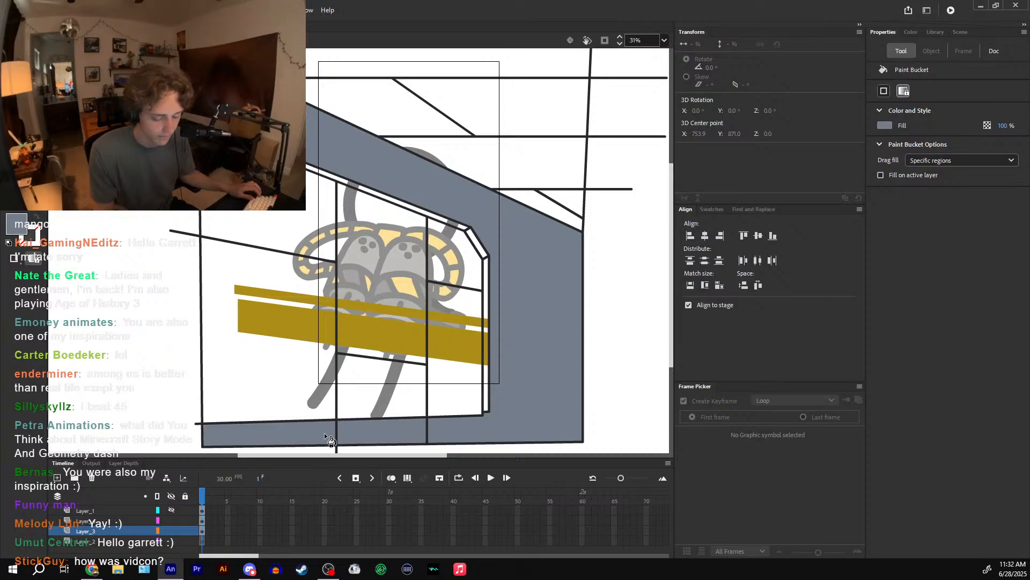
{"action": "key", "text": "v"}
{"action": "left_click", "coordinate": [427, 424]}
{"action": "left_click_drag", "start_coordinate": [533, 263], "coordinate": [548, 242]}
{"action": "key", "text": "Escape"}
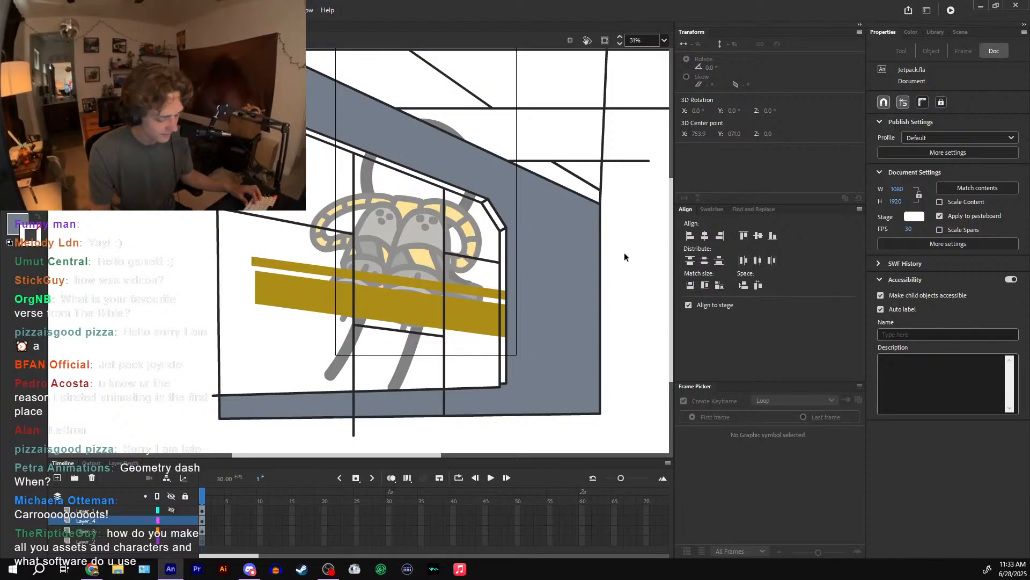
- Pick the darker grey of the window's bevelled edge from frame 59 and fill the new window's narrow edge strips
{"action": "double_click", "coordinate": [646, 265]}
{"action": "left_click", "coordinate": [427, 501]}
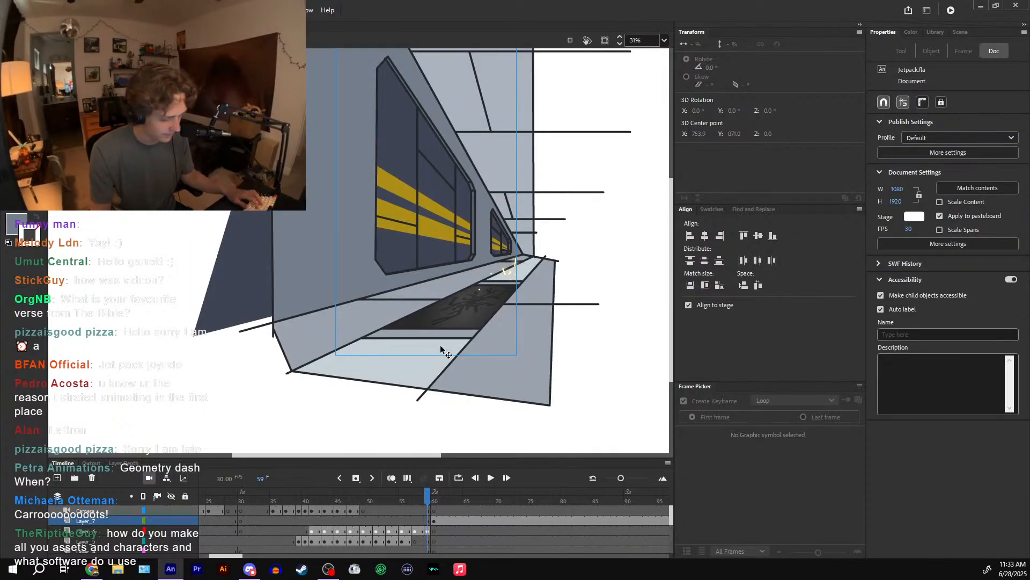
{"action": "scroll", "coordinate": [540, 205], "scroll_direction": "up", "scroll_amount": 4}
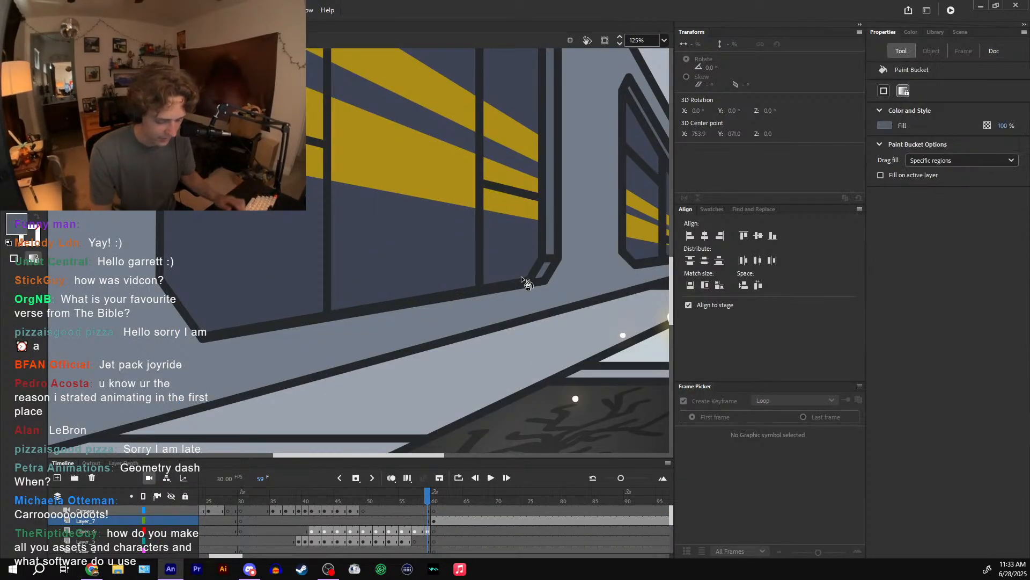
{"action": "scroll", "coordinate": [521, 275], "scroll_direction": "down", "scroll_amount": 4}
{"action": "left_click", "coordinate": [436, 494]}
{"action": "scroll", "coordinate": [364, 252], "scroll_direction": "up", "scroll_amount": 2}
{"action": "double_click", "coordinate": [542, 246]}
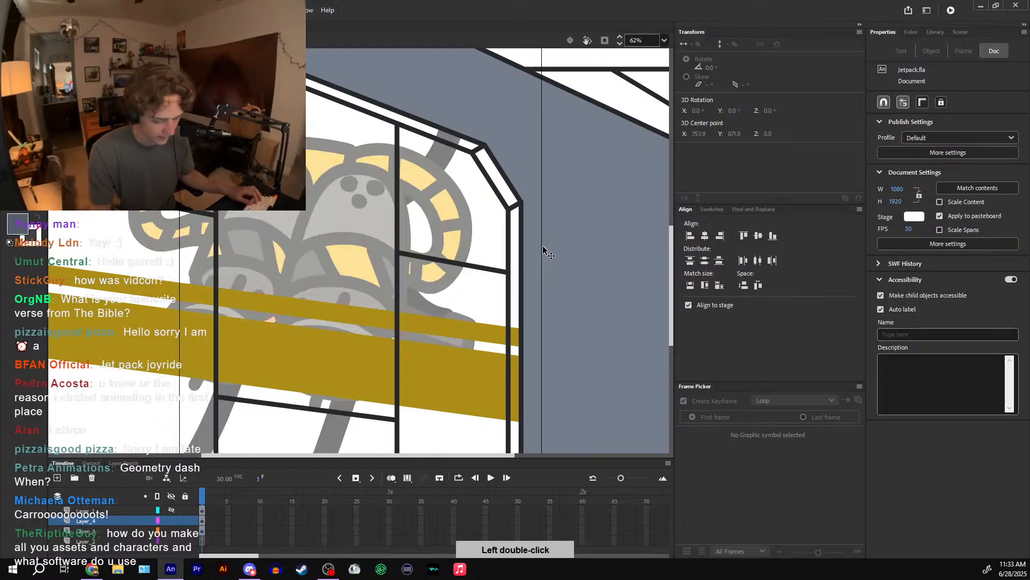
{"action": "key", "text": "k"}
{"action": "left_click", "coordinate": [512, 197]}
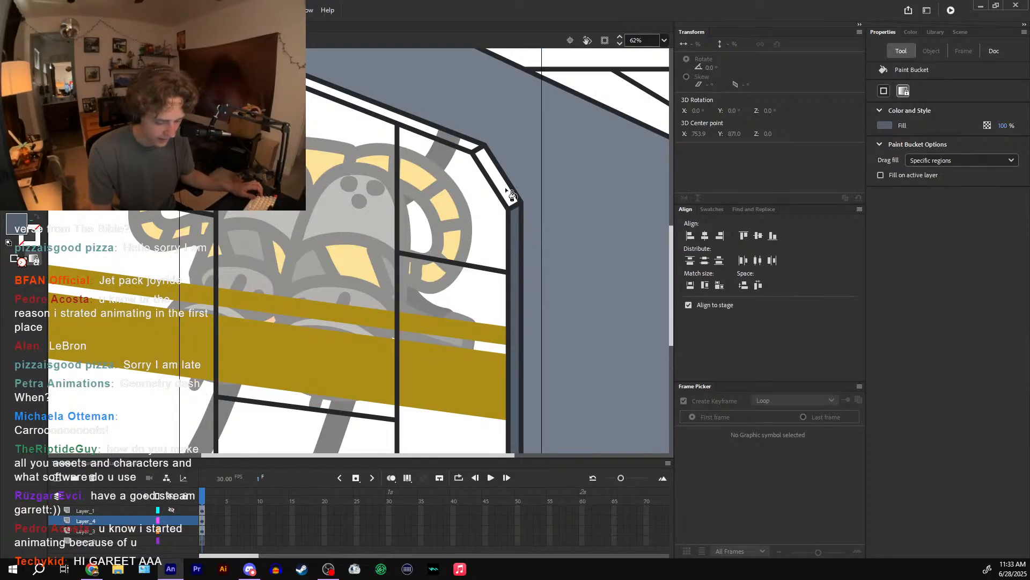
{"action": "left_click", "coordinate": [454, 145]}
- Pick the dark navy window colour from frame 58 as the fill and return to frame 60 on Layer_7
{"action": "double_click", "coordinate": [476, 290]}
{"action": "scroll", "coordinate": [476, 290], "scroll_direction": "down", "scroll_amount": 2}
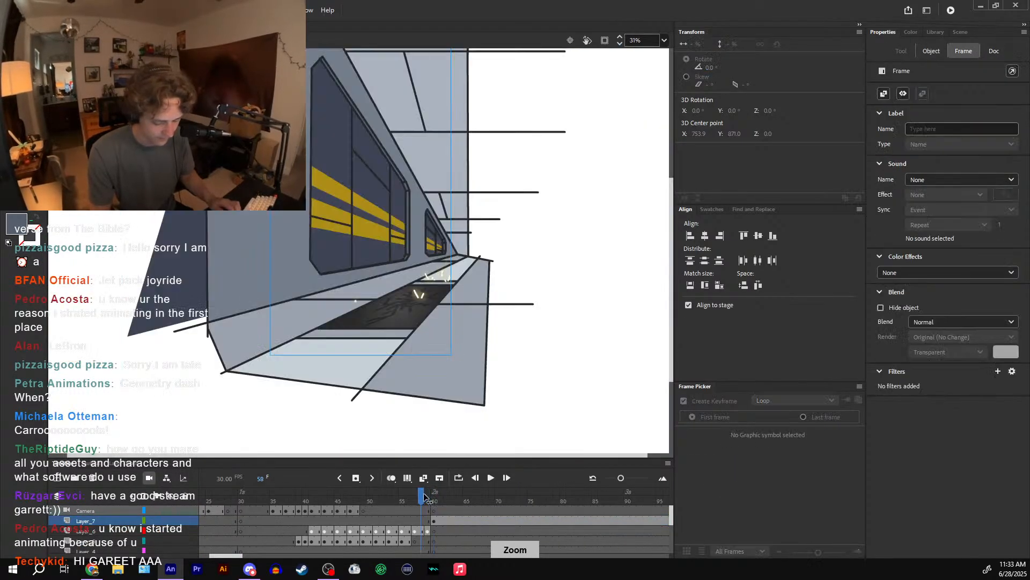
{"action": "left_click", "coordinate": [424, 494]}
{"action": "key", "text": "i"}
{"action": "left_click", "coordinate": [396, 199]}
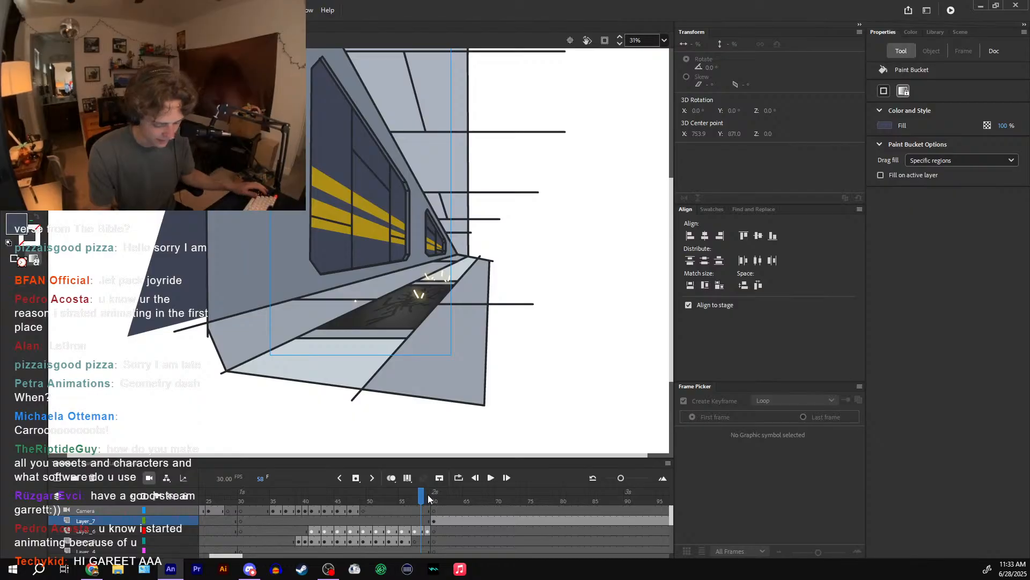
{"action": "left_click", "coordinate": [433, 497]}
{"action": "left_click", "coordinate": [434, 521]}
{"action": "key", "text": "ctrl+minus"}
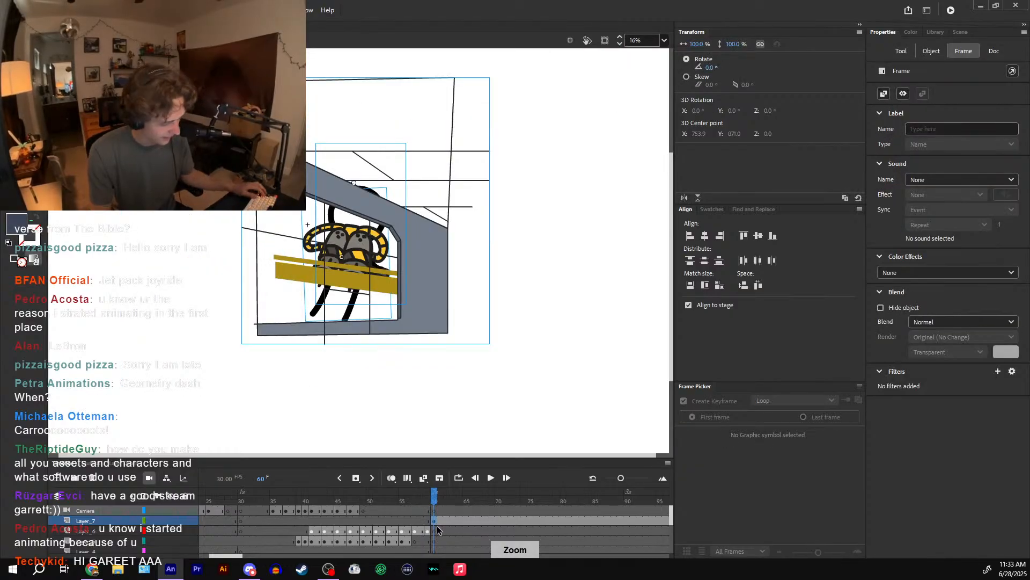
- Draw a navy rectangle without stroke on Layer_2 behind the whole window and pull its upper-left corner above the window's top edge
{"action": "double_click", "coordinate": [428, 288]}
{"action": "left_click", "coordinate": [411, 287]}
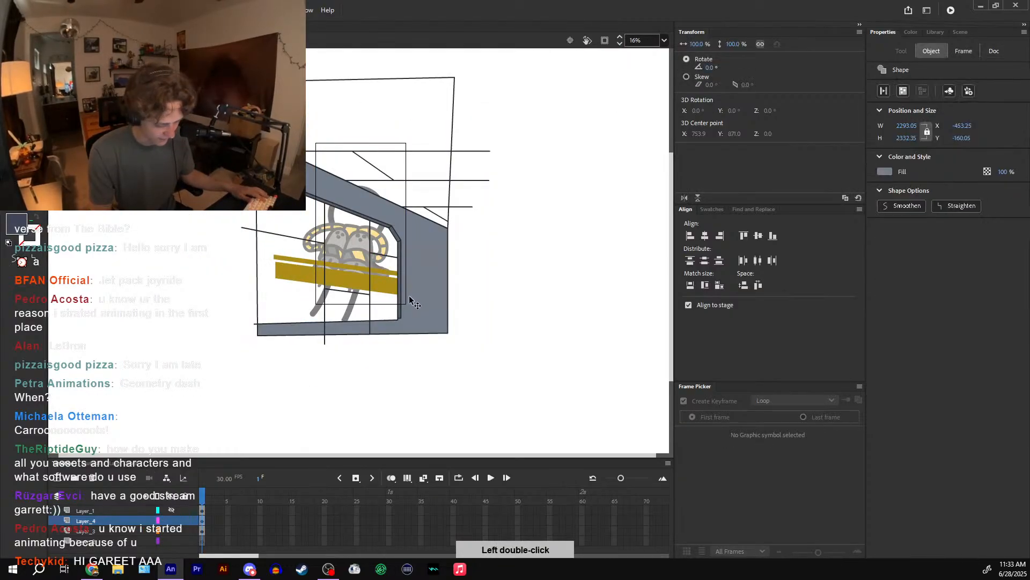
{"action": "left_click", "coordinate": [401, 315]}
{"action": "left_click", "coordinate": [202, 541]}
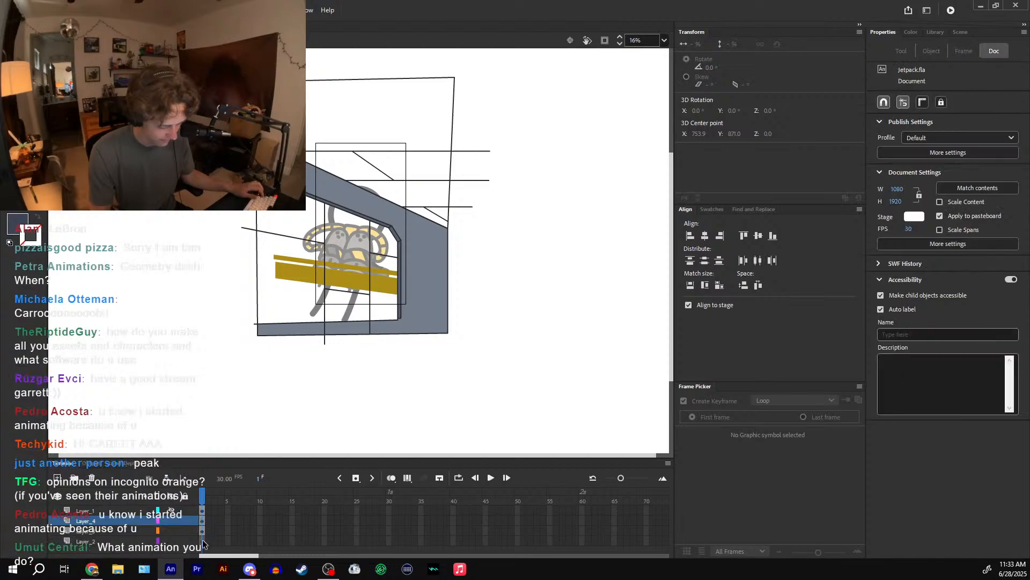
{"action": "key", "text": "r"}
{"action": "left_click_drag", "start_coordinate": [398, 214], "coordinate": [204, 353]}
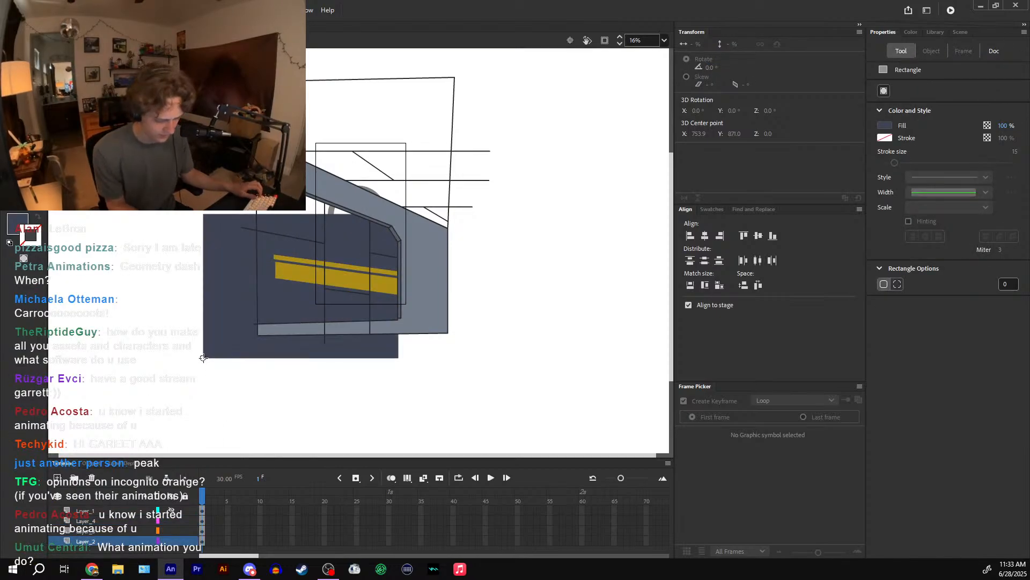
{"action": "key", "text": "ctrl+z"}
{"action": "left_click_drag", "start_coordinate": [409, 220], "coordinate": [202, 358]}
{"action": "key", "text": "v"}
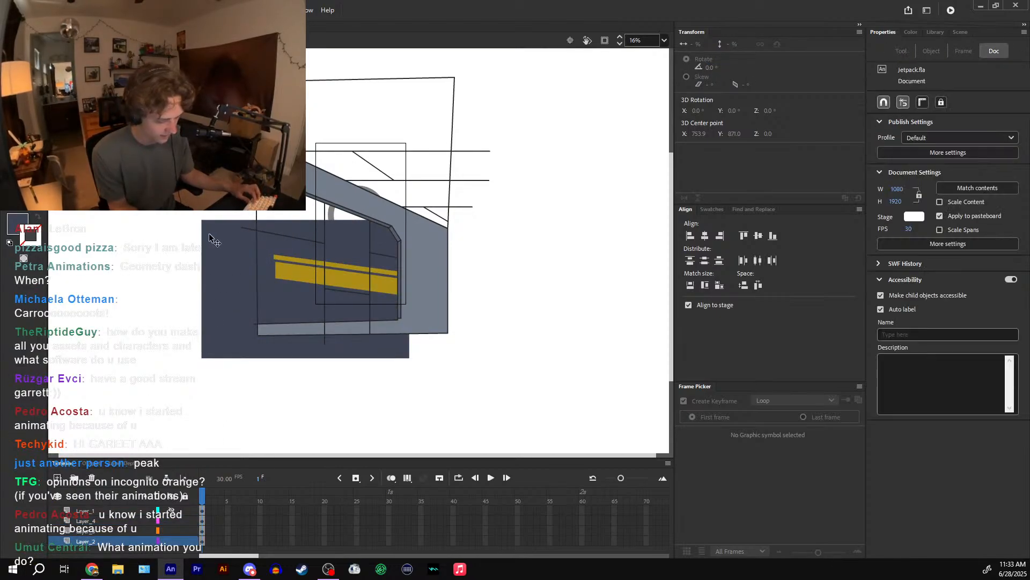
{"action": "left_click_drag", "start_coordinate": [202, 221], "coordinate": [214, 146]}
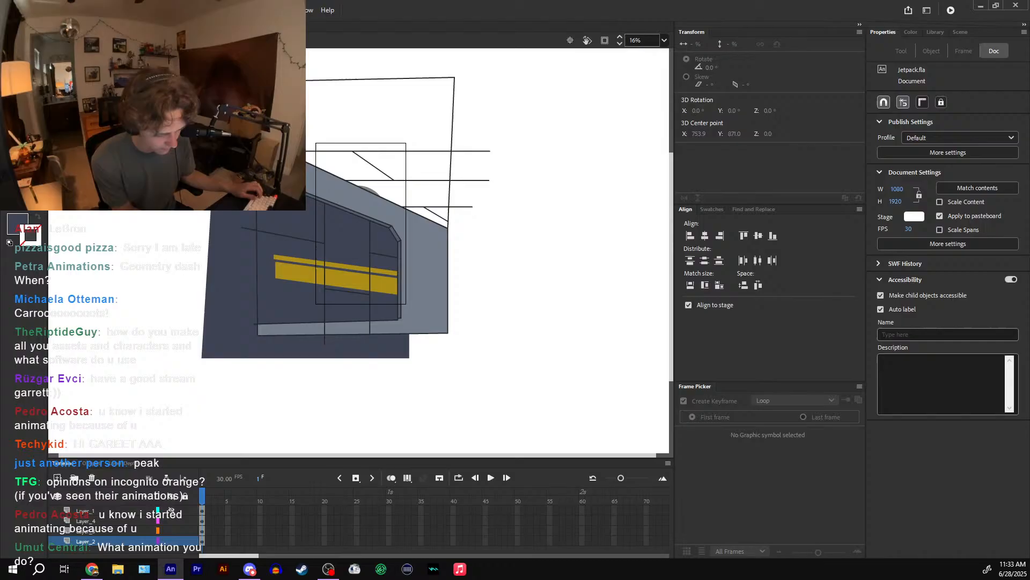
- Clip the view to the stage, pick the light grey ceiling colour from frame 59 and fill the new shot's ceiling panels
{"action": "left_click", "coordinate": [604, 41]}
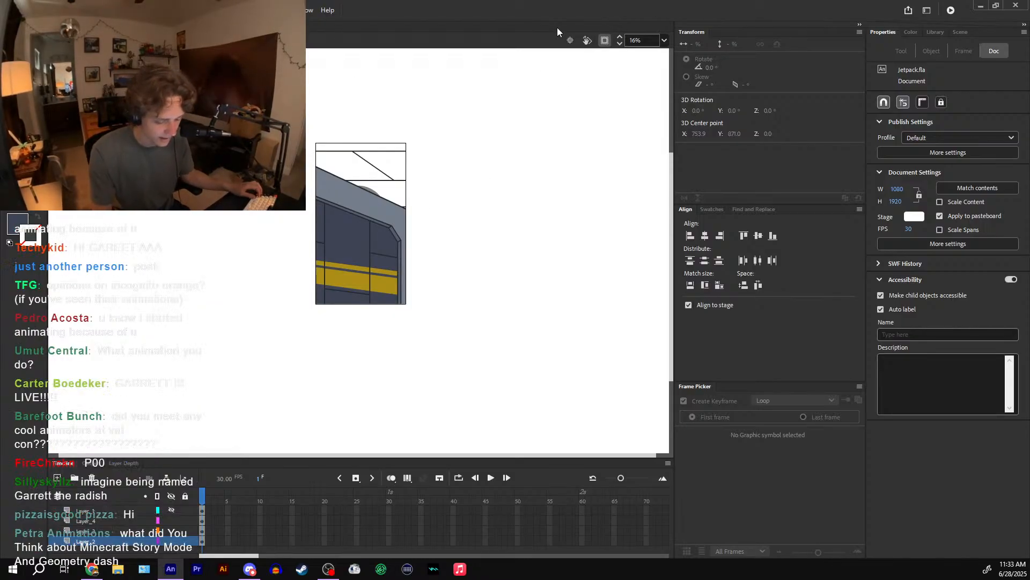
{"action": "double_click", "coordinate": [530, 221]}
{"action": "left_click", "coordinate": [429, 502]}
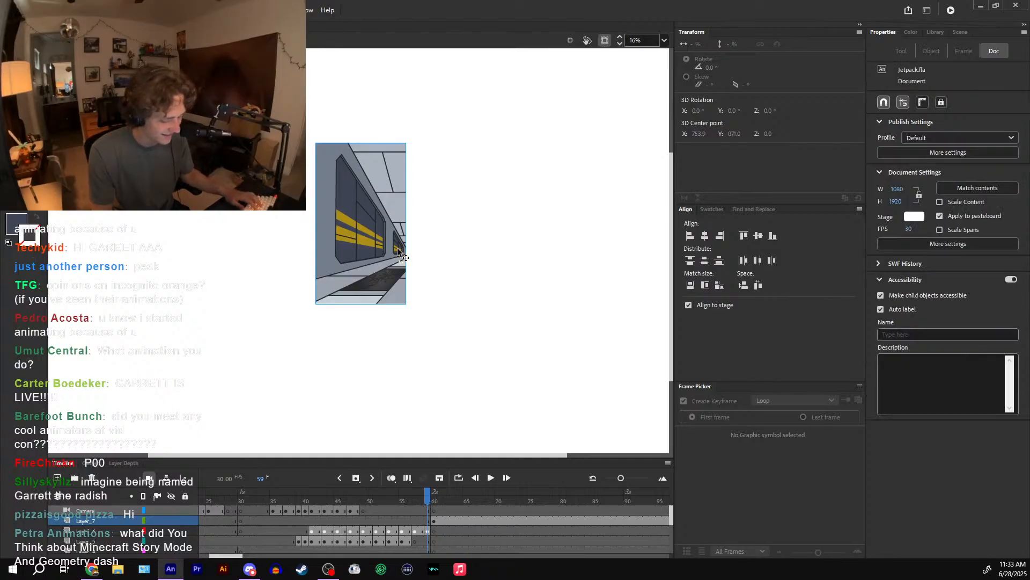
{"action": "key", "text": "i"}
{"action": "left_click", "coordinate": [402, 210]}
{"action": "left_click", "coordinate": [433, 497]}
{"action": "double_click", "coordinate": [383, 245]}
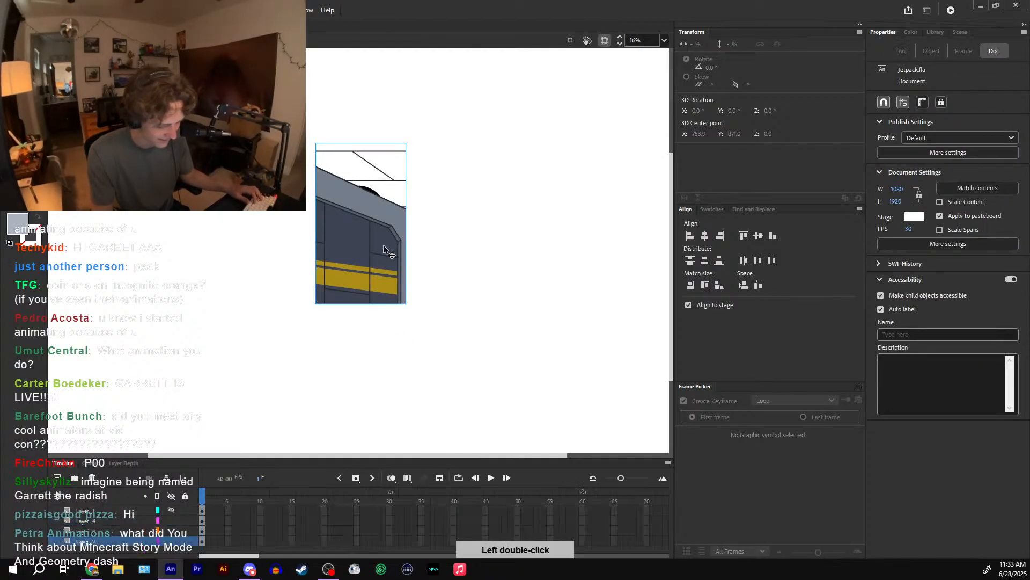
{"action": "mouse_move", "coordinate": [428, 217]}
{"action": "left_mouse_down"}
{"action": "mouse_move", "coordinate": [405, 188]}
{"action": "mouse_move", "coordinate": [393, 166]}
{"action": "mouse_move", "coordinate": [355, 154]}
{"action": "mouse_move", "coordinate": [370, 132]}
{"action": "left_mouse_up"}
{"action": "key", "text": "v"}
- Check the cut between frames 59 and 60, and skew both gold stripes by about 2.2° to a steeper downward slope
{"action": "double_click", "coordinate": [520, 171]}
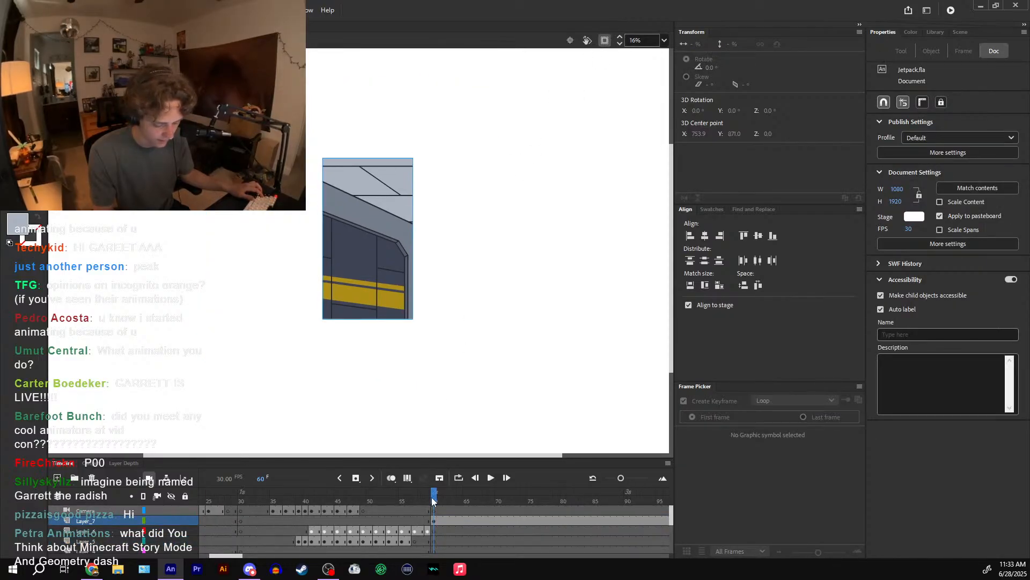
{"action": "left_click_drag", "start_coordinate": [432, 498], "coordinate": [434, 493]}
{"action": "left_click_drag", "start_coordinate": [429, 498], "coordinate": [435, 498]}
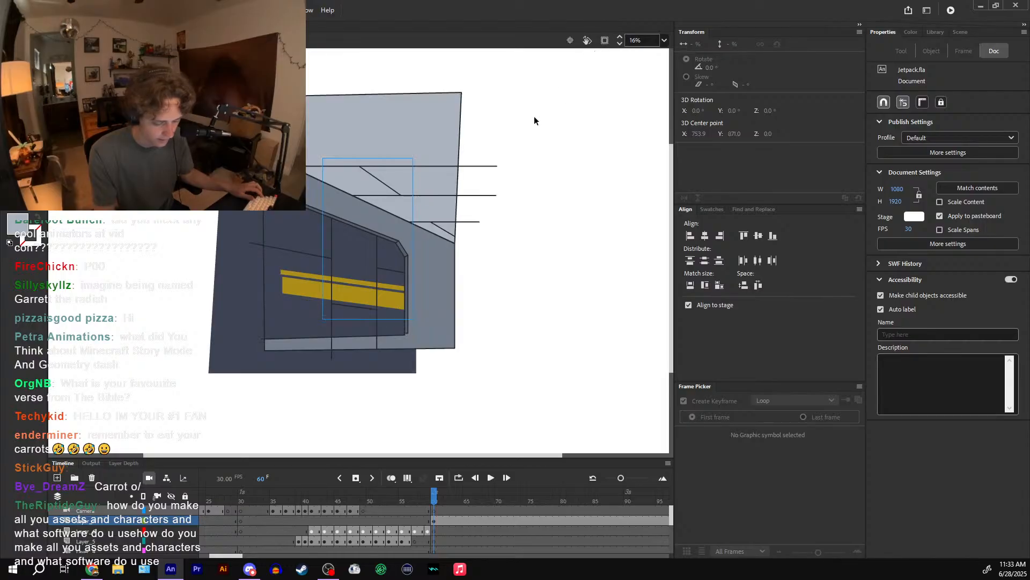
{"action": "double_click", "coordinate": [386, 297]}
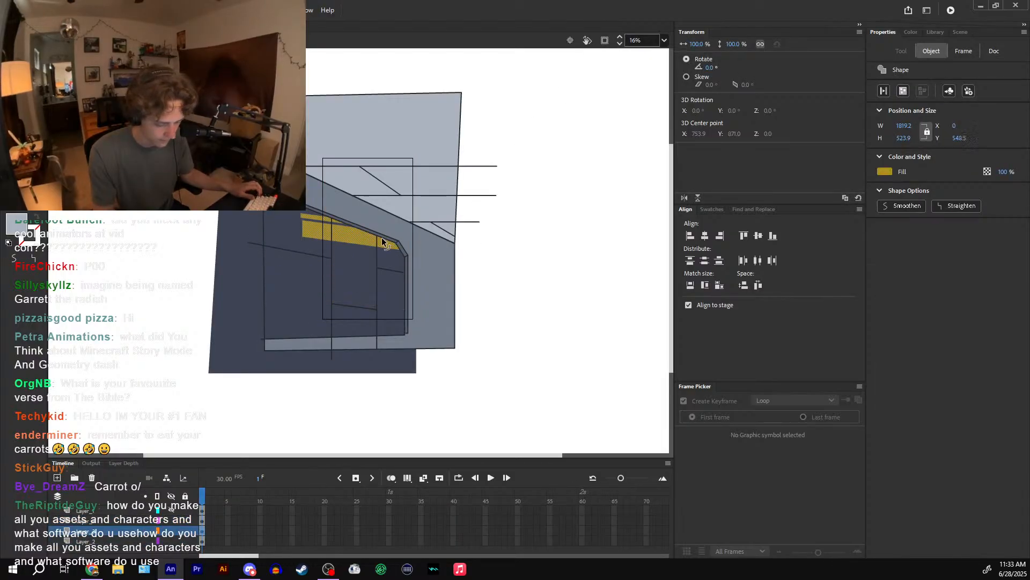
{"action": "key", "text": "q"}
{"action": "left_click_drag", "start_coordinate": [283, 276], "coordinate": [282, 267]}
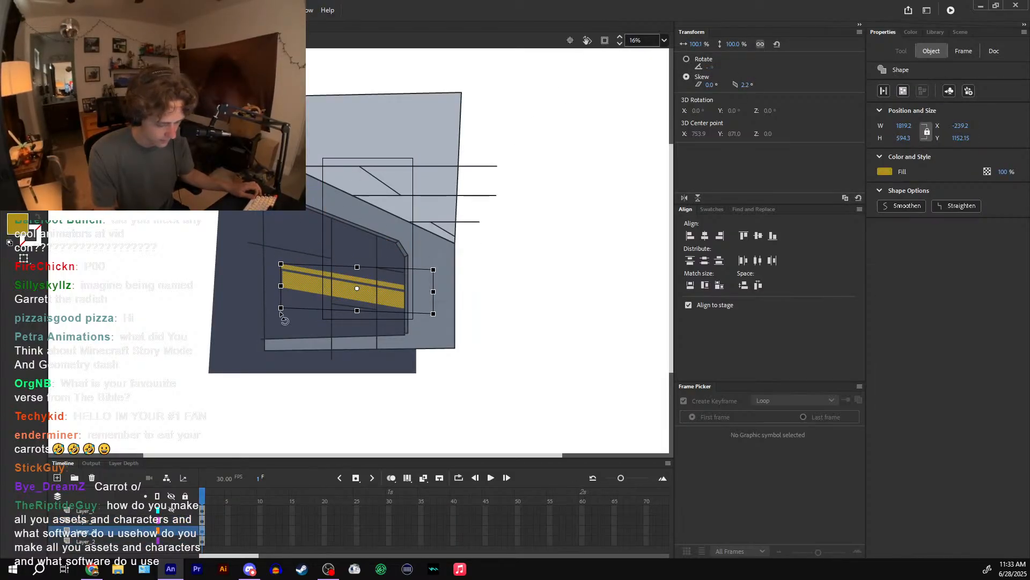
{"action": "left_click", "coordinate": [498, 76]}
{"action": "left_click", "coordinate": [604, 40]}
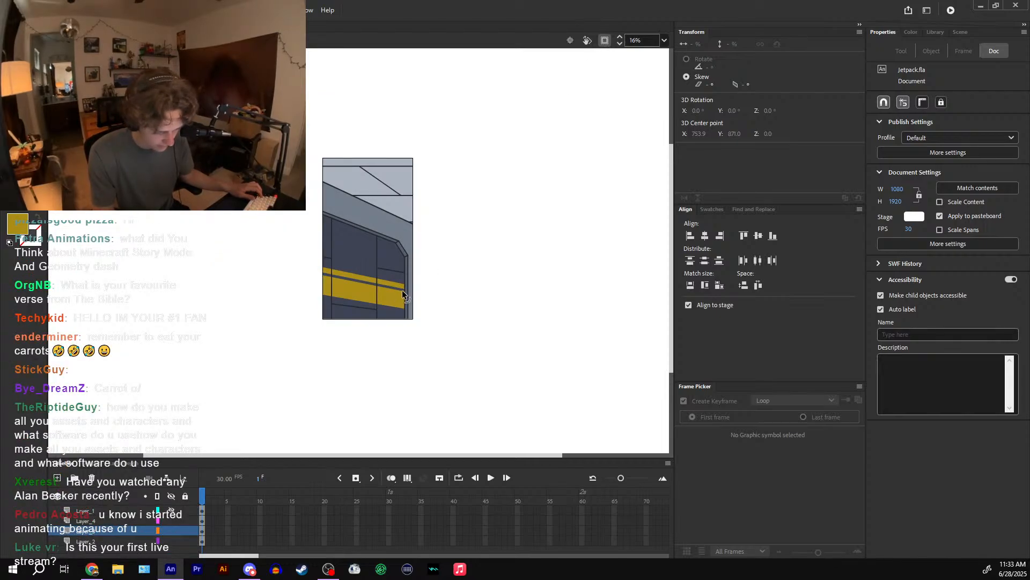
{"action": "left_click", "coordinate": [605, 40]}
{"action": "left_click", "coordinate": [605, 40]}
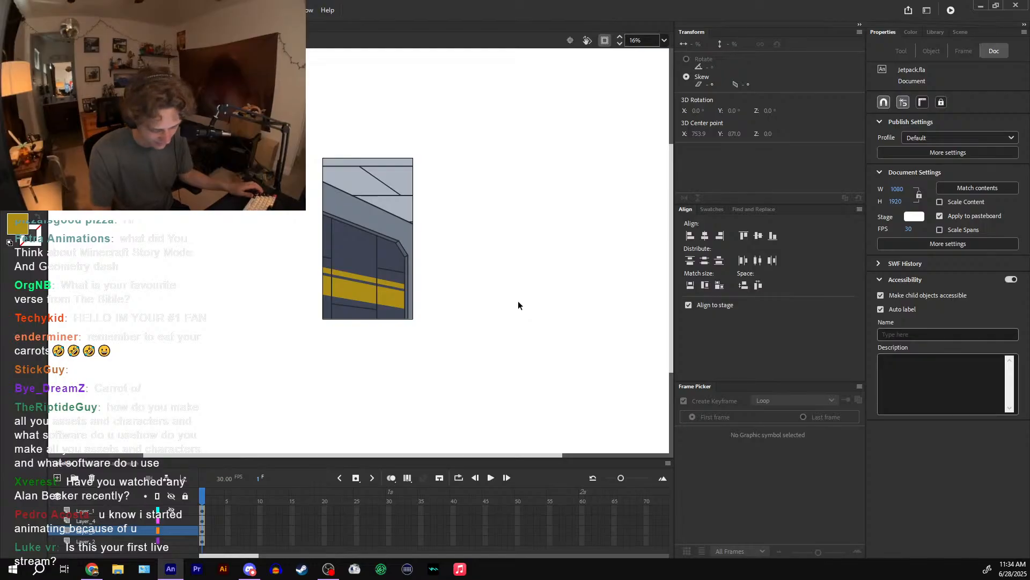
- Compare the corridor in frame 59 with the coloured background in frame 60 and return inside the background symbol
{"action": "double_click", "coordinate": [553, 354]}
{"action": "left_click", "coordinate": [429, 503]}
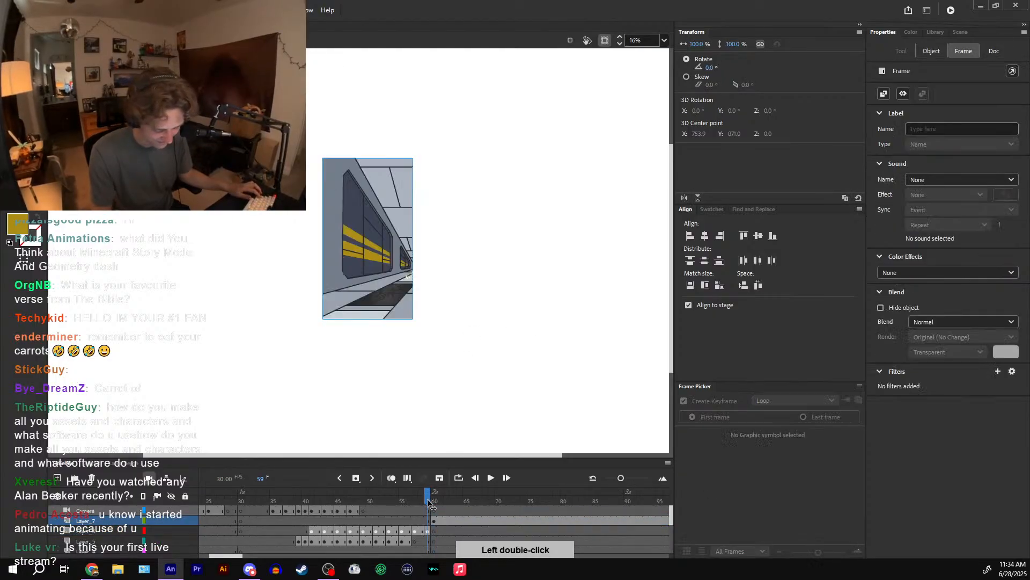
{"action": "mouse_move", "coordinate": [429, 503]}
{"action": "left_mouse_down"}
{"action": "mouse_move", "coordinate": [424, 494]}
{"action": "mouse_move", "coordinate": [479, 491]}
{"action": "mouse_move", "coordinate": [438, 492]}
{"action": "left_mouse_up"}
{"action": "double_click", "coordinate": [398, 285]}
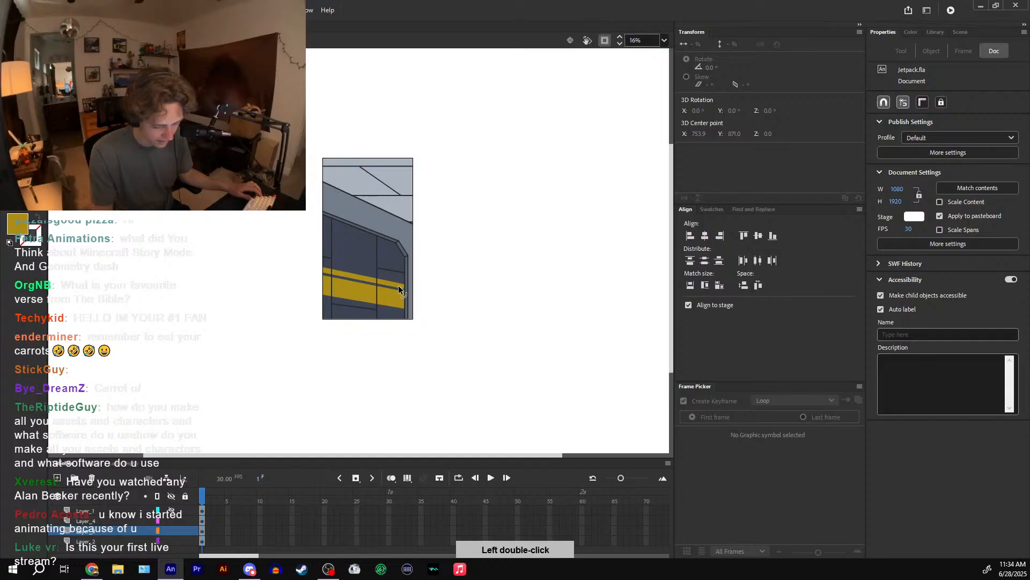
{"action": "double_click", "coordinate": [404, 246]}
{"action": "key", "text": "Delete"}
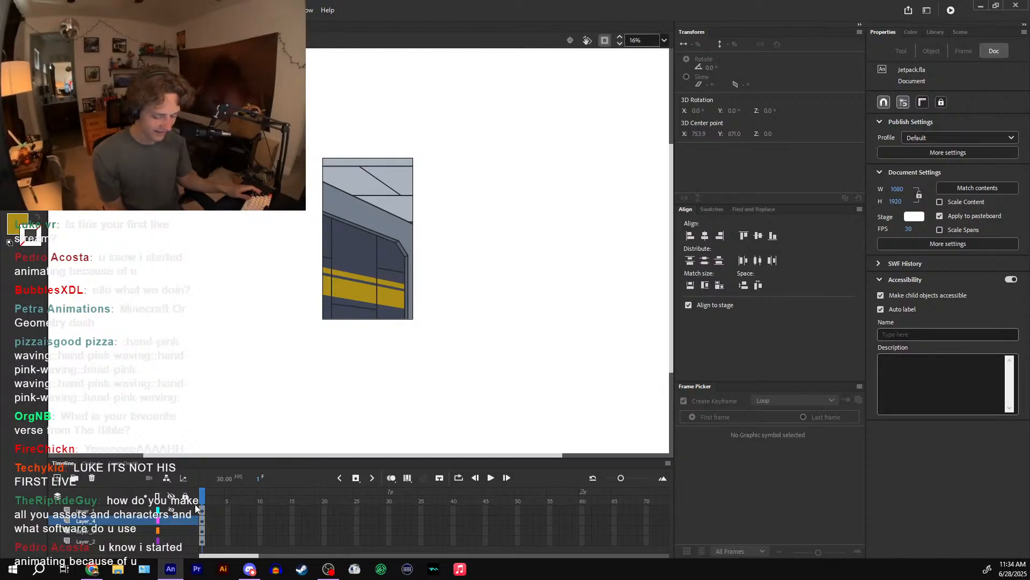
- Extend the background symbol to a second frame with blank keyframes on its layers and return to frame 1
{"action": "left_click", "coordinate": [163, 520]}
{"action": "key", "text": "Escape"}
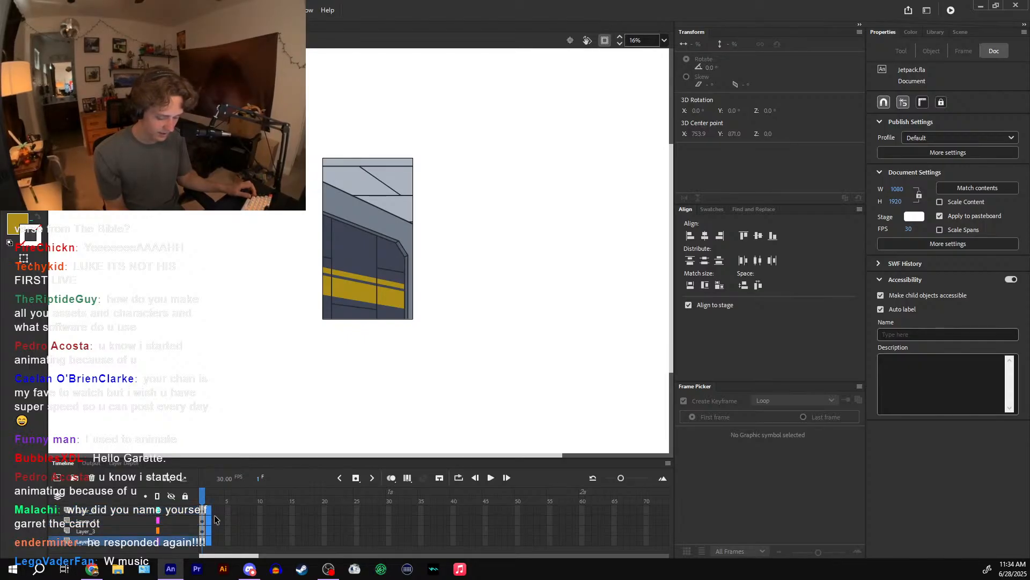
{"action": "left_click", "coordinate": [216, 519]}
{"action": "left_click", "coordinate": [208, 497]}
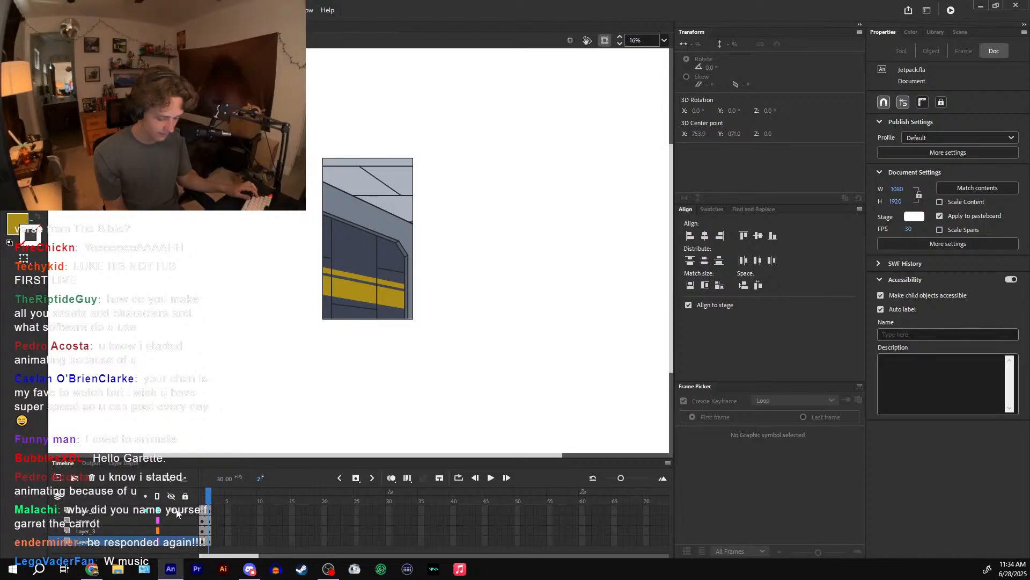
{"action": "left_click", "coordinate": [206, 496]}
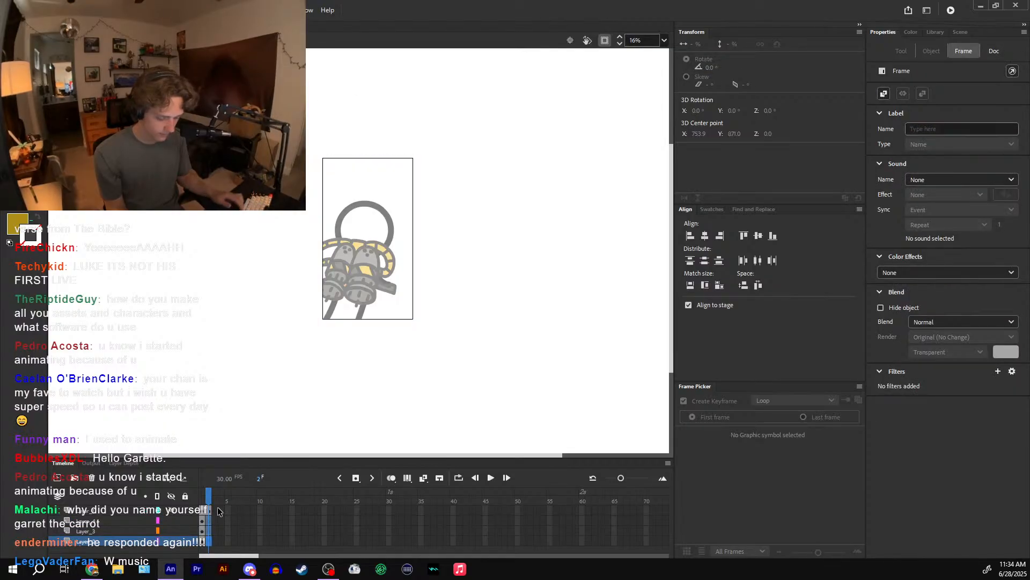
{"action": "key", "text": "ctrl+z"}
{"action": "key", "text": "ctrl+z"}
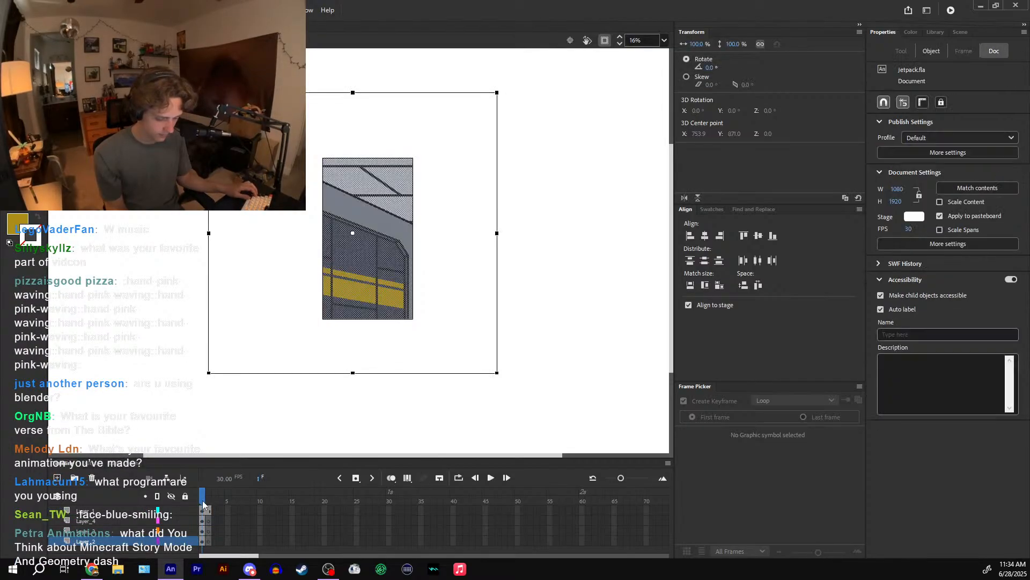
- Copy the connected window and ceiling line art on Layer_4 in frame 1, unclip the view and paste it in place in frame 2
{"action": "key", "text": "ctrl+equal"}
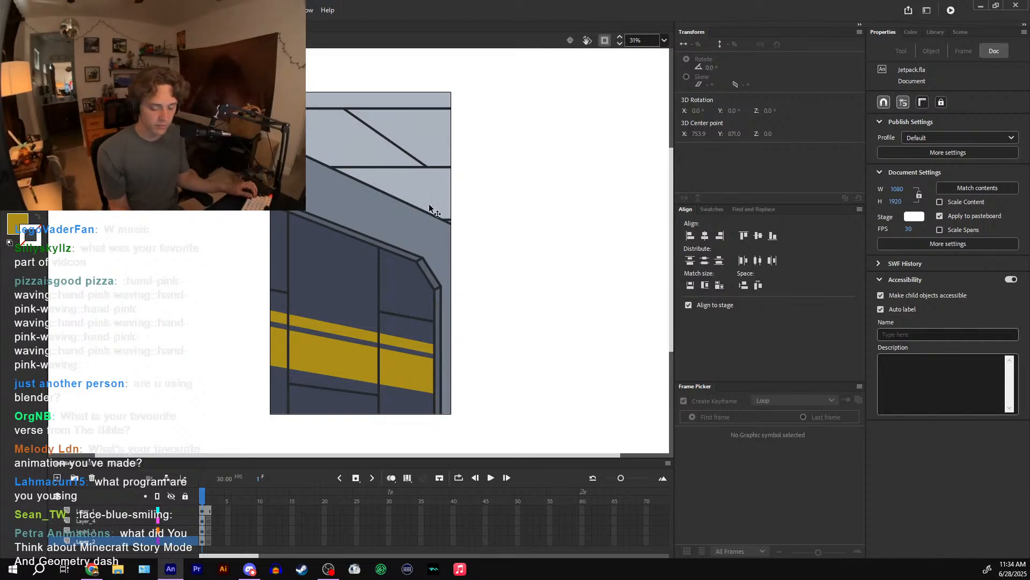
{"action": "double_click", "coordinate": [421, 263]}
{"action": "left_click", "coordinate": [422, 258]}
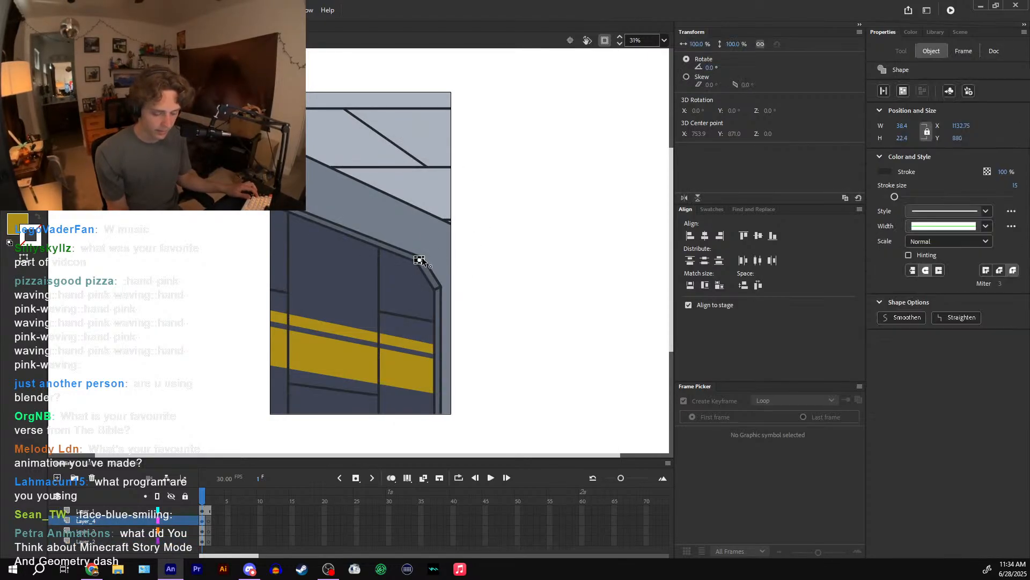
{"action": "double_click", "coordinate": [422, 259]}
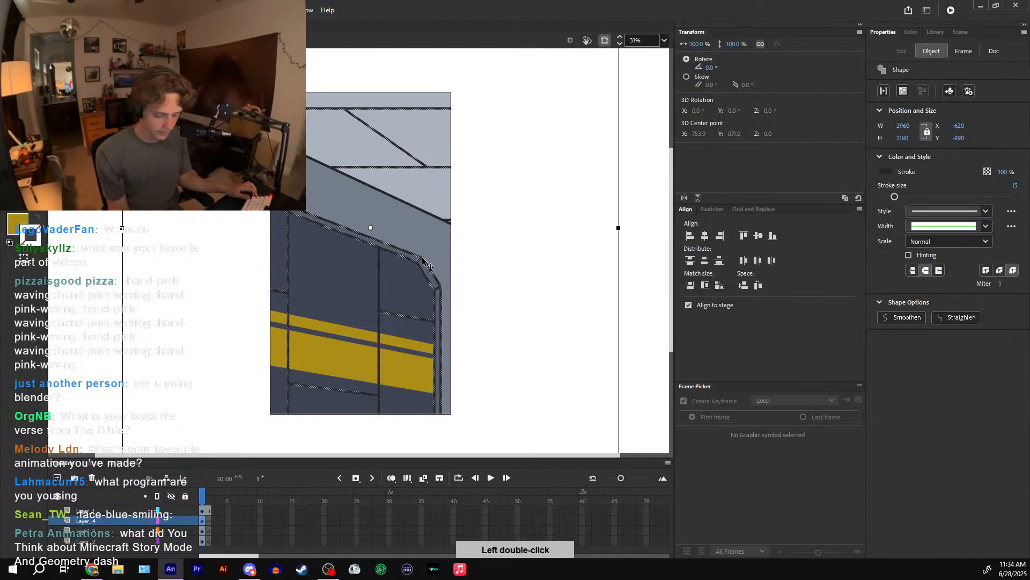
{"action": "left_click", "coordinate": [605, 40]}
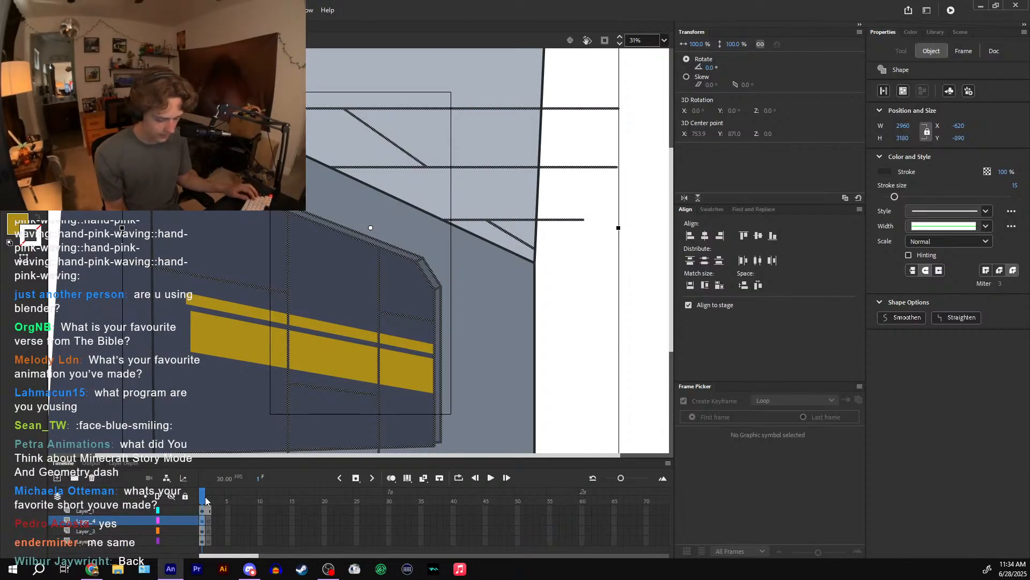
{"action": "left_click", "coordinate": [209, 520]}
- Shift frame 2's line art up and left over the stage and enlarge it to 104.1 %, placing it at X -1278.8, Y -1224.7
{"action": "left_click_drag", "start_coordinate": [440, 285], "coordinate": [442, 191]}
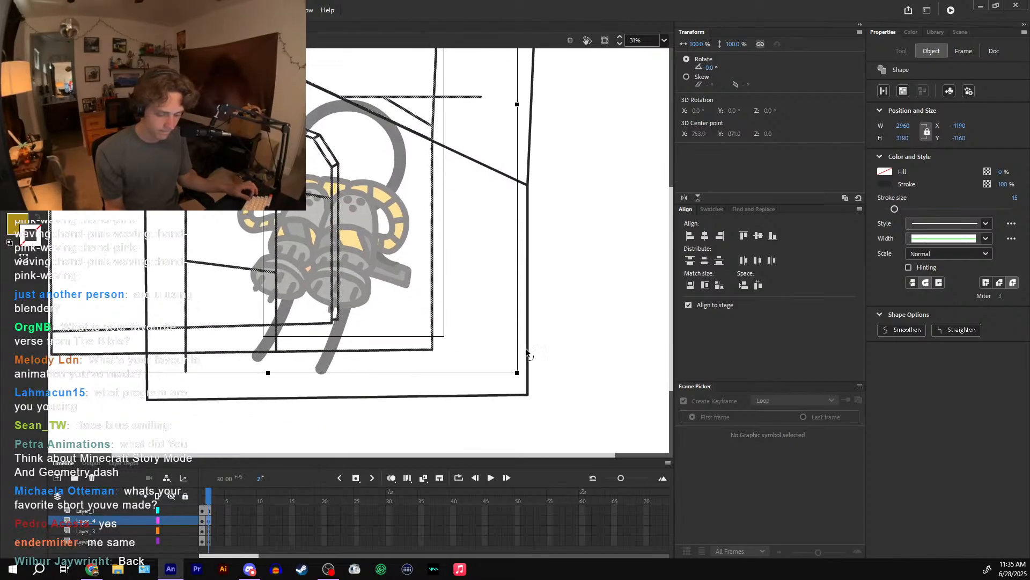
{"action": "left_click_drag", "start_coordinate": [518, 374], "coordinate": [539, 395]}
{"action": "left_click_drag", "start_coordinate": [353, 267], "coordinate": [338, 256]}
{"action": "left_click_drag", "start_coordinate": [387, 191], "coordinate": [405, 271]}
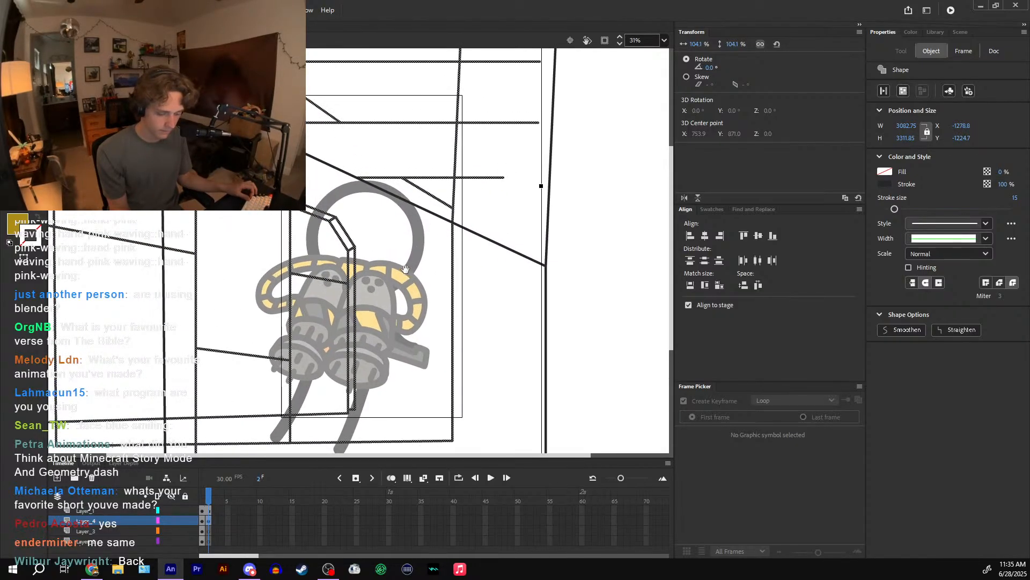
{"action": "left_click_drag", "start_coordinate": [211, 497], "coordinate": [209, 502]}
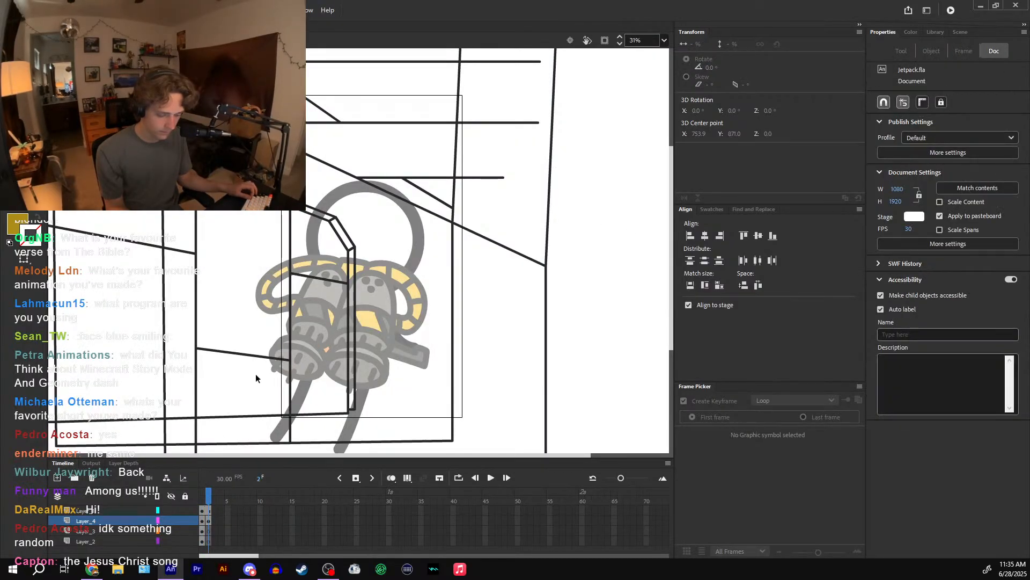
{"action": "left_click_drag", "start_coordinate": [426, 235], "coordinate": [492, 233]}
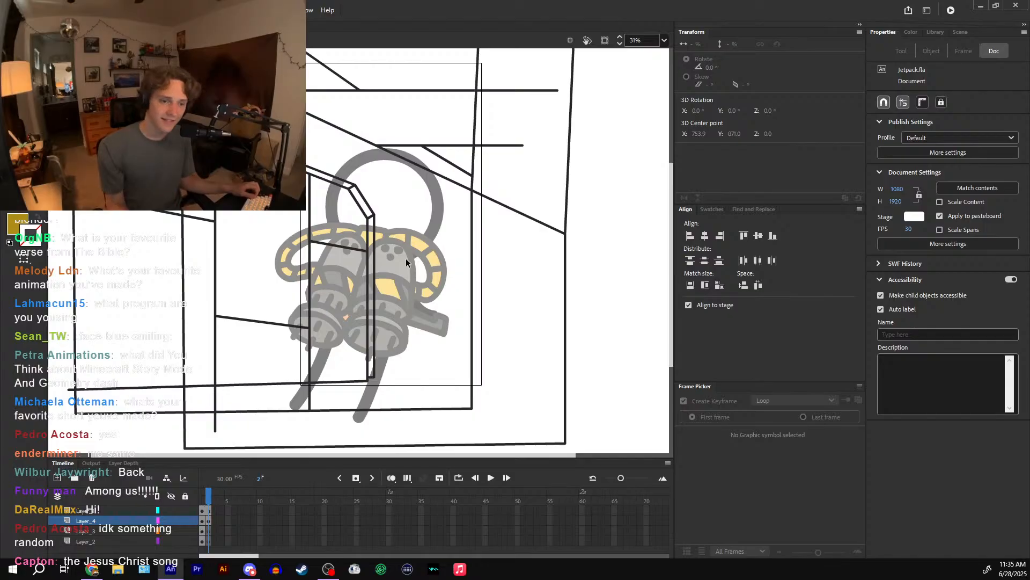
- Copy both gold stripes from frame 1 and paste them in place on Layer_3 in frame 2
{"action": "left_click", "coordinate": [204, 497]}
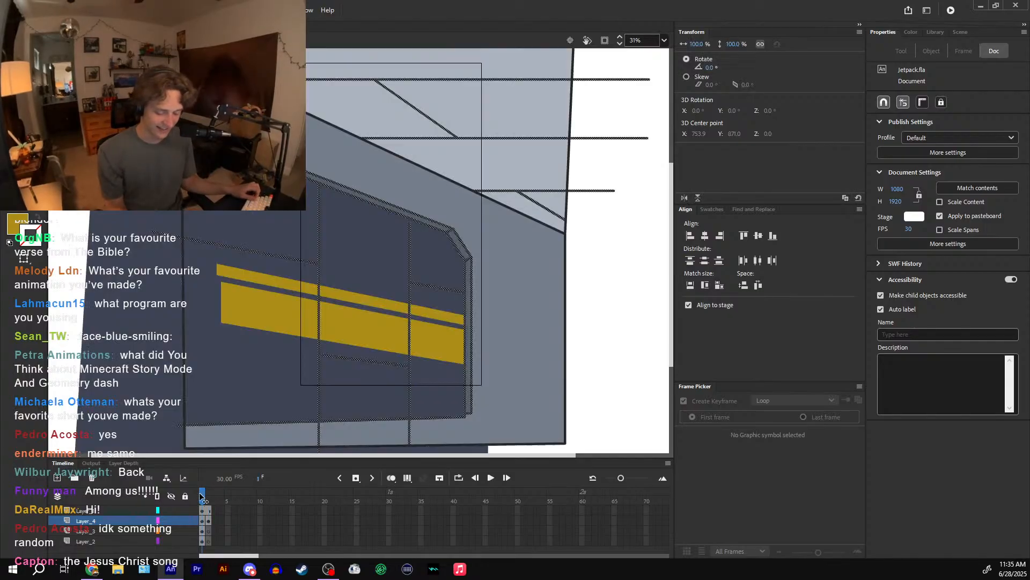
{"action": "left_click", "coordinate": [360, 322]}
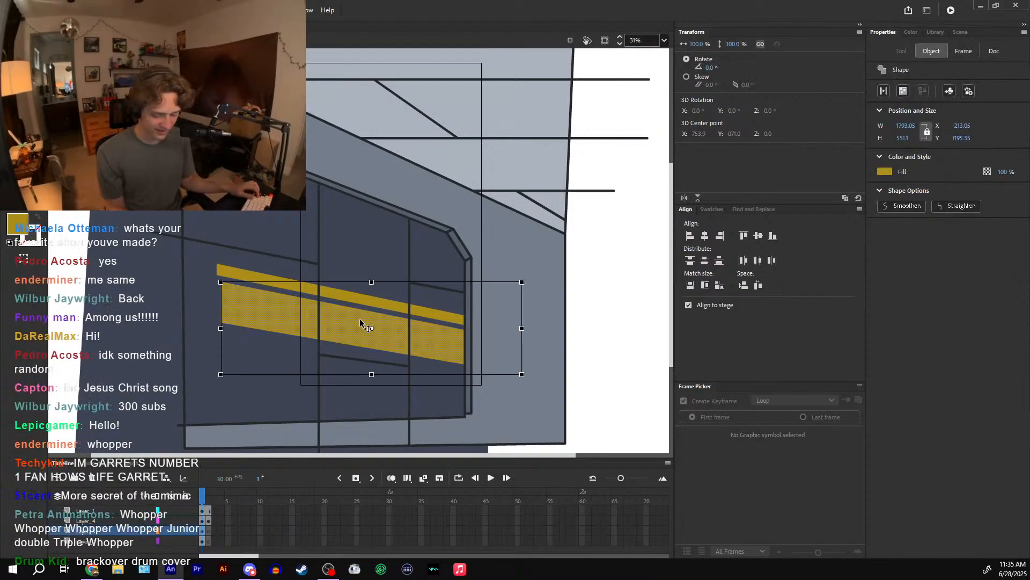
{"action": "key", "text": "ctrl+a"}
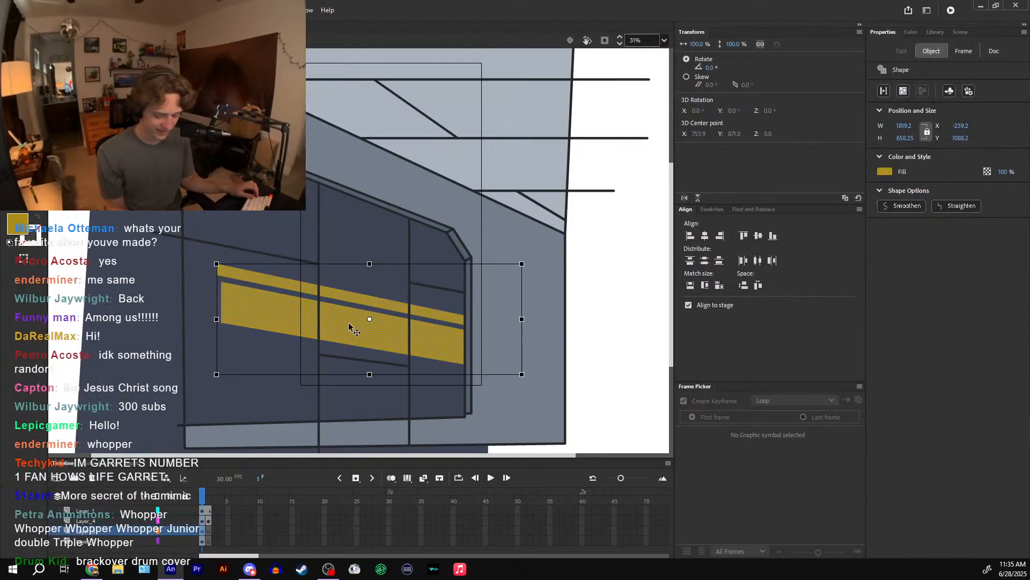
{"action": "left_click", "coordinate": [210, 501]}
{"action": "key", "text": "ctrl+shift+v"}
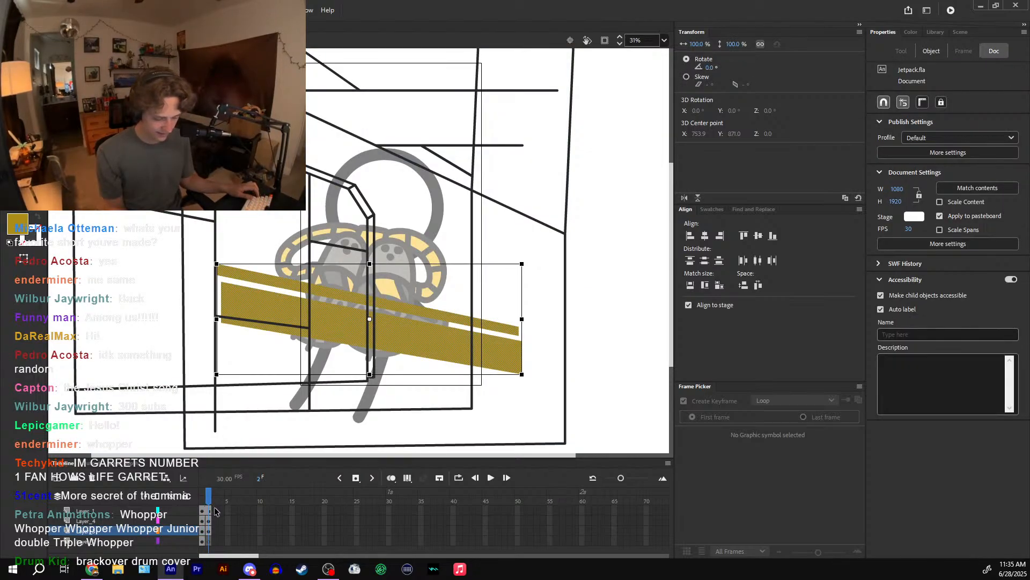
{"action": "key", "text": "ctrl+shift+a"}
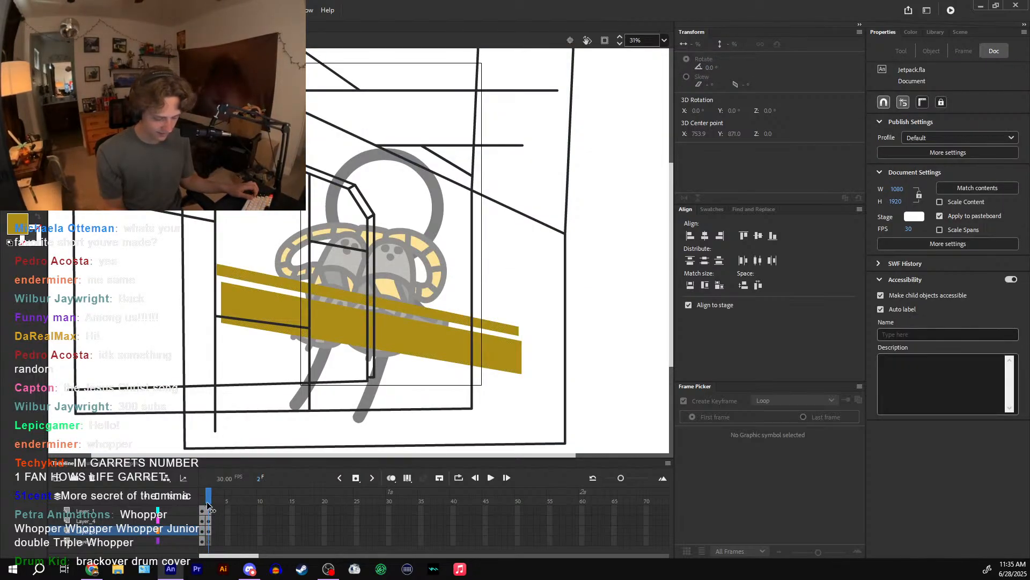
- Paste the navy backdrop in place on Layer_2 in frame 2, widen it beyond the wall's right edge and pull its upper-right corner inward
{"action": "left_click", "coordinate": [205, 503]}
{"action": "left_click", "coordinate": [209, 540]}
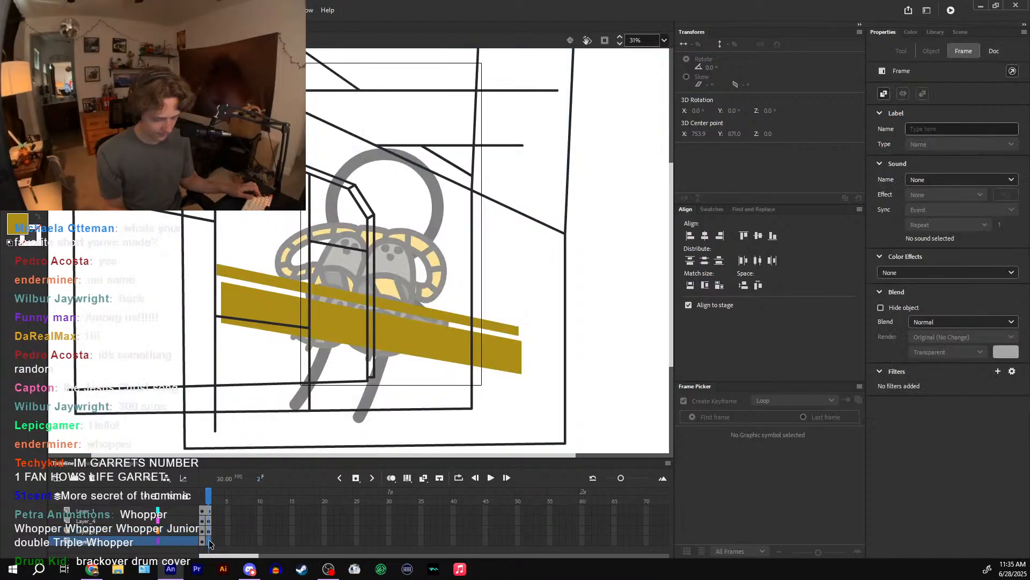
{"action": "left_click", "coordinate": [324, 412]}
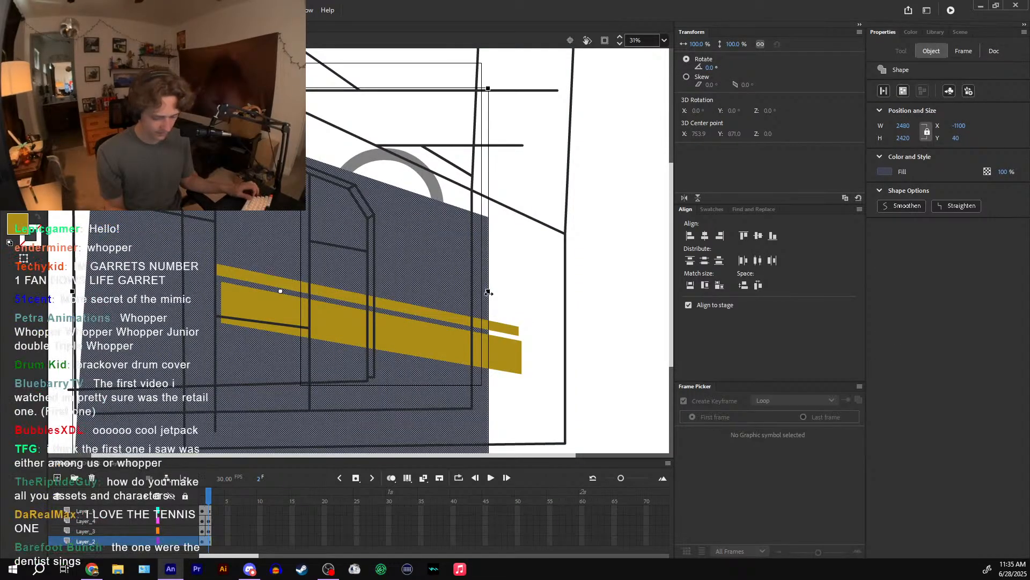
{"action": "left_click_drag", "start_coordinate": [490, 286], "coordinate": [583, 297]}
{"action": "left_click", "coordinate": [587, 216]}
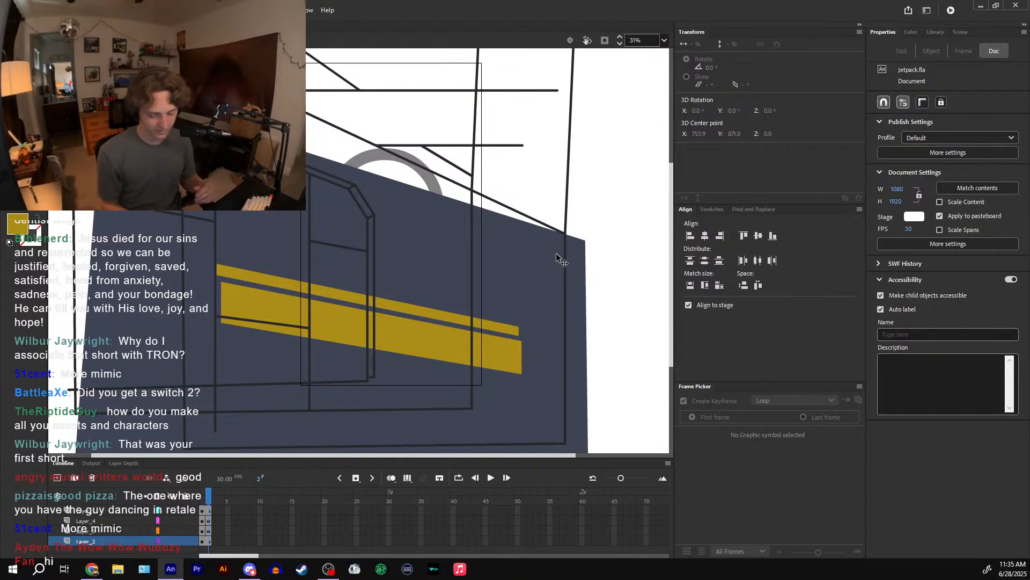
{"action": "mouse_move", "coordinate": [584, 243]}
{"action": "left_mouse_down"}
{"action": "mouse_move", "coordinate": [581, 253]}
{"action": "mouse_move", "coordinate": [571, 243]}
{"action": "left_mouse_up"}
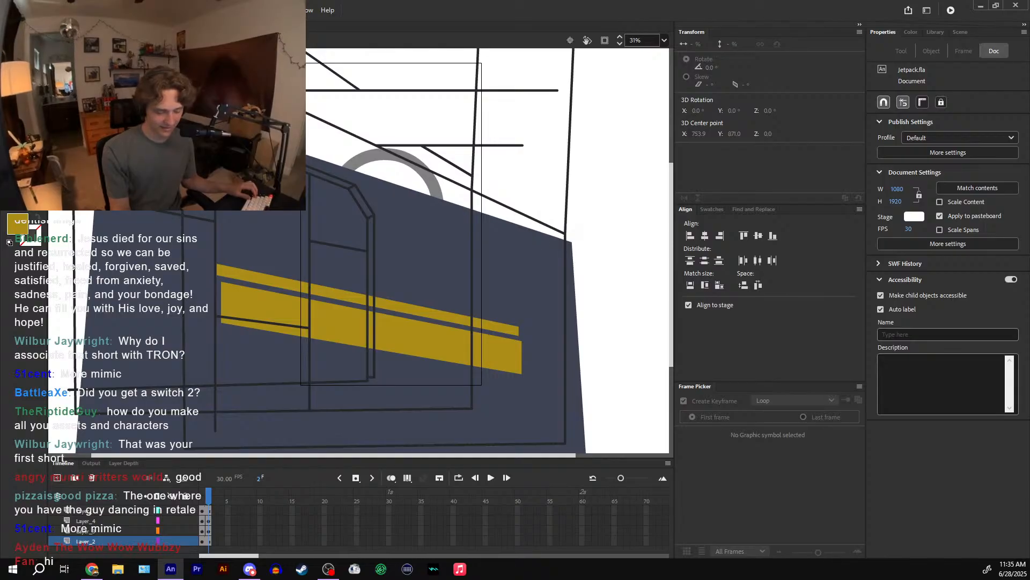
{"action": "left_click_drag", "start_coordinate": [422, 136], "coordinate": [436, 184]}
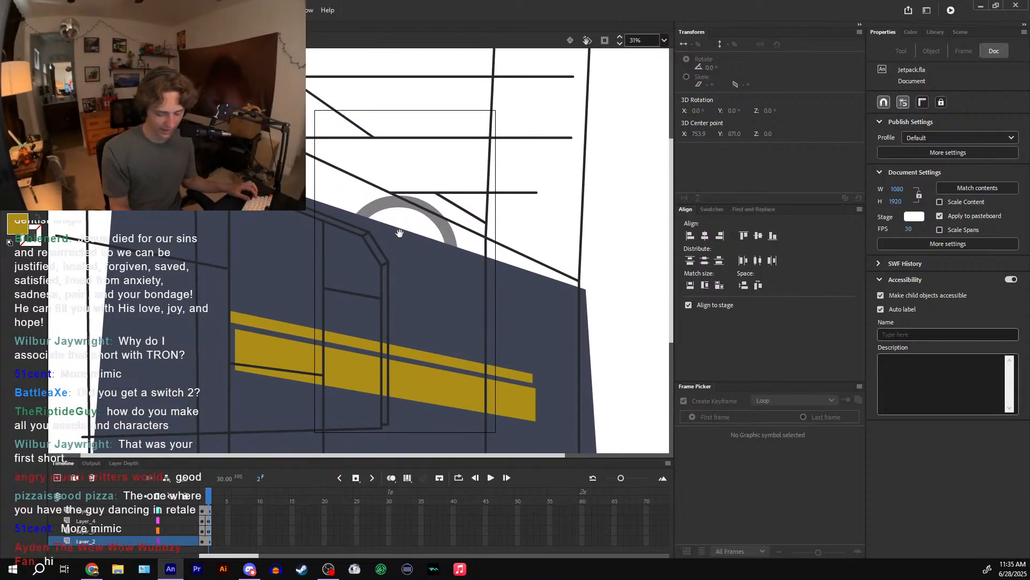
- Pick the grey-blue window trim colour from frame 1 and fill the trim segments around the window on Layer_4 in frame 2
{"action": "left_click", "coordinate": [202, 499]}
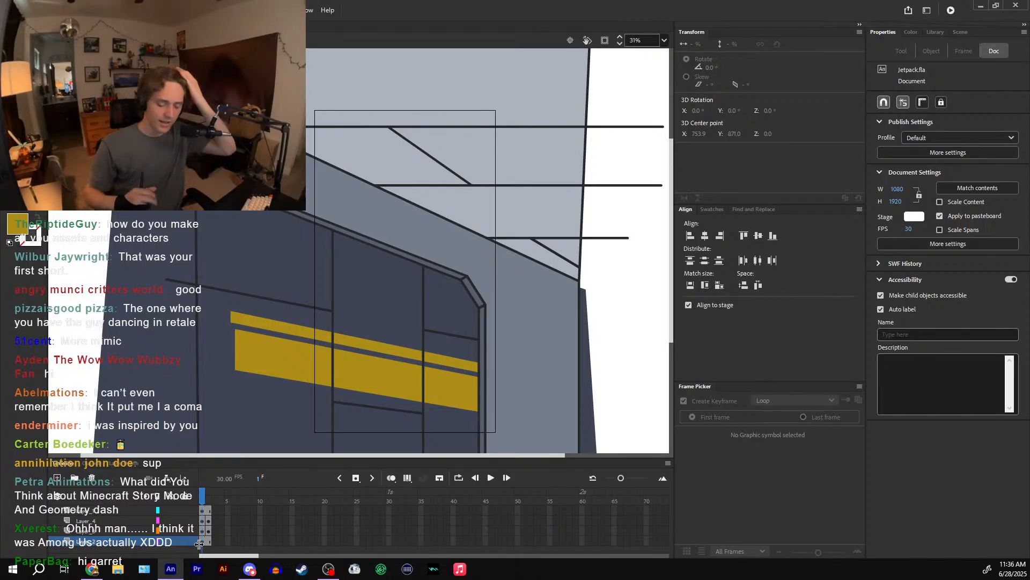
{"action": "left_click", "coordinate": [475, 292]}
{"action": "key", "text": "i"}
{"action": "key", "text": "period"}
{"action": "key", "text": "k"}
{"action": "left_click", "coordinate": [375, 247]}
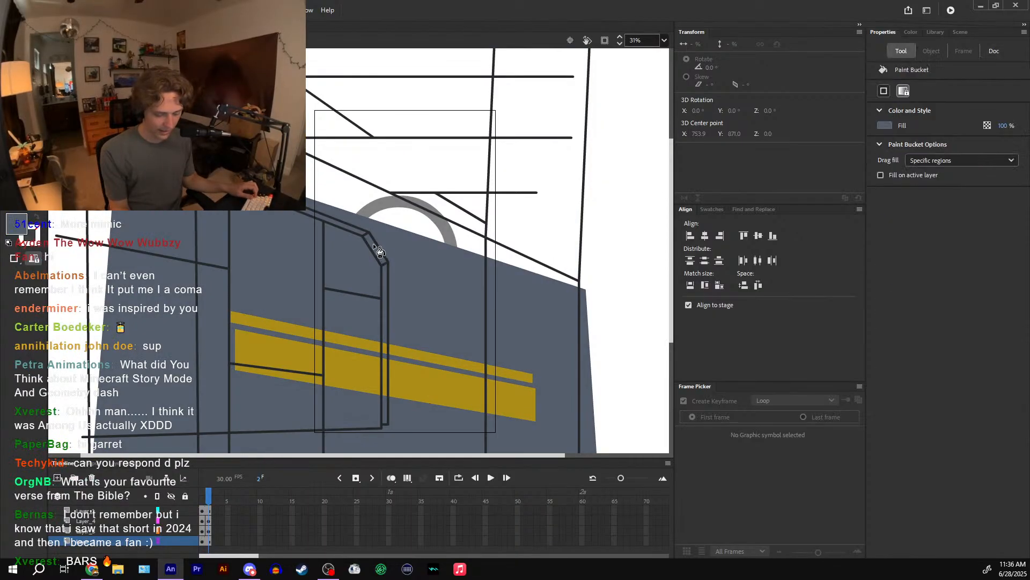
{"action": "key", "text": "ctrl+z"}
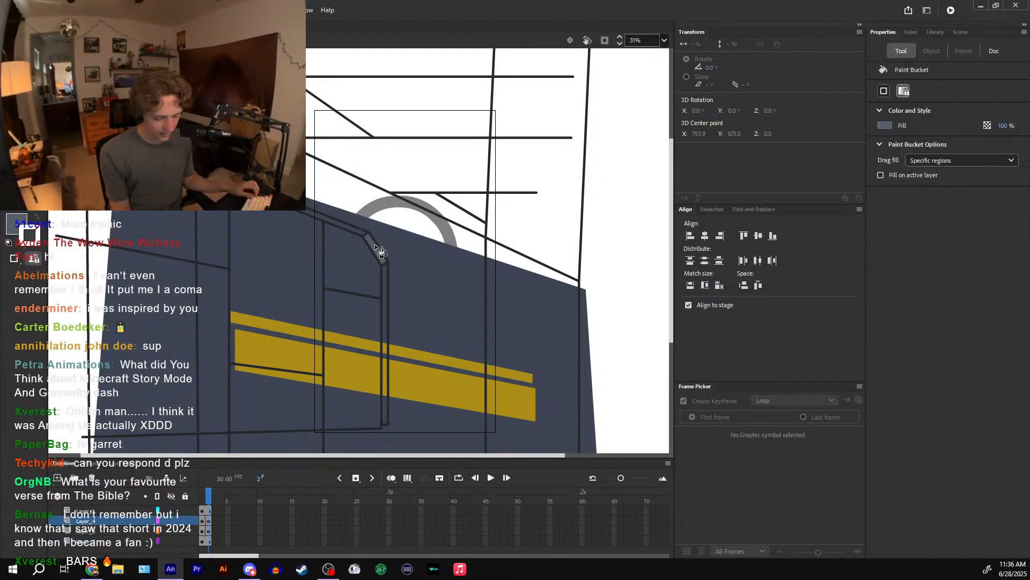
{"action": "left_click", "coordinate": [363, 234]}
{"action": "left_click", "coordinate": [385, 267]}
{"action": "left_click_drag", "start_coordinate": [410, 279], "coordinate": [407, 263]}
{"action": "key", "text": "v"}
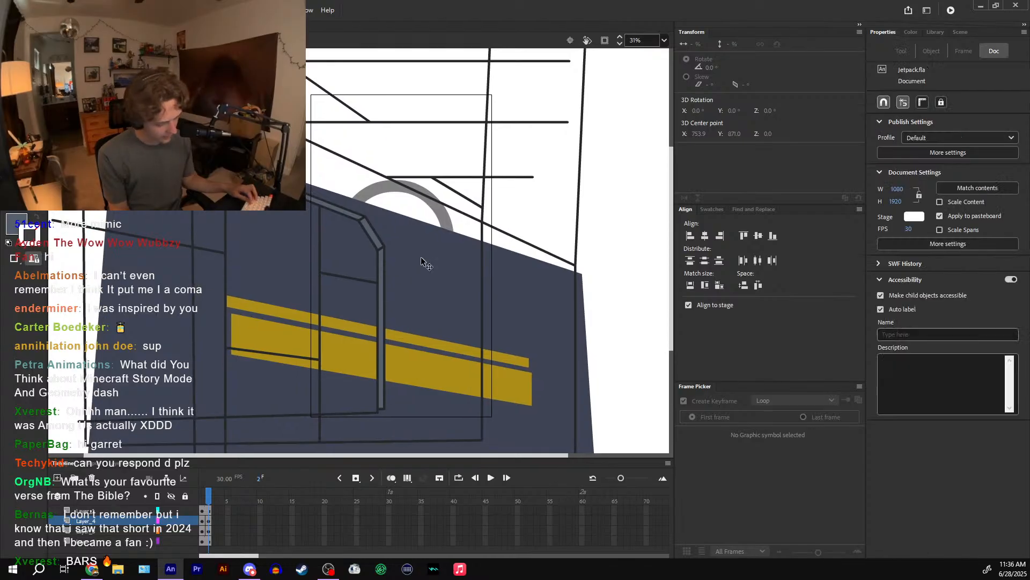
- Adjust the upper-right corner of the navy backdrop on Layer_2 in frame 2 to sit just outside the wall
{"action": "left_click_drag", "start_coordinate": [503, 226], "coordinate": [497, 251]}
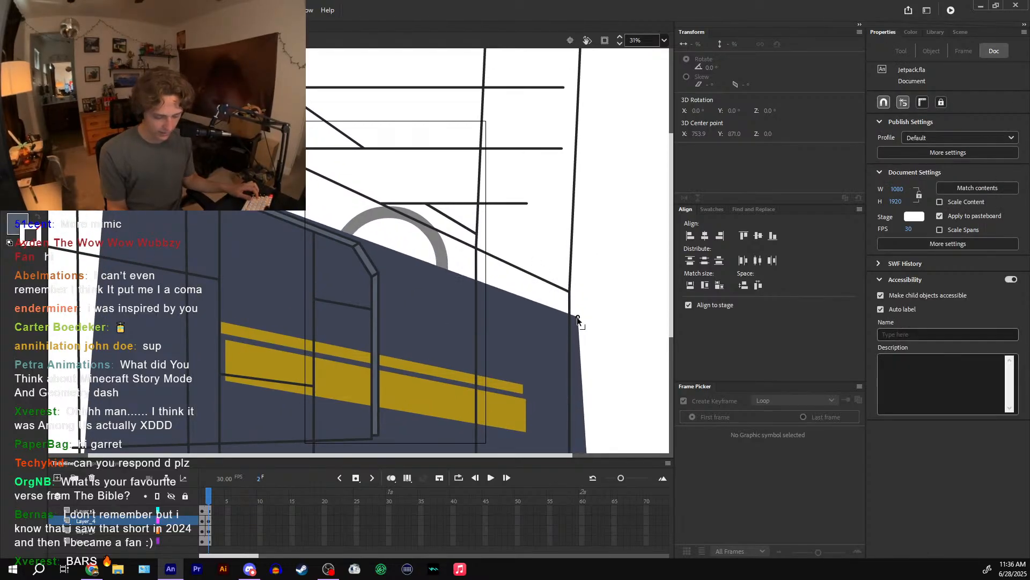
{"action": "left_click", "coordinate": [551, 321]}
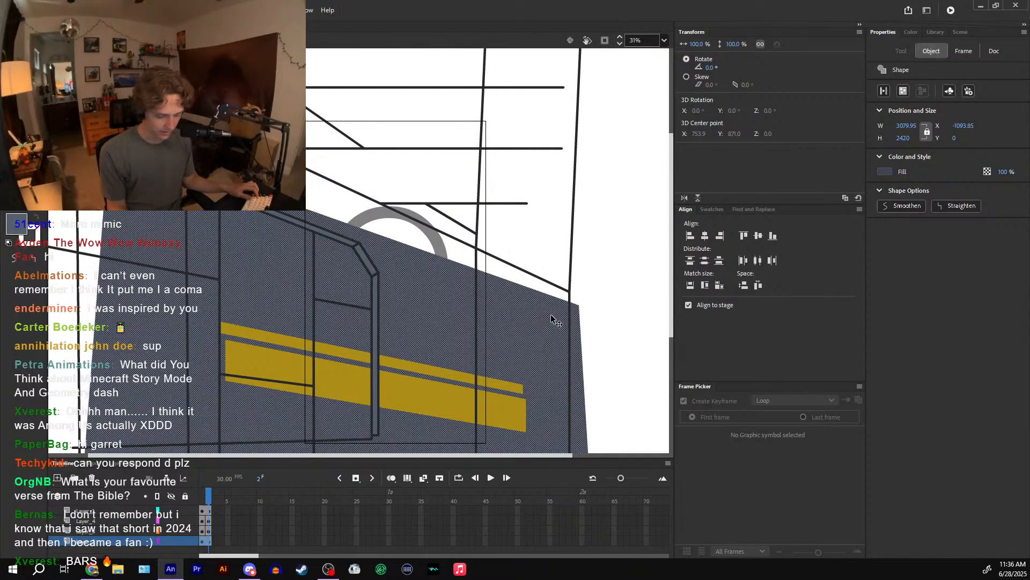
{"action": "left_click", "coordinate": [580, 304]}
{"action": "scroll", "coordinate": [587, 299], "scroll_direction": "down", "scroll_amount": 2}
- Pick the wall's grey-blue from frame 1 and try to fill the wall area around the window in frame 2
{"action": "left_click", "coordinate": [204, 496]}
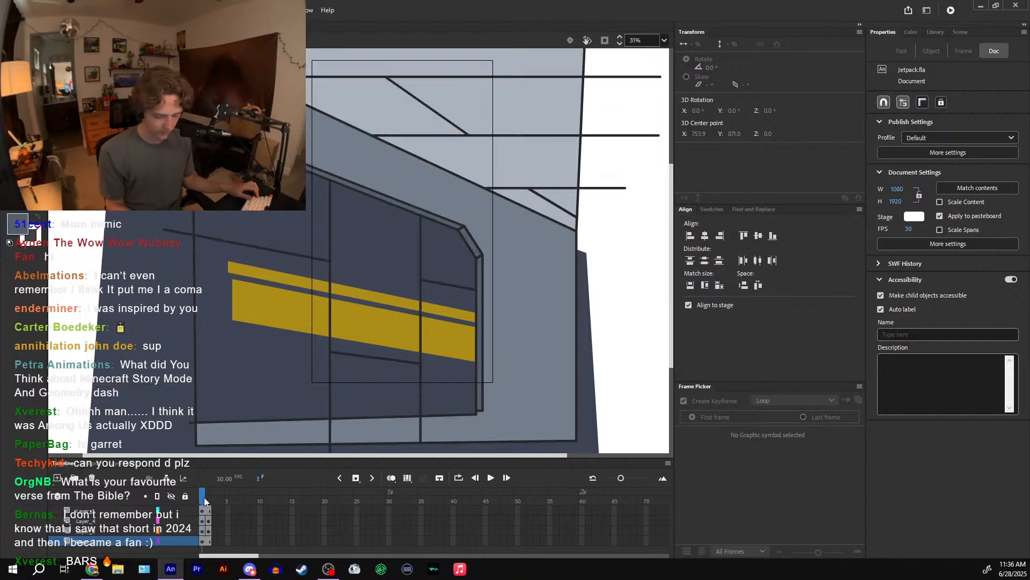
{"action": "left_click", "coordinate": [507, 308]}
{"action": "key", "text": "."}
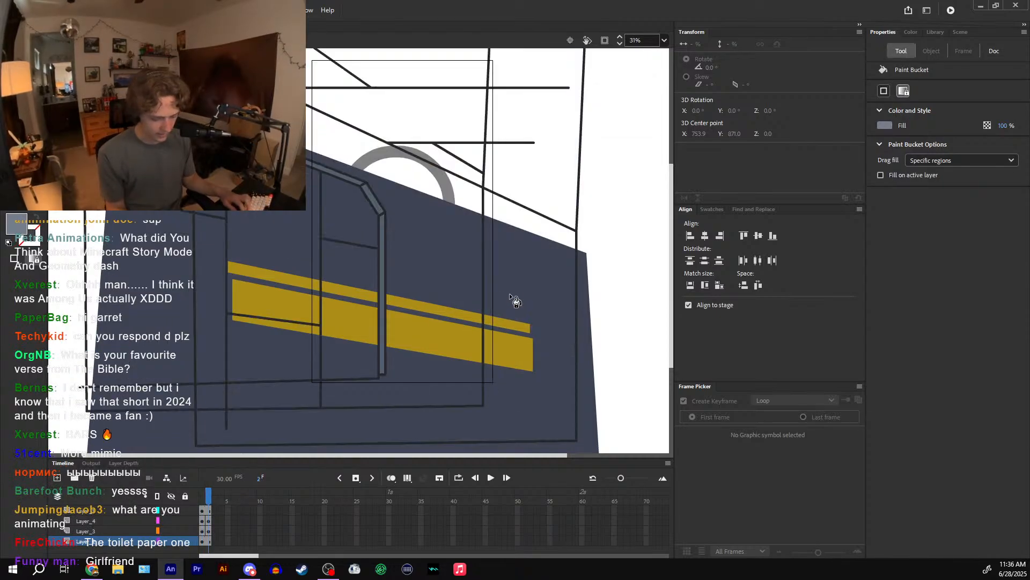
{"action": "left_click", "coordinate": [513, 287]}
{"action": "left_click_drag", "start_coordinate": [525, 246], "coordinate": [526, 272]}
{"action": "key", "text": "ctrl+z"}
{"action": "left_click", "coordinate": [482, 220]}
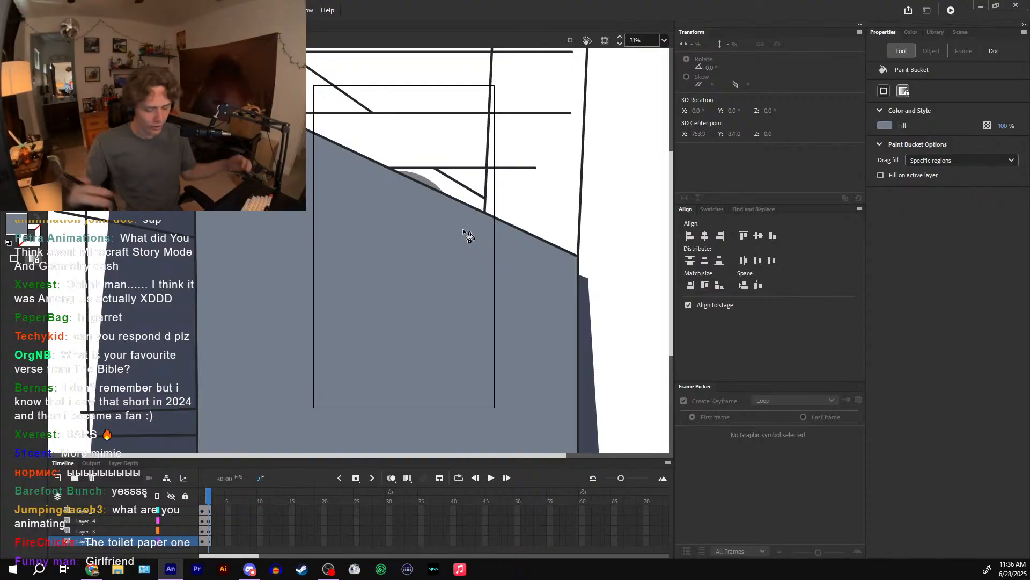
{"action": "key", "text": "ctrl+z"}
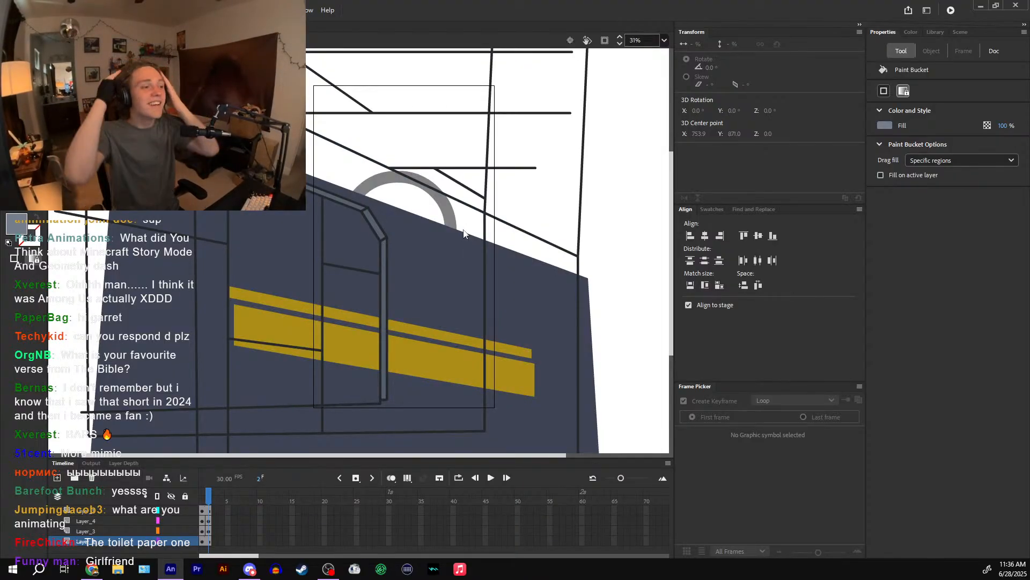
- Hide Layer_1, Layer_2 and Layer_3 in frame 2 so that only the wall lines and window trim on Layer_4 are shown
{"action": "left_click", "coordinate": [175, 510]}
{"action": "key", "text": "ctrl+minus"}
{"action": "left_click_drag", "start_coordinate": [208, 503], "coordinate": [209, 505]}
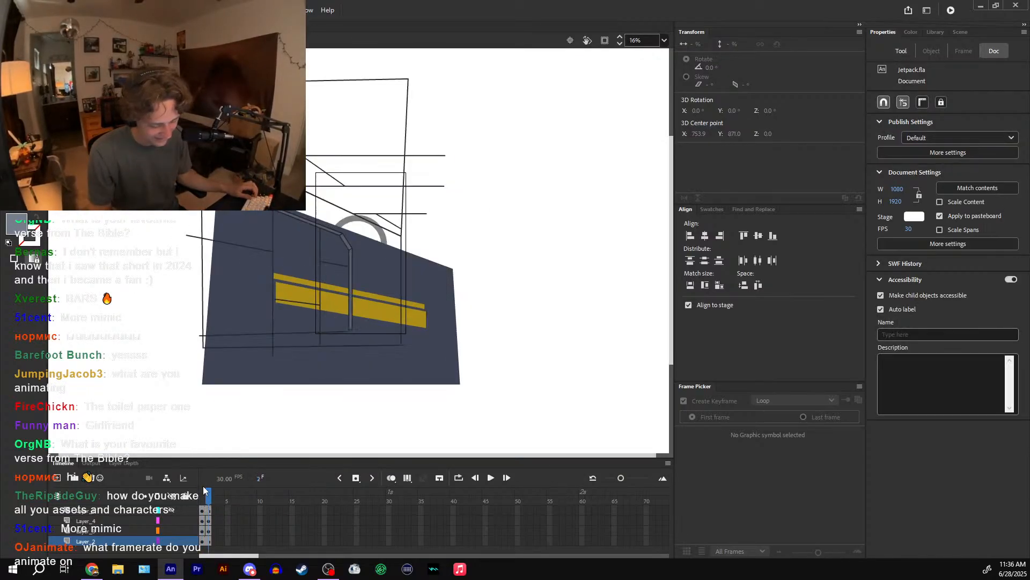
{"action": "double_click", "coordinate": [353, 251]}
{"action": "scroll", "coordinate": [356, 248], "scroll_direction": "up", "scroll_amount": 2}
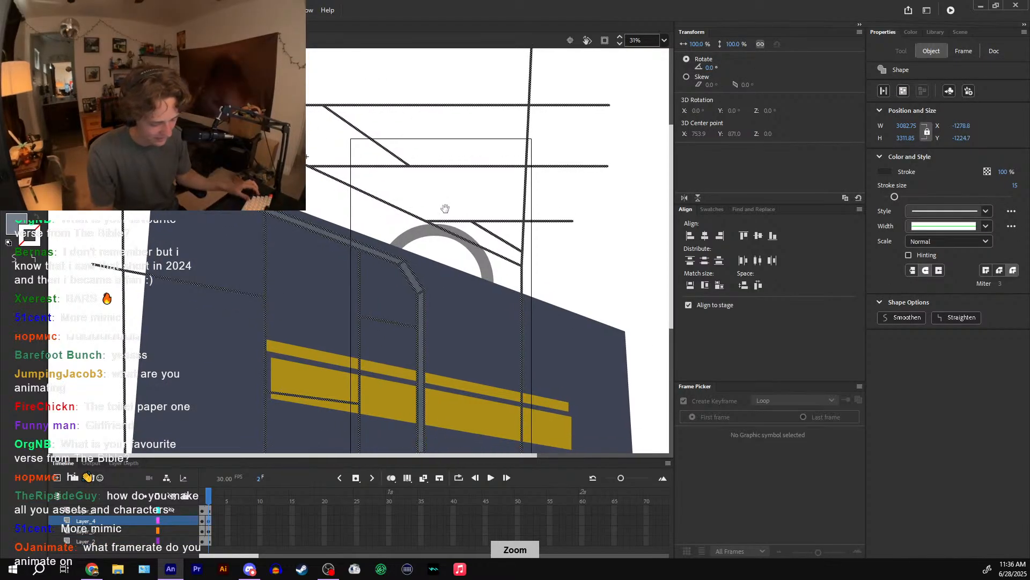
{"action": "double_click", "coordinate": [407, 265]}
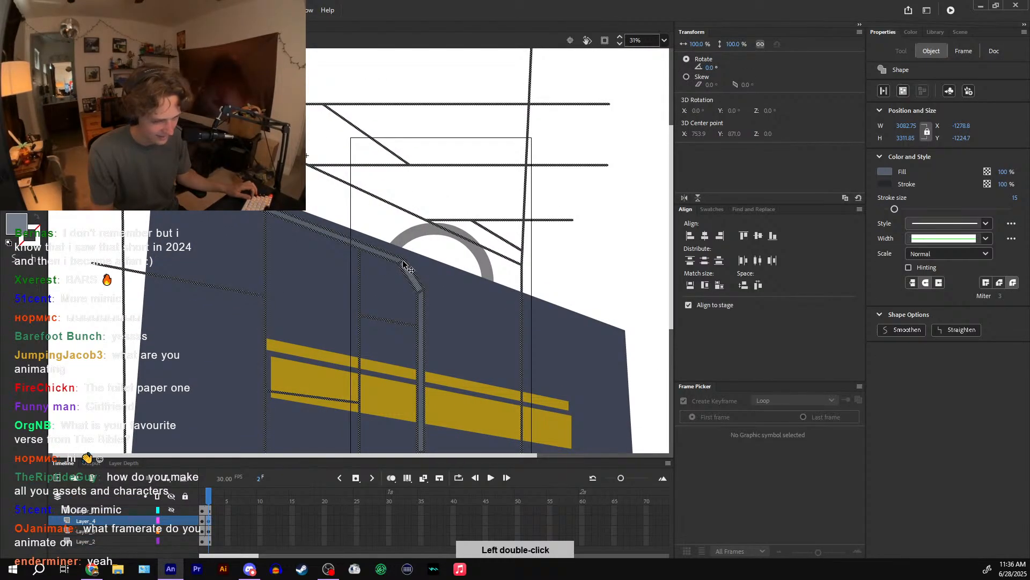
{"action": "left_click", "coordinate": [172, 520]}
{"action": "scroll", "coordinate": [302, 384], "scroll_direction": "down", "scroll_amount": 2}
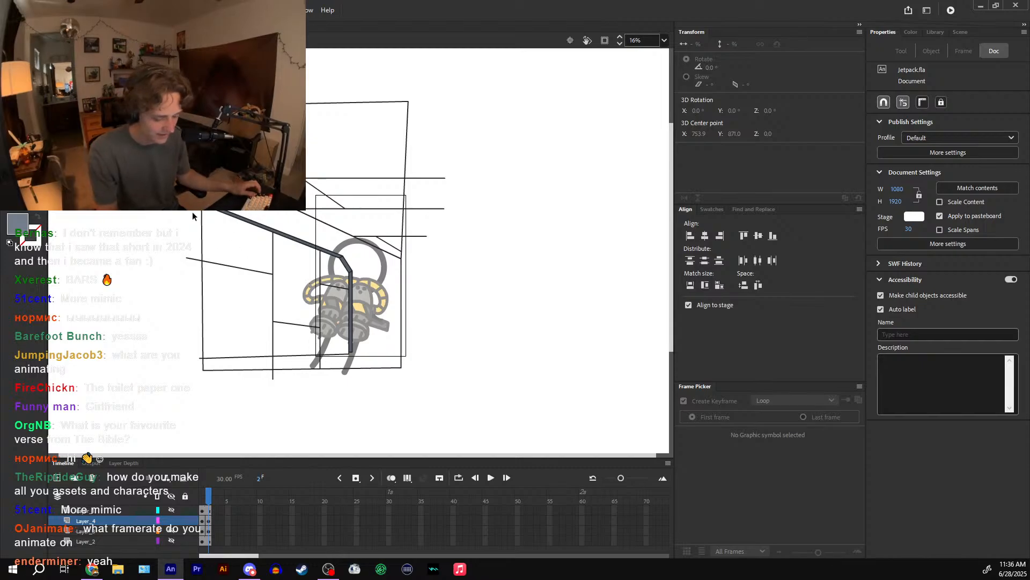
{"action": "left_click_drag", "start_coordinate": [181, 215], "coordinate": [245, 249]}
{"action": "left_click", "coordinate": [245, 249]}
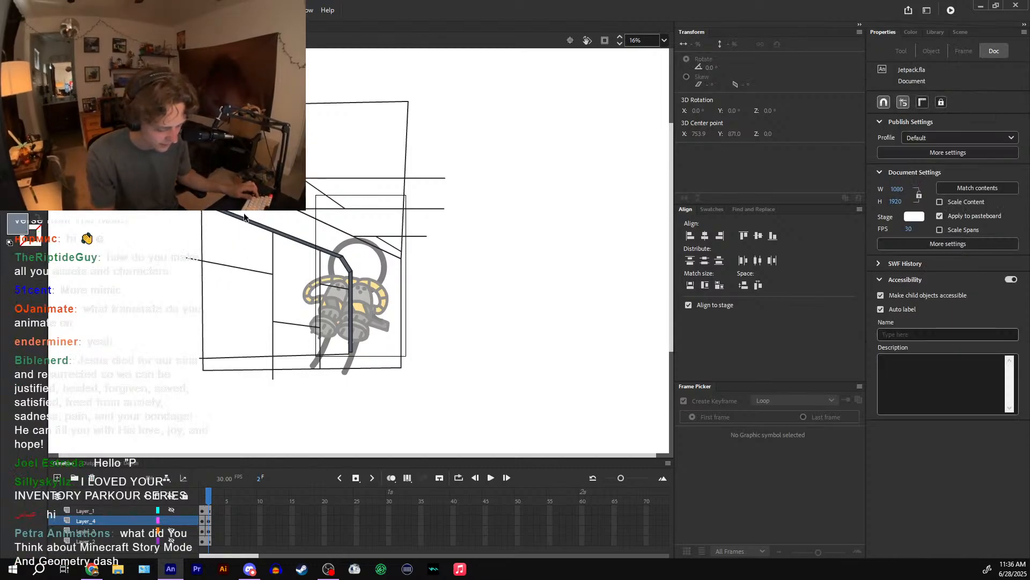
{"action": "double_click", "coordinate": [241, 213]}
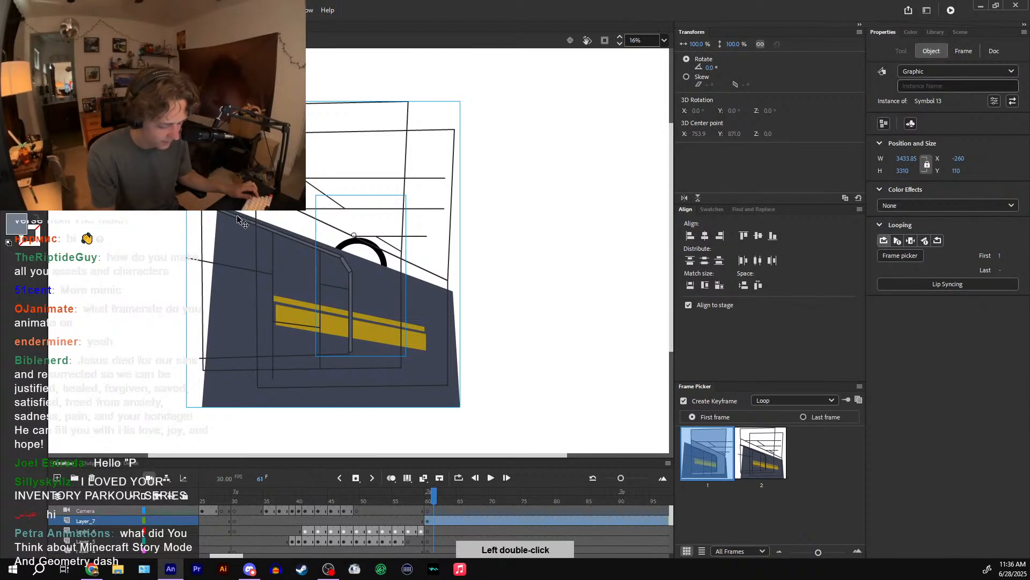
{"action": "double_click", "coordinate": [238, 217]}
{"action": "double_click", "coordinate": [242, 224]}
{"action": "double_click", "coordinate": [244, 228]}
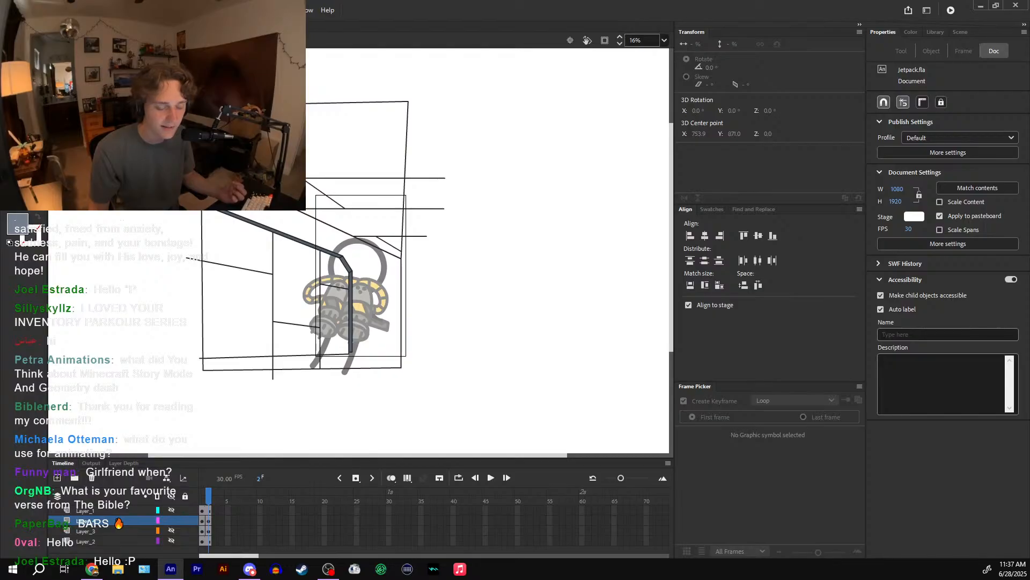
{"action": "left_click_drag", "start_coordinate": [203, 504], "coordinate": [208, 500]}
- Extend the window trim's lower end to the wall's bottom edge and bend the window's bottom line to meet it on Layer_4 in frame 2
{"action": "double_click", "coordinate": [352, 269]}
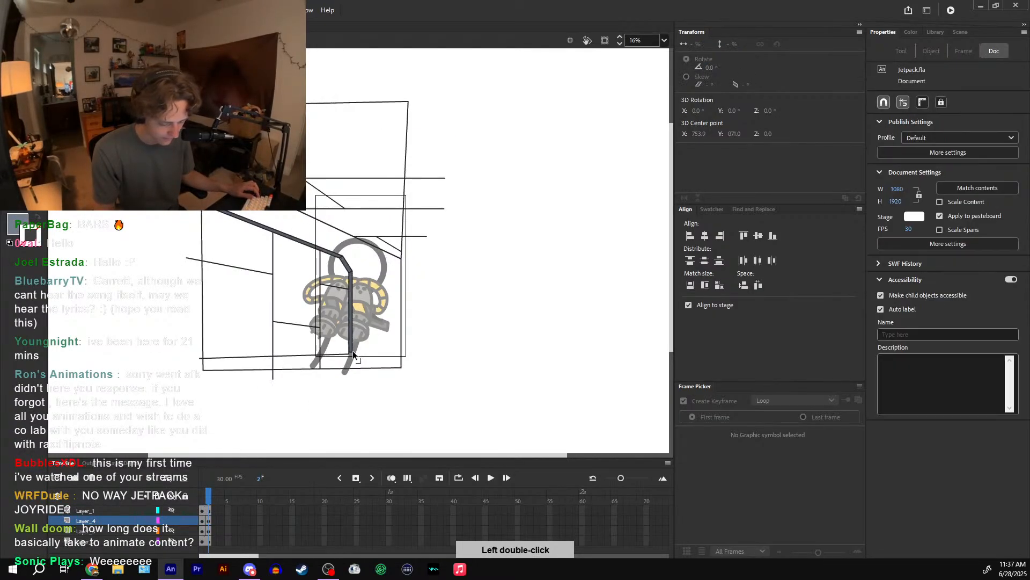
{"action": "scroll", "coordinate": [356, 371], "scroll_direction": "up", "scroll_amount": 3}
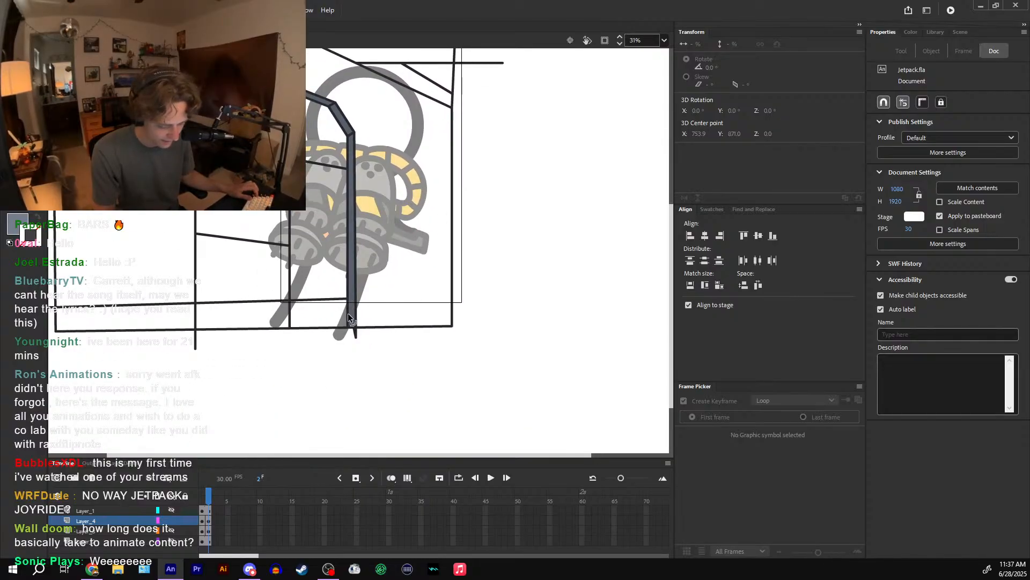
{"action": "left_click_drag", "start_coordinate": [347, 298], "coordinate": [347, 325]}
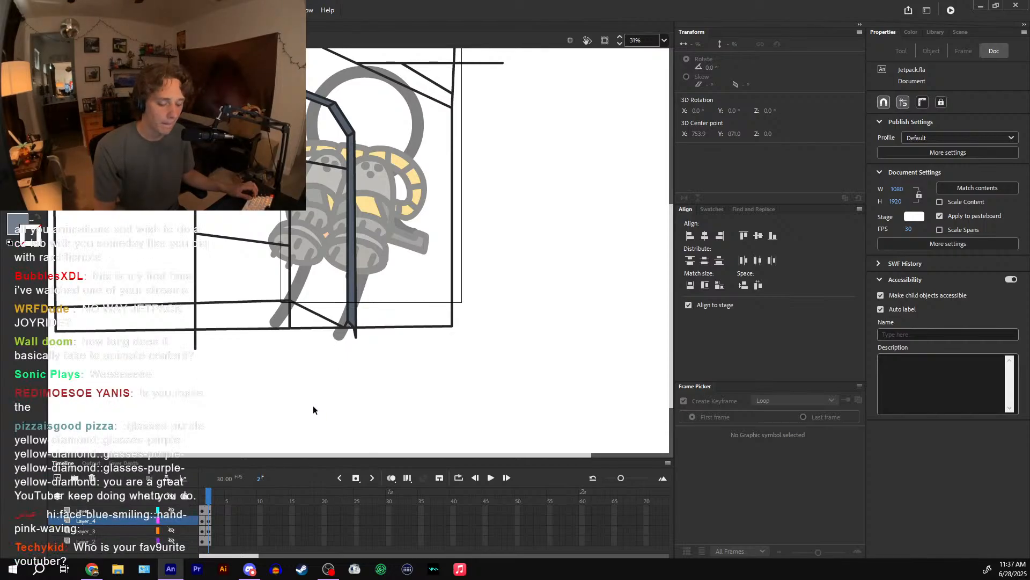
{"action": "mouse_move", "coordinate": [289, 301]}
{"action": "left_mouse_down"}
{"action": "mouse_move", "coordinate": [319, 327]}
{"action": "mouse_move", "coordinate": [327, 360]}
{"action": "left_mouse_up"}
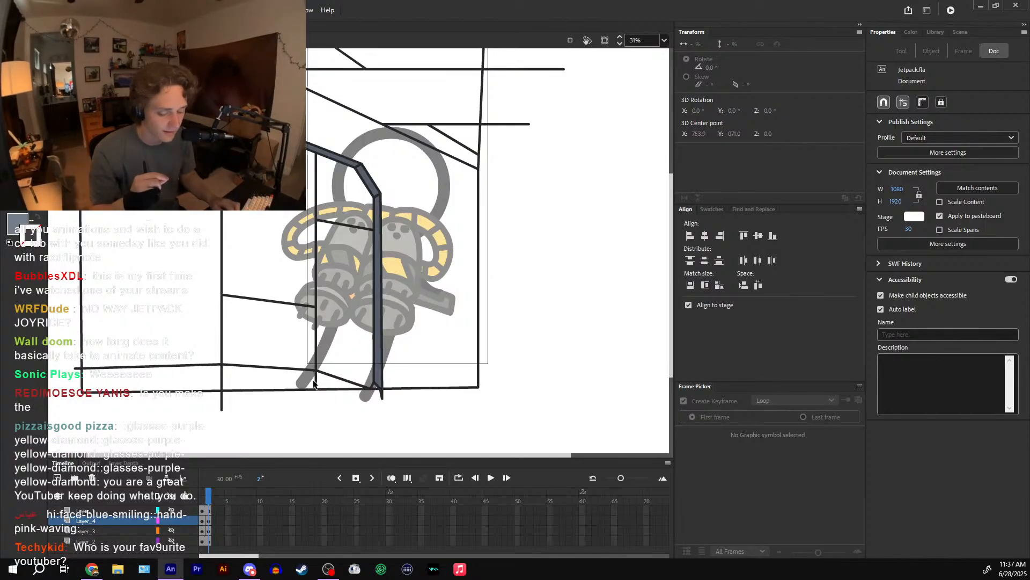
- Compare the window and wall outlines of frames 1 and 2 with only Layer_4 shown
{"action": "key", "text": "ctrl+minus"}
{"action": "double_click", "coordinate": [356, 207]}
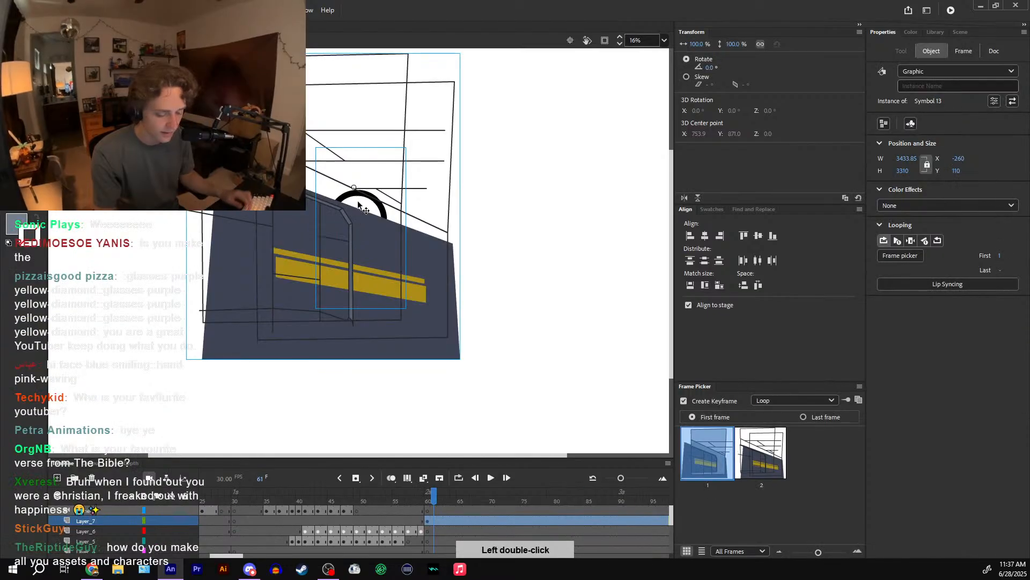
{"action": "double_click", "coordinate": [349, 223]}
{"action": "double_click", "coordinate": [349, 223]}
{"action": "left_click", "coordinate": [291, 328]}
{"action": "left_click_drag", "start_coordinate": [208, 502], "coordinate": [209, 503]}
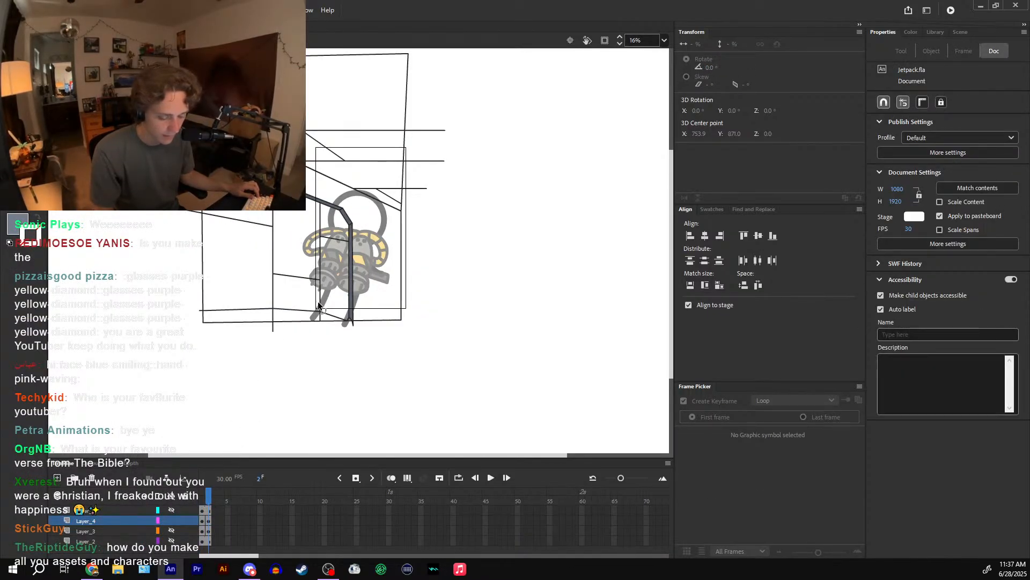
{"action": "left_click_drag", "start_coordinate": [360, 198], "coordinate": [175, 352]}
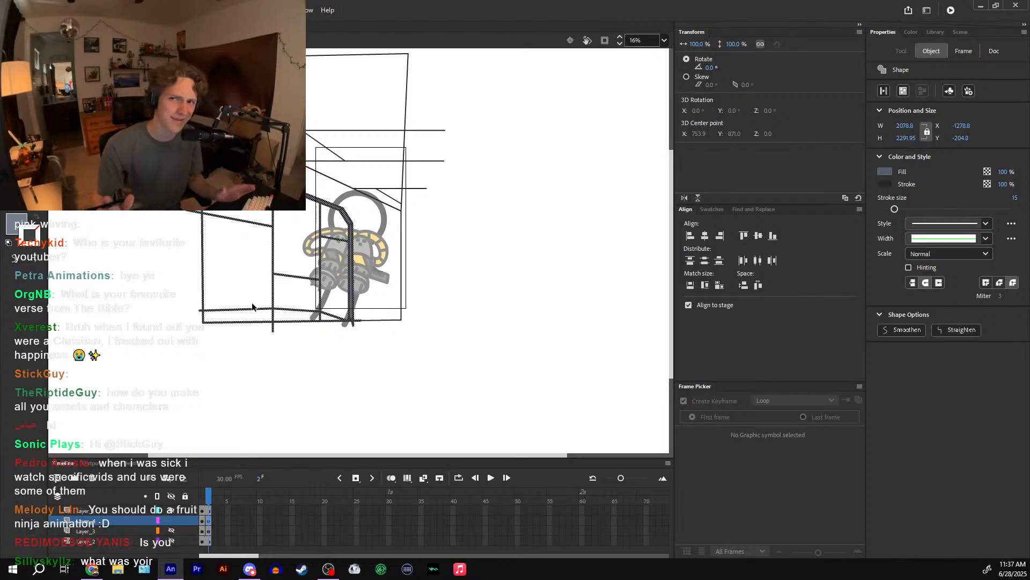
{"action": "key", "text": "Escape"}
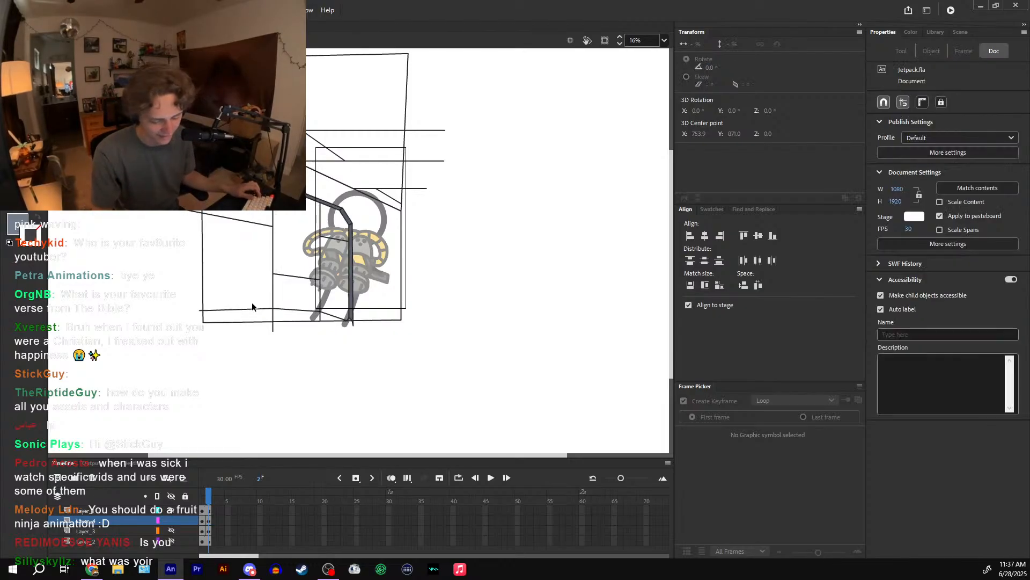
{"action": "left_click", "coordinate": [203, 498]}
{"action": "left_click", "coordinate": [211, 497]}
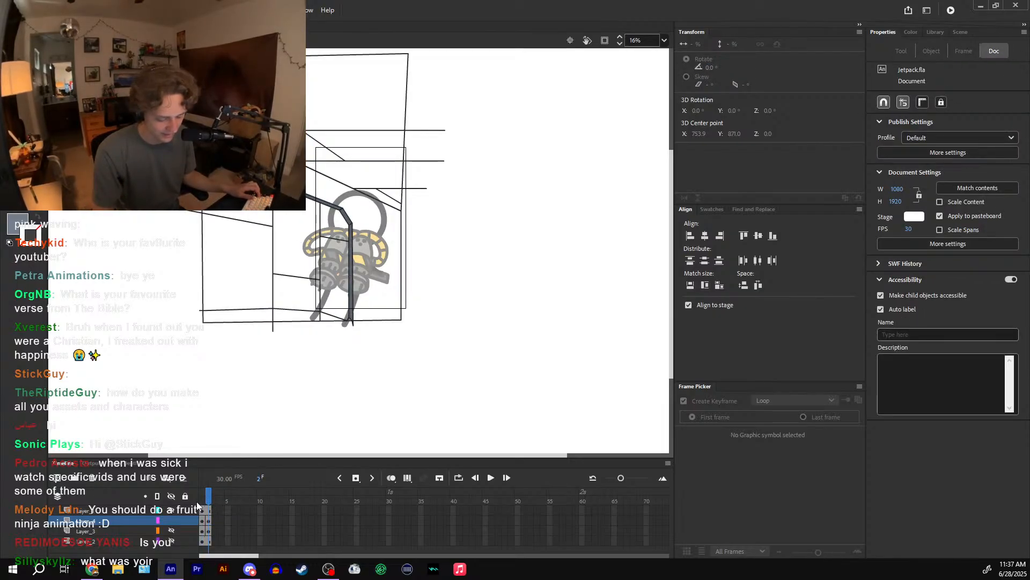
{"action": "left_click", "coordinate": [203, 501]}
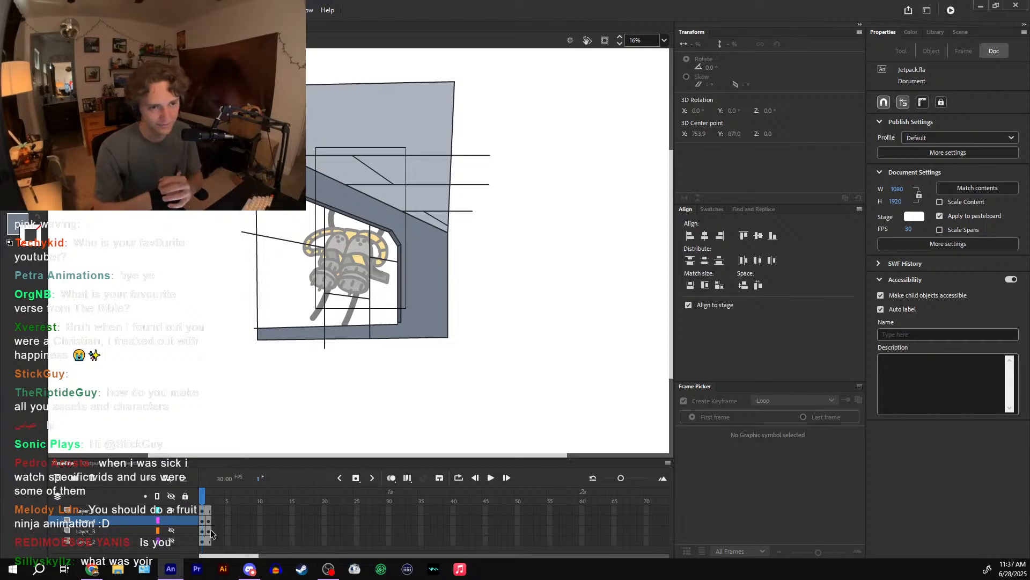
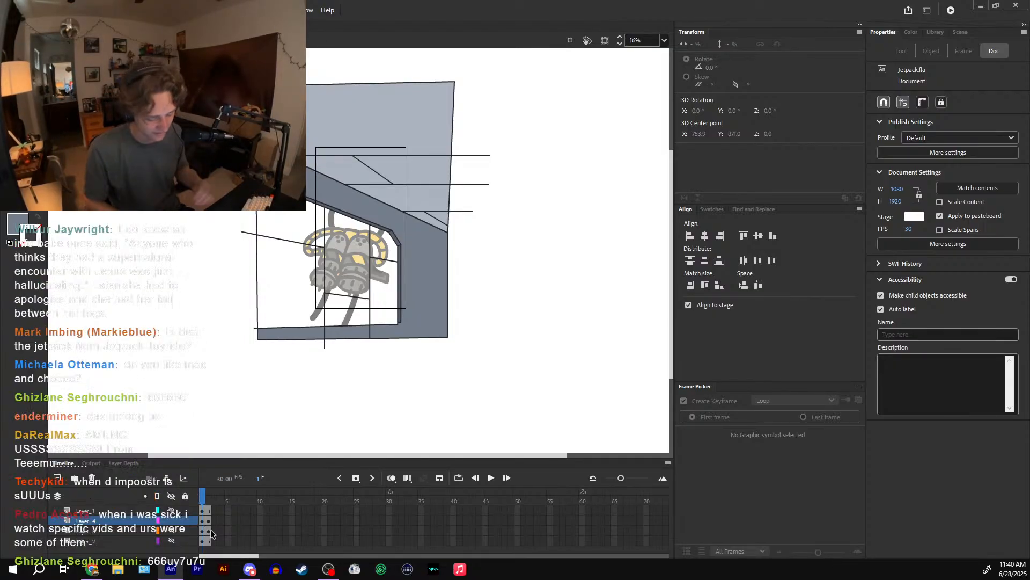
- Show Layer_1, Layer_3 and Layer_2 again and check frame 2 against frame 1
{"action": "left_click", "coordinate": [208, 495]}
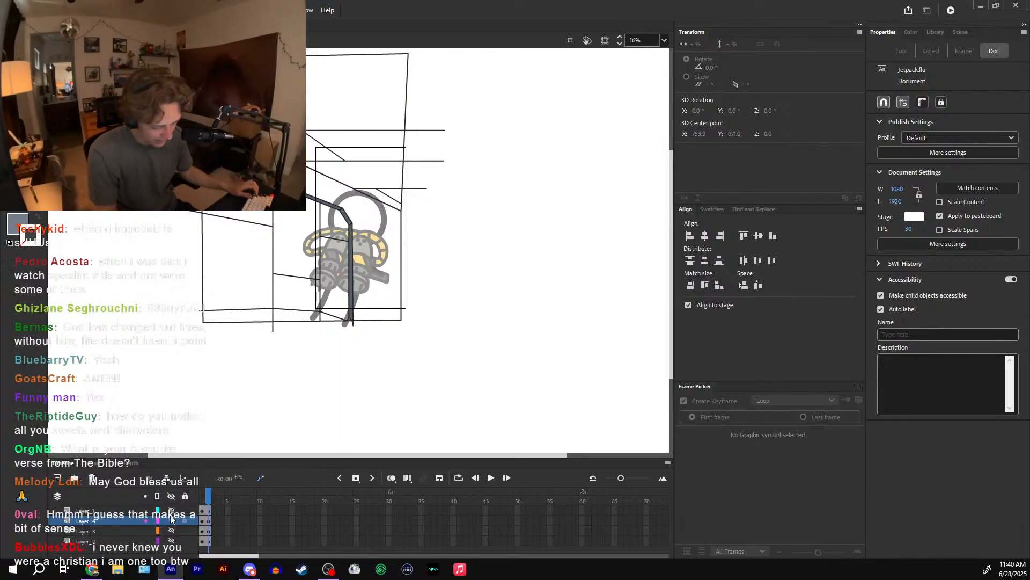
{"action": "left_click", "coordinate": [171, 510]}
{"action": "left_click", "coordinate": [171, 530]}
{"action": "left_click", "coordinate": [171, 541]}
{"action": "left_click_drag", "start_coordinate": [200, 497], "coordinate": [210, 512]}
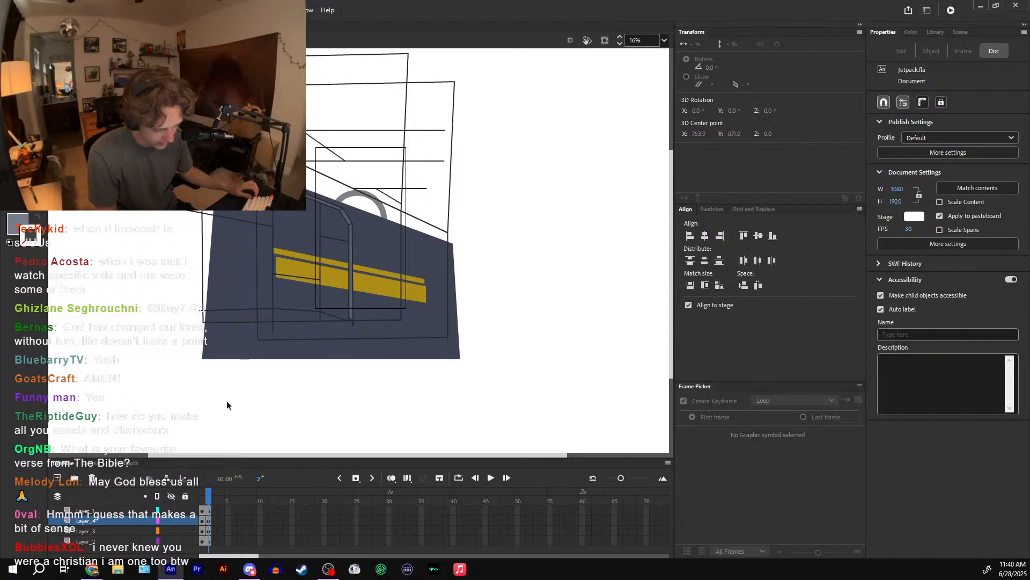
- Pick the light grey-blue from frame 1 and fill the upper wall sections on Layer_4 in frame 2, keeping Layer_1 hidden and unfilled
{"action": "left_click_drag", "start_coordinate": [389, 221], "coordinate": [404, 237]}
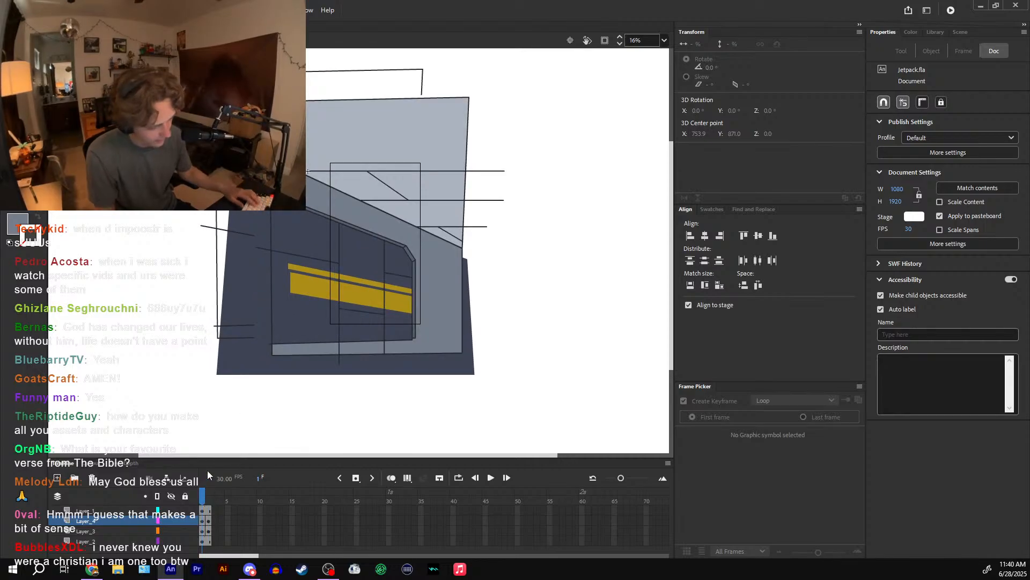
{"action": "key", "text": "k"}
{"action": "key", "text": "period"}
{"action": "left_click", "coordinate": [409, 139]}
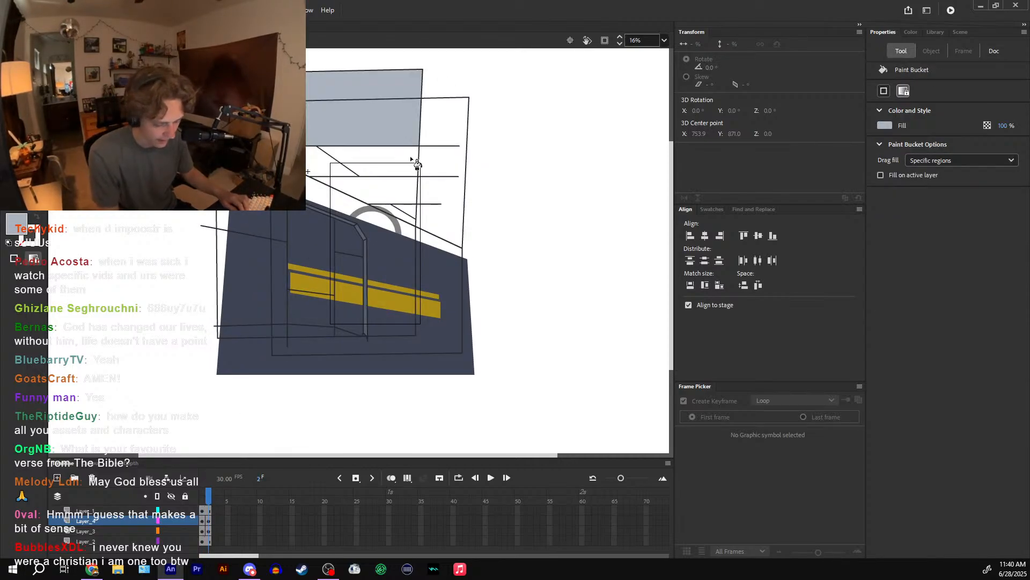
{"action": "left_click", "coordinate": [412, 161]}
{"action": "left_click", "coordinate": [382, 183]}
{"action": "left_click", "coordinate": [429, 206]}
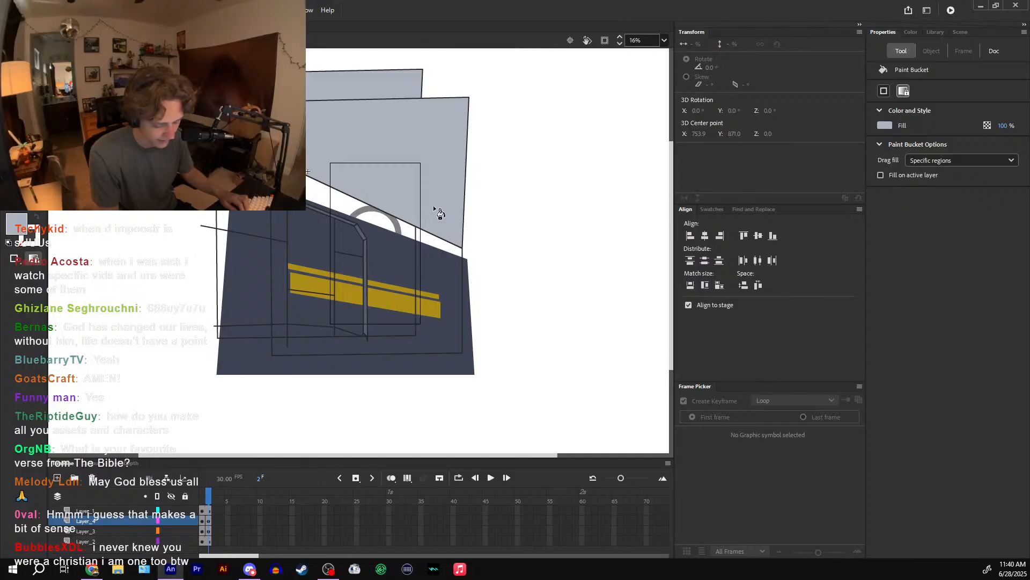
{"action": "key", "text": "ctrl+z"}
{"action": "left_click", "coordinate": [171, 512]}
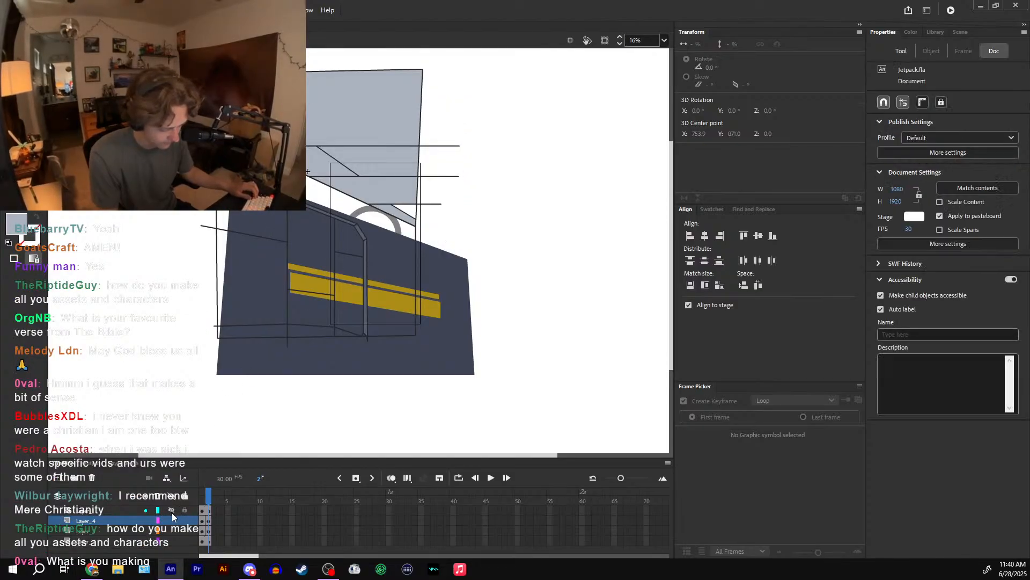
{"action": "left_click", "coordinate": [411, 210]}
- Pull the wall's right edge and its lower corner outward past the stage border on Layer_4 in frame 2
{"action": "key", "text": "v"}
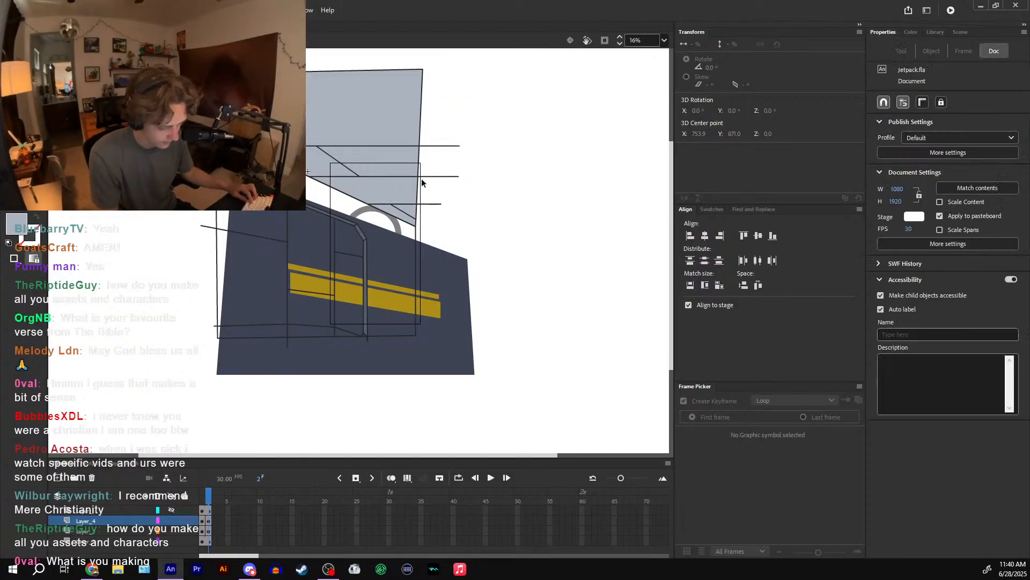
{"action": "left_click_drag", "start_coordinate": [421, 175], "coordinate": [424, 176]}
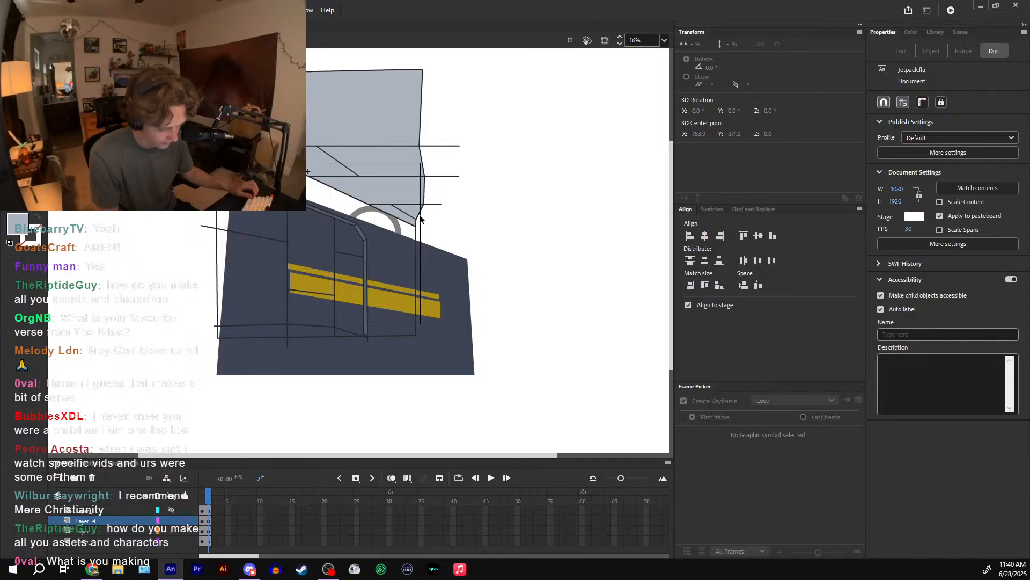
{"action": "left_click_drag", "start_coordinate": [426, 223], "coordinate": [428, 231]}
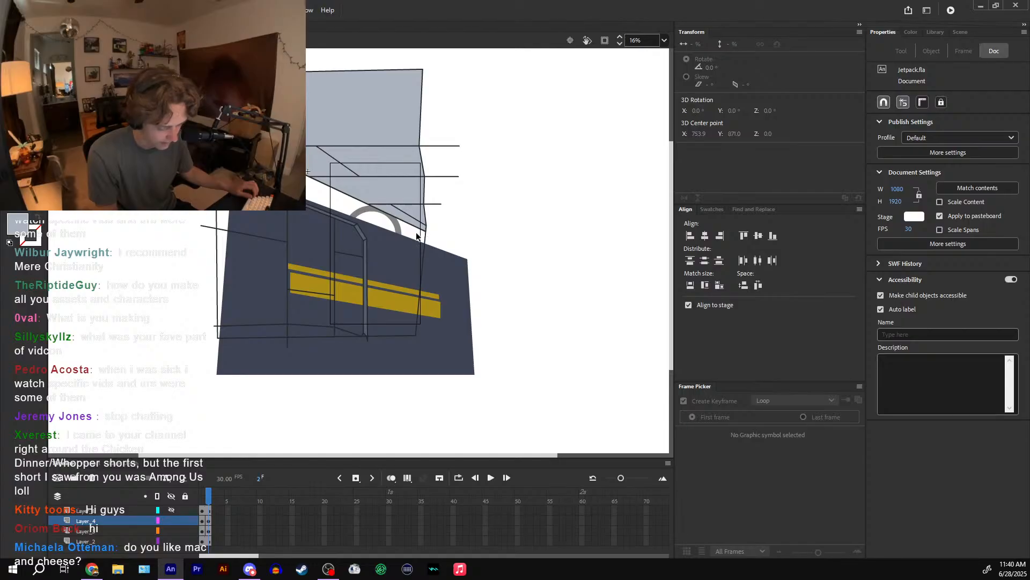
- Pick the darker grey-blue from frame 1 and fill the wall area around the window on Layer_4 in frame 2
{"action": "left_click_drag", "start_coordinate": [208, 499], "coordinate": [204, 501]}
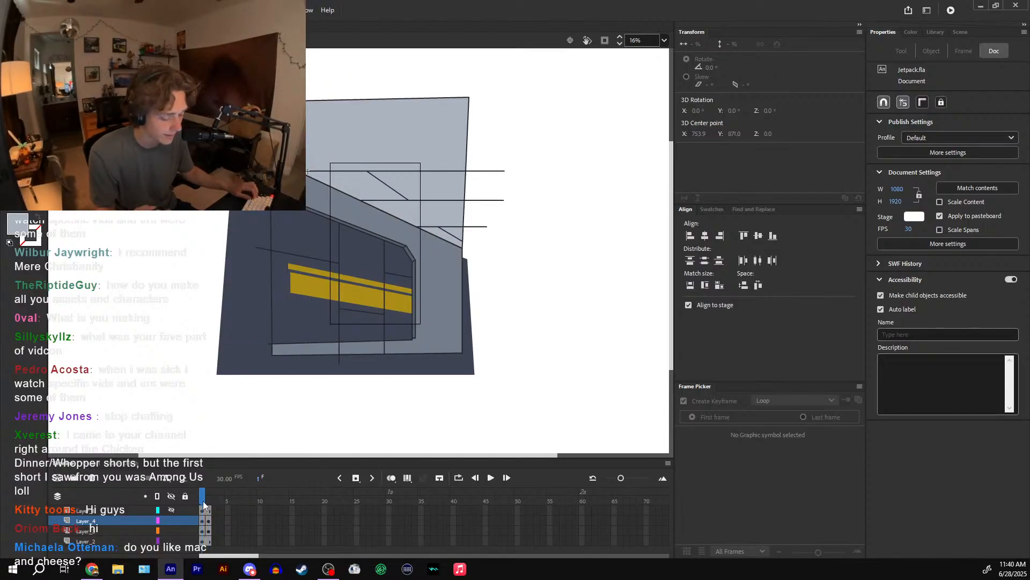
{"action": "key", "text": "period"}
{"action": "key", "text": "comma"}
{"action": "key", "text": "i"}
{"action": "left_click", "coordinate": [427, 240]}
{"action": "key", "text": "period"}
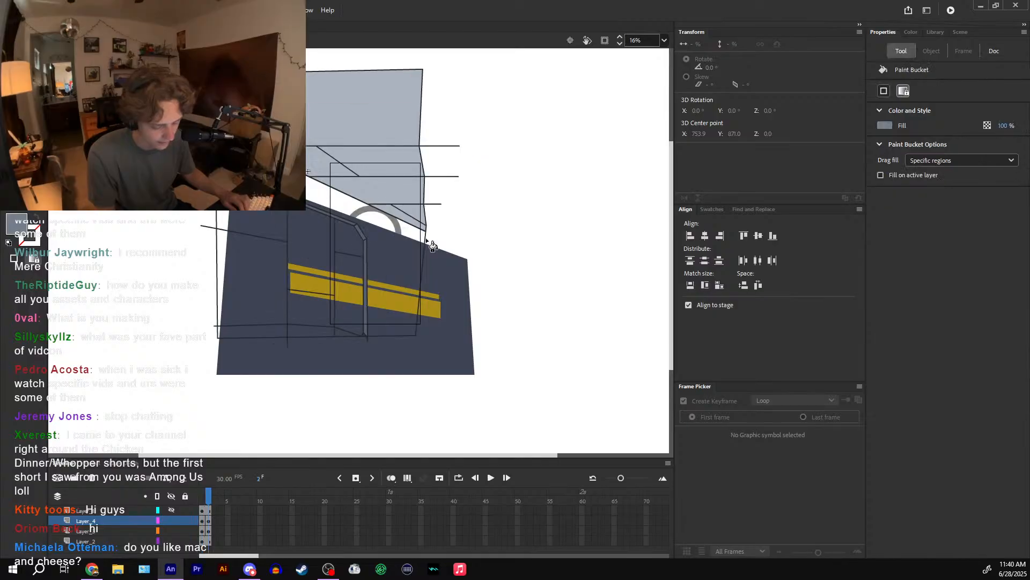
{"action": "key", "text": "v"}
{"action": "left_click", "coordinate": [370, 241]}
{"action": "left_click", "coordinate": [367, 243]}
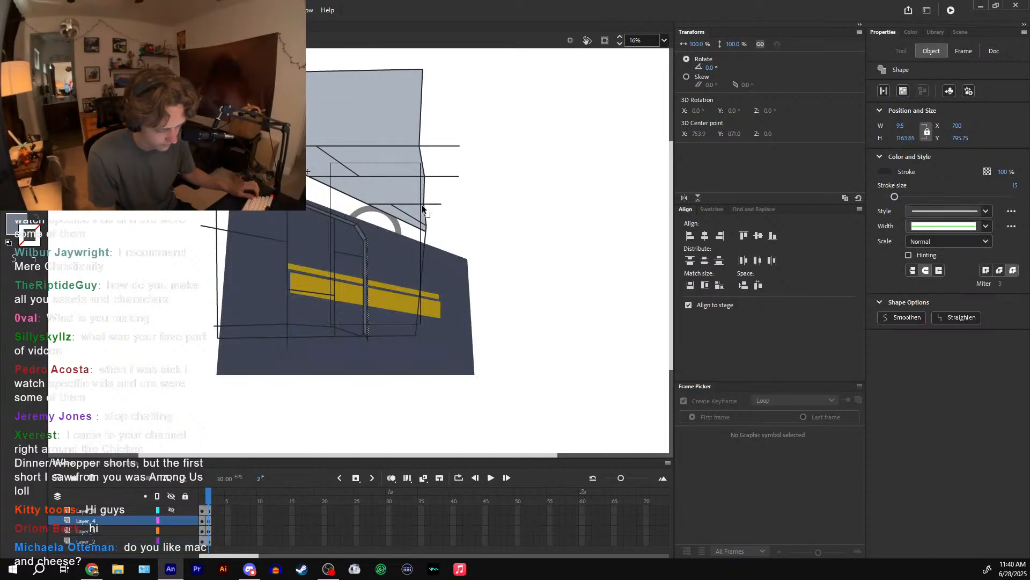
{"action": "left_click", "coordinate": [427, 238]}
{"action": "double_click", "coordinate": [428, 240]}
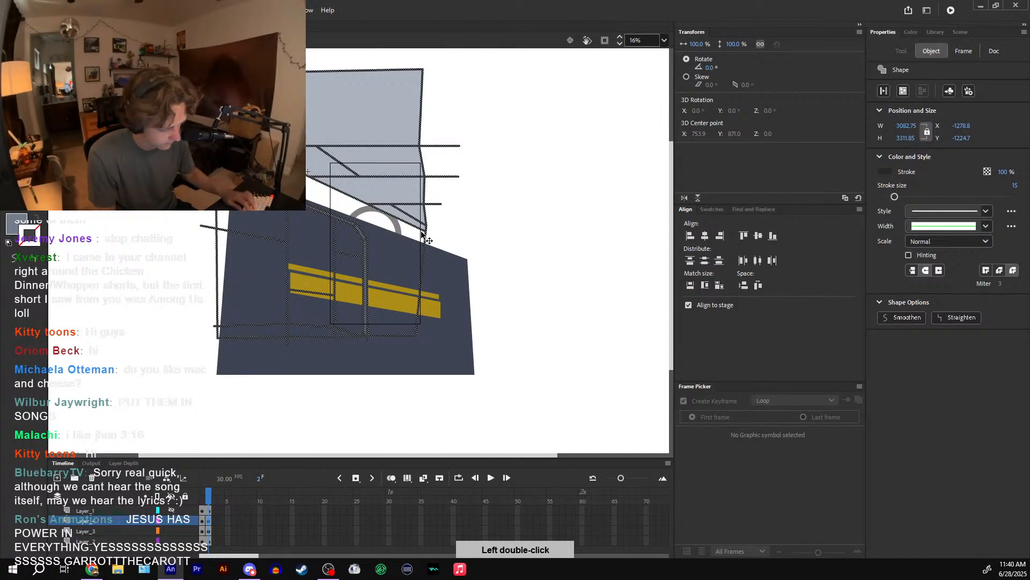
{"action": "key", "text": "k"}
{"action": "left_click", "coordinate": [423, 240]}
- Nudge both yellow stripes on Layer_3 slightly upward in frame 2 and clip the content outside the stage
{"action": "left_click_drag", "start_coordinate": [208, 502], "coordinate": [213, 503]}
{"action": "left_click", "coordinate": [352, 281]}
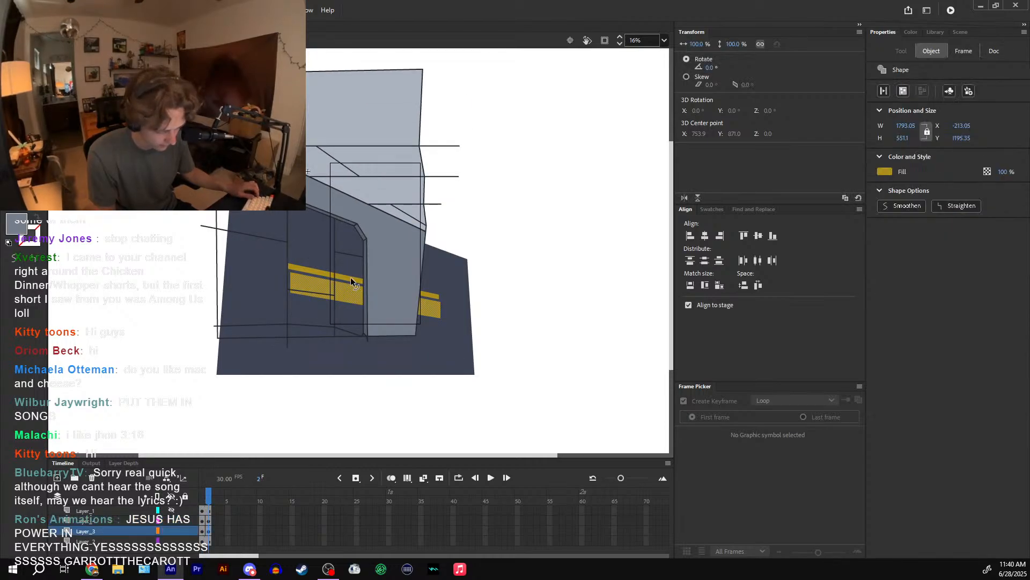
{"action": "left_click", "coordinate": [351, 278], "text": "shift"}
{"action": "key", "text": "Up"}
{"action": "key", "text": "Up"}
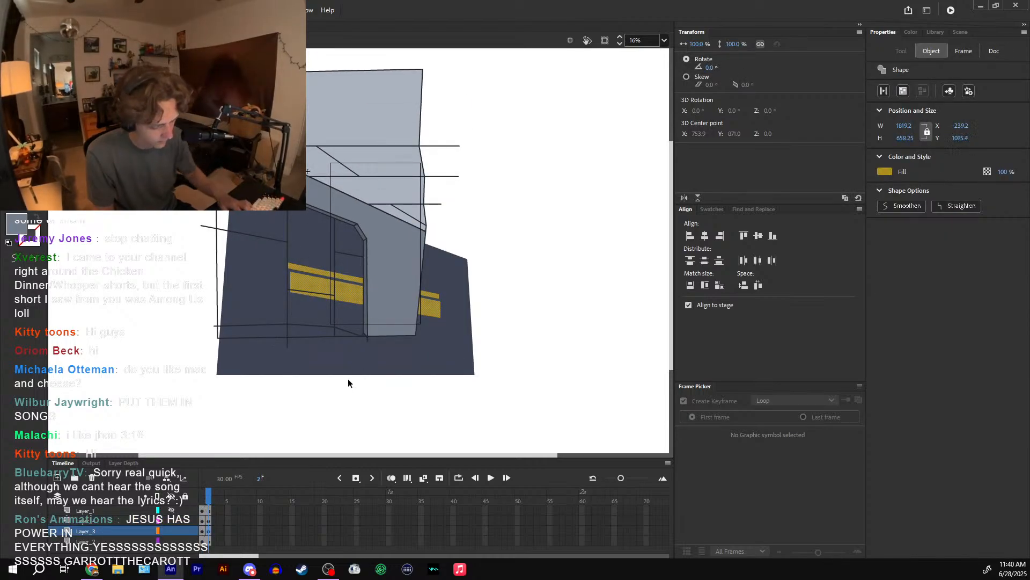
{"action": "left_click_drag", "start_coordinate": [210, 497], "coordinate": [210, 502]}
{"action": "left_click", "coordinate": [604, 41]}
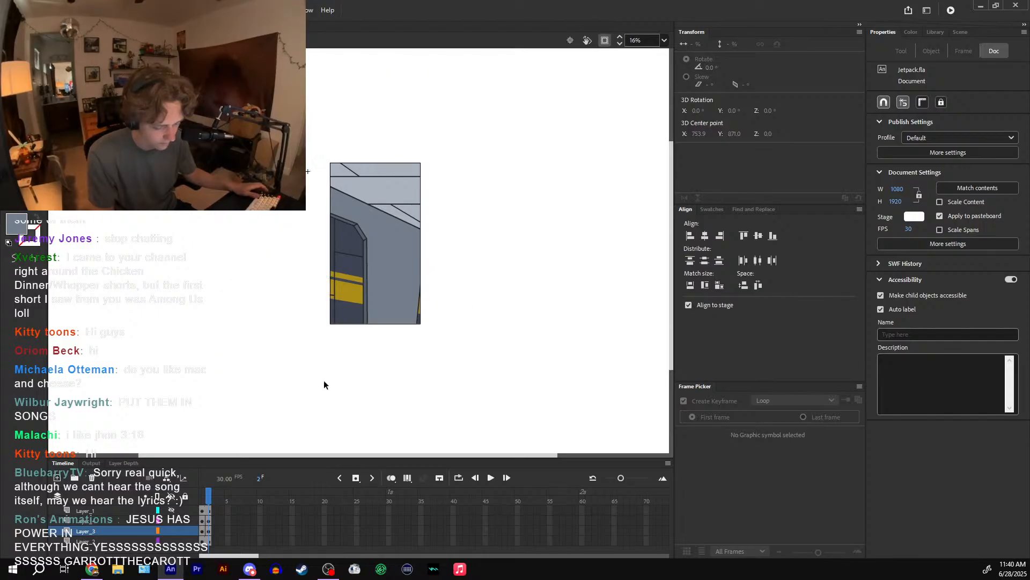
- Check the artwork outside the stage bounds and scrub between frames 1 and 2 to compare the shift
{"action": "left_click", "coordinate": [604, 41]}
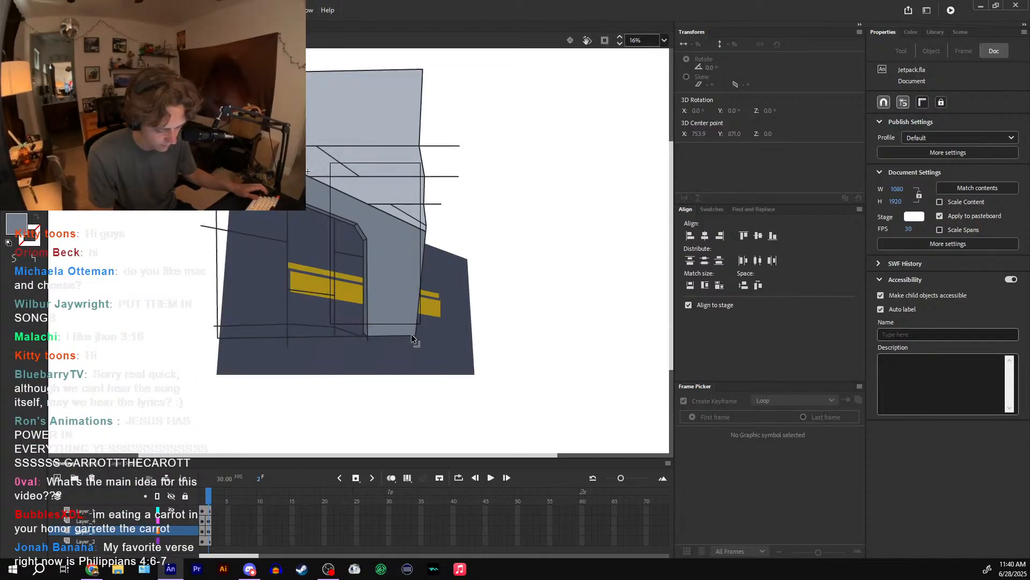
{"action": "left_click", "coordinate": [604, 41]}
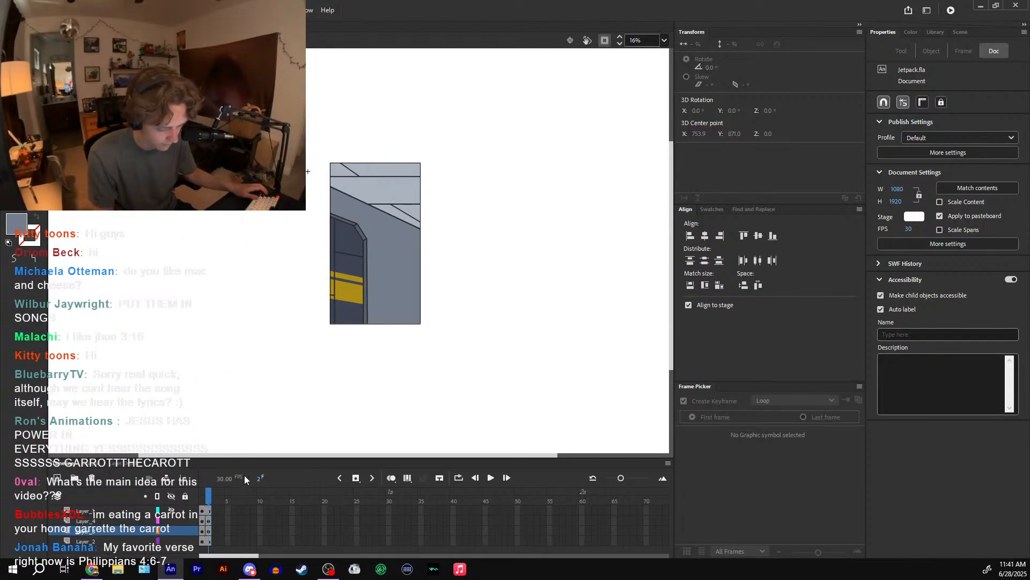
{"action": "left_click_drag", "start_coordinate": [210, 502], "coordinate": [202, 503]}
{"action": "left_click_drag", "start_coordinate": [202, 502], "coordinate": [202, 502]}
{"action": "left_click_drag", "start_coordinate": [202, 502], "coordinate": [202, 502]}
{"action": "left_click_drag", "start_coordinate": [202, 502], "coordinate": [209, 502]}
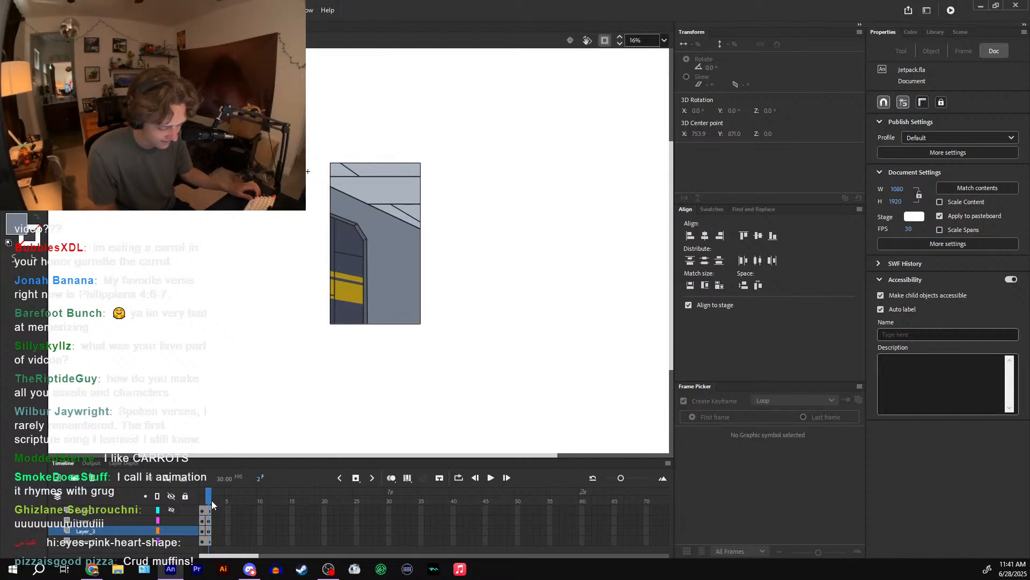
- Extend the timeline to frame 3 and clear the Layer_4 and Layer_3 artwork on that frame
{"action": "key", "text": "F6"}
{"action": "left_click", "coordinate": [216, 531]}
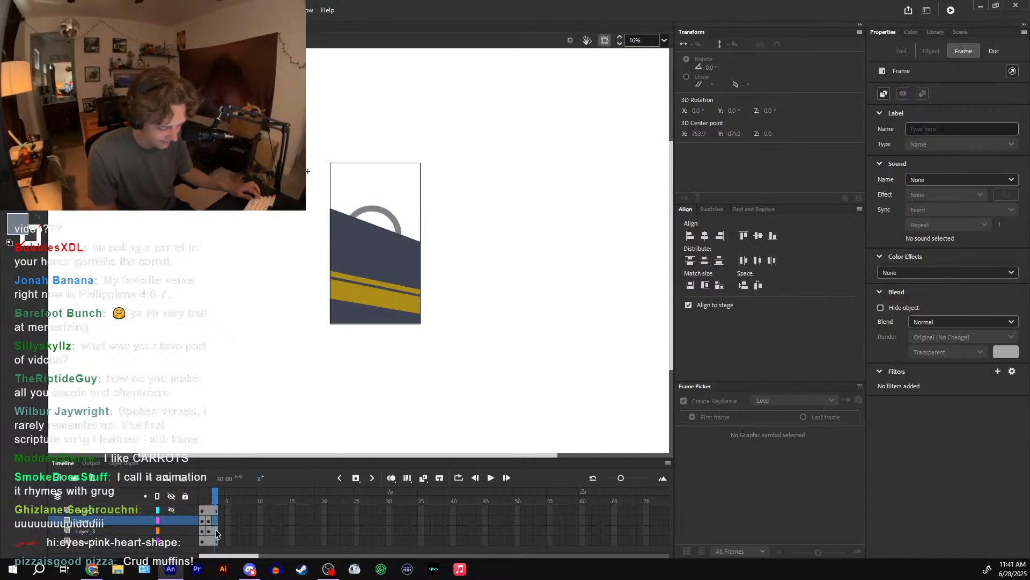
{"action": "key", "text": "Delete"}
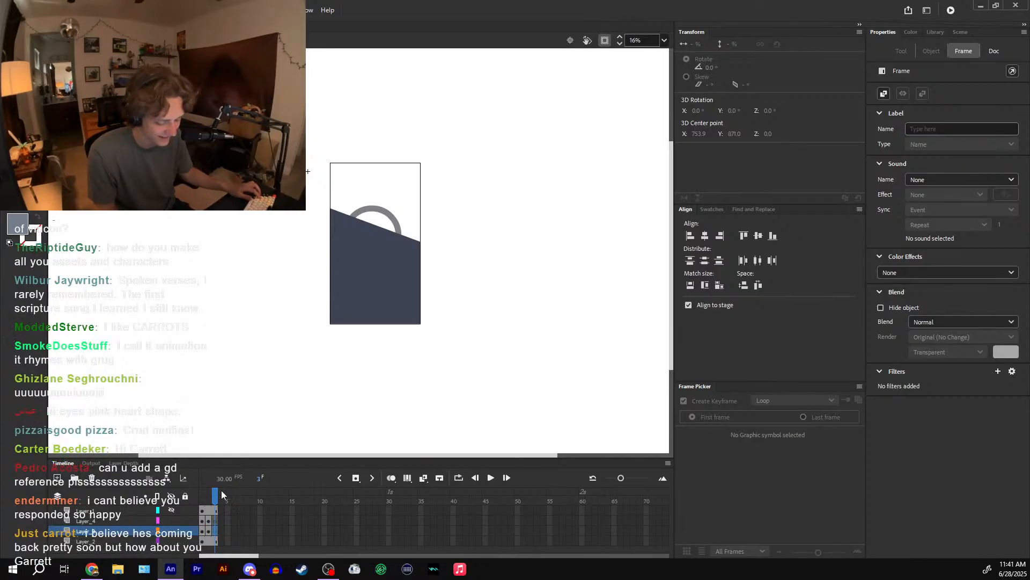
- Clear the keyframe at frame 3 of Layer_3 and review the layers across the frames
{"action": "left_click", "coordinate": [202, 496]}
{"action": "mouse_move", "coordinate": [201, 497]}
{"action": "left_mouse_down"}
{"action": "mouse_move", "coordinate": [214, 497]}
{"action": "mouse_move", "coordinate": [202, 497]}
{"action": "mouse_move", "coordinate": [213, 506]}
{"action": "left_mouse_up"}
{"action": "left_click", "coordinate": [217, 507]}
{"action": "left_click", "coordinate": [173, 510]}
{"action": "left_click", "coordinate": [209, 530]}
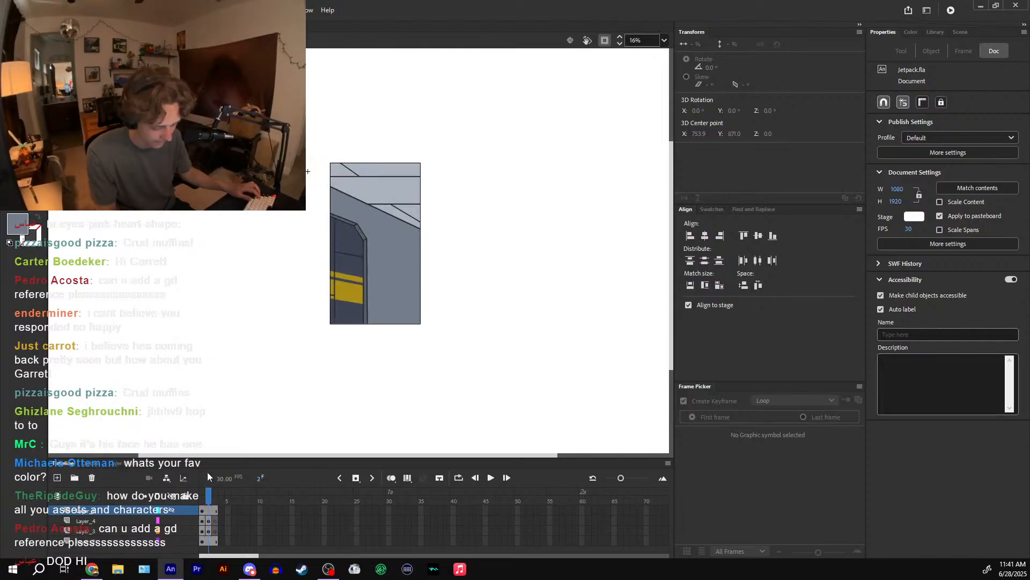
{"action": "left_click", "coordinate": [215, 532]}
{"action": "key", "text": "shift+F6"}
{"action": "left_click_drag", "start_coordinate": [214, 503], "coordinate": [203, 503]}
{"action": "left_click_drag", "start_coordinate": [202, 503], "coordinate": [208, 501]}
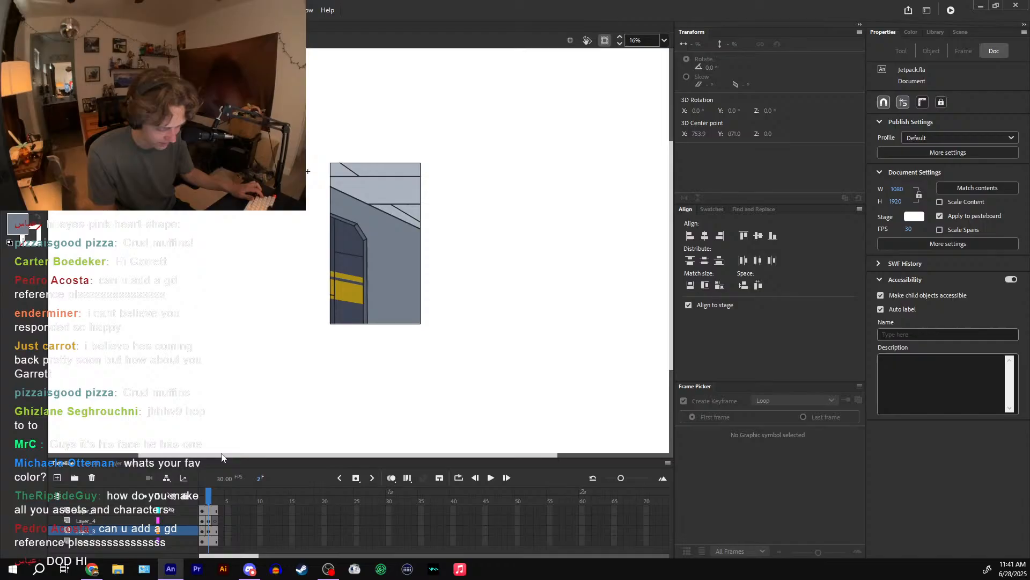
- Draw the vertical edge, angled corner and sloping top of a second opening in the grey wall on frame 2 of Layer_4
{"action": "double_click", "coordinate": [362, 261]}
{"action": "key", "text": "n"}
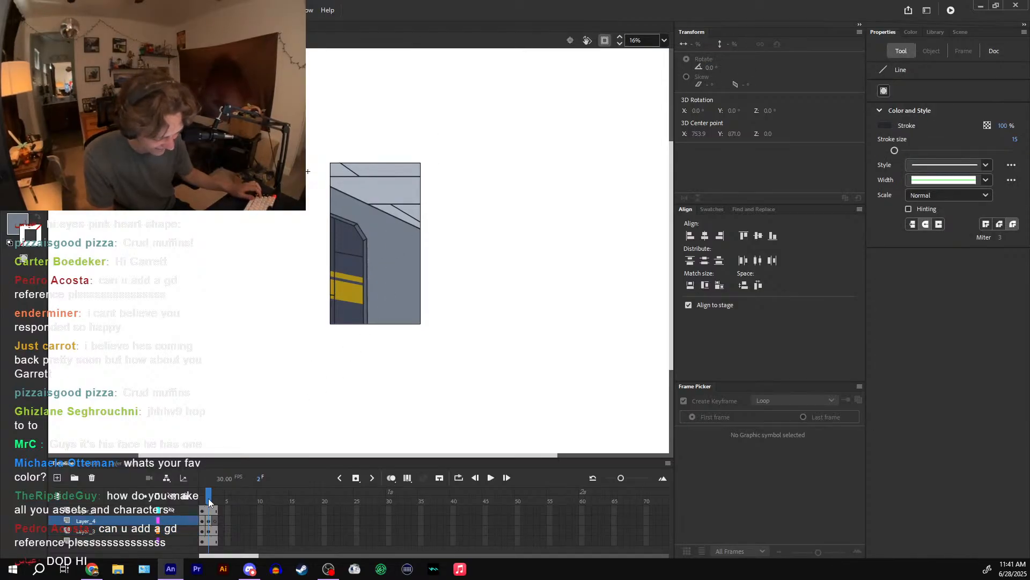
{"action": "left_click_drag", "start_coordinate": [392, 244], "coordinate": [393, 354]}
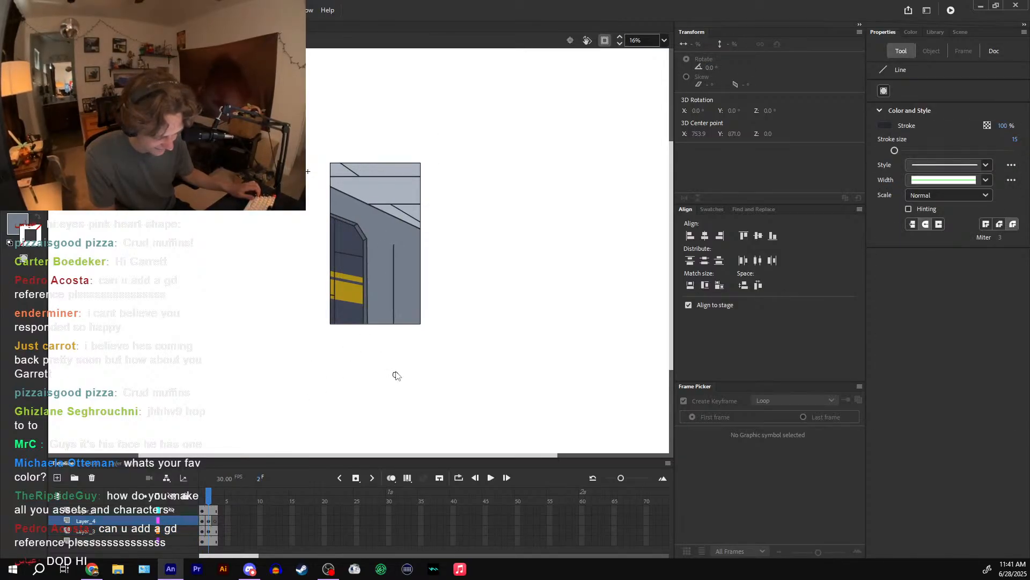
{"action": "mouse_move", "coordinate": [394, 245]}
{"action": "left_mouse_down"}
{"action": "mouse_move", "coordinate": [403, 237]}
{"action": "mouse_move", "coordinate": [446, 256]}
{"action": "left_mouse_up"}
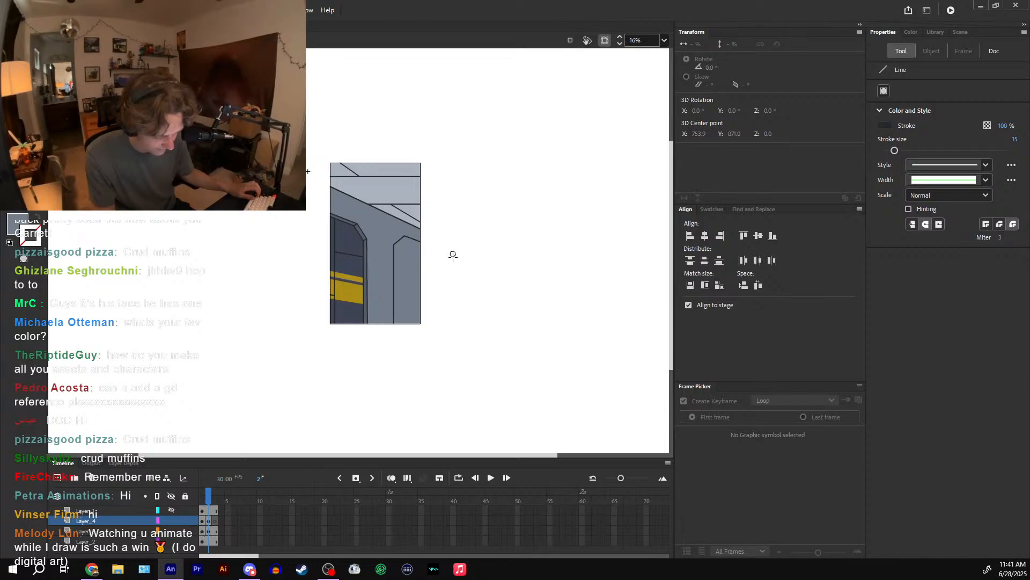
{"action": "key", "text": "v"}
{"action": "key", "text": "ctrl+equal"}
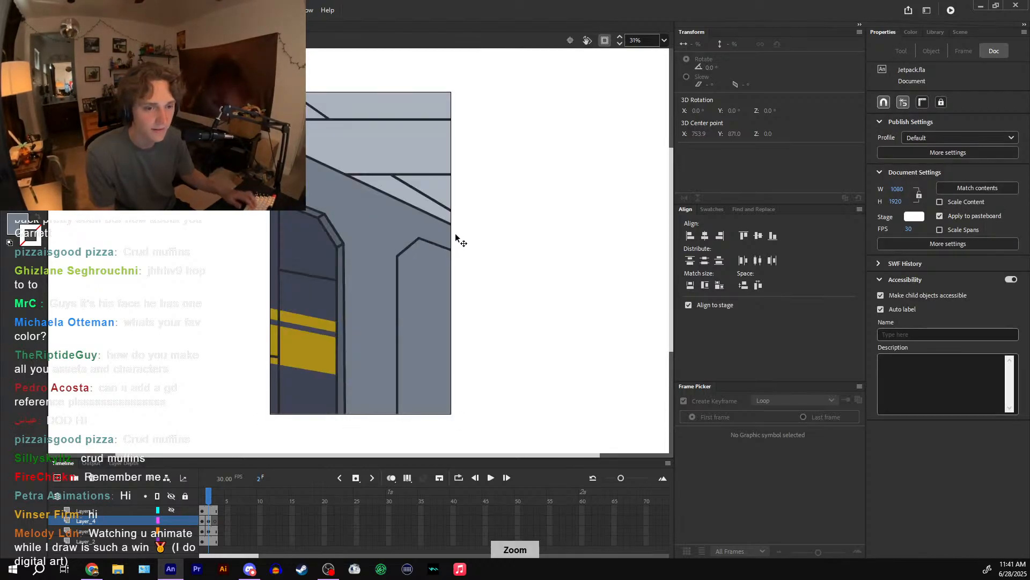
{"action": "left_click_drag", "start_coordinate": [445, 240], "coordinate": [487, 215]}
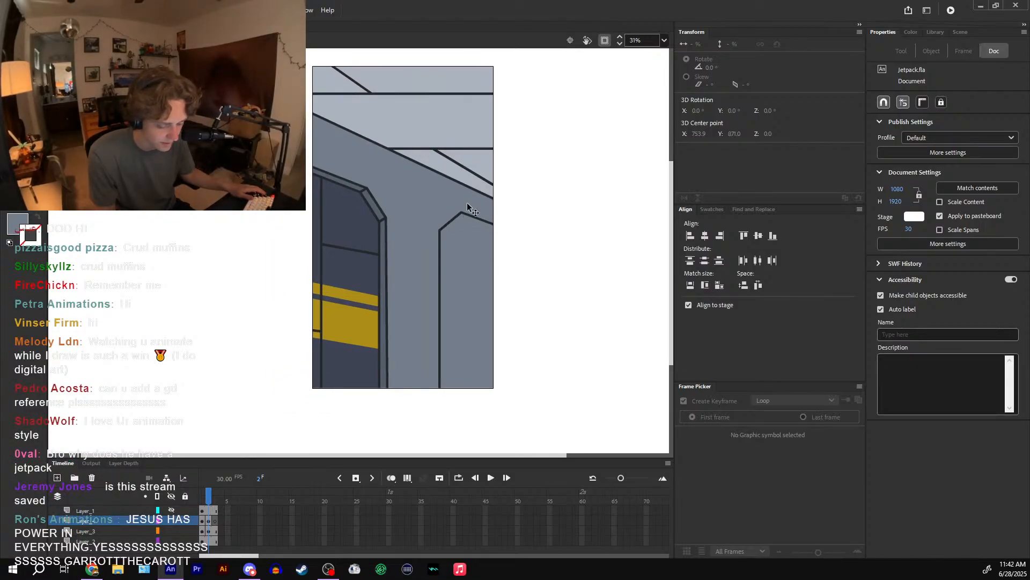
{"action": "left_click_drag", "start_coordinate": [460, 213], "coordinate": [457, 211]}
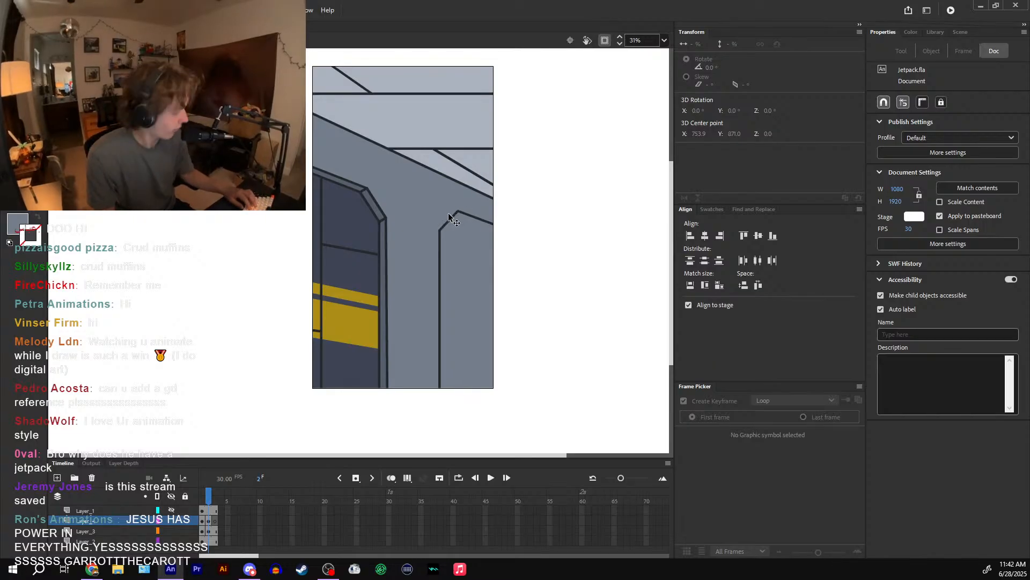
- Add a parallel inner trim line, a vertical divider near the stage's right edge and a sloping crossbar to the new opening
{"action": "key", "text": "n"}
{"action": "left_click_drag", "start_coordinate": [455, 214], "coordinate": [535, 250]}
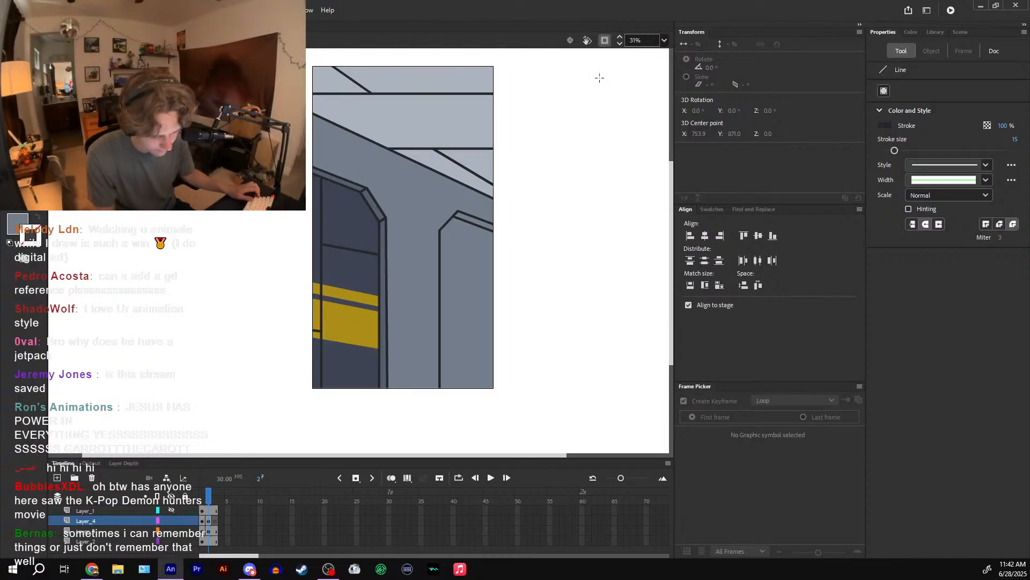
{"action": "left_click_drag", "start_coordinate": [480, 224], "coordinate": [487, 429]}
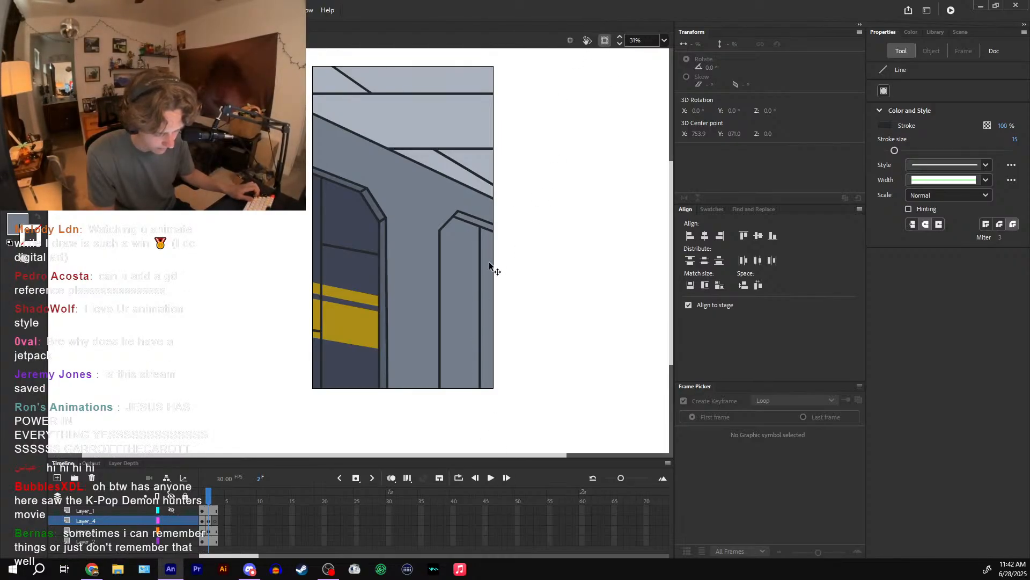
{"action": "key", "text": "ctrl+z"}
{"action": "left_click_drag", "start_coordinate": [491, 228], "coordinate": [492, 418]}
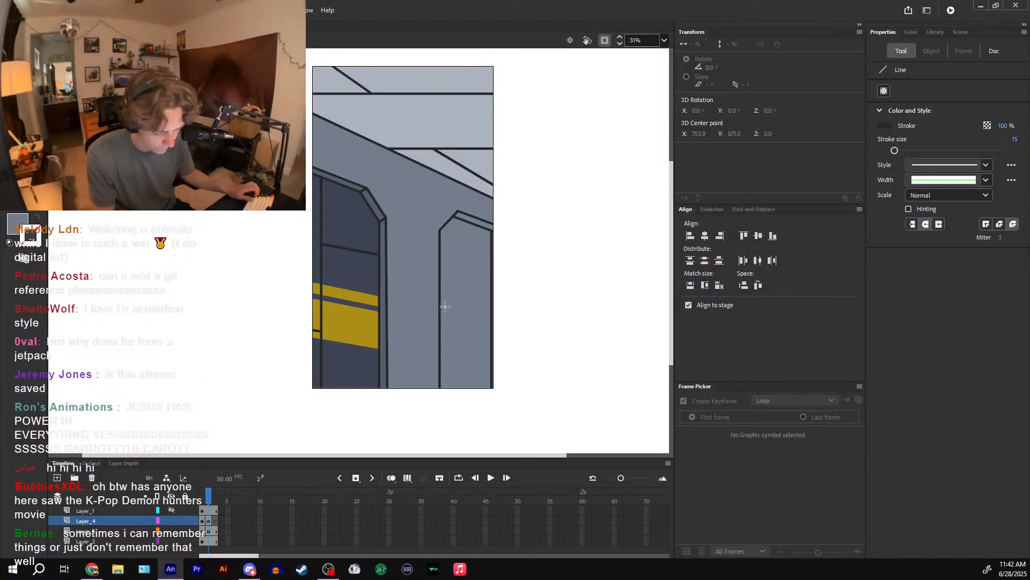
{"action": "left_click_drag", "start_coordinate": [440, 306], "coordinate": [492, 316]}
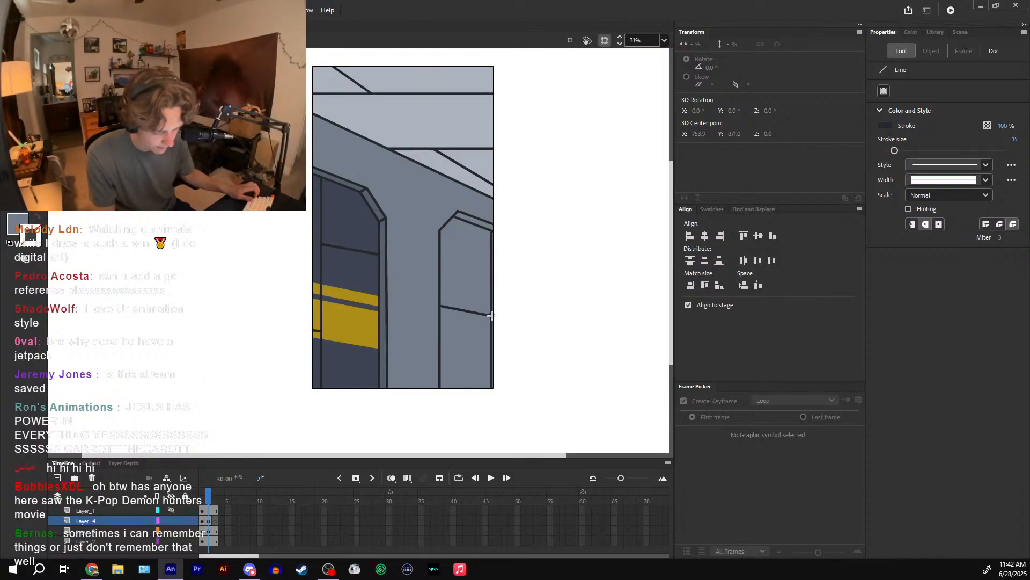
- Sample the trim colour from the existing opening and fill the new opening's top trim with it
{"action": "left_click", "coordinate": [604, 45]}
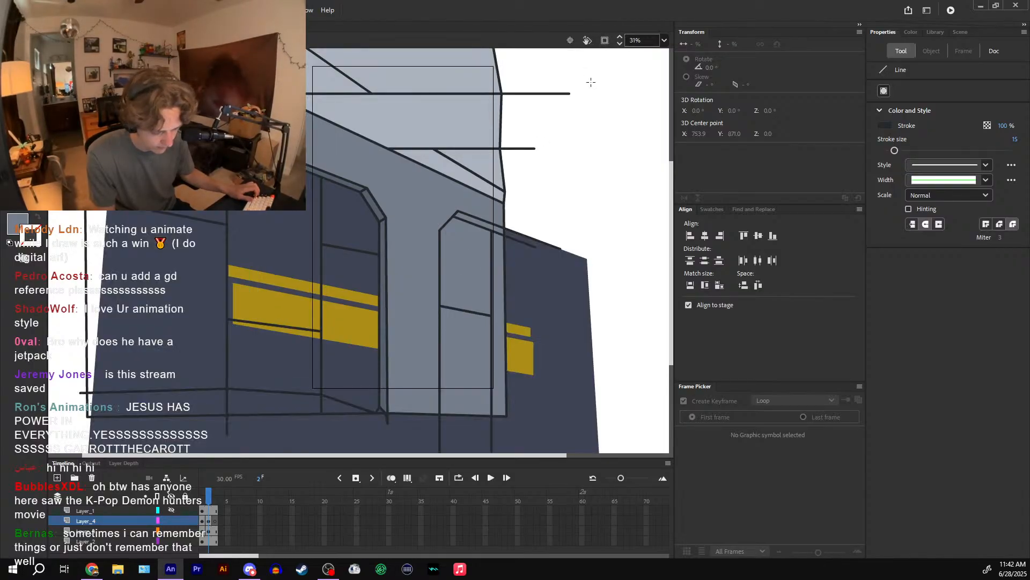
{"action": "scroll", "coordinate": [559, 137], "scroll_direction": "down", "scroll_amount": 2}
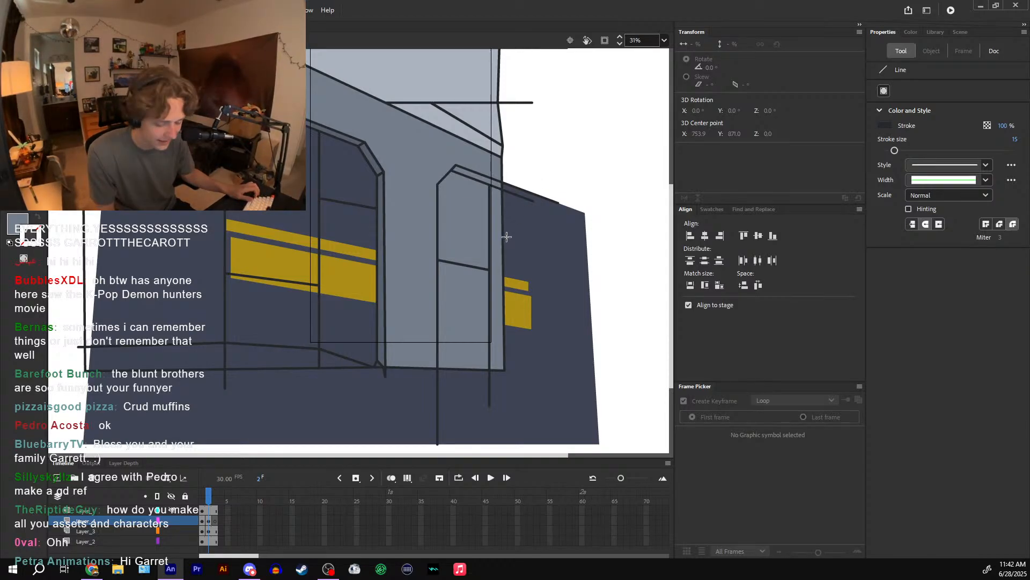
{"action": "left_click", "coordinate": [204, 502]}
{"action": "left_click_drag", "start_coordinate": [204, 500], "coordinate": [210, 507]}
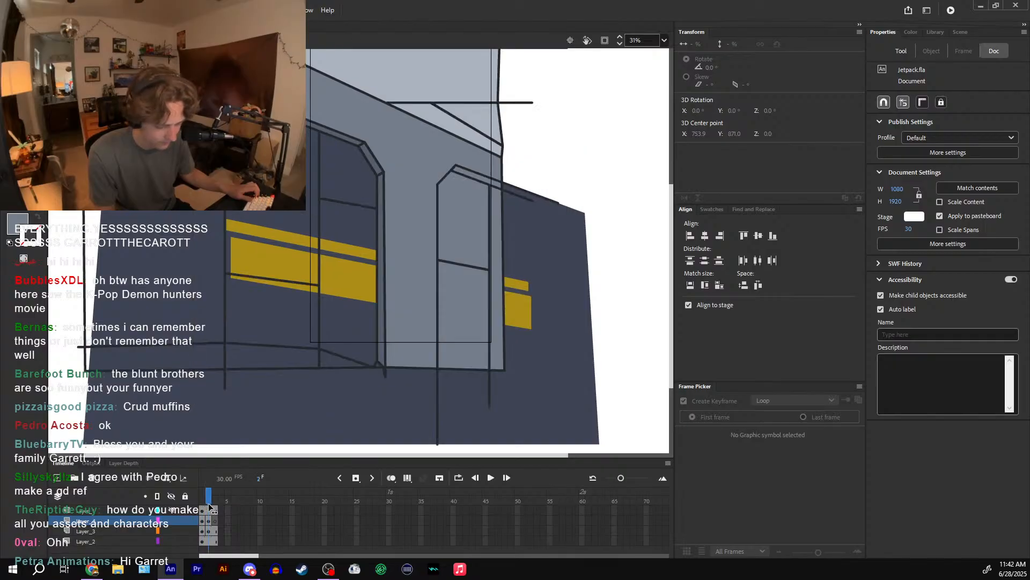
{"action": "double_click", "coordinate": [437, 184]}
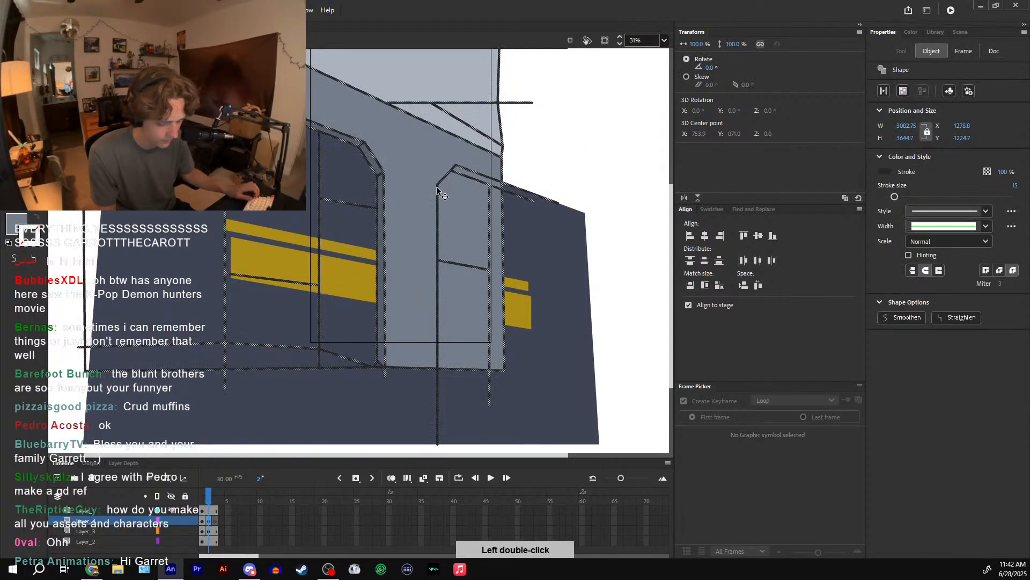
{"action": "key", "text": "i"}
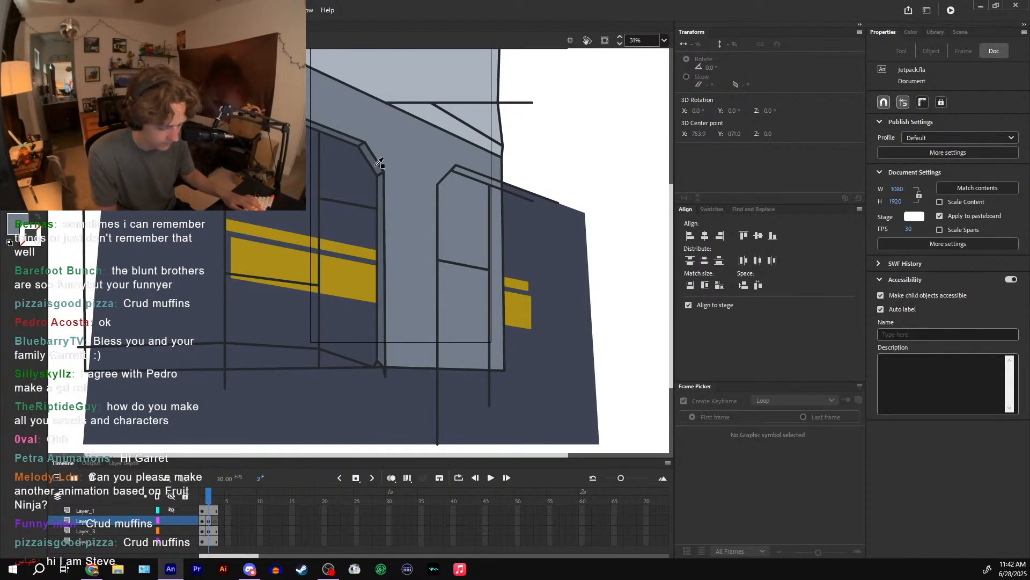
{"action": "left_click", "coordinate": [375, 165]}
{"action": "key", "text": "v"}
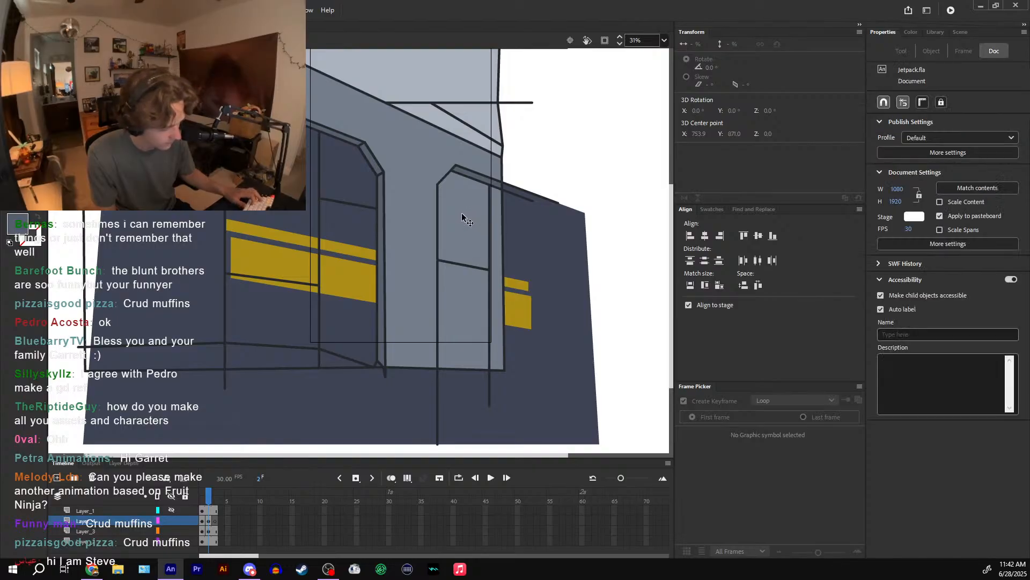
- Delete the grey wall fills inside the new opening to expose the striped background, and clip the view to the stage
{"action": "left_click", "coordinate": [462, 217]}
{"action": "key", "text": "Delete"}
{"action": "left_click", "coordinate": [461, 298]}
{"action": "key", "text": "Delete"}
{"action": "left_click", "coordinate": [497, 270]}
{"action": "key", "text": "Delete"}
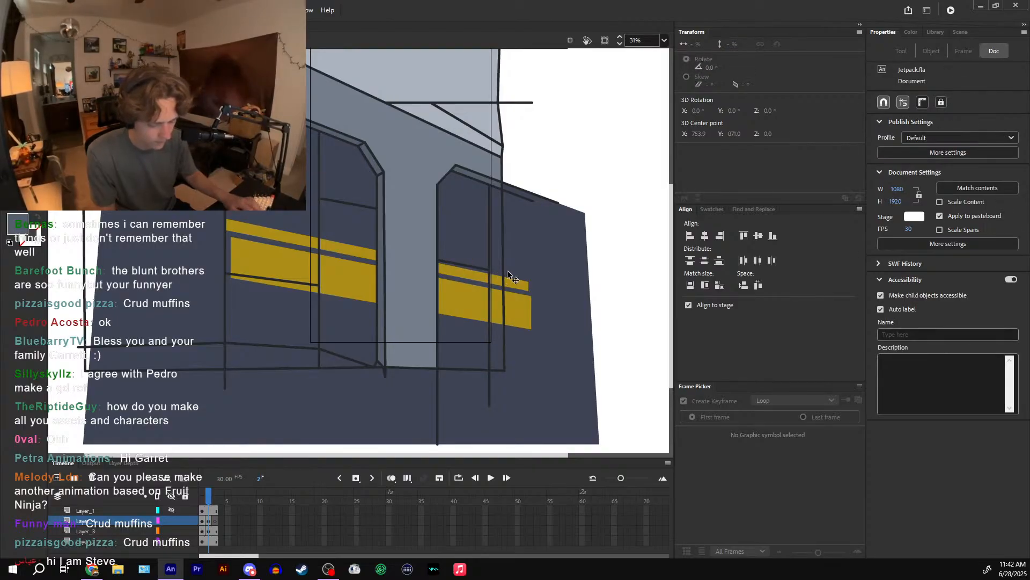
{"action": "left_click", "coordinate": [605, 41]}
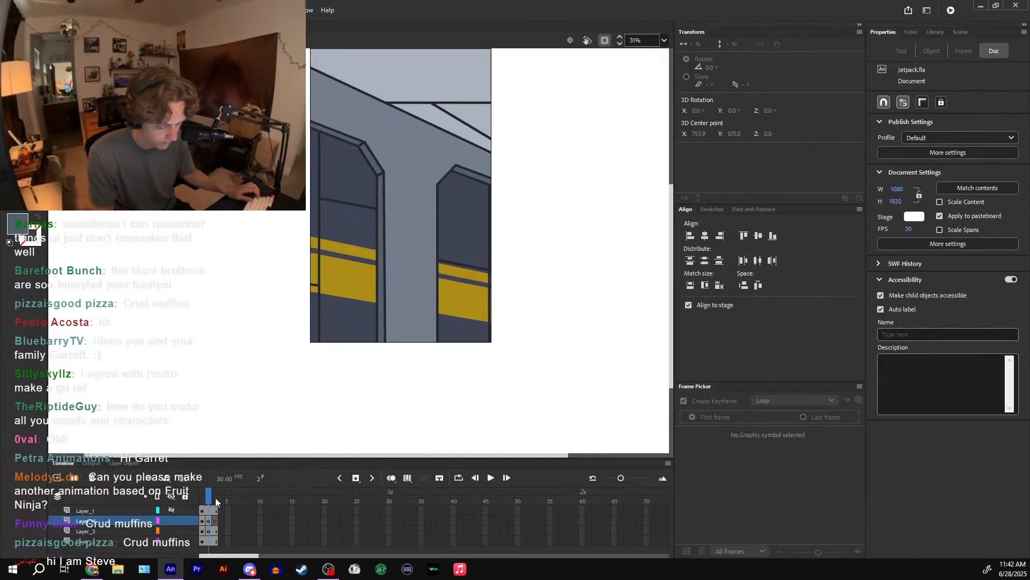
- Copy the frame 1 artwork of Layer_4 and Layer_3 into frame 3
{"action": "left_click_drag", "start_coordinate": [209, 497], "coordinate": [202, 498]}
{"action": "mouse_move", "coordinate": [203, 498]}
{"action": "left_mouse_down"}
{"action": "mouse_move", "coordinate": [216, 499]}
{"action": "mouse_move", "coordinate": [204, 498]}
{"action": "left_mouse_up"}
{"action": "left_click_drag", "start_coordinate": [356, 251], "coordinate": [331, 293]}
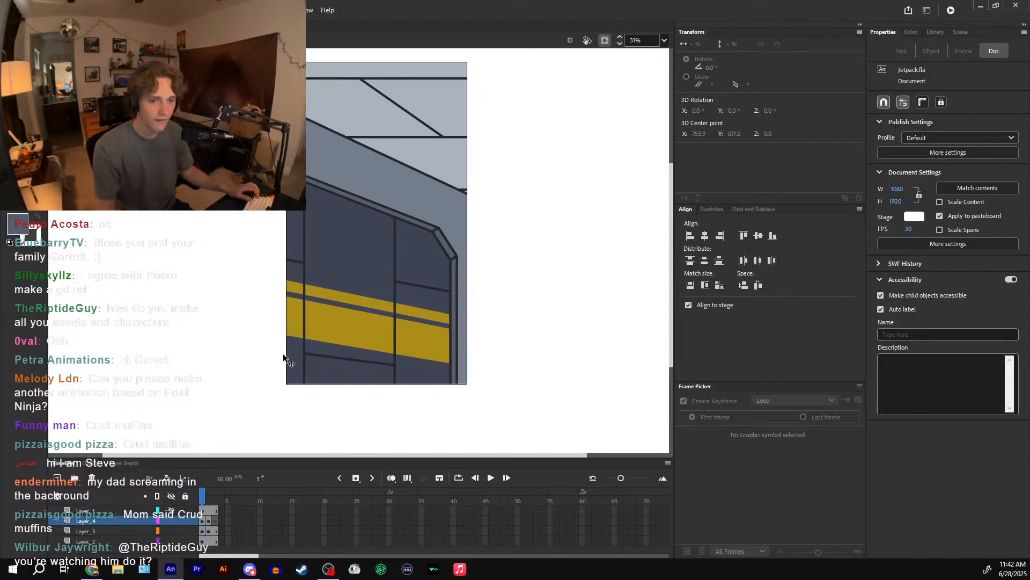
{"action": "left_click_drag", "start_coordinate": [207, 522], "coordinate": [215, 531]}
{"action": "left_click", "coordinate": [214, 503]}
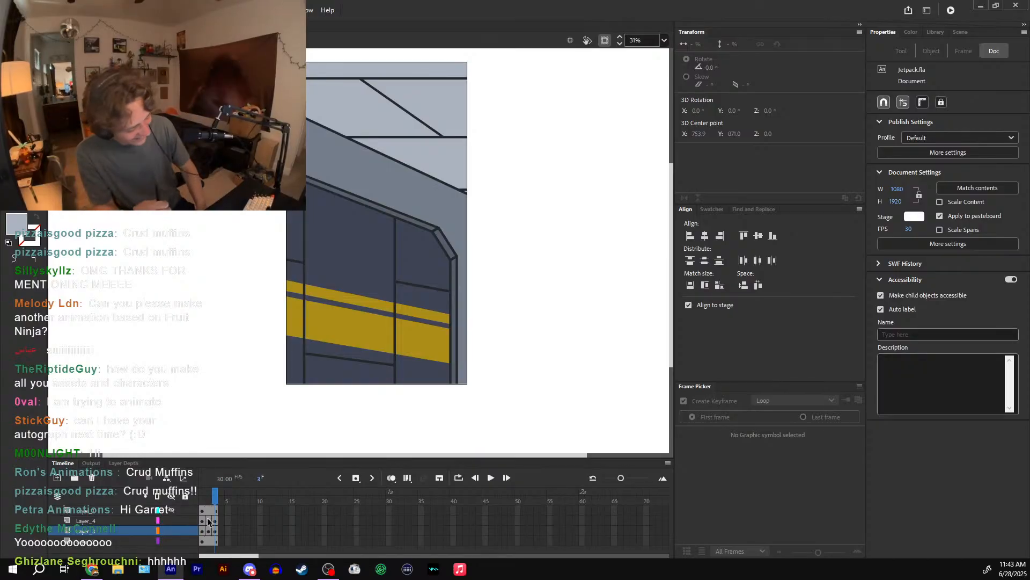
- Scrub through frames 1 to 3 to compare the position of the wall artwork
{"action": "left_click", "coordinate": [209, 500]}
{"action": "left_click", "coordinate": [203, 510]}
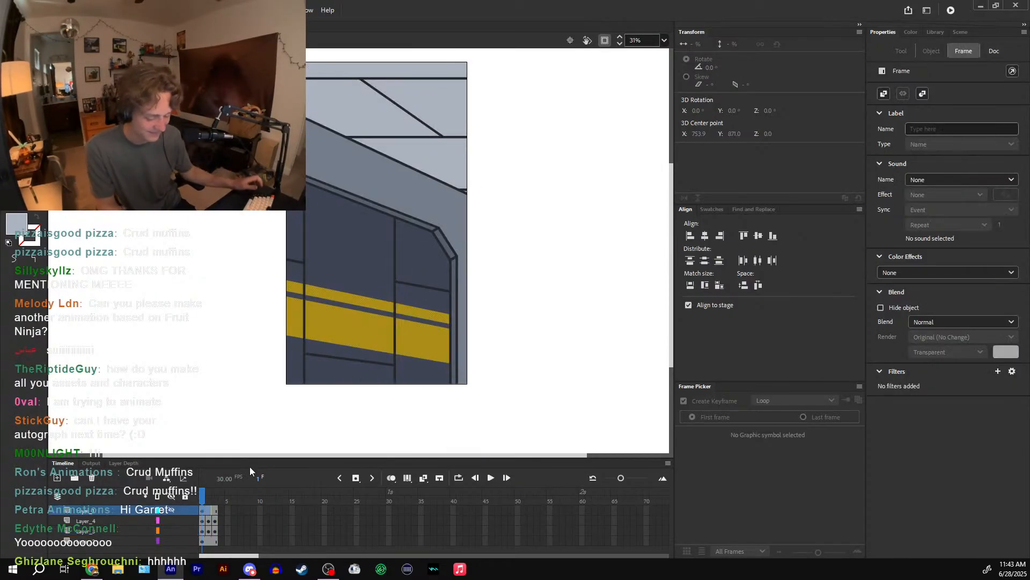
{"action": "left_click", "coordinate": [204, 500]}
{"action": "left_click_drag", "start_coordinate": [203, 500], "coordinate": [211, 507]}
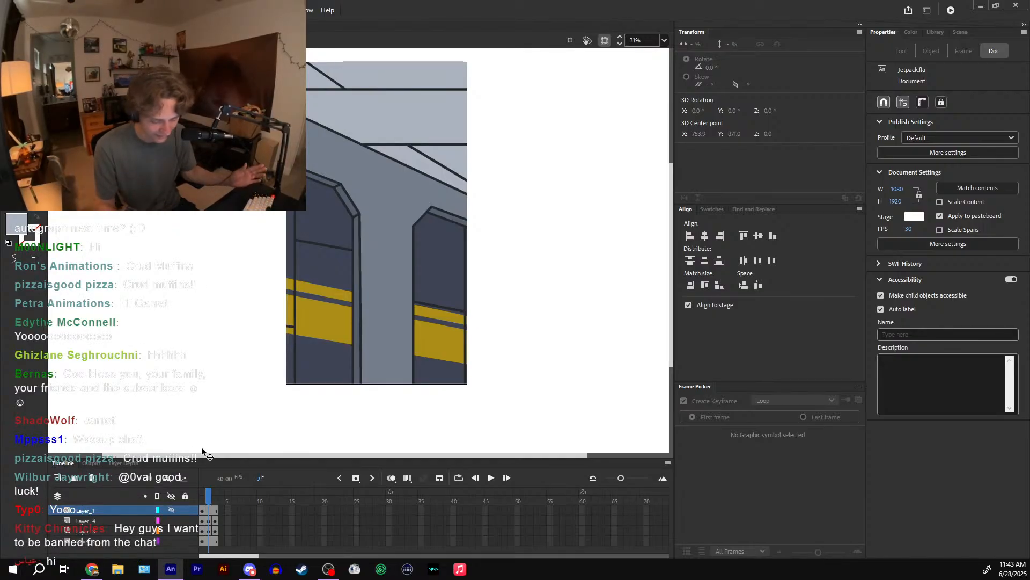
{"action": "left_click", "coordinate": [213, 489]}
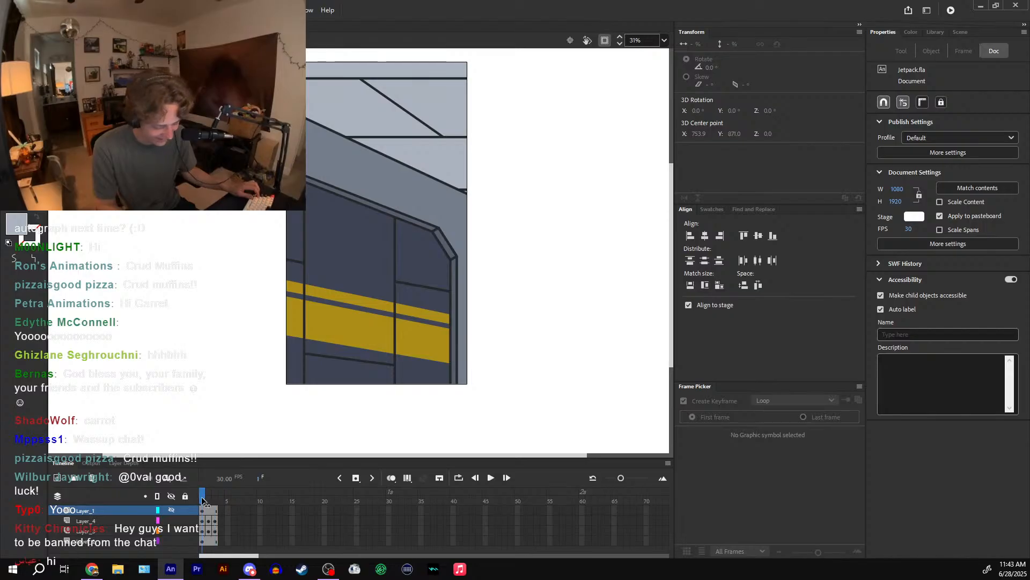
{"action": "left_click_drag", "start_coordinate": [201, 497], "coordinate": [215, 499]}
- Select the Layer_4 and Layer_3 artwork on frame 3 and nudge it far to the left in large increments
{"action": "left_click", "coordinate": [216, 530]}
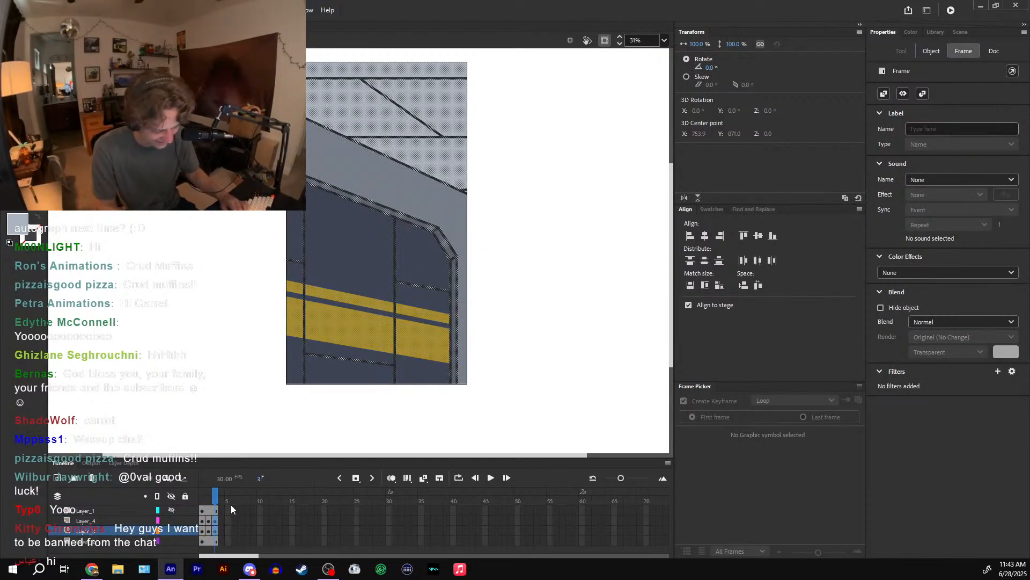
{"action": "key", "text": "shift+Left"}
{"action": "key", "text": "ctrl+z"}
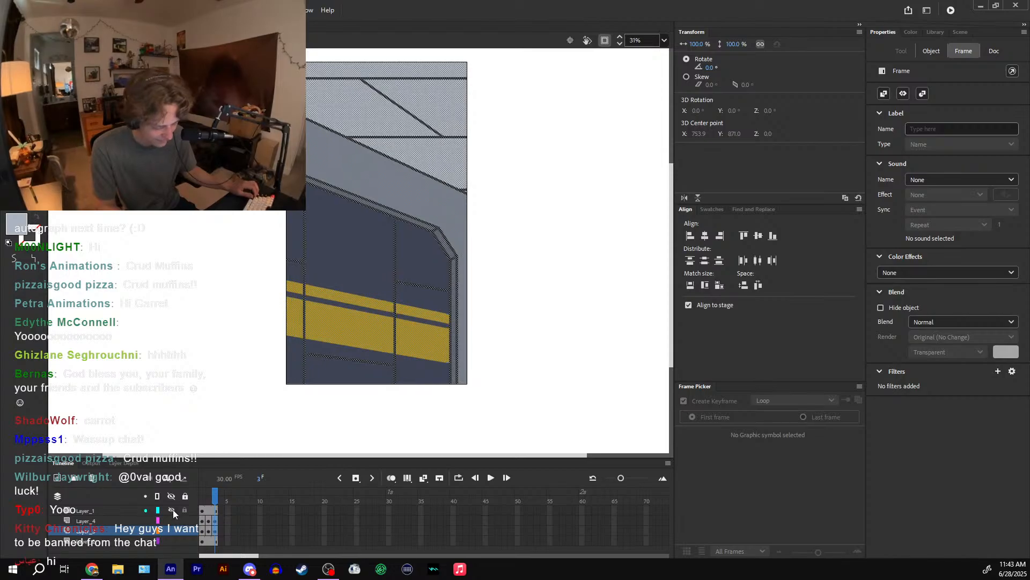
{"action": "key", "text": "shift+Left"}
{"action": "key", "text": "shift+Left"}
{"action": "key", "text": "shift+Left"}
{"action": "key", "text": "shift+Left"}
{"action": "key", "text": "shift+Left"}
{"action": "key", "text": "shift+Left"}
{"action": "key", "text": "shift+Left"}
{"action": "key", "text": "shift+Left"}
{"action": "key", "text": "shift+Left"}
{"action": "key", "text": "shift+Left"}
{"action": "key", "text": "shift+Left"}
{"action": "key", "text": "shift+Left"}
{"action": "key", "text": "shift+Left"}
{"action": "key", "text": "shift+Left"}
{"action": "key", "text": "shift+Left"}
{"action": "key", "text": "shift+Left"}
{"action": "key", "text": "shift+Left"}
{"action": "key", "text": "shift+Left"}
{"action": "key", "text": "shift+Left"}
{"action": "key", "text": "shift+Left"}
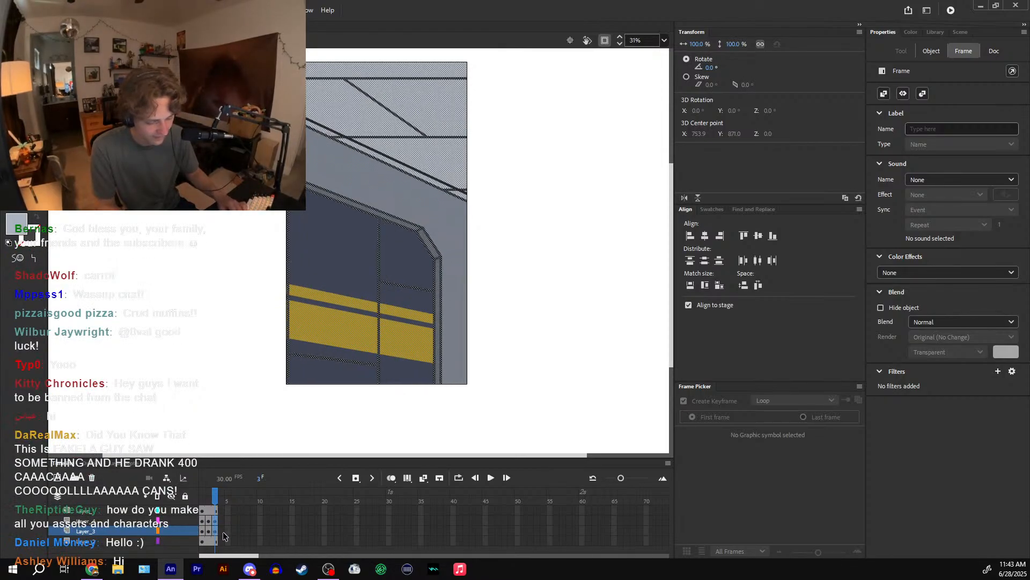
- Nudge the selected frame 3 artwork upward, followed by a slight shift back to the right
{"action": "key", "text": "shift+Up"}
{"action": "key", "text": "shift+Up"}
{"action": "key", "text": "shift+Up"}
{"action": "key", "text": "shift+Up"}
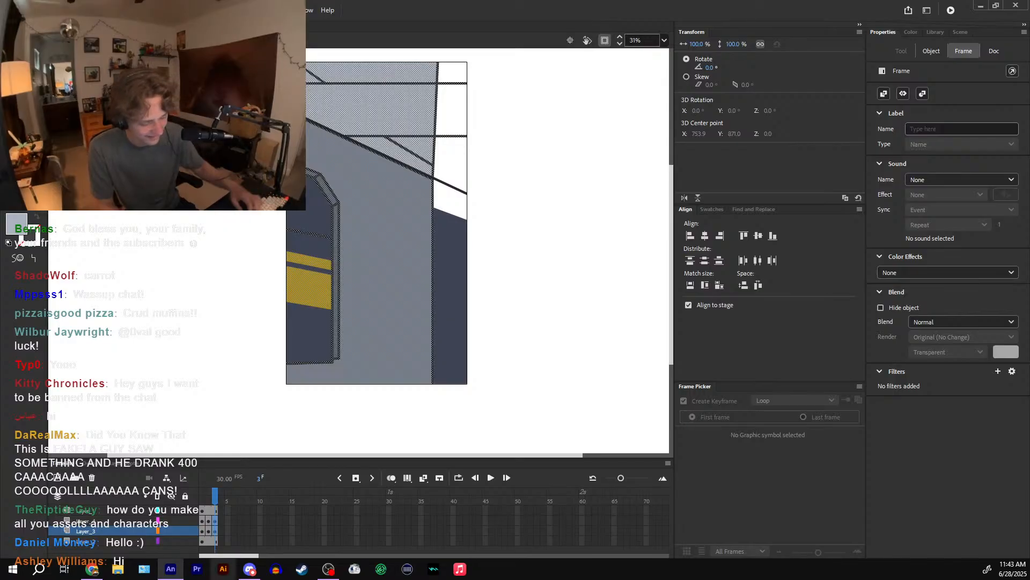
{"action": "key", "text": "shift+Right"}
{"action": "key", "text": "shift+Right"}
{"action": "key", "text": "shift+Right"}
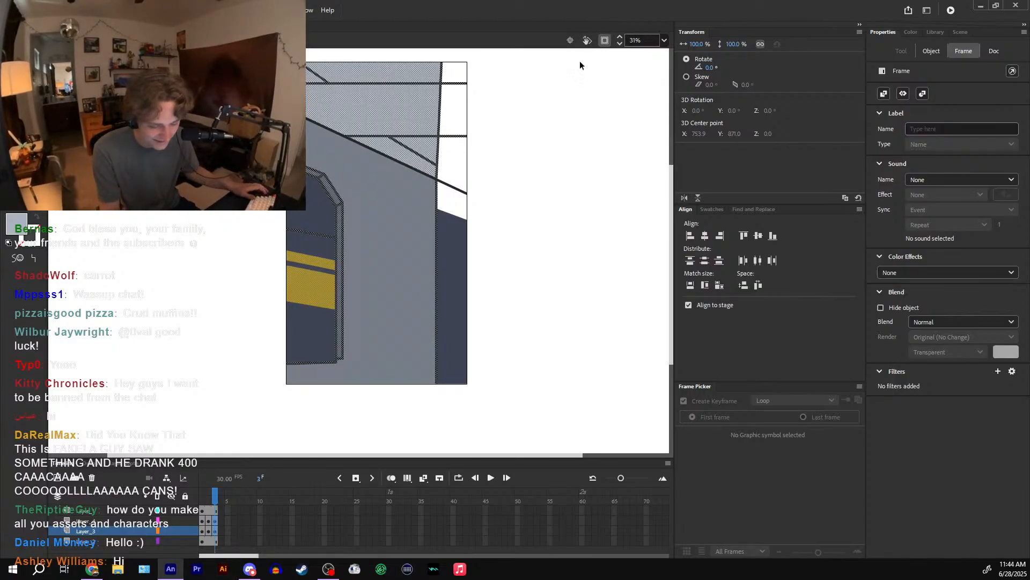
- Nudge the selected wall artwork on frame 3 further left in large increments
{"action": "left_click_drag", "start_coordinate": [595, 49], "coordinate": [593, 60]}
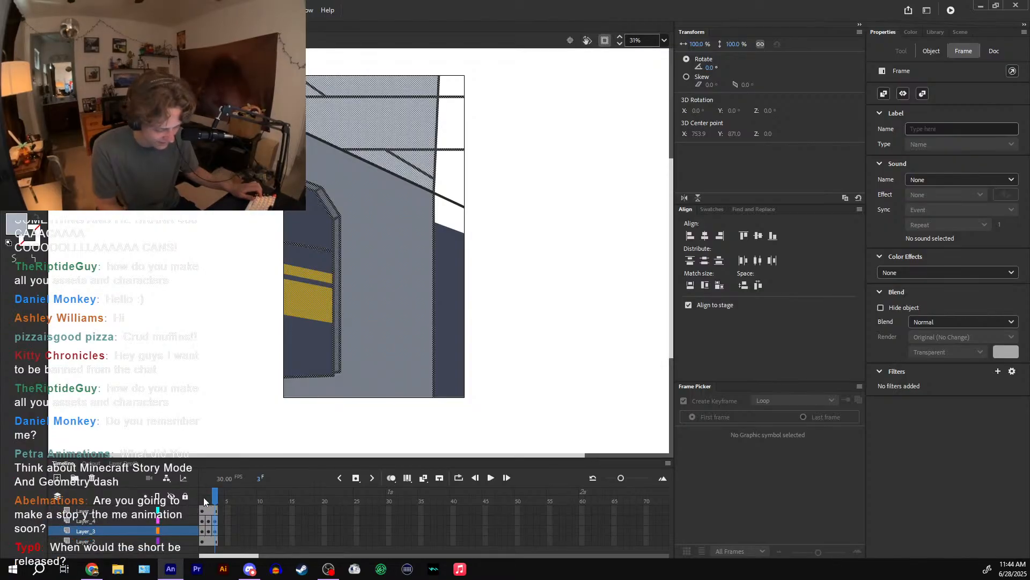
{"action": "left_click_drag", "start_coordinate": [203, 496], "coordinate": [222, 501]}
{"action": "key", "text": "shift+Left"}
{"action": "key", "text": "shift+Left"}
{"action": "key", "text": "shift+Left"}
{"action": "key", "text": "shift+Left"}
{"action": "key", "text": "shift+Left"}
{"action": "key", "text": "shift+Left"}
{"action": "key", "text": "shift+Left"}
{"action": "key", "text": "shift+Left"}
{"action": "key", "text": "shift+Left"}
{"action": "key", "text": "shift+Left"}
{"action": "key", "text": "shift+Left"}
{"action": "key", "text": "shift+Left"}
{"action": "key", "text": "shift+Left"}
{"action": "key", "text": "shift+Left"}
{"action": "key", "text": "shift+Left"}
{"action": "key", "text": "shift+Left"}
{"action": "key", "text": "shift+Left"}
{"action": "key", "text": "shift+Left"}
{"action": "key", "text": "shift+Left"}
{"action": "key", "text": "shift+Left"}
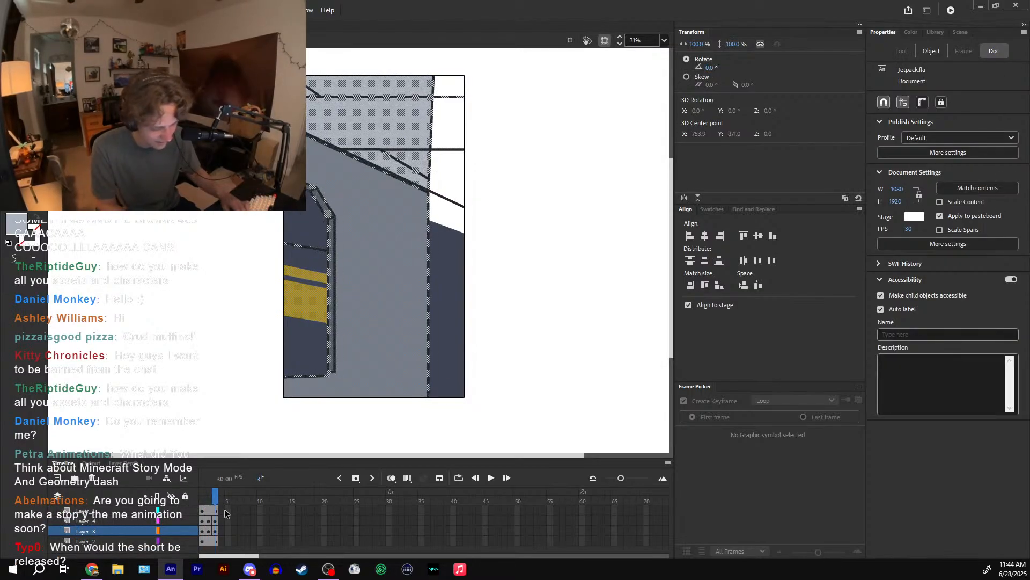
- Nudge the selected frame 3 artwork upward in large increments, and scrub through frames 1 to 3 to check the motion
{"action": "key", "text": "shift+Up"}
{"action": "key", "text": "shift+Up"}
{"action": "key", "text": "shift+Up"}
{"action": "key", "text": "shift+Up"}
{"action": "key", "text": "shift+Up"}
{"action": "key", "text": "shift+Up"}
{"action": "key", "text": "shift+Up"}
{"action": "key", "text": "shift+Up"}
{"action": "key", "text": "shift+Up"}
{"action": "key", "text": "shift+Up"}
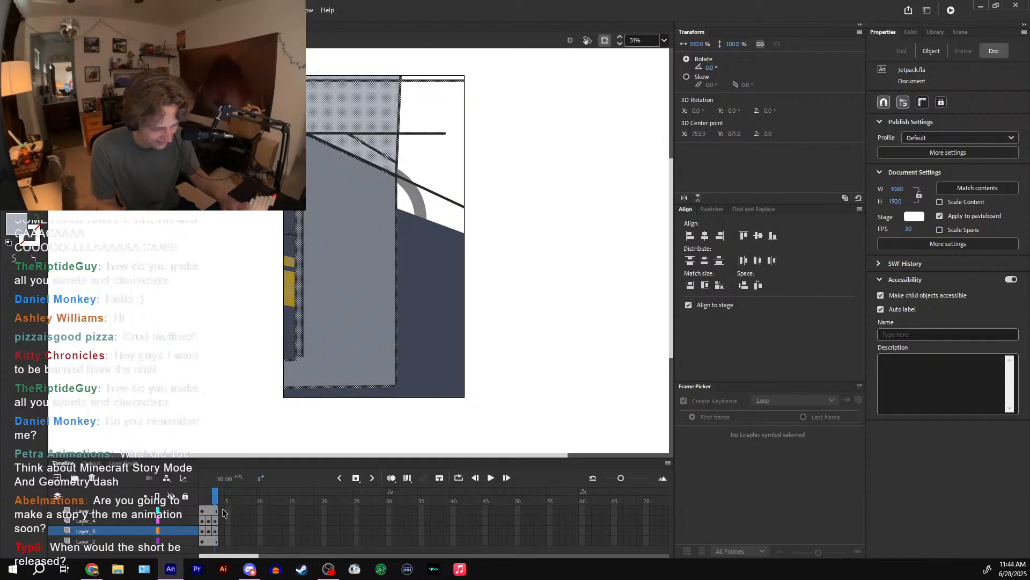
{"action": "key", "text": "shift+Up"}
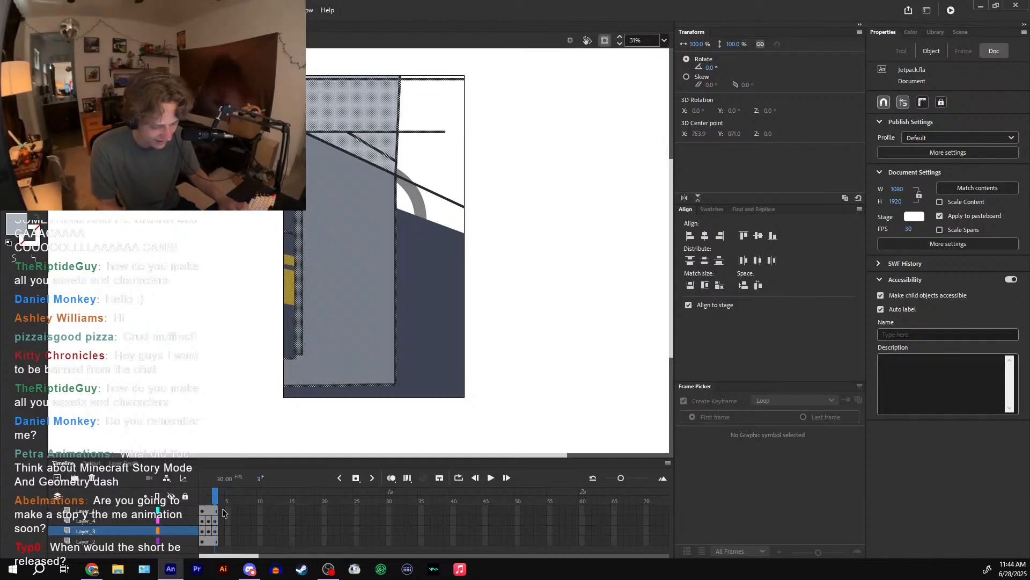
{"action": "left_click", "coordinate": [474, 122]}
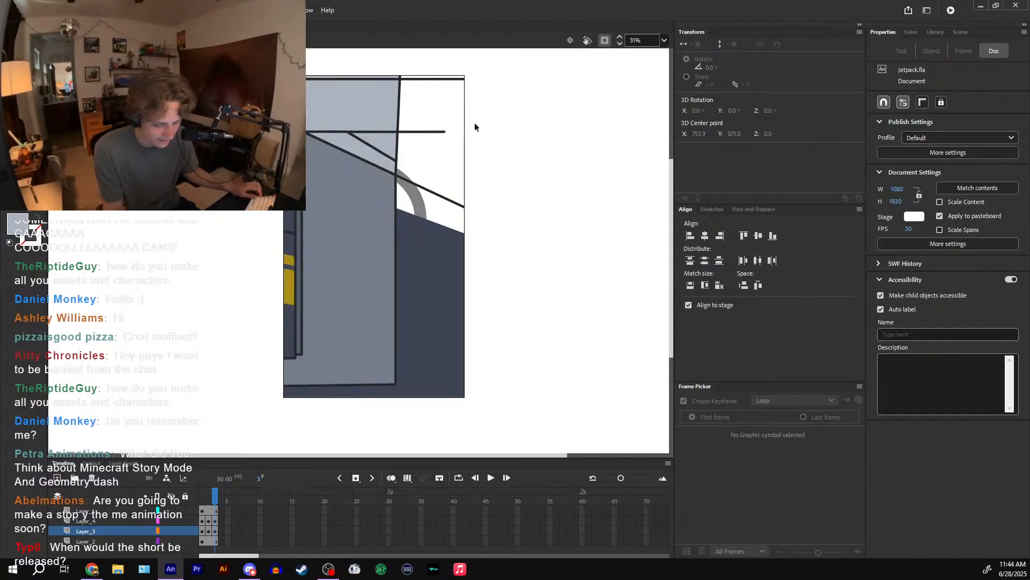
{"action": "left_click_drag", "start_coordinate": [201, 495], "coordinate": [220, 504]}
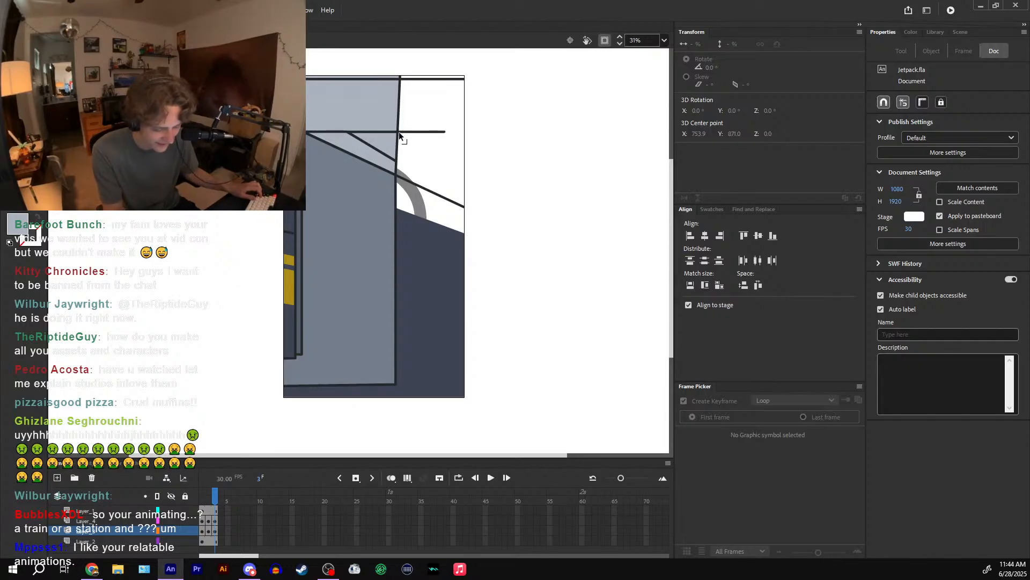
- Show the artwork beyond the stage and pull the light wall panel's side outward past the stage's right edge at both horizontal lines
{"action": "left_click_drag", "start_coordinate": [399, 132], "coordinate": [516, 131]}
{"action": "key", "text": "ctrl+z"}
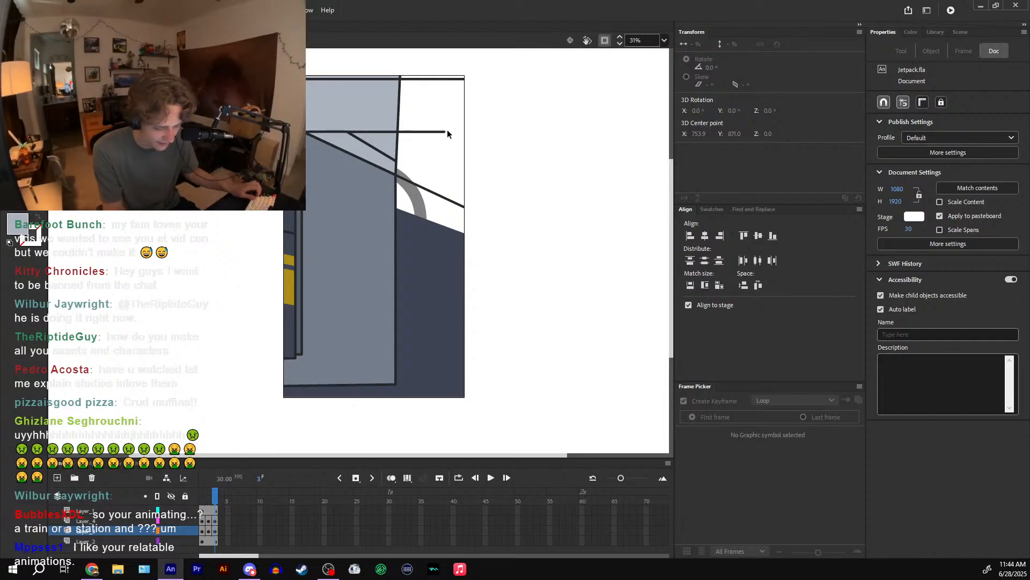
{"action": "left_click", "coordinate": [605, 40]}
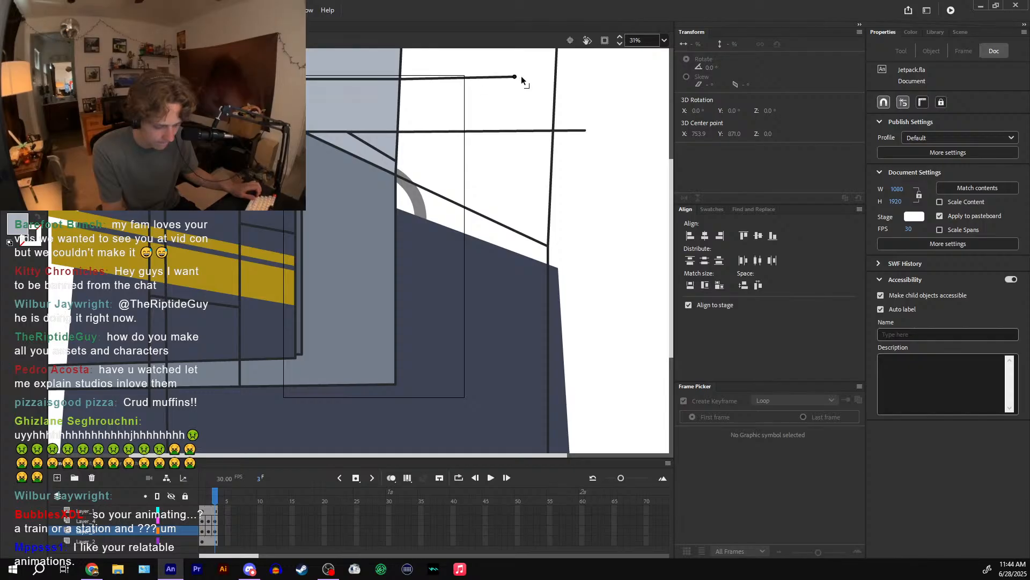
{"action": "left_click_drag", "start_coordinate": [521, 77], "coordinate": [528, 80]}
{"action": "left_click_drag", "start_coordinate": [397, 131], "coordinate": [471, 131]}
{"action": "left_click_drag", "start_coordinate": [399, 79], "coordinate": [472, 79]}
- Draw a horizontal line below the light panel, delete its slanted lower edge, and close its side with a near-vertical line
{"action": "mouse_move", "coordinate": [397, 162]}
{"action": "left_mouse_down"}
{"action": "mouse_move", "coordinate": [415, 176]}
{"action": "mouse_move", "coordinate": [553, 176]}
{"action": "left_mouse_up"}
{"action": "key", "text": "ctrl+z"}
{"action": "key", "text": "n"}
{"action": "key", "text": "v"}
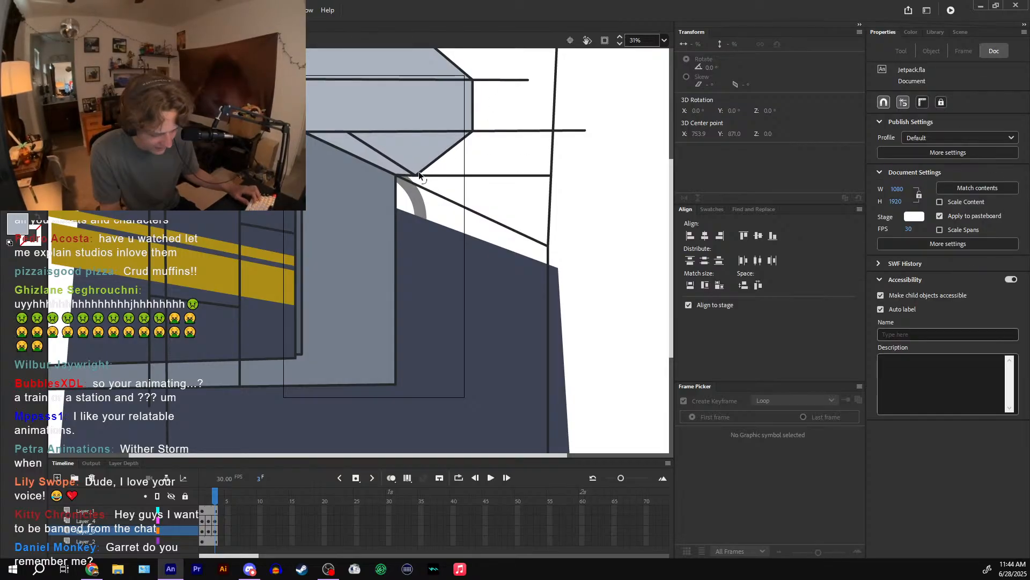
{"action": "left_click", "coordinate": [454, 148]}
{"action": "key", "text": "Delete"}
{"action": "key", "text": "n"}
{"action": "left_click_drag", "start_coordinate": [473, 132], "coordinate": [476, 176]}
- Try to fill the gap at the light panel's lower corner with the panel's own blue-grey colour
{"action": "key", "text": "i"}
{"action": "left_click", "coordinate": [455, 141]}
{"action": "left_click", "coordinate": [454, 160]}
{"action": "key", "text": "i"}
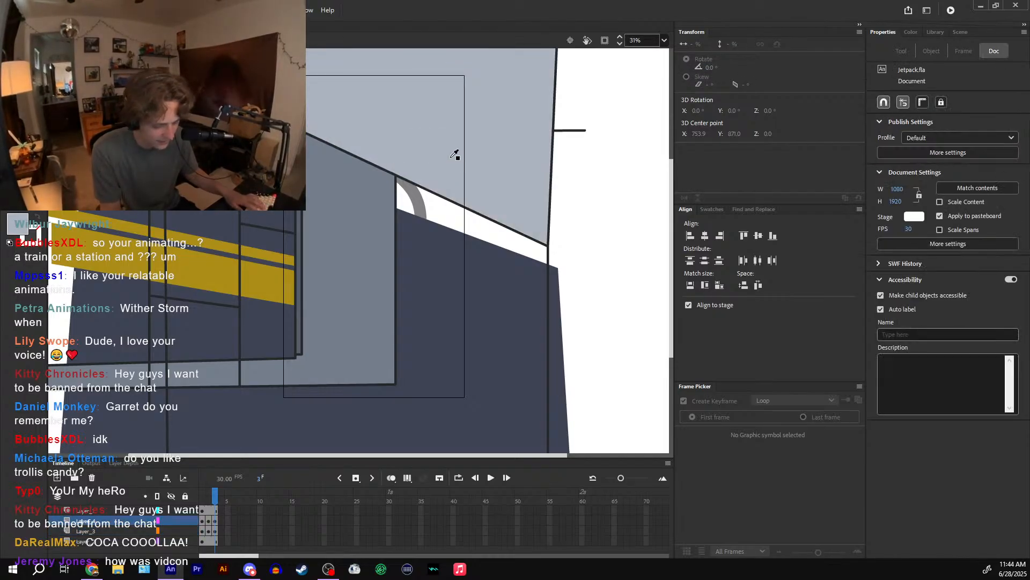
{"action": "key", "text": "ctrl+z"}
{"action": "key", "text": "v"}
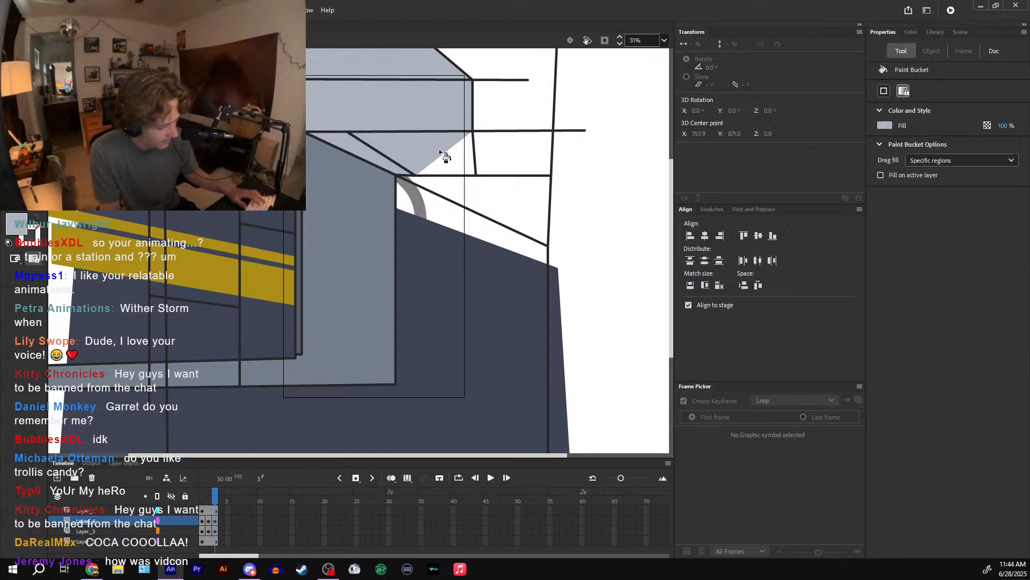
{"action": "left_click", "coordinate": [455, 148]}
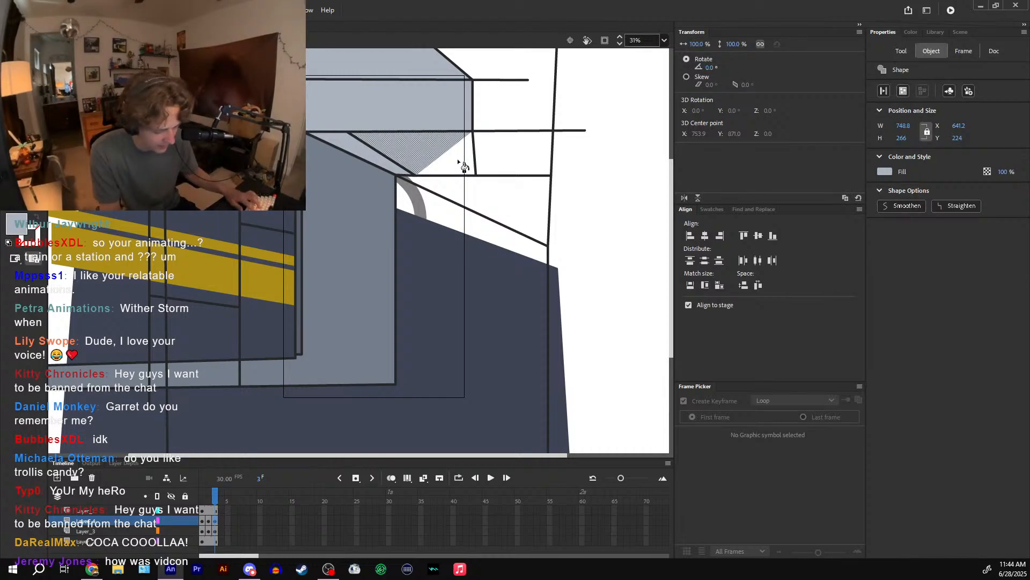
{"action": "key", "text": "ctrl+y"}
{"action": "key", "text": "ctrl+z"}
- Select the horizontal line and the light panel fill to check whether each sits on Layer_3 or Layer_4
{"action": "left_click", "coordinate": [456, 176]}
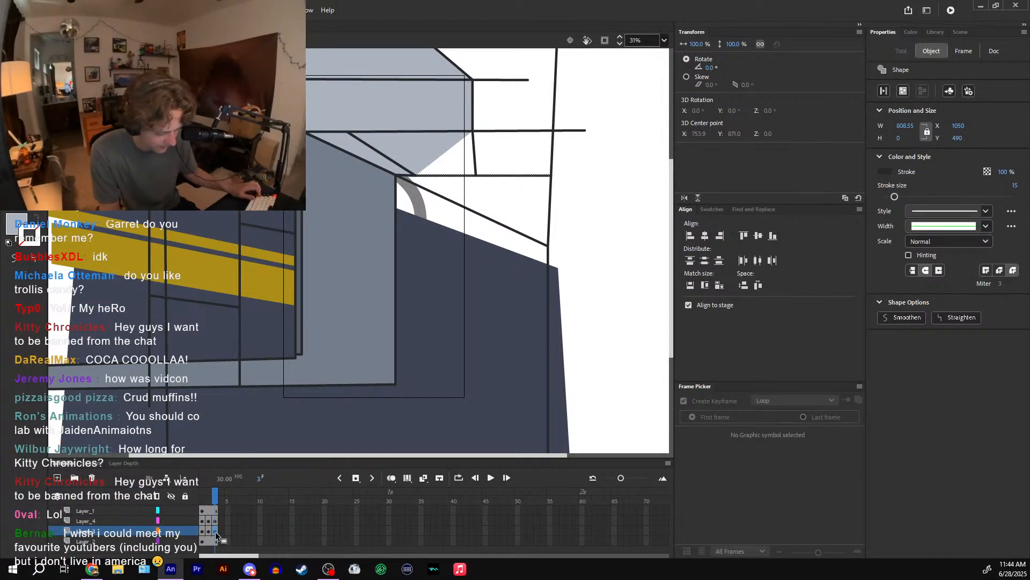
{"action": "left_click", "coordinate": [372, 214]}
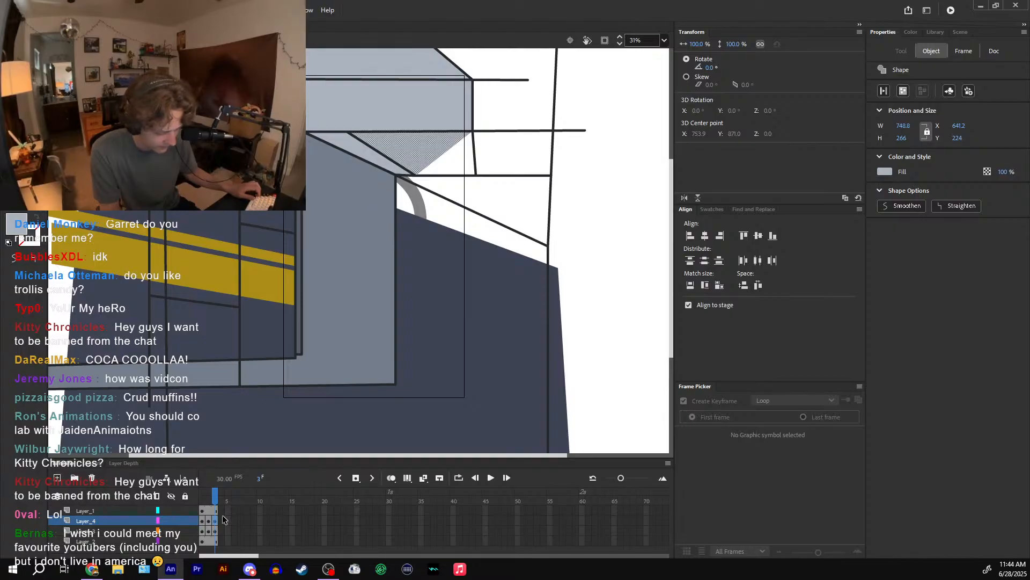
{"action": "left_click", "coordinate": [217, 520]}
{"action": "left_click", "coordinate": [433, 162]}
{"action": "left_click", "coordinate": [433, 155]}
{"action": "left_click", "coordinate": [214, 523]}
- Try to move all the frame 3 artwork of Layer_3 into Layer_4 by cutting and pasting, then undo it
{"action": "left_click", "coordinate": [216, 531]}
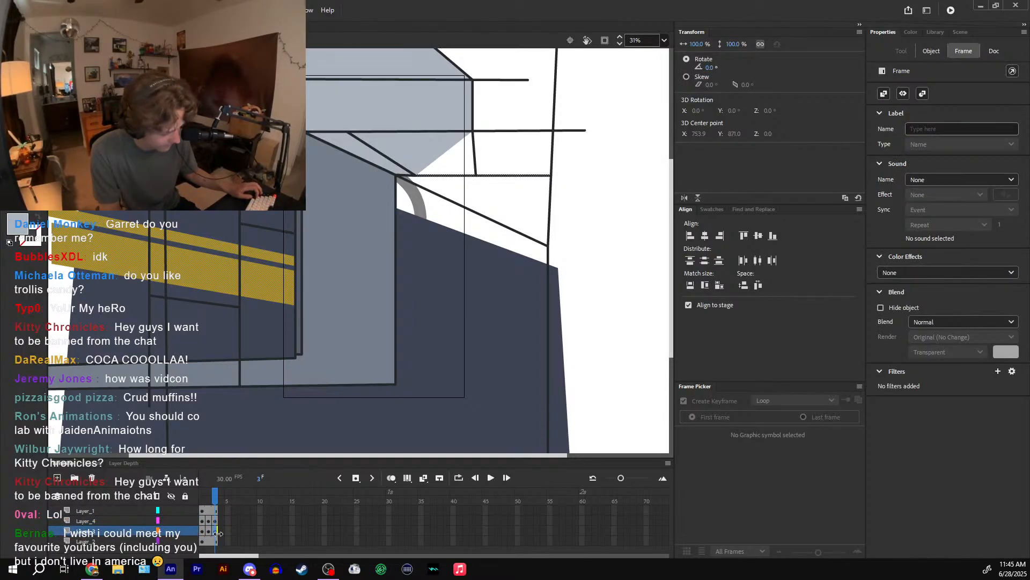
{"action": "key", "text": "ctrl+x"}
{"action": "left_click", "coordinate": [475, 170]}
{"action": "key", "text": "ctrl+shift+v"}
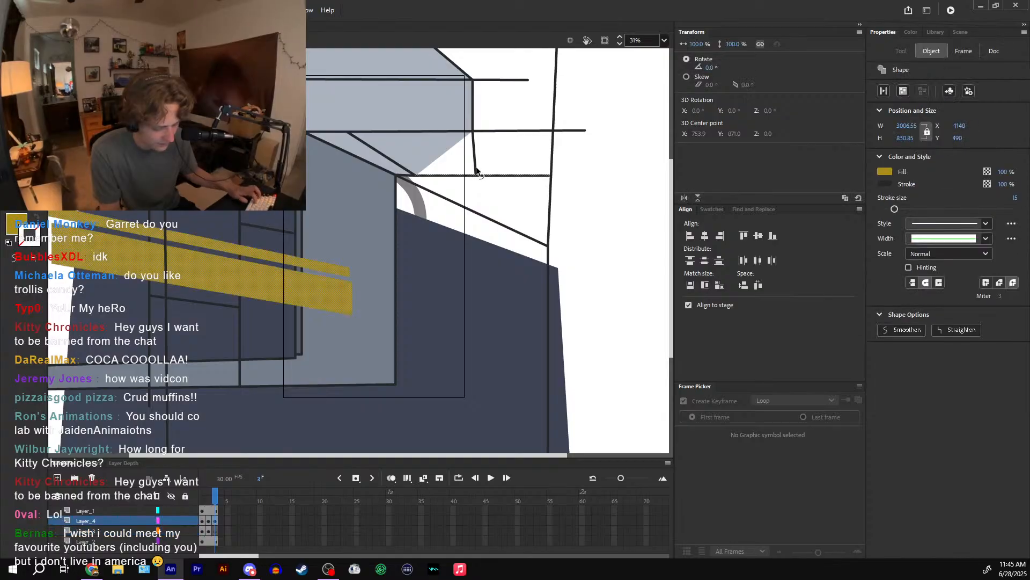
{"action": "left_click", "coordinate": [473, 171]}
{"action": "left_click", "coordinate": [467, 175]}
{"action": "key", "text": "ctrl+z"}
{"action": "key", "text": "ctrl+z"}
{"action": "key", "text": "ctrl+z"}
{"action": "key", "text": "ctrl+z"}
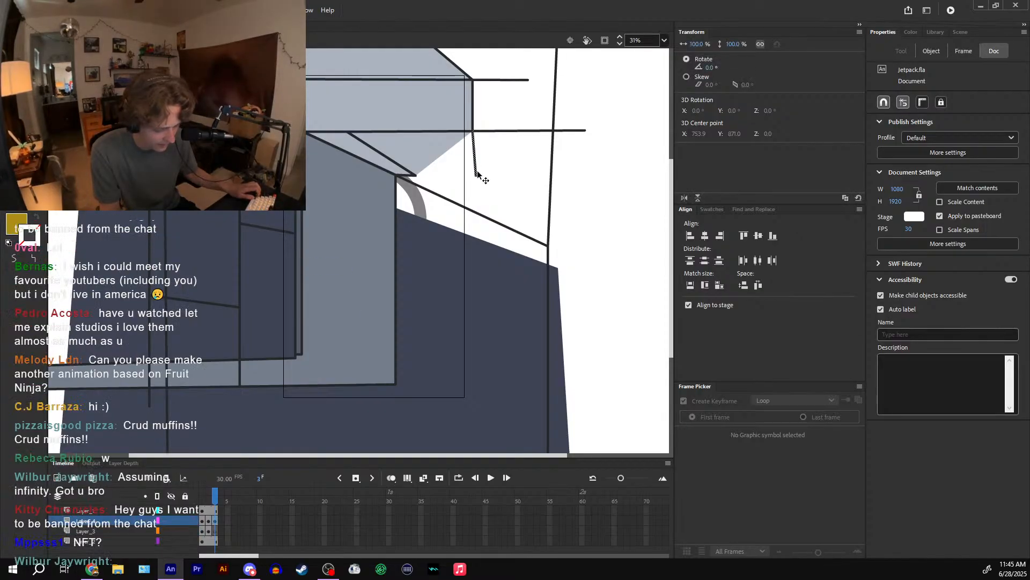
- Move only the horizontal line below the light panel from Layer_3 into Layer_4, keeping its position
{"action": "left_click", "coordinate": [474, 176]}
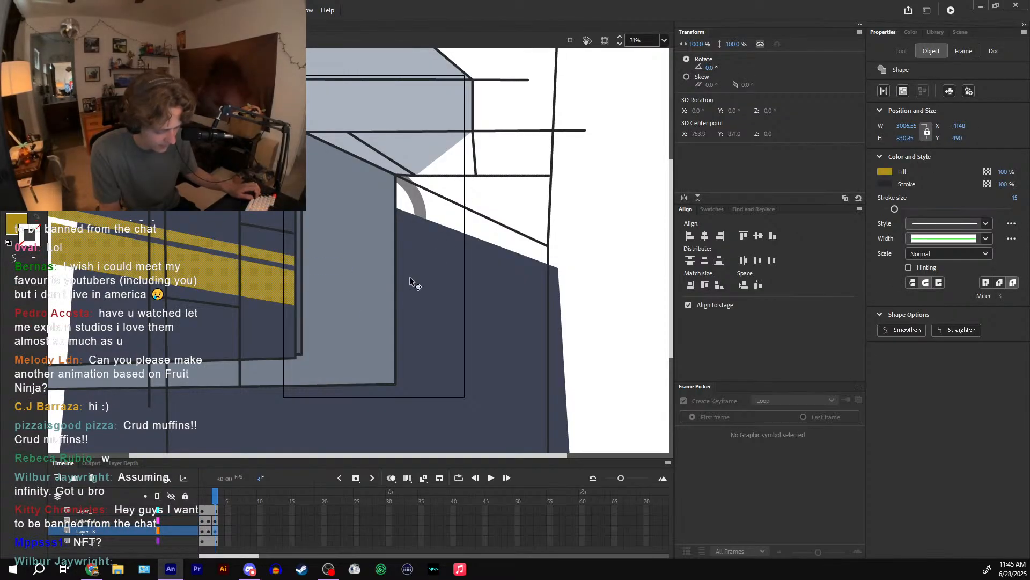
{"action": "key", "text": "ctrl+x"}
{"action": "left_click", "coordinate": [476, 172]}
{"action": "key", "text": "ctrl+z"}
{"action": "key", "text": "ctrl+z"}
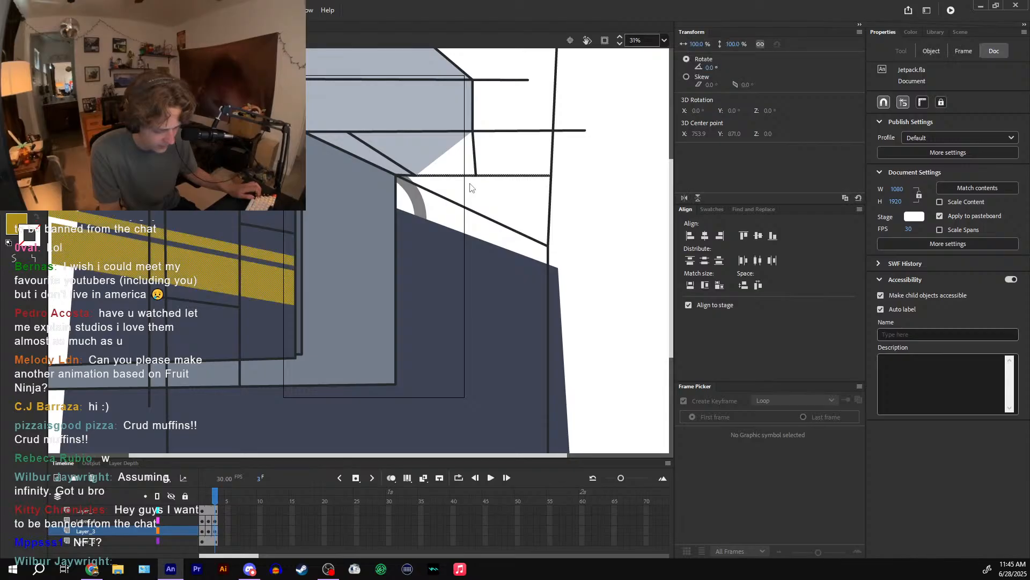
{"action": "left_click", "coordinate": [467, 177]}
{"action": "key", "text": "Delete"}
{"action": "key", "text": "ctrl+z"}
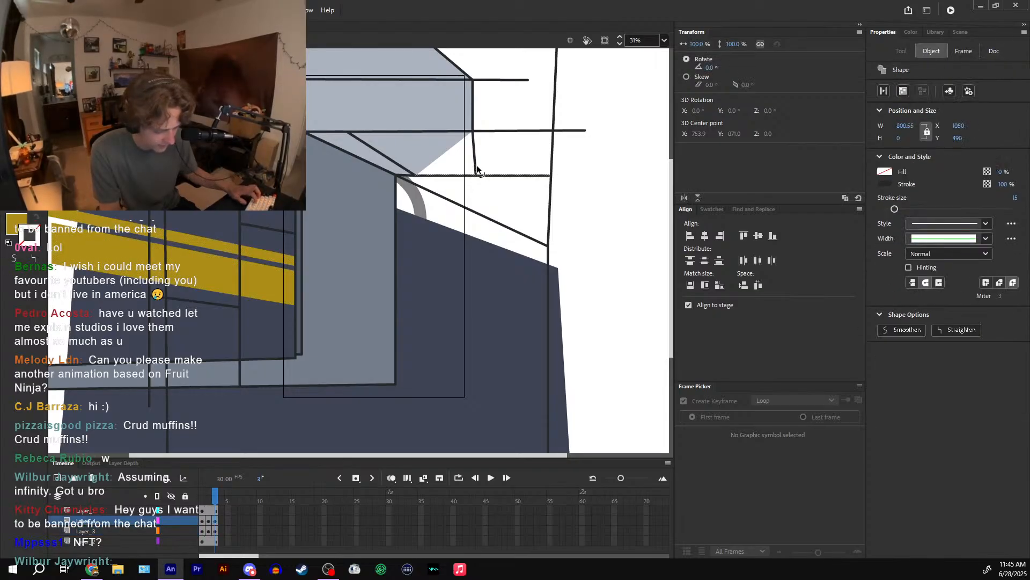
- Sample the light panel's colour and fill the gap at its lower corner, undoing the extra fill outside it
{"action": "key", "text": "i"}
{"action": "left_click", "coordinate": [444, 148]}
{"action": "left_click", "coordinate": [447, 162]}
{"action": "left_click", "coordinate": [465, 194]}
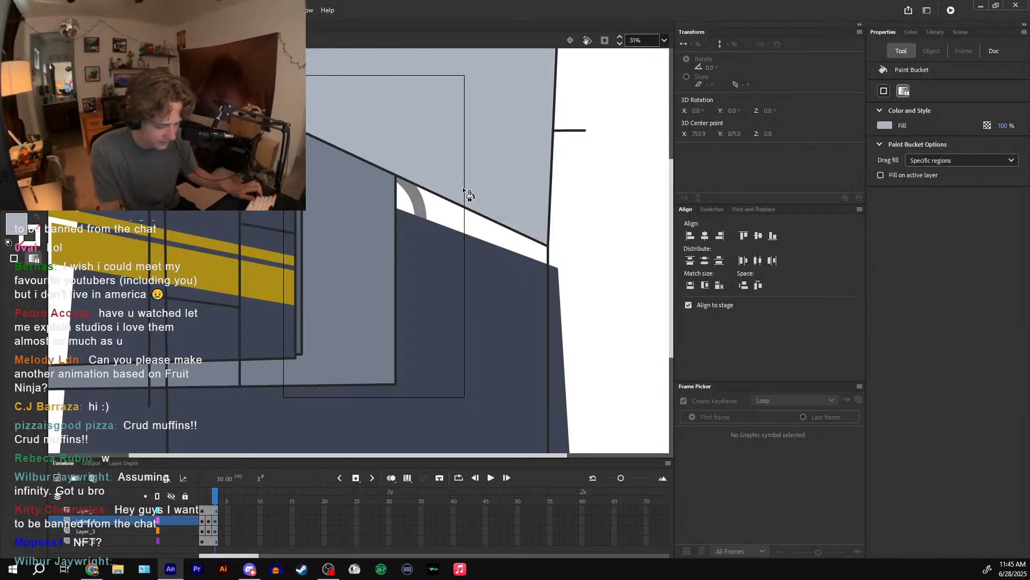
{"action": "key", "text": "ctrl+z"}
{"action": "key", "text": "v"}
{"action": "left_click", "coordinate": [445, 170]}
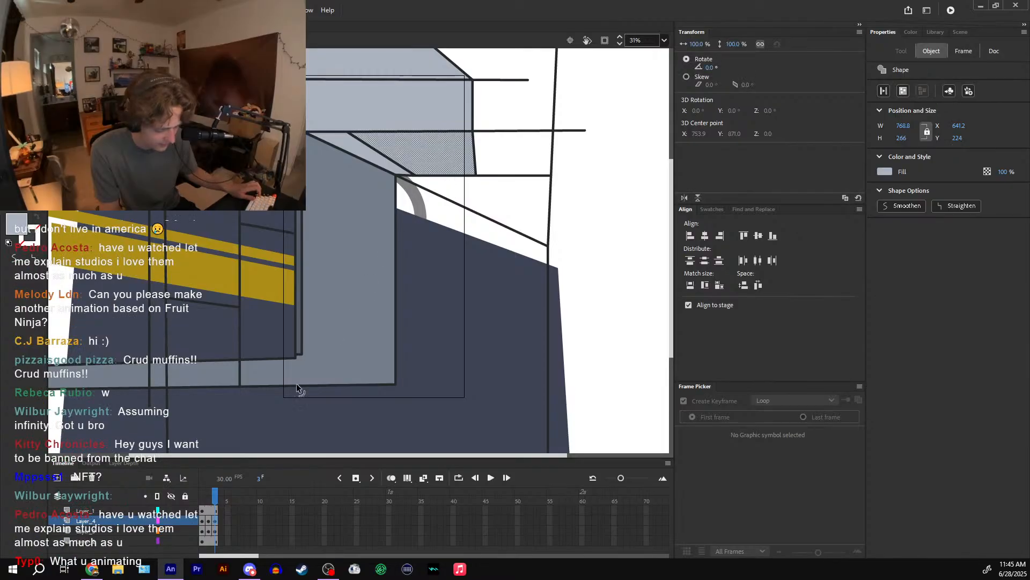
- Hide Layer_1 and pull the darker wall's upper right corner outward and down past the stage's right edge
{"action": "left_click", "coordinate": [179, 515]}
{"action": "key", "text": "Escape"}
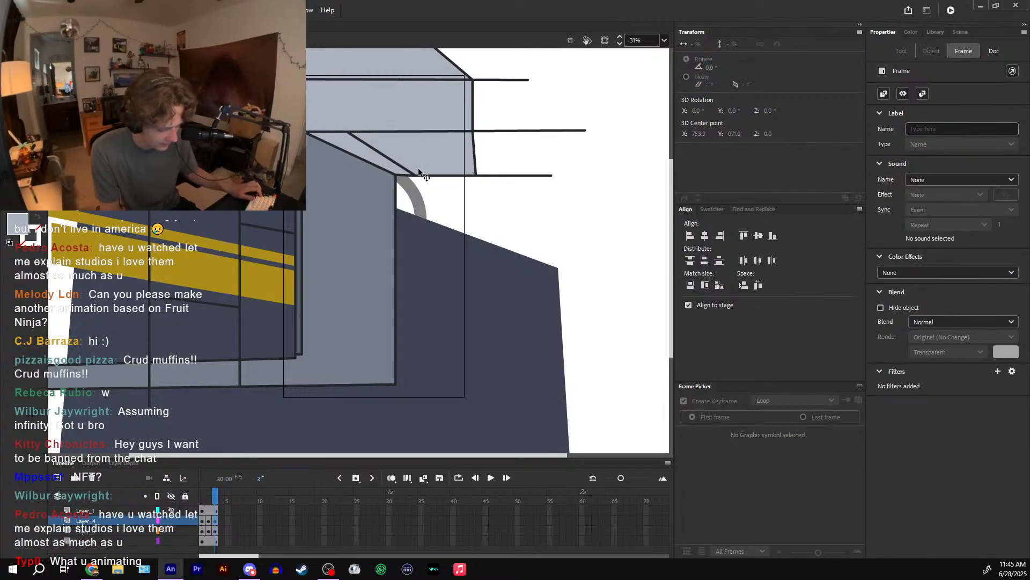
{"action": "key", "text": "n"}
{"action": "left_click_drag", "start_coordinate": [396, 175], "coordinate": [531, 229]}
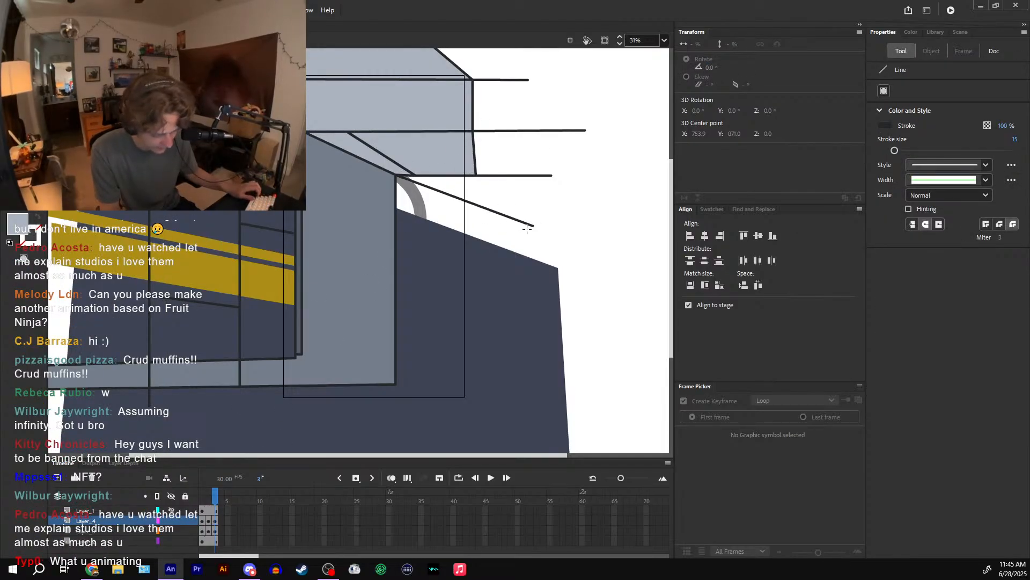
{"action": "key", "text": "ctrl+z"}
{"action": "key", "text": "v"}
{"action": "left_click_drag", "start_coordinate": [397, 176], "coordinate": [486, 213]}
{"action": "key", "text": "ctrl+z"}
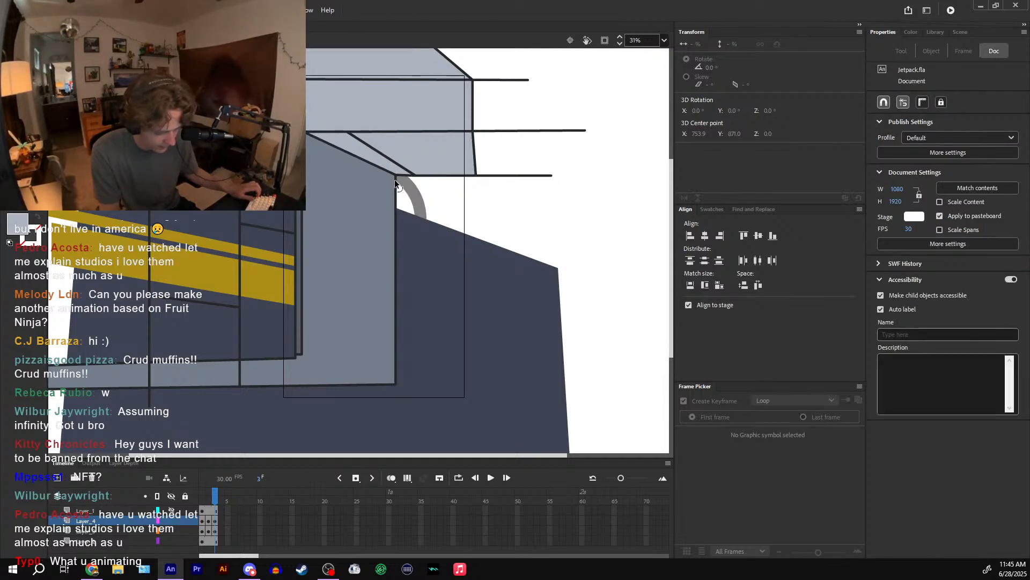
{"action": "left_click_drag", "start_coordinate": [396, 183], "coordinate": [486, 214]}
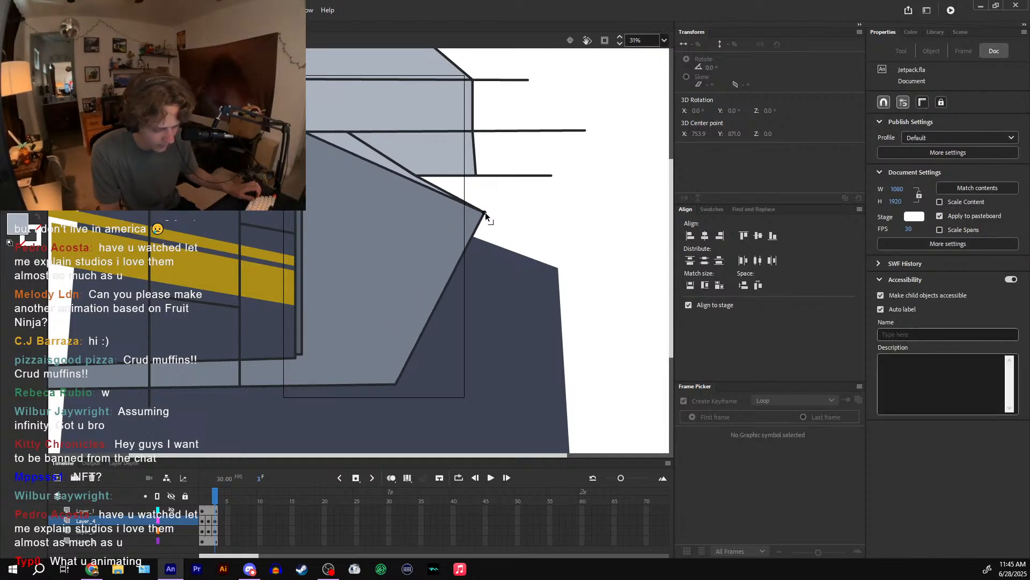
- Extend the panel's lower horizontal line leftward to the darker wall's slanted edge and delete the part that overshoots it
{"action": "key", "text": "n"}
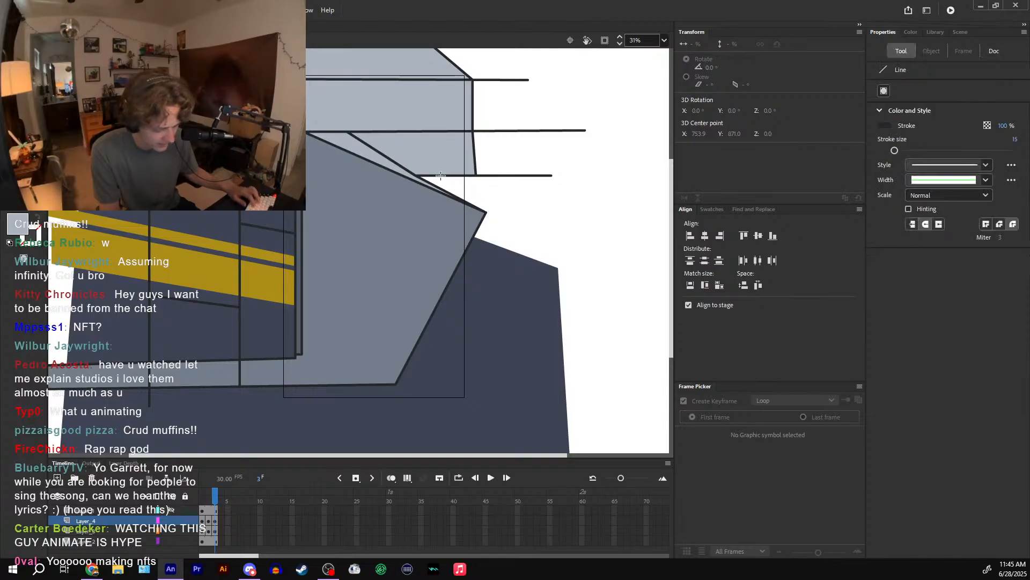
{"action": "key", "text": "v"}
{"action": "left_click", "coordinate": [401, 198]}
{"action": "key", "text": "Delete"}
{"action": "key", "text": "n"}
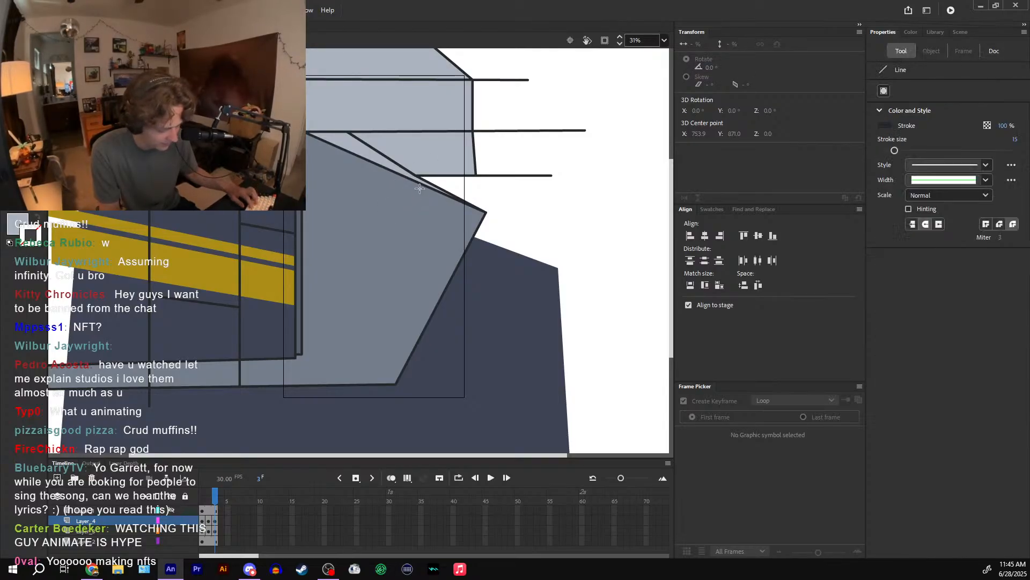
{"action": "left_click_drag", "start_coordinate": [378, 194], "coordinate": [378, 184]}
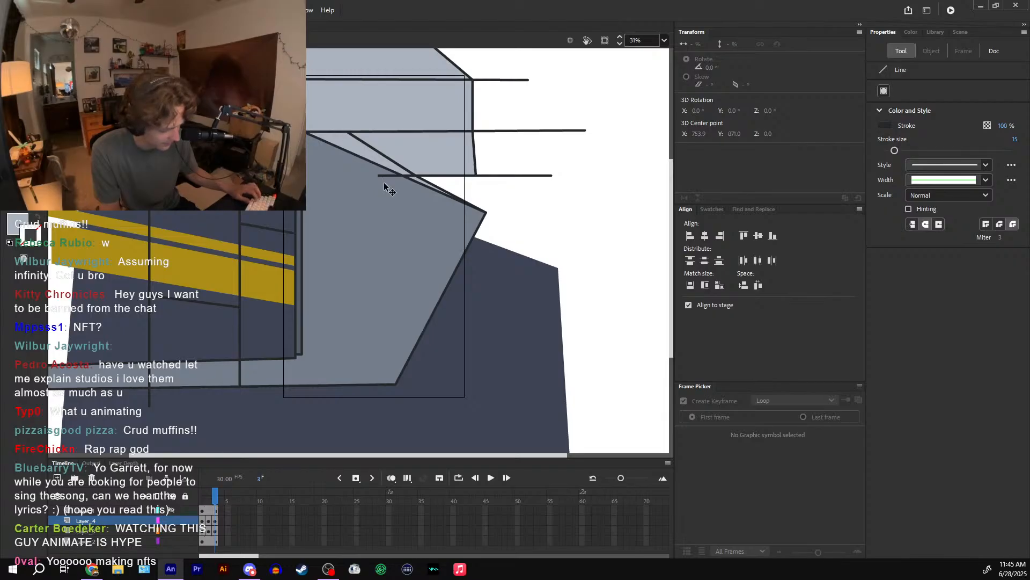
{"action": "left_click", "coordinate": [390, 177]}
{"action": "key", "text": "Delete"}
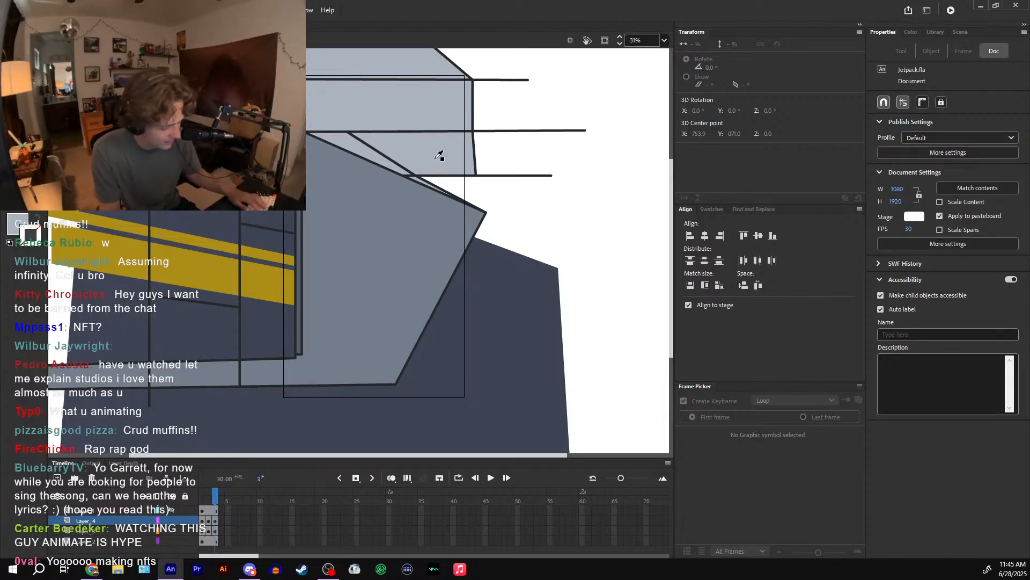
- Draw a line from the light panel's lower right corner to the darker wall's corner, and fill the enclosed gap with the panel colour
{"action": "left_click", "coordinate": [436, 159]}
{"action": "key", "text": "v"}
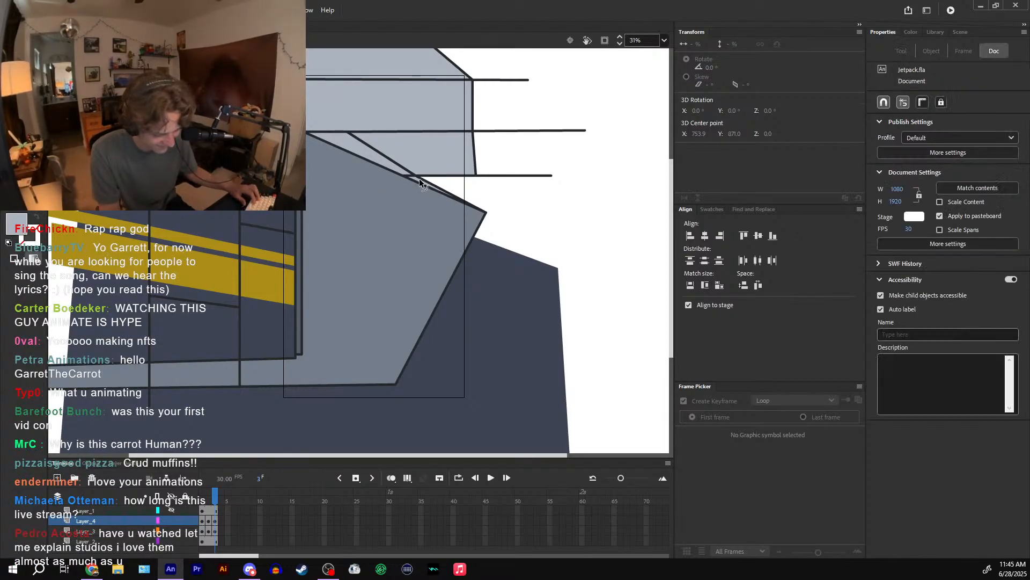
{"action": "left_click_drag", "start_coordinate": [410, 159], "coordinate": [486, 174]}
{"action": "key", "text": "ctrl+z"}
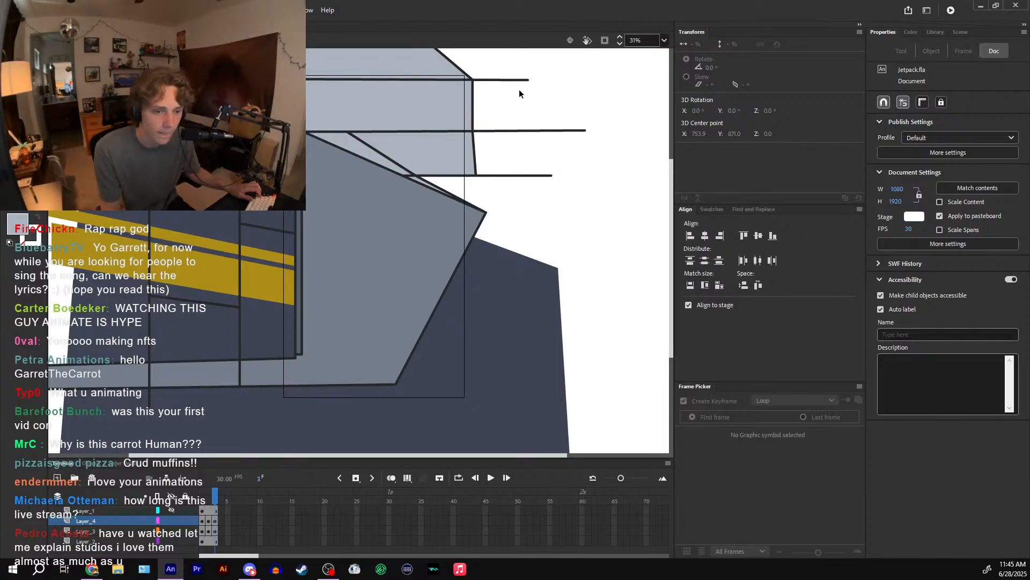
{"action": "key", "text": "n"}
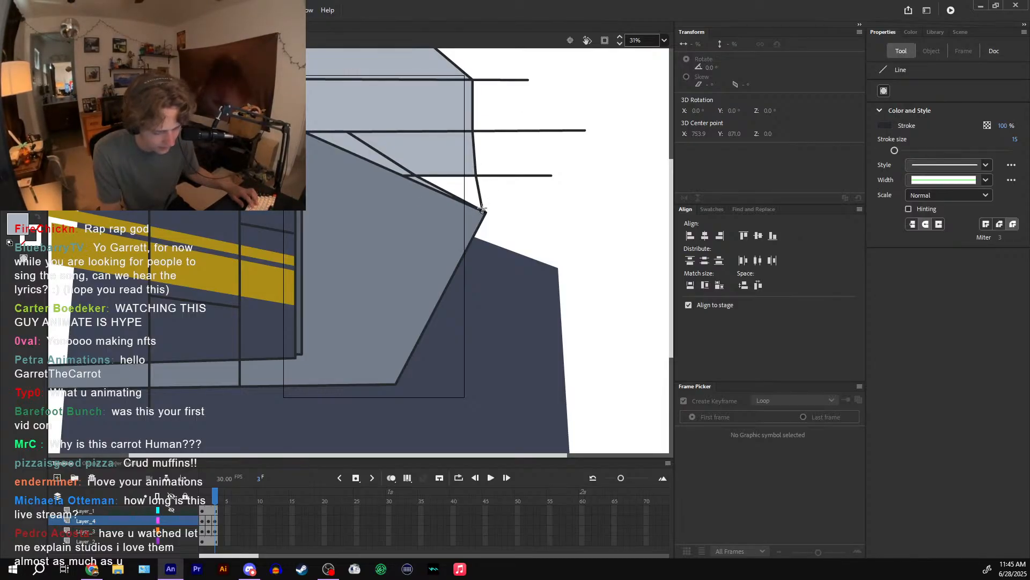
{"action": "key", "text": "k"}
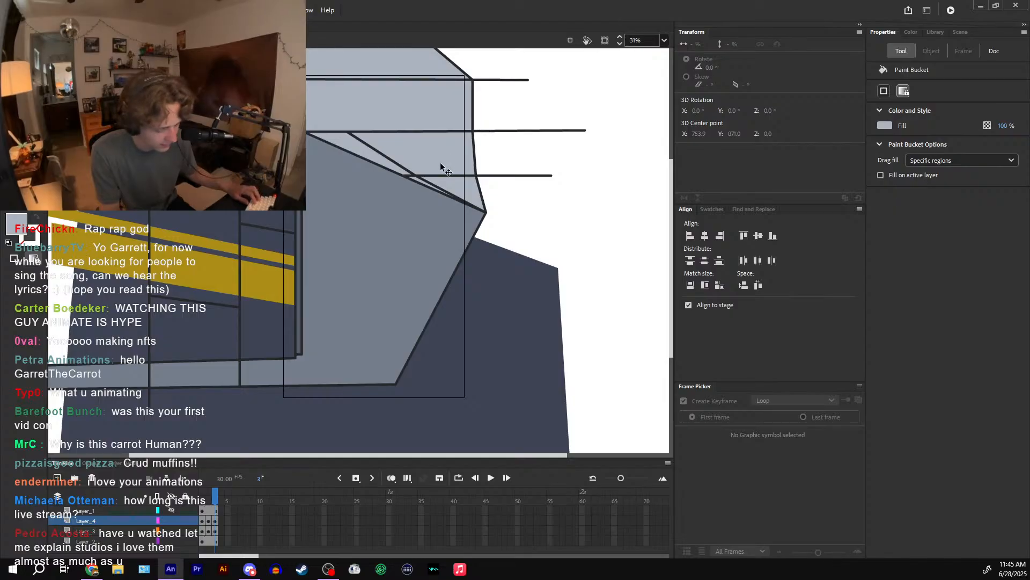
- Delete the extra slanted line beside the darker wall's upper edge, below the light panel's horizontal line
{"action": "key", "text": "v"}
{"action": "left_click", "coordinate": [426, 182]}
{"action": "key", "text": "Delete"}
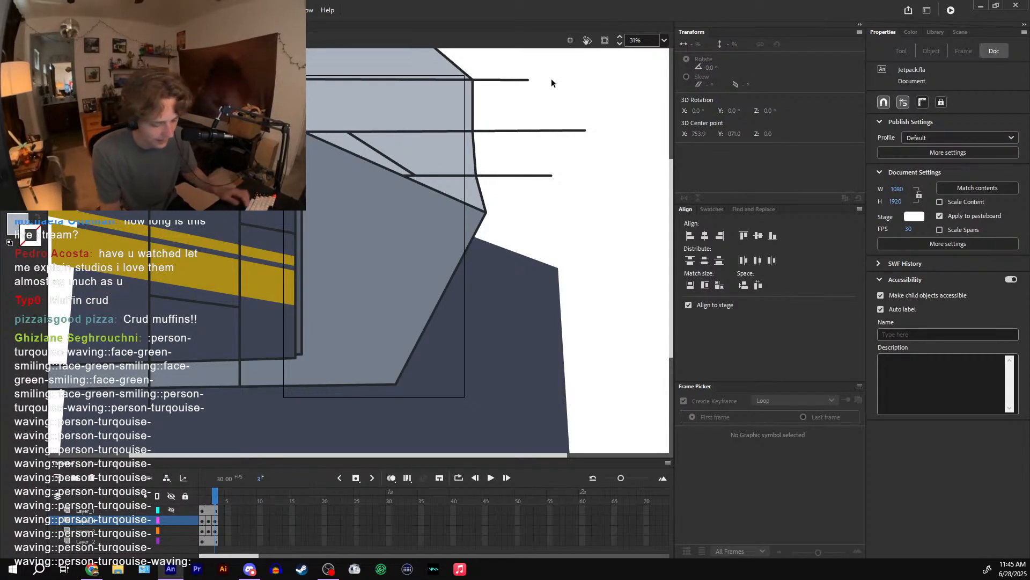
- Scrub through the first three frames to compare the wall's position from drawing to drawing
{"action": "key", "text": "ctrl+minus"}
{"action": "key", "text": "ctrl+minus"}
{"action": "left_click_drag", "start_coordinate": [206, 497], "coordinate": [215, 497]}
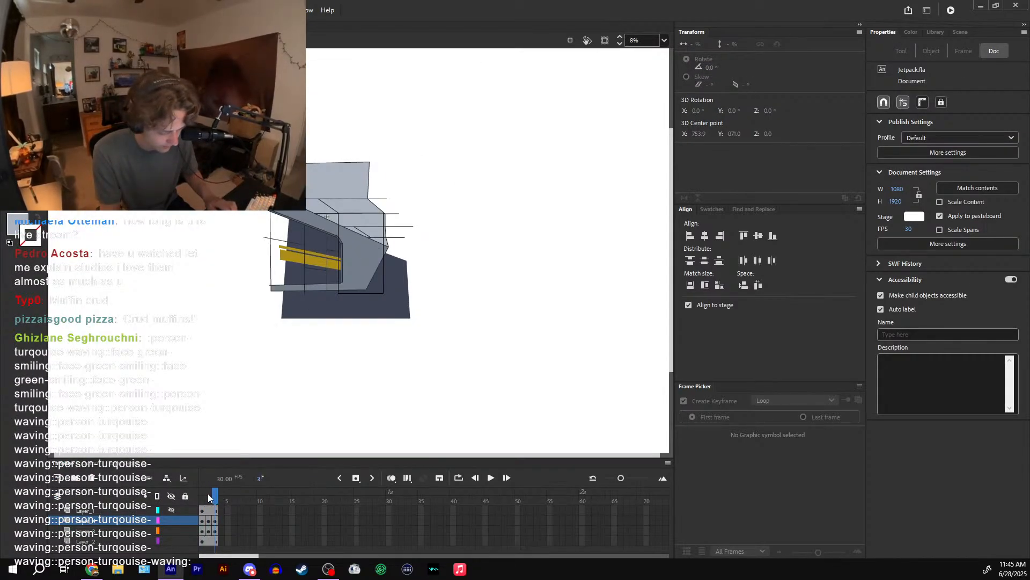
{"action": "key", "text": "ctrl+equal"}
{"action": "left_click", "coordinate": [368, 211]}
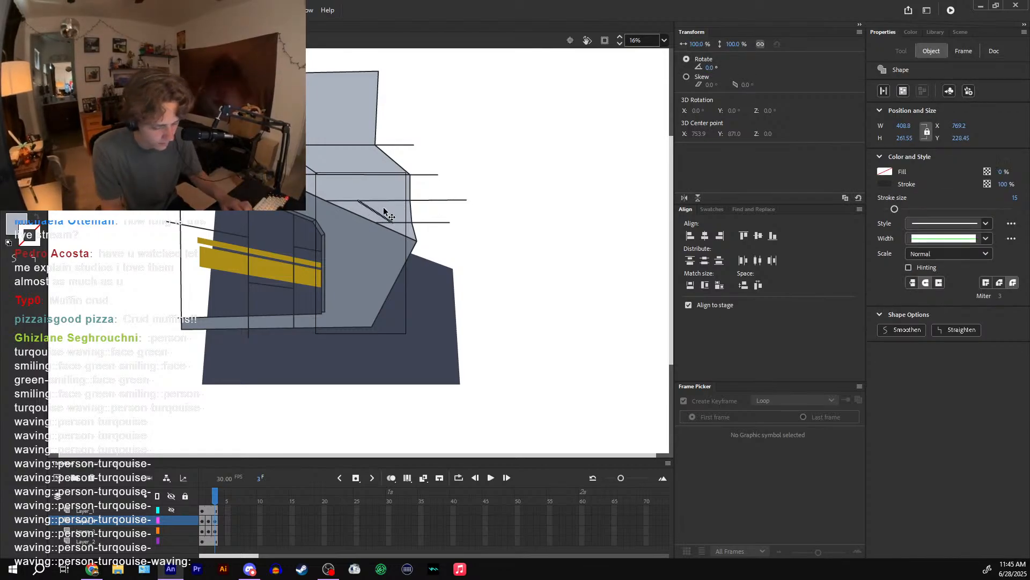
{"action": "left_click", "coordinate": [205, 499]}
{"action": "left_click_drag", "start_coordinate": [206, 500], "coordinate": [217, 499]}
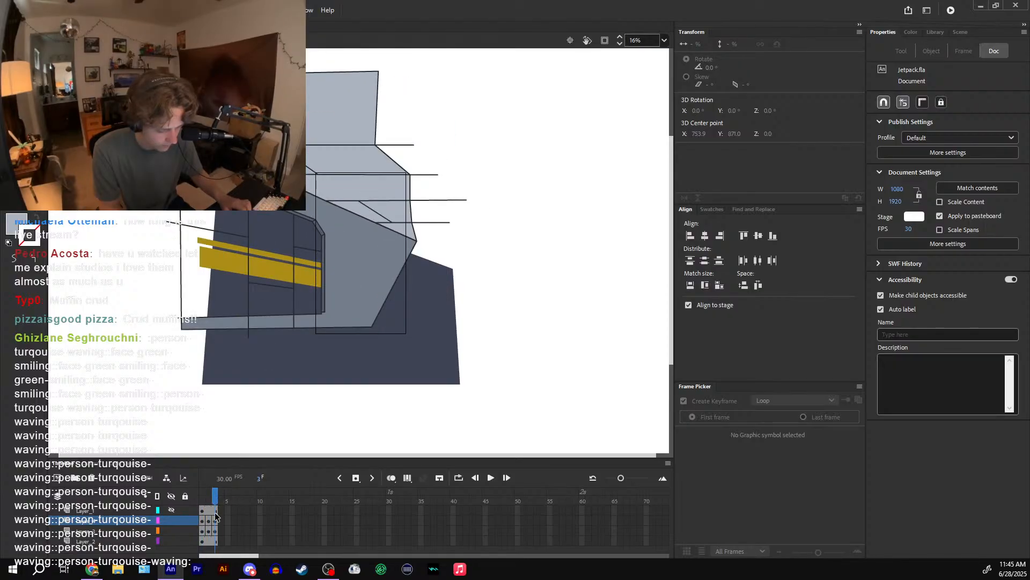
- Select the frame 3 artwork on Layer_4 and Layer_3 and shift it left and slightly up together
{"action": "left_click", "coordinate": [216, 524]}
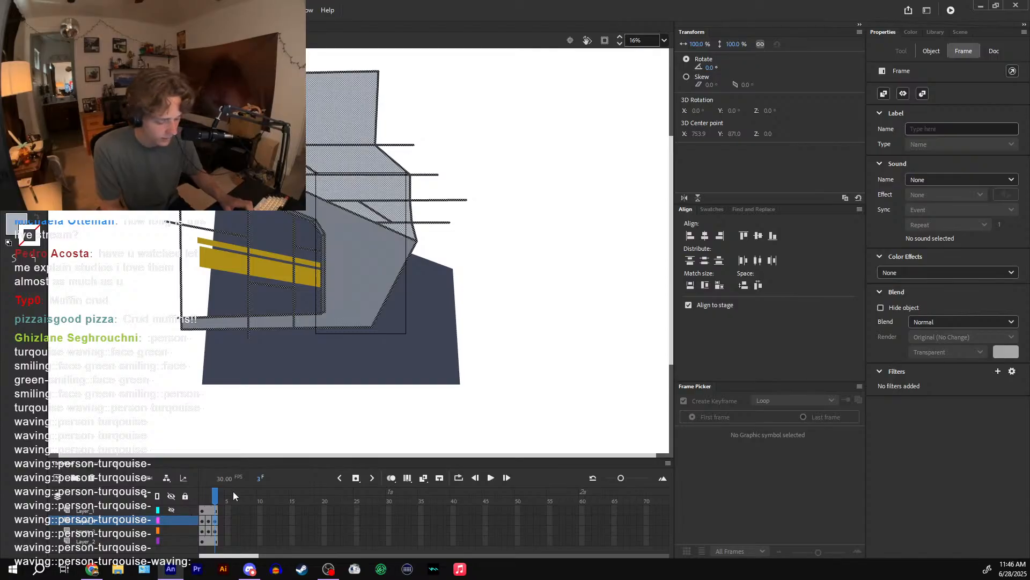
{"action": "left_click", "coordinate": [214, 531]}
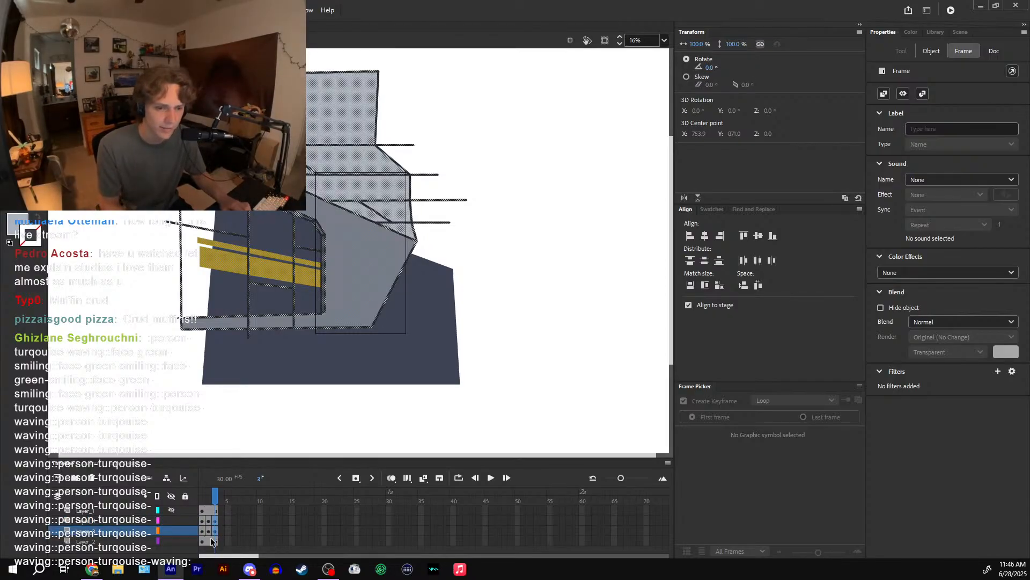
{"action": "key", "text": "shift+Left"}
{"action": "key", "text": "shift+Left"}
{"action": "key", "text": "shift+Up"}
{"action": "key", "text": "shift+Up"}
{"action": "key", "text": "shift+Left"}
{"action": "key", "text": "shift+Left"}
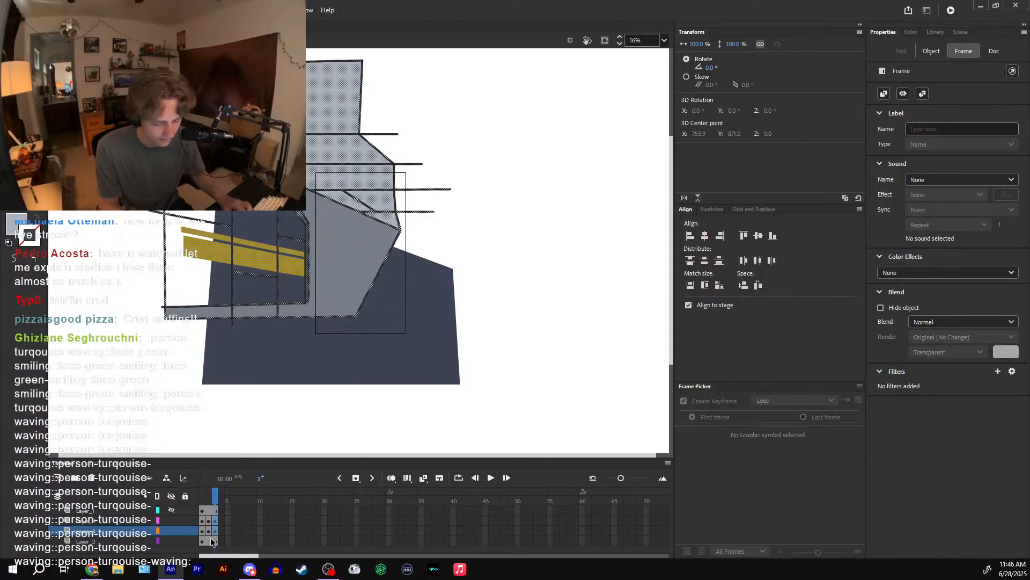
{"action": "key", "text": "shift+Down"}
{"action": "mouse_move", "coordinate": [215, 495]}
{"action": "left_mouse_down"}
{"action": "mouse_move", "coordinate": [217, 529]}
{"action": "mouse_move", "coordinate": [215, 497]}
{"action": "mouse_move", "coordinate": [202, 502]}
{"action": "mouse_move", "coordinate": [215, 498]}
{"action": "mouse_move", "coordinate": [216, 531]}
{"action": "mouse_move", "coordinate": [215, 499]}
{"action": "mouse_move", "coordinate": [202, 505]}
{"action": "mouse_move", "coordinate": [215, 506]}
{"action": "left_mouse_up"}
{"action": "key", "text": "shift+Right"}
{"action": "key", "text": "shift+Right"}
{"action": "left_click", "coordinate": [216, 531]}
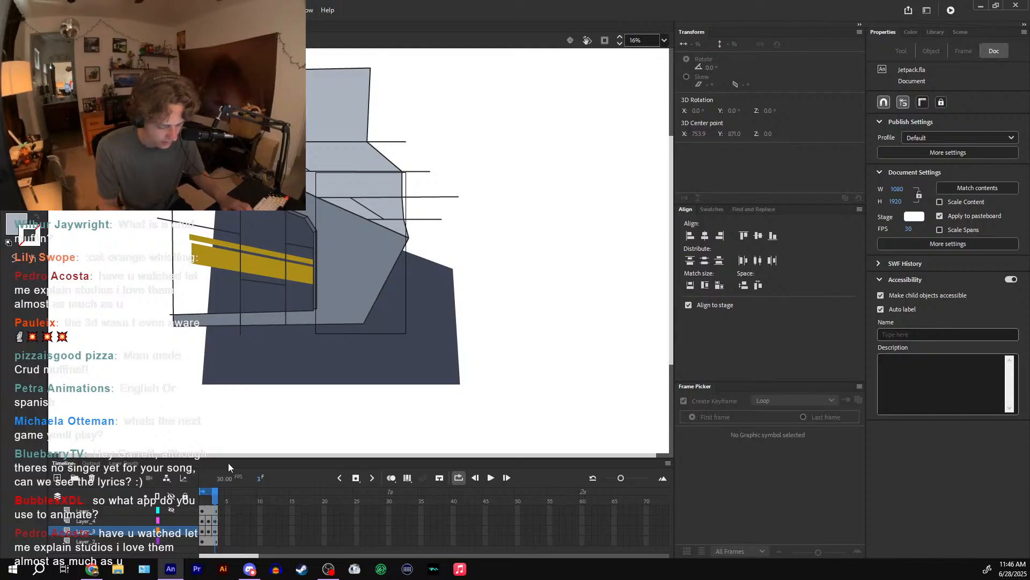
- Extend each of the three wall drawings to three frames, widen the loop range to nine frames, and play the loop
{"action": "left_click", "coordinate": [491, 478]}
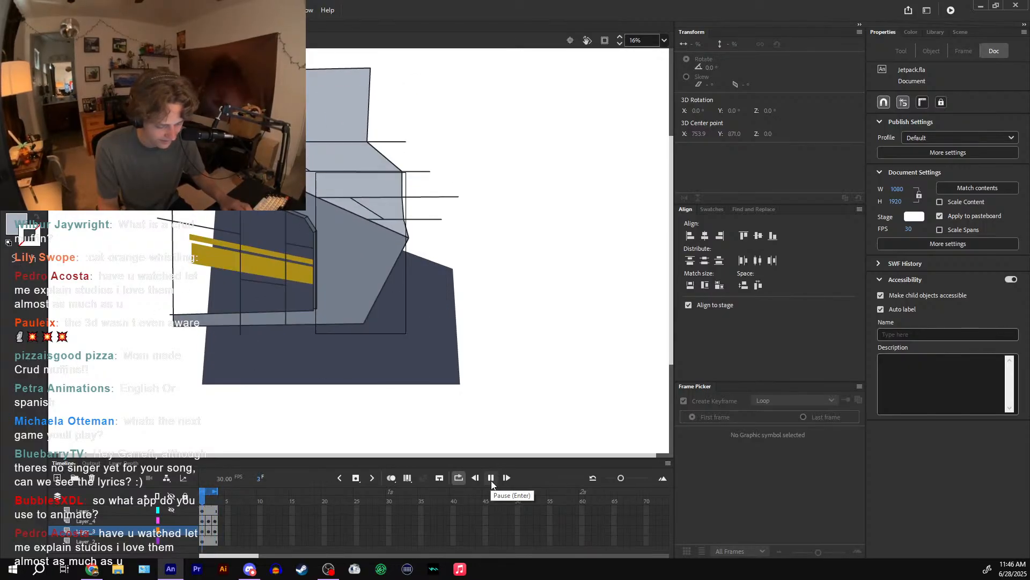
{"action": "left_click", "coordinate": [490, 477]}
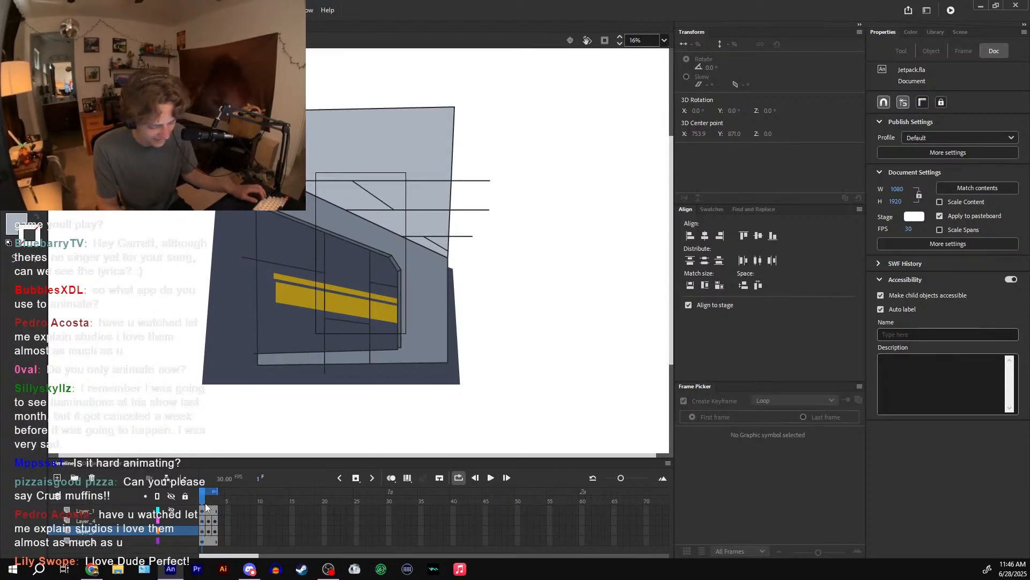
{"action": "left_click_drag", "start_coordinate": [214, 499], "coordinate": [243, 494]}
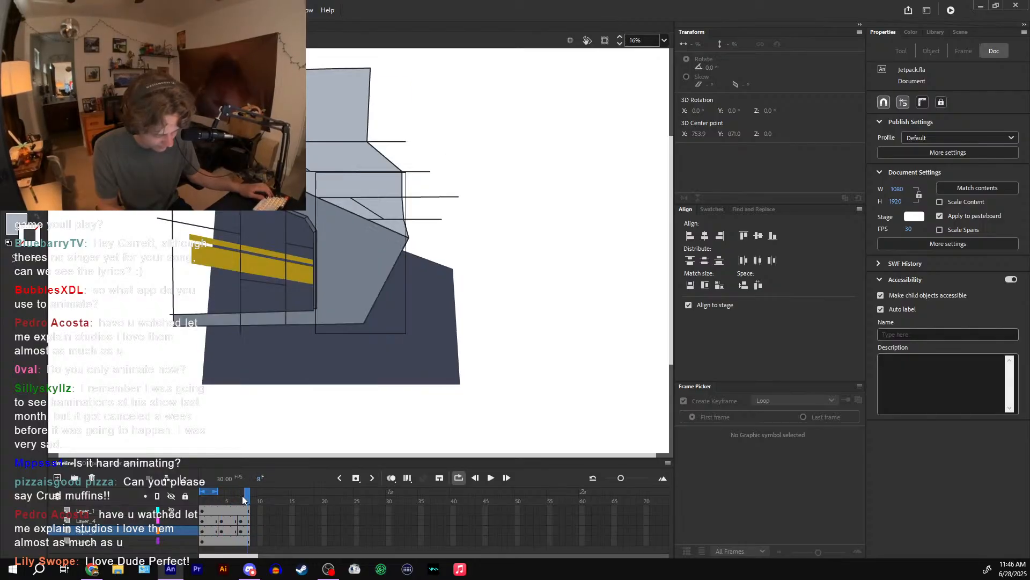
{"action": "left_click", "coordinate": [491, 477]}
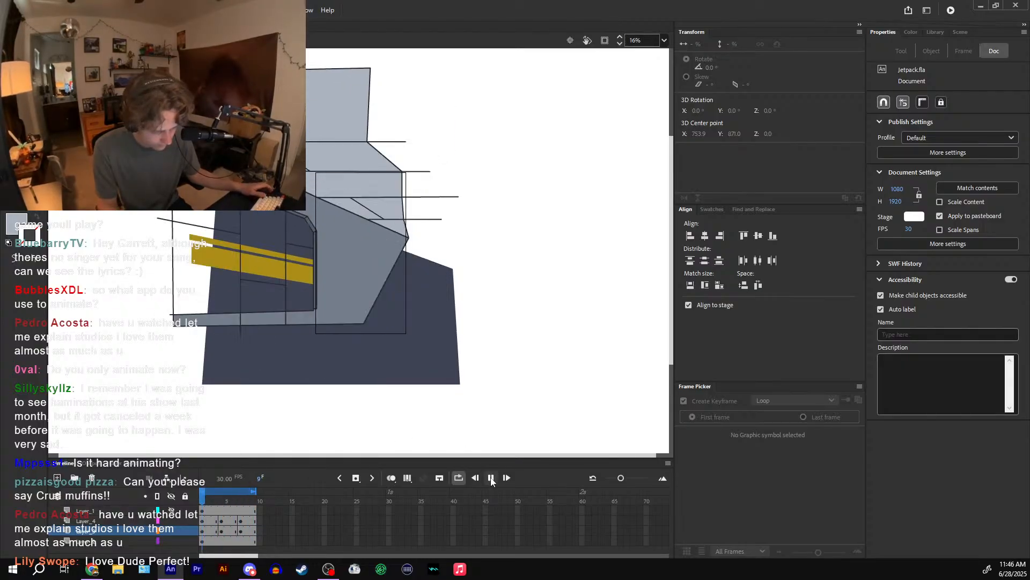
{"action": "left_click", "coordinate": [491, 477]}
- Play the loop with content outside the stage clipped, and inspect the third drawing's coverage at the stage's right edge
{"action": "left_click", "coordinate": [605, 40]}
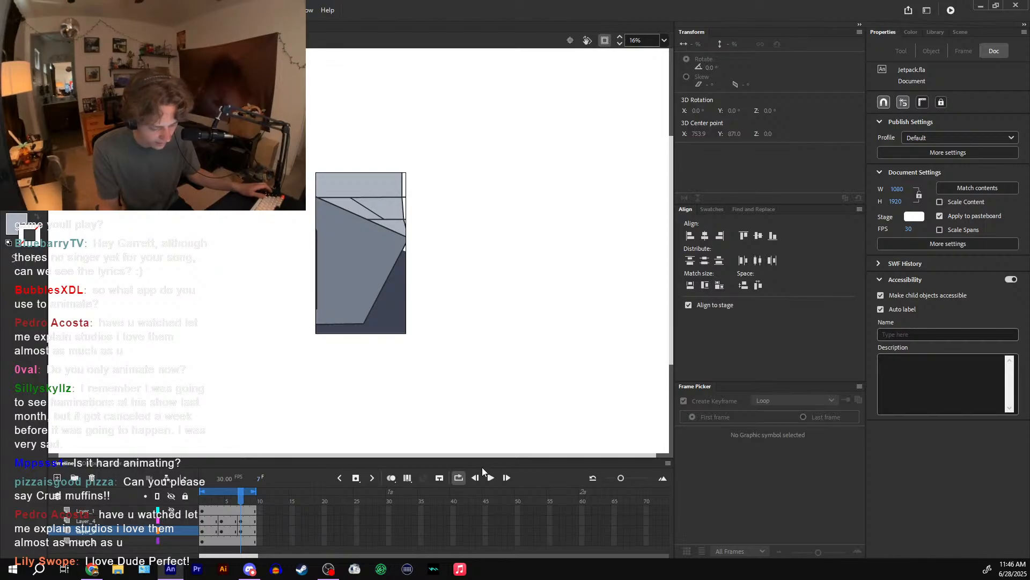
{"action": "left_click", "coordinate": [490, 477]}
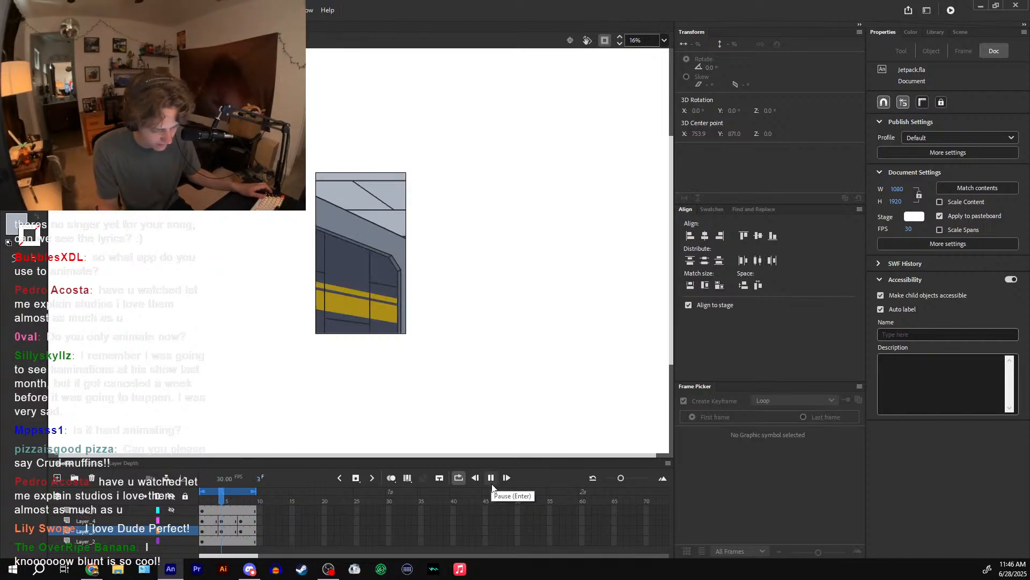
{"action": "left_click", "coordinate": [490, 477]}
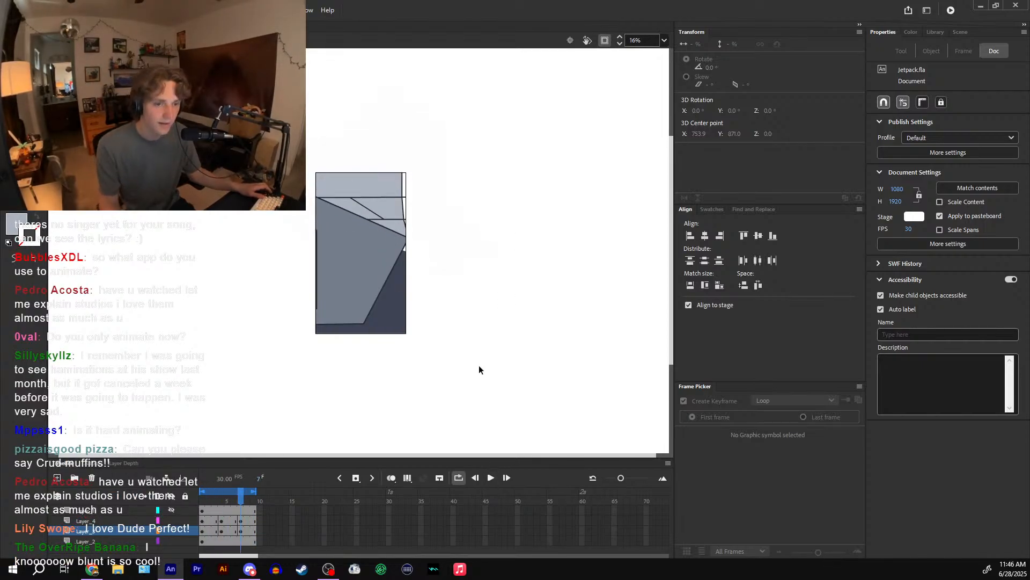
{"action": "key", "text": "period"}
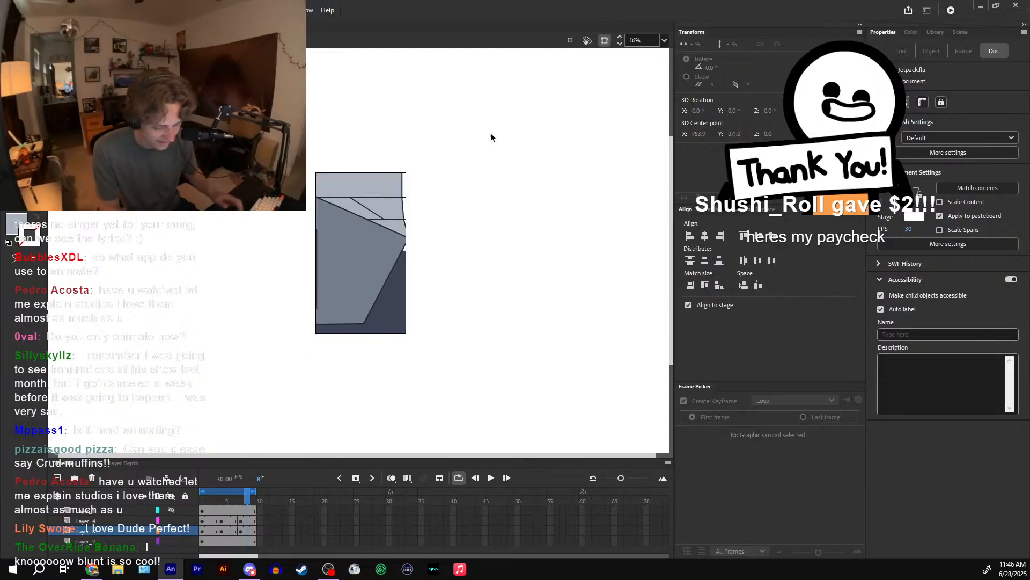
{"action": "left_click", "coordinate": [605, 41]}
{"action": "key", "text": "ctrl+equal"}
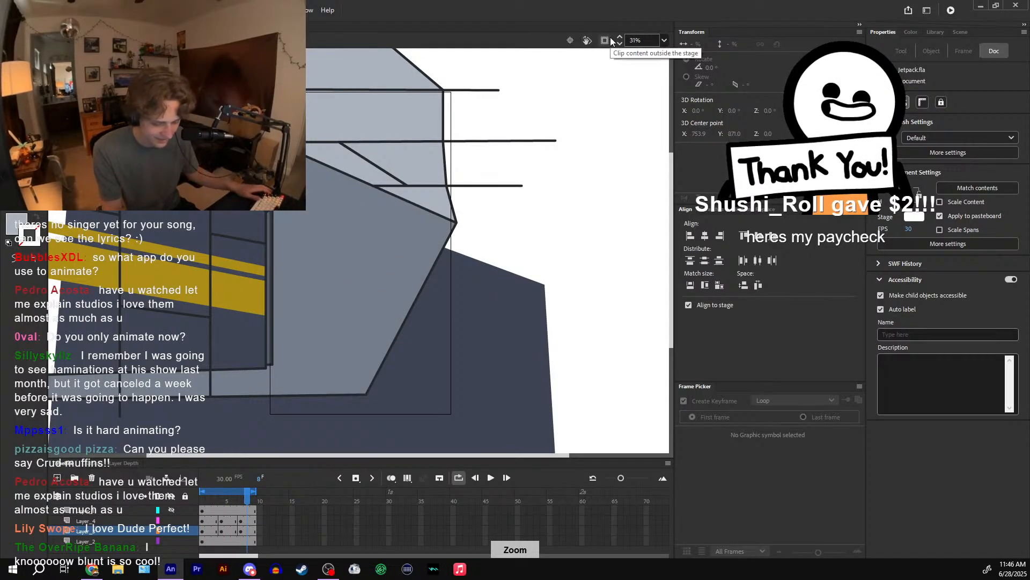
{"action": "left_click", "coordinate": [609, 40]}
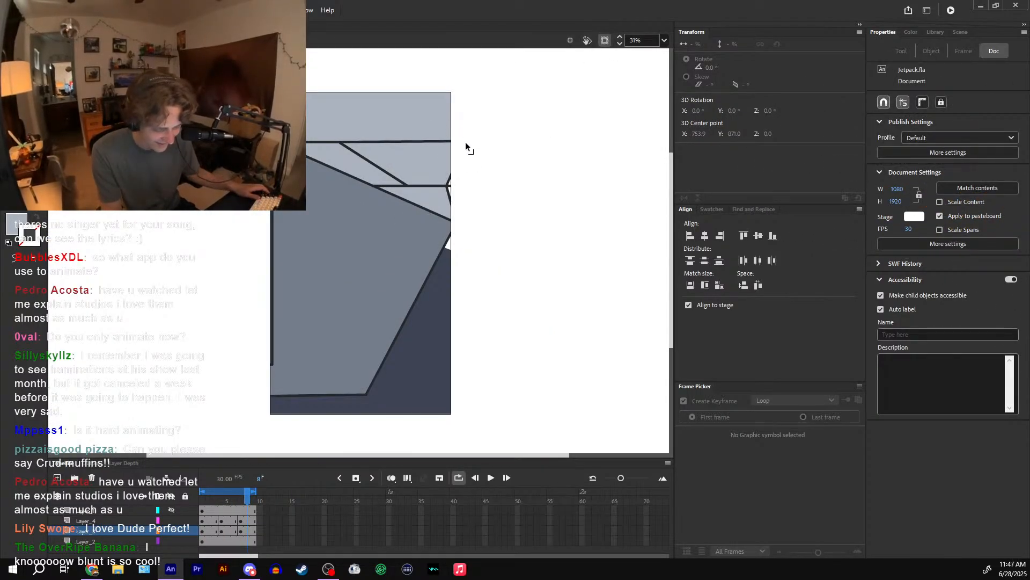
{"action": "left_click", "coordinate": [605, 39]}
- Undo the background shape change, pull the darker wall's lower right corner past the stage edge, and lower its bottom left corner
{"action": "scroll", "coordinate": [548, 161], "scroll_direction": "down", "scroll_amount": 1}
{"action": "left_click", "coordinate": [400, 363]}
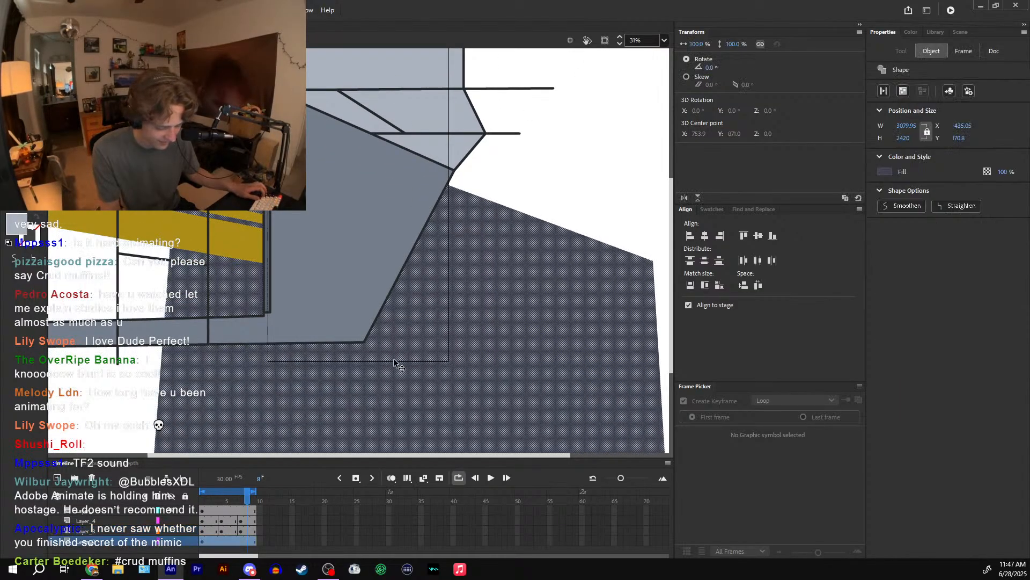
{"action": "key", "text": "ctrl+z"}
{"action": "left_click_drag", "start_coordinate": [366, 342], "coordinate": [457, 366]}
{"action": "left_click_drag", "start_coordinate": [210, 345], "coordinate": [198, 377]}
{"action": "left_click_drag", "start_coordinate": [417, 223], "coordinate": [435, 261]}
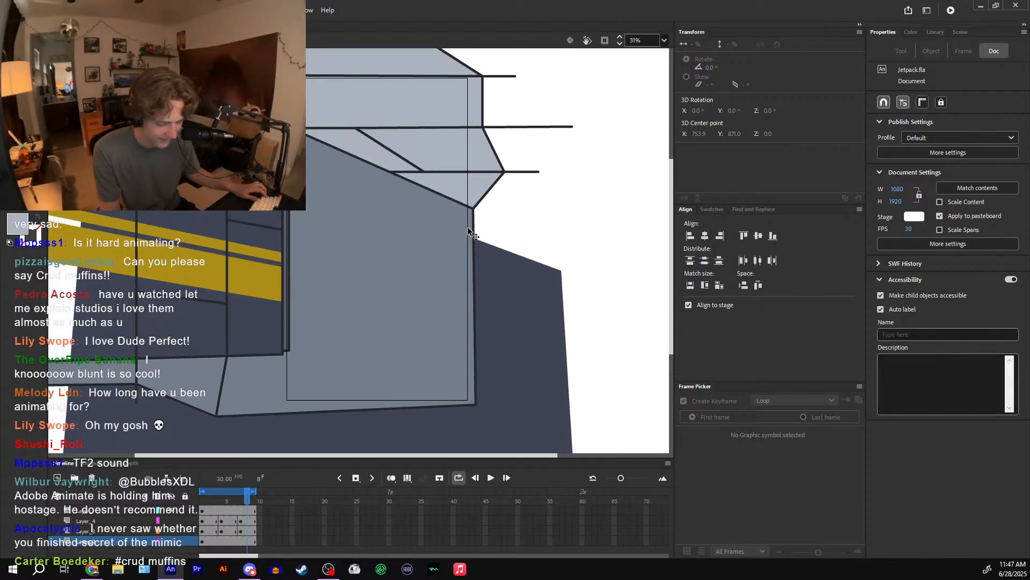
- Scrub and play from the first drawing to the third to review the reshaped darker wall in motion
{"action": "left_click", "coordinate": [200, 501]}
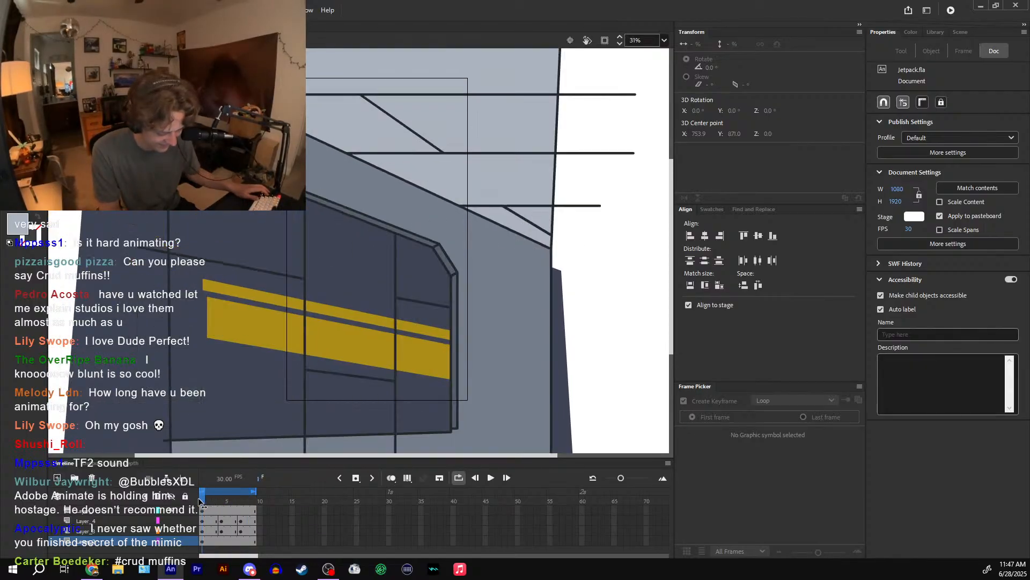
{"action": "left_click_drag", "start_coordinate": [199, 501], "coordinate": [246, 508]}
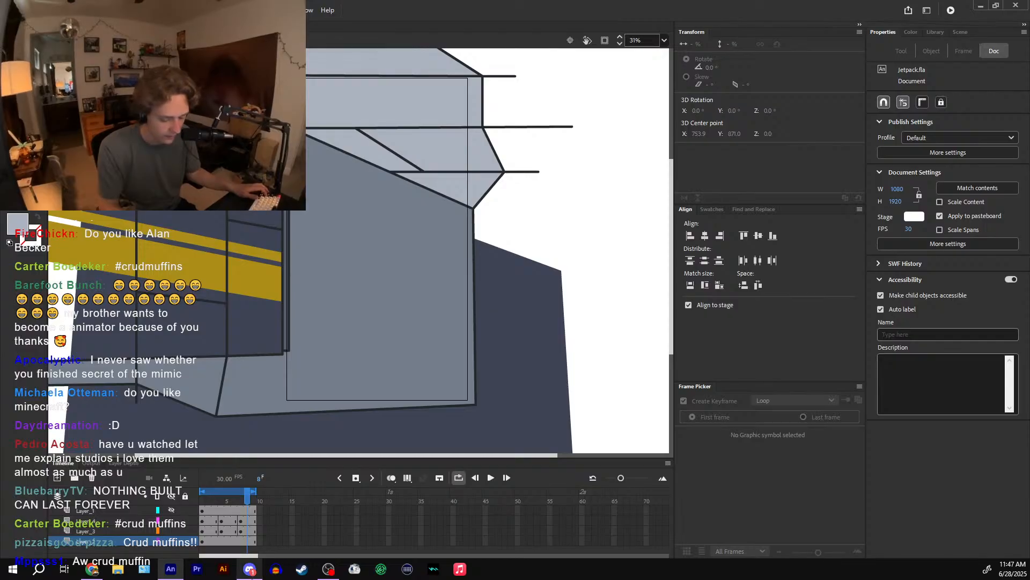
{"action": "left_click", "coordinate": [253, 575]}
{"action": "left_click", "coordinate": [253, 575]}
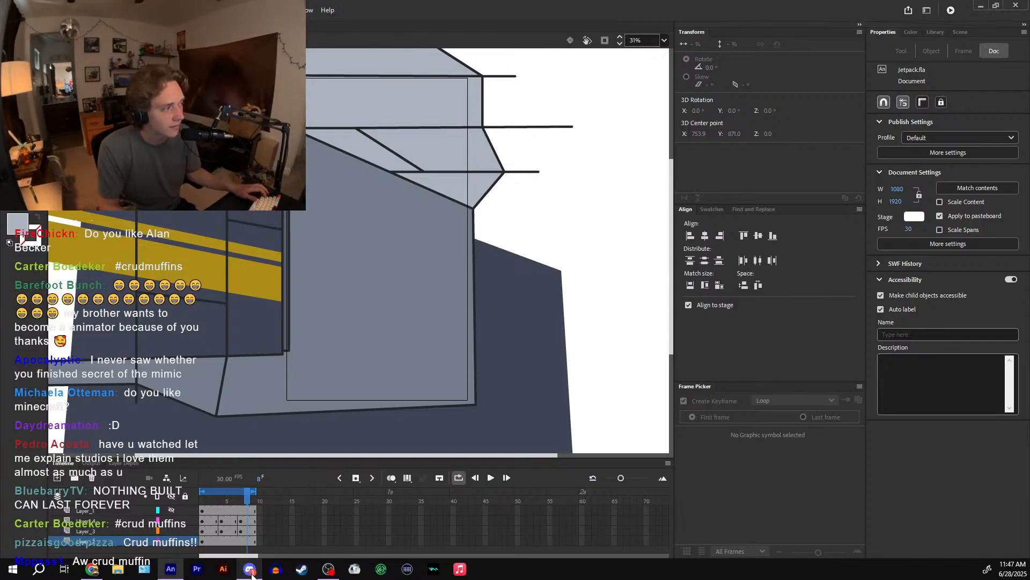
{"action": "left_click_drag", "start_coordinate": [247, 501], "coordinate": [201, 506]}
{"action": "key", "text": "Return"}
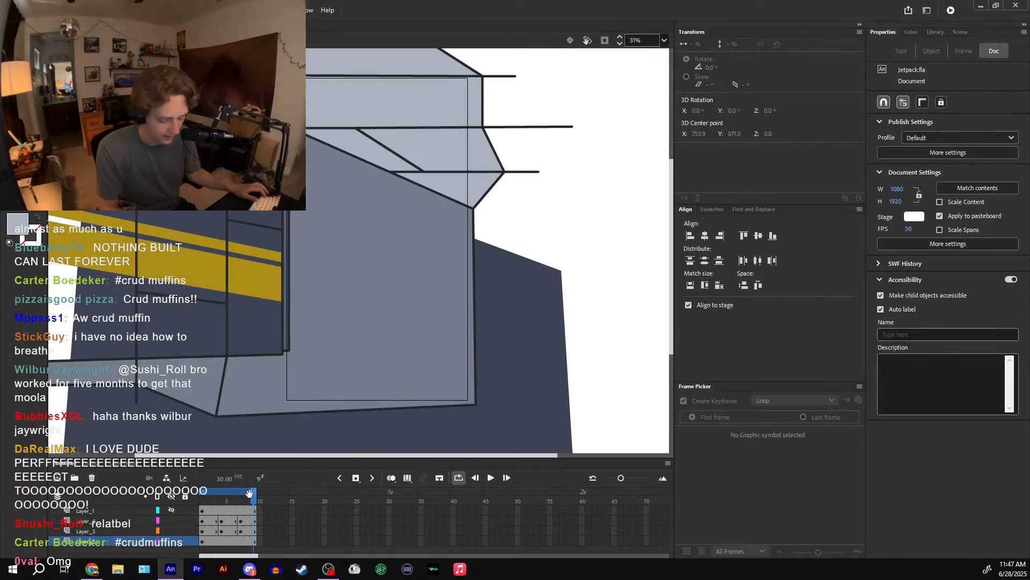
- Try to copy the right opening's outline from the second drawing at frame 6 onto the darker wall at frame 8
{"action": "double_click", "coordinate": [455, 235]}
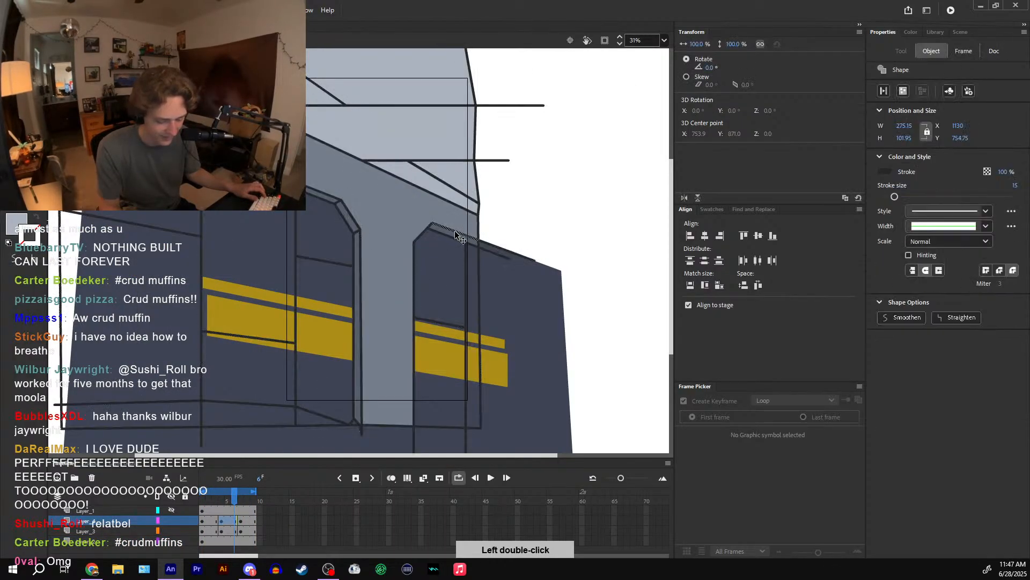
{"action": "left_click", "coordinate": [413, 263], "text": "shift"}
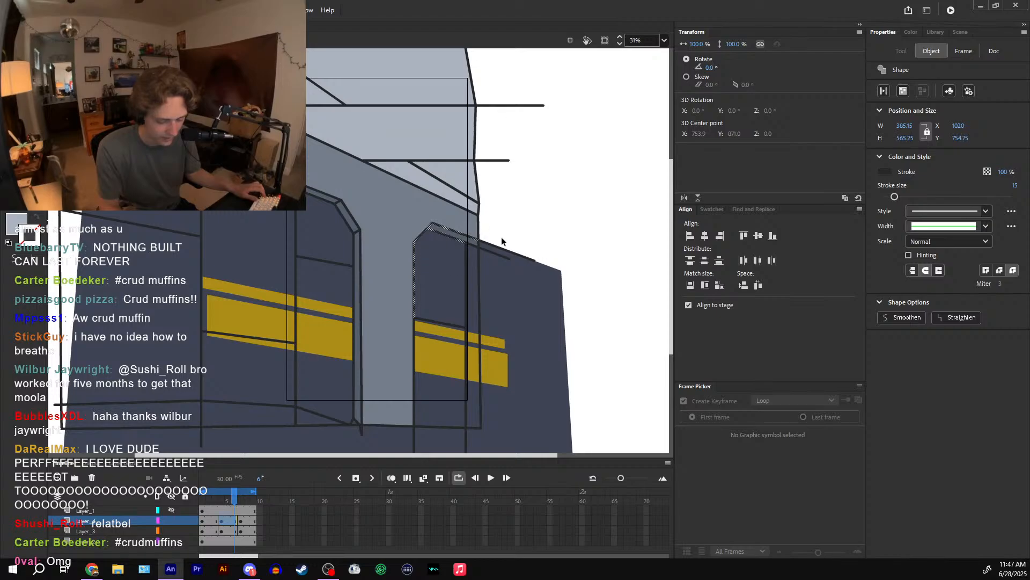
{"action": "left_click", "coordinate": [493, 251], "text": "shift"}
{"action": "scroll", "coordinate": [472, 247], "scroll_direction": "down", "scroll_amount": 1}
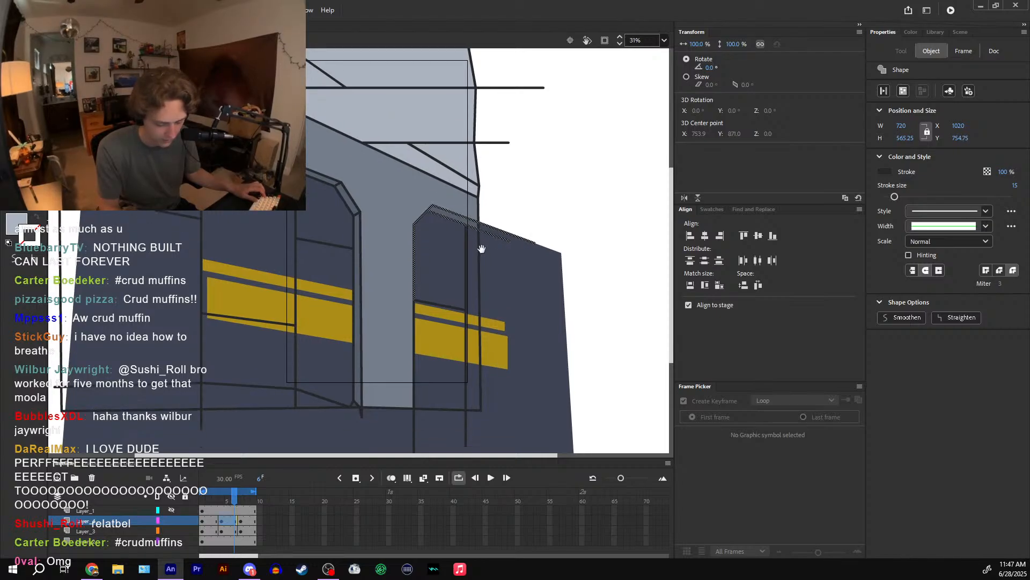
{"action": "left_click", "coordinate": [414, 318], "text": "shift"}
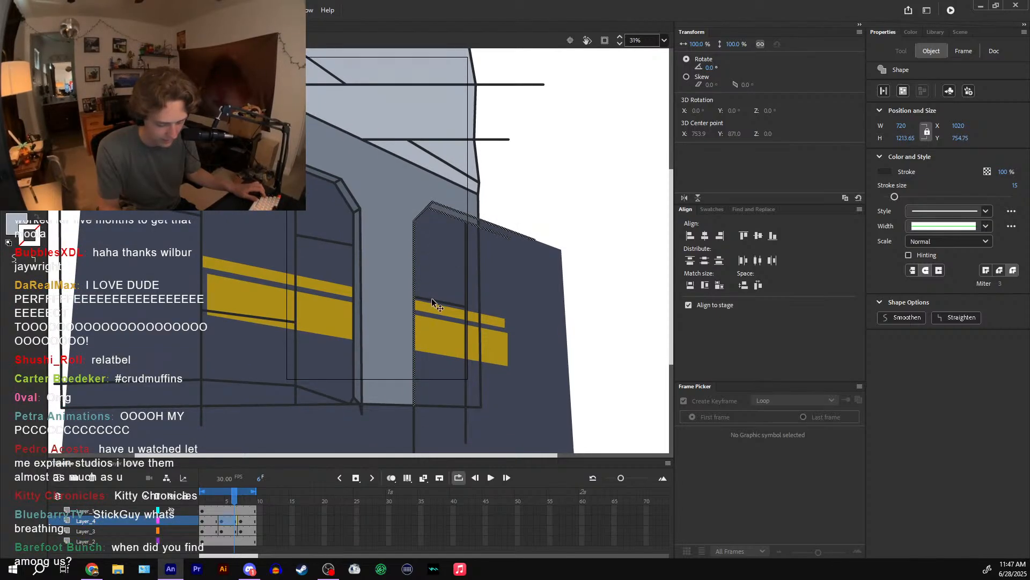
{"action": "left_click", "coordinate": [431, 299], "text": "shift"}
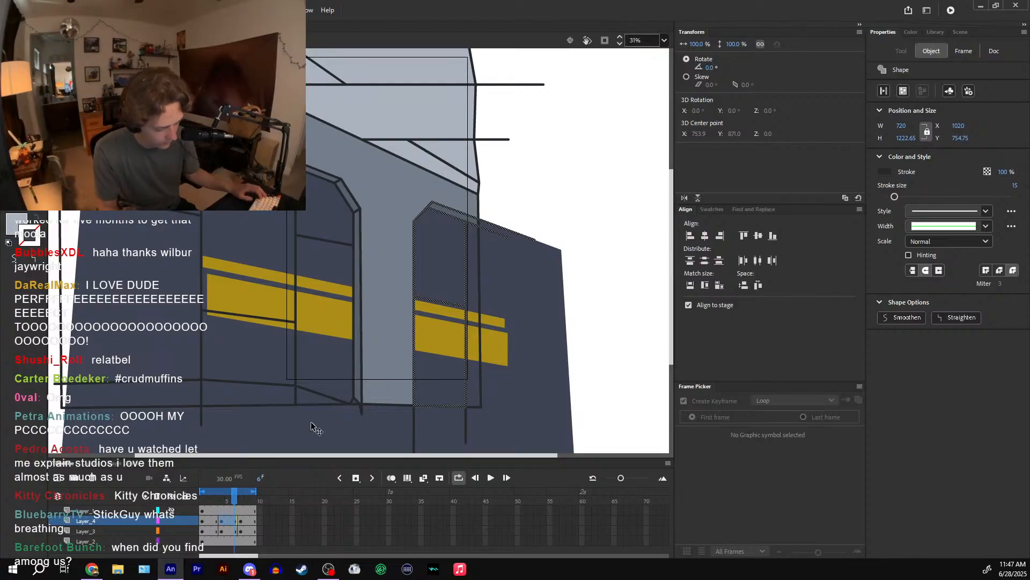
{"action": "left_click", "coordinate": [247, 500]}
{"action": "left_click_drag", "start_coordinate": [421, 239], "coordinate": [324, 188]}
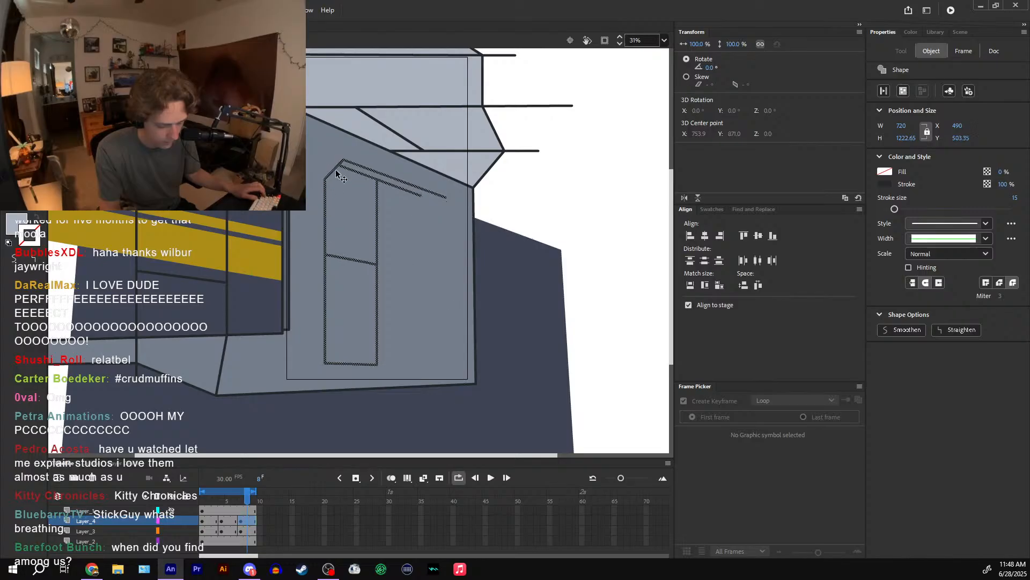
- Compare the copied opening outline against the earlier frames, and undo its pasting and placement on the third drawing
{"action": "left_click", "coordinate": [210, 502]}
{"action": "left_click_drag", "start_coordinate": [211, 504], "coordinate": [242, 503]}
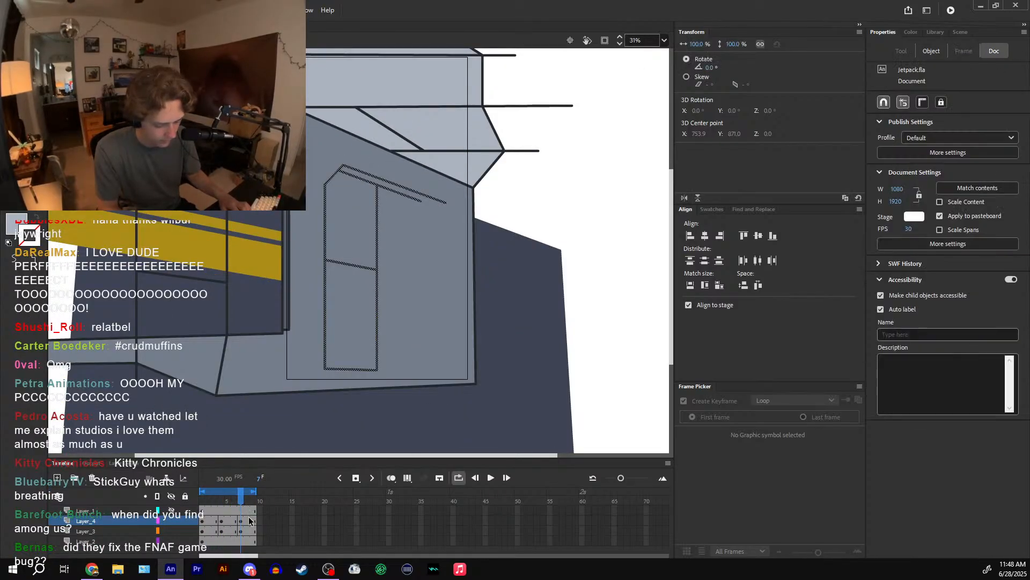
{"action": "key", "text": "ctrl+z"}
{"action": "key", "text": "ctrl+z"}
- Compare the opening outlines of the first and second drawings, checking the left opening's corner line at frame 4
{"action": "left_click", "coordinate": [209, 502]}
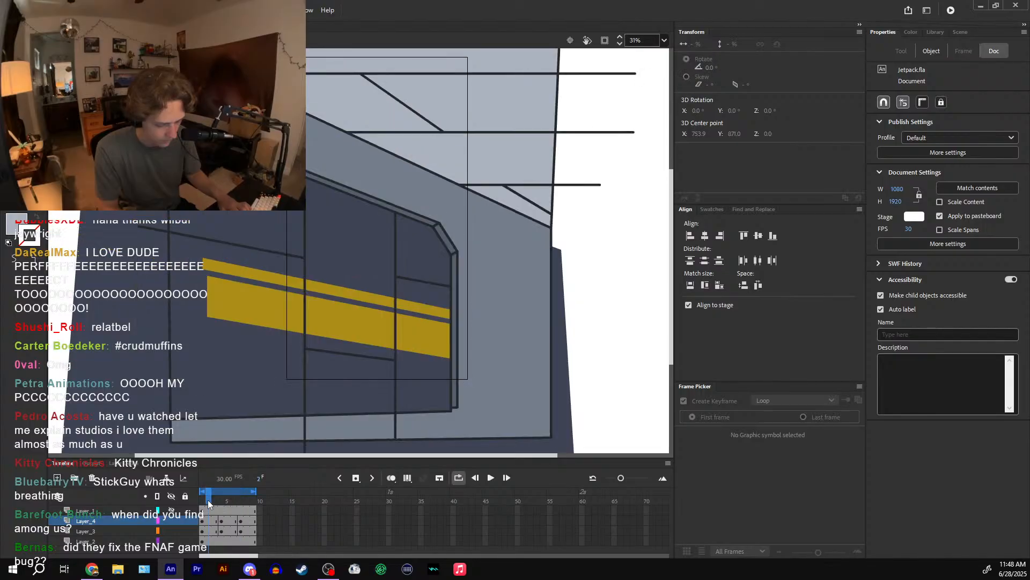
{"action": "left_click_drag", "start_coordinate": [213, 504], "coordinate": [224, 507]}
{"action": "left_click", "coordinate": [223, 520]}
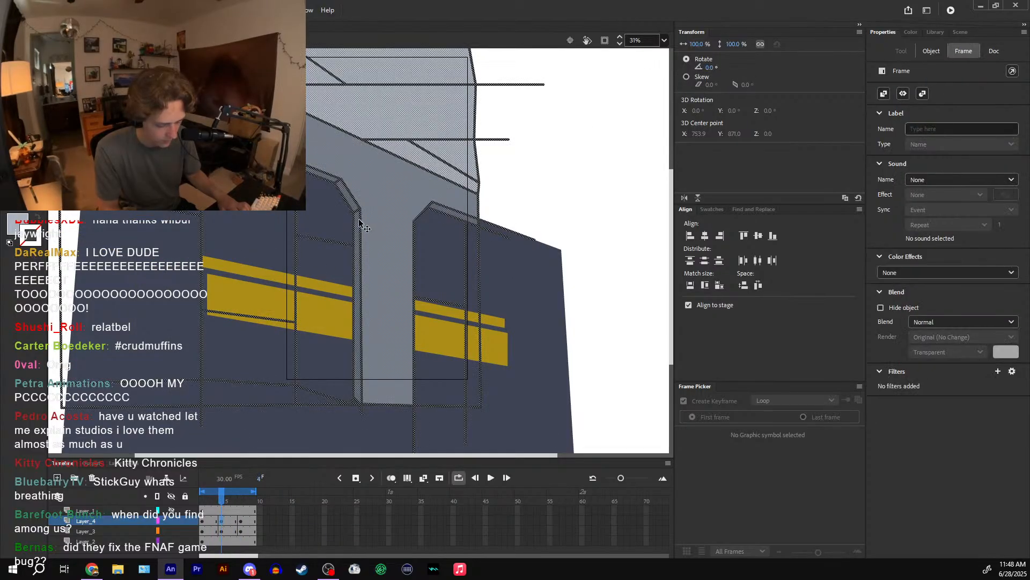
{"action": "left_click", "coordinate": [356, 207]}
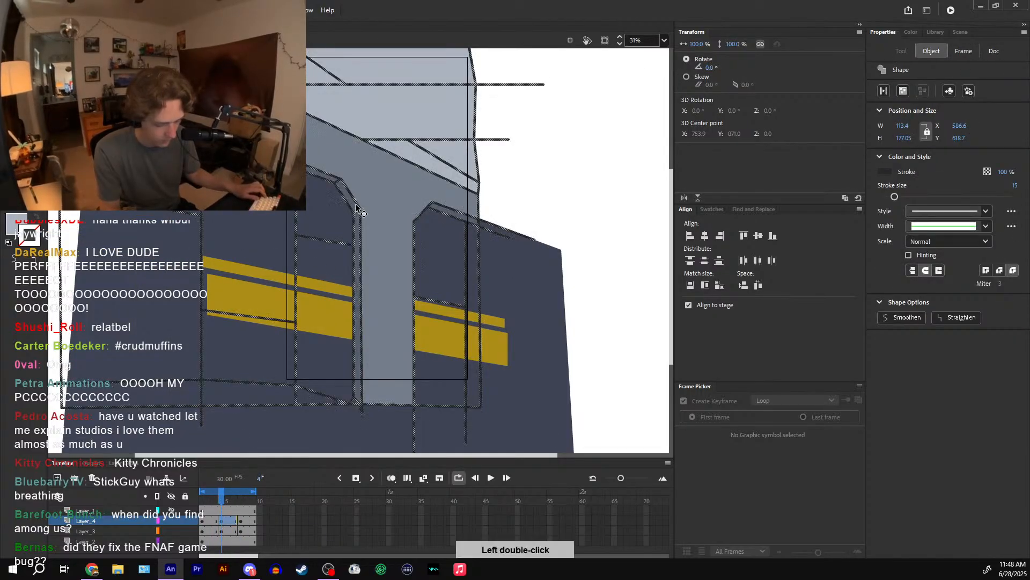
{"action": "double_click", "coordinate": [355, 205]}
{"action": "left_click", "coordinate": [355, 202]}
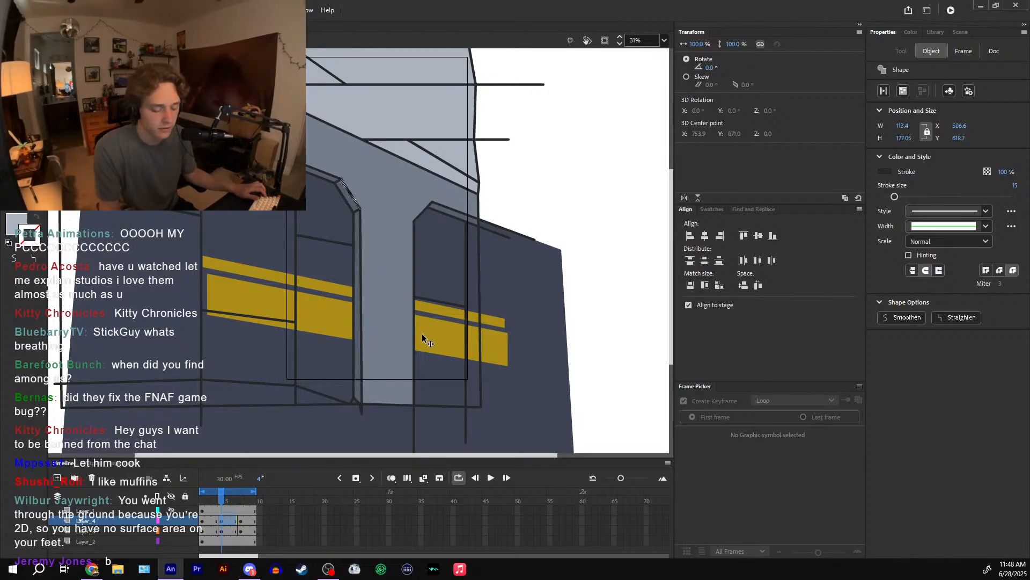
- Try to nudge the right opening's outline and top trim strip downward on the second drawing
{"action": "left_click", "coordinate": [440, 215]}
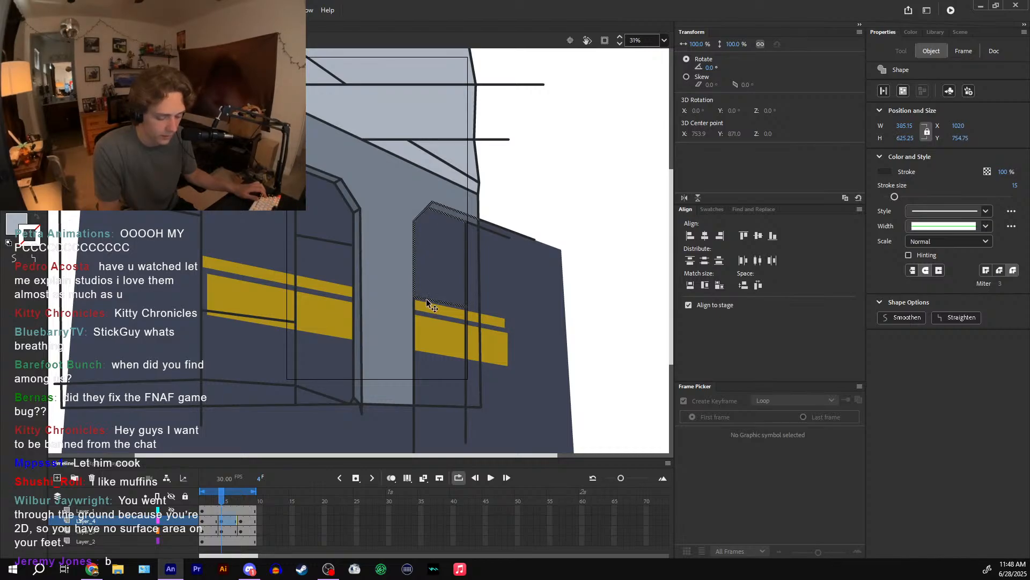
{"action": "left_click", "coordinate": [414, 322], "text": "shift"}
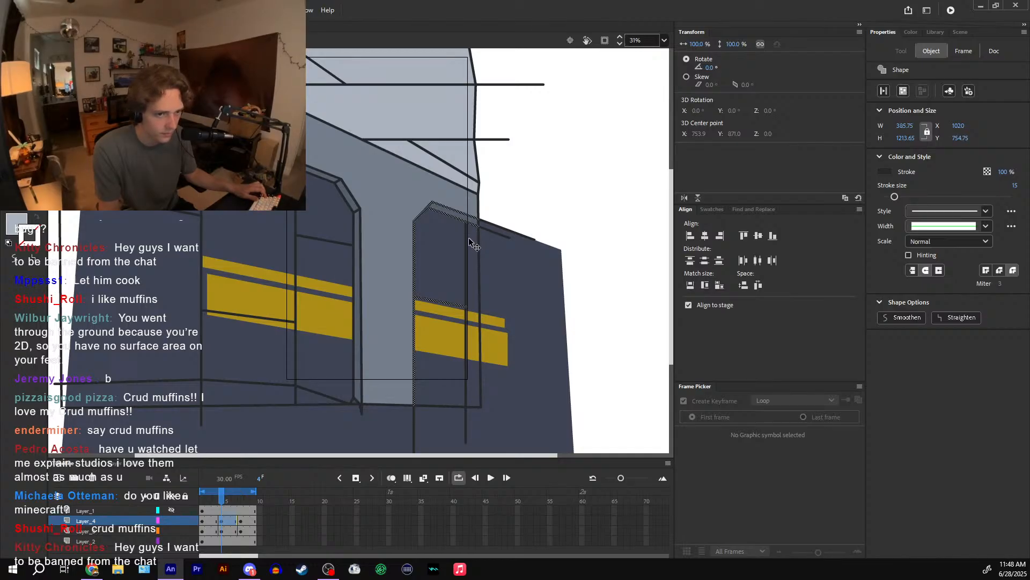
{"action": "left_click", "coordinate": [488, 228], "text": "shift"}
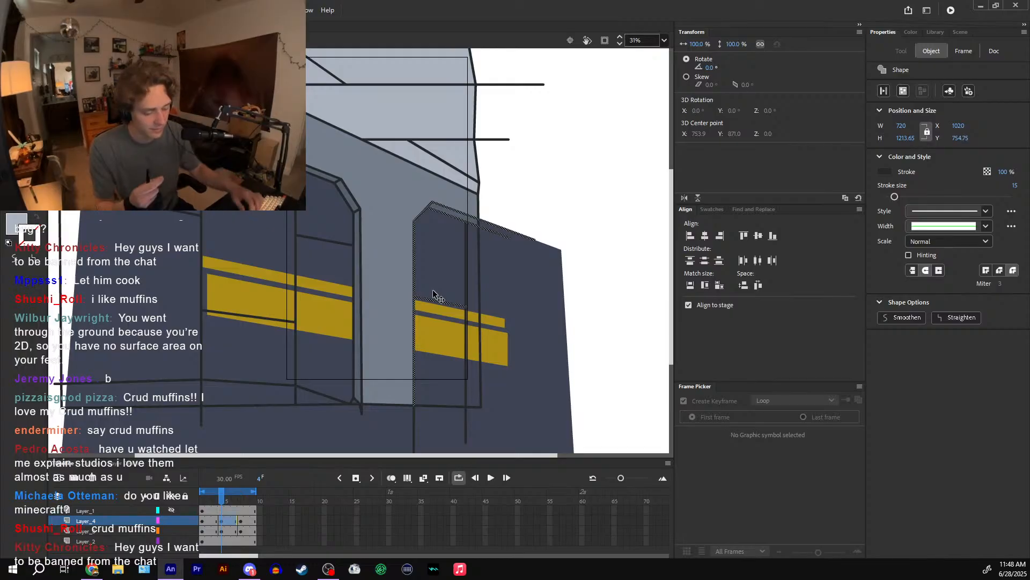
{"action": "left_click", "coordinate": [217, 518]}
{"action": "key", "text": "ctrl+z"}
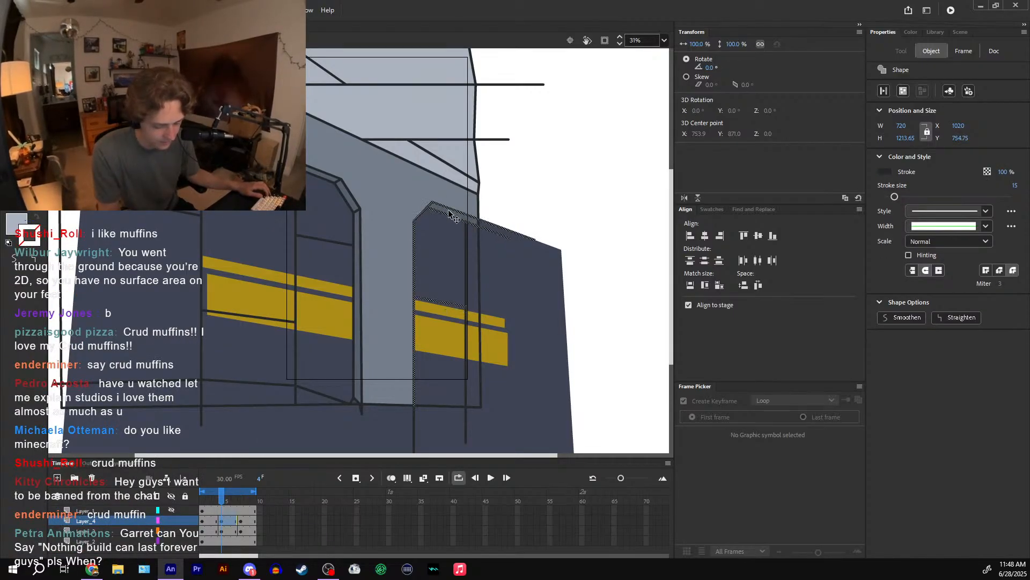
{"action": "left_click", "coordinate": [450, 215], "text": "shift"}
{"action": "key", "text": "shift+Down"}
{"action": "key", "text": "shift+Down"}
{"action": "key", "text": "shift+Down"}
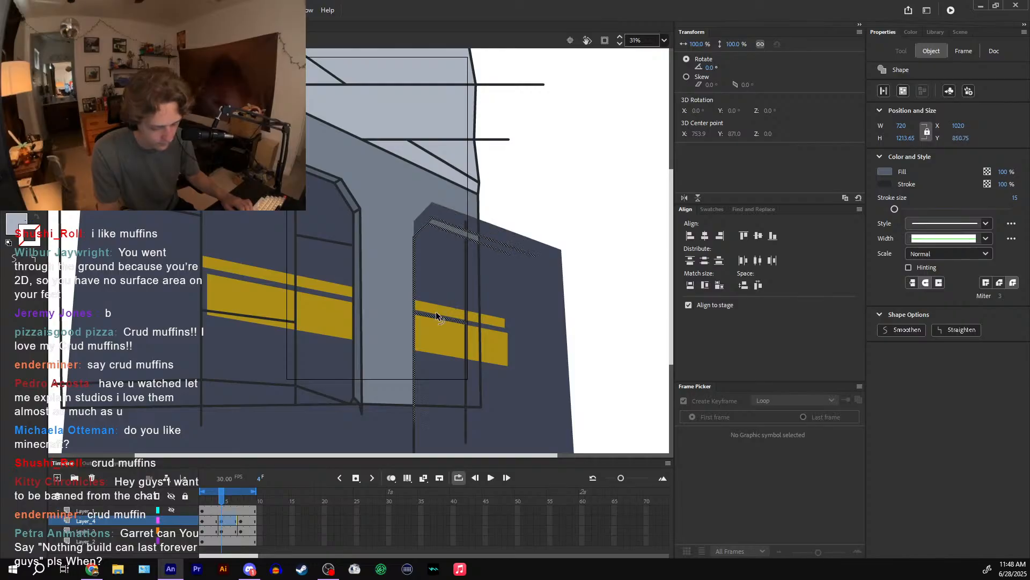
{"action": "key", "text": "ctrl+z"}
{"action": "left_click", "coordinate": [440, 272], "text": "shift"}
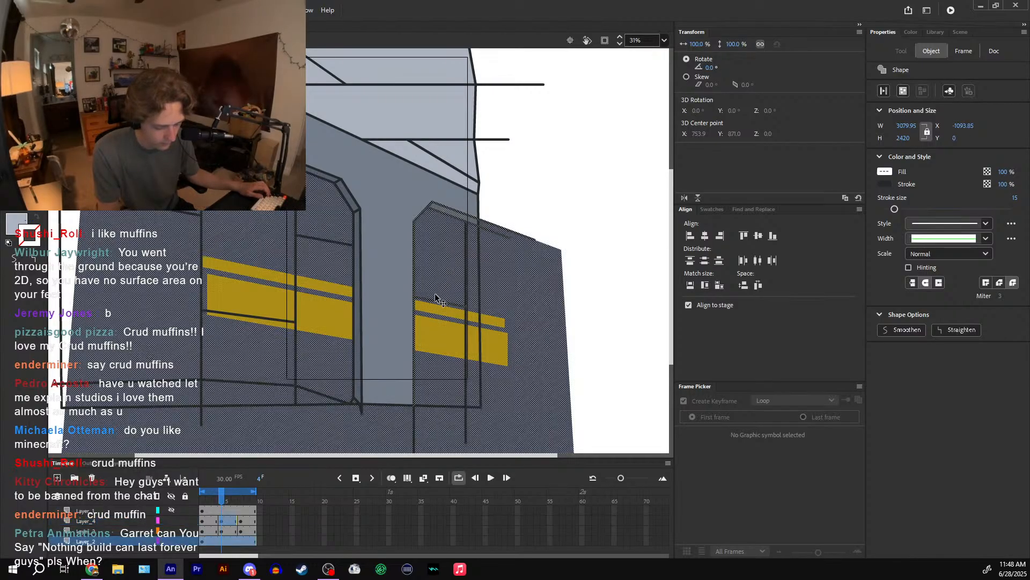
{"action": "key", "text": "ctrl+z"}
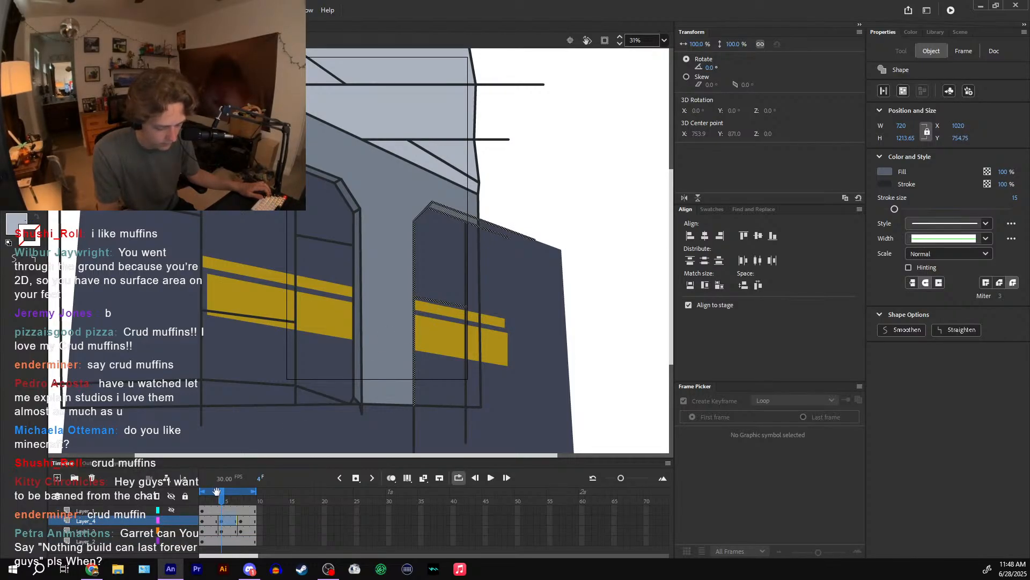
- On the third drawing at frame 7, extend the right opening's two sloping top lines past the wall's right edge
{"action": "left_click_drag", "start_coordinate": [217, 491], "coordinate": [242, 507]}
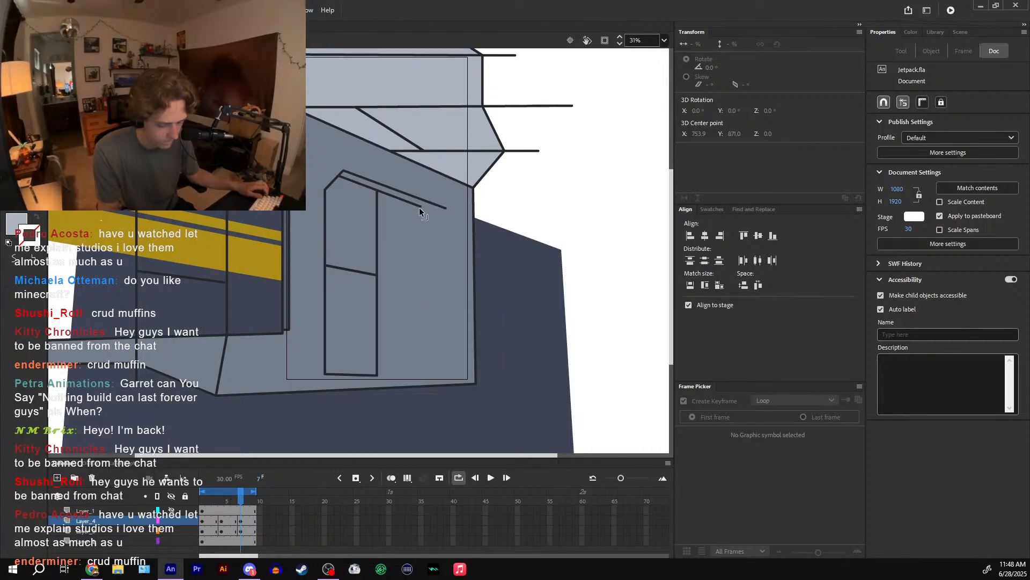
{"action": "left_click_drag", "start_coordinate": [507, 229], "coordinate": [509, 243]}
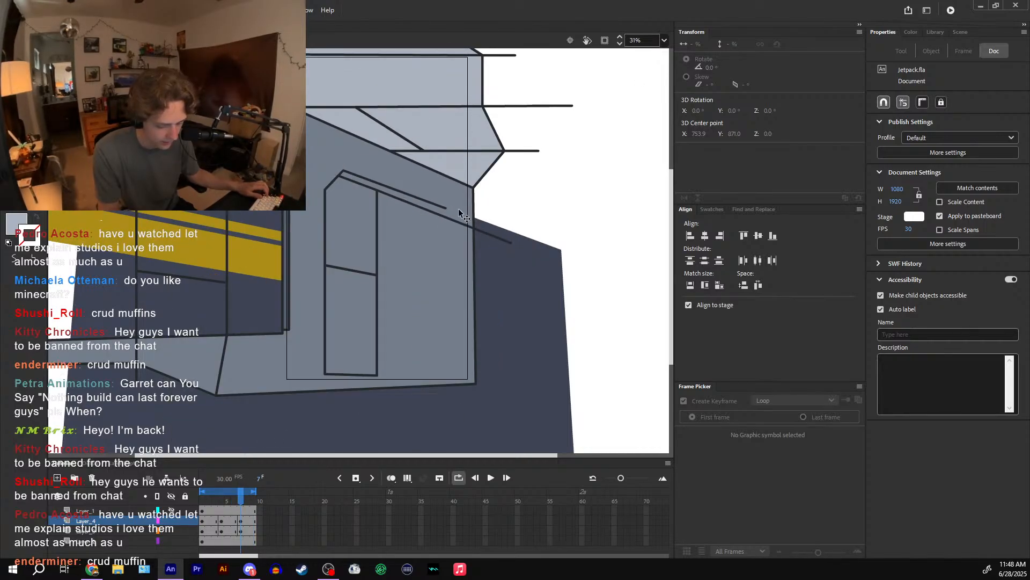
{"action": "left_click_drag", "start_coordinate": [447, 208], "coordinate": [492, 220]}
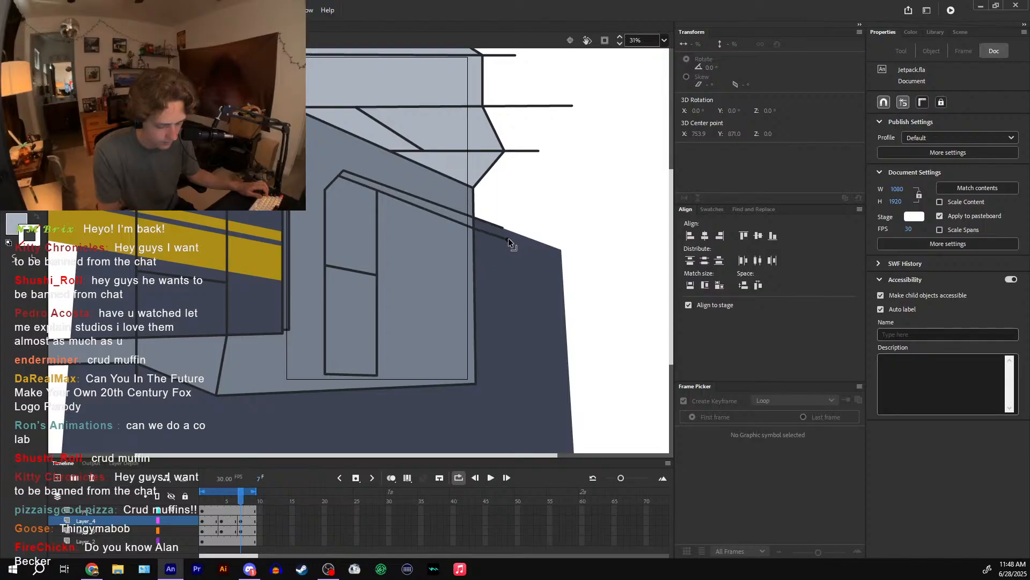
{"action": "key", "text": "ctrl+="}
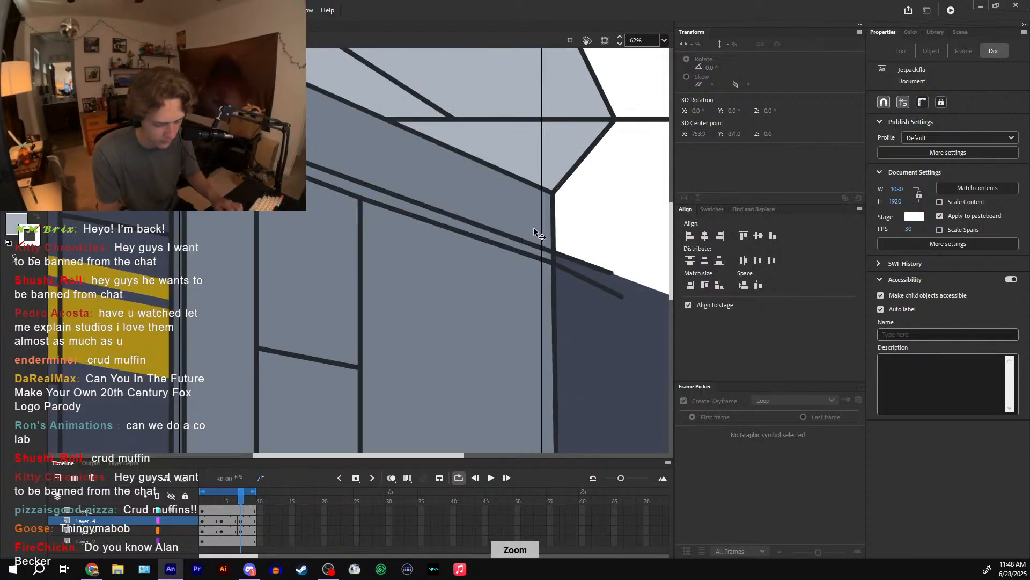
{"action": "key", "text": "ctrl+minus"}
- Draw a vertical divider line inside the right opening and extend the opening's left edge line below the wall
{"action": "key", "text": "n"}
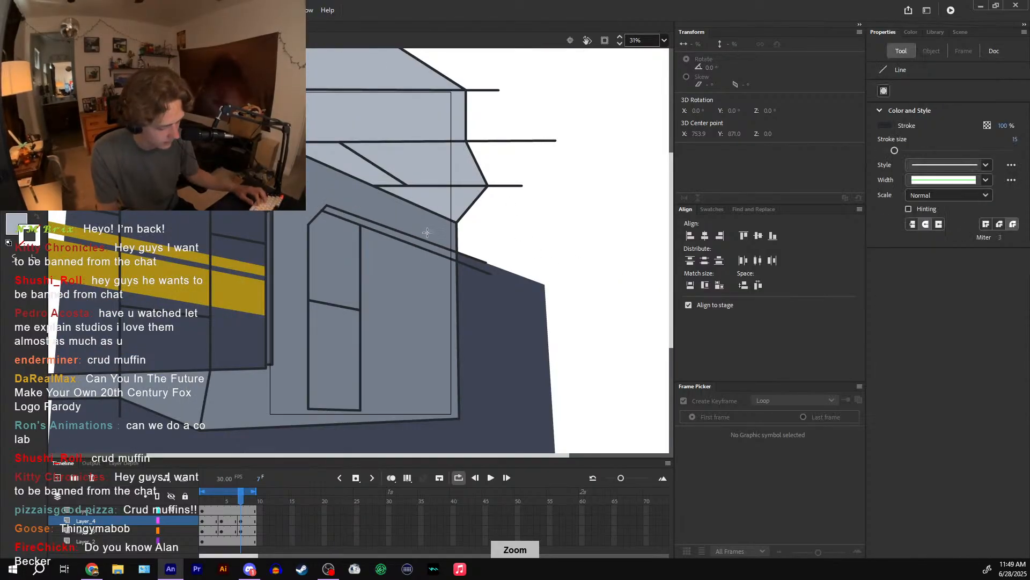
{"action": "left_click_drag", "start_coordinate": [423, 248], "coordinate": [424, 451]}
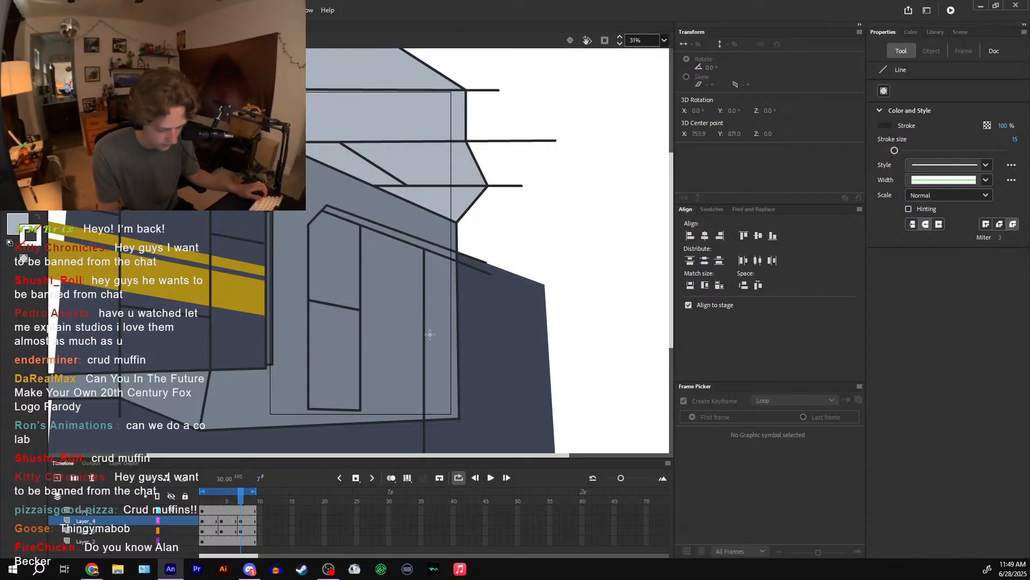
{"action": "key", "text": "v"}
{"action": "left_click", "coordinate": [410, 318]}
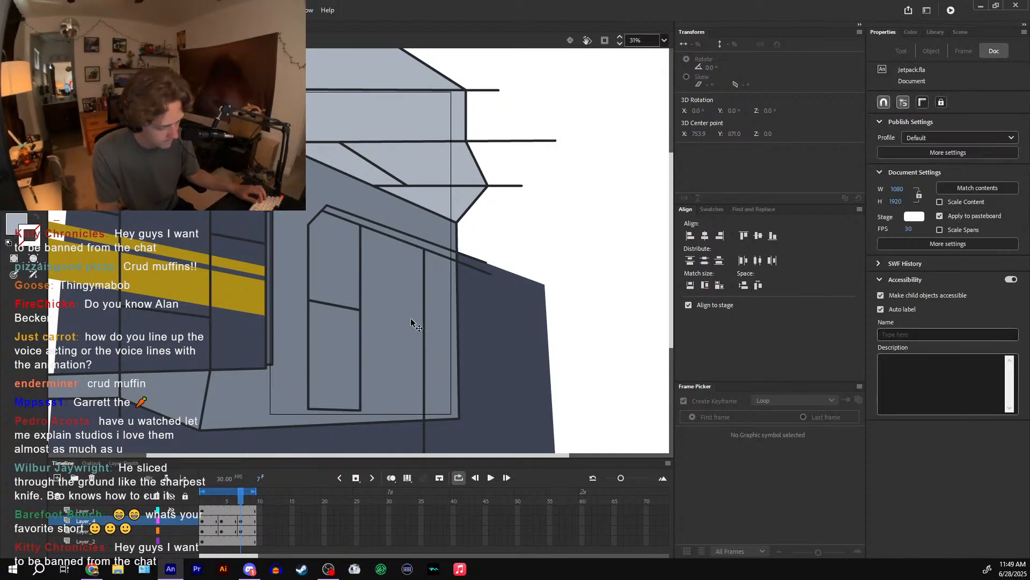
{"action": "key", "text": "n"}
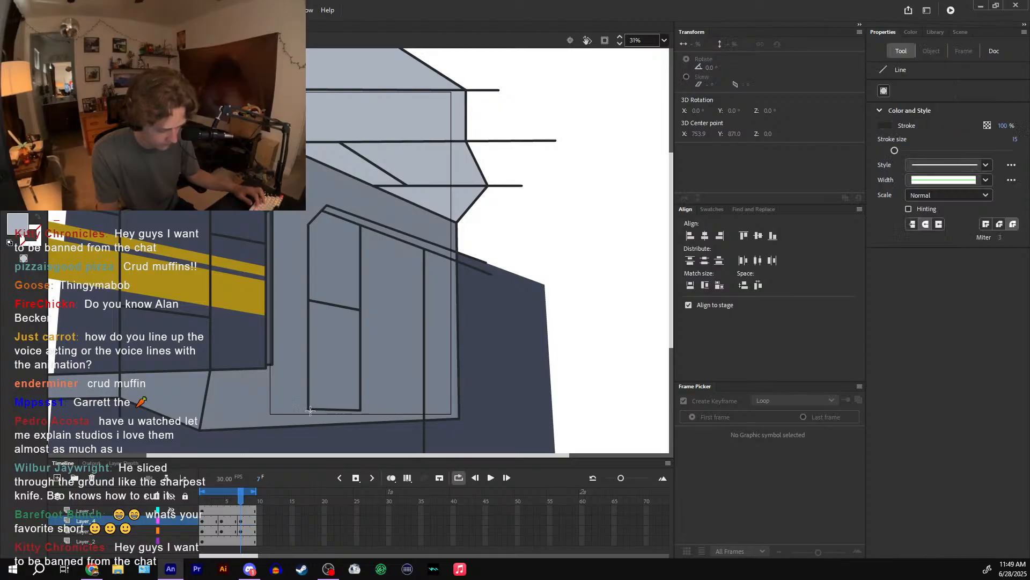
- Delete the grey wall fills inside the right opening on the third drawing, leaving its outlines and top trim
{"action": "key", "text": "v"}
{"action": "left_click", "coordinate": [334, 373]}
{"action": "key", "text": "Delete"}
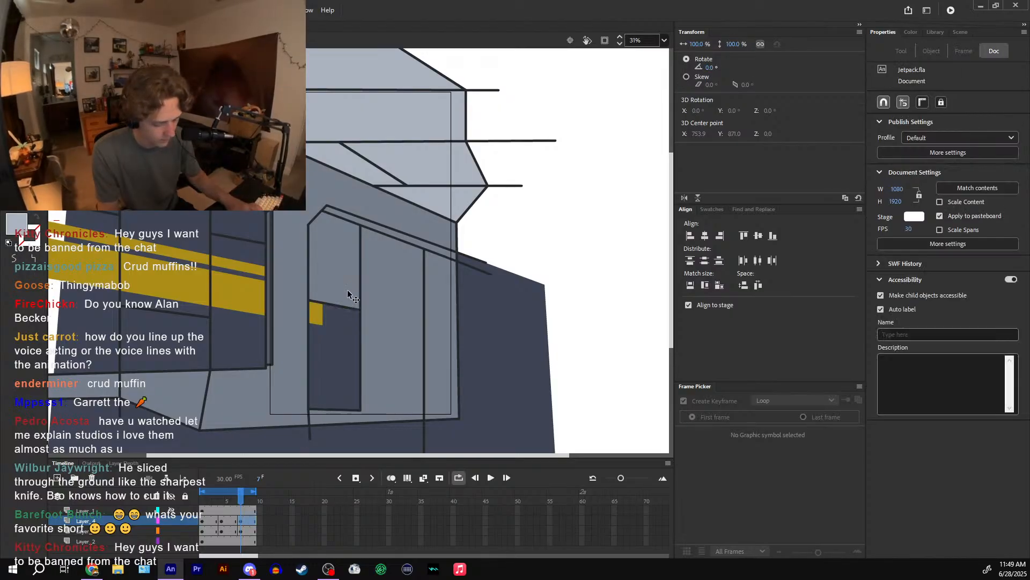
{"action": "left_click", "coordinate": [349, 289]}
{"action": "key", "text": "Delete"}
{"action": "left_click", "coordinate": [395, 292]}
{"action": "key", "text": "Delete"}
{"action": "left_click", "coordinate": [432, 295]}
{"action": "key", "text": "Delete"}
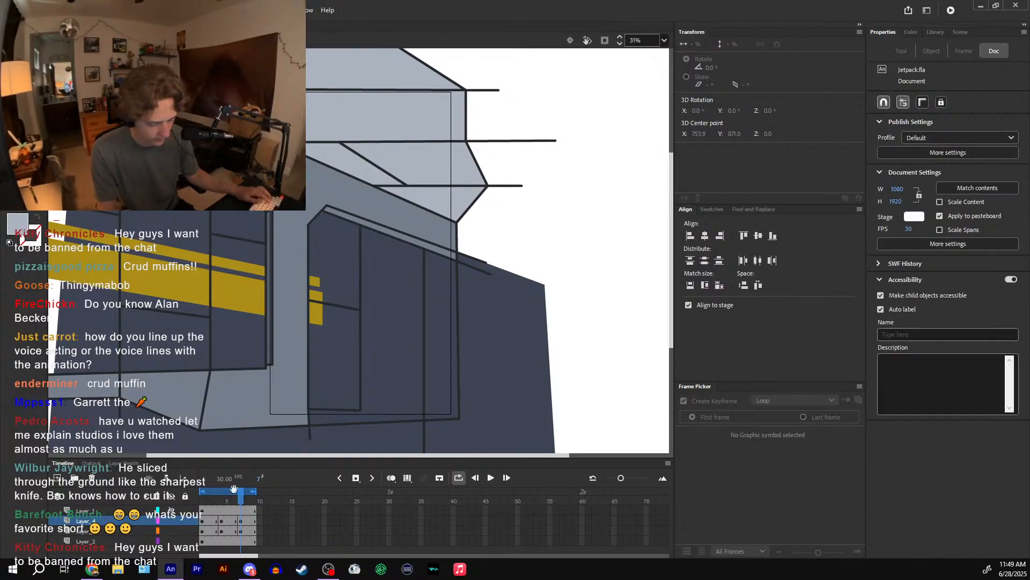
- Move the third drawing's yellow stripes on Layer_3 right and down to span the right opening, checking them with onion skinning
{"action": "left_click", "coordinate": [227, 503]}
{"action": "left_click_drag", "start_coordinate": [228, 503], "coordinate": [240, 509]}
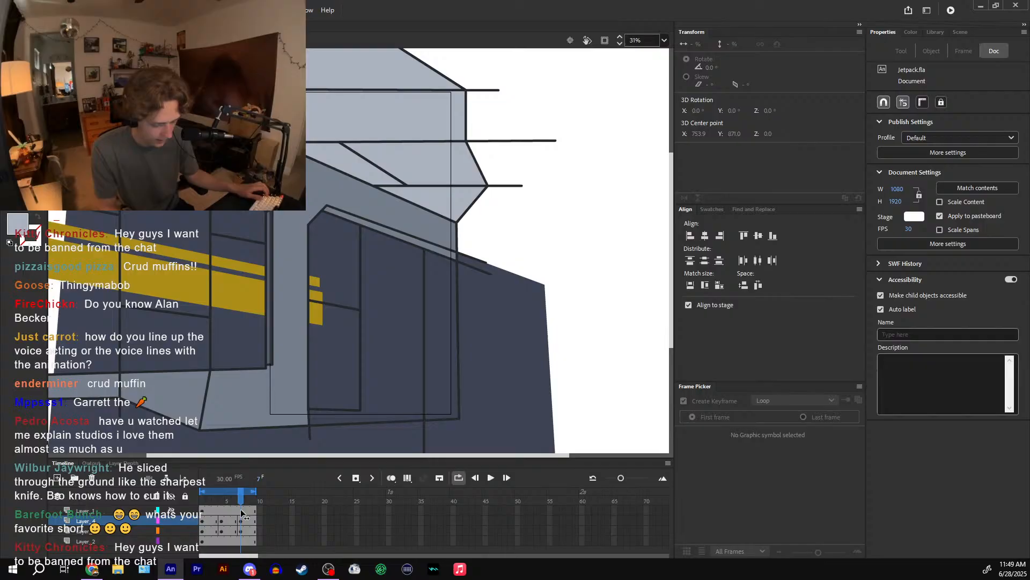
{"action": "left_click", "coordinate": [242, 301]}
{"action": "left_click_drag", "start_coordinate": [240, 302], "coordinate": [445, 386]}
{"action": "left_click", "coordinate": [391, 478]}
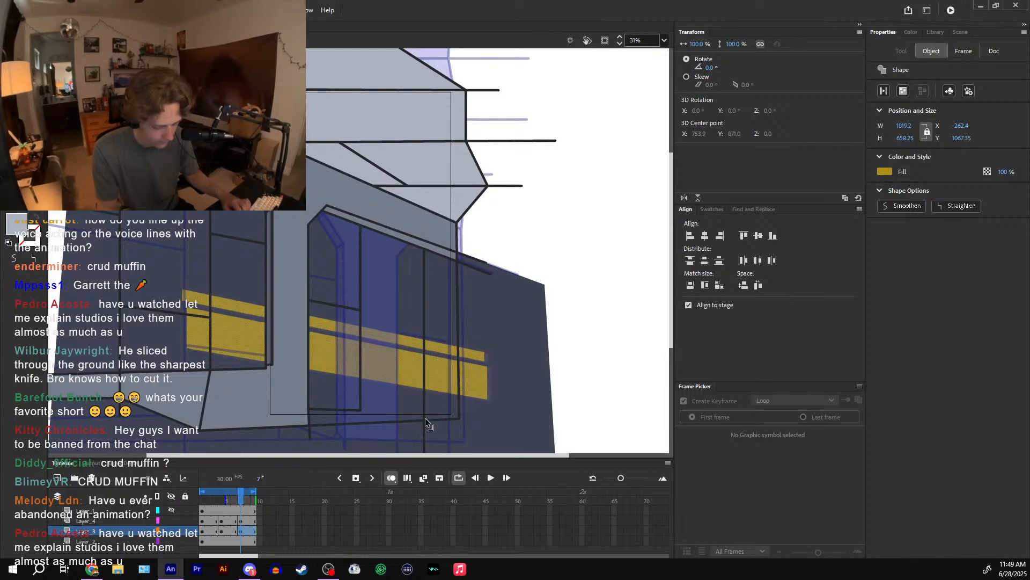
{"action": "left_click", "coordinate": [391, 478]}
- Preview the third drawing clipped to the stage, and extend the left opening's right edge line down past the wall's bottom
{"action": "left_click", "coordinate": [235, 502]}
{"action": "mouse_move", "coordinate": [235, 503]}
{"action": "left_mouse_down"}
{"action": "mouse_move", "coordinate": [248, 504]}
{"action": "mouse_move", "coordinate": [212, 499]}
{"action": "mouse_move", "coordinate": [243, 500]}
{"action": "left_mouse_up"}
{"action": "left_click", "coordinate": [569, 177]}
{"action": "left_click", "coordinate": [605, 41]}
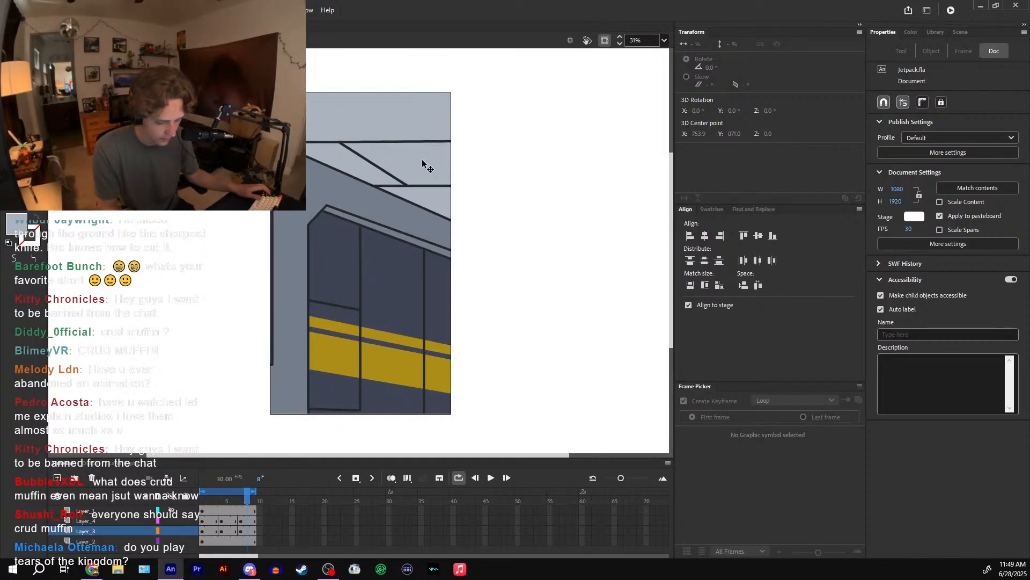
{"action": "left_click", "coordinate": [603, 42]}
{"action": "left_click_drag", "start_coordinate": [320, 317], "coordinate": [334, 290]}
{"action": "left_click_drag", "start_coordinate": [286, 339], "coordinate": [287, 419]}
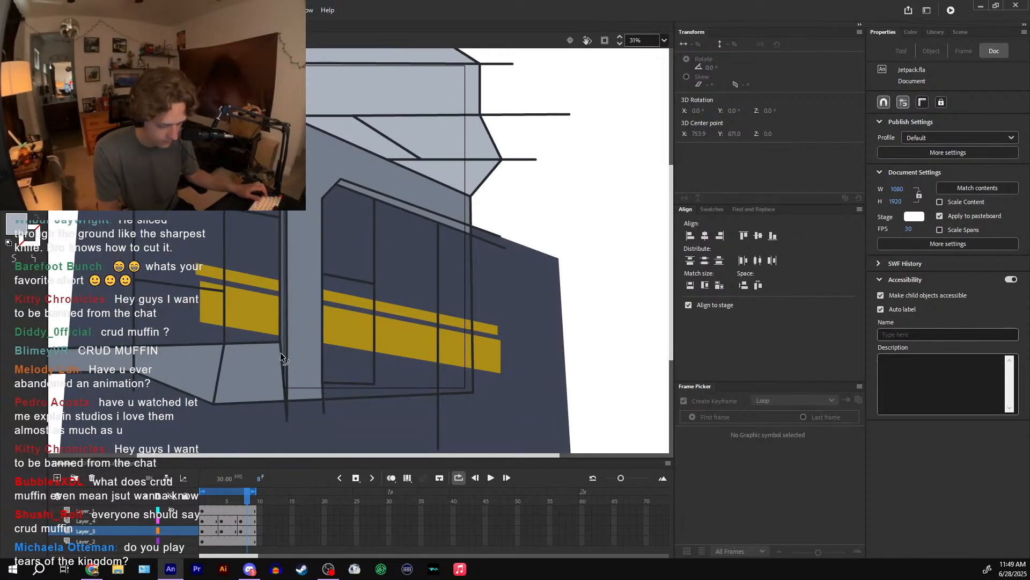
- Clip the view to the stage, turn off looped playback, and step between frames 6 and 8 to compare the drawings
{"action": "left_click", "coordinate": [604, 42]}
{"action": "mouse_move", "coordinate": [243, 499]}
{"action": "left_mouse_down"}
{"action": "mouse_move", "coordinate": [203, 499]}
{"action": "mouse_move", "coordinate": [240, 499]}
{"action": "mouse_move", "coordinate": [212, 499]}
{"action": "mouse_move", "coordinate": [237, 499]}
{"action": "mouse_move", "coordinate": [235, 490]}
{"action": "left_mouse_up"}
{"action": "left_click", "coordinate": [457, 478]}
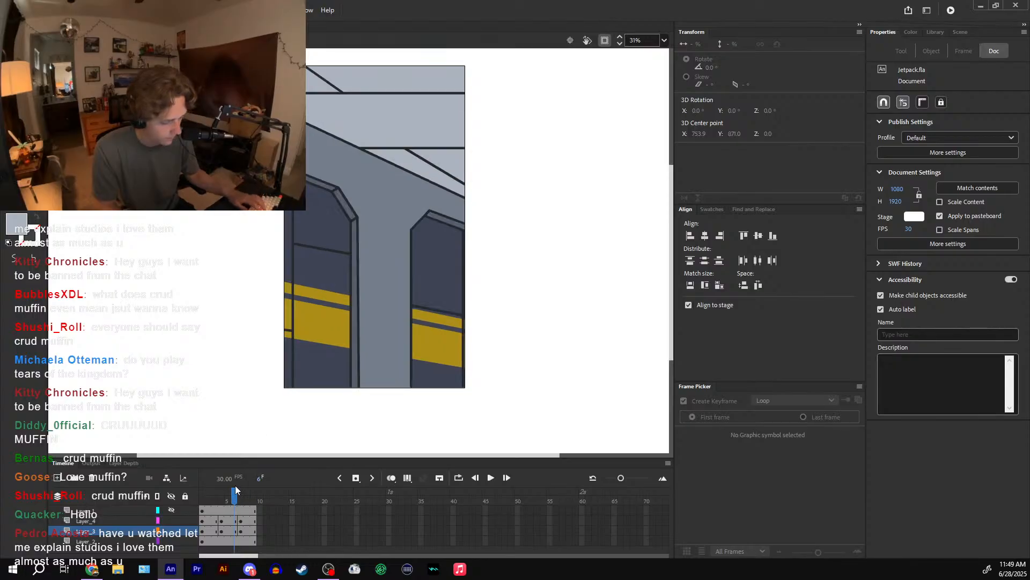
{"action": "key", "text": "k"}
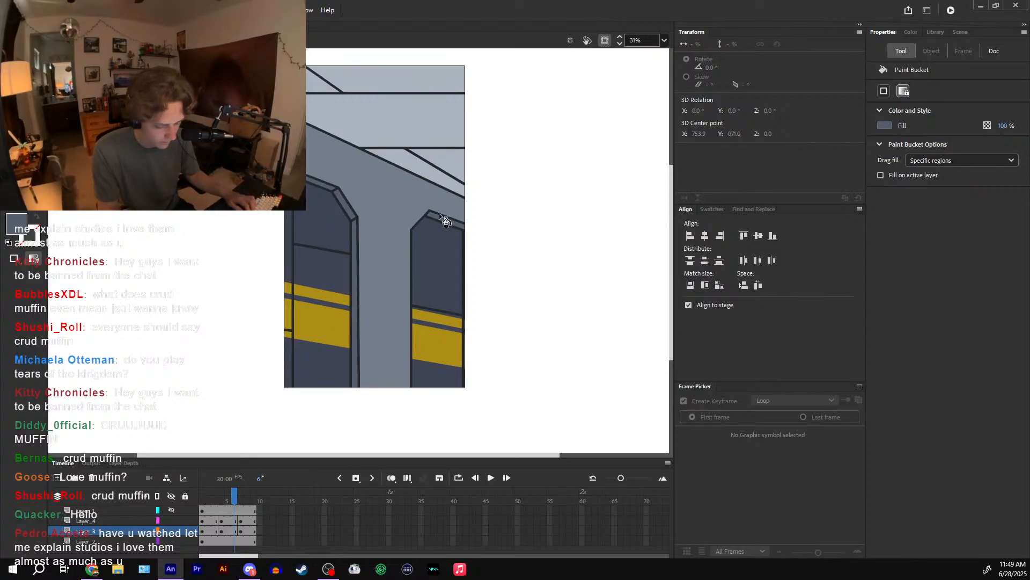
{"action": "key", "text": "period"}
{"action": "key", "text": "comma"}
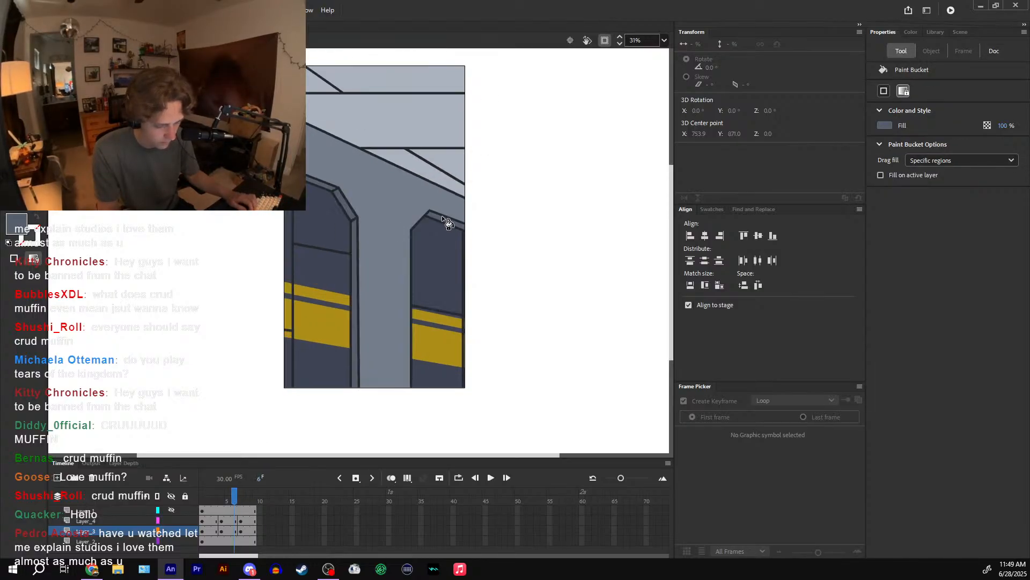
{"action": "key", "text": "period"}
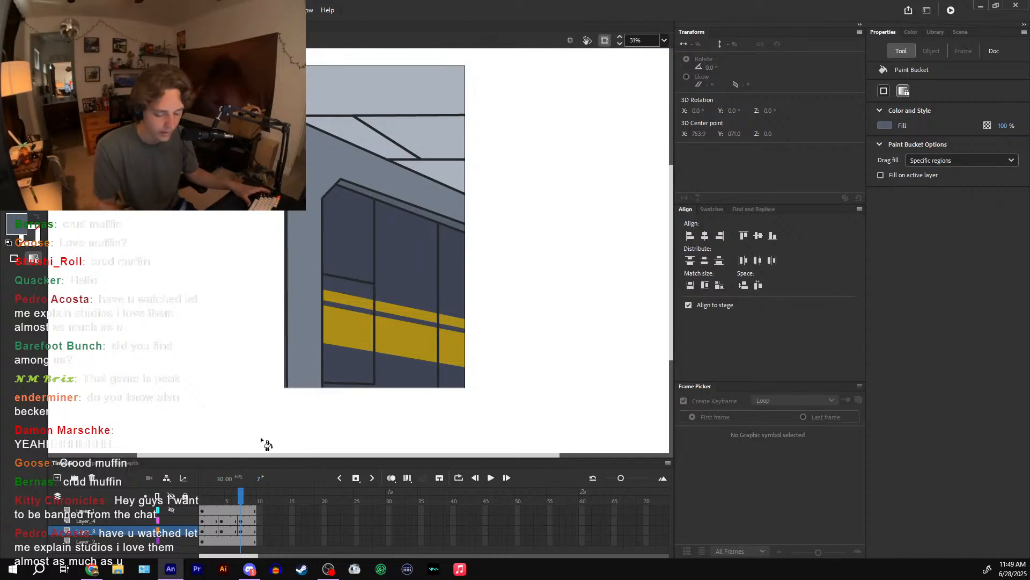
{"action": "key", "text": "."}
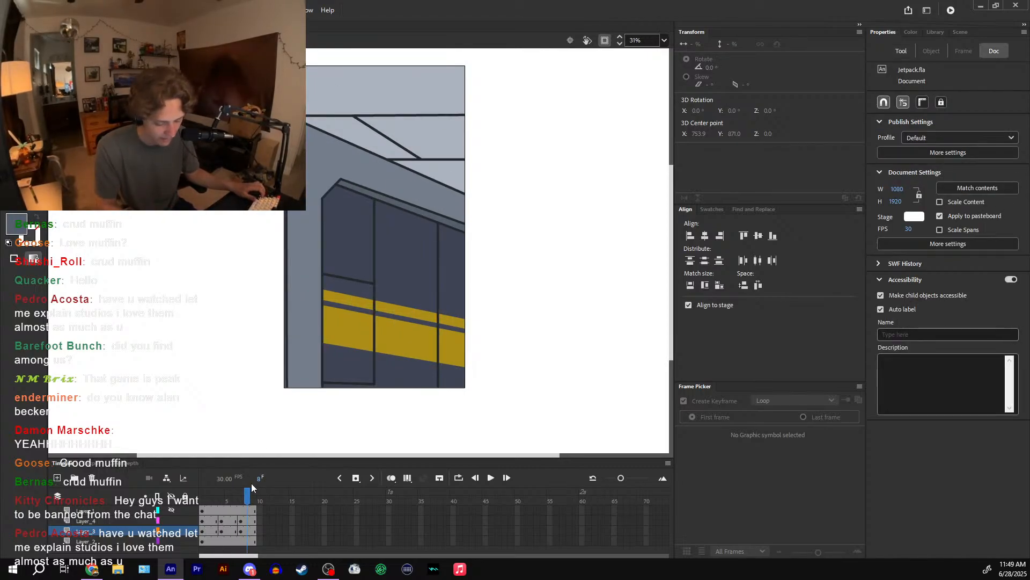
- Extend the layers to frame 12 and make Layer_3 and Layer_4 blank from frame 10
{"action": "key", "text": "F5"}
{"action": "key", "text": "F5"}
{"action": "key", "text": "F5"}
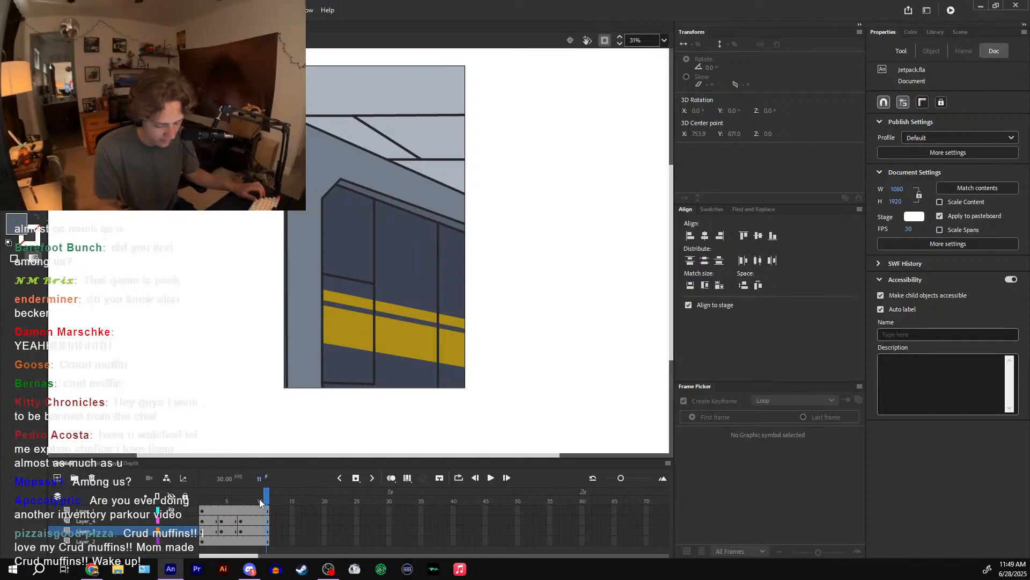
{"action": "left_click", "coordinate": [259, 499]}
{"action": "left_click_drag", "start_coordinate": [260, 521], "coordinate": [259, 500]}
{"action": "key", "text": "F7"}
{"action": "left_click", "coordinate": [260, 519]}
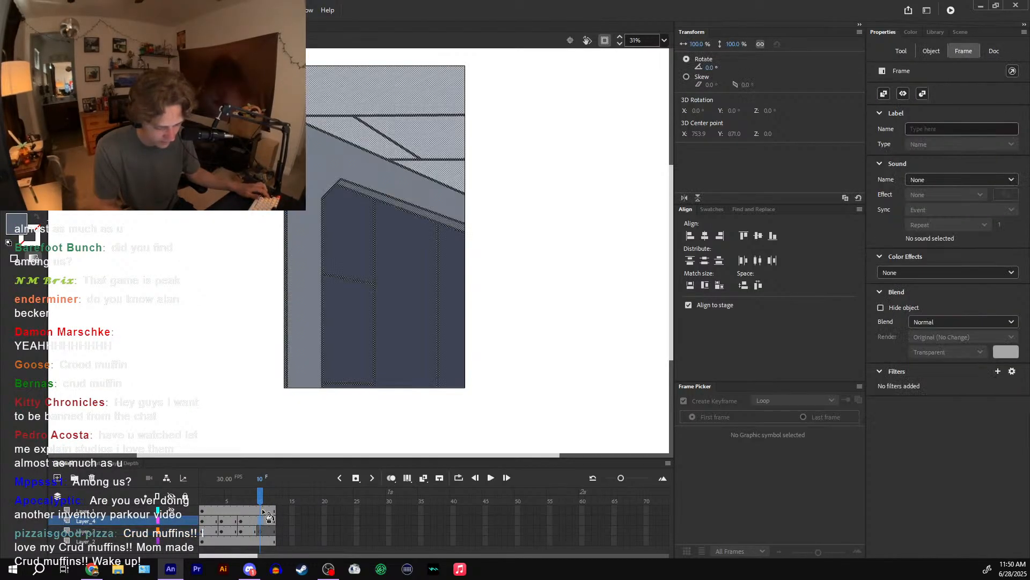
{"action": "key", "text": "Delete"}
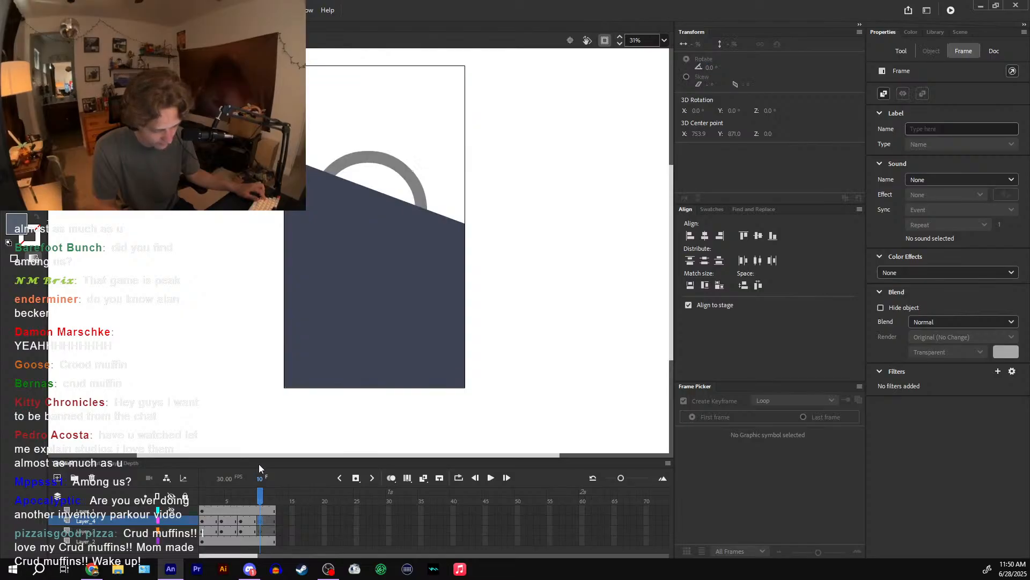
- Copy the first drawing's Layer_3 and Layer_4 keyframes to frame 13, and turn on onion skinning at frame 11
{"action": "left_click", "coordinate": [203, 521]}
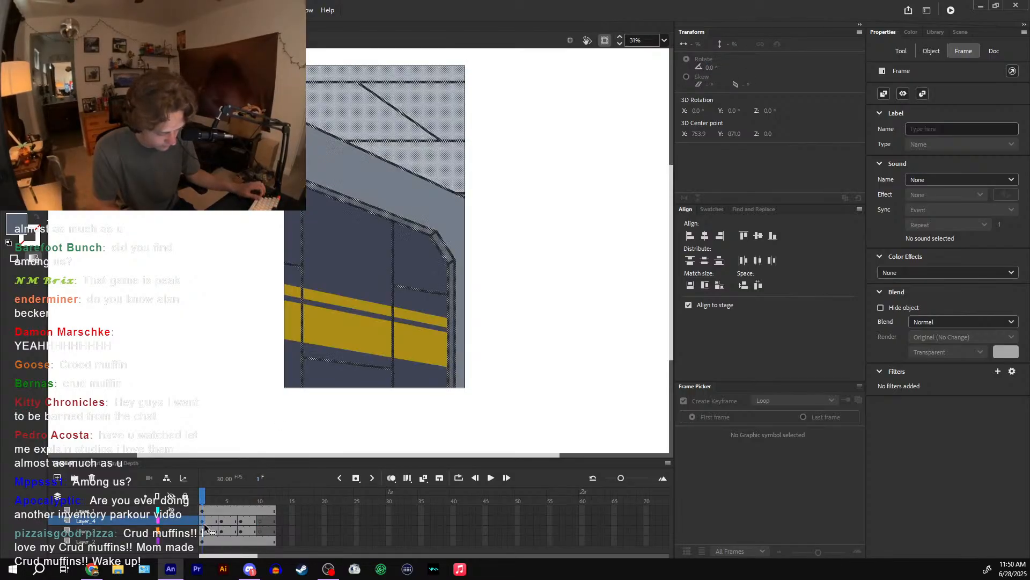
{"action": "left_click", "coordinate": [204, 530]}
{"action": "left_click_drag", "start_coordinate": [278, 526], "coordinate": [267, 501]}
{"action": "left_click", "coordinate": [396, 477]}
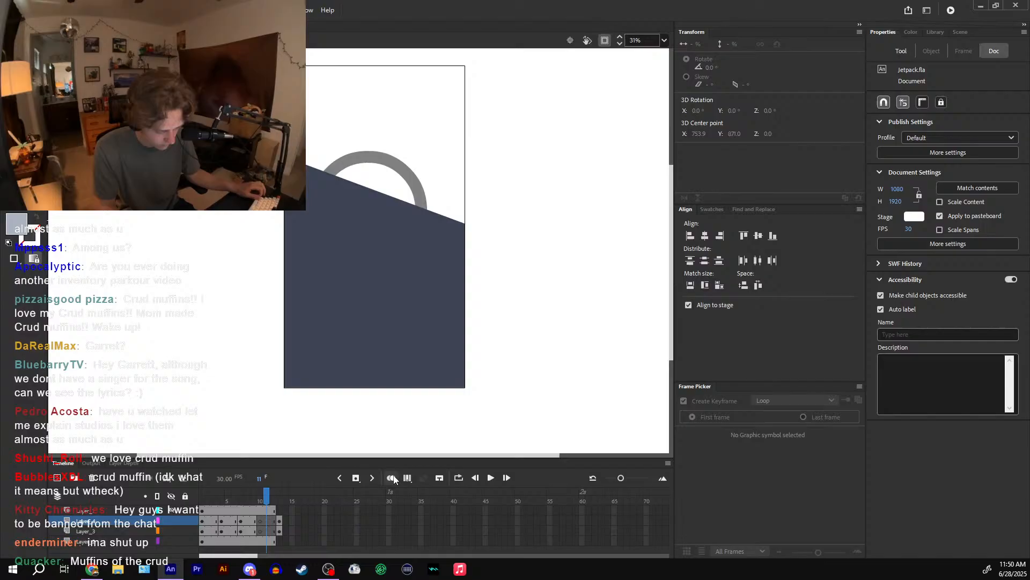
- Extend Layer_1 and Layer_2 to frame 13, in line with the copied Layer_3 and Layer_4 keyframes
{"action": "left_click", "coordinate": [279, 510]}
{"action": "key", "text": "F5"}
{"action": "left_click", "coordinate": [280, 541]}
{"action": "key", "text": "F5"}
{"action": "left_click_drag", "start_coordinate": [279, 499], "coordinate": [276, 497]}
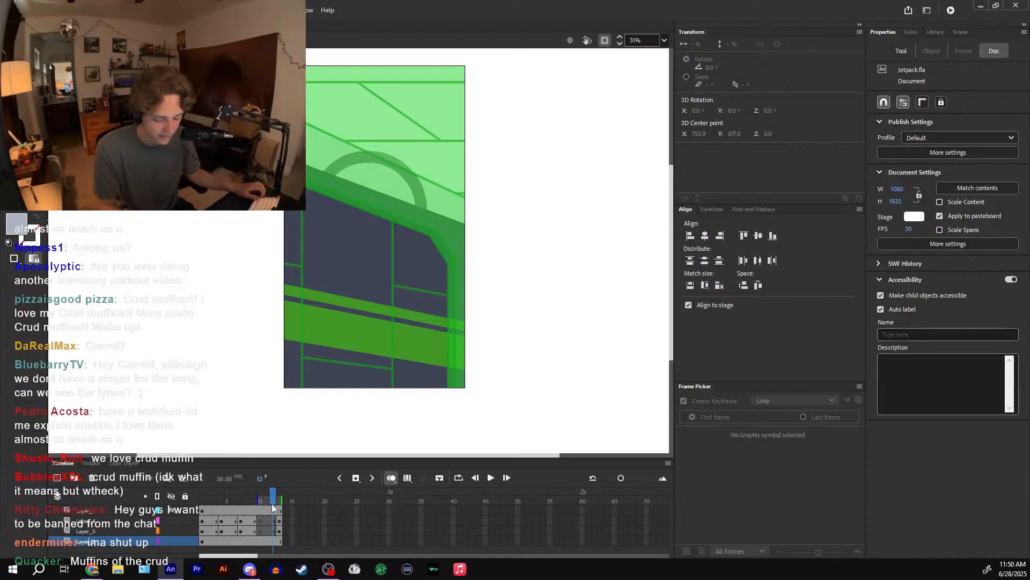
- Draw a straight line just below and parallel to the wall's sloped top edge in the fourth drawing, and turn off onion skinning
{"action": "mouse_move", "coordinate": [272, 499]}
{"action": "left_mouse_down"}
{"action": "mouse_move", "coordinate": [206, 492]}
{"action": "mouse_move", "coordinate": [262, 487]}
{"action": "mouse_move", "coordinate": [270, 493]}
{"action": "mouse_move", "coordinate": [253, 497]}
{"action": "mouse_move", "coordinate": [266, 499]}
{"action": "left_mouse_up"}
{"action": "mouse_move", "coordinate": [267, 503]}
{"action": "left_mouse_down"}
{"action": "mouse_move", "coordinate": [255, 503]}
{"action": "mouse_move", "coordinate": [270, 503]}
{"action": "left_mouse_up"}
{"action": "key", "text": "n"}
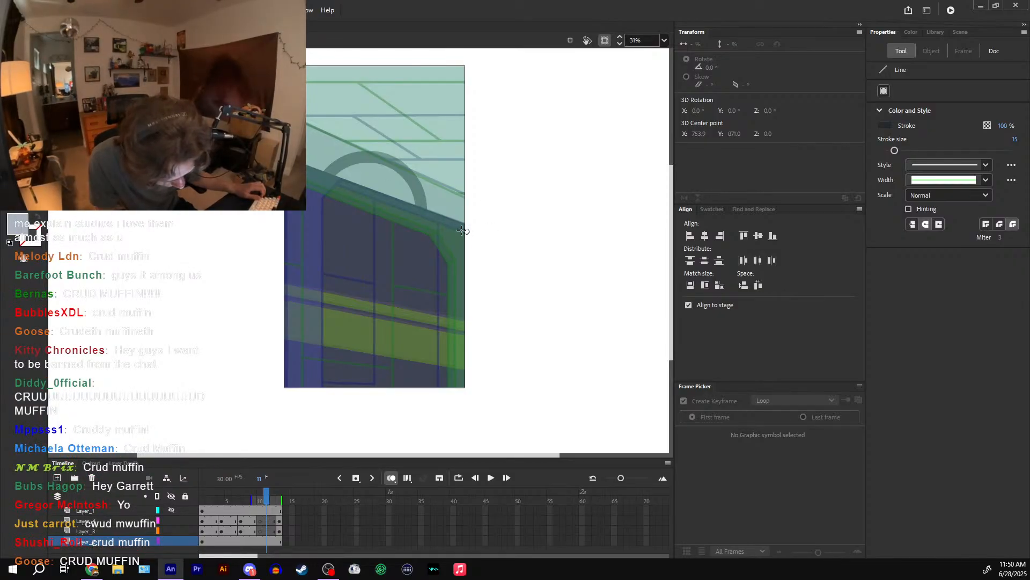
{"action": "left_click_drag", "start_coordinate": [418, 207], "coordinate": [285, 168]}
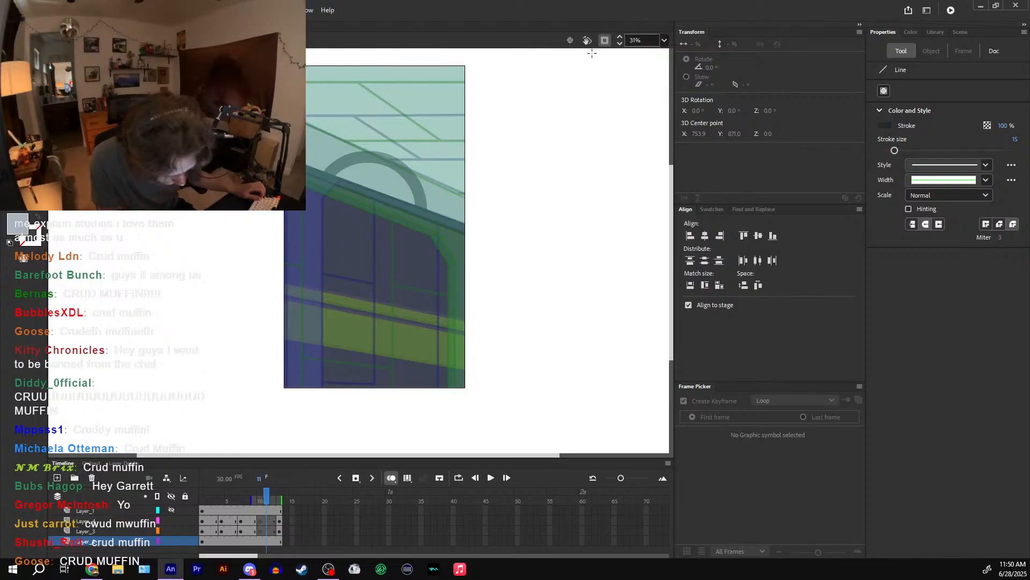
{"action": "left_click", "coordinate": [391, 477]}
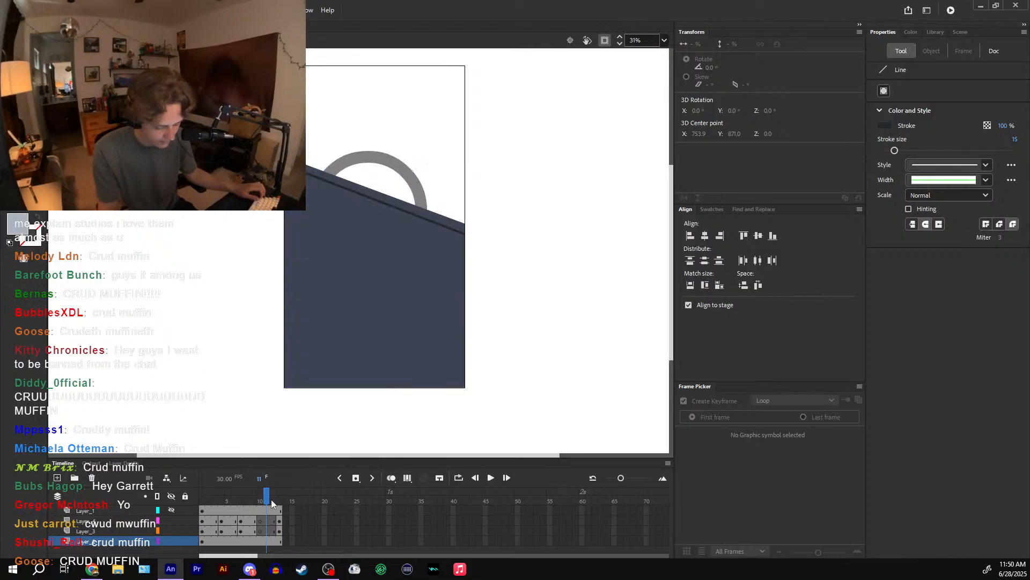
- Examine the third drawing's ceiling edge at frames 7 and 8, with and without the view clipped to the stage
{"action": "left_click_drag", "start_coordinate": [271, 503], "coordinate": [240, 503]}
{"action": "left_click", "coordinate": [267, 425]}
{"action": "left_click", "coordinate": [412, 168]}
{"action": "left_click", "coordinate": [251, 531]}
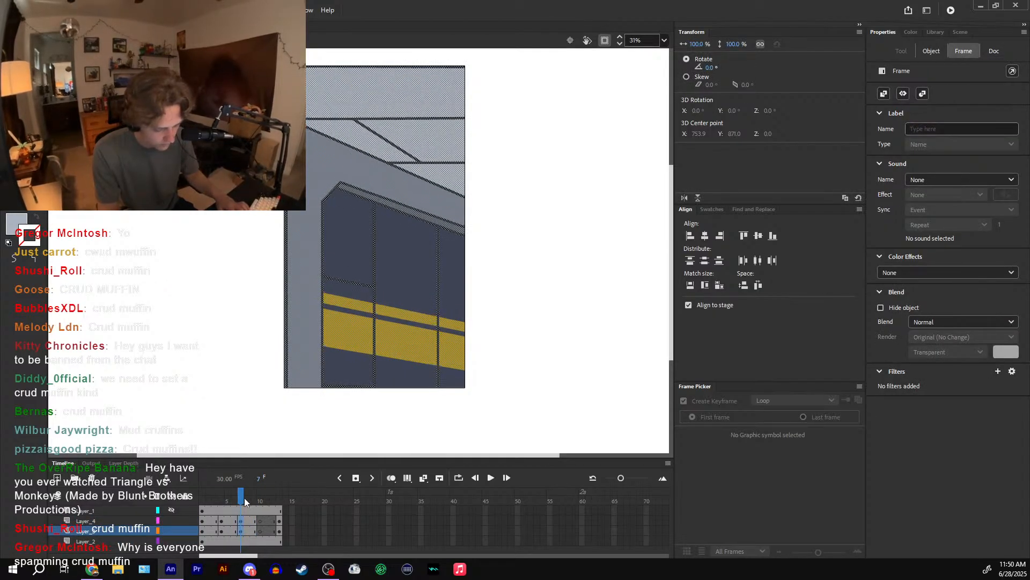
{"action": "left_click", "coordinate": [608, 52]}
{"action": "left_click", "coordinate": [605, 42]}
{"action": "scroll", "coordinate": [541, 132], "scroll_direction": "up", "scroll_amount": 2}
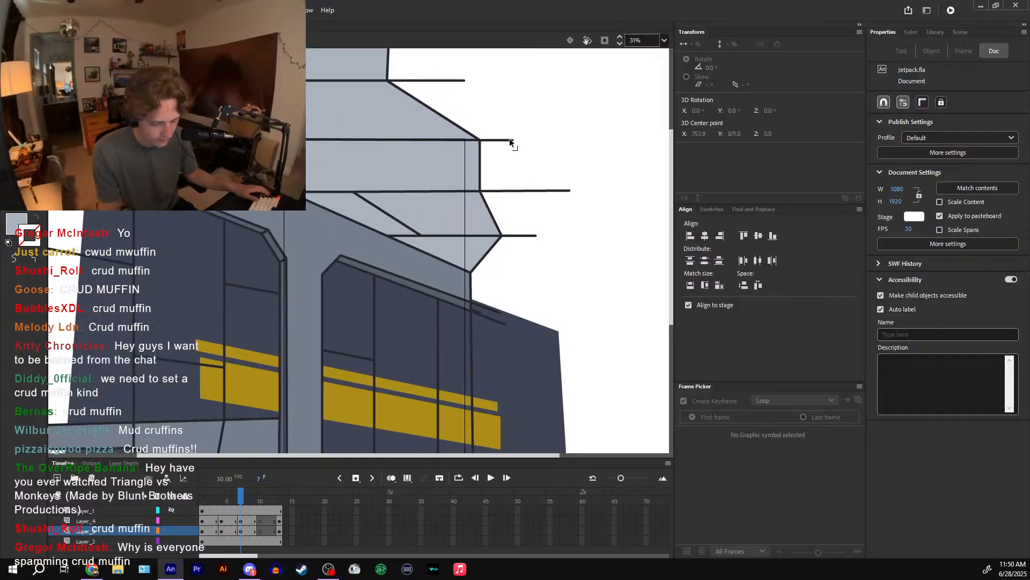
{"action": "left_click", "coordinate": [604, 41]}
{"action": "left_click_drag", "start_coordinate": [226, 503], "coordinate": [249, 507]}
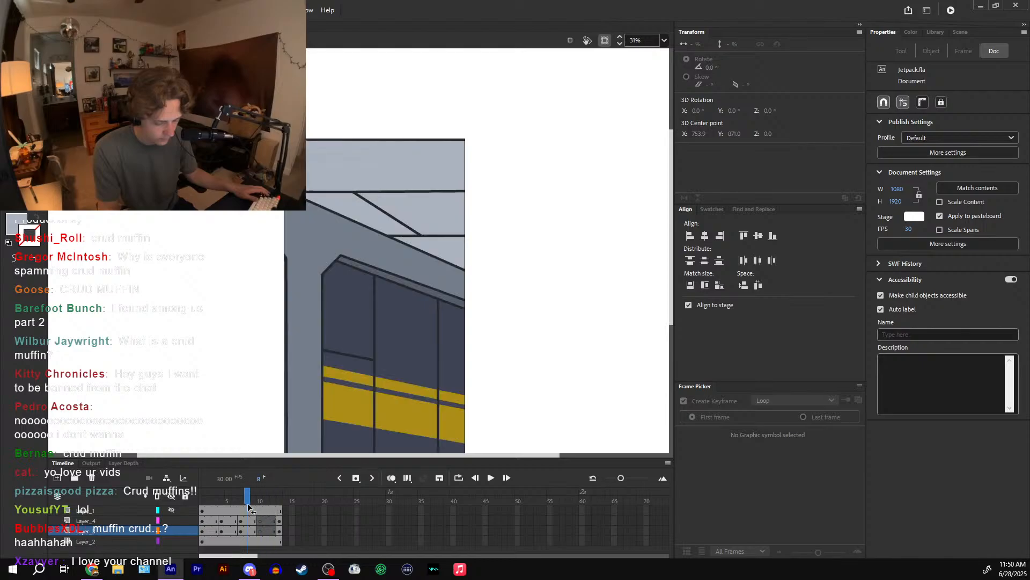
- Copy both segments of the third drawing's sloped ceiling edge line from Layer_4 into the fourth drawing at frame 10
{"action": "left_click", "coordinate": [383, 235]}
{"action": "left_click", "coordinate": [409, 245]}
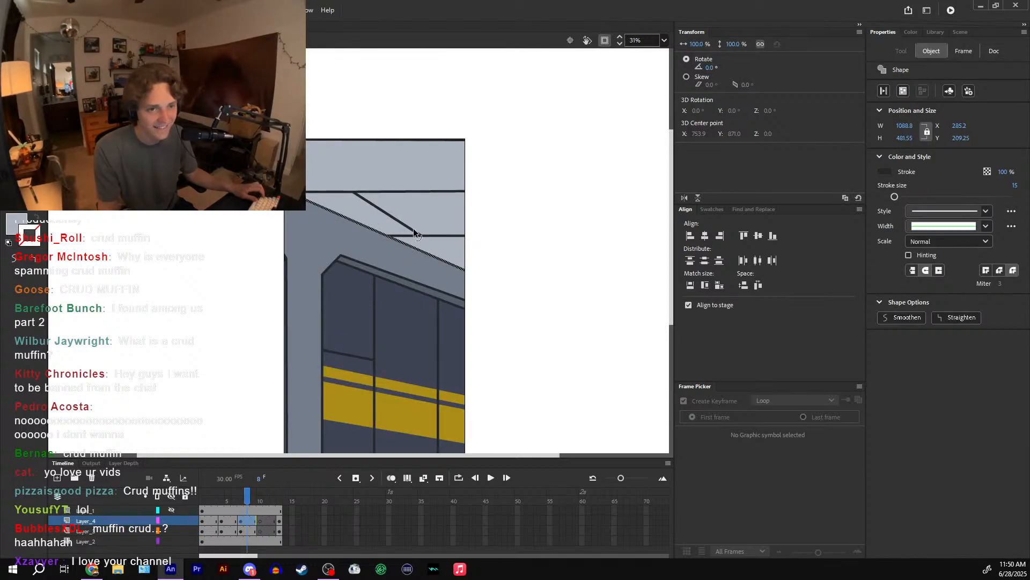
{"action": "left_click", "coordinate": [605, 42]}
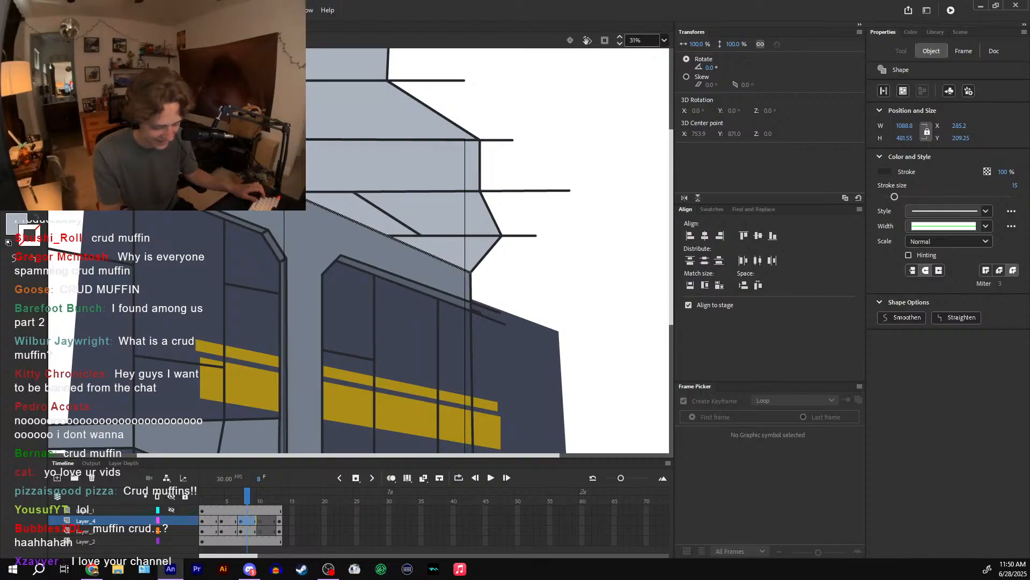
{"action": "left_click", "coordinate": [248, 173], "text": "shift"}
{"action": "scroll", "coordinate": [506, 241], "scroll_direction": "down", "scroll_amount": 1}
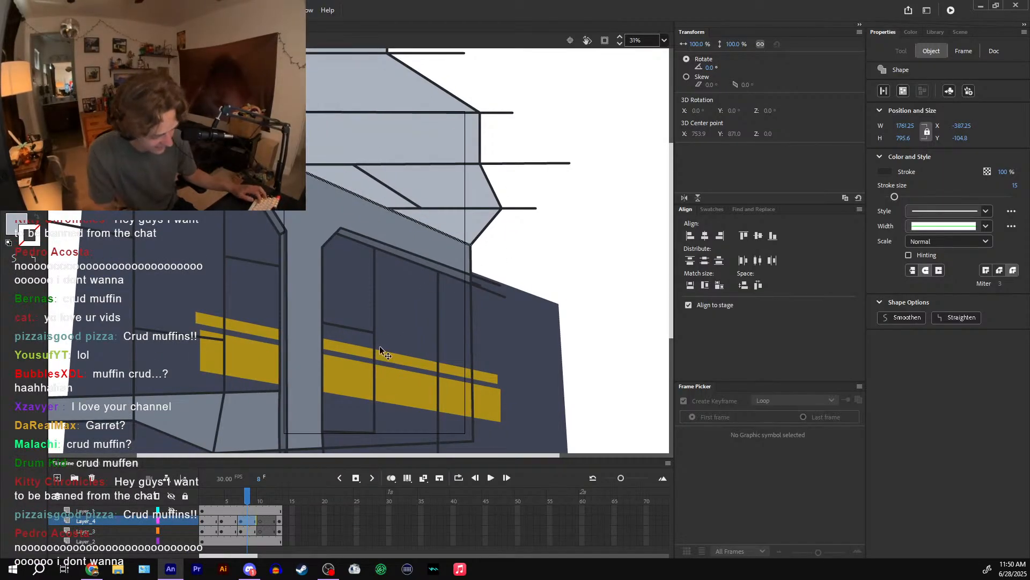
{"action": "left_click", "coordinate": [256, 500]}
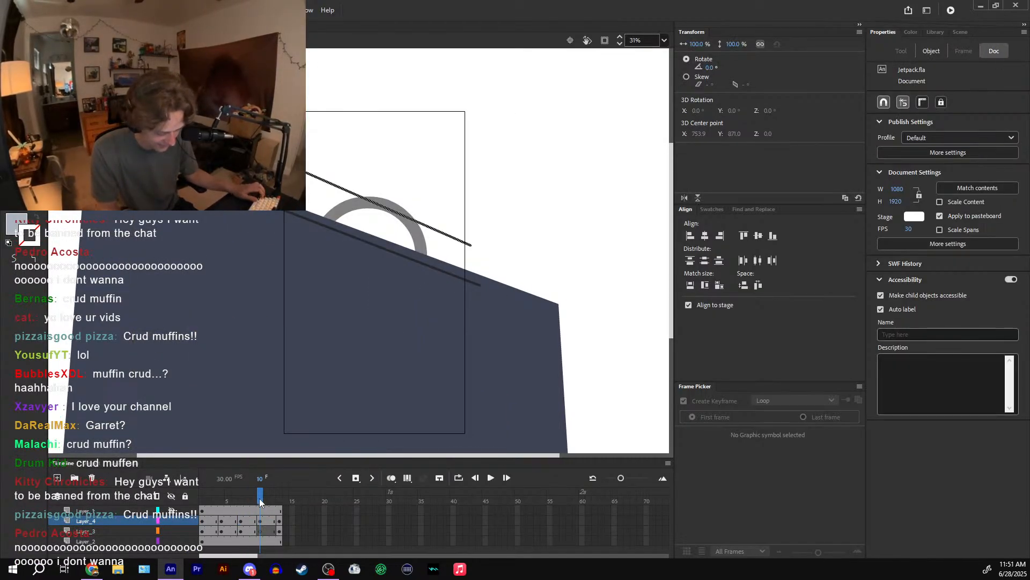
- Nudge the third drawing's Layer_3 and Layer_4 contents slightly upward at frame 7, and show Layer_1's guide lines
{"action": "left_click_drag", "start_coordinate": [256, 503], "coordinate": [290, 502]}
{"action": "left_click_drag", "start_coordinate": [220, 503], "coordinate": [290, 503]}
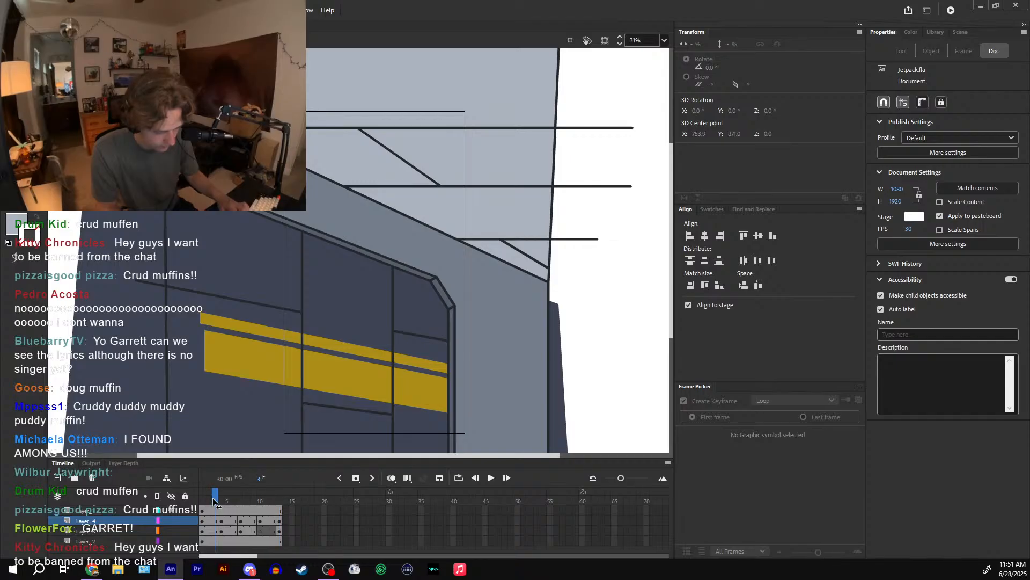
{"action": "left_click_drag", "start_coordinate": [216, 504], "coordinate": [249, 510]}
{"action": "left_click", "coordinate": [243, 520]}
{"action": "left_click", "coordinate": [243, 530], "text": "shift"}
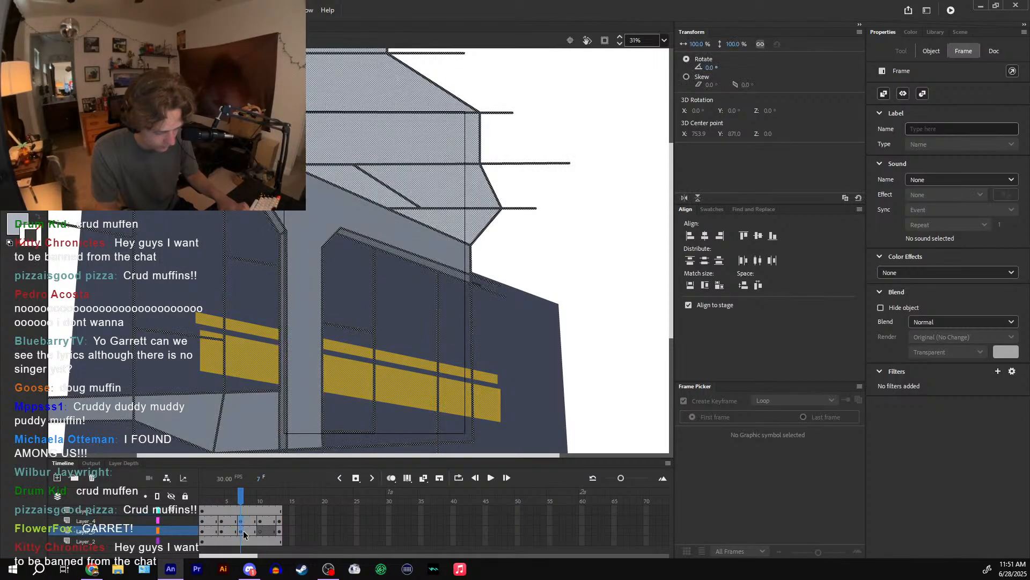
{"action": "key", "text": "Up"}
{"action": "key", "text": "Up"}
{"action": "mouse_move", "coordinate": [241, 502]}
{"action": "left_mouse_down"}
{"action": "mouse_move", "coordinate": [264, 502]}
{"action": "mouse_move", "coordinate": [253, 501]}
{"action": "left_mouse_up"}
{"action": "left_click", "coordinate": [173, 510]}
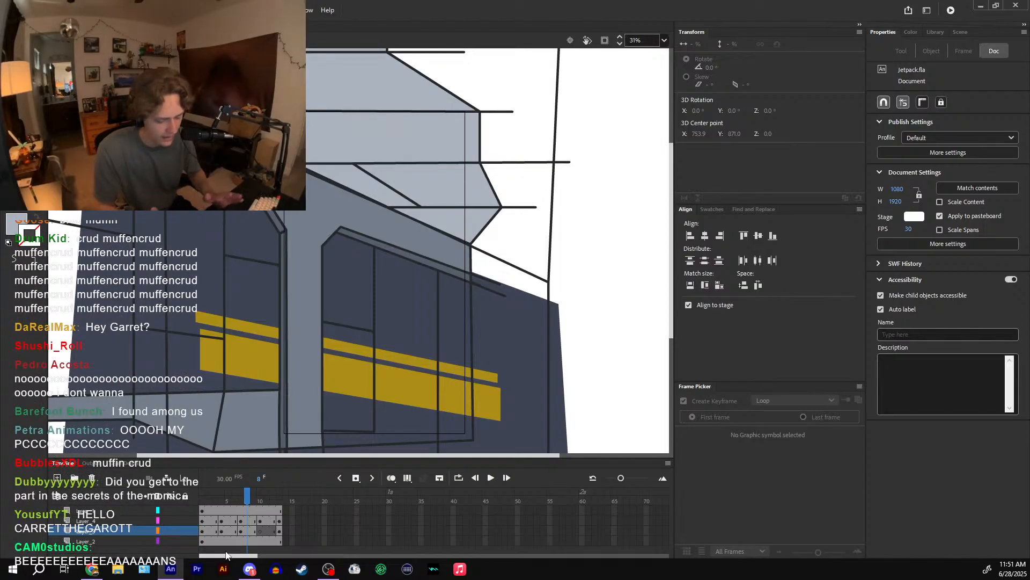
- Try nudging the third drawing farther up against the Layer_1 guide lines, and move it back down
{"action": "left_click_drag", "start_coordinate": [240, 503], "coordinate": [244, 533]}
{"action": "left_click", "coordinate": [352, 221]}
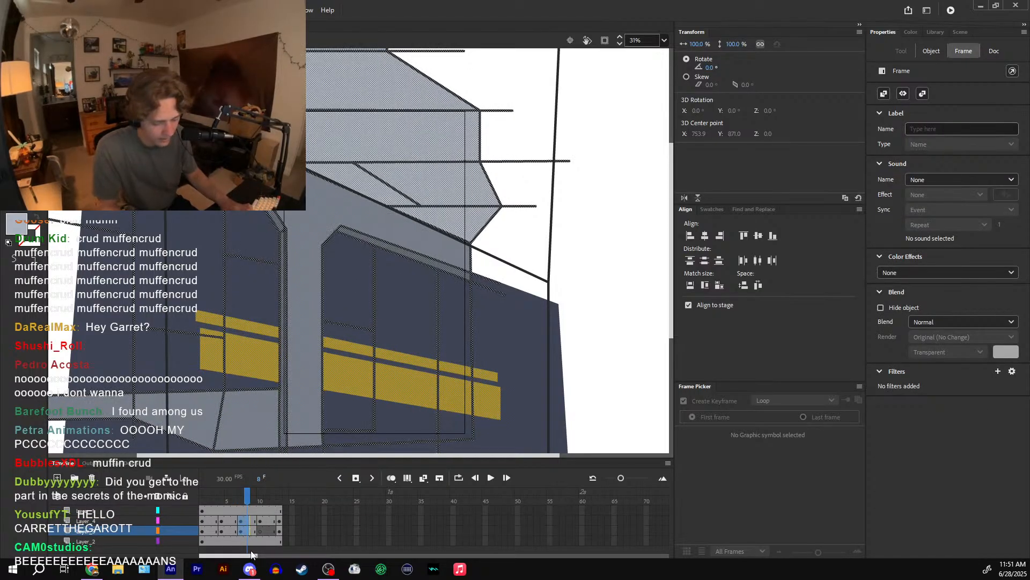
{"action": "key", "text": "Up"}
{"action": "key", "text": "Up"}
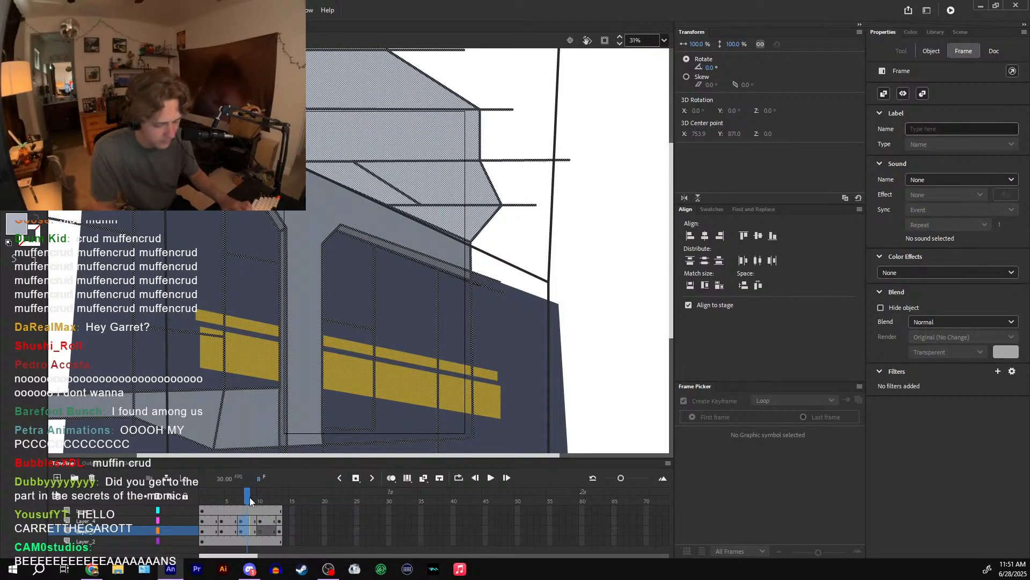
{"action": "key", "text": "Down"}
{"action": "key", "text": "Down"}
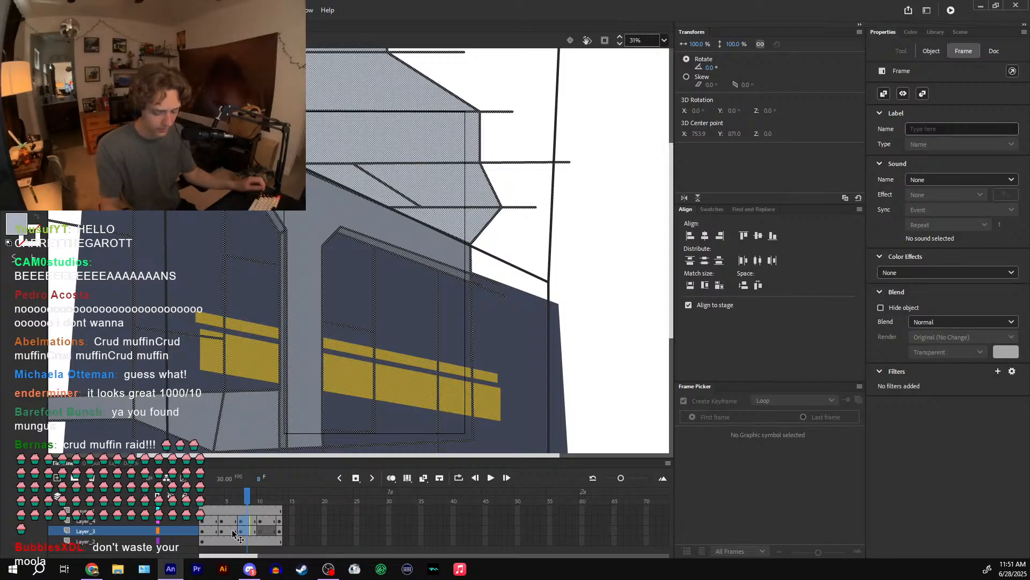
- Nudge the third drawing's Layer_3 and Layer_4 contents up at frame 7 to test its fit to the sloped guide line
{"action": "left_click_drag", "start_coordinate": [250, 494], "coordinate": [237, 513]}
{"action": "left_click", "coordinate": [240, 520]}
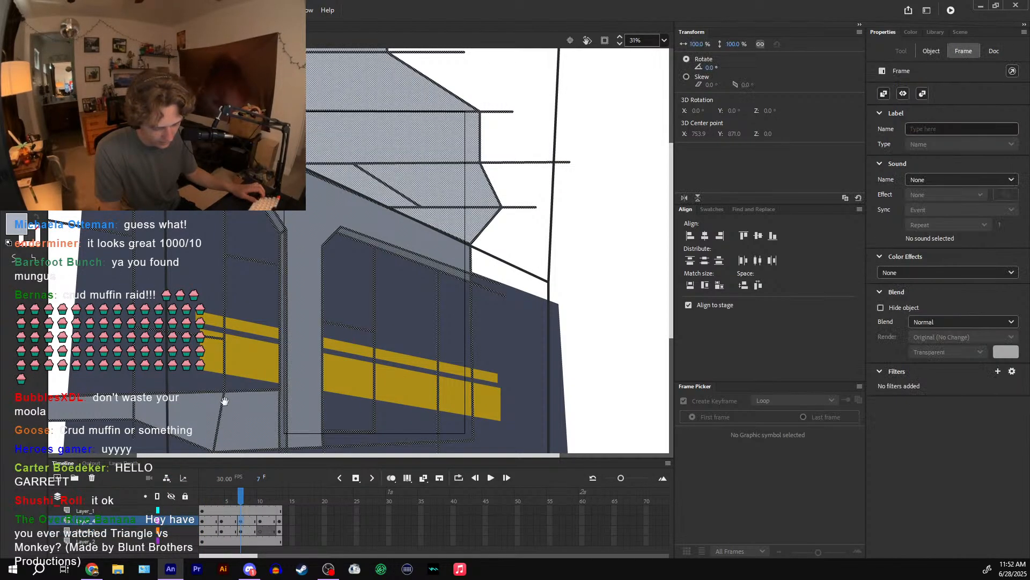
{"action": "left_click_drag", "start_coordinate": [211, 317], "coordinate": [286, 398]}
{"action": "key", "text": "Escape"}
{"action": "key", "text": "n"}
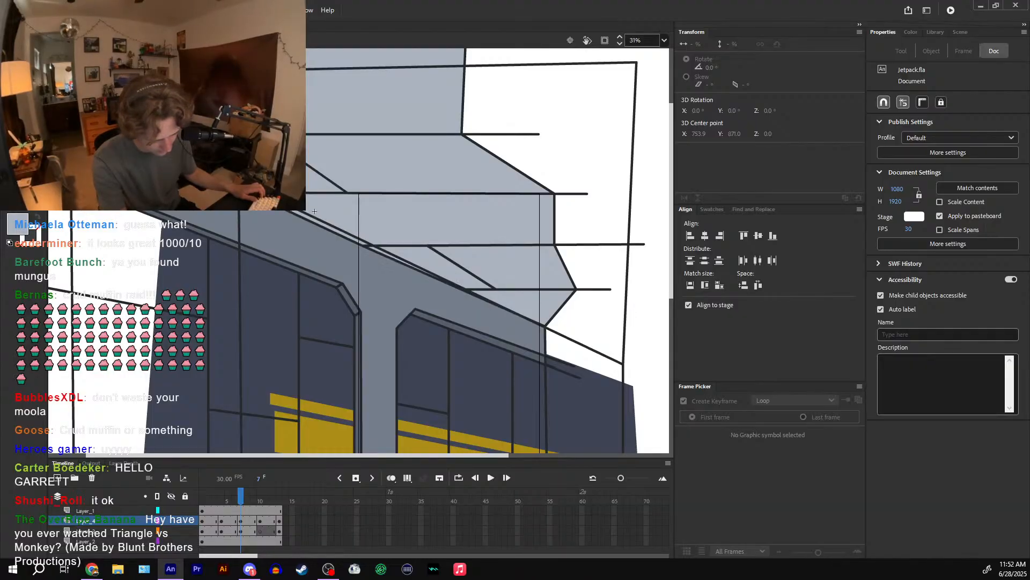
{"action": "left_click_drag", "start_coordinate": [318, 359], "coordinate": [308, 344]}
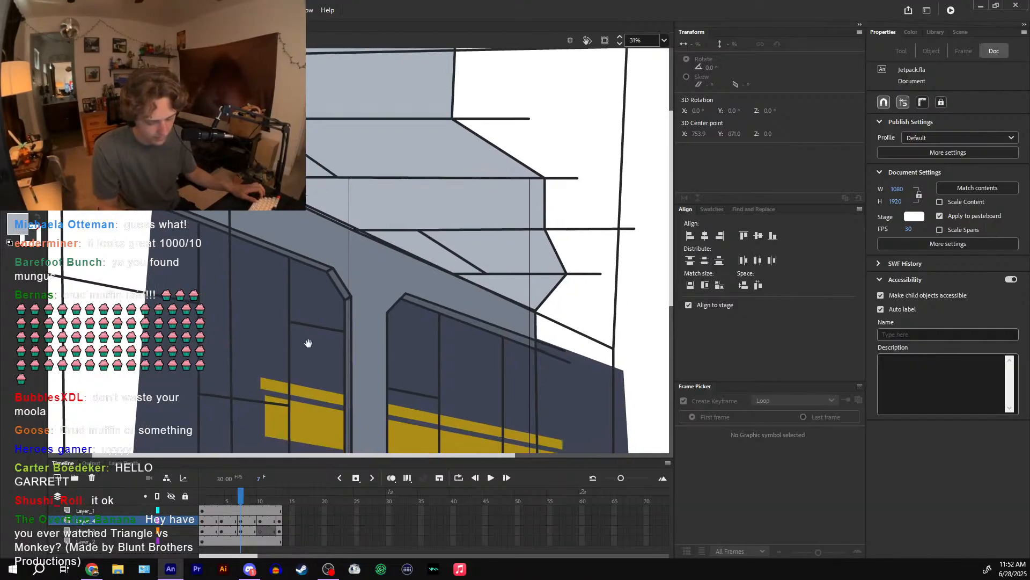
{"action": "left_click", "coordinate": [244, 530]}
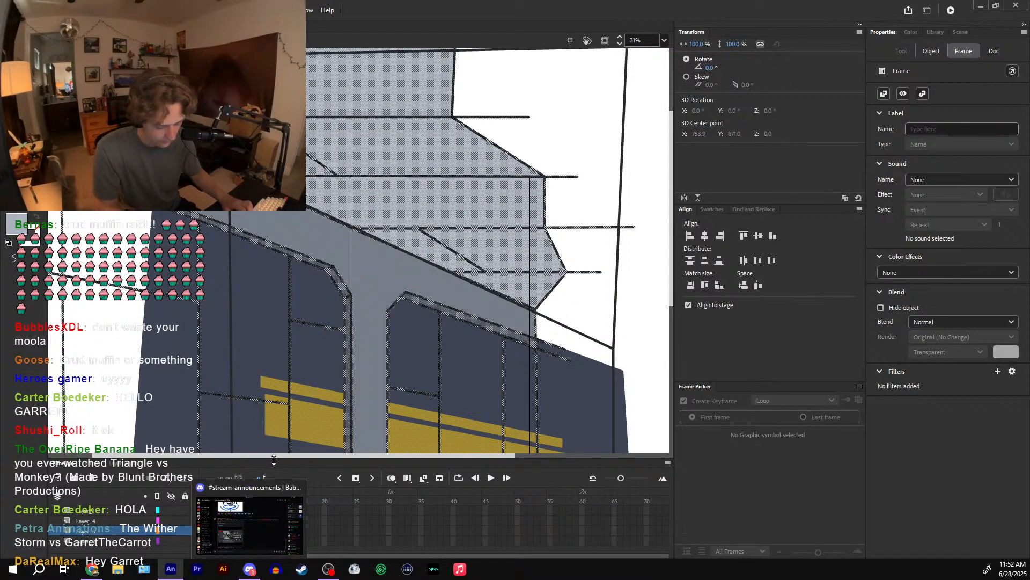
- Try deleting segments of the sloped ceiling edge line at frame 8, and undo the deletions
{"action": "left_click", "coordinate": [250, 496]}
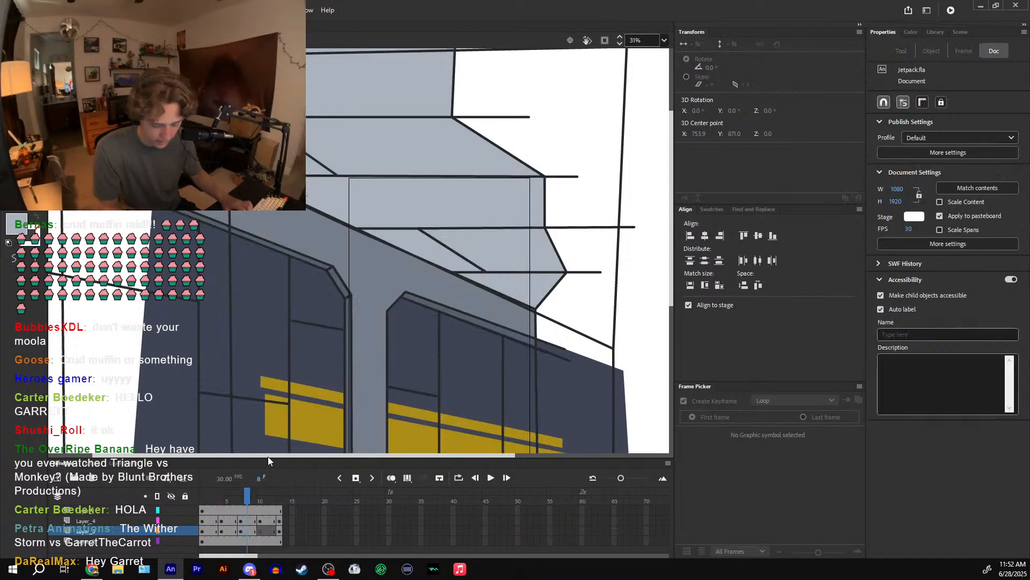
{"action": "left_click", "coordinate": [397, 249]}
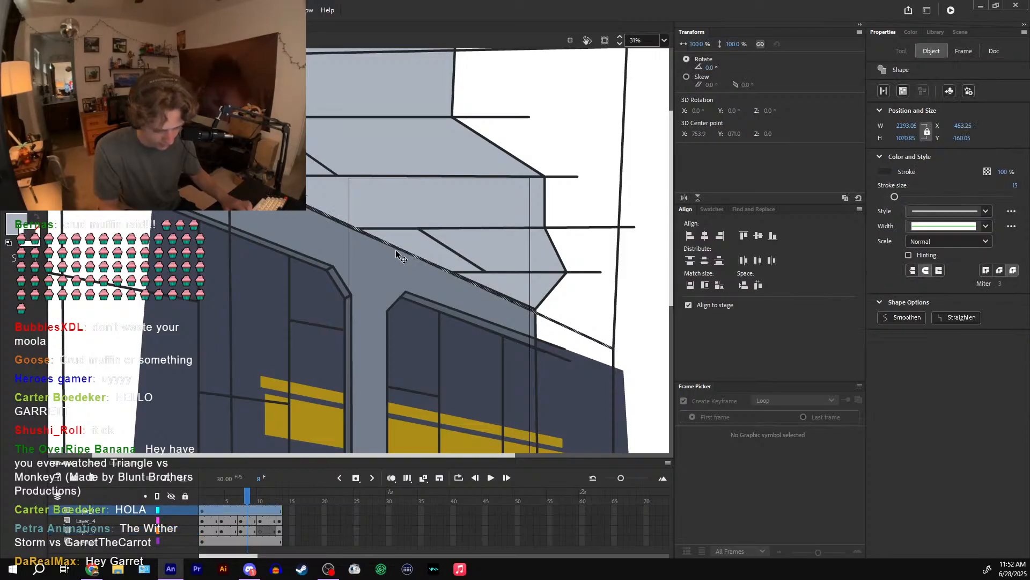
{"action": "left_click", "coordinate": [322, 215]}
{"action": "key", "text": "Delete"}
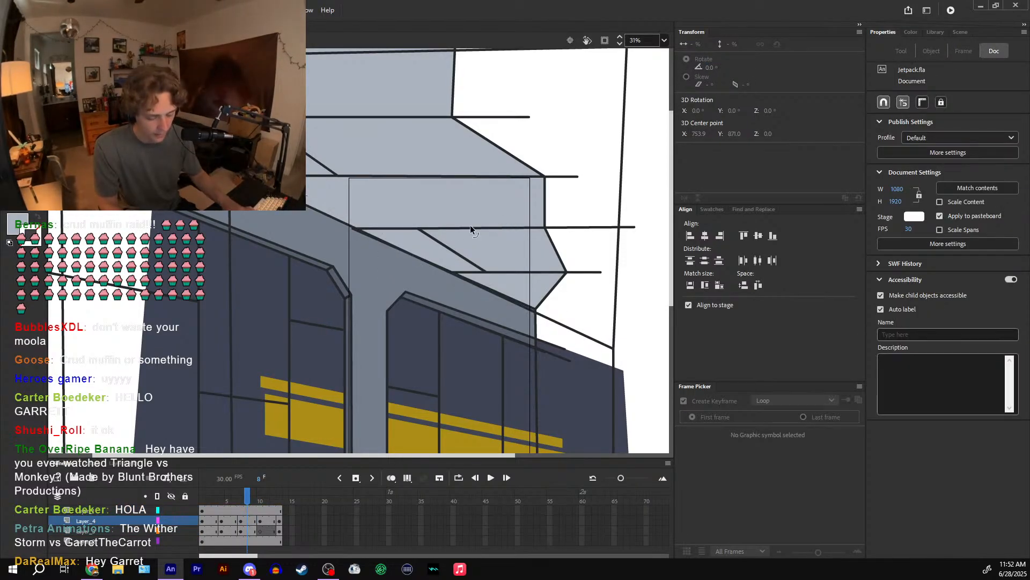
{"action": "left_click", "coordinate": [357, 231]}
{"action": "key", "text": "Delete"}
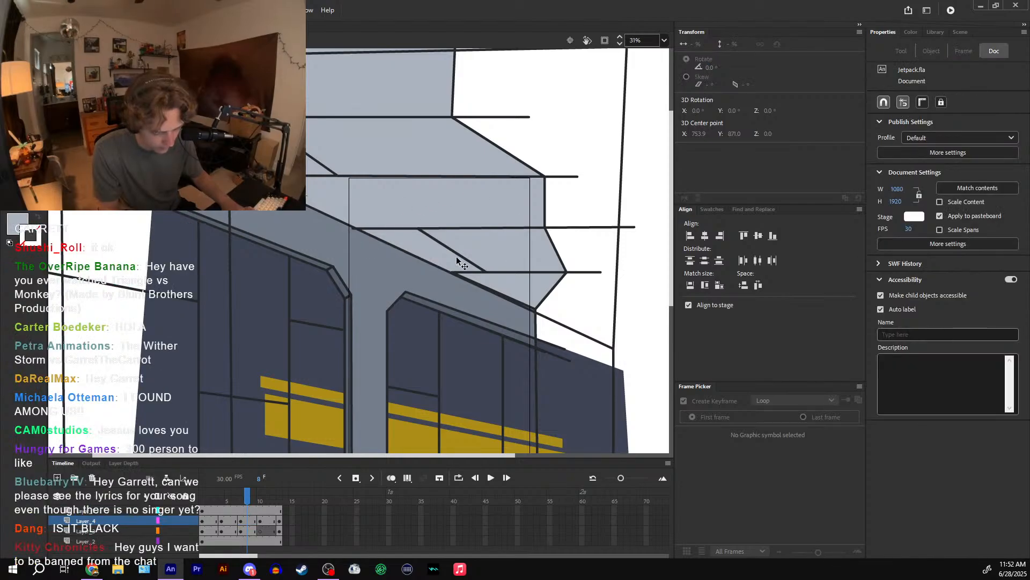
{"action": "left_click", "coordinate": [352, 227]}
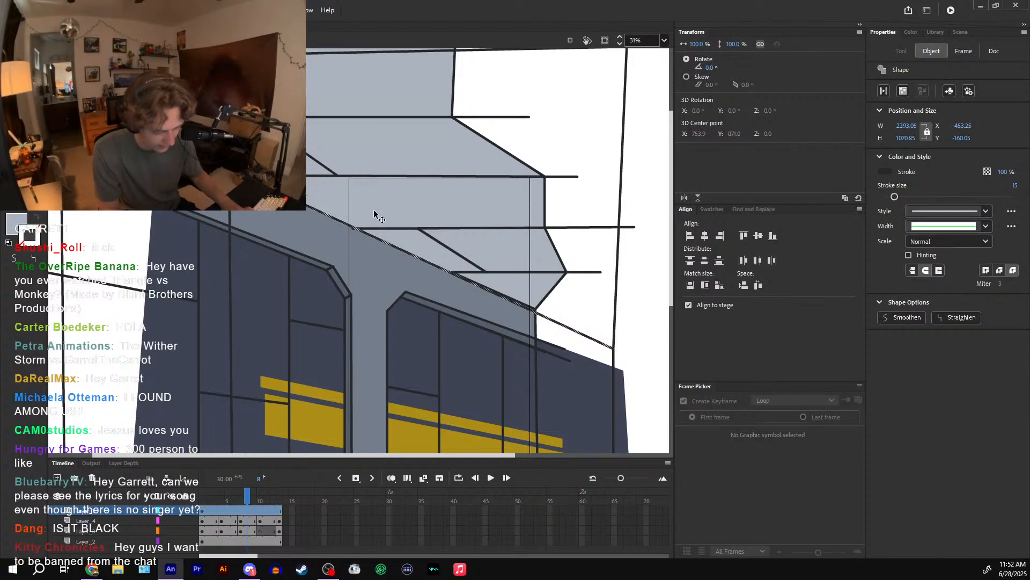
{"action": "key", "text": "Delete"}
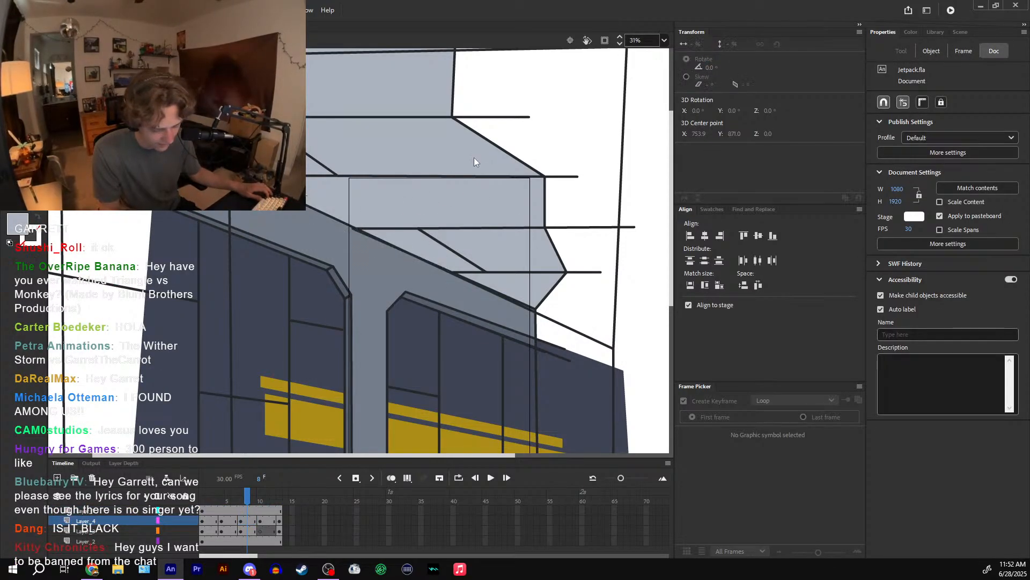
{"action": "key", "text": "ctrl+z"}
{"action": "key", "text": "ctrl+z"}
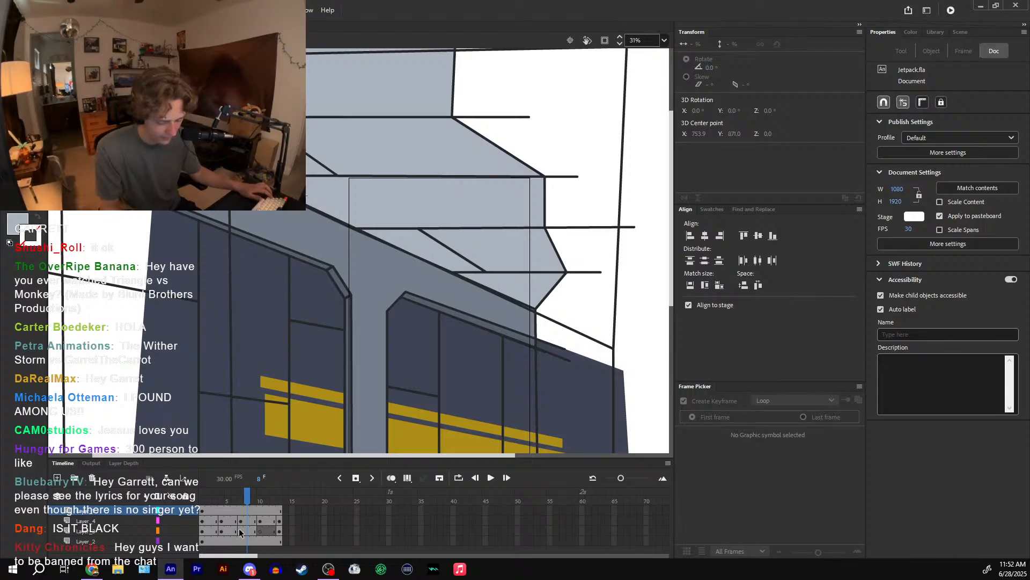
- Nudge the third drawing's Layer_3 and Layer_4 contents down slightly at frame 7, toward the sloped guide line
{"action": "left_click", "coordinate": [247, 528]}
{"action": "left_click", "coordinate": [240, 531]}
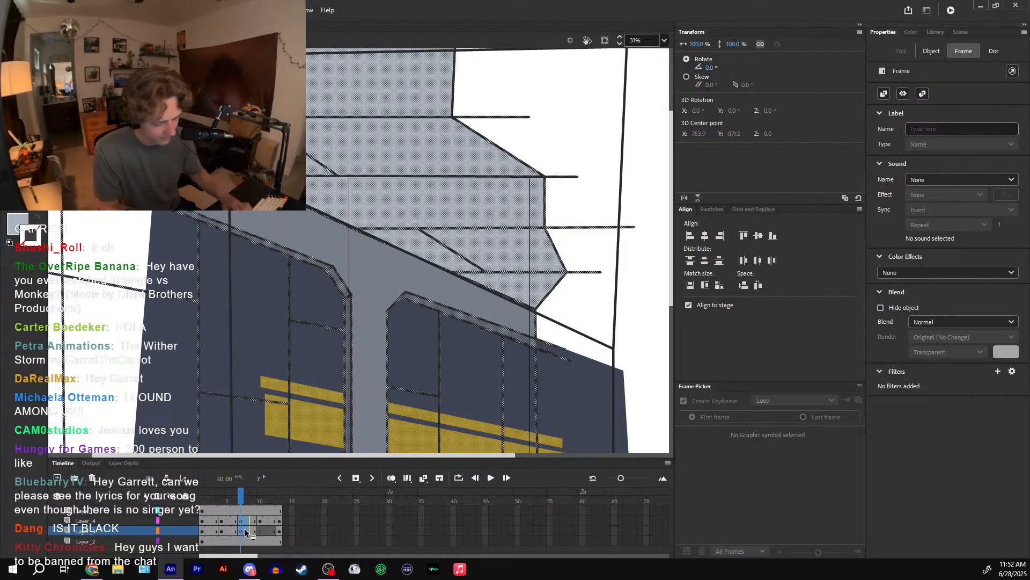
{"action": "key", "text": "Down"}
{"action": "key", "text": "Down"}
{"action": "key", "text": "Down"}
{"action": "key", "text": "Down"}
{"action": "key", "text": "Down"}
{"action": "key", "text": "Down"}
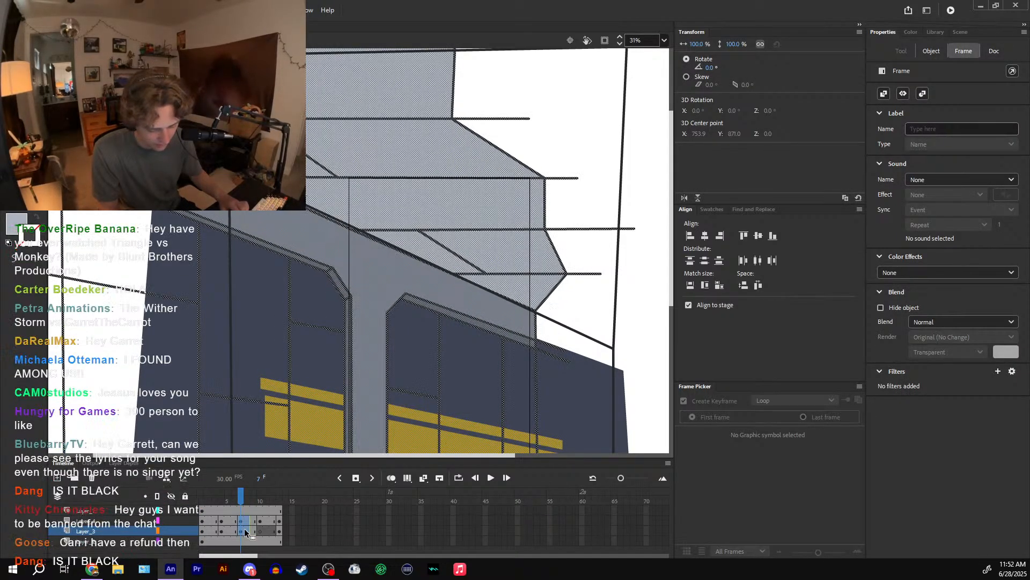
- Skew the third drawing slightly with Free Transform, raising its left side to match the ceiling edge to the sloped guide line
{"action": "key", "text": "q"}
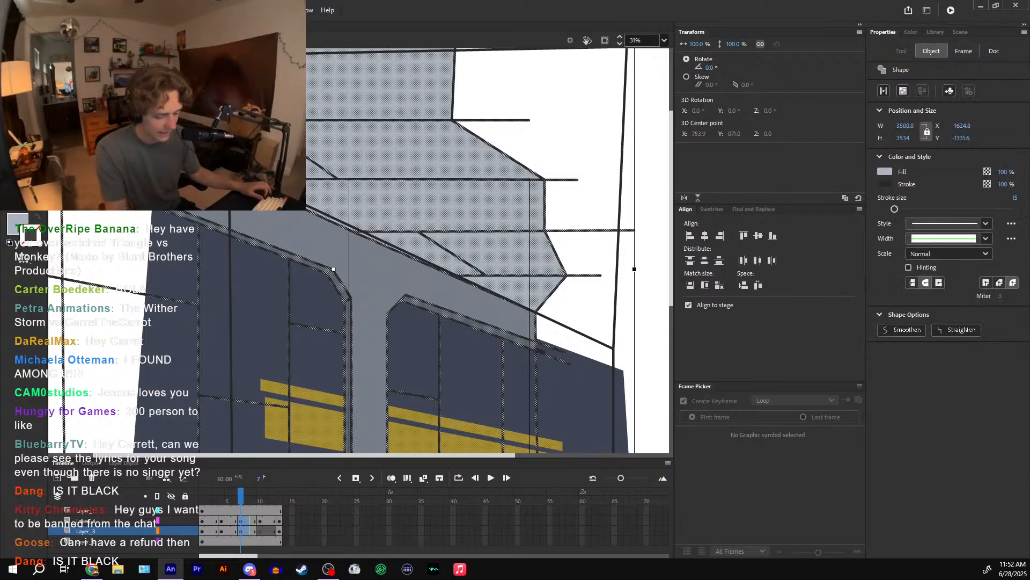
{"action": "left_click_drag", "start_coordinate": [354, 290], "coordinate": [420, 336]}
{"action": "left_click_drag", "start_coordinate": [99, 333], "coordinate": [98, 324]}
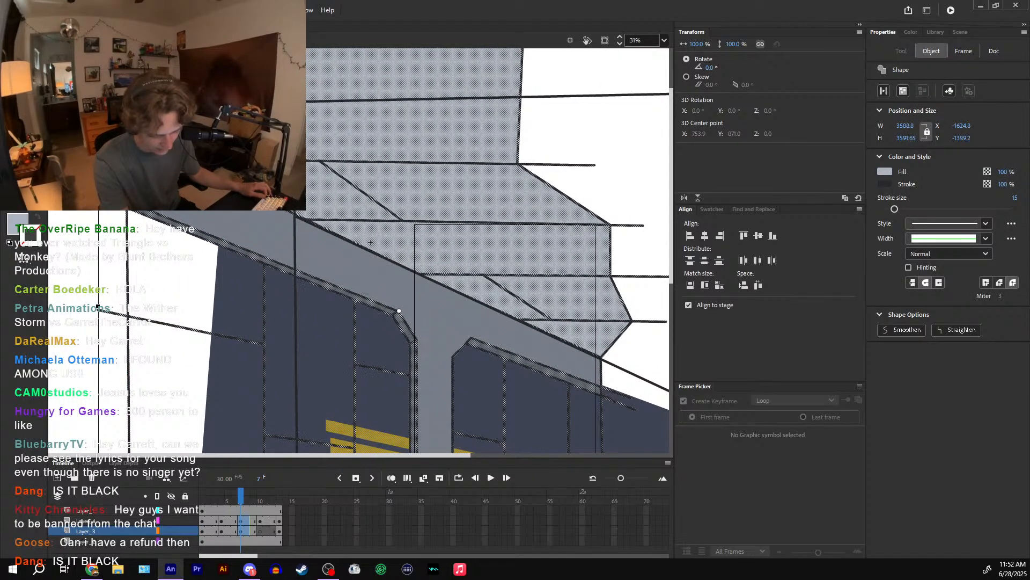
{"action": "key", "text": "Escape"}
{"action": "mouse_move", "coordinate": [242, 496]}
{"action": "left_mouse_down"}
{"action": "mouse_move", "coordinate": [228, 503]}
{"action": "mouse_move", "coordinate": [248, 506]}
{"action": "mouse_move", "coordinate": [237, 506]}
{"action": "mouse_move", "coordinate": [242, 530]}
{"action": "left_mouse_up"}
{"action": "key", "text": "Right"}
{"action": "key", "text": "Up"}
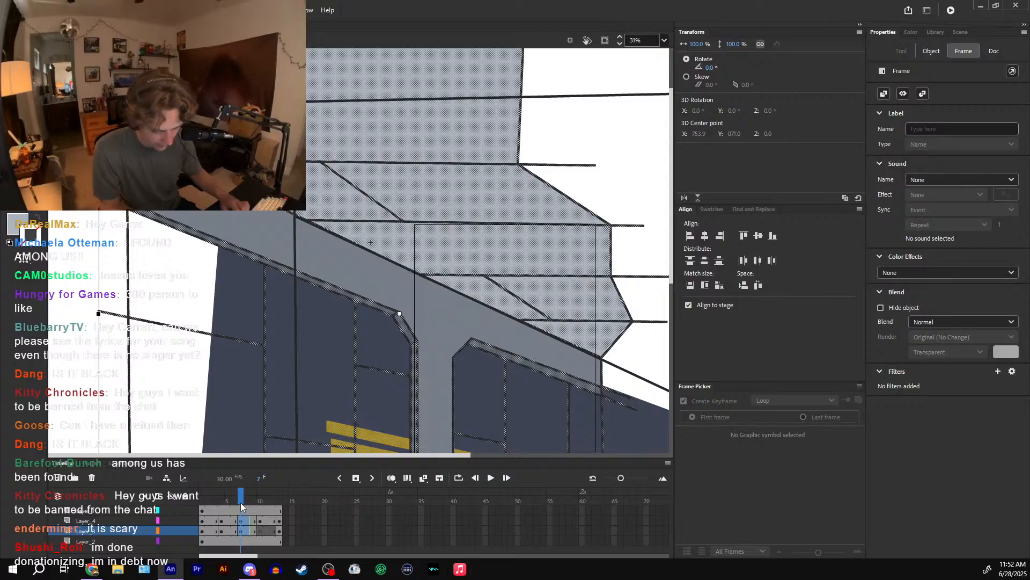
- Delete the pasted ceiling edge line from Layer_4 at frame 10, keeping the Layer_1 guide line and the lower wall line
{"action": "left_click_drag", "start_coordinate": [373, 385], "coordinate": [324, 341]}
{"action": "left_click_drag", "start_coordinate": [246, 497], "coordinate": [258, 502]}
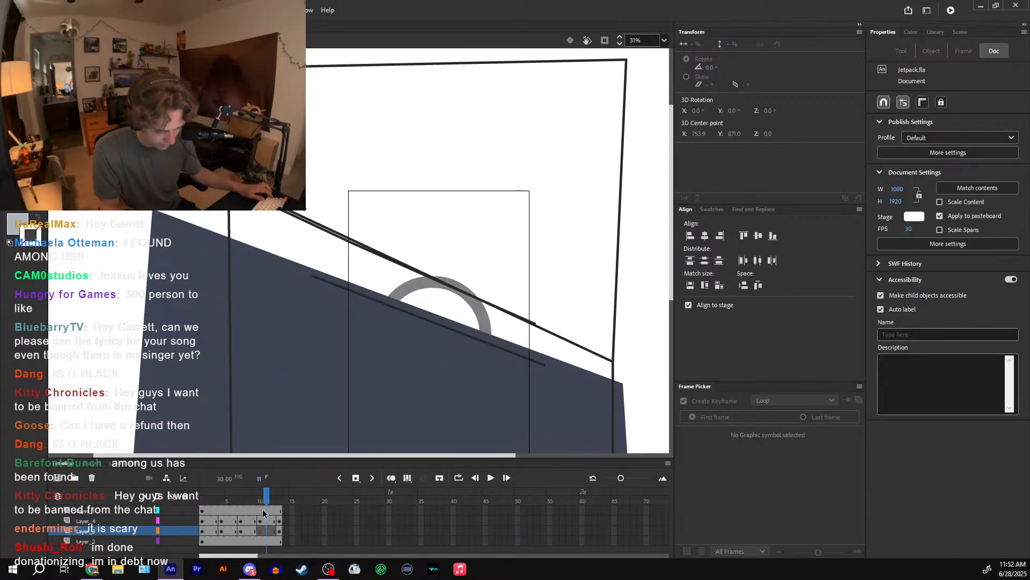
{"action": "left_click", "coordinate": [261, 520]}
{"action": "left_click", "coordinate": [539, 252]}
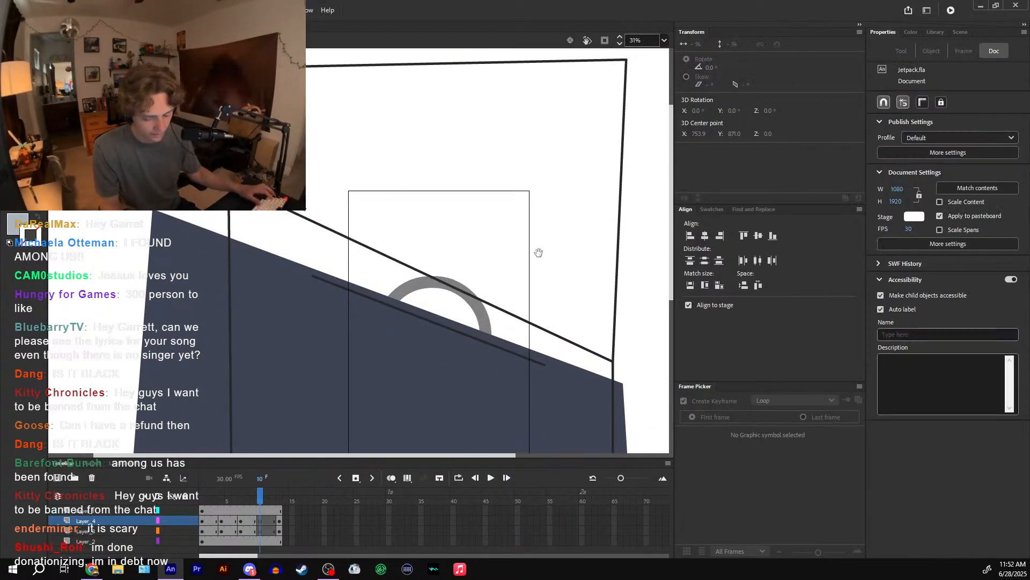
- Paste the ceiling edge line in place on Layer_4 at frame 10 and skew it slightly to match the sloped guide line
{"action": "left_click_drag", "start_coordinate": [538, 252], "coordinate": [527, 232]}
{"action": "key", "text": "ctrl+shift+v"}
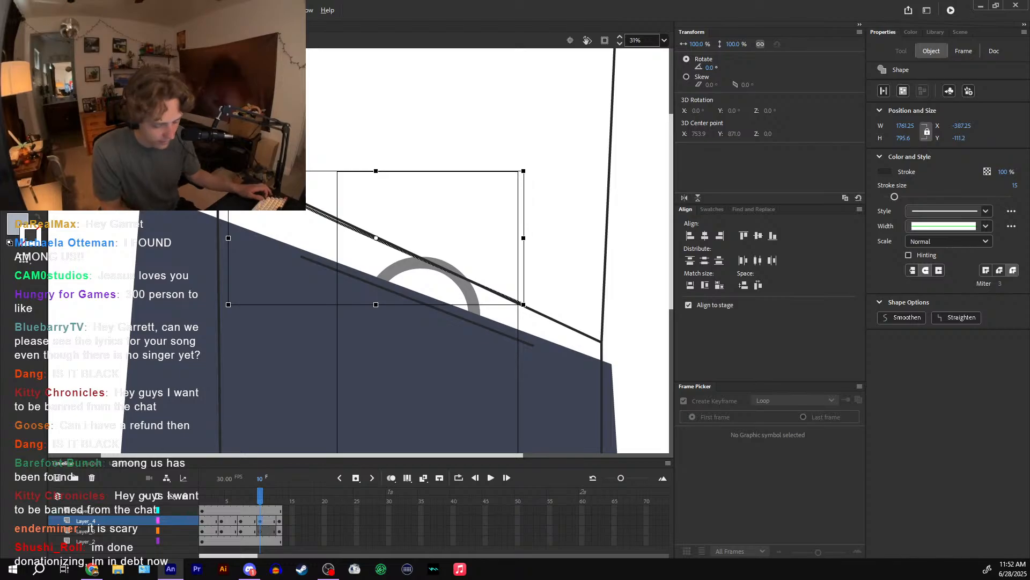
{"action": "left_click_drag", "start_coordinate": [228, 268], "coordinate": [227, 265]}
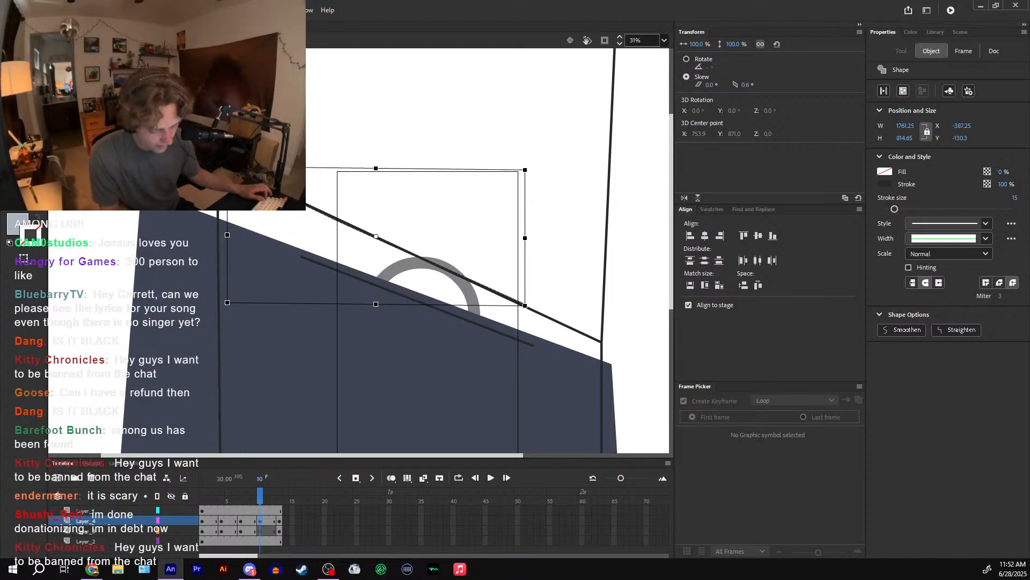
{"action": "left_click", "coordinate": [521, 271]}
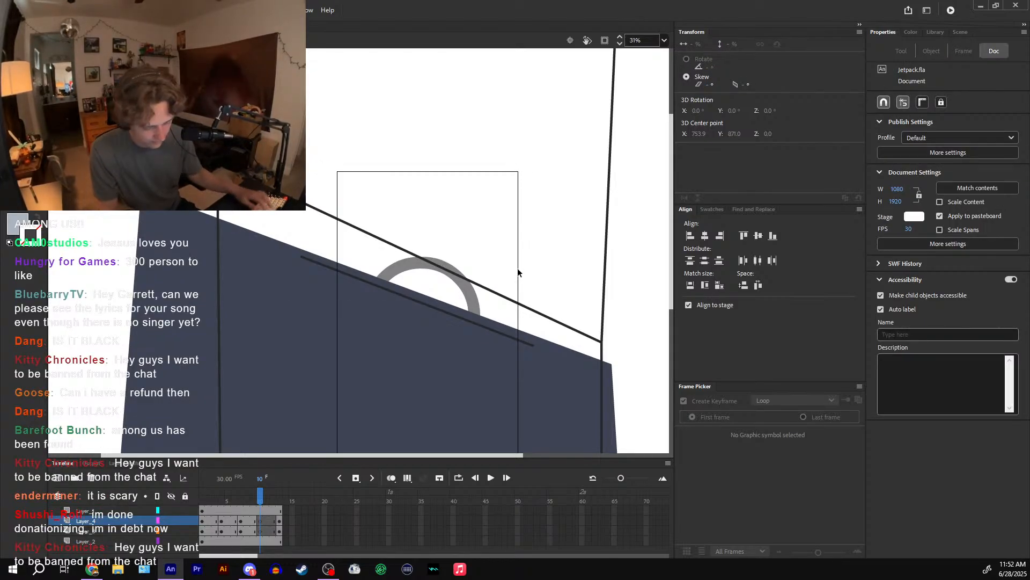
- Try adjusting the sloped ceiling guide line on Layer_1 at frame 10, and undo the change
{"action": "left_click", "coordinate": [479, 283]}
{"action": "left_click", "coordinate": [492, 265]}
{"action": "left_click", "coordinate": [491, 288]}
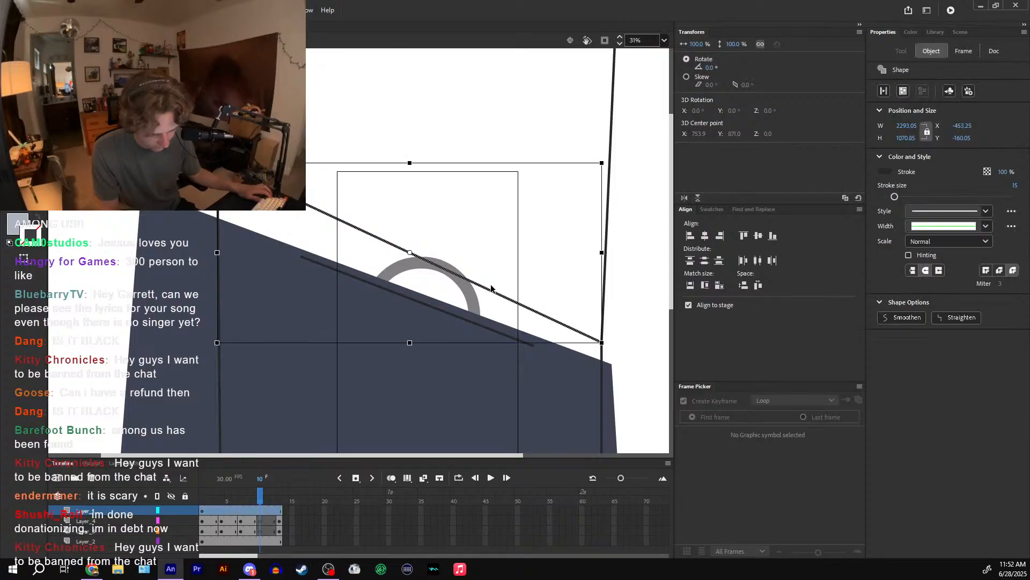
{"action": "left_click", "coordinate": [492, 274]}
{"action": "left_click_drag", "start_coordinate": [492, 290], "coordinate": [498, 280]}
{"action": "key", "text": "ctrl+z"}
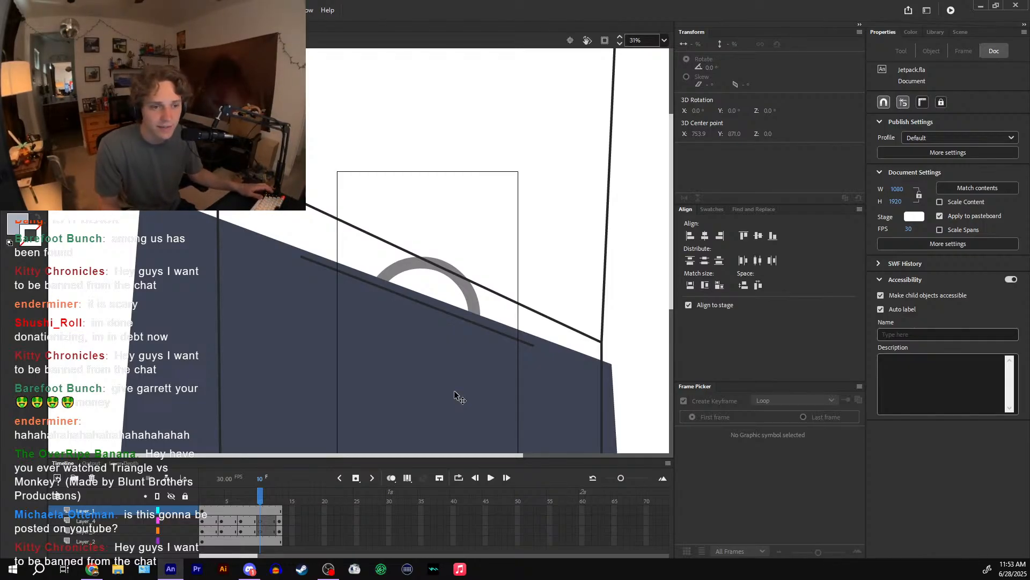
{"action": "left_click", "coordinate": [447, 271]}
{"action": "key", "text": "q"}
- Compare the wall drawings across frames 5 to 10, checking the ceiling edge, the door frames and the dark wall behind them
{"action": "mouse_move", "coordinate": [224, 497]}
{"action": "left_mouse_down"}
{"action": "mouse_move", "coordinate": [264, 503]}
{"action": "mouse_move", "coordinate": [214, 507]}
{"action": "mouse_move", "coordinate": [244, 500]}
{"action": "left_mouse_up"}
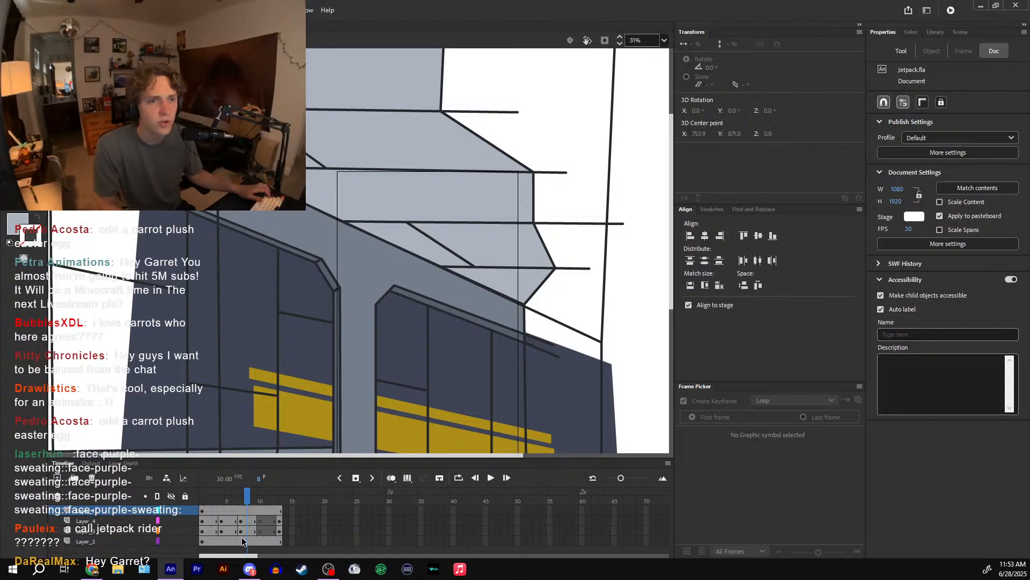
{"action": "left_click", "coordinate": [259, 502]}
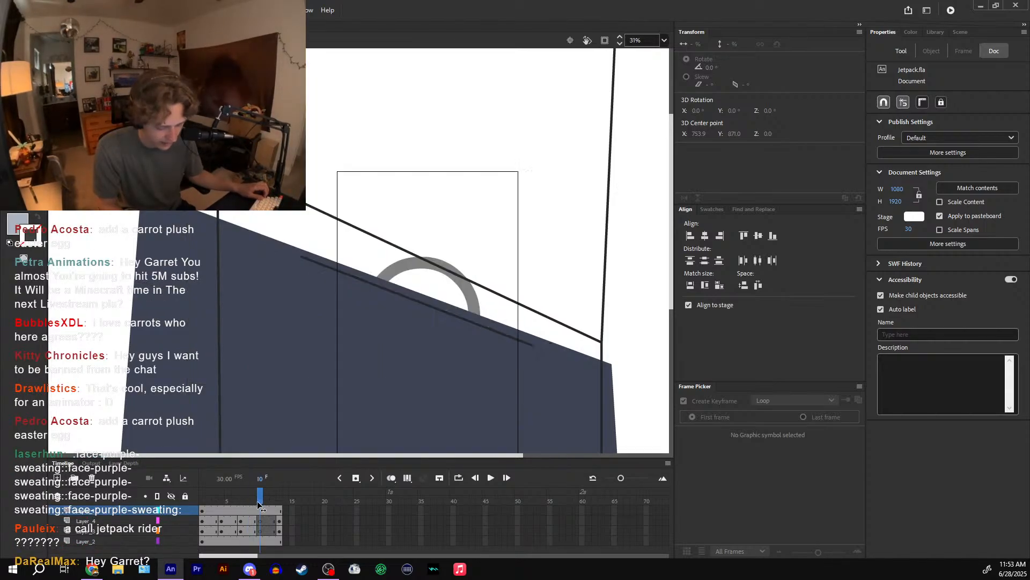
{"action": "mouse_move", "coordinate": [258, 504]}
{"action": "left_mouse_down"}
{"action": "mouse_move", "coordinate": [198, 510]}
{"action": "mouse_move", "coordinate": [240, 506]}
{"action": "mouse_move", "coordinate": [219, 507]}
{"action": "mouse_move", "coordinate": [244, 515]}
{"action": "left_mouse_up"}
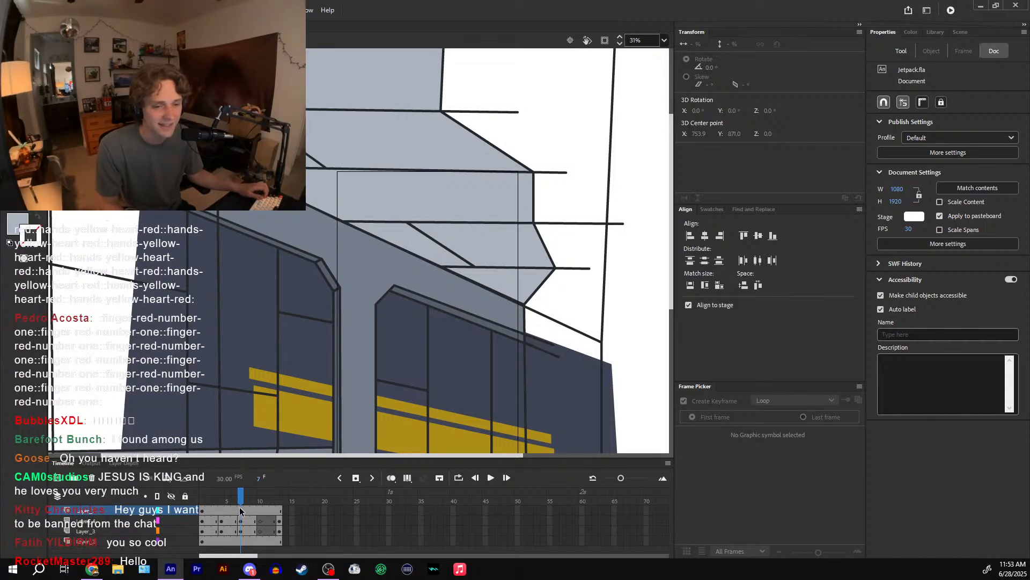
{"action": "left_click_drag", "start_coordinate": [243, 492], "coordinate": [217, 493]}
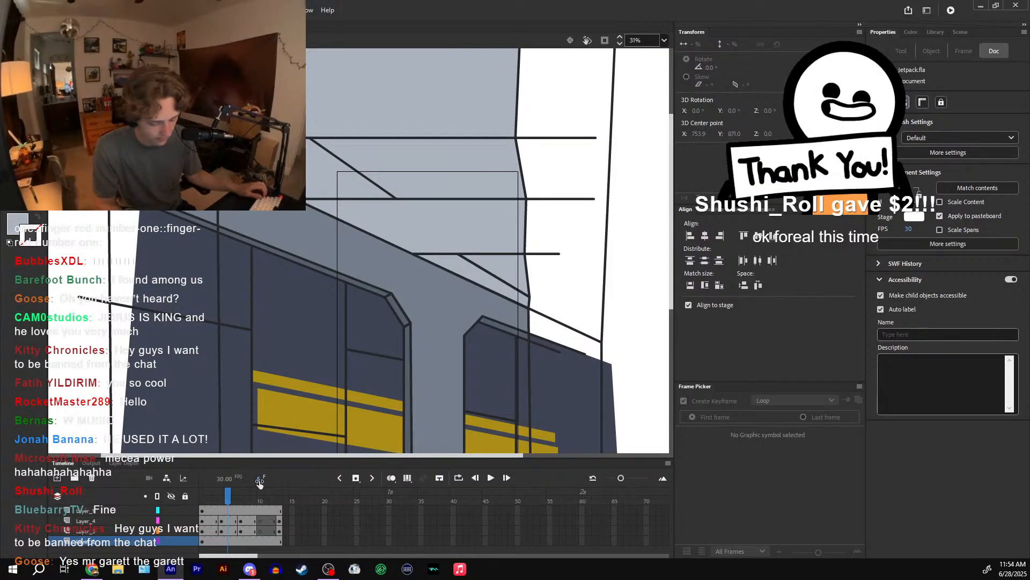
{"action": "left_click", "coordinate": [230, 543]}
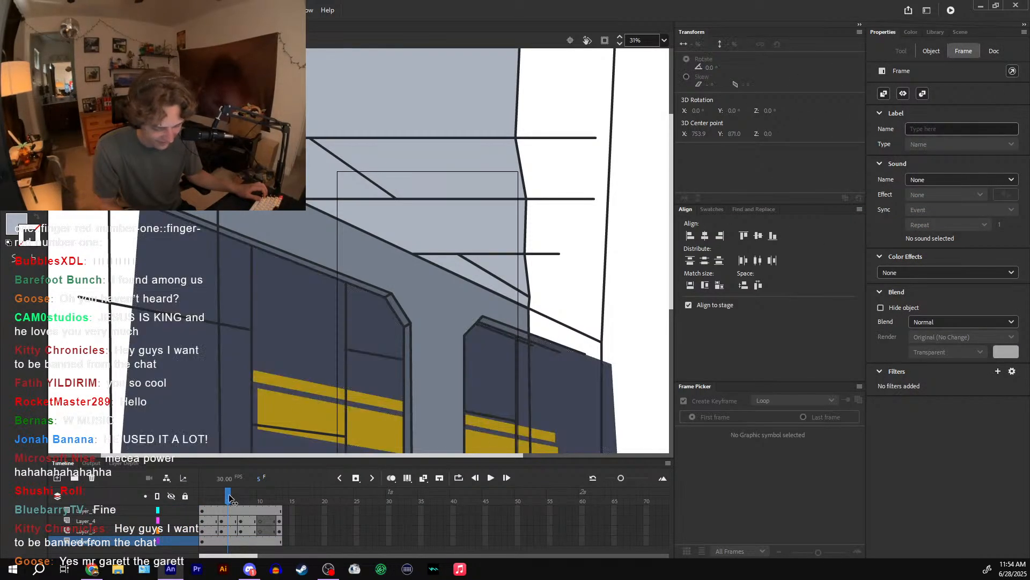
{"action": "left_click", "coordinate": [506, 334]}
{"action": "left_click", "coordinate": [505, 341]}
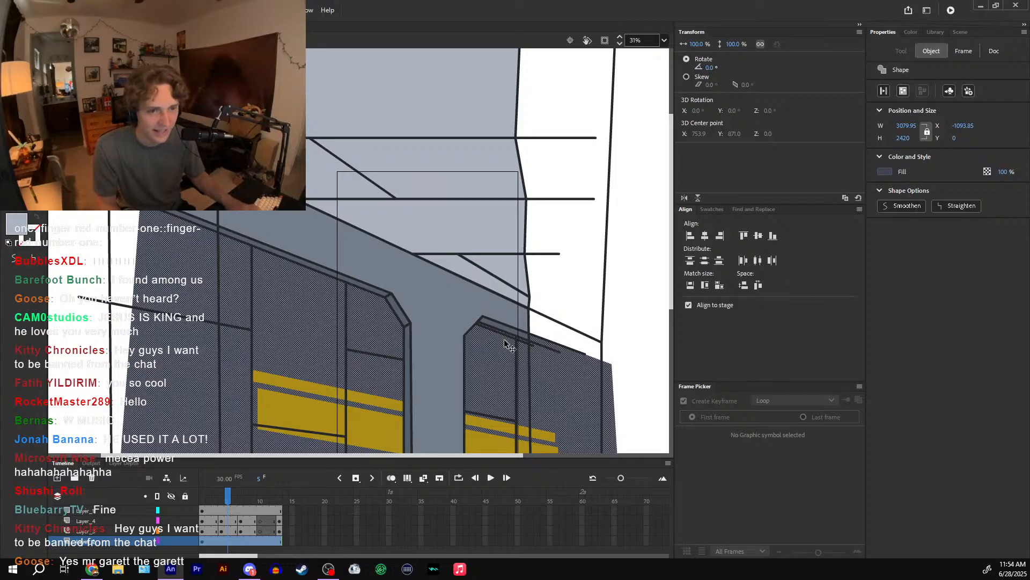
{"action": "key", "text": "Escape"}
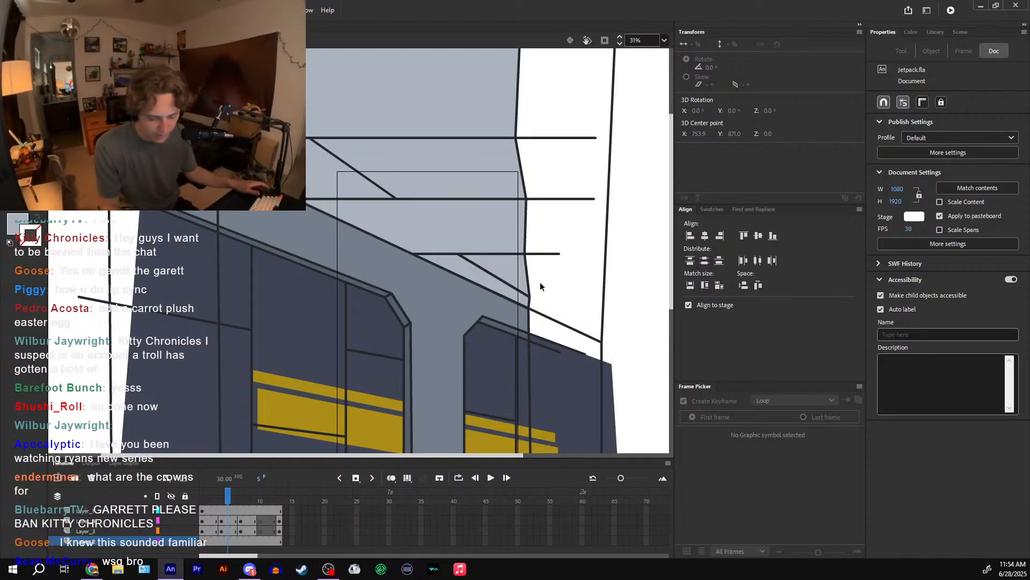
- Turn on onion skinning at frame 10 and examine how the neighbouring drawings overlap at frames 10 and 11
{"action": "left_click_drag", "start_coordinate": [543, 282], "coordinate": [530, 250]}
{"action": "left_click_drag", "start_coordinate": [228, 497], "coordinate": [260, 496]}
{"action": "key", "text": "n"}
{"action": "left_click", "coordinate": [391, 478]}
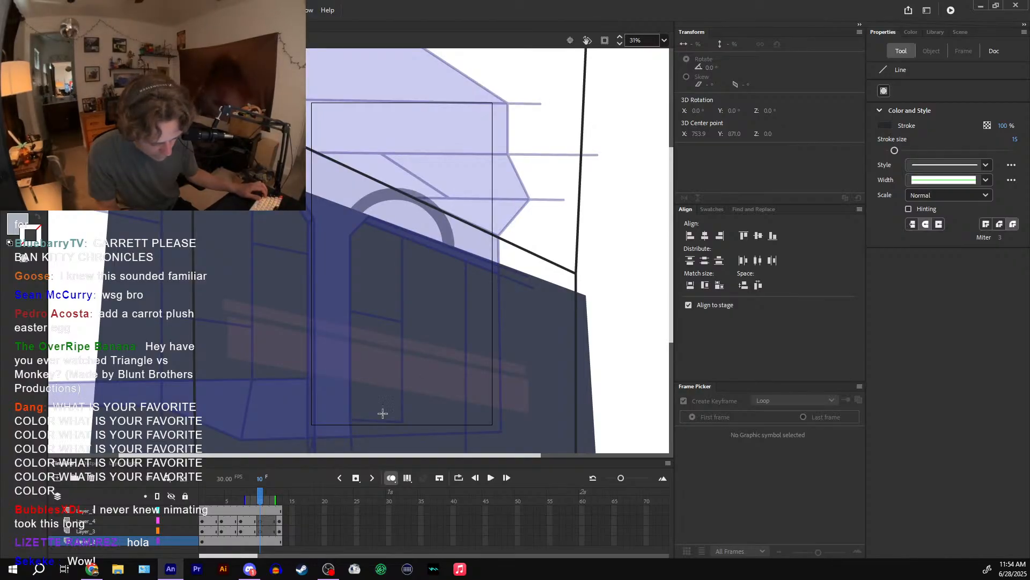
{"action": "left_click_drag", "start_coordinate": [261, 498], "coordinate": [267, 500]}
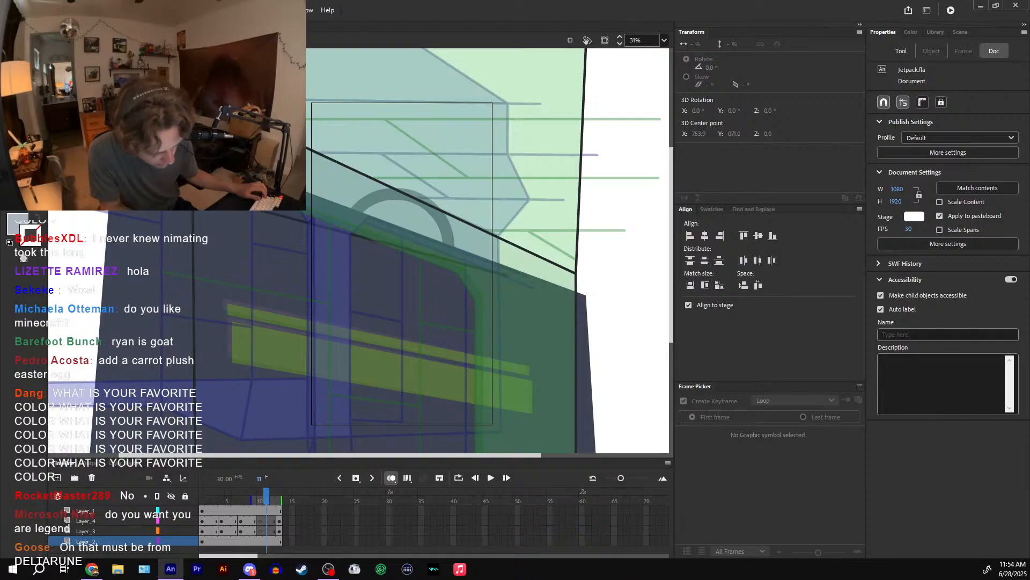
{"action": "key", "text": "n"}
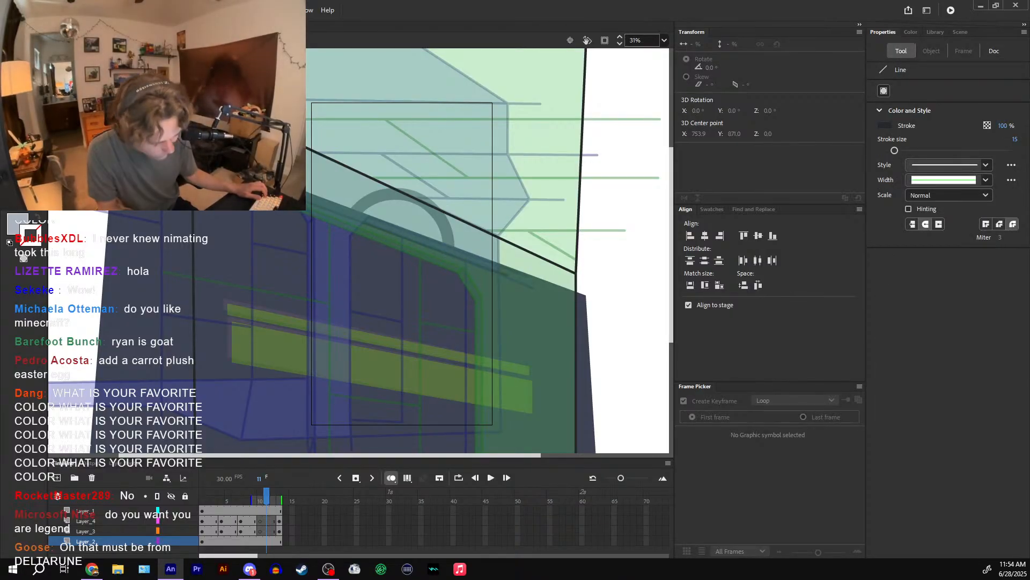
{"action": "key", "text": "v"}
{"action": "left_click", "coordinate": [392, 238]}
{"action": "key", "text": "Escape"}
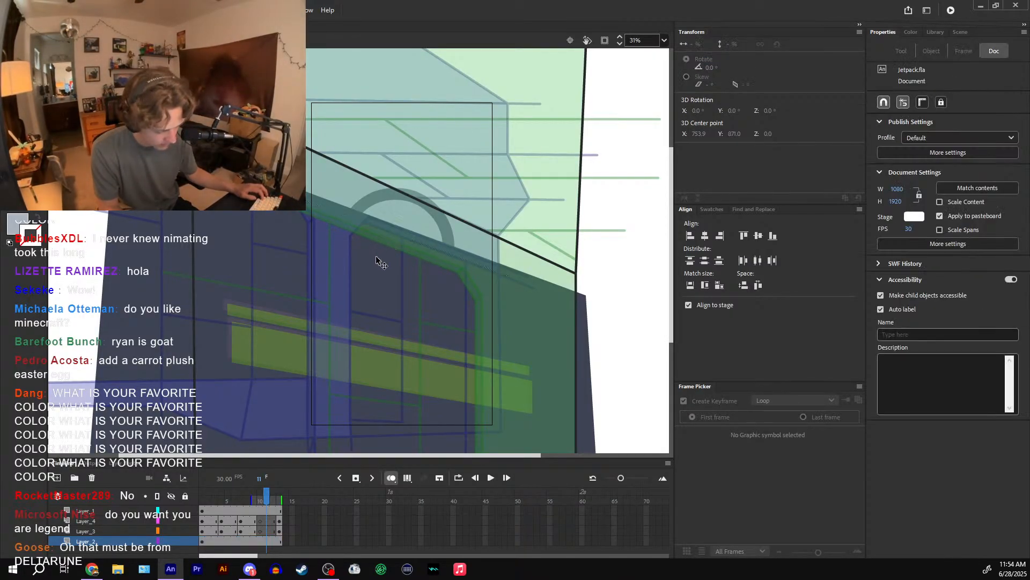
- Return to Layer_4 at frame 10 and turn onion skinning off
{"action": "left_click", "coordinate": [263, 527]}
{"action": "key", "text": "ctrl+shift+v"}
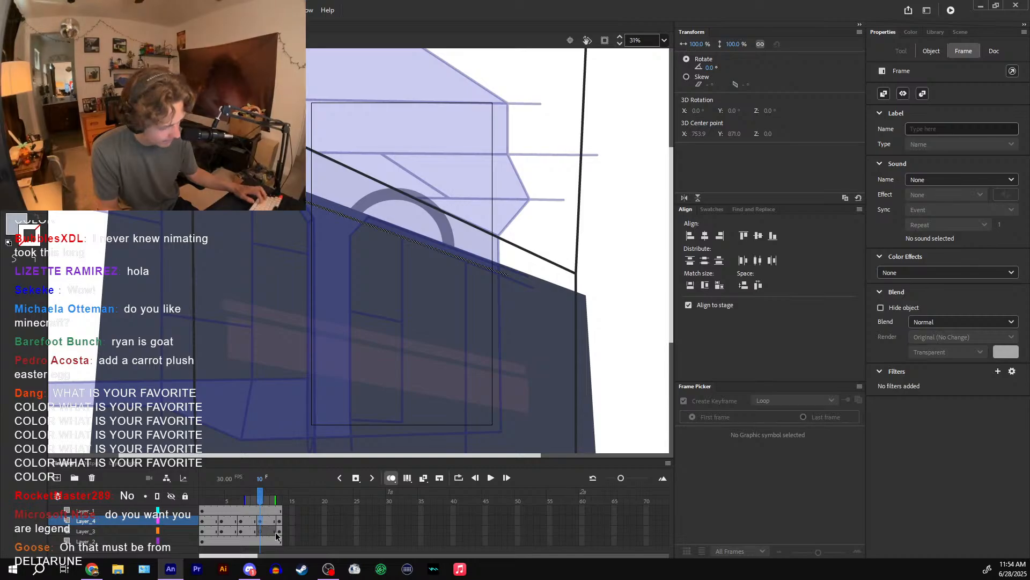
{"action": "key", "text": "Escape"}
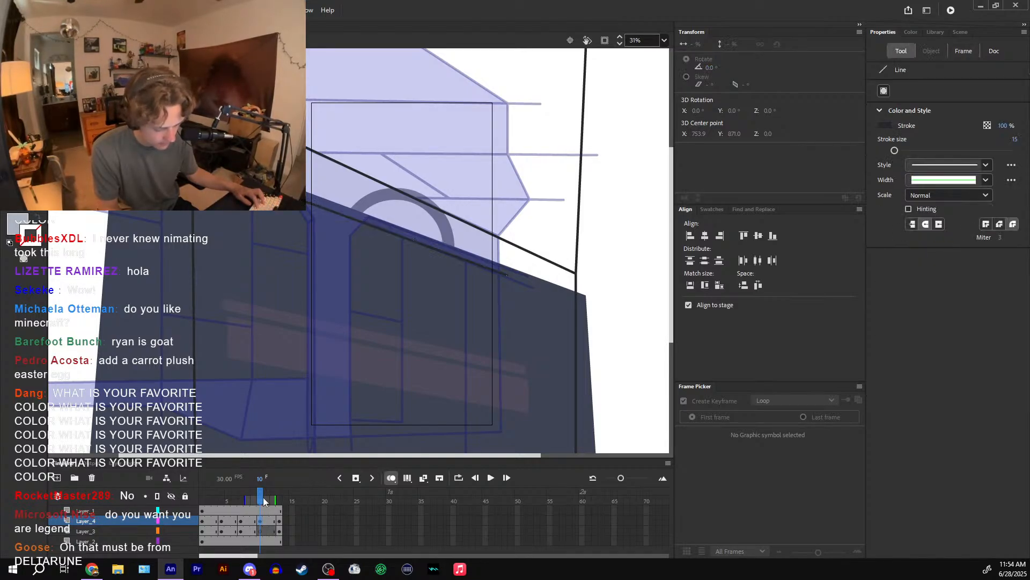
{"action": "left_click", "coordinate": [267, 500]}
{"action": "left_click", "coordinate": [262, 500]}
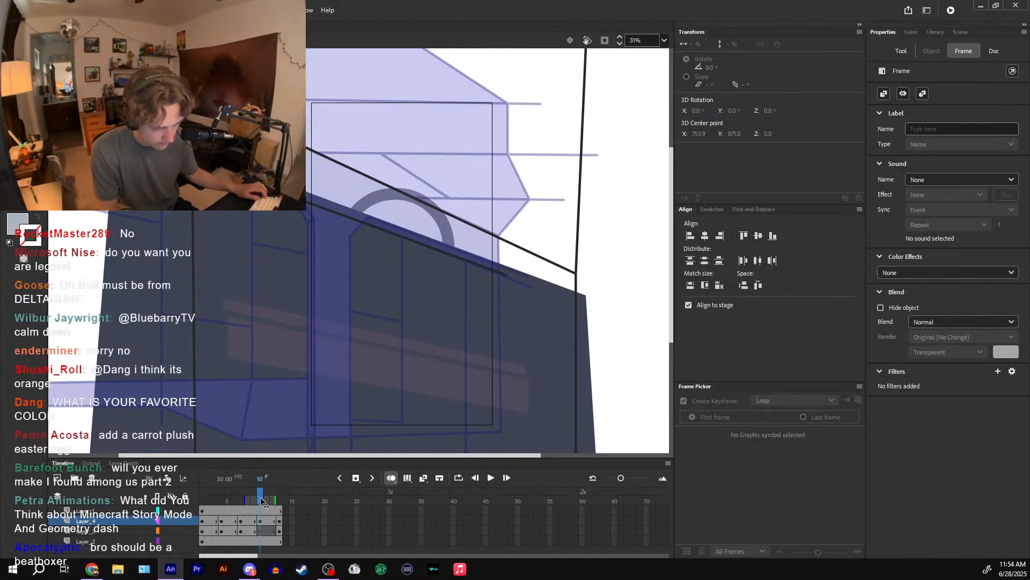
{"action": "key", "text": "Escape"}
{"action": "left_click", "coordinate": [392, 477]}
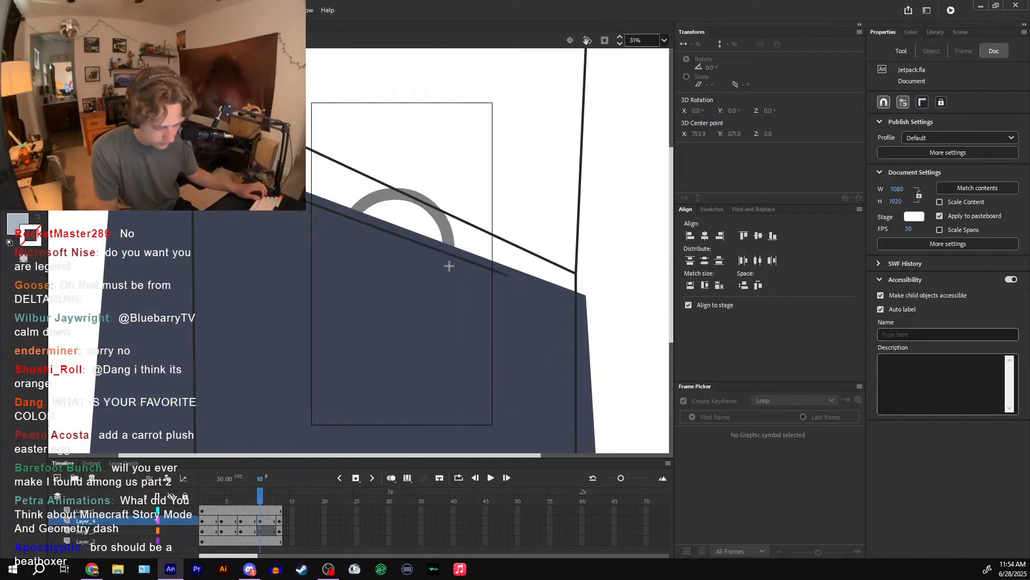
- Draw the wall trim's outer boundary at frame 10: a vertical line from the lower sloped line's end, a bottom line and a slanted side
{"action": "left_click", "coordinate": [451, 254]}
{"action": "mouse_move", "coordinate": [532, 248]}
{"action": "left_mouse_down"}
{"action": "mouse_move", "coordinate": [540, 186]}
{"action": "mouse_move", "coordinate": [513, 422]}
{"action": "left_mouse_up"}
{"action": "key", "text": "n"}
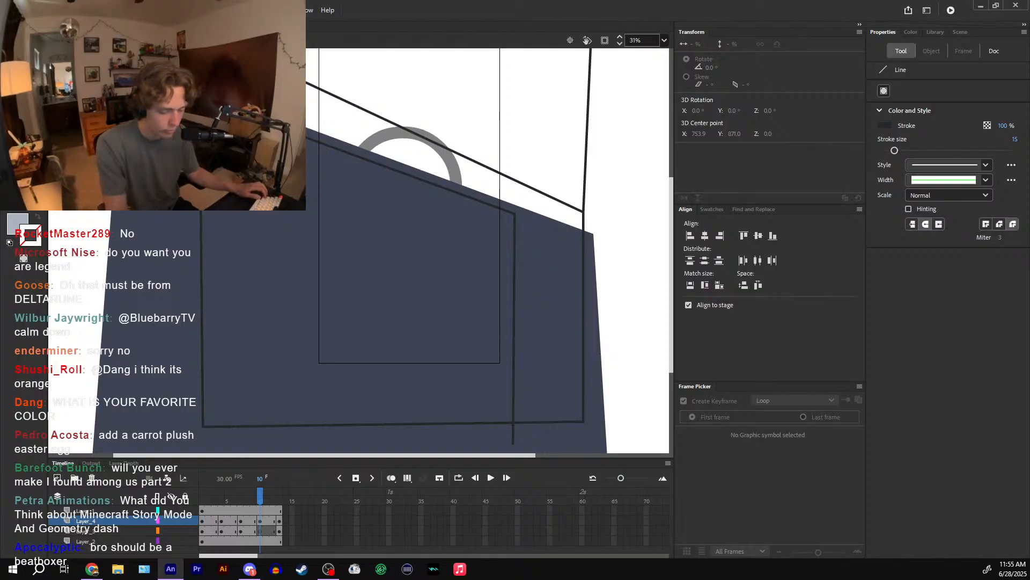
{"action": "mouse_move", "coordinate": [227, 212]}
{"action": "left_mouse_down"}
{"action": "mouse_move", "coordinate": [269, 444]}
{"action": "mouse_move", "coordinate": [513, 444]}
{"action": "left_mouse_up"}
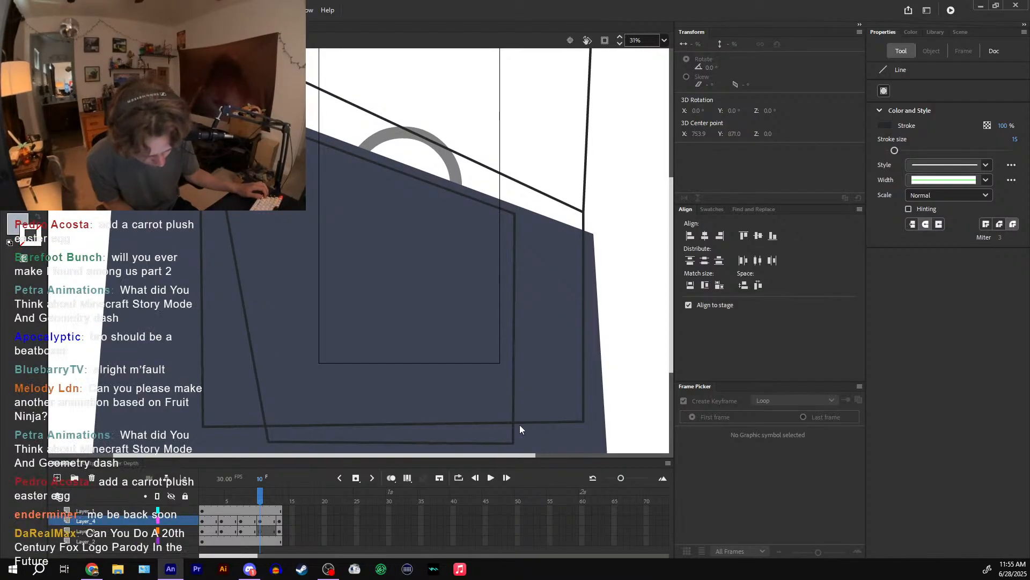
- Draw a second sloped line alongside the lower wall line on Layer_4 and fill the narrow strip between them blue-grey
{"action": "mouse_move", "coordinate": [514, 215]}
{"action": "left_mouse_down"}
{"action": "mouse_move", "coordinate": [303, 185]}
{"action": "mouse_move", "coordinate": [291, 146]}
{"action": "left_mouse_up"}
{"action": "key", "text": "k"}
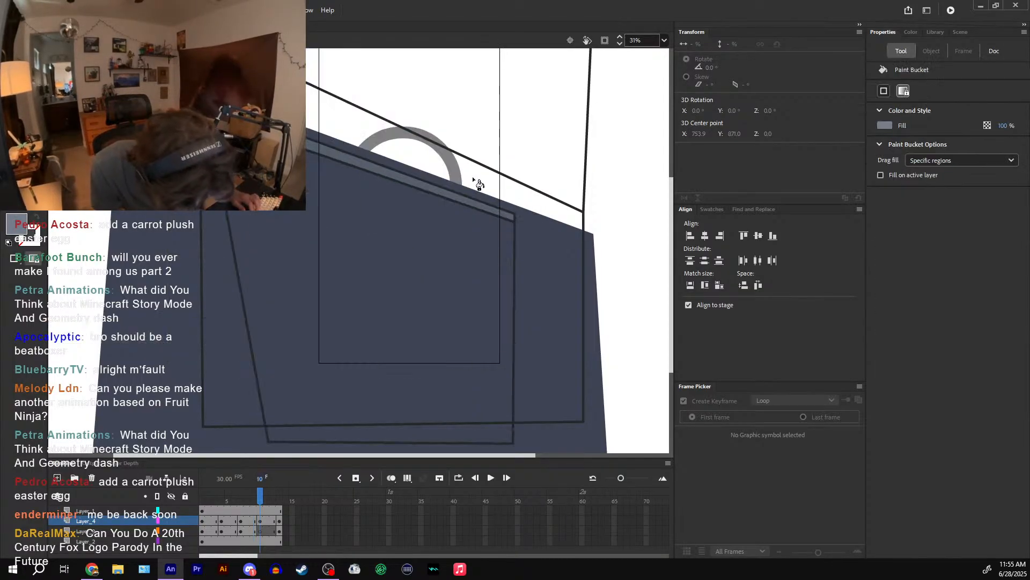
{"action": "left_click", "coordinate": [474, 177]}
{"action": "key", "text": "ctrl+z"}
{"action": "key", "text": "v"}
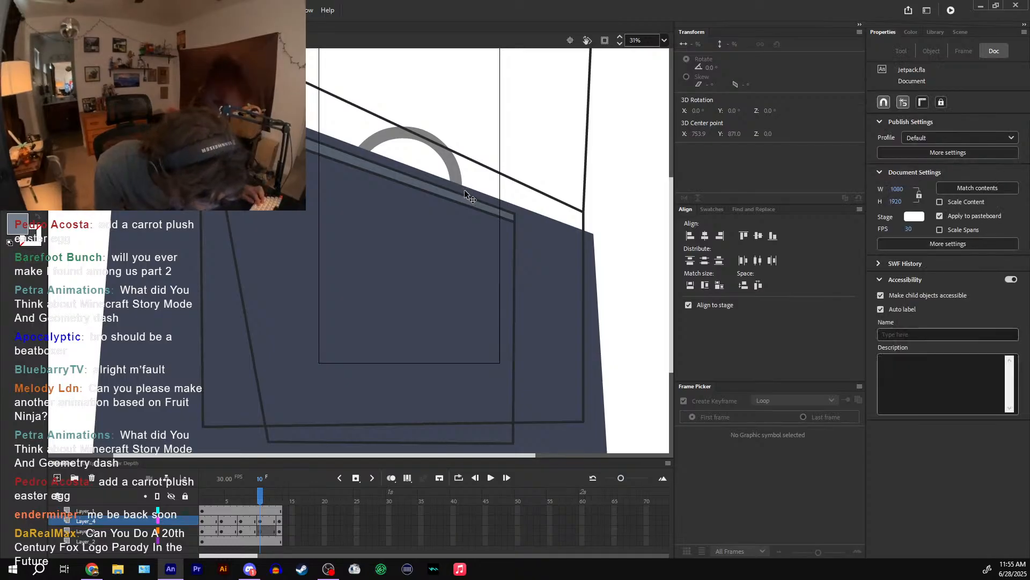
{"action": "left_click", "coordinate": [465, 188]}
{"action": "left_click", "coordinate": [473, 199]}
- Extend the lower sloped line past the wall, join it to the ceiling edge's end, and fill the enclosed beam blue-grey
{"action": "key", "text": "e"}
{"action": "key", "text": "n"}
{"action": "left_click_drag", "start_coordinate": [514, 217], "coordinate": [610, 255]}
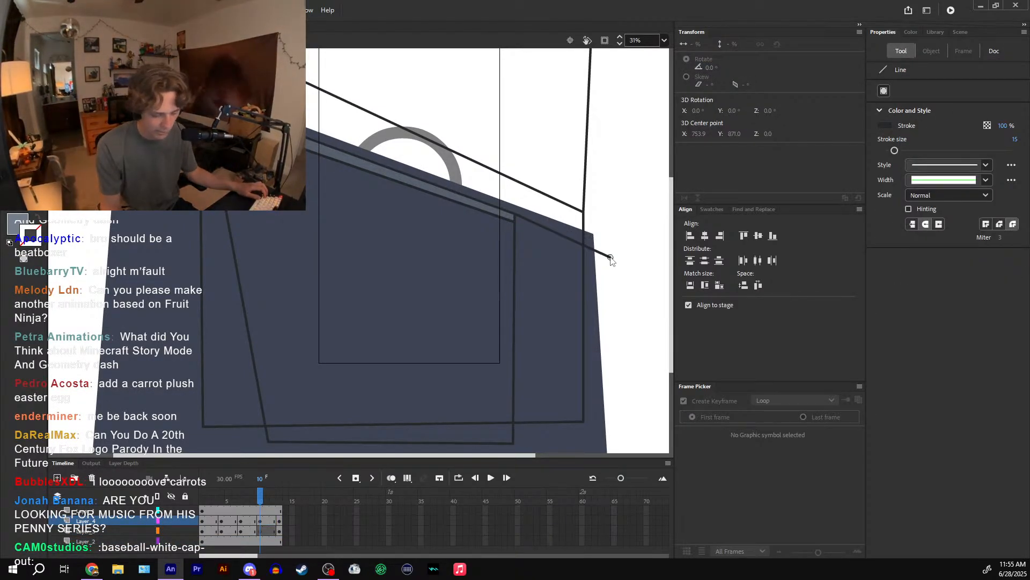
{"action": "mouse_move", "coordinate": [610, 257]}
{"action": "left_mouse_down"}
{"action": "mouse_move", "coordinate": [583, 212]}
{"action": "mouse_move", "coordinate": [605, 267]}
{"action": "left_mouse_up"}
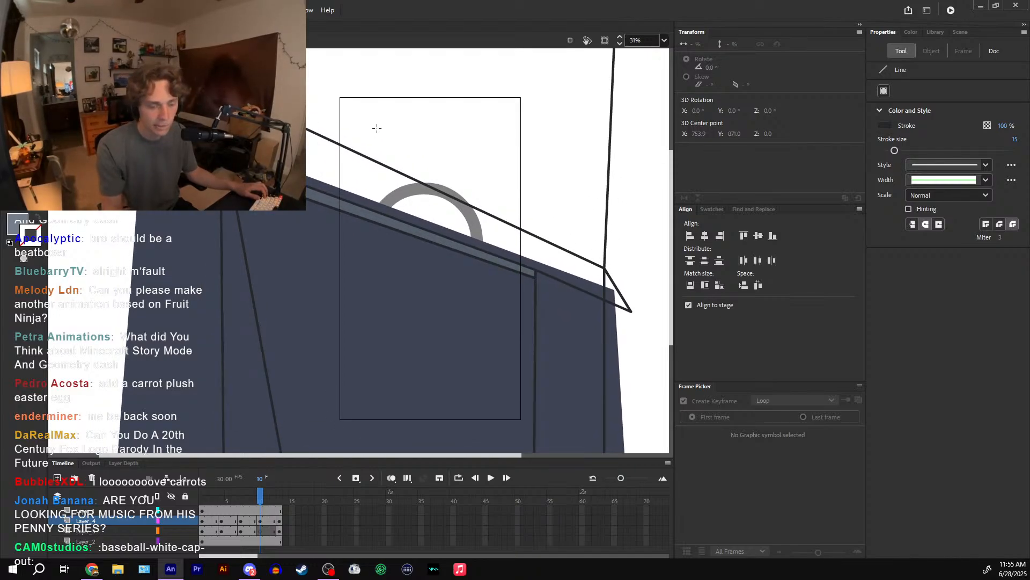
{"action": "key", "text": "k"}
{"action": "left_click", "coordinate": [344, 184]}
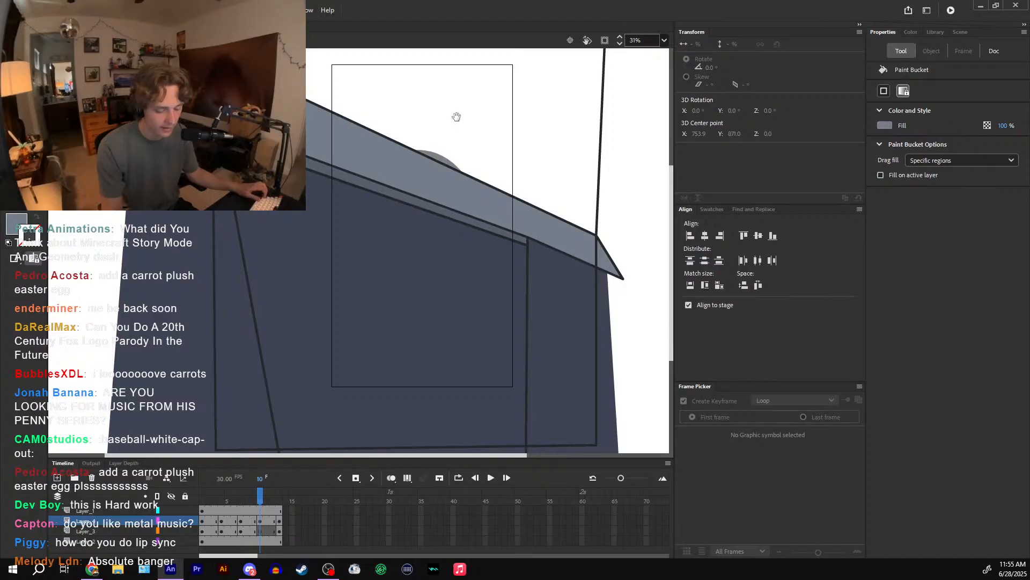
- Clip the artwork outside the stage and carry the yellow stripes from frame 9 over to Layer_3 at frame 10
{"action": "left_click", "coordinate": [605, 40]}
{"action": "scroll", "coordinate": [482, 170], "scroll_direction": "down", "scroll_amount": 2}
{"action": "key", "text": "comma"}
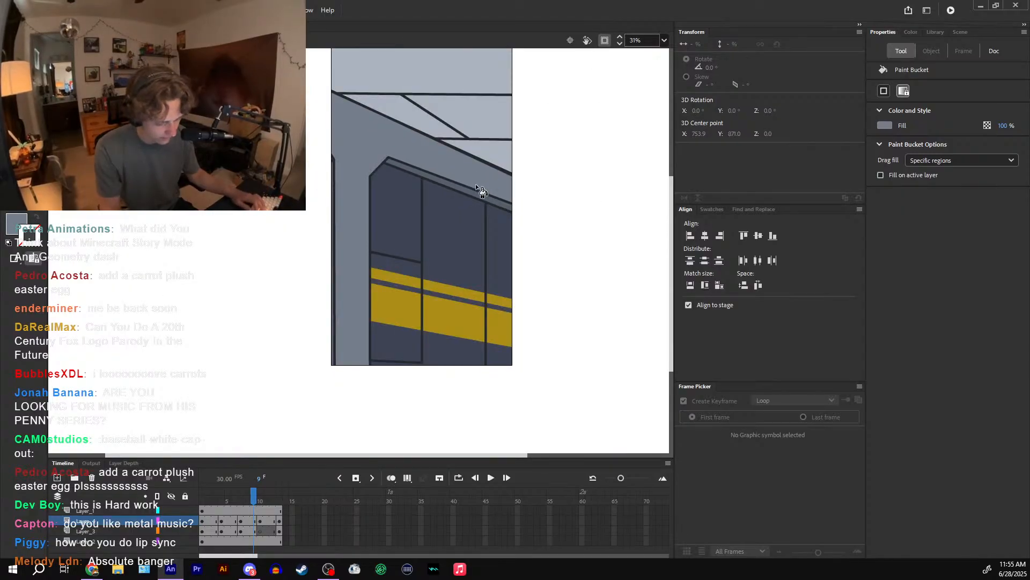
{"action": "key", "text": "v"}
{"action": "left_click", "coordinate": [465, 262]}
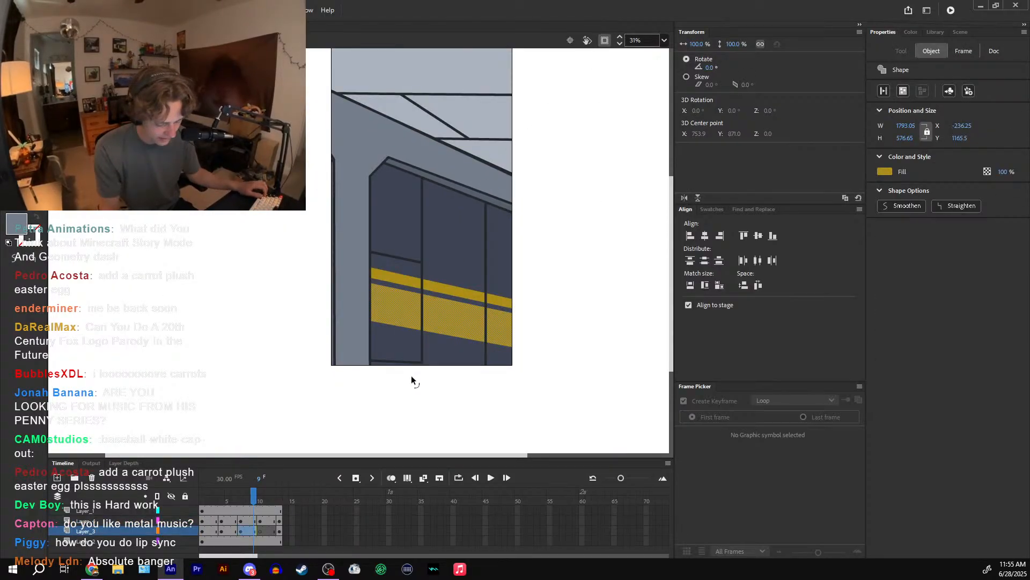
{"action": "left_click", "coordinate": [257, 534]}
{"action": "left_click", "coordinate": [259, 531]}
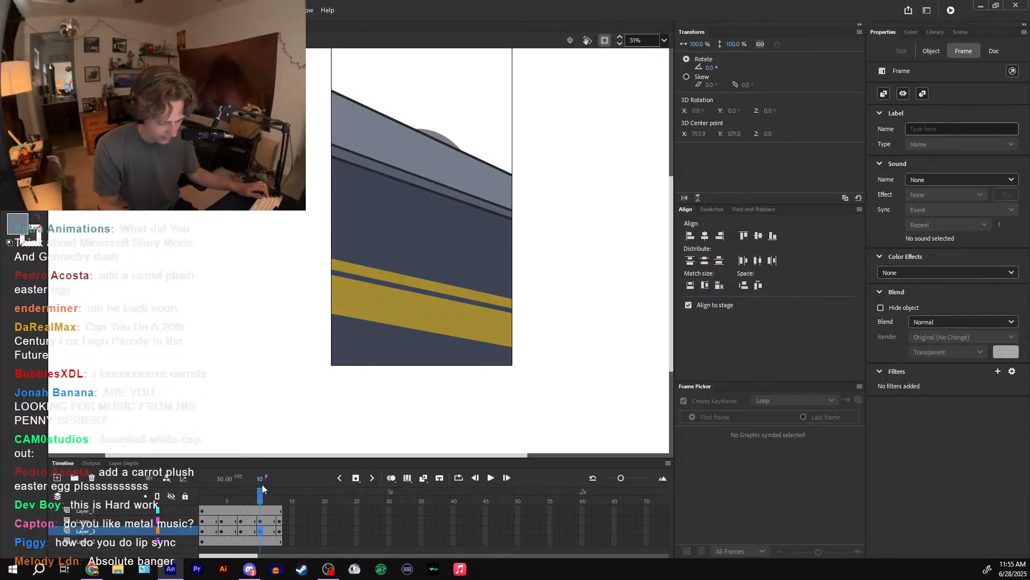
- Remove frame 13 from all layers so the loop ends at frame 12, and scrub through the loop to review it
{"action": "mouse_move", "coordinate": [261, 497]}
{"action": "left_mouse_down"}
{"action": "mouse_move", "coordinate": [209, 499]}
{"action": "mouse_move", "coordinate": [280, 500]}
{"action": "left_mouse_up"}
{"action": "left_click", "coordinate": [279, 529]}
{"action": "left_click", "coordinate": [279, 498]}
{"action": "key", "text": "shift+F5"}
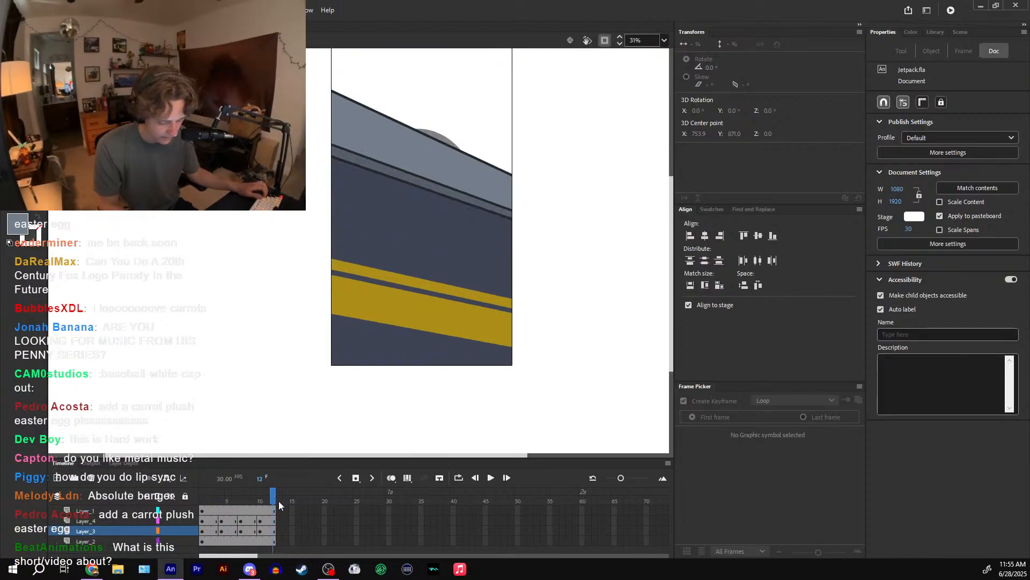
{"action": "left_click", "coordinate": [274, 529]}
{"action": "key", "text": "Down"}
{"action": "key", "text": "Down"}
{"action": "mouse_move", "coordinate": [276, 498]}
{"action": "left_mouse_down"}
{"action": "mouse_move", "coordinate": [208, 499]}
{"action": "mouse_move", "coordinate": [279, 500]}
{"action": "left_mouse_up"}
{"action": "left_click_drag", "start_coordinate": [209, 499], "coordinate": [274, 499]}
{"action": "left_click_drag", "start_coordinate": [210, 499], "coordinate": [244, 503]}
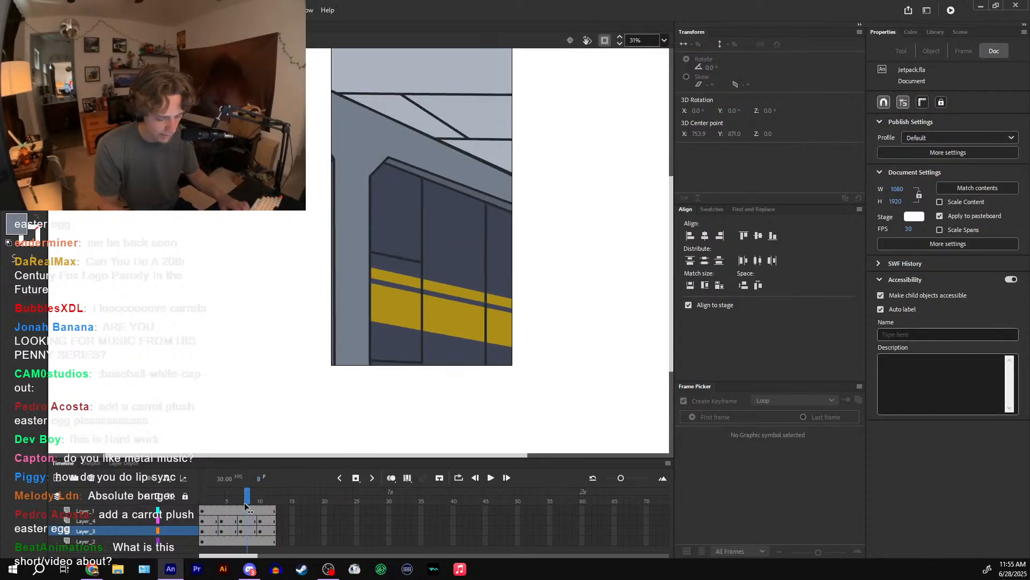
- Copy the wall seams from frame 8 and paste them into the last wall drawing on Layer_4, positioned beneath the sloped trim
{"action": "left_click", "coordinate": [407, 272]}
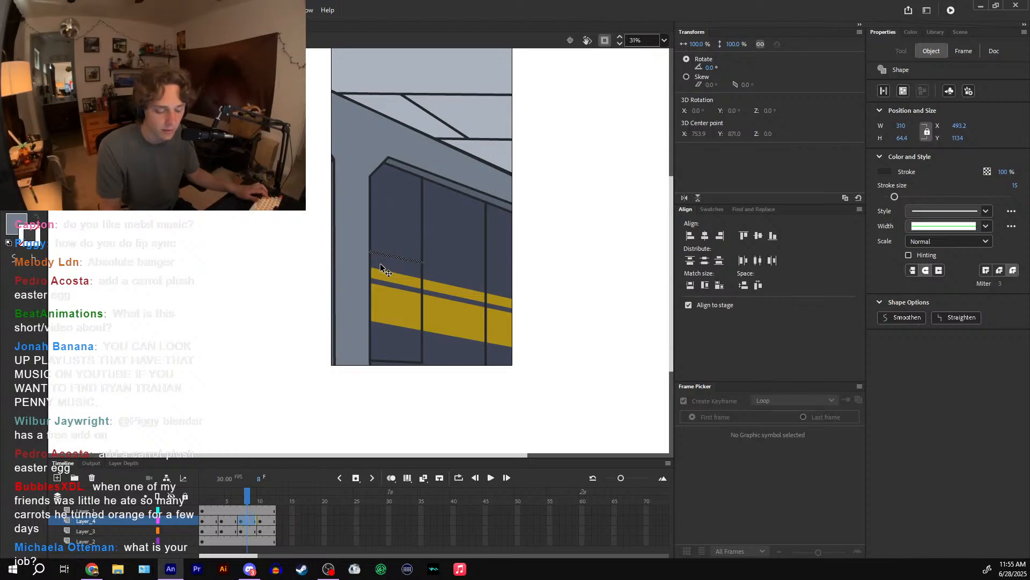
{"action": "left_click", "coordinate": [423, 246], "text": "shift"}
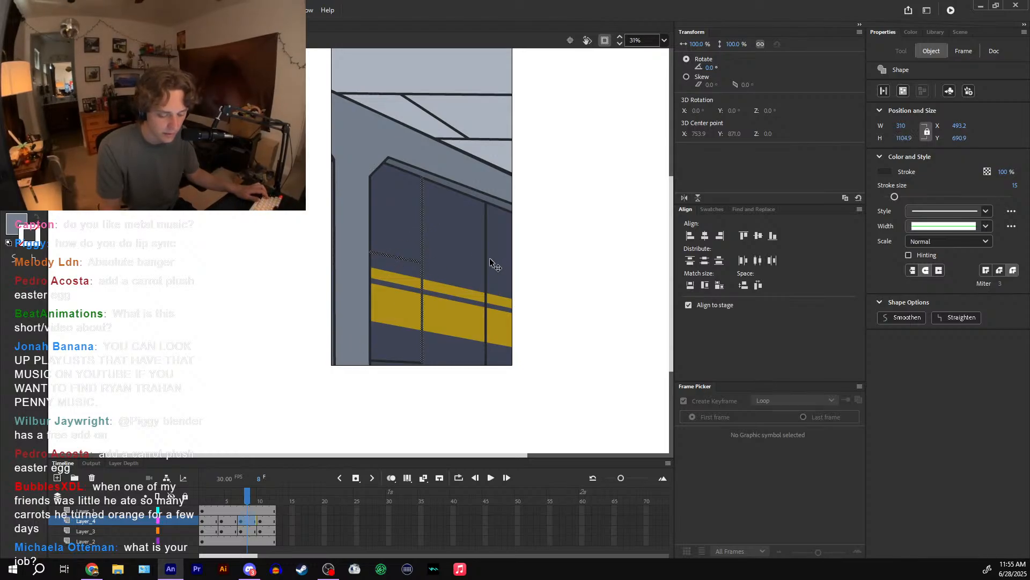
{"action": "left_click", "coordinate": [487, 295], "text": "shift"}
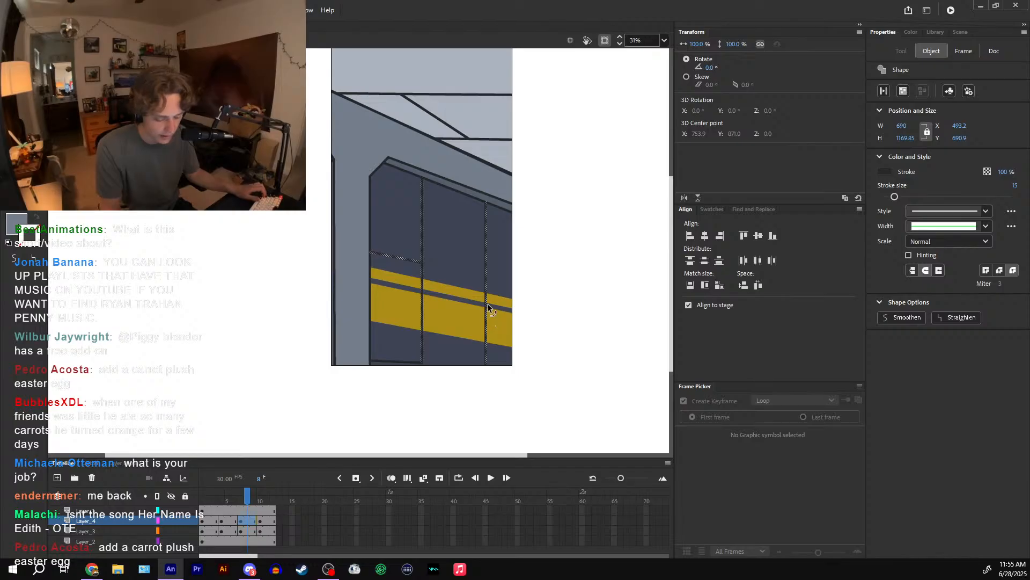
{"action": "left_click_drag", "start_coordinate": [256, 490], "coordinate": [267, 489]}
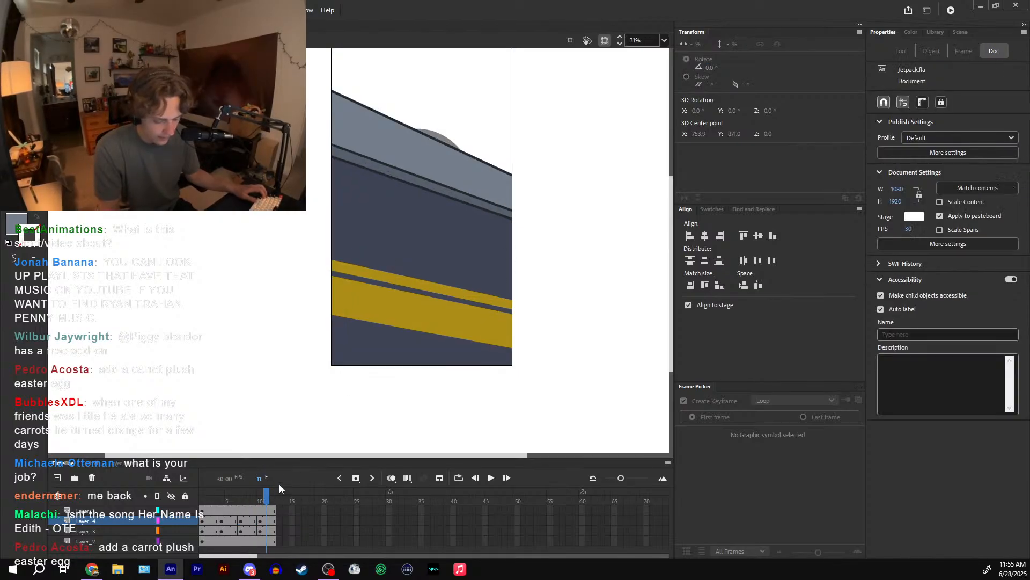
{"action": "key", "text": "ctrl+shift+v"}
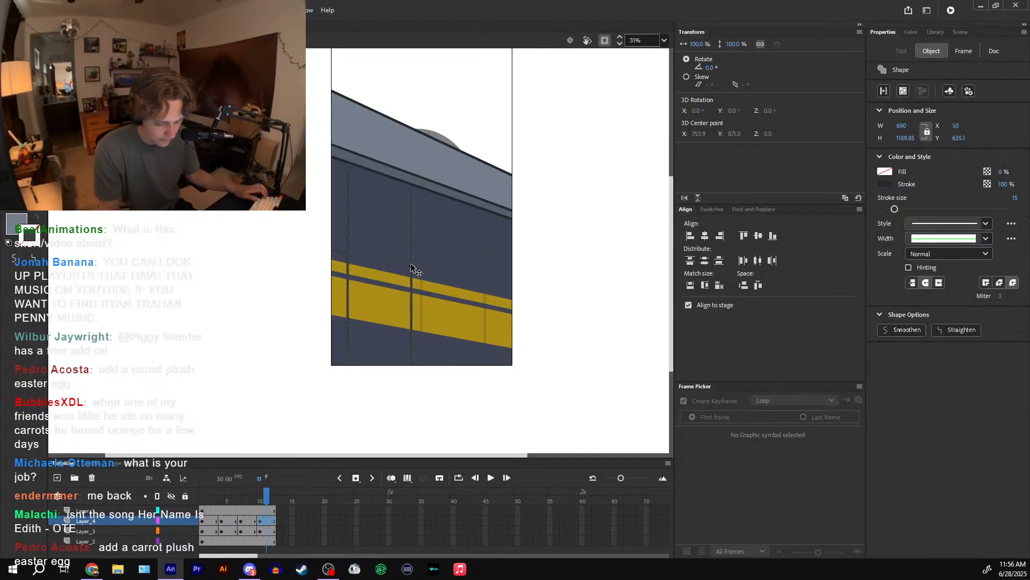
{"action": "left_click_drag", "start_coordinate": [411, 266], "coordinate": [418, 262]}
{"action": "key", "text": "Escape"}
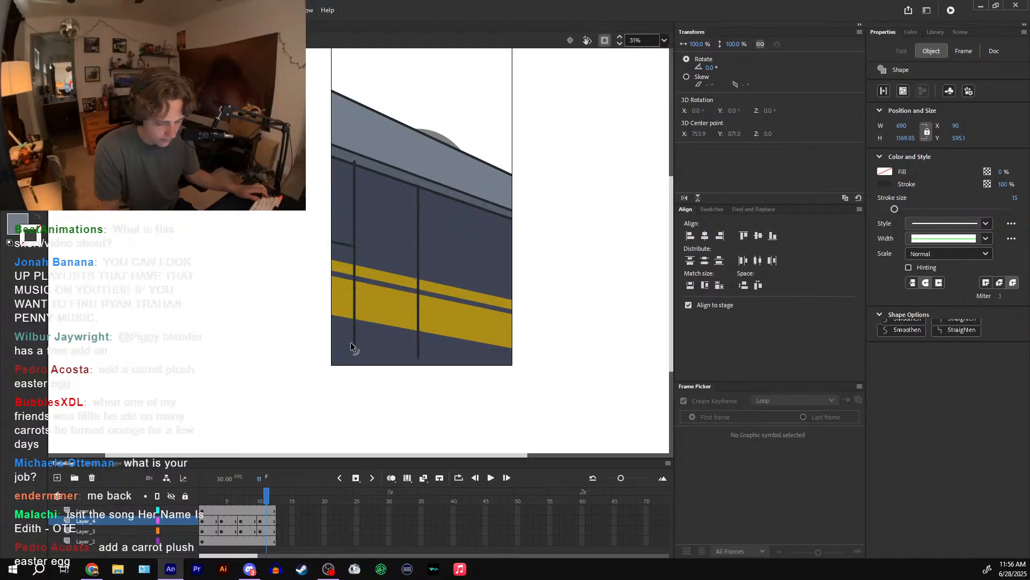
- Extend the two pasted vertical seams past the stage's lower edge and delete their stubs overlapping the trim
{"action": "left_click_drag", "start_coordinate": [355, 349], "coordinate": [358, 396]}
{"action": "key", "text": "ctrl+z"}
{"action": "left_click_drag", "start_coordinate": [355, 348], "coordinate": [359, 385]}
{"action": "key", "text": "ctrl+z"}
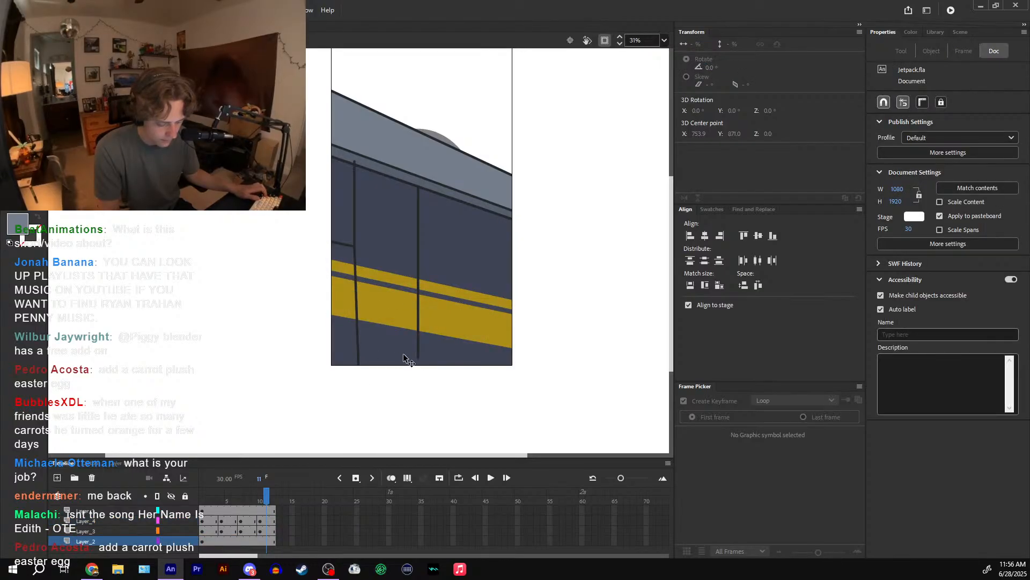
{"action": "left_click_drag", "start_coordinate": [355, 346], "coordinate": [354, 380]}
{"action": "key", "text": "ctrl+z"}
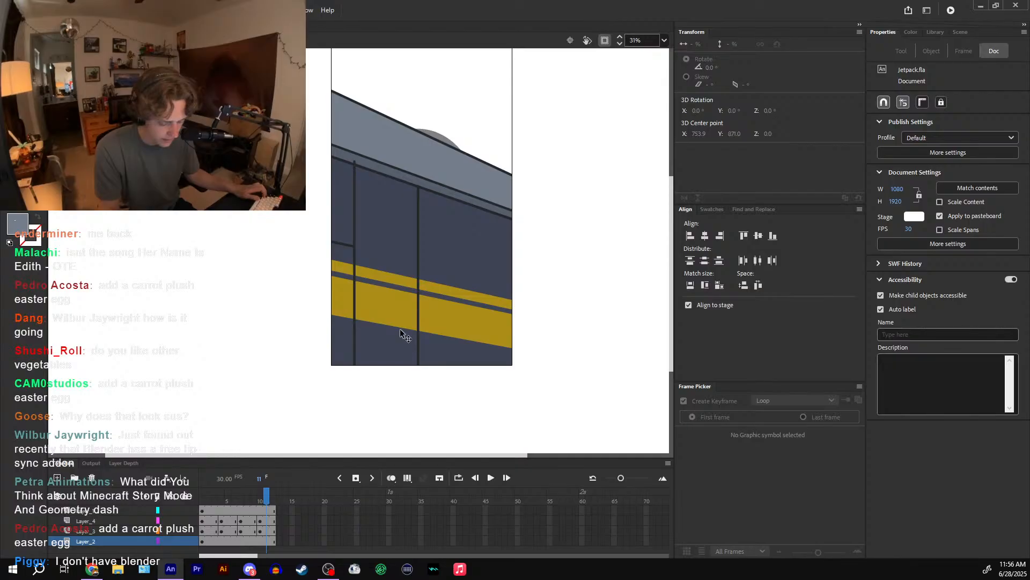
{"action": "left_click", "coordinate": [355, 160]}
{"action": "key", "text": "Delete"}
{"action": "left_click", "coordinate": [419, 186]}
{"action": "key", "text": "Delete"}
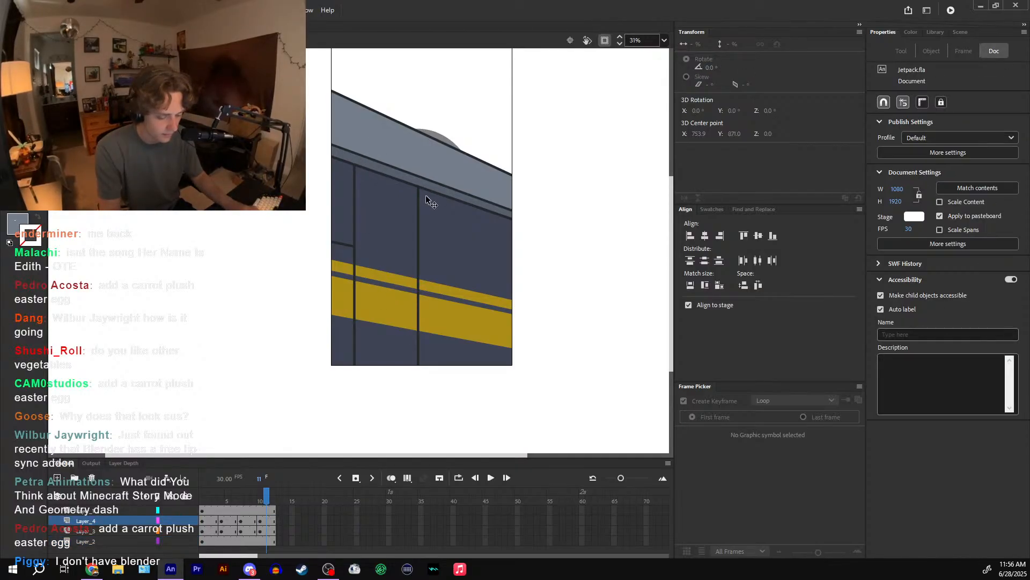
- Draw a third vertical wall seam and add short sloped cross seams above and below the yellow stripes
{"action": "left_click", "coordinate": [342, 244]}
{"action": "key", "text": "n"}
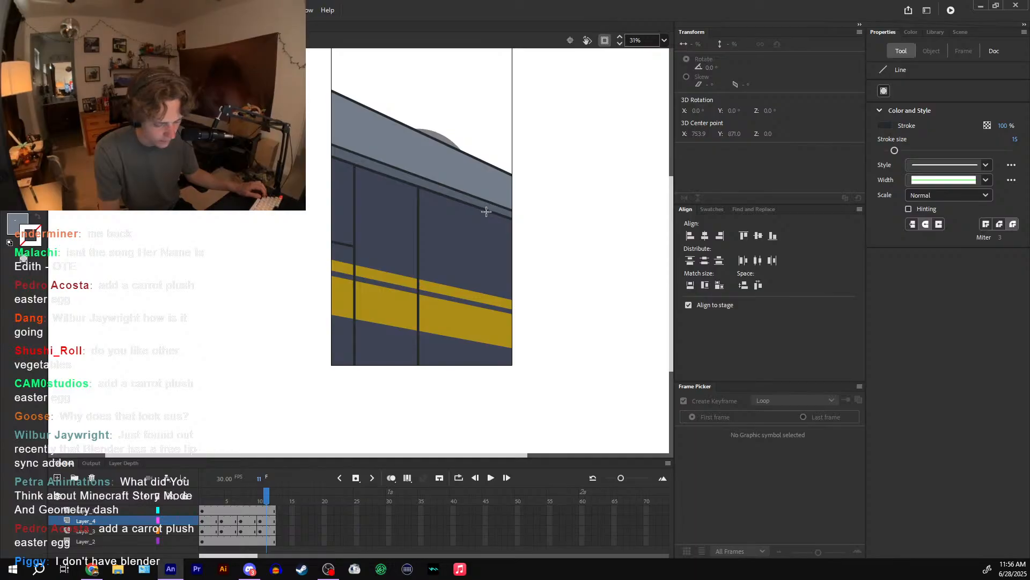
{"action": "left_click_drag", "start_coordinate": [487, 210], "coordinate": [488, 403]}
{"action": "left_click_drag", "start_coordinate": [421, 261], "coordinate": [487, 275]}
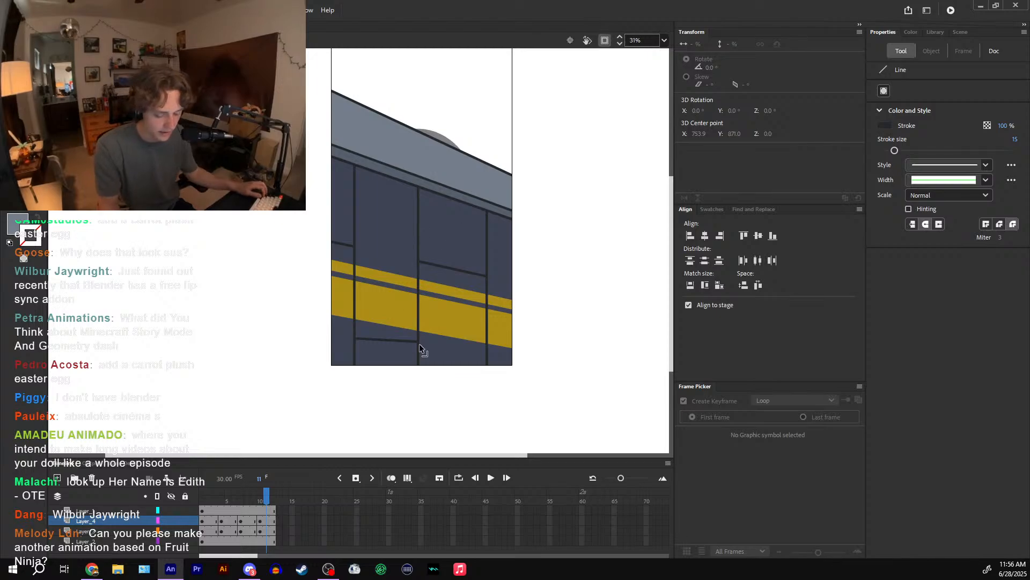
{"action": "left_click_drag", "start_coordinate": [398, 342], "coordinate": [356, 331]}
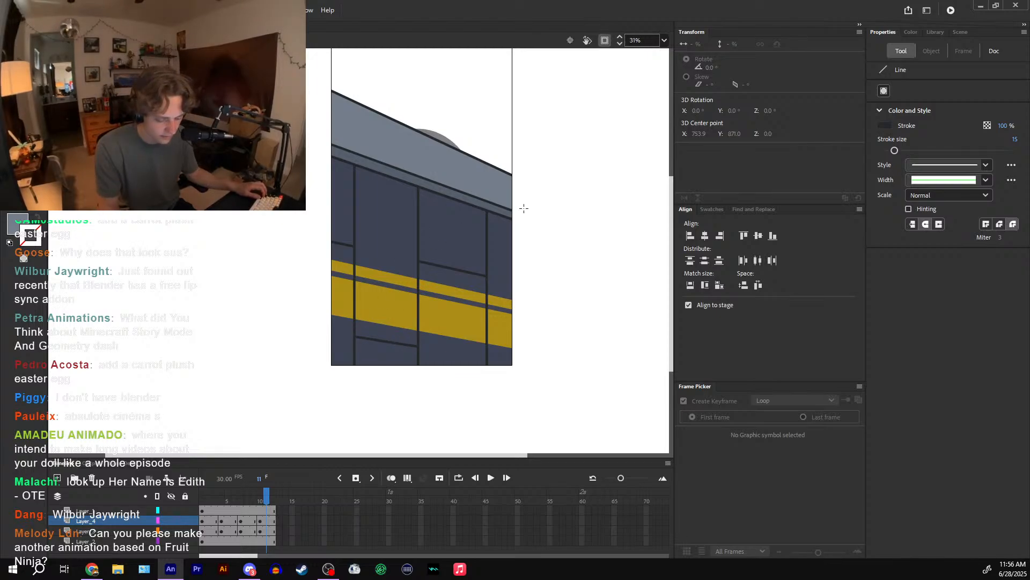
- Draw horizontal ceiling lines above the beam on Layer_4 and join the upper two with a diagonal seam
{"action": "left_click_drag", "start_coordinate": [231, 499], "coordinate": [273, 504]}
{"action": "key", "text": "n"}
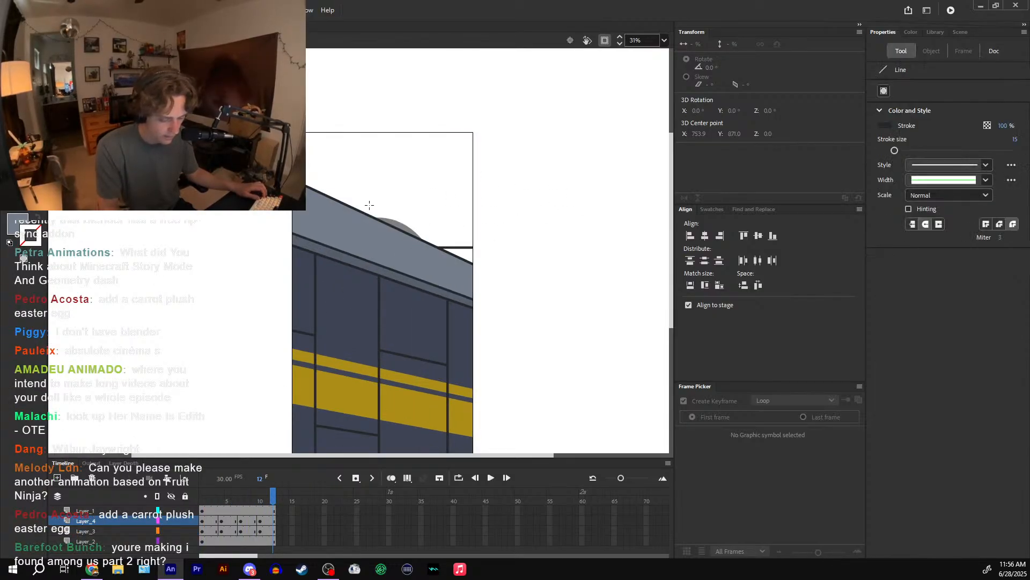
{"action": "left_click_drag", "start_coordinate": [368, 186], "coordinate": [478, 197]}
{"action": "key", "text": "ctrl+z"}
{"action": "left_click_drag", "start_coordinate": [357, 208], "coordinate": [612, 178]}
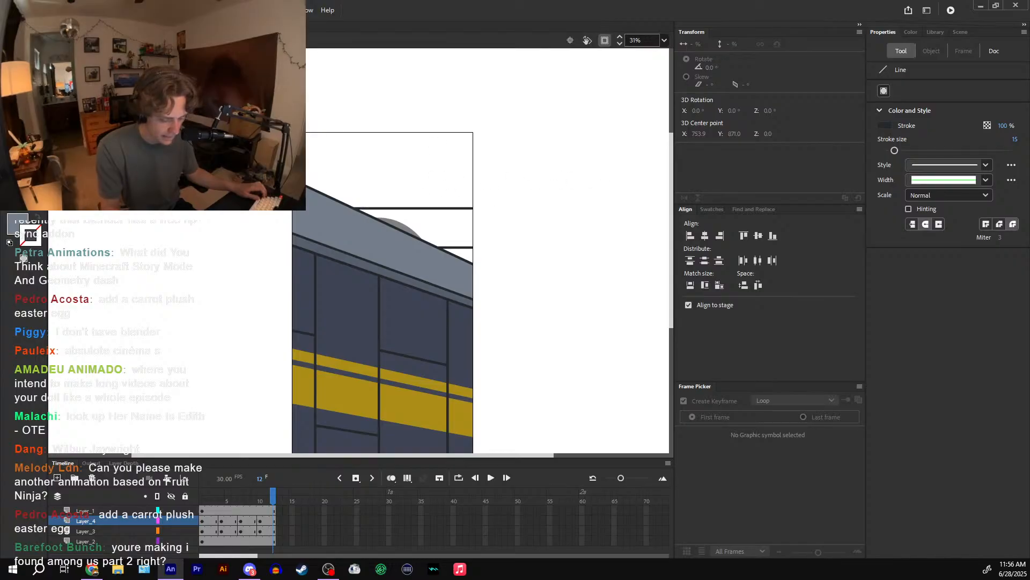
{"action": "left_click_drag", "start_coordinate": [290, 148], "coordinate": [540, 110]}
{"action": "left_click", "coordinate": [211, 500]}
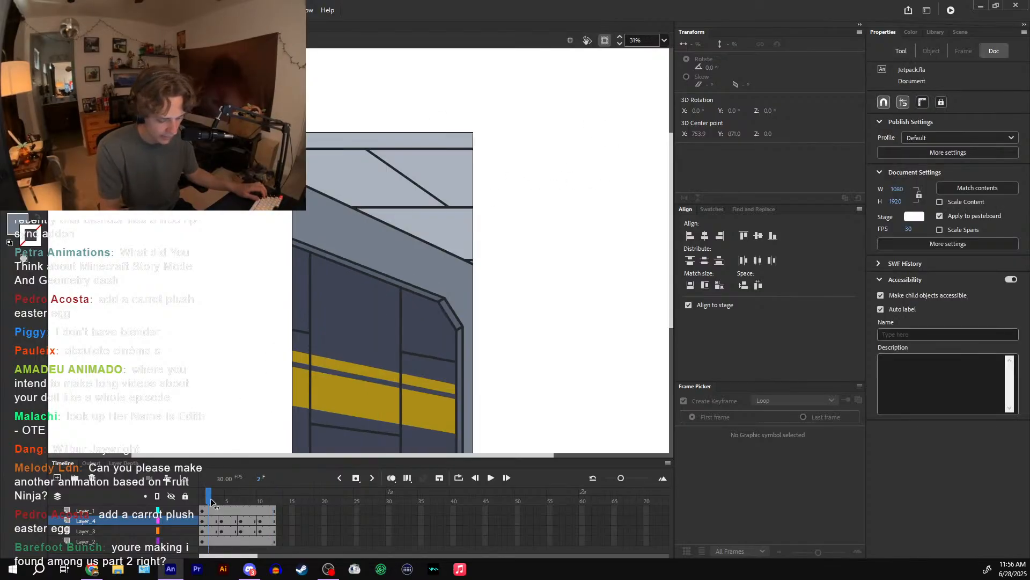
{"action": "left_click_drag", "start_coordinate": [216, 502], "coordinate": [266, 500]}
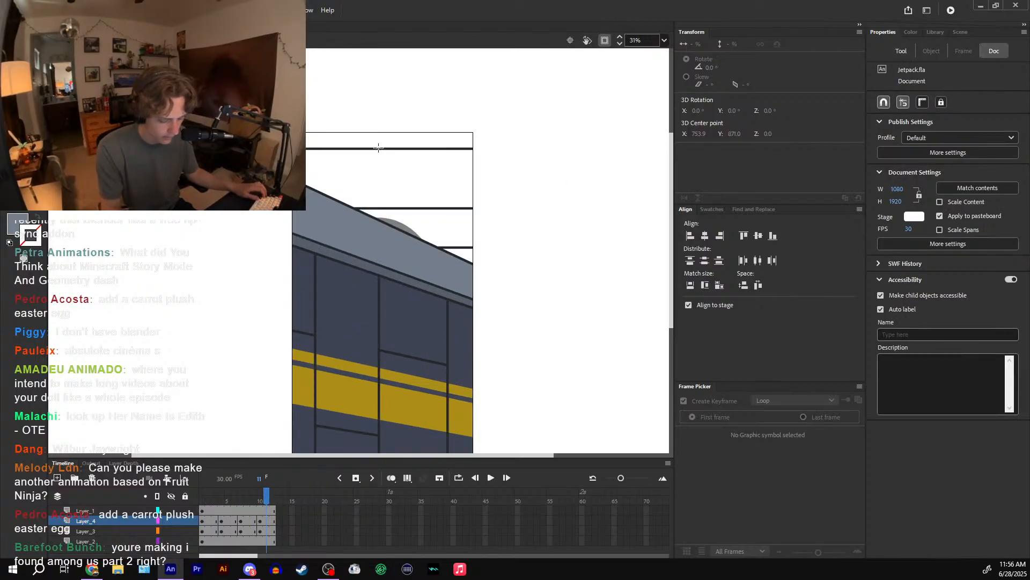
{"action": "left_click_drag", "start_coordinate": [350, 149], "coordinate": [418, 208]}
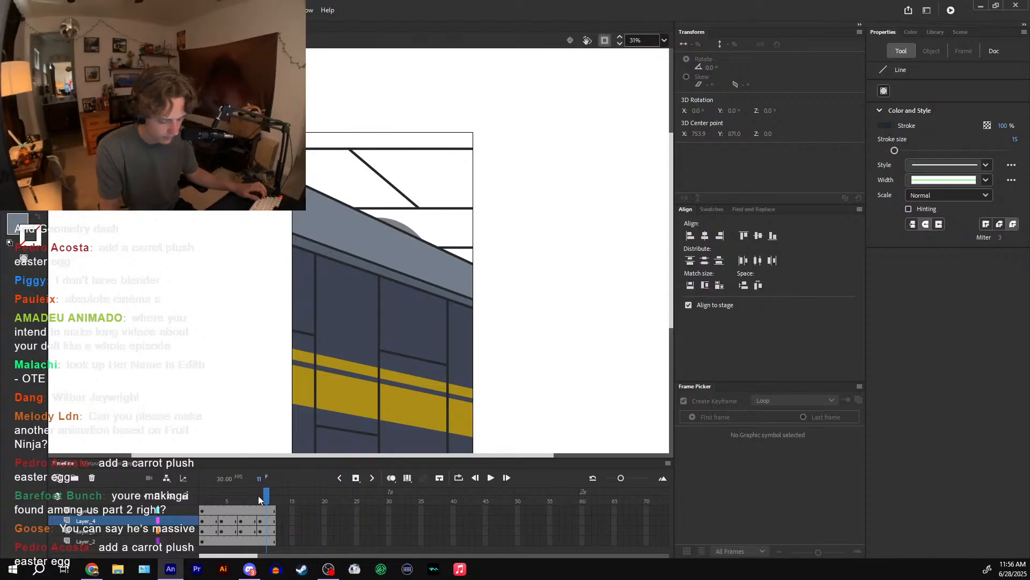
- Compare the ceiling lines at frame 10 with frame 9 and show the artwork outside the stage
{"action": "left_click", "coordinate": [259, 499]}
{"action": "key", "text": "v"}
{"action": "left_click", "coordinate": [253, 500]}
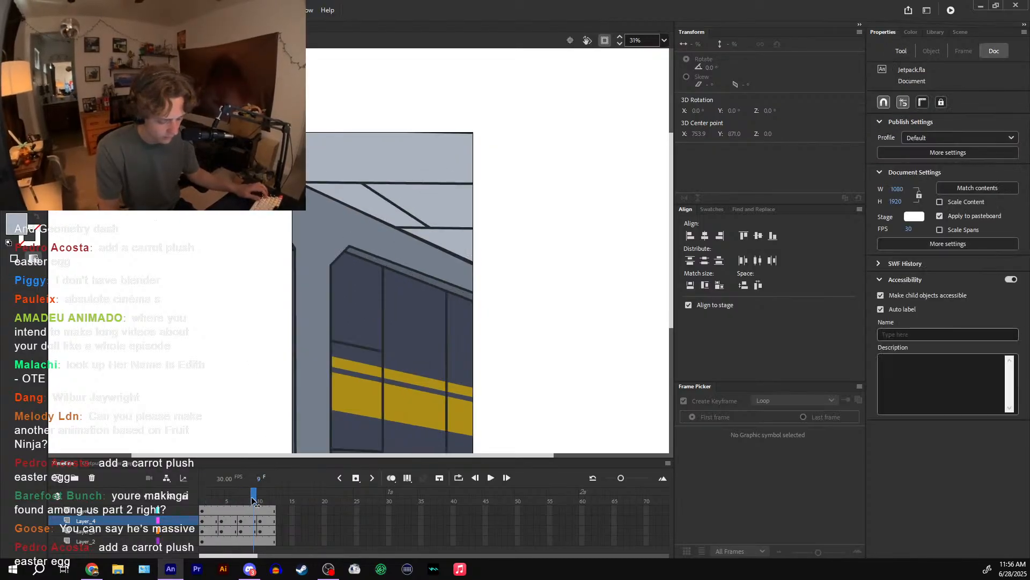
{"action": "left_click", "coordinate": [260, 499]}
{"action": "left_click", "coordinate": [389, 183]}
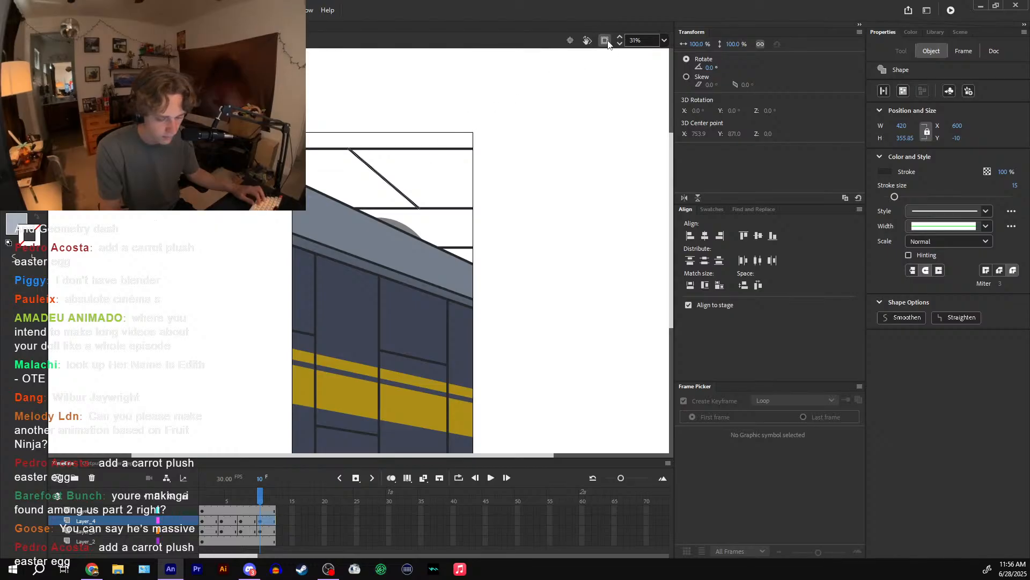
{"action": "left_click", "coordinate": [606, 41]}
{"action": "key", "text": "n"}
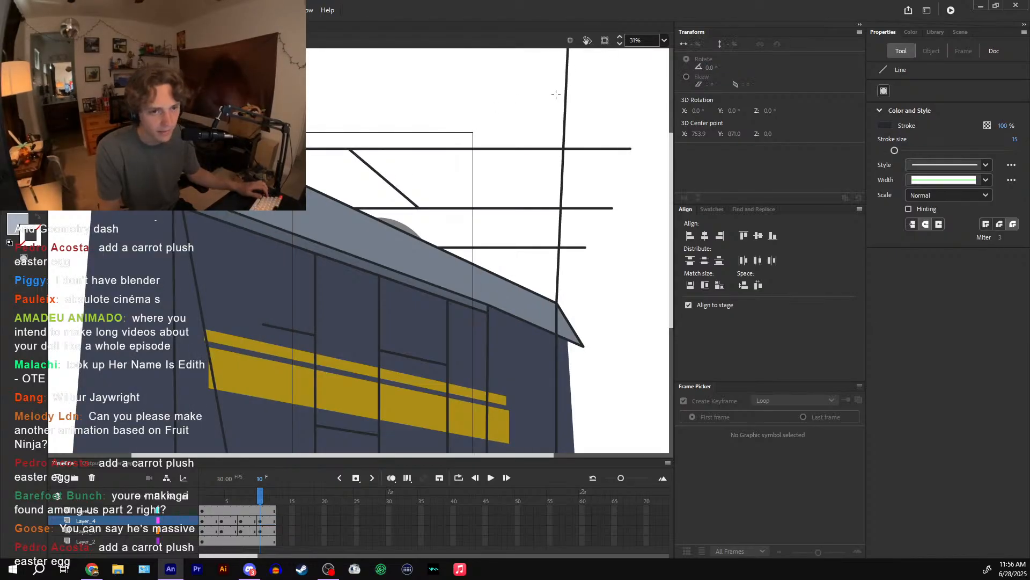
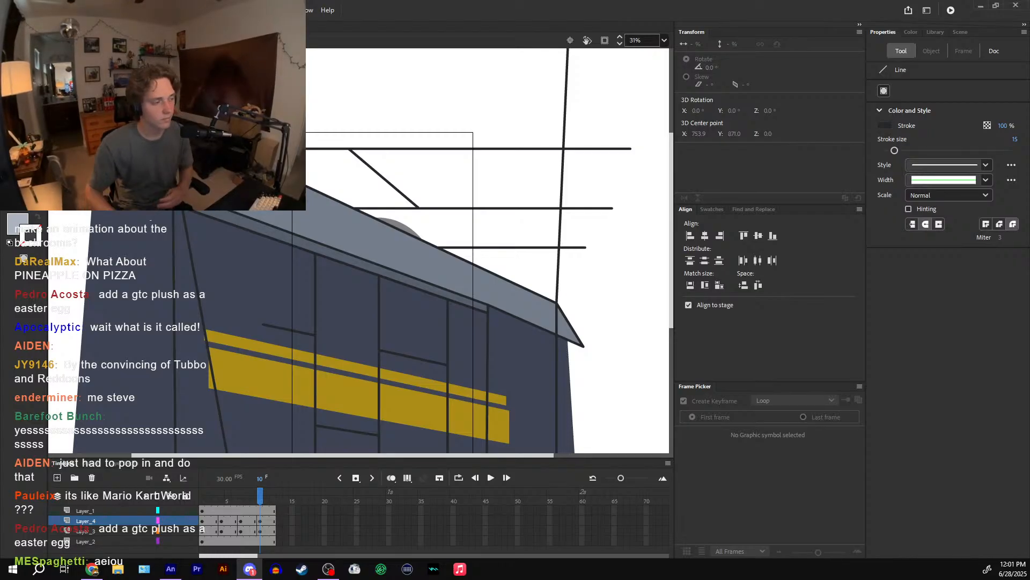
- Insert keyframes on Layer_1 at frames 4, 7 and 10
{"action": "key", "text": "Return"}
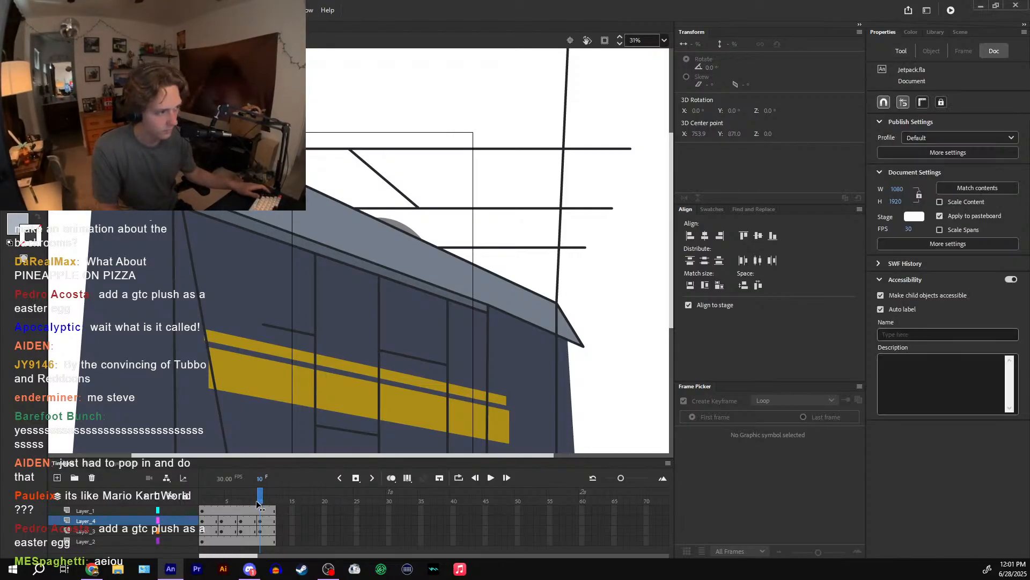
{"action": "key", "text": "Return"}
{"action": "left_click_drag", "start_coordinate": [266, 496], "coordinate": [222, 514]}
{"action": "left_click", "coordinate": [241, 520]}
{"action": "left_click", "coordinate": [240, 509]}
{"action": "left_click", "coordinate": [223, 509]}
{"action": "key", "text": "F6"}
{"action": "left_click", "coordinate": [241, 510]}
{"action": "key", "text": "F6"}
{"action": "left_click", "coordinate": [261, 511]}
{"action": "key", "text": "F6"}
- Nudge the artwork on Layer_1 through Layer_3 slightly down at frames 4, 7 and 10
{"action": "left_click", "coordinate": [222, 510]}
{"action": "left_click", "coordinate": [221, 539], "text": "shift"}
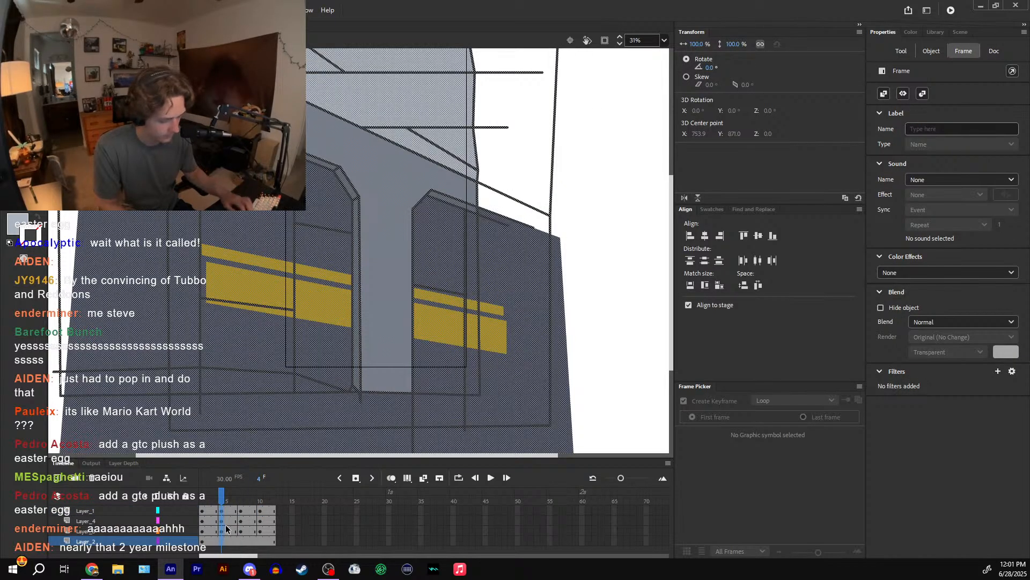
{"action": "left_click", "coordinate": [222, 511]}
{"action": "left_click", "coordinate": [223, 530], "text": "shift"}
{"action": "key", "text": "Down"}
{"action": "key", "text": "Down"}
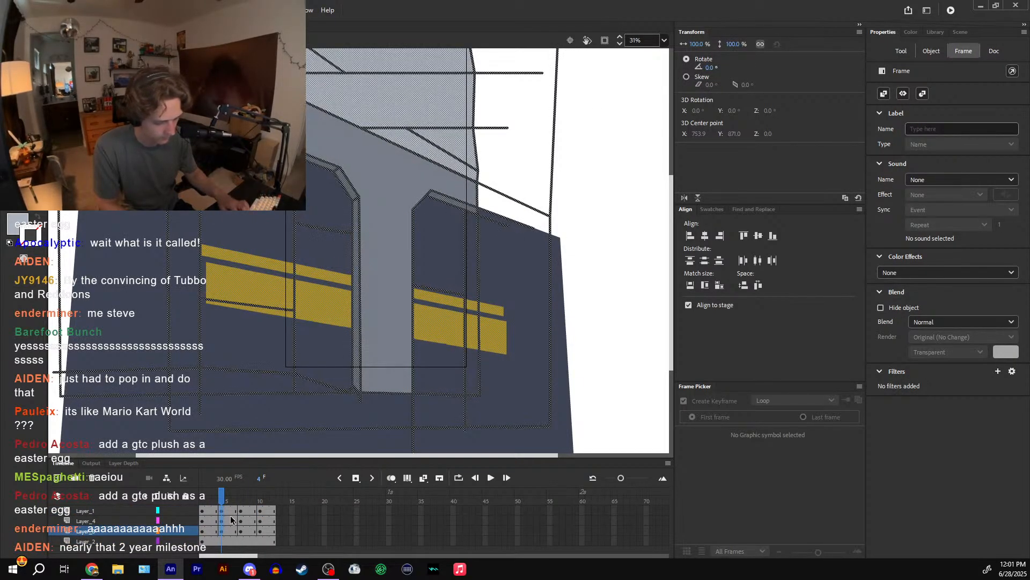
{"action": "left_click", "coordinate": [238, 511]}
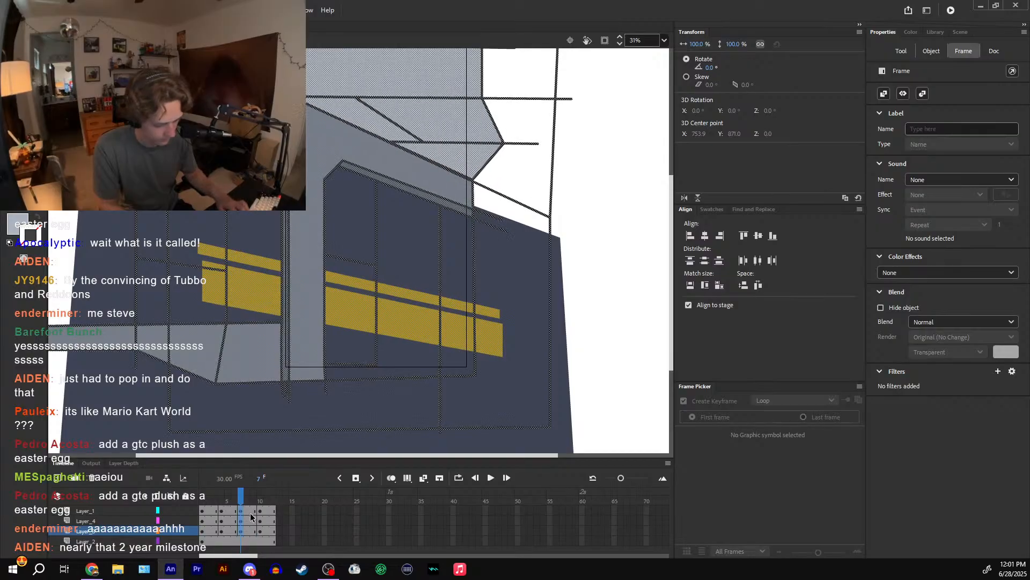
{"action": "left_click", "coordinate": [261, 511]}
{"action": "mouse_move", "coordinate": [260, 497]}
{"action": "left_mouse_down"}
{"action": "mouse_move", "coordinate": [214, 499]}
{"action": "mouse_move", "coordinate": [268, 497]}
{"action": "left_mouse_up"}
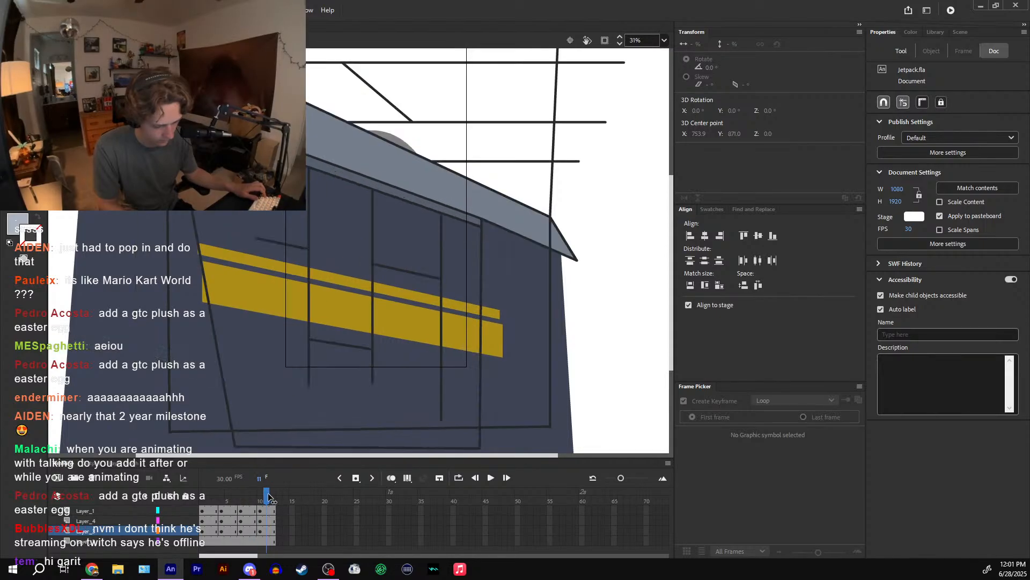
- Try to fill the ceiling at frame 10 light grey-blue on Layer_3 with the artwork clipped to the stage
{"action": "left_click", "coordinate": [603, 41]}
{"action": "key", "text": "comma"}
{"action": "key", "text": "comma"}
{"action": "left_click_drag", "start_coordinate": [360, 265], "coordinate": [346, 335]}
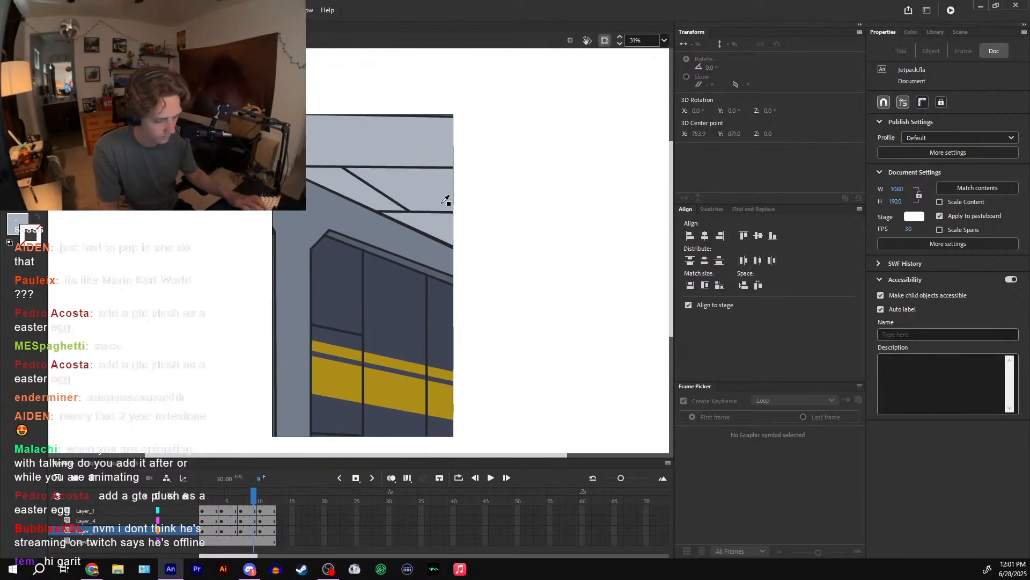
{"action": "key", "text": "k"}
{"action": "key", "text": "period"}
{"action": "left_click", "coordinate": [450, 222]}
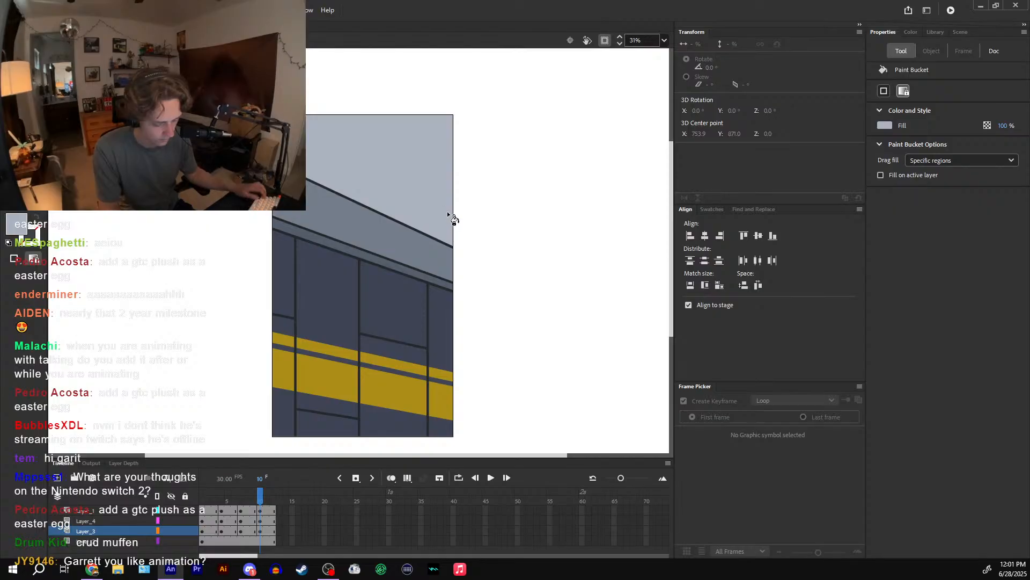
{"action": "key", "text": "ctrl+z"}
- Enclose the ceiling area with boundary lines outside the stage on Layer_4 at frame 10 and fill its sections light grey-blue
{"action": "left_click", "coordinate": [605, 40]}
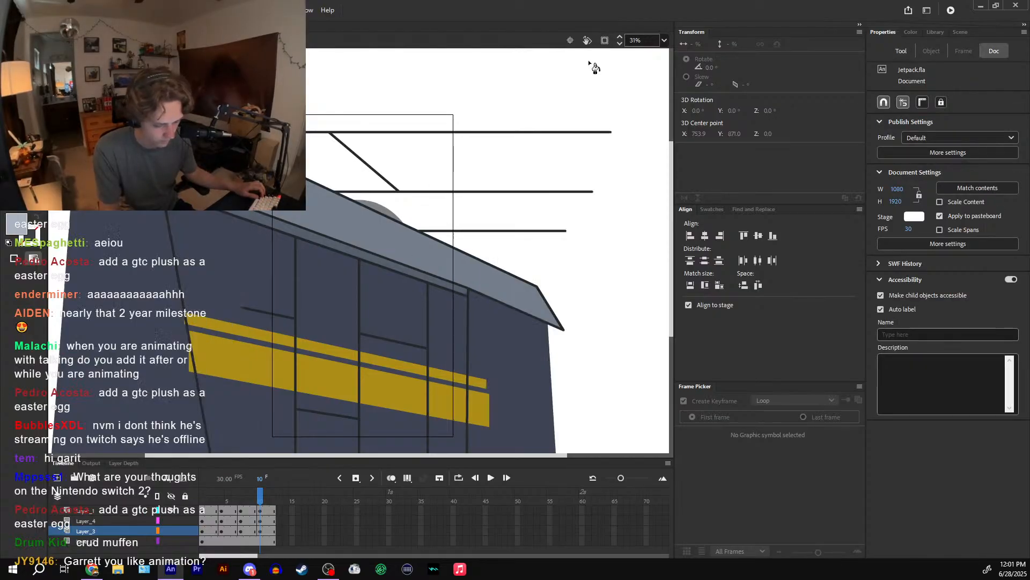
{"action": "left_click", "coordinate": [517, 213]}
{"action": "key", "text": "n"}
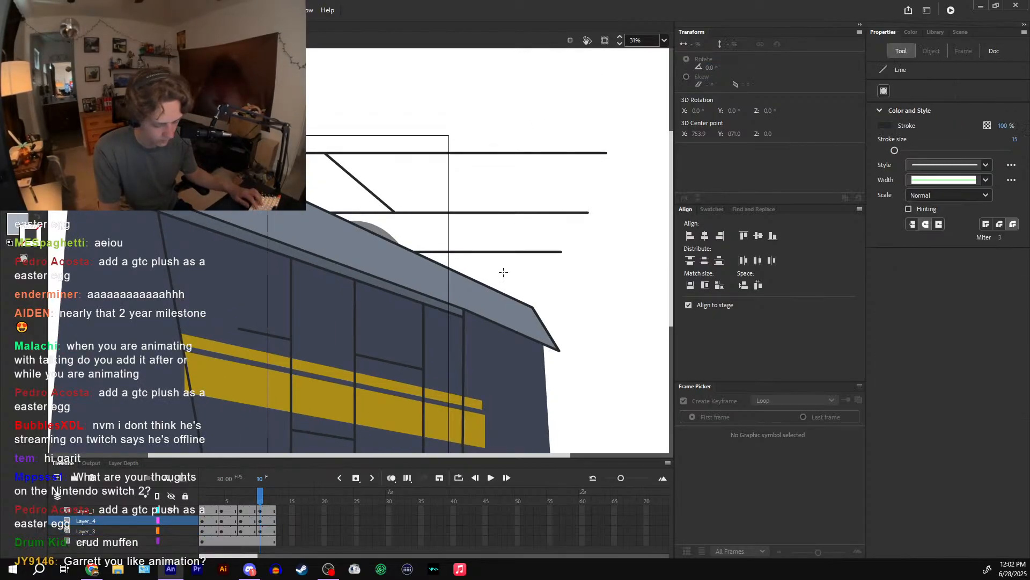
{"action": "mouse_move", "coordinate": [499, 292]}
{"action": "left_mouse_down"}
{"action": "mouse_move", "coordinate": [507, 117]}
{"action": "mouse_move", "coordinate": [304, 114]}
{"action": "left_mouse_up"}
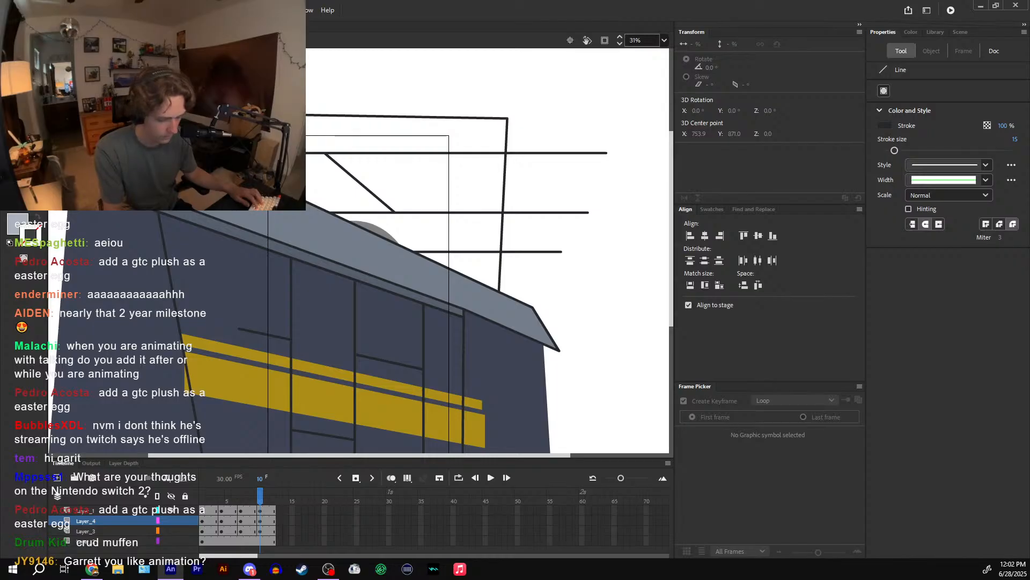
{"action": "key", "text": "k"}
{"action": "left_click", "coordinate": [382, 144]}
{"action": "left_click_drag", "start_coordinate": [382, 144], "coordinate": [468, 264]}
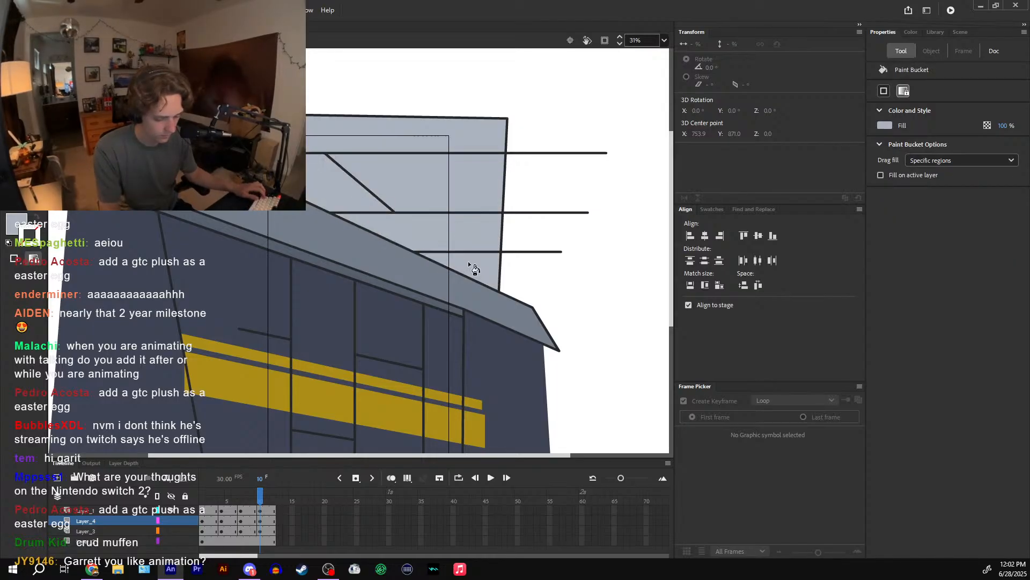
- Return to the main timeline and play the animation from frame 41 with the artwork clipped to the stage
{"action": "double_click", "coordinate": [556, 234]}
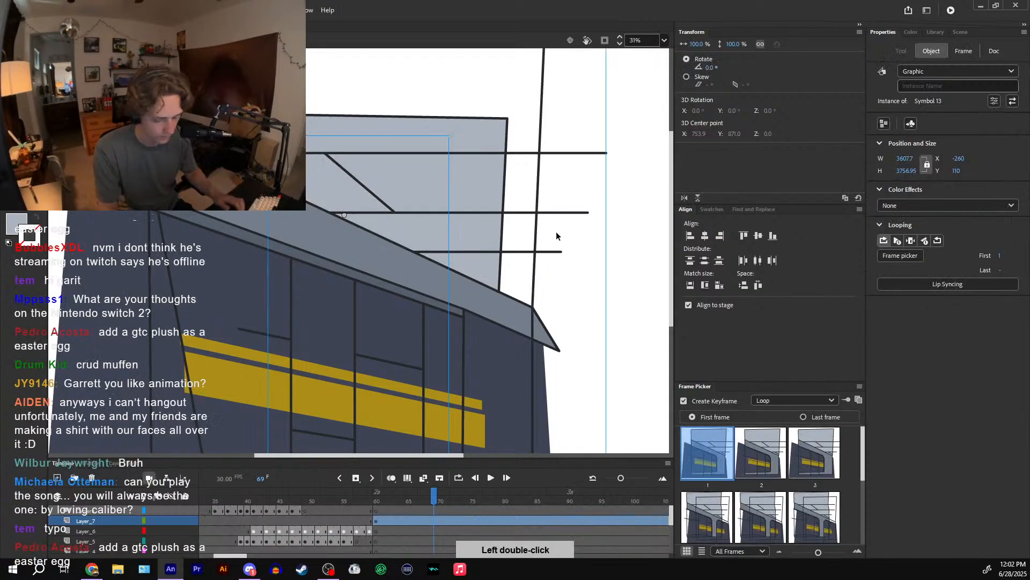
{"action": "key", "text": "ctrl+minus"}
{"action": "key", "text": "ctrl+minus"}
{"action": "left_click_drag", "start_coordinate": [429, 492], "coordinate": [258, 460]}
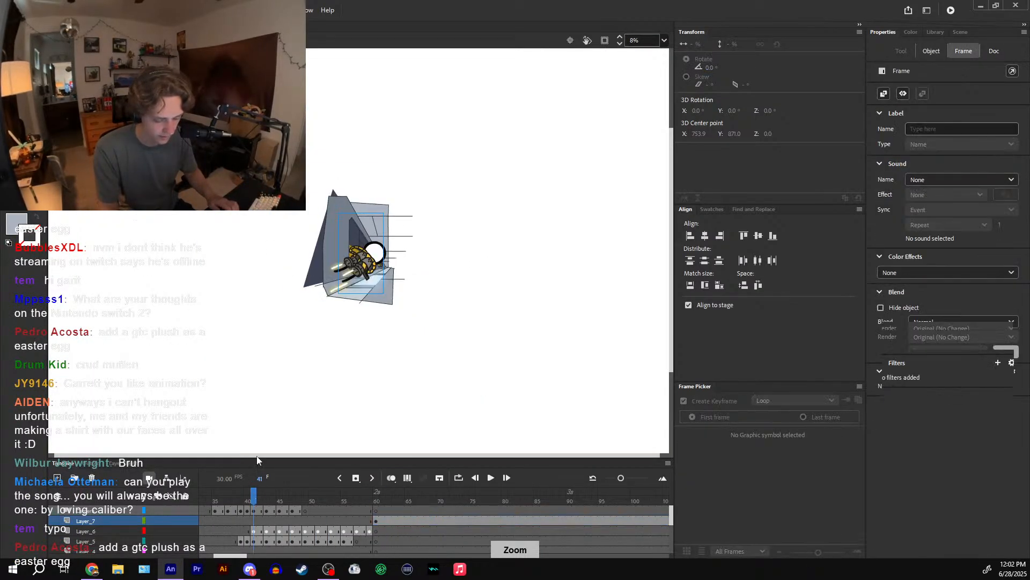
{"action": "left_click", "coordinate": [604, 41]}
{"action": "key", "text": "ctrl+equal"}
{"action": "left_click", "coordinate": [489, 479]}
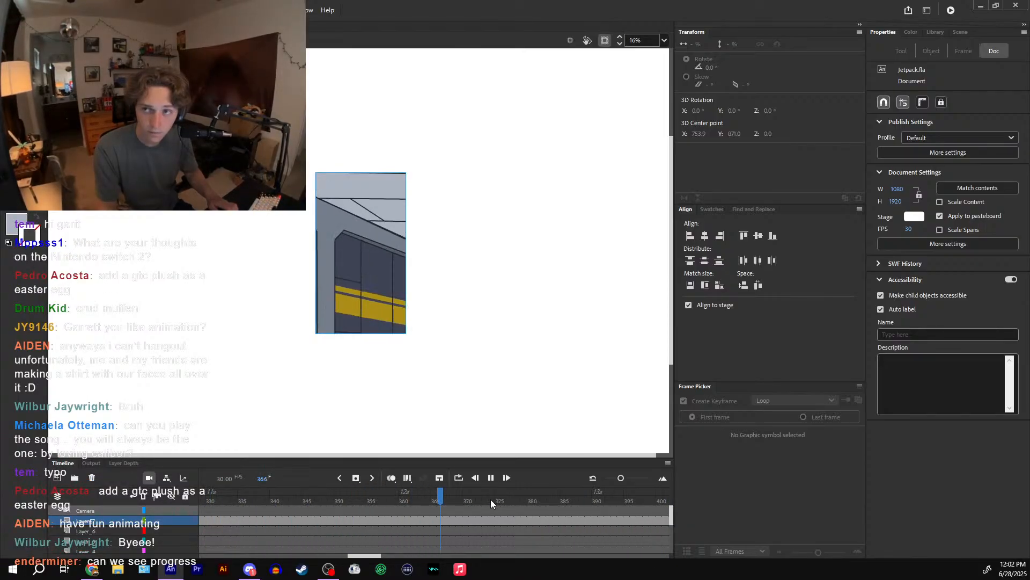
- Paste the copied frames onto Layer_10 at frame 60 and play back the section leading into them
{"action": "left_click_drag", "start_coordinate": [355, 498], "coordinate": [530, 526]}
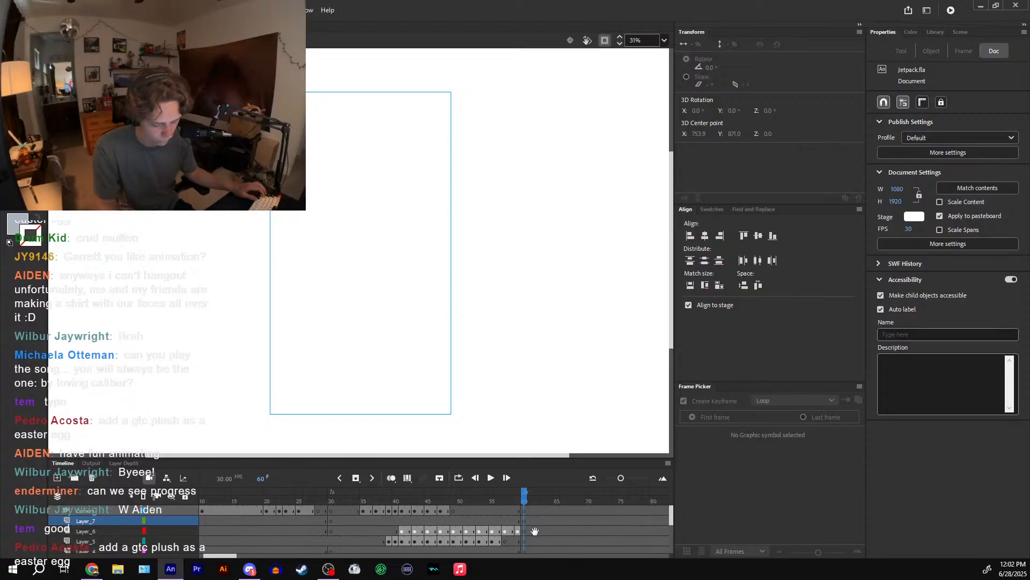
{"action": "scroll", "coordinate": [530, 526], "scroll_direction": "down", "scroll_amount": 3}
{"action": "left_click", "coordinate": [524, 530]}
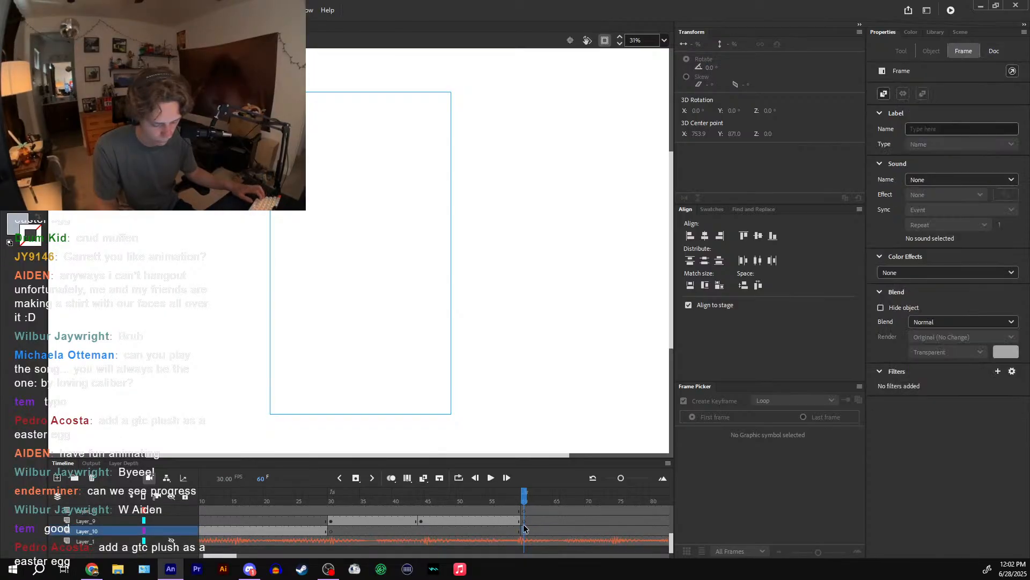
{"action": "key", "text": "ctrl+alt+v"}
{"action": "left_click_drag", "start_coordinate": [524, 494], "coordinate": [422, 491]}
{"action": "left_click", "coordinate": [490, 478]}
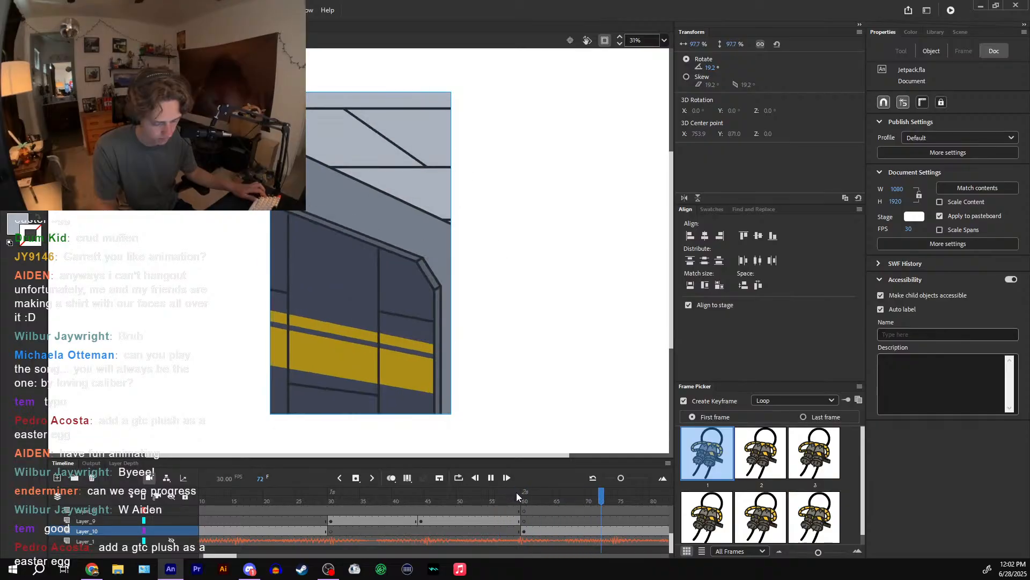
{"action": "left_click_drag", "start_coordinate": [517, 493], "coordinate": [497, 493]}
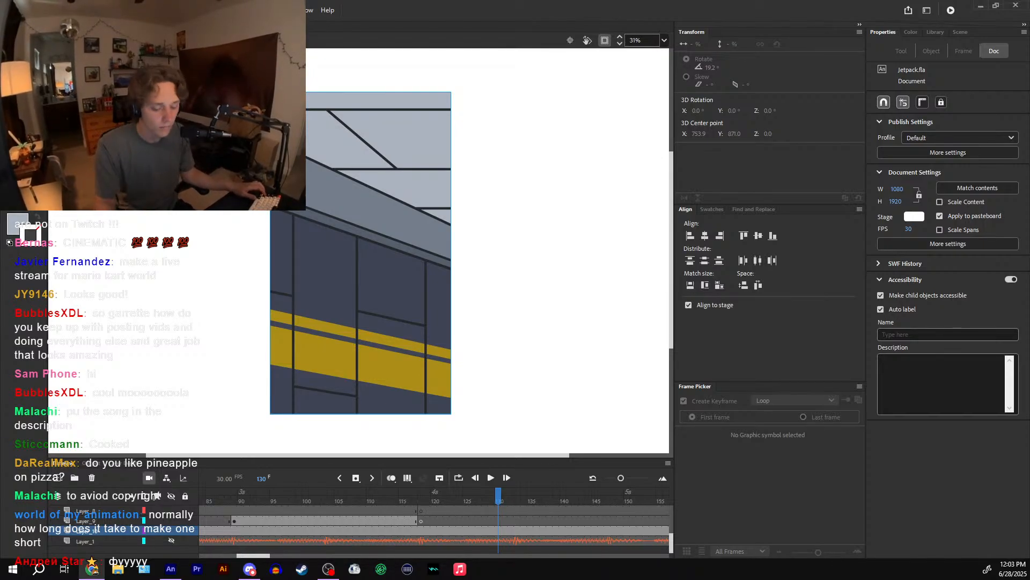
- End the wall background on Layer_10 before frame 89 and play the animation from frame 74
{"action": "mouse_move", "coordinate": [459, 491]}
{"action": "left_mouse_down"}
{"action": "mouse_move", "coordinate": [214, 492]}
{"action": "mouse_move", "coordinate": [461, 499]}
{"action": "left_mouse_up"}
{"action": "left_click", "coordinate": [460, 521]}
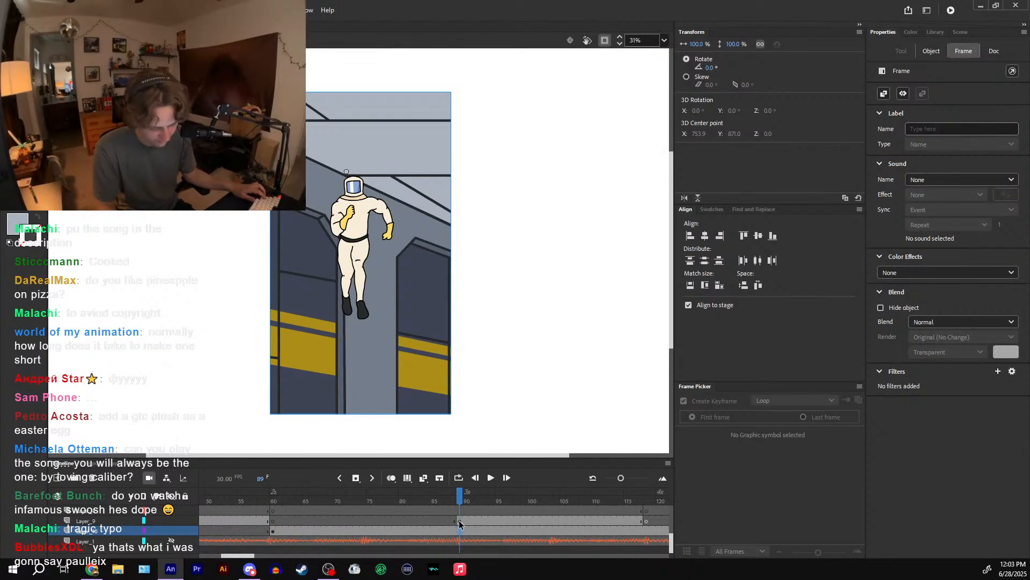
{"action": "left_click", "coordinate": [460, 531]}
{"action": "left_click_drag", "start_coordinate": [457, 501], "coordinate": [363, 507]}
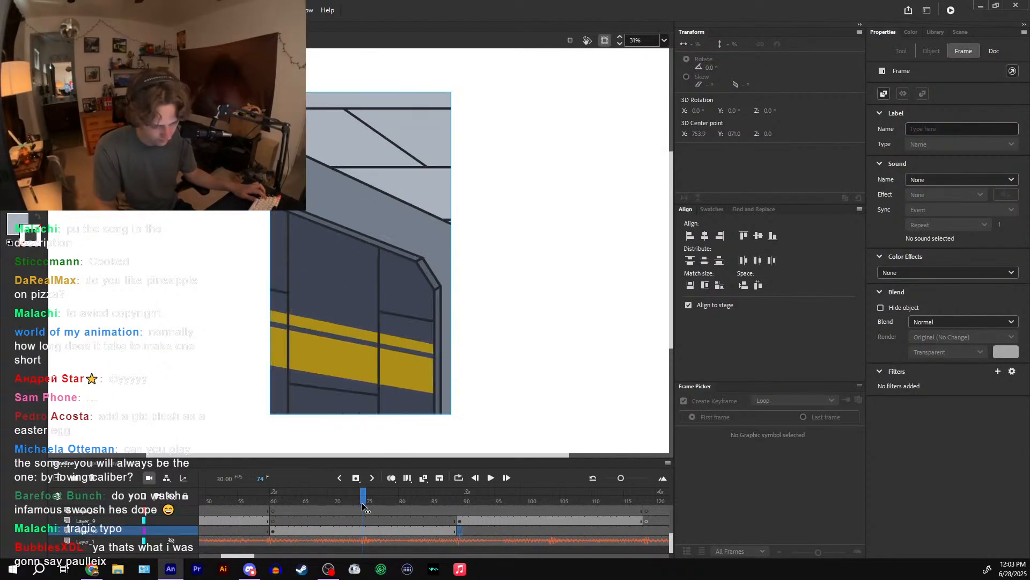
{"action": "left_click", "coordinate": [490, 478]}
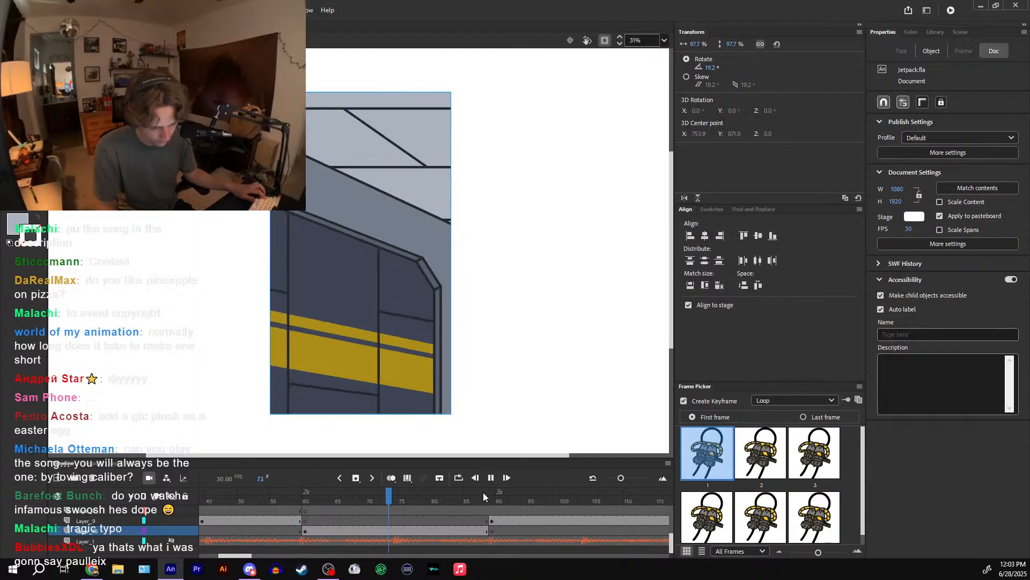
- Open the wall background symbol, stop clipping it to the stage, and delete the ceiling's panel lines at frame 1
{"action": "double_click", "coordinate": [443, 160]}
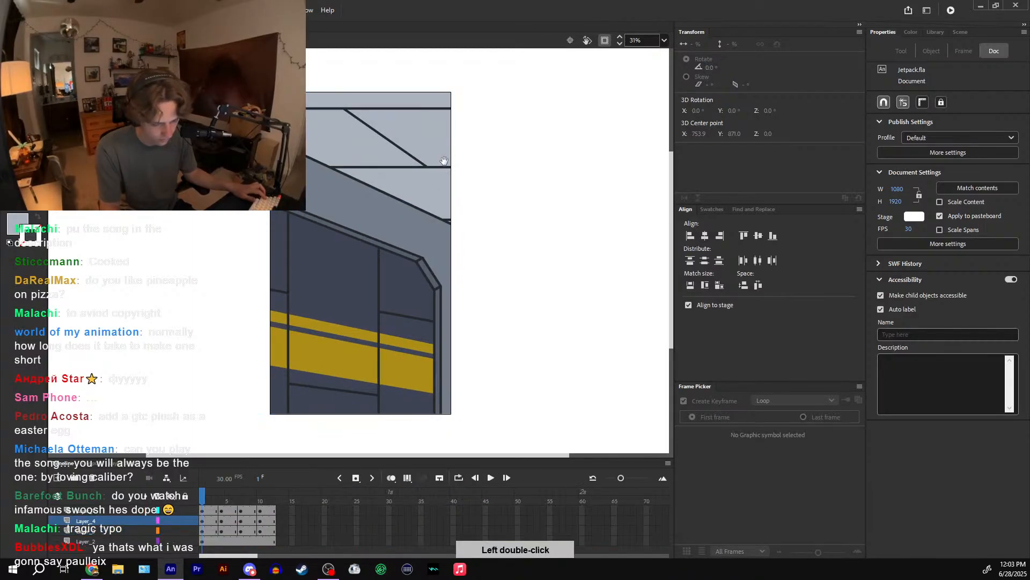
{"action": "left_click", "coordinate": [373, 213]}
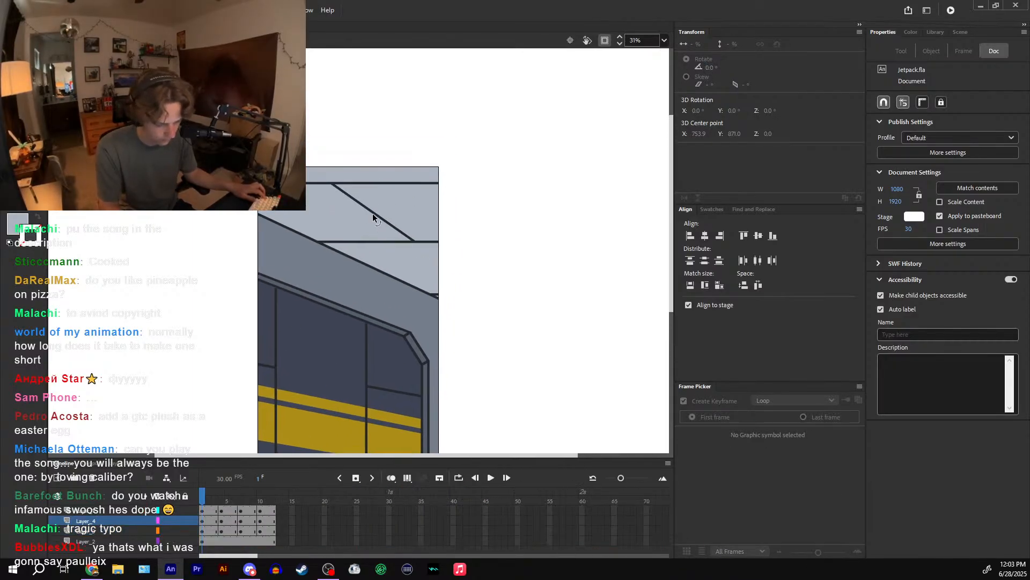
{"action": "left_click", "coordinate": [605, 42]}
{"action": "key", "text": "Delete"}
{"action": "left_click", "coordinate": [491, 305]}
{"action": "key", "text": "Delete"}
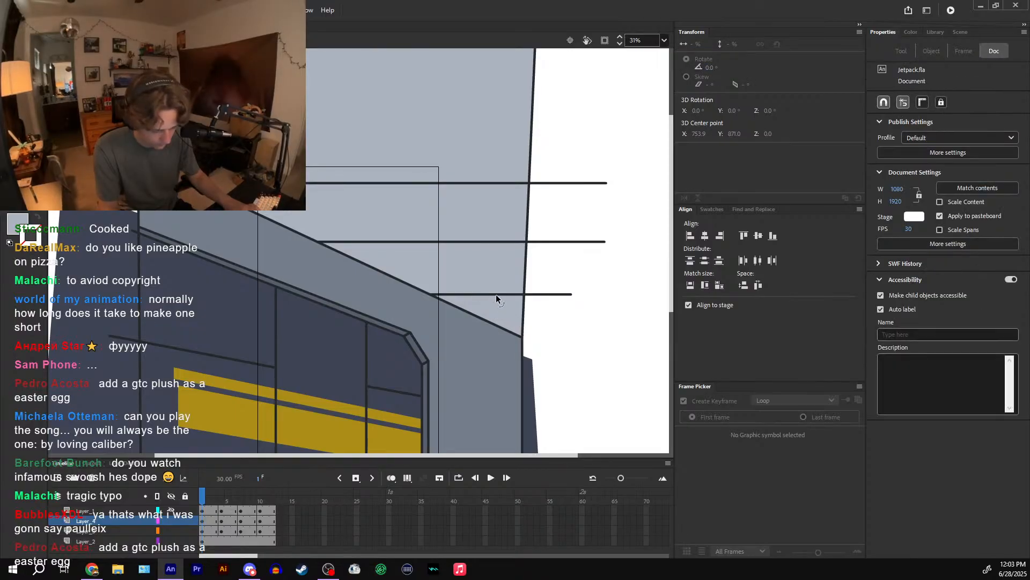
{"action": "left_click", "coordinate": [496, 294]}
{"action": "key", "text": "Delete"}
{"action": "left_click", "coordinate": [498, 241]}
{"action": "key", "text": "Delete"}
{"action": "left_click", "coordinate": [508, 182]}
{"action": "key", "text": "Delete"}
- Delete the ceiling's horizontal and diagonal panel lines on Layer_4 at frame 5
{"action": "key", "text": "period"}
{"action": "key", "text": "period"}
{"action": "key", "text": "period"}
{"action": "key", "text": "period"}
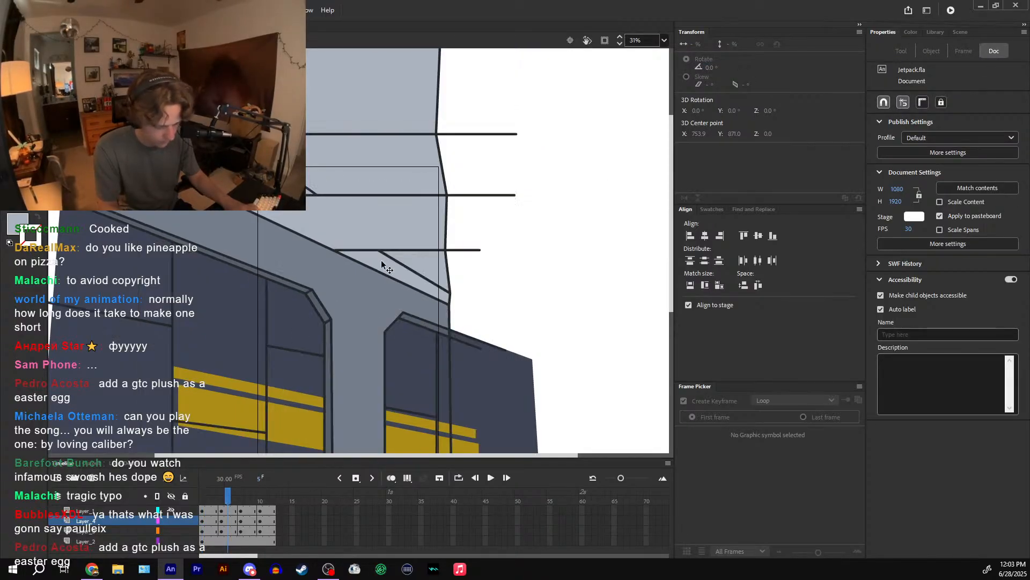
{"action": "left_click", "coordinate": [424, 195]}
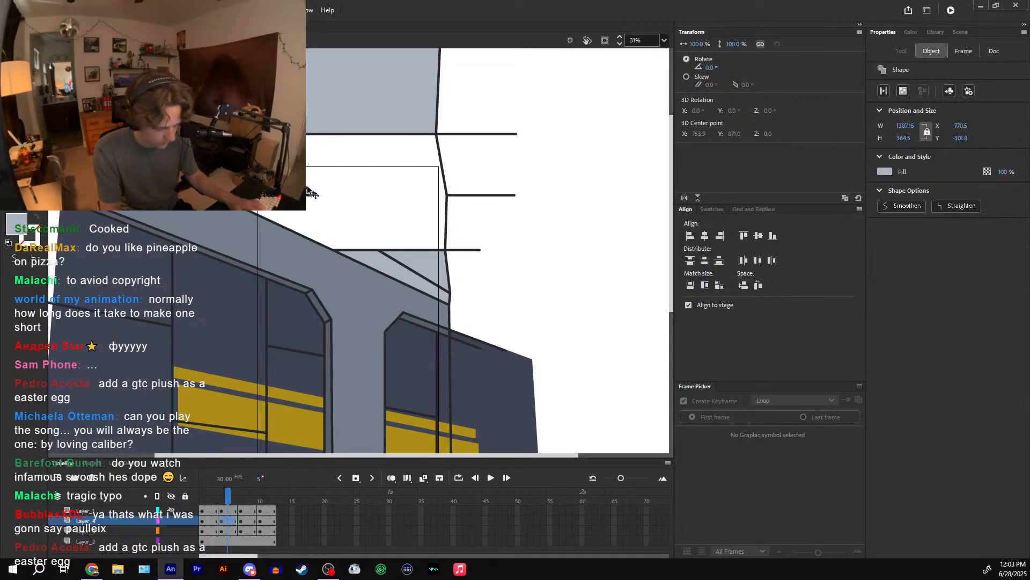
{"action": "left_click", "coordinate": [309, 192]}
{"action": "key", "text": "Delete"}
{"action": "left_click", "coordinate": [346, 148]}
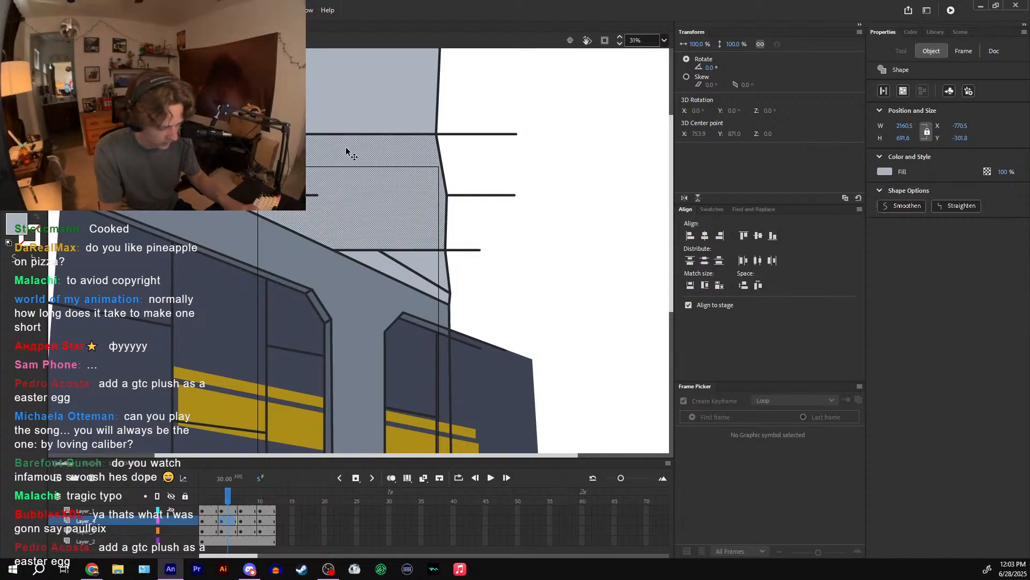
{"action": "left_click", "coordinate": [360, 134]}
{"action": "key", "text": "Delete"}
{"action": "left_click", "coordinate": [310, 194]}
{"action": "key", "text": "Delete"}
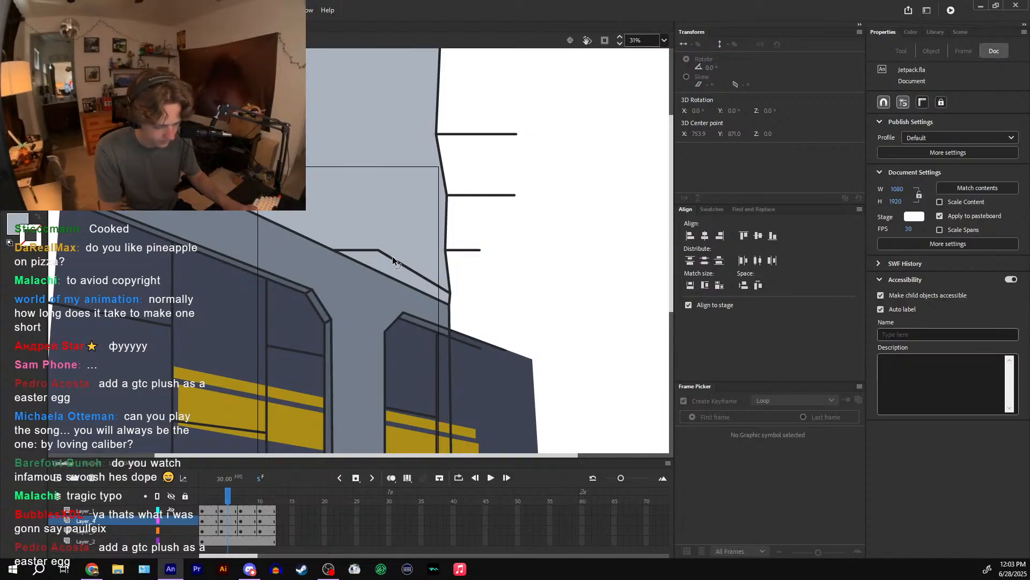
- Delete the panel lines crossing the ceiling on Layer_4 at frame 8
{"action": "left_click", "coordinate": [246, 502]}
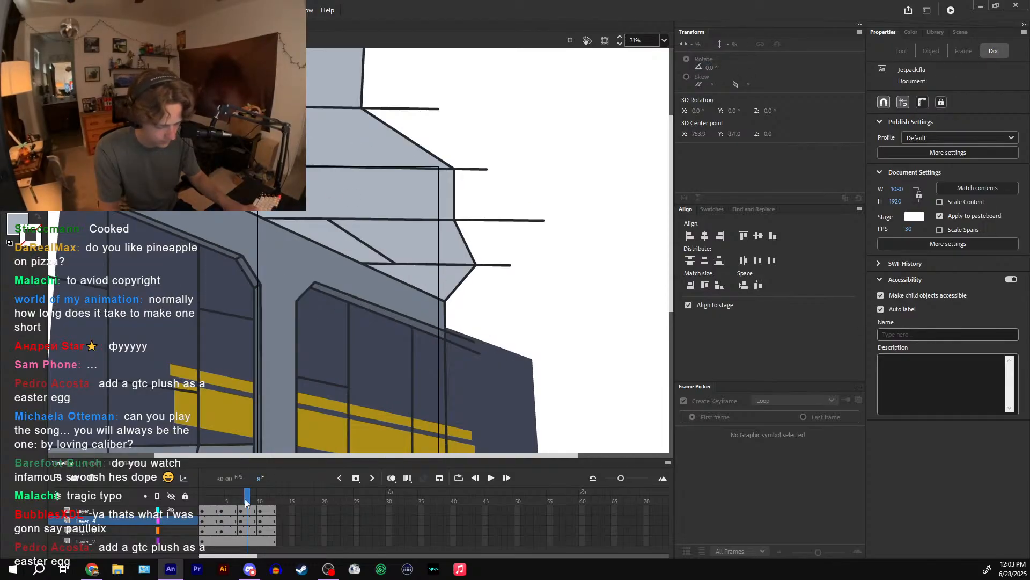
{"action": "left_click", "coordinate": [393, 261]}
{"action": "key", "text": "Delete"}
{"action": "left_click", "coordinate": [400, 220]}
{"action": "key", "text": "Delete"}
{"action": "left_click", "coordinate": [406, 264]}
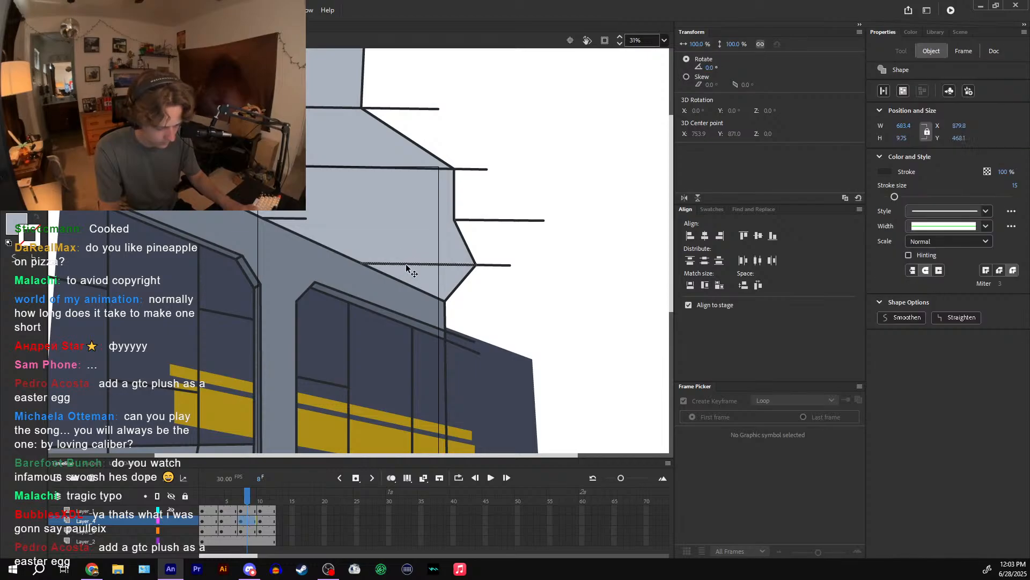
{"action": "key", "text": "Delete"}
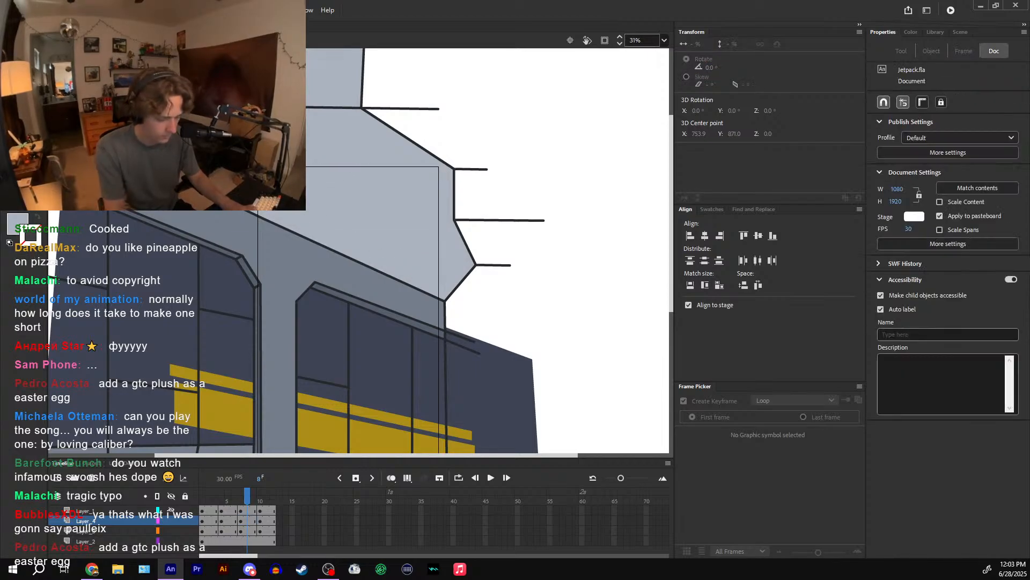
- Delete the diagonal and horizontal panel lines inside the ceiling on Layer_4 at frame 11
{"action": "left_click", "coordinate": [267, 499]}
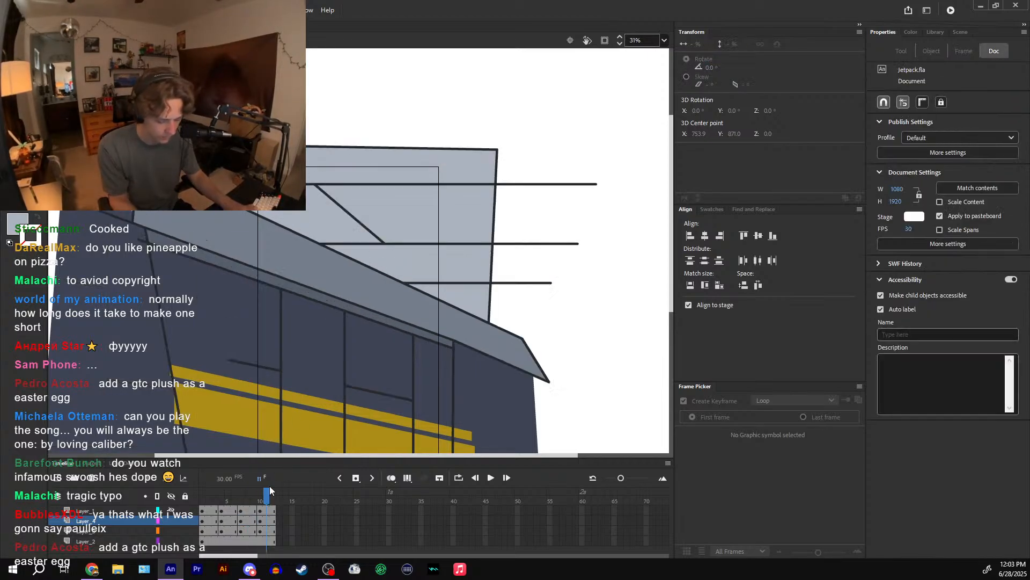
{"action": "left_click", "coordinate": [404, 244]}
{"action": "key", "text": "Delete"}
{"action": "left_click", "coordinate": [372, 232]}
{"action": "key", "text": "Delete"}
{"action": "left_click", "coordinate": [373, 244]}
{"action": "key", "text": "Delete"}
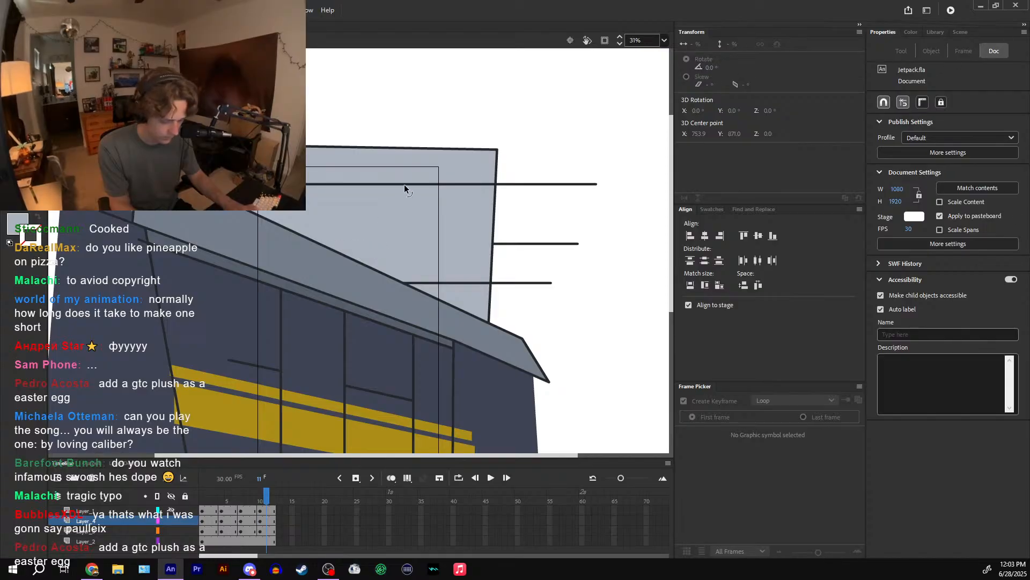
{"action": "left_click", "coordinate": [404, 184]}
{"action": "key", "text": "Delete"}
{"action": "left_click", "coordinate": [461, 282]}
{"action": "key", "text": "Delete"}
- Draw three horizontal lines with the Line tool across the ceiling on Layer_4 at frame 3, running past the stage edge
{"action": "left_click_drag", "start_coordinate": [240, 492], "coordinate": [216, 493]}
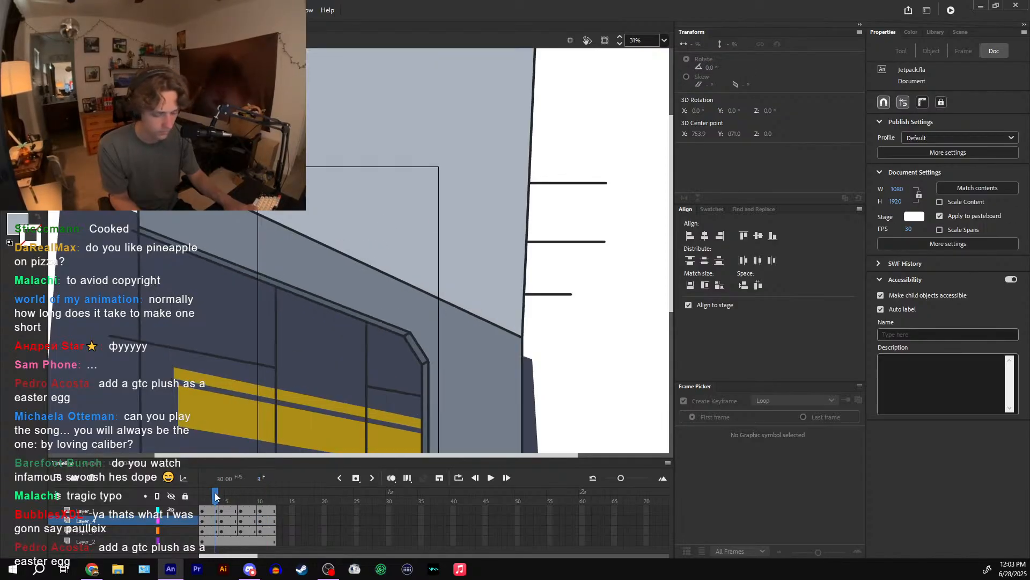
{"action": "key", "text": "n"}
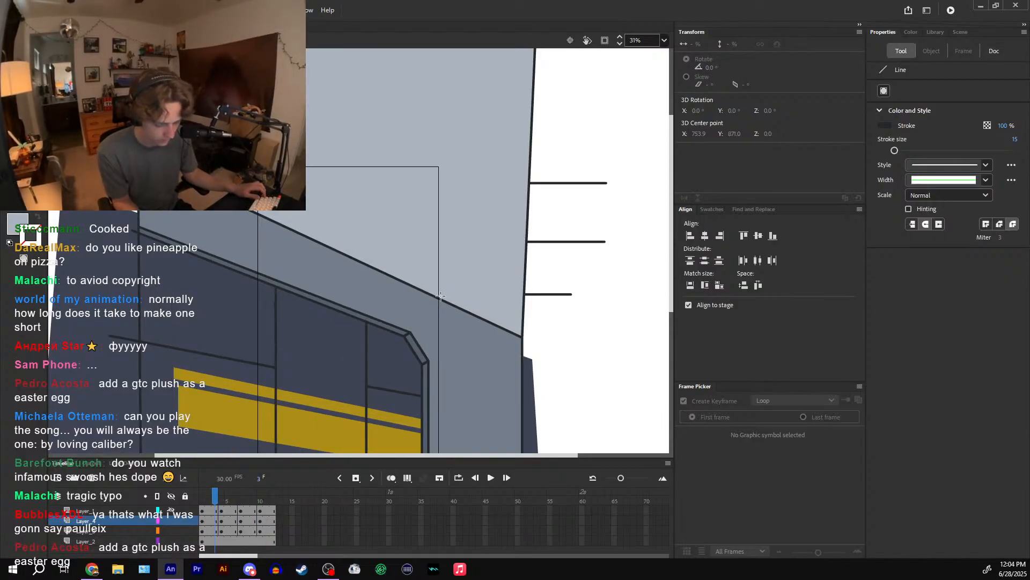
{"action": "left_click_drag", "start_coordinate": [417, 288], "coordinate": [595, 288]}
{"action": "left_click_drag", "start_coordinate": [335, 250], "coordinate": [622, 249]}
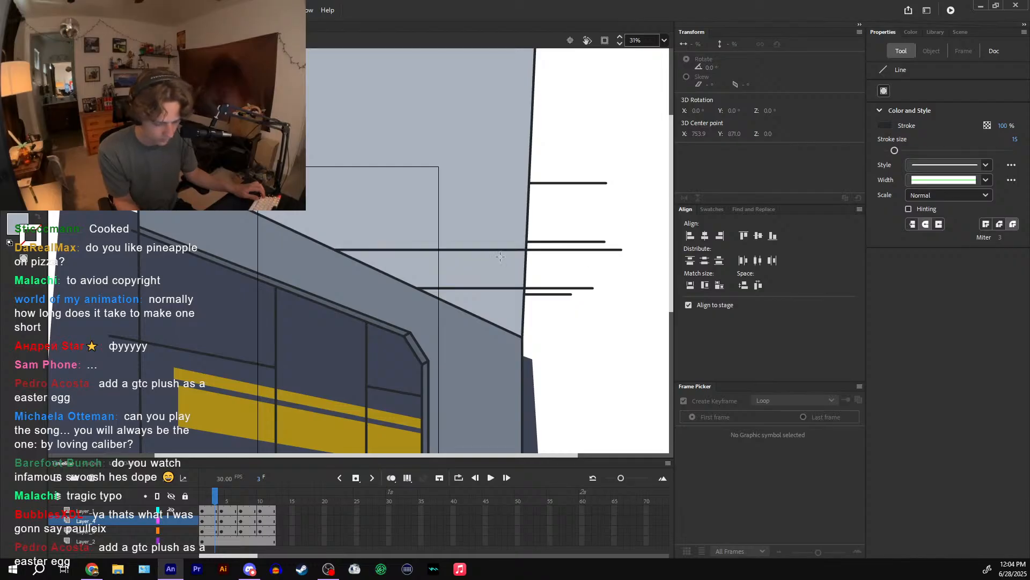
{"action": "left_click_drag", "start_coordinate": [226, 196], "coordinate": [604, 196]}
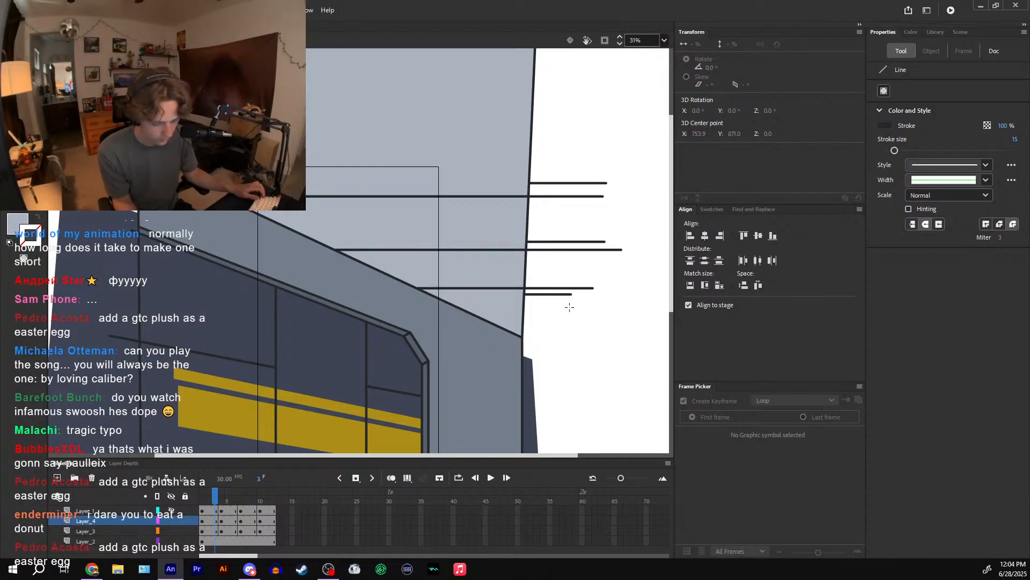
- Draw horizontal ceiling lines on Layer_4 in the frame 4 drawing, set slightly lower than those at frame 3
{"action": "left_click", "coordinate": [221, 502]}
{"action": "left_click", "coordinate": [389, 479]}
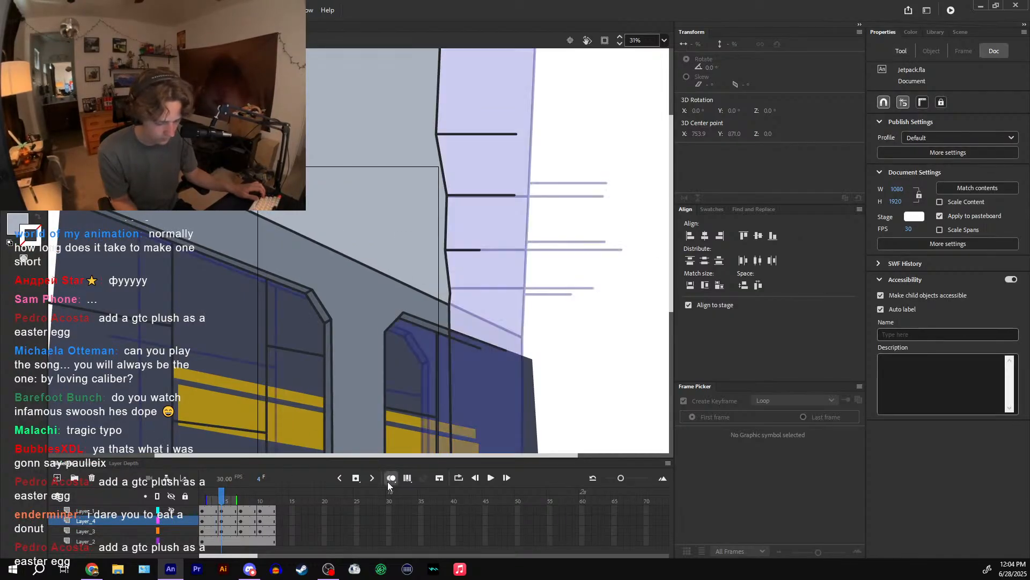
{"action": "left_click", "coordinate": [217, 499]}
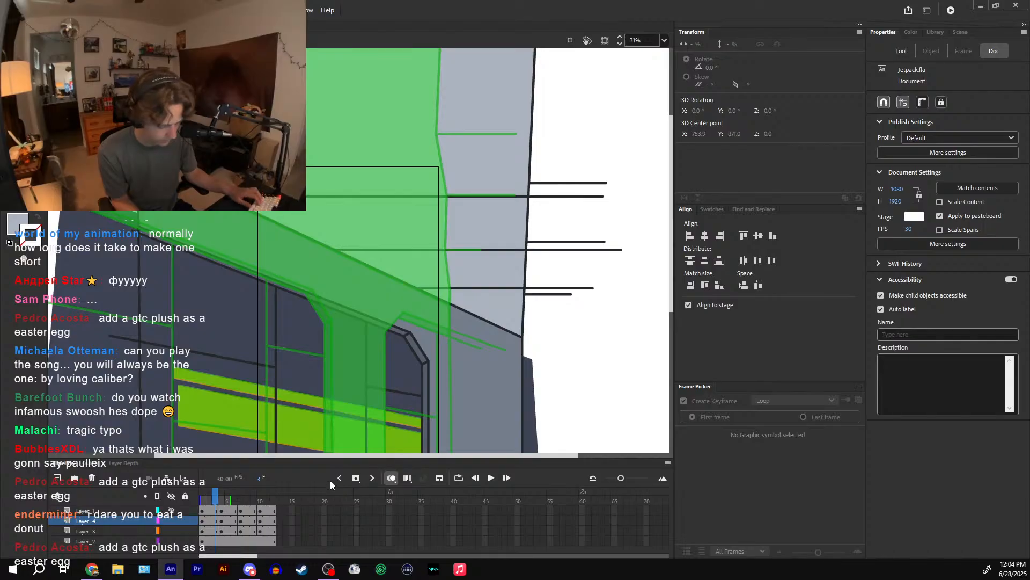
{"action": "left_click", "coordinate": [392, 478]}
{"action": "key", "text": "period"}
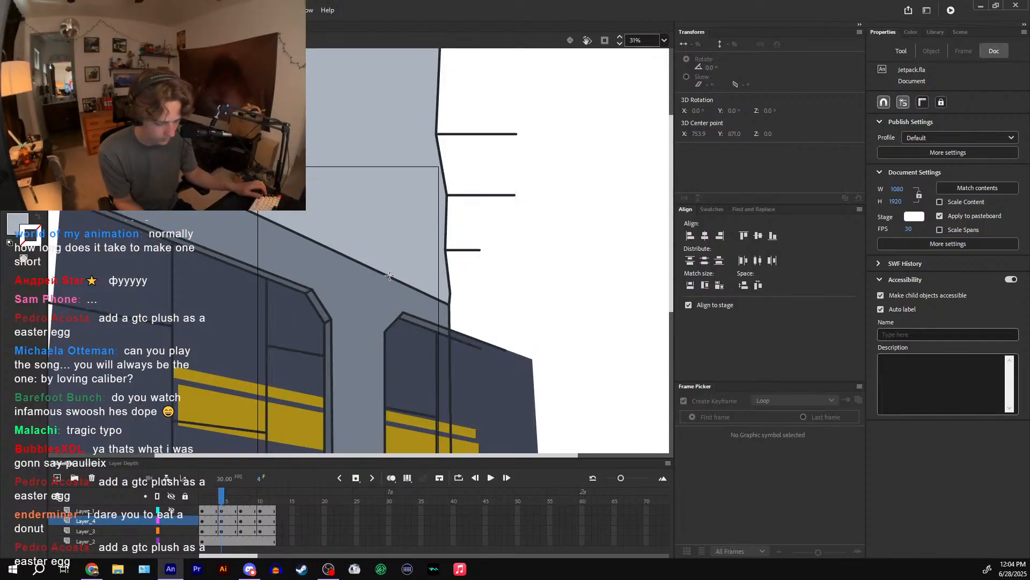
{"action": "key", "text": "n"}
{"action": "left_click_drag", "start_coordinate": [216, 497], "coordinate": [223, 498]}
{"action": "left_click_drag", "start_coordinate": [269, 220], "coordinate": [567, 220]}
{"action": "left_click", "coordinate": [214, 500]}
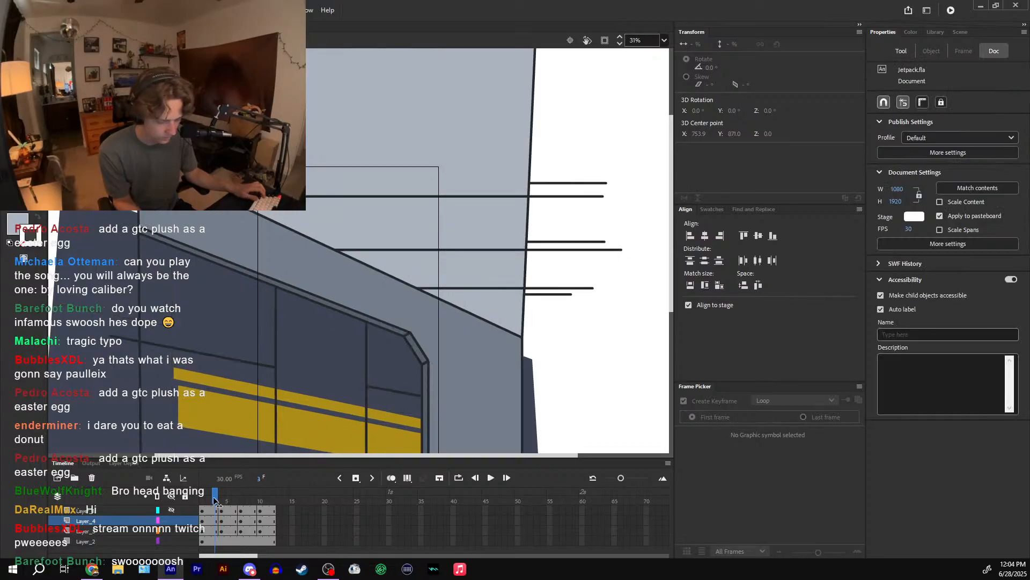
{"action": "left_click_drag", "start_coordinate": [219, 502], "coordinate": [222, 503]}
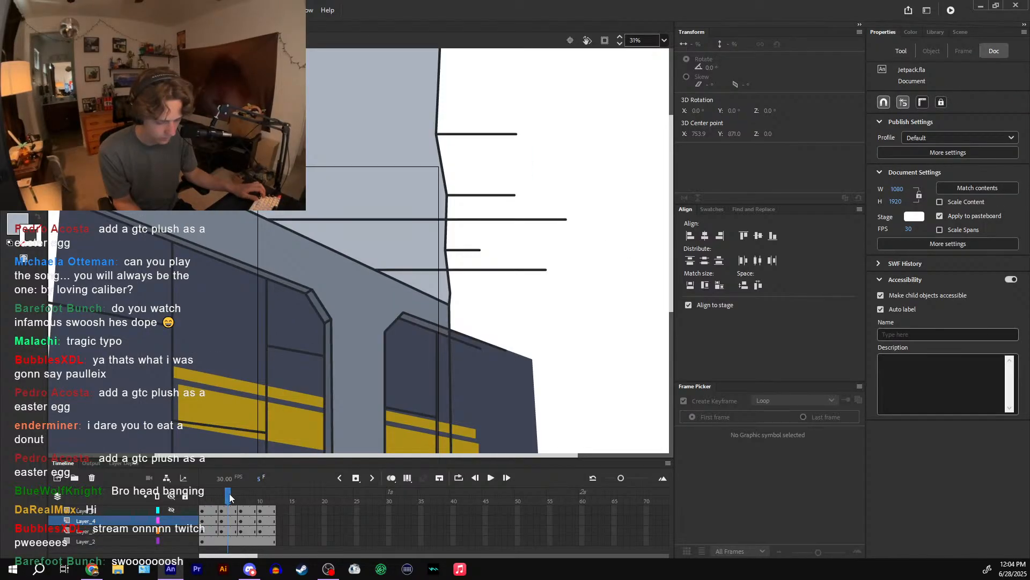
{"action": "left_click_drag", "start_coordinate": [437, 296], "coordinate": [497, 298]}
- Draw three horizontal ceiling lines on Layer_4 in the frame 7 drawing, spaced to continue the motion from the previous drawing
{"action": "mouse_move", "coordinate": [221, 502]}
{"action": "left_mouse_down"}
{"action": "mouse_move", "coordinate": [210, 506]}
{"action": "mouse_move", "coordinate": [247, 504]}
{"action": "left_mouse_up"}
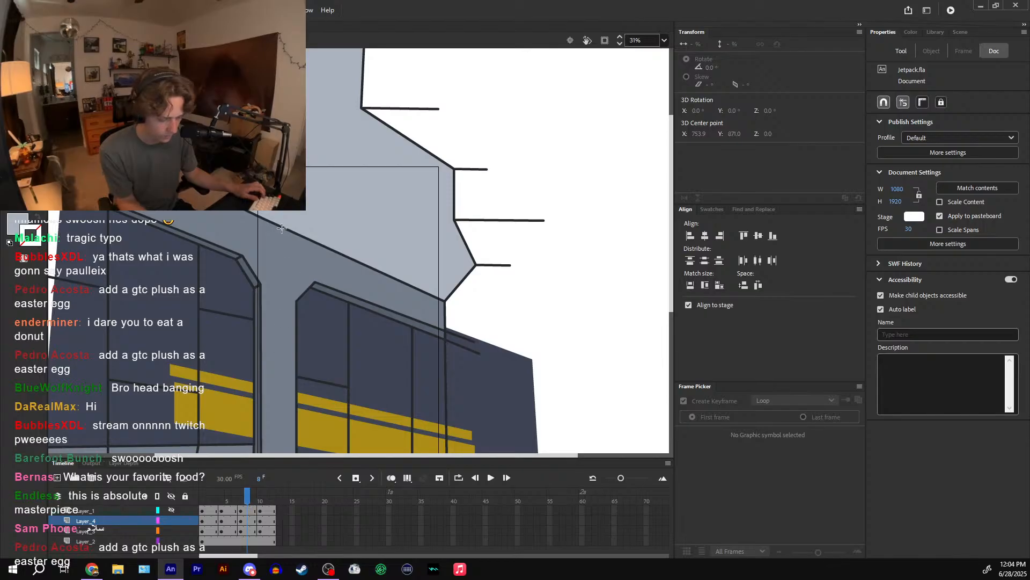
{"action": "key", "text": "n"}
{"action": "left_click_drag", "start_coordinate": [258, 215], "coordinate": [555, 216]}
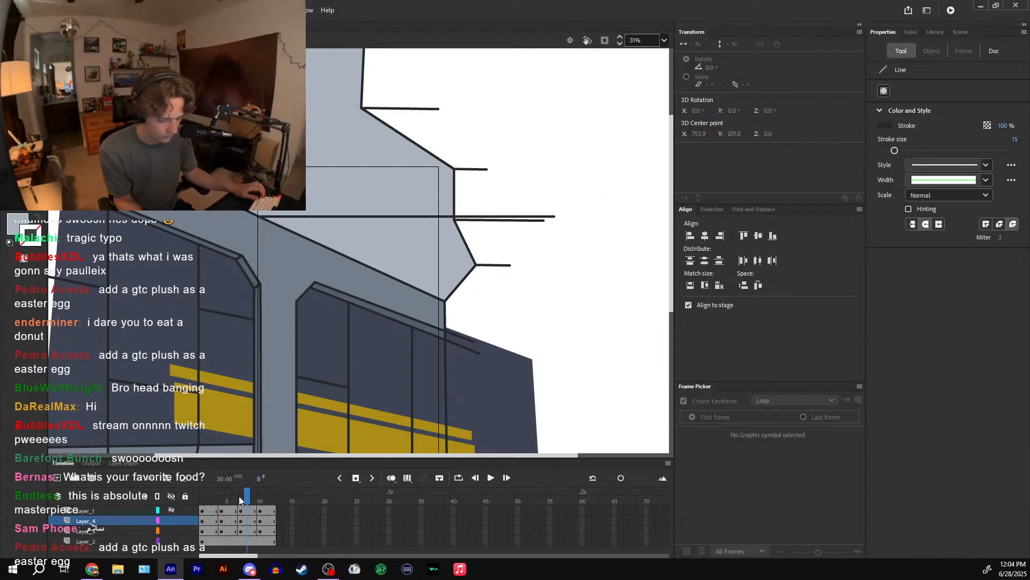
{"action": "mouse_move", "coordinate": [247, 504]}
{"action": "left_mouse_down"}
{"action": "mouse_move", "coordinate": [232, 503]}
{"action": "mouse_move", "coordinate": [244, 499]}
{"action": "mouse_move", "coordinate": [234, 499]}
{"action": "mouse_move", "coordinate": [237, 473]}
{"action": "mouse_move", "coordinate": [247, 483]}
{"action": "left_mouse_up"}
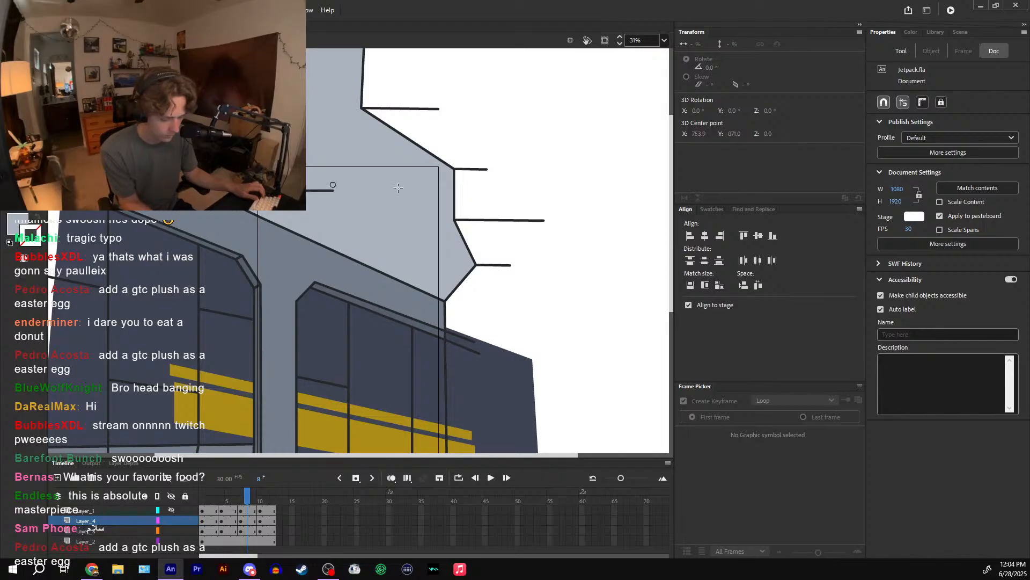
{"action": "left_click_drag", "start_coordinate": [399, 187], "coordinate": [530, 190]}
{"action": "mouse_move", "coordinate": [248, 495]}
{"action": "left_mouse_down"}
{"action": "mouse_move", "coordinate": [234, 496]}
{"action": "mouse_move", "coordinate": [248, 494]}
{"action": "left_mouse_up"}
{"action": "left_click_drag", "start_coordinate": [314, 240], "coordinate": [578, 240]}
{"action": "left_click_drag", "start_coordinate": [247, 494], "coordinate": [241, 493]}
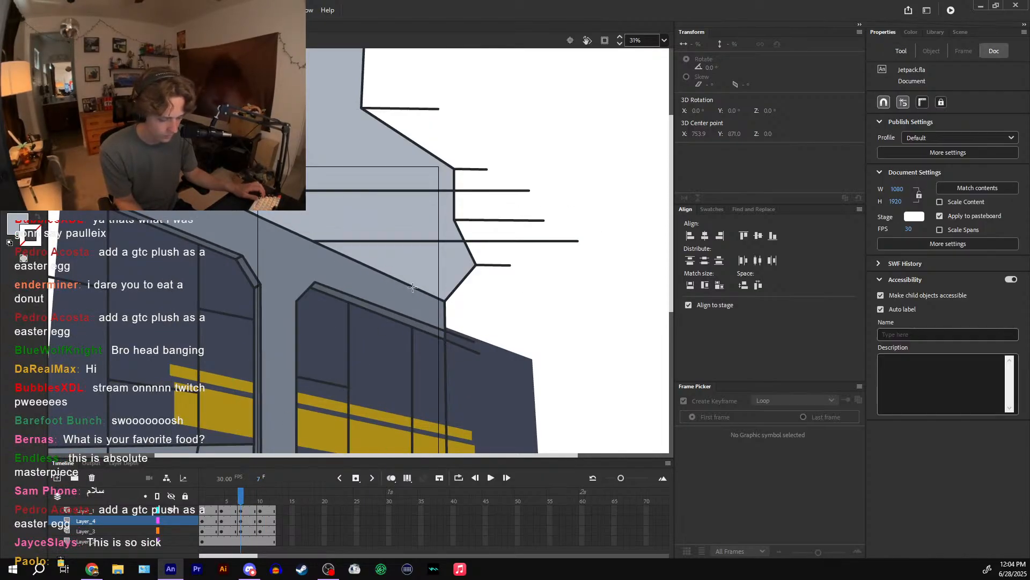
{"action": "left_click_drag", "start_coordinate": [413, 287], "coordinate": [510, 288]}
- Draw three horizontal ceiling lines on Layer_4 at frame 10 and scrub through the frames to check their movement
{"action": "mouse_move", "coordinate": [241, 499]}
{"action": "left_mouse_down"}
{"action": "mouse_move", "coordinate": [203, 499]}
{"action": "mouse_move", "coordinate": [261, 507]}
{"action": "left_mouse_up"}
{"action": "mouse_move", "coordinate": [393, 279]}
{"action": "left_mouse_down"}
{"action": "mouse_move", "coordinate": [591, 261]}
{"action": "mouse_move", "coordinate": [553, 268]}
{"action": "left_mouse_up"}
{"action": "key", "text": "ctrl+z"}
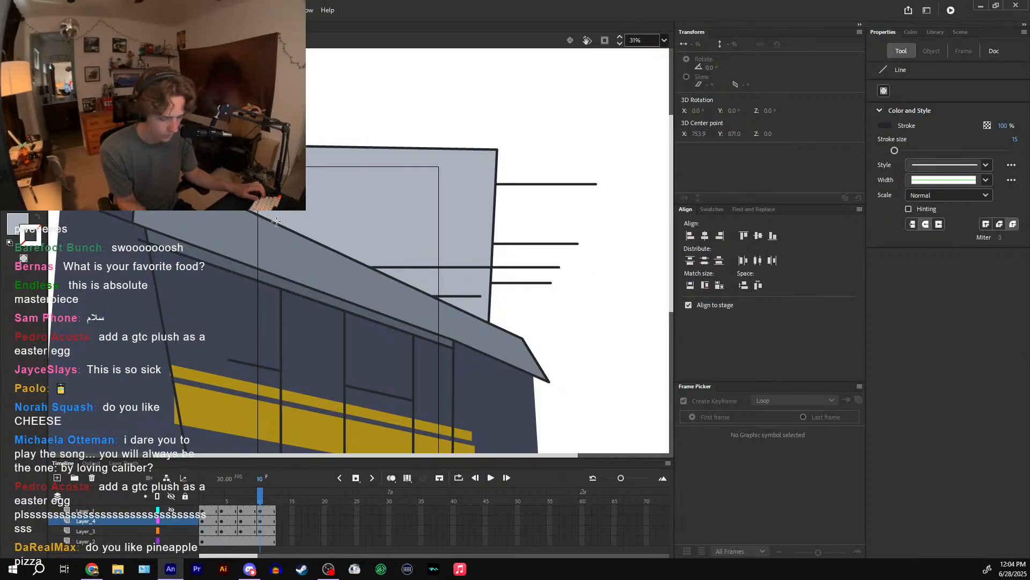
{"action": "left_click_drag", "start_coordinate": [276, 221], "coordinate": [598, 214]}
{"action": "left_click", "coordinate": [244, 500]}
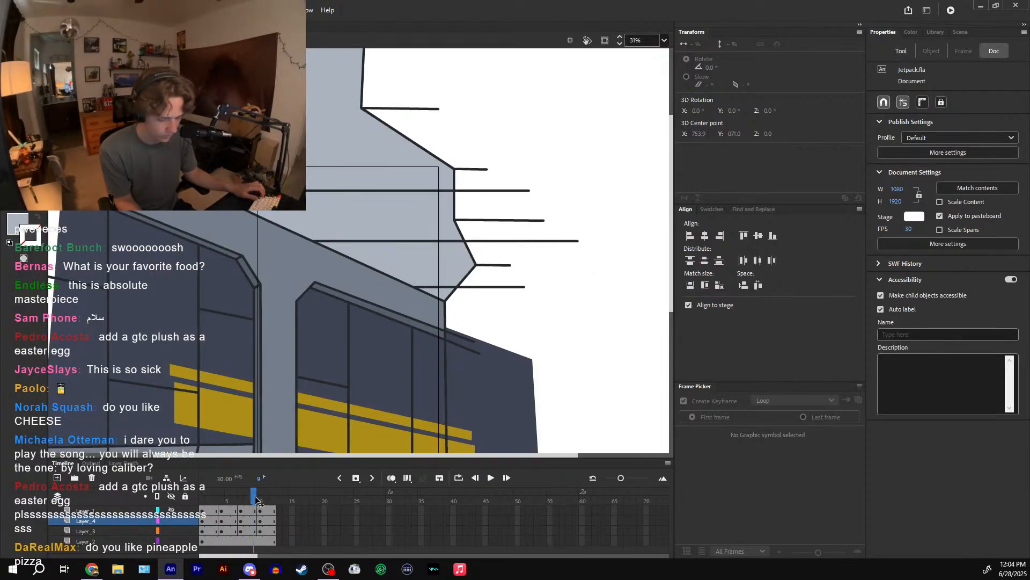
{"action": "left_click_drag", "start_coordinate": [255, 501], "coordinate": [282, 501]}
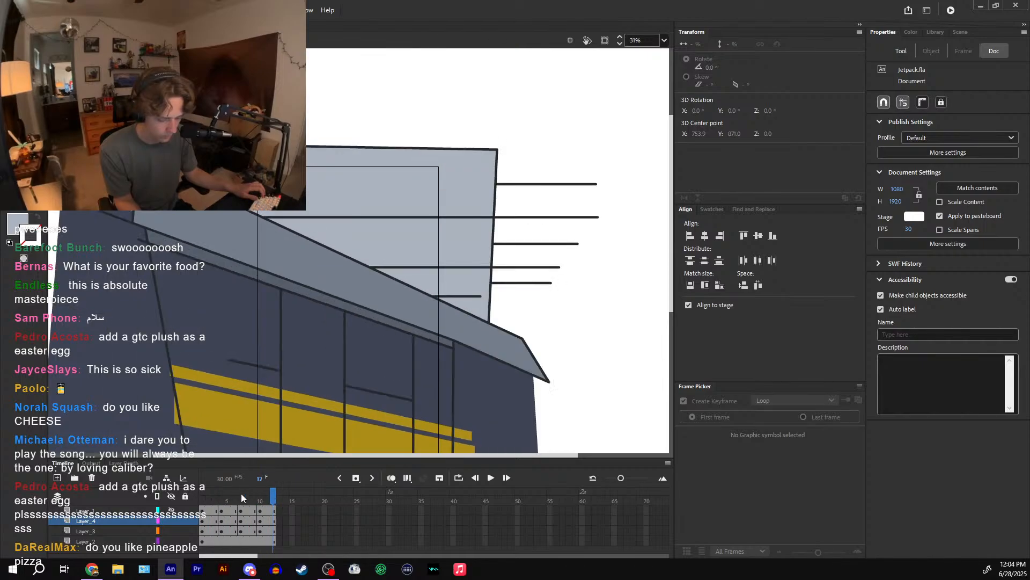
- Return to the main timeline, clip the view to the stage, and play the wall section to check the ceiling lines' motion
{"action": "double_click", "coordinate": [594, 301]}
{"action": "left_click", "coordinate": [604, 40]}
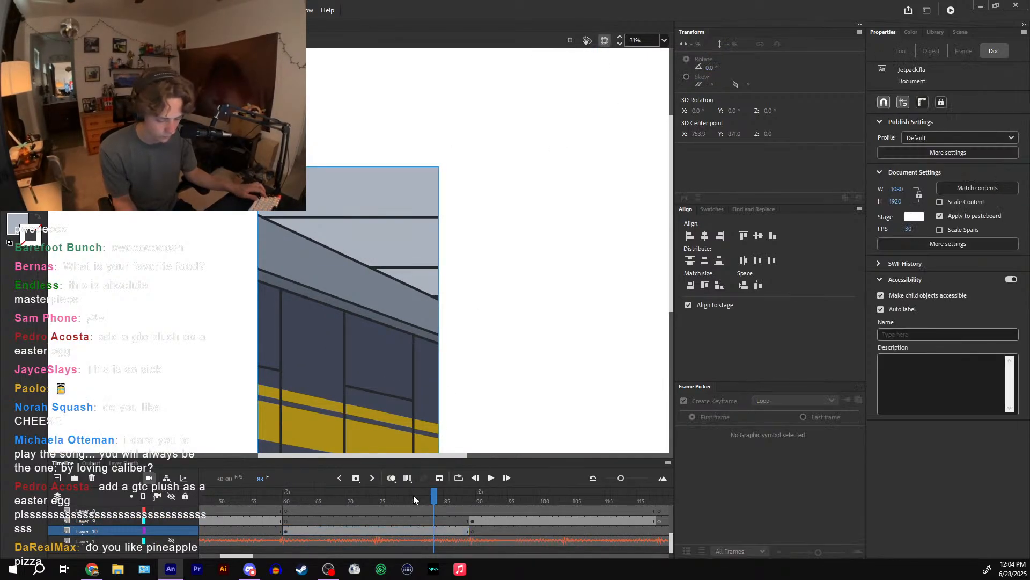
{"action": "left_click", "coordinate": [273, 501]}
{"action": "left_click", "coordinate": [490, 478]}
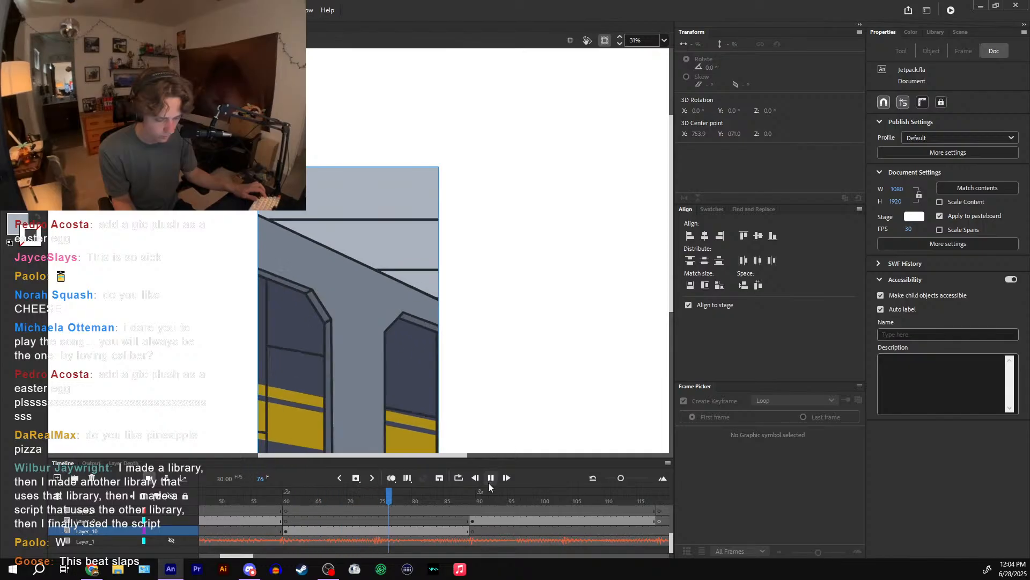
{"action": "left_click", "coordinate": [307, 497]}
{"action": "left_click_drag", "start_coordinate": [307, 496], "coordinate": [376, 493]}
- Open the wall symbol and draw a diagonal line across the horizontal ceiling lines on Layer_4 at frame 1
{"action": "double_click", "coordinate": [381, 250]}
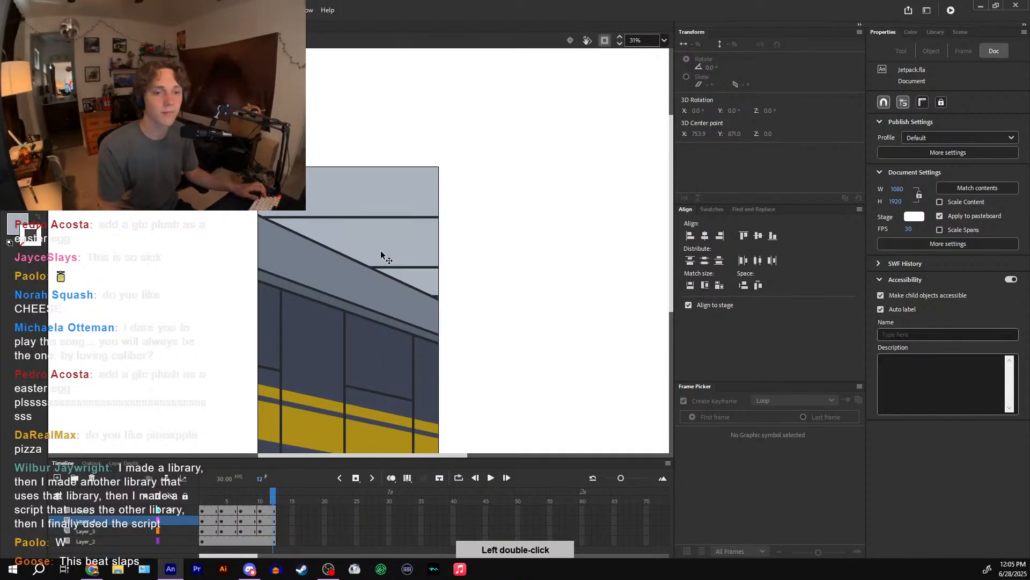
{"action": "left_click_drag", "start_coordinate": [236, 494], "coordinate": [202, 495]}
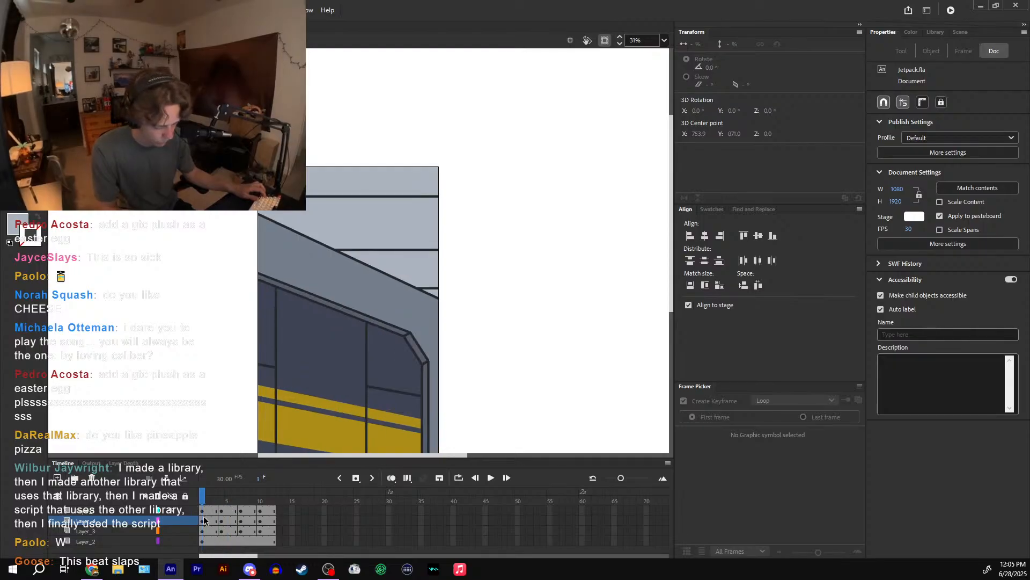
{"action": "left_click", "coordinate": [202, 521]}
{"action": "key", "text": "Escape"}
{"action": "key", "text": "n"}
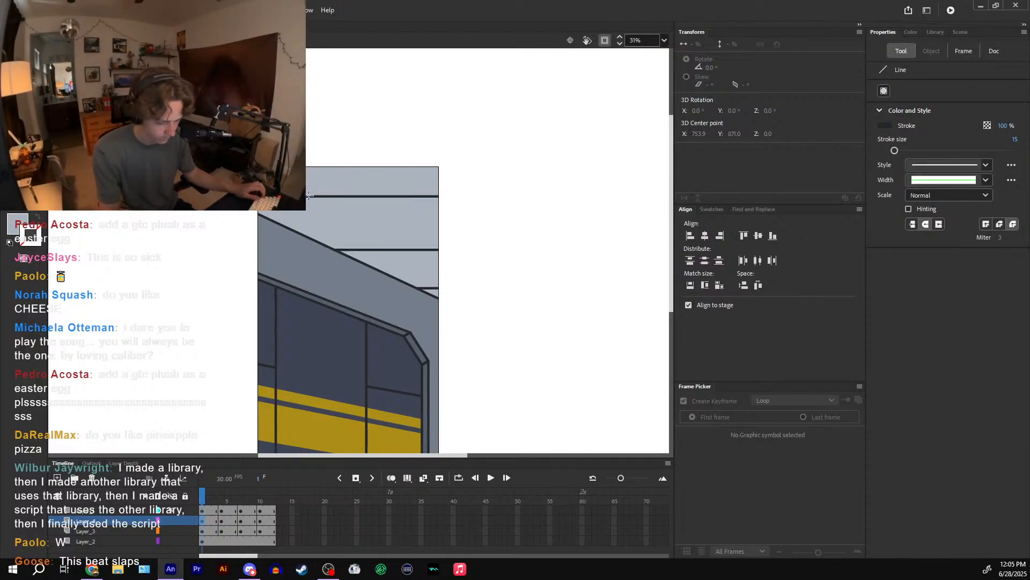
{"action": "left_click", "coordinate": [605, 40]}
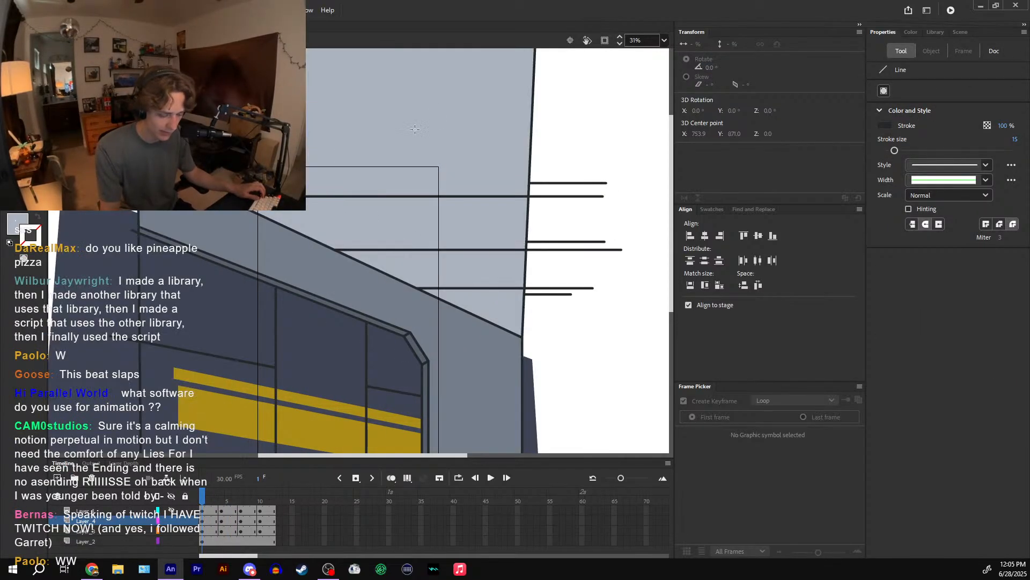
{"action": "left_click_drag", "start_coordinate": [207, 155], "coordinate": [534, 323]}
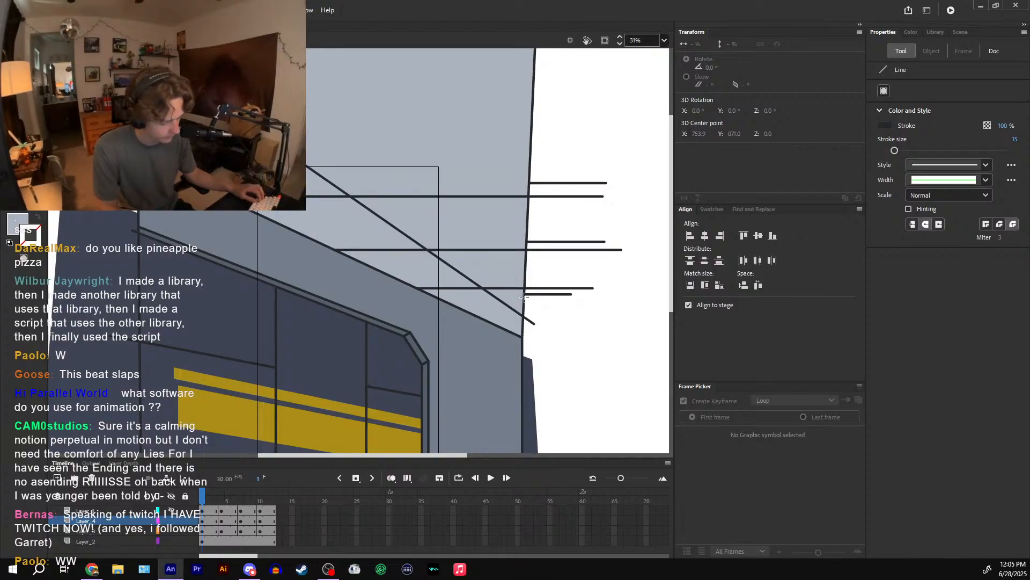
- Copy the full diagonal line at frame 1 and delete its segment between the upper two ceiling lines
{"action": "key", "text": "v"}
{"action": "left_click", "coordinate": [530, 319]}
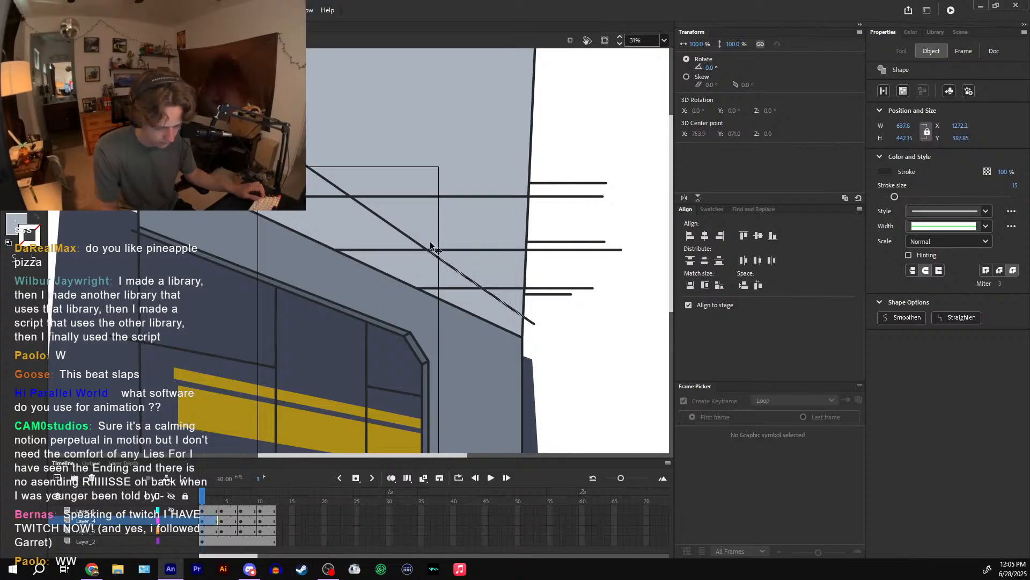
{"action": "left_click", "coordinate": [397, 228], "text": "shift"}
{"action": "left_click", "coordinate": [339, 186], "text": "shift"}
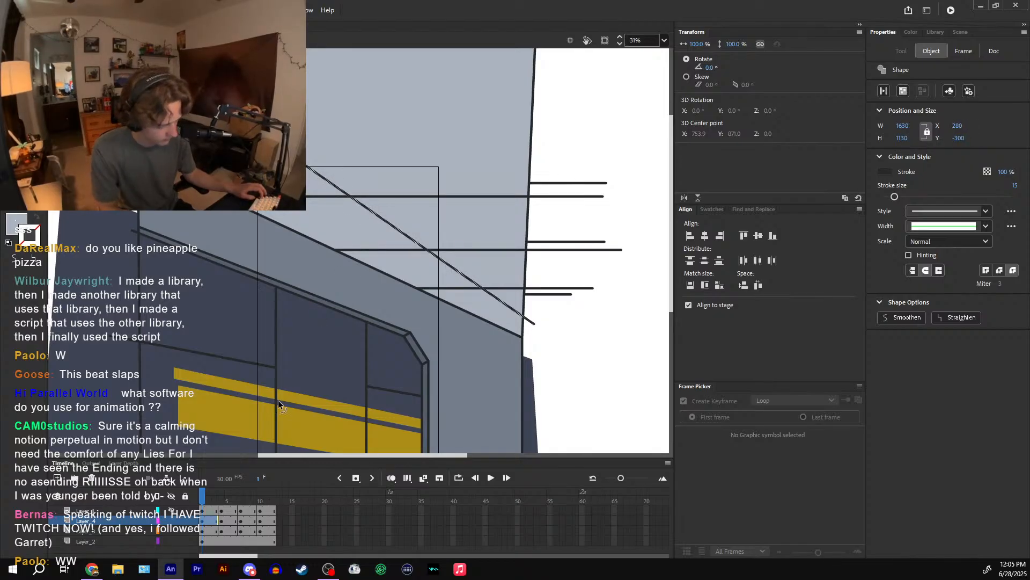
{"action": "left_click_drag", "start_coordinate": [224, 501], "coordinate": [202, 500]}
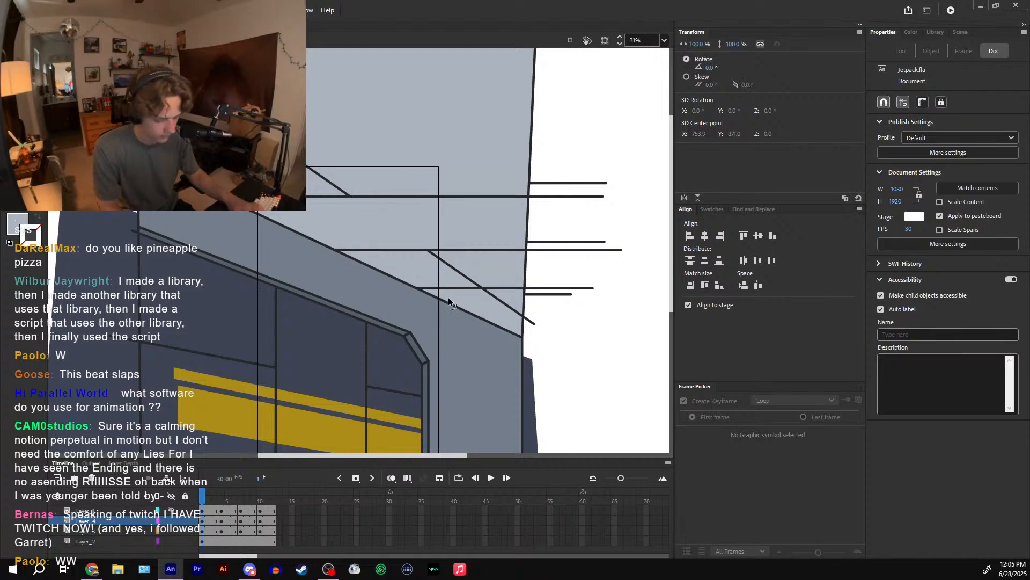
- Add the copied diagonal to the frame 4 and frame 7 drawings, and delete its segment between the upper ceiling lines at frame 7
{"action": "left_click", "coordinate": [229, 497]}
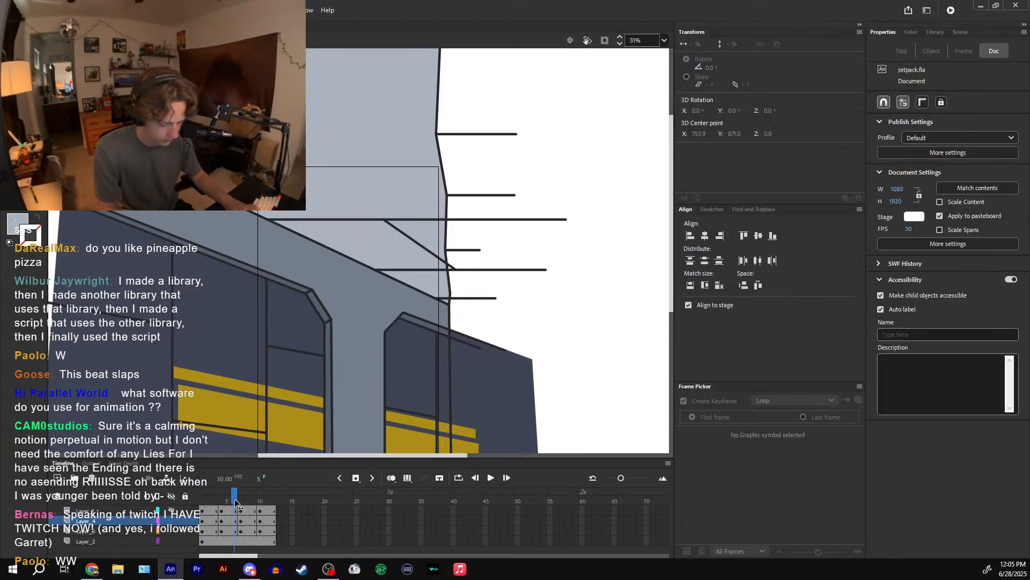
{"action": "key", "text": "period"}
{"action": "key", "text": "period"}
{"action": "left_click", "coordinate": [369, 210]}
{"action": "key", "text": "Delete"}
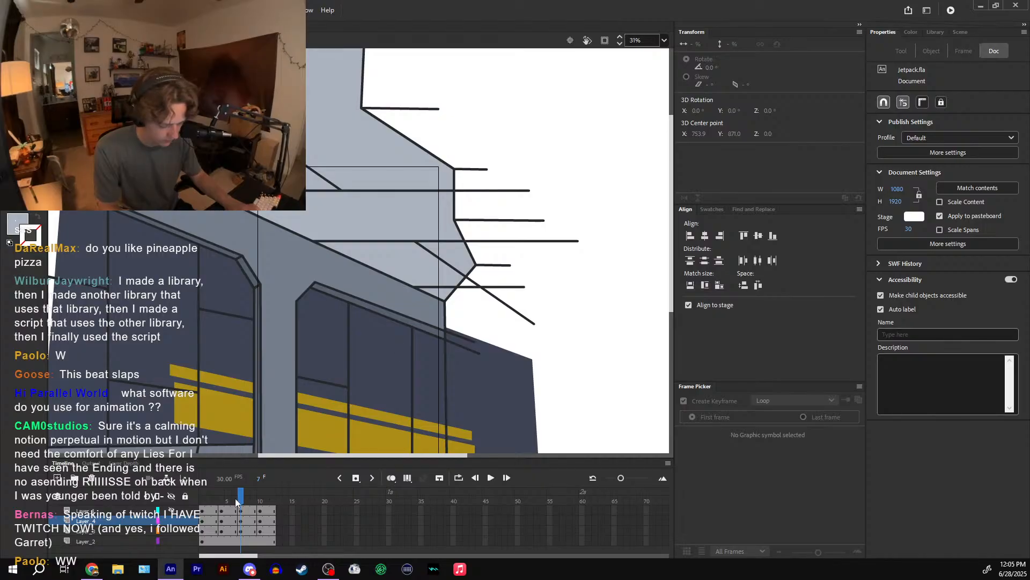
- Add the diagonal to the frame 10 drawing and trim it, keeping the segment between the two long ceiling lines
{"action": "key", "text": "period"}
{"action": "key", "text": "period"}
{"action": "key", "text": "period"}
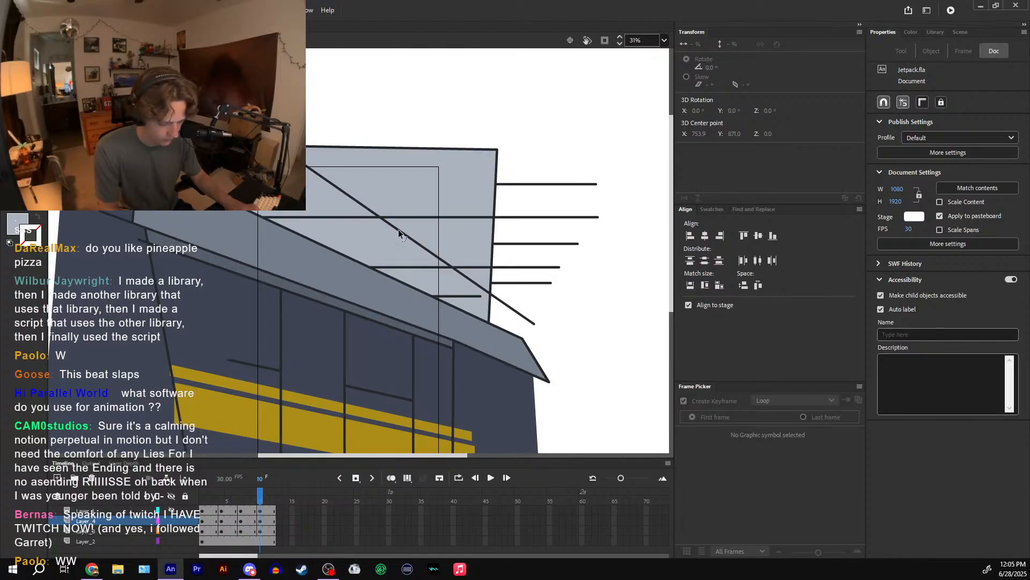
{"action": "left_click", "coordinate": [202, 504]}
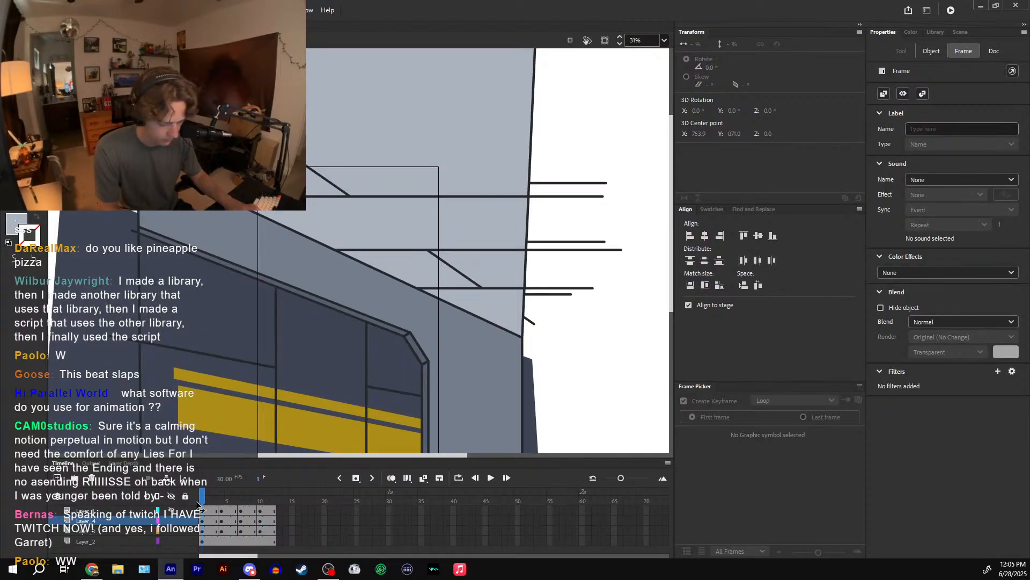
{"action": "left_click_drag", "start_coordinate": [199, 504], "coordinate": [265, 498]}
{"action": "left_click", "coordinate": [376, 215]}
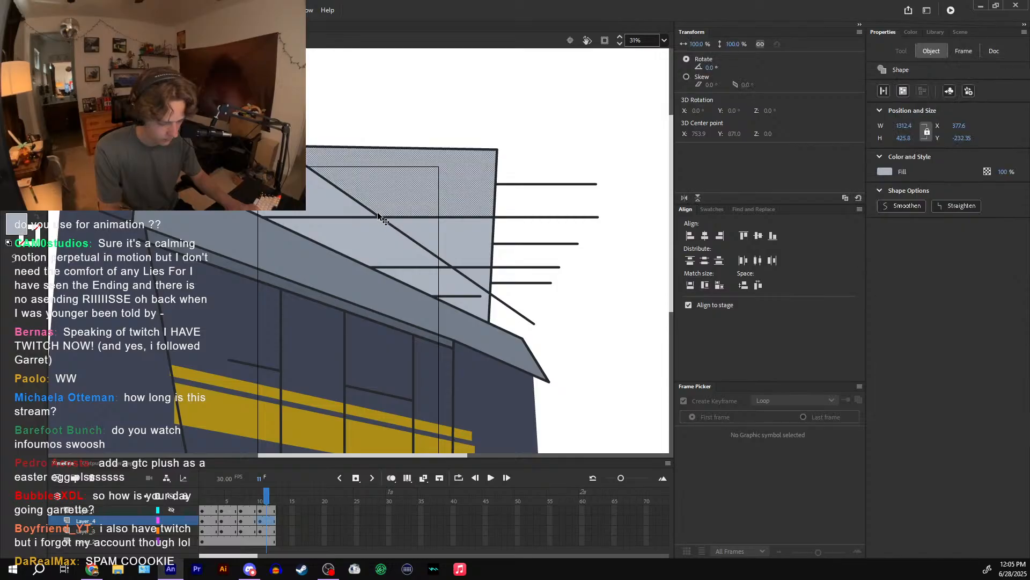
{"action": "key", "text": "Delete"}
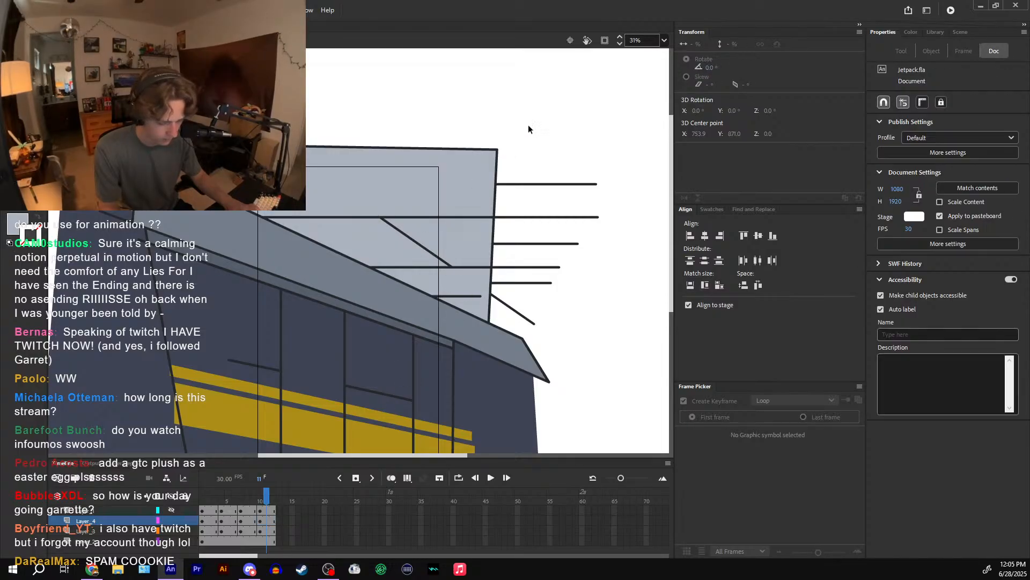
- Return to the main timeline and play the wall section repeatedly, zoomed out to 16%, to check the diagonal ceiling seams
{"action": "left_click", "coordinate": [605, 41]}
{"action": "double_click", "coordinate": [592, 268]}
{"action": "left_click_drag", "start_coordinate": [410, 485], "coordinate": [350, 496]}
{"action": "left_click", "coordinate": [491, 478]}
{"action": "left_click", "coordinate": [402, 500]}
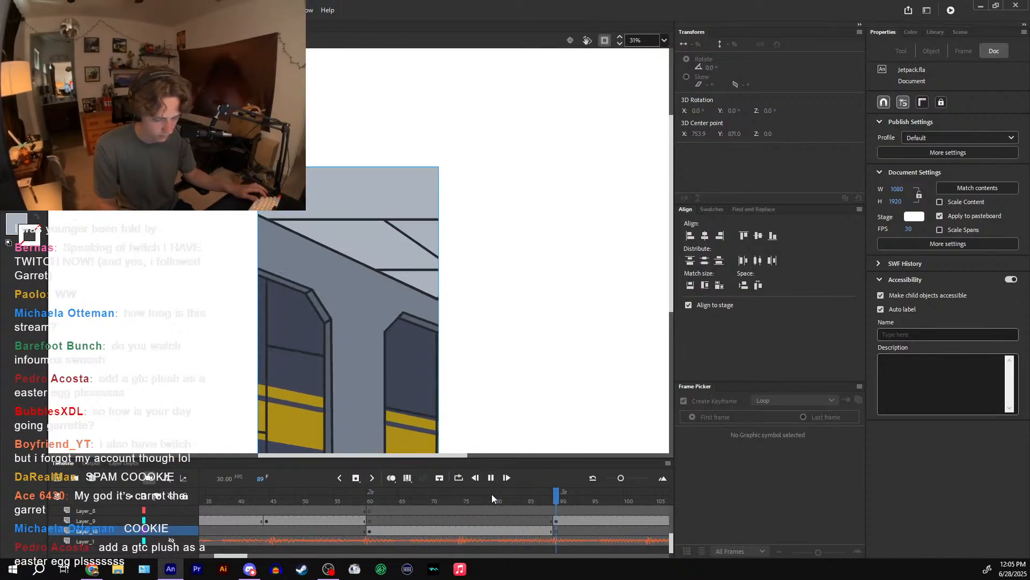
{"action": "left_click_drag", "start_coordinate": [491, 495], "coordinate": [285, 497]}
{"action": "key", "text": "ctrl+minus"}
{"action": "left_click", "coordinate": [491, 478]}
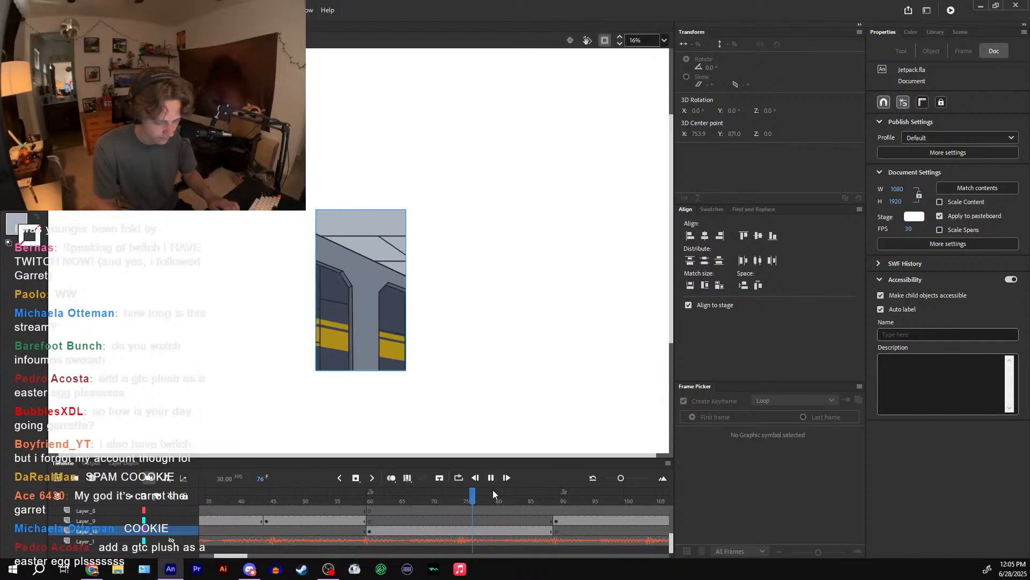
{"action": "left_click", "coordinate": [493, 479]}
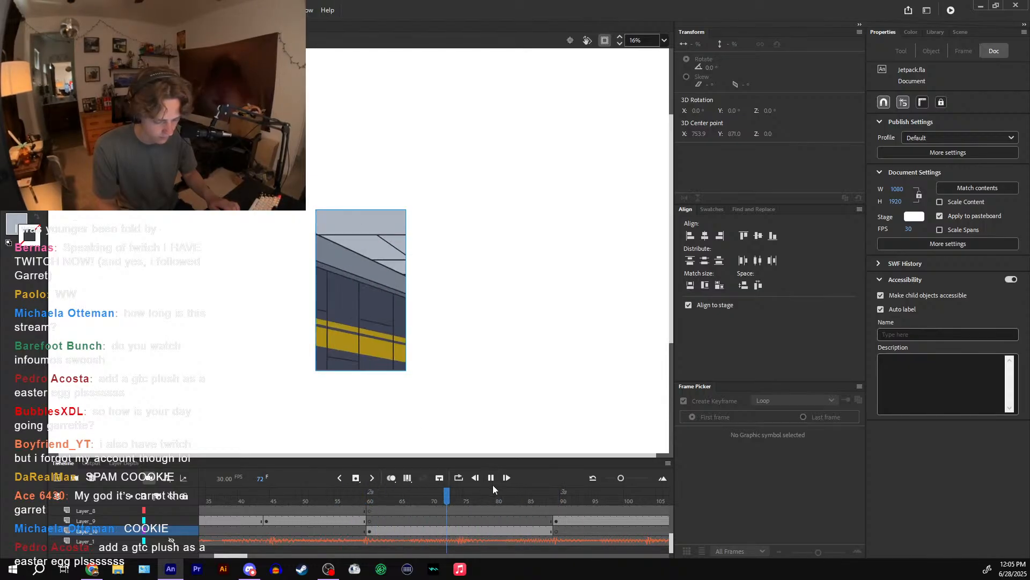
{"action": "left_click_drag", "start_coordinate": [472, 493], "coordinate": [369, 444]}
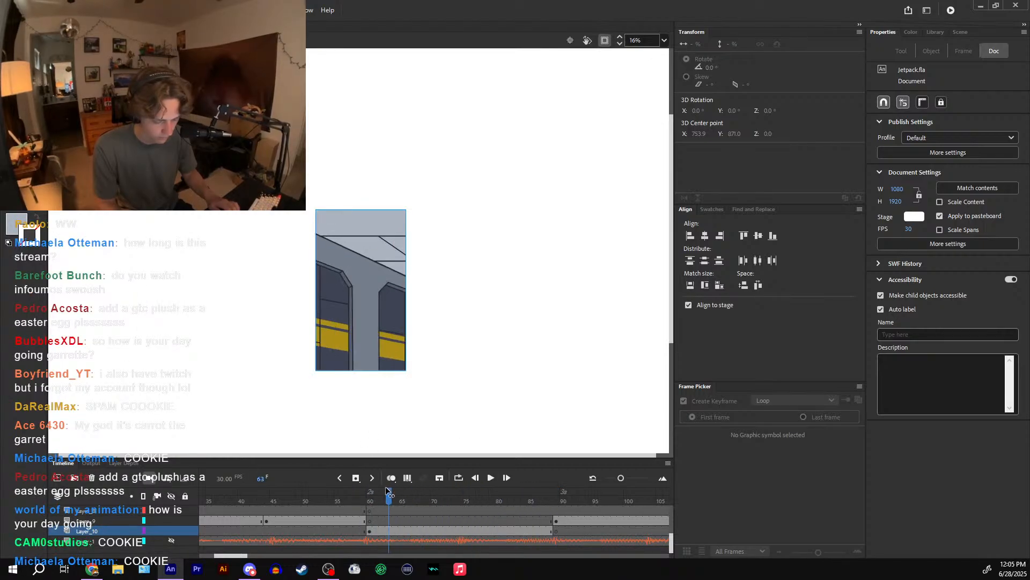
{"action": "left_click", "coordinate": [492, 478]}
{"action": "left_click", "coordinate": [491, 478]}
{"action": "left_click", "coordinate": [492, 496]}
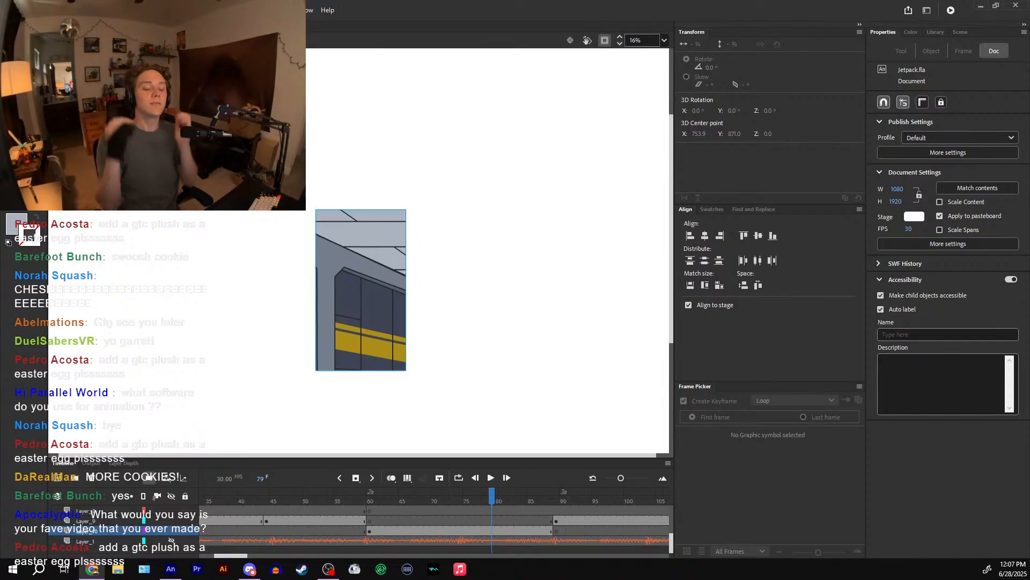
- Copy the jetpack character symbol from frame 42 and paste it on Layer_5 at frame 60
{"action": "left_click_drag", "start_coordinate": [491, 501], "coordinate": [253, 490]}
{"action": "left_click", "coordinate": [383, 308]}
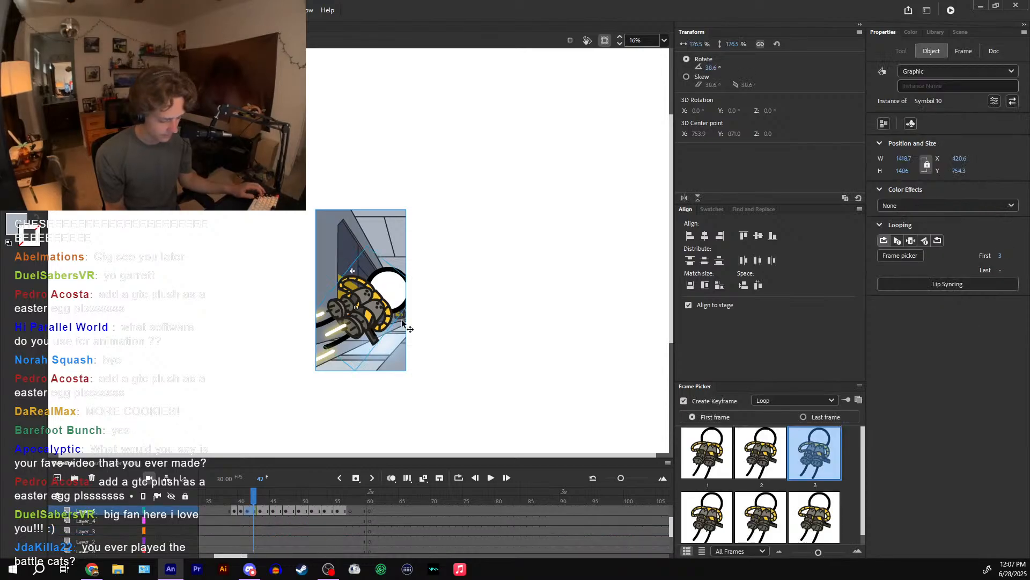
{"action": "left_click", "coordinate": [370, 498]}
{"action": "key", "text": "ctrl+v"}
{"action": "key", "text": "q"}
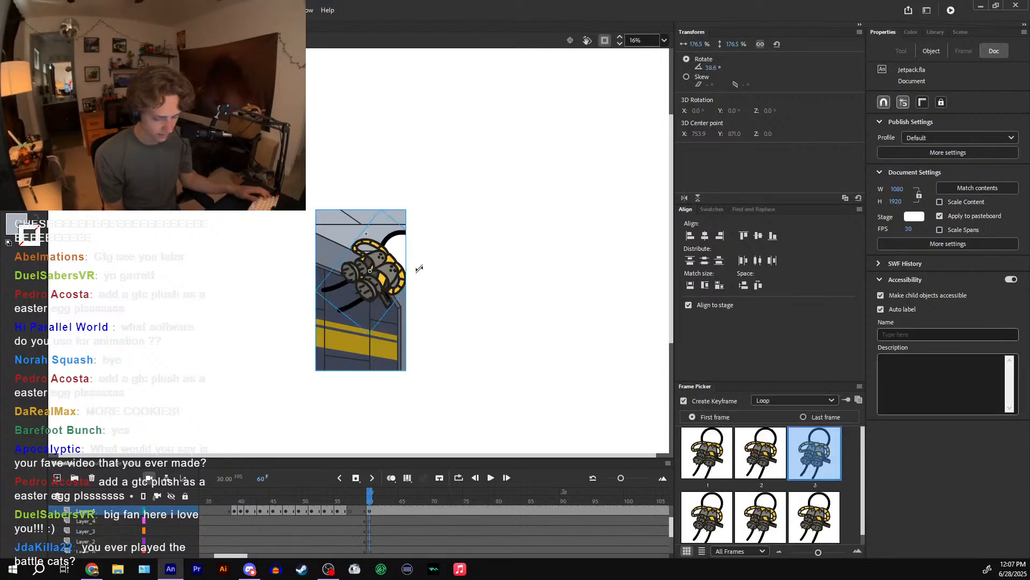
- Enlarge the pasted character, rotate it to 4.2° and position it over the lower part of the stage
{"action": "left_click_drag", "start_coordinate": [422, 258], "coordinate": [376, 300]}
{"action": "mouse_move", "coordinate": [397, 258]}
{"action": "left_mouse_down"}
{"action": "mouse_move", "coordinate": [372, 285]}
{"action": "mouse_move", "coordinate": [377, 296]}
{"action": "mouse_move", "coordinate": [395, 261]}
{"action": "left_mouse_up"}
{"action": "left_click_drag", "start_coordinate": [375, 298], "coordinate": [378, 291]}
- Play and scrub from the earlier shot past frame 60 to check the character against the moving wall, and save the file
{"action": "left_click_drag", "start_coordinate": [370, 492], "coordinate": [328, 468]}
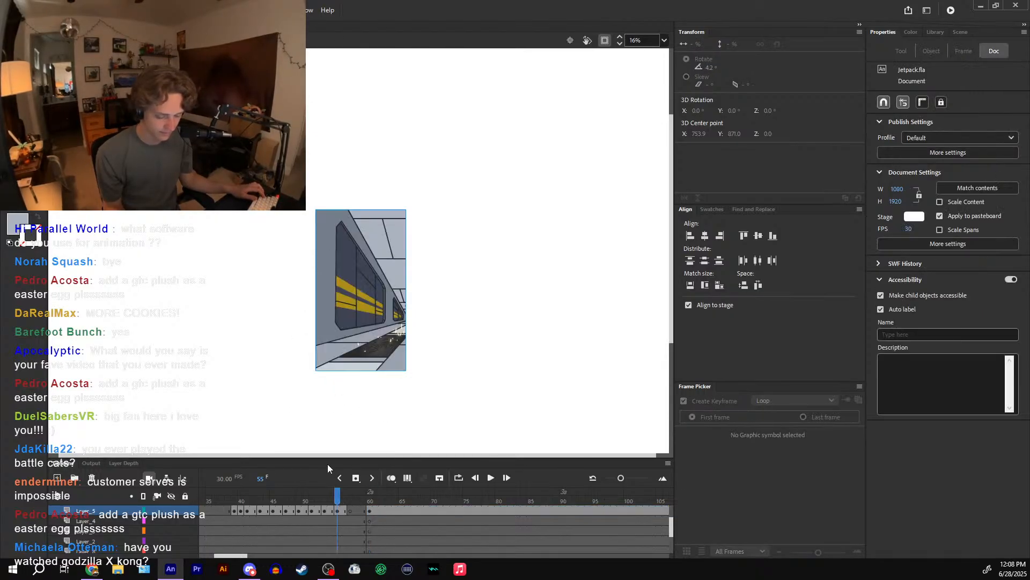
{"action": "left_click", "coordinate": [489, 479]}
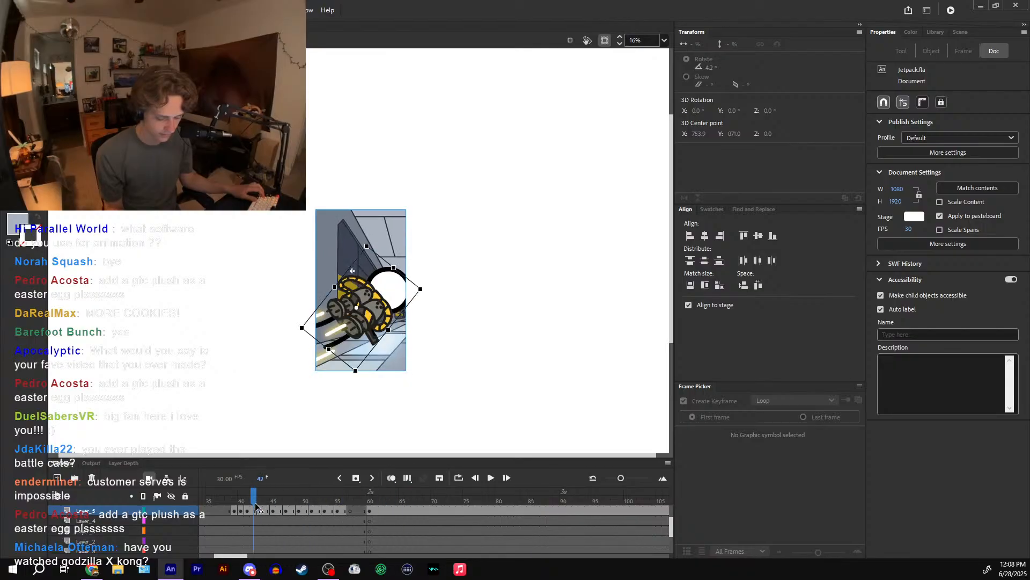
{"action": "left_click", "coordinate": [489, 482]}
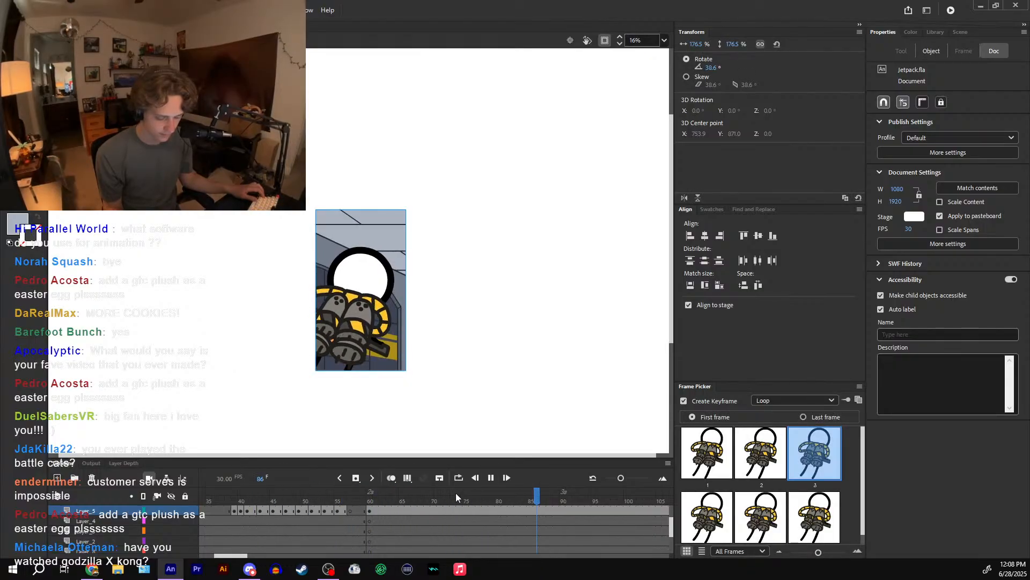
{"action": "left_click", "coordinate": [338, 495]}
{"action": "left_click_drag", "start_coordinate": [338, 495], "coordinate": [450, 467]}
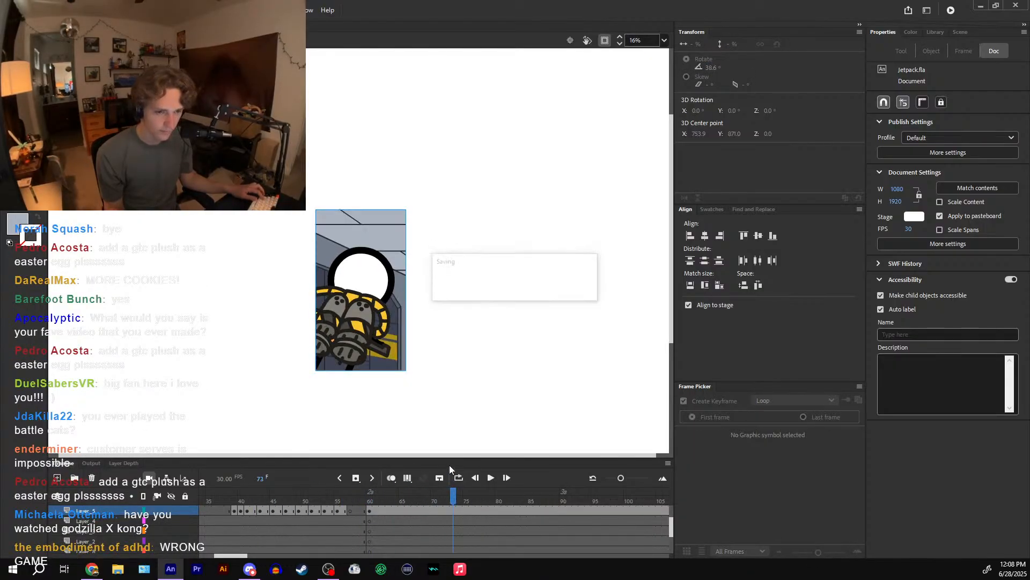
- Review the spark drawings before frame 60, and select frame 60 on Layer_6 with the Classic Brush in white at size 38
{"action": "left_click_drag", "start_coordinate": [386, 494], "coordinate": [326, 498]}
{"action": "scroll", "coordinate": [379, 531], "scroll_direction": "up", "scroll_amount": 3}
{"action": "left_click", "coordinate": [370, 528]}
{"action": "left_click", "coordinate": [365, 499]}
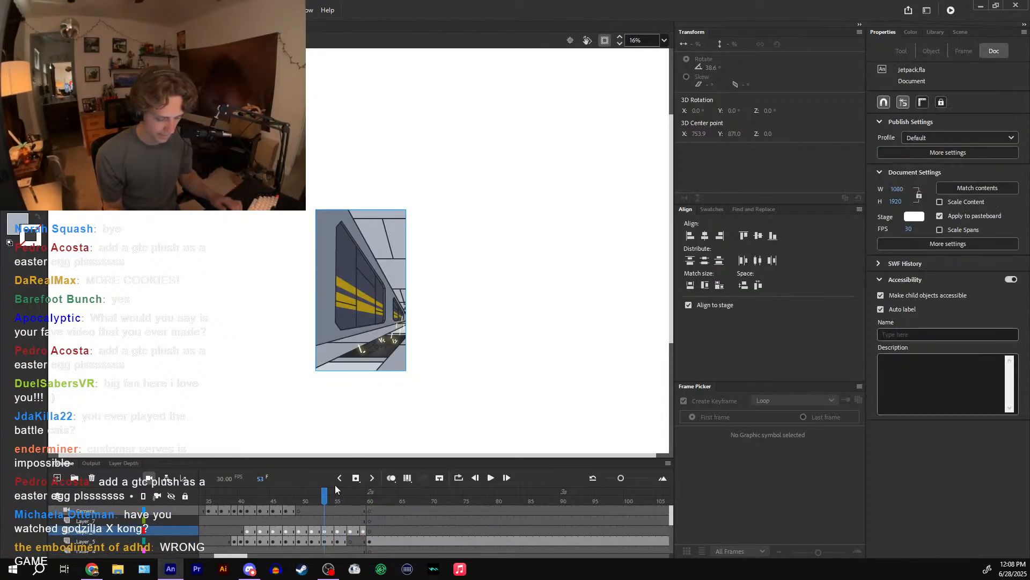
{"action": "key", "text": "ctrl+equal"}
{"action": "key", "text": "ctrl+equal"}
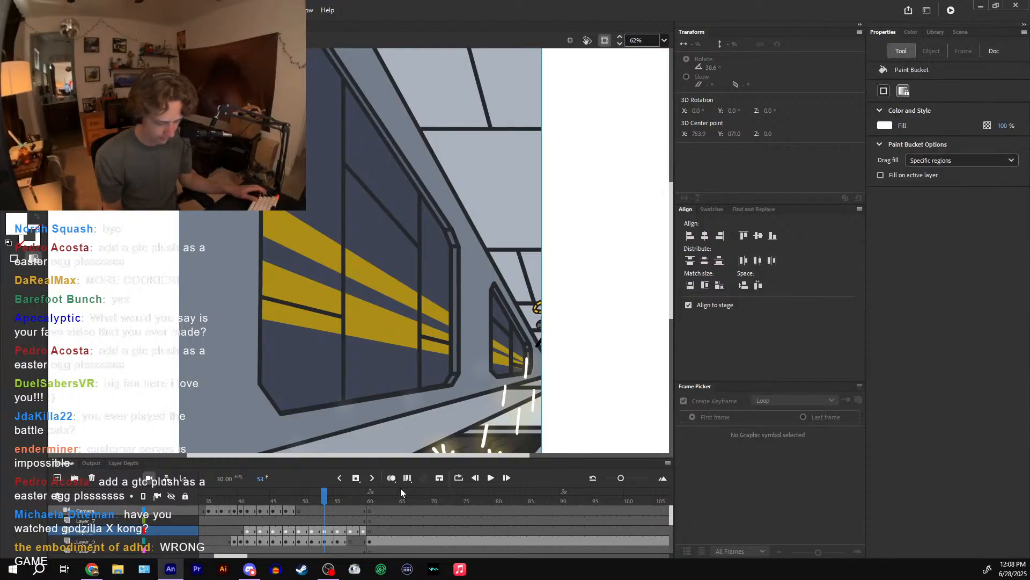
{"action": "left_click", "coordinate": [369, 528]}
{"action": "key", "text": "ctrl+minus"}
{"action": "key", "text": "b"}
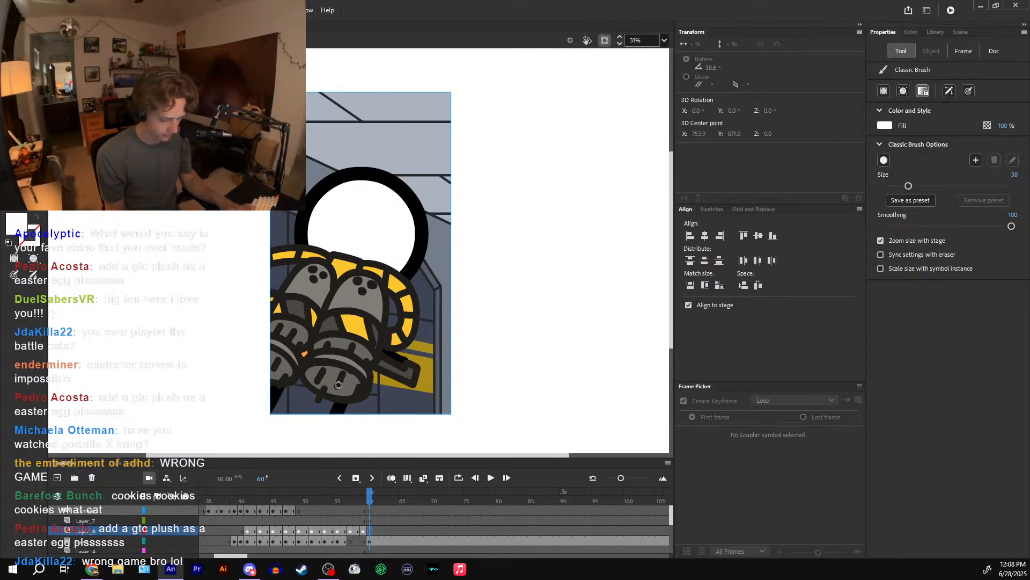
- Try painting white brush strokes below the jetpack on Layer_6 at frame 60, undoing each attempt
{"action": "left_click_drag", "start_coordinate": [352, 300], "coordinate": [373, 254]}
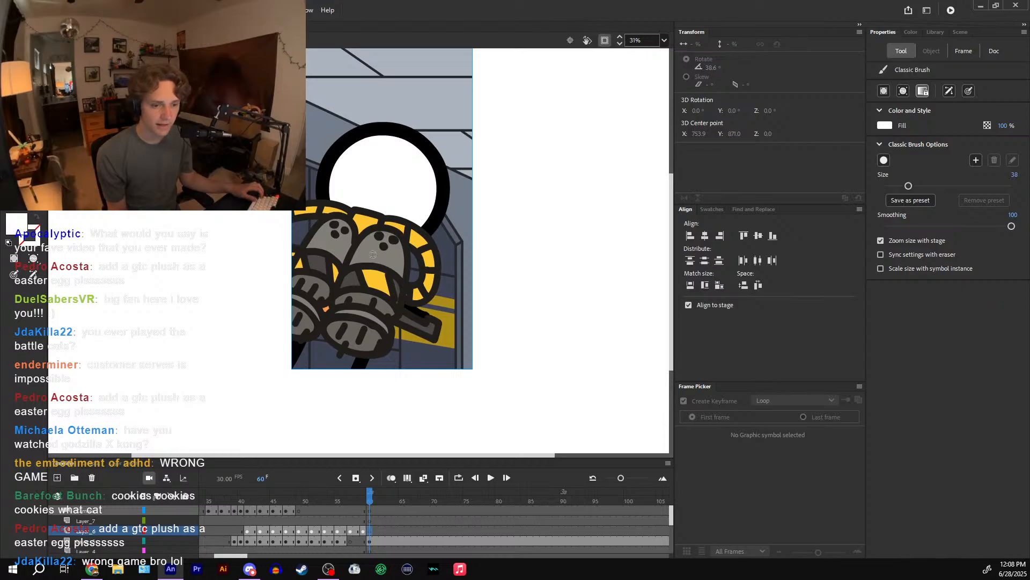
{"action": "key", "text": "ctrl+z"}
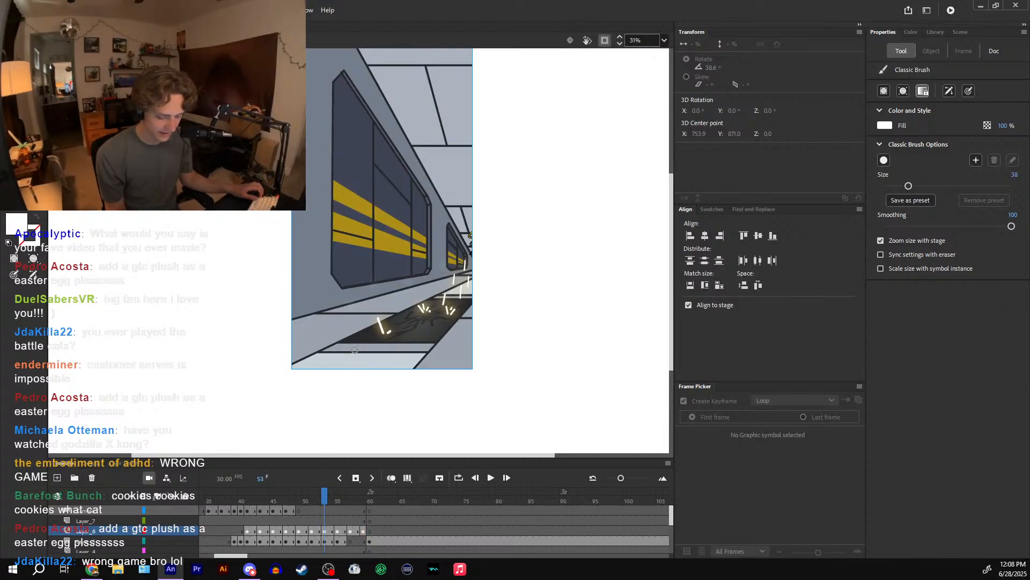
{"action": "left_click", "coordinate": [370, 503]}
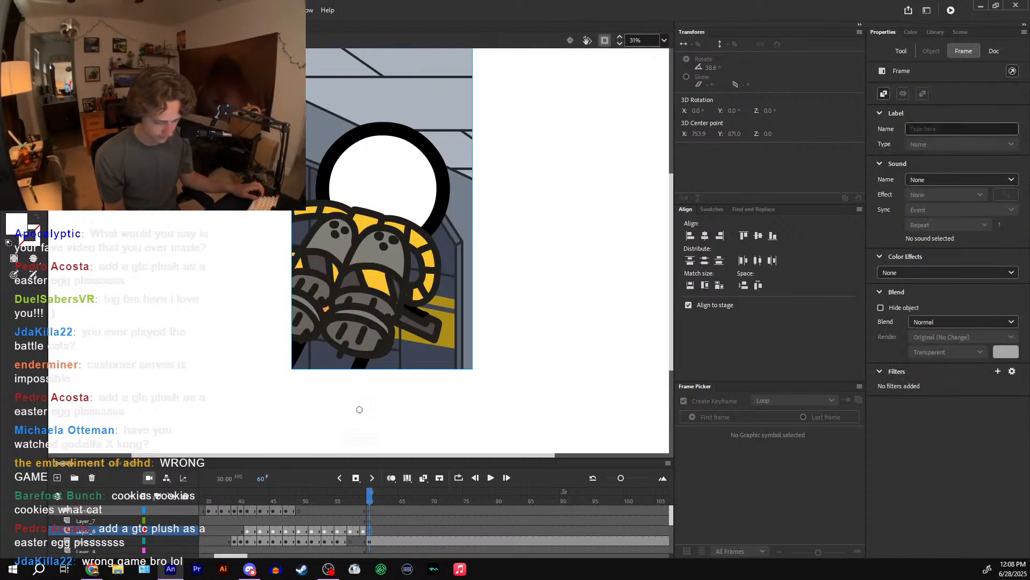
{"action": "left_click_drag", "start_coordinate": [339, 407], "coordinate": [339, 411]}
{"action": "key", "text": "ctrl+z"}
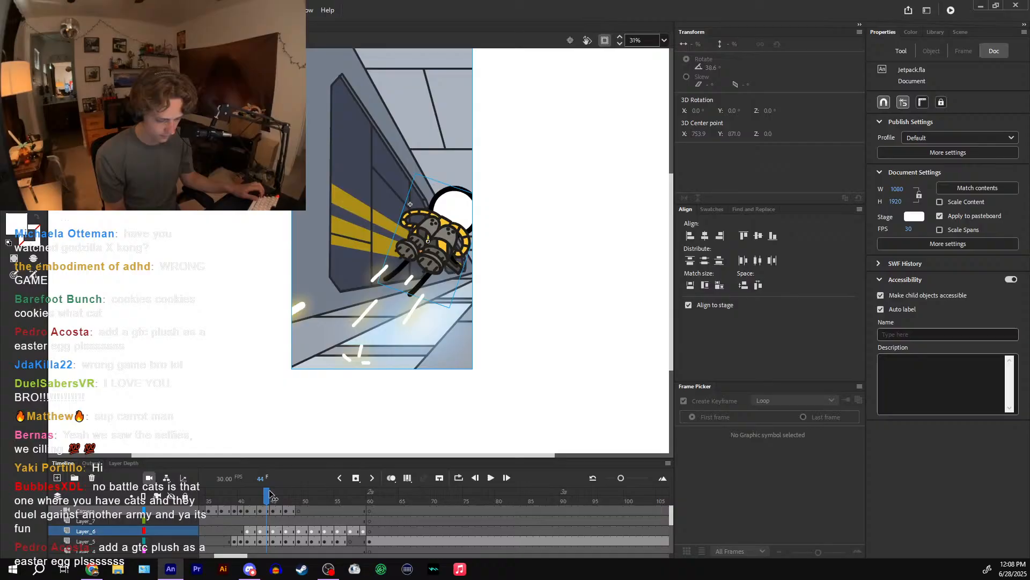
{"action": "left_click_drag", "start_coordinate": [267, 515], "coordinate": [372, 519]}
{"action": "left_click", "coordinate": [370, 519]}
{"action": "left_click_drag", "start_coordinate": [338, 412], "coordinate": [337, 416]}
{"action": "key", "text": "ctrl+z"}
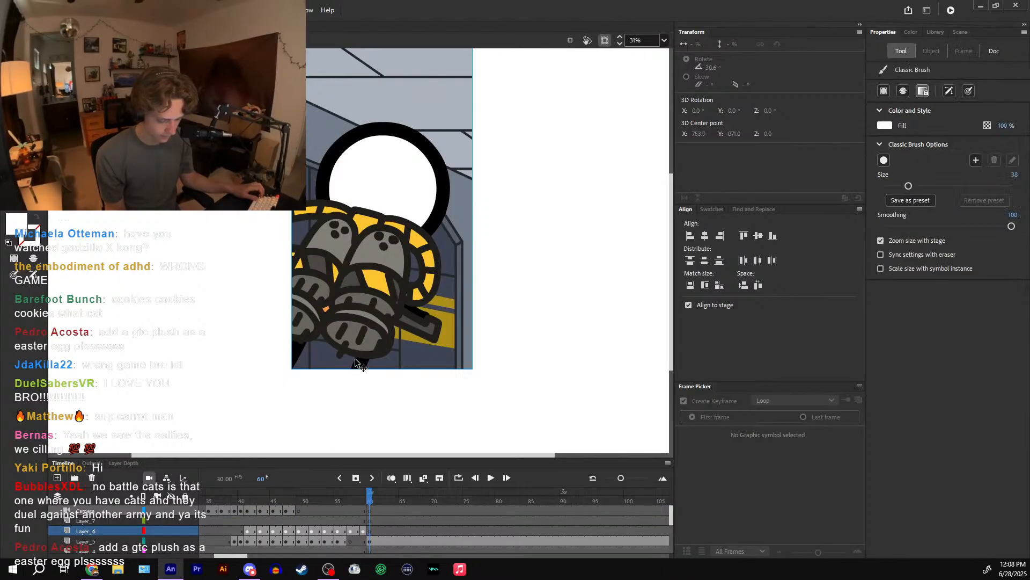
- Paint white exhaust strokes below both jetpack nozzles at frame 60, convert them to a graphic symbol and open it for editing
{"action": "left_click_drag", "start_coordinate": [352, 355], "coordinate": [329, 439]}
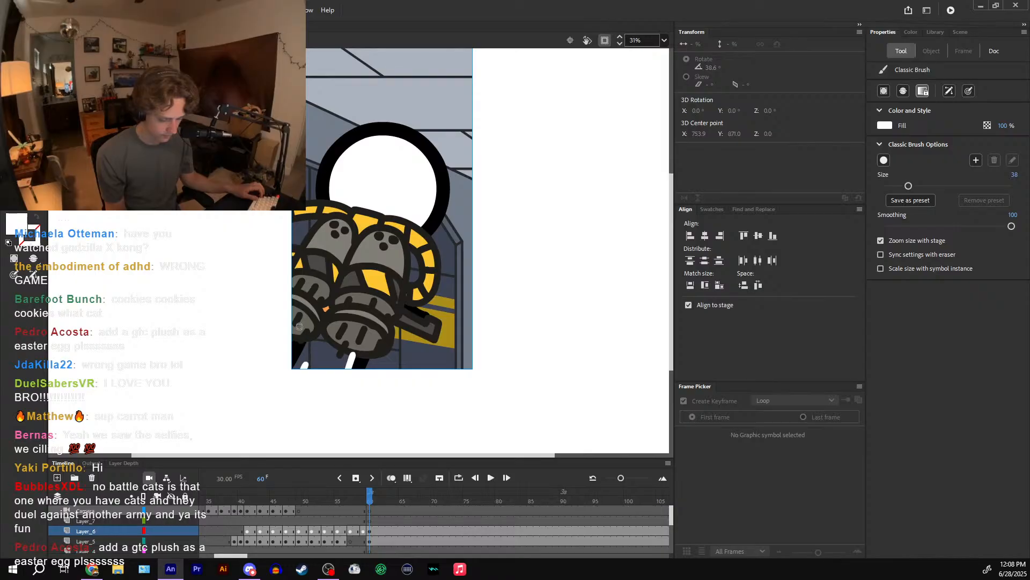
{"action": "left_click_drag", "start_coordinate": [296, 325], "coordinate": [293, 341]}
{"action": "left_click", "coordinate": [368, 532]}
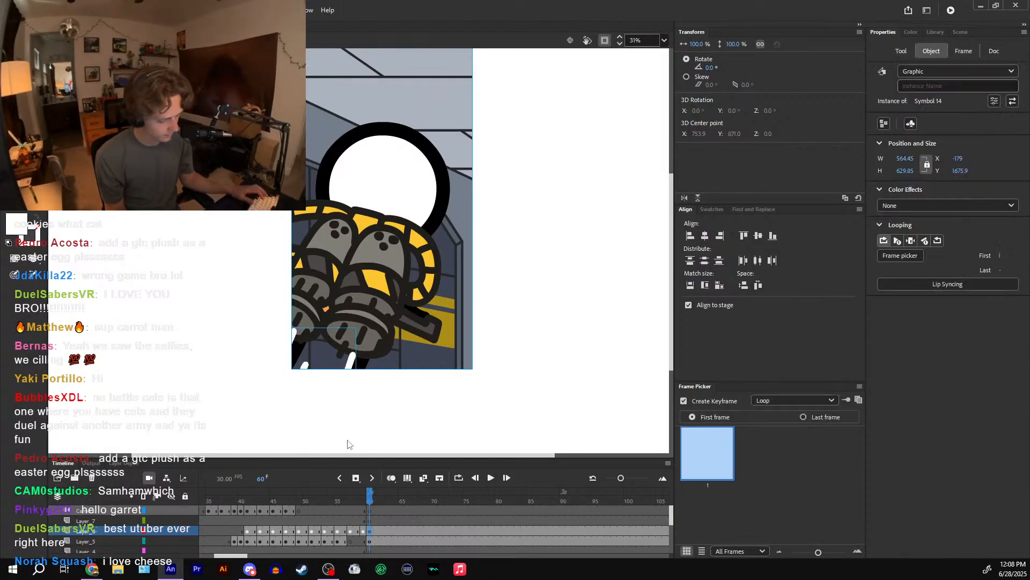
{"action": "double_click", "coordinate": [342, 348]}
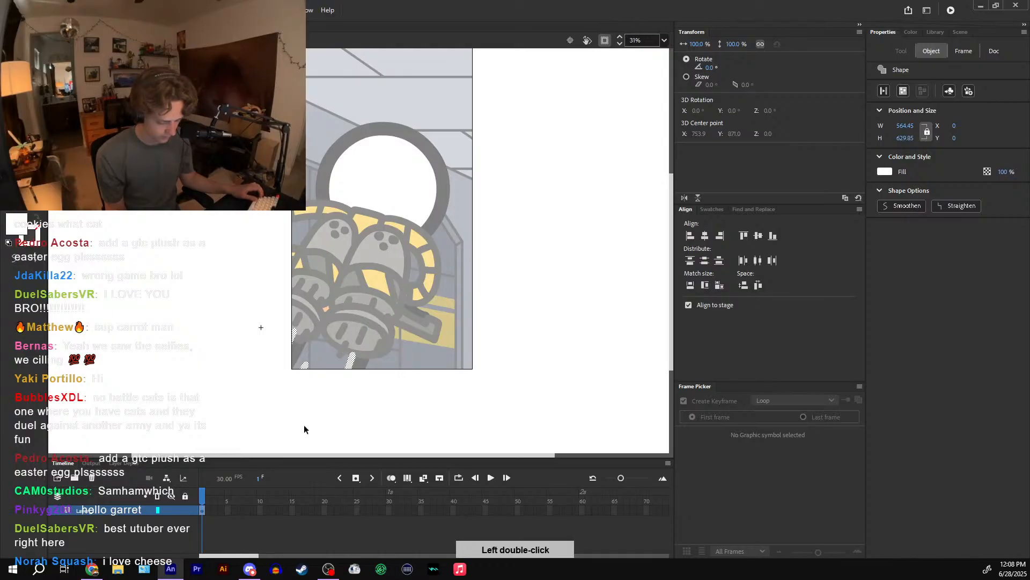
- Extend the spark symbol's timeline to frame 14 and add blank keyframes on every second frame for new drawings
{"action": "left_click", "coordinate": [215, 498]}
{"action": "left_click_drag", "start_coordinate": [219, 500], "coordinate": [260, 499]}
{"action": "key", "text": "F5"}
{"action": "mouse_move", "coordinate": [260, 499]}
{"action": "left_mouse_down"}
{"action": "mouse_move", "coordinate": [242, 498]}
{"action": "mouse_move", "coordinate": [272, 499]}
{"action": "mouse_move", "coordinate": [208, 496]}
{"action": "left_mouse_up"}
{"action": "key", "text": "F7"}
{"action": "left_click", "coordinate": [256, 502]}
{"action": "key", "text": "F7"}
{"action": "key", "text": "F5"}
{"action": "left_click", "coordinate": [267, 499]}
{"action": "key", "text": "F7"}
{"action": "left_click", "coordinate": [286, 497]}
{"action": "key", "text": "F5"}
{"action": "left_click", "coordinate": [278, 497]}
{"action": "key", "text": "F7"}
{"action": "left_click", "coordinate": [242, 443]}
{"action": "key", "text": "b"}
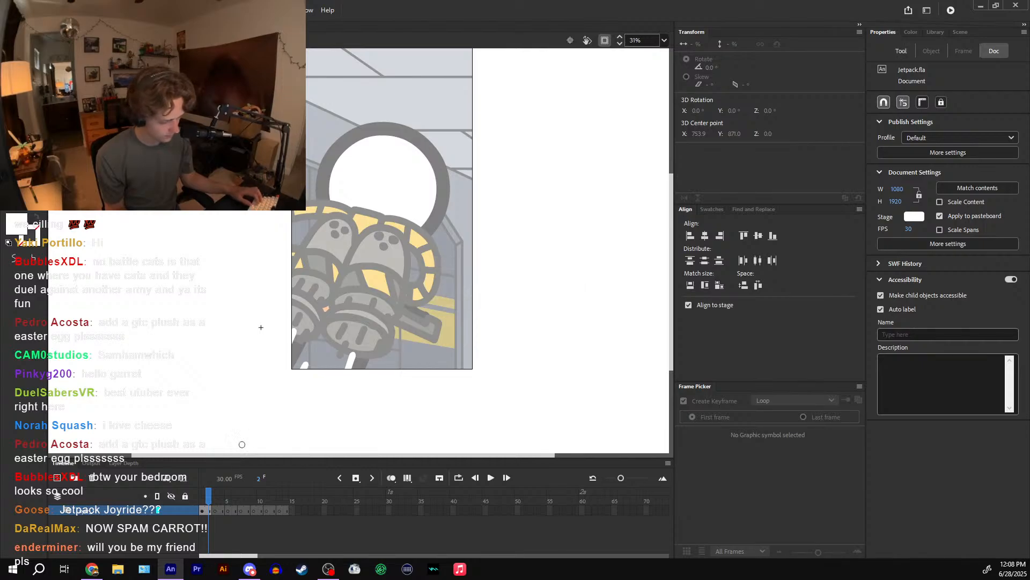
- With onion skinning on, paint white exhaust streaks below the nozzles on frames 3 and 5 of the spark symbol
{"action": "left_click", "coordinate": [391, 477]}
{"action": "key", "text": "period"}
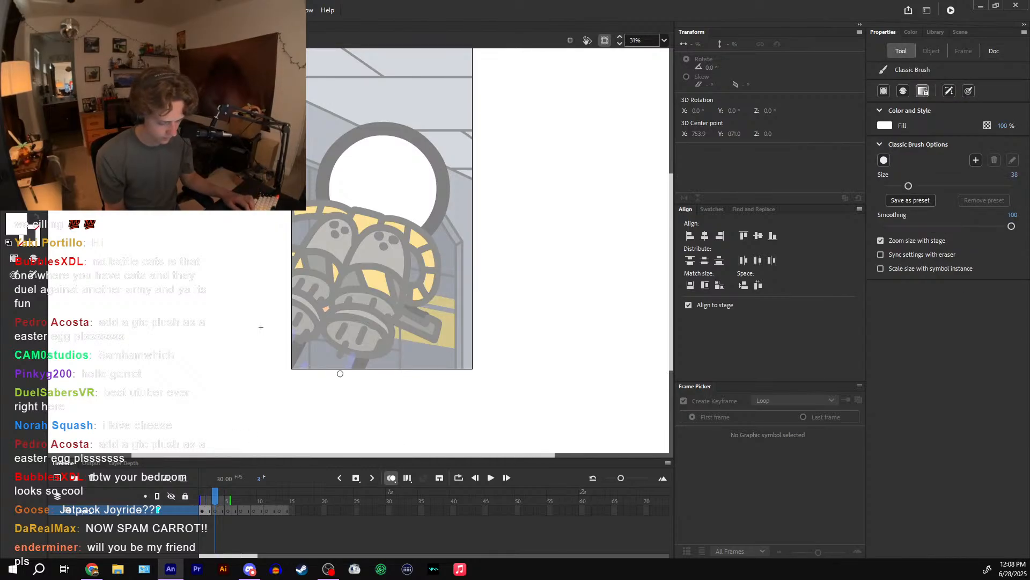
{"action": "left_click", "coordinate": [348, 367]}
{"action": "left_click_drag", "start_coordinate": [325, 333], "coordinate": [319, 360]}
{"action": "key", "text": "ctrl+z"}
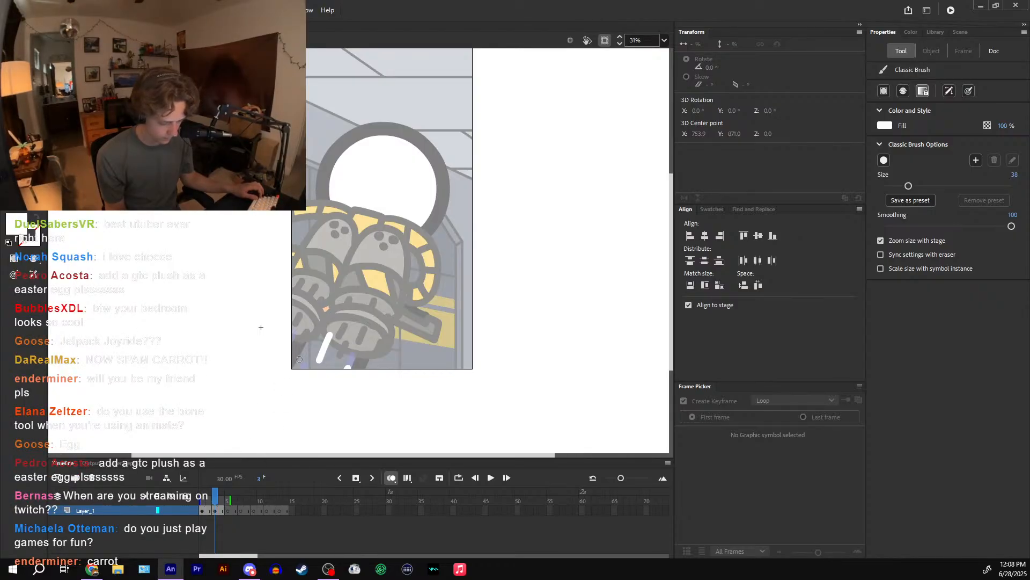
{"action": "left_click", "coordinate": [227, 497]}
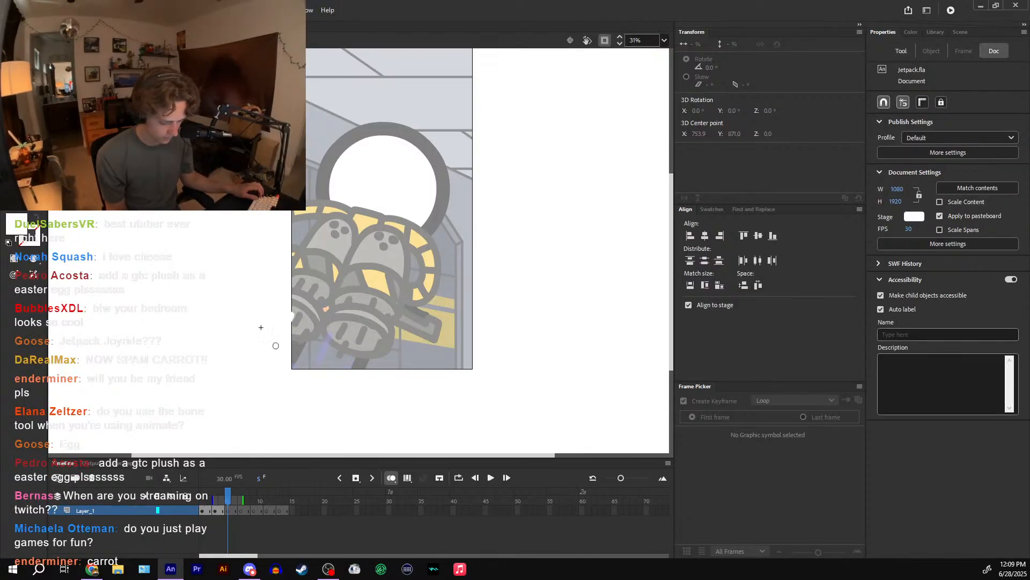
{"action": "left_click_drag", "start_coordinate": [275, 345], "coordinate": [258, 388]}
{"action": "left_click_drag", "start_coordinate": [343, 331], "coordinate": [322, 368]}
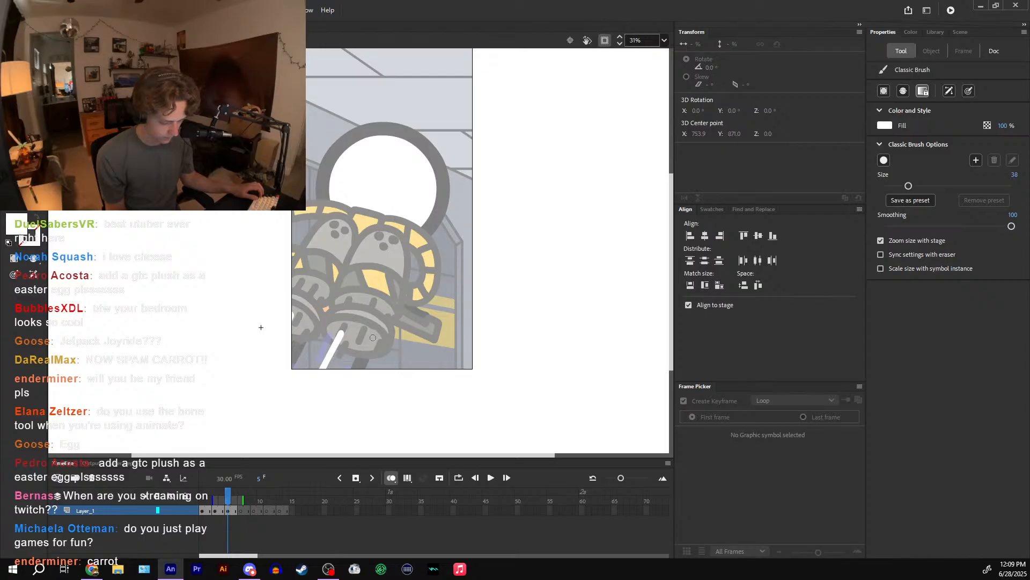
- Paint white exhaust streaks in different positions below the nozzles on frames 7 and 9 of the spark symbol
{"action": "left_click", "coordinate": [238, 496]}
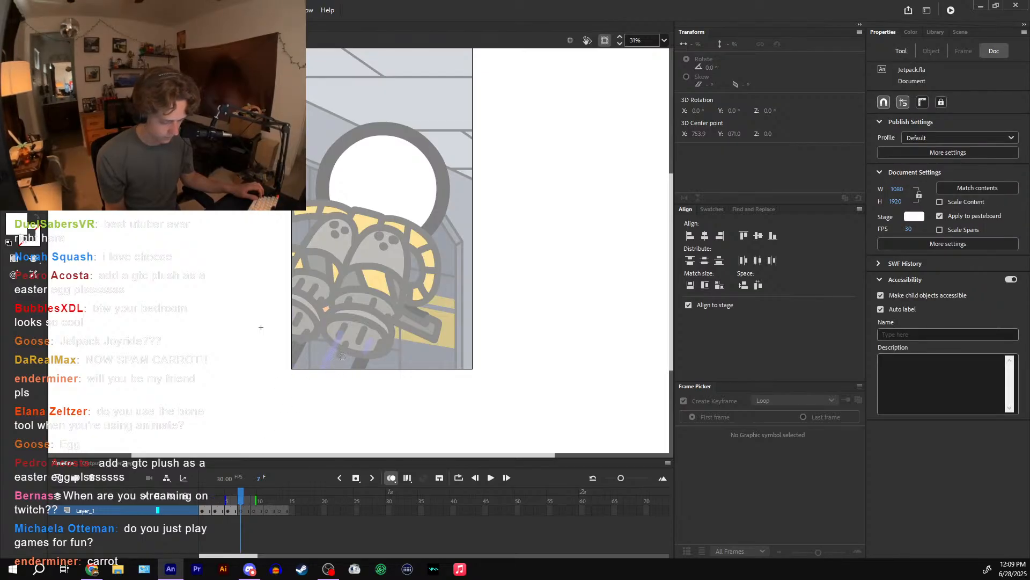
{"action": "left_click_drag", "start_coordinate": [334, 329], "coordinate": [306, 371]}
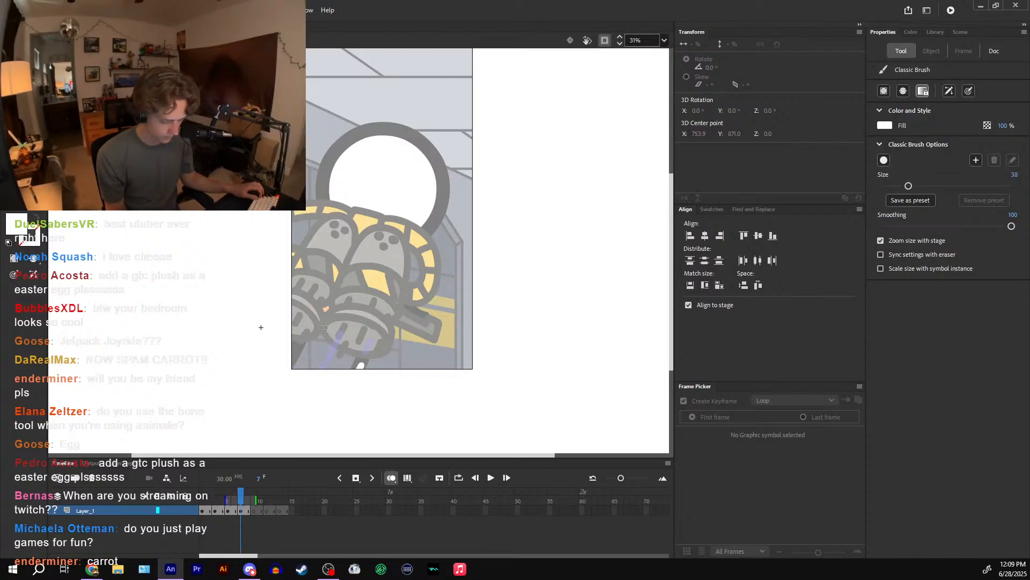
{"action": "left_click_drag", "start_coordinate": [324, 327], "coordinate": [321, 338]}
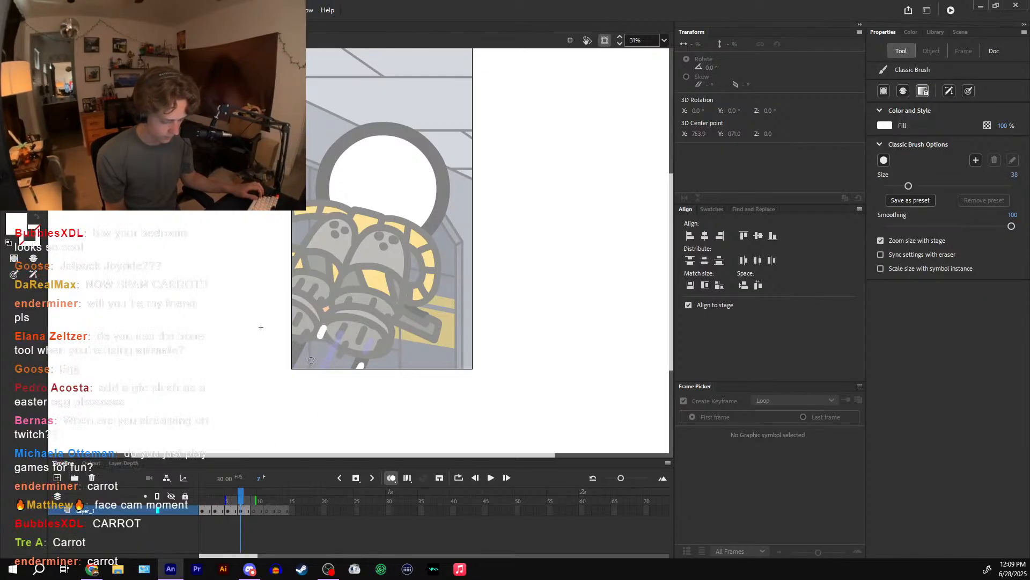
{"action": "left_click", "coordinate": [253, 489]}
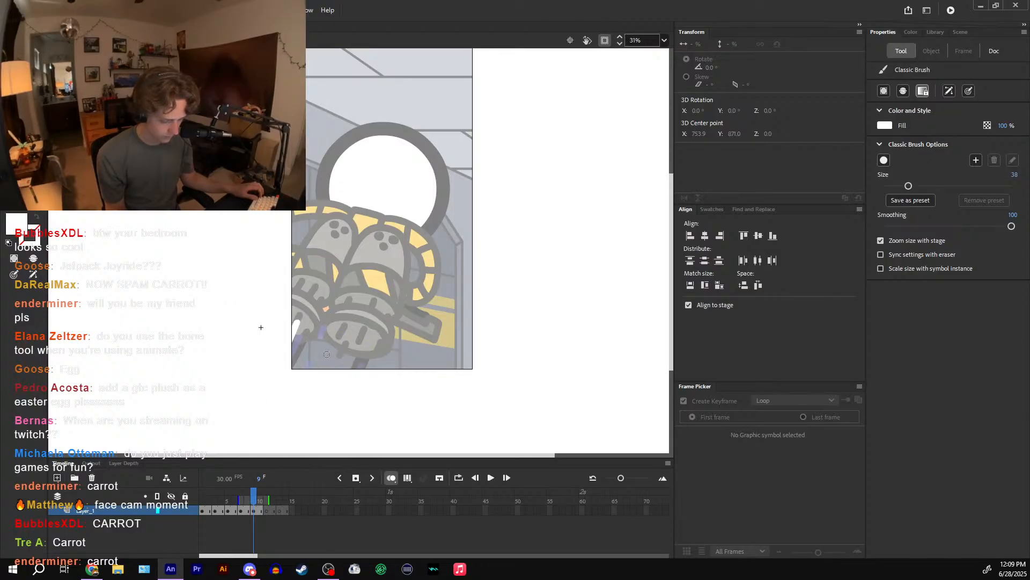
{"action": "left_click_drag", "start_coordinate": [367, 330], "coordinate": [346, 370]}
- Paint the last white exhaust streaks below the nozzles on frames 11 and 13 of the spark symbol
{"action": "left_click", "coordinate": [266, 498]}
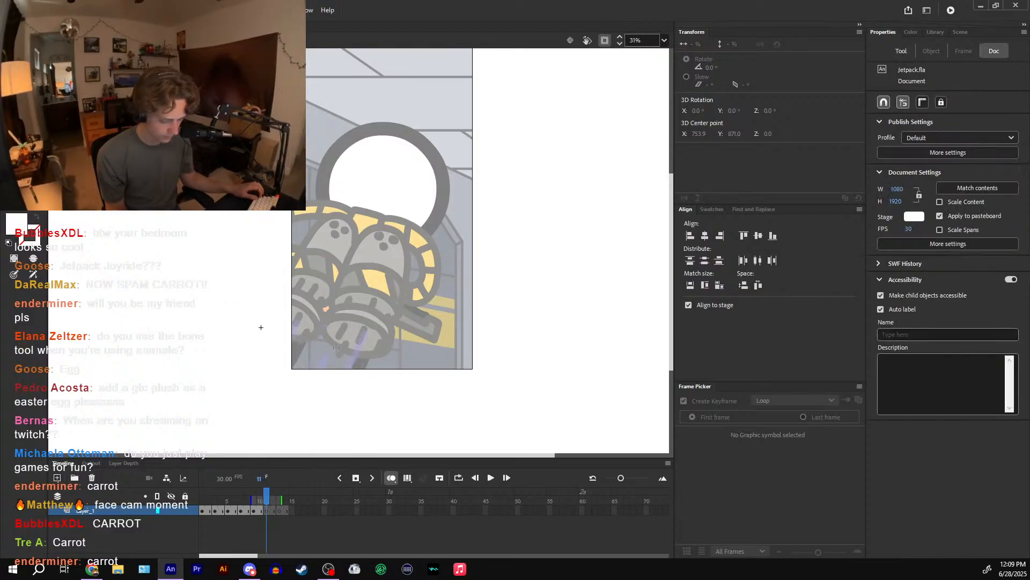
{"action": "left_click_drag", "start_coordinate": [332, 333], "coordinate": [294, 422]}
{"action": "key", "text": "ctrl+z"}
{"action": "left_click_drag", "start_coordinate": [322, 338], "coordinate": [293, 381]}
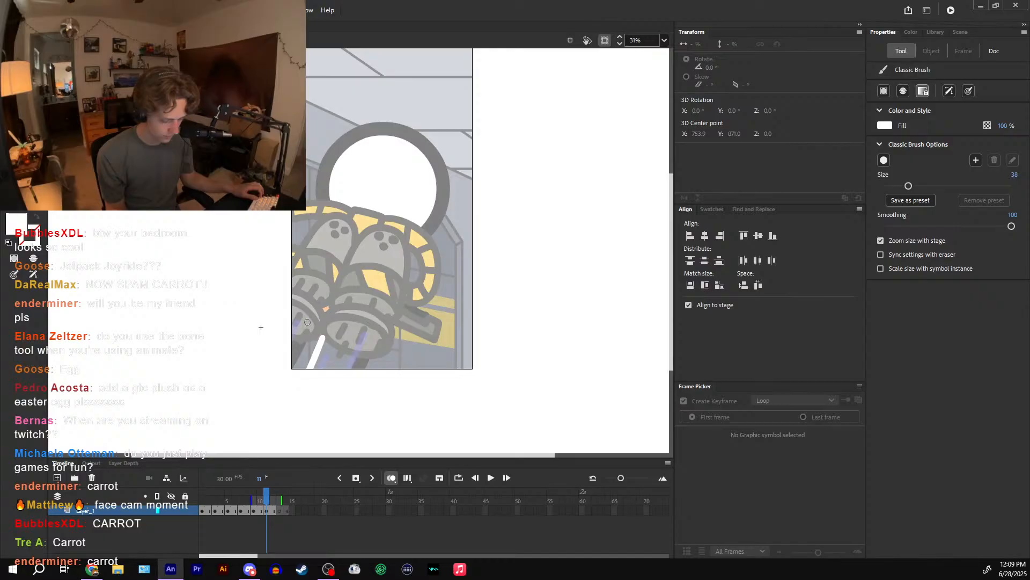
{"action": "left_click_drag", "start_coordinate": [308, 322], "coordinate": [271, 426]}
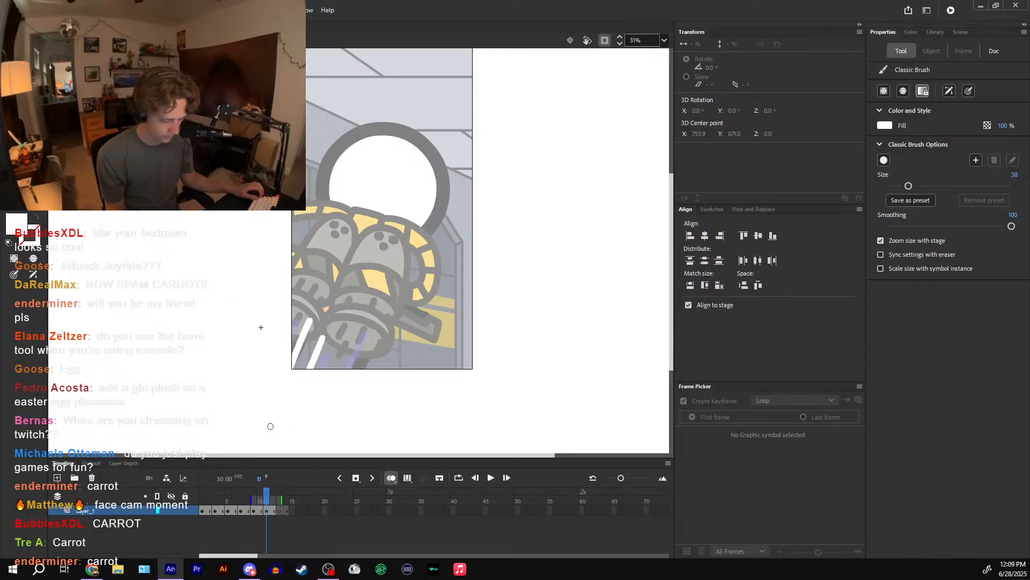
{"action": "left_click", "coordinate": [278, 499]}
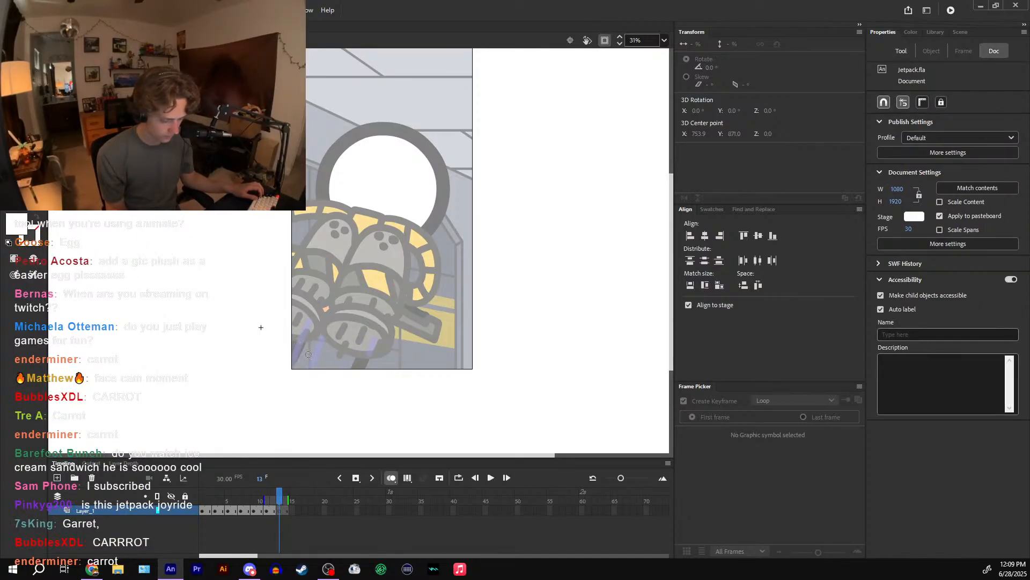
{"action": "left_click_drag", "start_coordinate": [309, 354], "coordinate": [299, 375]}
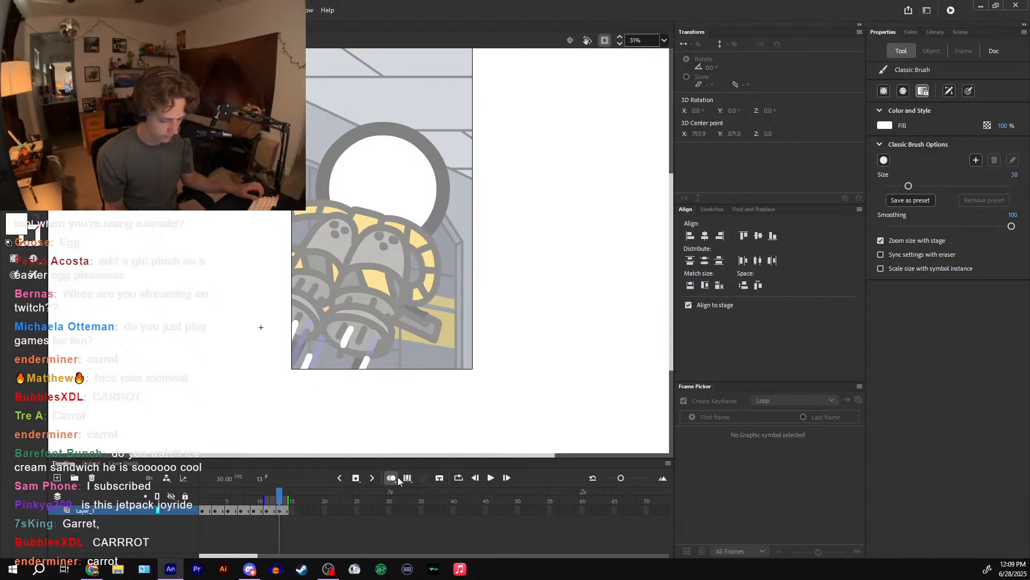
- Exit the spark symbol and play the main timeline from frame 58 to check the sparks against the moving wall
{"action": "left_click", "coordinate": [286, 500]}
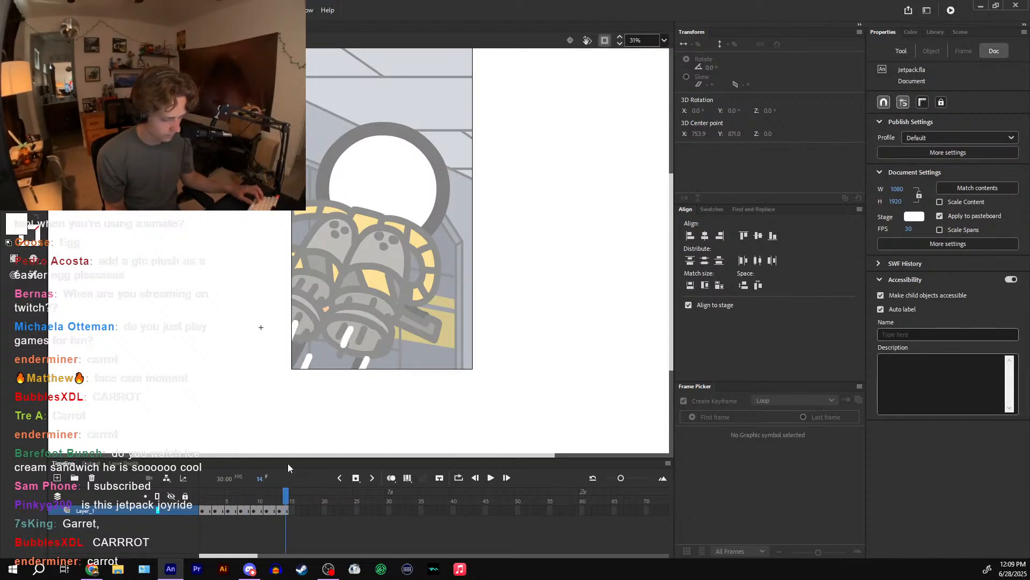
{"action": "double_click", "coordinate": [489, 342]}
{"action": "key", "text": "ctrl+minus"}
{"action": "left_click_drag", "start_coordinate": [431, 497], "coordinate": [337, 496]}
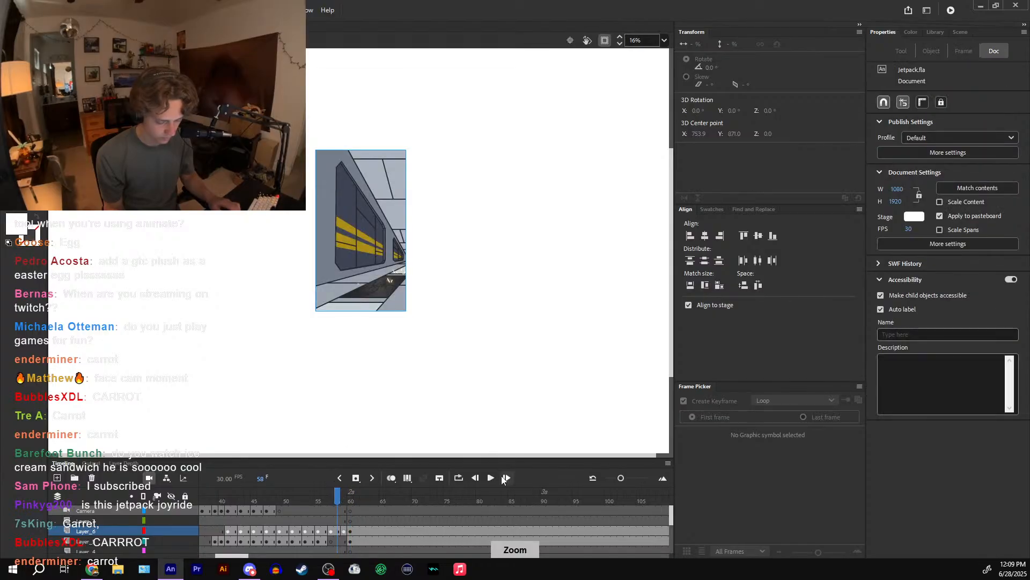
{"action": "left_click", "coordinate": [492, 478]}
{"action": "left_click_drag", "start_coordinate": [424, 494], "coordinate": [352, 495]}
{"action": "key", "text": "ctrl+equal"}
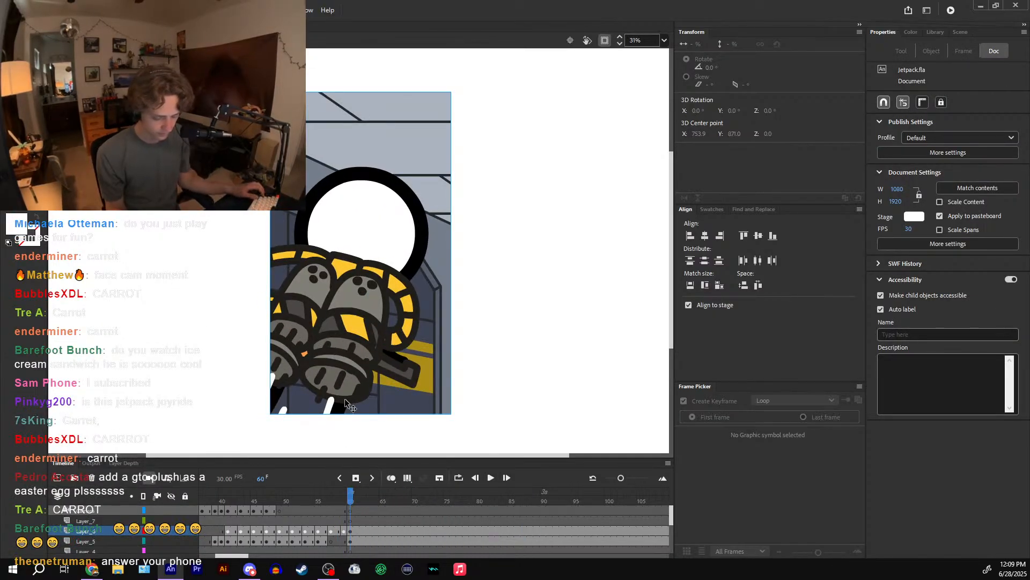
- Copy the yellow glow filter (blur 75, strength 172%) from Layer_6's frame 41 and paste it onto frame 60
{"action": "left_click", "coordinate": [332, 408]}
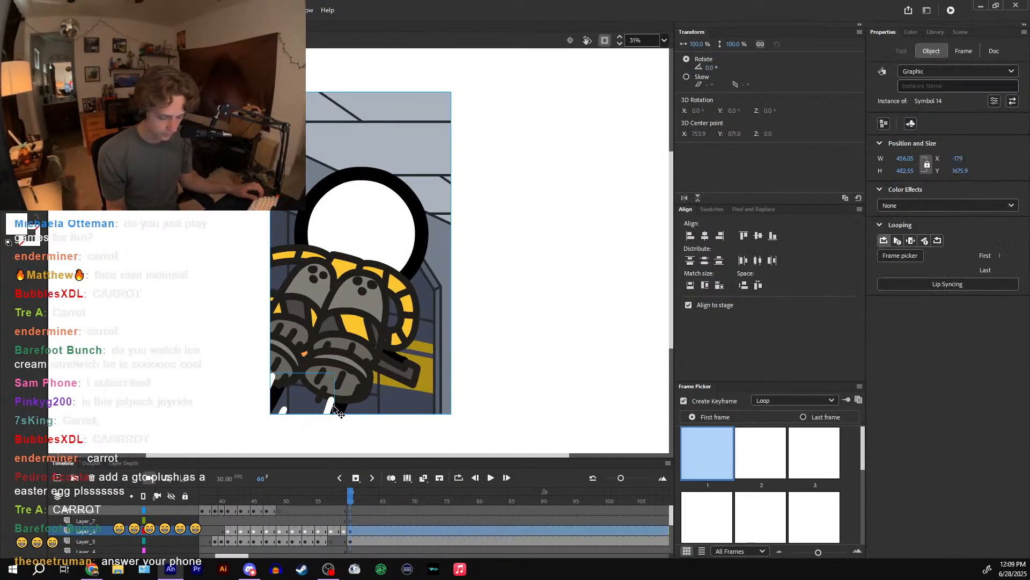
{"action": "left_click", "coordinate": [349, 531]}
{"action": "left_click", "coordinate": [1011, 372]}
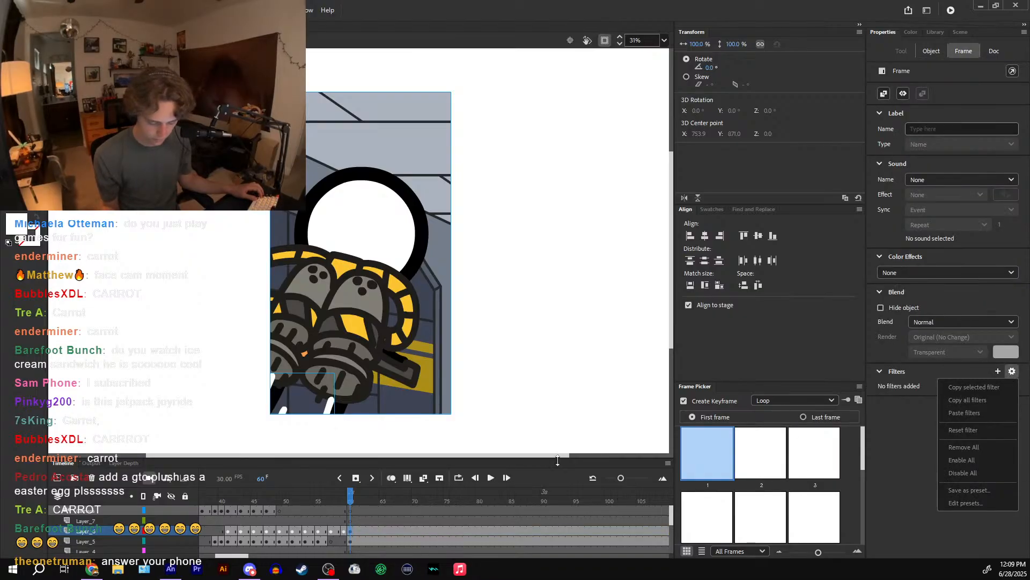
{"action": "left_click", "coordinate": [344, 531]}
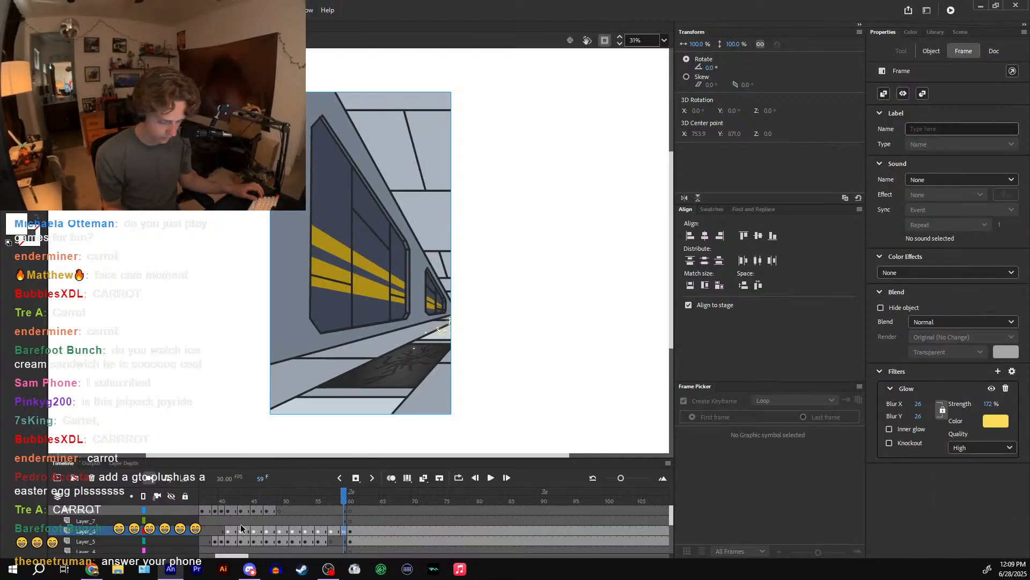
{"action": "left_click", "coordinate": [228, 532]}
{"action": "left_click", "coordinate": [1012, 371]}
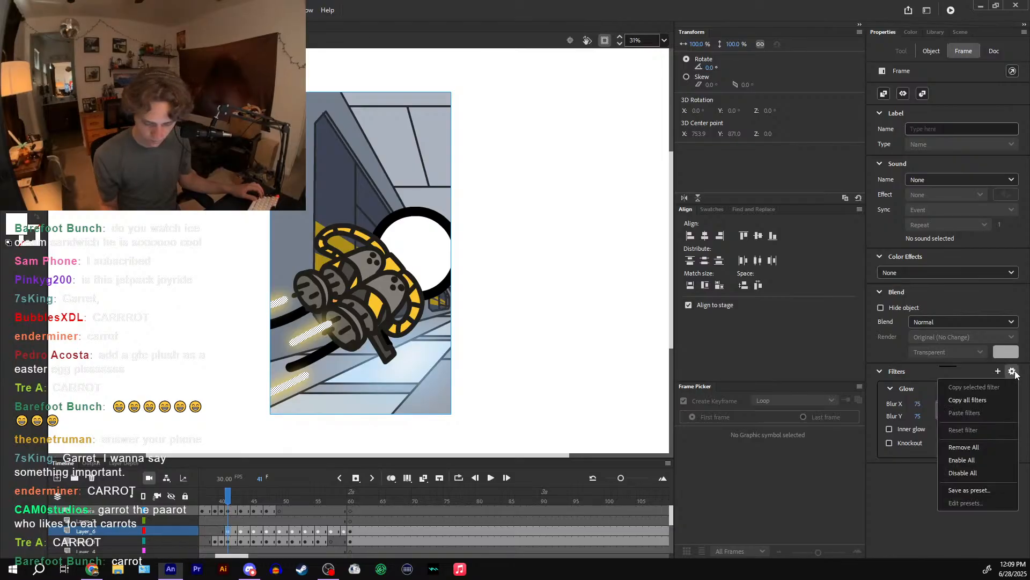
{"action": "left_click", "coordinate": [968, 408]}
{"action": "left_click", "coordinate": [350, 531]}
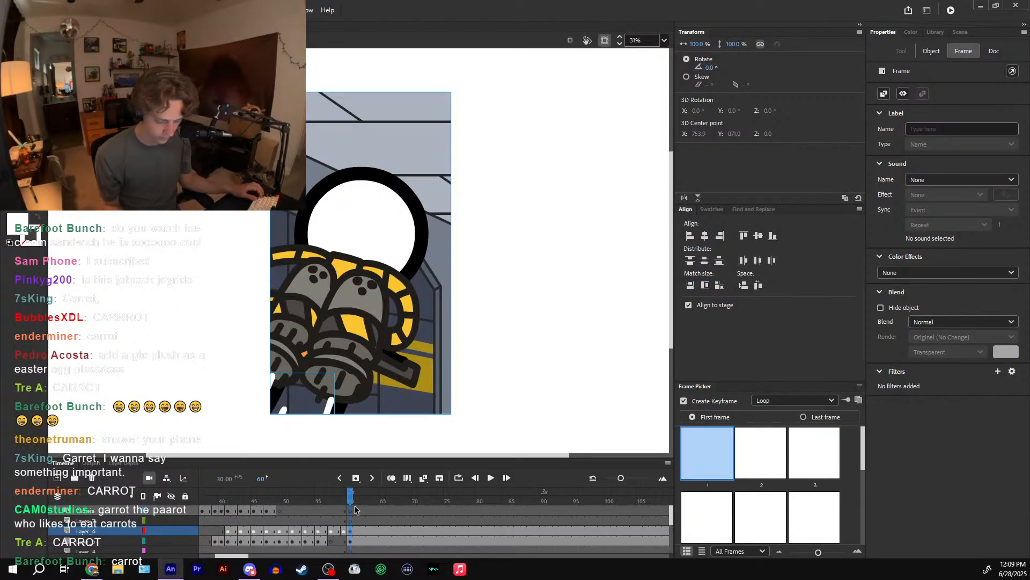
{"action": "left_click", "coordinate": [1012, 371]}
{"action": "left_click", "coordinate": [968, 412]}
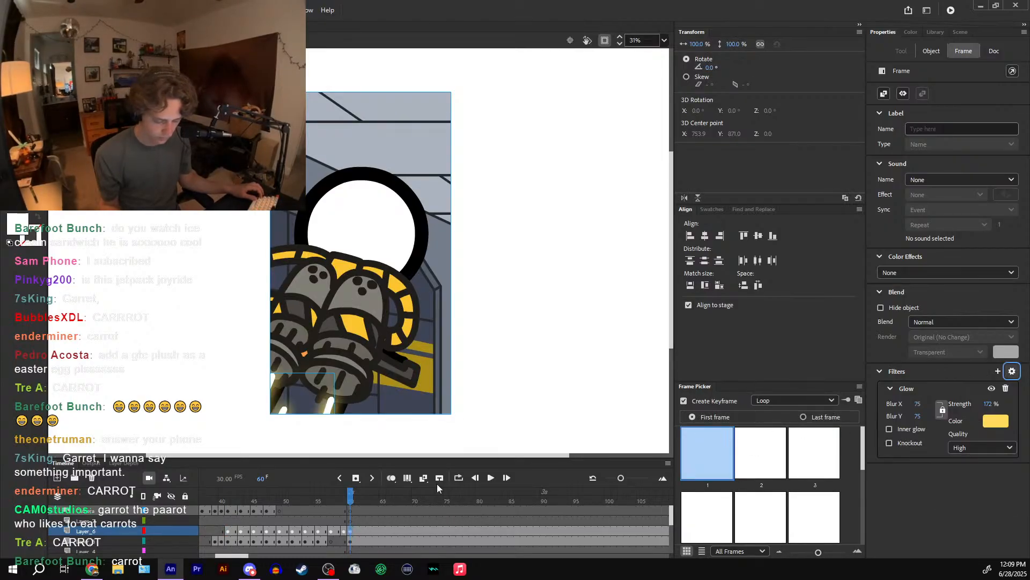
{"action": "left_click", "coordinate": [358, 497]}
{"action": "mouse_move", "coordinate": [359, 498]}
{"action": "left_mouse_down"}
{"action": "mouse_move", "coordinate": [478, 492]}
{"action": "mouse_move", "coordinate": [350, 491]}
{"action": "left_mouse_up"}
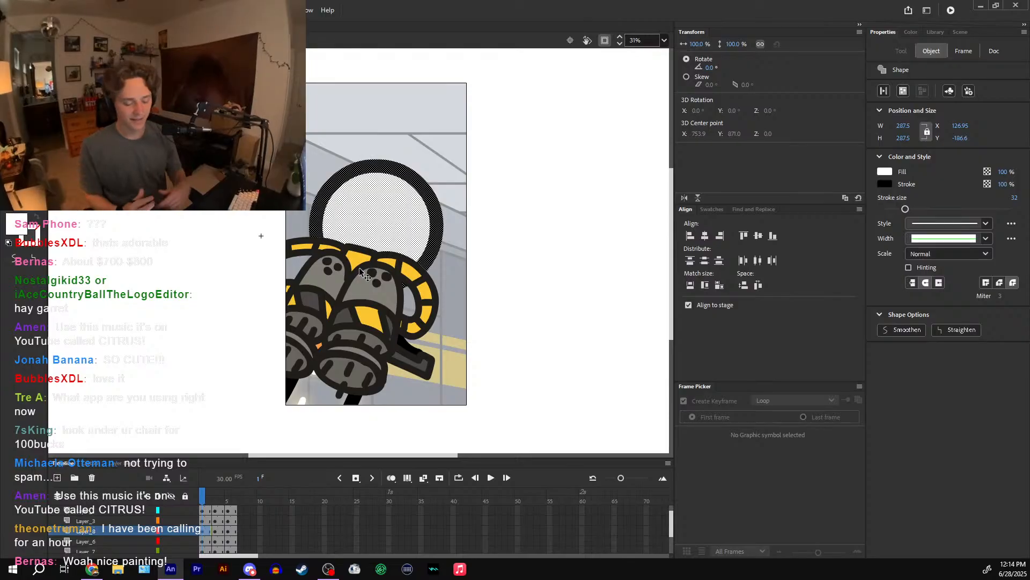
- Enlarge the timeline to show all layers and scrub through the character symbol's six frames to examine the motion
{"action": "double_click", "coordinate": [390, 215]}
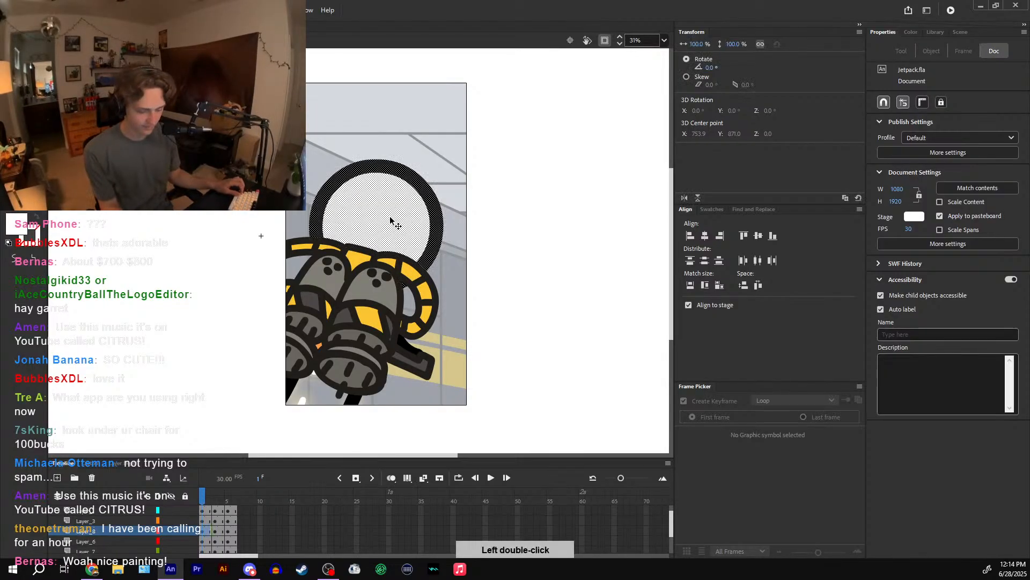
{"action": "left_click", "coordinate": [206, 509]}
{"action": "left_click_drag", "start_coordinate": [242, 460], "coordinate": [250, 406]}
{"action": "left_click_drag", "start_coordinate": [207, 439], "coordinate": [234, 437]}
{"action": "left_click_drag", "start_coordinate": [277, 367], "coordinate": [269, 291]}
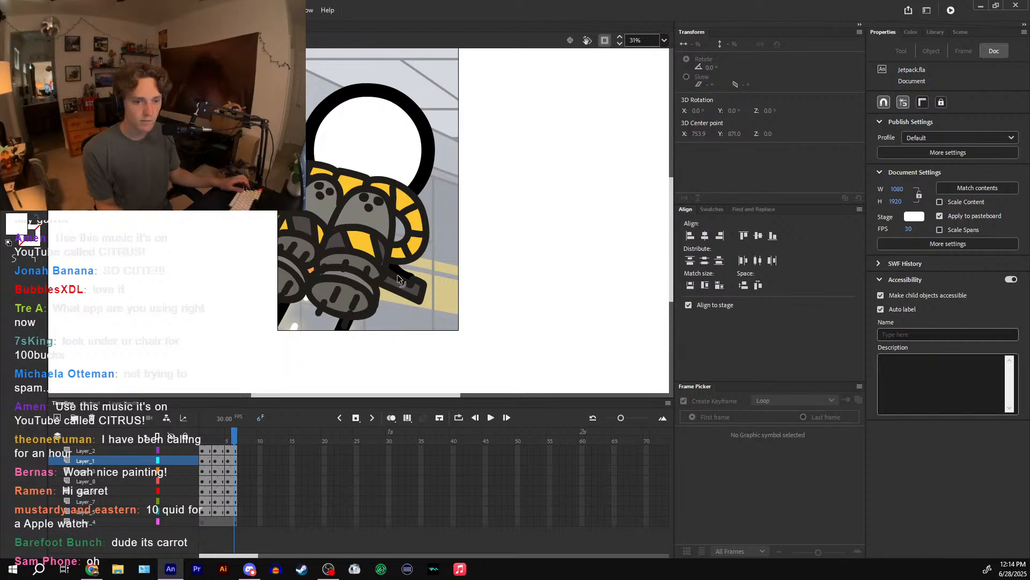
{"action": "mouse_move", "coordinate": [599, 253]}
{"action": "left_mouse_down"}
{"action": "mouse_move", "coordinate": [436, 301]}
{"action": "mouse_move", "coordinate": [430, 342]}
{"action": "left_mouse_up"}
{"action": "left_click_drag", "start_coordinate": [231, 439], "coordinate": [202, 439]}
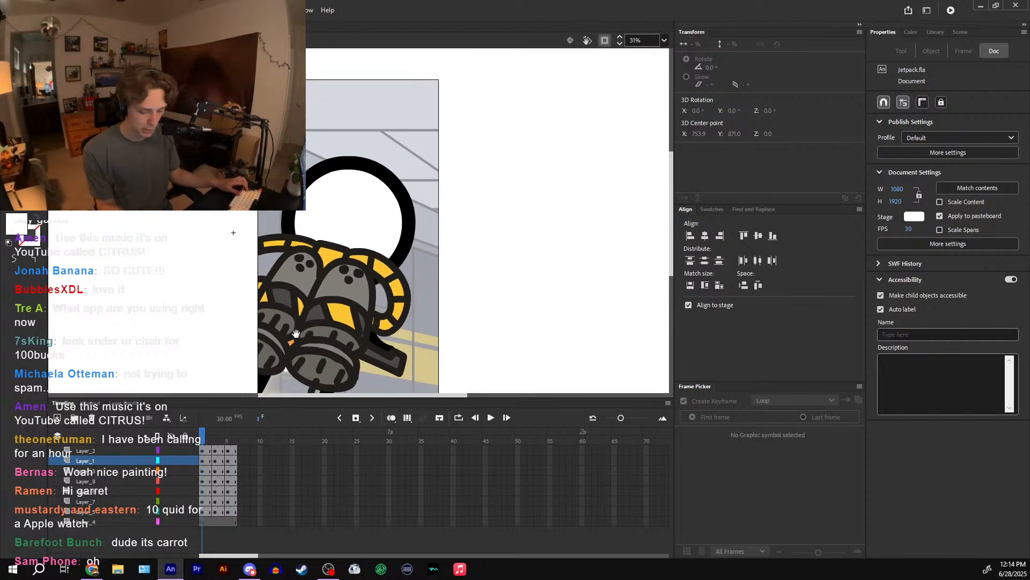
- Nudge the character's head circle on the first frame of Layer_8 to the left and up to about Y -199
{"action": "double_click", "coordinate": [355, 262]}
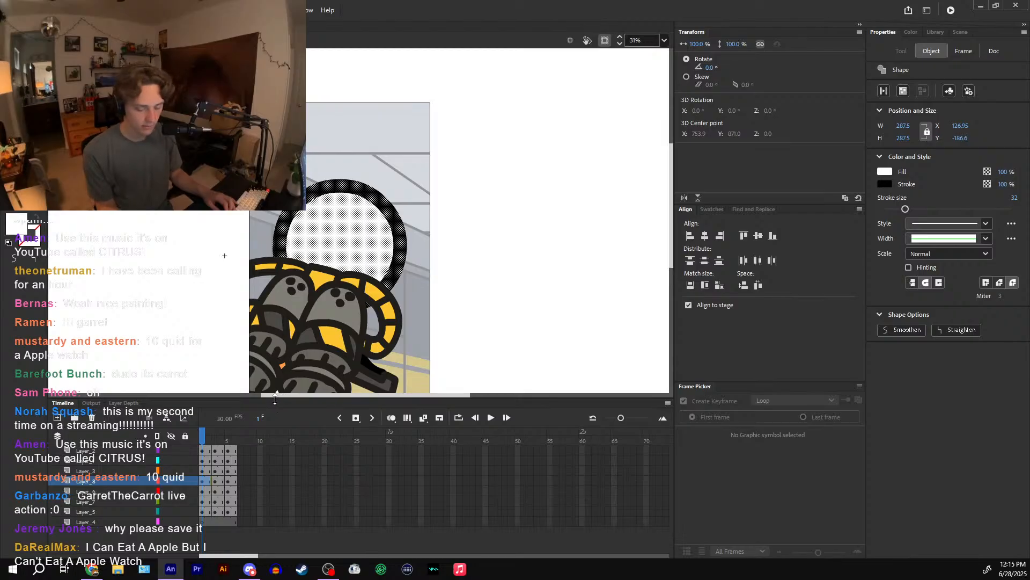
{"action": "key", "text": "Left"}
{"action": "key", "text": "Left"}
{"action": "key", "text": "Left"}
{"action": "key", "text": "Left"}
{"action": "key", "text": "Left"}
{"action": "key", "text": "Up"}
{"action": "key", "text": "Up"}
{"action": "key", "text": "Up"}
{"action": "key", "text": "Up"}
{"action": "key", "text": "Up"}
{"action": "key", "text": "Up"}
{"action": "key", "text": "Left"}
{"action": "key", "text": "Left"}
{"action": "key", "text": "Left"}
{"action": "key", "text": "Left"}
{"action": "key", "text": "Left"}
{"action": "key", "text": "Left"}
{"action": "key", "text": "Left"}
{"action": "key", "text": "Left"}
{"action": "key", "text": "Left"}
{"action": "key", "text": "Left"}
{"action": "key", "text": "Left"}
{"action": "key", "text": "Left"}
{"action": "key", "text": "Left"}
{"action": "key", "text": "Left"}
{"action": "key", "text": "Left"}
{"action": "key", "text": "Left"}
{"action": "key", "text": "Left"}
{"action": "key", "text": "Left"}
{"action": "key", "text": "Up"}
{"action": "key", "text": "Up"}
{"action": "key", "text": "Up"}
{"action": "key", "text": "Up"}
{"action": "key", "text": "Up"}
{"action": "key", "text": "Up"}
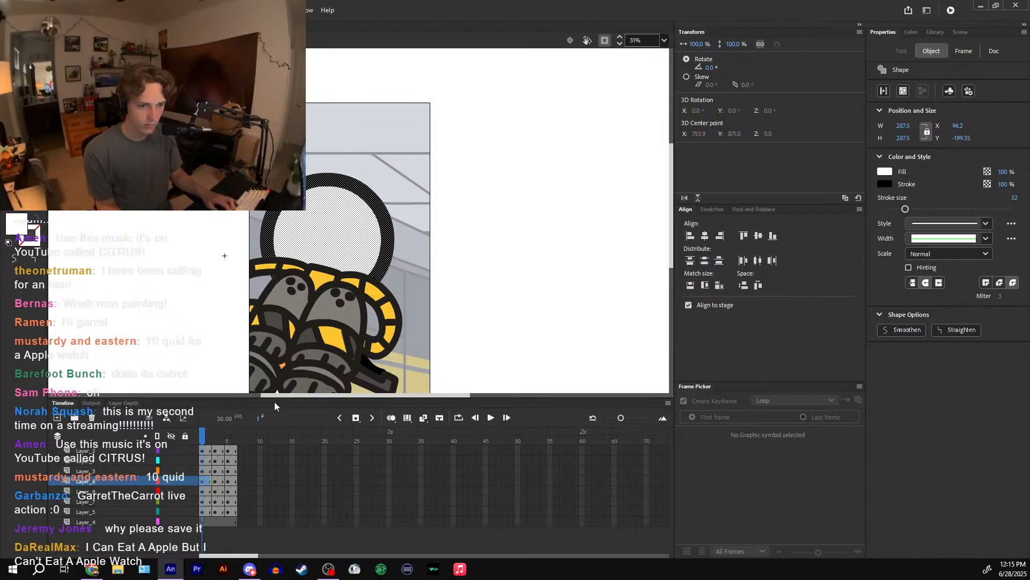
{"action": "key", "text": "Left"}
{"action": "key", "text": "Left"}
{"action": "key", "text": "Left"}
- Nudge the head circle on Layer_8's frames 3 and 5 slightly left and up, using onion skin to compare with neighbouring frames
{"action": "left_click", "coordinate": [219, 485]}
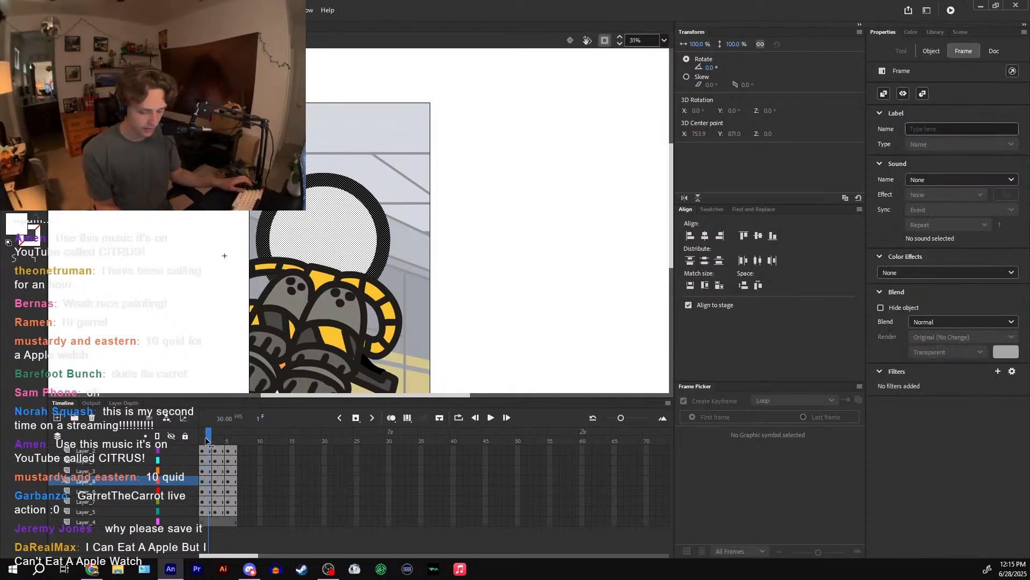
{"action": "left_click", "coordinate": [216, 482]}
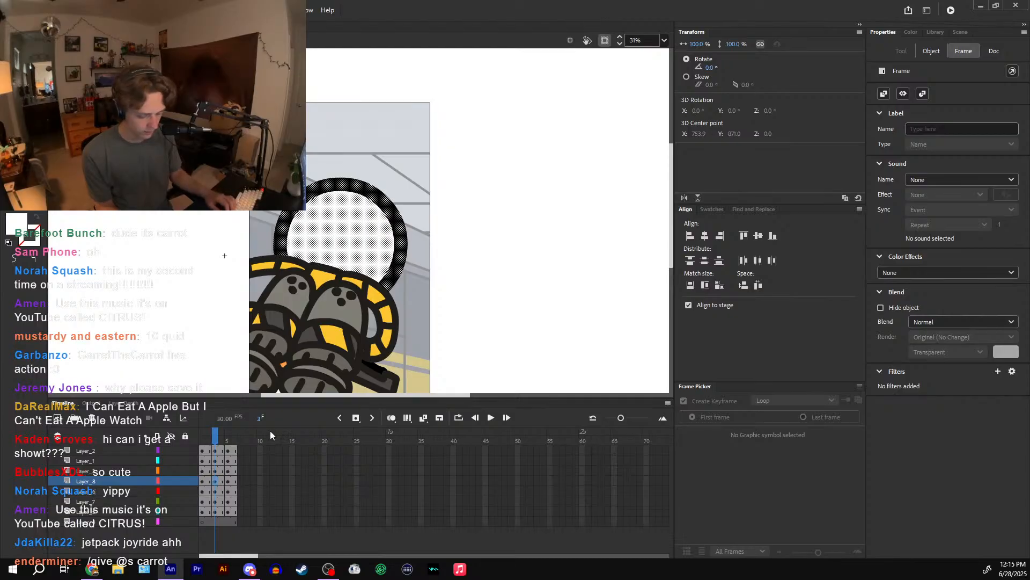
{"action": "left_click", "coordinate": [391, 418]}
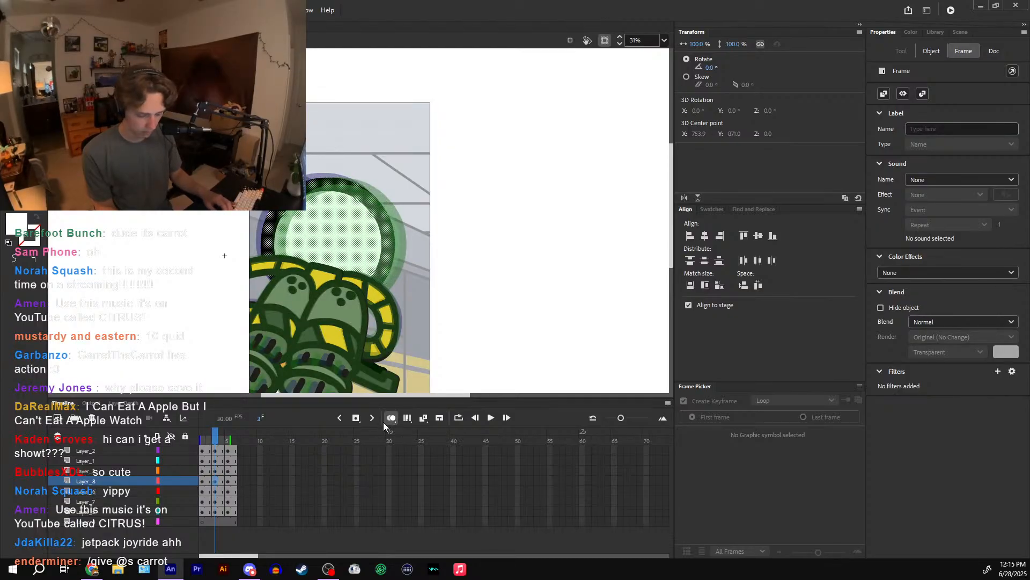
{"action": "left_click", "coordinate": [228, 481]}
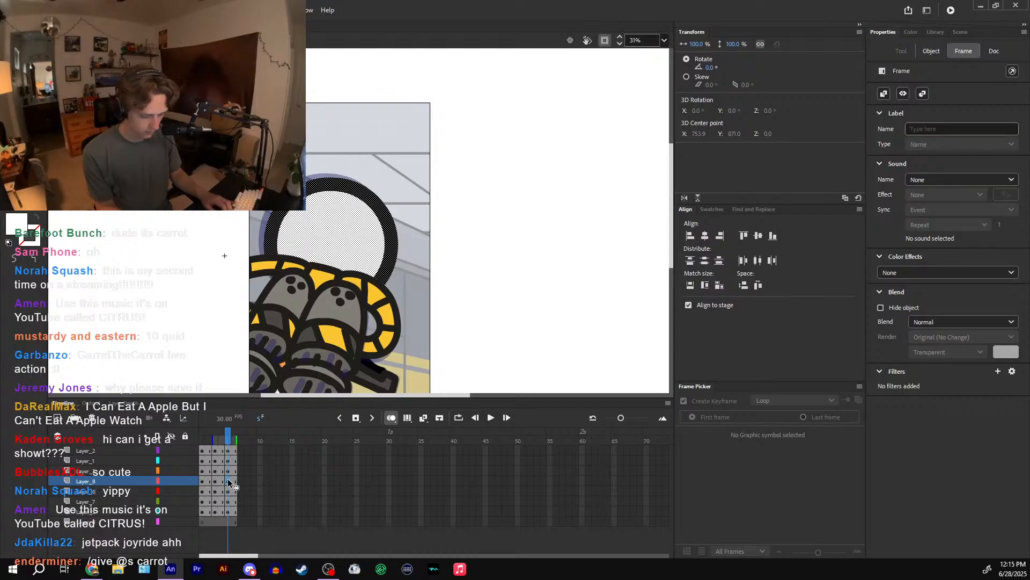
{"action": "left_click", "coordinate": [391, 418]}
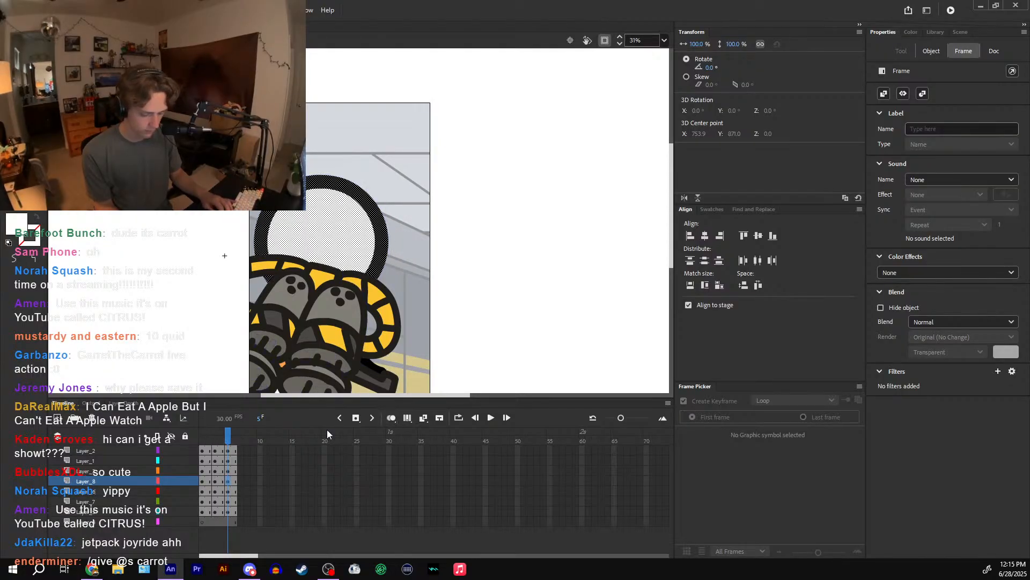
{"action": "mouse_move", "coordinate": [230, 437]}
{"action": "left_mouse_down"}
{"action": "mouse_move", "coordinate": [200, 435]}
{"action": "mouse_move", "coordinate": [230, 438]}
{"action": "left_mouse_up"}
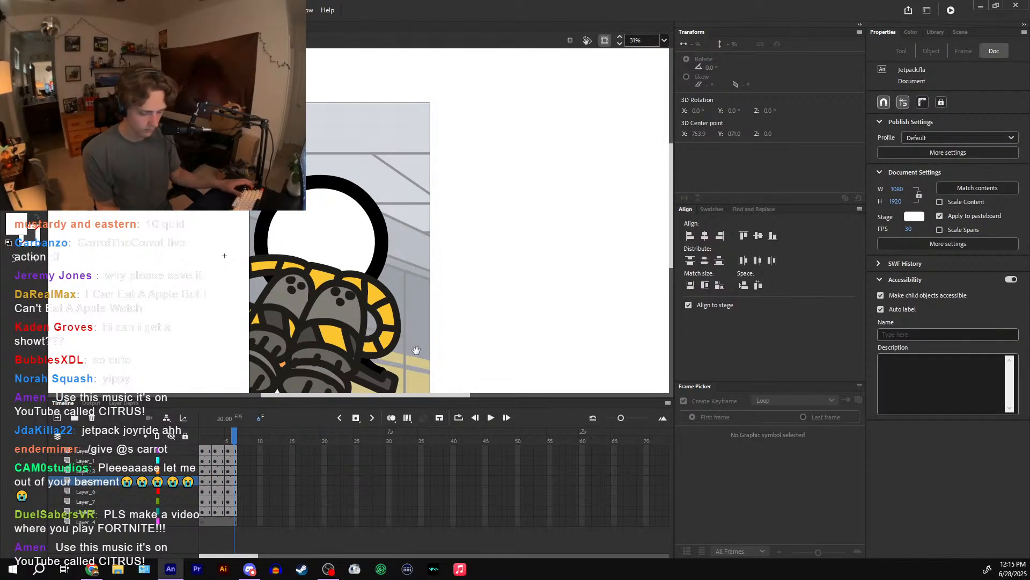
- Fine-tune the head circle's horizontal position on Layer_8 with small nudges left and right
{"action": "left_click_drag", "start_coordinate": [416, 349], "coordinate": [417, 297]}
{"action": "left_click_drag", "start_coordinate": [229, 440], "coordinate": [202, 441]}
{"action": "double_click", "coordinate": [328, 214]}
{"action": "key", "text": "Left"}
{"action": "key", "text": "Left"}
{"action": "double_click", "coordinate": [307, 251]}
{"action": "key", "text": "Left"}
{"action": "key", "text": "Left"}
{"action": "key", "text": "Left"}
{"action": "key", "text": "Left"}
{"action": "key", "text": "Left"}
{"action": "key", "text": "Left"}
{"action": "key", "text": "Left"}
{"action": "double_click", "coordinate": [341, 194]}
{"action": "key", "text": "Right"}
{"action": "key", "text": "Right"}
{"action": "key", "text": "Right"}
{"action": "key", "text": "Right"}
{"action": "key", "text": "Right"}
{"action": "double_click", "coordinate": [341, 189]}
{"action": "left_click", "coordinate": [202, 481]}
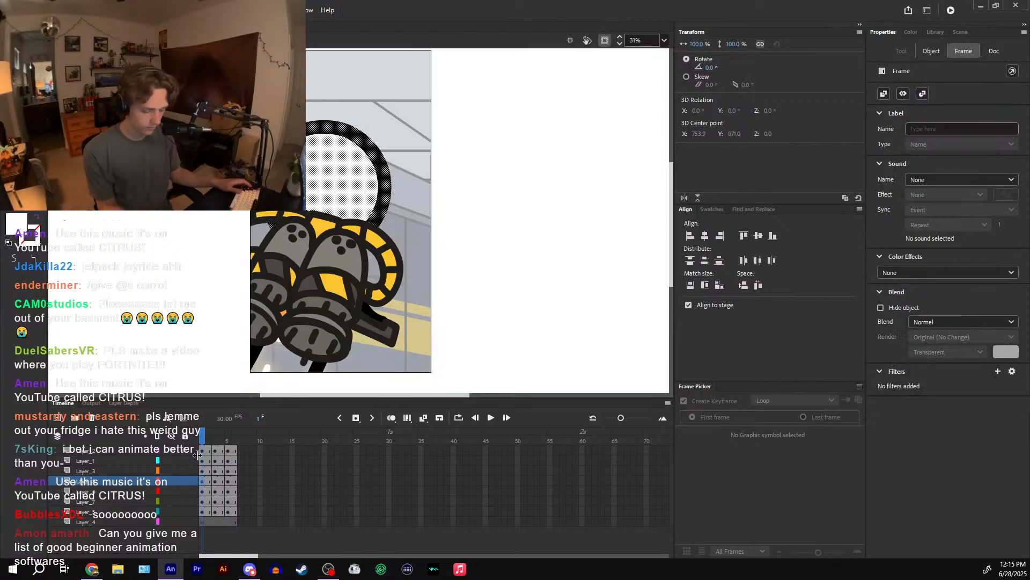
- Add two new layers above Layer_8, select frame 1 of the upper one and set the fill colour to black
{"action": "double_click", "coordinate": [59, 419]}
{"action": "left_click", "coordinate": [202, 478]}
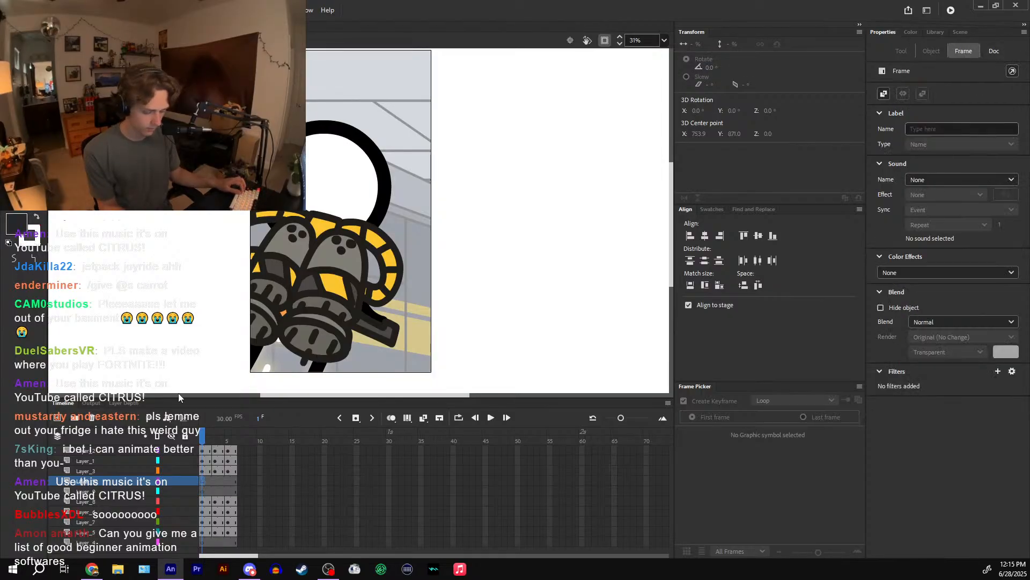
{"action": "left_click", "coordinate": [23, 226]}
{"action": "left_click", "coordinate": [73, 273]}
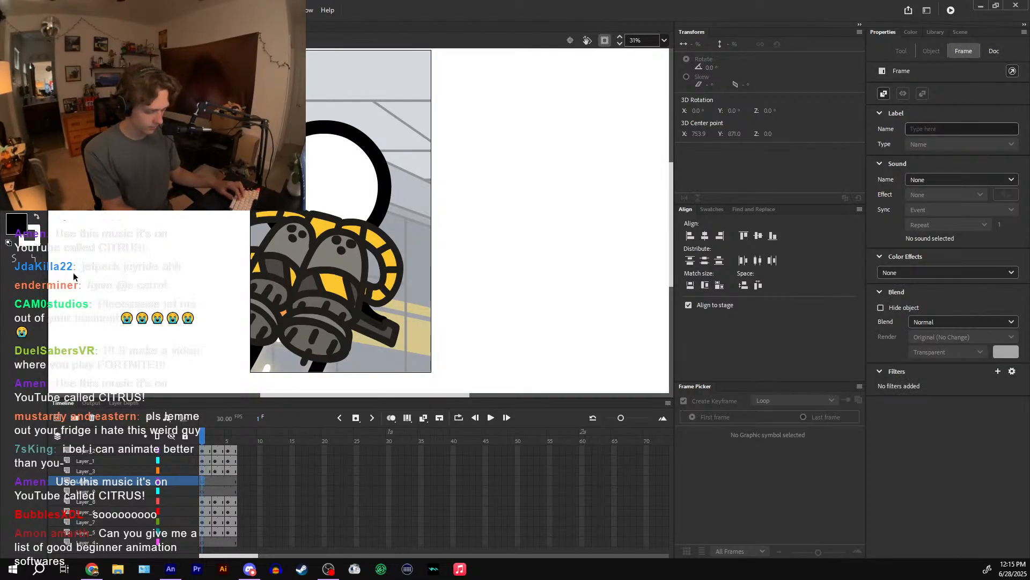
- Activate the Classic Brush and enlarge its size to 122
{"action": "key", "text": "b"}
{"action": "key", "text": "bracketright"}
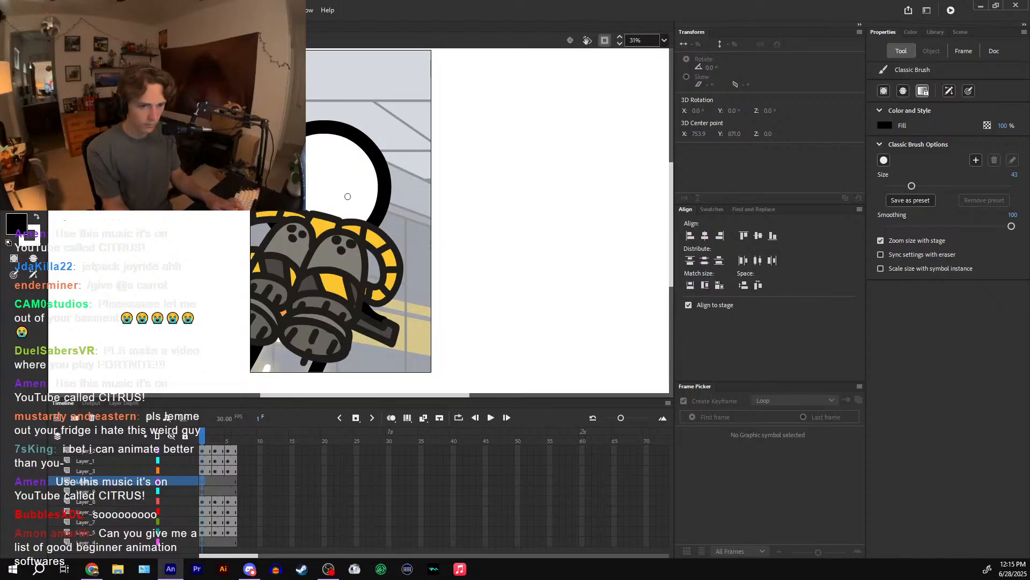
{"action": "key", "text": "bracketright"}
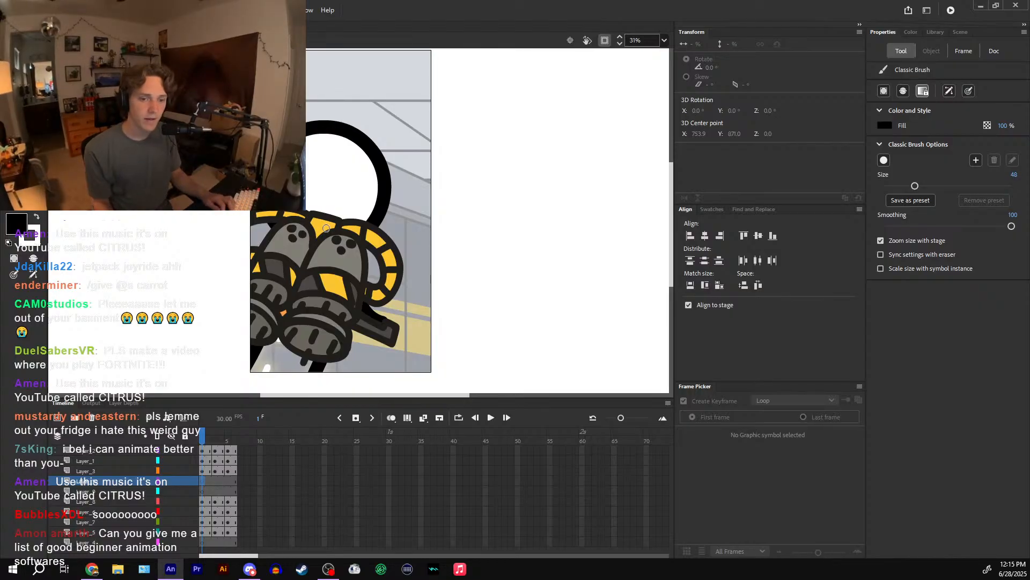
{"action": "key", "text": "bracketright"}
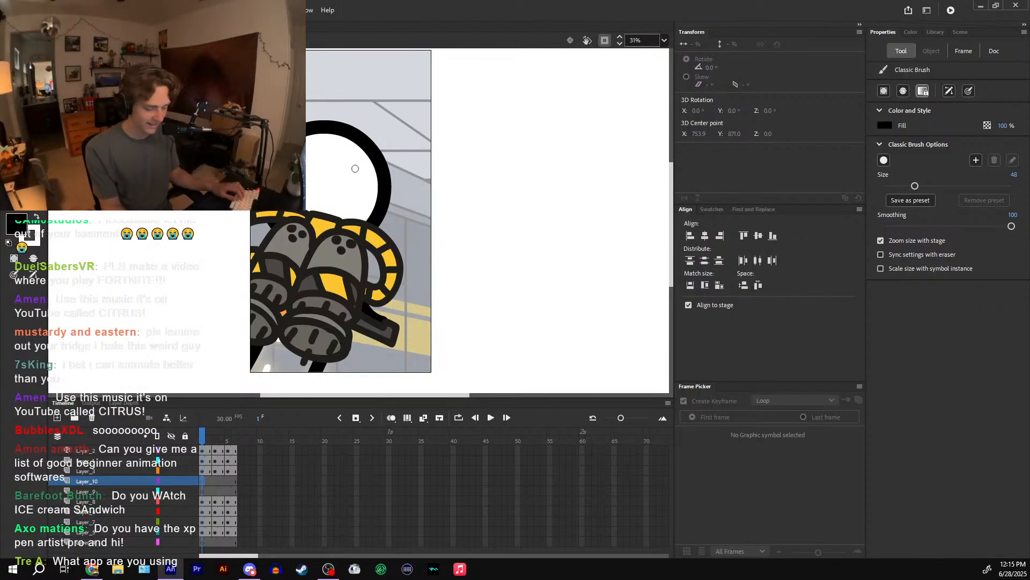
{"action": "left_click_drag", "start_coordinate": [910, 184], "coordinate": [925, 177]}
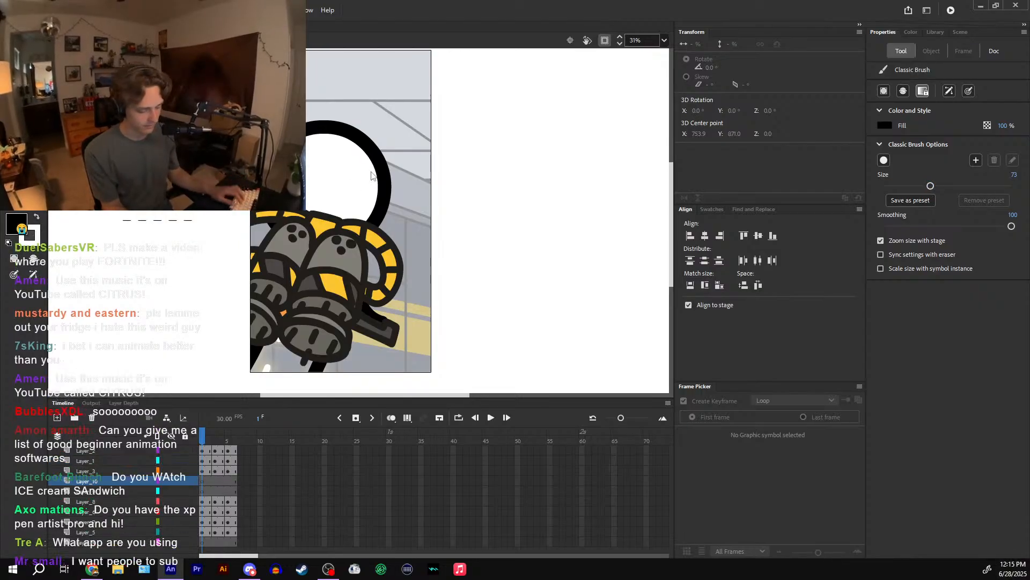
{"action": "key", "text": "bracketright"}
{"action": "key", "text": "bracketright"}
{"action": "key", "text": "bracketright"}
{"action": "key", "text": "bracketright"}
{"action": "key", "text": "bracketright"}
{"action": "key", "text": "bracketright"}
{"action": "key", "text": "bracketright"}
{"action": "key", "text": "bracketright"}
{"action": "key", "text": "bracketright"}
{"action": "key", "text": "bracketright"}
{"action": "key", "text": "bracketright"}
{"action": "key", "text": "bracketright"}
{"action": "key", "text": "bracketright"}
{"action": "key", "text": "bracketright"}
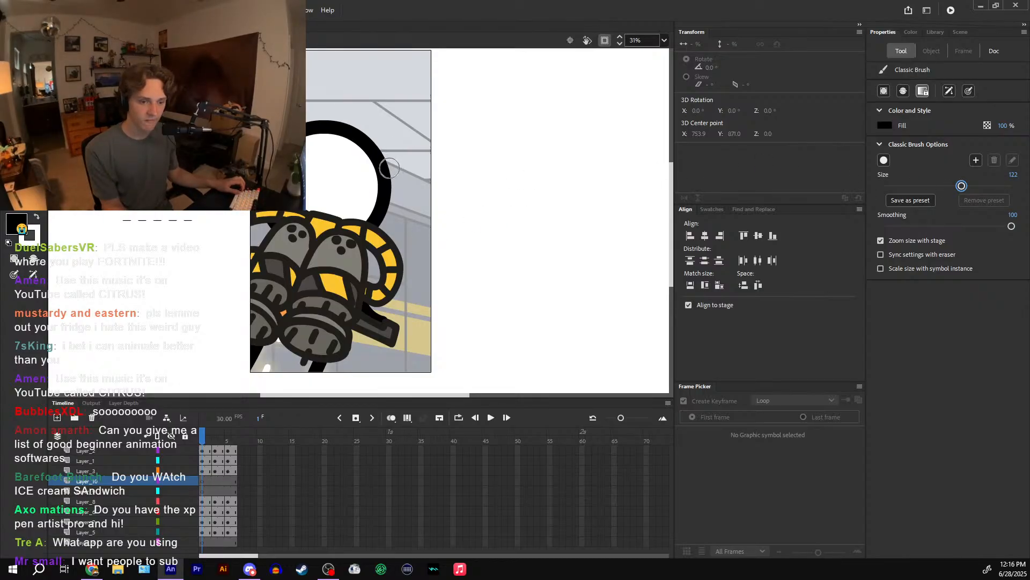
- Paint a single round black eye near the head's right edge on Layer_10, with brush size 114
{"action": "left_click_drag", "start_coordinate": [356, 188], "coordinate": [360, 190]}
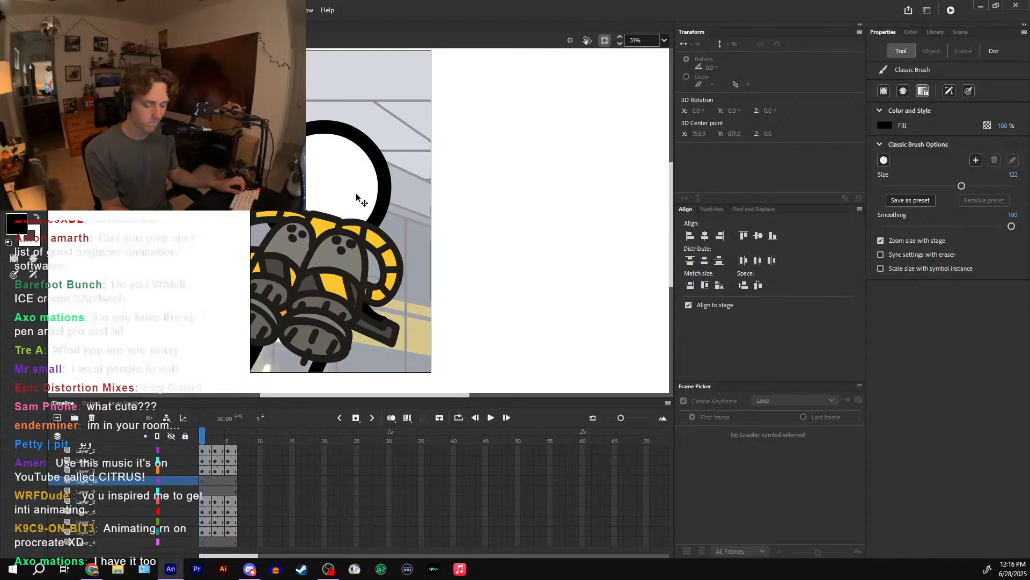
{"action": "key", "text": "ctrl+z"}
{"action": "left_click", "coordinate": [362, 191]}
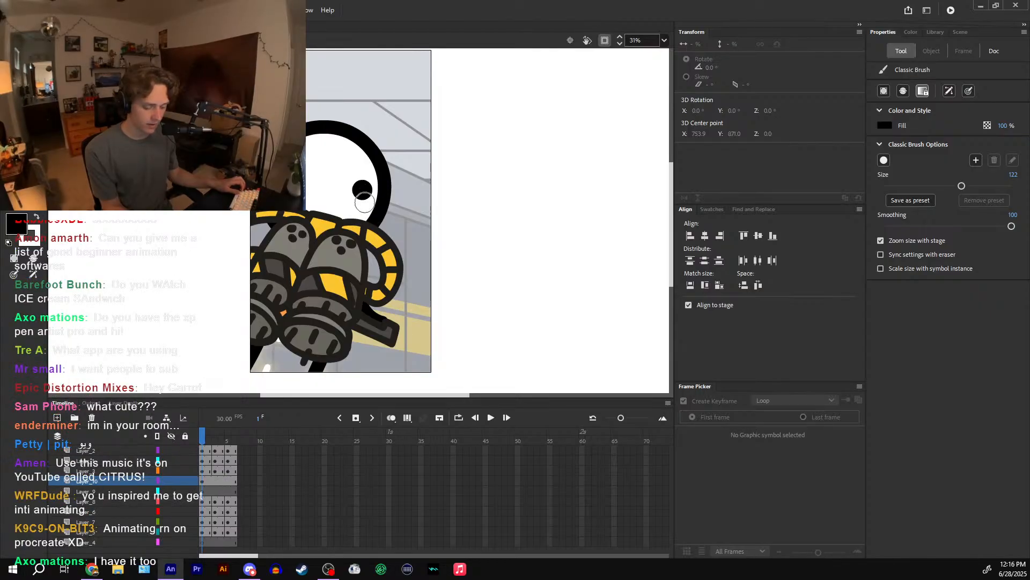
{"action": "key", "text": "ctrl+z"}
{"action": "left_click", "coordinate": [357, 188]}
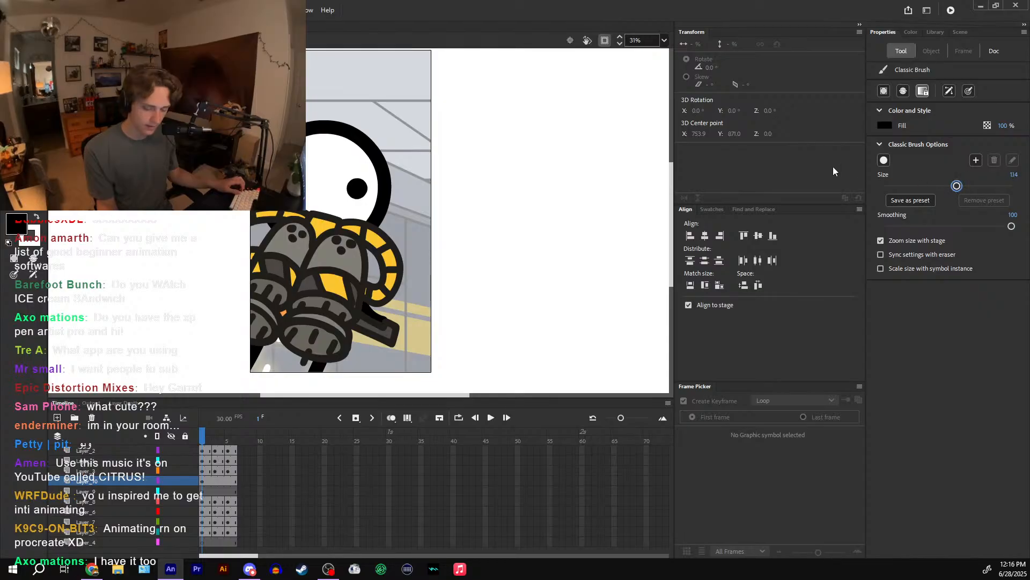
{"action": "key", "text": "ctrl+z"}
{"action": "left_click", "coordinate": [356, 189]}
- Reduce the brush size to 37 and paint a curved stroke arching from the eye's top down to its right
{"action": "key", "text": "ctrl+equal"}
{"action": "left_click_drag", "start_coordinate": [416, 198], "coordinate": [420, 225]}
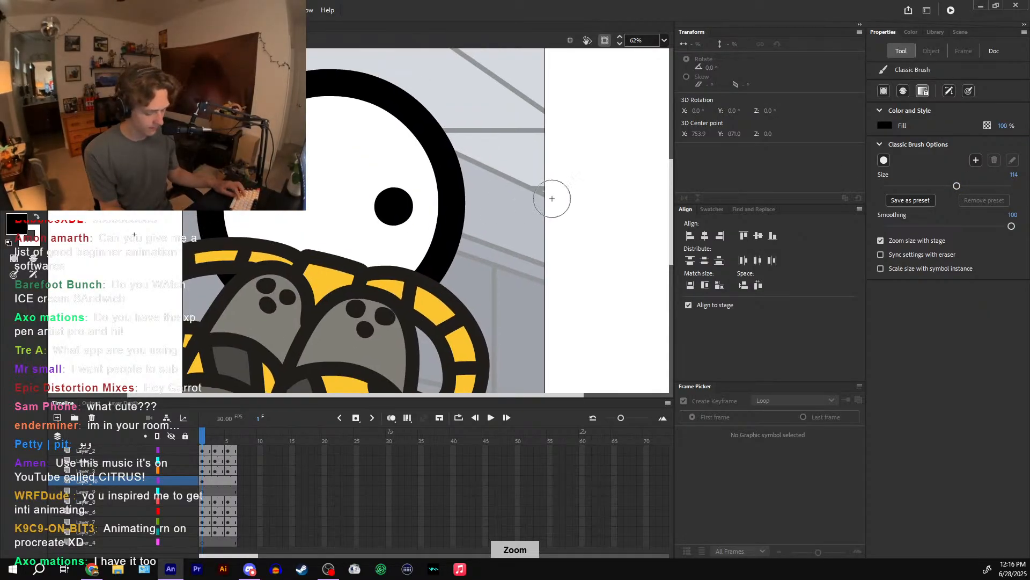
{"action": "left_click_drag", "start_coordinate": [957, 185], "coordinate": [908, 185]}
{"action": "mouse_move", "coordinate": [426, 214]}
{"action": "left_mouse_down"}
{"action": "mouse_move", "coordinate": [395, 194]}
{"action": "mouse_move", "coordinate": [431, 199]}
{"action": "mouse_move", "coordinate": [407, 186]}
{"action": "mouse_move", "coordinate": [383, 198]}
{"action": "mouse_move", "coordinate": [413, 201]}
{"action": "mouse_move", "coordinate": [385, 190]}
{"action": "mouse_move", "coordinate": [404, 181]}
{"action": "mouse_move", "coordinate": [435, 202]}
{"action": "left_mouse_up"}
{"action": "key", "text": "ctrl+z"}
{"action": "key", "text": "ctrl+z"}
{"action": "key", "text": "ctrl+z"}
{"action": "key", "text": "ctrl+z"}
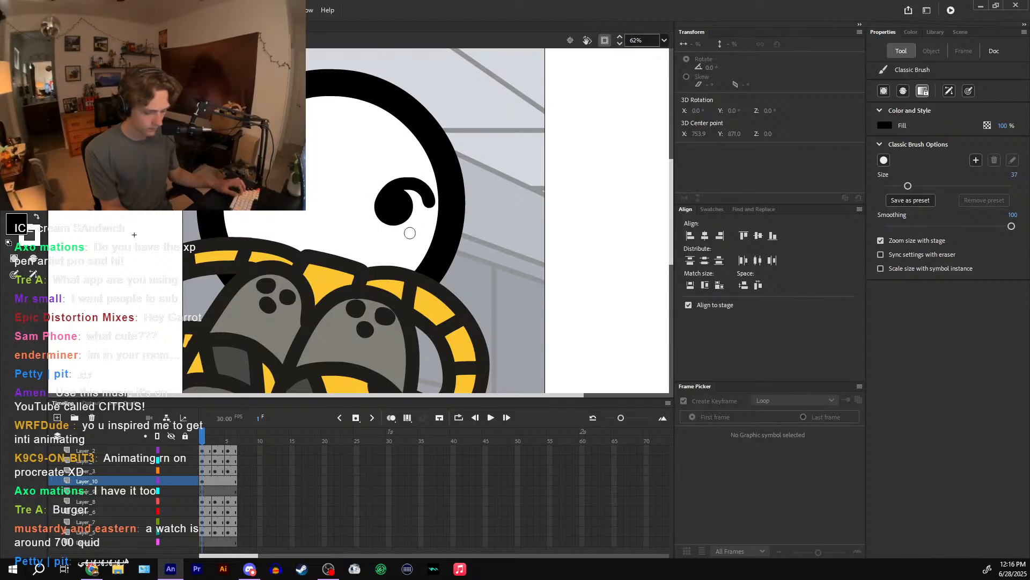
{"action": "key", "text": "ctrl+z"}
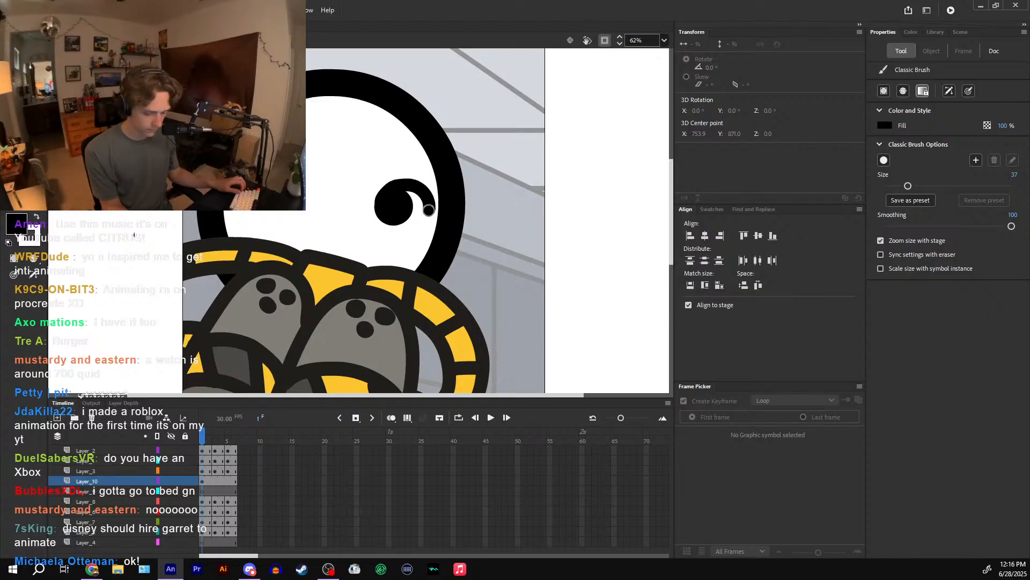
{"action": "left_click_drag", "start_coordinate": [429, 210], "coordinate": [430, 213]}
- Erase the lower part of the eye along a slanted edge with an eraser of size 18, cleaning away the leftover sliver
{"action": "key", "text": "e"}
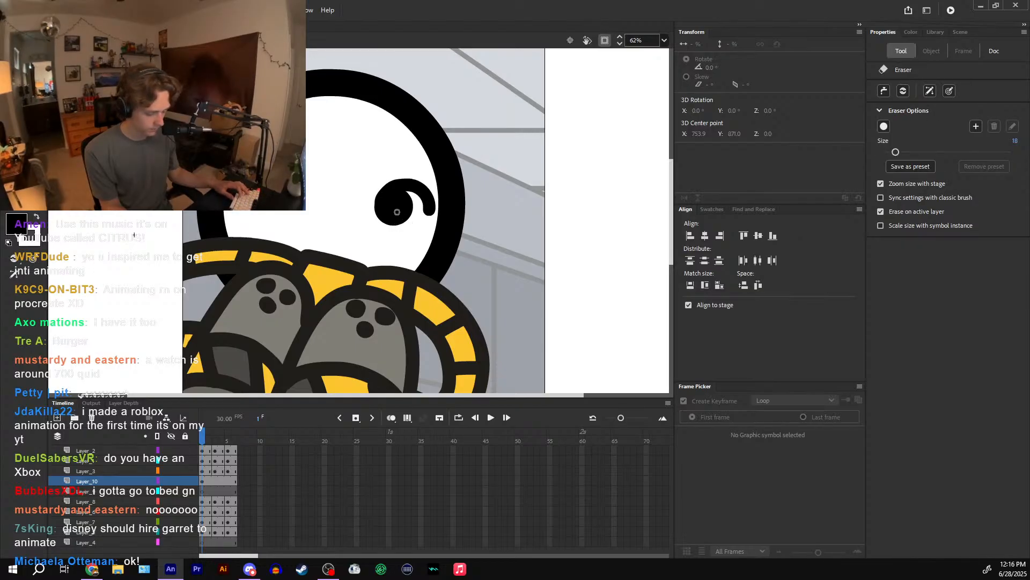
{"action": "key", "text": "ctrl+a"}
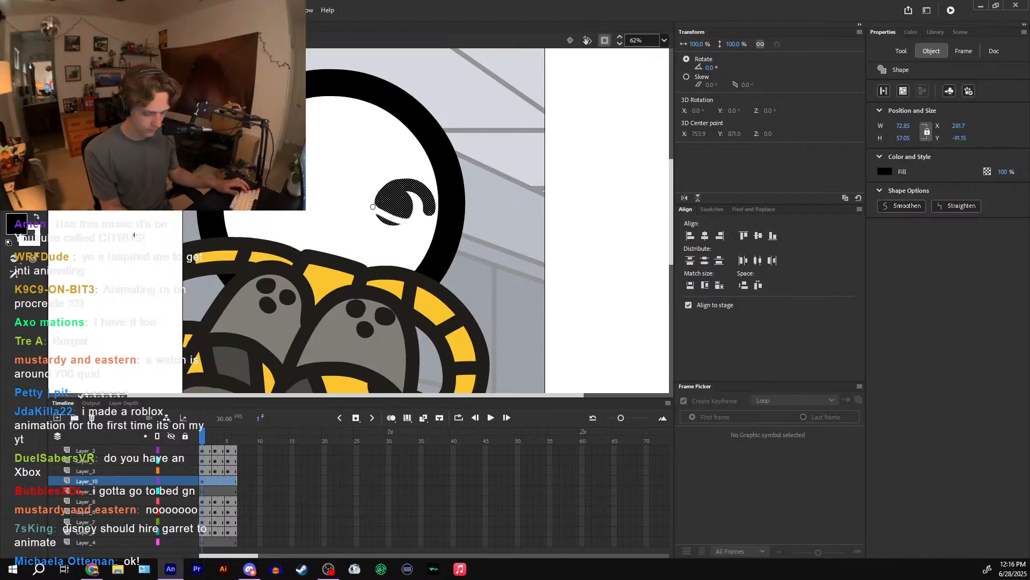
{"action": "left_click_drag", "start_coordinate": [372, 207], "coordinate": [371, 206]}
{"action": "key", "text": "ctrl+z"}
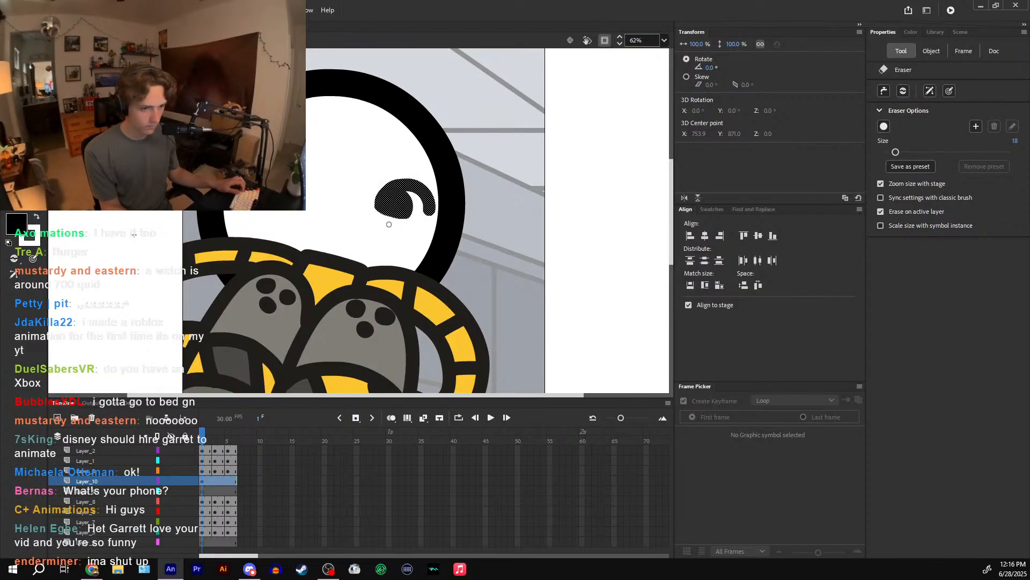
{"action": "left_click", "coordinate": [396, 228]}
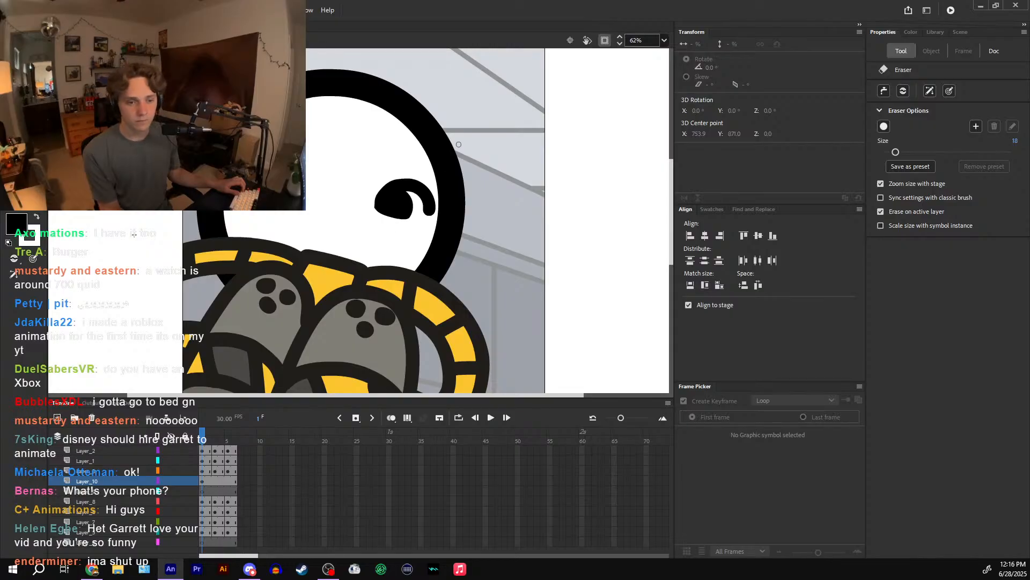
{"action": "key", "text": "ctrl+="}
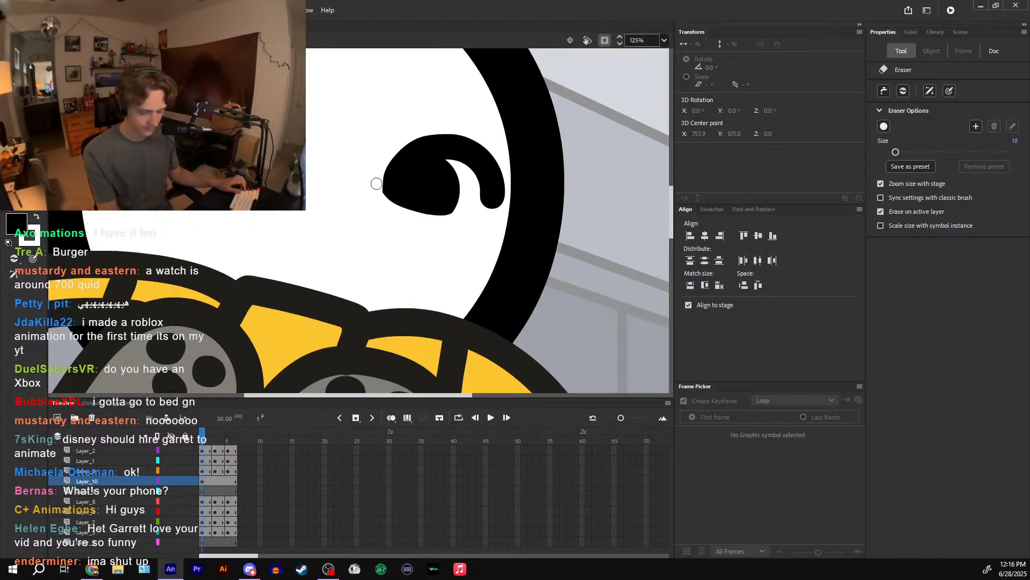
- Move the eye slightly right and down so its curved stroke meets the head's outline
{"action": "key", "text": "ctrl+minus"}
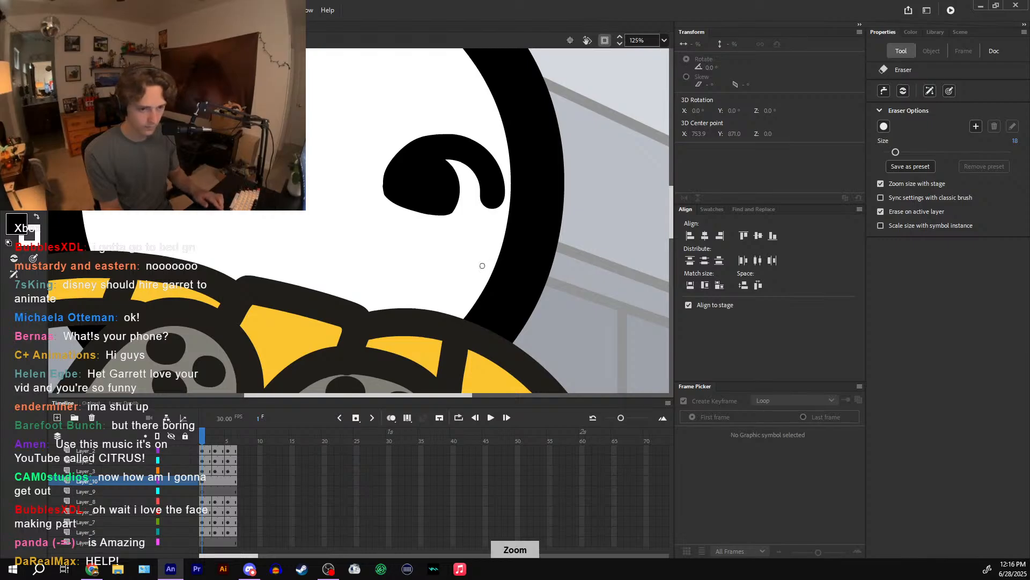
{"action": "key", "text": "v"}
{"action": "left_click_drag", "start_coordinate": [418, 215], "coordinate": [423, 220]}
- Paint an open mouth outline below the eye on Layer_9's frame 1 with the Classic Brush at size 23
{"action": "left_click", "coordinate": [201, 490]}
{"action": "key", "text": "b"}
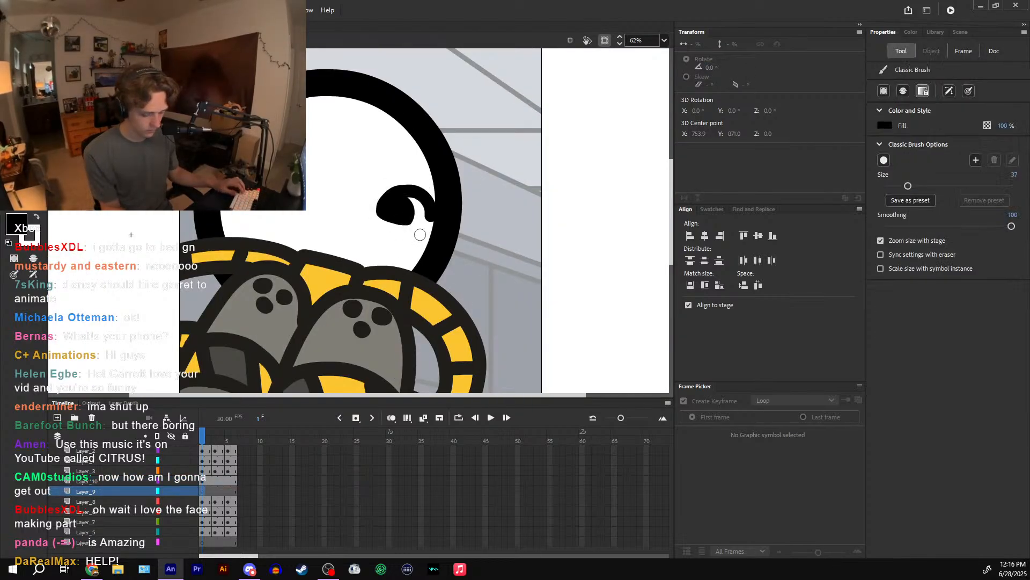
{"action": "key", "text": "bracketleft"}
{"action": "key", "text": "bracketleft"}
{"action": "key", "text": "bracketleft"}
{"action": "key", "text": "bracketleft"}
{"action": "key", "text": "bracketleft"}
{"action": "key", "text": "bracketleft"}
{"action": "key", "text": "bracketleft"}
{"action": "key", "text": "bracketleft"}
{"action": "key", "text": "bracketleft"}
{"action": "key", "text": "bracketleft"}
{"action": "key", "text": "bracketleft"}
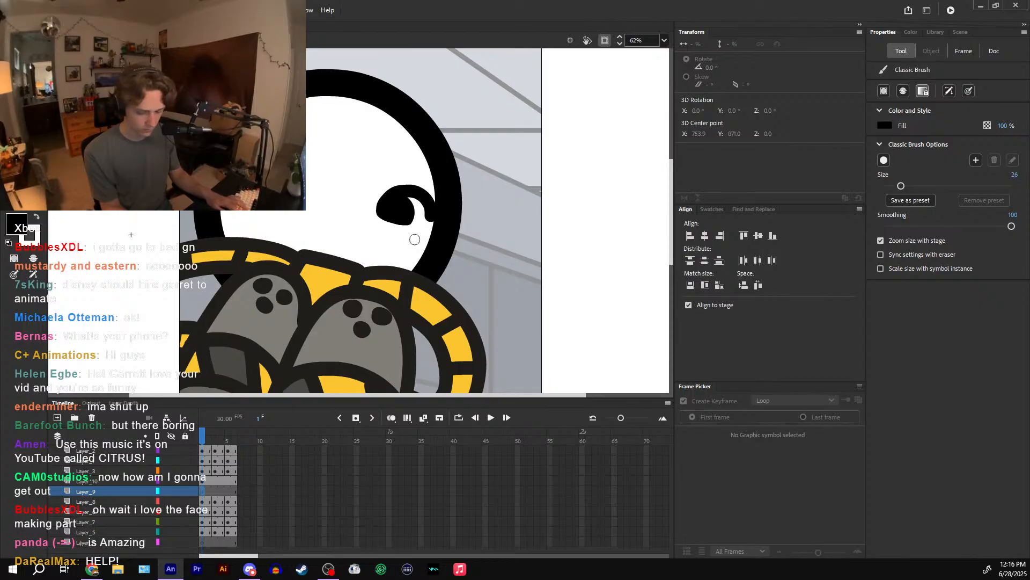
{"action": "key", "text": "bracketright"}
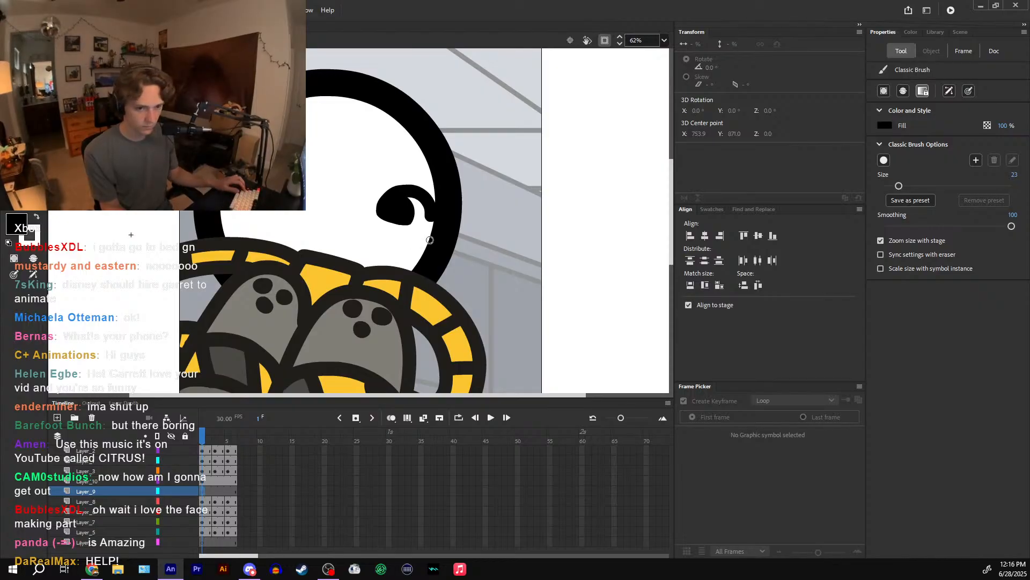
{"action": "mouse_move", "coordinate": [432, 248]}
{"action": "left_mouse_down"}
{"action": "mouse_move", "coordinate": [371, 219]}
{"action": "mouse_move", "coordinate": [352, 234]}
{"action": "mouse_move", "coordinate": [385, 250]}
{"action": "left_mouse_up"}
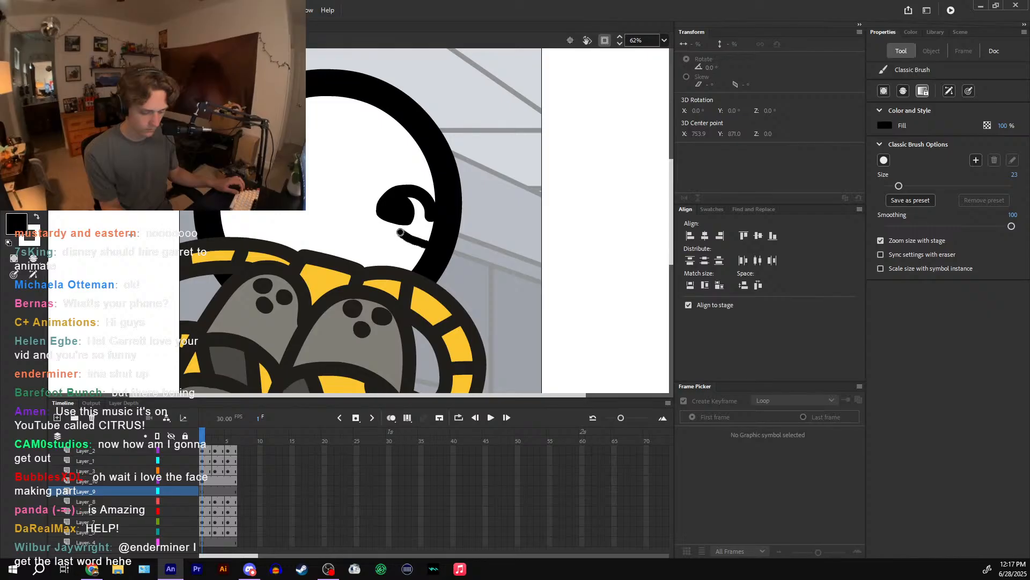
{"action": "key", "text": "ctrl+z"}
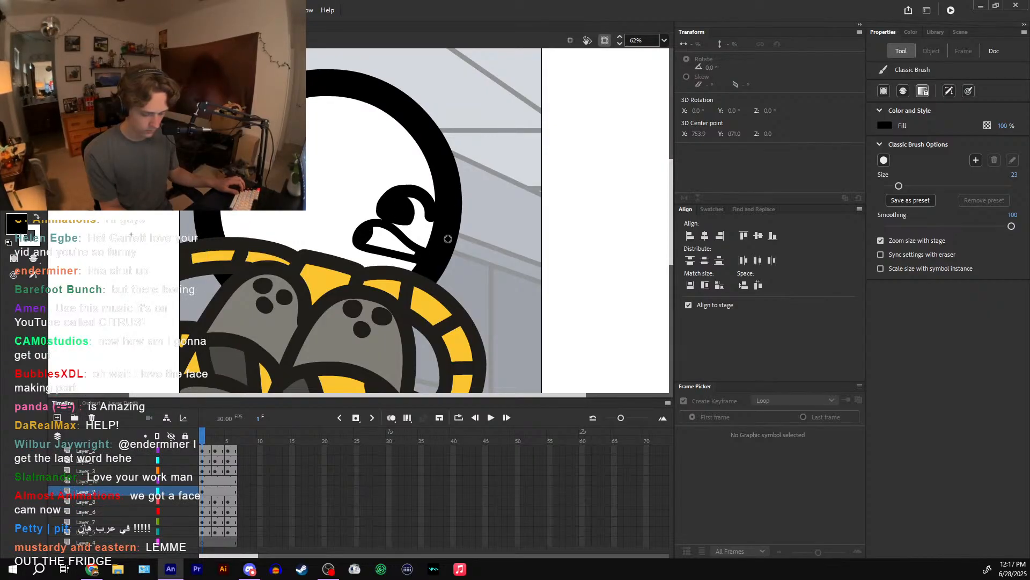
- Go to frame 3 of the character symbol, with the whole head and jetpack in view
{"action": "key", "text": "ctrl+minus"}
{"action": "left_click", "coordinate": [215, 447]}
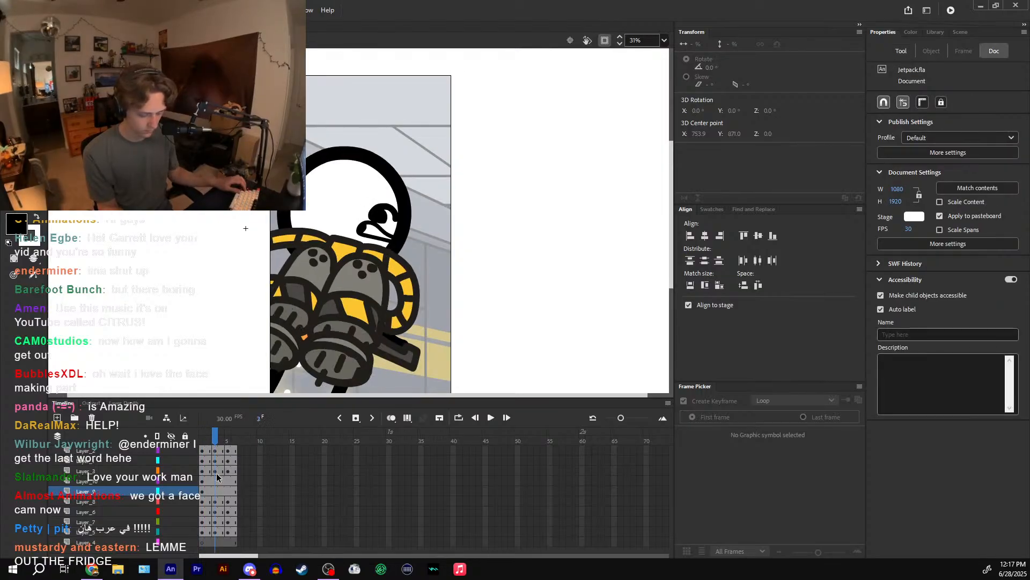
- Add keyframes at frame 3 on Layer_9 and Layer_10 for the character's two face shapes
{"action": "left_click", "coordinate": [212, 436]}
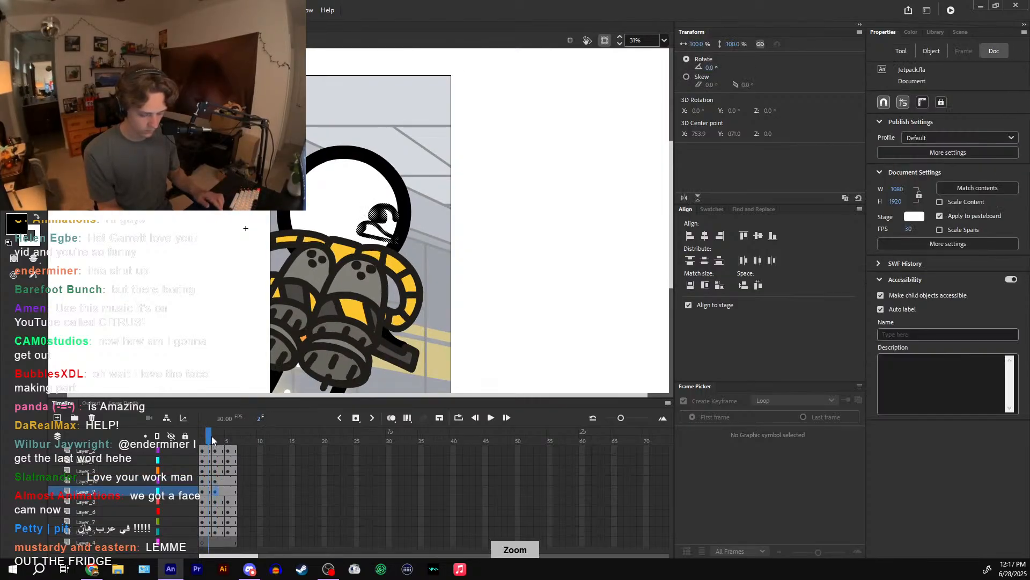
{"action": "key", "text": "ctrl+equal"}
{"action": "left_click", "coordinate": [215, 489]}
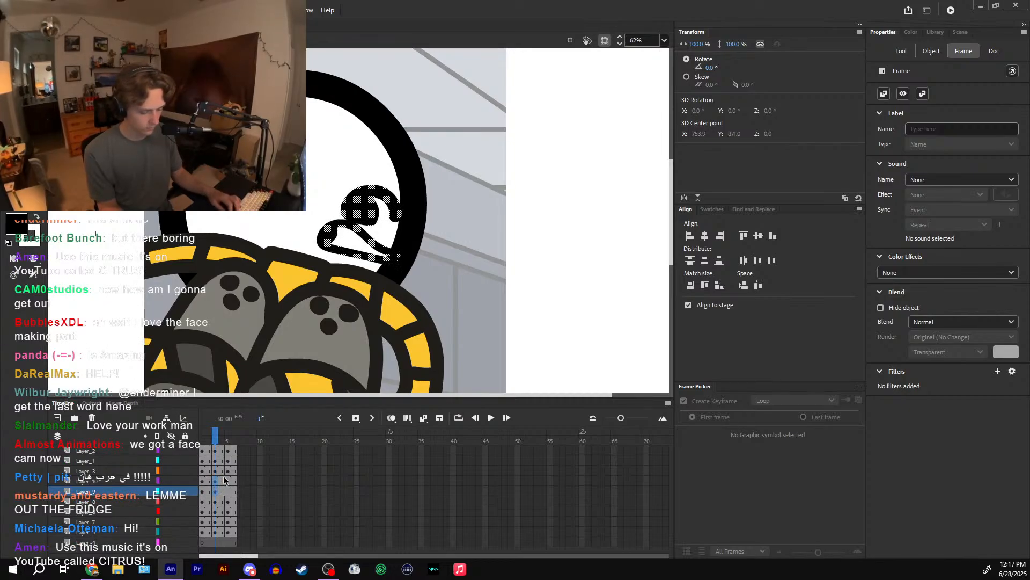
{"action": "left_click", "coordinate": [214, 443]}
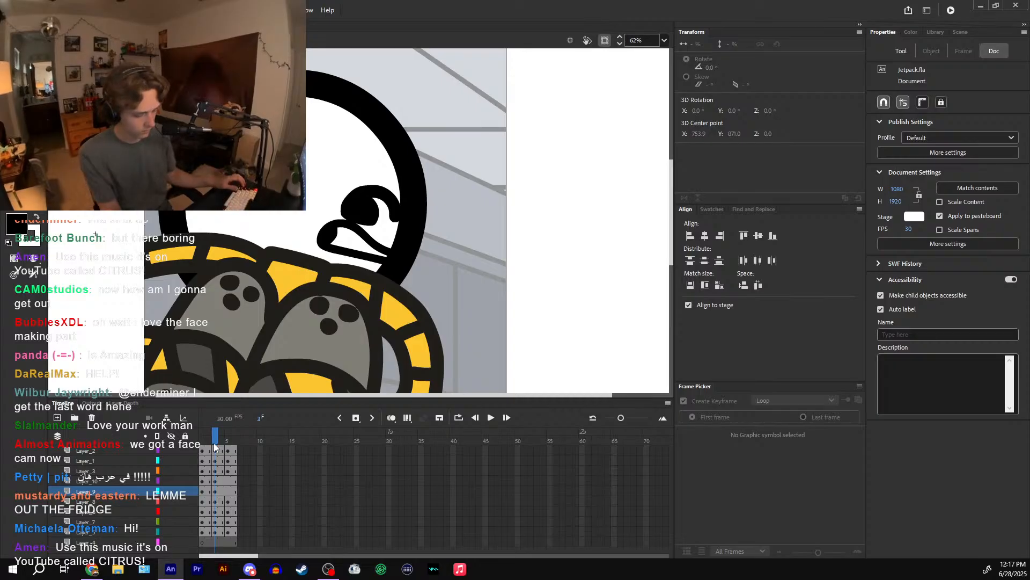
- Squash the lower face shape on Layer_9 at frame 3 to about 93.6% height and 102.2% width
{"action": "key", "text": "ctrl+equal"}
{"action": "key", "text": "period"}
{"action": "key", "text": "period"}
{"action": "key", "text": "comma"}
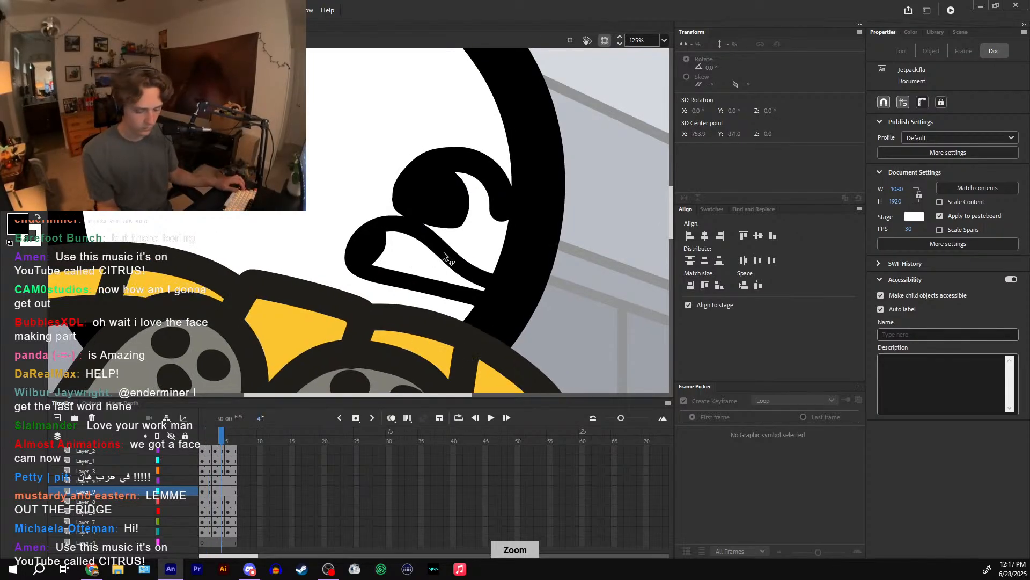
{"action": "left_click", "coordinate": [445, 257]}
{"action": "left_click_drag", "start_coordinate": [427, 306], "coordinate": [427, 300]}
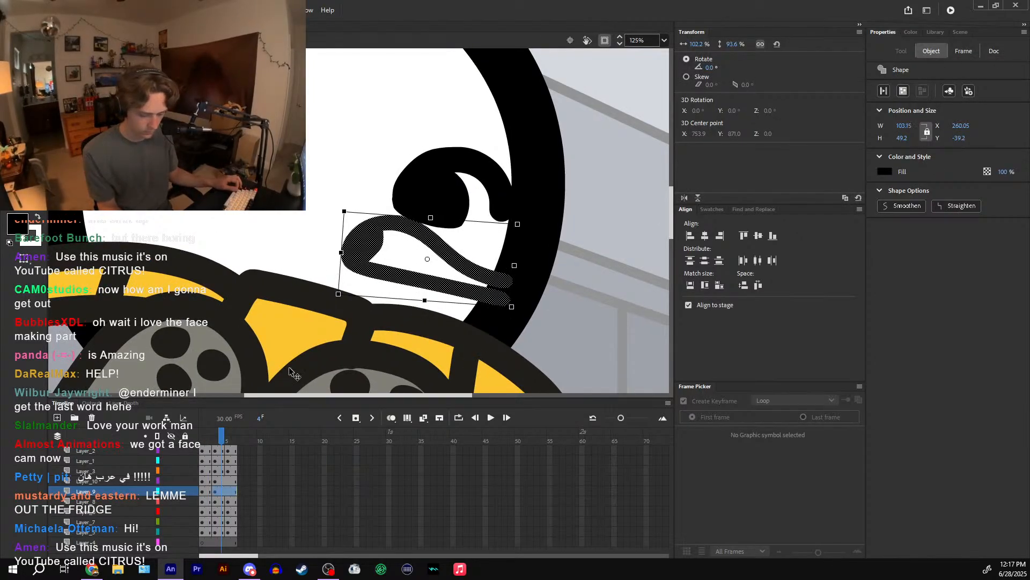
{"action": "left_click", "coordinate": [223, 439]}
- Trim the lower edge of the upper face shape on Layer_10 and squash it slightly from above
{"action": "left_click", "coordinate": [435, 211]}
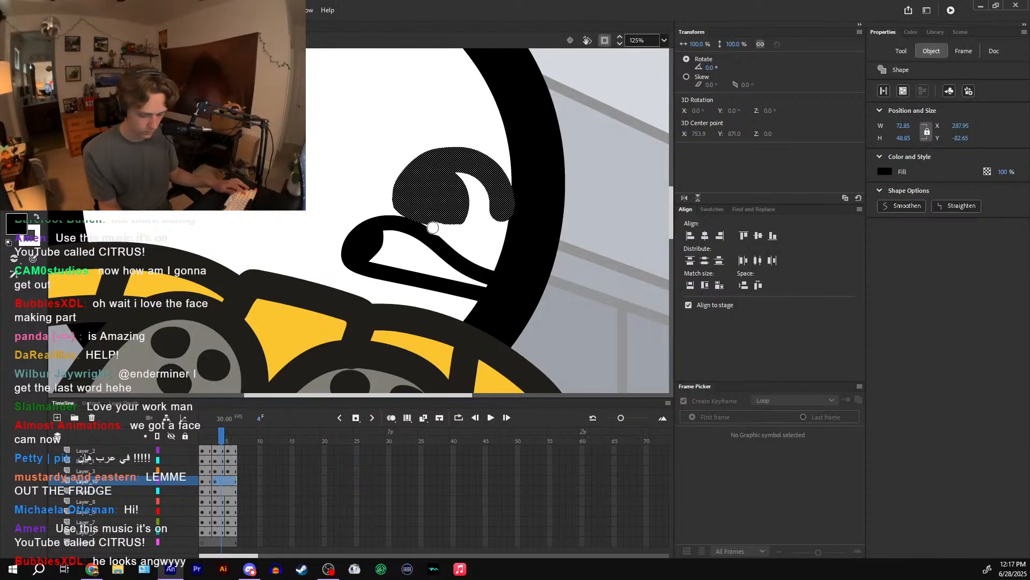
{"action": "key", "text": "e"}
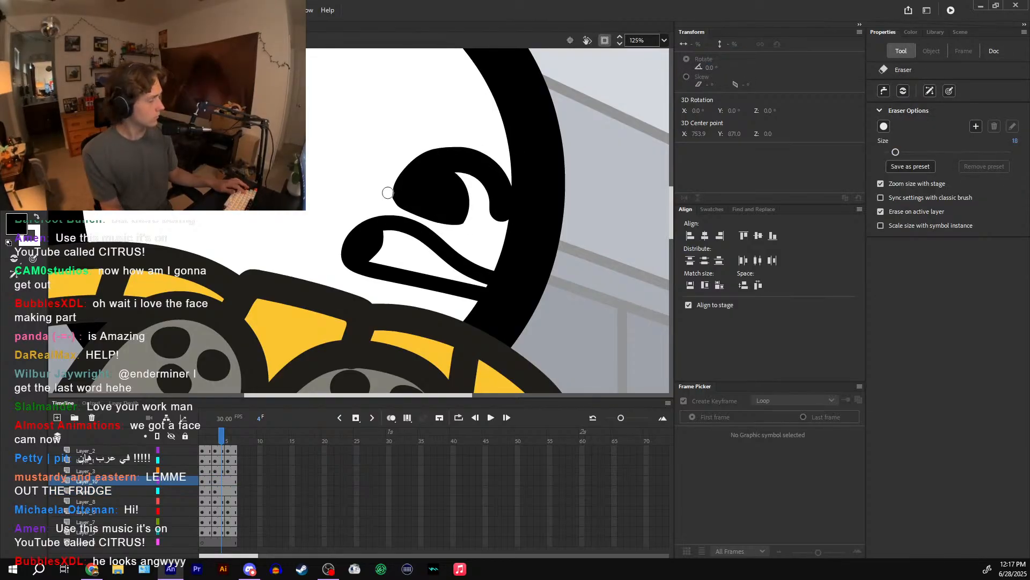
{"action": "mouse_move", "coordinate": [220, 437]}
{"action": "left_mouse_down"}
{"action": "mouse_move", "coordinate": [208, 437]}
{"action": "mouse_move", "coordinate": [217, 439]}
{"action": "left_mouse_up"}
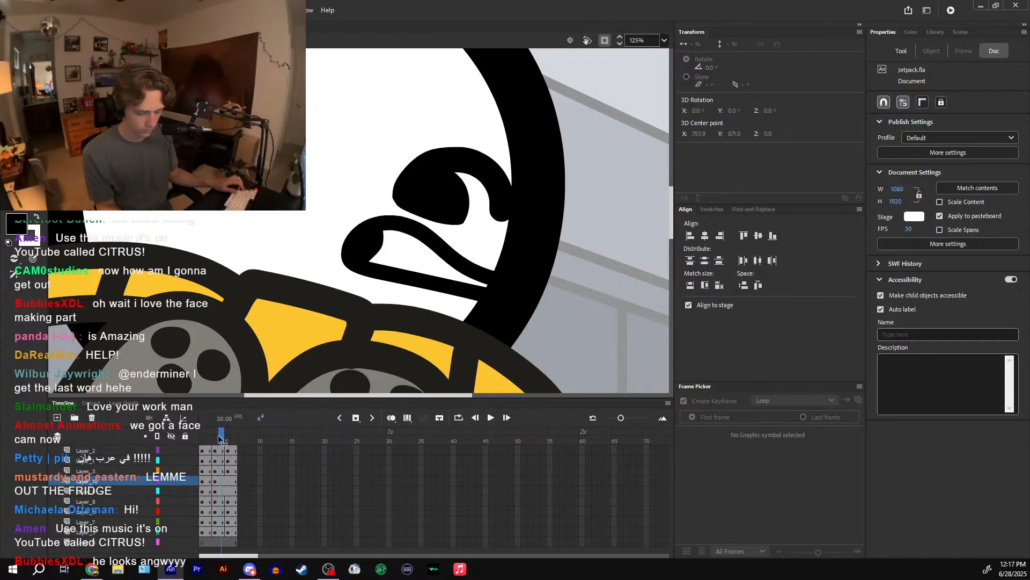
{"action": "key", "text": "v"}
{"action": "left_click", "coordinate": [492, 188]}
{"action": "key", "text": "q"}
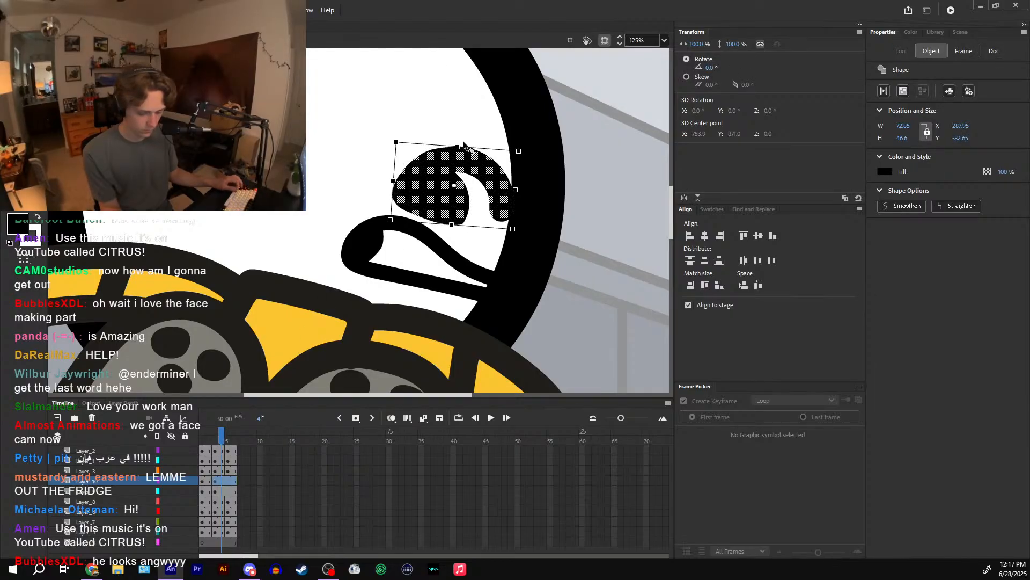
{"action": "left_click_drag", "start_coordinate": [460, 146], "coordinate": [458, 152]}
{"action": "mouse_move", "coordinate": [231, 431]}
{"action": "left_mouse_down"}
{"action": "mouse_move", "coordinate": [205, 442]}
{"action": "mouse_move", "coordinate": [219, 443]}
{"action": "left_mouse_up"}
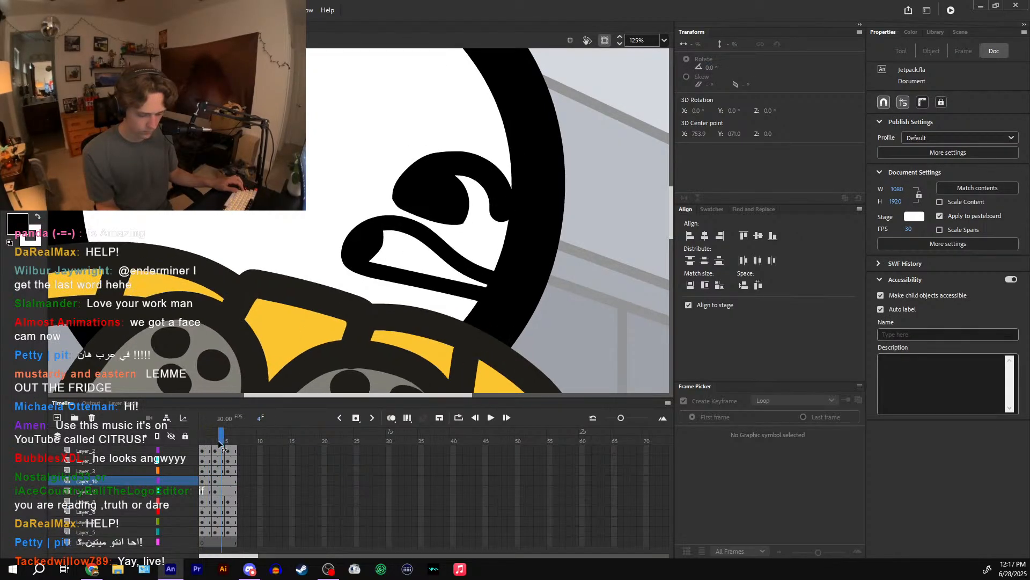
- On frame 5, stretch the lower face shape to about 53.5 high and narrow it to about 99.9 wide
{"action": "left_click", "coordinate": [204, 490]}
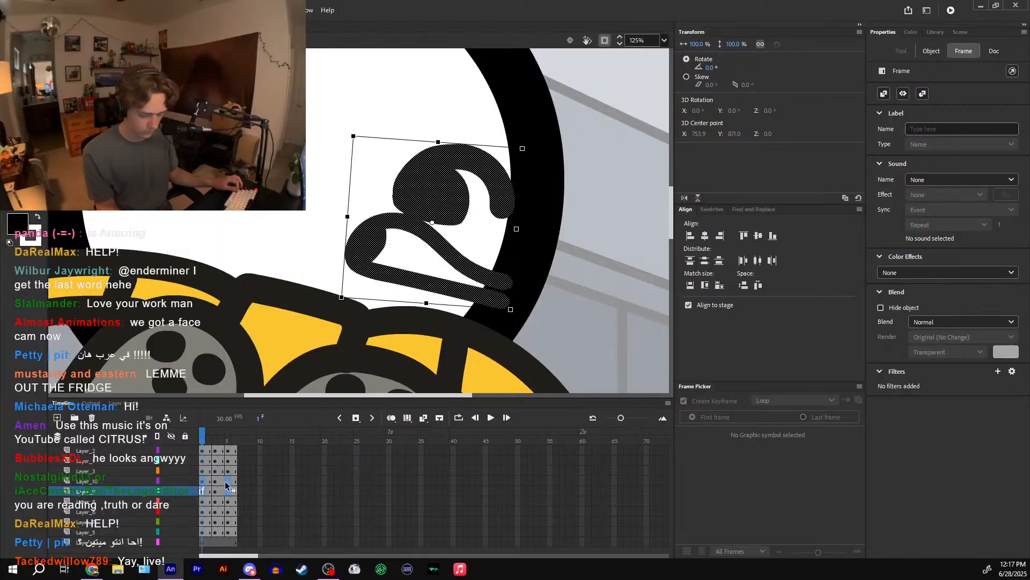
{"action": "left_click", "coordinate": [226, 484]}
{"action": "left_click", "coordinate": [325, 339]}
{"action": "left_click", "coordinate": [422, 243]}
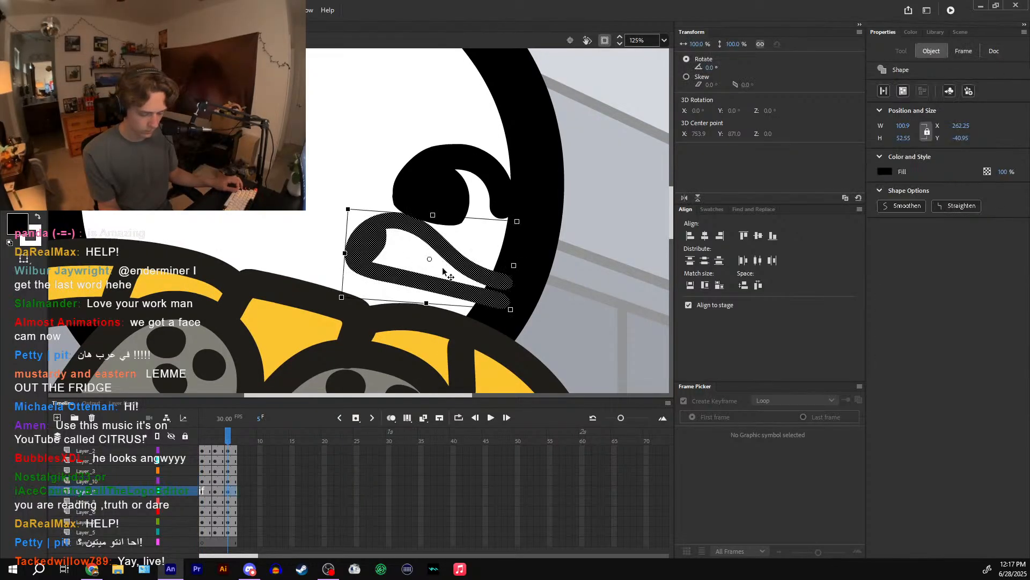
{"action": "key", "text": "ctrl+equal"}
{"action": "left_click_drag", "start_coordinate": [355, 311], "coordinate": [352, 316]}
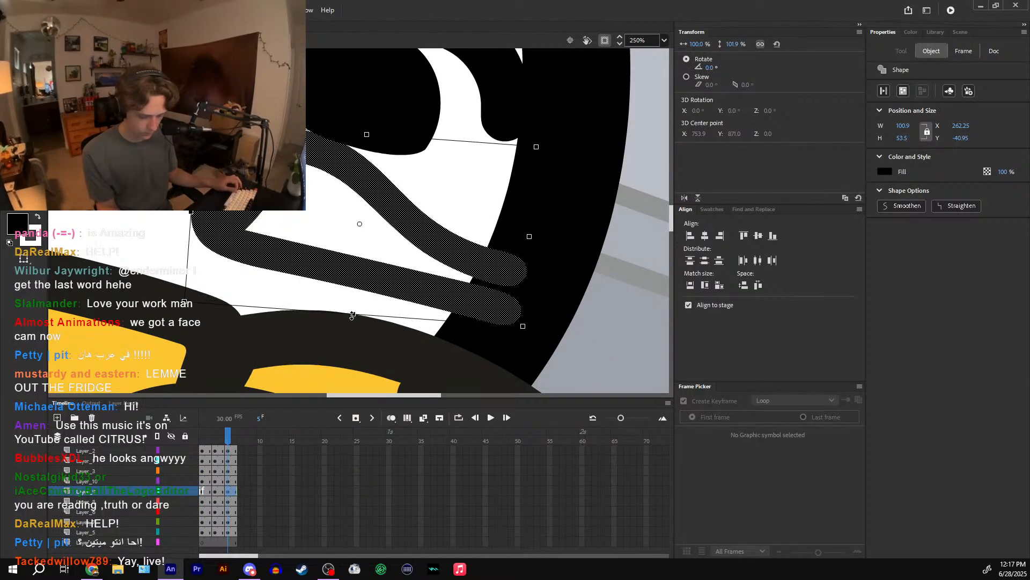
{"action": "left_click_drag", "start_coordinate": [192, 213], "coordinate": [194, 213]}
- Stretch the upper face shape on Layer_10 slightly downward at frame 5 and check the motion
{"action": "left_click_drag", "start_coordinate": [291, 205], "coordinate": [287, 306]}
{"action": "left_click", "coordinate": [375, 232]}
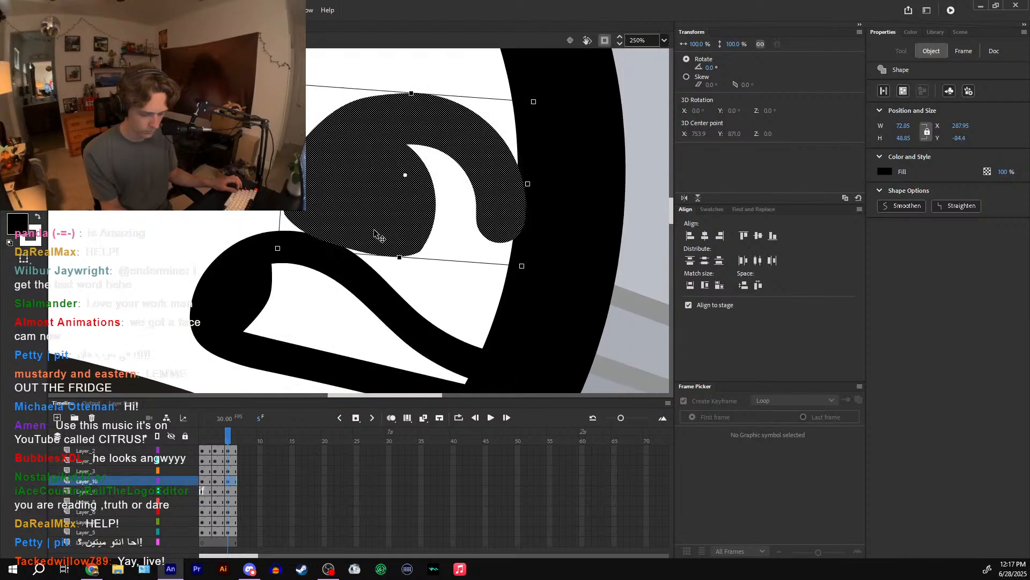
{"action": "left_click_drag", "start_coordinate": [402, 258], "coordinate": [402, 262]}
{"action": "mouse_move", "coordinate": [229, 436]}
{"action": "left_mouse_down"}
{"action": "mouse_move", "coordinate": [218, 437]}
{"action": "mouse_move", "coordinate": [231, 444]}
{"action": "left_mouse_up"}
{"action": "key", "text": "ctrl+minus"}
{"action": "key", "text": "ctrl+minus"}
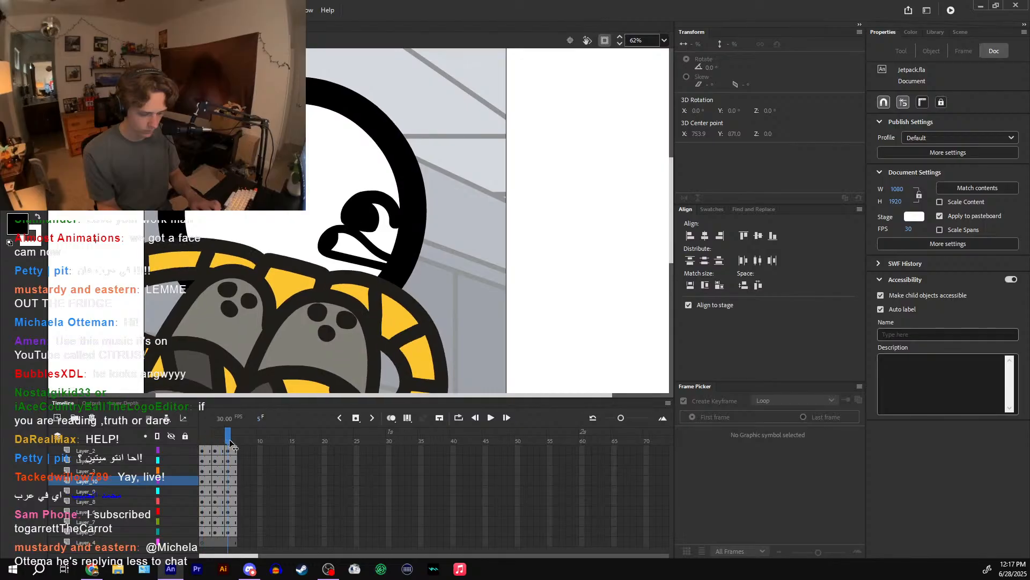
- Leave the character symbol and go to frame 60 of the main timeline
{"action": "left_click", "coordinate": [349, 256]}
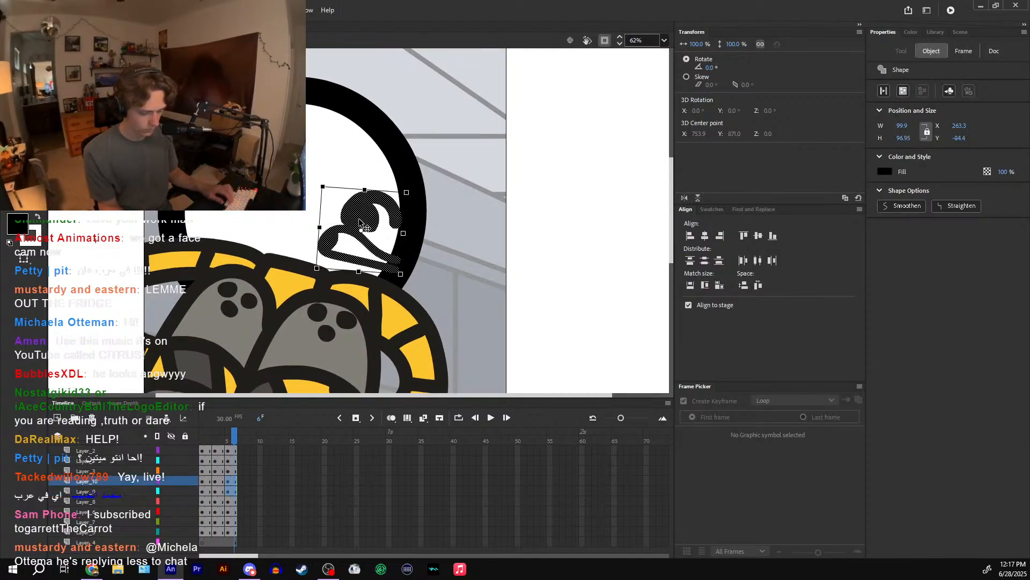
{"action": "double_click", "coordinate": [444, 262]}
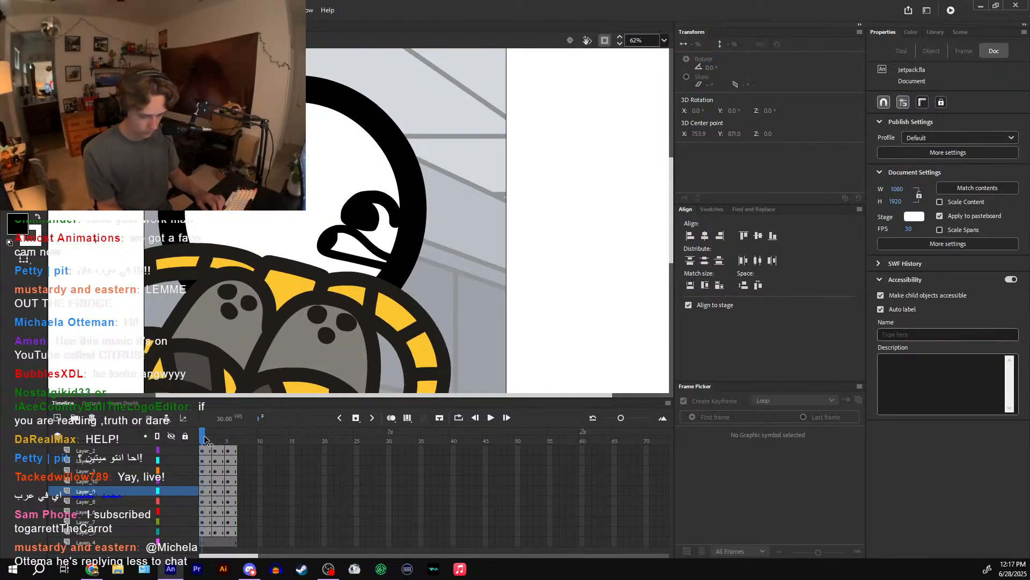
{"action": "key", "text": "ctrl+minus"}
{"action": "left_click_drag", "start_coordinate": [397, 438], "coordinate": [300, 430]}
- Swap the jetpack character instance at frame 60 for Symbol 10
{"action": "left_click", "coordinate": [376, 288]}
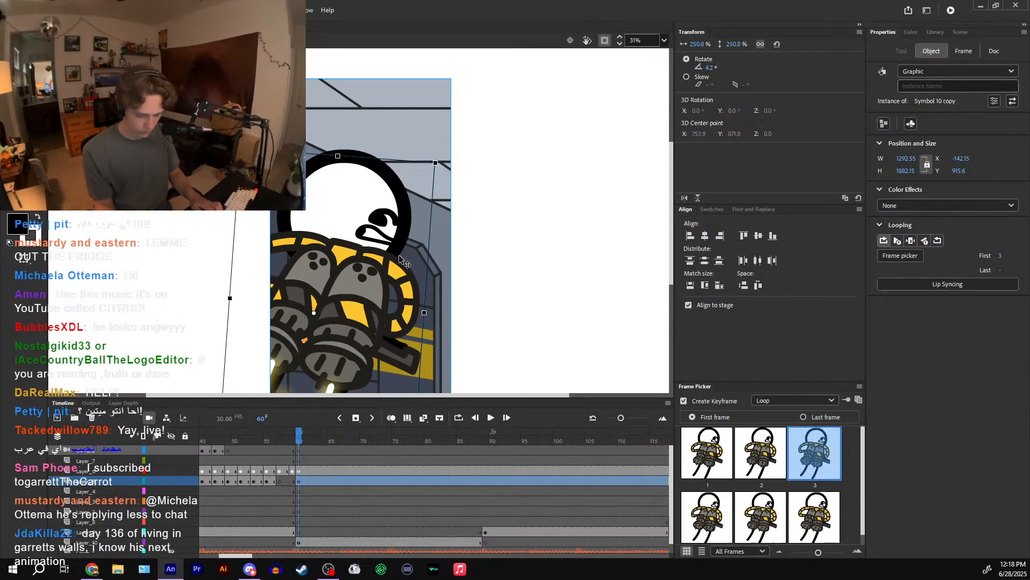
{"action": "left_click", "coordinate": [791, 402]}
{"action": "left_click", "coordinate": [792, 401]}
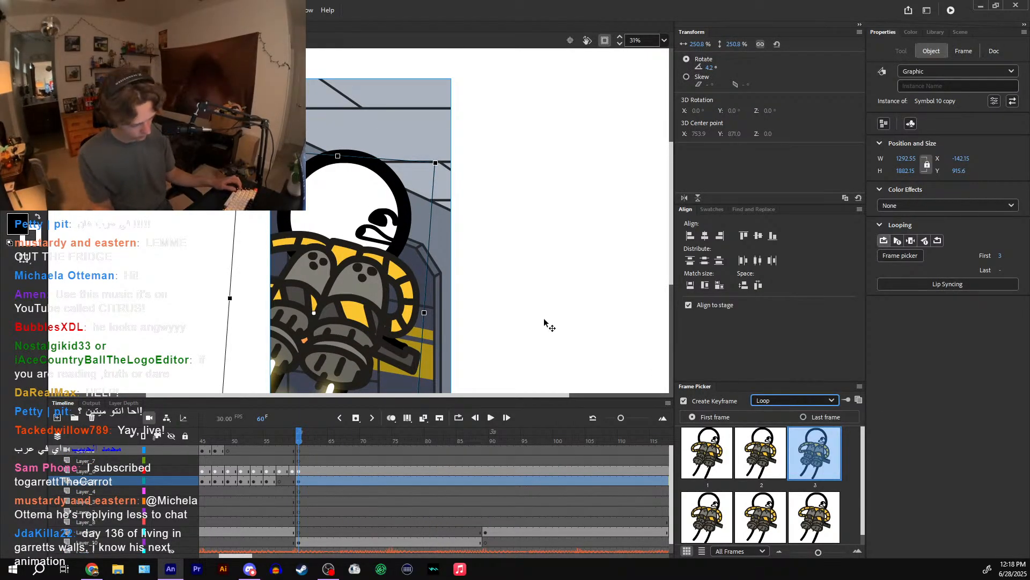
{"action": "key", "text": "ctrl+alt+s"}
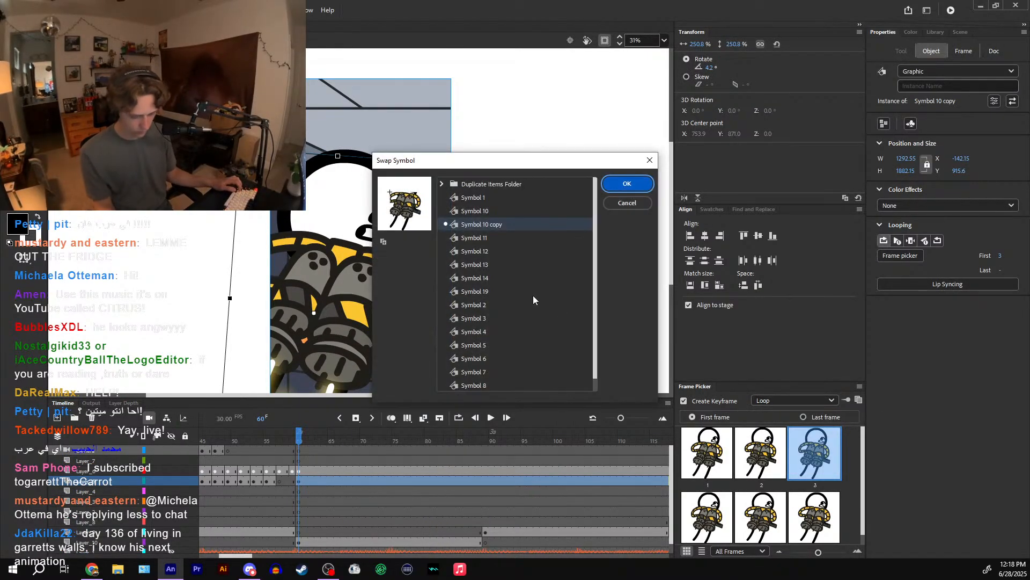
{"action": "left_click", "coordinate": [627, 184]}
{"action": "left_click", "coordinate": [304, 437]}
- Add a keyframe at frame 75 and swap the character instance there for Symbol 10 copy
{"action": "left_click_drag", "start_coordinate": [303, 438], "coordinate": [396, 433]}
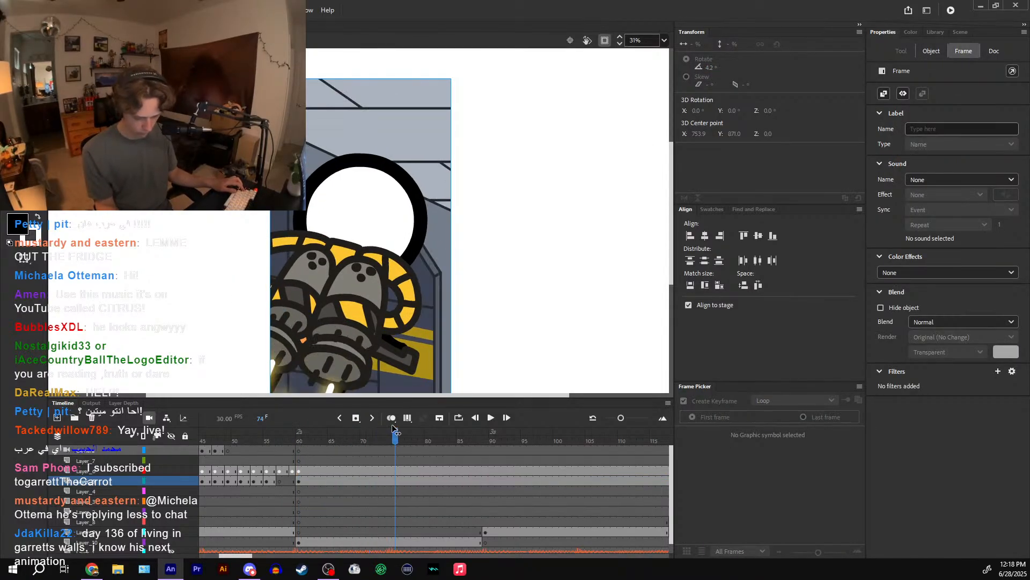
{"action": "left_click", "coordinate": [424, 244]}
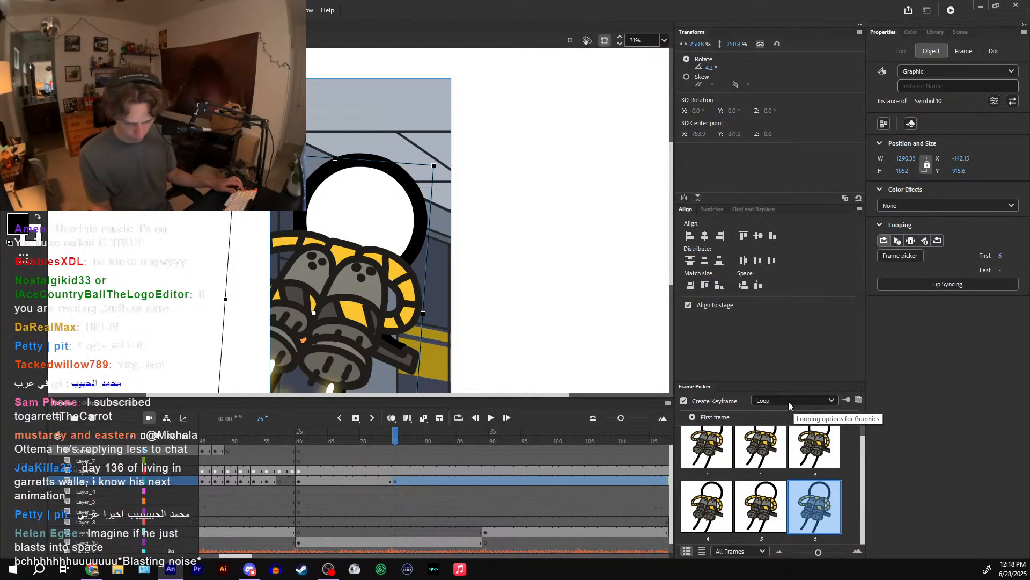
{"action": "key", "text": "ctrl+alt+s"}
{"action": "left_click", "coordinate": [486, 224]}
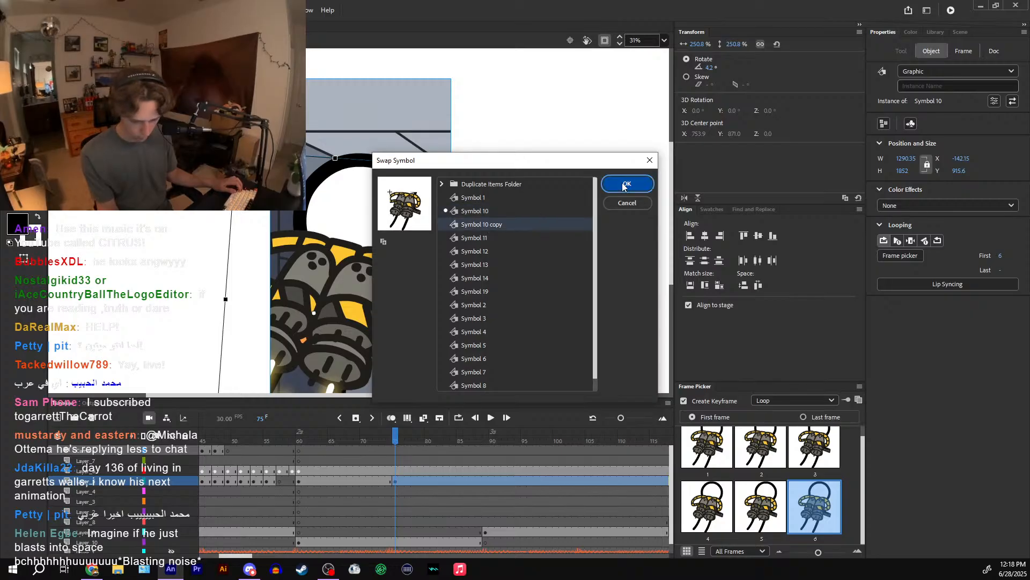
{"action": "key", "text": "Return"}
- Add a keyframe for the character at frame 70 and duplicate its symbol there
{"action": "left_click_drag", "start_coordinate": [394, 441], "coordinate": [370, 441]}
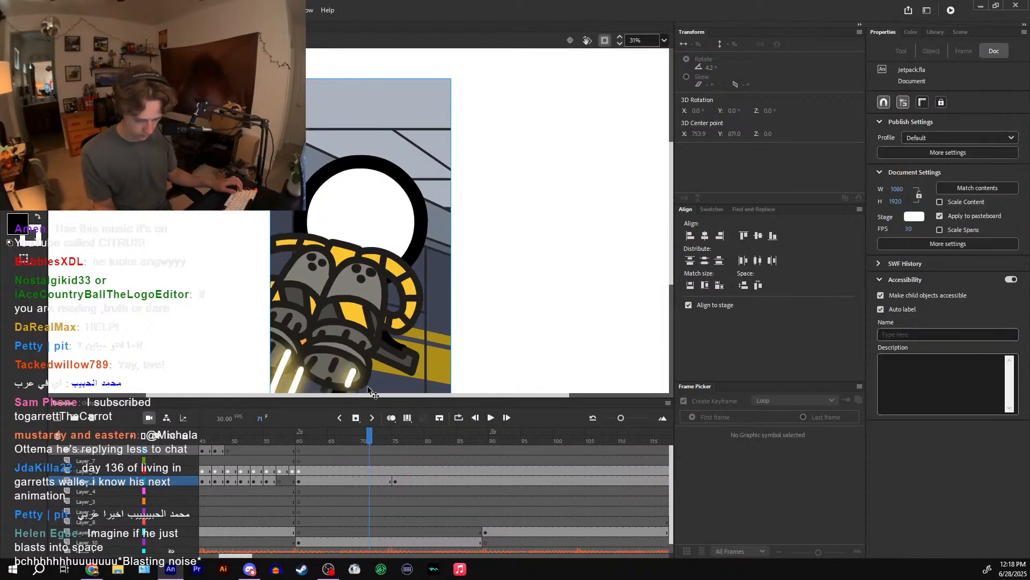
{"action": "double_click", "coordinate": [367, 352]}
{"action": "double_click", "coordinate": [436, 313]}
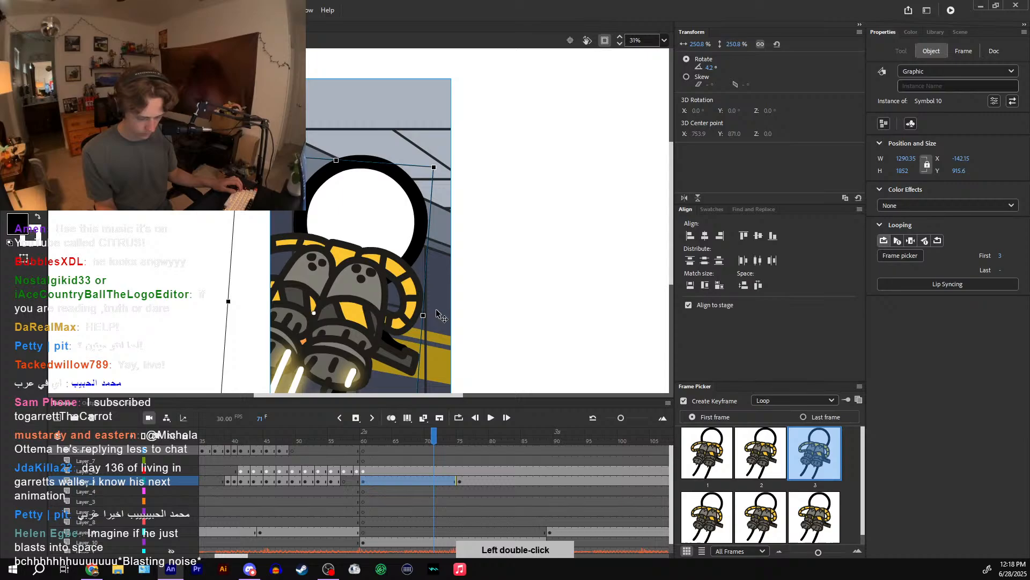
{"action": "left_click", "coordinate": [429, 437]}
{"action": "left_click", "coordinate": [394, 335]}
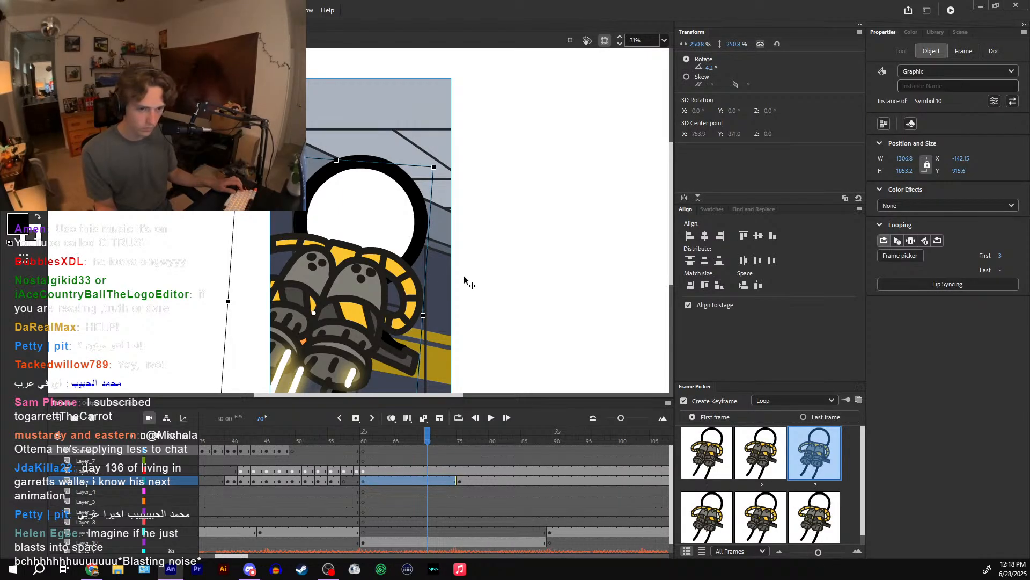
{"action": "right_click", "coordinate": [387, 316]}
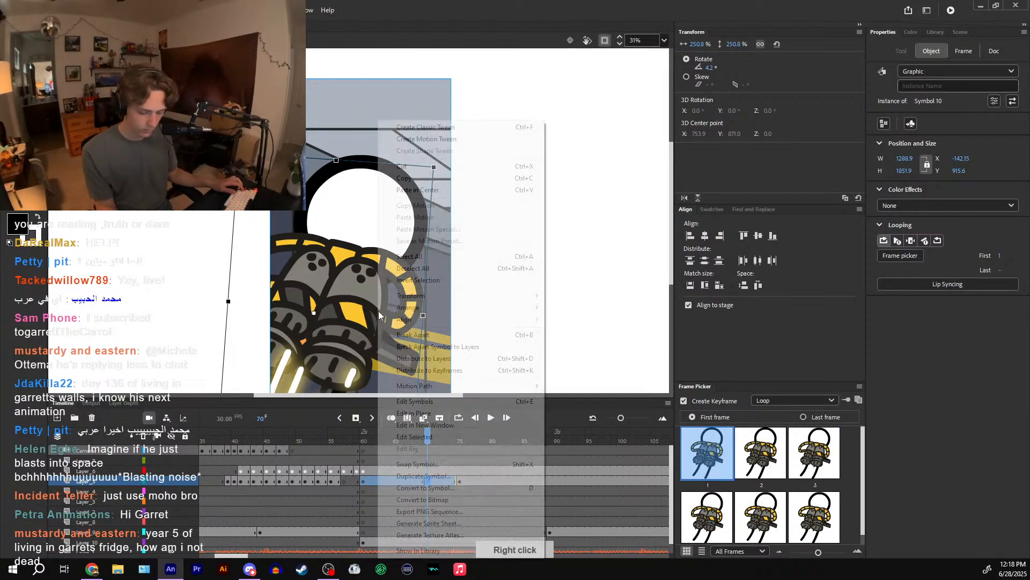
{"action": "key", "text": "Escape"}
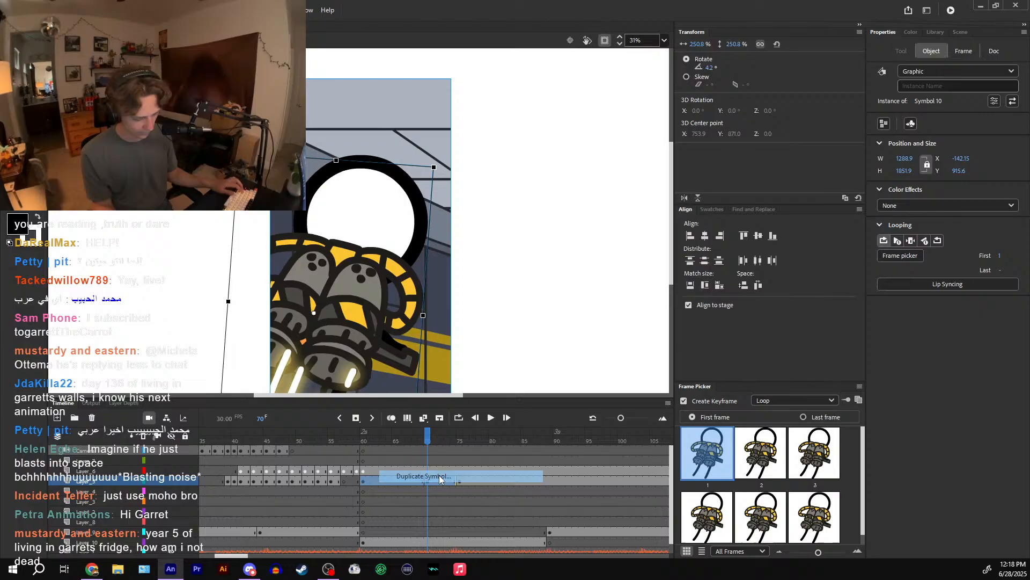
- Open the symbol used at frame 75 to examine its head position, and return to the main timeline
{"action": "left_click", "coordinate": [460, 439]}
{"action": "double_click", "coordinate": [378, 245]}
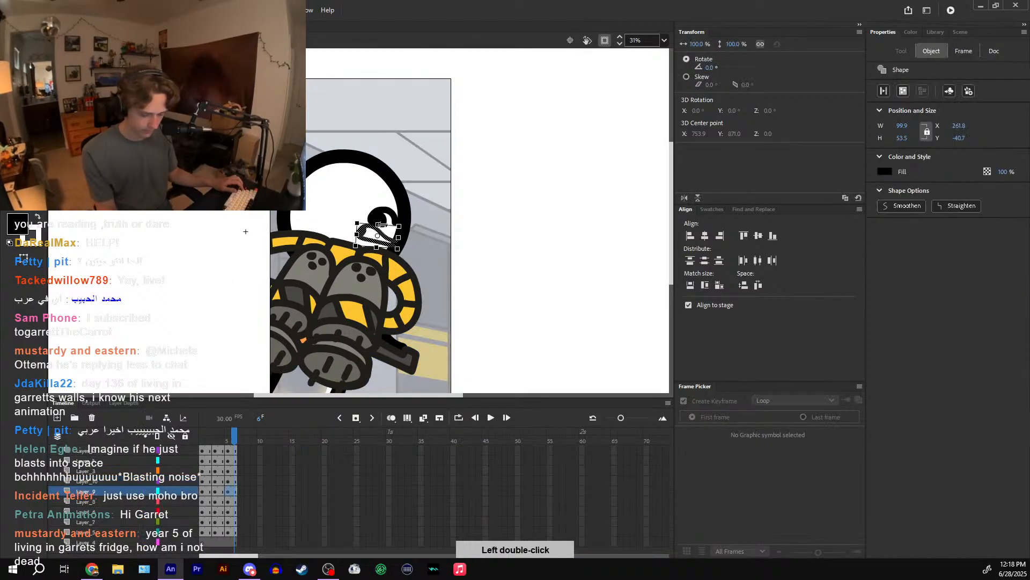
{"action": "double_click", "coordinate": [486, 250]}
- Open the character symbol used from frame 70 and nudge its head circle down and to the right on frame 1
{"action": "left_click", "coordinate": [395, 439]}
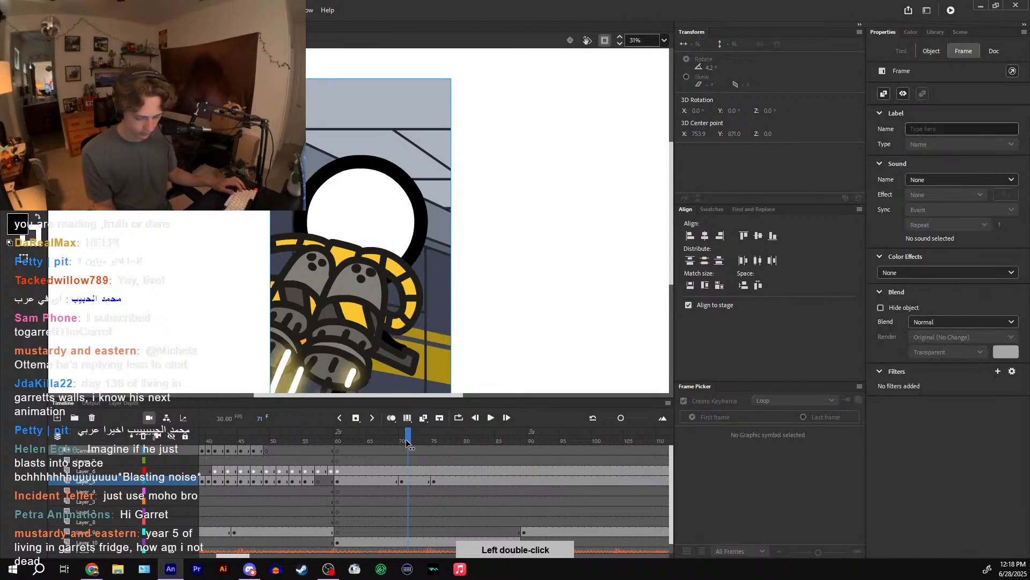
{"action": "double_click", "coordinate": [385, 315]}
{"action": "double_click", "coordinate": [368, 224]}
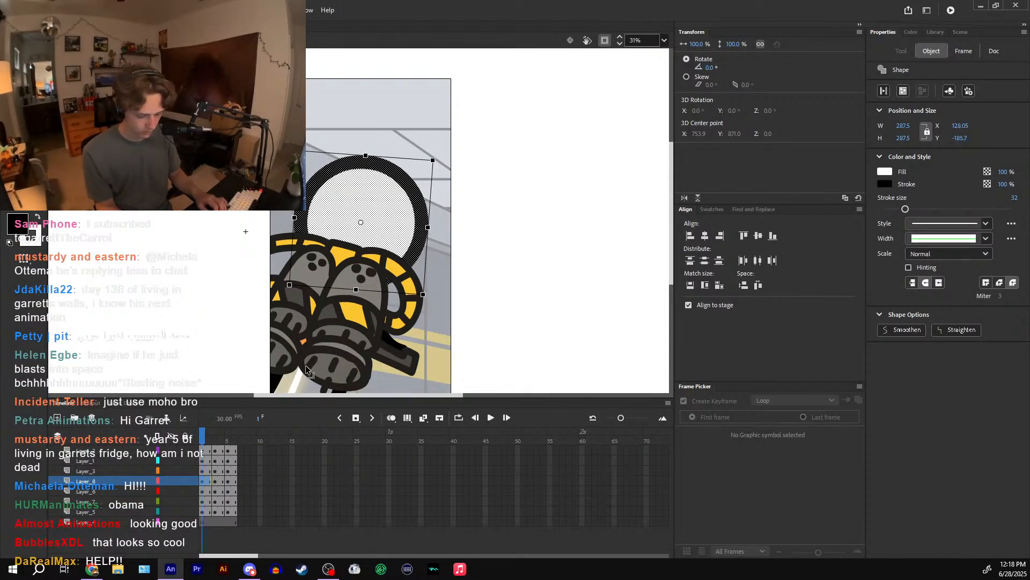
{"action": "key", "text": "Down"}
{"action": "key", "text": "Down"}
{"action": "key", "text": "Down"}
{"action": "key", "text": "Down"}
{"action": "key", "text": "Right"}
{"action": "key", "text": "Right"}
{"action": "key", "text": "Right"}
{"action": "key", "text": "Right"}
- Try nudging the head circle on Layer_8 down and to the right at frame 3
{"action": "left_click", "coordinate": [217, 481]}
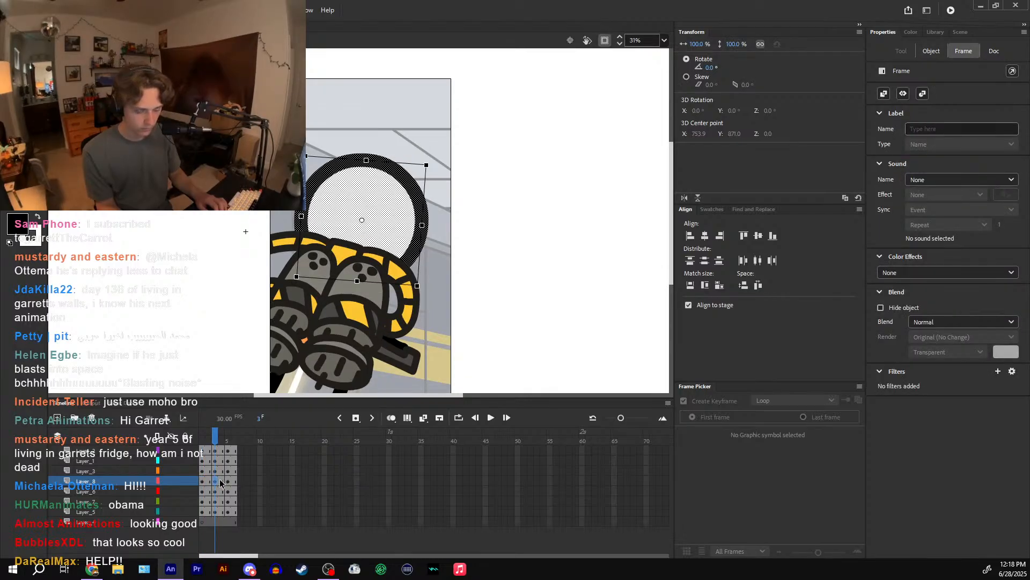
{"action": "key", "text": "Down"}
{"action": "key", "text": "Down"}
{"action": "key", "text": "Down"}
{"action": "key", "text": "Down"}
{"action": "key", "text": "Right"}
{"action": "key", "text": "Right"}
{"action": "key", "text": "Right"}
{"action": "key", "text": "Right"}
{"action": "left_click_drag", "start_coordinate": [216, 438], "coordinate": [215, 438]}
{"action": "left_click", "coordinate": [216, 482]}
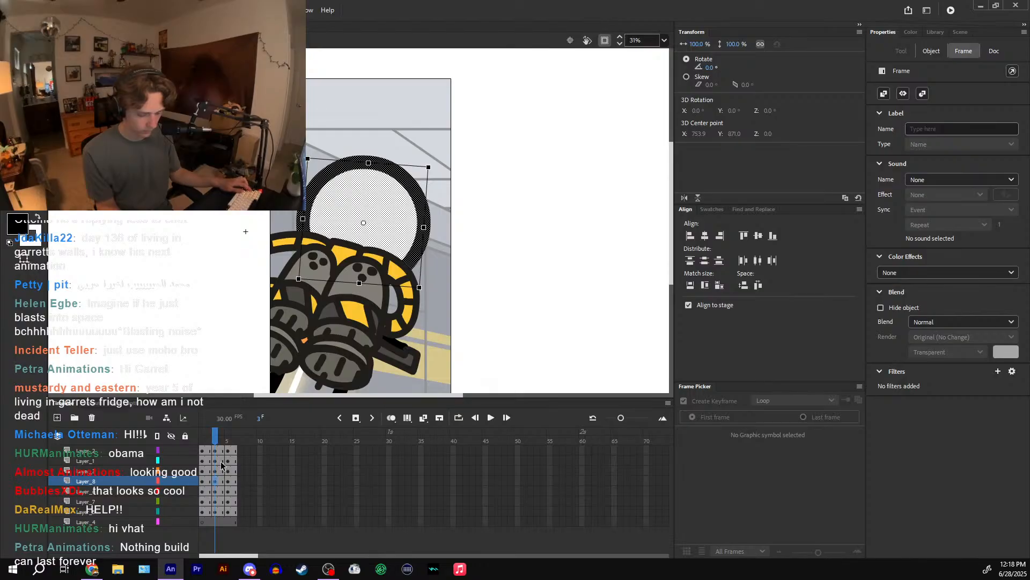
- Undo the recent nudges of the head circle
{"action": "key", "text": "ctrl+z"}
{"action": "left_click", "coordinate": [214, 436]}
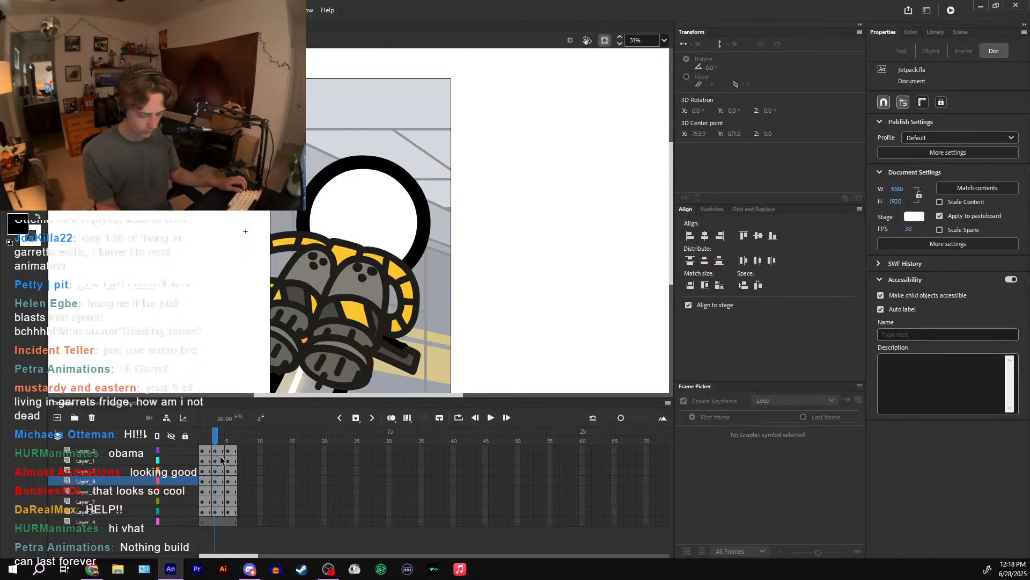
{"action": "key", "text": "ctrl+z"}
{"action": "key", "text": "ctrl+z"}
{"action": "key", "text": "ctrl+z"}
{"action": "key", "text": "ctrl+z"}
{"action": "key", "text": "ctrl+z"}
- Compare the head's position on the symbol's first frames and around frame 70 on the main timeline, ending on Layer_8 at frame 3
{"action": "left_click", "coordinate": [205, 435]}
{"action": "left_click_drag", "start_coordinate": [206, 436], "coordinate": [210, 457]}
{"action": "left_click", "coordinate": [203, 485]}
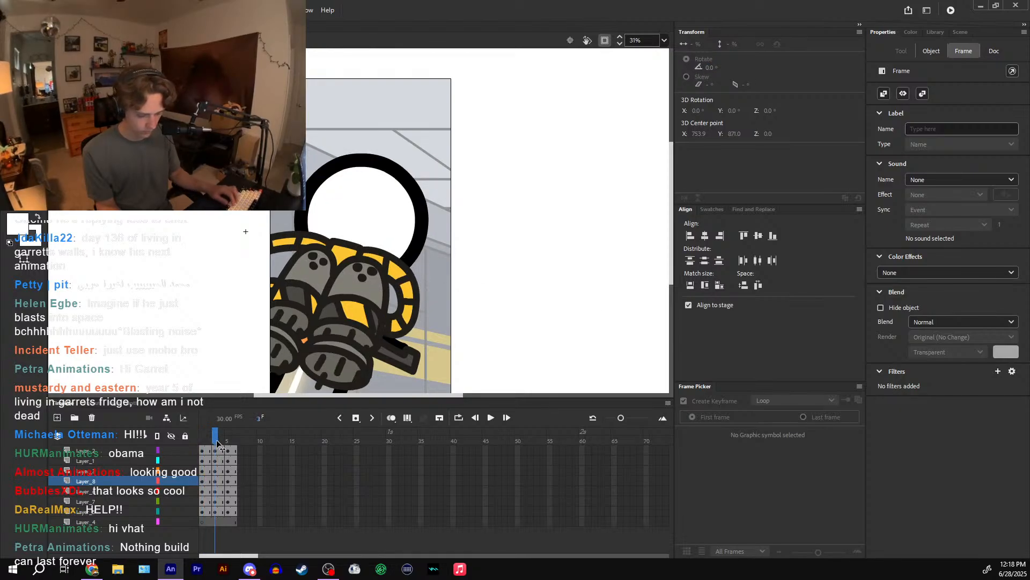
{"action": "double_click", "coordinate": [455, 292]}
{"action": "left_click_drag", "start_coordinate": [418, 440], "coordinate": [427, 439]}
{"action": "double_click", "coordinate": [397, 247]}
{"action": "left_click", "coordinate": [219, 483]}
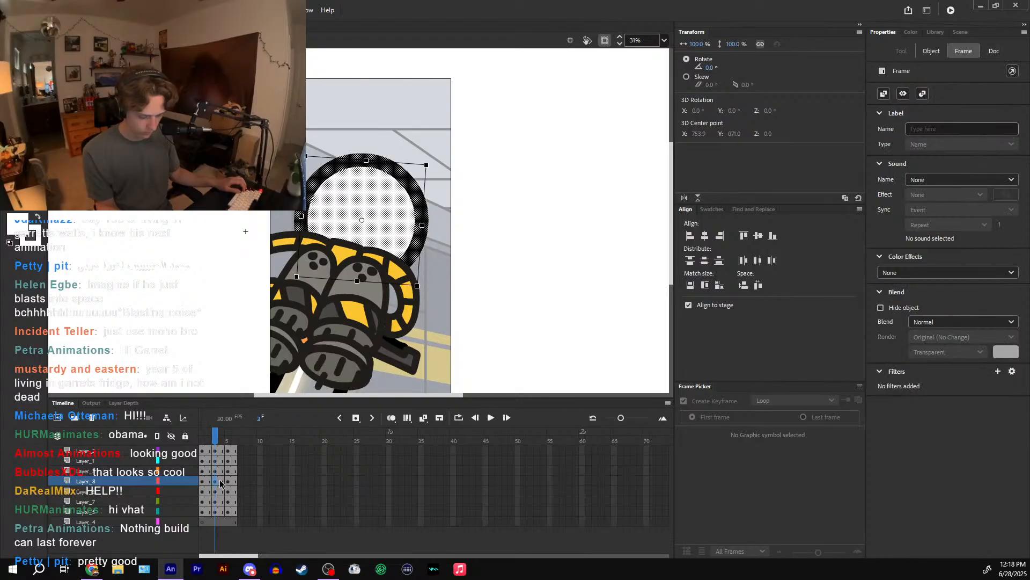
- Add two layers above Layer_8 and paste the copied face shape into Layer_9 at frame 3
{"action": "double_click", "coordinate": [60, 418]}
{"action": "left_click", "coordinate": [216, 488]}
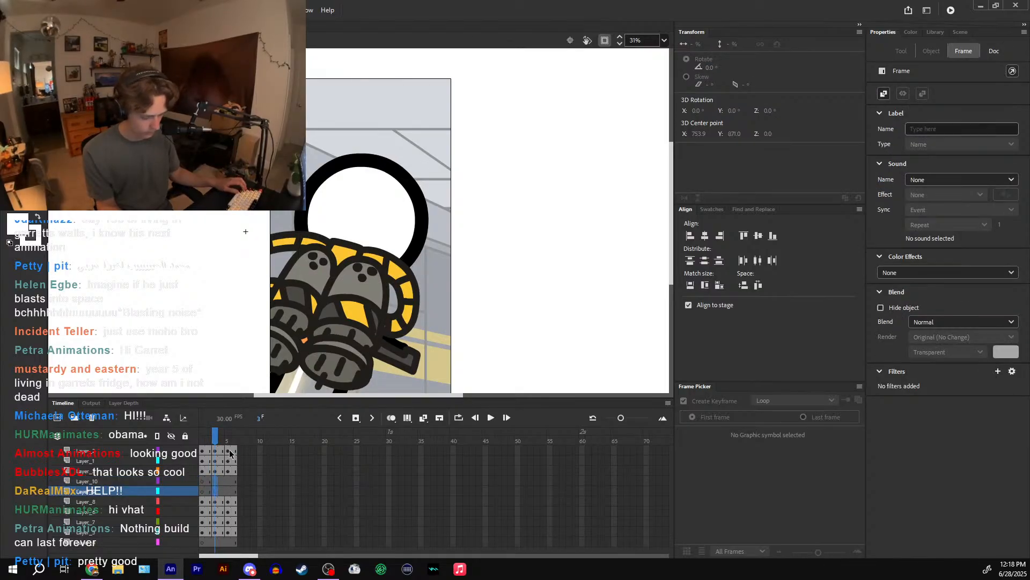
{"action": "key", "text": "ctrl+v"}
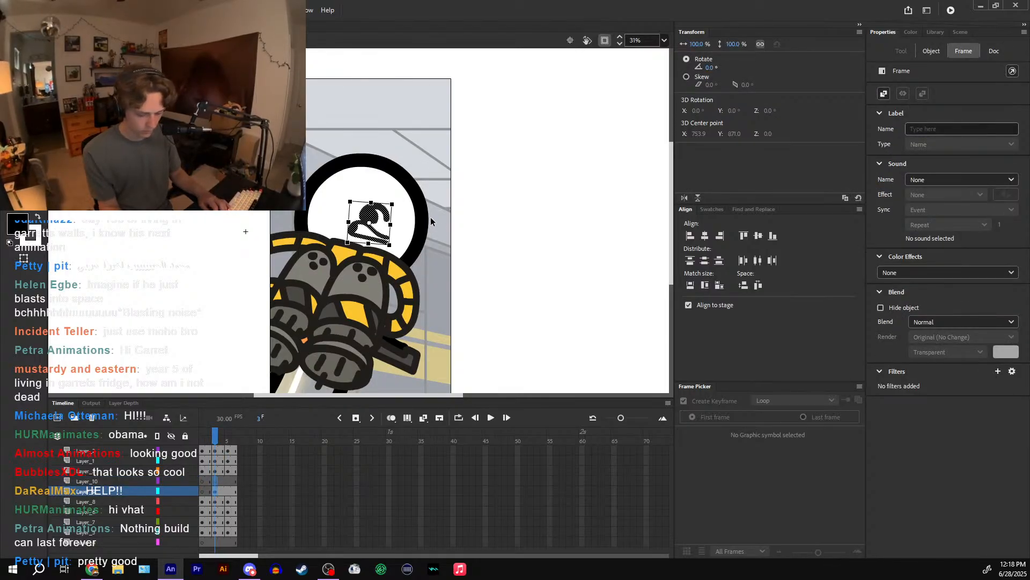
- Nudge the pasted face right and down onto the head's lower-right edge at frame 3 and erase the part sticking out past the outline
{"action": "key", "text": "shift+Right"}
{"action": "key", "text": "shift+Right"}
{"action": "key", "text": "shift+Right"}
{"action": "key", "text": "shift+Right"}
{"action": "key", "text": "shift+Right"}
{"action": "key", "text": "shift+Right"}
{"action": "key", "text": "shift+Right"}
{"action": "key", "text": "shift+Right"}
{"action": "key", "text": "shift+Right"}
{"action": "key", "text": "shift+Right"}
{"action": "key", "text": "shift+Right"}
{"action": "key", "text": "shift+Right"}
{"action": "key", "text": "shift+Right"}
{"action": "key", "text": "shift+Right"}
{"action": "key", "text": "shift+Right"}
{"action": "key", "text": "shift+Right"}
{"action": "key", "text": "shift+Right"}
{"action": "key", "text": "shift+Right"}
{"action": "key", "text": "shift+Right"}
{"action": "key", "text": "shift+Right"}
{"action": "key", "text": "shift+Down"}
{"action": "key", "text": "shift+Down"}
{"action": "key", "text": "shift+Down"}
{"action": "key", "text": "shift+Down"}
{"action": "key", "text": "shift+Down"}
{"action": "key", "text": "shift+Down"}
{"action": "key", "text": "shift+Down"}
{"action": "key", "text": "shift+Down"}
{"action": "key", "text": "shift+Down"}
{"action": "key", "text": "shift+Down"}
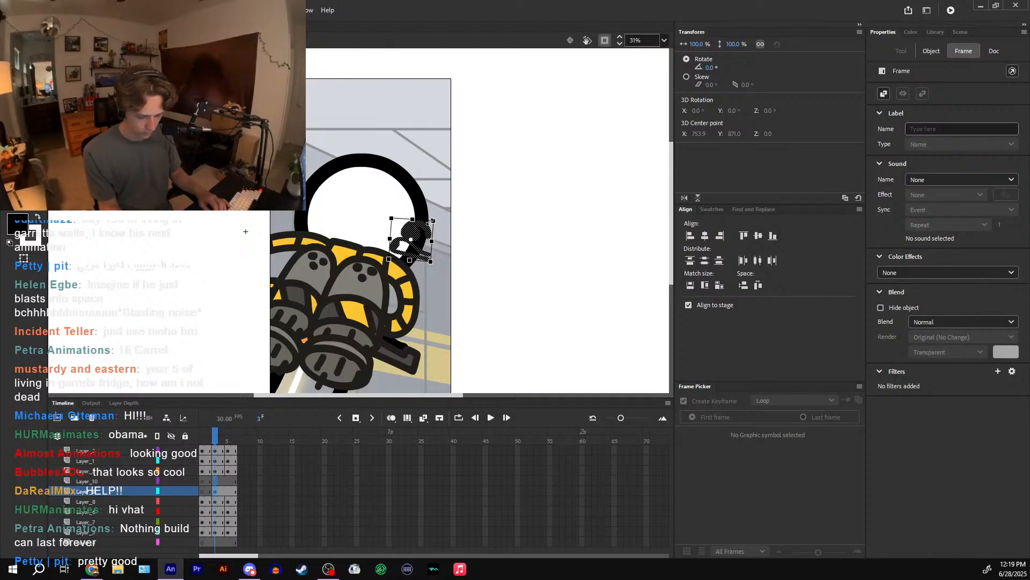
{"action": "key", "text": "shift+Right"}
{"action": "key", "text": "shift+Down"}
{"action": "key", "text": "e"}
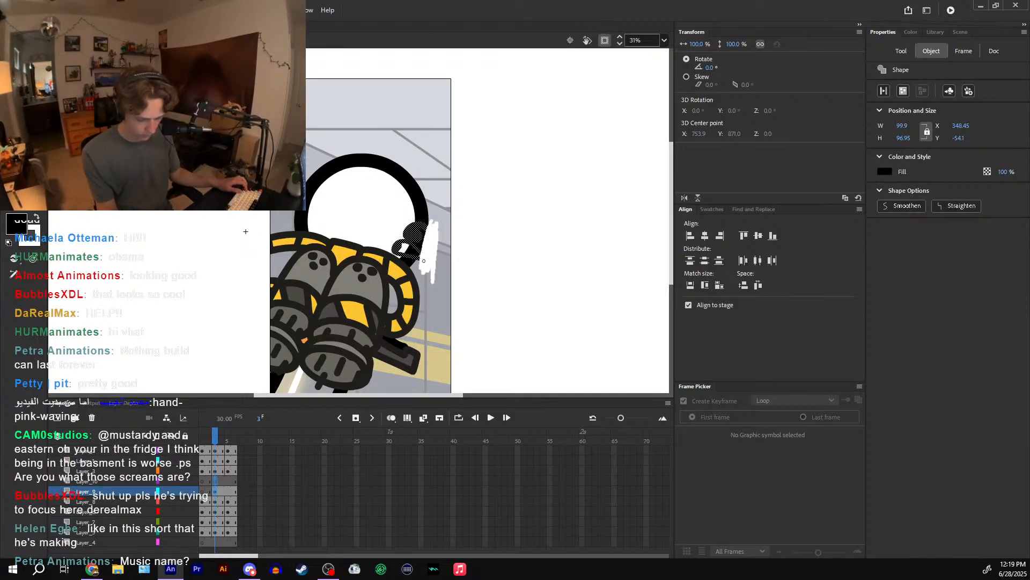
{"action": "left_click_drag", "start_coordinate": [421, 252], "coordinate": [448, 210]}
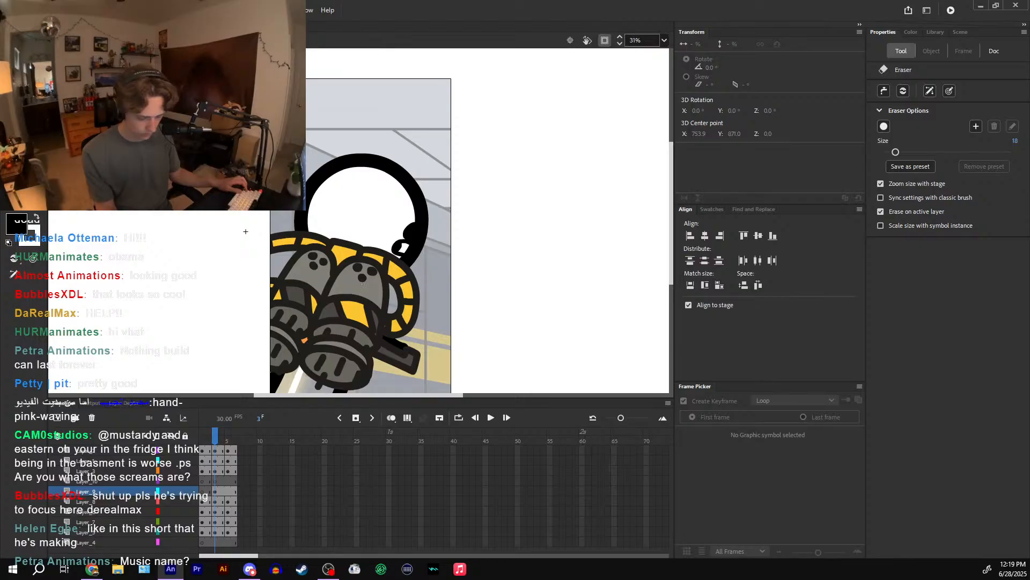
- Insert a blank keyframe on Layer_9 at frame 5 and paste the face shape in place there
{"action": "left_click_drag", "start_coordinate": [217, 446], "coordinate": [222, 443]}
{"action": "left_click", "coordinate": [229, 489]}
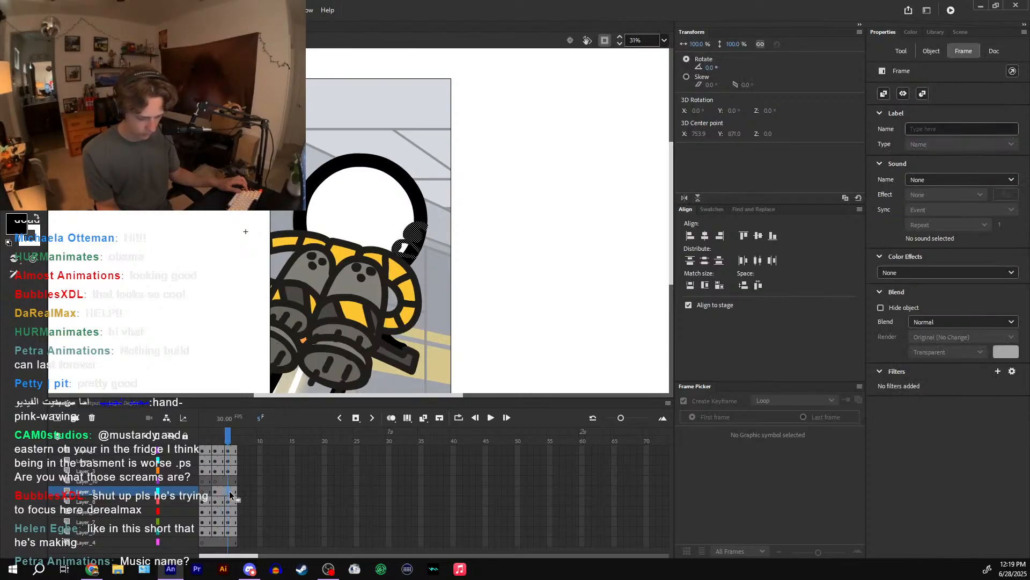
{"action": "key", "text": "F7"}
{"action": "left_click", "coordinate": [232, 489]}
{"action": "key", "text": "comma"}
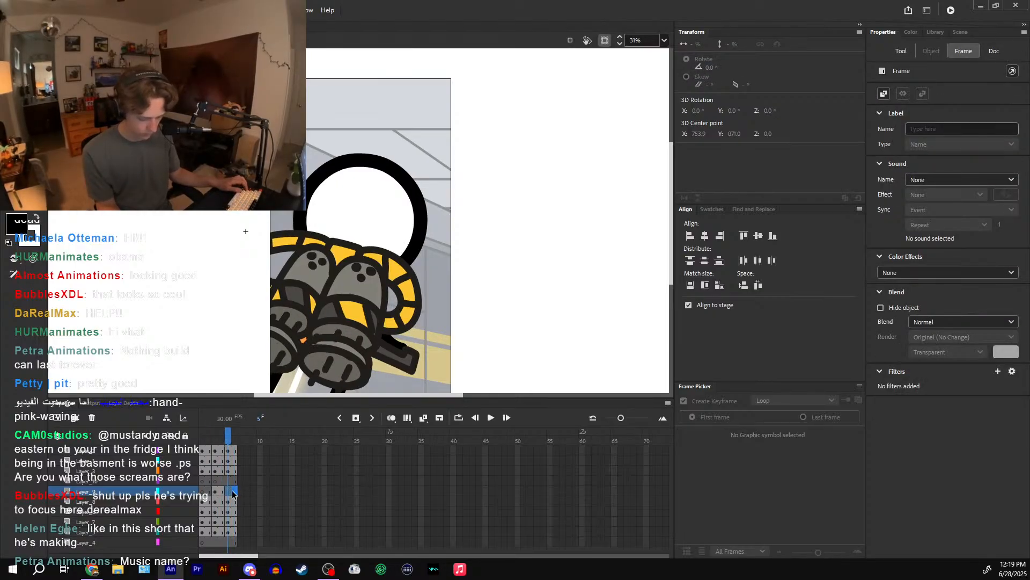
{"action": "key", "text": "period"}
{"action": "key", "text": "comma"}
{"action": "key", "text": "ctrl+z"}
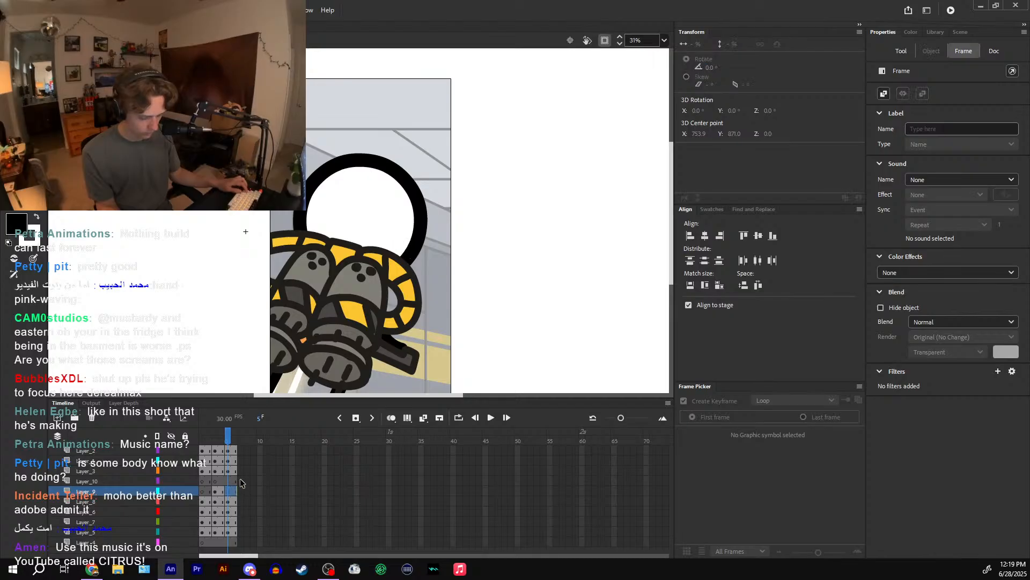
{"action": "key", "text": "ctrl+shift+v"}
{"action": "key", "text": "v"}
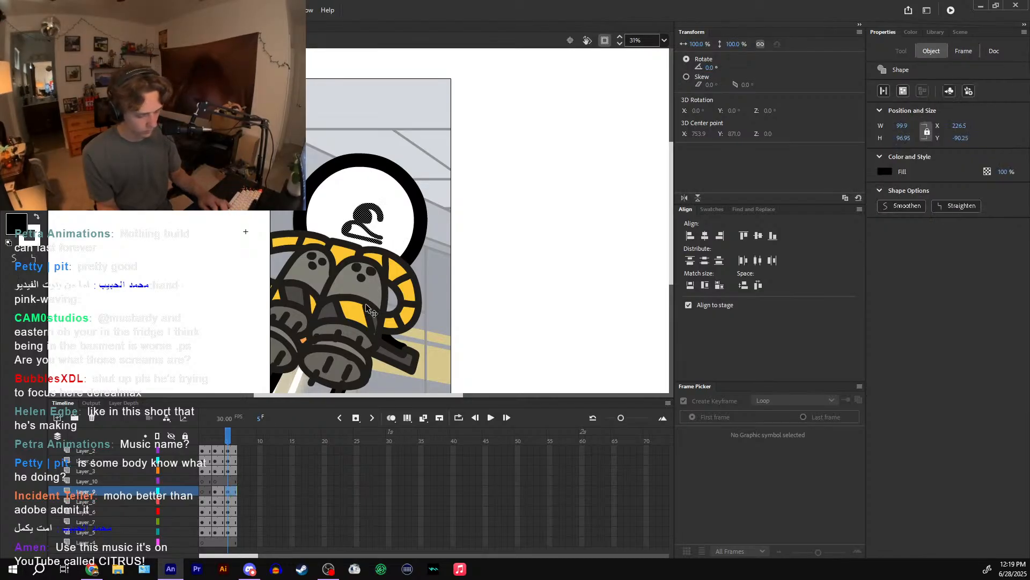
- Nudge the pasted face on frame 5 to the right, to about X 296 and Y -90
{"action": "key", "text": "shift+Right"}
{"action": "key", "text": "shift+Right"}
{"action": "key", "text": "shift+Right"}
{"action": "key", "text": "shift+Right"}
{"action": "key", "text": "shift+Right"}
{"action": "key", "text": "shift+Right"}
{"action": "key", "text": "shift+Right"}
{"action": "key", "text": "shift+Down"}
{"action": "key", "text": "Up"}
{"action": "key", "text": "Up"}
{"action": "key", "text": "Up"}
{"action": "key", "text": "Up"}
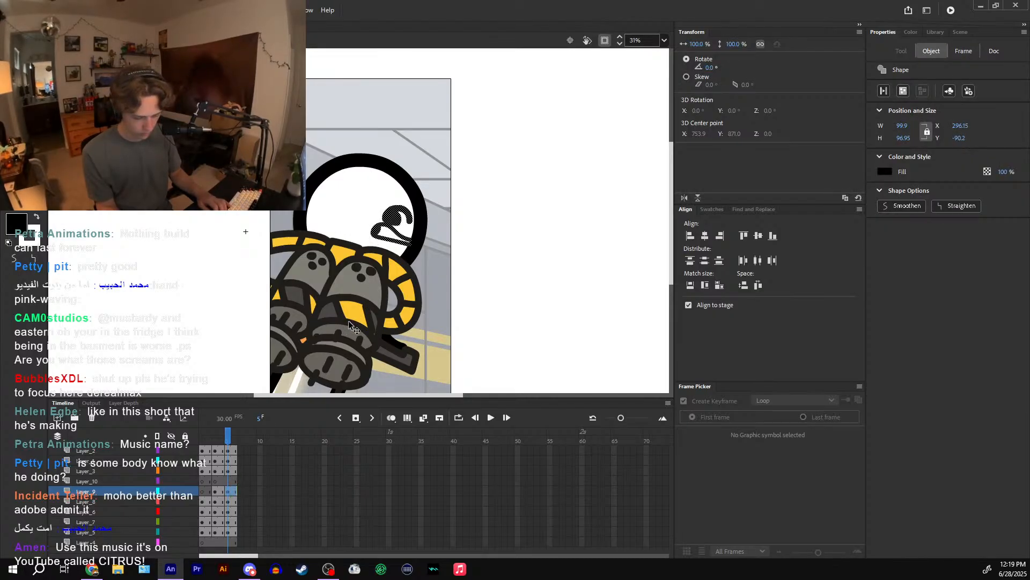
- Nudge the head circle on Layer_8 together with the face left and up at frame 5
{"action": "left_click", "coordinate": [228, 503]}
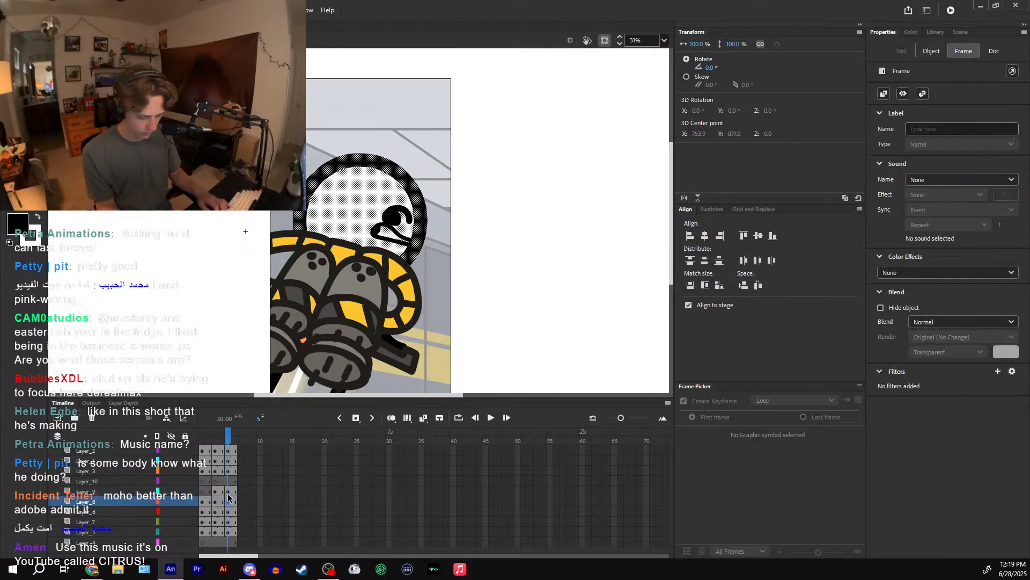
{"action": "key", "text": "Left"}
{"action": "key", "text": "Left"}
{"action": "key", "text": "Left"}
{"action": "key", "text": "Left"}
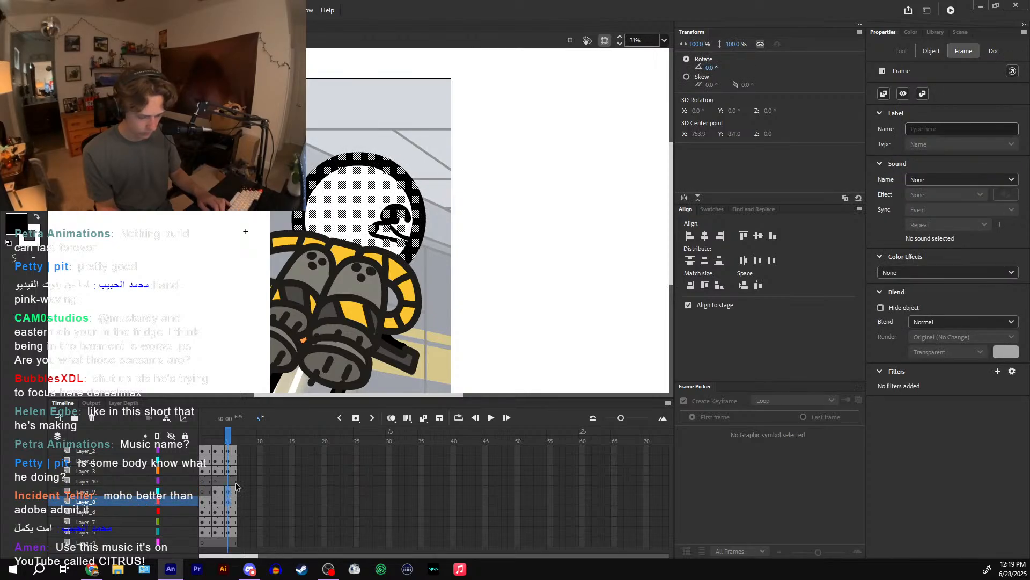
{"action": "key", "text": "Up"}
{"action": "key", "text": "Up"}
{"action": "key", "text": "Up"}
{"action": "key", "text": "Up"}
{"action": "key", "text": "Left"}
{"action": "key", "text": "Up"}
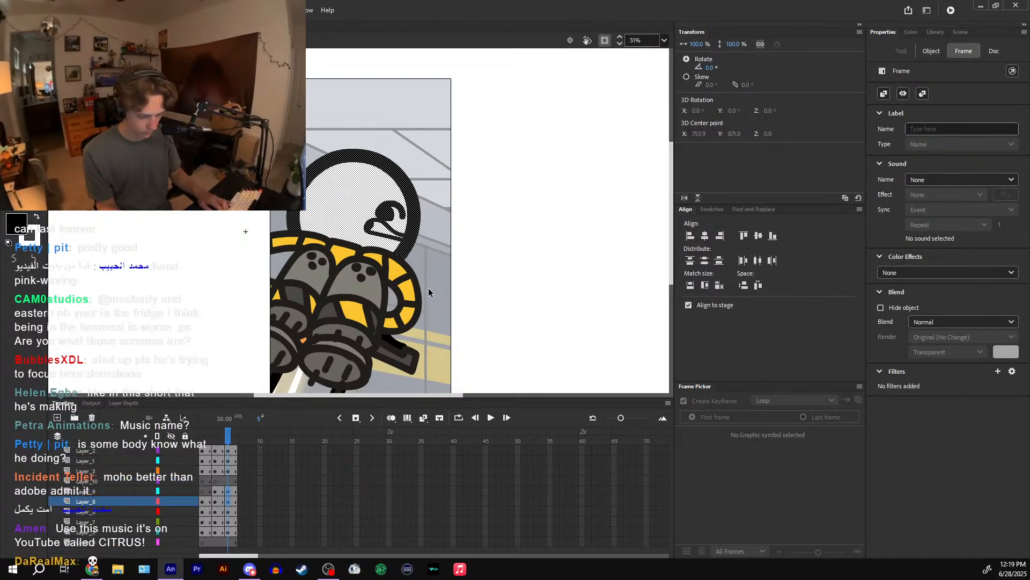
{"action": "key", "text": "Up"}
{"action": "key", "text": "Left"}
- Open the symbol used from frame 75 and nudge its head circle and face to the right on the keyframes at frames 1 and 5
{"action": "left_click", "coordinate": [217, 440]}
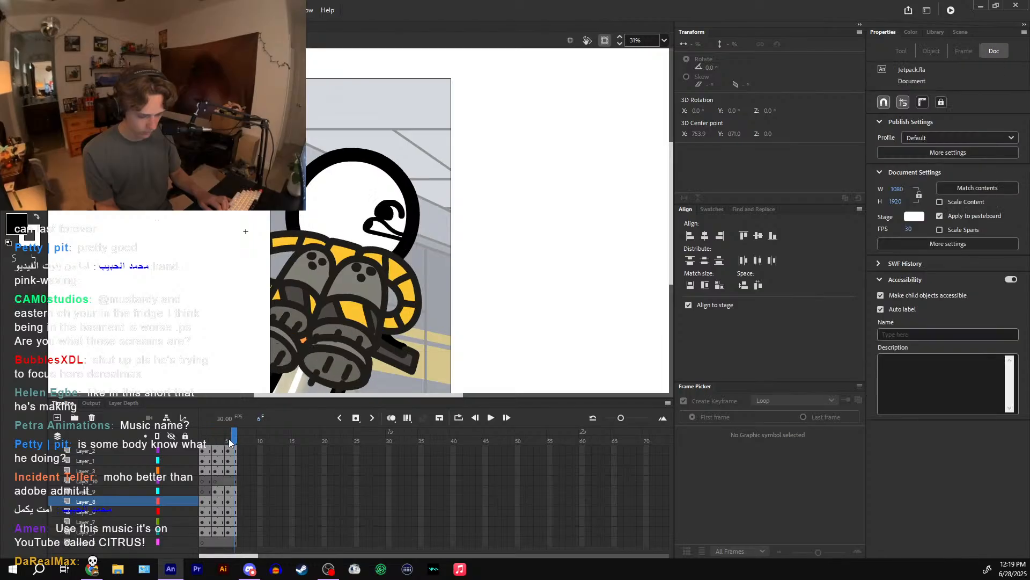
{"action": "double_click", "coordinate": [410, 299]}
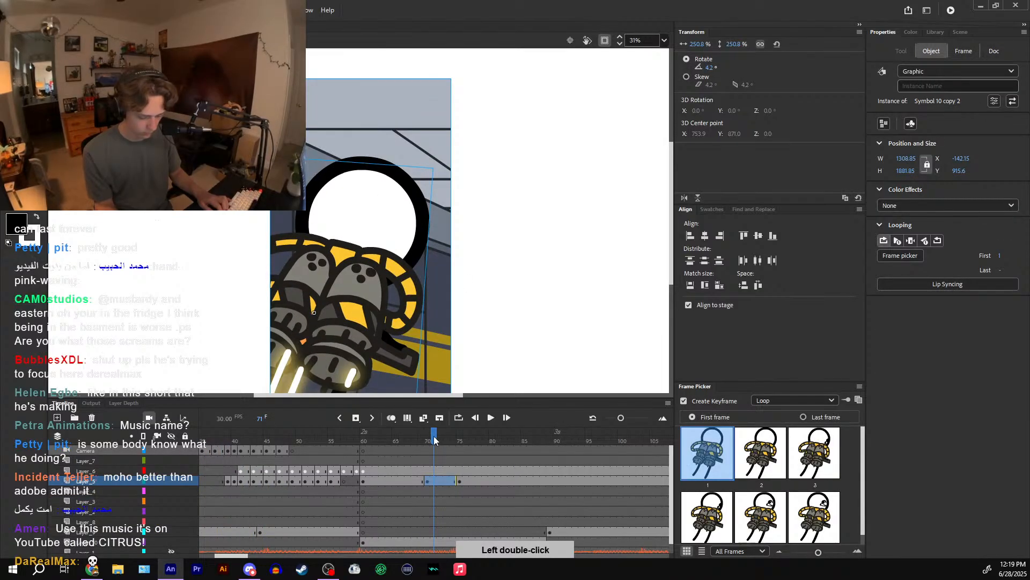
{"action": "left_click_drag", "start_coordinate": [434, 440], "coordinate": [467, 436]}
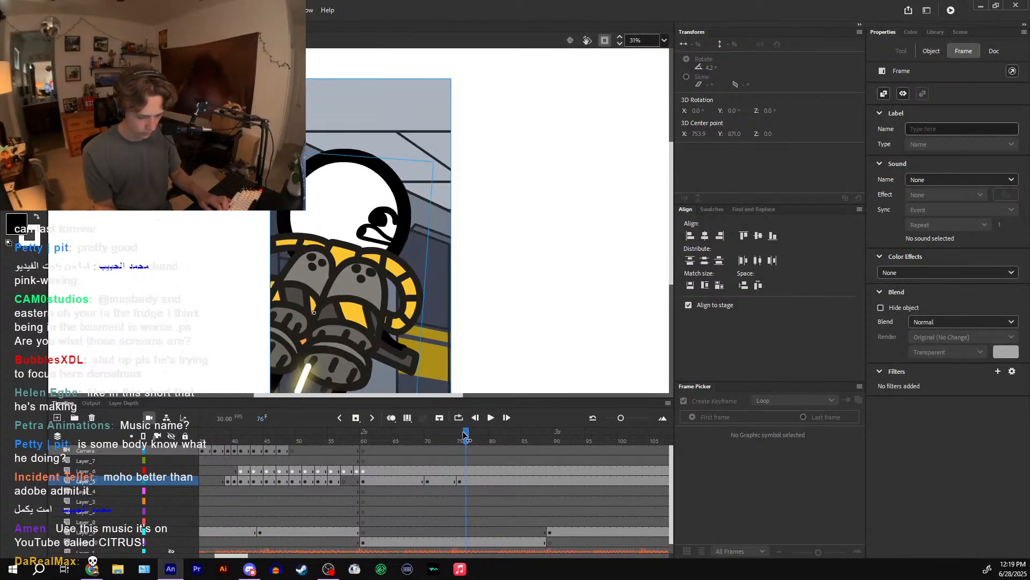
{"action": "double_click", "coordinate": [349, 215]}
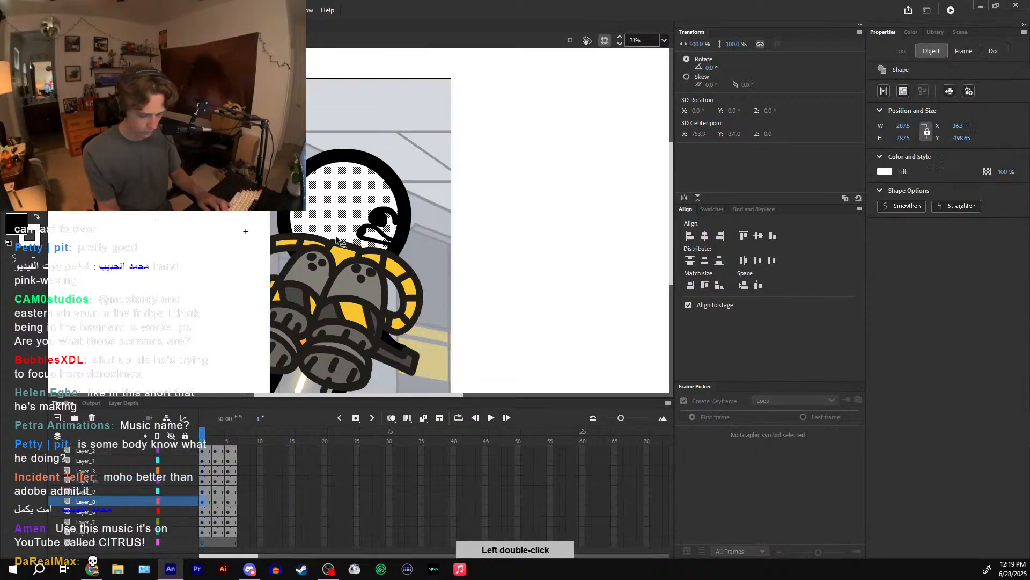
{"action": "left_click_drag", "start_coordinate": [204, 501], "coordinate": [205, 482]}
{"action": "key", "text": "shift+Right"}
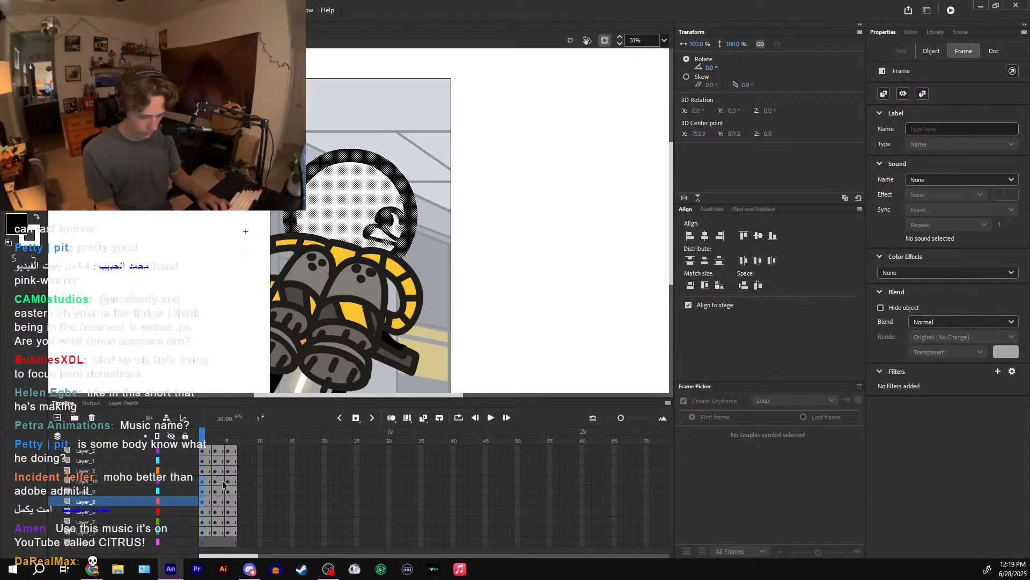
{"action": "left_click", "coordinate": [226, 486]}
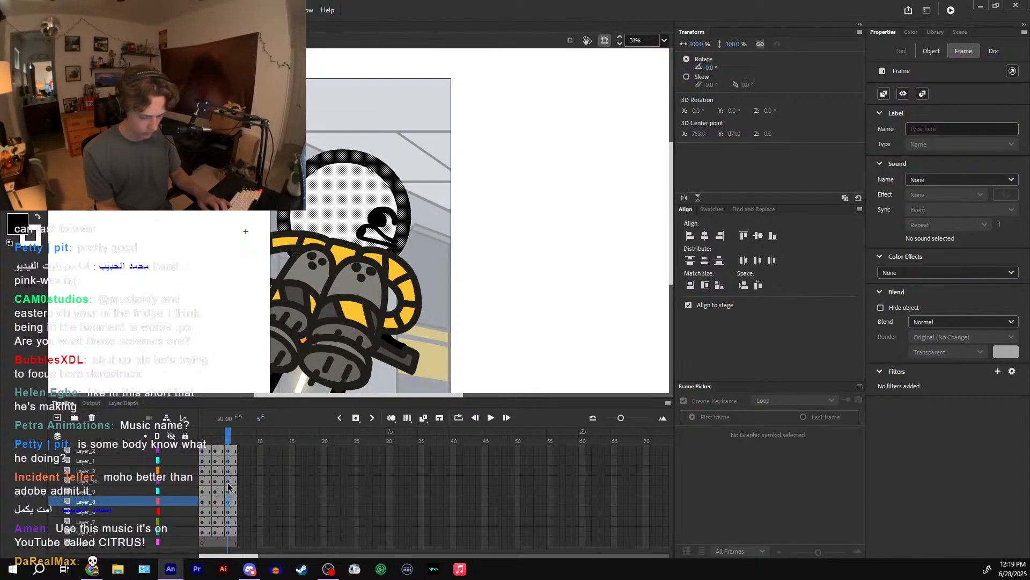
{"action": "key", "text": "shift+Right"}
{"action": "key", "text": "shift+Right"}
{"action": "key", "text": "shift+Right"}
- Play back the head turn on the main timeline and move Layer_5's frame 70 keyframe one frame earlier to frame 69
{"action": "double_click", "coordinate": [482, 332]}
{"action": "left_click_drag", "start_coordinate": [434, 439], "coordinate": [321, 440]}
{"action": "key", "text": "Return"}
{"action": "left_click", "coordinate": [490, 420]}
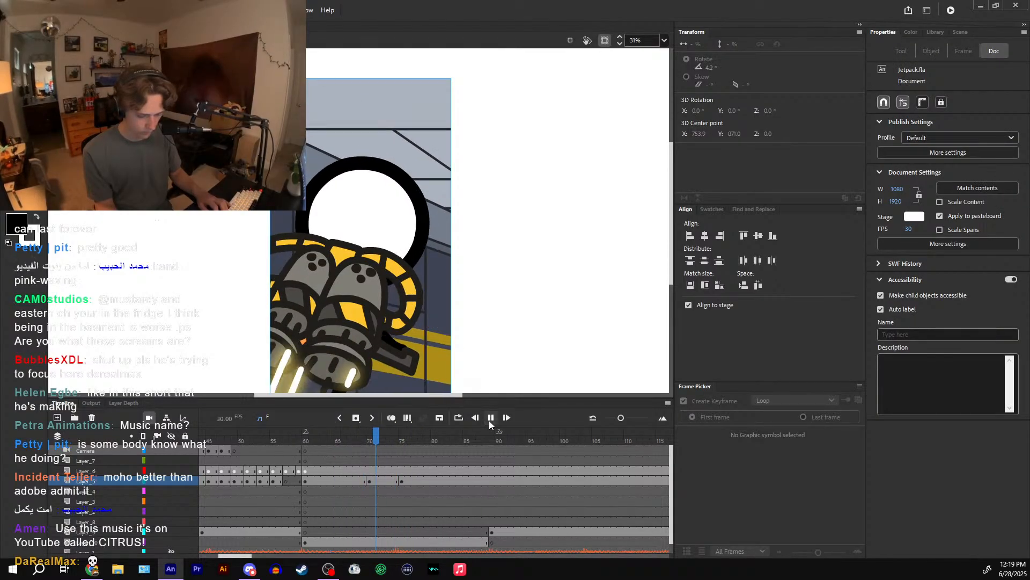
{"action": "left_click_drag", "start_coordinate": [400, 441], "coordinate": [313, 435]}
{"action": "left_click", "coordinate": [371, 483]}
{"action": "left_click", "coordinate": [491, 419]}
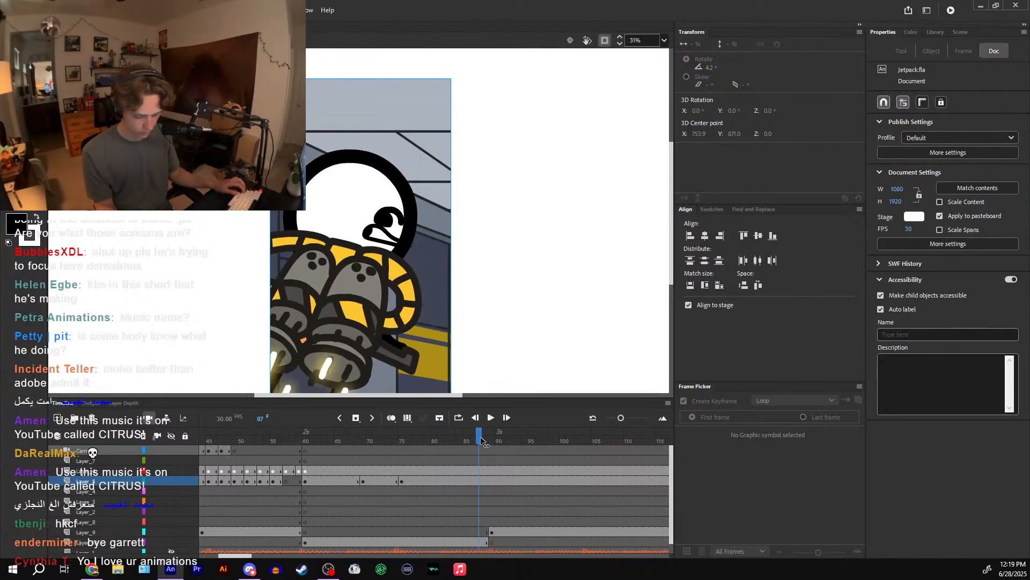
- Insert blank keyframes at frame 89 on Layer_5 and Layer_6, and play the animation
{"action": "left_click_drag", "start_coordinate": [491, 479], "coordinate": [287, 436]}
{"action": "key", "text": "F7"}
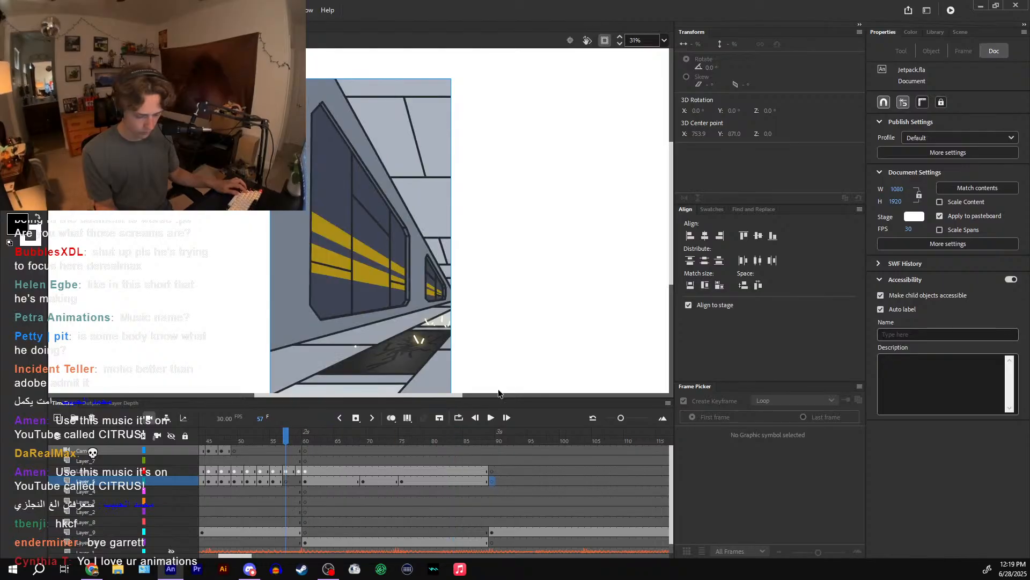
{"action": "left_click", "coordinate": [492, 418]}
- Open the symbol used from frame 75 and duplicate its six animation frames to fill the timeline up to frame 18
{"action": "left_click_drag", "start_coordinate": [430, 439], "coordinate": [402, 442]}
{"action": "double_click", "coordinate": [370, 231]}
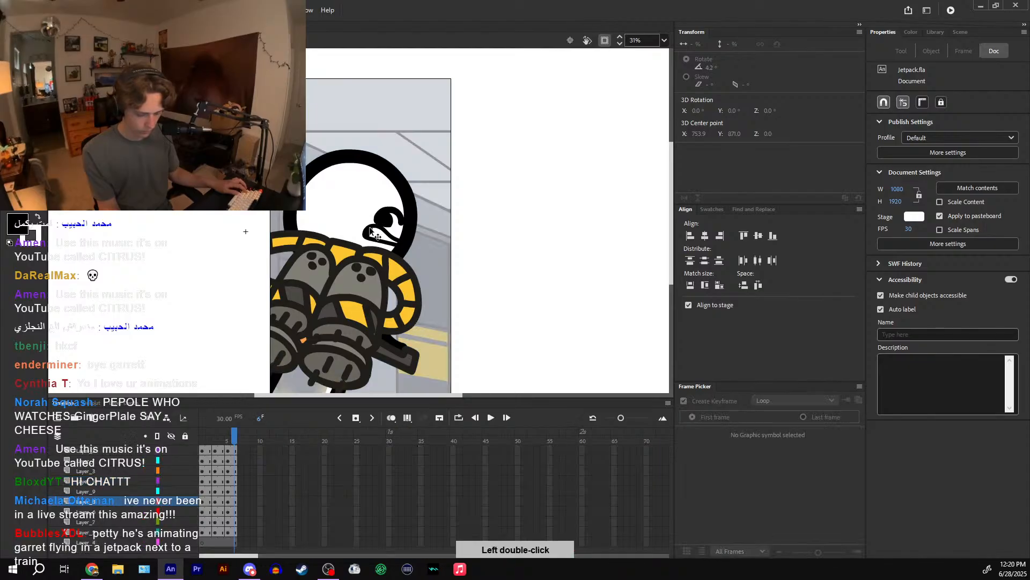
{"action": "left_click_drag", "start_coordinate": [208, 448], "coordinate": [238, 532]}
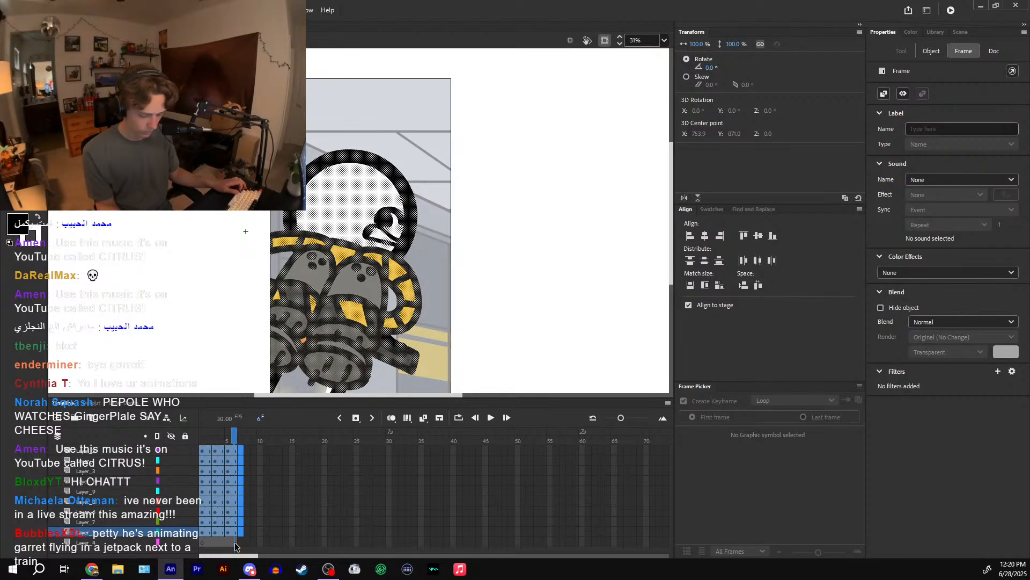
{"action": "left_click_drag", "start_coordinate": [209, 456], "coordinate": [249, 468]}
{"action": "left_click_drag", "start_coordinate": [249, 468], "coordinate": [285, 438]}
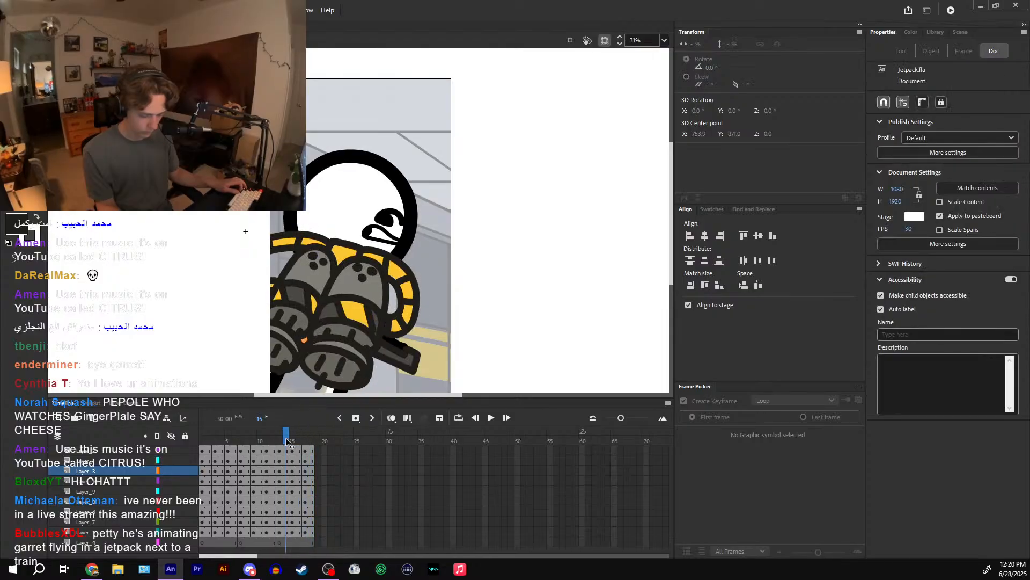
- Open the character symbol used just before frame 75 and nudge its head circle and face slightly down at frame 5
{"action": "double_click", "coordinate": [455, 295]}
{"action": "left_click_drag", "start_coordinate": [365, 440], "coordinate": [428, 434]}
{"action": "double_click", "coordinate": [377, 314]}
{"action": "double_click", "coordinate": [476, 263]}
{"action": "double_click", "coordinate": [326, 275]}
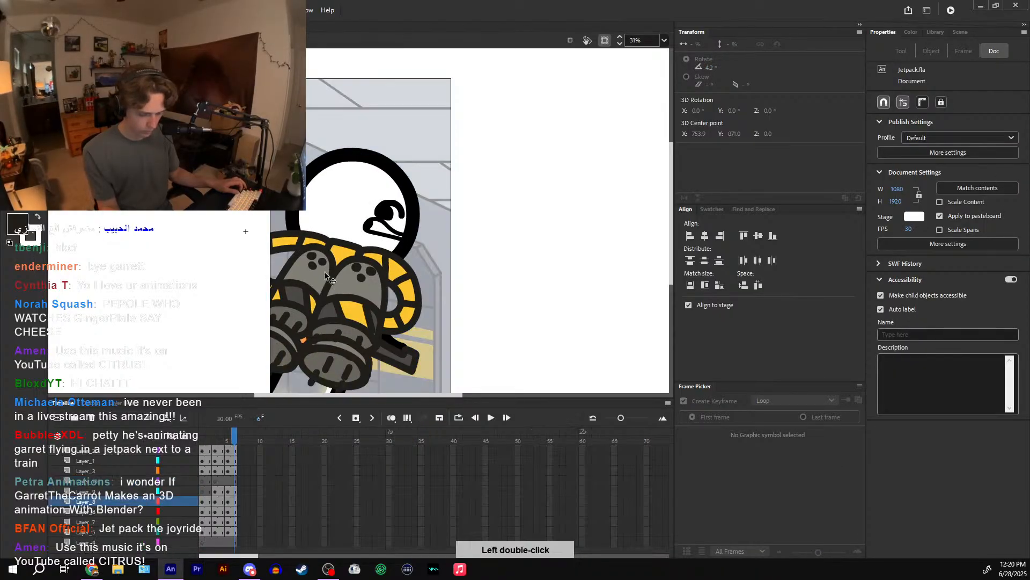
{"action": "left_click", "coordinate": [230, 502]}
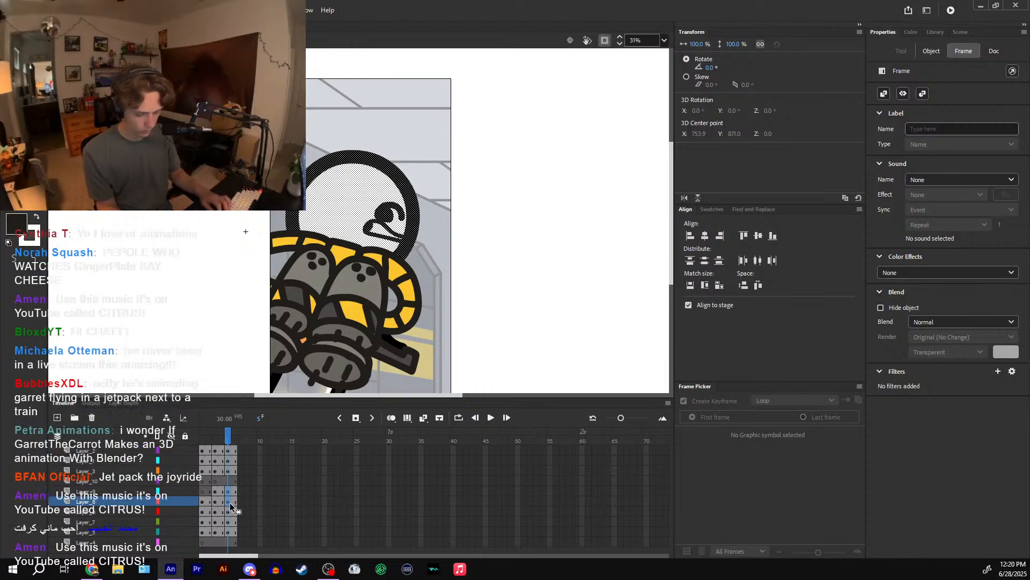
- Compare the head between frames 74 and 75, and open the symbol used at frame 74 to select its face shape on Layer_9
{"action": "double_click", "coordinate": [444, 323]}
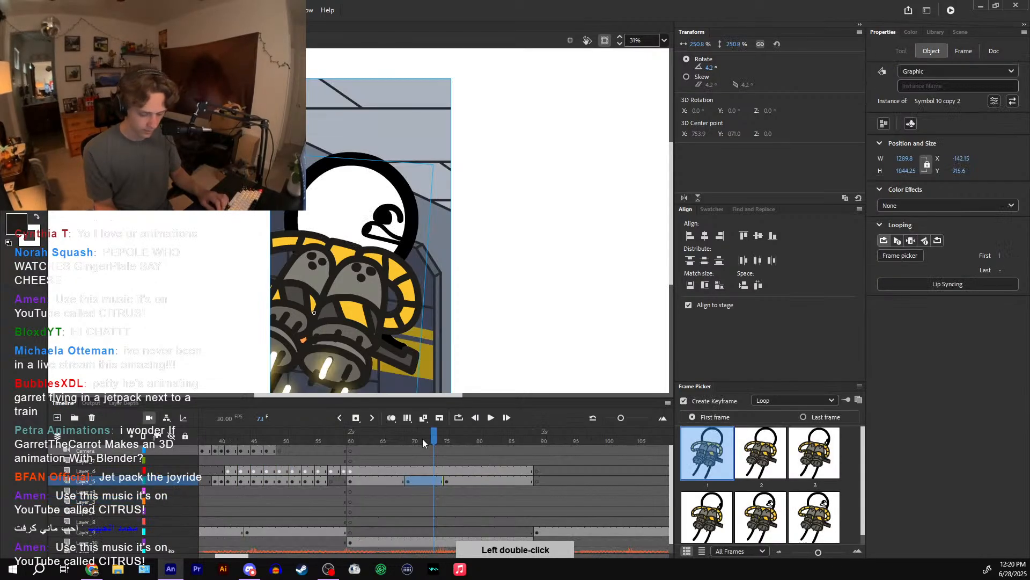
{"action": "mouse_move", "coordinate": [433, 434]}
{"action": "left_mouse_down"}
{"action": "mouse_move", "coordinate": [447, 435]}
{"action": "mouse_move", "coordinate": [435, 434]}
{"action": "left_mouse_up"}
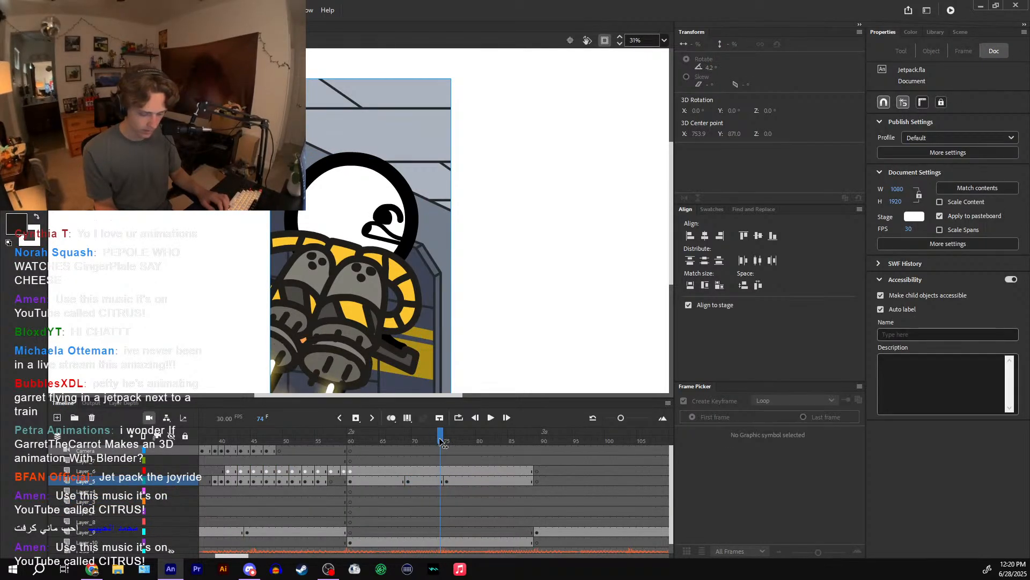
{"action": "double_click", "coordinate": [374, 218]}
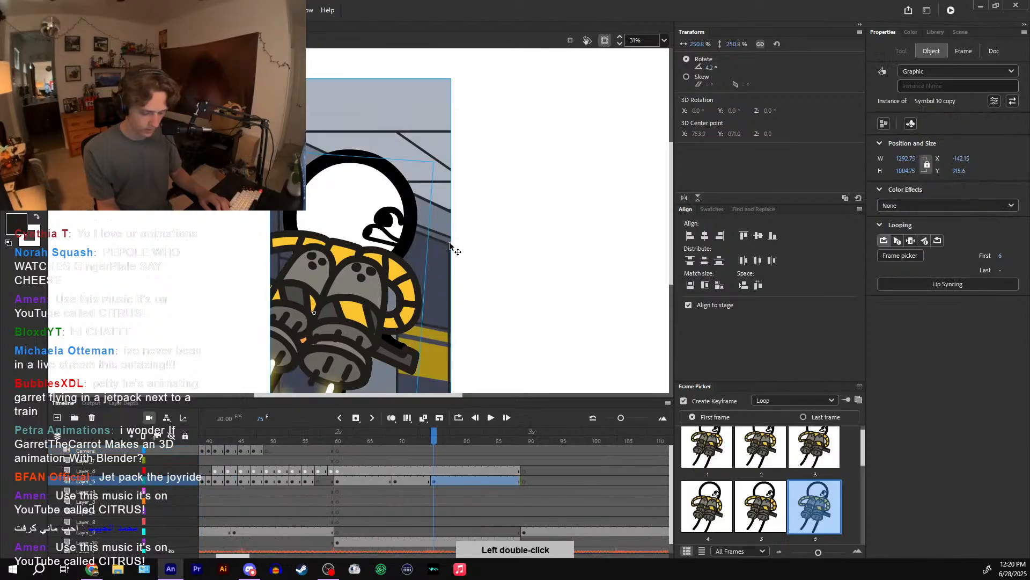
{"action": "double_click", "coordinate": [383, 234]}
{"action": "left_click", "coordinate": [383, 234]}
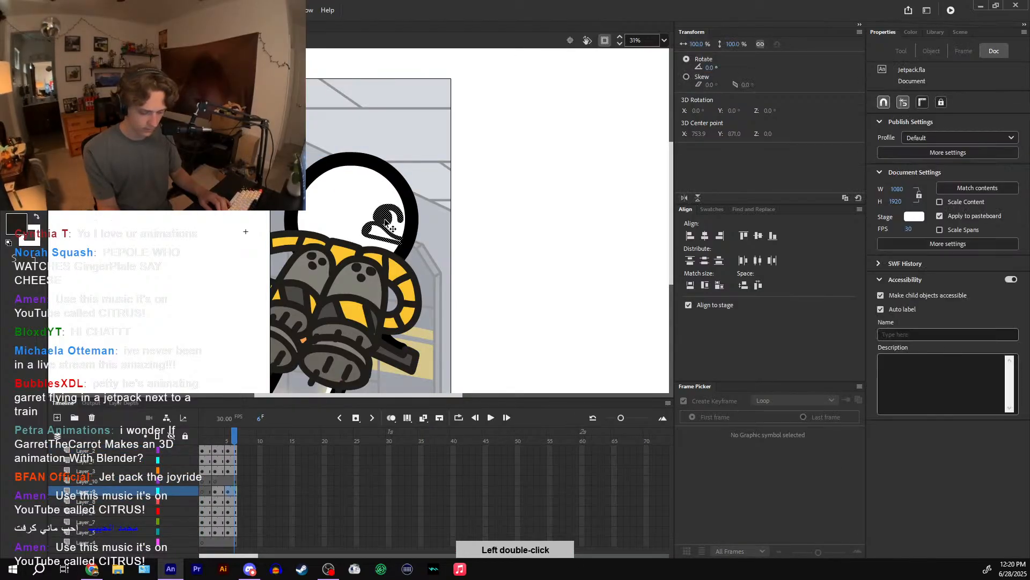
- Open the character symbol used at frame 74 and nudge its head circle and face slightly left at its last frame
{"action": "double_click", "coordinate": [450, 320]}
{"action": "mouse_move", "coordinate": [441, 436]}
{"action": "left_mouse_down"}
{"action": "mouse_move", "coordinate": [413, 435]}
{"action": "mouse_move", "coordinate": [461, 434]}
{"action": "mouse_move", "coordinate": [396, 436]}
{"action": "mouse_move", "coordinate": [436, 437]}
{"action": "left_mouse_up"}
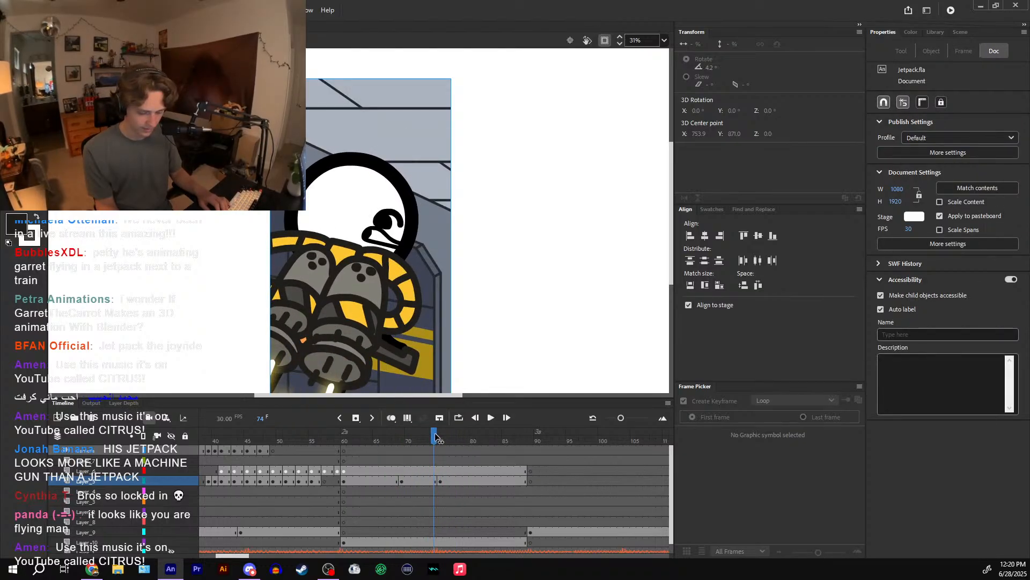
{"action": "double_click", "coordinate": [354, 214]}
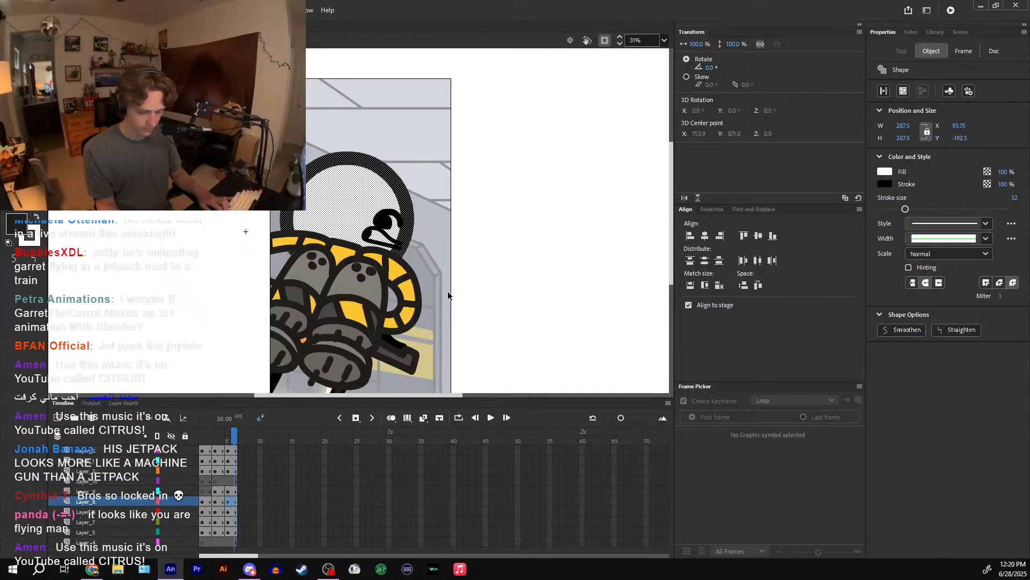
{"action": "double_click", "coordinate": [453, 290]}
- Check the head's alignment across the symbol change between frames 74 and 77 by inspecting the next symbol and playing the animation
{"action": "left_click_drag", "start_coordinate": [430, 435], "coordinate": [447, 437]}
{"action": "double_click", "coordinate": [372, 227]}
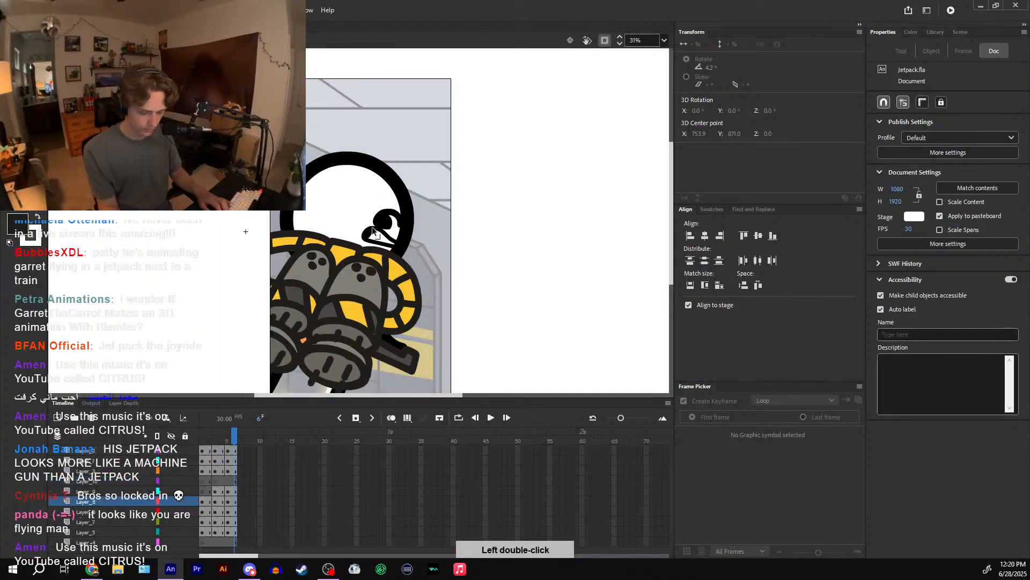
{"action": "double_click", "coordinate": [440, 307]}
{"action": "key", "text": "Return"}
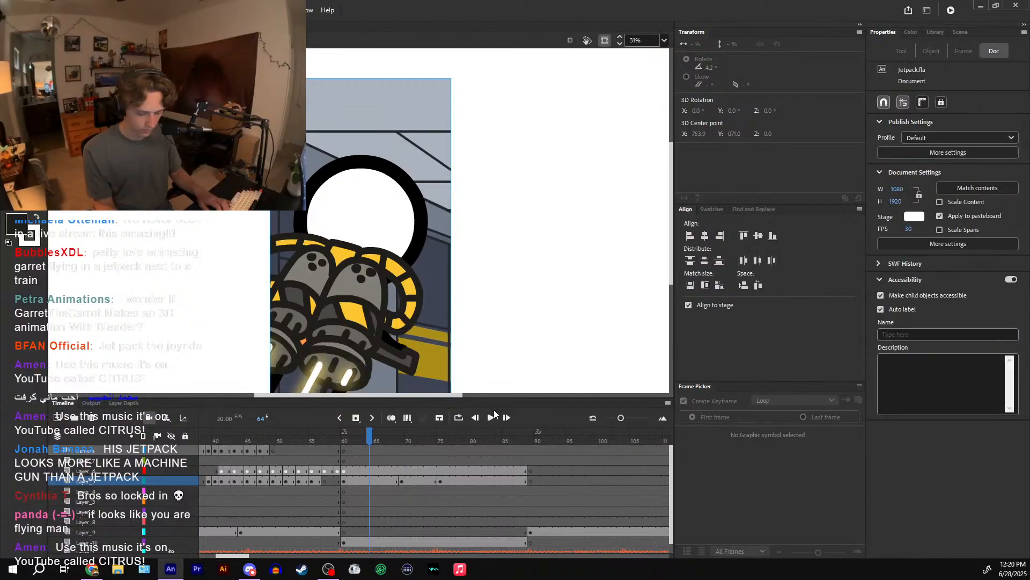
{"action": "mouse_move", "coordinate": [452, 433]}
{"action": "left_mouse_down"}
{"action": "mouse_move", "coordinate": [440, 436]}
{"action": "mouse_move", "coordinate": [453, 436]}
{"action": "left_mouse_up"}
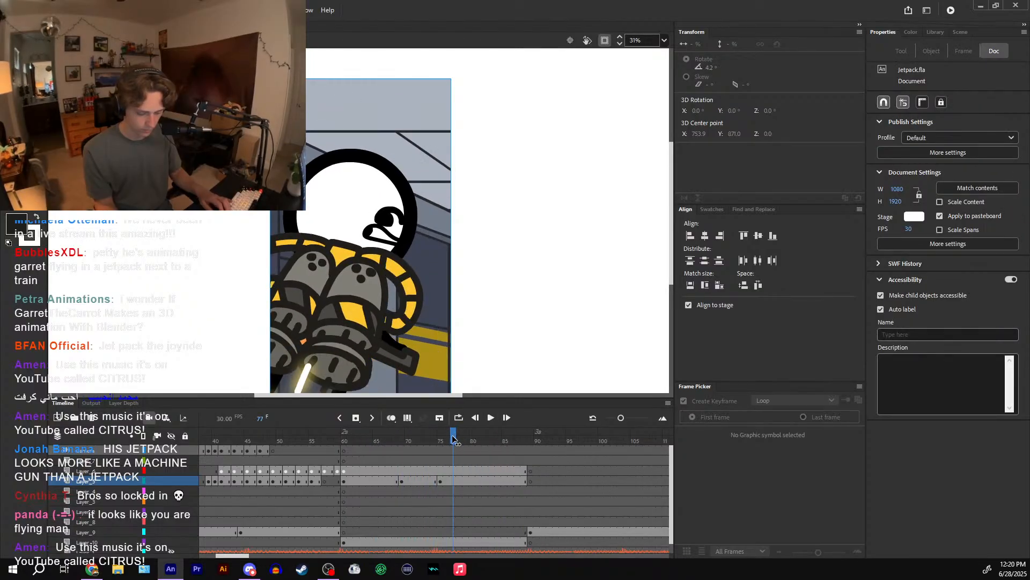
- Open the character symbol used at frame 77 and nudge its head circle and face slightly right and down at its frame 2
{"action": "double_click", "coordinate": [374, 295]}
{"action": "left_click", "coordinate": [209, 437]}
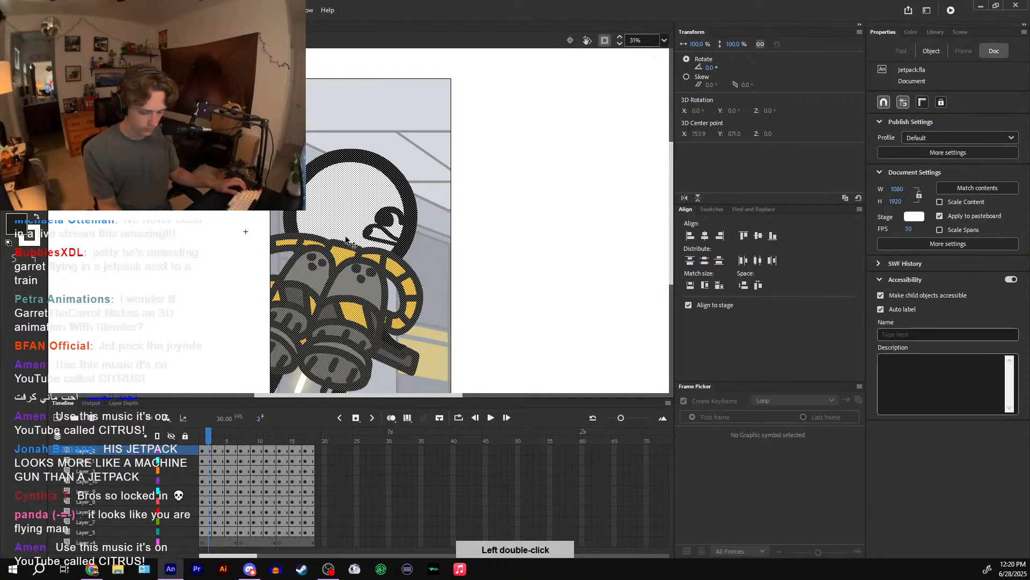
{"action": "double_click", "coordinate": [365, 214]}
{"action": "left_click", "coordinate": [387, 218], "text": "shift"}
{"action": "left_click", "coordinate": [392, 235], "text": "shift"}
{"action": "key", "text": "Right"}
{"action": "key", "text": "Right"}
{"action": "key", "text": "Right"}
{"action": "key", "text": "Right"}
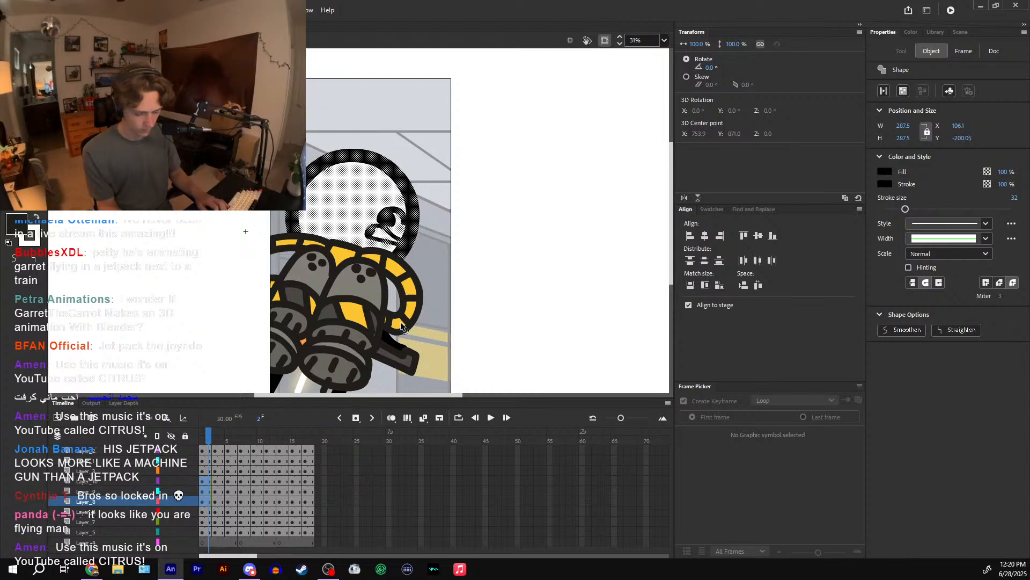
{"action": "key", "text": "Down"}
{"action": "left_click", "coordinate": [436, 266]}
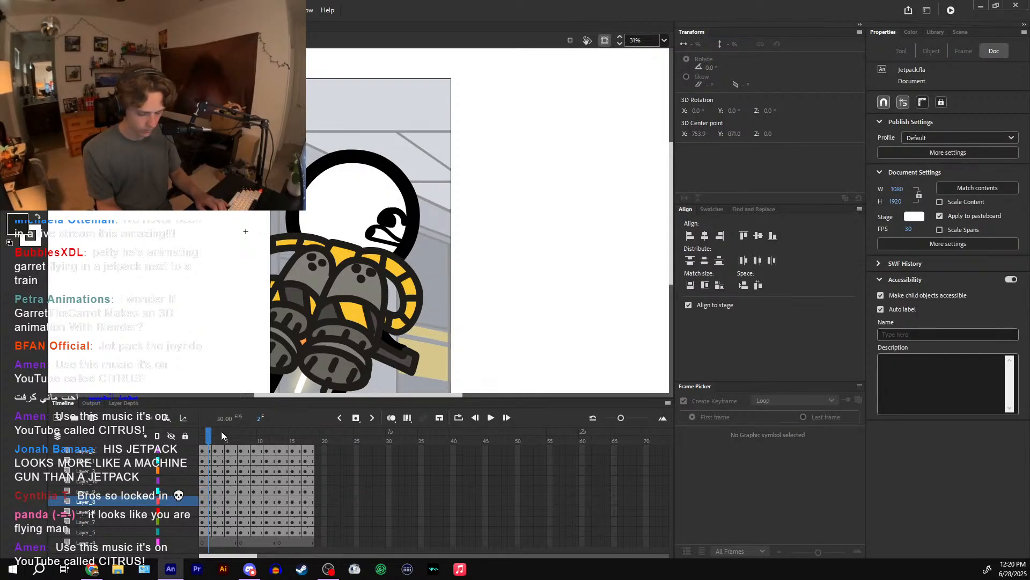
{"action": "double_click", "coordinate": [449, 276]}
- Compare the head position in the frames around 74 and 75 and inspect the frames inside the second symbol
{"action": "left_click_drag", "start_coordinate": [434, 437], "coordinate": [400, 439]}
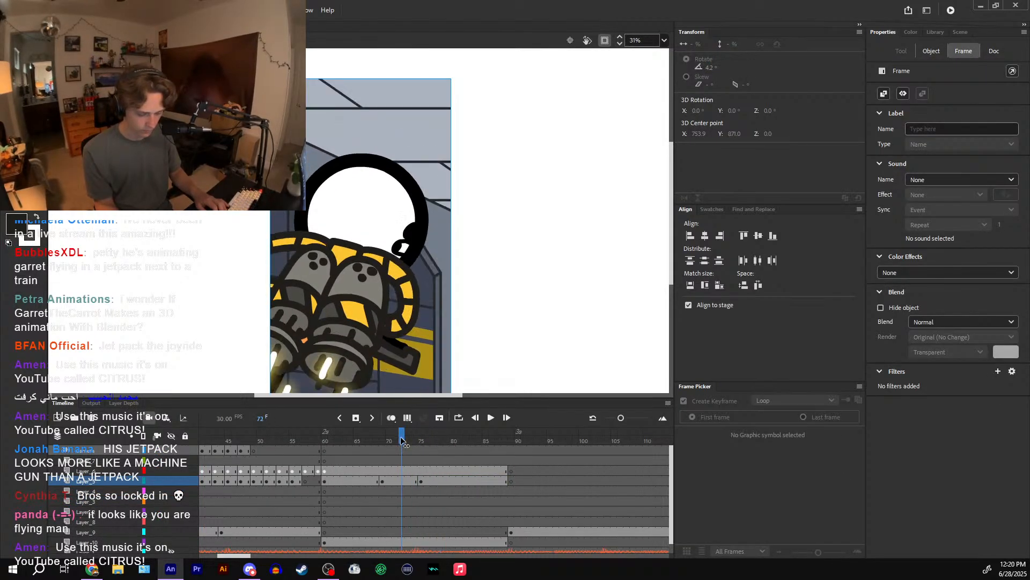
{"action": "double_click", "coordinate": [380, 234]}
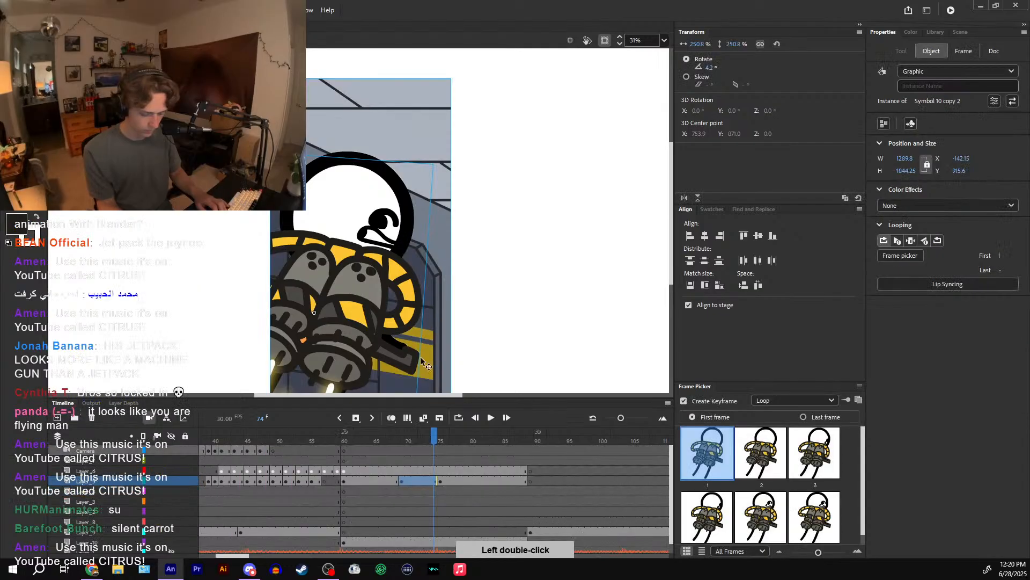
{"action": "left_click", "coordinate": [446, 439]}
{"action": "double_click", "coordinate": [369, 215]}
{"action": "double_click", "coordinate": [465, 328]}
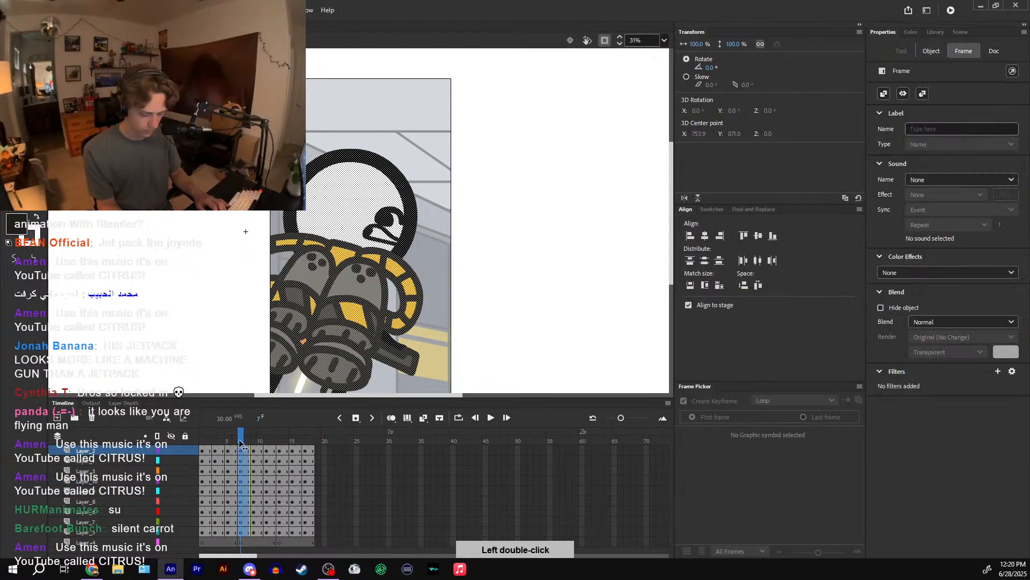
- Set the looping character symbol at frame 75 on Layer_5 to start from its frame 1, and play the transition
{"action": "left_click", "coordinate": [427, 480]}
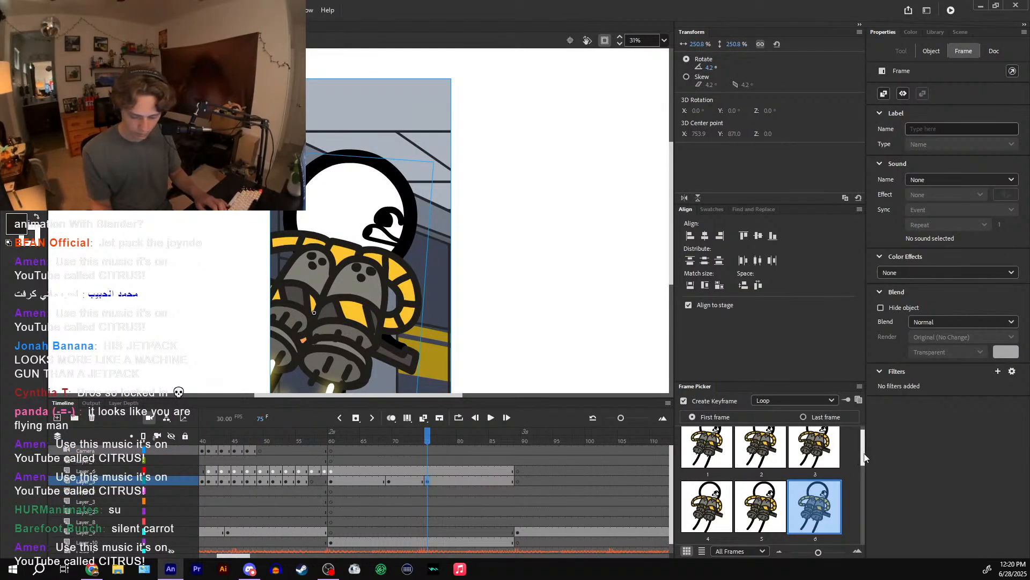
{"action": "left_click_drag", "start_coordinate": [864, 454], "coordinate": [862, 441]}
{"action": "left_click", "coordinate": [719, 452]}
{"action": "left_click_drag", "start_coordinate": [398, 437], "coordinate": [440, 438]}
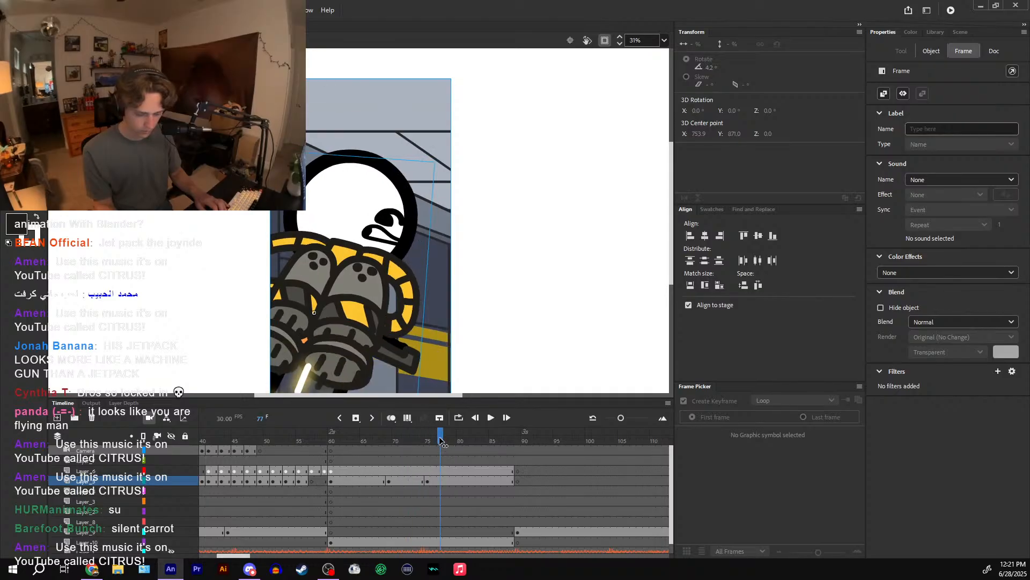
{"action": "left_click", "coordinate": [490, 417]}
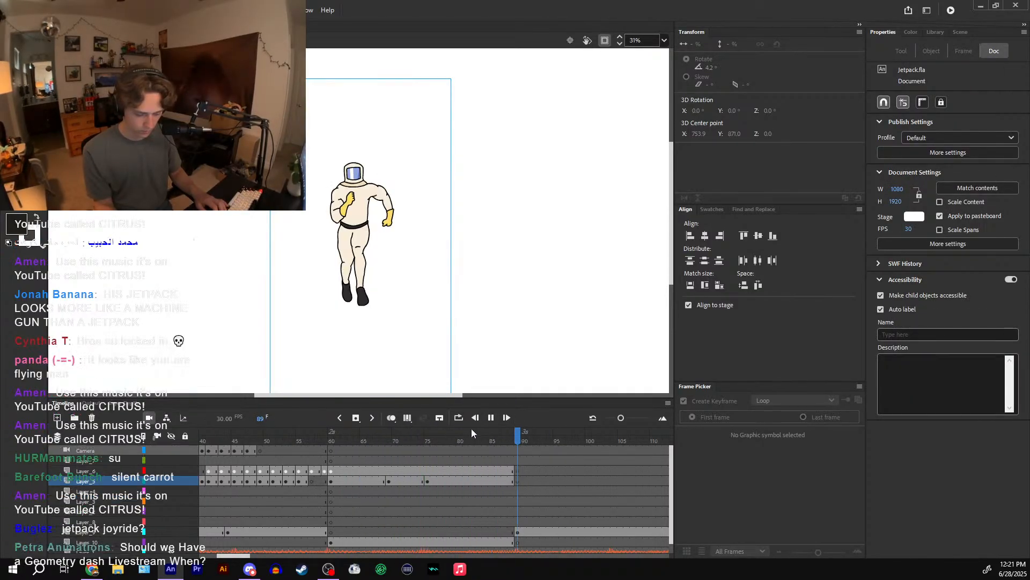
- Insert keyframes at frame 73 on Layer_5 and Layer_6, shift the artwork up-left there, and tilt the character slightly counterclockwise at frames 73 and 75
{"action": "left_click_drag", "start_coordinate": [403, 437], "coordinate": [413, 439]}
{"action": "left_click", "coordinate": [413, 470]}
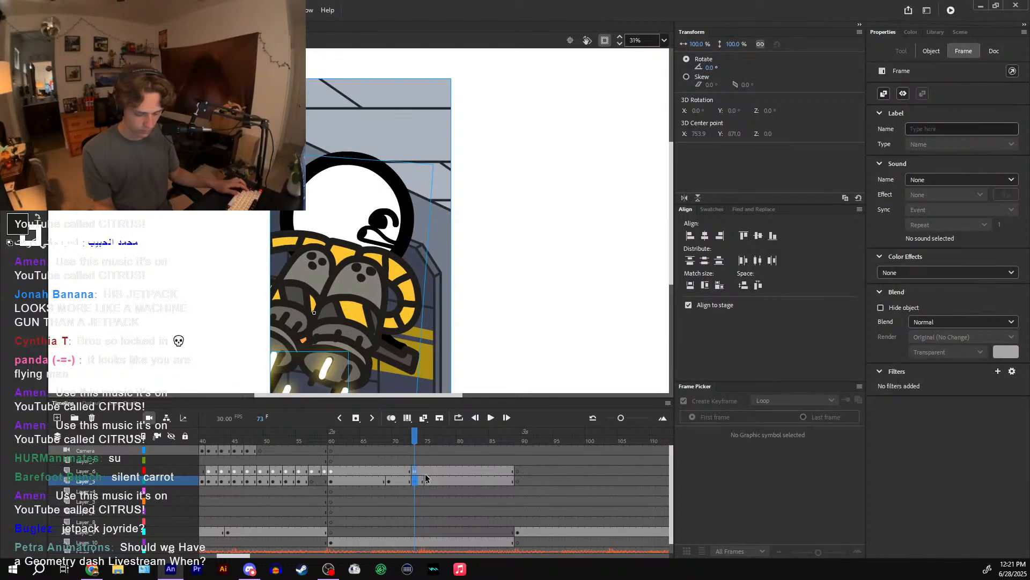
{"action": "left_click", "coordinate": [423, 478]}
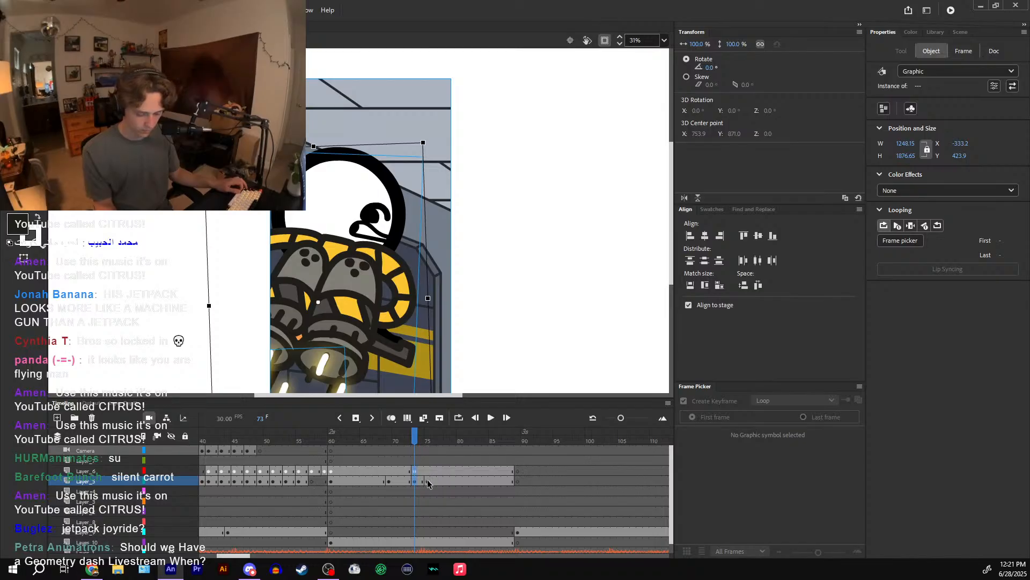
{"action": "left_click", "coordinate": [428, 482]}
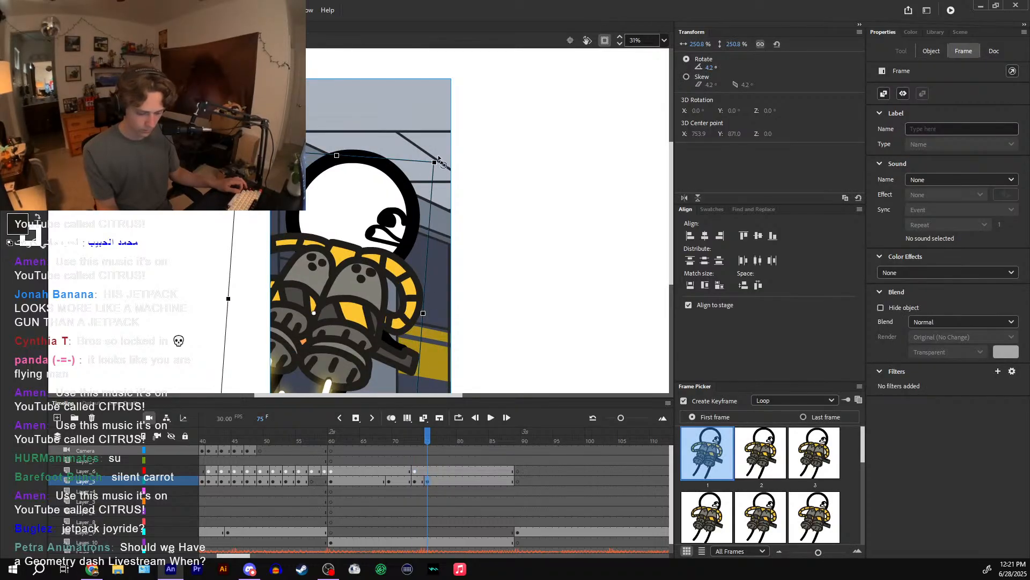
{"action": "left_click_drag", "start_coordinate": [438, 159], "coordinate": [434, 155]}
{"action": "mouse_move", "coordinate": [428, 439]}
{"action": "left_mouse_down"}
{"action": "mouse_move", "coordinate": [396, 440]}
{"action": "mouse_move", "coordinate": [439, 440]}
{"action": "left_mouse_up"}
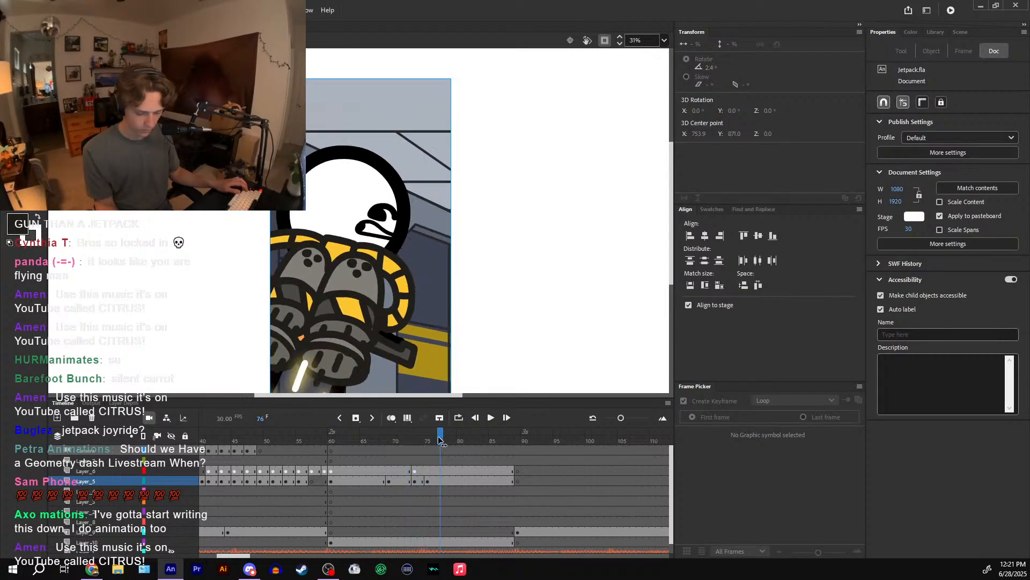
- Insert keyframes at frame 71 on Layer_5 and Layer_6, tilt the character and flames slightly counterclockwise, and play the result
{"action": "left_click", "coordinate": [405, 471]}
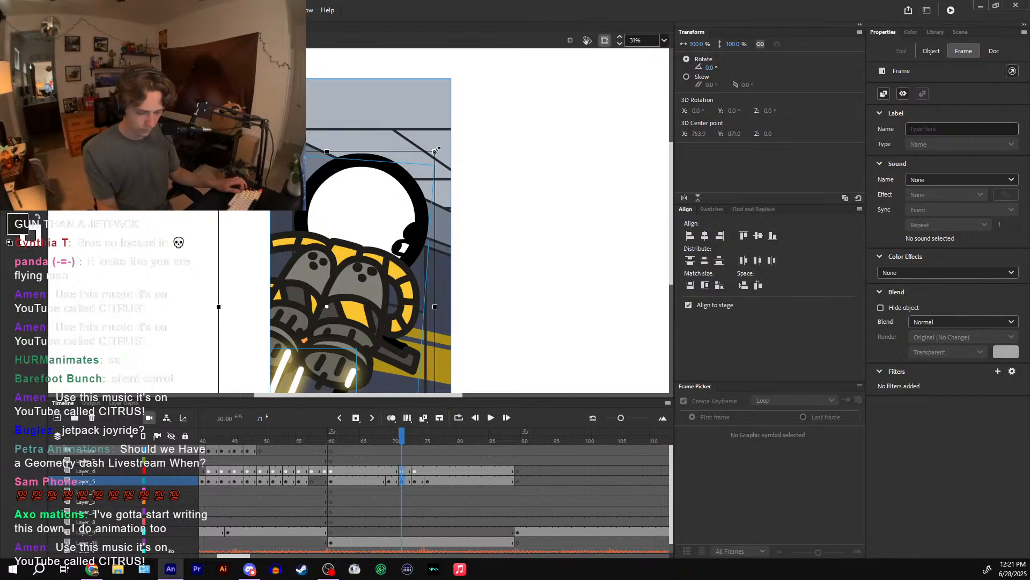
{"action": "left_click_drag", "start_coordinate": [437, 145], "coordinate": [434, 143]}
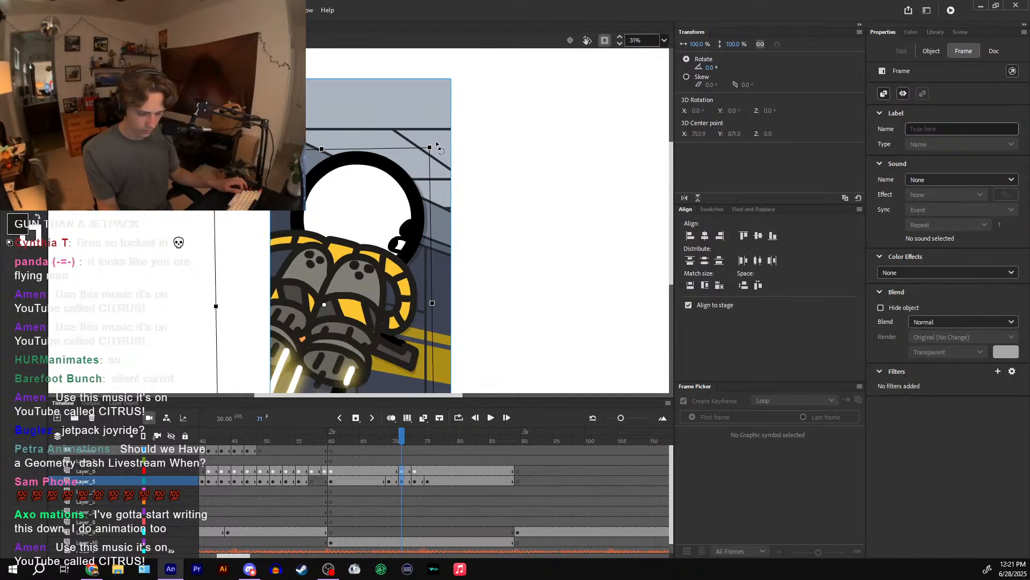
{"action": "left_click_drag", "start_coordinate": [403, 435], "coordinate": [453, 439]}
{"action": "left_click", "coordinate": [490, 418]}
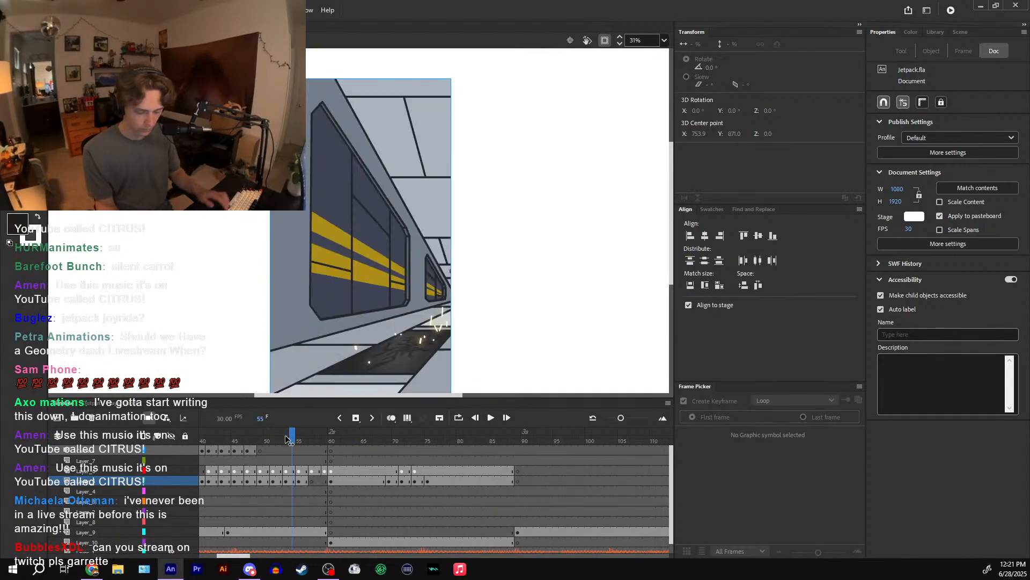
- Review the head turn between frames 65 and 78 at a reduced zoom by scrubbing and replaying it
{"action": "key", "text": "ctrl+minus"}
{"action": "key", "text": "ctrl+minus"}
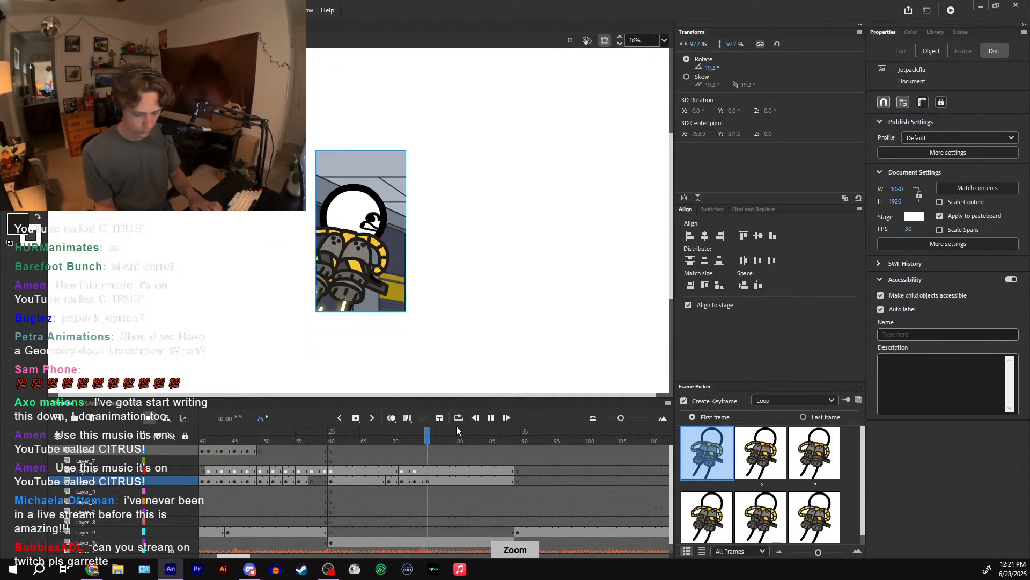
{"action": "left_click", "coordinate": [400, 441]}
{"action": "left_click_drag", "start_coordinate": [399, 441], "coordinate": [359, 441]}
{"action": "left_click", "coordinate": [388, 481]}
{"action": "left_click", "coordinate": [492, 418]}
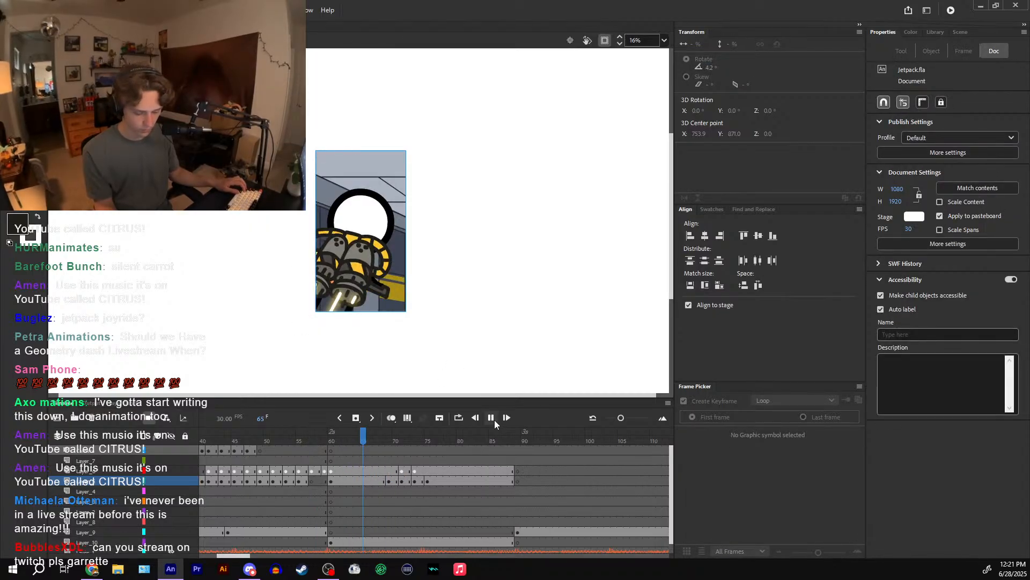
{"action": "left_click", "coordinate": [388, 441]}
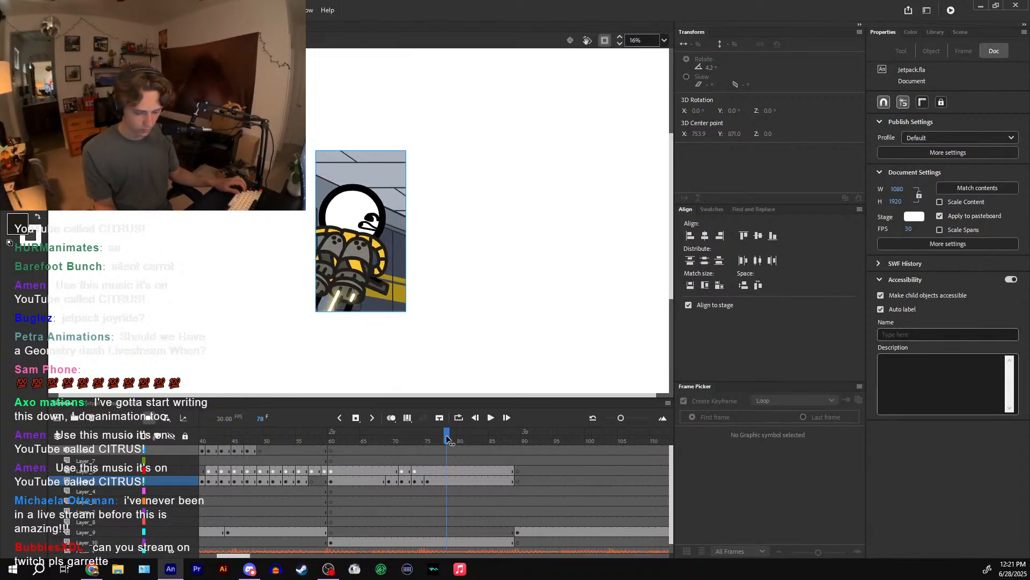
{"action": "left_click", "coordinate": [491, 417]}
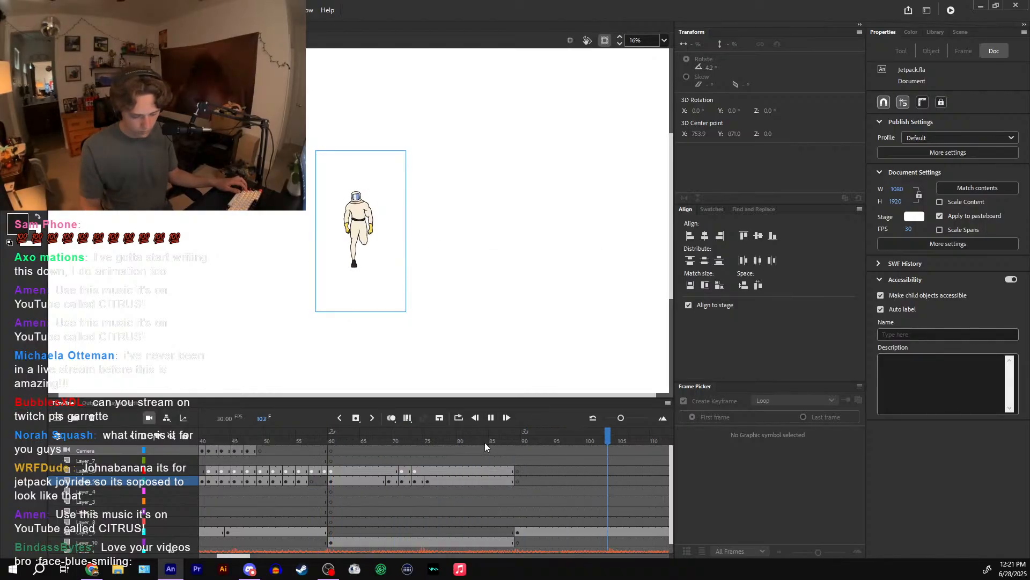
- Return to frame 1 and play the whole animation to check how the head turn fits in
{"action": "left_click", "coordinate": [379, 454]}
{"action": "left_click_drag", "start_coordinate": [380, 451], "coordinate": [331, 449]}
{"action": "left_click", "coordinate": [224, 531]}
{"action": "key", "text": "F6"}
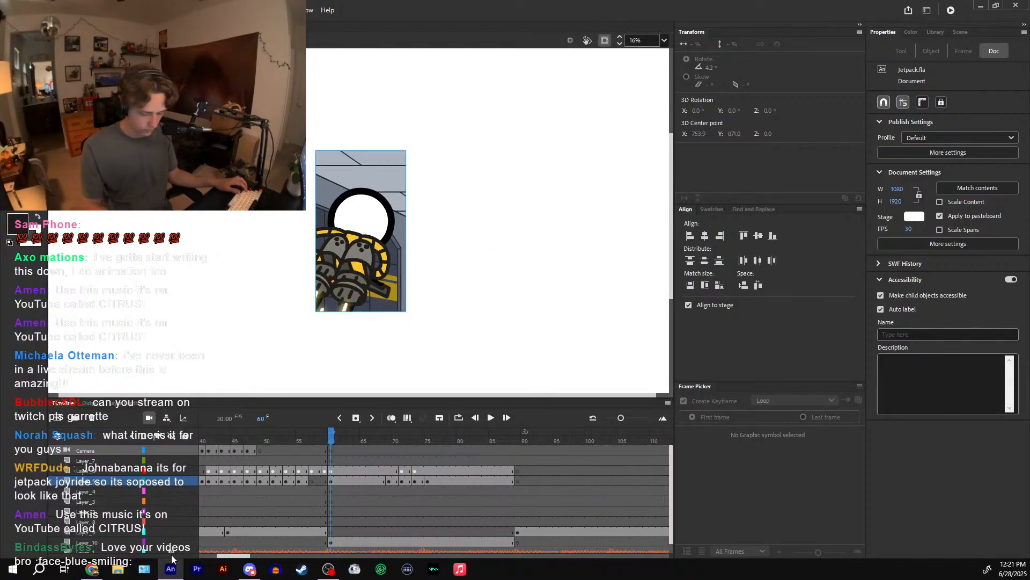
{"action": "key", "text": "shift+comma"}
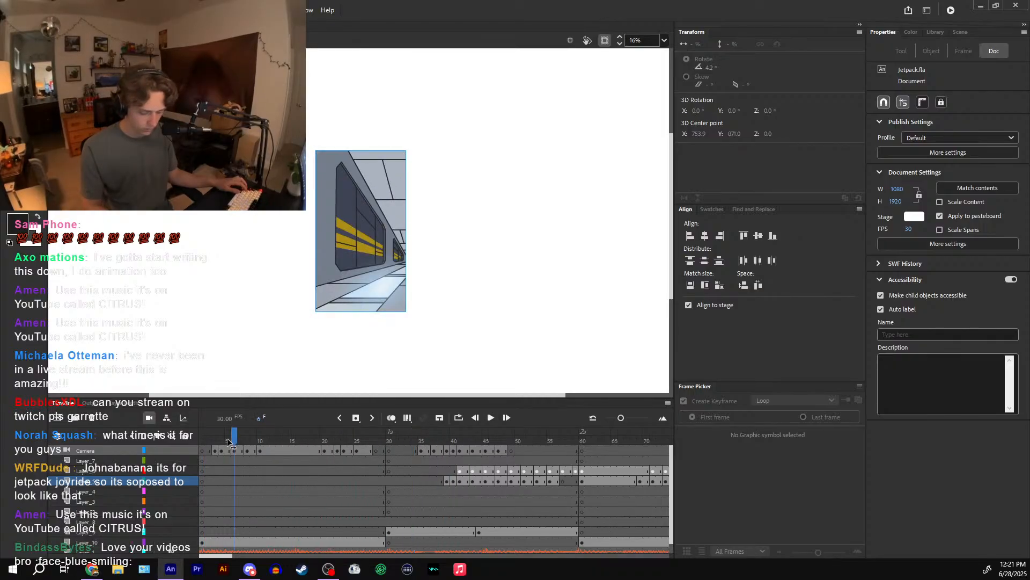
{"action": "left_click_drag", "start_coordinate": [228, 441], "coordinate": [202, 442]}
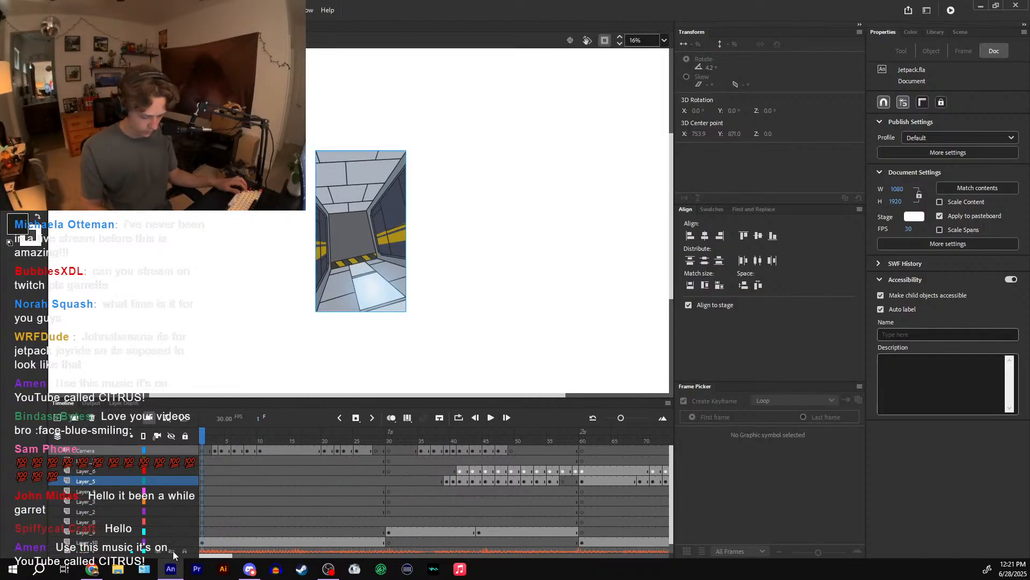
{"action": "left_click", "coordinate": [490, 417]}
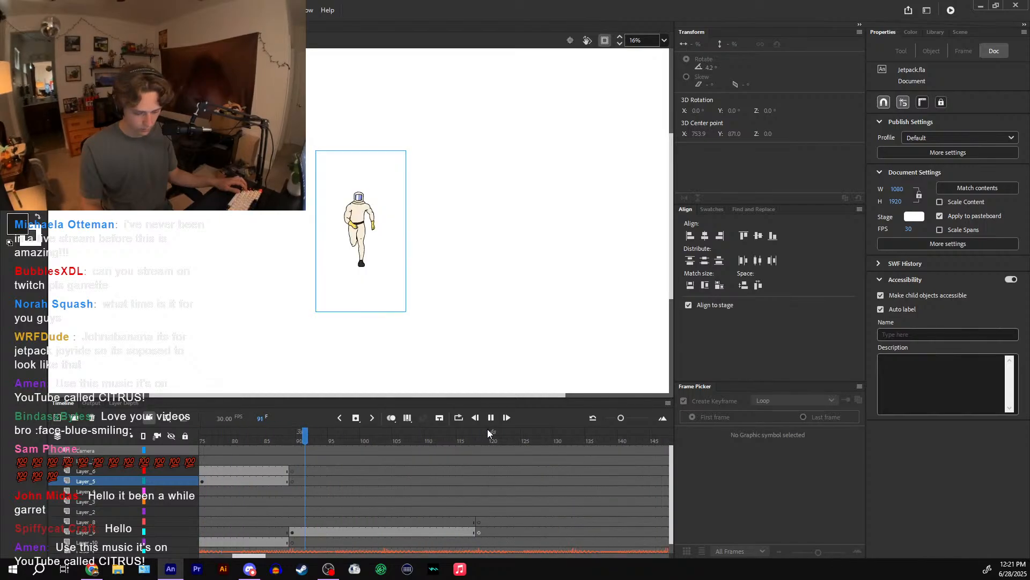
- Insert keyframes every two frames from frame 75 to frame 87 on Layer_6 and from frame 77 to frame 87 on Layer_5
{"action": "left_click_drag", "start_coordinate": [304, 441], "coordinate": [358, 437]}
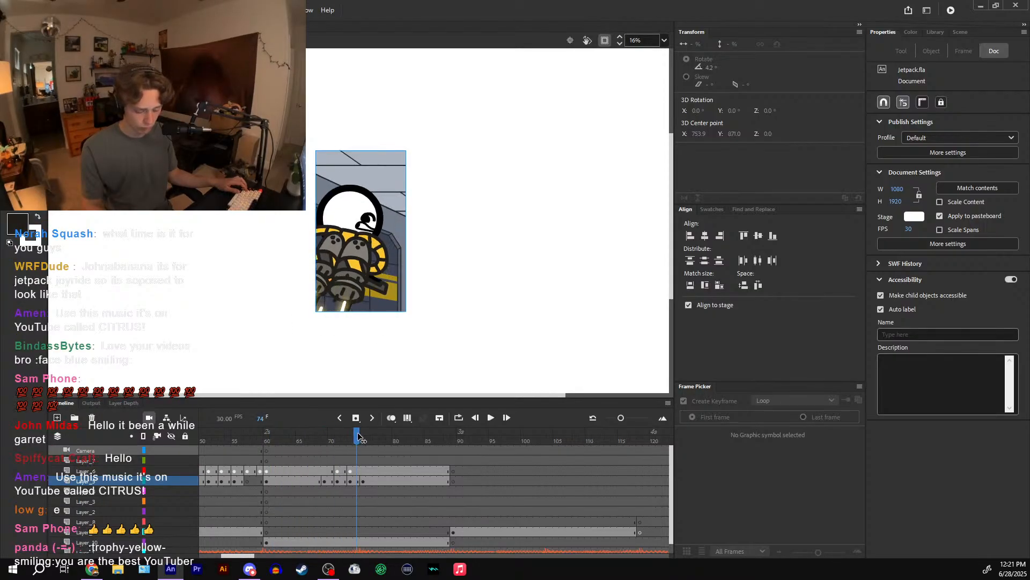
{"action": "left_click", "coordinate": [364, 474]}
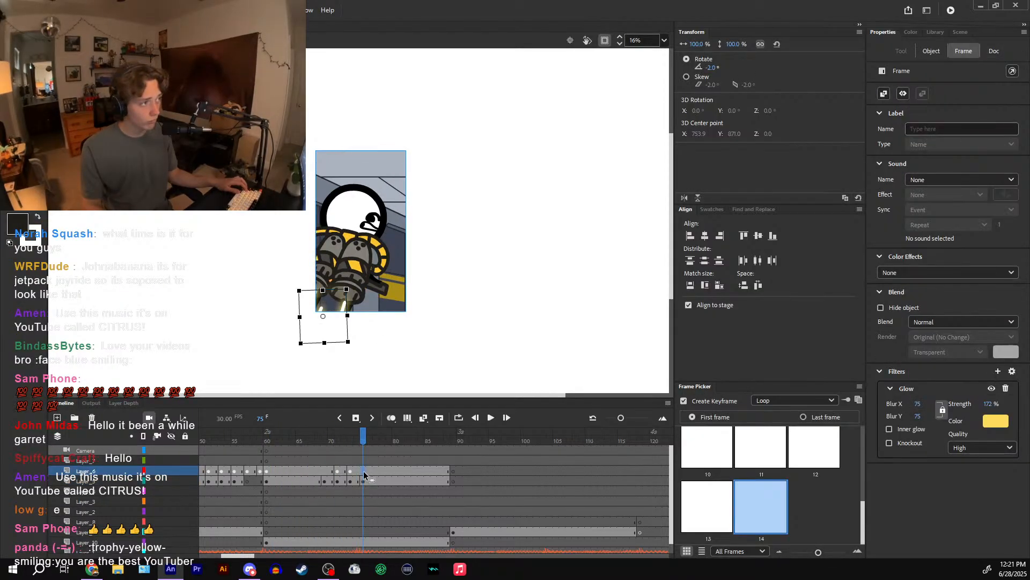
{"action": "key", "text": "F6"}
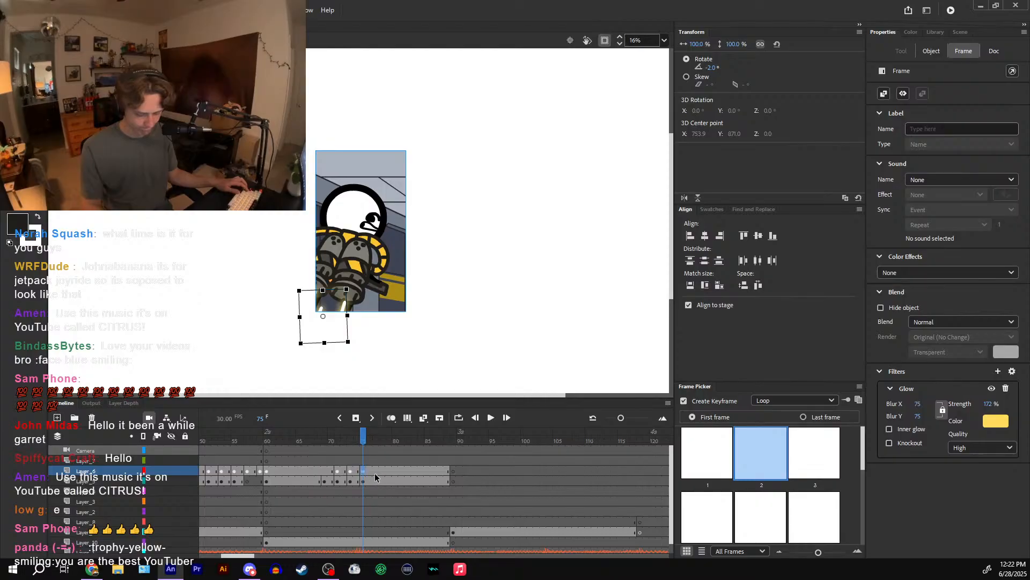
{"action": "left_click_drag", "start_coordinate": [376, 474], "coordinate": [442, 481]}
{"action": "key", "text": "F6"}
{"action": "key", "text": "F6"}
{"action": "key", "text": "F6"}
{"action": "key", "text": "F6"}
{"action": "key", "text": "F6"}
{"action": "key", "text": "F6"}
{"action": "left_click_drag", "start_coordinate": [440, 436], "coordinate": [344, 446]}
- Offset the character and flames together at keyframes between 73 and 87 on Layer_5 and Layer_6 for a shaking motion, and replay it
{"action": "left_click", "coordinate": [352, 476]}
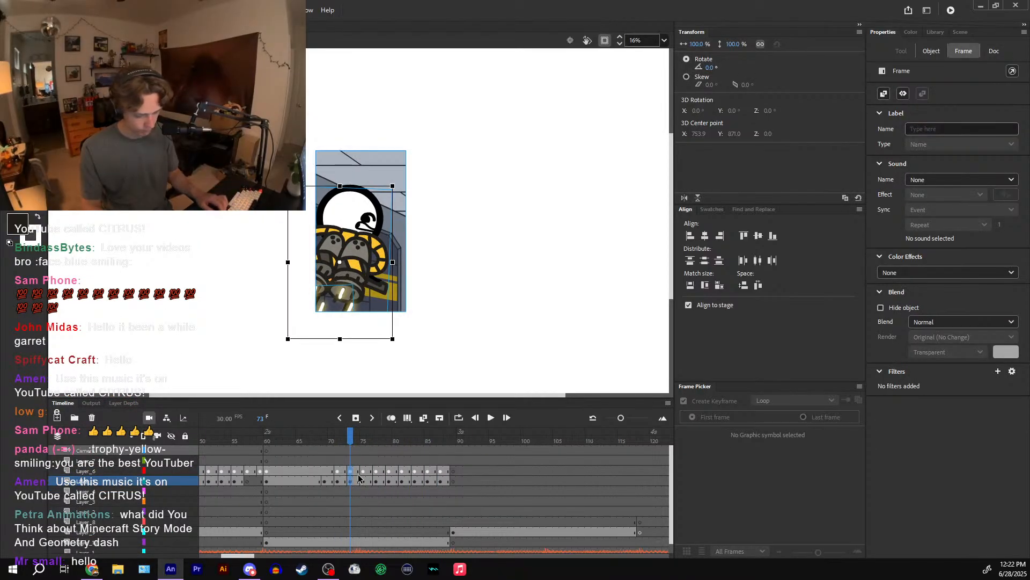
{"action": "left_click", "coordinate": [364, 474]}
{"action": "left_click", "coordinate": [362, 478]}
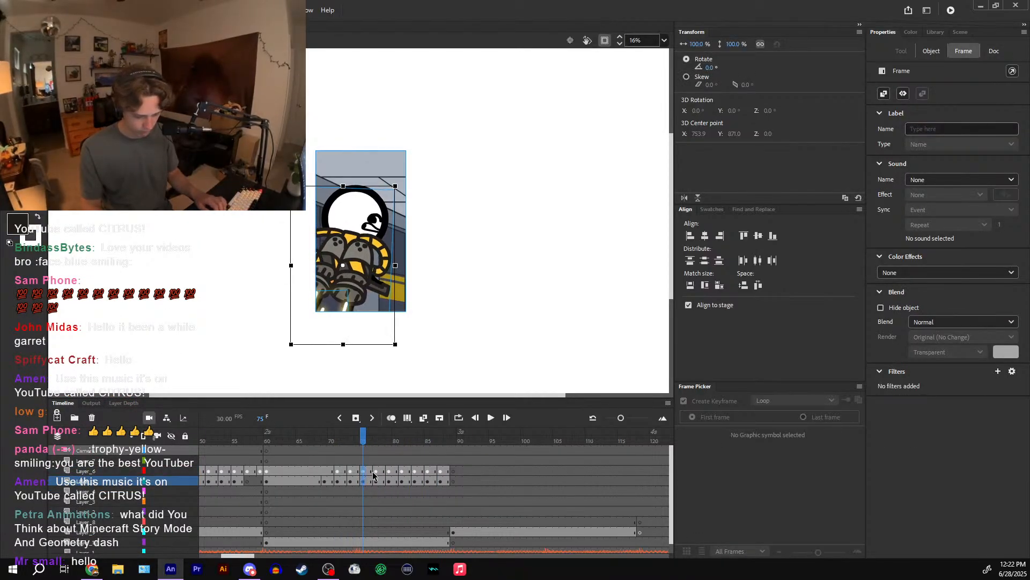
{"action": "left_click", "coordinate": [376, 480]}
{"action": "left_click_drag", "start_coordinate": [390, 473], "coordinate": [440, 477]}
{"action": "left_click", "coordinate": [416, 481]}
{"action": "key", "text": "shift+Up"}
{"action": "key", "text": "shift+Up"}
{"action": "key", "text": "shift+Left"}
{"action": "left_click", "coordinate": [440, 472]}
{"action": "left_click_drag", "start_coordinate": [441, 437], "coordinate": [361, 437]}
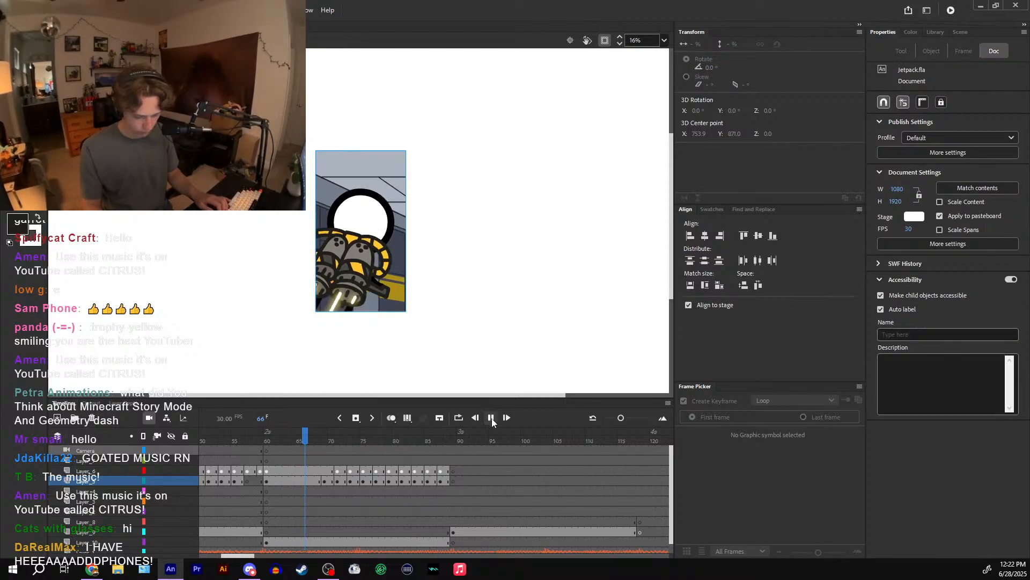
- Insert keyframes every two frames from frame 62 to frame 66 on Layer_5 and Layer_6
{"action": "left_click_drag", "start_coordinate": [461, 435], "coordinate": [346, 438]}
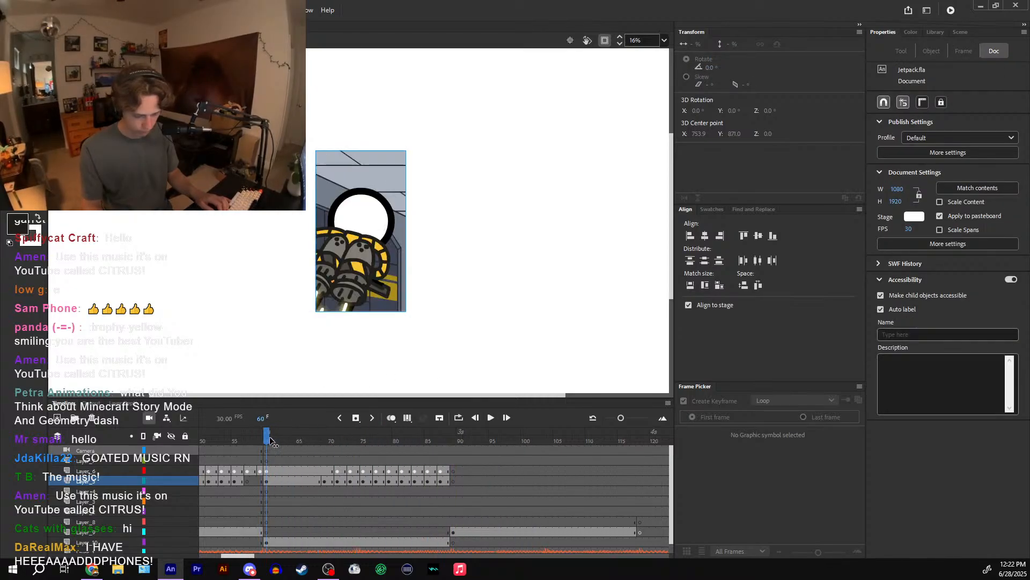
{"action": "left_click_drag", "start_coordinate": [271, 440], "coordinate": [312, 479]}
{"action": "key", "text": "F6"}
{"action": "key", "text": "F6"}
{"action": "key", "text": "F6"}
{"action": "left_click", "coordinate": [326, 470]}
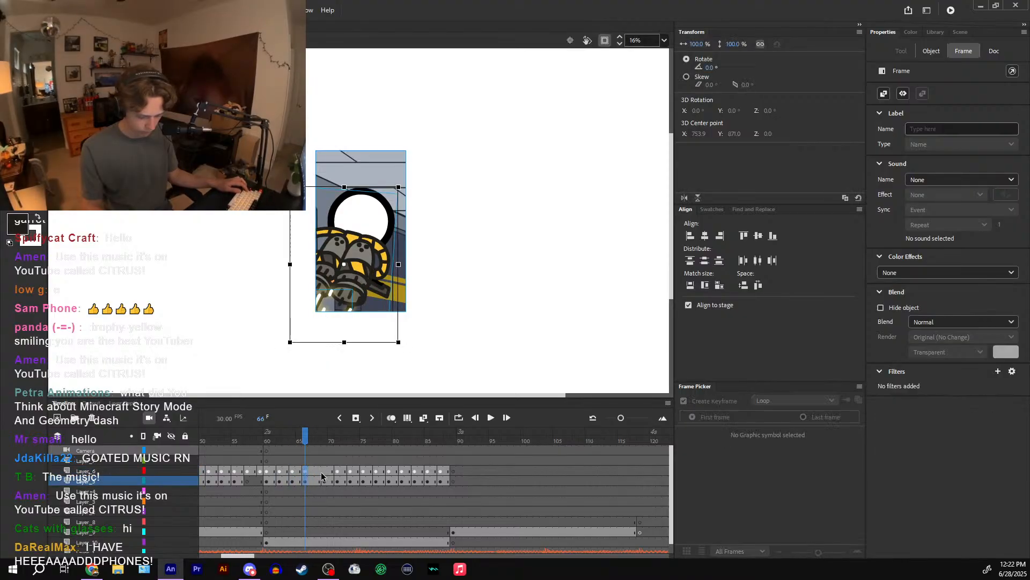
- Offset the character and flames slightly at the keyframes between frames 60 and 69 on Layer_5 and Layer_6 for a shaking motion
{"action": "left_click", "coordinate": [268, 482]}
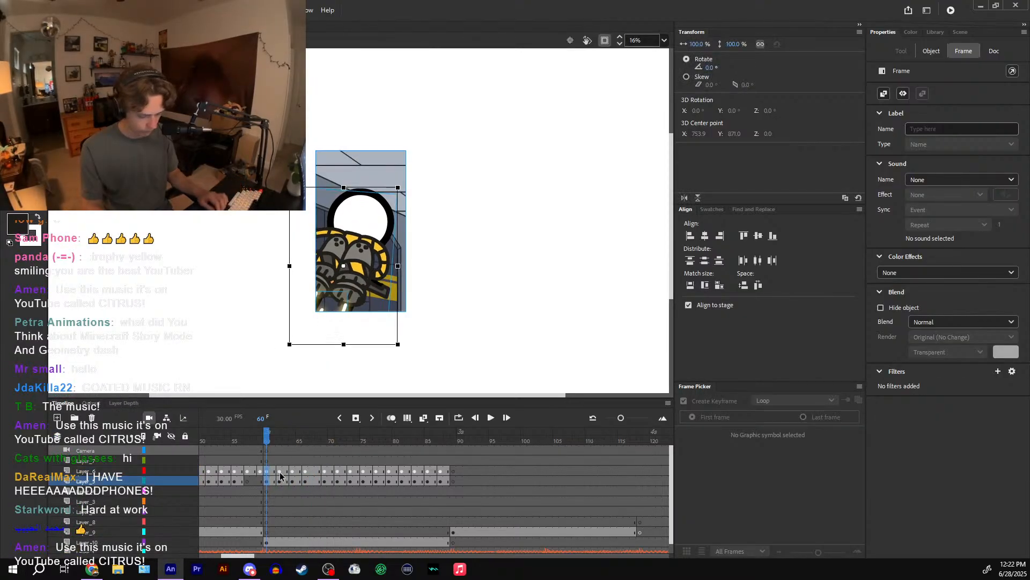
{"action": "left_click", "coordinate": [280, 472]}
{"action": "left_click", "coordinate": [281, 481]}
{"action": "left_click", "coordinate": [294, 472]}
{"action": "left_click", "coordinate": [294, 482]}
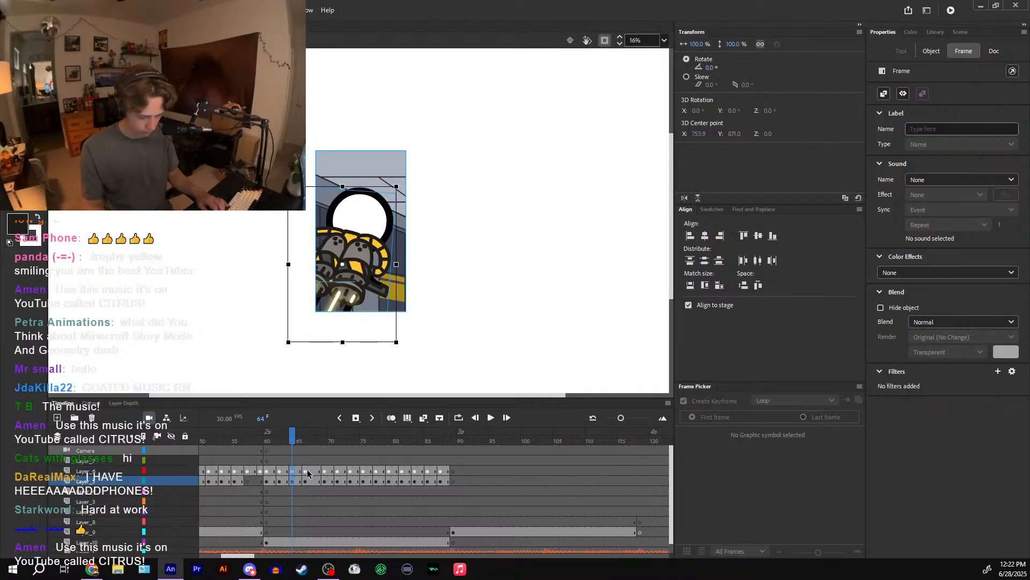
{"action": "left_click", "coordinate": [306, 471]}
{"action": "left_click", "coordinate": [306, 482]}
{"action": "left_click", "coordinate": [326, 472]}
{"action": "left_click", "coordinate": [327, 481]}
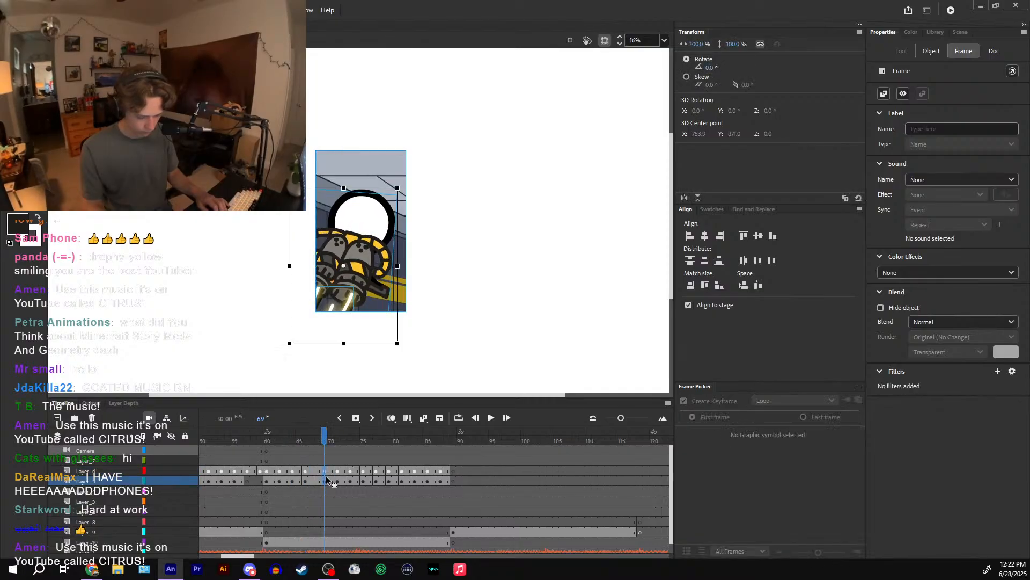
- Replay the shaking head turn from around frame 60 and again from frame 1 to check its motion
{"action": "left_click_drag", "start_coordinate": [328, 441], "coordinate": [261, 440]}
{"action": "left_click", "coordinate": [490, 417]}
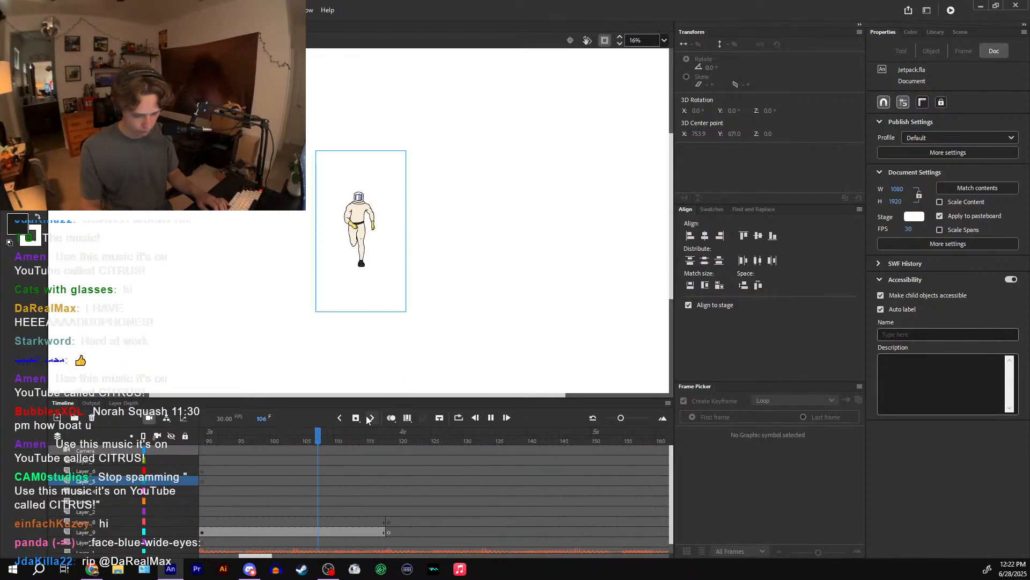
{"action": "left_click_drag", "start_coordinate": [375, 433], "coordinate": [278, 448]}
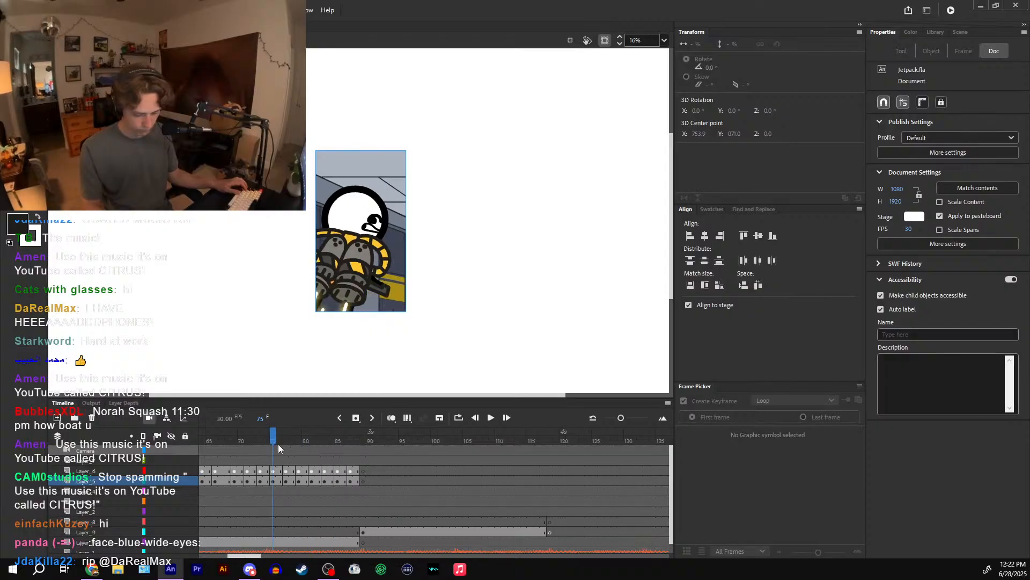
{"action": "key", "text": "shift+comma"}
{"action": "left_click", "coordinate": [491, 419]}
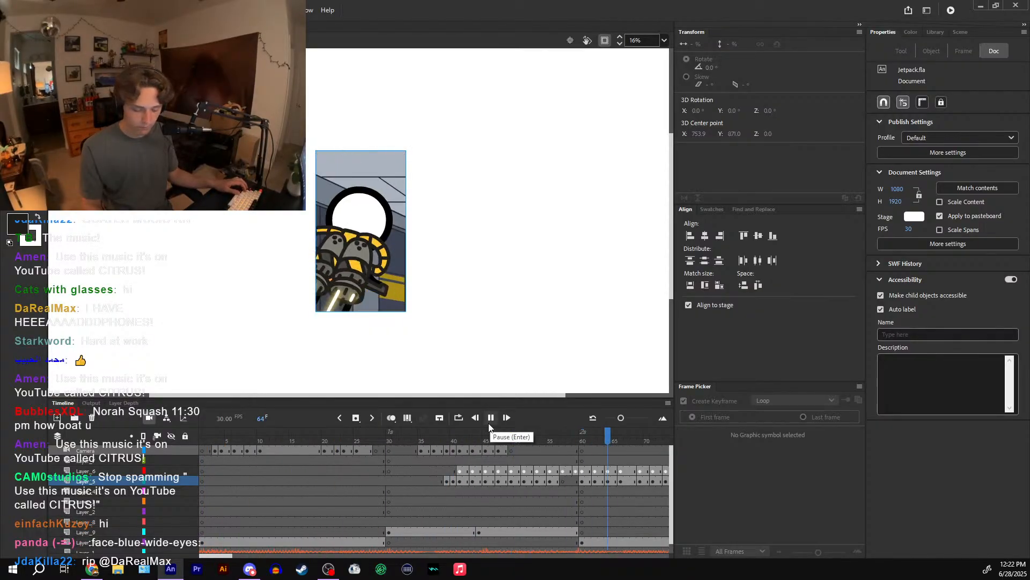
{"action": "mouse_move", "coordinate": [366, 436]}
{"action": "left_mouse_down"}
{"action": "mouse_move", "coordinate": [221, 439]}
{"action": "mouse_move", "coordinate": [350, 443]}
{"action": "left_mouse_up"}
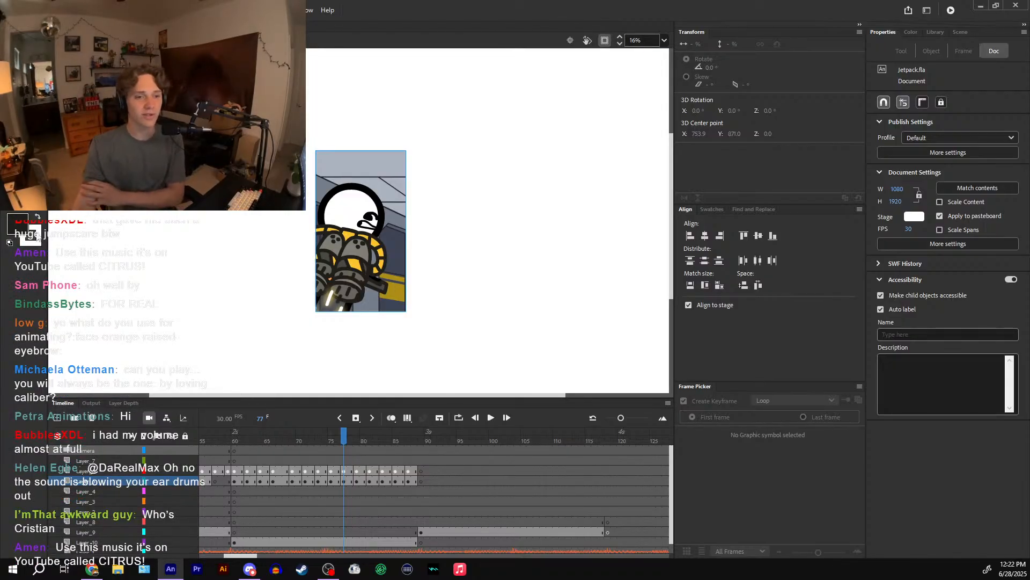
{"action": "key", "text": "alt+Tab"}
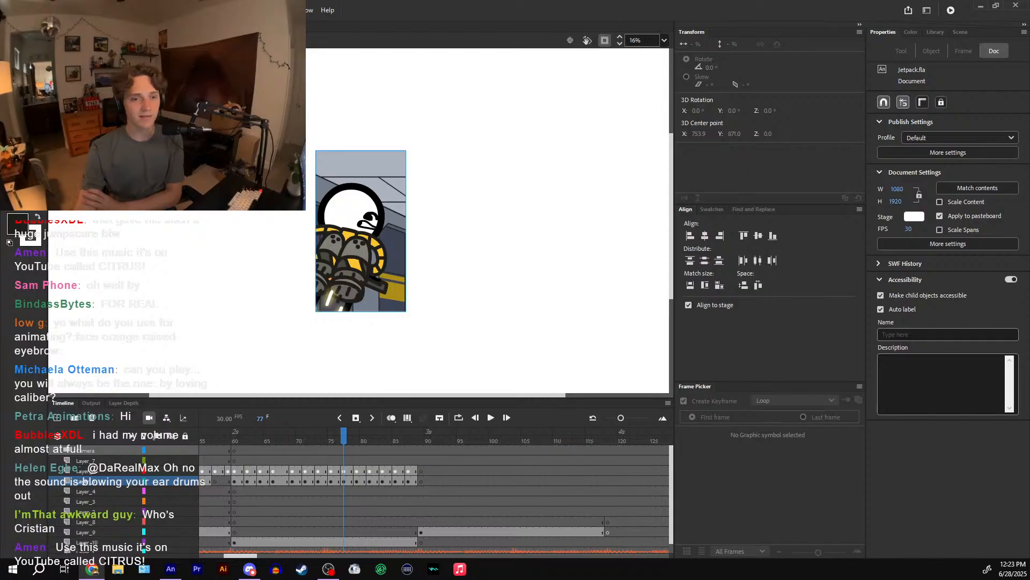
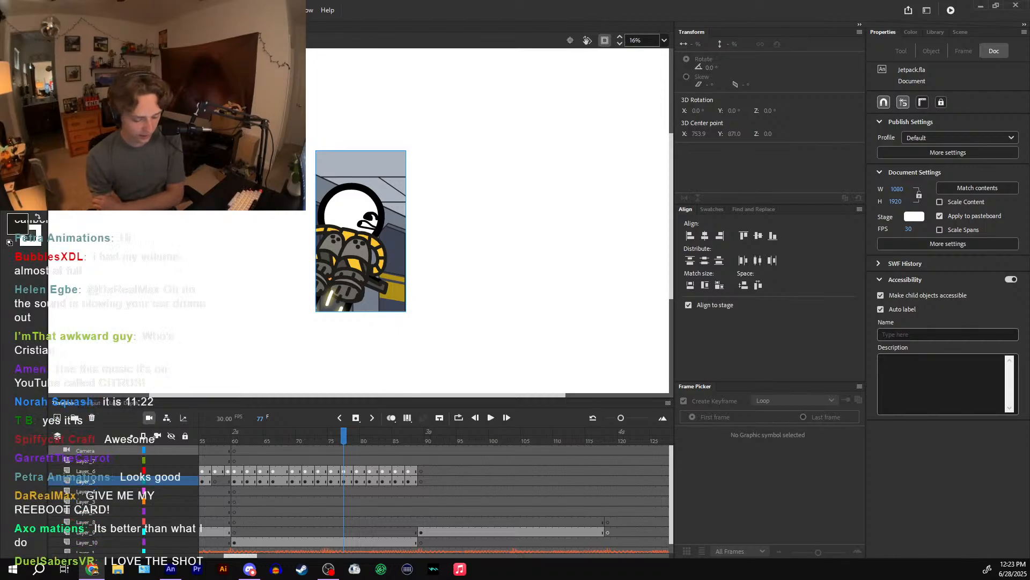
- Move the running character's keyframe at frame 89 from Layer_9 to Layer_3 and make Layer_8 the active layer
{"action": "left_click_drag", "start_coordinate": [300, 436], "coordinate": [421, 433]}
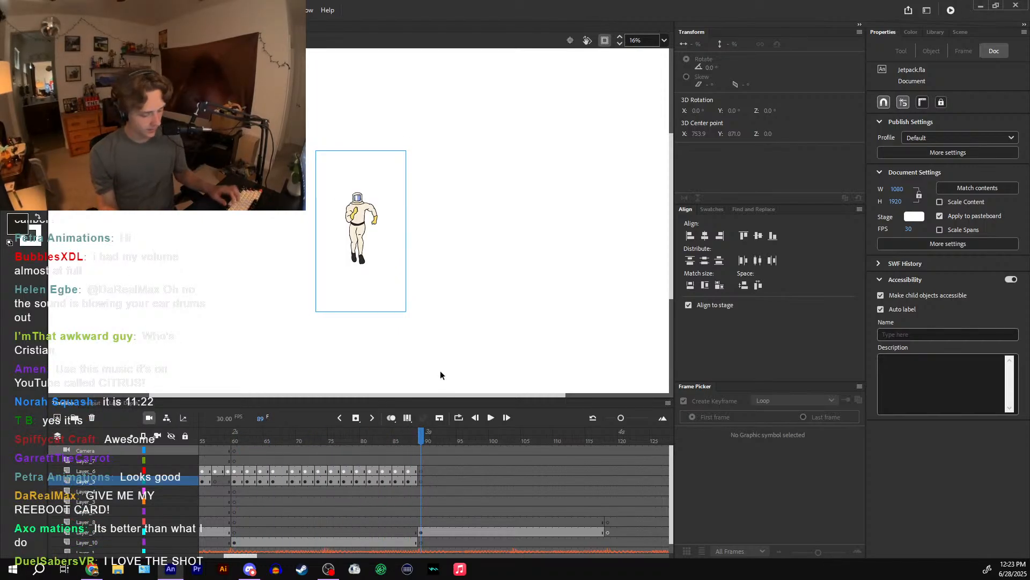
{"action": "key", "text": "n"}
{"action": "key", "text": "ctrl+equal"}
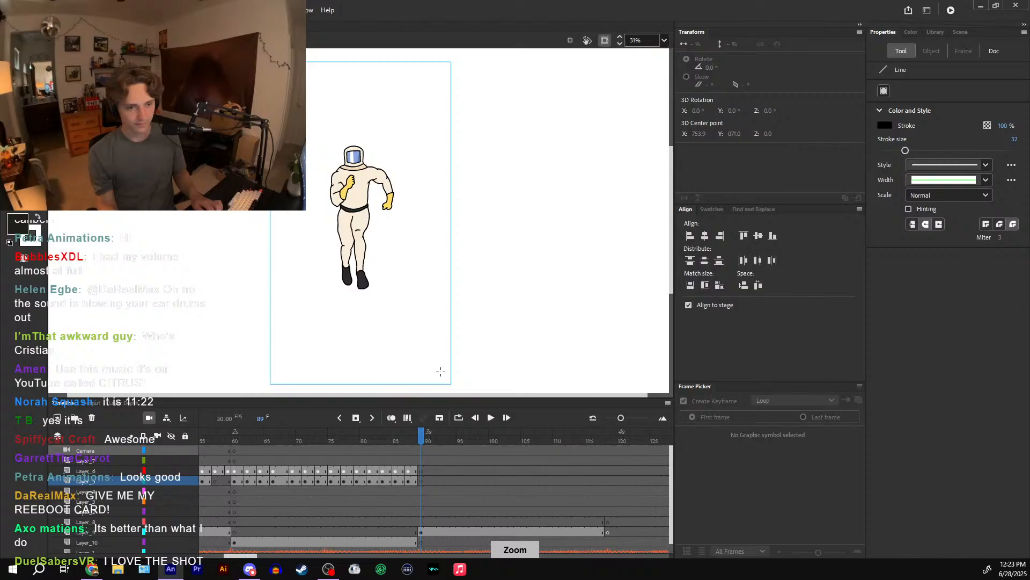
{"action": "left_click", "coordinate": [423, 532]}
{"action": "mouse_move", "coordinate": [422, 512]}
{"action": "left_mouse_down"}
{"action": "mouse_move", "coordinate": [422, 531]}
{"action": "mouse_move", "coordinate": [421, 501]}
{"action": "left_mouse_up"}
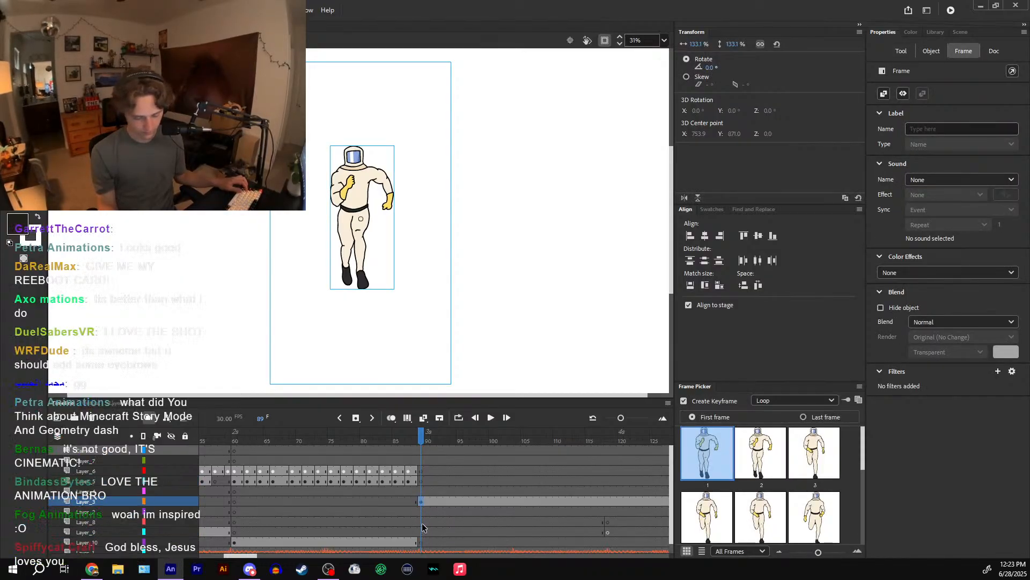
{"action": "key", "text": "F6"}
{"action": "key", "text": "ctrl+z"}
{"action": "left_click", "coordinate": [422, 512]}
{"action": "left_click_drag", "start_coordinate": [422, 531], "coordinate": [422, 522]}
- Set the Line tool's stroke size to 12, testing it with trial lines that are undone
{"action": "key", "text": "n"}
{"action": "left_click_drag", "start_coordinate": [352, 207], "coordinate": [217, 408]}
{"action": "key", "text": "ctrl+z"}
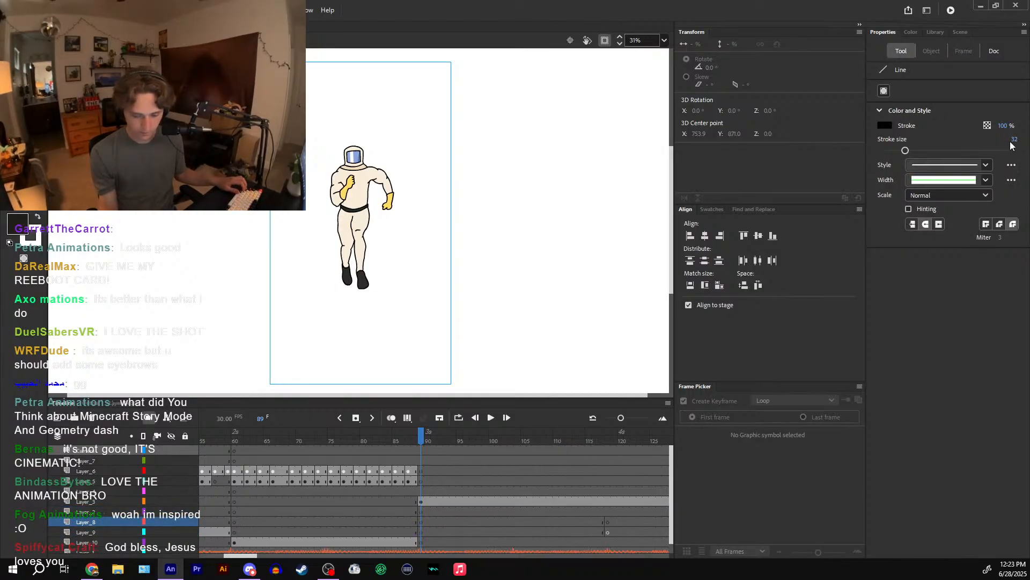
{"action": "key", "text": "Return"}
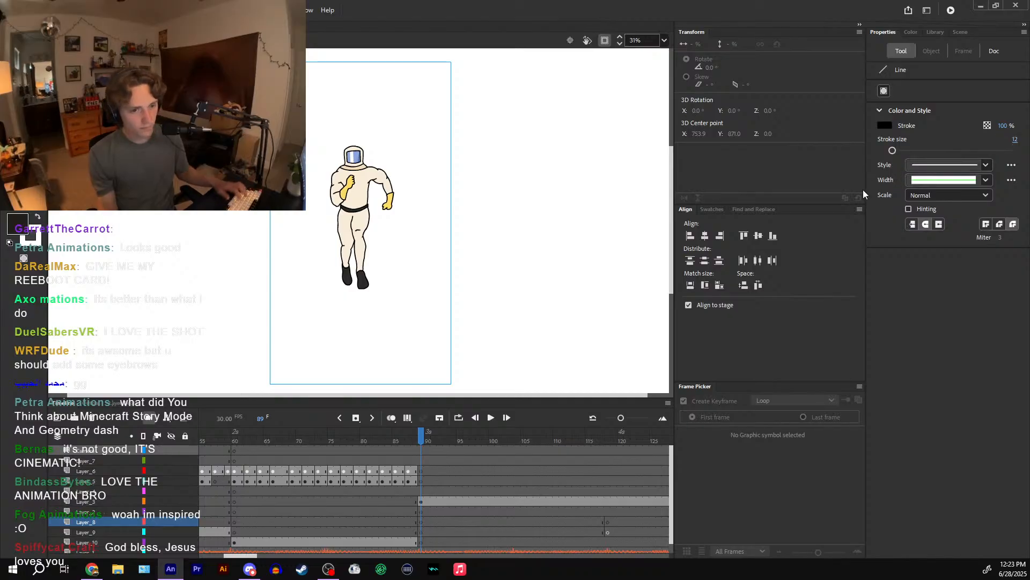
{"action": "left_click_drag", "start_coordinate": [190, 439], "coordinate": [177, 397]}
{"action": "key", "text": "ctrl+z"}
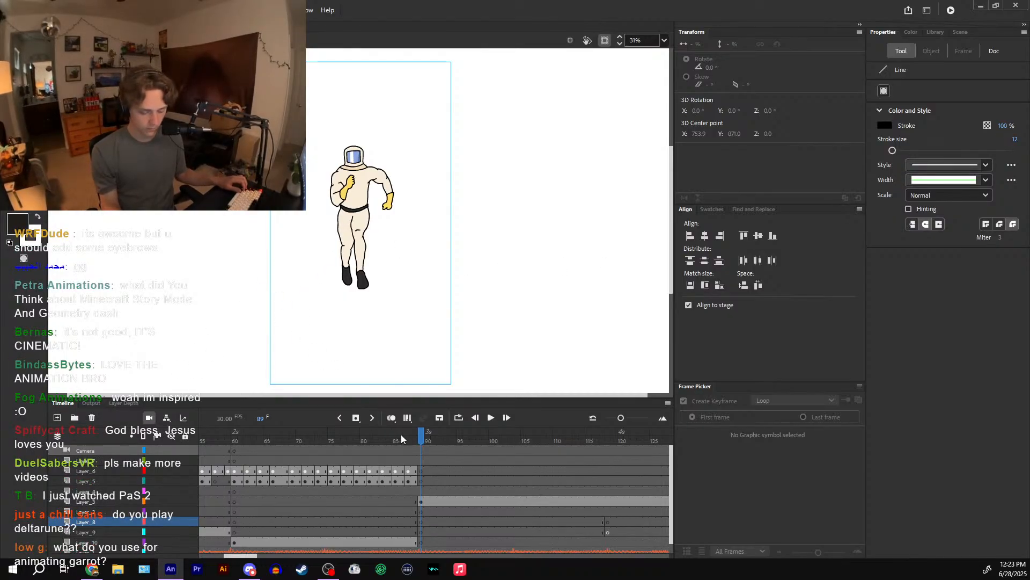
- Sample the dark outline colour from the background at frame 86 and return to frame 89 with the Line tool
{"action": "left_click", "coordinate": [402, 438]}
{"action": "key", "text": "i"}
{"action": "left_click", "coordinate": [443, 252]}
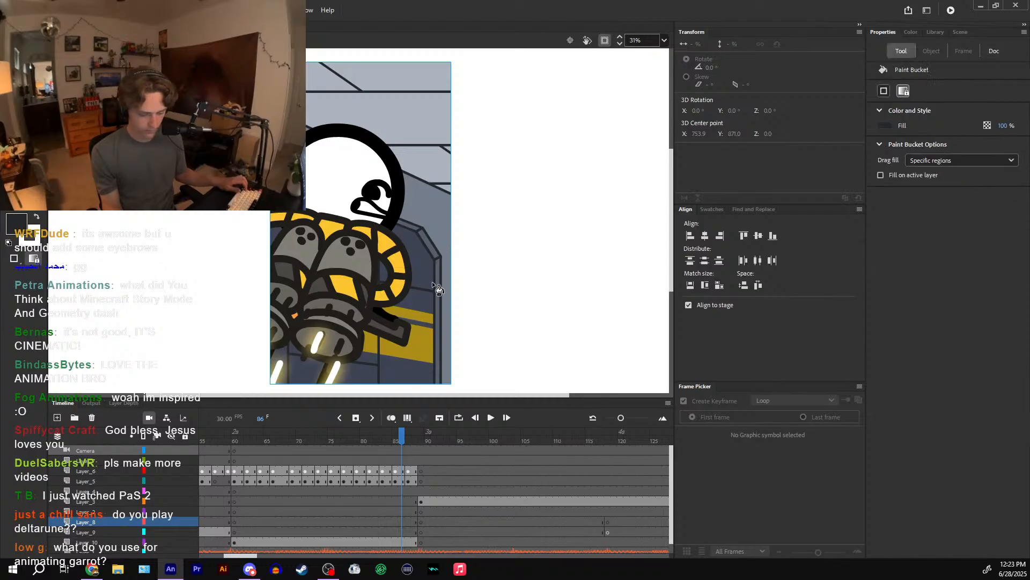
{"action": "left_click", "coordinate": [421, 437]}
{"action": "key", "text": "n"}
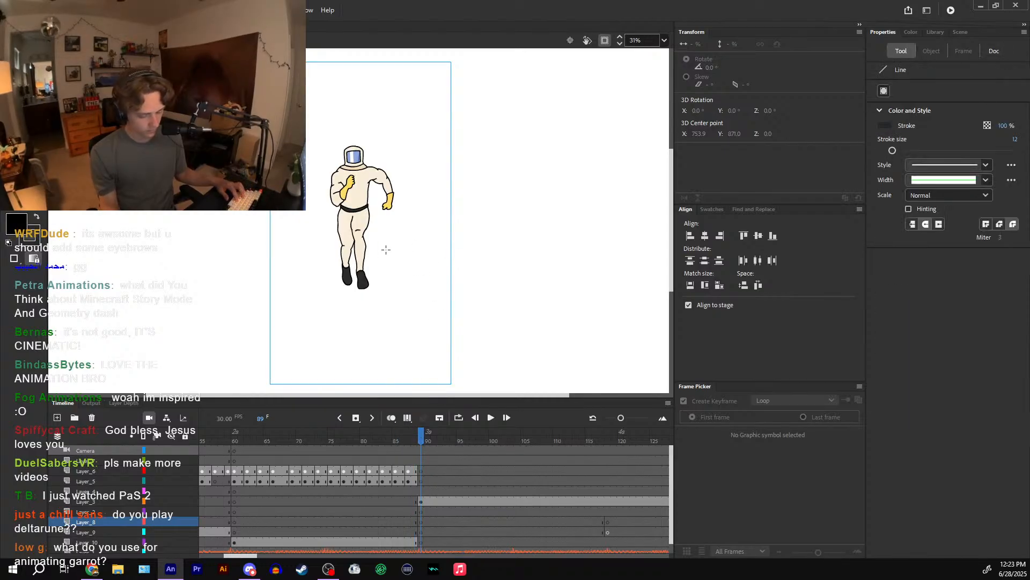
- Draw four perspective lines on Layer_8 from the runner's waist out past the stage edges, showing Layer_3 as semi-transparent
{"action": "left_click_drag", "start_coordinate": [338, 228], "coordinate": [184, 416]}
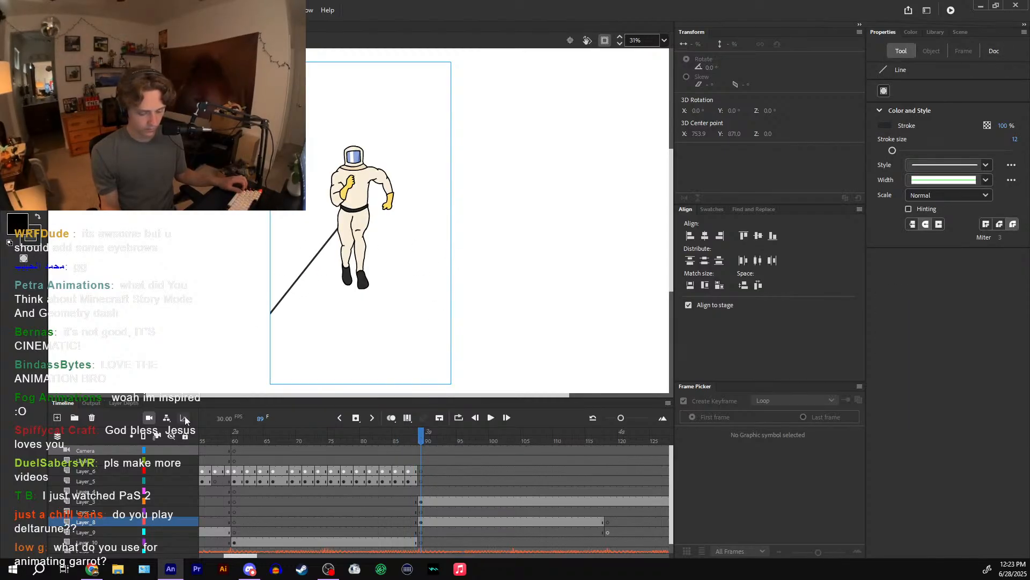
{"action": "key", "text": "v"}
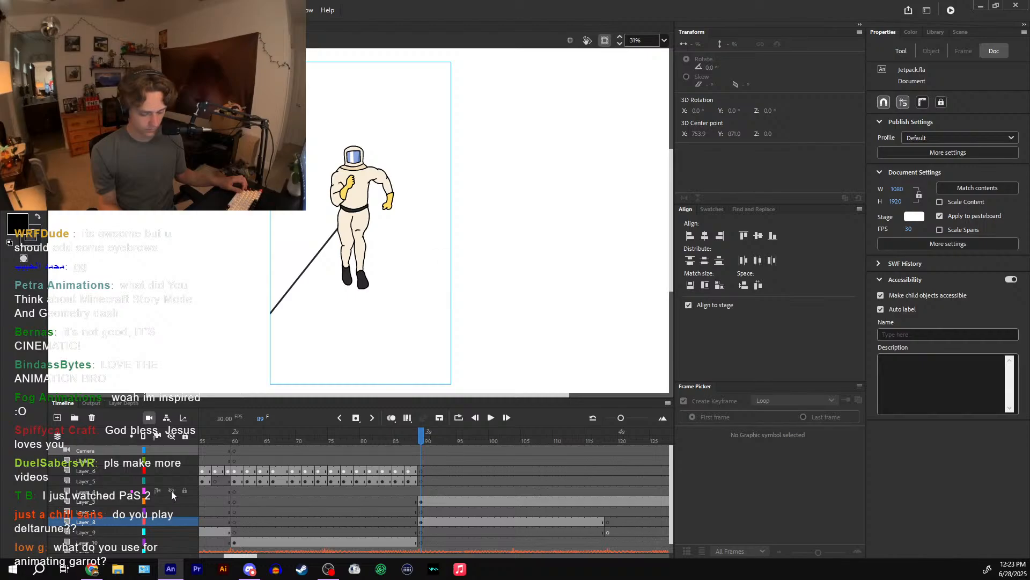
{"action": "left_click", "coordinate": [172, 500]}
{"action": "left_click_drag", "start_coordinate": [352, 210], "coordinate": [485, 342]}
{"action": "mouse_move", "coordinate": [394, 214]}
{"action": "left_mouse_down"}
{"action": "mouse_move", "coordinate": [393, 253]}
{"action": "mouse_move", "coordinate": [426, 327]}
{"action": "mouse_move", "coordinate": [456, 354]}
{"action": "left_mouse_up"}
{"action": "key", "text": "ctrl+z"}
{"action": "mouse_move", "coordinate": [370, 215]}
{"action": "left_mouse_down"}
{"action": "mouse_move", "coordinate": [474, 62]}
{"action": "mouse_move", "coordinate": [488, 74]}
{"action": "left_mouse_up"}
{"action": "left_click_drag", "start_coordinate": [351, 253], "coordinate": [253, 119]}
- Lock Layer_3 so the running character cannot be selected
{"action": "key", "text": "v"}
{"action": "left_click", "coordinate": [350, 250]}
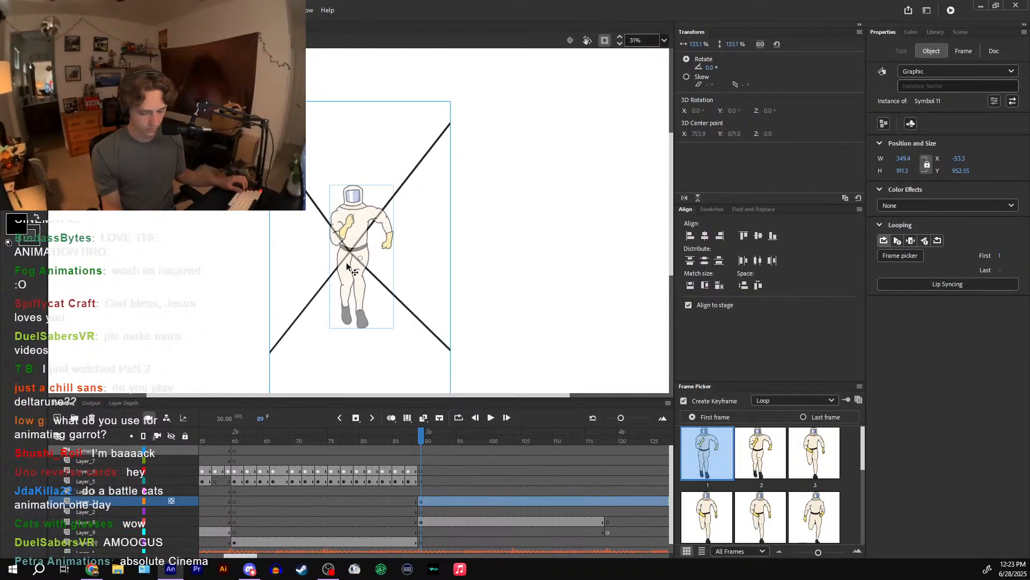
{"action": "left_click", "coordinate": [183, 501]}
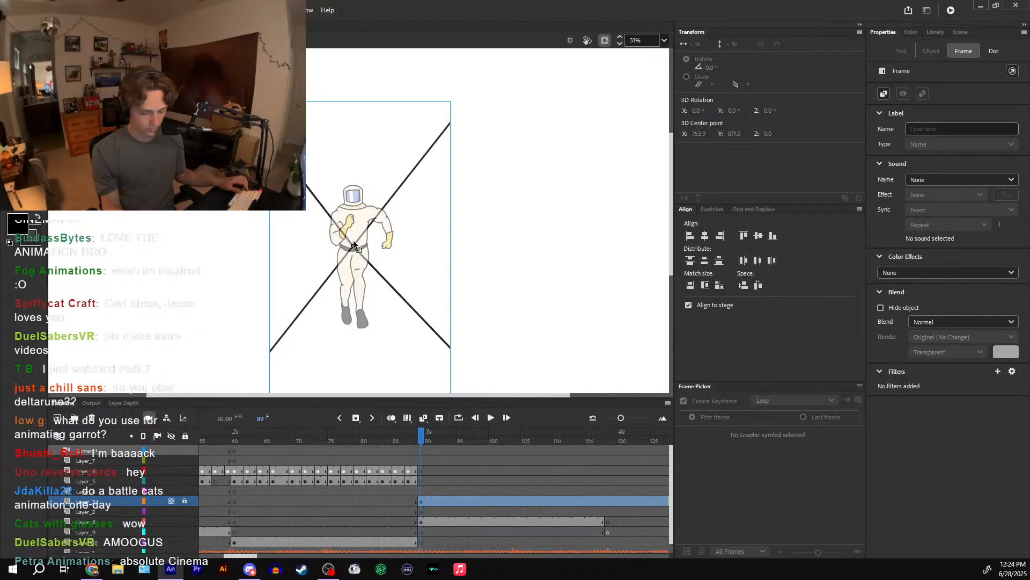
- End the running character with a blank keyframe at frame 118 on Layer_3 and replay the shot from frame 89
{"action": "left_click", "coordinate": [490, 417]}
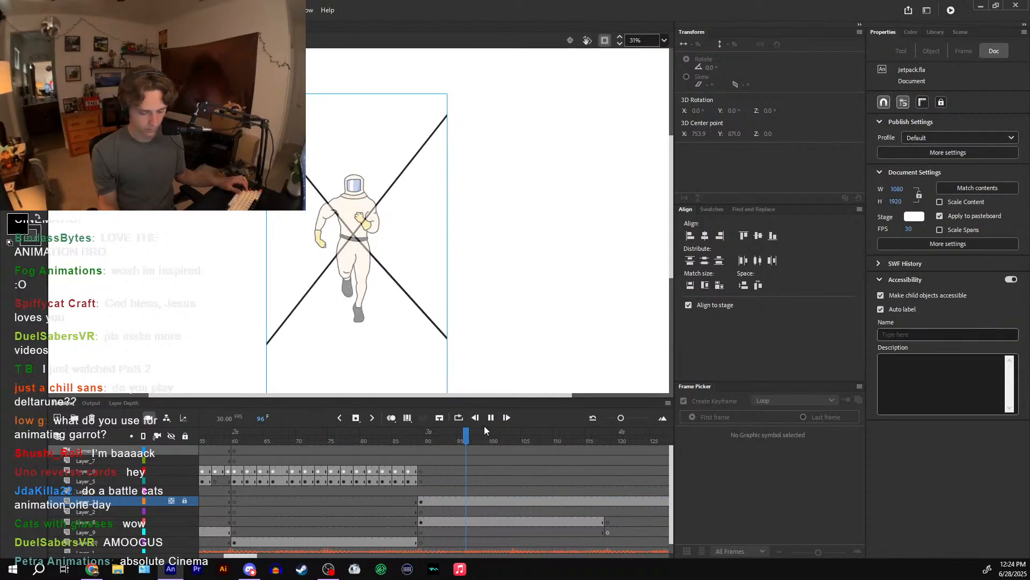
{"action": "left_click_drag", "start_coordinate": [543, 434], "coordinate": [395, 456]}
{"action": "left_click", "coordinate": [608, 502]}
{"action": "key", "text": "F7"}
{"action": "left_click", "coordinate": [492, 421]}
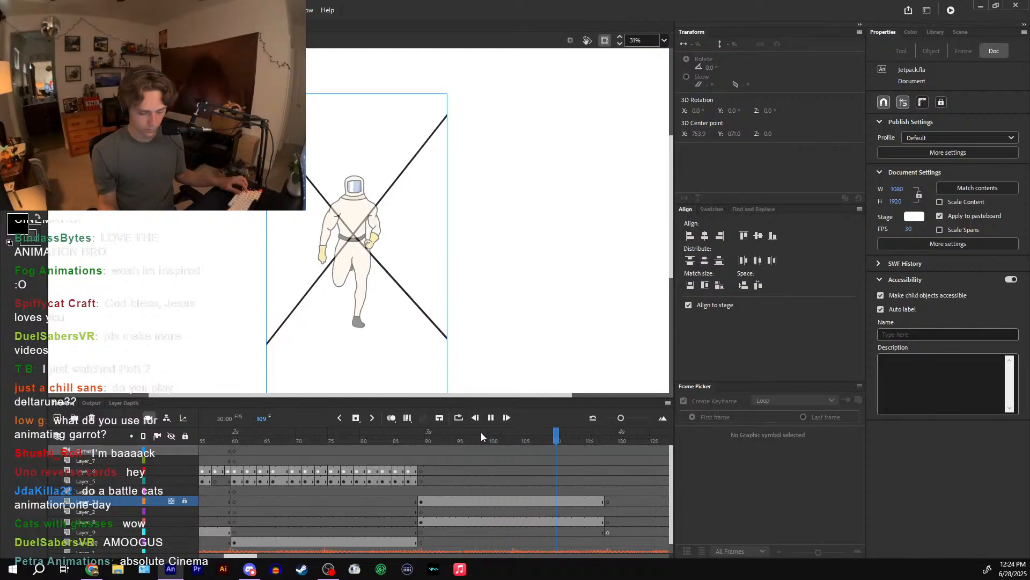
{"action": "left_click_drag", "start_coordinate": [478, 434], "coordinate": [421, 434]}
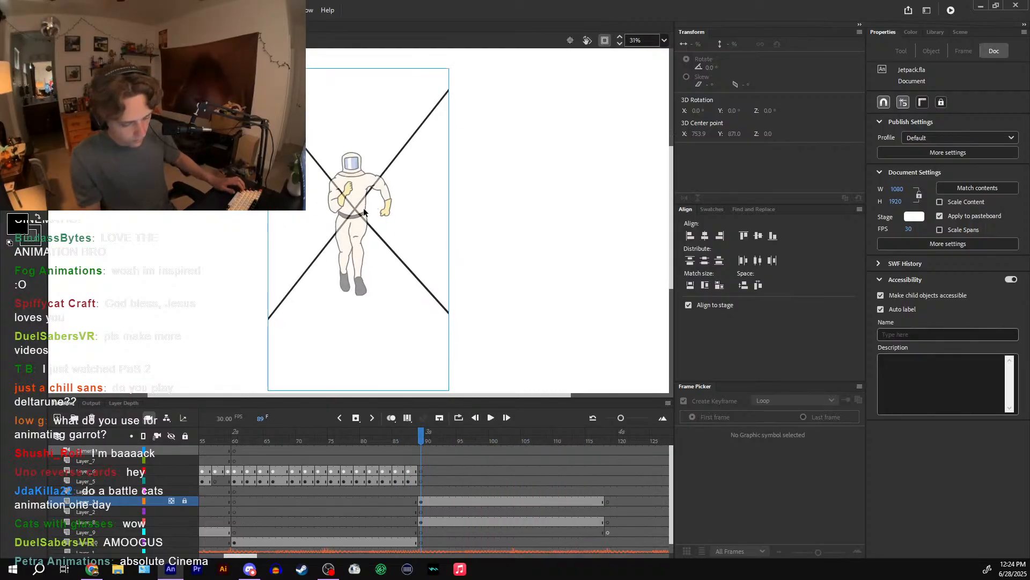
- Pull the crossing of the four perspective lines apart into separate corners over the runner's legs and delete the leftover segment
{"action": "left_click_drag", "start_coordinate": [352, 216], "coordinate": [351, 252]}
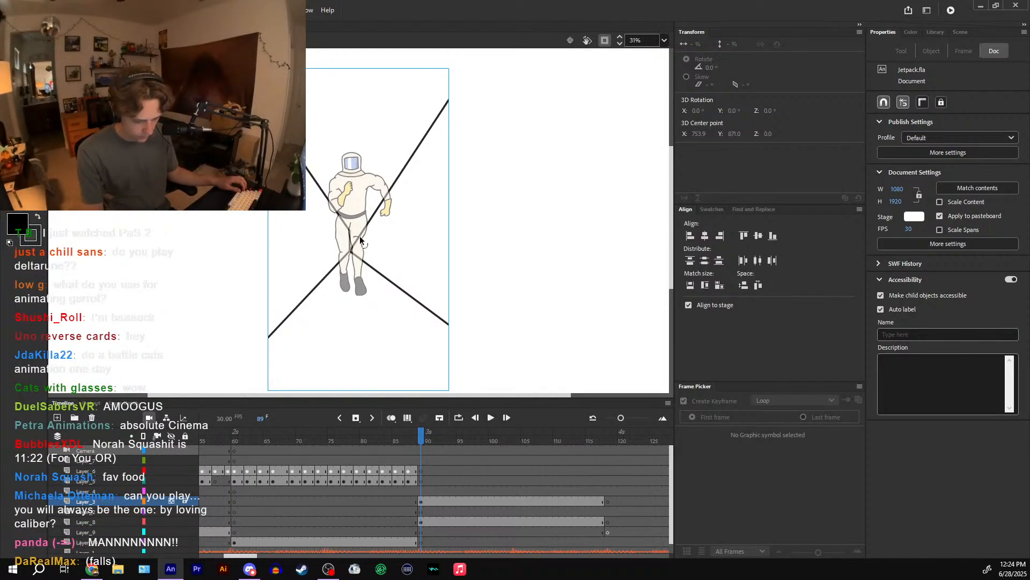
{"action": "left_click_drag", "start_coordinate": [360, 236], "coordinate": [352, 230]}
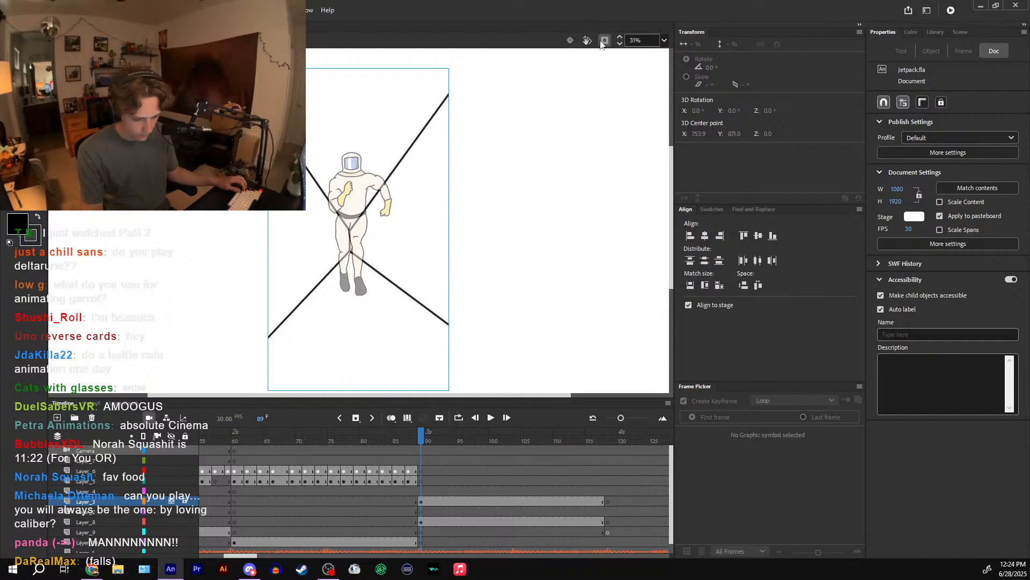
{"action": "scroll", "coordinate": [556, 91], "scroll_direction": "down", "scroll_amount": 1}
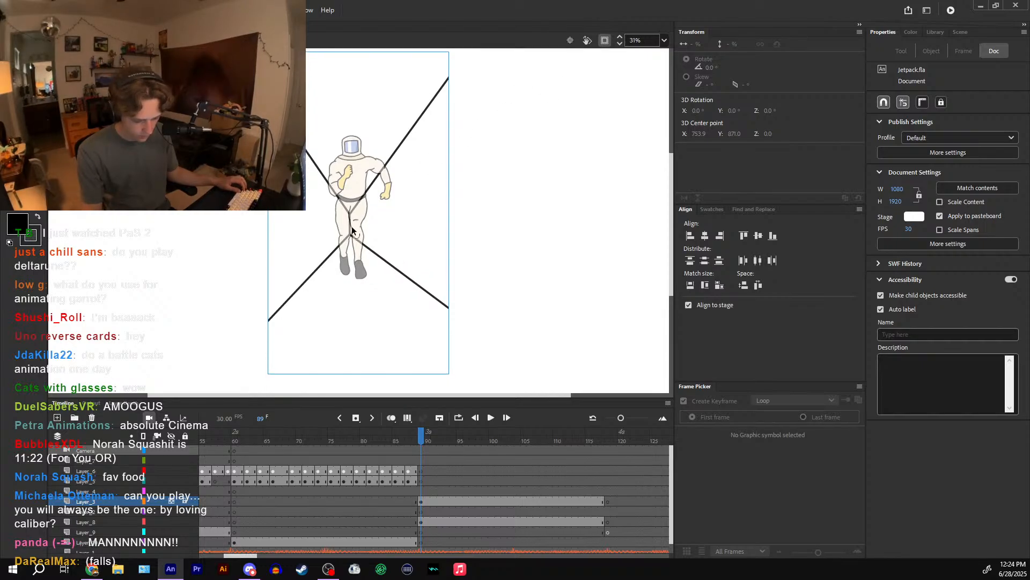
{"action": "left_click_drag", "start_coordinate": [351, 216], "coordinate": [369, 245]}
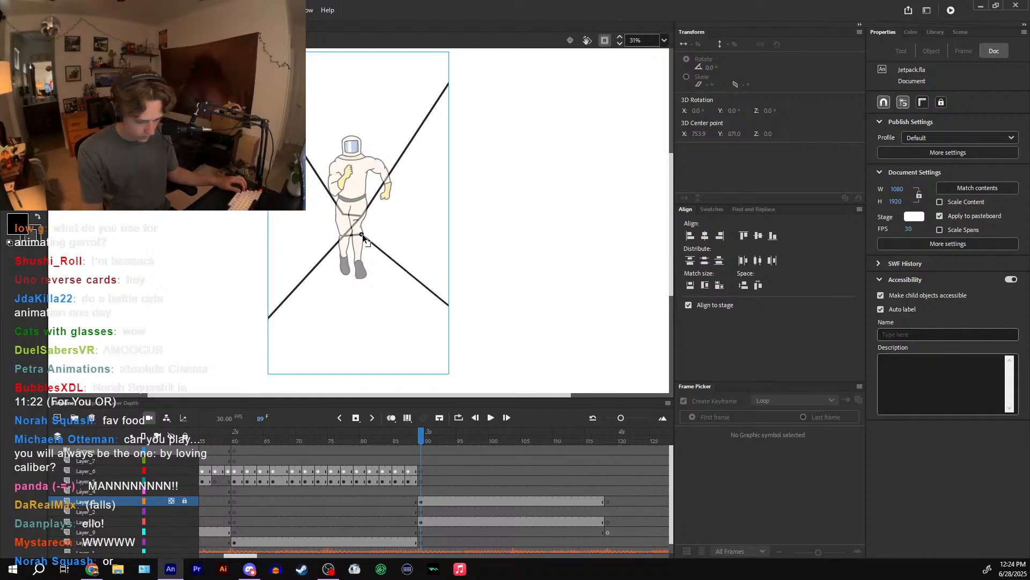
{"action": "left_click", "coordinate": [364, 214]}
{"action": "key", "text": "Delete"}
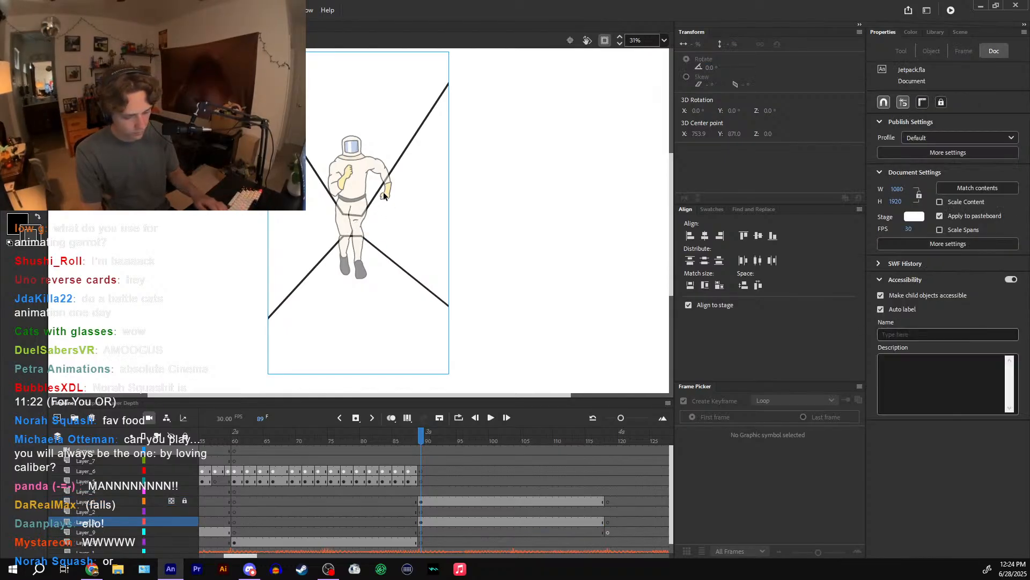
- Close the small rectangle between the inner ends of the perspective lines with straight vertical edges
{"action": "key", "text": "ctrl+="}
{"action": "mouse_move", "coordinate": [366, 227]}
{"action": "left_mouse_down"}
{"action": "mouse_move", "coordinate": [329, 254]}
{"action": "mouse_move", "coordinate": [368, 269]}
{"action": "left_mouse_up"}
{"action": "key", "text": "n"}
{"action": "key", "text": "ctrl+minus"}
{"action": "key", "text": "ctrl+minus"}
{"action": "key", "text": "ctrl+="}
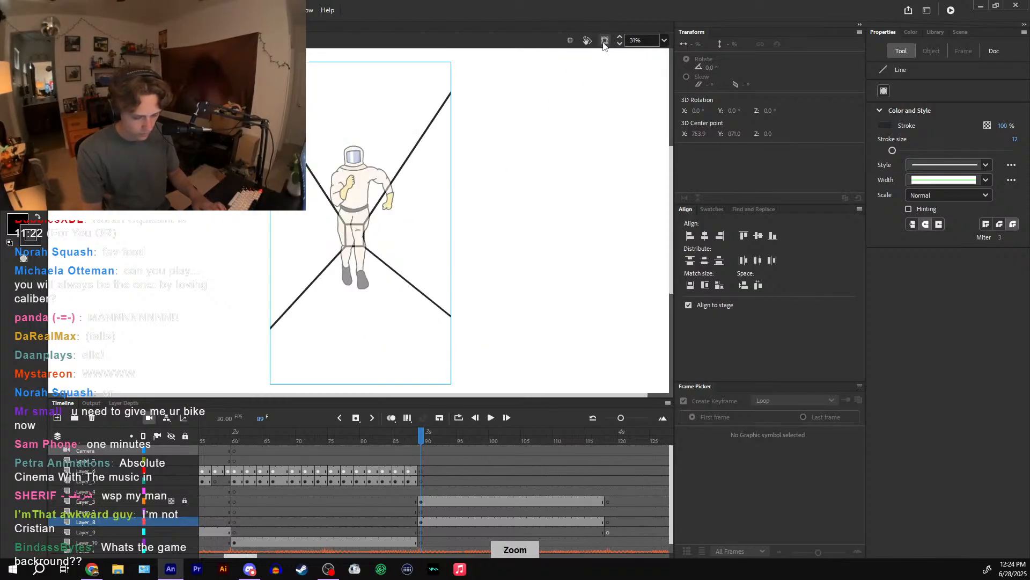
{"action": "key", "text": "ctrl+minus"}
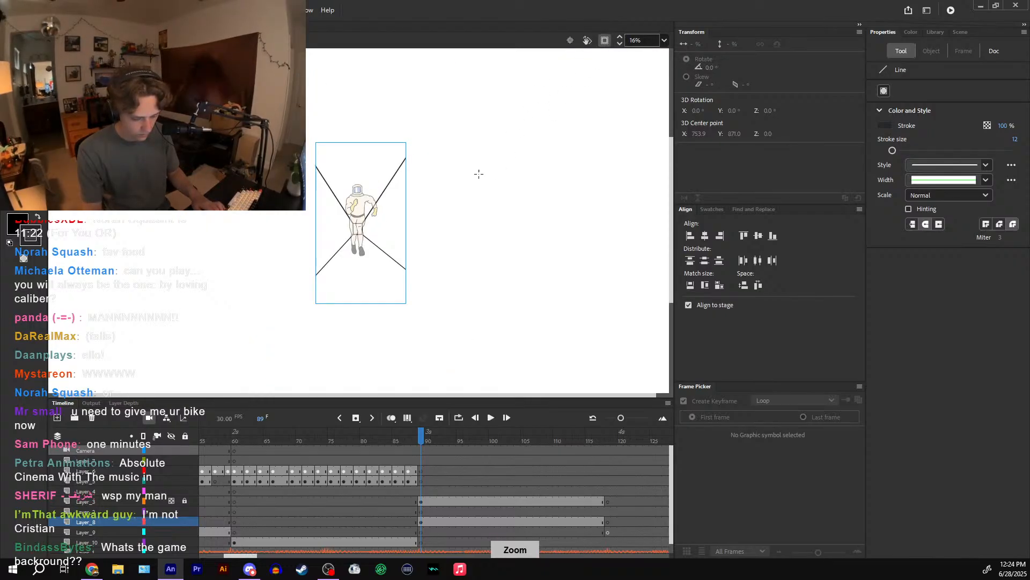
- Shift all the perspective lines at frame 89 on Layer_8 horizontally to X -466
{"action": "left_click", "coordinate": [422, 502]}
{"action": "left_click", "coordinate": [422, 521]}
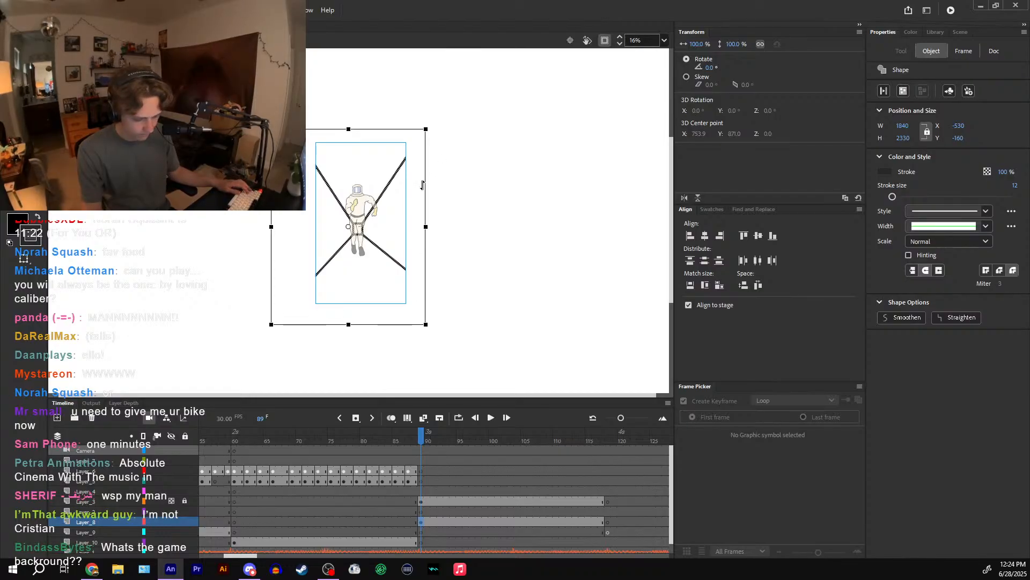
{"action": "key", "text": "shift+Right"}
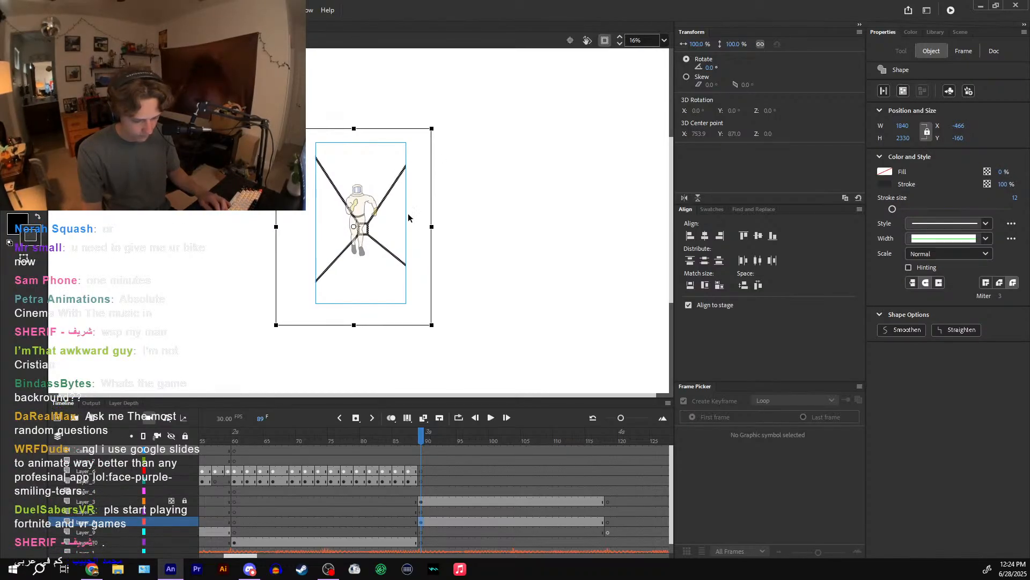
- Delete all the perspective lines and the small rectangle from Layer_8 at frame 89
{"action": "key", "text": "shift+Left"}
{"action": "key", "text": "Right"}
{"action": "key", "text": "Right"}
{"action": "key", "text": "Right"}
{"action": "key", "text": "Right"}
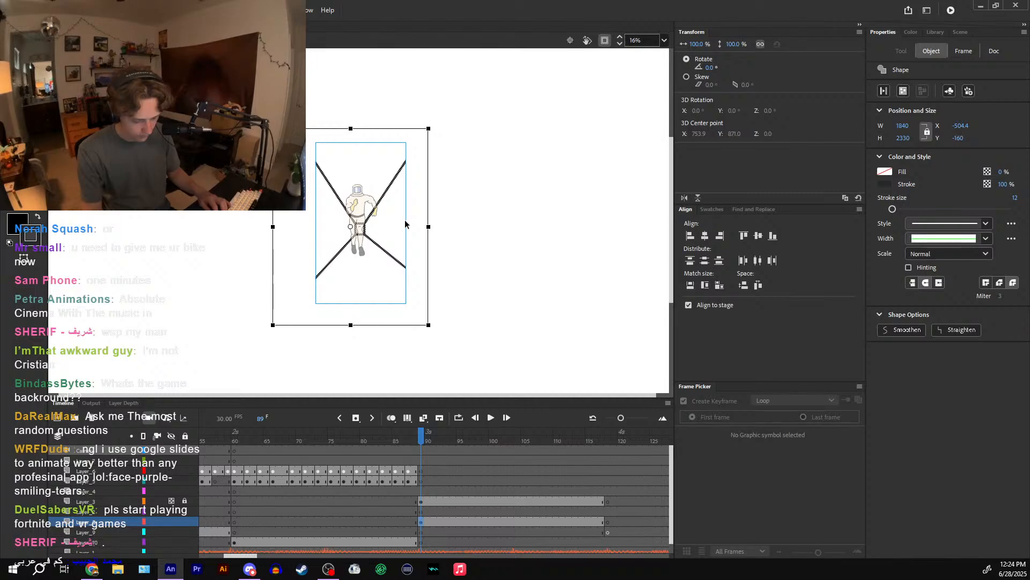
{"action": "key", "text": "Delete"}
- Draw a straight horizontal line about 2250 px wide across the stage at the runner's legs on Layer_8
{"action": "key", "text": "ctrl+="}
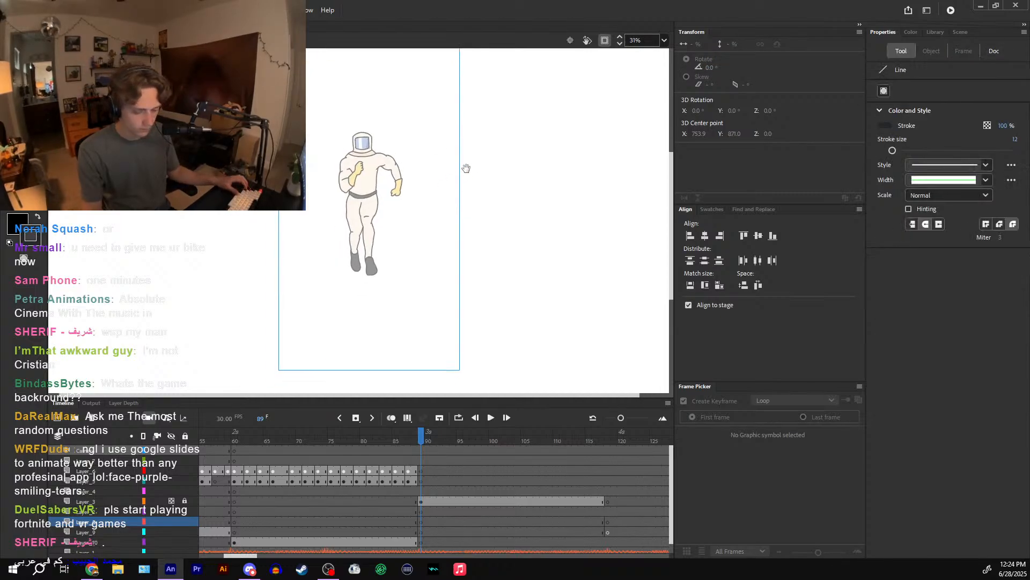
{"action": "left_click_drag", "start_coordinate": [466, 168], "coordinate": [468, 164]}
{"action": "left_click_drag", "start_coordinate": [508, 65], "coordinate": [184, 368]}
{"action": "key", "text": "ctrl+z"}
{"action": "left_click_drag", "start_coordinate": [212, 226], "coordinate": [559, 225]}
- Duplicate the horizontal line in place and rotate the copy 90 degrees to form a cross
{"action": "key", "text": "v"}
{"action": "left_click", "coordinate": [414, 226]}
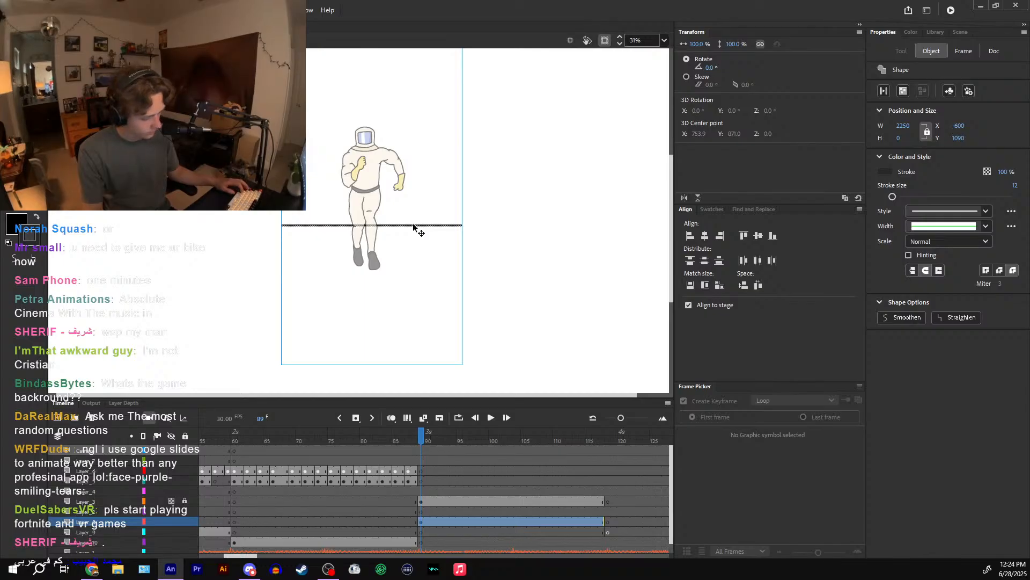
{"action": "key", "text": "q"}
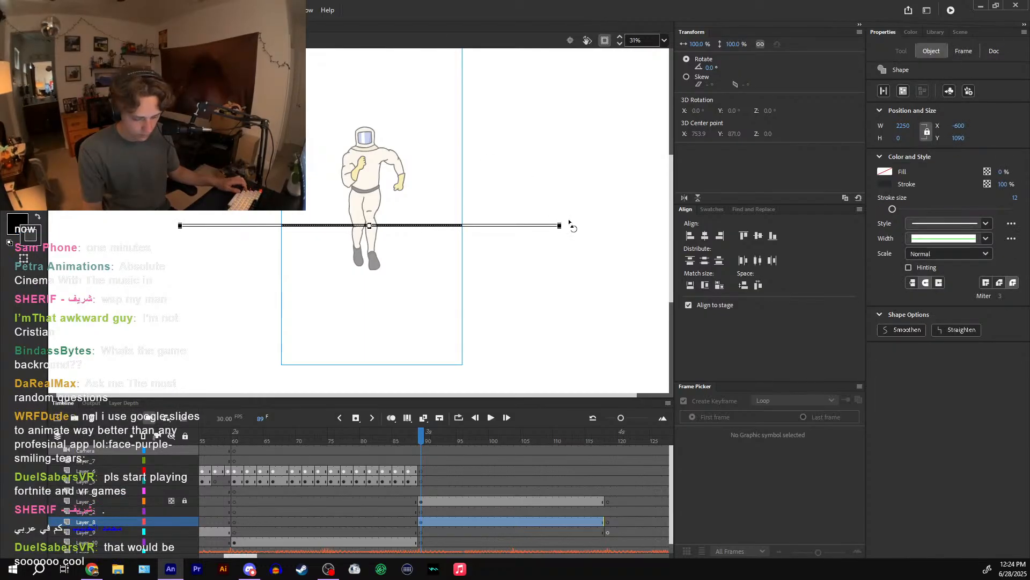
{"action": "left_click_drag", "start_coordinate": [570, 239], "coordinate": [385, 370]}
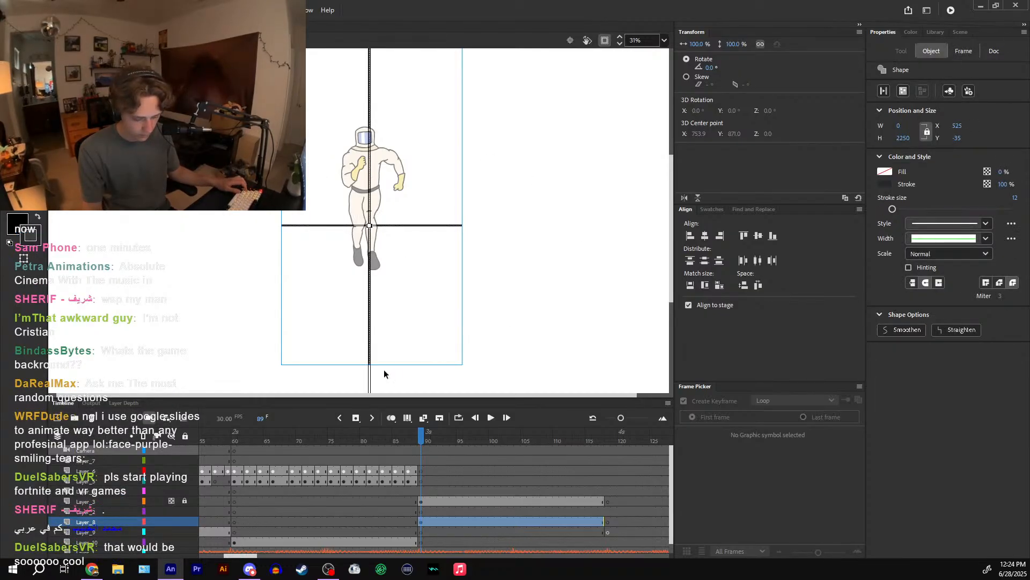
- Rotate the crossed lines 45 degrees into an X and centre them on the stage horizontally and vertically
{"action": "left_click_drag", "start_coordinate": [419, 225], "coordinate": [385, 46]}
{"action": "left_click_drag", "start_coordinate": [457, 204], "coordinate": [464, 143]}
{"action": "left_click_drag", "start_coordinate": [424, 177], "coordinate": [426, 159]}
{"action": "left_click", "coordinate": [709, 238]}
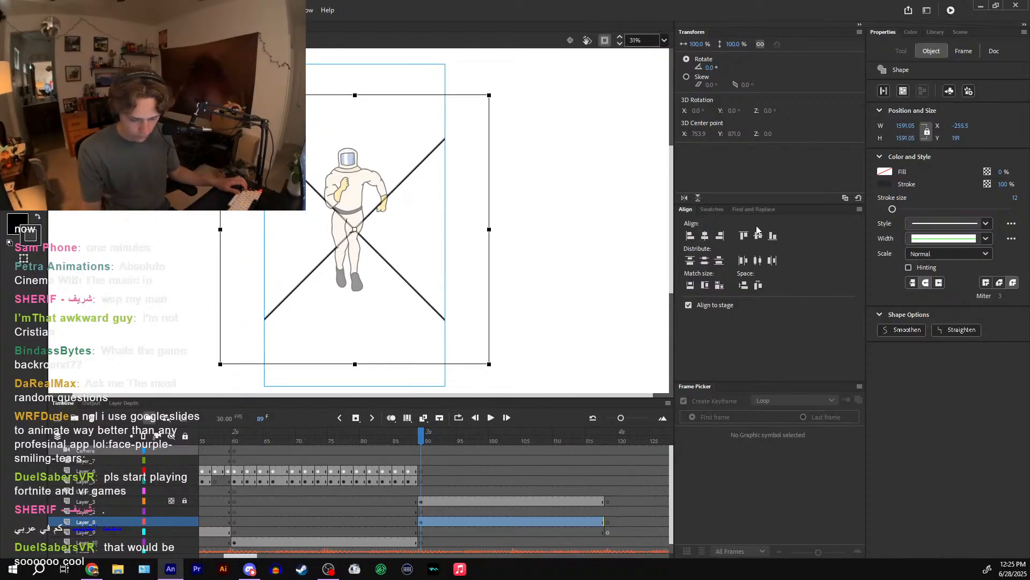
{"action": "left_click", "coordinate": [758, 237]}
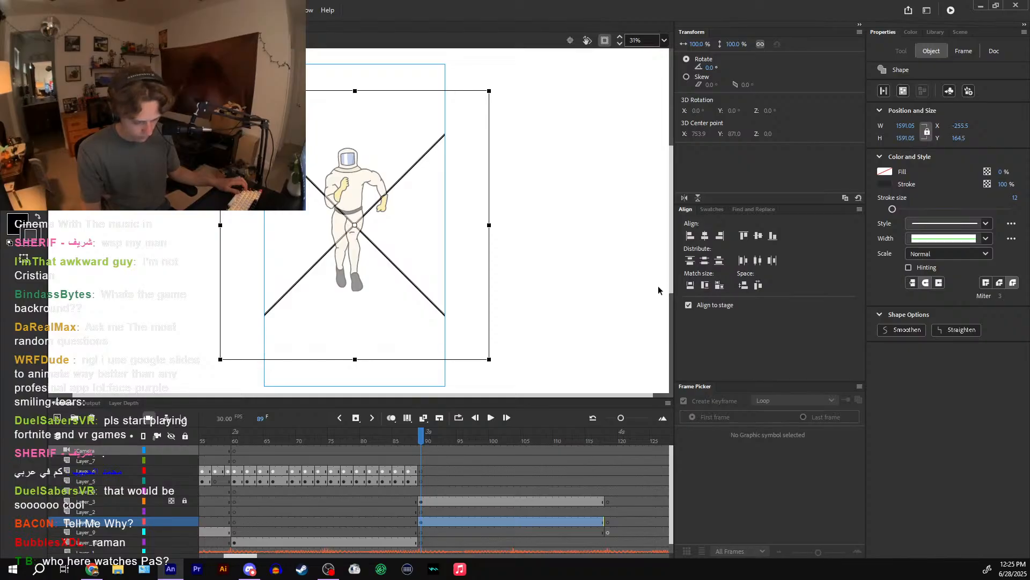
{"action": "left_click", "coordinate": [506, 347]}
{"action": "key", "text": "Return"}
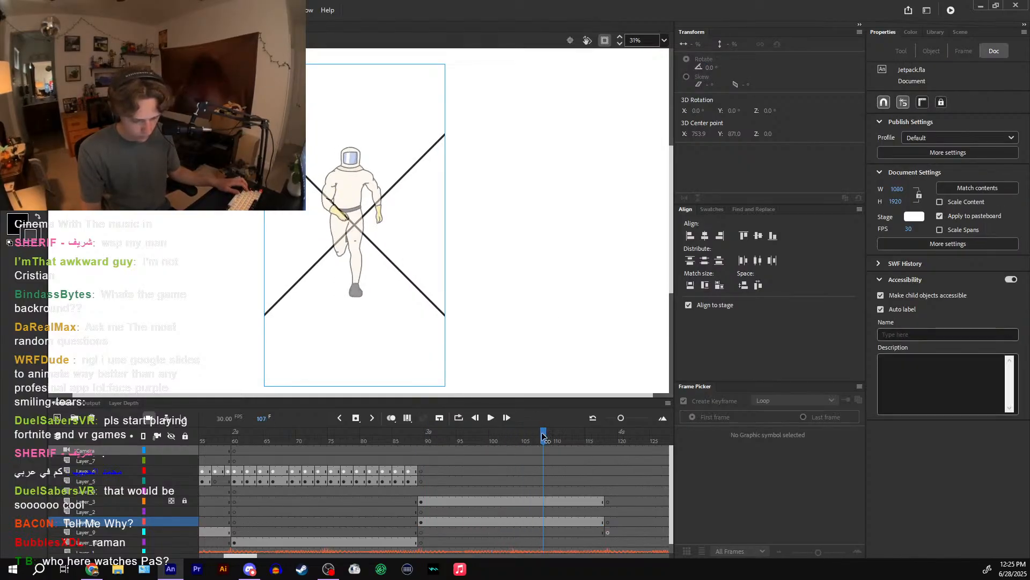
- Unlock Layer_3, align the running character to the stage's horizontal centre and replay the shot
{"action": "left_click", "coordinate": [185, 502]}
{"action": "left_click", "coordinate": [706, 237]}
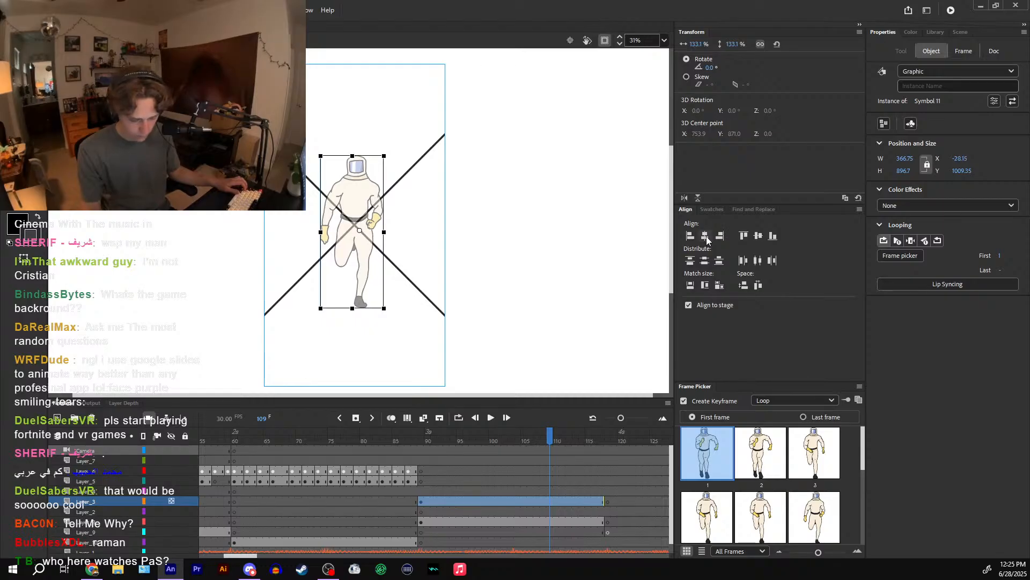
{"action": "left_click", "coordinate": [588, 380]}
{"action": "left_click_drag", "start_coordinate": [539, 433], "coordinate": [505, 433]}
{"action": "key", "text": "Return"}
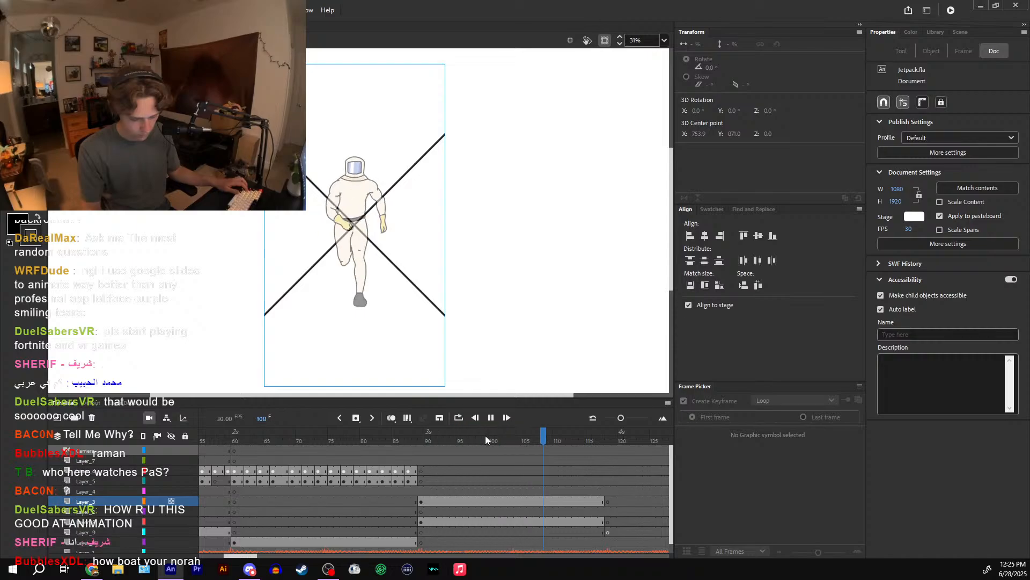
- Trim hold frames from the run cycle inside the runner's symbol and replay the shot
{"action": "left_click", "coordinate": [422, 438]}
{"action": "double_click", "coordinate": [353, 212]}
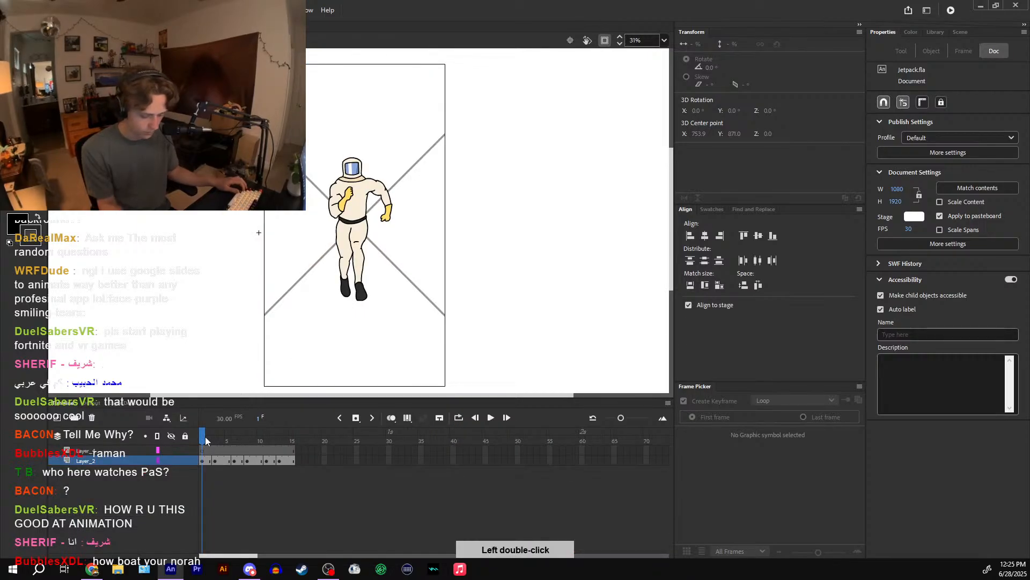
{"action": "mouse_move", "coordinate": [205, 437]}
{"action": "left_mouse_down"}
{"action": "mouse_move", "coordinate": [240, 440]}
{"action": "mouse_move", "coordinate": [204, 439]}
{"action": "left_mouse_up"}
{"action": "double_click", "coordinate": [320, 336]}
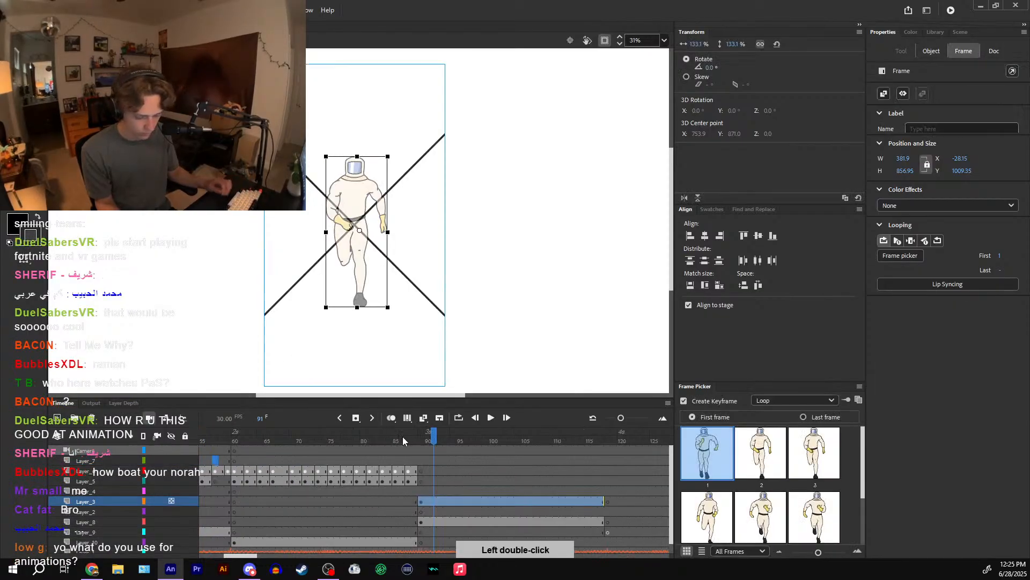
{"action": "left_click", "coordinate": [402, 436]}
{"action": "left_click", "coordinate": [490, 418]}
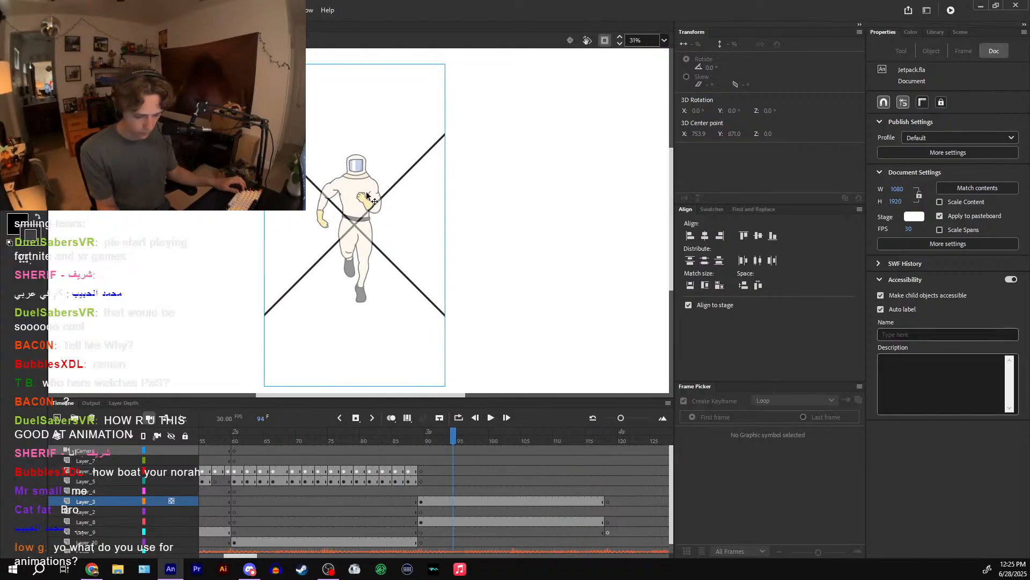
- Remove more hold frames inside the runner's symbol, shortening the run cycle to 10 frames, and replay the shot
{"action": "double_click", "coordinate": [351, 225]}
{"action": "left_click_drag", "start_coordinate": [210, 441], "coordinate": [258, 440]}
{"action": "key", "text": "F5"}
{"action": "double_click", "coordinate": [341, 350]}
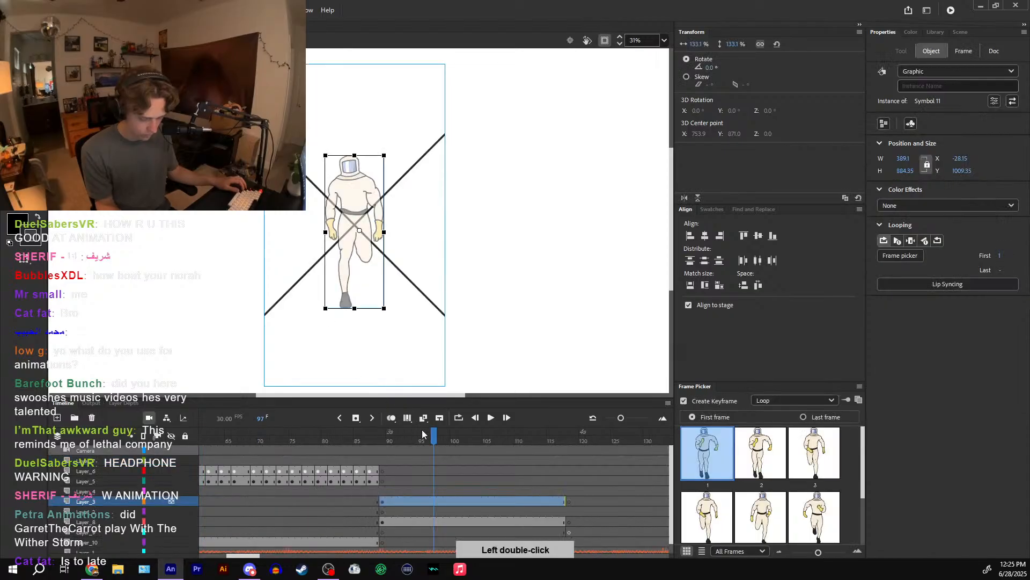
{"action": "left_click", "coordinate": [377, 436]}
{"action": "left_click", "coordinate": [491, 418]}
{"action": "left_click_drag", "start_coordinate": [472, 433], "coordinate": [453, 435]}
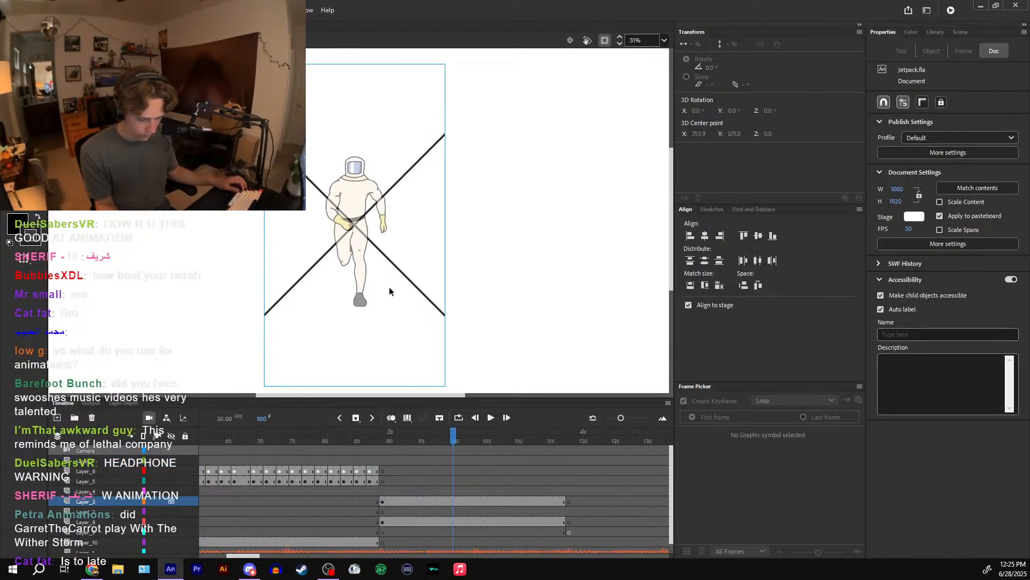
- Fine-tune the frame holds inside the runner's symbol, lengthening the run cycle to 11 frames, and review its timing
{"action": "double_click", "coordinate": [389, 291]}
{"action": "left_click", "coordinate": [224, 441]}
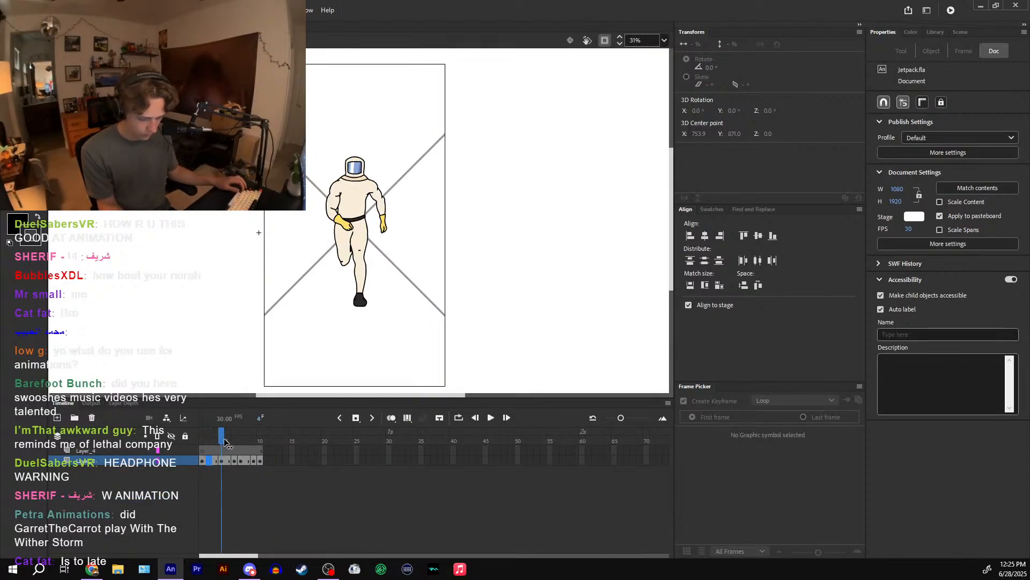
{"action": "left_click_drag", "start_coordinate": [225, 441], "coordinate": [267, 440]}
{"action": "double_click", "coordinate": [300, 367]}
{"action": "left_click", "coordinate": [292, 436]}
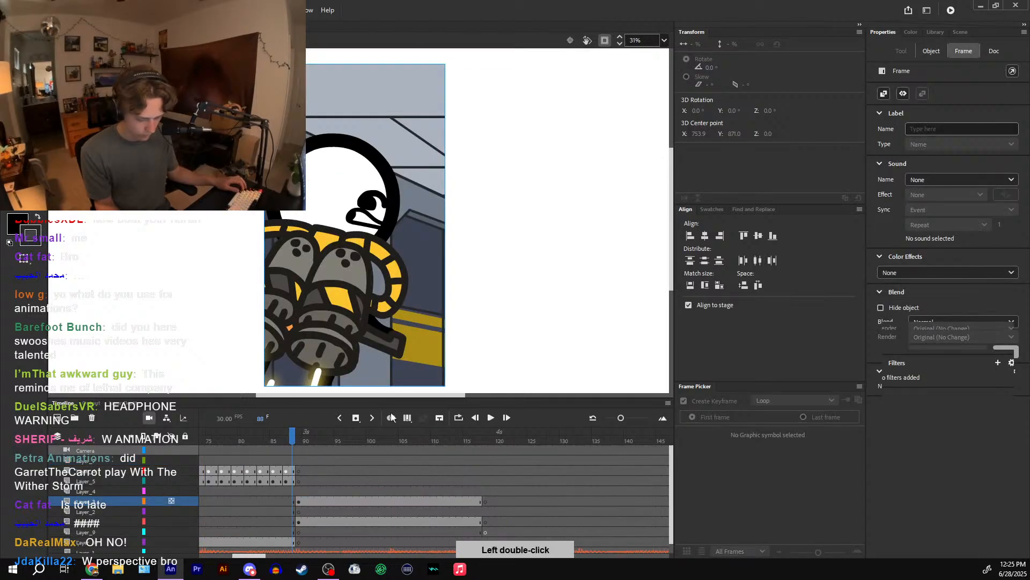
{"action": "left_click", "coordinate": [491, 419]}
{"action": "left_click_drag", "start_coordinate": [363, 431], "coordinate": [466, 437]}
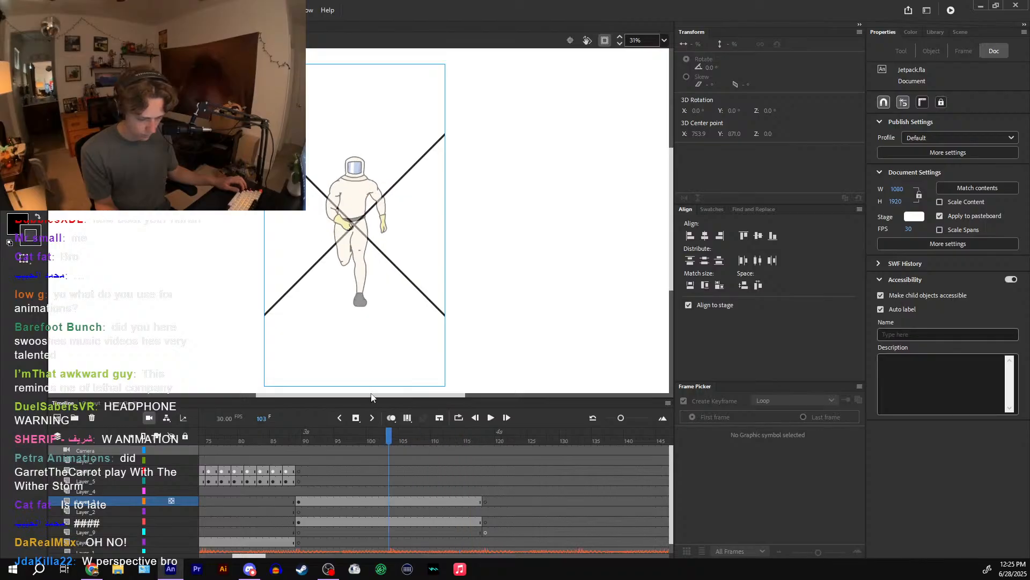
{"action": "double_click", "coordinate": [354, 220]}
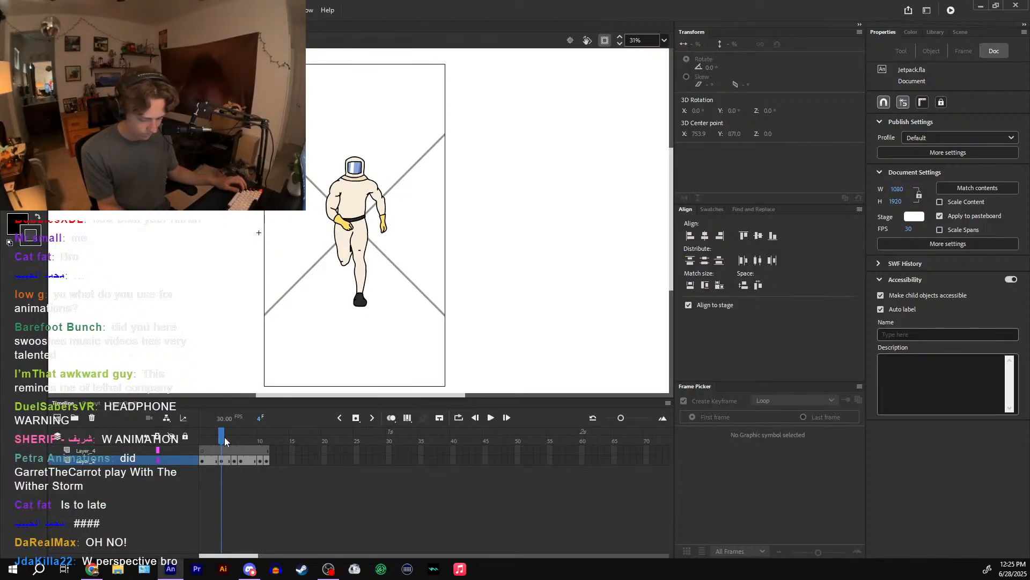
{"action": "left_click_drag", "start_coordinate": [224, 436], "coordinate": [420, 438]}
{"action": "double_click", "coordinate": [327, 363]}
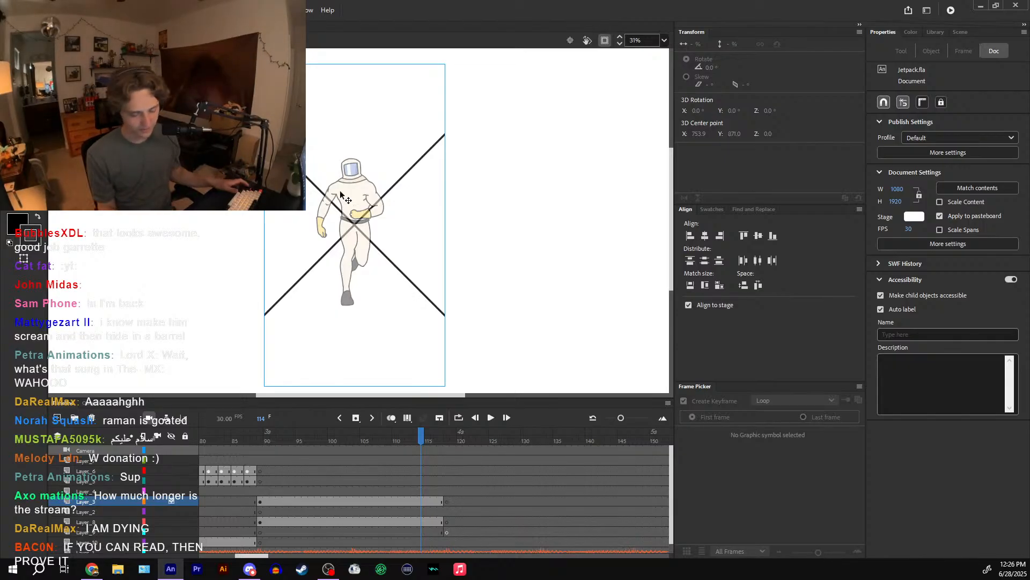
- Lock the runner's Layer_3 and move the two upper perspective lines up to Y 111.65, away from the crossing
{"action": "left_click", "coordinate": [396, 182]}
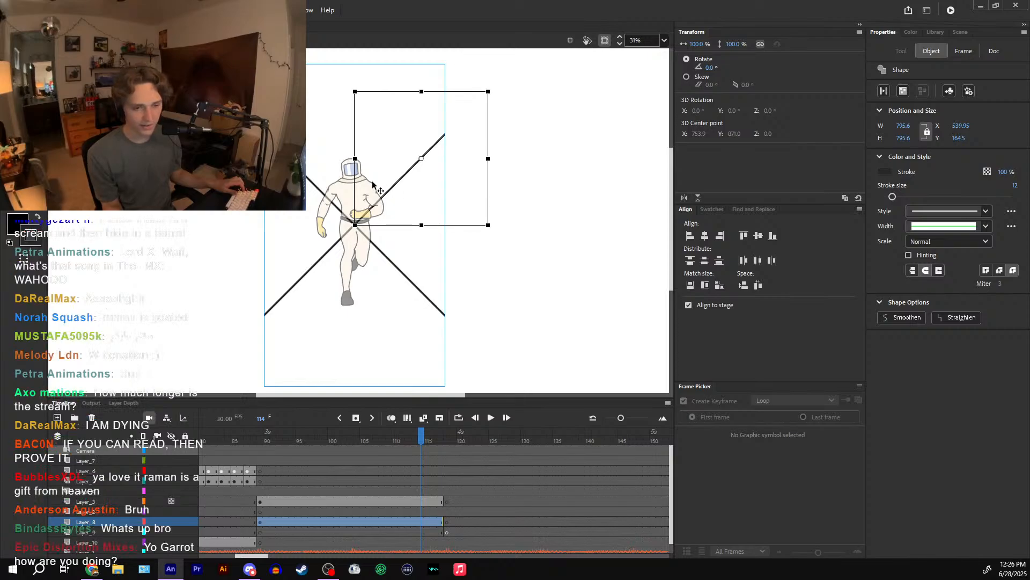
{"action": "key", "text": "ctrl+="}
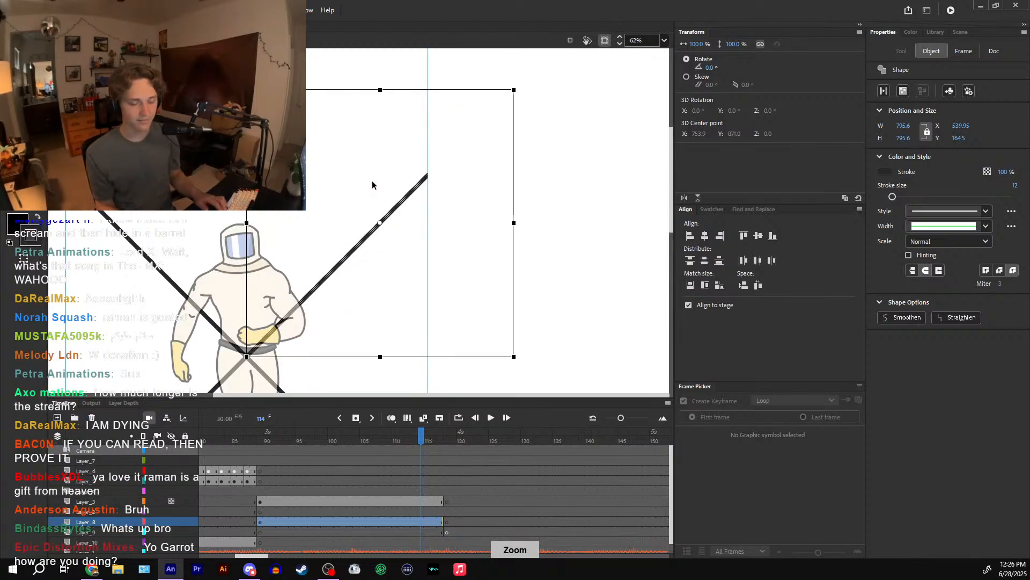
{"action": "left_click_drag", "start_coordinate": [382, 293], "coordinate": [429, 198]}
{"action": "left_click", "coordinate": [265, 220]}
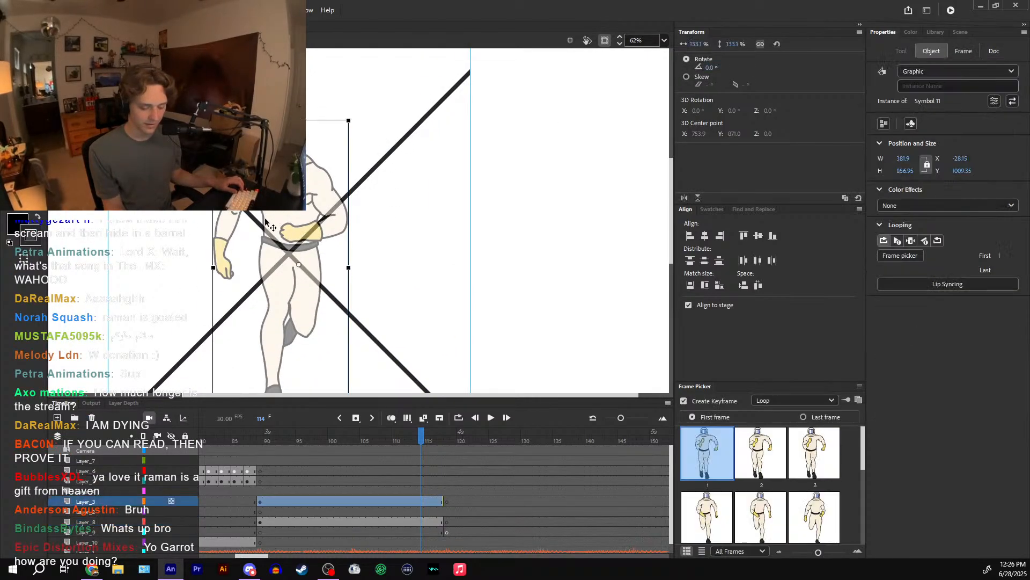
{"action": "left_click", "coordinate": [185, 502]}
{"action": "left_click", "coordinate": [292, 250]}
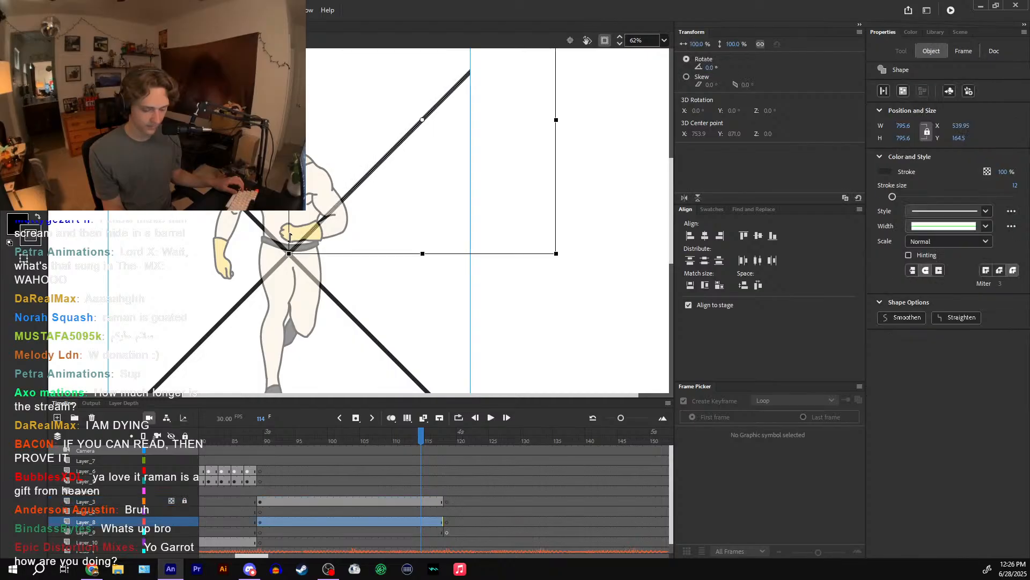
{"action": "left_click_drag", "start_coordinate": [348, 197], "coordinate": [351, 179]}
- Move the two lower perspective lines straight down to Y 1014.05
{"action": "left_click", "coordinate": [317, 279]}
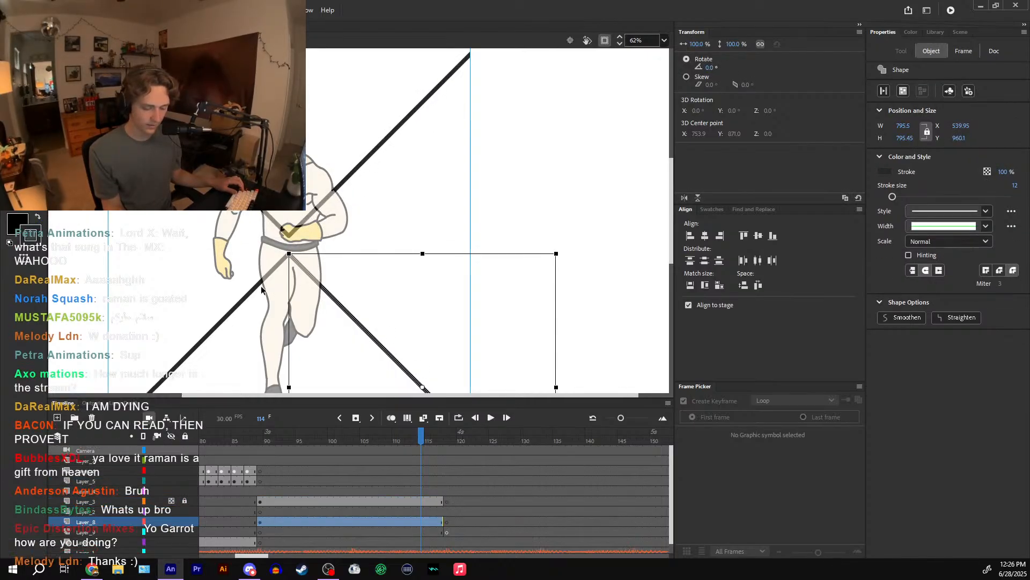
{"action": "left_click_drag", "start_coordinate": [254, 294], "coordinate": [259, 312]}
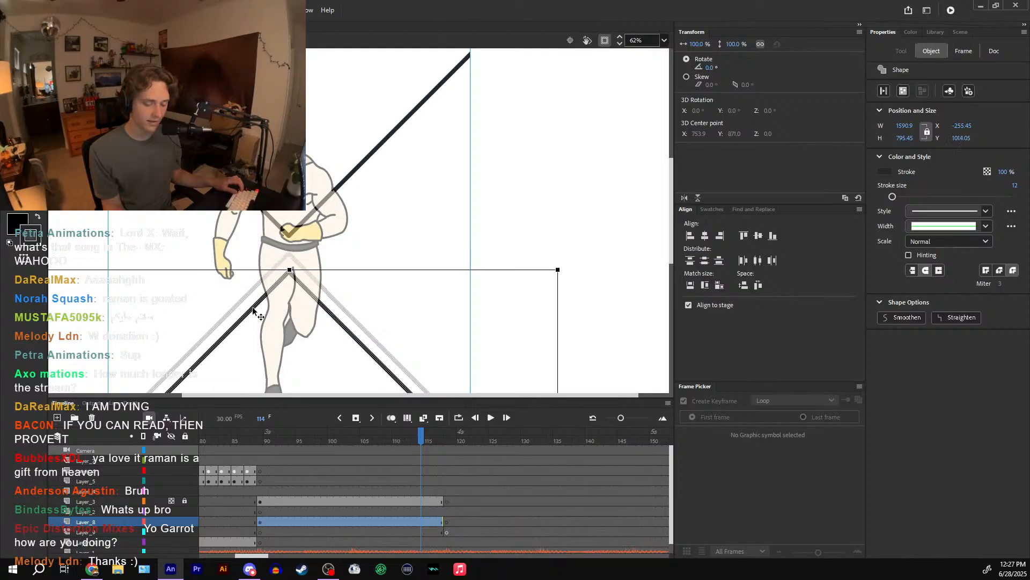
{"action": "left_click", "coordinate": [295, 275]}
{"action": "left_click", "coordinate": [294, 278]}
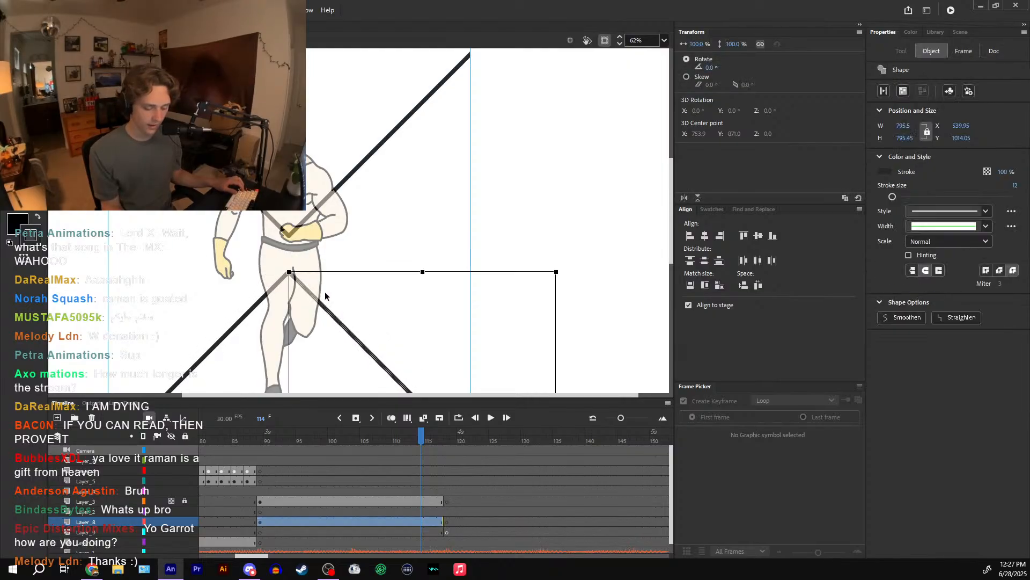
- Spread the pairs of perspective lines apart sideways, shifting the right pair right and the left pair left by equal amounts
{"action": "left_click", "coordinate": [324, 201], "text": "shift"}
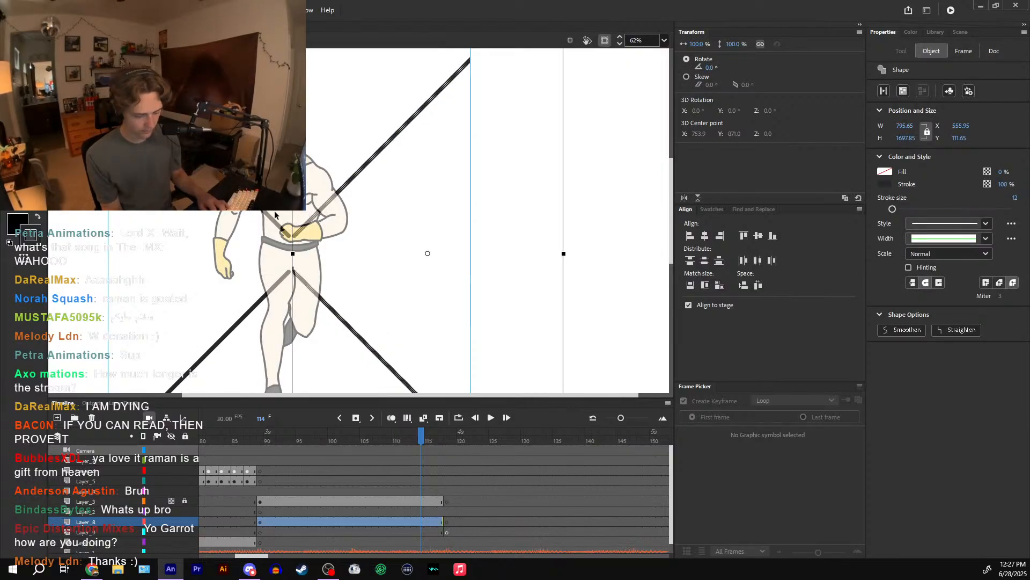
{"action": "left_click", "coordinate": [375, 161]}
{"action": "left_click", "coordinate": [226, 333]}
{"action": "left_click", "coordinate": [266, 224], "text": "shift"}
{"action": "left_click", "coordinate": [352, 218]}
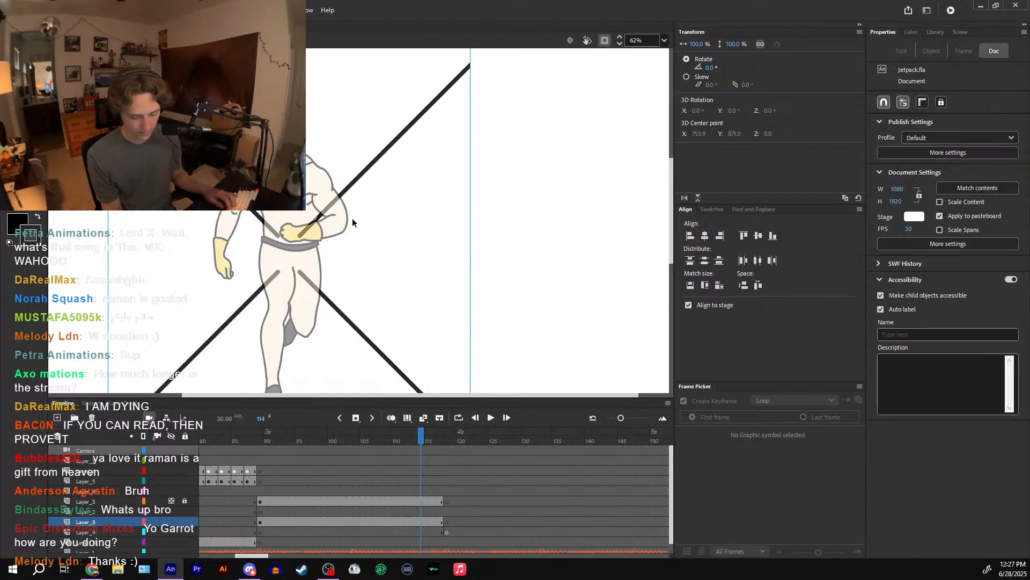
- Connect the inner ends of the four perspective lines with straight edges to form a small upright rectangle
{"action": "key", "text": "n"}
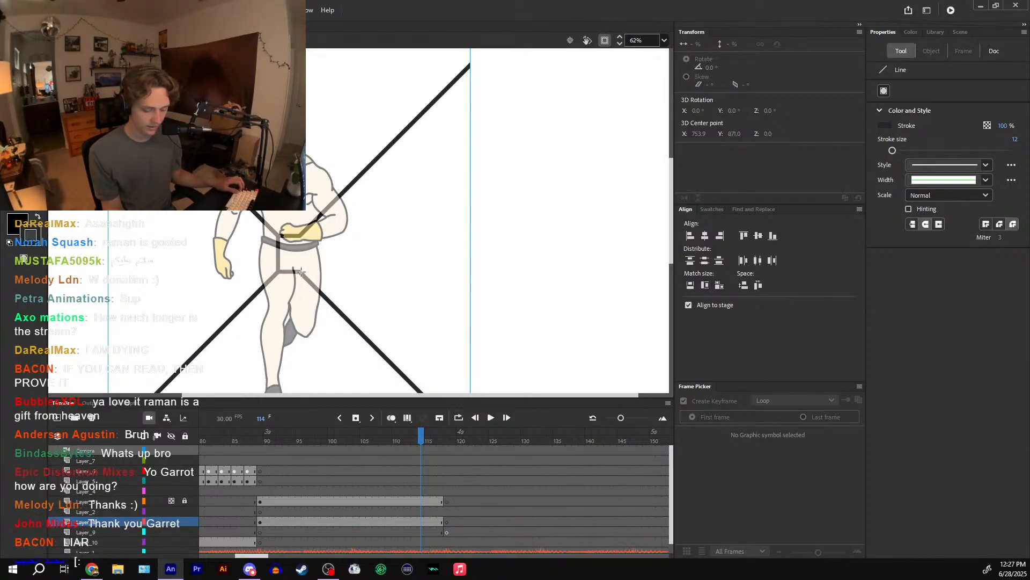
{"action": "left_click_drag", "start_coordinate": [300, 271], "coordinate": [300, 237]}
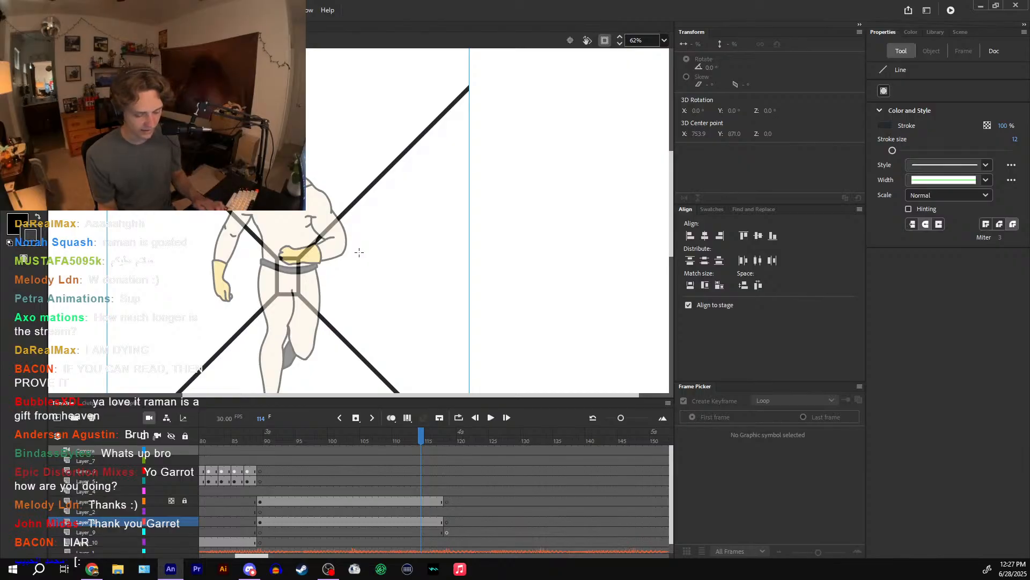
{"action": "left_click", "coordinate": [430, 246], "text": "ctrl+alt"}
{"action": "key", "text": "v"}
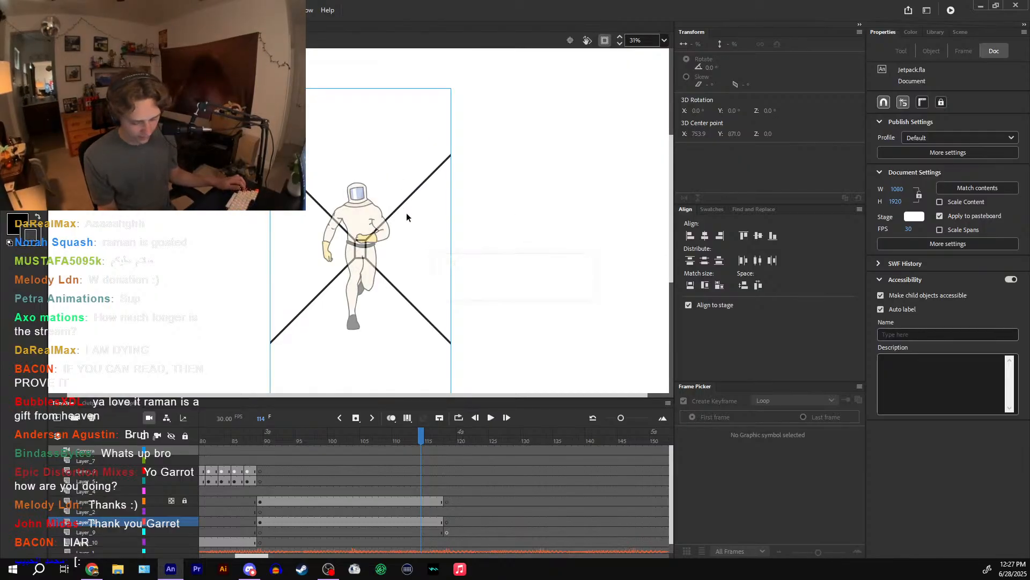
- Convert the perspective line drawing on Layer_8 to a symbol and open it for editing
{"action": "scroll", "coordinate": [455, 249], "scroll_direction": "down", "scroll_amount": 2}
{"action": "scroll", "coordinate": [455, 249], "scroll_direction": "up", "scroll_amount": 3}
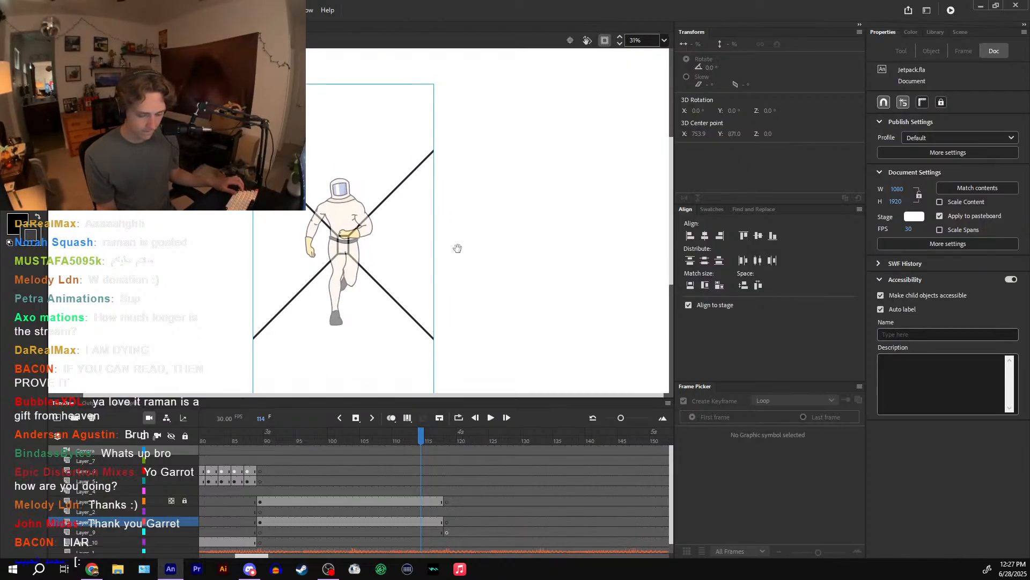
{"action": "double_click", "coordinate": [382, 284]}
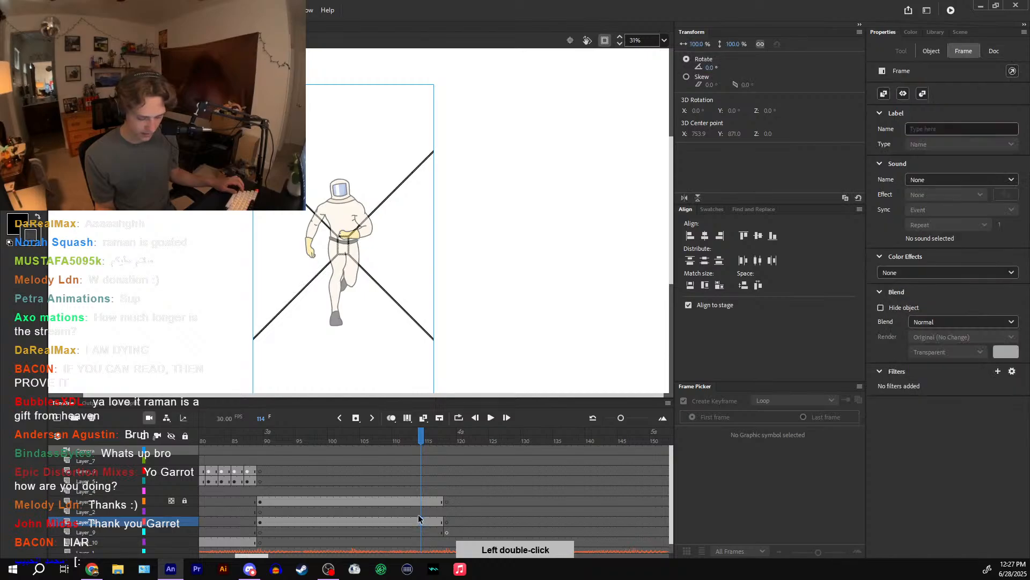
{"action": "double_click", "coordinate": [395, 300]}
{"action": "scroll", "coordinate": [480, 262], "scroll_direction": "down", "scroll_amount": 2}
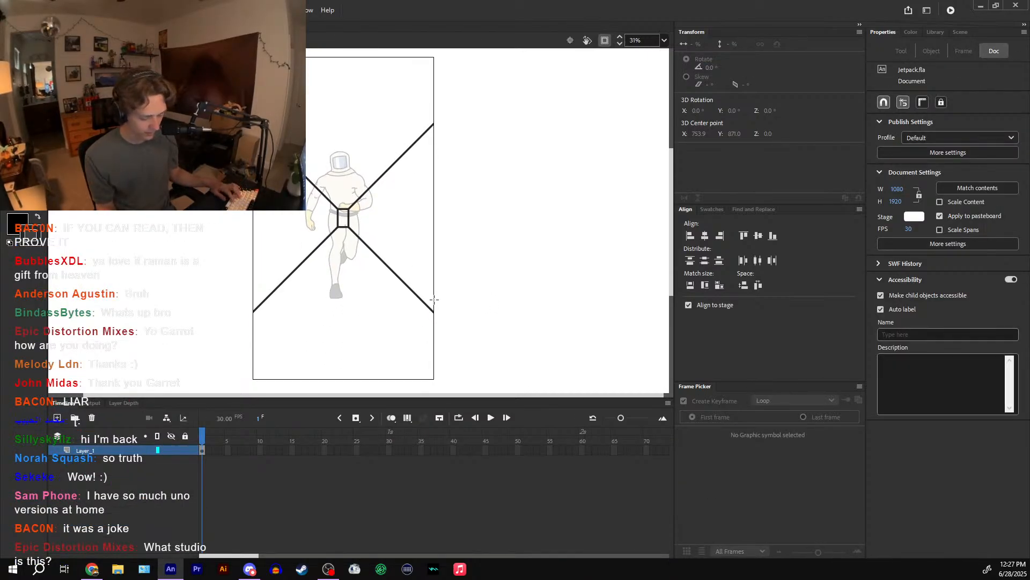
{"action": "key", "text": "n"}
{"action": "mouse_move", "coordinate": [434, 312]}
{"action": "left_mouse_down"}
{"action": "mouse_move", "coordinate": [263, 374]}
{"action": "mouse_move", "coordinate": [252, 312]}
{"action": "left_mouse_up"}
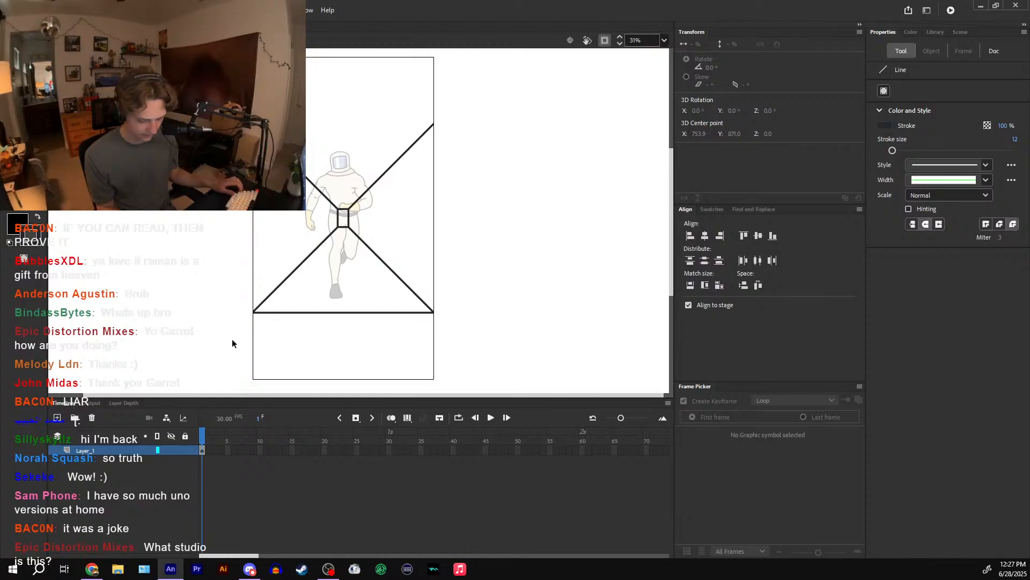
{"action": "key", "text": "ctrl+z"}
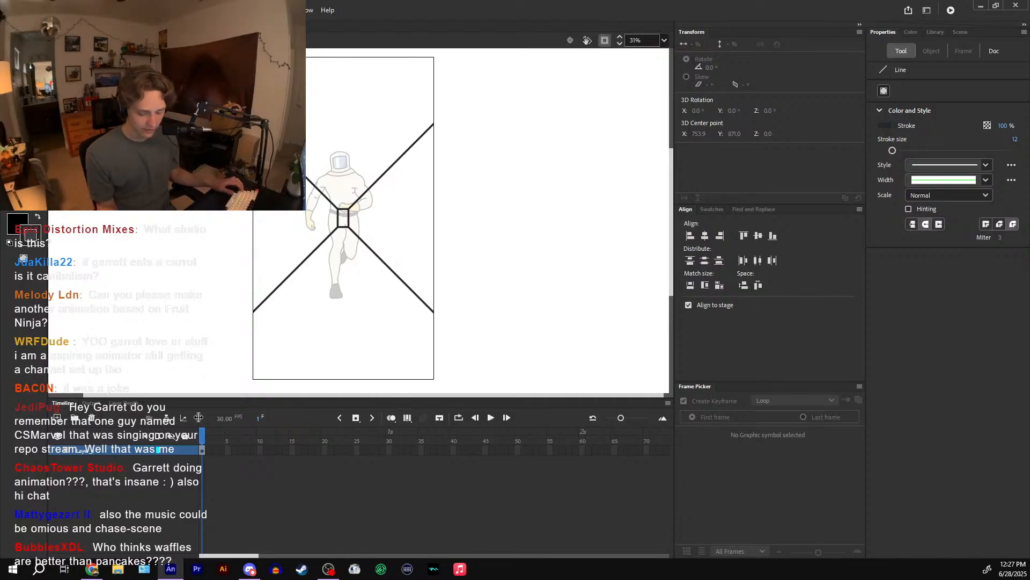
{"action": "left_click_drag", "start_coordinate": [328, 236], "coordinate": [302, 303]}
{"action": "key", "text": "ctrl+z"}
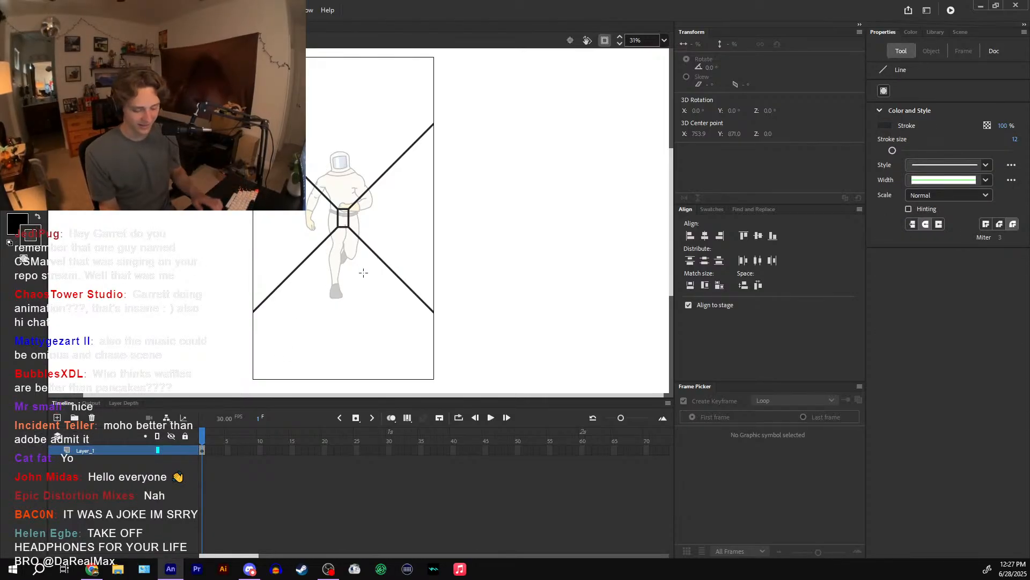
{"action": "left_click_drag", "start_coordinate": [339, 227], "coordinate": [341, 260]}
{"action": "key", "text": "ctrl+z"}
{"action": "key", "text": "ctrl+z"}
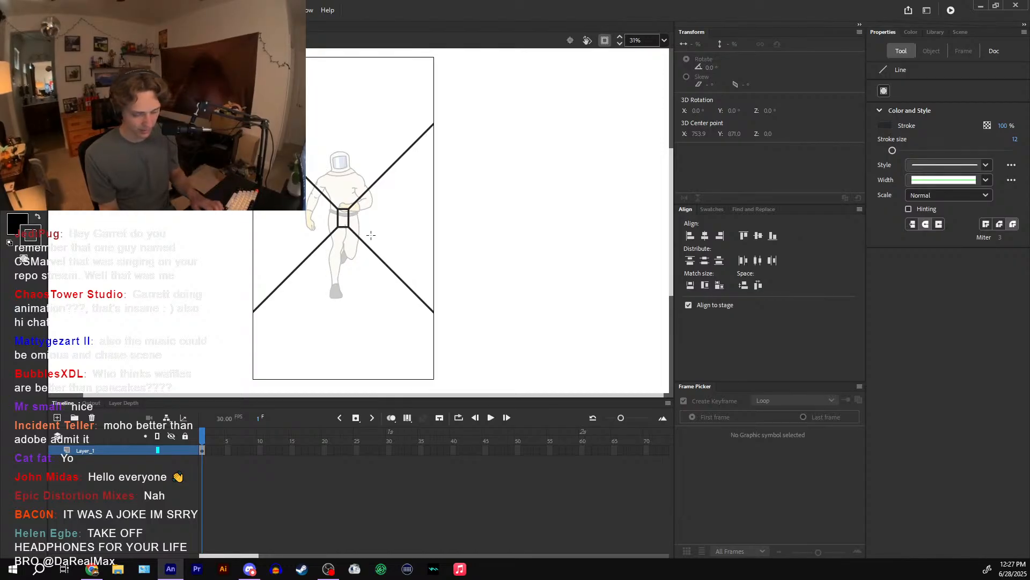
- Draw a straight diagonal floor line from the middle of the small rectangle's bottom edge past the stage's lower-left side and nudge it slightly left
{"action": "key", "text": "ctrl+="}
{"action": "scroll", "coordinate": [428, 258], "scroll_direction": "down", "scroll_amount": 3}
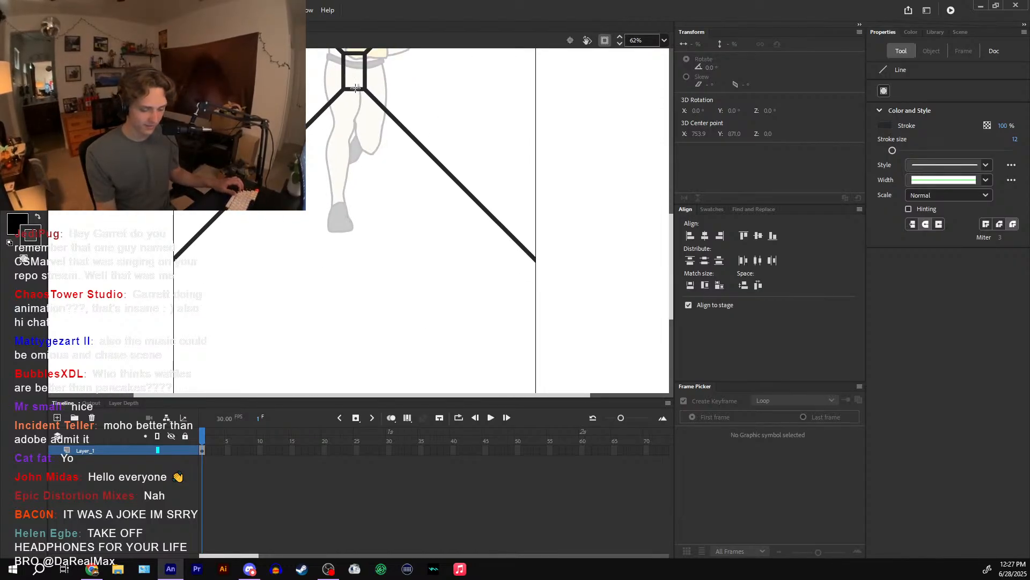
{"action": "mouse_move", "coordinate": [354, 90]}
{"action": "left_mouse_down"}
{"action": "mouse_move", "coordinate": [322, 235]}
{"action": "mouse_move", "coordinate": [355, 91]}
{"action": "mouse_move", "coordinate": [306, 245]}
{"action": "mouse_move", "coordinate": [129, 370]}
{"action": "mouse_move", "coordinate": [92, 439]}
{"action": "left_mouse_up"}
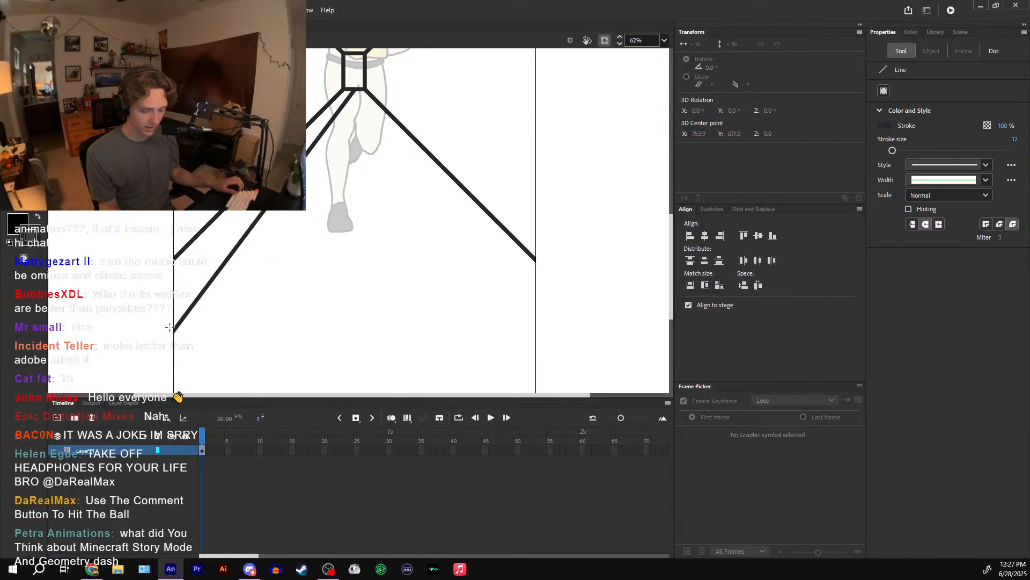
{"action": "key", "text": "v"}
{"action": "left_click", "coordinate": [308, 153]}
{"action": "key", "text": "shift+Left"}
{"action": "key", "text": "Right"}
{"action": "key", "text": "Right"}
{"action": "key", "text": "Right"}
{"action": "key", "text": "Right"}
{"action": "key", "text": "Right"}
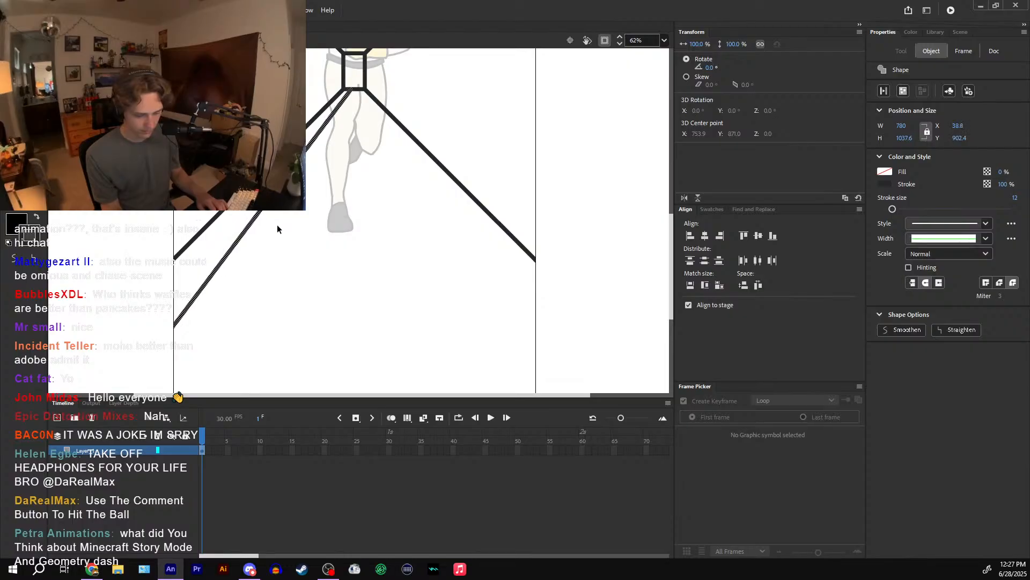
- Flip a copy of the new floor line horizontally and move it right to X 832.4 to mirror the original
{"action": "left_click", "coordinate": [684, 198]}
{"action": "key", "text": "shift+Right"}
{"action": "key", "text": "shift+Right"}
{"action": "key", "text": "shift+Right"}
{"action": "key", "text": "shift+Right"}
{"action": "key", "text": "shift+Right"}
{"action": "key", "text": "shift+Right"}
{"action": "key", "text": "shift+Right"}
{"action": "key", "text": "shift+Right"}
{"action": "key", "text": "shift+Right"}
{"action": "key", "text": "shift+Right"}
{"action": "key", "text": "shift+Right"}
{"action": "key", "text": "shift+Right"}
{"action": "key", "text": "shift+Right"}
{"action": "key", "text": "shift+Right"}
{"action": "key", "text": "shift+Right"}
{"action": "key", "text": "shift+Right"}
{"action": "key", "text": "shift+Right"}
{"action": "key", "text": "shift+Right"}
{"action": "key", "text": "shift+Right"}
{"action": "key", "text": "shift+Right"}
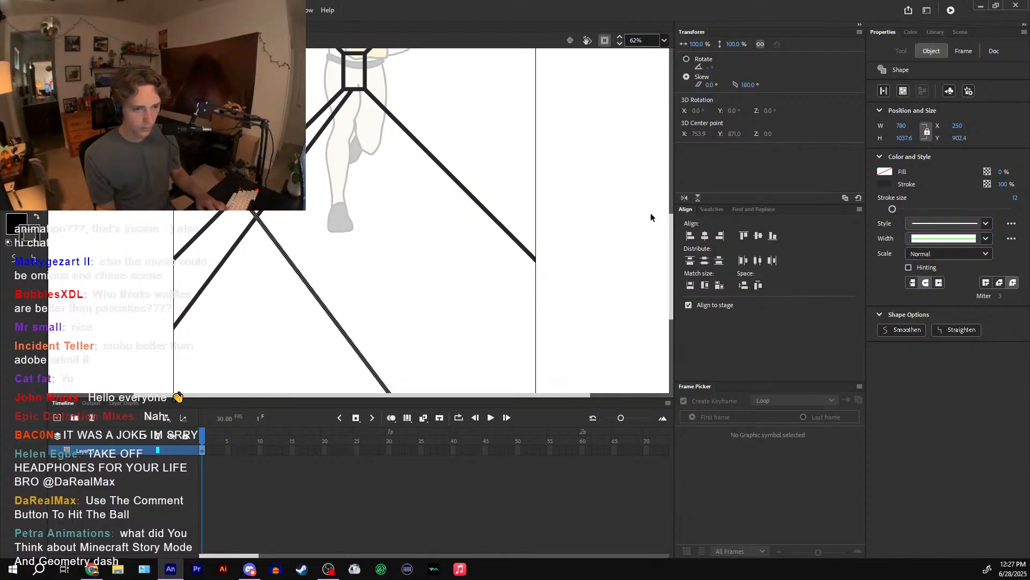
{"action": "key", "text": "shift+Right"}
{"action": "key", "text": "shift+Right"}
{"action": "key", "text": "shift+Right"}
{"action": "key", "text": "shift+Right"}
{"action": "key", "text": "shift+Right"}
{"action": "key", "text": "shift+Right"}
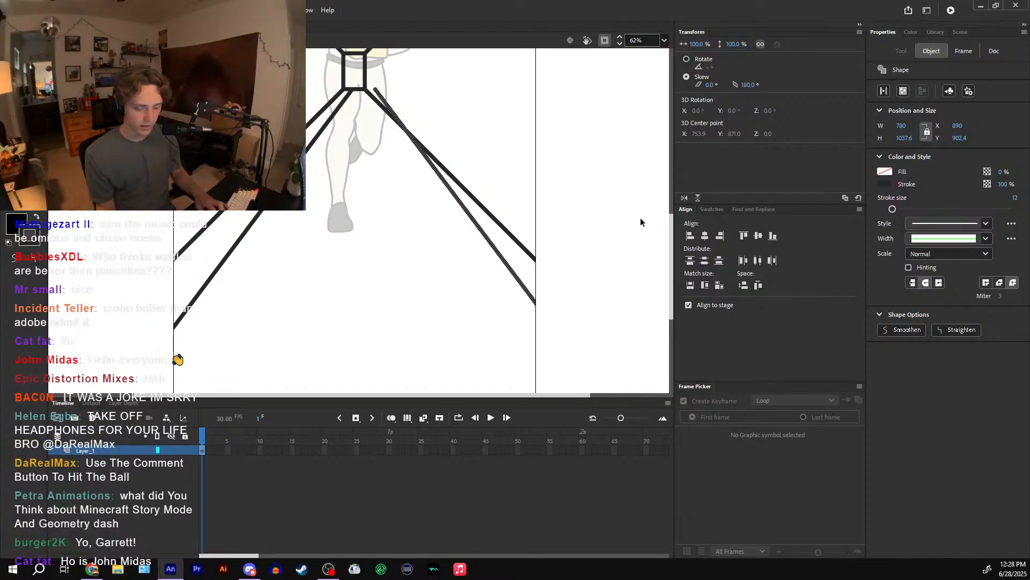
{"action": "key", "text": "Right"}
{"action": "key", "text": "Right"}
{"action": "key", "text": "Right"}
{"action": "key", "text": "Right"}
{"action": "key", "text": "Right"}
{"action": "key", "text": "Right"}
{"action": "key", "text": "Right"}
{"action": "key", "text": "Right"}
{"action": "key", "text": "Right"}
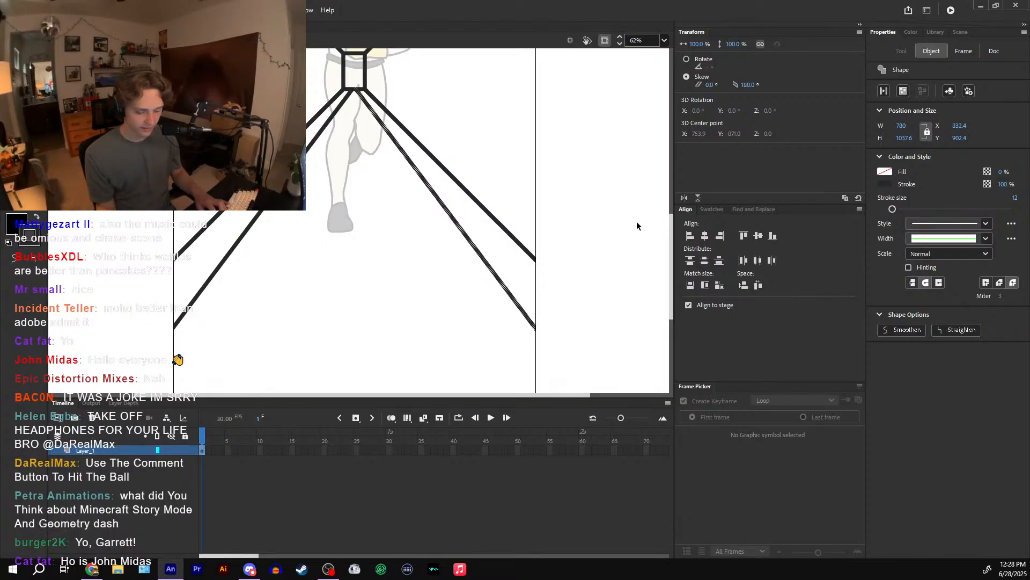
{"action": "left_click", "coordinate": [529, 203]}
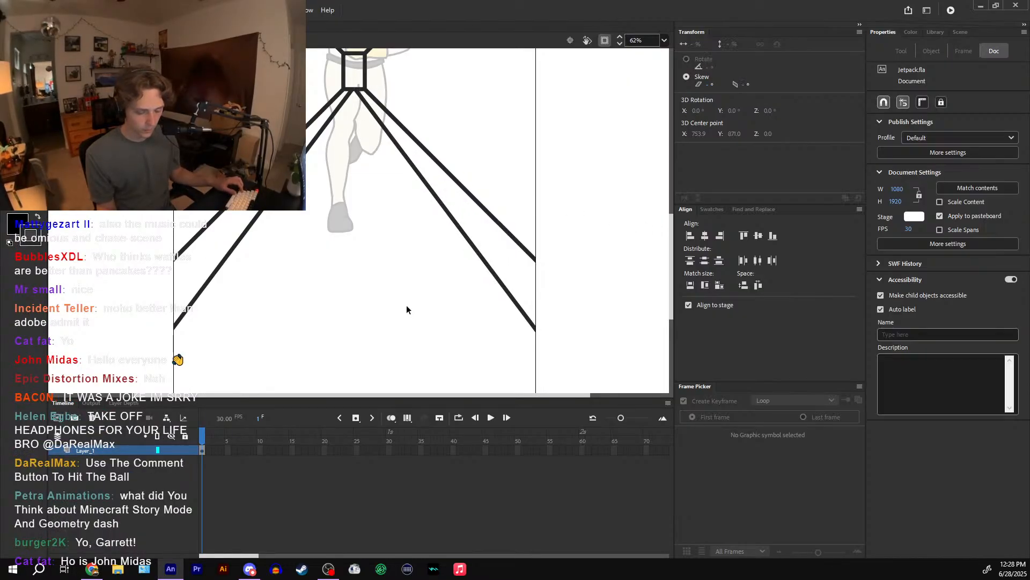
- Show content outside the stage and pull the lower ends of the two inner floor lines inward, making them steeper and symmetrical
{"action": "key", "text": "n"}
{"action": "key", "text": "ctrl+minus"}
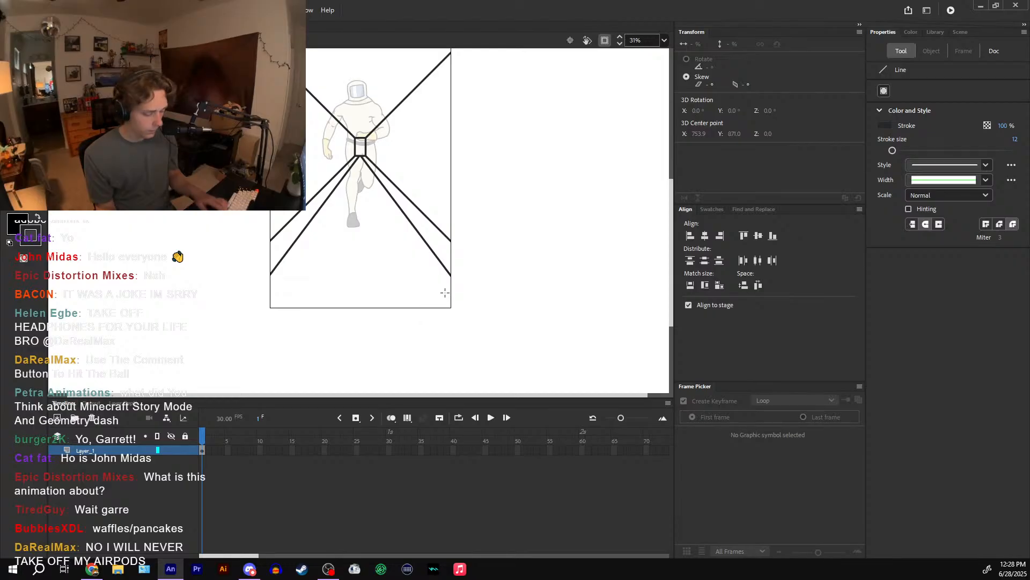
{"action": "key", "text": "v"}
{"action": "left_click", "coordinate": [605, 40]}
{"action": "left_click_drag", "start_coordinate": [492, 328], "coordinate": [460, 334]}
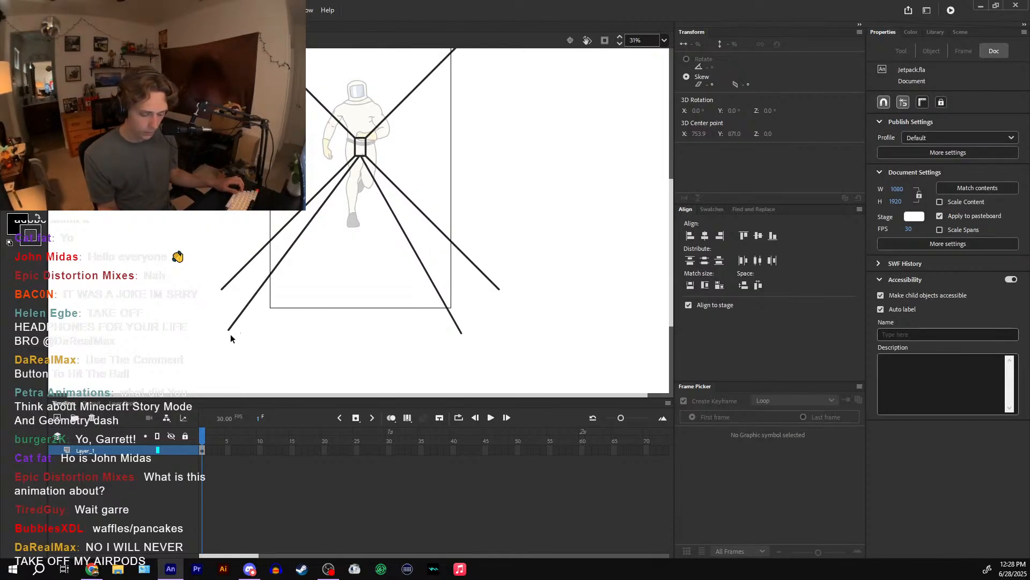
{"action": "left_click_drag", "start_coordinate": [230, 331], "coordinate": [252, 346]}
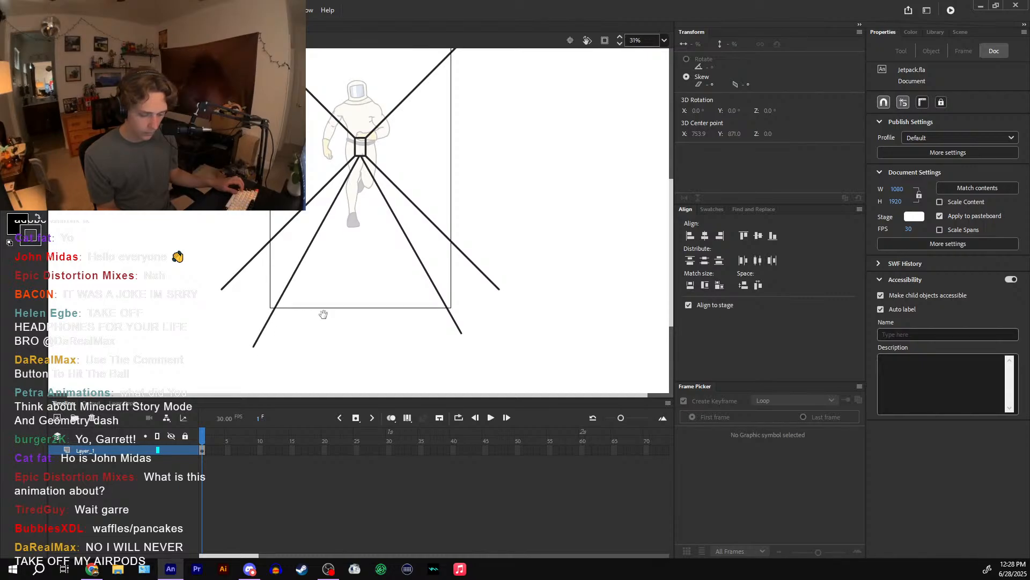
{"action": "left_click_drag", "start_coordinate": [324, 314], "coordinate": [317, 328]}
{"action": "left_click", "coordinate": [606, 40]}
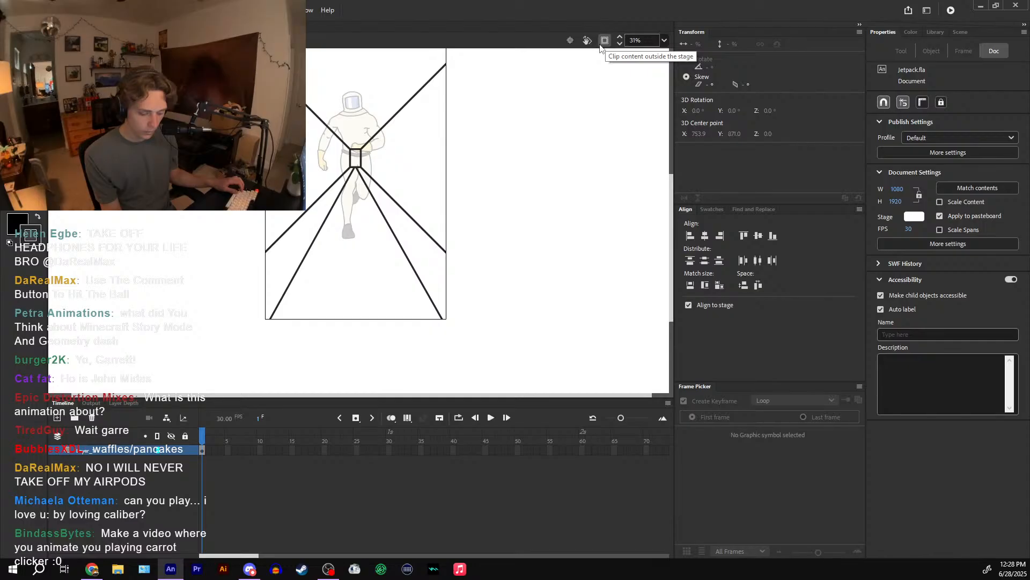
{"action": "left_click_drag", "start_coordinate": [592, 55], "coordinate": [587, 73]}
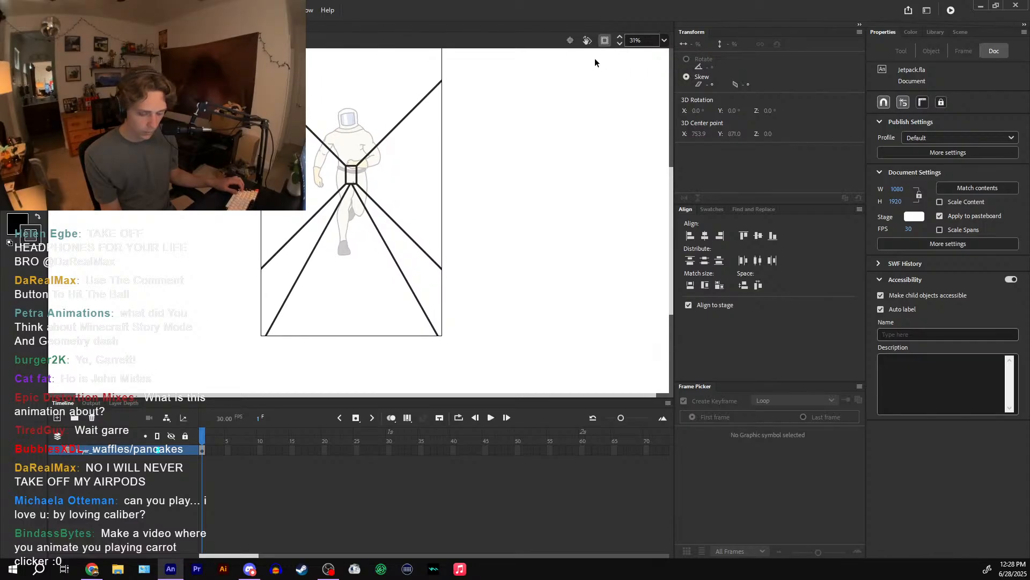
{"action": "left_click", "coordinate": [604, 41]}
{"action": "left_click_drag", "start_coordinate": [540, 107], "coordinate": [529, 142]}
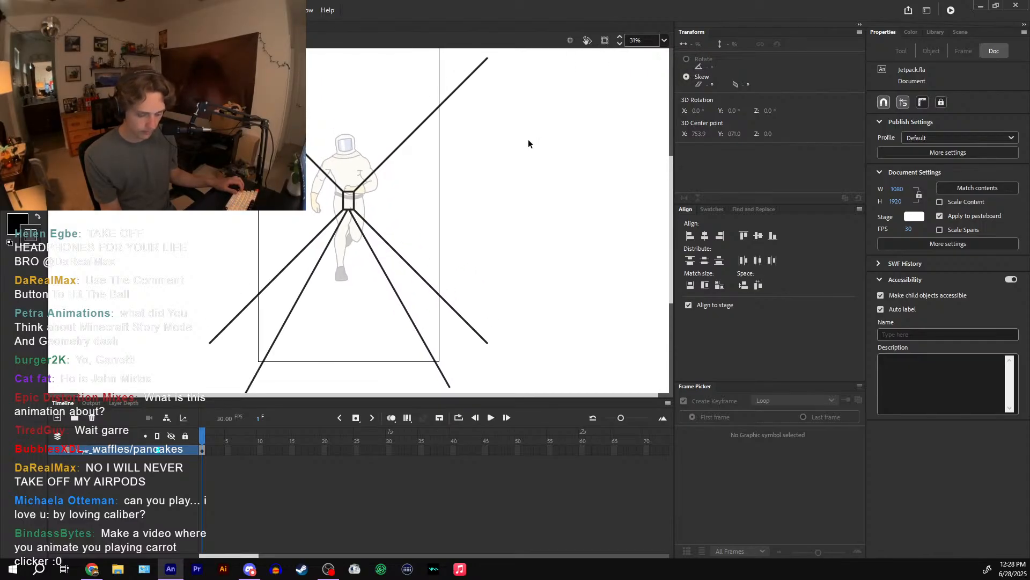
{"action": "key", "text": "n"}
{"action": "left_click_drag", "start_coordinate": [417, 147], "coordinate": [419, 165]}
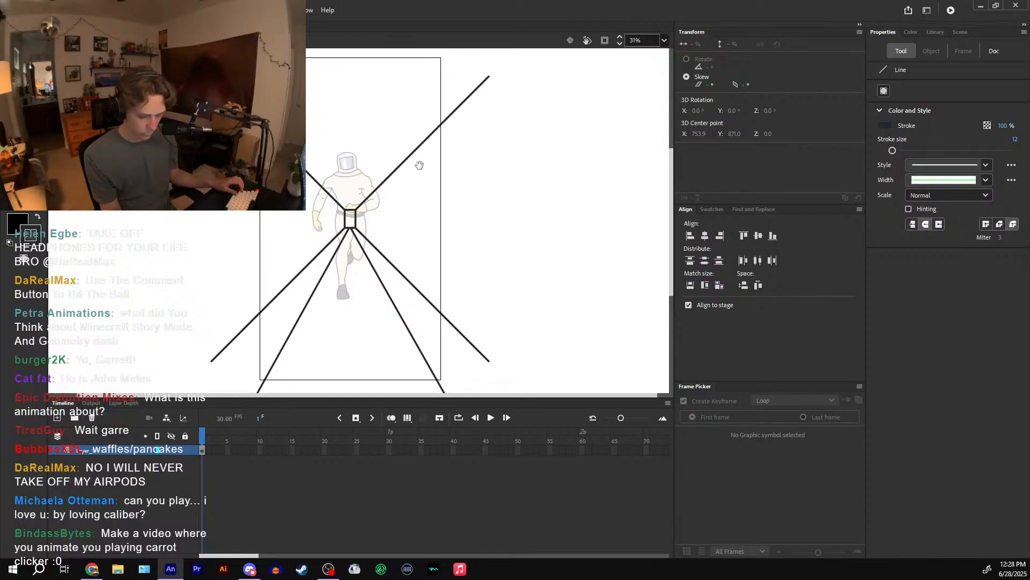
{"action": "mouse_move", "coordinate": [456, 135]}
{"action": "left_mouse_down"}
{"action": "mouse_move", "coordinate": [387, 177]}
{"action": "mouse_move", "coordinate": [371, 205]}
{"action": "left_mouse_up"}
{"action": "key", "text": "ctrl+z"}
{"action": "left_click_drag", "start_coordinate": [384, 157], "coordinate": [386, 178]}
{"action": "key", "text": "ctrl+z"}
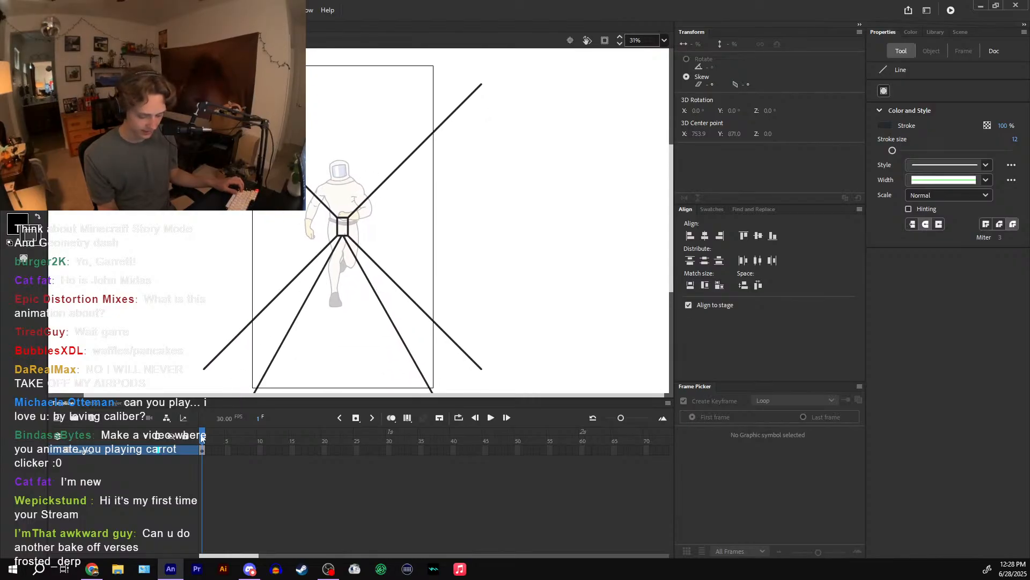
- Extend the symbol's timeline to frame 27, add four layers and place Layer_1 above them, with Layer_5 active at frame 1
{"action": "key", "text": "Return"}
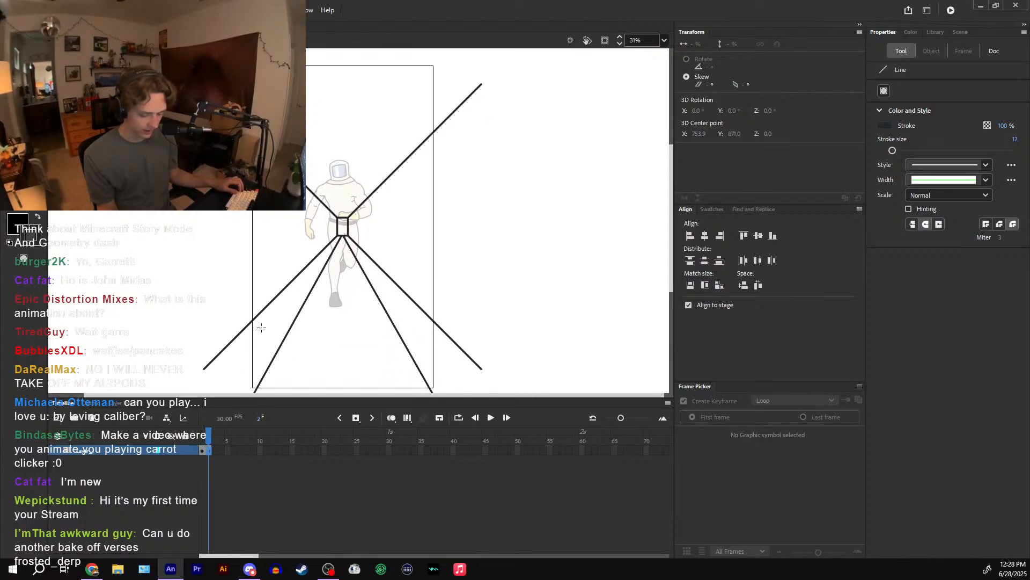
{"action": "left_click", "coordinate": [57, 417]}
{"action": "left_click", "coordinate": [56, 417]}
{"action": "left_click", "coordinate": [56, 416]}
{"action": "left_click", "coordinate": [56, 417]}
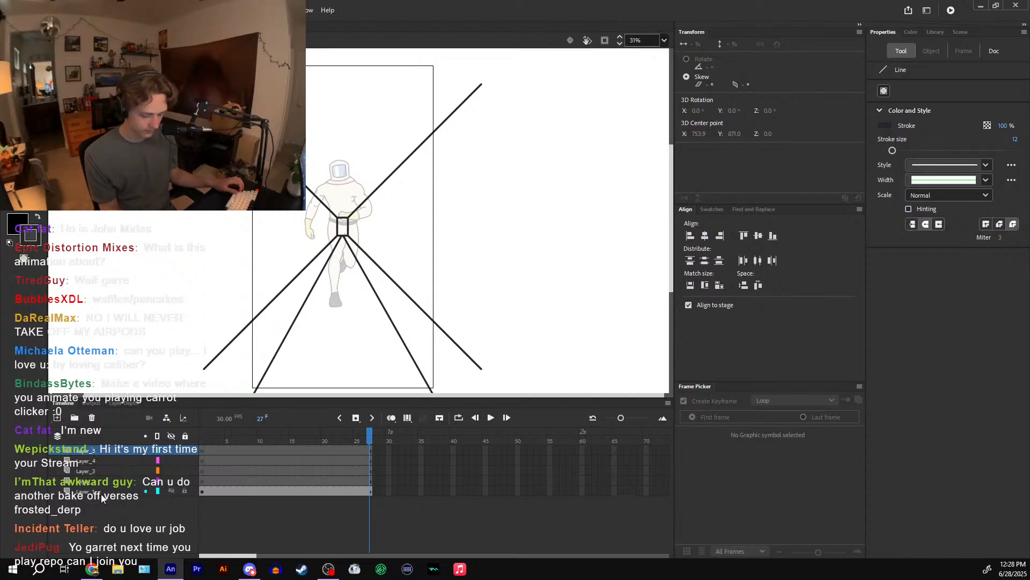
{"action": "left_click", "coordinate": [202, 451]}
{"action": "left_click", "coordinate": [203, 462]}
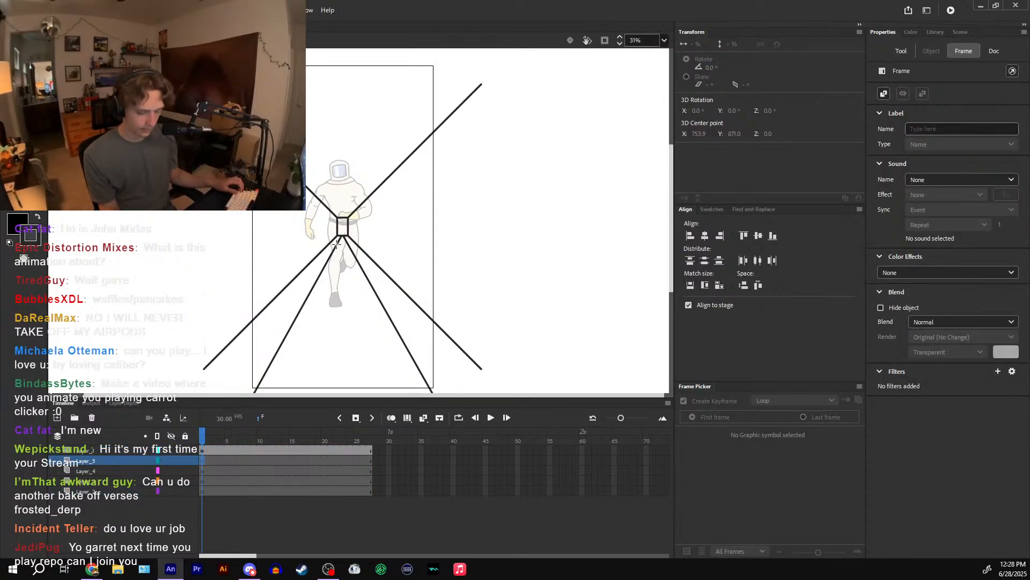
{"action": "left_click_drag", "start_coordinate": [336, 244], "coordinate": [349, 245]}
{"action": "key", "text": "ctrl+z"}
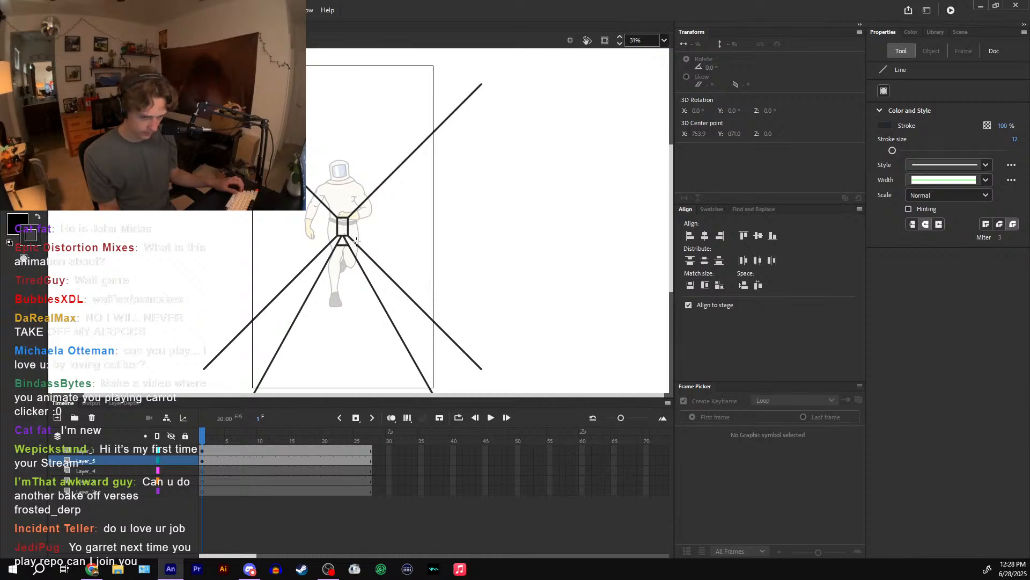
{"action": "key", "text": "ctrl+z"}
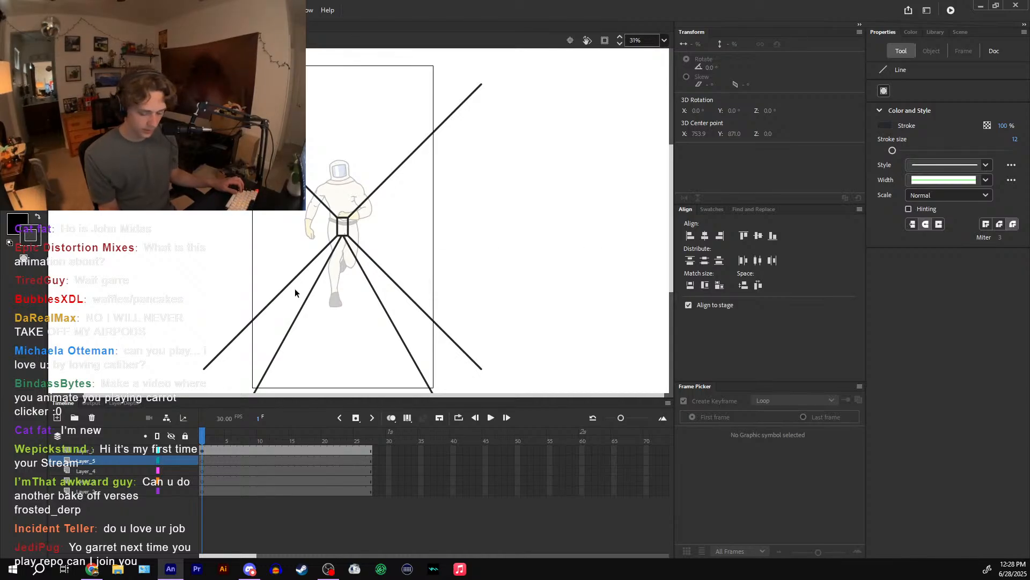
{"action": "left_click", "coordinate": [203, 461]}
{"action": "scroll", "coordinate": [304, 306], "scroll_direction": "down", "scroll_amount": 2}
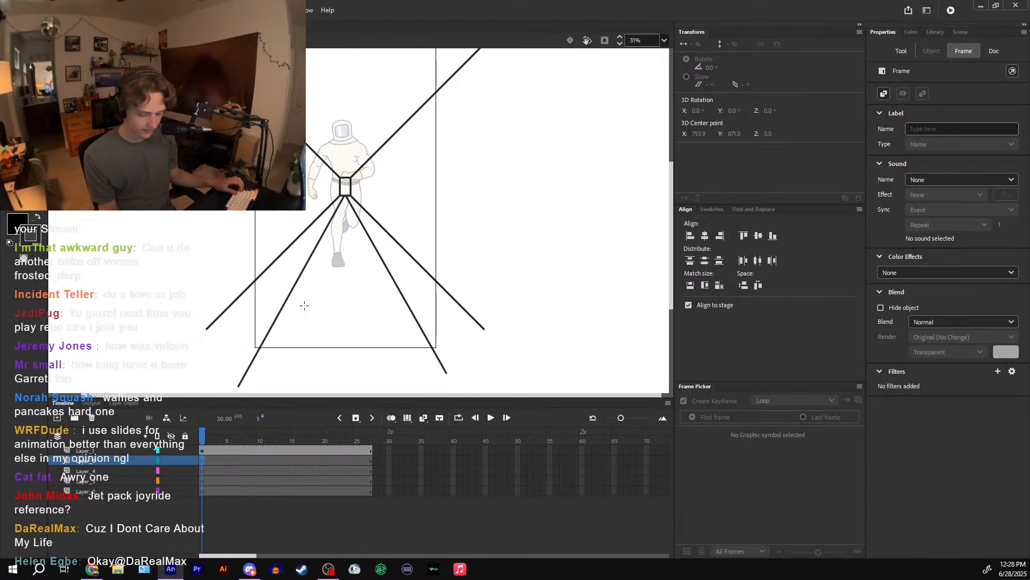
{"action": "left_click_drag", "start_coordinate": [269, 332], "coordinate": [426, 334]}
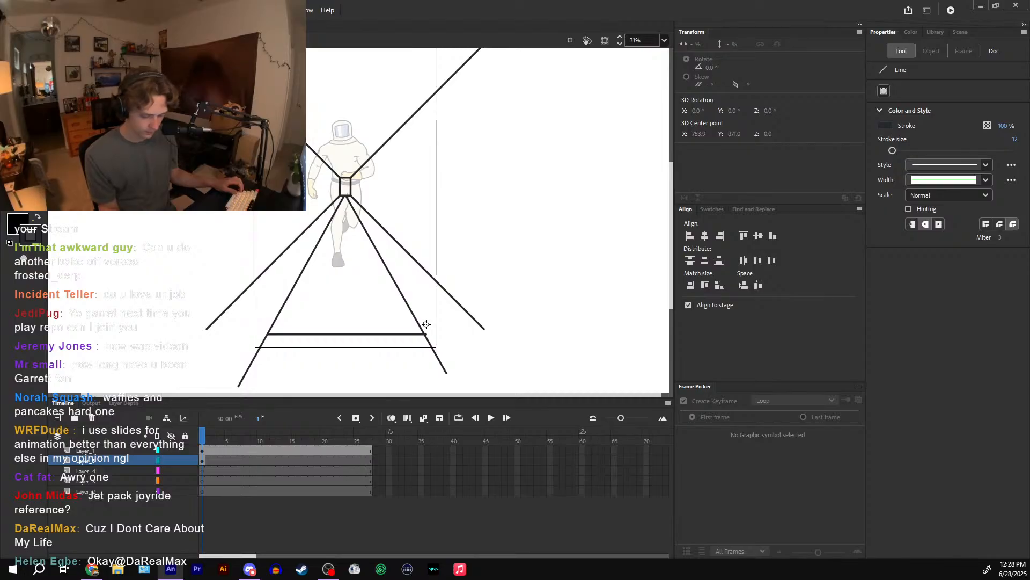
{"action": "key", "text": "ctrl+z"}
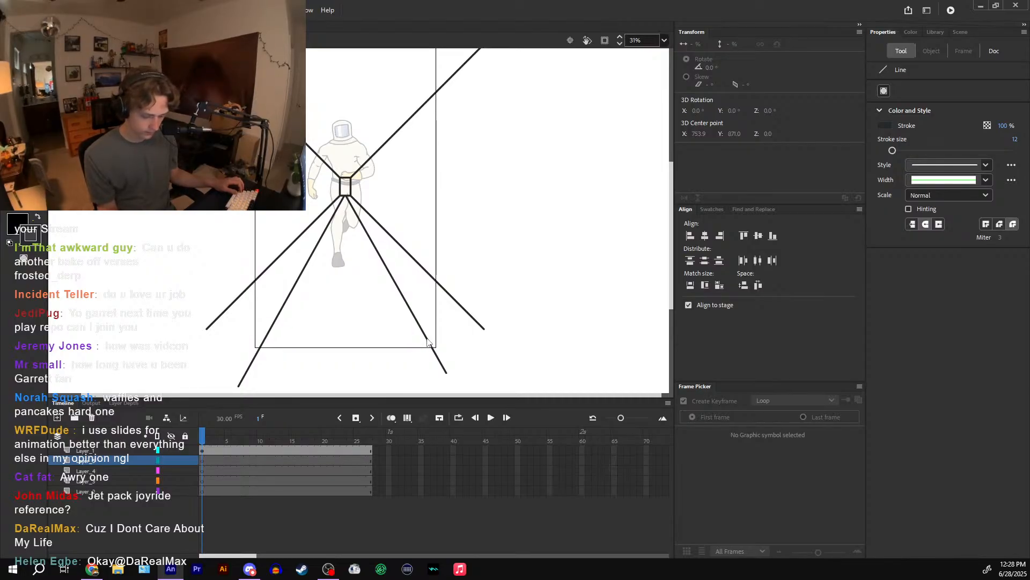
- Draw two pairs of horizontal crossbars between the inner floor lines on Layer_5, near the stage bottom and the runner's foot, fitting their ends to the lines
{"action": "mouse_move", "coordinate": [424, 335]}
{"action": "left_mouse_down"}
{"action": "mouse_move", "coordinate": [336, 361]}
{"action": "mouse_move", "coordinate": [266, 363]}
{"action": "left_mouse_up"}
{"action": "left_click_drag", "start_coordinate": [417, 325], "coordinate": [270, 353]}
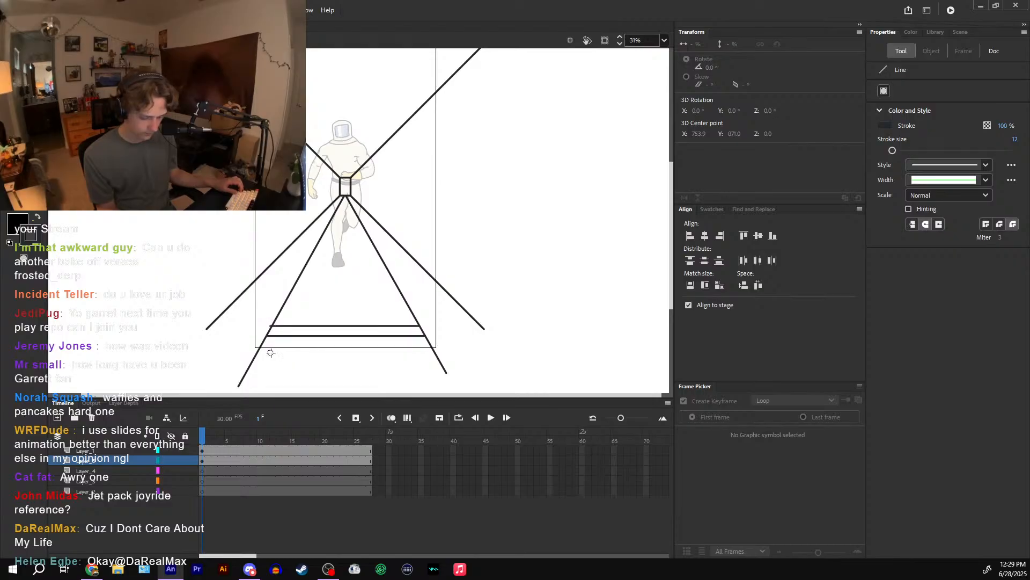
{"action": "mouse_move", "coordinate": [312, 253]}
{"action": "left_mouse_down"}
{"action": "mouse_move", "coordinate": [365, 249]}
{"action": "mouse_move", "coordinate": [323, 295]}
{"action": "mouse_move", "coordinate": [317, 253]}
{"action": "left_mouse_up"}
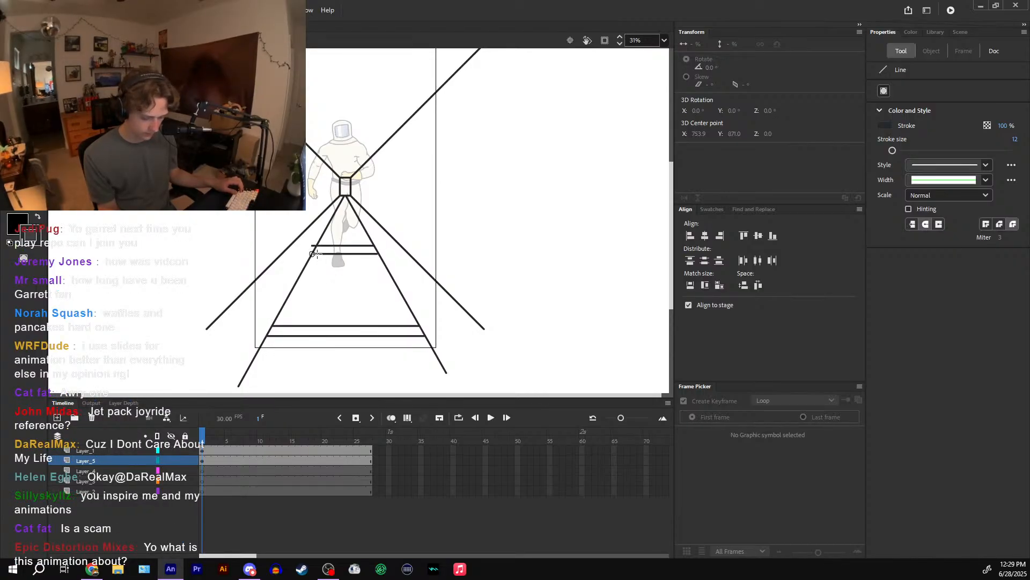
{"action": "key", "text": "ctrl+equal"}
{"action": "key", "text": "v"}
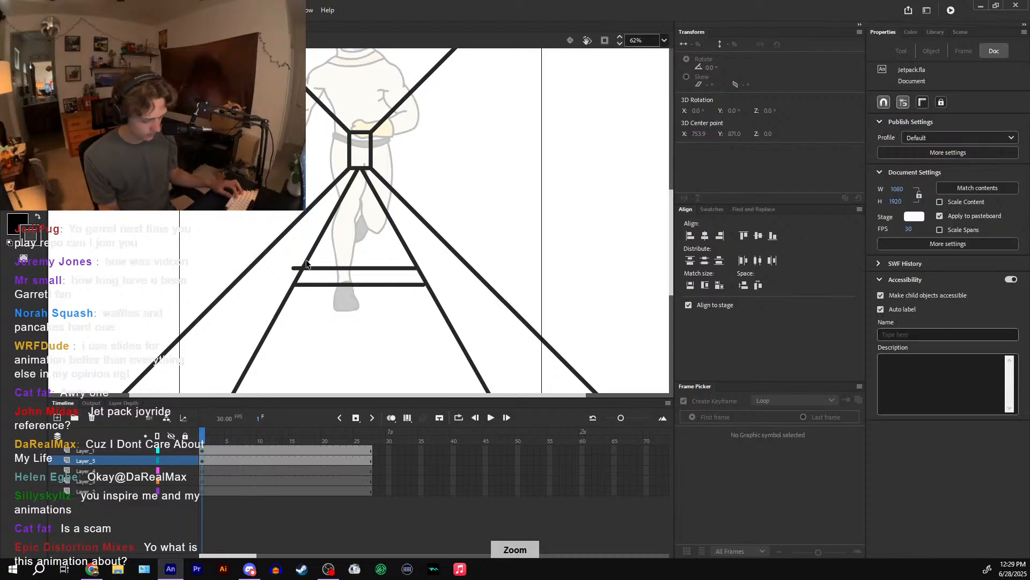
{"action": "scroll", "coordinate": [469, 250], "scroll_direction": "down", "scroll_amount": 2}
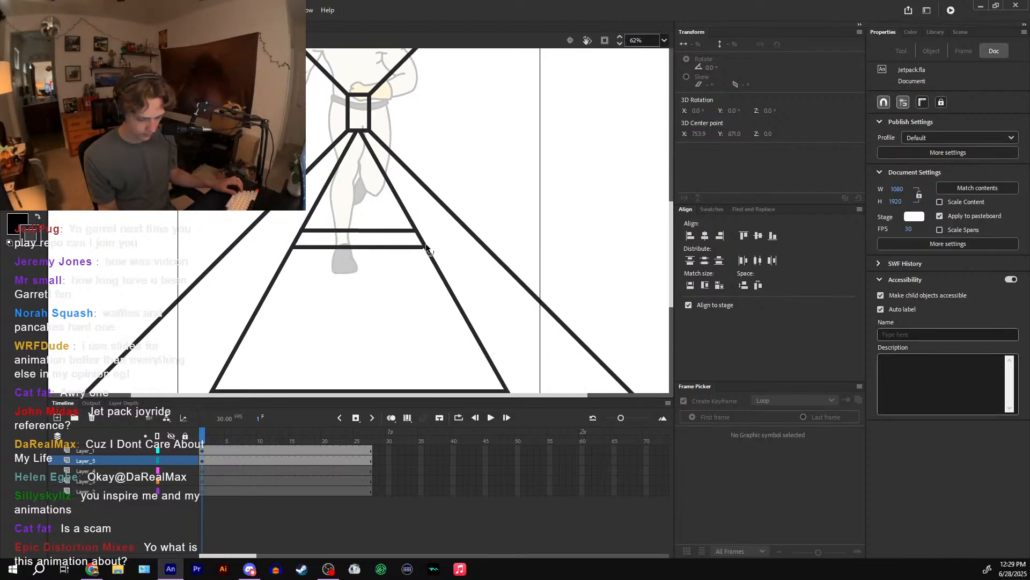
{"action": "left_click_drag", "start_coordinate": [296, 248], "coordinate": [308, 247]}
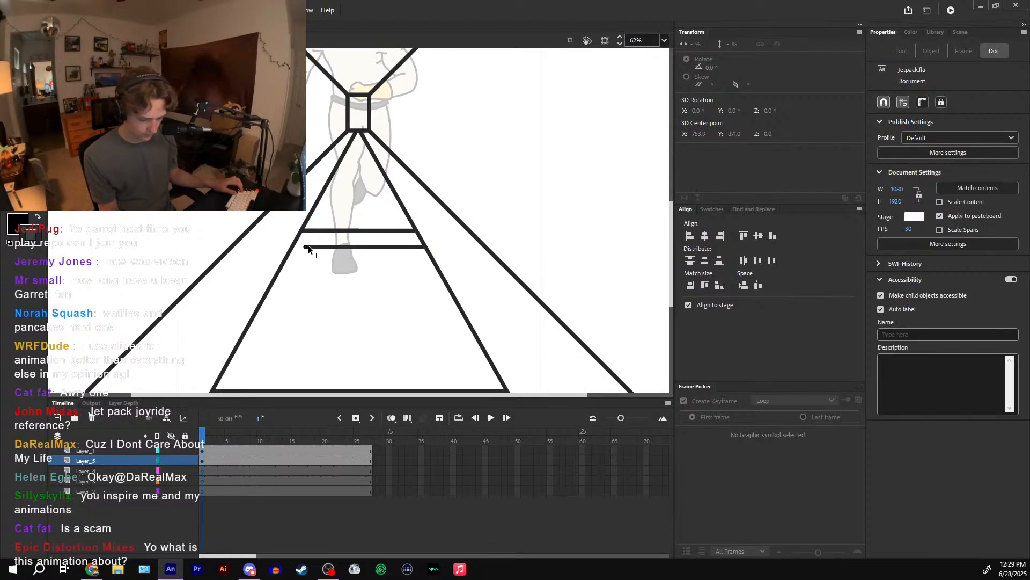
{"action": "scroll", "coordinate": [411, 212], "scroll_direction": "up", "scroll_amount": 7}
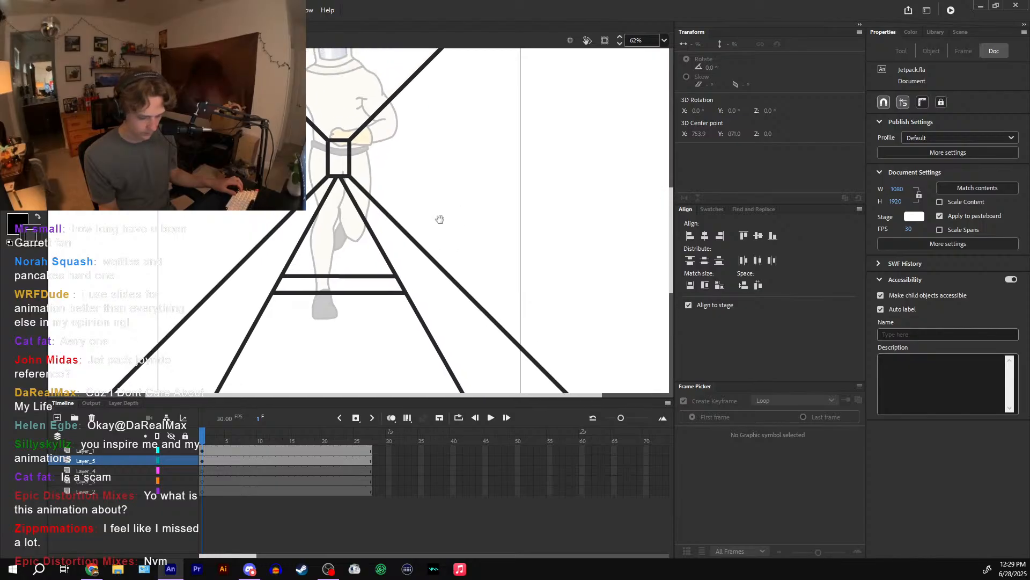
{"action": "key", "text": "n"}
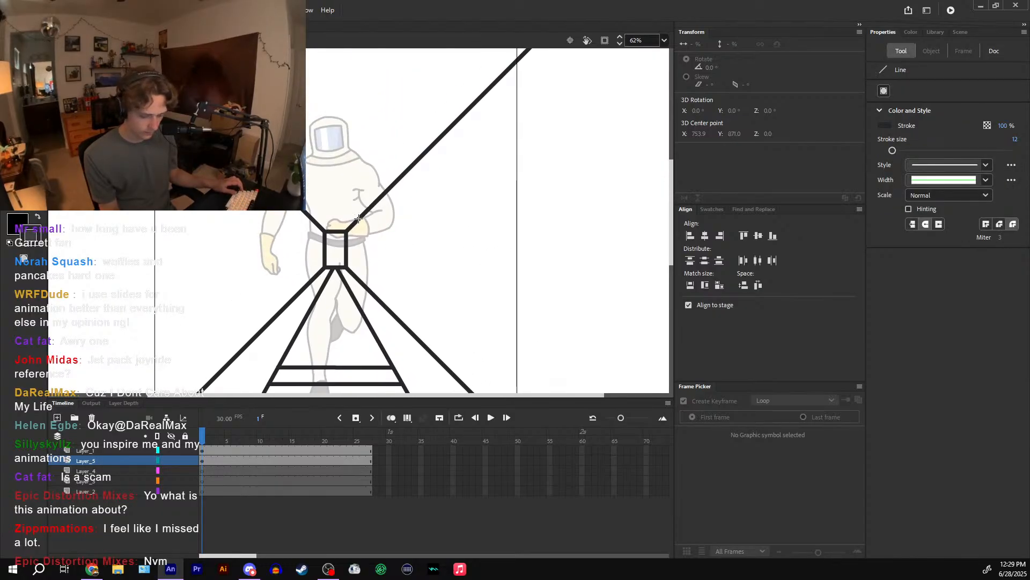
{"action": "left_click_drag", "start_coordinate": [359, 216], "coordinate": [315, 216]}
{"action": "key", "text": "ctrl+z"}
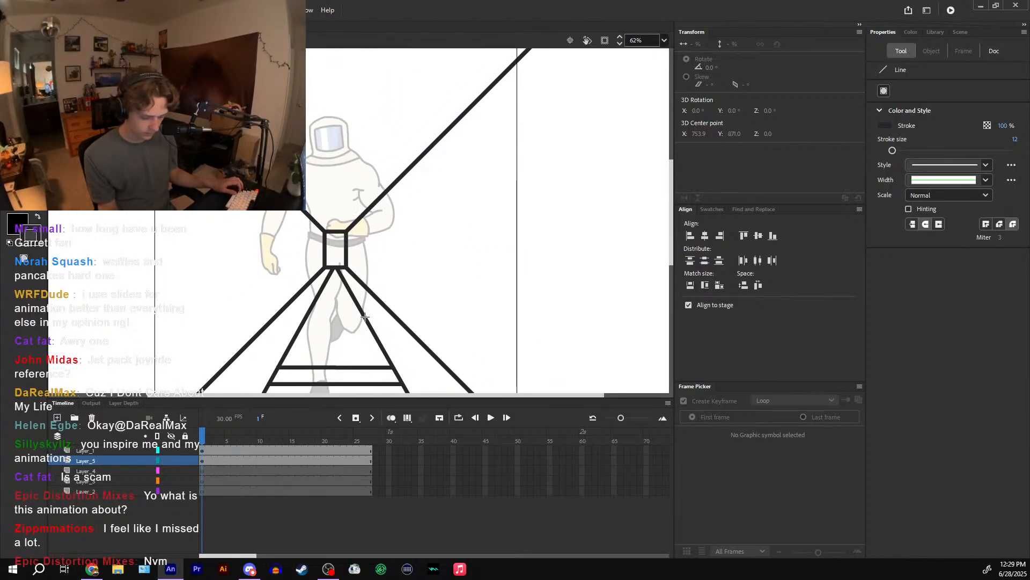
- Draw a pair of short horizontal crossbars between the inner floor lines, just below the central rectangle
{"action": "mouse_move", "coordinate": [364, 316]}
{"action": "left_mouse_down"}
{"action": "mouse_move", "coordinate": [313, 317]}
{"action": "mouse_move", "coordinate": [310, 326]}
{"action": "left_mouse_up"}
{"action": "key", "text": "ctrl+z"}
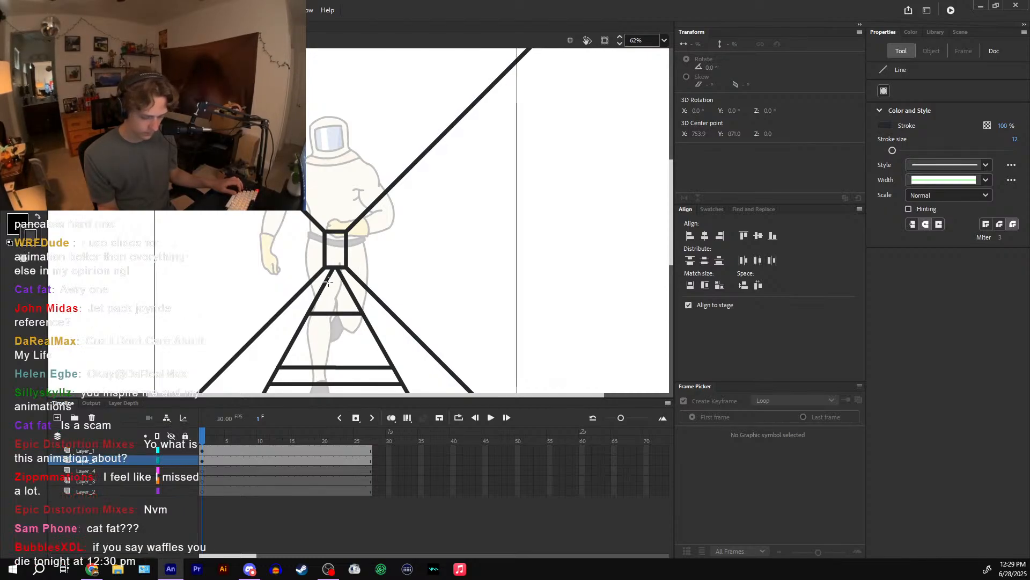
{"action": "mouse_move", "coordinate": [323, 286]}
{"action": "left_mouse_down"}
{"action": "mouse_move", "coordinate": [348, 284]}
{"action": "mouse_move", "coordinate": [373, 129]}
{"action": "mouse_move", "coordinate": [353, 131]}
{"action": "left_mouse_up"}
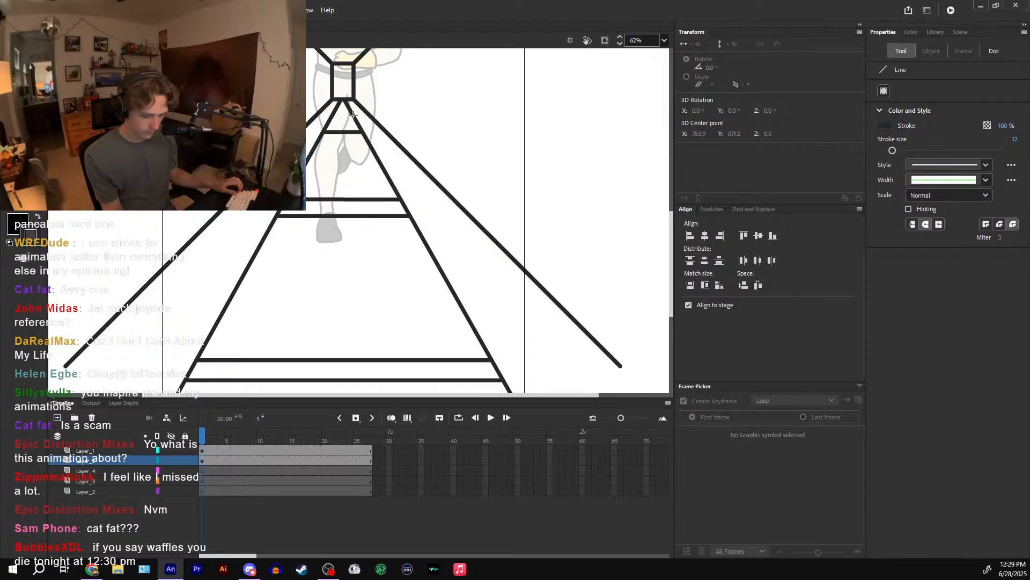
{"action": "key", "text": "v"}
{"action": "left_click", "coordinate": [332, 114]}
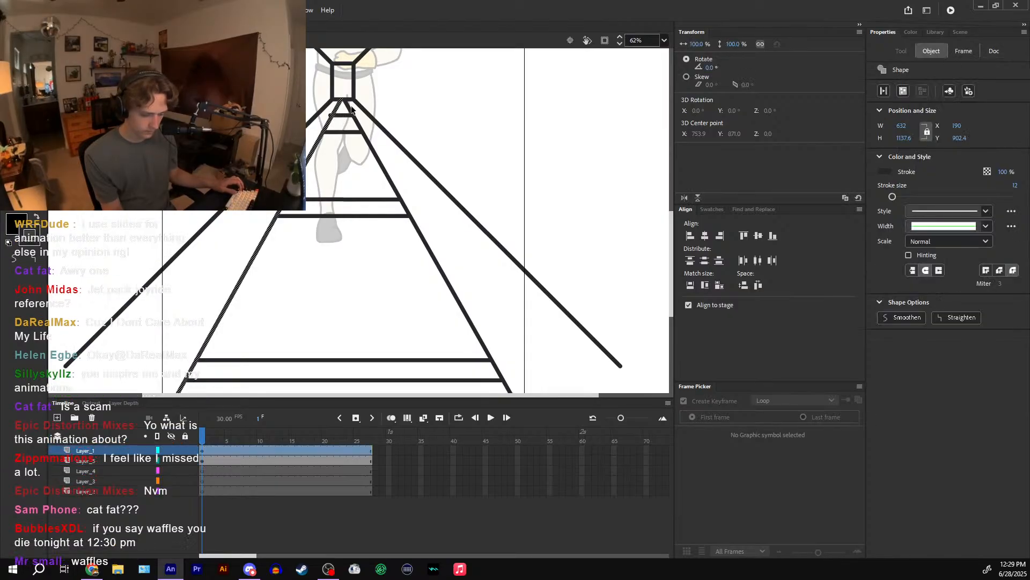
{"action": "key", "text": "ctrl+equal"}
{"action": "left_click_drag", "start_coordinate": [365, 94], "coordinate": [315, 208]}
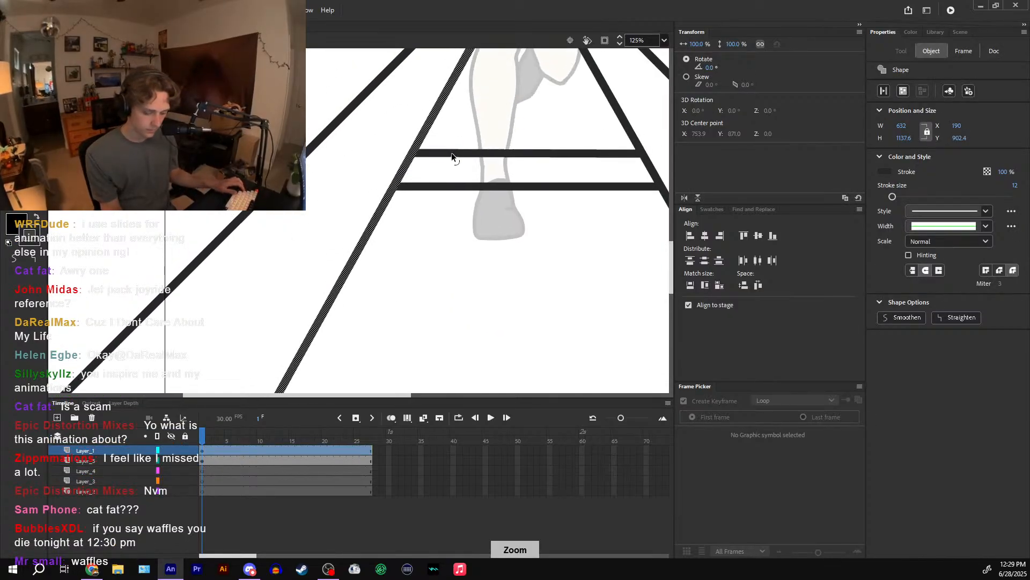
{"action": "left_click_drag", "start_coordinate": [452, 153], "coordinate": [355, 352]}
{"action": "left_click", "coordinate": [394, 181]}
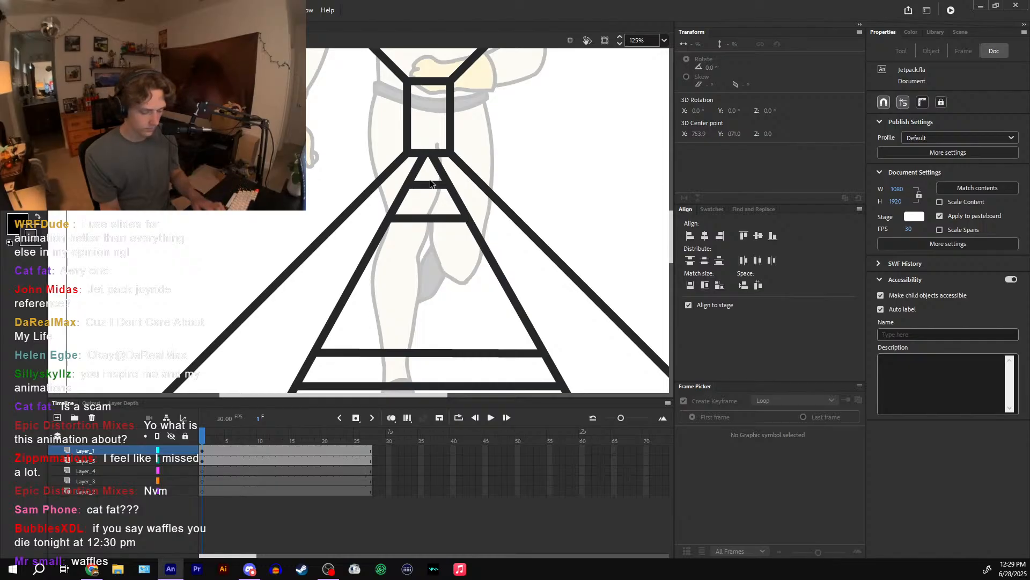
{"action": "key", "text": "ctrl+minus"}
{"action": "key", "text": "ctrl+minus"}
{"action": "key", "text": "n"}
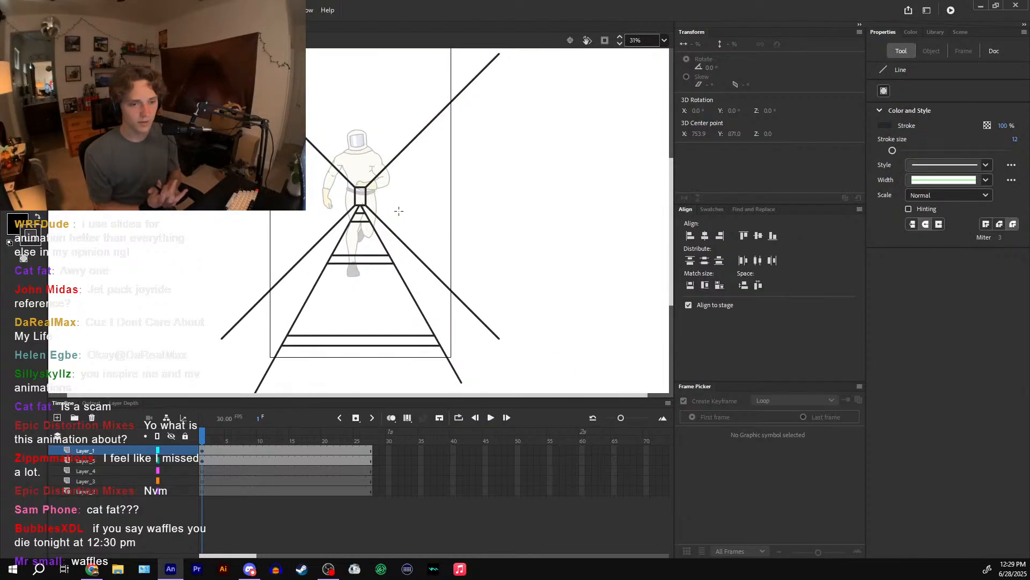
- On Layer_5 at frame 1, draw two diagonal wall lines from the central rectangle's right side past the stage edge, one upward and one downward
{"action": "left_click", "coordinate": [204, 453]}
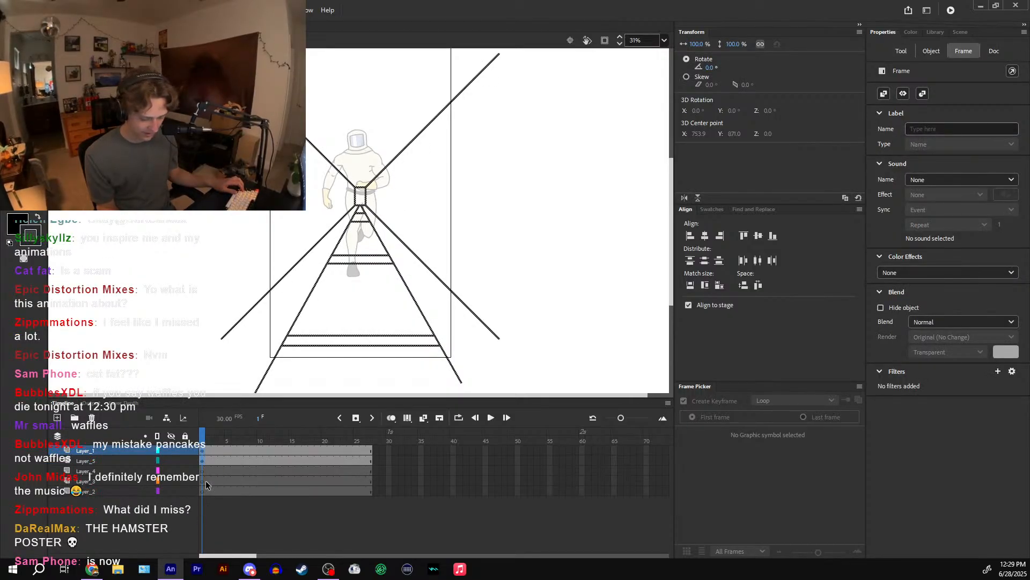
{"action": "left_click", "coordinate": [201, 462]}
{"action": "left_click", "coordinate": [203, 452]}
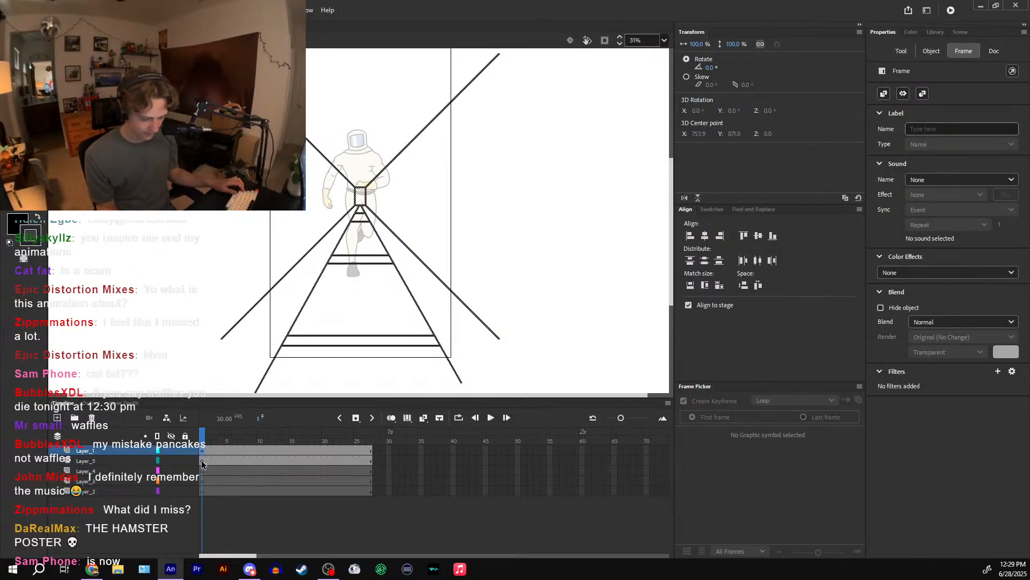
{"action": "left_click", "coordinate": [203, 463]}
{"action": "left_click", "coordinate": [204, 460]}
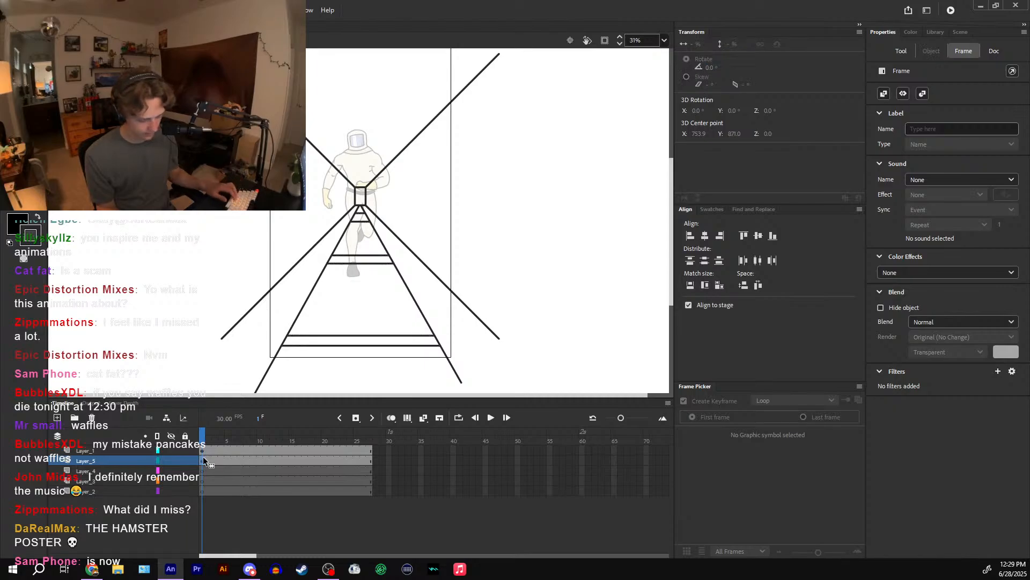
{"action": "key", "text": "ctrl+equal"}
{"action": "left_click_drag", "start_coordinate": [477, 237], "coordinate": [455, 261]}
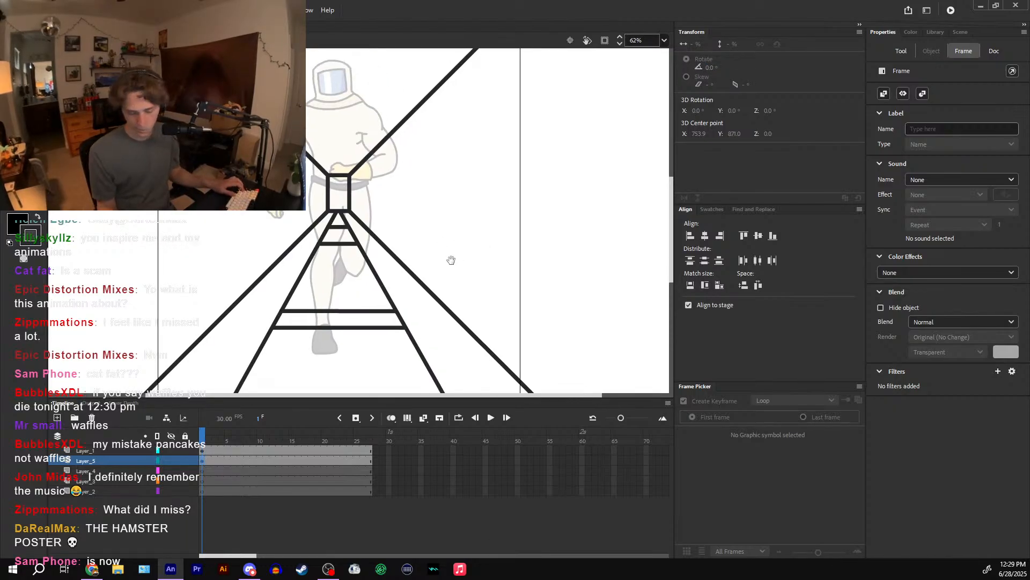
{"action": "mouse_move", "coordinate": [372, 176]}
{"action": "left_mouse_down"}
{"action": "mouse_move", "coordinate": [305, 261]}
{"action": "mouse_move", "coordinate": [449, 156]}
{"action": "mouse_move", "coordinate": [538, 58]}
{"action": "mouse_move", "coordinate": [552, 59]}
{"action": "left_mouse_up"}
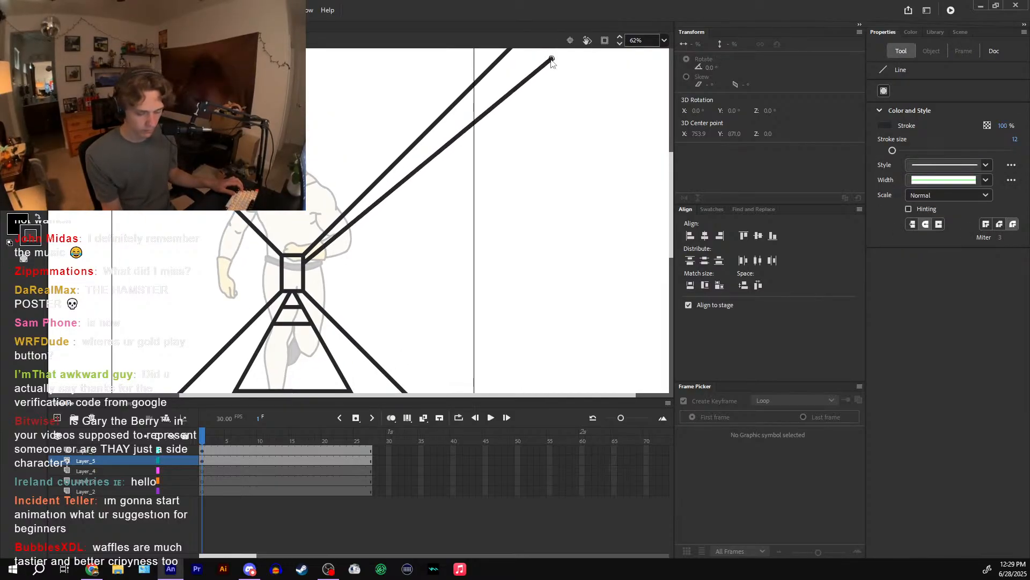
{"action": "left_click_drag", "start_coordinate": [504, 158], "coordinate": [524, 83]}
{"action": "mouse_move", "coordinate": [343, 176]}
{"action": "left_mouse_down"}
{"action": "mouse_move", "coordinate": [363, 230]}
{"action": "mouse_move", "coordinate": [548, 345]}
{"action": "mouse_move", "coordinate": [558, 385]}
{"action": "left_mouse_up"}
{"action": "left_click_drag", "start_coordinate": [569, 281], "coordinate": [549, 157]}
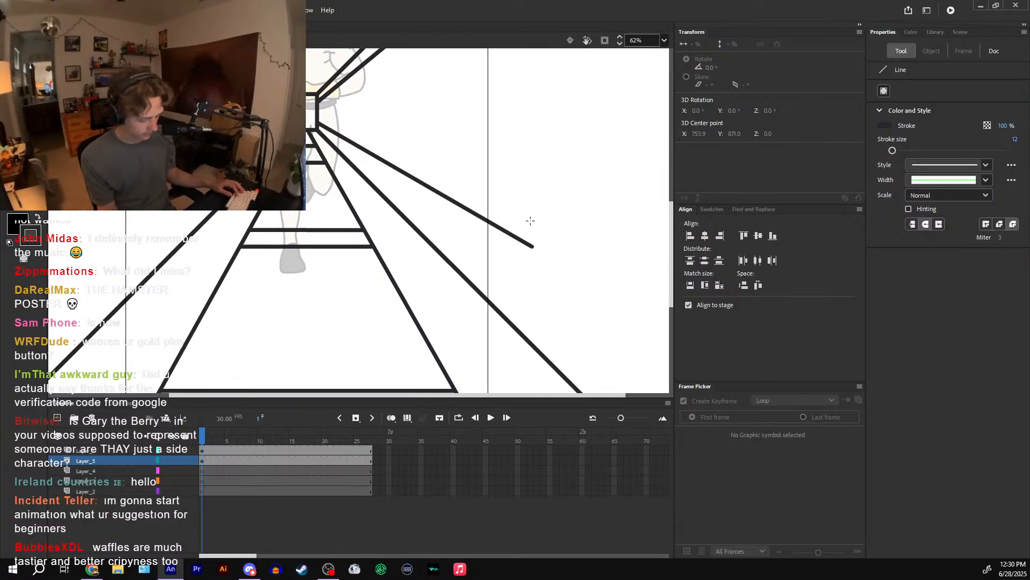
- Check the drawing clipped to the stage, then pull the lower right wall line's outer end down, making it about 771 wide and 580 high
{"action": "key", "text": "v"}
{"action": "left_click", "coordinate": [605, 41]}
{"action": "key", "text": "ctrl+minus"}
{"action": "key", "text": "ctrl+minus"}
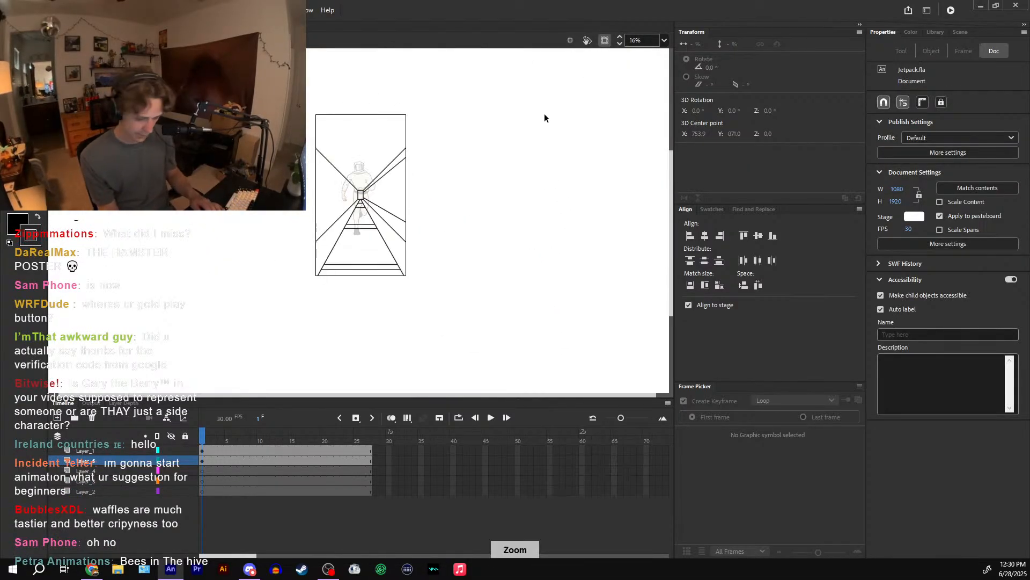
{"action": "key", "text": "ctrl+equal"}
{"action": "left_click", "coordinate": [605, 40]}
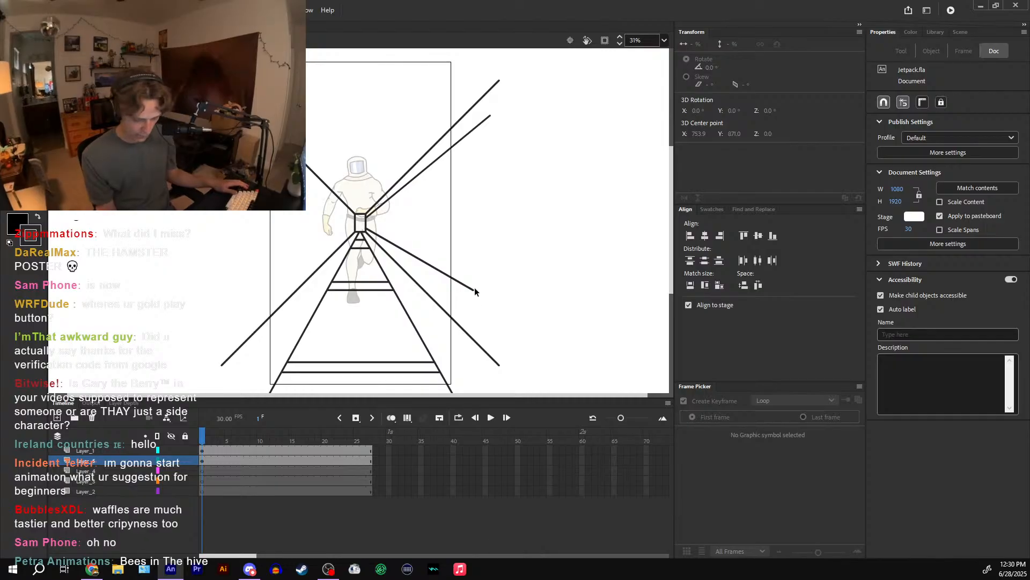
{"action": "mouse_move", "coordinate": [475, 289]}
{"action": "left_mouse_down"}
{"action": "mouse_move", "coordinate": [475, 307]}
{"action": "mouse_move", "coordinate": [496, 324]}
{"action": "left_mouse_up"}
- Duplicate the two right wall lines together and flip the copies horizontally for the left wall
{"action": "left_click", "coordinate": [497, 323]}
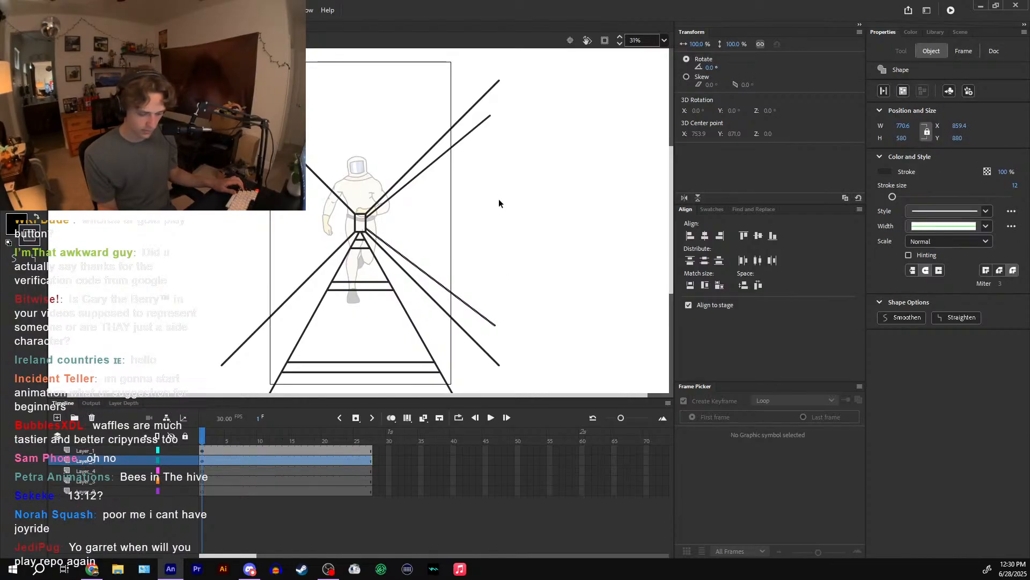
{"action": "left_click", "coordinate": [482, 127], "text": "shift"}
{"action": "key", "text": "ctrl+v"}
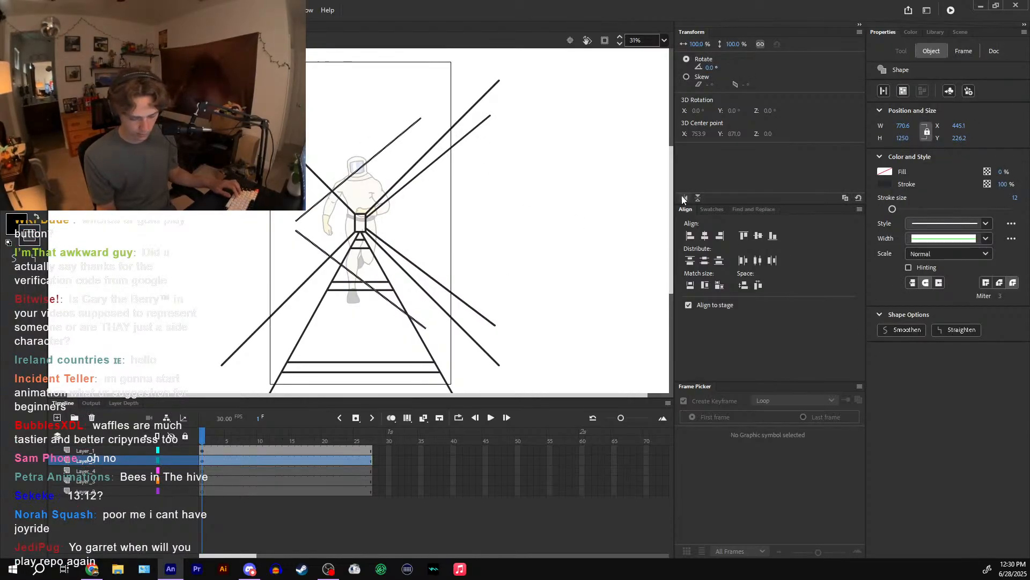
{"action": "left_click", "coordinate": [684, 198]}
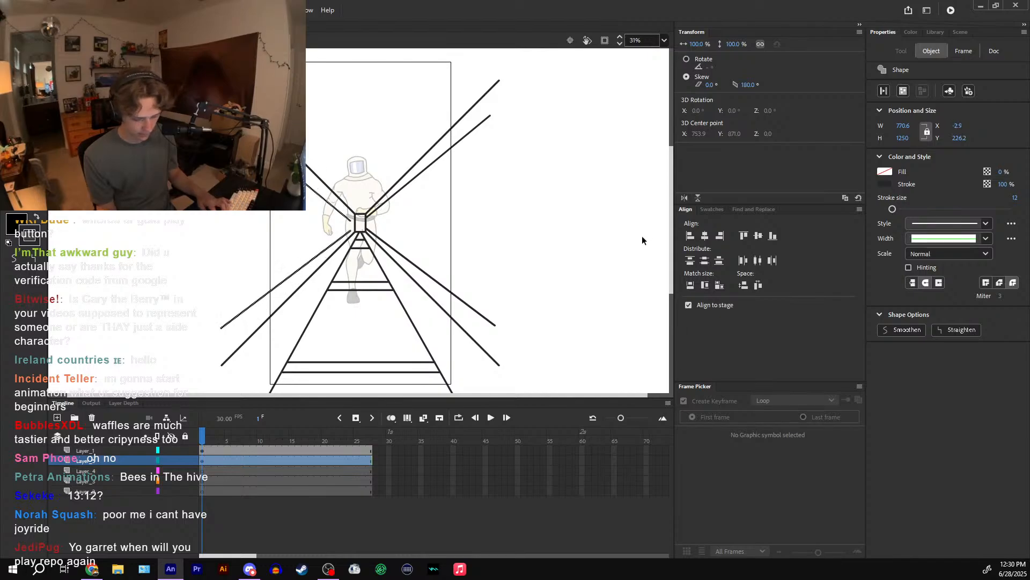
- Nudge the flipped wall lines to X 23.5 and Y 210.2 so they meet the central rectangle and mirror the right side
{"action": "key", "text": "Right"}
{"action": "key", "text": "Right"}
{"action": "key", "text": "Right"}
{"action": "key", "text": "Right"}
{"action": "key", "text": "Right"}
{"action": "key", "text": "Right"}
{"action": "key", "text": "Right"}
{"action": "key", "text": "Right"}
{"action": "key", "text": "Right"}
{"action": "key", "text": "Right"}
{"action": "key", "text": "Right"}
{"action": "key", "text": "Right"}
{"action": "key", "text": "Right"}
{"action": "key", "text": "Right"}
{"action": "key", "text": "Right"}
{"action": "key", "text": "Right"}
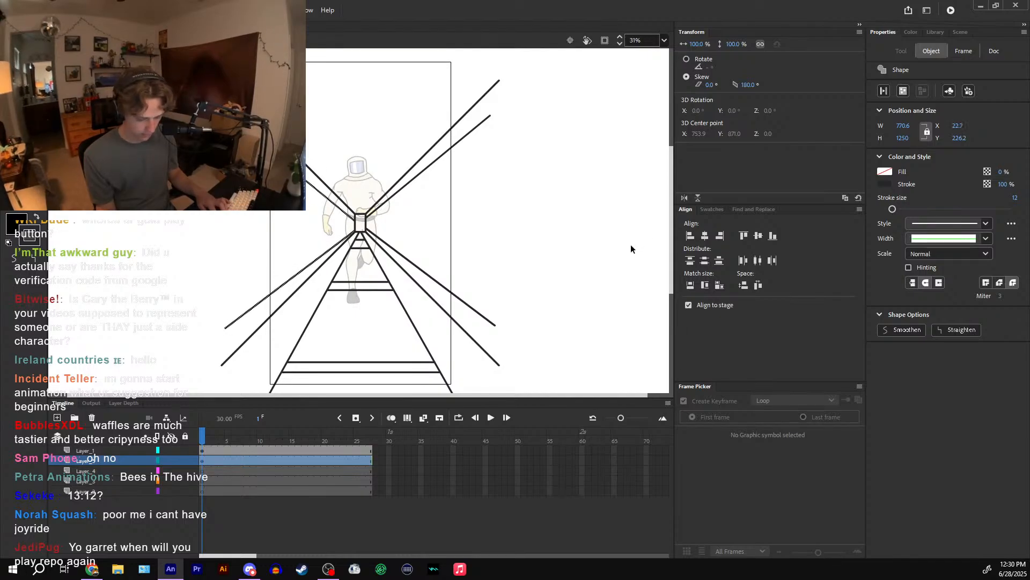
{"action": "key", "text": "shift+Up"}
{"action": "key", "text": "Down"}
{"action": "key", "text": "Down"}
{"action": "key", "text": "Down"}
{"action": "key", "text": "Down"}
{"action": "key", "text": "Down"}
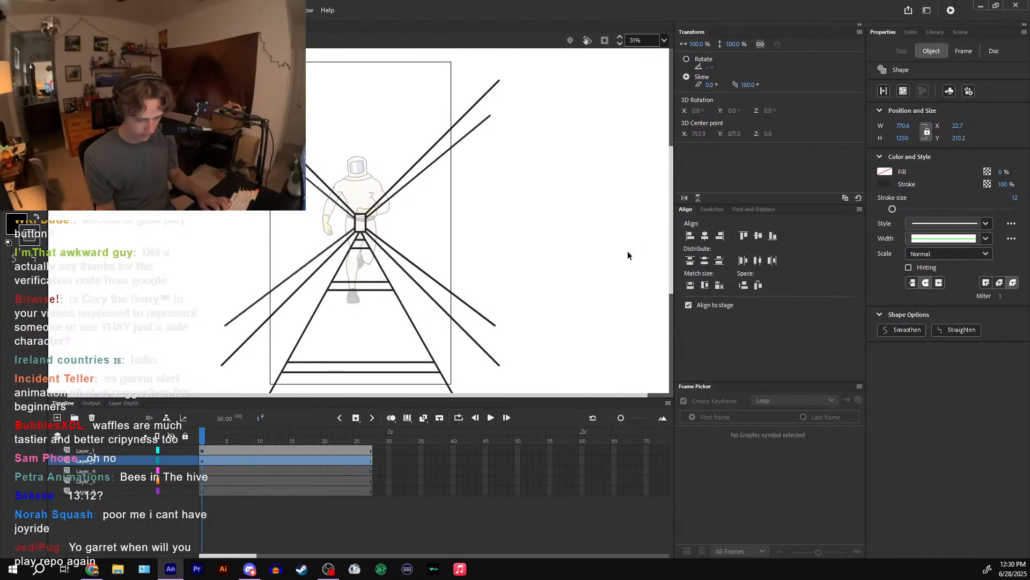
{"action": "key", "text": "ctrl+equal"}
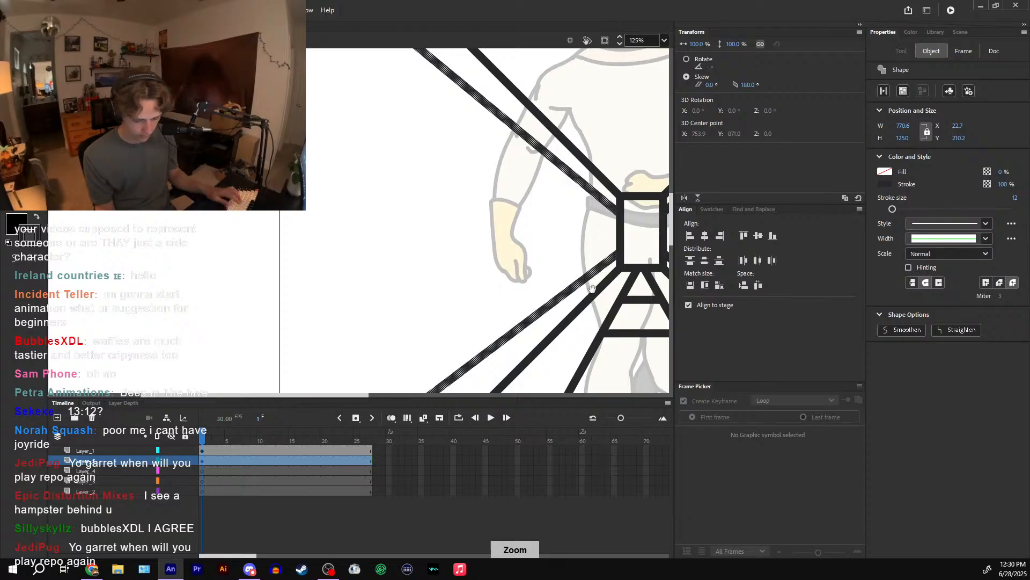
{"action": "left_click_drag", "start_coordinate": [624, 253], "coordinate": [430, 289]}
{"action": "key", "text": "Right"}
{"action": "key", "text": "Left"}
{"action": "key", "text": "Left"}
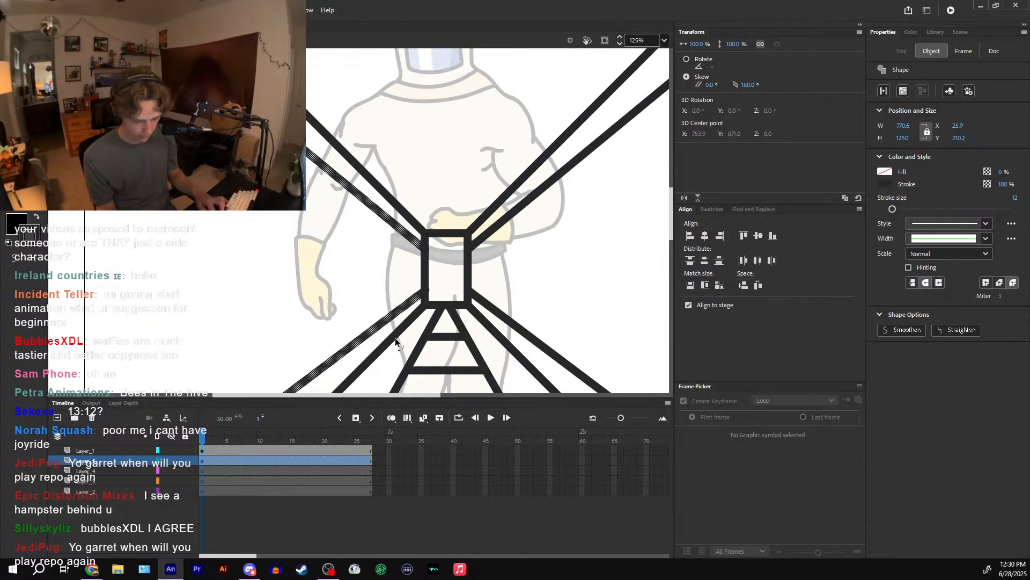
{"action": "left_click", "coordinate": [394, 340]}
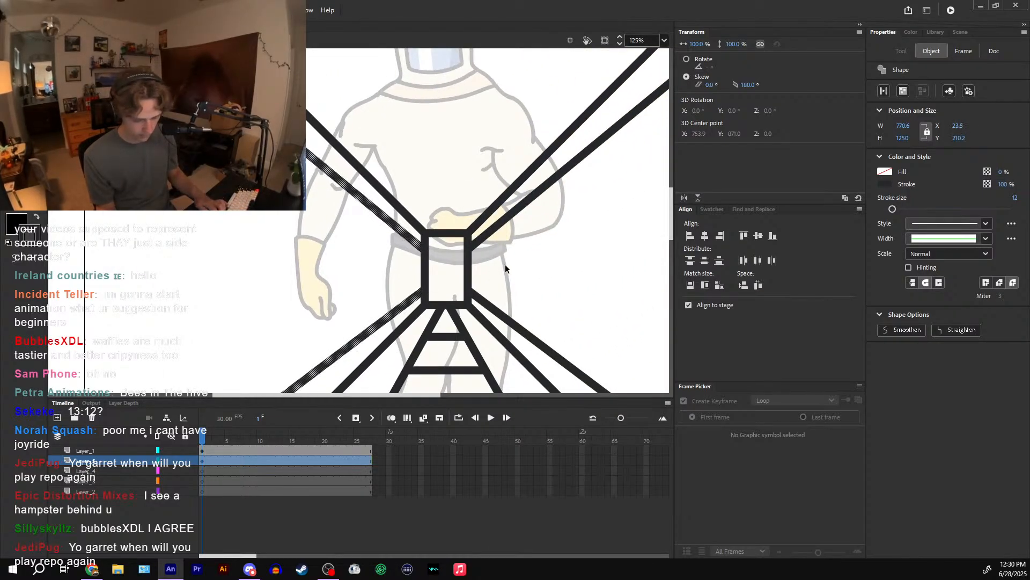
- Select all four wall lines on Layer_5 and move them in place to frame 1 of Layer_4
{"action": "key", "text": "ctrl+minus"}
{"action": "key", "text": "ctrl+minus"}
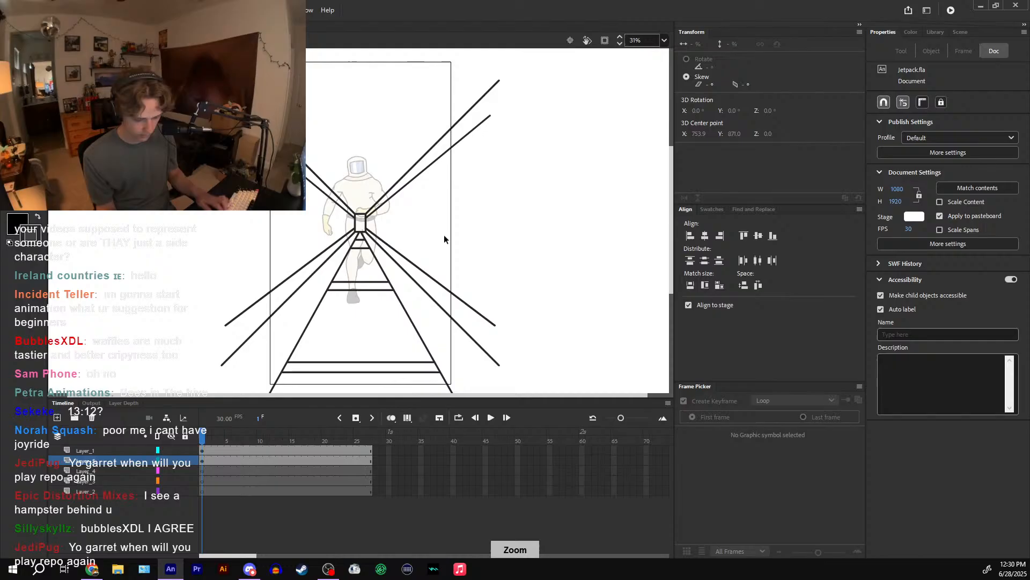
{"action": "left_click", "coordinate": [420, 173]}
{"action": "left_click", "coordinate": [393, 197], "text": "shift"}
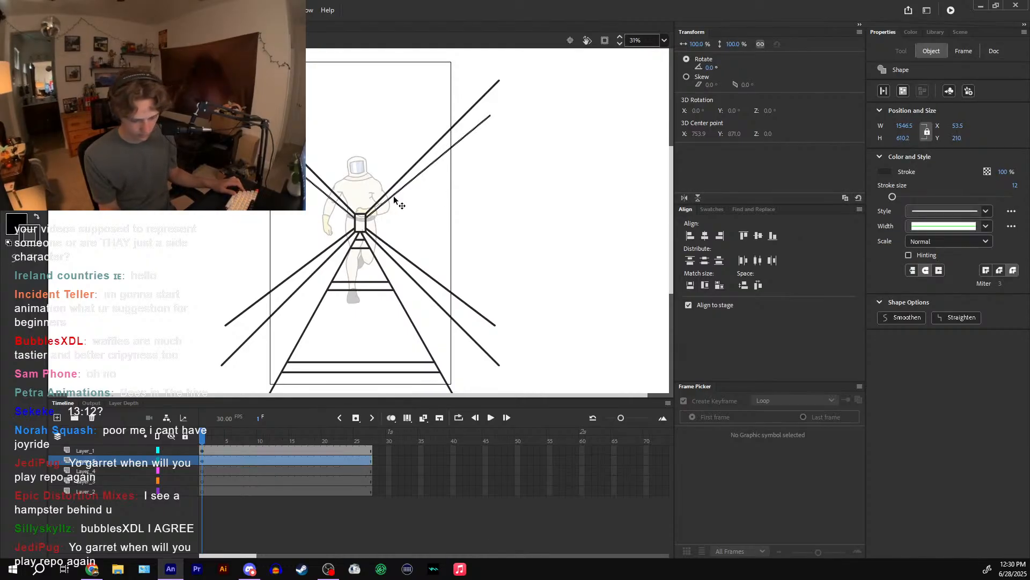
{"action": "left_click", "coordinate": [333, 247], "text": "shift"}
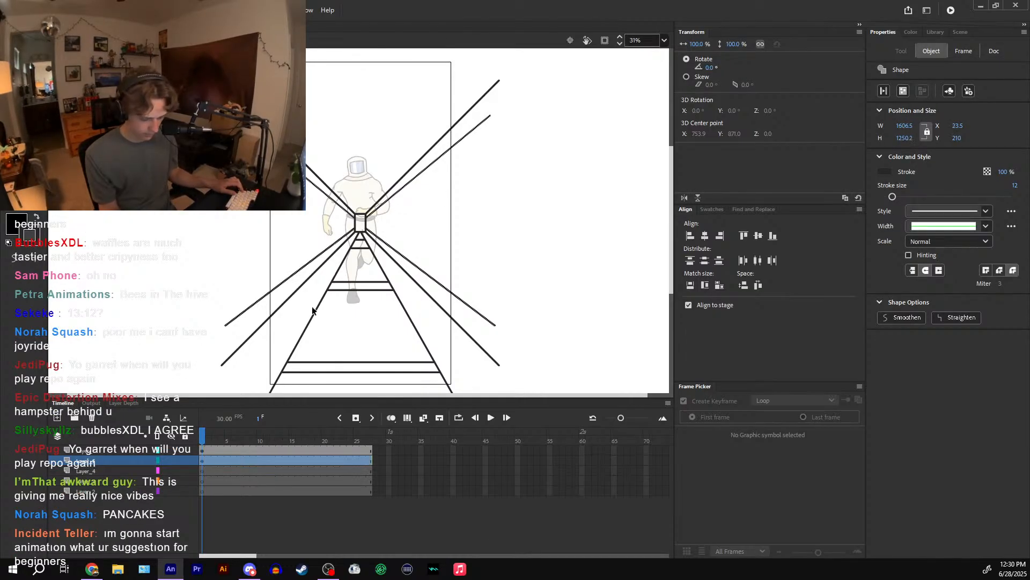
{"action": "left_click_drag", "start_coordinate": [221, 435], "coordinate": [202, 437]}
{"action": "left_click", "coordinate": [202, 461]}
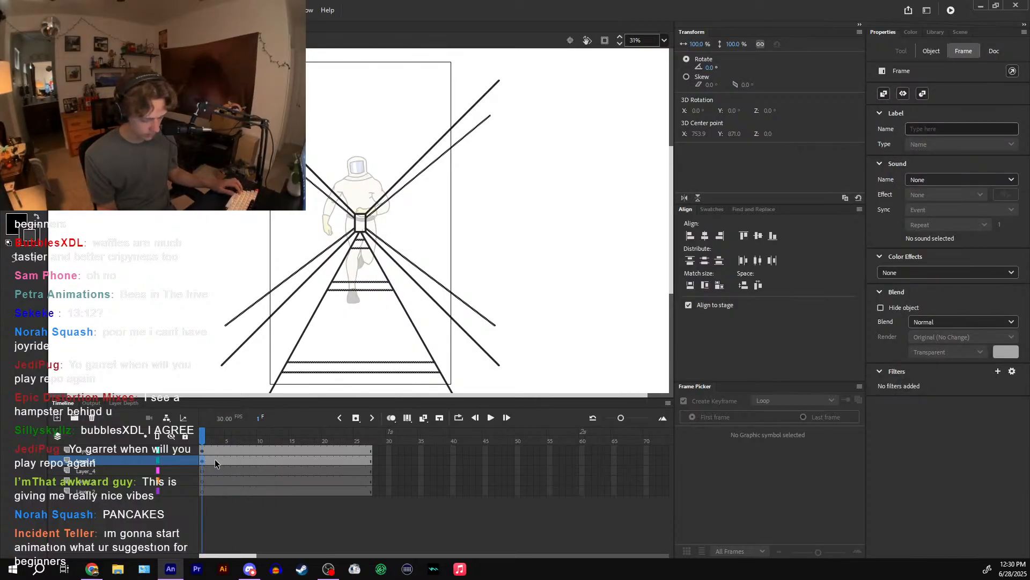
{"action": "left_click", "coordinate": [311, 253]}
{"action": "left_click", "coordinate": [312, 257]}
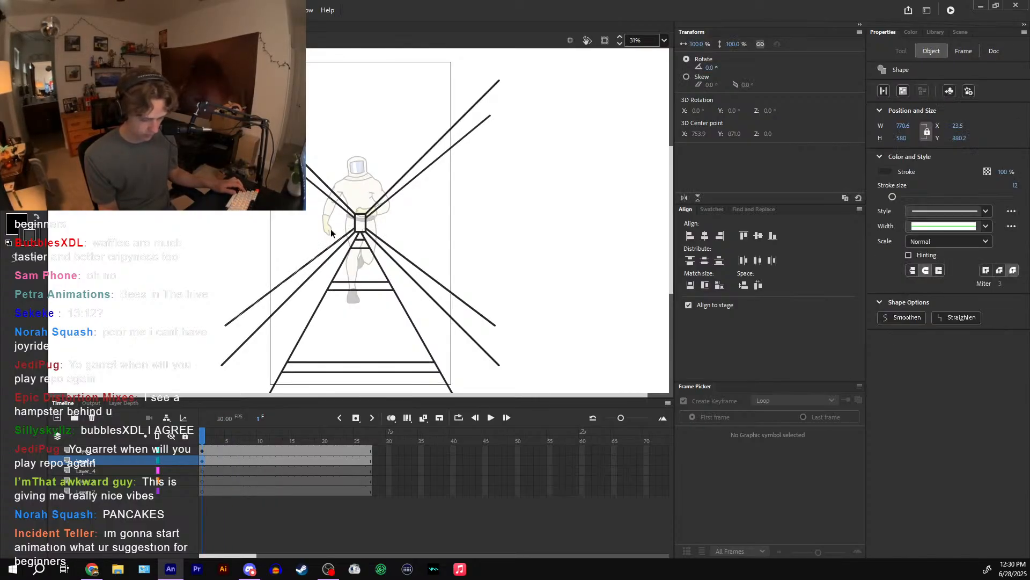
{"action": "left_click", "coordinate": [417, 176], "text": "shift"}
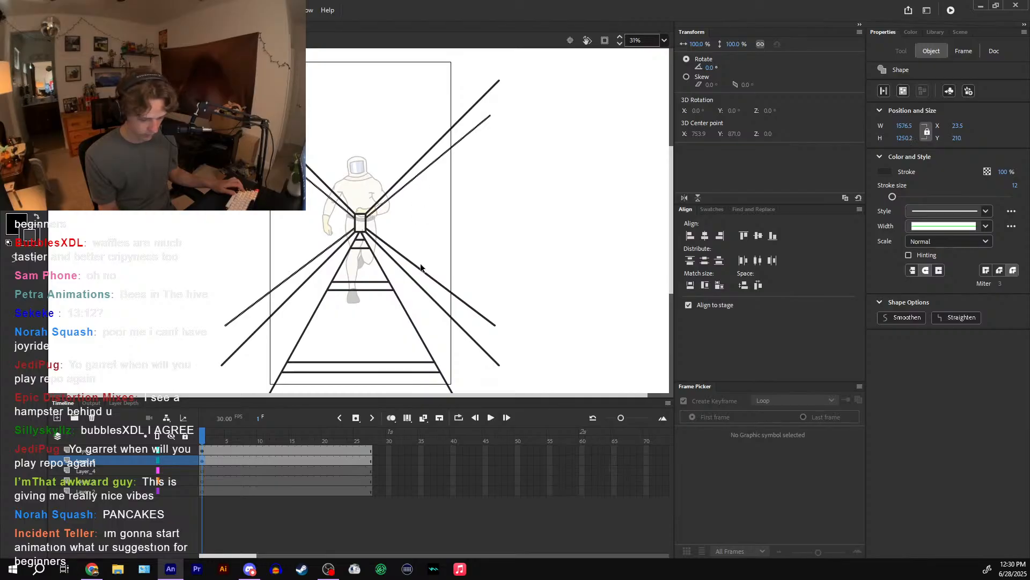
{"action": "left_click", "coordinate": [390, 295]}
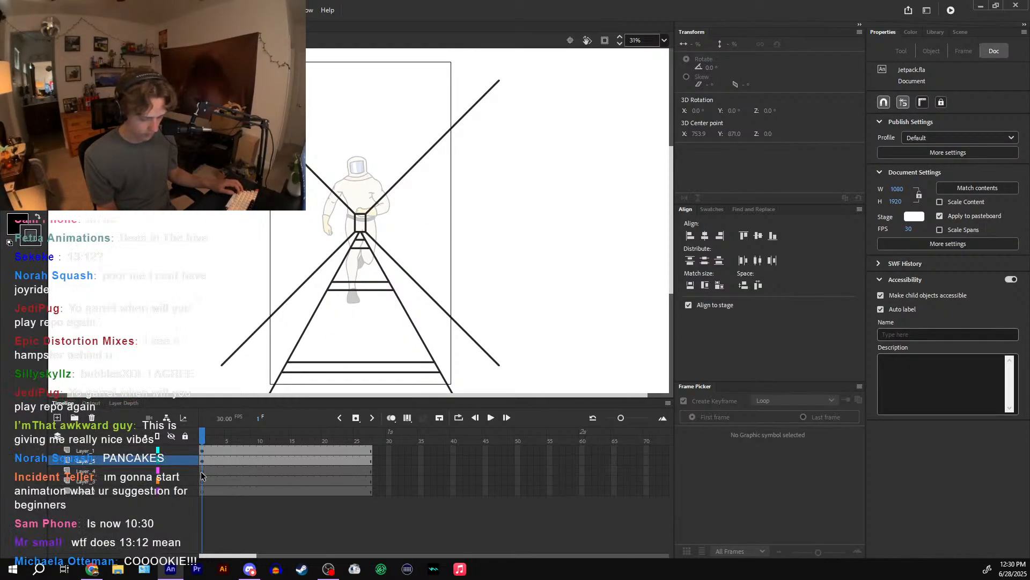
{"action": "left_click", "coordinate": [202, 470]}
- Draw four horizontal ceiling crossbars between the upper corridor edge lines on Layer_5, shorter and closer together toward the central rectangle
{"action": "left_click", "coordinate": [22, 258]}
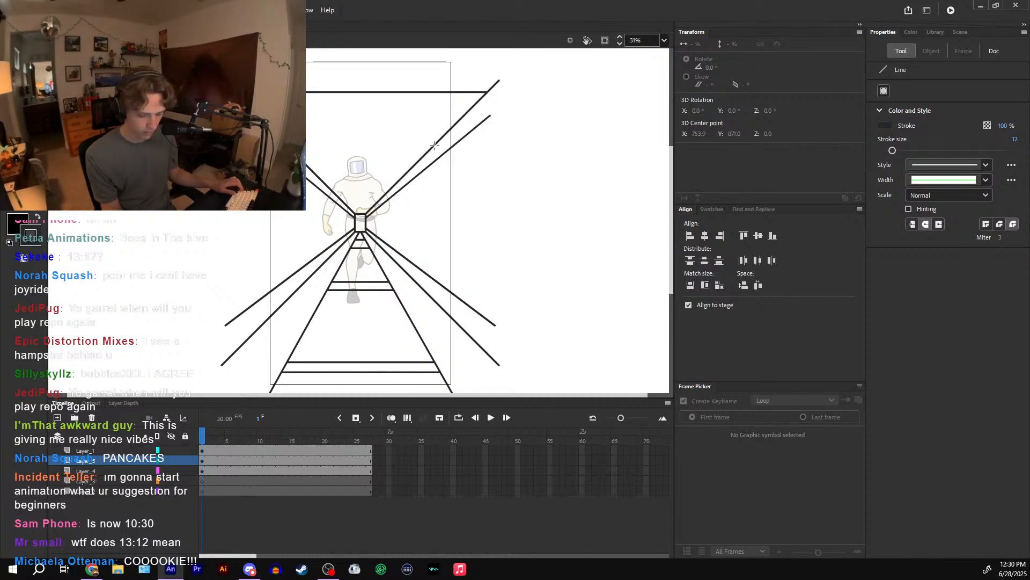
{"action": "left_click_drag", "start_coordinate": [423, 153], "coordinate": [311, 182]}
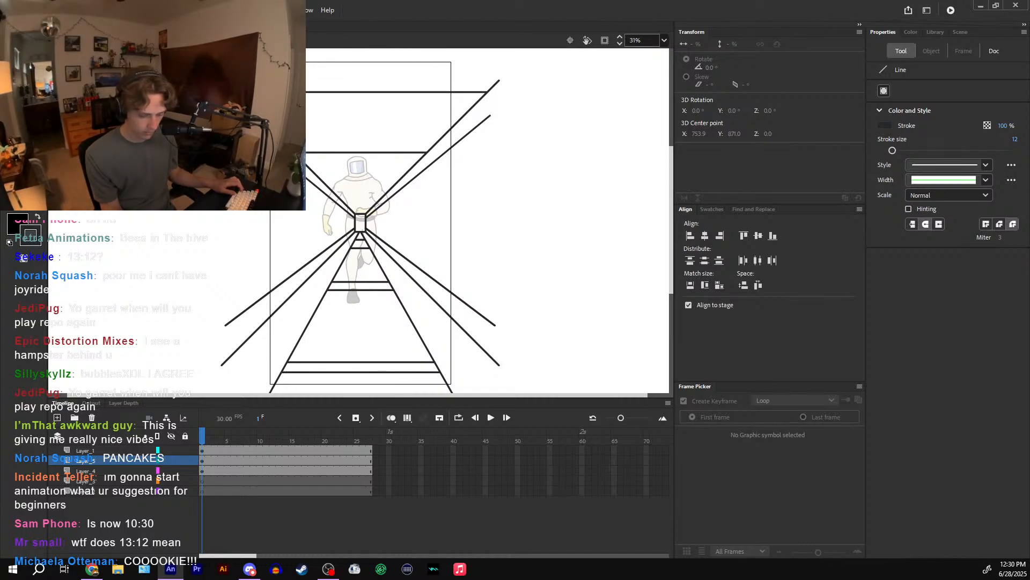
{"action": "left_click_drag", "start_coordinate": [396, 184], "coordinate": [325, 184]}
{"action": "key", "text": "ctrl+="}
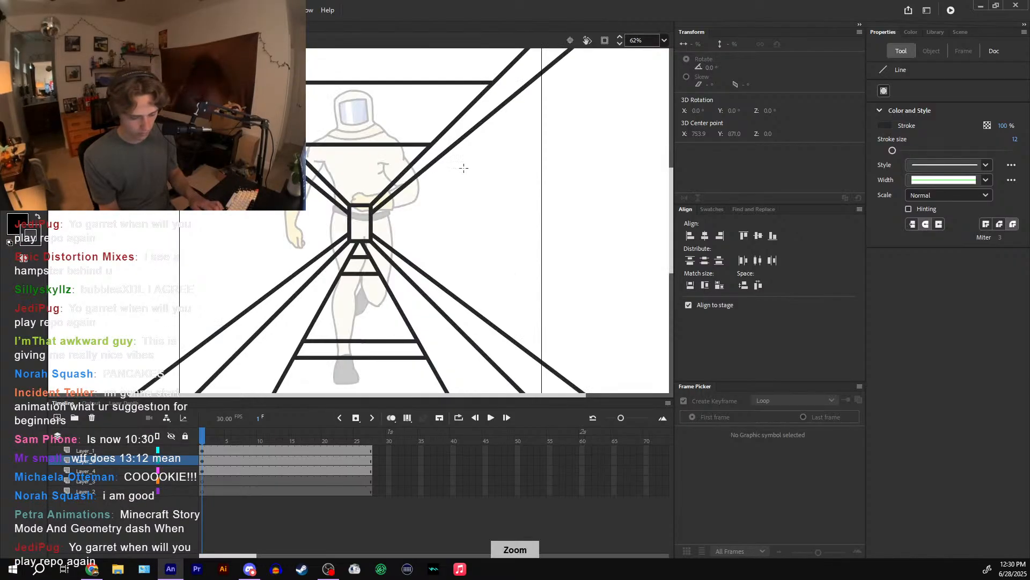
{"action": "scroll", "coordinate": [422, 253], "scroll_direction": "up", "scroll_amount": 2}
{"action": "key", "text": "ctrl+z"}
{"action": "left_click_drag", "start_coordinate": [424, 220], "coordinate": [320, 241]}
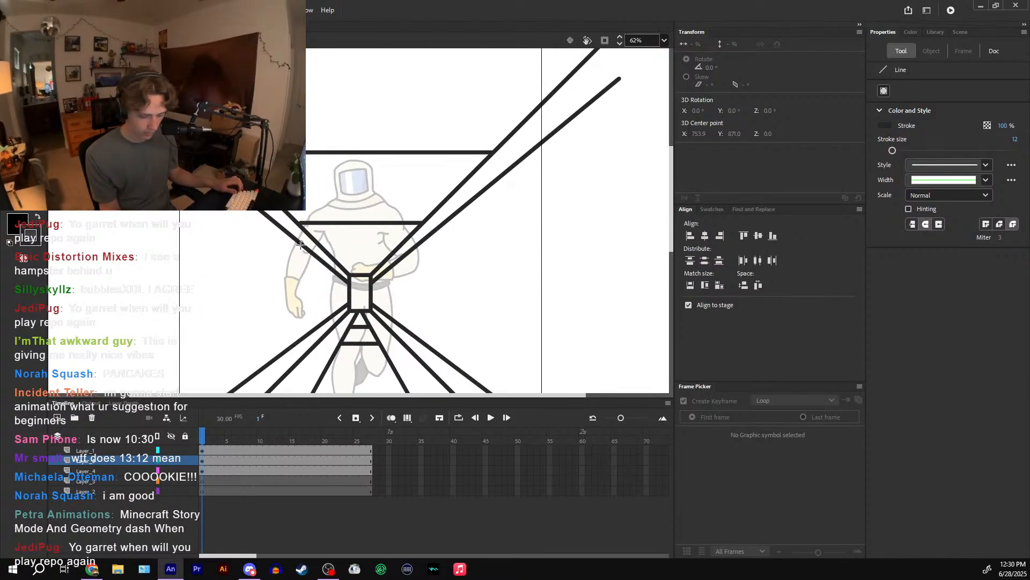
{"action": "left_click_drag", "start_coordinate": [386, 259], "coordinate": [338, 264]}
{"action": "key", "text": "ctrl+z"}
{"action": "left_click_drag", "start_coordinate": [396, 247], "coordinate": [376, 328]}
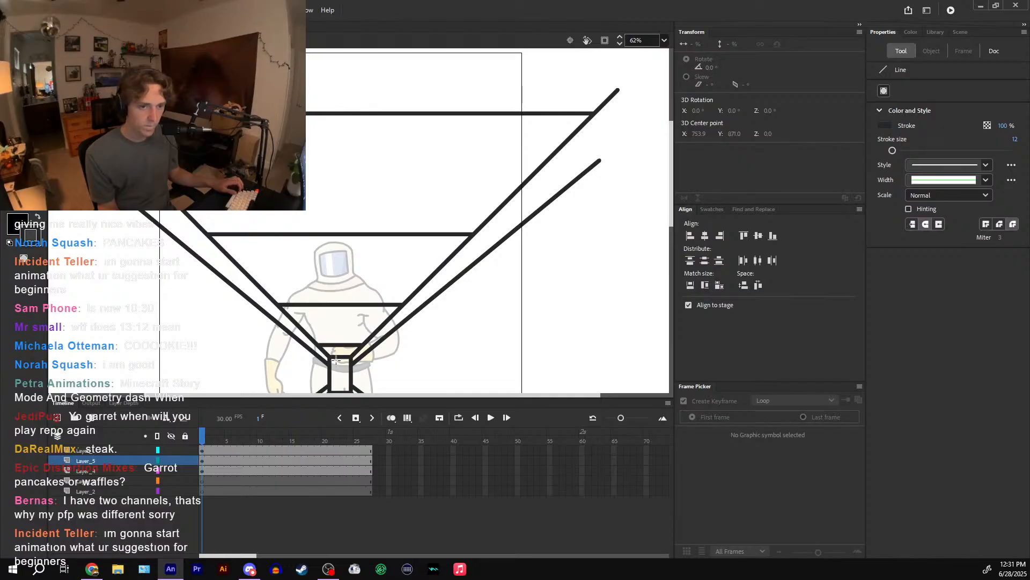
{"action": "key", "text": "ctrl+minus"}
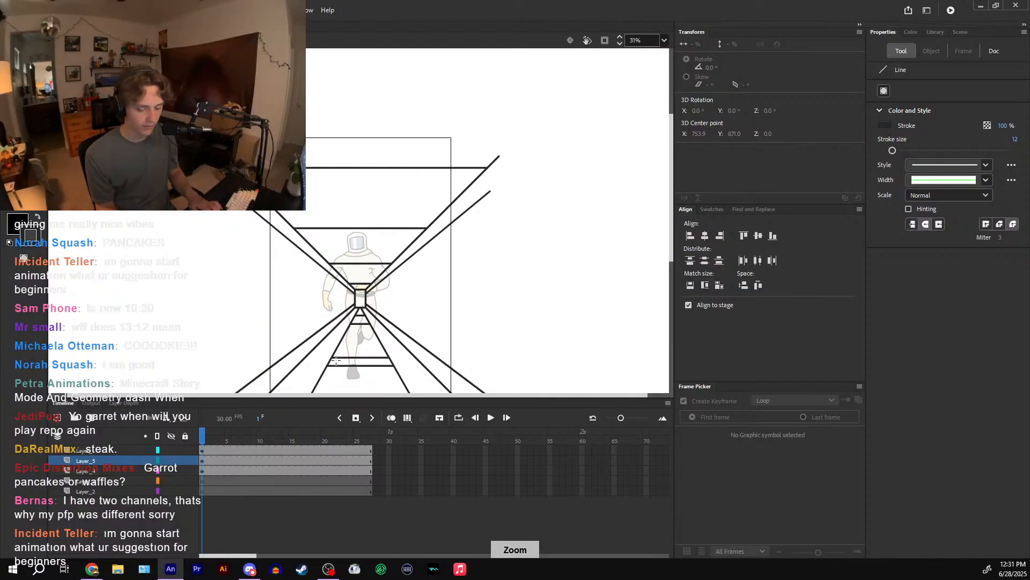
- Insert a blank keyframe at frame 3 of Layer_5 and compare it with the crossbars on frame 2
{"action": "left_click", "coordinate": [211, 438]}
{"action": "key", "text": "F7"}
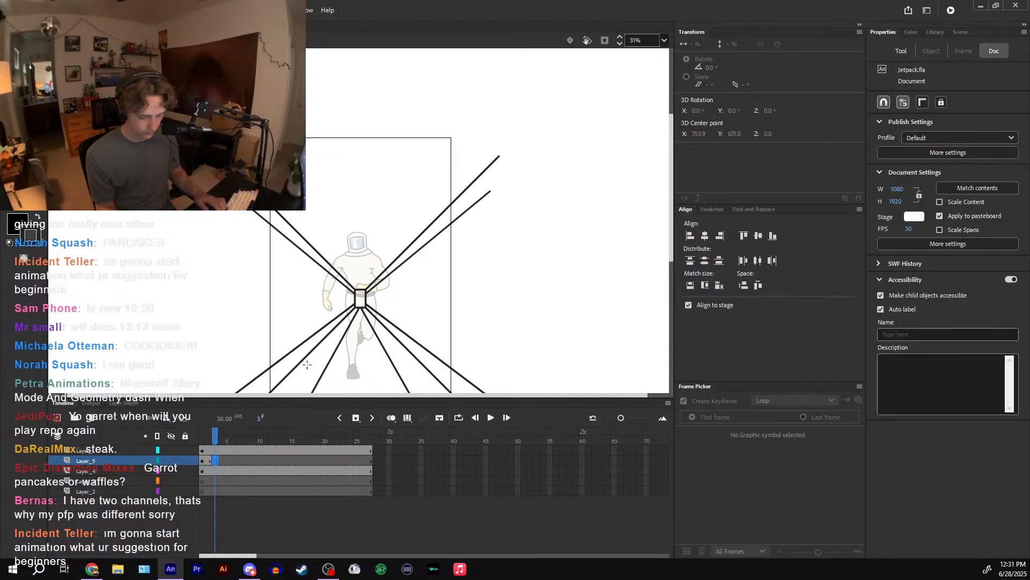
{"action": "key", "text": "ctrl+equal"}
{"action": "left_click_drag", "start_coordinate": [457, 325], "coordinate": [421, 37]}
{"action": "left_click", "coordinate": [211, 439]}
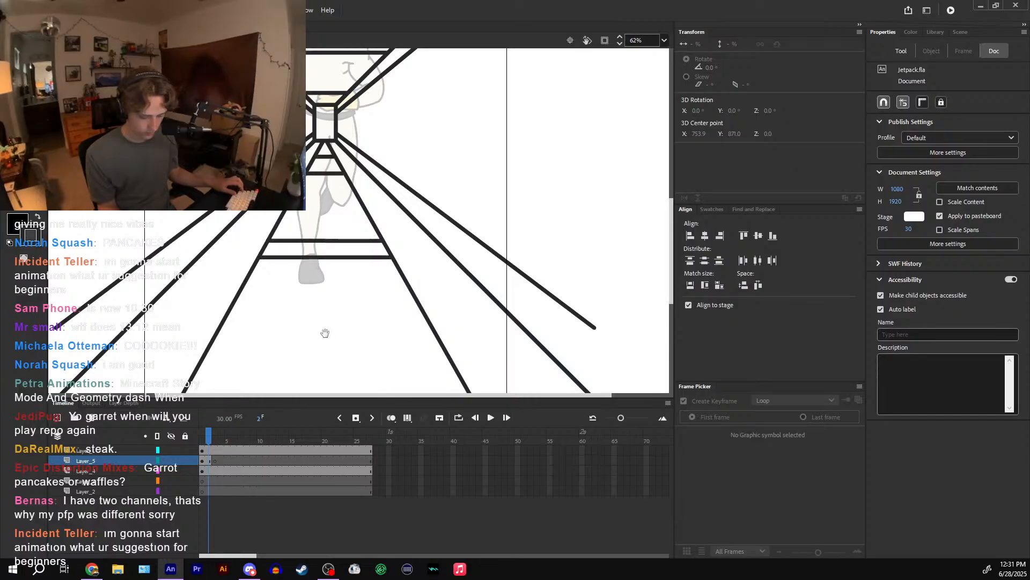
- Try to draw a horizontal floor crossbar at the runner's feet on frame 3, between the floor edge lines
{"action": "left_click_drag", "start_coordinate": [325, 333], "coordinate": [330, 214]}
{"action": "key", "text": "ctrl+minus"}
{"action": "key", "text": "ctrl+minus"}
{"action": "key", "text": "ctrl+equal"}
{"action": "key", "text": "ctrl+equal"}
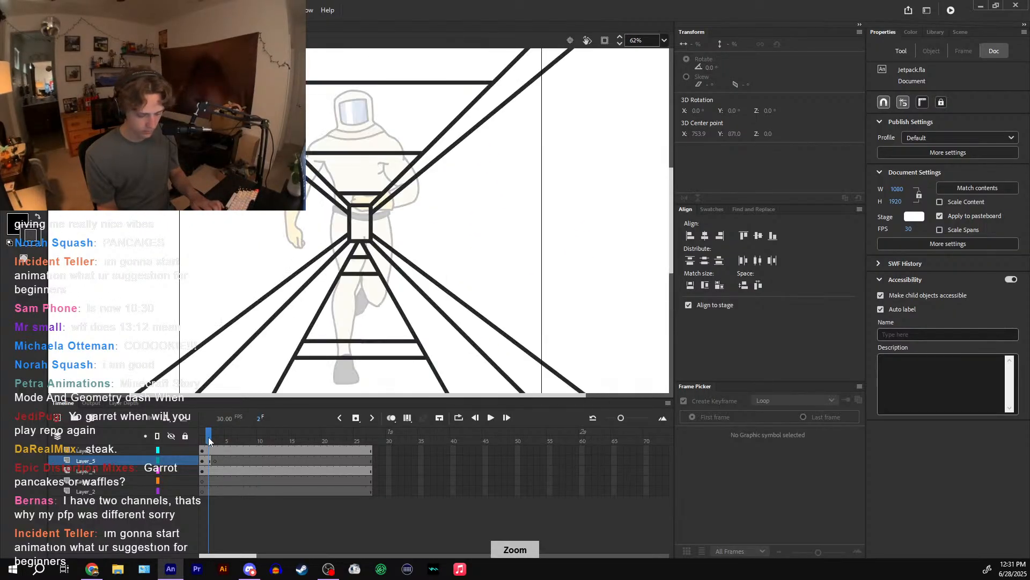
{"action": "left_click_drag", "start_coordinate": [370, 333], "coordinate": [355, 148]}
{"action": "left_click", "coordinate": [215, 440]}
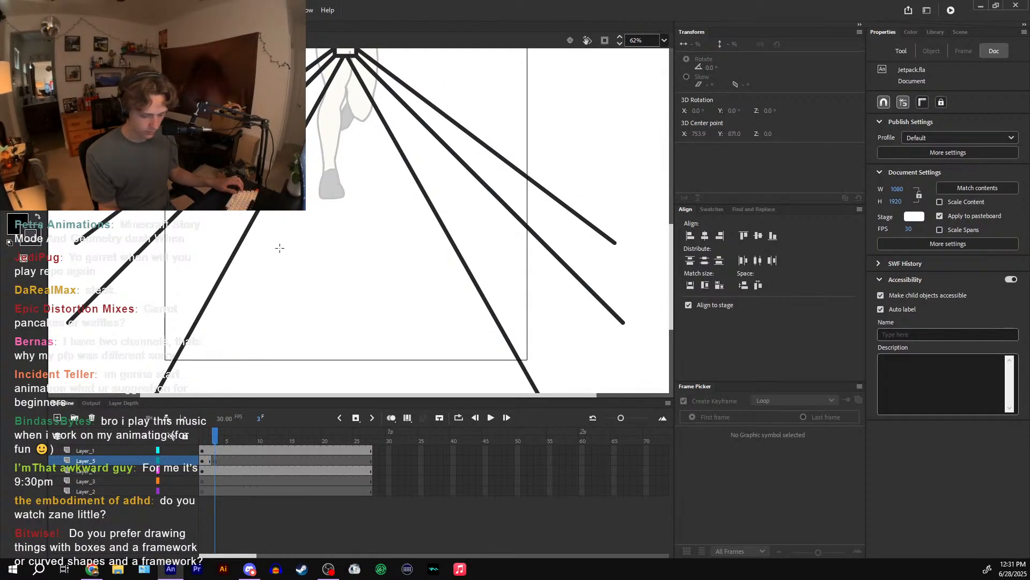
{"action": "left_click_drag", "start_coordinate": [266, 196], "coordinate": [425, 209]}
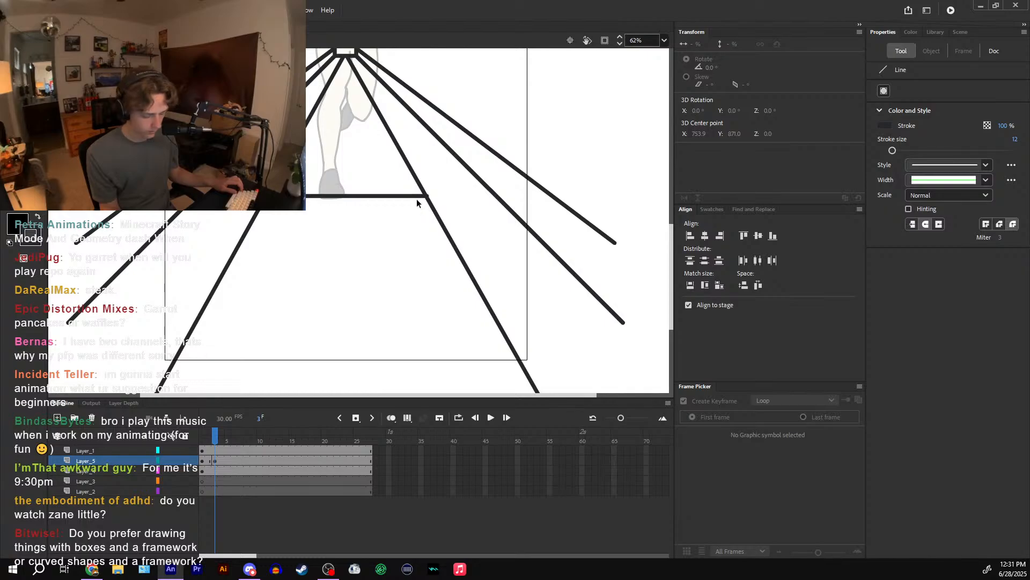
{"action": "key", "text": "ctrl+z"}
- Copy the runner from Layer_3 in the main scene and paste it onto a new top layer inside the corridor symbol
{"action": "double_click", "coordinate": [481, 245]}
{"action": "scroll", "coordinate": [374, 176], "scroll_direction": "up", "scroll_amount": 3}
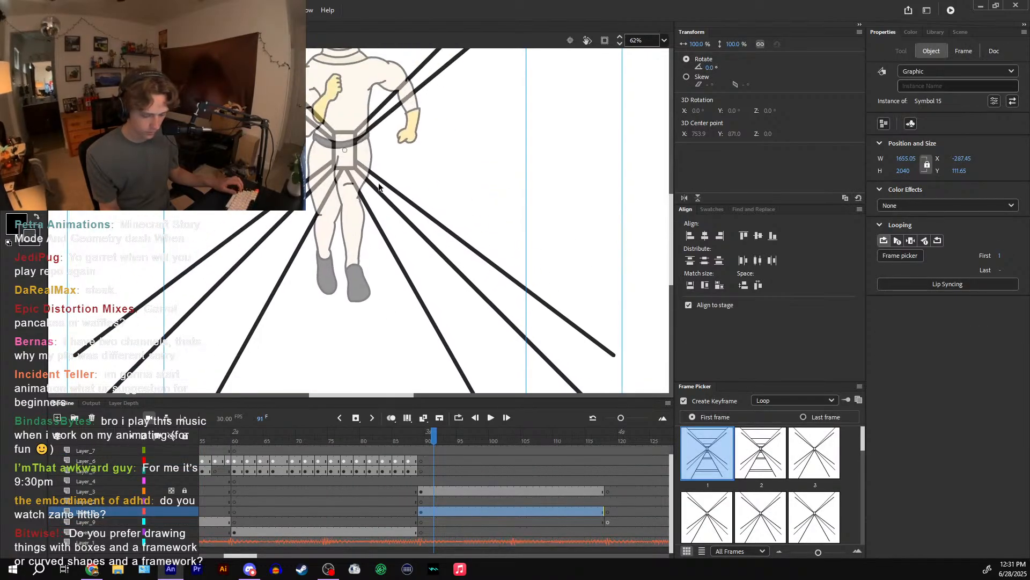
{"action": "left_click", "coordinate": [372, 141]}
{"action": "left_click", "coordinate": [191, 491]}
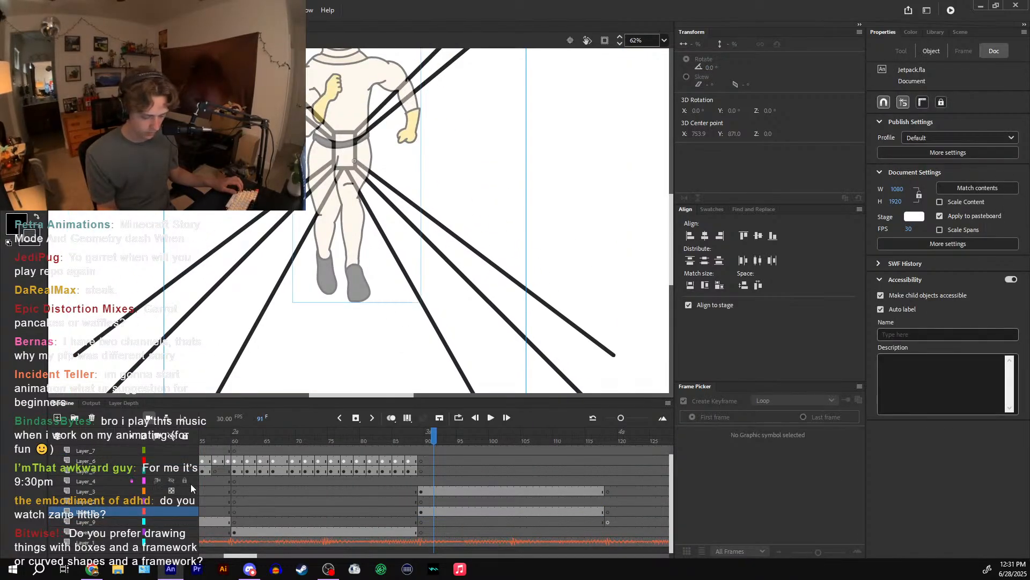
{"action": "left_click_drag", "start_coordinate": [430, 437], "coordinate": [421, 436]}
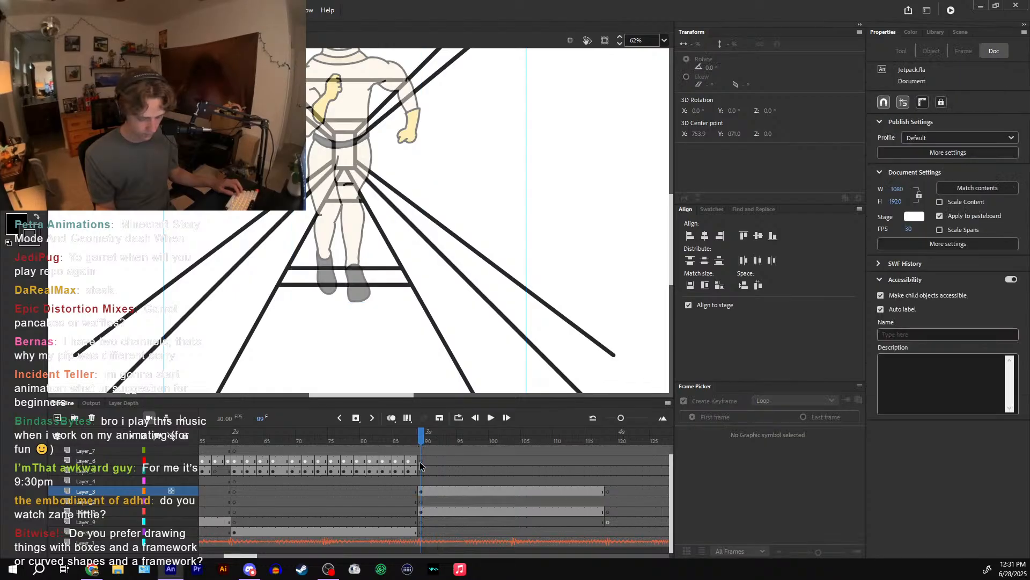
{"action": "double_click", "coordinate": [429, 317]}
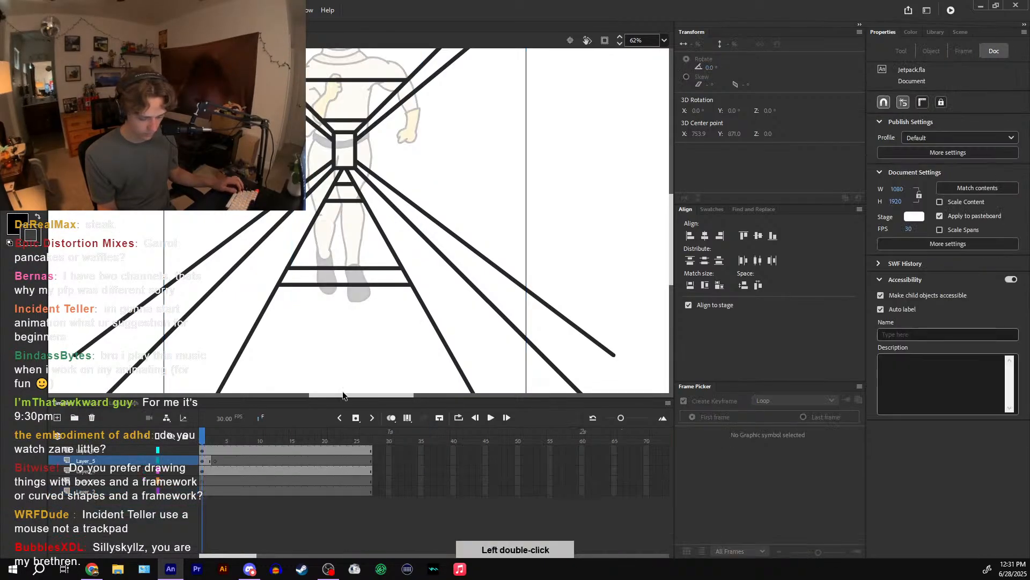
{"action": "left_click", "coordinate": [202, 449]}
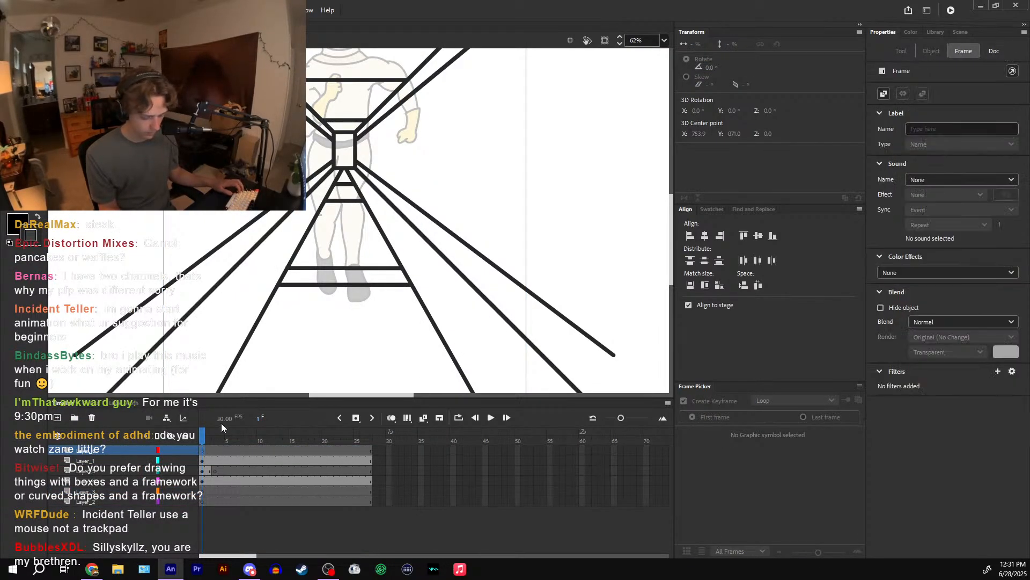
{"action": "key", "text": "ctrl+shift+v"}
{"action": "key", "text": "ctrl+z"}
{"action": "key", "text": "ctrl+v"}
- Position the pasted runner over the corridor's central rectangle and scrub the first frames to check it
{"action": "left_click_drag", "start_coordinate": [350, 210], "coordinate": [346, 119]}
{"action": "left_click_drag", "start_coordinate": [346, 119], "coordinate": [388, 185]}
{"action": "left_click", "coordinate": [409, 235]}
{"action": "left_click", "coordinate": [216, 441]}
{"action": "left_click_drag", "start_coordinate": [217, 442], "coordinate": [245, 439]}
- Shorten the run cycle inside the runner symbol by removing two frames, and return to the main scene
{"action": "double_click", "coordinate": [333, 187]}
{"action": "left_click", "coordinate": [217, 439]}
{"action": "key", "text": "shift+F5"}
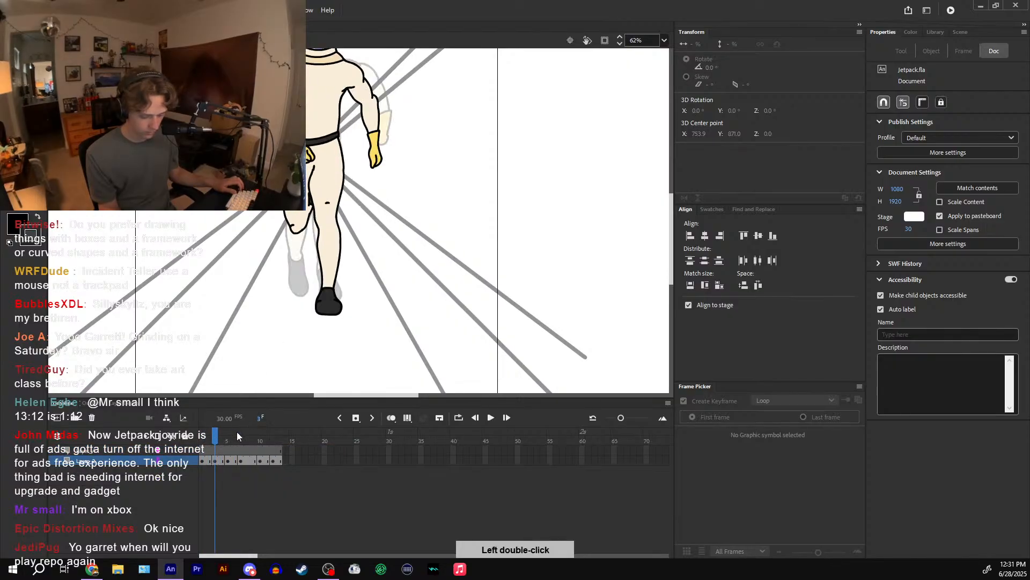
{"action": "left_click", "coordinate": [248, 432]}
{"action": "key", "text": "shift+F5"}
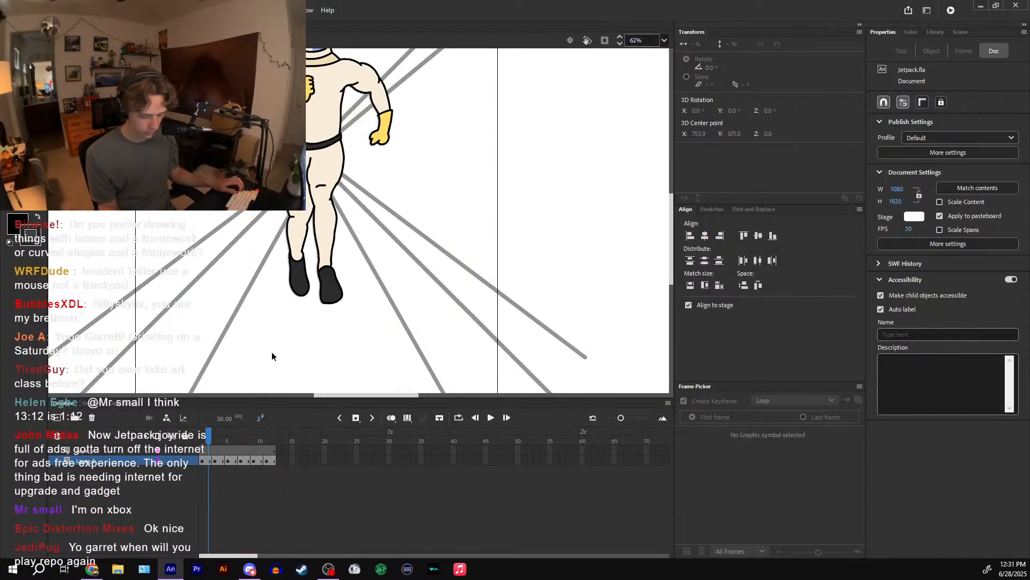
{"action": "double_click", "coordinate": [272, 356]}
{"action": "double_click", "coordinate": [304, 359]}
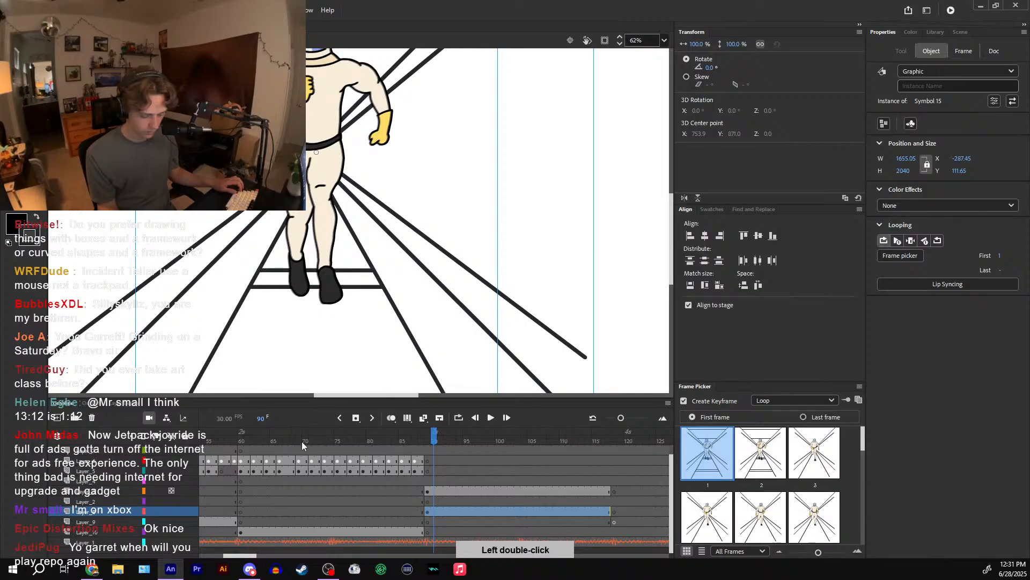
- Play the animation from frame 77 into the corridor shot to check the transition, and go back to frame 39
{"action": "left_click_drag", "start_coordinate": [433, 437], "coordinate": [345, 457]}
{"action": "key", "text": "ctrl+minus"}
{"action": "key", "text": "ctrl+minus"}
{"action": "left_click", "coordinate": [490, 418]}
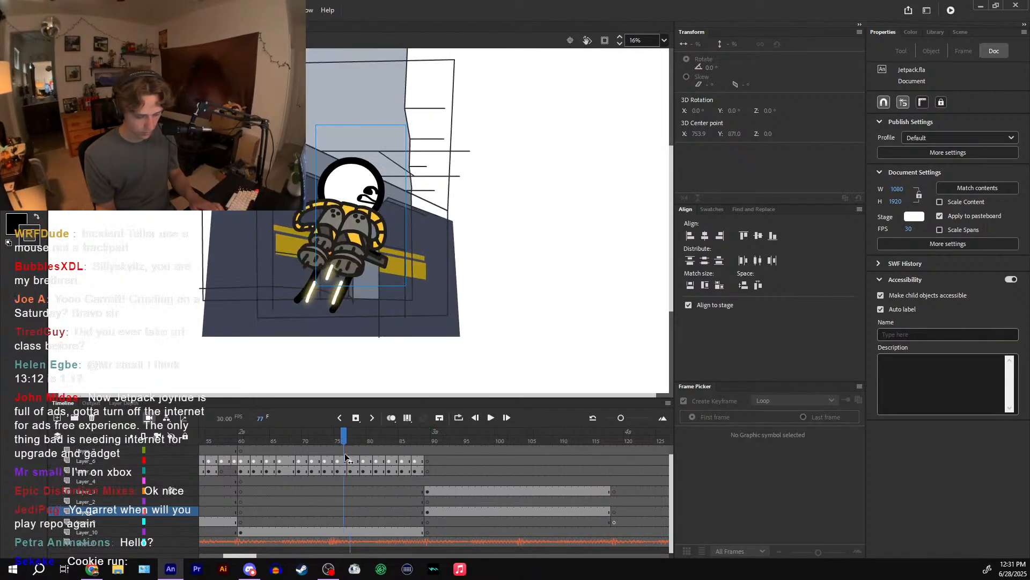
{"action": "left_click", "coordinate": [489, 418]}
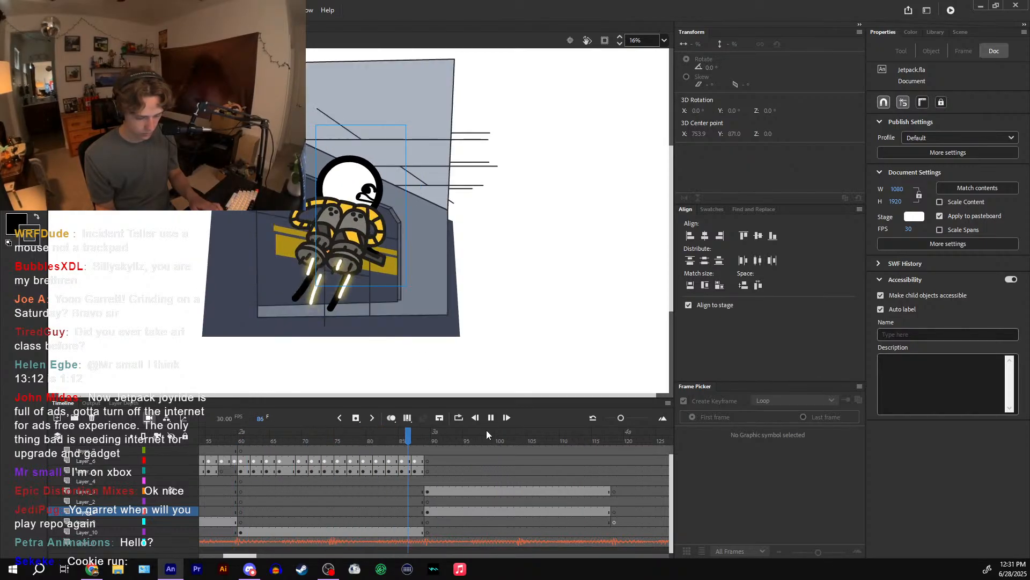
{"action": "left_click", "coordinate": [486, 442]}
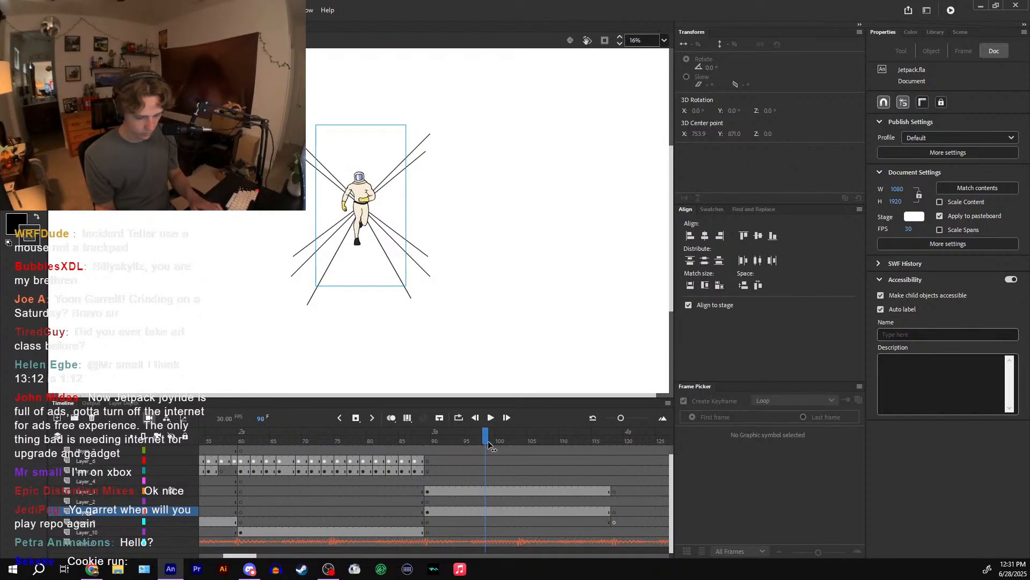
{"action": "left_click_drag", "start_coordinate": [489, 445], "coordinate": [234, 480]}
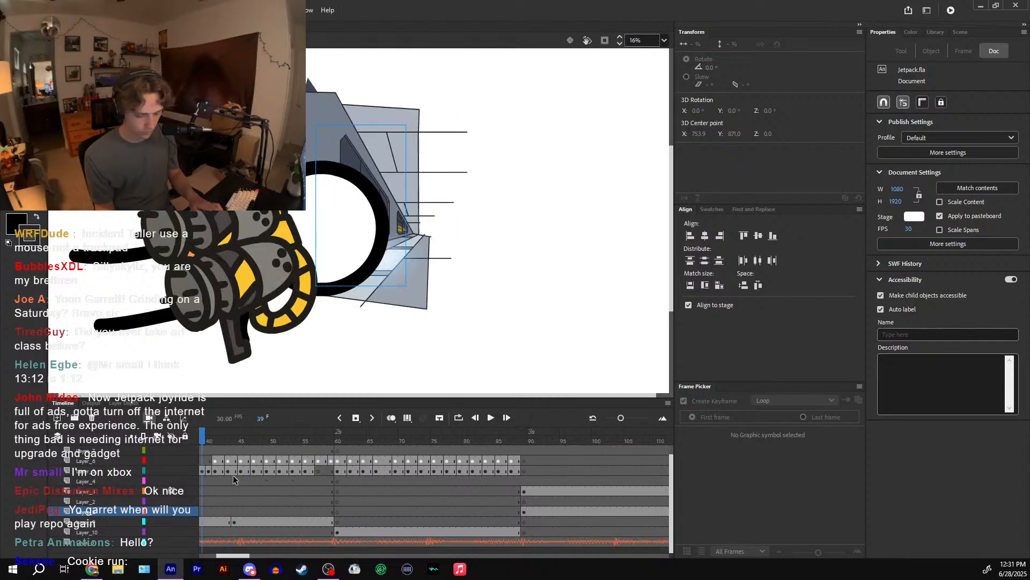
- Play the animation with artwork clipped to the stage, and scrub across the cut into the corridor shot around frame 89
{"action": "left_click", "coordinate": [490, 418]}
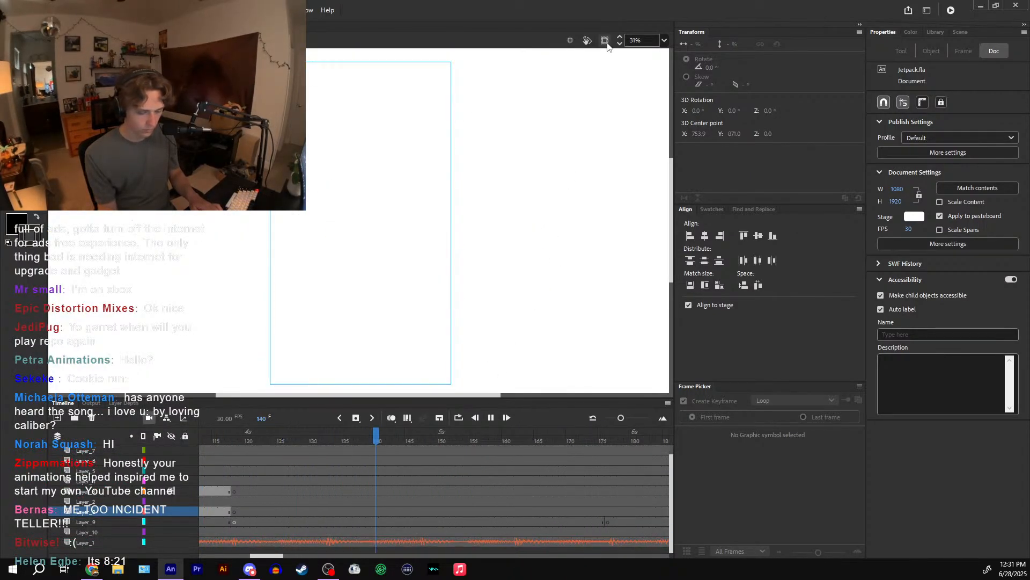
{"action": "key", "text": "ctrl+minus"}
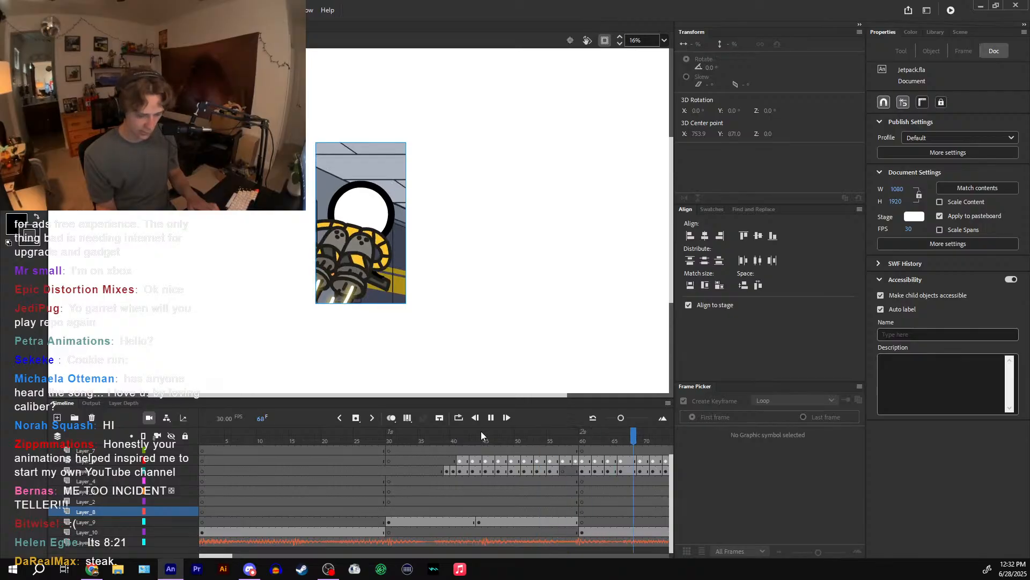
{"action": "left_click", "coordinate": [321, 432]}
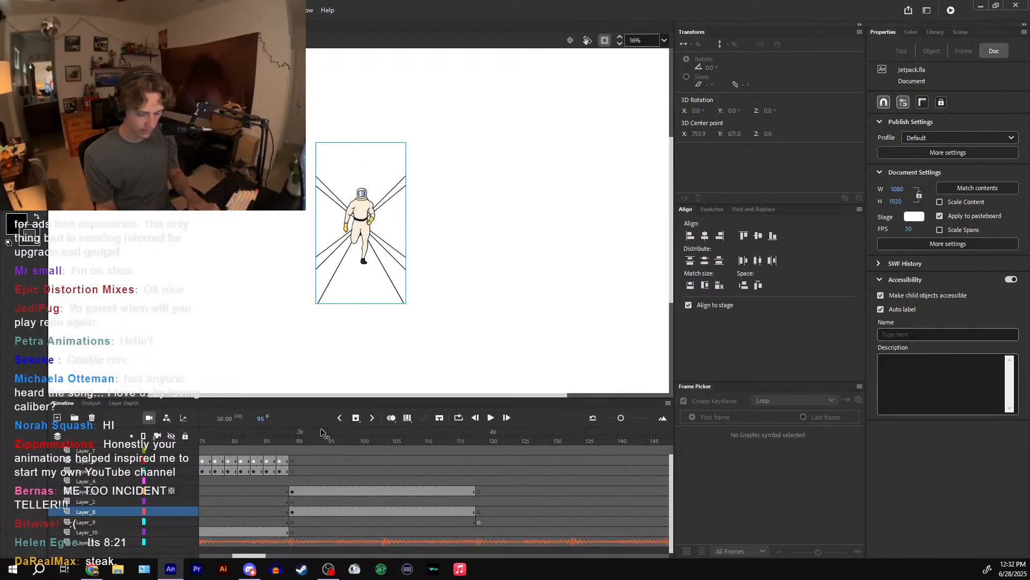
{"action": "left_click_drag", "start_coordinate": [322, 432], "coordinate": [286, 437]}
{"action": "key", "text": "ctrl+equal"}
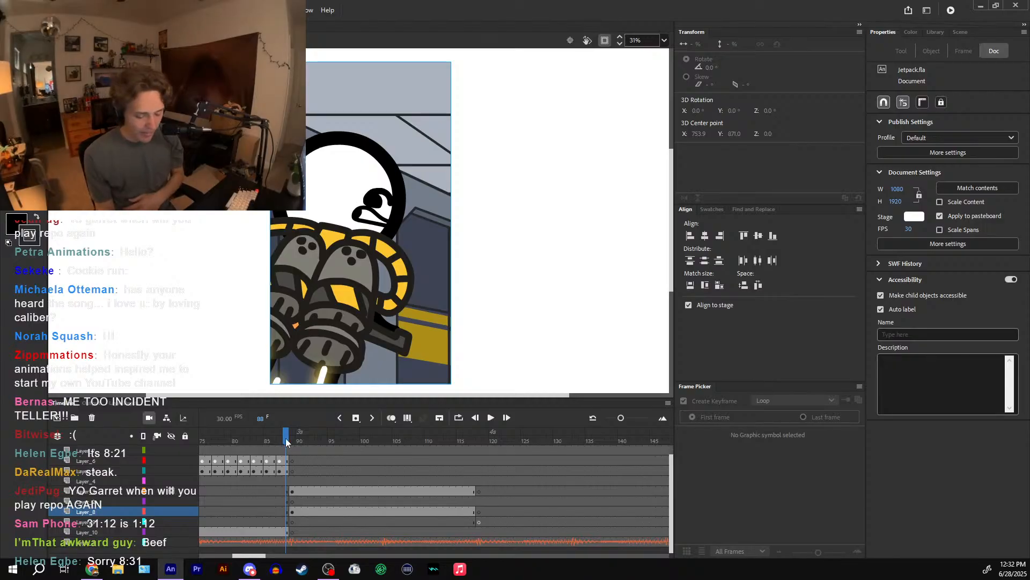
{"action": "mouse_move", "coordinate": [288, 441]}
{"action": "left_mouse_down"}
{"action": "mouse_move", "coordinate": [245, 443]}
{"action": "mouse_move", "coordinate": [324, 455]}
{"action": "mouse_move", "coordinate": [300, 454]}
{"action": "left_mouse_up"}
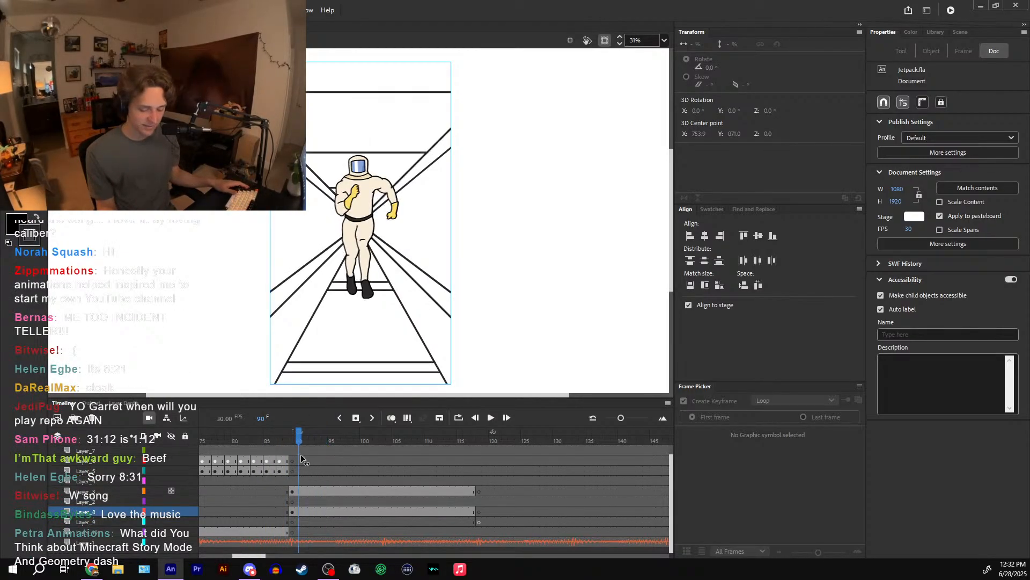
- Reopen the corridor symbol, show the artwork beyond the stage and make the runner's layer semi-transparent
{"action": "double_click", "coordinate": [395, 290]}
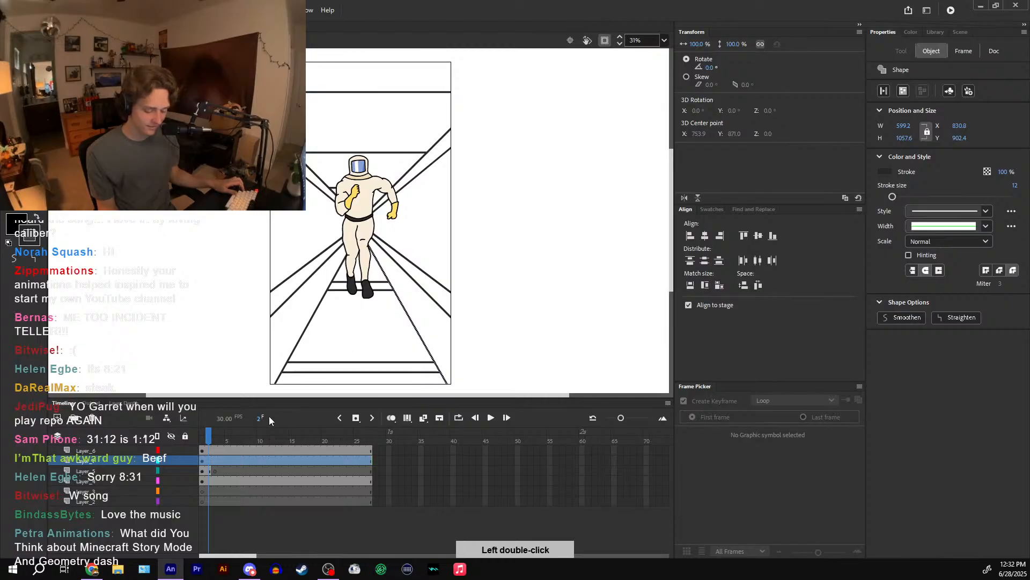
{"action": "left_click_drag", "start_coordinate": [209, 431], "coordinate": [216, 428]}
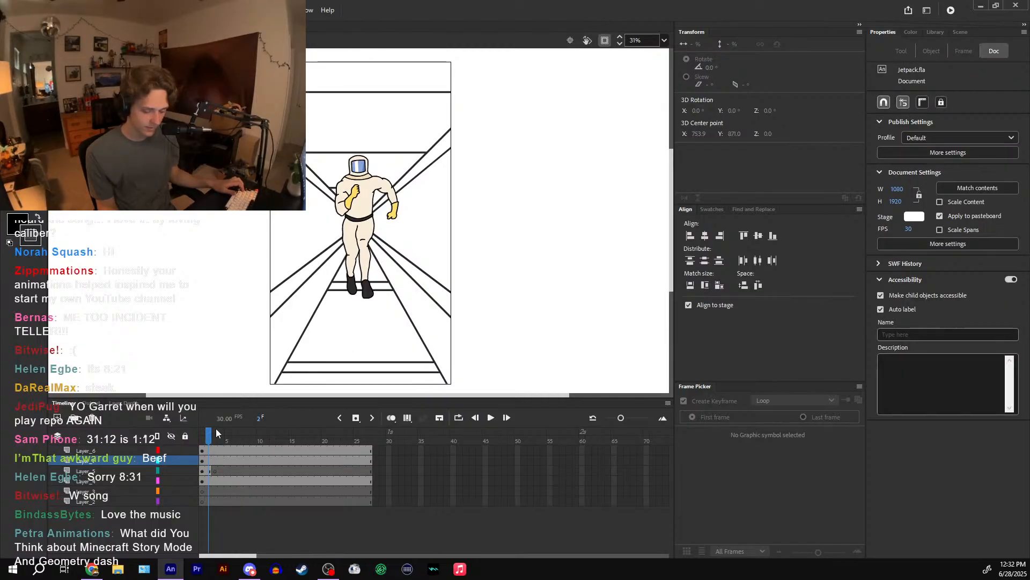
{"action": "left_click", "coordinate": [429, 91]}
{"action": "left_click", "coordinate": [607, 40]}
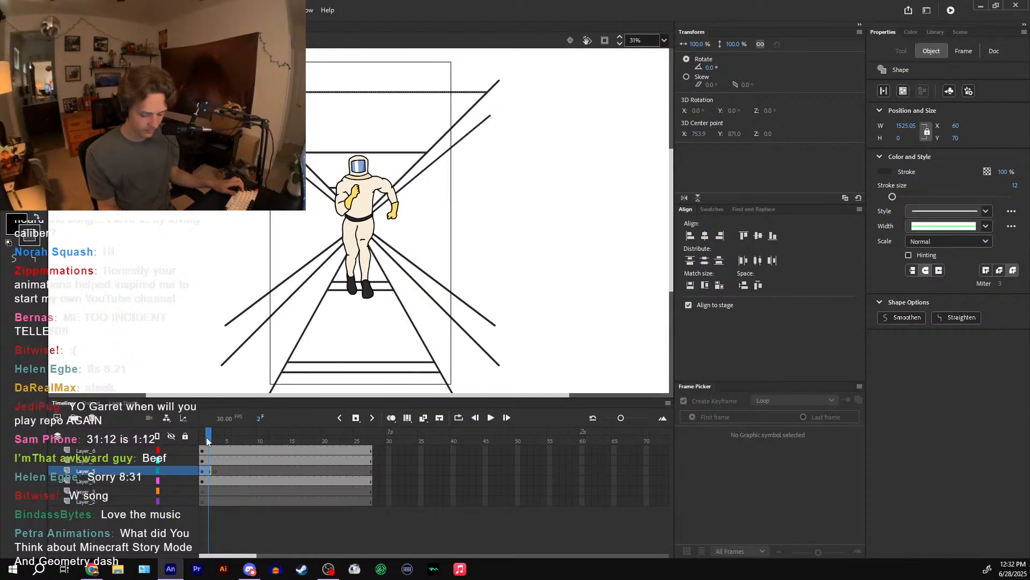
{"action": "left_click_drag", "start_coordinate": [207, 438], "coordinate": [214, 438]}
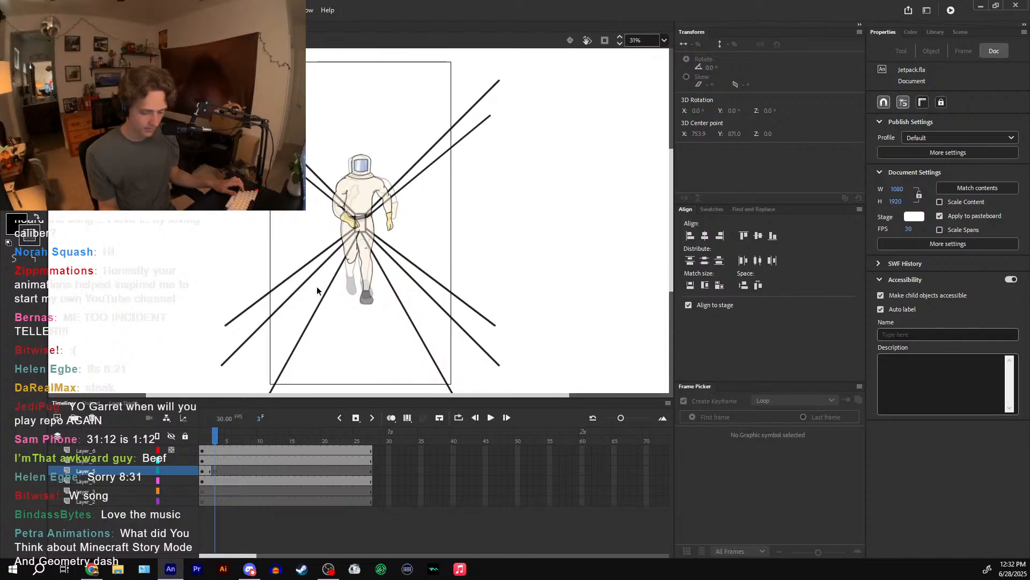
- With onion skin on, draw a ceiling crossbar on frame 3 of Layer_5 between the two outermost crossbars of the previous frame
{"action": "left_click", "coordinate": [204, 438]}
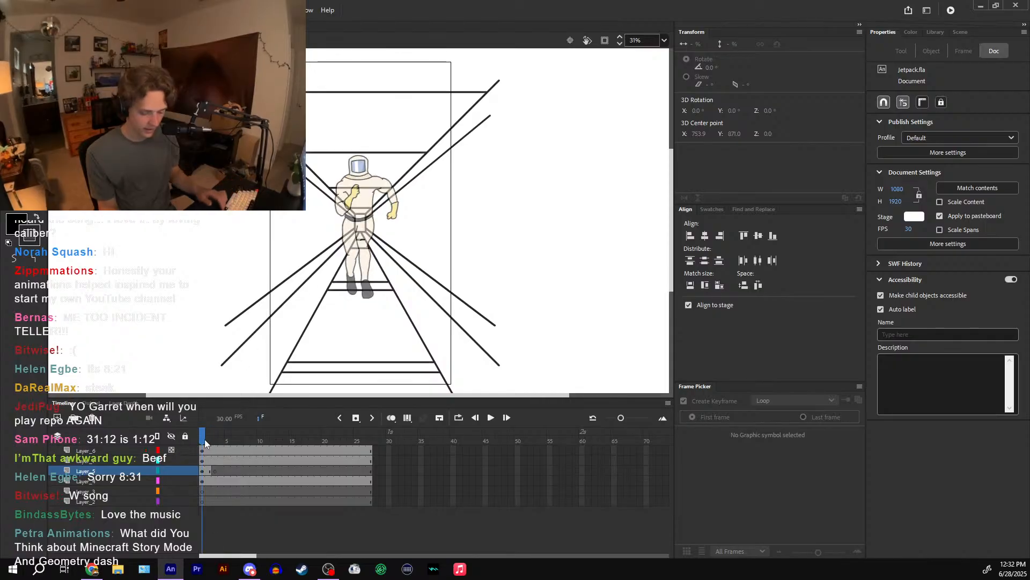
{"action": "left_click", "coordinate": [401, 152]}
{"action": "left_click_drag", "start_coordinate": [486, 152], "coordinate": [475, 204]}
{"action": "left_click", "coordinate": [214, 475]}
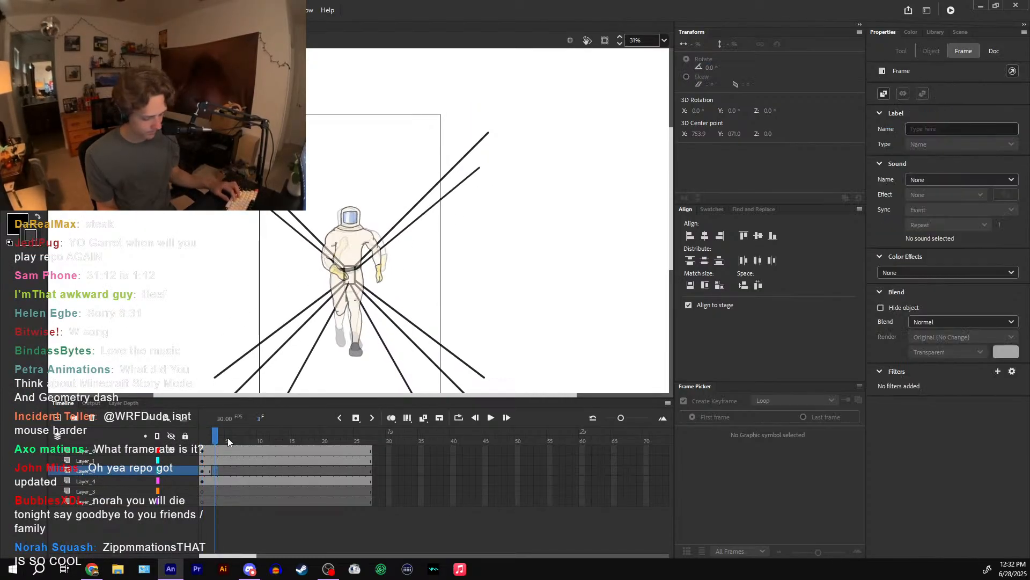
{"action": "key", "text": "n"}
{"action": "key", "text": "ctrl+equal"}
{"action": "key", "text": "alt+shift+o"}
{"action": "mouse_move", "coordinate": [549, 149]}
{"action": "left_mouse_down"}
{"action": "mouse_move", "coordinate": [531, 209]}
{"action": "mouse_move", "coordinate": [208, 240]}
{"action": "mouse_move", "coordinate": [159, 254]}
{"action": "left_mouse_up"}
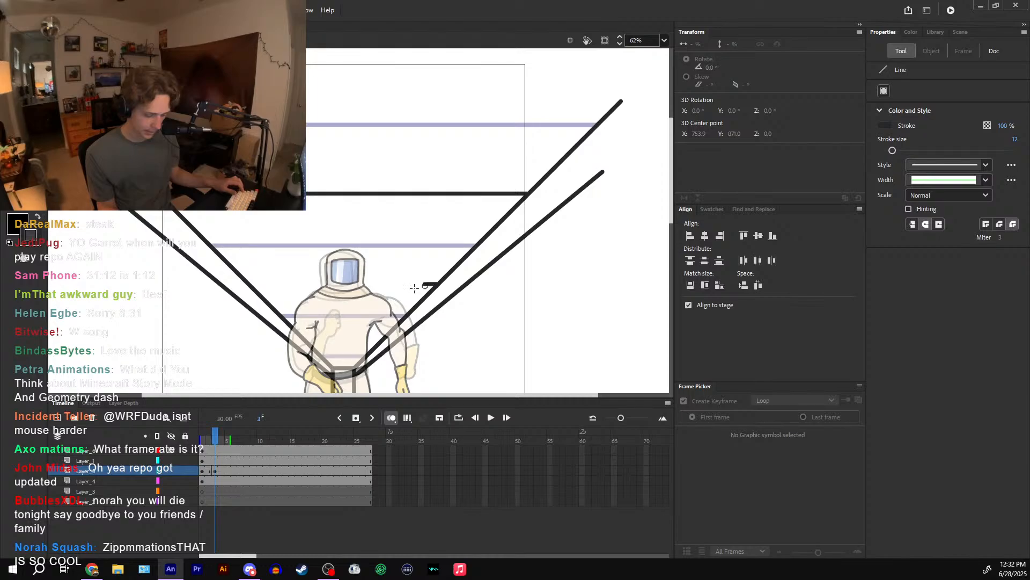
- Try to add a second, shorter ceiling crossbar across the runner's helmet, between the second and third onion-skinned crossbars
{"action": "left_click_drag", "start_coordinate": [415, 288], "coordinate": [253, 284]}
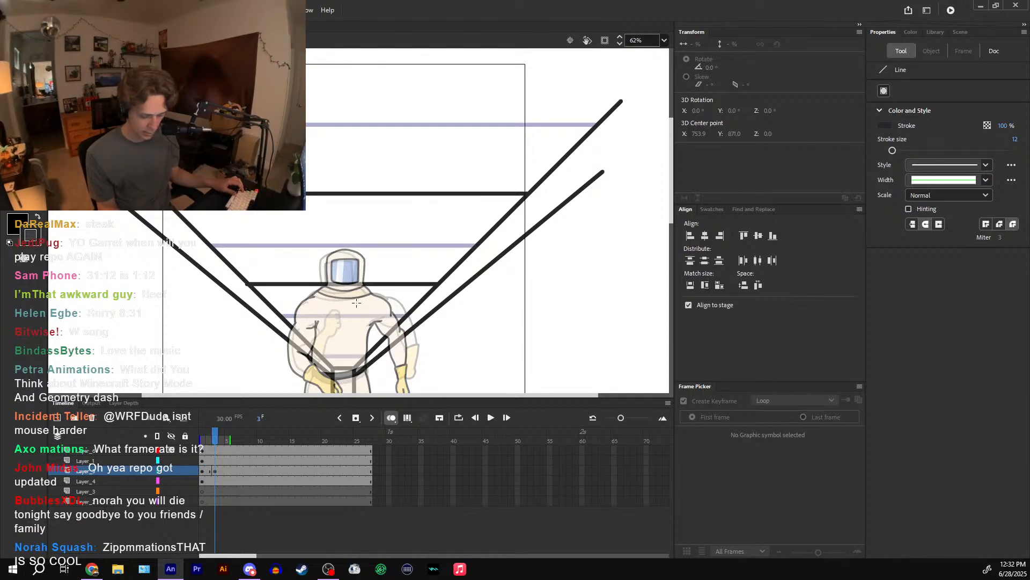
{"action": "key", "text": "v"}
{"action": "key", "text": "ctrl+z"}
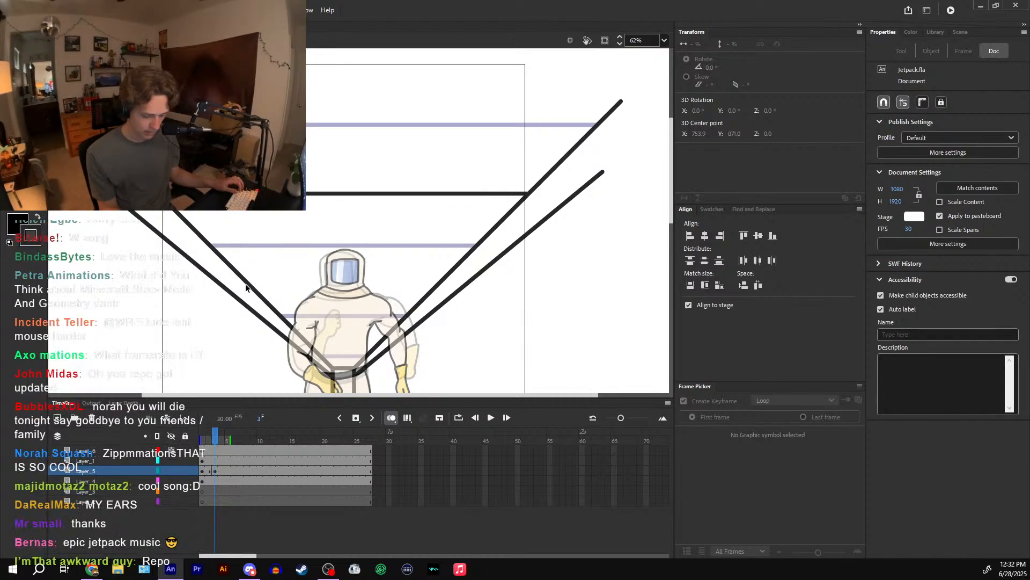
- Try to delete the corridor edge lines on Layer_1, and undo each deletion
{"action": "left_click", "coordinate": [246, 284]}
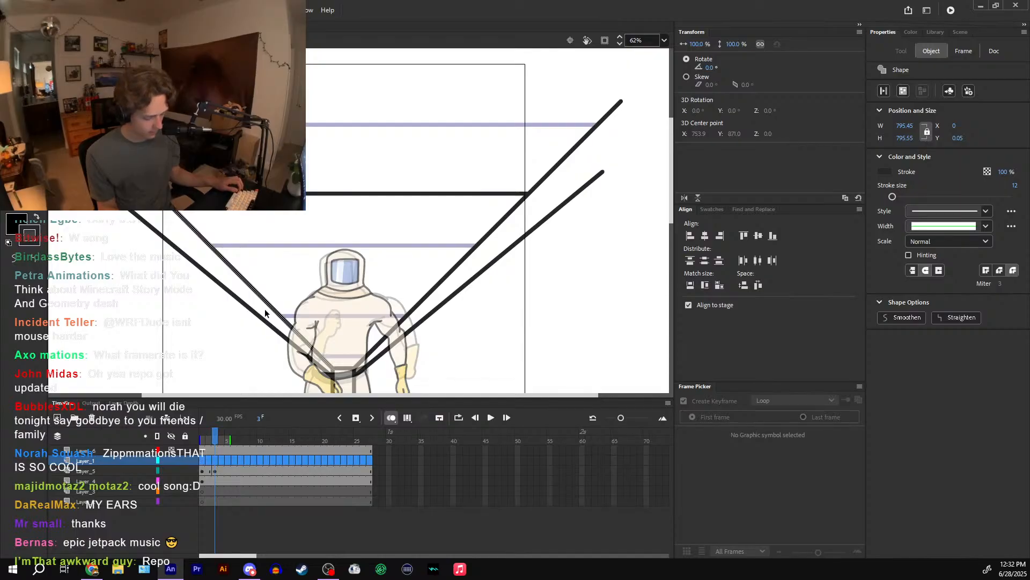
{"action": "key", "text": "Delete"}
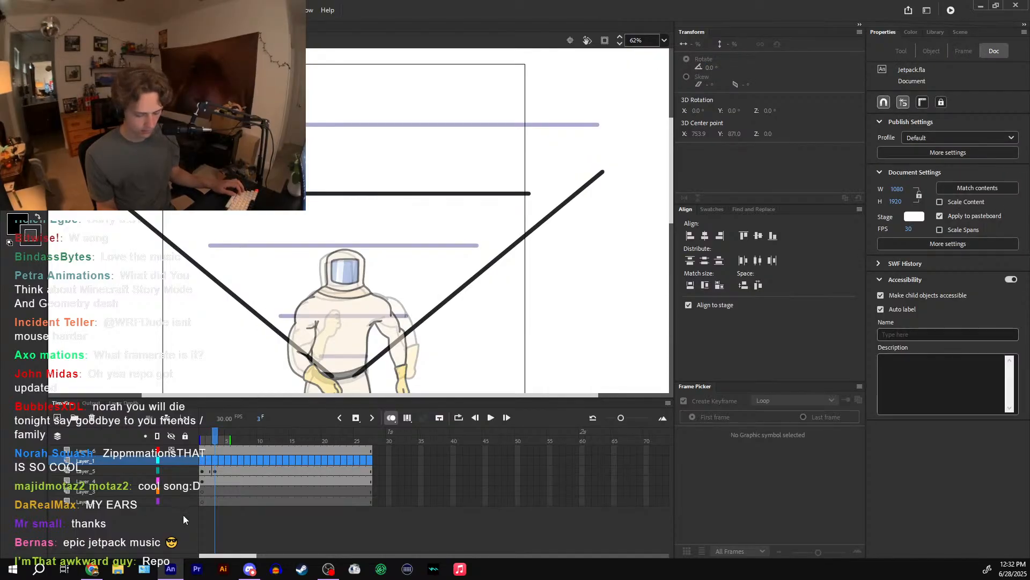
{"action": "key", "text": "ctrl+z"}
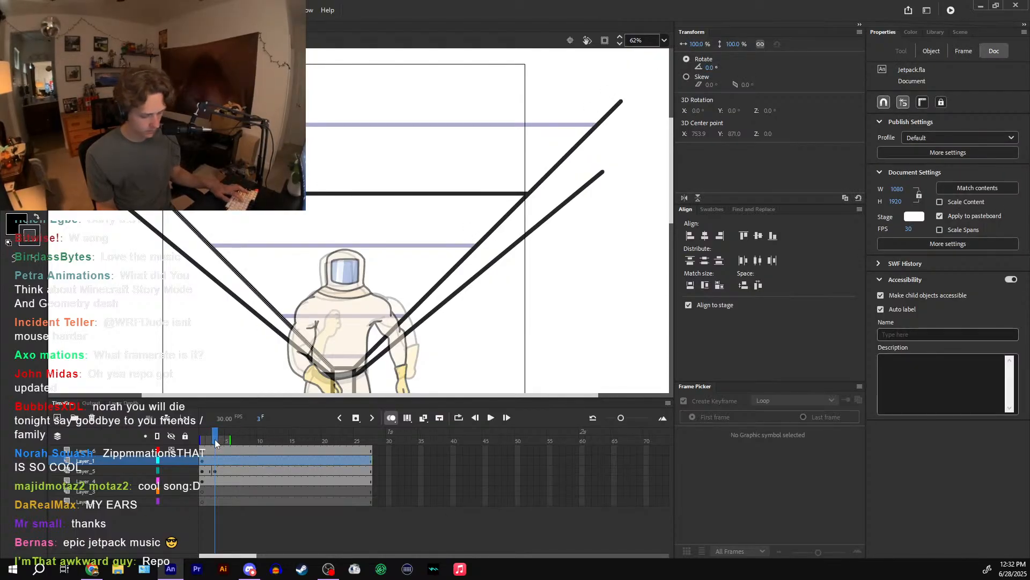
{"action": "key", "text": "Delete"}
{"action": "key", "text": "ctrl+z"}
{"action": "left_click", "coordinate": [215, 441]}
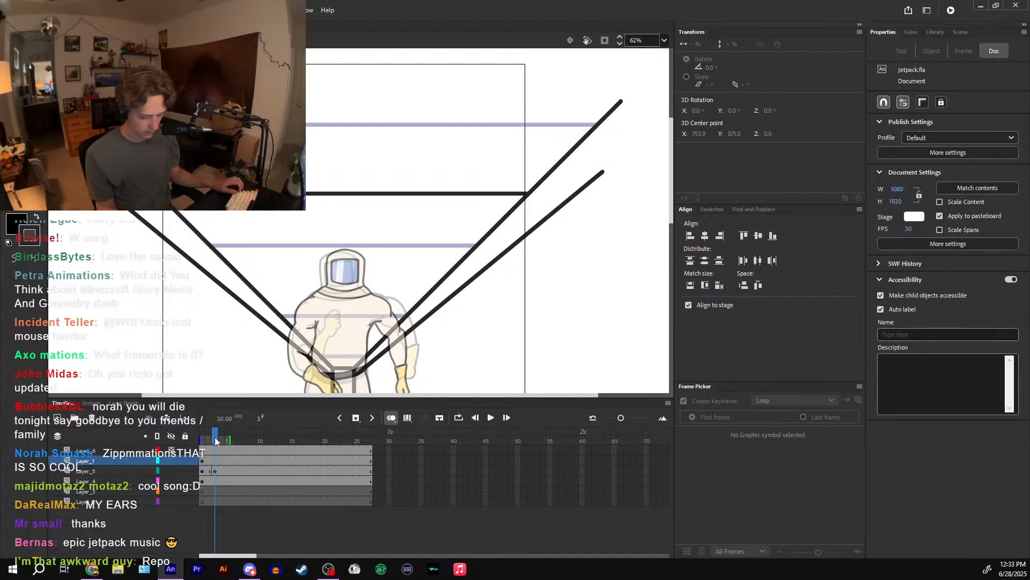
- Draw the remaining shorter ceiling crossbars on frame 3 of Layer_1, between the onion-skinned crossbars down to the corridor's far end
{"action": "key", "text": "n"}
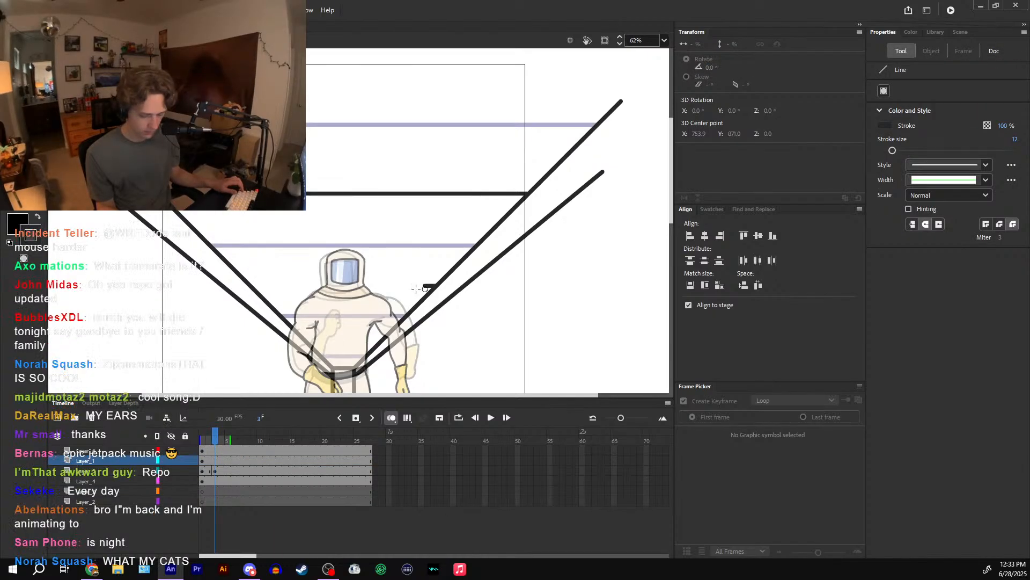
{"action": "left_click_drag", "start_coordinate": [435, 286], "coordinate": [283, 322]}
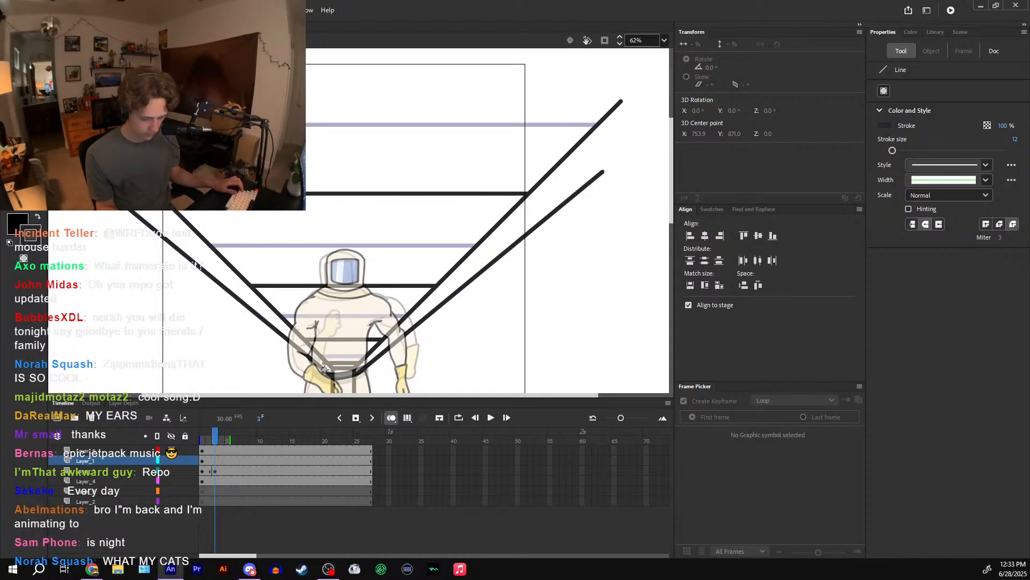
{"action": "left_click_drag", "start_coordinate": [373, 340], "coordinate": [387, 339]}
- Insert a blank keyframe at frame 5 of Layer_5, undoing the one first placed on Layer_1
{"action": "left_click_drag", "start_coordinate": [215, 435], "coordinate": [229, 442]}
{"action": "key", "text": "F7"}
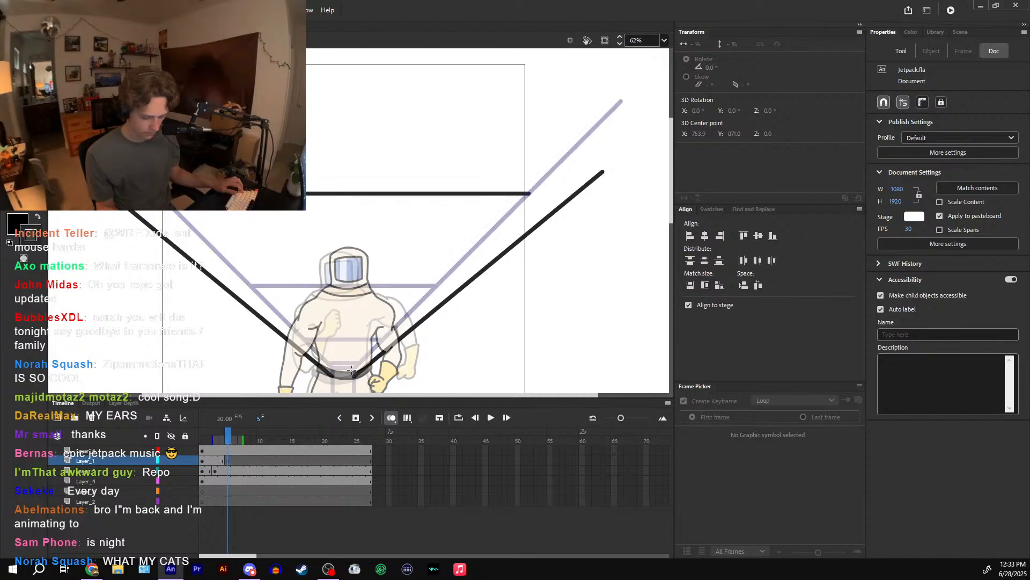
{"action": "key", "text": "ctrl+z"}
{"action": "left_click", "coordinate": [230, 472]}
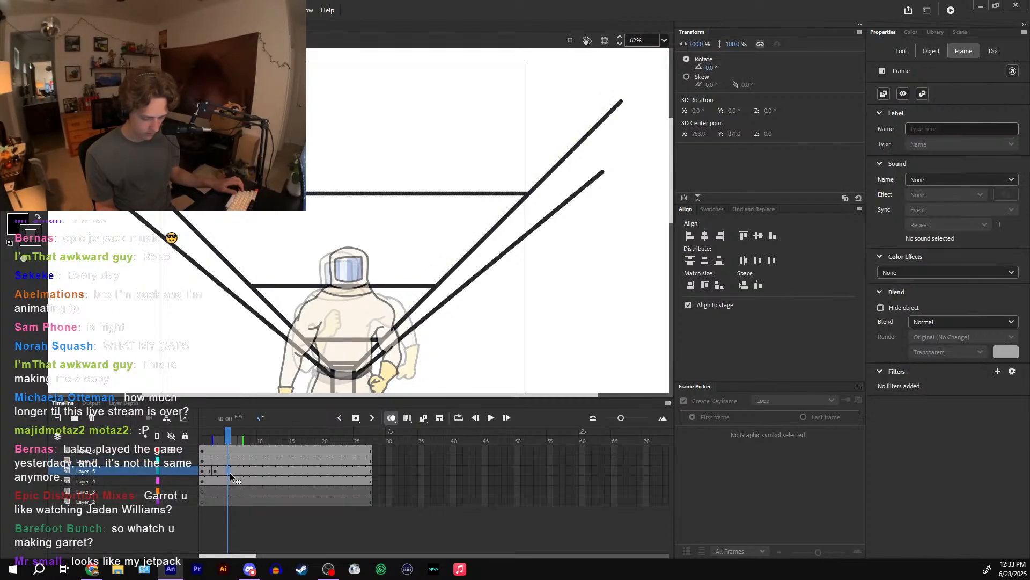
{"action": "key", "text": "F7"}
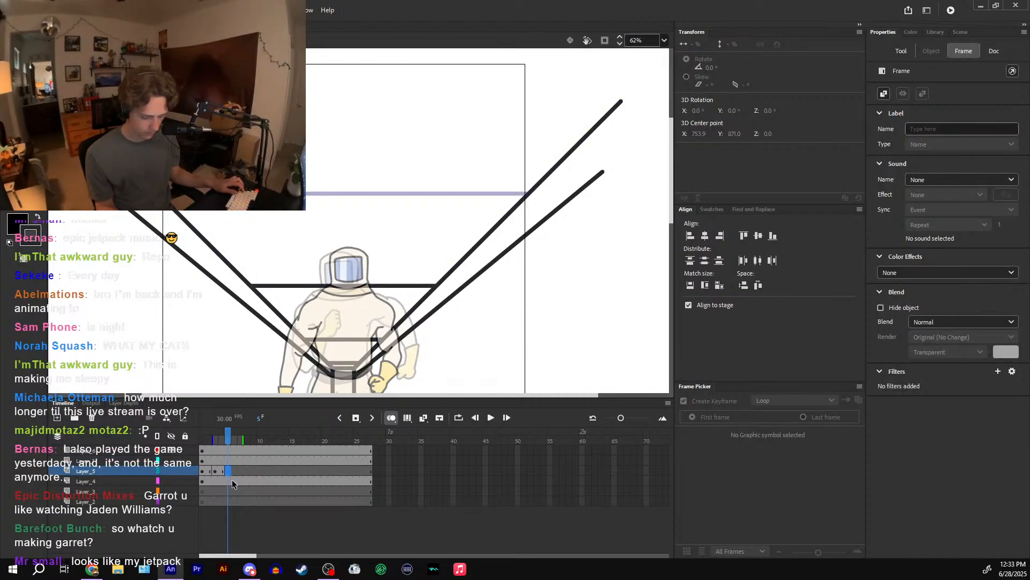
- Lock the runner's layer and select the shorter ceiling crossbars on Layer_1
{"action": "left_click", "coordinate": [374, 290]}
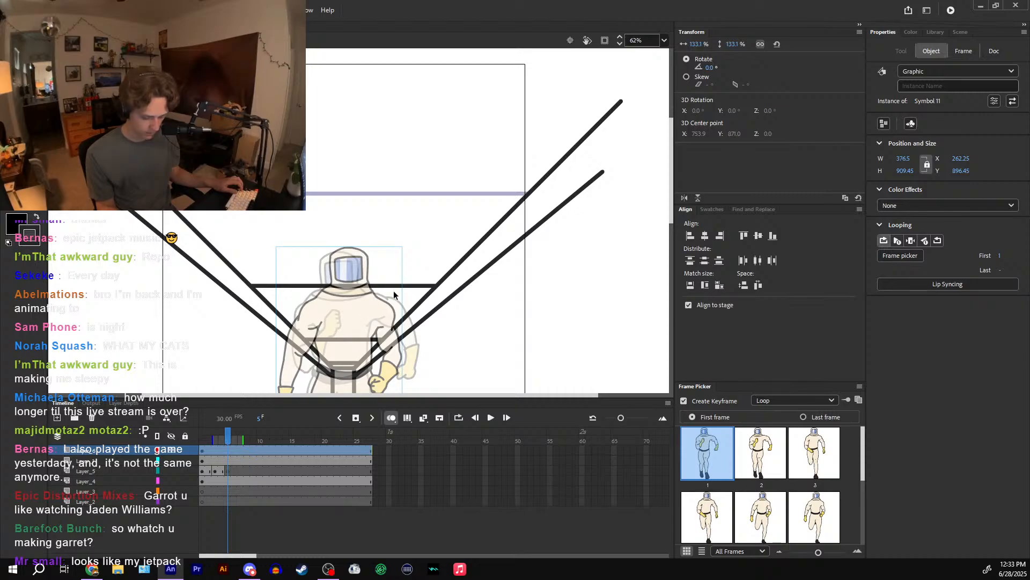
{"action": "left_click", "coordinate": [185, 450]}
{"action": "left_click", "coordinate": [398, 285]}
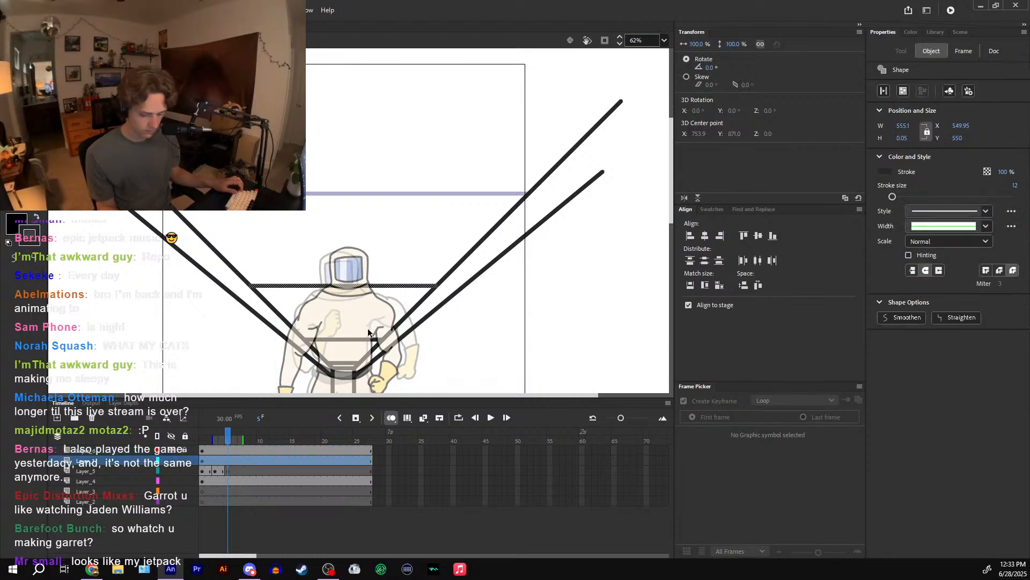
{"action": "left_click", "coordinate": [362, 340], "text": "shift"}
{"action": "left_click_drag", "start_coordinate": [363, 341], "coordinate": [349, 365]}
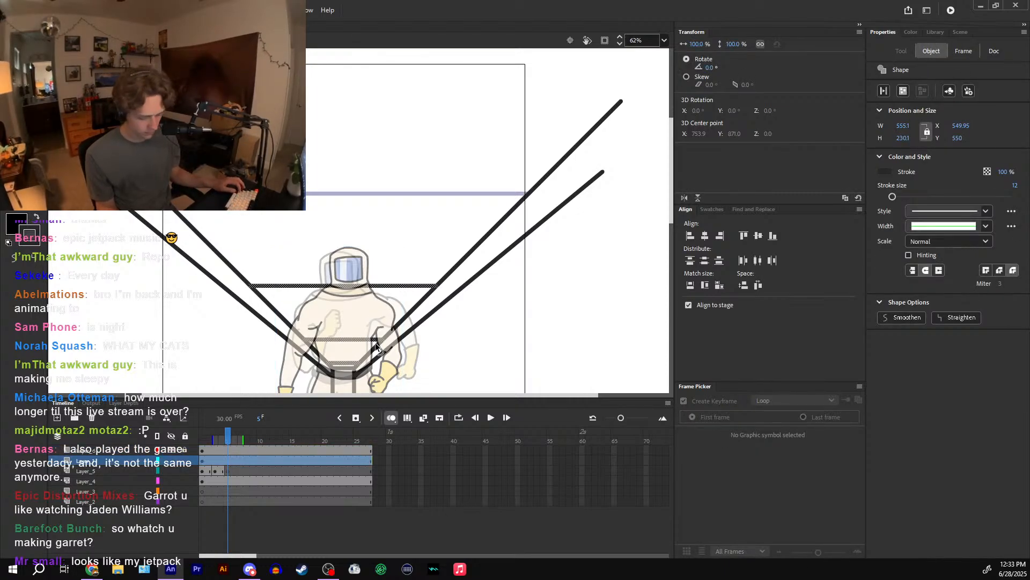
{"action": "left_click", "coordinate": [232, 471]}
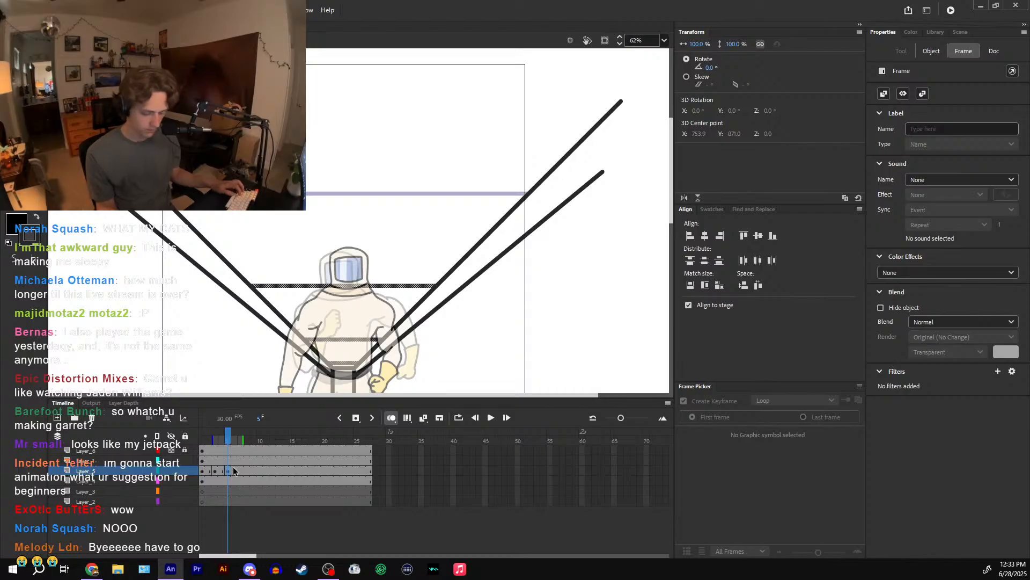
{"action": "key", "text": "n"}
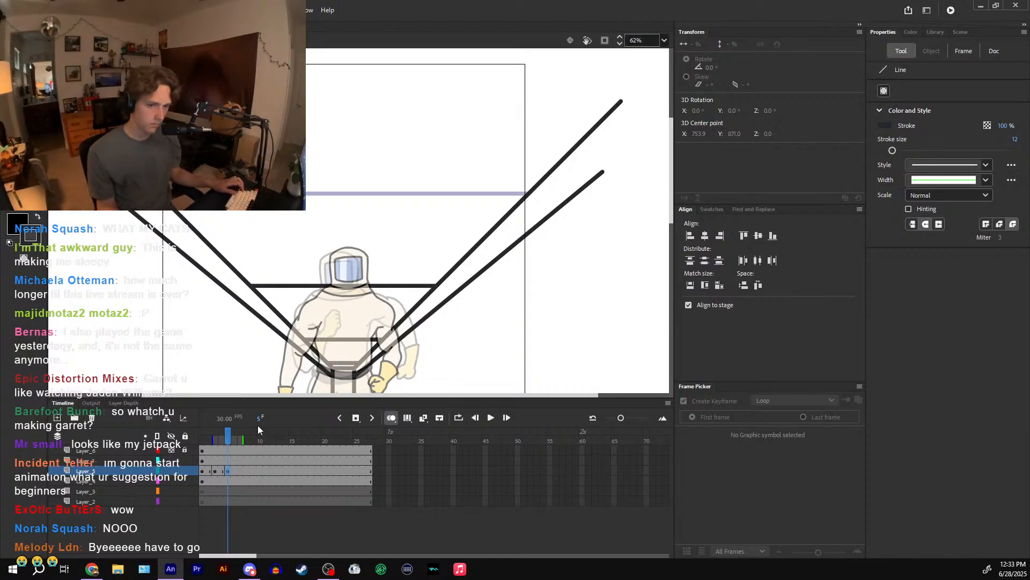
{"action": "left_click_drag", "start_coordinate": [347, 284], "coordinate": [362, 247]}
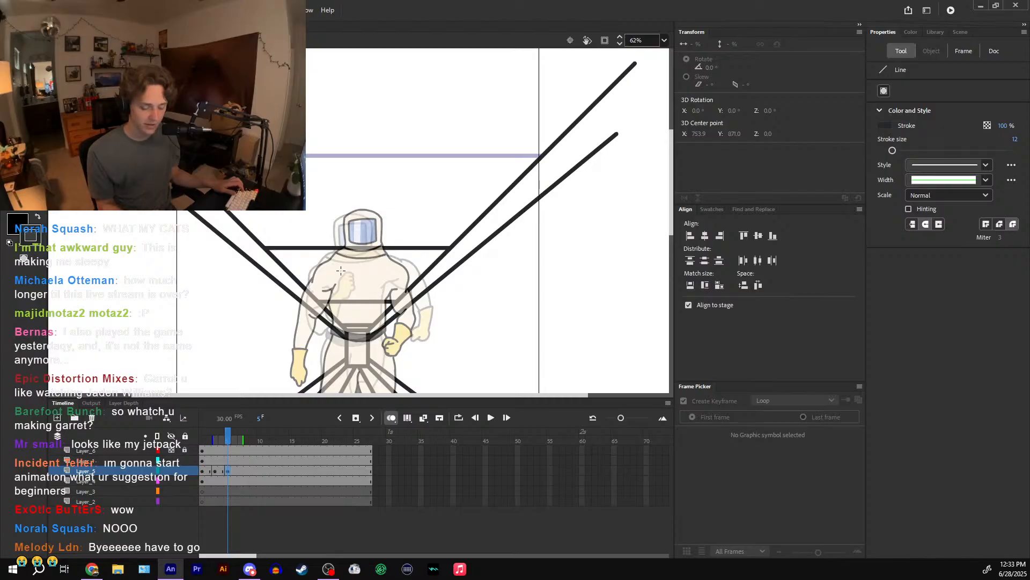
{"action": "left_click_drag", "start_coordinate": [450, 279], "coordinate": [457, 158]}
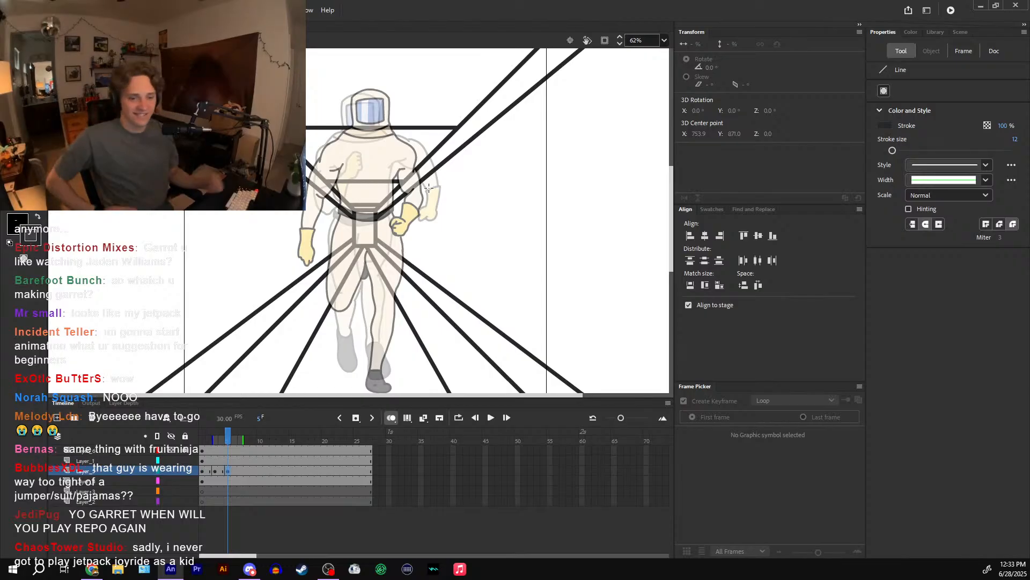
{"action": "left_click_drag", "start_coordinate": [429, 188], "coordinate": [426, 242]}
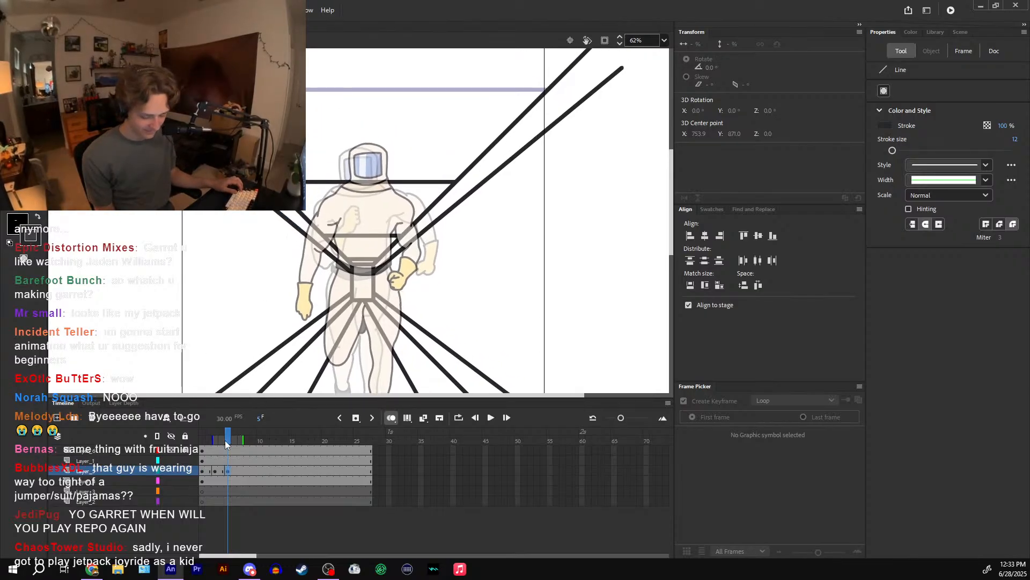
{"action": "left_click_drag", "start_coordinate": [224, 440], "coordinate": [215, 443]}
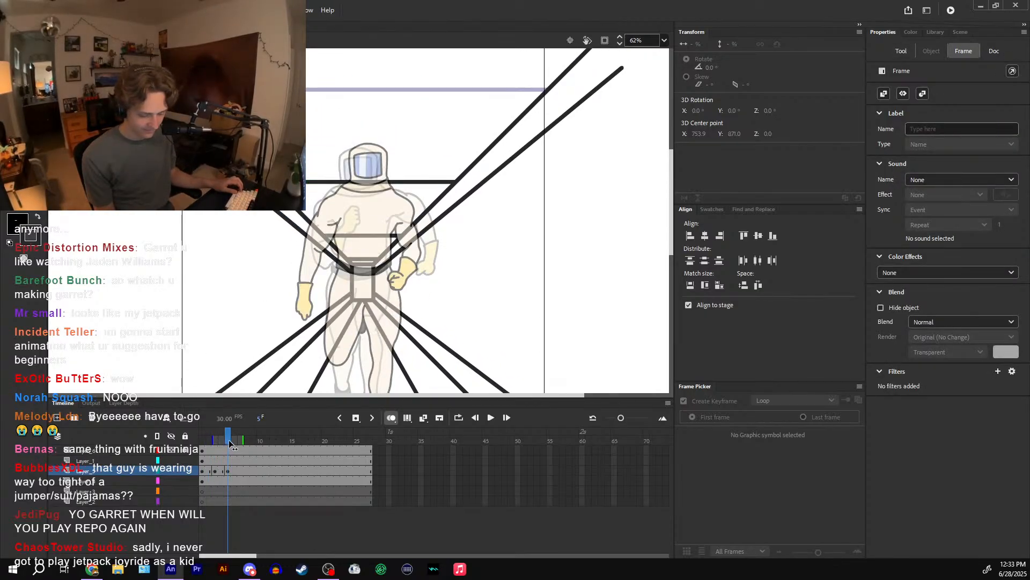
{"action": "mouse_move", "coordinate": [230, 444]}
{"action": "left_mouse_down"}
{"action": "mouse_move", "coordinate": [241, 441]}
{"action": "mouse_move", "coordinate": [206, 445]}
{"action": "mouse_move", "coordinate": [230, 442]}
{"action": "left_mouse_up"}
- Turn onion skin off and move the shorter ceiling crossbars from Layer_1 to frame 3 of Layer_5
{"action": "left_click", "coordinate": [393, 417]}
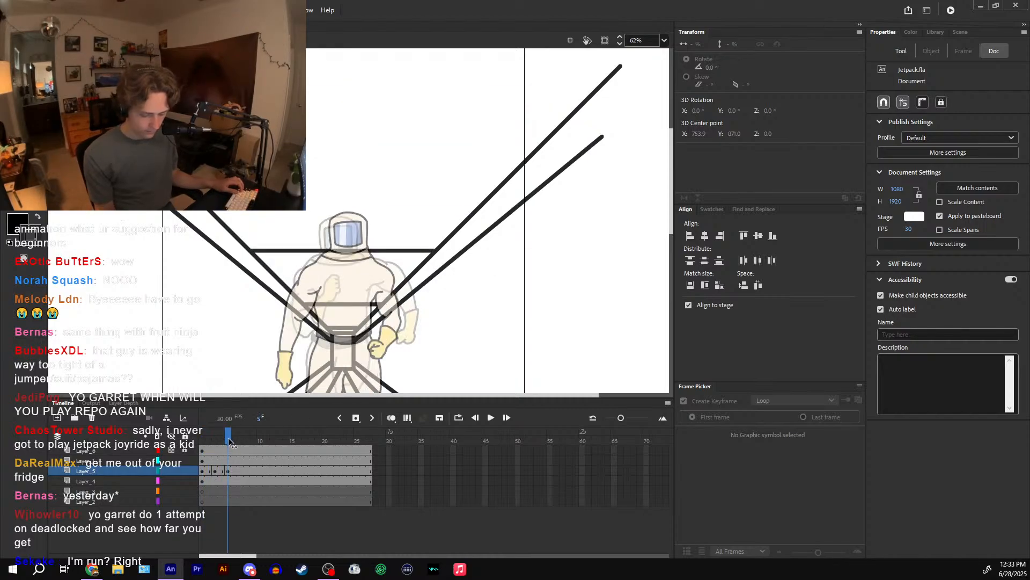
{"action": "key", "text": "n"}
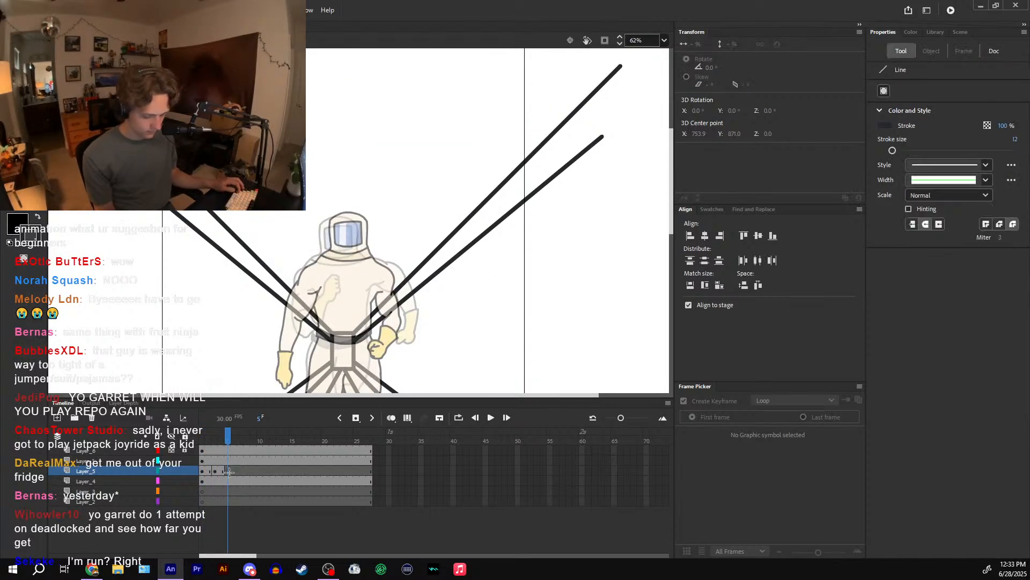
{"action": "left_click", "coordinate": [215, 471]}
{"action": "left_click_drag", "start_coordinate": [216, 443], "coordinate": [228, 439]}
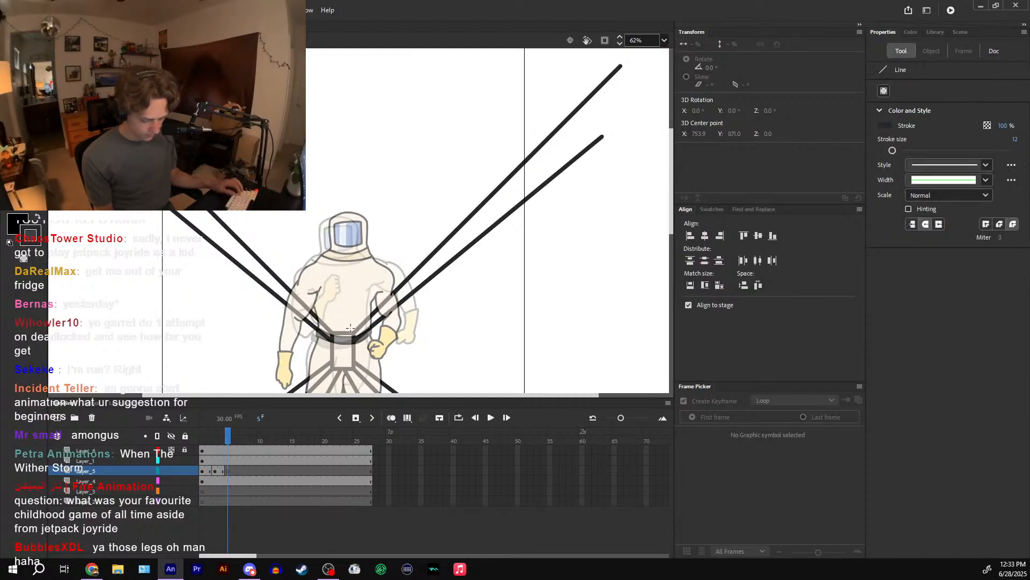
- Draw a short ceiling crossbar at the corridor's far end on frame 5 of Layer_5, undoing the stray diagonal line
{"action": "scroll", "coordinate": [350, 328], "scroll_direction": "up", "scroll_amount": 2}
{"action": "scroll", "coordinate": [386, 292], "scroll_direction": "down", "scroll_amount": 3}
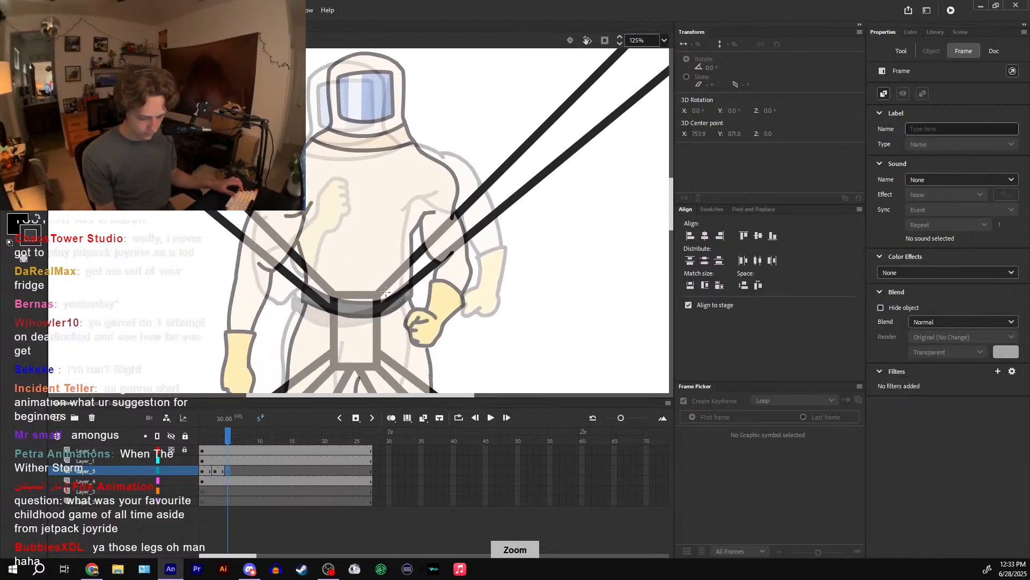
{"action": "left_click_drag", "start_coordinate": [375, 297], "coordinate": [348, 323]}
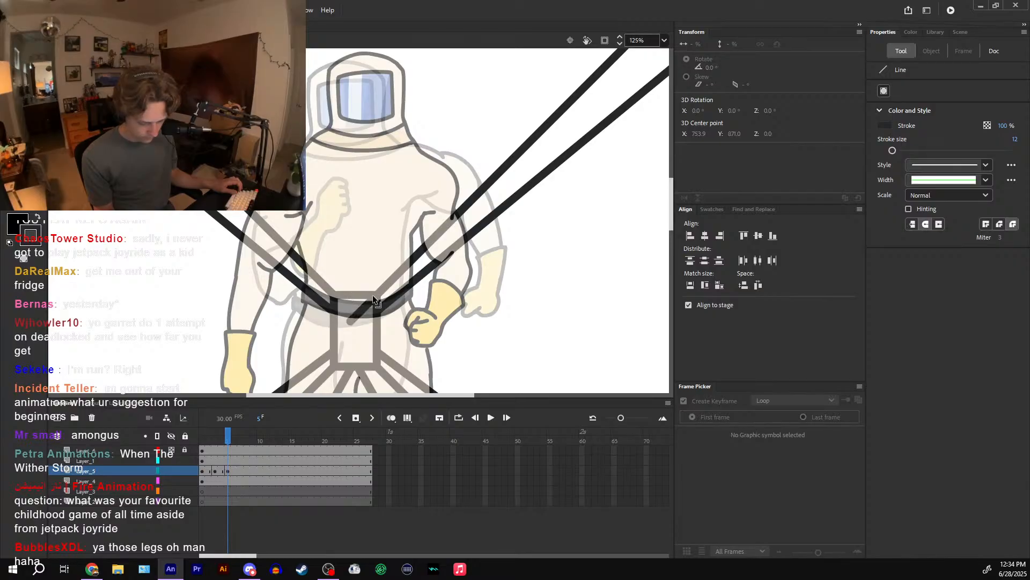
{"action": "key", "text": "ctrl+z"}
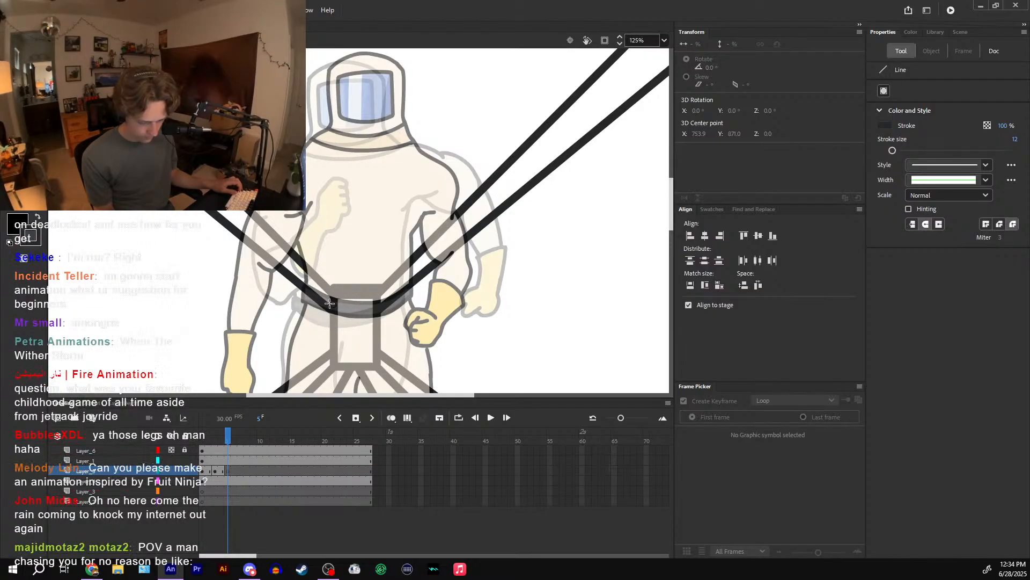
- Level the short far-end crossbar and fit it between the converging ceiling edges, about 85 px wide
{"action": "key", "text": "v"}
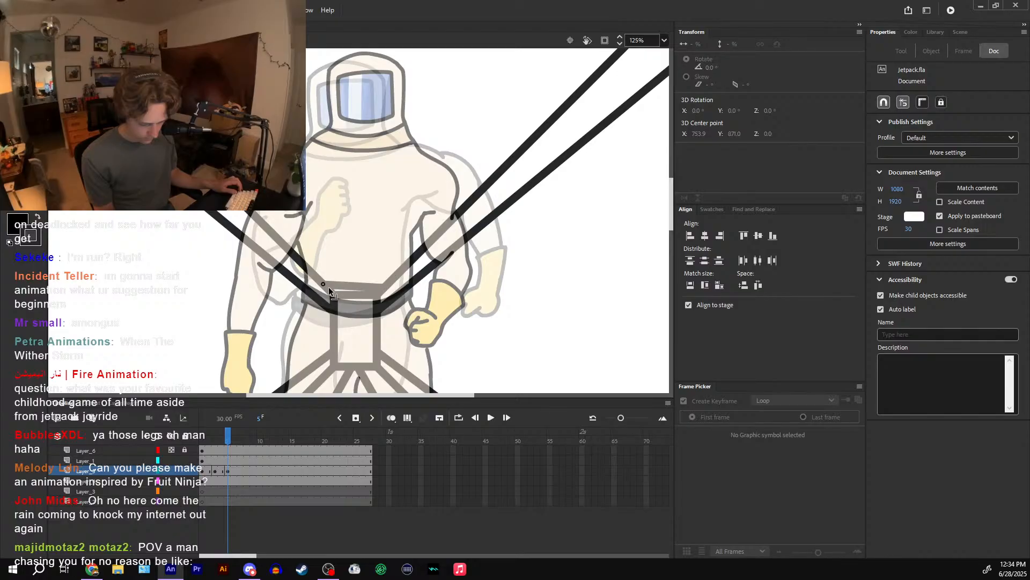
{"action": "key", "text": "ctrl+equal"}
{"action": "left_click_drag", "start_coordinate": [398, 285], "coordinate": [415, 240]}
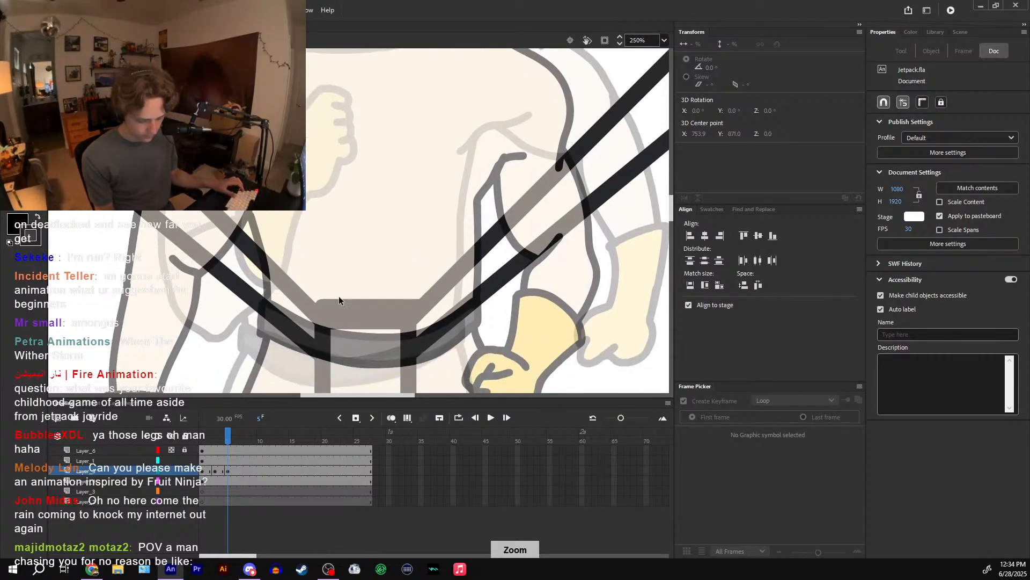
{"action": "left_click_drag", "start_coordinate": [318, 305], "coordinate": [309, 305]}
{"action": "left_click", "coordinate": [309, 304]}
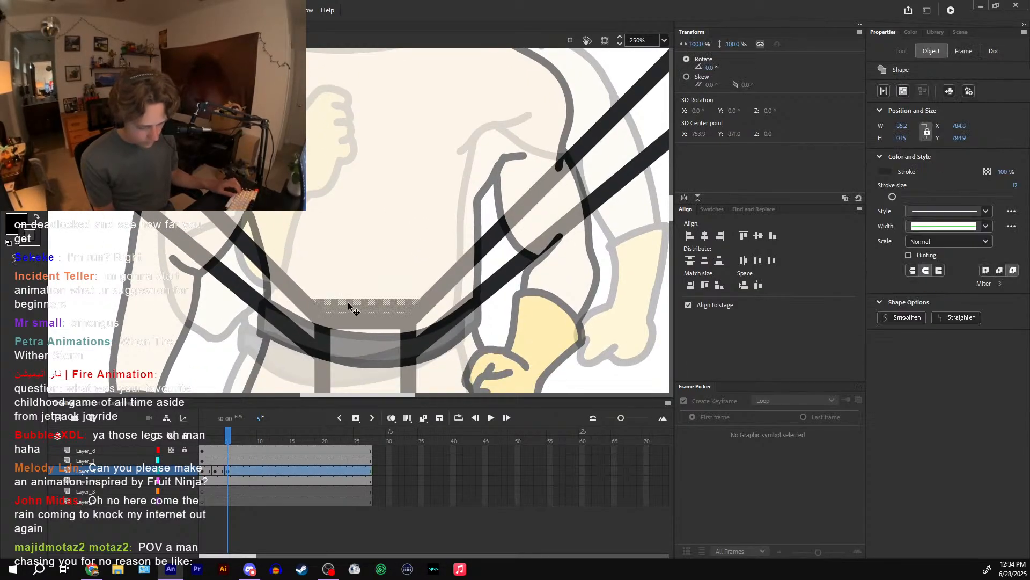
{"action": "key", "text": "Up"}
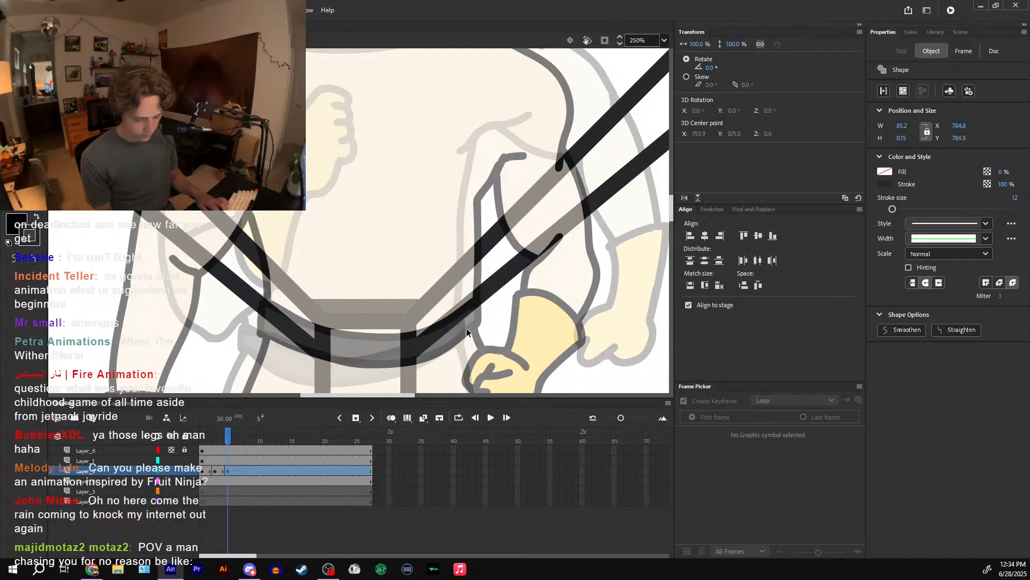
- With onion skin on, draw a ceiling crossbar across the runner's chest on frame 5, between the second and third onion-skinned crossbars
{"action": "key", "text": "ctrl+minus"}
{"action": "key", "text": "ctrl+minus"}
{"action": "left_click", "coordinate": [221, 438]}
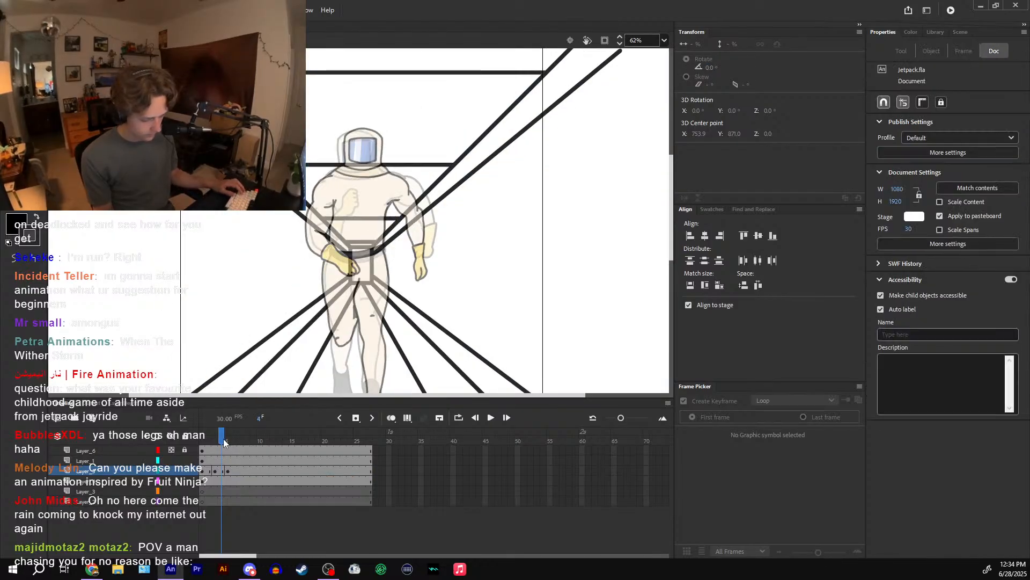
{"action": "key", "text": "n"}
{"action": "left_click", "coordinate": [203, 440]}
{"action": "mouse_move", "coordinate": [205, 445]}
{"action": "left_mouse_down"}
{"action": "mouse_move", "coordinate": [231, 444]}
{"action": "mouse_move", "coordinate": [221, 443]}
{"action": "left_mouse_up"}
{"action": "left_click_drag", "start_coordinate": [349, 301], "coordinate": [344, 358]}
{"action": "left_click", "coordinate": [391, 418]}
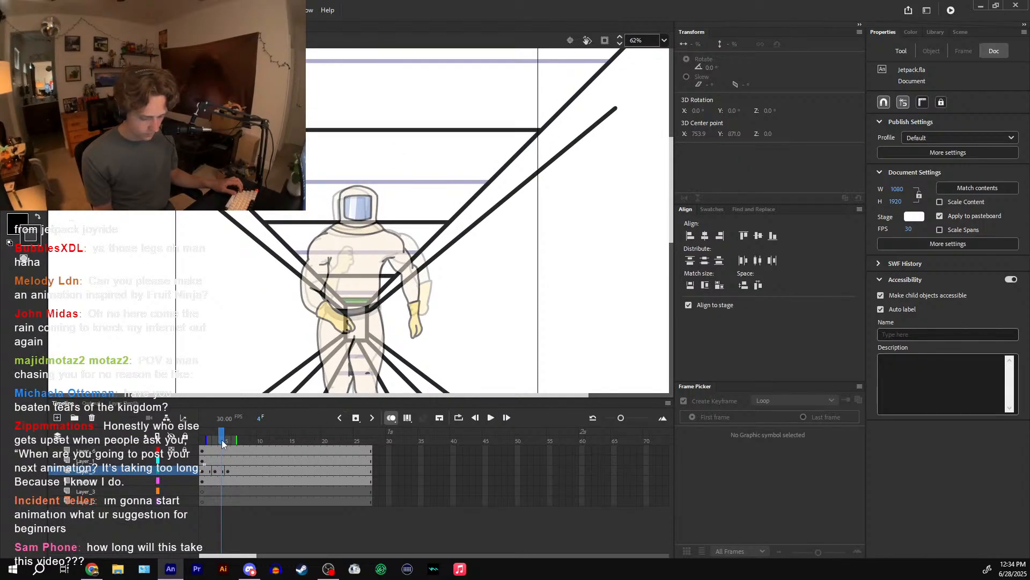
{"action": "left_click_drag", "start_coordinate": [221, 440], "coordinate": [228, 441]}
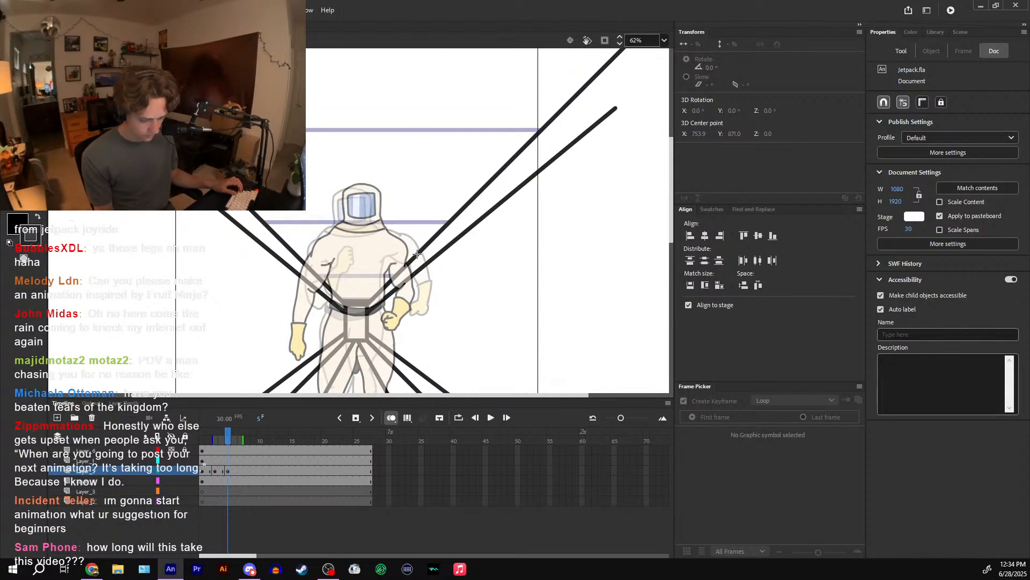
{"action": "mouse_move", "coordinate": [417, 253]}
{"action": "left_mouse_down"}
{"action": "mouse_move", "coordinate": [357, 317]}
{"action": "mouse_move", "coordinate": [300, 270]}
{"action": "left_mouse_up"}
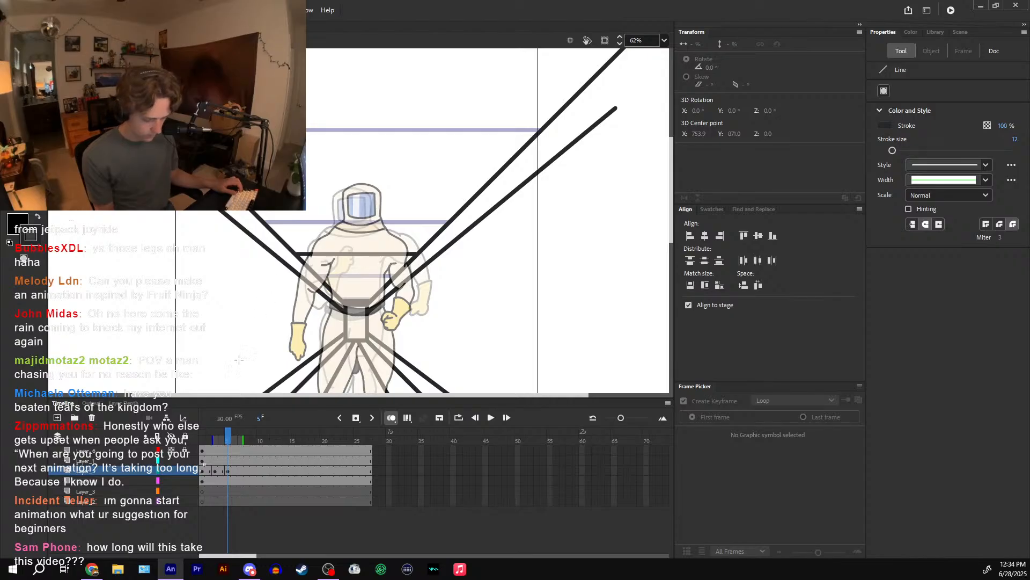
- Raise the chest-height crossbar slightly and widen it to about 397 px so both ends meet the corridor's ceiling edges
{"action": "left_click", "coordinate": [203, 440]}
{"action": "left_click_drag", "start_coordinate": [210, 435], "coordinate": [235, 440]}
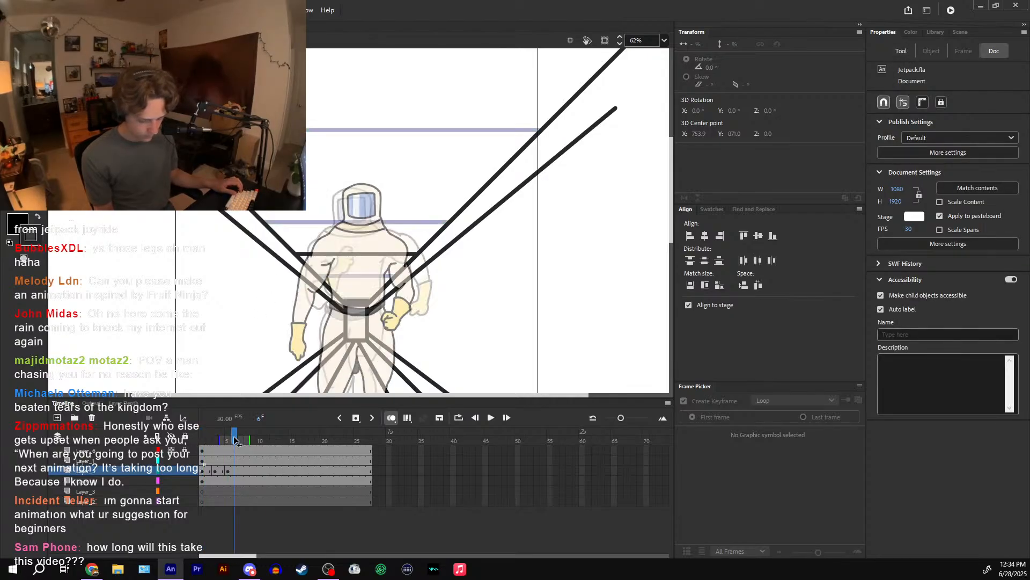
{"action": "left_click", "coordinate": [371, 255]}
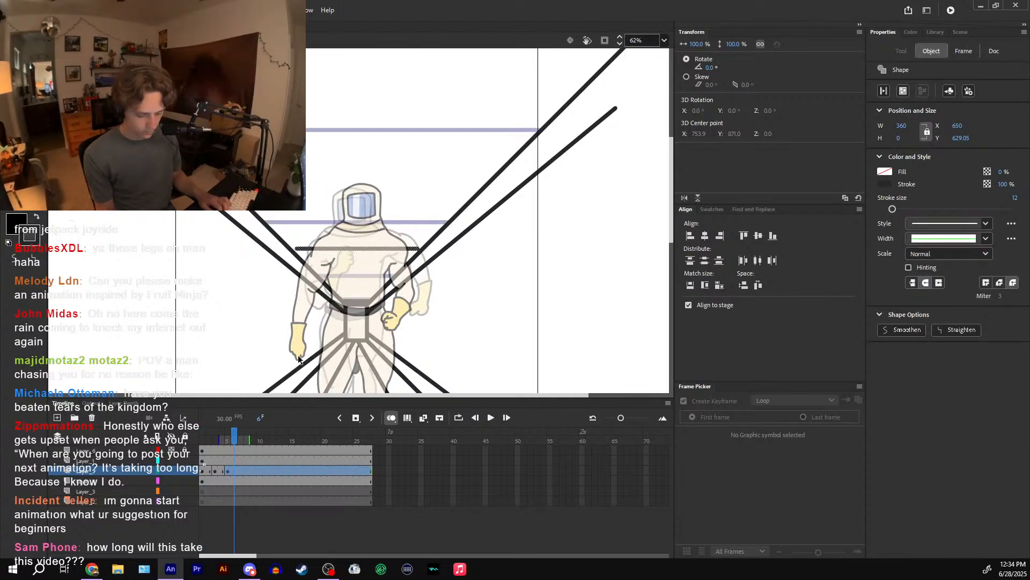
{"action": "key", "text": "q"}
{"action": "key", "text": "ctrl+equal"}
{"action": "key", "text": "ctrl+equal"}
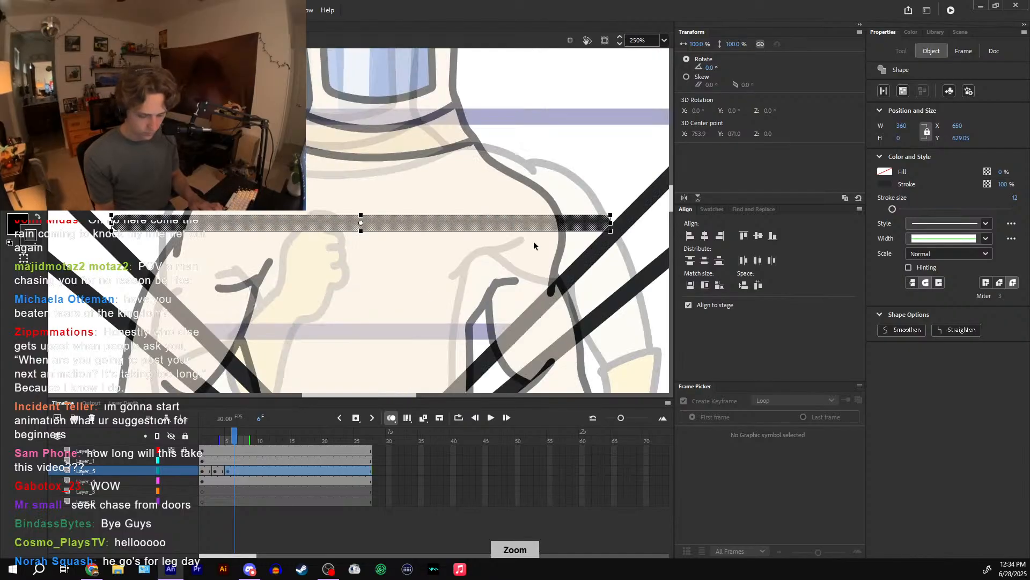
{"action": "left_click_drag", "start_coordinate": [610, 225], "coordinate": [630, 223]}
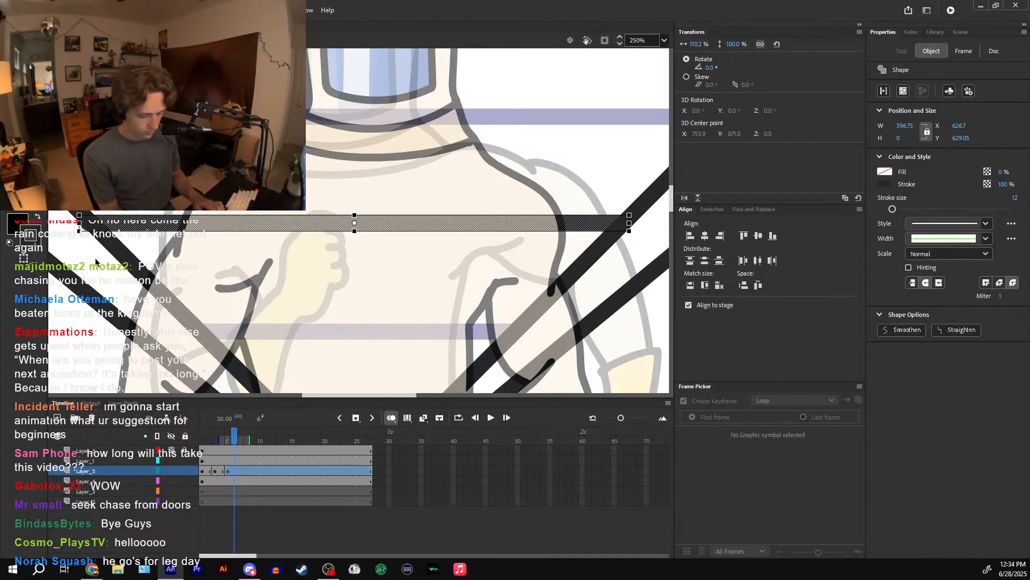
{"action": "left_click", "coordinate": [197, 362]}
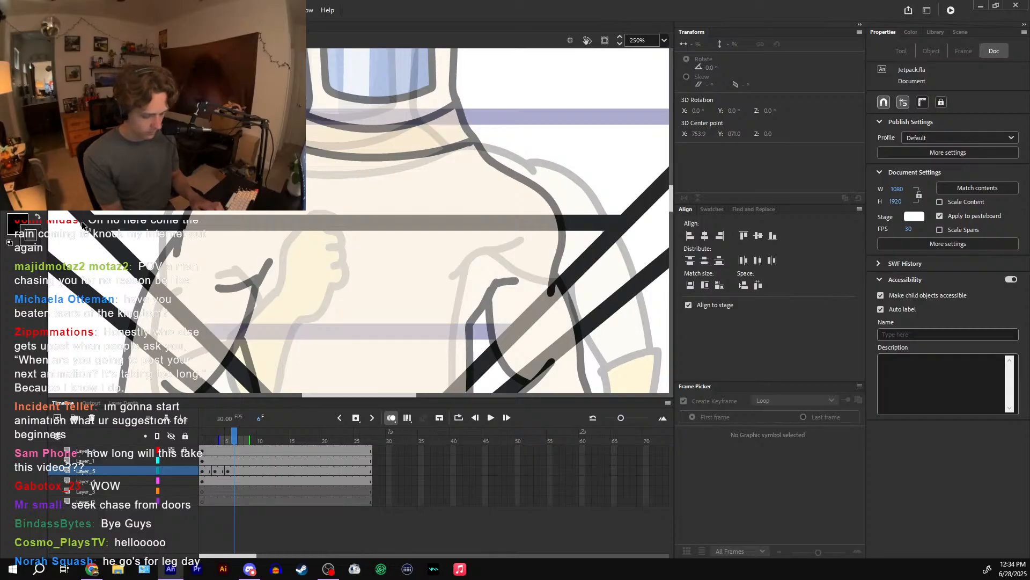
{"action": "left_click", "coordinate": [87, 225]}
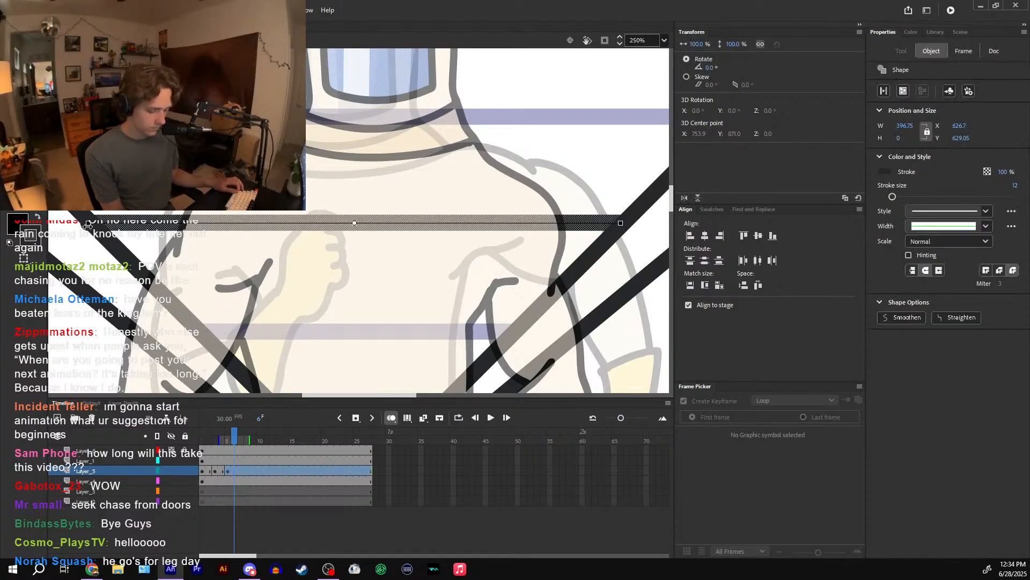
{"action": "left_click", "coordinate": [86, 227]}
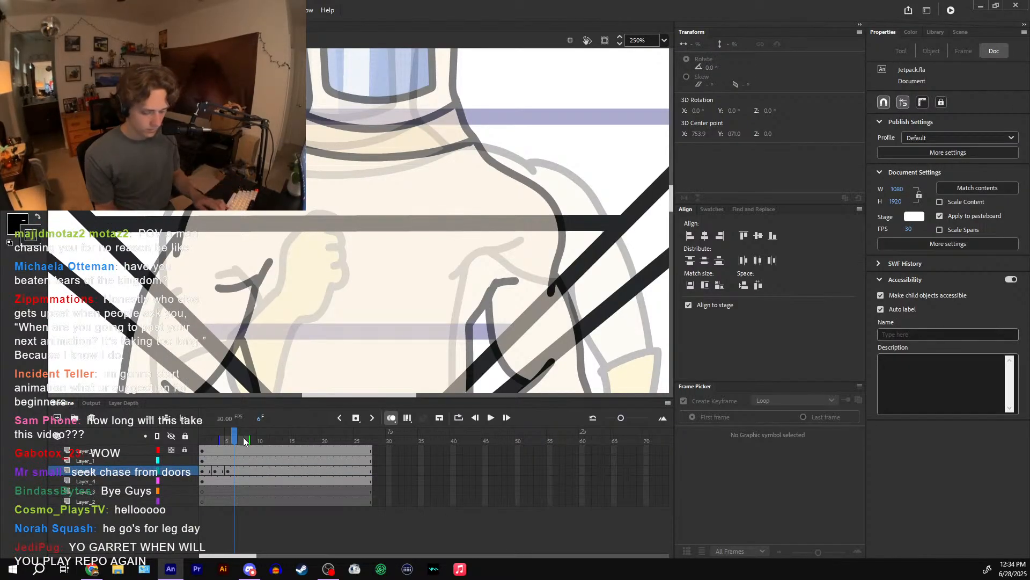
- Turn off onion skinning and scrub frames 1 to 5 to check the ceiling crossbars' motion
{"action": "key", "text": "ctrl+minus"}
{"action": "key", "text": "ctrl+minus"}
{"action": "key", "text": "ctrl+minus"}
{"action": "key", "text": "ctrl+equal"}
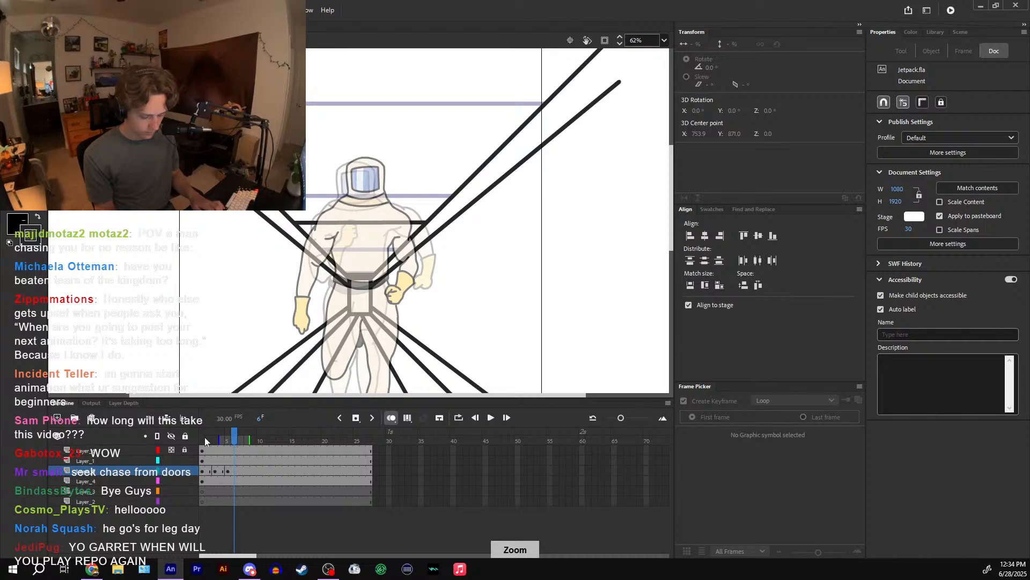
{"action": "mouse_move", "coordinate": [205, 437]}
{"action": "left_mouse_down"}
{"action": "mouse_move", "coordinate": [229, 436]}
{"action": "mouse_move", "coordinate": [199, 436]}
{"action": "left_mouse_up"}
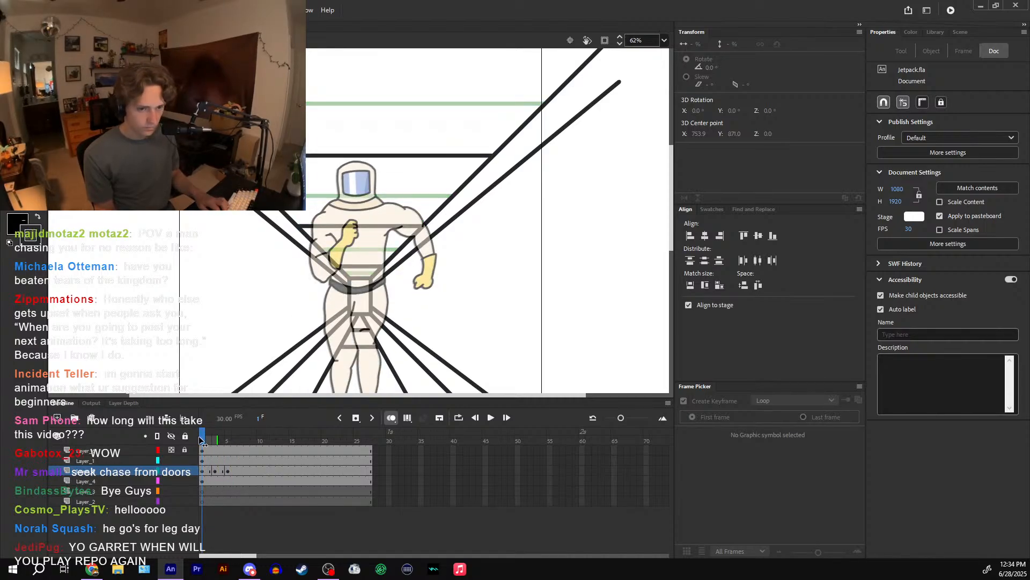
{"action": "left_click", "coordinate": [391, 417]}
{"action": "left_click_drag", "start_coordinate": [202, 438], "coordinate": [227, 448]}
- Draw a horizontal ceiling crossbar about 890 px wide just above the runner's helmet on frame 5 of Layer_5
{"action": "key", "text": "n"}
{"action": "left_click_drag", "start_coordinate": [499, 144], "coordinate": [485, 195]}
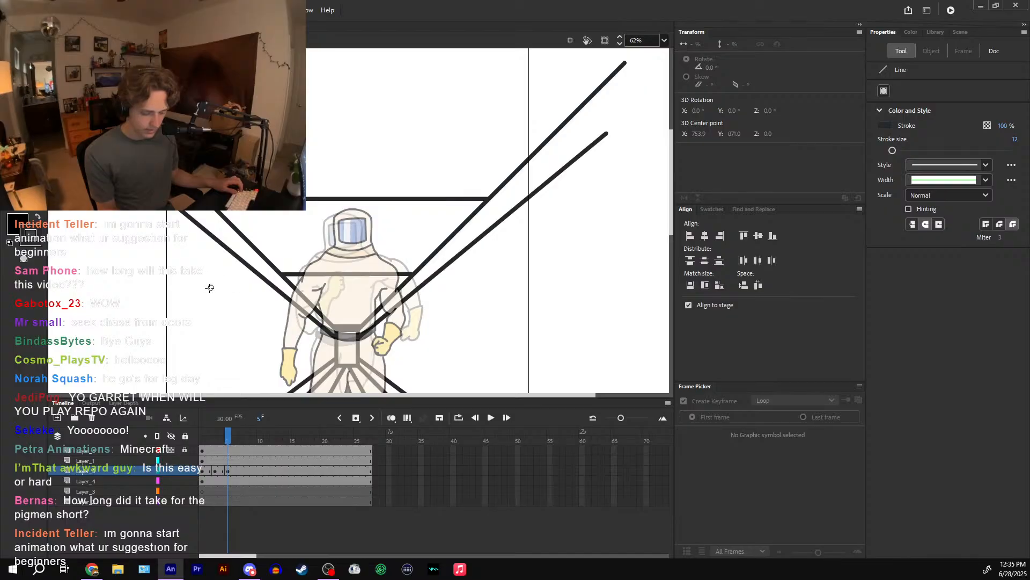
{"action": "left_click_drag", "start_coordinate": [210, 288], "coordinate": [208, 290]}
{"action": "key", "text": "ctrl+z"}
{"action": "left_click_drag", "start_coordinate": [204, 200], "coordinate": [492, 203]}
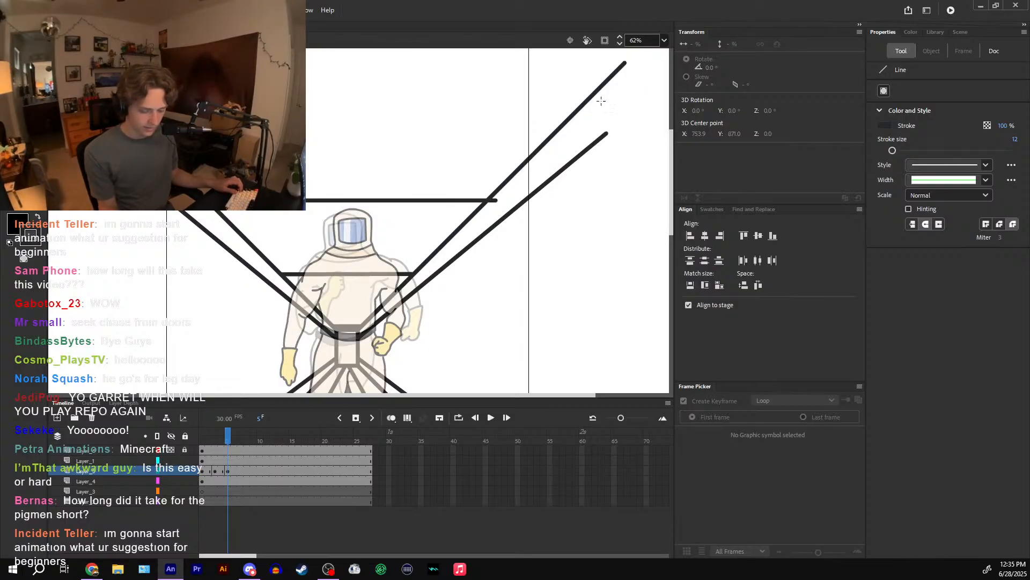
- Draw a ceiling crossbar about 1460 px wide just below the stage's upper edge on frame 5, and check it against frames 1 to 3
{"action": "left_click_drag", "start_coordinate": [601, 101], "coordinate": [592, 148]}
{"action": "left_click", "coordinate": [571, 41]}
{"action": "left_click_drag", "start_coordinate": [567, 59], "coordinate": [535, 195]}
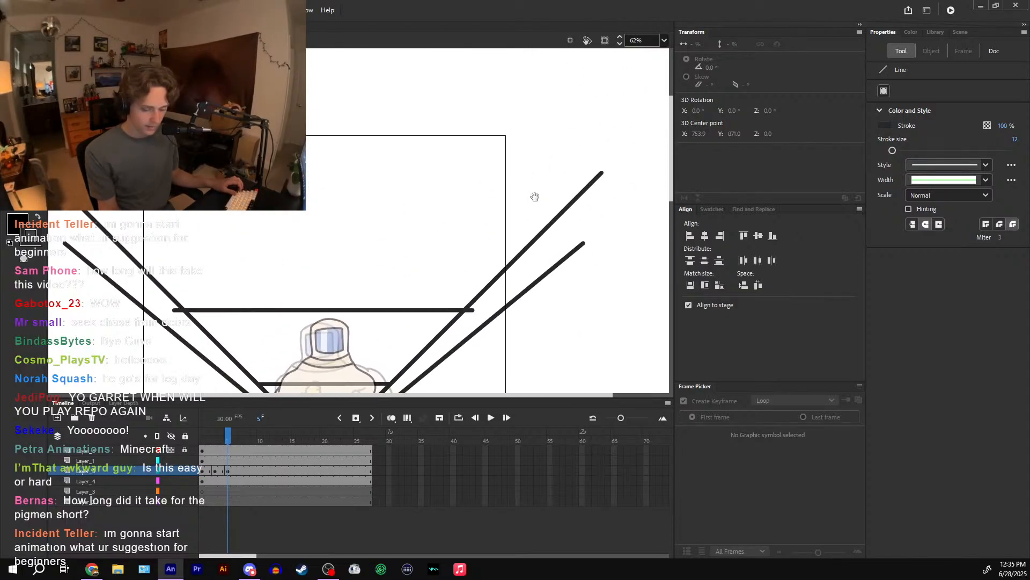
{"action": "left_click_drag", "start_coordinate": [536, 156], "coordinate": [339, 186]}
{"action": "key", "text": "ctrl+minus"}
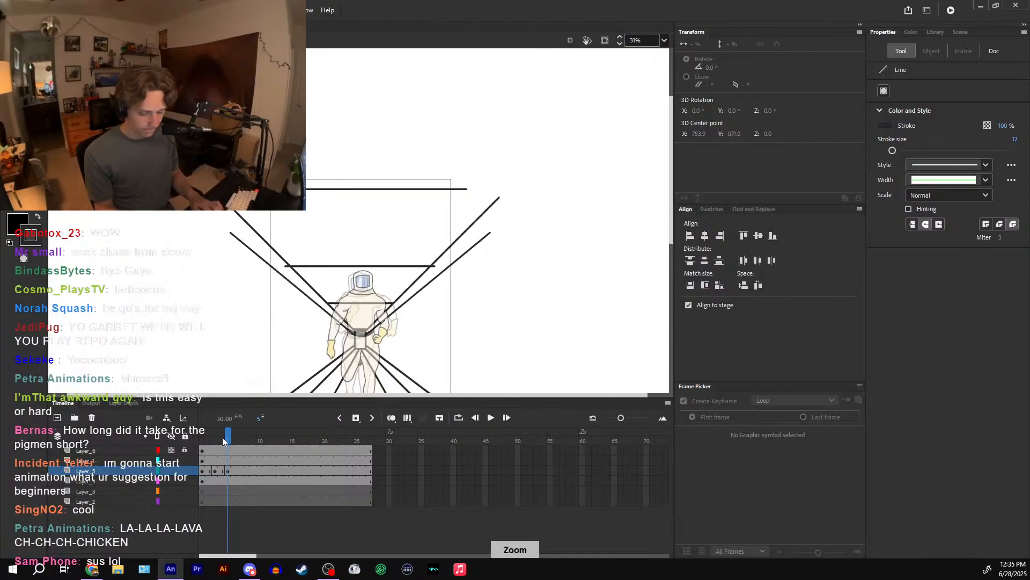
{"action": "left_click", "coordinate": [204, 438]}
{"action": "mouse_move", "coordinate": [206, 442]}
{"action": "left_mouse_down"}
{"action": "mouse_move", "coordinate": [226, 438]}
{"action": "mouse_move", "coordinate": [205, 437]}
{"action": "mouse_move", "coordinate": [214, 439]}
{"action": "left_mouse_up"}
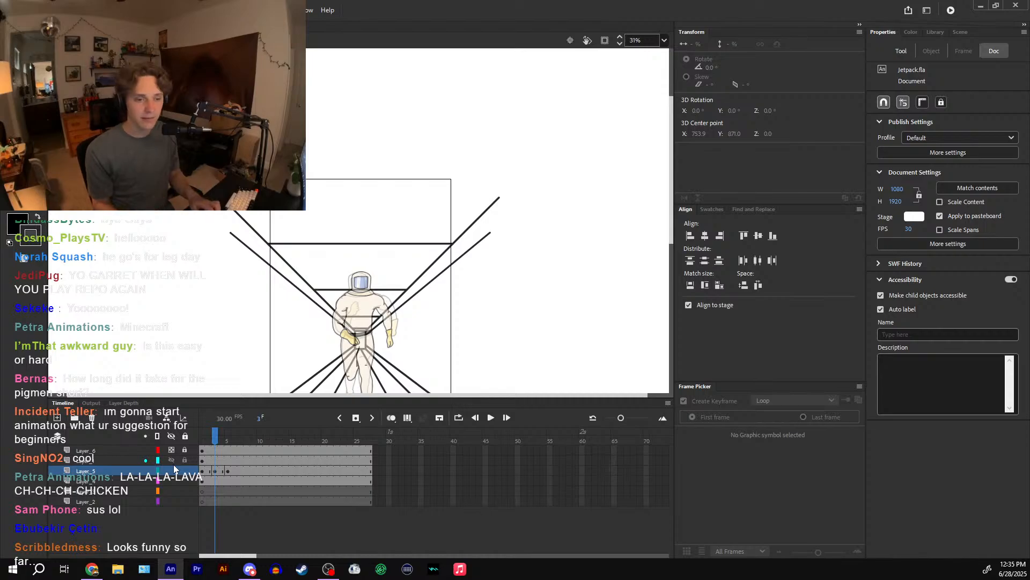
- Draw a ceiling crossbar about 180 px wide at the runner's waist on frame 5, between the chest-height and far-end crossbars
{"action": "key", "text": "ctrl+equal"}
{"action": "left_click_drag", "start_coordinate": [204, 442], "coordinate": [226, 451]}
{"action": "key", "text": "n"}
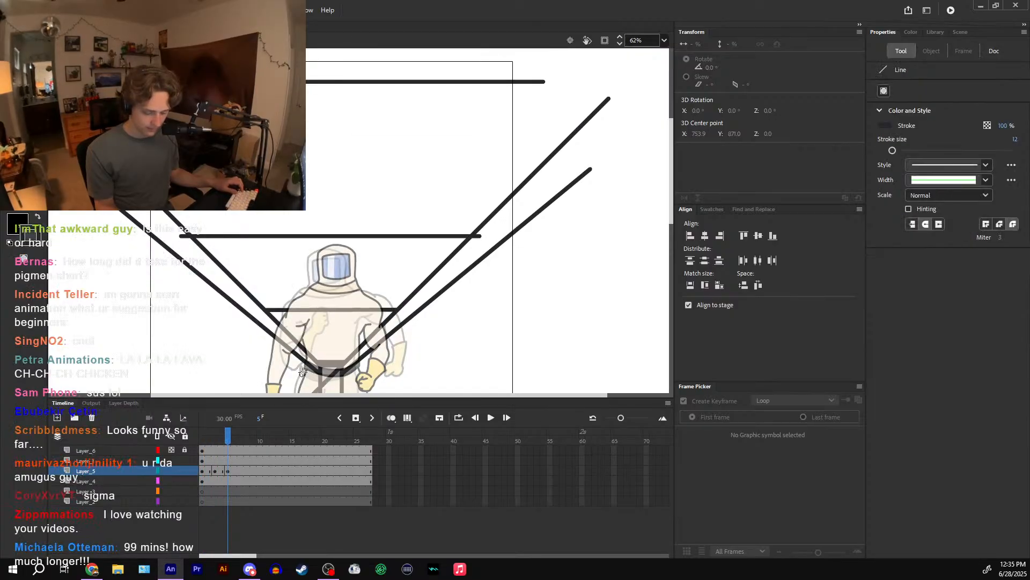
{"action": "left_click_drag", "start_coordinate": [203, 440], "coordinate": [233, 440]}
{"action": "mouse_move", "coordinate": [203, 440]}
{"action": "left_mouse_down"}
{"action": "mouse_move", "coordinate": [234, 439]}
{"action": "mouse_move", "coordinate": [216, 443]}
{"action": "left_mouse_up"}
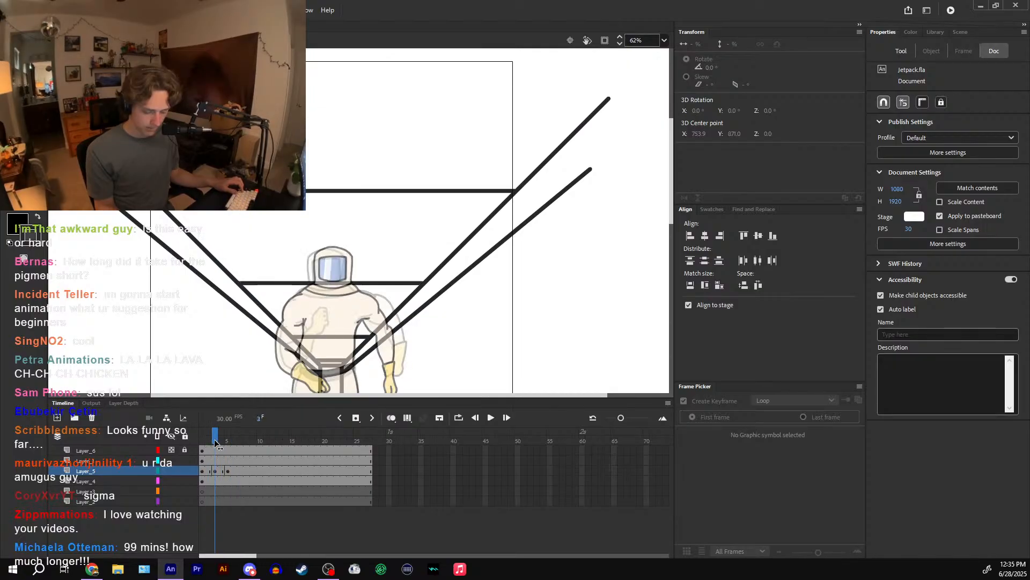
- Compare the spacing of the ceiling crossbars on frame 3 with frame 5, focusing on the torso-height bar
{"action": "left_click", "coordinate": [333, 337]}
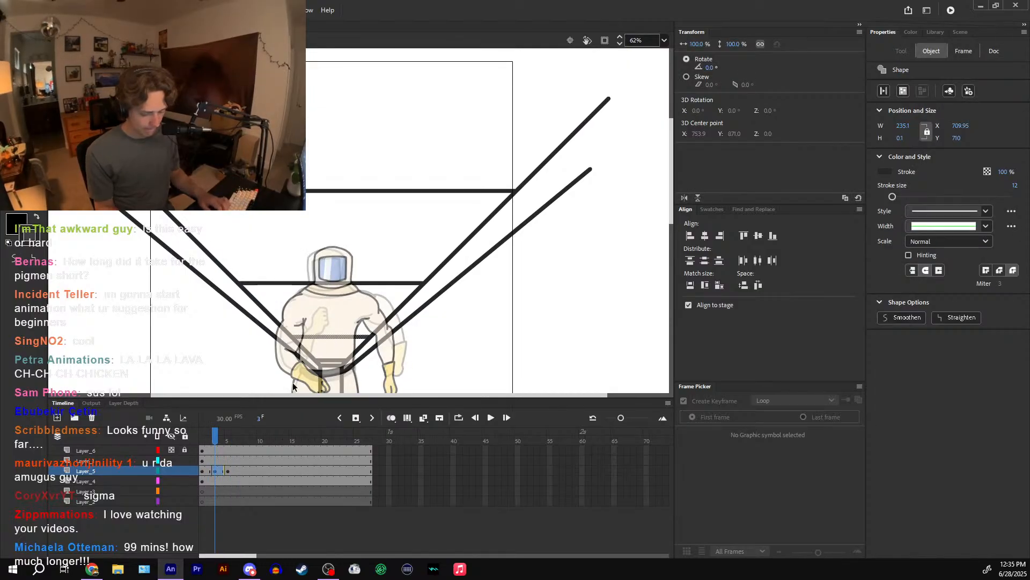
{"action": "mouse_move", "coordinate": [224, 430]}
{"action": "left_mouse_down"}
{"action": "mouse_move", "coordinate": [204, 442]}
{"action": "mouse_move", "coordinate": [227, 443]}
{"action": "left_mouse_up"}
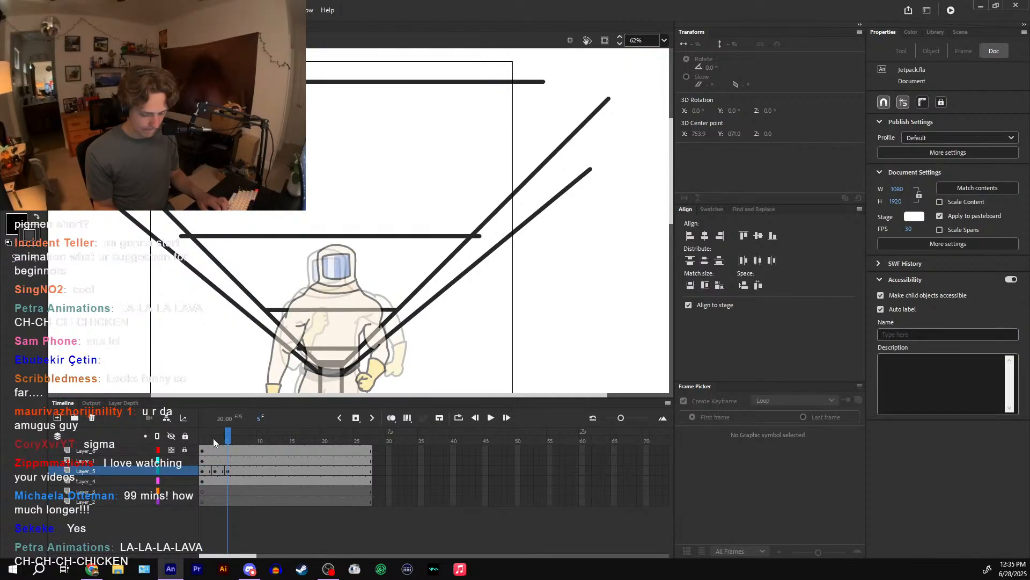
{"action": "left_click", "coordinate": [213, 439]}
{"action": "left_click", "coordinate": [321, 330]}
{"action": "left_click", "coordinate": [229, 439]}
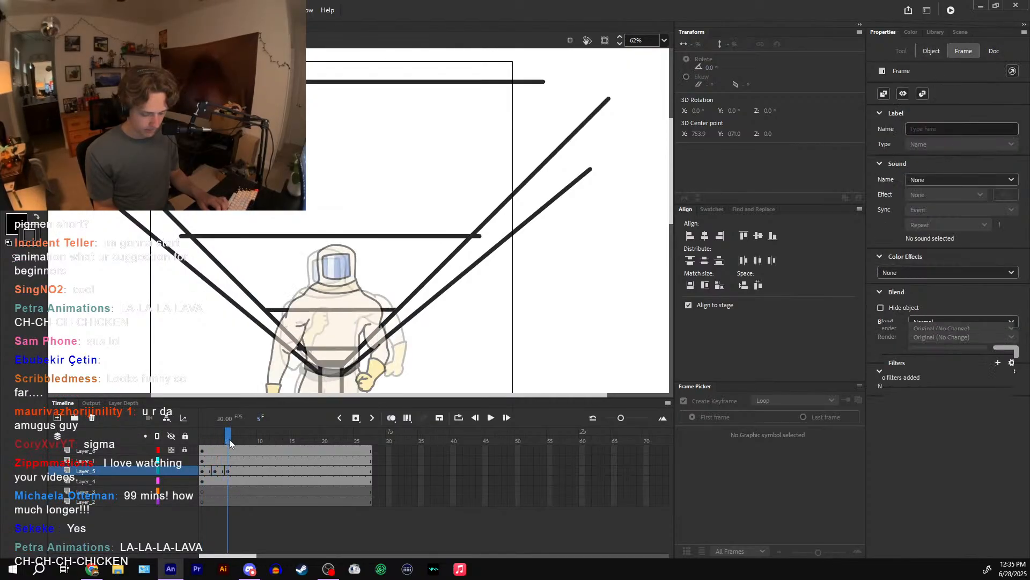
{"action": "left_click_drag", "start_coordinate": [204, 439], "coordinate": [228, 443]}
{"action": "left_click_drag", "start_coordinate": [204, 443], "coordinate": [228, 443]}
- Raise frame 5's crossbar above the runner's helmet to Y 362 and scrub the frames to check the spacing
{"action": "left_click", "coordinate": [335, 236]}
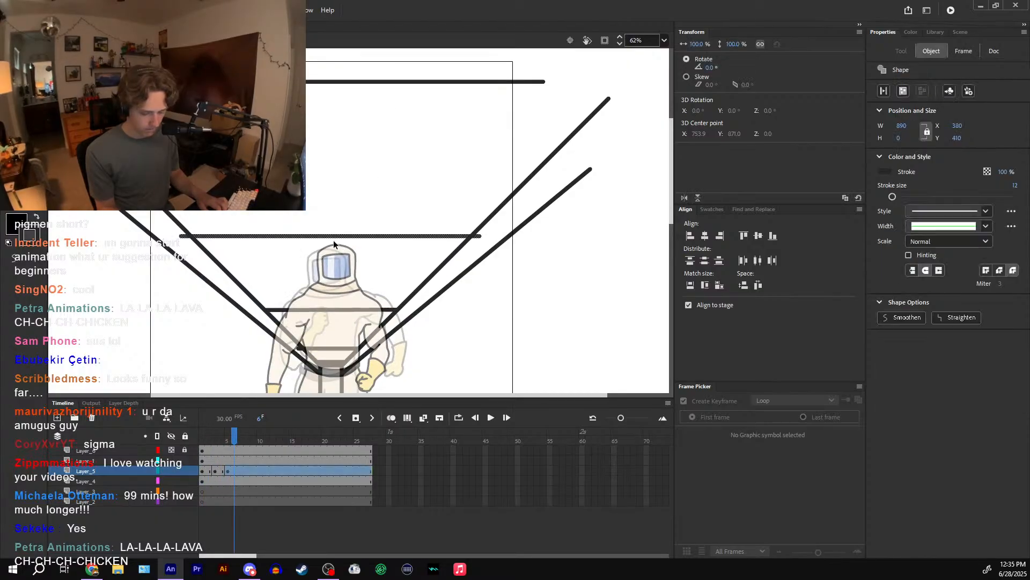
{"action": "left_click_drag", "start_coordinate": [336, 236], "coordinate": [335, 220]}
{"action": "left_click_drag", "start_coordinate": [208, 439], "coordinate": [230, 444]}
{"action": "left_click", "coordinate": [204, 440]}
- Widen frame 5's uppermost crossbar to about 1944 px and the crossbar above the helmet to about 1016 px
{"action": "scroll", "coordinate": [426, 182], "scroll_direction": "up", "scroll_amount": 2}
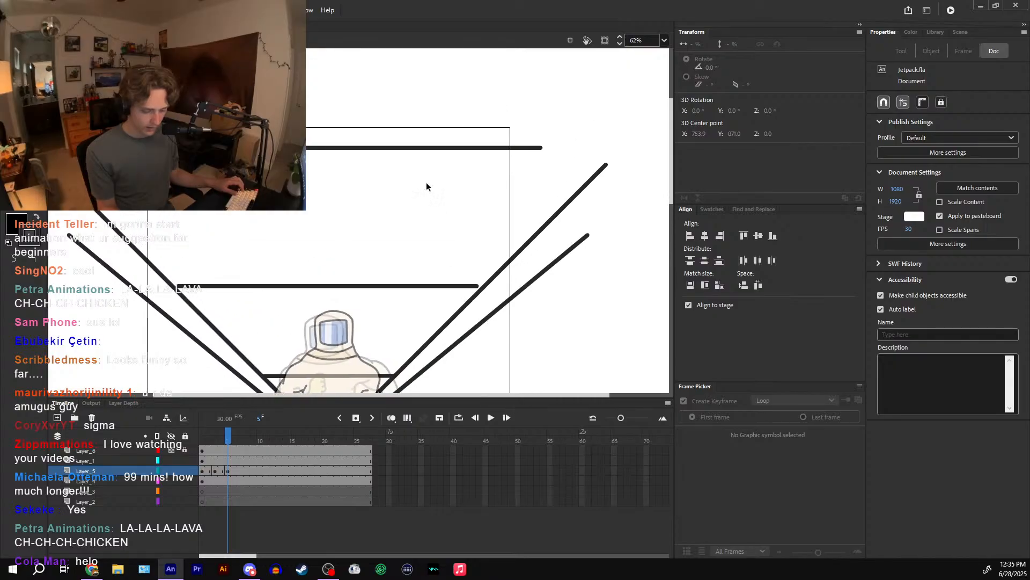
{"action": "left_click", "coordinate": [537, 149]}
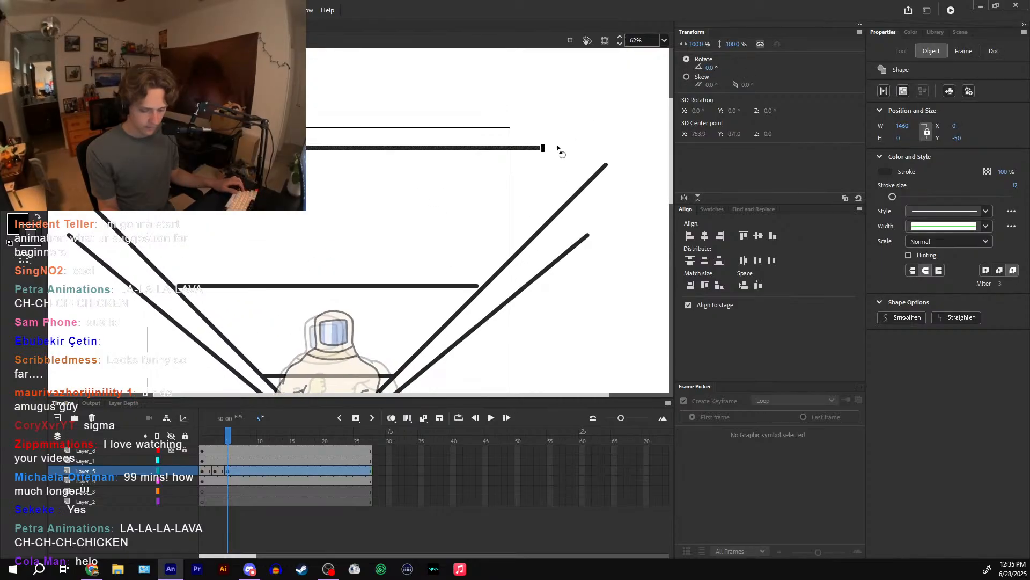
{"action": "left_click_drag", "start_coordinate": [543, 147], "coordinate": [624, 148]}
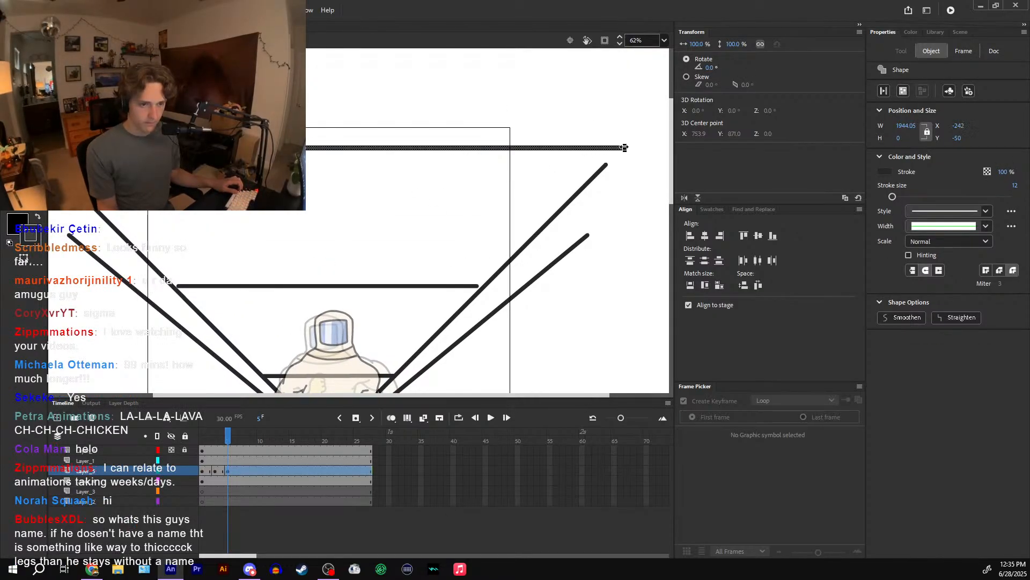
{"action": "left_click", "coordinate": [478, 286]}
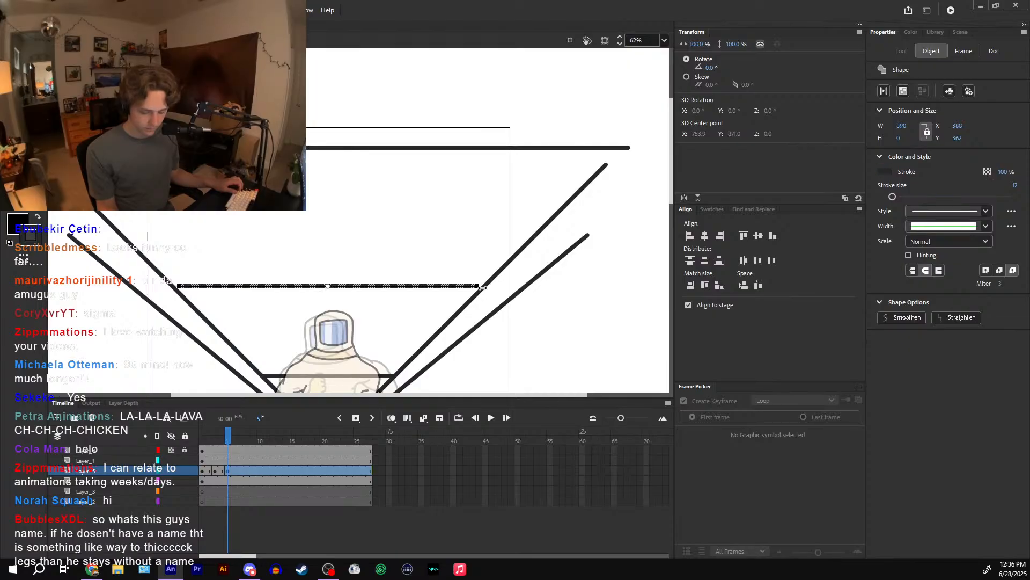
{"action": "left_click_drag", "start_coordinate": [480, 286], "coordinate": [501, 286]}
- Widen the chest-height crossbar on frame 5 symmetrically so both ends run slightly past the inner ceiling edges
{"action": "left_click_drag", "start_coordinate": [444, 309], "coordinate": [453, 278]}
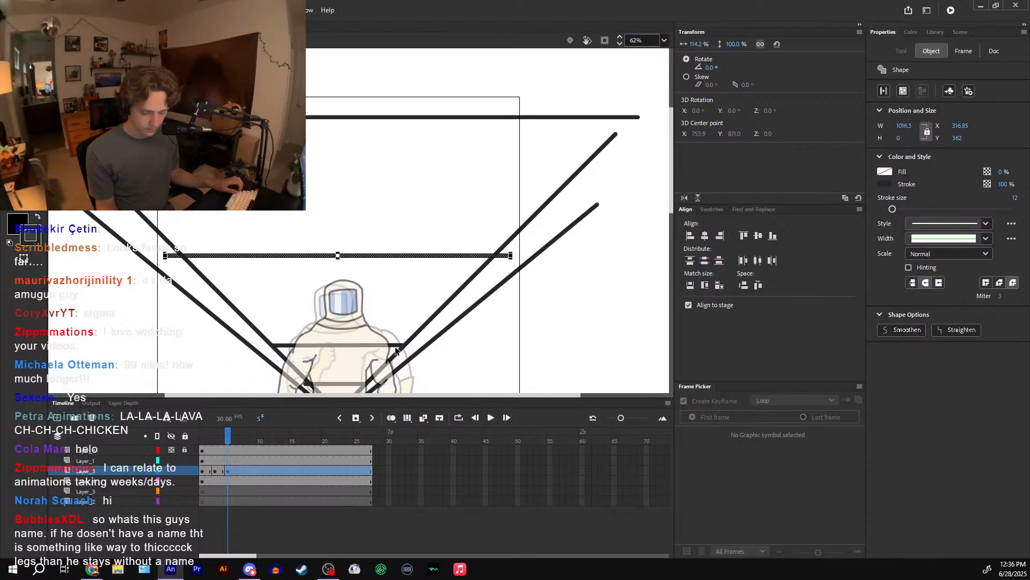
{"action": "left_click", "coordinate": [398, 349]}
{"action": "left_click", "coordinate": [400, 345]}
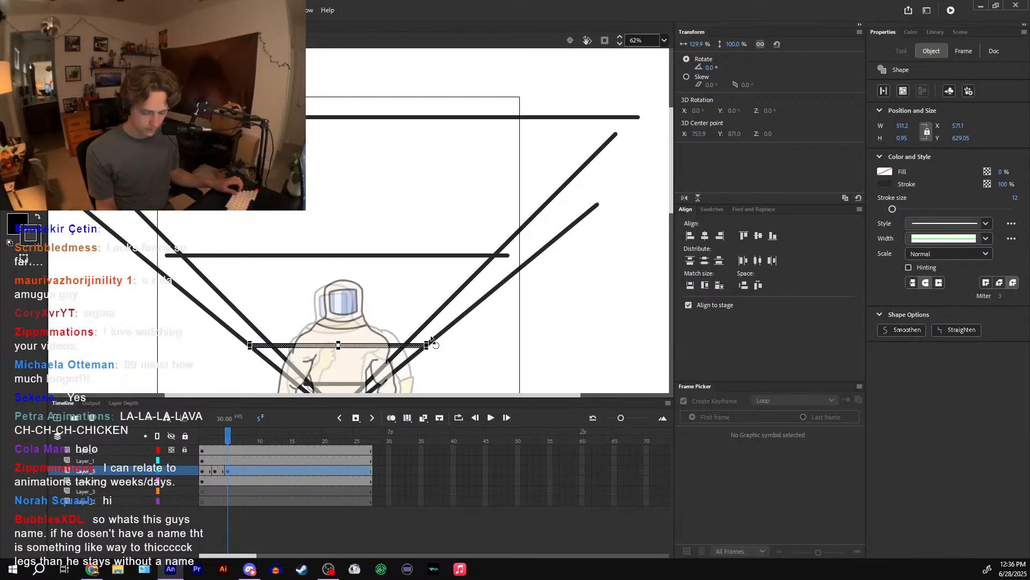
{"action": "left_click_drag", "start_coordinate": [409, 345], "coordinate": [455, 273]}
- Widen frame 5's waist-height crossbar to about 198 px and the small far-end crossbar to about 110 px
{"action": "left_click", "coordinate": [377, 338]}
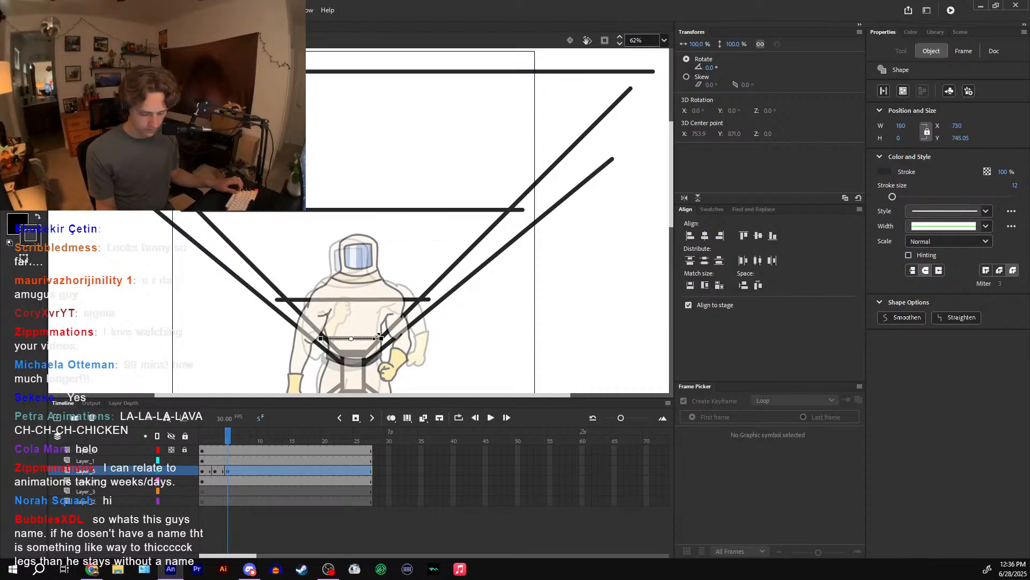
{"action": "scroll", "coordinate": [405, 319], "scroll_direction": "up", "scroll_amount": 5}
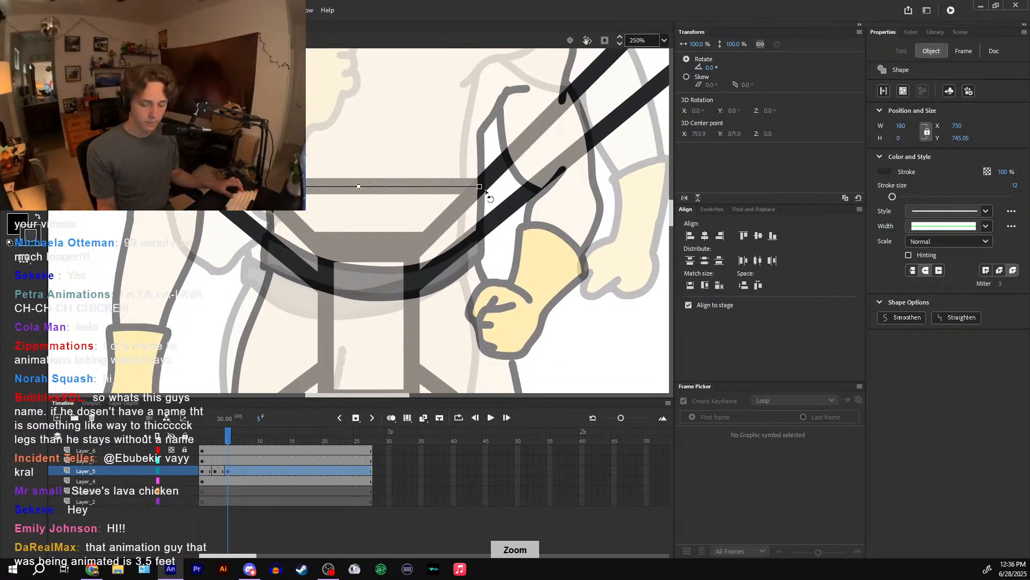
{"action": "left_click_drag", "start_coordinate": [488, 186], "coordinate": [489, 185]}
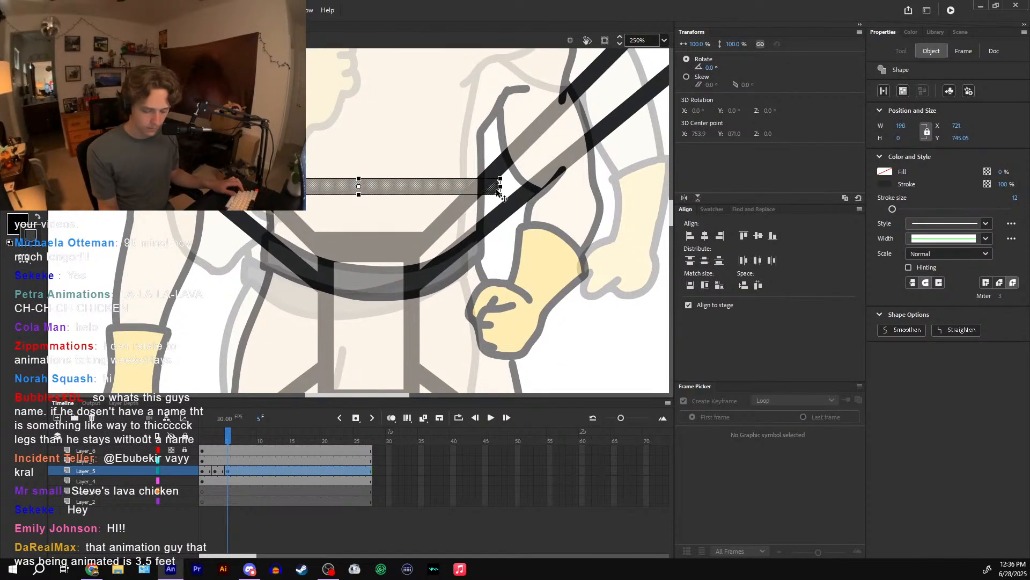
{"action": "left_click", "coordinate": [398, 239]}
{"action": "left_click_drag", "start_coordinate": [434, 240], "coordinate": [452, 240]}
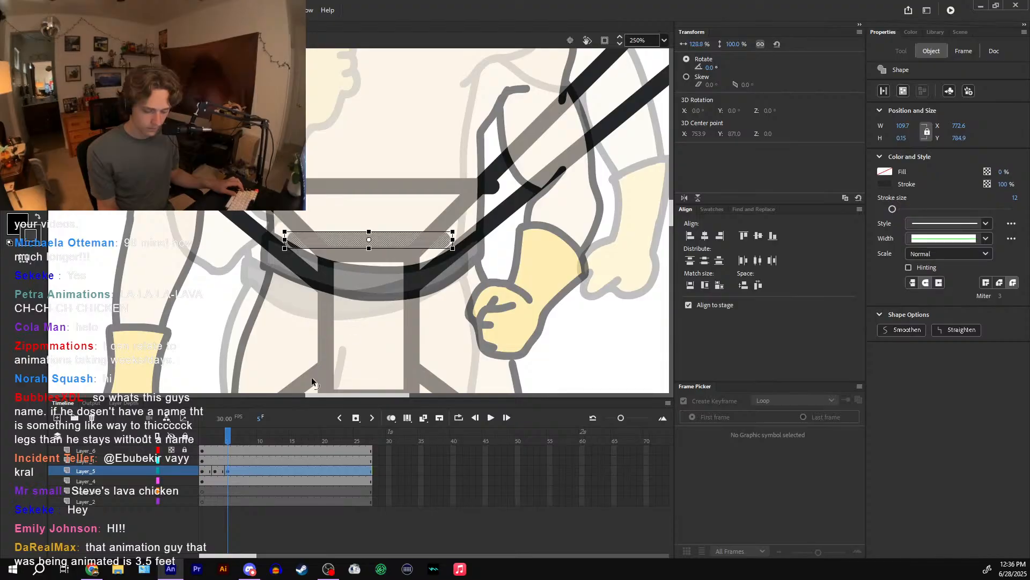
- Select all the crossbars of the Layer_5 drawing on frames 3 and 4 and stretch them wider past the corridor edges
{"action": "left_click", "coordinate": [220, 472]}
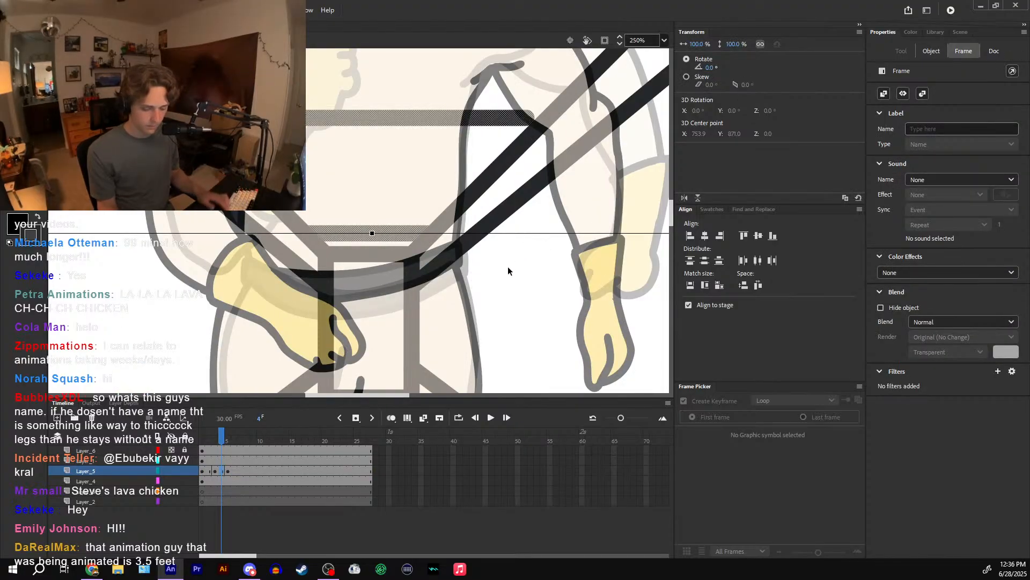
{"action": "key", "text": "ctrl+minus"}
{"action": "left_click_drag", "start_coordinate": [558, 206], "coordinate": [342, 428]}
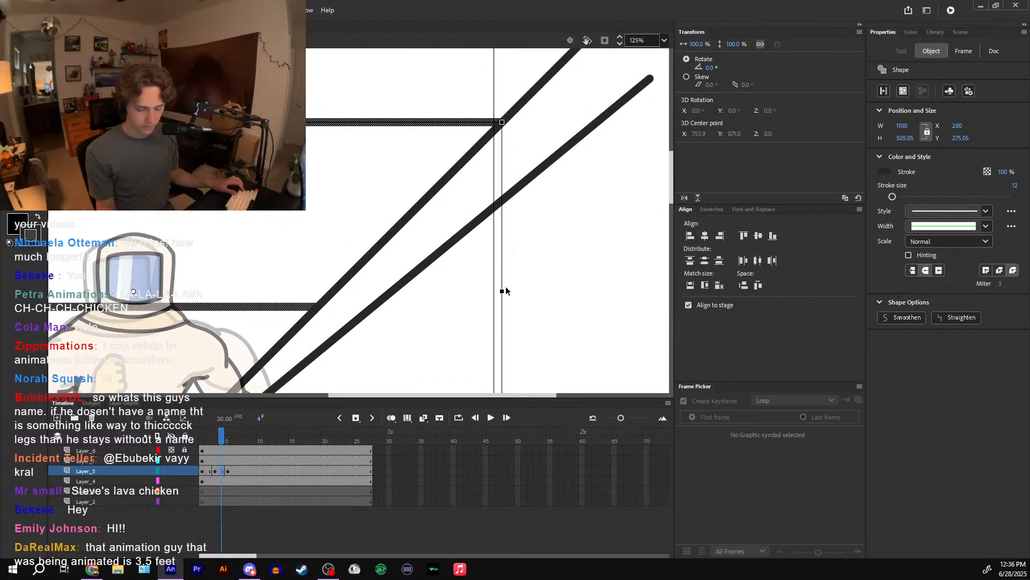
{"action": "left_click_drag", "start_coordinate": [502, 291], "coordinate": [547, 291]}
- Stretch all the crossbars of the Layer_5 drawing on frames 1 and 2 to about 109% width, then go to frame 1
{"action": "left_click", "coordinate": [206, 472]}
{"action": "key", "text": "ctrl+minus"}
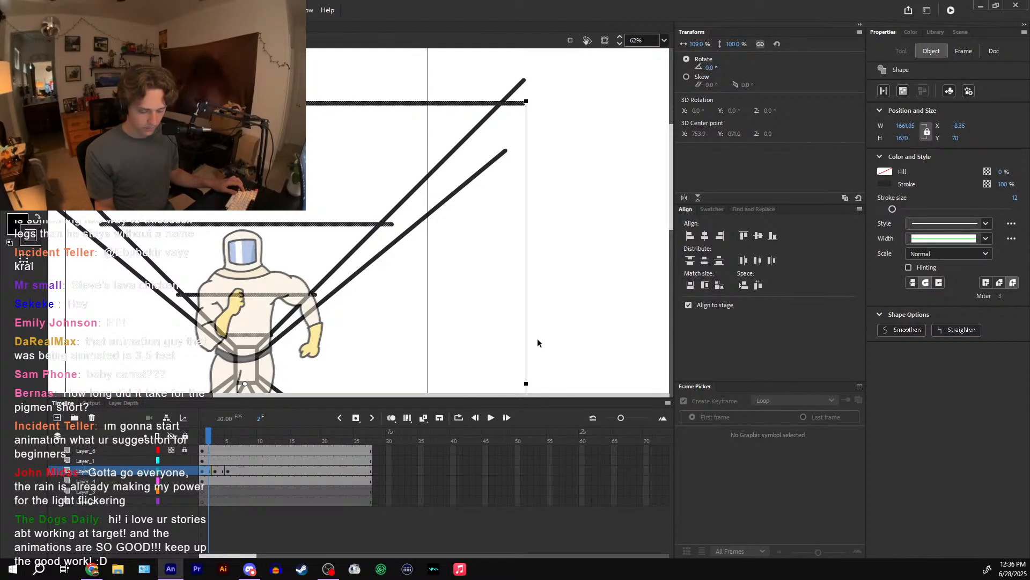
{"action": "key", "text": "ctrl+minus"}
{"action": "mouse_move", "coordinate": [211, 440]}
{"action": "left_mouse_down"}
{"action": "mouse_move", "coordinate": [233, 440]}
{"action": "mouse_move", "coordinate": [204, 440]}
{"action": "left_mouse_up"}
{"action": "key", "text": "ctrl+equal"}
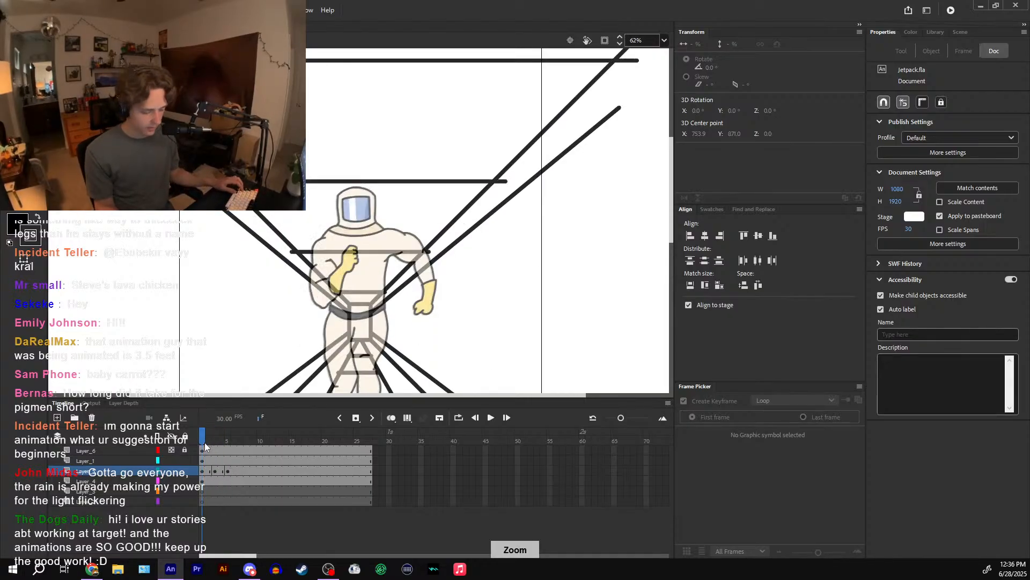
- Try a short diagonal ceiling line near the corridor's far end on frame 1, and undo it
{"action": "key", "text": "n"}
{"action": "left_click_drag", "start_coordinate": [350, 298], "coordinate": [339, 345]}
{"action": "left_click", "coordinate": [203, 471]}
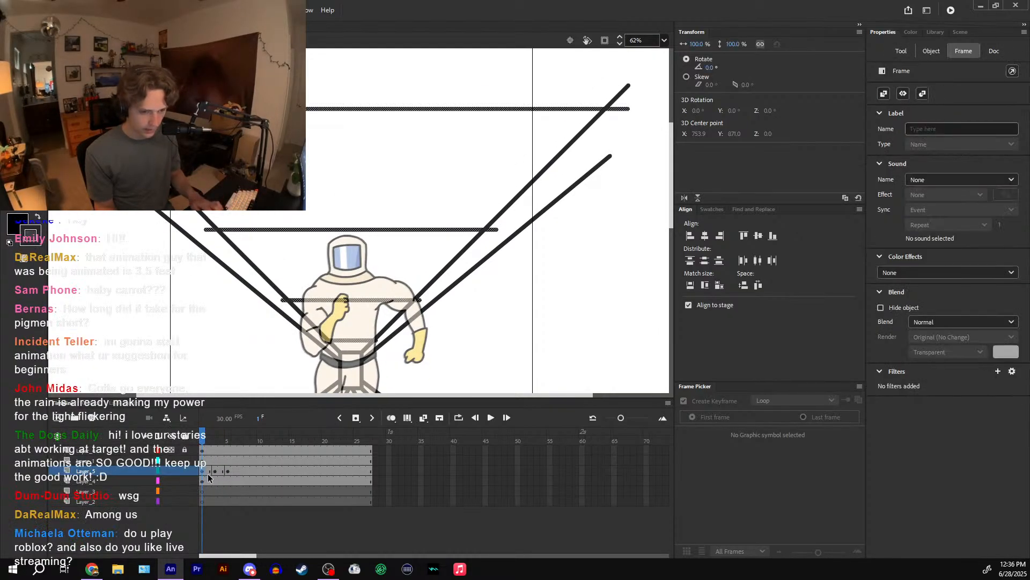
{"action": "key", "text": "ctrl+minus"}
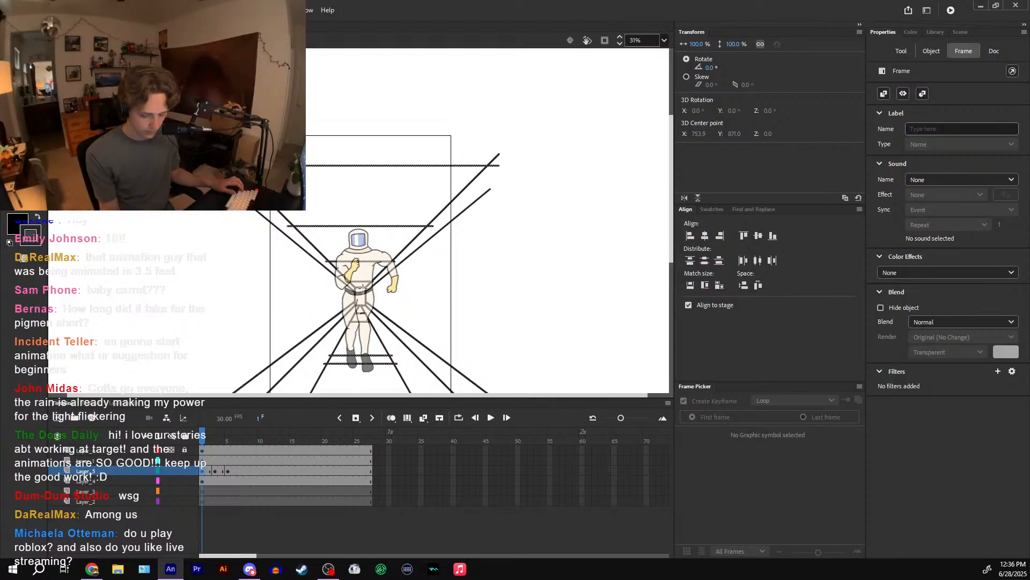
{"action": "key", "text": "n"}
{"action": "key", "text": "ctrl+equal"}
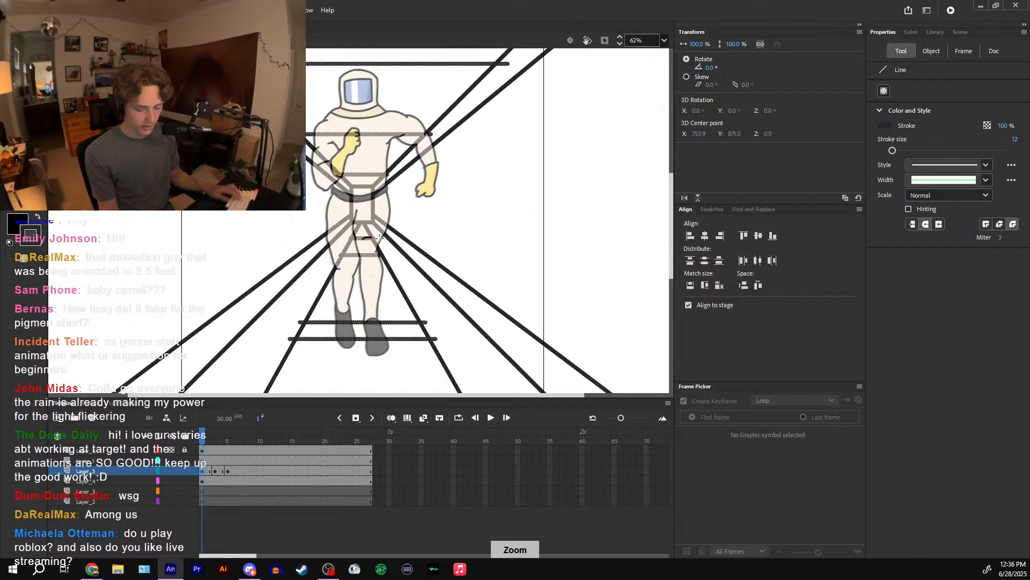
{"action": "left_click_drag", "start_coordinate": [379, 238], "coordinate": [378, 310]}
{"action": "left_click_drag", "start_coordinate": [363, 256], "coordinate": [382, 200]}
{"action": "left_click_drag", "start_coordinate": [418, 166], "coordinate": [405, 266]}
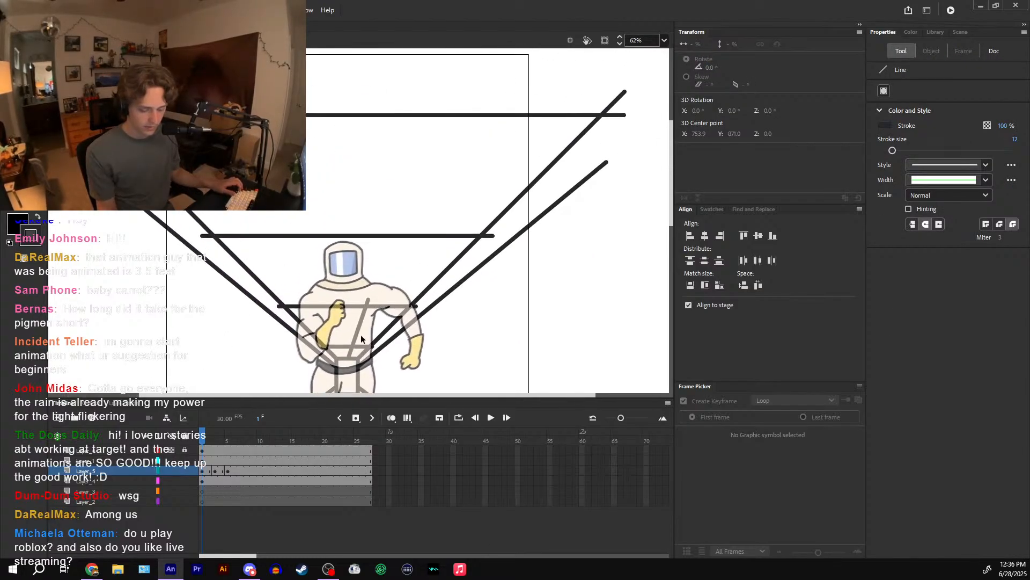
{"action": "key", "text": "ctrl+z"}
- Try a pair of diagonal ceiling lines fanning from the corridor's far end toward the stage's upper corners, and undo both
{"action": "mouse_move", "coordinate": [348, 356]}
{"action": "left_mouse_down"}
{"action": "mouse_move", "coordinate": [468, 140]}
{"action": "mouse_move", "coordinate": [538, 64]}
{"action": "mouse_move", "coordinate": [543, 55]}
{"action": "mouse_move", "coordinate": [533, 50]}
{"action": "left_mouse_up"}
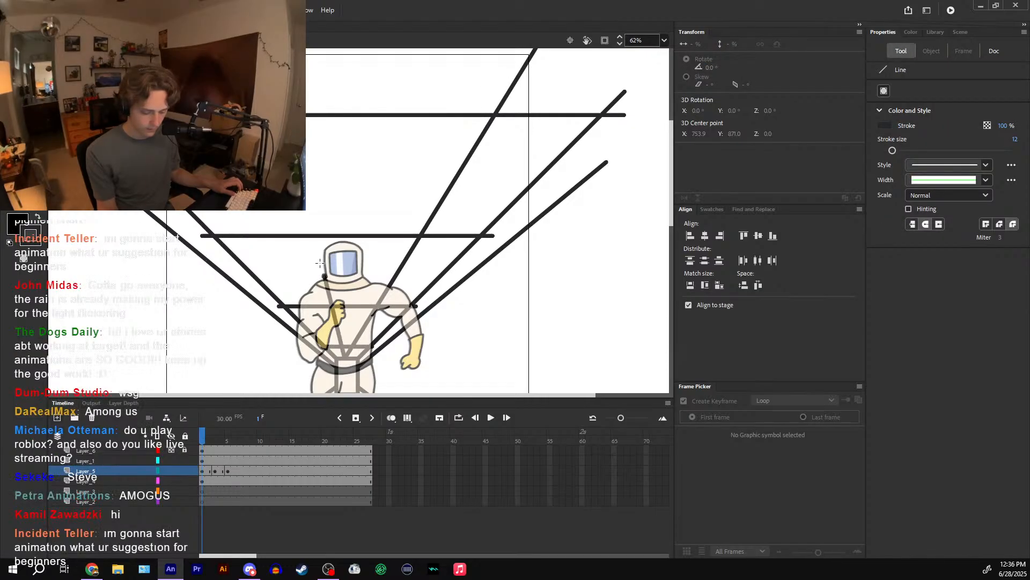
{"action": "left_click_drag", "start_coordinate": [320, 263], "coordinate": [195, 52]}
{"action": "key", "text": "ctrl+z"}
{"action": "key", "text": "ctrl+z"}
- Complete a steep pair of ceiling lines rising from the corridor's far end past the stage's upper edge, and select their segments on frame 1
{"action": "mouse_move", "coordinate": [348, 358]}
{"action": "left_mouse_down"}
{"action": "mouse_move", "coordinate": [465, 35]}
{"action": "mouse_move", "coordinate": [348, 356]}
{"action": "mouse_move", "coordinate": [223, 38]}
{"action": "left_mouse_up"}
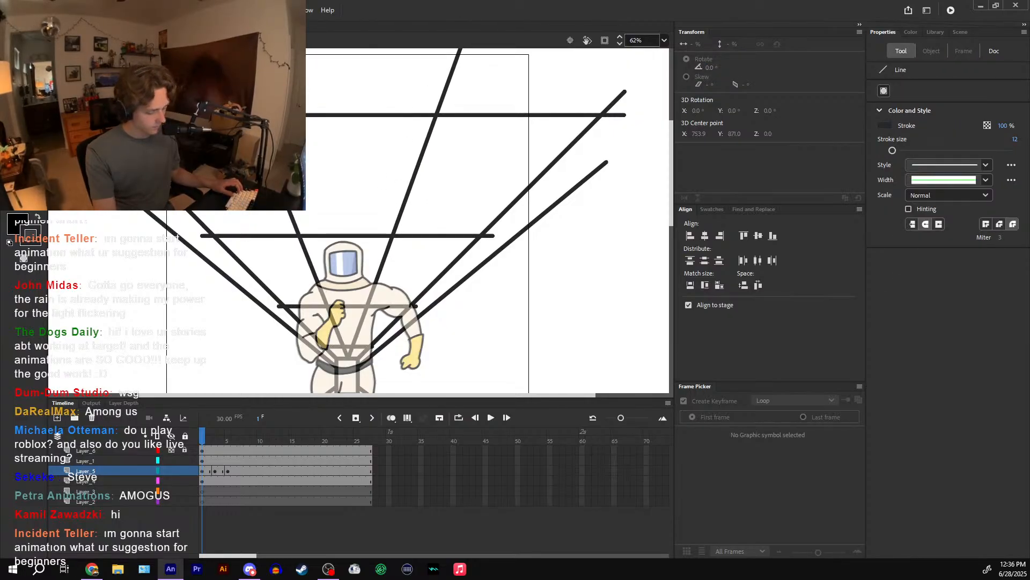
{"action": "key", "text": "v"}
{"action": "left_click", "coordinate": [291, 215]}
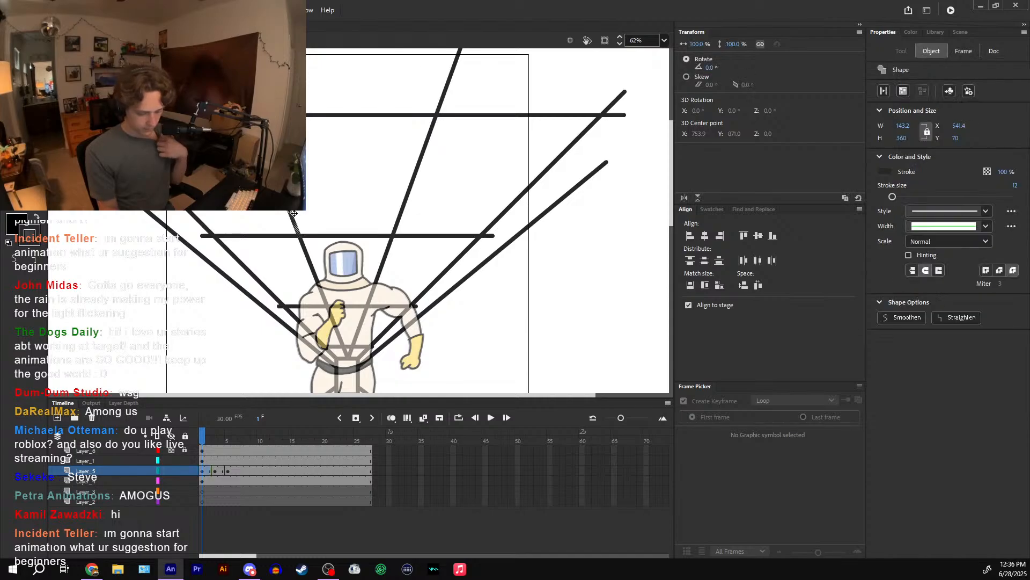
{"action": "left_click", "coordinate": [447, 82], "text": "shift"}
{"action": "left_click", "coordinate": [421, 151], "text": "shift"}
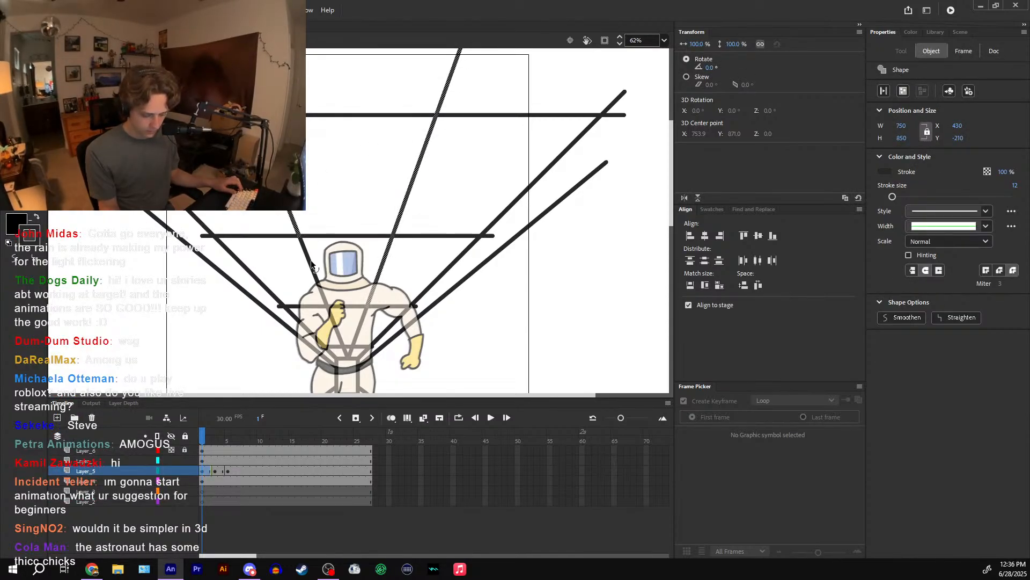
{"action": "left_click", "coordinate": [336, 328], "text": "shift"}
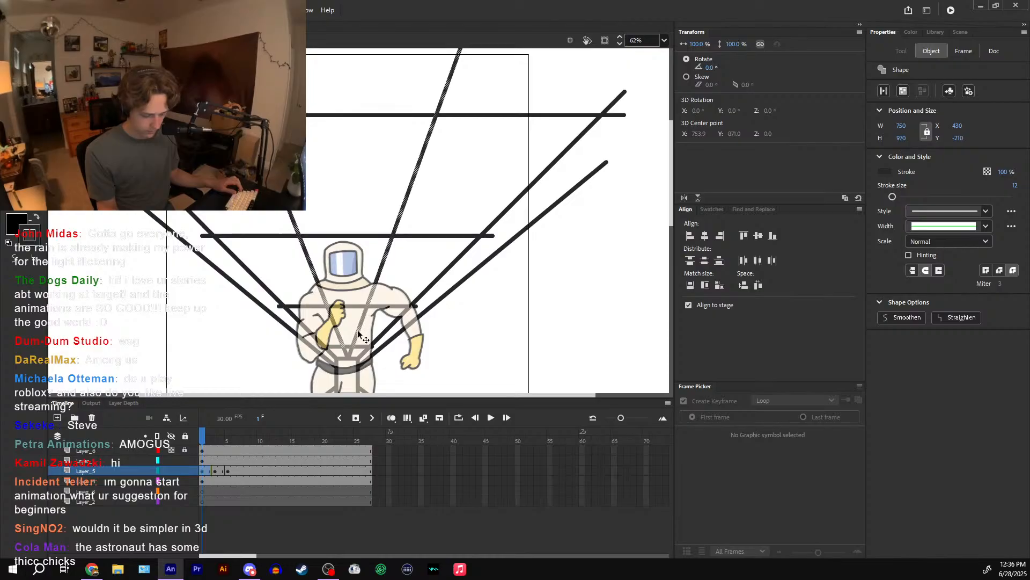
- Add the short segment at the corridor's far end to the selection and copy the ceiling lines into Layer_5's frame 3 drawing
{"action": "left_click_drag", "start_coordinate": [213, 437], "coordinate": [231, 437]}
{"action": "key", "text": "comma"}
{"action": "key", "text": "comma"}
{"action": "key", "text": "comma"}
{"action": "key", "text": "comma"}
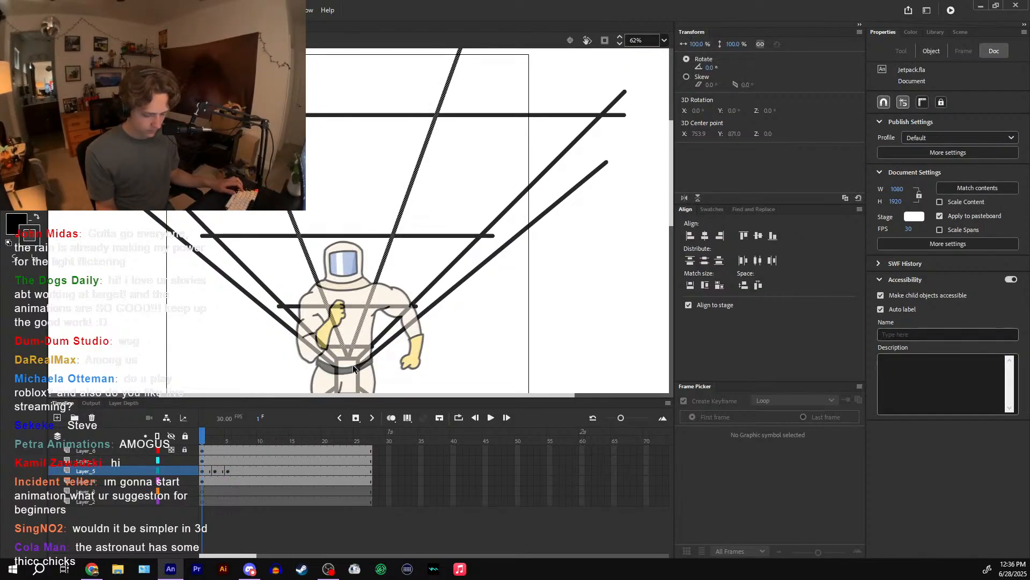
{"action": "left_click", "coordinate": [346, 352]}
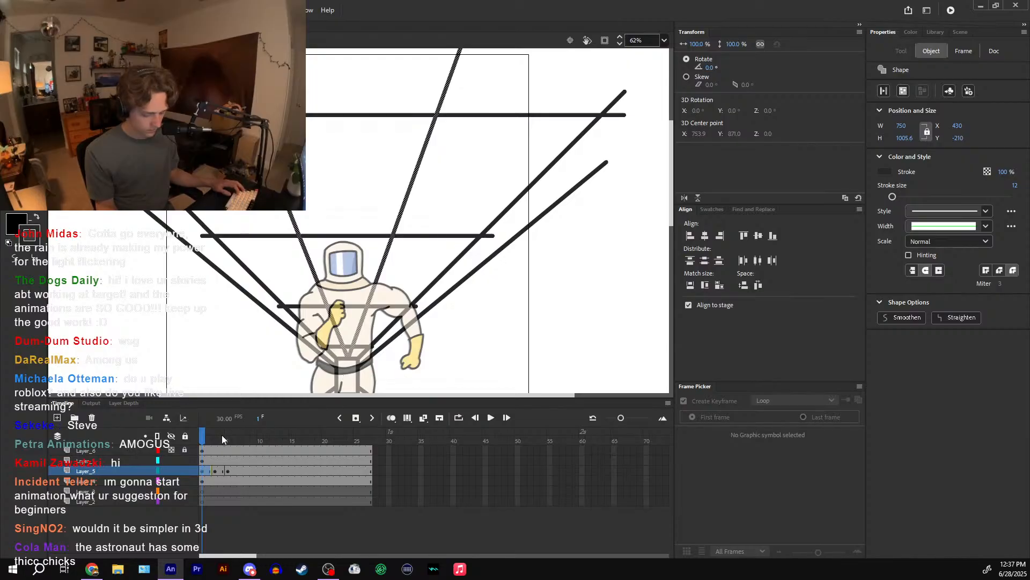
{"action": "mouse_move", "coordinate": [214, 437]}
{"action": "left_mouse_down"}
{"action": "mouse_move", "coordinate": [227, 437]}
{"action": "mouse_move", "coordinate": [206, 441]}
{"action": "left_mouse_up"}
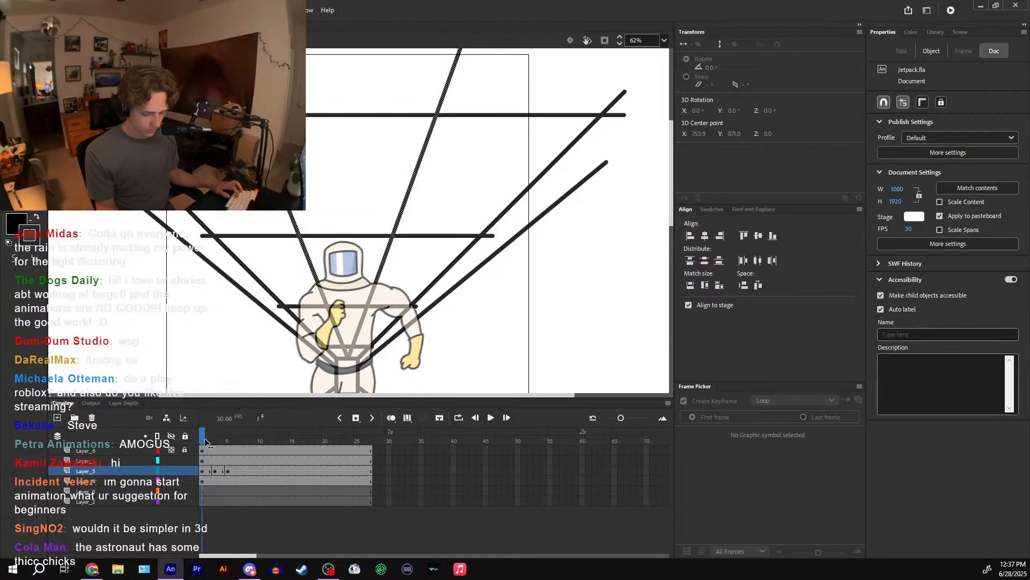
- Delete alternating segments of the two ceiling lines between the crossbars on frame 1, staggering the gaps from one line to the other
{"action": "left_click", "coordinate": [345, 276]}
{"action": "left_click", "coordinate": [316, 279]}
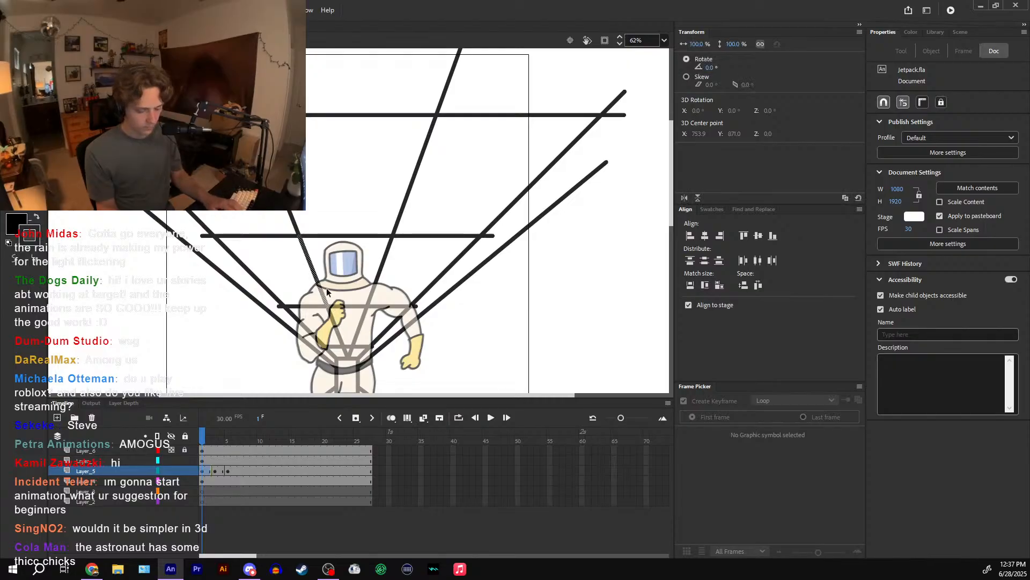
{"action": "key", "text": "Delete"}
{"action": "left_click", "coordinate": [380, 273]}
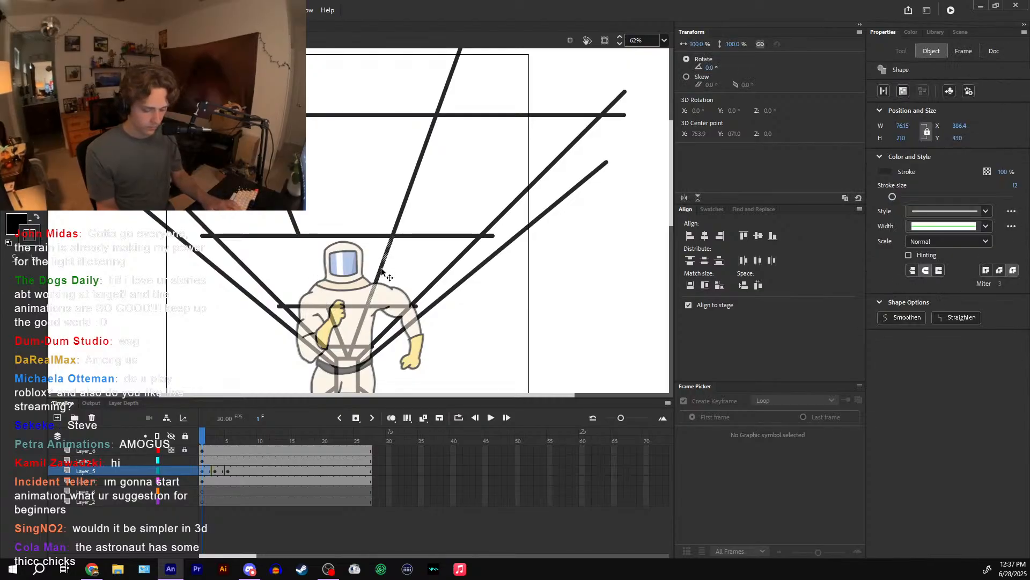
{"action": "left_click", "coordinate": [408, 191]}
{"action": "left_click", "coordinate": [410, 187]}
{"action": "key", "text": "Delete"}
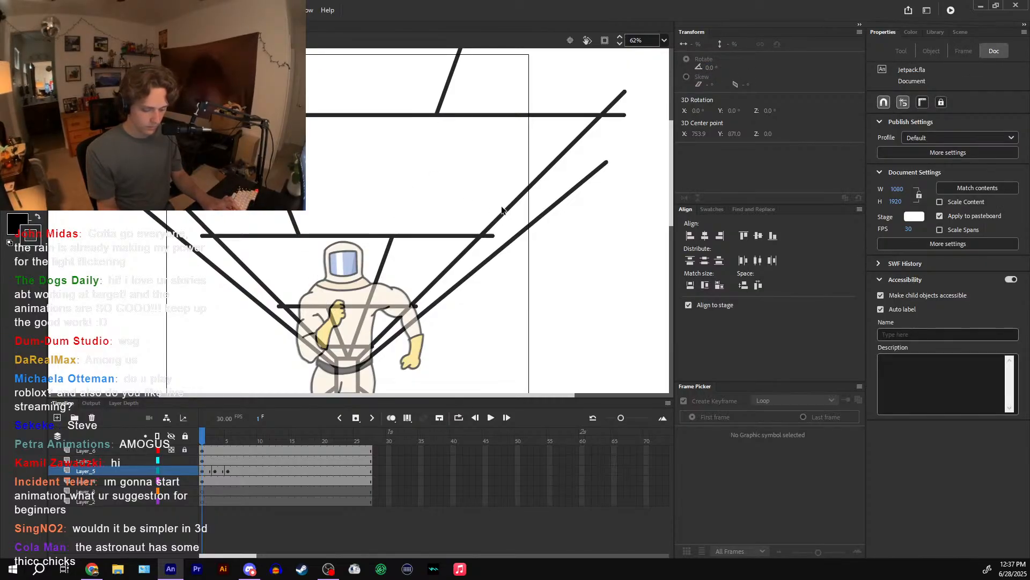
{"action": "left_click_drag", "start_coordinate": [493, 200], "coordinate": [486, 214]}
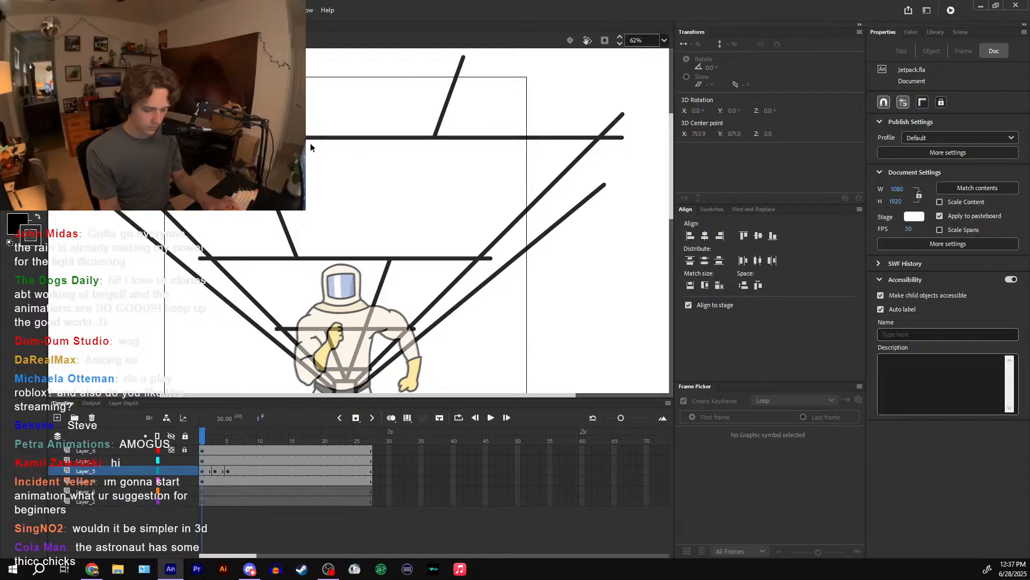
{"action": "left_click_drag", "start_coordinate": [327, 137], "coordinate": [331, 90]}
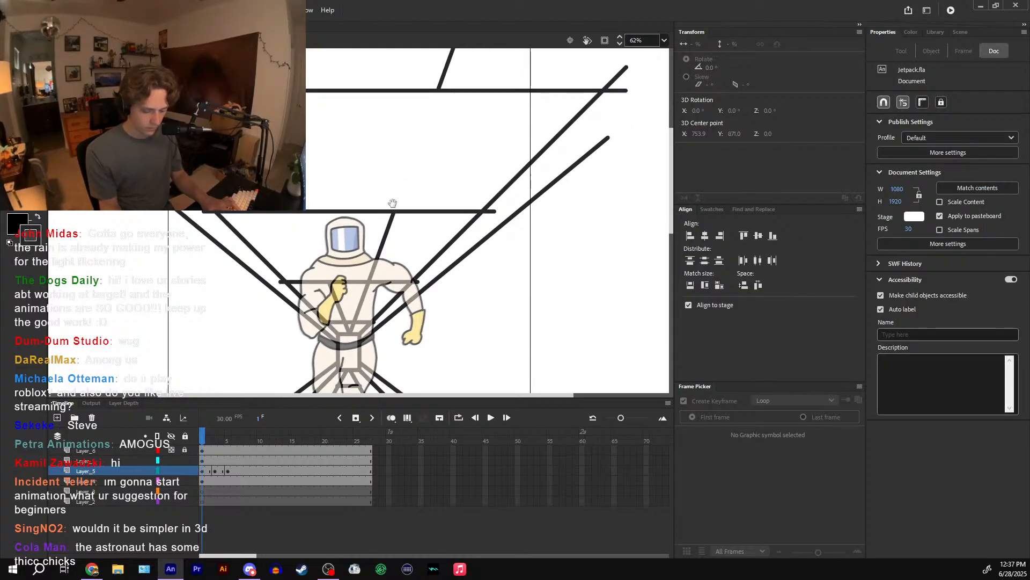
{"action": "left_click", "coordinate": [364, 299]}
{"action": "key", "text": "Delete"}
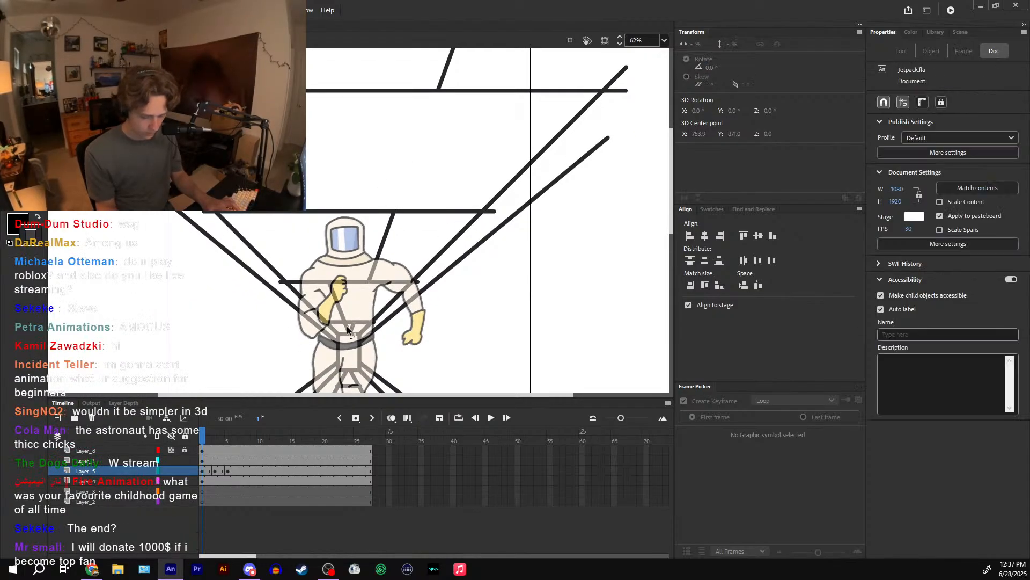
- Delete alternating ceiling-line segments between the crossbars on frame 3 in the same staggered pattern, working toward the corridor's far end
{"action": "left_click_drag", "start_coordinate": [208, 440], "coordinate": [218, 442]}
{"action": "left_click", "coordinate": [208, 442]}
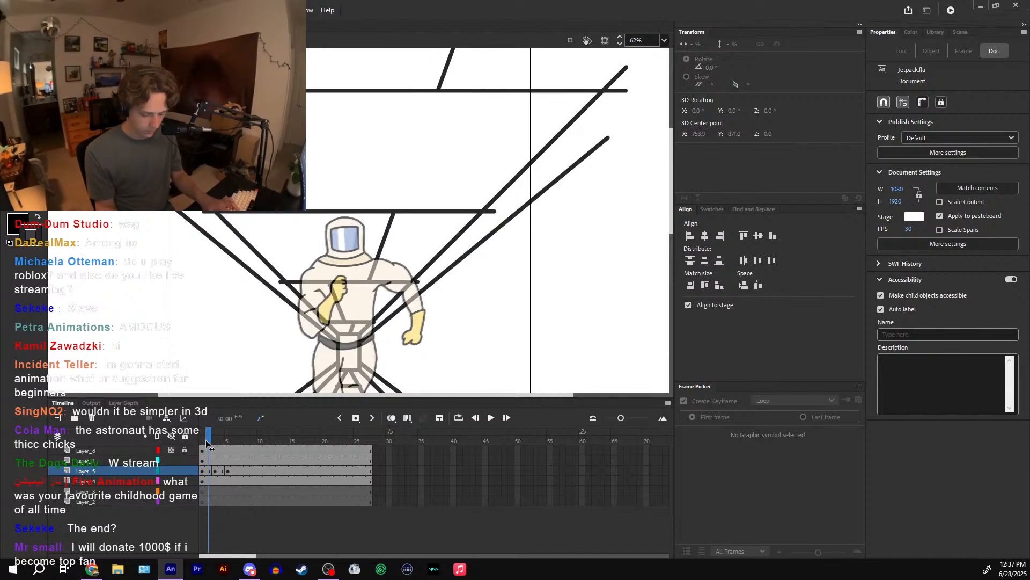
{"action": "left_click_drag", "start_coordinate": [211, 447], "coordinate": [216, 445]}
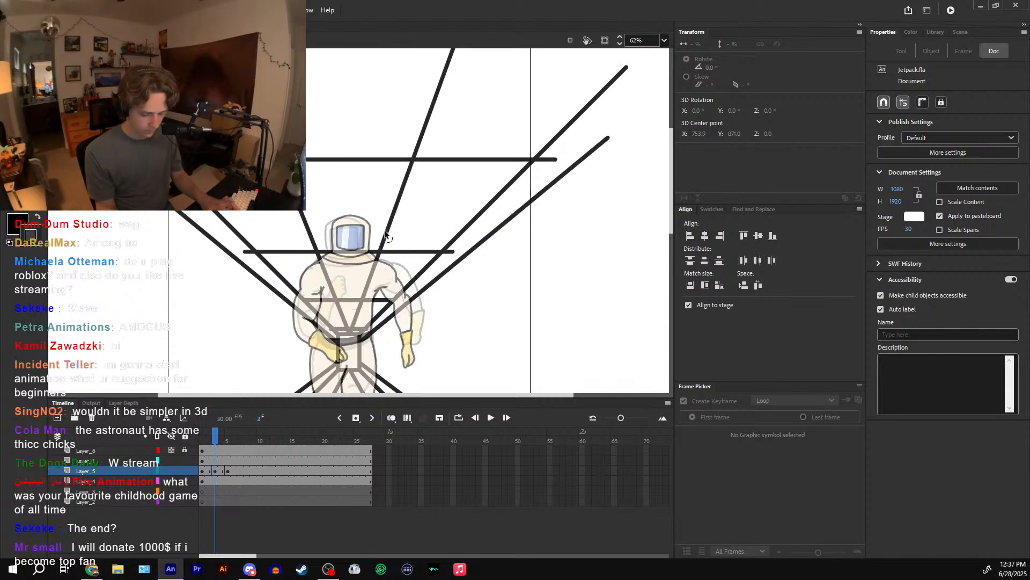
{"action": "left_click", "coordinate": [386, 225]}
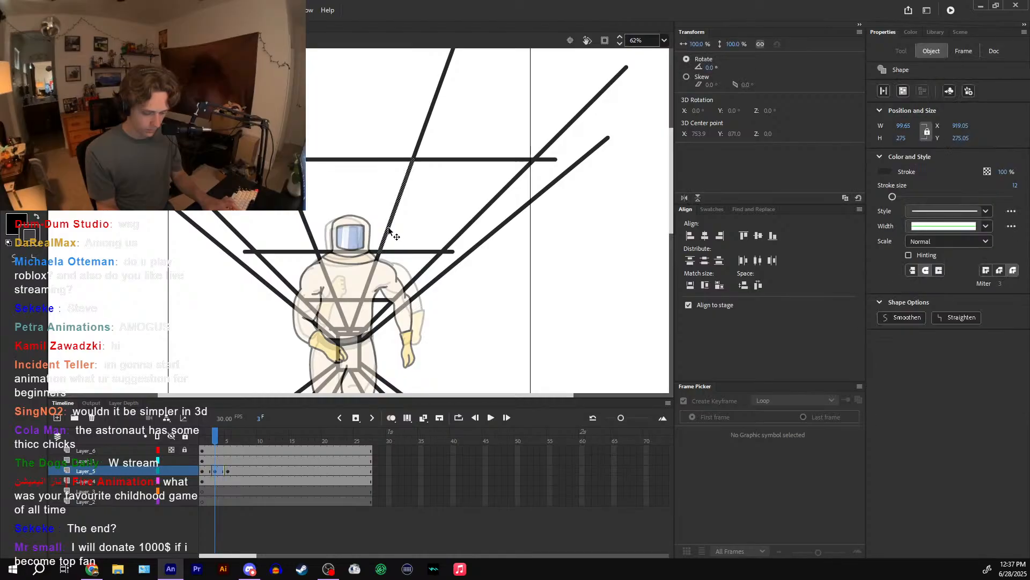
{"action": "key", "text": "Delete"}
{"action": "left_click_drag", "start_coordinate": [214, 444], "coordinate": [215, 443]}
{"action": "left_click", "coordinate": [349, 332]}
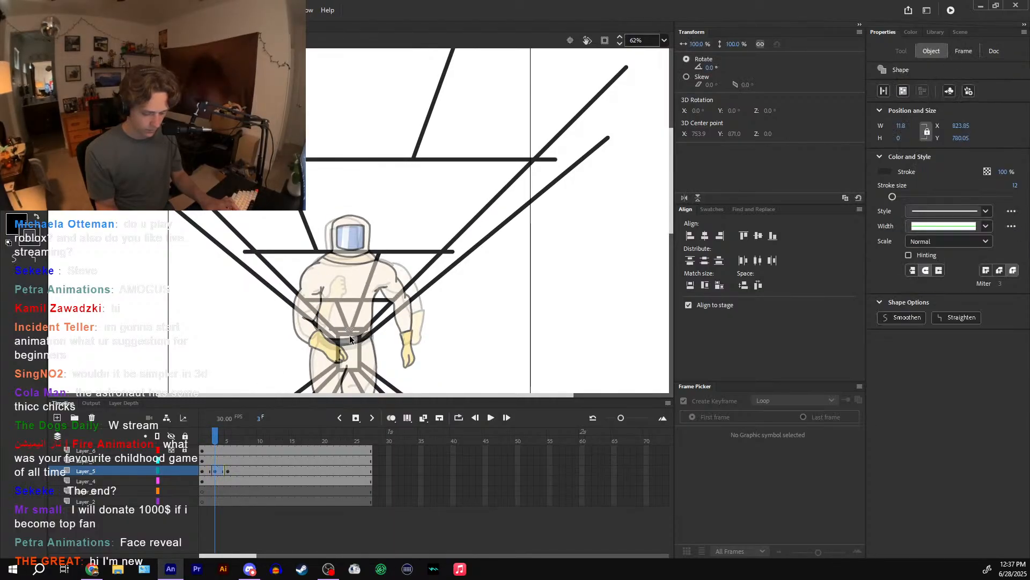
{"action": "left_click", "coordinate": [349, 333]}
{"action": "left_click", "coordinate": [349, 334]}
{"action": "left_click", "coordinate": [350, 333]}
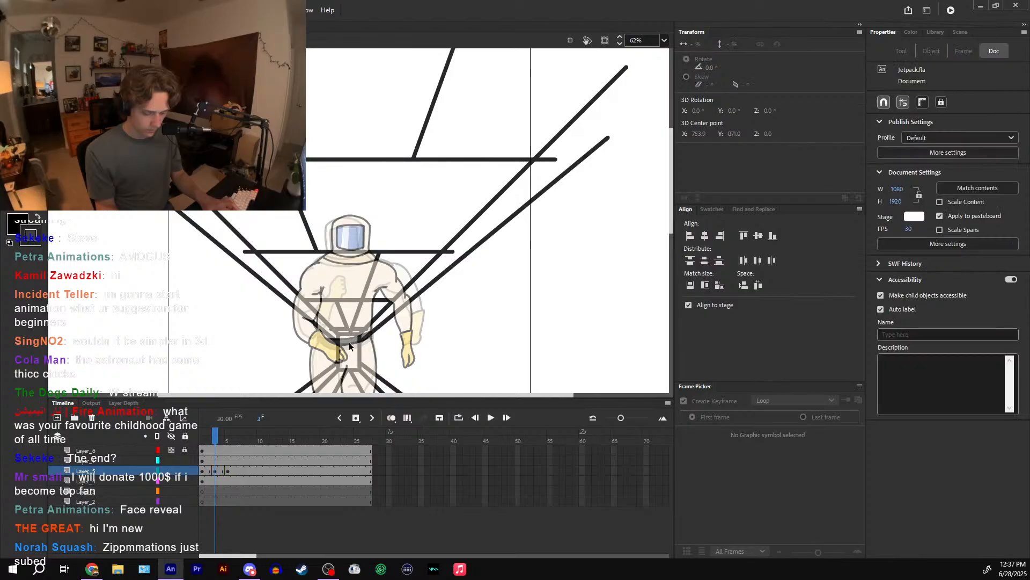
- Examine the corridor's far end up close and compare the broken ceiling-line pattern across frames 1 to 4
{"action": "left_click_drag", "start_coordinate": [215, 442], "coordinate": [204, 448]}
{"action": "left_click_drag", "start_coordinate": [204, 448], "coordinate": [216, 447]}
{"action": "key", "text": "ctrl+equal"}
{"action": "scroll", "coordinate": [391, 359], "scroll_direction": "up", "scroll_amount": 6}
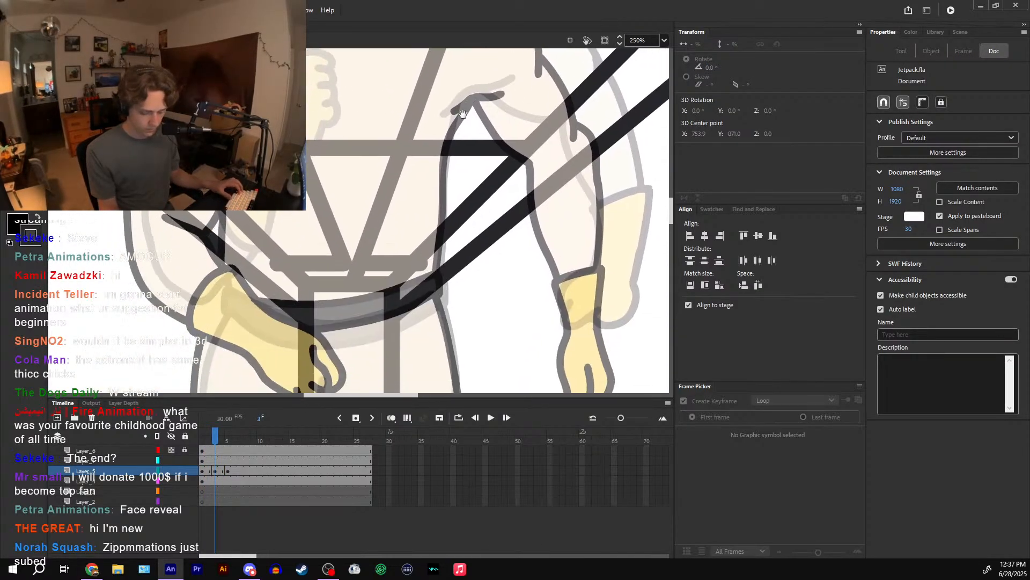
{"action": "key", "text": "n"}
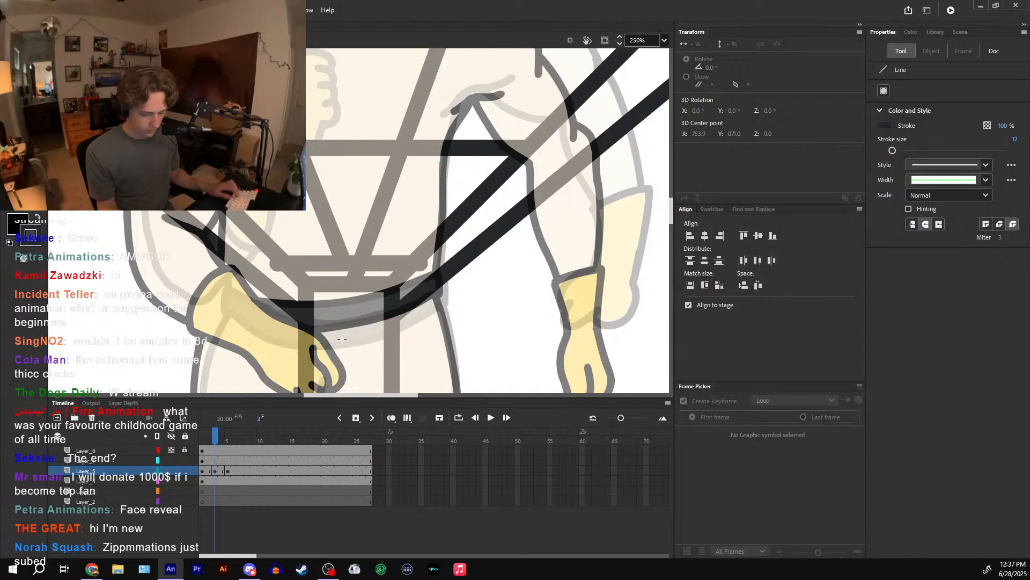
{"action": "scroll", "coordinate": [310, 390], "scroll_direction": "down", "scroll_amount": 8}
{"action": "scroll", "coordinate": [309, 390], "scroll_direction": "up", "scroll_amount": 4}
{"action": "key", "text": "v"}
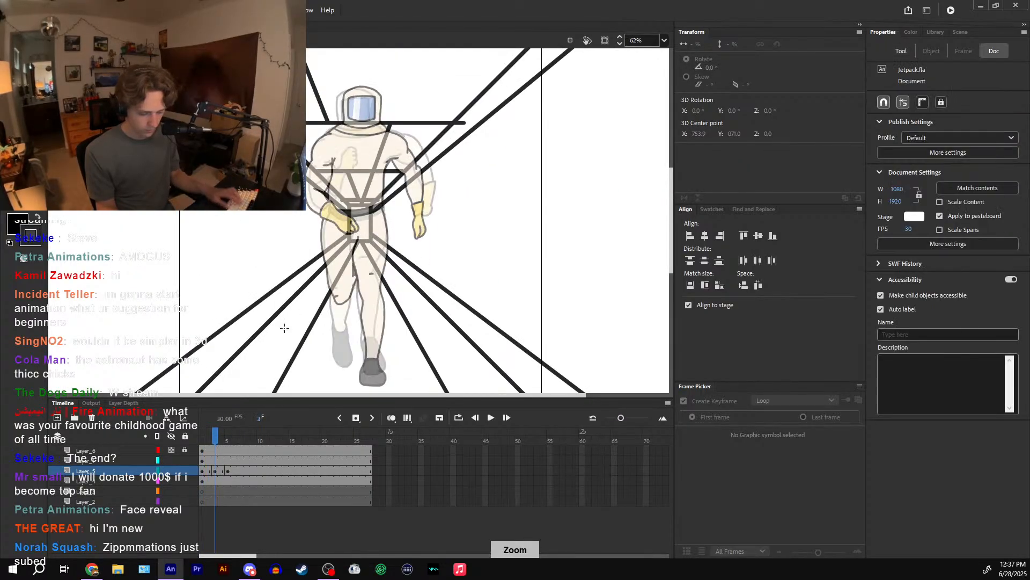
{"action": "left_click_drag", "start_coordinate": [343, 234], "coordinate": [322, 325]}
{"action": "key", "text": "comma"}
{"action": "key", "text": "comma"}
{"action": "key", "text": "period"}
{"action": "key", "text": "period"}
{"action": "key", "text": "period"}
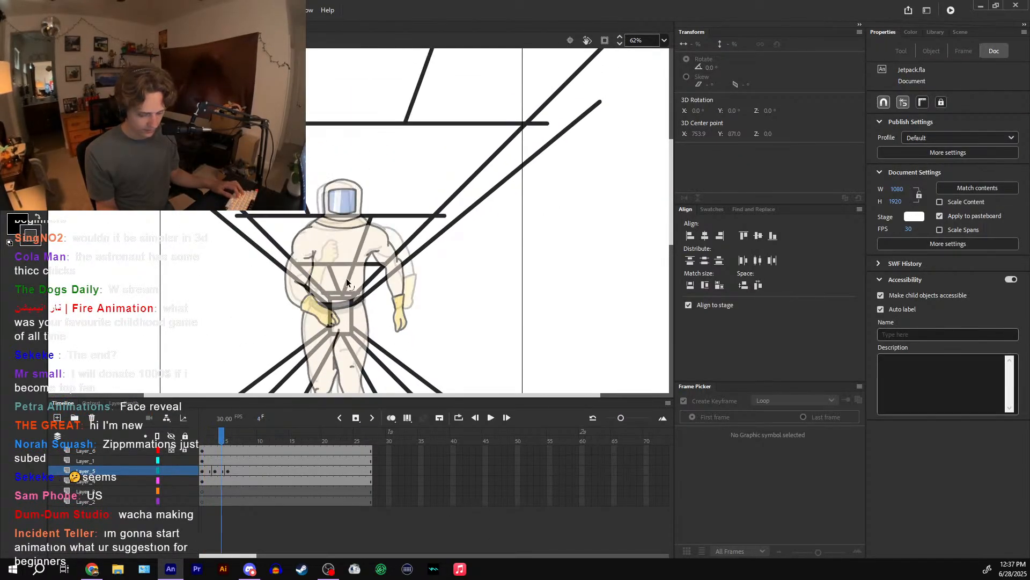
- Continue removing alternate ceiling-line segments between the far crossbars behind the astronaut's torso on frame 4
{"action": "left_click", "coordinate": [345, 288]}
{"action": "key", "text": "Delete"}
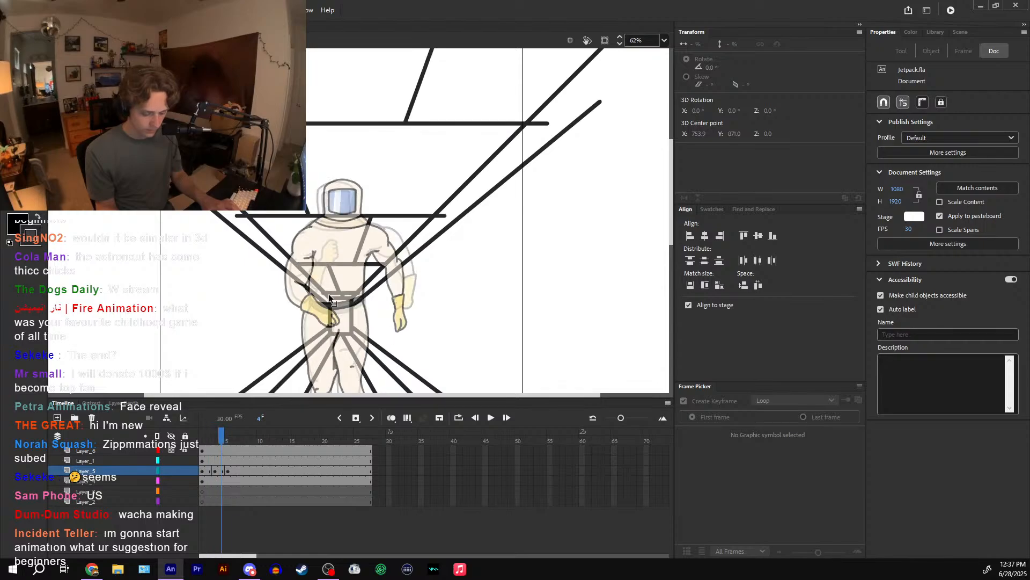
{"action": "left_click", "coordinate": [354, 270]}
{"action": "key", "text": "Delete"}
{"action": "left_click", "coordinate": [353, 269]}
{"action": "key", "text": "Delete"}
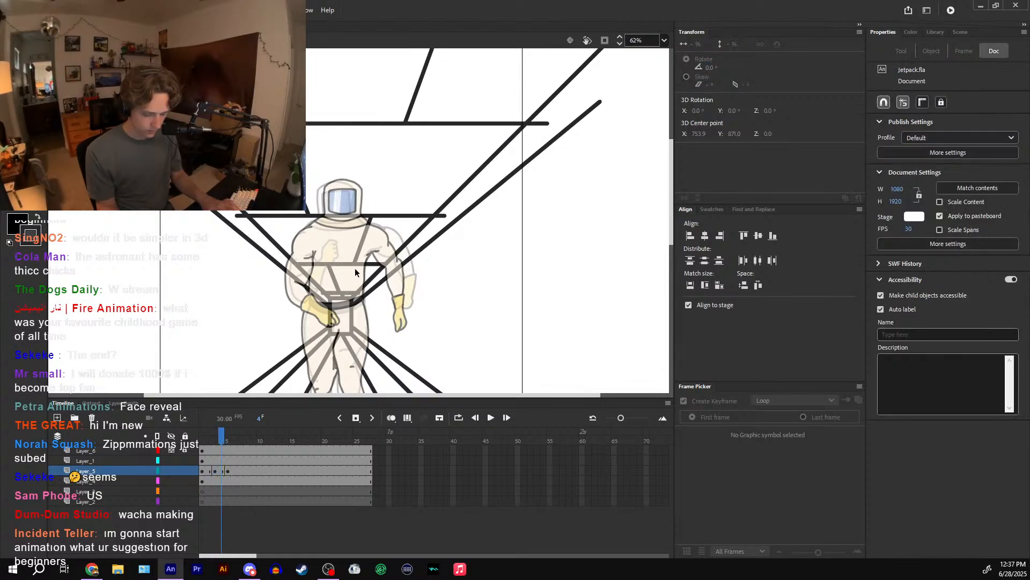
{"action": "left_click", "coordinate": [356, 266]}
{"action": "left_click", "coordinate": [368, 224]}
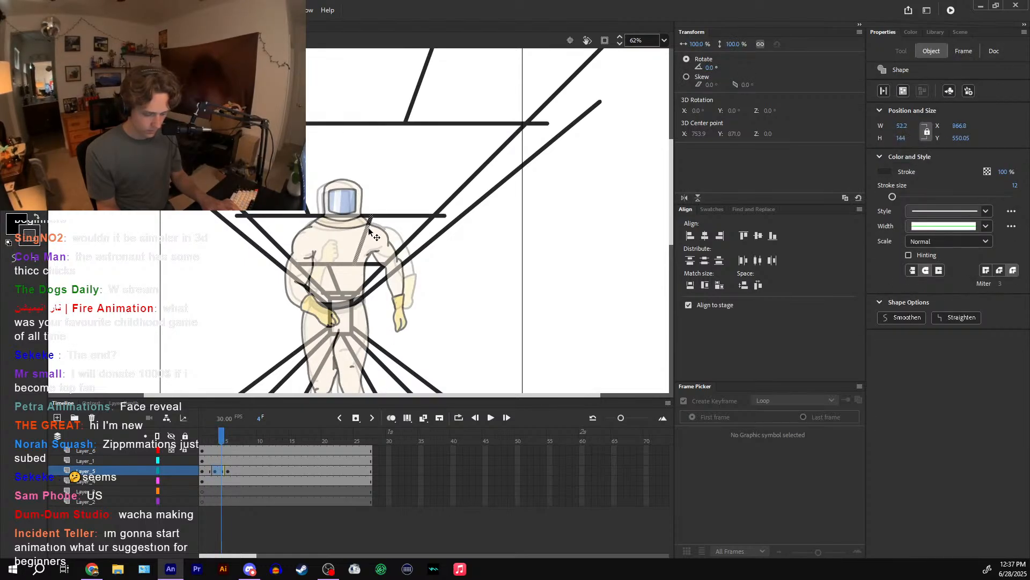
{"action": "key", "text": "Delete"}
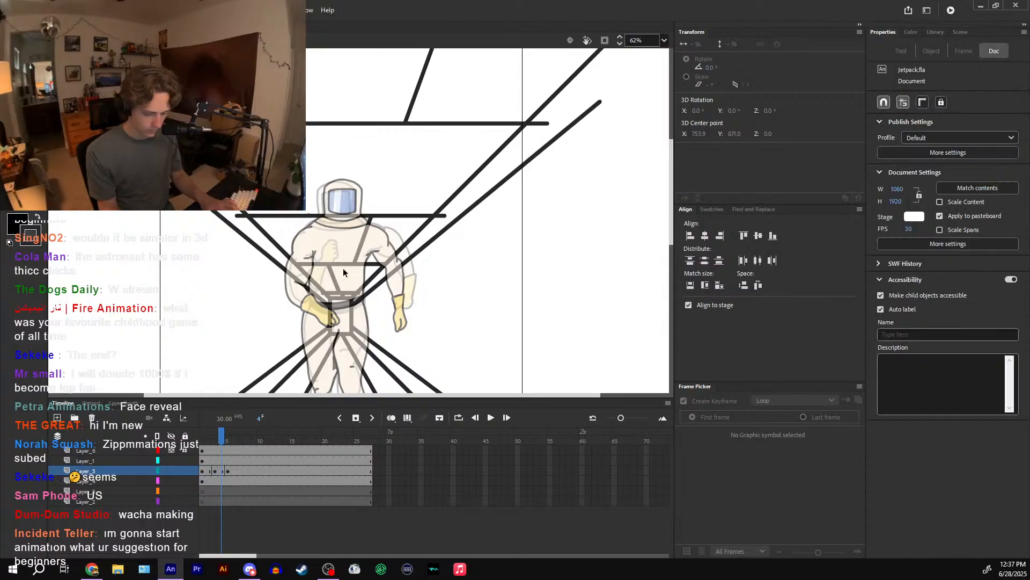
{"action": "left_click", "coordinate": [310, 221]}
{"action": "left_click", "coordinate": [310, 221]}
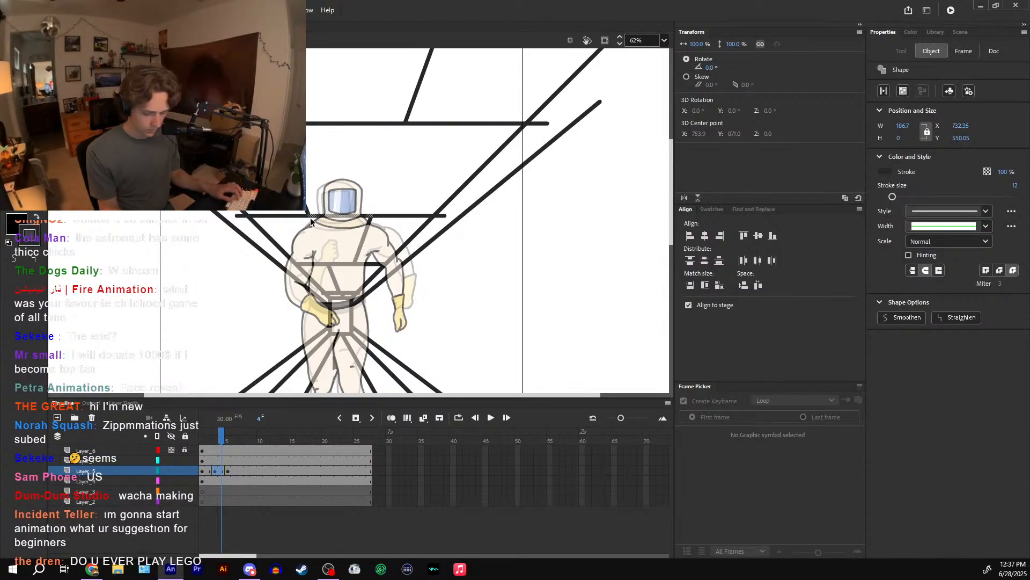
- Try to delete the corridor line segments crossing the astronaut's chest and waist on frame 4
{"action": "left_click", "coordinate": [335, 279]}
{"action": "key", "text": "Delete"}
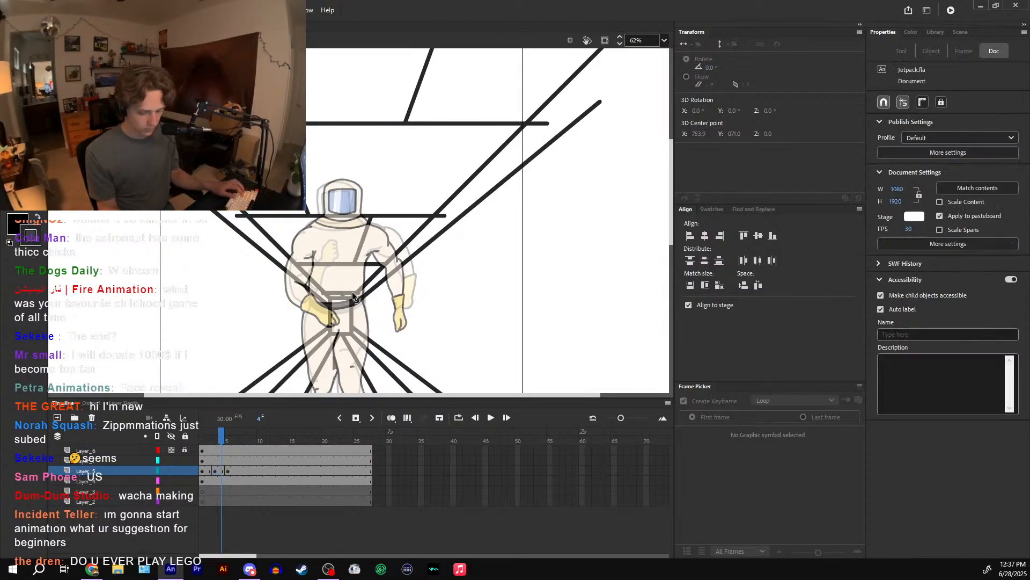
{"action": "key", "text": "ctrl+z"}
{"action": "left_click", "coordinate": [346, 299]}
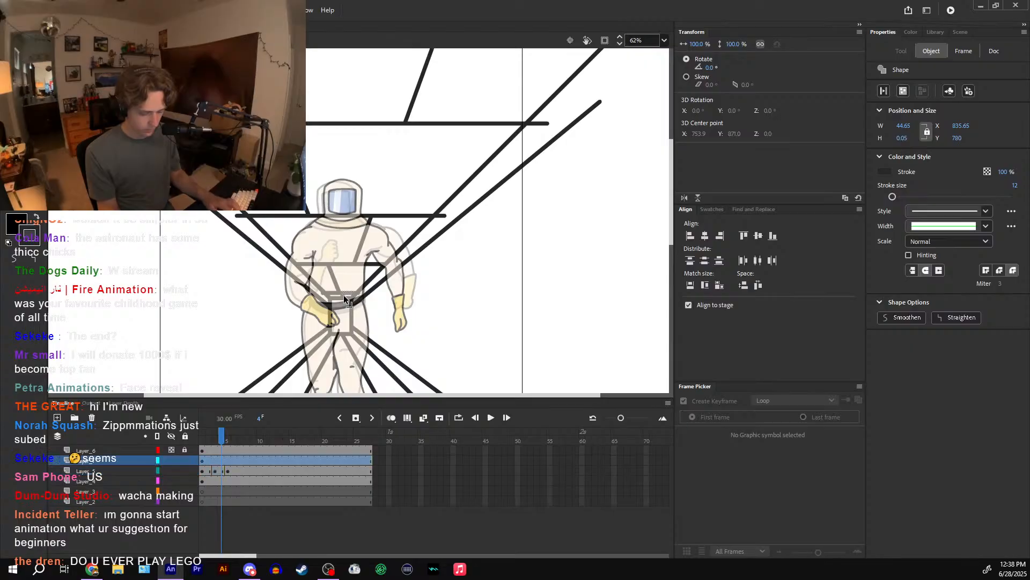
{"action": "left_click", "coordinate": [346, 294]}
{"action": "key", "text": "Delete"}
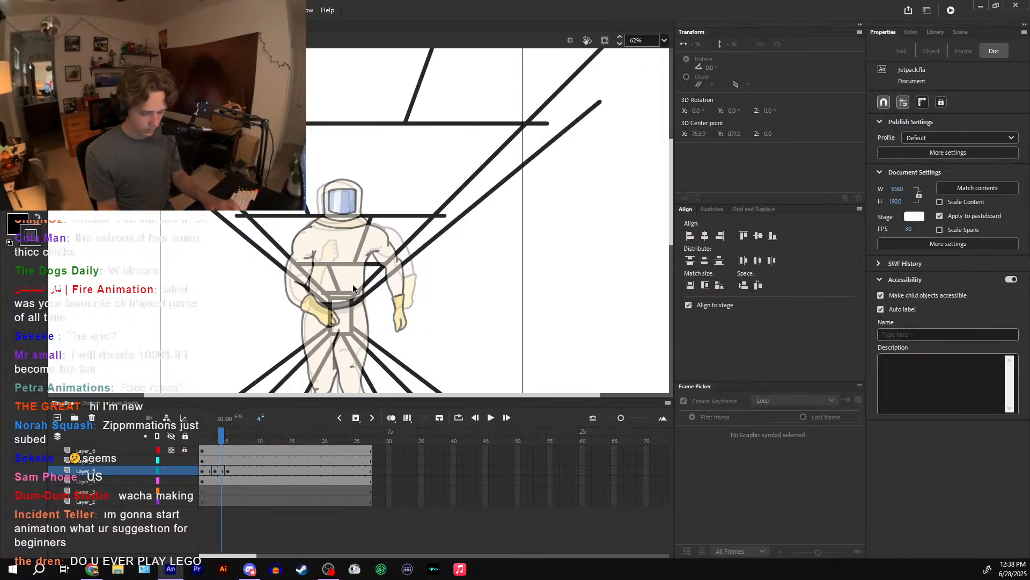
{"action": "key", "text": "ctrl+z"}
{"action": "key", "text": "ctrl+z"}
{"action": "key", "text": "ctrl+z"}
{"action": "key", "text": "ctrl+z"}
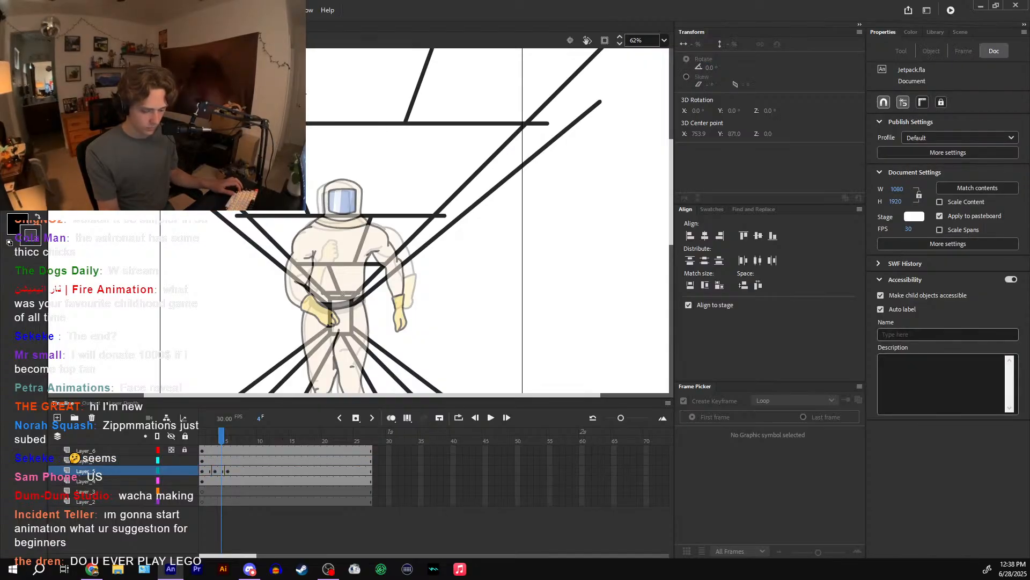
- Delete the right diagonal line segment between the two upper horizontal corridor lines on frame 5
{"action": "key", "text": "ctrl+minus"}
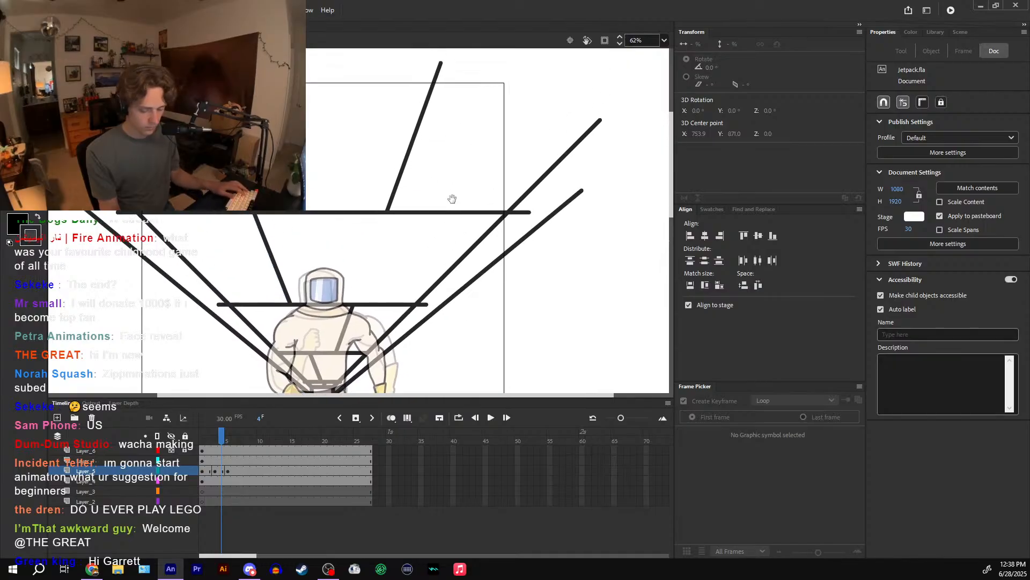
{"action": "mouse_move", "coordinate": [216, 440]}
{"action": "left_mouse_down"}
{"action": "mouse_move", "coordinate": [208, 443]}
{"action": "mouse_move", "coordinate": [224, 449]}
{"action": "mouse_move", "coordinate": [207, 443]}
{"action": "mouse_move", "coordinate": [229, 450]}
{"action": "left_mouse_up"}
{"action": "key", "text": "ctrl+equal"}
{"action": "left_click", "coordinate": [430, 235]}
{"action": "key", "text": "Delete"}
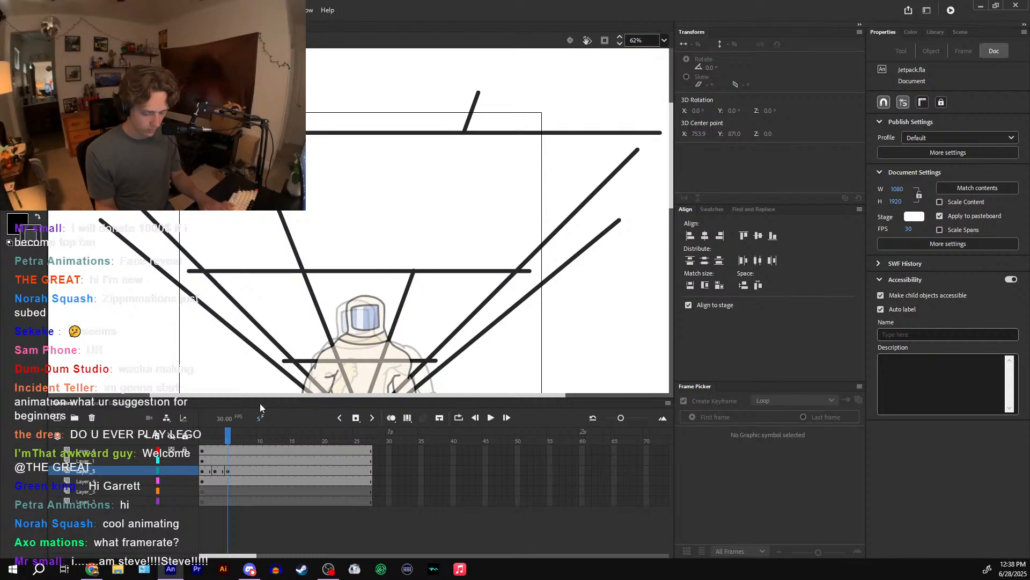
- Delete the diagonal corridor line segments beside the astronaut's helmet and across the torso on frame 5
{"action": "left_click_drag", "start_coordinate": [374, 337], "coordinate": [367, 251]}
{"action": "left_click", "coordinate": [203, 445]}
{"action": "left_click_drag", "start_coordinate": [212, 447], "coordinate": [228, 448]}
{"action": "left_click", "coordinate": [321, 250]}
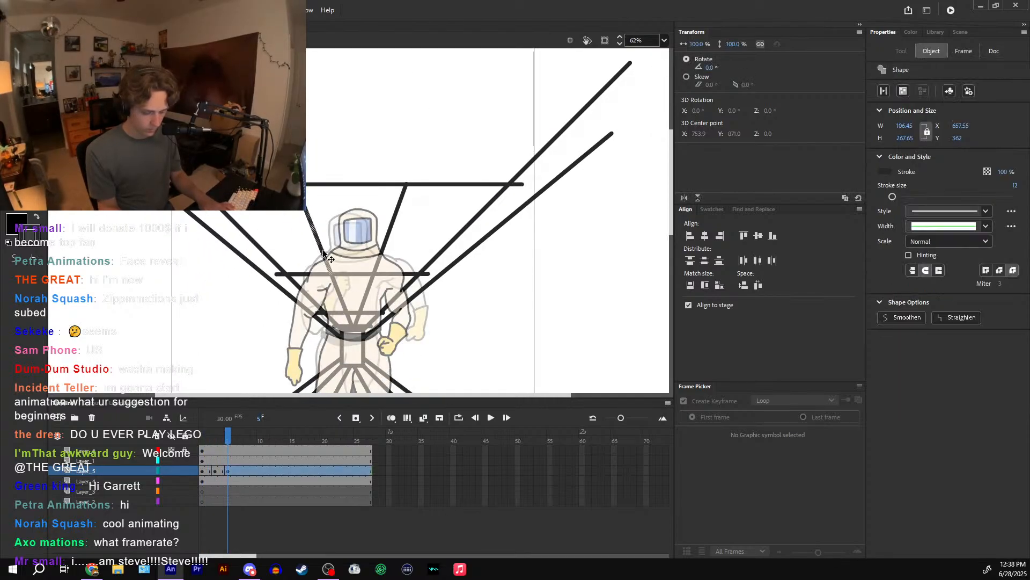
{"action": "key", "text": "Delete"}
{"action": "left_click", "coordinate": [365, 296]}
{"action": "key", "text": "Delete"}
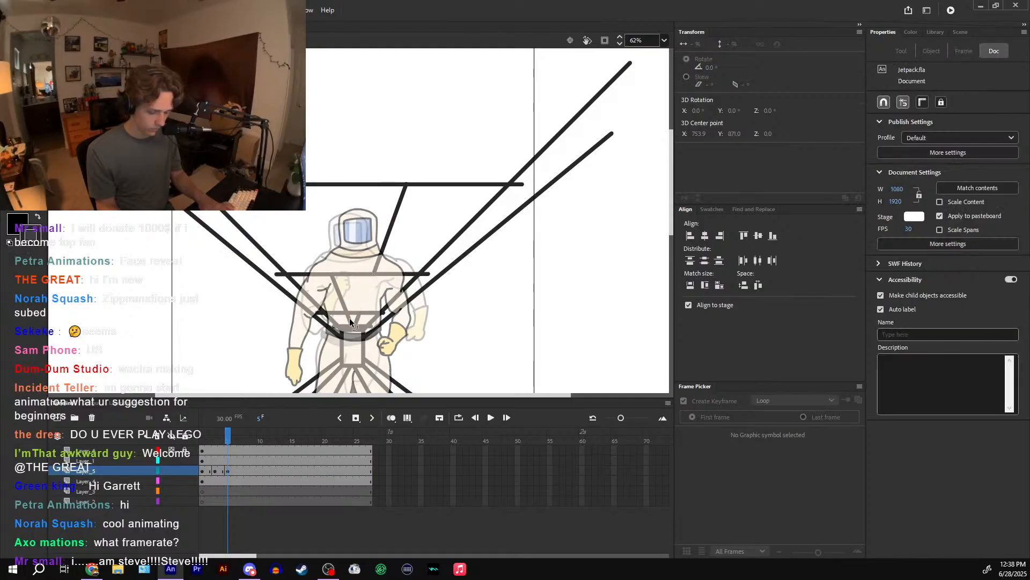
{"action": "left_click", "coordinate": [349, 318]}
{"action": "key", "text": "Delete"}
- Return to the main scene and clip the content outside the stage
{"action": "mouse_move", "coordinate": [228, 442]}
{"action": "left_mouse_down"}
{"action": "mouse_move", "coordinate": [214, 446]}
{"action": "mouse_move", "coordinate": [230, 444]}
{"action": "left_mouse_up"}
{"action": "key", "text": "ctrl+minus"}
{"action": "key", "text": "ctrl+minus"}
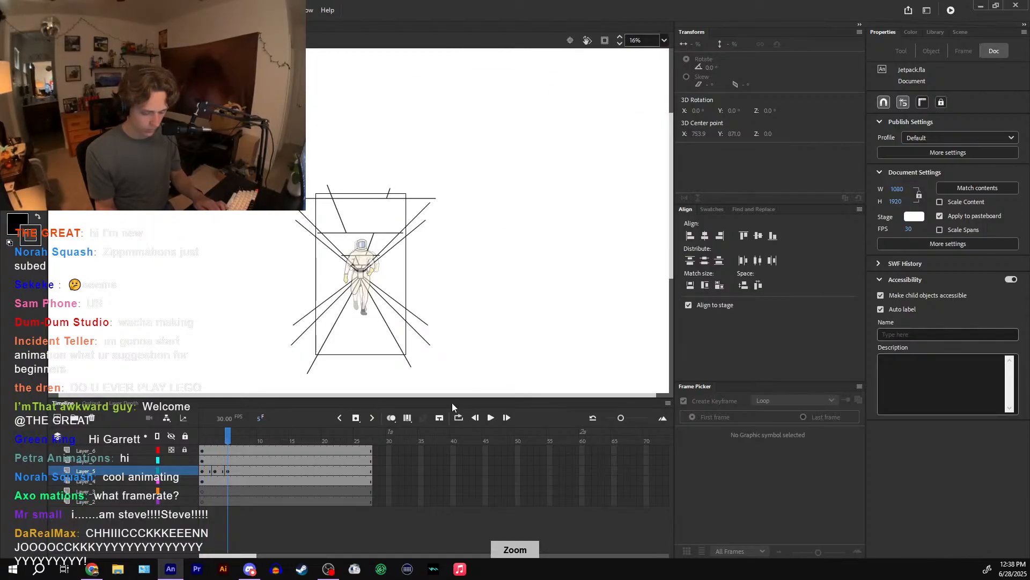
{"action": "key", "text": "ctrl+equal"}
{"action": "double_click", "coordinate": [469, 387]}
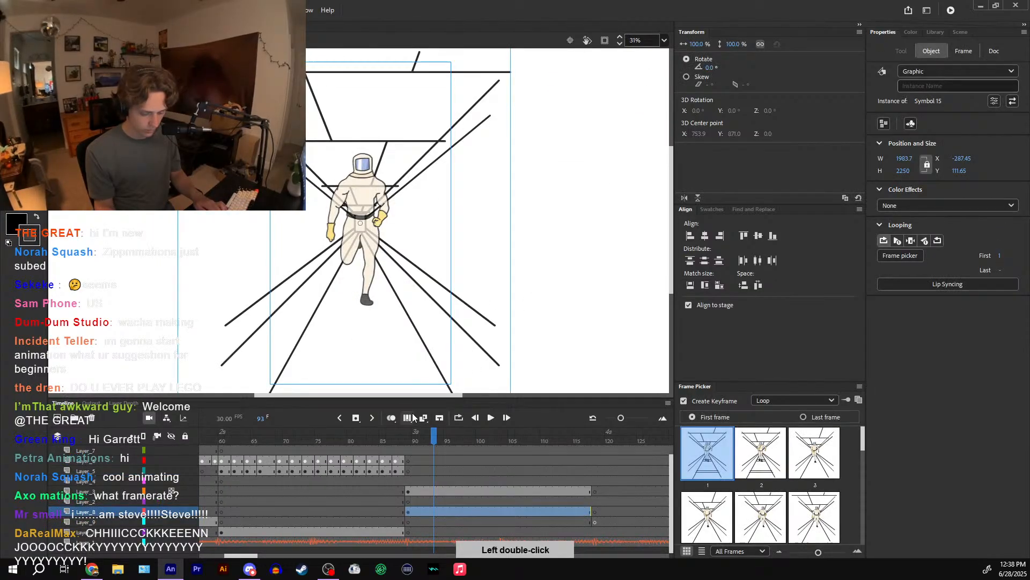
{"action": "left_click", "coordinate": [604, 41]}
- Play the astronaut's corridor running shot and return to its first frame
{"action": "key", "text": "comma"}
{"action": "key", "text": "comma"}
{"action": "key", "text": "comma"}
{"action": "key", "text": "comma"}
{"action": "key", "text": "comma"}
{"action": "left_click", "coordinate": [490, 420]}
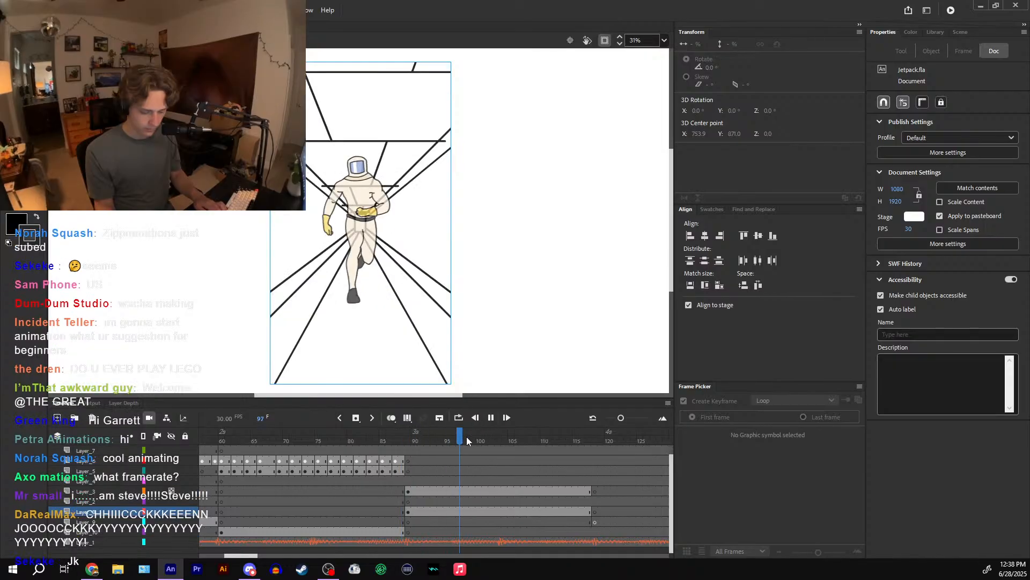
{"action": "left_click", "coordinate": [411, 445]}
- Inspect the corridor symbol's timeline and play the transition from the jetpack shot into the running shot
{"action": "left_click", "coordinate": [425, 273]}
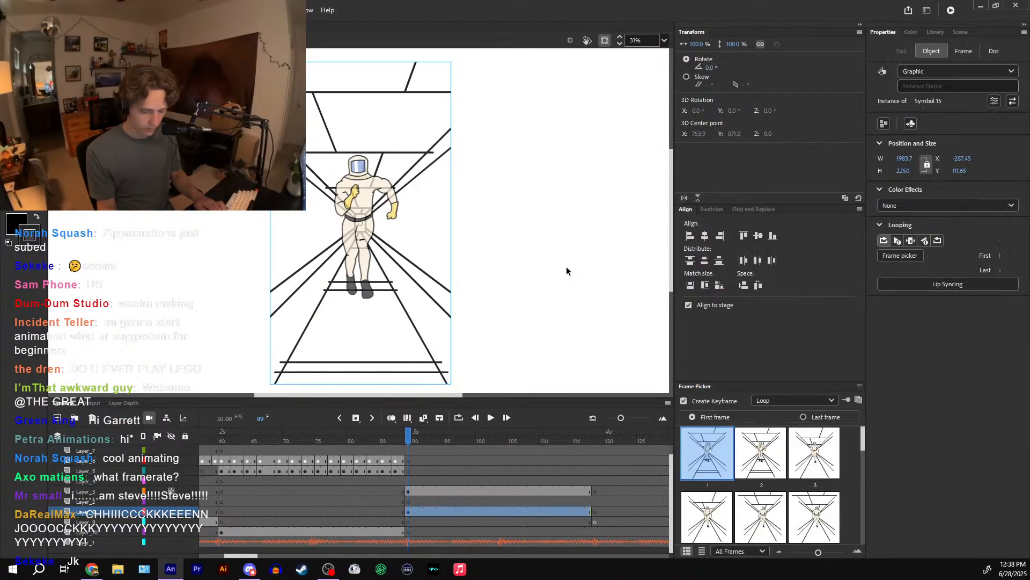
{"action": "left_click", "coordinate": [773, 401]}
{"action": "double_click", "coordinate": [437, 301]}
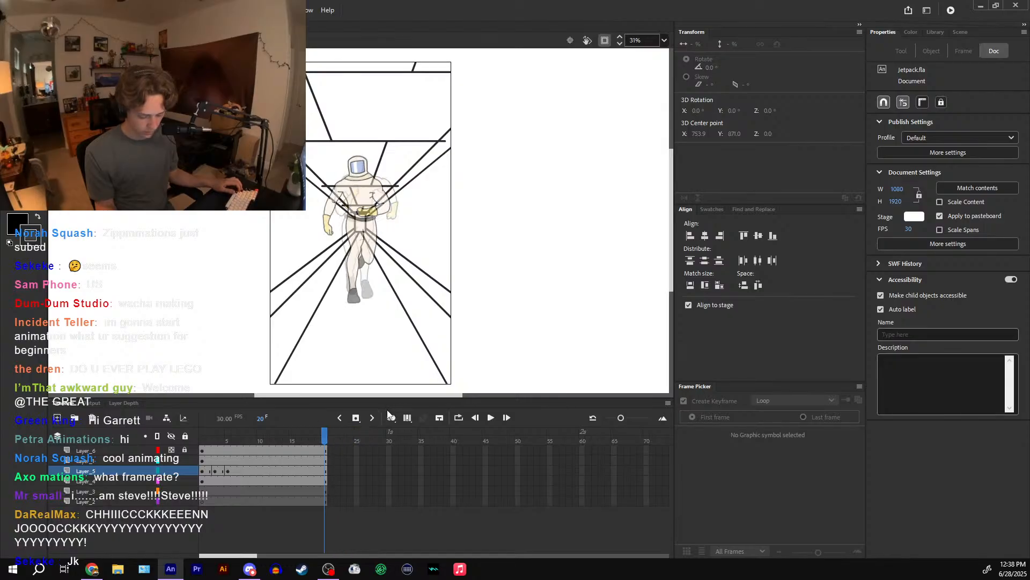
{"action": "double_click", "coordinate": [452, 254]}
{"action": "key", "text": "Return"}
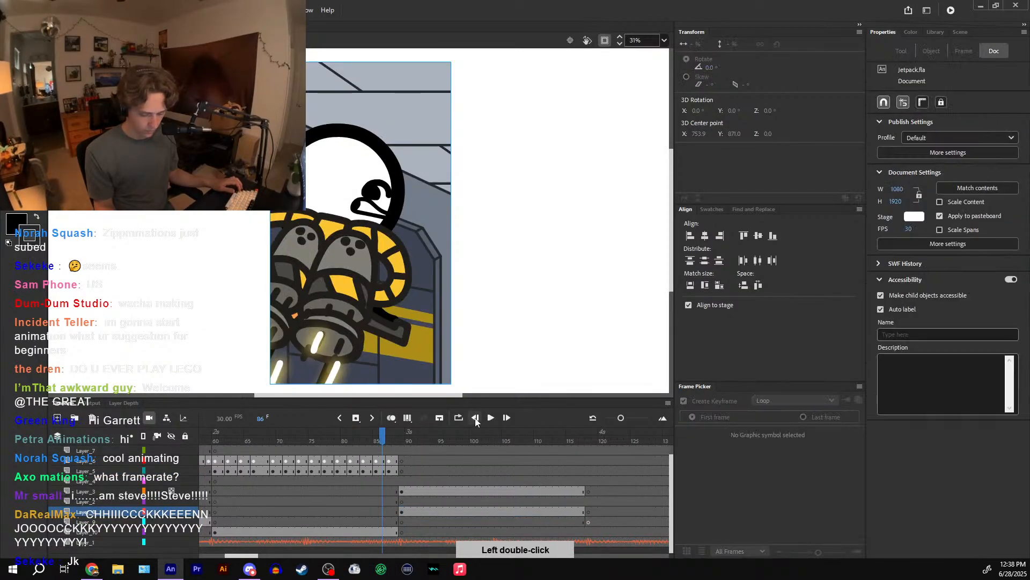
{"action": "left_click", "coordinate": [369, 438]}
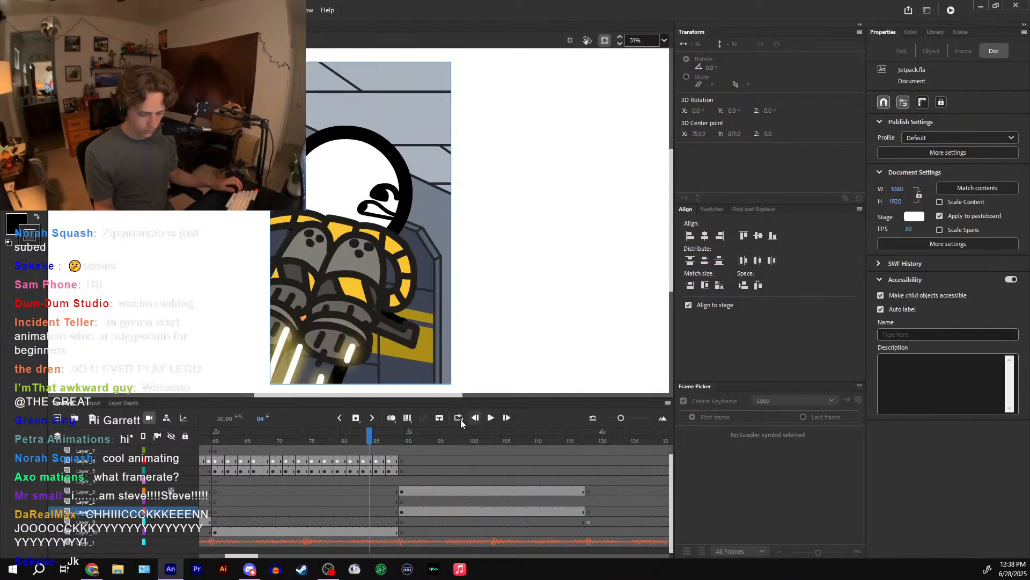
{"action": "left_click_drag", "start_coordinate": [407, 437], "coordinate": [464, 445]}
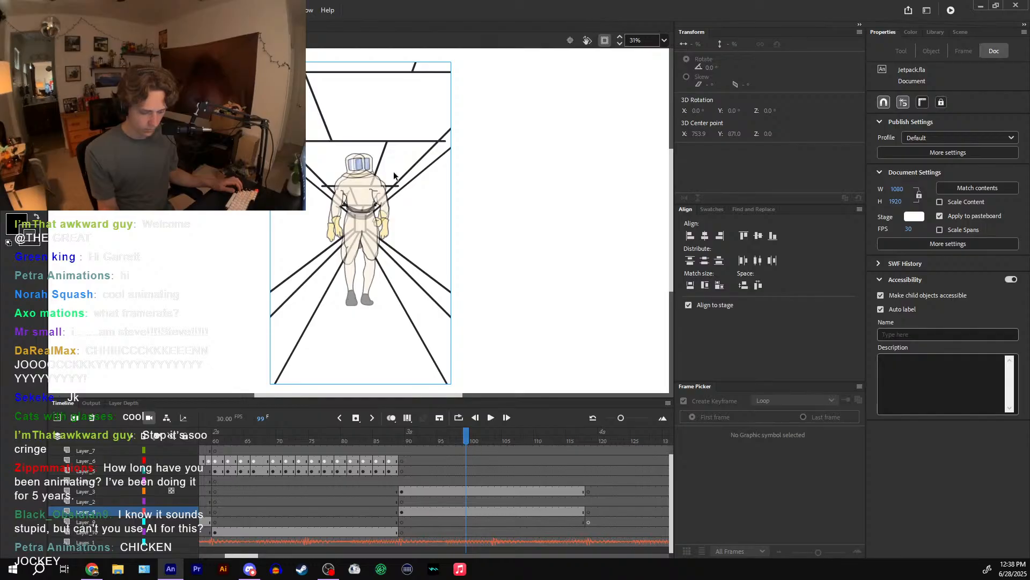
{"action": "double_click", "coordinate": [384, 146]}
{"action": "double_click", "coordinate": [394, 169]}
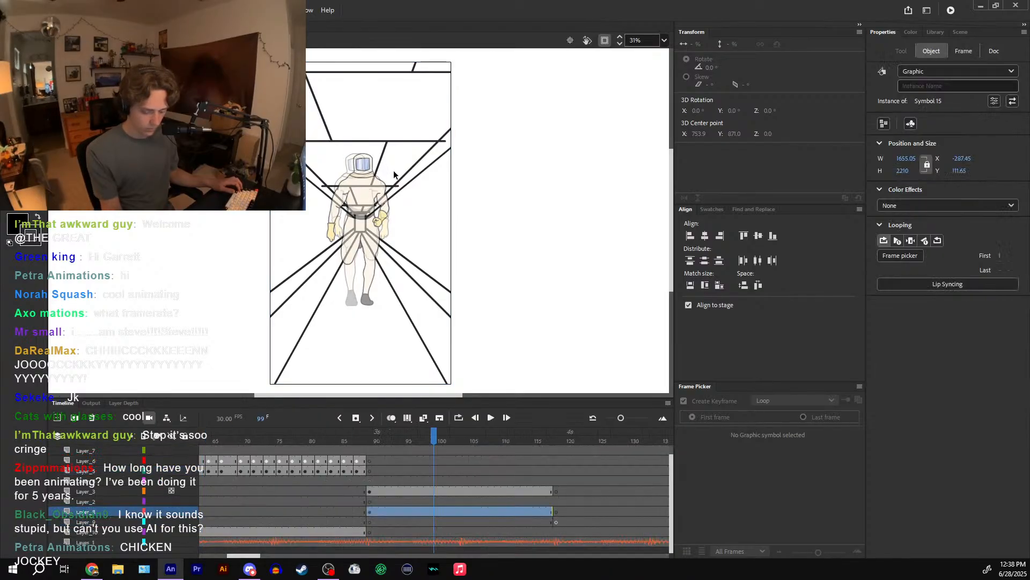
- Open the corridor symbol and insert frames across its layers to try a different loop length
{"action": "left_click_drag", "start_coordinate": [433, 440], "coordinate": [402, 442]}
{"action": "double_click", "coordinate": [391, 192]}
{"action": "key", "text": "F5"}
{"action": "key", "text": "F5"}
{"action": "key", "text": "F5"}
{"action": "key", "text": "F5"}
{"action": "key", "text": "F5"}
{"action": "key", "text": "F5"}
{"action": "key", "text": "F5"}
{"action": "key", "text": "F5"}
{"action": "key", "text": "F5"}
{"action": "key", "text": "F5"}
{"action": "key", "text": "F5"}
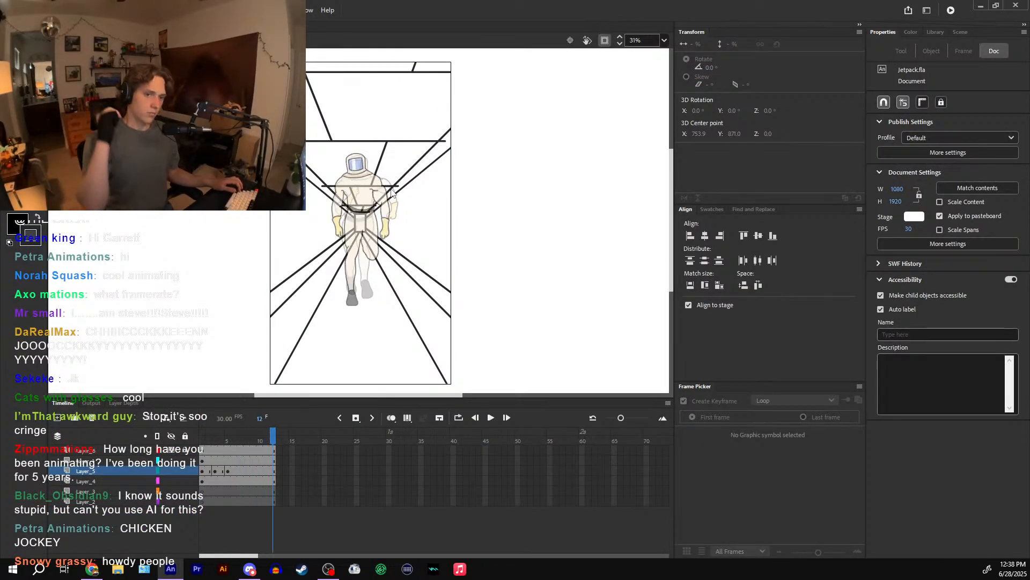
{"action": "key", "text": "F5"}
{"action": "key", "text": "F5"}
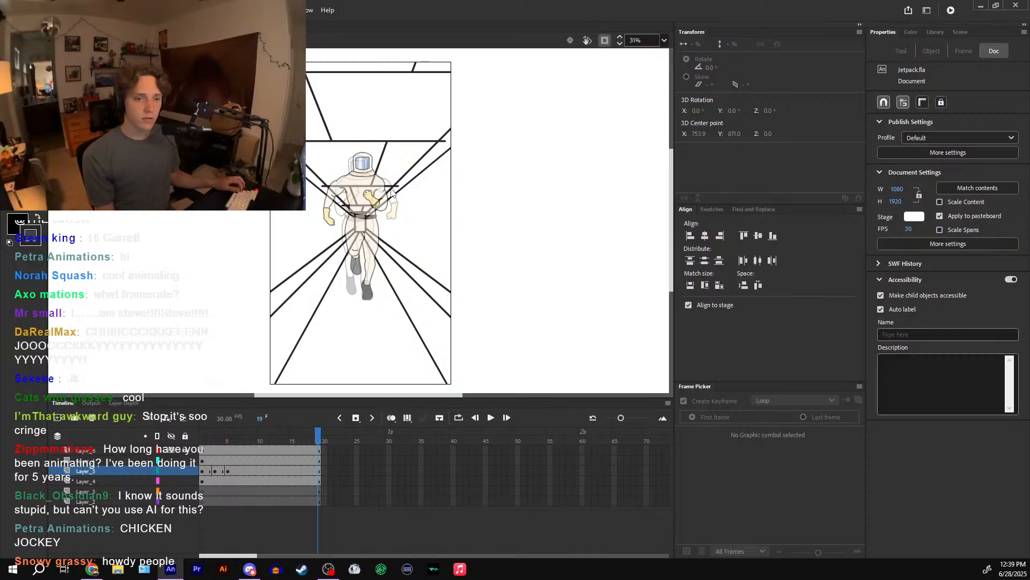
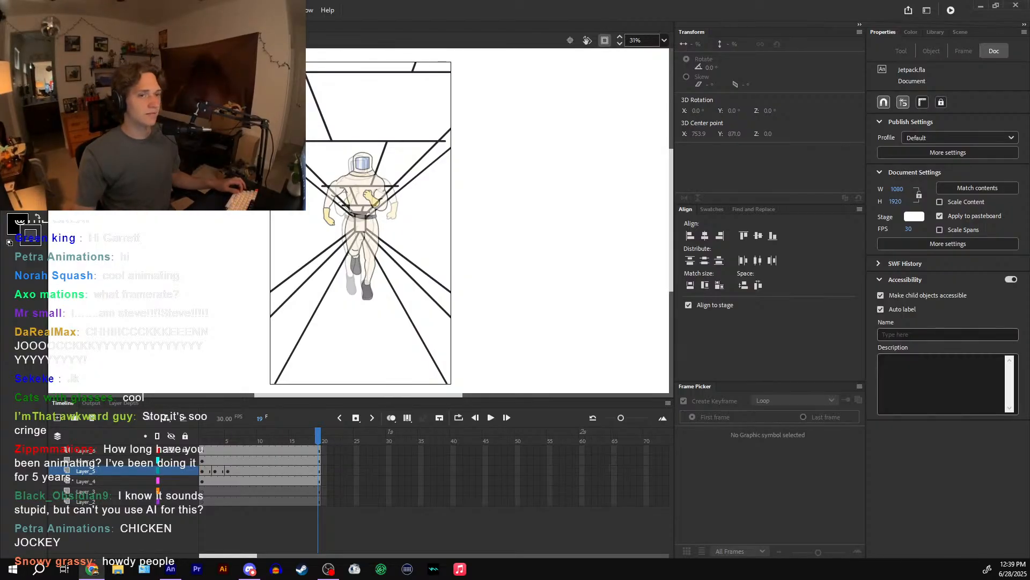
{"action": "key", "text": "F5"}
{"action": "key", "text": "F5"}
{"action": "key", "text": "F5"}
{"action": "key", "text": "F5"}
{"action": "key", "text": "F5"}
{"action": "key", "text": "F5"}
{"action": "key", "text": "F5"}
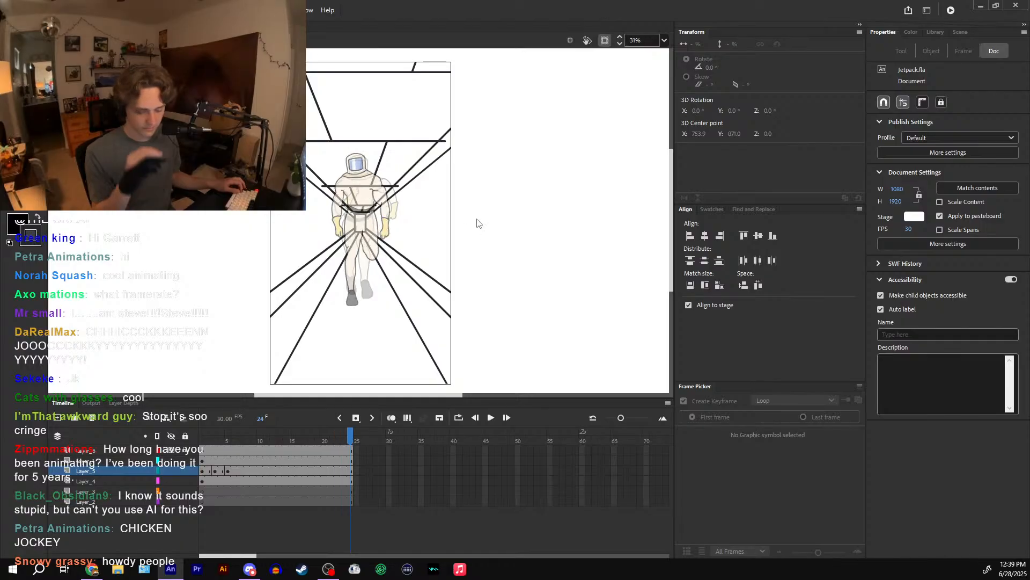
{"action": "key", "text": "F5"}
- Preview the running shot in the main scene and undo the frame insertions in the corridor symbol
{"action": "key", "text": "shift+comma"}
{"action": "key", "text": "ctrl+e"}
{"action": "key", "text": "Return"}
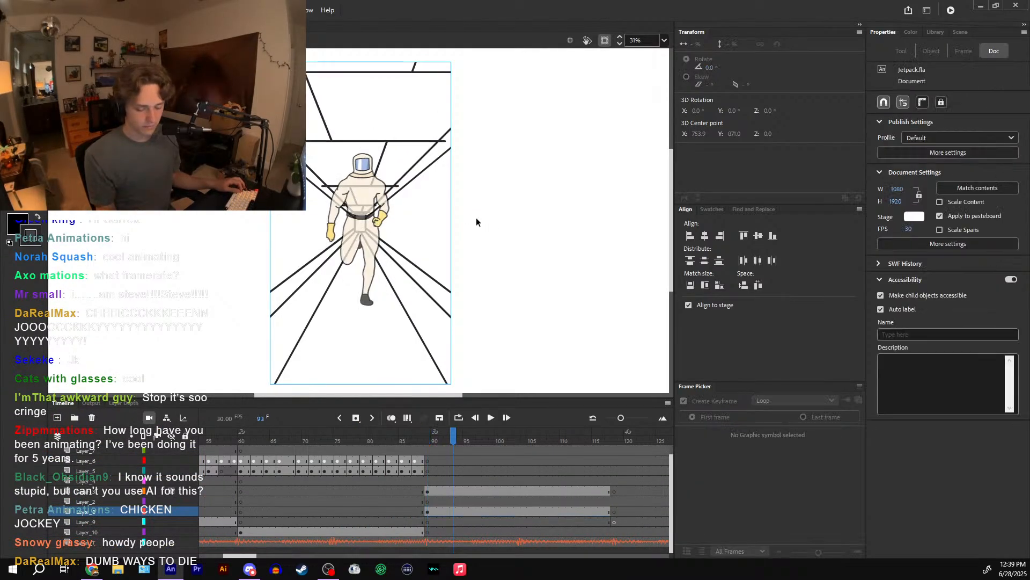
{"action": "key", "text": "ctrl+z"}
{"action": "key", "text": "ctrl+z"}
{"action": "key", "text": "ctrl+z"}
{"action": "key", "text": "ctrl+z"}
{"action": "key", "text": "ctrl+z"}
{"action": "key", "text": "ctrl+z"}
{"action": "key", "text": "ctrl+z"}
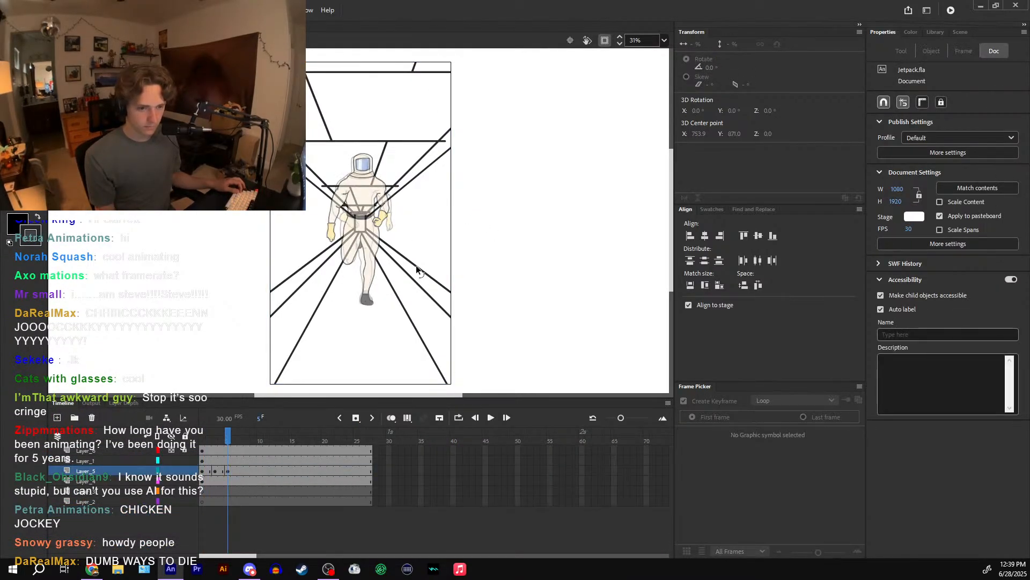
- Step through the first frames of the corridor symbol to compare its line positions
{"action": "key", "text": "comma"}
{"action": "key", "text": "period"}
{"action": "key", "text": "shift+comma"}
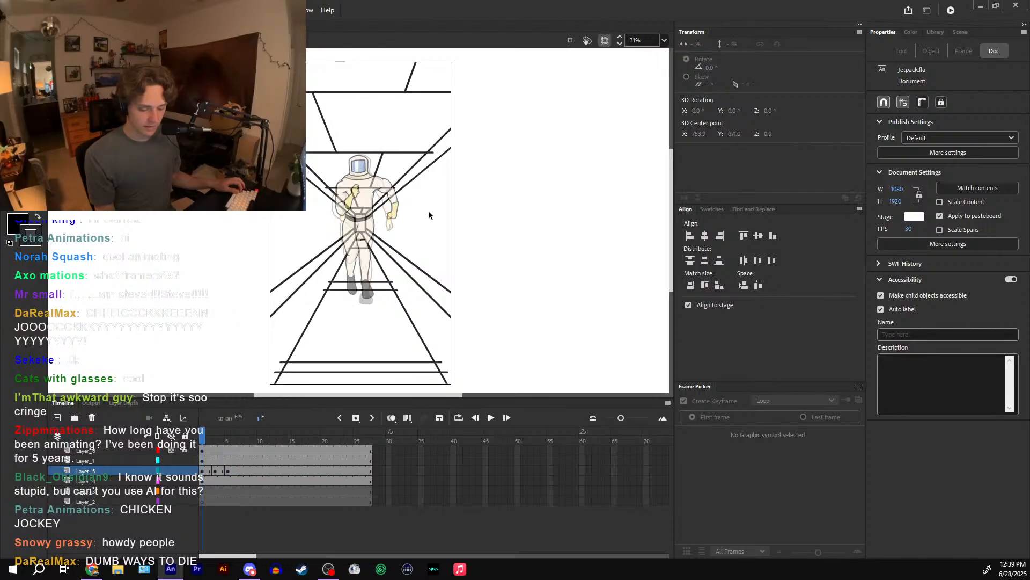
{"action": "key", "text": "period"}
{"action": "key", "text": "period"}
{"action": "key", "text": "period"}
{"action": "left_click", "coordinate": [407, 220]}
- Undo the earlier deletions of diagonal corridor lines until frame 3 has its full diagonals again
{"action": "key", "text": "ctrl+z"}
{"action": "key", "text": "ctrl+z"}
{"action": "key", "text": "ctrl+z"}
{"action": "key", "text": "ctrl+z"}
{"action": "key", "text": "ctrl+z"}
{"action": "key", "text": "ctrl+z"}
{"action": "key", "text": "ctrl+z"}
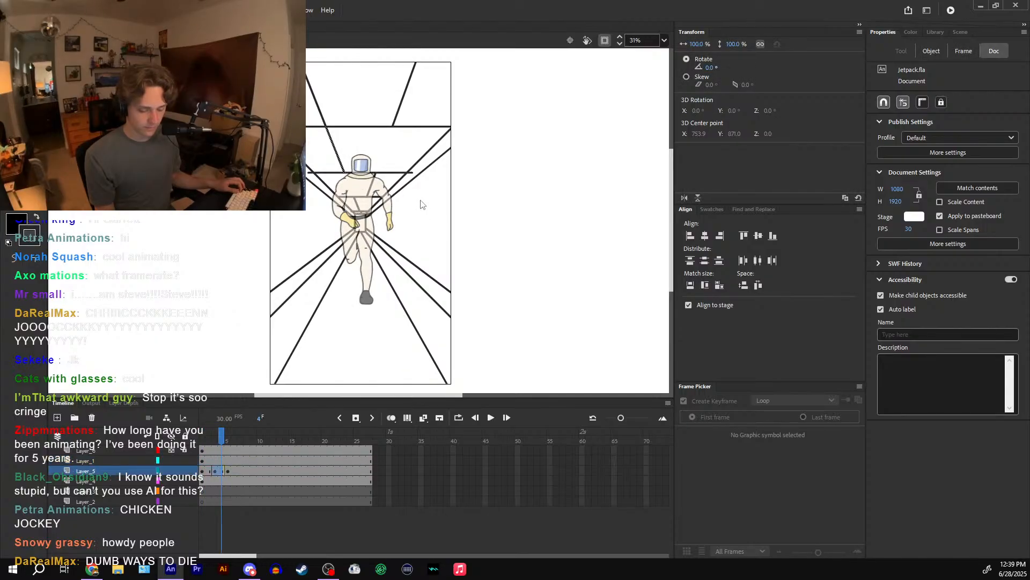
{"action": "key", "text": "ctrl+z"}
{"action": "key", "text": "ctrl+z"}
{"action": "key", "text": "ctrl+z"}
{"action": "key", "text": "comma"}
{"action": "key", "text": "comma"}
{"action": "key", "text": "period"}
{"action": "key", "text": "ctrl+z"}
{"action": "key", "text": "ctrl+z"}
{"action": "key", "text": "ctrl+z"}
{"action": "key", "text": "ctrl+z"}
{"action": "key", "text": "ctrl+z"}
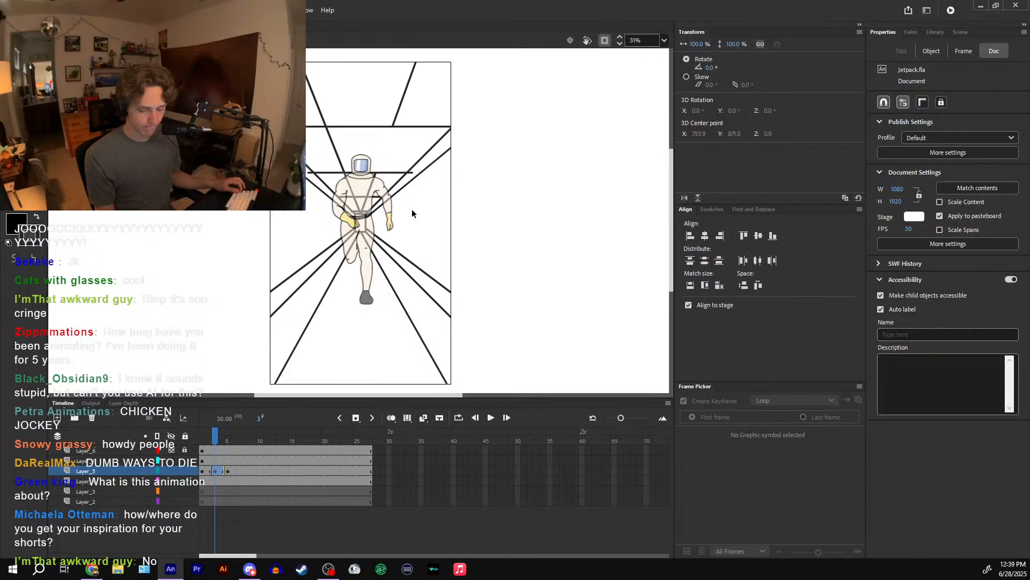
- Go to frame 1 of the corridor symbol and save the Jetpack.fla document
{"action": "left_click", "coordinate": [204, 438]}
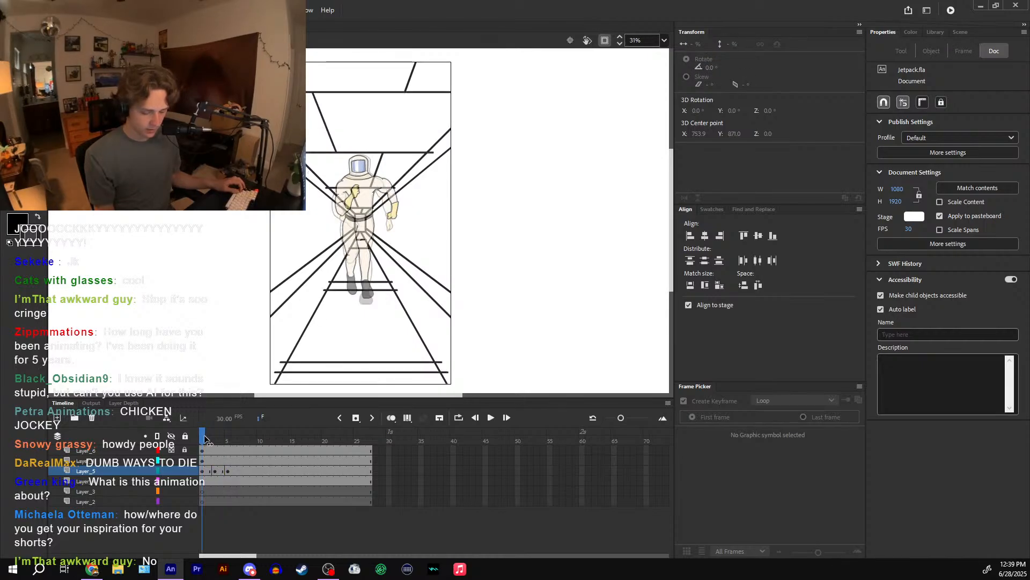
{"action": "left_click_drag", "start_coordinate": [281, 286], "coordinate": [239, 349]}
{"action": "key", "text": "ctrl+s"}
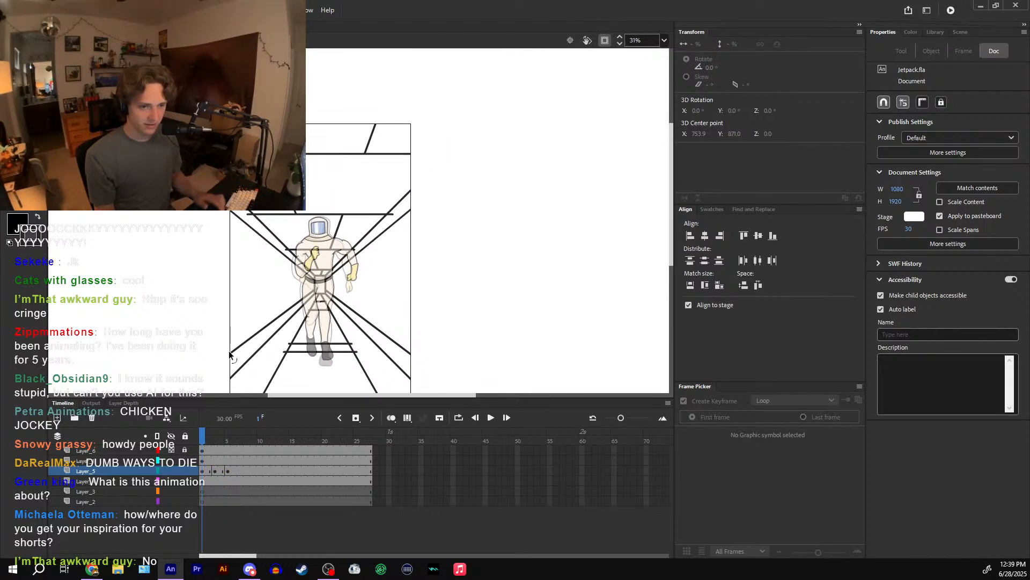
- Delete the short line segment beside the astronaut's belt on frame 3 and compare it with the preceding frames
{"action": "key", "text": "ctrl+equal"}
{"action": "left_click_drag", "start_coordinate": [311, 316], "coordinate": [292, 287]}
{"action": "mouse_move", "coordinate": [212, 435]}
{"action": "left_mouse_down"}
{"action": "mouse_move", "coordinate": [227, 440]}
{"action": "mouse_move", "coordinate": [210, 439]}
{"action": "left_mouse_up"}
{"action": "left_click", "coordinate": [215, 439]}
{"action": "left_click", "coordinate": [334, 314]}
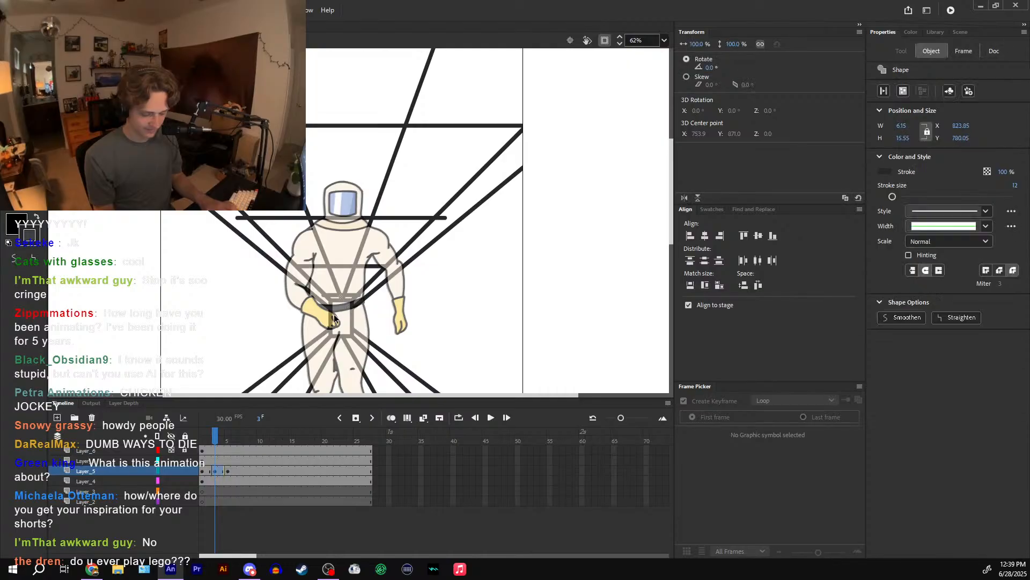
{"action": "key", "text": "Delete"}
{"action": "left_click", "coordinate": [208, 440]}
{"action": "left_click_drag", "start_coordinate": [208, 441], "coordinate": [213, 446]}
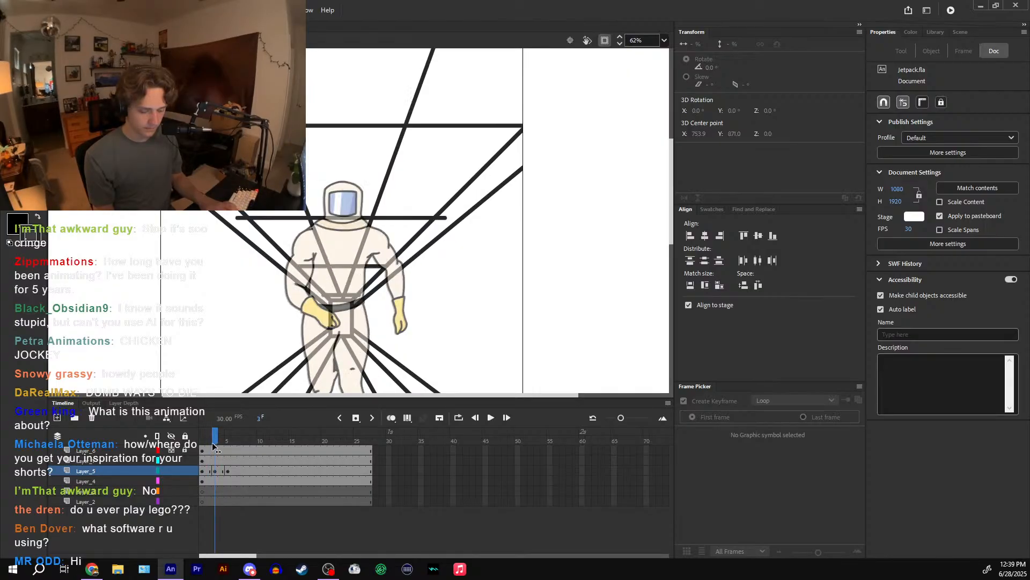
- Delete the left diagonal line segment over the astronaut's chest on frame 3 and try to remove the adjoining segments
{"action": "left_click", "coordinate": [324, 252]}
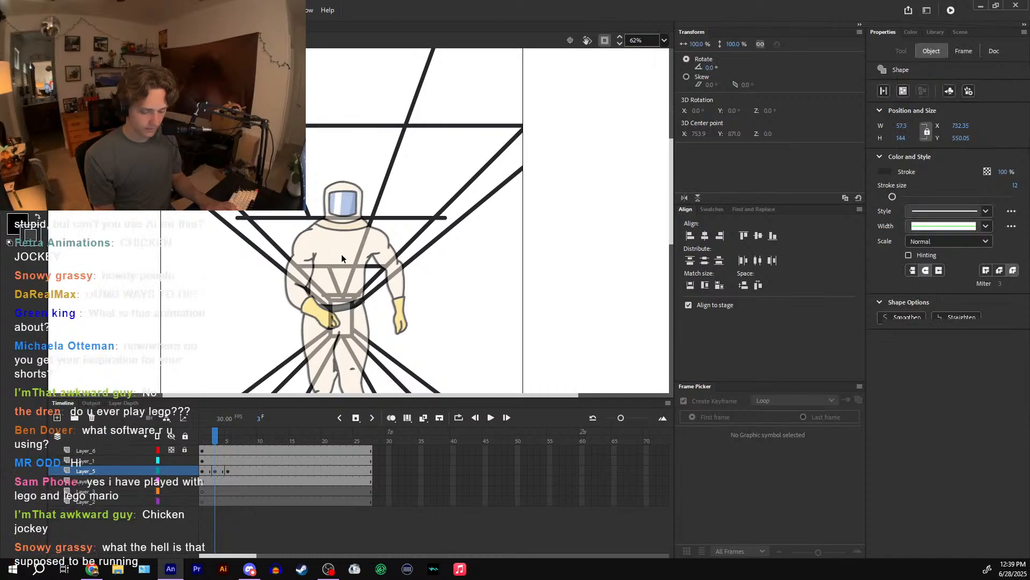
{"action": "key", "text": "Delete"}
{"action": "left_click", "coordinate": [349, 276]}
{"action": "key", "text": "Delete"}
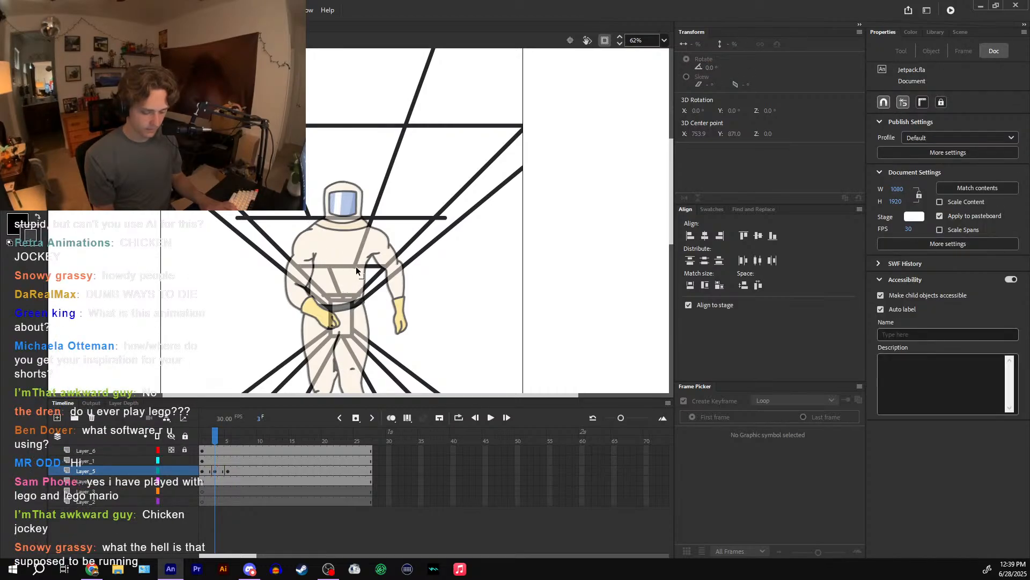
{"action": "left_click", "coordinate": [355, 266]}
{"action": "key", "text": "Delete"}
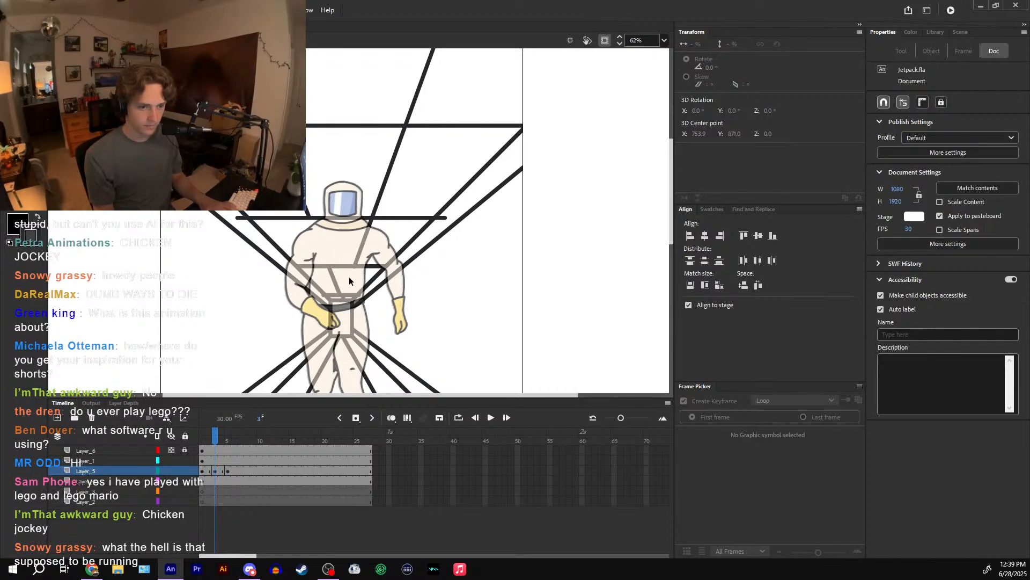
{"action": "left_click", "coordinate": [353, 269]}
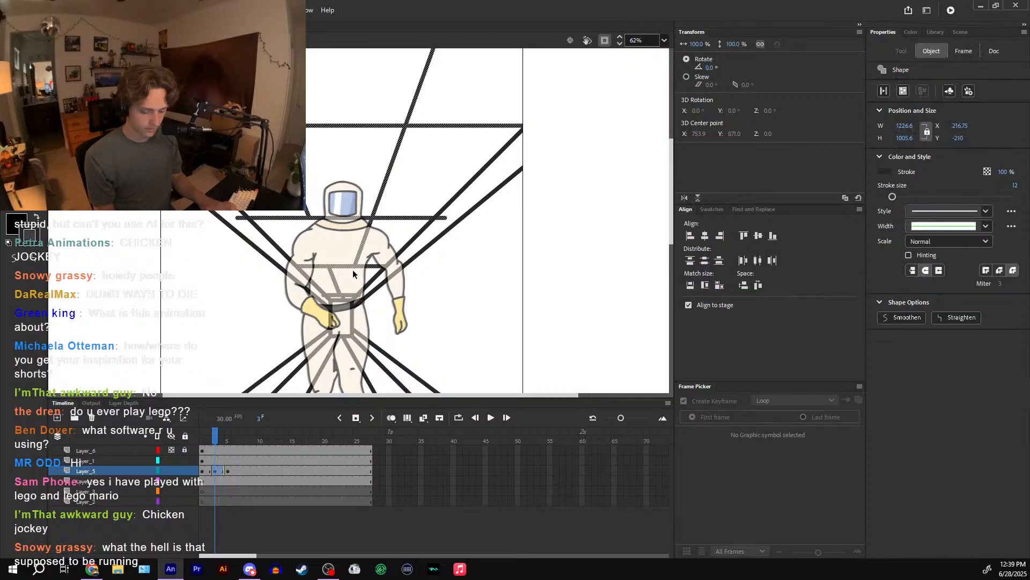
{"action": "key", "text": "Delete"}
{"action": "left_click", "coordinate": [354, 269]}
{"action": "key", "text": "Delete"}
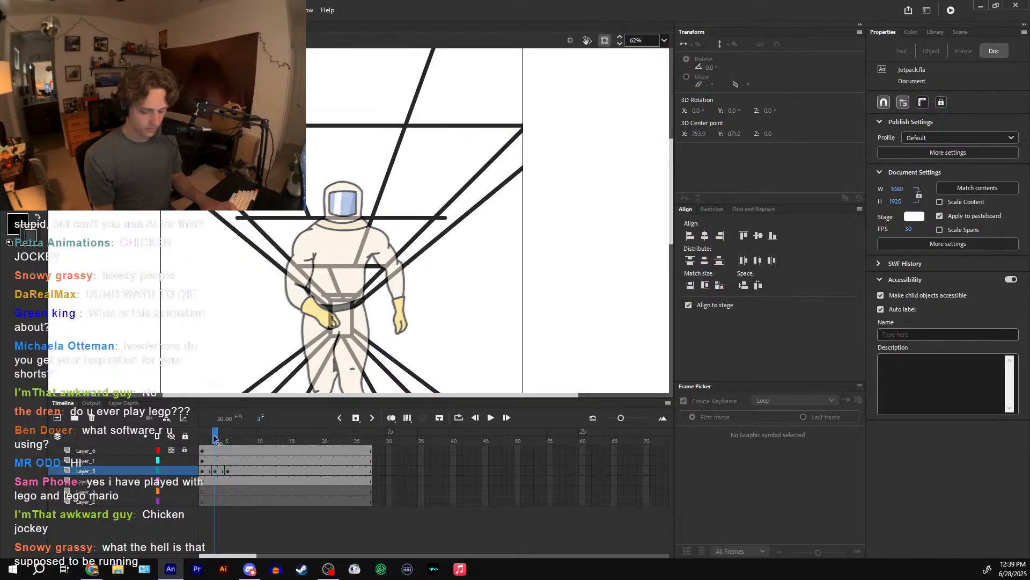
- Delete the right diagonal segment between the two upper horizontal corridor lines on frame 3
{"action": "left_click_drag", "start_coordinate": [215, 438], "coordinate": [216, 439]}
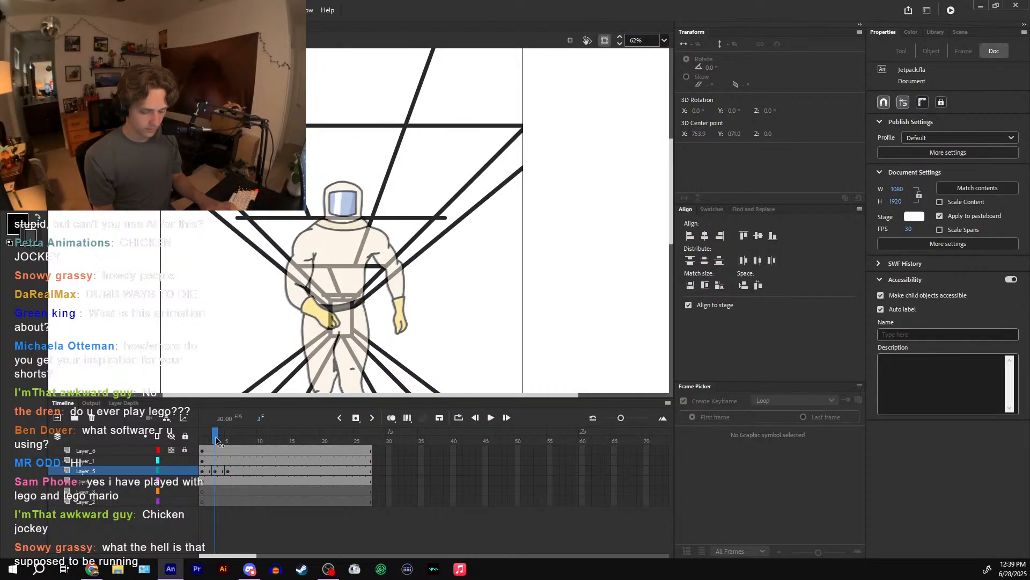
{"action": "left_click", "coordinate": [382, 186]}
{"action": "key", "text": "Delete"}
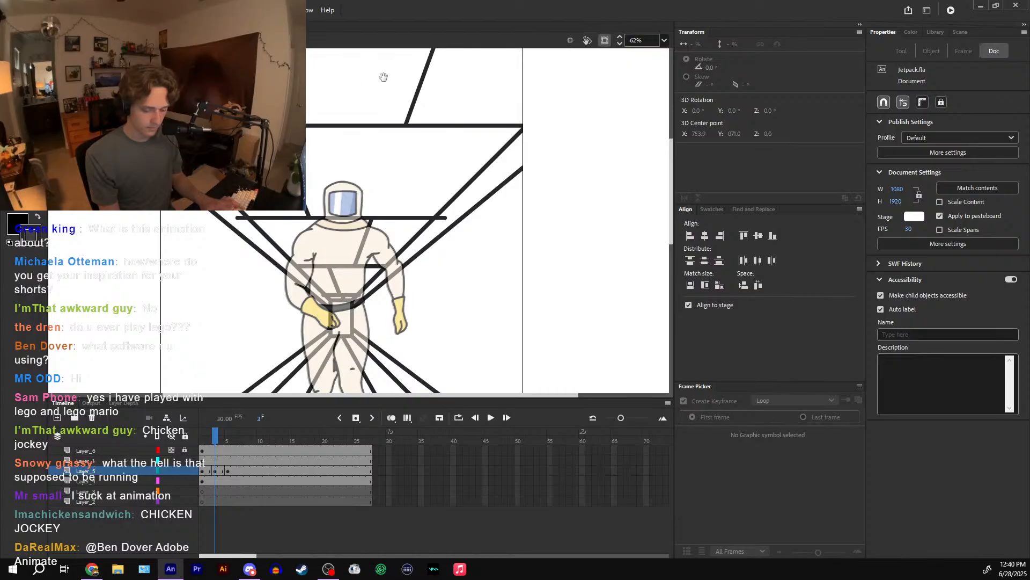
- Delete alternating diagonal segments on frame 5, including the right one above the shoulder and the left one over the astronaut's chest
{"action": "left_click_drag", "start_coordinate": [383, 77], "coordinate": [374, 128]}
{"action": "left_click_drag", "start_coordinate": [216, 439], "coordinate": [228, 445]}
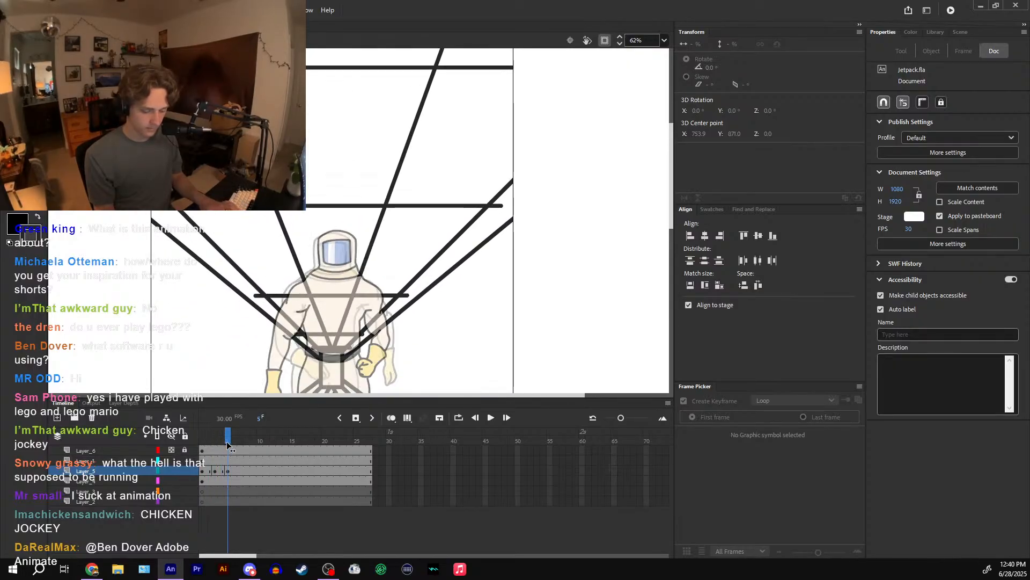
{"action": "left_click", "coordinate": [270, 206]}
{"action": "key", "text": "Delete"}
{"action": "mouse_move", "coordinate": [226, 432]}
{"action": "left_mouse_down"}
{"action": "mouse_move", "coordinate": [216, 433]}
{"action": "mouse_move", "coordinate": [227, 434]}
{"action": "left_mouse_up"}
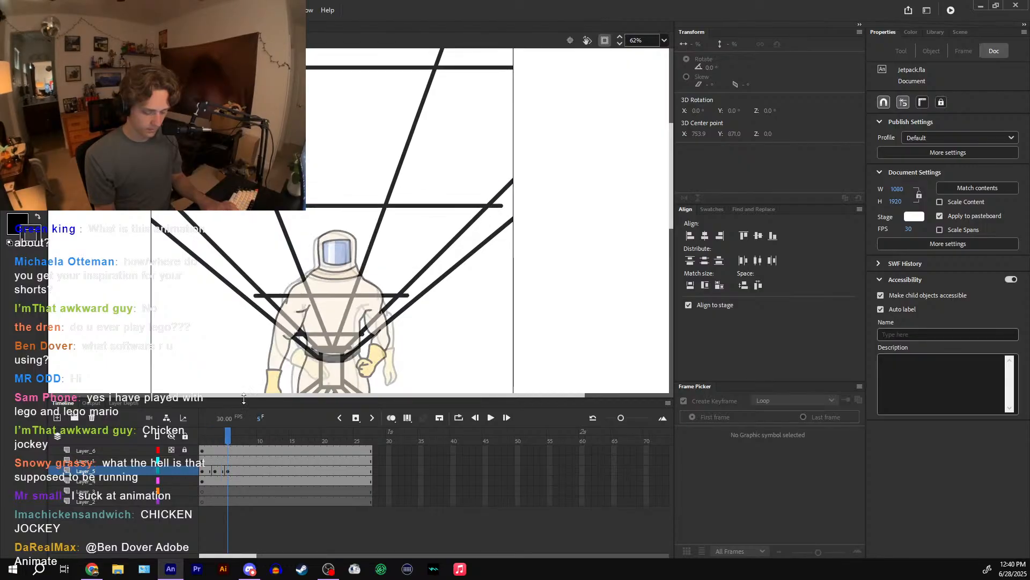
{"action": "left_click", "coordinate": [372, 242]}
{"action": "key", "text": "Delete"}
{"action": "left_click", "coordinate": [320, 313]}
{"action": "key", "text": "Delete"}
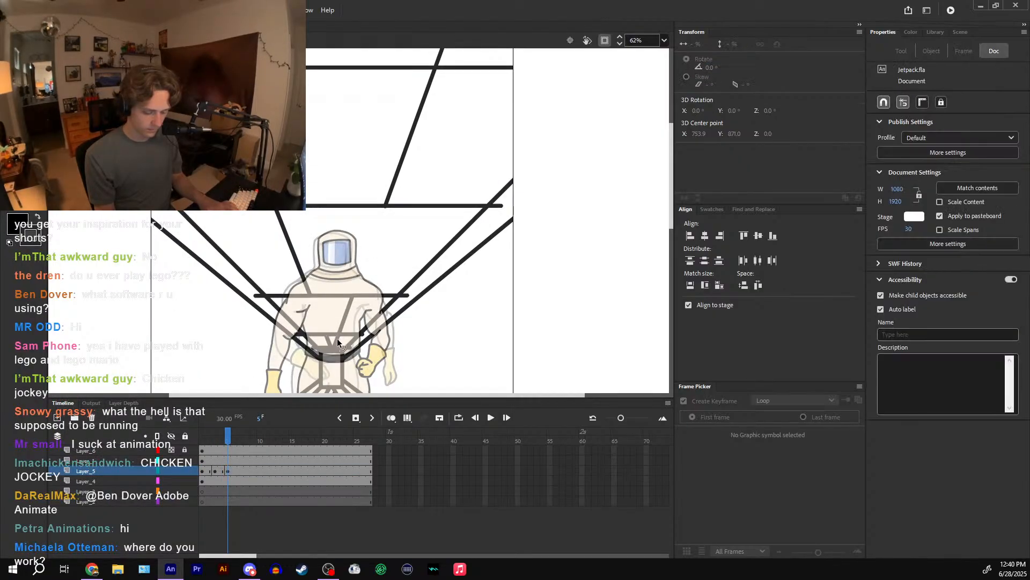
- Review the corridor lines on frames 1 to 6 and repeat their Layer_5 keyframes from frame 7 onward
{"action": "mouse_move", "coordinate": [226, 437]}
{"action": "left_mouse_down"}
{"action": "mouse_move", "coordinate": [205, 437]}
{"action": "mouse_move", "coordinate": [221, 443]}
{"action": "left_mouse_up"}
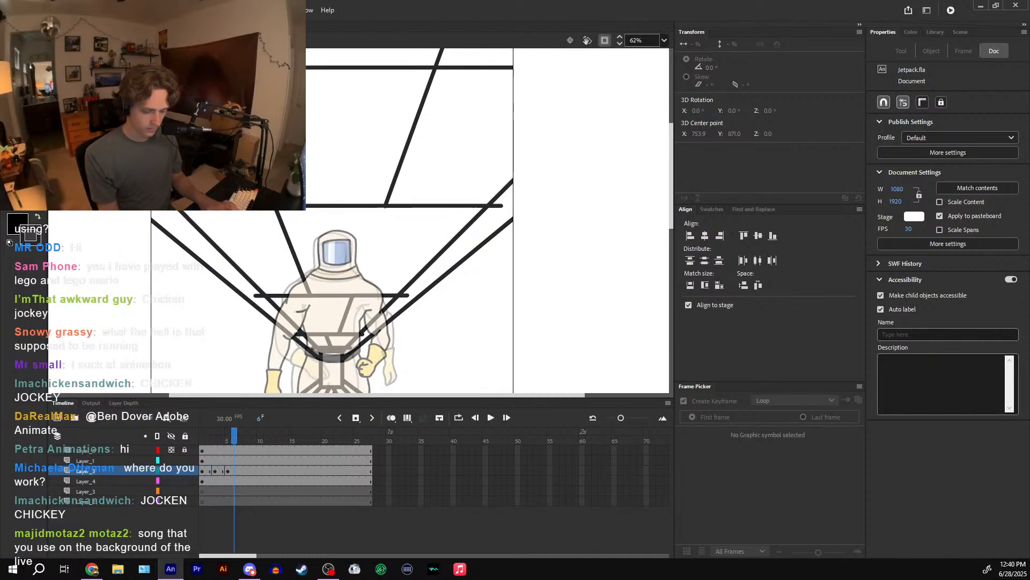
{"action": "key", "text": "ctrl+minus"}
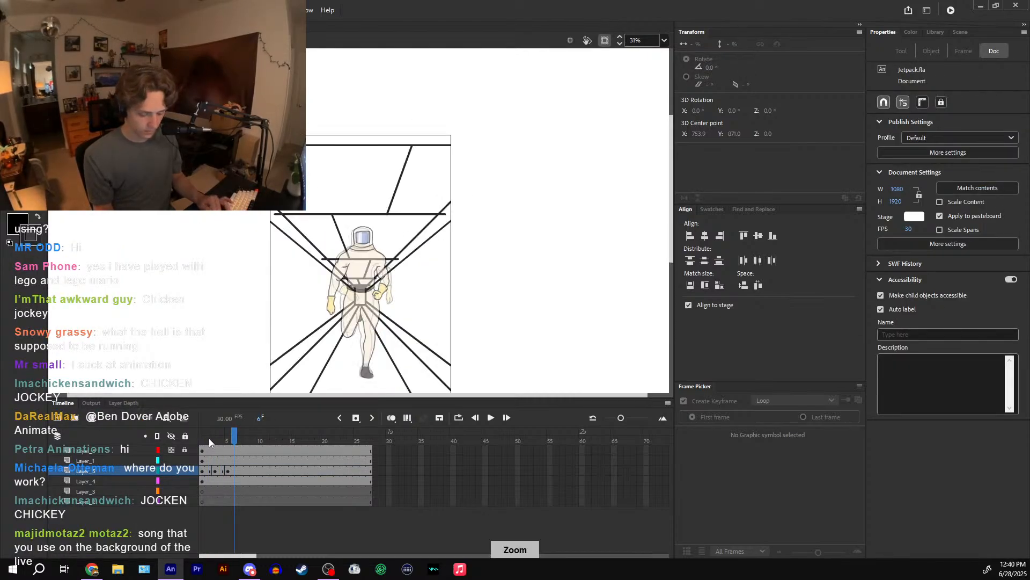
{"action": "left_click", "coordinate": [208, 439]}
{"action": "left_click", "coordinate": [214, 438]}
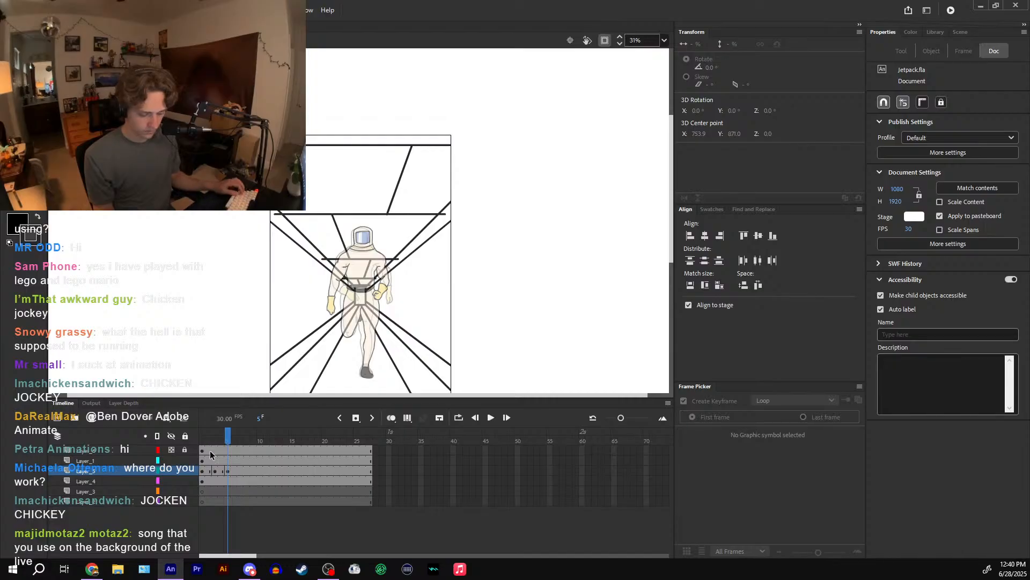
{"action": "left_click_drag", "start_coordinate": [214, 437], "coordinate": [243, 440]}
{"action": "key", "text": "ctrl+equal"}
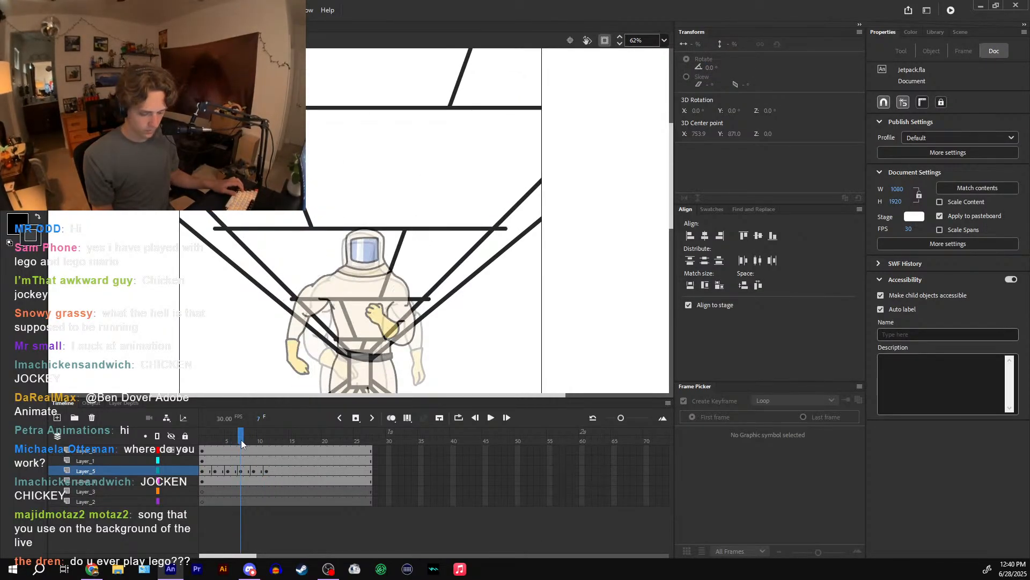
- Remove the extra Layer_5 keyframes after frame 7 and extend the layer to match the length of the others
{"action": "left_click_drag", "start_coordinate": [250, 439], "coordinate": [265, 471]}
{"action": "key", "text": "shift+F5"}
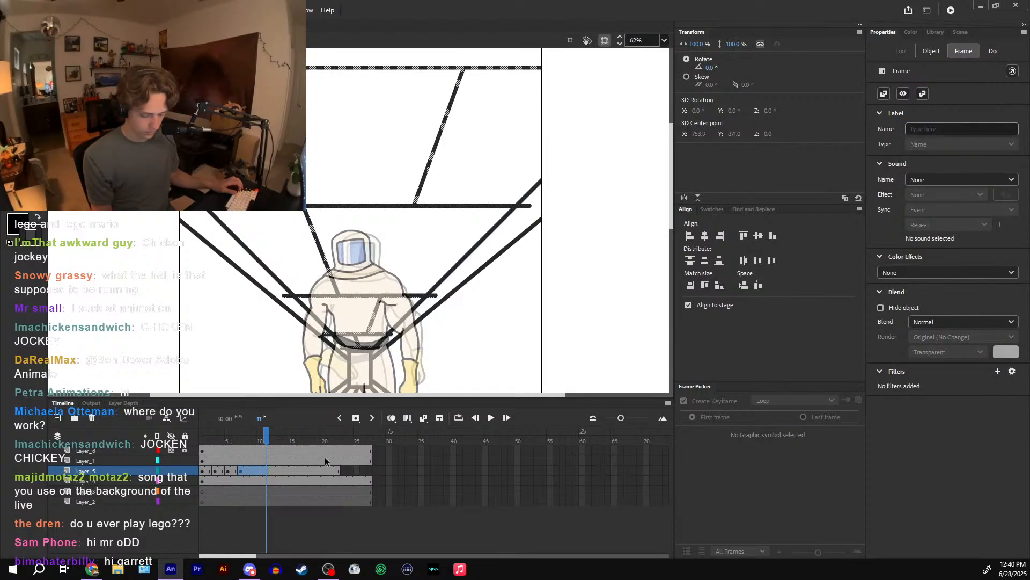
{"action": "left_click", "coordinate": [370, 470]}
{"action": "key", "text": "F5"}
{"action": "left_click", "coordinate": [197, 440]}
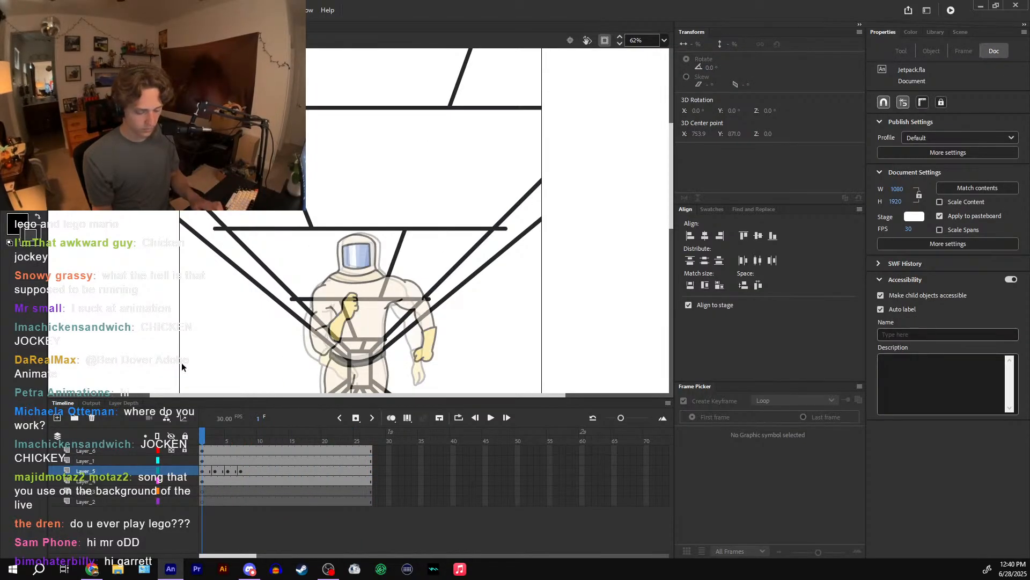
- Remove all frames after frame 8 on every layer of the corridor symbol
{"action": "key", "text": "ctrl+minus"}
{"action": "left_click", "coordinate": [253, 500]}
{"action": "left_click_drag", "start_coordinate": [253, 500], "coordinate": [365, 439]}
{"action": "key", "text": "shift+F5"}
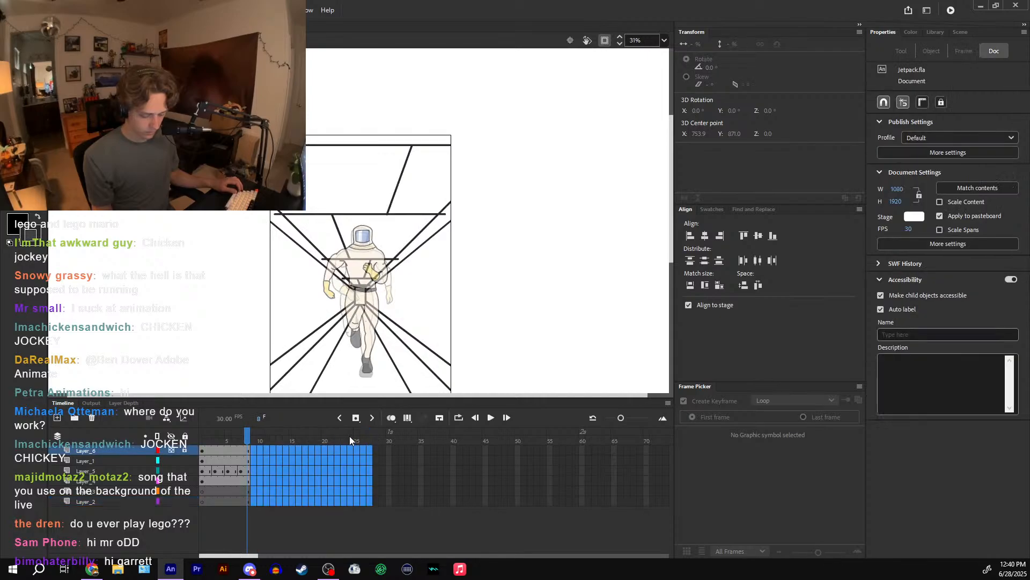
- Return to the main timeline and play the running shot to check the corridor loop
{"action": "left_click_drag", "start_coordinate": [243, 437], "coordinate": [208, 438]}
{"action": "double_click", "coordinate": [435, 300]}
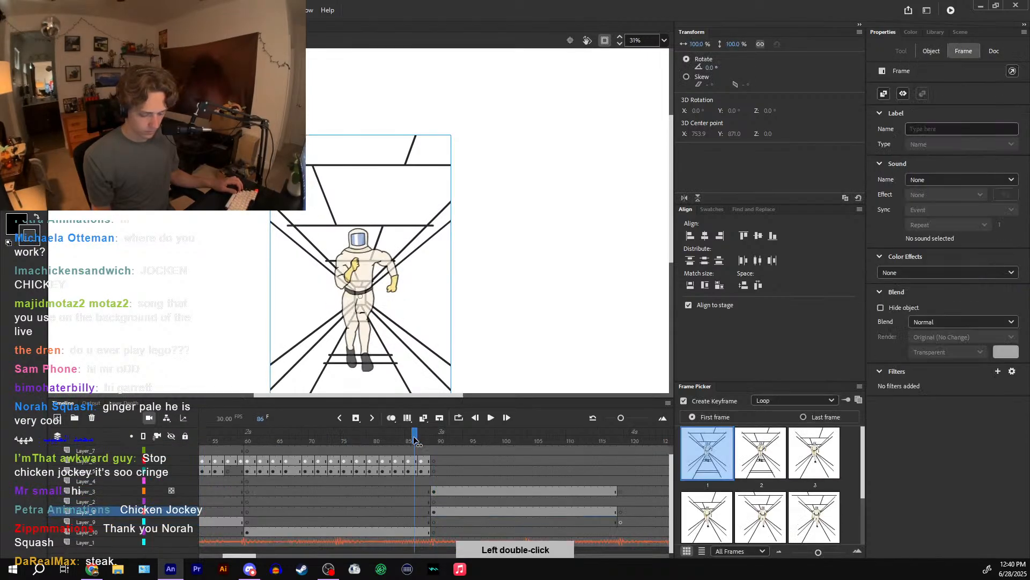
{"action": "left_click", "coordinate": [490, 417]}
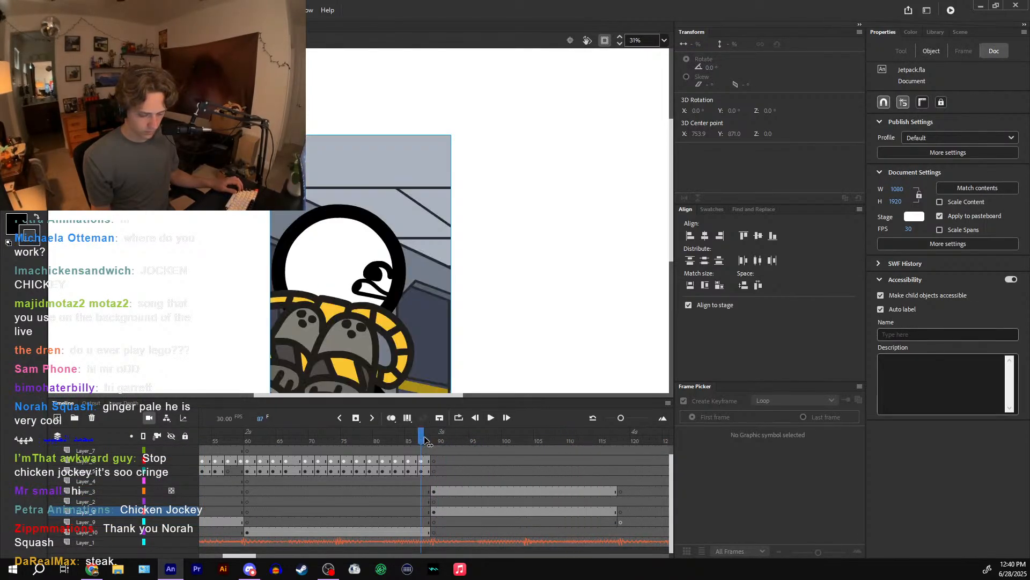
{"action": "key", "text": "Return"}
- Reopen the corridor symbol, shorten all its layers to six frames and return to the main timeline
{"action": "double_click", "coordinate": [385, 226]}
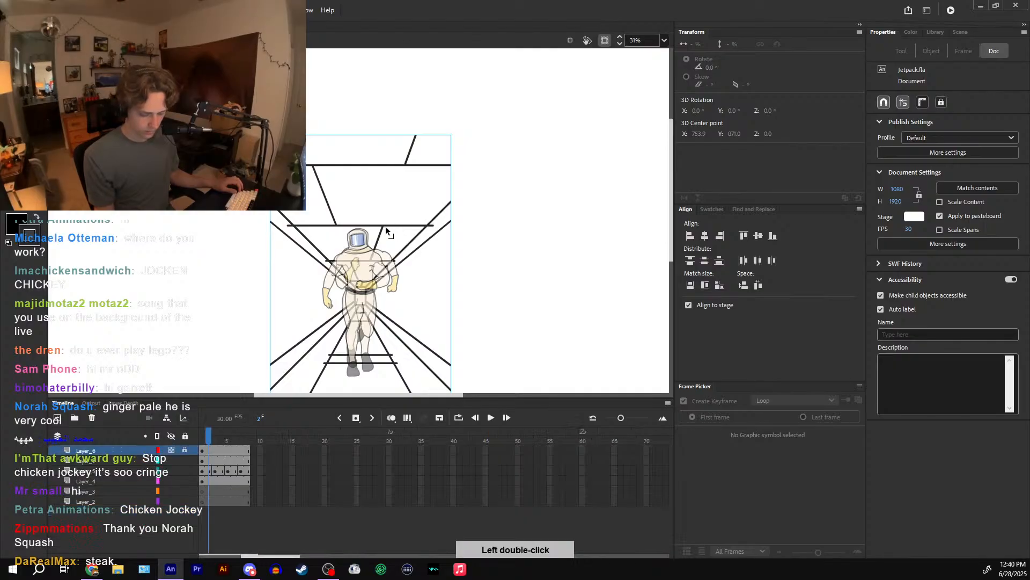
{"action": "left_click_drag", "start_coordinate": [210, 436], "coordinate": [235, 436]}
{"action": "left_click", "coordinate": [391, 367]}
{"action": "double_click", "coordinate": [478, 338]}
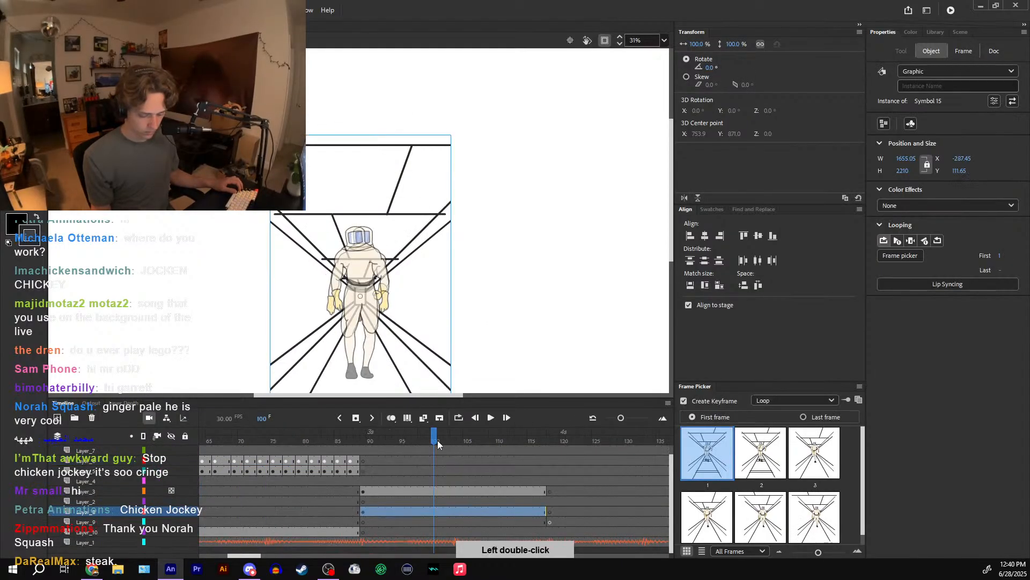
- Play the running shot from its start on the main timeline and reopen the corridor symbol at the astronaut's legs
{"action": "left_click_drag", "start_coordinate": [436, 440], "coordinate": [357, 439]}
{"action": "left_click", "coordinate": [490, 417]}
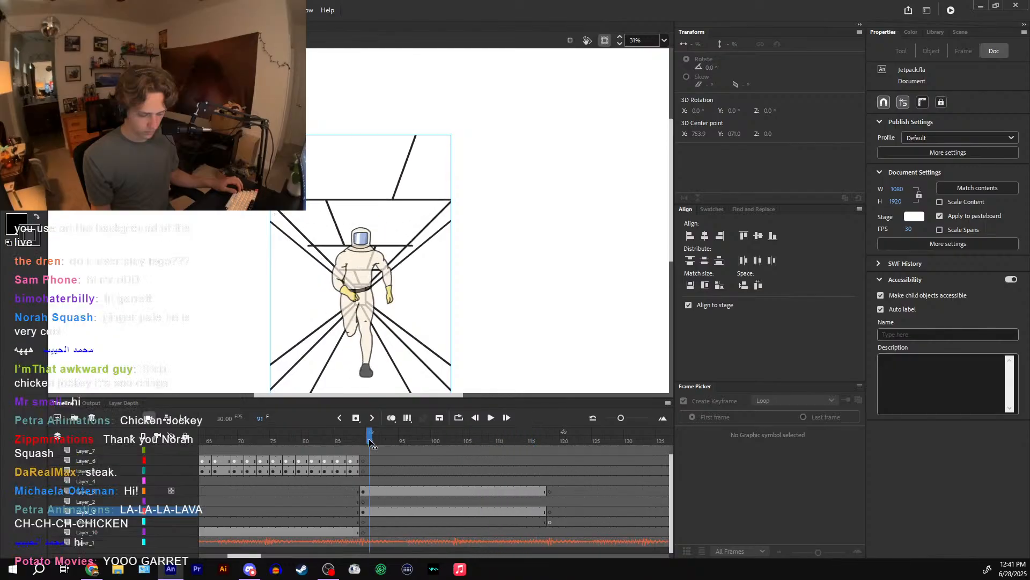
{"action": "double_click", "coordinate": [391, 370]}
{"action": "scroll", "coordinate": [402, 365], "scroll_direction": "up", "scroll_amount": 2}
{"action": "left_click_drag", "start_coordinate": [451, 322], "coordinate": [437, 148]}
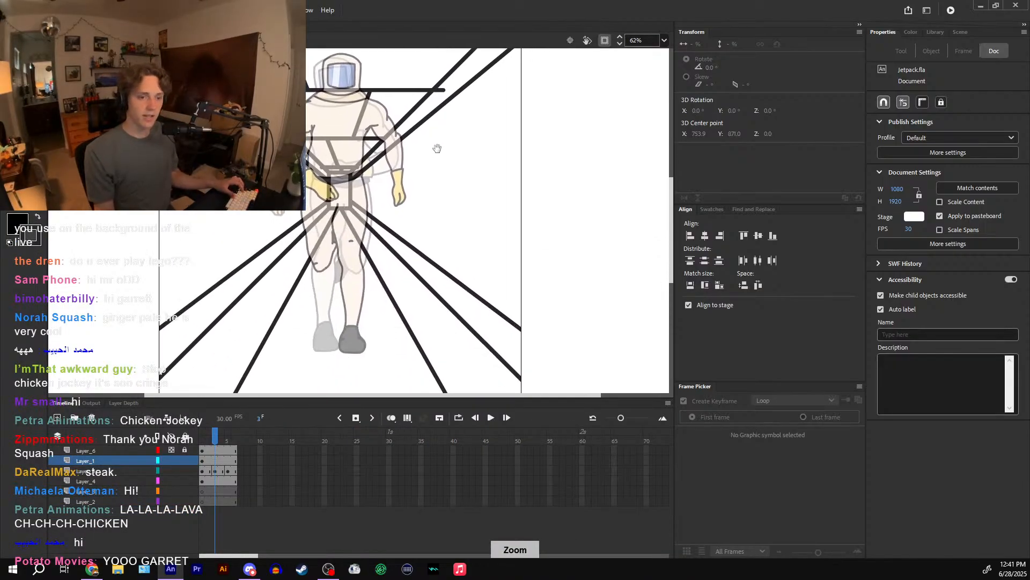
{"action": "left_click_drag", "start_coordinate": [422, 276], "coordinate": [414, 261]}
- Copy the four horizontal floor lines from frame 1 of Layer_5 and paste them in place on frame 3
{"action": "left_click", "coordinate": [202, 441]}
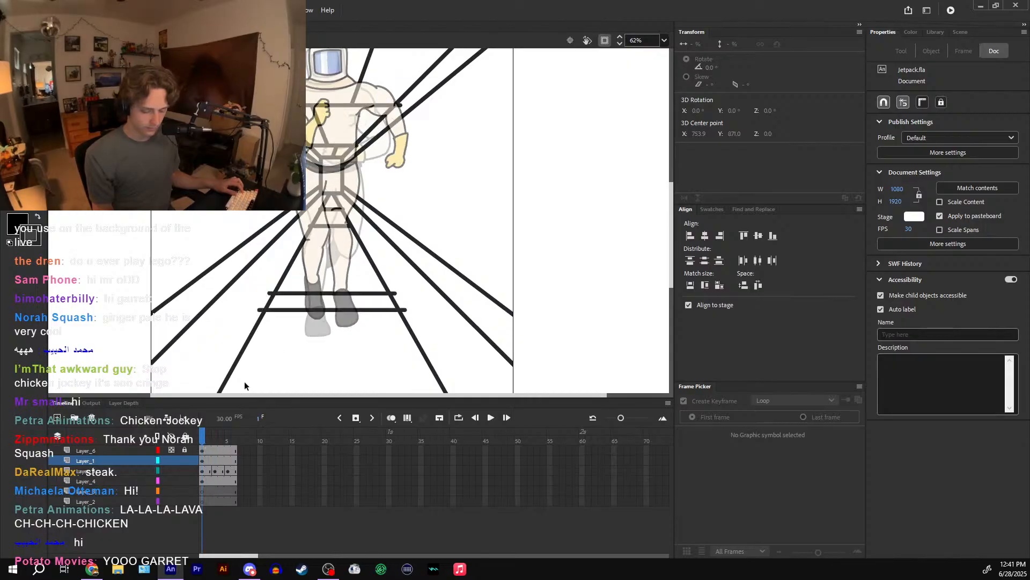
{"action": "left_click", "coordinate": [403, 310]}
{"action": "left_click", "coordinate": [375, 336]}
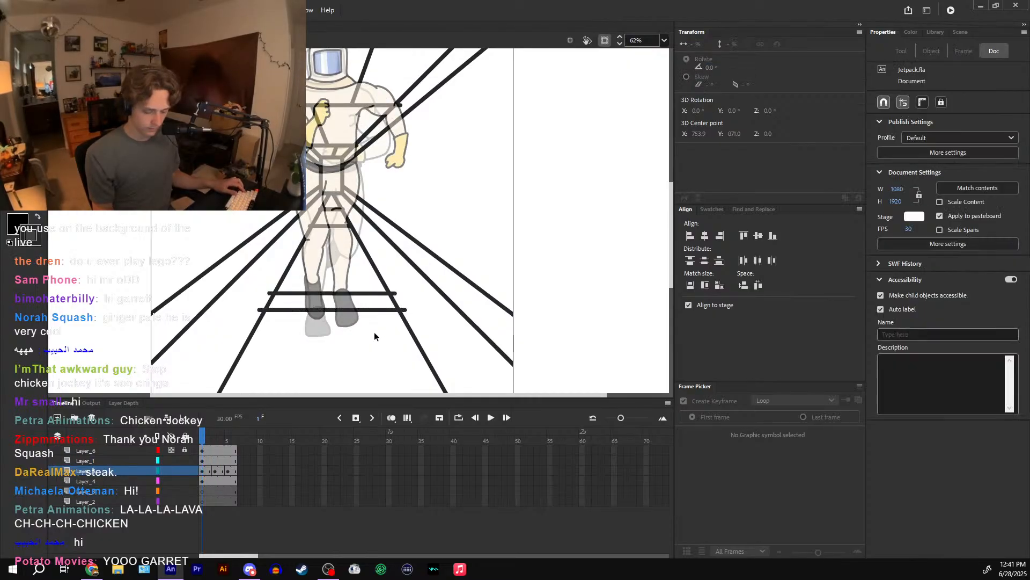
{"action": "left_click", "coordinate": [283, 310]}
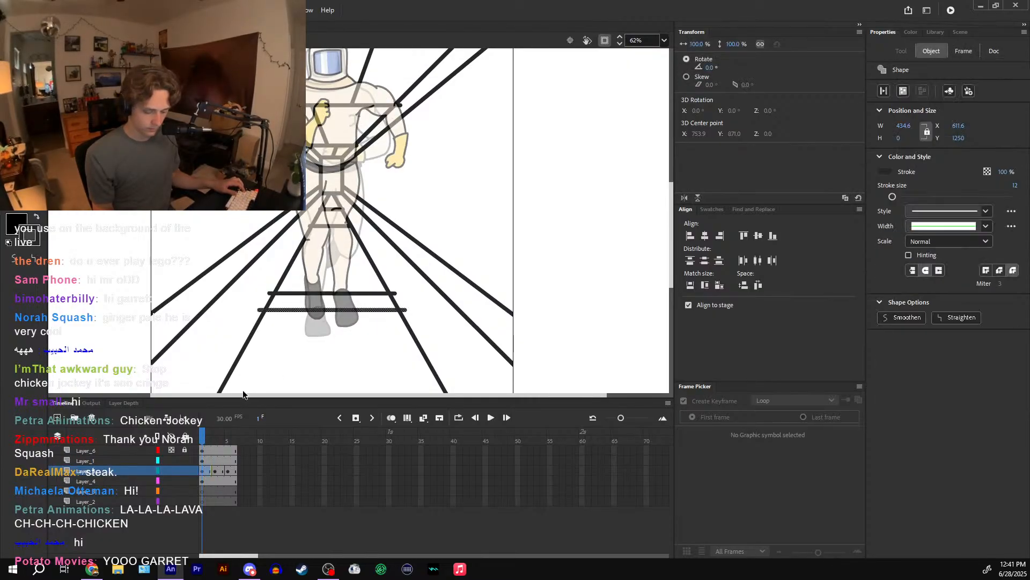
{"action": "scroll", "coordinate": [346, 223], "scroll_direction": "down", "scroll_amount": 3}
{"action": "left_click_drag", "start_coordinate": [342, 308], "coordinate": [341, 279]}
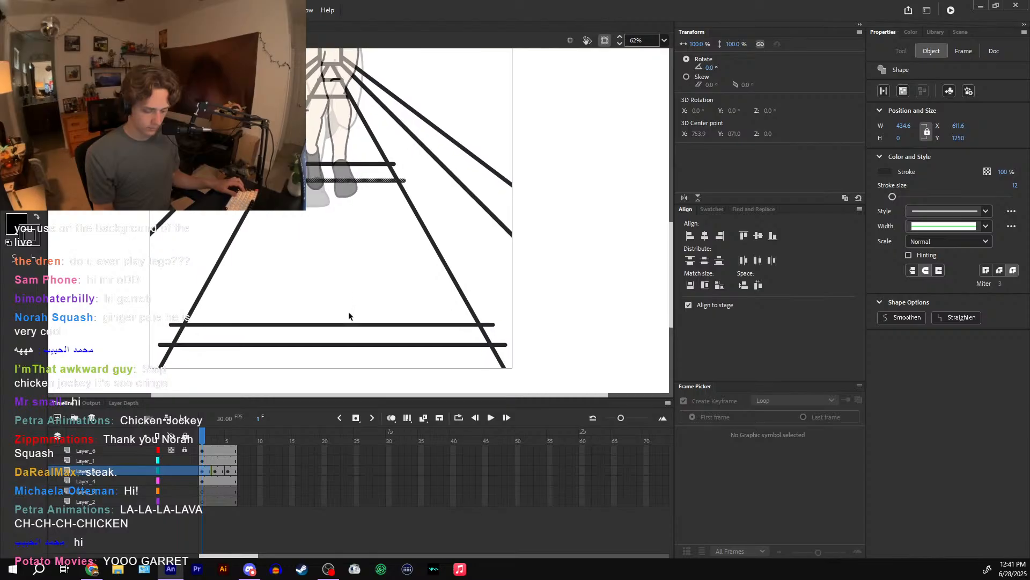
{"action": "left_click", "coordinate": [348, 324]}
{"action": "left_click", "coordinate": [349, 344], "text": "shift"}
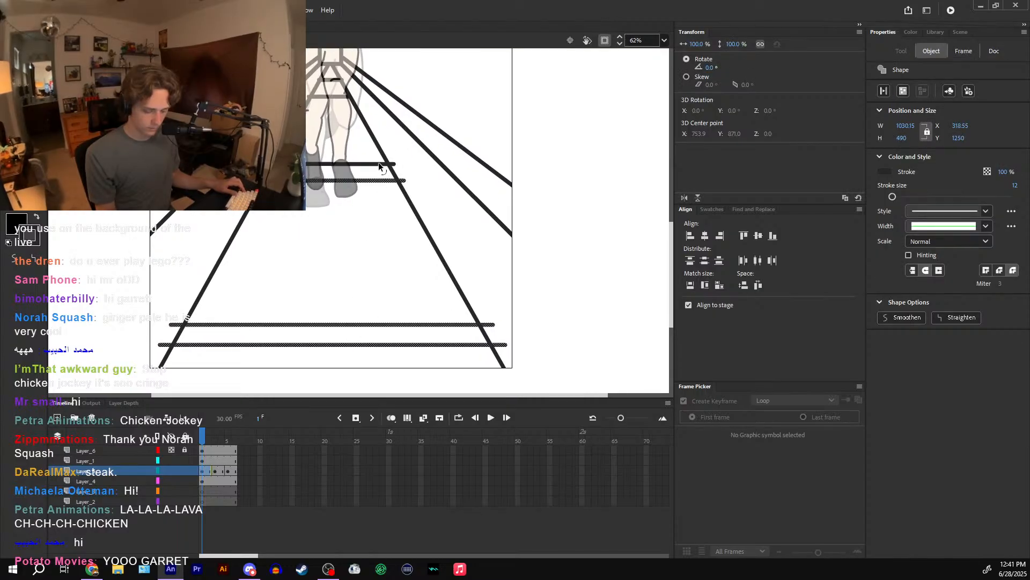
{"action": "left_click", "coordinate": [213, 441]}
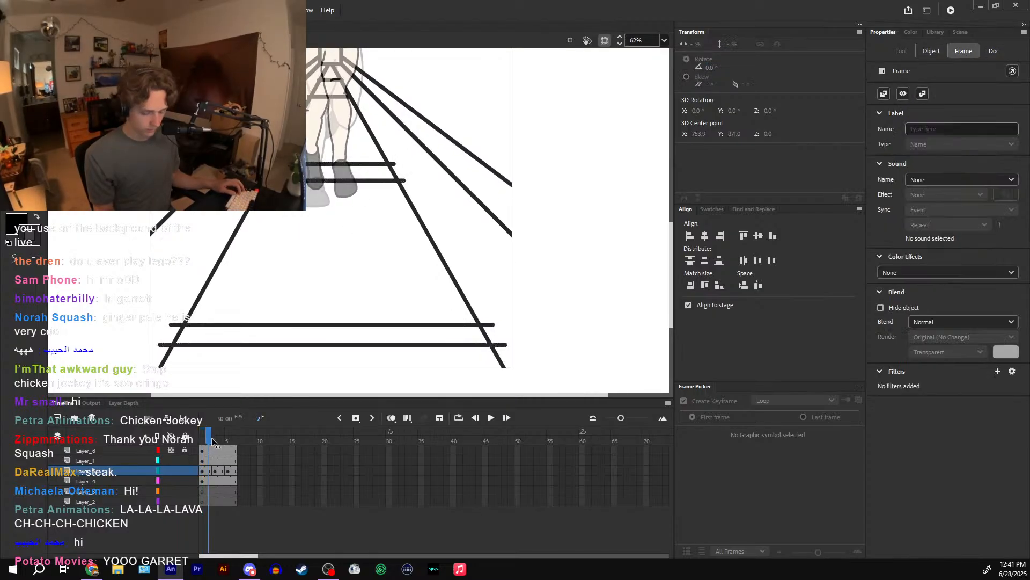
{"action": "left_click_drag", "start_coordinate": [213, 441], "coordinate": [216, 440]}
{"action": "left_click", "coordinate": [216, 471]}
{"action": "key", "text": "q"}
{"action": "left_click_drag", "start_coordinate": [346, 347], "coordinate": [347, 217]}
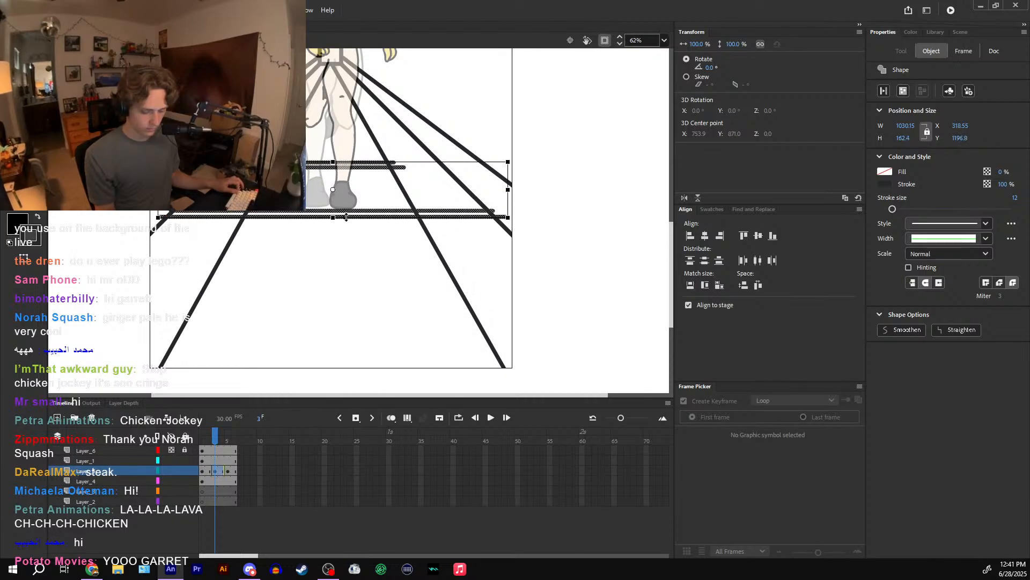
{"action": "key", "text": "ctrl+z"}
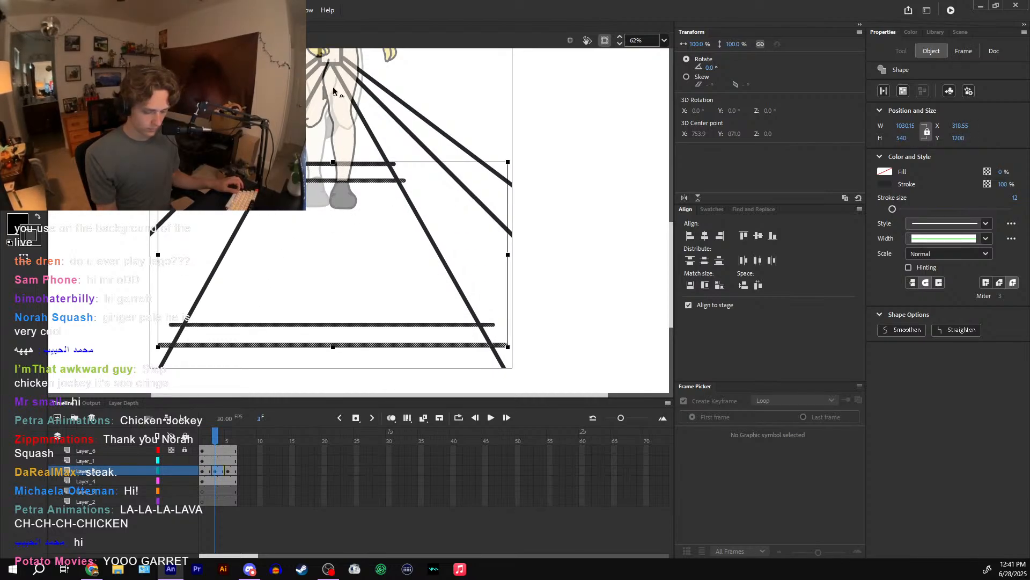
{"action": "key", "text": "ctrl+y"}
{"action": "key", "text": "ctrl+z"}
{"action": "left_click_drag", "start_coordinate": [333, 347], "coordinate": [345, 188]}
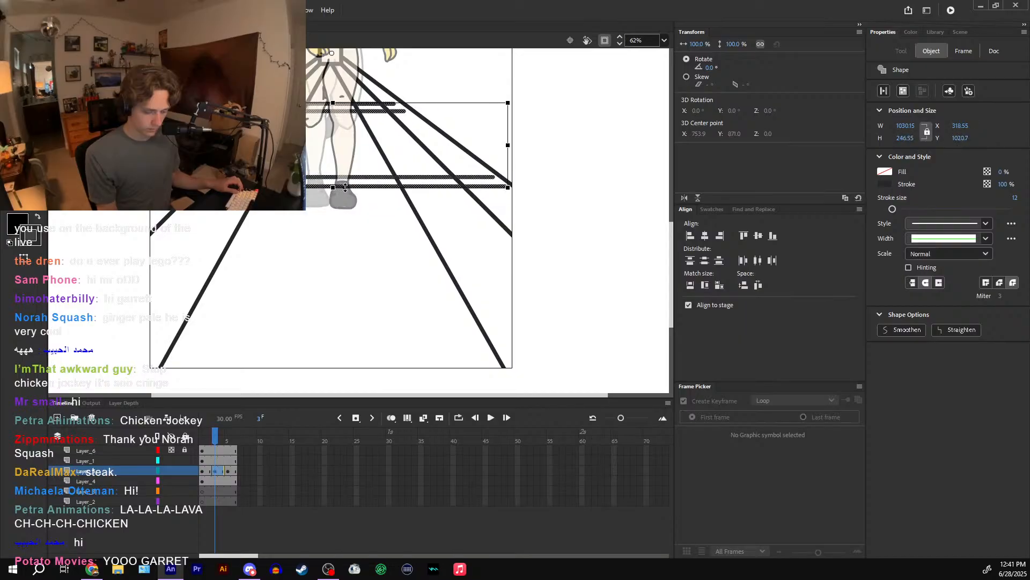
{"action": "left_click", "coordinate": [289, 287]}
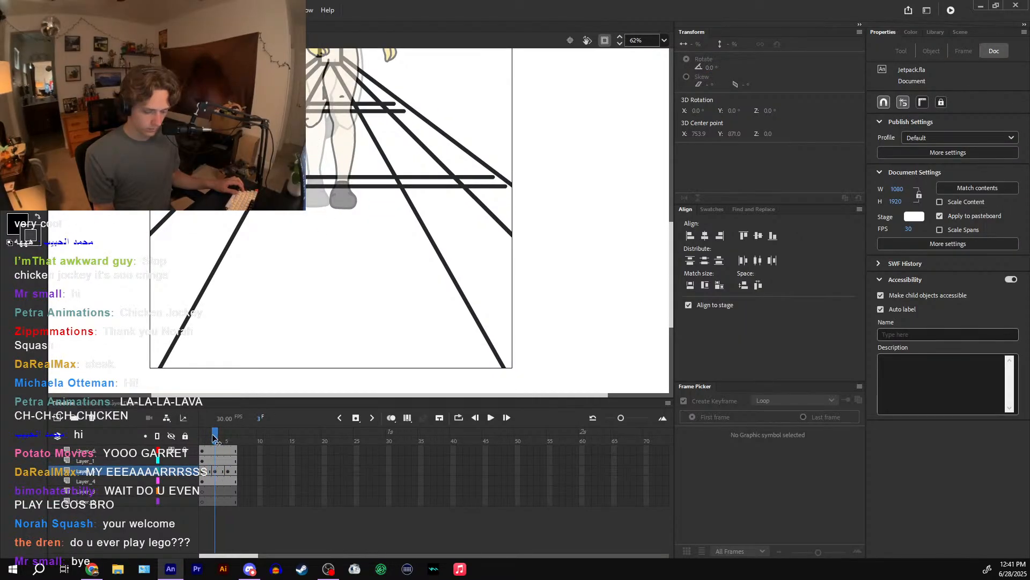
{"action": "key", "text": "ctrl+z"}
{"action": "key", "text": "ctrl+z"}
- Squash the four pasted floor lines vertically on frame 3 and copy the lower two in place onto frame 6
{"action": "left_click_drag", "start_coordinate": [332, 348], "coordinate": [344, 241]}
{"action": "mouse_move", "coordinate": [218, 432]}
{"action": "left_mouse_down"}
{"action": "mouse_move", "coordinate": [206, 432]}
{"action": "mouse_move", "coordinate": [234, 434]}
{"action": "left_mouse_up"}
{"action": "left_click", "coordinate": [337, 240]}
{"action": "left_click", "coordinate": [337, 227], "text": "shift"}
{"action": "key", "text": "ctrl+c"}
{"action": "key", "text": "ctrl+shift+v"}
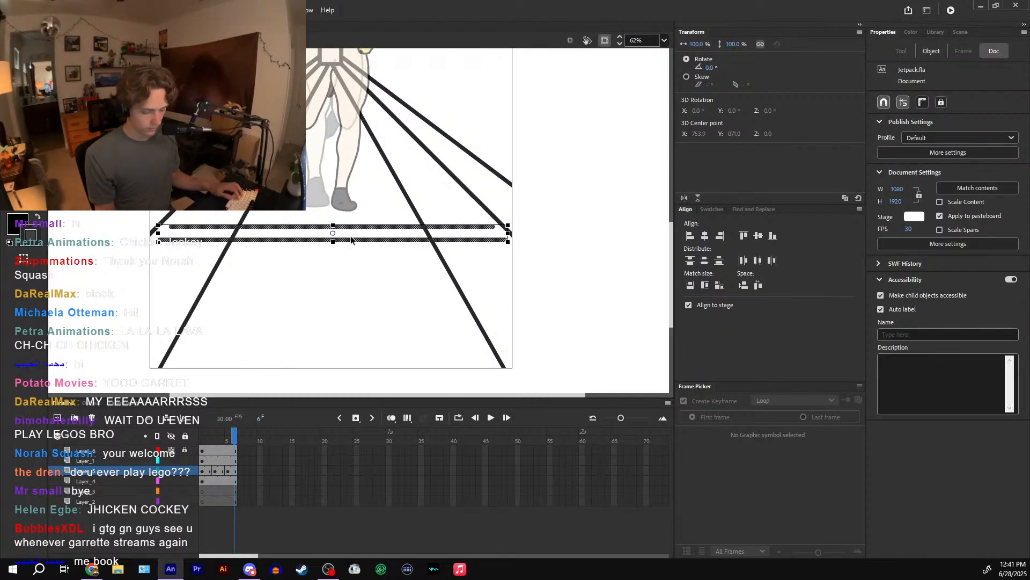
- Squash the two pasted floor lines on frame 6 to about 51.8% height and move them up to about Y 1141
{"action": "left_click_drag", "start_coordinate": [333, 241], "coordinate": [334, 237]}
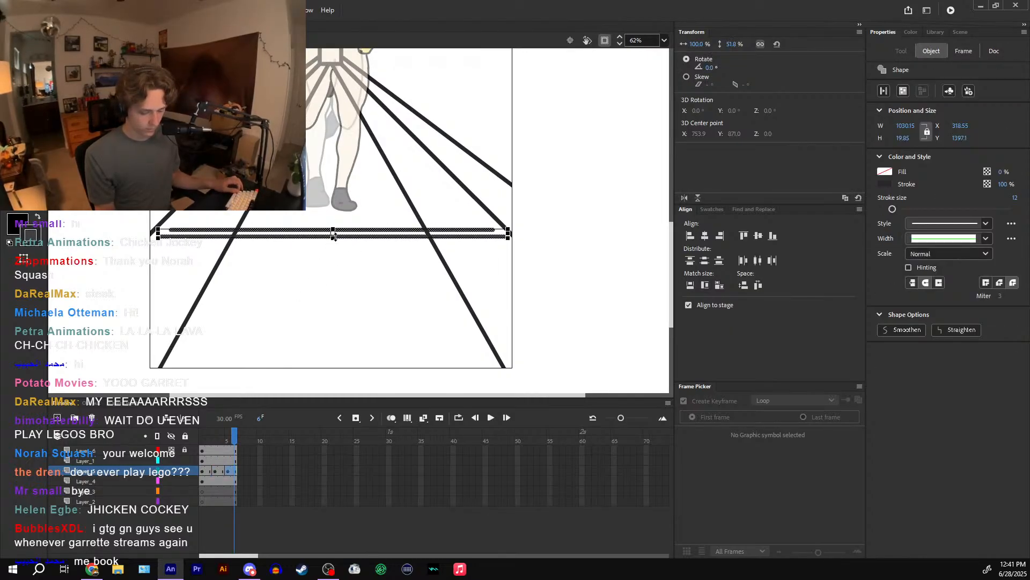
{"action": "key", "text": "shift+Up"}
{"action": "key", "text": "shift+Up"}
{"action": "key", "text": "shift+Up"}
{"action": "key", "text": "shift+Up"}
{"action": "key", "text": "shift+Up"}
{"action": "key", "text": "shift+Up"}
{"action": "key", "text": "shift+Up"}
{"action": "key", "text": "shift+Up"}
{"action": "key", "text": "shift+Up"}
{"action": "key", "text": "shift+Up"}
{"action": "key", "text": "shift+Up"}
{"action": "key", "text": "shift+Up"}
{"action": "key", "text": "shift+Up"}
{"action": "key", "text": "shift+Up"}
{"action": "key", "text": "shift+Up"}
{"action": "key", "text": "shift+Up"}
{"action": "key", "text": "shift+Up"}
{"action": "key", "text": "shift+Up"}
{"action": "key", "text": "shift+Up"}
{"action": "key", "text": "shift+Up"}
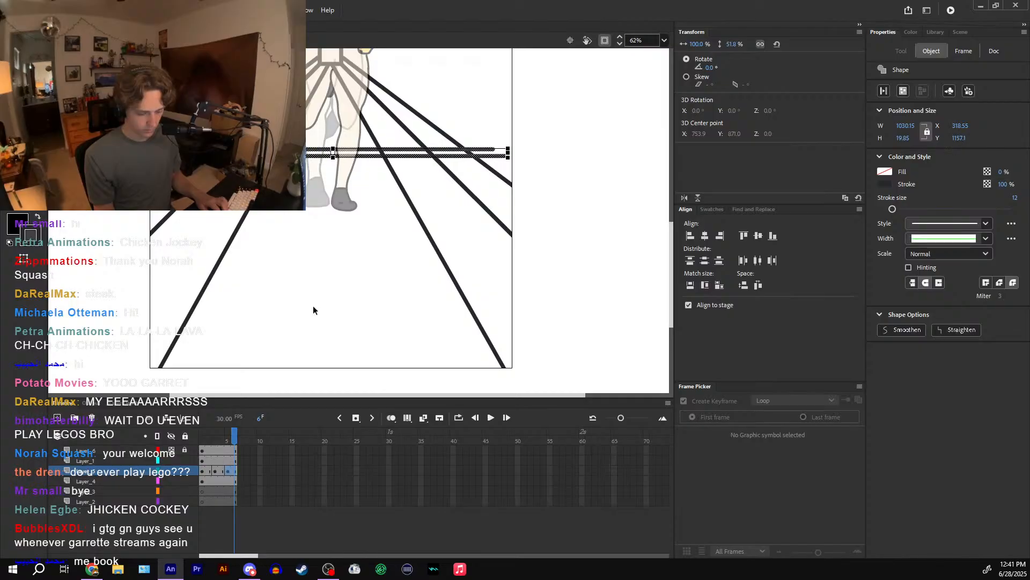
- Narrow the two floor lines on frame 6 evenly about their centre to about 448 px wide
{"action": "left_click", "coordinate": [314, 305]}
{"action": "key", "text": "n"}
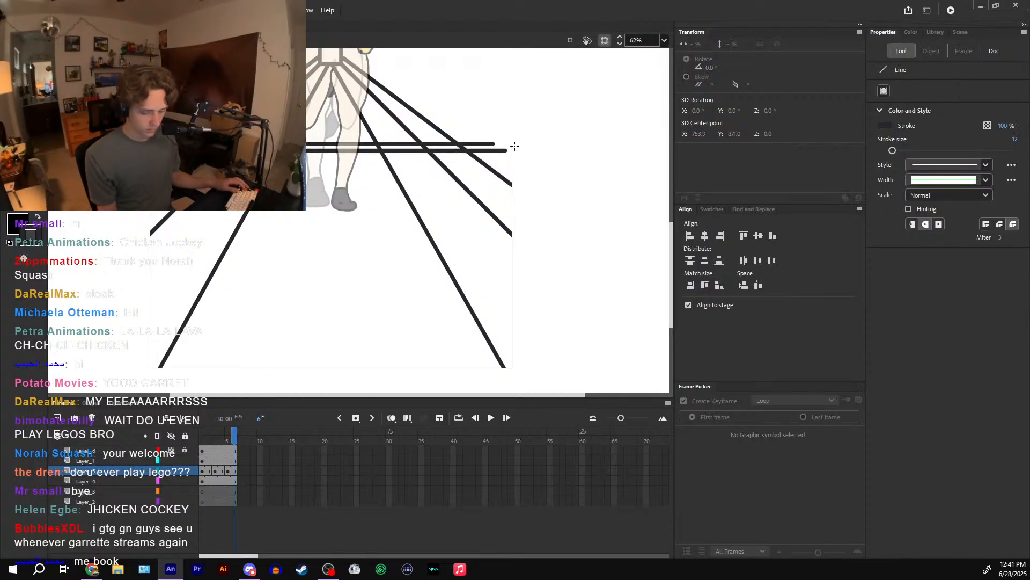
{"action": "key", "text": "q"}
{"action": "left_click", "coordinate": [496, 150]}
{"action": "left_click", "coordinate": [494, 144], "text": "shift"}
{"action": "left_click_drag", "start_coordinate": [508, 147], "coordinate": [408, 146]}
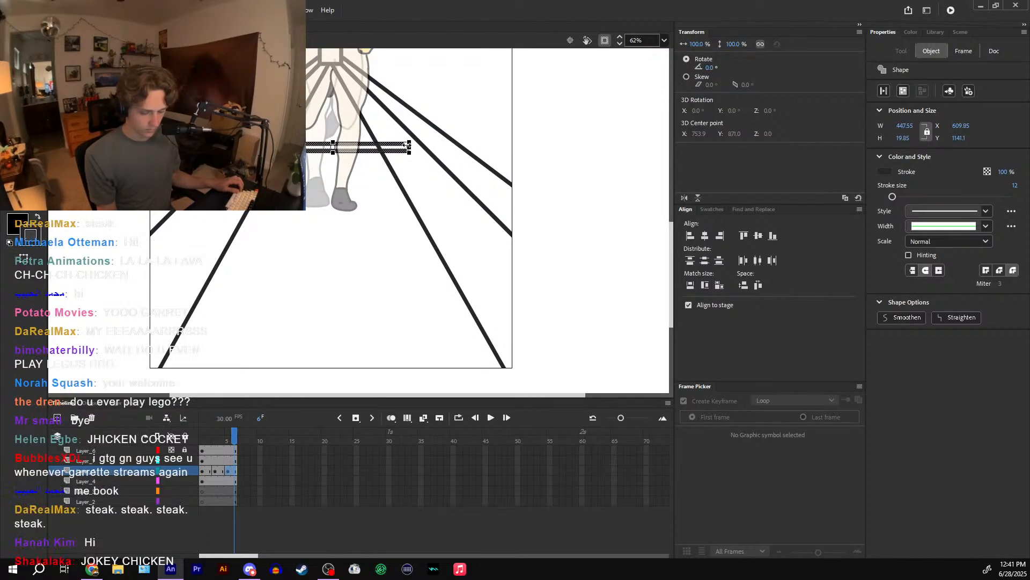
- Select the four horizontal floor lines on frame 4 of Layer_5 and narrow them evenly about their centre to about 665 px wide
{"action": "left_click", "coordinate": [222, 451]}
{"action": "scroll", "coordinate": [527, 109], "scroll_direction": "up", "scroll_amount": 5}
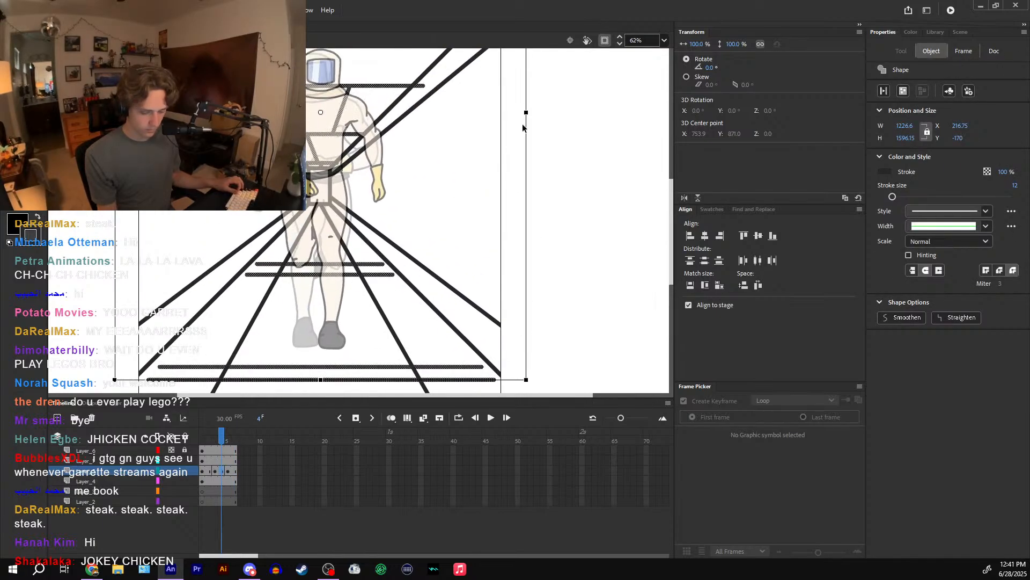
{"action": "left_click_drag", "start_coordinate": [527, 112], "coordinate": [523, 112]}
{"action": "left_click", "coordinate": [417, 219]}
{"action": "left_click", "coordinate": [379, 274]}
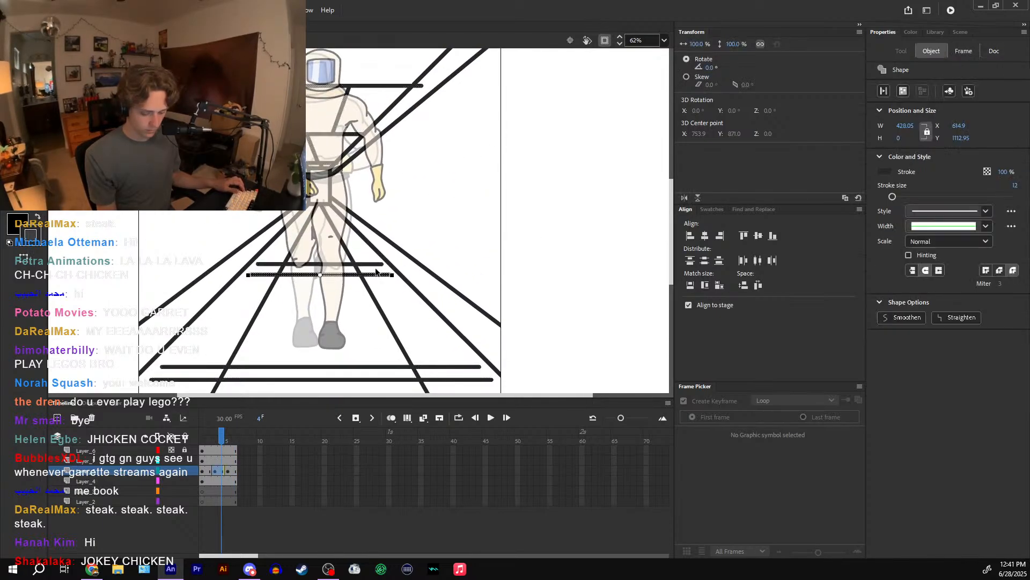
{"action": "left_click", "coordinate": [375, 264], "text": "shift"}
{"action": "left_click", "coordinate": [428, 378], "text": "shift"}
{"action": "left_click", "coordinate": [432, 367], "text": "shift"}
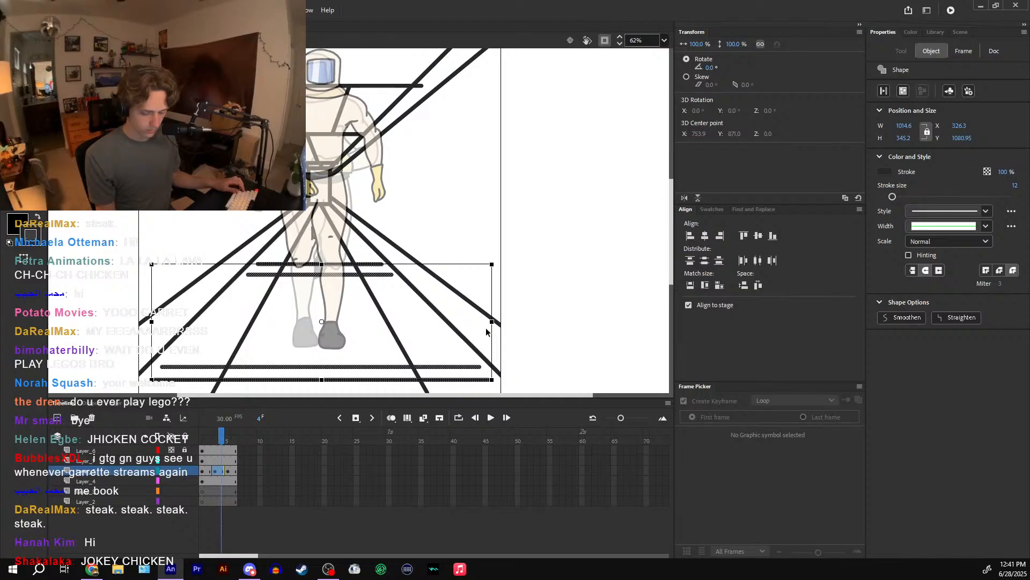
{"action": "left_click_drag", "start_coordinate": [494, 320], "coordinate": [431, 325]}
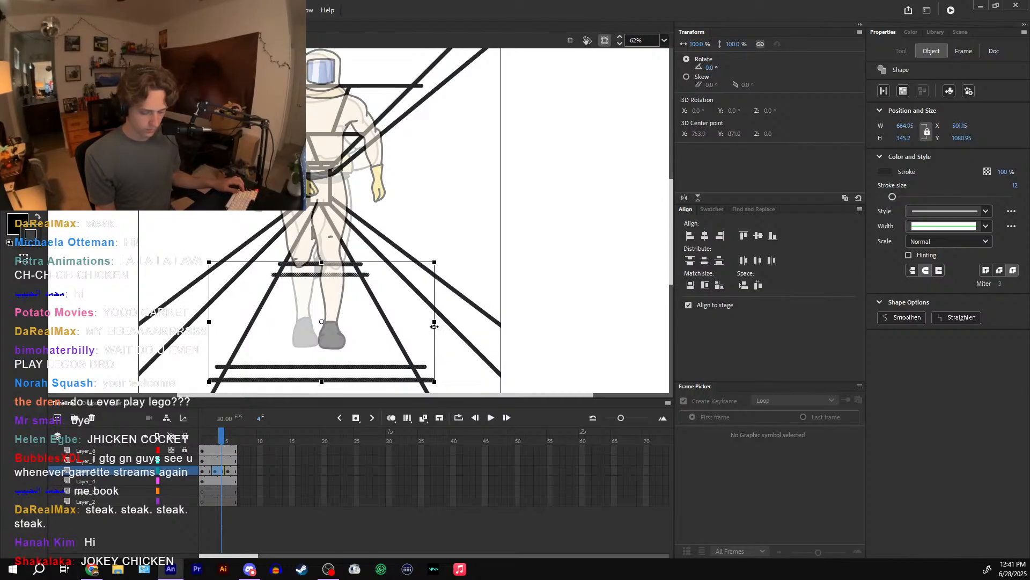
{"action": "left_click", "coordinate": [436, 325]}
- Draw a short distant horizontal floor line between the converging floor diagonals on frame 5, and compare it with the other frames
{"action": "left_click", "coordinate": [230, 440]}
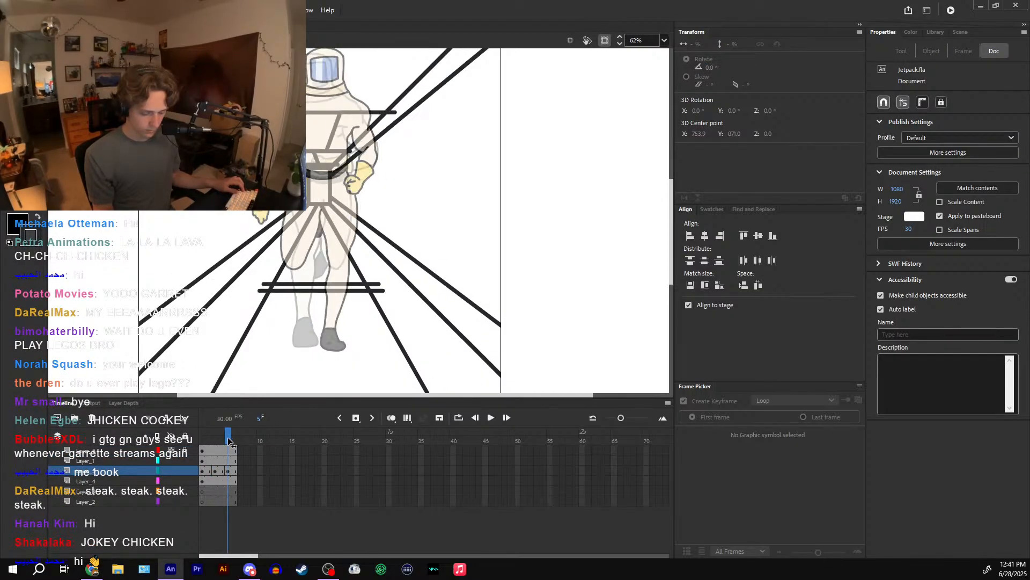
{"action": "key", "text": "n"}
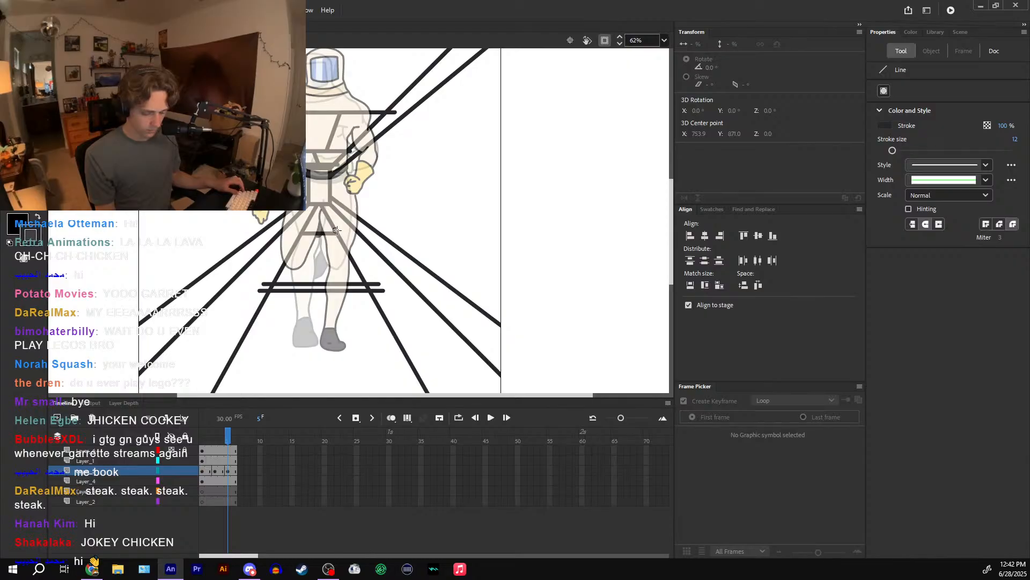
{"action": "left_click_drag", "start_coordinate": [312, 296], "coordinate": [323, 177]}
{"action": "left_click", "coordinate": [203, 440]}
{"action": "key", "text": "ctrl+minus"}
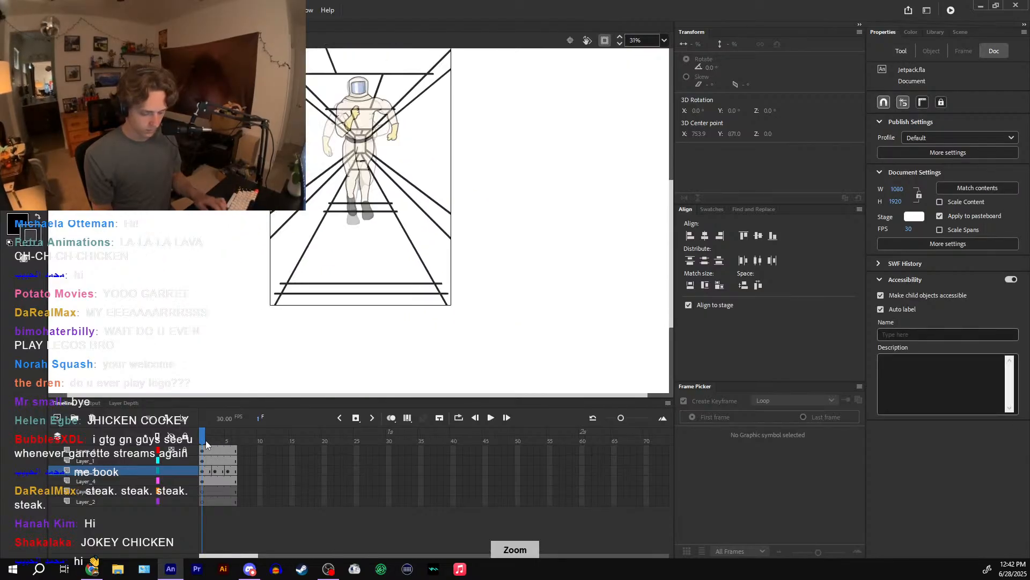
{"action": "left_click", "coordinate": [216, 440]}
{"action": "left_click", "coordinate": [229, 438]}
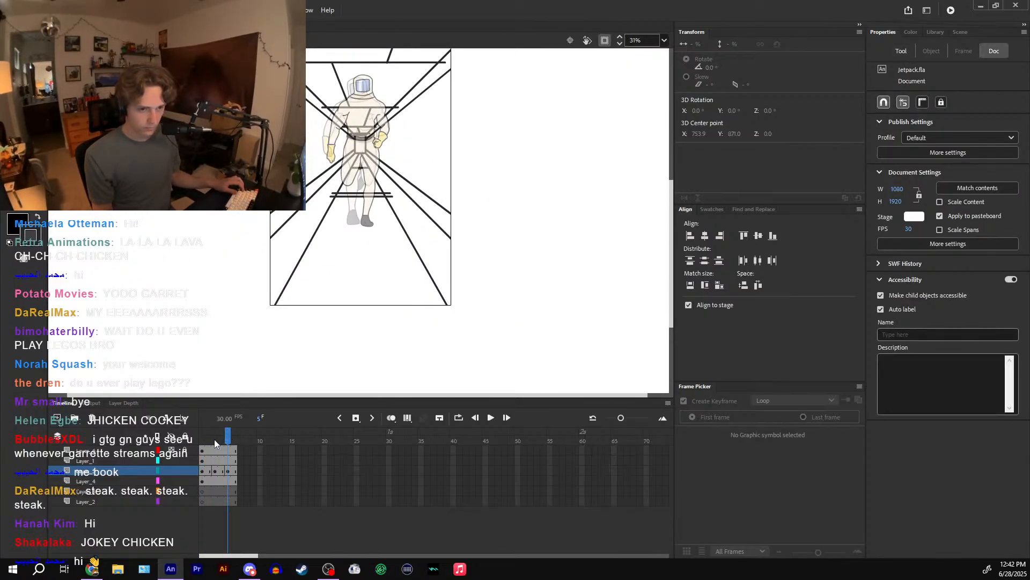
{"action": "left_click_drag", "start_coordinate": [204, 440], "coordinate": [226, 439]}
{"action": "left_click", "coordinate": [204, 440]}
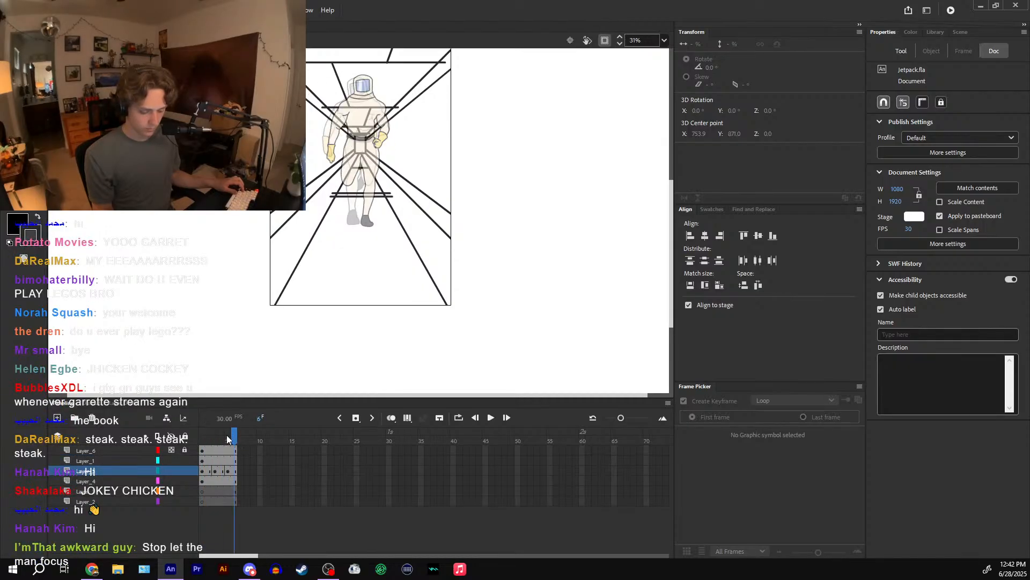
- Draw two wide horizontal floor lines at the stage's lower edge on frame 6, show content outside the stage, and check the motion
{"action": "left_click", "coordinate": [232, 472]}
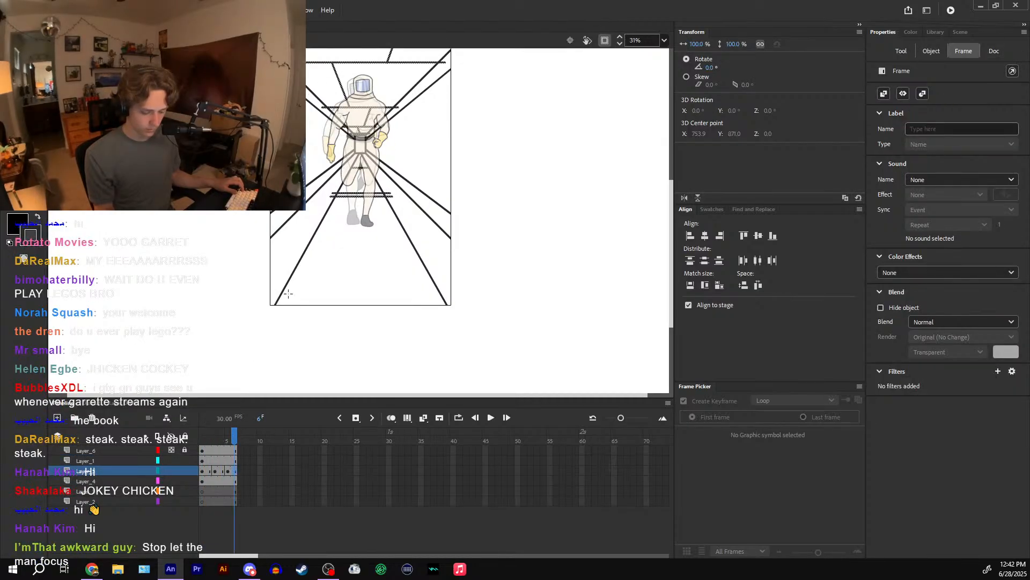
{"action": "left_click_drag", "start_coordinate": [274, 295], "coordinate": [447, 295]}
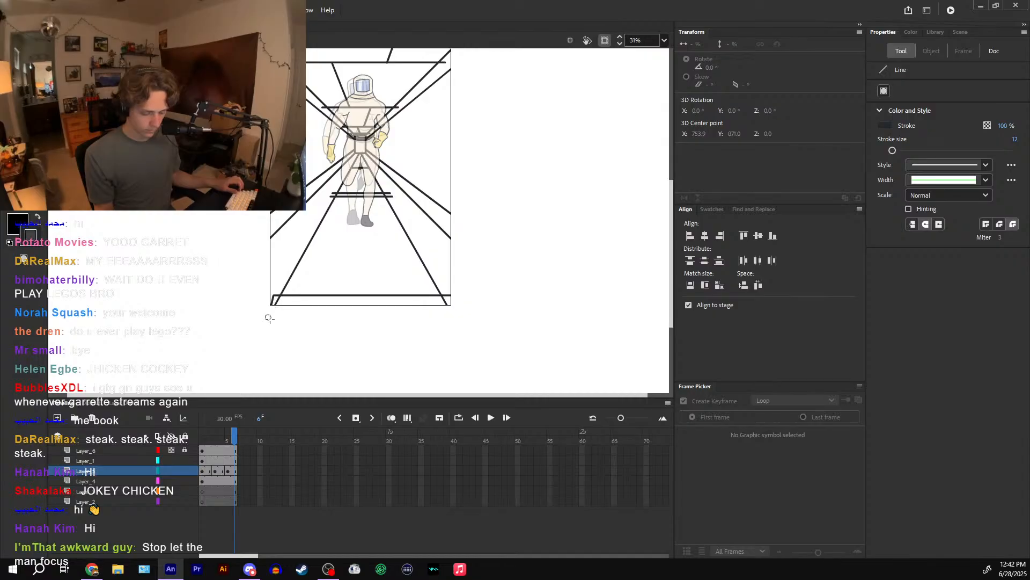
{"action": "left_click", "coordinate": [605, 42]}
{"action": "left_click_drag", "start_coordinate": [367, 325], "coordinate": [245, 317]}
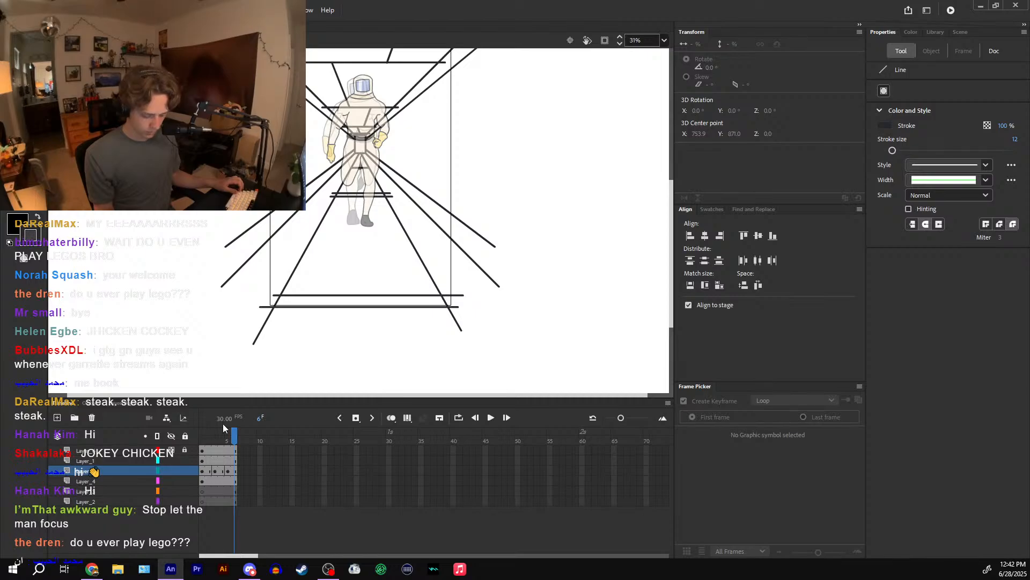
{"action": "key", "text": "Return"}
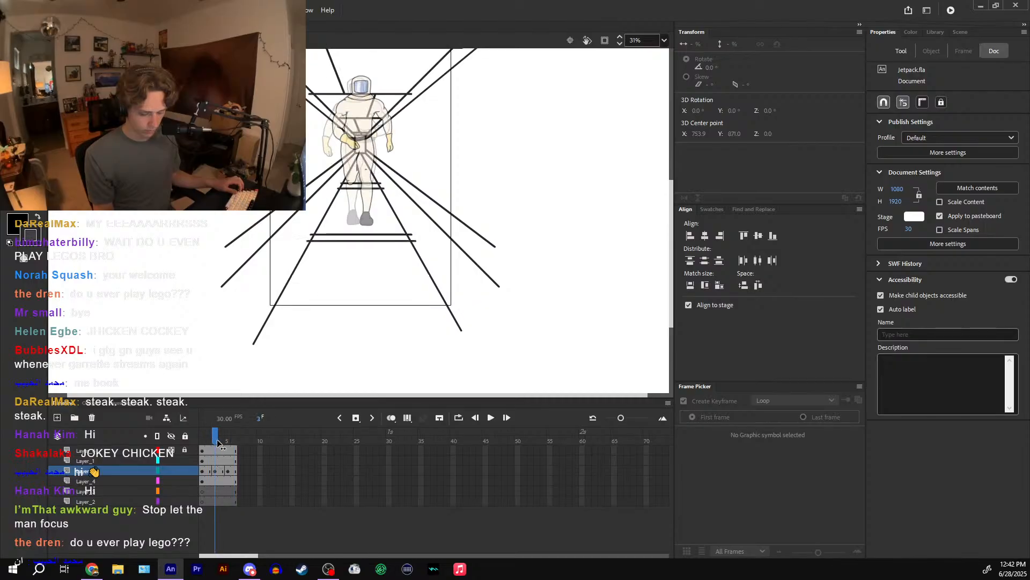
{"action": "mouse_move", "coordinate": [217, 443]}
{"action": "left_mouse_down"}
{"action": "mouse_move", "coordinate": [233, 443]}
{"action": "mouse_move", "coordinate": [208, 443]}
{"action": "mouse_move", "coordinate": [229, 444]}
{"action": "left_mouse_up"}
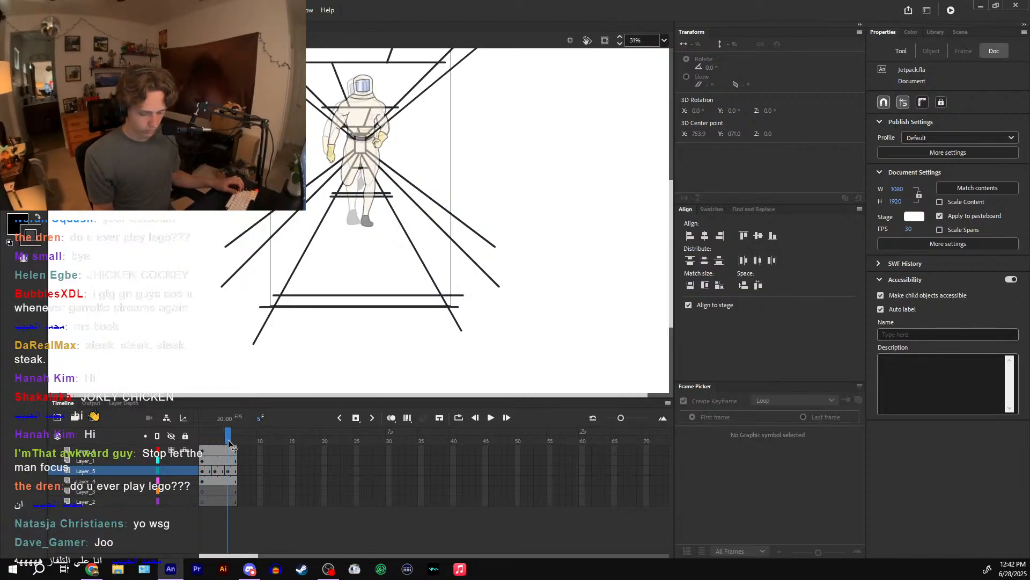
{"action": "left_click_drag", "start_coordinate": [325, 259], "coordinate": [345, 348]}
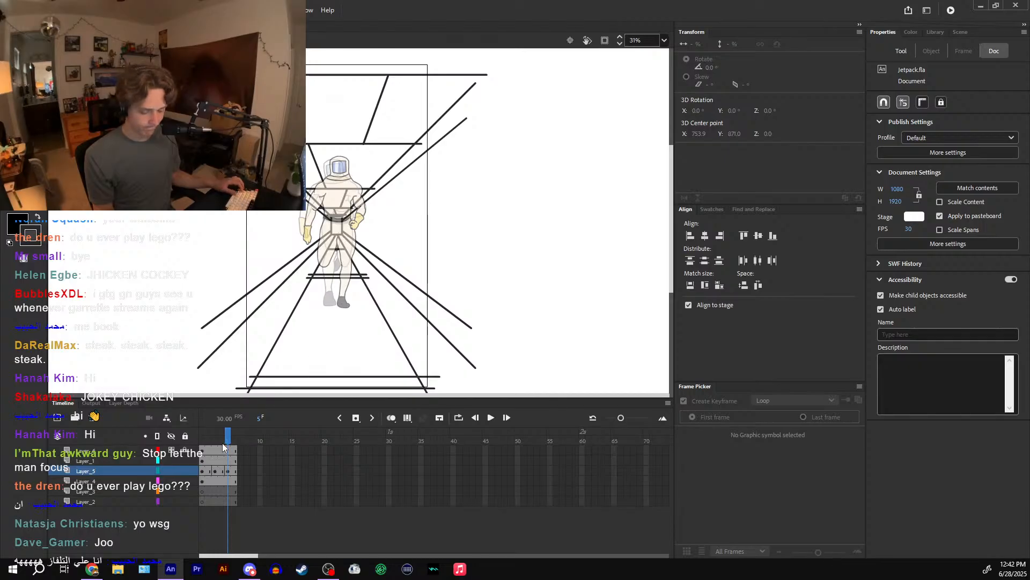
{"action": "left_click_drag", "start_coordinate": [223, 442], "coordinate": [200, 441]}
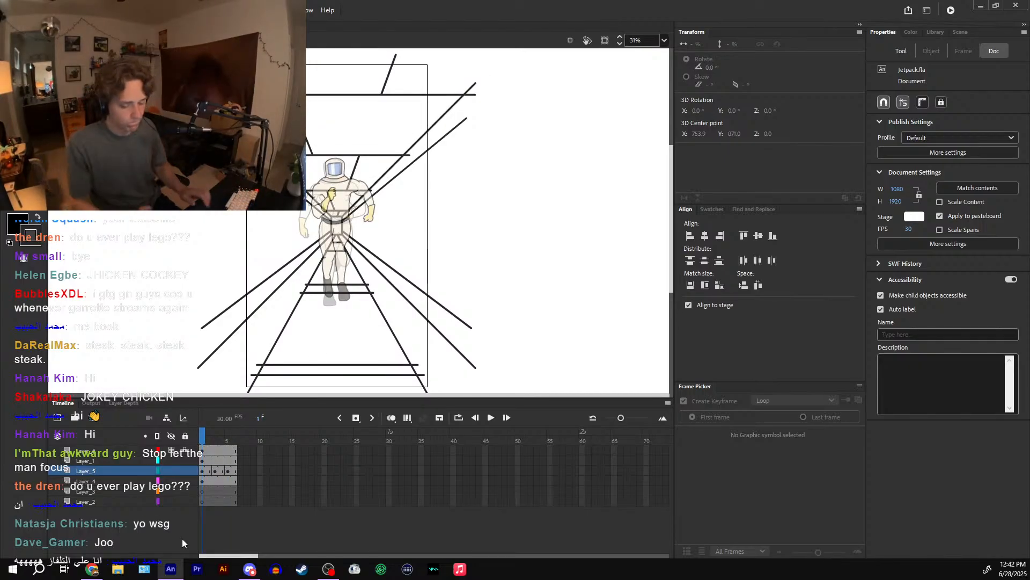
{"action": "key", "text": "ctrl+="}
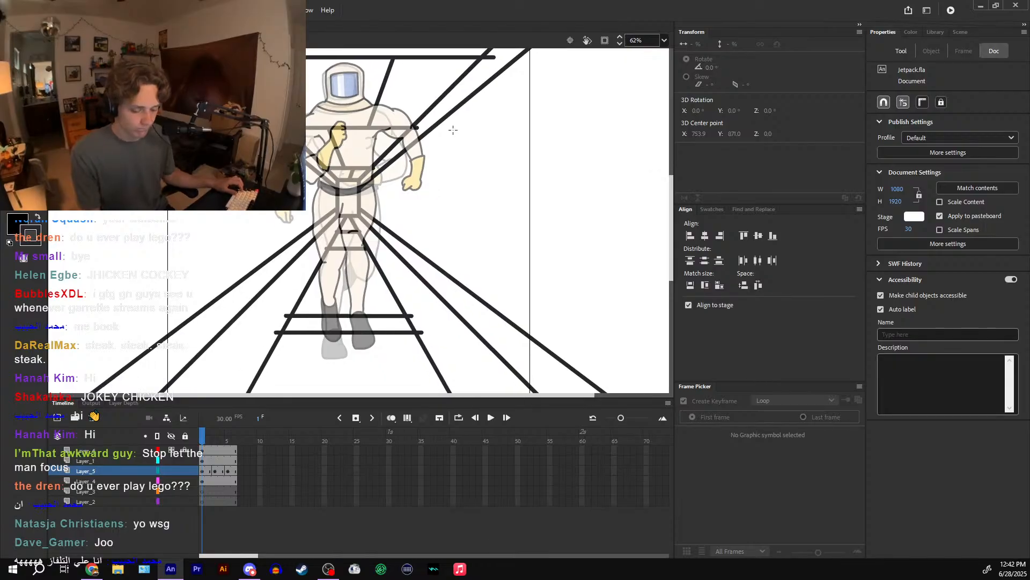
{"action": "left_click_drag", "start_coordinate": [453, 120], "coordinate": [450, 243]}
{"action": "key", "text": "ctrl+z"}
{"action": "left_click", "coordinate": [204, 482]}
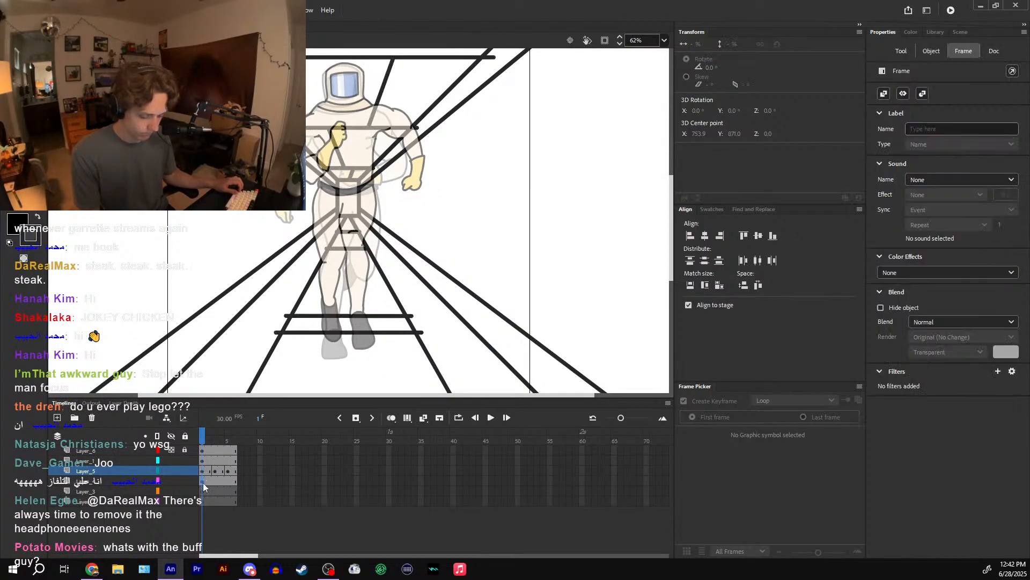
{"action": "left_click", "coordinate": [205, 491]}
{"action": "left_click", "coordinate": [204, 482]}
{"action": "left_click", "coordinate": [203, 491]}
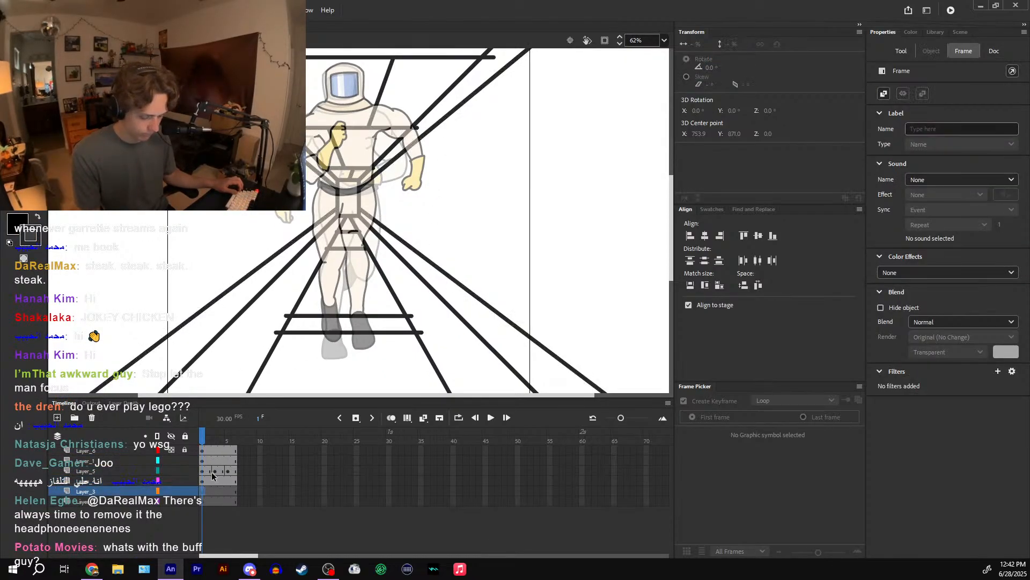
{"action": "left_click_drag", "start_coordinate": [453, 111], "coordinate": [450, 233]}
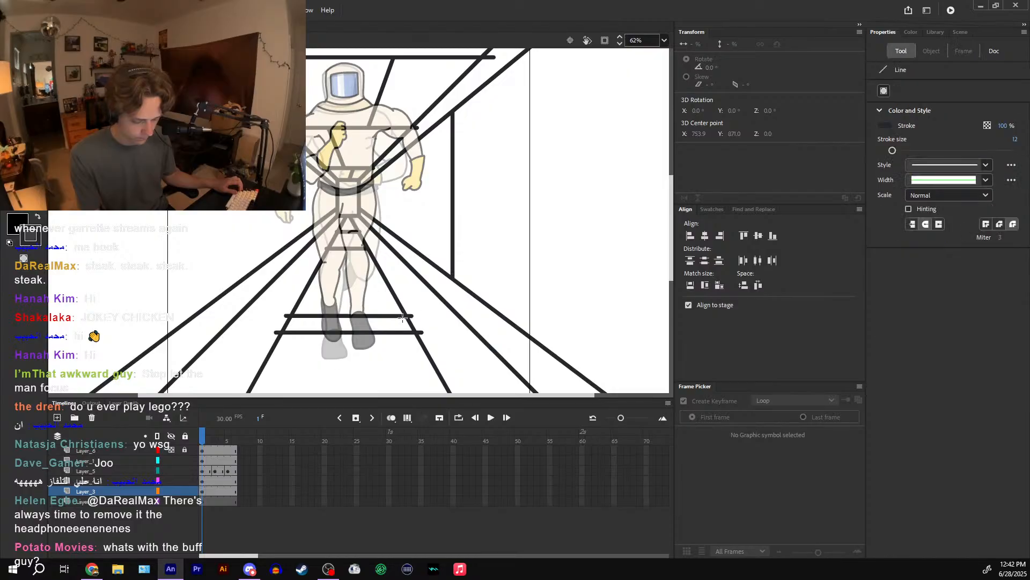
{"action": "key", "text": "ctrl+z"}
- Try drawing two vertical wall lines on frame 1 of Layer_4 and deleting the lower diagonal segment between them
{"action": "left_click", "coordinate": [204, 481]}
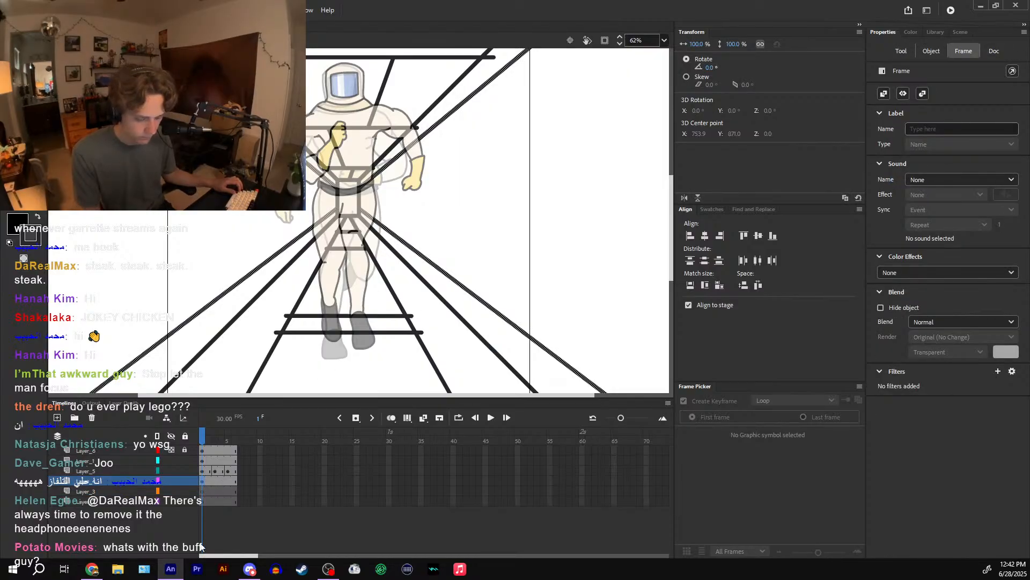
{"action": "left_click_drag", "start_coordinate": [456, 161], "coordinate": [453, 198]}
{"action": "left_click", "coordinate": [205, 481]}
{"action": "left_click_drag", "start_coordinate": [434, 161], "coordinate": [434, 276]}
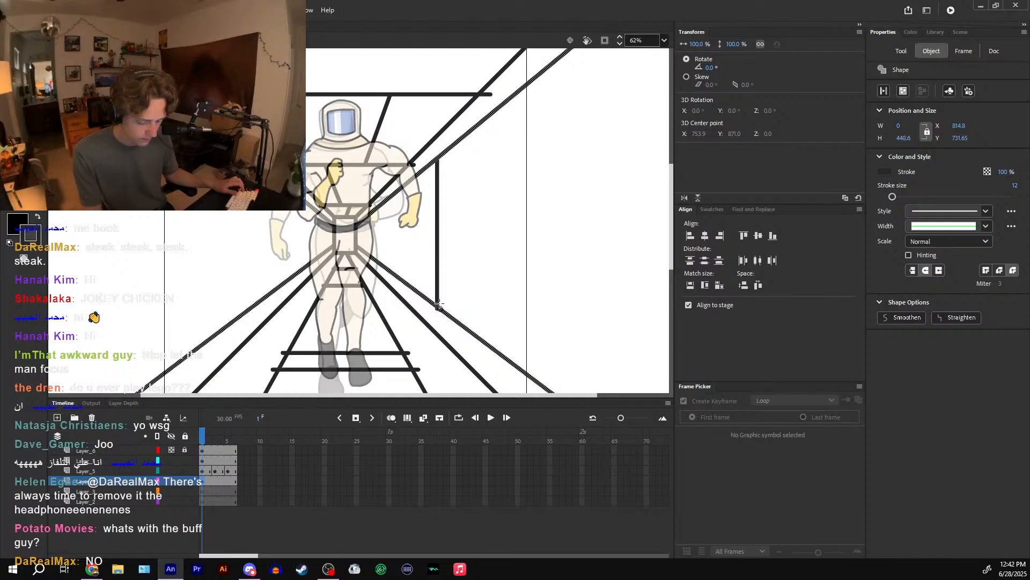
{"action": "left_click_drag", "start_coordinate": [439, 305], "coordinate": [439, 306]}
{"action": "left_click_drag", "start_coordinate": [466, 141], "coordinate": [470, 332]}
{"action": "key", "text": "ctrl+z"}
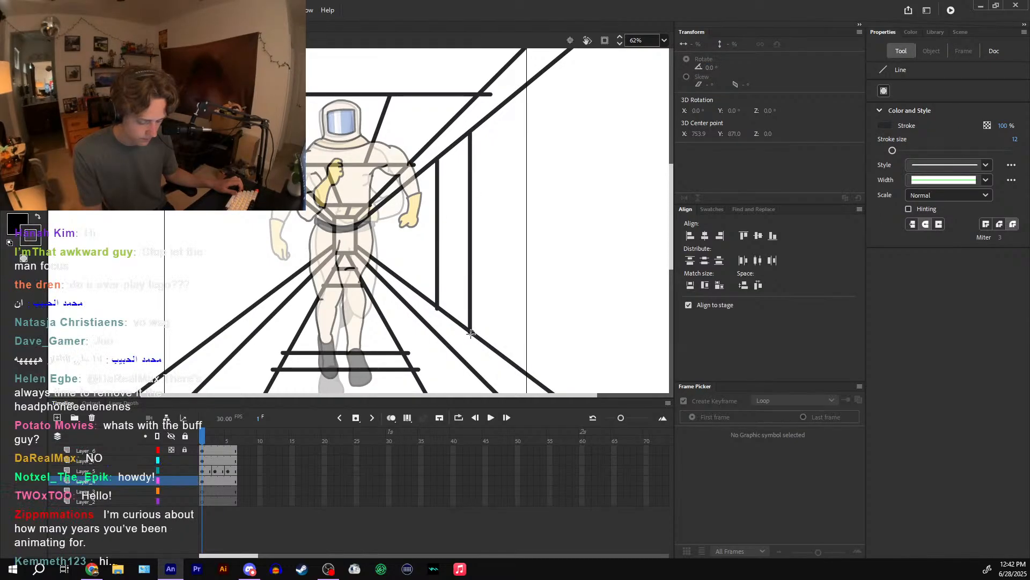
{"action": "key", "text": "v"}
{"action": "left_click", "coordinate": [454, 320]}
{"action": "key", "text": "Delete"}
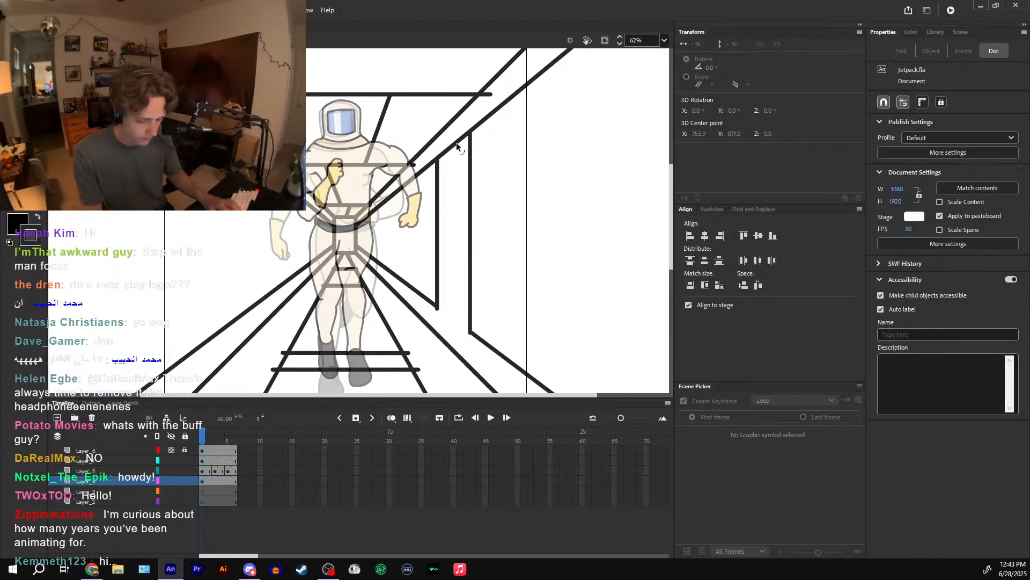
- Undo the vertical wall lines and the diagonal deletions on frame 1 of Layer_4
{"action": "key", "text": "ctrl+z"}
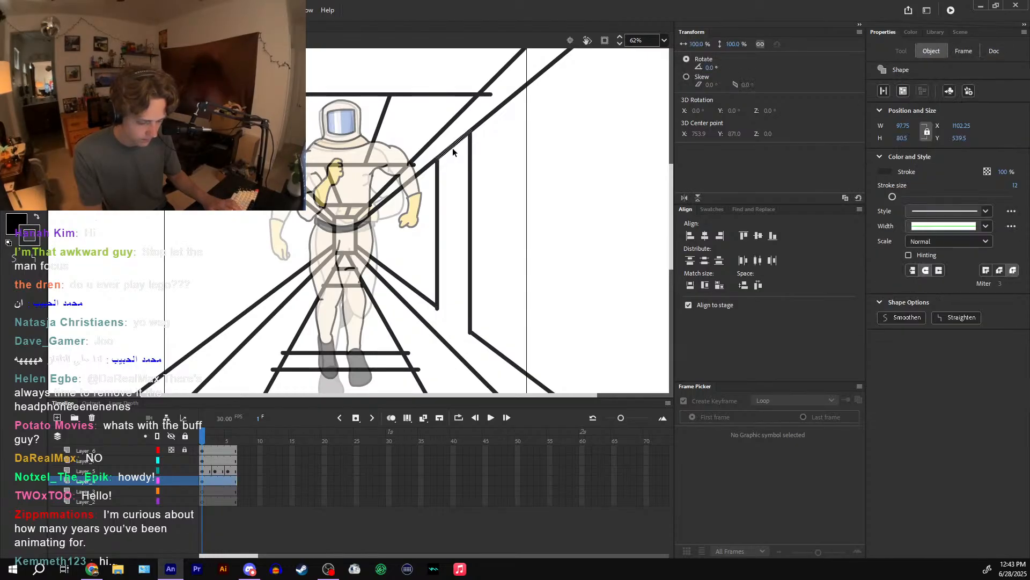
{"action": "key", "text": "ctrl+z"}
{"action": "key", "text": "ctrl+z"}
{"action": "key", "text": "ctrl+z"}
{"action": "key", "text": "ctrl+z"}
{"action": "key", "text": "ctrl+z"}
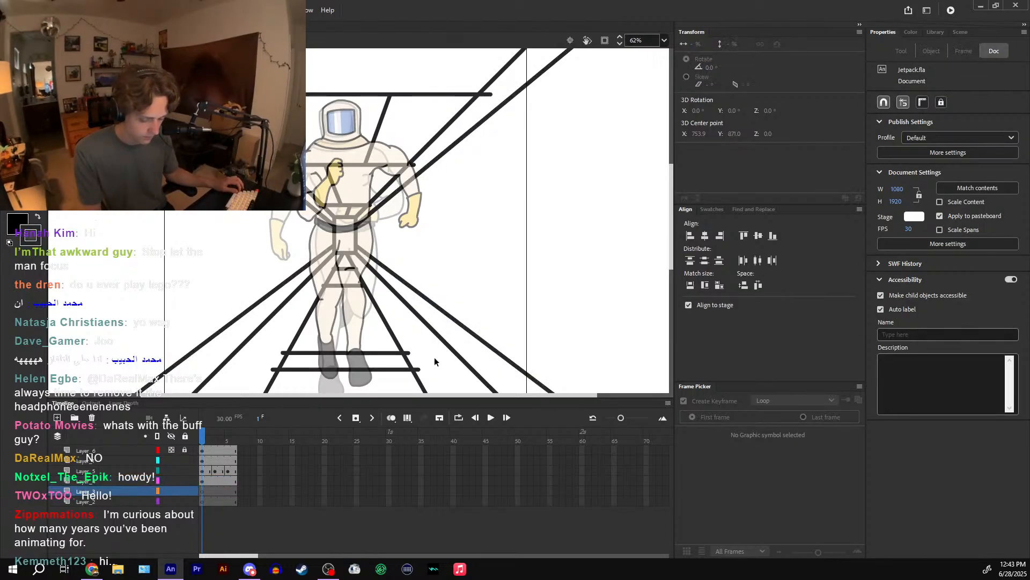
- Add keyframes at frames 3 and 5 of Layer_4, each held for two frames, and trim the layer back to six frames
{"action": "left_click_drag", "start_coordinate": [215, 480], "coordinate": [220, 488]}
{"action": "key", "text": "F5"}
{"action": "key", "text": "F5"}
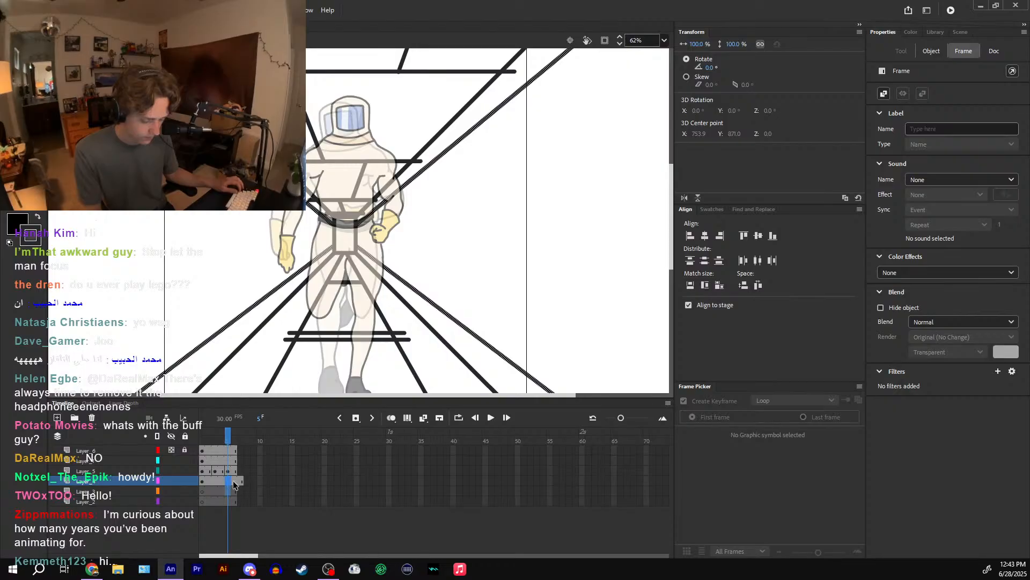
{"action": "key", "text": "comma"}
{"action": "key", "text": "period"}
{"action": "key", "text": "comma"}
{"action": "key", "text": "comma"}
{"action": "key", "text": "F6"}
{"action": "key", "text": "F5"}
{"action": "key", "text": "period"}
{"action": "key", "text": "period"}
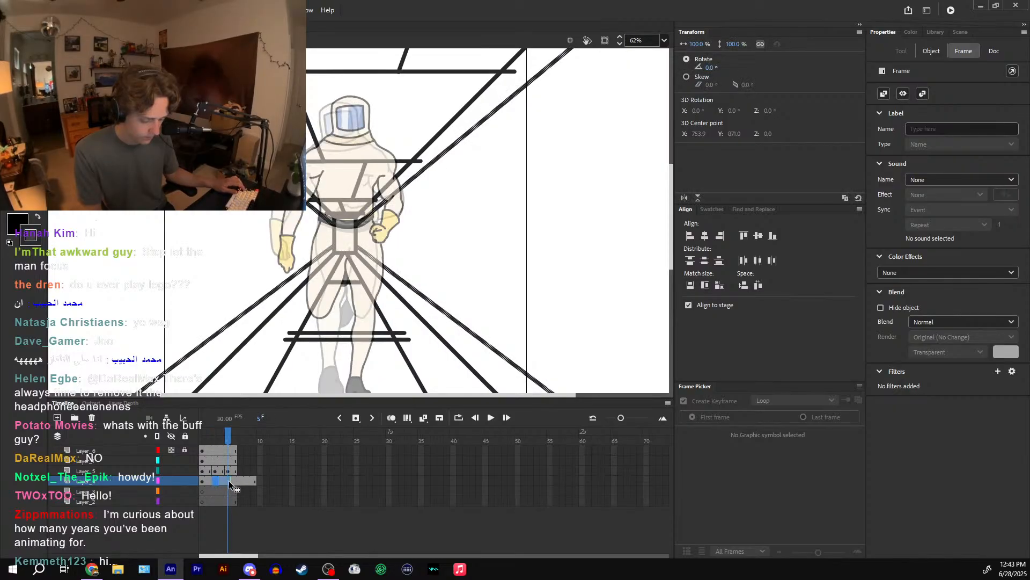
{"action": "key", "text": "F6"}
{"action": "key", "text": "comma"}
{"action": "key", "text": "comma"}
{"action": "left_click_drag", "start_coordinate": [242, 482], "coordinate": [252, 481]}
{"action": "key", "text": "shift+F5"}
- Draw two vertical lines on the right wall on frame 3 of Layer_4, spanning from the upper diagonal to the lower one
{"action": "left_click_drag", "start_coordinate": [234, 440], "coordinate": [204, 445]}
{"action": "left_click", "coordinate": [215, 449]}
{"action": "left_click", "coordinate": [471, 172]}
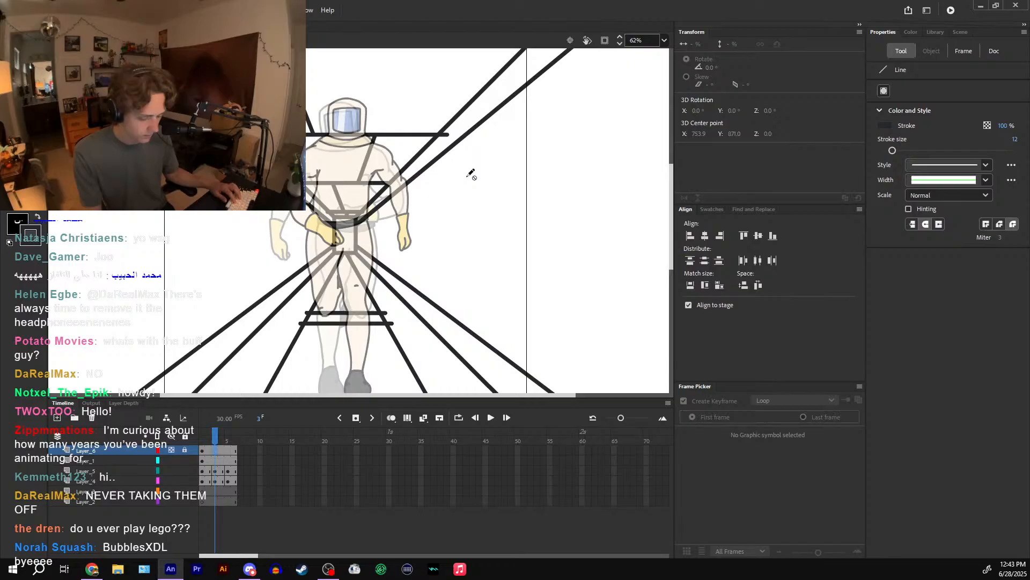
{"action": "left_click", "coordinate": [447, 152]}
{"action": "key", "text": "n"}
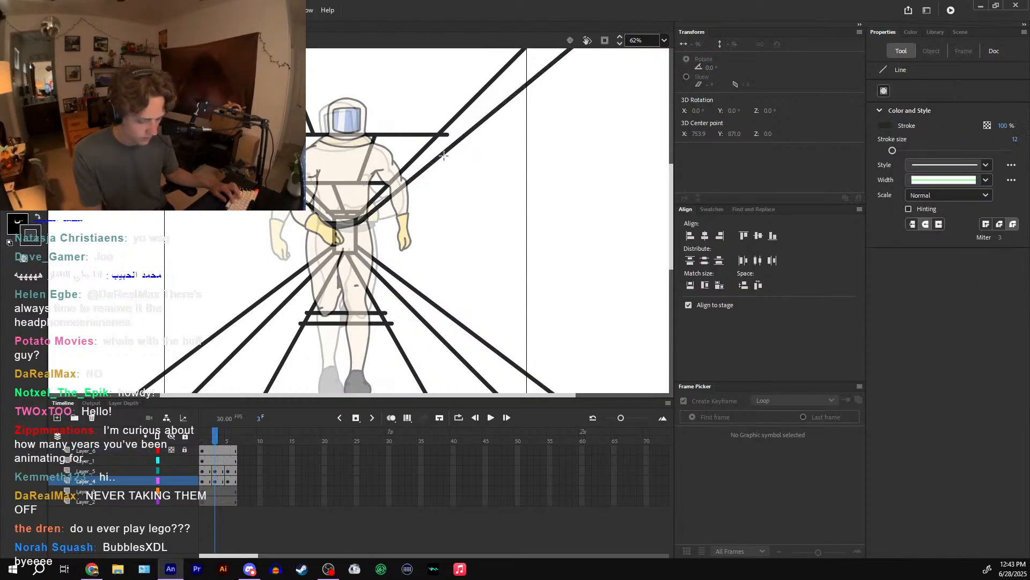
{"action": "left_click_drag", "start_coordinate": [435, 245], "coordinate": [440, 312]}
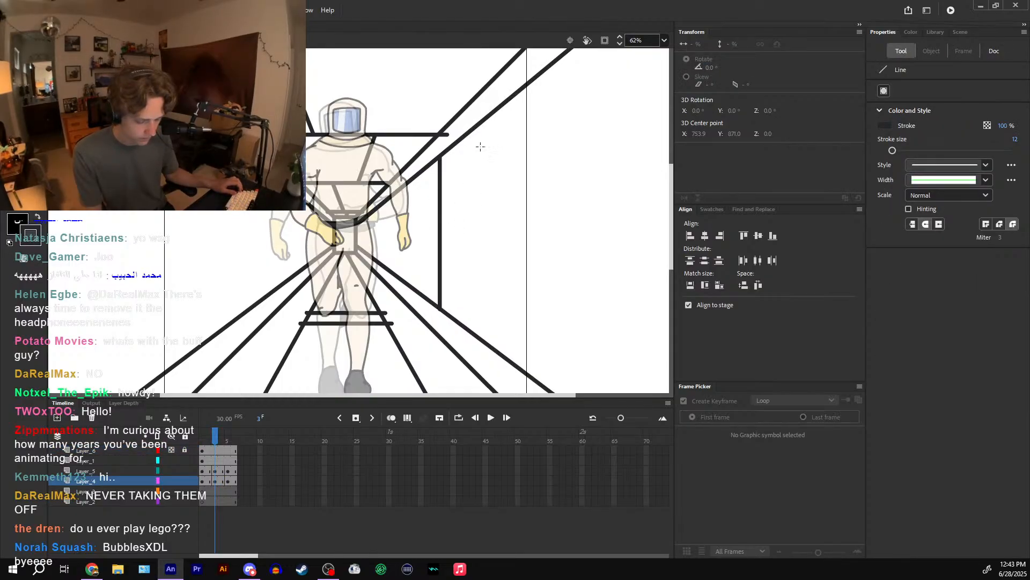
{"action": "left_click_drag", "start_coordinate": [475, 128], "coordinate": [473, 304]}
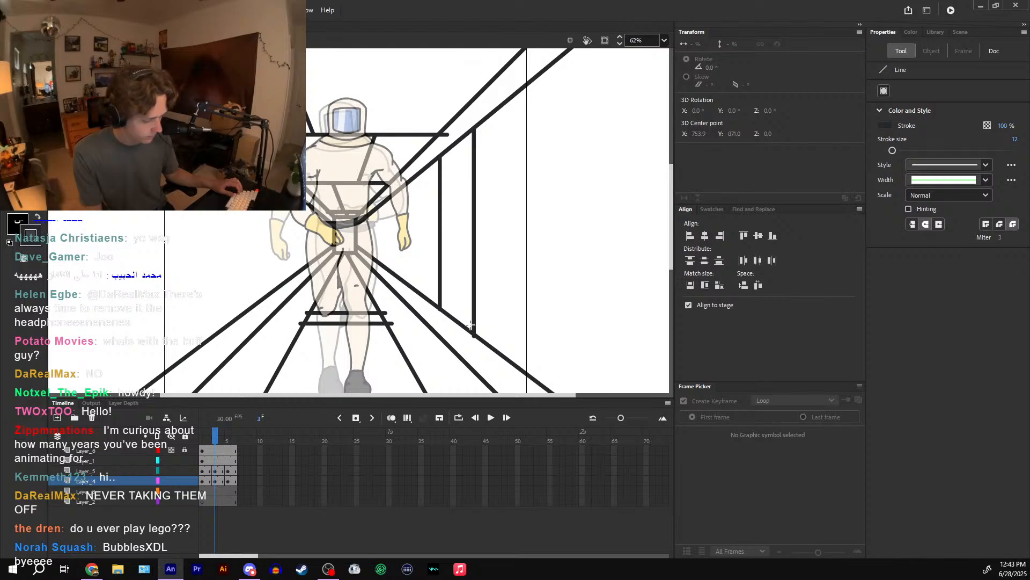
- Delete the upper and lower diagonal segments between the two vertical wall lines, plus the overhanging stub at the outer line's lower end
{"action": "key", "text": "v"}
{"action": "left_click", "coordinate": [460, 324]}
{"action": "key", "text": "Delete"}
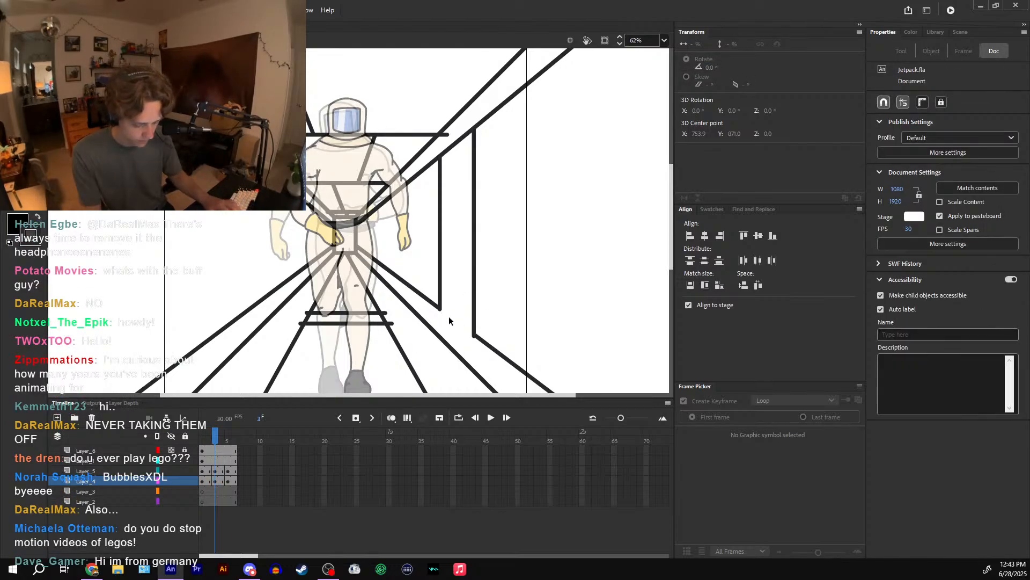
{"action": "left_click", "coordinate": [476, 338]}
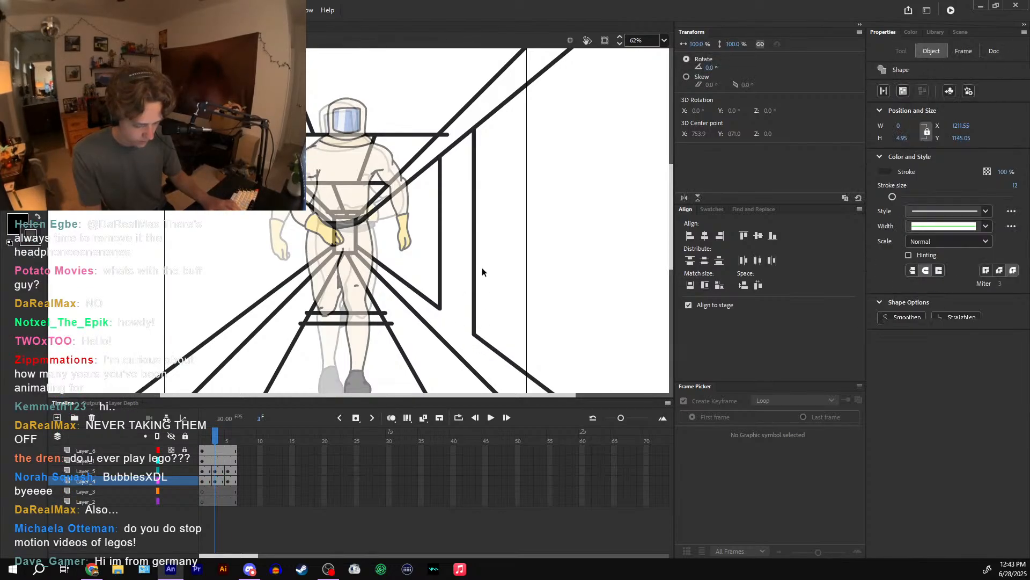
{"action": "key", "text": "Delete"}
{"action": "left_click", "coordinate": [464, 137]}
{"action": "key", "text": "Delete"}
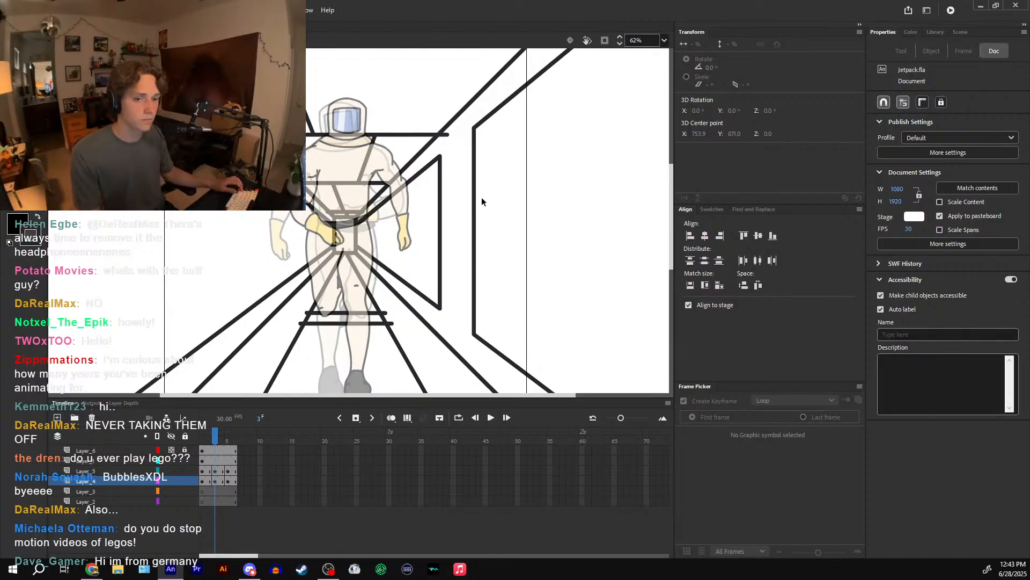
- Copy the two vertical right-wall lines on frame 3 of Layer_4, flip the copy horizontally and align it with the left wall's diagonals
{"action": "left_click", "coordinate": [440, 239]}
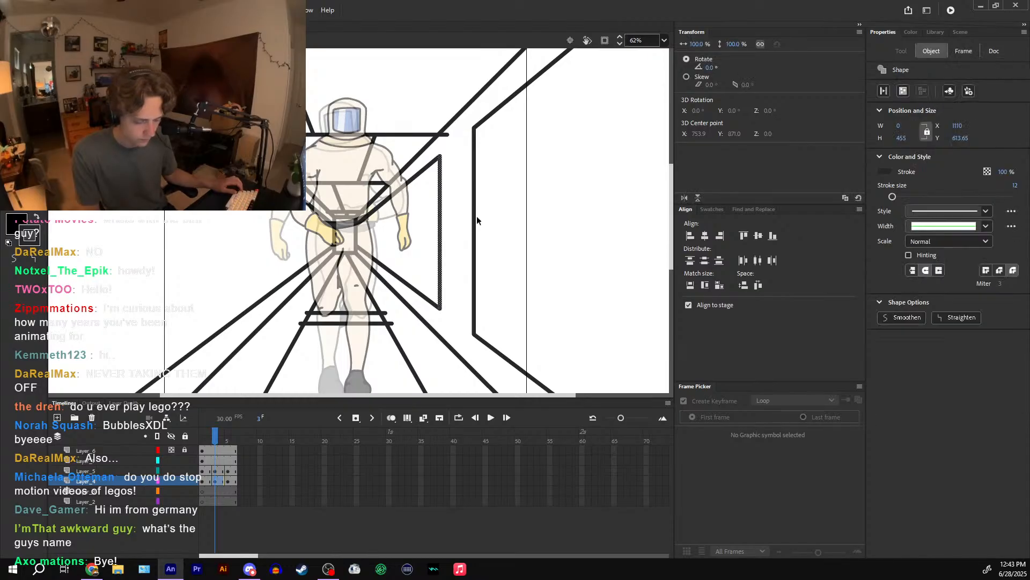
{"action": "left_click", "coordinate": [474, 227], "text": "shift"}
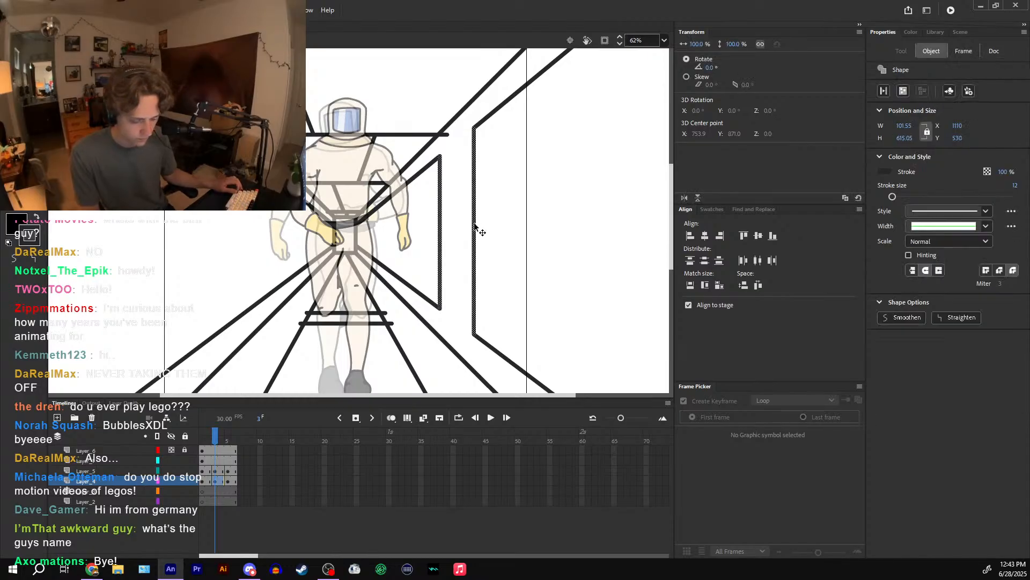
{"action": "left_click", "coordinate": [685, 198]}
{"action": "key", "text": "shift+Left"}
{"action": "key", "text": "shift+Left"}
{"action": "key", "text": "shift+Left"}
{"action": "key", "text": "shift+Left"}
{"action": "key", "text": "shift+Left"}
{"action": "key", "text": "shift+Left"}
{"action": "key", "text": "shift+Left"}
{"action": "key", "text": "shift+Left"}
{"action": "key", "text": "shift+Left"}
{"action": "key", "text": "shift+Left"}
{"action": "key", "text": "shift+Left"}
{"action": "key", "text": "shift+Left"}
{"action": "key", "text": "shift+Left"}
{"action": "key", "text": "shift+Left"}
{"action": "key", "text": "shift+Left"}
{"action": "key", "text": "shift+Left"}
{"action": "key", "text": "shift+Left"}
{"action": "key", "text": "shift+Left"}
{"action": "key", "text": "shift+Left"}
{"action": "key", "text": "shift+Left"}
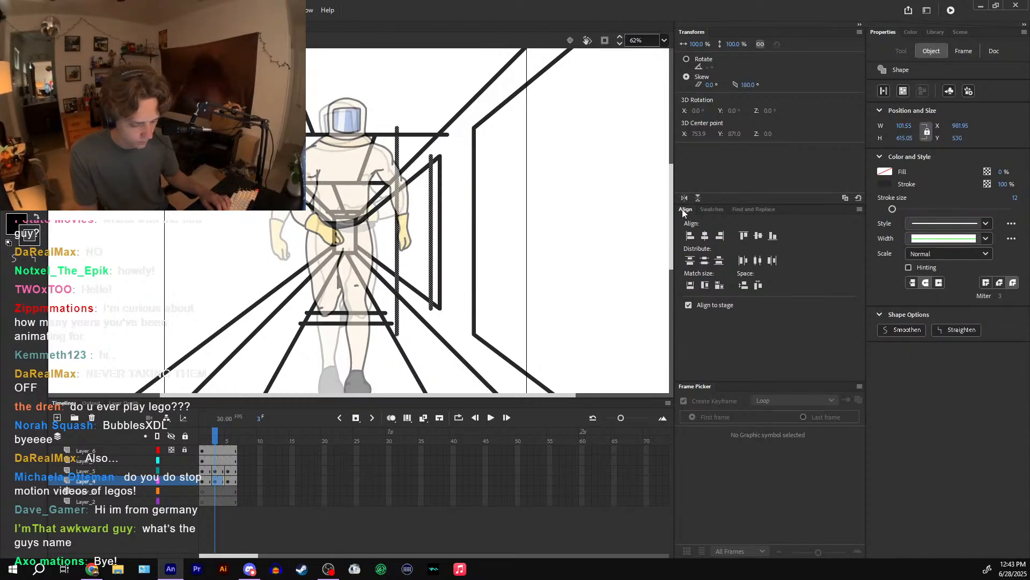
{"action": "key", "text": "shift+Left"}
{"action": "key", "text": "shift+Left"}
{"action": "key", "text": "shift+Left"}
{"action": "key", "text": "shift+Left"}
{"action": "key", "text": "shift+Left"}
{"action": "key", "text": "shift+Left"}
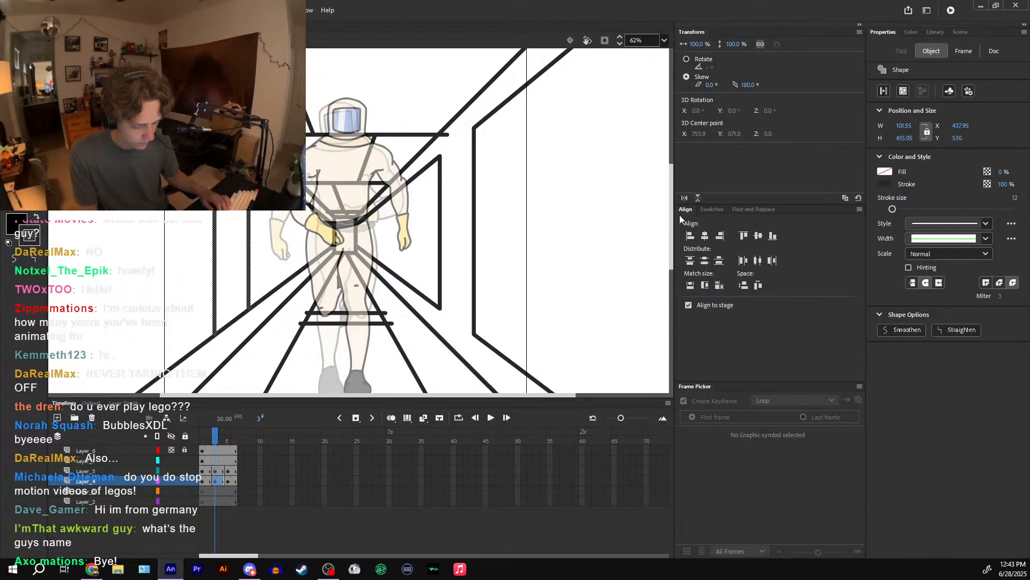
{"action": "key", "text": "Right"}
{"action": "key", "text": "Right"}
{"action": "key", "text": "Right"}
{"action": "key", "text": "Right"}
{"action": "key", "text": "Right"}
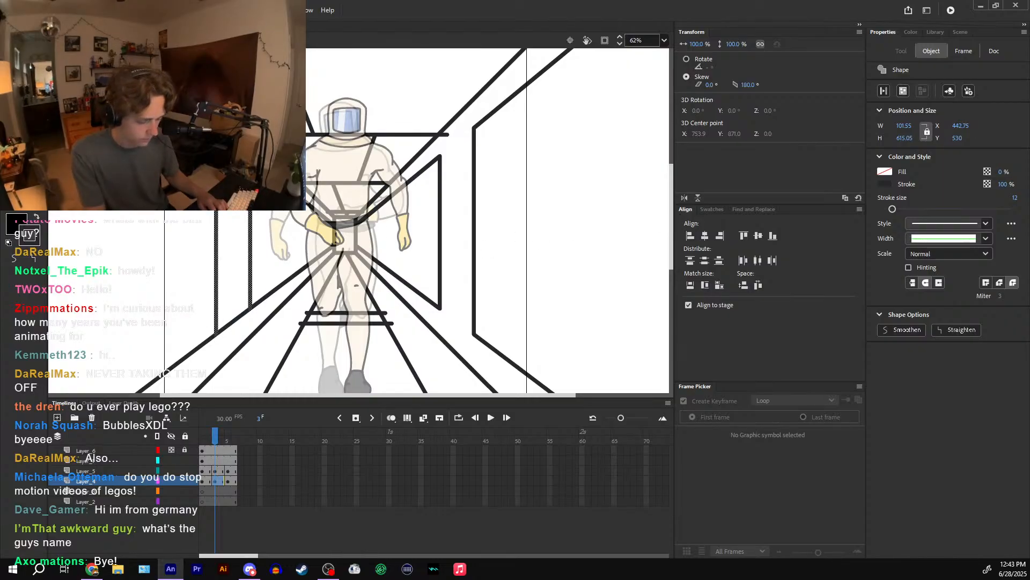
- Delete the diagonal segments between the two vertical lines on the left wall on frame 3 of Layer_4
{"action": "left_click", "coordinate": [247, 280]}
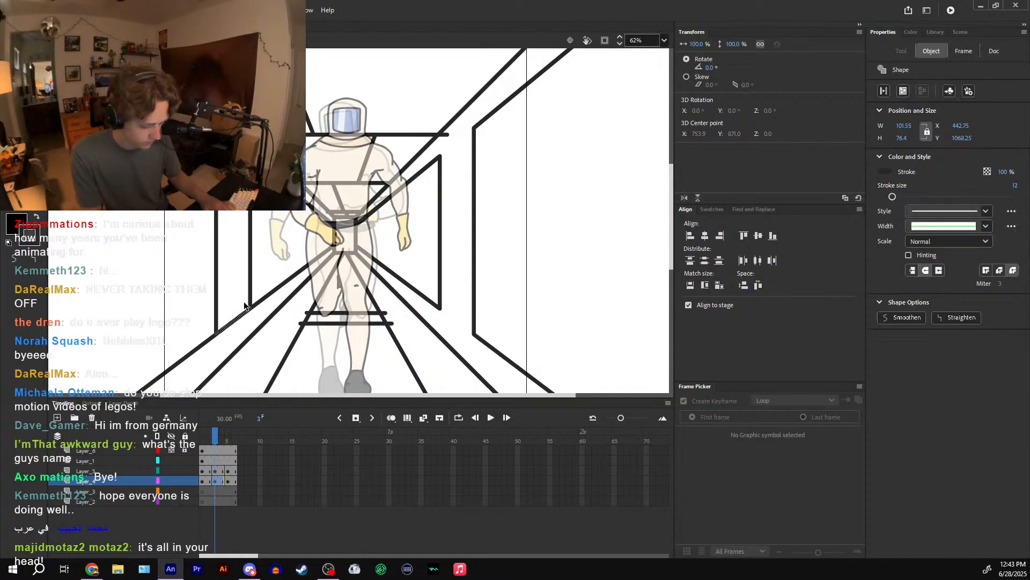
{"action": "scroll", "coordinate": [469, 233], "scroll_direction": "down", "scroll_amount": 1}
{"action": "key", "text": "ctrl+z"}
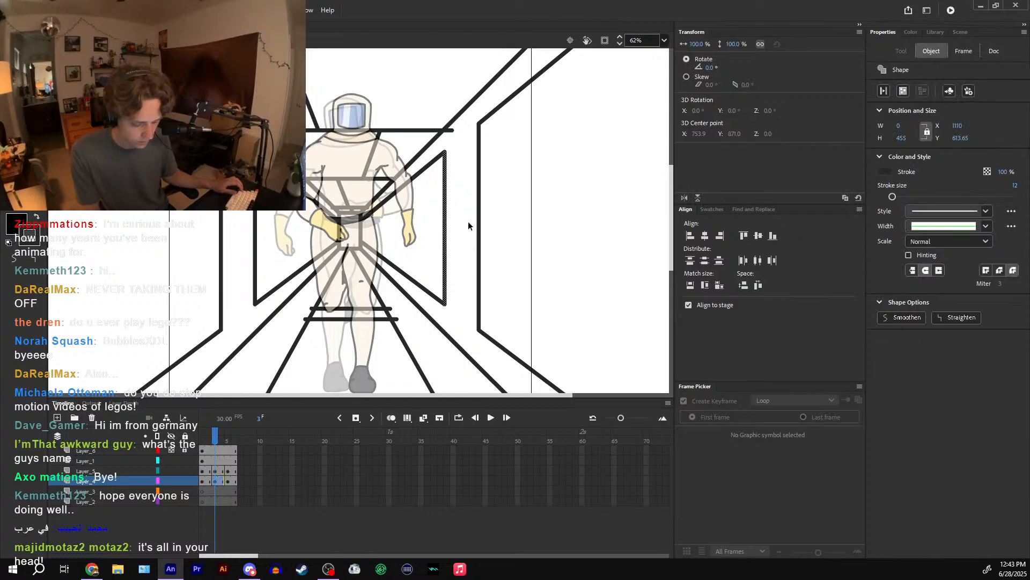
{"action": "left_click", "coordinate": [441, 283]}
- Draw two closely spaced vertical lines on the left wall on frame 2 of Layer_4, ending on the lower diagonal, and remove the diagonal between them
{"action": "left_click", "coordinate": [213, 441]}
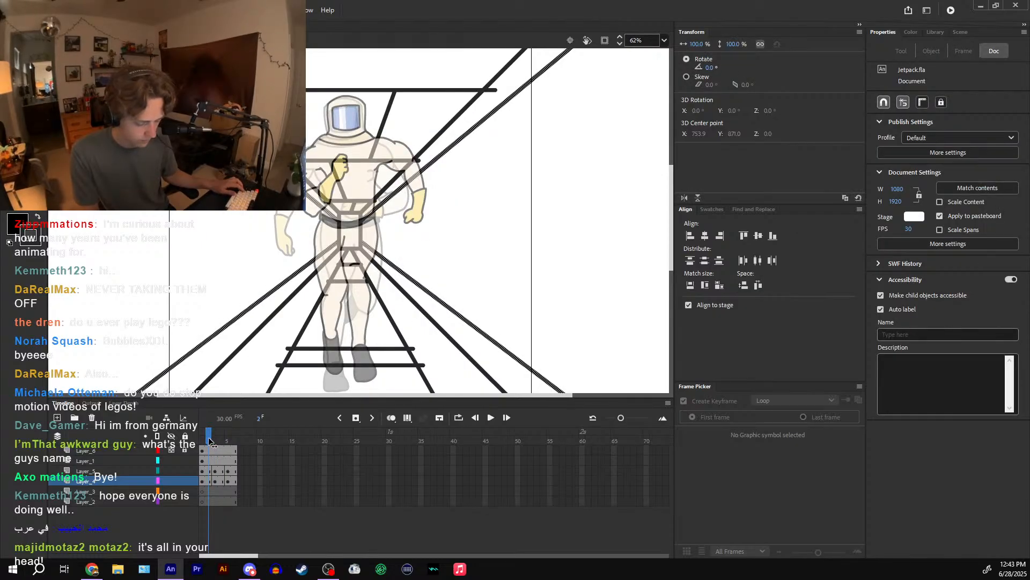
{"action": "left_click", "coordinate": [222, 441]}
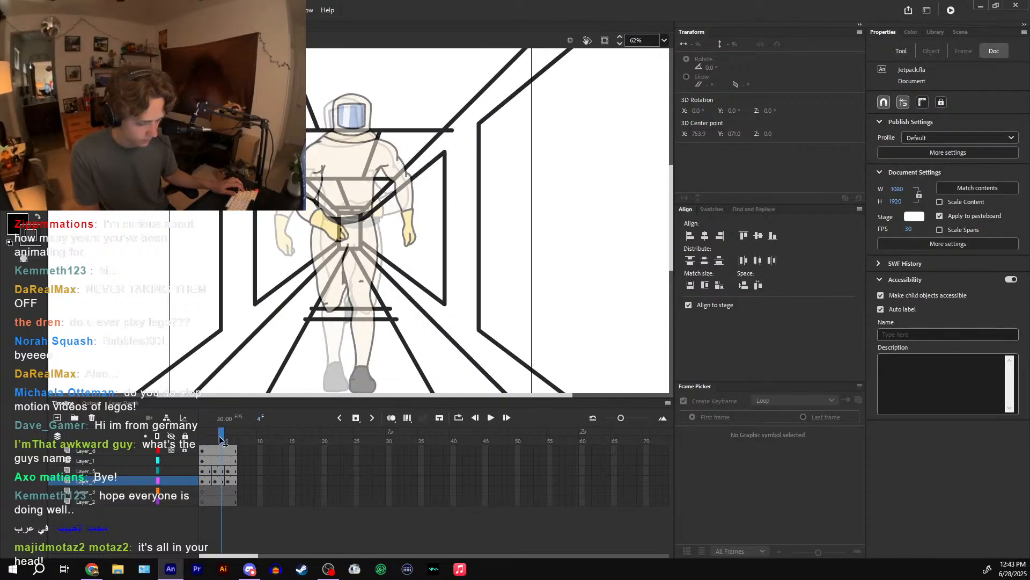
{"action": "left_click", "coordinate": [213, 441]}
{"action": "left_click", "coordinate": [221, 441]}
{"action": "left_click", "coordinate": [211, 441]}
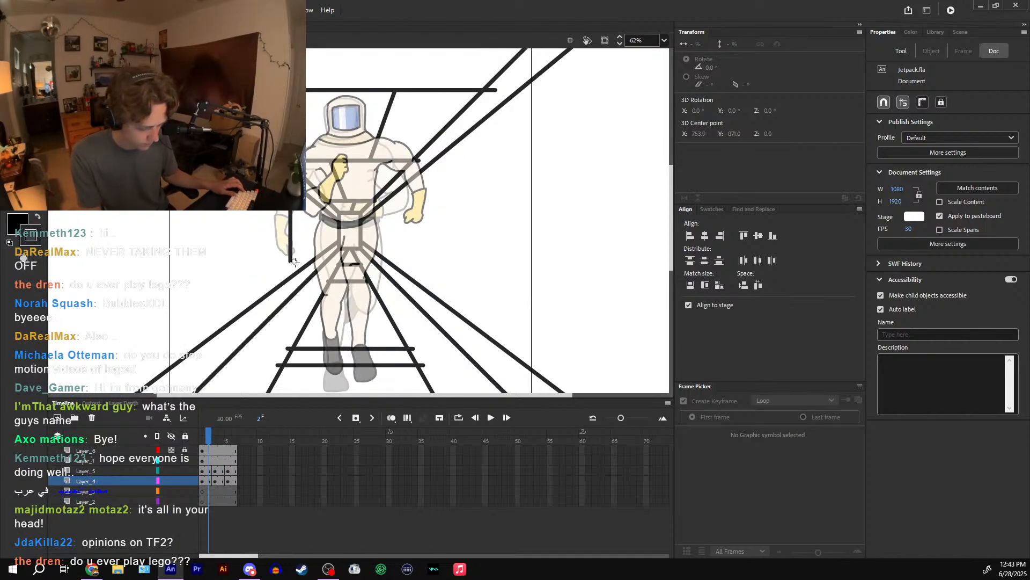
{"action": "left_click_drag", "start_coordinate": [294, 262], "coordinate": [299, 273]}
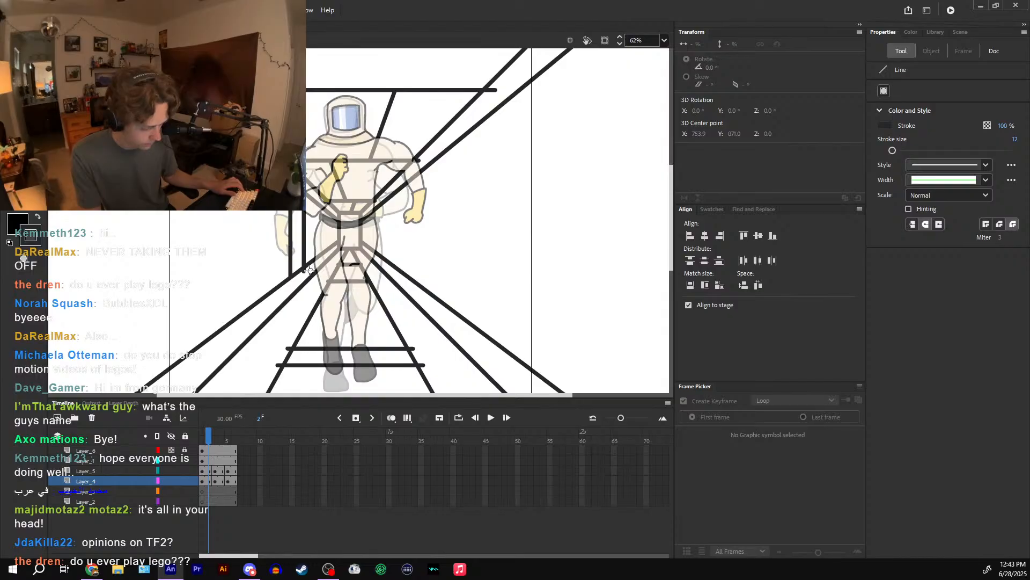
{"action": "key", "text": "v"}
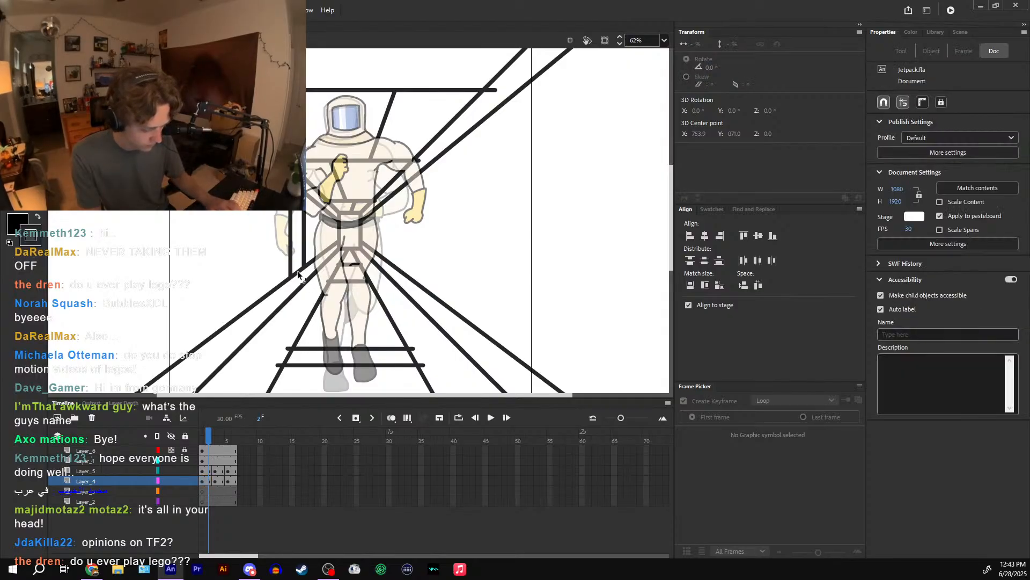
- Place a horizontally flipped copy of the two vertical left-wall lines on the right wall on frame 2 of Layer_4
{"action": "left_click", "coordinate": [303, 221]}
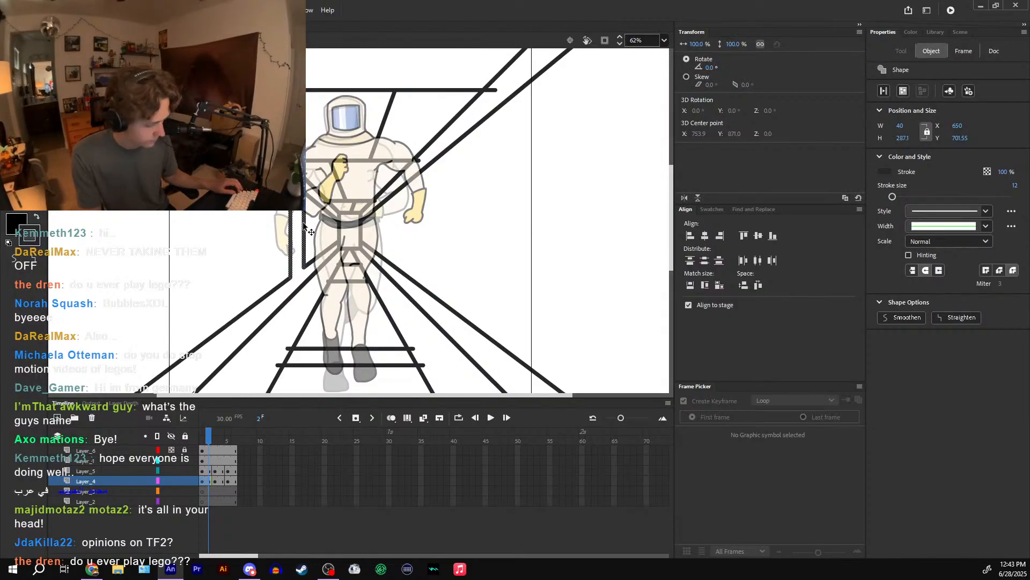
{"action": "left_click", "coordinate": [685, 197]}
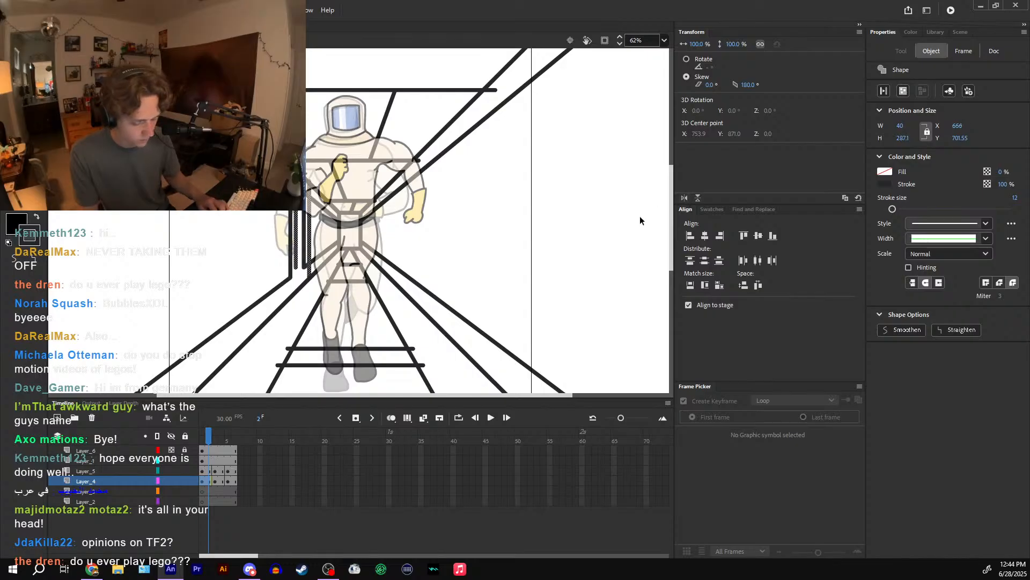
{"action": "key", "text": "shift+Right"}
{"action": "key", "text": "shift+Right"}
{"action": "key", "text": "shift+Right"}
{"action": "key", "text": "shift+Right"}
{"action": "key", "text": "shift+Right"}
{"action": "key", "text": "shift+Right"}
{"action": "key", "text": "shift+Right"}
{"action": "key", "text": "shift+Right"}
{"action": "key", "text": "shift+Right"}
{"action": "key", "text": "shift+Right"}
{"action": "key", "text": "shift+Right"}
{"action": "key", "text": "Left"}
{"action": "key", "text": "Left"}
{"action": "key", "text": "Left"}
{"action": "key", "text": "Left"}
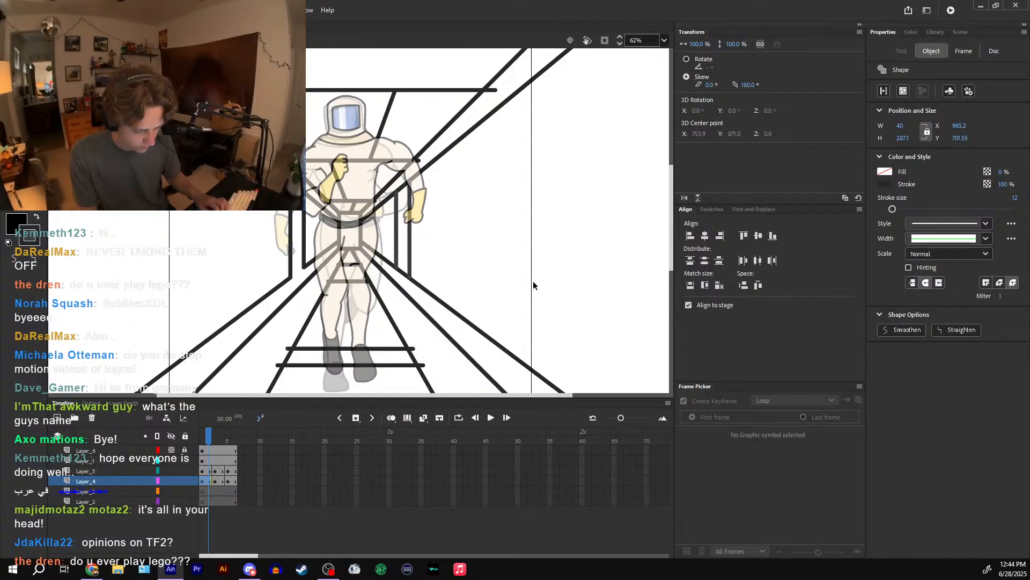
- Delete the diagonal segments between the two right-wall lines on frame 2 and trim the overhanging ends of the outer line
{"action": "left_click", "coordinate": [406, 192]}
{"action": "left_click", "coordinate": [400, 271]}
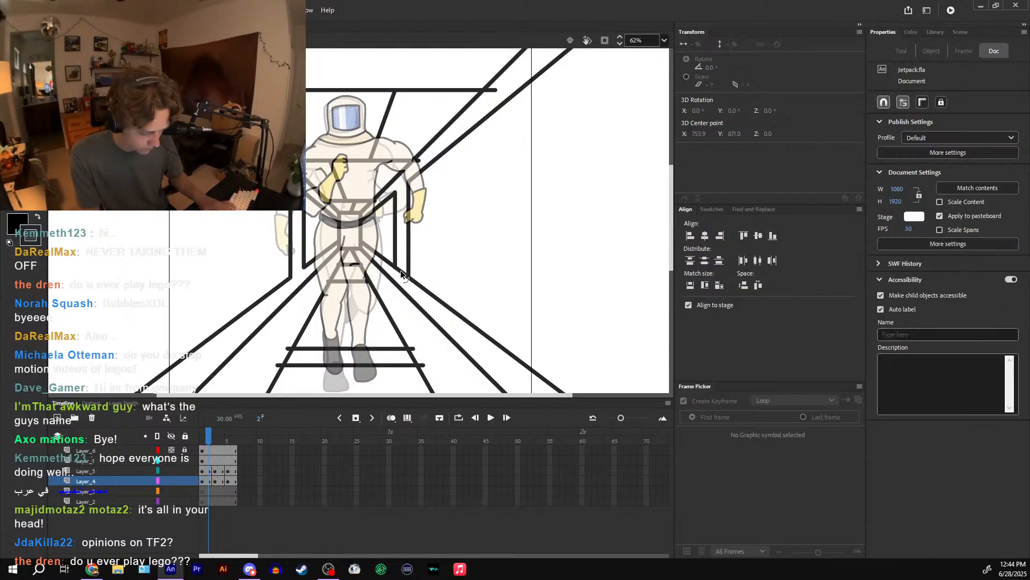
{"action": "left_click_drag", "start_coordinate": [409, 280], "coordinate": [409, 277]}
{"action": "left_click_drag", "start_coordinate": [407, 189], "coordinate": [409, 190]}
{"action": "left_click_drag", "start_coordinate": [409, 190], "coordinate": [408, 192]}
{"action": "left_click", "coordinate": [396, 218]}
- Draw a short vertical line on the right wall near the vanishing point on frame 4 of Layer_4 and delete its overhanging stub
{"action": "left_click", "coordinate": [213, 444]}
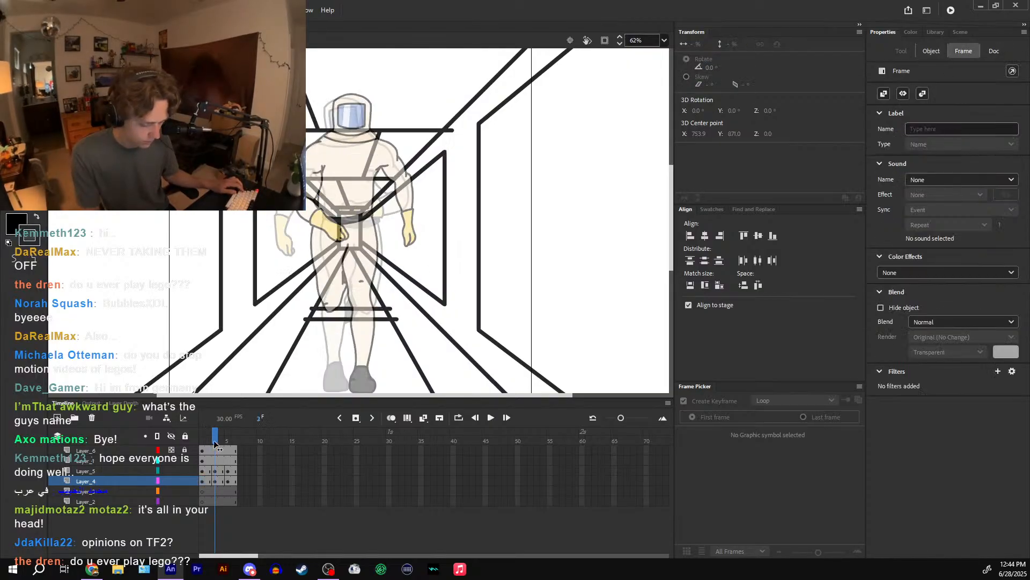
{"action": "left_click_drag", "start_coordinate": [209, 446], "coordinate": [223, 442]}
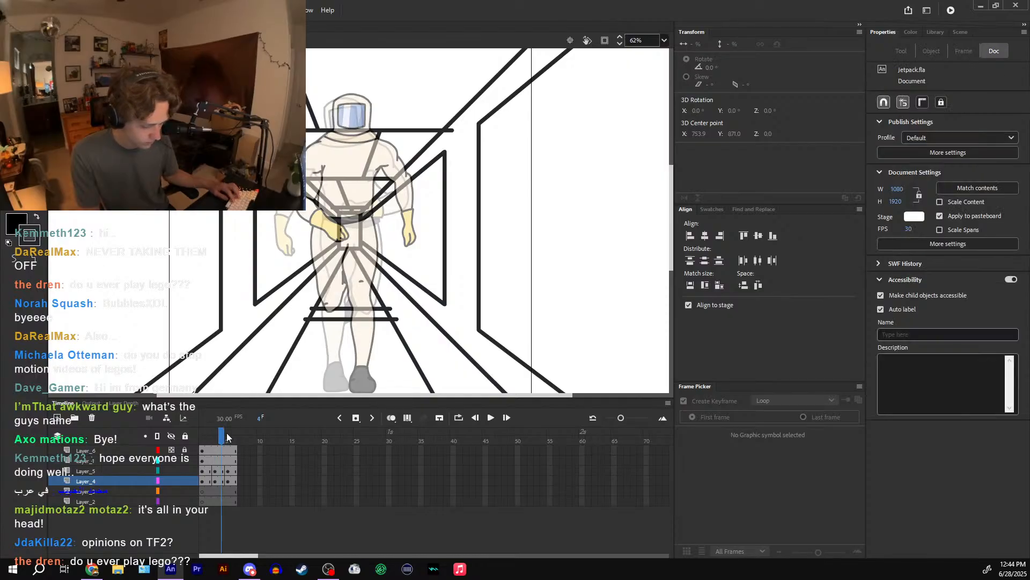
{"action": "key", "text": "n"}
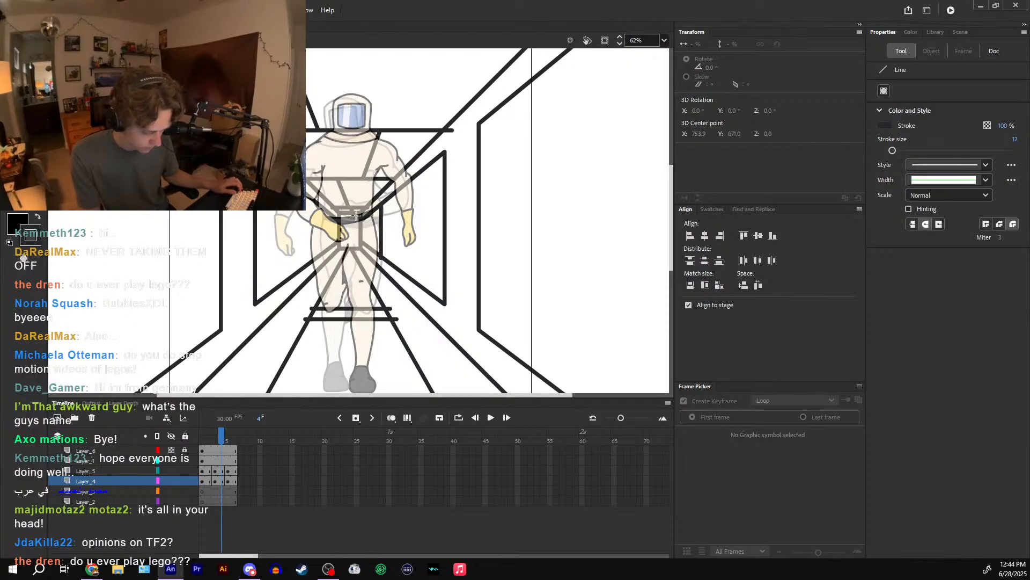
{"action": "key", "text": "v"}
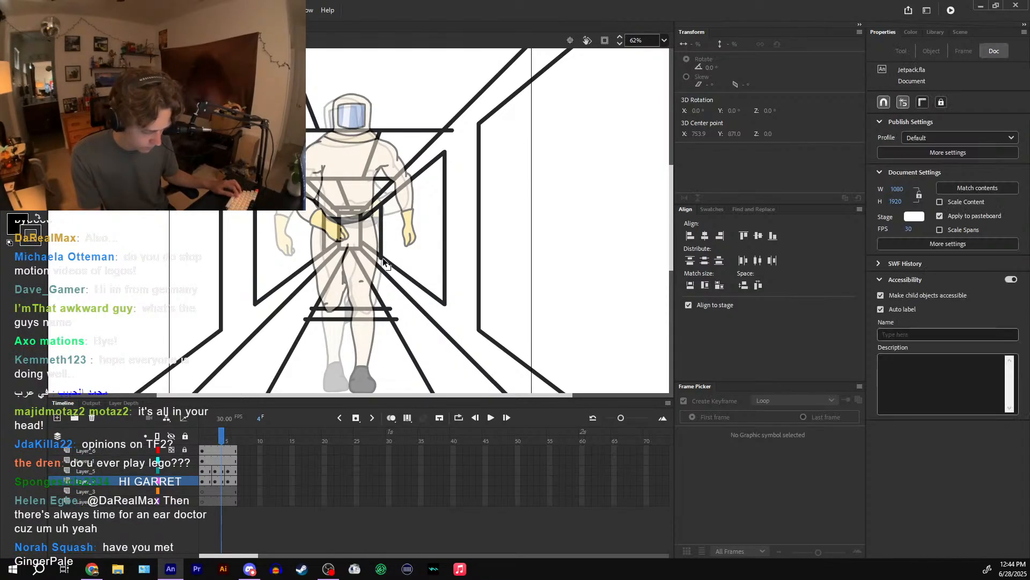
{"action": "left_click", "coordinate": [389, 270]}
{"action": "key", "text": "Delete"}
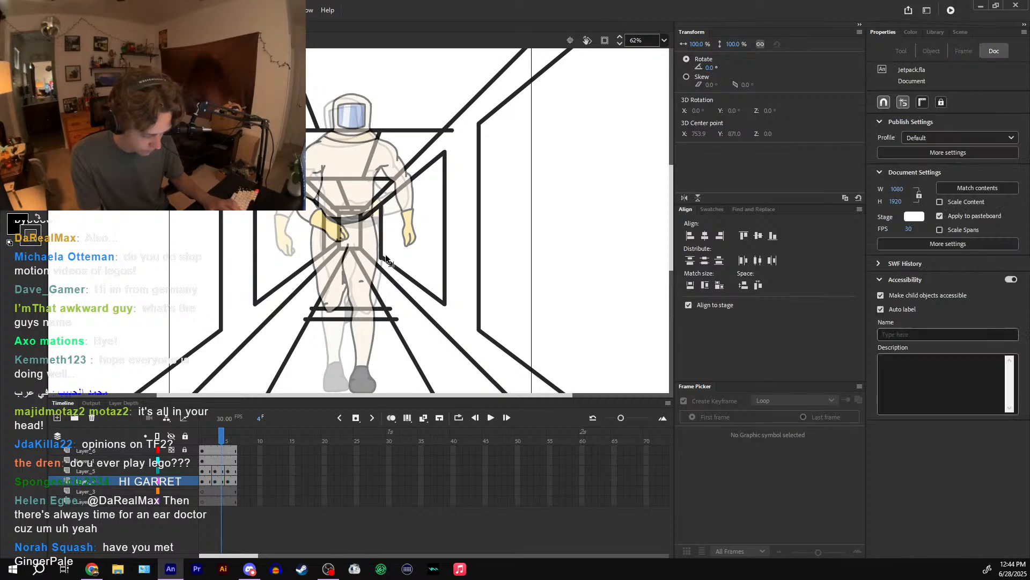
{"action": "key", "text": "ctrl+z"}
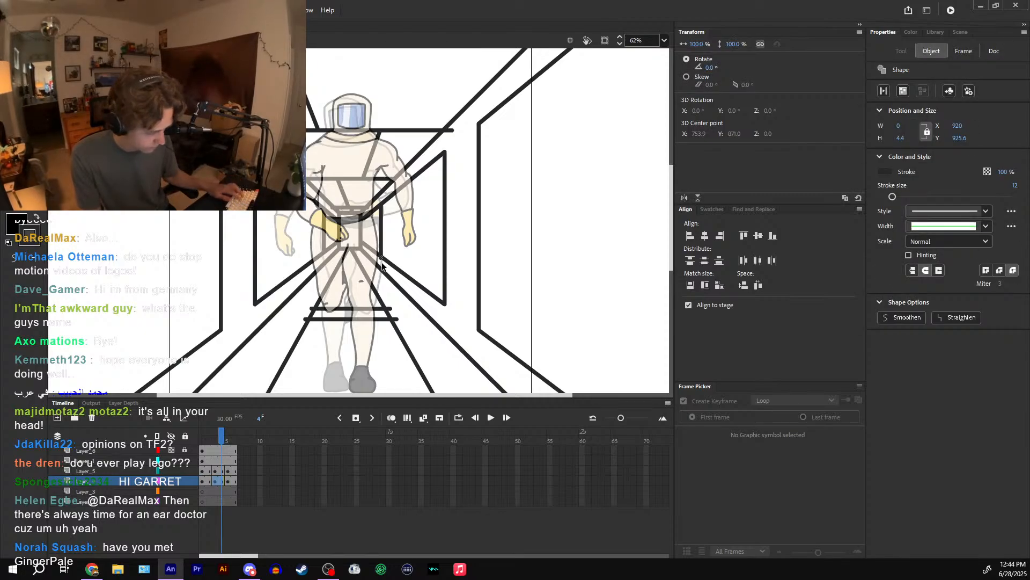
{"action": "key", "text": "Delete"}
{"action": "key", "text": "ctrl+="}
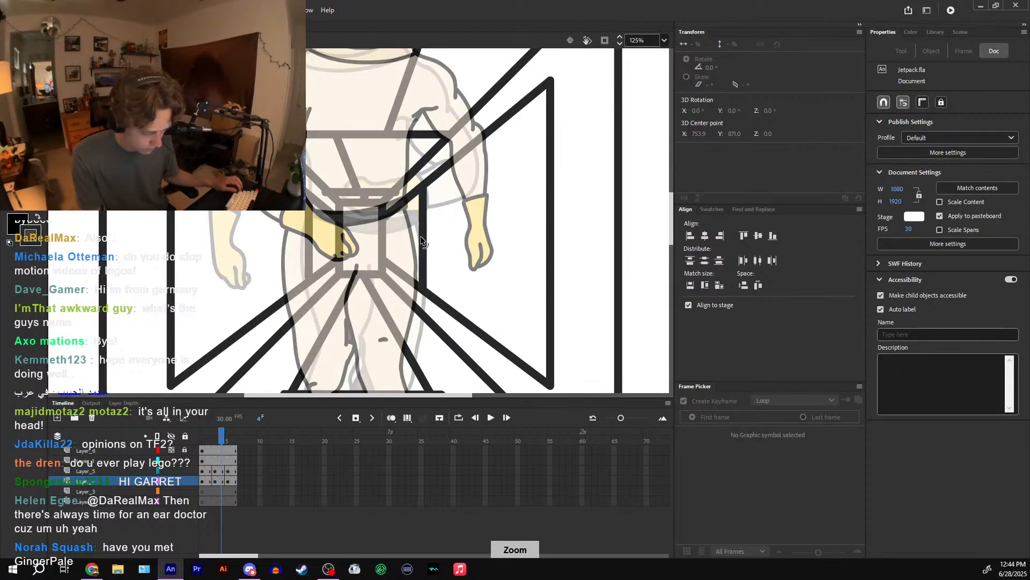
{"action": "left_click", "coordinate": [310, 238]}
{"action": "key", "text": "Delete"}
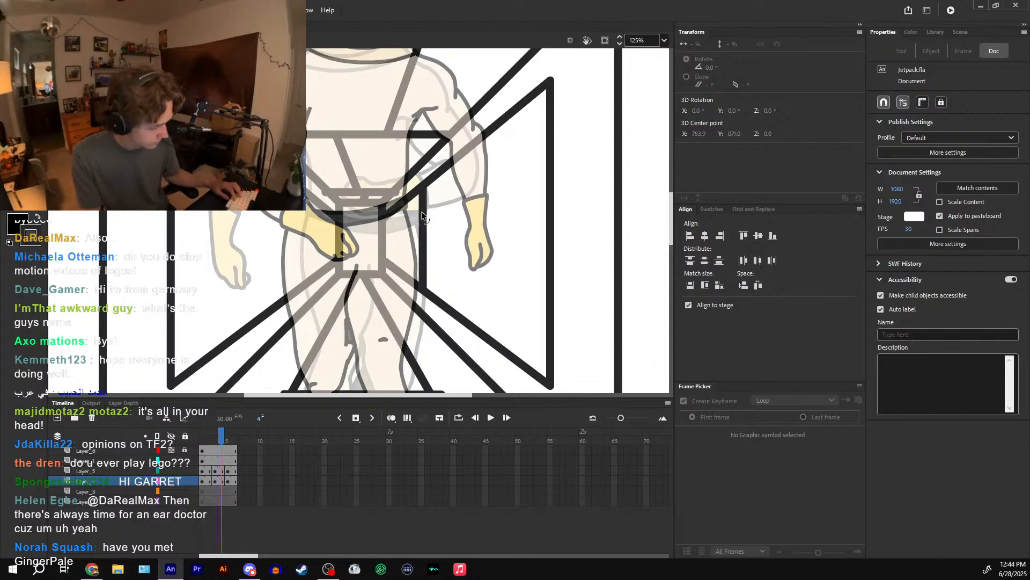
- Draw a second vertical line just inside the short right-wall line on frame 4 and delete the diagonal segments between the two
{"action": "key", "text": "n"}
{"action": "mouse_move", "coordinate": [414, 195]}
{"action": "left_mouse_down"}
{"action": "mouse_move", "coordinate": [411, 266]}
{"action": "mouse_move", "coordinate": [421, 290]}
{"action": "left_mouse_up"}
{"action": "key", "text": "Delete"}
{"action": "left_click", "coordinate": [417, 191]}
{"action": "key", "text": "Delete"}
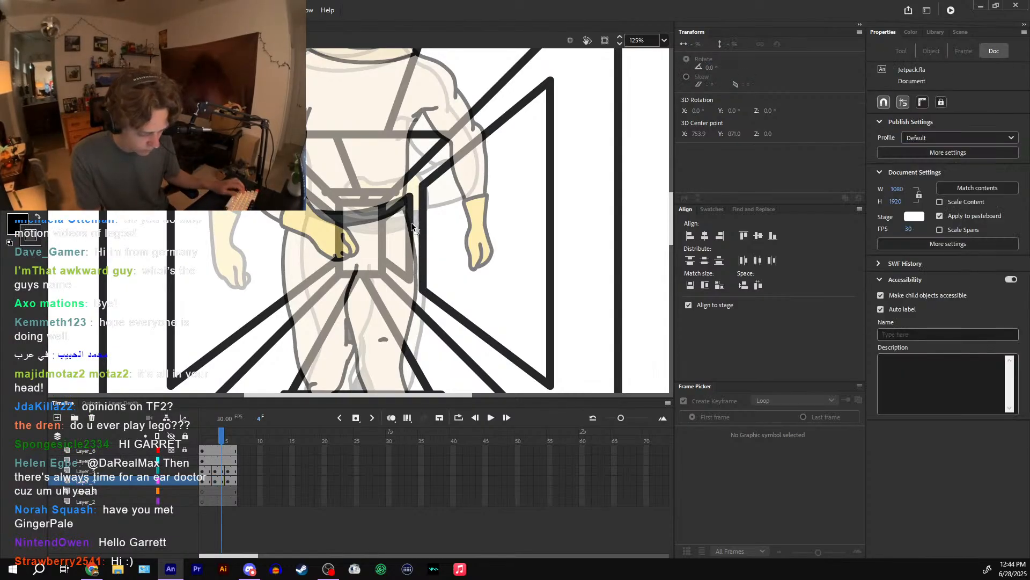
- Place a horizontally flipped copy of the two short vertical lines on the left wall of frame 4 and delete the diagonal segments between them
{"action": "left_click", "coordinate": [411, 222]}
{"action": "left_click", "coordinate": [424, 241], "text": "shift"}
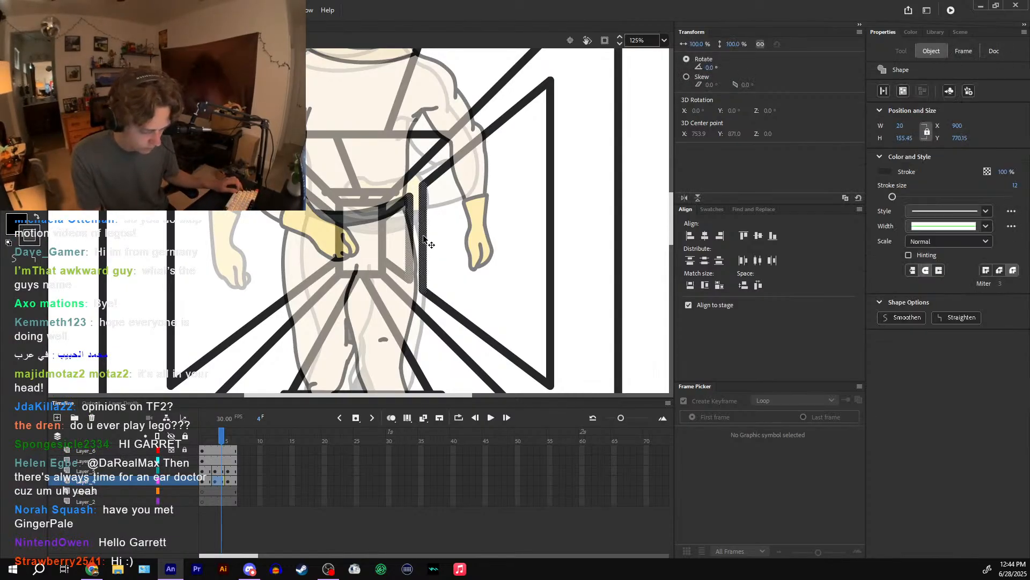
{"action": "left_click", "coordinate": [684, 198]}
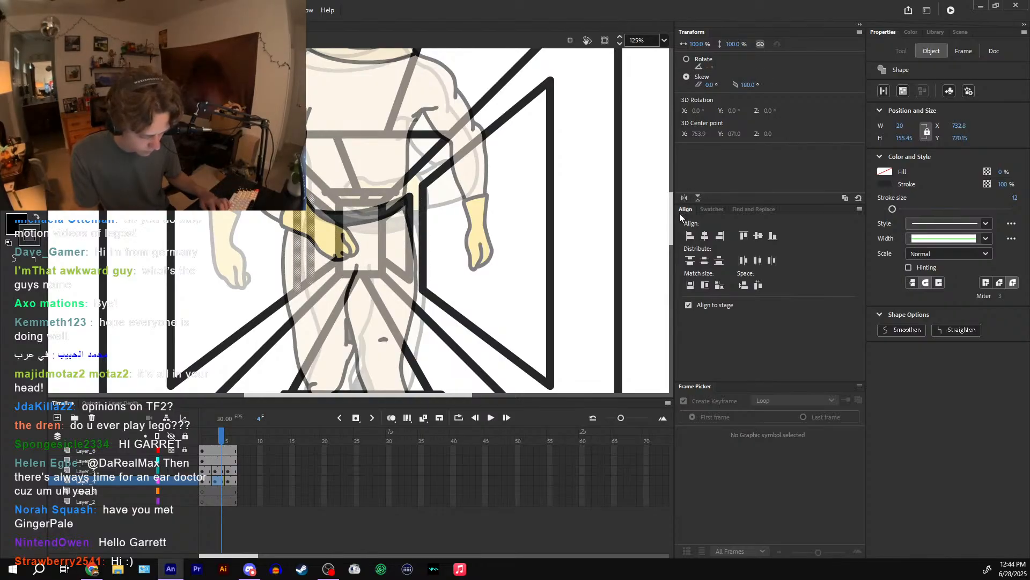
{"action": "left_click", "coordinate": [312, 199]}
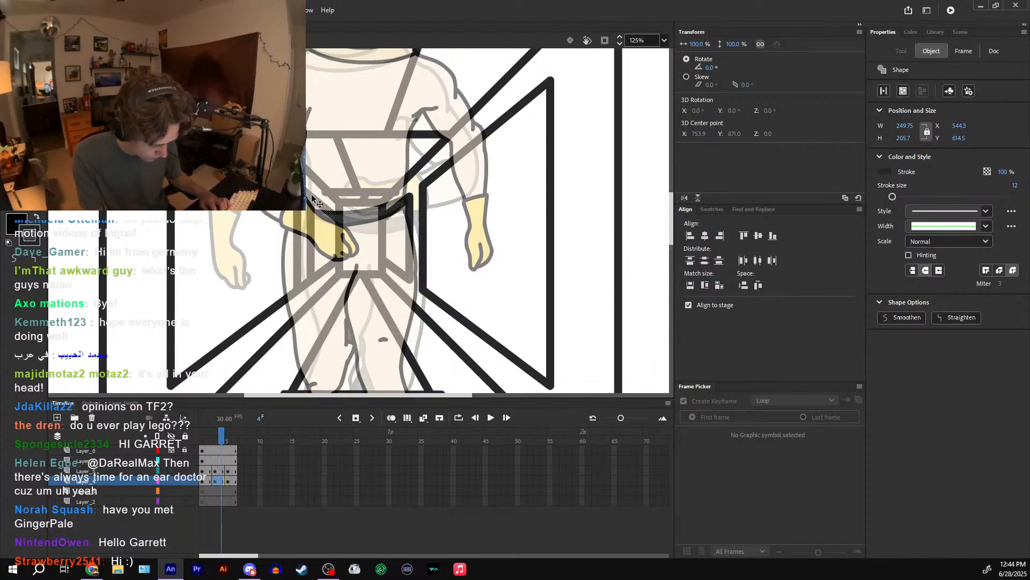
{"action": "left_click", "coordinate": [311, 196]}
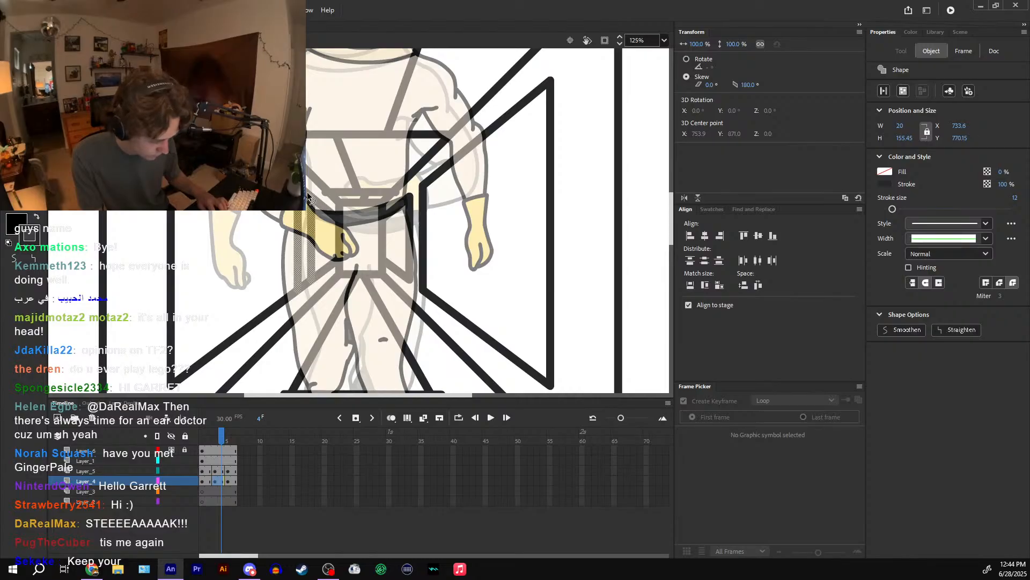
{"action": "left_click", "coordinate": [312, 202]}
{"action": "key", "text": "Delete"}
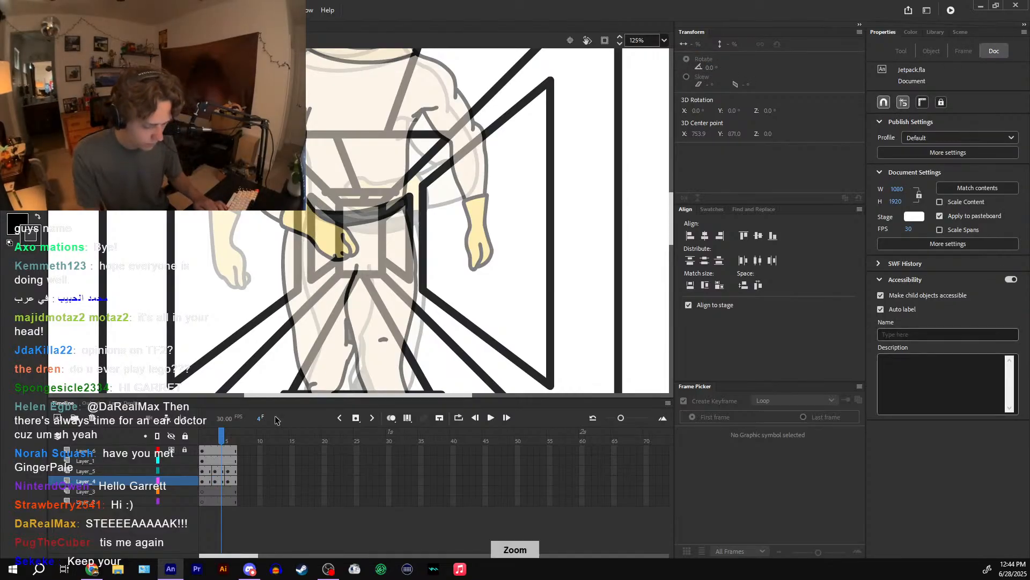
- Scrub through frames 1 to 6 and compare the Layer_4 and Layer_5 keyframes to check how the corridor's wall openings and floor lines move
{"action": "key", "text": "ctrl+minus"}
{"action": "mouse_move", "coordinate": [221, 437]}
{"action": "left_mouse_down"}
{"action": "mouse_move", "coordinate": [203, 439]}
{"action": "mouse_move", "coordinate": [234, 442]}
{"action": "mouse_move", "coordinate": [207, 441]}
{"action": "mouse_move", "coordinate": [227, 436]}
{"action": "mouse_move", "coordinate": [215, 442]}
{"action": "mouse_move", "coordinate": [231, 446]}
{"action": "mouse_move", "coordinate": [234, 429]}
{"action": "mouse_move", "coordinate": [205, 437]}
{"action": "mouse_move", "coordinate": [226, 445]}
{"action": "mouse_move", "coordinate": [203, 445]}
{"action": "mouse_move", "coordinate": [233, 444]}
{"action": "left_mouse_up"}
{"action": "key", "text": "ctrl+minus"}
{"action": "left_click", "coordinate": [212, 440]}
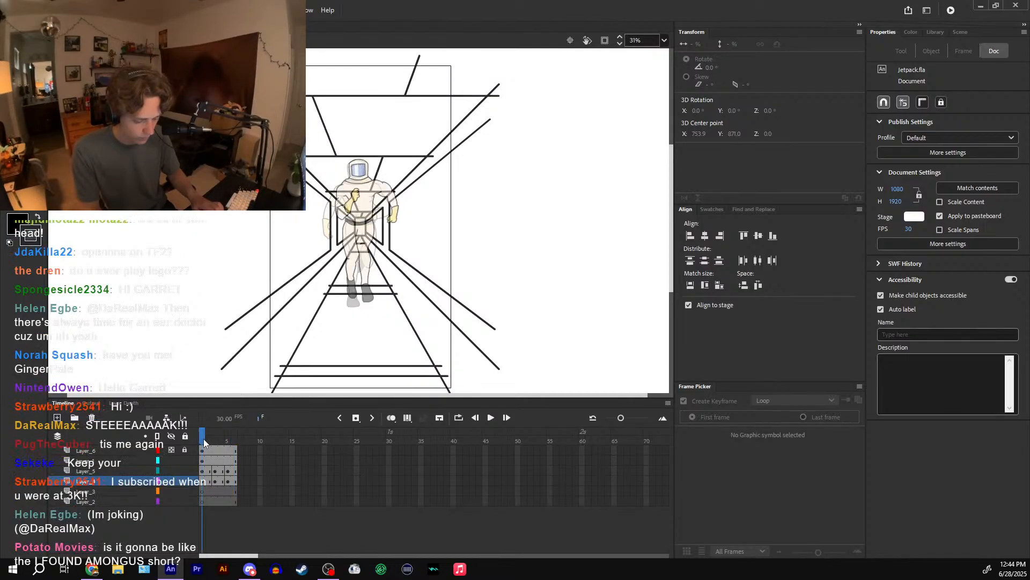
{"action": "left_click", "coordinate": [213, 472]}
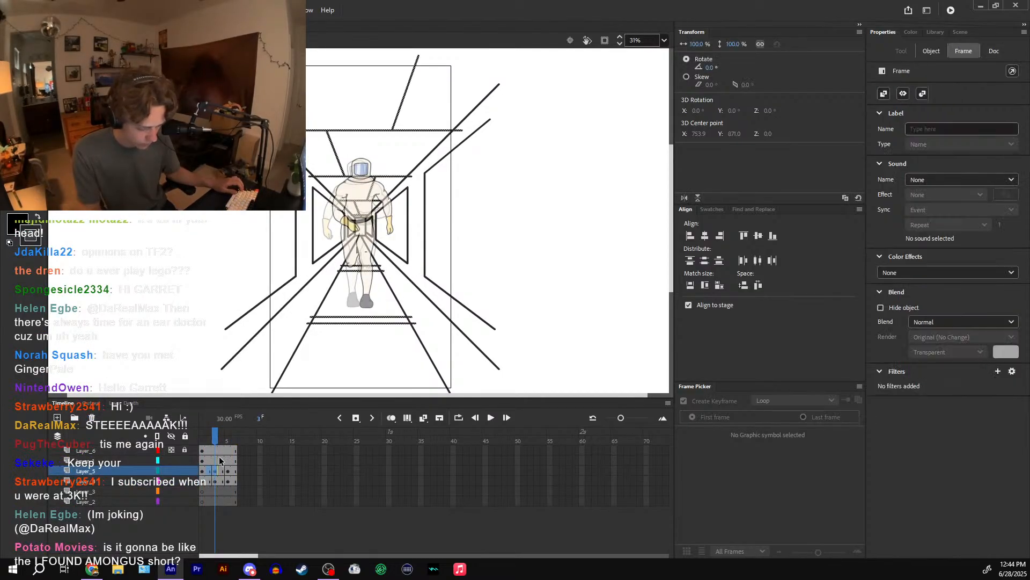
{"action": "left_click_drag", "start_coordinate": [218, 440], "coordinate": [226, 443]}
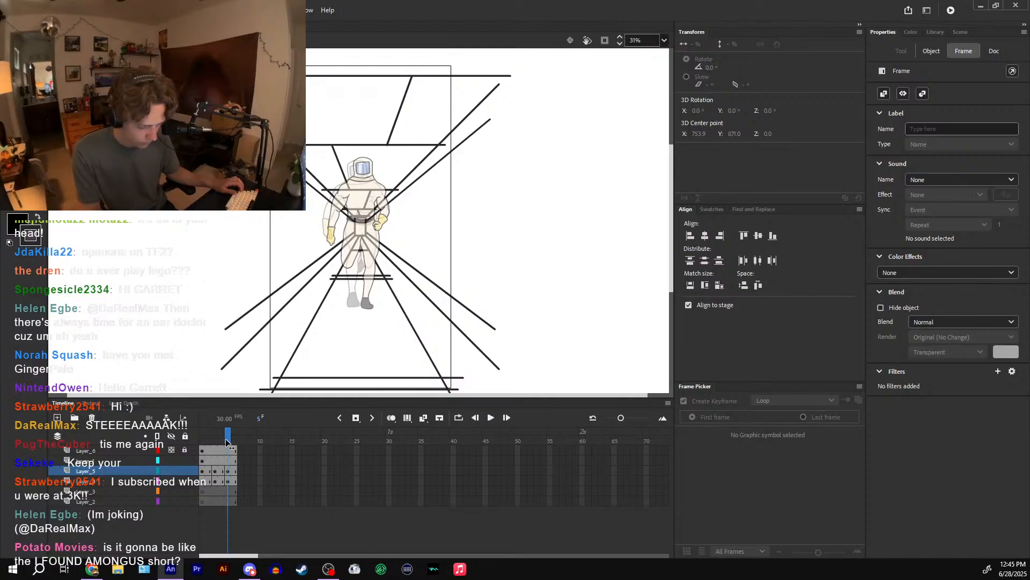
{"action": "left_click", "coordinate": [213, 471]}
{"action": "left_click", "coordinate": [210, 471]}
{"action": "left_click", "coordinate": [213, 472]}
{"action": "left_click", "coordinate": [213, 478], "text": "shift"}
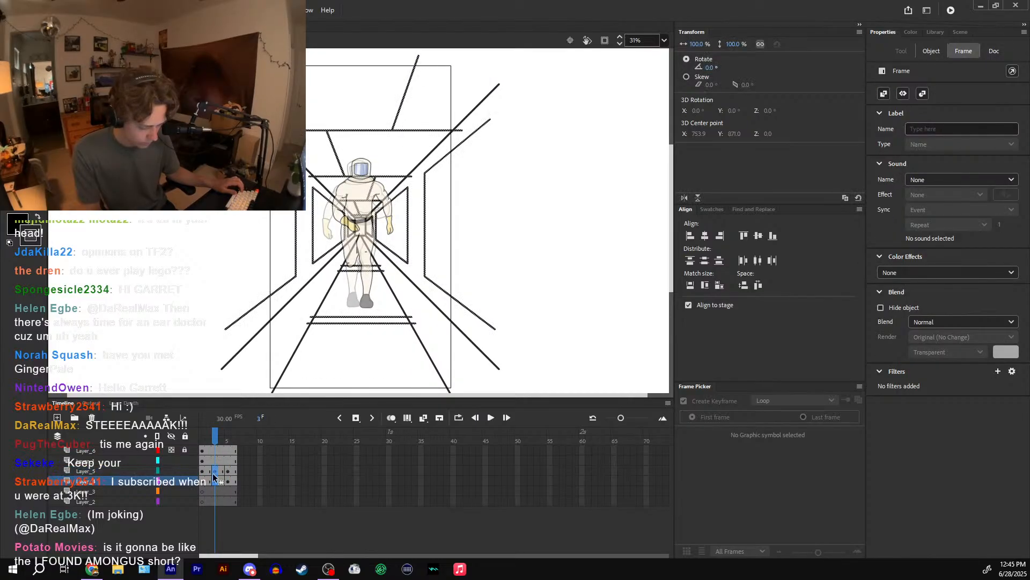
{"action": "left_click", "coordinate": [209, 472]}
{"action": "left_click", "coordinate": [202, 471]}
{"action": "left_click", "coordinate": [203, 480], "text": "shift"}
{"action": "left_click_drag", "start_coordinate": [202, 478], "coordinate": [241, 443]}
{"action": "left_click", "coordinate": [208, 472]}
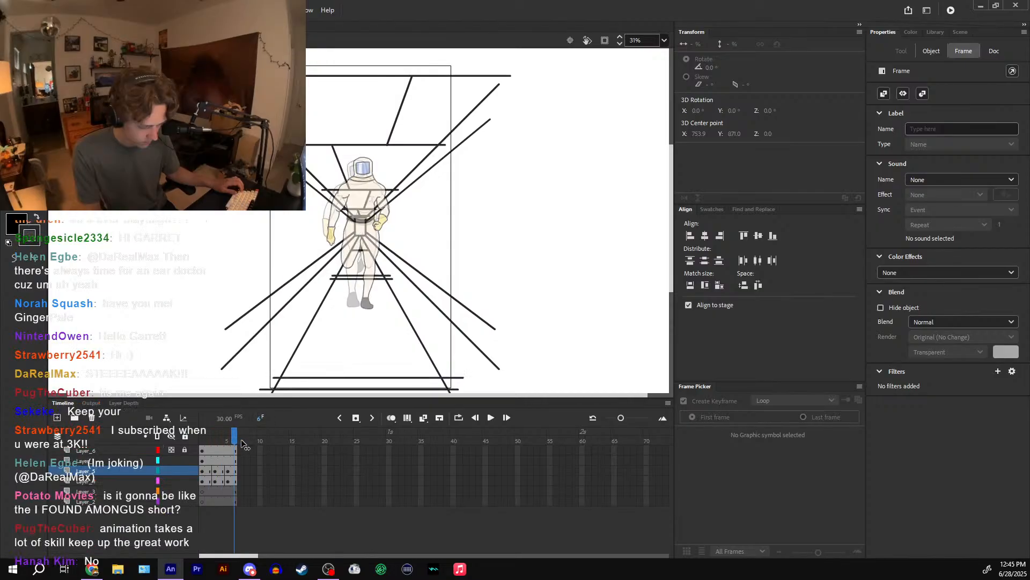
- Play back the corridor loop with the running astronaut in the main timeline to check its motion
{"action": "key", "text": "Return"}
{"action": "key", "text": "Return"}
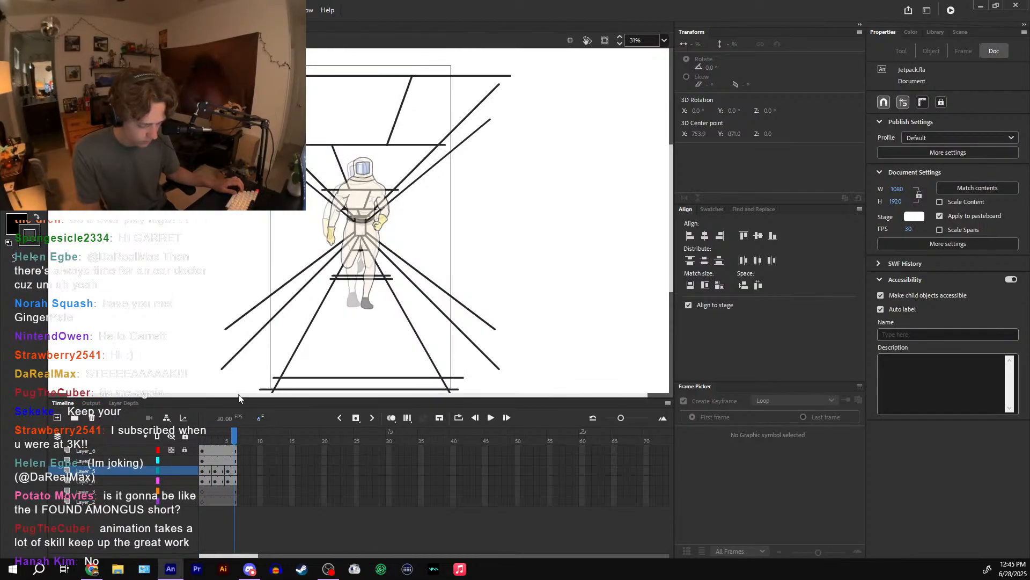
{"action": "double_click", "coordinate": [484, 242]}
{"action": "left_click_drag", "start_coordinate": [421, 436], "coordinate": [350, 435]}
{"action": "left_click", "coordinate": [489, 418]}
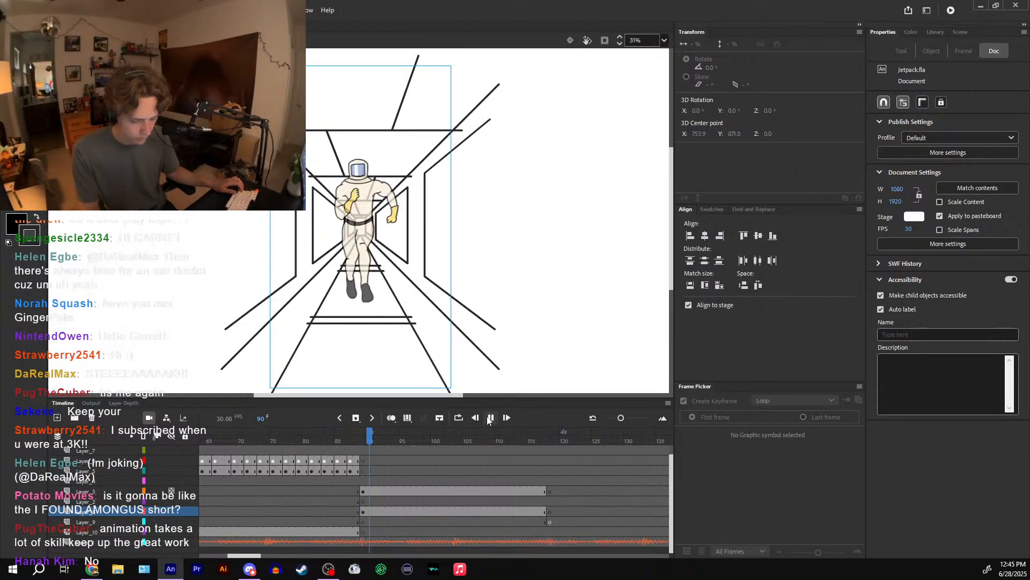
{"action": "left_click_drag", "start_coordinate": [447, 442], "coordinate": [434, 445]}
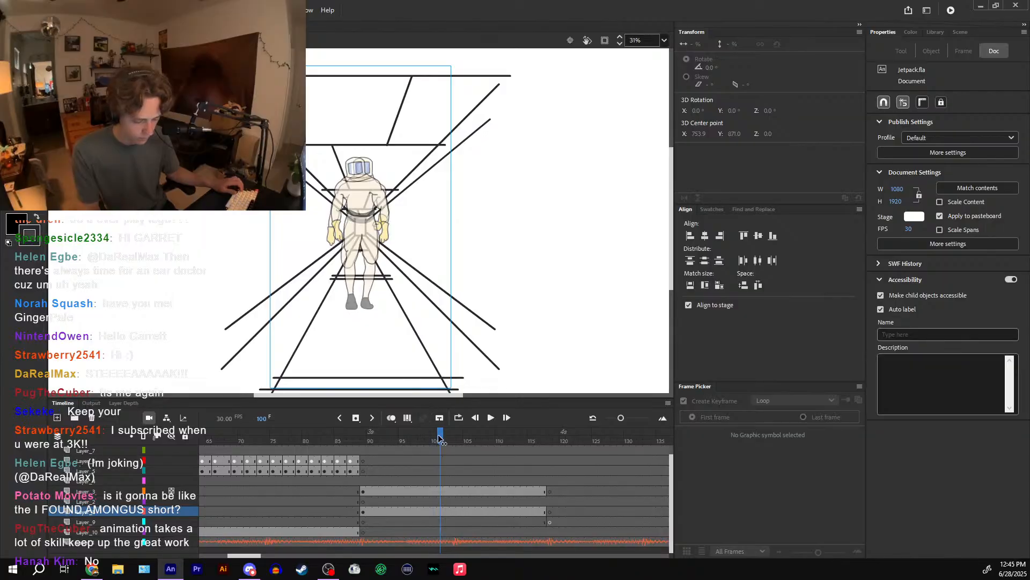
- On frame 1 of the corridor's Layer_4, scale up the vertical lines of the left and right wall openings so they sit farther out and reach taller
{"action": "double_click", "coordinate": [378, 321]}
{"action": "left_click", "coordinate": [297, 282]}
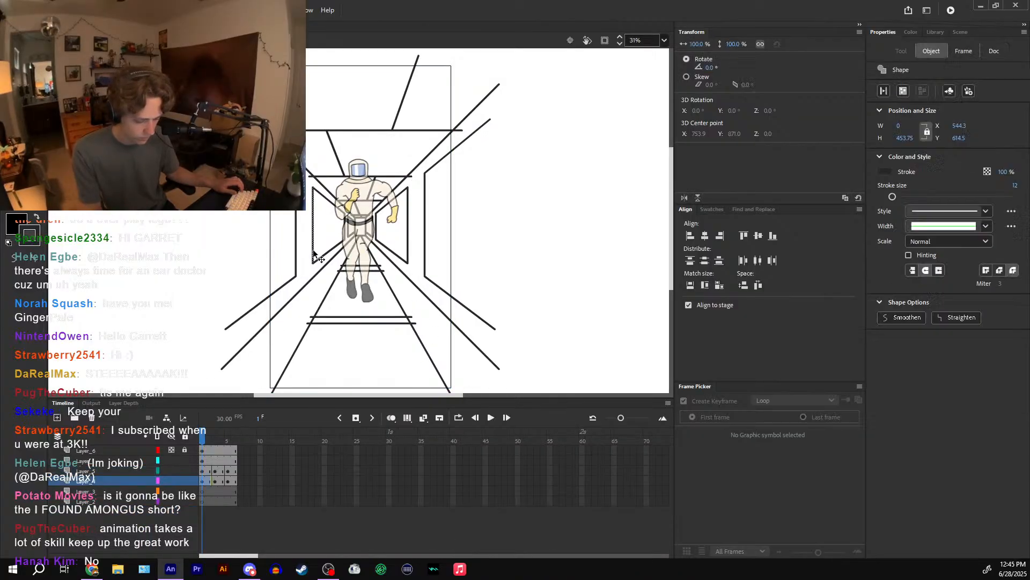
{"action": "left_click", "coordinate": [424, 218], "text": "shift"}
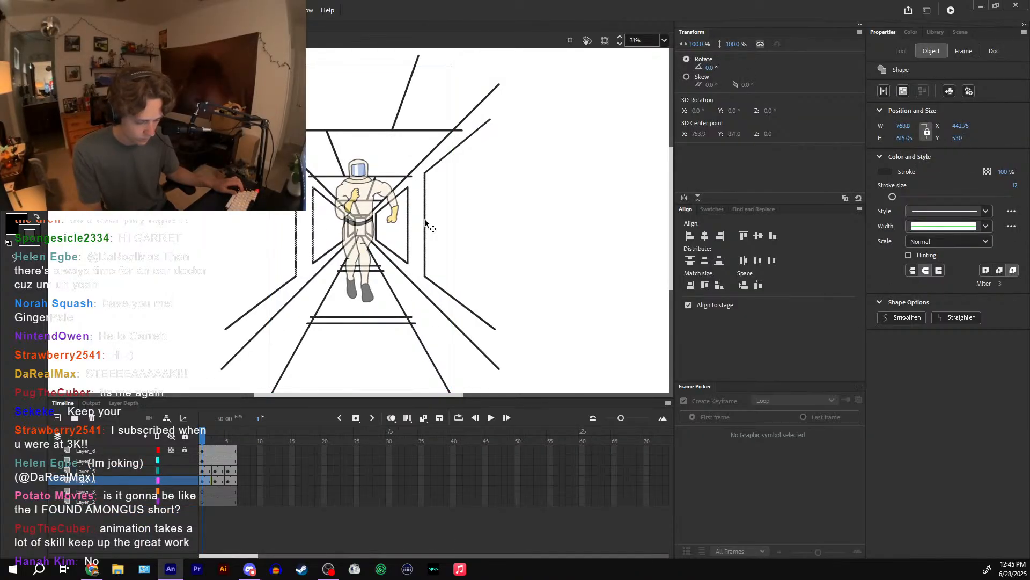
{"action": "left_click_drag", "start_coordinate": [426, 226], "coordinate": [453, 225]}
{"action": "left_click_drag", "start_coordinate": [362, 277], "coordinate": [364, 302]}
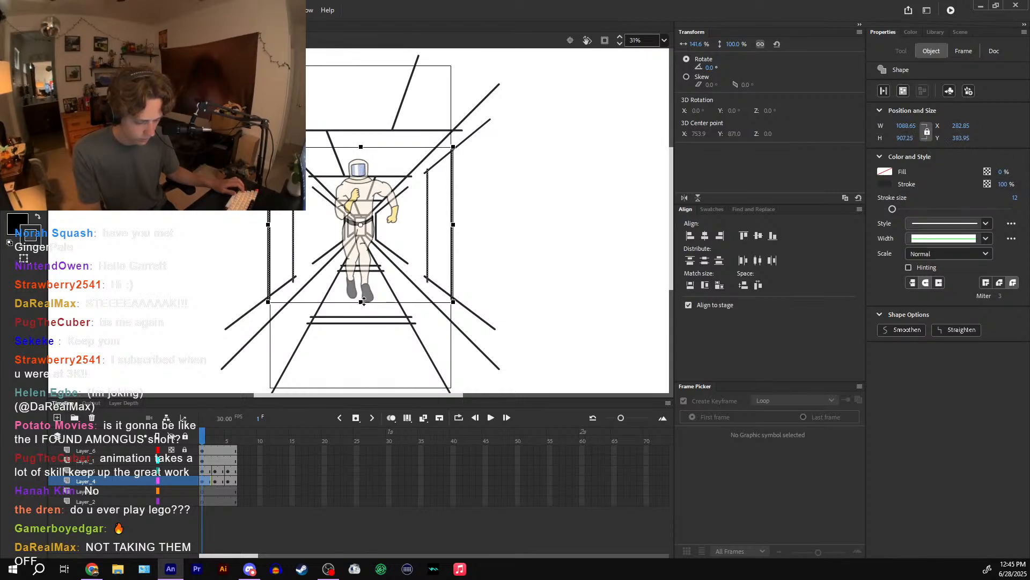
- Join the right wall's diagonals to the moved verticals on frame 1, then delete the upper diagonal segment between the verticals and their overhanging upper stubs
{"action": "left_click", "coordinate": [313, 188]}
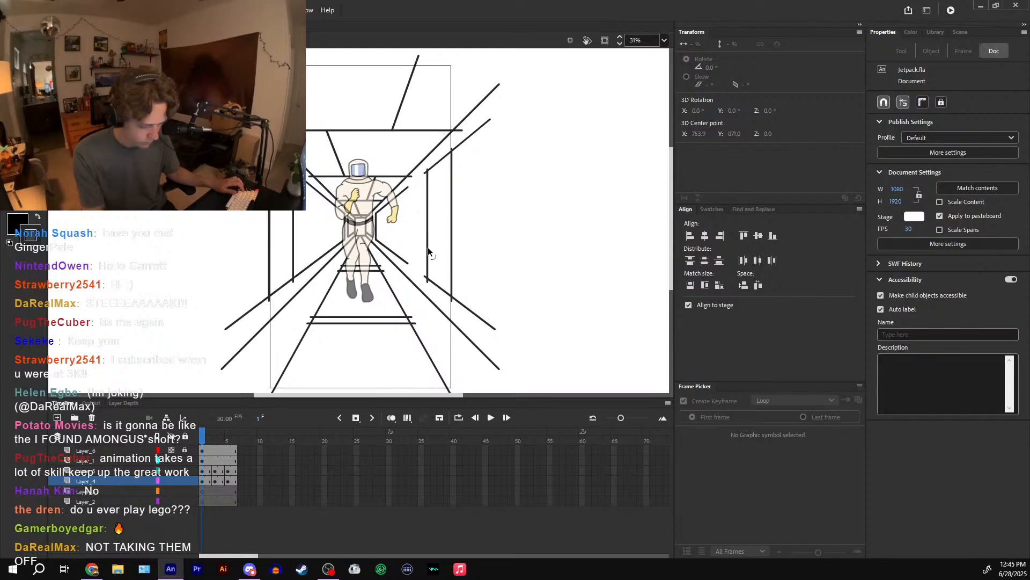
{"action": "left_click_drag", "start_coordinate": [411, 182], "coordinate": [408, 185]}
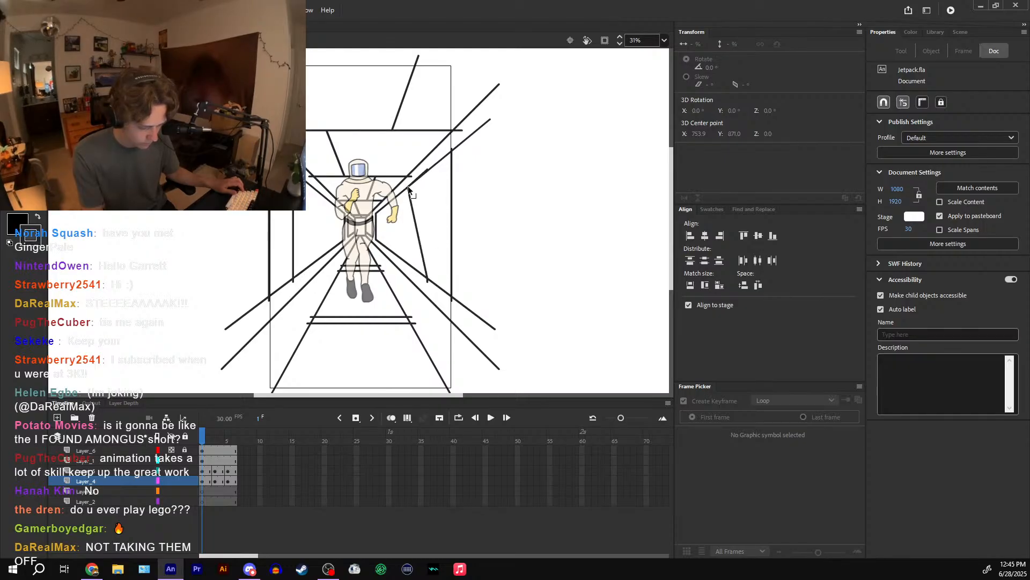
{"action": "key", "text": "ctrl+z"}
{"action": "left_click", "coordinate": [439, 161]}
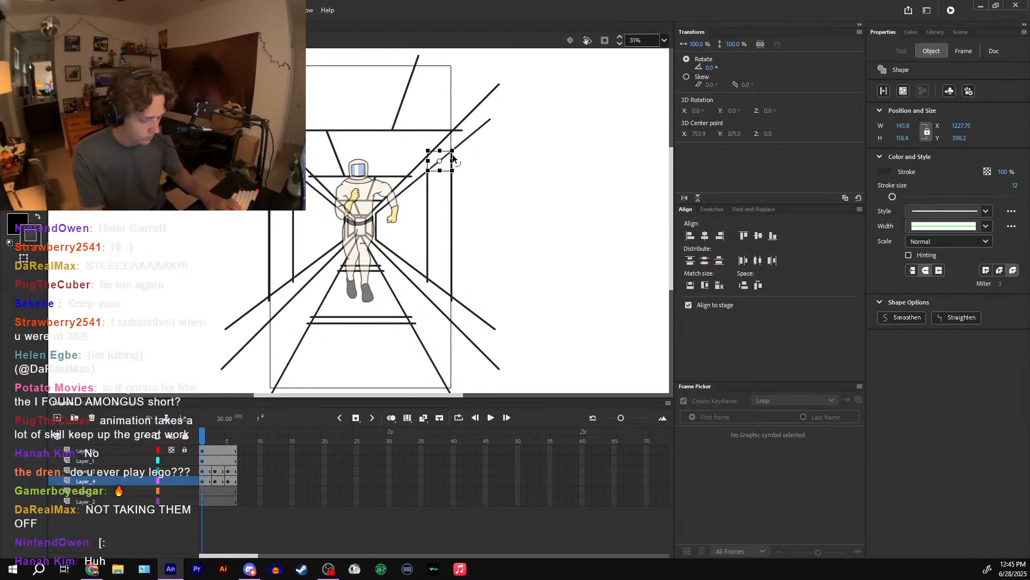
{"action": "key", "text": "Delete"}
{"action": "left_click", "coordinate": [428, 169]}
{"action": "key", "text": "Delete"}
{"action": "left_click", "coordinate": [452, 148]}
{"action": "key", "text": "Delete"}
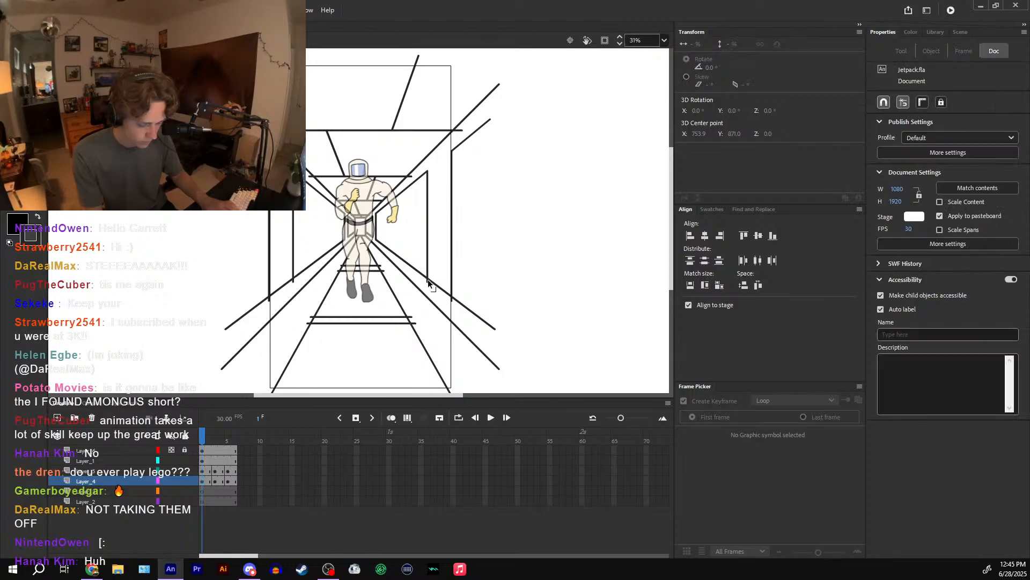
- Delete the overhanging lower stubs of the two right-wall vertical lines on frame 1
{"action": "left_click", "coordinate": [428, 280]}
{"action": "key", "text": "Delete"}
{"action": "left_click", "coordinate": [452, 297]}
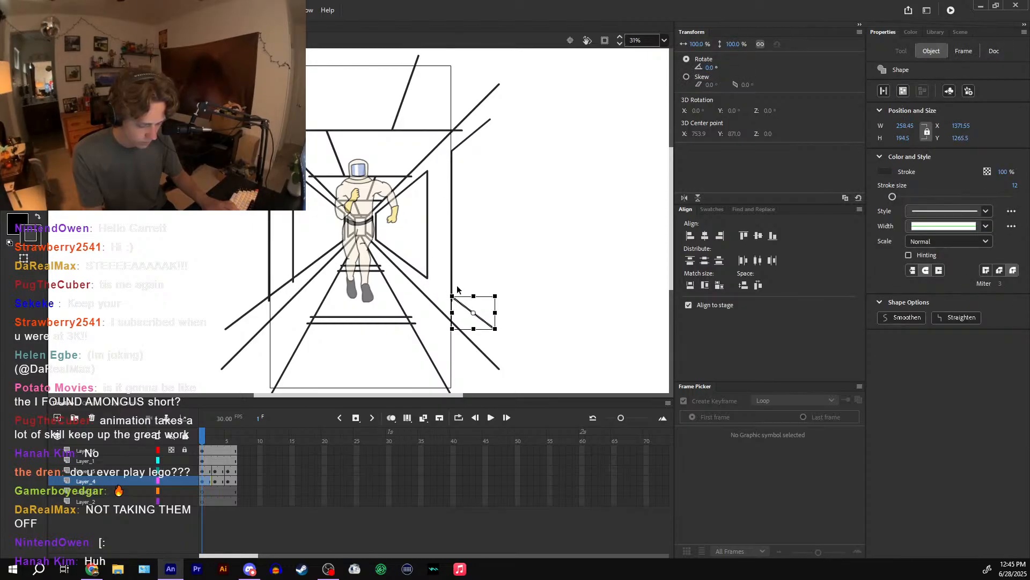
{"action": "left_click", "coordinate": [457, 288]}
{"action": "left_click", "coordinate": [451, 300]}
{"action": "key", "text": "Delete"}
- Delete the overhanging lower stubs of the two left-wall vertical lines on frame 1
{"action": "left_click", "coordinate": [293, 281]}
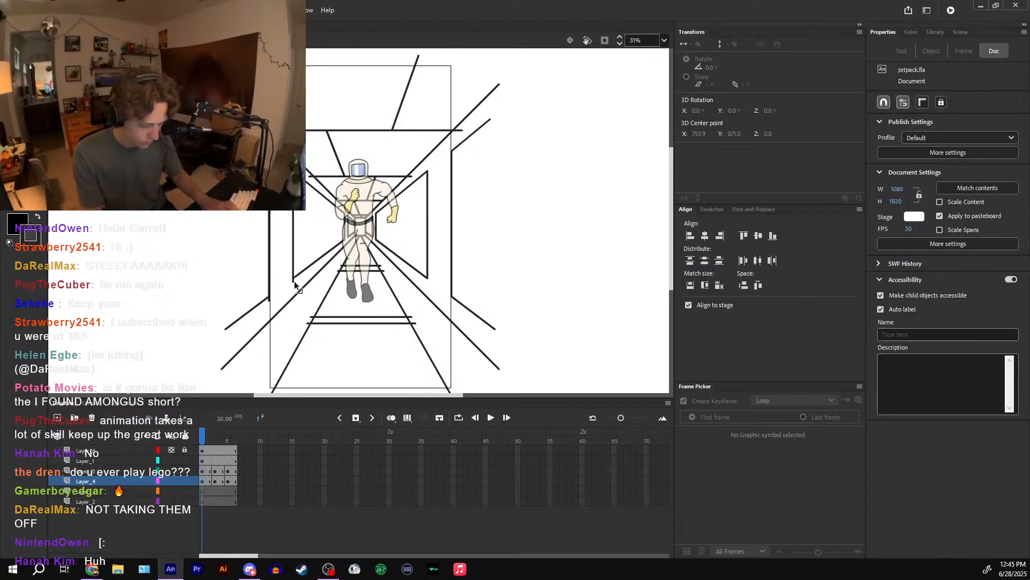
{"action": "key", "text": "Delete"}
{"action": "left_click", "coordinate": [269, 299]}
{"action": "key", "text": "Delete"}
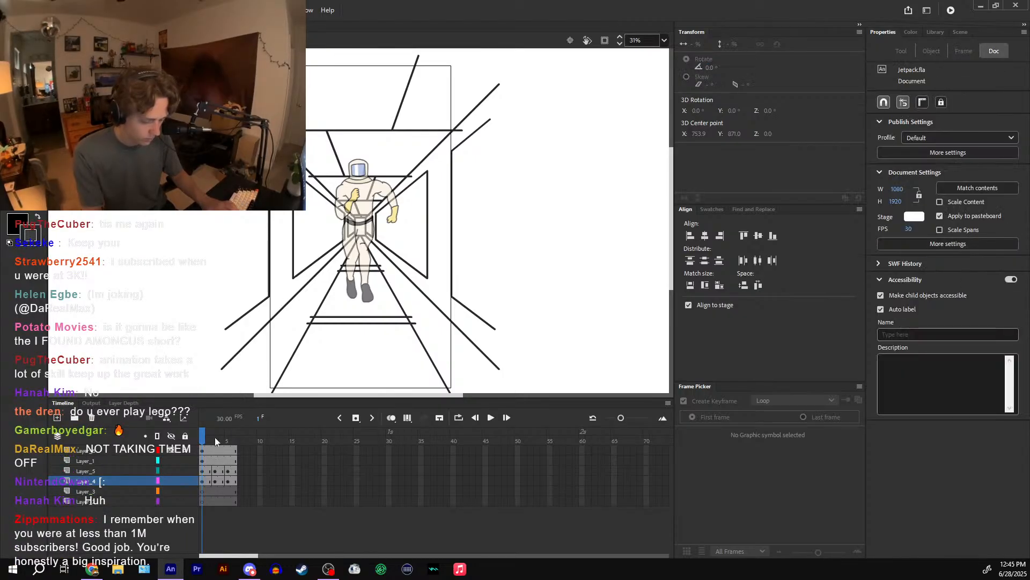
- Scrub through the corridor's frames and play it back in the main timeline to check how the enlarged wall openings move
{"action": "left_click_drag", "start_coordinate": [213, 442], "coordinate": [232, 447]}
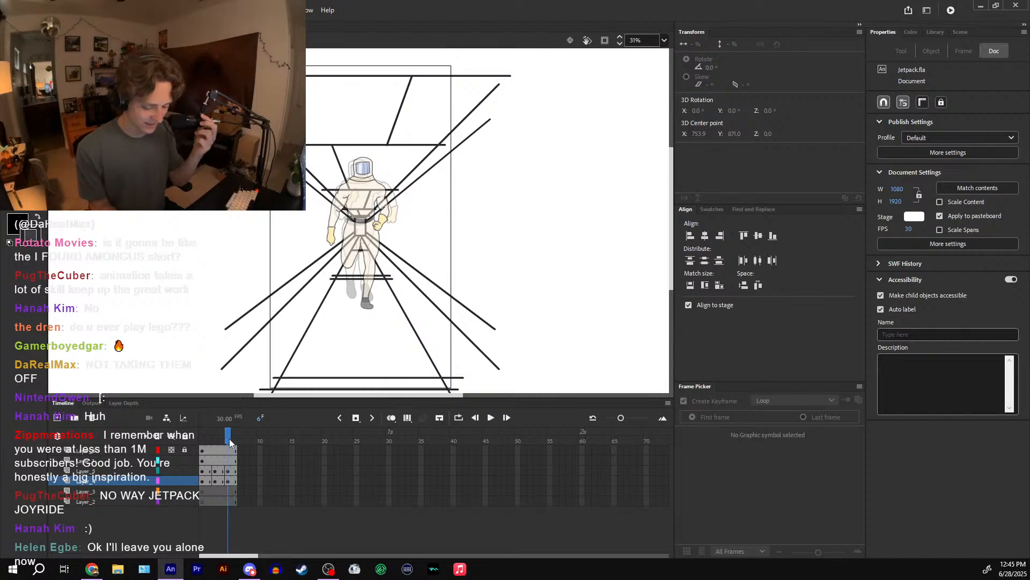
{"action": "left_click_drag", "start_coordinate": [229, 439], "coordinate": [203, 443]}
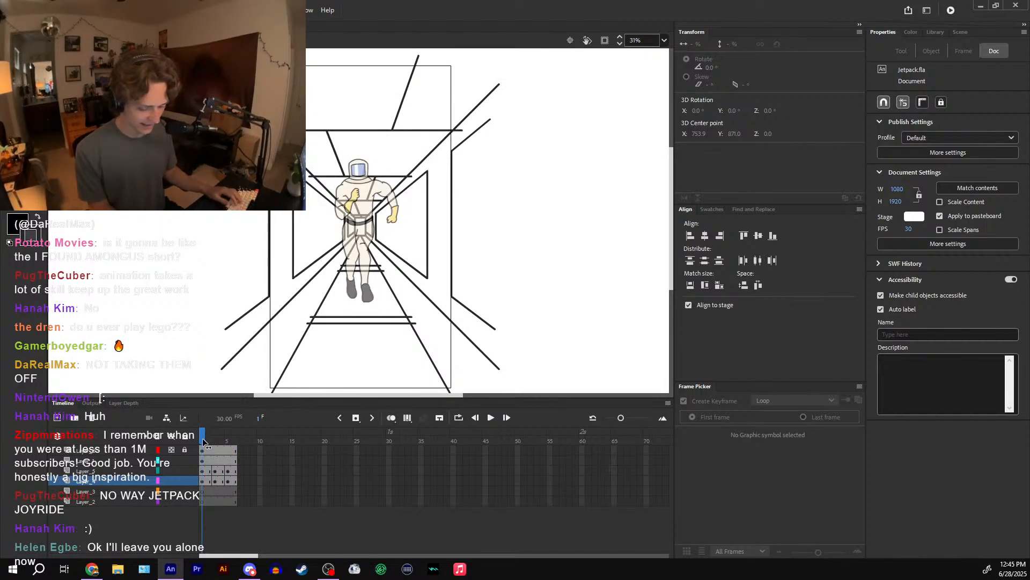
{"action": "left_click", "coordinate": [203, 491]}
{"action": "key", "text": "n"}
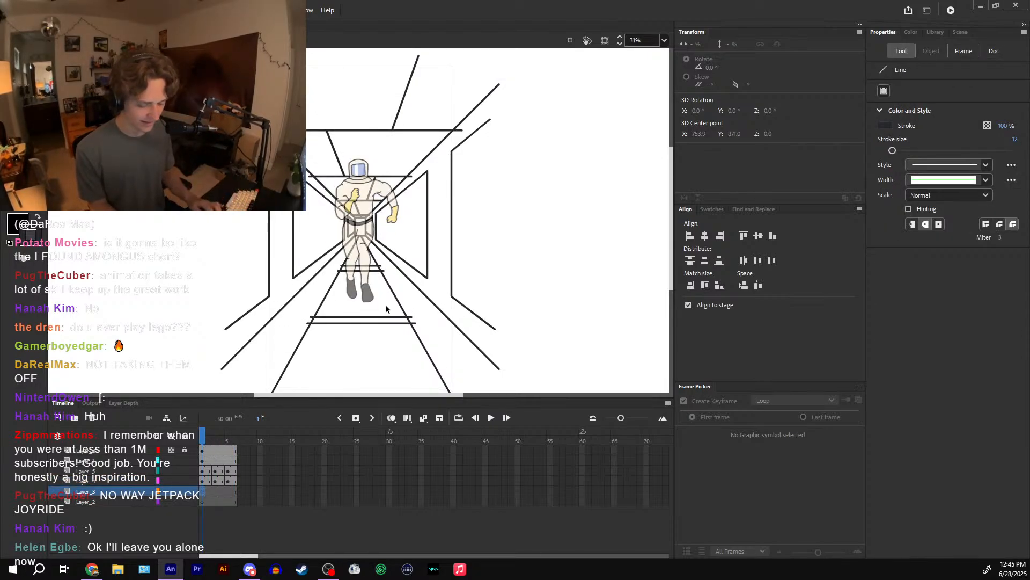
{"action": "key", "text": "ctrl+="}
{"action": "left_click_drag", "start_coordinate": [424, 301], "coordinate": [459, 288]}
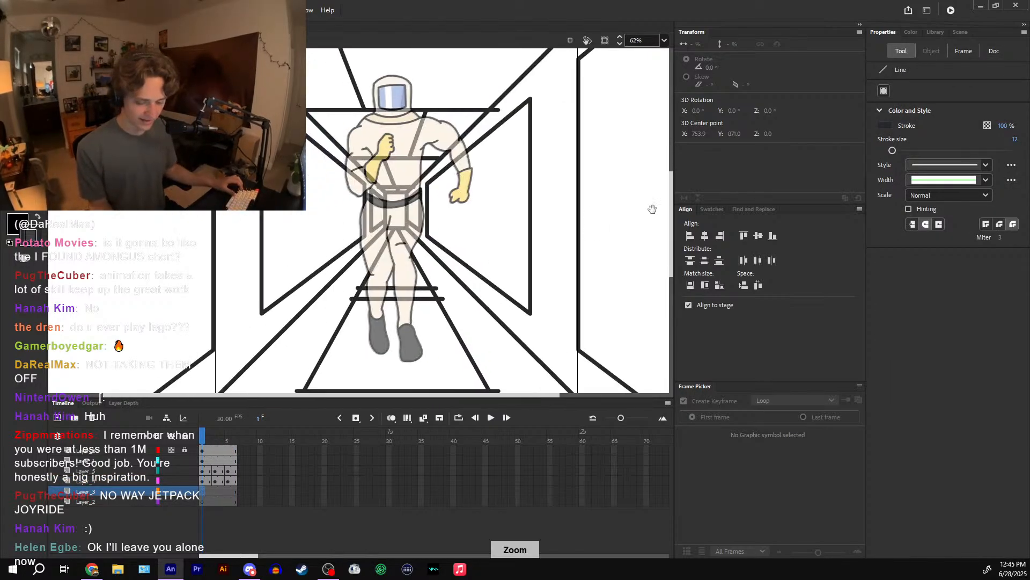
{"action": "double_click", "coordinate": [518, 233]}
{"action": "left_click_drag", "start_coordinate": [427, 438], "coordinate": [337, 438]}
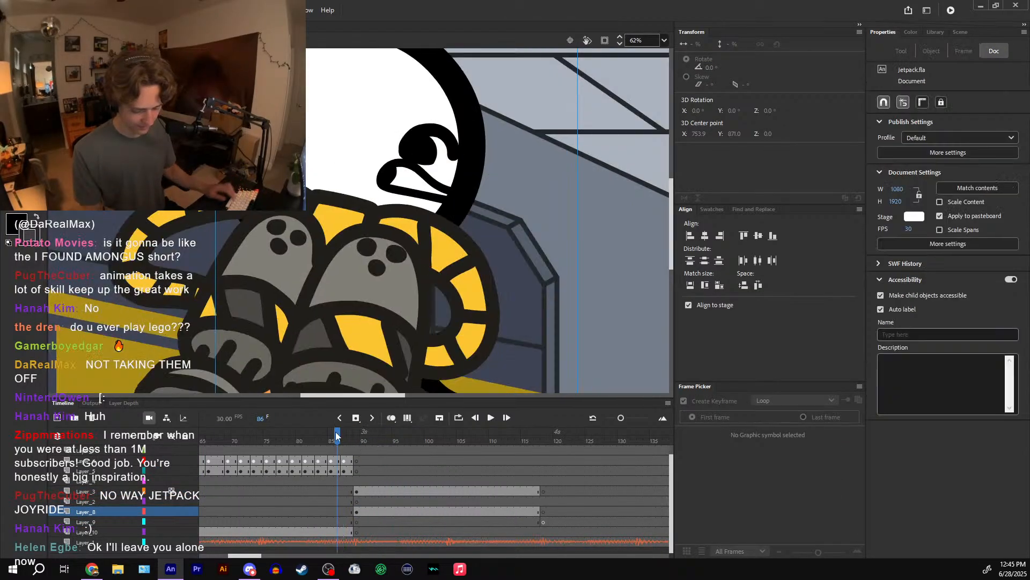
{"action": "key", "text": "ctrl+-"}
{"action": "left_click", "coordinate": [491, 420]}
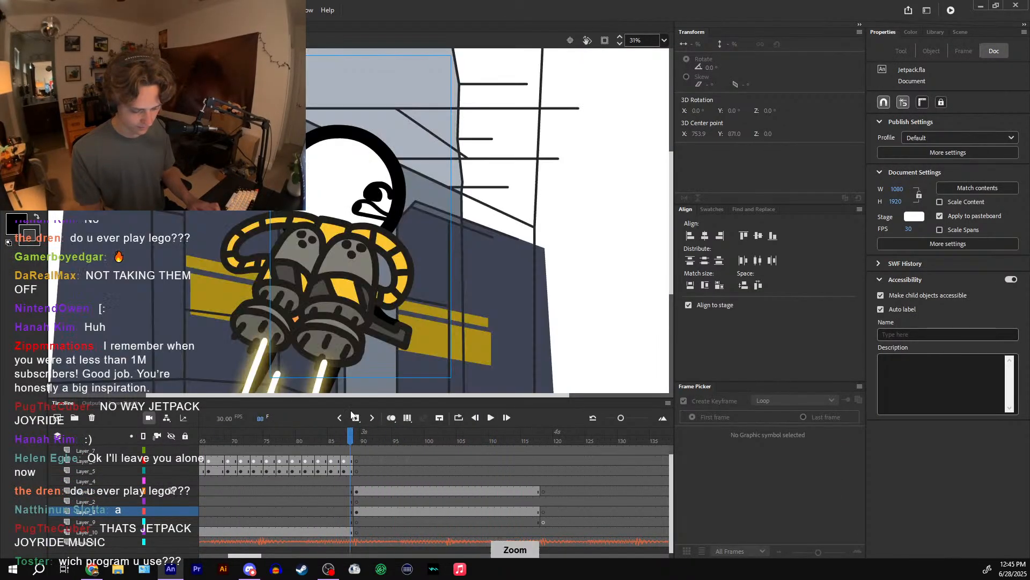
{"action": "left_click_drag", "start_coordinate": [461, 440], "coordinate": [396, 437]}
- Replay the corridor loop from frame 89 of the main timeline and reopen the corridor symbol to examine its wall openings closely
{"action": "double_click", "coordinate": [390, 262]}
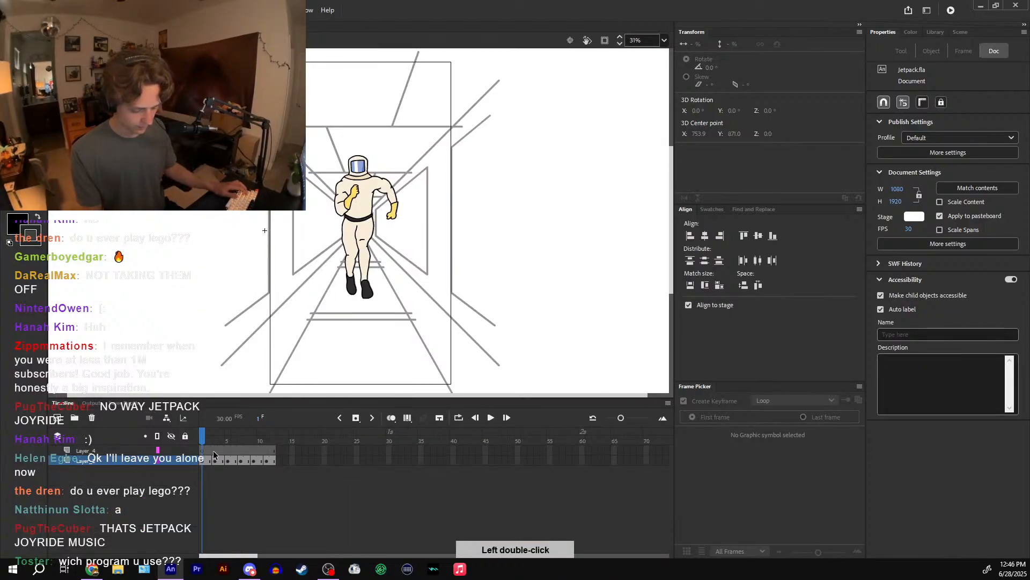
{"action": "double_click", "coordinate": [410, 232]}
{"action": "double_click", "coordinate": [374, 214]}
{"action": "left_click", "coordinate": [359, 206]}
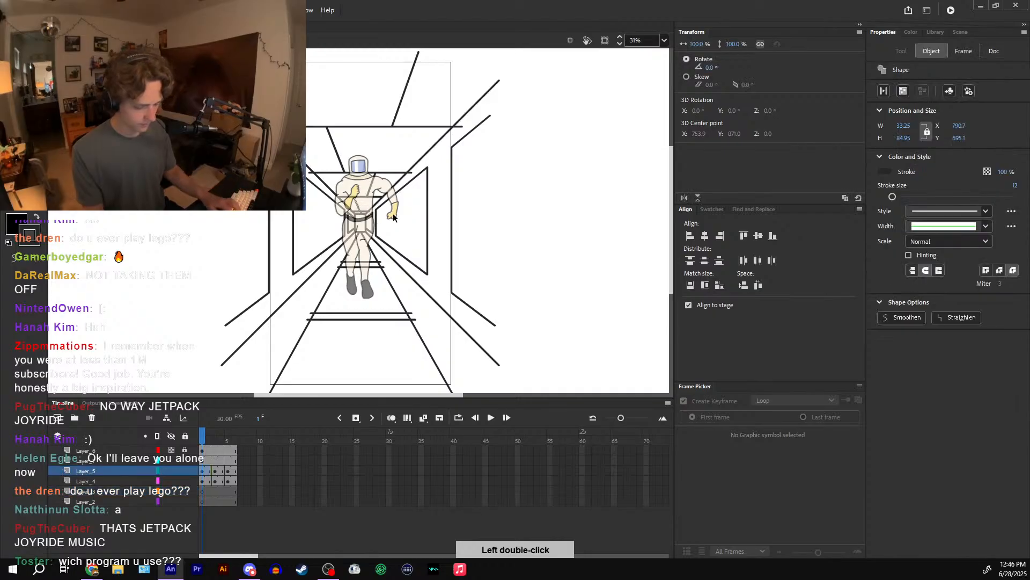
{"action": "left_click", "coordinate": [185, 458]}
{"action": "double_click", "coordinate": [437, 208]}
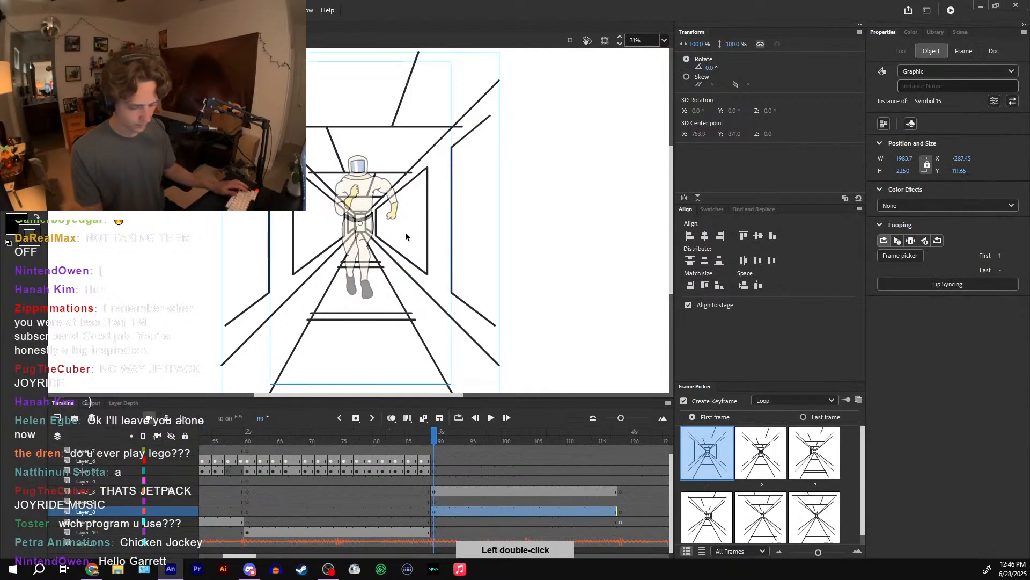
{"action": "left_click", "coordinate": [443, 437]}
{"action": "mouse_move", "coordinate": [444, 436]}
{"action": "left_mouse_down"}
{"action": "mouse_move", "coordinate": [611, 413]}
{"action": "mouse_move", "coordinate": [434, 433]}
{"action": "left_mouse_up"}
{"action": "left_click", "coordinate": [491, 420]}
{"action": "left_click", "coordinate": [482, 433]}
{"action": "double_click", "coordinate": [428, 273]}
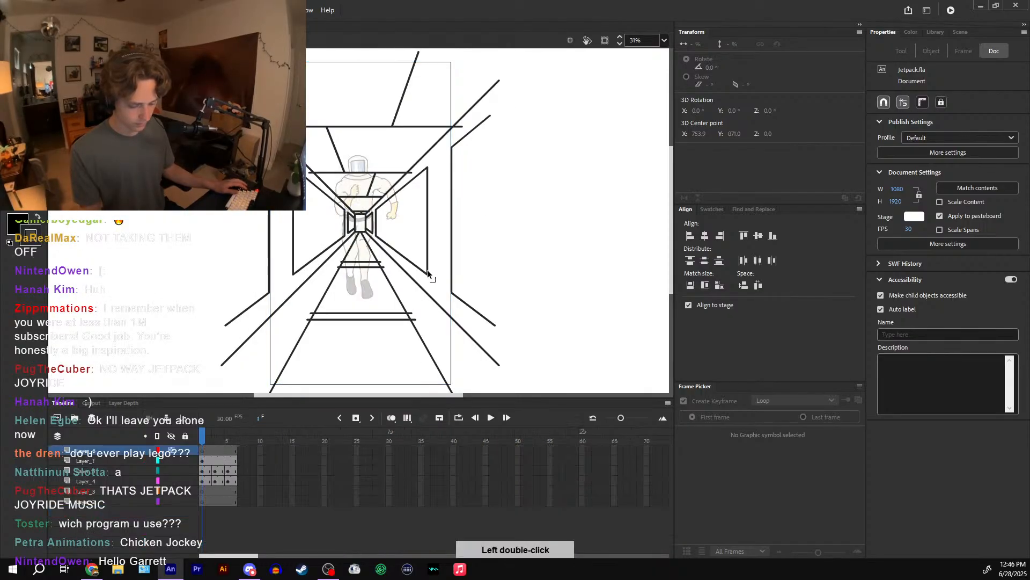
{"action": "scroll", "coordinate": [425, 285], "scroll_direction": "up", "scroll_amount": 1}
{"action": "scroll", "coordinate": [471, 270], "scroll_direction": "up", "scroll_amount": 1}
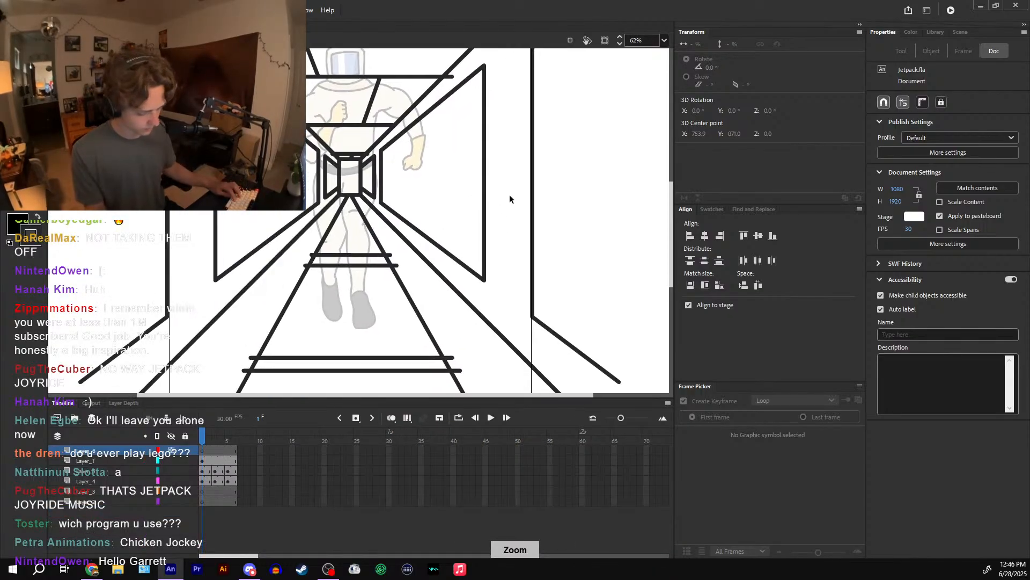
{"action": "key", "text": "n"}
{"action": "left_click_drag", "start_coordinate": [484, 262], "coordinate": [483, 263]}
{"action": "key", "text": "ctrl+z"}
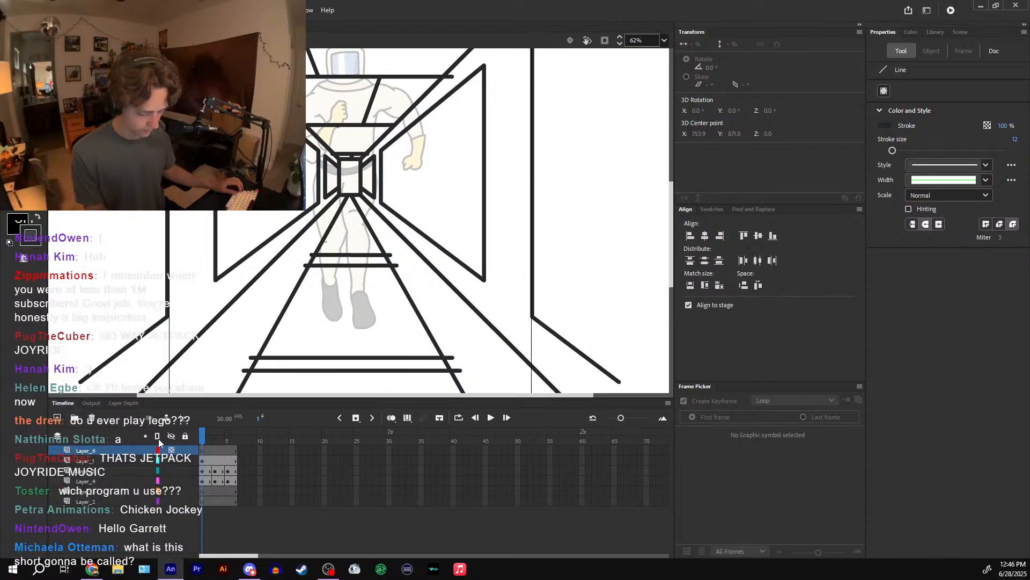
- Delete Layer_6 and draw a short diagonal line across the lower outer corner of the large right-wall opening on frame 1 of Layer_4
{"action": "left_click", "coordinate": [92, 417]}
{"action": "key", "text": "v"}
{"action": "left_click", "coordinate": [481, 274]}
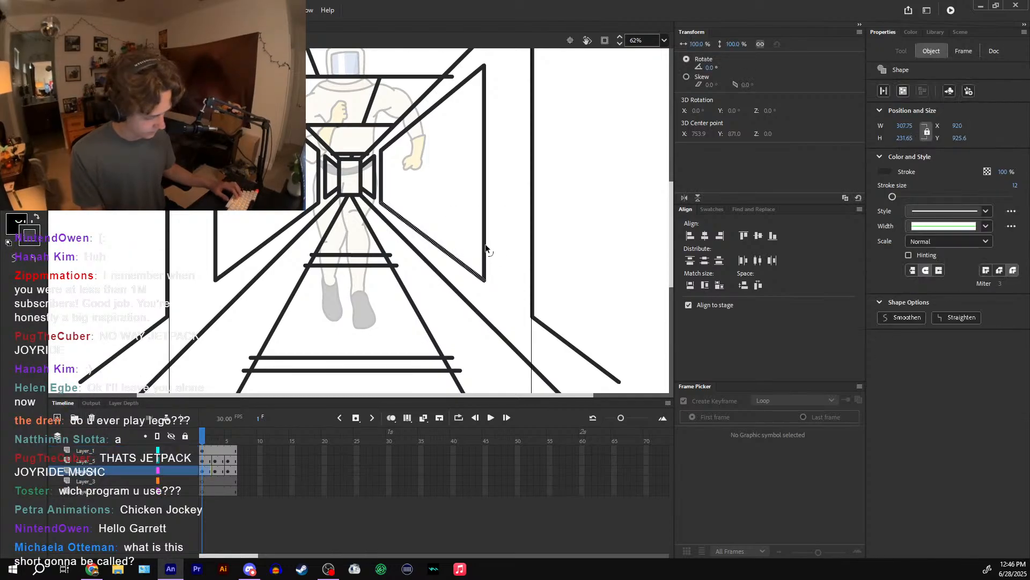
{"action": "key", "text": "n"}
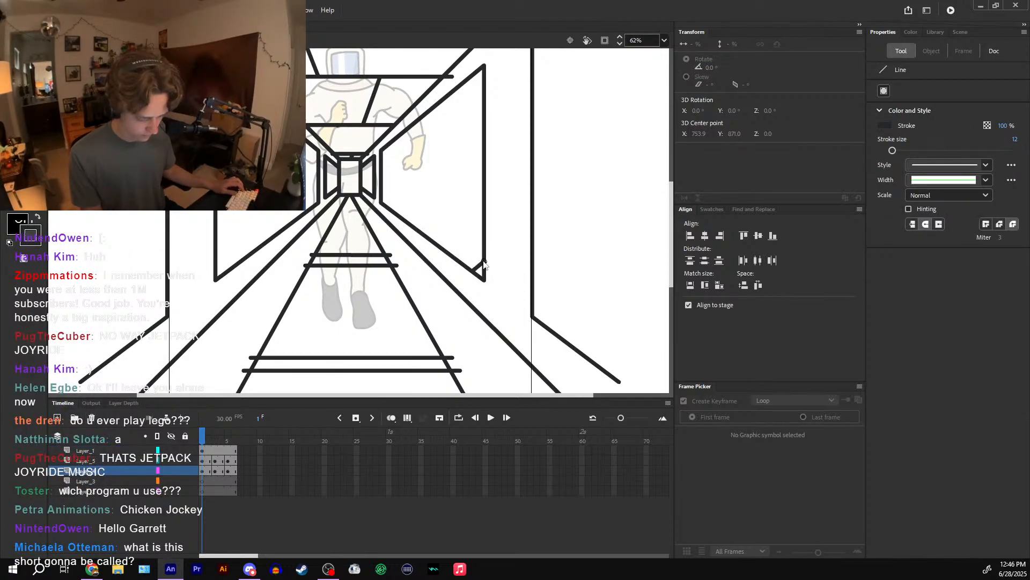
- Draw a matching short diagonal line across the upper outer corner of the large right-wall opening on frame 1
{"action": "left_click_drag", "start_coordinate": [498, 197], "coordinate": [501, 245]}
{"action": "key", "text": "v"}
{"action": "left_click", "coordinate": [483, 312]}
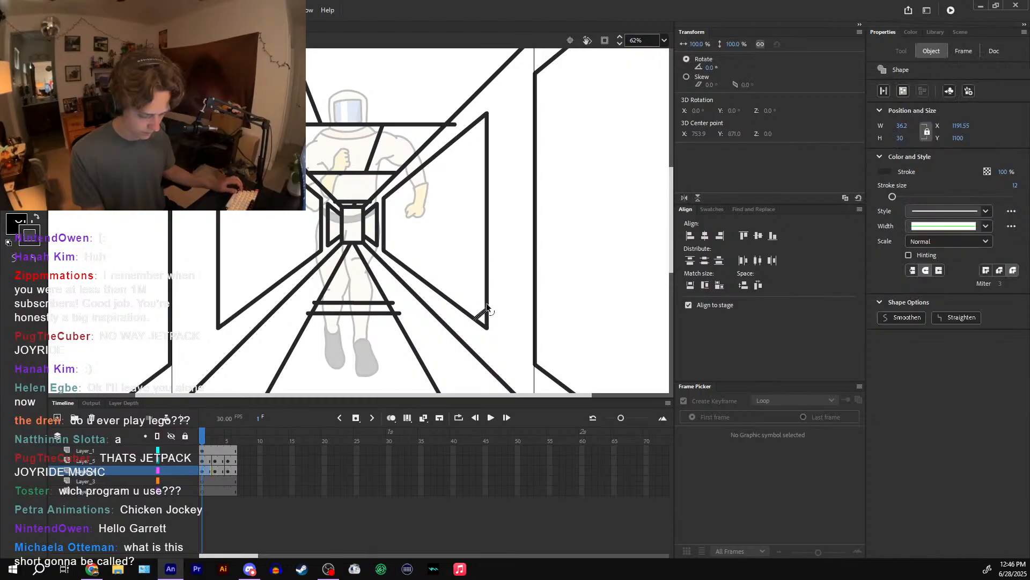
{"action": "key", "text": "n"}
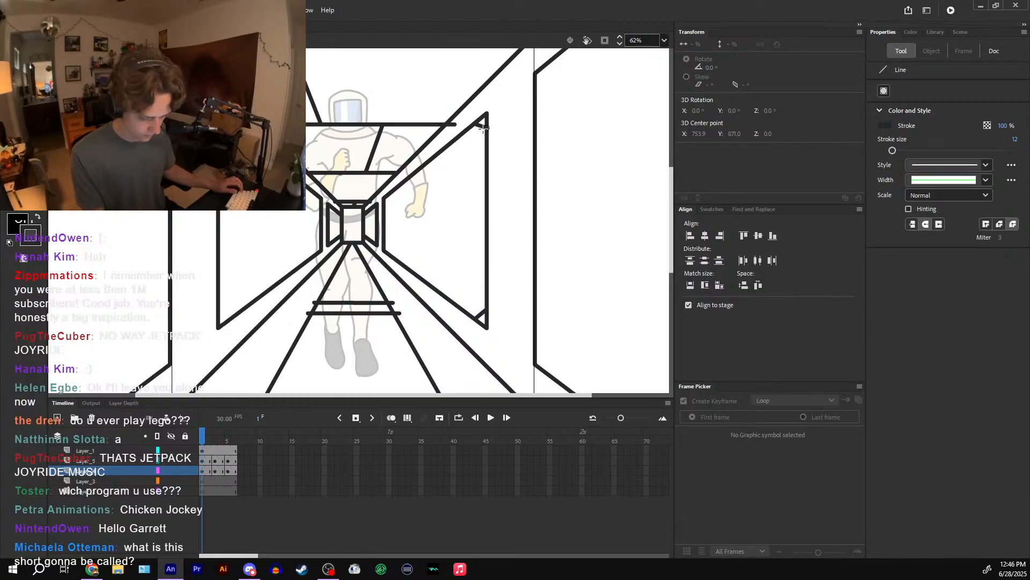
- Add short diagonal corner lines to both ends of the nearest right-wall vertical and to the lower corners of the left-wall openings on frame 1
{"action": "left_click_drag", "start_coordinate": [542, 95], "coordinate": [533, 126]}
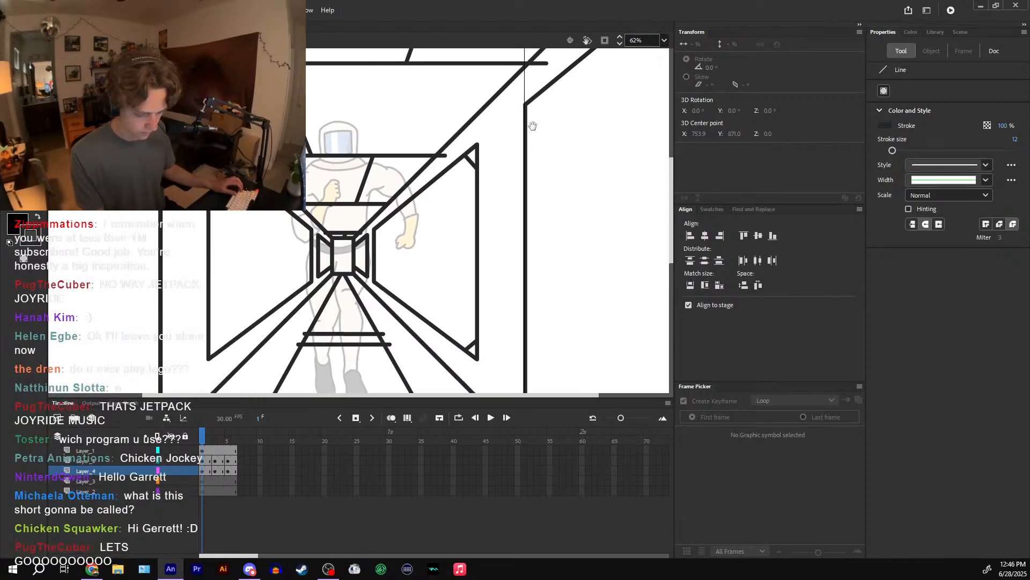
{"action": "left_click_drag", "start_coordinate": [532, 363], "coordinate": [522, 264]}
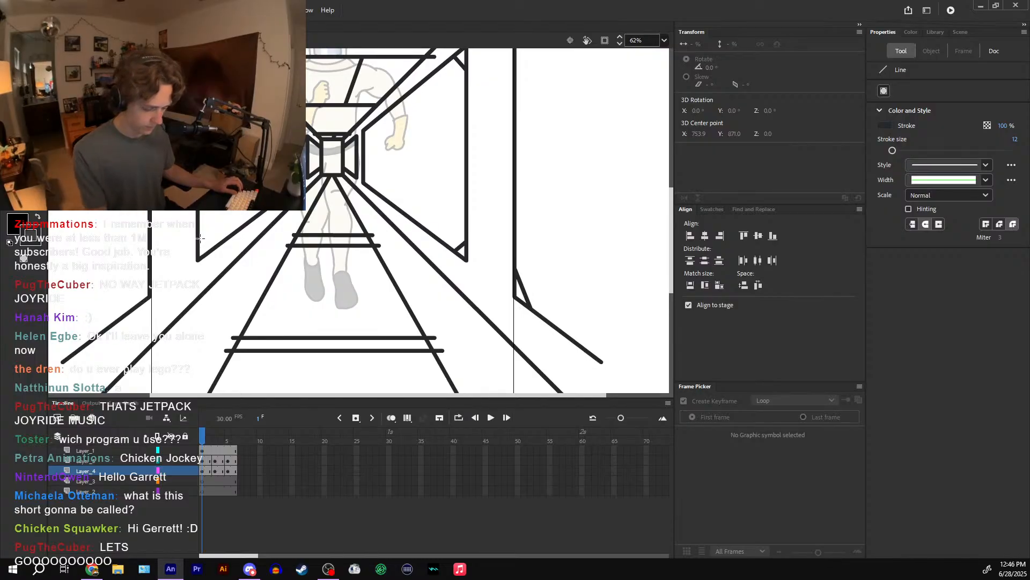
{"action": "left_click_drag", "start_coordinate": [313, 119], "coordinate": [357, 206]}
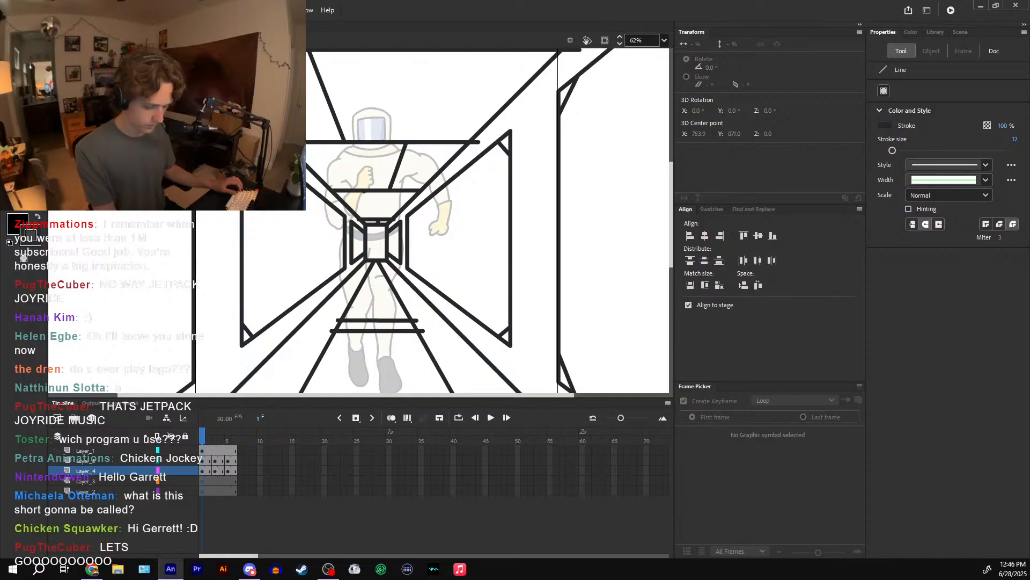
{"action": "left_click_drag", "start_coordinate": [193, 333], "coordinate": [211, 305]}
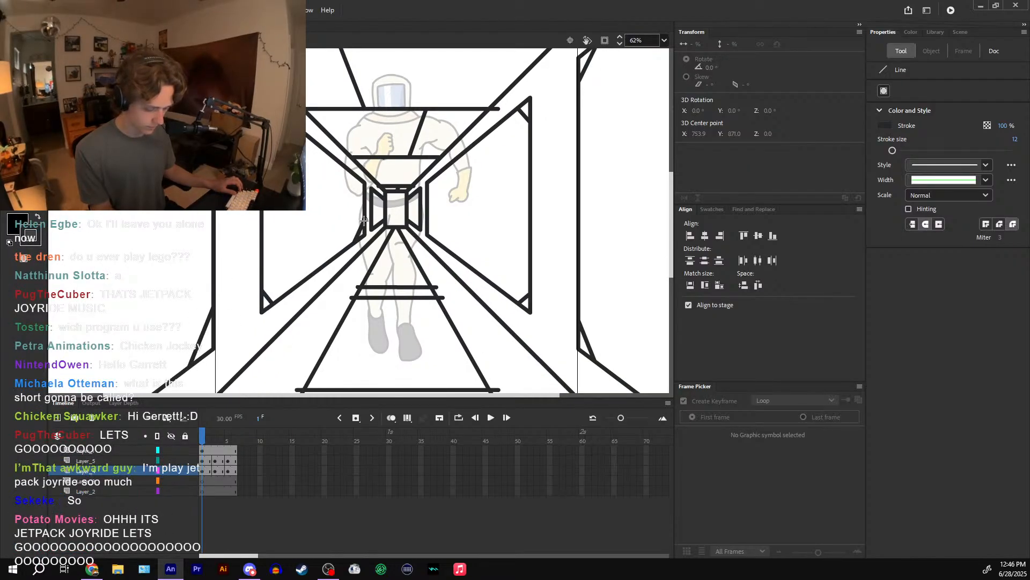
- Undo the last corner line and draw short diagonal lines across the inner corners of the large openings near the vanishing point on both walls
{"action": "key", "text": "ctrl+="}
{"action": "key", "text": "ctrl+="}
{"action": "key", "text": "ctrl+z"}
{"action": "mouse_move", "coordinate": [210, 280]}
{"action": "left_mouse_down"}
{"action": "mouse_move", "coordinate": [225, 234]}
{"action": "mouse_move", "coordinate": [271, 296]}
{"action": "left_mouse_up"}
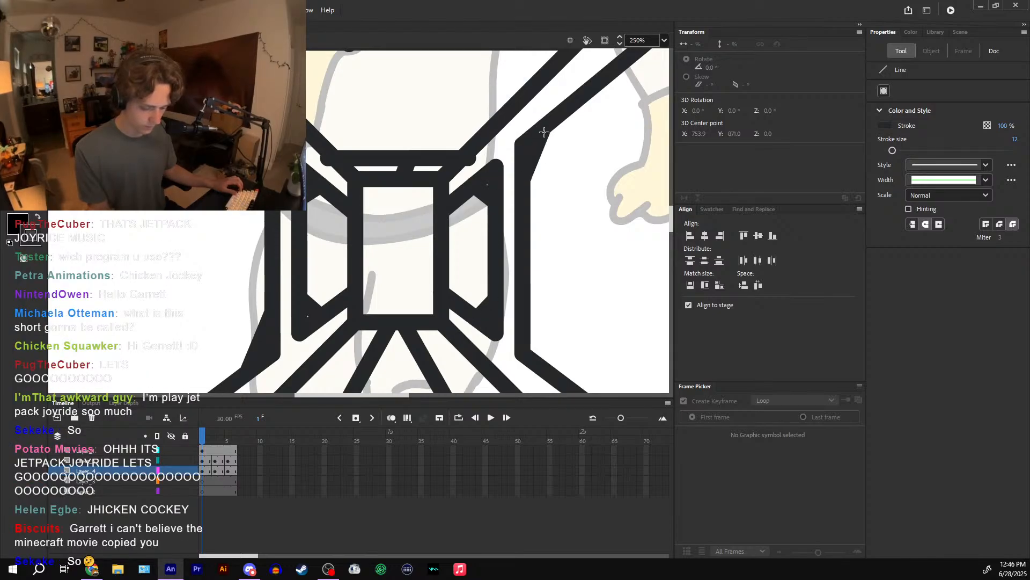
{"action": "scroll", "coordinate": [509, 183], "scroll_direction": "down", "scroll_amount": 3}
{"action": "left_click_drag", "start_coordinate": [494, 213], "coordinate": [515, 267]}
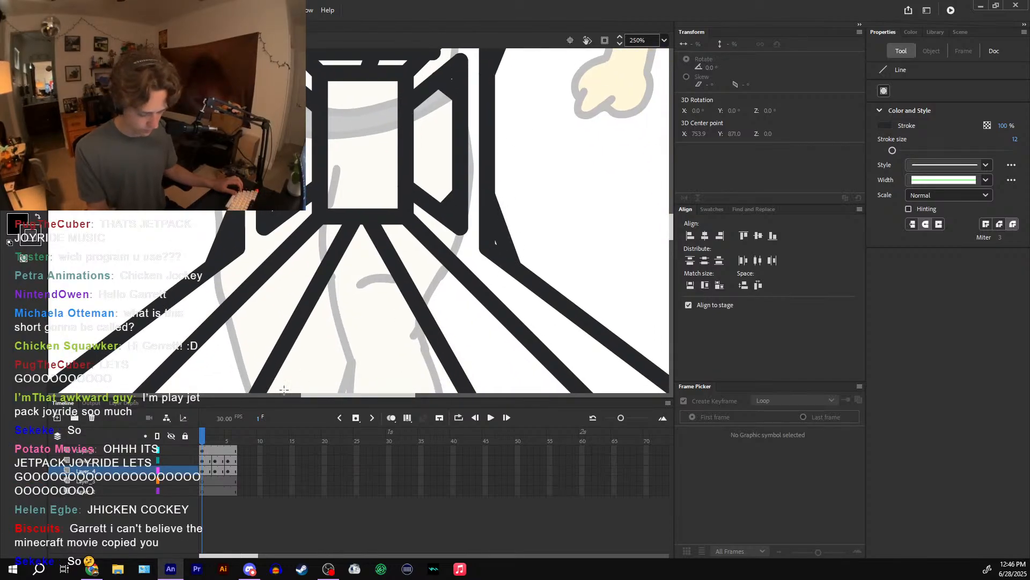
- On frame 3 of Layer_4, draw short diagonal lines across the outer corners of the left-wall openings
{"action": "left_click", "coordinate": [215, 441]}
{"action": "left_click_drag", "start_coordinate": [178, 247], "coordinate": [208, 267]}
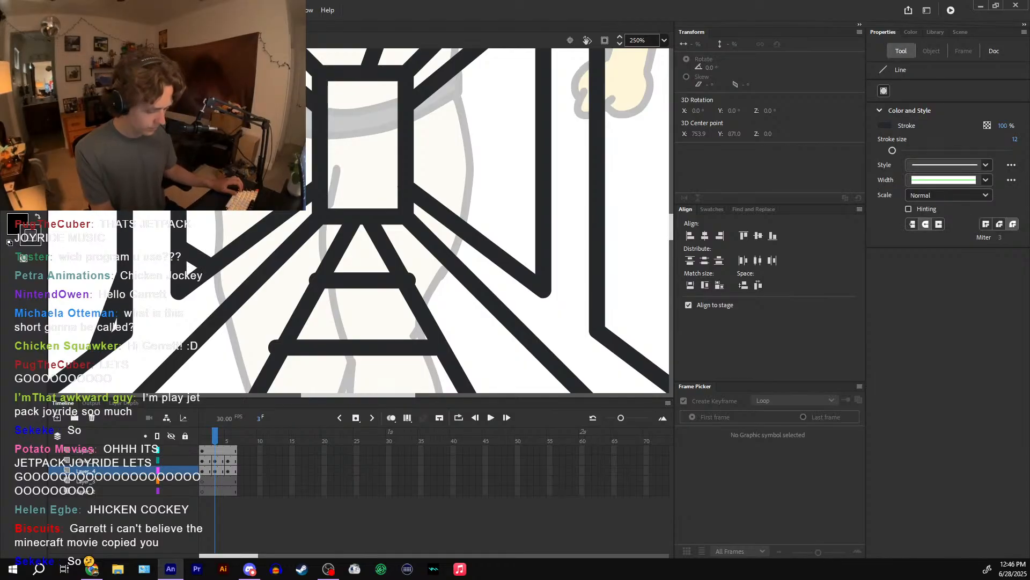
{"action": "left_click_drag", "start_coordinate": [188, 120], "coordinate": [252, 217]}
{"action": "left_click_drag", "start_coordinate": [204, 75], "coordinate": [272, 196]}
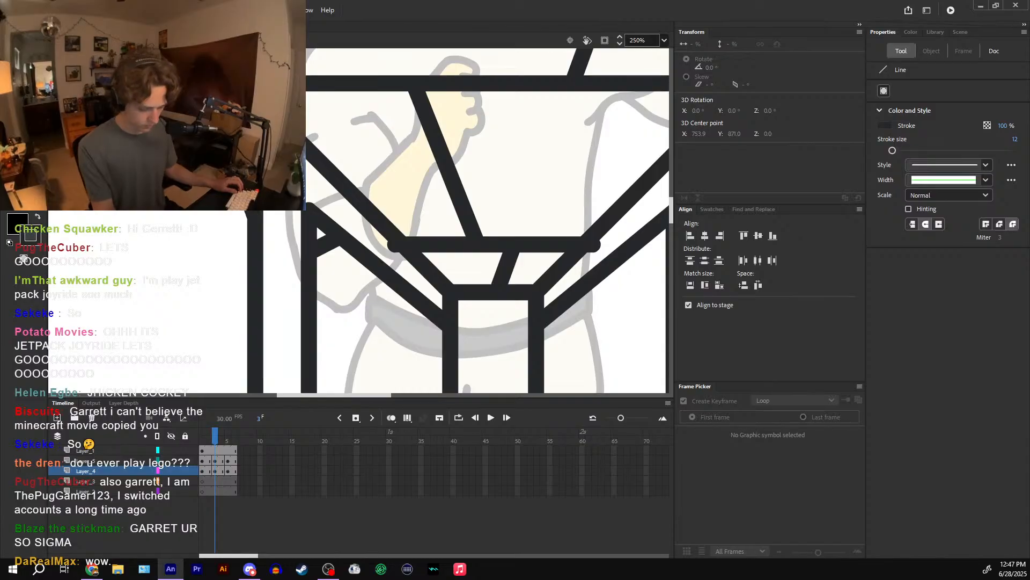
- Draw matching short diagonal lines across the upper and lower outer corners of the right-wall opening on frame 3
{"action": "scroll", "coordinate": [391, 232], "scroll_direction": "down", "scroll_amount": 5}
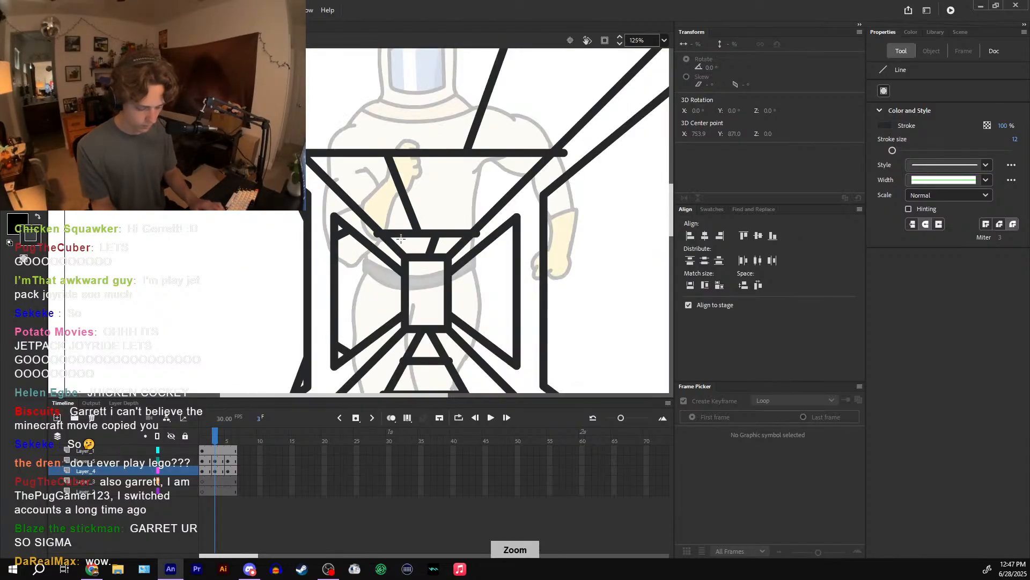
{"action": "scroll", "coordinate": [531, 172], "scroll_direction": "up", "scroll_amount": 5}
{"action": "left_click_drag", "start_coordinate": [531, 172], "coordinate": [491, 102]}
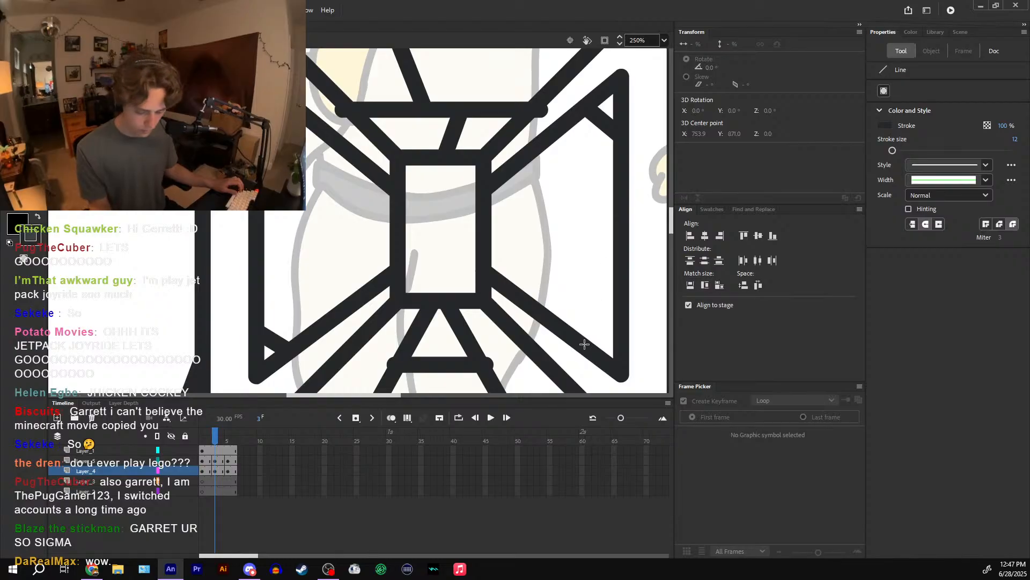
{"action": "left_click_drag", "start_coordinate": [585, 344], "coordinate": [619, 309]}
- Draw short diagonal corner lines at the upper and lower ends of the nearest right-wall vertical on frame 3
{"action": "mouse_move", "coordinate": [613, 316]}
{"action": "left_mouse_down"}
{"action": "mouse_move", "coordinate": [572, 308]}
{"action": "mouse_move", "coordinate": [242, 369]}
{"action": "left_mouse_up"}
{"action": "left_click_drag", "start_coordinate": [304, 153], "coordinate": [345, 59]}
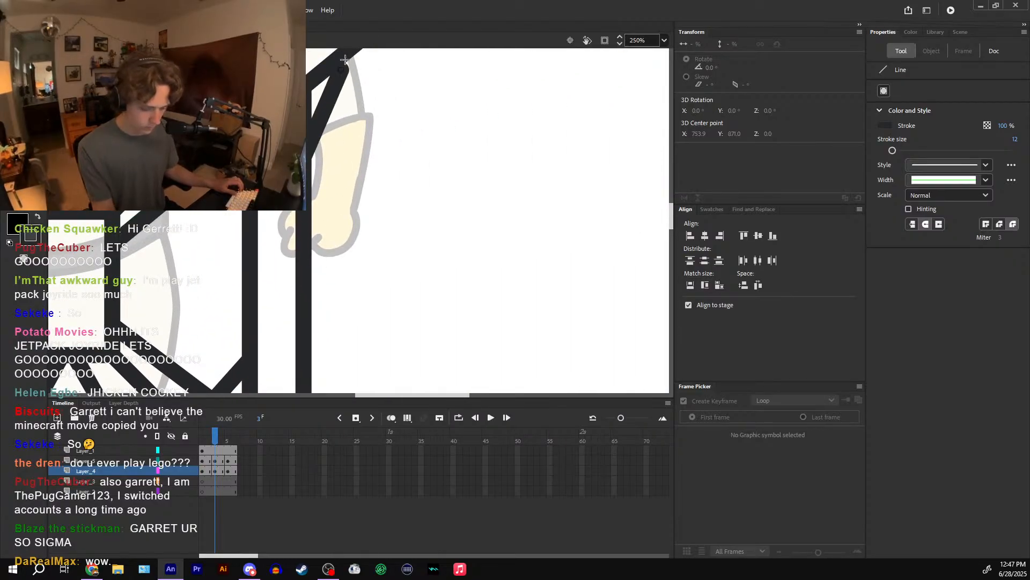
{"action": "scroll", "coordinate": [354, 274], "scroll_direction": "down", "scroll_amount": 3}
{"action": "left_click_drag", "start_coordinate": [322, 260], "coordinate": [362, 358]}
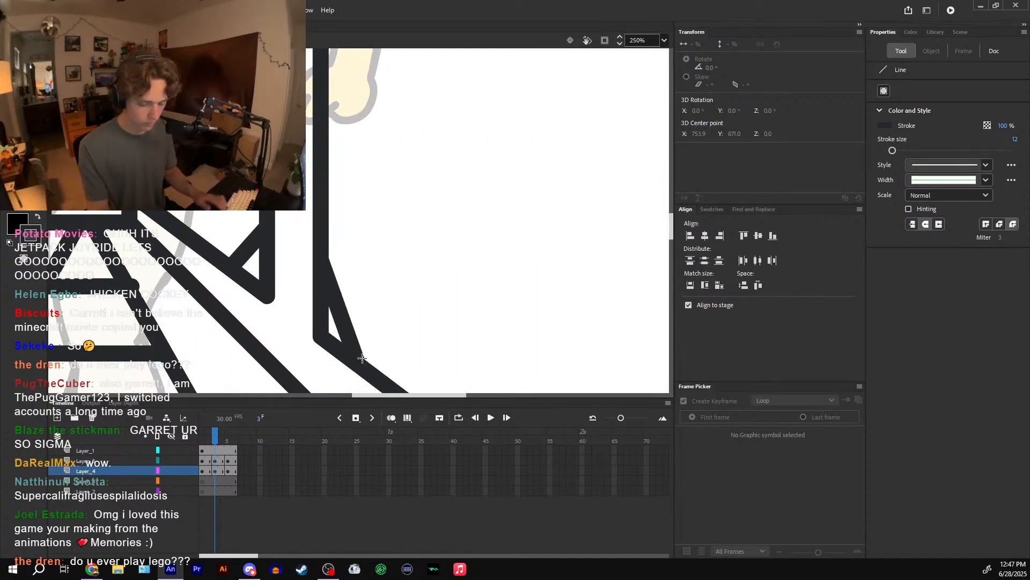
{"action": "scroll", "coordinate": [551, 338], "scroll_direction": "down", "scroll_amount": 5}
{"action": "scroll", "coordinate": [547, 339], "scroll_direction": "up", "scroll_amount": 2}
- Delete the leftover pointed corner segments outside the diagonal lines on both walls of frame 3
{"action": "key", "text": "v"}
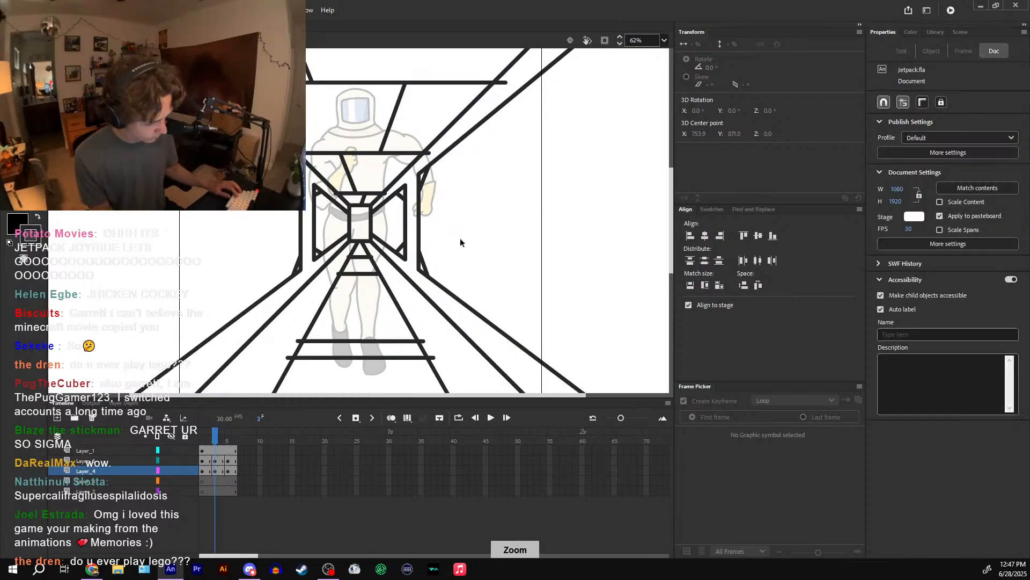
{"action": "scroll", "coordinate": [309, 305], "scroll_direction": "up", "scroll_amount": 3}
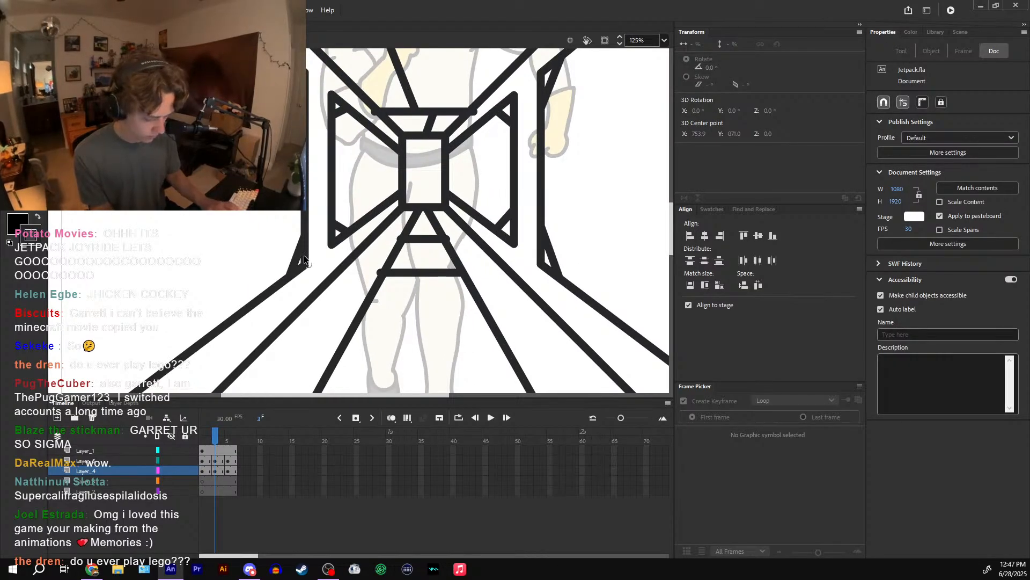
{"action": "left_click", "coordinate": [333, 103]}
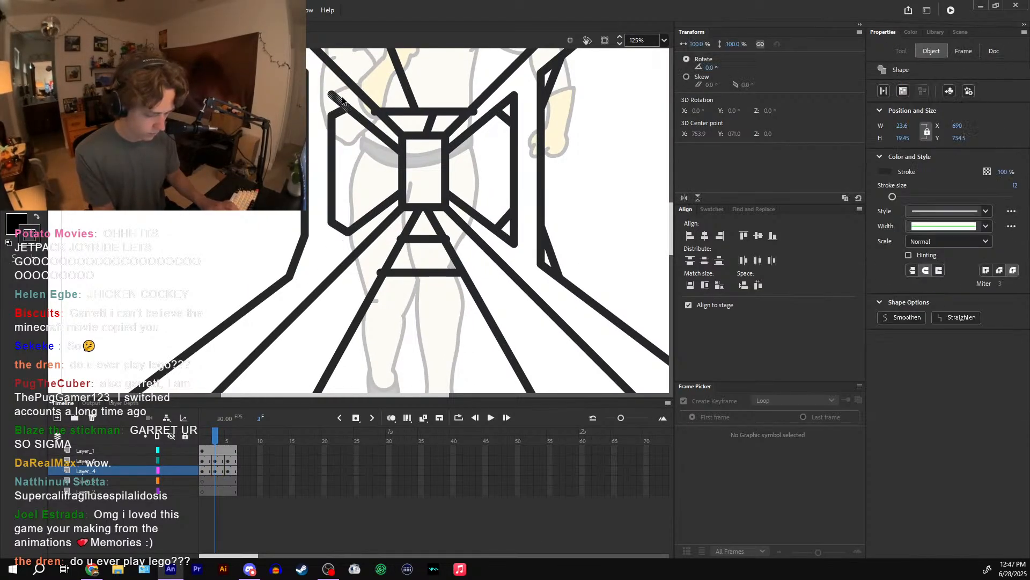
{"action": "key", "text": "Delete"}
{"action": "left_click", "coordinate": [503, 99]}
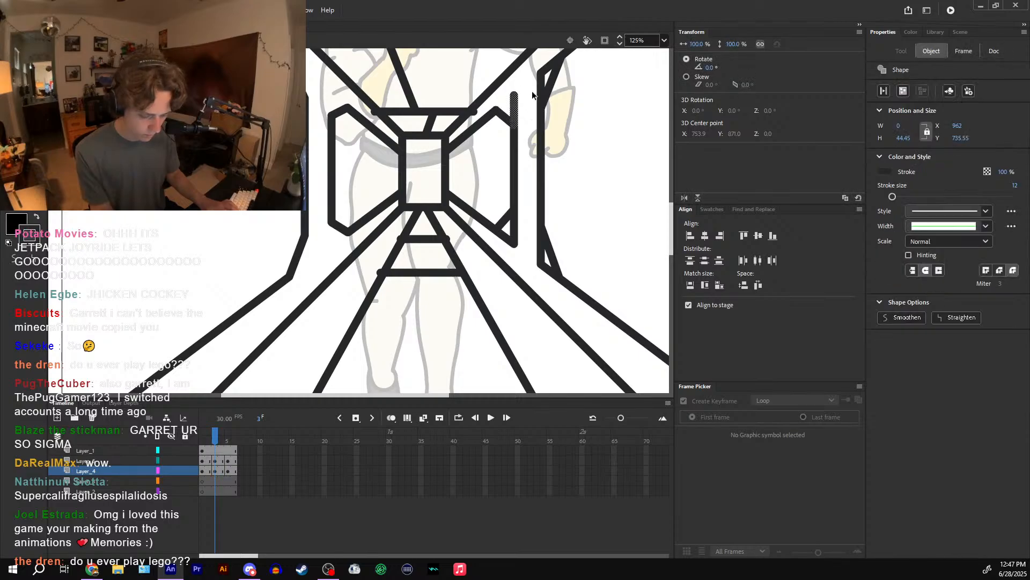
{"action": "key", "text": "Delete"}
{"action": "left_click", "coordinate": [541, 86]}
{"action": "key", "text": "Delete"}
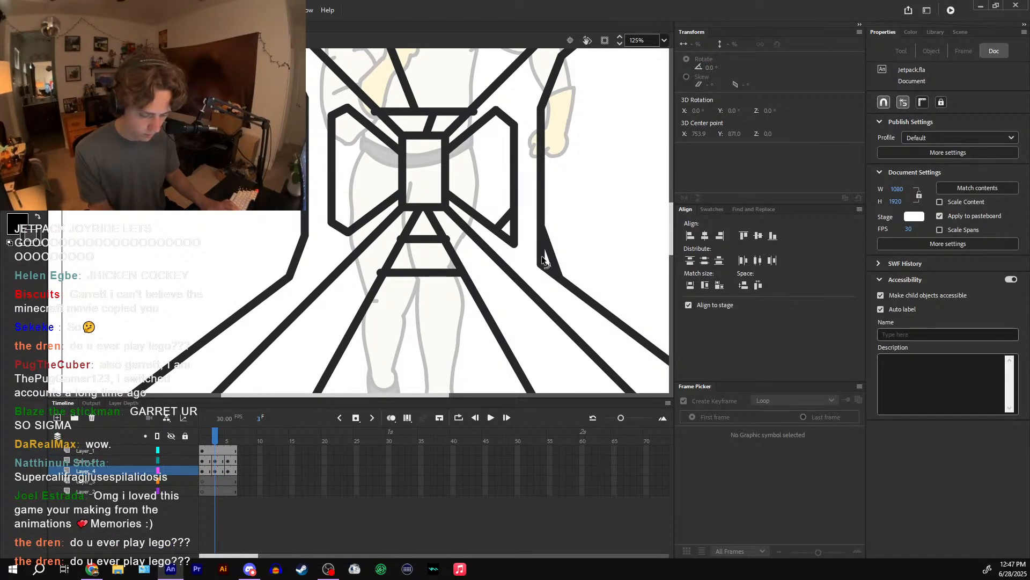
{"action": "left_click", "coordinate": [509, 234]}
{"action": "key", "text": "Delete"}
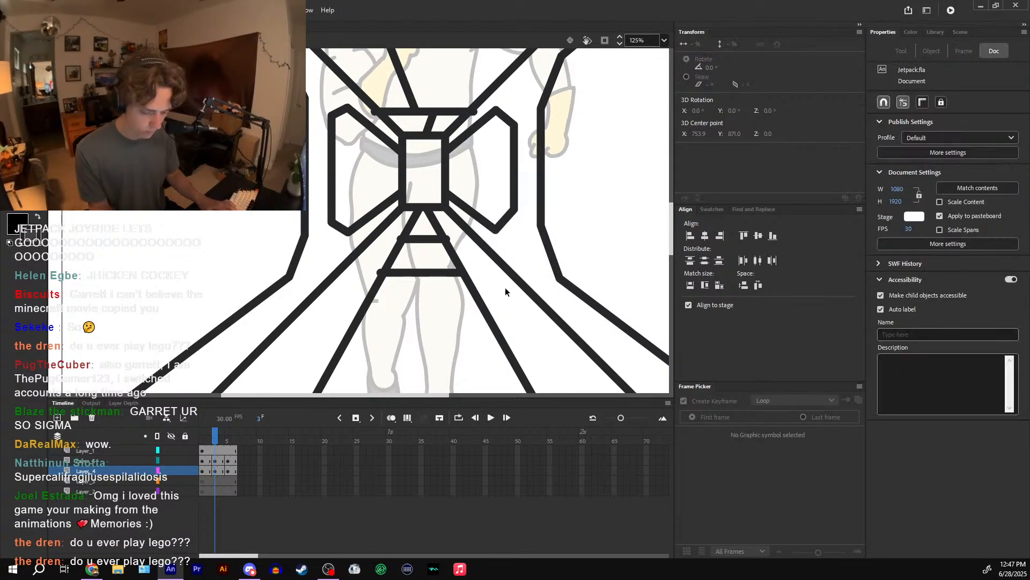
- On frame 2, delete the leftover segments outside the diagonals at the lower corners of the large left-wall openings
{"action": "key", "text": "ctrl+minus"}
{"action": "left_click", "coordinate": [209, 441]}
{"action": "key", "text": "ctrl+equal"}
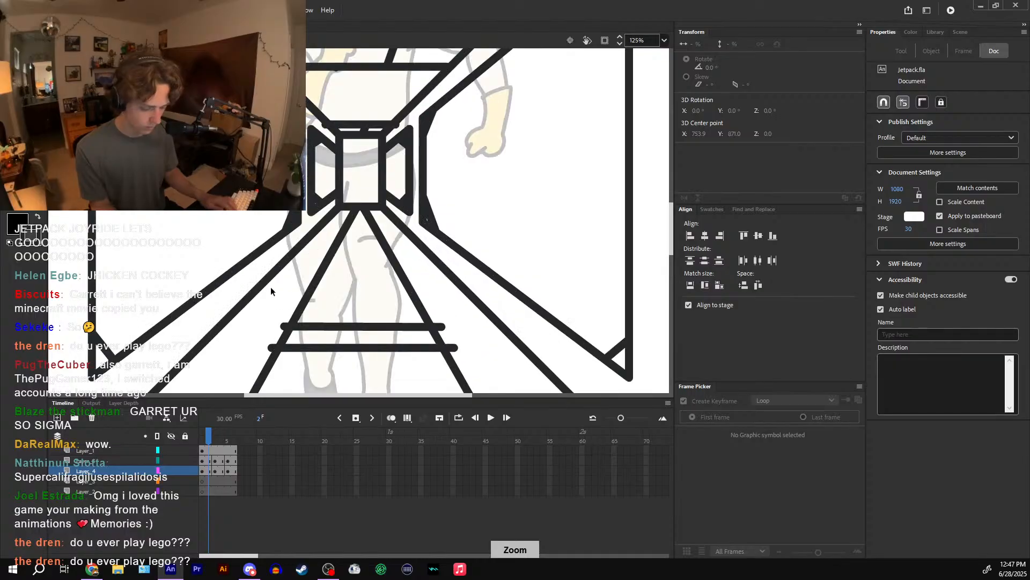
{"action": "left_click_drag", "start_coordinate": [270, 286], "coordinate": [309, 254]}
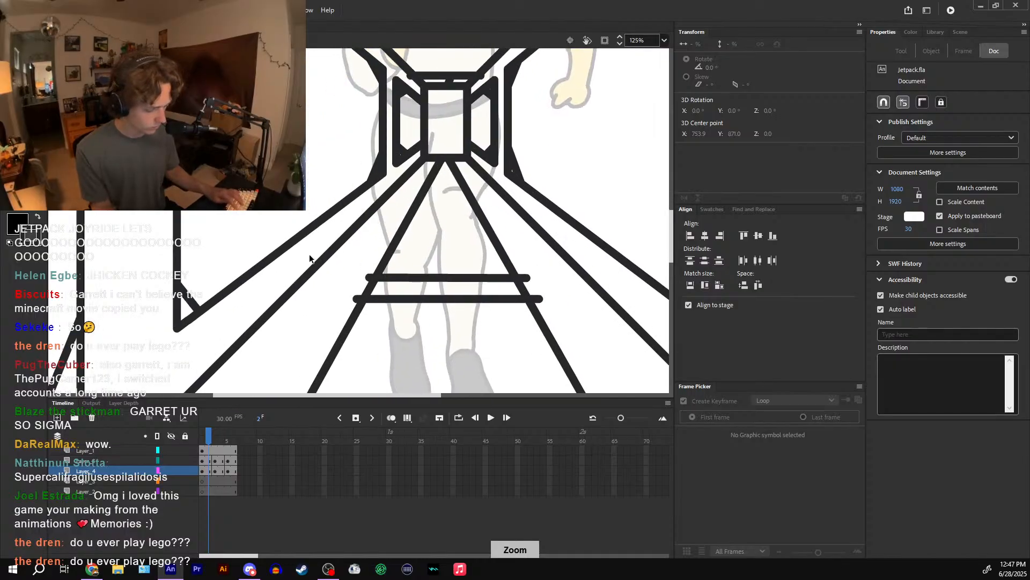
{"action": "left_click_drag", "start_coordinate": [206, 338], "coordinate": [298, 265]}
{"action": "left_click", "coordinate": [278, 248]}
{"action": "key", "text": "Delete"}
{"action": "left_click", "coordinate": [171, 330]}
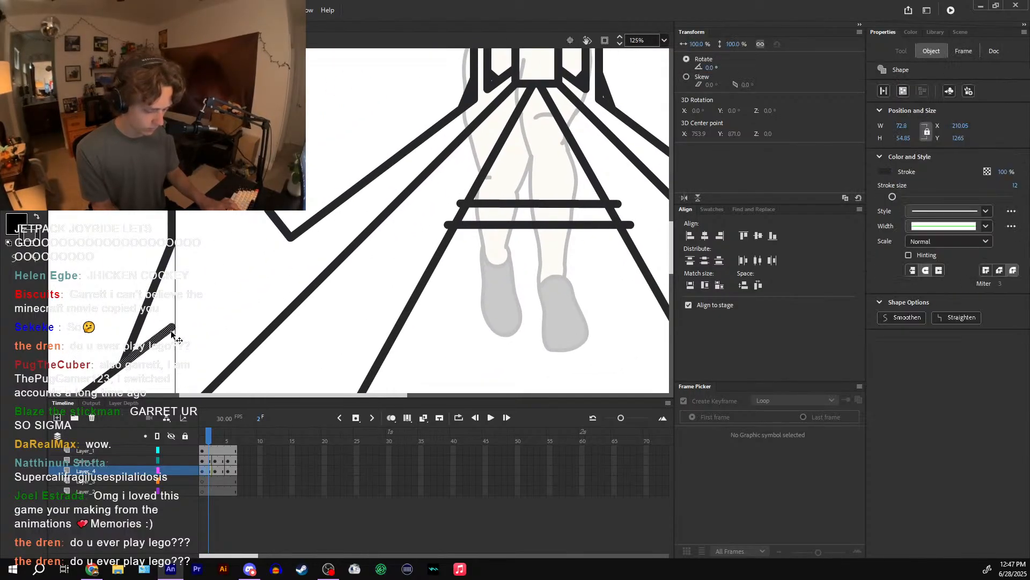
{"action": "key", "text": "Delete"}
- Delete the leftover segments outside the diagonals at the upper corners of the left-wall openings on frame 2
{"action": "left_click_drag", "start_coordinate": [280, 161], "coordinate": [306, 400]}
{"action": "mouse_move", "coordinate": [477, 132]}
{"action": "left_mouse_down"}
{"action": "mouse_move", "coordinate": [516, 293]}
{"action": "mouse_move", "coordinate": [379, 168]}
{"action": "left_mouse_up"}
{"action": "left_click", "coordinate": [503, 279]}
{"action": "key", "text": "Delete"}
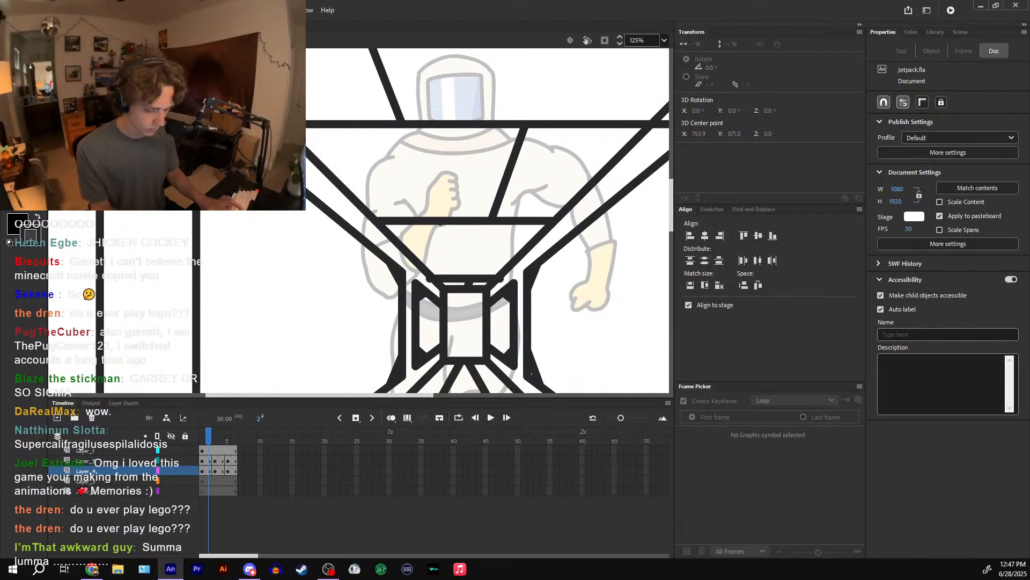
{"action": "left_click", "coordinate": [466, 278]}
{"action": "key", "text": "Delete"}
- Delete the leftover corner pieces at both ends of the left-wall vertical near the vanishing point on frame 2
{"action": "left_click_drag", "start_coordinate": [472, 257], "coordinate": [443, 177]}
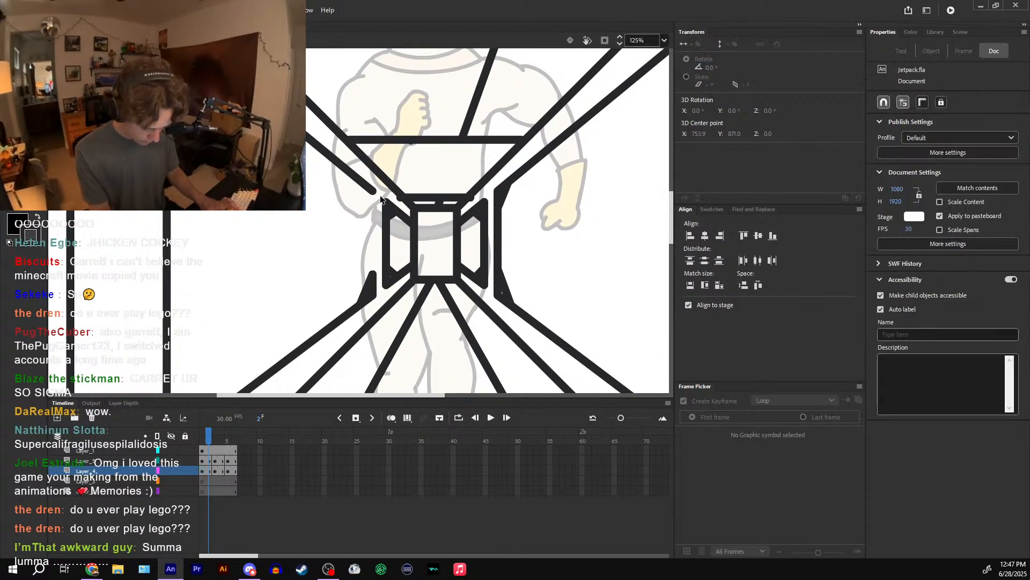
{"action": "left_click", "coordinate": [372, 194]}
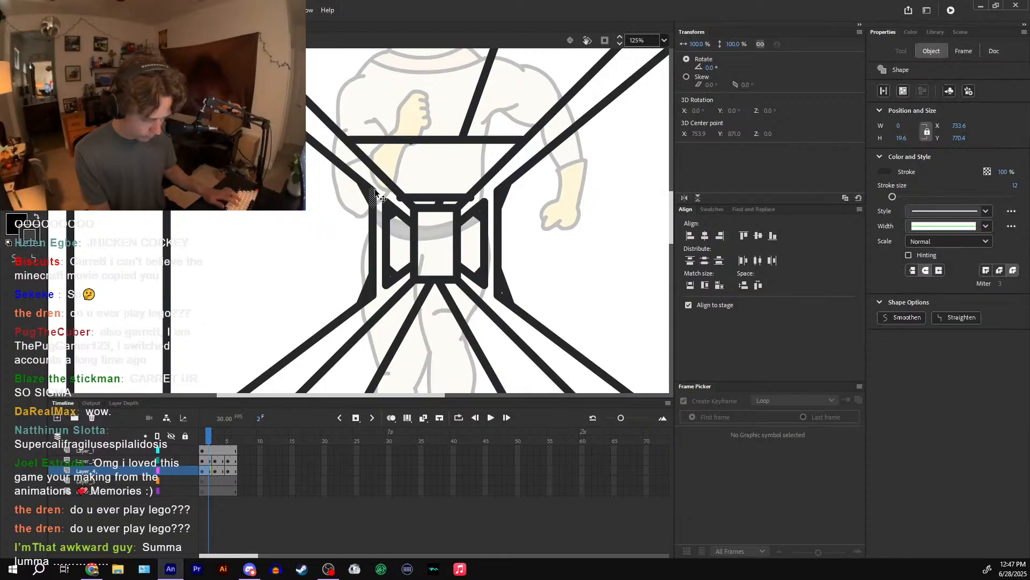
{"action": "key", "text": "Delete"}
{"action": "left_click", "coordinate": [370, 189]}
{"action": "key", "text": "Delete"}
{"action": "left_click", "coordinate": [379, 267]}
{"action": "key", "text": "Delete"}
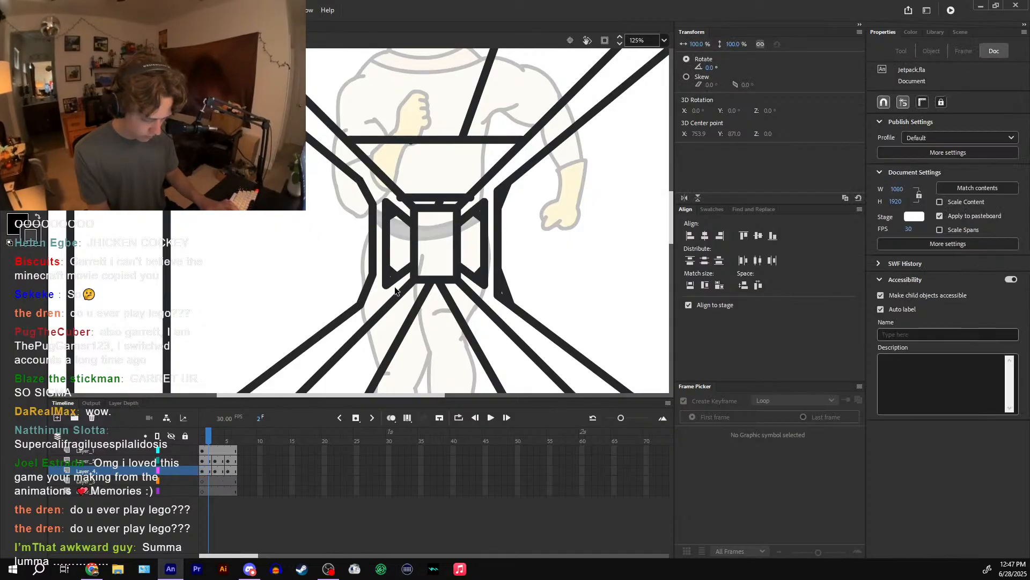
- Delete the pointed outer corner pieces of the two small openings beside the vanishing-point rectangle
{"action": "left_click", "coordinate": [389, 209]}
{"action": "key", "text": "Delete"}
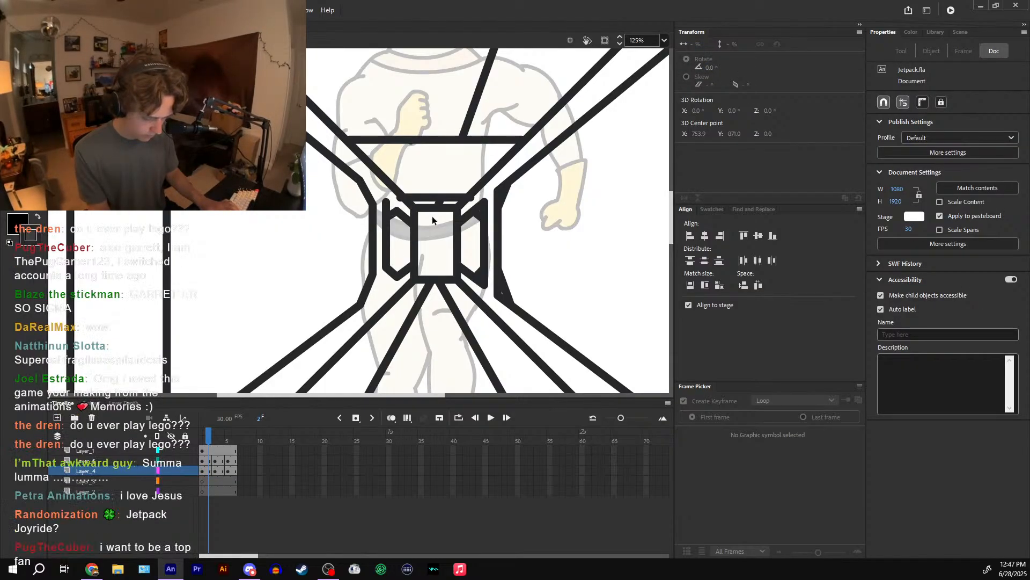
{"action": "left_click", "coordinate": [386, 209]}
{"action": "key", "text": "Delete"}
{"action": "left_click", "coordinate": [483, 203]}
{"action": "key", "text": "Delete"}
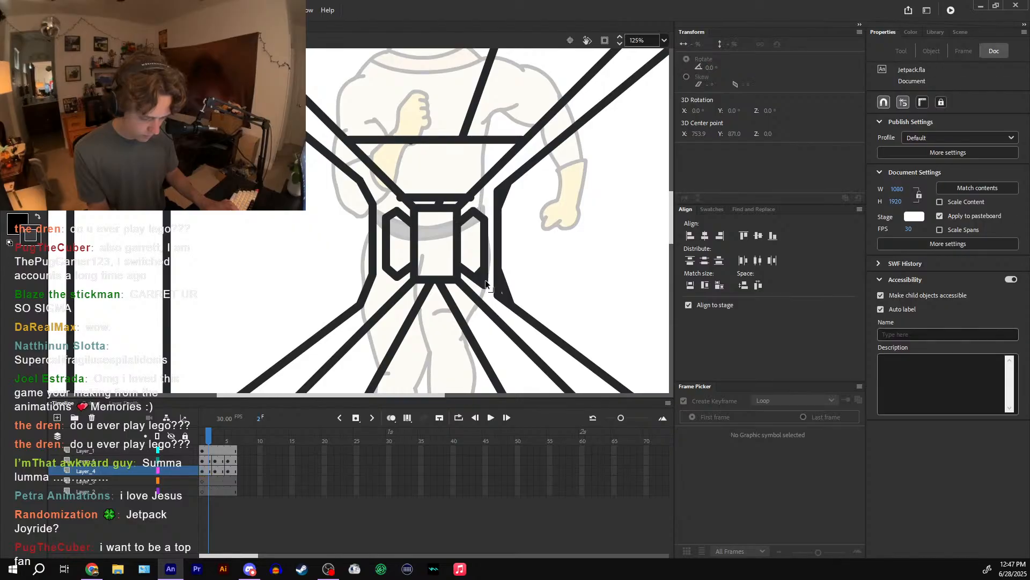
- Delete the leftover corner pieces on the right-wall vertical near the vanishing point and at the large right opening's upper corner
{"action": "left_click", "coordinate": [502, 298]}
{"action": "key", "text": "Delete"}
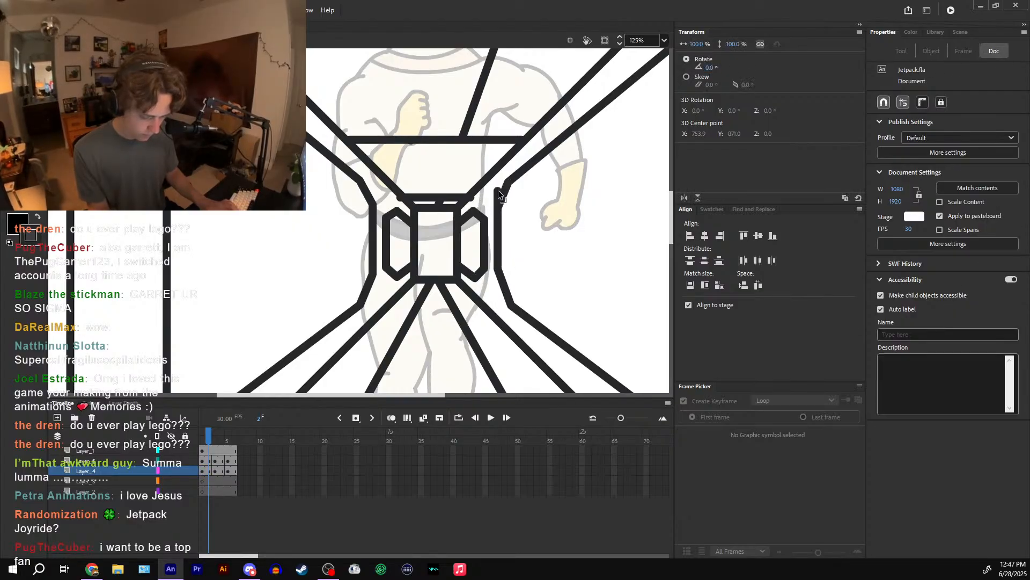
{"action": "left_click_drag", "start_coordinate": [558, 264], "coordinate": [328, 345]}
{"action": "left_click", "coordinate": [488, 113]}
{"action": "key", "text": "Delete"}
- Delete the leftover segments at the lower corners of the large right-wall opening and the nearest right-wall vertical
{"action": "scroll", "coordinate": [499, 268], "scroll_direction": "down", "scroll_amount": 3}
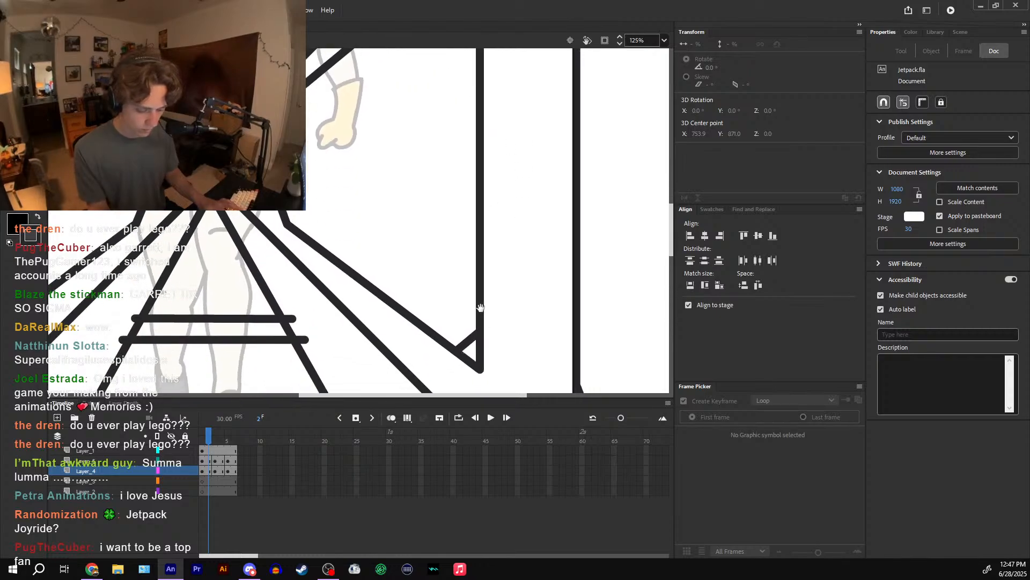
{"action": "left_click_drag", "start_coordinate": [563, 320], "coordinate": [520, 198]}
{"action": "left_click", "coordinate": [533, 303]}
{"action": "key", "text": "Delete"}
{"action": "left_click", "coordinate": [547, 331]}
{"action": "key", "text": "Delete"}
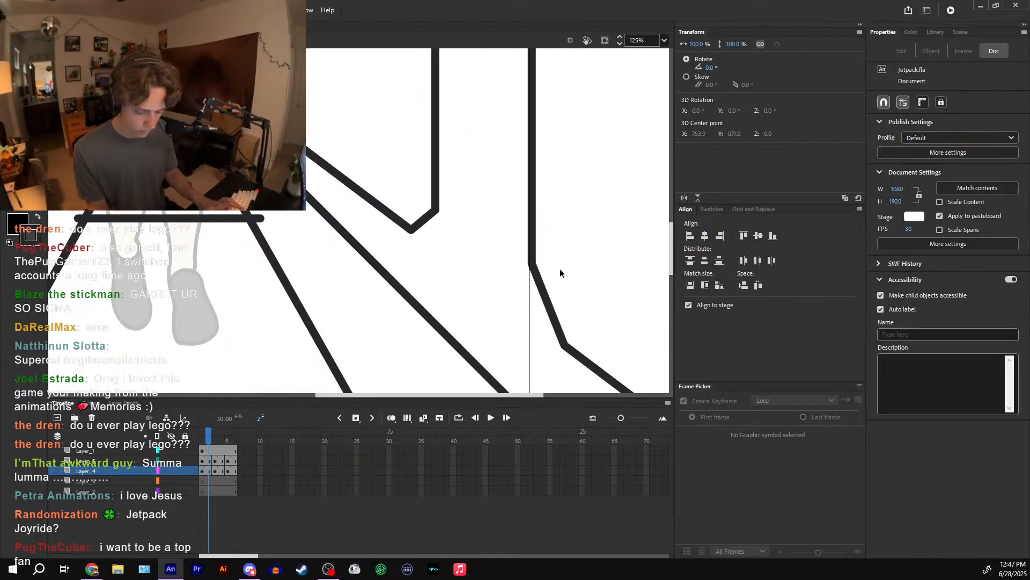
- Delete the leftover corner segment at the upper end of the nearest right-wall vertical on frame 2
{"action": "mouse_move", "coordinate": [554, 161]}
{"action": "left_mouse_down"}
{"action": "mouse_move", "coordinate": [529, 219]}
{"action": "mouse_move", "coordinate": [519, 363]}
{"action": "left_mouse_up"}
{"action": "left_click", "coordinate": [499, 125]}
{"action": "key", "text": "Delete"}
{"action": "key", "text": "ctrl+minus"}
{"action": "key", "text": "ctrl+minus"}
{"action": "key", "text": "ctrl+minus"}
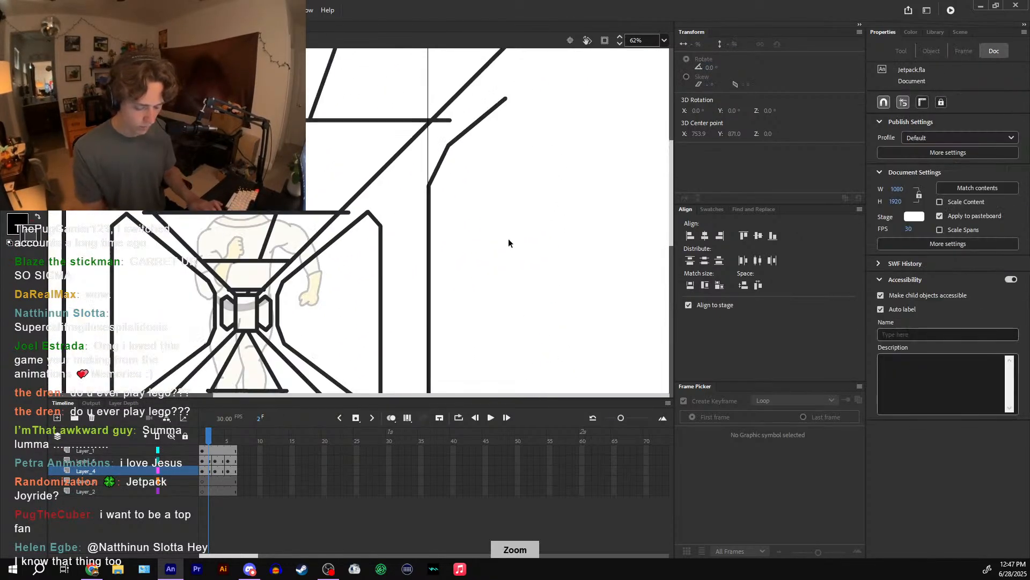
{"action": "key", "text": "ctrl+equal"}
{"action": "key", "text": "ctrl+equal"}
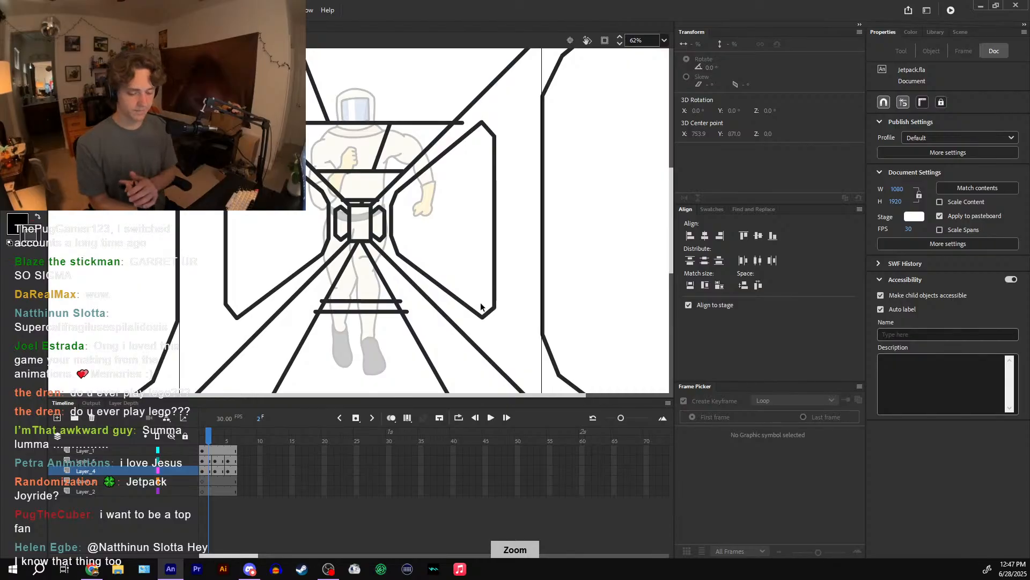
- Scrub through the six frames to check the openings' motion and clip the content outside the stage
{"action": "left_click", "coordinate": [217, 439]}
{"action": "mouse_move", "coordinate": [217, 441]}
{"action": "left_mouse_down"}
{"action": "mouse_move", "coordinate": [235, 443]}
{"action": "mouse_move", "coordinate": [204, 444]}
{"action": "left_mouse_up"}
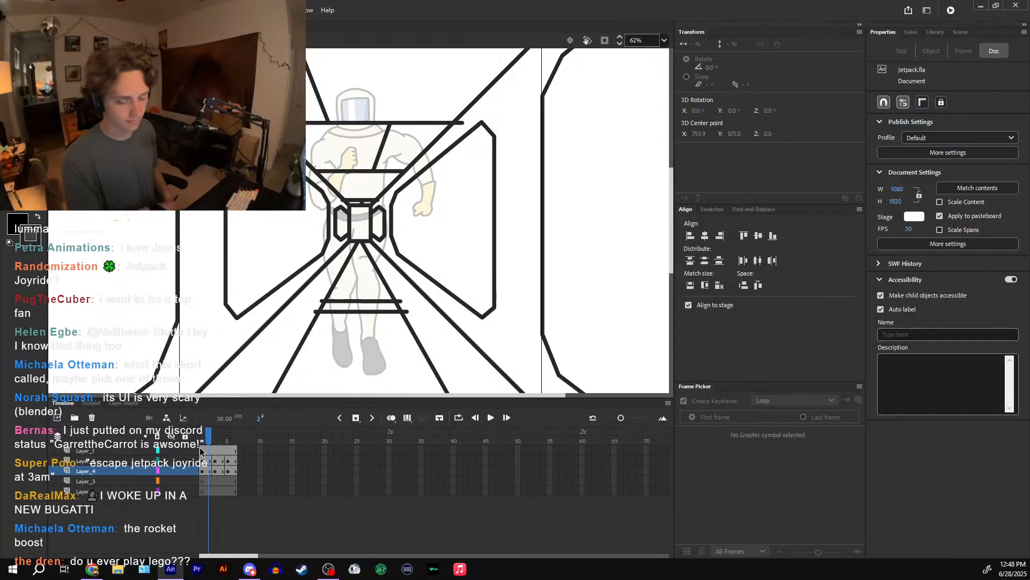
{"action": "left_click", "coordinate": [215, 444]}
{"action": "left_click_drag", "start_coordinate": [214, 444], "coordinate": [232, 444]}
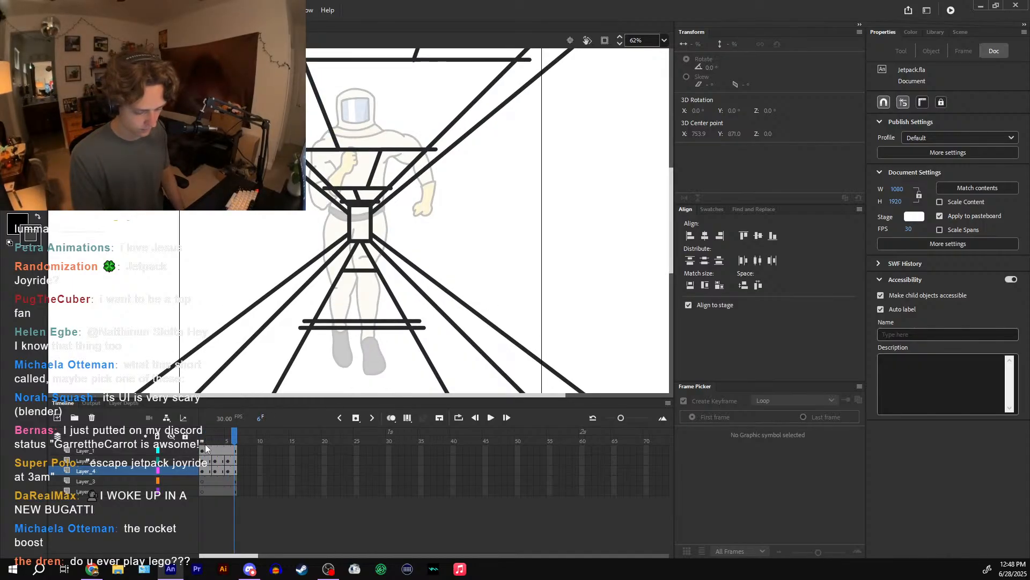
{"action": "left_click", "coordinate": [209, 444]}
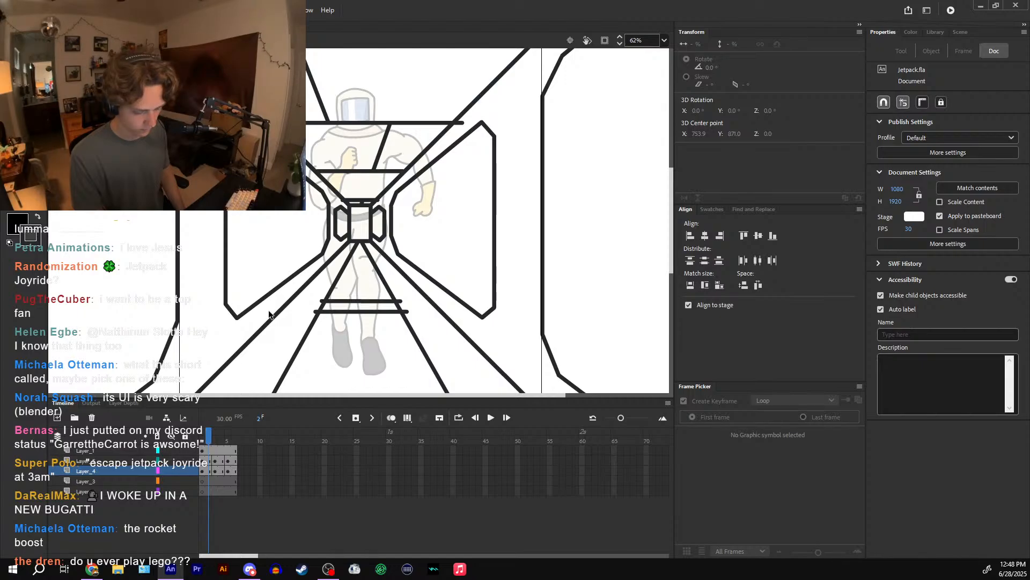
{"action": "left_click", "coordinate": [605, 41]}
{"action": "left_click", "coordinate": [221, 436]}
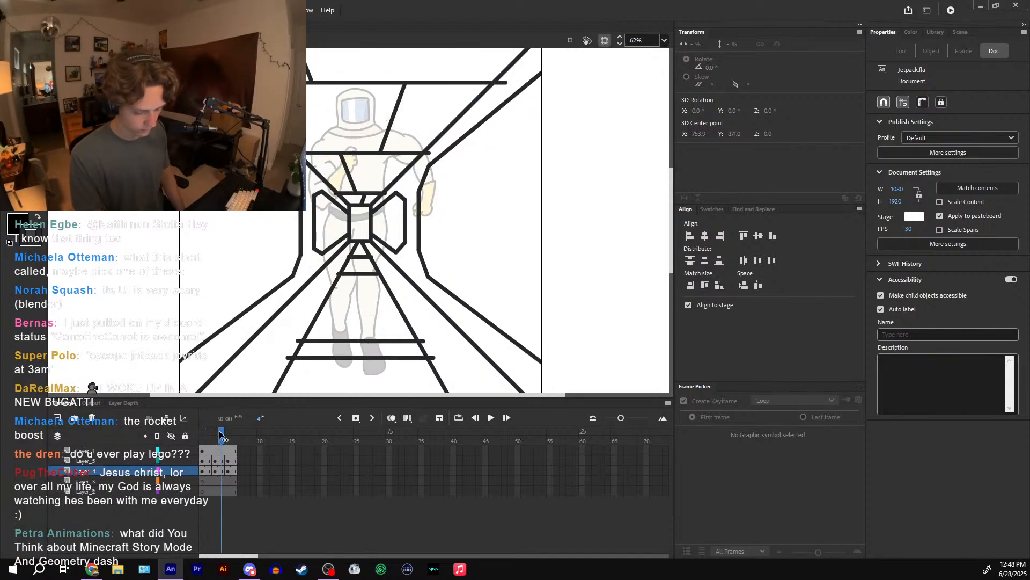
{"action": "mouse_move", "coordinate": [214, 431]}
{"action": "left_mouse_down"}
{"action": "mouse_move", "coordinate": [204, 433]}
{"action": "mouse_move", "coordinate": [217, 440]}
{"action": "mouse_move", "coordinate": [207, 449]}
{"action": "mouse_move", "coordinate": [235, 449]}
{"action": "mouse_move", "coordinate": [210, 444]}
{"action": "left_mouse_up"}
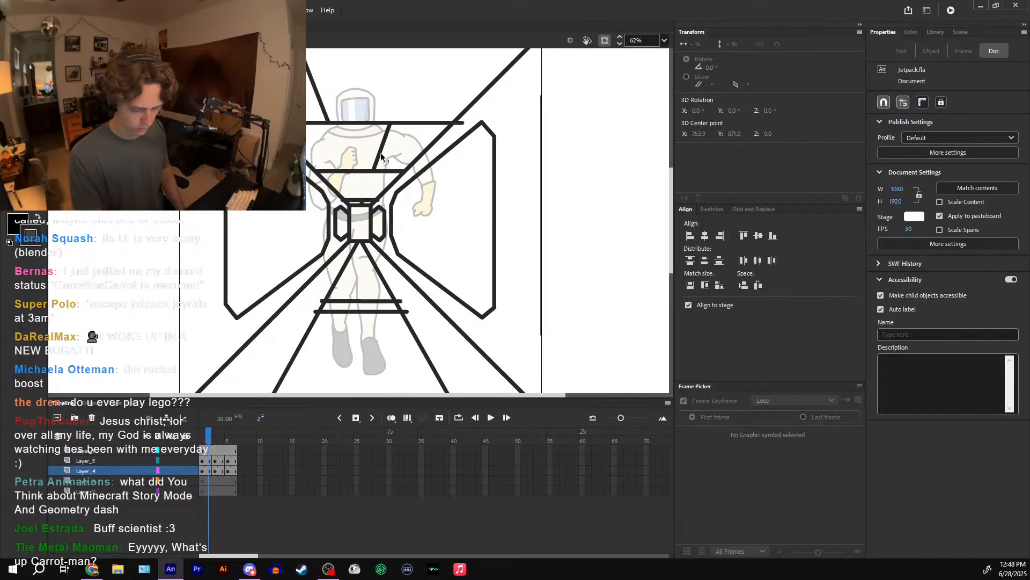
- Swap the order of the first two keyframed drawings on Layer_5
{"action": "left_click", "coordinate": [380, 157]}
{"action": "left_click", "coordinate": [203, 463]}
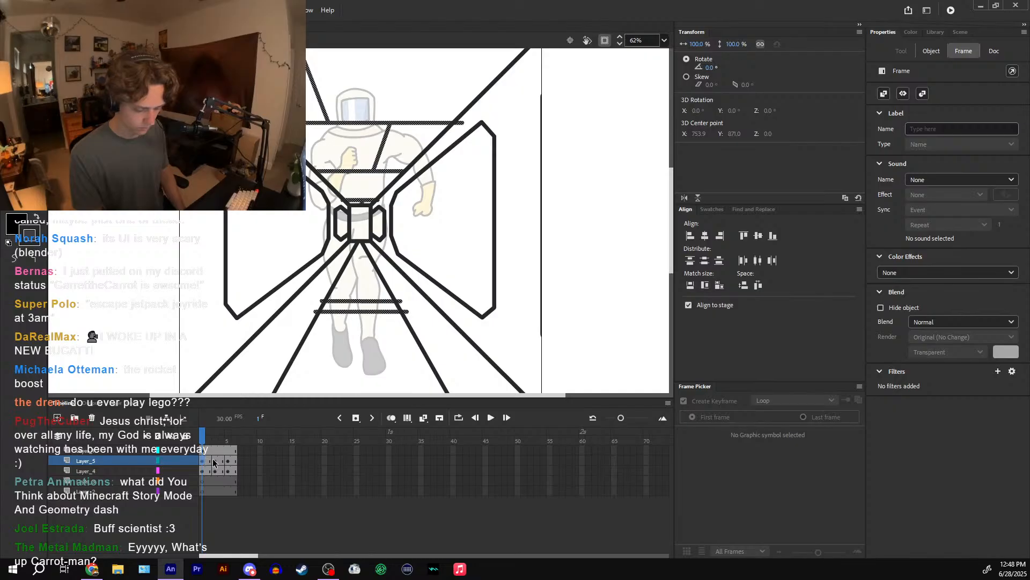
{"action": "left_click", "coordinate": [203, 463]}
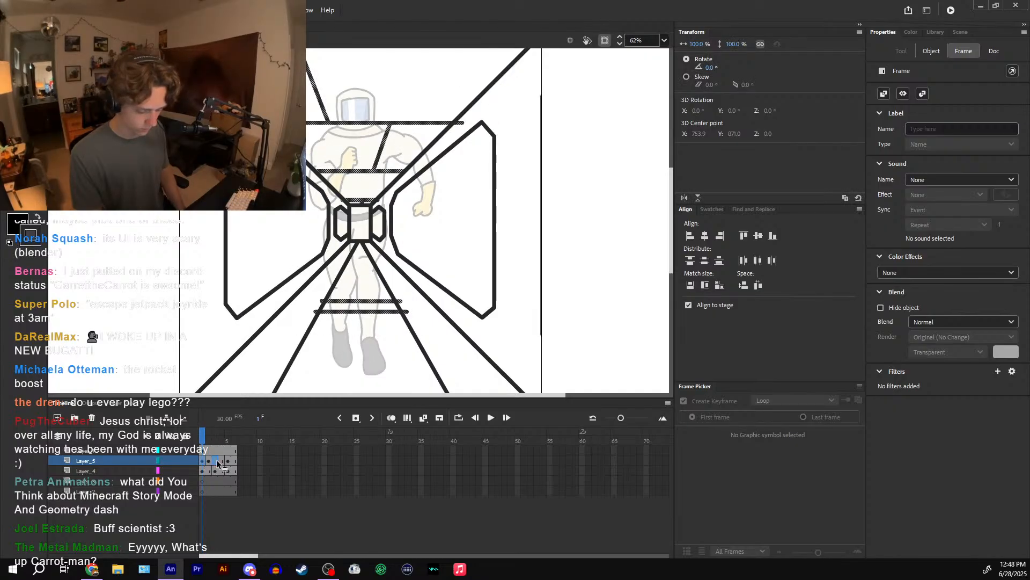
{"action": "left_click", "coordinate": [209, 464]}
{"action": "left_click_drag", "start_coordinate": [204, 465], "coordinate": [204, 465]}
- Swap the first two keyframed drawings on Layer_4 to match the order on Layer_5
{"action": "mouse_move", "coordinate": [204, 441]}
{"action": "left_mouse_down"}
{"action": "mouse_move", "coordinate": [235, 442]}
{"action": "mouse_move", "coordinate": [207, 447]}
{"action": "mouse_move", "coordinate": [233, 448]}
{"action": "mouse_move", "coordinate": [210, 471]}
{"action": "left_mouse_up"}
{"action": "left_click", "coordinate": [215, 471]}
{"action": "mouse_move", "coordinate": [202, 472]}
{"action": "left_mouse_down"}
{"action": "mouse_move", "coordinate": [216, 474]}
{"action": "mouse_move", "coordinate": [203, 472]}
{"action": "mouse_move", "coordinate": [208, 443]}
{"action": "mouse_move", "coordinate": [210, 452]}
{"action": "mouse_move", "coordinate": [228, 441]}
{"action": "left_mouse_up"}
{"action": "left_click", "coordinate": [209, 473]}
- Using onion skinning as reference, draw two vertical opening edges on the left wall in the third keyframed drawing of Layer_4
{"action": "left_click", "coordinate": [392, 418]}
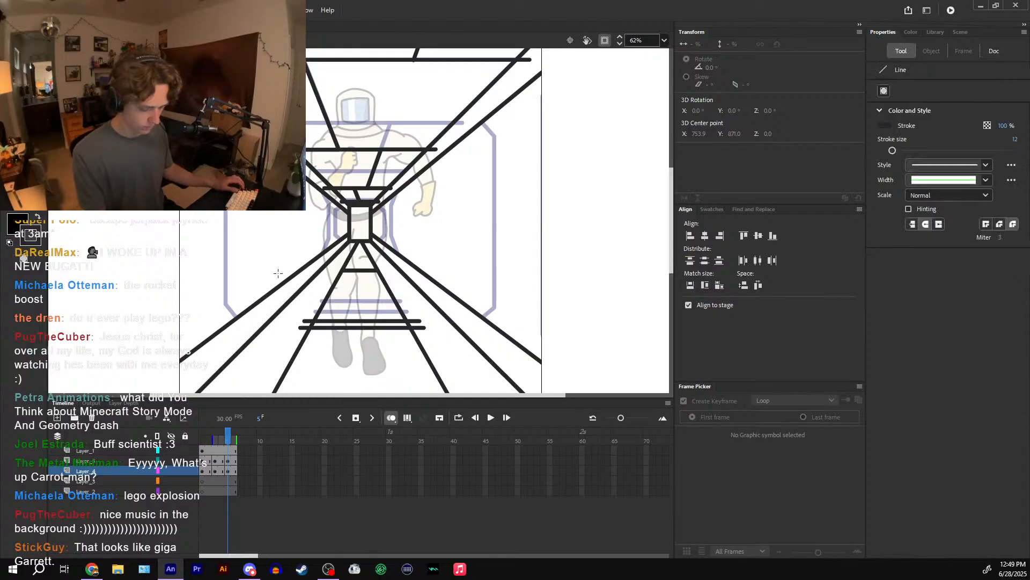
{"action": "left_click", "coordinate": [208, 438]}
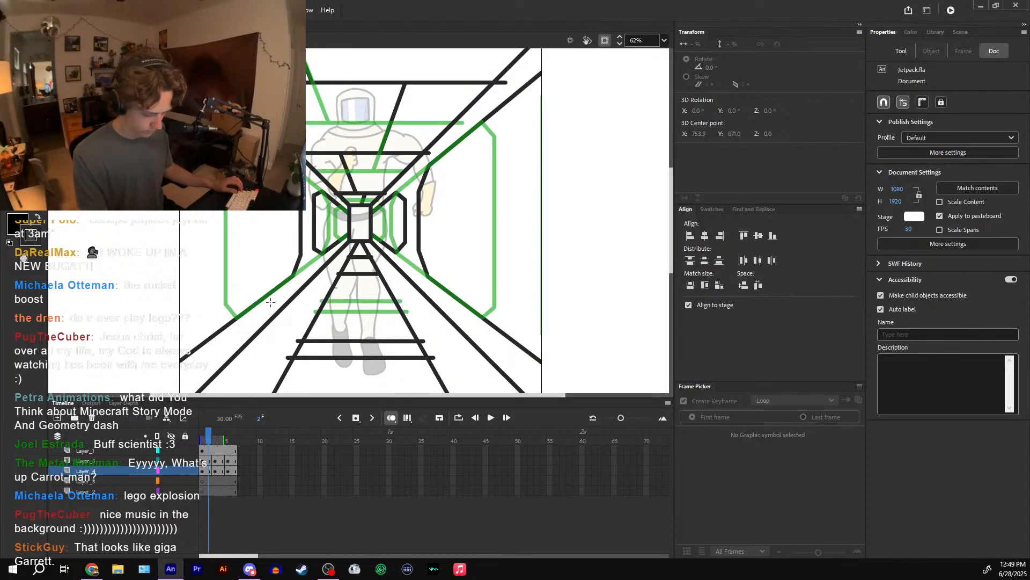
{"action": "left_click", "coordinate": [234, 440]}
{"action": "left_click_drag", "start_coordinate": [276, 226], "coordinate": [274, 208]}
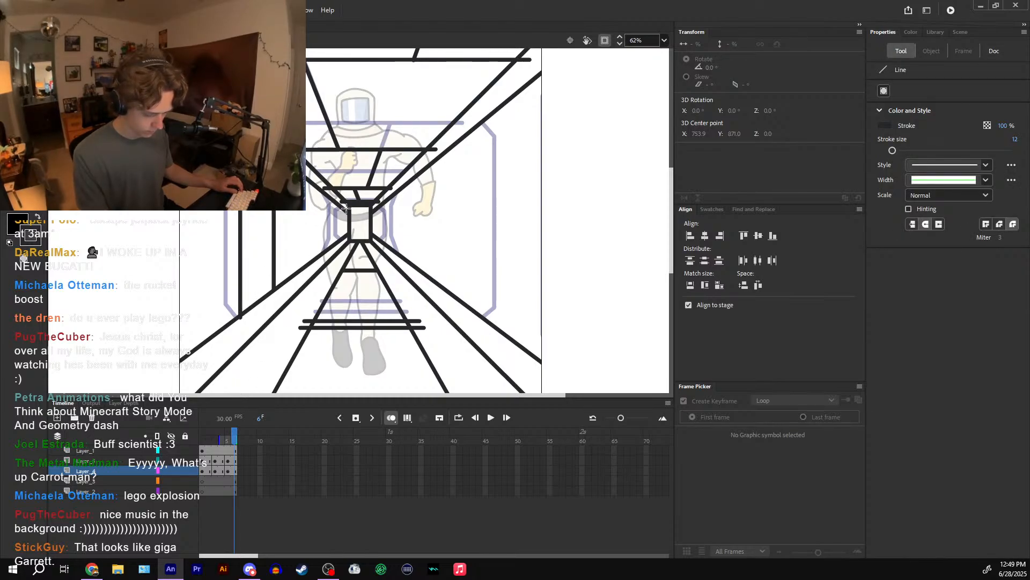
- Compare the openings across the six frames and draw angled corner lines at the ends of the left-wall verticals on frame 6
{"action": "left_click", "coordinate": [204, 438]}
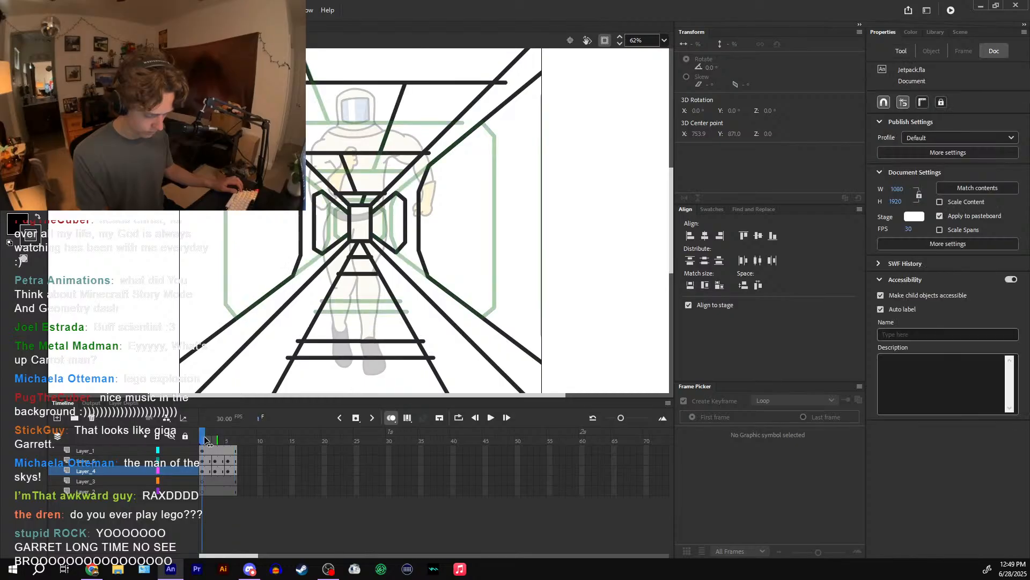
{"action": "left_click_drag", "start_coordinate": [205, 440], "coordinate": [234, 438]}
{"action": "left_click", "coordinate": [203, 436]}
{"action": "key", "text": "n"}
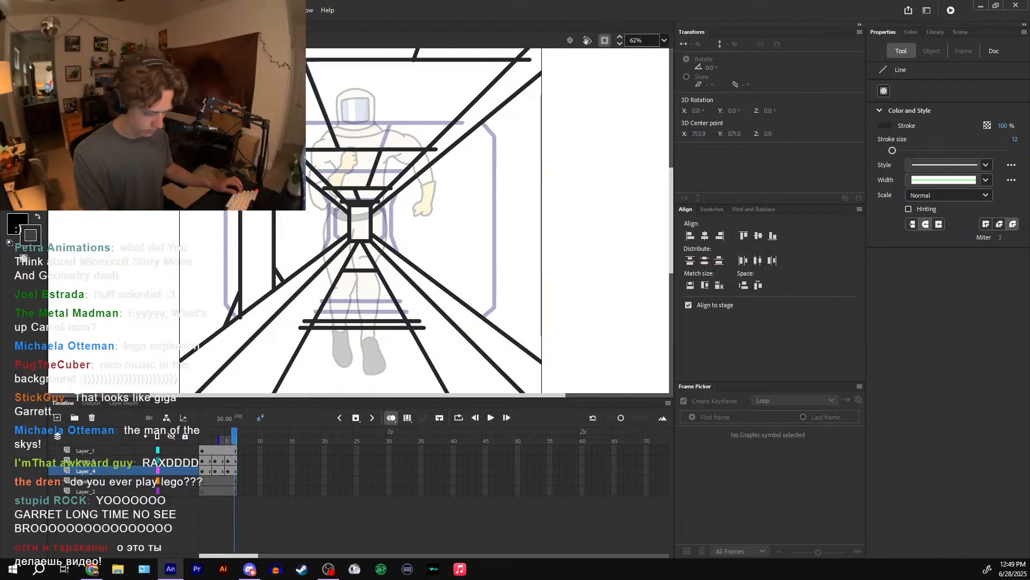
- Delete the leftover line segments around the angled corners of the left-wall openings on frame 6
{"action": "key", "text": "v"}
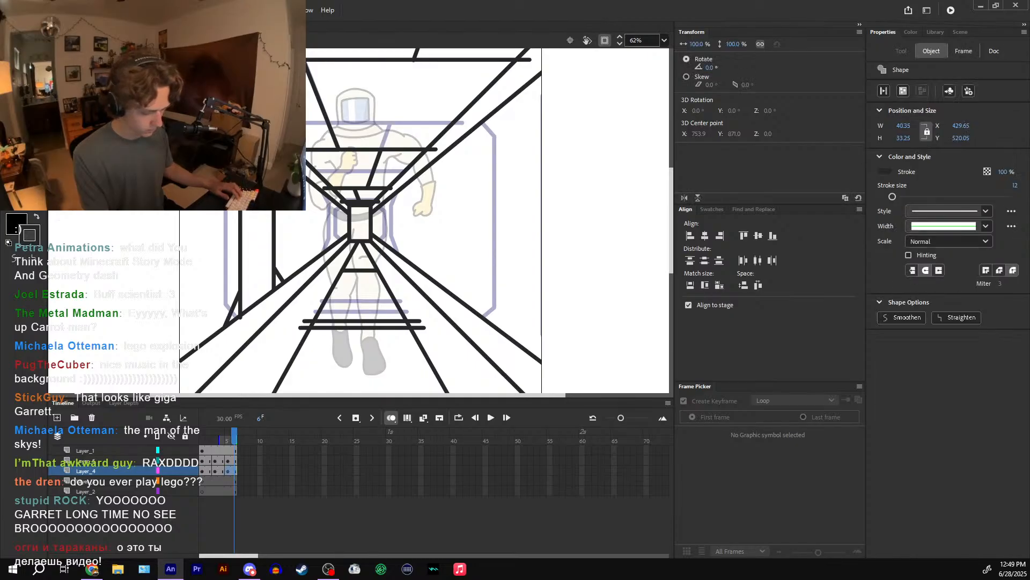
{"action": "key", "text": "Delete"}
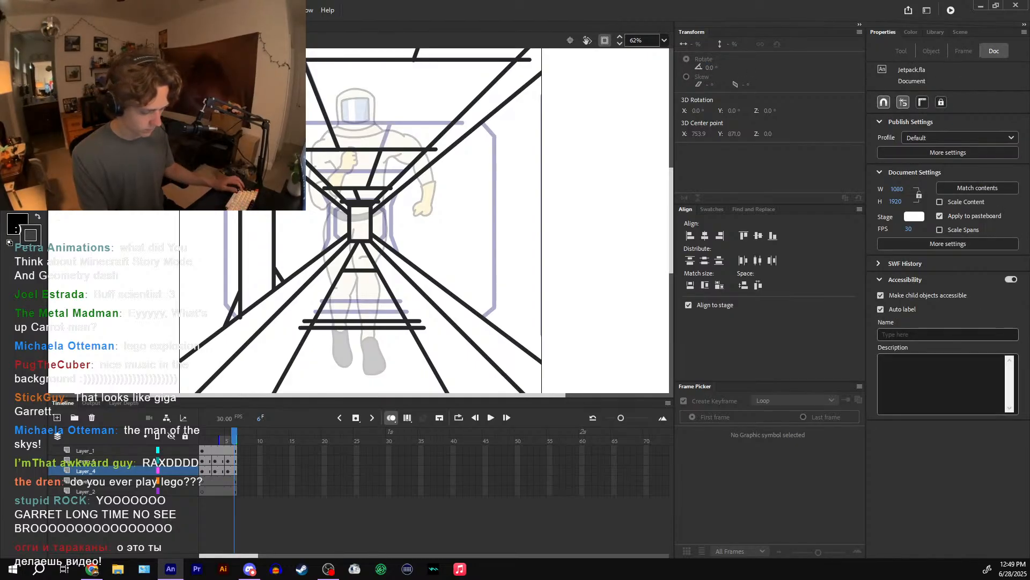
{"action": "key", "text": "Delete"}
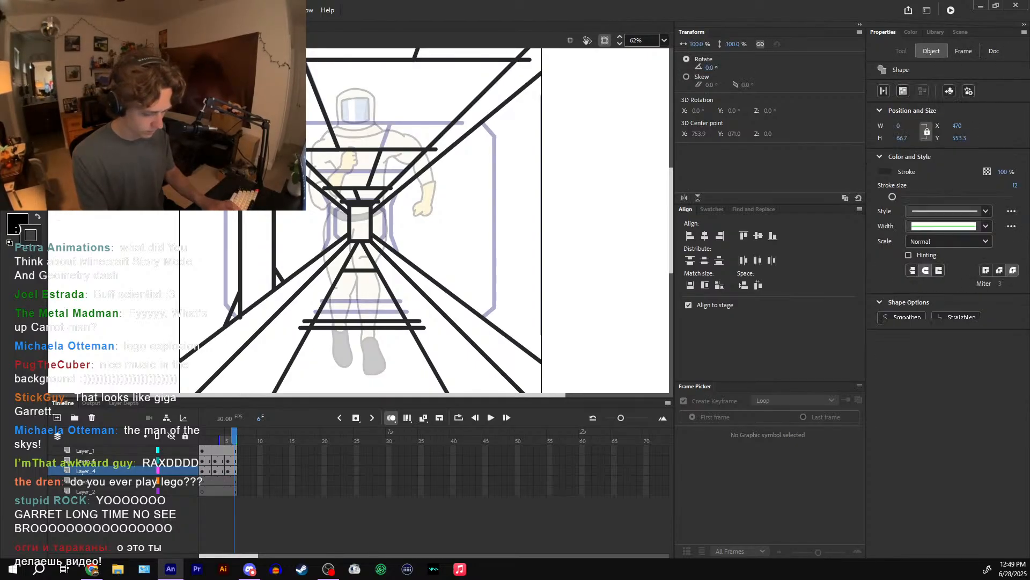
{"action": "key", "text": "Delete"}
{"action": "key", "text": "Delete"}
{"action": "key", "text": "Delete"}
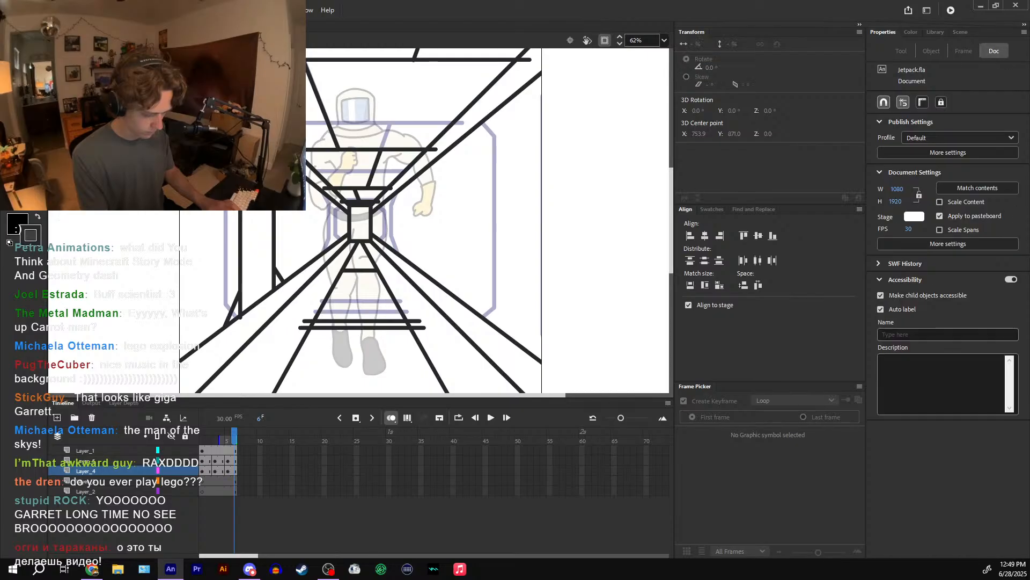
{"action": "left_click", "coordinate": [262, 299]}
{"action": "key", "text": "Delete"}
{"action": "left_click", "coordinate": [274, 281]}
{"action": "key", "text": "Delete"}
{"action": "left_click", "coordinate": [278, 285]}
{"action": "key", "text": "Delete"}
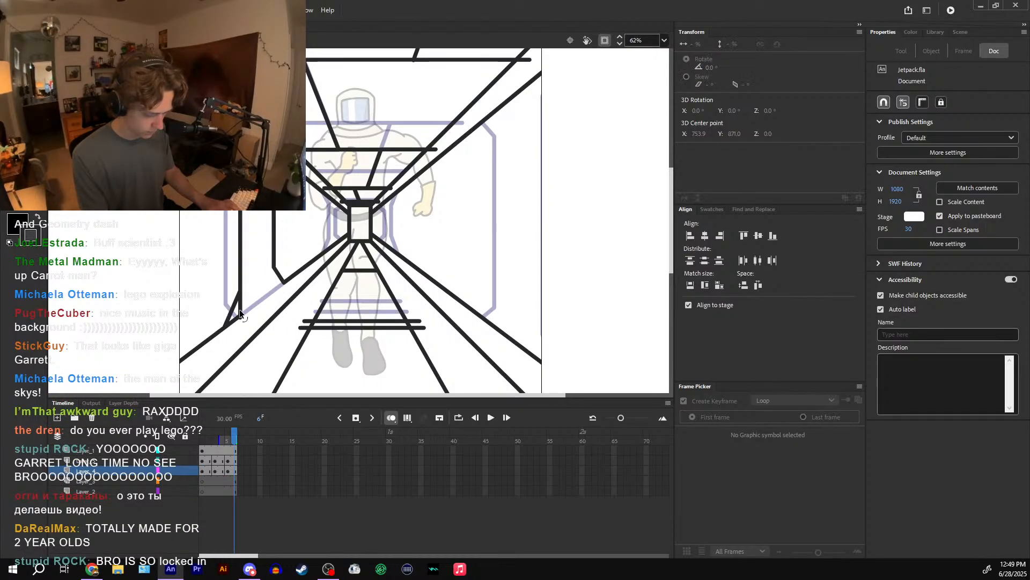
{"action": "left_click", "coordinate": [235, 304]}
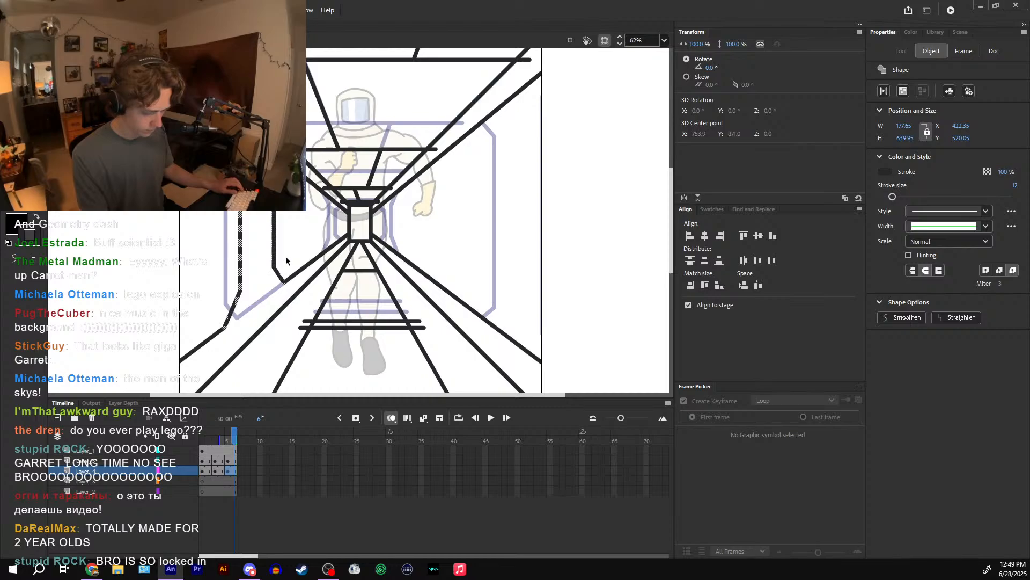
- Flip a copy of the left-wall opening outlines horizontally and move it onto the right wall at X 1052.7
{"action": "left_click", "coordinate": [685, 197]}
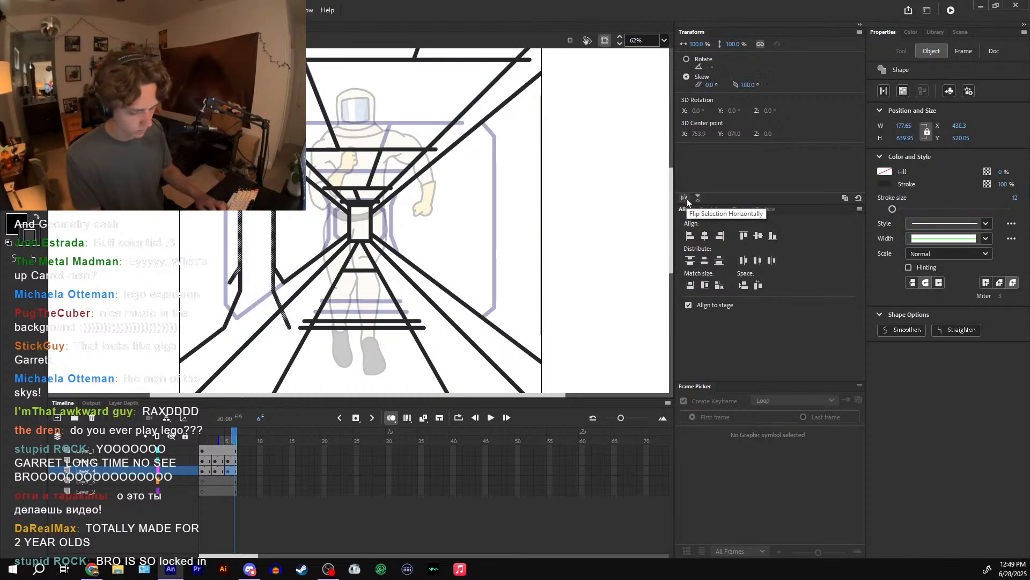
{"action": "key", "text": "shift+Right"}
{"action": "key", "text": "shift+Right"}
{"action": "key", "text": "shift+Right"}
{"action": "key", "text": "shift+Right"}
{"action": "key", "text": "shift+Right"}
{"action": "key", "text": "shift+Right"}
{"action": "key", "text": "shift+Right"}
{"action": "key", "text": "shift+Right"}
{"action": "key", "text": "shift+Right"}
{"action": "key", "text": "shift+Right"}
{"action": "key", "text": "shift+Right"}
{"action": "key", "text": "shift+Right"}
{"action": "key", "text": "shift+Right"}
{"action": "key", "text": "shift+Right"}
{"action": "key", "text": "shift+Right"}
{"action": "key", "text": "shift+Right"}
{"action": "key", "text": "shift+Right"}
{"action": "key", "text": "shift+Right"}
{"action": "key", "text": "shift+Right"}
{"action": "key", "text": "shift+Right"}
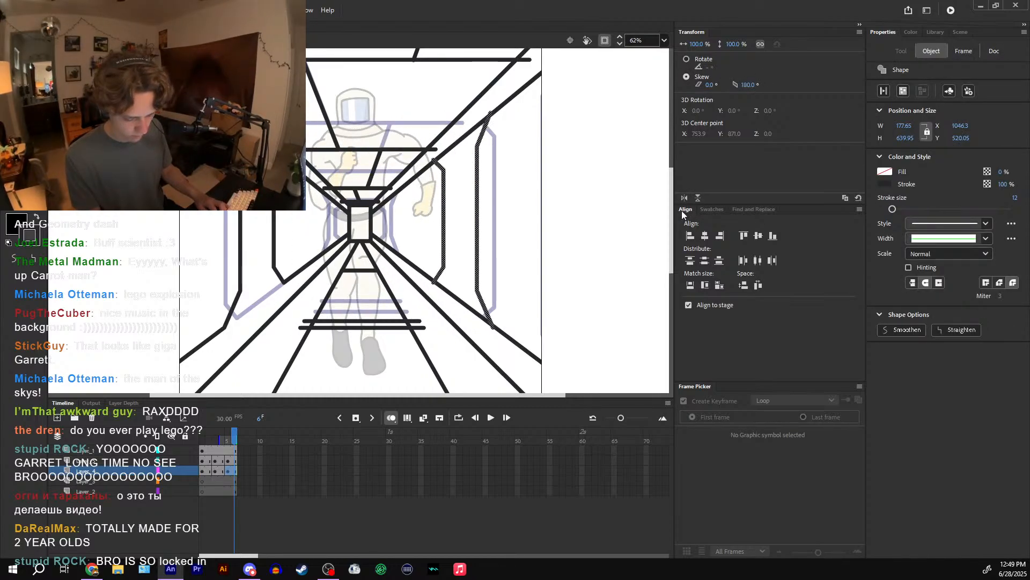
{"action": "key", "text": "Right"}
{"action": "key", "text": "Right"}
{"action": "key", "text": "Right"}
{"action": "key", "text": "Right"}
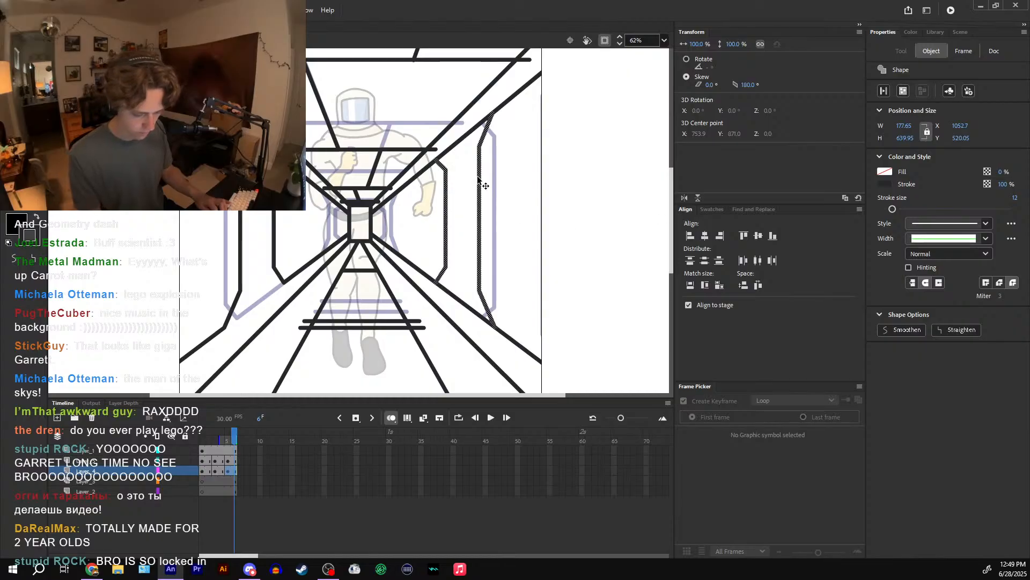
{"action": "left_click", "coordinate": [475, 174]}
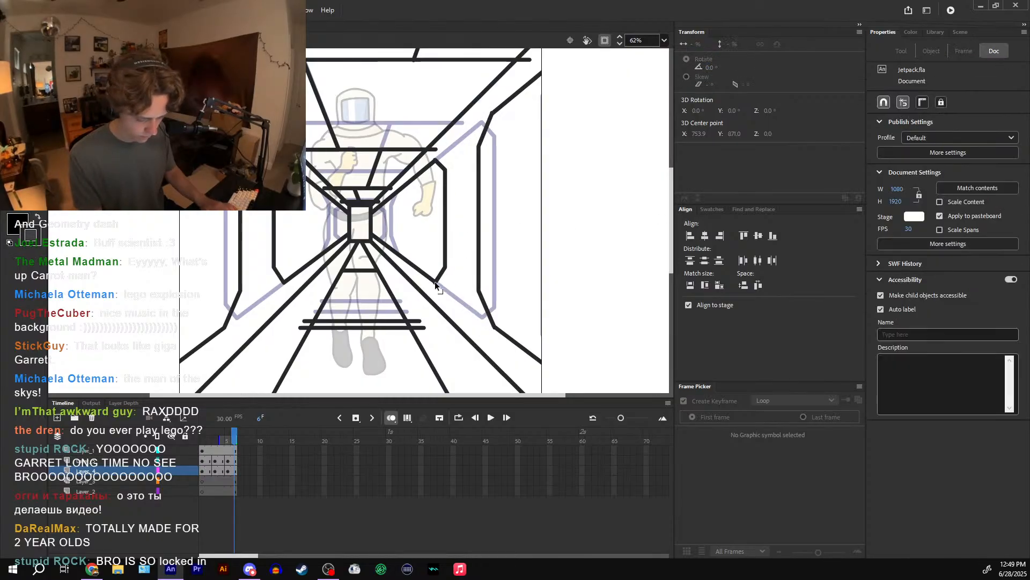
- Delete the leftover corner segments where the mirrored outlines overlap the right-wall lines on frame 6
{"action": "left_click", "coordinate": [498, 331]}
{"action": "left_click", "coordinate": [486, 241]}
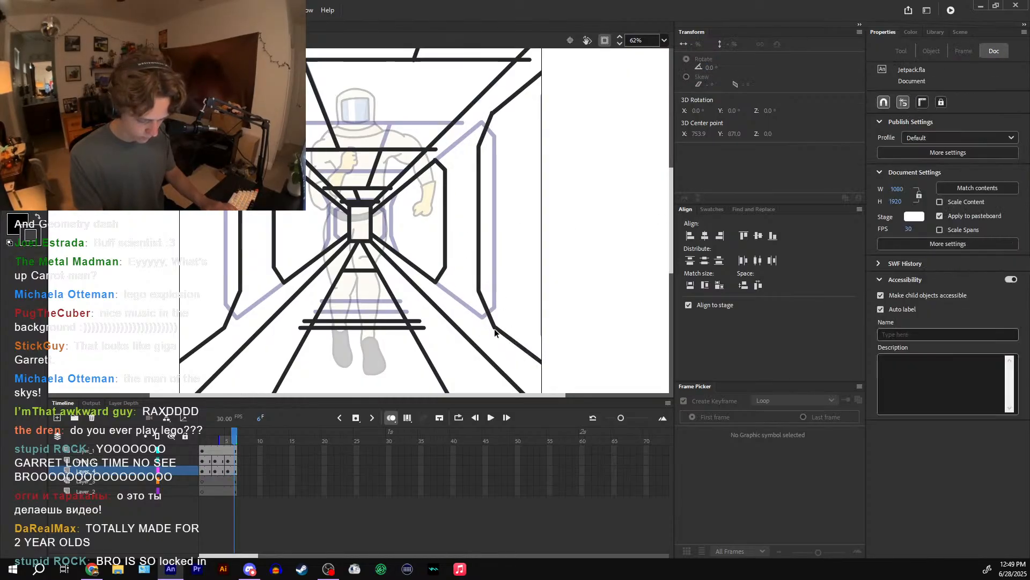
{"action": "left_click", "coordinate": [495, 328]}
{"action": "key", "text": "Delete"}
{"action": "left_click", "coordinate": [492, 116]}
{"action": "key", "text": "Delete"}
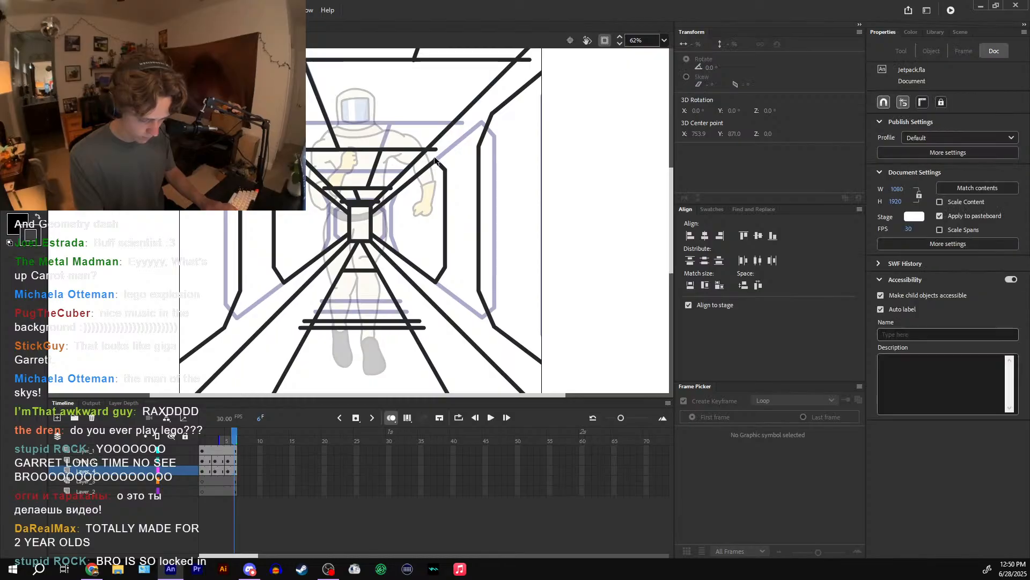
{"action": "left_click", "coordinate": [448, 159]}
{"action": "key", "text": "Delete"}
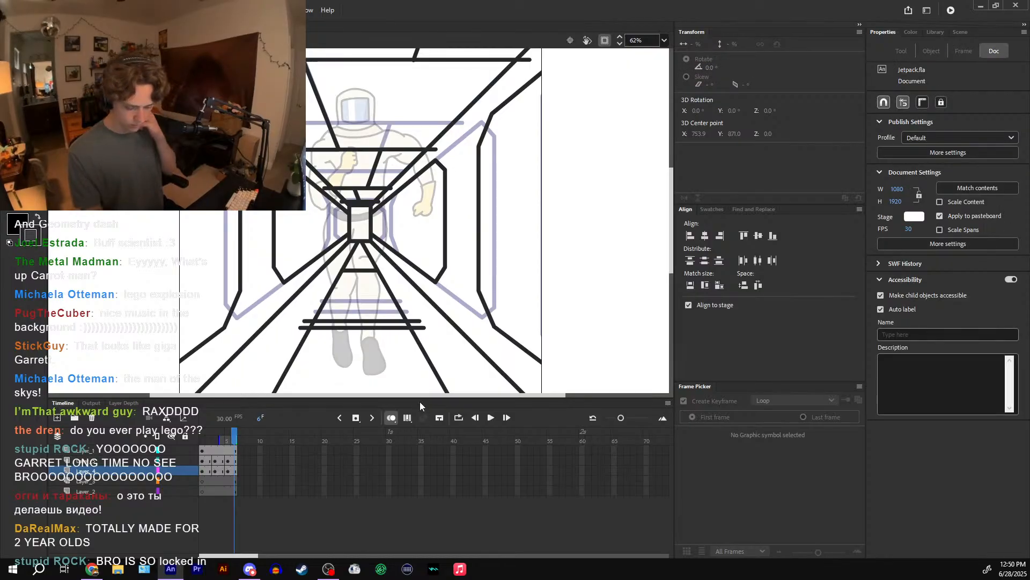
- Turn off onion skinning, scrub the corridor frames, and preview the corridor behind the running astronaut on the main timeline
{"action": "left_click", "coordinate": [391, 417]}
{"action": "left_click_drag", "start_coordinate": [206, 444], "coordinate": [234, 445]}
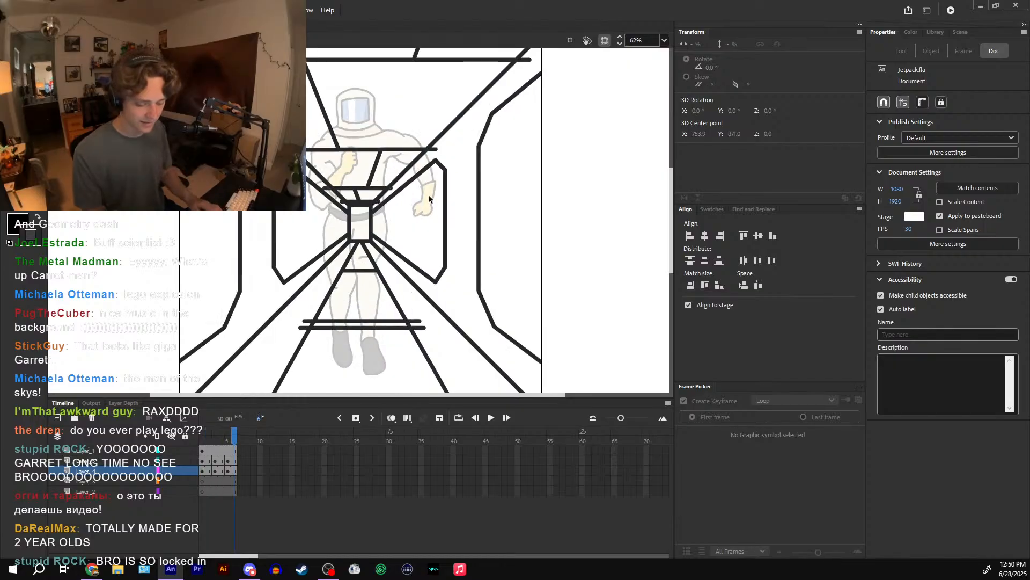
{"action": "double_click", "coordinate": [433, 231]}
{"action": "key", "text": "ctrl+minus"}
{"action": "left_click_drag", "start_coordinate": [432, 440], "coordinate": [389, 441]}
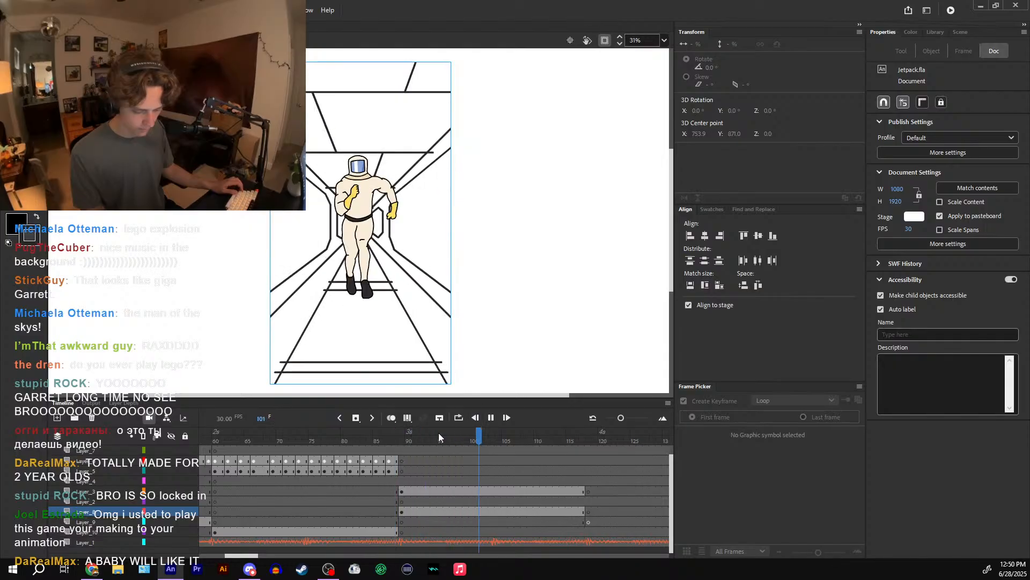
{"action": "left_click_drag", "start_coordinate": [437, 433], "coordinate": [421, 438]}
- Inspect the corridor symbol's frames and replay the run on the main timeline to judge the loop's speed
{"action": "double_click", "coordinate": [403, 303]}
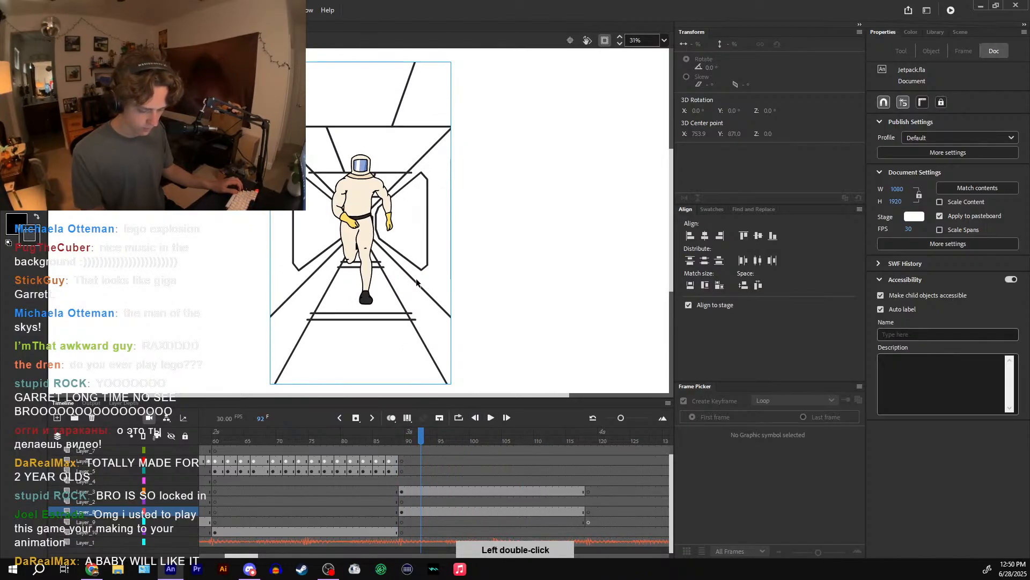
{"action": "double_click", "coordinate": [416, 282]}
{"action": "mouse_move", "coordinate": [240, 432]}
{"action": "left_mouse_down"}
{"action": "mouse_move", "coordinate": [209, 435]}
{"action": "mouse_move", "coordinate": [248, 436]}
{"action": "left_mouse_up"}
{"action": "double_click", "coordinate": [336, 335]}
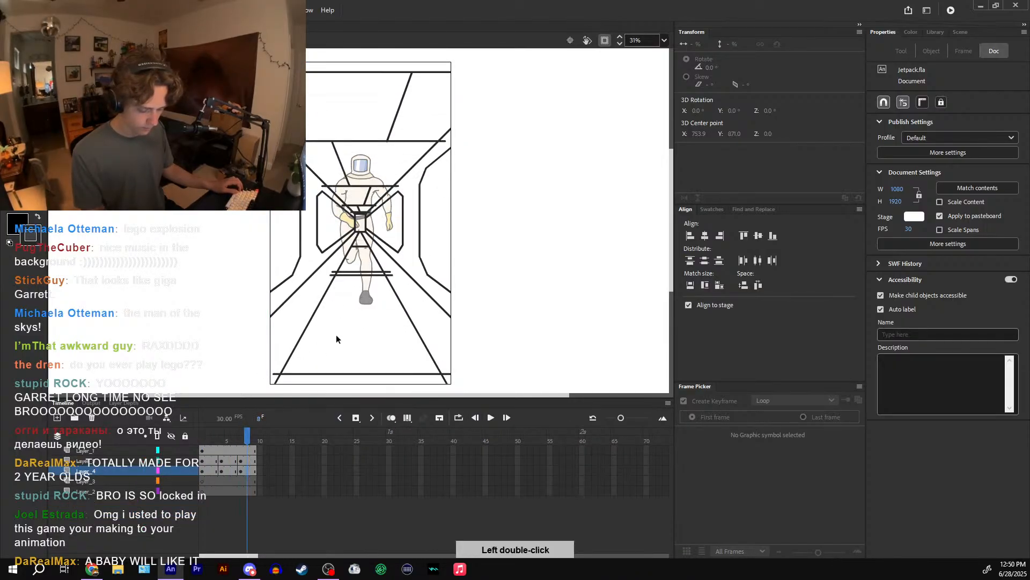
{"action": "left_click_drag", "start_coordinate": [407, 433], "coordinate": [369, 435]}
{"action": "left_click", "coordinate": [491, 417]}
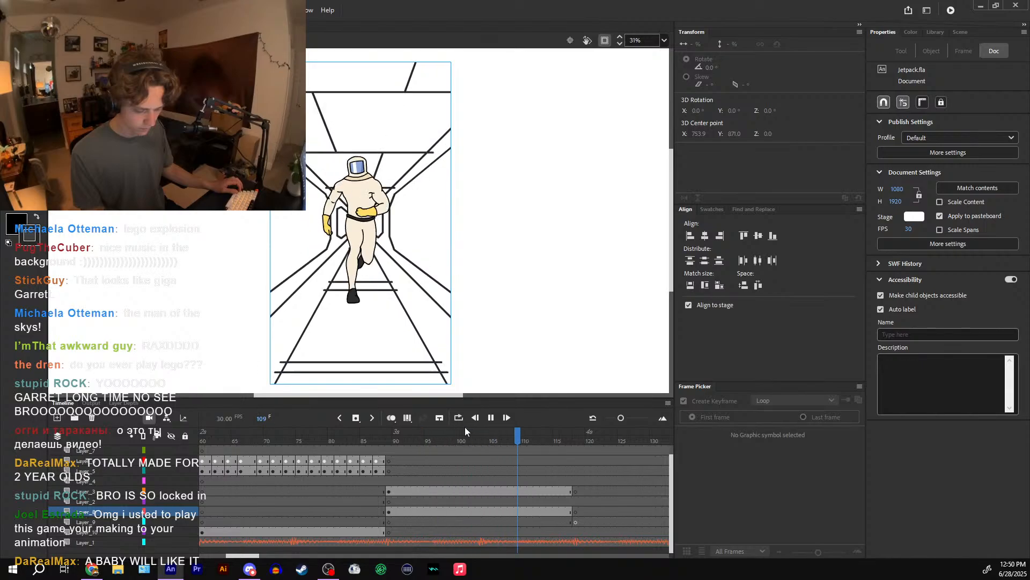
{"action": "left_click", "coordinate": [432, 437]}
{"action": "left_click_drag", "start_coordinate": [466, 429], "coordinate": [532, 422]}
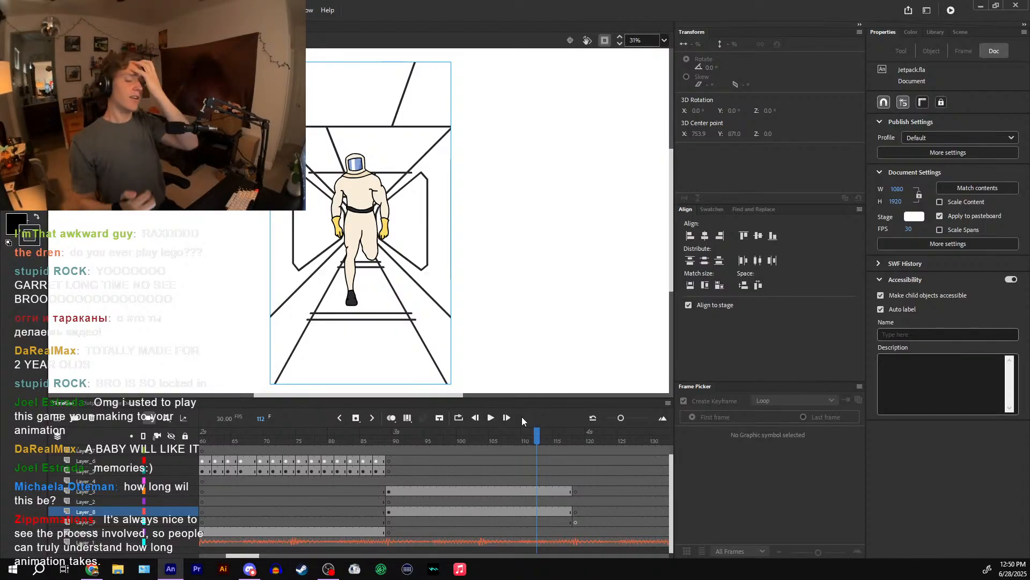
{"action": "mouse_move", "coordinate": [401, 440]}
{"action": "left_mouse_down"}
{"action": "mouse_move", "coordinate": [436, 441]}
{"action": "mouse_move", "coordinate": [376, 437]}
{"action": "mouse_move", "coordinate": [396, 441]}
{"action": "left_mouse_up"}
- Open the corridor symbol and close the outer ends of both side openings with vertical lines on frame 1 of Layer_4
{"action": "left_click", "coordinate": [414, 270]}
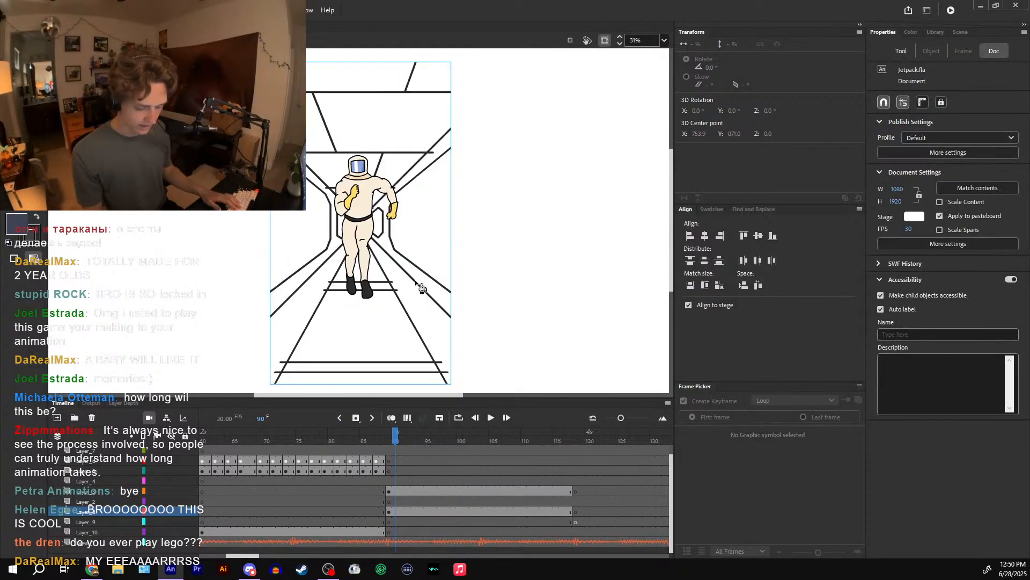
{"action": "double_click", "coordinate": [413, 260]}
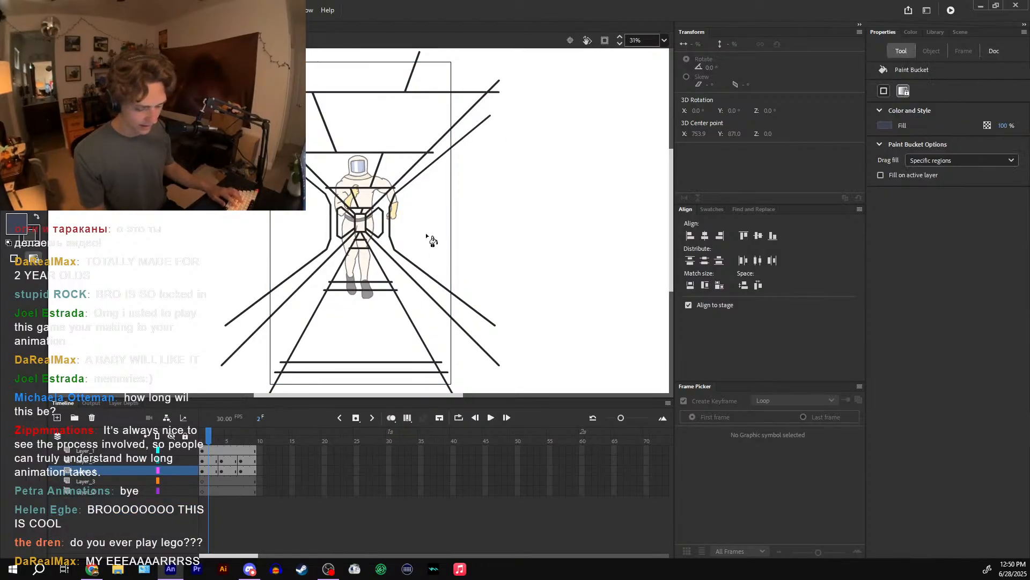
{"action": "left_click", "coordinate": [204, 470]}
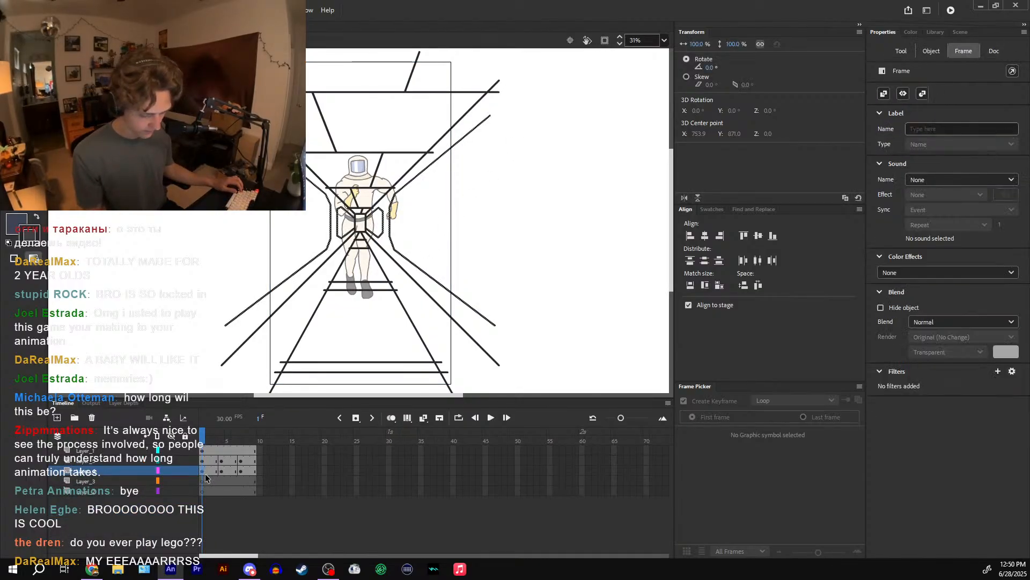
{"action": "key", "text": "n"}
{"action": "left_click_drag", "start_coordinate": [489, 115], "coordinate": [493, 332]}
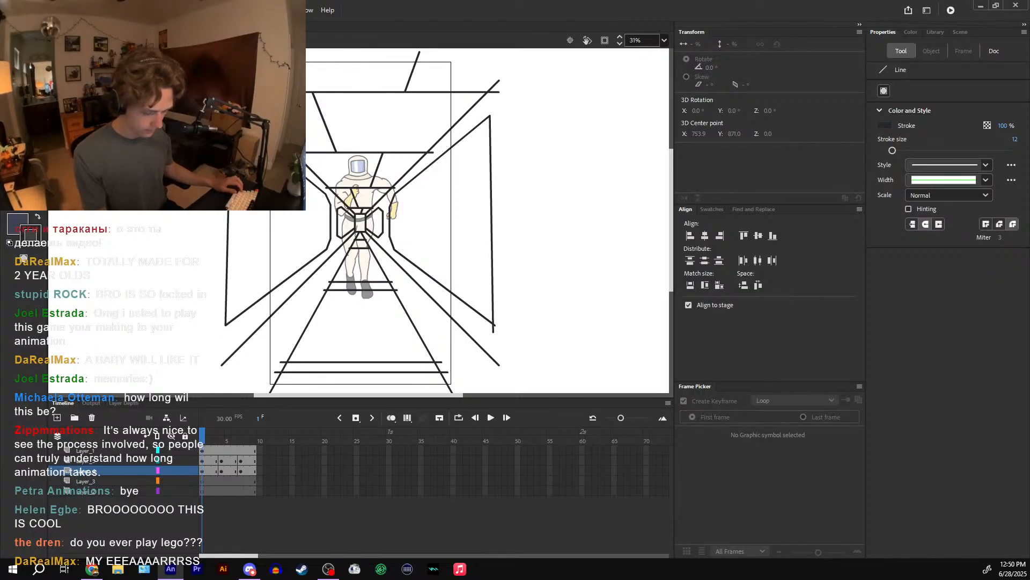
- Close the openings' outer ends with vertical lines at frame 4, moving the lines from Layer_1 onto Layer_4
{"action": "left_click", "coordinate": [222, 452]}
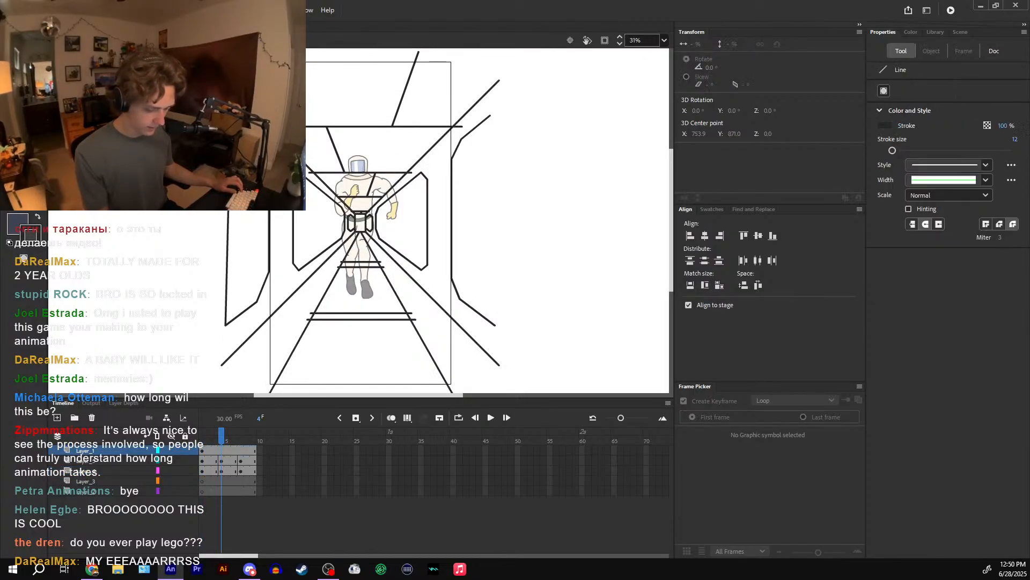
{"action": "left_click_drag", "start_coordinate": [492, 118], "coordinate": [493, 324]}
{"action": "left_click", "coordinate": [241, 471]}
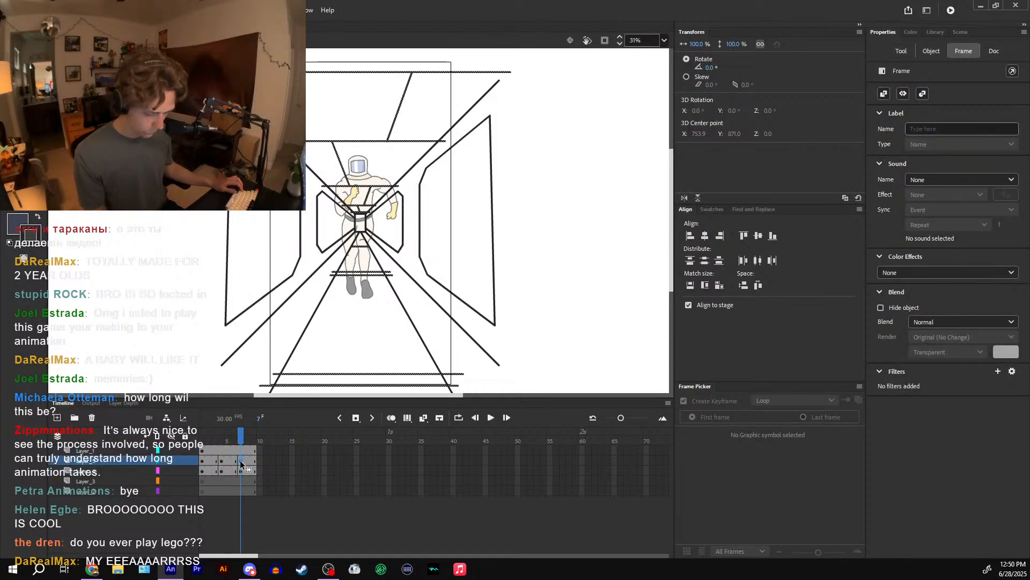
{"action": "left_click", "coordinate": [241, 452]}
{"action": "left_click", "coordinate": [228, 253]}
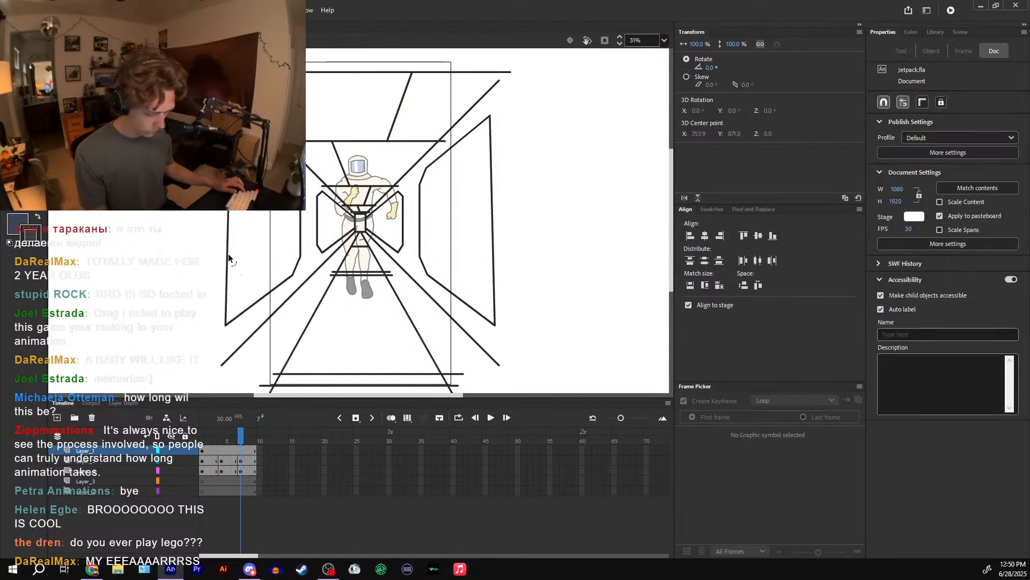
{"action": "key", "text": "Delete"}
{"action": "left_click_drag", "start_coordinate": [240, 433], "coordinate": [215, 431]}
{"action": "left_click", "coordinate": [244, 316]}
{"action": "left_click", "coordinate": [226, 475]}
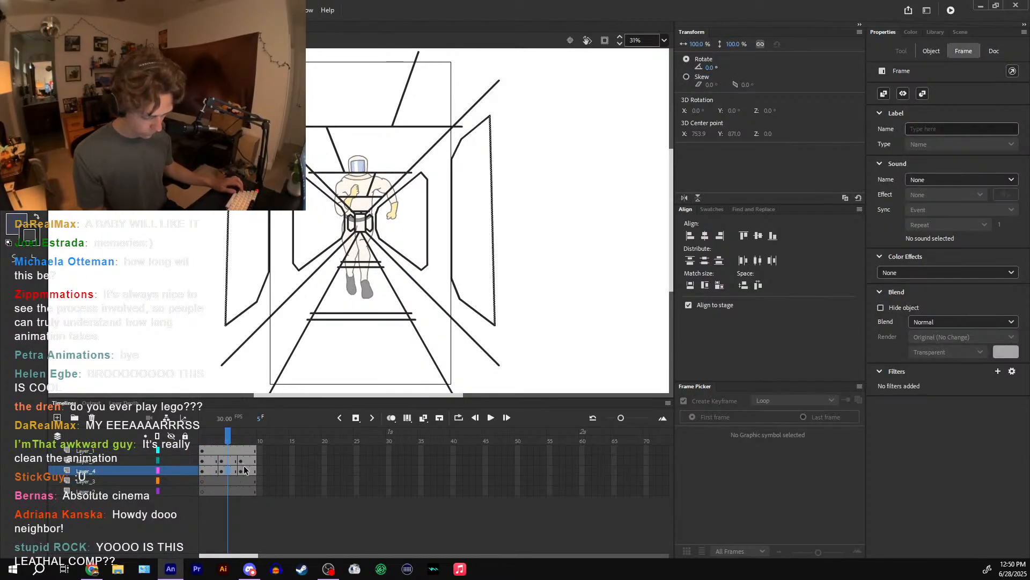
- Draw vertical lines closing the outer ends of both side openings in the third keyframed drawing of Layer_4
{"action": "left_click", "coordinate": [245, 471]}
{"action": "key", "text": "n"}
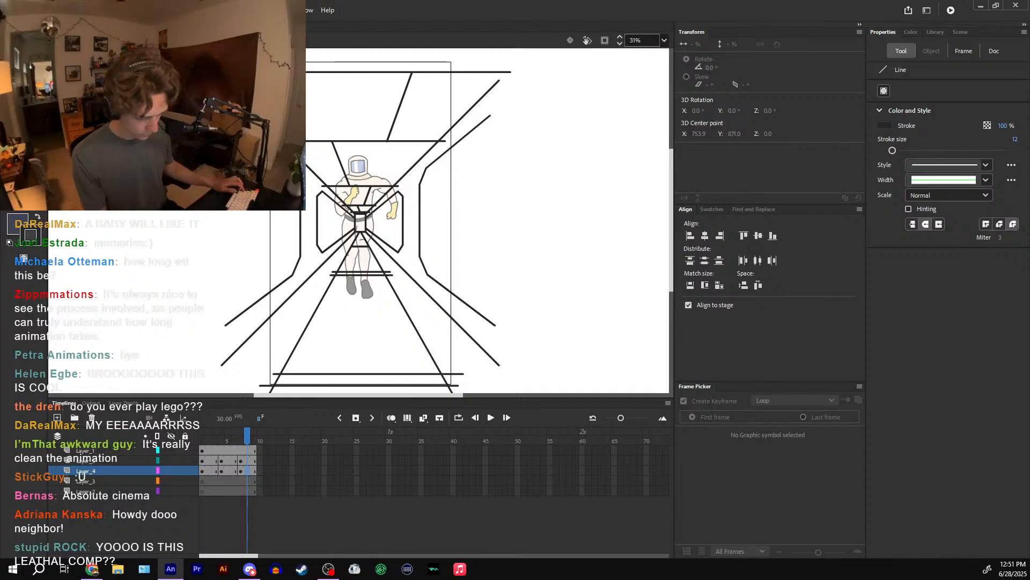
{"action": "left_click_drag", "start_coordinate": [230, 116], "coordinate": [226, 325]}
{"action": "left_click_drag", "start_coordinate": [491, 115], "coordinate": [494, 329]}
- Fill the large left-wall and right-wall openings of the first Layer_4 drawing with dark slate blue using the Paint Bucket
{"action": "key", "text": "Return"}
{"action": "key", "text": "k"}
{"action": "left_click", "coordinate": [287, 247]}
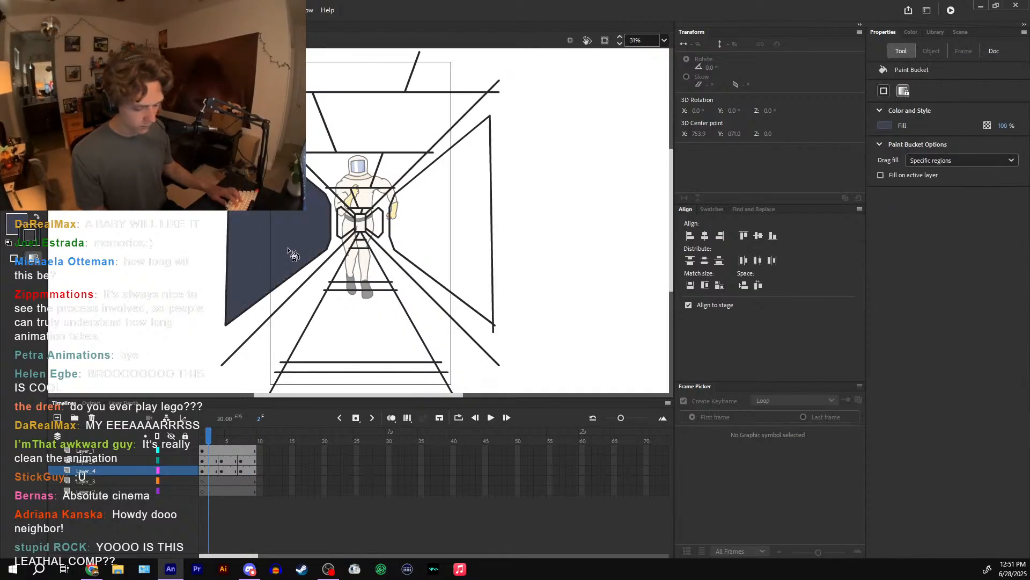
{"action": "left_click", "coordinate": [428, 239]}
{"action": "key", "text": "ctrl+z"}
{"action": "key", "text": "ctrl+z"}
{"action": "left_click", "coordinate": [285, 247]}
{"action": "left_click", "coordinate": [426, 215]}
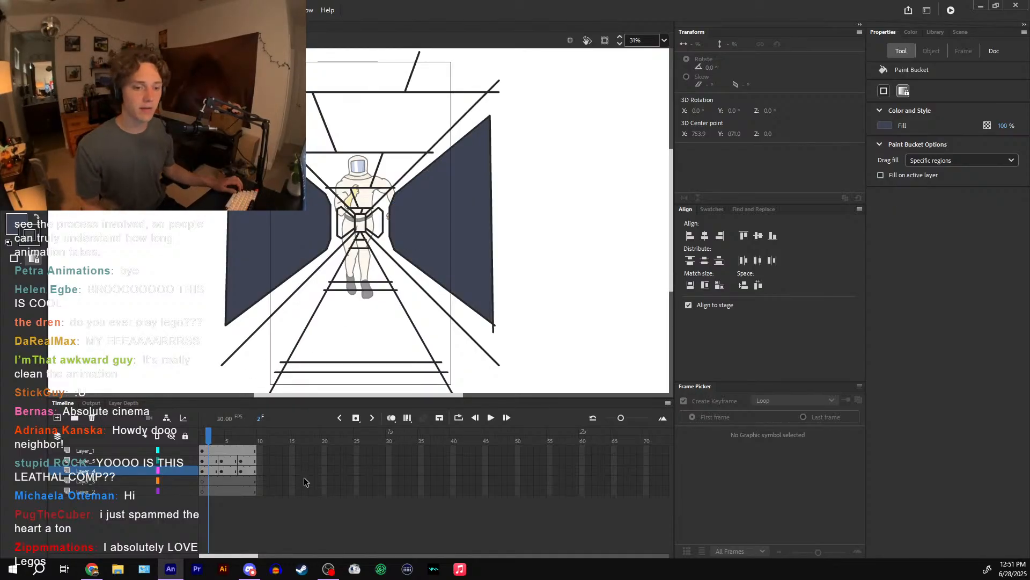
- Fill the near and middle openings on both walls of the second Layer_4 drawing with dark slate blue using the Paint Bucket
{"action": "left_click", "coordinate": [232, 439]}
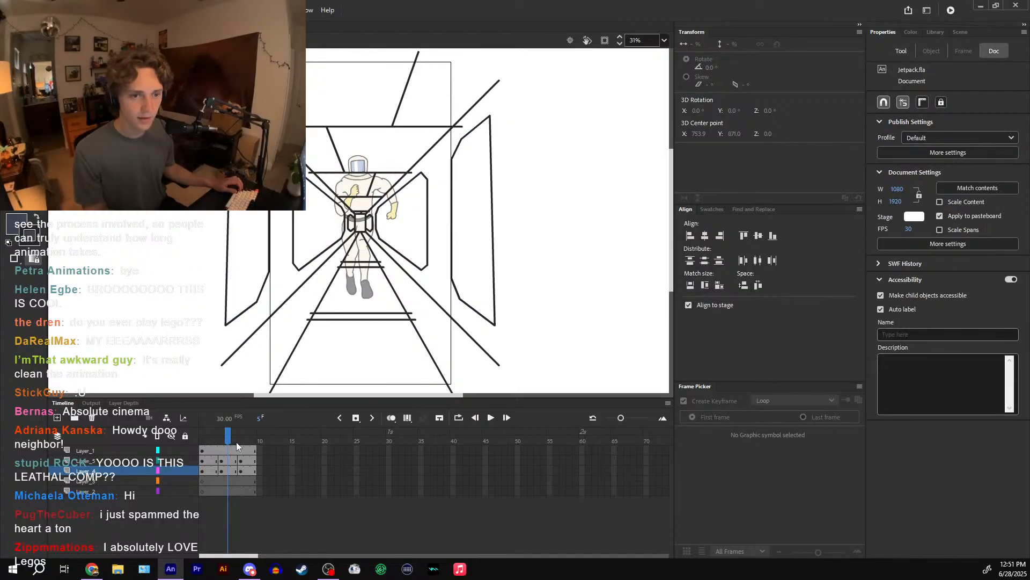
{"action": "key", "text": "k"}
{"action": "left_click", "coordinate": [256, 253]}
{"action": "left_click", "coordinate": [329, 221]}
{"action": "left_click", "coordinate": [410, 220]}
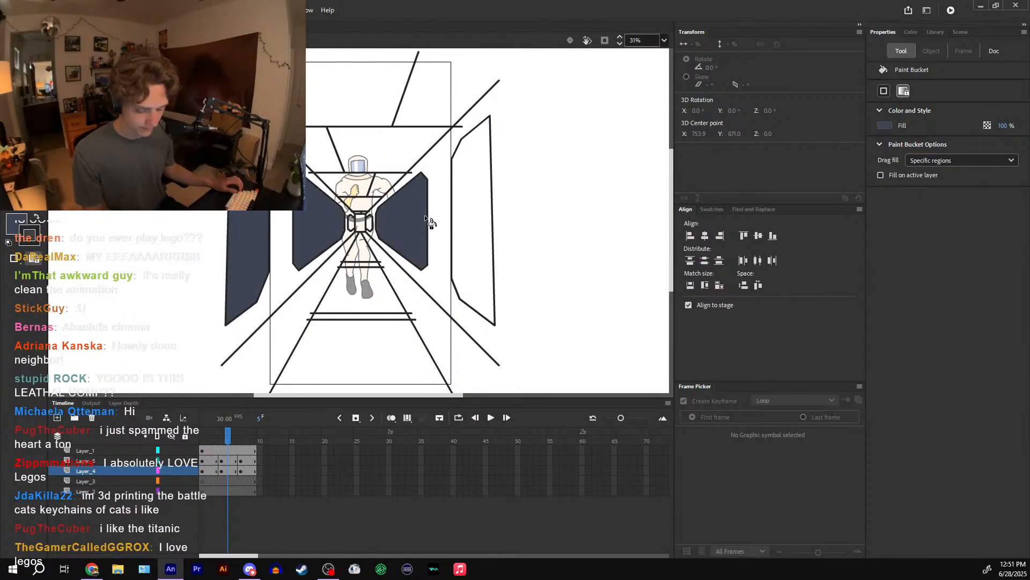
{"action": "left_click", "coordinate": [472, 219]}
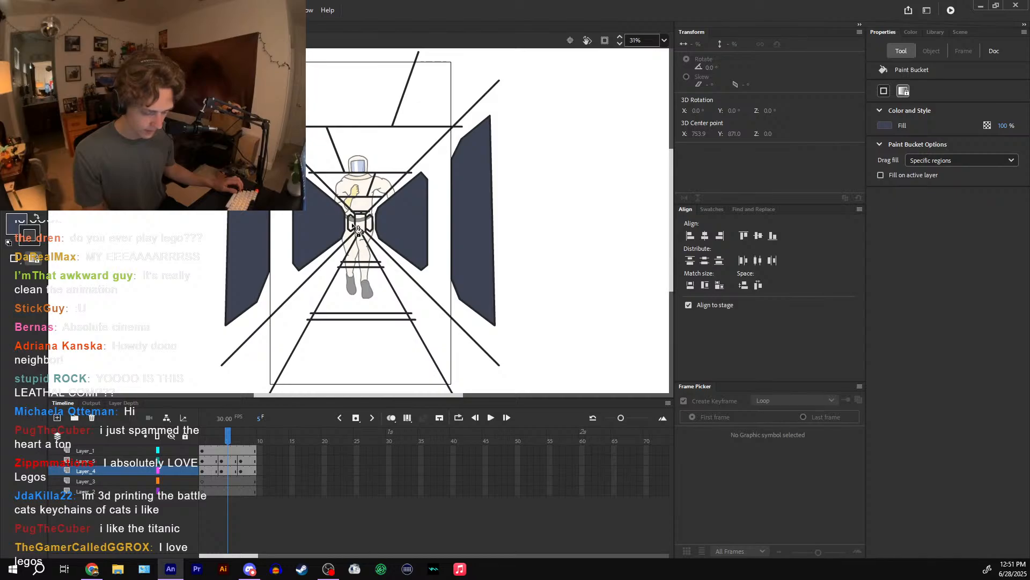
- Fill the large left-wall and right-wall openings of the third Layer_4 drawing with the same dark slate blue
{"action": "left_click_drag", "start_coordinate": [233, 439], "coordinate": [215, 437]}
{"action": "key", "text": "k"}
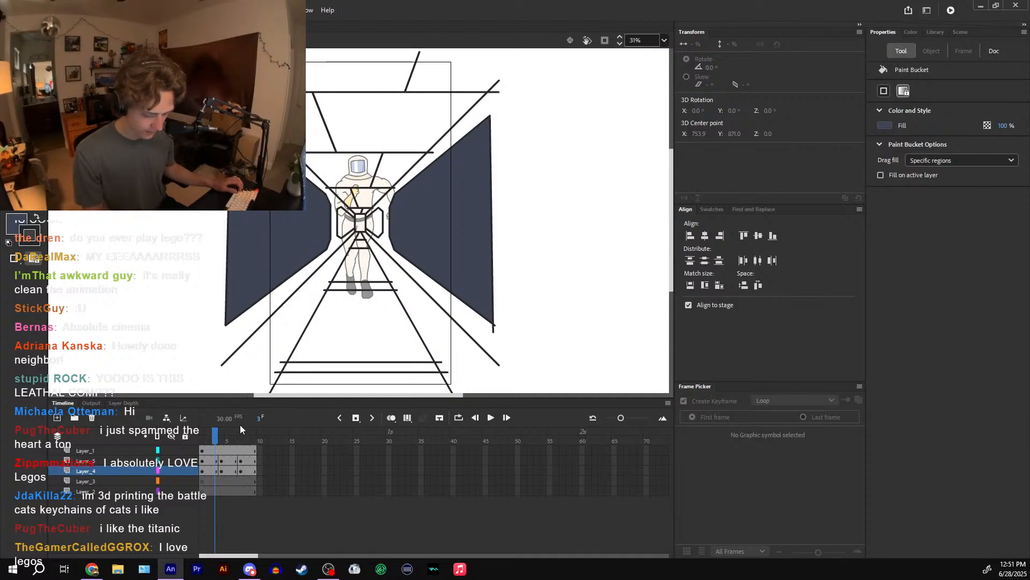
{"action": "left_click", "coordinate": [254, 437]}
{"action": "left_click", "coordinate": [275, 259]}
{"action": "left_click", "coordinate": [471, 211]}
{"action": "left_click", "coordinate": [231, 436]}
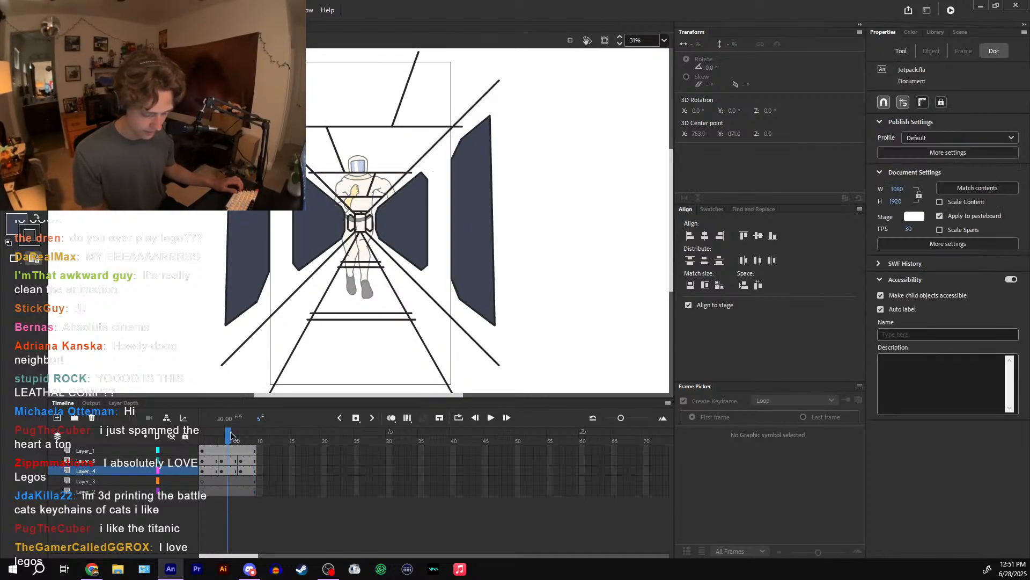
{"action": "left_click_drag", "start_coordinate": [231, 436], "coordinate": [253, 438]}
{"action": "left_click", "coordinate": [381, 221]}
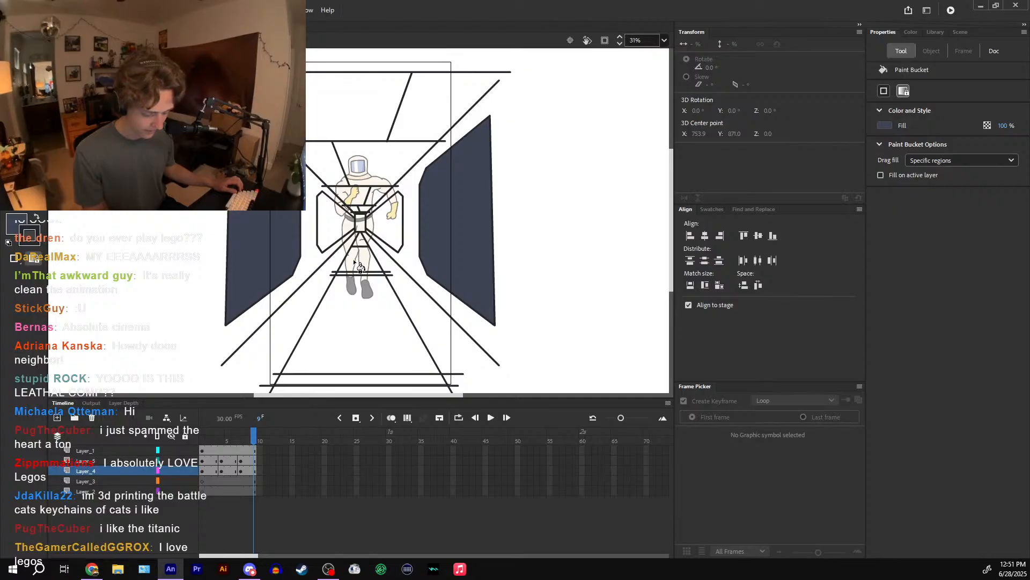
- Fill the two inner openings beside the corridor's far end in the third Layer_4 drawing with dark slate blue
{"action": "key", "text": "v"}
{"action": "key", "text": "ctrl+equal"}
{"action": "key", "text": "ctrl+equal"}
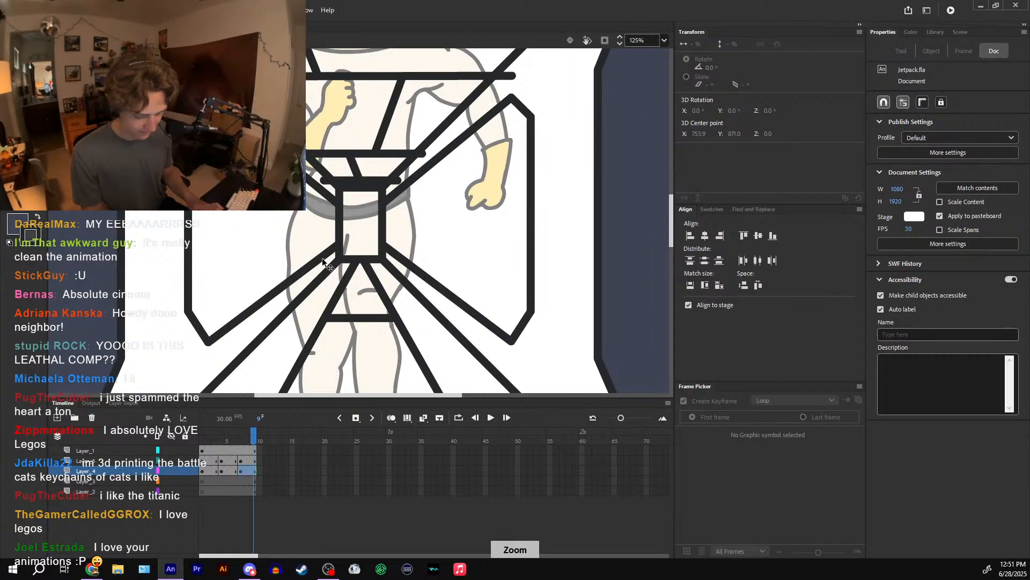
{"action": "left_click", "coordinate": [240, 470]}
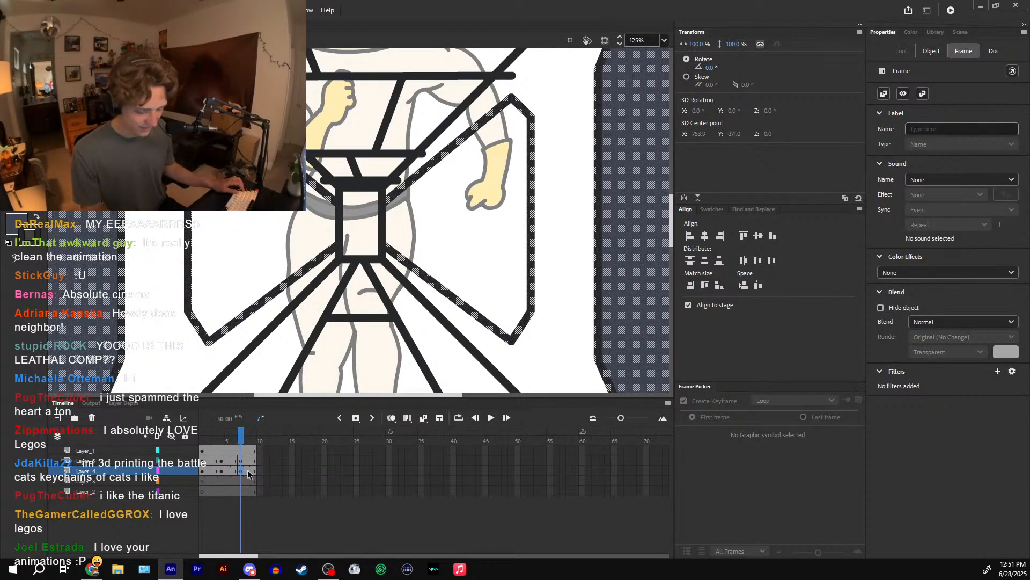
{"action": "key", "text": "n"}
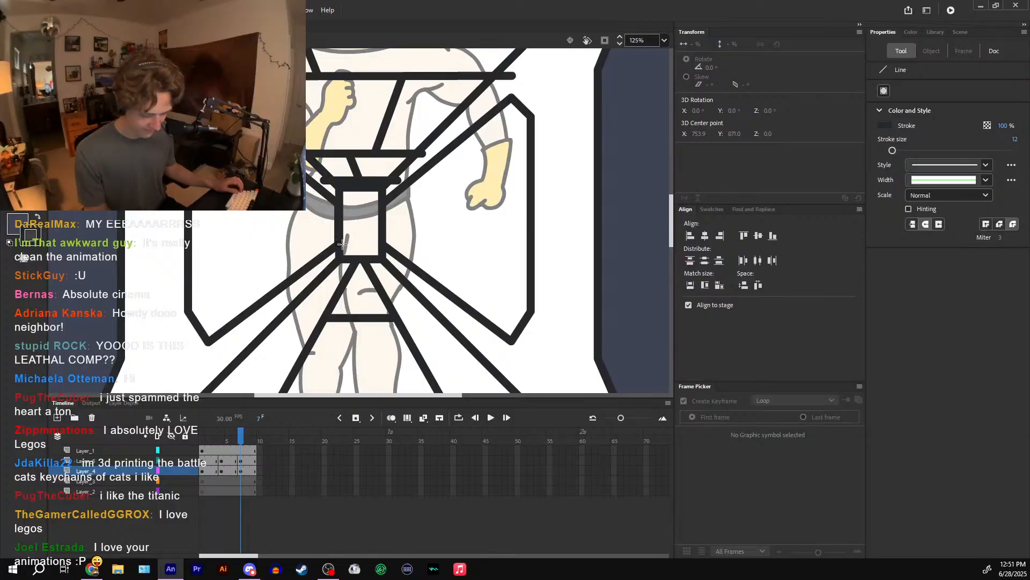
{"action": "key", "text": "k"}
{"action": "left_click", "coordinate": [425, 229]}
{"action": "left_click", "coordinate": [315, 230]}
- Fill the two small far openings in the second Layer_4 drawing with dark slate blue
{"action": "key", "text": "v"}
{"action": "key", "text": "comma"}
{"action": "key", "text": "comma"}
{"action": "key", "text": "k"}
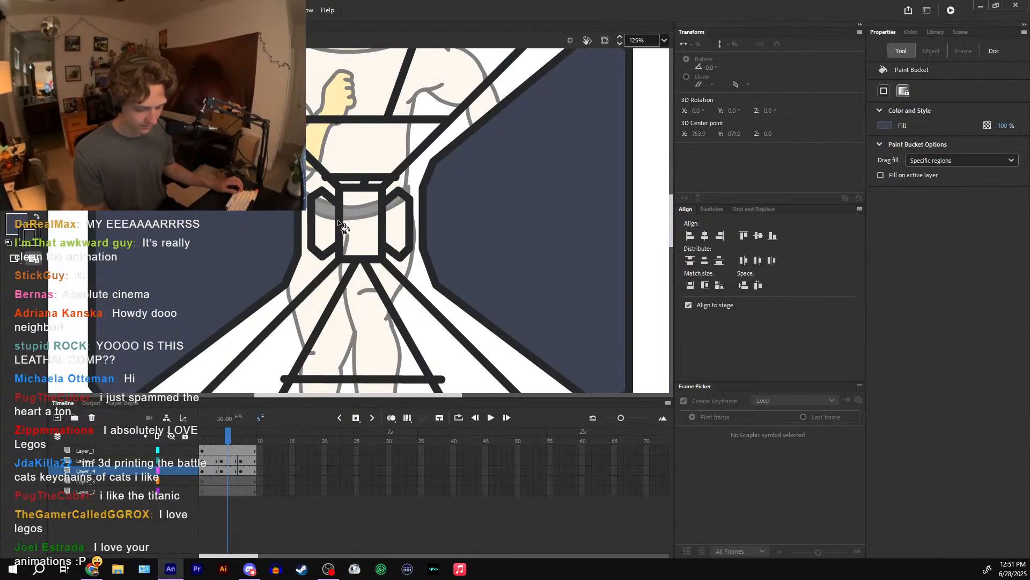
{"action": "key", "text": "n"}
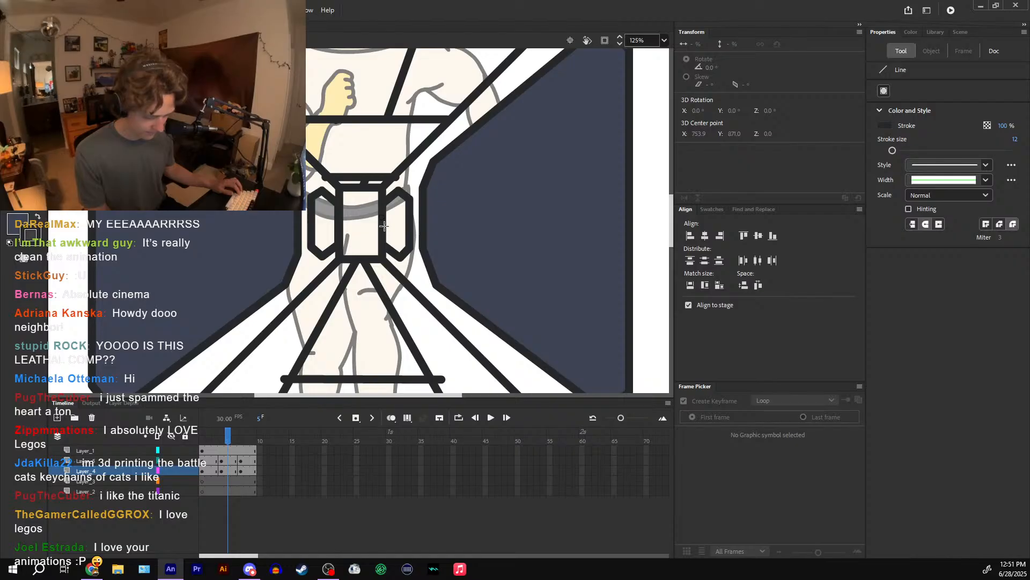
{"action": "key", "text": "k"}
{"action": "left_click", "coordinate": [400, 232]}
{"action": "left_click", "coordinate": [326, 229]}
- Fill the two small far openings in the first Layer_4 drawing with dark slate blue
{"action": "left_click_drag", "start_coordinate": [228, 439], "coordinate": [208, 440]}
{"action": "key", "text": "k"}
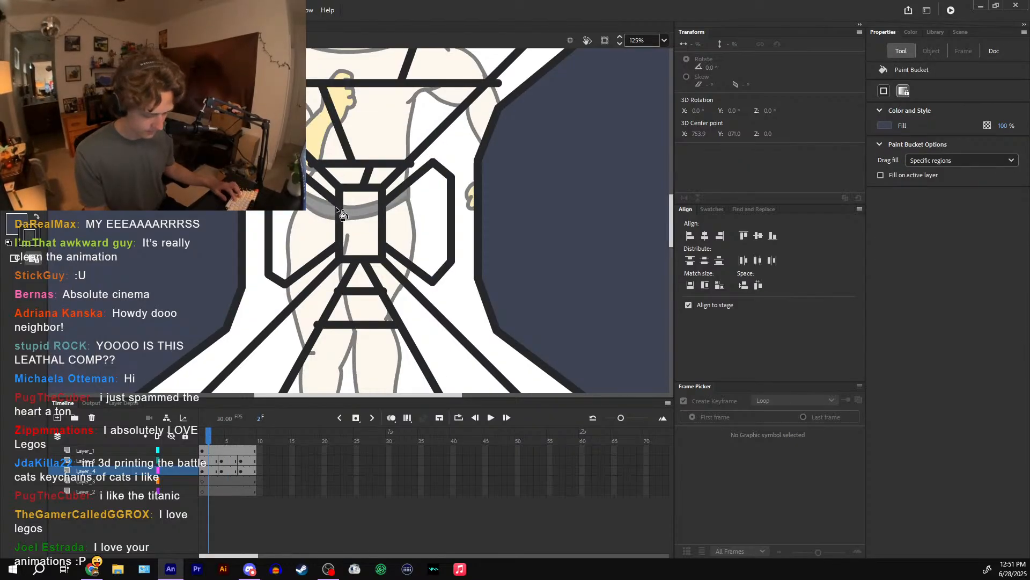
{"action": "key", "text": "n"}
{"action": "key", "text": "k"}
{"action": "left_click", "coordinate": [391, 228]}
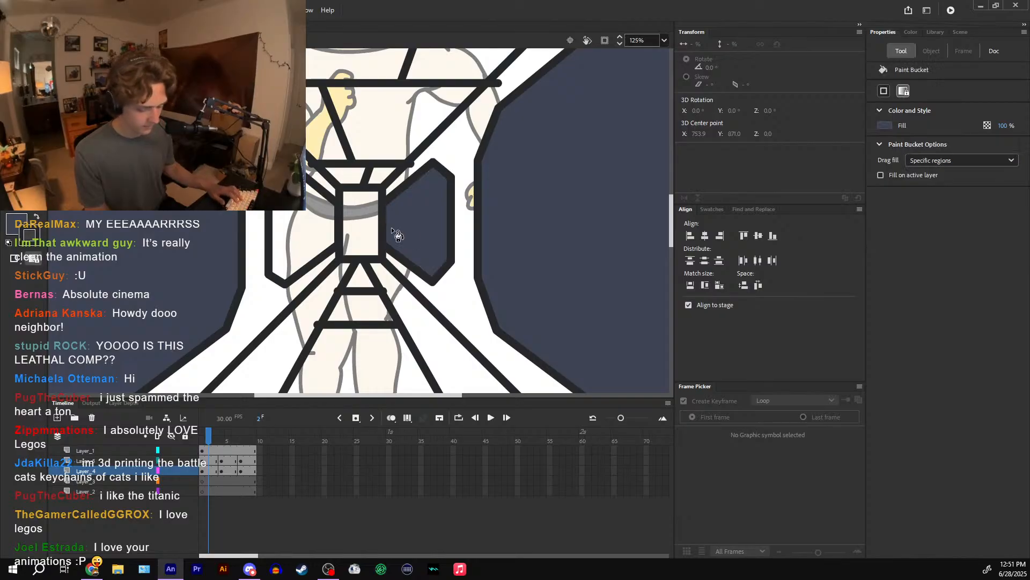
{"action": "left_click", "coordinate": [327, 250]}
{"action": "key", "text": "ctrl+minus"}
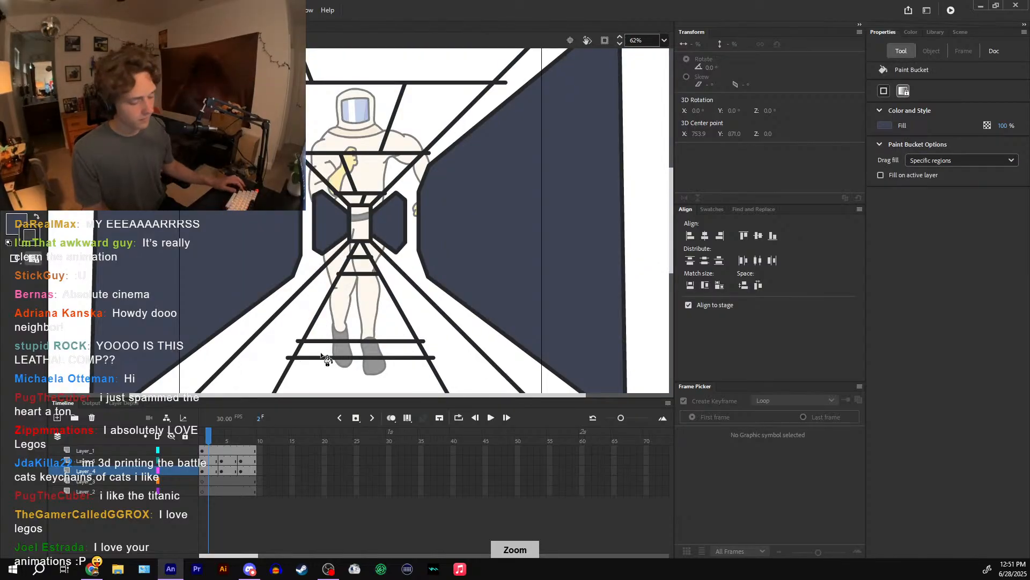
{"action": "key", "text": "ctrl+minus"}
- Scrub through the filled corridor frames, return to the main scene and play the animation to review it
{"action": "left_click_drag", "start_coordinate": [217, 441], "coordinate": [243, 443]}
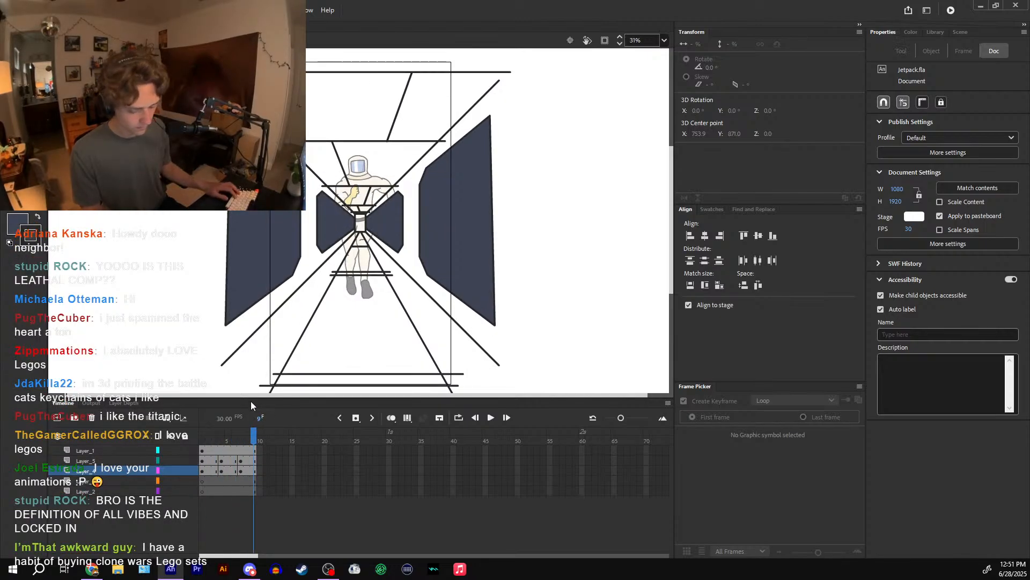
{"action": "double_click", "coordinate": [550, 251]}
{"action": "left_click", "coordinate": [490, 418]}
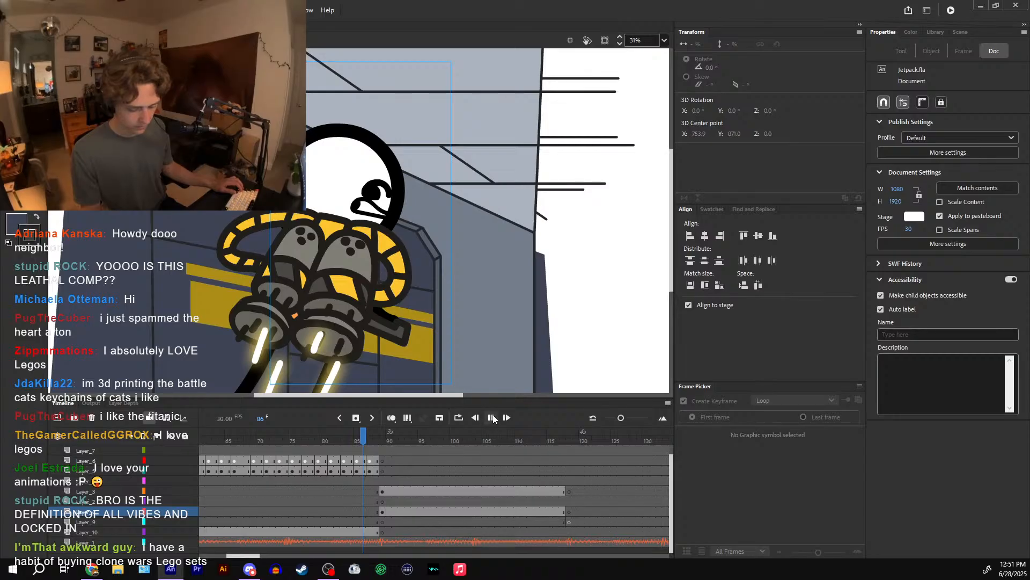
- Inside the corridor symbol, move the third drawing's blue fills from Layer_4 in place onto a new frame 7 keyframe of Layer_2
{"action": "double_click", "coordinate": [452, 265]}
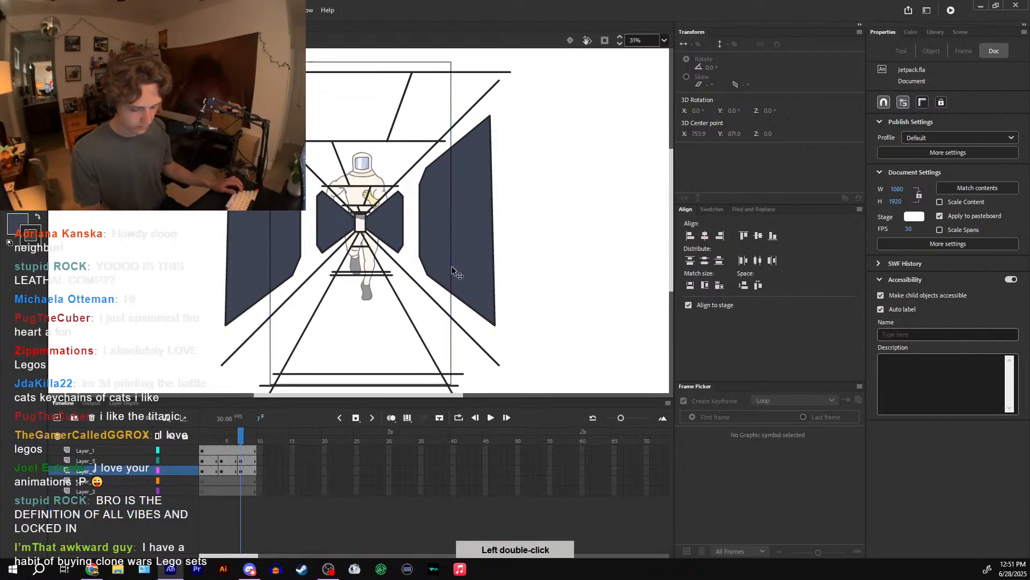
{"action": "left_click", "coordinate": [387, 228], "text": "shift"}
{"action": "left_click", "coordinate": [277, 239], "text": "shift"}
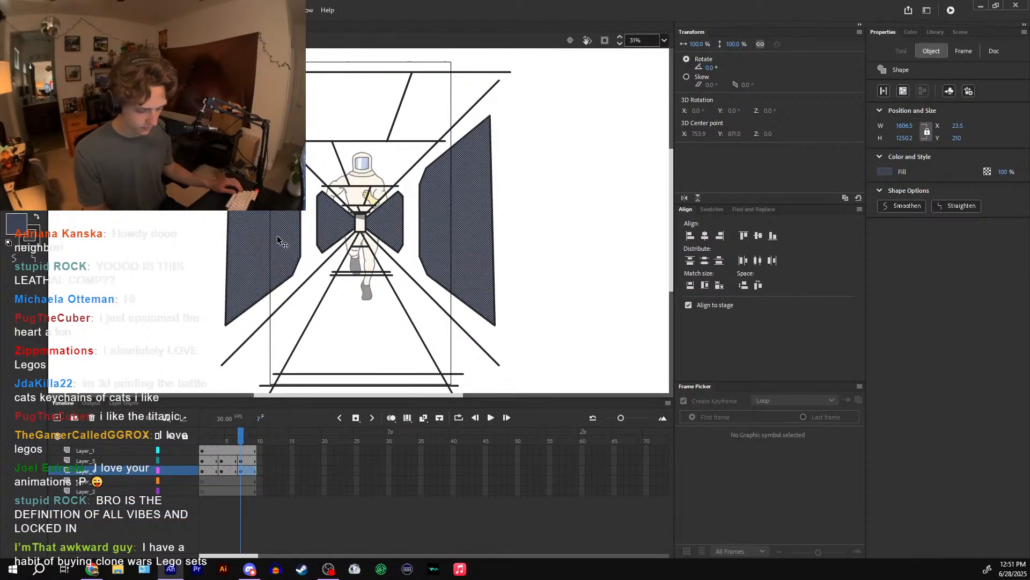
{"action": "key", "text": "ctrl+x"}
{"action": "left_click", "coordinate": [241, 491]}
{"action": "key", "text": "F6"}
{"action": "key", "text": "ctrl+shift+v"}
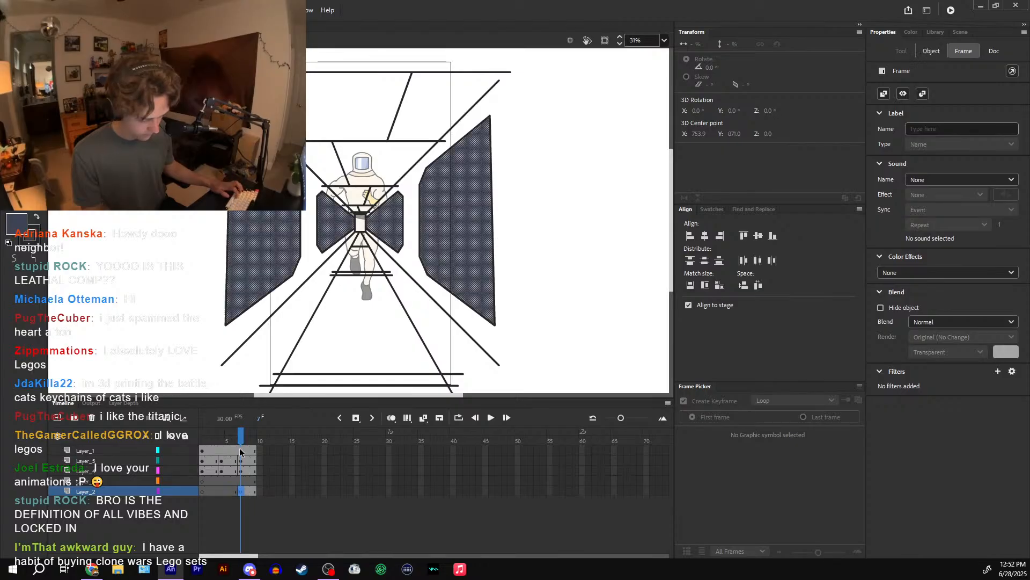
- Move the second drawing's blue fills from Layer_4 in place onto a new frame 4 keyframe of Layer_2
{"action": "left_click", "coordinate": [228, 439]}
{"action": "left_click", "coordinate": [260, 274]}
{"action": "left_click", "coordinate": [300, 252], "text": "shift"}
{"action": "left_click", "coordinate": [458, 223], "text": "shift"}
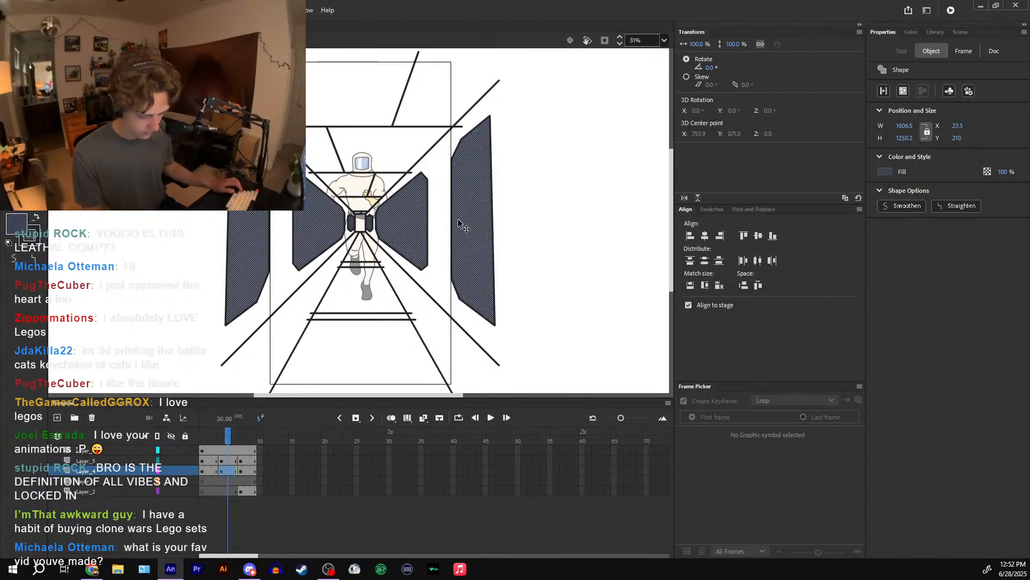
{"action": "key", "text": "ctrl+x"}
{"action": "left_click", "coordinate": [221, 490]}
{"action": "key", "text": "F6"}
{"action": "key", "text": "ctrl+shift+v"}
- Move the first drawing's blue fills from Layer_4 in place onto frame 1 of Layer_2 and scrub through the corridor frames
{"action": "left_click", "coordinate": [208, 439]}
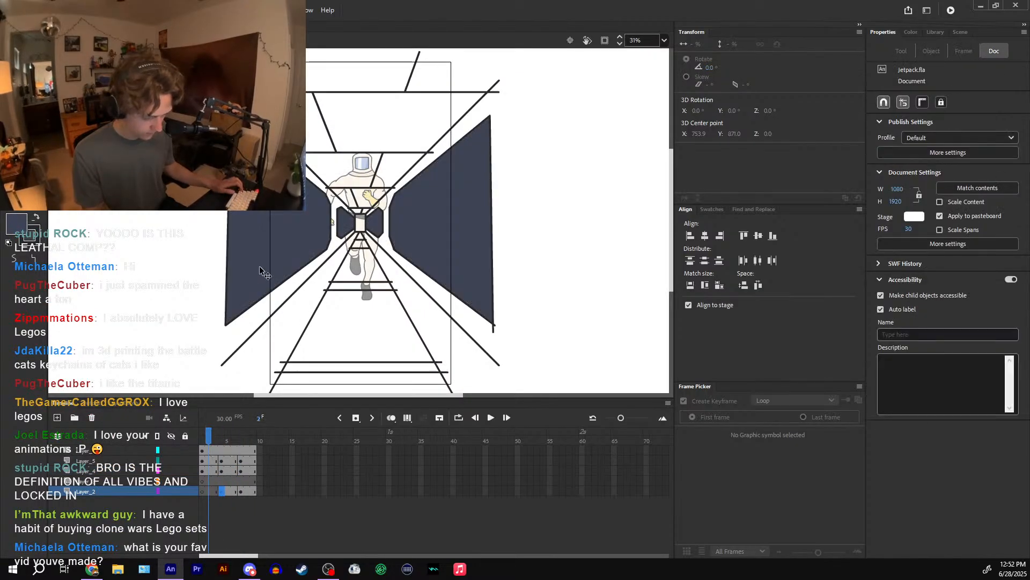
{"action": "left_click", "coordinate": [262, 271]}
{"action": "left_click", "coordinate": [424, 225], "text": "shift"}
{"action": "key", "text": "ctrl+x"}
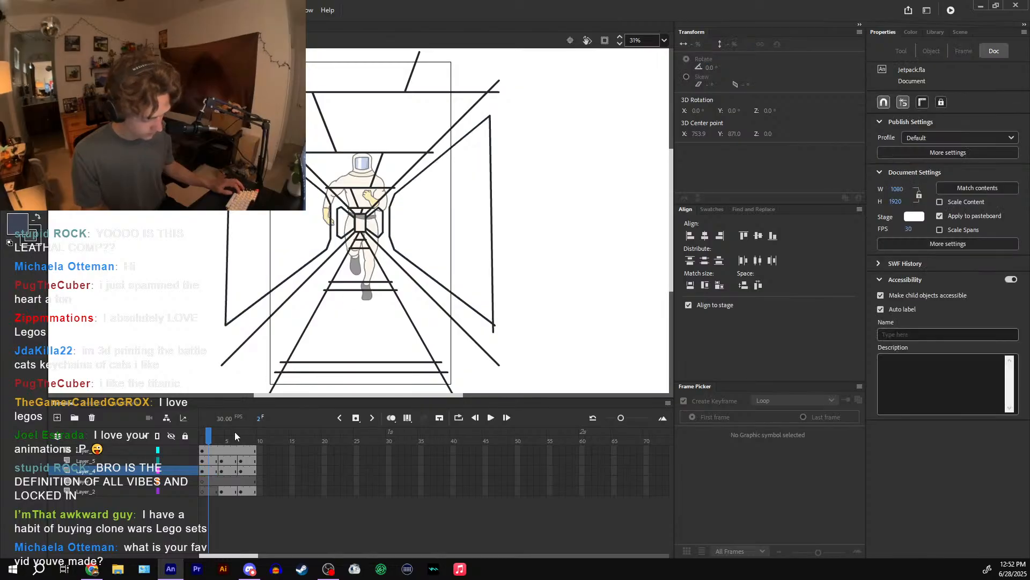
{"action": "left_click", "coordinate": [204, 490]}
{"action": "key", "text": "ctrl+shift+v"}
{"action": "left_click", "coordinate": [207, 440]}
{"action": "left_click_drag", "start_coordinate": [207, 440], "coordinate": [254, 439]}
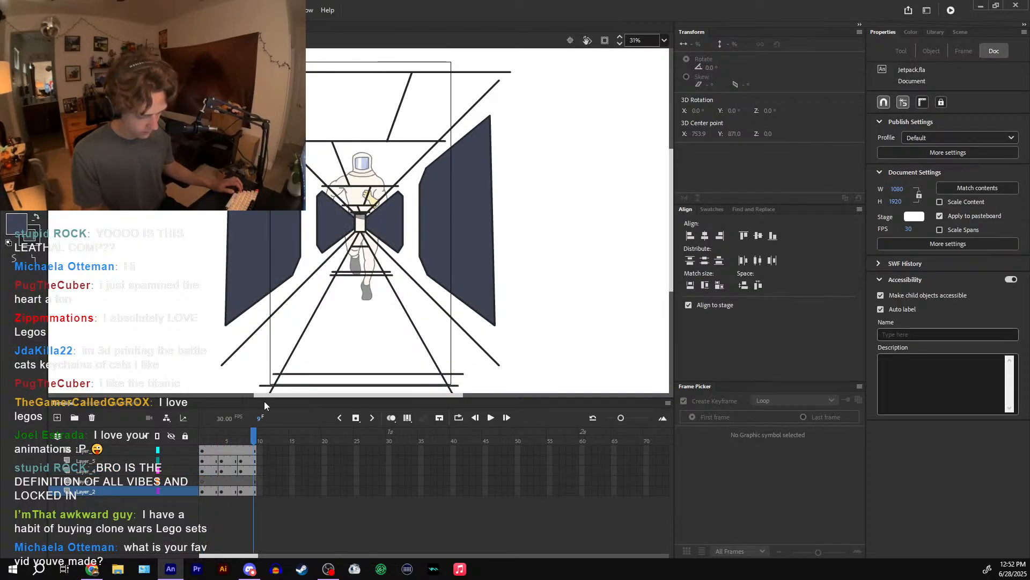
{"action": "left_click", "coordinate": [200, 439]}
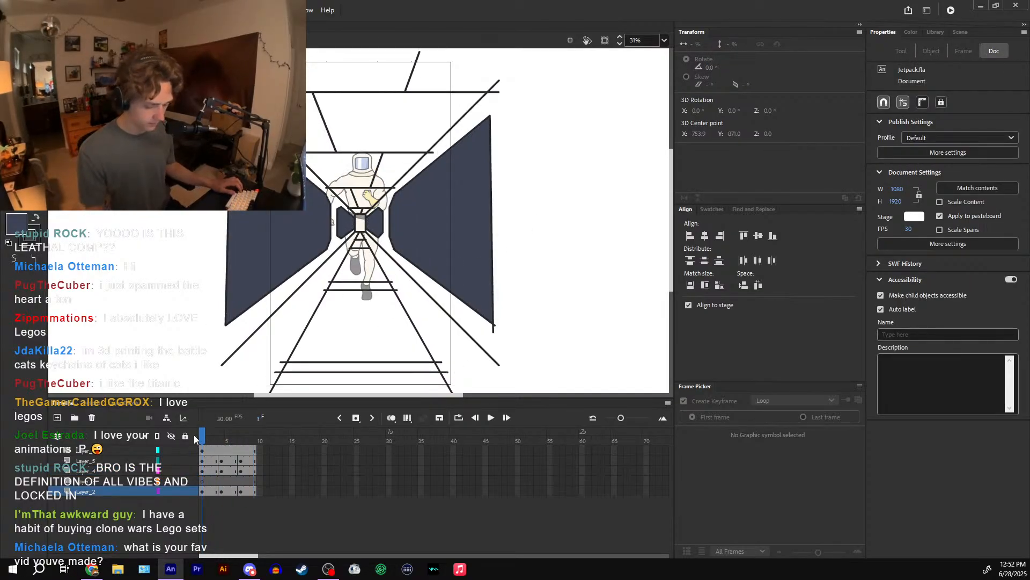
- Return to the main scene and sample the mustard yellow of the jetpack shot's wall stripe as the fill colour
{"action": "left_click", "coordinate": [22, 229]}
{"action": "left_click", "coordinate": [203, 437]}
{"action": "double_click", "coordinate": [204, 339]}
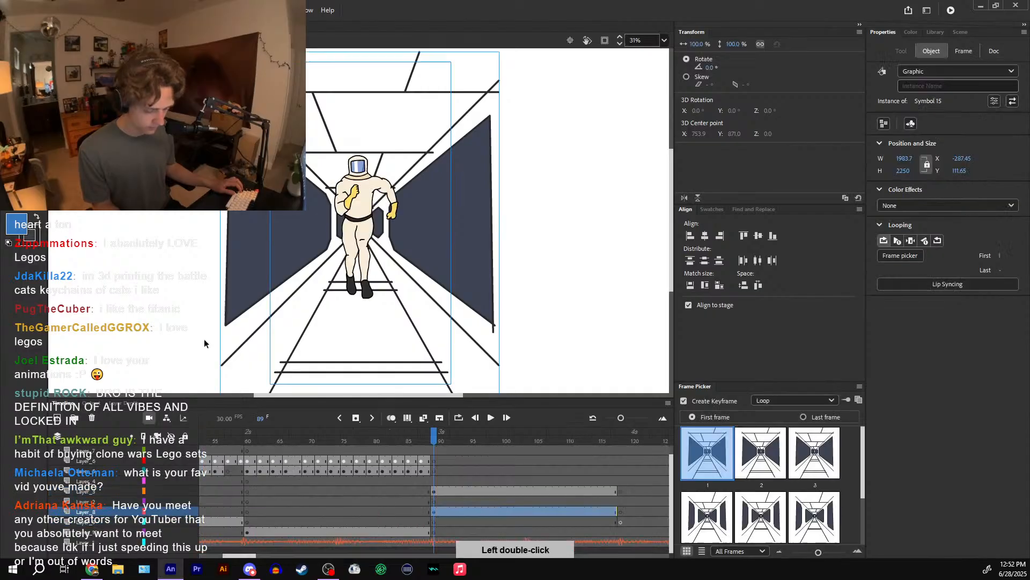
{"action": "left_click", "coordinate": [255, 442]}
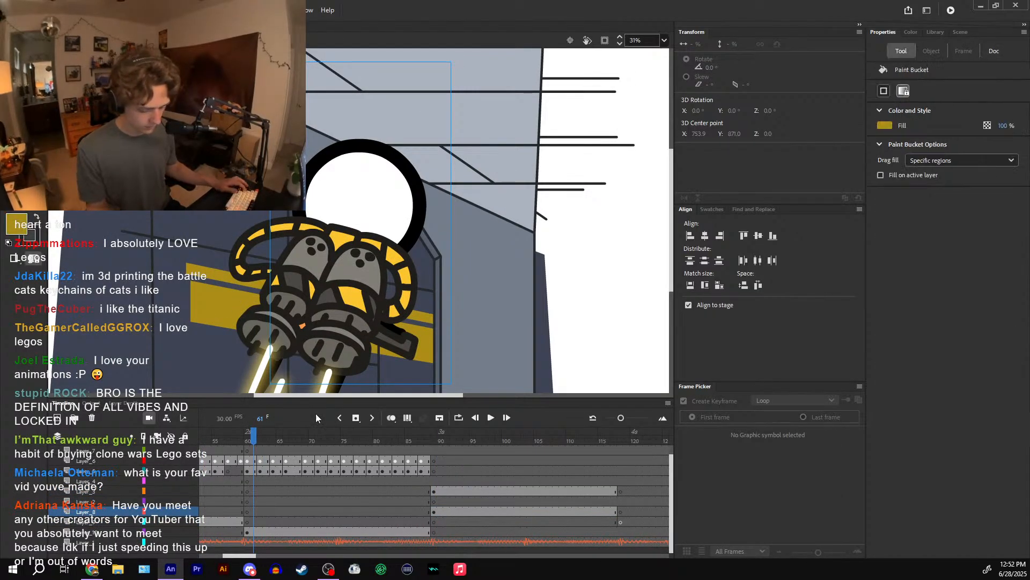
{"action": "left_click", "coordinate": [393, 441]}
{"action": "left_click_drag", "start_coordinate": [394, 441], "coordinate": [435, 437]}
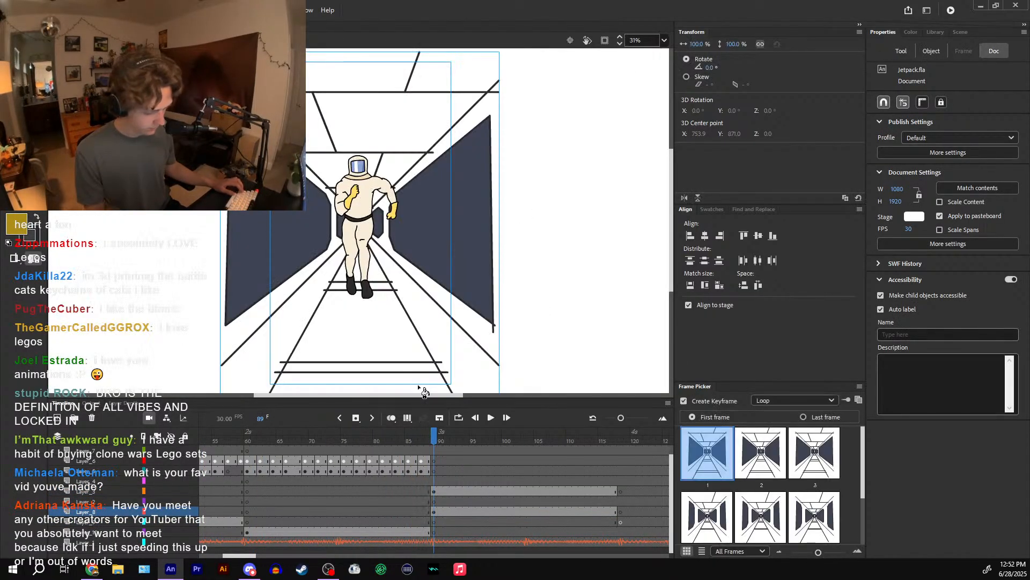
- Open the corridor symbol on frame 1 of Layer_3 and set the Rectangle tool to no stroke
{"action": "double_click", "coordinate": [448, 245]}
{"action": "left_click", "coordinate": [213, 477]}
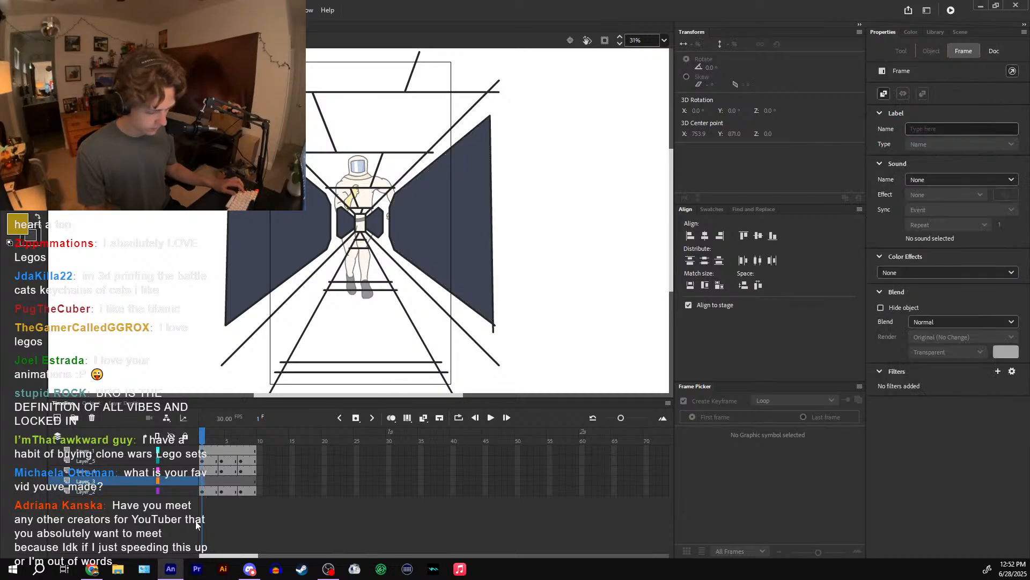
{"action": "key", "text": "r"}
{"action": "left_click", "coordinate": [36, 237]}
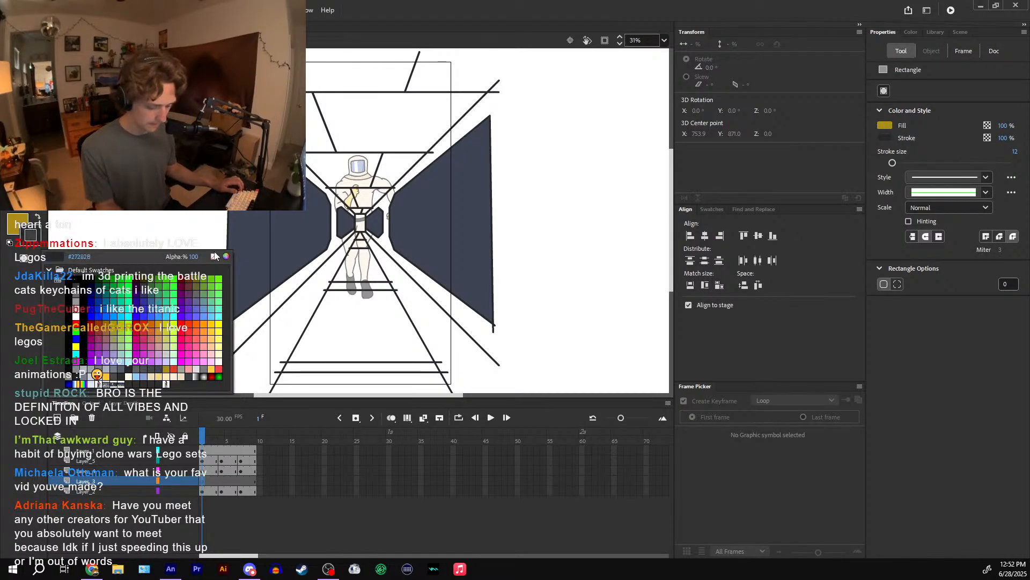
{"action": "left_click", "coordinate": [212, 257]}
{"action": "mouse_move", "coordinate": [392, 218]}
{"action": "left_mouse_down"}
{"action": "mouse_move", "coordinate": [491, 208]}
{"action": "mouse_move", "coordinate": [564, 232]}
{"action": "left_mouse_up"}
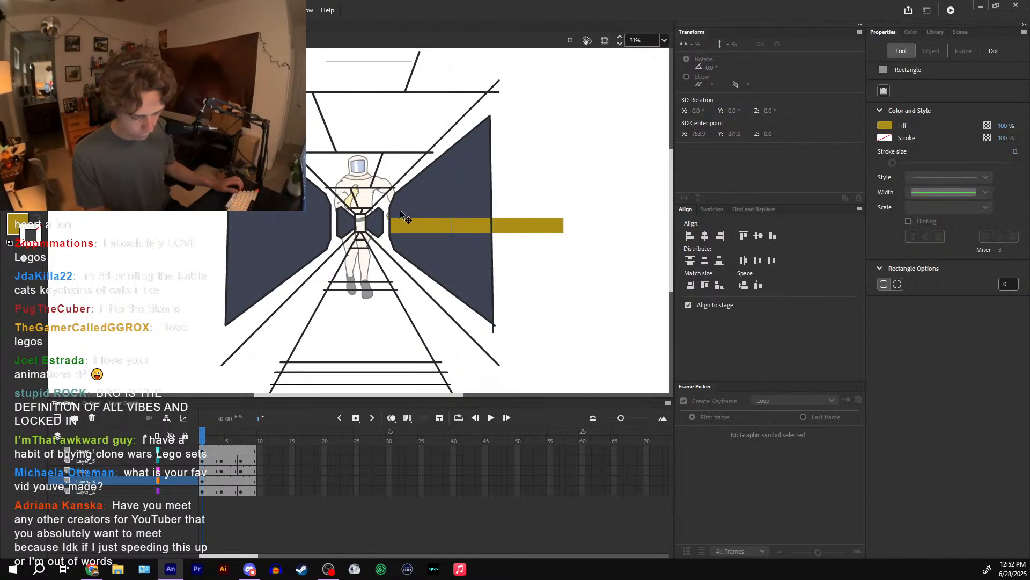
{"action": "key", "text": "ctrl+z"}
{"action": "left_click_drag", "start_coordinate": [198, 204], "coordinate": [559, 224]}
{"action": "key", "text": "ctrl+z"}
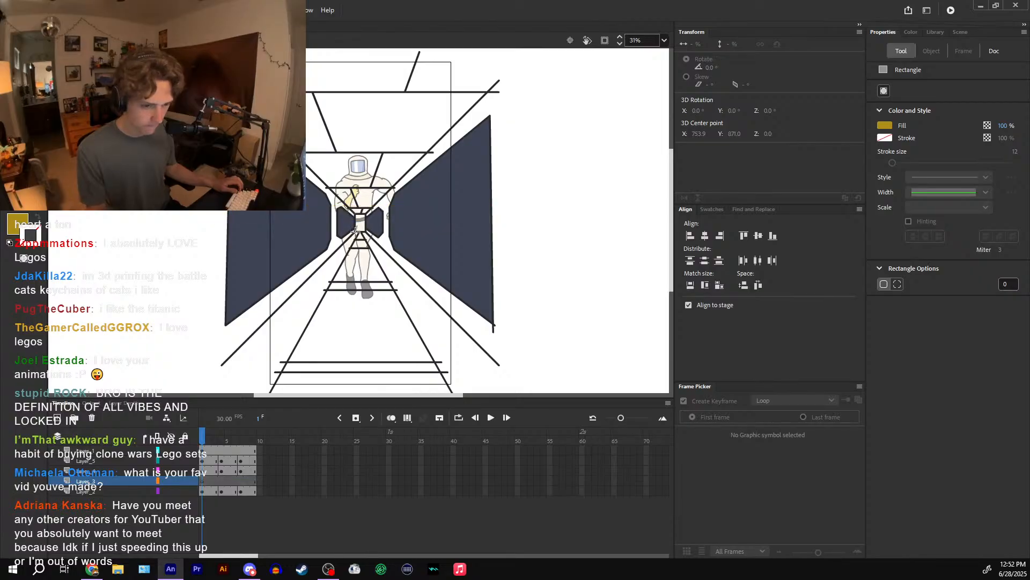
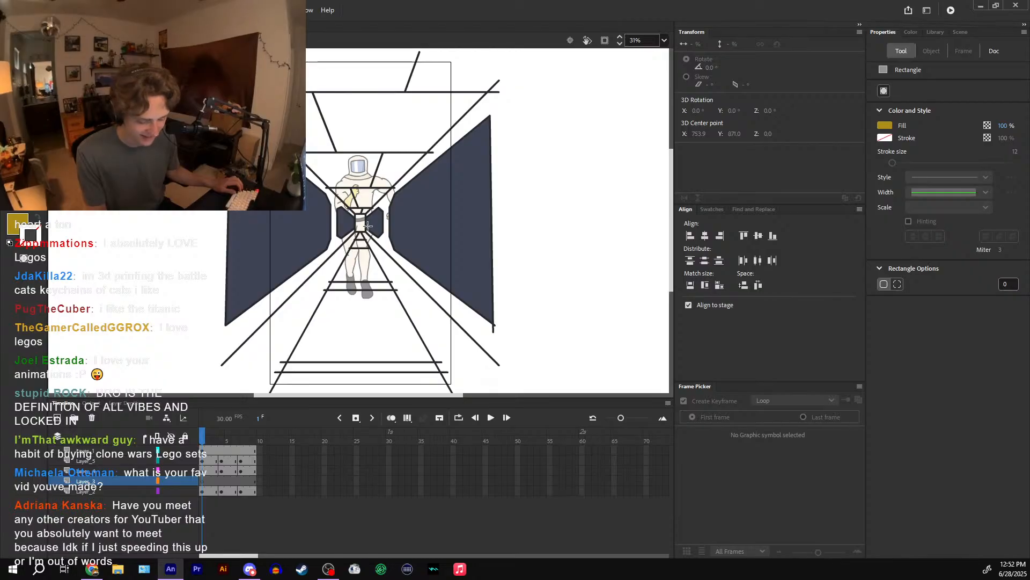
- Draw a mustard yellow right-wall stripe on Layer_3, flare its outer end to about 480 px tall, and clip the view to the stage
{"action": "left_click_drag", "start_coordinate": [367, 226], "coordinate": [566, 217]}
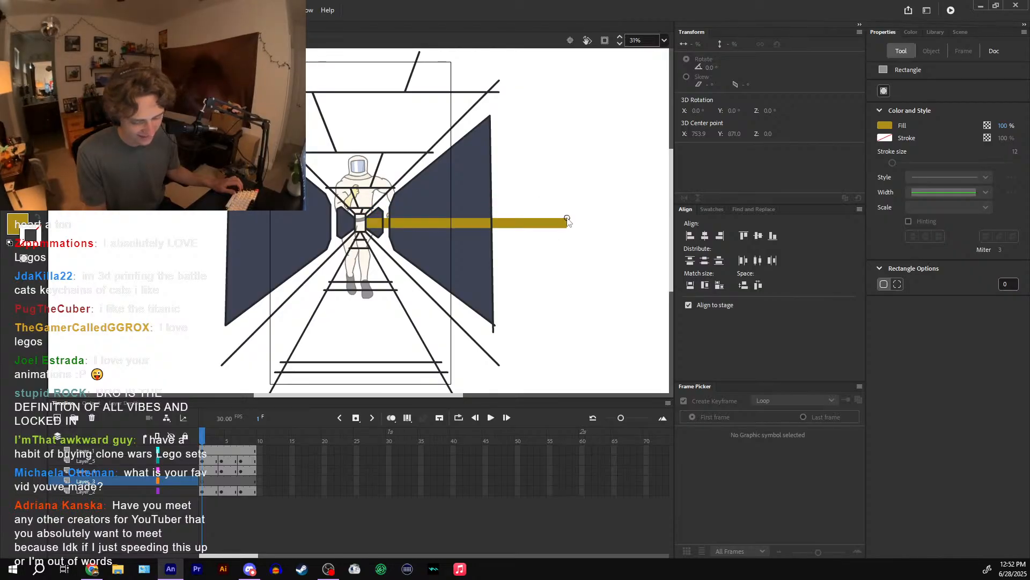
{"action": "key", "text": "q"}
{"action": "left_click", "coordinate": [548, 225]}
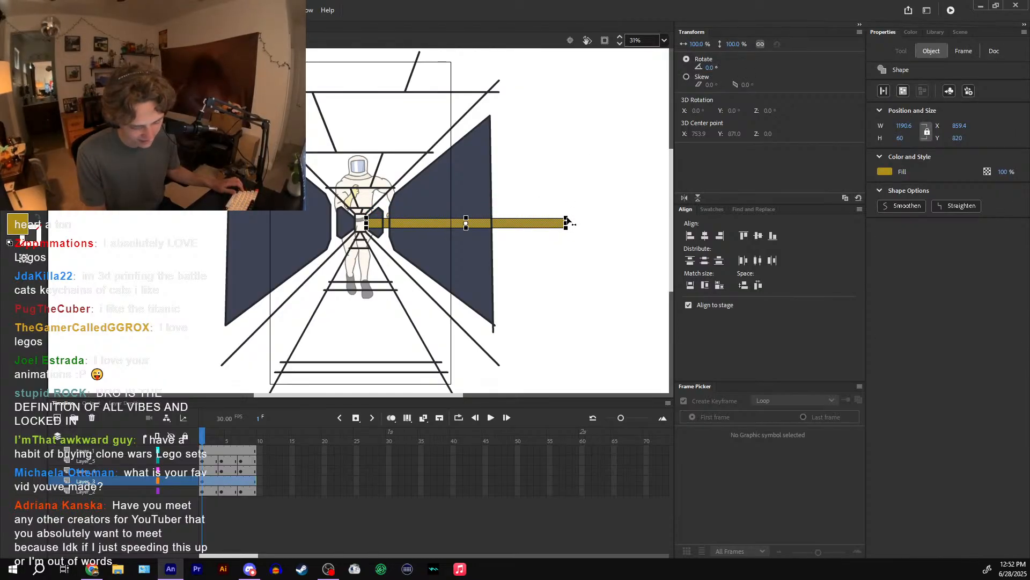
{"action": "left_click_drag", "start_coordinate": [566, 223], "coordinate": [498, 183]}
{"action": "left_click", "coordinate": [605, 41]}
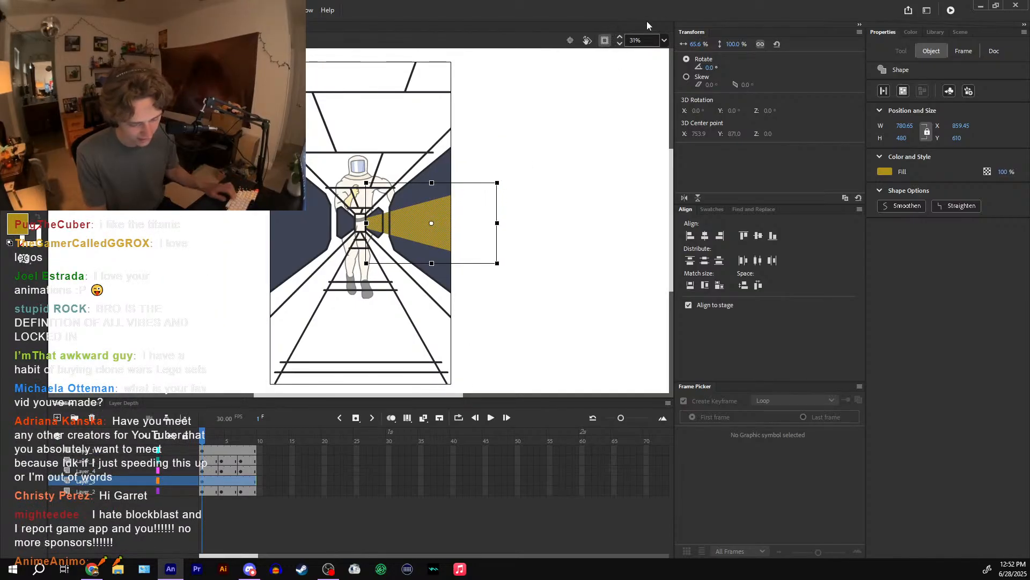
- Skew the yellow right-wall stripe so its inner end sits slightly lower and its outer end slopes well downward
{"action": "key", "text": "ctrl+="}
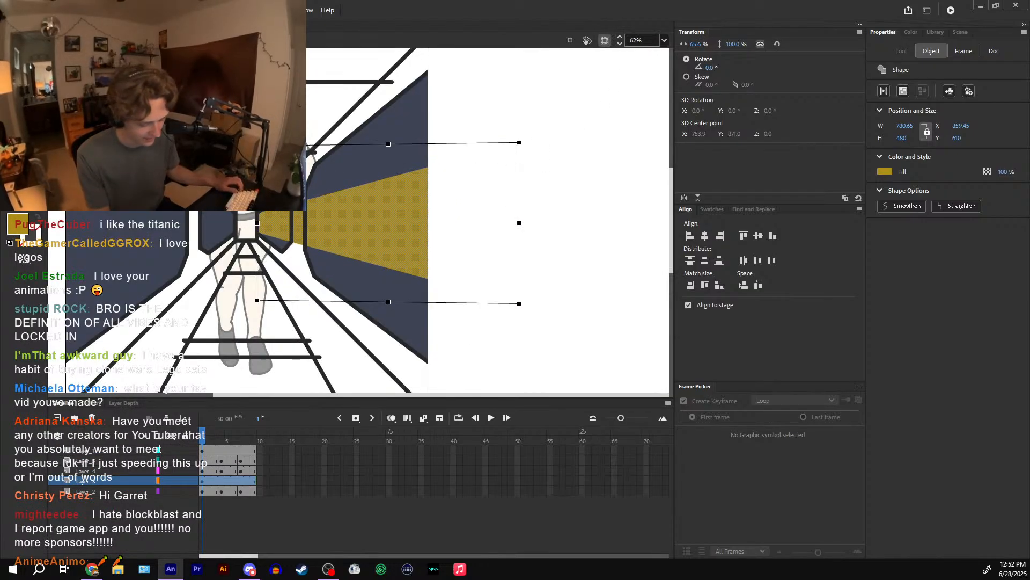
{"action": "left_click_drag", "start_coordinate": [258, 146], "coordinate": [258, 153]}
{"action": "left_click_drag", "start_coordinate": [259, 222], "coordinate": [258, 230]}
{"action": "key", "text": "ctrl+z"}
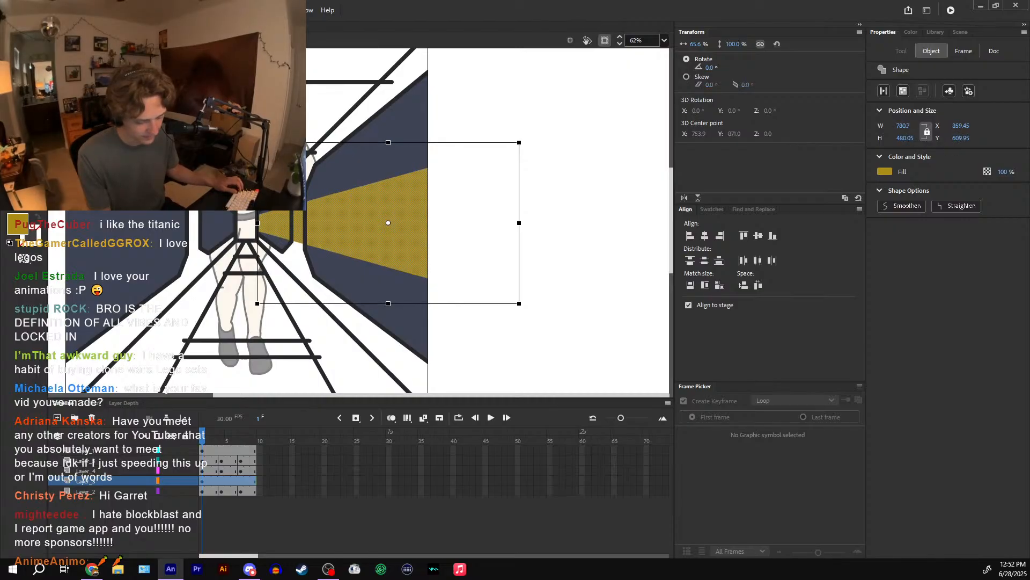
{"action": "mouse_move", "coordinate": [257, 304]}
{"action": "left_mouse_down"}
{"action": "mouse_move", "coordinate": [257, 260]}
{"action": "mouse_move", "coordinate": [257, 308]}
{"action": "left_mouse_up"}
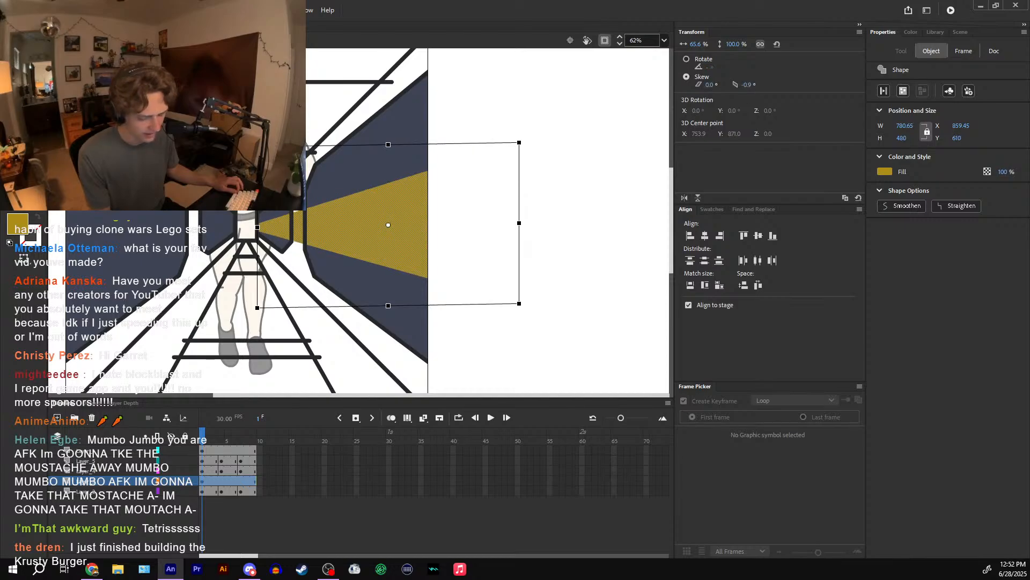
{"action": "left_click_drag", "start_coordinate": [519, 144], "coordinate": [515, 267]}
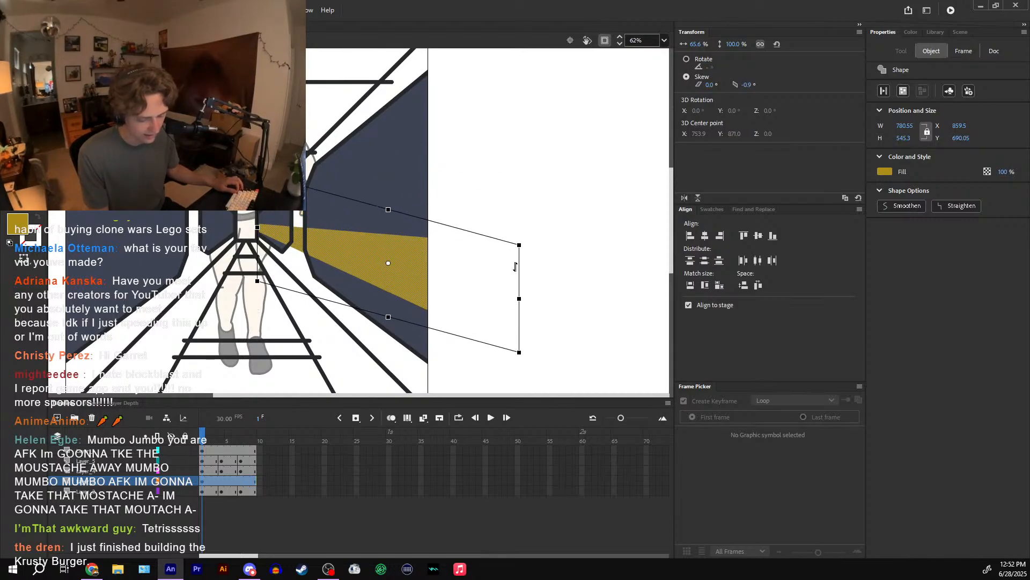
- Check the stripe beyond the stage edge, then squash its height and slant its outer end further down the right wall
{"action": "left_click", "coordinate": [605, 43]}
{"action": "key", "text": "Escape"}
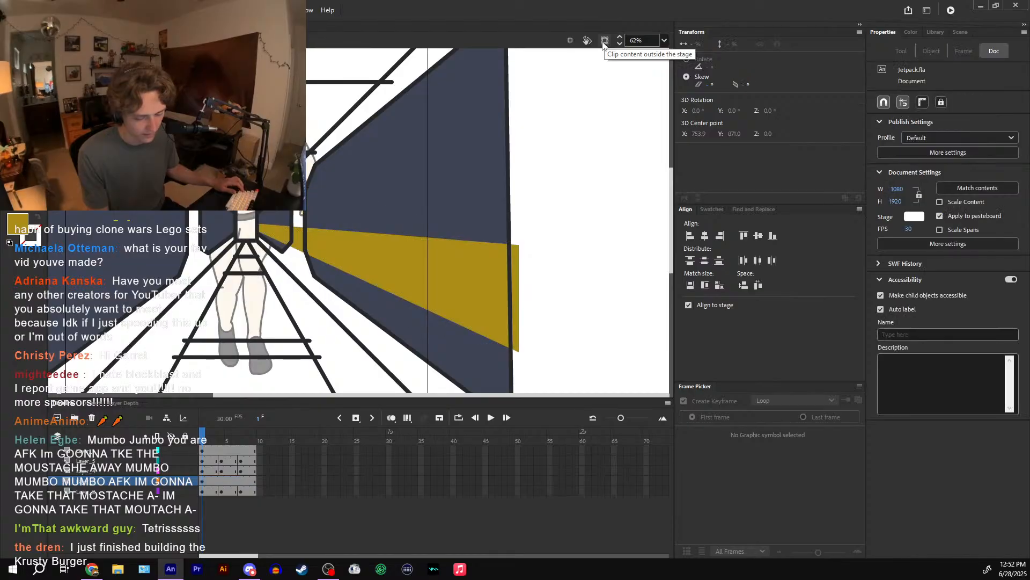
{"action": "left_click", "coordinate": [605, 43]}
{"action": "left_click_drag", "start_coordinate": [558, 96], "coordinate": [575, 117]}
{"action": "left_click", "coordinate": [428, 286]}
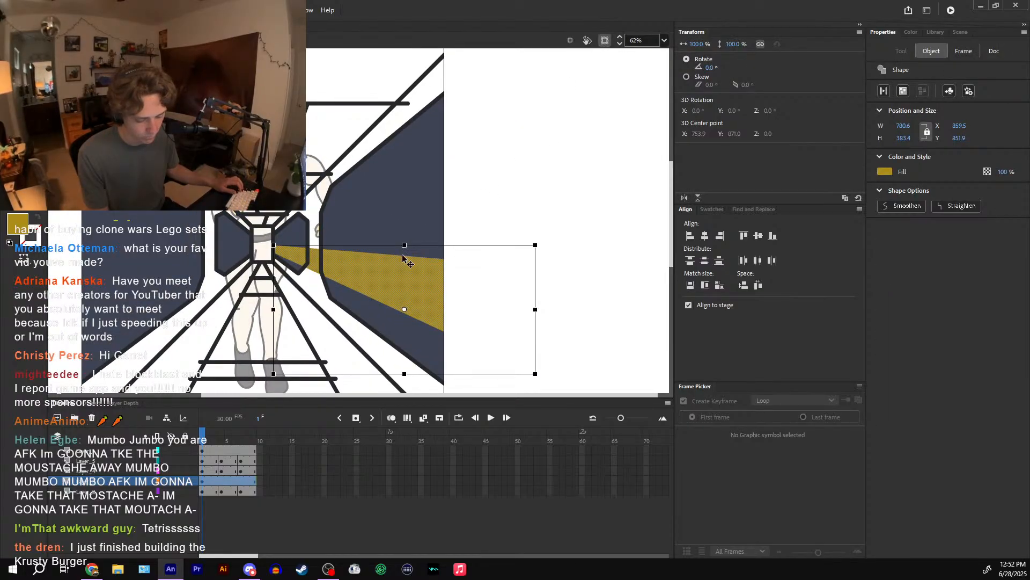
{"action": "left_click_drag", "start_coordinate": [405, 373], "coordinate": [404, 342]}
{"action": "left_click_drag", "start_coordinate": [533, 264], "coordinate": [534, 301]}
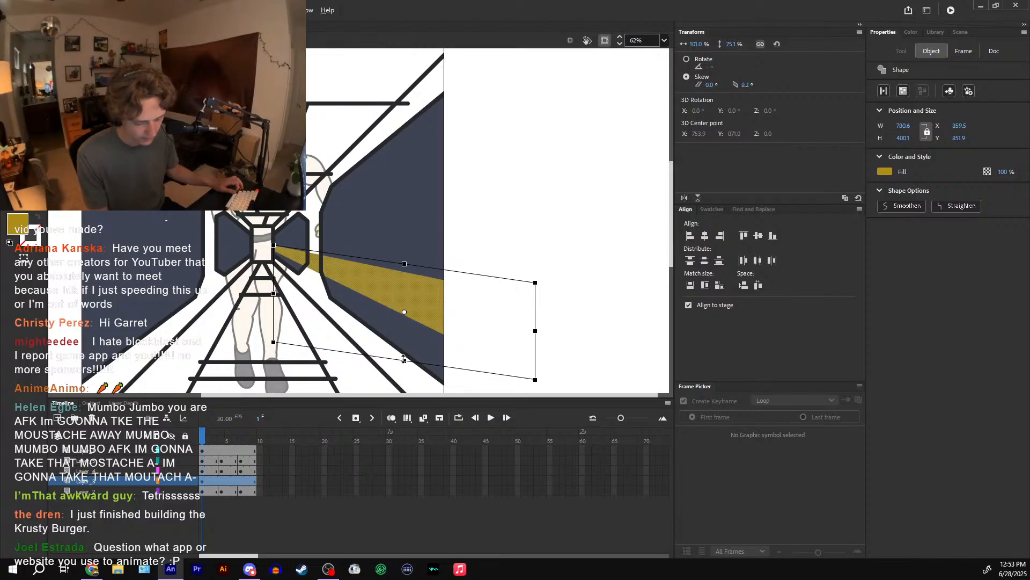
- Duplicate the stripe above the original, slant the copy upward and squash it to about 115 px tall
{"action": "left_click_drag", "start_coordinate": [404, 359], "coordinate": [404, 340]}
{"action": "left_click_drag", "start_coordinate": [455, 281], "coordinate": [455, 243]}
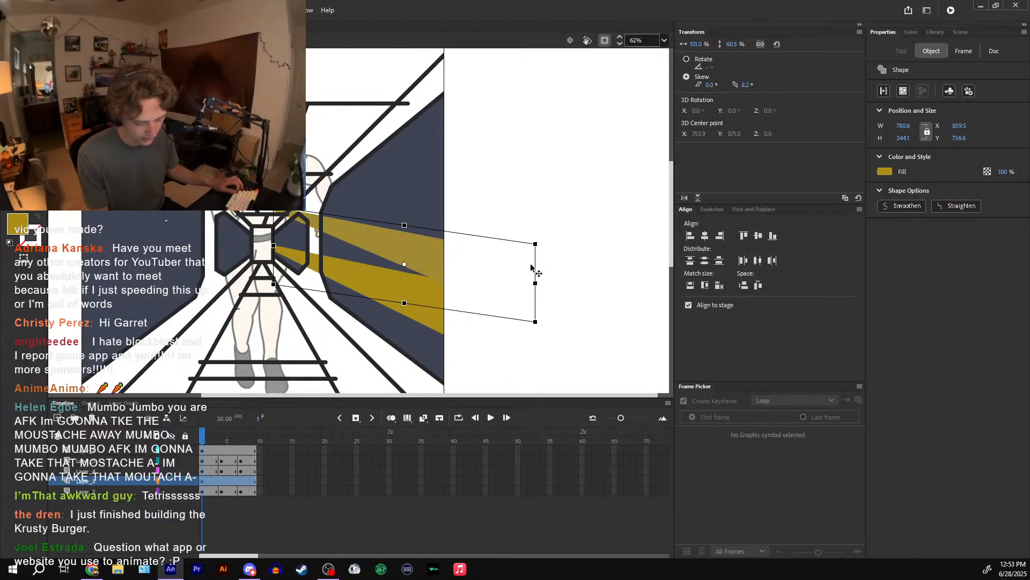
{"action": "left_click_drag", "start_coordinate": [531, 267], "coordinate": [534, 185]}
{"action": "left_click_drag", "start_coordinate": [405, 185], "coordinate": [405, 217]}
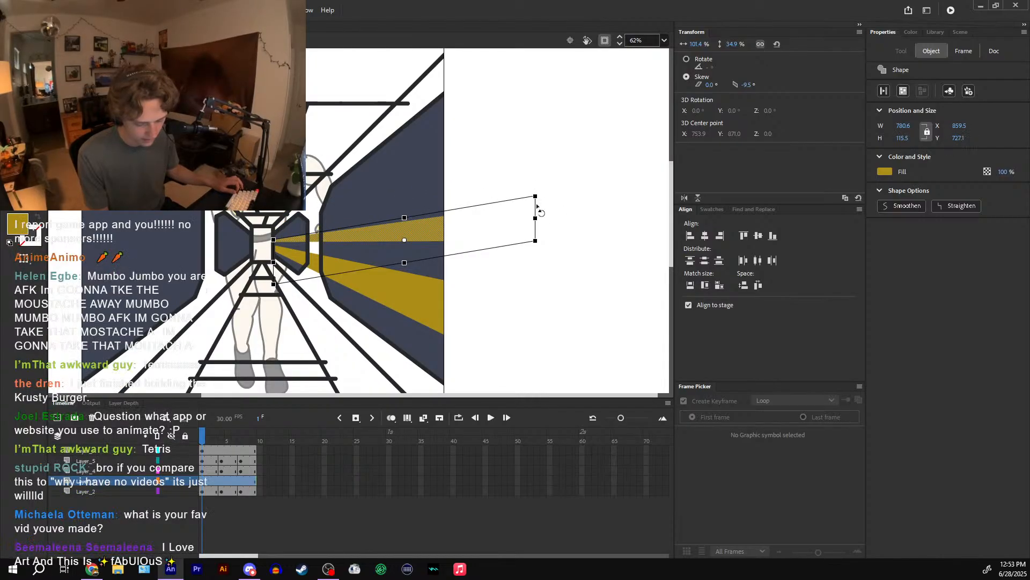
- Flatten the upper stripe's slope toward horizontal and thin it to about 73 px tall
{"action": "left_click_drag", "start_coordinate": [540, 210], "coordinate": [538, 258]}
{"action": "key", "text": "ctrl+z"}
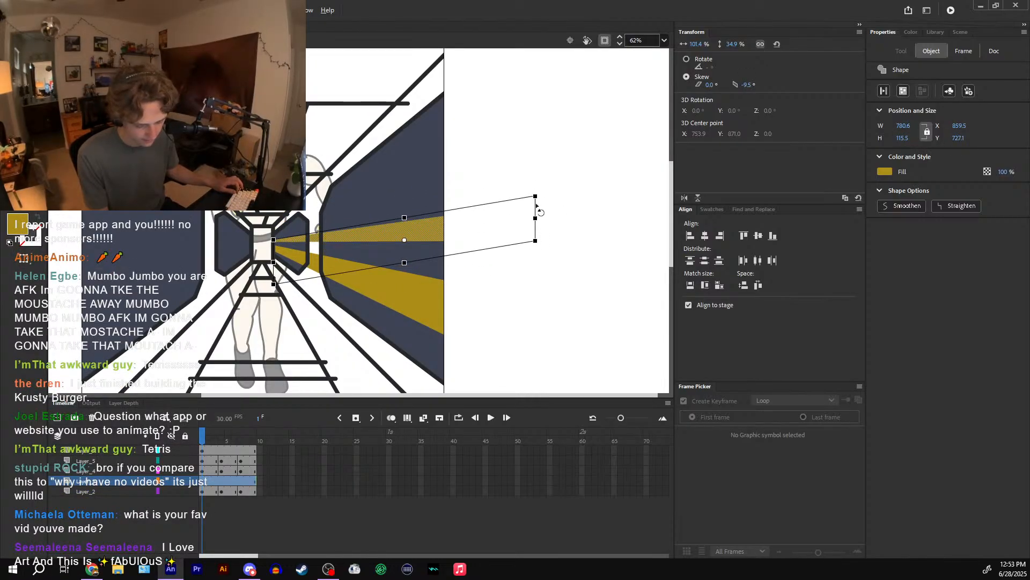
{"action": "left_click_drag", "start_coordinate": [539, 211], "coordinate": [531, 245]}
{"action": "left_click_drag", "start_coordinate": [404, 235], "coordinate": [405, 245]}
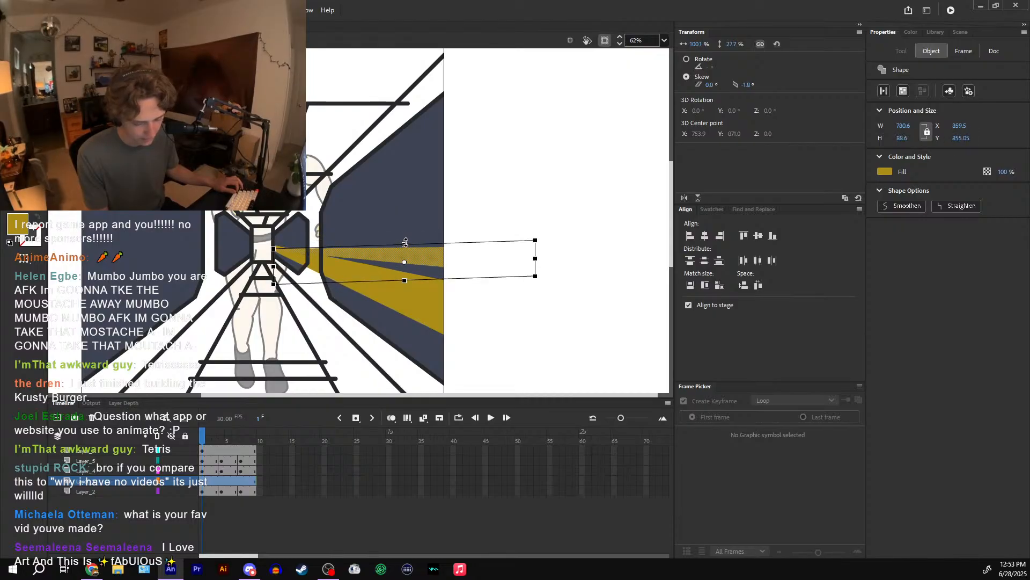
{"action": "key", "text": "ctrl+z"}
{"action": "left_click_drag", "start_coordinate": [405, 281], "coordinate": [404, 266]}
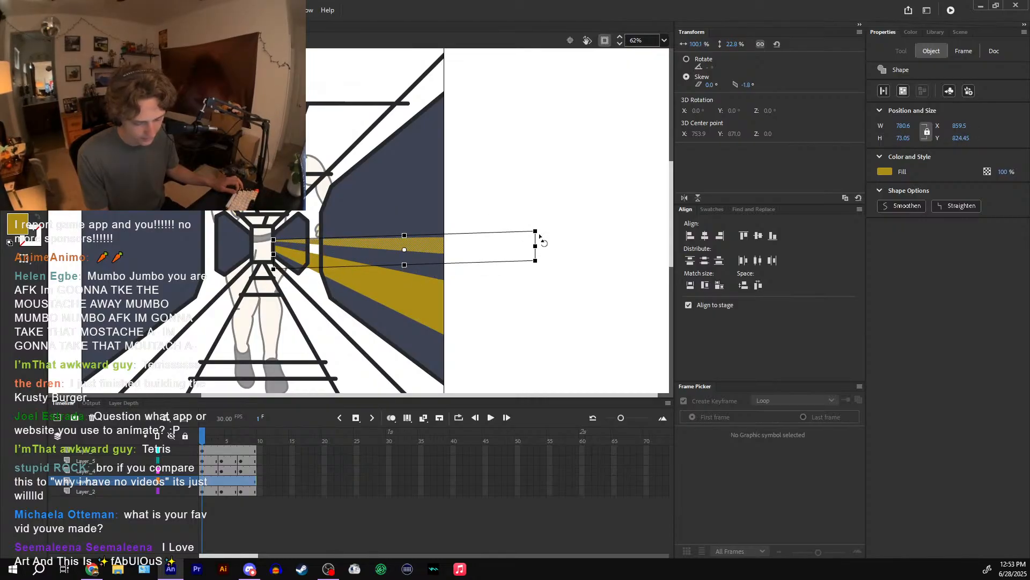
{"action": "mouse_move", "coordinate": [535, 236]}
{"action": "left_mouse_down"}
{"action": "mouse_move", "coordinate": [535, 260]}
{"action": "mouse_move", "coordinate": [525, 209]}
{"action": "mouse_move", "coordinate": [522, 230]}
{"action": "mouse_move", "coordinate": [535, 228]}
{"action": "mouse_move", "coordinate": [535, 204]}
{"action": "mouse_move", "coordinate": [535, 232]}
{"action": "left_mouse_up"}
- Slant both right-wall stripes slightly upward and inspect their edges up close
{"action": "left_click", "coordinate": [445, 312], "text": "shift"}
{"action": "left_click", "coordinate": [495, 224]}
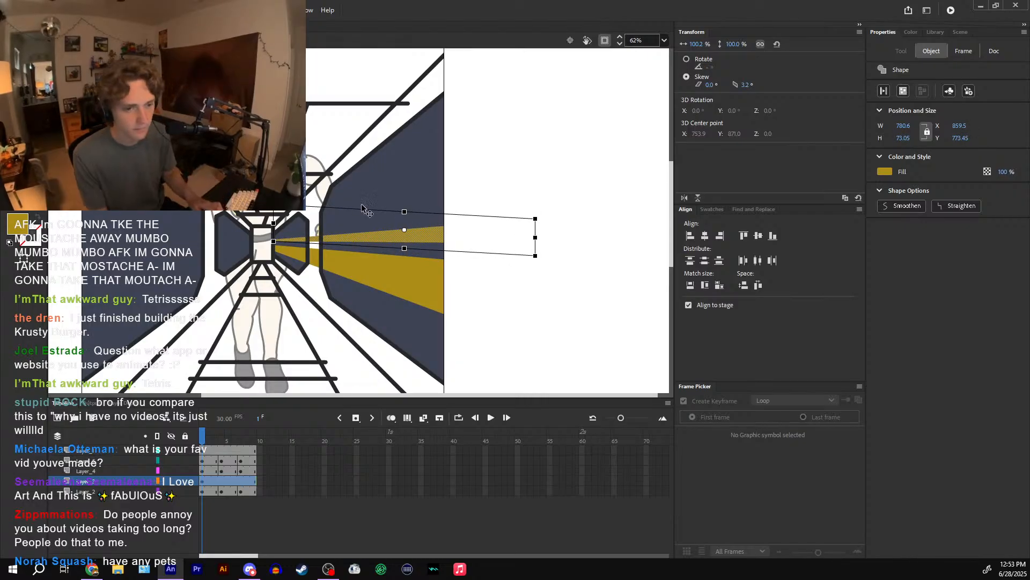
{"action": "key", "text": "ctrl+equal"}
{"action": "left_click_drag", "start_coordinate": [376, 187], "coordinate": [453, 157]}
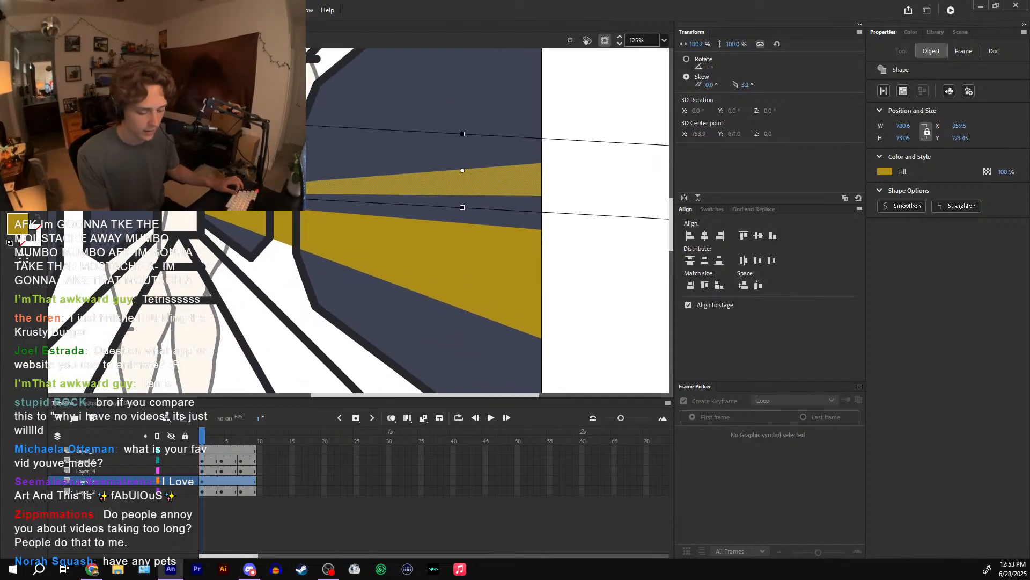
{"action": "left_click", "coordinate": [595, 60]}
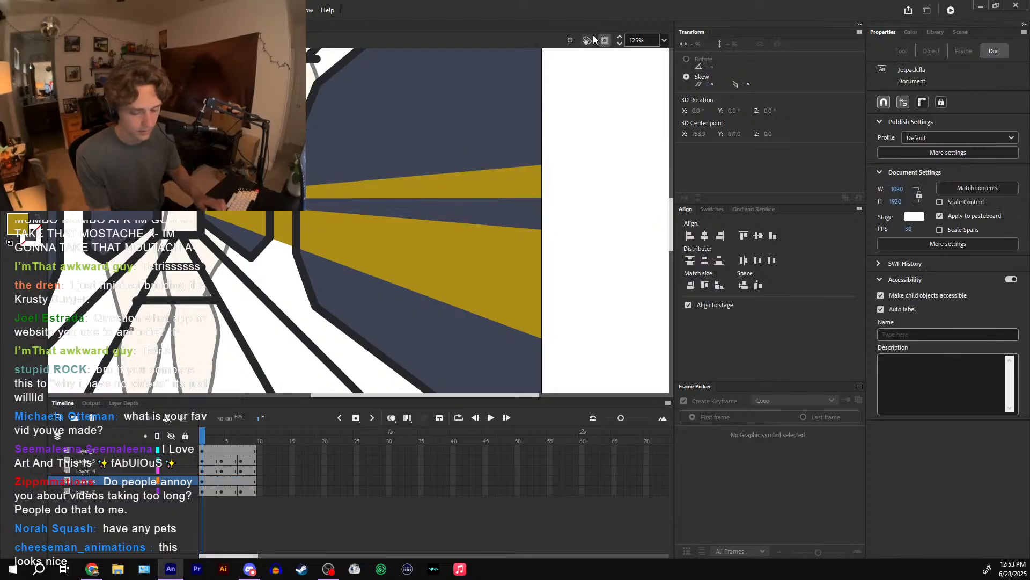
- Skew the thin upper stripe's outer end upward and thicken it to about 150 px tall overall
{"action": "key", "text": "ctrl+minus"}
{"action": "key", "text": "ctrl+minus"}
{"action": "key", "text": "ctrl+equal"}
{"action": "left_click", "coordinate": [518, 215]}
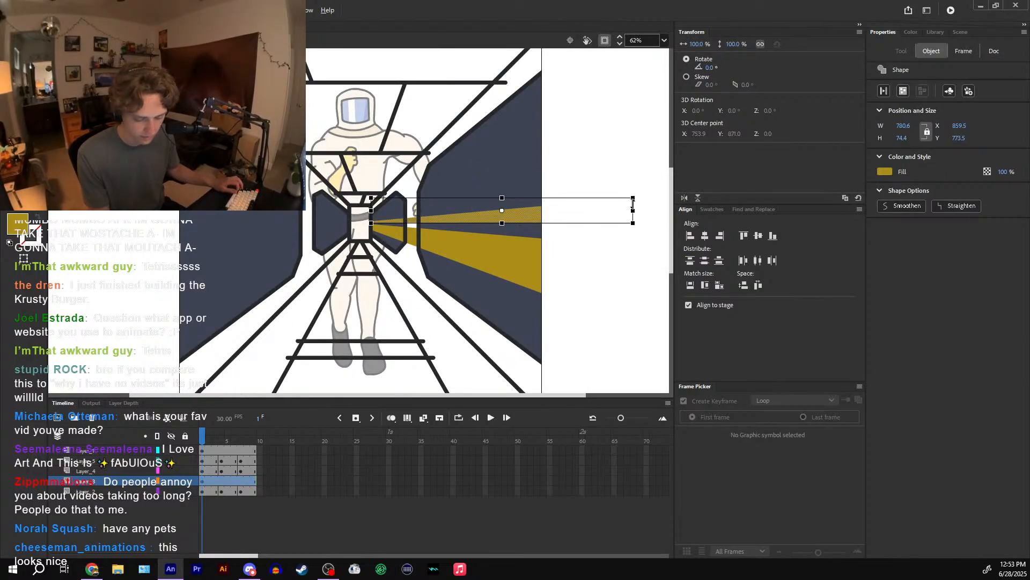
{"action": "mouse_move", "coordinate": [632, 203]}
{"action": "left_mouse_down"}
{"action": "mouse_move", "coordinate": [633, 170]}
{"action": "mouse_move", "coordinate": [634, 186]}
{"action": "left_mouse_up"}
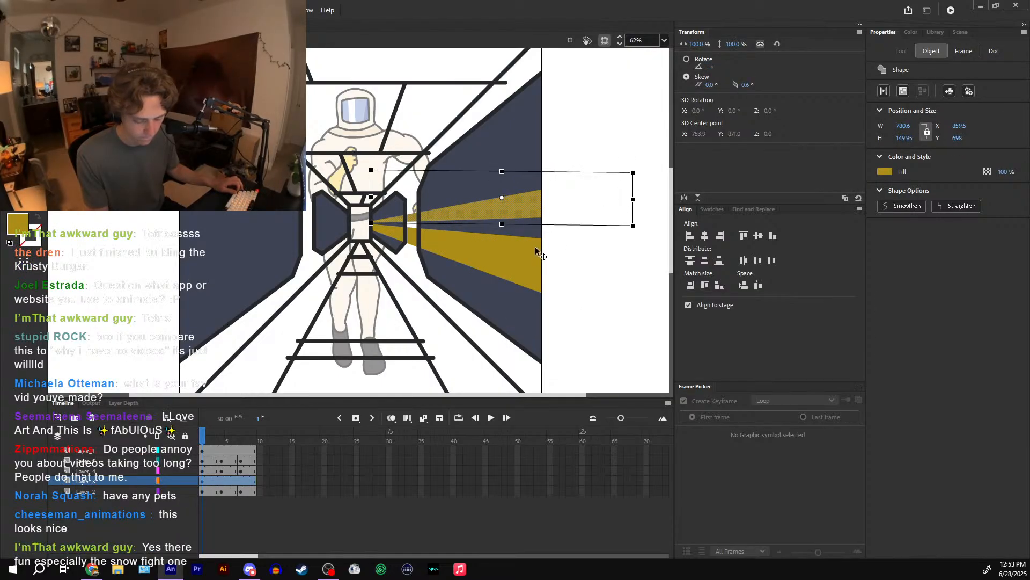
- Undo the last stripe adjustments and slant both right-wall stripes upward together
{"action": "key", "text": "ctrl+z"}
{"action": "key", "text": "ctrl+z"}
{"action": "key", "text": "ctrl+z"}
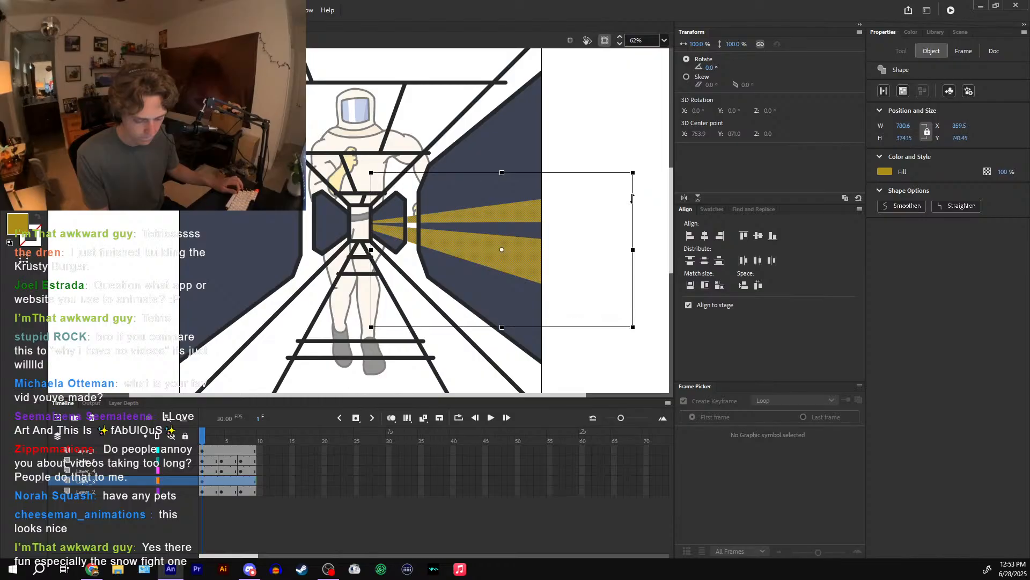
{"action": "left_click_drag", "start_coordinate": [631, 198], "coordinate": [631, 192]}
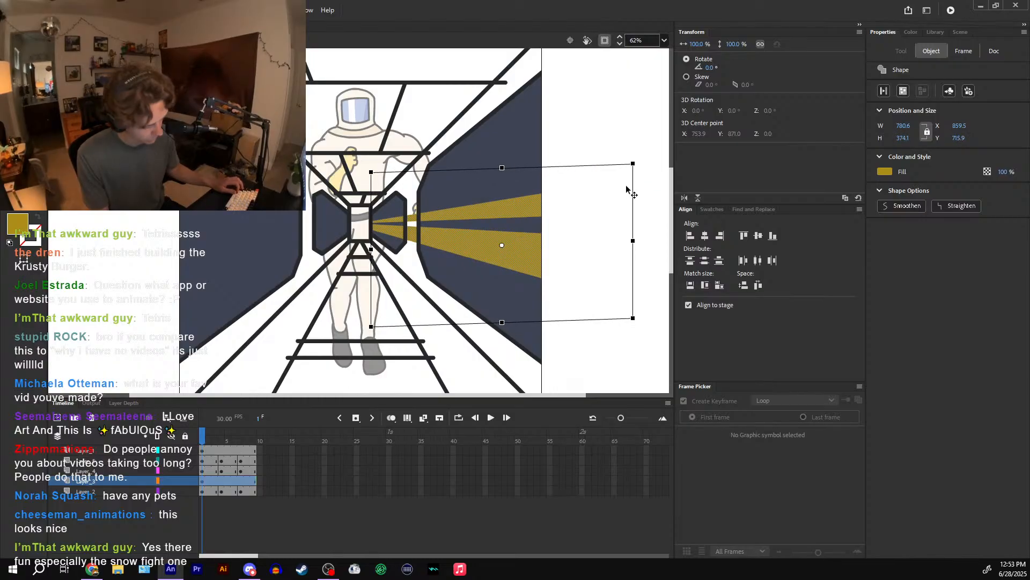
- Duplicate both right-wall stripes, flip the copy horizontally and place it on the left wall at about X 18.7, Y 715.9
{"action": "key", "text": "ctrl+c"}
{"action": "key", "text": "ctrl+v"}
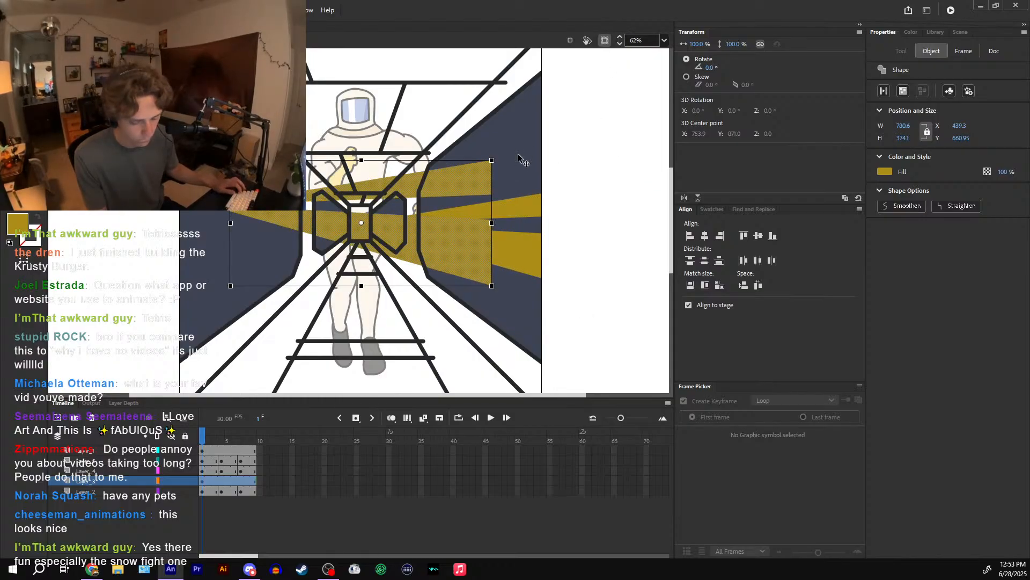
{"action": "left_click", "coordinate": [684, 198]}
{"action": "left_click_drag", "start_coordinate": [424, 216], "coordinate": [285, 234]}
{"action": "key", "text": "Left"}
{"action": "key", "text": "Left"}
{"action": "key", "text": "Left"}
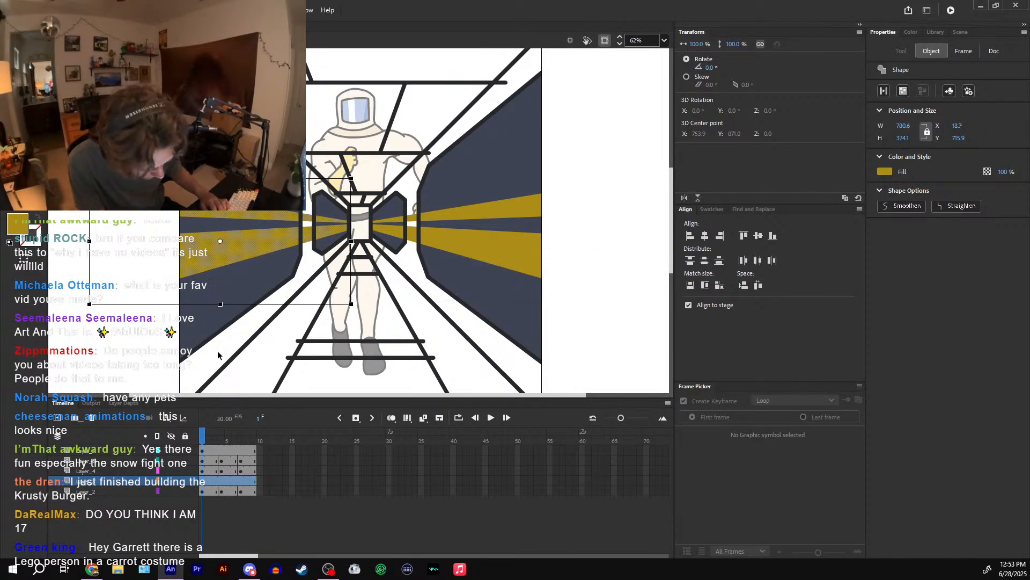
{"action": "key", "text": "ctrl+minus"}
{"action": "key", "text": "ctrl+minus"}
{"action": "key", "text": "ctrl+minus"}
{"action": "left_click", "coordinate": [597, 165]}
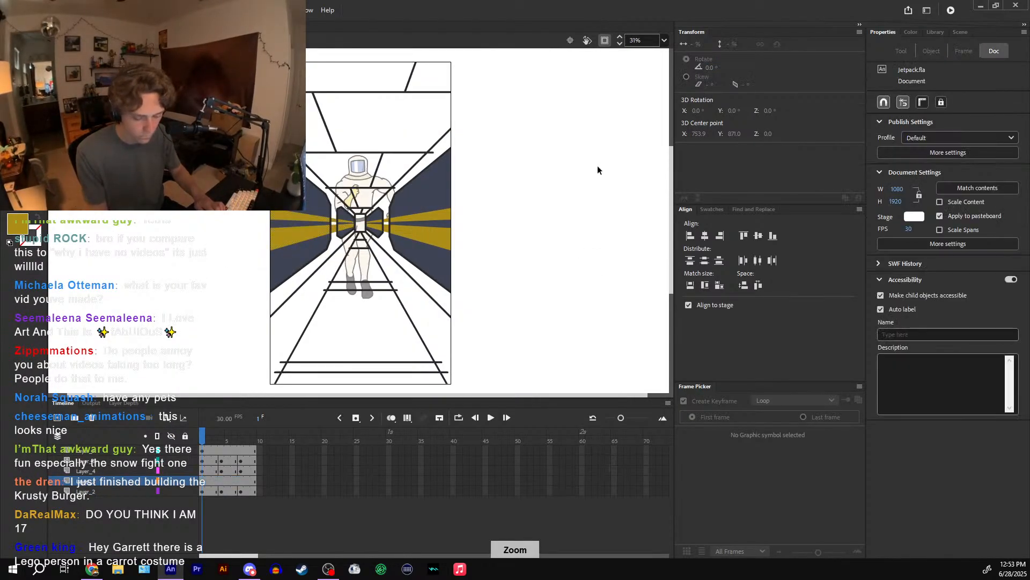
{"action": "key", "text": "ctrl+equal"}
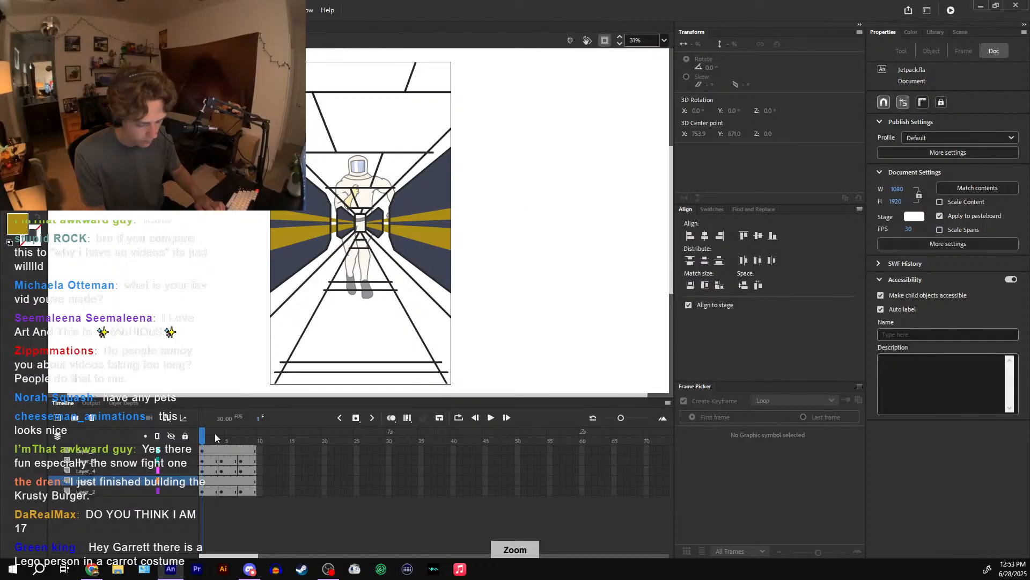
- Return to the main scene at frame 88 and sample the jetpack shot's blue-grey wall colour for the Paint Bucket
{"action": "double_click", "coordinate": [620, 194]}
{"action": "left_click", "coordinate": [428, 440]}
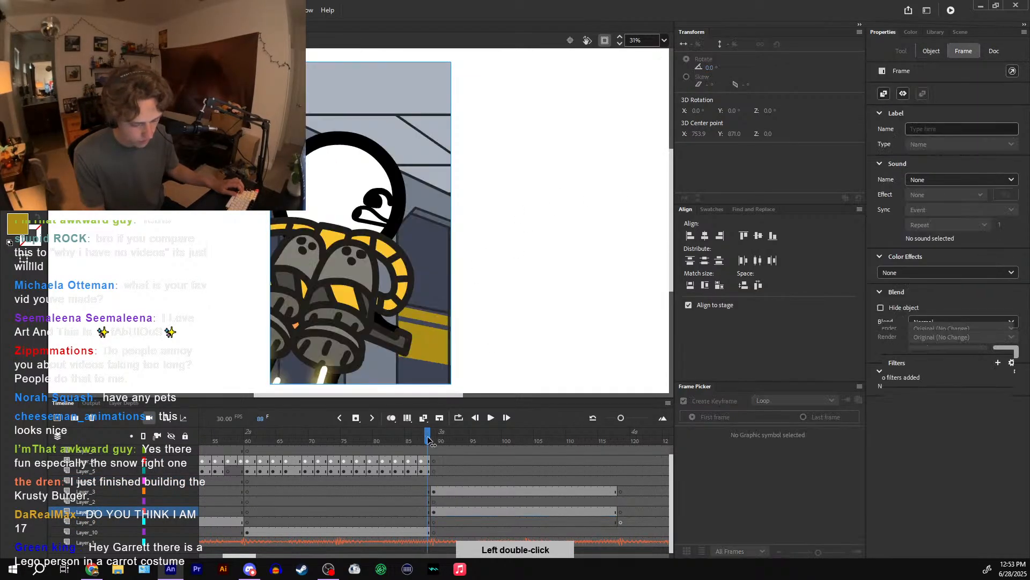
{"action": "key", "text": "k"}
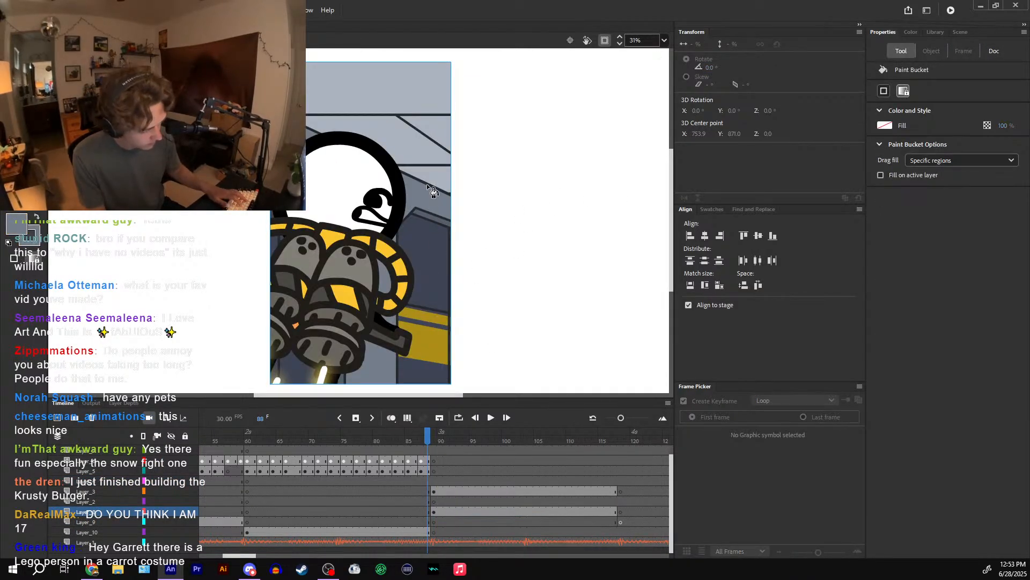
- Reopen the corridor symbol from frame 89 of the main scene and show the artwork beyond the stage
{"action": "left_click", "coordinate": [434, 440]}
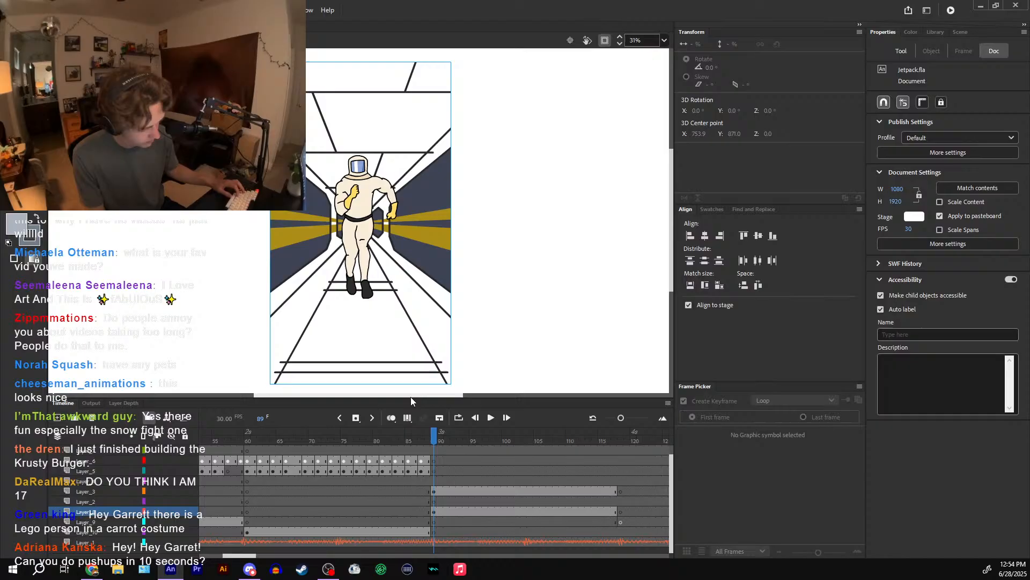
{"action": "double_click", "coordinate": [395, 250]}
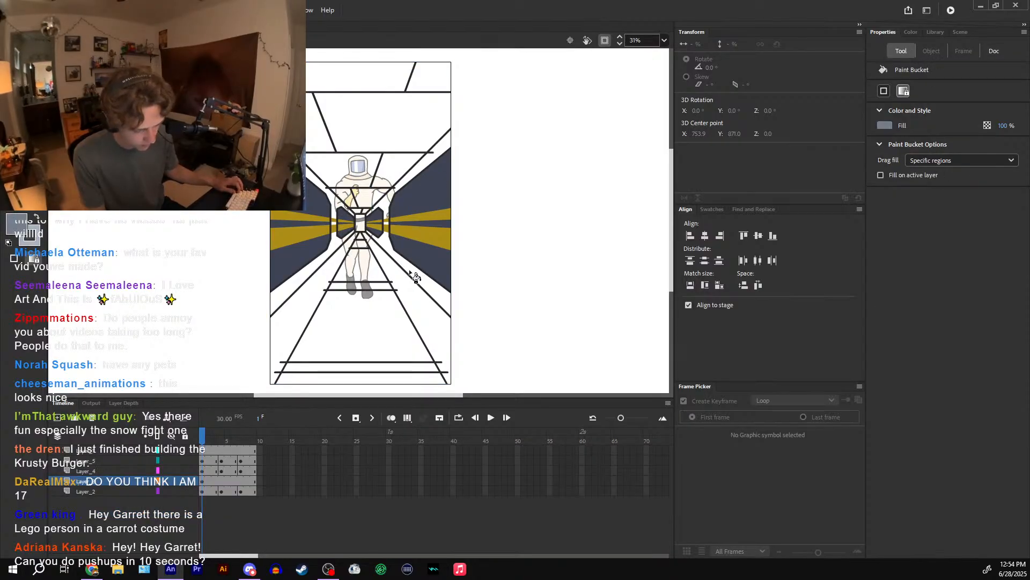
{"action": "left_click", "coordinate": [605, 40]}
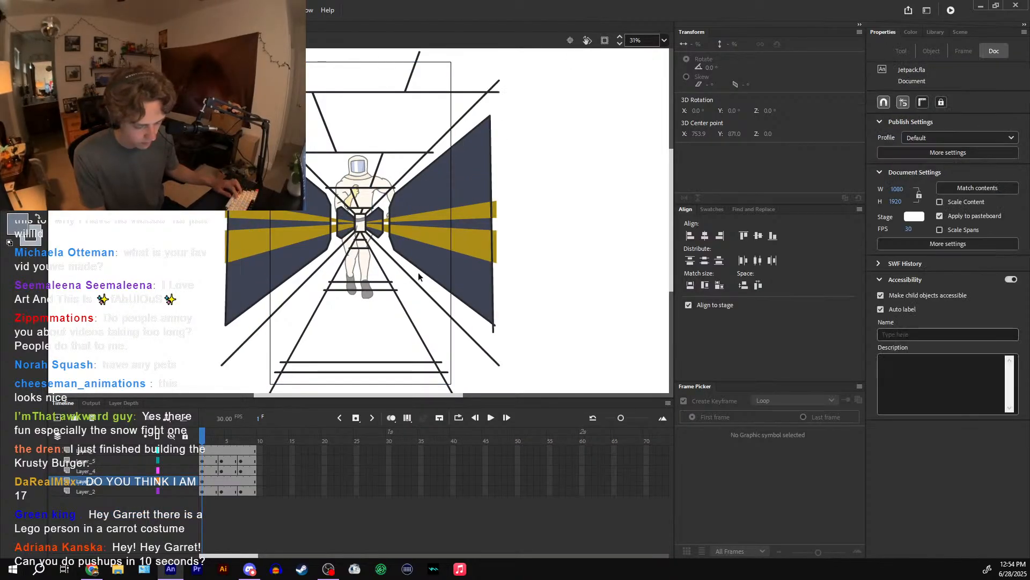
{"action": "left_click", "coordinate": [421, 276]}
- Hide the stripe and blue fill layers, Layer_3 and Layer_2, leaving only the corridor line layers shown
{"action": "left_click", "coordinate": [172, 470], "text": "alt"}
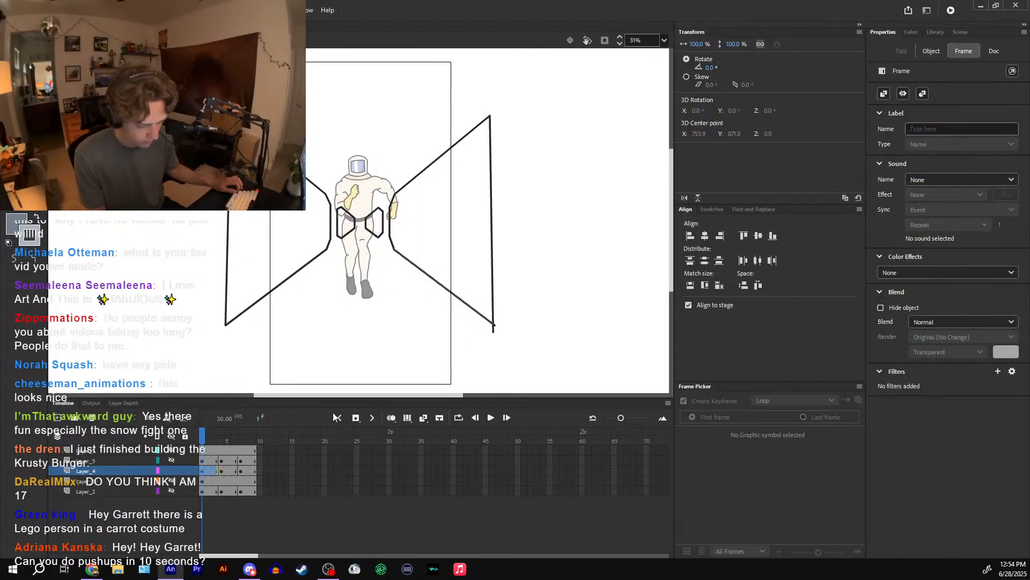
{"action": "left_click", "coordinate": [475, 261]}
{"action": "left_click", "coordinate": [172, 460]}
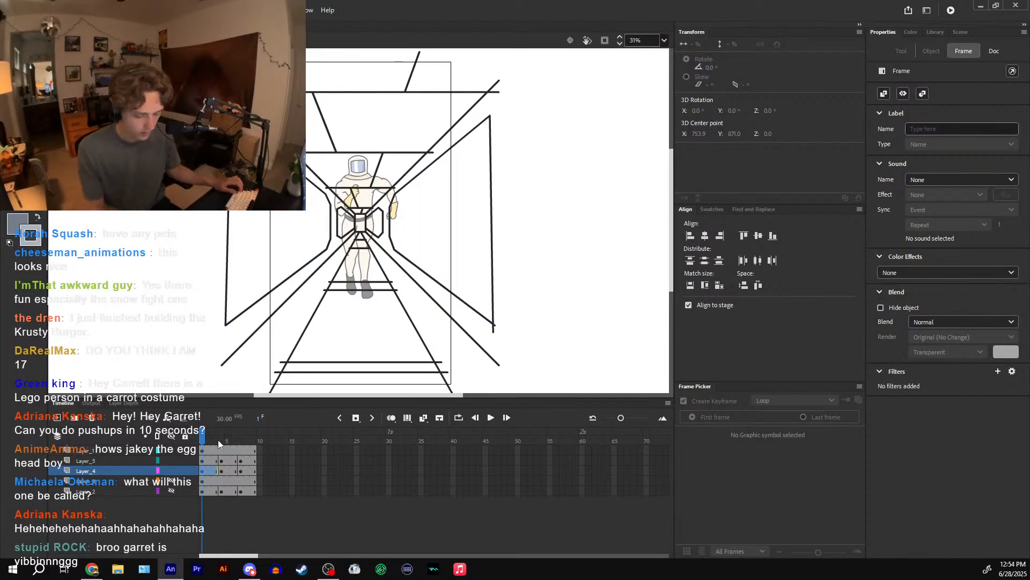
- Cut the wall-opening outlines from frame 1 of Layer_4
{"action": "left_click", "coordinate": [207, 460]}
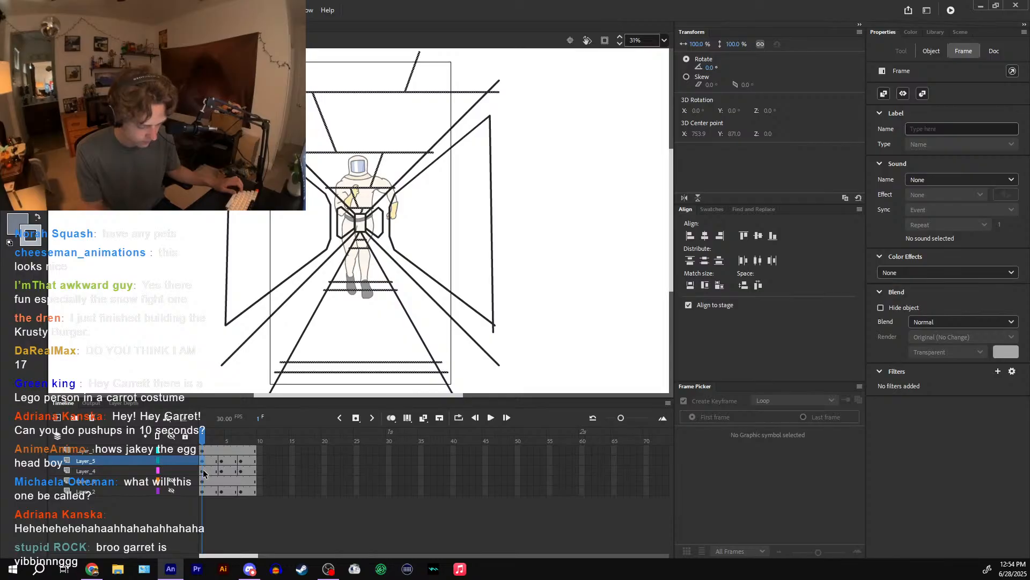
{"action": "left_click", "coordinate": [204, 471]}
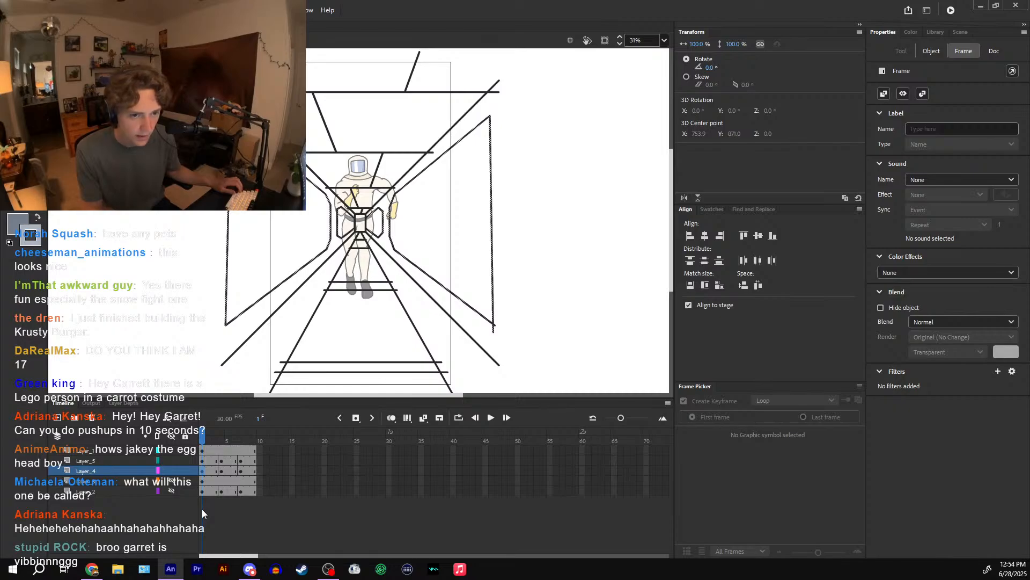
{"action": "left_click", "coordinate": [182, 514]}
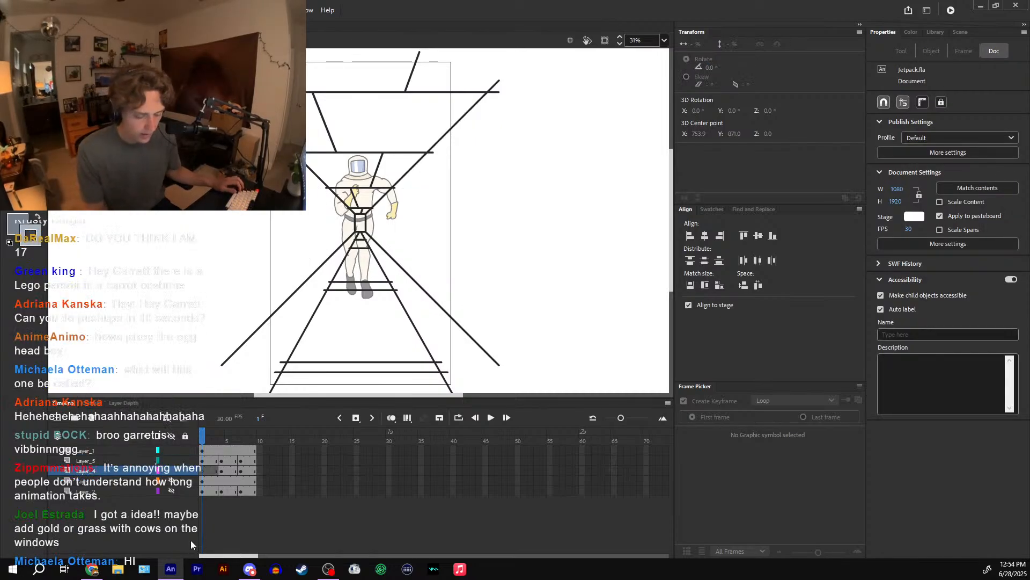
- Try to paste the cut wall-opening outlines in place on Layer_1 and undo the paste
{"action": "left_click", "coordinate": [258, 323]}
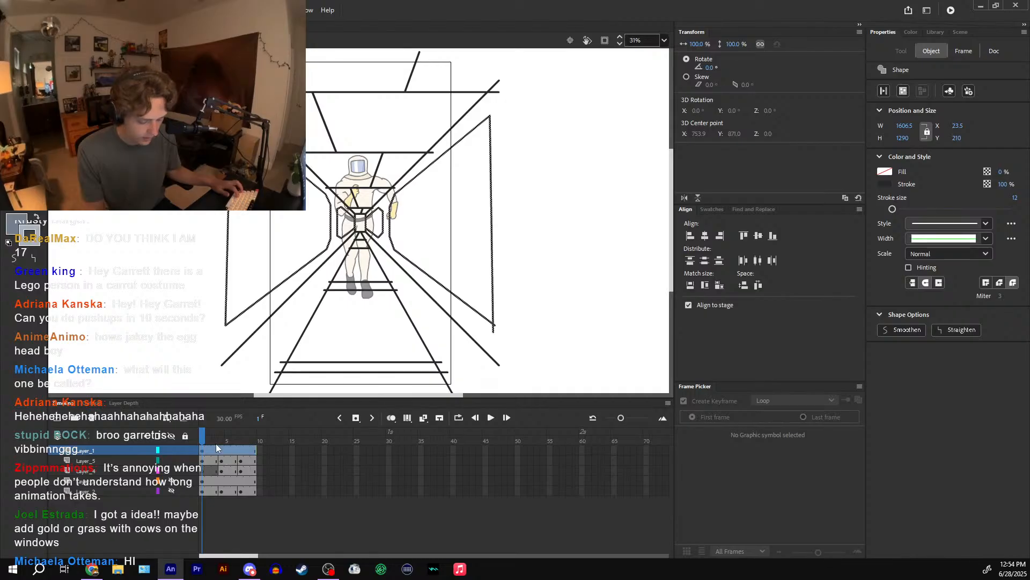
{"action": "key", "text": "Delete"}
{"action": "left_click", "coordinate": [231, 356]}
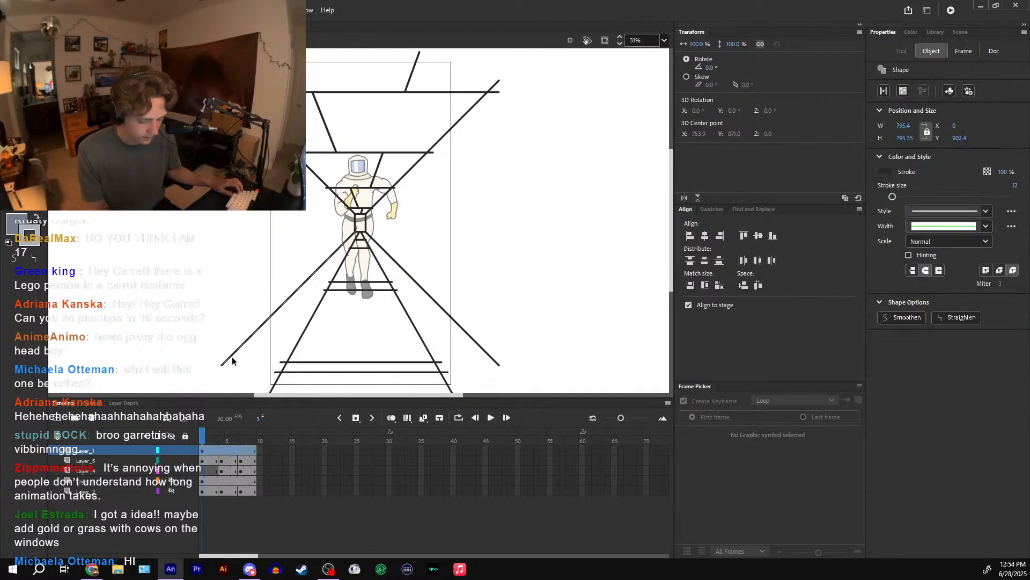
{"action": "key", "text": "ctrl+shift+v"}
{"action": "key", "text": "ctrl+z"}
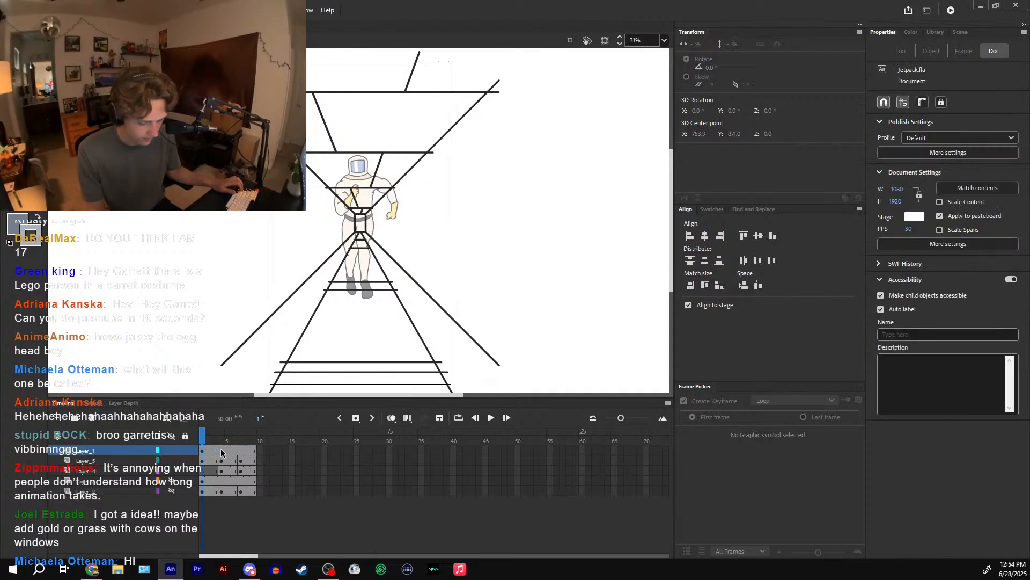
{"action": "key", "text": "ctrl+shift+v"}
{"action": "key", "text": "ctrl+z"}
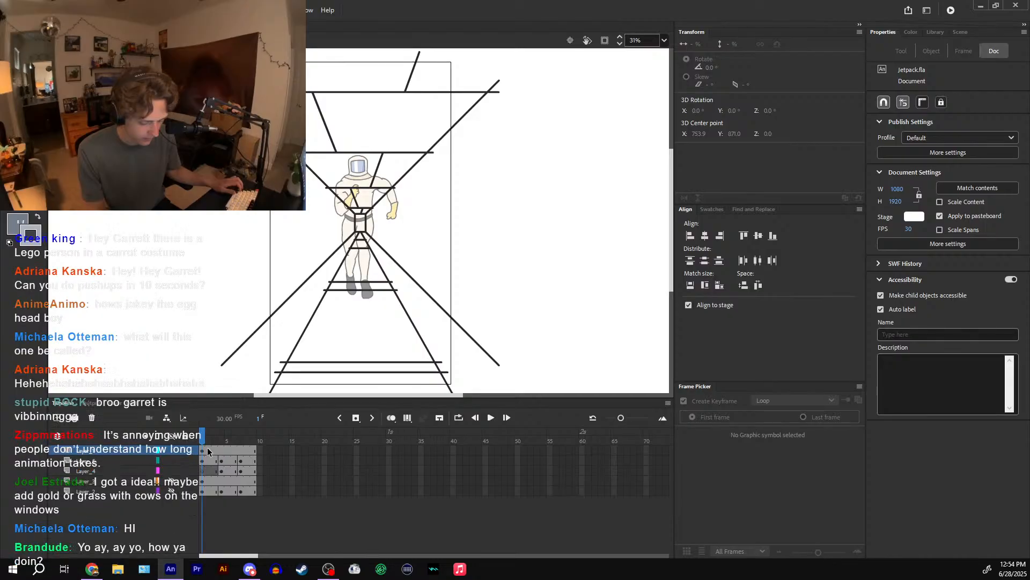
- Add keyframes to Layer_1 at frames 4 and 7 and paste the wall-opening outlines in place on frame 1
{"action": "left_click", "coordinate": [204, 450]}
{"action": "left_click", "coordinate": [222, 450]}
{"action": "key", "text": "F6"}
{"action": "left_click", "coordinate": [241, 450]}
{"action": "key", "text": "F6"}
{"action": "left_click", "coordinate": [204, 438]}
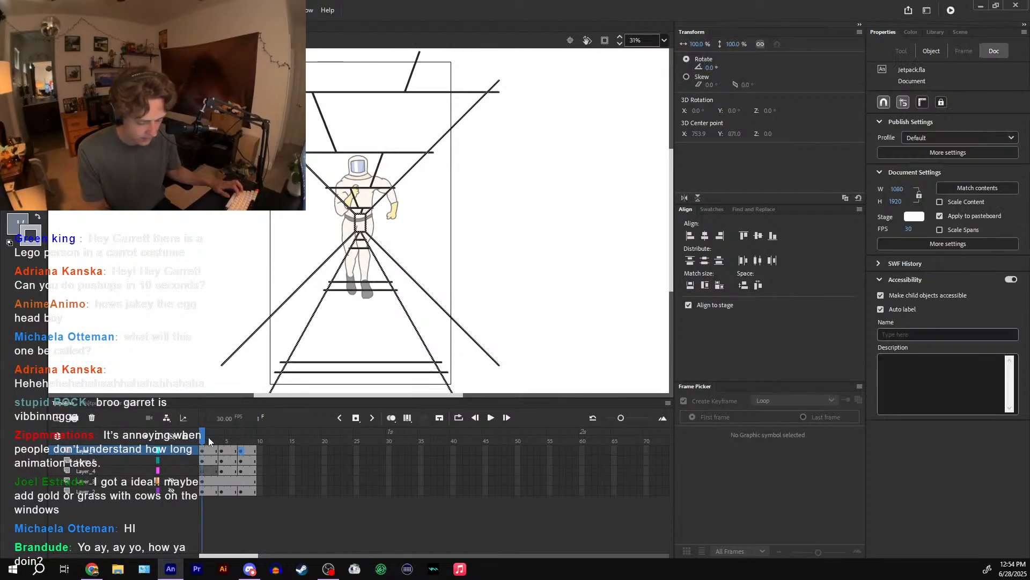
- Move the frame 4 wall-opening outlines from Layer_4 to the same place on Layer_1
{"action": "left_click_drag", "start_coordinate": [208, 437], "coordinate": [221, 443]}
{"action": "left_click", "coordinate": [300, 270]}
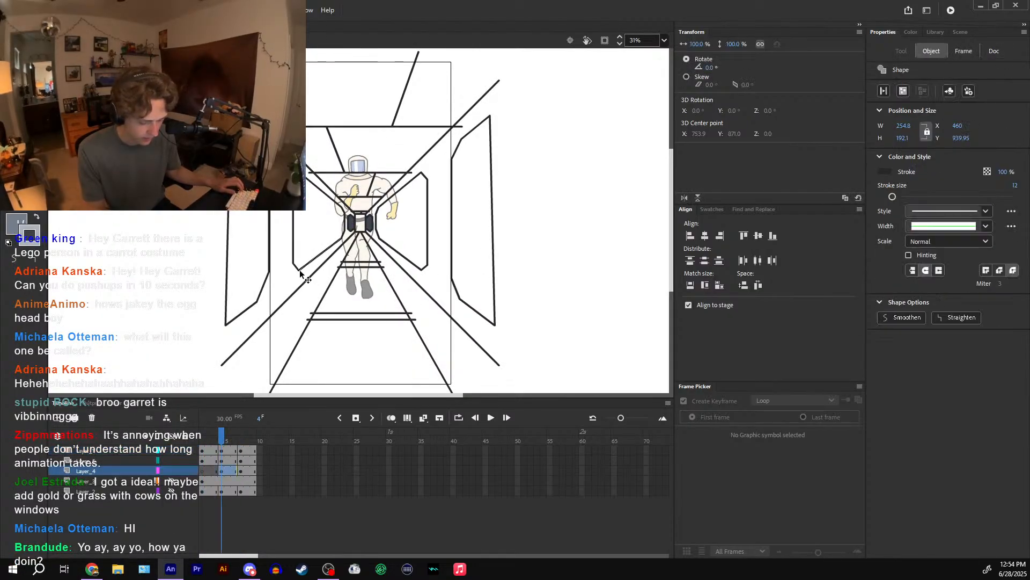
{"action": "key", "text": "Delete"}
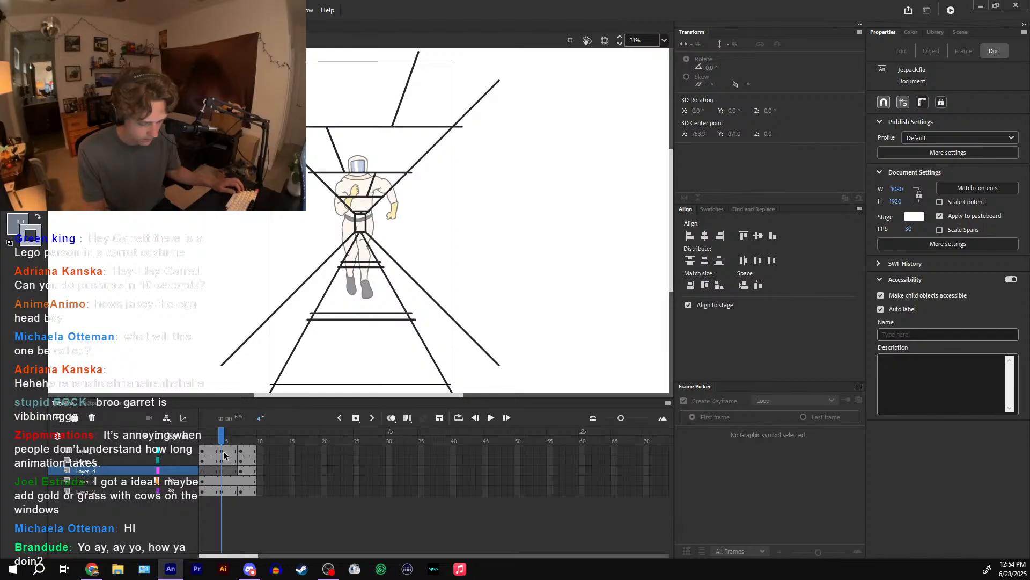
{"action": "left_click", "coordinate": [226, 450]}
{"action": "key", "text": "ctrl+shift+v"}
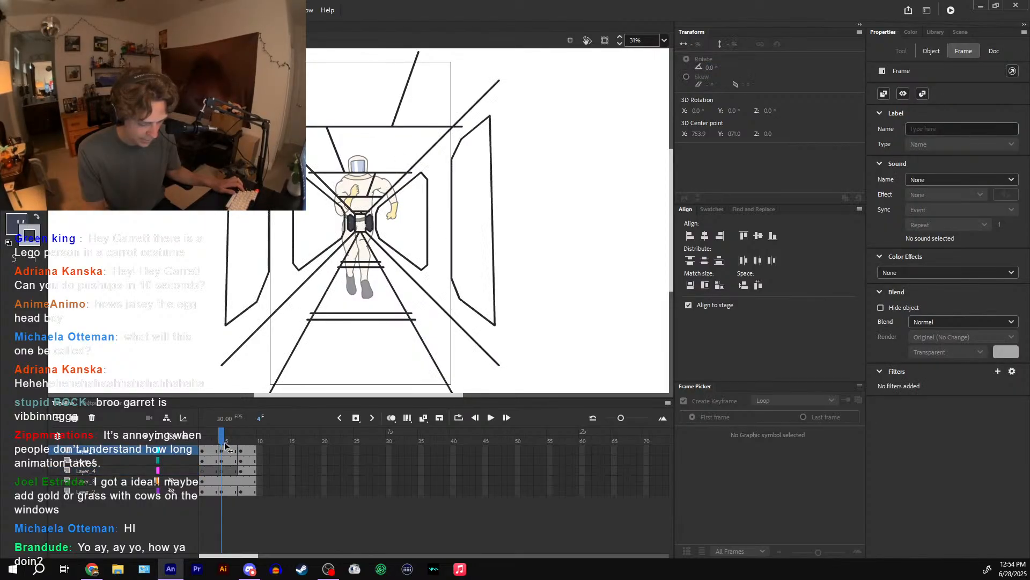
- Move the frame 7 wall-opening outlines from Layer_4 to the same place on Layer_1
{"action": "left_click", "coordinate": [237, 447]}
{"action": "left_click_drag", "start_coordinate": [237, 446], "coordinate": [241, 447]}
{"action": "left_click", "coordinate": [287, 280]}
{"action": "left_click", "coordinate": [239, 472]}
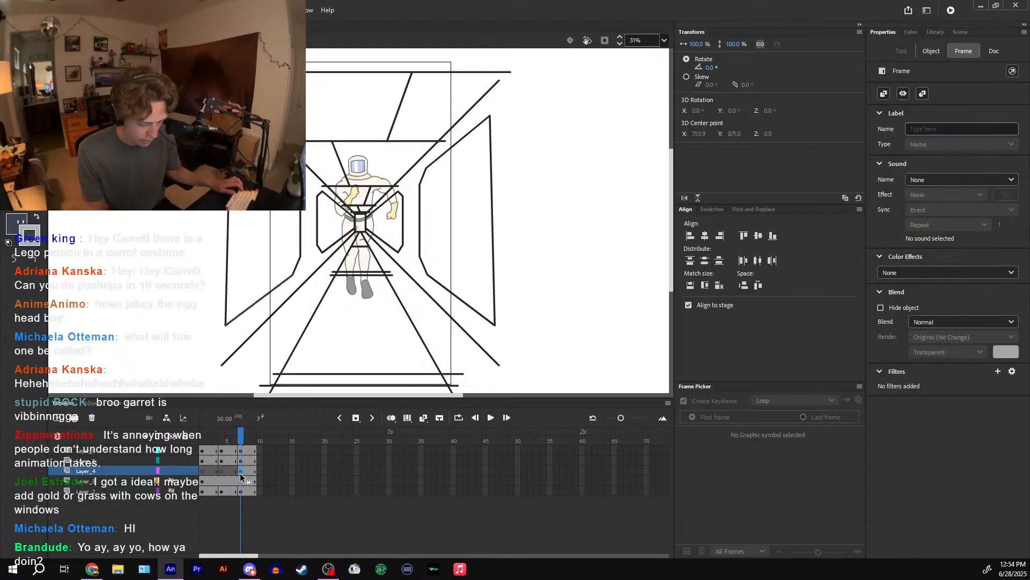
{"action": "key", "text": "ctrl+x"}
{"action": "left_click", "coordinate": [308, 279]}
{"action": "key", "text": "ctrl+shift+v"}
- Remove the dark-blue fills from the two small far wall openings at frame 5
{"action": "left_click_drag", "start_coordinate": [241, 440], "coordinate": [216, 439]}
{"action": "left_click", "coordinate": [226, 440]}
{"action": "left_click", "coordinate": [375, 221]}
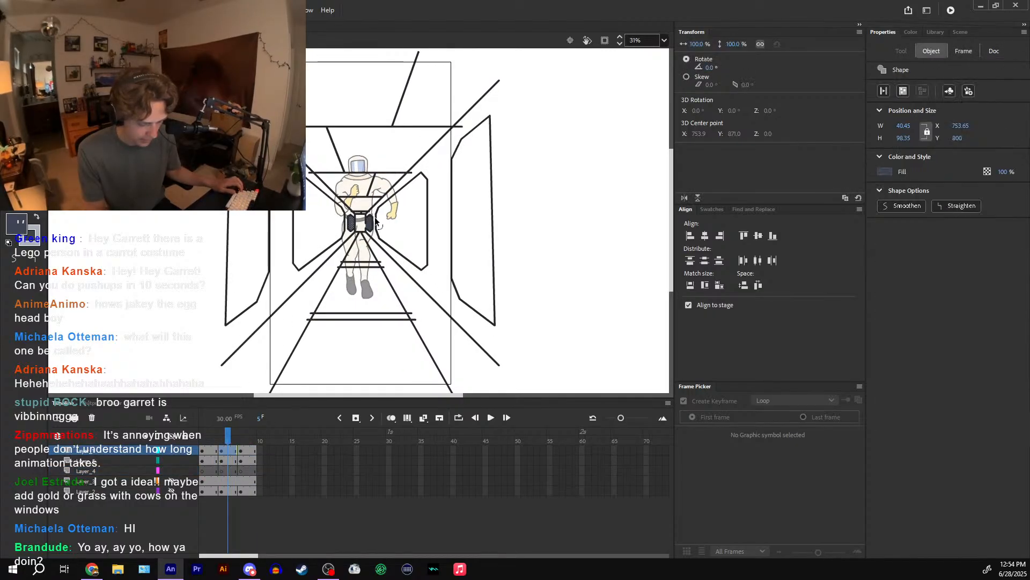
{"action": "key", "text": "Delete"}
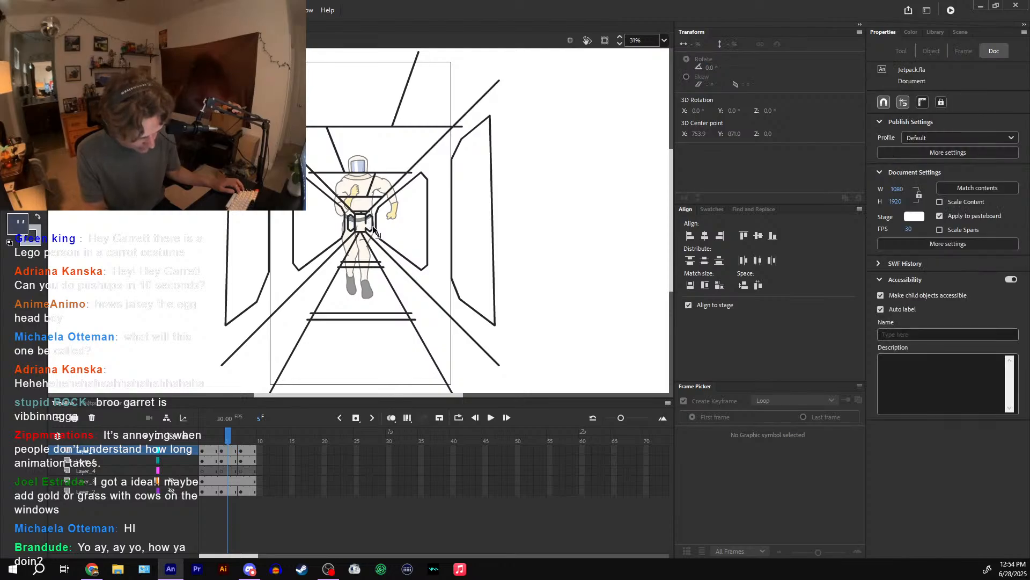
- Show Layer_3 and Layer_2 again and put the far openings' dark-blue fills back in place on Layer_1
{"action": "left_click", "coordinate": [172, 482]}
{"action": "left_click", "coordinate": [174, 493]}
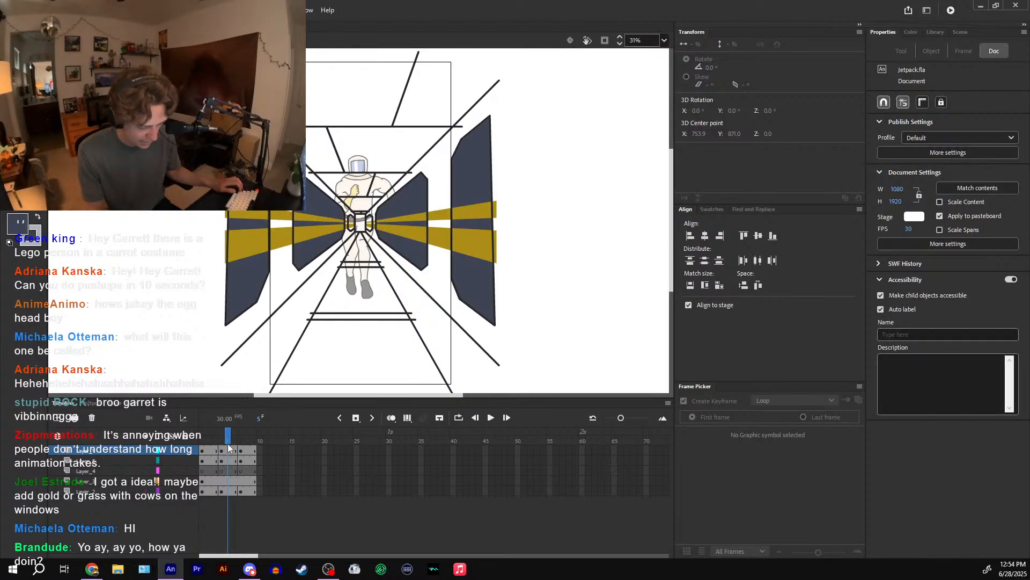
{"action": "left_click", "coordinate": [228, 449]}
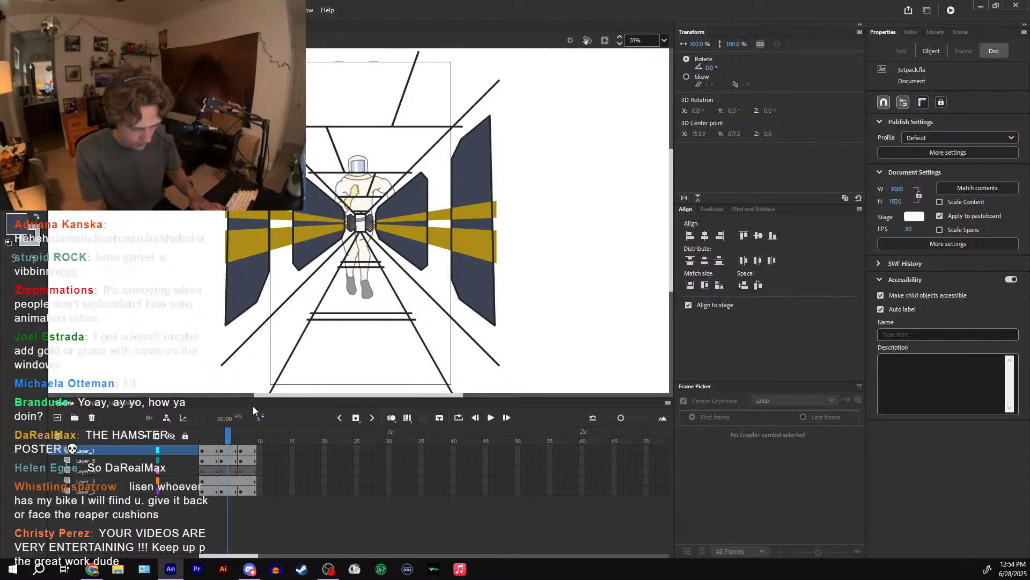
- Cut all outline segments of the two small far wall openings from Layer_1 at frame 5
{"action": "key", "text": "ctrl+="}
{"action": "key", "text": "ctrl+="}
{"action": "left_click", "coordinate": [313, 200]}
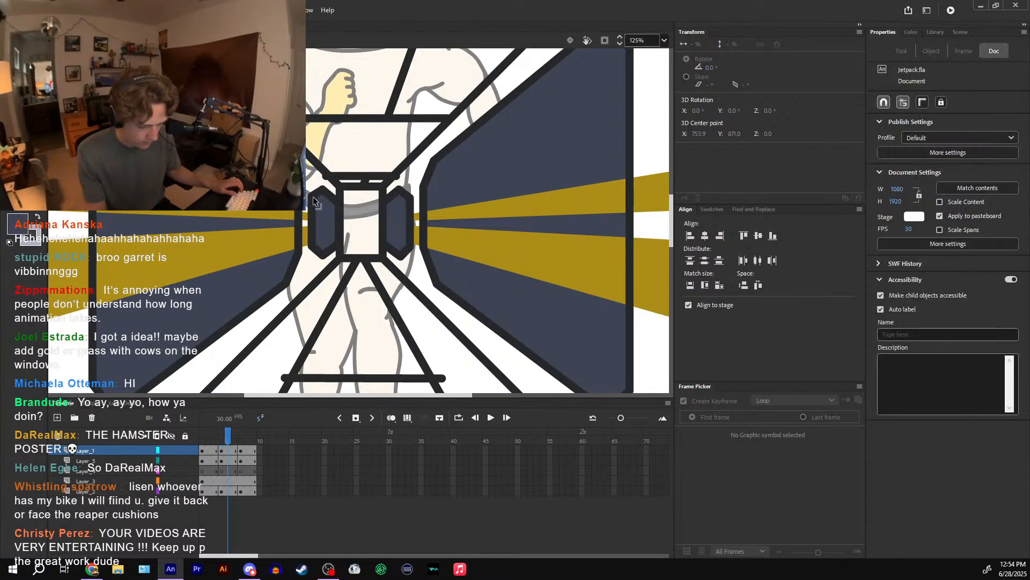
{"action": "left_click", "coordinate": [314, 198]}
{"action": "left_click", "coordinate": [378, 139]}
{"action": "left_click", "coordinate": [333, 216]}
{"action": "left_click", "coordinate": [328, 191]}
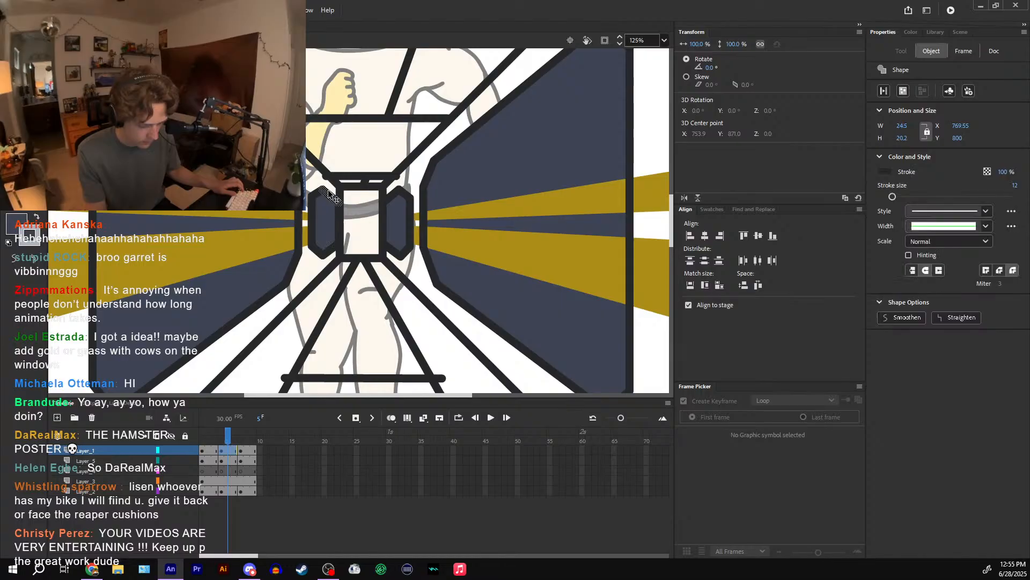
{"action": "left_click", "coordinate": [313, 203], "text": "shift"}
{"action": "left_click", "coordinate": [314, 203], "text": "shift"}
{"action": "left_click", "coordinate": [317, 191], "text": "shift"}
{"action": "left_click", "coordinate": [313, 224], "text": "shift"}
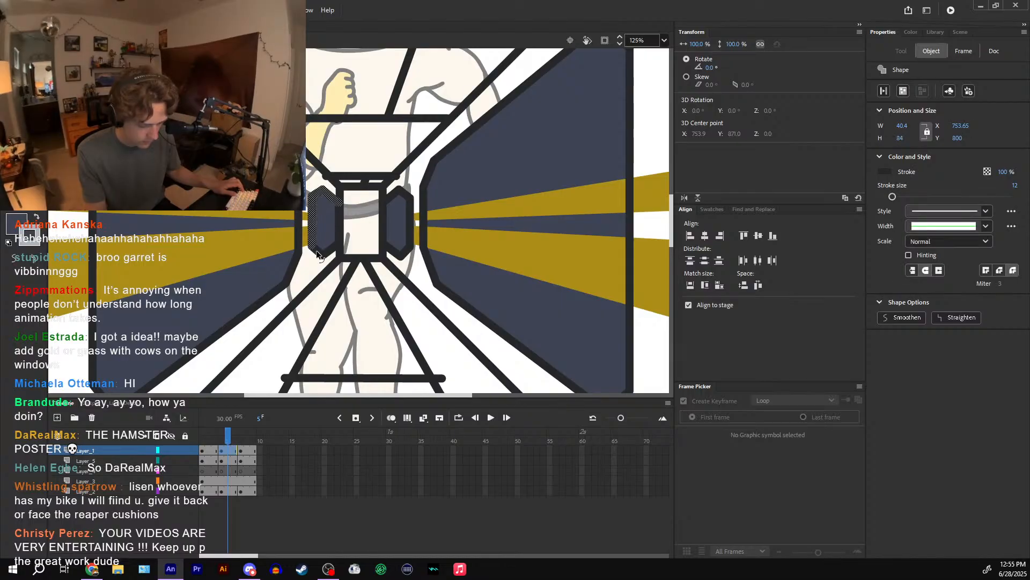
{"action": "left_click", "coordinate": [388, 249], "text": "shift"}
{"action": "left_click", "coordinate": [408, 252], "text": "shift"}
{"action": "left_click", "coordinate": [413, 224], "text": "shift"}
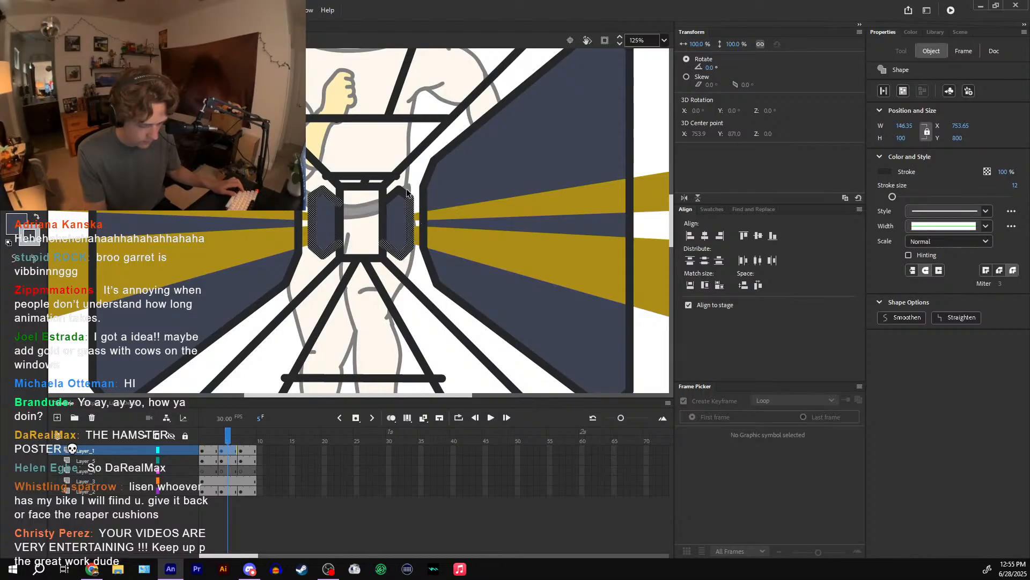
{"action": "left_click", "coordinate": [401, 190], "text": "shift"}
{"action": "left_click", "coordinate": [404, 194], "text": "shift"}
{"action": "left_click", "coordinate": [385, 215], "text": "shift"}
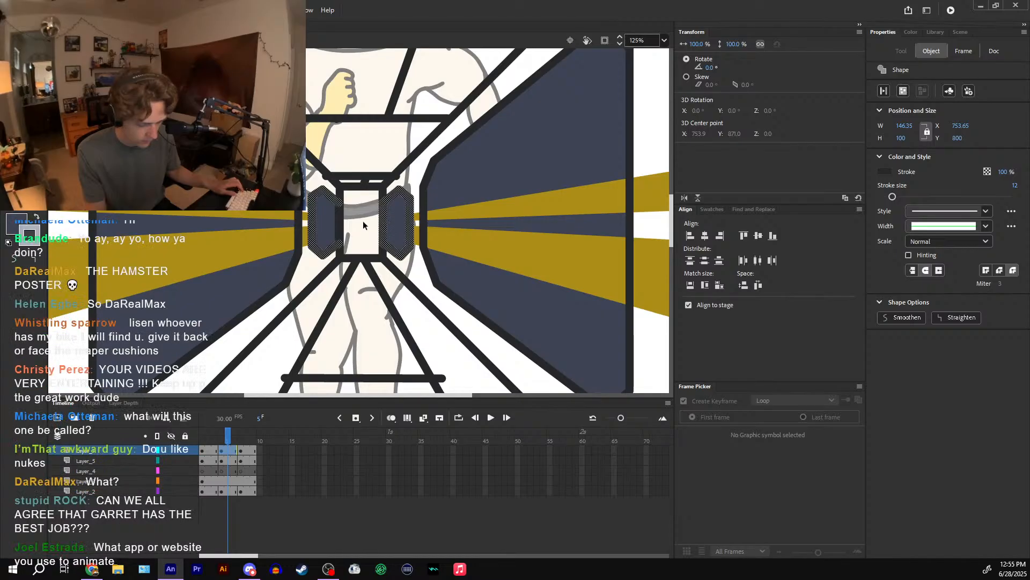
{"action": "key", "text": "Delete"}
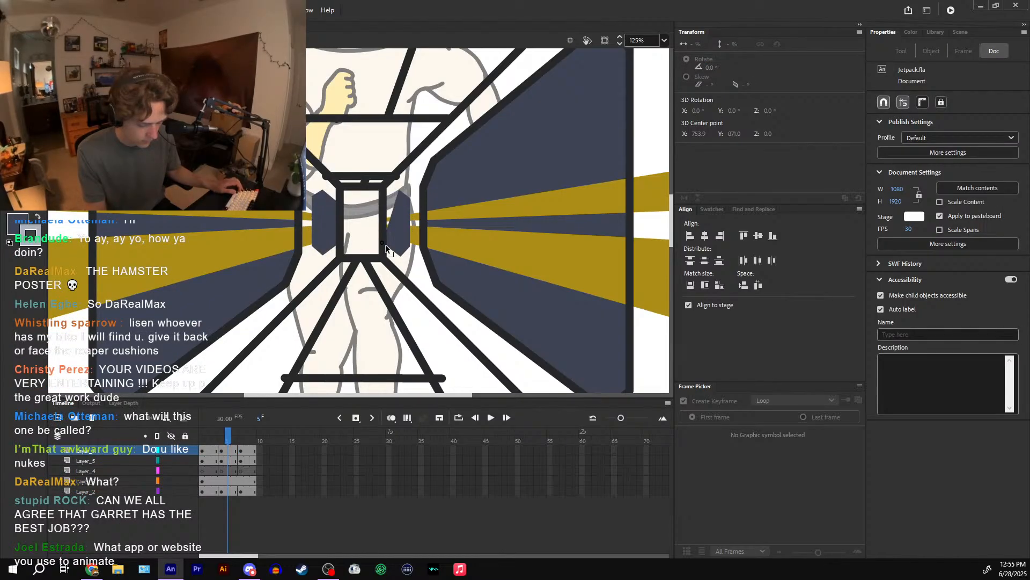
- Delete the dark-blue fills left inside the two small far wall openings
{"action": "left_click", "coordinate": [385, 245]}
{"action": "key", "text": "Delete"}
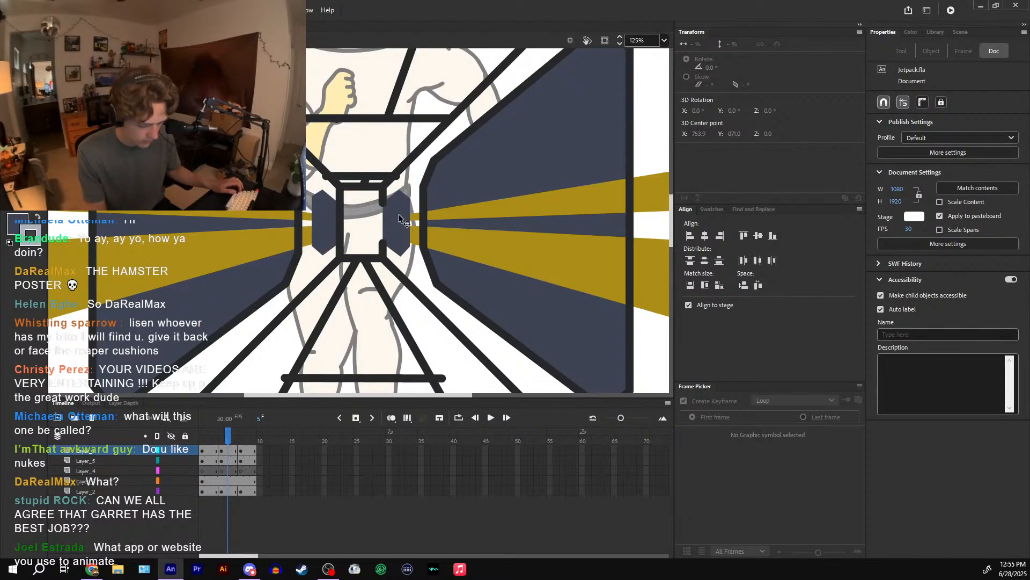
{"action": "left_click", "coordinate": [400, 220]}
{"action": "left_click", "coordinate": [293, 263]}
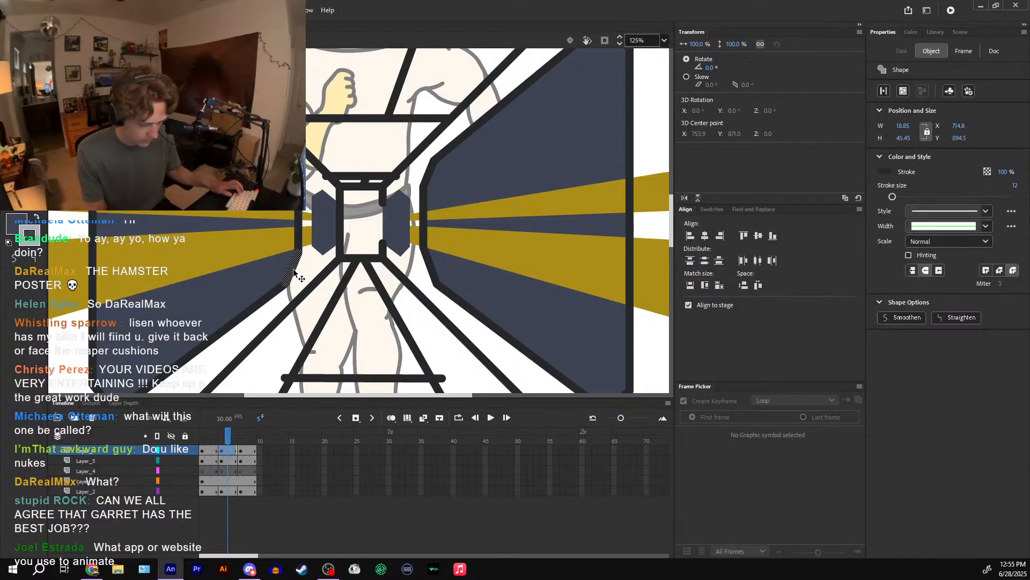
{"action": "left_click", "coordinate": [326, 244]}
{"action": "key", "text": "Delete"}
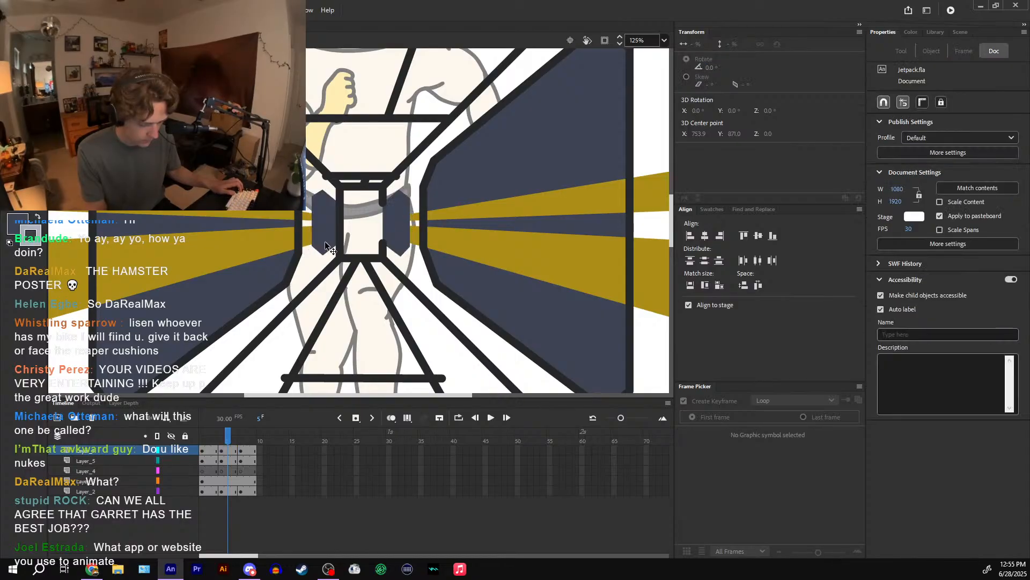
{"action": "left_click", "coordinate": [396, 226]}
{"action": "key", "text": "Delete"}
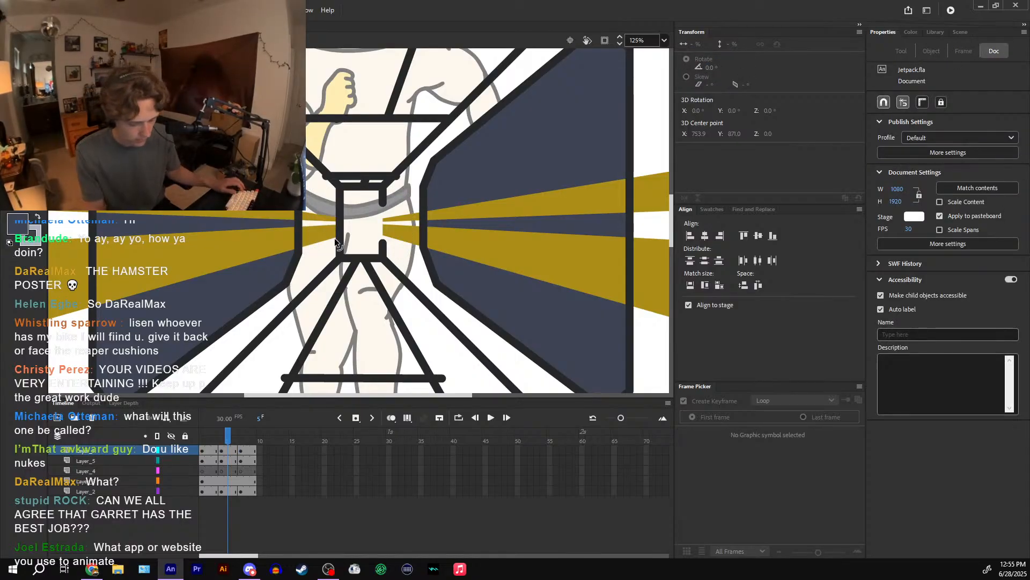
- Restore the outlines of both small far wall openings in place on Layer_1
{"action": "key", "text": "ctrl+z"}
{"action": "key", "text": "ctrl+z"}
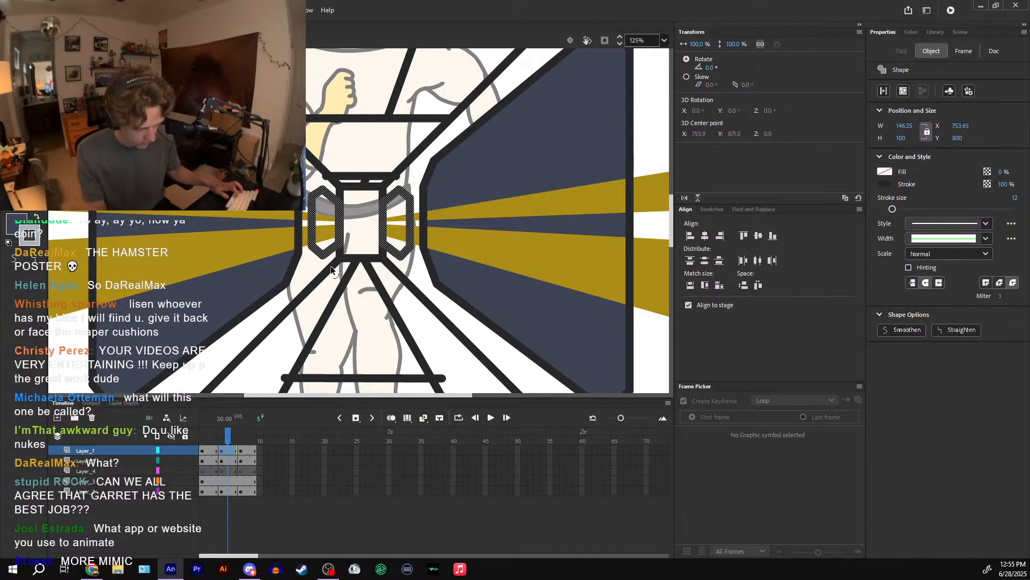
{"action": "key", "text": "Escape"}
{"action": "left_click", "coordinate": [331, 250]}
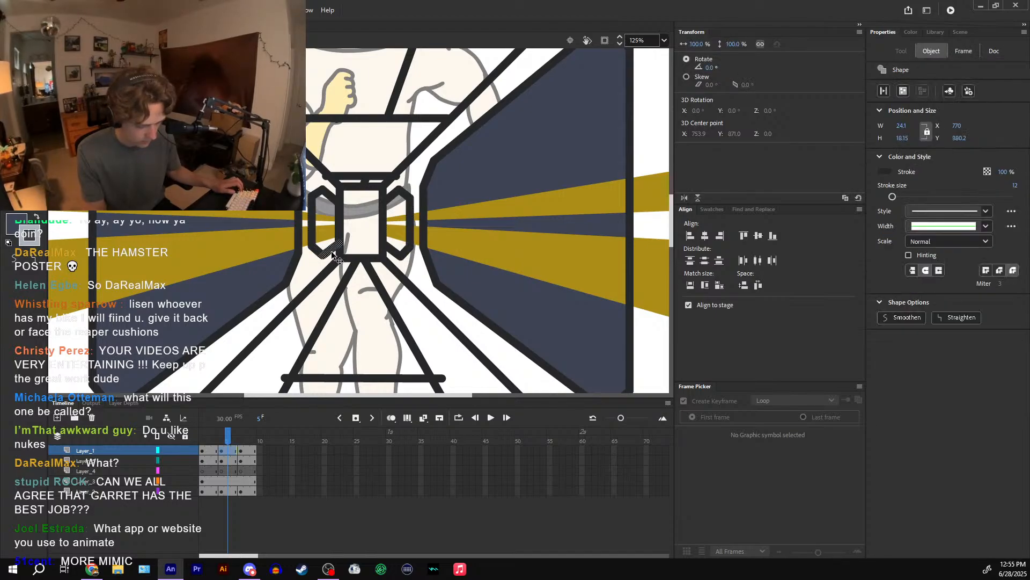
{"action": "double_click", "coordinate": [330, 251]}
{"action": "key", "text": "Escape"}
- Fill both small far openings with dark blue using the Paint Bucket, cut the fills and select frame 4 of Layer_2
{"action": "key", "text": "k"}
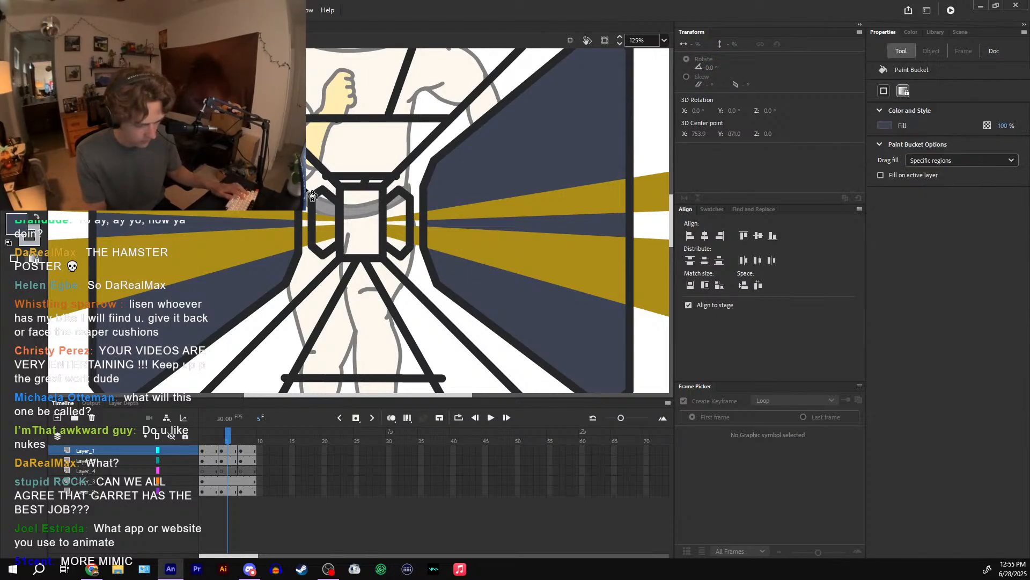
{"action": "left_click", "coordinate": [326, 211]}
{"action": "left_click", "coordinate": [401, 208]}
{"action": "key", "text": "v"}
{"action": "left_click", "coordinate": [400, 207]}
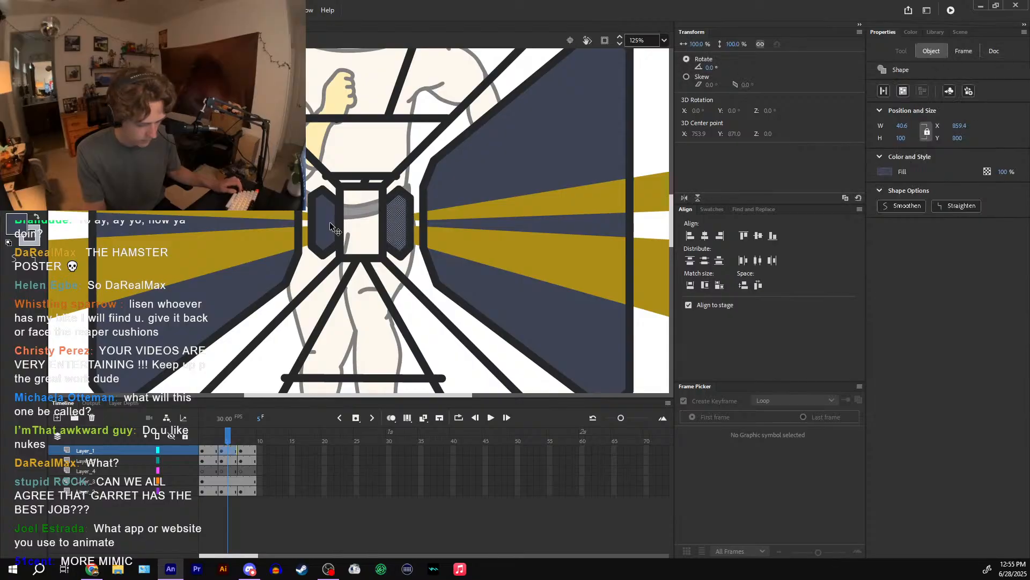
{"action": "key", "text": "Escape"}
{"action": "left_click", "coordinate": [231, 490]}
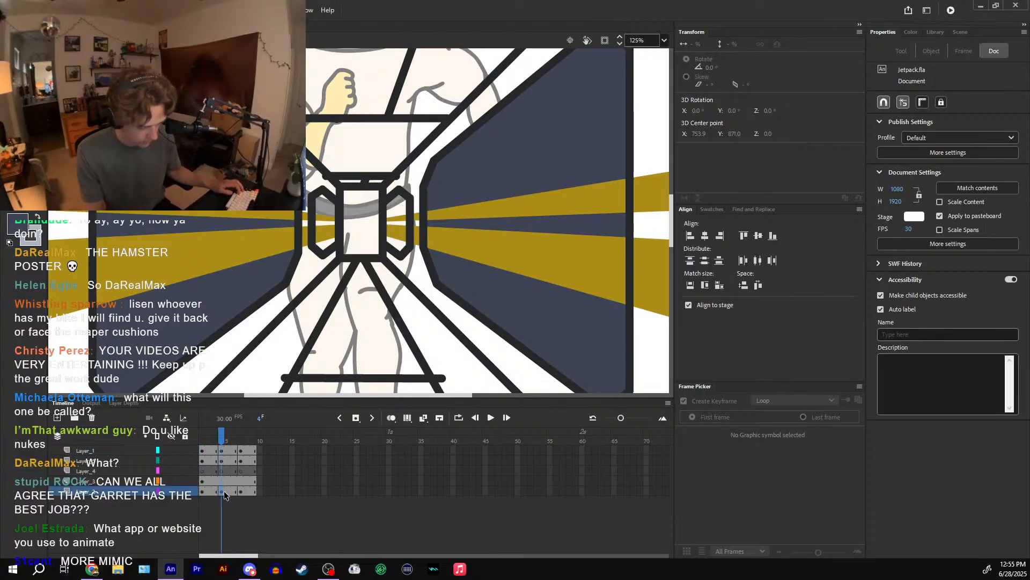
- Go to frame 2 and hide every layer except Layer_1
{"action": "mouse_move", "coordinate": [229, 444]}
{"action": "left_mouse_down"}
{"action": "mouse_move", "coordinate": [248, 447]}
{"action": "mouse_move", "coordinate": [208, 448]}
{"action": "left_mouse_up"}
{"action": "key", "text": "."}
{"action": "left_click", "coordinate": [210, 451]}
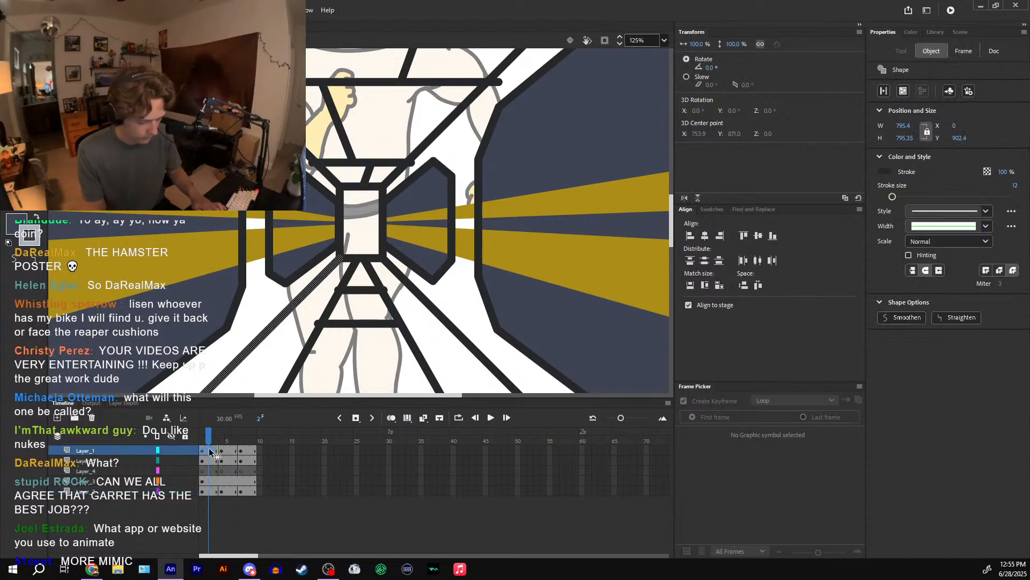
{"action": "key", "text": "ctrl+minus"}
{"action": "key", "text": "ctrl+minus"}
{"action": "key", "text": "ctrl+minus"}
{"action": "left_click", "coordinate": [171, 451], "text": "alt"}
{"action": "key", "text": "ctrl+equal"}
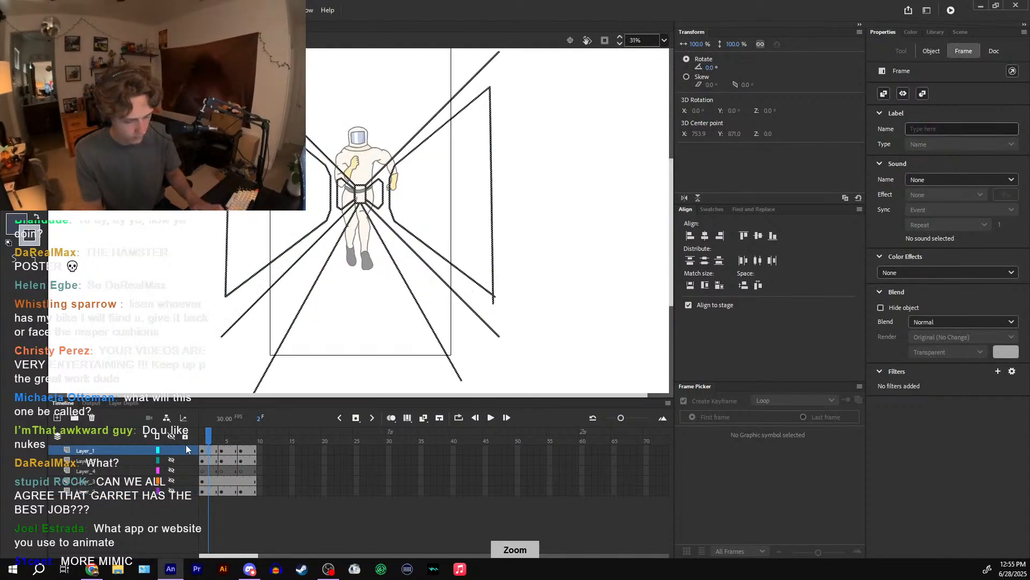
- Draw lines closing the outer ends of the corridor wall bands on Layer_1 at the first keyframe
{"action": "key", "text": "n"}
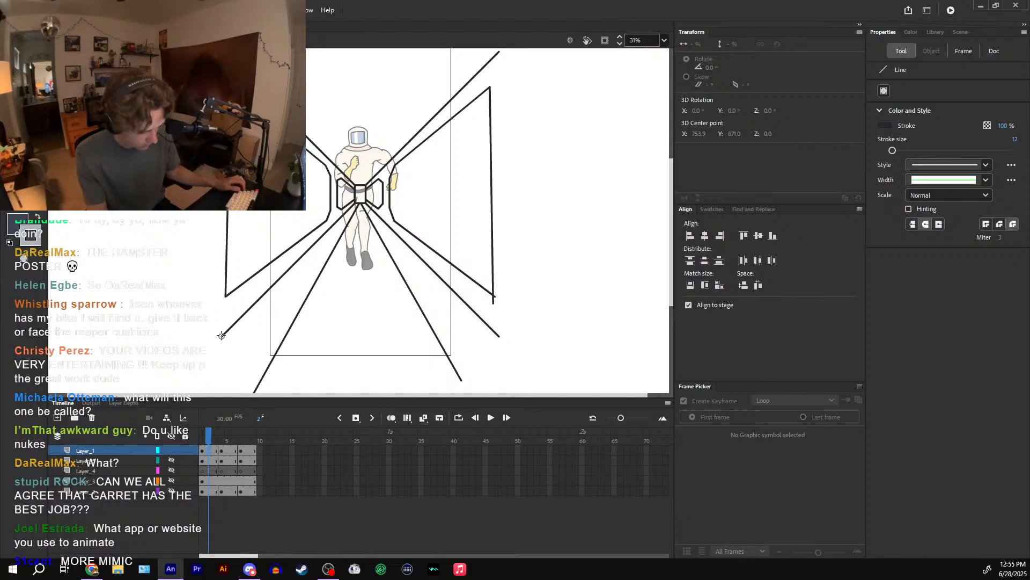
{"action": "left_click_drag", "start_coordinate": [221, 336], "coordinate": [227, 292]}
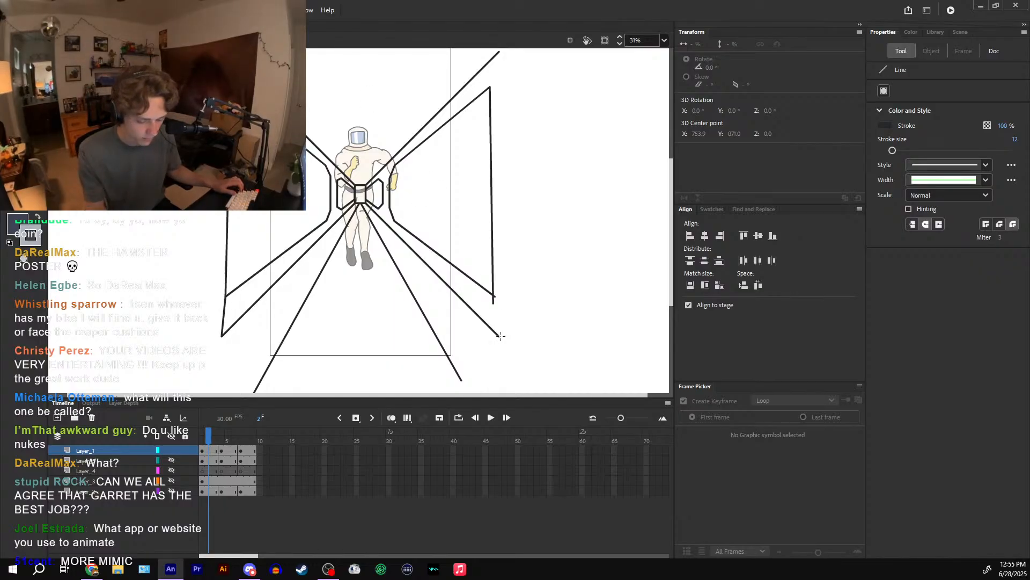
{"action": "left_click_drag", "start_coordinate": [490, 85], "coordinate": [499, 52]}
{"action": "key", "text": "space"}
{"action": "left_click_drag", "start_coordinate": [517, 97], "coordinate": [523, 127]}
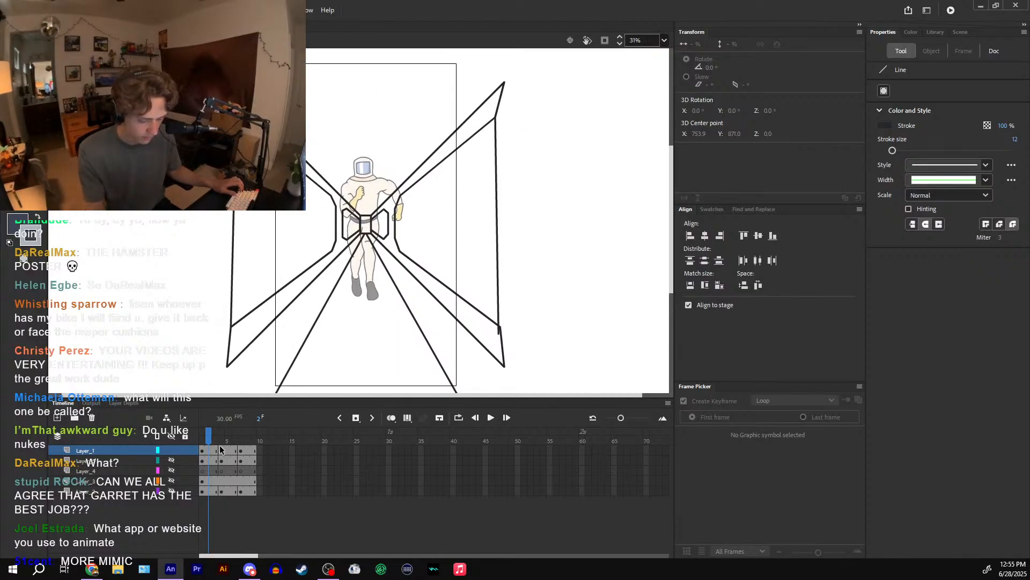
- Draw vertical lines closing the outer ends of both corridor walls on Layer_1 at frames 4 and 8
{"action": "left_click", "coordinate": [220, 451]}
{"action": "mouse_move", "coordinate": [226, 82]}
{"action": "left_mouse_down"}
{"action": "mouse_move", "coordinate": [213, 315]}
{"action": "mouse_move", "coordinate": [227, 368]}
{"action": "left_mouse_up"}
{"action": "left_click_drag", "start_coordinate": [506, 95], "coordinate": [505, 368]}
{"action": "left_click", "coordinate": [247, 439]}
{"action": "left_click_drag", "start_coordinate": [226, 82], "coordinate": [227, 368]}
{"action": "left_click_drag", "start_coordinate": [505, 368], "coordinate": [509, 89]}
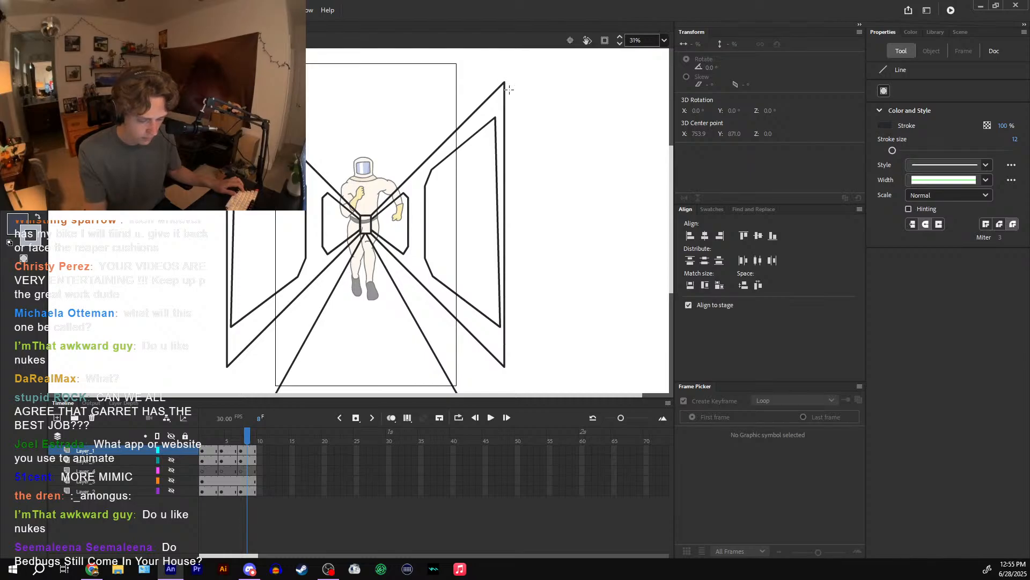
{"action": "left_click_drag", "start_coordinate": [252, 436], "coordinate": [230, 412]}
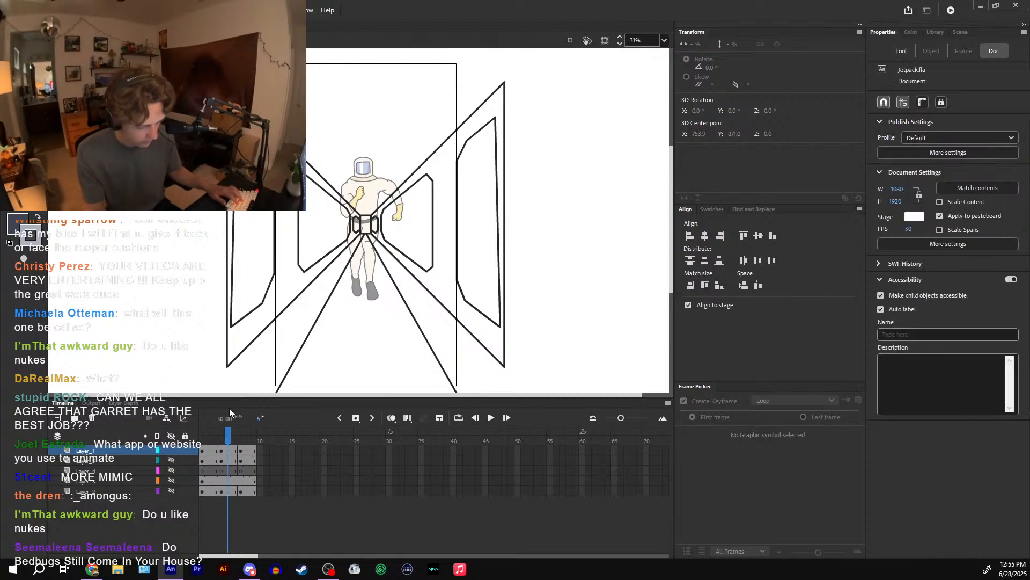
- Leave the symbol, sample the light blue-grey wall colour from frame 82 and return to frame 89
{"action": "double_click", "coordinate": [567, 225]}
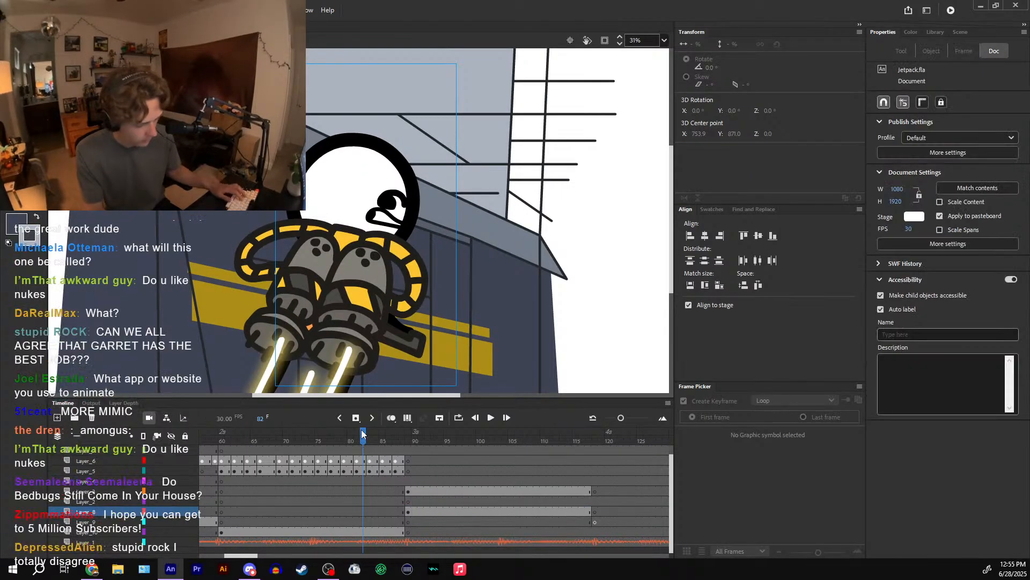
{"action": "left_click", "coordinate": [471, 229]}
{"action": "key", "text": "i"}
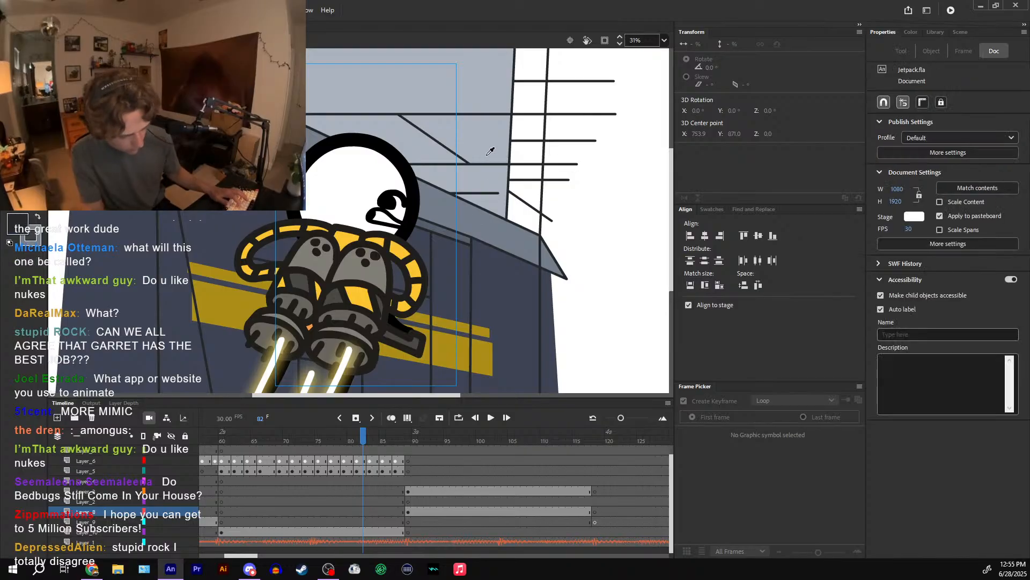
{"action": "left_click", "coordinate": [487, 153]}
{"action": "left_click", "coordinate": [402, 439]}
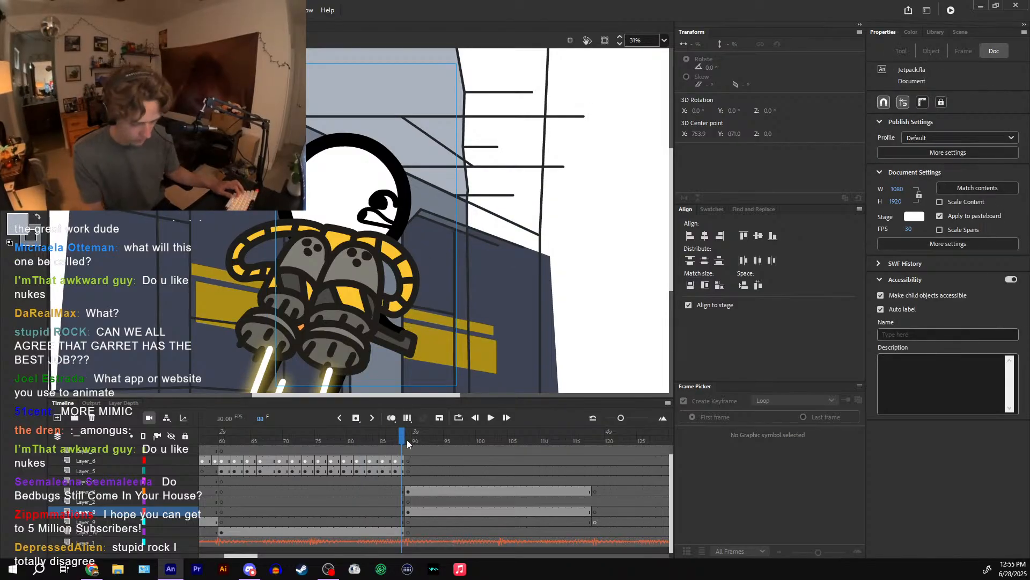
{"action": "left_click", "coordinate": [407, 440]}
- Reopen the corridor symbol and fill the wall bands around the openings with slate blue-grey at the first keyframe
{"action": "double_click", "coordinate": [443, 223]}
{"action": "left_click", "coordinate": [440, 242]}
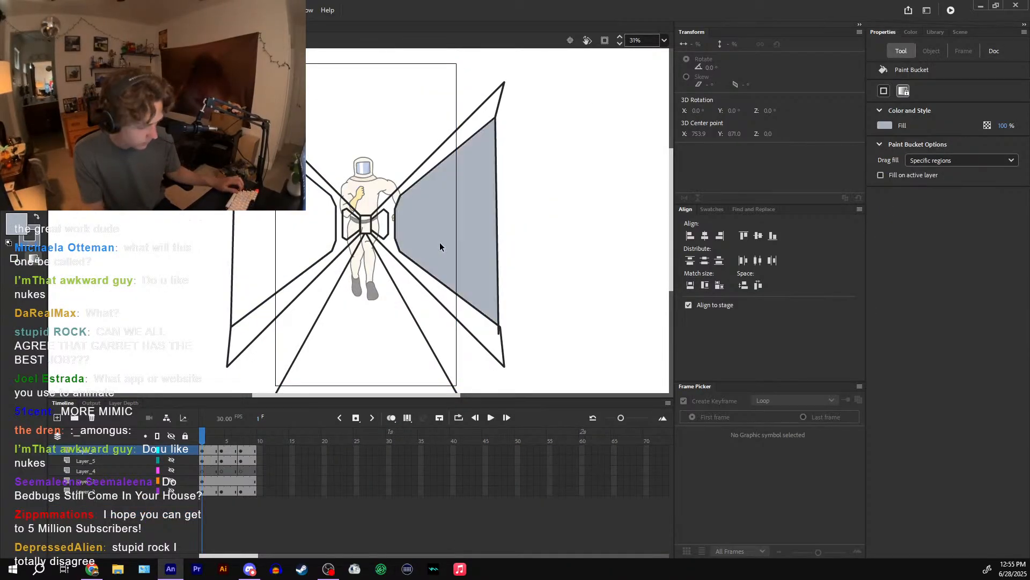
{"action": "key", "text": "ctrl+z"}
{"action": "left_click", "coordinate": [425, 276]}
{"action": "left_click", "coordinate": [331, 265]}
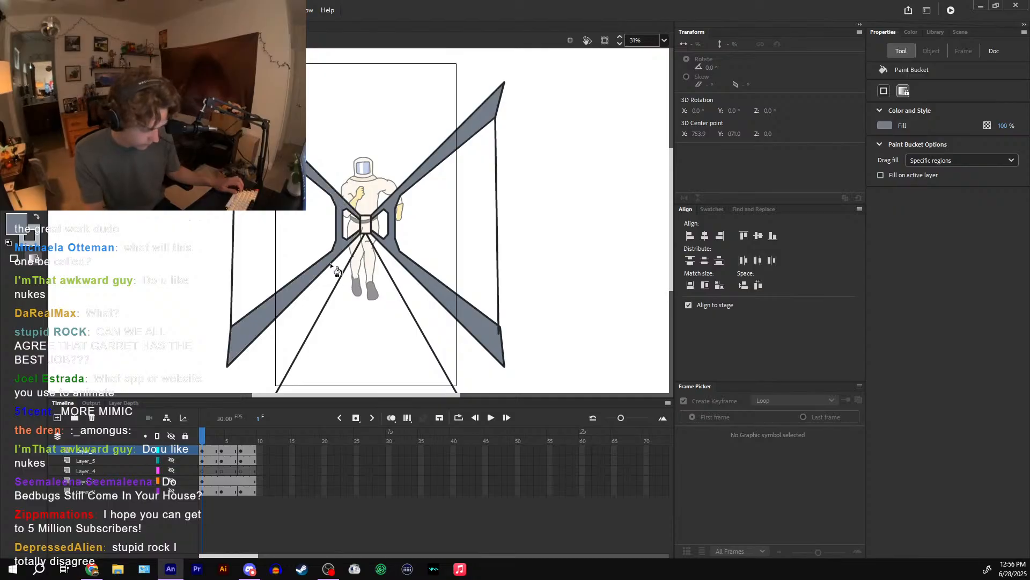
- Fill both walls around the openings with the same slate blue-grey at frames 4 and 8
{"action": "left_click", "coordinate": [223, 437]}
{"action": "left_click", "coordinate": [304, 289]}
{"action": "left_click", "coordinate": [457, 285]}
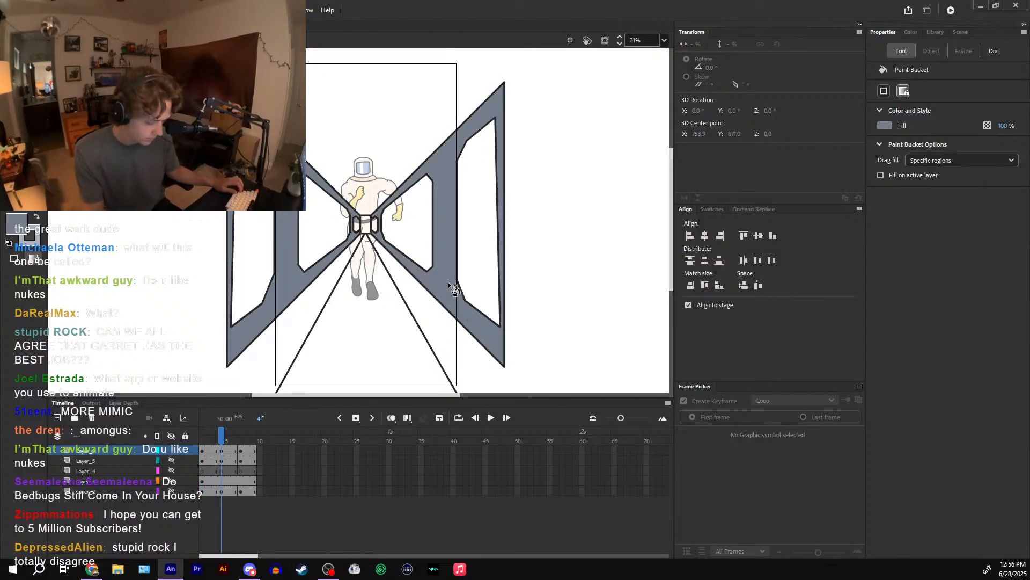
{"action": "left_click", "coordinate": [250, 443]}
{"action": "left_click", "coordinate": [301, 287]}
{"action": "left_click", "coordinate": [397, 292]}
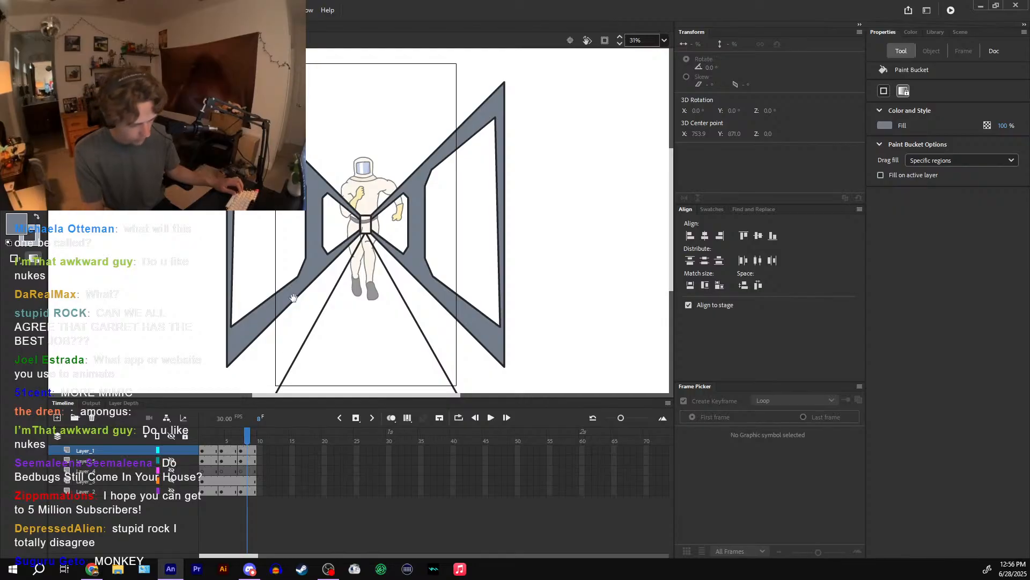
- Add a new layer, move it to the bottom of the stack beneath Layer_2 and select its frame 1
{"action": "left_click_drag", "start_coordinate": [300, 270], "coordinate": [304, 317]}
{"action": "left_click", "coordinate": [92, 491]}
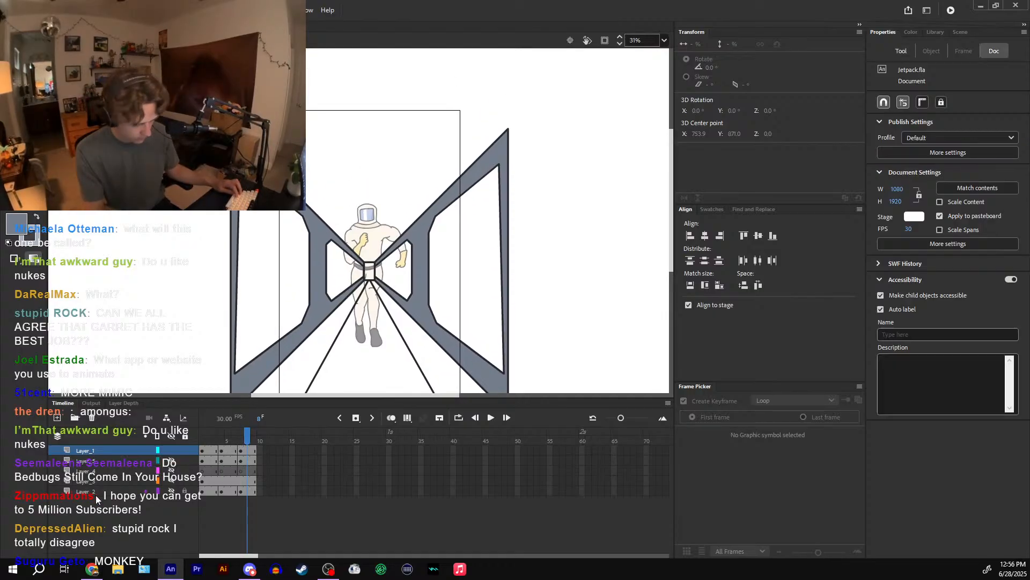
{"action": "left_click", "coordinate": [58, 418]}
{"action": "left_click_drag", "start_coordinate": [96, 492], "coordinate": [98, 509]}
{"action": "left_click", "coordinate": [203, 499]}
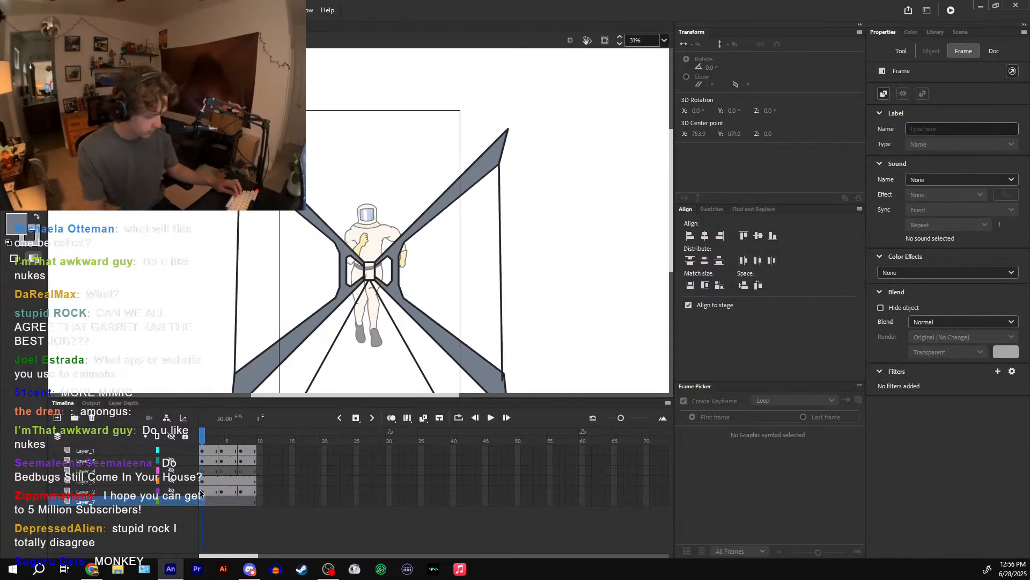
- Draw a large rectangle on the new bottom layer that extends beyond the stage behind the corridor
{"action": "mouse_move", "coordinate": [467, 140]}
{"action": "left_mouse_down"}
{"action": "mouse_move", "coordinate": [464, 183]}
{"action": "mouse_move", "coordinate": [504, 153]}
{"action": "left_mouse_up"}
{"action": "key", "text": "v"}
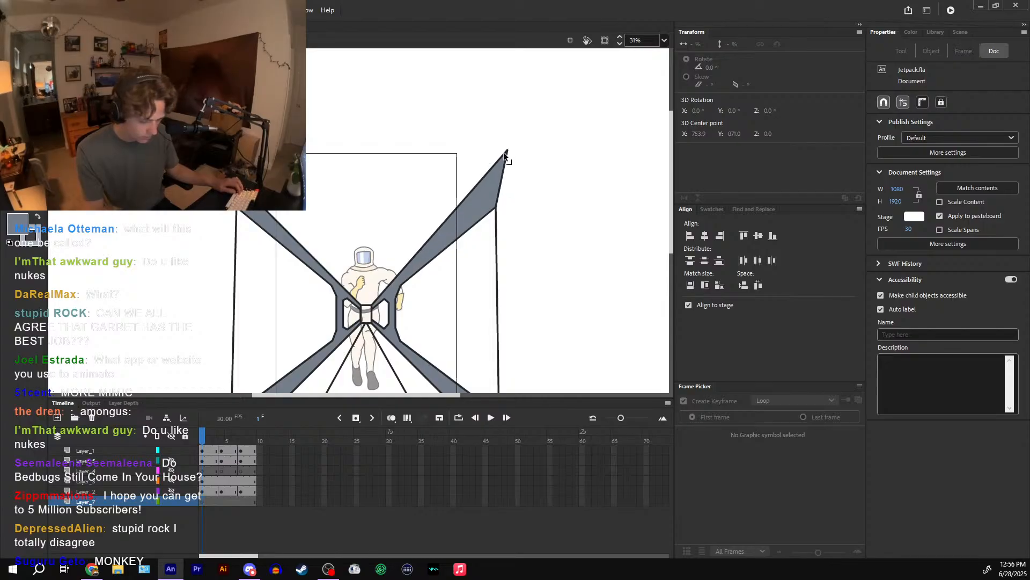
{"action": "key", "text": "ctrl+z"}
{"action": "left_click", "coordinate": [203, 500]}
{"action": "key", "text": "r"}
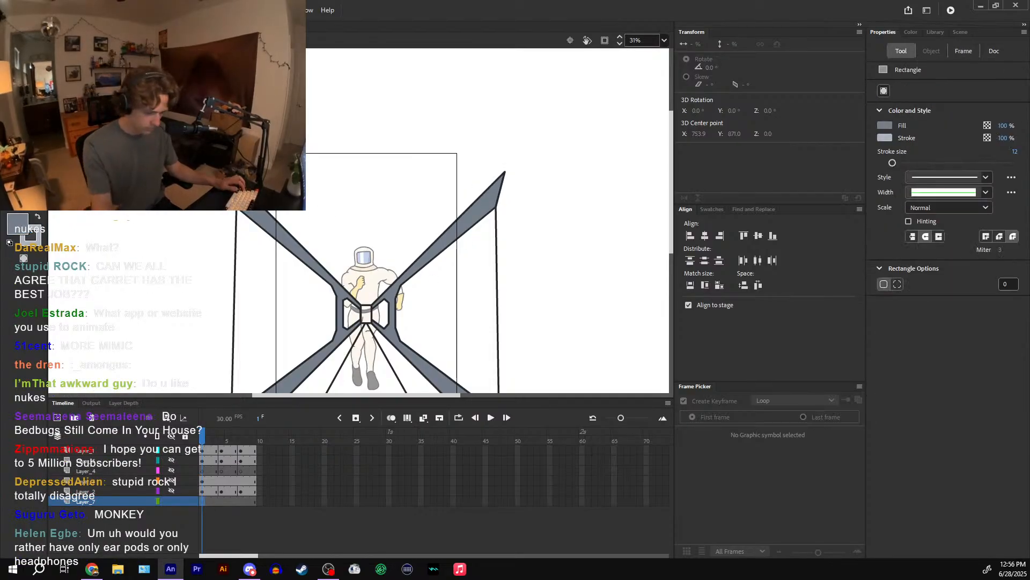
{"action": "mouse_move", "coordinate": [180, 112]}
{"action": "left_mouse_down"}
{"action": "mouse_move", "coordinate": [533, 262]}
{"action": "mouse_move", "coordinate": [573, 402]}
{"action": "left_mouse_up"}
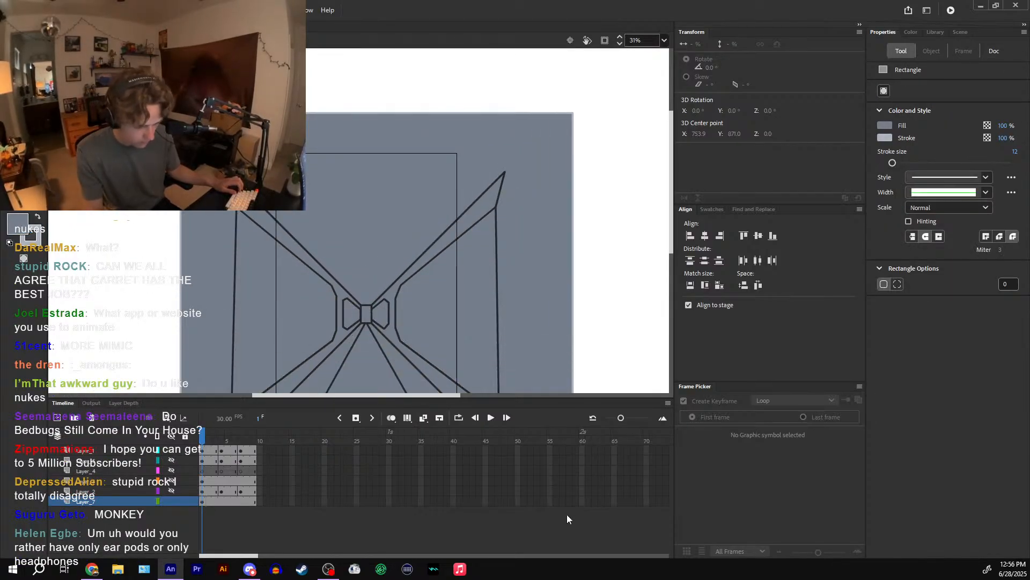
- Recolour the background rectangle's fill to light blue-grey
{"action": "key", "text": "v"}
{"action": "left_click", "coordinate": [549, 266]}
{"action": "key", "text": "x"}
{"action": "left_click", "coordinate": [583, 268]}
{"action": "left_click_drag", "start_coordinate": [569, 269], "coordinate": [565, 190]}
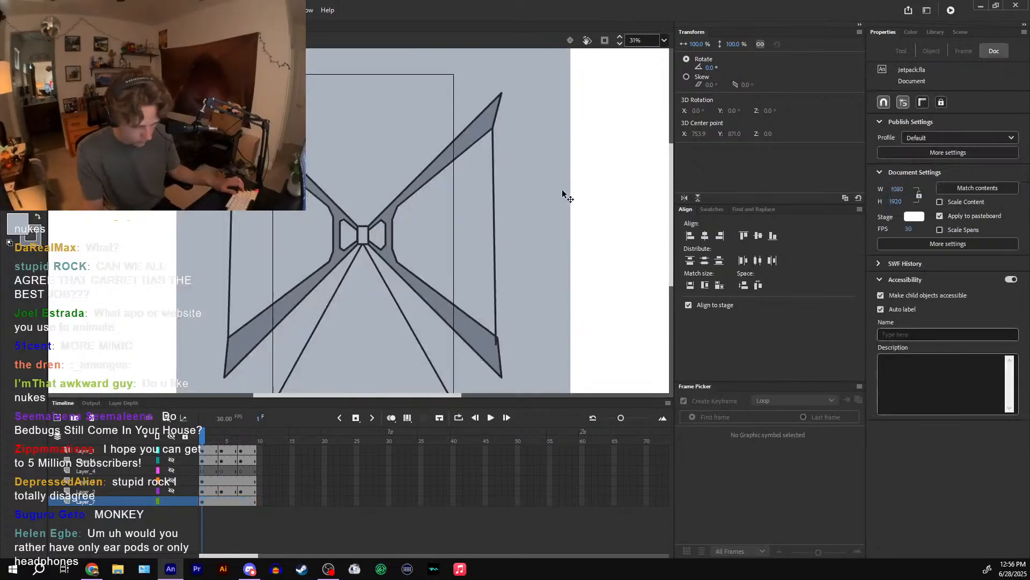
{"action": "left_click_drag", "start_coordinate": [572, 238], "coordinate": [568, 222]}
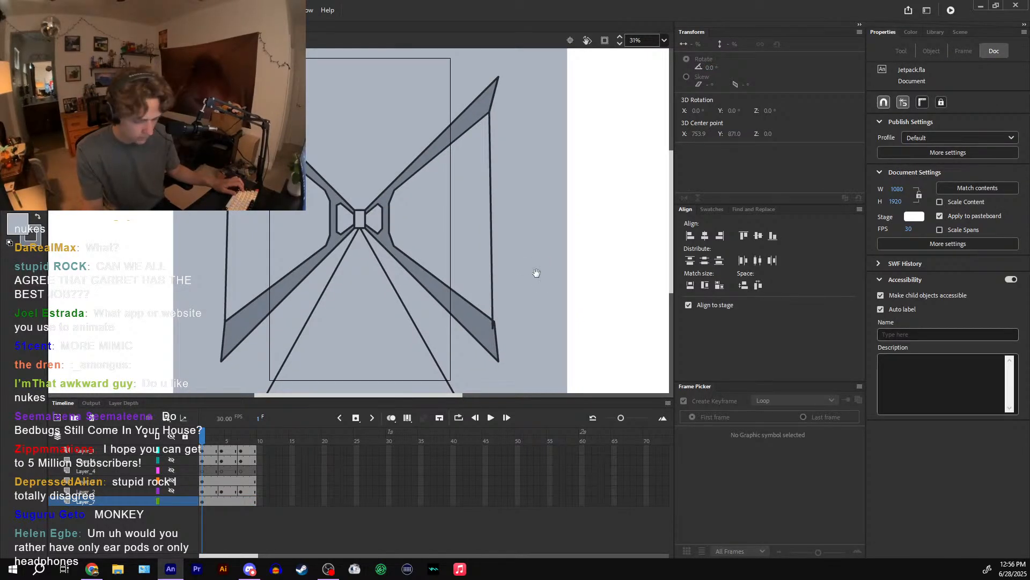
- Draw lines joining the walls' lower outer corners to the ends of the floor edges on Layer_1's first keyframe
{"action": "scroll", "coordinate": [532, 274], "scroll_direction": "down", "scroll_amount": 3}
{"action": "left_click", "coordinate": [268, 349]}
{"action": "left_click", "coordinate": [206, 450]}
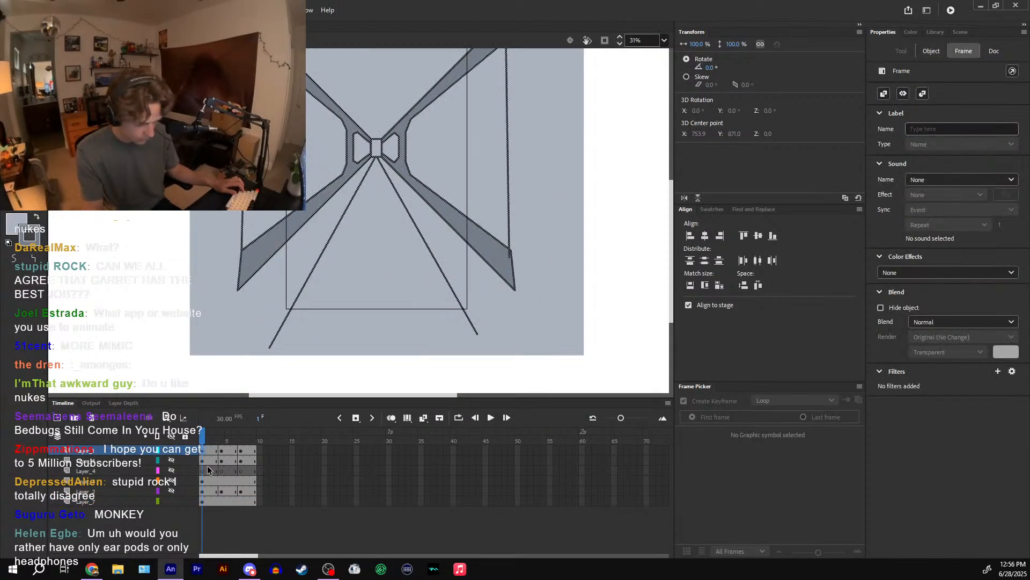
{"action": "key", "text": "n"}
{"action": "mouse_move", "coordinate": [238, 290]}
{"action": "left_mouse_down"}
{"action": "mouse_move", "coordinate": [271, 349]}
{"action": "mouse_move", "coordinate": [279, 329]}
{"action": "left_mouse_up"}
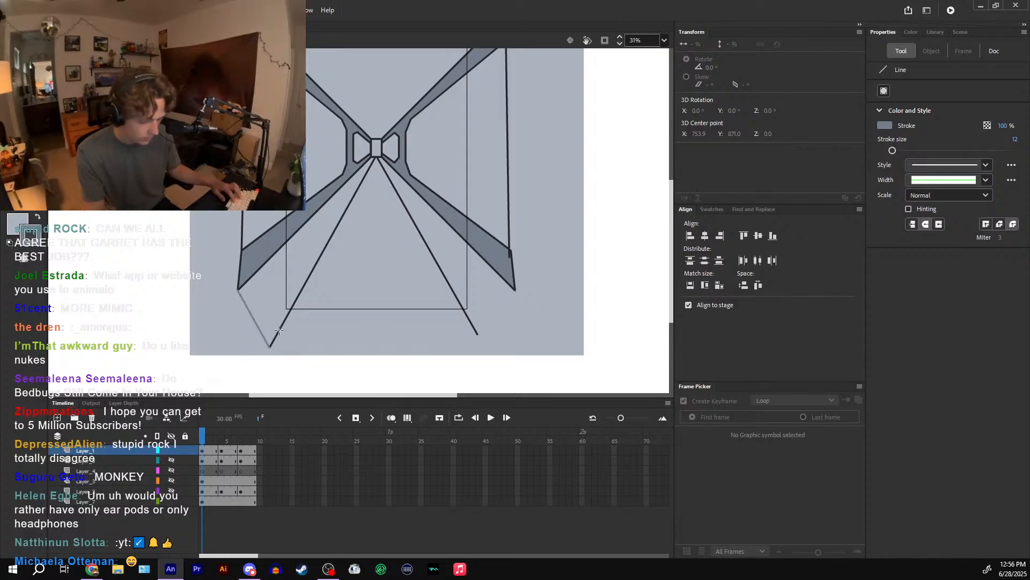
- Join the lower wall corners to the floor edge ends with lines at frames 4 and 8, and leave the symbol
{"action": "left_click", "coordinate": [220, 440]}
{"action": "left_click_drag", "start_coordinate": [237, 294], "coordinate": [270, 347]}
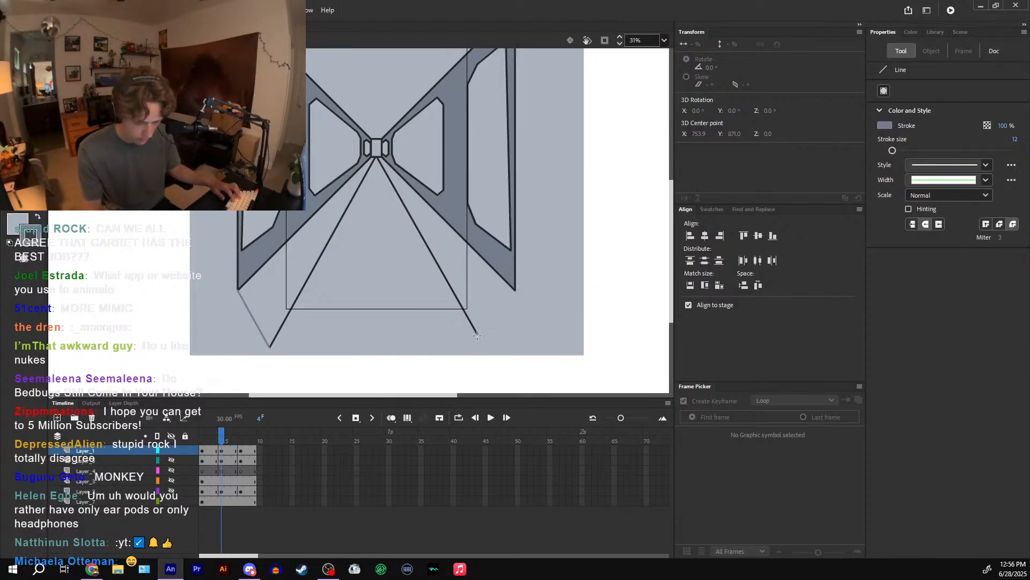
{"action": "left_click", "coordinate": [247, 445]}
{"action": "left_click_drag", "start_coordinate": [237, 288], "coordinate": [267, 349]}
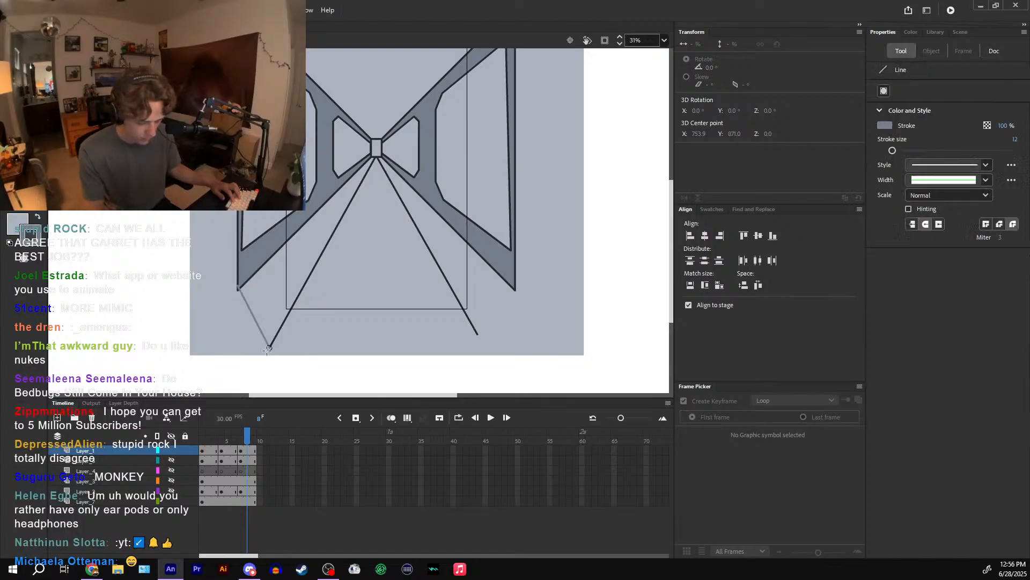
{"action": "left_click_drag", "start_coordinate": [477, 333], "coordinate": [514, 290]}
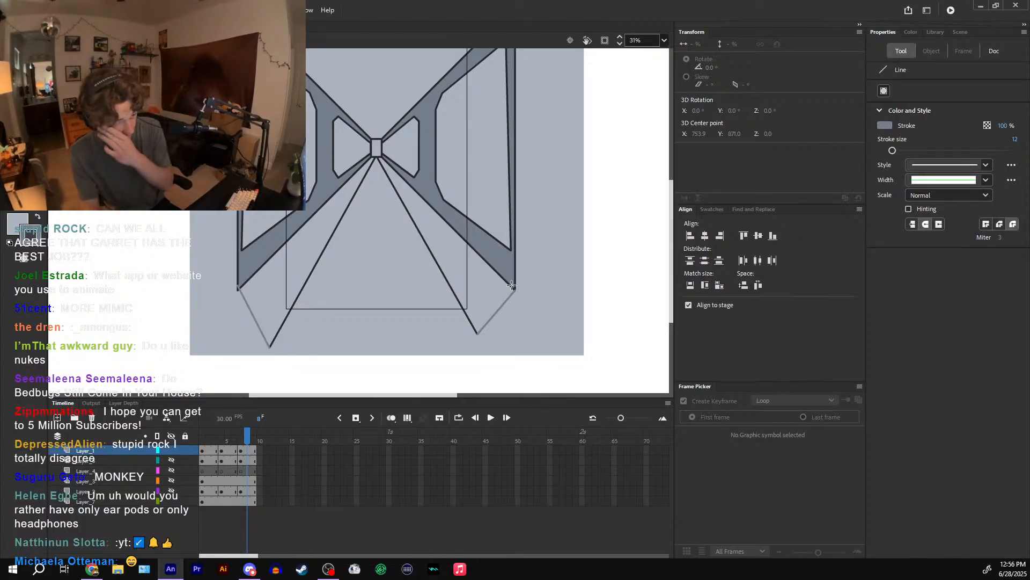
{"action": "key", "text": "v"}
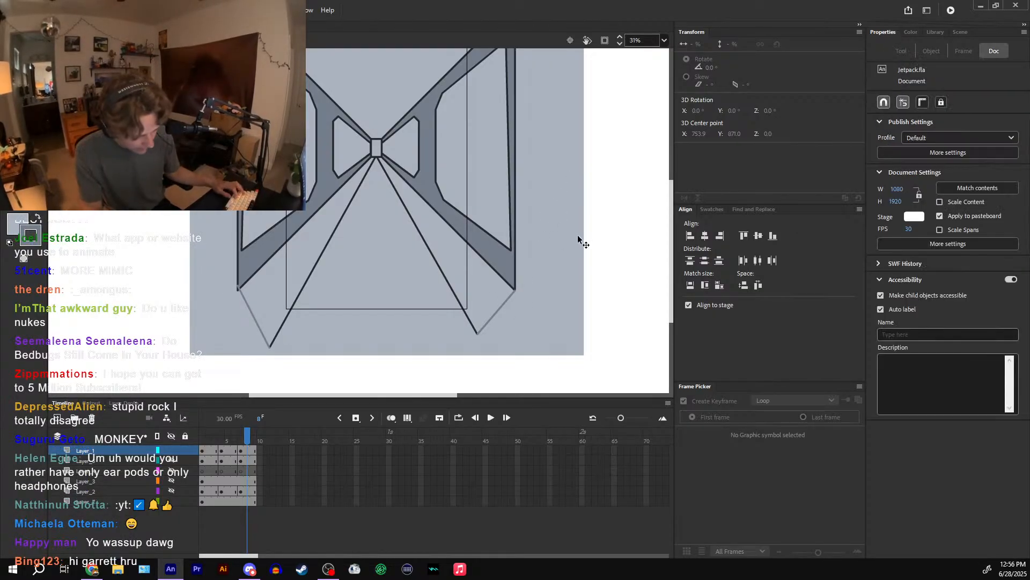
{"action": "double_click", "coordinate": [602, 214]}
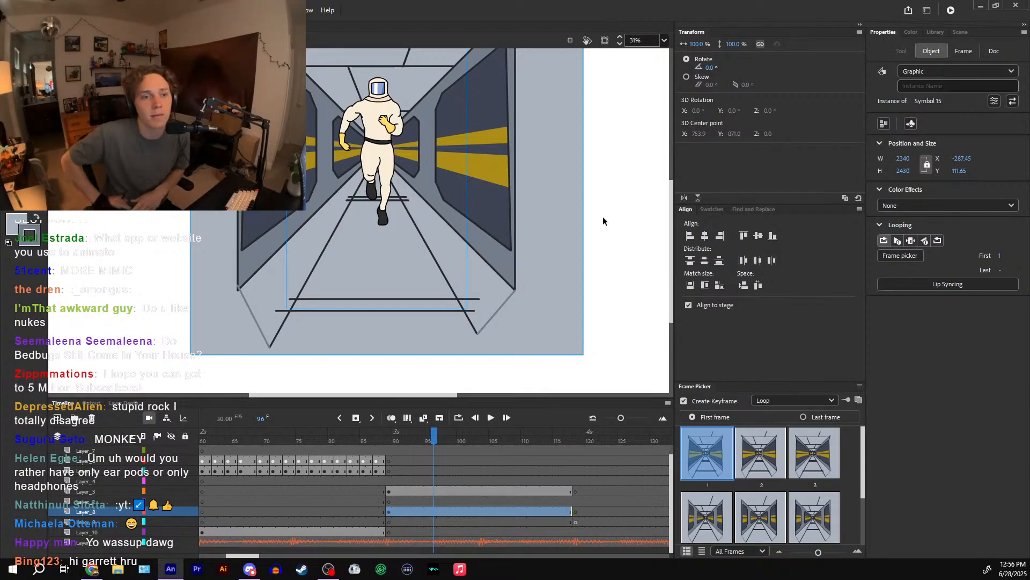
- Go back to frame 20 on the main timeline and sample the corridor floor's light blue-grey as the fill colour
{"action": "left_click", "coordinate": [401, 433]}
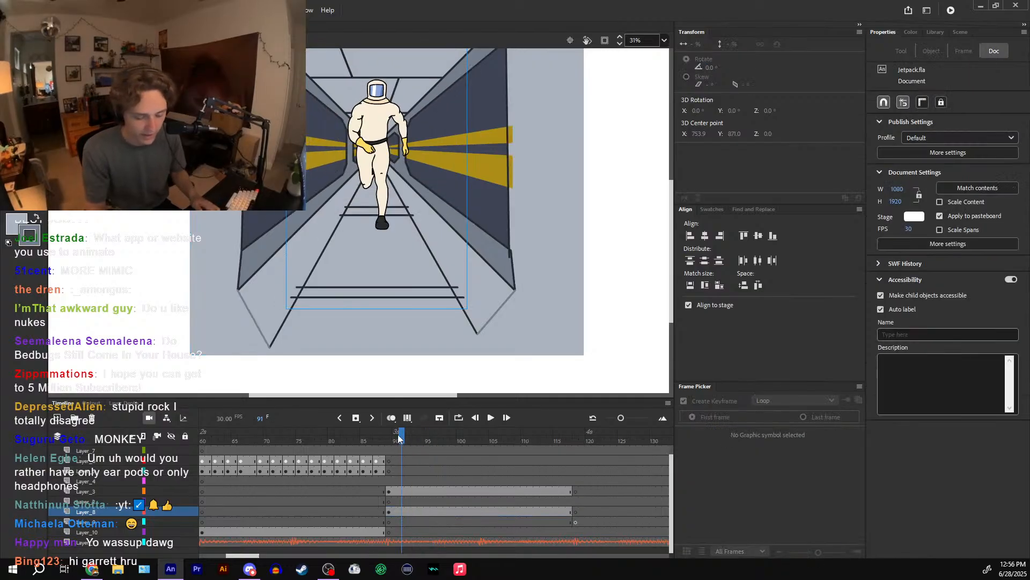
{"action": "key", "text": "ctrl+minus"}
{"action": "key", "text": "ctrl+equal"}
{"action": "left_click_drag", "start_coordinate": [400, 432], "coordinate": [377, 441]}
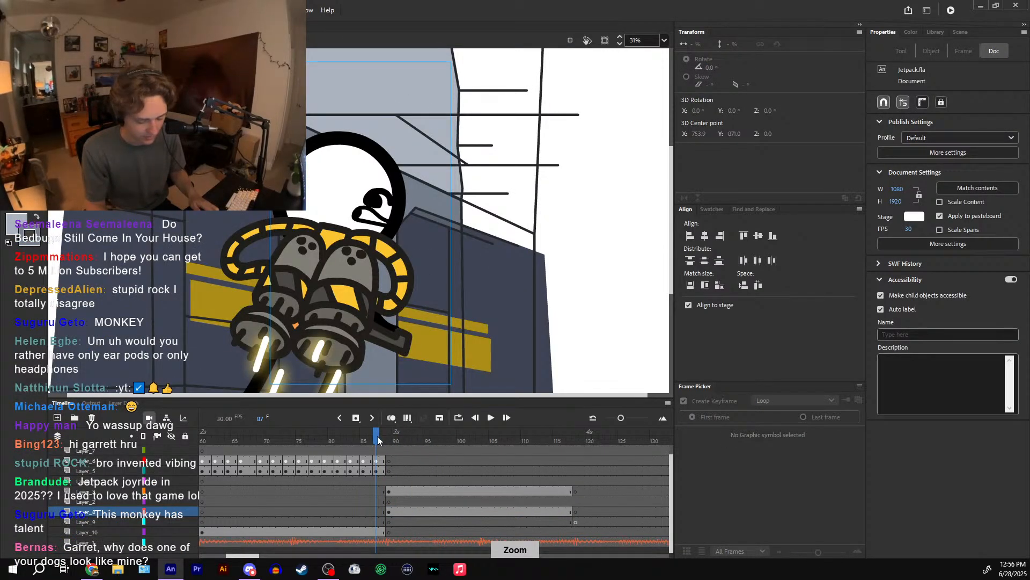
{"action": "key", "text": "Return"}
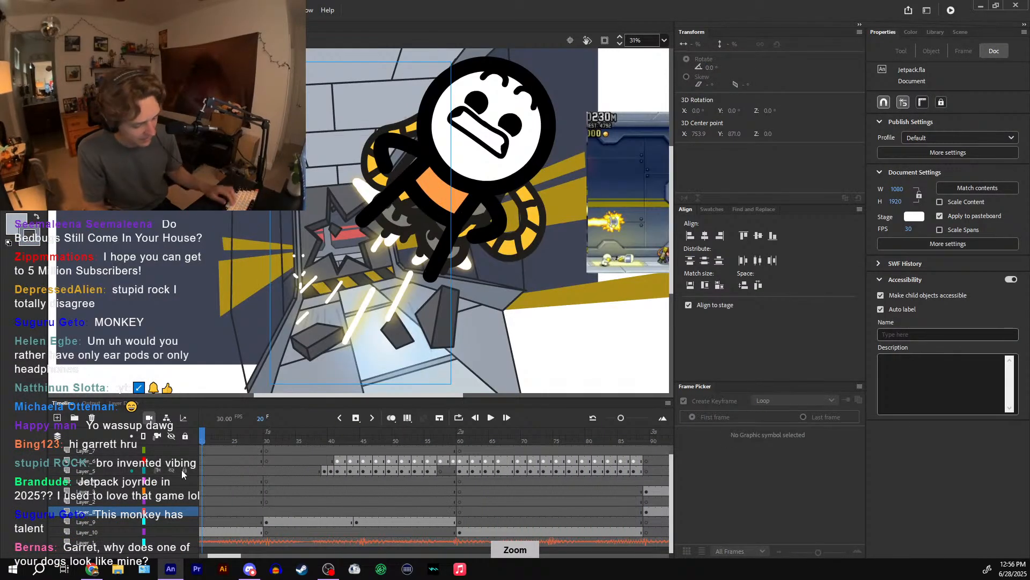
{"action": "key", "text": "i"}
{"action": "left_click_drag", "start_coordinate": [516, 285], "coordinate": [489, 186]}
{"action": "left_click", "coordinate": [484, 271]}
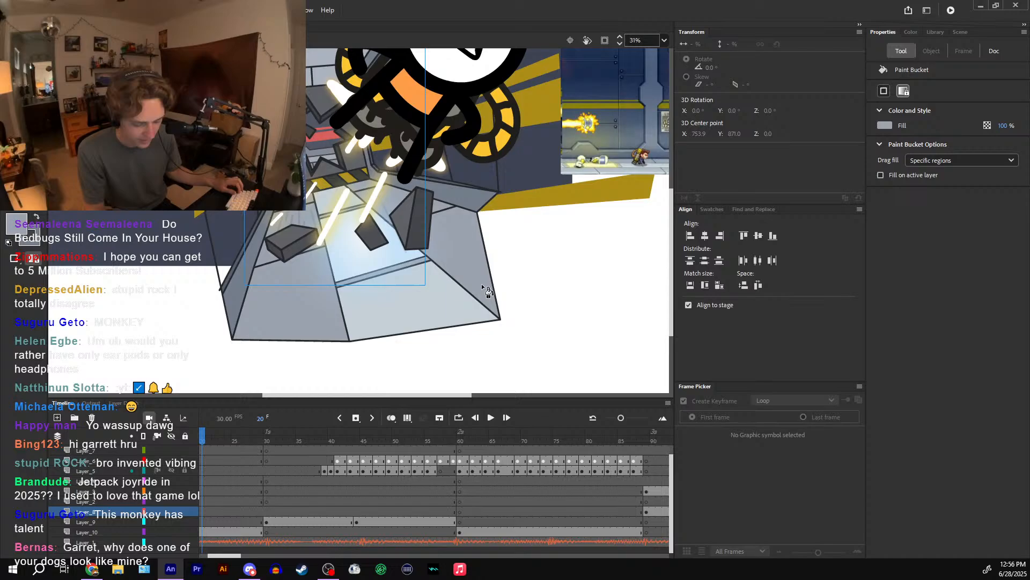
{"action": "key", "text": "i"}
{"action": "left_click", "coordinate": [464, 307]}
- Review the earlier jetpack corridor shot around frames 32 to 49 to examine its floor colouring
{"action": "left_click_drag", "start_coordinate": [261, 448], "coordinate": [440, 425]}
{"action": "left_click", "coordinate": [424, 418]}
{"action": "left_click_drag", "start_coordinate": [356, 434], "coordinate": [346, 430]}
{"action": "key", "text": "Return"}
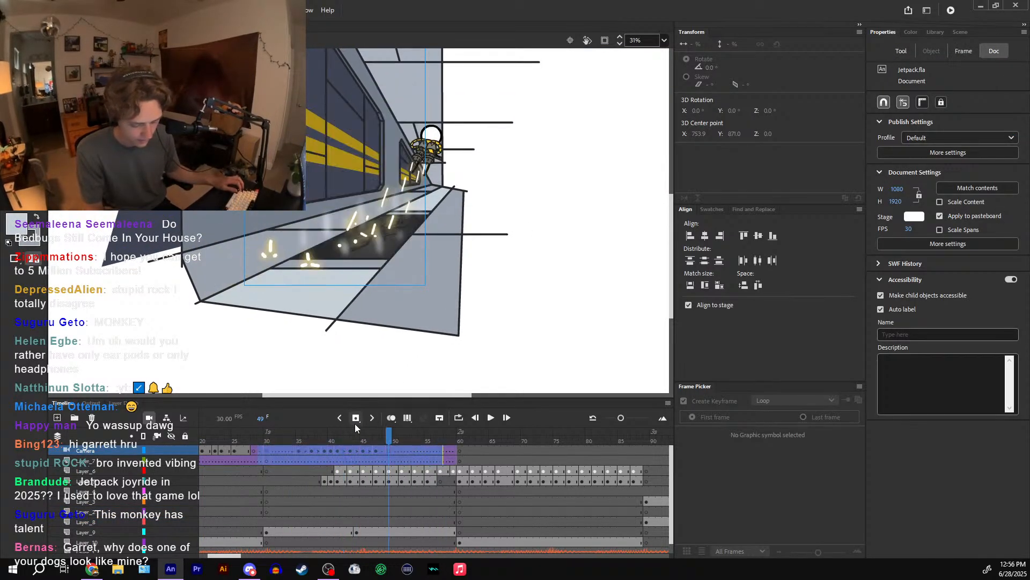
{"action": "left_click", "coordinate": [275, 435]}
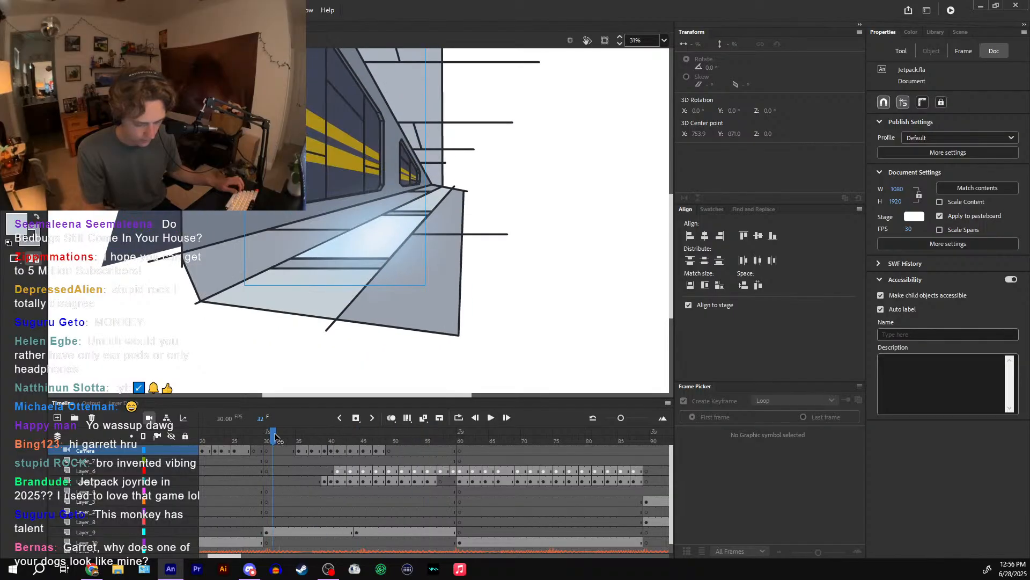
- Set the Glow filter strength of the blue-lit floor in the opening shot to 167%
{"action": "left_click_drag", "start_coordinate": [275, 435], "coordinate": [236, 442]}
{"action": "double_click", "coordinate": [350, 265]}
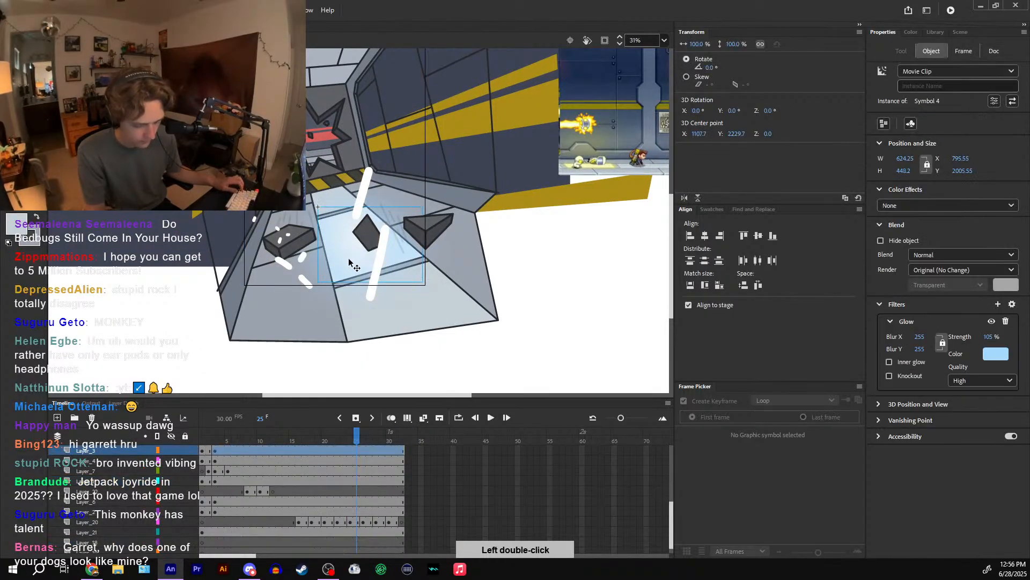
{"action": "left_click_drag", "start_coordinate": [991, 337], "coordinate": [999, 307]}
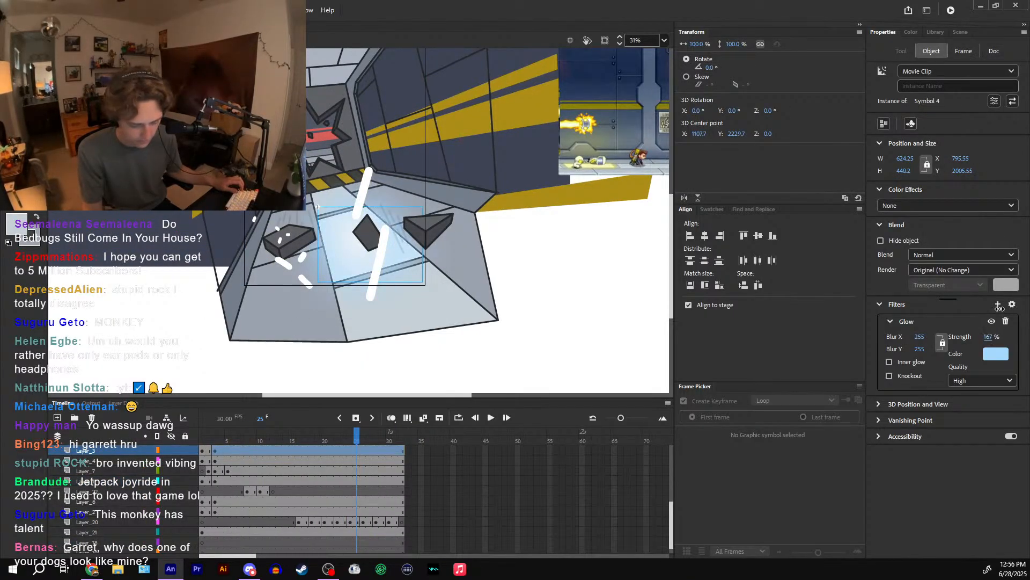
{"action": "double_click", "coordinate": [612, 304]}
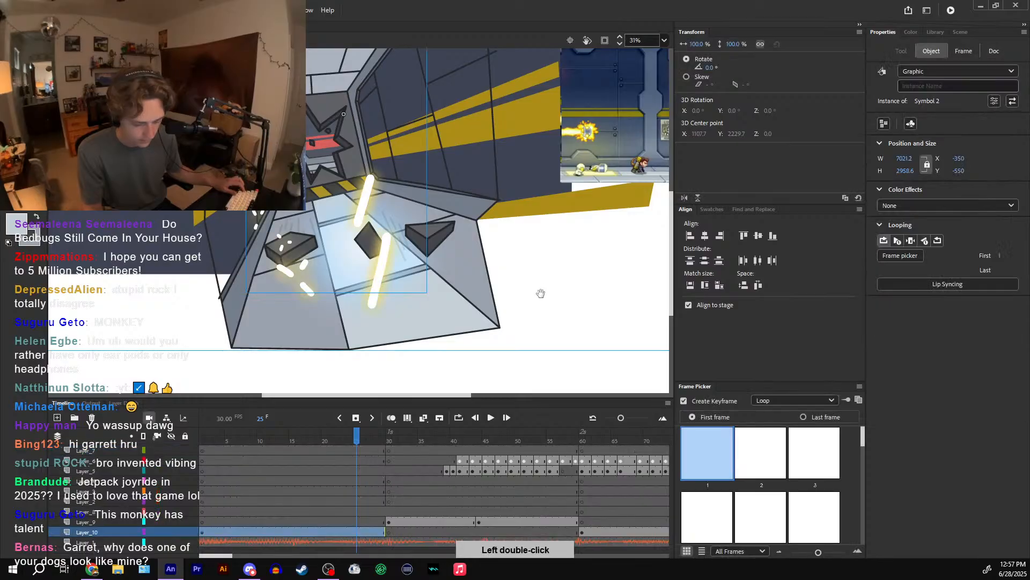
- Play back and scrub the main animation from the opening shot into the following hallway shots
{"action": "left_click_drag", "start_coordinate": [353, 433], "coordinate": [484, 423]}
{"action": "left_click", "coordinate": [490, 418]}
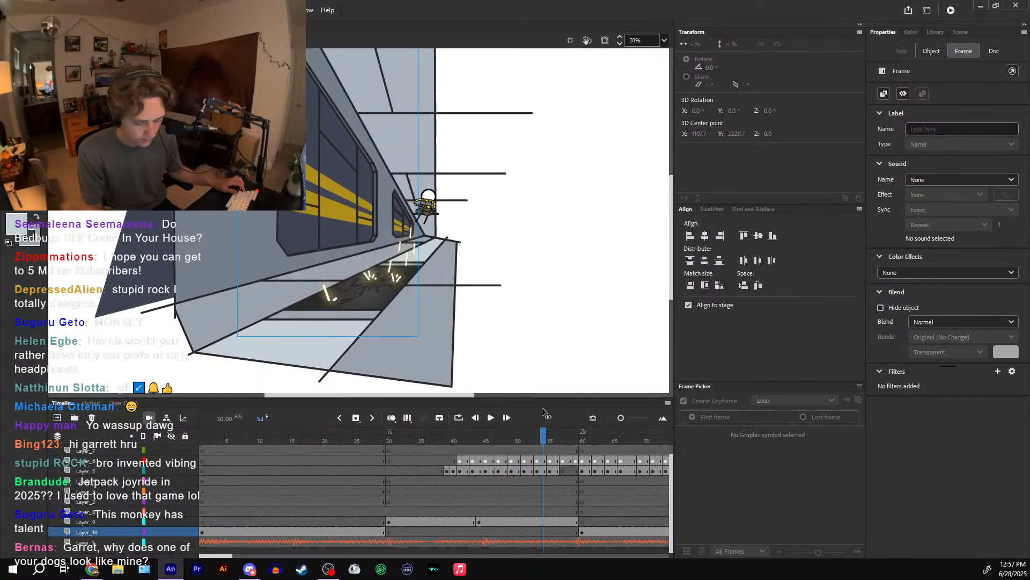
{"action": "left_click_drag", "start_coordinate": [414, 432], "coordinate": [509, 432]}
- Open the looping corridor symbol, make all its layers visible and go to frame 2 with the Paint Bucket
{"action": "double_click", "coordinate": [458, 295]}
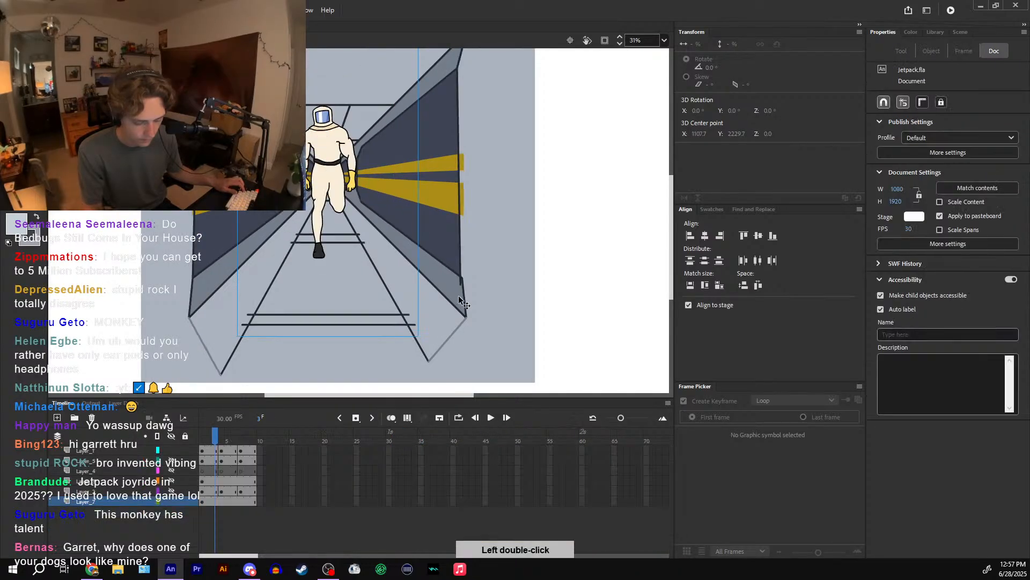
{"action": "mouse_move", "coordinate": [219, 435]}
{"action": "left_mouse_down"}
{"action": "mouse_move", "coordinate": [240, 439]}
{"action": "mouse_move", "coordinate": [201, 446]}
{"action": "left_mouse_up"}
{"action": "left_click", "coordinate": [171, 436]}
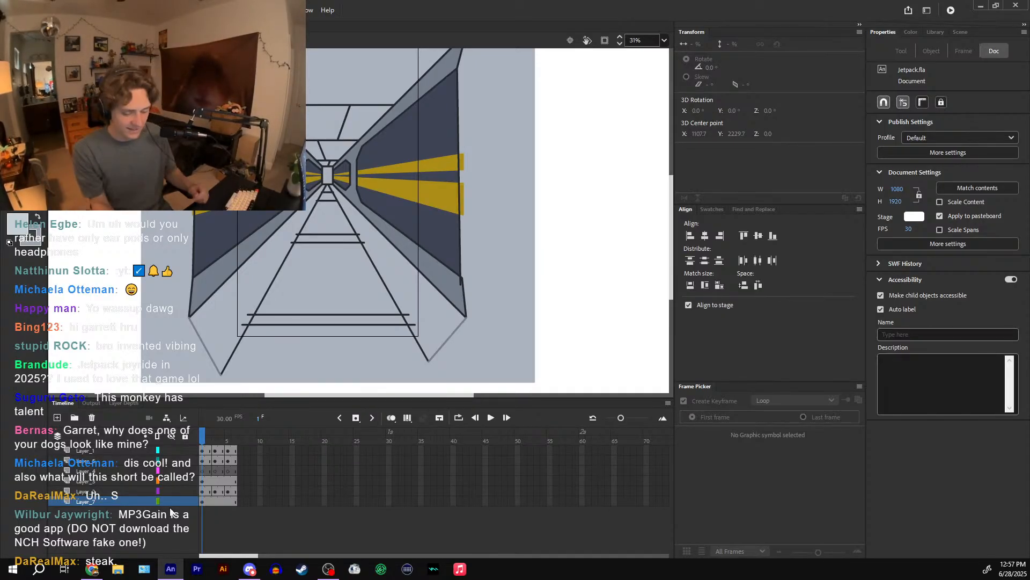
{"action": "left_click", "coordinate": [208, 430]}
{"action": "key", "text": "k"}
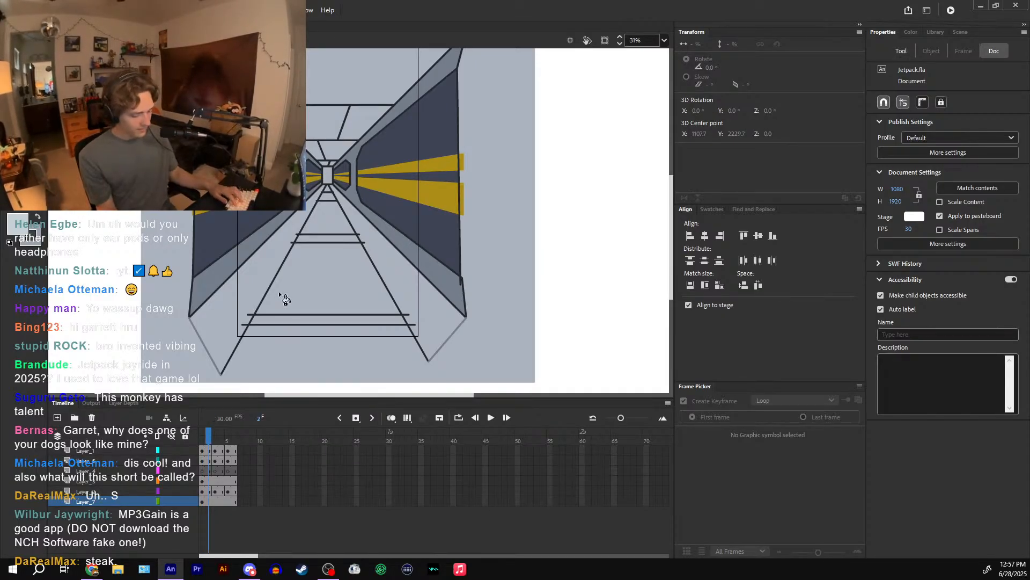
- Try to fill the floor beside its diagonal edge line on frame 2 with the grey fill, undoing each attempt
{"action": "left_click", "coordinate": [257, 308]}
{"action": "key", "text": "ctrl+z"}
{"action": "key", "text": "ctrl+z"}
{"action": "left_click", "coordinate": [257, 306]}
{"action": "key", "text": "ctrl+z"}
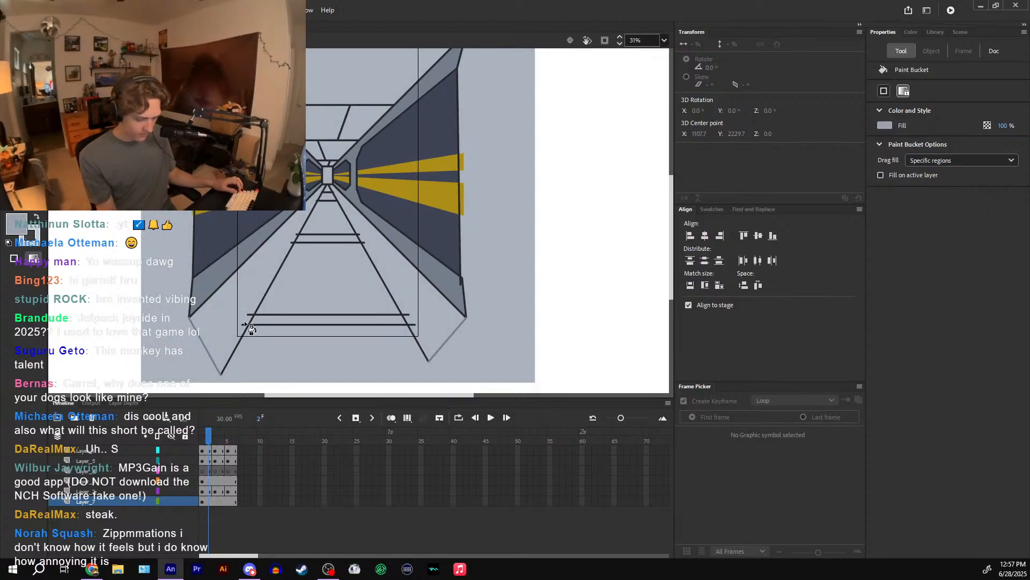
- Fill the strips on both sides of the corridor floor with the darker grey on frame 2
{"action": "key", "text": "v"}
{"action": "left_click", "coordinate": [228, 363]}
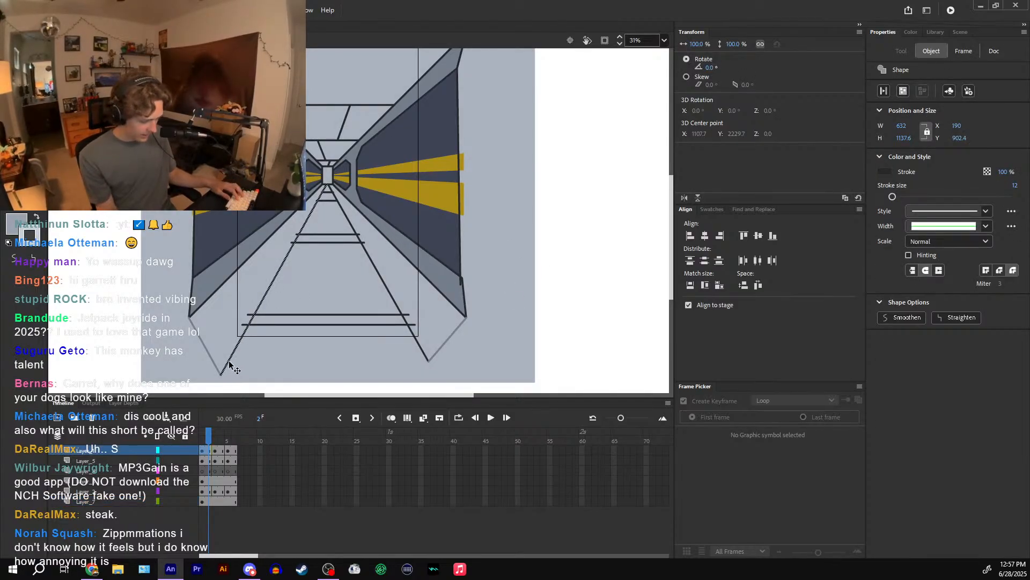
{"action": "key", "text": "k"}
{"action": "left_click", "coordinate": [226, 347]}
{"action": "left_click", "coordinate": [386, 283]}
{"action": "key", "text": "ctrl+z"}
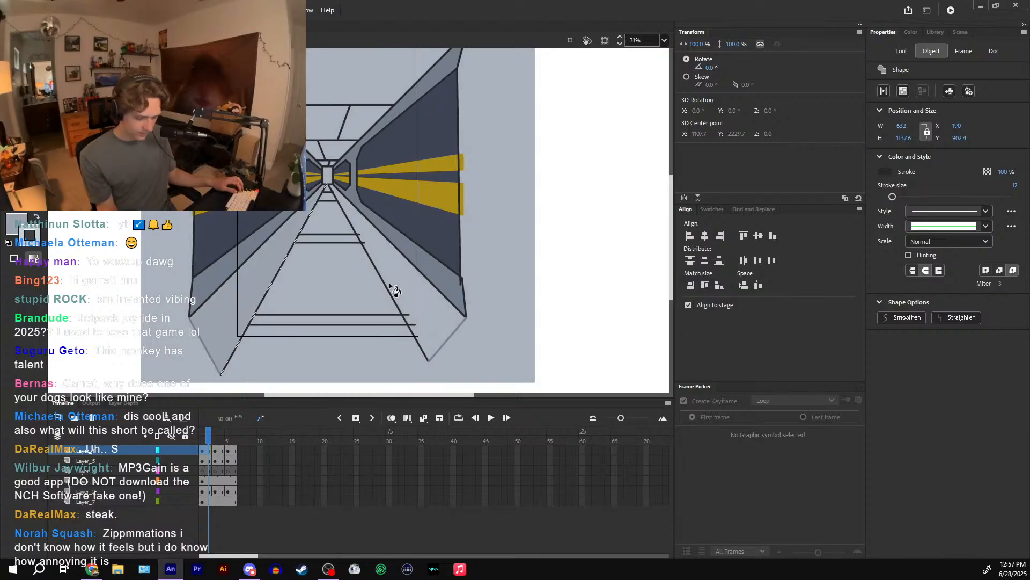
{"action": "left_click", "coordinate": [391, 288]}
- Fill both side strips of the corridor floor with the darker grey on frames 3 and 6
{"action": "left_click_drag", "start_coordinate": [207, 442], "coordinate": [215, 442]}
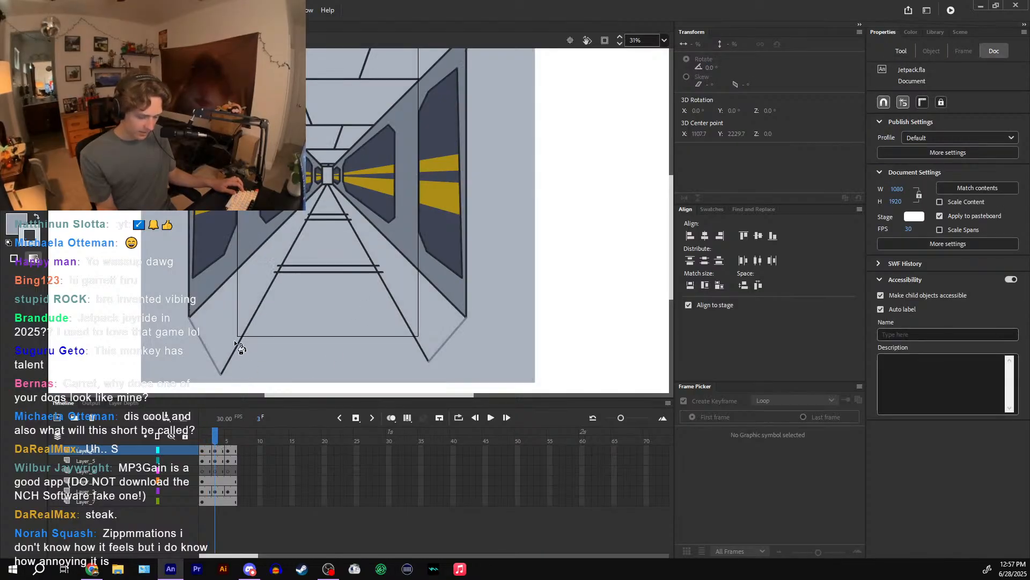
{"action": "left_click", "coordinate": [235, 342]}
{"action": "left_click", "coordinate": [398, 299]}
{"action": "left_click", "coordinate": [232, 441]}
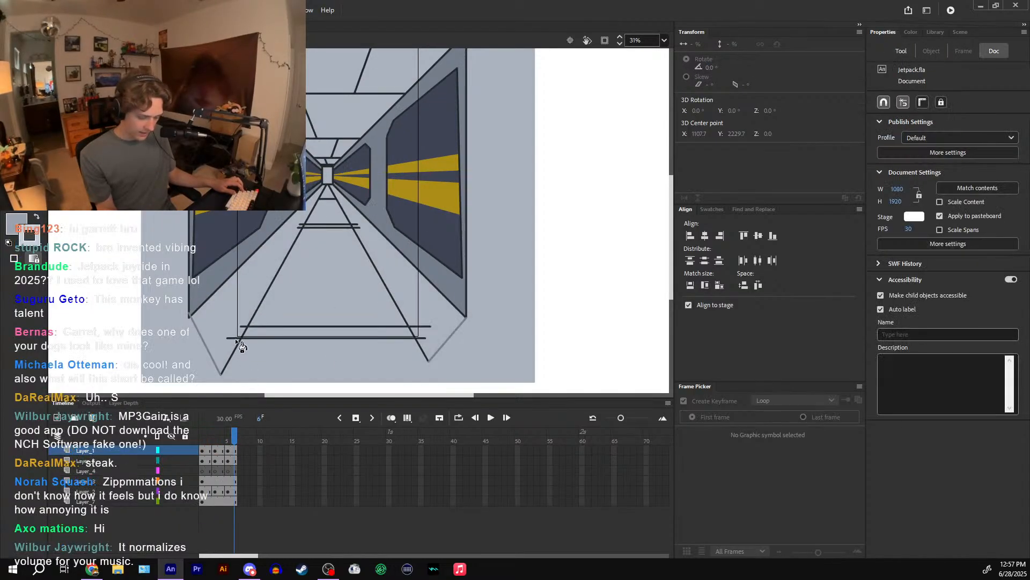
{"action": "left_click", "coordinate": [231, 351]}
{"action": "left_click", "coordinate": [411, 318]}
{"action": "scroll", "coordinate": [364, 380], "scroll_direction": "up", "scroll_amount": 2}
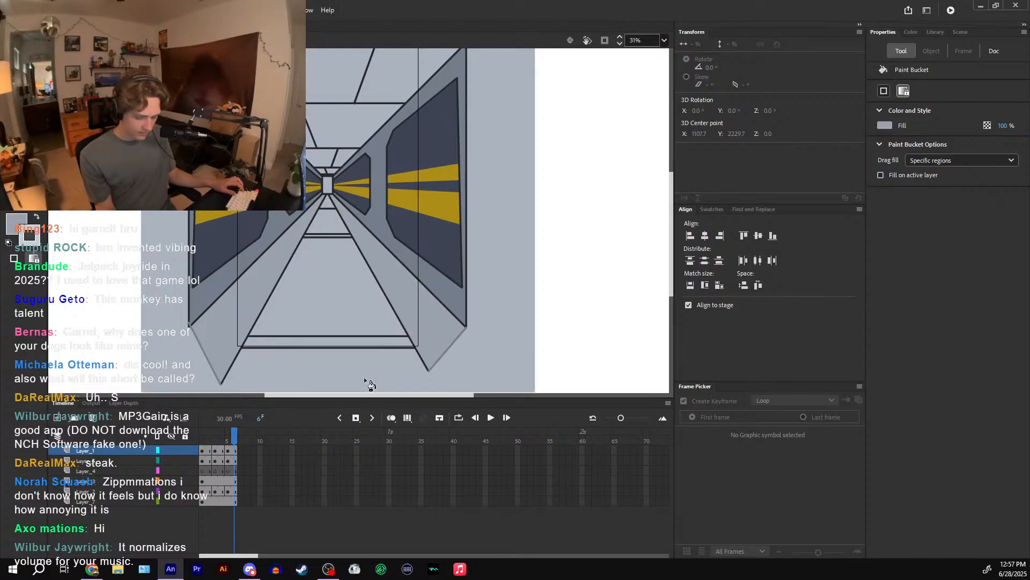
{"action": "mouse_move", "coordinate": [233, 440]}
{"action": "left_mouse_down"}
{"action": "mouse_move", "coordinate": [202, 441]}
{"action": "mouse_move", "coordinate": [233, 441]}
{"action": "mouse_move", "coordinate": [218, 441]}
{"action": "left_mouse_up"}
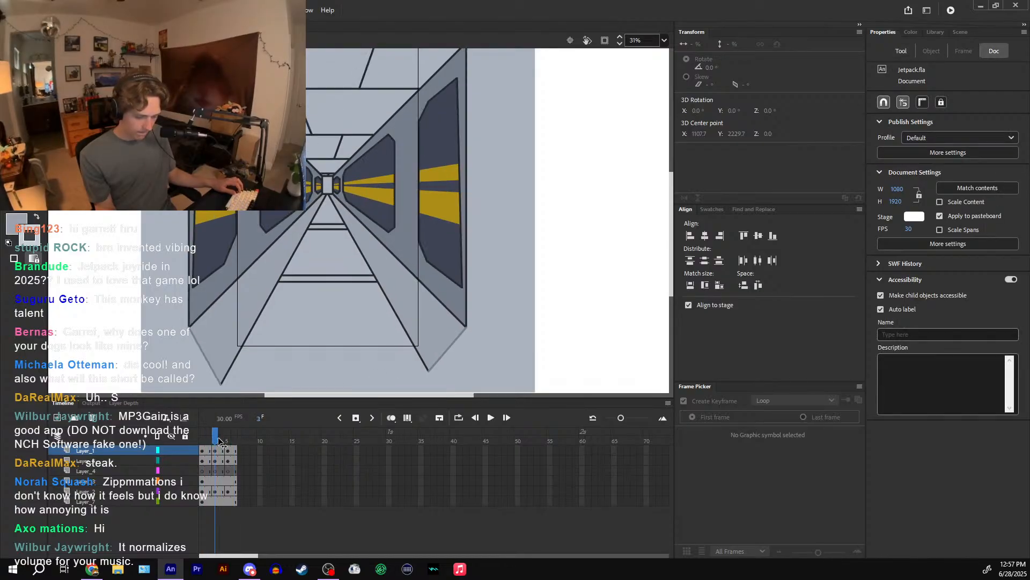
- Return to the main timeline and sample the light floor colour from the hallway shot at frame 39
{"action": "double_click", "coordinate": [518, 358]}
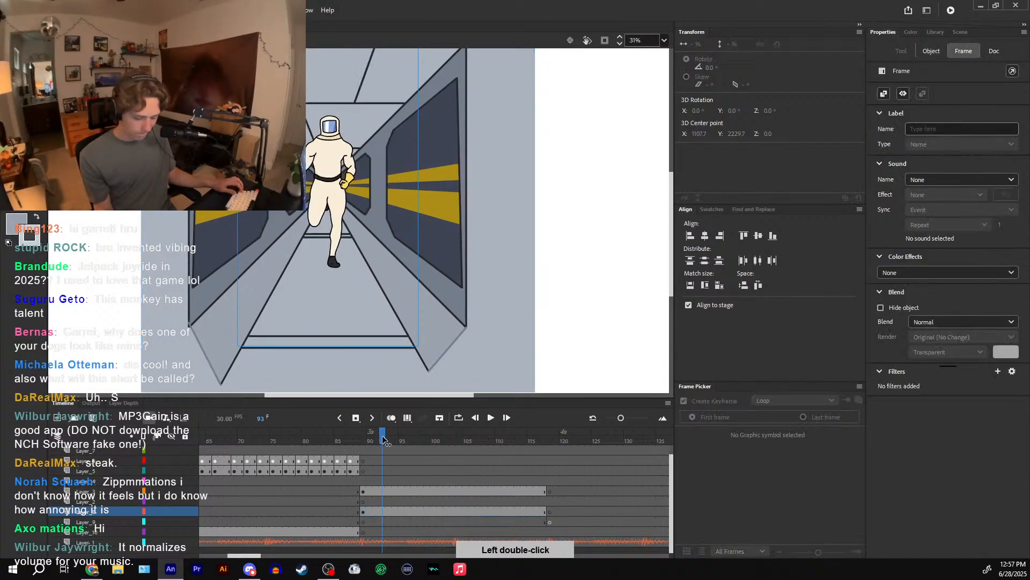
{"action": "left_click_drag", "start_coordinate": [382, 438], "coordinate": [175, 457]}
{"action": "key", "text": "i"}
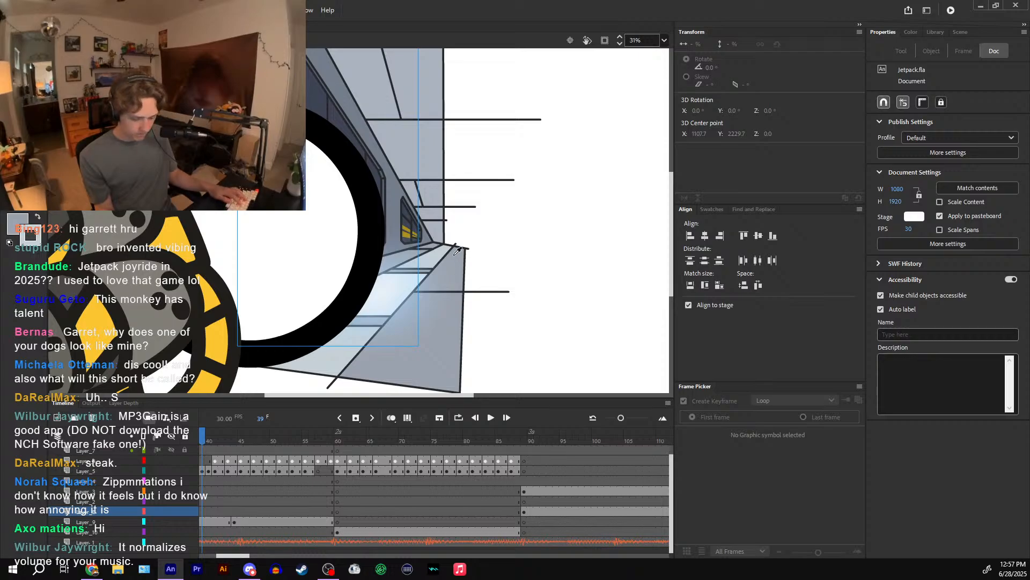
{"action": "left_click", "coordinate": [455, 253]}
{"action": "scroll", "coordinate": [430, 269], "scroll_direction": "down", "scroll_amount": 3}
{"action": "scroll", "coordinate": [430, 269], "scroll_direction": "left", "scroll_amount": 2}
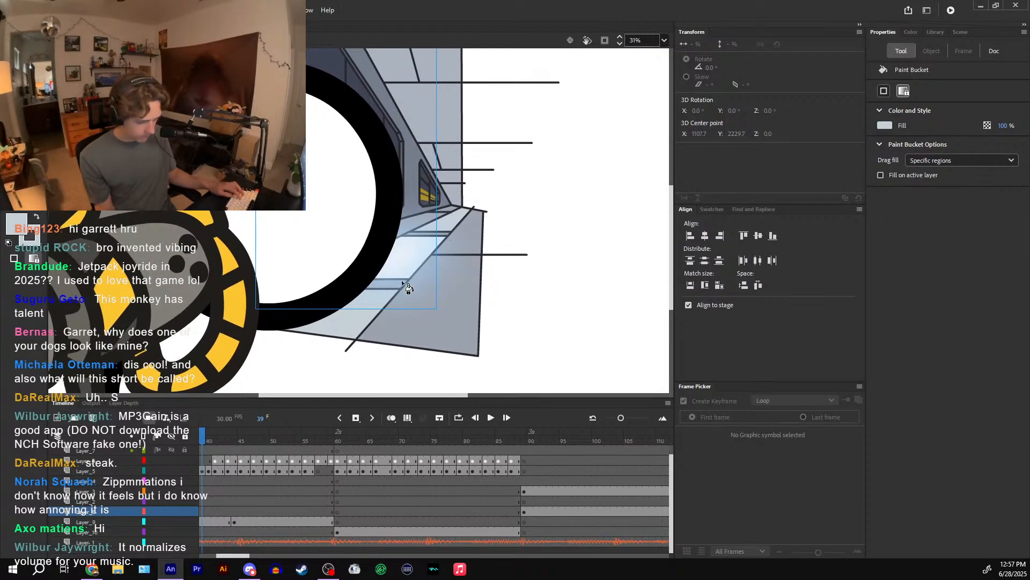
- Open the hallway symbol, hide the layer with the glowing floor and sample a fill colour beside the floor edge
{"action": "key", "text": "v"}
{"action": "key", "text": "k"}
{"action": "key", "text": "v"}
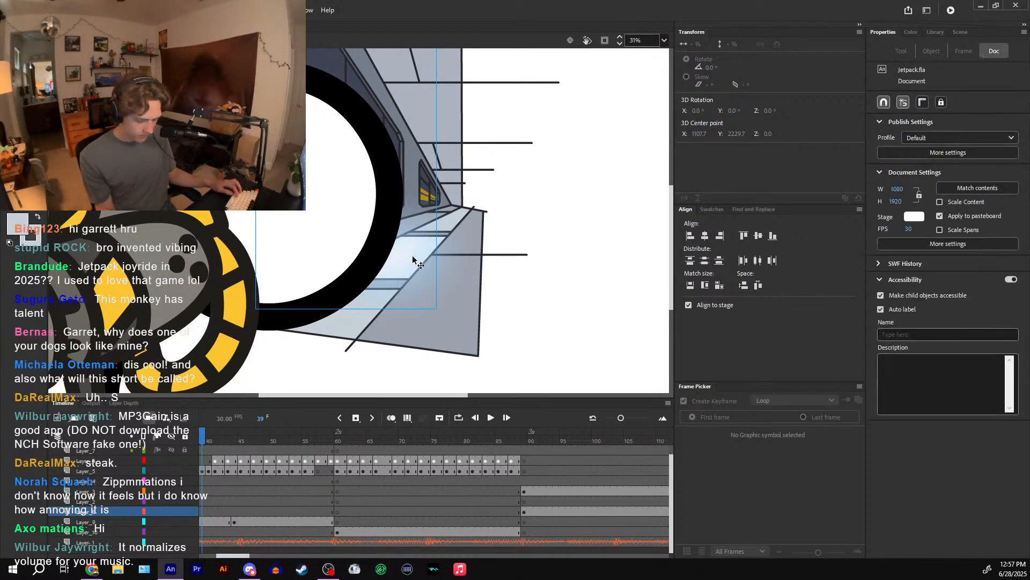
{"action": "double_click", "coordinate": [413, 259]}
{"action": "left_click", "coordinate": [409, 269]}
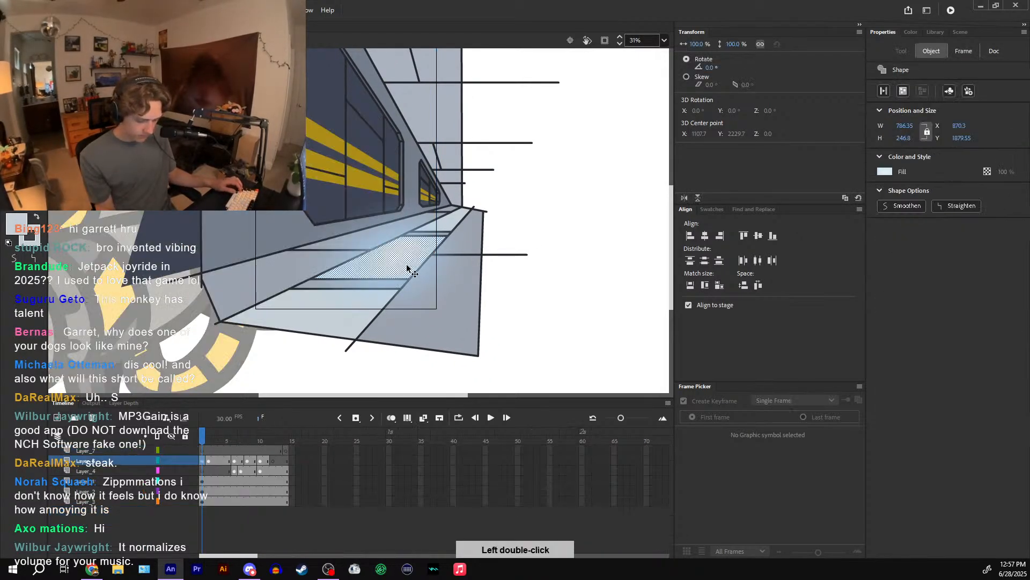
{"action": "left_click", "coordinate": [175, 462]}
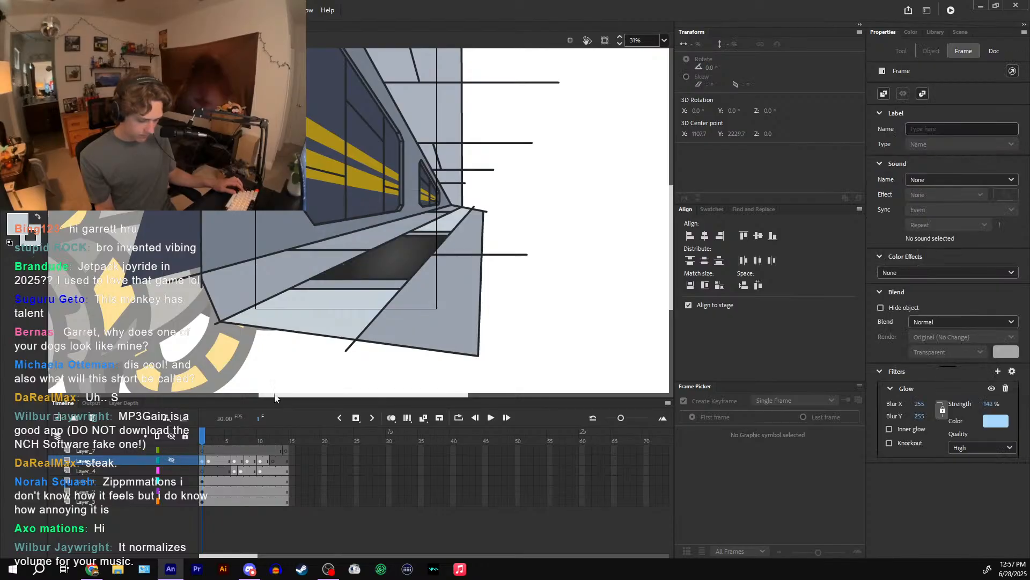
{"action": "left_click", "coordinate": [337, 339]}
{"action": "key", "text": "k"}
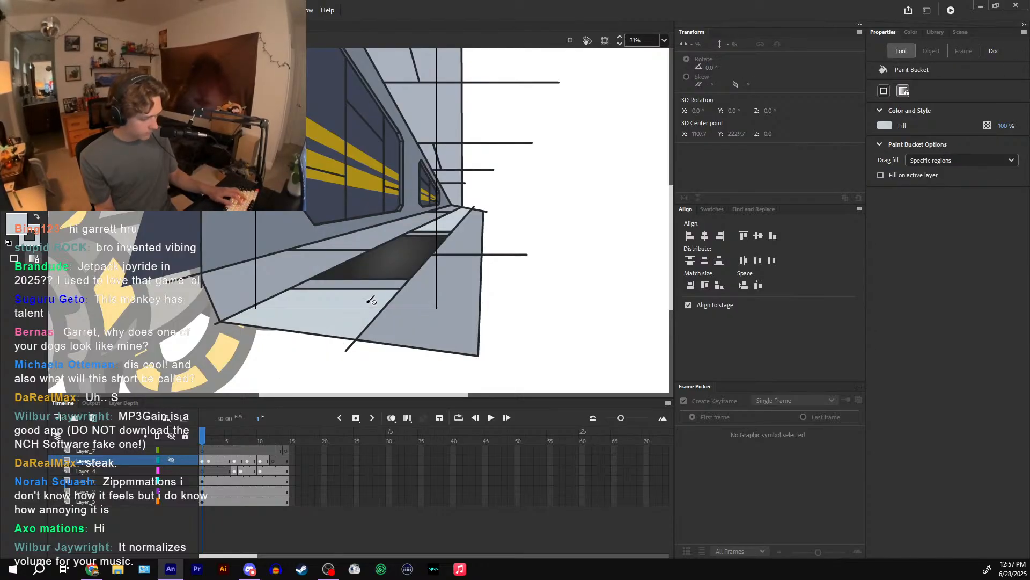
{"action": "key", "text": "i"}
{"action": "left_click", "coordinate": [396, 283]}
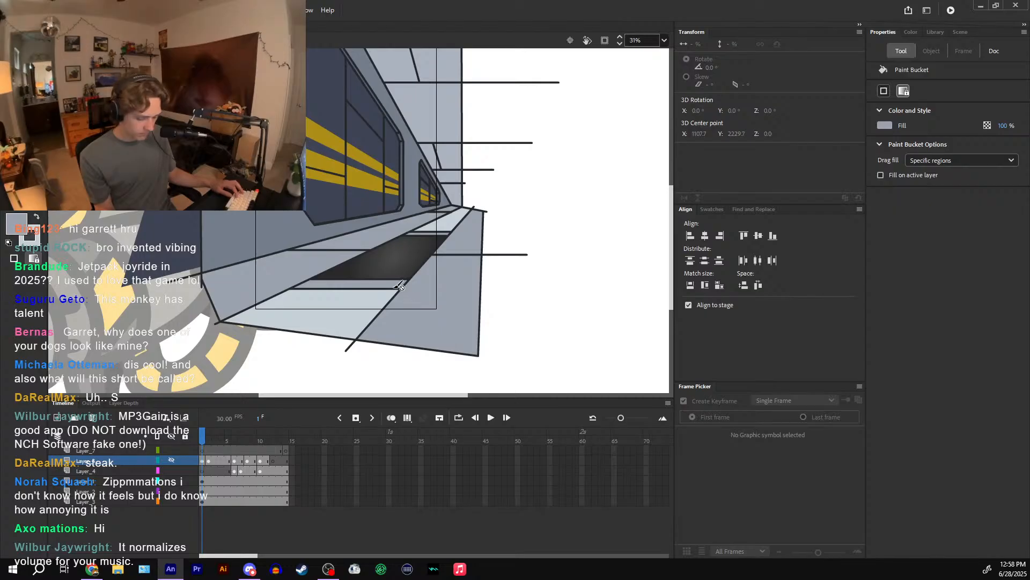
{"action": "key", "text": "v"}
- Return to the main timeline, go to the running shot and reopen its corridor symbol
{"action": "double_click", "coordinate": [514, 285]}
{"action": "left_click_drag", "start_coordinate": [433, 433], "coordinate": [589, 432]}
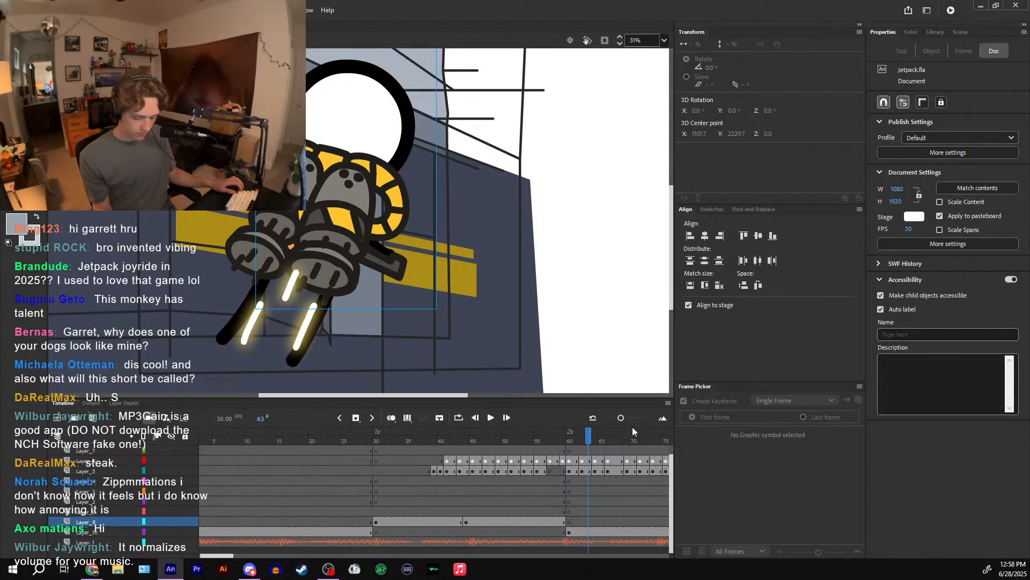
{"action": "left_click", "coordinate": [633, 431]}
{"action": "double_click", "coordinate": [466, 349]}
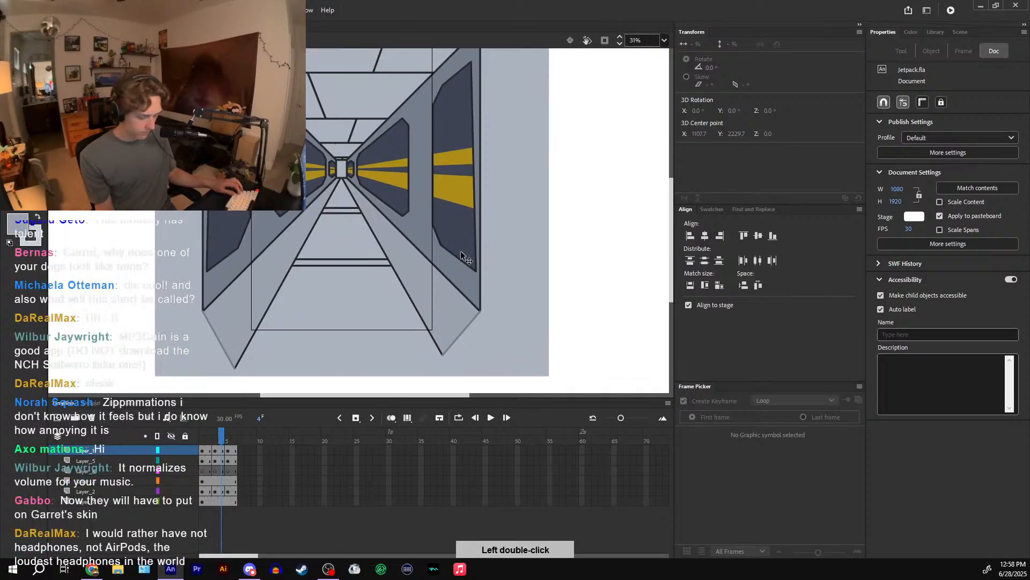
- Try to fill the central corridor floor with the light floor colour on frame 4, and undo it
{"action": "key", "text": "k"}
{"action": "left_click", "coordinate": [383, 306]}
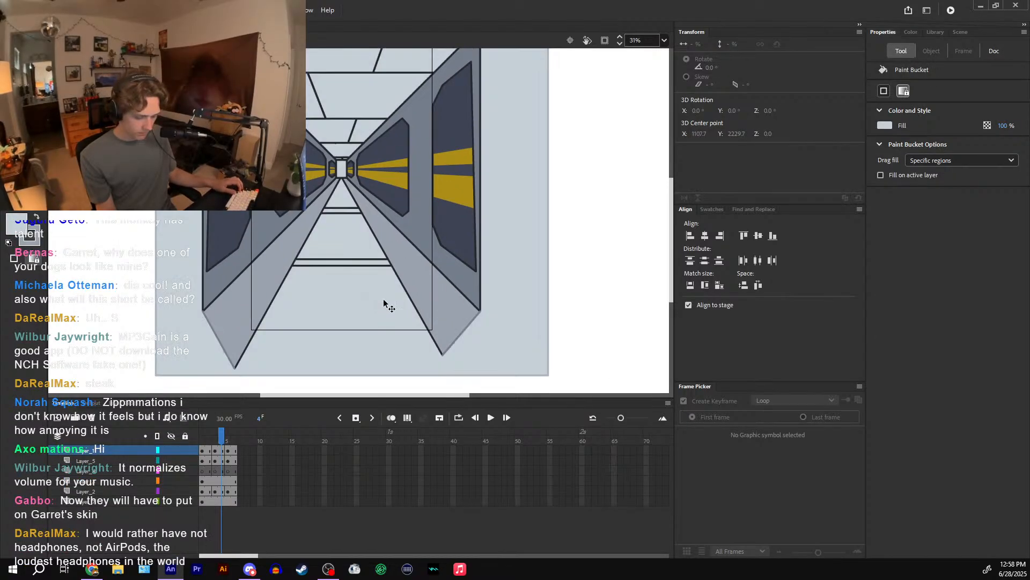
{"action": "key", "text": "ctrl+z"}
- Draw a straight line joining the lower ends of the two diagonal floor edges on frame 4
{"action": "left_click", "coordinate": [420, 317]}
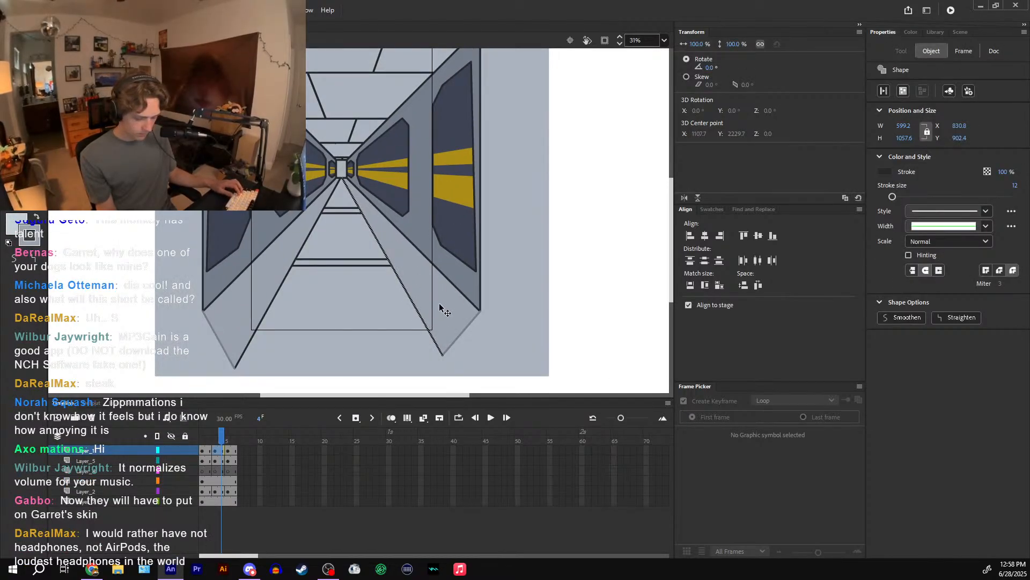
{"action": "key", "text": "Delete"}
{"action": "scroll", "coordinate": [439, 307], "scroll_direction": "down", "scroll_amount": 1}
{"action": "key", "text": "n"}
{"action": "left_click_drag", "start_coordinate": [443, 339], "coordinate": [234, 353]}
- Draw a matching closing line between the lower ends of the floor edges on frame 6
{"action": "key", "text": "comma"}
{"action": "key", "text": "comma"}
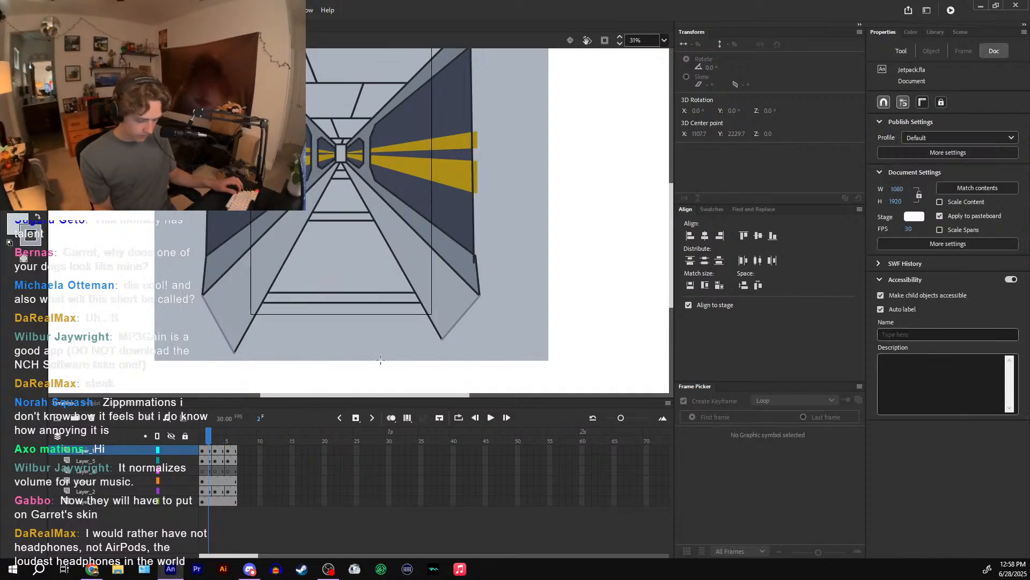
{"action": "left_click", "coordinate": [232, 442]}
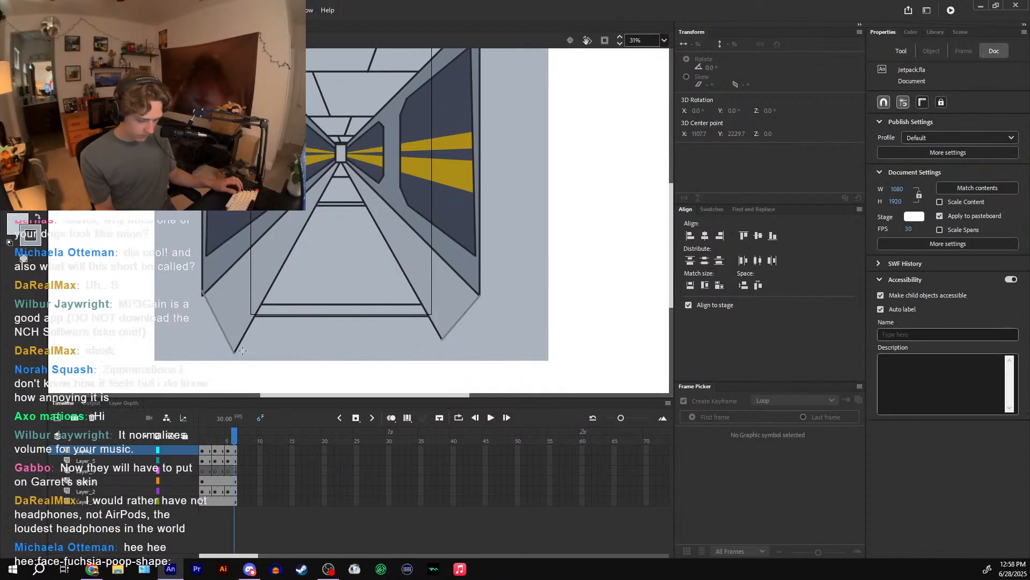
{"action": "left_click_drag", "start_coordinate": [234, 352], "coordinate": [444, 337]}
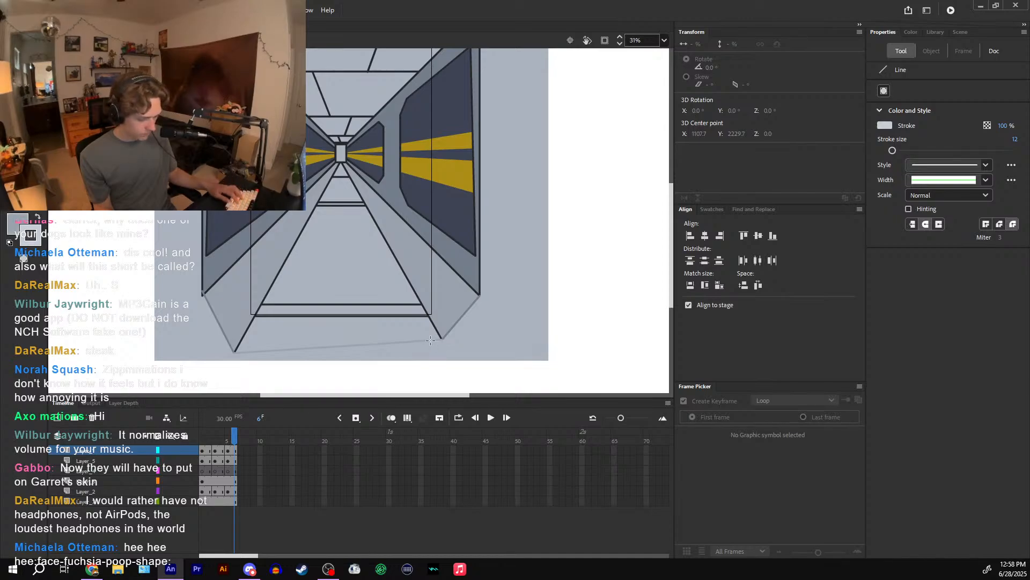
- Try to fill the central corridor floor with the Paint Bucket on frame 6, and undo it
{"action": "key", "text": "k"}
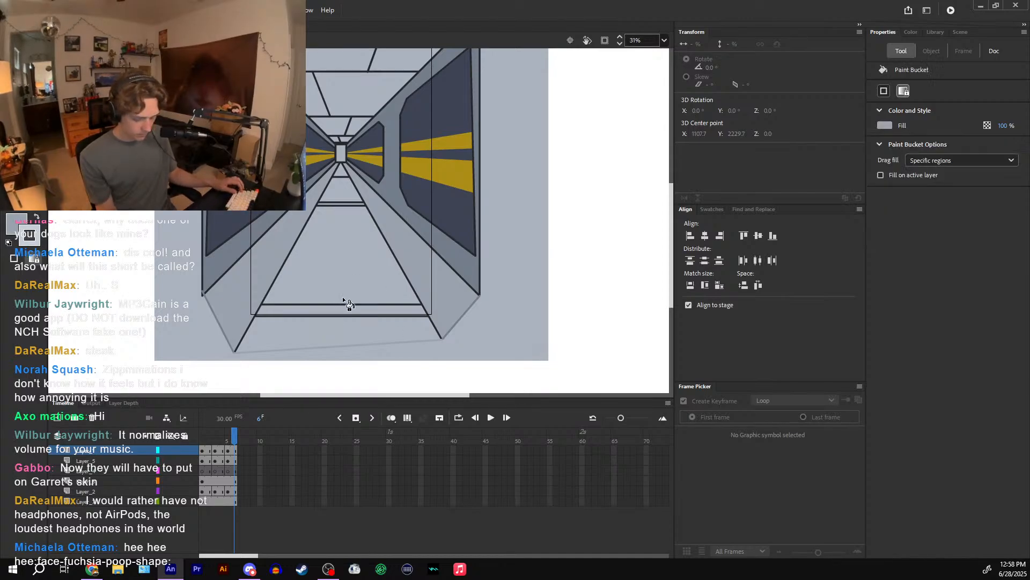
{"action": "left_click", "coordinate": [345, 286]}
{"action": "key", "text": "ctrl+z"}
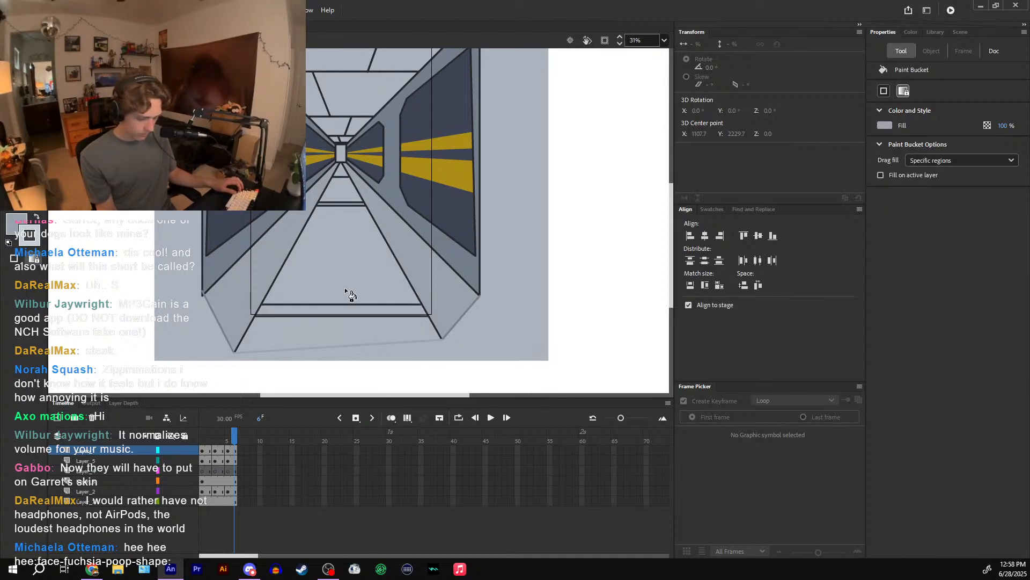
- Isolate Layer_5, which holds the floor's horizontal crossbar lines, by hiding all other layers
{"action": "key", "text": "v"}
{"action": "left_click", "coordinate": [343, 304]}
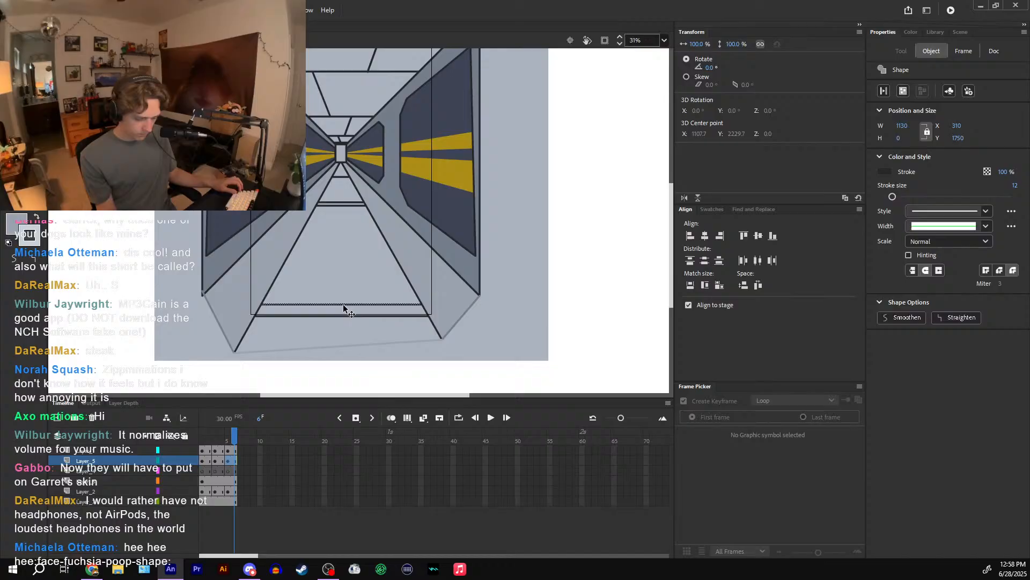
{"action": "left_click", "coordinate": [173, 462], "text": "alt"}
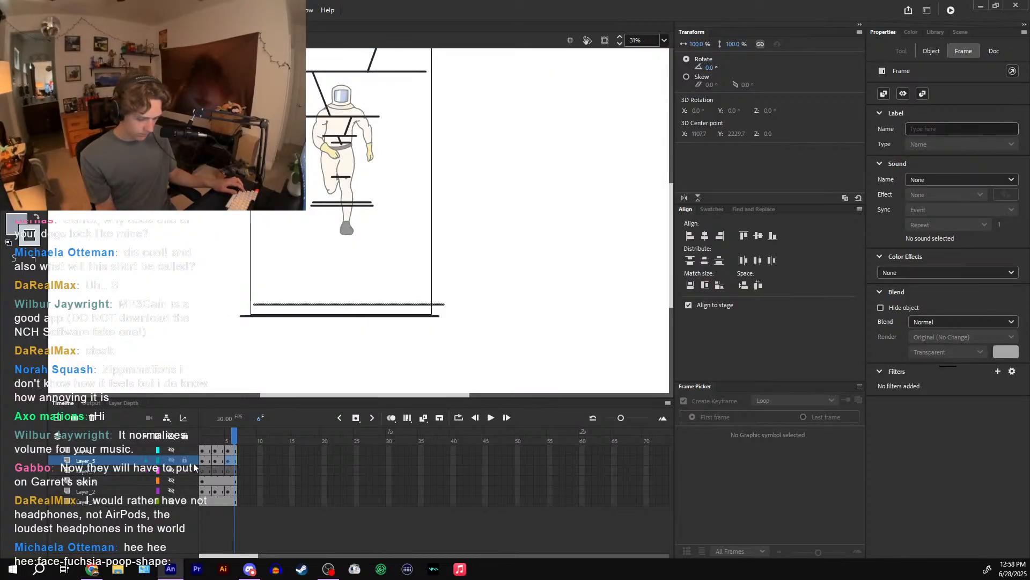
- Draw two diverging diagonal lines along the floor's sides on Layer_5 at frame 6, and go to frame 4
{"action": "key", "text": "n"}
{"action": "left_click_drag", "start_coordinate": [331, 179], "coordinate": [213, 376]}
{"action": "left_click_drag", "start_coordinate": [352, 181], "coordinate": [464, 363]}
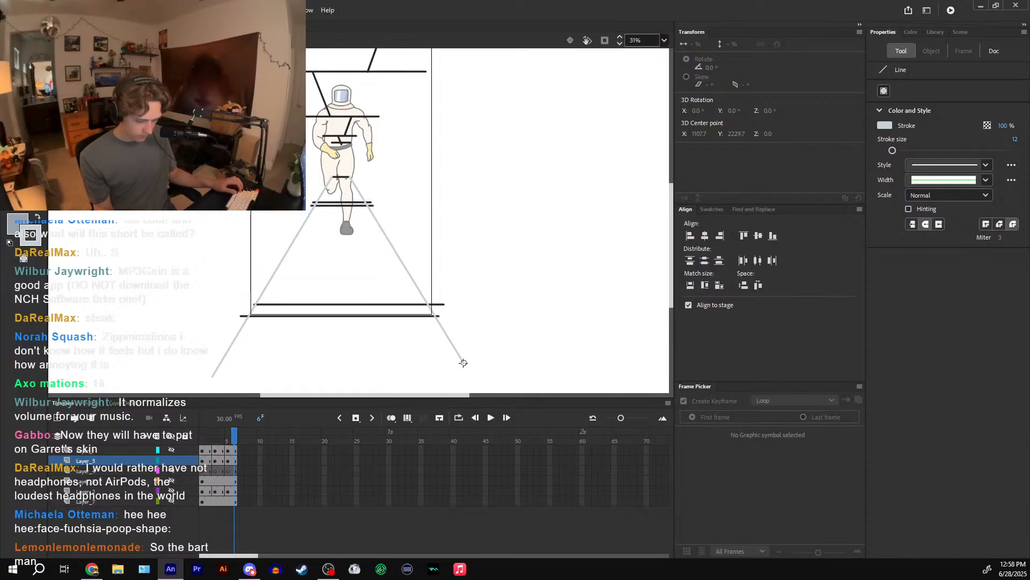
{"action": "left_click", "coordinate": [224, 437]}
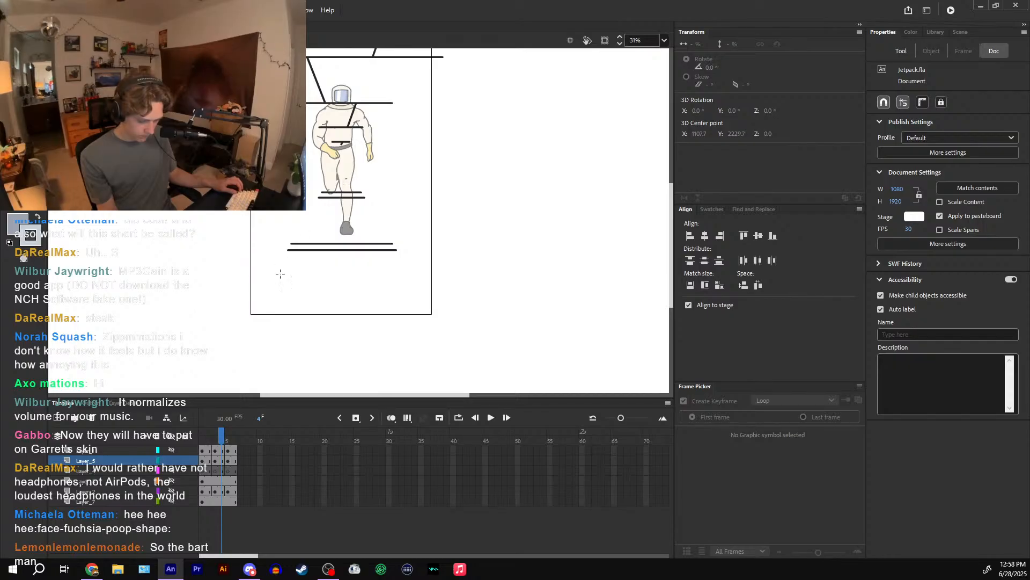
- Draw a closing line between the lower ends of Layer_5's diagonal floor edges on frame 5, and go to frame 3
{"action": "left_click", "coordinate": [230, 439]}
{"action": "left_click_drag", "start_coordinate": [284, 352], "coordinate": [282, 328]}
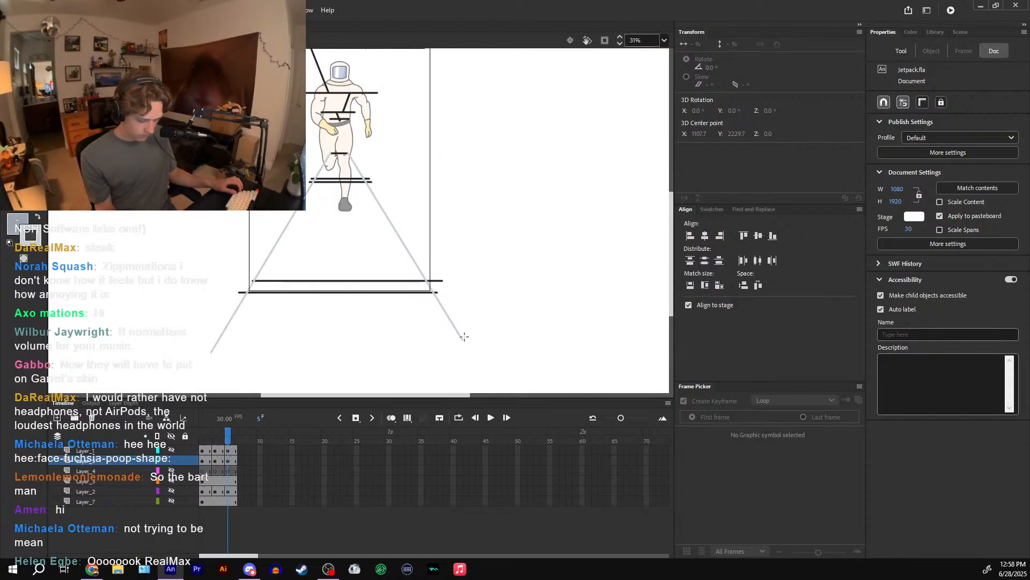
{"action": "left_click_drag", "start_coordinate": [463, 339], "coordinate": [210, 352]}
{"action": "left_click", "coordinate": [215, 437]}
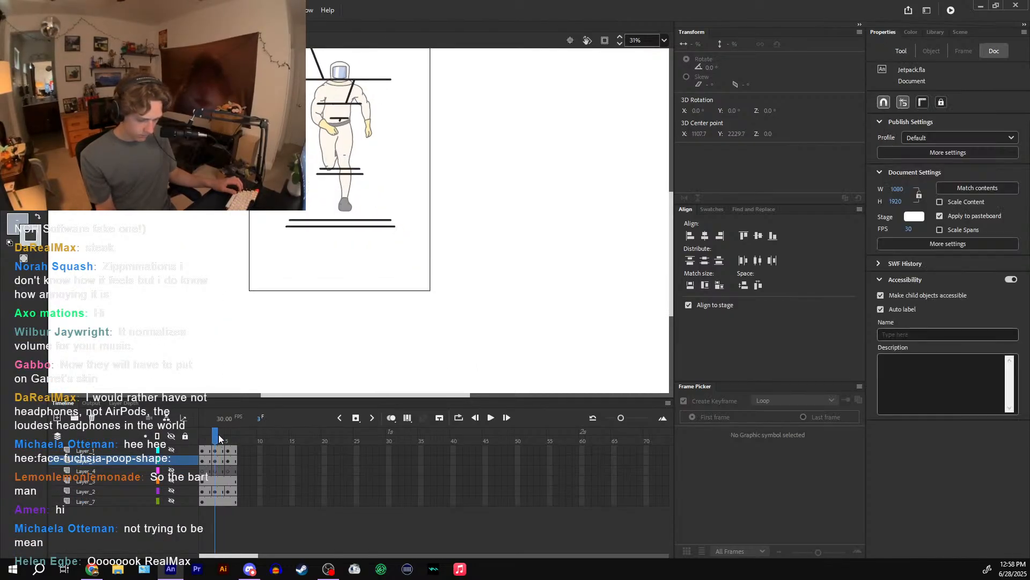
- Show the corridor artwork on Layer_1 again and go to frame 2
{"action": "left_click", "coordinate": [172, 451]}
{"action": "left_click_drag", "start_coordinate": [300, 250], "coordinate": [287, 301]}
{"action": "key", "text": "ctrl+z"}
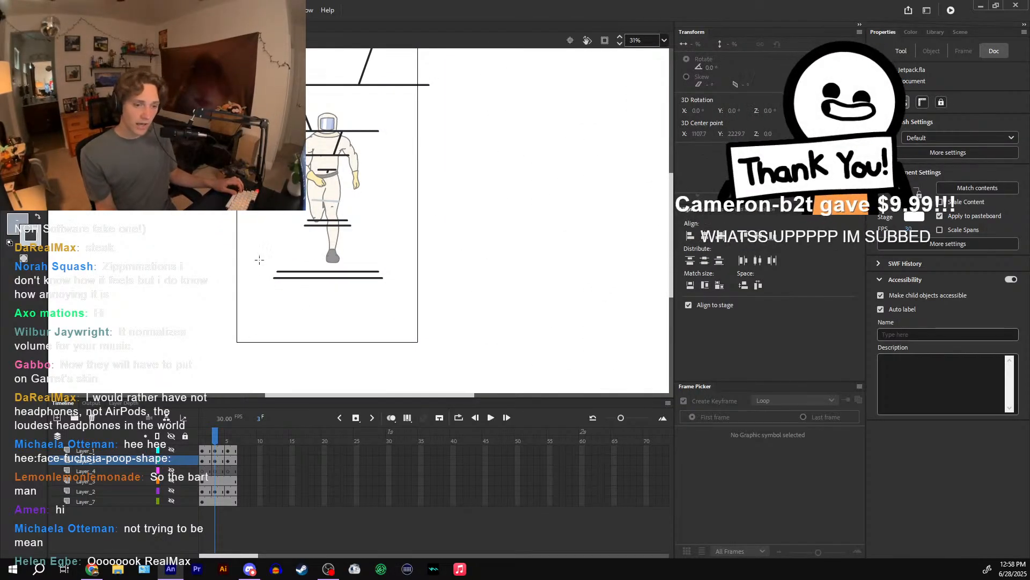
{"action": "key", "text": "ctrl+equal"}
{"action": "key", "text": "period"}
{"action": "key", "text": "comma"}
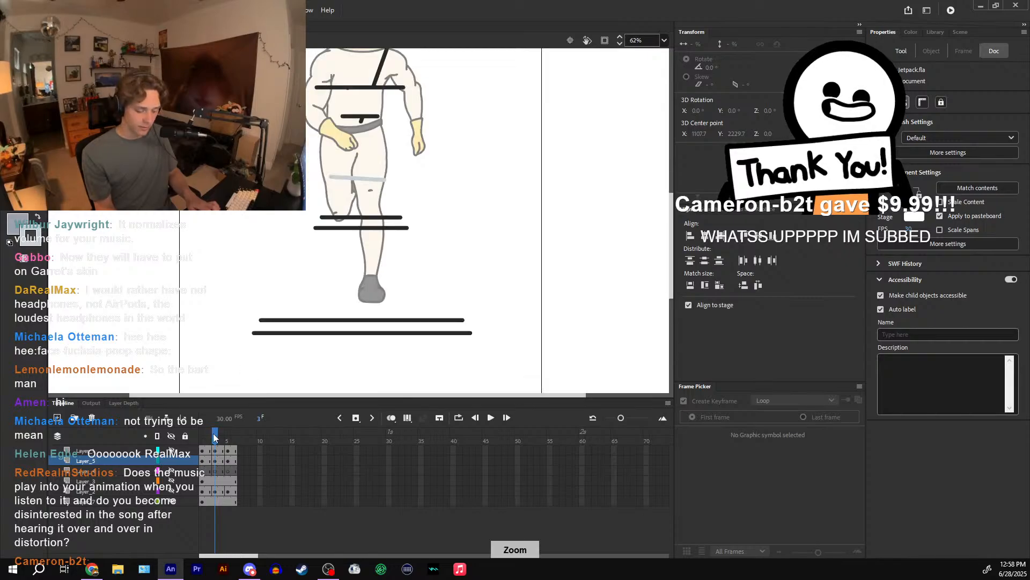
{"action": "key", "text": "comma"}
{"action": "key", "text": "ctrl+minus"}
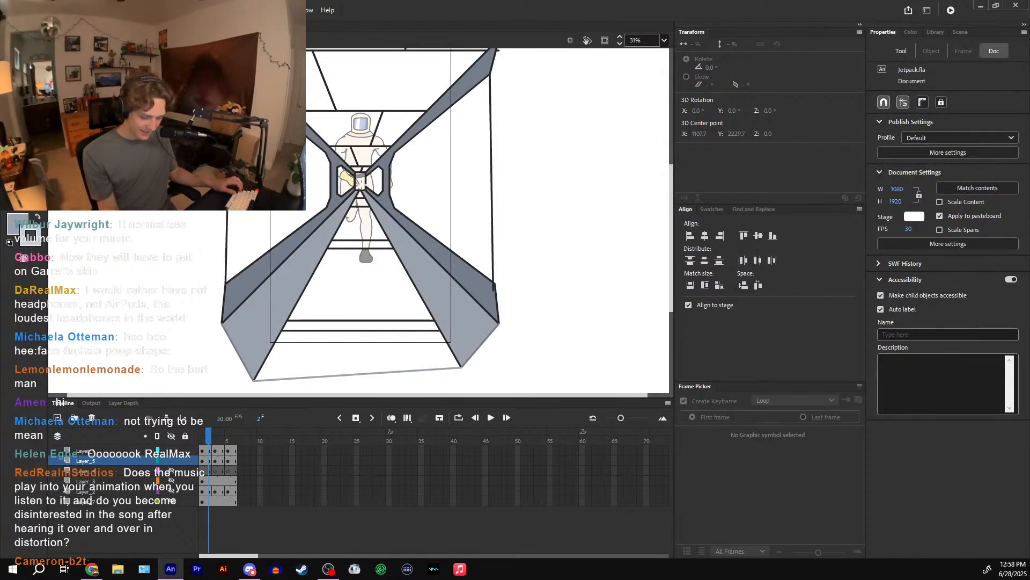
{"action": "mouse_move", "coordinate": [361, 189]}
{"action": "left_mouse_down"}
{"action": "mouse_move", "coordinate": [322, 283]}
{"action": "mouse_move", "coordinate": [235, 399]}
{"action": "left_mouse_up"}
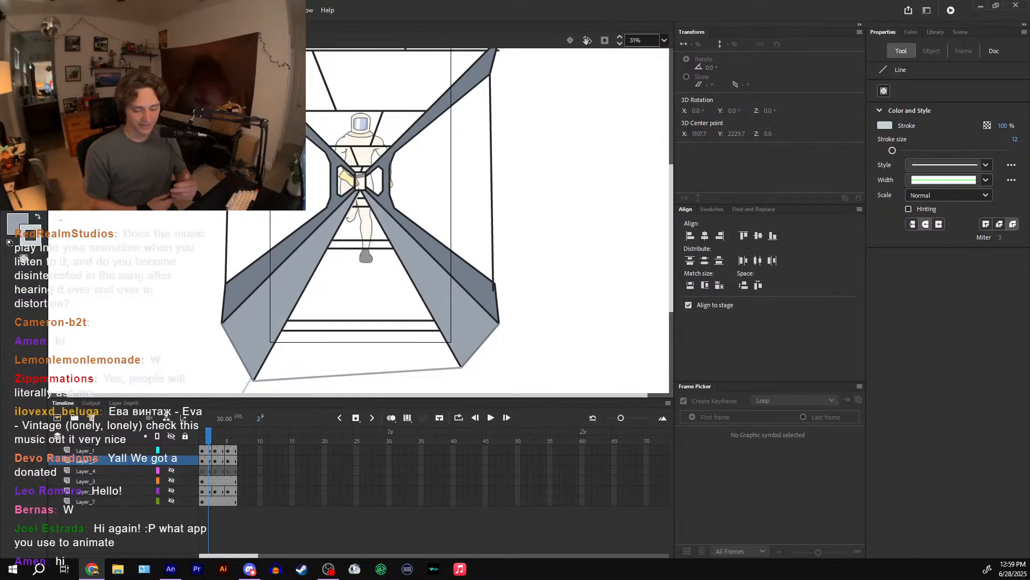
{"action": "left_click_drag", "start_coordinate": [208, 443], "coordinate": [215, 444]}
{"action": "left_click", "coordinate": [206, 450]}
{"action": "key", "text": "ctrl+z"}
{"action": "key", "text": "ctrl+z"}
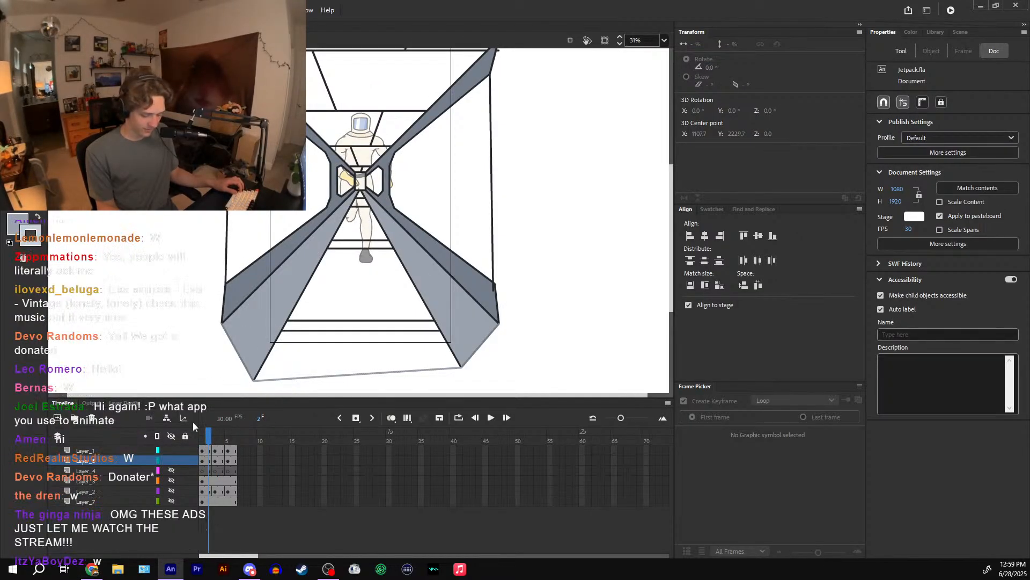
- Make Layer_1 semi-transparent, and try widening all of Layer_5's lines on frame 1, undoing the stretch
{"action": "left_click", "coordinate": [172, 450]}
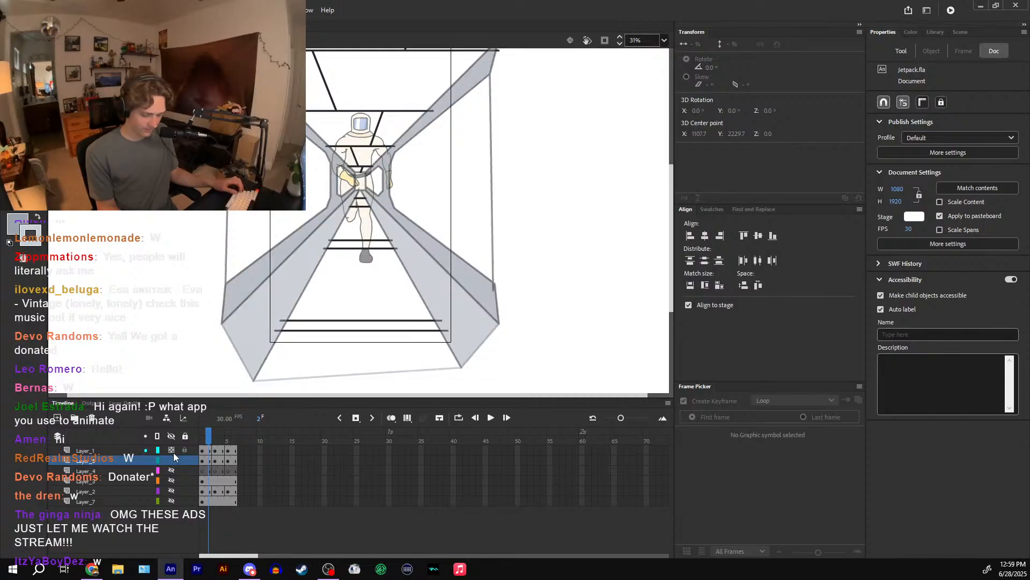
{"action": "left_click", "coordinate": [203, 461]}
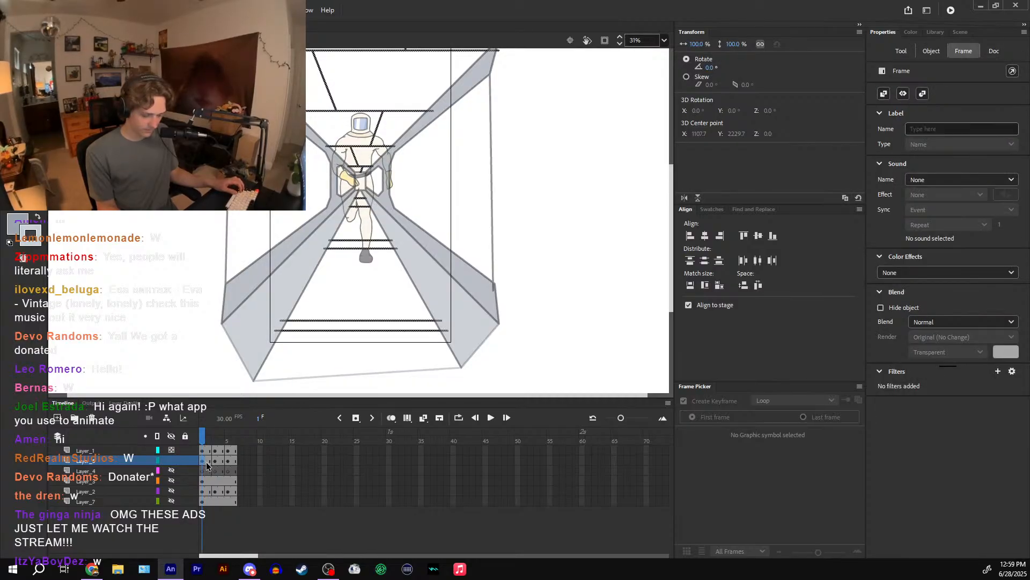
{"action": "key", "text": "q"}
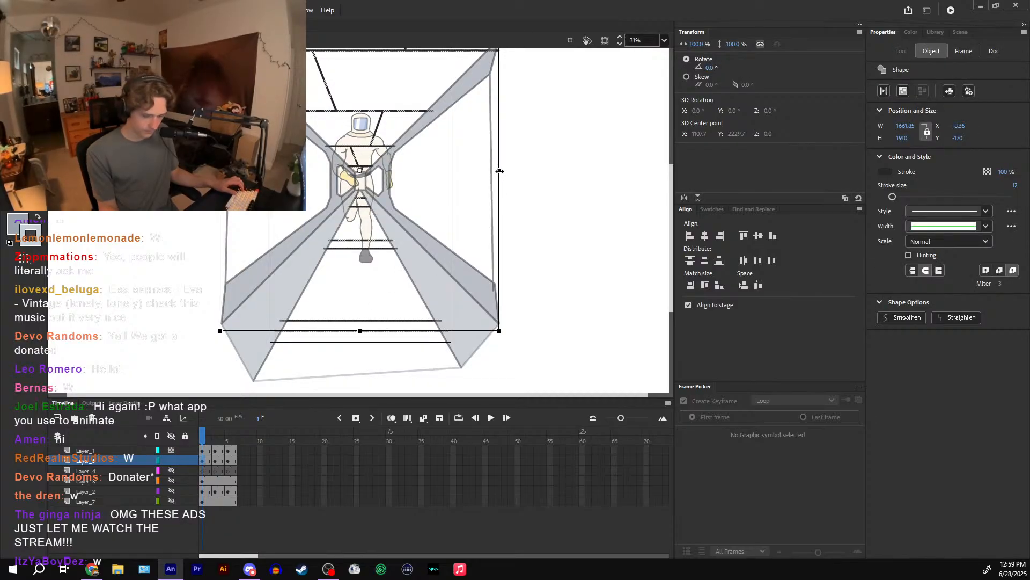
{"action": "left_click_drag", "start_coordinate": [499, 169], "coordinate": [527, 168]}
{"action": "key", "text": "ctrl+z"}
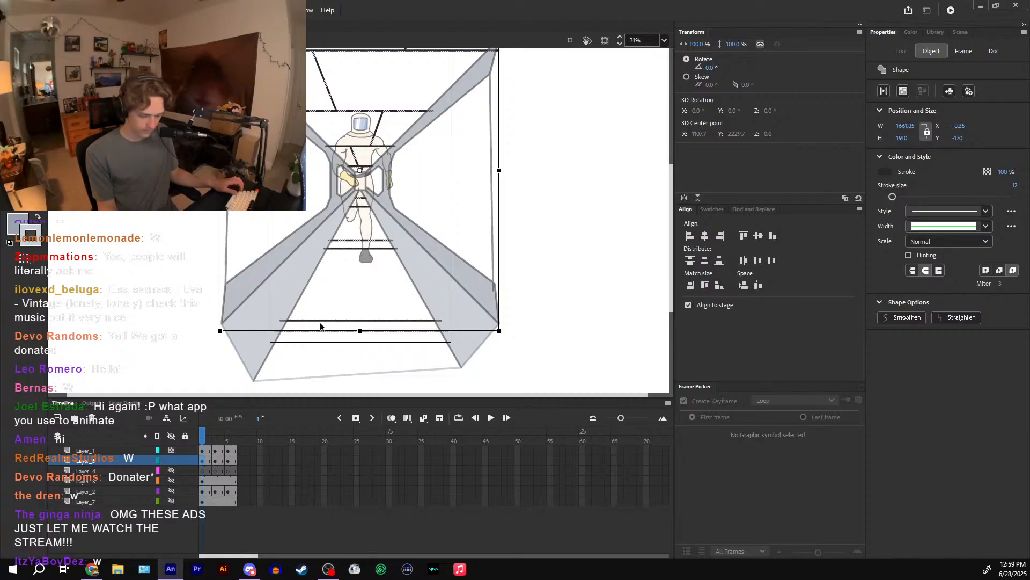
- Lock every layer except Layer_5 and widen only the floor crossbars on frame 1 so they extend past the floor edges
{"action": "left_click", "coordinate": [184, 460], "text": "alt"}
{"action": "left_click_drag", "start_coordinate": [510, 178], "coordinate": [231, 431]}
{"action": "left_click_drag", "start_coordinate": [478, 188], "coordinate": [478, 189]}
{"action": "left_click_drag", "start_coordinate": [559, 158], "coordinate": [324, 320]}
{"action": "left_click_drag", "start_coordinate": [574, 184], "coordinate": [311, 346]}
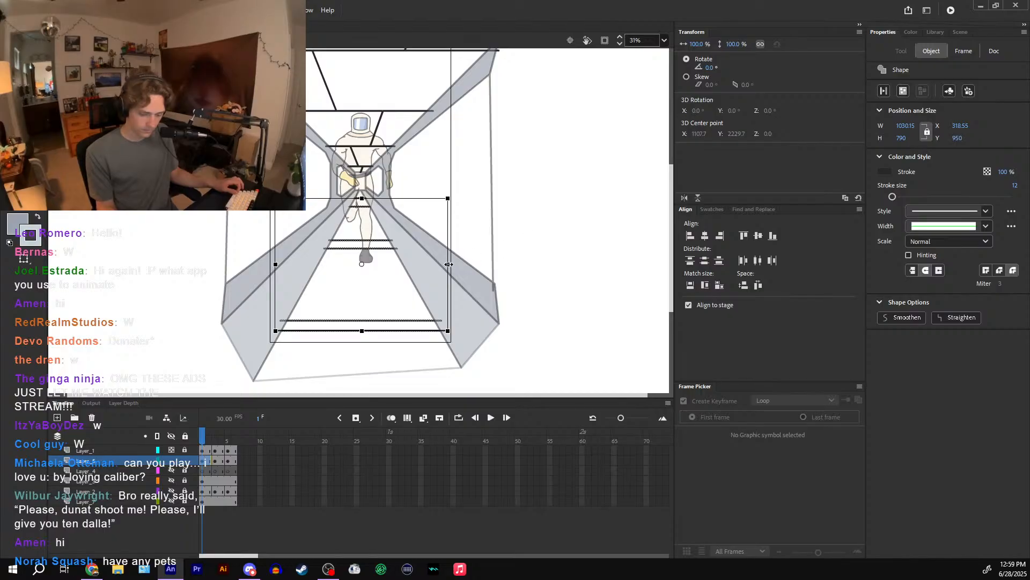
{"action": "left_click_drag", "start_coordinate": [448, 264], "coordinate": [482, 259]}
- Widen the floor crossbars of Layer_5 on frame 3 so they overlap the side panels
{"action": "left_click", "coordinate": [216, 460]}
{"action": "left_click_drag", "start_coordinate": [535, 191], "coordinate": [261, 322]}
{"action": "left_click_drag", "start_coordinate": [415, 239], "coordinate": [451, 240]}
- Stretch the floor crossbars and outline on frame 6 horizontally to a width of about 1984 px
{"action": "left_click", "coordinate": [234, 433]}
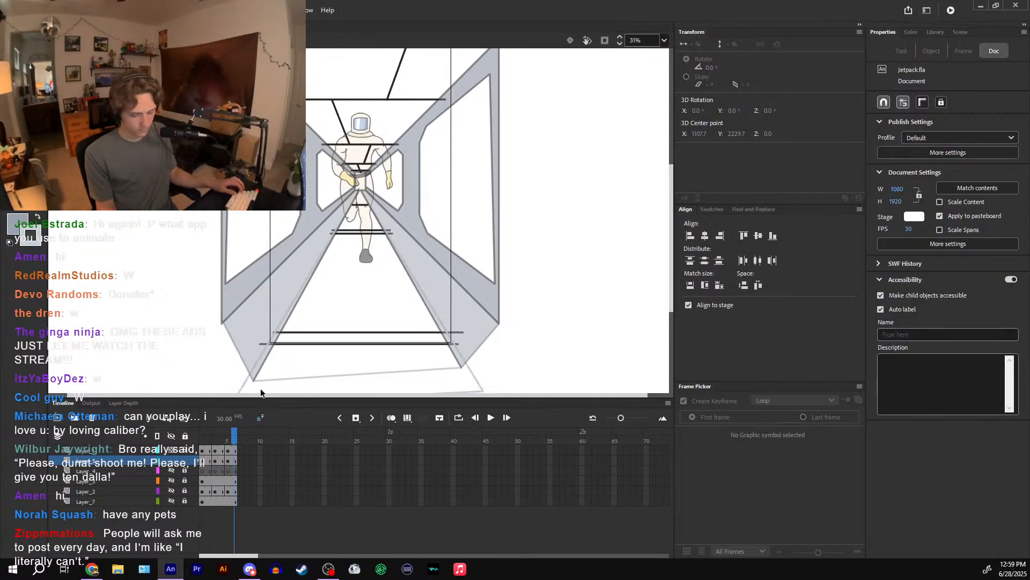
{"action": "left_click_drag", "start_coordinate": [456, 201], "coordinate": [150, 392]}
{"action": "left_click_drag", "start_coordinate": [462, 305], "coordinate": [524, 300]}
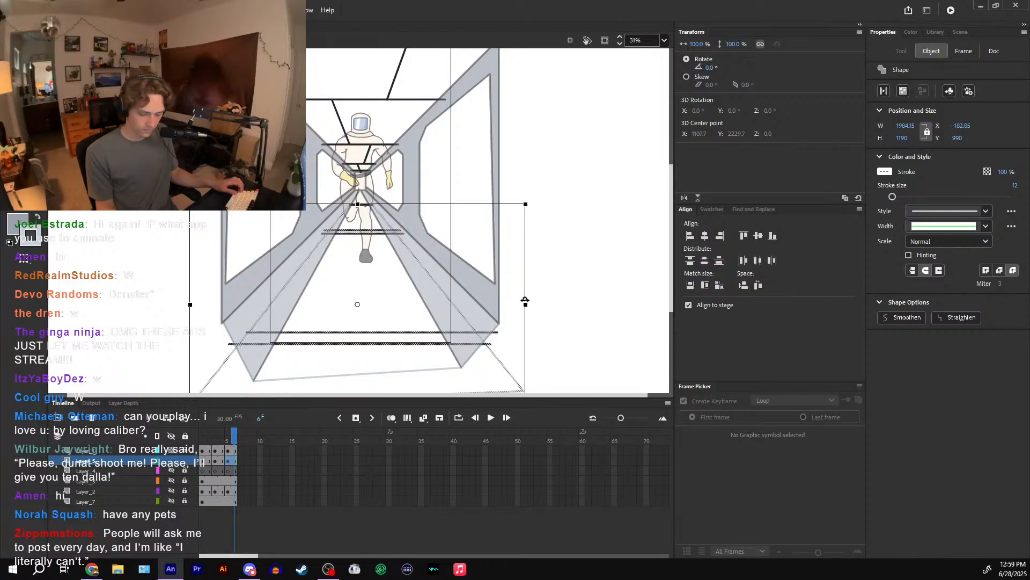
{"action": "left_click", "coordinate": [517, 296]}
- On Layer_5 at frame 4, draw straight floor edges from the vanishing point through both ends of the upper crossbar pair
{"action": "key", "text": "ctrl+equal"}
{"action": "key", "text": "ctrl+equal"}
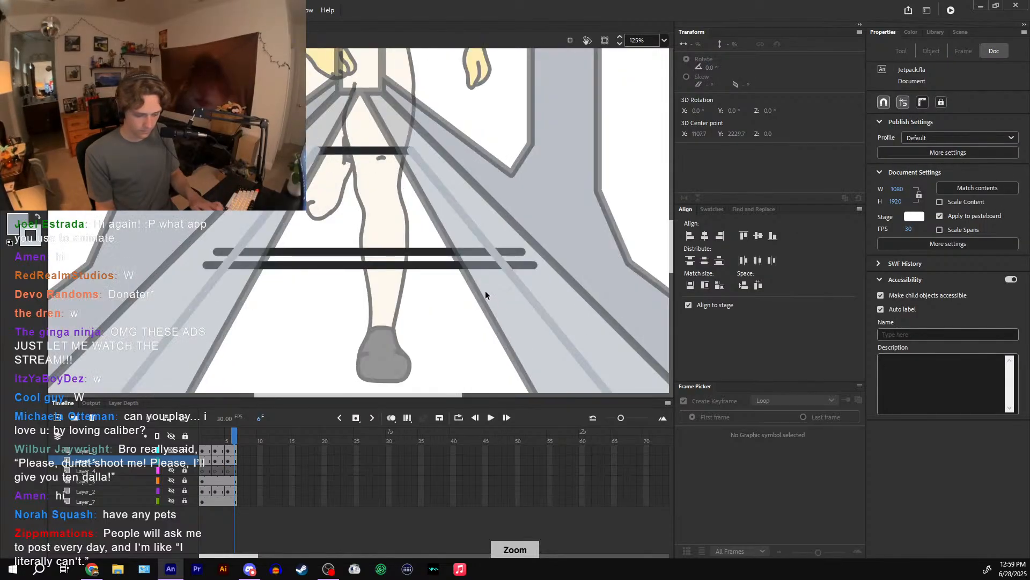
{"action": "left_click_drag", "start_coordinate": [457, 193], "coordinate": [445, 294]}
{"action": "key", "text": "n"}
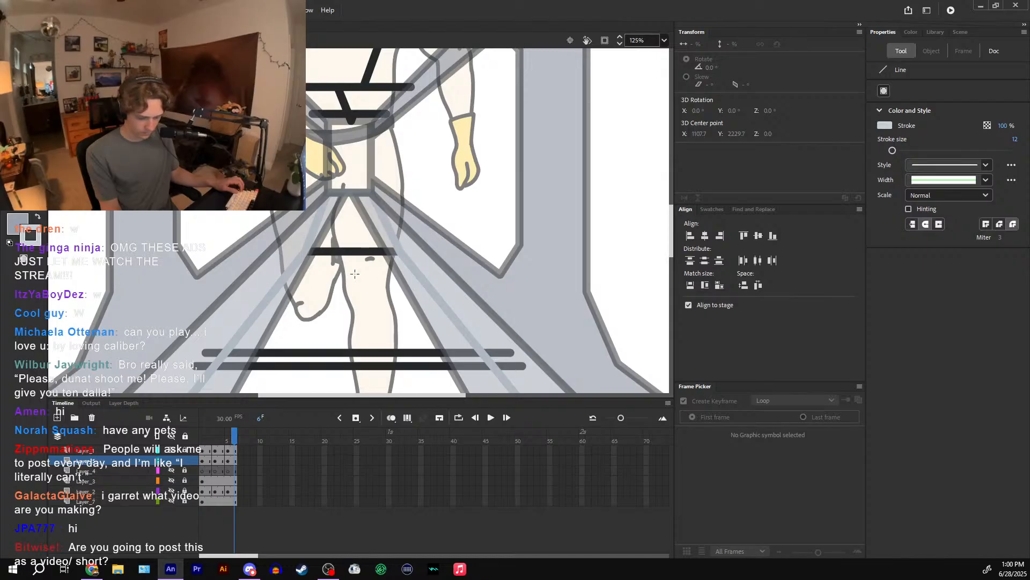
{"action": "left_click", "coordinate": [222, 439]}
{"action": "mouse_move", "coordinate": [223, 313]}
{"action": "left_mouse_down"}
{"action": "mouse_move", "coordinate": [329, 195]}
{"action": "mouse_move", "coordinate": [381, 192]}
{"action": "mouse_move", "coordinate": [482, 312]}
{"action": "left_mouse_up"}
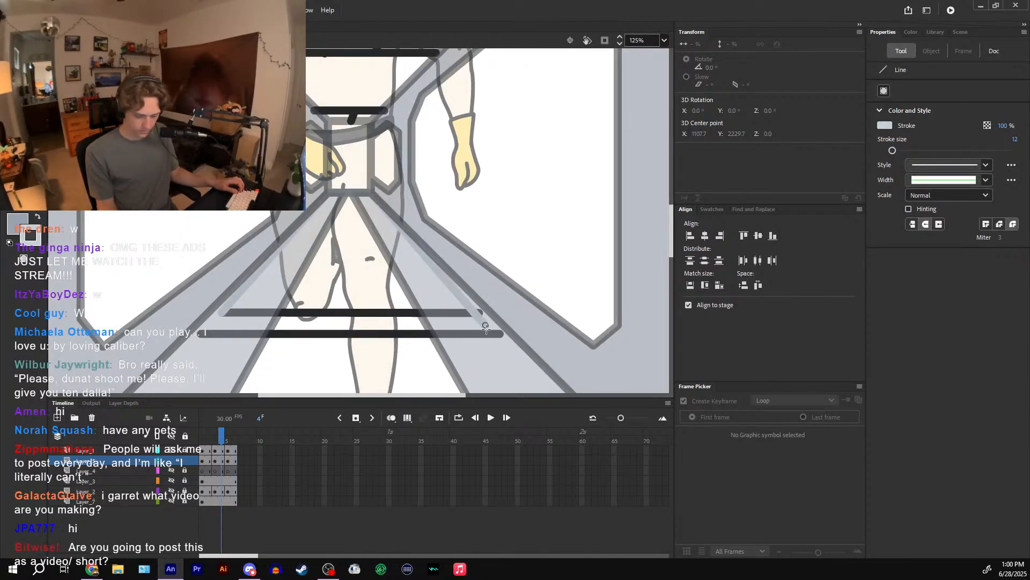
{"action": "left_click_drag", "start_coordinate": [221, 314], "coordinate": [203, 333]}
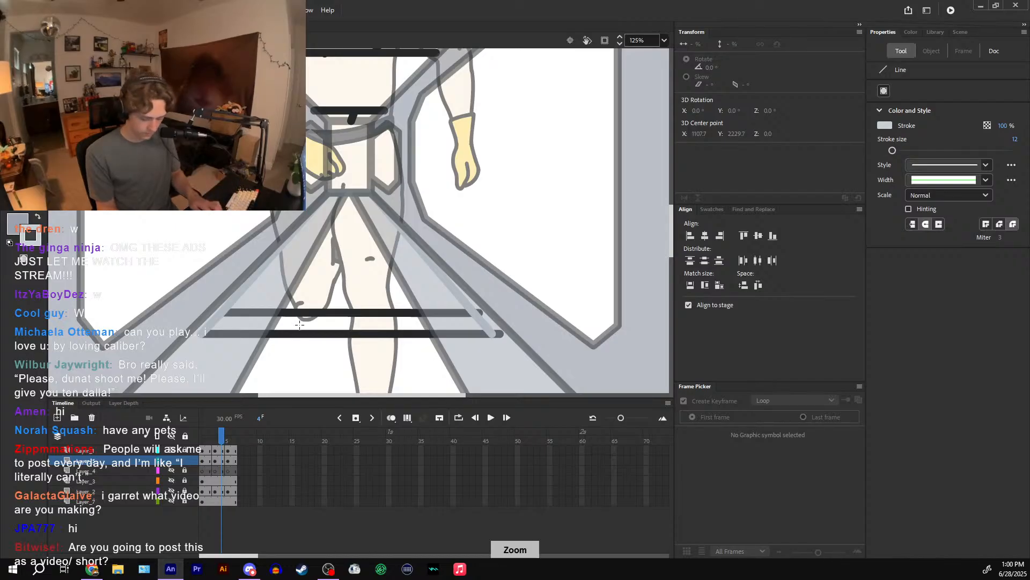
- Extend both floor edges on frame 4 past the lower crossbars and close the outline beneath the stage
{"action": "key", "text": "ctrl+minus"}
{"action": "key", "text": "ctrl+minus"}
{"action": "left_click_drag", "start_coordinate": [325, 251], "coordinate": [231, 364]}
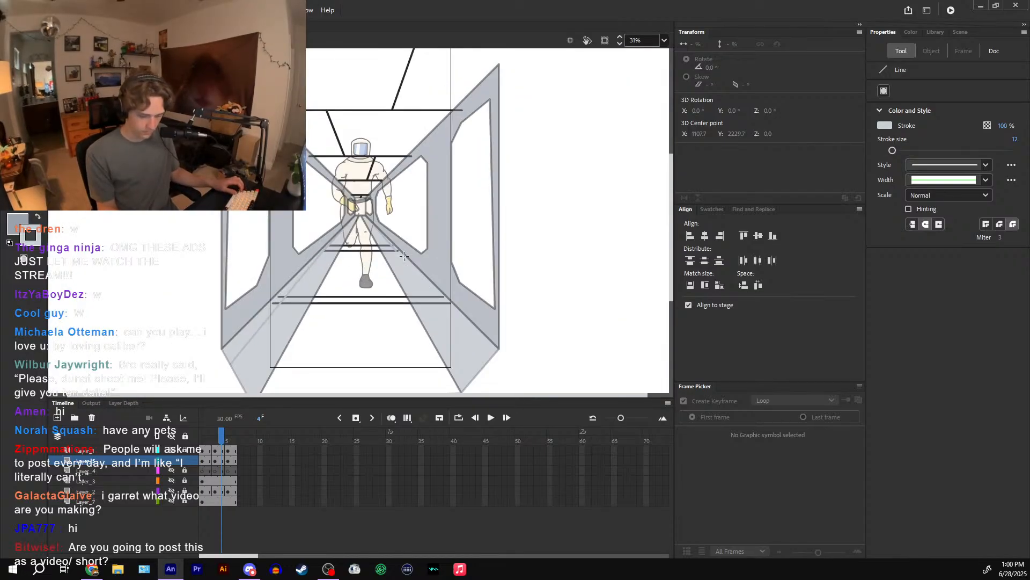
{"action": "scroll", "coordinate": [503, 341], "scroll_direction": "down", "scroll_amount": 3}
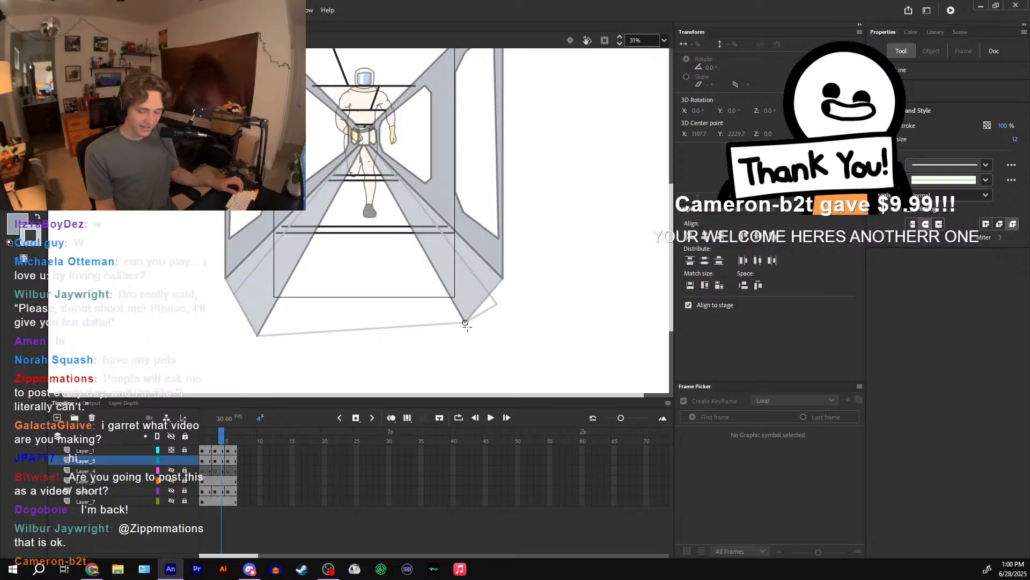
{"action": "left_click_drag", "start_coordinate": [465, 323], "coordinate": [260, 321]}
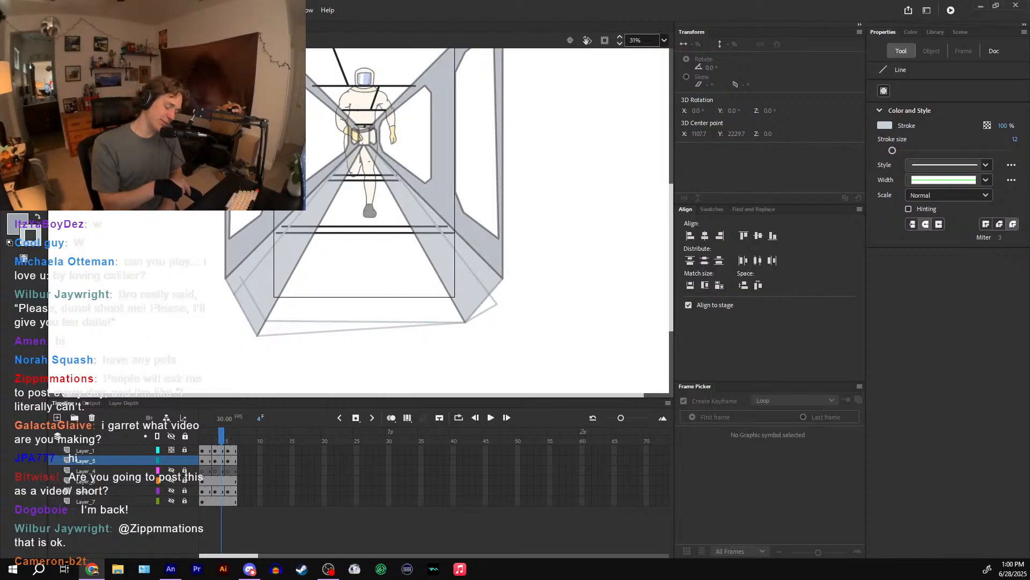
- On Layer_5 at frame 2, draw floor edges from the vanishing point to both ends of the farthest floor crossbar
{"action": "left_click", "coordinate": [210, 440]}
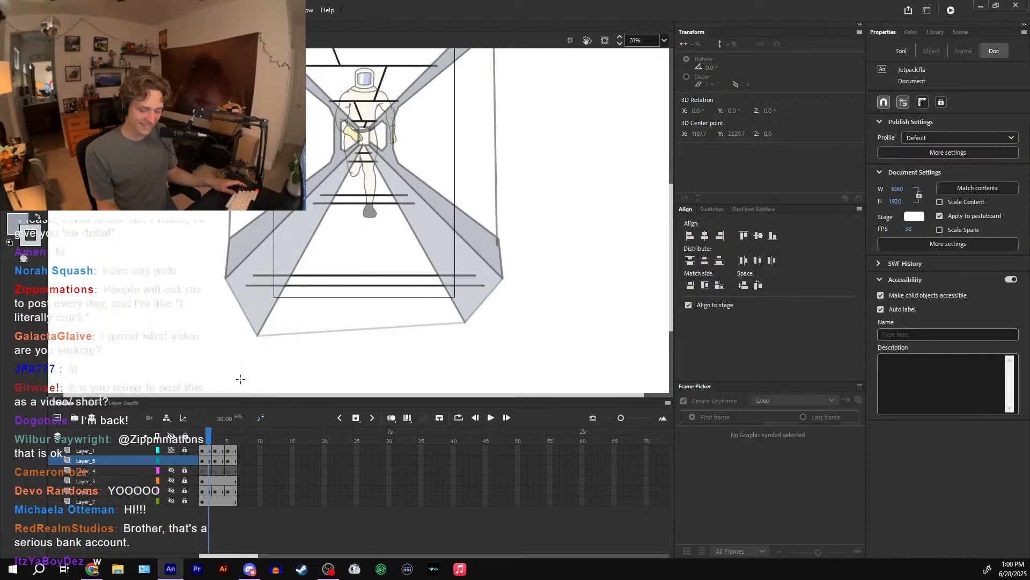
{"action": "left_click_drag", "start_coordinate": [300, 185], "coordinate": [281, 247]}
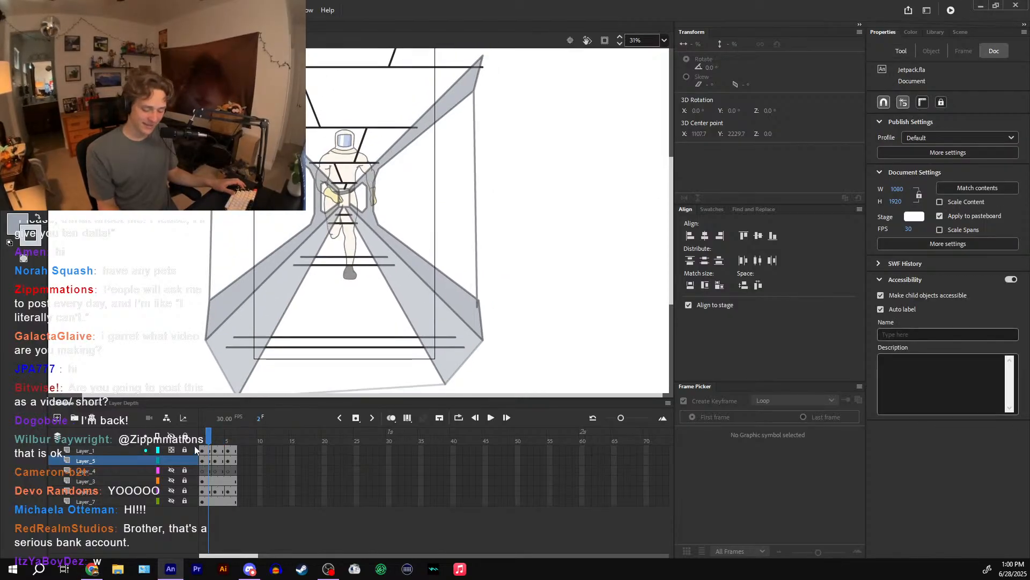
{"action": "left_click", "coordinate": [209, 461]}
{"action": "left_click", "coordinate": [210, 435]}
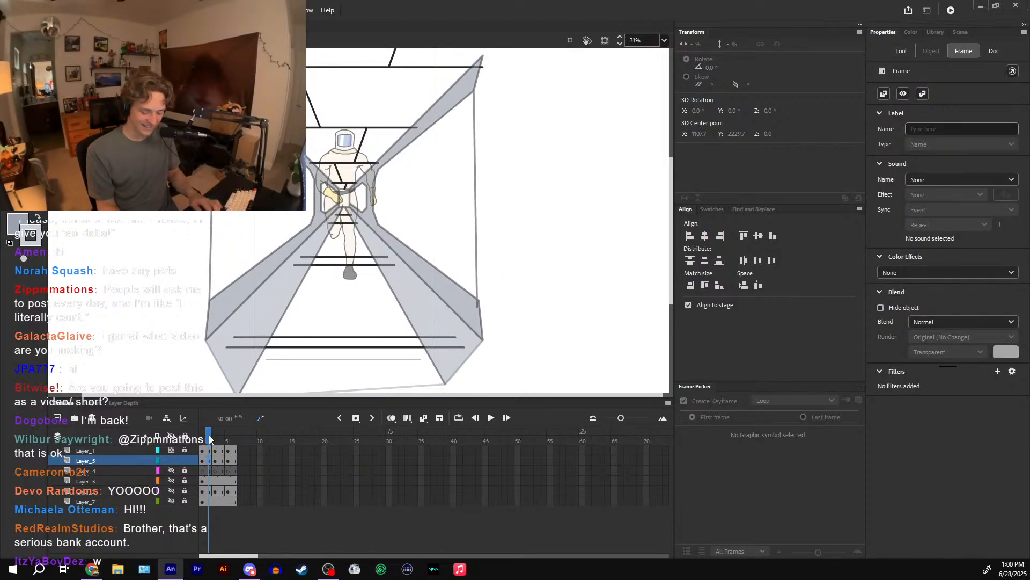
{"action": "key", "text": "ctrl+equal"}
{"action": "key", "text": "ctrl+equal"}
{"action": "key", "text": "ctrl+equal"}
{"action": "left_click_drag", "start_coordinate": [367, 168], "coordinate": [352, 239]}
{"action": "mouse_move", "coordinate": [280, 229]}
{"action": "left_mouse_down"}
{"action": "mouse_move", "coordinate": [320, 144]}
{"action": "mouse_move", "coordinate": [354, 140]}
{"action": "left_mouse_up"}
{"action": "key", "text": "ctrl+z"}
{"action": "key", "text": "ctrl+z"}
{"action": "mouse_move", "coordinate": [279, 228]}
{"action": "left_mouse_down"}
{"action": "mouse_move", "coordinate": [305, 163]}
{"action": "mouse_move", "coordinate": [369, 161]}
{"action": "mouse_move", "coordinate": [388, 163]}
{"action": "mouse_move", "coordinate": [405, 229]}
{"action": "left_mouse_up"}
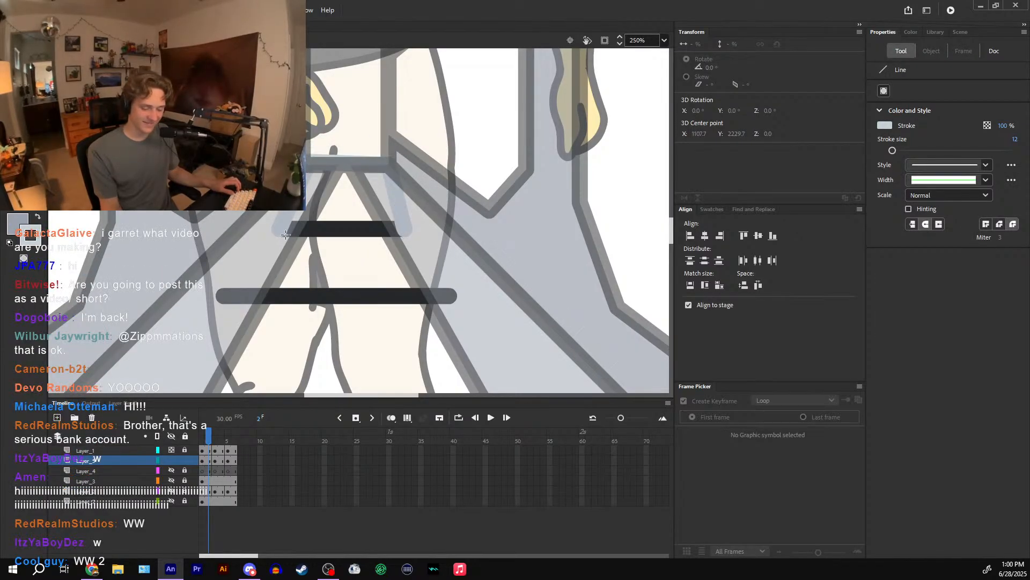
- Continue both floor edges on frame 2 through the ends of the second crossbar and down along the nearer crossbars
{"action": "left_click_drag", "start_coordinate": [280, 230], "coordinate": [223, 296]}
{"action": "left_click_drag", "start_coordinate": [406, 229], "coordinate": [450, 296]}
{"action": "key", "text": "ctrl+minus"}
{"action": "key", "text": "ctrl+minus"}
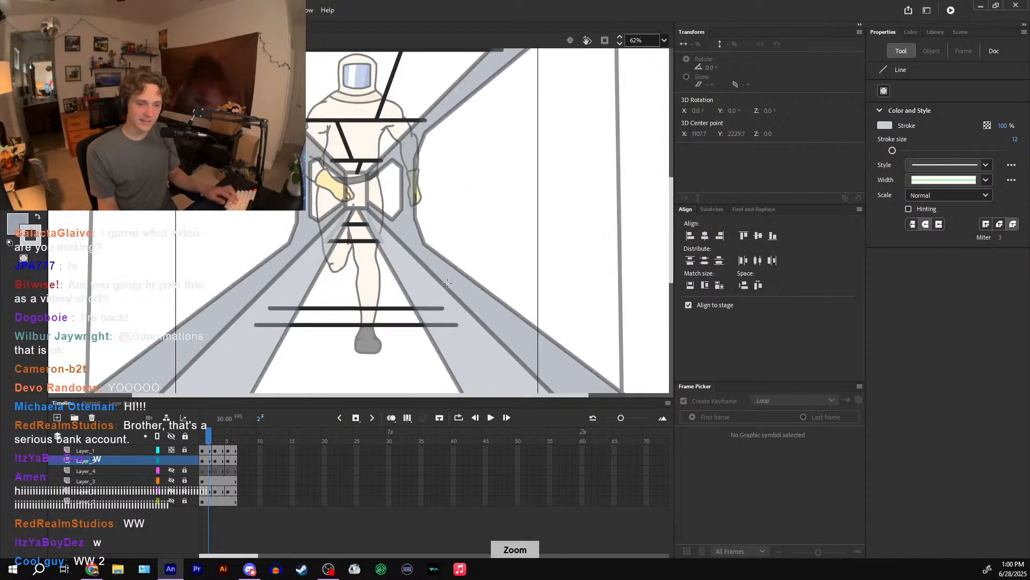
{"action": "mouse_move", "coordinate": [371, 241]}
{"action": "left_mouse_down"}
{"action": "mouse_move", "coordinate": [404, 153]}
{"action": "mouse_move", "coordinate": [324, 192]}
{"action": "mouse_move", "coordinate": [290, 234]}
{"action": "left_mouse_up"}
{"action": "left_click_drag", "start_coordinate": [416, 150], "coordinate": [488, 247]}
{"action": "left_click_drag", "start_coordinate": [387, 241], "coordinate": [392, 196]}
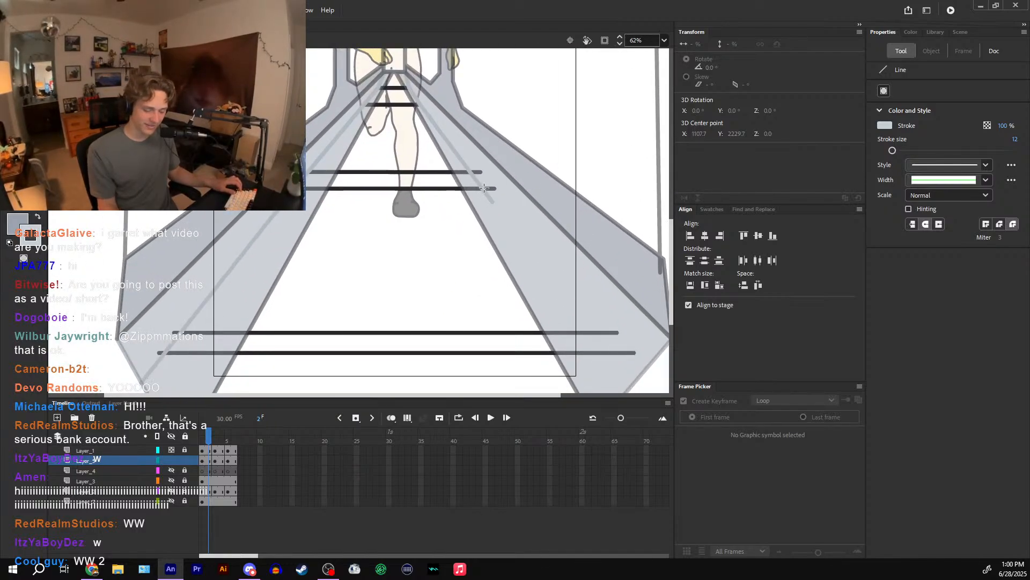
- Close the floor outline below the nearest crossbars on frame 2 with straight lines joining both edges
{"action": "mouse_move", "coordinate": [617, 355]}
{"action": "left_mouse_down"}
{"action": "mouse_move", "coordinate": [596, 197]}
{"action": "mouse_move", "coordinate": [593, 287]}
{"action": "mouse_move", "coordinate": [508, 315]}
{"action": "mouse_move", "coordinate": [176, 346]}
{"action": "left_mouse_up"}
{"action": "left_click_drag", "start_coordinate": [177, 347], "coordinate": [146, 205]}
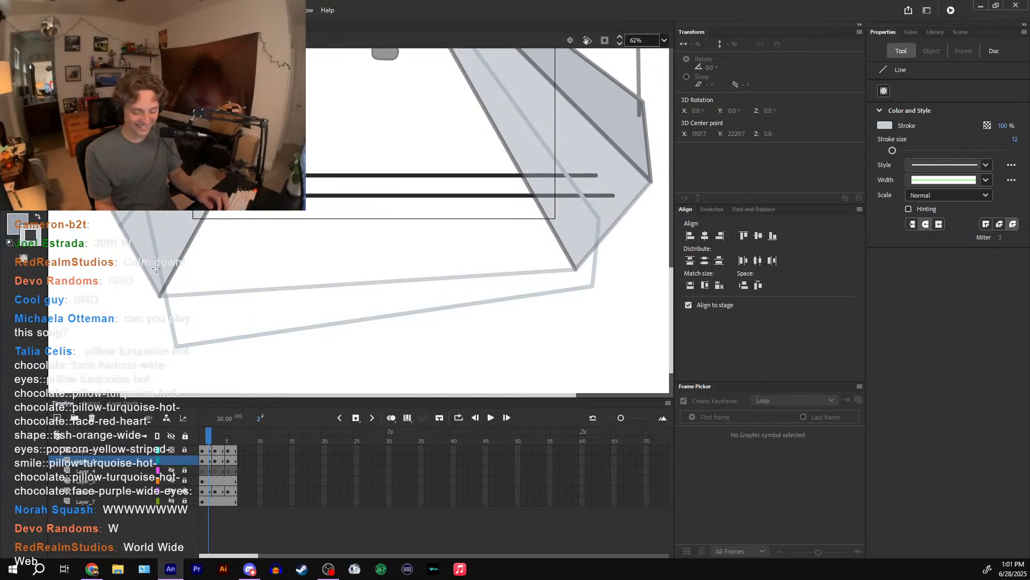
{"action": "key", "text": "space"}
{"action": "left_click_drag", "start_coordinate": [326, 200], "coordinate": [294, 375]}
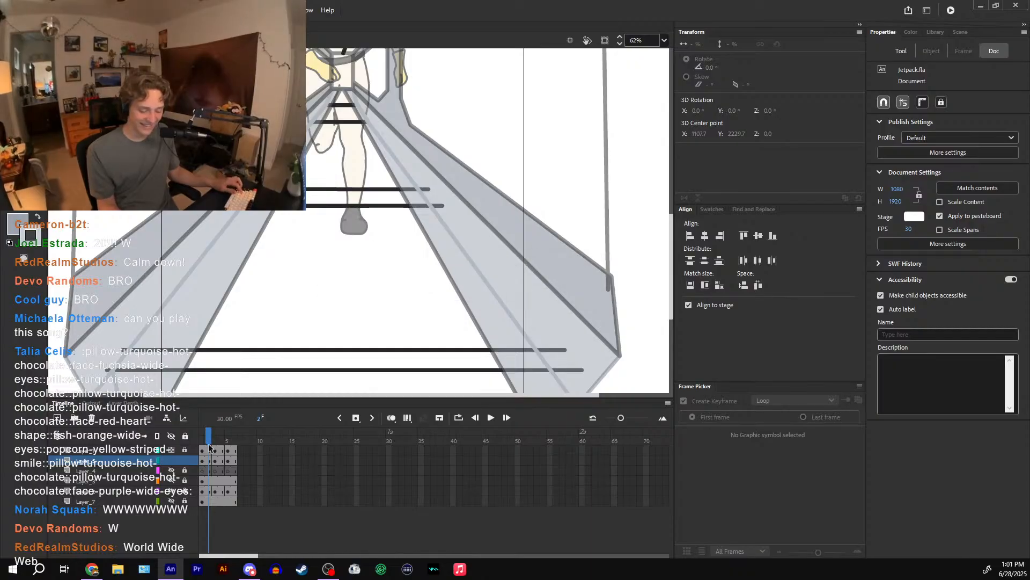
- Inspect how the drawn floor edges meet the crossbar ends on frames 3 and 5
{"action": "left_click_drag", "start_coordinate": [210, 446], "coordinate": [216, 438]}
{"action": "left_click", "coordinate": [216, 464]}
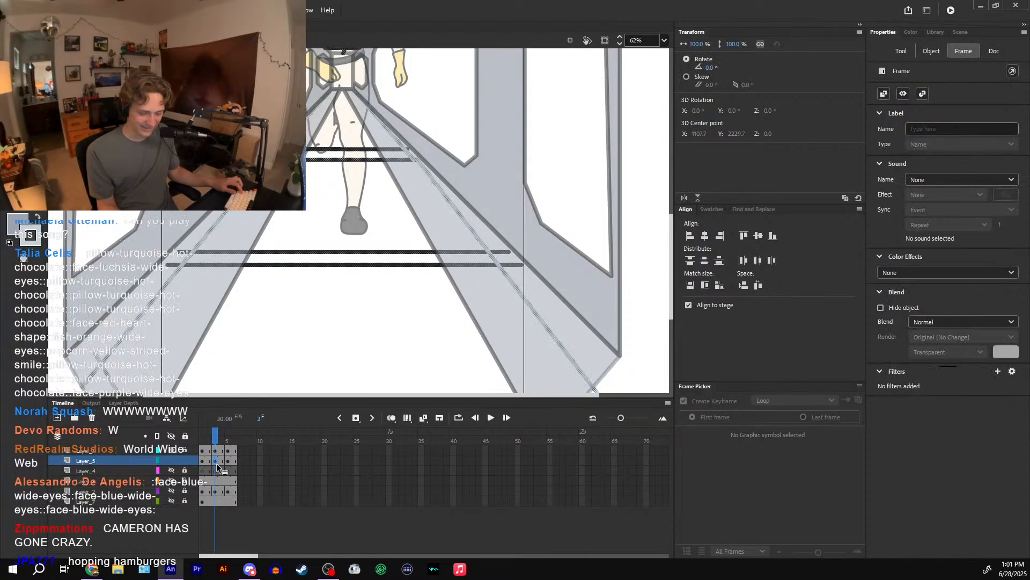
{"action": "key", "text": "ctrl+equal"}
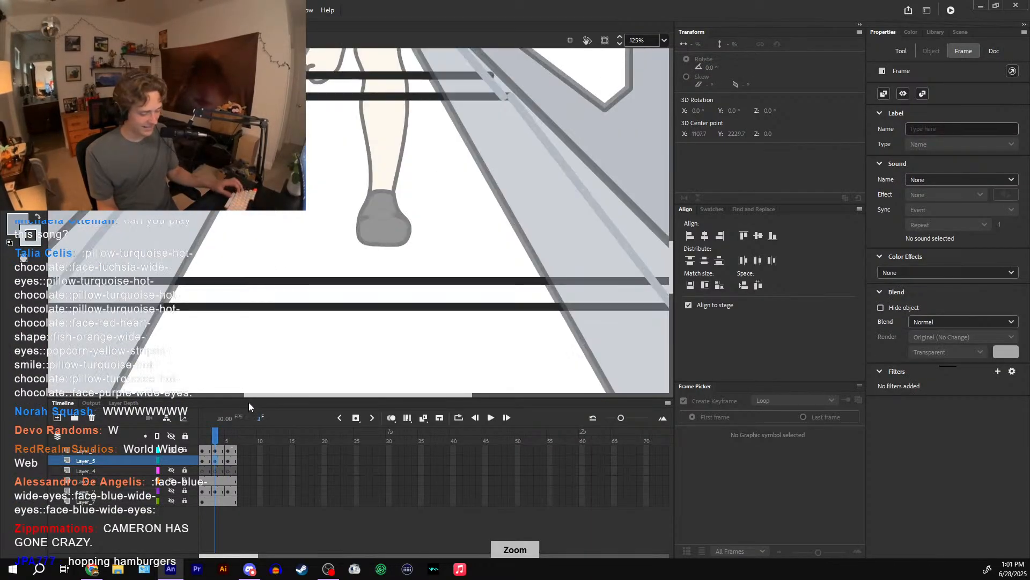
{"action": "left_click", "coordinate": [228, 105]}
{"action": "left_click", "coordinate": [231, 80]}
{"action": "key", "text": "space"}
{"action": "left_click_drag", "start_coordinate": [269, 56], "coordinate": [224, 244]}
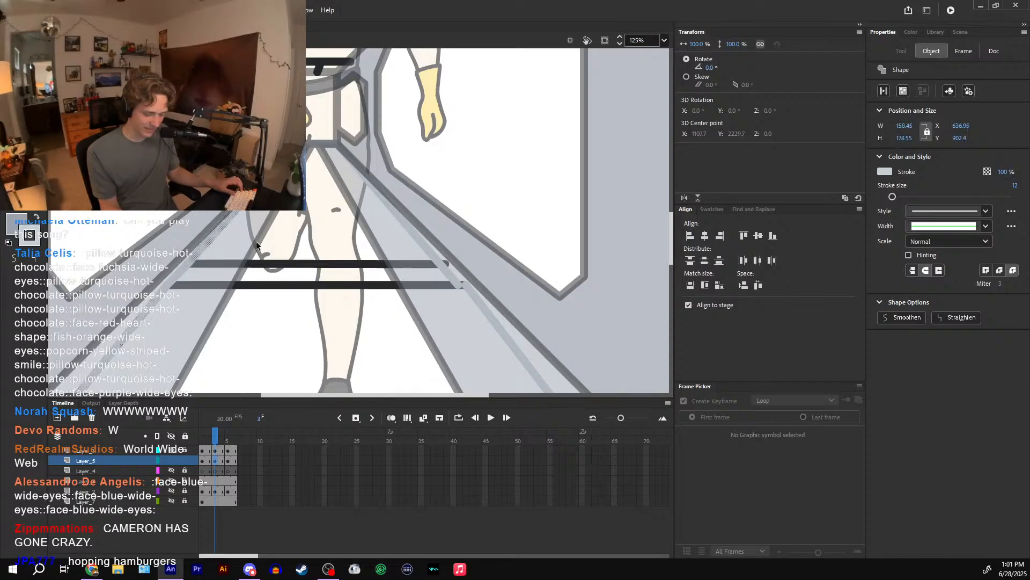
{"action": "left_click", "coordinate": [226, 439]}
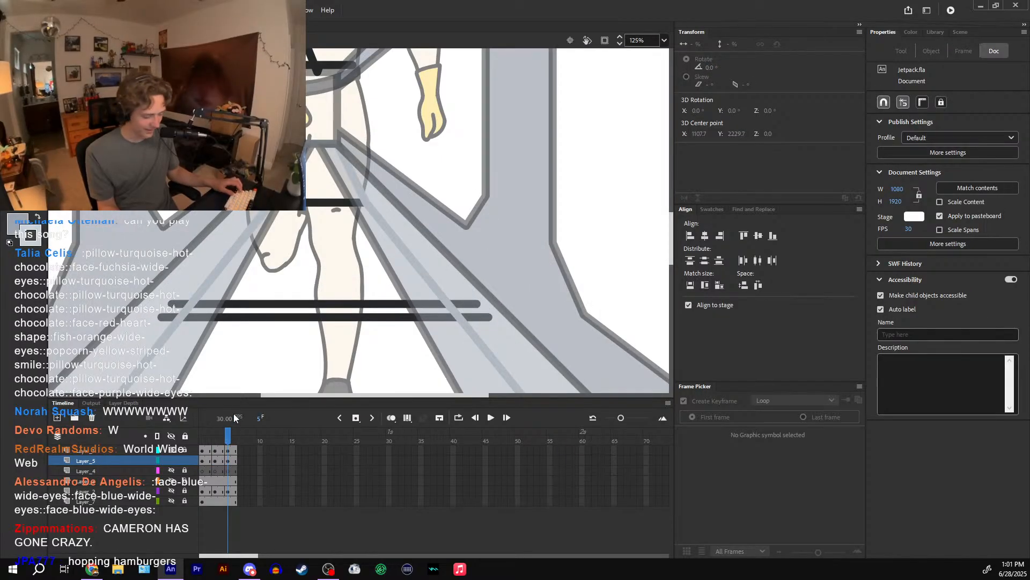
{"action": "key", "text": "ctrl+minus"}
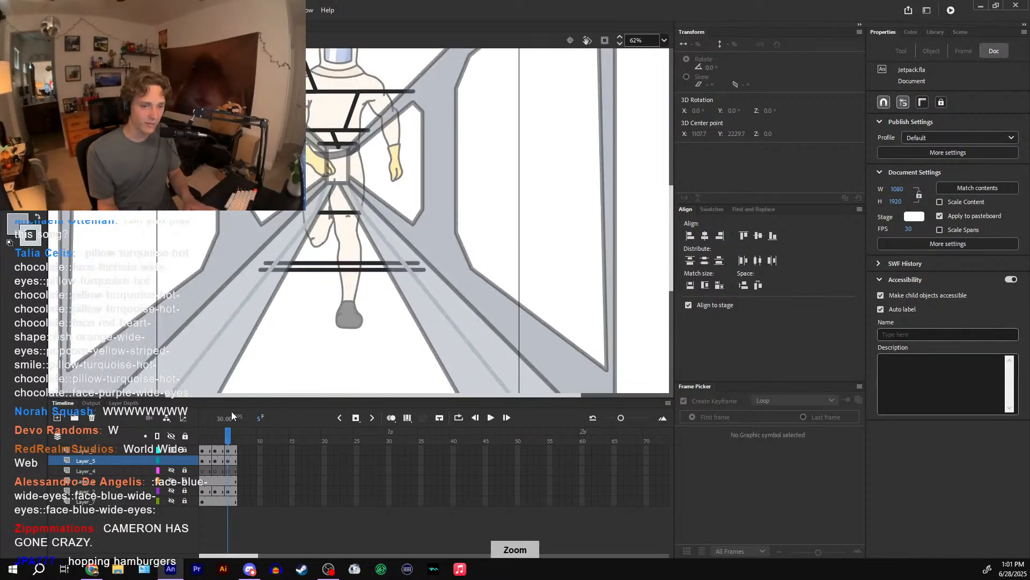
{"action": "key", "text": "ctrl+minus"}
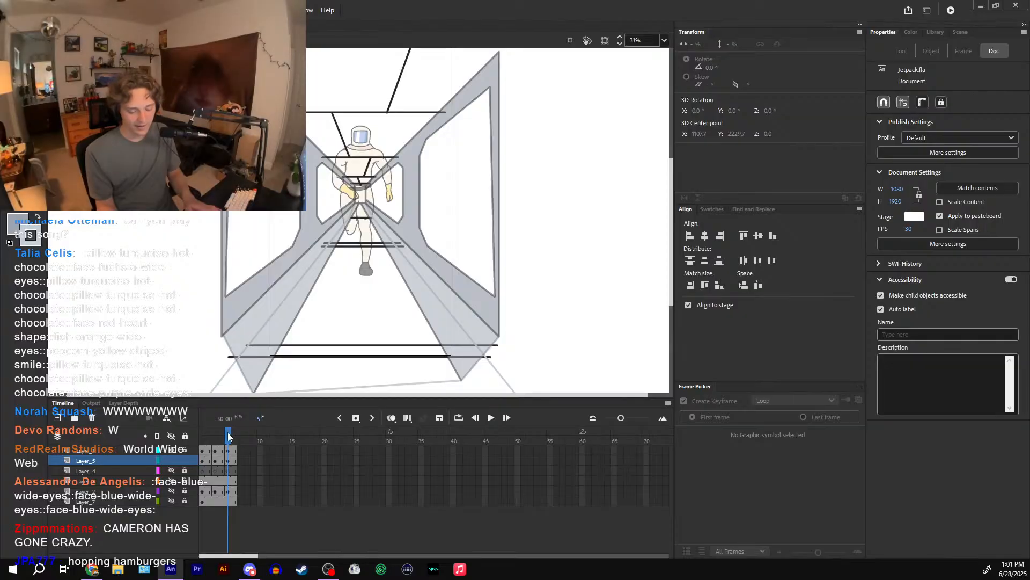
- Return to frame 1 of Layer_5 and unlock all layers so its floor outline can be filled
{"action": "left_click_drag", "start_coordinate": [228, 439], "coordinate": [203, 438]}
{"action": "key", "text": "ctrl+equal"}
{"action": "scroll", "coordinate": [279, 215], "scroll_direction": "down", "scroll_amount": 3}
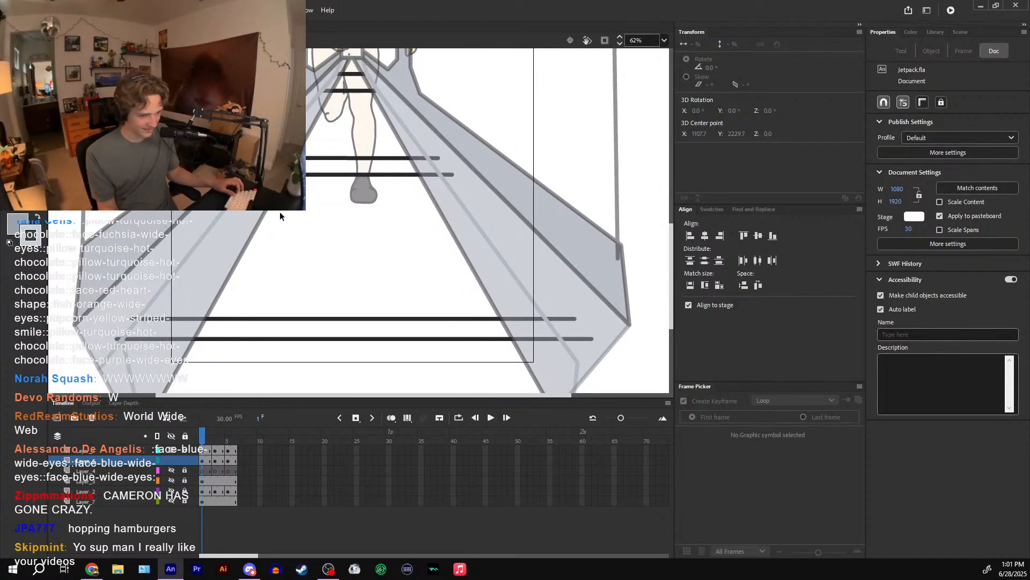
{"action": "key", "text": "k"}
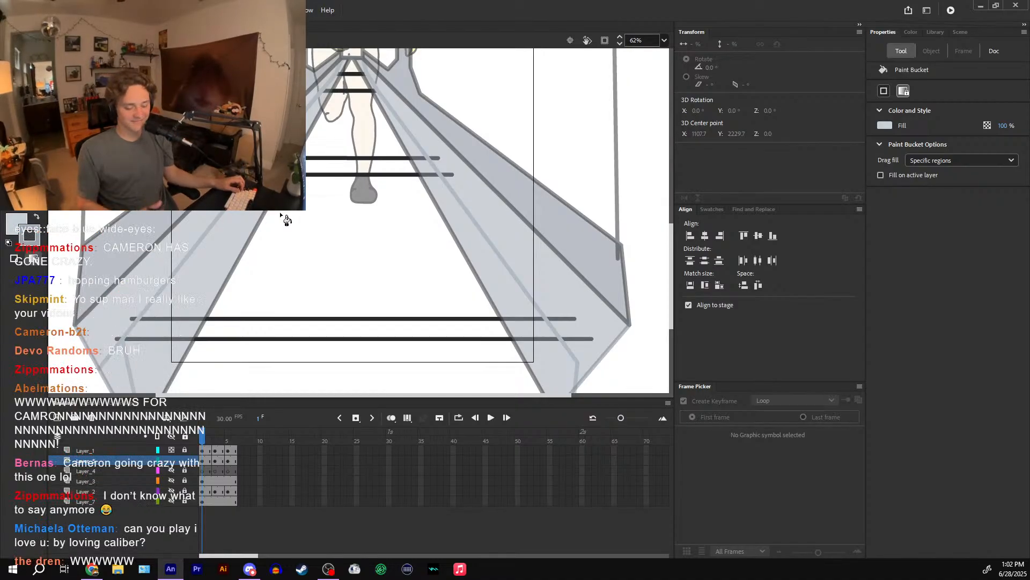
{"action": "key", "text": "v"}
{"action": "left_click", "coordinate": [412, 311]}
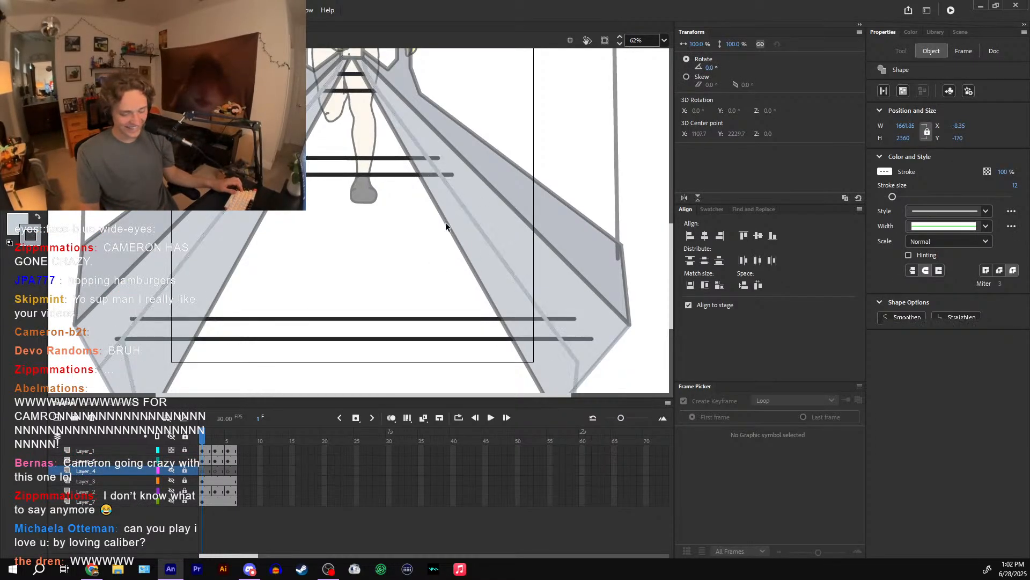
{"action": "left_click", "coordinate": [412, 184]}
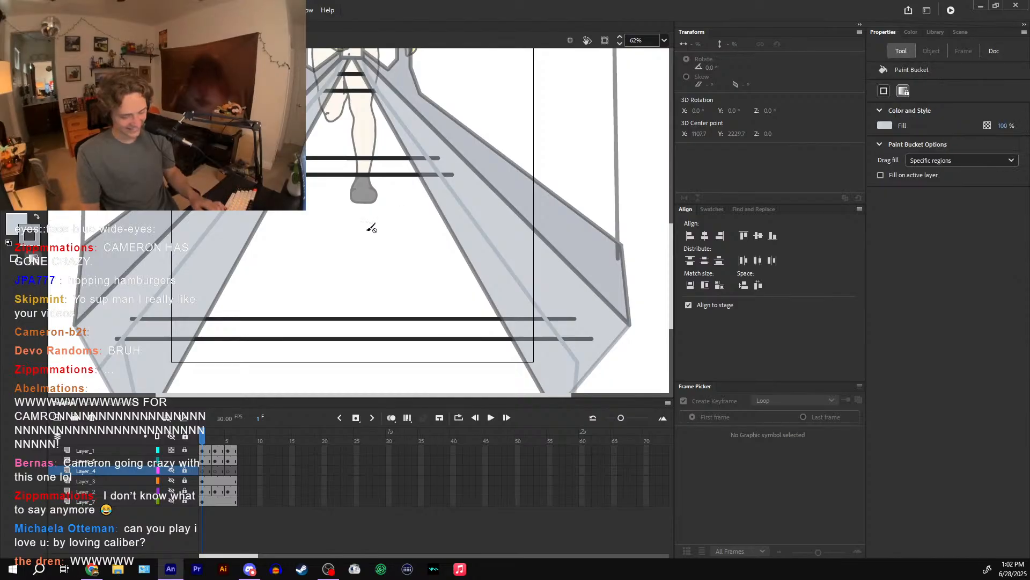
{"action": "key", "text": "ctrl+minus"}
{"action": "left_click", "coordinate": [203, 460]}
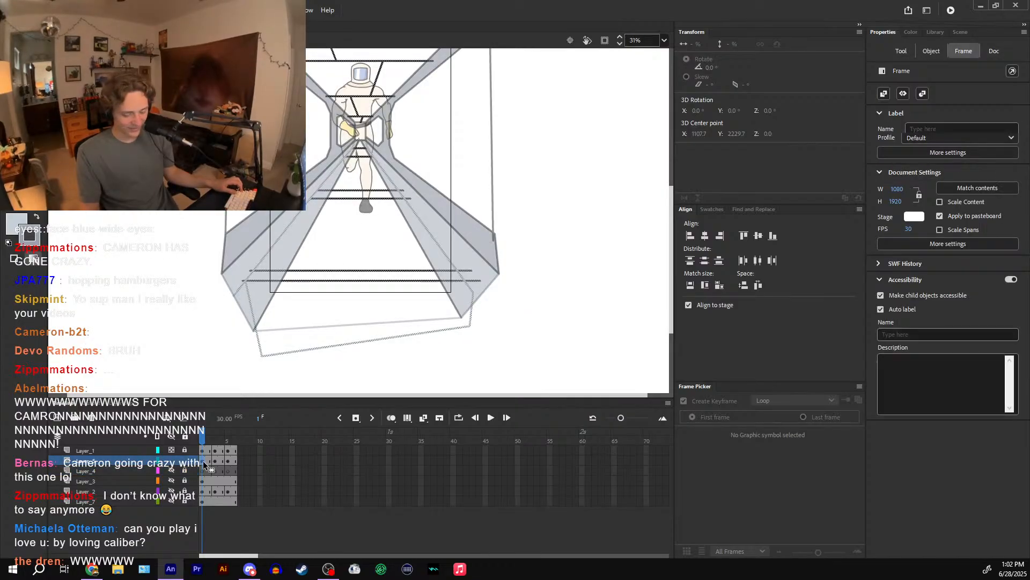
{"action": "left_click", "coordinate": [185, 436]}
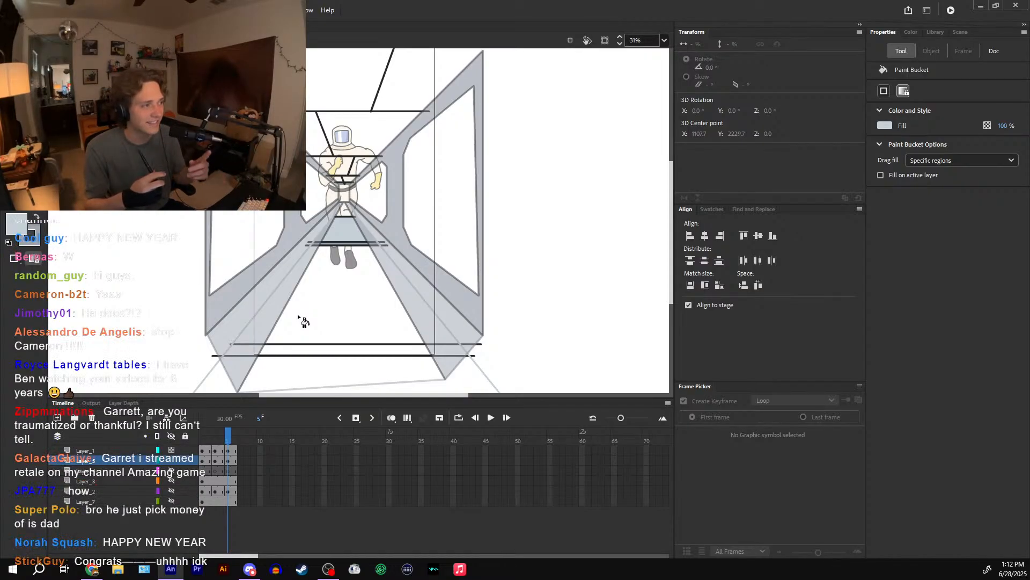
- Try deleting frame 2's floor fill between the second and the nearest pairs of crossbars
{"action": "scroll", "coordinate": [298, 320], "scroll_direction": "up", "scroll_amount": 5}
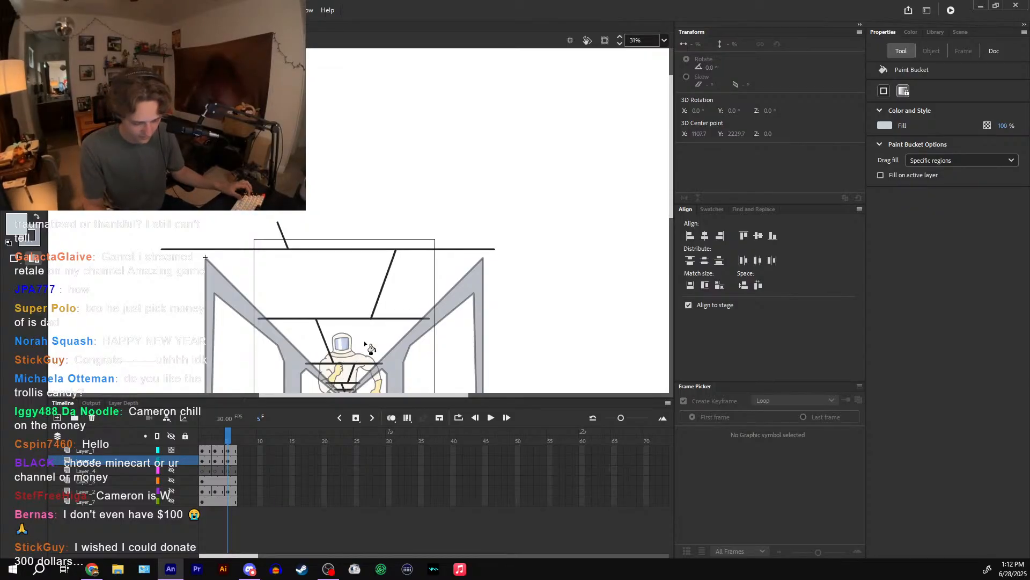
{"action": "left_click_drag", "start_coordinate": [371, 349], "coordinate": [398, 251]}
{"action": "left_click_drag", "start_coordinate": [226, 438], "coordinate": [208, 438]}
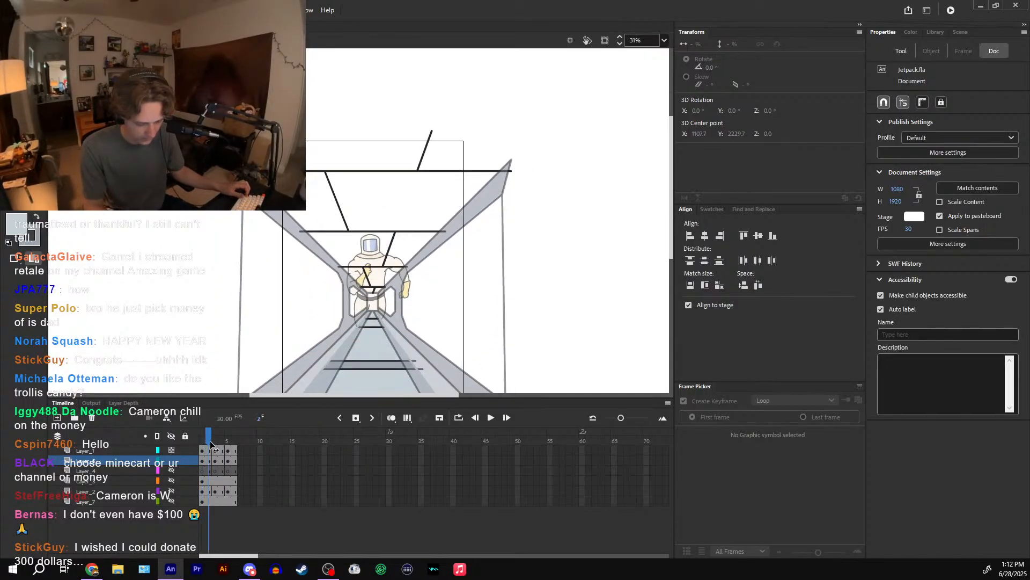
{"action": "left_click_drag", "start_coordinate": [378, 217], "coordinate": [378, 217]}
{"action": "mouse_move", "coordinate": [209, 438]}
{"action": "left_mouse_down"}
{"action": "mouse_move", "coordinate": [222, 440]}
{"action": "mouse_move", "coordinate": [209, 440]}
{"action": "left_mouse_up"}
{"action": "key", "text": "v"}
{"action": "left_click", "coordinate": [326, 360]}
{"action": "key", "text": "Delete"}
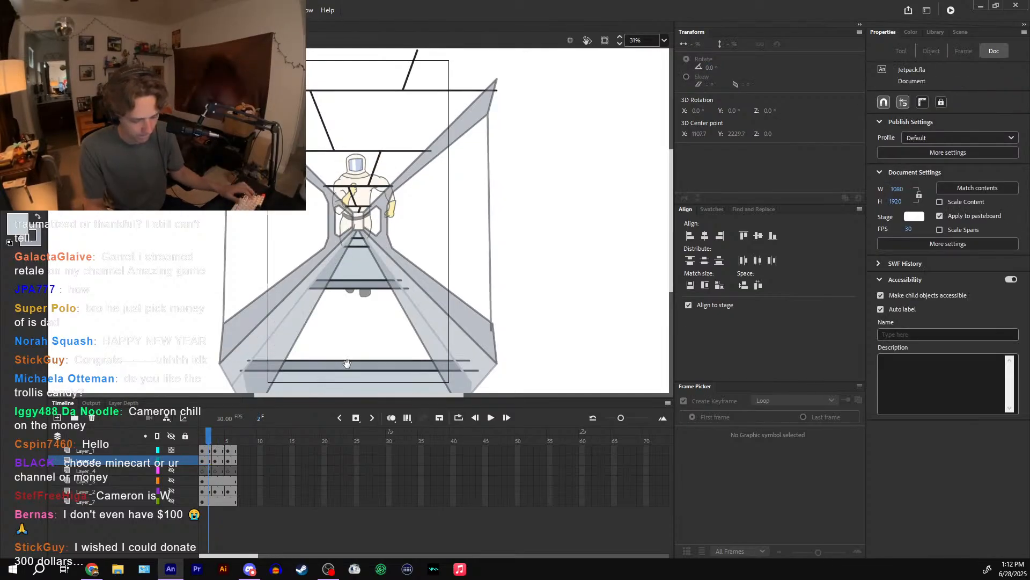
{"action": "left_click_drag", "start_coordinate": [347, 361], "coordinate": [331, 344]}
{"action": "mouse_move", "coordinate": [209, 440]}
{"action": "left_mouse_down"}
{"action": "mouse_move", "coordinate": [228, 444]}
{"action": "mouse_move", "coordinate": [209, 439]}
{"action": "left_mouse_up"}
{"action": "key", "text": "ctrl+z"}
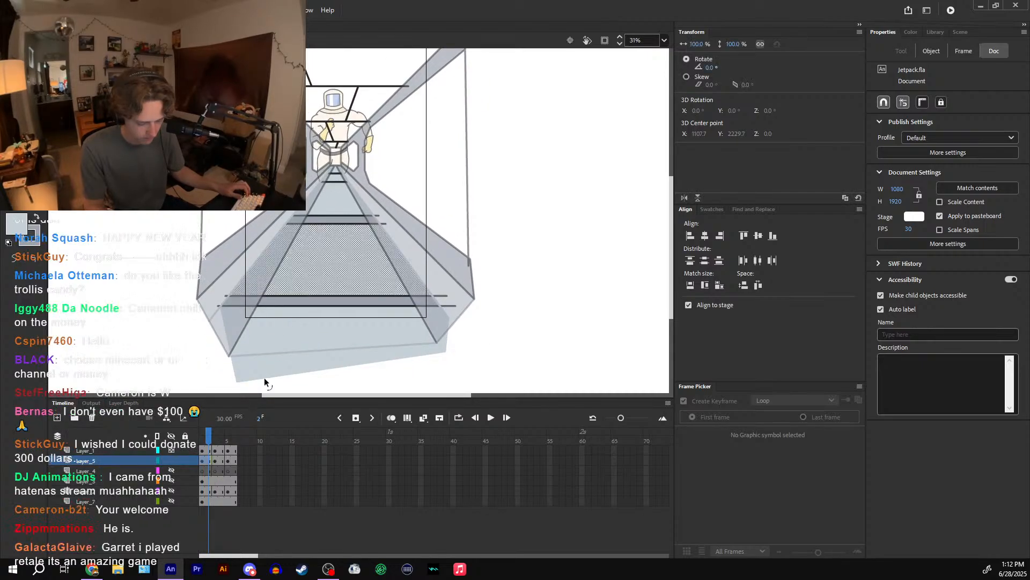
- Delete frame 2's floor fill below the nearest crossbars and compare the floor with frames 4 and 6
{"action": "left_click", "coordinate": [283, 361]}
{"action": "key", "text": "Delete"}
{"action": "left_click", "coordinate": [216, 439]}
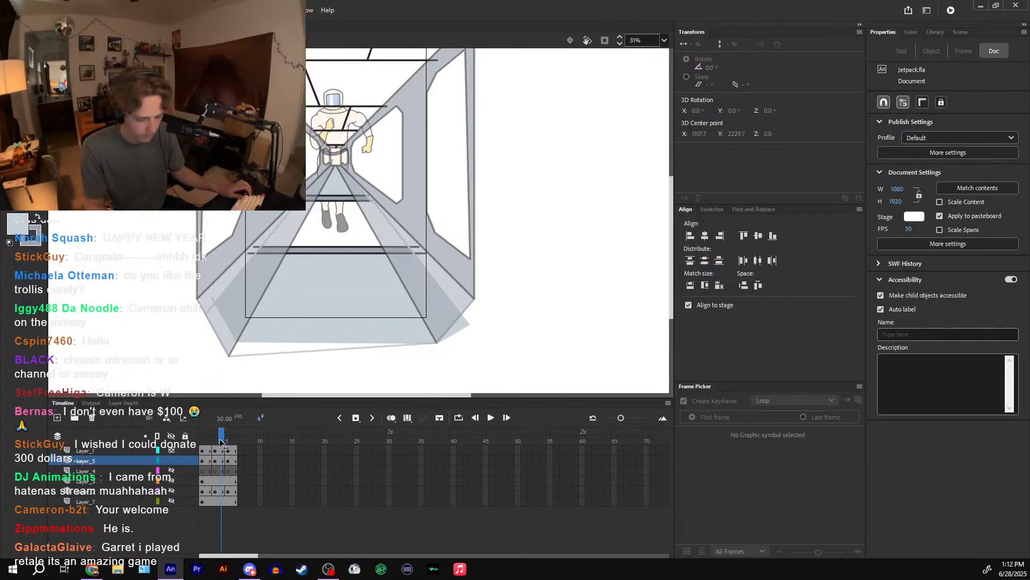
{"action": "left_click", "coordinate": [234, 439]}
{"action": "left_click_drag", "start_coordinate": [235, 440], "coordinate": [210, 443]}
{"action": "key", "text": "k"}
{"action": "left_click", "coordinate": [334, 282]}
{"action": "key", "text": "x"}
{"action": "left_click", "coordinate": [334, 321]}
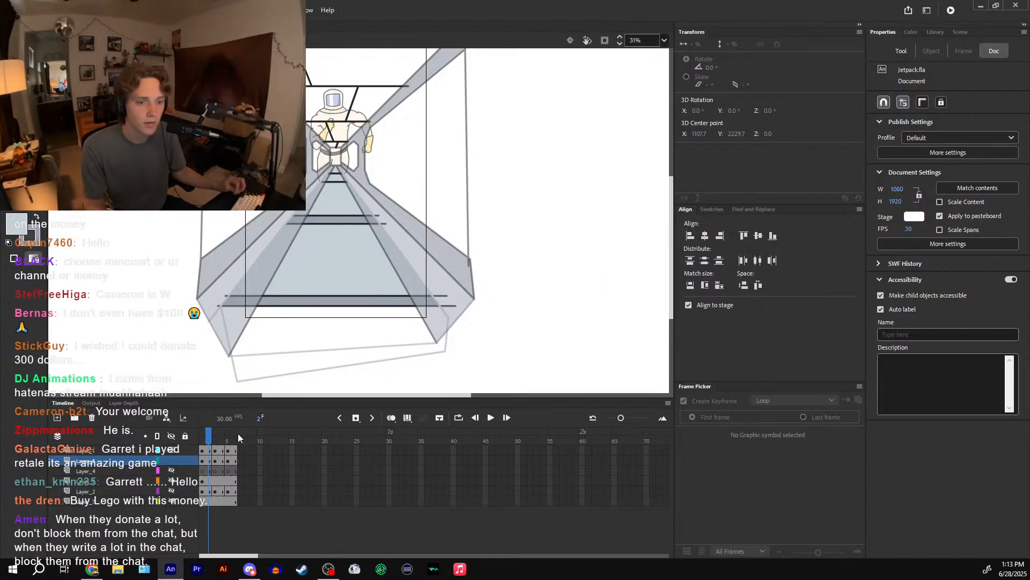
- Leave the corridor symbol and open the background symbol of the earlier side-view train shot for editing
{"action": "double_click", "coordinate": [485, 253]}
{"action": "left_click_drag", "start_coordinate": [416, 434], "coordinate": [207, 433]}
{"action": "left_click", "coordinate": [353, 311]}
{"action": "double_click", "coordinate": [377, 275]}
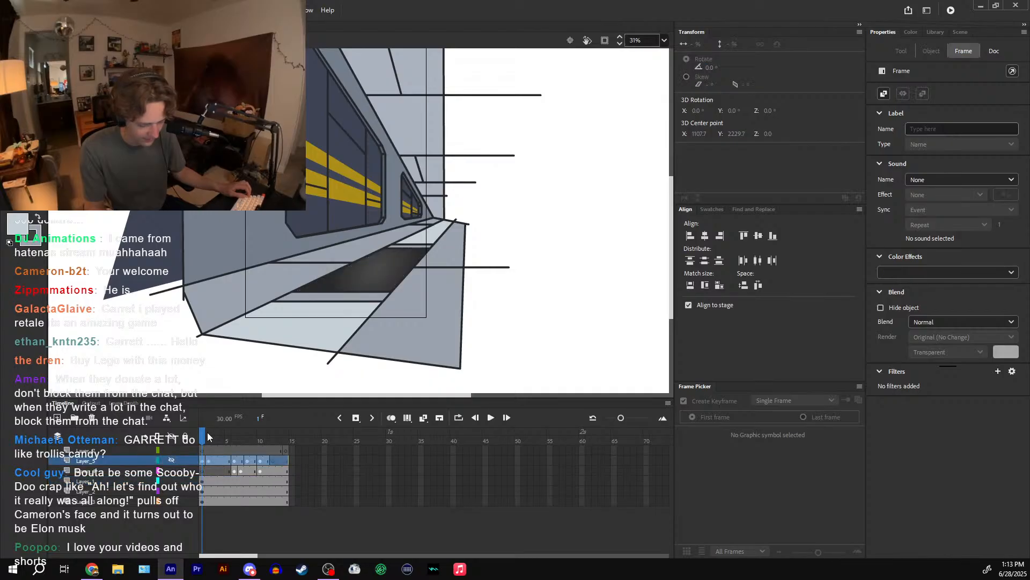
{"action": "left_click", "coordinate": [209, 441]}
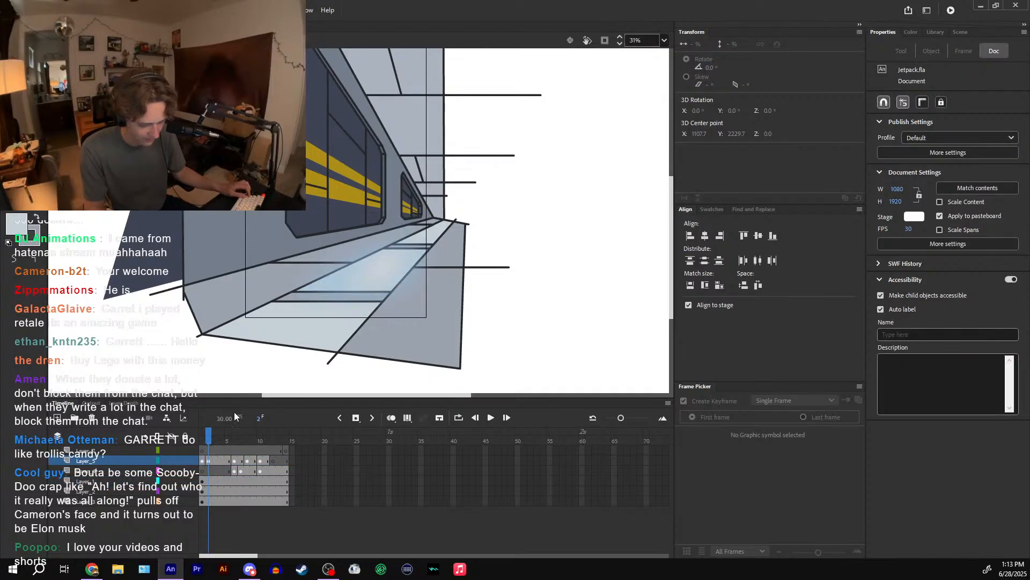
- Sample the light blue gradient from the side-view shot's bright floor section as the current fill
{"action": "left_click", "coordinate": [377, 281]}
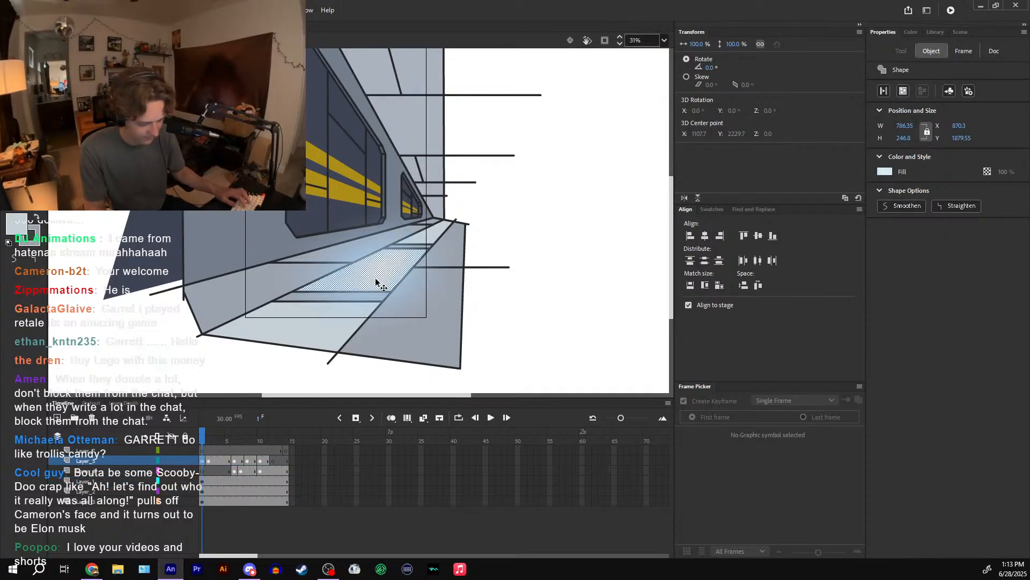
{"action": "key", "text": "i"}
{"action": "left_click", "coordinate": [381, 281]}
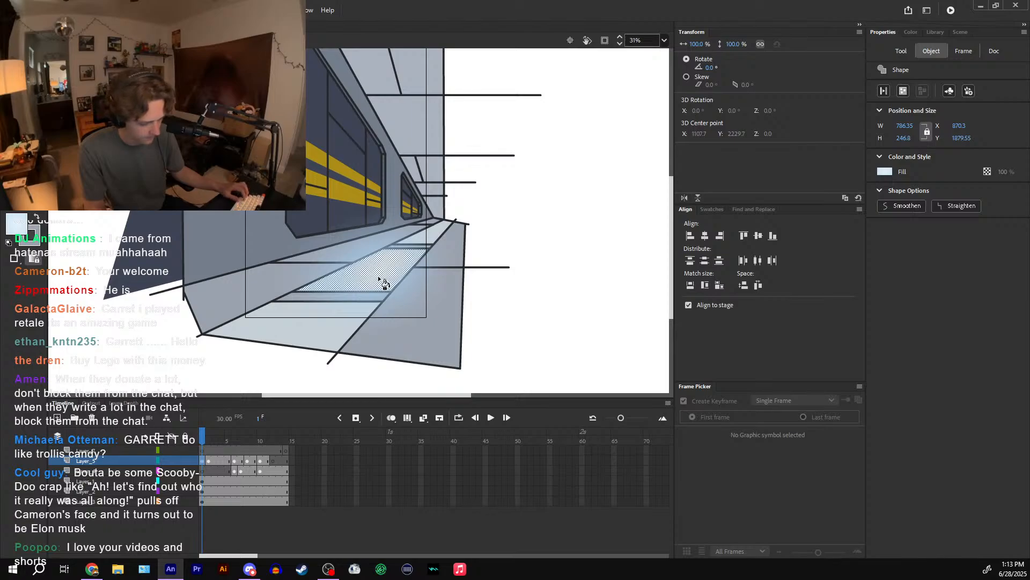
{"action": "left_click", "coordinate": [379, 280]}
{"action": "key", "text": "v"}
- Reopen the corridor symbol from main frame 90 and fill frame 2's nearest and farthest floor sections with the sampled gradient
{"action": "double_click", "coordinate": [568, 230]}
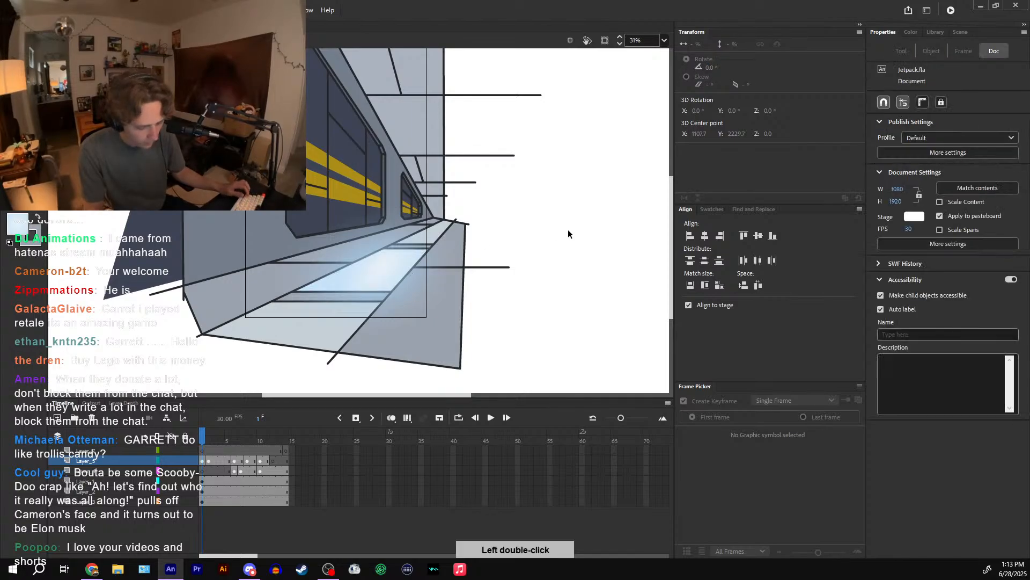
{"action": "left_click_drag", "start_coordinate": [440, 441], "coordinate": [576, 436]}
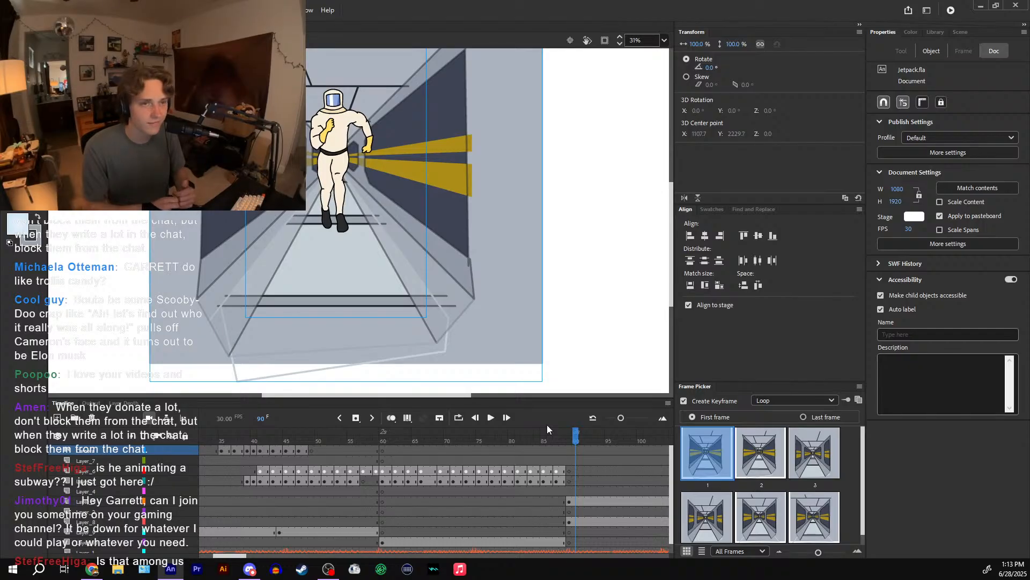
{"action": "double_click", "coordinate": [443, 317]}
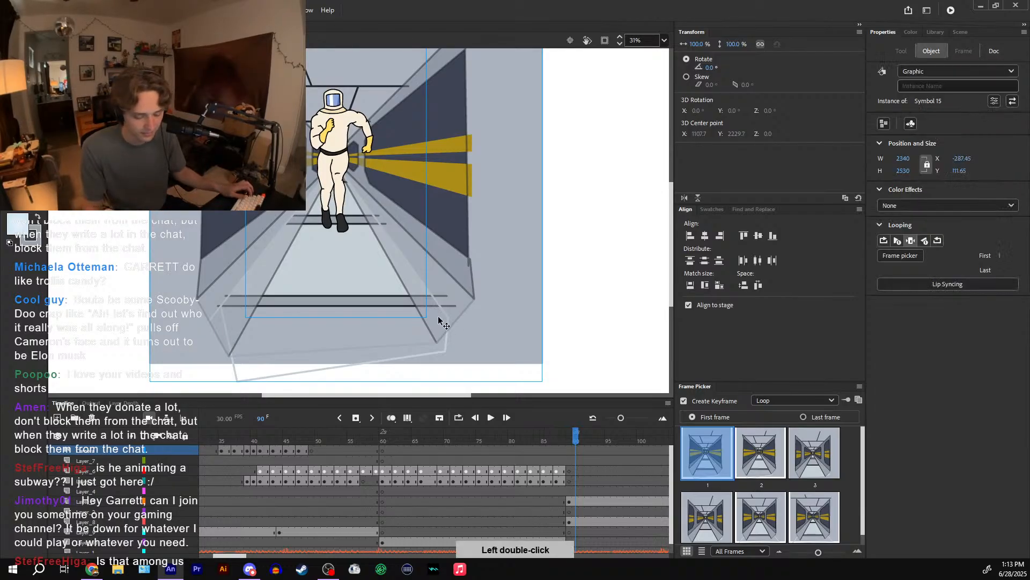
{"action": "left_click", "coordinate": [379, 324]}
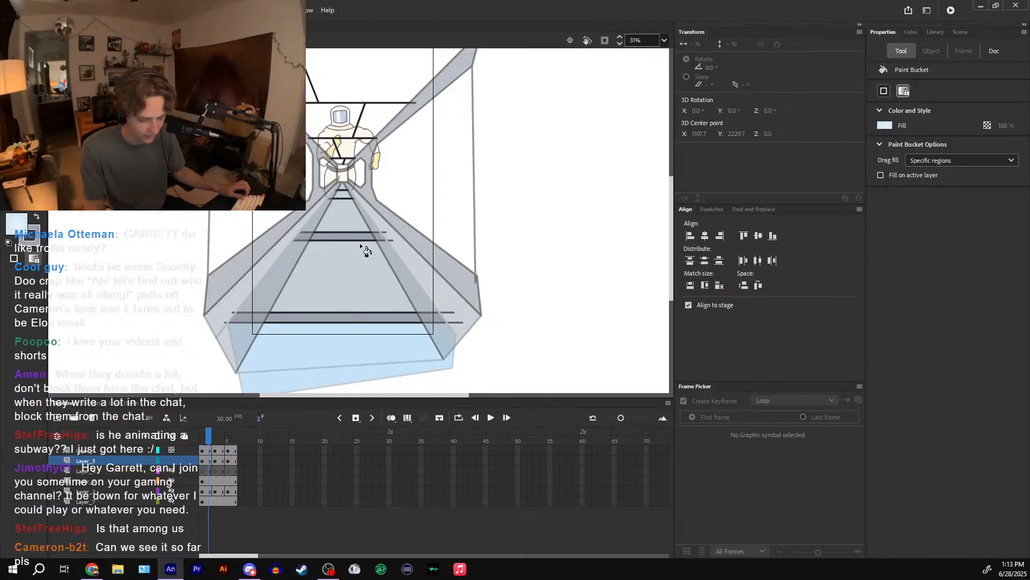
{"action": "left_click", "coordinate": [355, 195]}
- Fill frame 6's farthest floor section and frame 4's section between the two crossbar pairs with the light blue gradient
{"action": "left_click", "coordinate": [216, 440]}
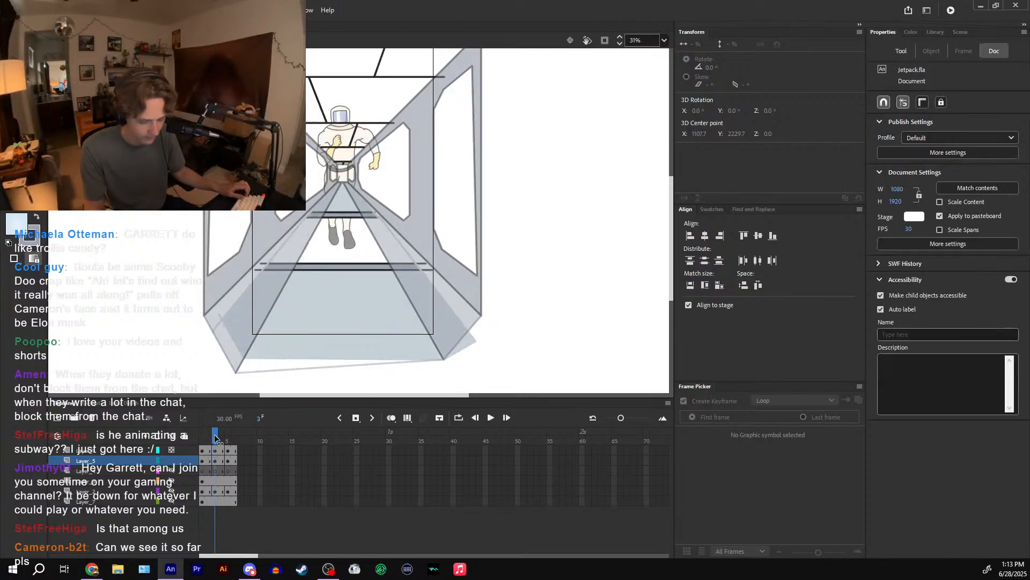
{"action": "left_click", "coordinate": [235, 441]}
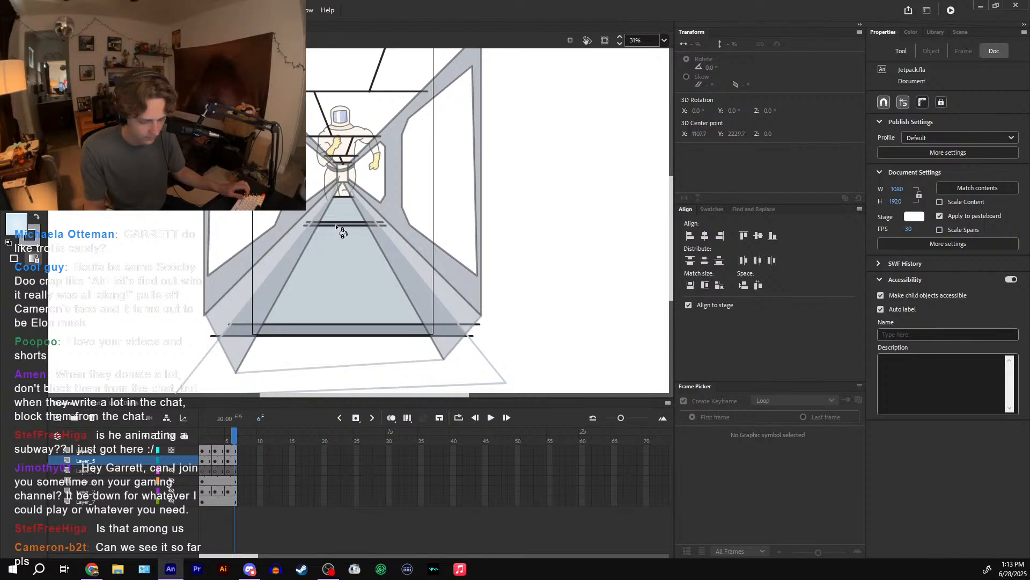
{"action": "left_click", "coordinate": [343, 192]}
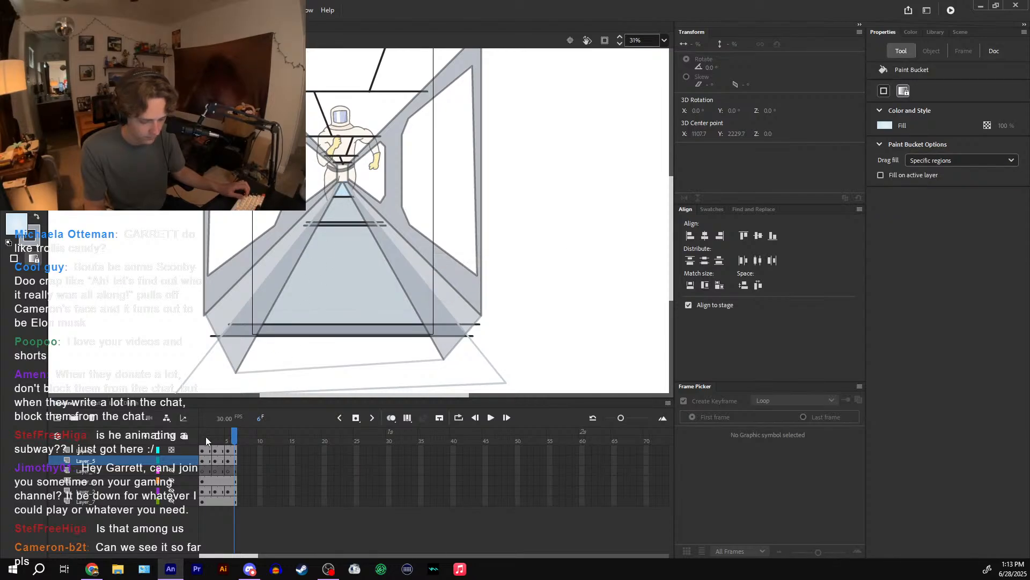
{"action": "left_click_drag", "start_coordinate": [204, 437], "coordinate": [225, 442]}
{"action": "left_click", "coordinate": [351, 249]}
- Centre the gradient on frame 5's farthest floor section and narrow it with Gradient Transform
{"action": "left_click", "coordinate": [344, 180]}
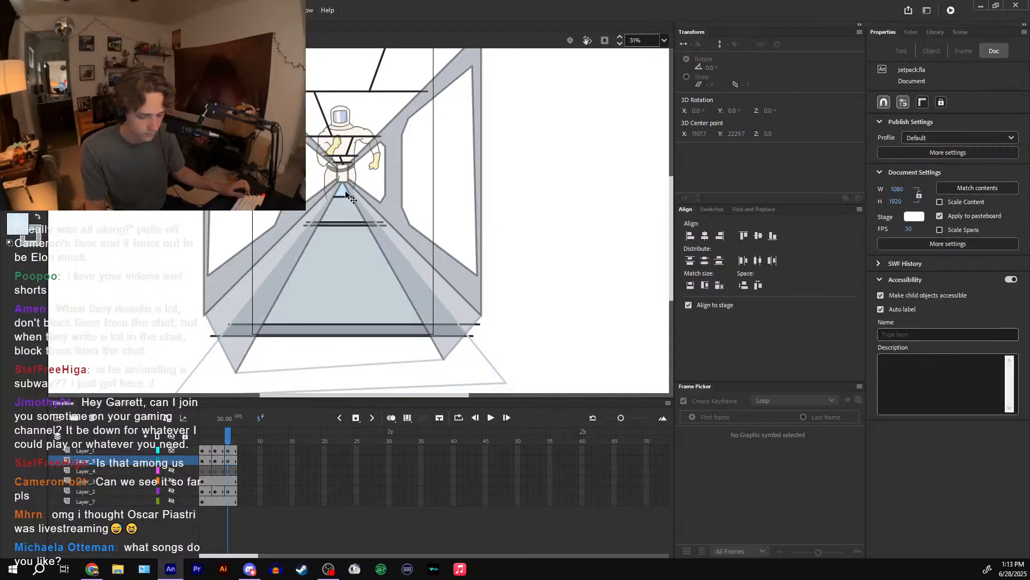
{"action": "left_click", "coordinate": [343, 191]}
{"action": "key", "text": "f"}
{"action": "left_click_drag", "start_coordinate": [358, 100], "coordinate": [373, 174]}
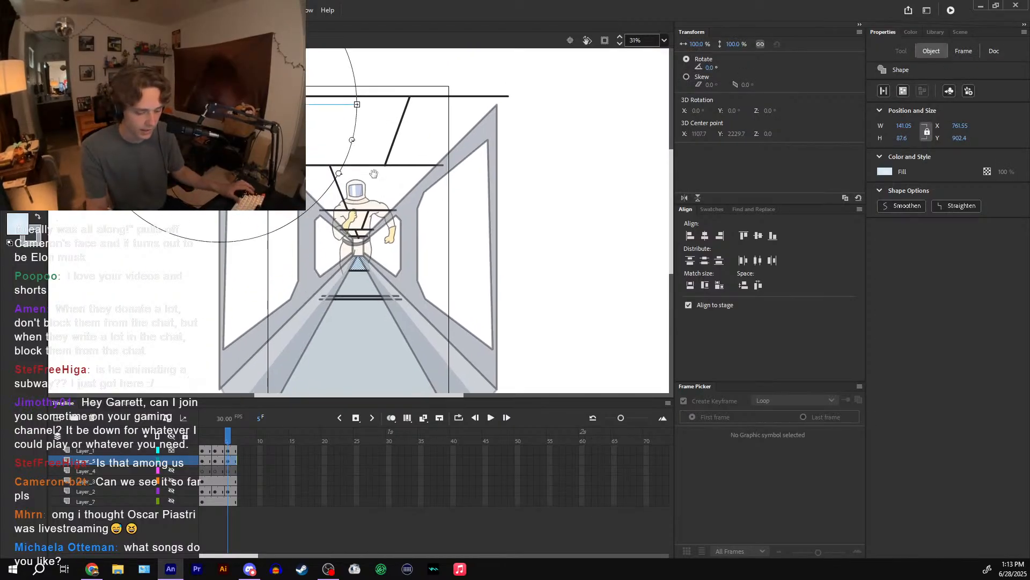
{"action": "left_click_drag", "start_coordinate": [220, 104], "coordinate": [367, 266]}
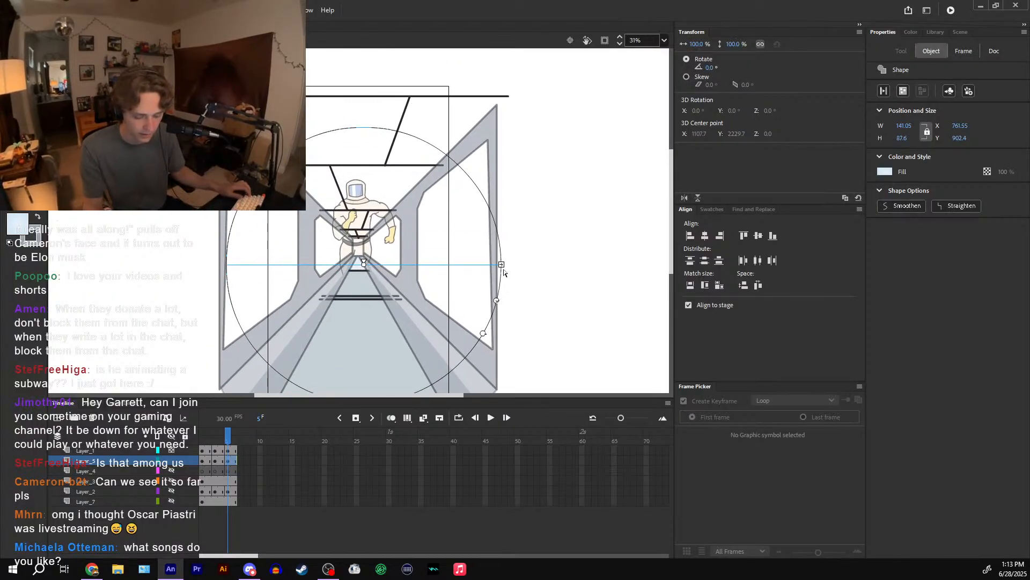
{"action": "left_click_drag", "start_coordinate": [502, 267], "coordinate": [396, 264]}
{"action": "left_click_drag", "start_coordinate": [398, 302], "coordinate": [390, 264]}
{"action": "key", "text": "ctrl+z"}
- Align the gradient's centre with the middle of frame 5's farthest floor section and shrink it closely around that section
{"action": "key", "text": "ctrl+equal"}
{"action": "key", "text": "ctrl+equal"}
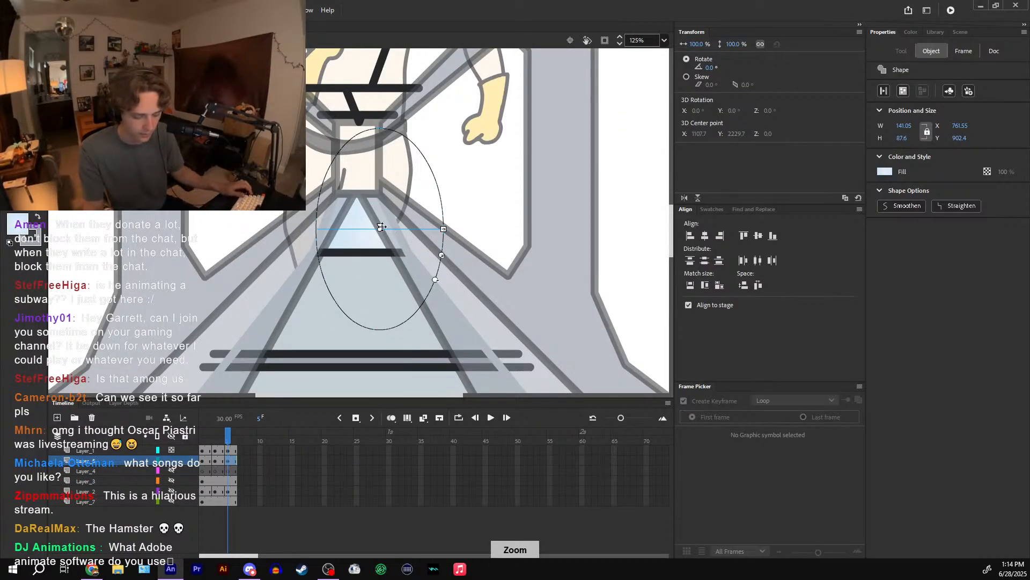
{"action": "key", "text": "ctrl+minus"}
{"action": "key", "text": "ctrl+equal"}
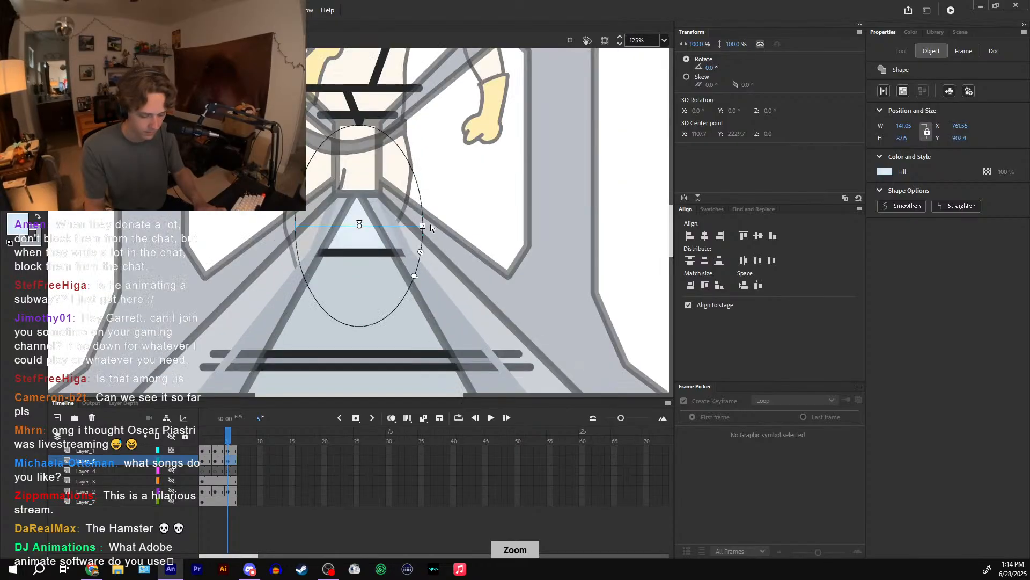
{"action": "key", "text": "ctrl+equal"}
{"action": "left_click_drag", "start_coordinate": [480, 280], "coordinate": [409, 248]}
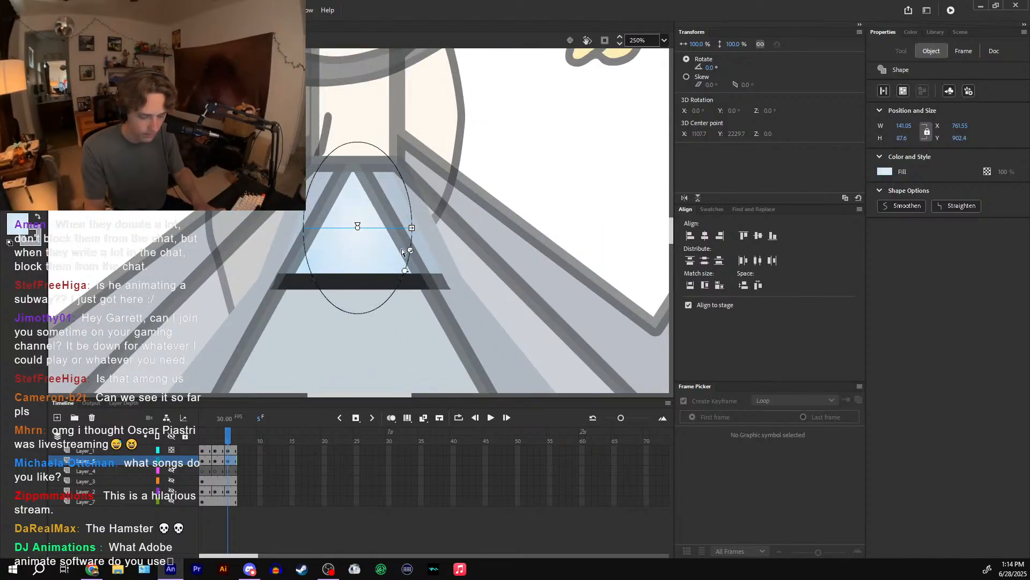
{"action": "key", "text": "ctrl+minus"}
{"action": "key", "text": "ctrl+minus"}
{"action": "key", "text": "ctrl+minus"}
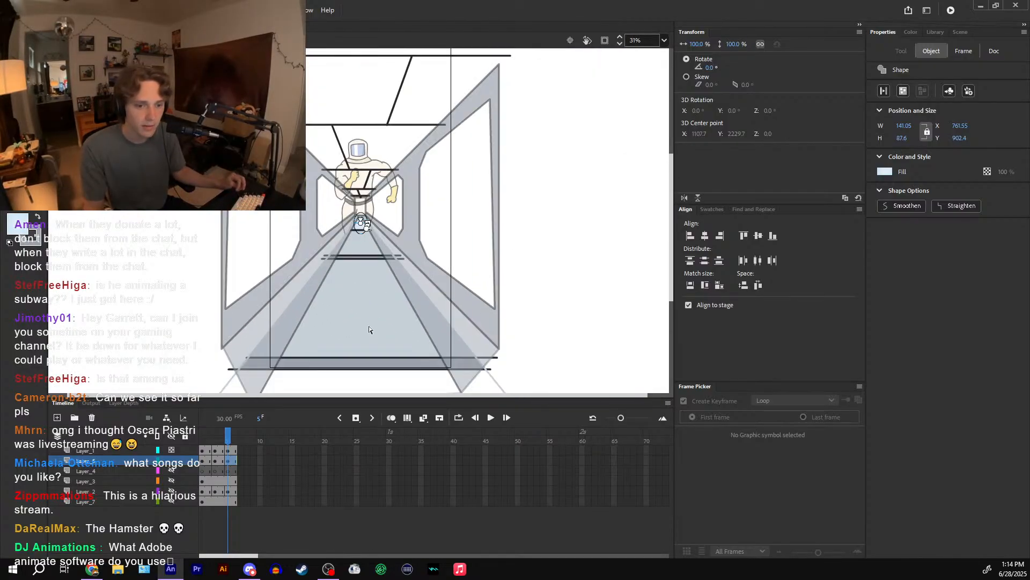
- Centre the gradient on frame 4's light blue floor section between the crossbar pairs and narrow it
{"action": "left_click", "coordinate": [222, 438]}
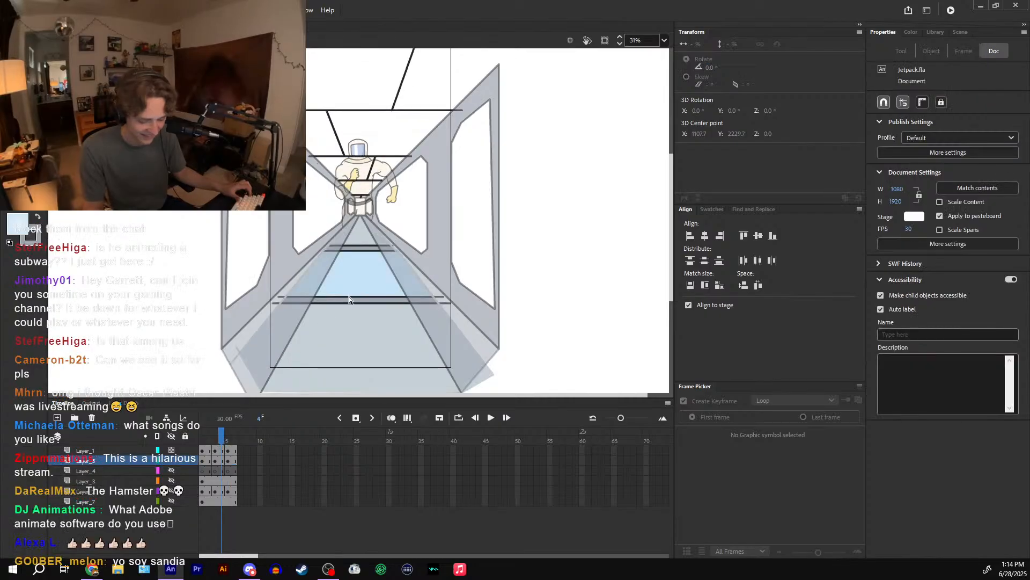
{"action": "left_click", "coordinate": [349, 297]}
{"action": "left_click", "coordinate": [353, 288]}
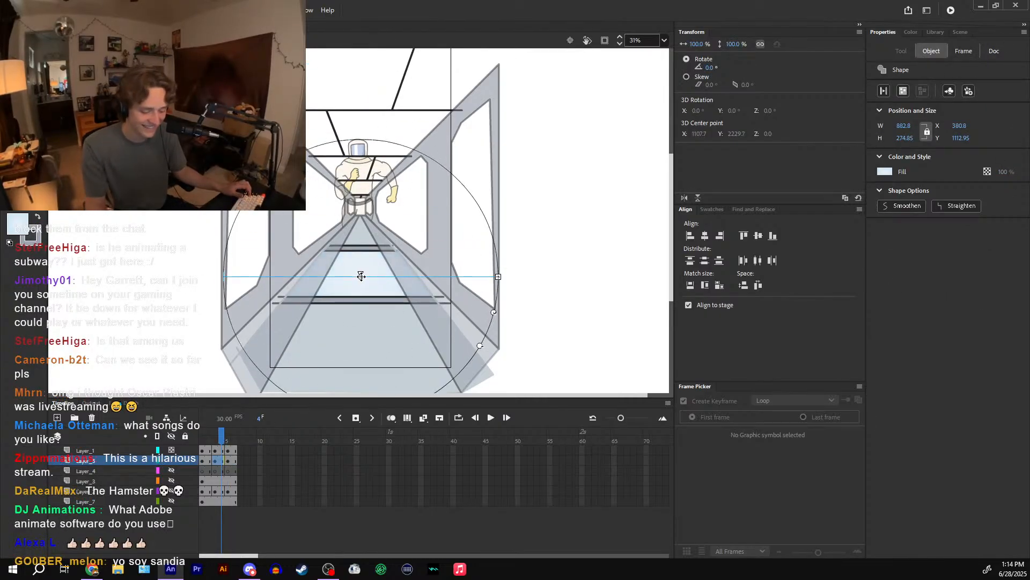
{"action": "left_click_drag", "start_coordinate": [502, 269], "coordinate": [403, 277]}
- Centre the gradient on frame 2's nearest floor section below the crossbars and shrink it to fit
{"action": "left_click_drag", "start_coordinate": [221, 442], "coordinate": [208, 441]}
{"action": "left_click_drag", "start_coordinate": [363, 295], "coordinate": [413, 314]}
{"action": "left_click", "coordinate": [369, 276]}
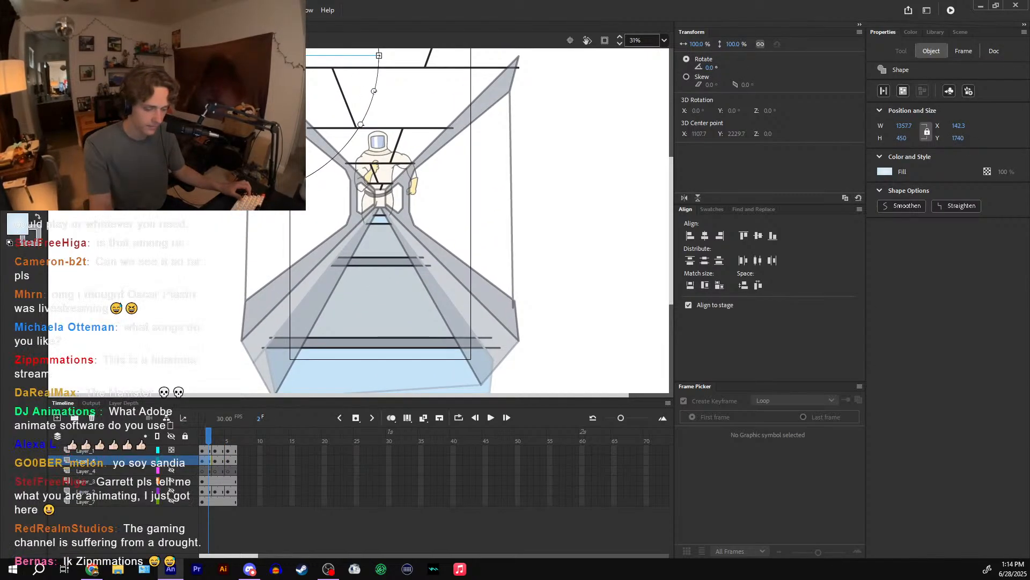
{"action": "left_click_drag", "start_coordinate": [237, 56], "coordinate": [369, 379]}
{"action": "left_click_drag", "start_coordinate": [430, 302], "coordinate": [431, 193]}
{"action": "left_click_drag", "start_coordinate": [505, 307], "coordinate": [463, 277]}
- Copy frame 1's light blue nearest and farthest floor sections and paste them in place on a new layer
{"action": "left_click", "coordinate": [205, 461]}
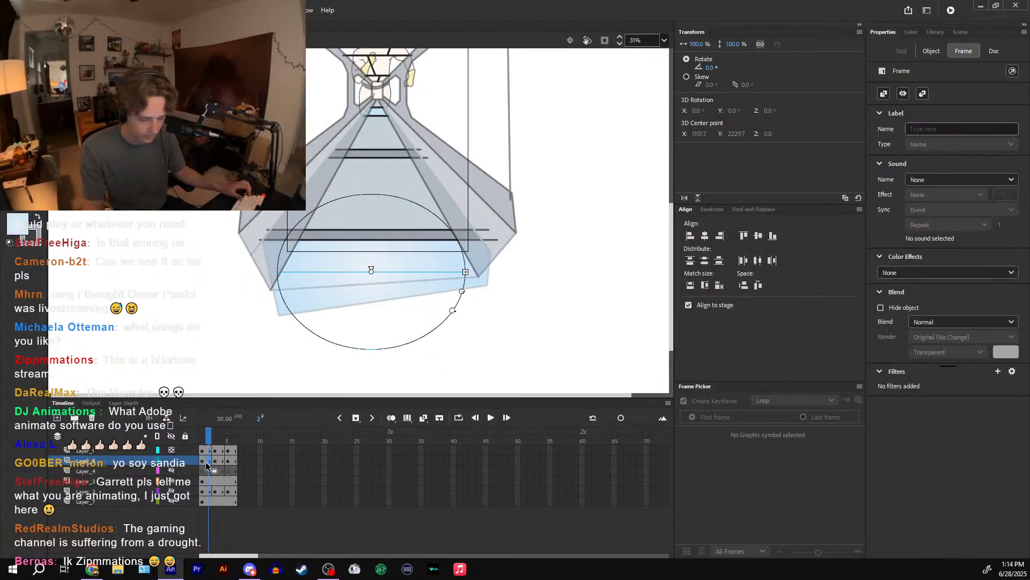
{"action": "key", "text": "q"}
{"action": "left_click_drag", "start_coordinate": [300, 319], "coordinate": [292, 345]}
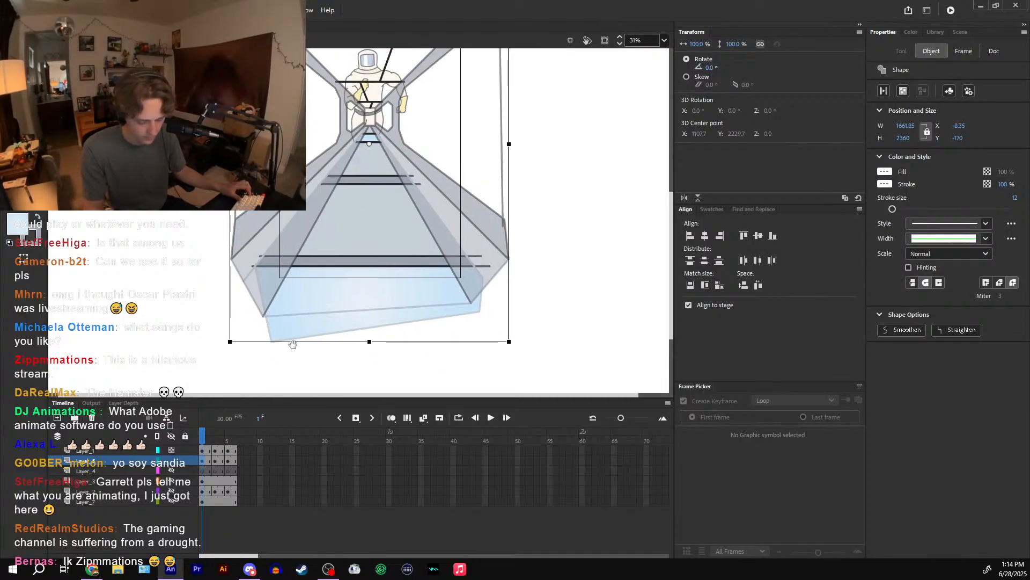
{"action": "left_click", "coordinate": [293, 348]}
{"action": "left_click", "coordinate": [345, 301]}
{"action": "left_click_drag", "start_coordinate": [370, 132], "coordinate": [370, 133]}
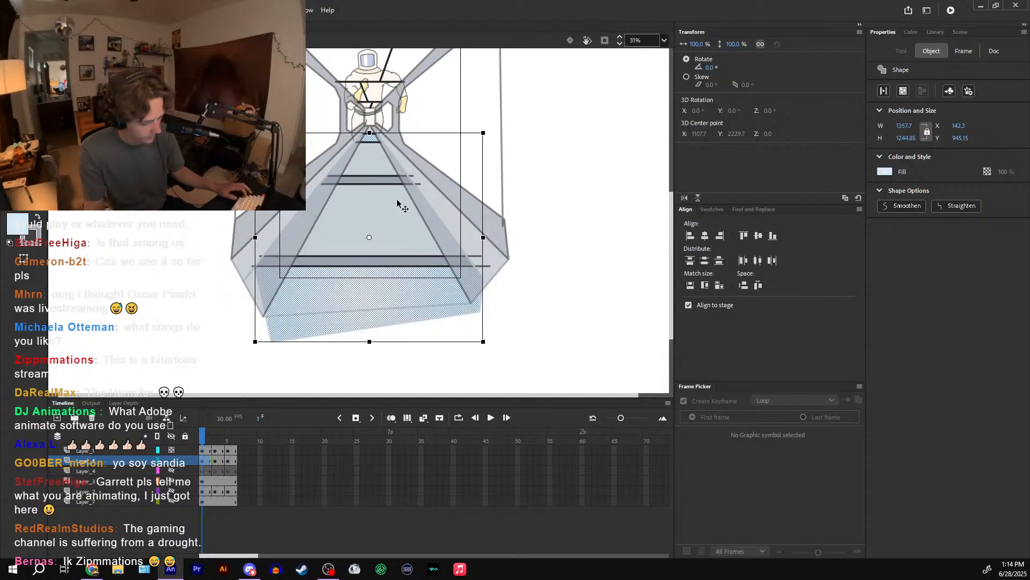
{"action": "key", "text": "ctrl+c"}
{"action": "left_click", "coordinate": [58, 418]}
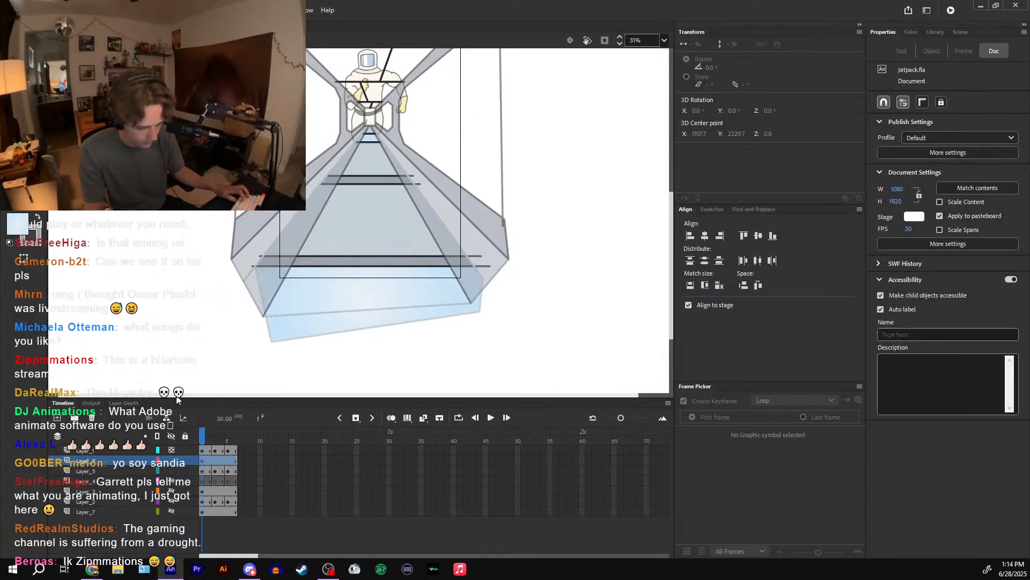
{"action": "key", "text": "ctrl+shift+v"}
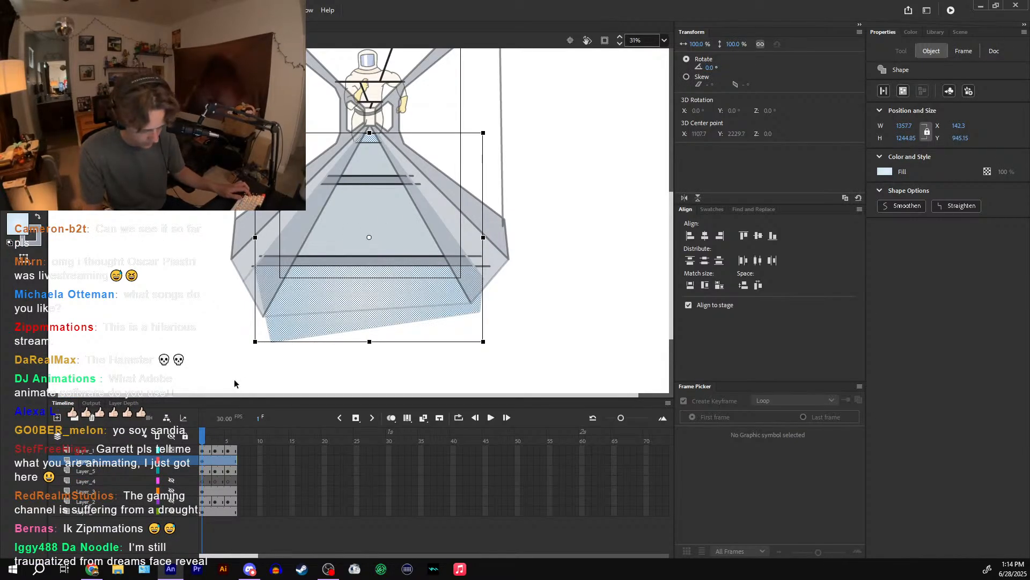
- Copy the light blue floor sections of frames 3 and 5 in place into matching keyframes on the new layer
{"action": "left_click", "coordinate": [215, 463]}
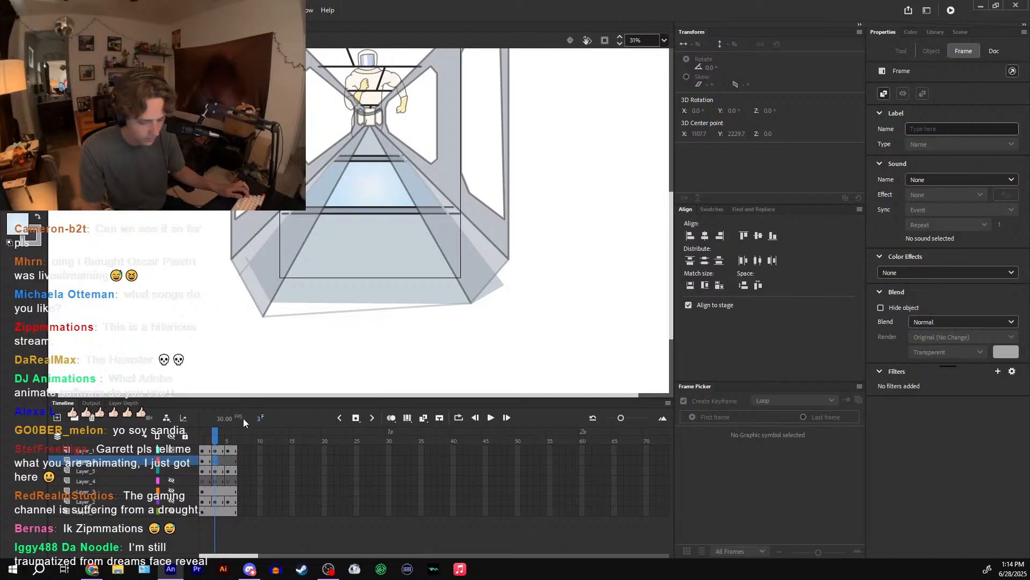
{"action": "left_click", "coordinate": [376, 185]}
{"action": "left_click", "coordinate": [223, 461]}
{"action": "key", "text": "ctrl+shift+v"}
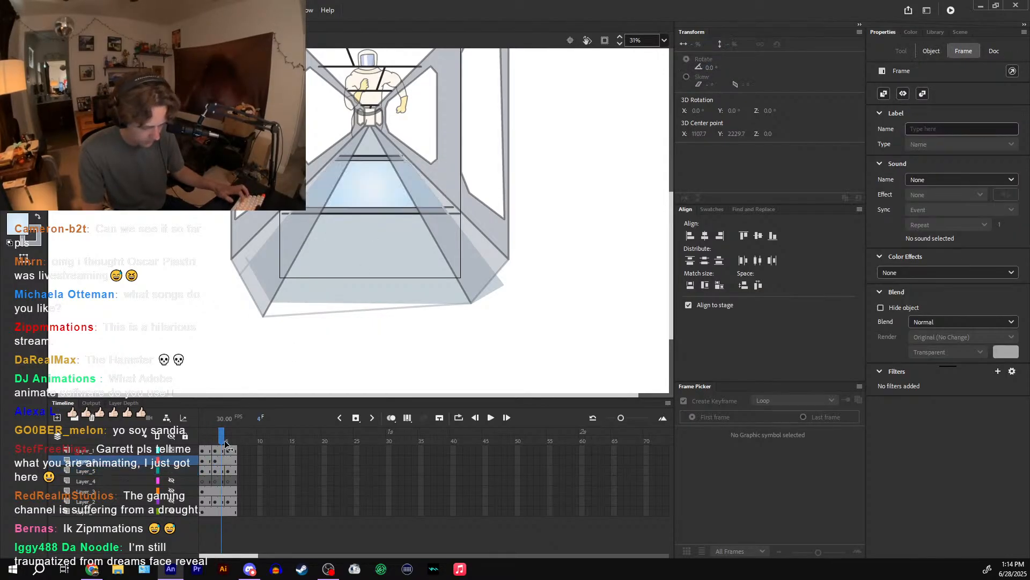
{"action": "key", "text": "period"}
{"action": "key", "text": "F7"}
{"action": "left_click", "coordinate": [370, 135]}
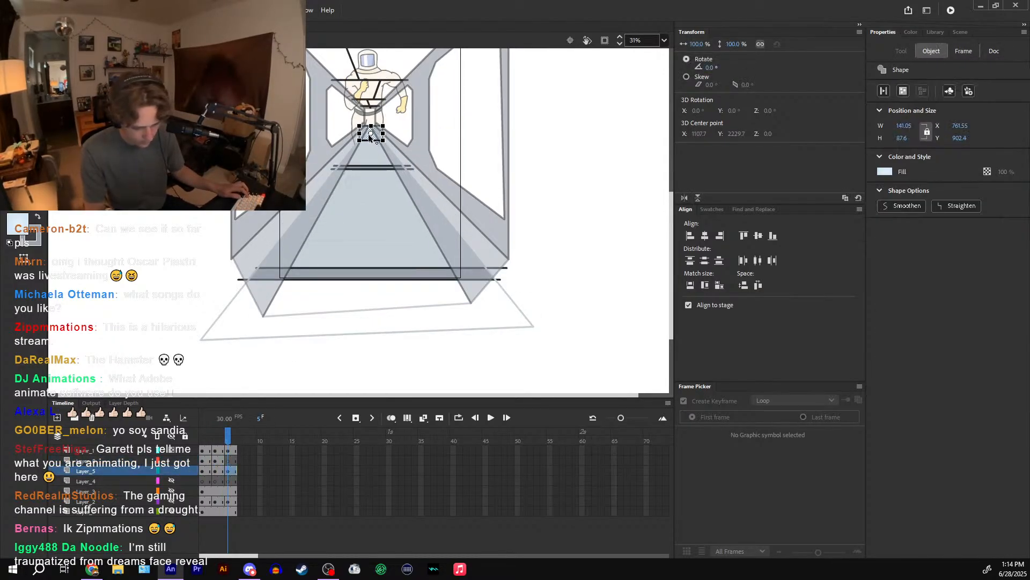
{"action": "left_click", "coordinate": [231, 458]}
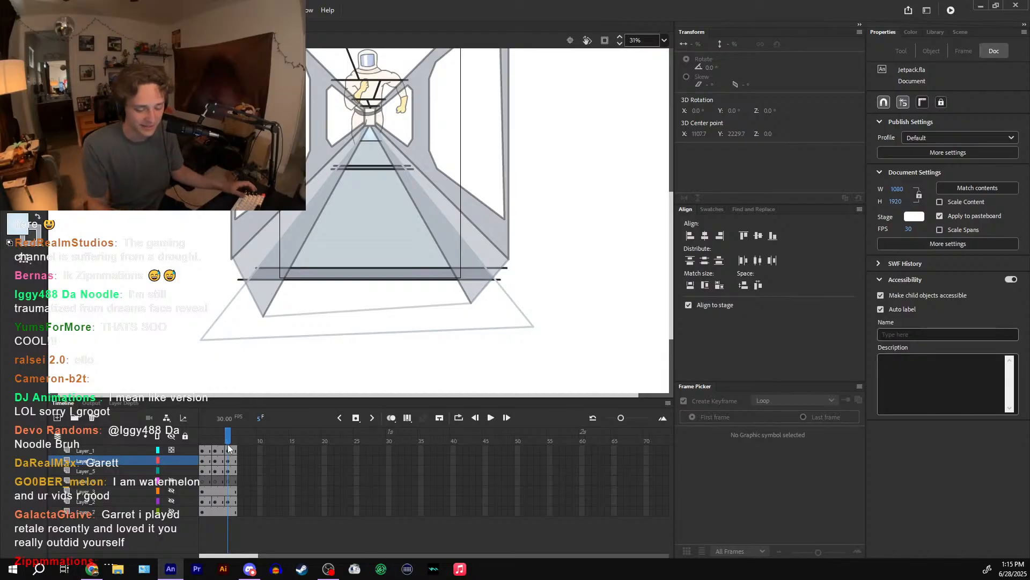
{"action": "key", "text": "n"}
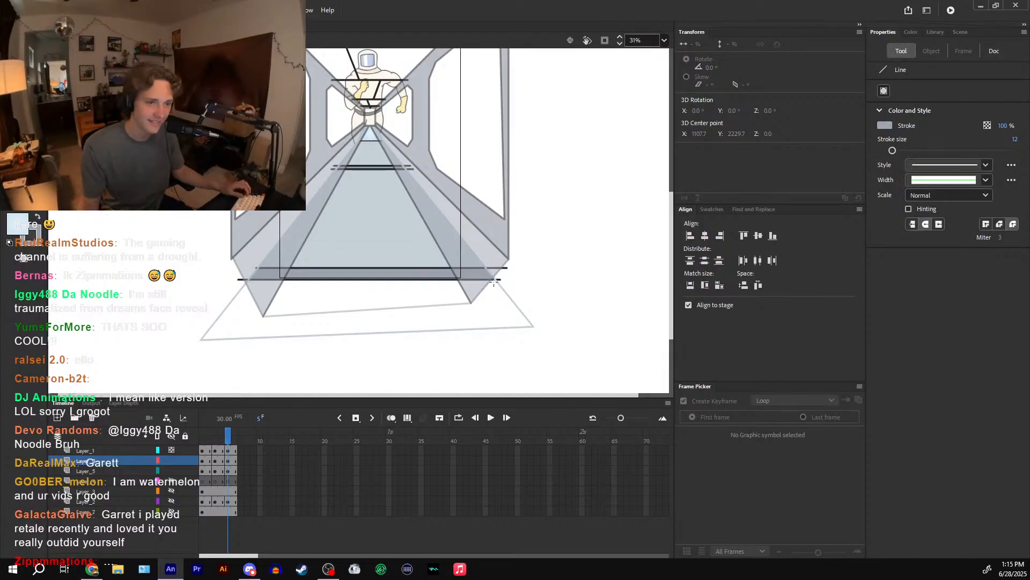
- Switch to the browser, bring the YouTube video "Geometry Dash" onto this screen, maximize the window and play the video
{"action": "key", "text": "alt+Tab"}
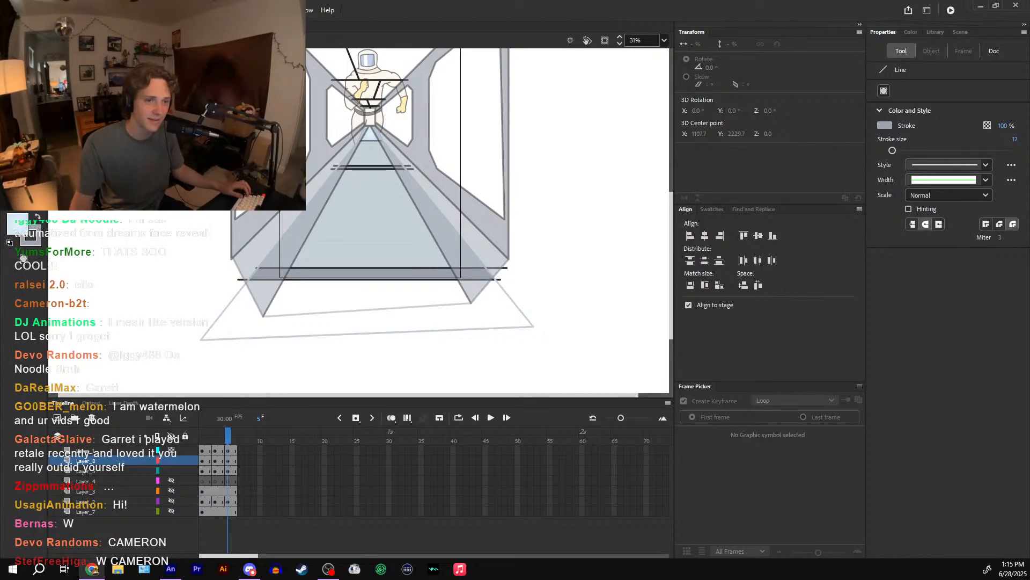
{"action": "key", "text": "alt+Tab"}
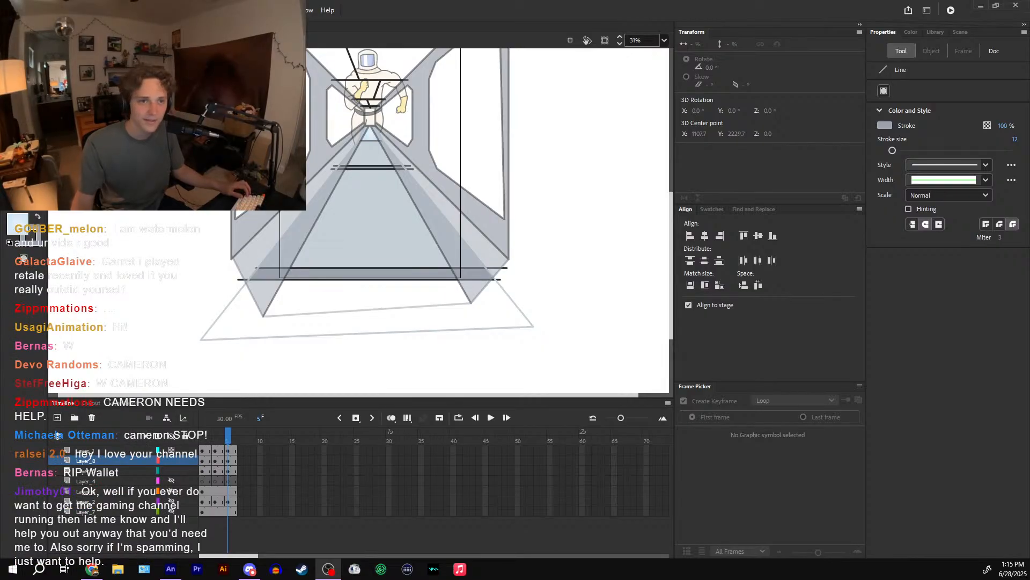
{"action": "key", "text": "alt+Tab"}
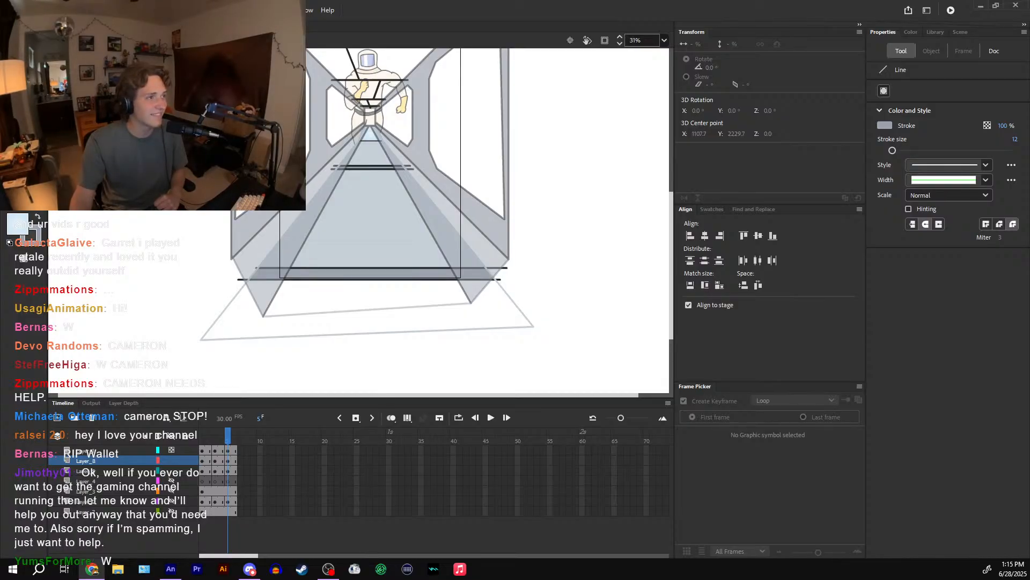
{"action": "left_click_drag", "start_coordinate": [382, 0], "coordinate": [175, 213]}
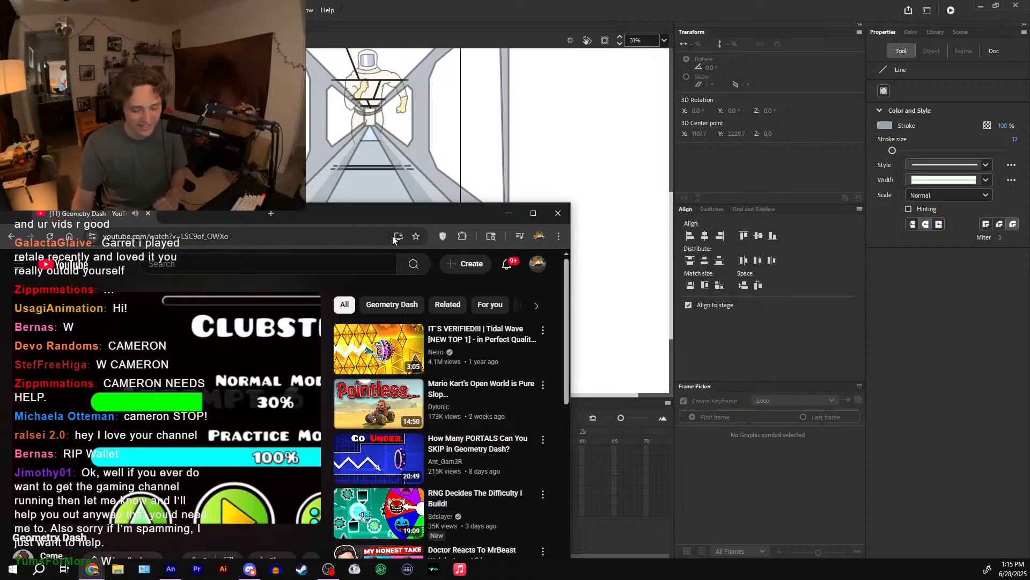
{"action": "left_click", "coordinate": [528, 220]}
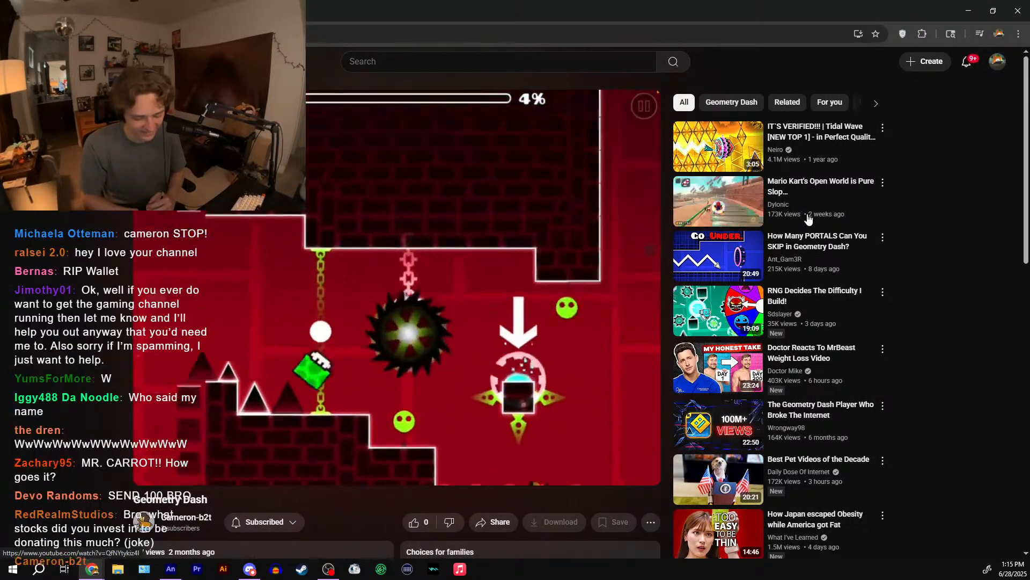
{"action": "key", "text": "space"}
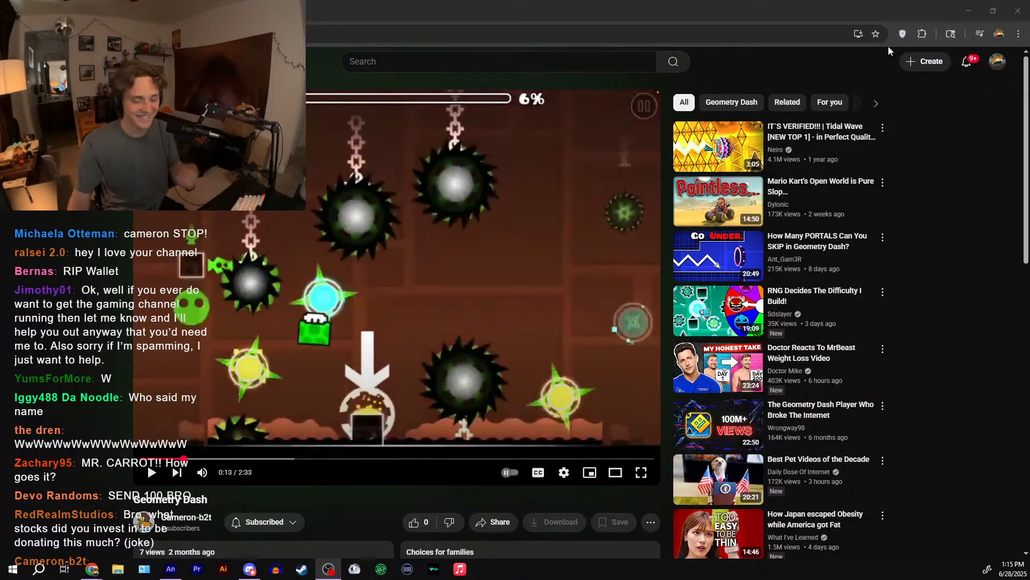
{"action": "left_click", "coordinate": [300, 250]}
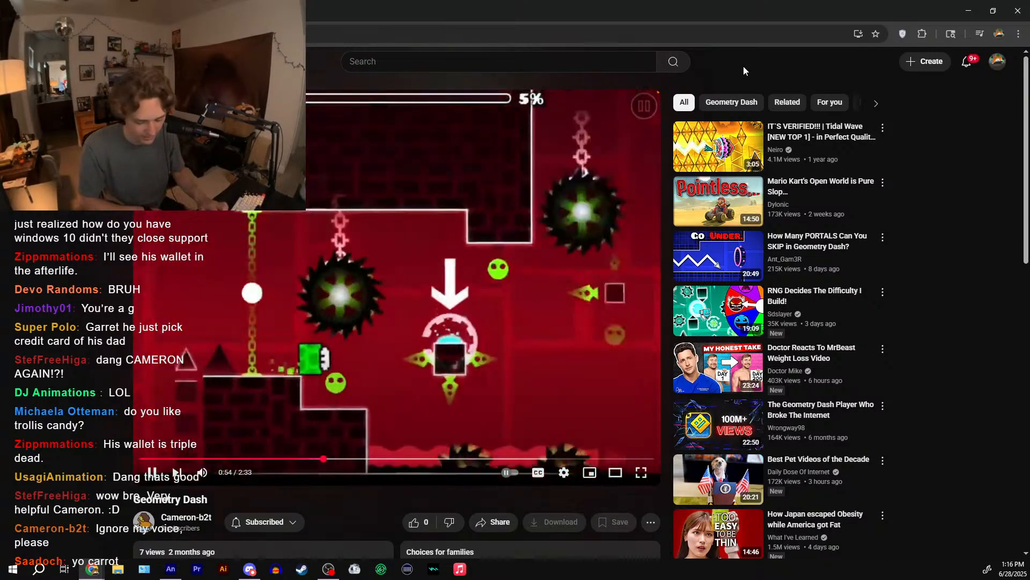
- Skip through the rest of the Geometry Dash video to its end and close the browser window
{"action": "key", "text": "Right"}
{"action": "key", "text": "Right"}
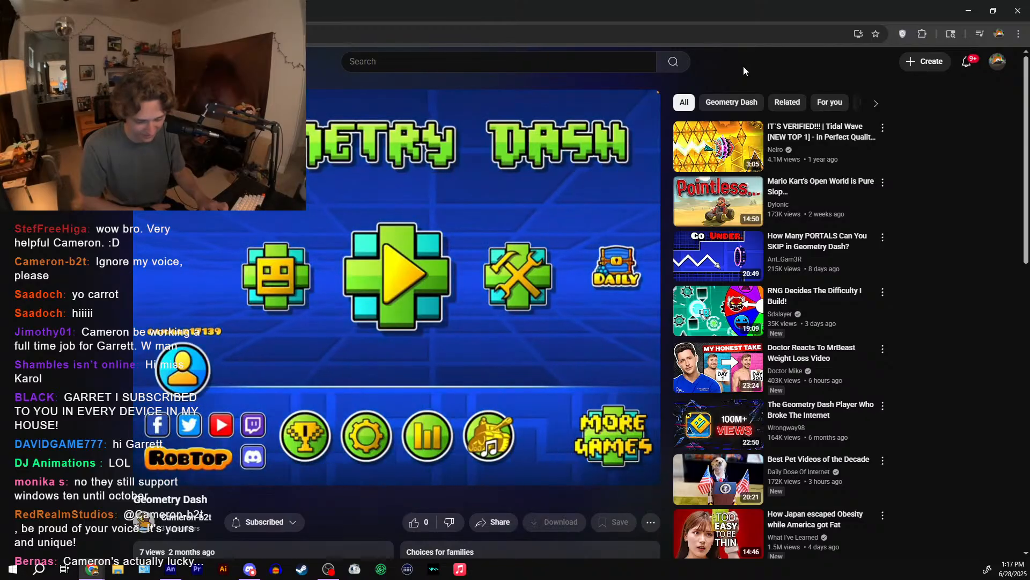
{"action": "key", "text": "Right"}
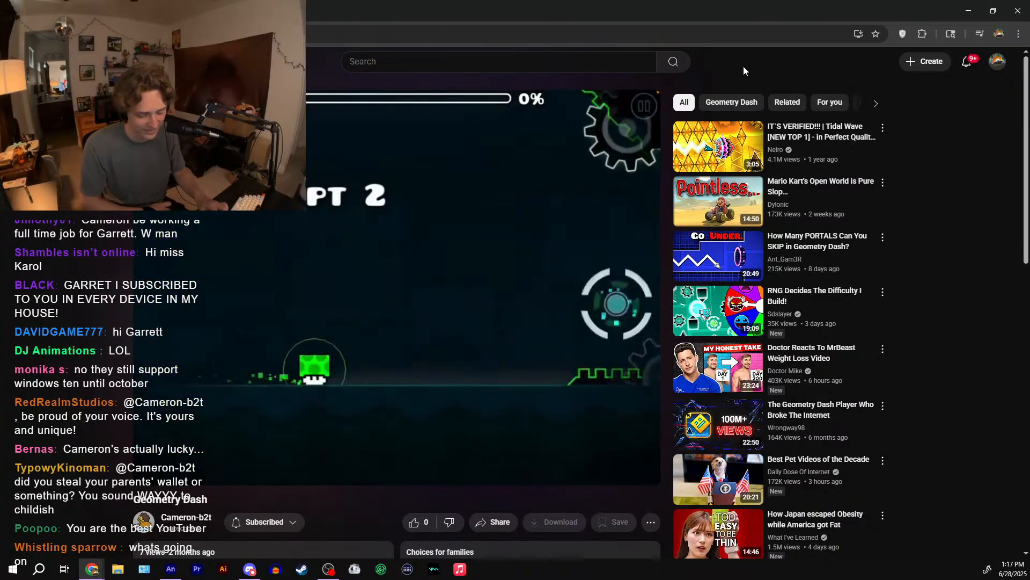
{"action": "key", "text": "Right"}
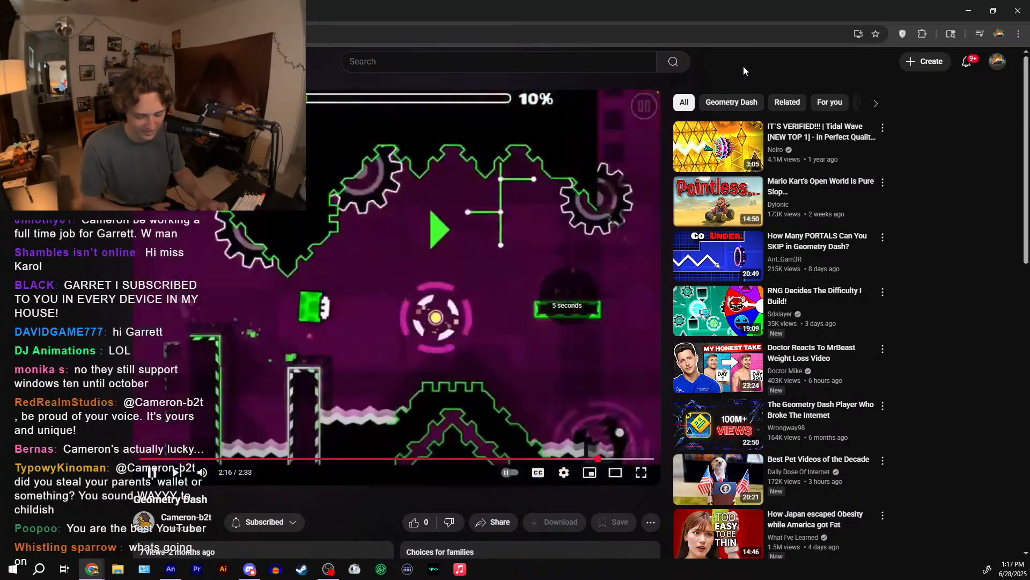
{"action": "key", "text": "Right"}
{"action": "key", "text": "Right"}
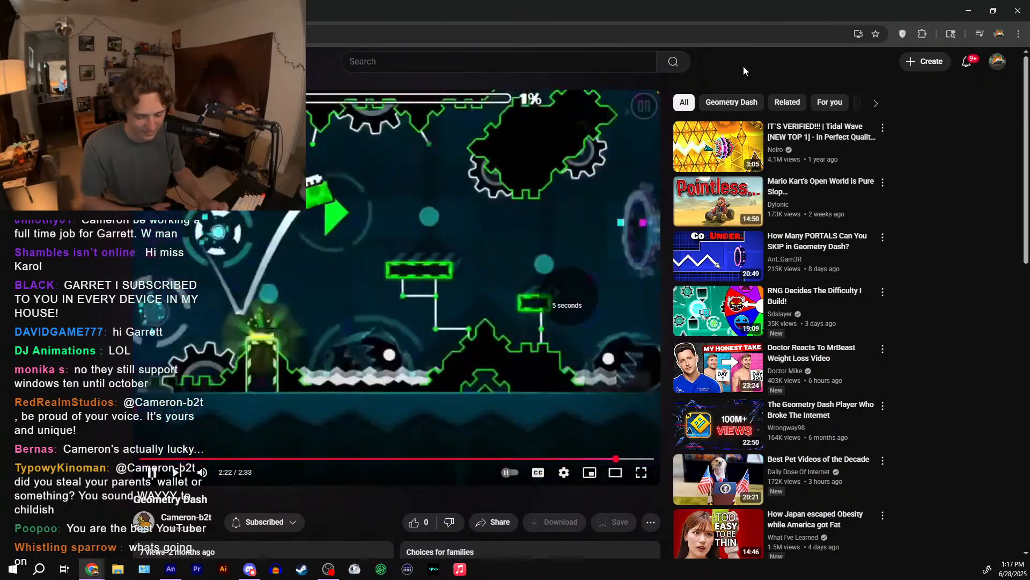
{"action": "key", "text": "Left"}
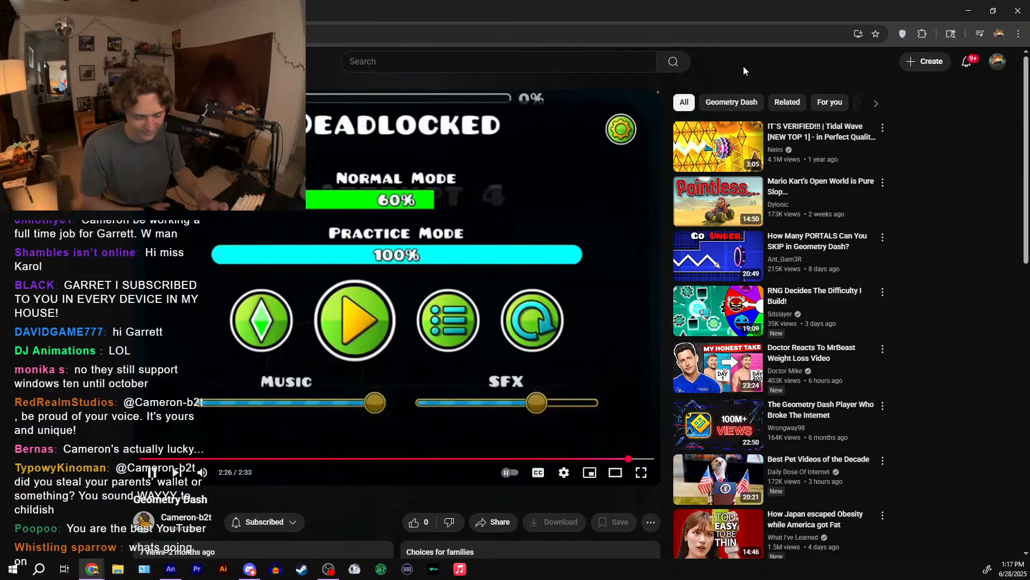
{"action": "key", "text": "Right"}
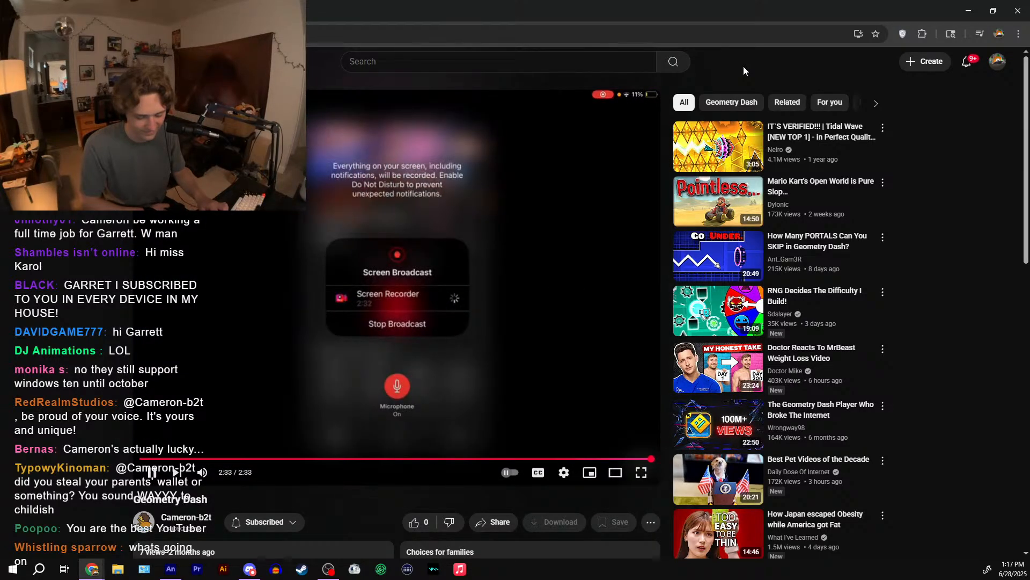
{"action": "left_click", "coordinate": [1017, 9]}
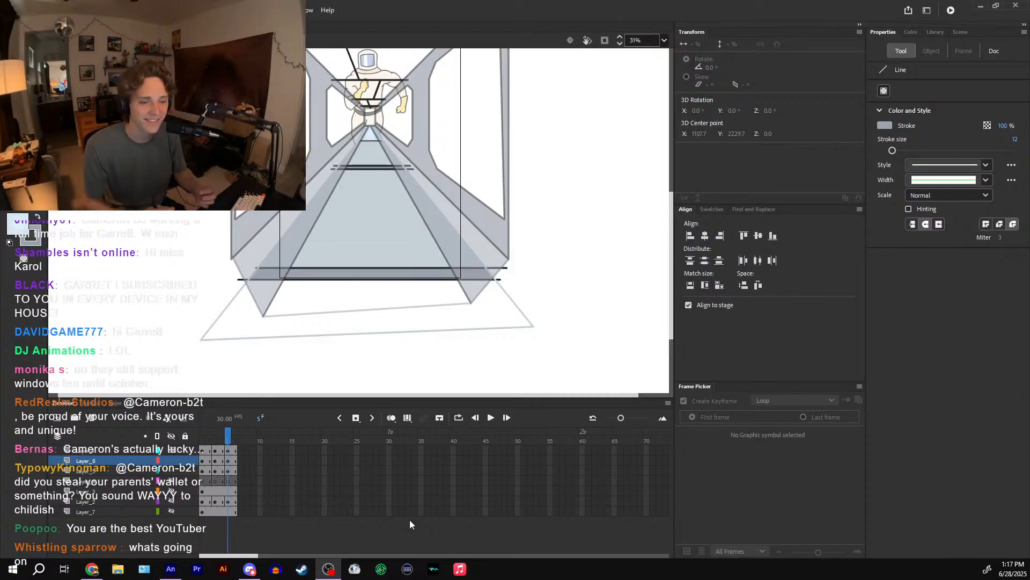
- Search the computer's apps for "geo" and launch Geometry Dash
{"action": "left_click", "coordinate": [562, 290]}
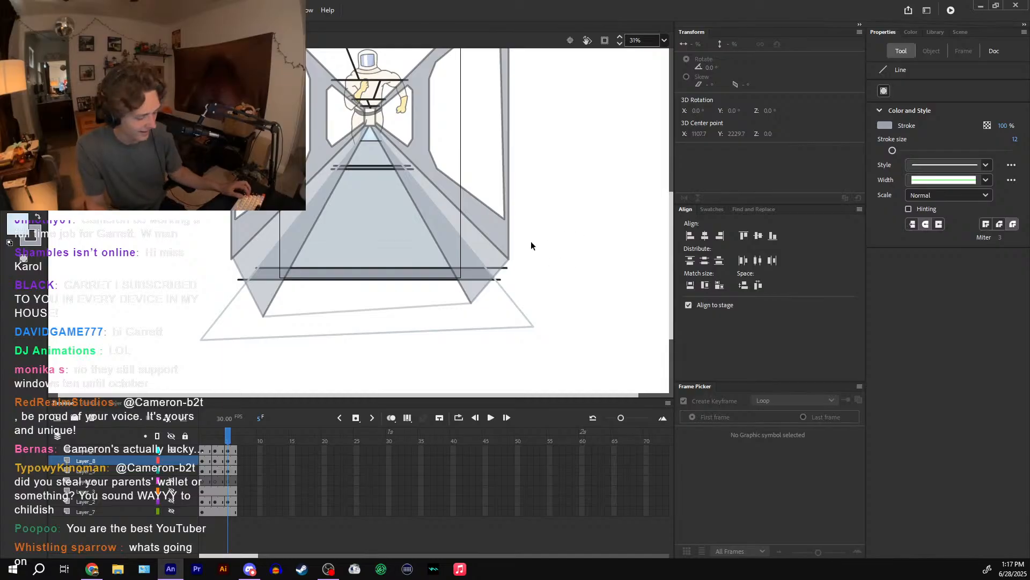
{"action": "scroll", "coordinate": [532, 247], "scroll_direction": "up", "scroll_amount": 2}
{"action": "left_click", "coordinate": [15, 570]}
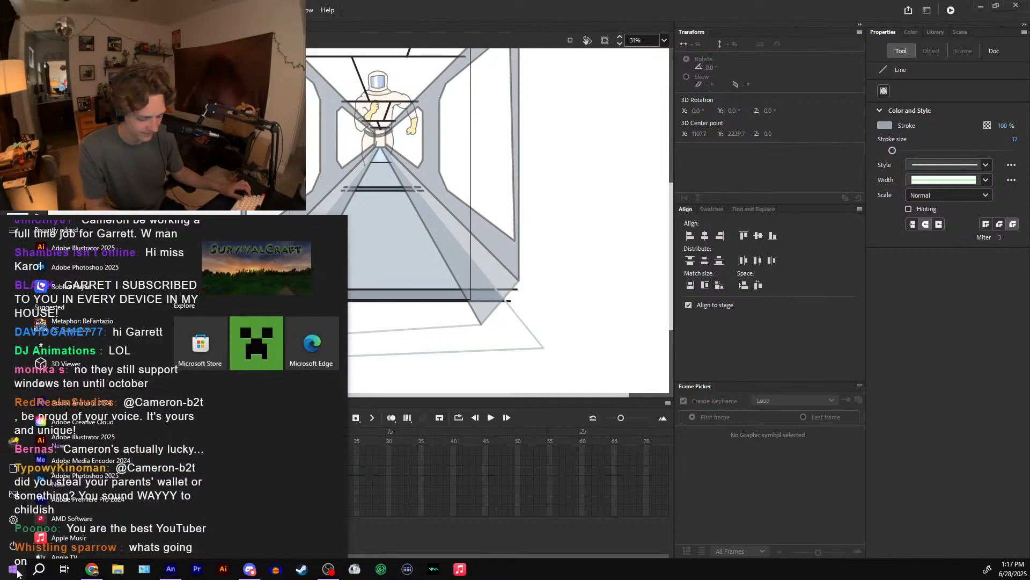
{"action": "type", "text": "ge"}
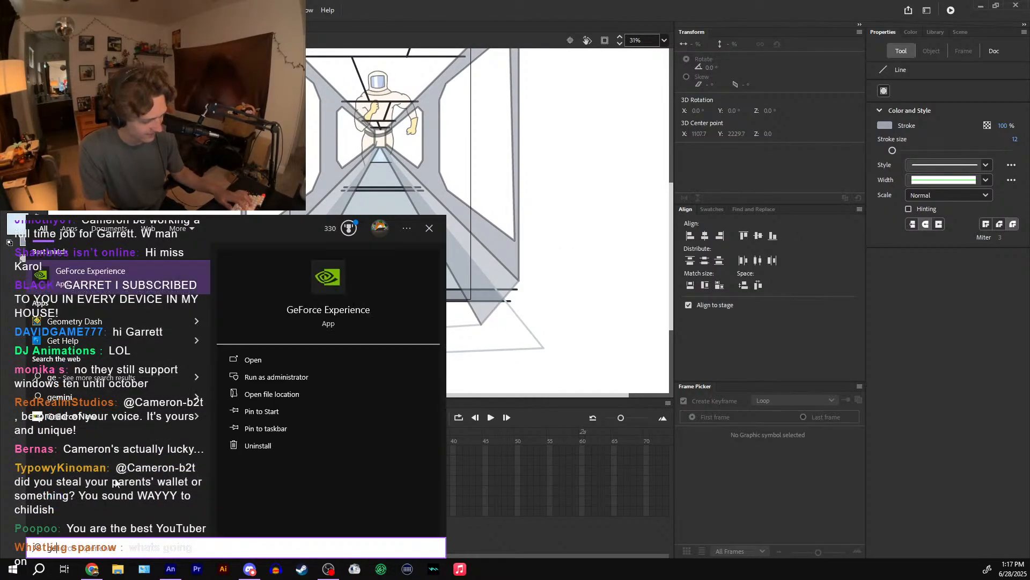
{"action": "type", "text": "o"}
{"action": "key", "text": "Escape"}
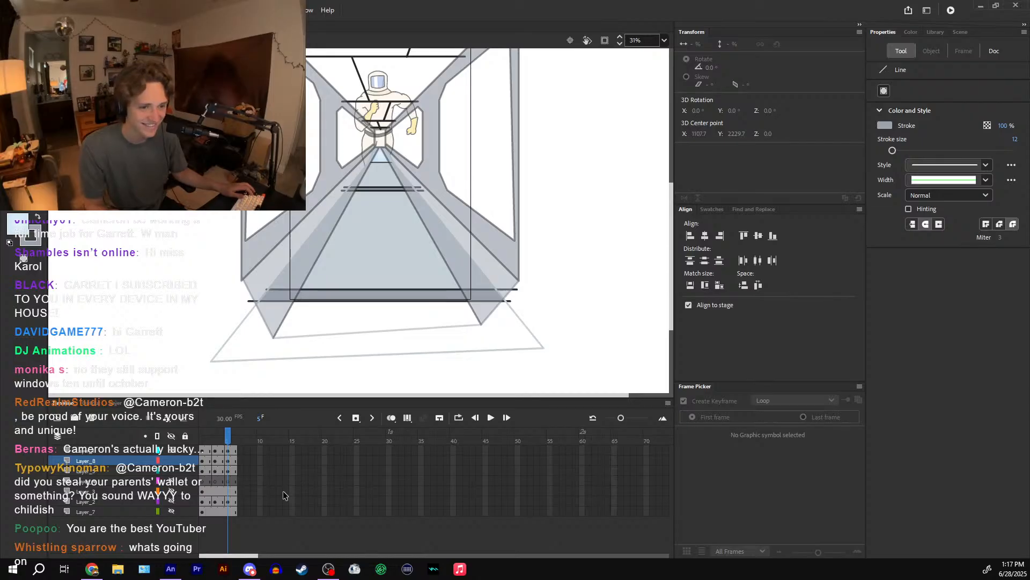
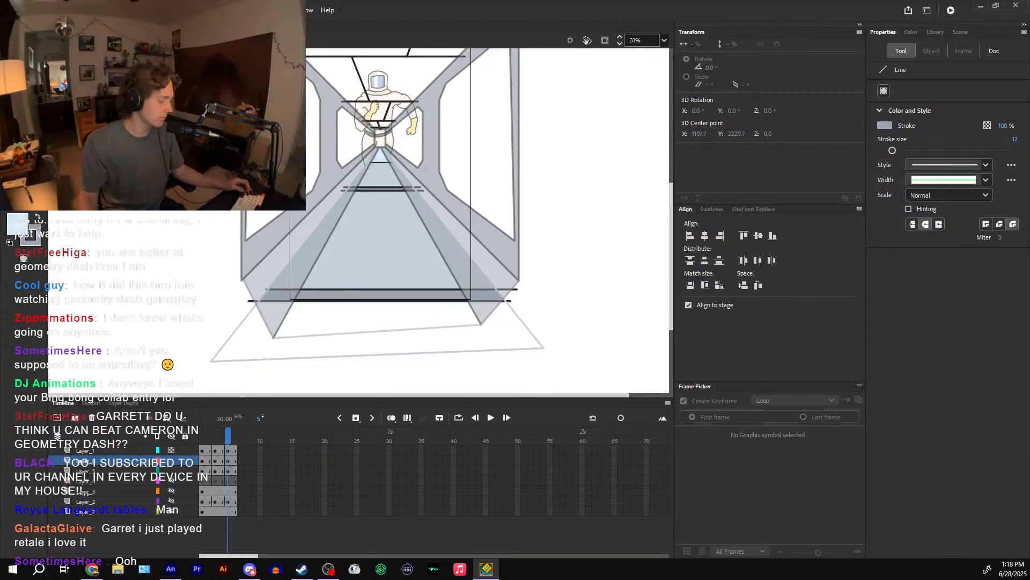
- Switch to Geometry Dash, move its window clear of the screen edge, leave the settings and open the level selection
{"action": "key", "text": "alt+Tab"}
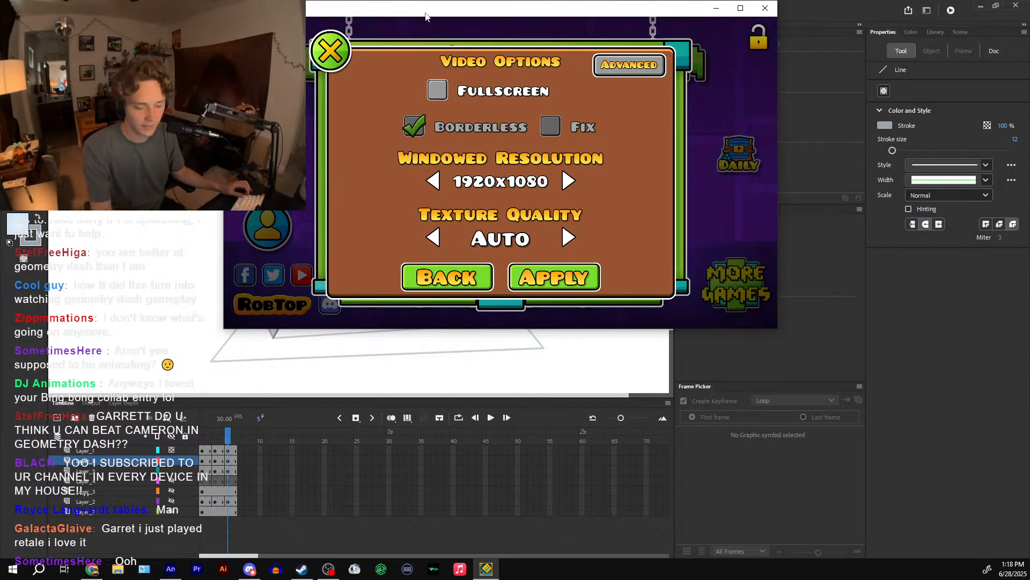
{"action": "left_click_drag", "start_coordinate": [385, 1], "coordinate": [498, 86]}
{"action": "left_click", "coordinate": [344, 137]}
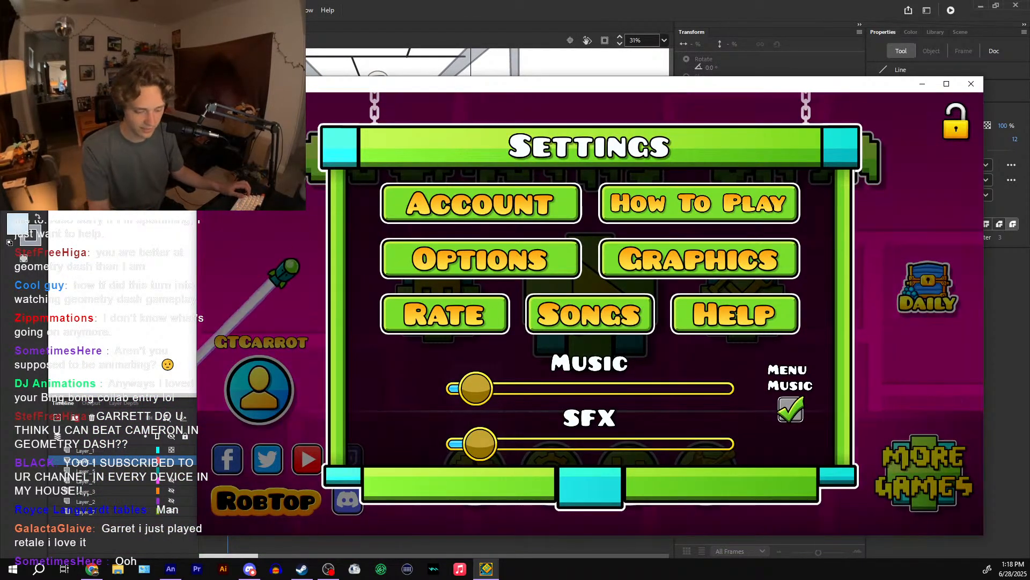
{"action": "left_click", "coordinate": [332, 141]}
{"action": "left_click", "coordinate": [596, 236]}
- Browse through the main levels to Clubstep and start it in normal mode
{"action": "left_click_drag", "start_coordinate": [831, 239], "coordinate": [649, 318]}
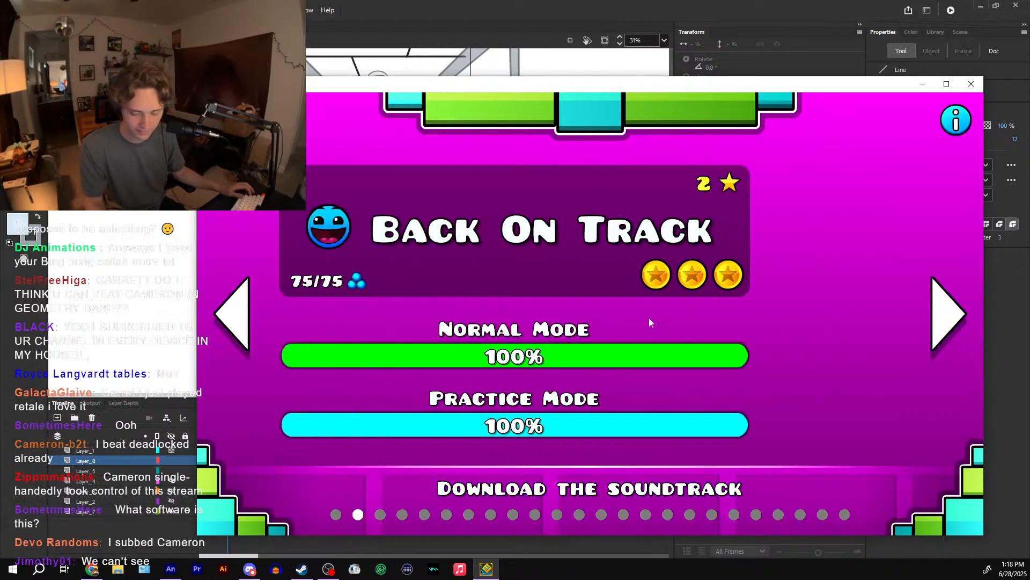
{"action": "left_click_drag", "start_coordinate": [794, 290], "coordinate": [644, 319]}
{"action": "left_click_drag", "start_coordinate": [791, 292], "coordinate": [644, 322]}
{"action": "left_click_drag", "start_coordinate": [794, 301], "coordinate": [646, 323]}
{"action": "left_click_drag", "start_coordinate": [756, 312], "coordinate": [622, 327]}
{"action": "left_click_drag", "start_coordinate": [762, 312], "coordinate": [611, 323]}
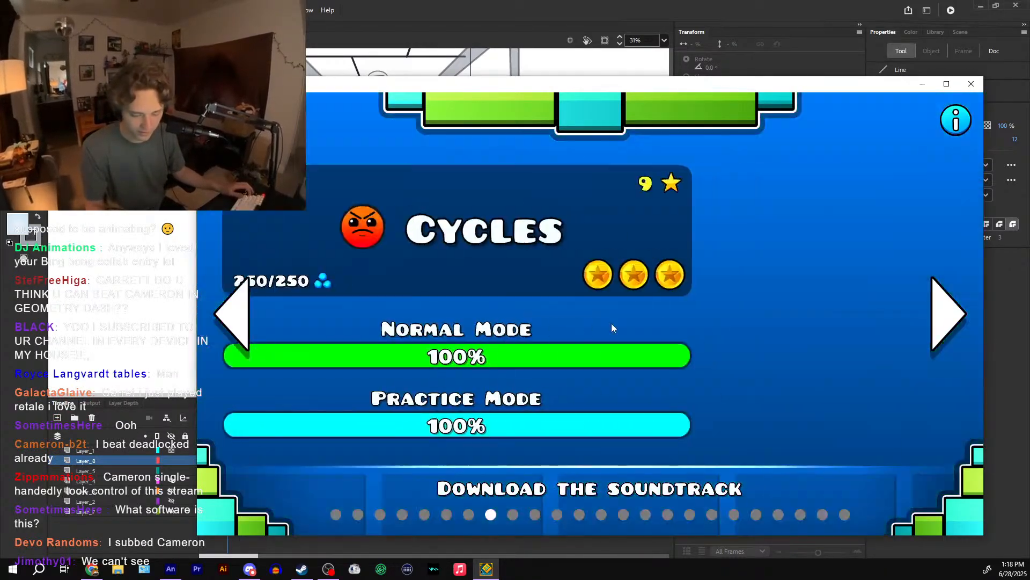
{"action": "left_click_drag", "start_coordinate": [660, 370], "coordinate": [530, 394]}
{"action": "key", "text": "Right"}
{"action": "key", "text": "Right"}
{"action": "key", "text": "Right"}
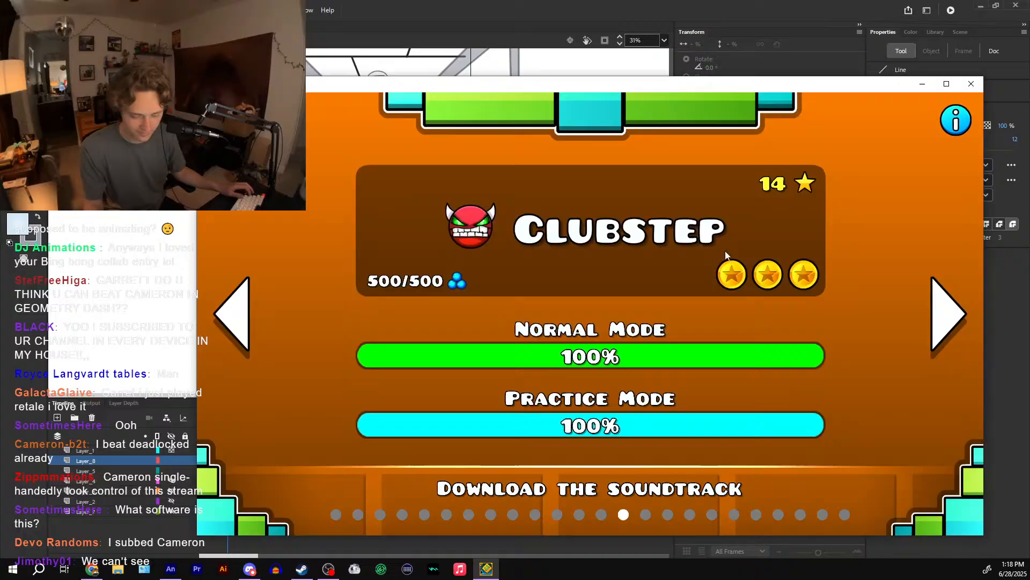
{"action": "left_click", "coordinate": [726, 254]}
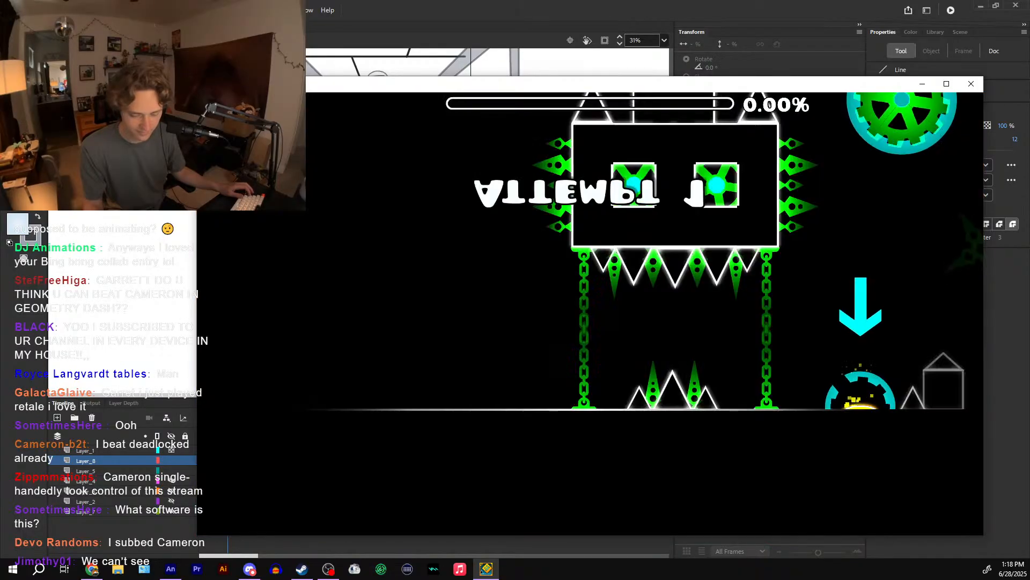
- Play Clubstep from the start, timing jumps through the opening orbs and jump pads and steering through the ship section
{"action": "key", "text": "space"}
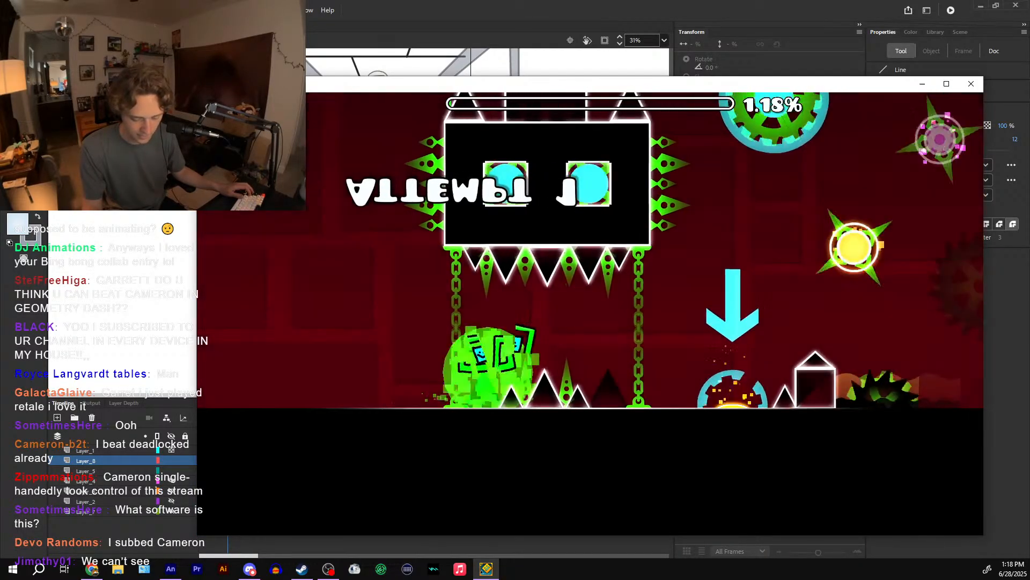
{"action": "key", "text": "space"}
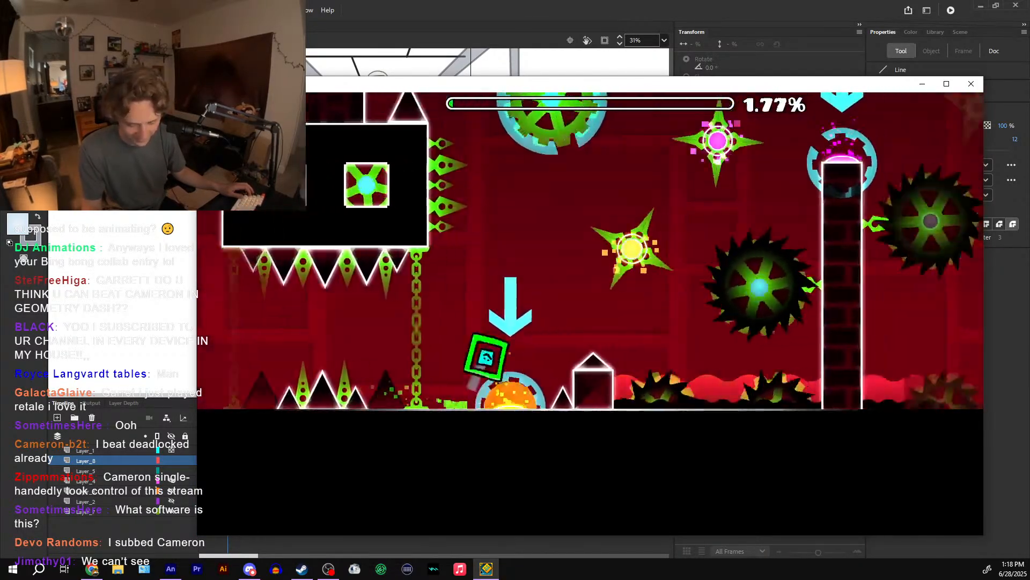
{"action": "key", "text": "space"}
{"action": "key", "text": "space"}
{"action": "key", "text": "space"}
{"action": "key", "text": "space"}
{"action": "key", "text": "space"}
{"action": "key", "text": "space"}
{"action": "key", "text": "space"}
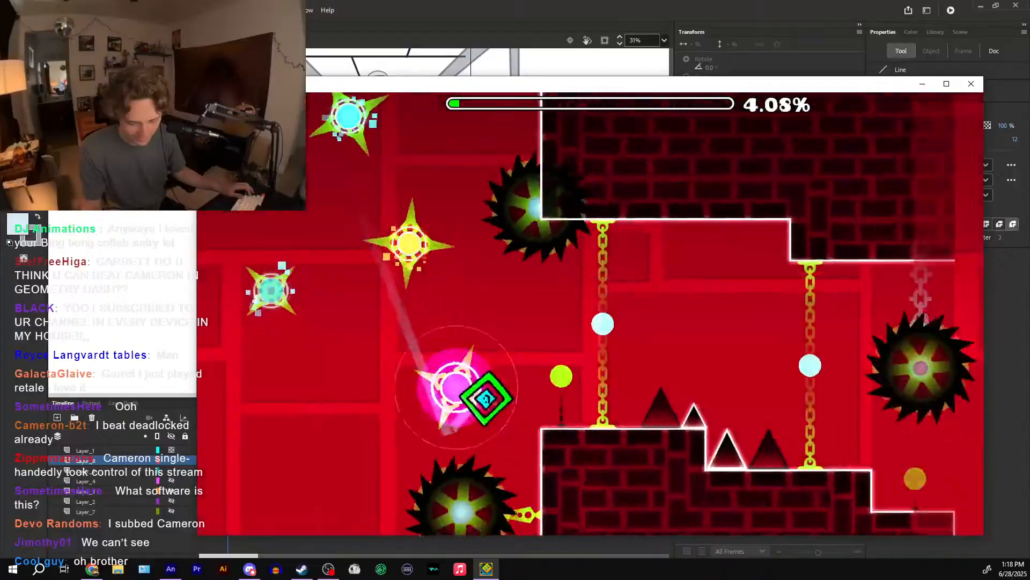
{"action": "key", "text": "space"}
{"action": "key", "text": "space"}
{"action": "key", "text": "space"}
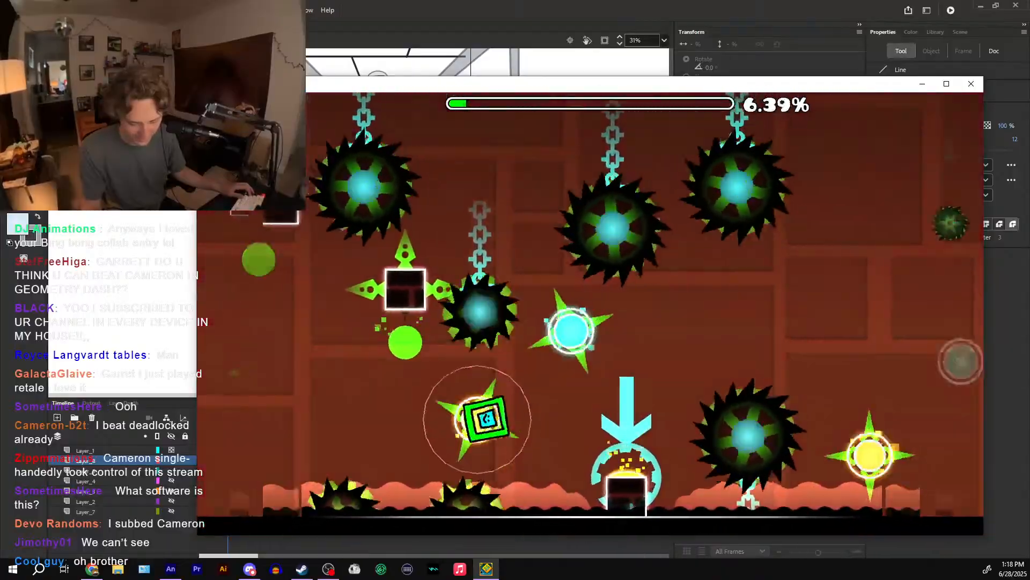
{"action": "key", "text": "space"}
{"action": "key", "text": "space"}
{"action": "key", "text": "space"}
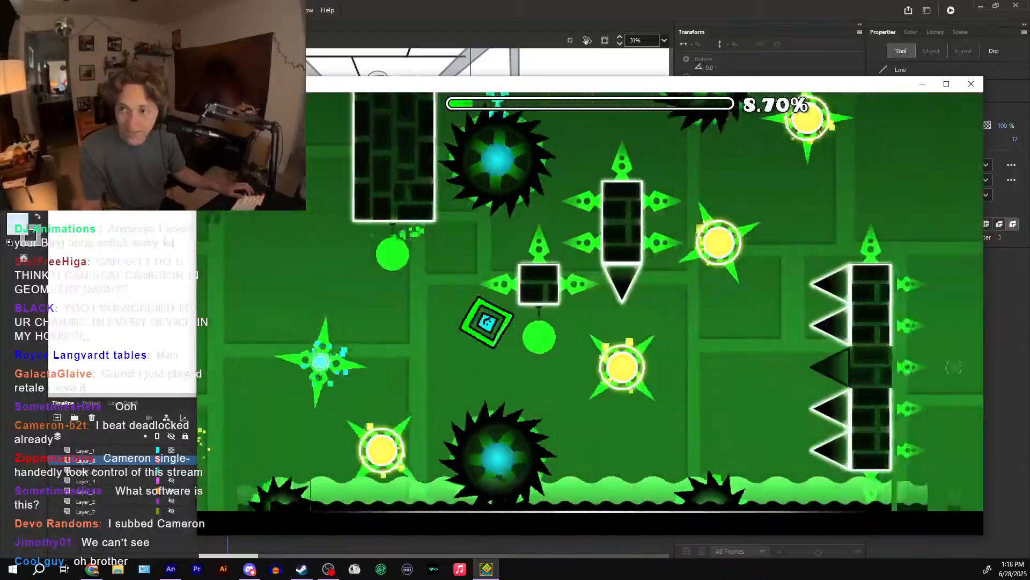
{"action": "key", "text": "space"}
{"action": "key", "text": "space"}
{"action": "key", "text": "space"}
{"action": "key", "text": "space"}
{"action": "key", "text": "space"}
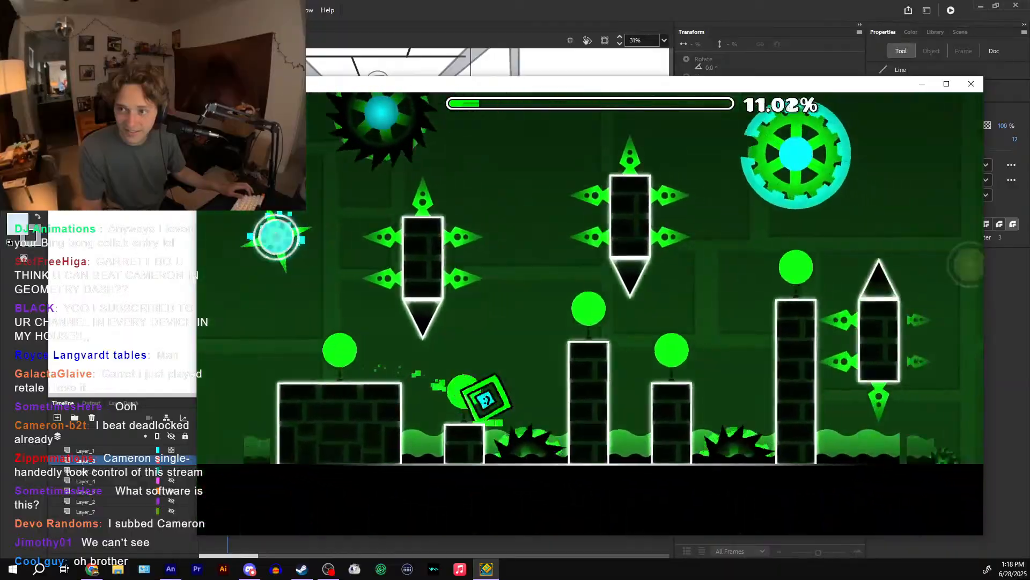
{"action": "key", "text": "space"}
{"action": "key", "text": "space"}
{"action": "key", "text": "space"}
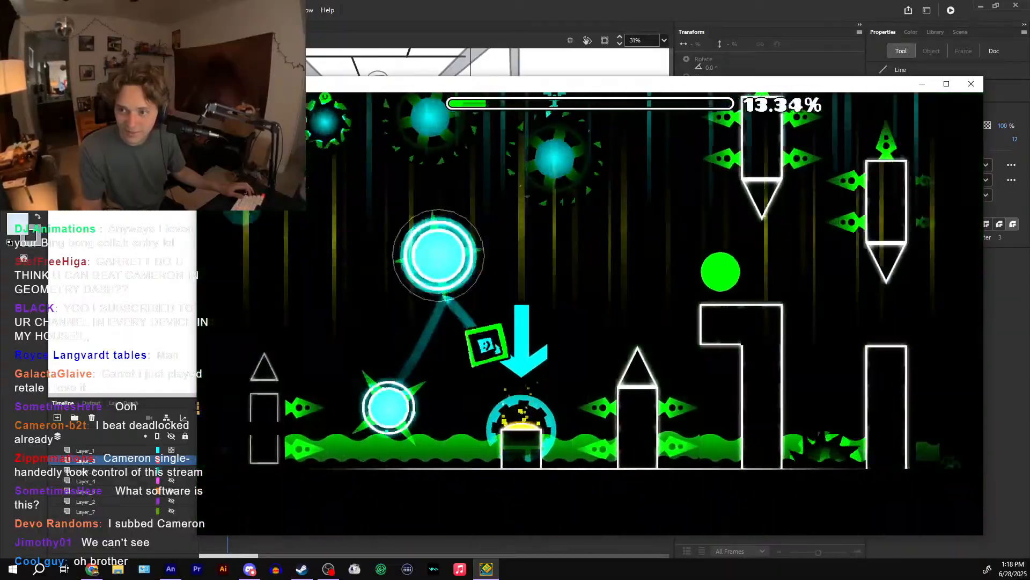
{"action": "key", "text": "space"}
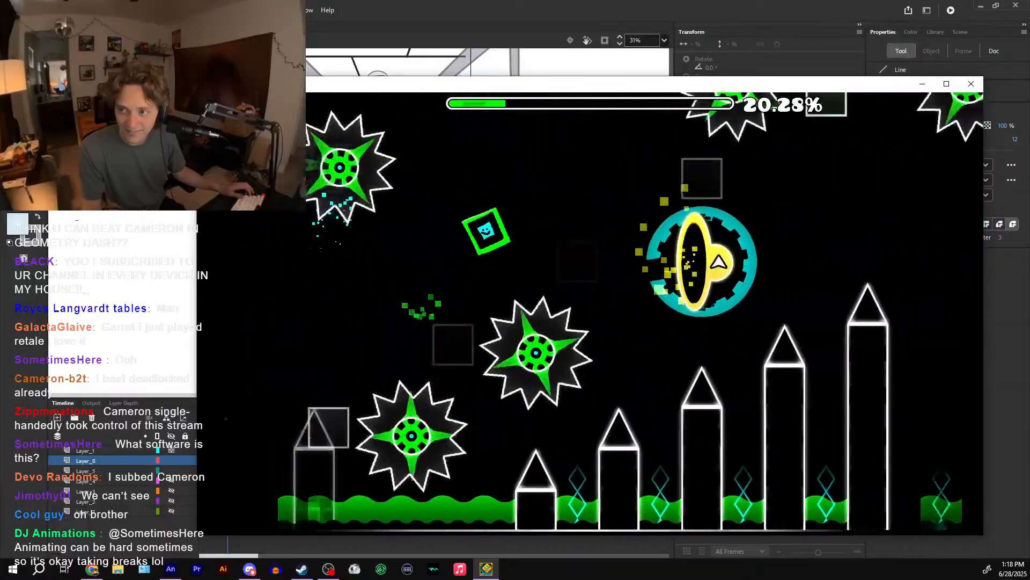
{"action": "key", "text": "space"}
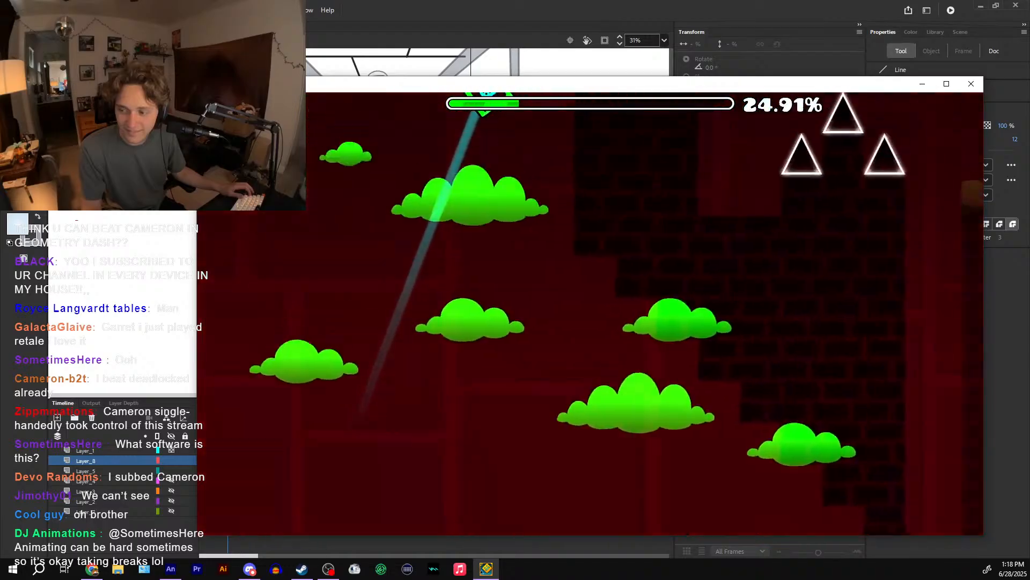
{"action": "key", "text": "space"}
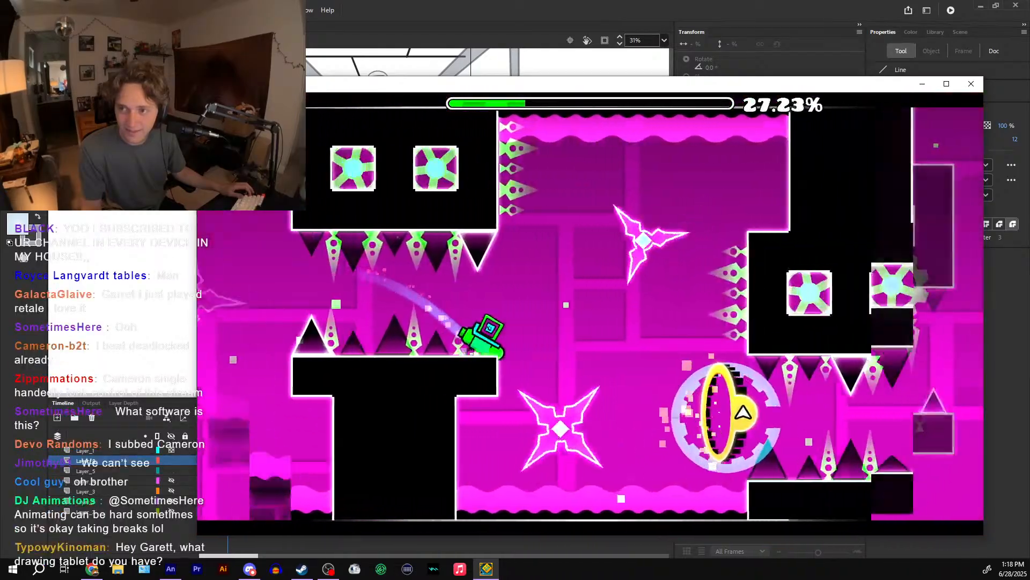
{"action": "key", "text": "space"}
{"action": "key", "text": "space"}
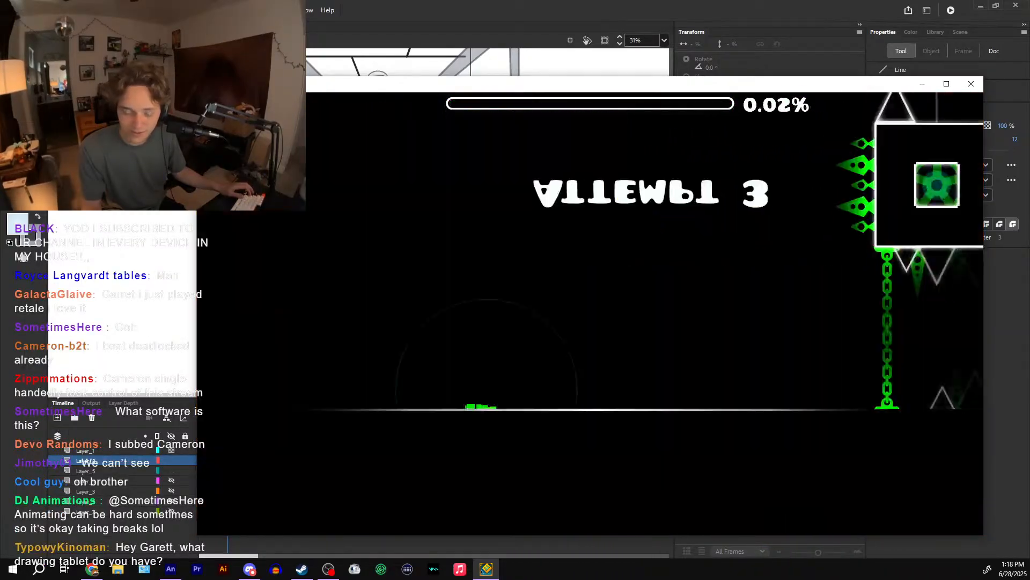
- Retry Clubstep from the start, jumping the cube off the yellow and pink orbs of the opening section
{"action": "key", "text": "space"}
{"action": "key", "text": "space"}
{"action": "key", "text": "space"}
{"action": "key", "text": "space"}
{"action": "key", "text": "space"}
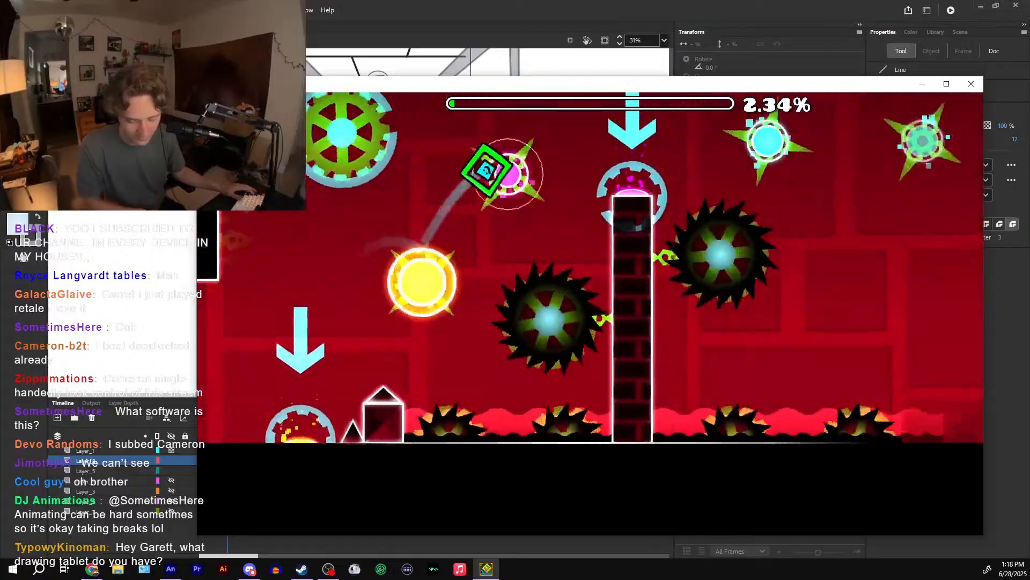
{"action": "key", "text": "space"}
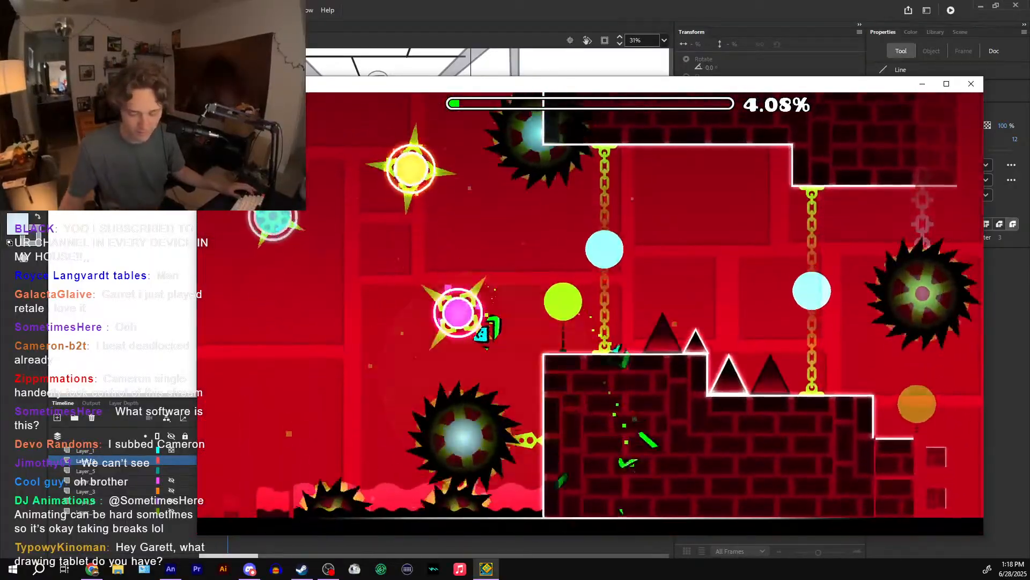
- Play another Clubstep attempt, guiding the cube over spikes, saw blades and orbs up to the ball section
{"action": "key", "text": "space"}
{"action": "key", "text": "space"}
{"action": "key", "text": "space"}
{"action": "key", "text": "space"}
{"action": "key", "text": "space"}
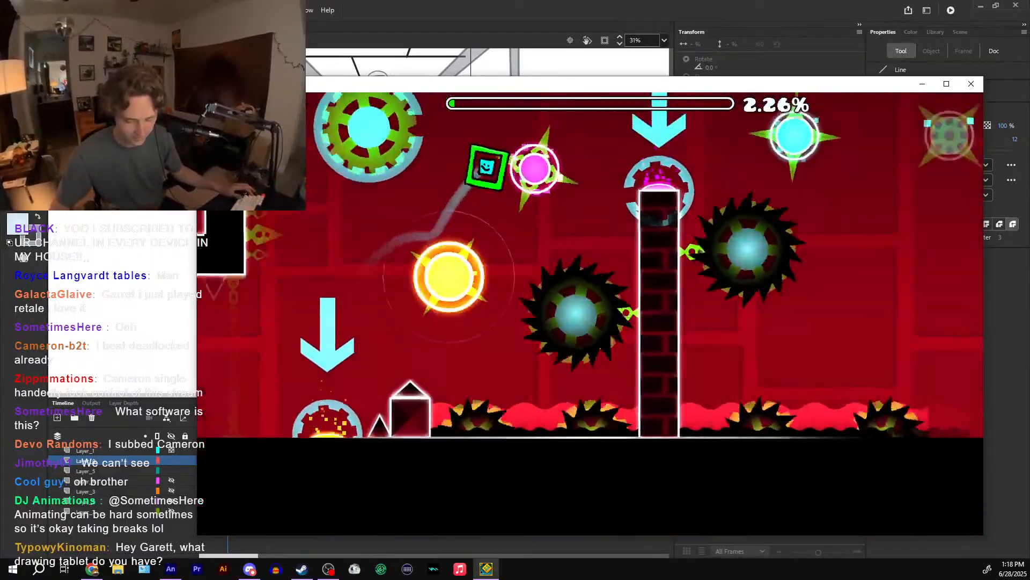
{"action": "key", "text": "space"}
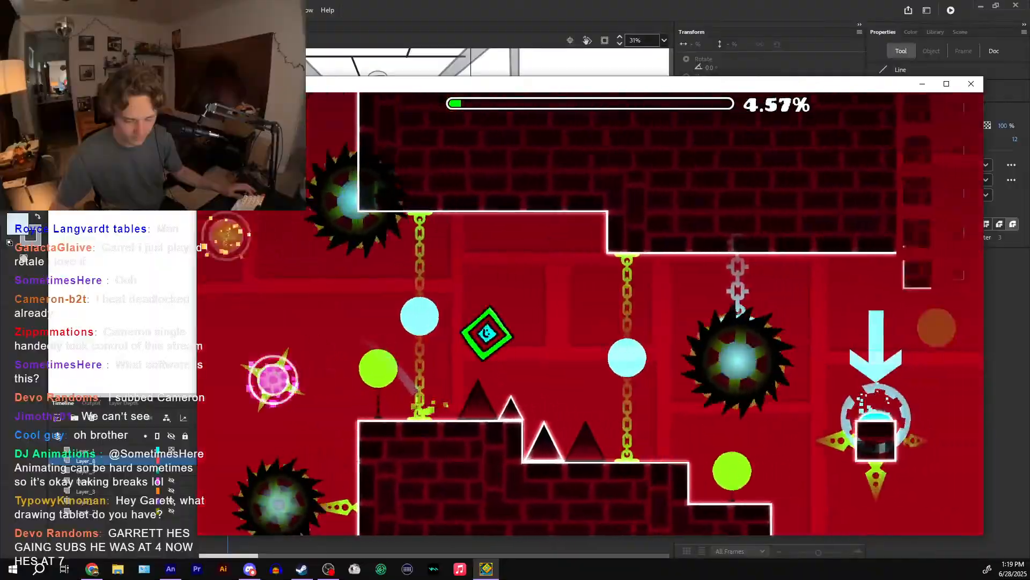
{"action": "key", "text": "space"}
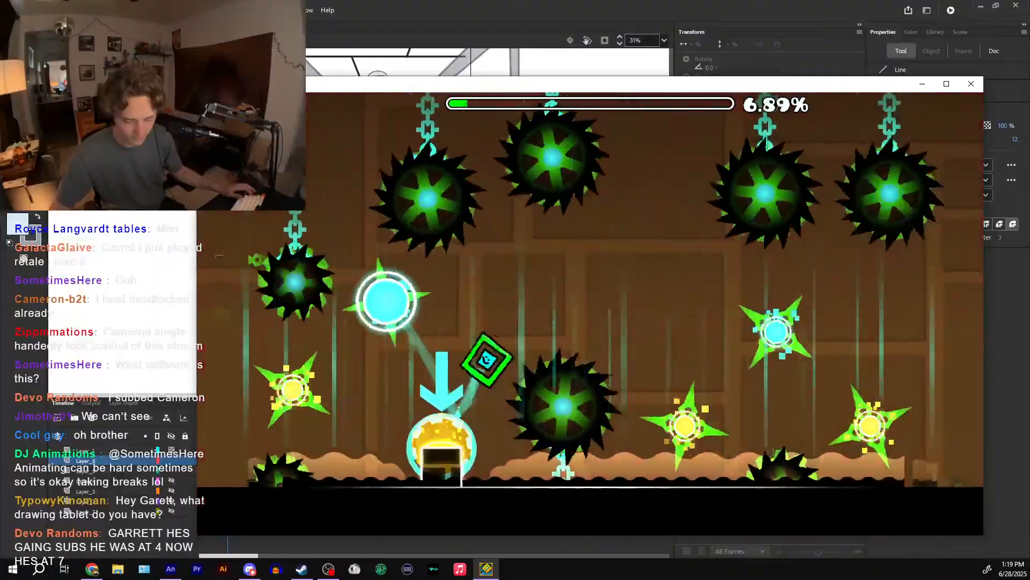
{"action": "key", "text": "space"}
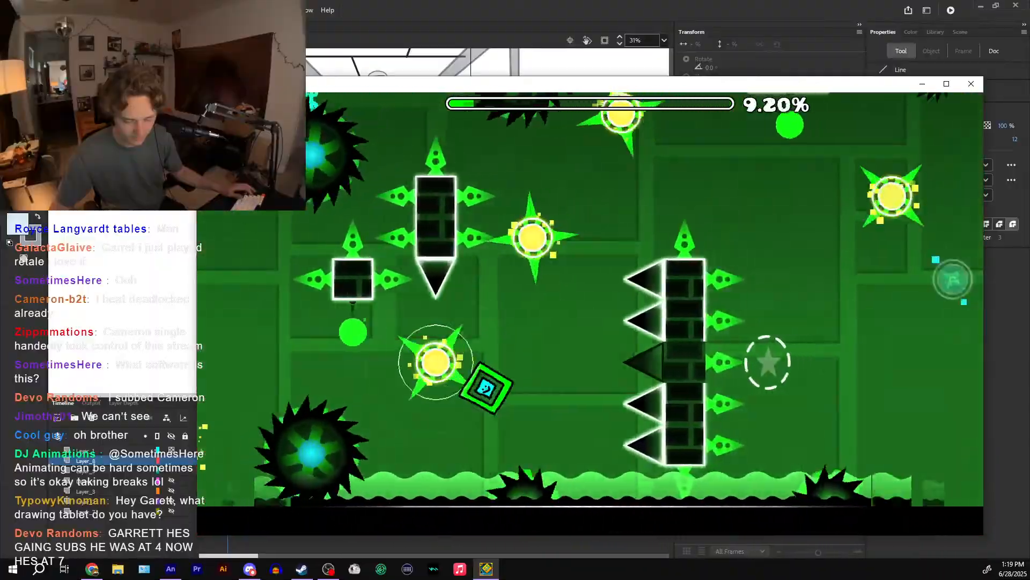
{"action": "key", "text": "space"}
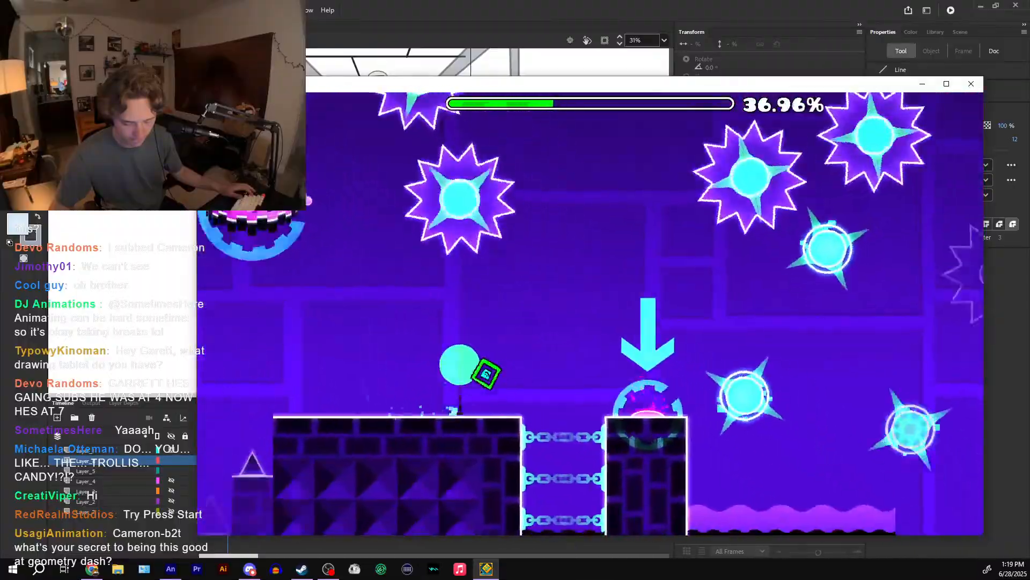
{"action": "key", "text": "space"}
{"action": "key", "text": "space"}
{"action": "key", "text": "space"}
{"action": "key", "text": "space"}
{"action": "key", "text": "space"}
{"action": "key", "text": "space"}
{"action": "key", "text": "space"}
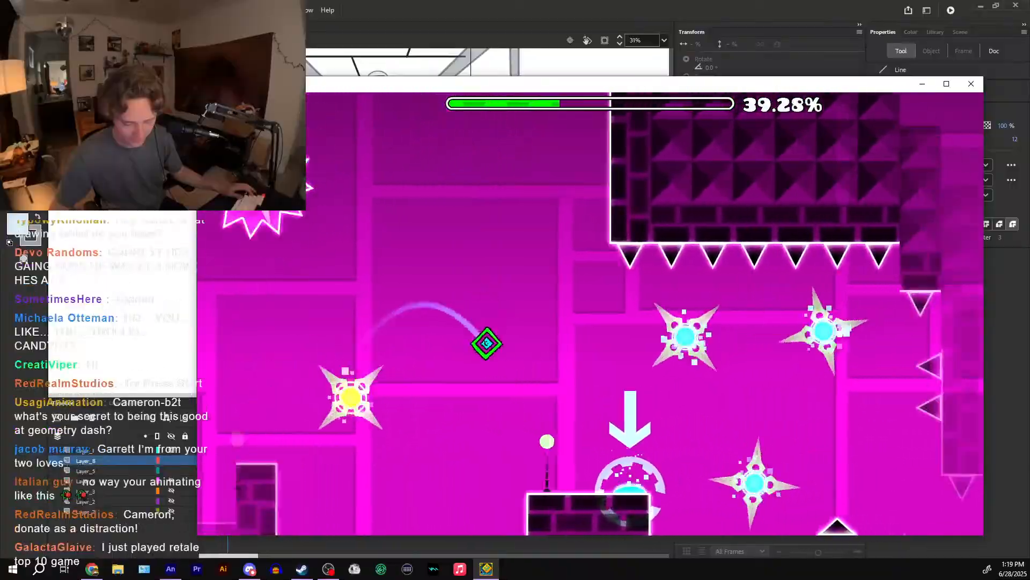
{"action": "key", "text": "space"}
{"action": "key", "text": "space"}
{"action": "key", "text": "space"}
{"action": "key", "text": "space"}
{"action": "key", "text": "space"}
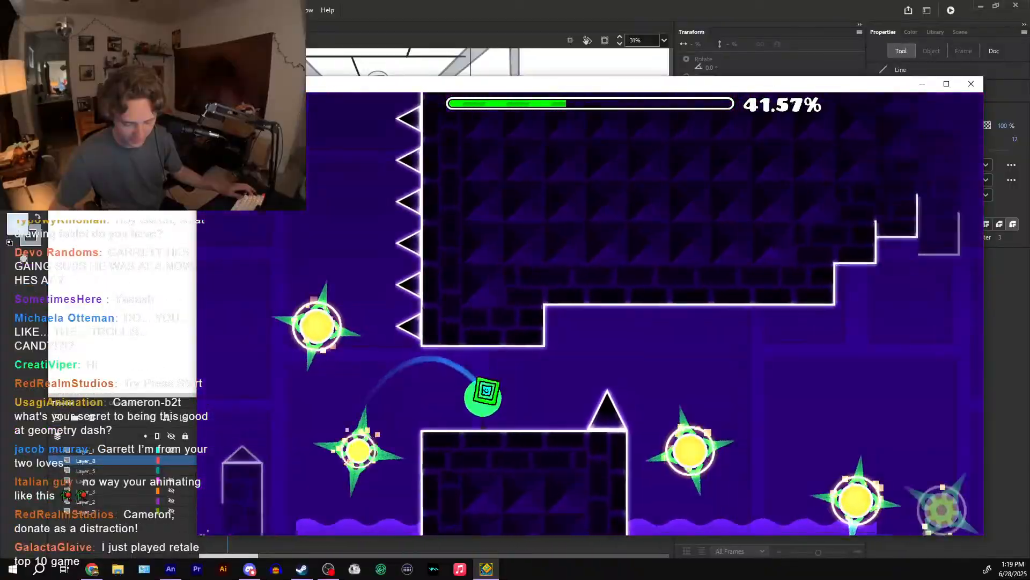
{"action": "key", "text": "space"}
{"action": "key", "text": "space"}
{"action": "key", "text": "space"}
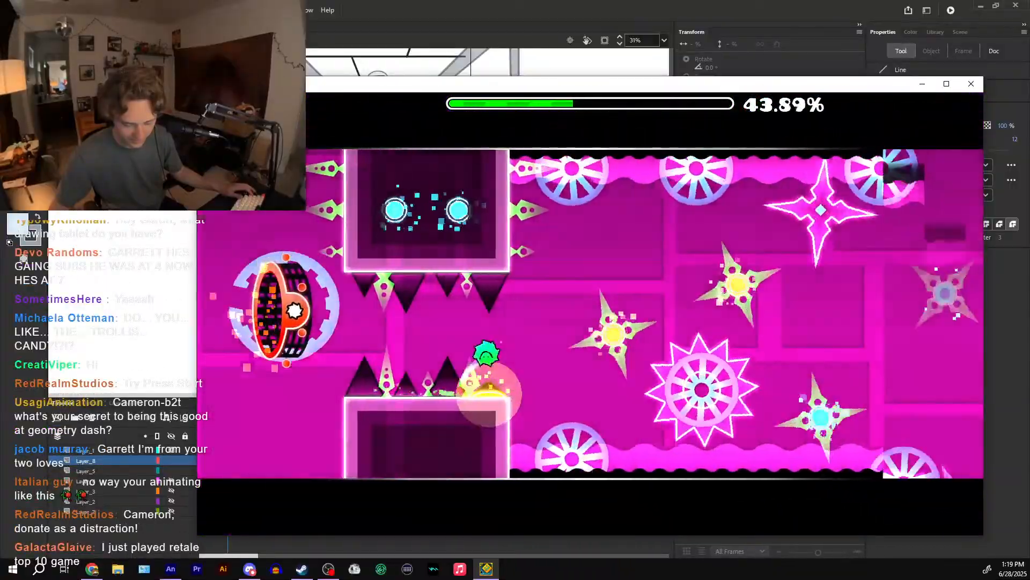
- Continue the Clubstep attempt, flipping the ball's gravity past the spikes and hopping the UFO between the monster blocks
{"action": "key", "text": "space"}
{"action": "key", "text": "space"}
{"action": "key", "text": "space"}
{"action": "key", "text": "space"}
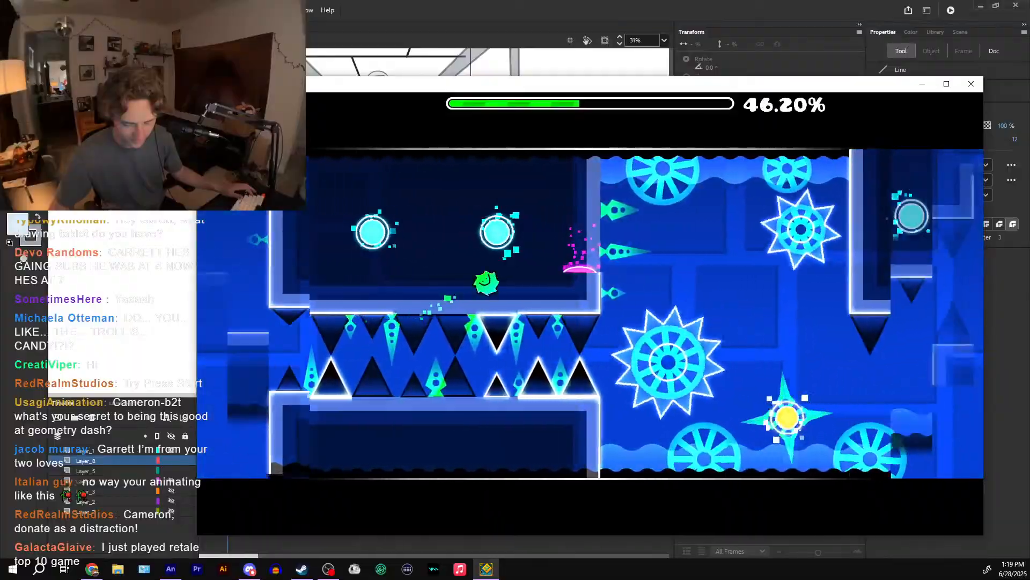
{"action": "key", "text": "space"}
{"action": "key", "text": "space"}
{"action": "key", "text": "space"}
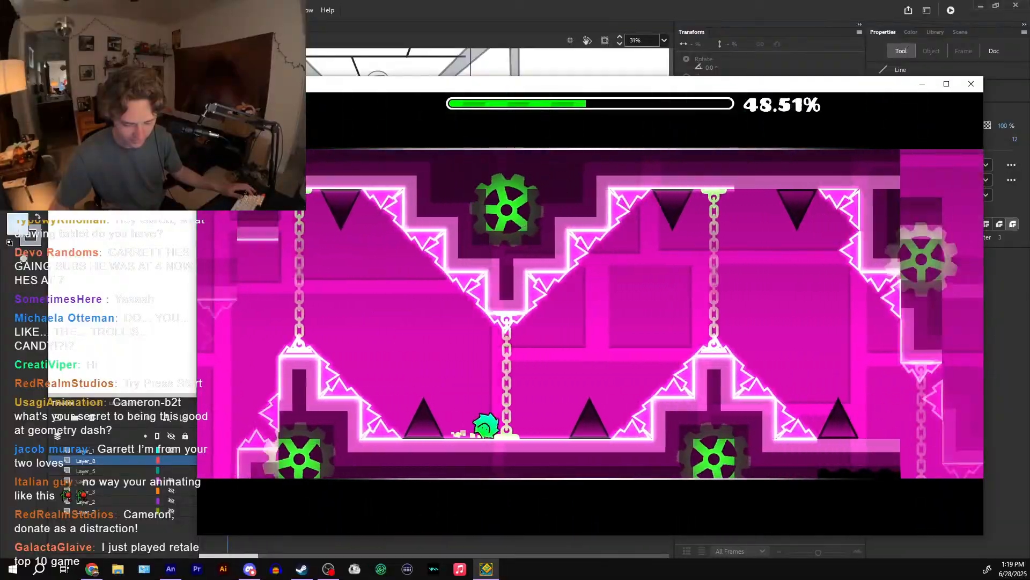
{"action": "key", "text": "space"}
{"action": "key", "text": "space"}
{"action": "key", "text": "space"}
{"action": "key", "text": "space"}
{"action": "key", "text": "space"}
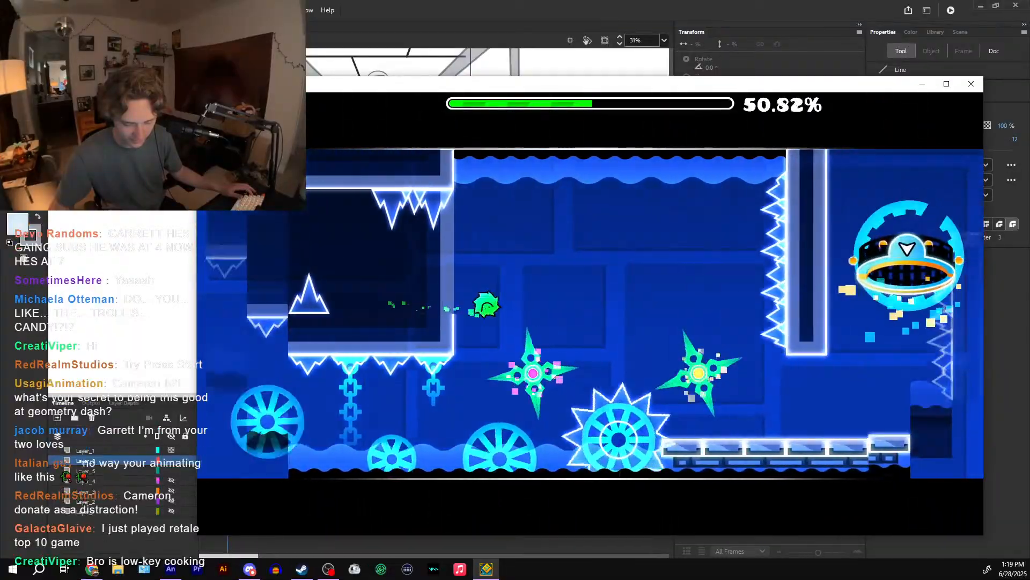
{"action": "key", "text": "space"}
{"action": "key", "text": "space"}
{"action": "key", "text": "space"}
{"action": "key", "text": "space"}
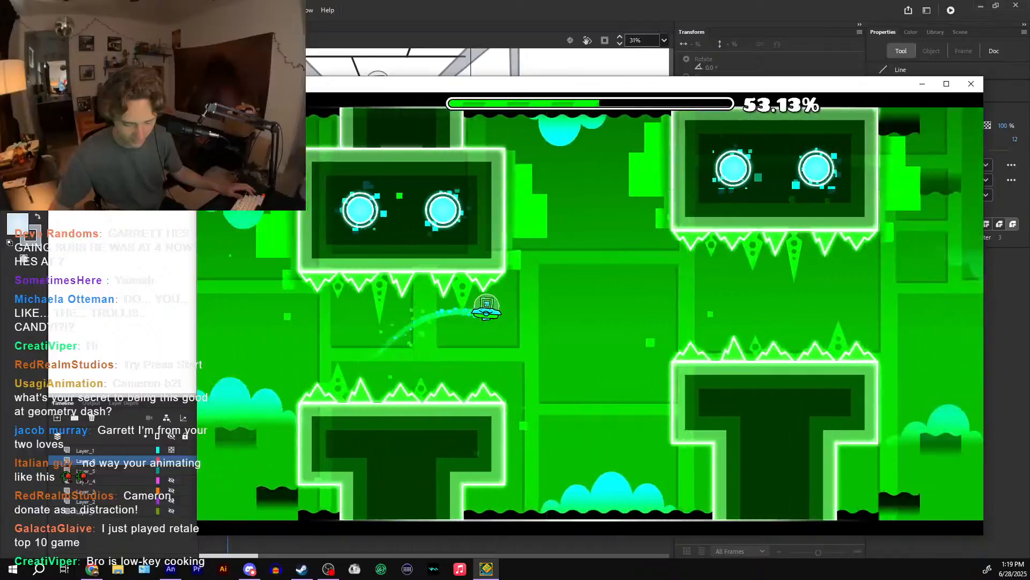
- Leave Clubstep, browse the main levels to Theory of Everything 2 and start it in normal mode
{"action": "key", "text": "Escape"}
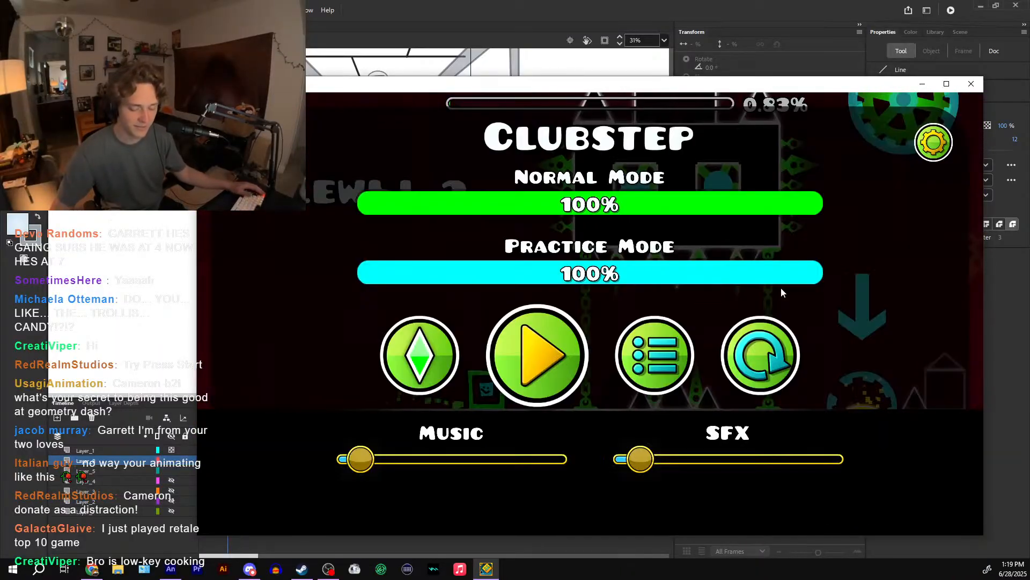
{"action": "key", "text": "Escape"}
{"action": "left_click", "coordinate": [948, 314]}
{"action": "left_click", "coordinate": [947, 314]}
{"action": "left_click", "coordinate": [948, 314]}
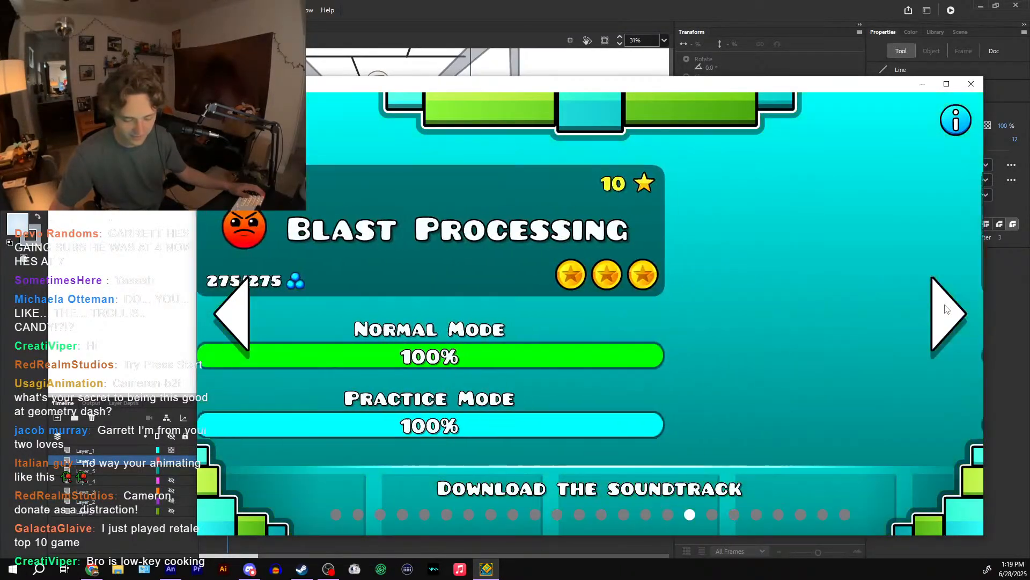
{"action": "left_click", "coordinate": [946, 310]}
{"action": "left_click", "coordinate": [791, 287]}
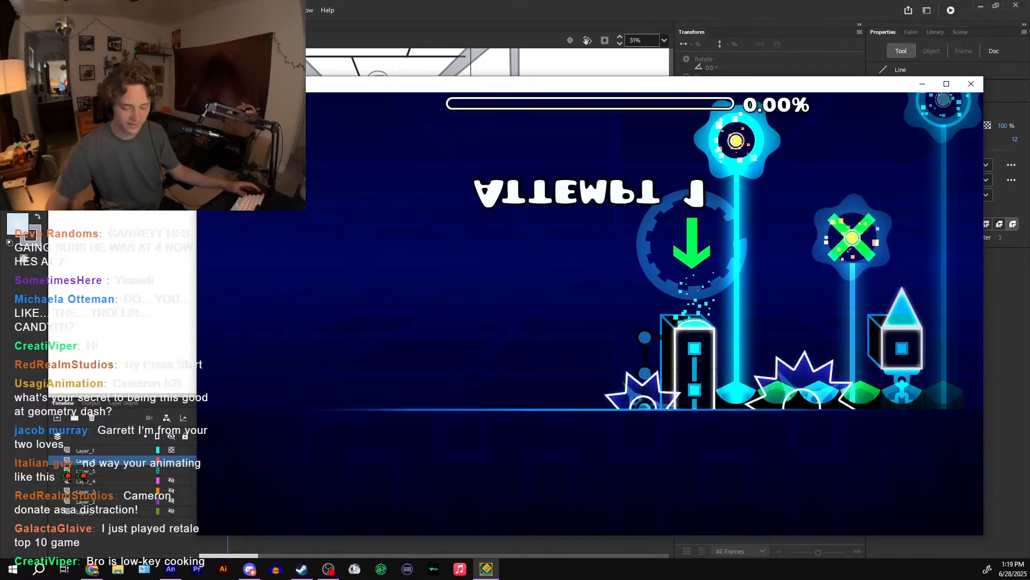
- Play the opening cube and ship sections of Theory of Everything 2 and exit to the level selection
{"action": "key", "text": "space"}
{"action": "key", "text": "space"}
{"action": "key", "text": "space"}
{"action": "key", "text": "space"}
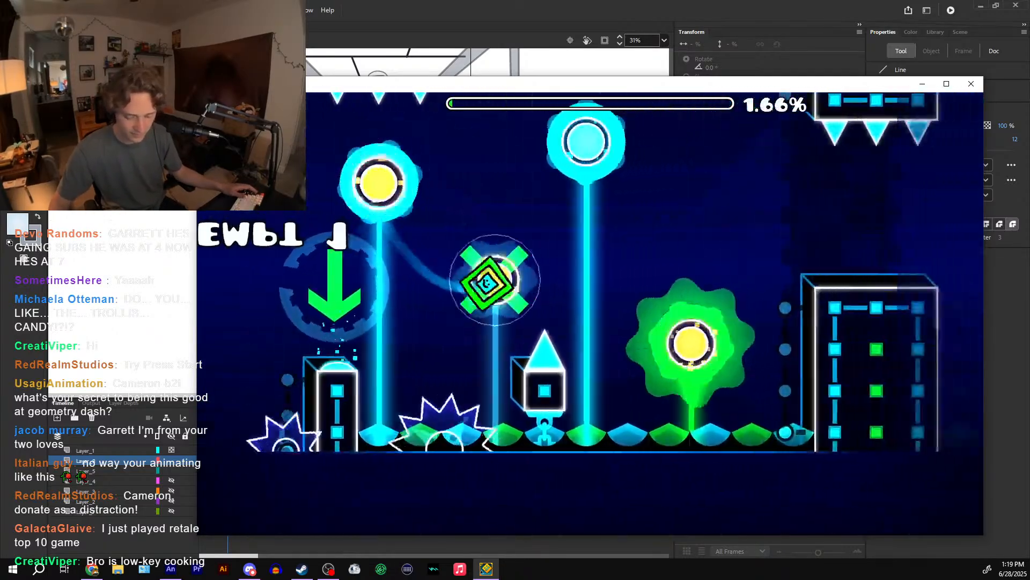
{"action": "key", "text": "space"}
{"action": "key", "text": "space"}
{"action": "key", "text": "space"}
{"action": "key", "text": "space"}
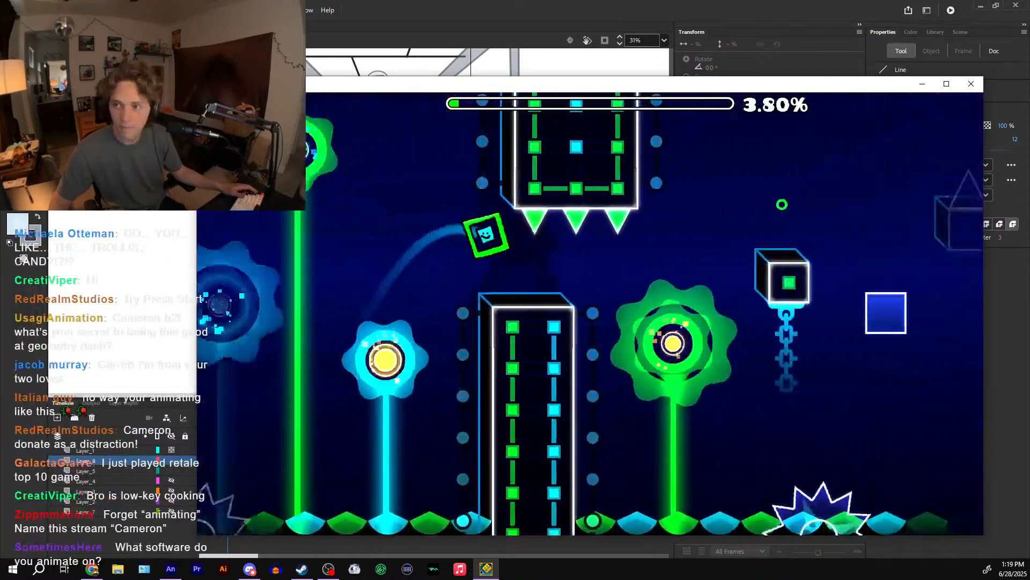
{"action": "key", "text": "space"}
{"action": "key", "text": "space"}
{"action": "key", "text": "space"}
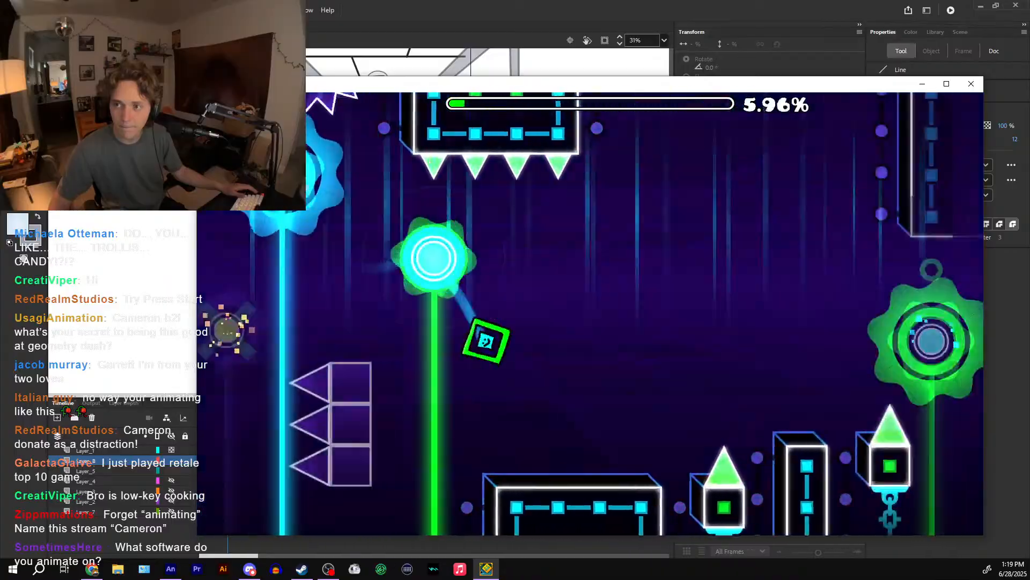
{"action": "key", "text": "space"}
{"action": "key", "text": "space"}
{"action": "key", "text": "space"}
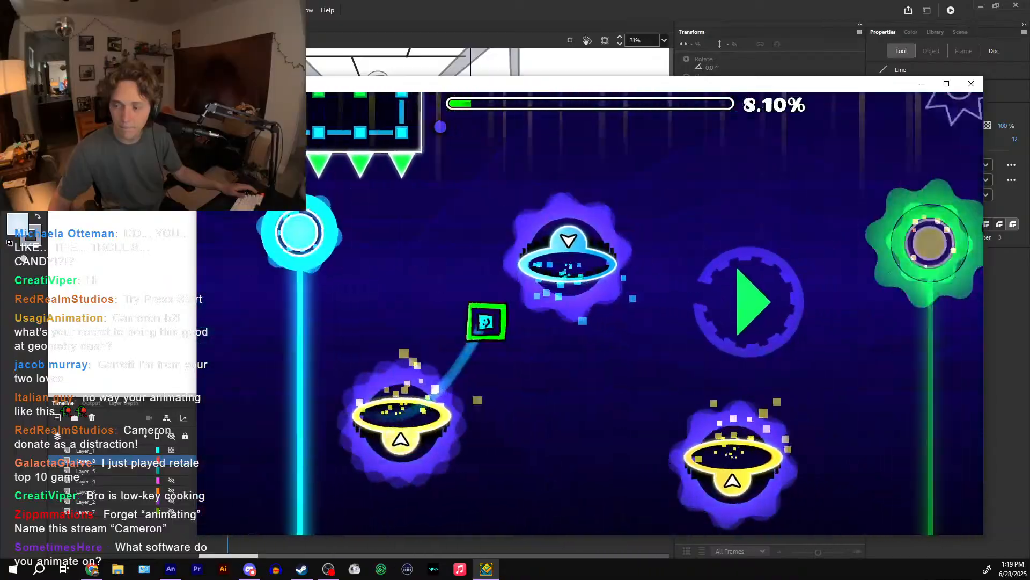
{"action": "key", "text": "space"}
{"action": "key", "text": "space"}
{"action": "key", "text": "space"}
{"action": "key", "text": "space"}
{"action": "key", "text": "space"}
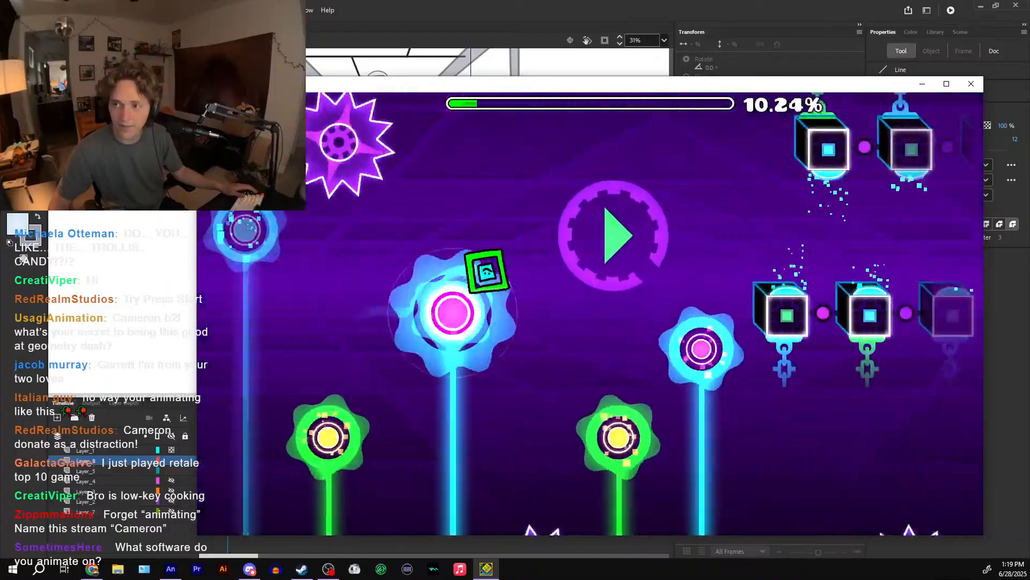
{"action": "key", "text": "space"}
{"action": "key", "text": "space"}
{"action": "key", "text": "space"}
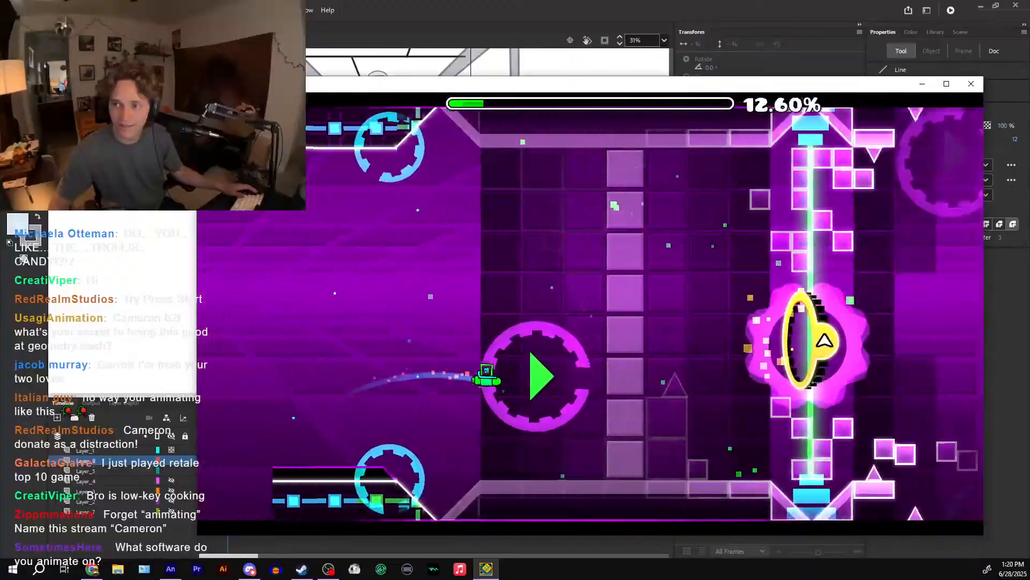
{"action": "key", "text": "Escape"}
{"action": "key", "text": "Escape"}
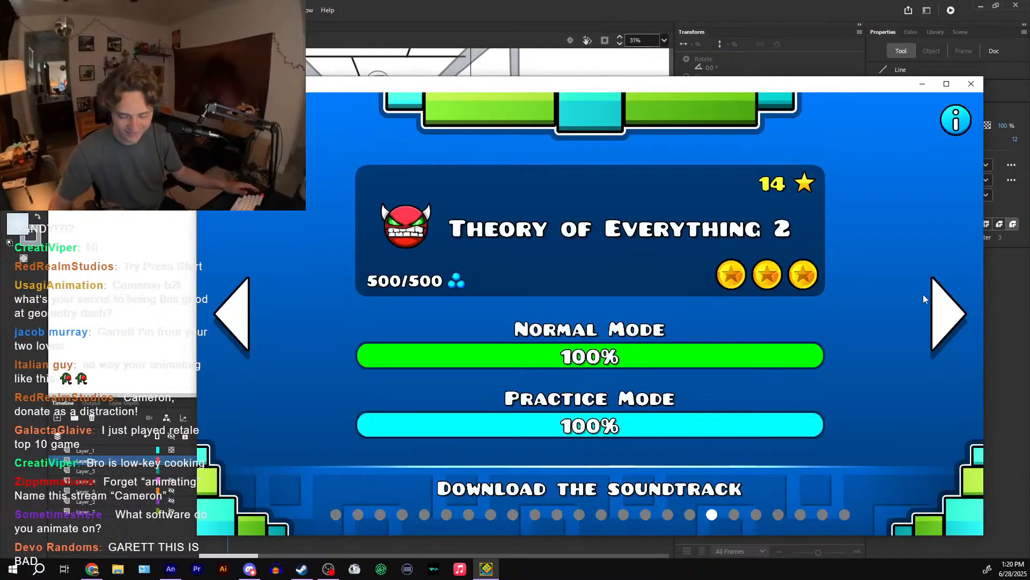
- Browse the main levels to Fingerdash, close Geometry Dash and return to Adobe Animate
{"action": "left_click_drag", "start_coordinate": [923, 294], "coordinate": [443, 285]}
{"action": "left_click_drag", "start_coordinate": [805, 284], "coordinate": [527, 274]}
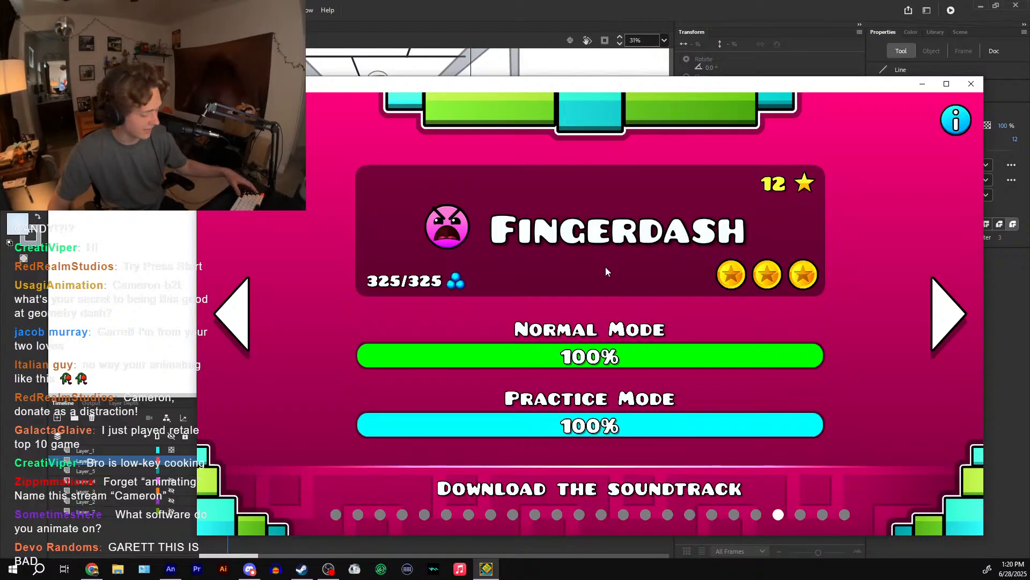
{"action": "key", "text": "alt+F4"}
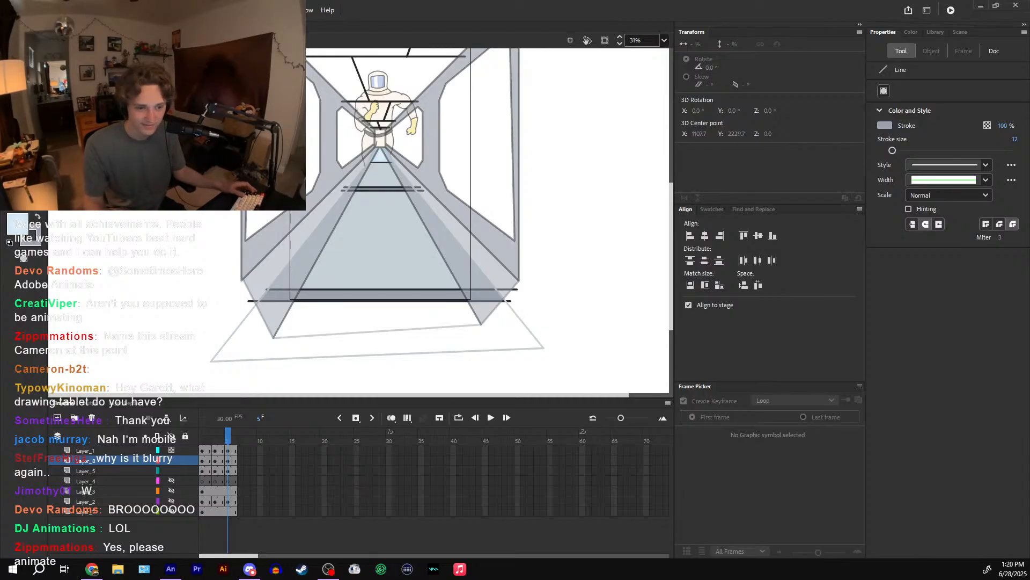
- On frame 1, shift the near floor panel's radial gradient slightly downward and shrink its radius
{"action": "left_click_drag", "start_coordinate": [226, 441], "coordinate": [196, 441]}
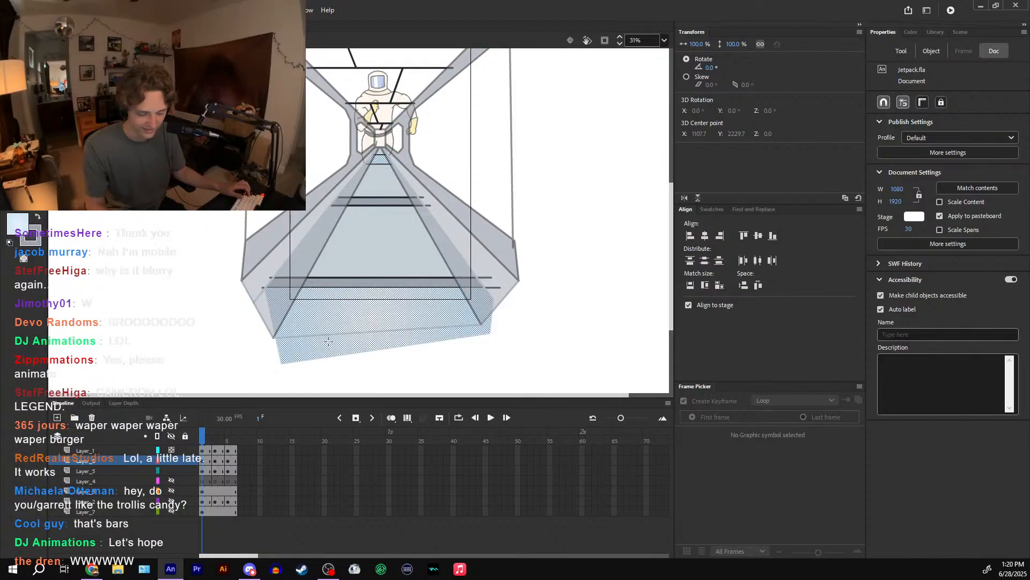
{"action": "key", "text": "v"}
{"action": "key", "text": "f"}
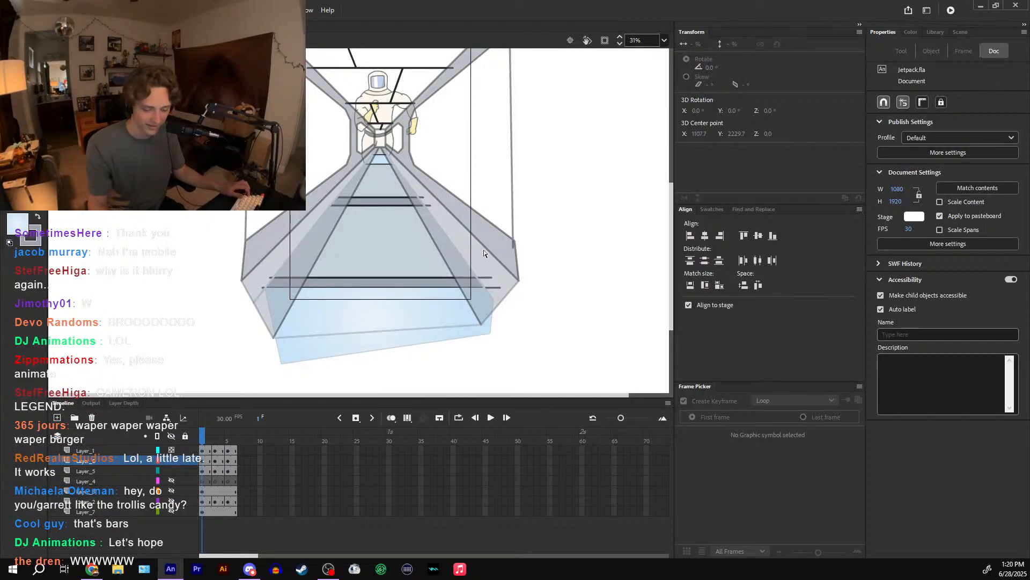
{"action": "left_click", "coordinate": [435, 314]}
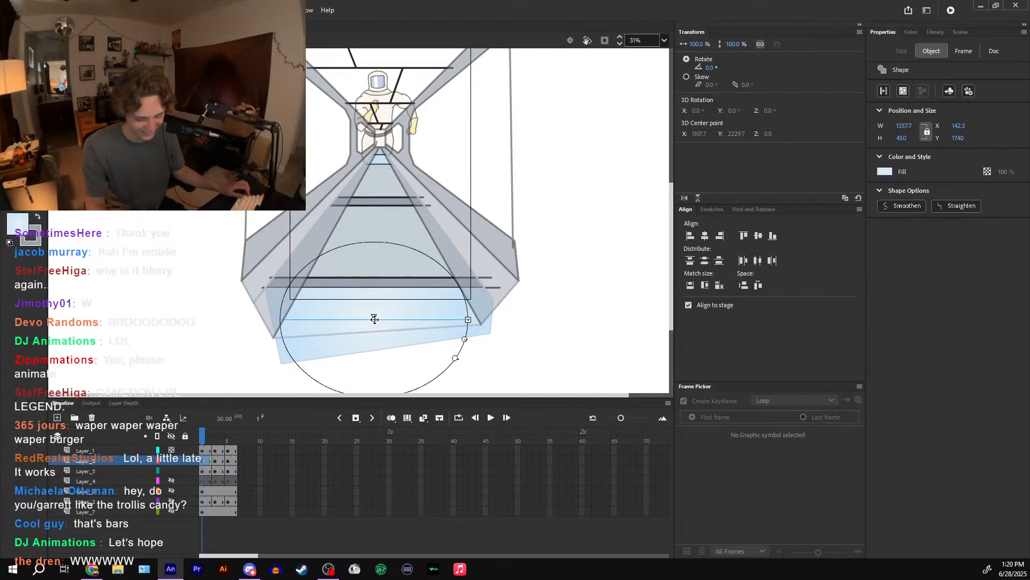
{"action": "left_click_drag", "start_coordinate": [374, 319], "coordinate": [374, 331]}
{"action": "left_click_drag", "start_coordinate": [465, 357], "coordinate": [448, 348]}
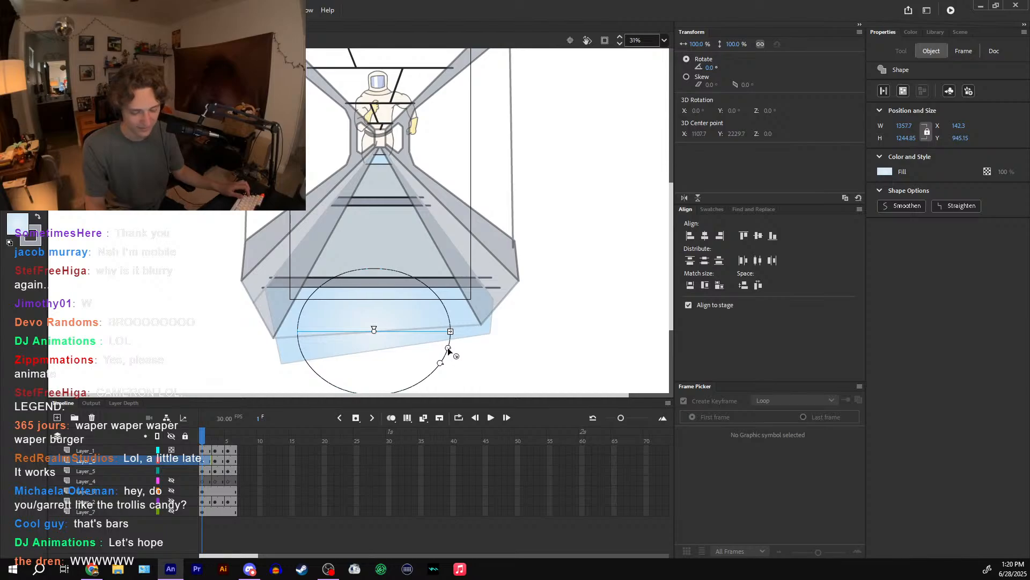
- Try to centre the radial gradient on the small floor panel at the corridor's far end
{"action": "left_click_drag", "start_coordinate": [398, 180], "coordinate": [410, 212]}
{"action": "key", "text": "q"}
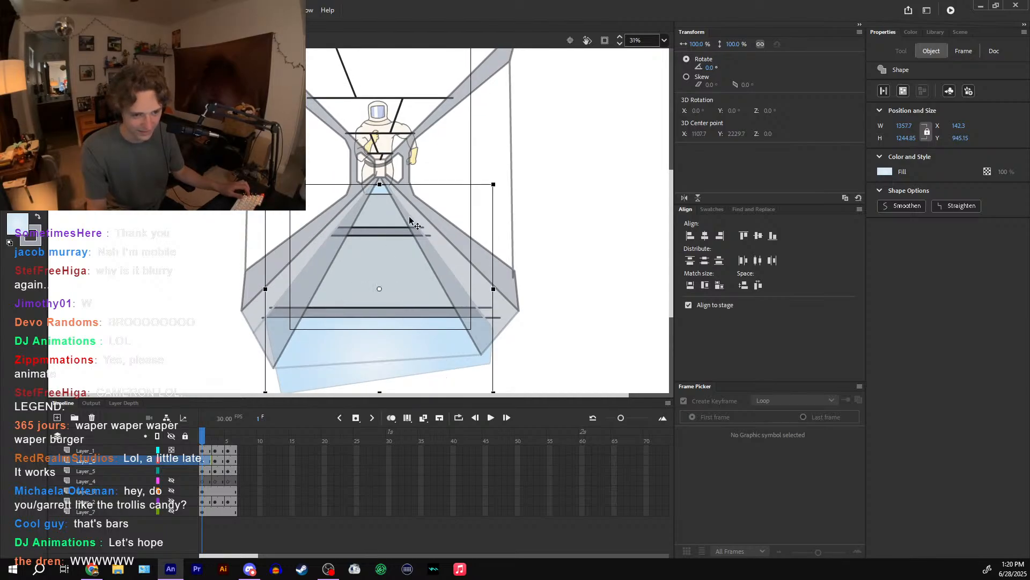
{"action": "key", "text": "Escape"}
{"action": "key", "text": "f"}
{"action": "left_click", "coordinate": [379, 189]}
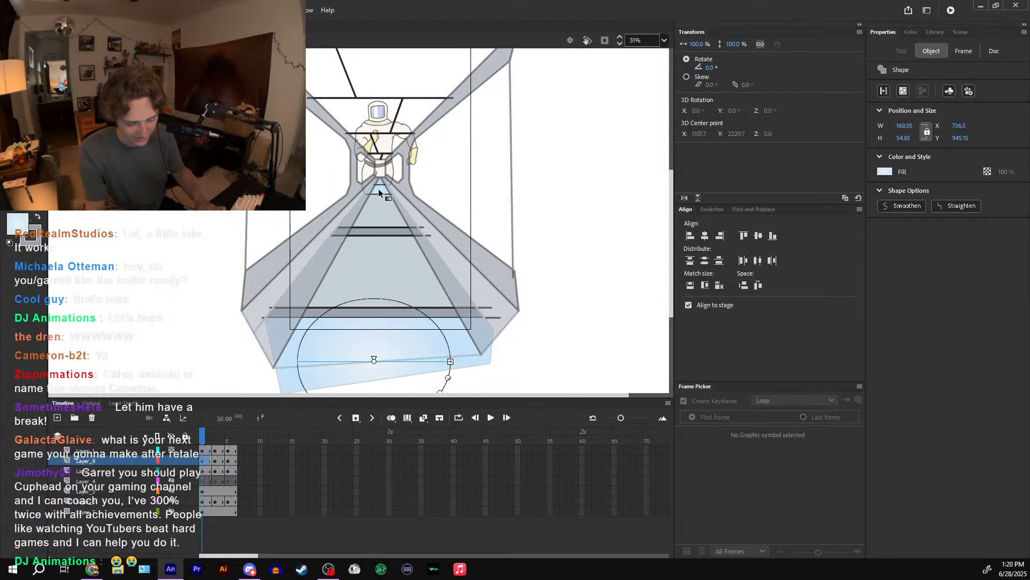
{"action": "left_click_drag", "start_coordinate": [374, 361], "coordinate": [380, 196]}
{"action": "key", "text": "ctrl+z"}
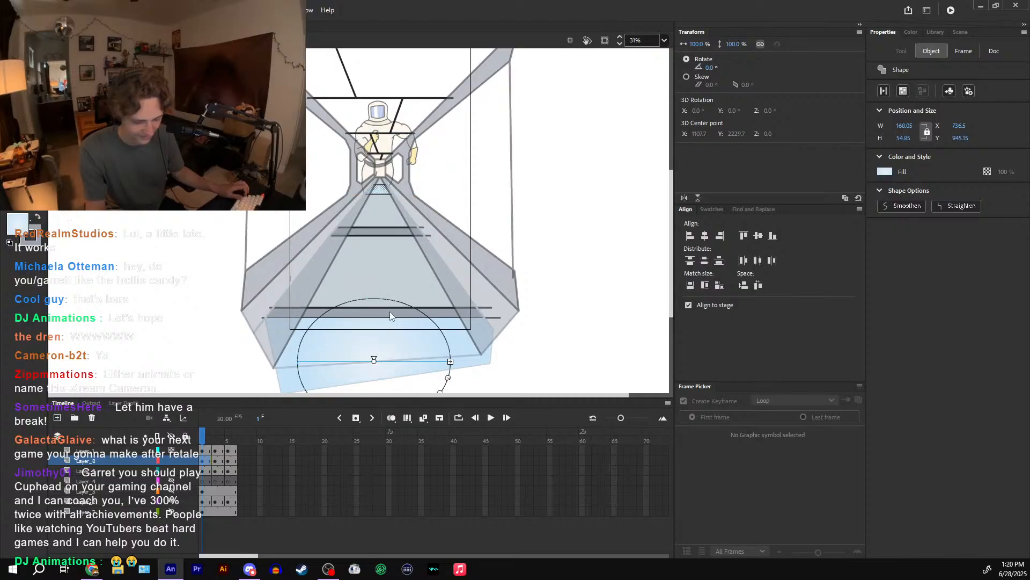
{"action": "key", "text": "v"}
{"action": "left_click", "coordinate": [451, 257]}
{"action": "left_click", "coordinate": [380, 189]}
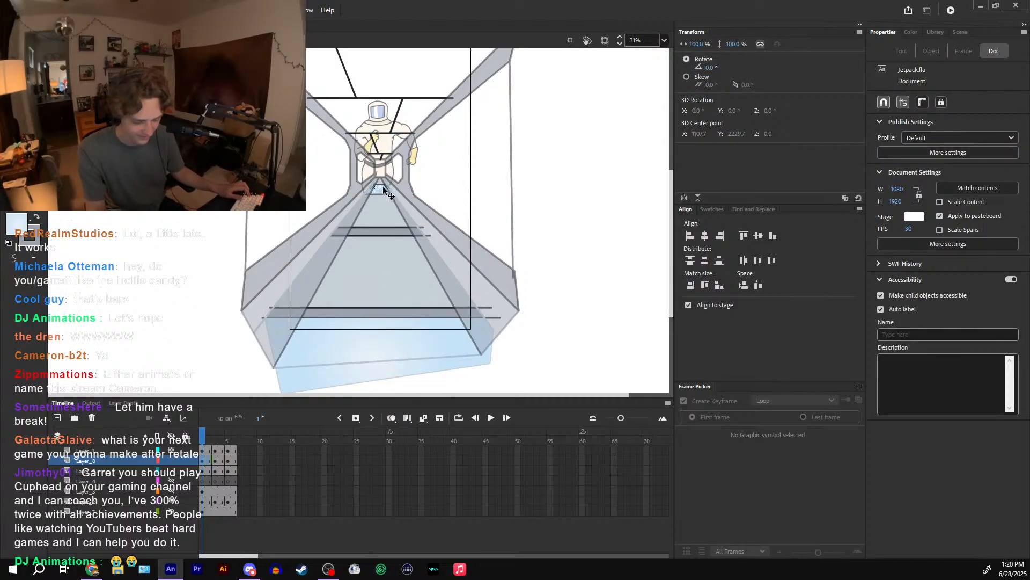
{"action": "left_click", "coordinate": [164, 312]}
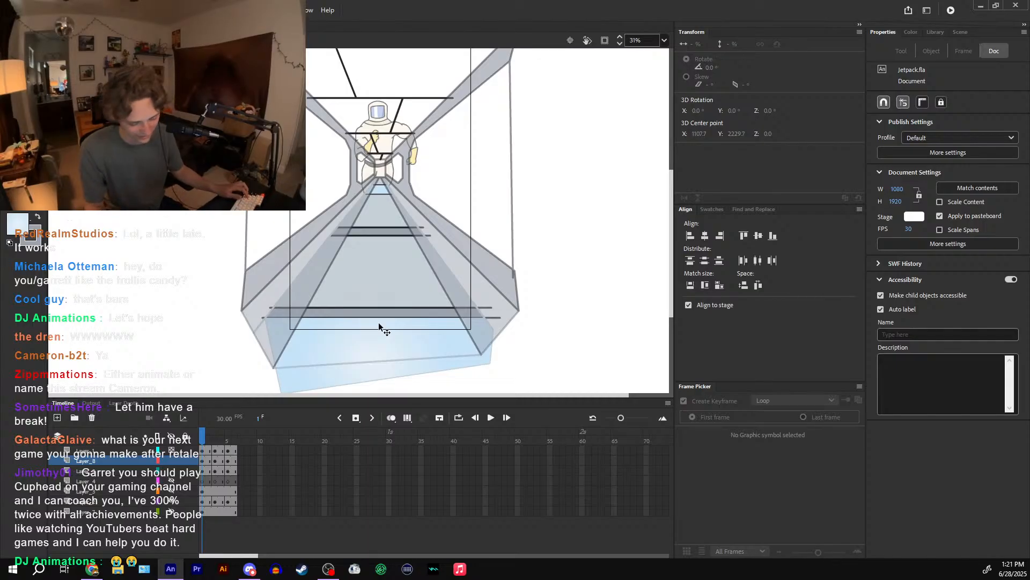
- Return to the main scene, reopen the corridor symbol and show all of its layers
{"action": "double_click", "coordinate": [580, 256]}
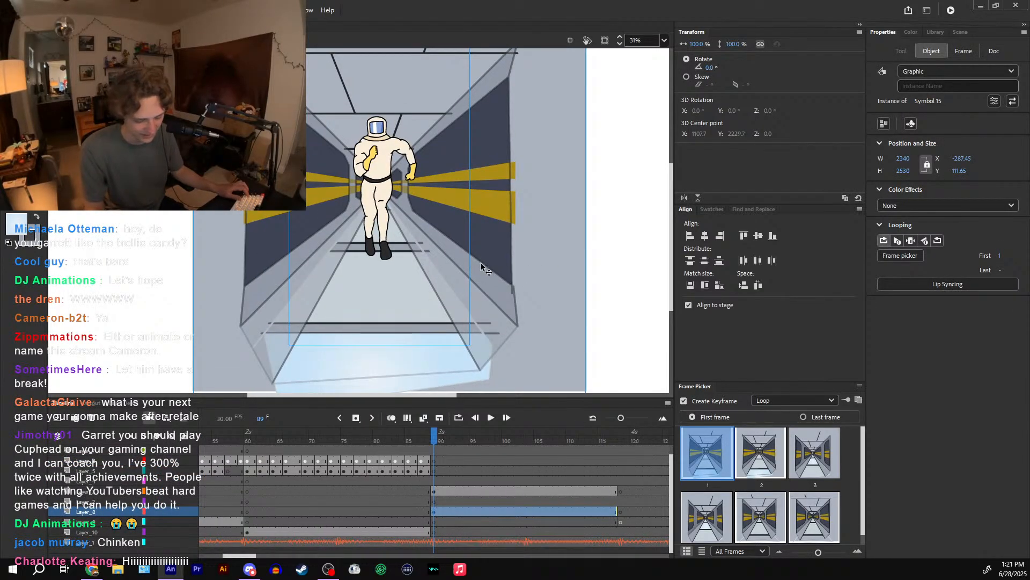
{"action": "double_click", "coordinate": [481, 262]}
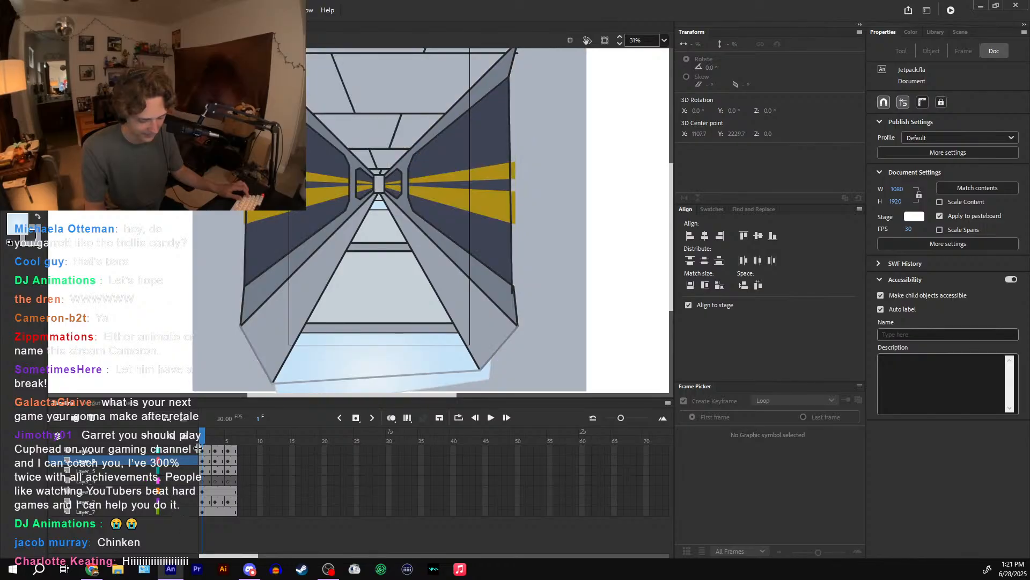
{"action": "left_click_drag", "start_coordinate": [469, 241], "coordinate": [468, 271]}
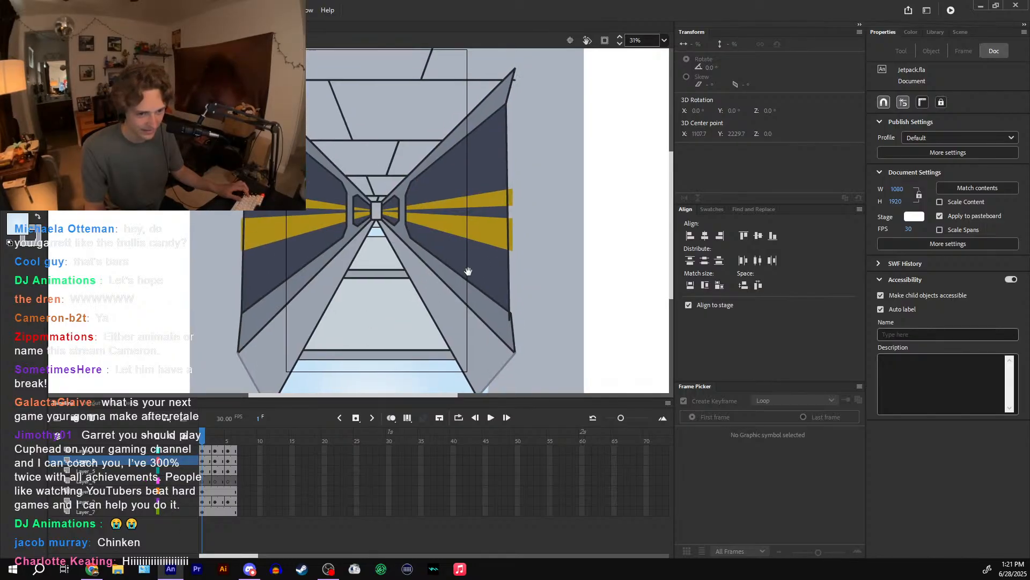
- Fill the small doorway at the corridor's far end with black using the Paint Bucket
{"action": "left_click", "coordinate": [17, 222]}
{"action": "left_click", "coordinate": [46, 267]}
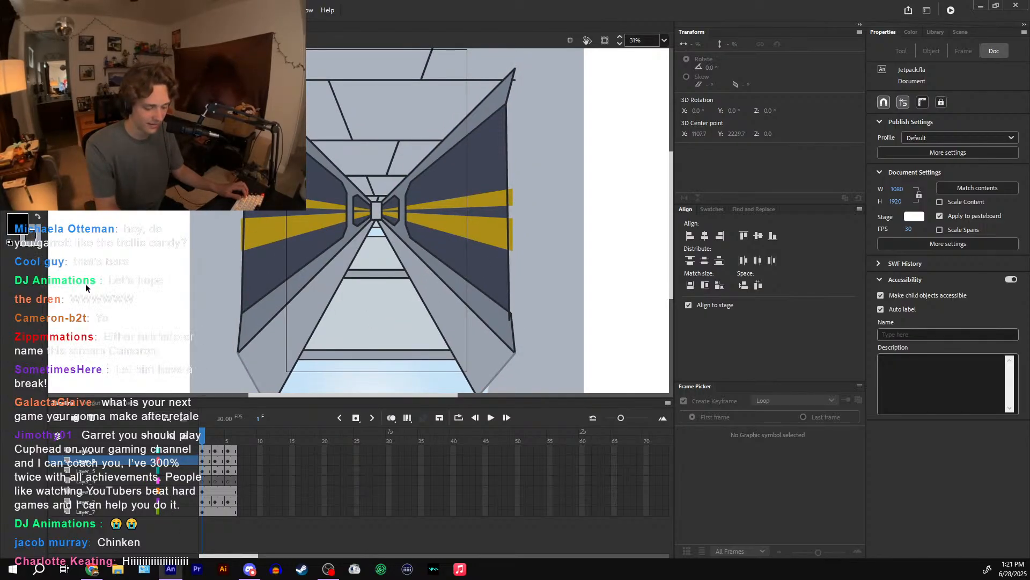
{"action": "key", "text": "k"}
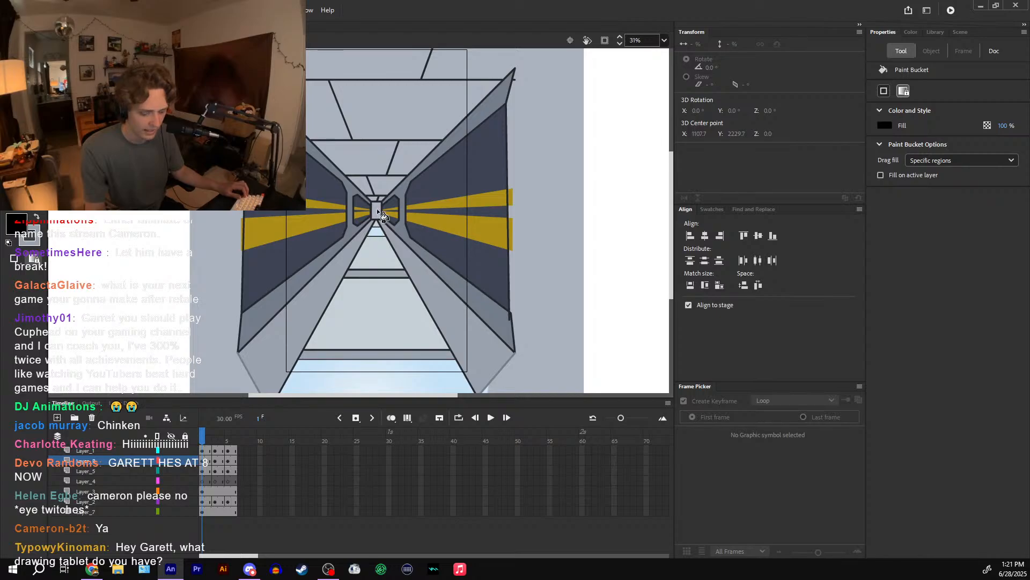
{"action": "left_click", "coordinate": [377, 209]}
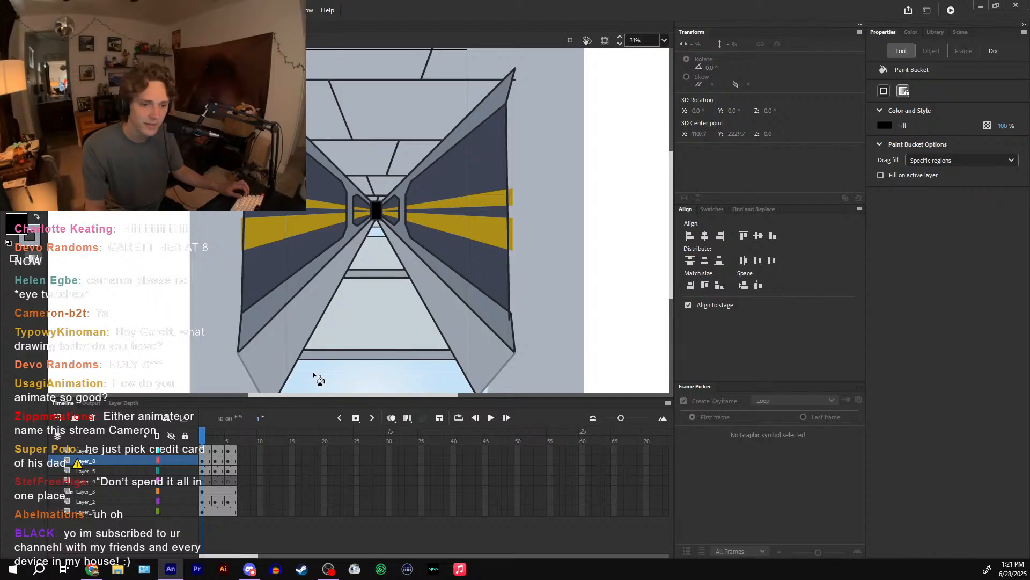
- Step forward and back through the corridor loop's frames to examine the far doorway's fill
{"action": "key", "text": "ctrl+equal"}
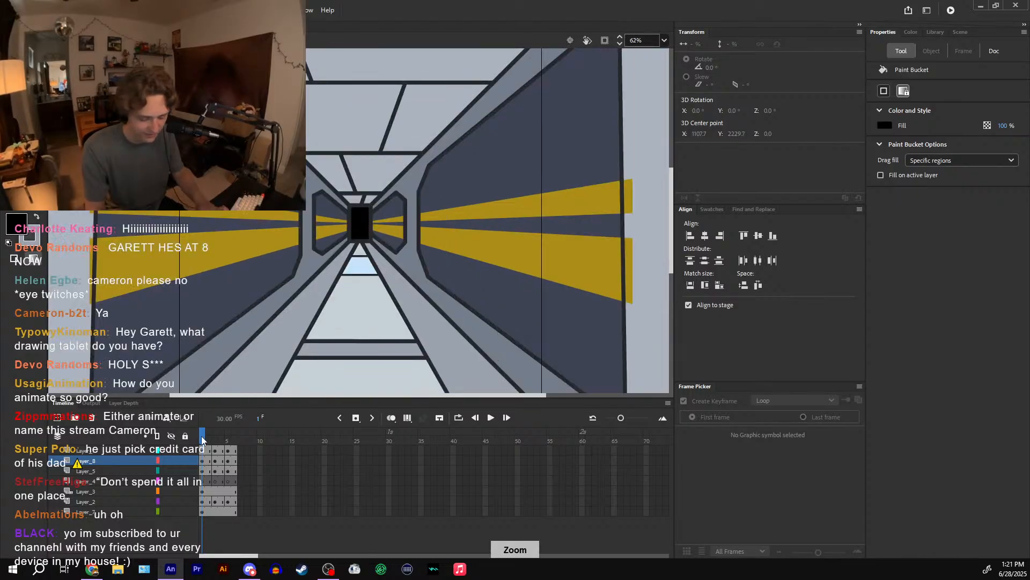
{"action": "key", "text": "period"}
{"action": "key", "text": "period"}
{"action": "key", "text": "period"}
{"action": "key", "text": "period"}
{"action": "key", "text": "period"}
{"action": "key", "text": "comma"}
{"action": "key", "text": "comma"}
{"action": "key", "text": "comma"}
{"action": "key", "text": "comma"}
{"action": "key", "text": "comma"}
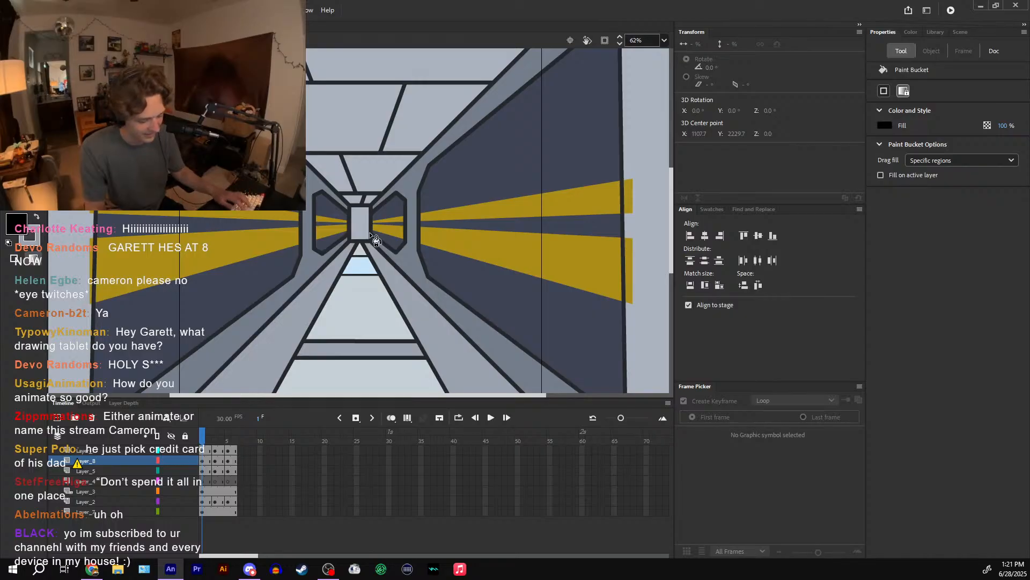
- Sample the dark outline colour and select the line segments around the far doorway on frame 2
{"action": "key", "text": "s"}
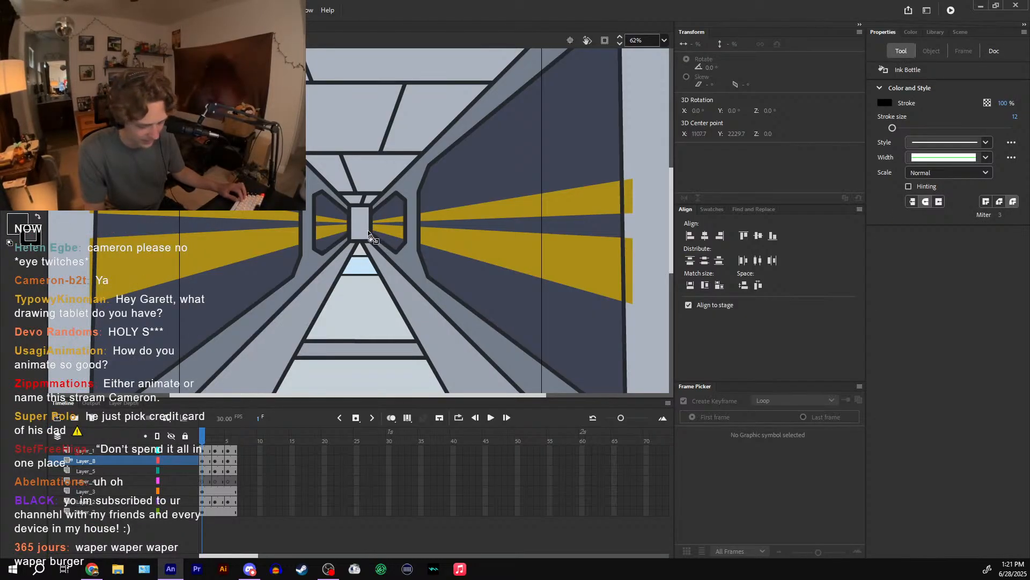
{"action": "key", "text": "v"}
{"action": "left_click", "coordinate": [364, 229]}
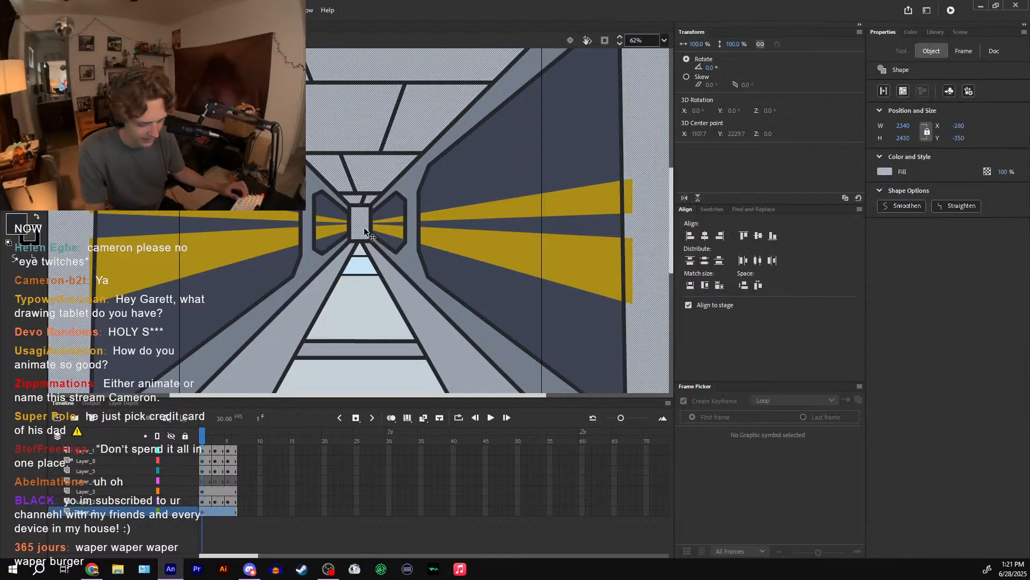
{"action": "left_click", "coordinate": [208, 438]}
{"action": "left_click", "coordinate": [365, 244]}
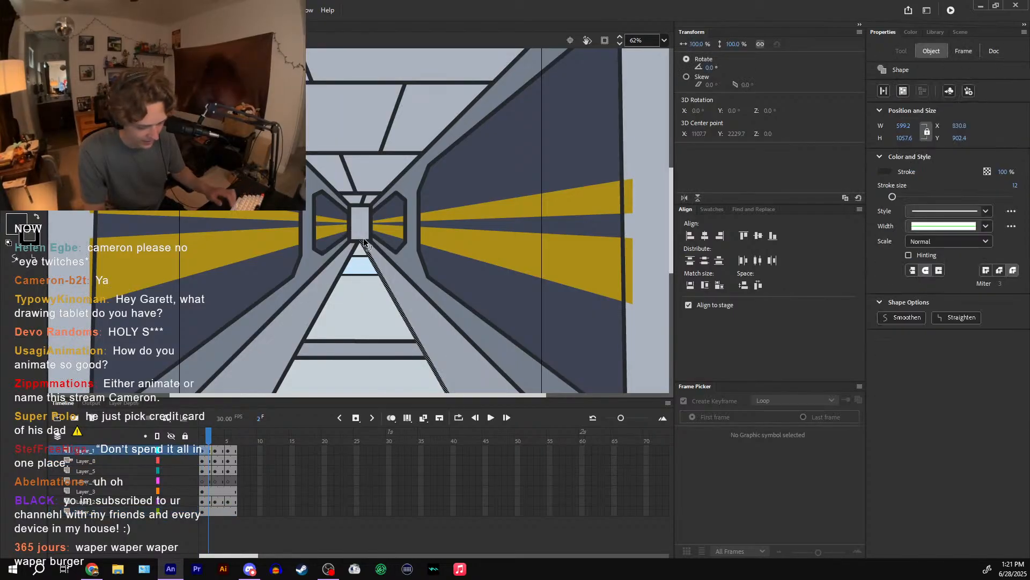
{"action": "left_click", "coordinate": [371, 230]}
- Isolate Layer_1 by hiding the other layers and display it as outlines to inspect the doorway's edges
{"action": "key", "text": "ctrl+equal"}
{"action": "left_click", "coordinate": [174, 452], "text": "alt"}
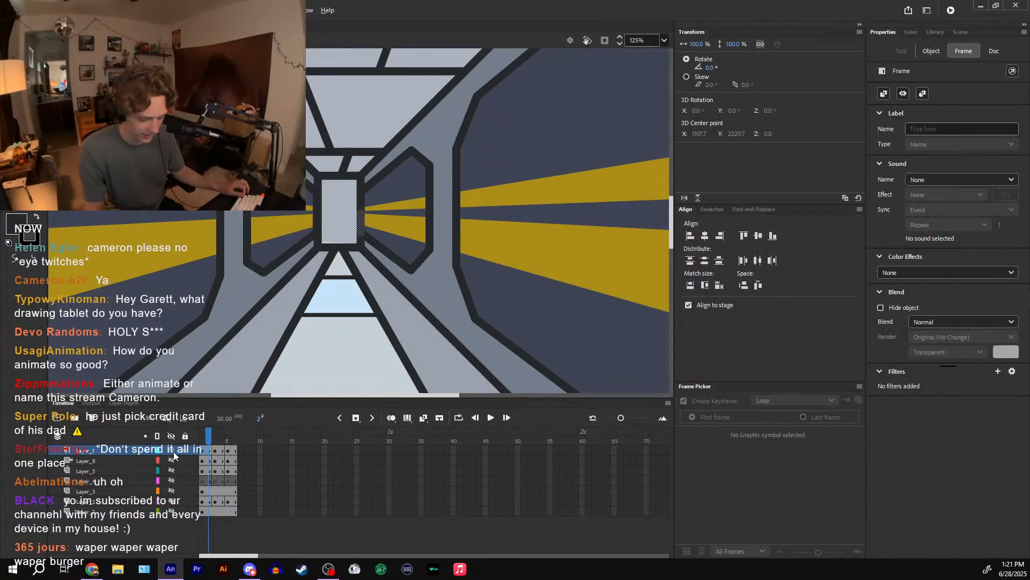
{"action": "left_click", "coordinate": [240, 363]}
{"action": "left_click", "coordinate": [361, 203]}
{"action": "left_click", "coordinate": [158, 450]}
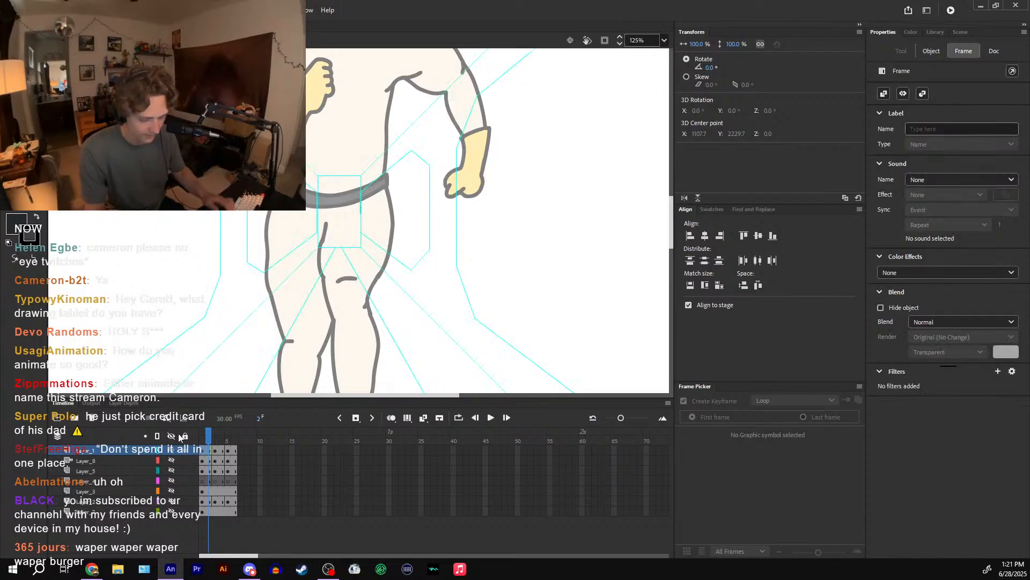
{"action": "key", "text": "ctrl+equal"}
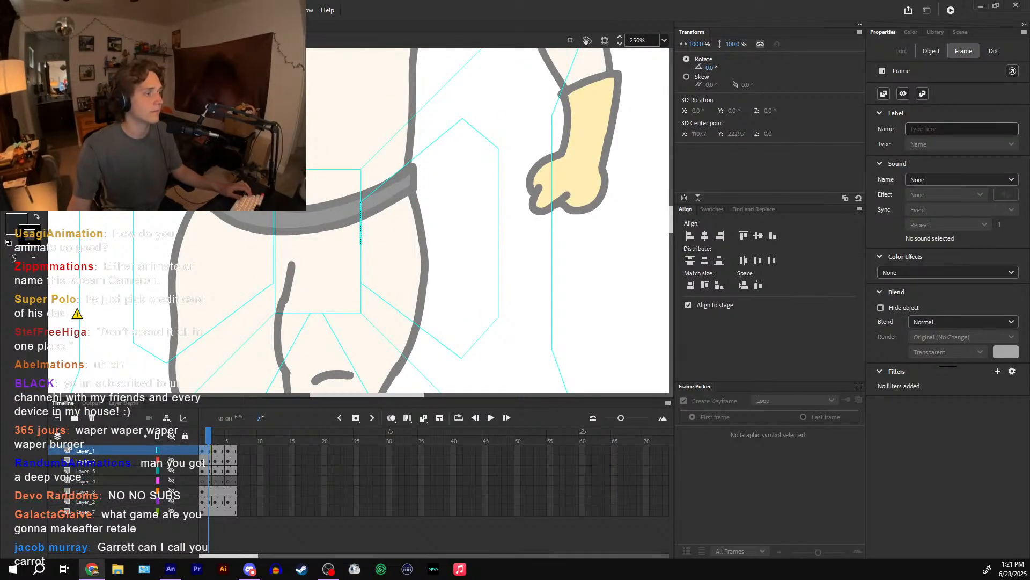
{"action": "key", "text": "alt+Tab"}
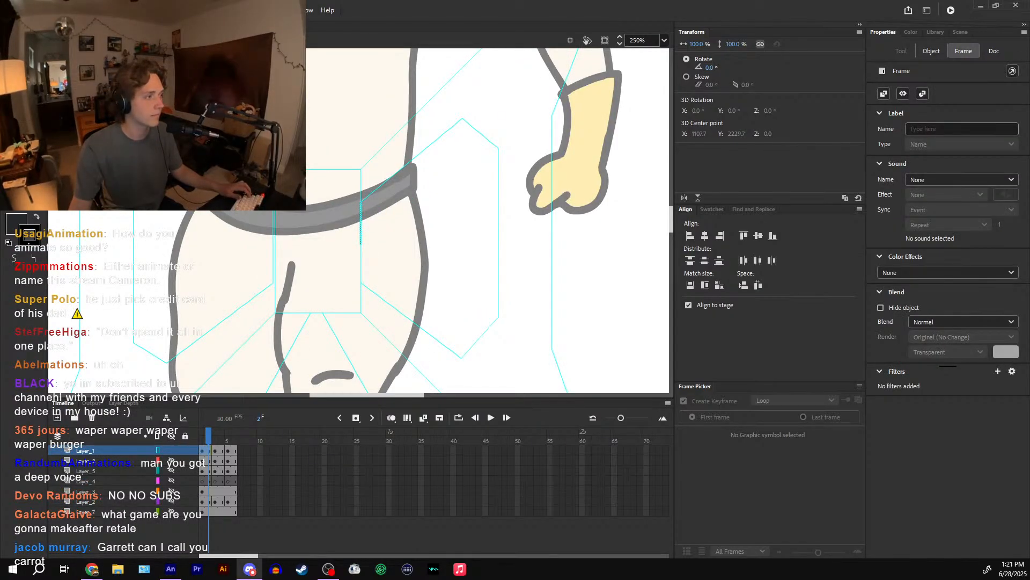
{"action": "key", "text": "alt+Tab"}
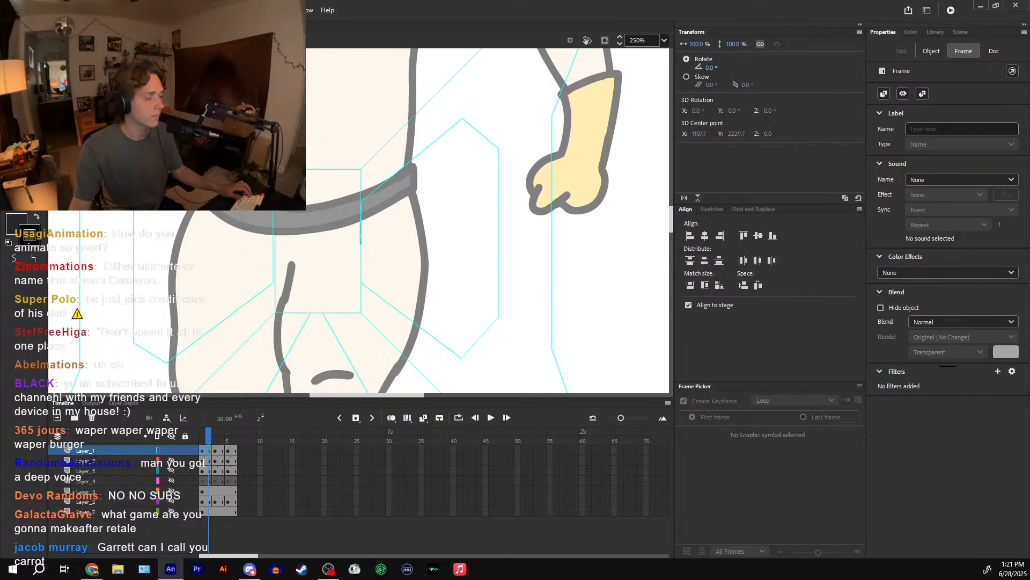
{"action": "key", "text": "alt+Tab"}
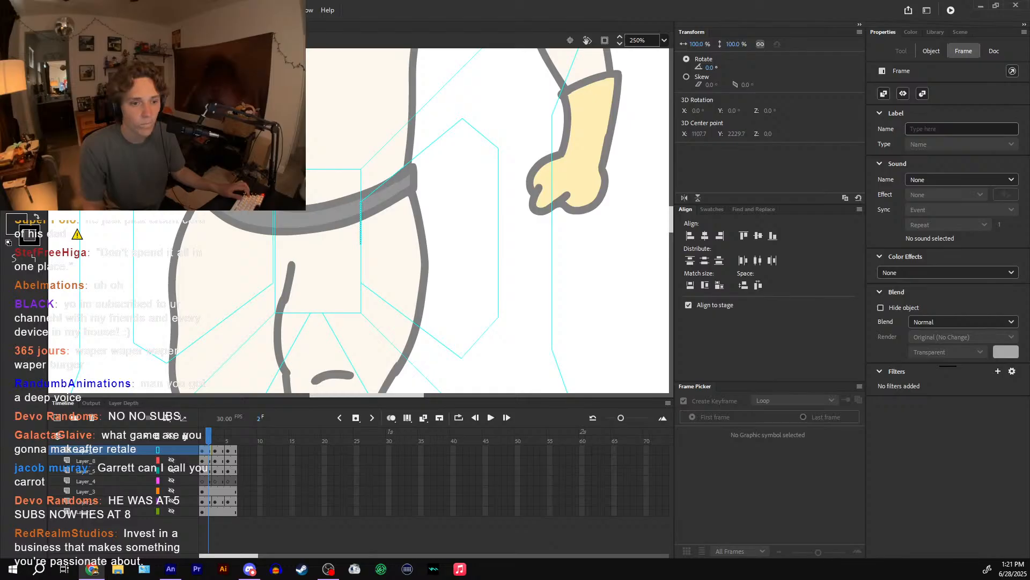
- Select the short vertical segment on the doorway's right edge in frame 2, and examine the outlines in frame 3
{"action": "left_click", "coordinate": [356, 224]}
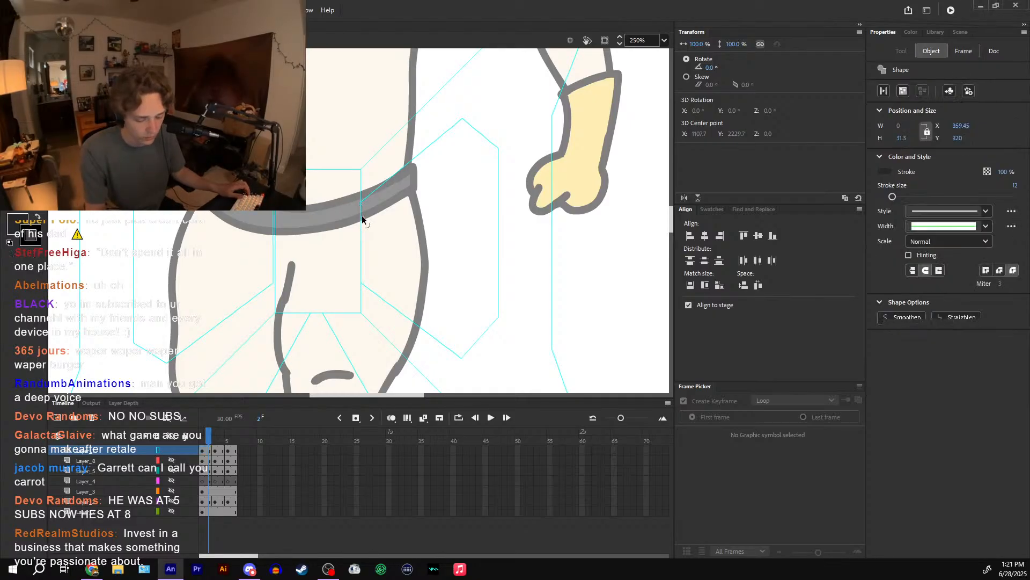
{"action": "key", "text": "ctrl+="}
{"action": "key", "text": "space"}
{"action": "left_click_drag", "start_coordinate": [438, 257], "coordinate": [460, 177]}
{"action": "key", "text": "period"}
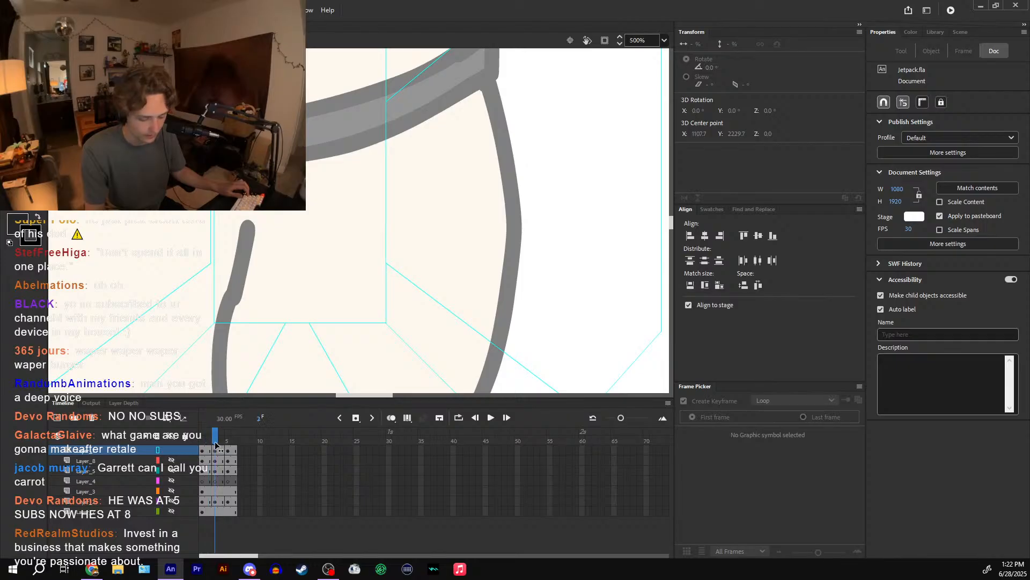
- Show all layers again and switch Layer_1 back from outlines to its normal display
{"action": "left_click", "coordinate": [171, 437]}
{"action": "left_click", "coordinate": [172, 438]}
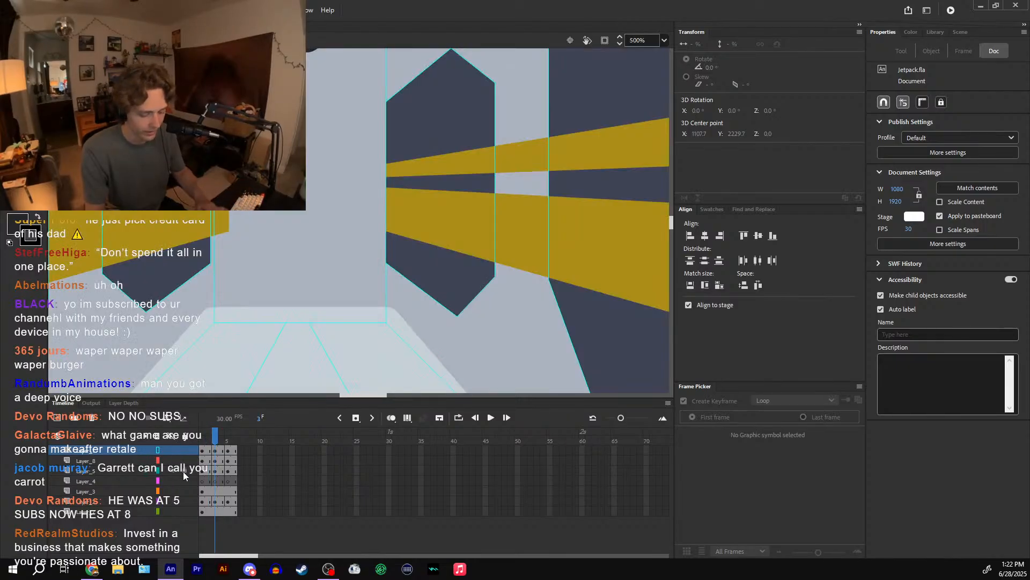
{"action": "left_click", "coordinate": [157, 452]}
{"action": "key", "text": "ctrl+minus"}
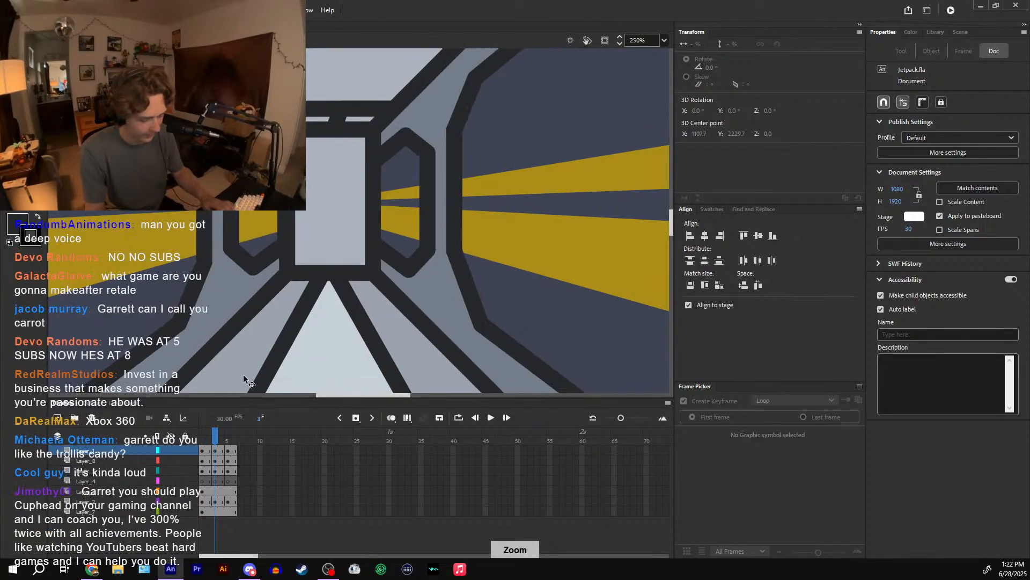
- Fill the far doorway with the sampled dark outline colour on frames 3, 6 and 2
{"action": "key", "text": "k"}
{"action": "left_click", "coordinate": [359, 262]}
{"action": "key", "text": "period"}
{"action": "key", "text": "period"}
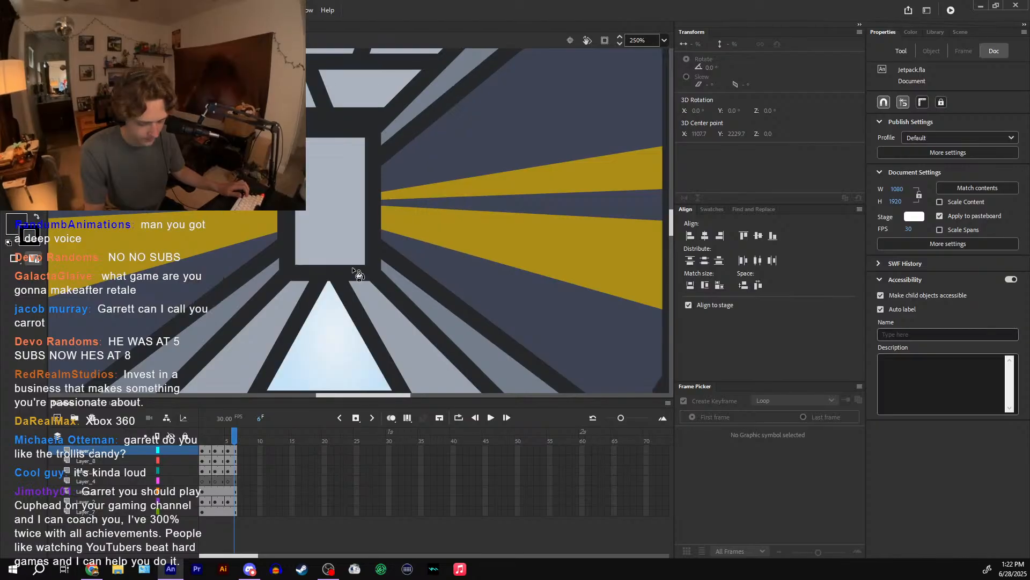
{"action": "left_click", "coordinate": [352, 267]}
{"action": "left_click", "coordinate": [211, 440]}
{"action": "left_click", "coordinate": [354, 265]}
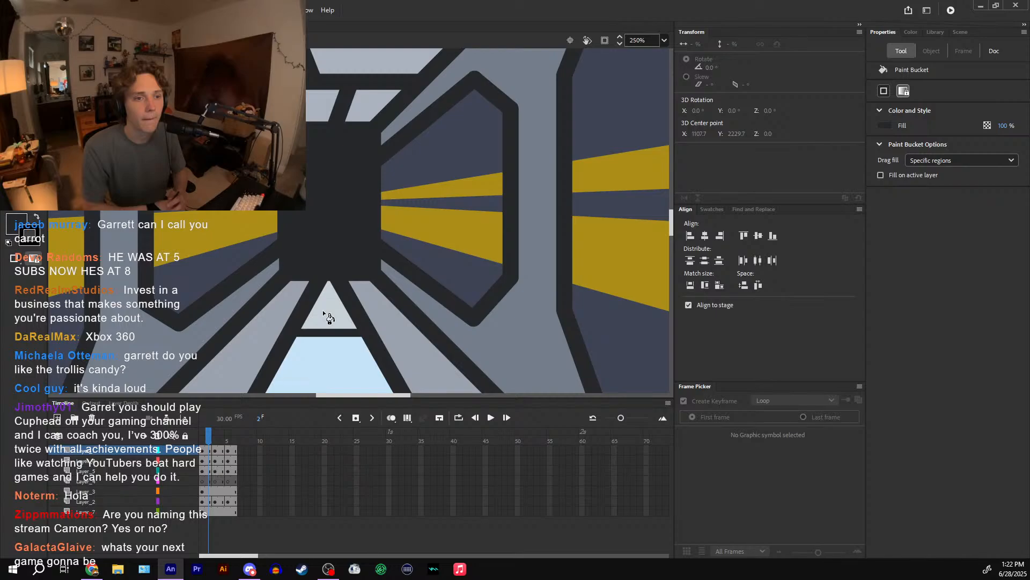
{"action": "key", "text": "ctrl+minus"}
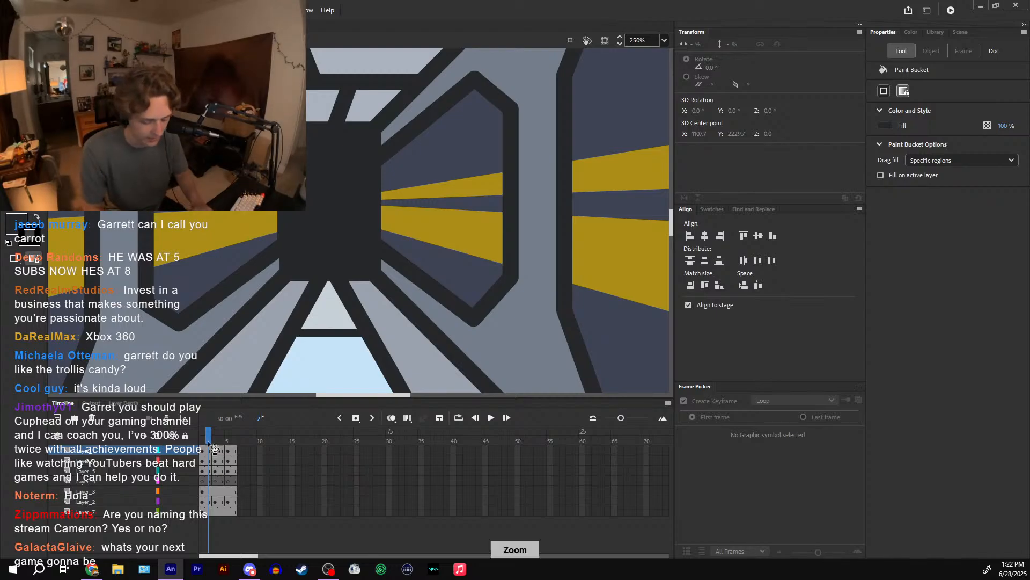
- Go to frame 3 and examine the horizontal outlines between the far floor panel and the blue floor panel
{"action": "mouse_move", "coordinate": [208, 440]}
{"action": "left_mouse_down"}
{"action": "mouse_move", "coordinate": [228, 439]}
{"action": "mouse_move", "coordinate": [215, 439]}
{"action": "left_mouse_up"}
{"action": "key", "text": "ctrl+minus"}
{"action": "key", "text": "ctrl+minus"}
{"action": "key", "text": "ctrl+equal"}
{"action": "scroll", "coordinate": [444, 236], "scroll_direction": "down", "scroll_amount": 3}
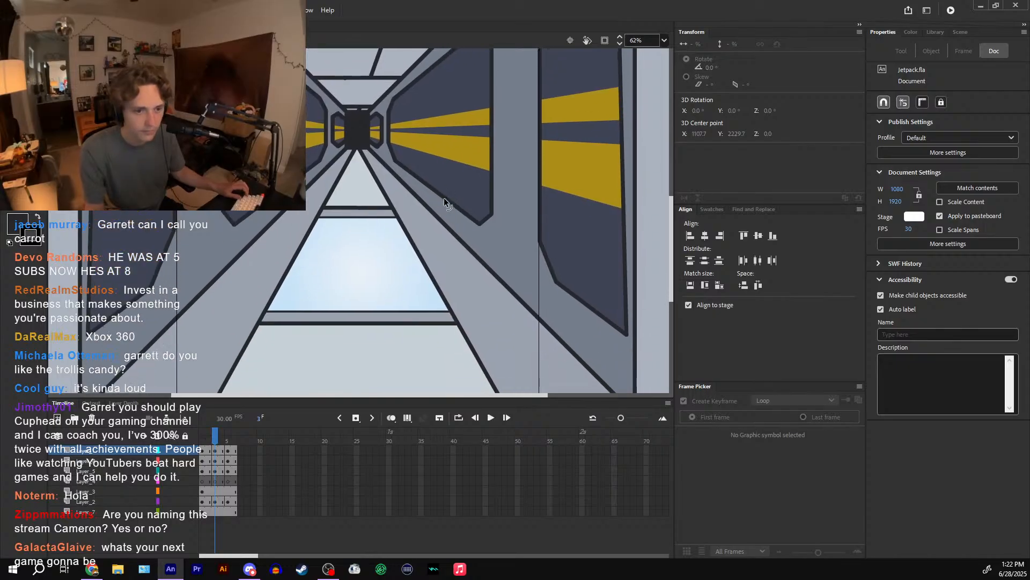
{"action": "double_click", "coordinate": [389, 203]}
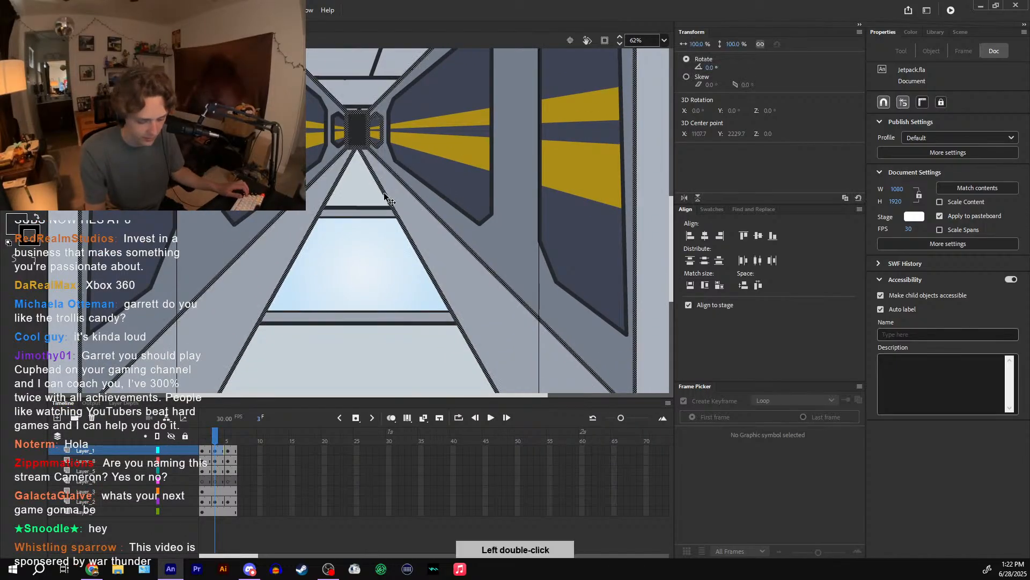
{"action": "left_click", "coordinate": [385, 207]}
{"action": "left_click", "coordinate": [386, 216], "text": "shift"}
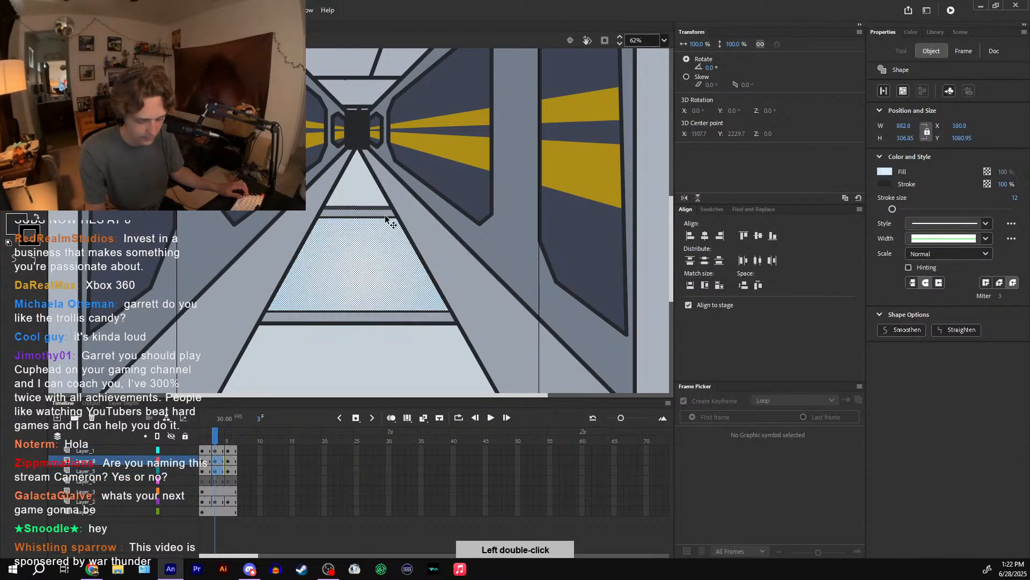
{"action": "left_click", "coordinate": [385, 210]}
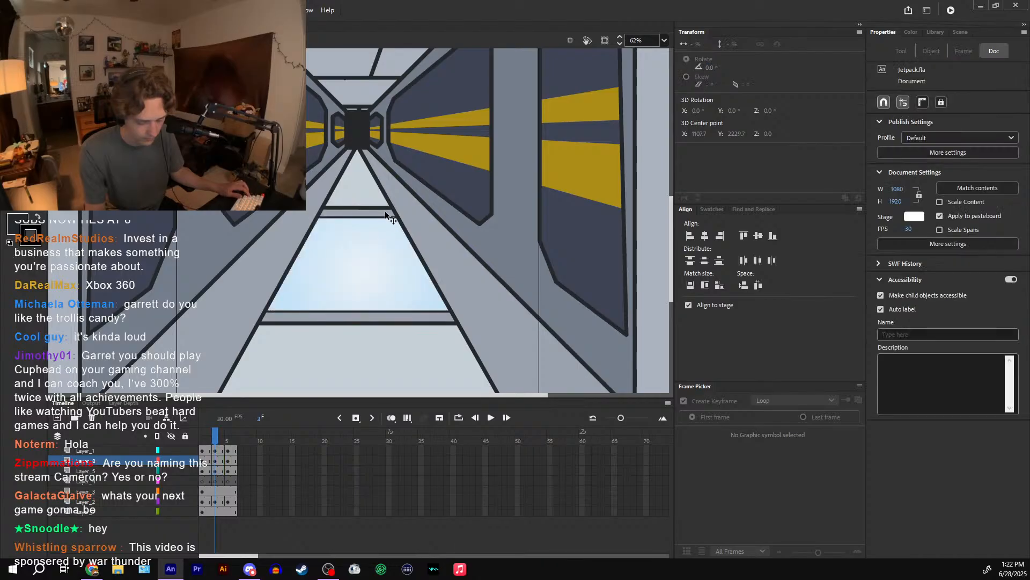
- Copy the two horizontal outlines bordering frame 3's blue floor panel onto a new layer above the fill, pasted in place
{"action": "scroll", "coordinate": [387, 209], "scroll_direction": "up", "scroll_amount": 4}
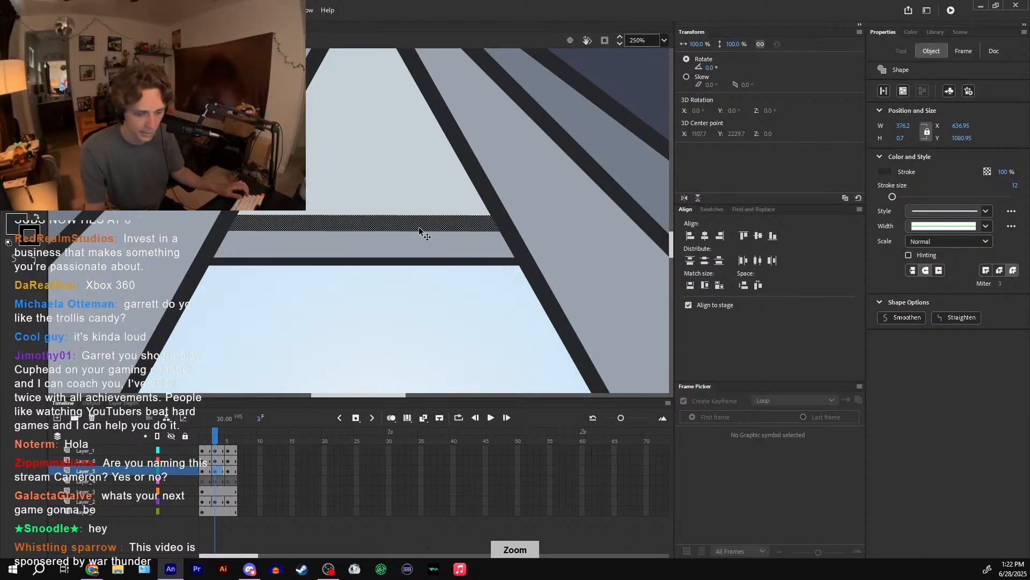
{"action": "left_click", "coordinate": [420, 260]}
{"action": "key", "text": "ctrl+minus"}
{"action": "left_click_drag", "start_coordinate": [450, 269], "coordinate": [474, 117]}
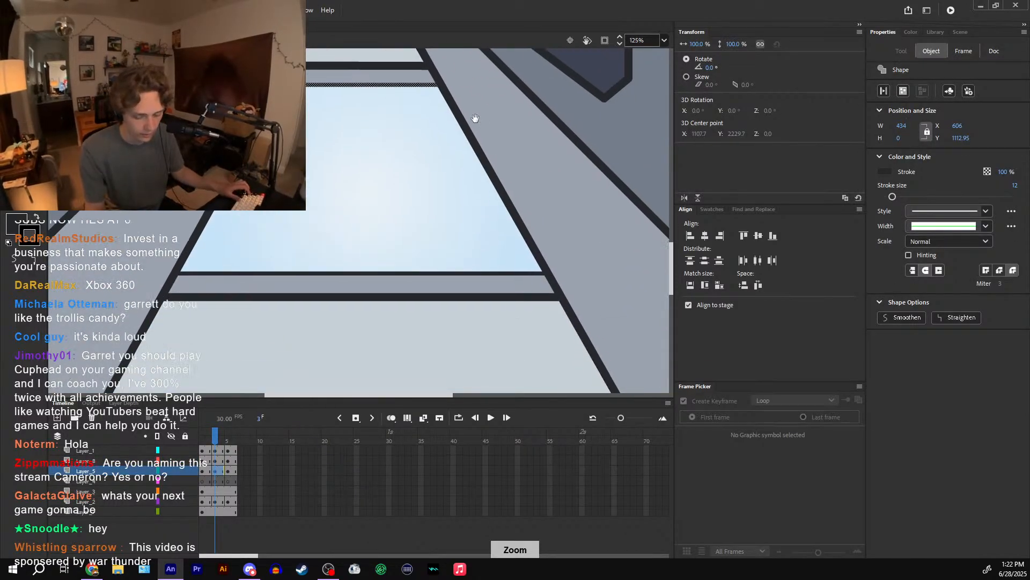
{"action": "left_click", "coordinate": [524, 272]}
{"action": "key", "text": "Delete"}
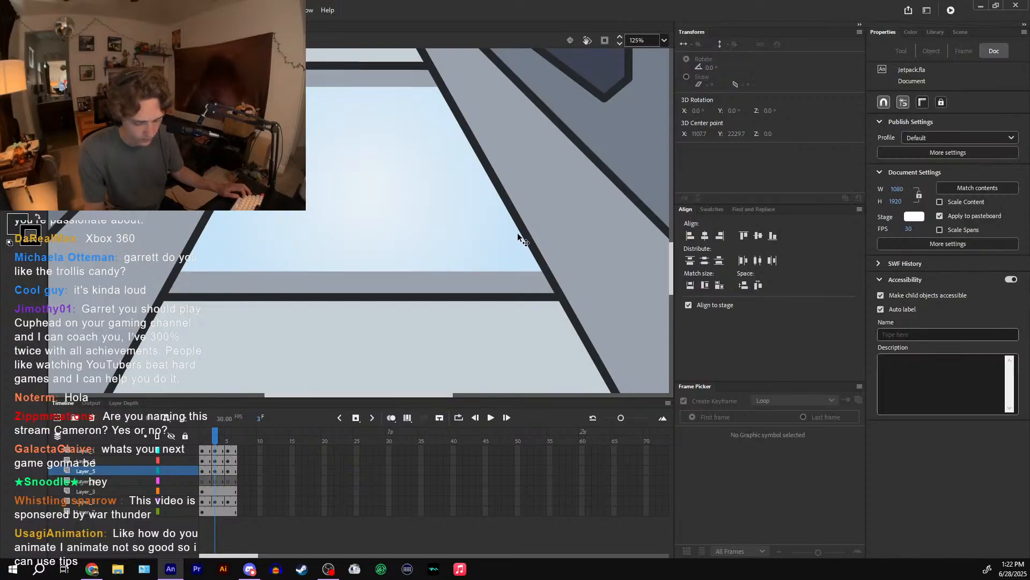
{"action": "key", "text": "ctrl+z"}
{"action": "left_click", "coordinate": [501, 240]}
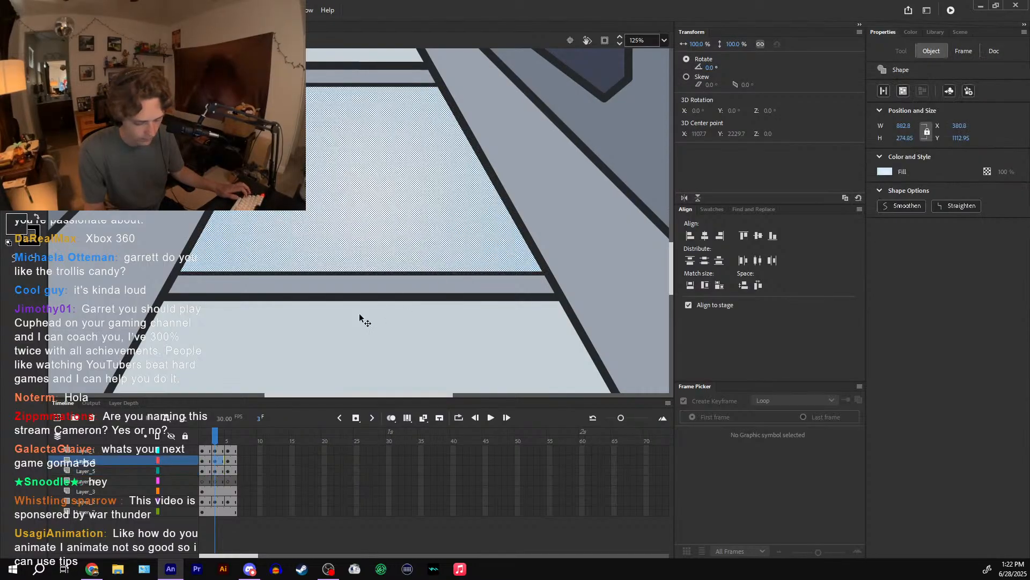
{"action": "left_click", "coordinate": [58, 418]}
{"action": "key", "text": "ctrl+shift+v"}
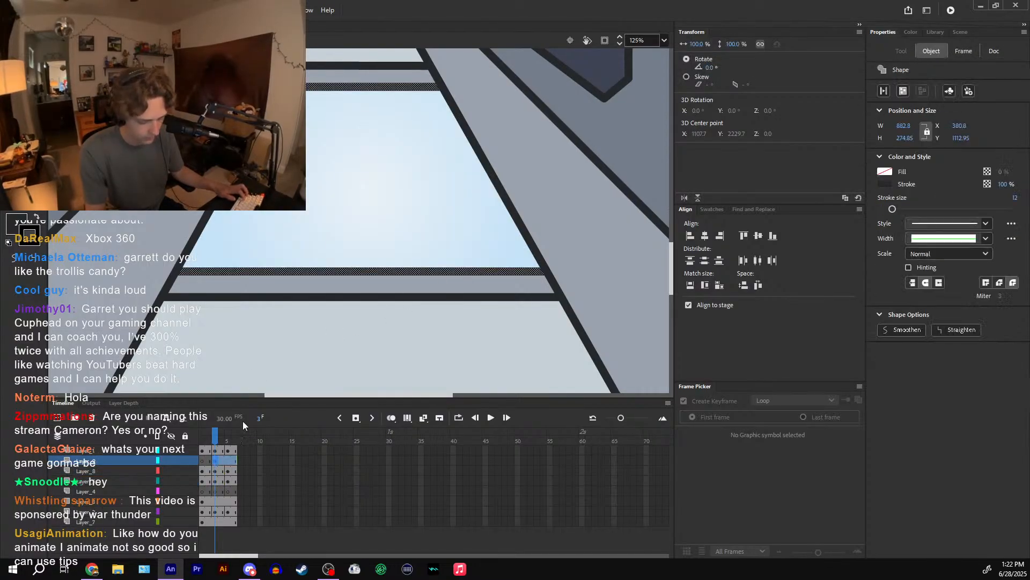
- Go to frame 2 and examine the outline and fill along the nearest blue floor panel's edges
{"action": "mouse_move", "coordinate": [436, 196]}
{"action": "left_mouse_down"}
{"action": "mouse_move", "coordinate": [436, 392]}
{"action": "mouse_move", "coordinate": [450, 43]}
{"action": "left_mouse_up"}
{"action": "key", "text": "ctrl+minus"}
{"action": "left_click_drag", "start_coordinate": [473, 192], "coordinate": [455, 318]}
{"action": "left_click_drag", "start_coordinate": [217, 435], "coordinate": [209, 434]}
{"action": "left_click", "coordinate": [304, 304]}
{"action": "left_click", "coordinate": [305, 301]}
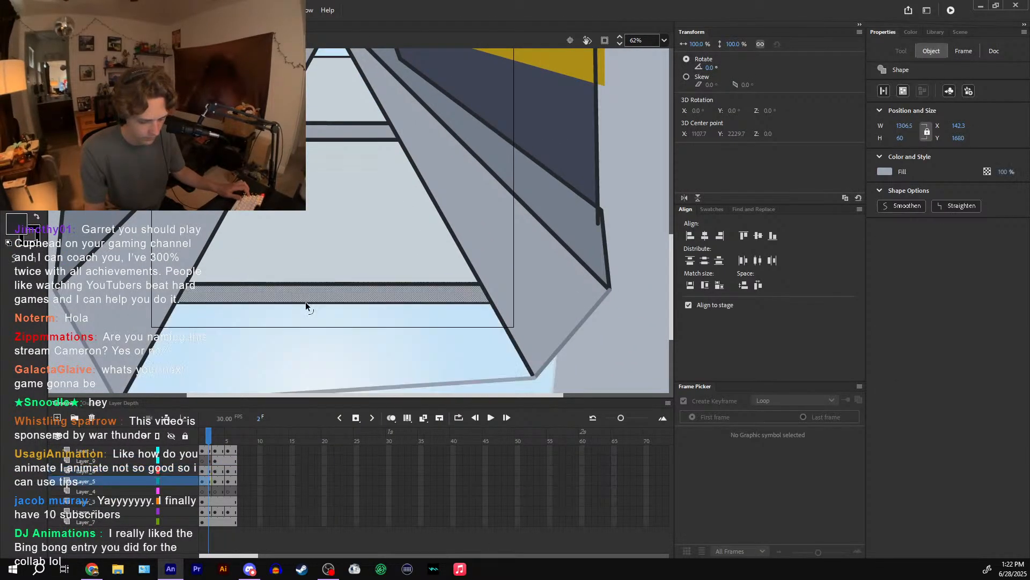
{"action": "left_click", "coordinate": [306, 303]}
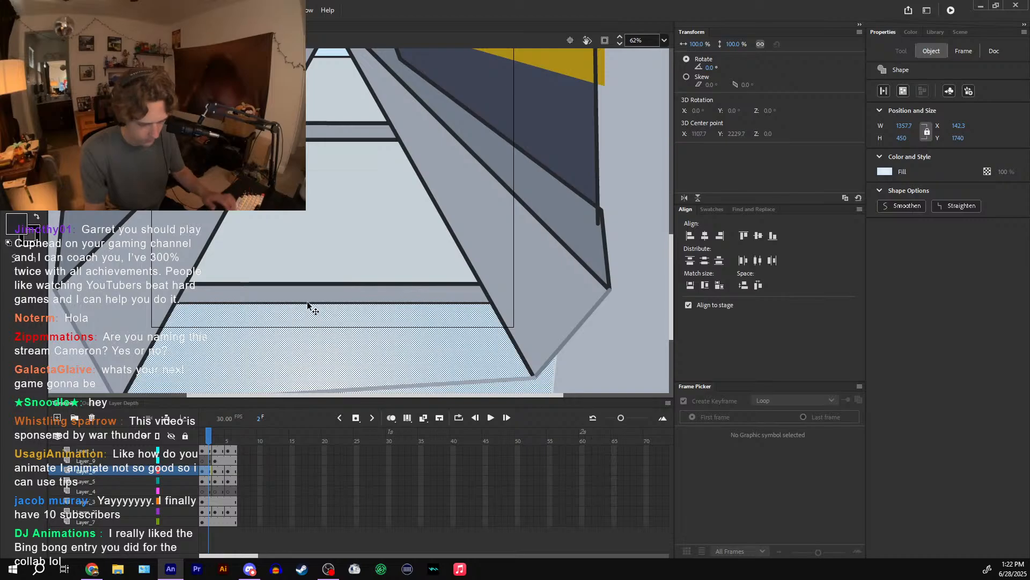
{"action": "key", "text": "ctrl+equal"}
{"action": "left_click_drag", "start_coordinate": [399, 342], "coordinate": [407, 250]}
{"action": "left_click", "coordinate": [410, 250]}
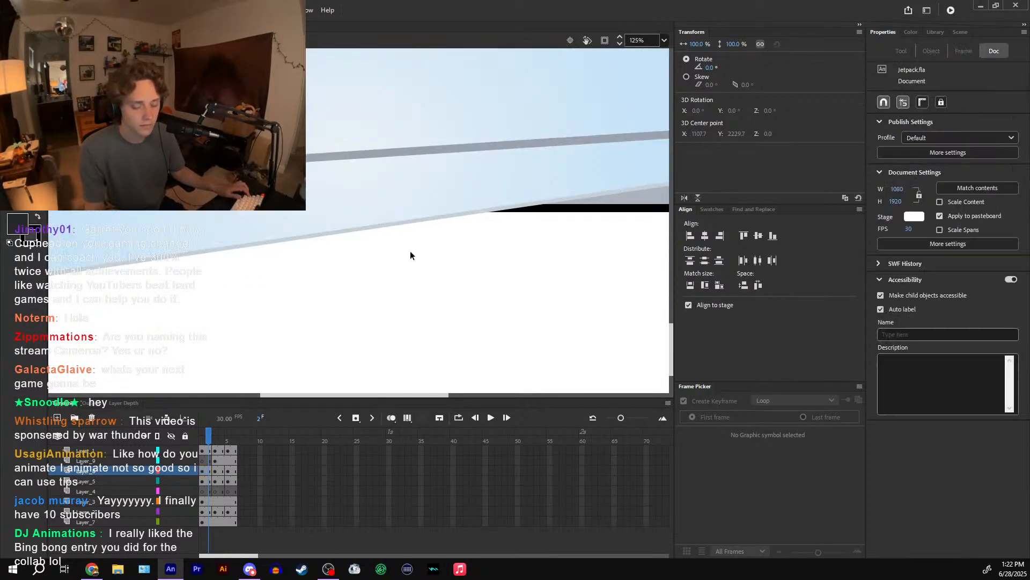
{"action": "key", "text": "ctrl+minus"}
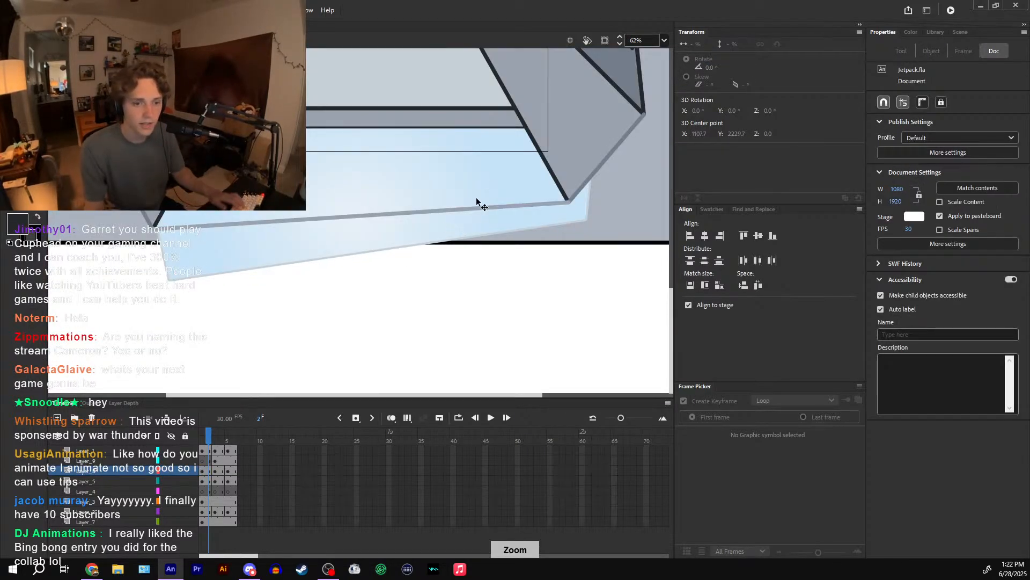
- Select the horizontal outline along the far edge of frame 2's nearest blue floor panel
{"action": "left_click_drag", "start_coordinate": [530, 169], "coordinate": [528, 207]}
{"action": "left_click", "coordinate": [514, 164]}
{"action": "left_click", "coordinate": [514, 163]}
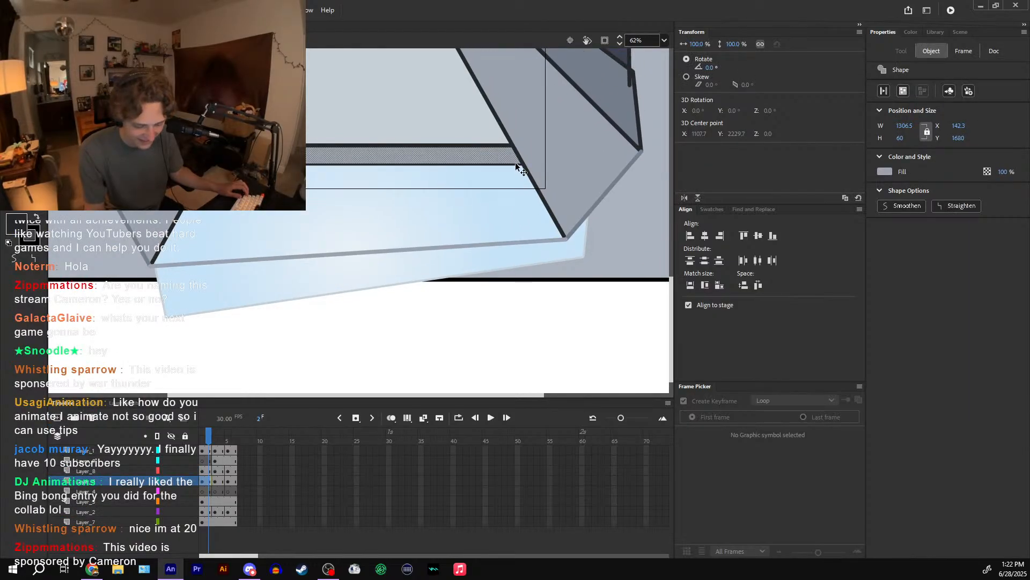
{"action": "key", "text": "ctrl+equal"}
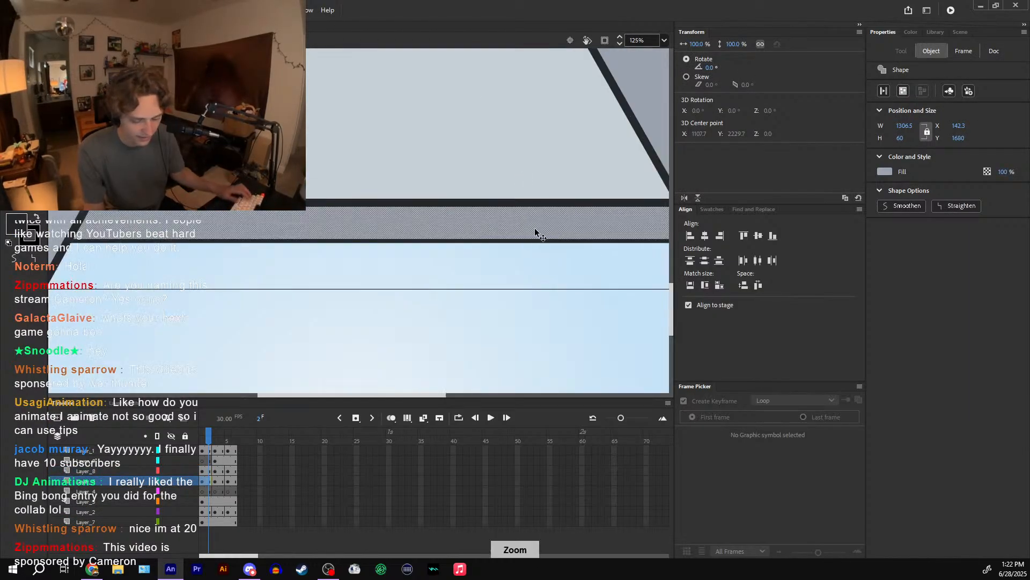
{"action": "left_click", "coordinate": [532, 241]}
{"action": "left_click_drag", "start_coordinate": [525, 146], "coordinate": [528, 354]}
{"action": "left_click_drag", "start_coordinate": [524, 92], "coordinate": [532, 320]}
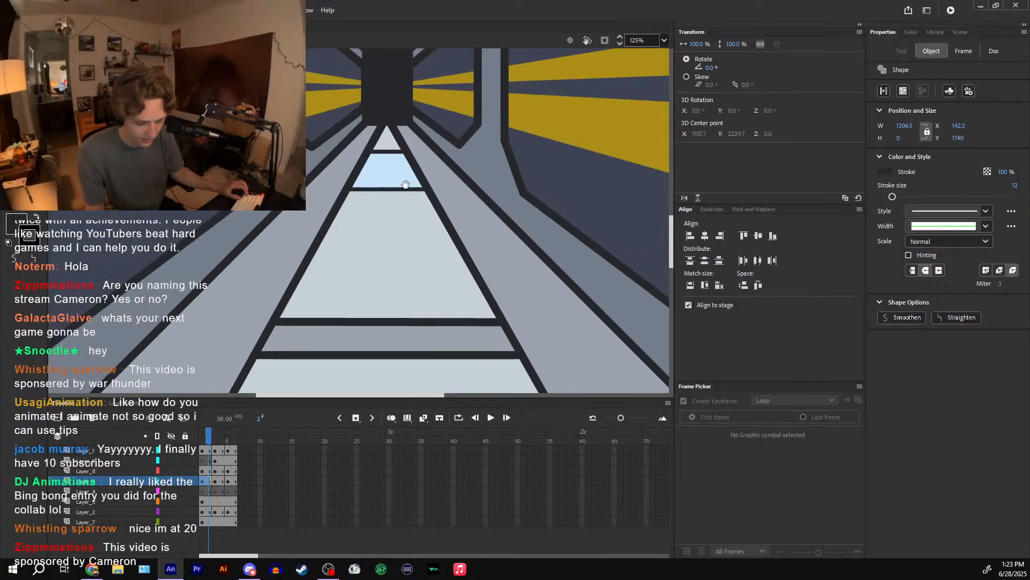
- Add the two outlines bordering the small far blue panel to the selection and move all three onto Layer_9 in place
{"action": "left_click", "coordinate": [410, 184], "text": "shift"}
{"action": "left_click", "coordinate": [398, 152]}
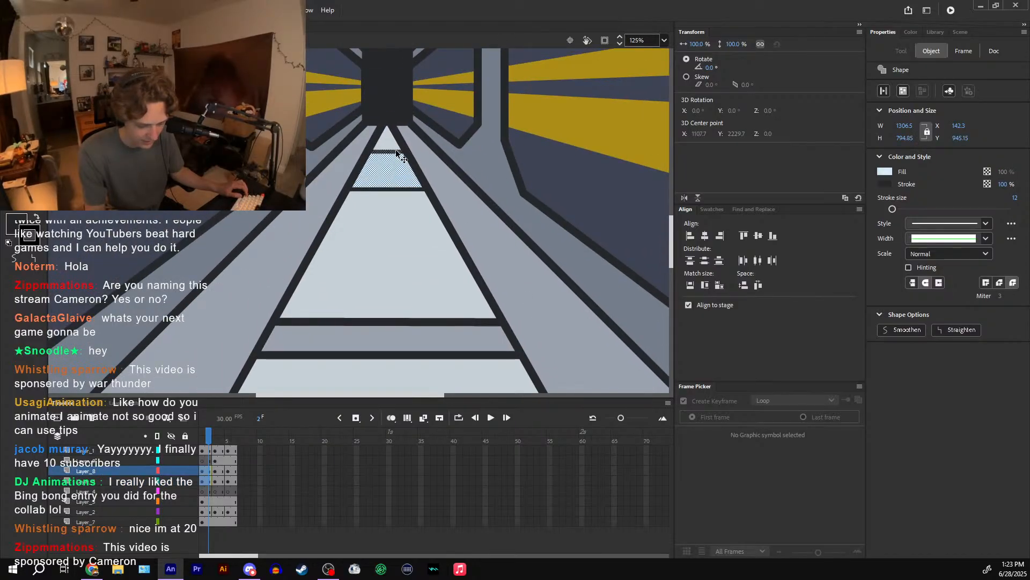
{"action": "left_click", "coordinate": [405, 189], "text": "shift"}
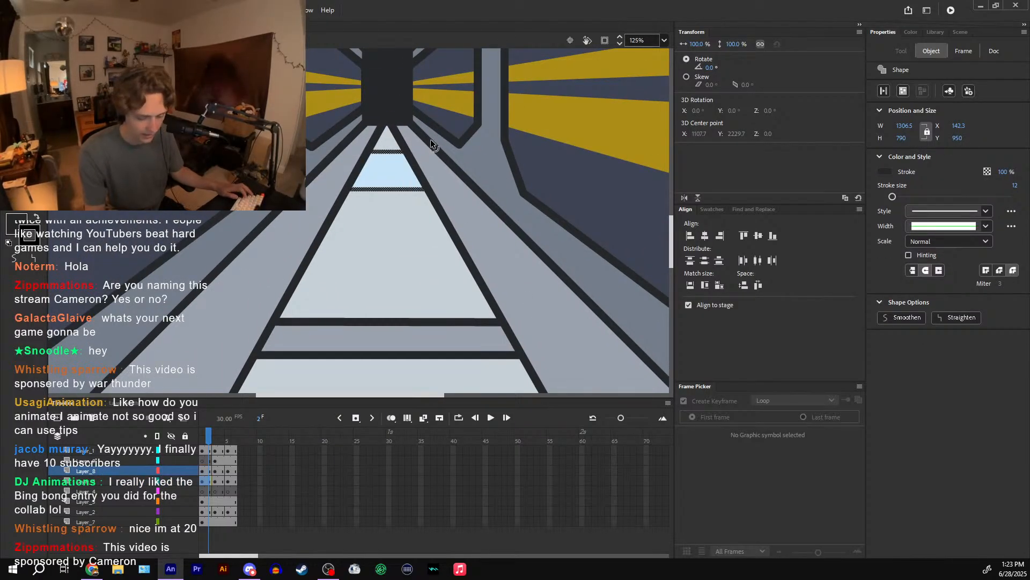
{"action": "key", "text": "ctrl+x"}
{"action": "left_click", "coordinate": [208, 460]}
{"action": "key", "text": "ctrl+shift+v"}
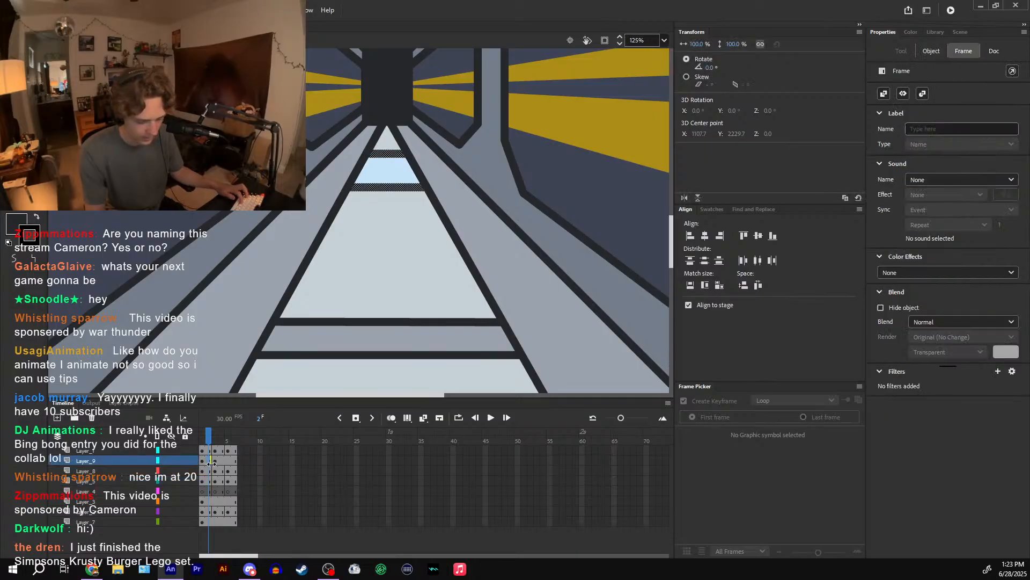
- Insert a blank keyframe on Layer_9 at frame 5 and go to frame 6
{"action": "left_click", "coordinate": [209, 438]}
{"action": "left_click", "coordinate": [229, 460]}
{"action": "key", "text": "F7"}
{"action": "left_click", "coordinate": [223, 450]}
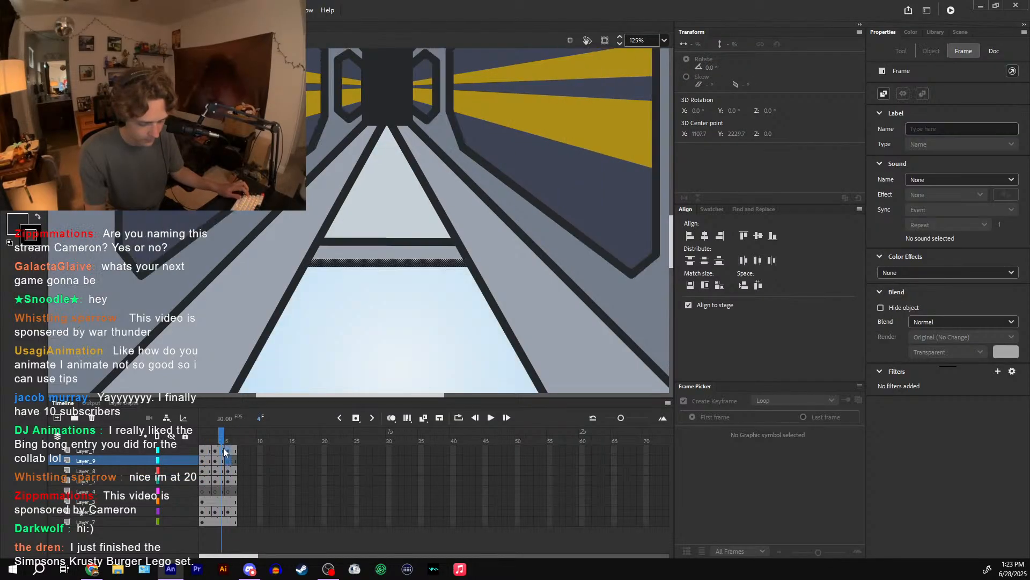
{"action": "left_click", "coordinate": [224, 441]}
{"action": "left_click_drag", "start_coordinate": [225, 441], "coordinate": [234, 441]}
- Cut the outline at the near edge of the far blue panel and paste it in place on Layer_9's frame 5 keyframe
{"action": "left_click", "coordinate": [394, 183]}
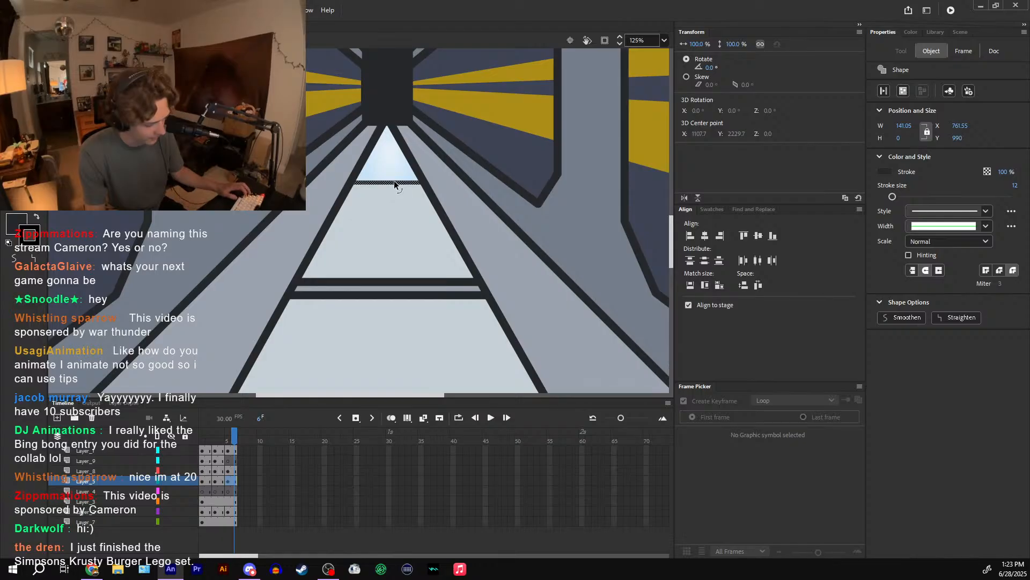
{"action": "key", "text": "ctrl+x"}
{"action": "key", "text": "ctrl+shift+v"}
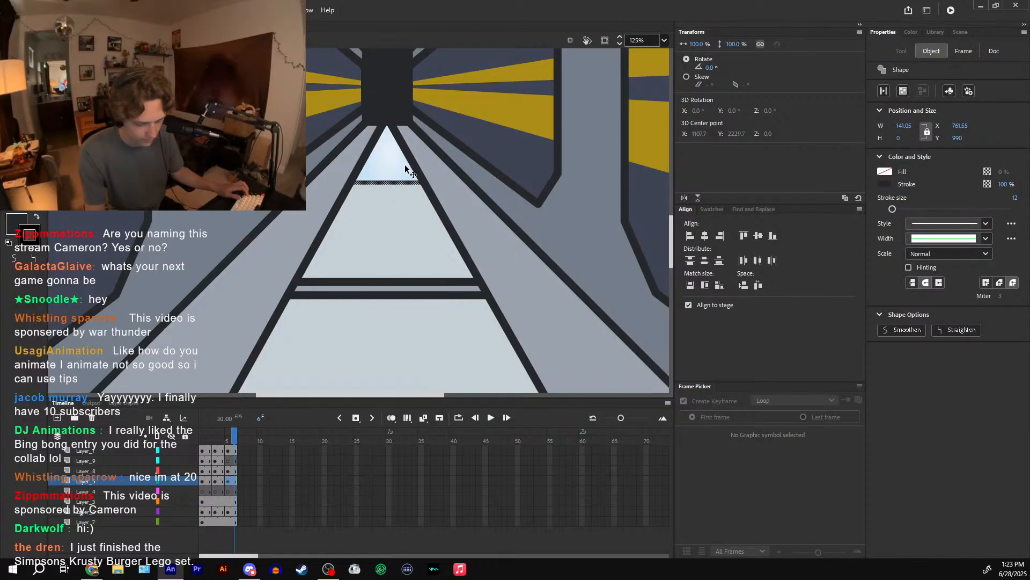
{"action": "left_click", "coordinate": [230, 450]}
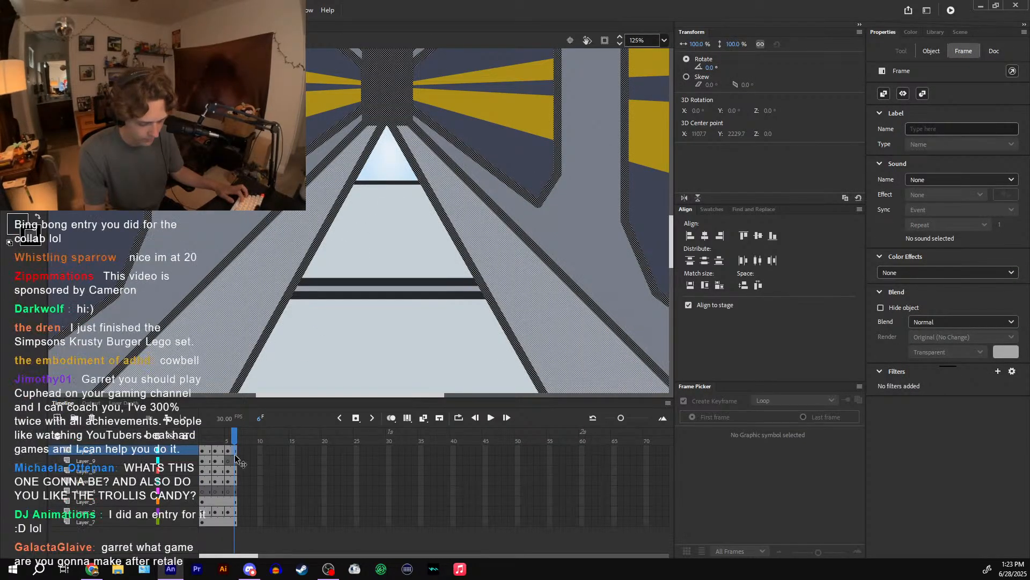
{"action": "left_click", "coordinate": [233, 460]}
{"action": "left_click", "coordinate": [231, 460]}
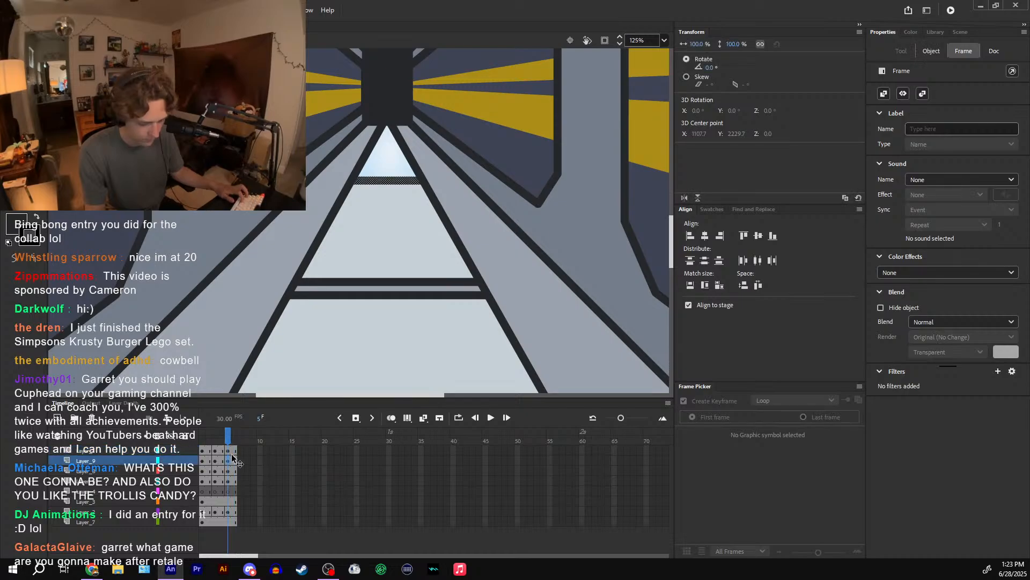
{"action": "left_click", "coordinate": [227, 436]}
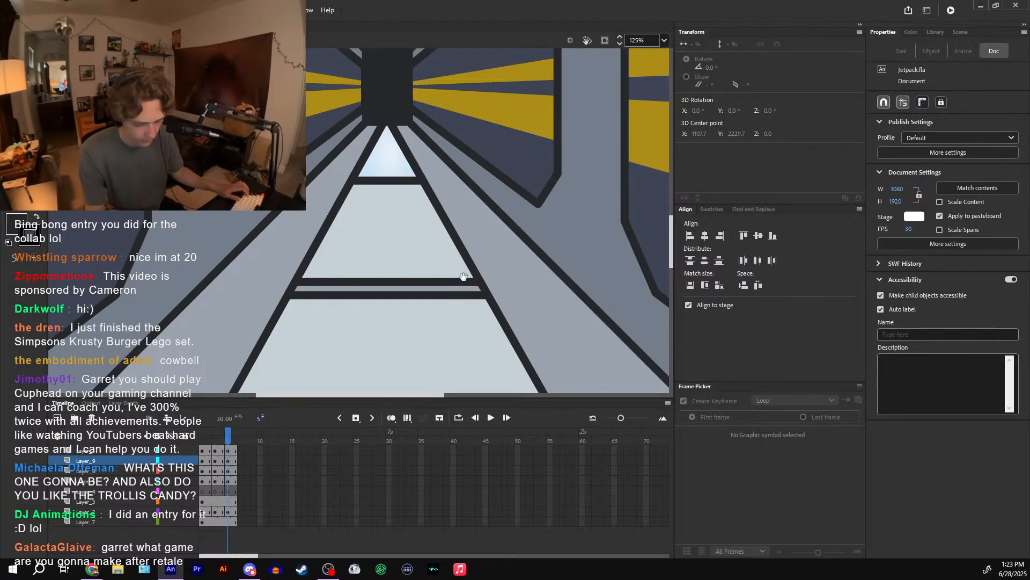
- Review the whole corridor floor across frames 1 to 6, checking the outlines over the blue panels
{"action": "mouse_move", "coordinate": [468, 310]}
{"action": "left_mouse_down"}
{"action": "mouse_move", "coordinate": [469, 82]}
{"action": "mouse_move", "coordinate": [441, 218]}
{"action": "left_mouse_up"}
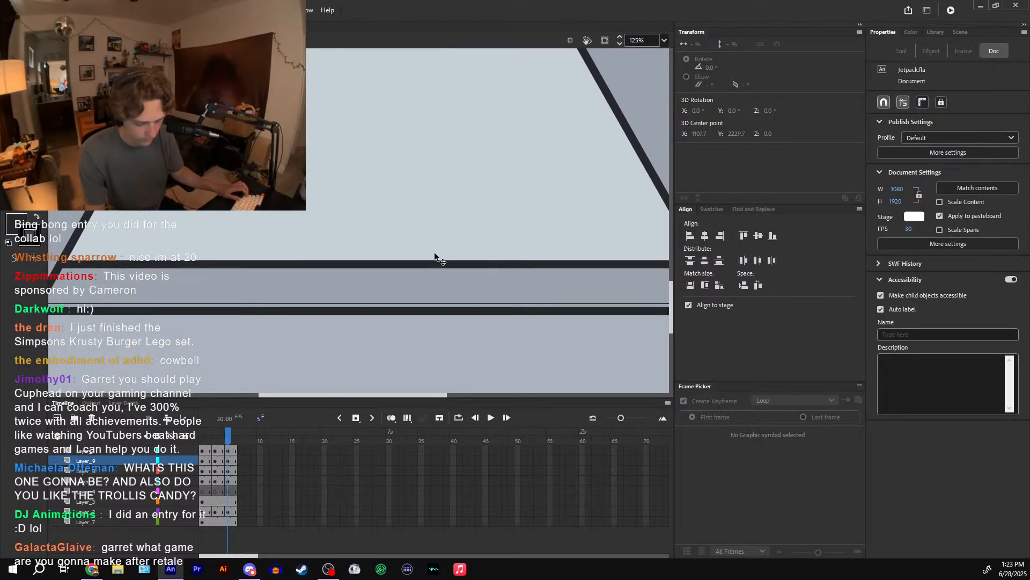
{"action": "key", "text": "ctrl+minus"}
{"action": "key", "text": "ctrl+minus"}
{"action": "key", "text": "period"}
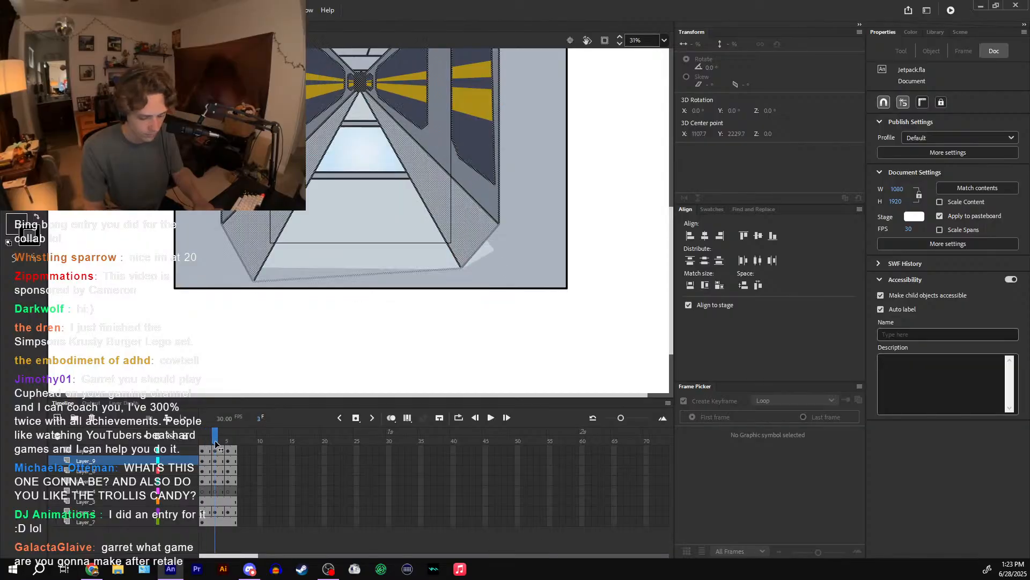
{"action": "mouse_move", "coordinate": [207, 434]}
{"action": "left_mouse_down"}
{"action": "mouse_move", "coordinate": [235, 441]}
{"action": "mouse_move", "coordinate": [208, 445]}
{"action": "mouse_move", "coordinate": [241, 448]}
{"action": "left_mouse_up"}
{"action": "left_click_drag", "start_coordinate": [315, 273], "coordinate": [304, 328]}
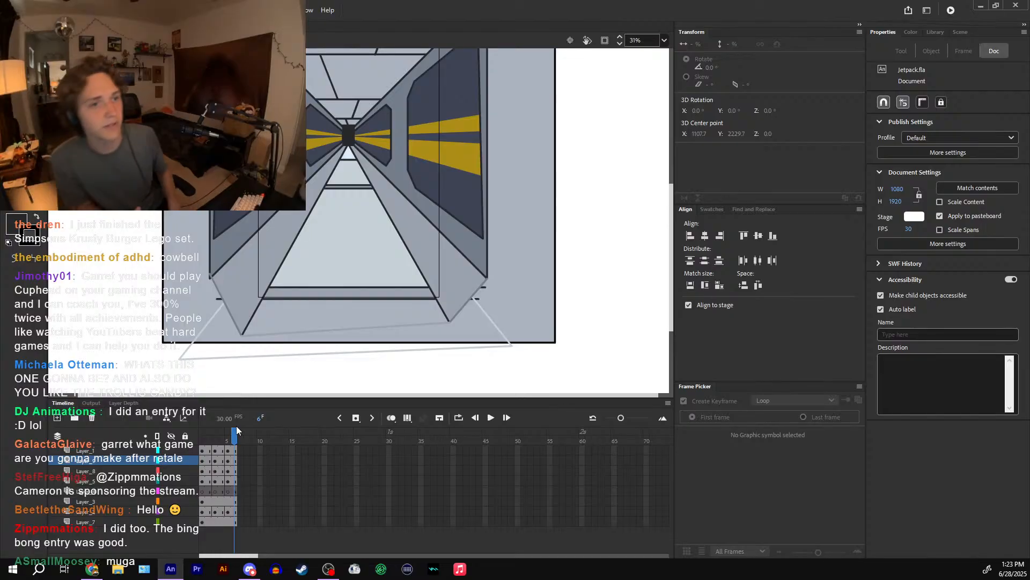
- Return to the main timeline, clip the content outside the stage, and play back the corridor run from frame 89
{"action": "double_click", "coordinate": [595, 195]}
{"action": "left_click", "coordinate": [605, 40]}
{"action": "key", "text": "ctrl+minus"}
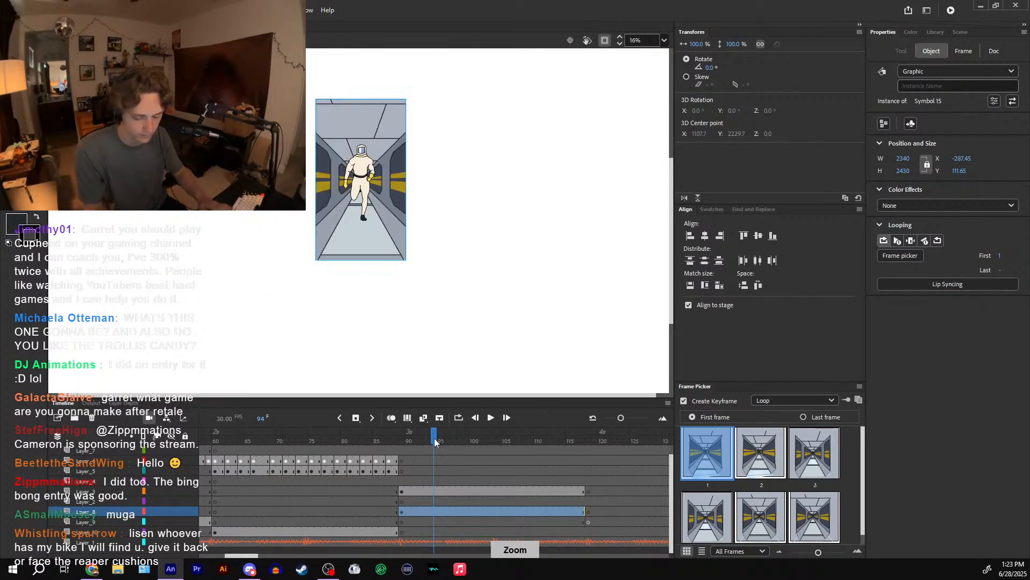
{"action": "left_click_drag", "start_coordinate": [435, 436], "coordinate": [403, 435]}
{"action": "left_click", "coordinate": [491, 419]}
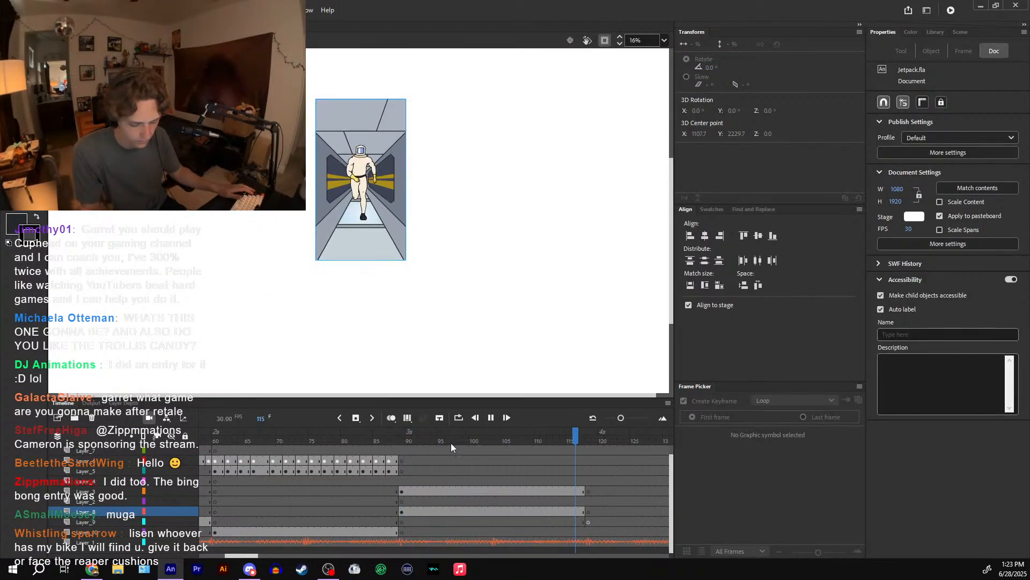
{"action": "left_click_drag", "start_coordinate": [424, 436], "coordinate": [562, 435]}
{"action": "key", "text": "ctrl+equal"}
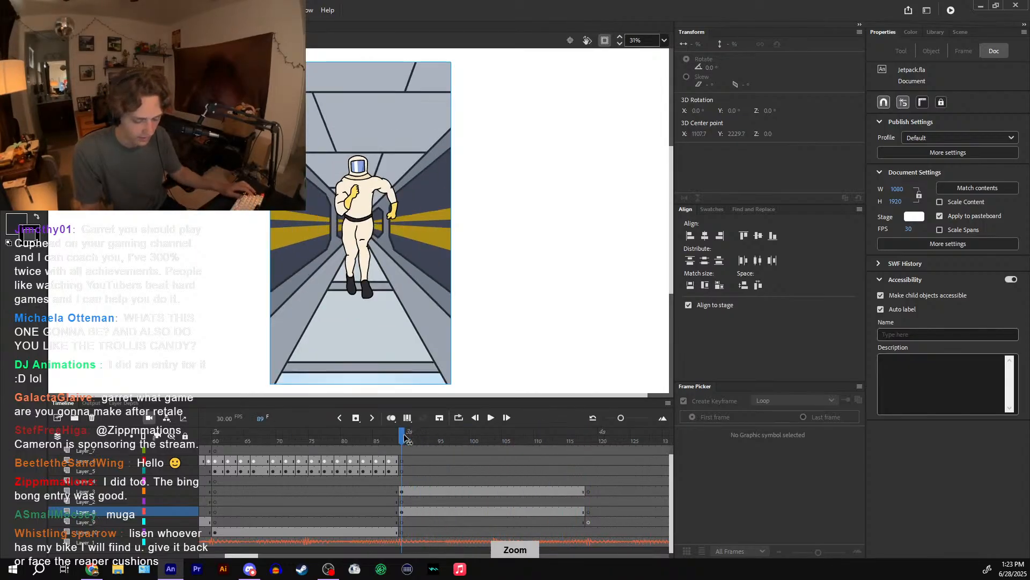
- Reopen the corridor symbol, select the blue floor fills on Layer_8, hide that layer and play through the frames
{"action": "double_click", "coordinate": [401, 334]}
{"action": "left_click_drag", "start_coordinate": [541, 222], "coordinate": [555, 92]}
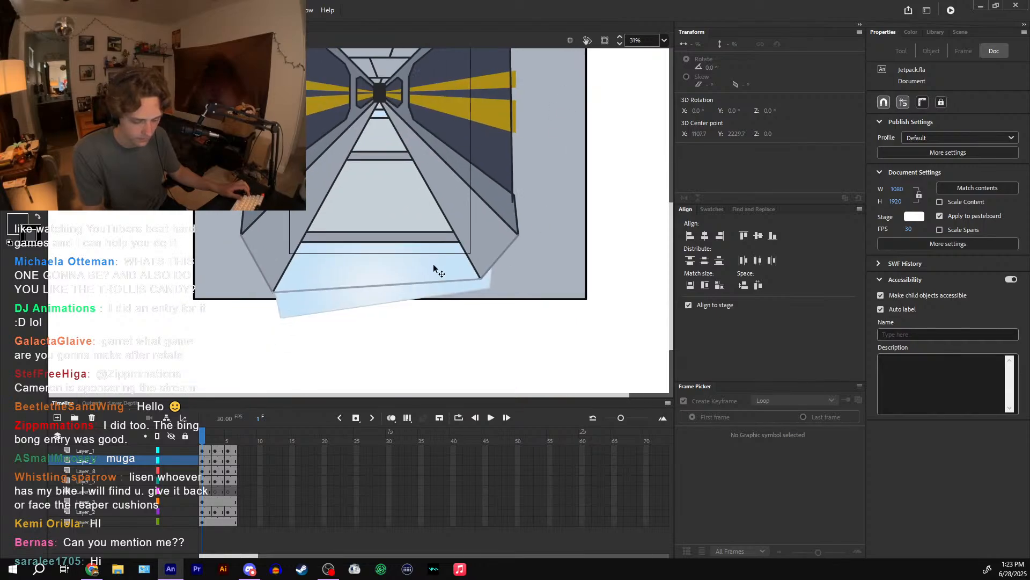
{"action": "left_click", "coordinate": [439, 271]}
{"action": "left_click_drag", "start_coordinate": [442, 207], "coordinate": [448, 247]}
{"action": "left_click", "coordinate": [384, 155]}
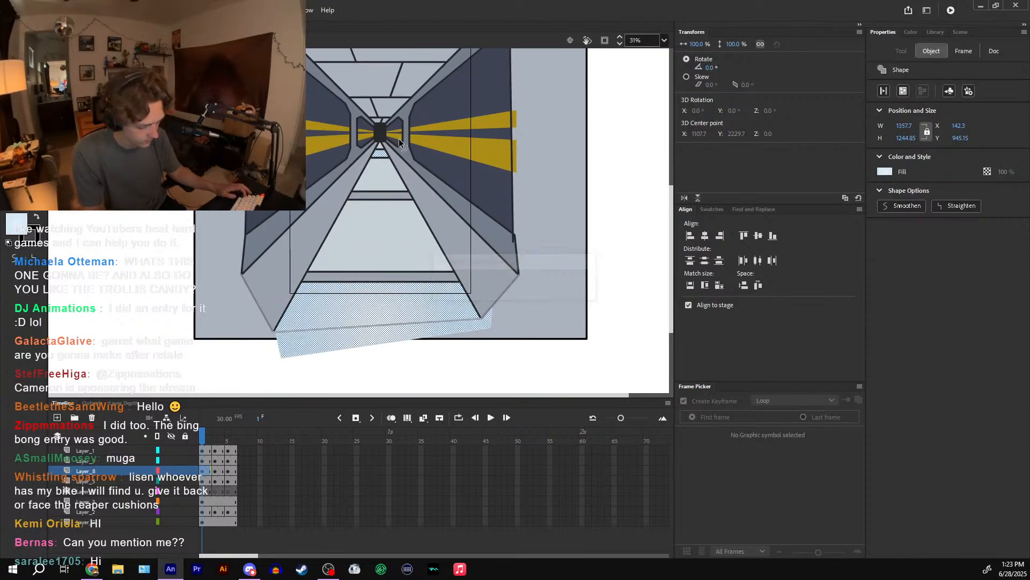
{"action": "left_click", "coordinate": [204, 472]}
{"action": "left_click", "coordinate": [184, 473]}
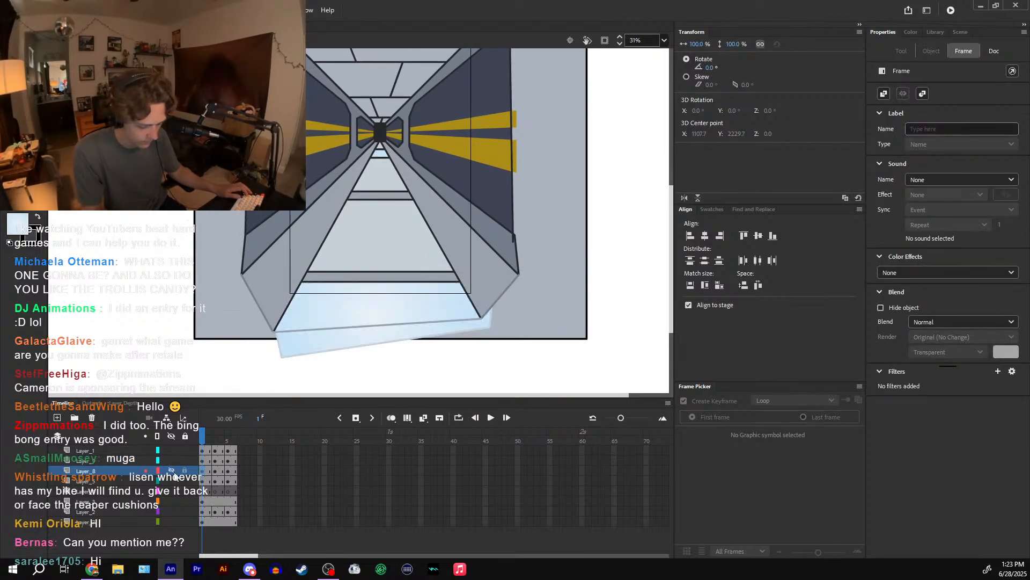
{"action": "key", "text": "Return"}
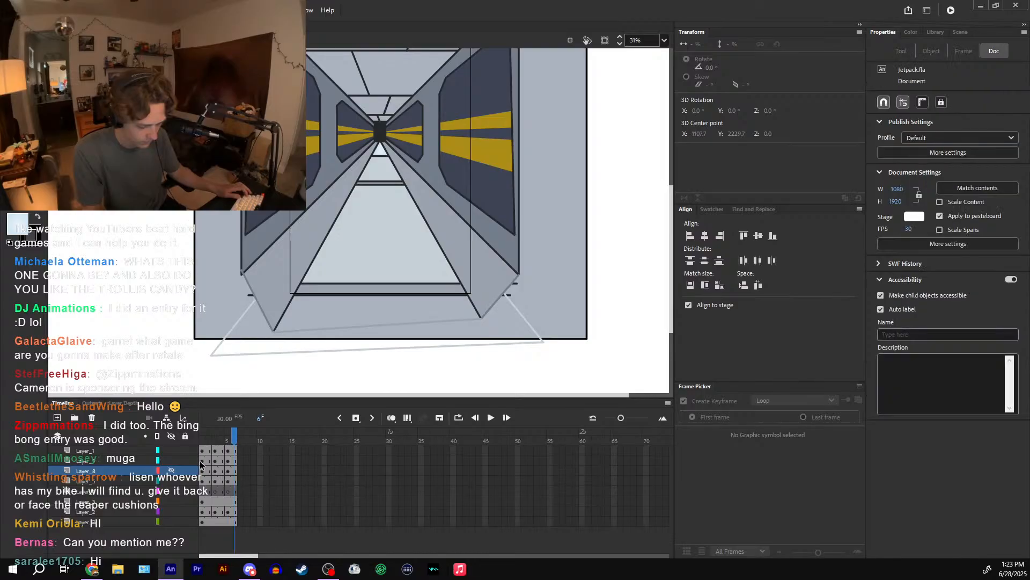
{"action": "left_click", "coordinate": [108, 473]}
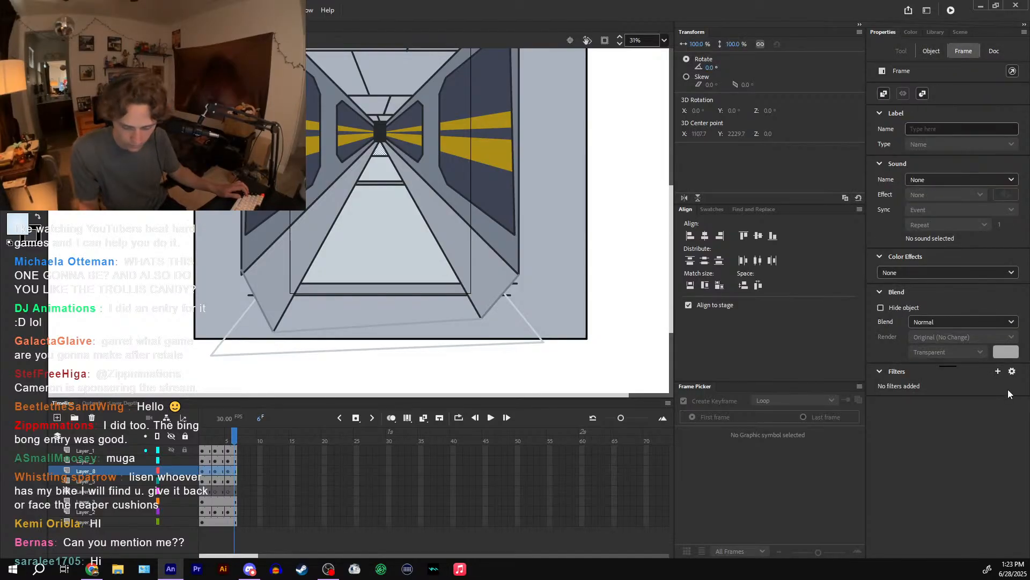
{"action": "left_click", "coordinate": [998, 371]}
{"action": "left_click", "coordinate": [979, 417]}
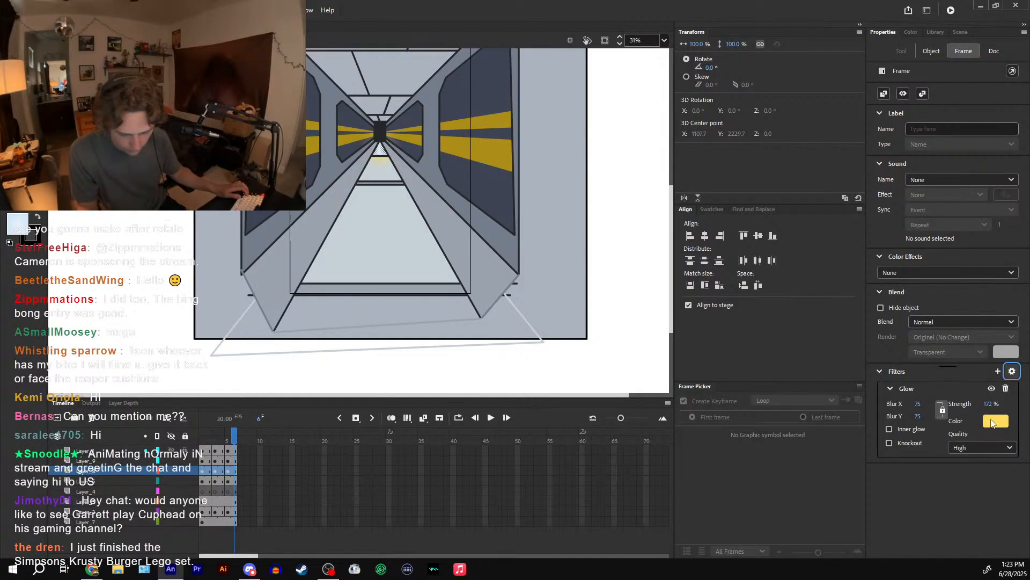
{"action": "left_click", "coordinate": [1005, 387]}
- Return to the main timeline, open the symbol with the glowing floor panel at frame 21, and copy all of that panel's filters
{"action": "double_click", "coordinate": [645, 325]}
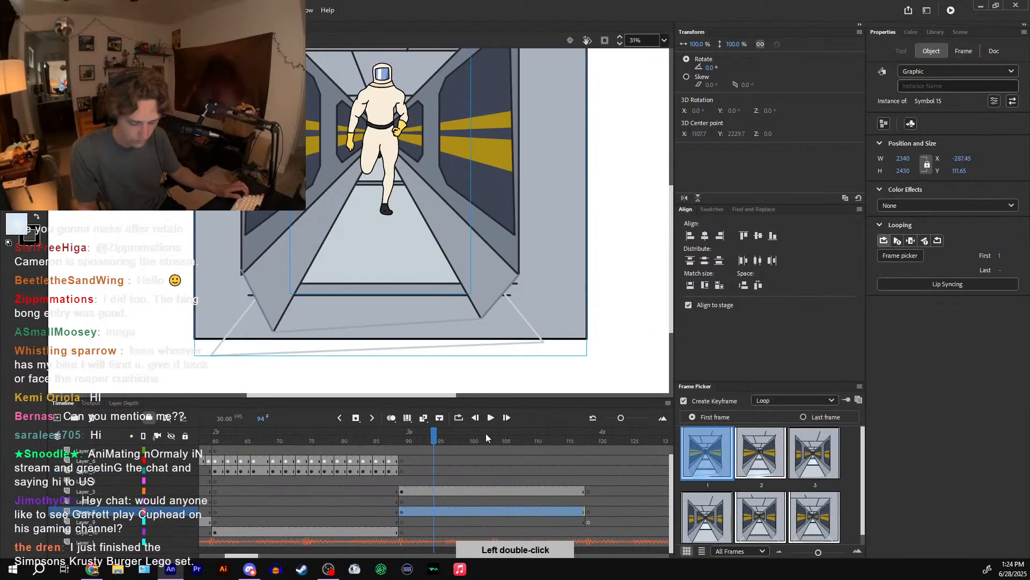
{"action": "left_click_drag", "start_coordinate": [433, 437], "coordinate": [279, 441]}
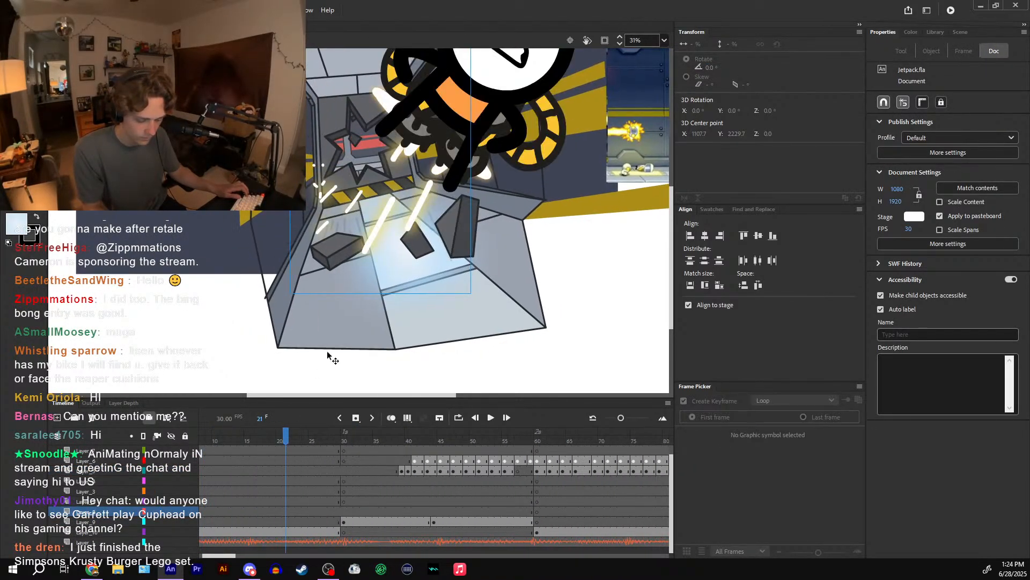
{"action": "double_click", "coordinate": [409, 278]}
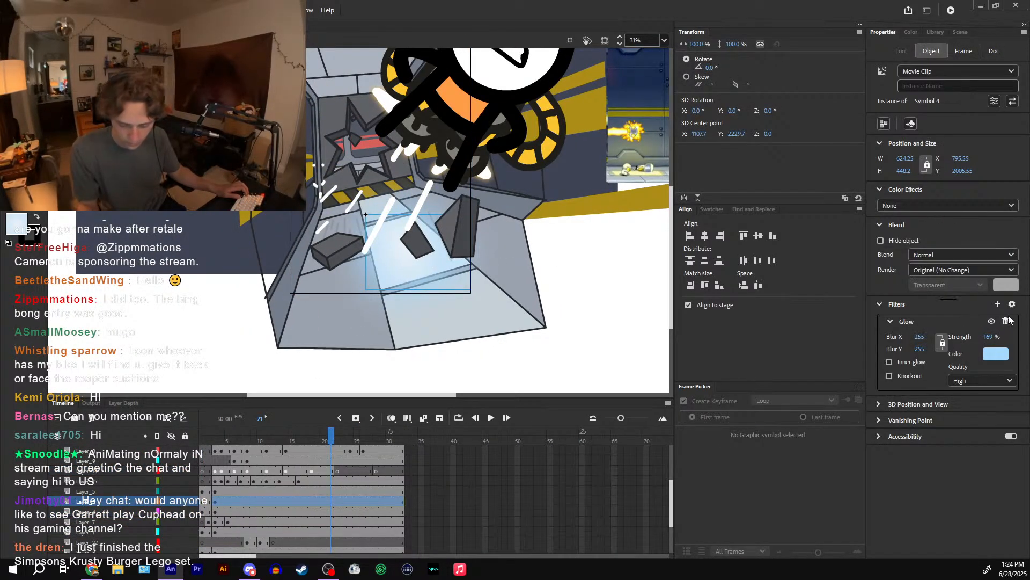
{"action": "left_click", "coordinate": [1012, 304]}
{"action": "left_click", "coordinate": [966, 335]}
{"action": "double_click", "coordinate": [626, 353]}
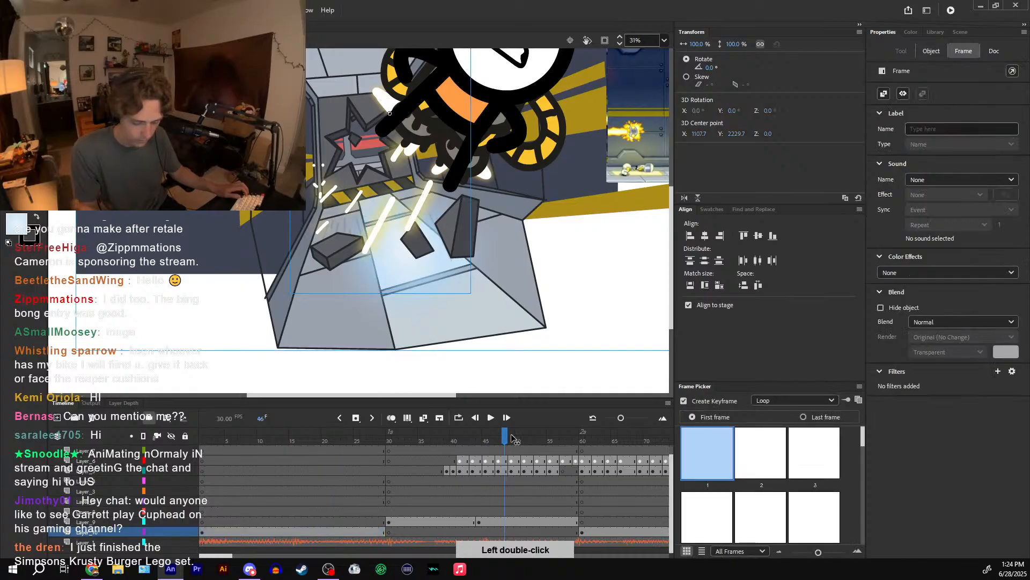
- Play back to the corridor run, reopen the corridor symbol at frame 4, and paste the copied blue glow filter onto Layer_8
{"action": "key", "text": "Return"}
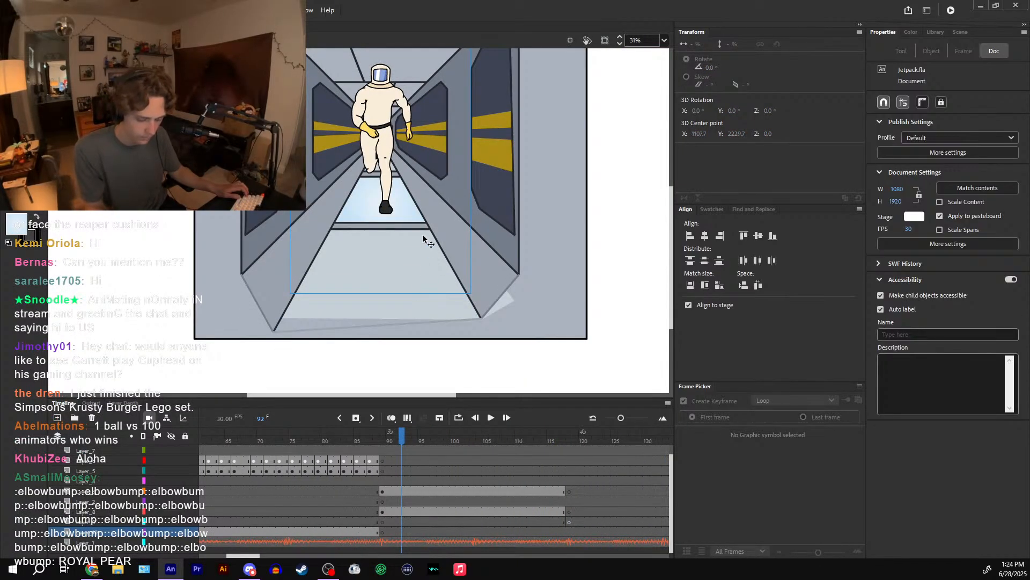
{"action": "double_click", "coordinate": [404, 204]}
{"action": "left_click", "coordinate": [404, 203]}
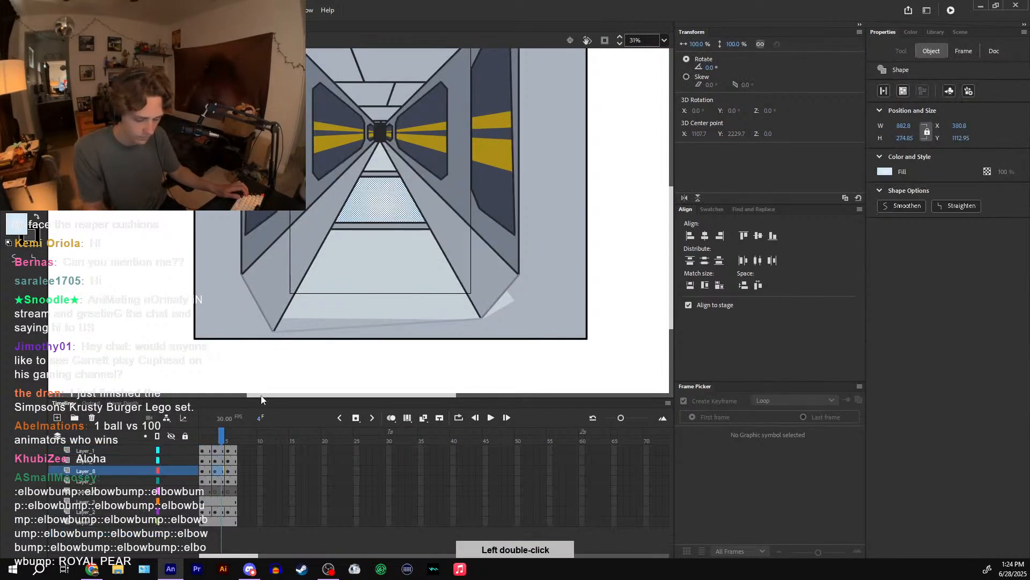
{"action": "left_click", "coordinate": [118, 471]}
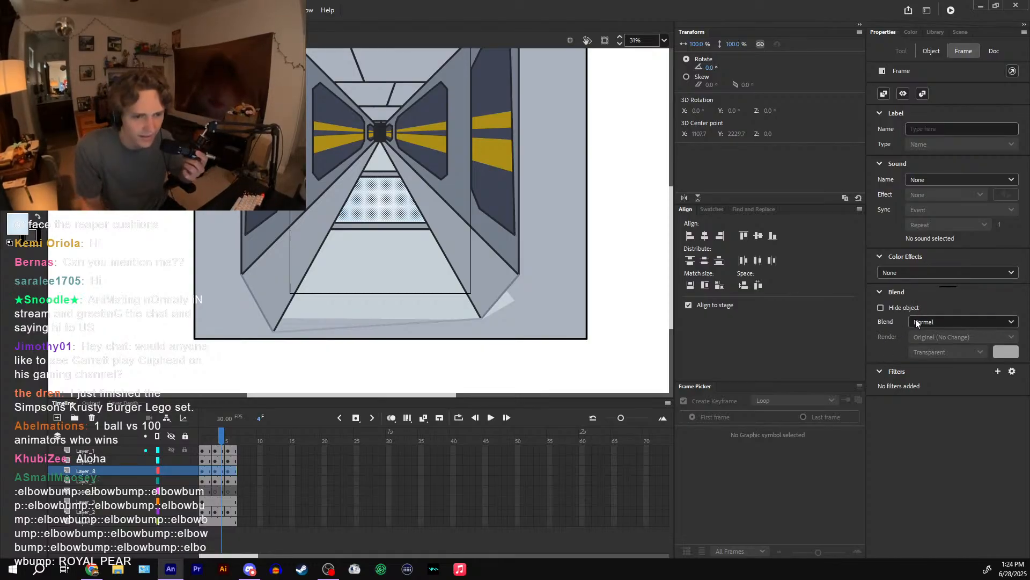
{"action": "left_click", "coordinate": [1012, 371]}
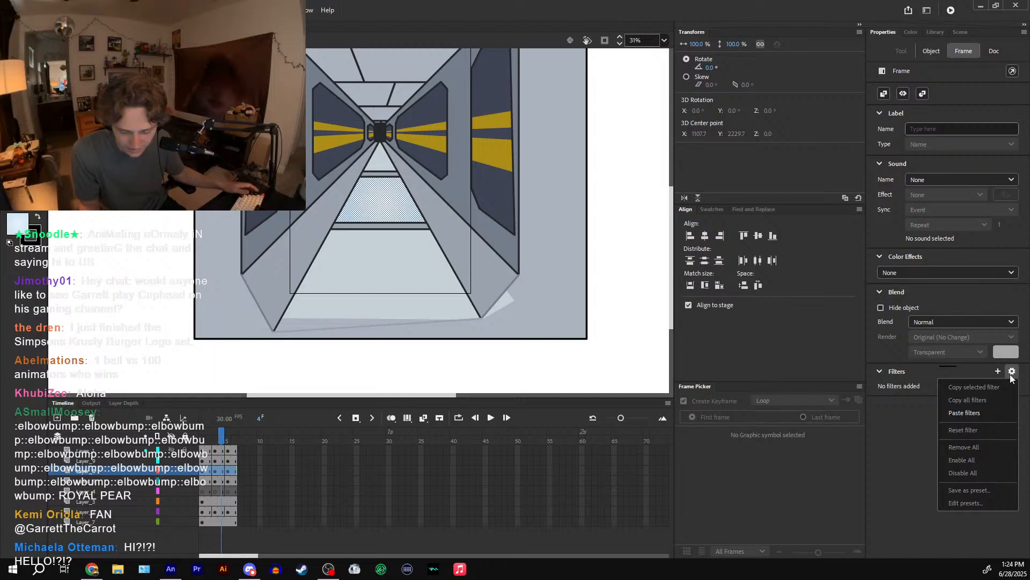
{"action": "left_click", "coordinate": [993, 416]}
- Examine how the glow on the blue floor panels looks against the outlines on the corridor's first frames
{"action": "left_click_drag", "start_coordinate": [526, 263], "coordinate": [605, 329]}
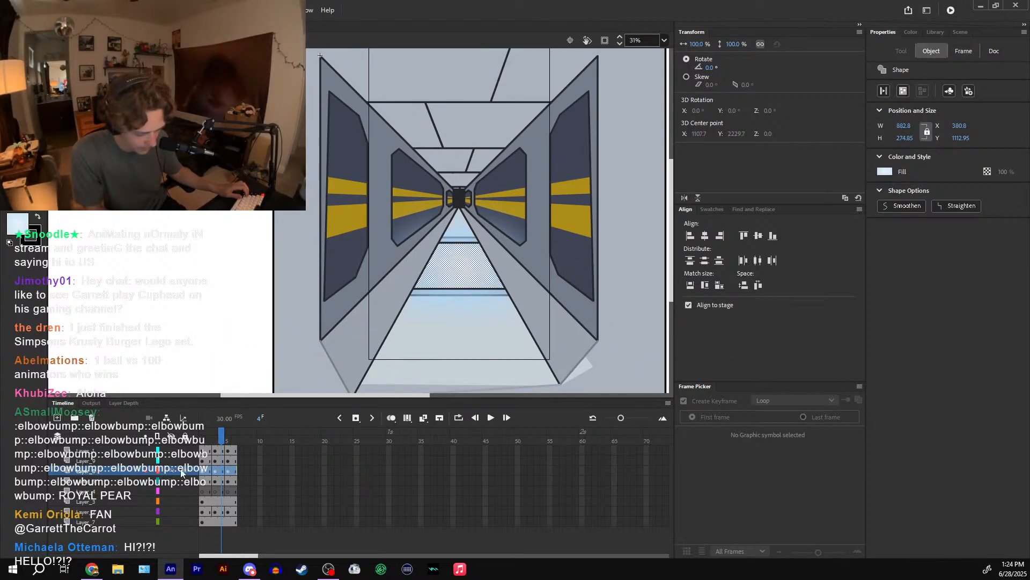
{"action": "left_click", "coordinate": [204, 454]}
{"action": "left_click", "coordinate": [317, 346]}
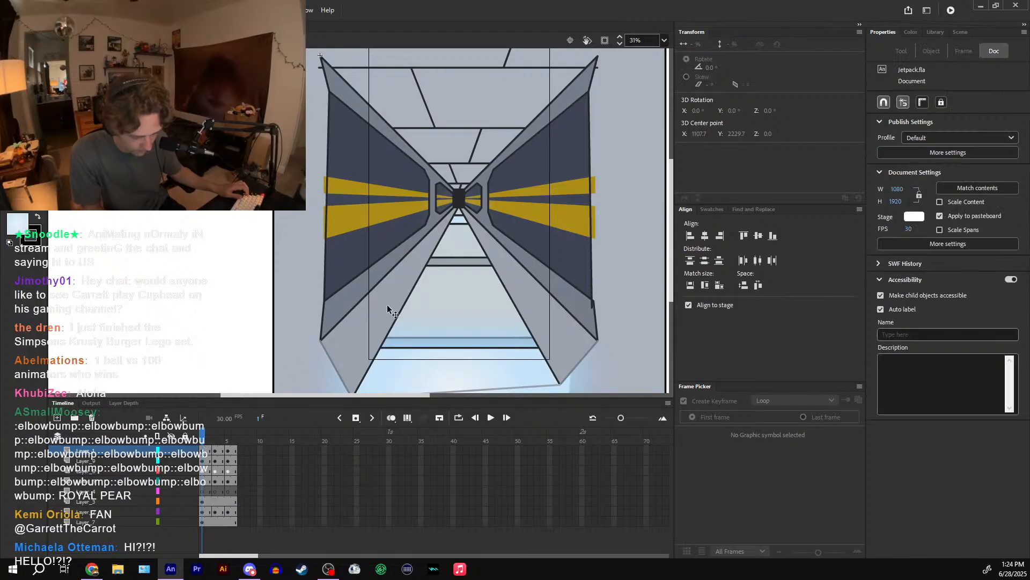
{"action": "left_click", "coordinate": [388, 306]}
{"action": "left_click", "coordinate": [206, 435]}
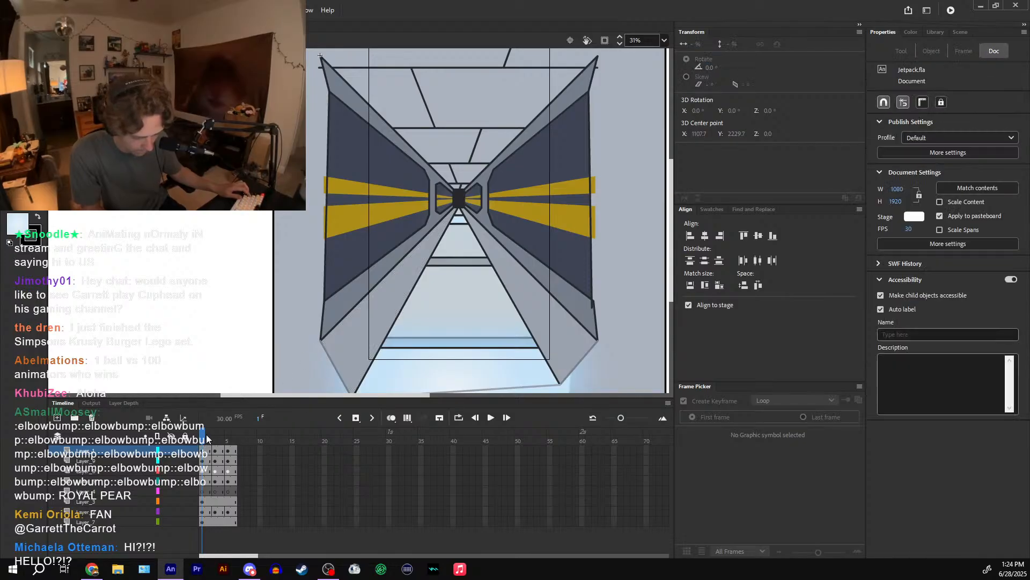
{"action": "left_click", "coordinate": [205, 471]}
{"action": "left_click", "coordinate": [207, 461]}
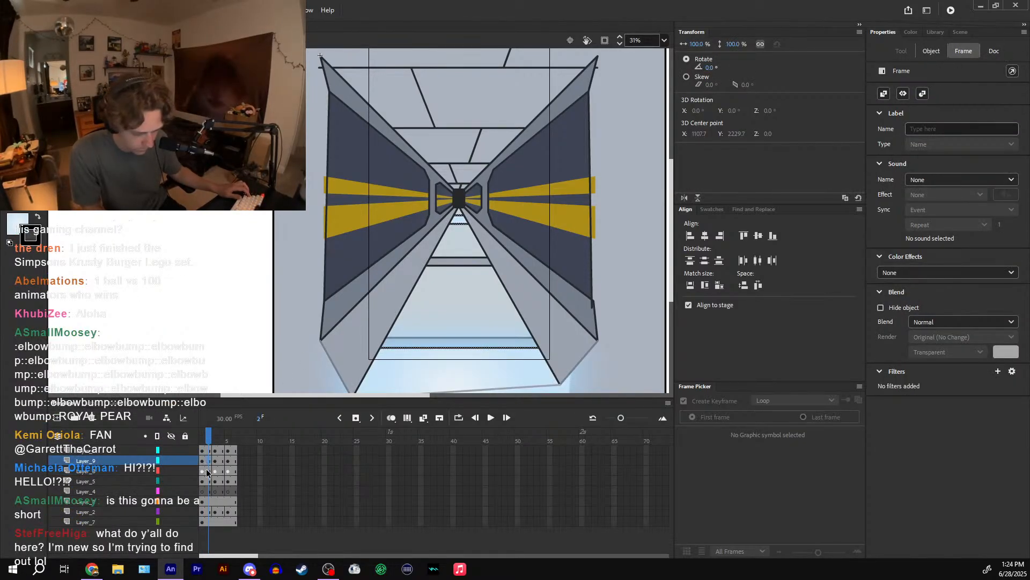
{"action": "left_click", "coordinate": [207, 472]}
{"action": "left_click", "coordinate": [205, 437]}
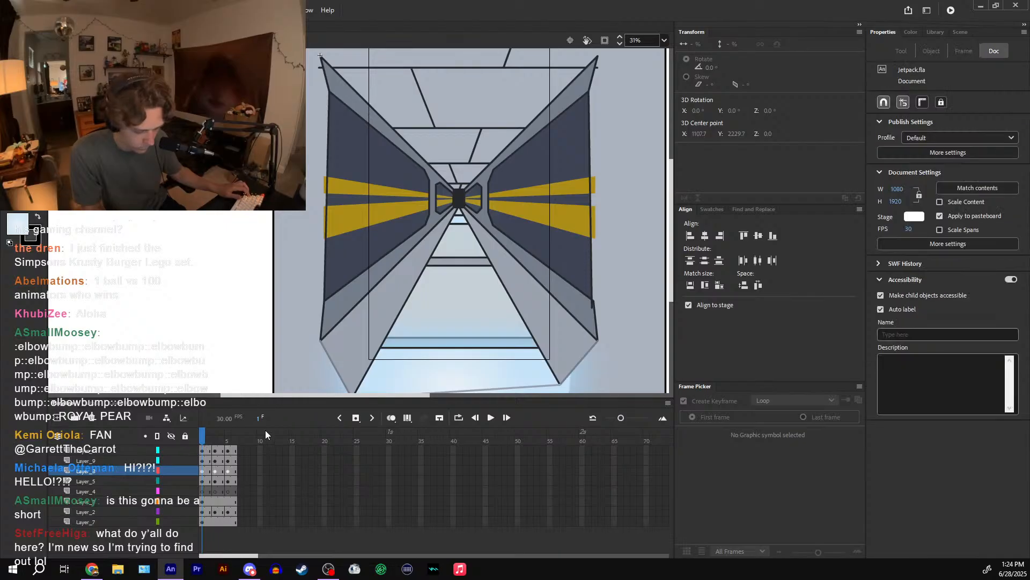
- Move Layer_8 to the top of the corridor symbol's layer stack and check the glowing blue panels on frames 1 to 4
{"action": "left_click_drag", "start_coordinate": [110, 471], "coordinate": [114, 448]}
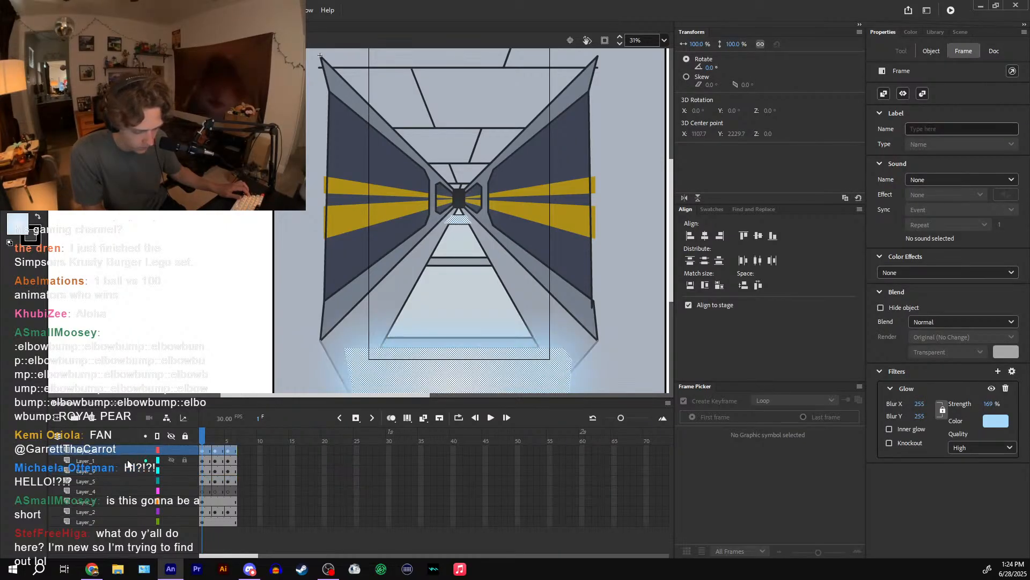
{"action": "left_click", "coordinate": [203, 443]}
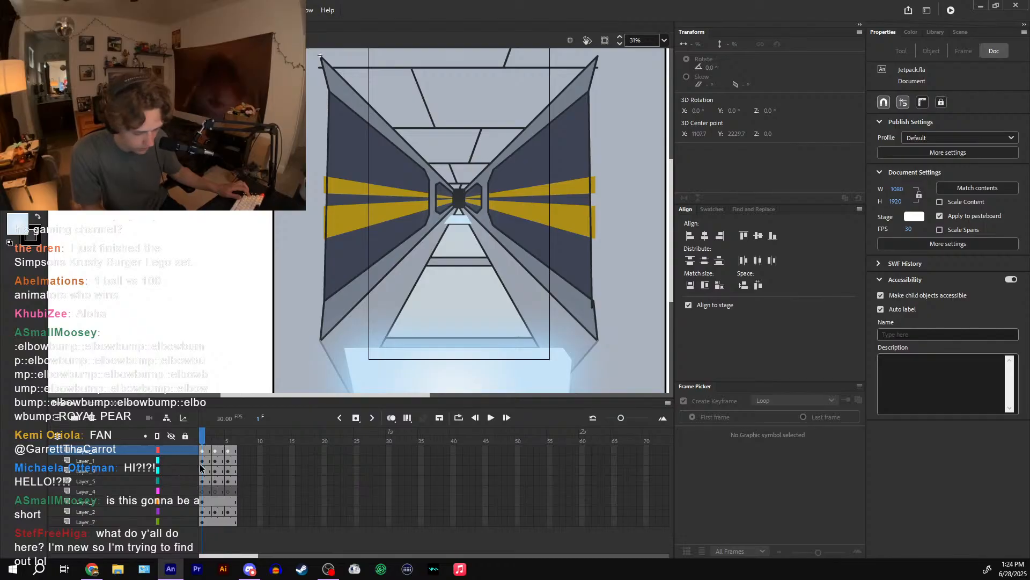
{"action": "left_click_drag", "start_coordinate": [210, 446], "coordinate": [223, 440]}
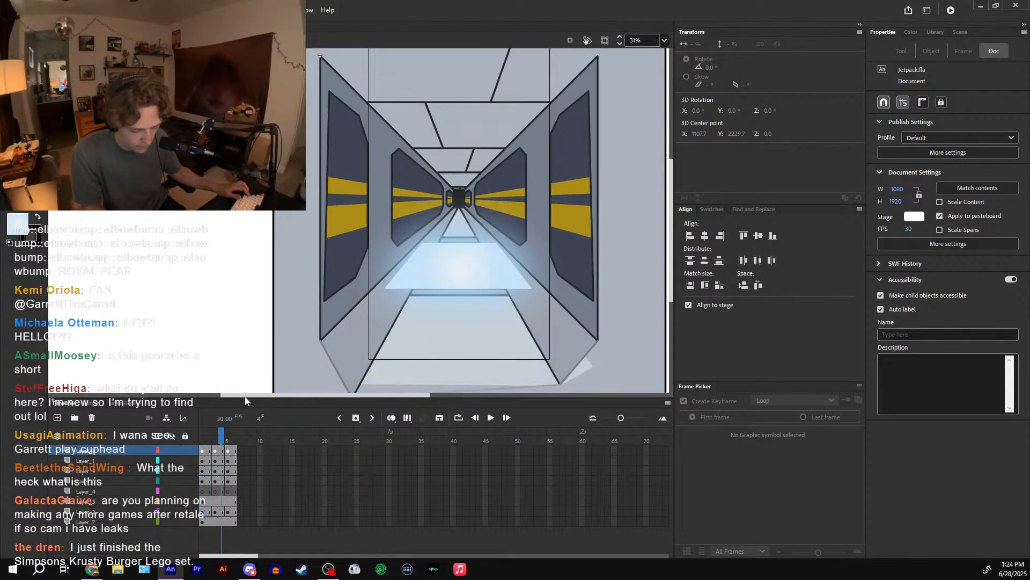
{"action": "left_click", "coordinate": [437, 270]}
{"action": "left_click", "coordinate": [462, 296]}
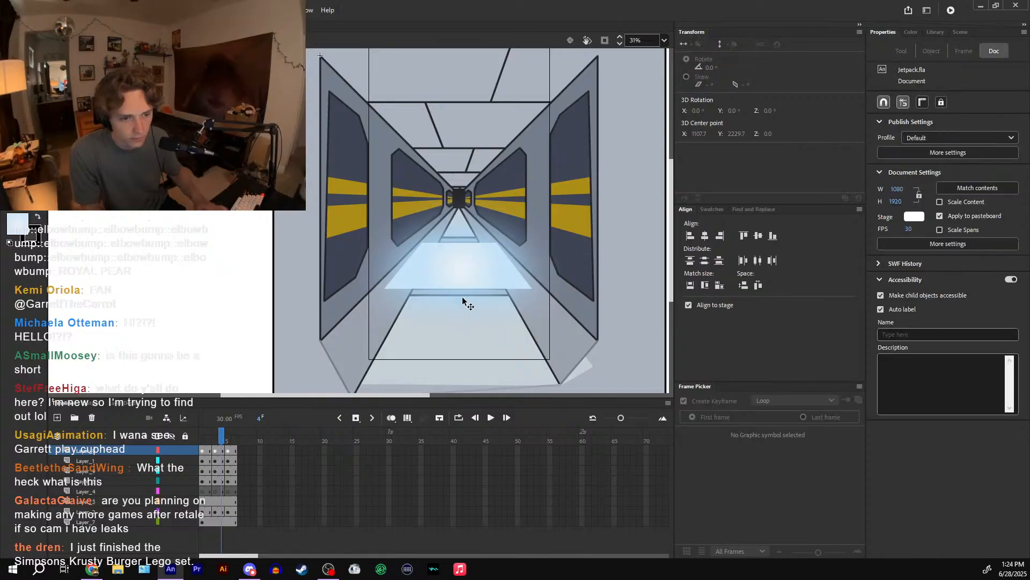
- Pull the four corners of the blue floor panel on frame 4 inward to fit inside the floor outlines
{"action": "key", "text": "ctrl+="}
{"action": "key", "text": "ctrl+="}
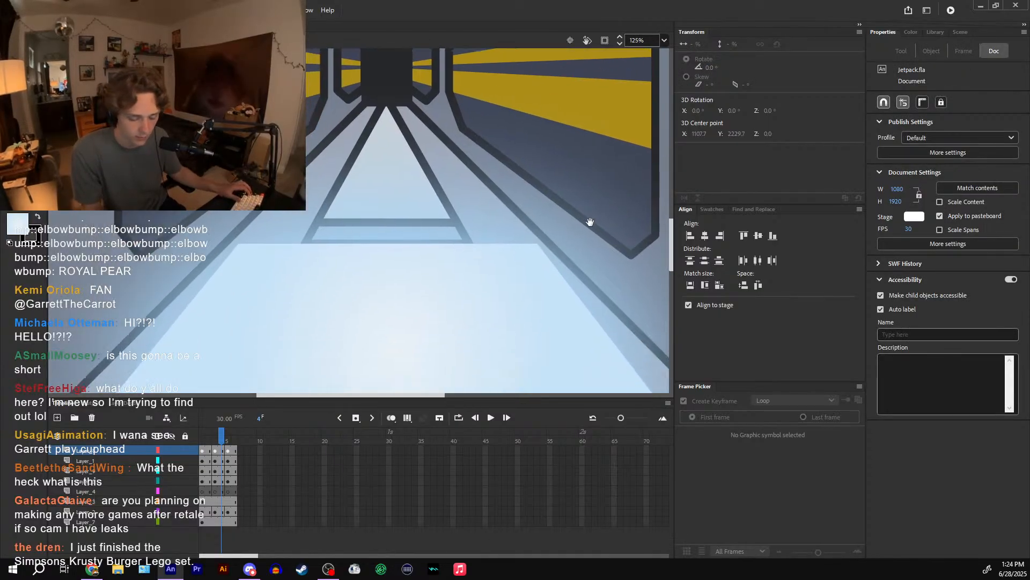
{"action": "left_click_drag", "start_coordinate": [539, 234], "coordinate": [461, 241]}
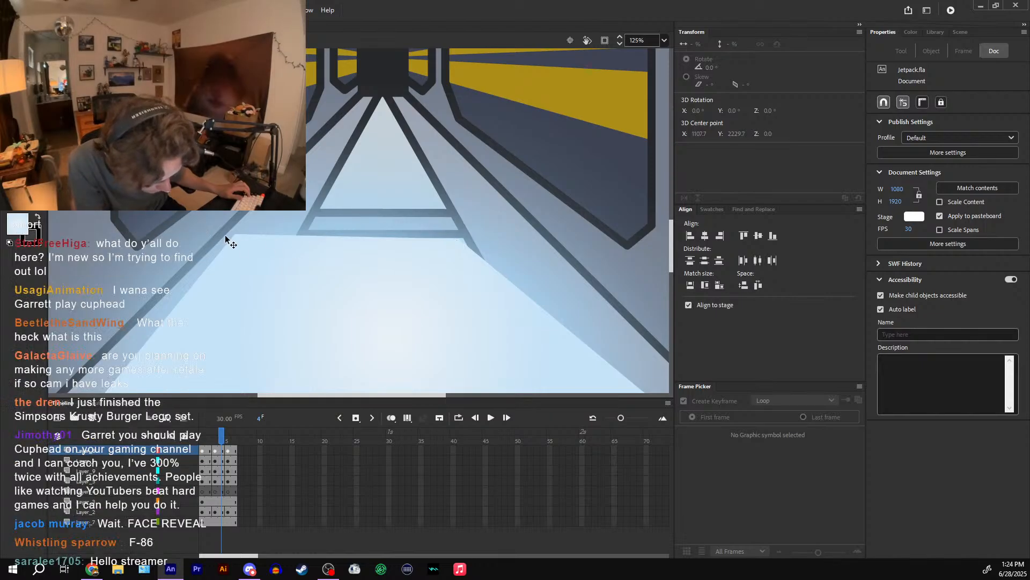
{"action": "left_click_drag", "start_coordinate": [226, 235], "coordinate": [308, 240]}
{"action": "left_click_drag", "start_coordinate": [555, 306], "coordinate": [533, 172]}
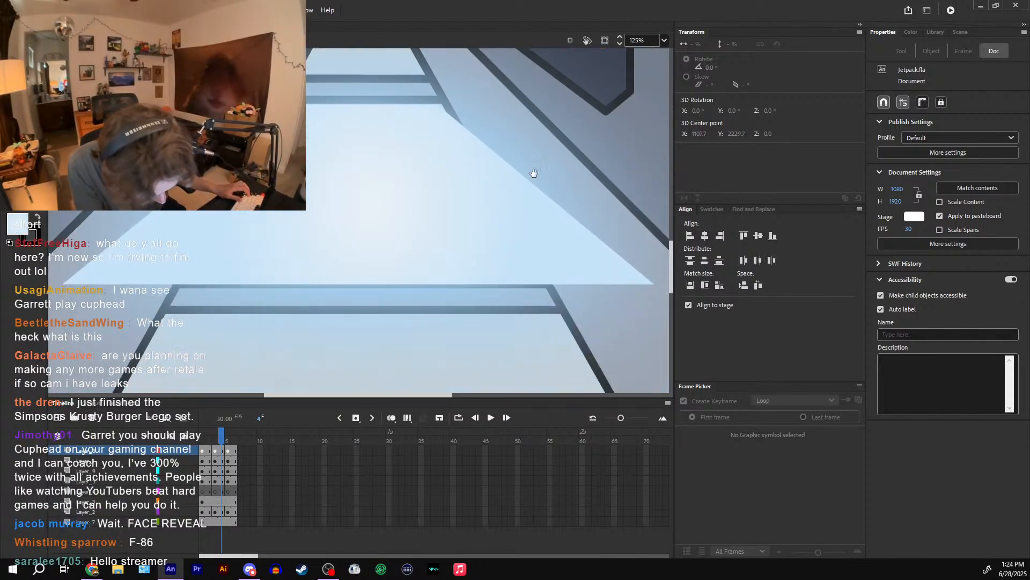
{"action": "left_click_drag", "start_coordinate": [652, 287], "coordinate": [537, 278]}
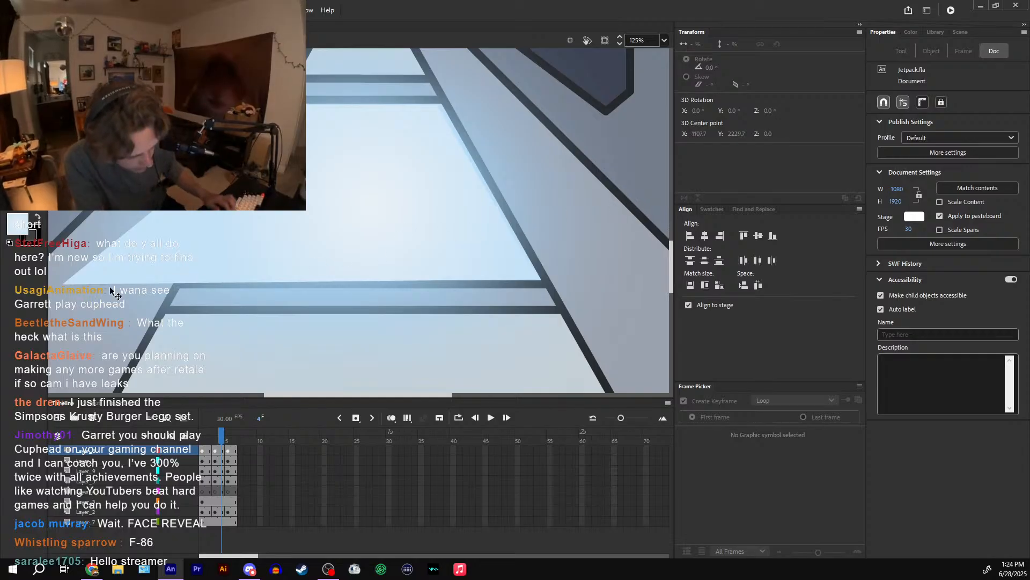
{"action": "left_click_drag", "start_coordinate": [69, 288], "coordinate": [190, 276]}
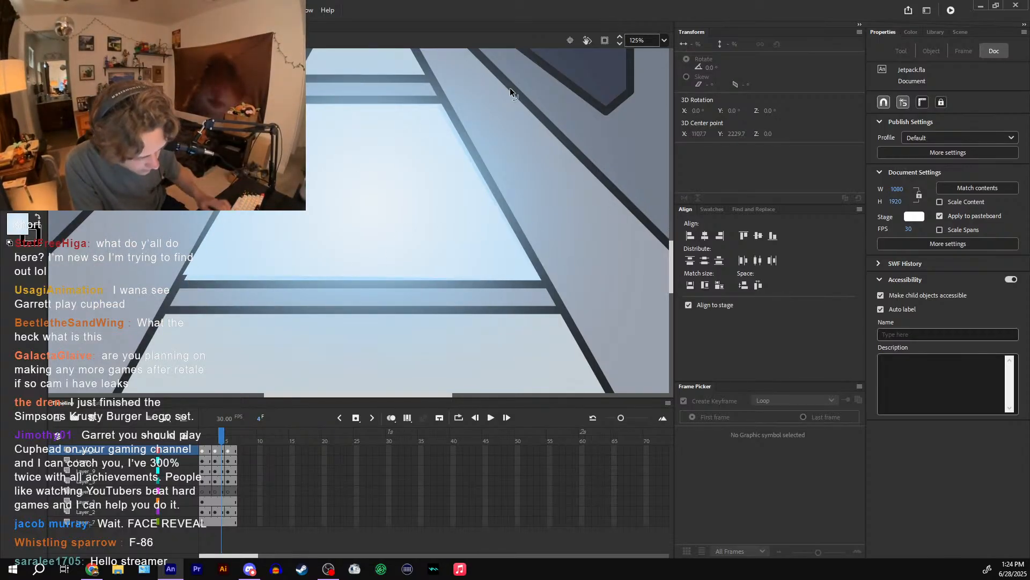
{"action": "key", "text": "ctrl+equal"}
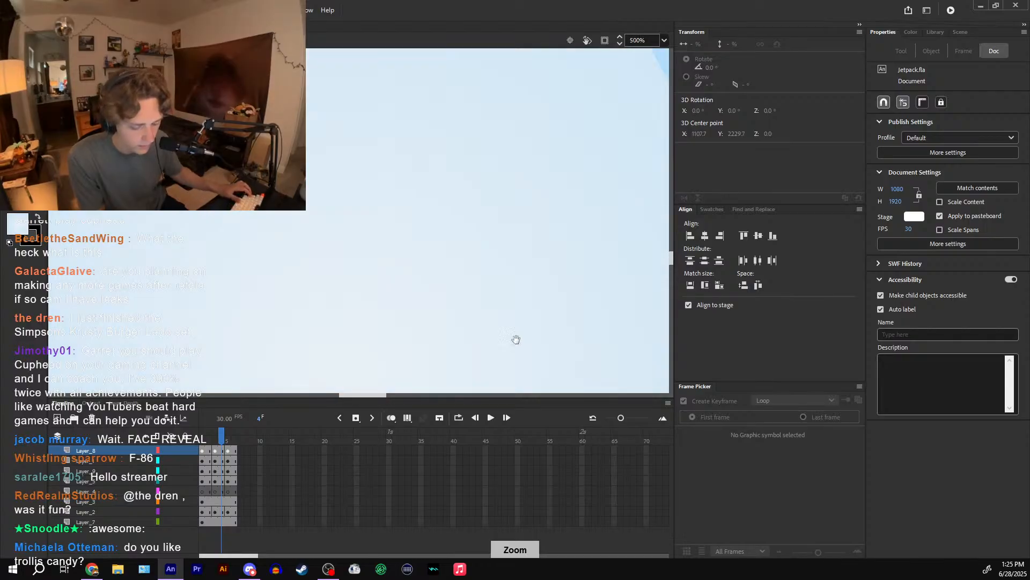
{"action": "key", "text": "ctrl+equal"}
{"action": "left_click_drag", "start_coordinate": [565, 183], "coordinate": [582, 182]}
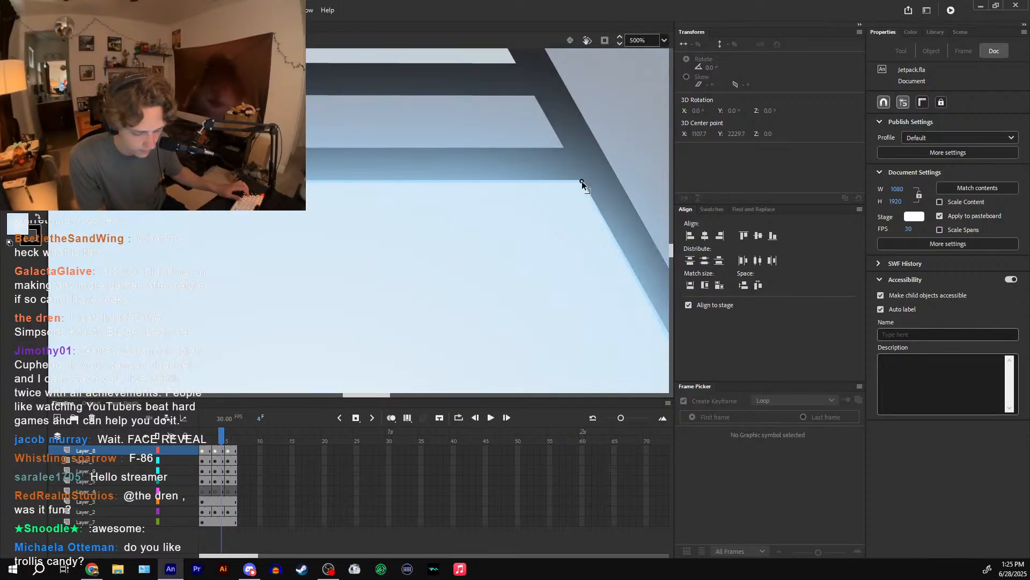
- Remove the glow filter from Layer_8 and deselect the blue panel
{"action": "left_click", "coordinate": [103, 450]}
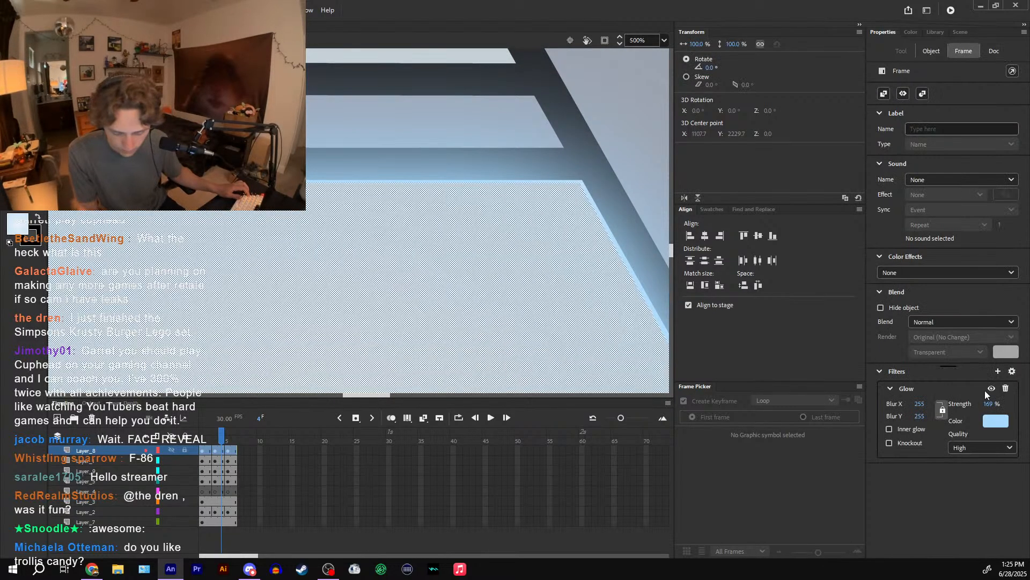
{"action": "left_click", "coordinate": [1006, 387]}
{"action": "left_click_drag", "start_coordinate": [320, 261], "coordinate": [638, 315]}
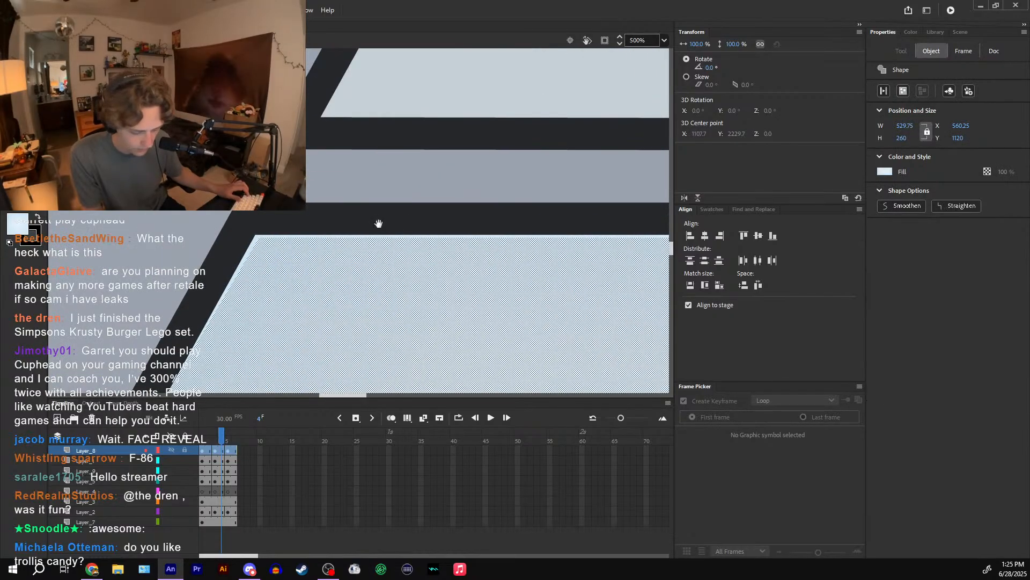
{"action": "key", "text": "Escape"}
- Merge the notch at the near left corner of frame 4's blue panel into a single corner along the outline
{"action": "left_click_drag", "start_coordinate": [344, 327], "coordinate": [411, 105]}
{"action": "left_click", "coordinate": [412, 207]}
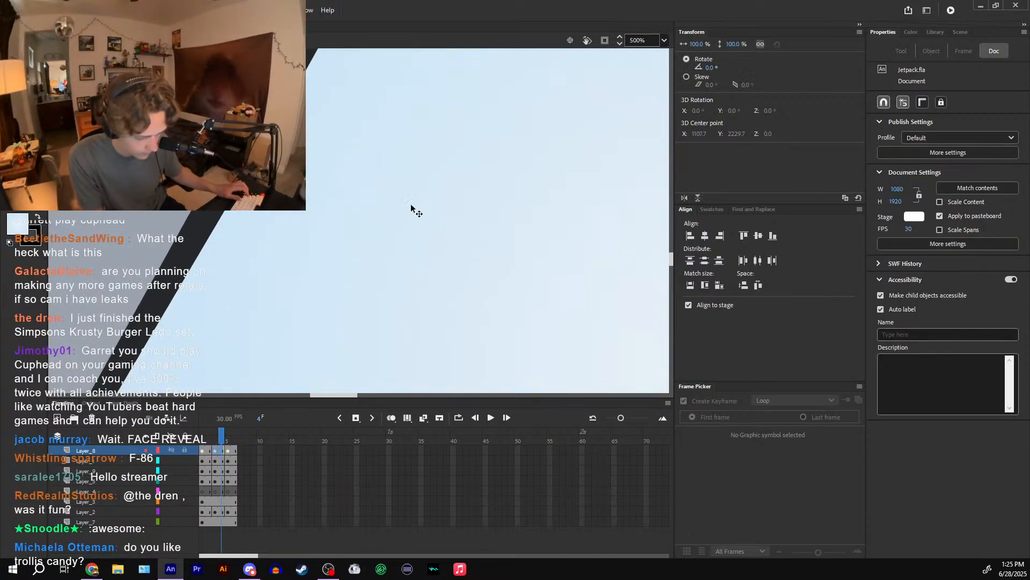
{"action": "left_click_drag", "start_coordinate": [252, 333], "coordinate": [557, 160]}
{"action": "left_click_drag", "start_coordinate": [364, 382], "coordinate": [439, 189]}
{"action": "left_click", "coordinate": [326, 274]}
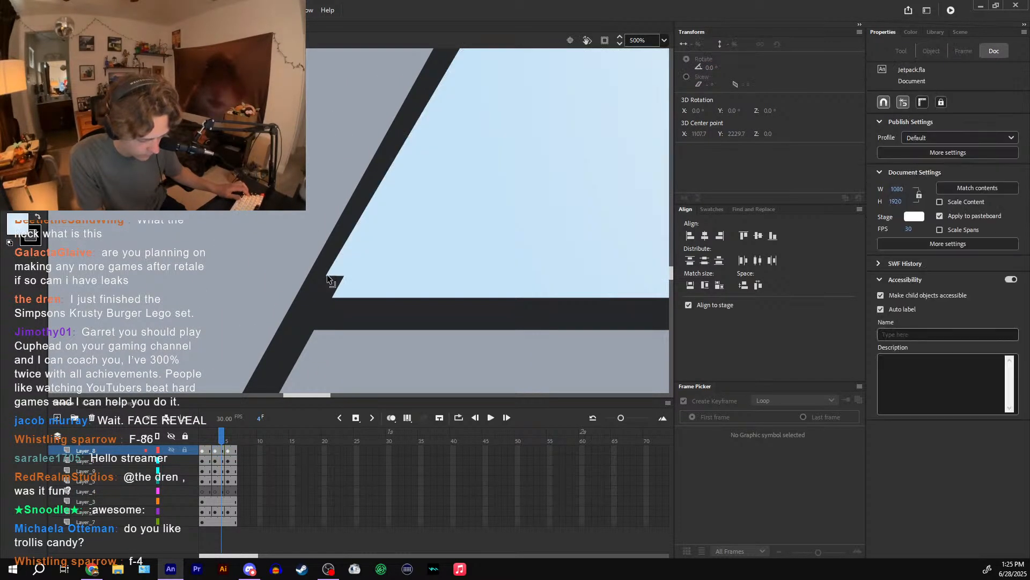
{"action": "left_click_drag", "start_coordinate": [329, 277], "coordinate": [334, 295]}
{"action": "left_click_drag", "start_coordinate": [650, 302], "coordinate": [538, 285]}
{"action": "key", "text": "ctrl+z"}
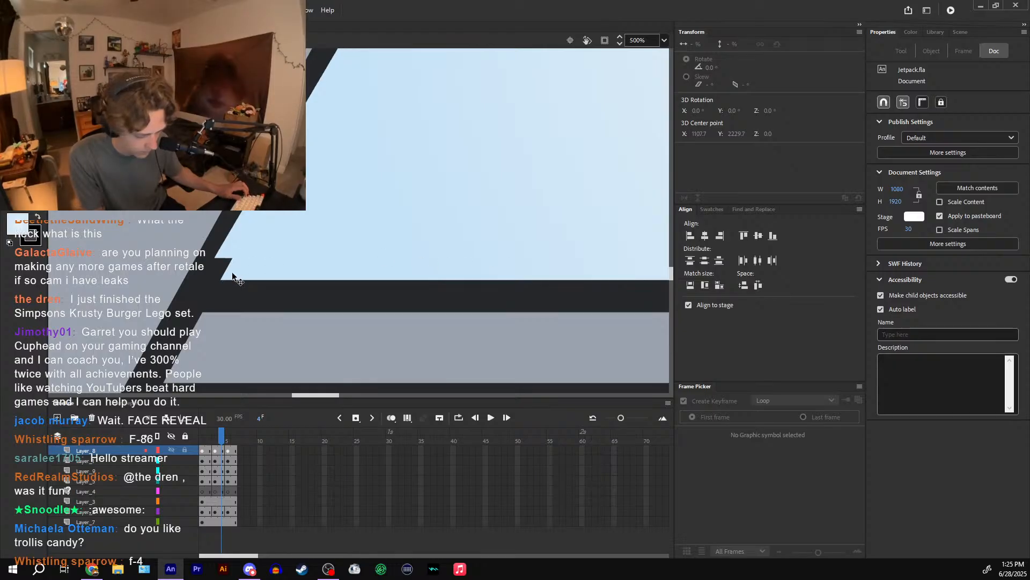
{"action": "left_click_drag", "start_coordinate": [215, 262], "coordinate": [228, 279]}
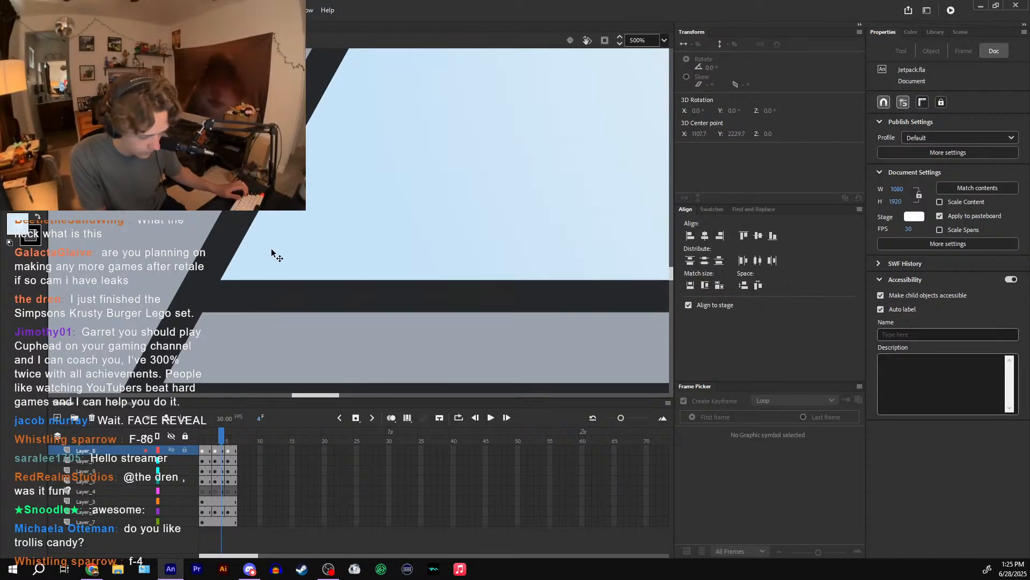
- Inspect the near right corner and overall fit of frame 4's blue floor panel against the dark outlines
{"action": "key", "text": "ctrl+minus"}
{"action": "key", "text": "ctrl+minus"}
{"action": "key", "text": "ctrl+minus"}
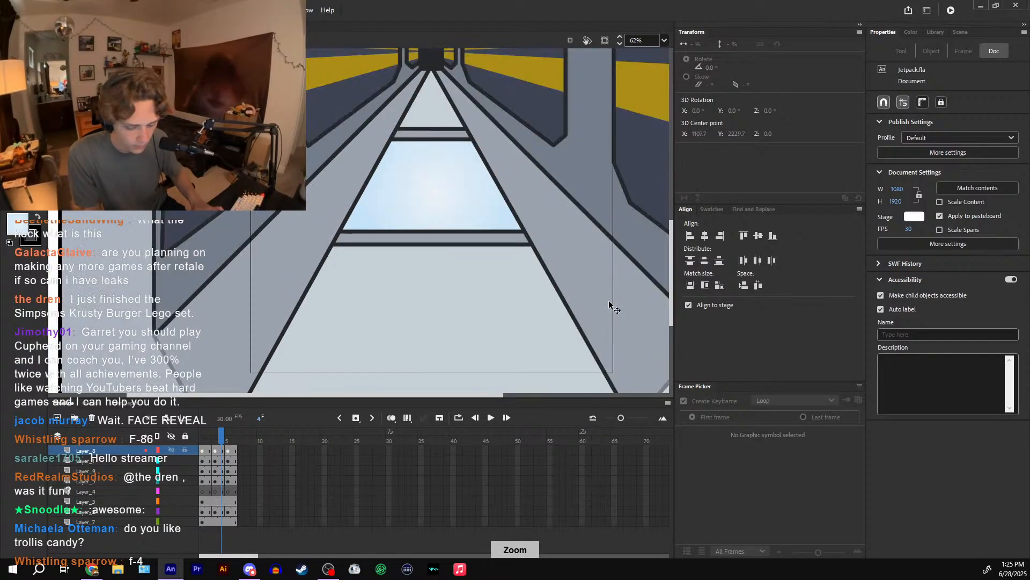
{"action": "key", "text": "ctrl+equal"}
{"action": "left_click", "coordinate": [483, 191]}
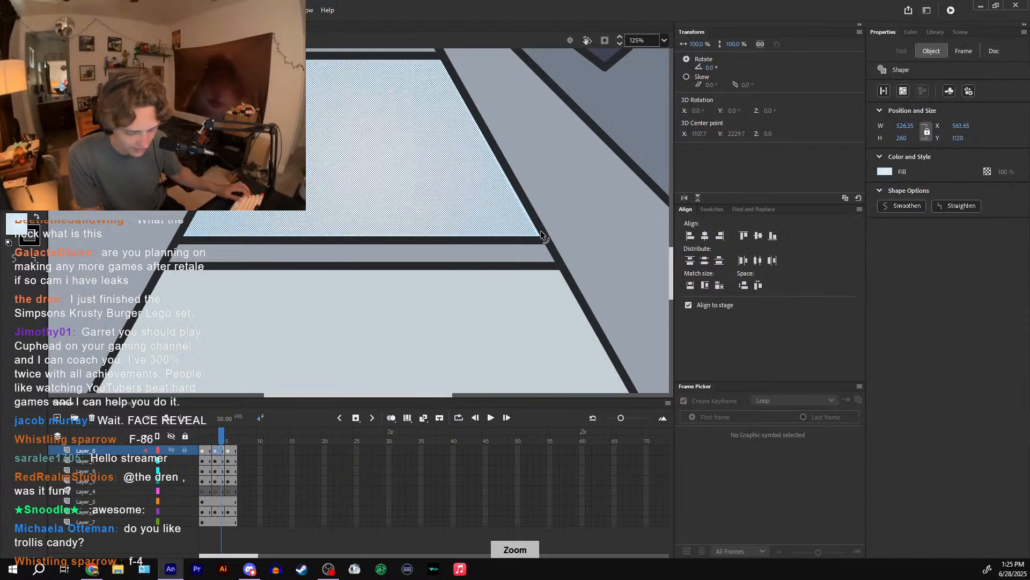
{"action": "left_click", "coordinate": [538, 235]}
{"action": "key", "text": "ctrl+equal"}
{"action": "left_click_drag", "start_coordinate": [579, 311], "coordinate": [379, 309]}
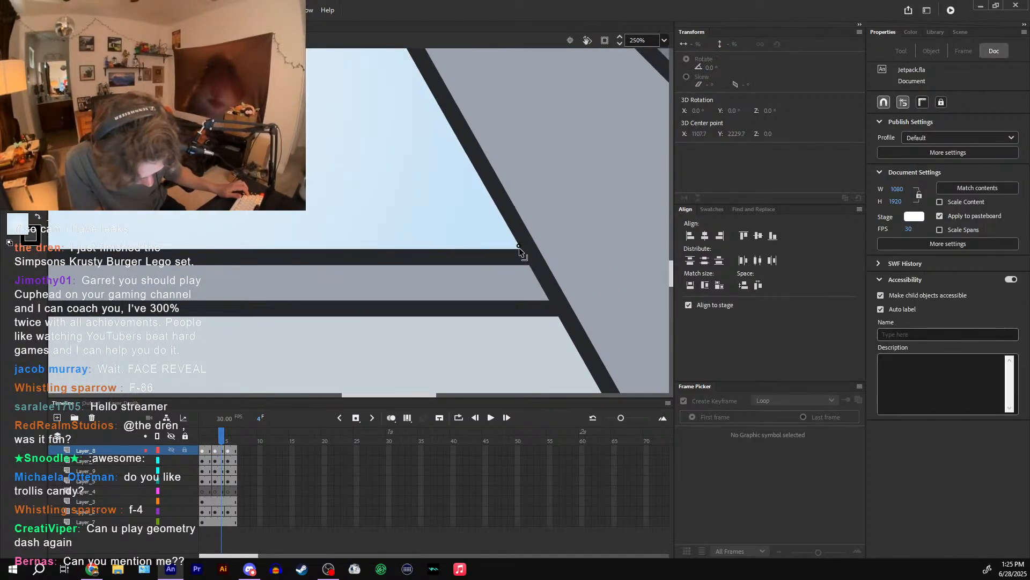
{"action": "key", "text": "ctrl+minus"}
{"action": "key", "text": "ctrl+minus"}
{"action": "key", "text": "ctrl+equal"}
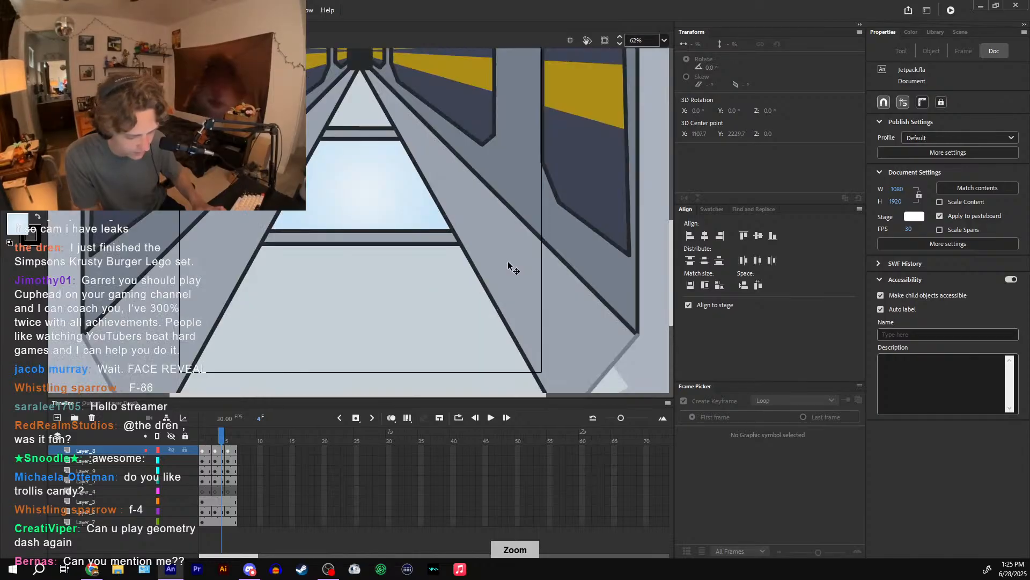
{"action": "left_click_drag", "start_coordinate": [318, 264], "coordinate": [417, 263]}
{"action": "key", "text": "ctrl+equal"}
{"action": "key", "text": "ctrl+minus"}
{"action": "key", "text": "ctrl+minus"}
- Pull the two far corners of the small distant blue panel on frame 2 inward to fit inside the floor outlines
{"action": "key", "text": "comma"}
{"action": "key", "text": "comma"}
{"action": "key", "text": "ctrl+equal"}
{"action": "key", "text": "ctrl+equal"}
{"action": "key", "text": "ctrl+equal"}
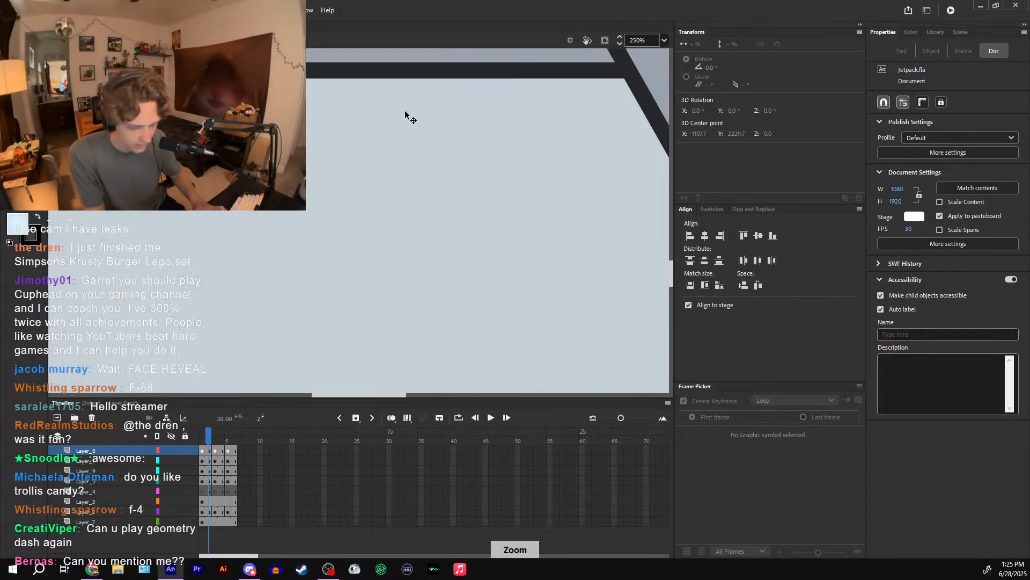
{"action": "left_click_drag", "start_coordinate": [408, 114], "coordinate": [409, 318]}
{"action": "left_click_drag", "start_coordinate": [496, 76], "coordinate": [602, 290]}
{"action": "left_click", "coordinate": [373, 236]}
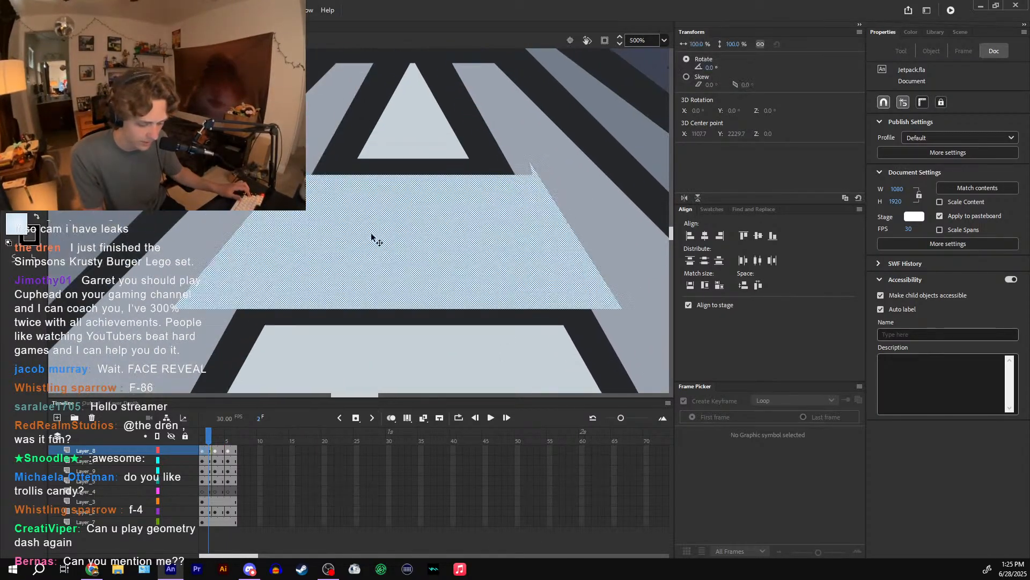
{"action": "left_click", "coordinate": [538, 167]}
{"action": "left_click", "coordinate": [537, 170]}
{"action": "left_click", "coordinate": [537, 169]}
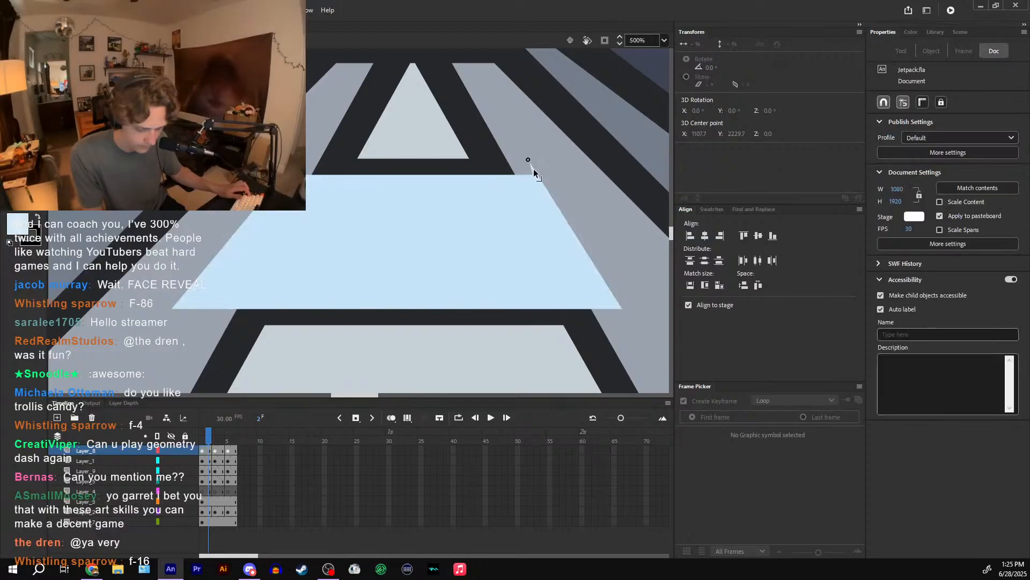
{"action": "left_click_drag", "start_coordinate": [532, 166], "coordinate": [489, 193]}
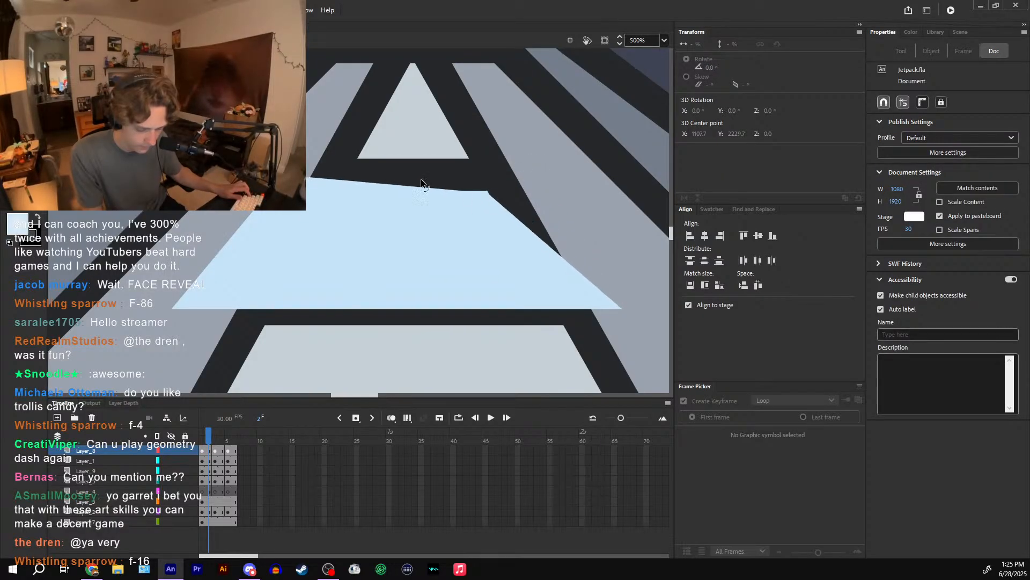
{"action": "left_click_drag", "start_coordinate": [281, 172], "coordinate": [340, 197]}
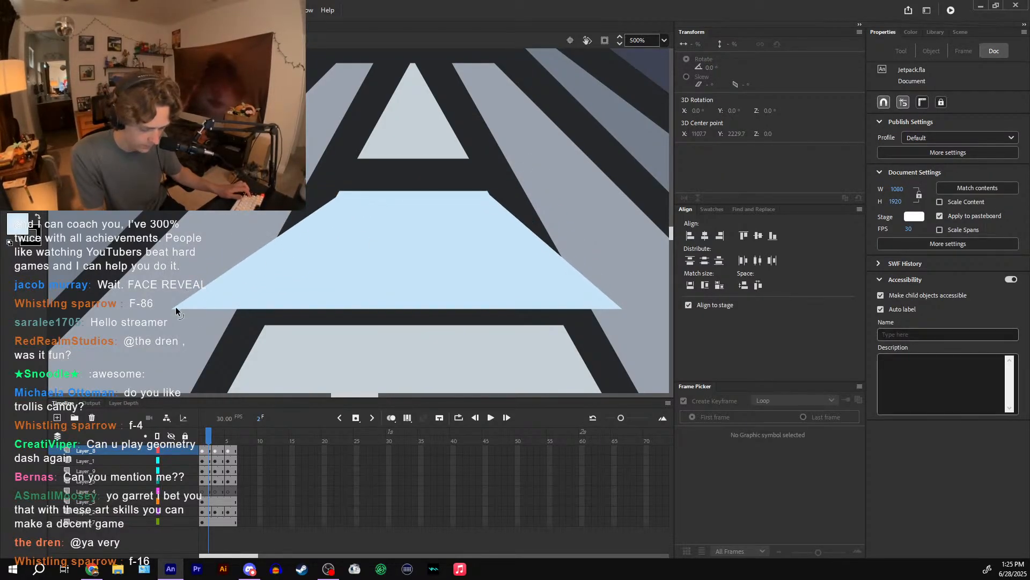
- Pull the two near corners of frame 2's small distant blue panel inward to fit inside the floor outlines
{"action": "left_click_drag", "start_coordinate": [176, 307], "coordinate": [284, 298]}
{"action": "key", "text": "ctrl+z"}
{"action": "left_click_drag", "start_coordinate": [175, 311], "coordinate": [288, 291]}
{"action": "left_click_drag", "start_coordinate": [620, 307], "coordinate": [528, 170]}
- Fit the far edge and far corners of frame 2's large foreground blue panel inside the floor outlines
{"action": "key", "text": "ctrl+minus"}
{"action": "key", "text": "ctrl+minus"}
{"action": "key", "text": "ctrl+minus"}
{"action": "left_click_drag", "start_coordinate": [537, 251], "coordinate": [566, 143]}
{"action": "left_click_drag", "start_coordinate": [515, 315], "coordinate": [547, 304]}
{"action": "left_click_drag", "start_coordinate": [235, 252], "coordinate": [309, 256]}
{"action": "key", "text": "ctrl+equal"}
{"action": "key", "text": "ctrl+equal"}
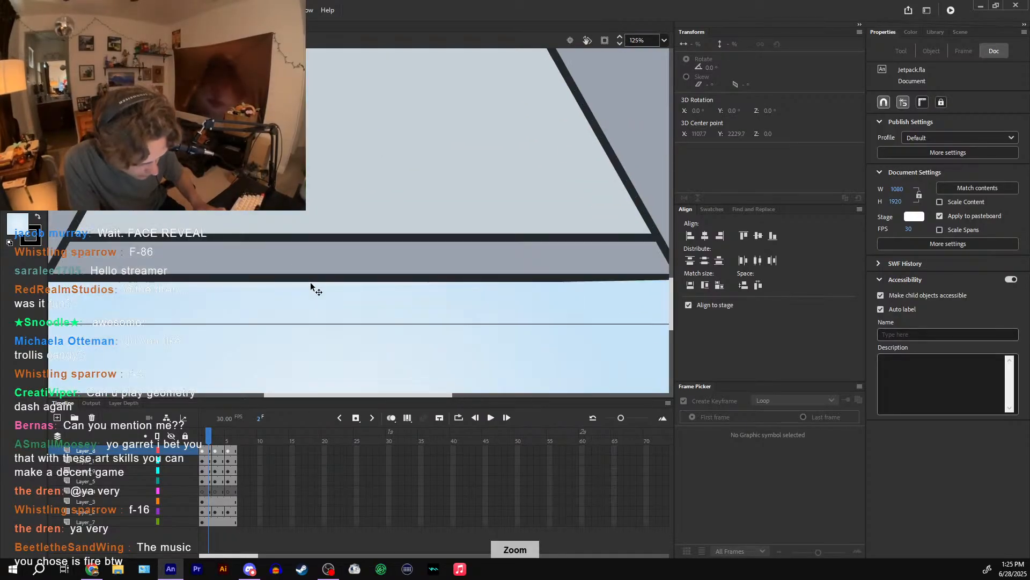
{"action": "left_click_drag", "start_coordinate": [289, 322], "coordinate": [554, 217]}
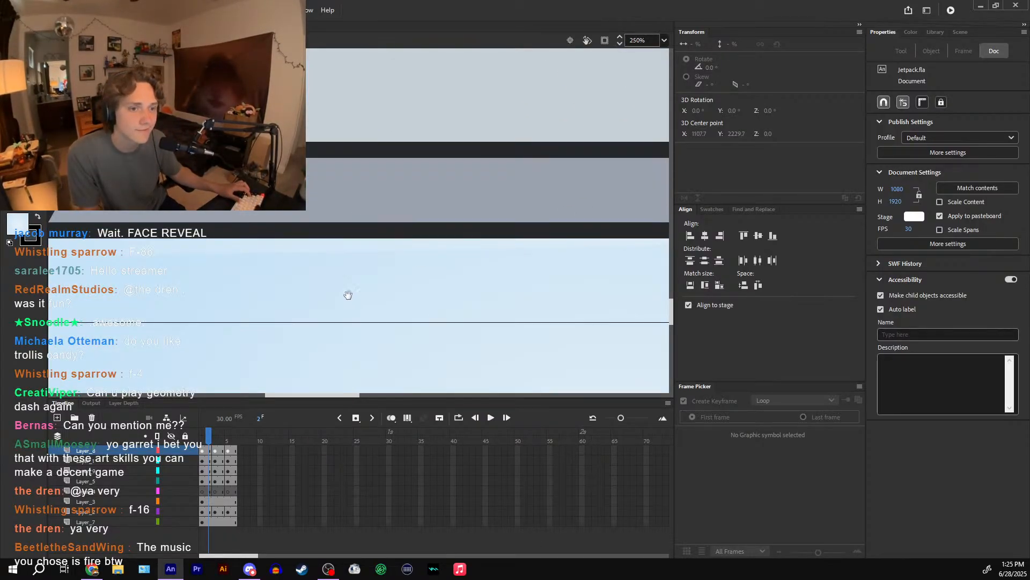
{"action": "left_click_drag", "start_coordinate": [348, 295], "coordinate": [407, 254]}
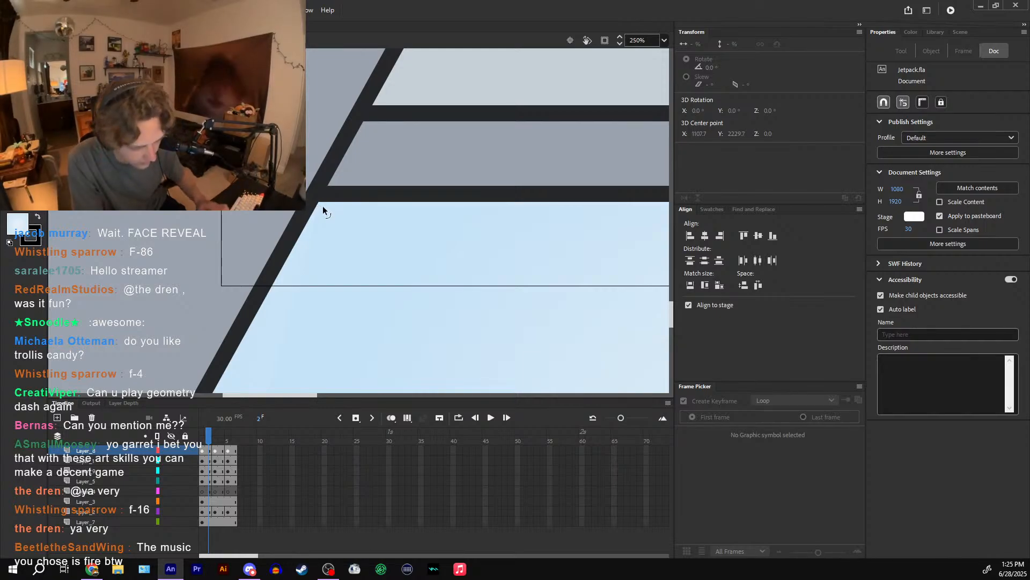
- Reshape the left and right edges of frame 2's large foreground blue panel to follow the slanted floor outlines
{"action": "key", "text": "ctrl+minus"}
{"action": "left_click", "coordinate": [373, 285]}
{"action": "left_click_drag", "start_coordinate": [365, 317], "coordinate": [425, 148]}
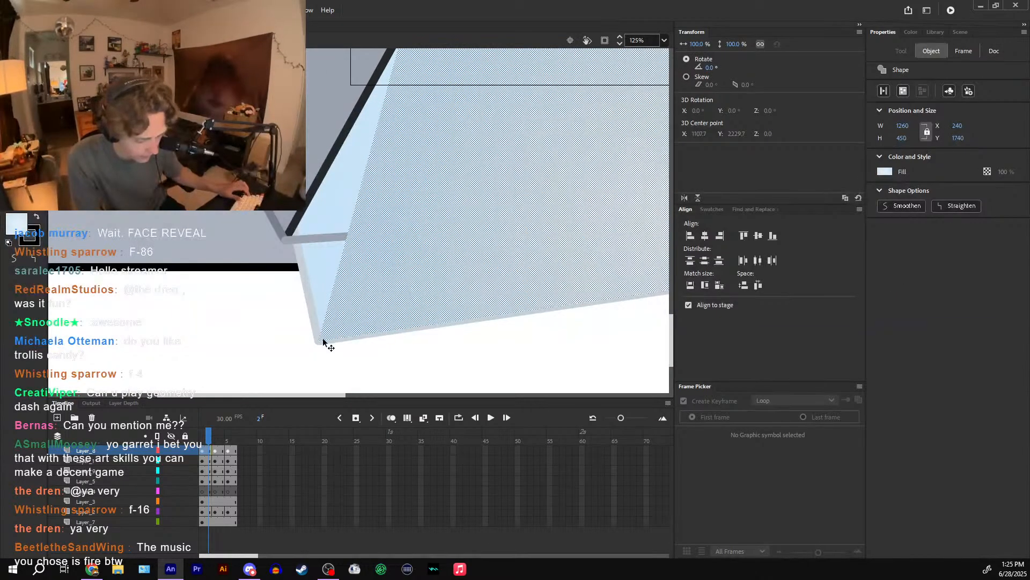
{"action": "left_click_drag", "start_coordinate": [323, 340], "coordinate": [277, 271]}
{"action": "key", "text": "ctrl+minus"}
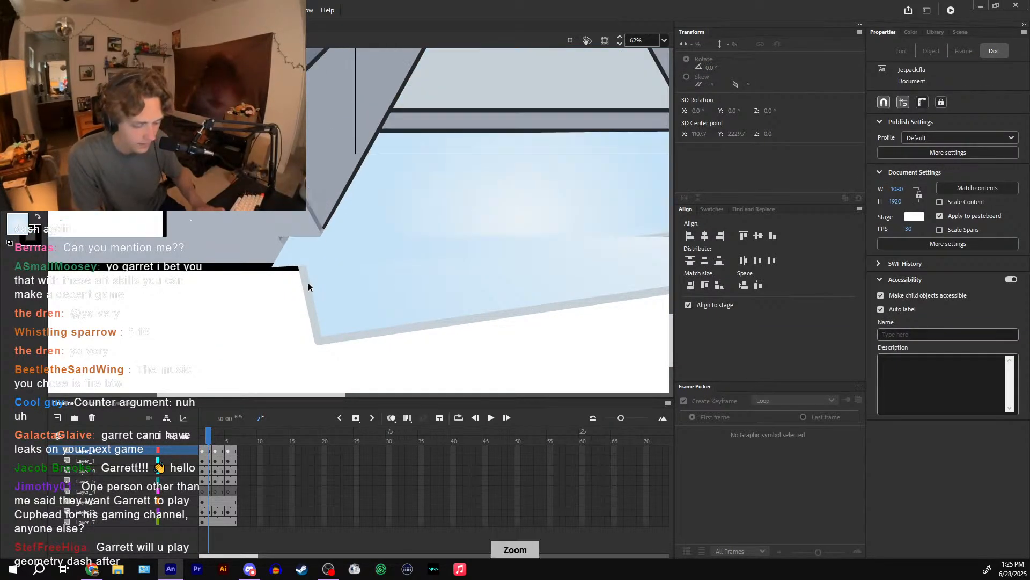
{"action": "left_click_drag", "start_coordinate": [606, 259], "coordinate": [425, 270]}
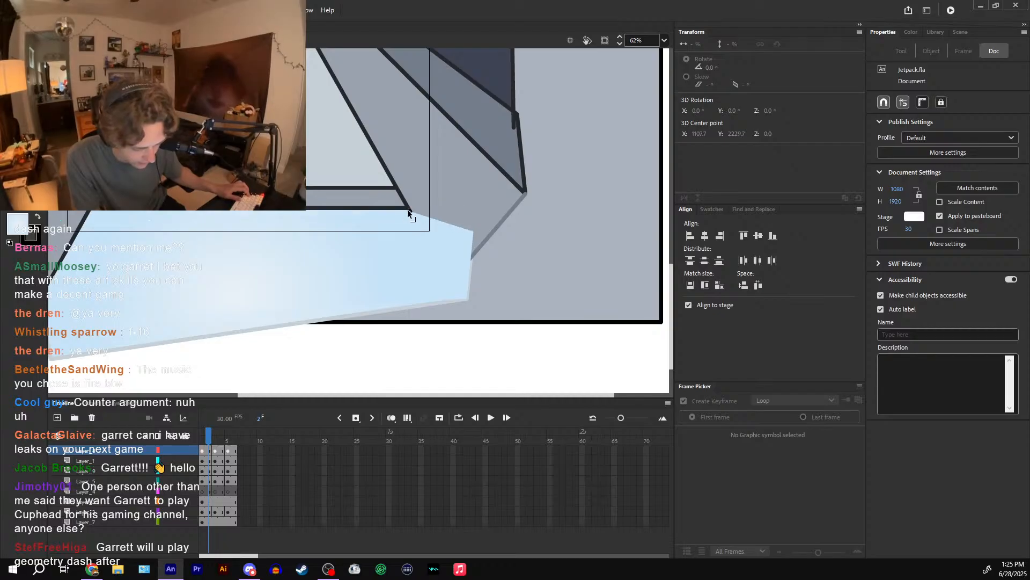
{"action": "key", "text": "ctrl+equal"}
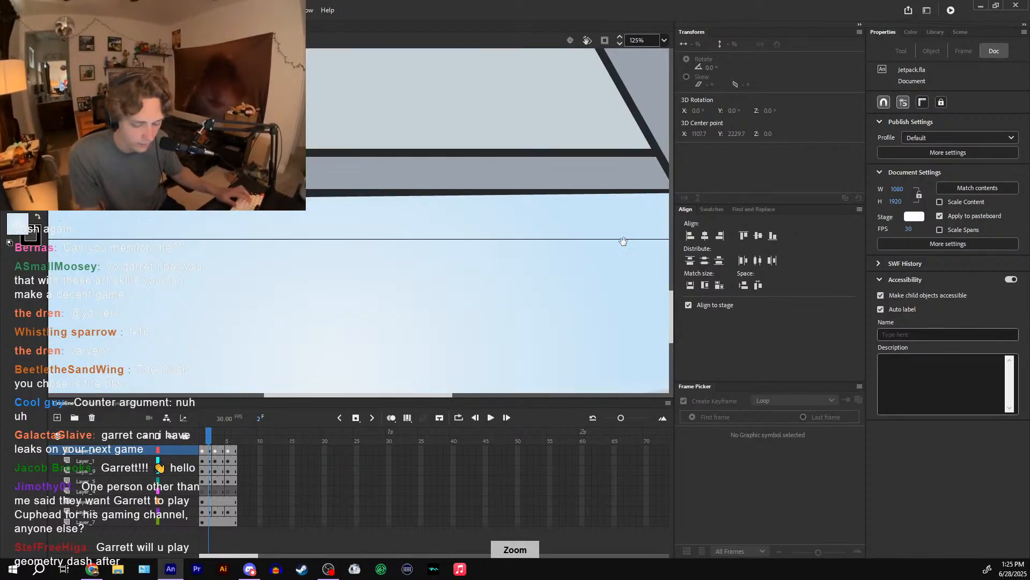
{"action": "scroll", "coordinate": [591, 220], "scroll_direction": "up", "scroll_amount": 4}
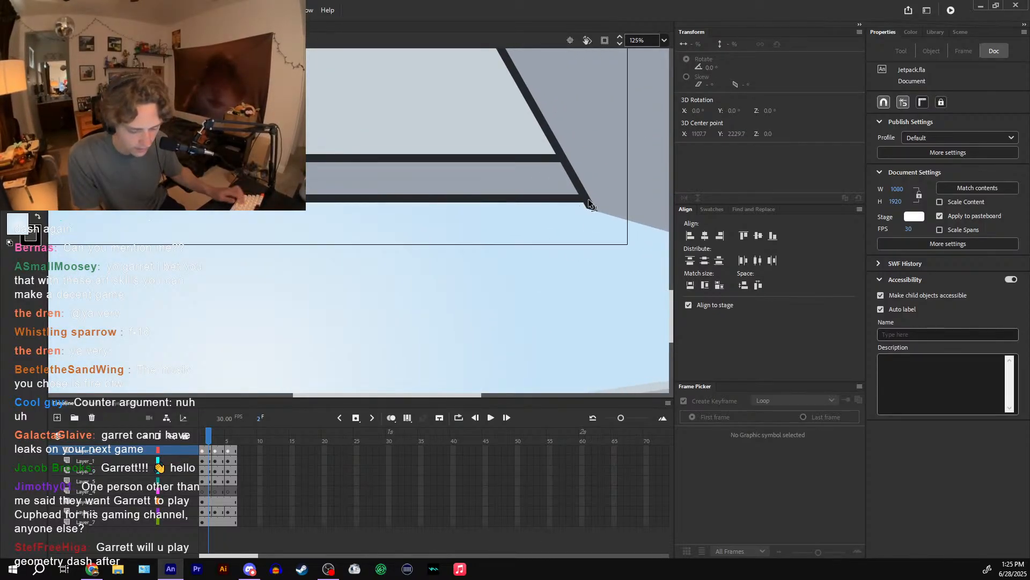
{"action": "key", "text": "ctrl+minus"}
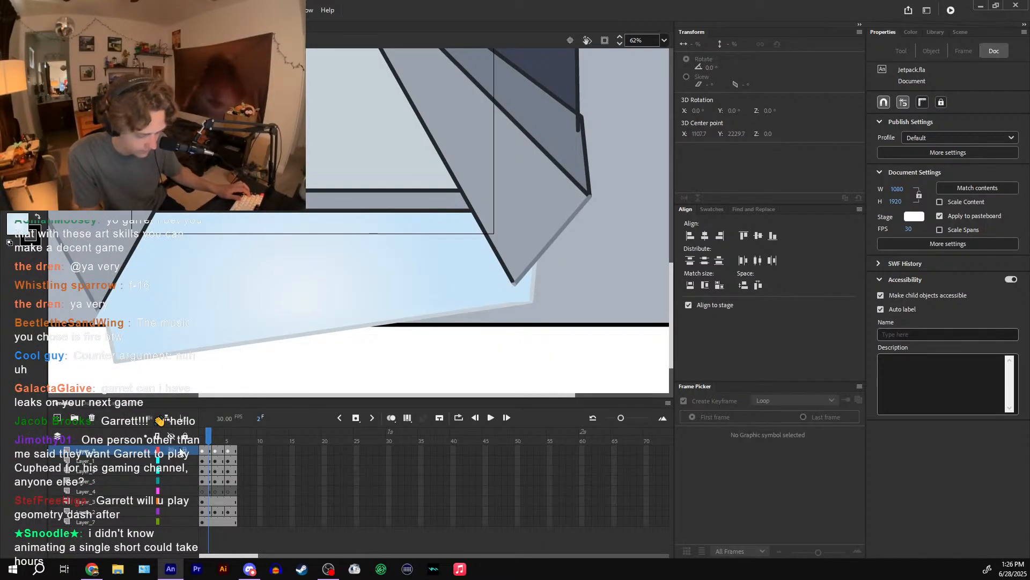
- Turn Layer_8's Glow filter back on and clip the view to hide everything outside the stage
{"action": "left_click", "coordinate": [123, 447]}
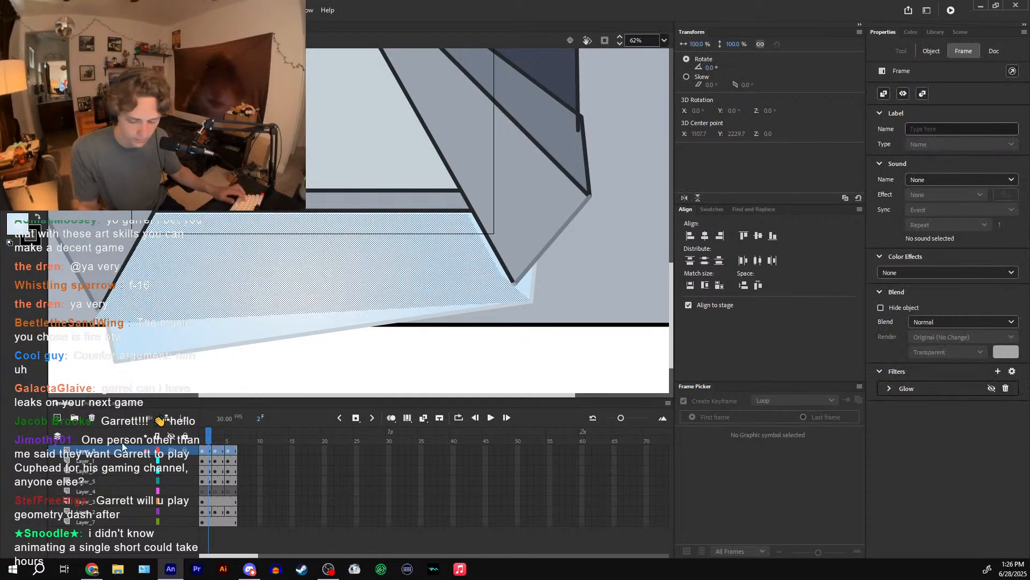
{"action": "left_click", "coordinate": [993, 393]}
{"action": "key", "text": "ctrl+minus"}
{"action": "left_click", "coordinate": [552, 288]}
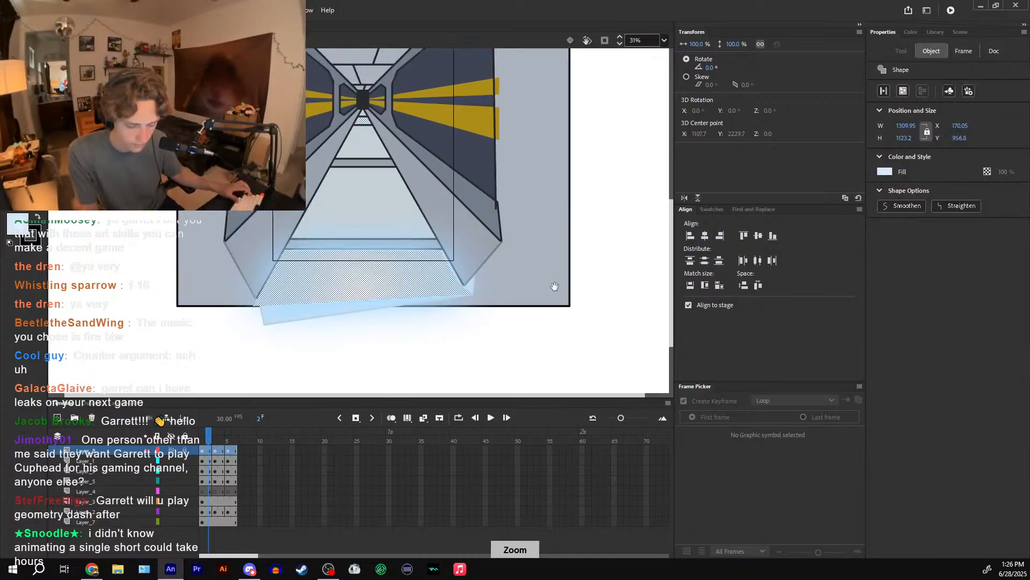
{"action": "left_click", "coordinate": [368, 183]}
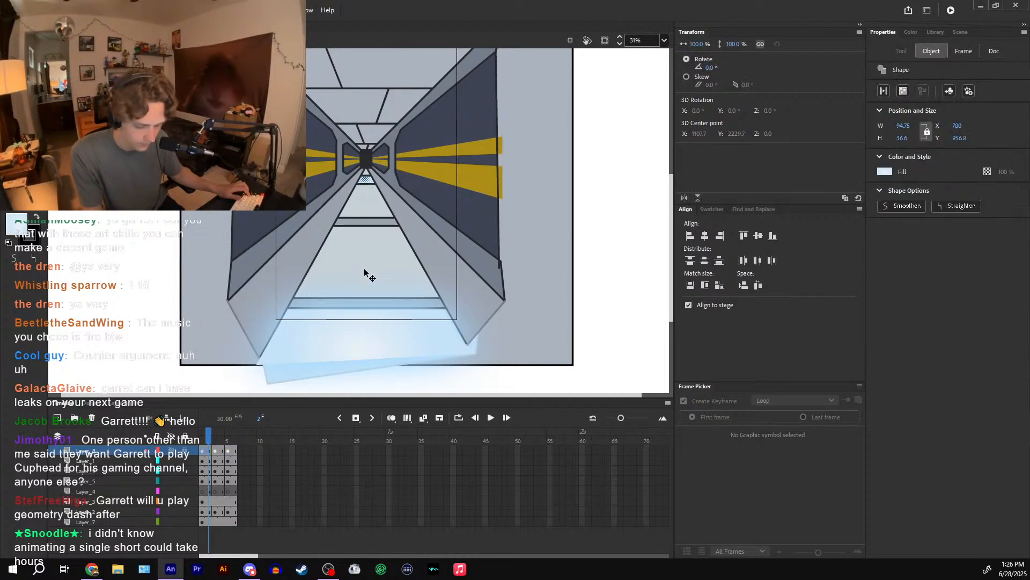
{"action": "left_click", "coordinate": [206, 453]}
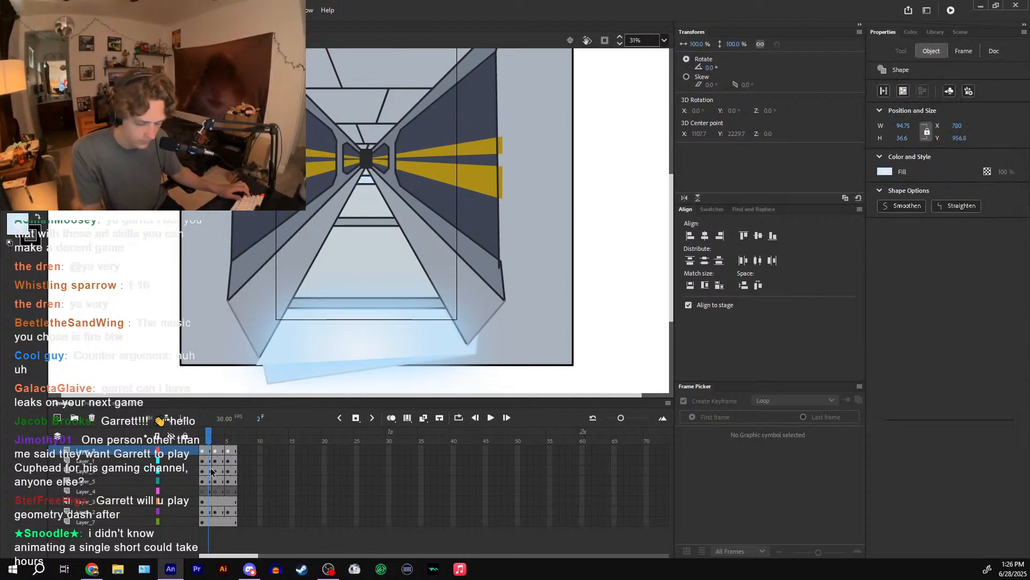
{"action": "left_click", "coordinate": [605, 41]}
- Go to frame 6 and temporarily disable the Glow filter on Layer_8's blue floor panel
{"action": "left_click", "coordinate": [230, 439]}
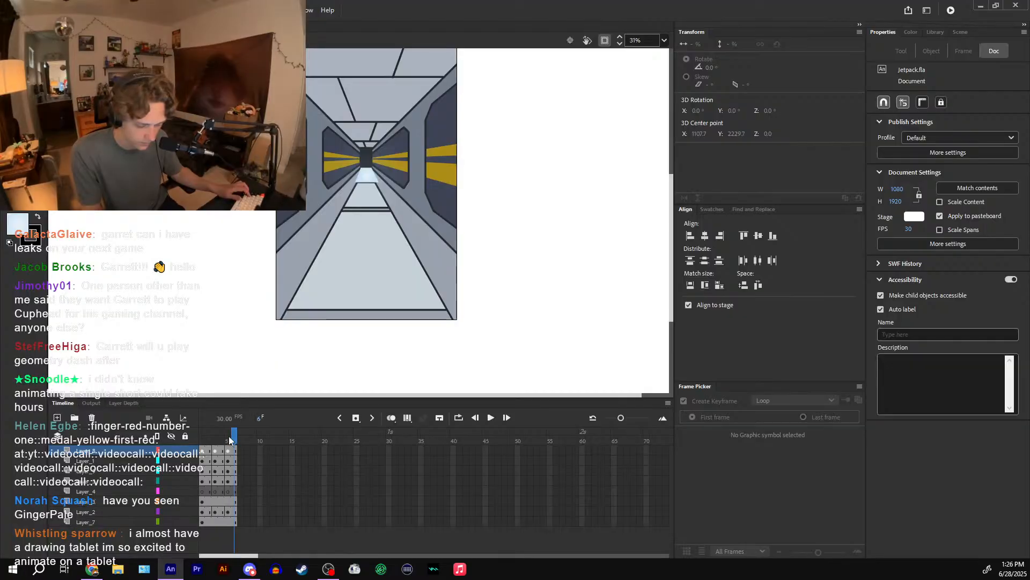
{"action": "left_click", "coordinate": [363, 176]}
{"action": "scroll", "coordinate": [362, 176], "scroll_direction": "up", "scroll_amount": 5}
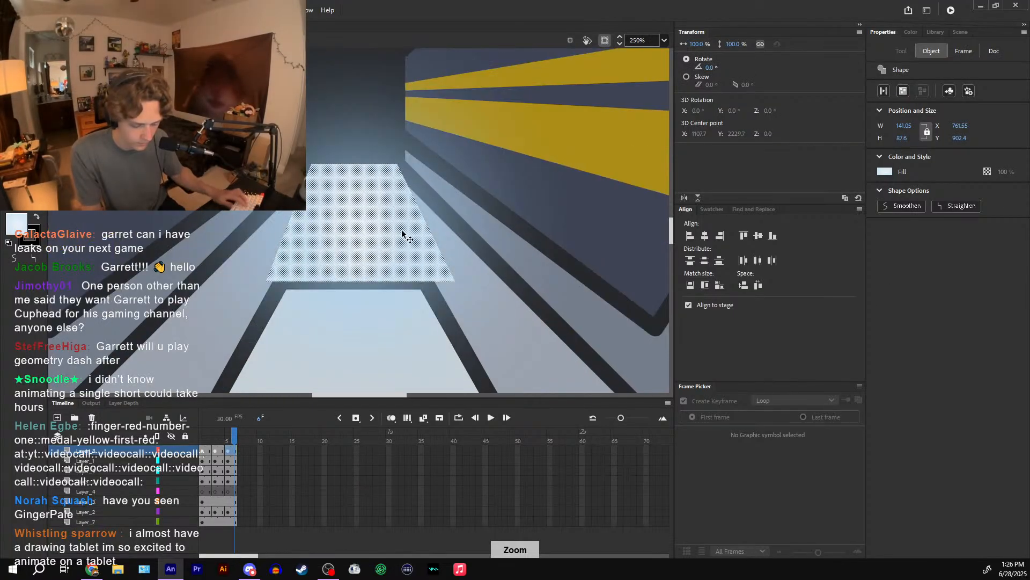
{"action": "left_click", "coordinate": [230, 451]}
{"action": "left_click", "coordinate": [230, 451]}
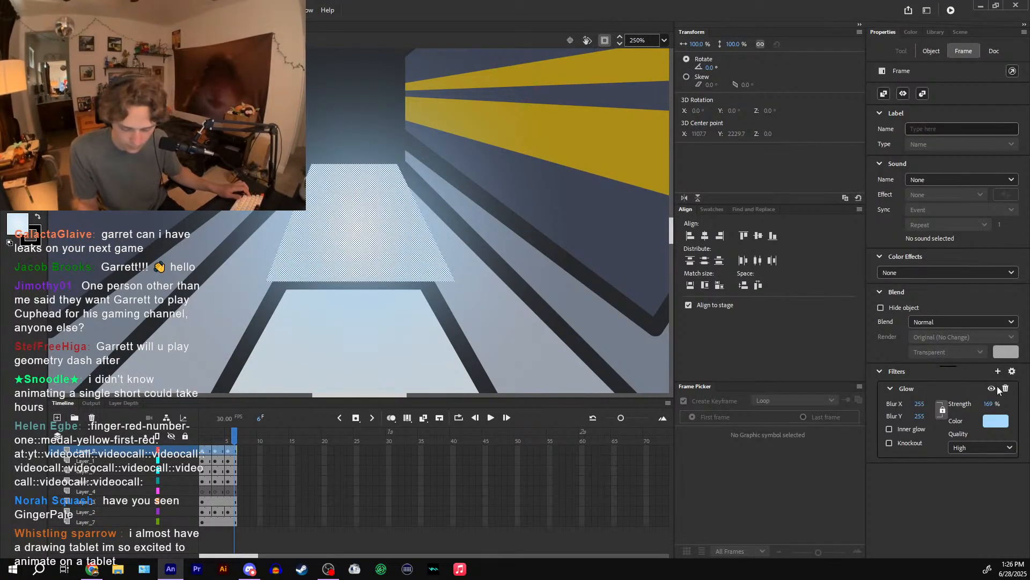
{"action": "left_click", "coordinate": [993, 389]}
- Pull the corners of frame 6's distant blue panel inward to fit inside the floor outlines
{"action": "left_click_drag", "start_coordinate": [399, 163], "coordinate": [346, 176]}
{"action": "left_click_drag", "start_coordinate": [271, 278], "coordinate": [302, 273]}
{"action": "key", "text": "ctrl+z"}
{"action": "key", "text": "ctrl+z"}
{"action": "left_click_drag", "start_coordinate": [429, 278], "coordinate": [421, 265]}
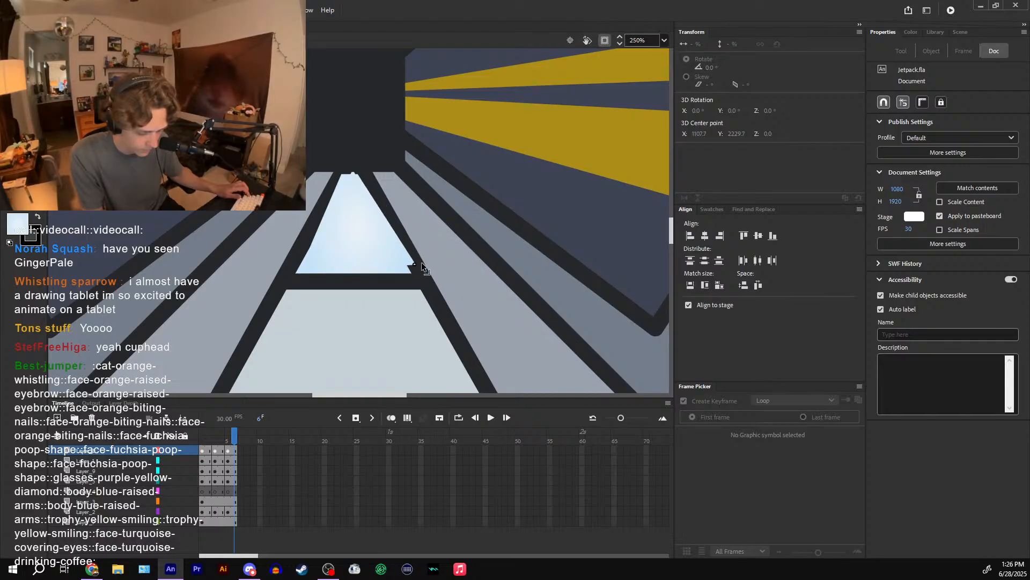
- Remove the small tip sticking out beyond the far edge of frame 6's blue panel
{"action": "key", "text": "ctrl+="}
{"action": "key", "text": "ctrl+="}
{"action": "left_click", "coordinate": [407, 149]}
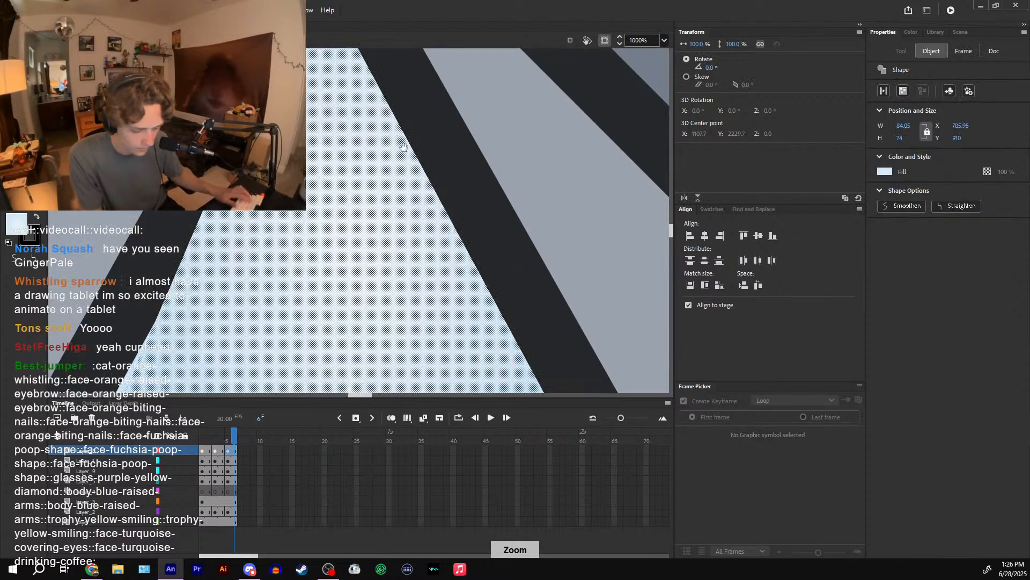
{"action": "left_click_drag", "start_coordinate": [406, 150], "coordinate": [413, 288]}
{"action": "left_click", "coordinate": [348, 163]}
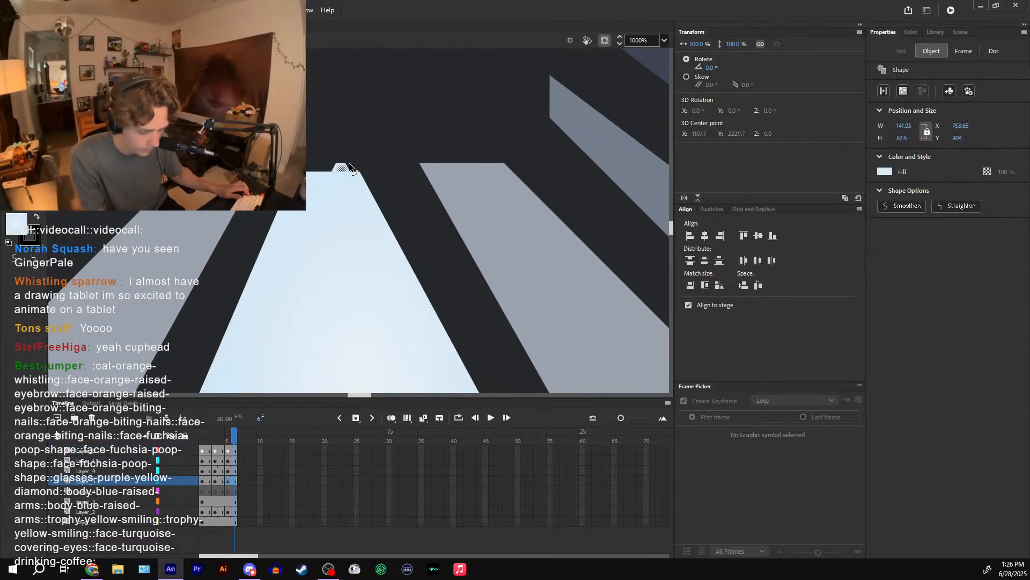
{"action": "left_click", "coordinate": [349, 167]}
{"action": "left_click", "coordinate": [350, 161]}
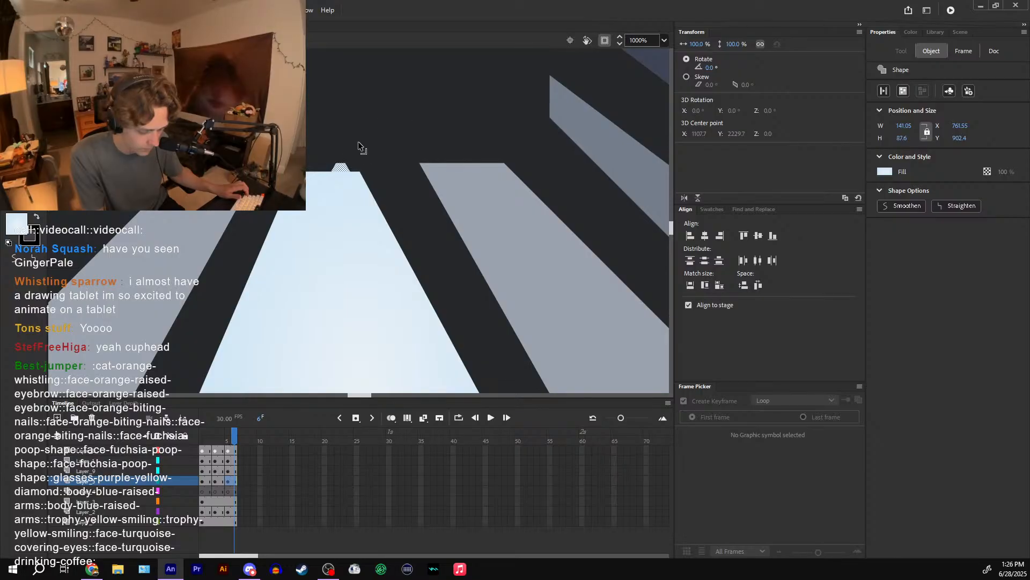
{"action": "left_click", "coordinate": [346, 165]}
{"action": "left_click", "coordinate": [338, 187]}
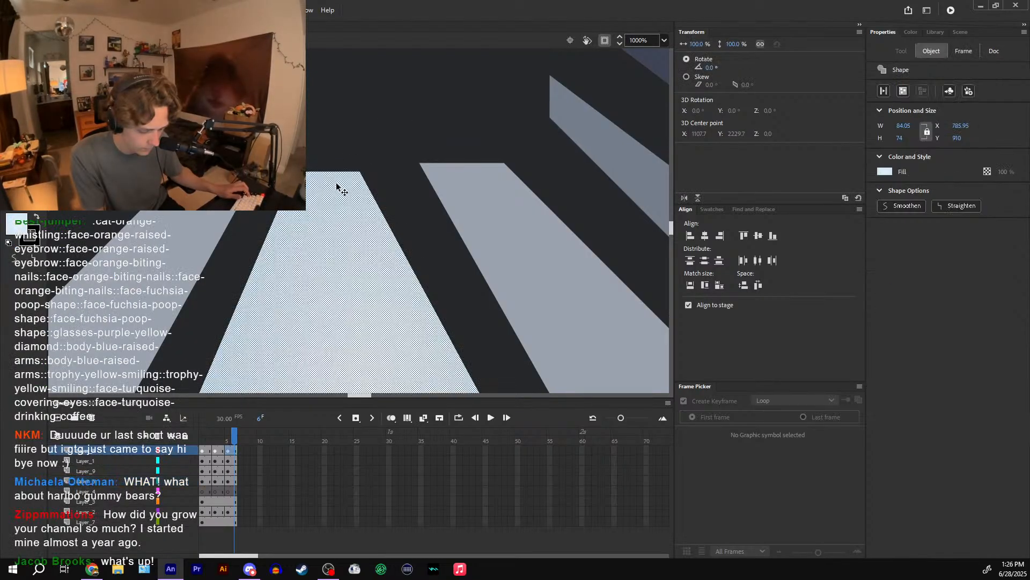
- Scrub back through the corridor frames to check how the blue floor panels fit from frame 6 to frame 1
{"action": "key", "text": "comma"}
{"action": "key", "text": "comma"}
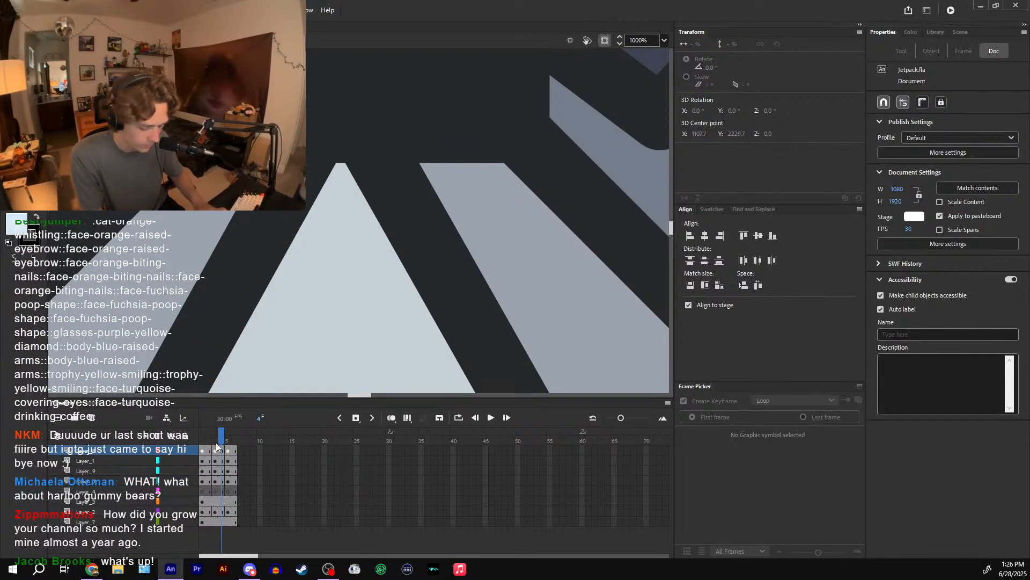
{"action": "key", "text": "ctrl+minus"}
{"action": "key", "text": "ctrl+minus"}
{"action": "key", "text": "ctrl+minus"}
{"action": "left_click_drag", "start_coordinate": [224, 440], "coordinate": [231, 445]}
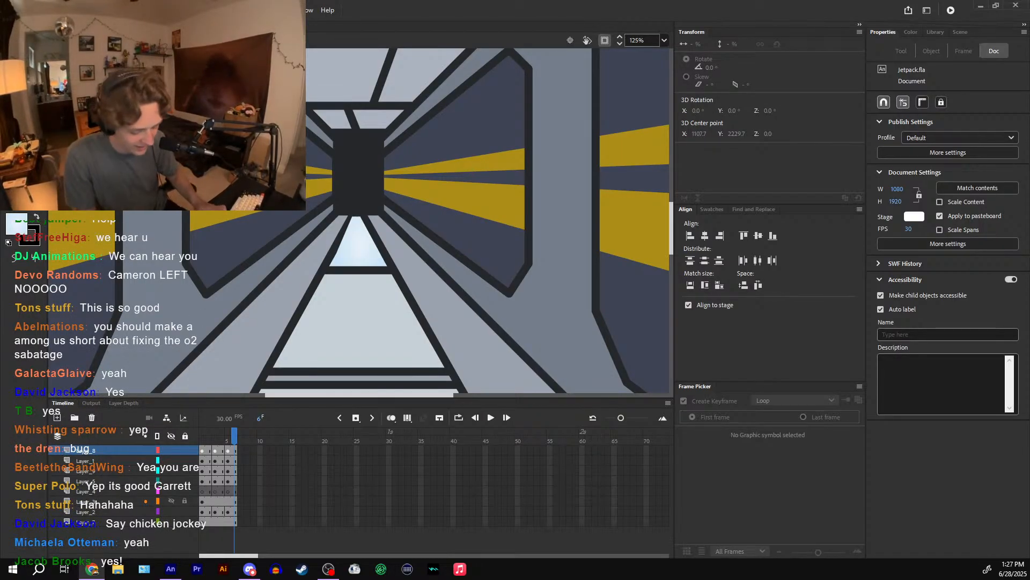
{"action": "left_click_drag", "start_coordinate": [234, 436], "coordinate": [201, 436]}
{"action": "key", "text": "ctrl+minus"}
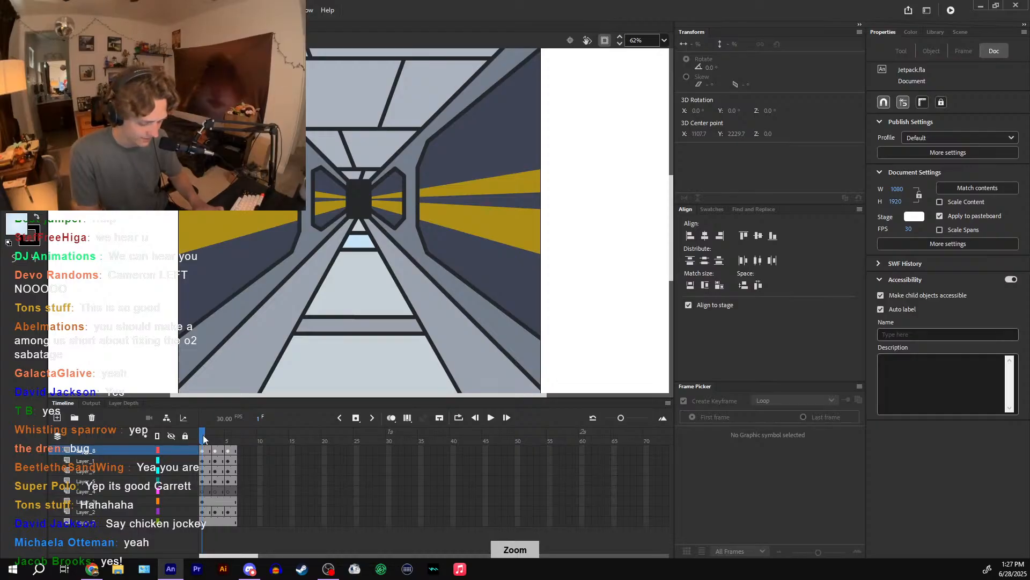
- Re-enable the Glow filter on Layer_8 and view frame 1's floor with the glow applied
{"action": "left_click", "coordinate": [119, 449]}
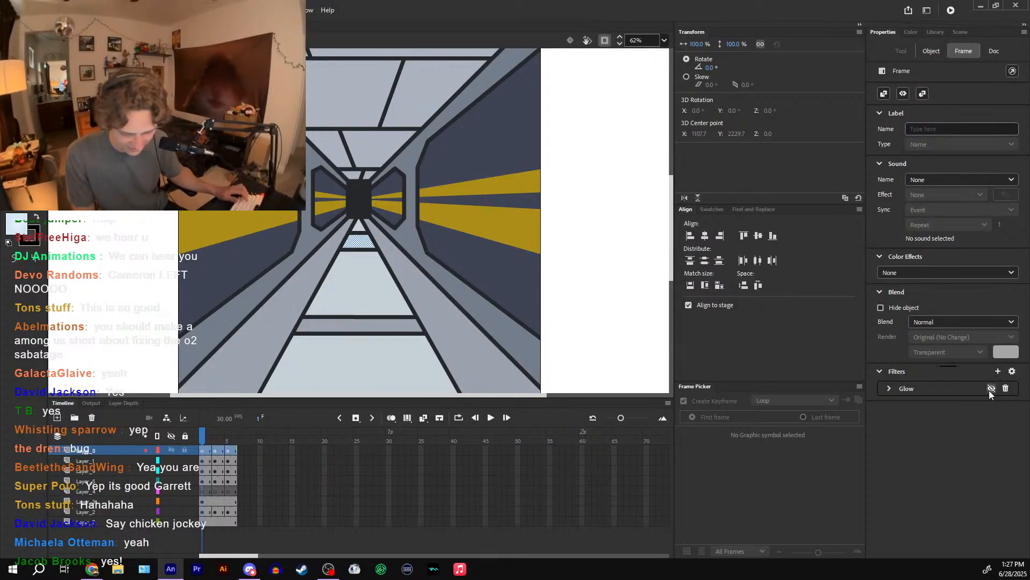
{"action": "left_click", "coordinate": [991, 390]}
{"action": "left_click", "coordinate": [203, 435]}
{"action": "left_click_drag", "start_coordinate": [358, 277], "coordinate": [372, 209]}
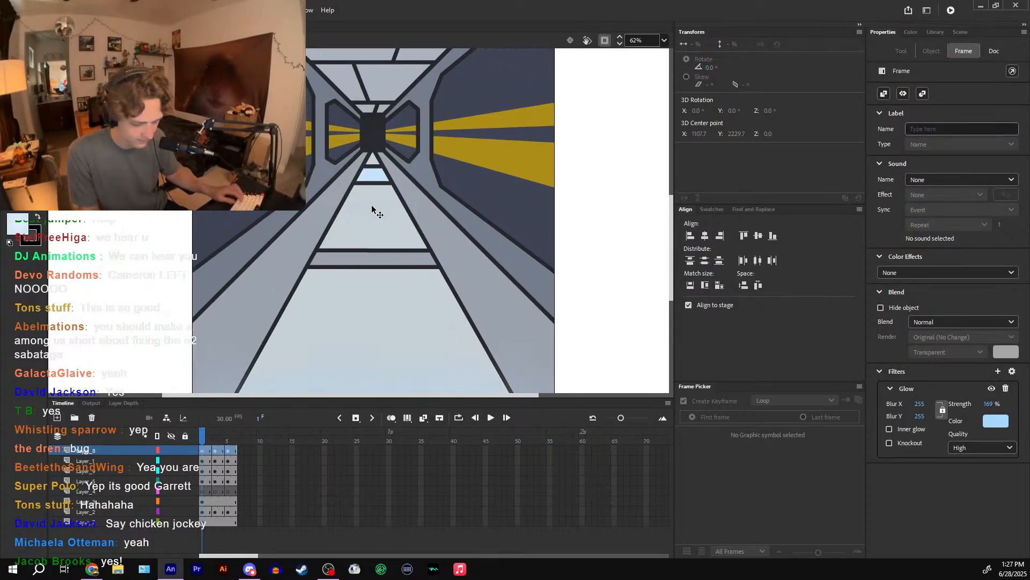
- Set the glow on frame 1 of Layer_8 to a 70 blur and 206% strength
{"action": "left_click", "coordinate": [374, 181]}
{"action": "left_click_drag", "start_coordinate": [497, 145], "coordinate": [484, 176]}
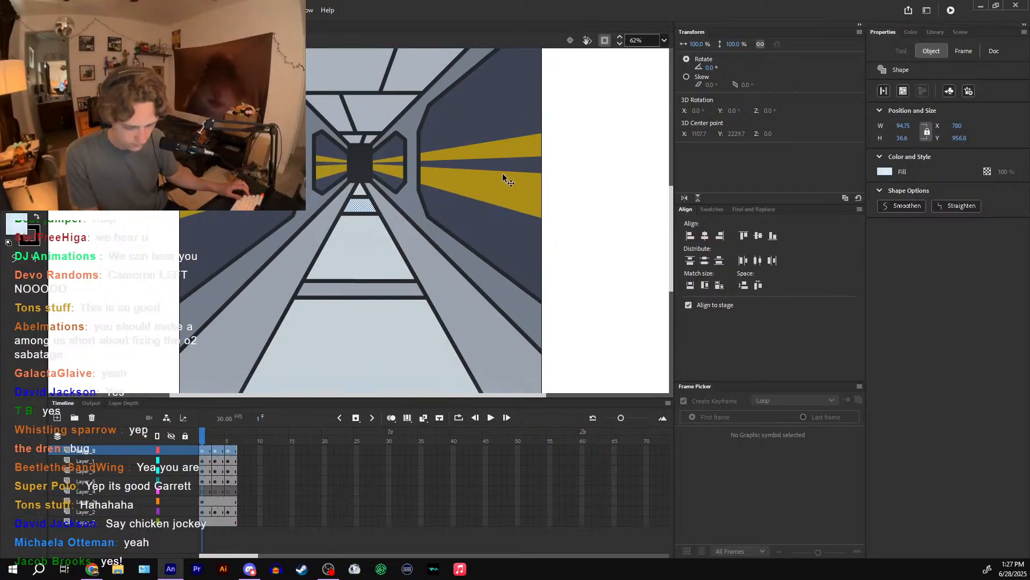
{"action": "key", "text": "Escape"}
{"action": "left_click", "coordinate": [109, 455]}
{"action": "key", "text": "ctrl+minus"}
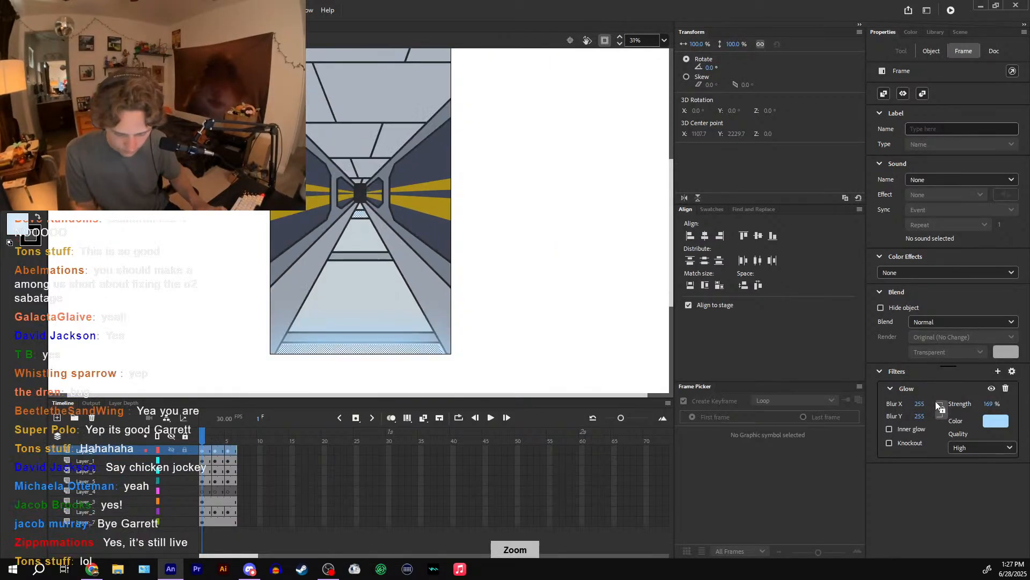
{"action": "left_click_drag", "start_coordinate": [915, 416], "coordinate": [869, 489]}
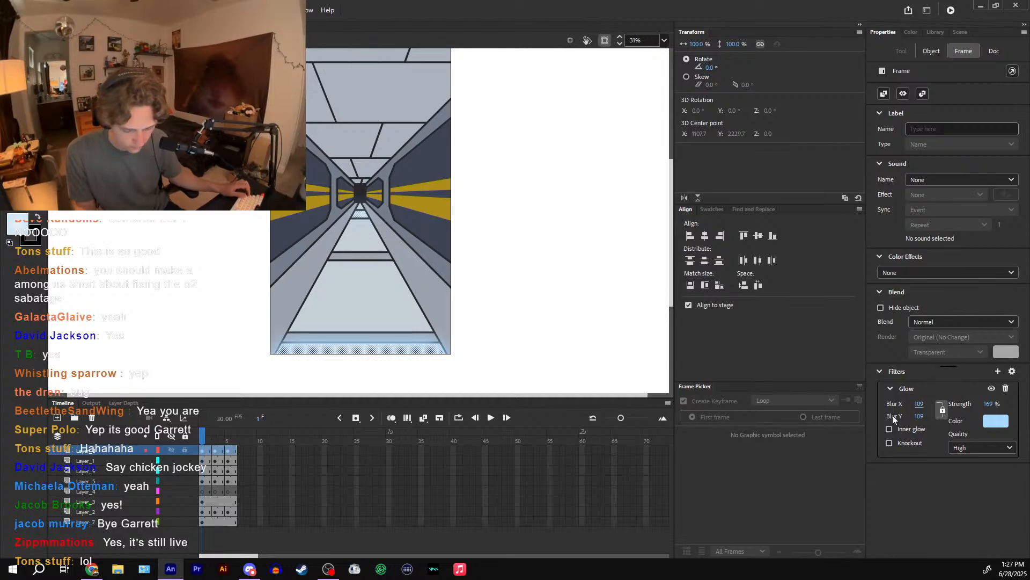
{"action": "left_click_drag", "start_coordinate": [999, 400], "coordinate": [999, 370]}
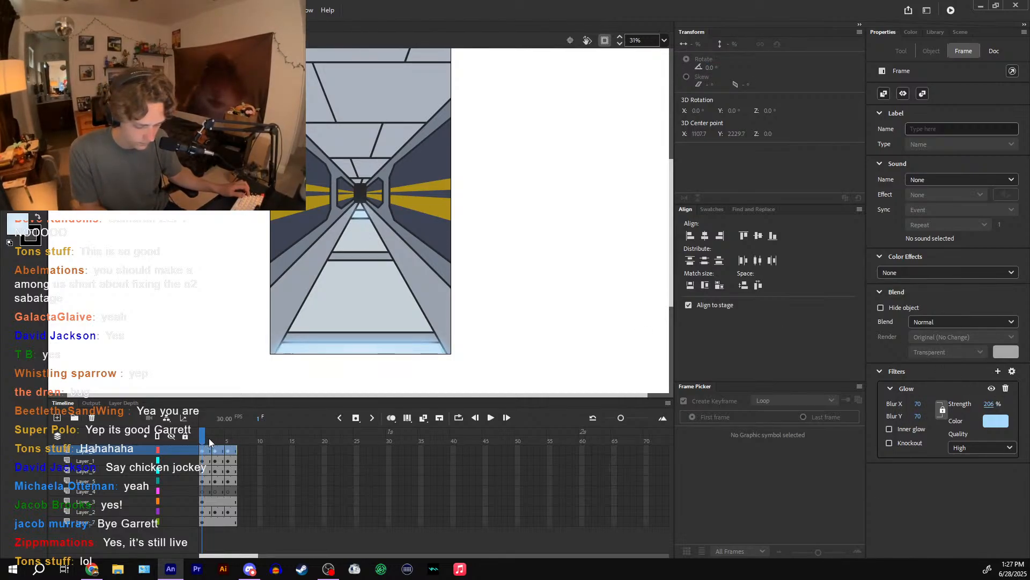
- Raise the blur of frame 1's floor panel glow to 224
{"action": "left_click", "coordinate": [300, 353]}
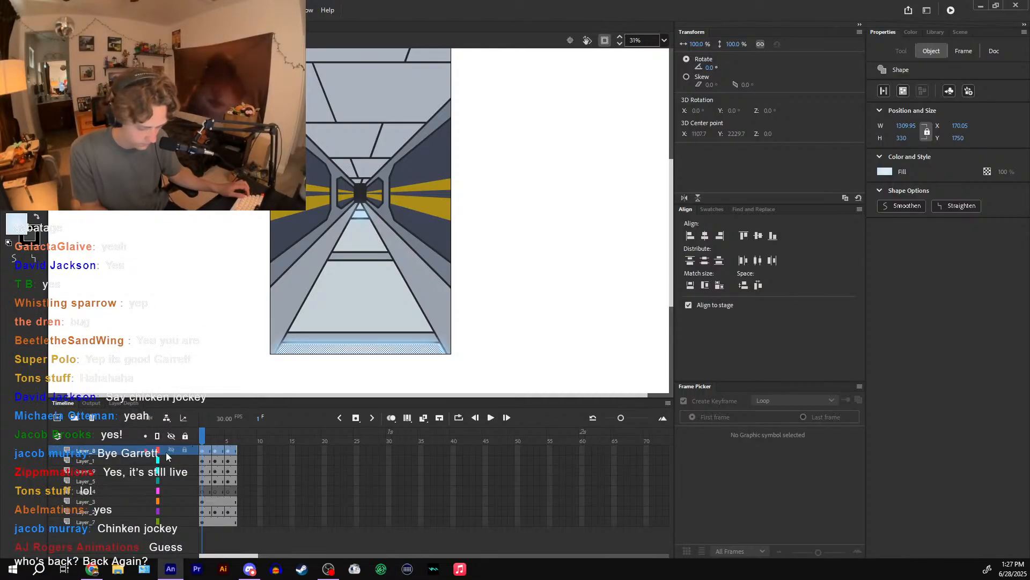
{"action": "left_click", "coordinate": [166, 452]}
{"action": "left_click_drag", "start_coordinate": [916, 405], "coordinate": [928, 382]}
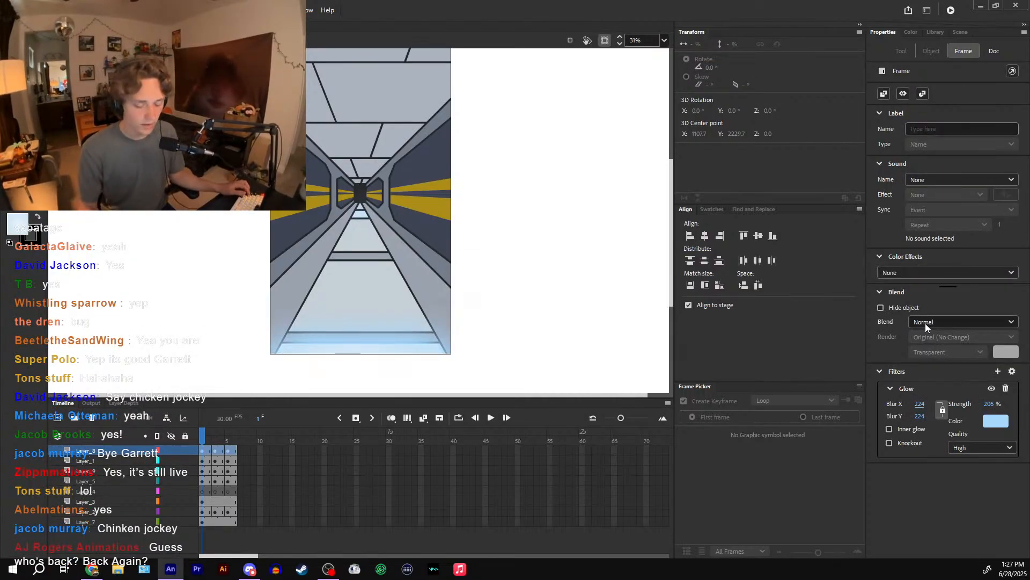
- Convert frame 1's distant blue panel to a Movie Clip symbol and paste the glow filter onto it with a 53 blur
{"action": "left_click", "coordinate": [361, 214]}
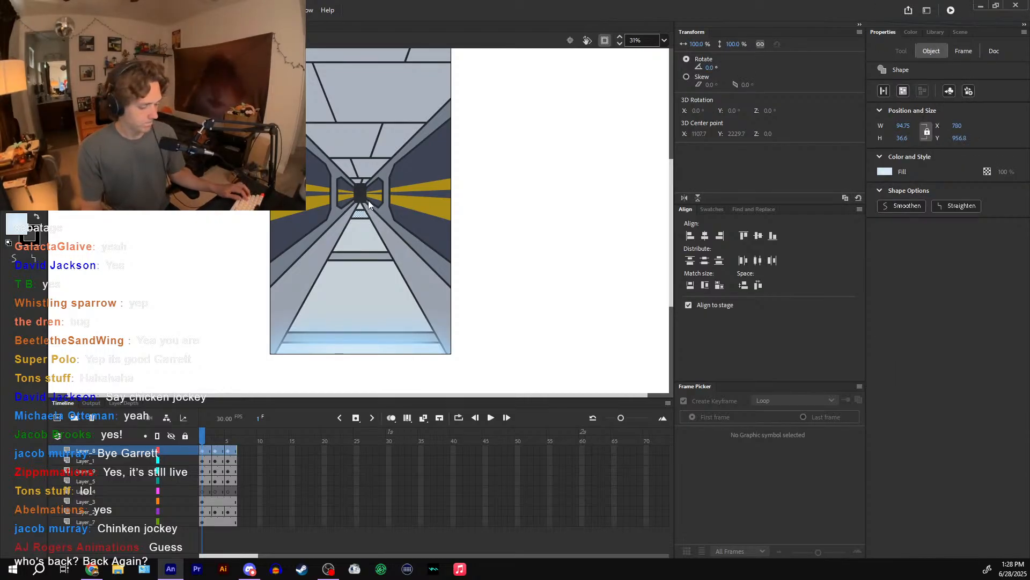
{"action": "left_click", "coordinate": [995, 71]}
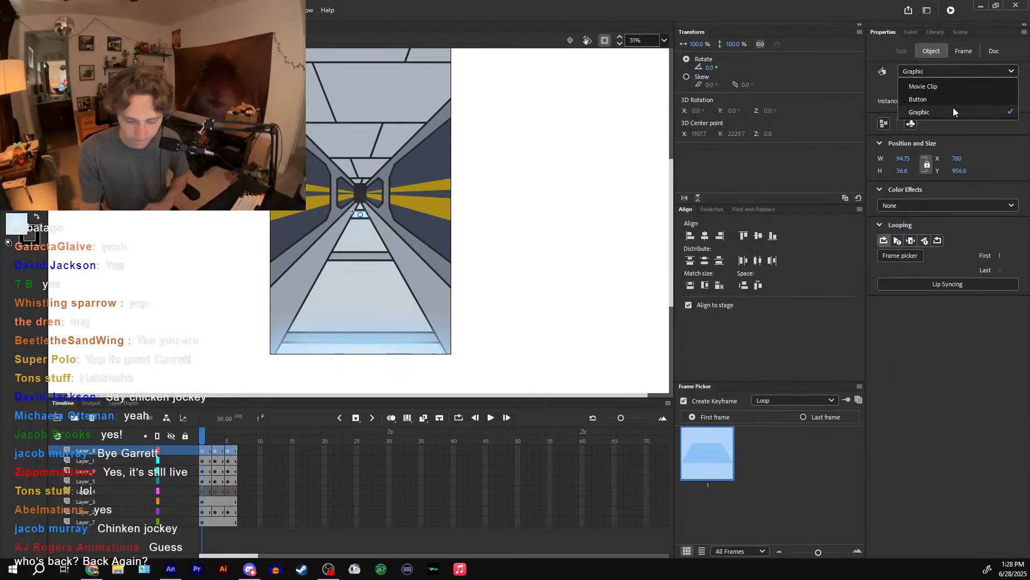
{"action": "left_click", "coordinate": [953, 87]}
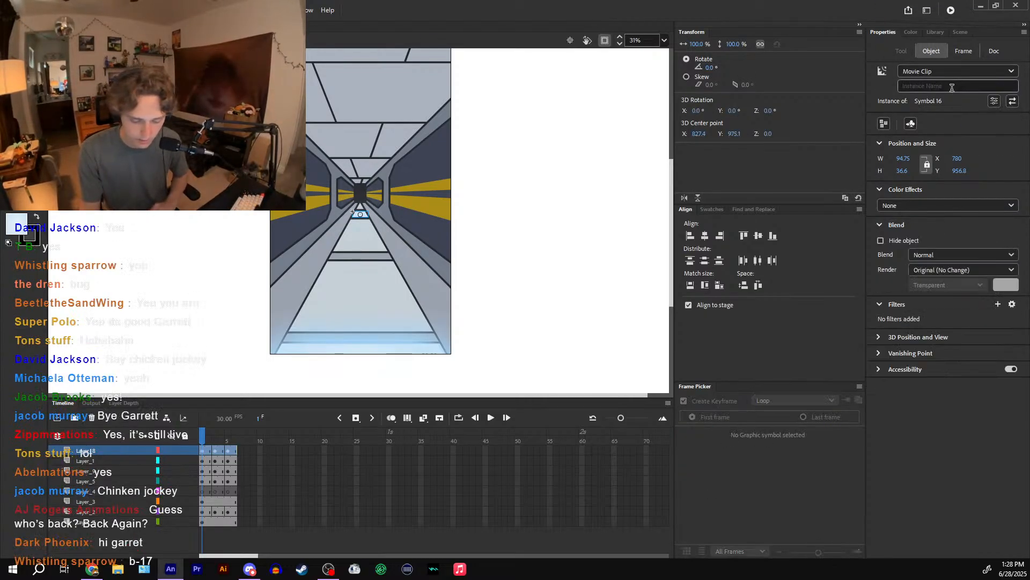
{"action": "left_click", "coordinate": [1012, 304]}
{"action": "left_click", "coordinate": [985, 345]}
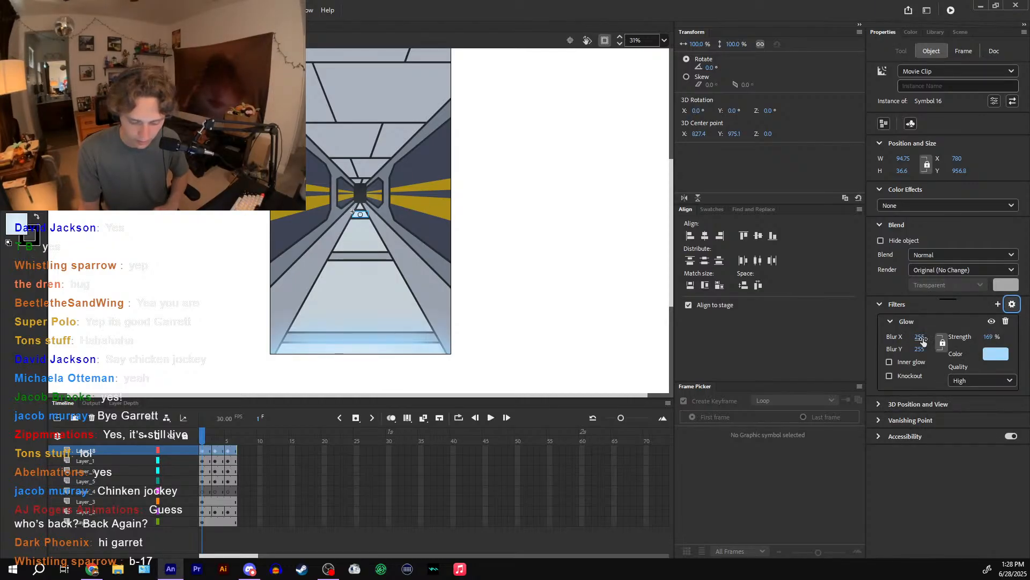
{"action": "left_click_drag", "start_coordinate": [923, 340], "coordinate": [900, 424]}
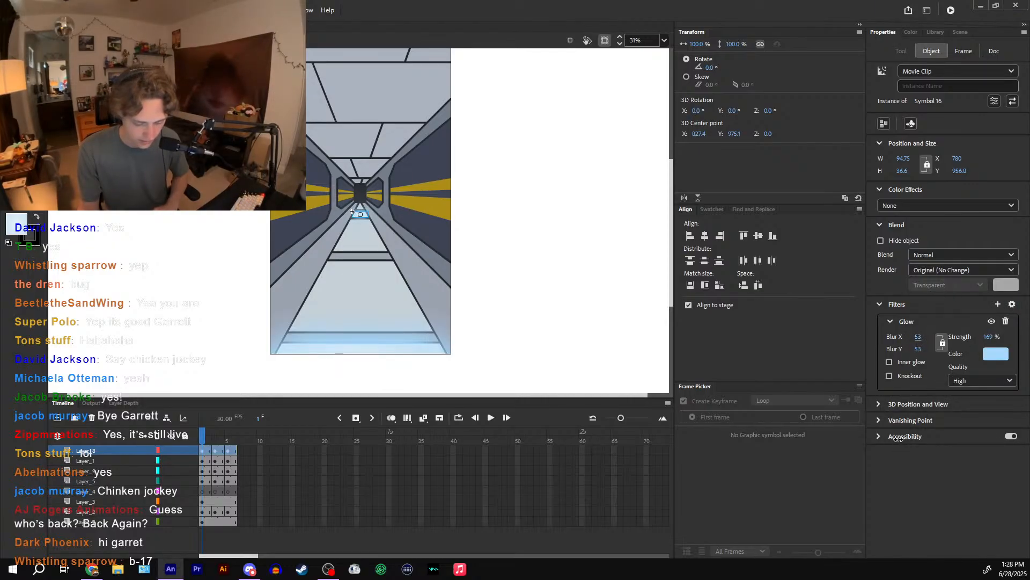
- Lower the glow strength of frame 3's blue floor panel to 139%
{"action": "left_click", "coordinate": [208, 441]}
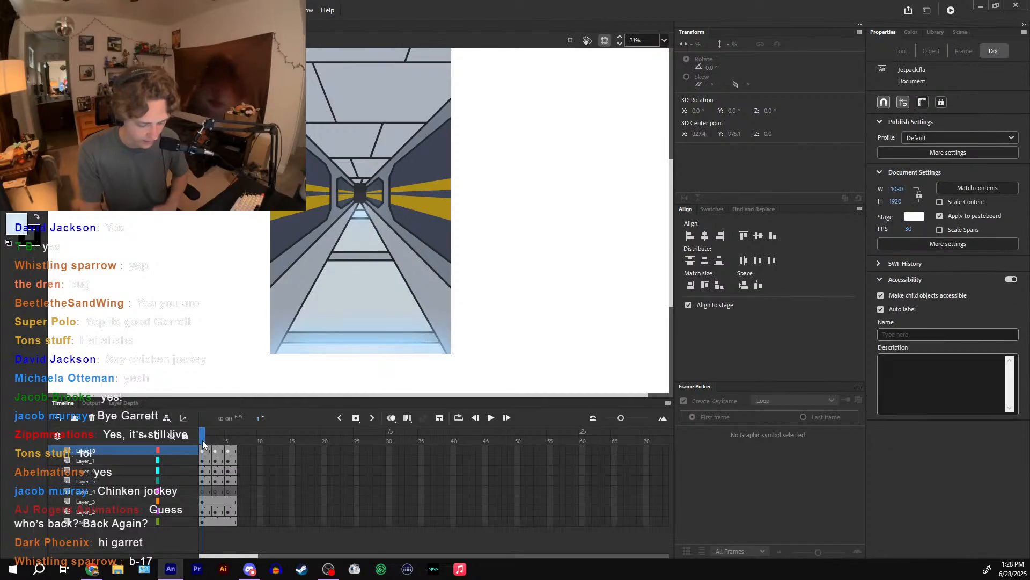
{"action": "left_click", "coordinate": [214, 440]}
{"action": "left_click", "coordinate": [348, 271]}
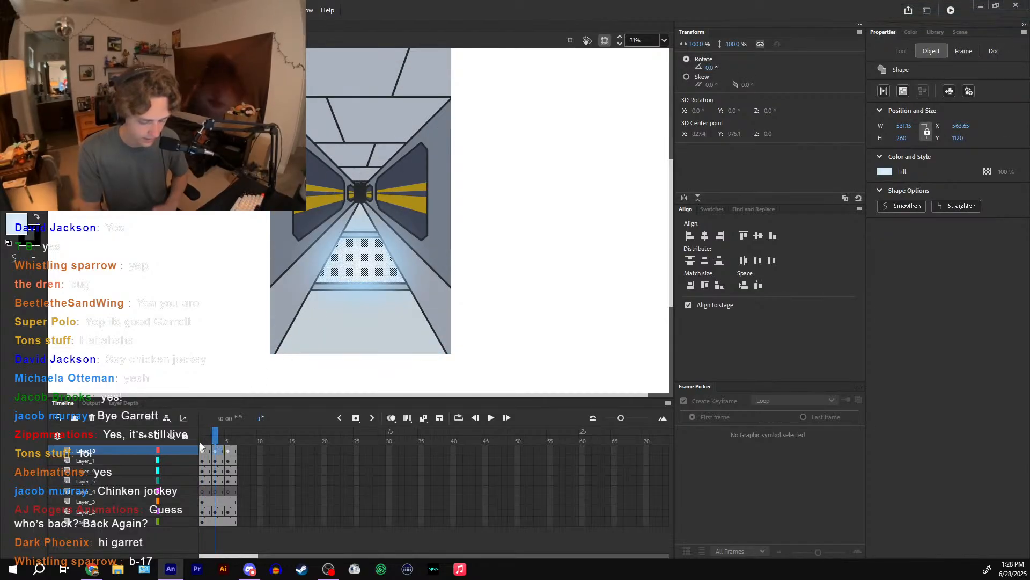
{"action": "left_click", "coordinate": [218, 453]}
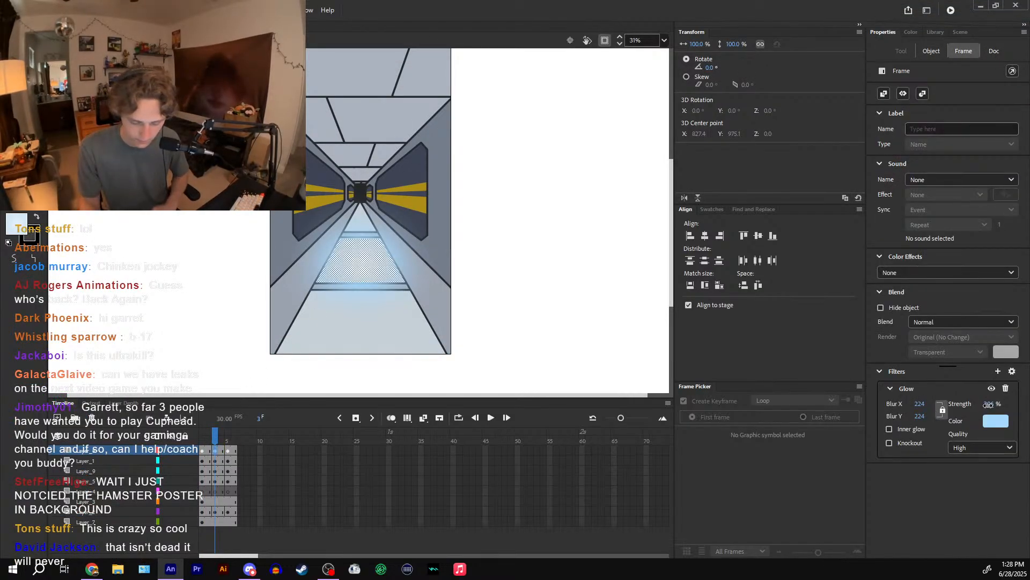
{"action": "left_click_drag", "start_coordinate": [989, 404], "coordinate": [972, 429]}
- Reduce the glow blur on the distant blue panel's frame 5 keyframe to 85
{"action": "left_click_drag", "start_coordinate": [217, 437], "coordinate": [234, 438]}
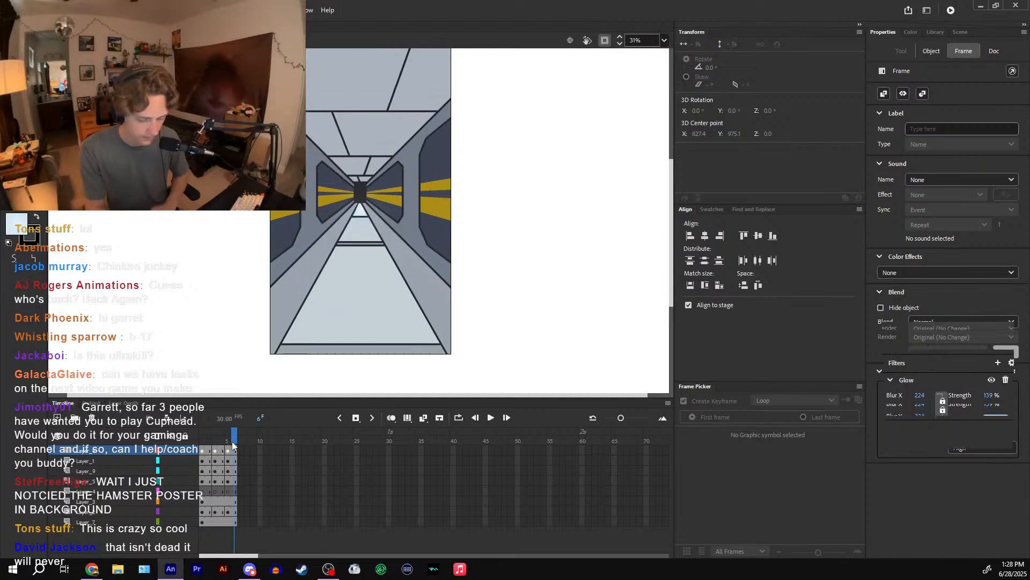
{"action": "left_click", "coordinate": [362, 209]}
{"action": "left_click", "coordinate": [227, 451]}
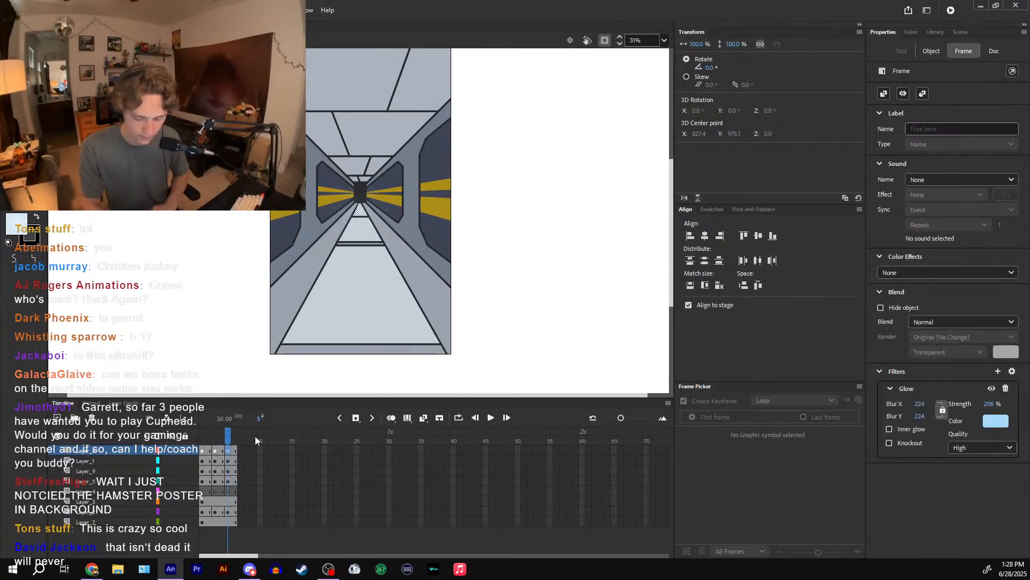
{"action": "left_click_drag", "start_coordinate": [917, 415], "coordinate": [905, 486]}
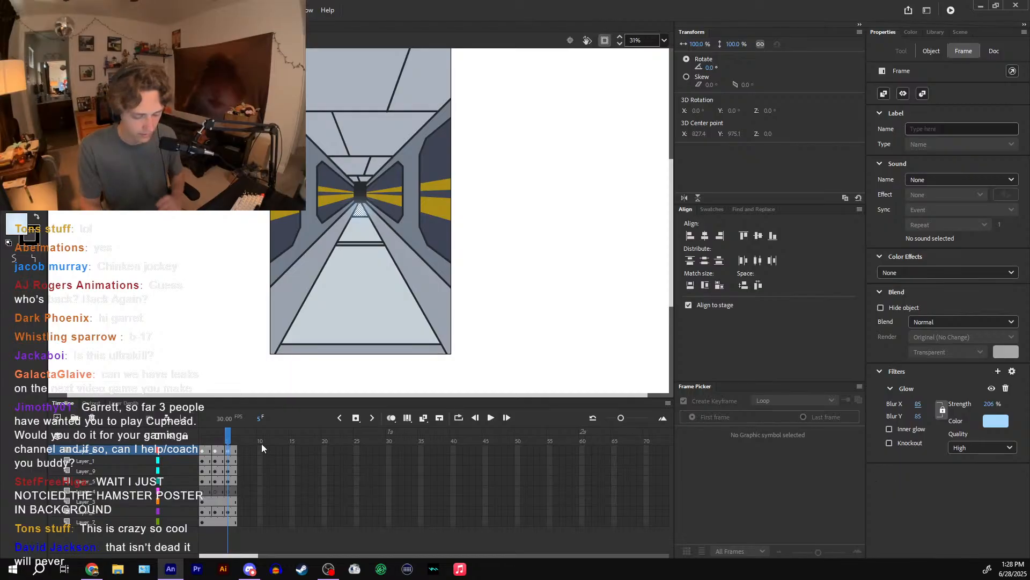
- Scrub the corridor loop, then return to the main scene and play the running shot to review the glowing floor
{"action": "left_click", "coordinate": [204, 443]}
{"action": "left_click_drag", "start_coordinate": [204, 443], "coordinate": [241, 442]}
{"action": "key", "text": "ctrl+minus"}
{"action": "double_click", "coordinate": [585, 224]}
{"action": "left_click_drag", "start_coordinate": [434, 436], "coordinate": [325, 437]}
{"action": "key", "text": "ctrl+equal"}
{"action": "left_click", "coordinate": [495, 418]}
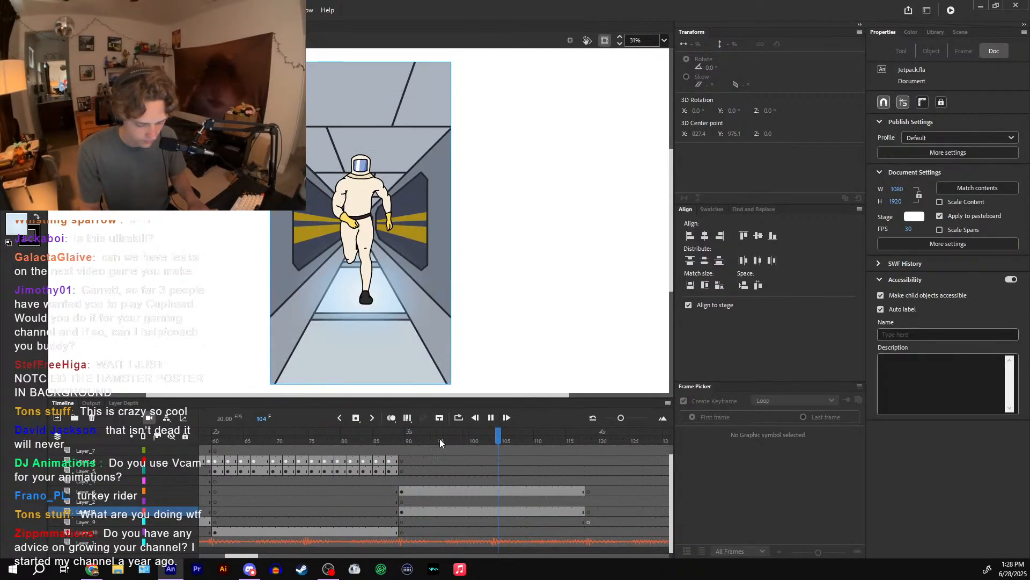
{"action": "left_click_drag", "start_coordinate": [394, 438], "coordinate": [570, 427]}
- Add a classic tween with an end keyframe to Layer_3's runner and scale the runner down at frame 89
{"action": "left_click", "coordinate": [575, 490]}
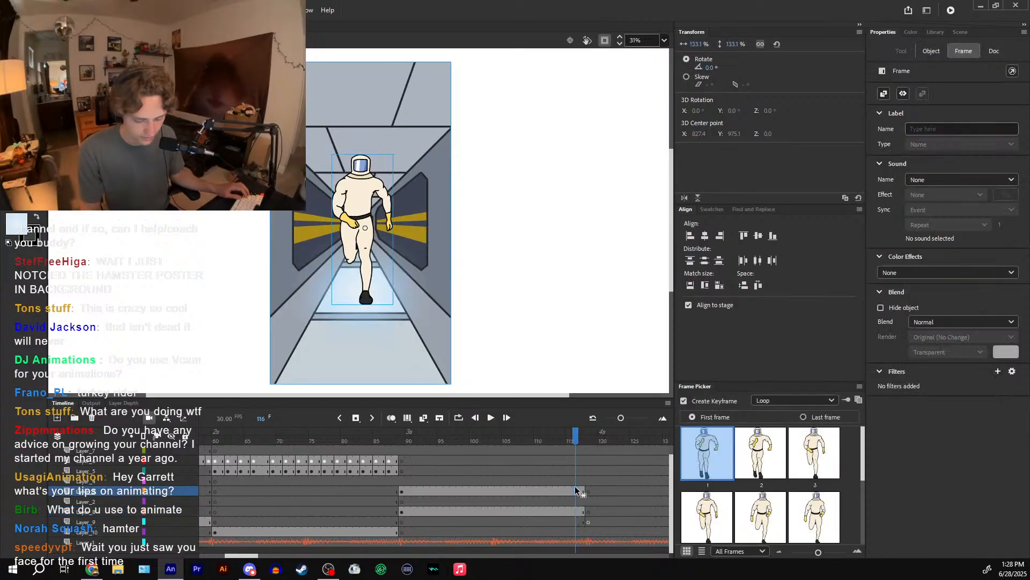
{"action": "key", "text": "F3"}
{"action": "left_click", "coordinate": [582, 489]}
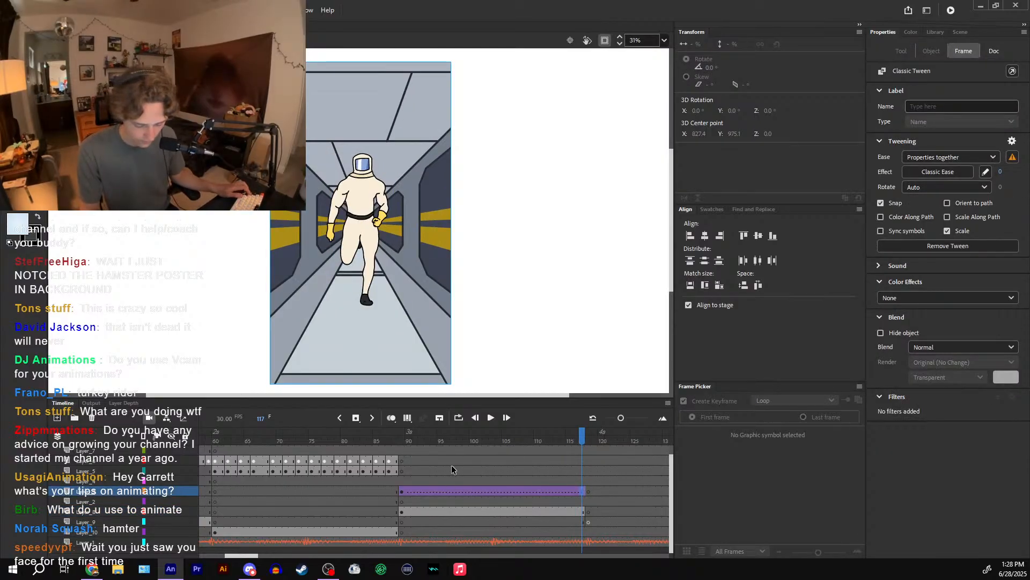
{"action": "key", "text": "F6"}
{"action": "left_click", "coordinate": [402, 491]}
{"action": "key", "text": "q"}
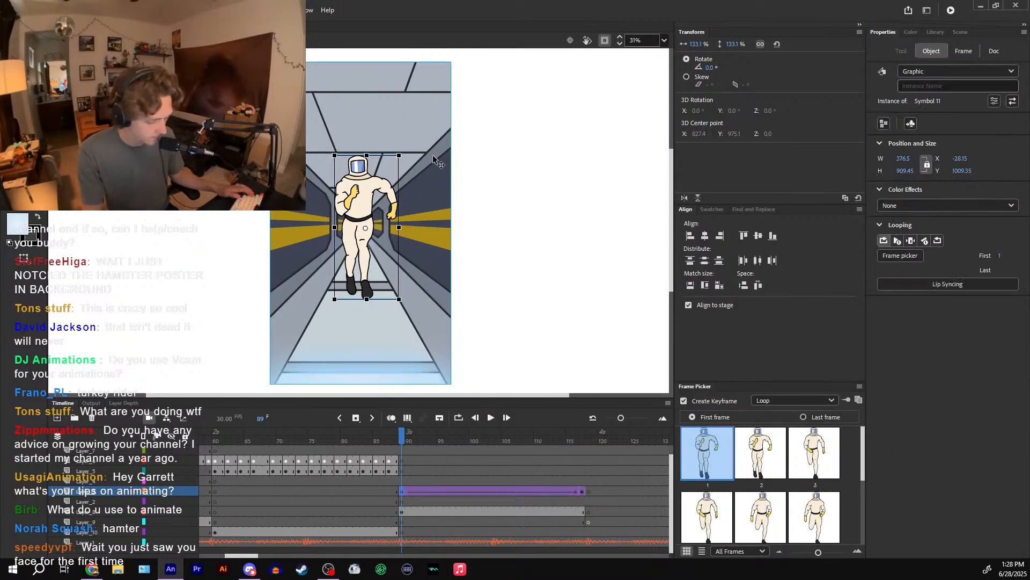
- Play and scrub the shot from frame 89 to check how the runner grows while approaching
{"action": "left_click", "coordinate": [490, 417]}
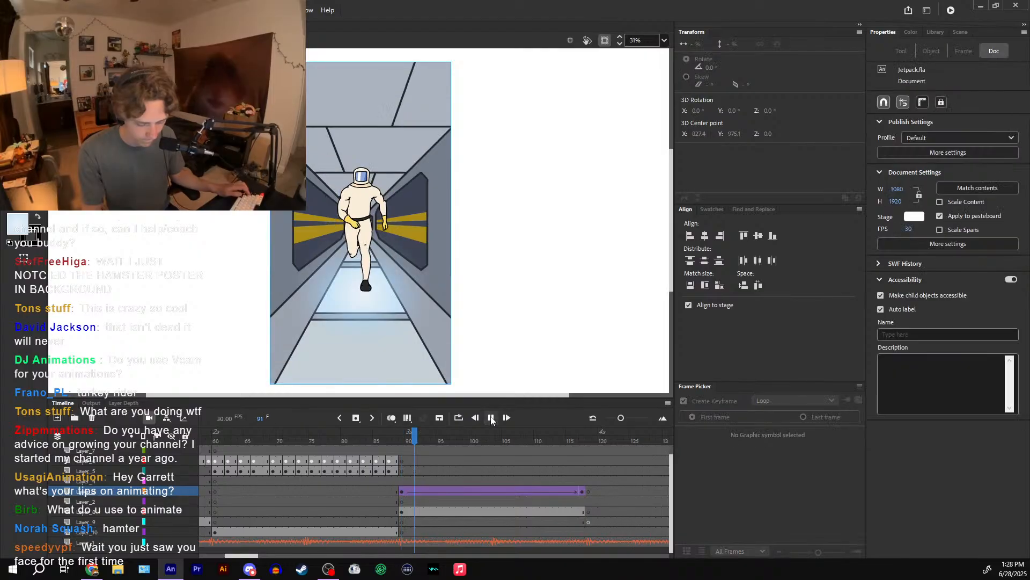
{"action": "left_click", "coordinate": [395, 441]}
{"action": "mouse_move", "coordinate": [395, 441]}
{"action": "left_mouse_down"}
{"action": "mouse_move", "coordinate": [597, 425]}
{"action": "mouse_move", "coordinate": [424, 435]}
{"action": "mouse_move", "coordinate": [406, 448]}
{"action": "left_mouse_up"}
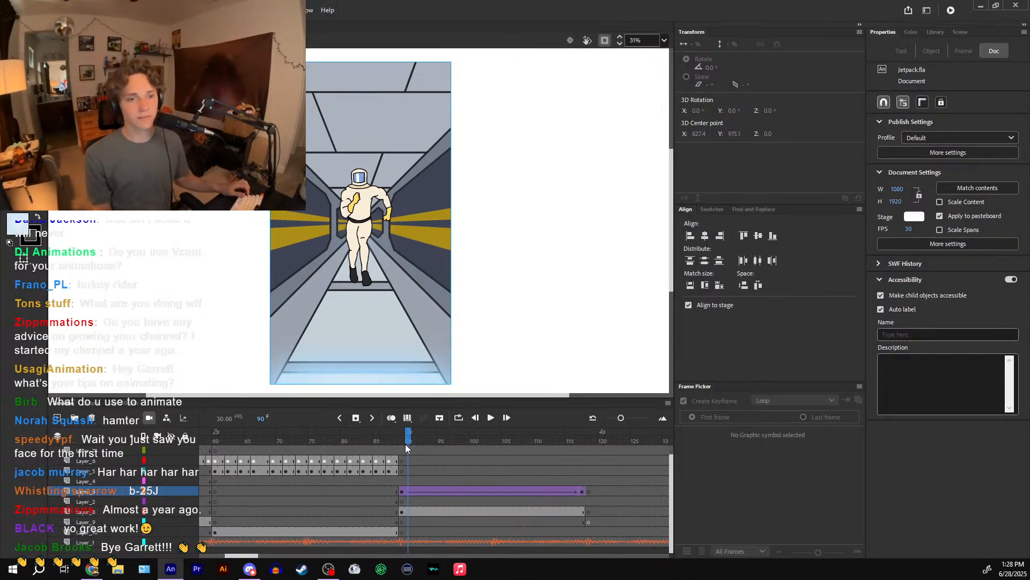
{"action": "left_click", "coordinate": [416, 439]}
{"action": "left_click_drag", "start_coordinate": [415, 439], "coordinate": [570, 434]}
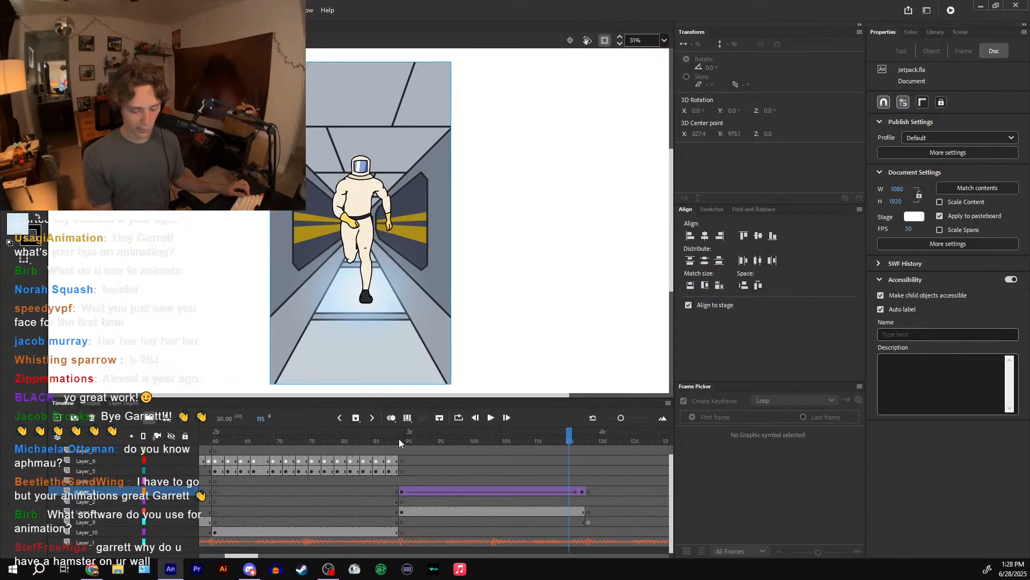
{"action": "left_click_drag", "start_coordinate": [408, 436], "coordinate": [462, 422]}
- Step through the run cycle inside the runner symbol, then replay the corridor shot in the main scene
{"action": "double_click", "coordinate": [376, 228]}
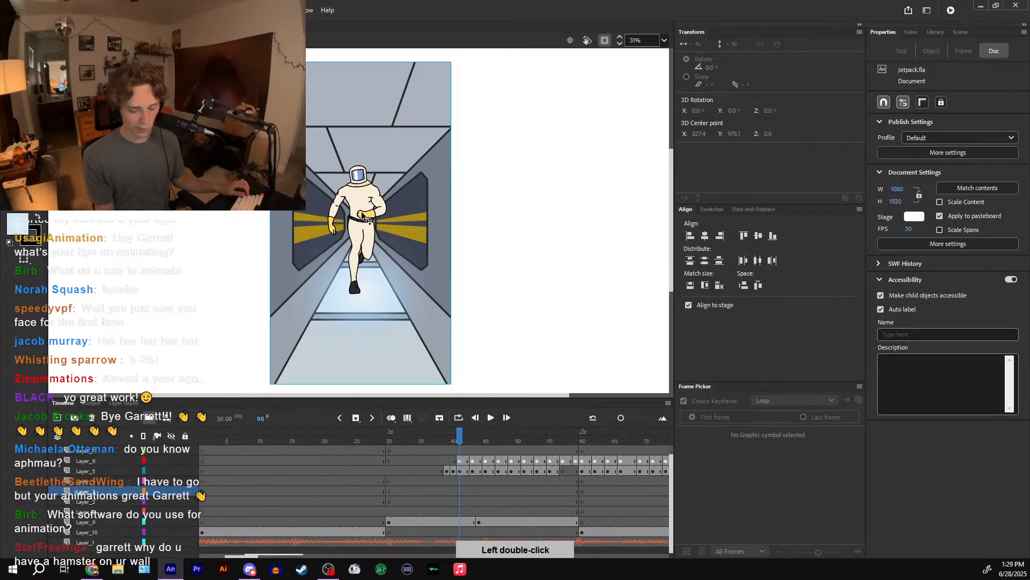
{"action": "mouse_move", "coordinate": [218, 439]}
{"action": "left_mouse_down"}
{"action": "mouse_move", "coordinate": [242, 439]}
{"action": "mouse_move", "coordinate": [207, 439]}
{"action": "mouse_move", "coordinate": [240, 437]}
{"action": "mouse_move", "coordinate": [227, 437]}
{"action": "left_mouse_up"}
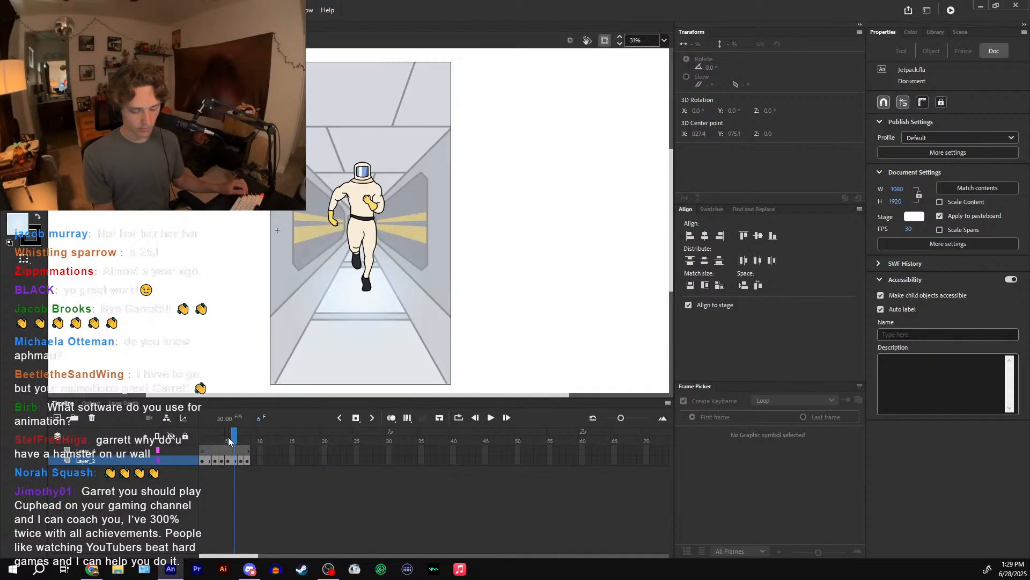
{"action": "double_click", "coordinate": [310, 329]}
{"action": "left_click_drag", "start_coordinate": [430, 438], "coordinate": [344, 439]}
{"action": "left_click", "coordinate": [491, 418]}
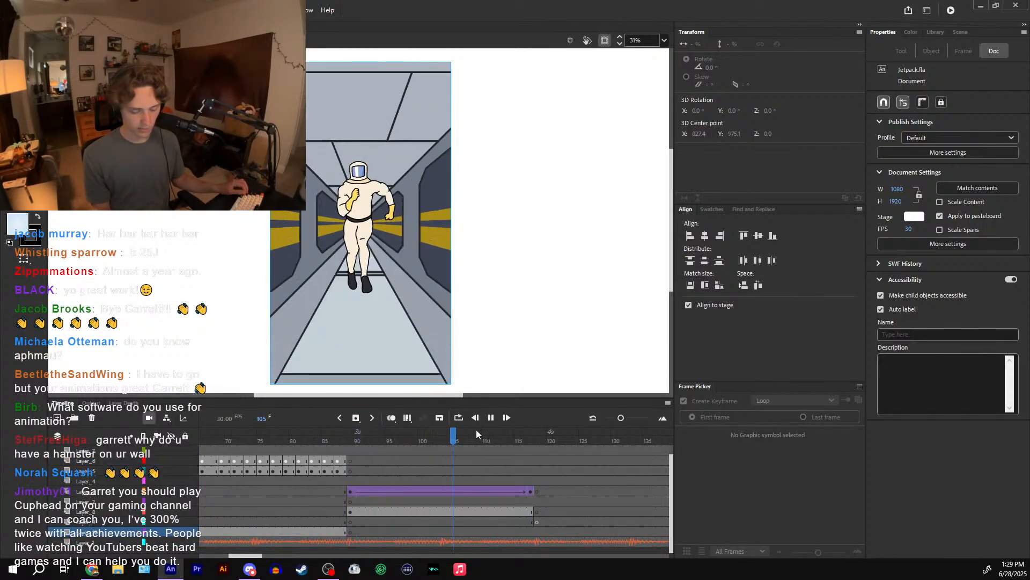
{"action": "left_click_drag", "start_coordinate": [454, 439], "coordinate": [365, 448]}
- Add a camera to the scene and insert camera keyframes from frame 91 onward in time with the run
{"action": "left_click", "coordinate": [391, 417]}
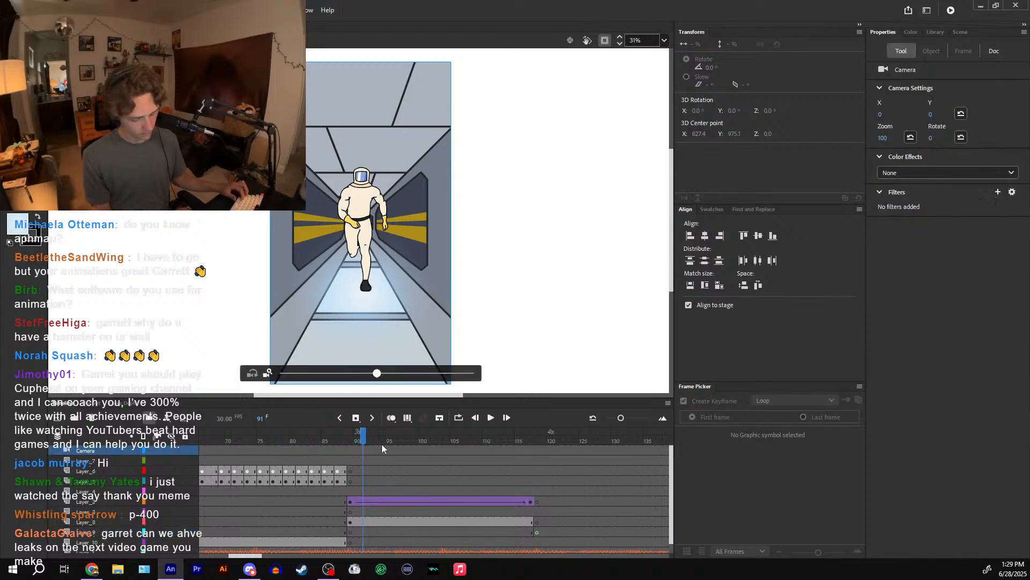
{"action": "left_click", "coordinate": [375, 440]}
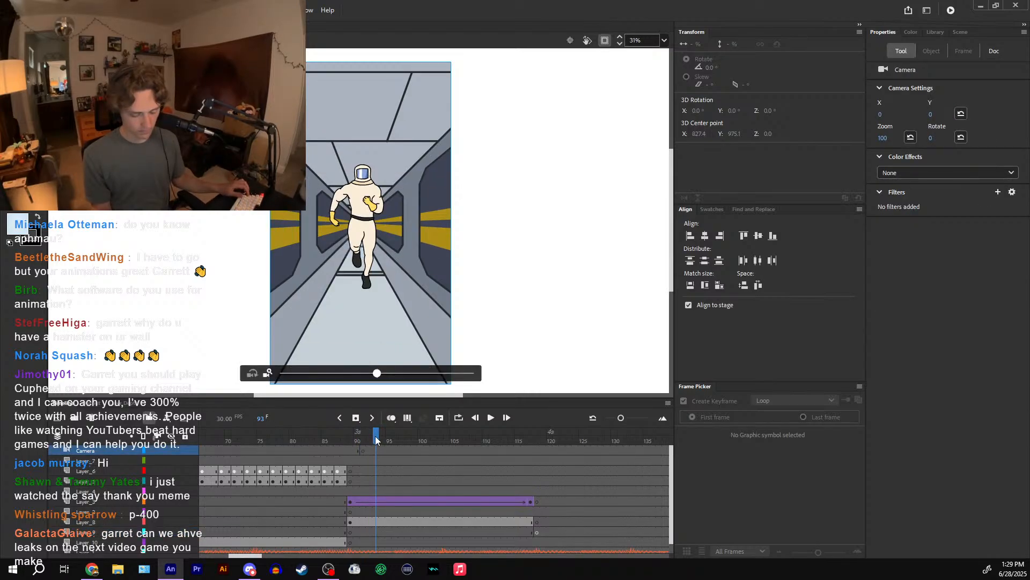
{"action": "left_click_drag", "start_coordinate": [375, 440], "coordinate": [414, 441]}
{"action": "left_click", "coordinate": [382, 450]}
{"action": "key", "text": "shift+F5"}
{"action": "key", "text": "c"}
{"action": "left_click", "coordinate": [417, 450]}
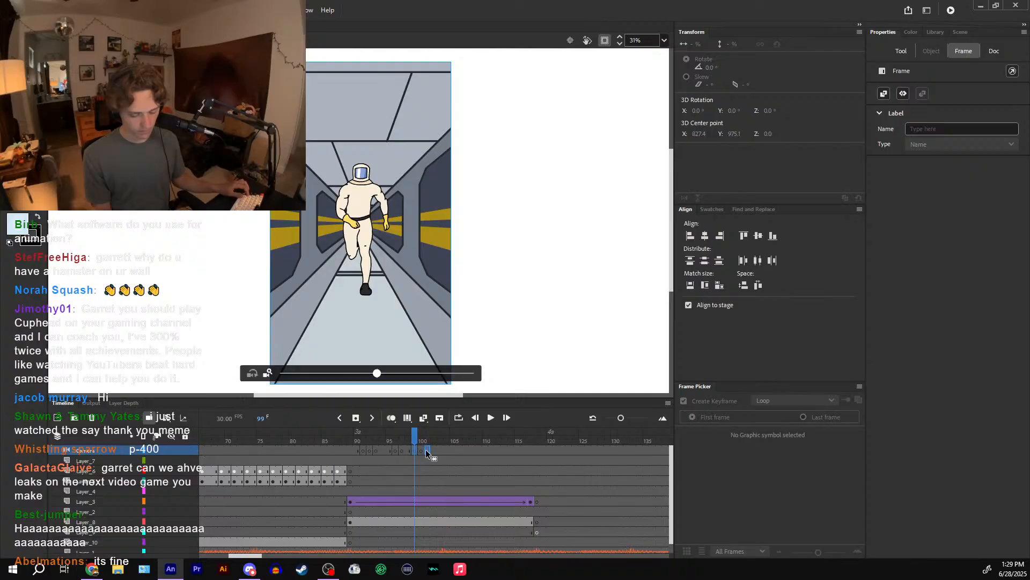
{"action": "left_click", "coordinate": [427, 441]}
{"action": "left_click", "coordinate": [432, 438]}
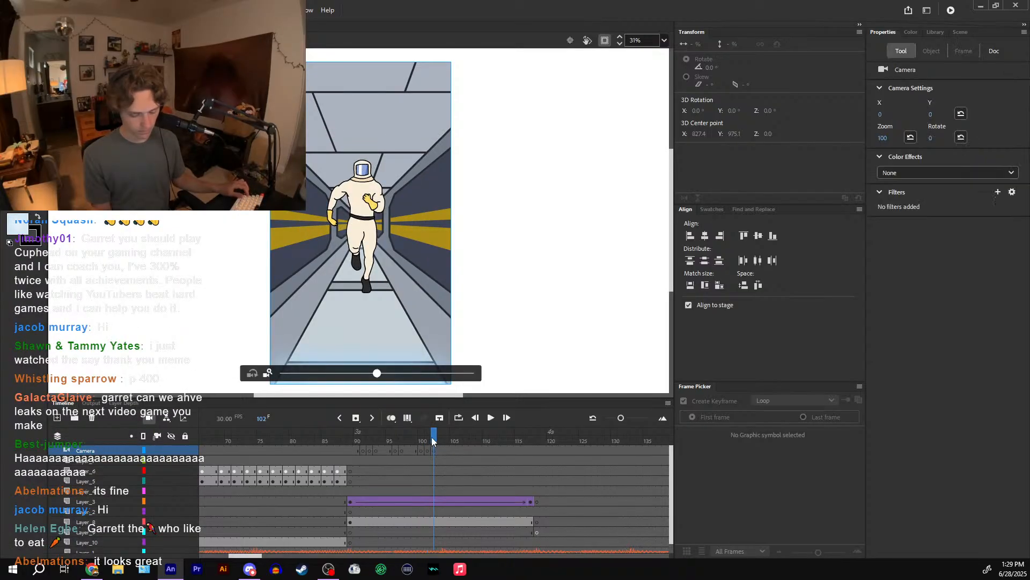
{"action": "key", "text": "F6"}
{"action": "left_click_drag", "start_coordinate": [432, 438], "coordinate": [363, 436]}
{"action": "key", "text": "ctrl+z"}
{"action": "key", "text": "ctrl+z"}
{"action": "key", "text": "ctrl+z"}
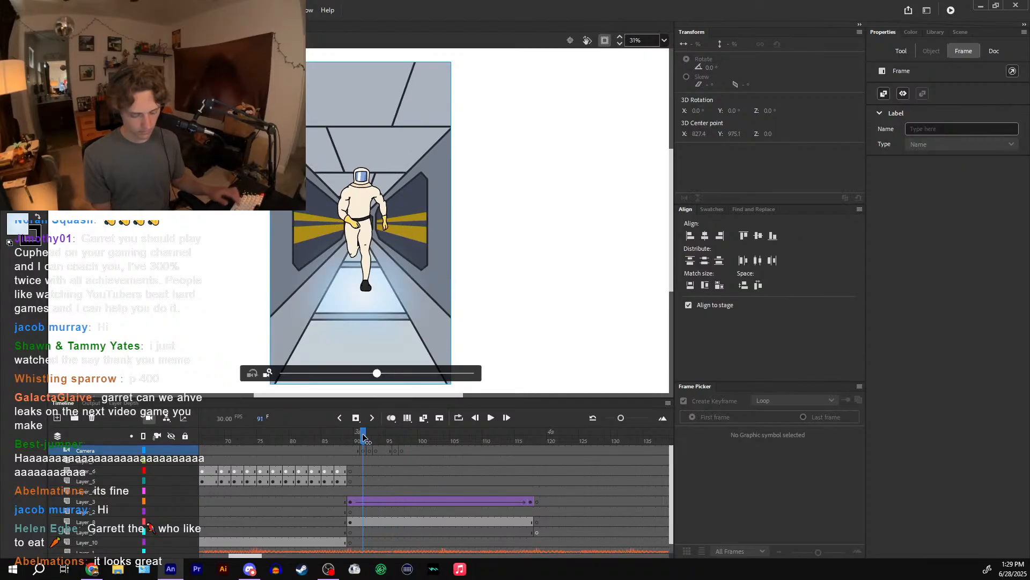
- Offset the camera at frame 91 to X 6, Y 7
{"action": "key", "text": "ctrl+equal"}
{"action": "key", "text": "ctrl+equal"}
{"action": "key", "text": "ctrl+equal"}
{"action": "left_click_drag", "start_coordinate": [464, 272], "coordinate": [448, 149]}
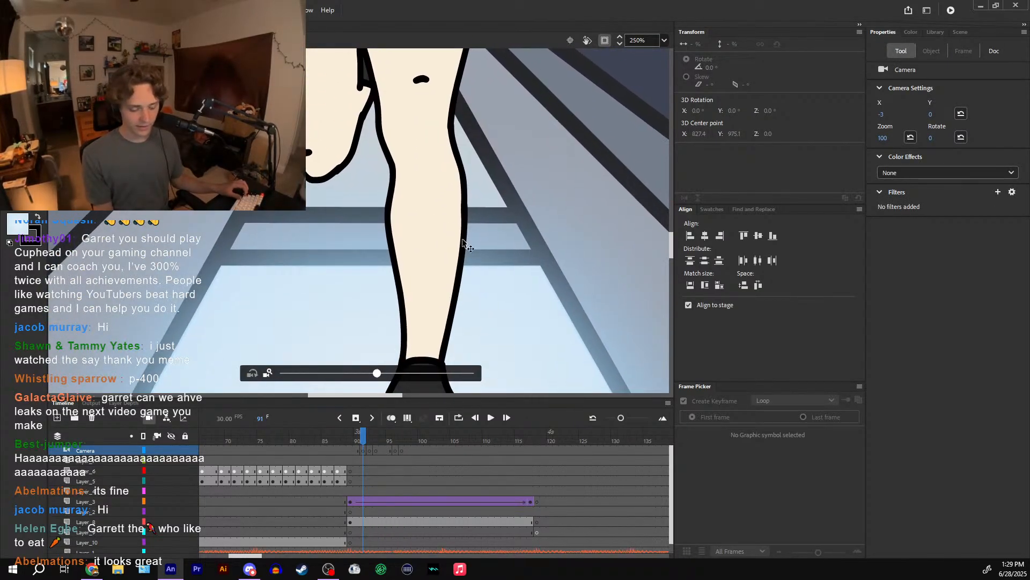
{"action": "left_click_drag", "start_coordinate": [474, 273], "coordinate": [436, 255]}
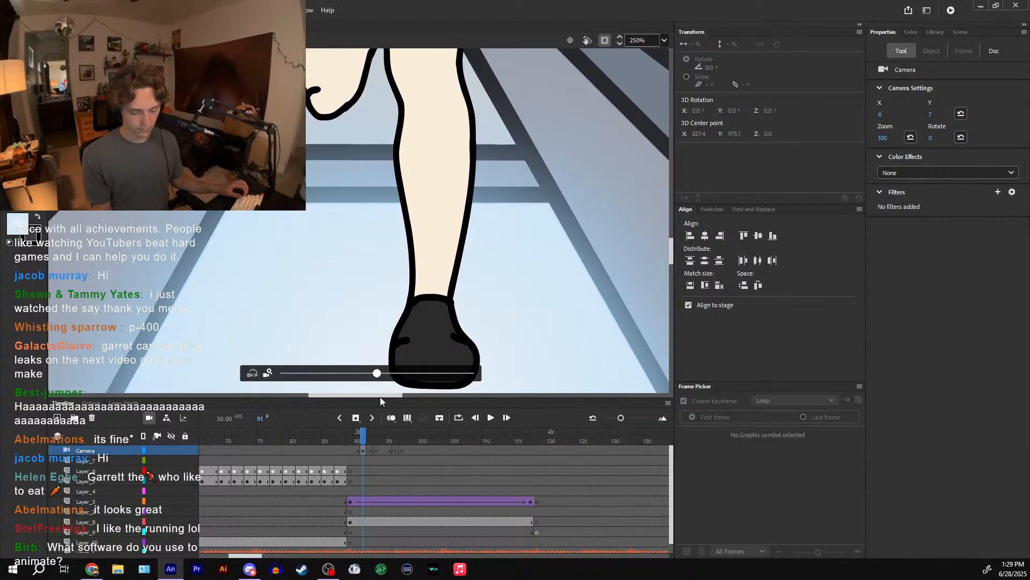
{"action": "left_click", "coordinate": [368, 437]}
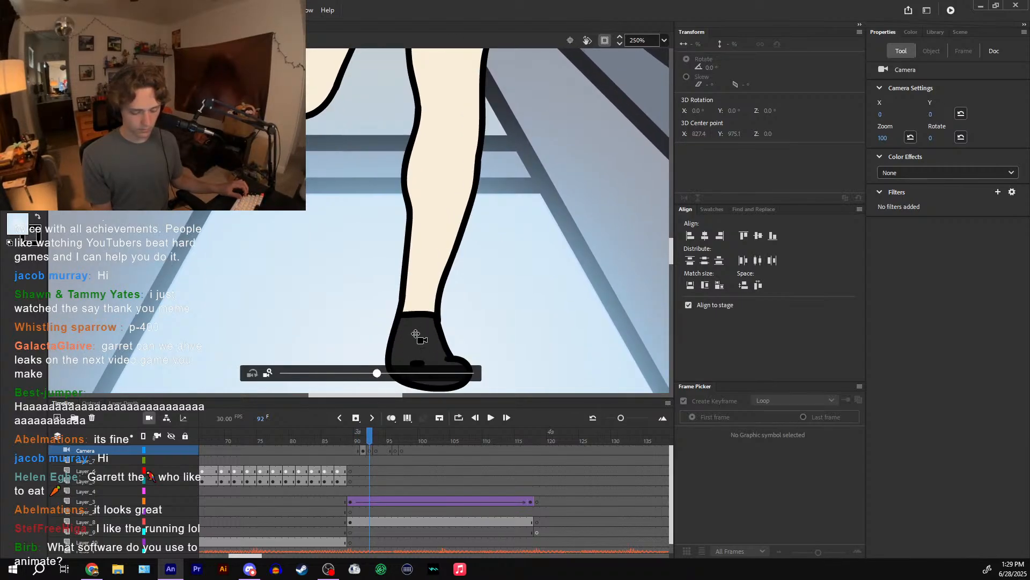
- Try camera shake offsets at frames 92, 96 and 97, with X -2, Y -1 at frame 92
{"action": "left_click_drag", "start_coordinate": [416, 334], "coordinate": [417, 338]}
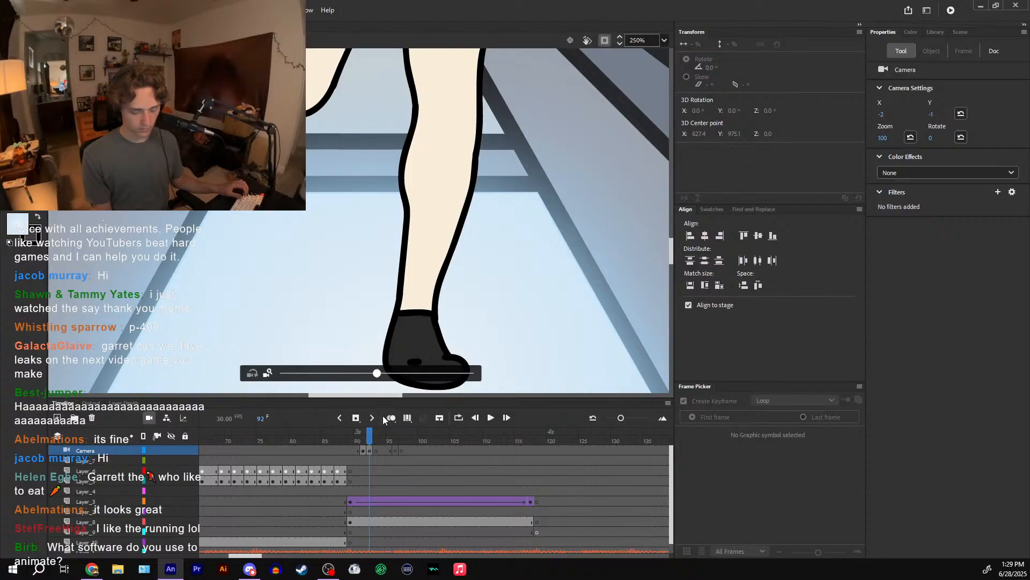
{"action": "left_click_drag", "start_coordinate": [373, 438], "coordinate": [403, 439]}
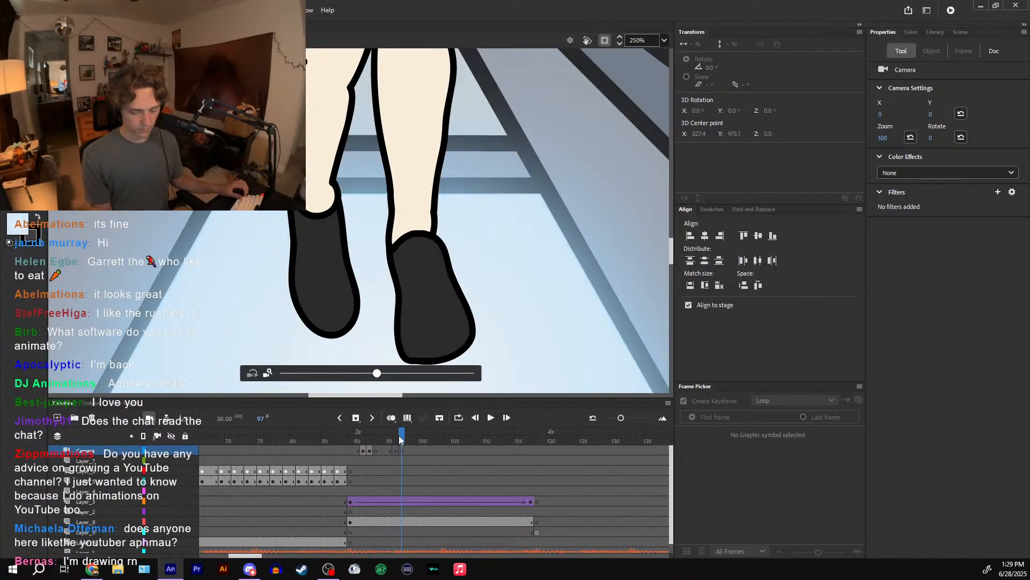
{"action": "left_click", "coordinate": [396, 450]}
{"action": "left_click_drag", "start_coordinate": [418, 351], "coordinate": [420, 349]}
{"action": "left_click", "coordinate": [404, 440]}
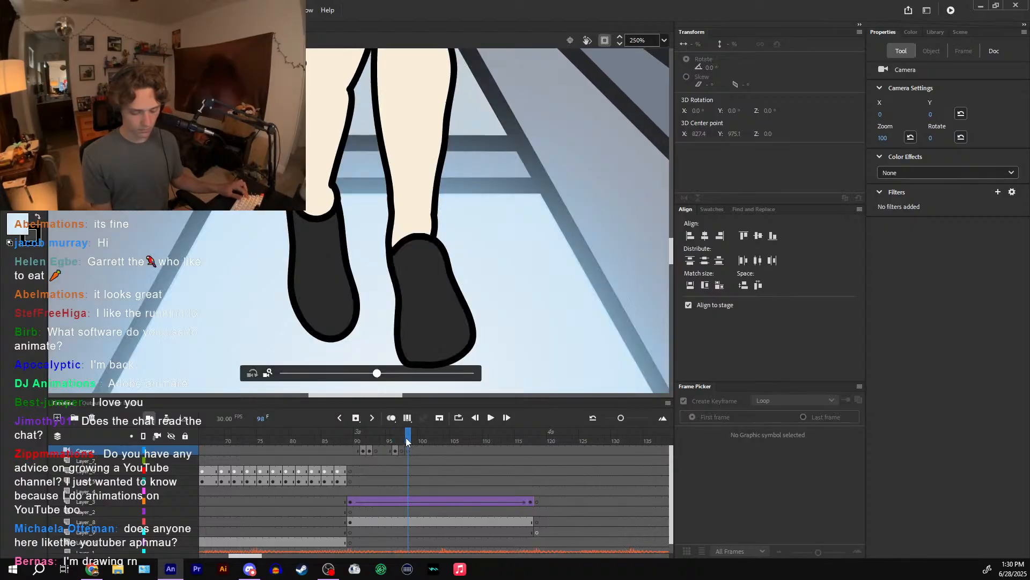
{"action": "left_click_drag", "start_coordinate": [401, 432], "coordinate": [401, 434]}
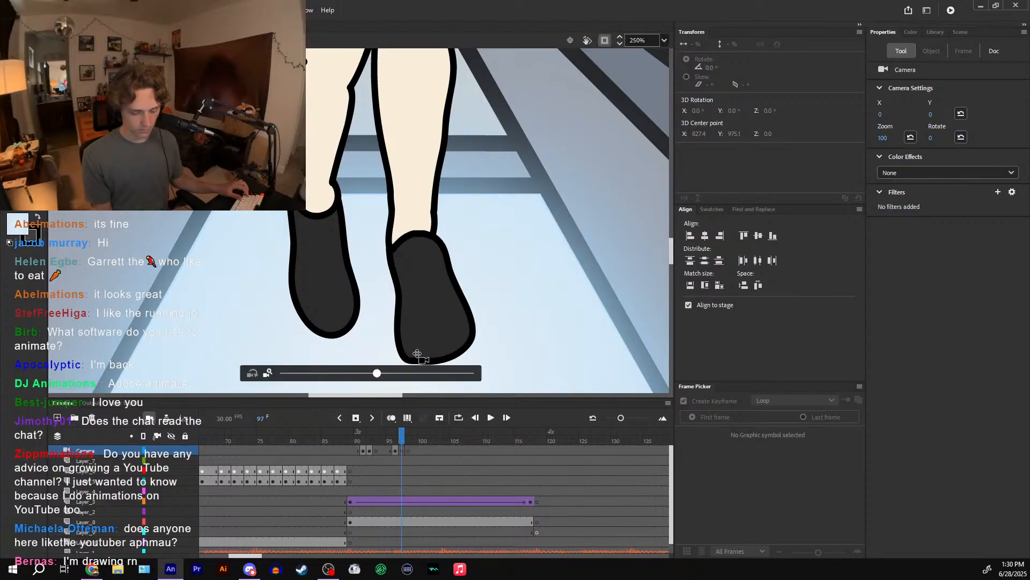
{"action": "left_click_drag", "start_coordinate": [417, 353], "coordinate": [418, 355]}
- Play the corridor shot with the whole stage in view to check the camera shake
{"action": "left_click", "coordinate": [352, 436]}
{"action": "key", "text": "ctrl+minus"}
{"action": "key", "text": "ctrl+minus"}
{"action": "key", "text": "ctrl+minus"}
{"action": "key", "text": "ctrl+minus"}
{"action": "left_click", "coordinate": [359, 438]}
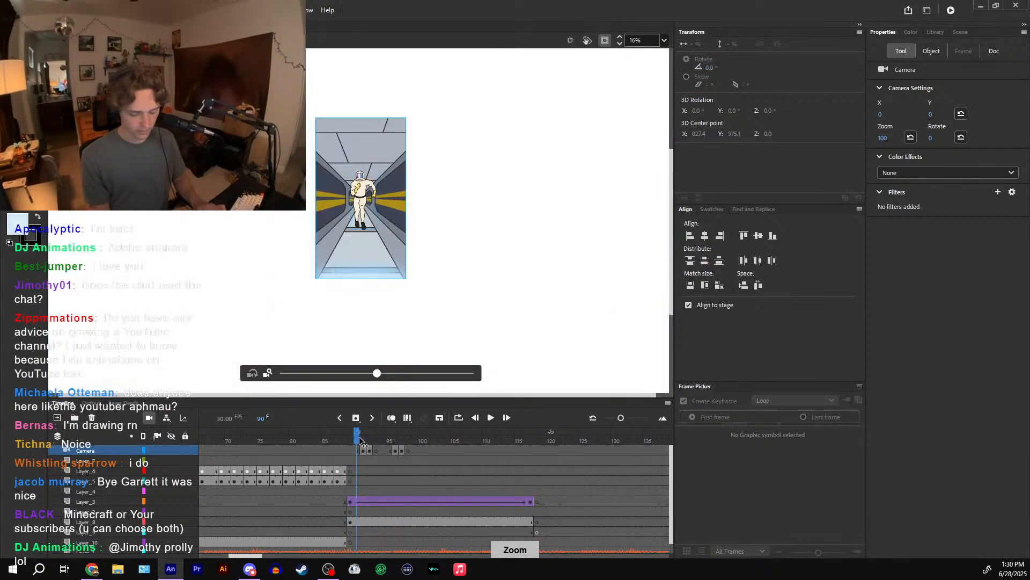
{"action": "mouse_move", "coordinate": [361, 440]}
{"action": "left_mouse_down"}
{"action": "mouse_move", "coordinate": [396, 437]}
{"action": "mouse_move", "coordinate": [325, 436]}
{"action": "mouse_move", "coordinate": [411, 435]}
{"action": "mouse_move", "coordinate": [363, 441]}
{"action": "left_mouse_up"}
{"action": "key", "text": "ctrl+equal"}
{"action": "left_click", "coordinate": [490, 418]}
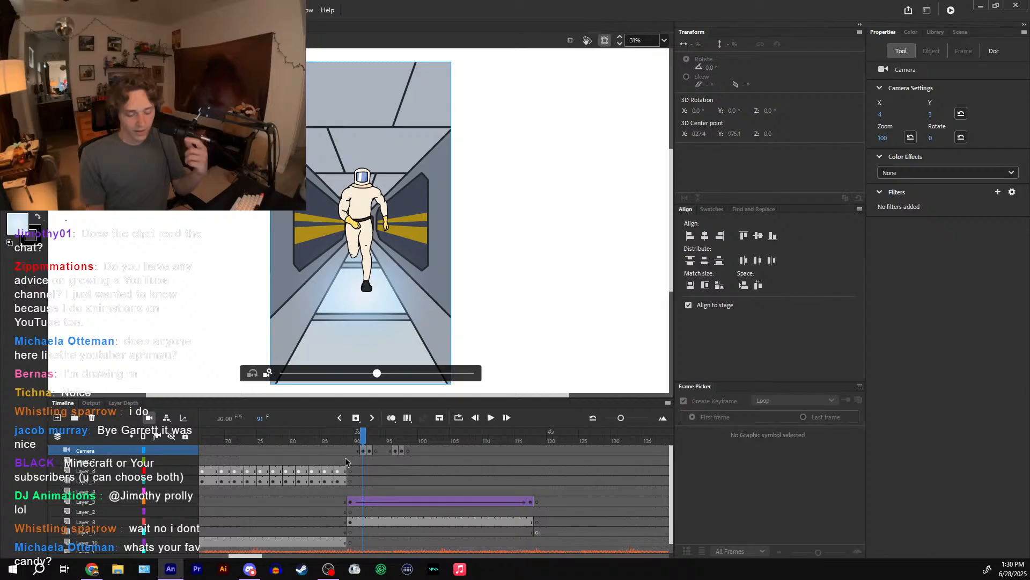
- Try stronger camera offsets at frame 91 (X 27, Y -10) and at frame 96, and replay the shot from frame 85
{"action": "left_click_drag", "start_coordinate": [378, 345], "coordinate": [377, 348]}
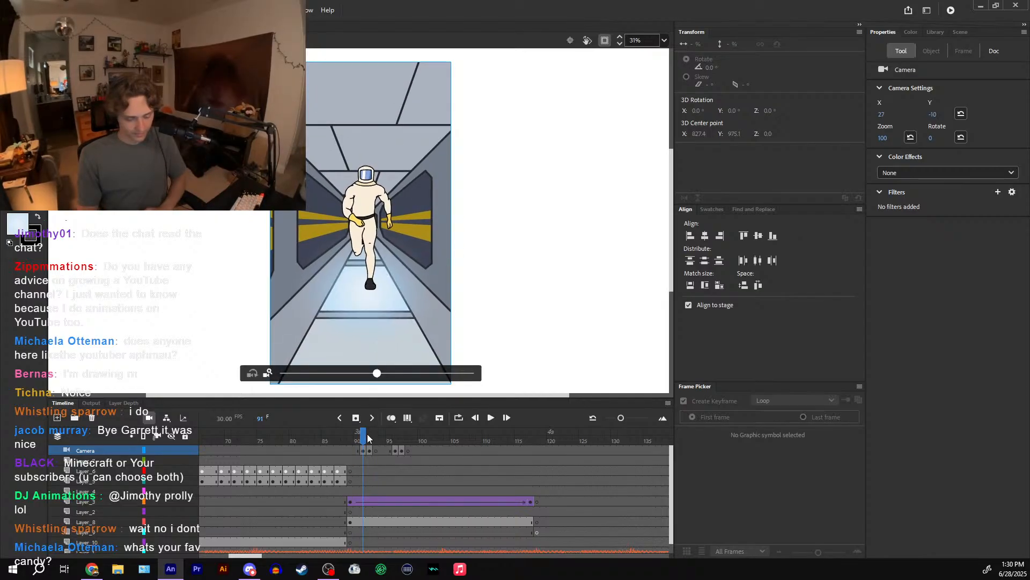
{"action": "left_click_drag", "start_coordinate": [367, 436], "coordinate": [396, 438]}
{"action": "left_click_drag", "start_coordinate": [398, 336], "coordinate": [401, 339]}
{"action": "left_click_drag", "start_coordinate": [392, 437], "coordinate": [324, 438]}
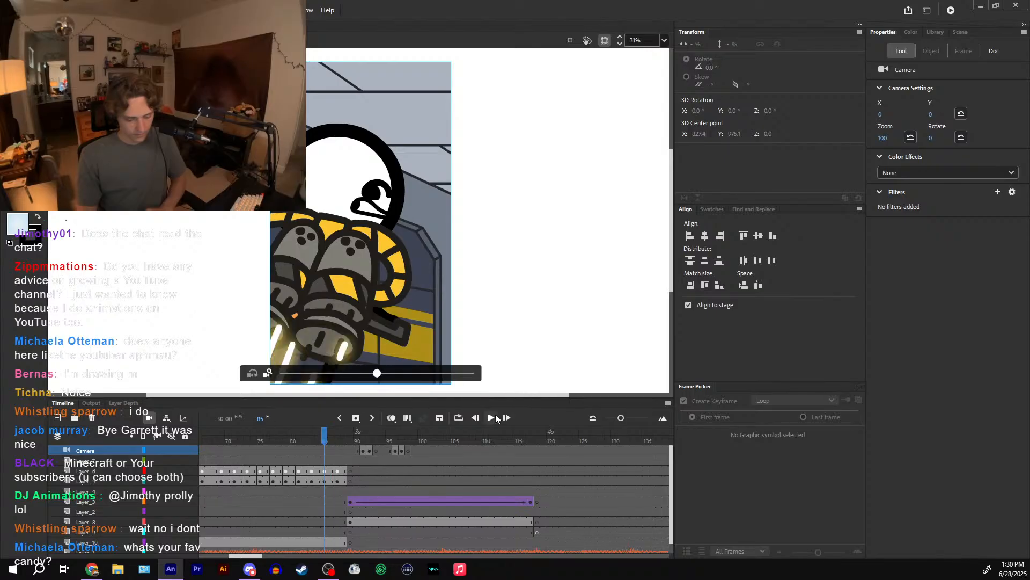
{"action": "left_click", "coordinate": [491, 417]}
{"action": "left_click", "coordinate": [398, 434]}
{"action": "left_click_drag", "start_coordinate": [399, 433], "coordinate": [357, 433]}
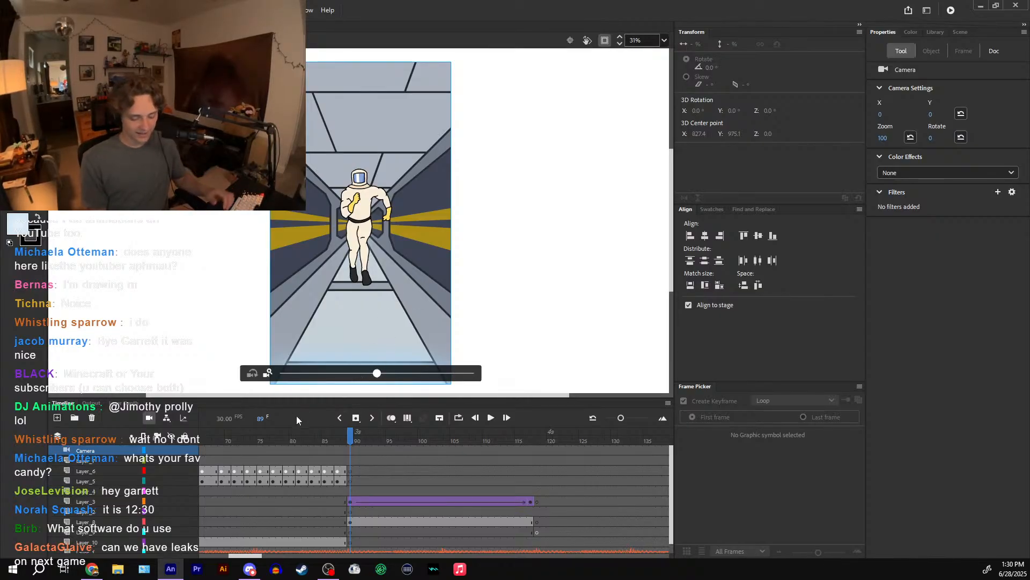
- Stop applying the stage color to the pasteboard in the document settings
{"action": "key", "text": "shift+comma"}
{"action": "key", "text": "ctrl+minus"}
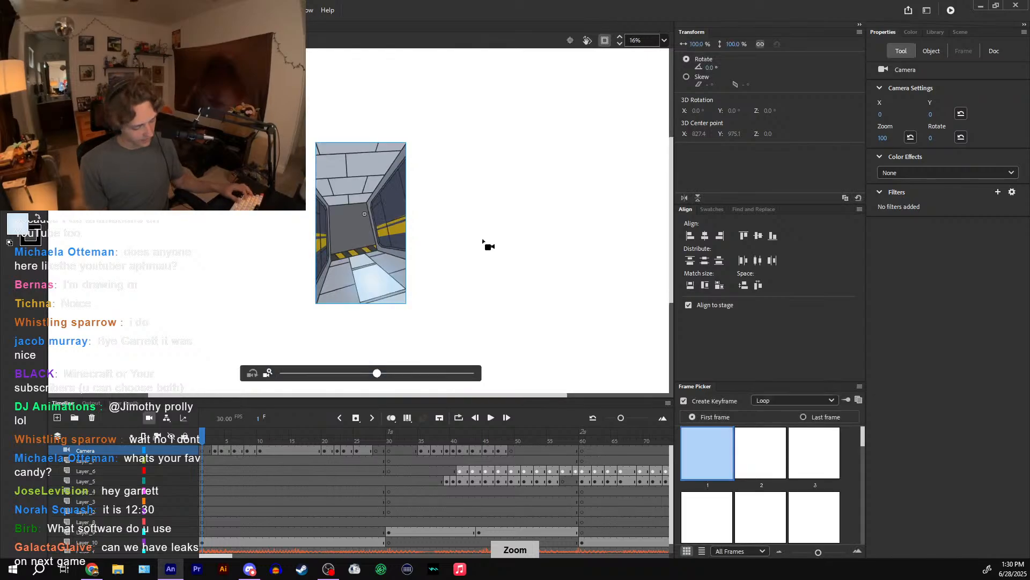
{"action": "key", "text": "v"}
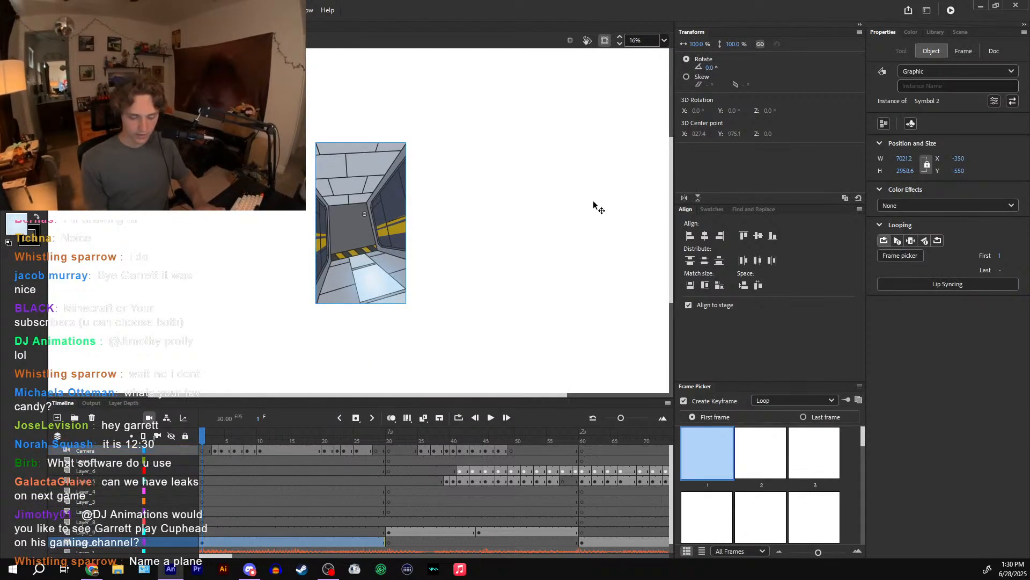
{"action": "left_click", "coordinate": [633, 355]}
{"action": "left_click", "coordinate": [964, 216]}
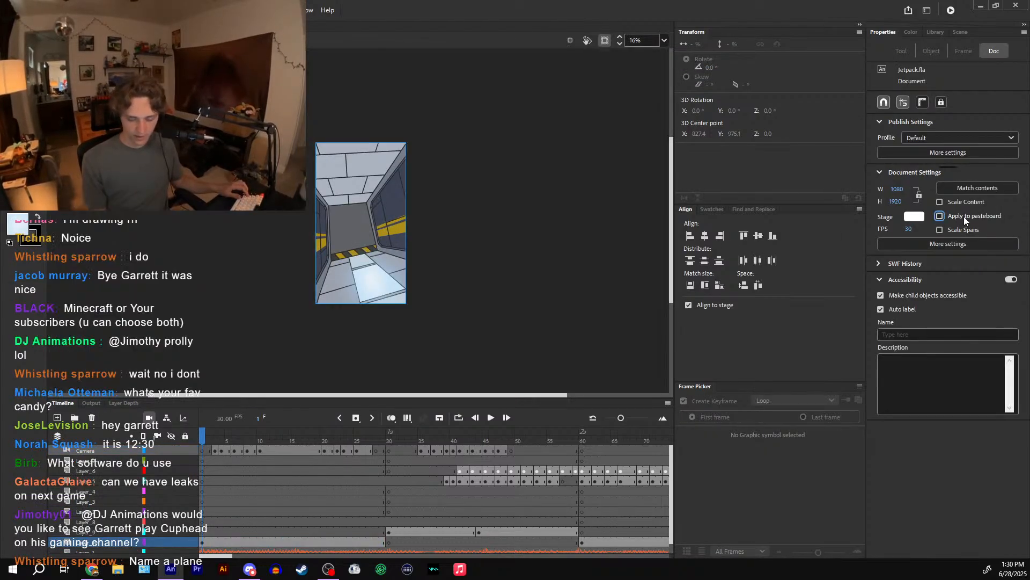
{"action": "key", "text": "ctrl+equal"}
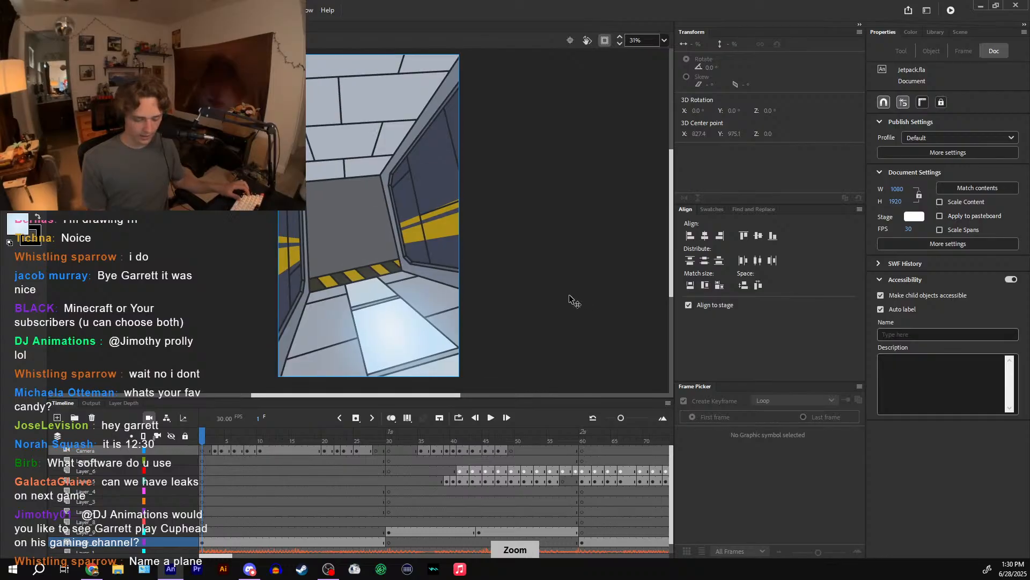
- Play the animation from frame 1, look inside the runner symbol, and replay the corridor run in the main scene
{"action": "left_click", "coordinate": [491, 417]}
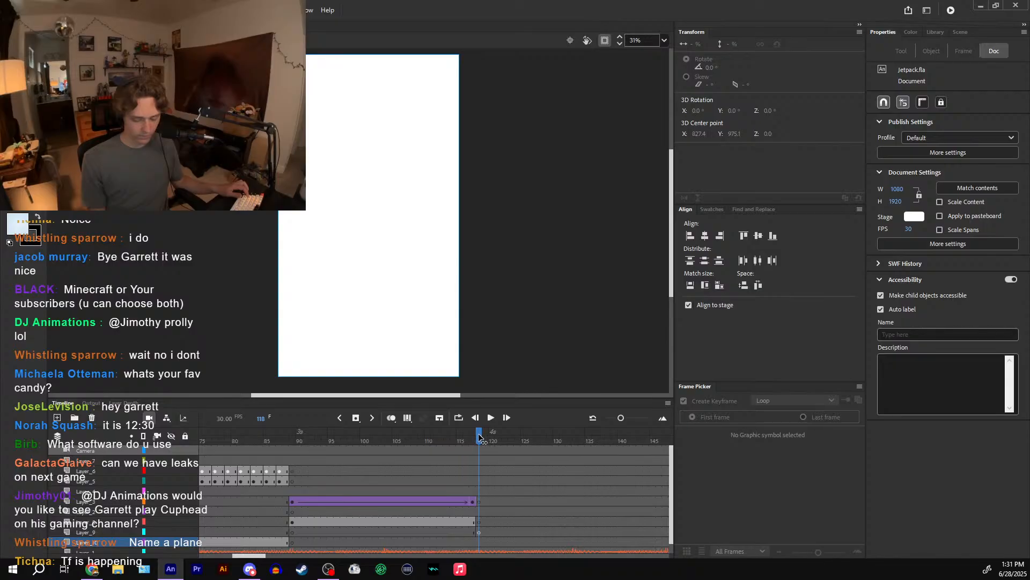
{"action": "left_click_drag", "start_coordinate": [479, 438], "coordinate": [303, 437]}
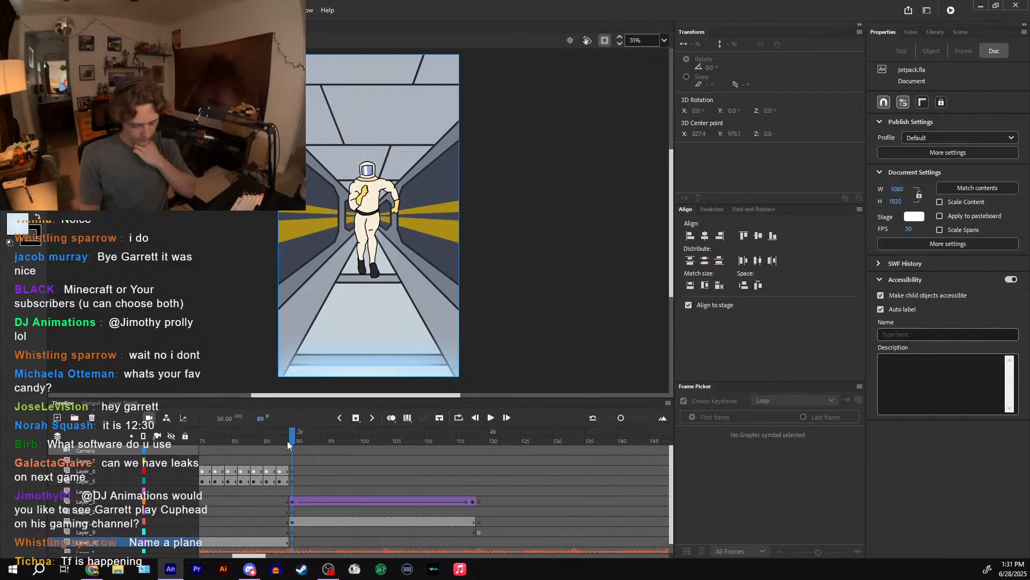
{"action": "left_click_drag", "start_coordinate": [293, 441], "coordinate": [421, 432]}
{"action": "double_click", "coordinate": [375, 226]}
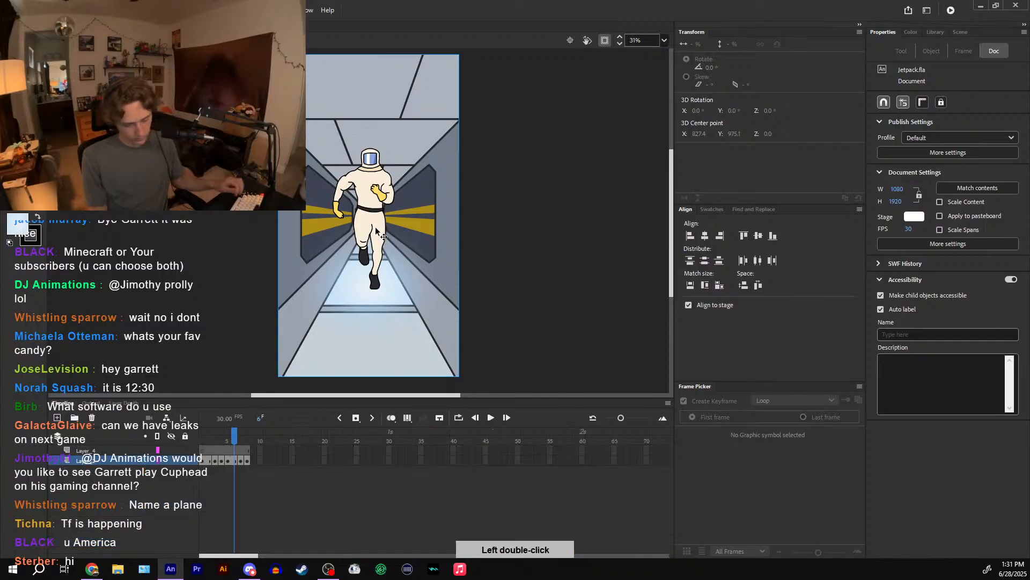
{"action": "double_click", "coordinate": [610, 276]}
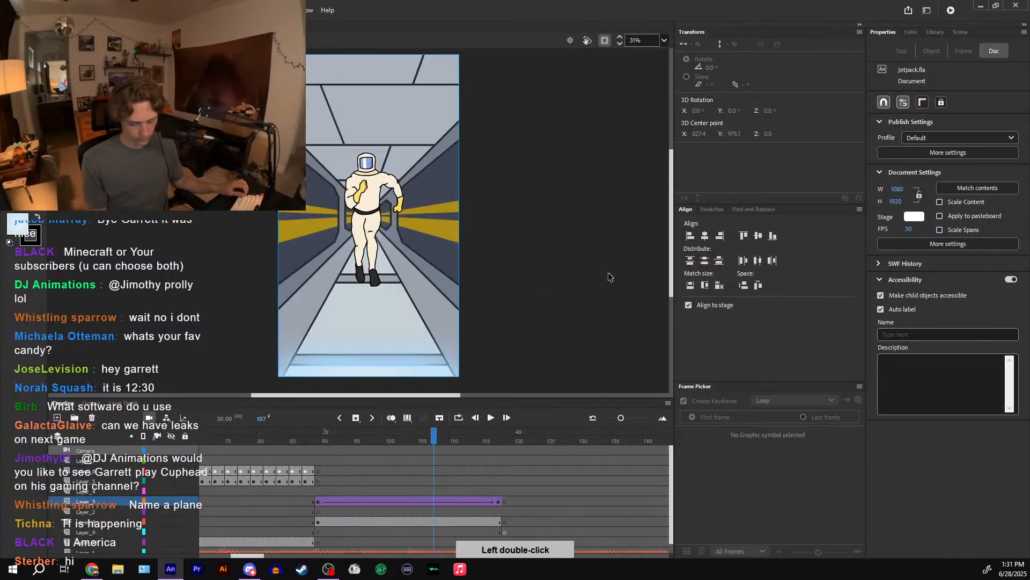
{"action": "left_click", "coordinate": [352, 443]}
{"action": "key", "text": "Return"}
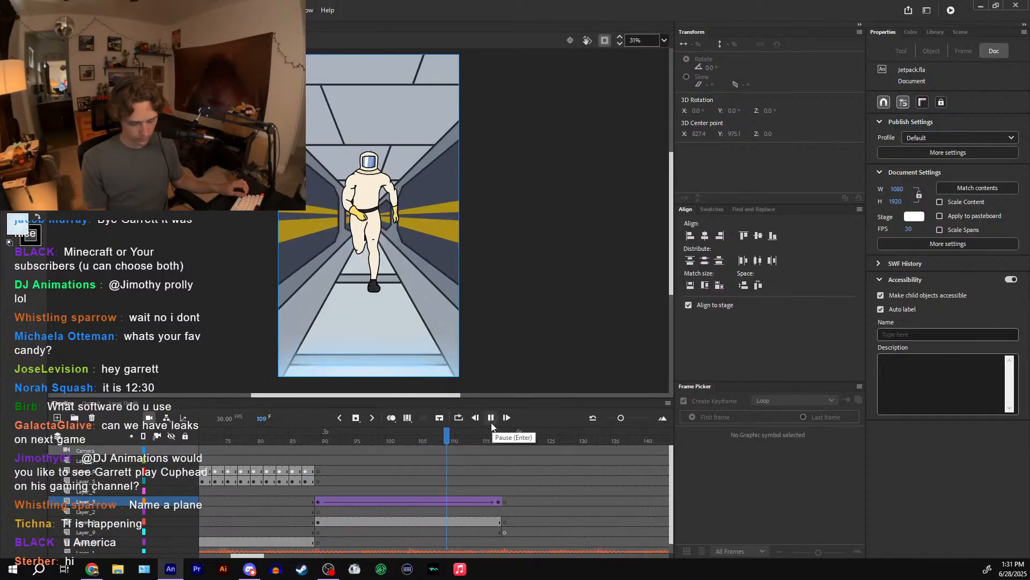
{"action": "left_click_drag", "start_coordinate": [466, 436], "coordinate": [486, 421]}
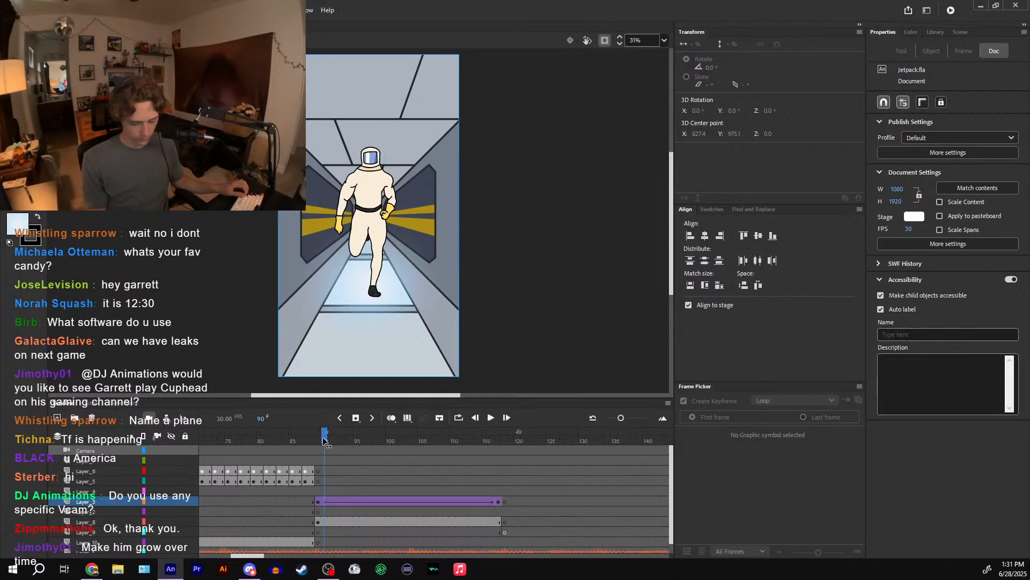
- Insert consecutive keyframes on the camera layer from frame 89 through frame 101
{"action": "key", "text": "comma"}
{"action": "key", "text": "x"}
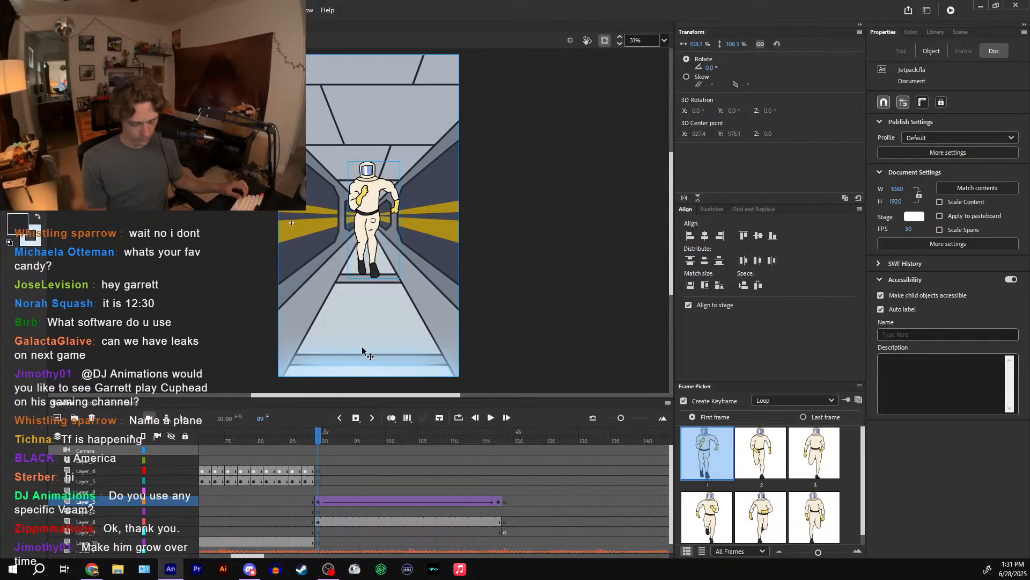
{"action": "left_click", "coordinate": [318, 450]}
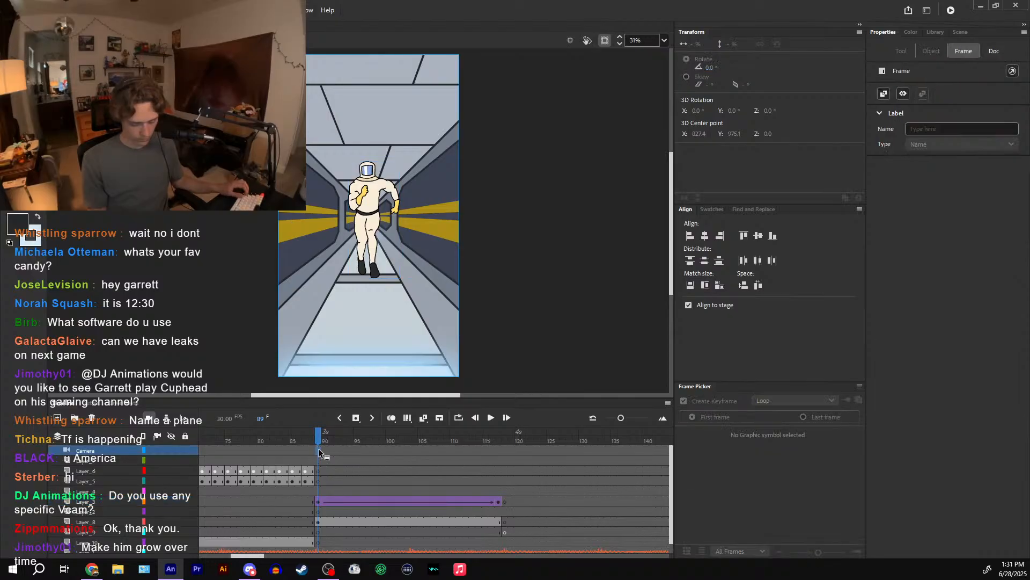
{"action": "key", "text": "F6"}
{"action": "key", "text": "F6"}
{"action": "key", "text": "F6"}
{"action": "key", "text": "F6"}
{"action": "key", "text": "F6"}
{"action": "key", "text": "F6"}
{"action": "key", "text": "F6"}
{"action": "key", "text": "F6"}
{"action": "key", "text": "F6"}
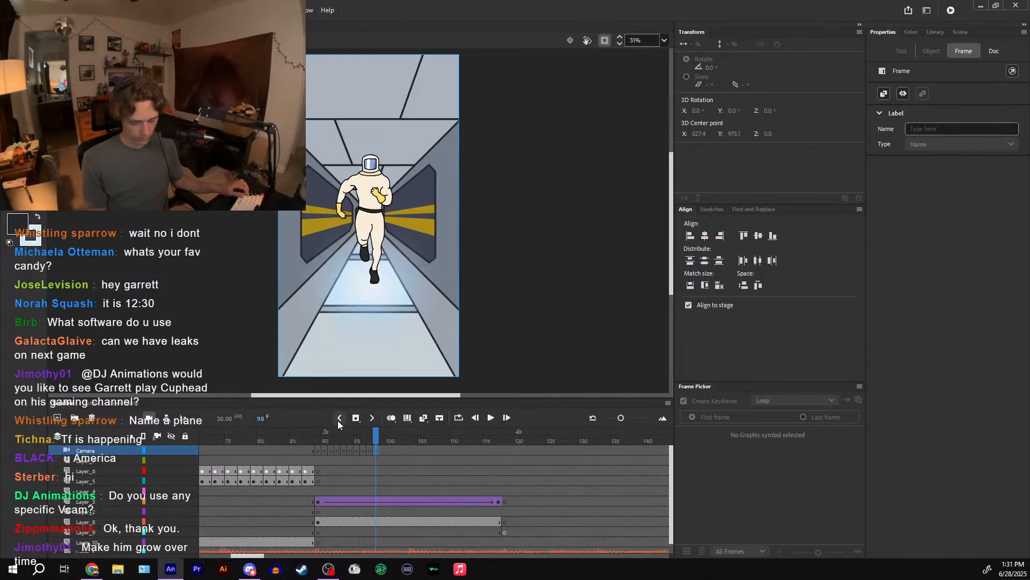
{"action": "key", "text": "F6"}
{"action": "key", "text": "F6"}
{"action": "key", "text": "F6"}
{"action": "left_click", "coordinate": [319, 442]}
{"action": "key", "text": "Return"}
{"action": "left_click", "coordinate": [320, 443]}
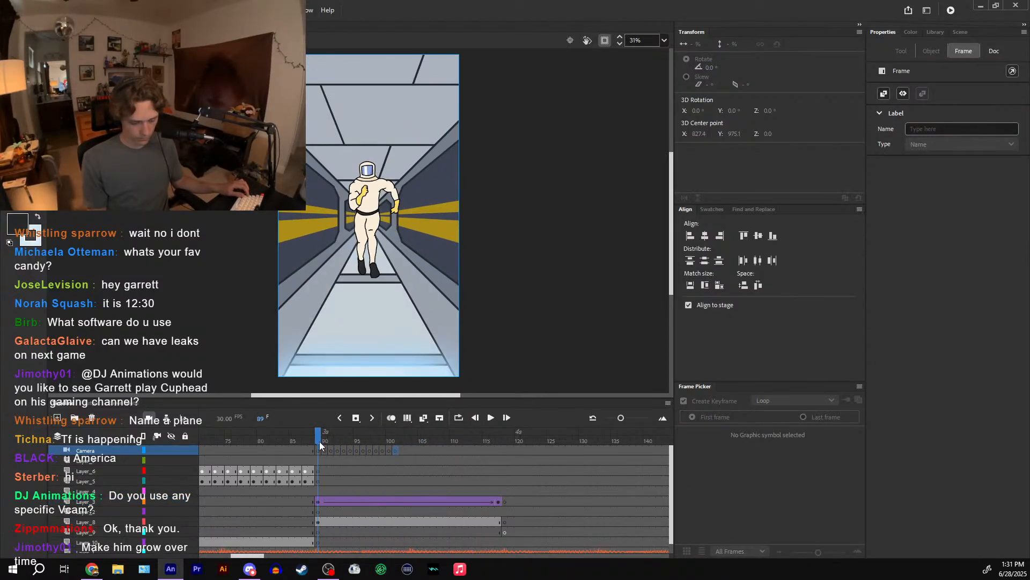
- Scale the runner down at frame 89 and replay the shot to check the growth
{"action": "left_click", "coordinate": [318, 502]}
{"action": "key", "text": "q"}
{"action": "left_click_drag", "start_coordinate": [400, 161], "coordinate": [392, 180]}
{"action": "left_click", "coordinate": [318, 438]}
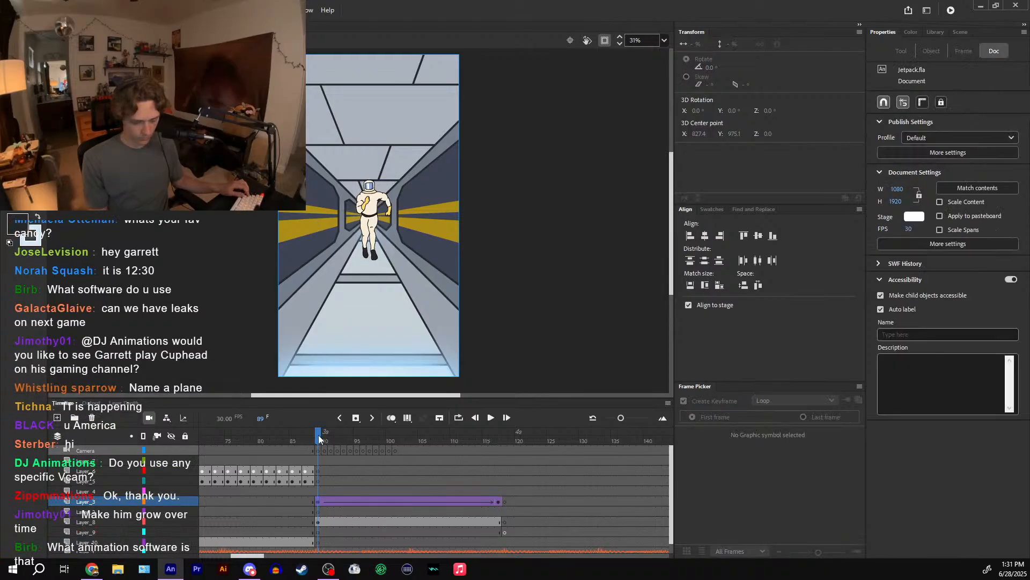
{"action": "left_click", "coordinate": [490, 418]}
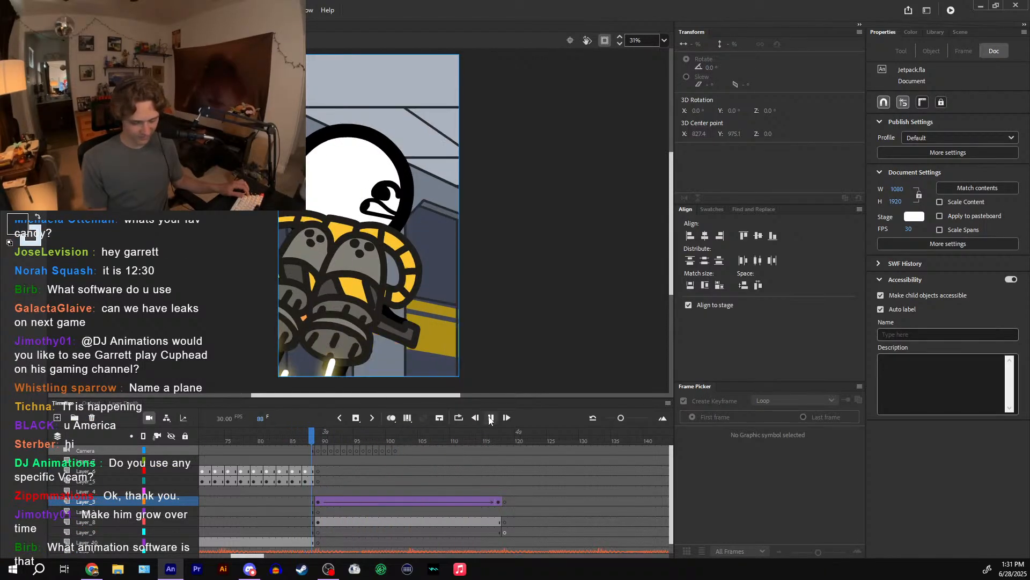
{"action": "left_click", "coordinate": [376, 432]}
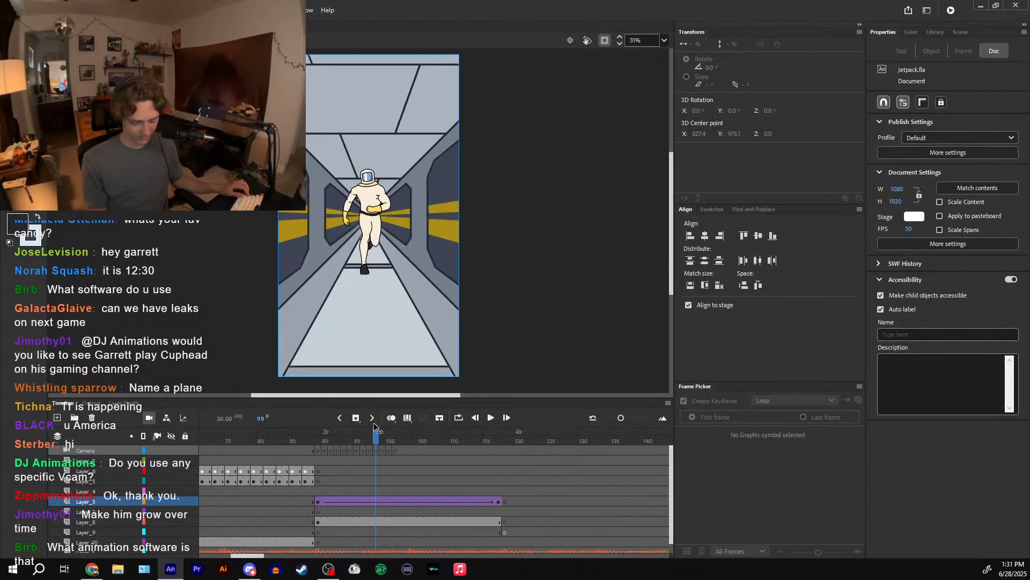
- Nudge the camera position slightly on successive keyframes from frame 89 to 101 to create a camera shake
{"action": "left_click_drag", "start_coordinate": [375, 432], "coordinate": [318, 432]}
{"action": "scroll", "coordinate": [377, 347], "scroll_direction": "up", "scroll_amount": 5}
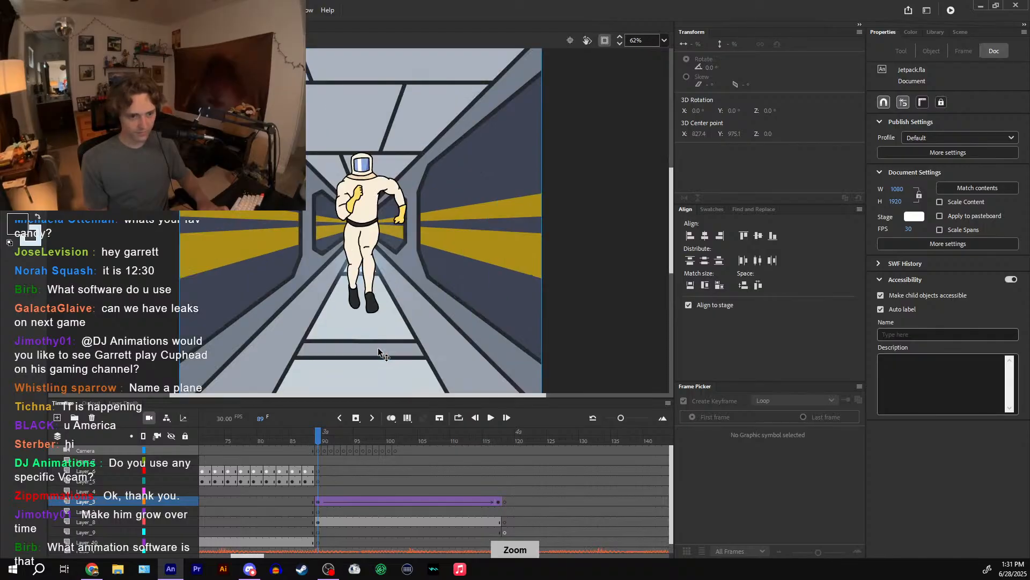
{"action": "key", "text": "c"}
{"action": "key", "text": "period"}
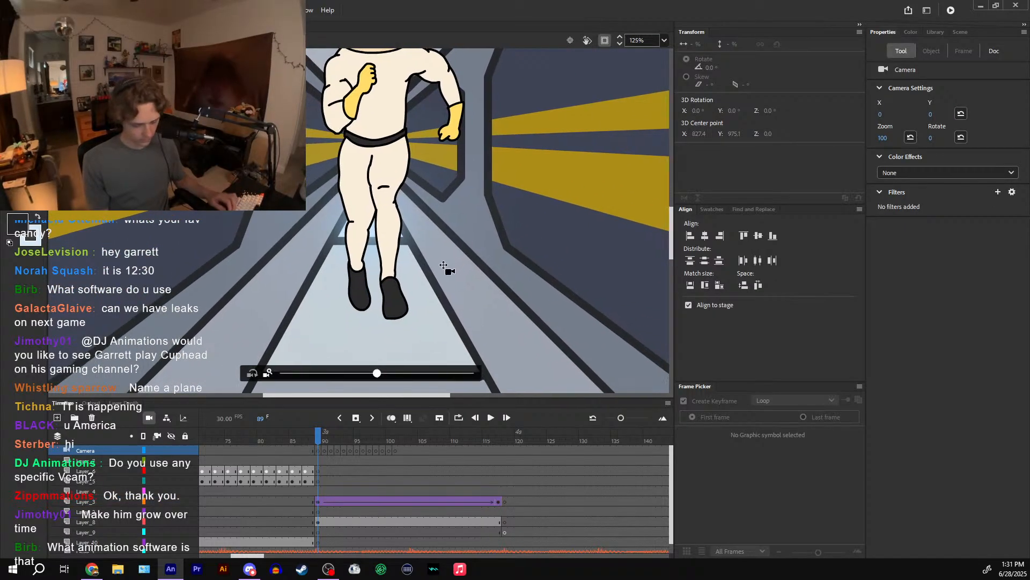
{"action": "key", "text": "period"}
{"action": "mouse_move", "coordinate": [447, 266]}
{"action": "left_mouse_down"}
{"action": "mouse_move", "coordinate": [453, 280]}
{"action": "mouse_move", "coordinate": [448, 266]}
{"action": "mouse_move", "coordinate": [453, 280]}
{"action": "mouse_move", "coordinate": [439, 272]}
{"action": "left_mouse_up"}
{"action": "key", "text": "period"}
{"action": "key", "text": "period"}
{"action": "key", "text": "period"}
{"action": "key", "text": "period"}
{"action": "key", "text": "period"}
{"action": "key", "text": "period"}
{"action": "key", "text": "period"}
{"action": "key", "text": "period"}
{"action": "key", "text": "period"}
{"action": "key", "text": "period"}
{"action": "key", "text": "period"}
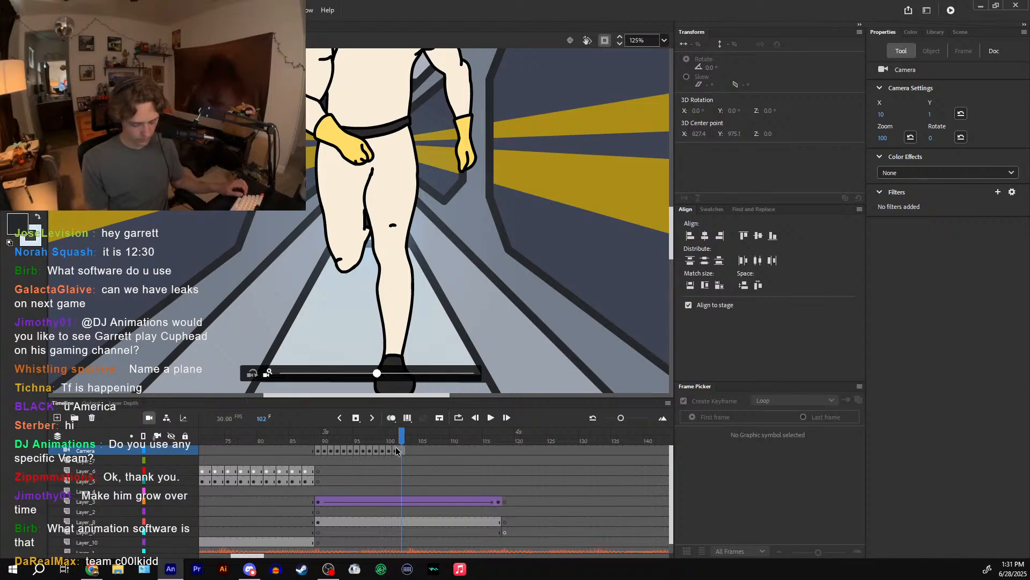
- Duplicate the camera shake keyframes along the Camera layer through frame 117, and trim the surplus frames from 118 onward
{"action": "left_click_drag", "start_coordinate": [397, 450], "coordinate": [318, 450]}
{"action": "left_click_drag", "start_coordinate": [418, 452], "coordinate": [416, 450]}
{"action": "left_click_drag", "start_coordinate": [510, 440], "coordinate": [512, 444]}
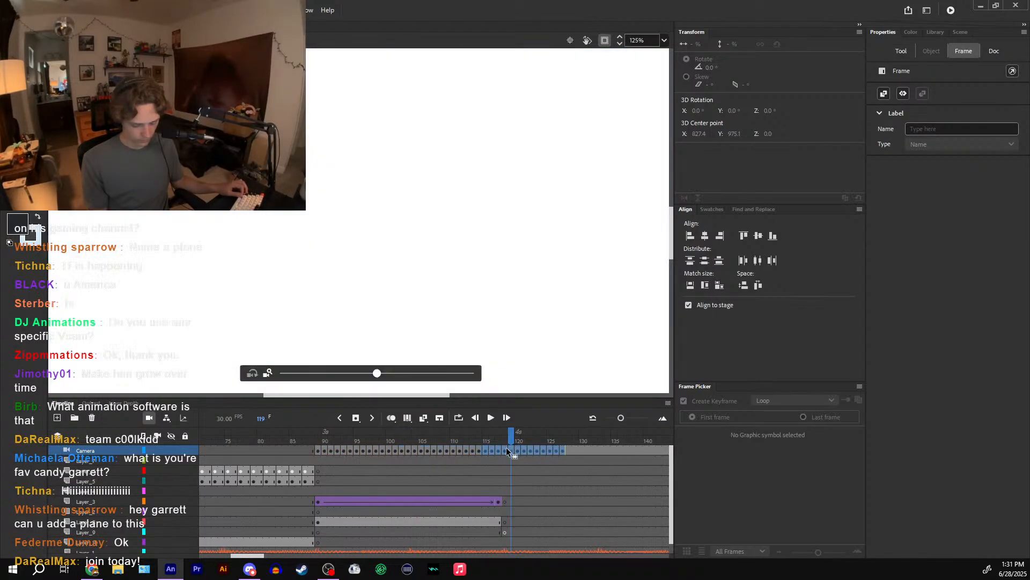
{"action": "left_click", "coordinate": [506, 449]}
{"action": "left_click", "coordinate": [559, 450], "text": "shift"}
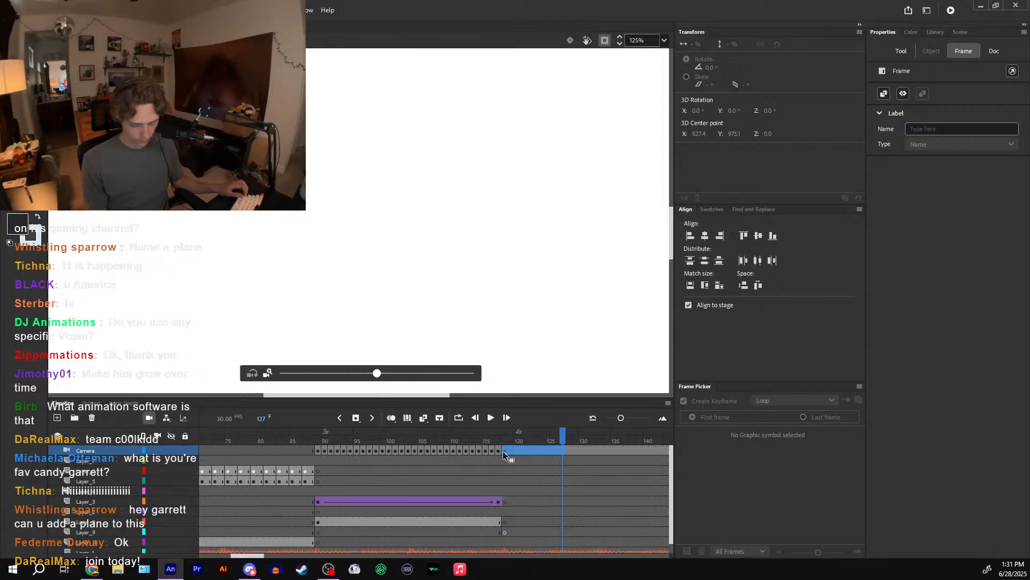
{"action": "key", "text": "shift+F5"}
{"action": "key", "text": "F7"}
- Play back the corridor running shot to review the camera shake
{"action": "left_click_drag", "start_coordinate": [504, 439], "coordinate": [299, 438]}
{"action": "key", "text": "ctrl+minus"}
{"action": "key", "text": "ctrl+minus"}
{"action": "key", "text": "ctrl+minus"}
{"action": "left_click", "coordinate": [494, 420]}
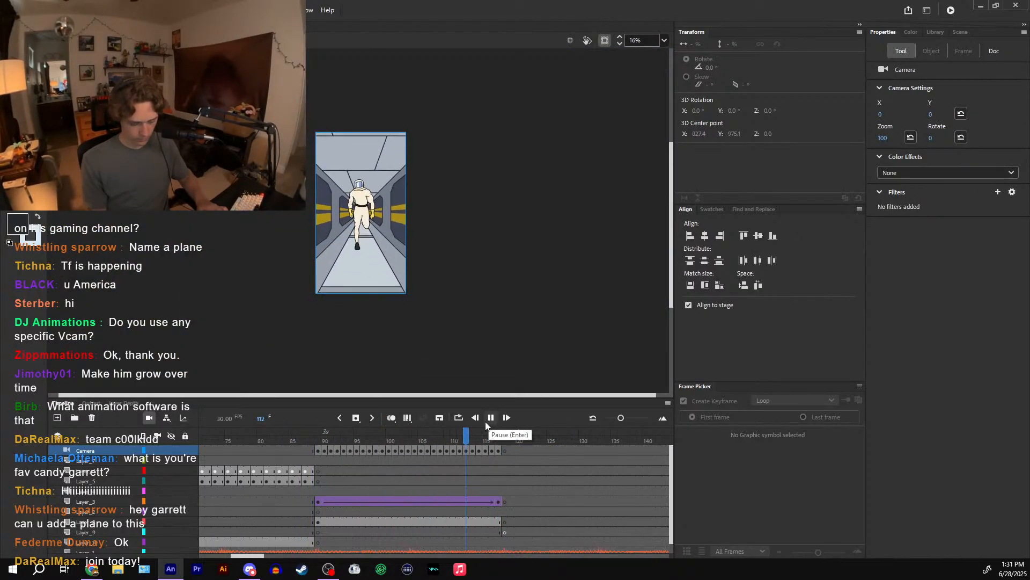
{"action": "left_click", "coordinate": [326, 433]}
- Try stretching the camera keyframes of frames 89 to 117 out to about frame 140, and undo the stretch
{"action": "left_click", "coordinate": [319, 450]}
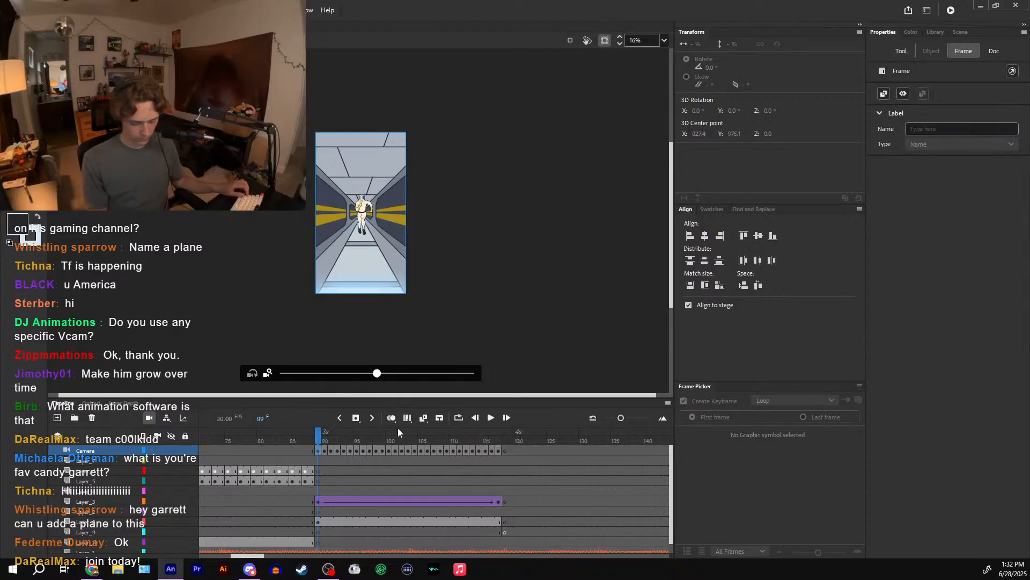
{"action": "left_click", "coordinate": [499, 451], "text": "shift"}
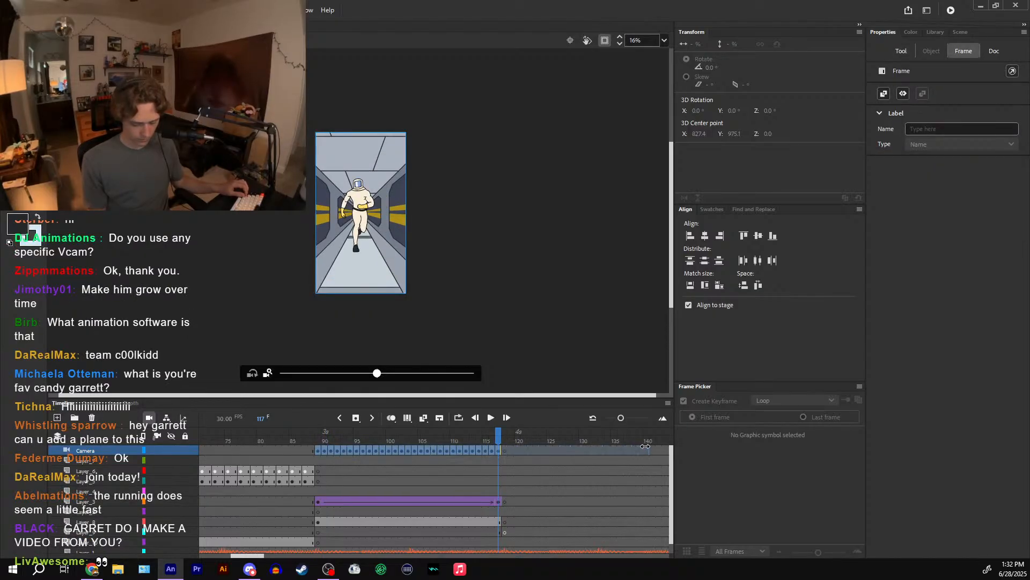
{"action": "left_click_drag", "start_coordinate": [646, 446], "coordinate": [644, 452]}
{"action": "left_click", "coordinate": [329, 437]}
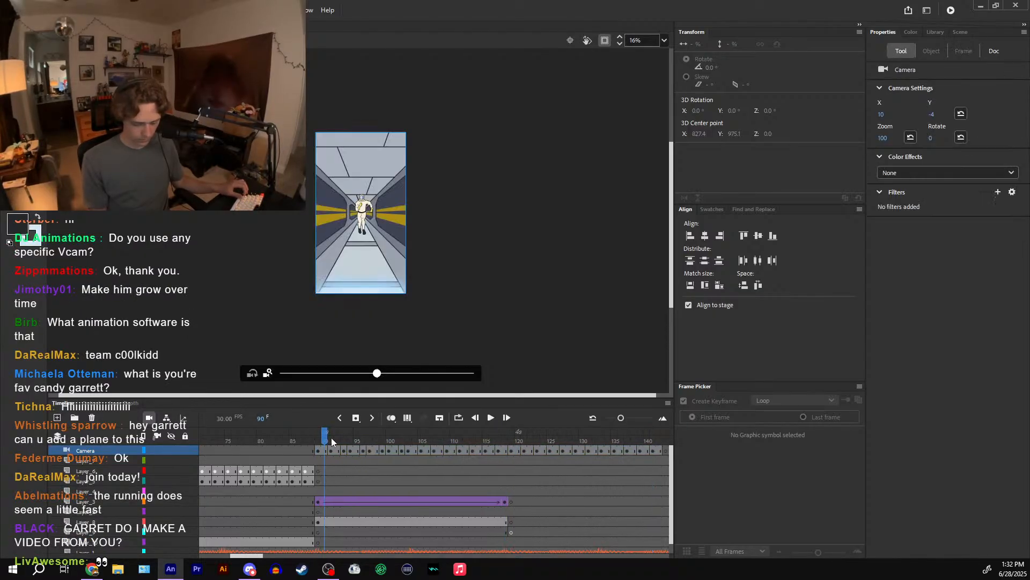
{"action": "left_click", "coordinate": [346, 435]}
{"action": "key", "text": "ctrl+z"}
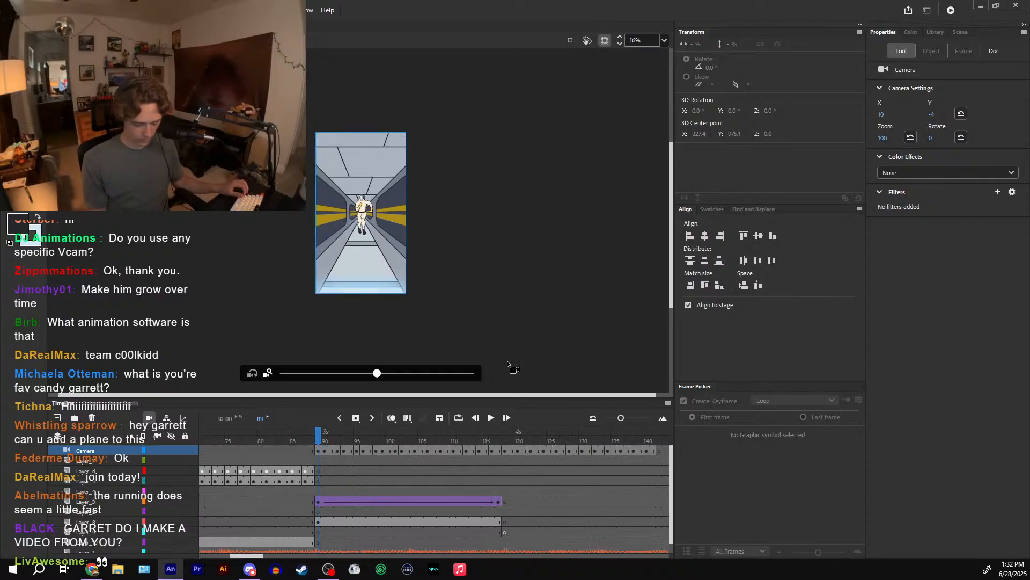
{"action": "key", "text": "ctrl+z"}
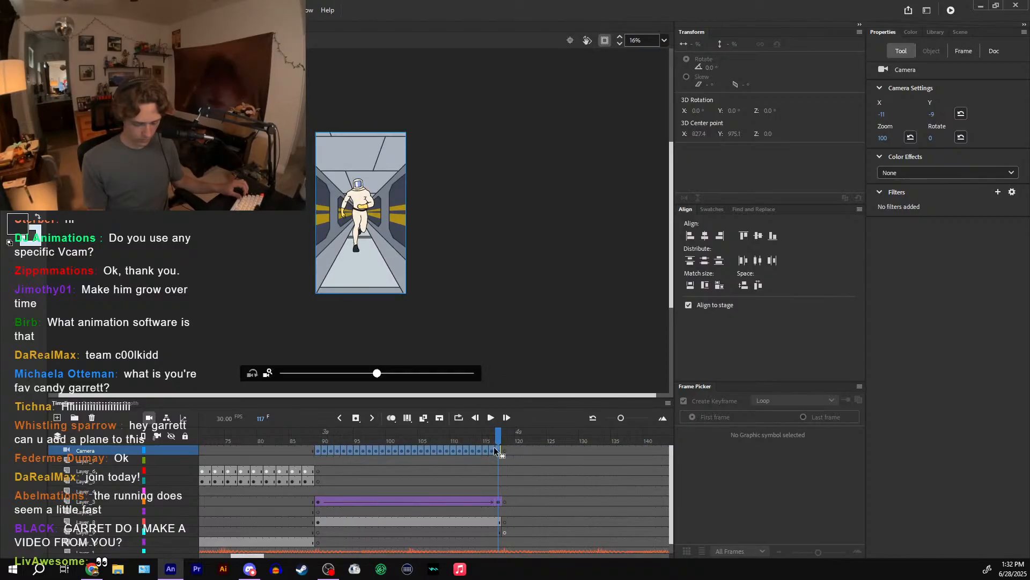
- Stretch the camera keyframes from frame 89 out to about frame 133, and clear the ones beyond the shot's end at frame 118
{"action": "left_click_drag", "start_coordinate": [493, 450], "coordinate": [319, 449]}
{"action": "left_click_drag", "start_coordinate": [415, 448], "coordinate": [520, 436]}
{"action": "left_click", "coordinate": [511, 445]}
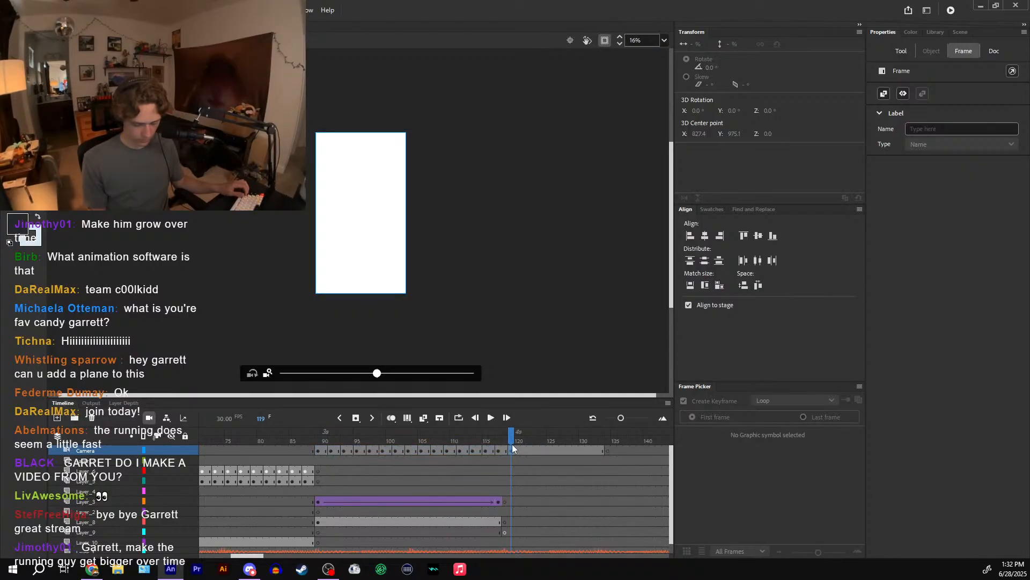
{"action": "key", "text": "shift+F6"}
{"action": "left_click", "coordinate": [506, 448]}
{"action": "key", "text": "F7"}
- Play and scrub through the running shot to check the slower camera shake
{"action": "left_click_drag", "start_coordinate": [502, 438], "coordinate": [479, 435]}
{"action": "left_click", "coordinate": [491, 418]}
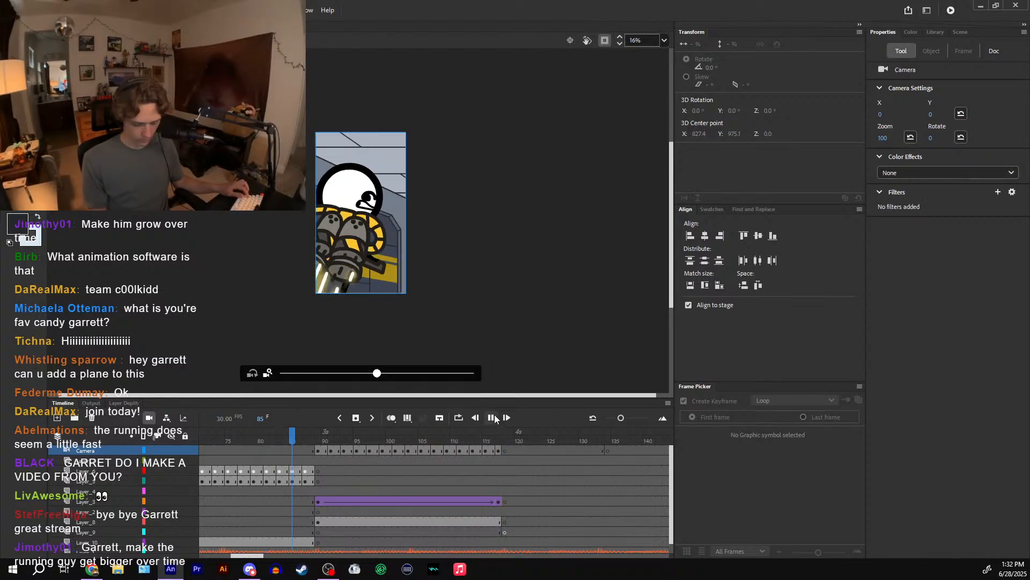
{"action": "left_click_drag", "start_coordinate": [323, 435], "coordinate": [488, 433]}
- Clear all camera keyframes from frame 89 to 118 and replay the shot without the shake
{"action": "left_click", "coordinate": [504, 451]}
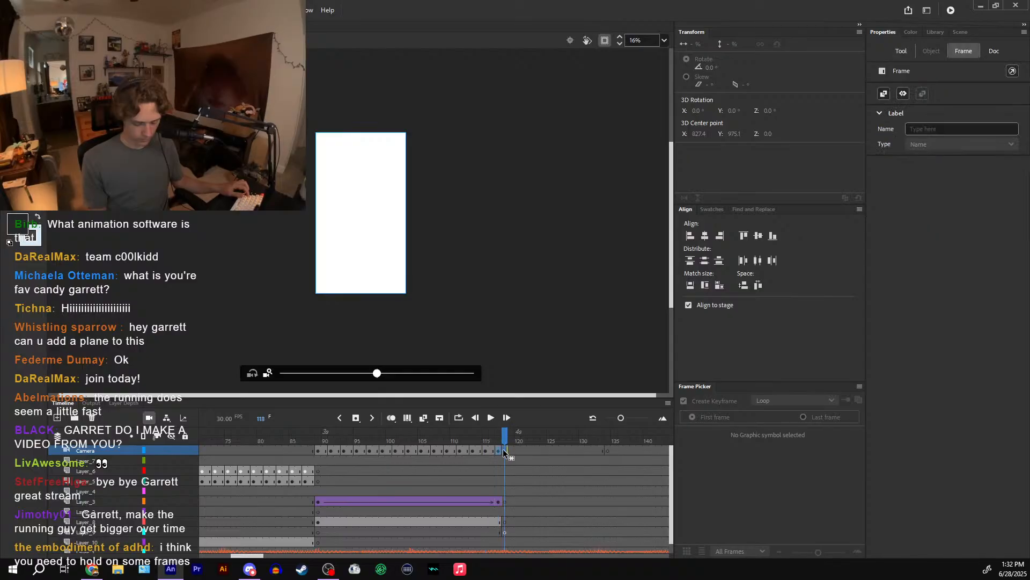
{"action": "left_click", "coordinate": [317, 450], "text": "shift"}
{"action": "key", "text": "shift+F6"}
{"action": "left_click", "coordinate": [286, 436]}
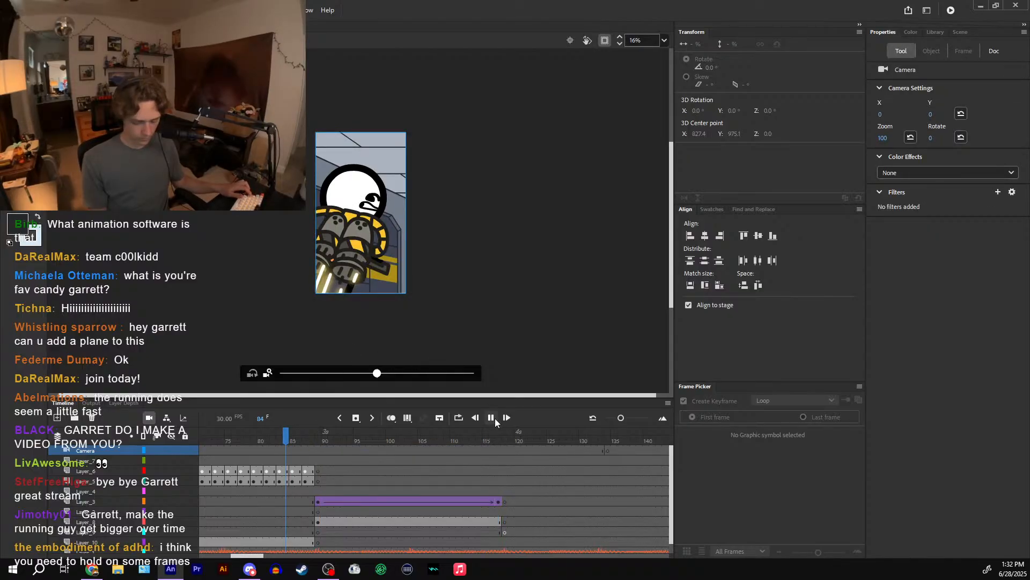
{"action": "left_click", "coordinate": [327, 440]}
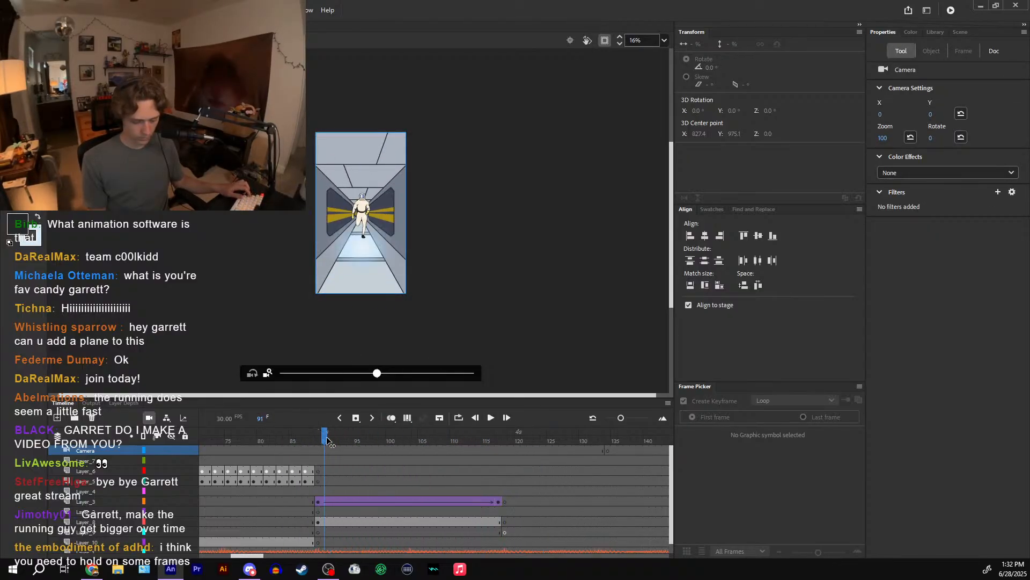
- Open the running man symbol and insert extra frames so that each run-cycle drawing holds for two frames
{"action": "key", "text": "v"}
{"action": "double_click", "coordinate": [375, 205]}
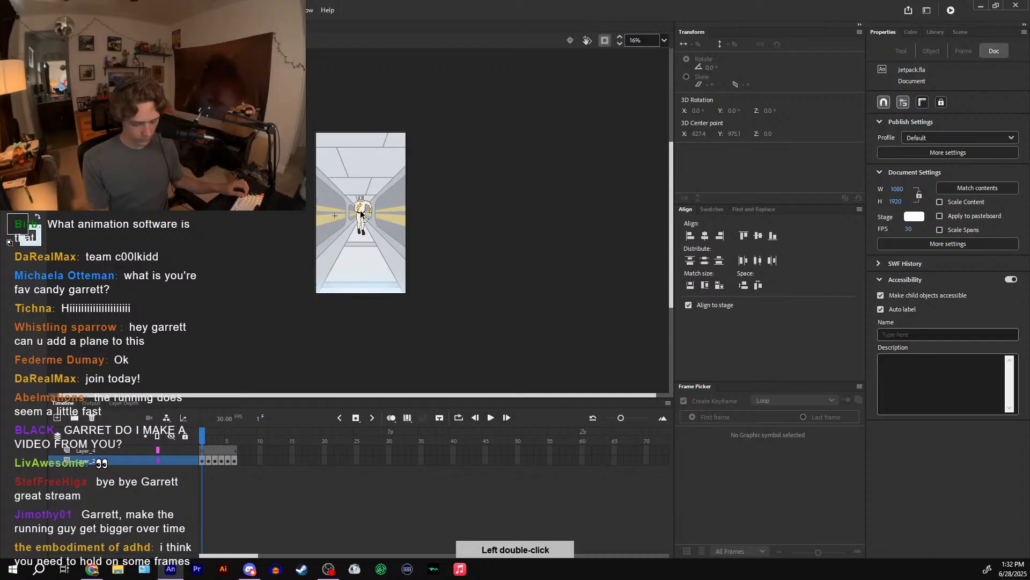
{"action": "key", "text": "F5"}
{"action": "left_click", "coordinate": [229, 434]}
{"action": "key", "text": "F5"}
{"action": "left_click", "coordinate": [242, 434]}
{"action": "key", "text": "F5"}
{"action": "left_click", "coordinate": [255, 433]}
{"action": "key", "text": "F5"}
{"action": "left_click", "coordinate": [265, 434]}
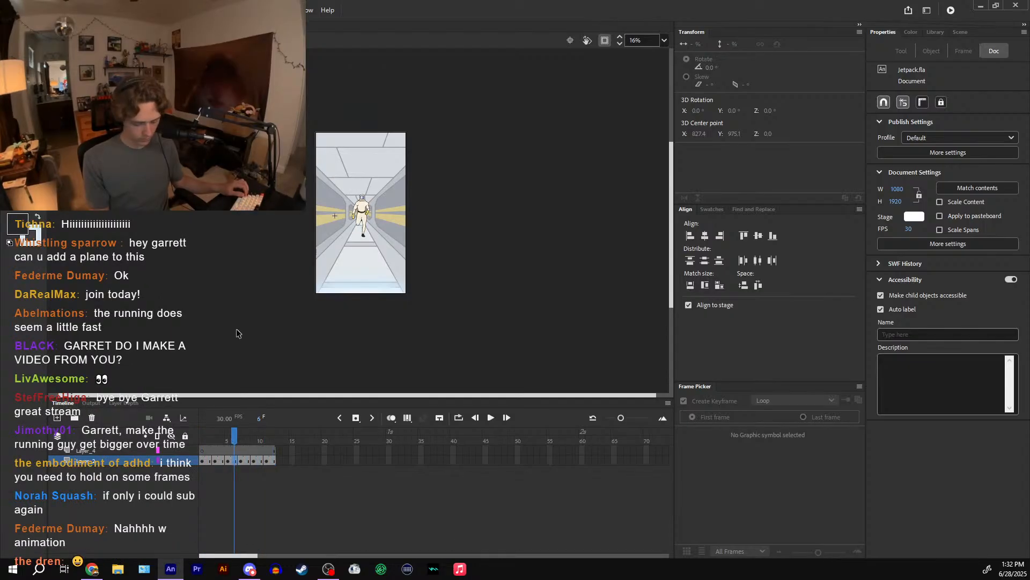
- Return to the main timeline and play the shot to review the slowed run cycle
{"action": "double_click", "coordinate": [237, 332]}
{"action": "left_click", "coordinate": [490, 417]}
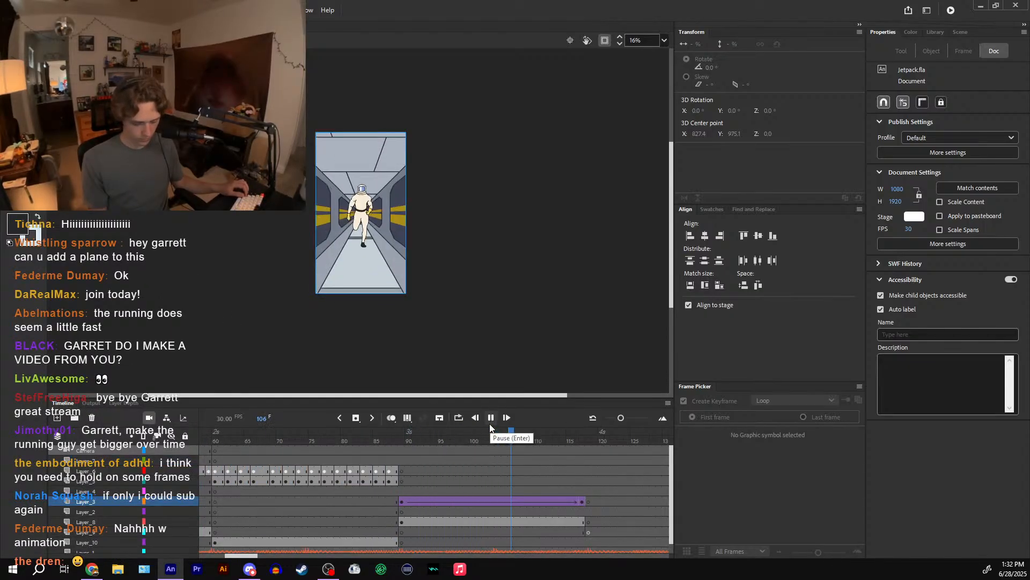
{"action": "left_click_drag", "start_coordinate": [474, 433], "coordinate": [460, 432]}
- Undo the frame extensions made inside the running man symbol
{"action": "key", "text": "ctrl+z"}
{"action": "key", "text": "ctrl+z"}
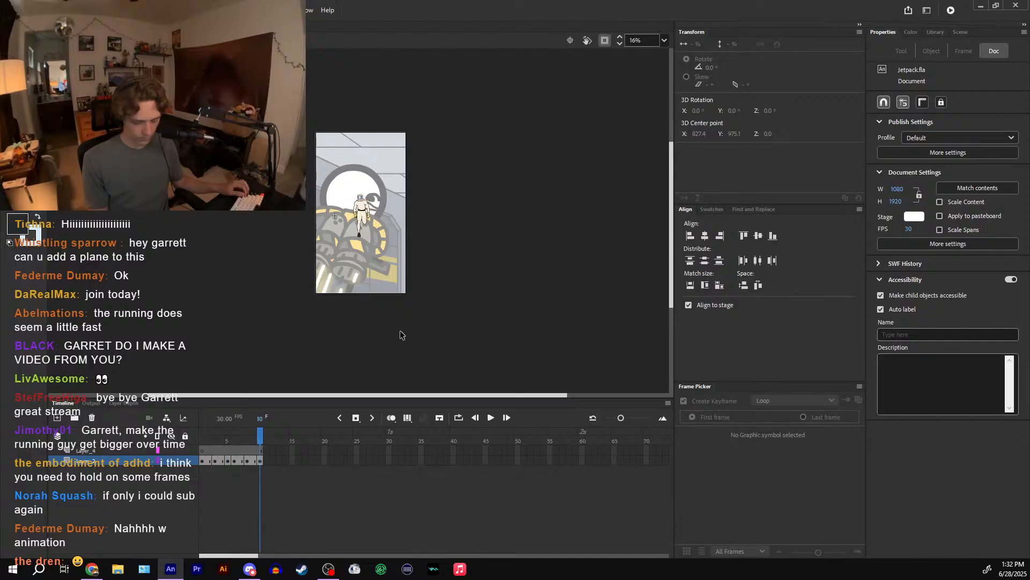
{"action": "key", "text": "ctrl+z"}
{"action": "key", "text": "ctrl+z"}
{"action": "key", "text": "ctrl+z"}
{"action": "key", "text": "ctrl+z"}
{"action": "key", "text": "ctrl+z"}
{"action": "key", "text": "ctrl+z"}
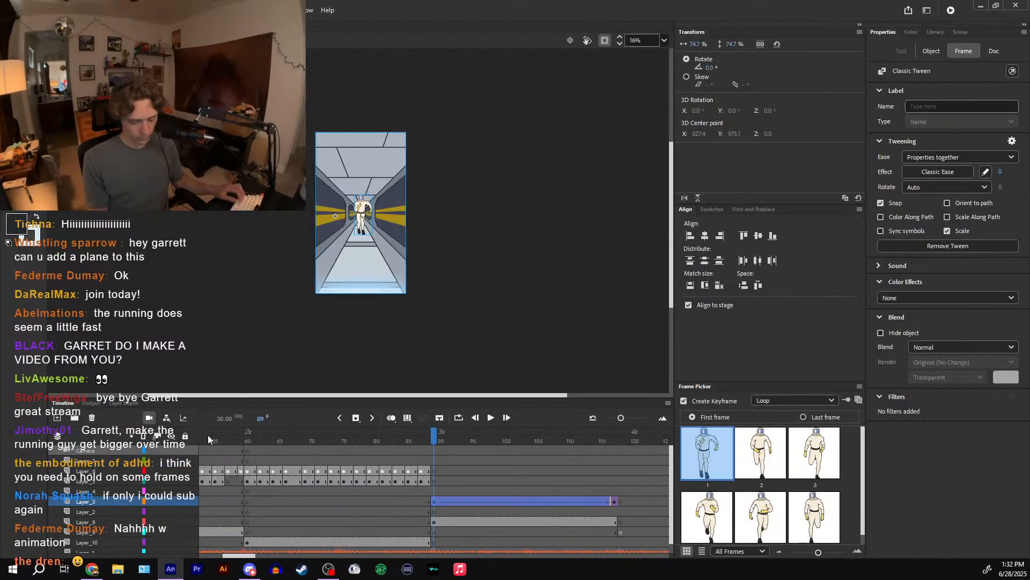
- Open the running man symbol at frame 2 and enable pressure sensitivity for the white Classic Brush, undoing the test stroke
{"action": "double_click", "coordinate": [374, 220]}
{"action": "scroll", "coordinate": [371, 217], "scroll_direction": "up", "scroll_amount": 5}
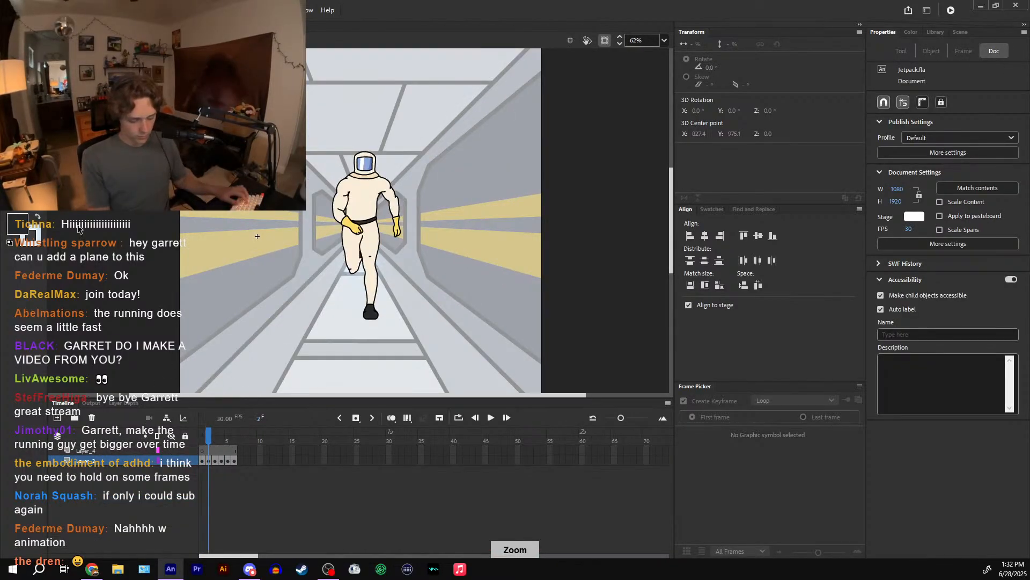
{"action": "key", "text": "b"}
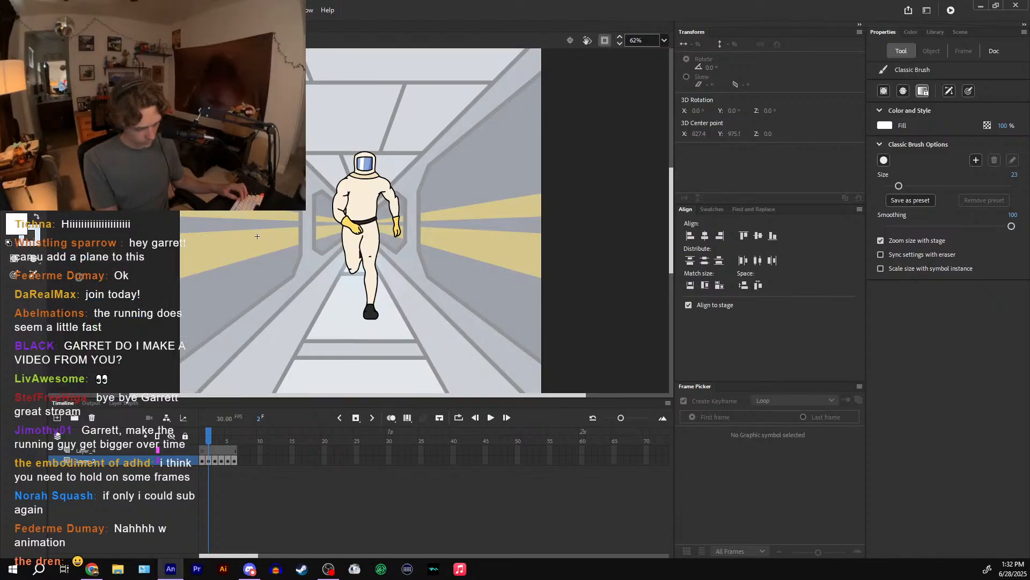
{"action": "left_click", "coordinate": [969, 91]}
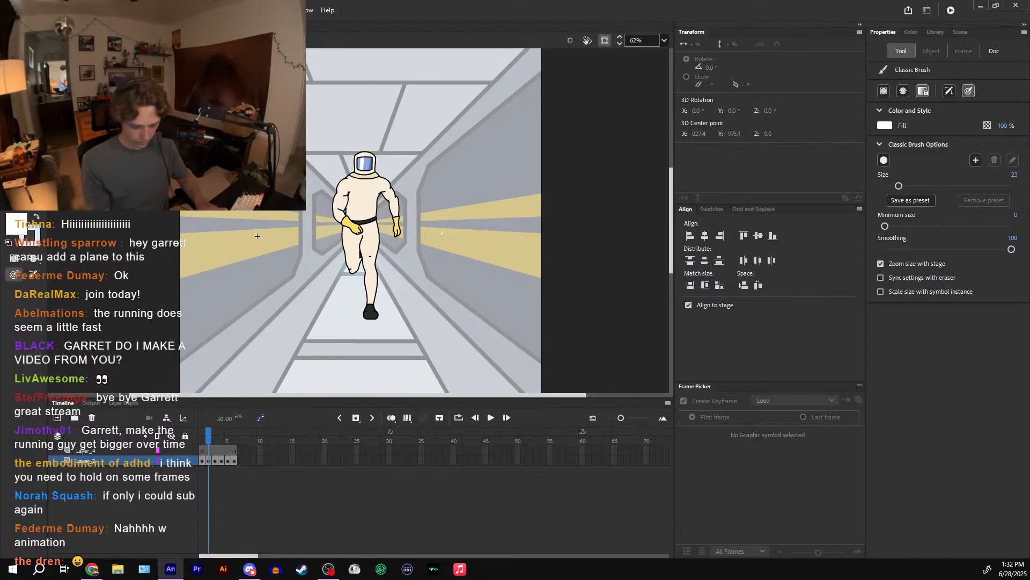
{"action": "mouse_move", "coordinate": [477, 244]}
{"action": "left_mouse_down"}
{"action": "mouse_move", "coordinate": [542, 276]}
{"action": "mouse_move", "coordinate": [484, 203]}
{"action": "left_mouse_up"}
{"action": "key", "text": "ctrl+z"}
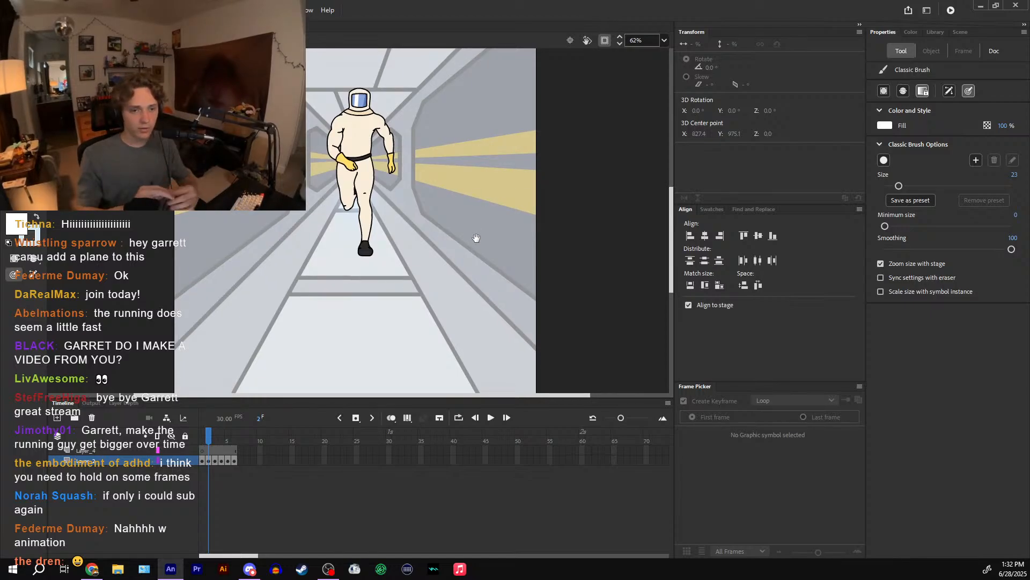
- Draw a small spiky burst beside the runner's planted foot with the white Classic Brush at size 5, and fill it white
{"action": "key", "text": "ctrl+="}
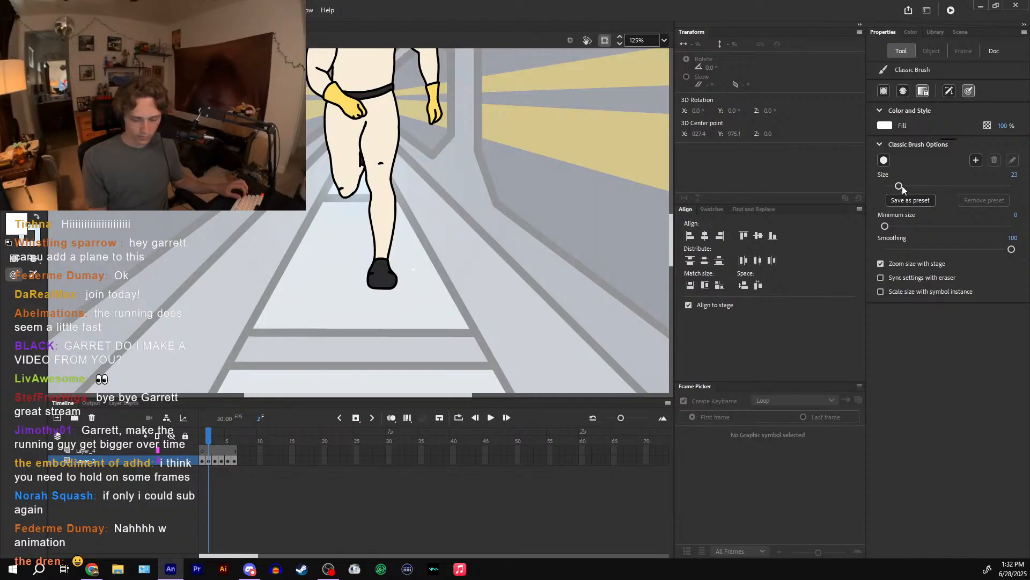
{"action": "left_click_drag", "start_coordinate": [903, 189], "coordinate": [895, 190]}
{"action": "key", "text": "ctrl+="}
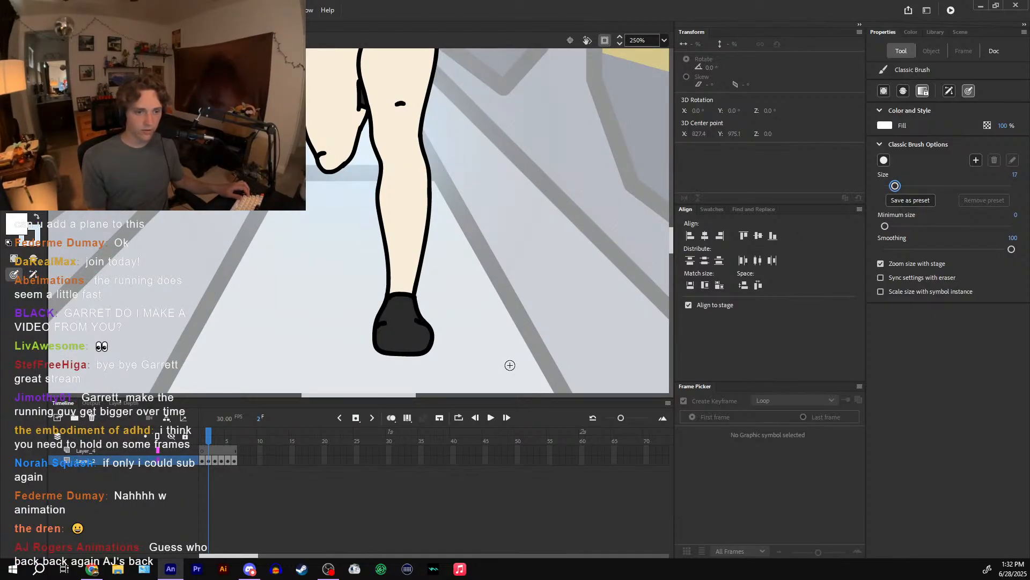
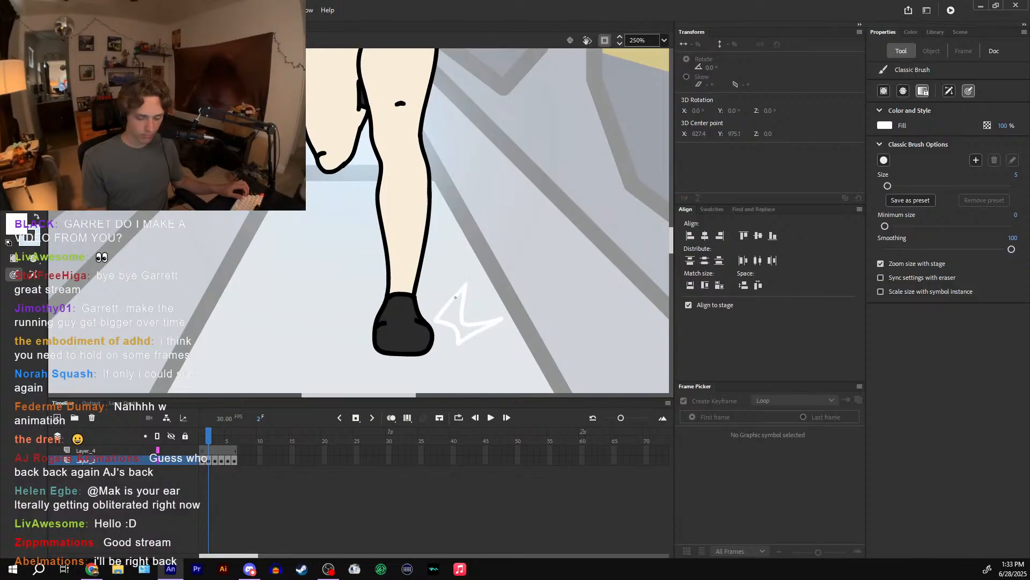
{"action": "key", "text": "k"}
{"action": "left_click", "coordinate": [456, 314]}
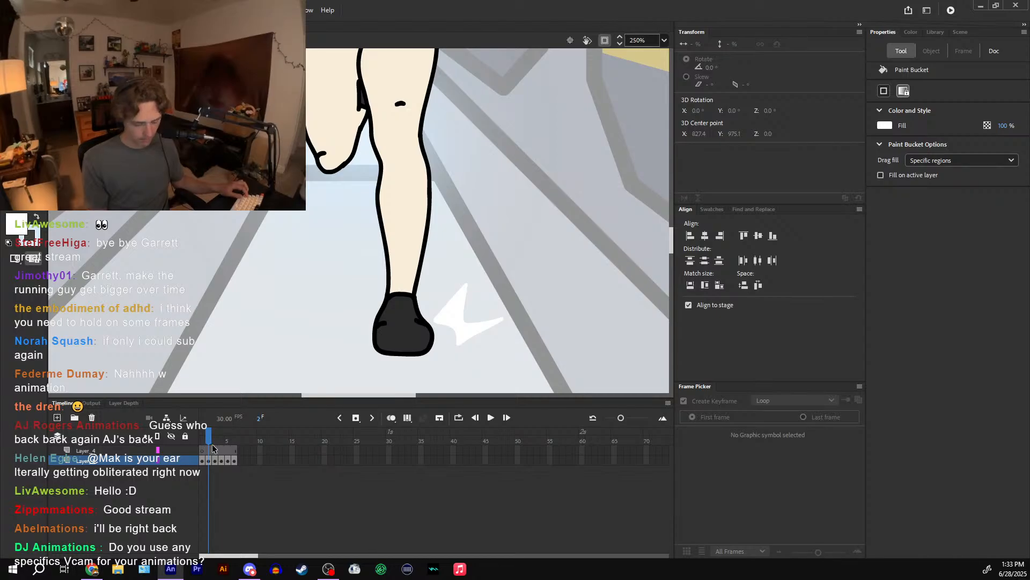
- Move the white burst onto its own keyframe at frame 2 of Layer_4, and insert a blank keyframe at frame 3
{"action": "left_click", "coordinate": [220, 455]}
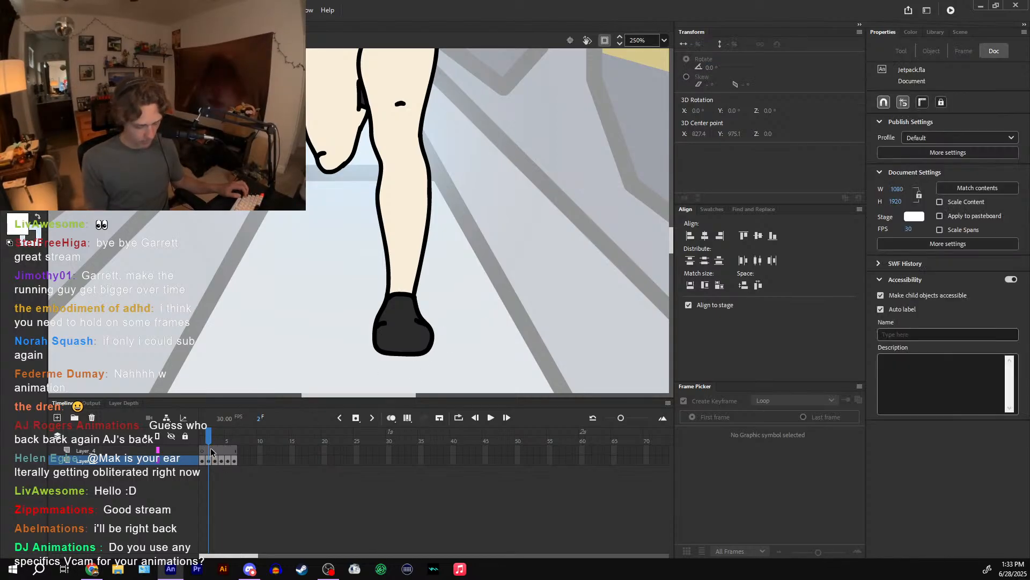
{"action": "key", "text": "ctrl+z"}
{"action": "left_click_drag", "start_coordinate": [209, 437], "coordinate": [204, 443]}
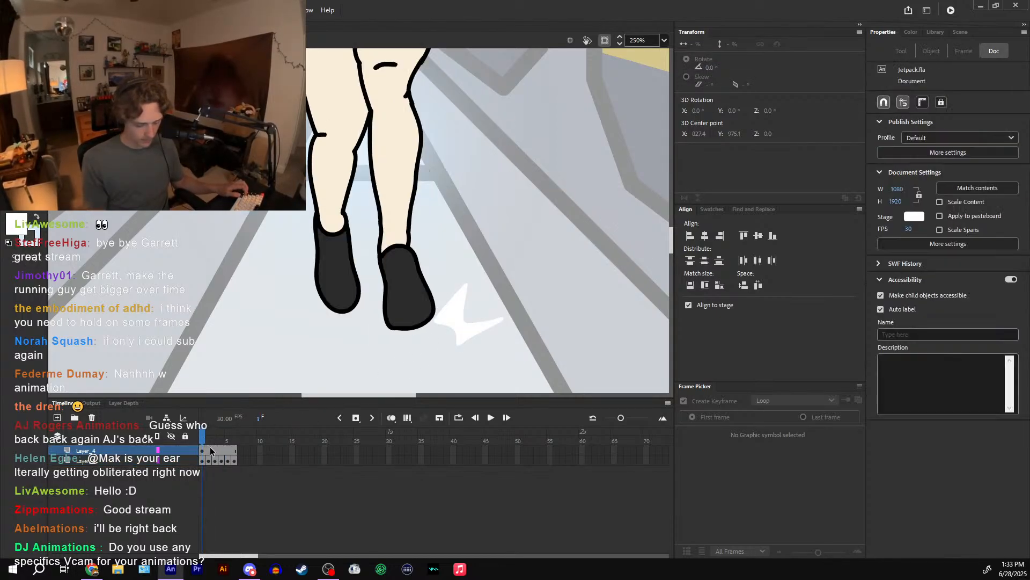
{"action": "left_click", "coordinate": [209, 449]}
{"action": "key", "text": "ctrl+x"}
{"action": "key", "text": "F7"}
{"action": "key", "text": "ctrl+shift+v"}
{"action": "key", "text": "comma"}
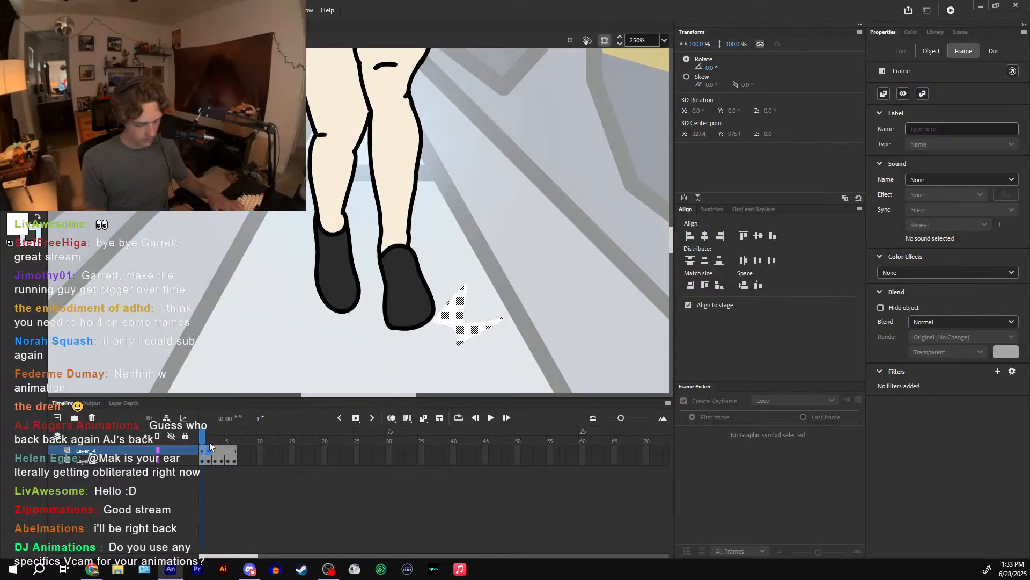
{"action": "key", "text": "period"}
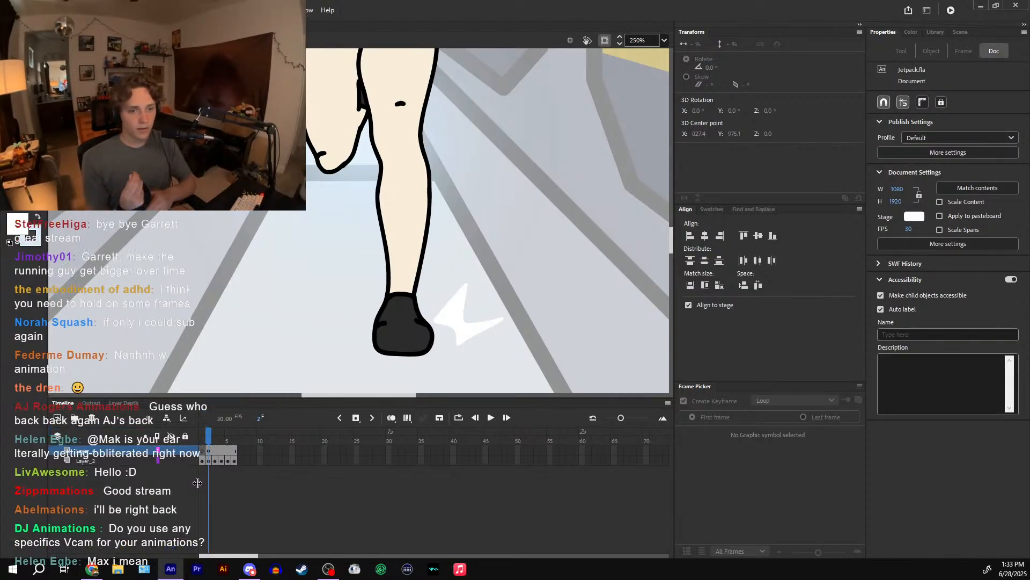
{"action": "left_click", "coordinate": [216, 434]}
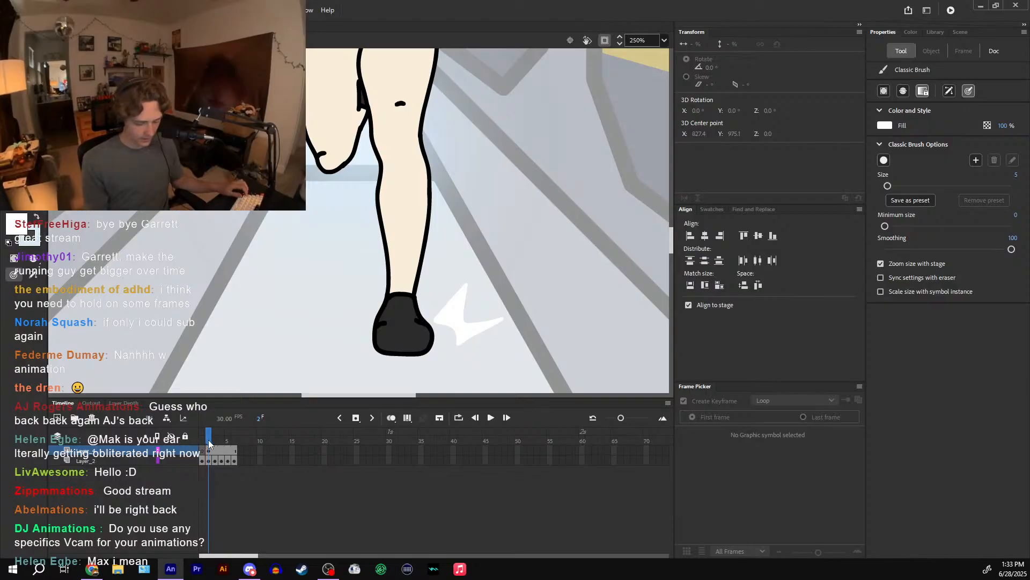
{"action": "key", "text": "F7"}
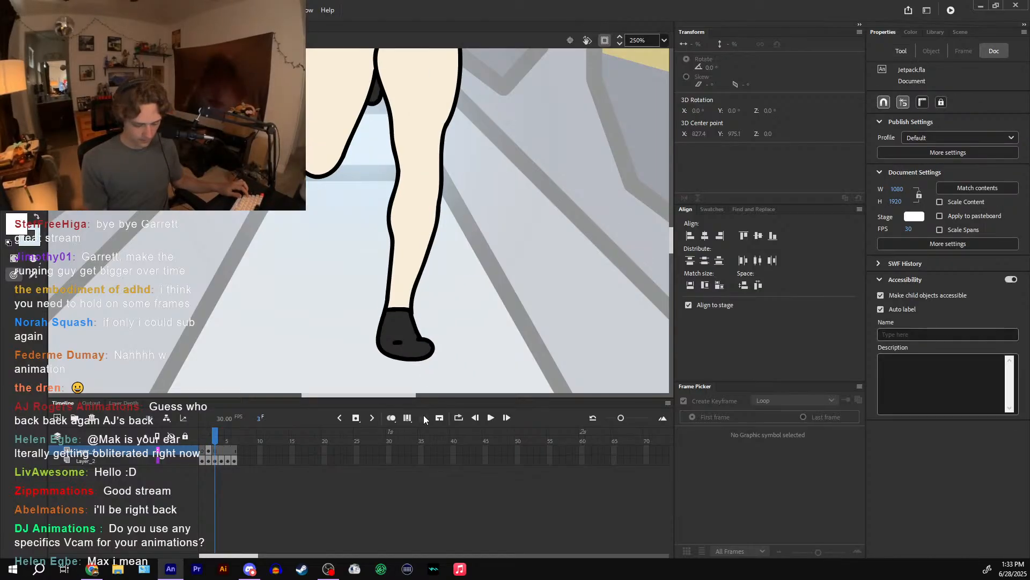
- Draw two white streaks fading outward from the burst at frame 3 of Layer_4, using onion skinning as a guide
{"action": "key", "text": "alt+shift+o"}
{"action": "key", "text": "b"}
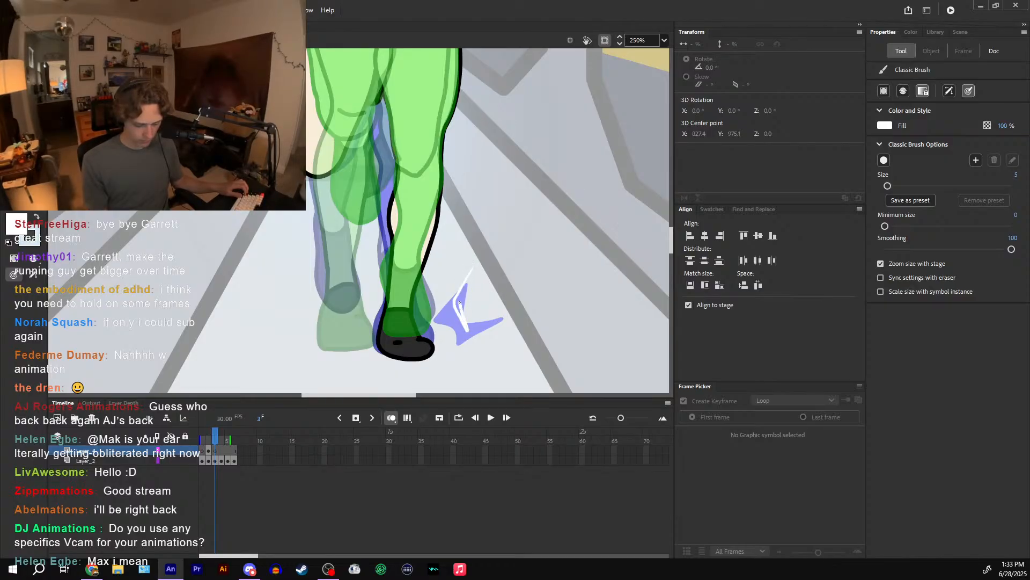
{"action": "left_click_drag", "start_coordinate": [458, 305], "coordinate": [458, 315]}
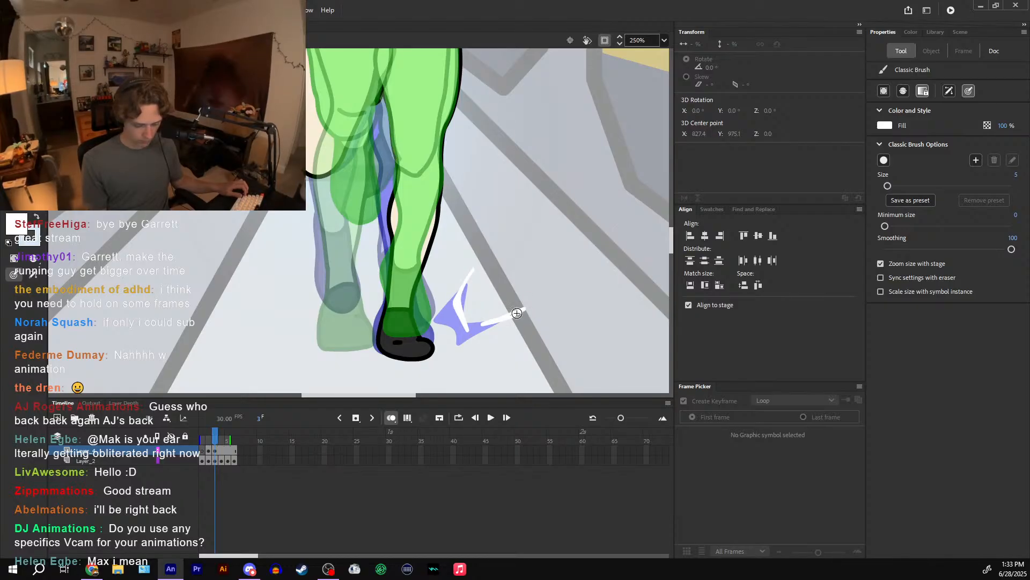
{"action": "left_click", "coordinate": [391, 417]}
- Draw a small spiky white burst beside the runner's other planted foot at frame 5 and fill it white
{"action": "mouse_move", "coordinate": [222, 440]}
{"action": "left_mouse_down"}
{"action": "mouse_move", "coordinate": [209, 443]}
{"action": "mouse_move", "coordinate": [228, 443]}
{"action": "left_mouse_up"}
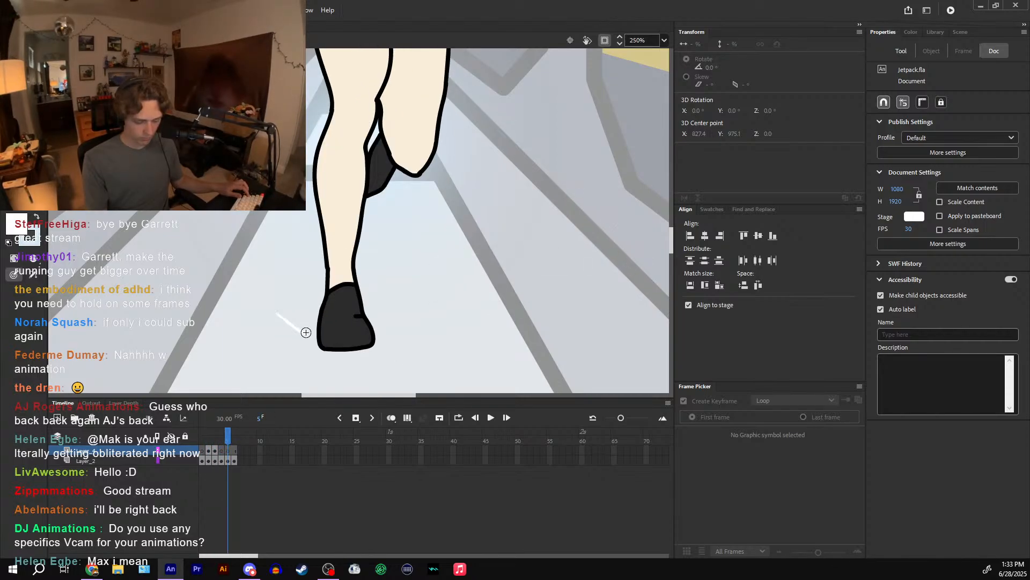
{"action": "key", "text": "b"}
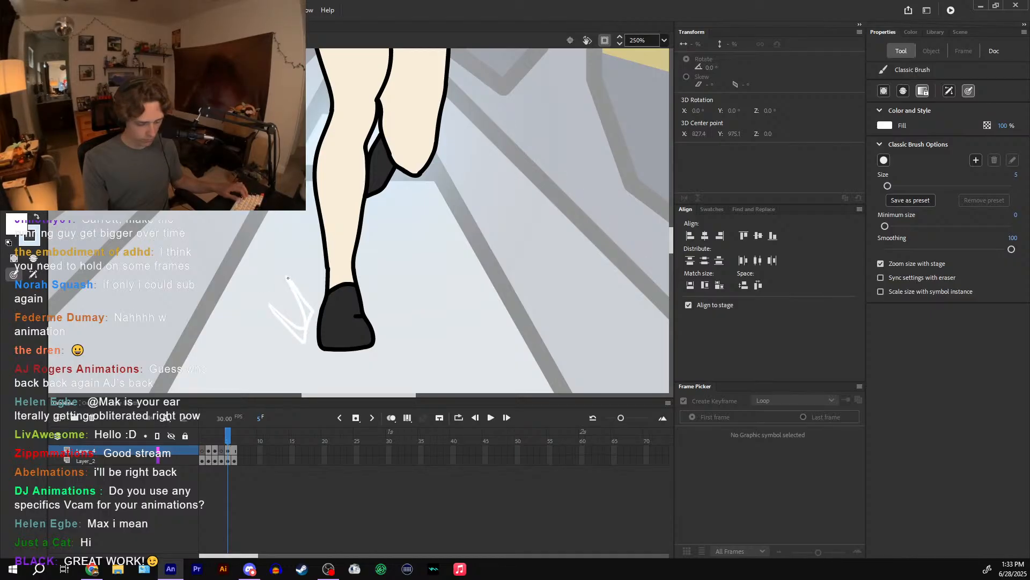
{"action": "key", "text": "k"}
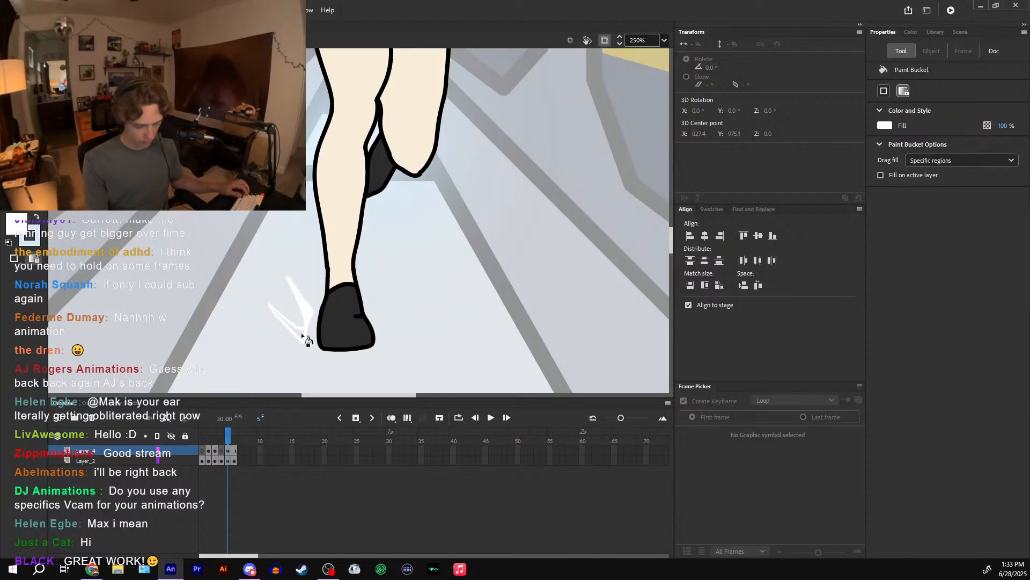
- Insert a blank keyframe at frame 6 and draw two white streaks extending the second foot's burst, using onion skinning as a guide
{"action": "left_click", "coordinate": [232, 438]}
{"action": "key", "text": "F7"}
{"action": "key", "text": "b"}
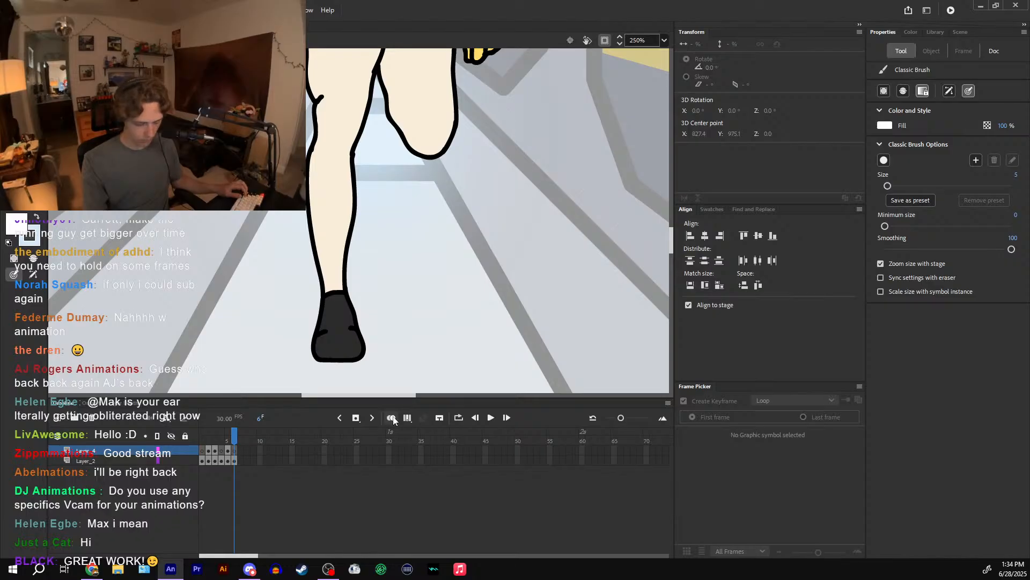
{"action": "left_click", "coordinate": [393, 418]}
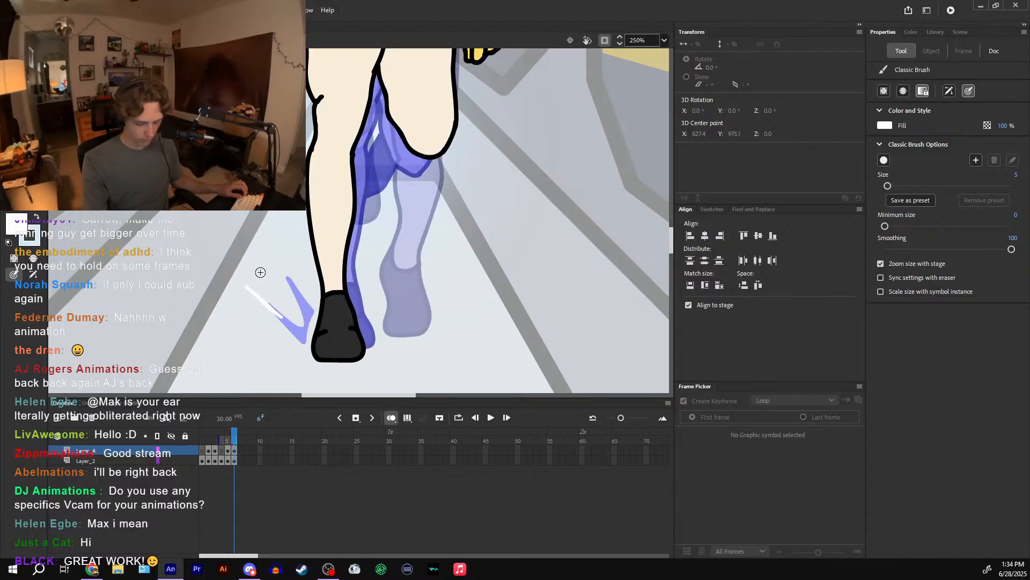
{"action": "left_click_drag", "start_coordinate": [279, 263], "coordinate": [270, 252]}
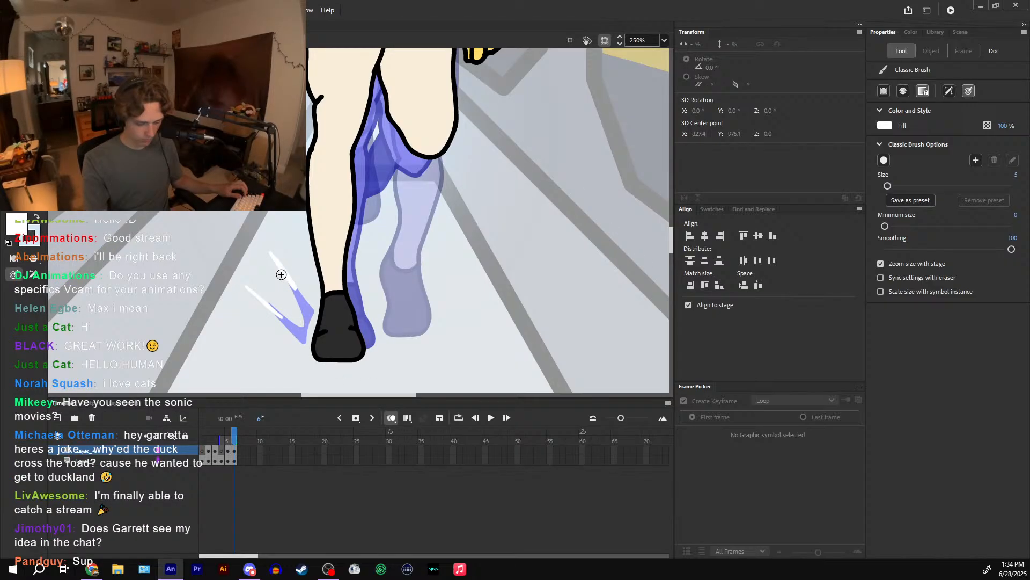
{"action": "left_click", "coordinate": [391, 418]}
- Scrub through the footstep burst frames and return to the main timeline
{"action": "key", "text": "ctrl+minus"}
{"action": "left_click", "coordinate": [226, 432]}
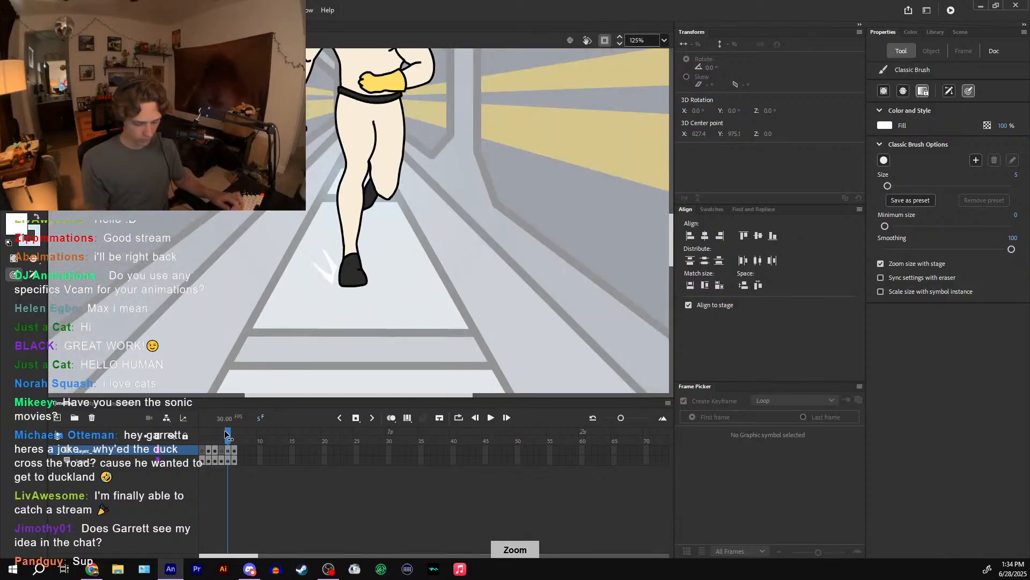
{"action": "left_click_drag", "start_coordinate": [226, 434], "coordinate": [247, 431]}
{"action": "key", "text": "v"}
{"action": "double_click", "coordinate": [484, 318]}
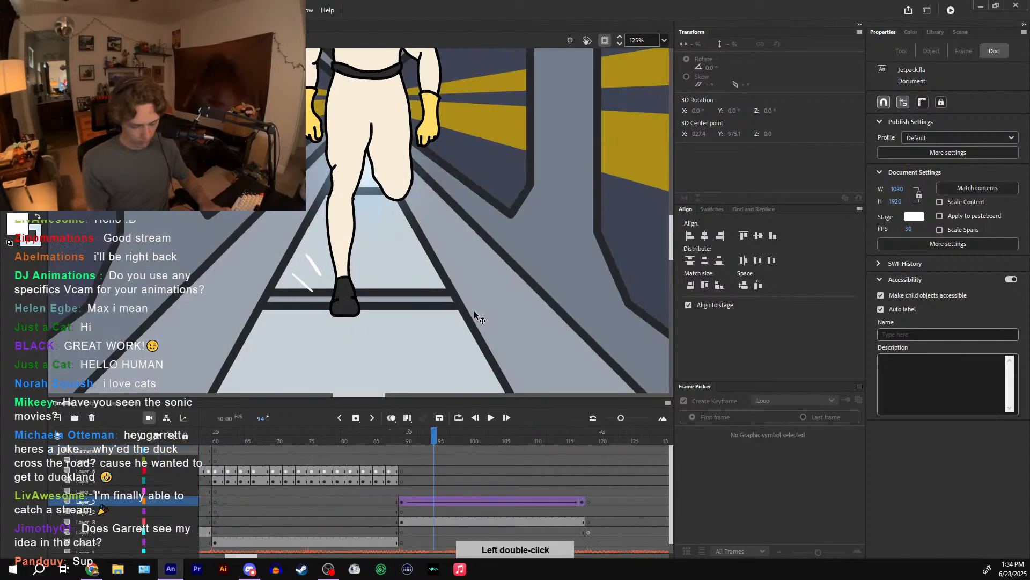
- Play and scrub the corridor run between frames 89 and 118 to review the footstep bursts and the runner's approach
{"action": "key", "text": "ctrl+minus"}
{"action": "left_click", "coordinate": [490, 417]}
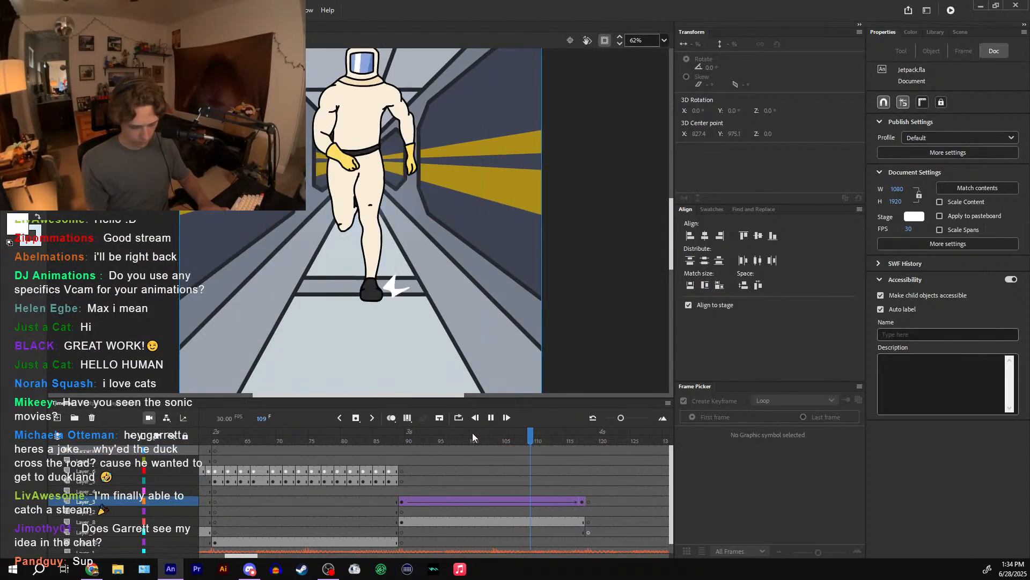
{"action": "key", "text": "ctrl+minus"}
{"action": "left_click", "coordinate": [491, 417]}
{"action": "left_click_drag", "start_coordinate": [427, 434], "coordinate": [409, 411]}
{"action": "key", "text": "ctrl+equal"}
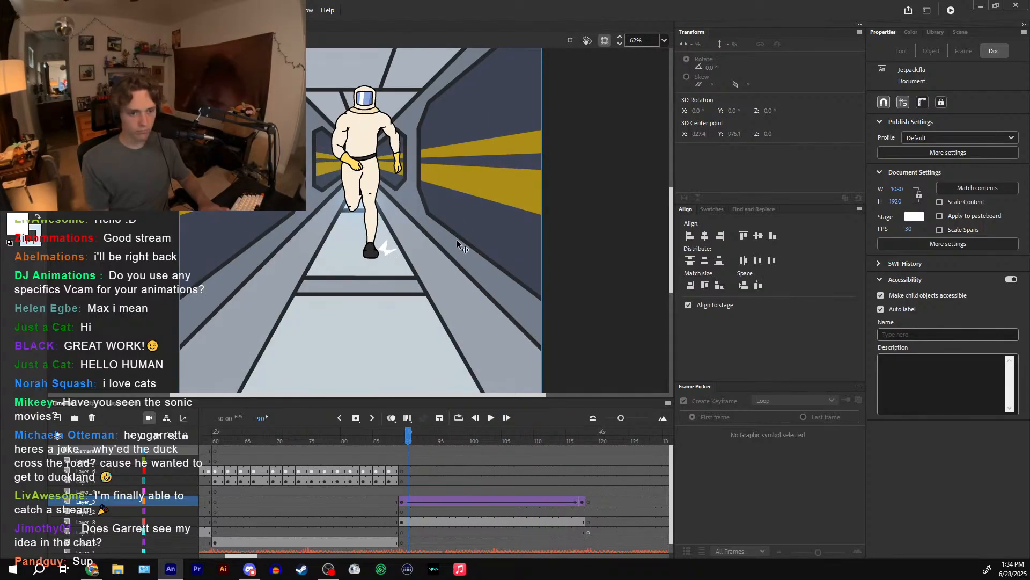
{"action": "key", "text": "ctrl+minus"}
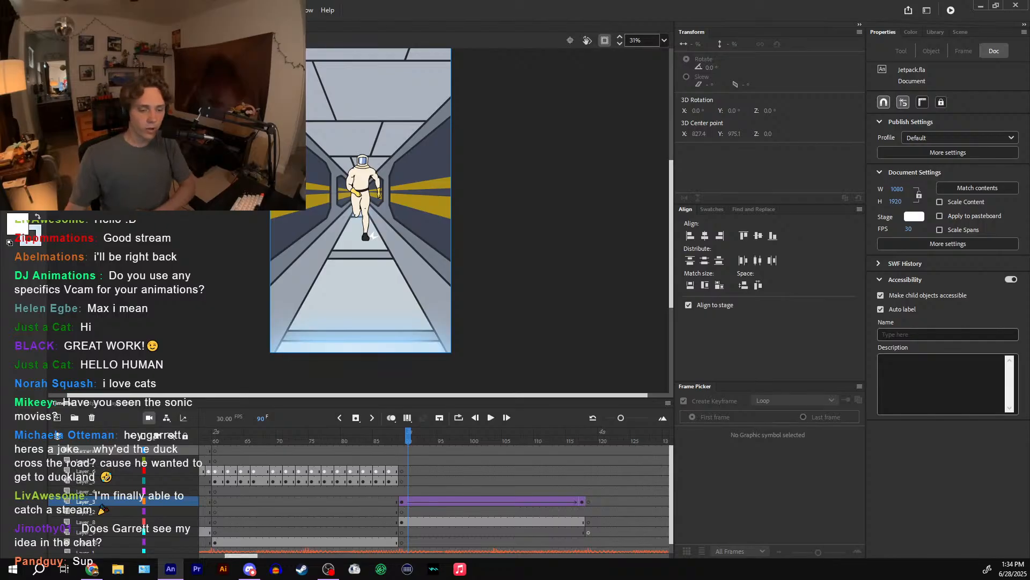
{"action": "left_click_drag", "start_coordinate": [409, 433], "coordinate": [401, 433]}
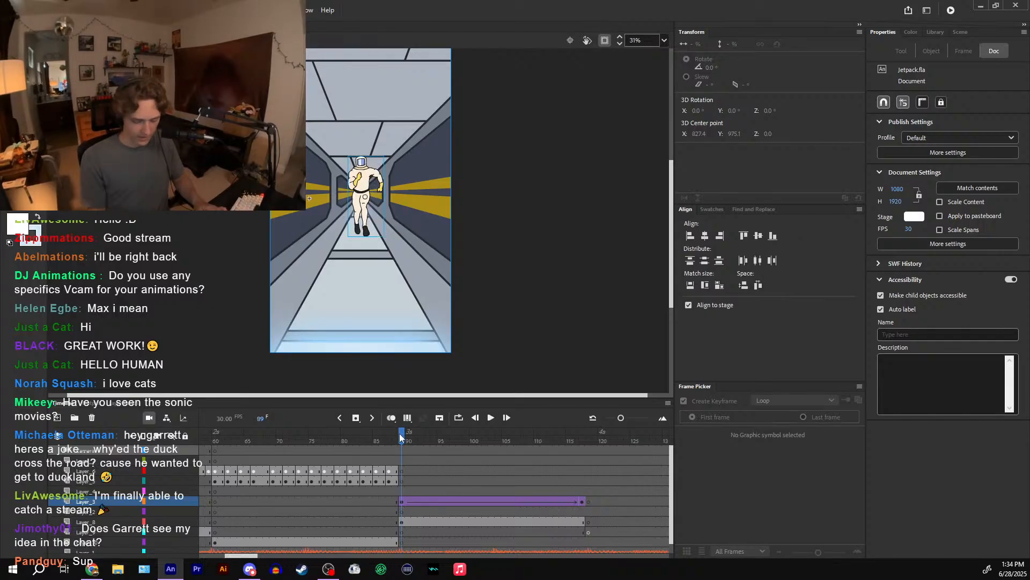
{"action": "left_click", "coordinate": [586, 436]}
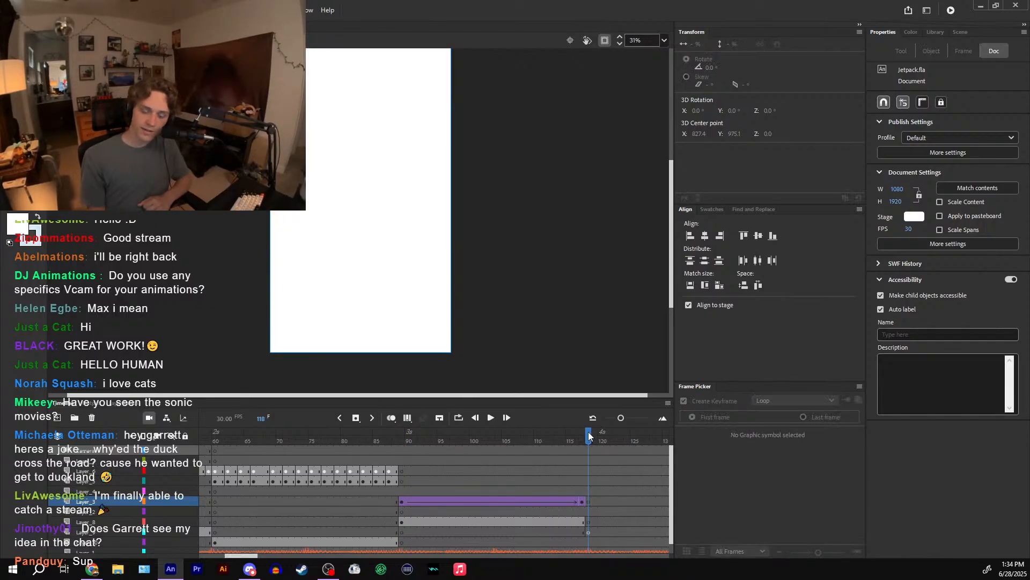
{"action": "left_click", "coordinate": [403, 432]}
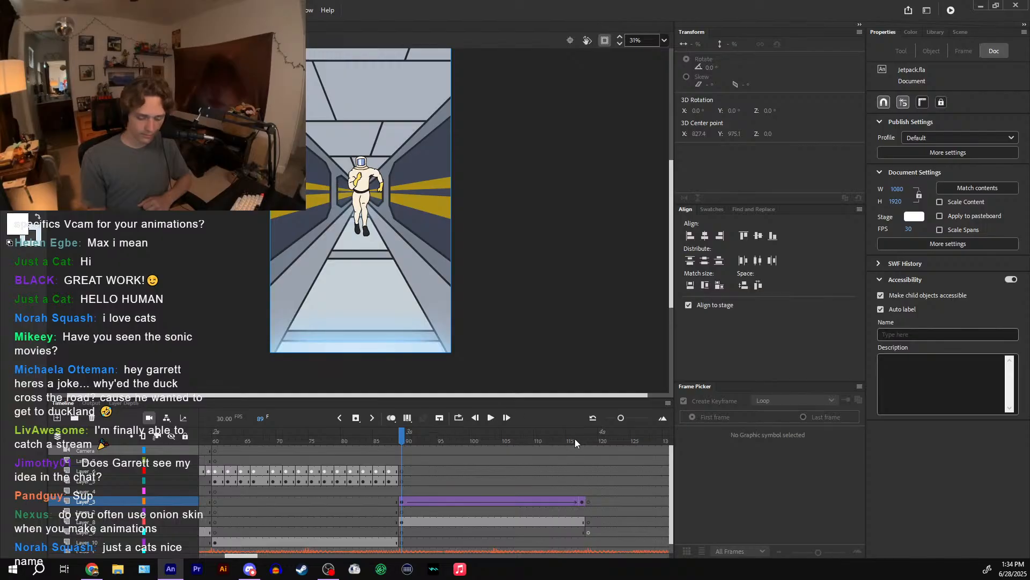
{"action": "left_click", "coordinate": [491, 418]}
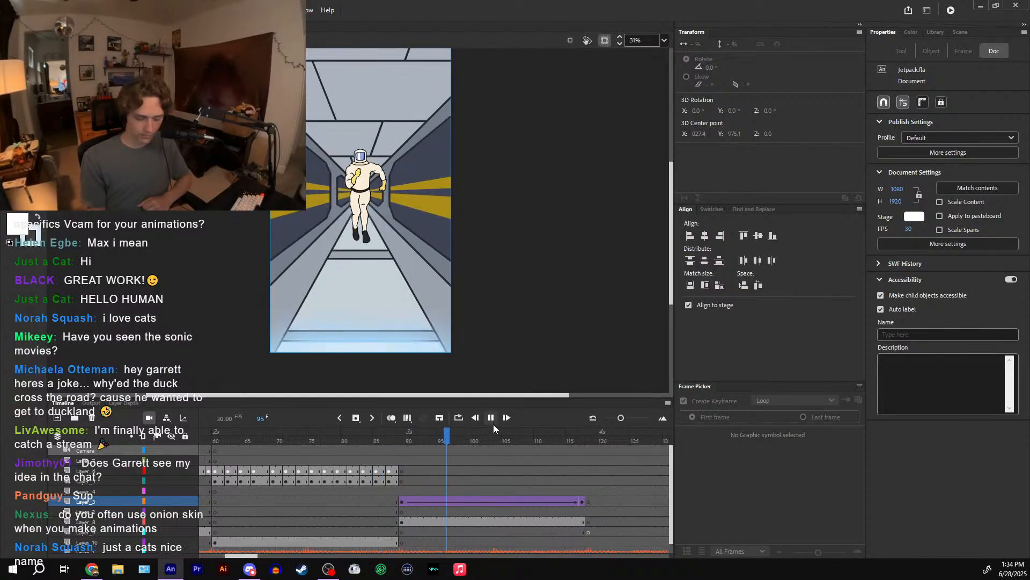
{"action": "left_click_drag", "start_coordinate": [497, 434], "coordinate": [577, 449]}
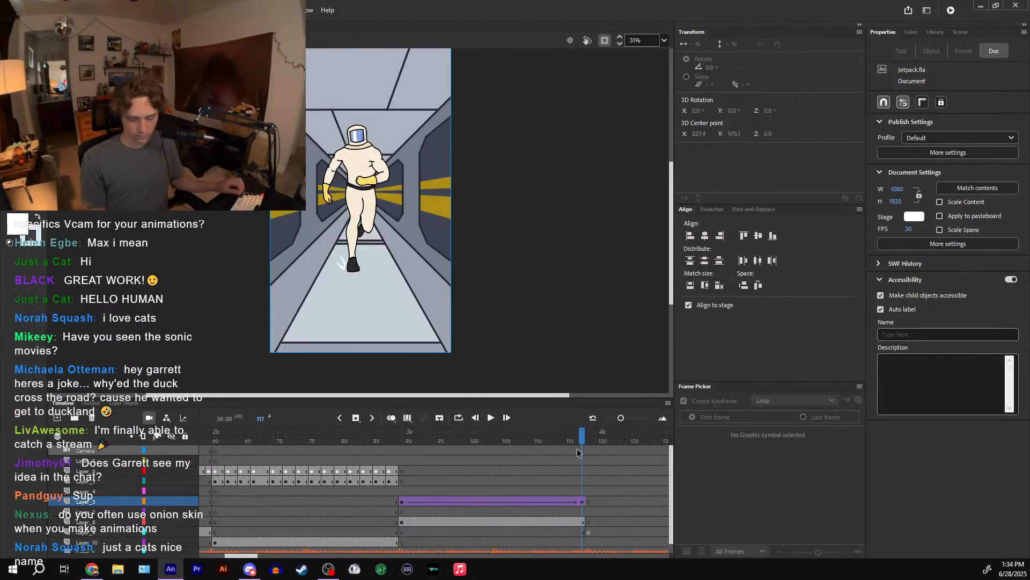
- Inspect the runner at frame 117 and play the sequence from around frame 33 through the end of the corridor run
{"action": "left_click", "coordinate": [371, 177]}
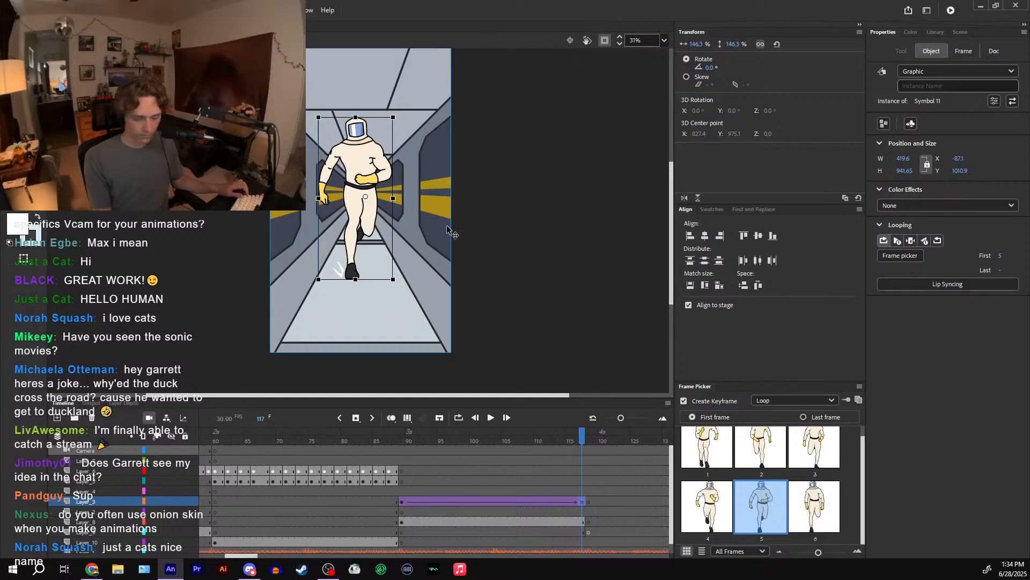
{"action": "left_click_drag", "start_coordinate": [409, 440], "coordinate": [489, 424]}
{"action": "left_click", "coordinate": [490, 418]}
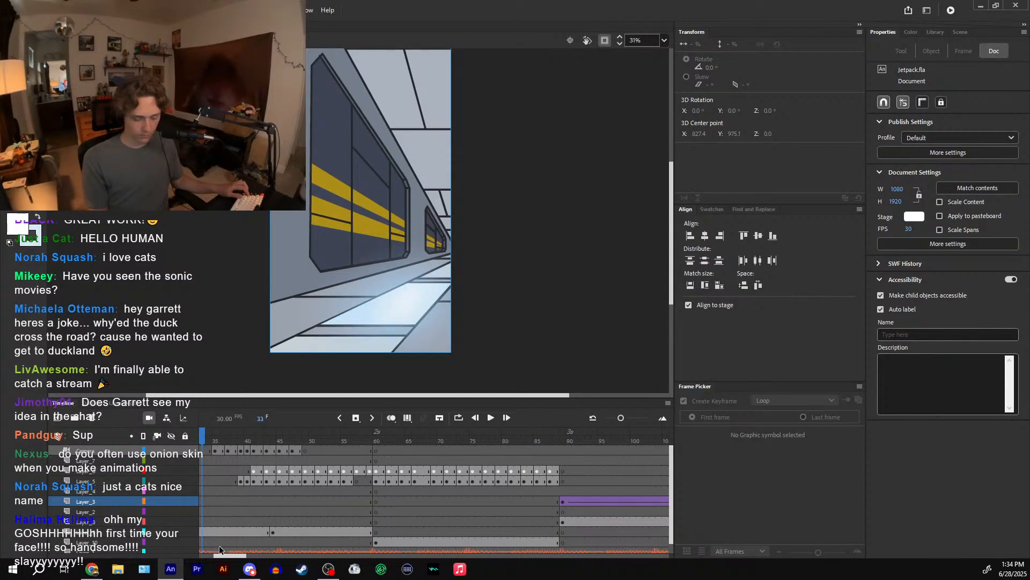
{"action": "left_click", "coordinate": [475, 418]}
{"action": "left_click", "coordinate": [490, 418]}
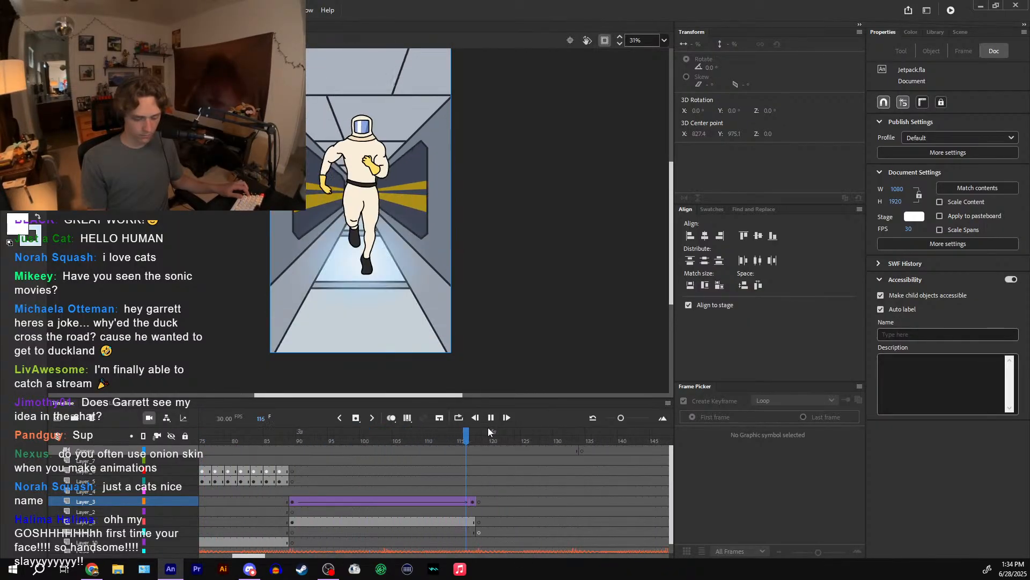
{"action": "left_click", "coordinate": [484, 440]}
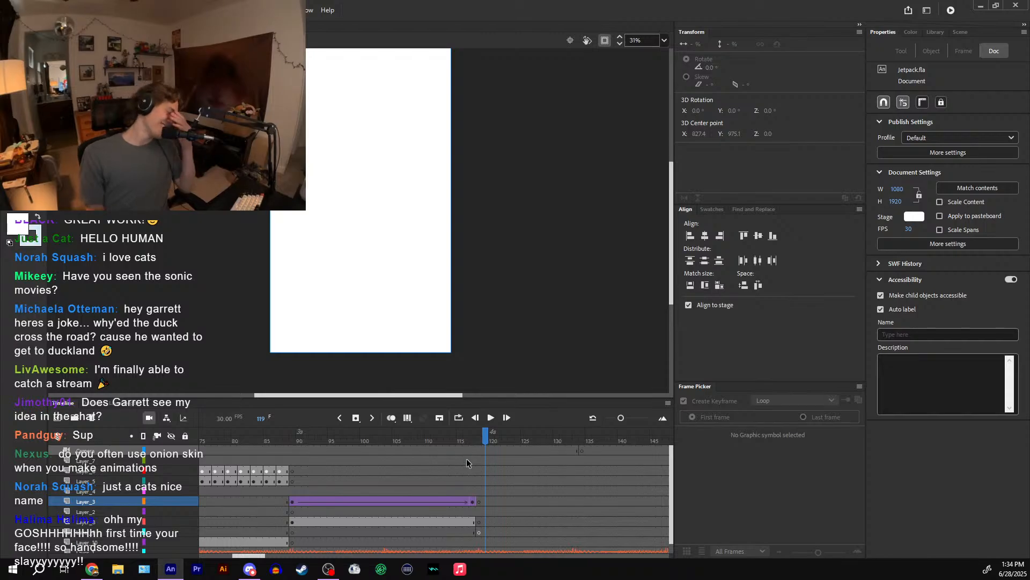
- Apply Quad Ease-In to the Layer_3 tween, shorten the curve's start handle to soften the ease, and save it as a custom ease
{"action": "left_click", "coordinate": [428, 502]}
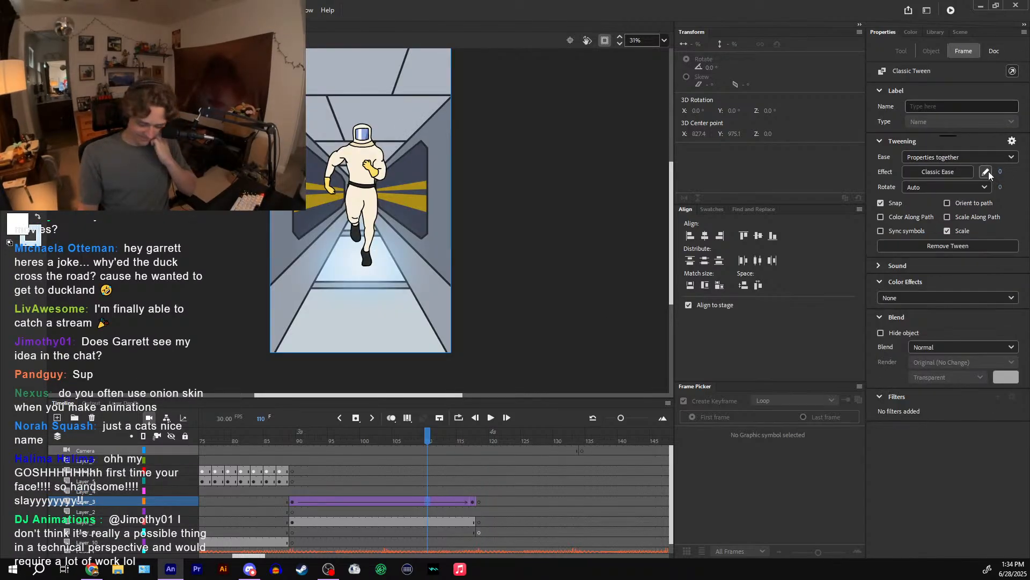
{"action": "left_click", "coordinate": [960, 173]}
{"action": "left_click", "coordinate": [689, 206]}
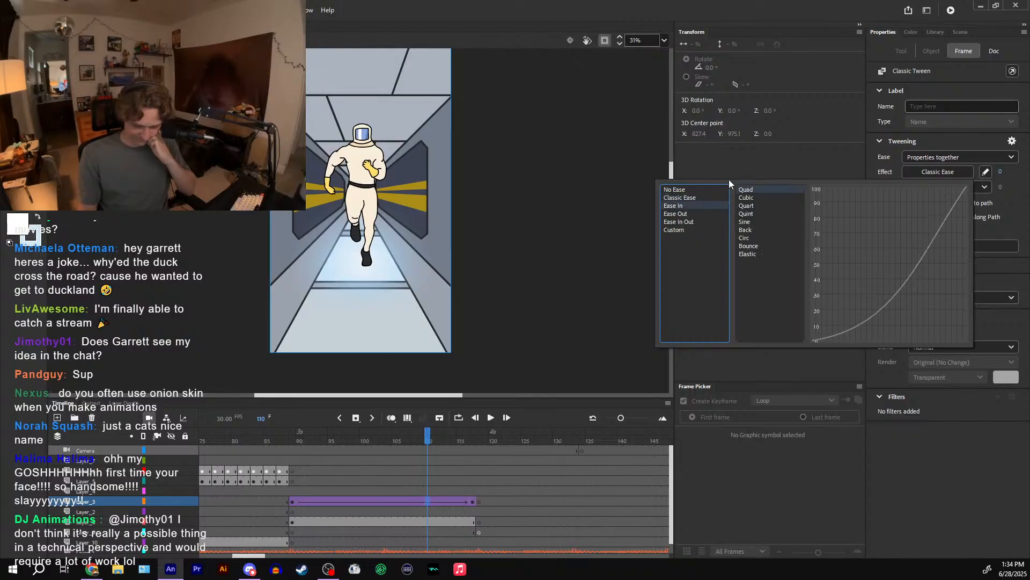
{"action": "double_click", "coordinate": [755, 189]}
{"action": "left_click", "coordinate": [1014, 172]}
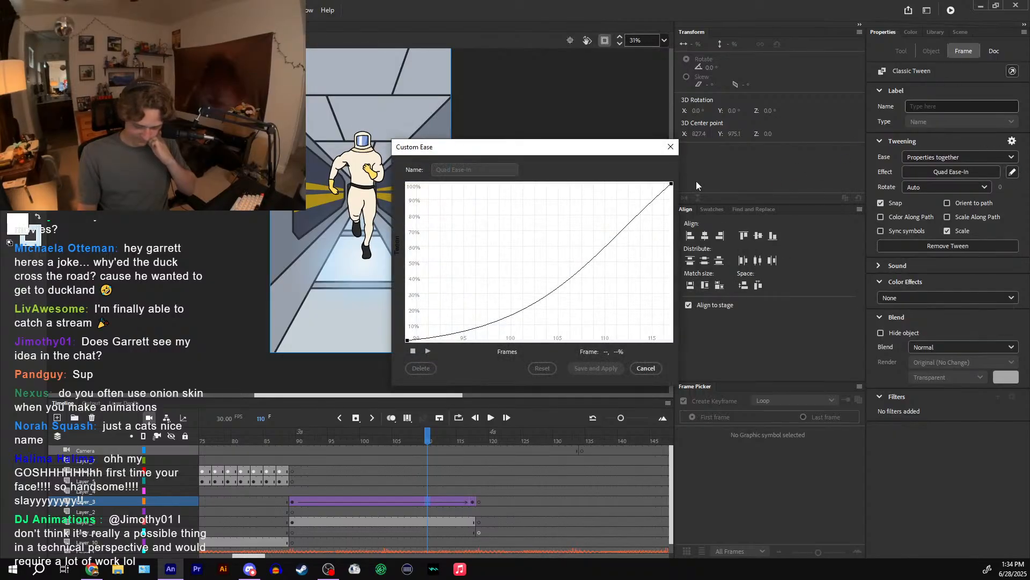
{"action": "left_click", "coordinate": [410, 342]}
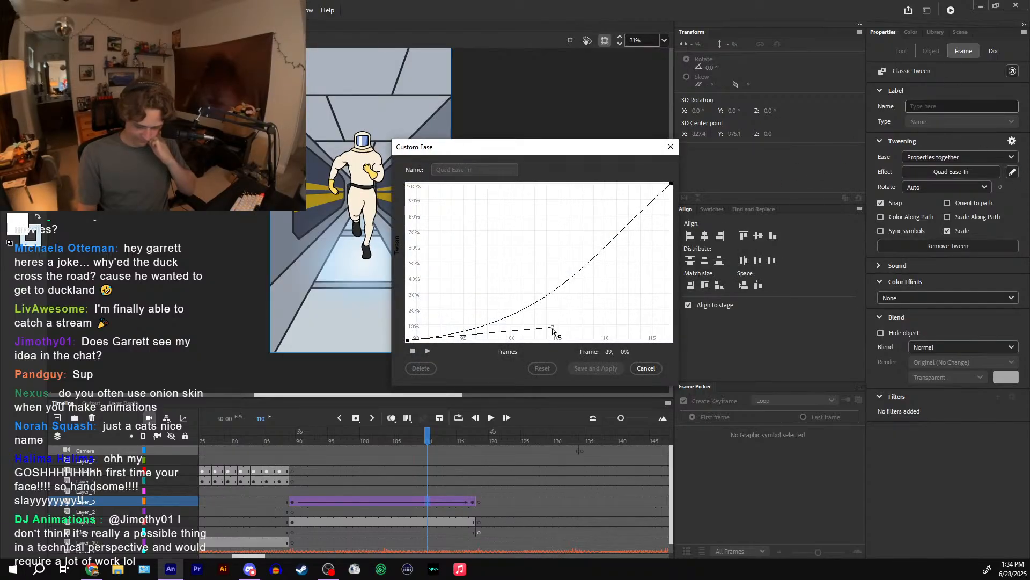
{"action": "left_click_drag", "start_coordinate": [553, 331], "coordinate": [468, 339]}
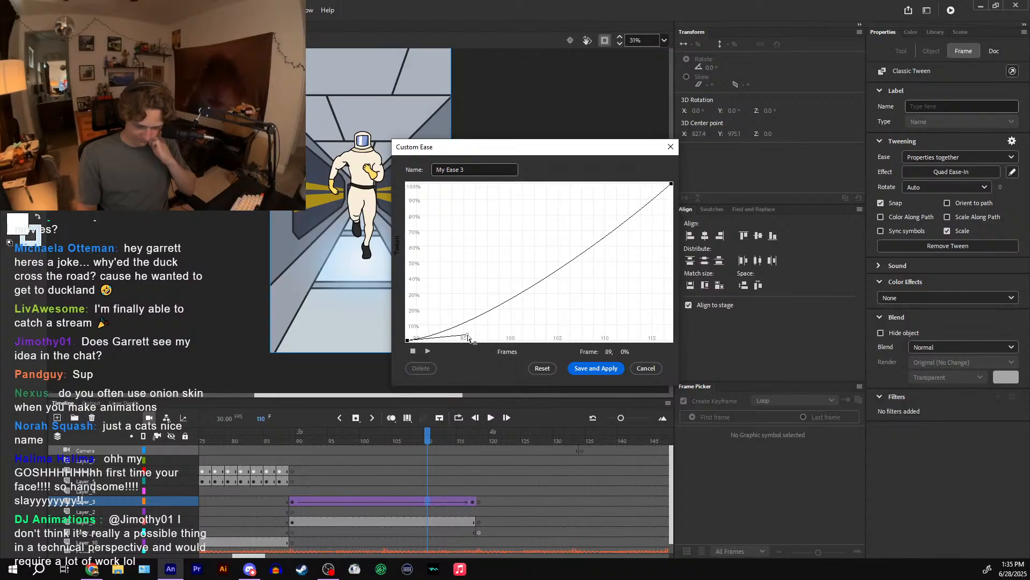
{"action": "left_click", "coordinate": [591, 369]}
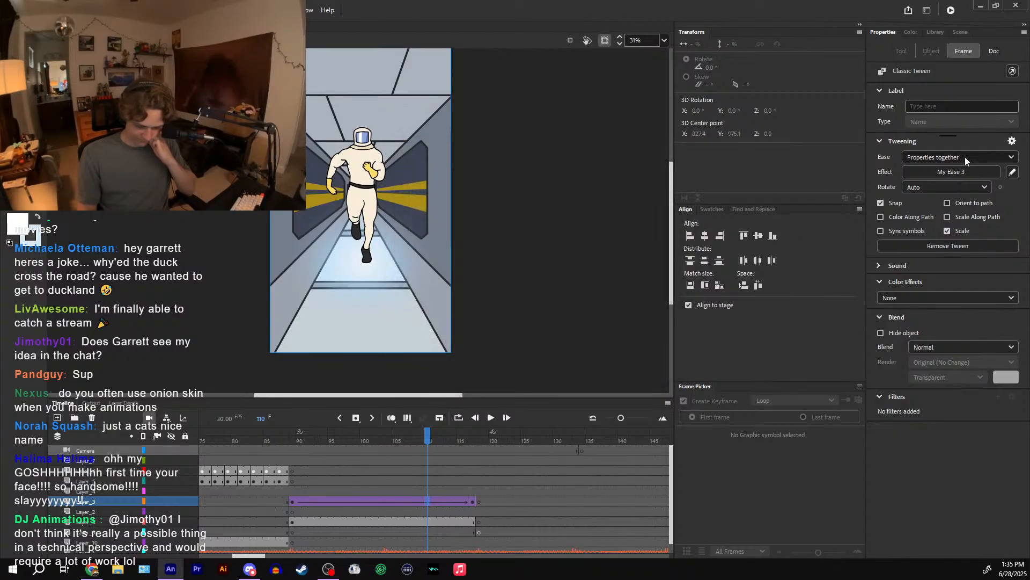
- Switch the Layer_3 tween to Quad Ease-Out, shorten the curve's end handle, and save it as a custom ease
{"action": "left_click", "coordinate": [954, 173]}
{"action": "left_click", "coordinate": [723, 213]}
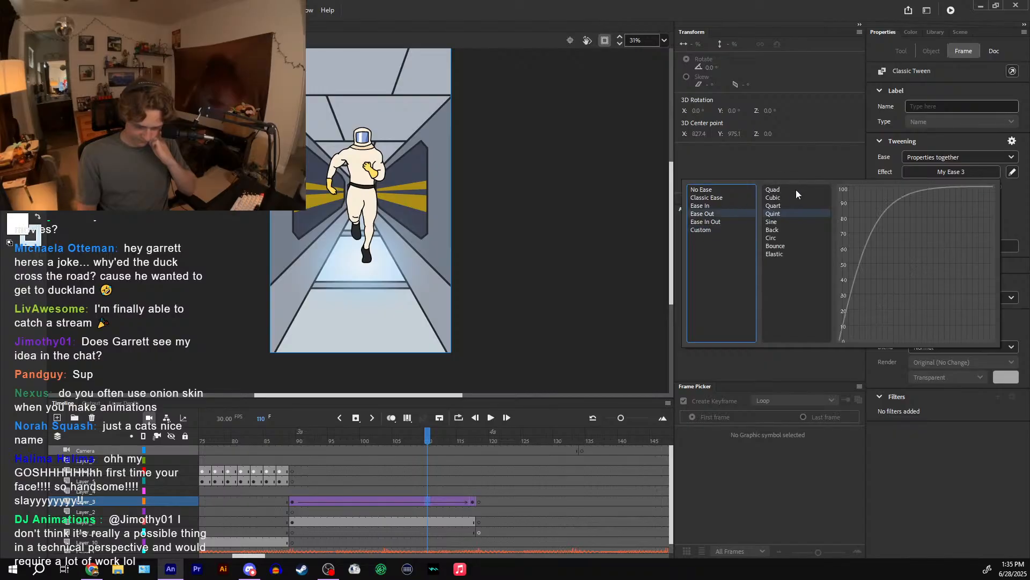
{"action": "double_click", "coordinate": [787, 187]}
{"action": "left_click", "coordinate": [1011, 172]}
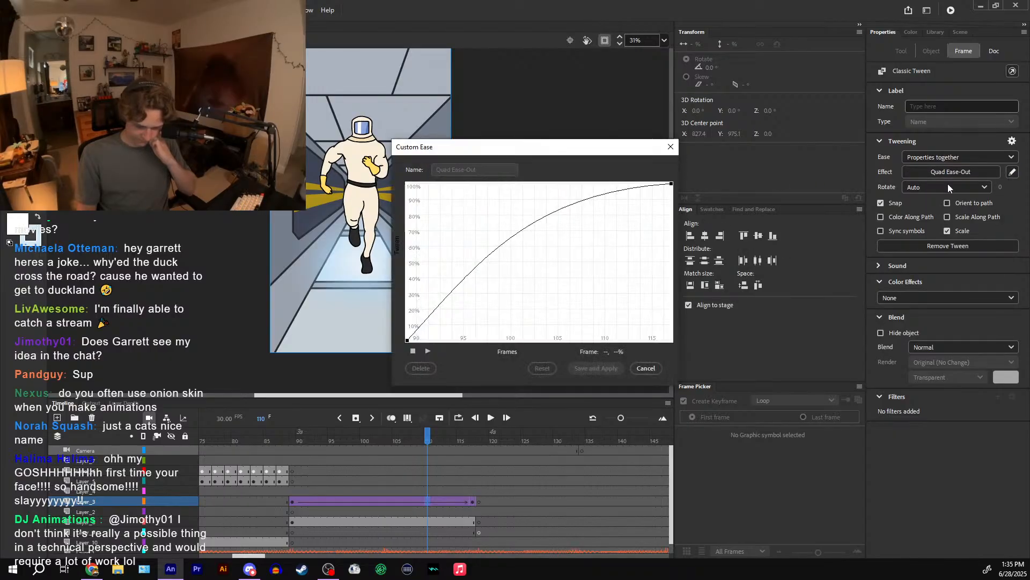
{"action": "left_click_drag", "start_coordinate": [528, 194], "coordinate": [604, 187]}
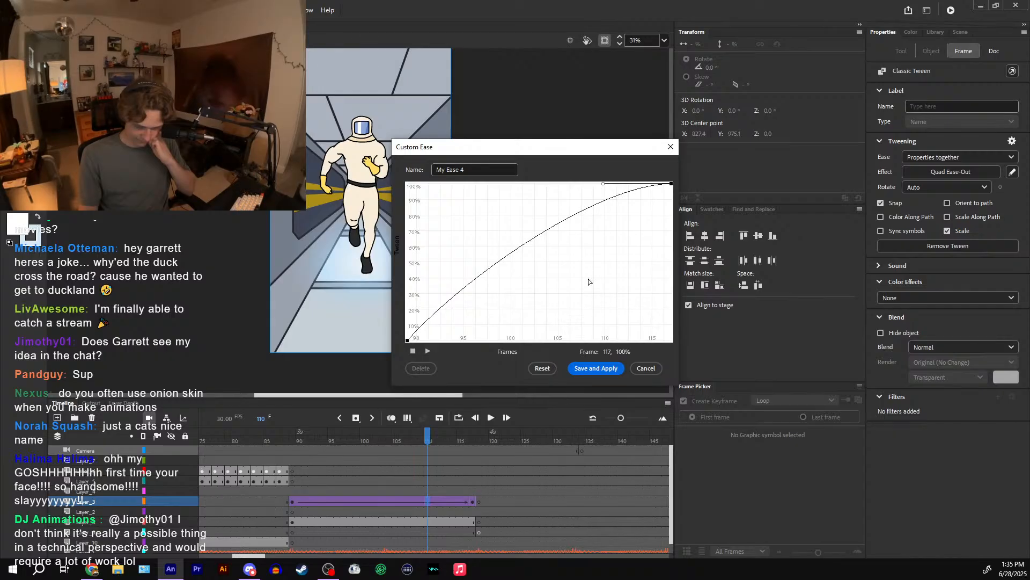
{"action": "left_click", "coordinate": [597, 371]}
- Play the corridor run from just before it starts to check the eased-out approach
{"action": "left_click_drag", "start_coordinate": [427, 433], "coordinate": [267, 432]}
{"action": "left_click", "coordinate": [491, 417]}
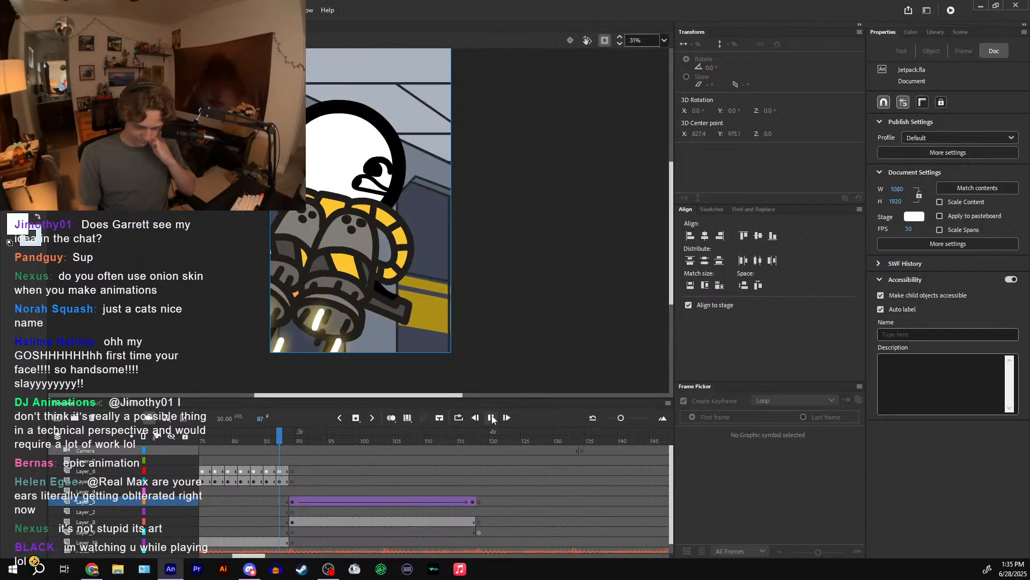
{"action": "left_click", "coordinate": [466, 436]}
- Switch the Layer_3 tween to Quad Ease-In, pull out the curve's start handle, and save it as a custom ease
{"action": "left_click", "coordinate": [453, 502]}
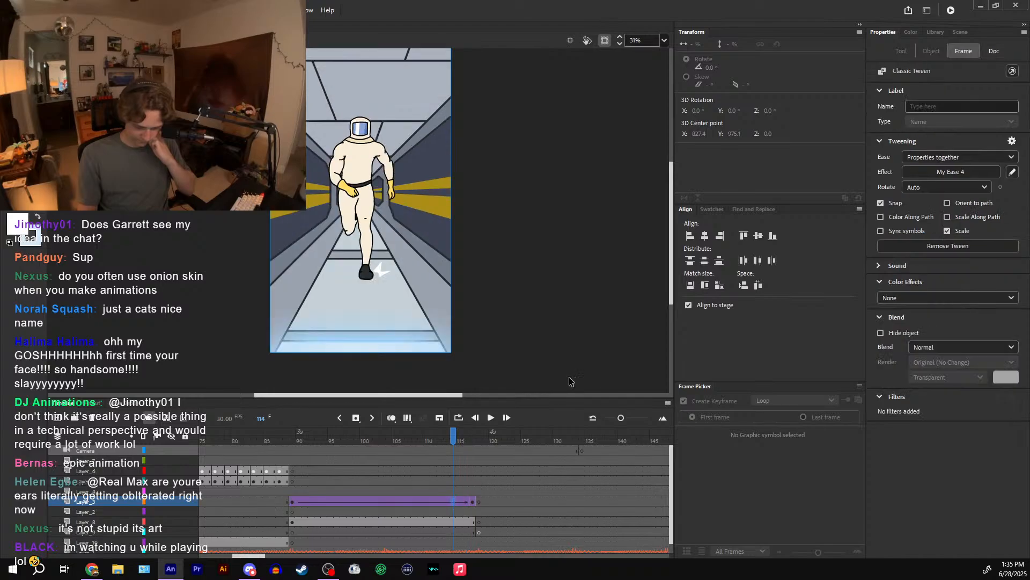
{"action": "left_click", "coordinate": [952, 172]}
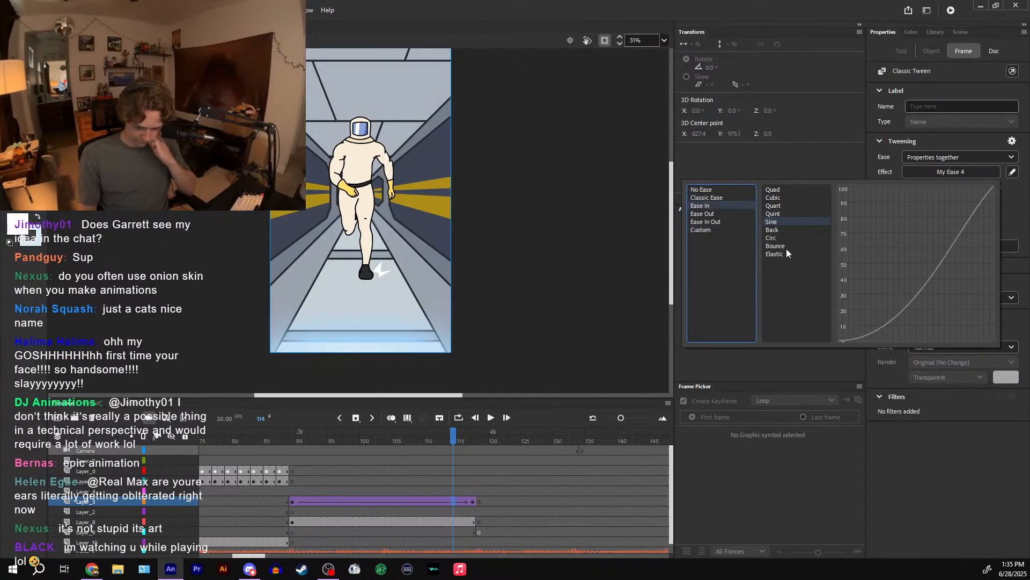
{"action": "double_click", "coordinate": [788, 188]}
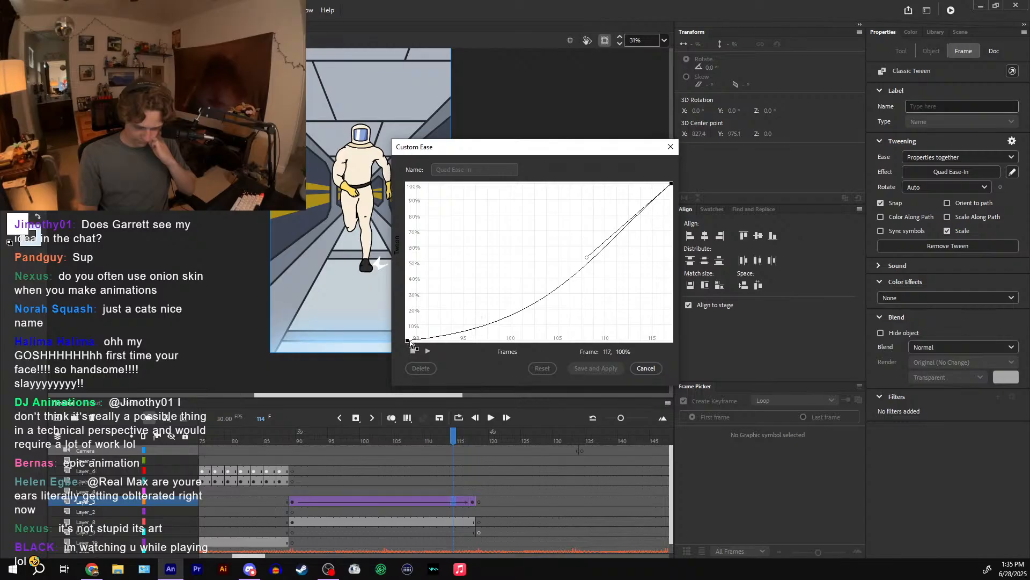
{"action": "left_click_drag", "start_coordinate": [410, 343], "coordinate": [492, 333]}
{"action": "left_click", "coordinate": [595, 368]}
{"action": "key", "text": "Return"}
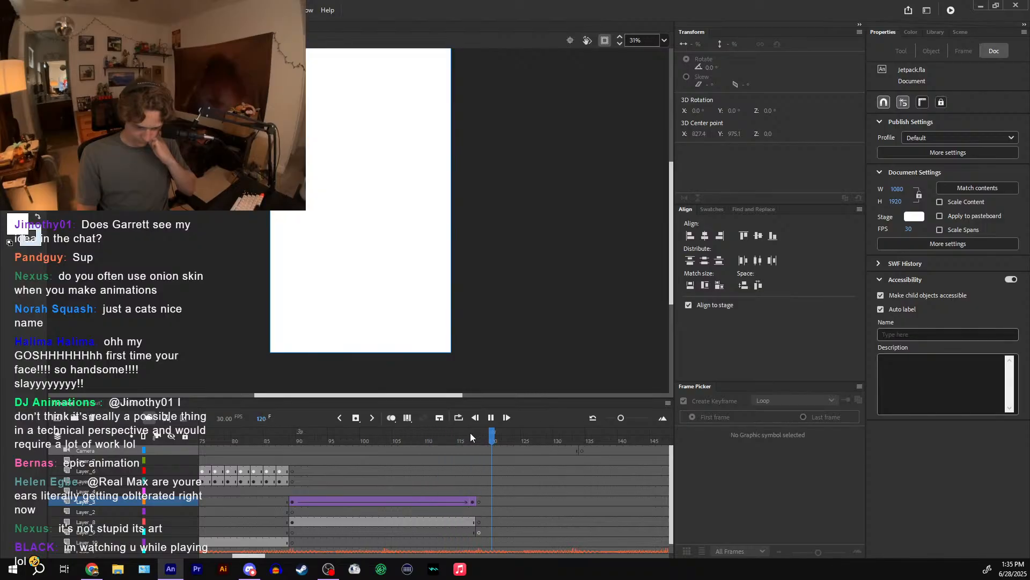
- Scrub the corridor run between frames 89 and 117 to check the new ease
{"action": "left_click", "coordinate": [296, 450]}
{"action": "left_click_drag", "start_coordinate": [297, 450], "coordinate": [472, 445]}
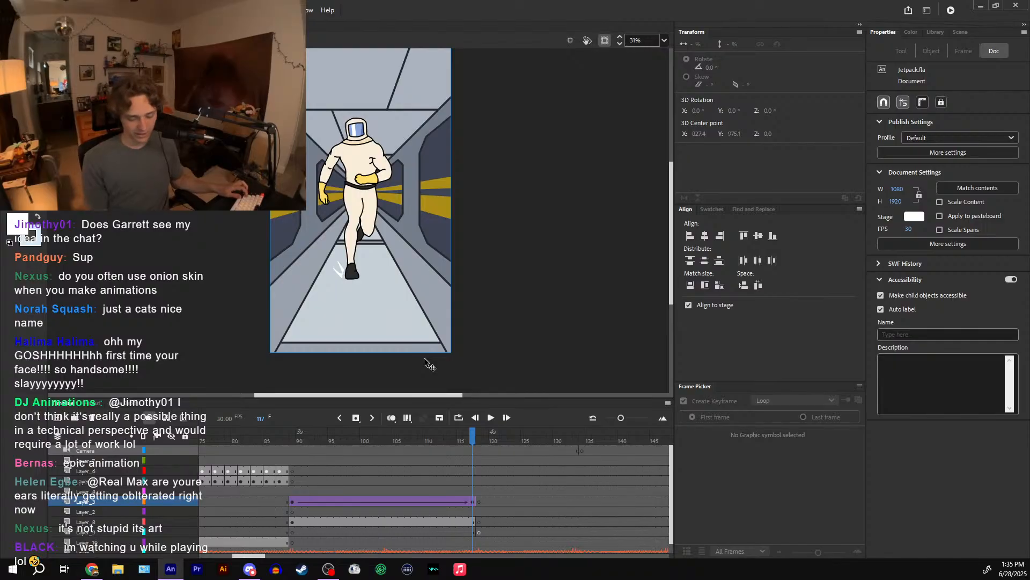
{"action": "left_click_drag", "start_coordinate": [478, 441], "coordinate": [368, 442]}
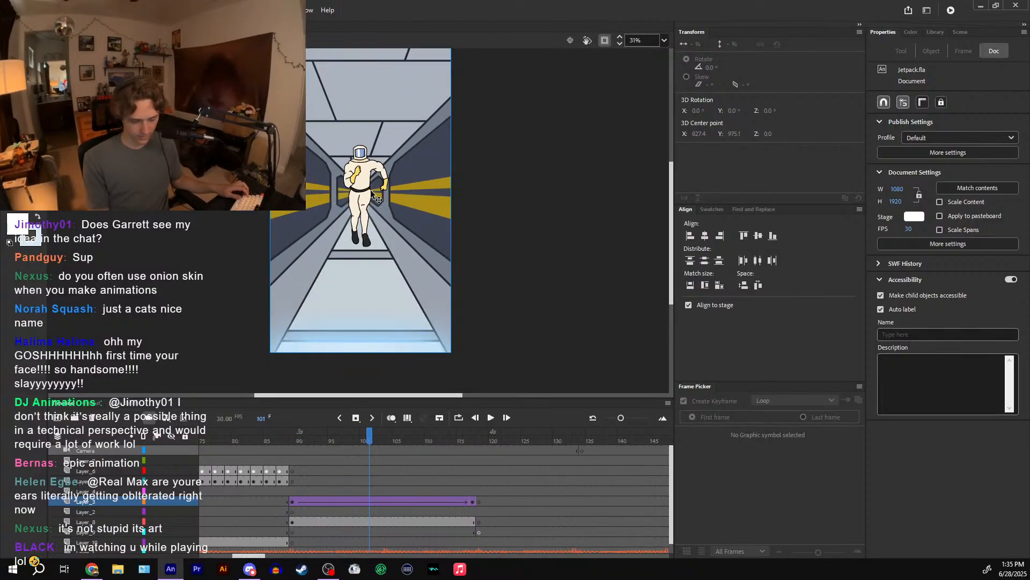
- Duplicate the runner's tween from Layer_3 onto Layer_2 and squash the copy toward the feet, to 20.0% height at frame 89 and 35.8% at frame 117
{"action": "left_click", "coordinate": [474, 501]}
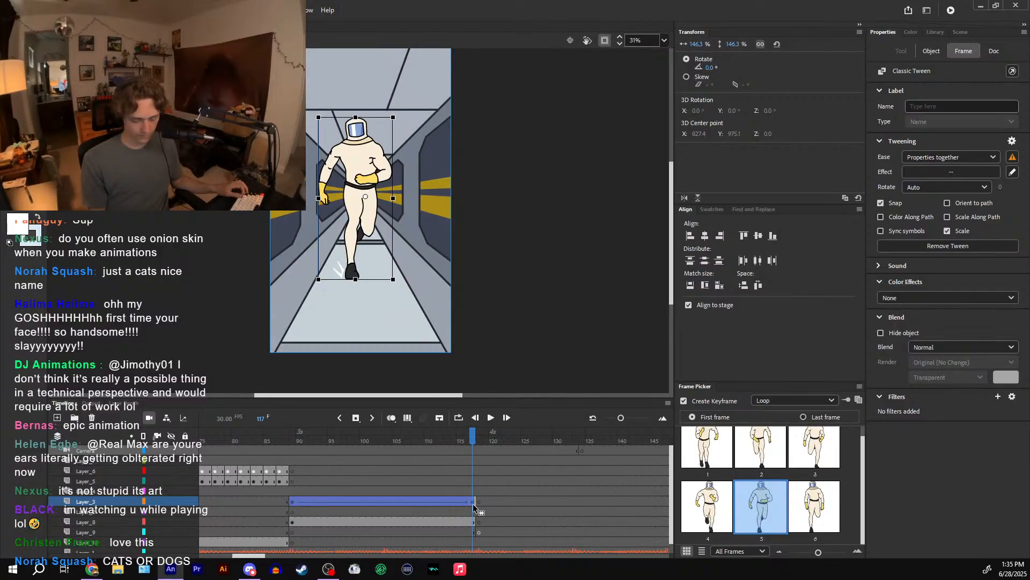
{"action": "left_click_drag", "start_coordinate": [472, 503], "coordinate": [473, 512]}
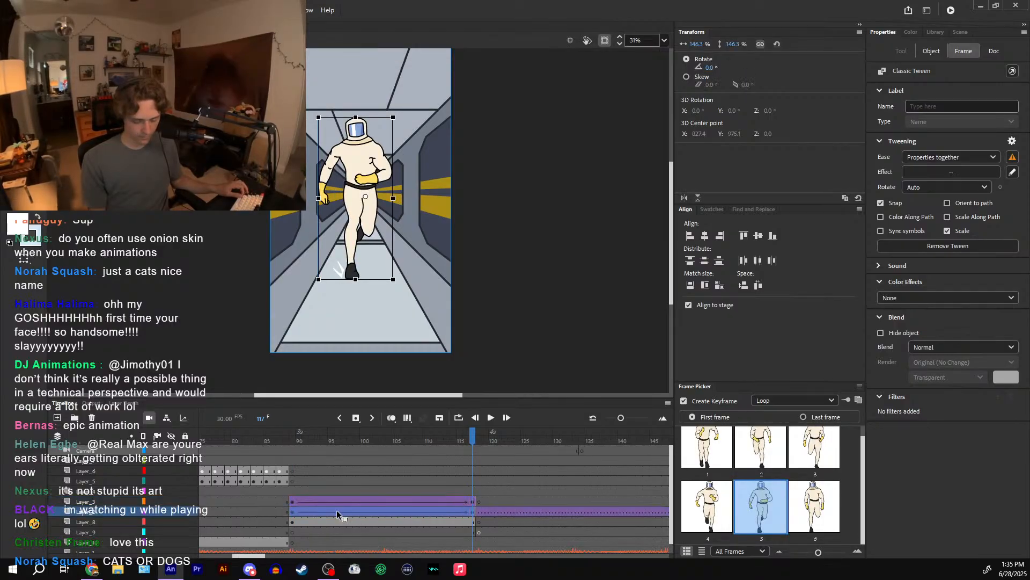
{"action": "left_click", "coordinate": [292, 513]}
{"action": "left_click", "coordinate": [363, 156]}
{"action": "left_click_drag", "start_coordinate": [367, 156], "coordinate": [367, 215]}
{"action": "left_click", "coordinate": [473, 512]}
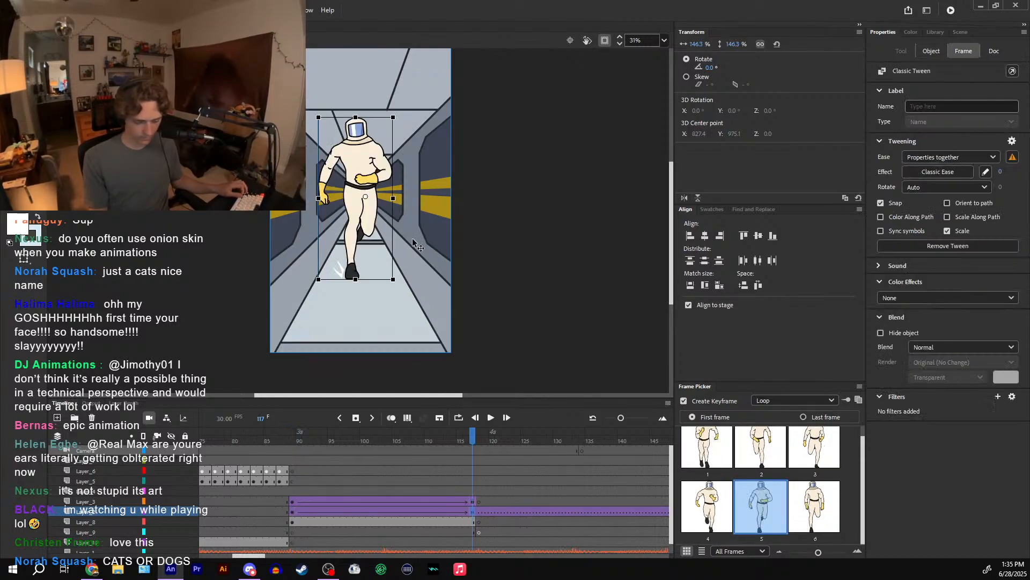
{"action": "left_click_drag", "start_coordinate": [356, 117], "coordinate": [362, 240]}
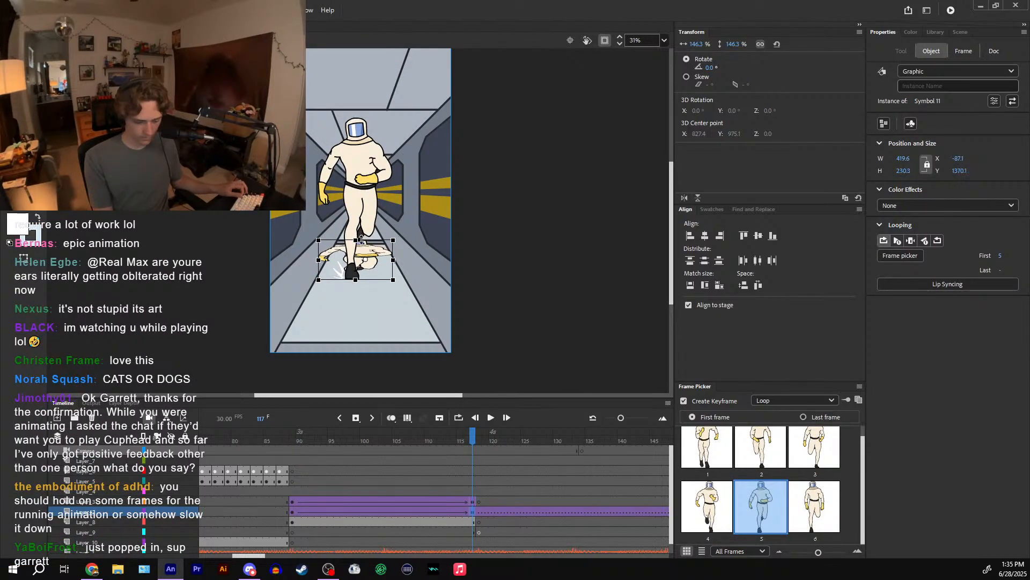
- End the squashed copy on Layer_2 with a blank keyframe right after frame 117, and scrub back through the run
{"action": "left_click", "coordinate": [480, 512]}
{"action": "key", "text": "F7"}
{"action": "left_click", "coordinate": [491, 510]}
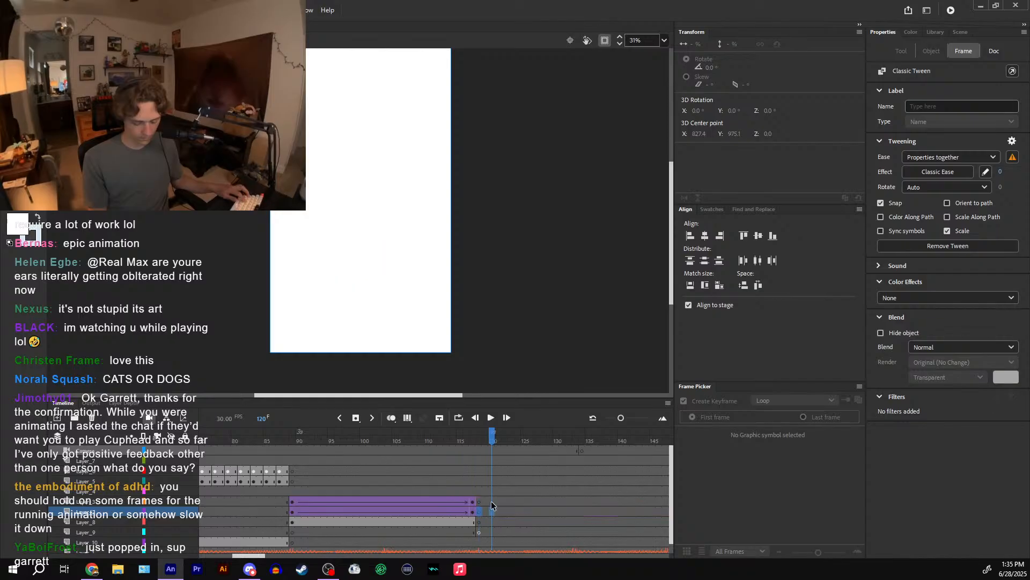
{"action": "left_click_drag", "start_coordinate": [489, 440], "coordinate": [356, 434]}
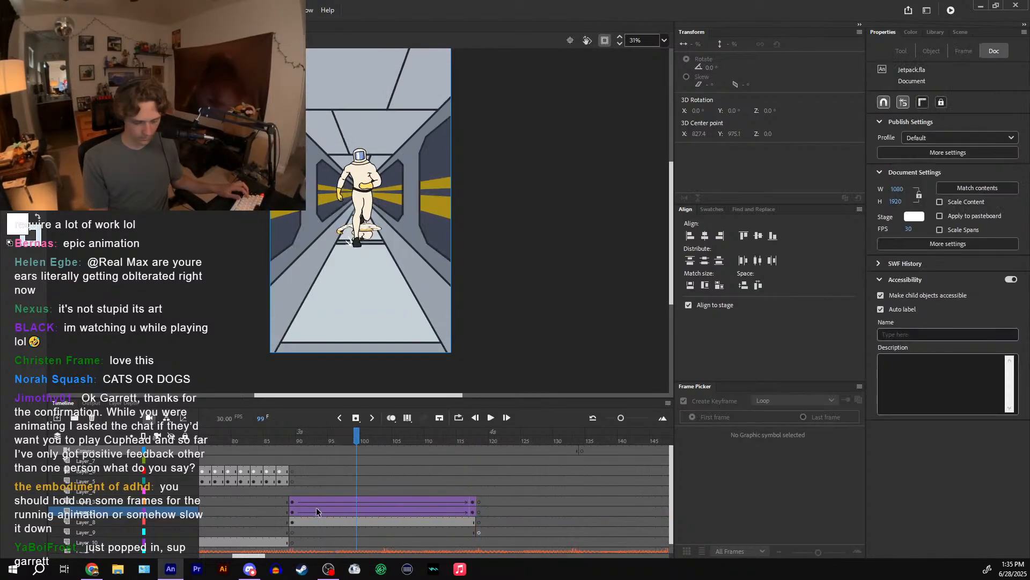
- Apply a Brightness color effect of -100% to the Layer_2 keyframes at frames 89 and 117 to make the copy a black silhouette
{"action": "left_click", "coordinate": [293, 511]}
{"action": "left_click", "coordinate": [919, 297]}
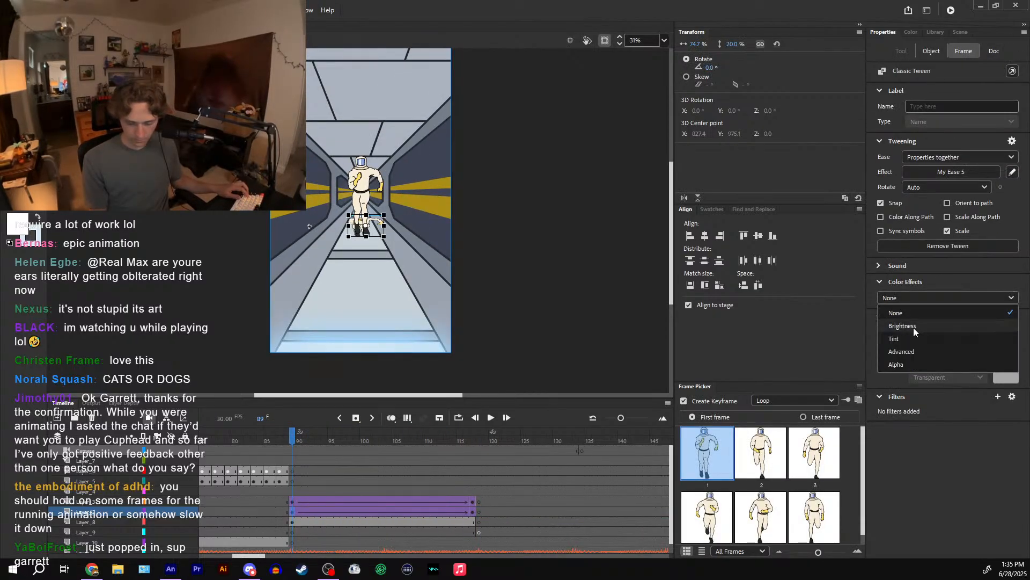
{"action": "left_click", "coordinate": [931, 323]}
{"action": "left_click_drag", "start_coordinate": [936, 323], "coordinate": [868, 298]}
{"action": "left_click", "coordinate": [473, 512]}
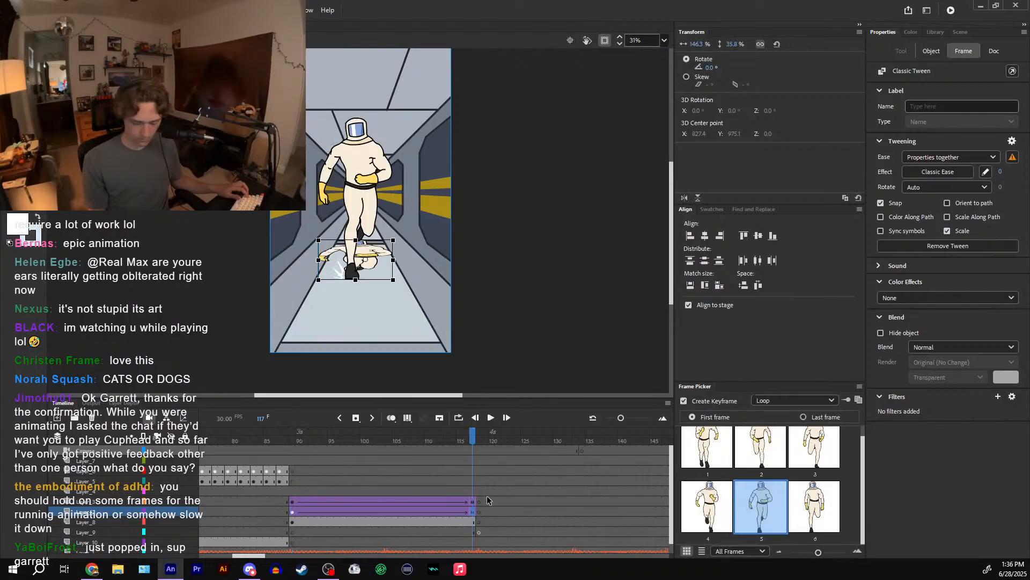
{"action": "left_click", "coordinate": [938, 297]}
{"action": "left_click", "coordinate": [921, 323]}
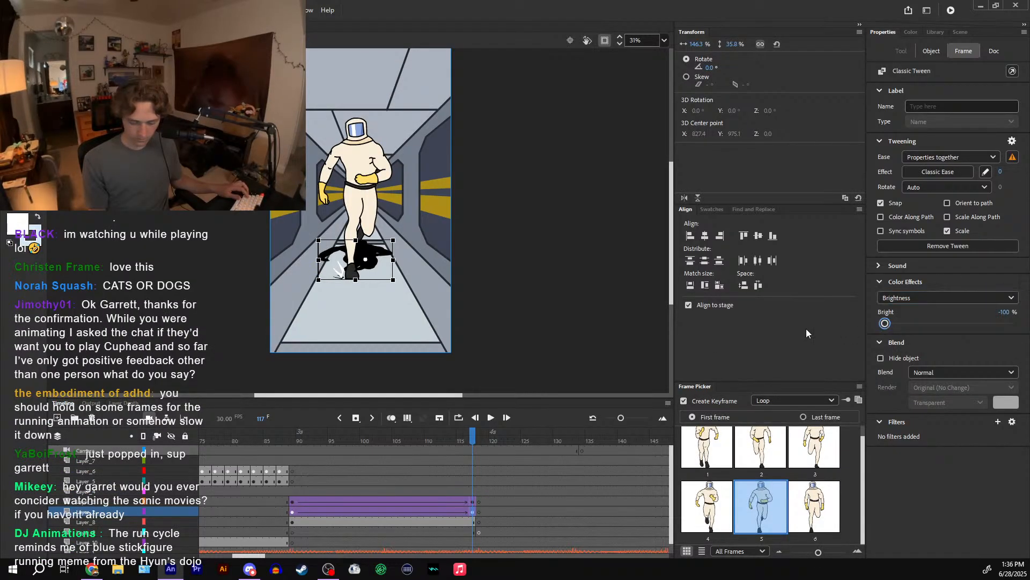
- Set the silhouette instance's Alpha to 20% at frame 89 so it reads as a floor shadow
{"action": "left_click", "coordinate": [294, 513]}
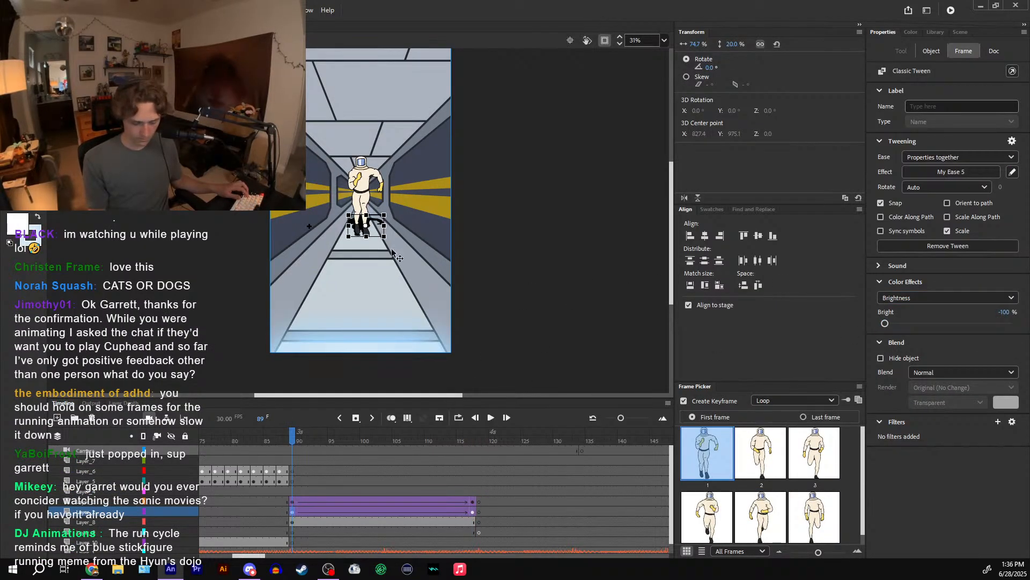
{"action": "key", "text": "ctrl+equal"}
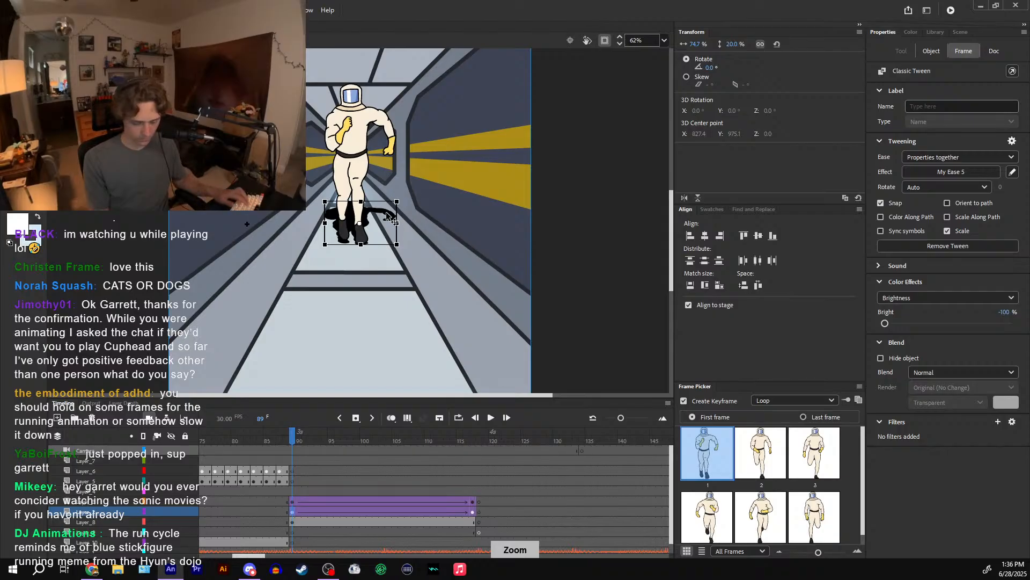
{"action": "left_click", "coordinate": [385, 211]}
{"action": "left_click", "coordinate": [947, 205]}
{"action": "left_click", "coordinate": [912, 266]}
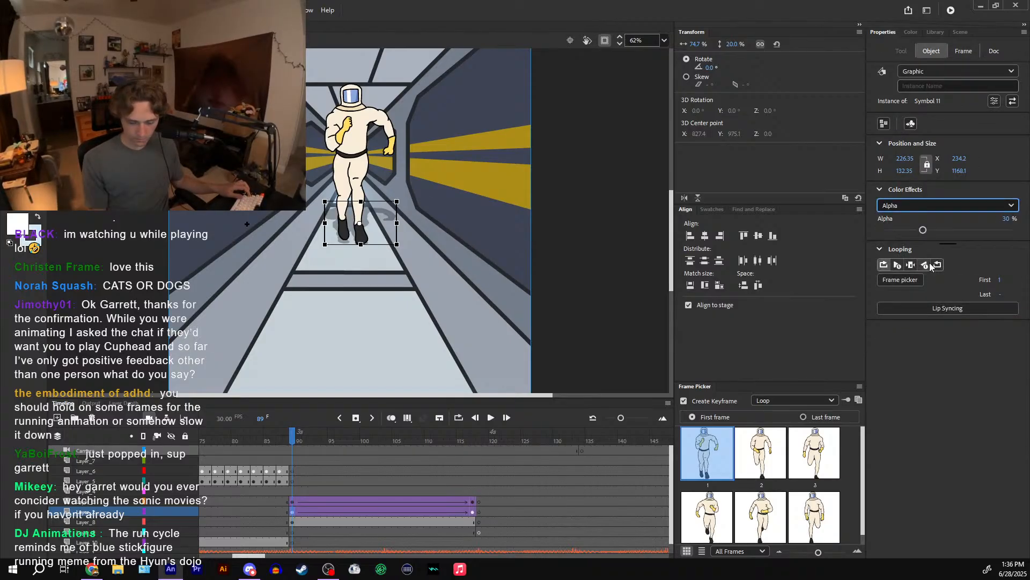
{"action": "left_click", "coordinate": [916, 229]}
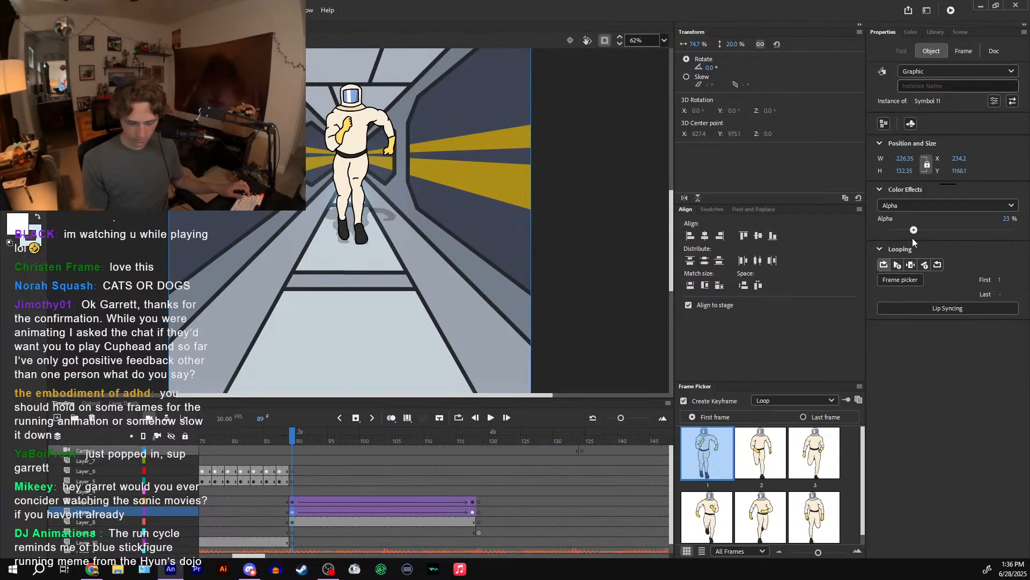
{"action": "left_click_drag", "start_coordinate": [909, 239], "coordinate": [908, 240]}
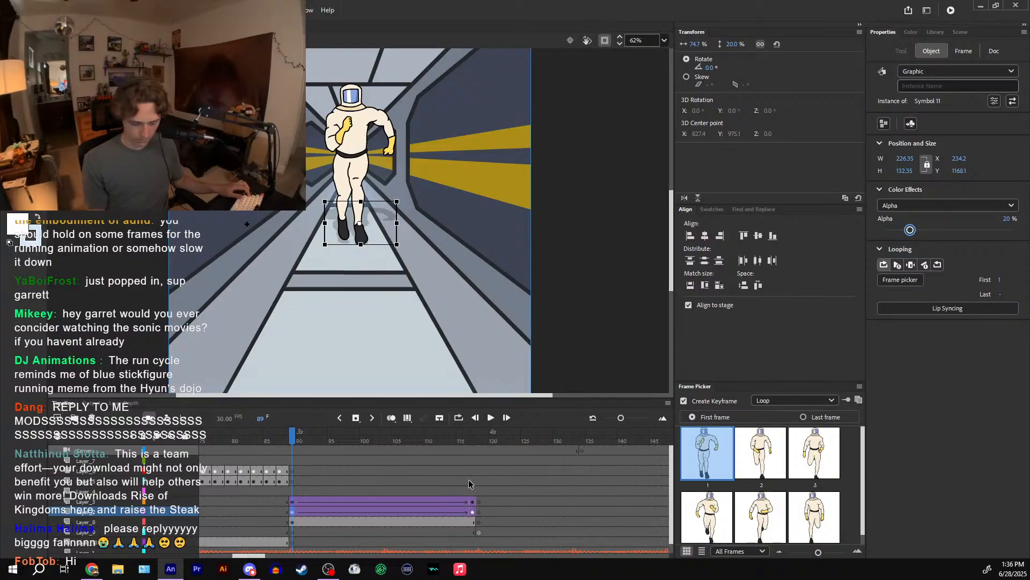
- Apply an Alpha color effect to the silhouette instance at frame 117 so it is translucent there too
{"action": "left_click", "coordinate": [473, 512]}
{"action": "left_click", "coordinate": [415, 292]}
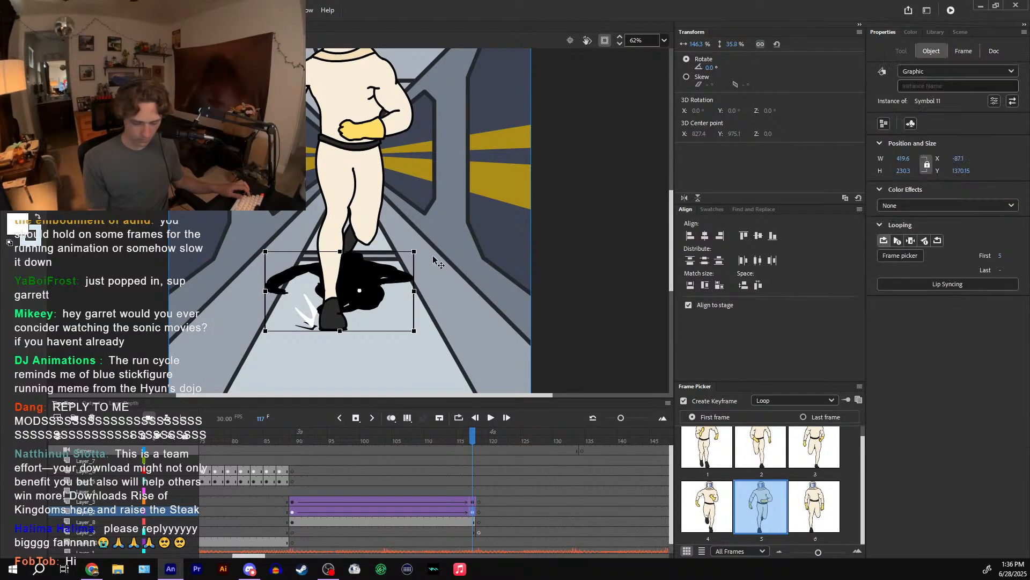
{"action": "left_click", "coordinate": [929, 206]}
{"action": "left_click", "coordinate": [913, 234]}
{"action": "left_click", "coordinate": [931, 206]}
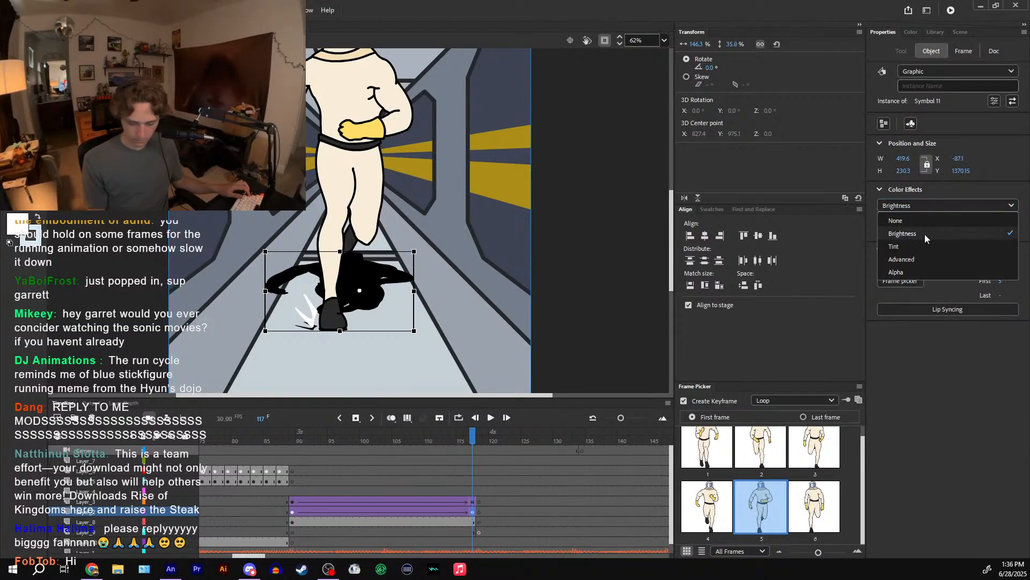
{"action": "left_click", "coordinate": [912, 272]}
- Play and scrub the corridor run from just before it starts to check the runner's shadow
{"action": "left_click_drag", "start_coordinate": [467, 437], "coordinate": [265, 436]}
{"action": "key", "text": "ctrl+minus"}
{"action": "left_click", "coordinate": [490, 419]}
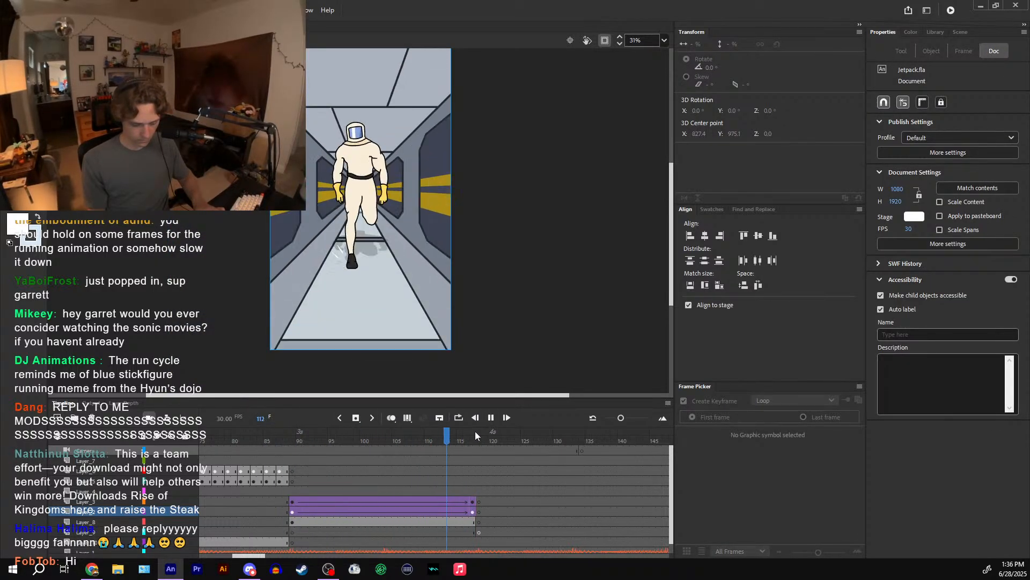
{"action": "left_click", "coordinate": [305, 450]}
{"action": "left_click_drag", "start_coordinate": [305, 451], "coordinate": [470, 440]}
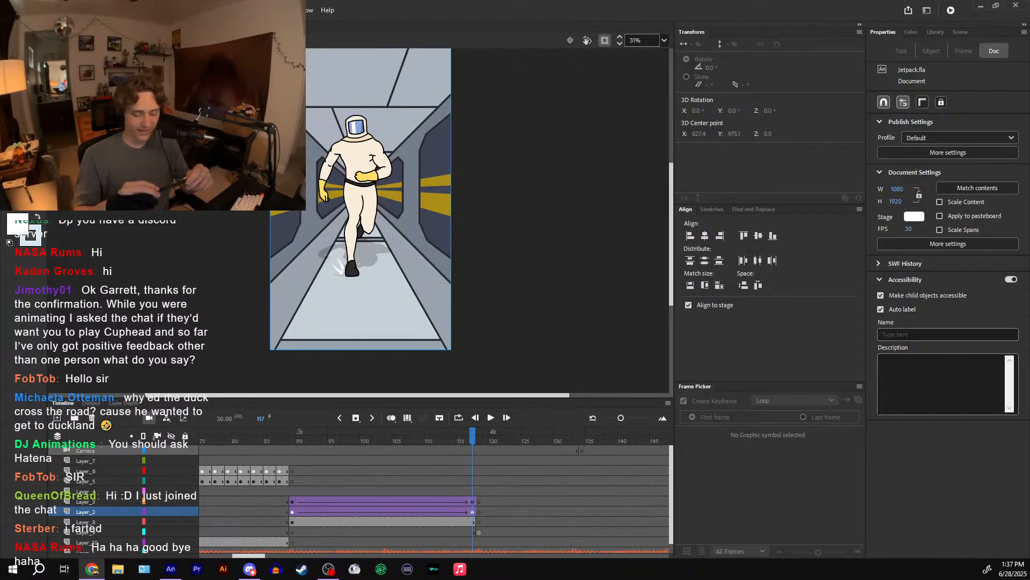
{"action": "left_click", "coordinate": [266, 433]}
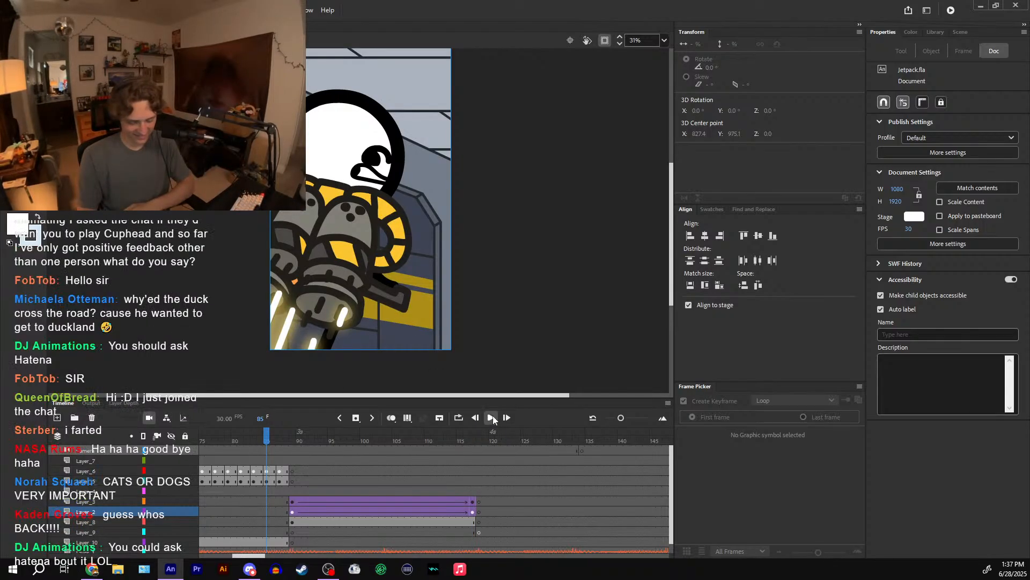
{"action": "left_click", "coordinate": [490, 417]}
{"action": "left_click_drag", "start_coordinate": [467, 434], "coordinate": [413, 440]}
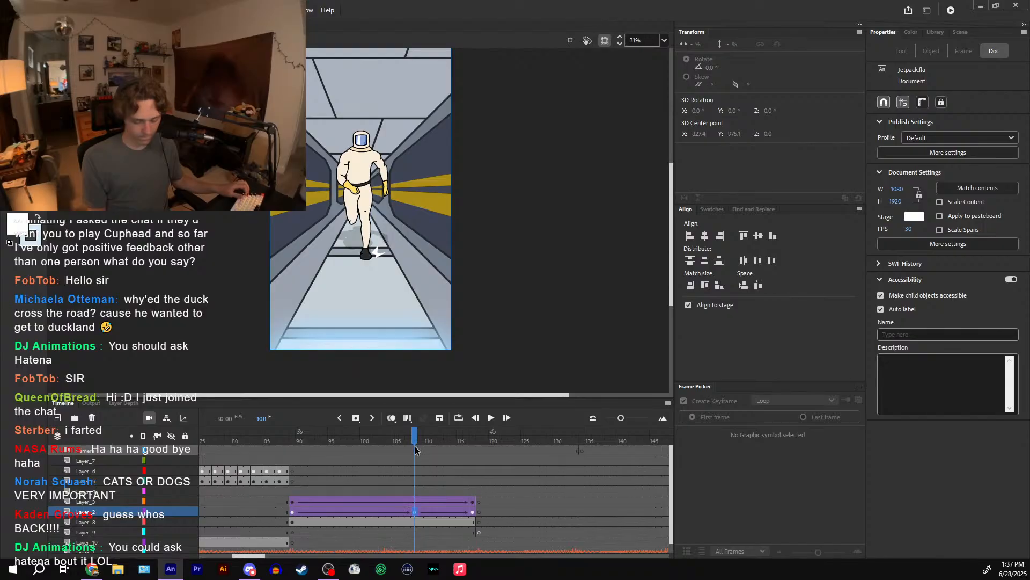
- Add frame-by-frame keyframes on the Camera layer from frame 107 to about frame 117 and activate the Camera tool
{"action": "left_click", "coordinate": [416, 450]}
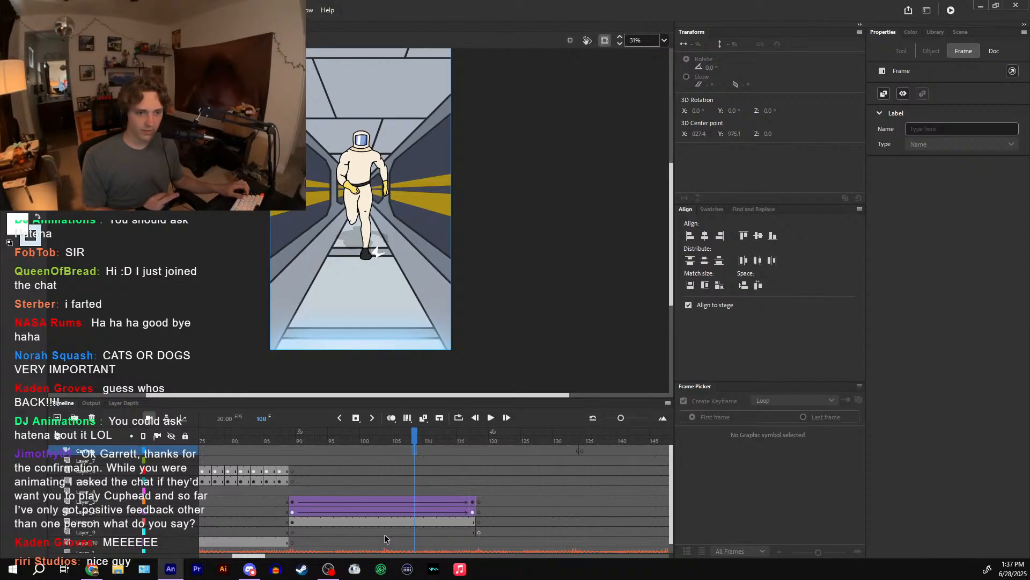
{"action": "left_click", "coordinate": [407, 437]}
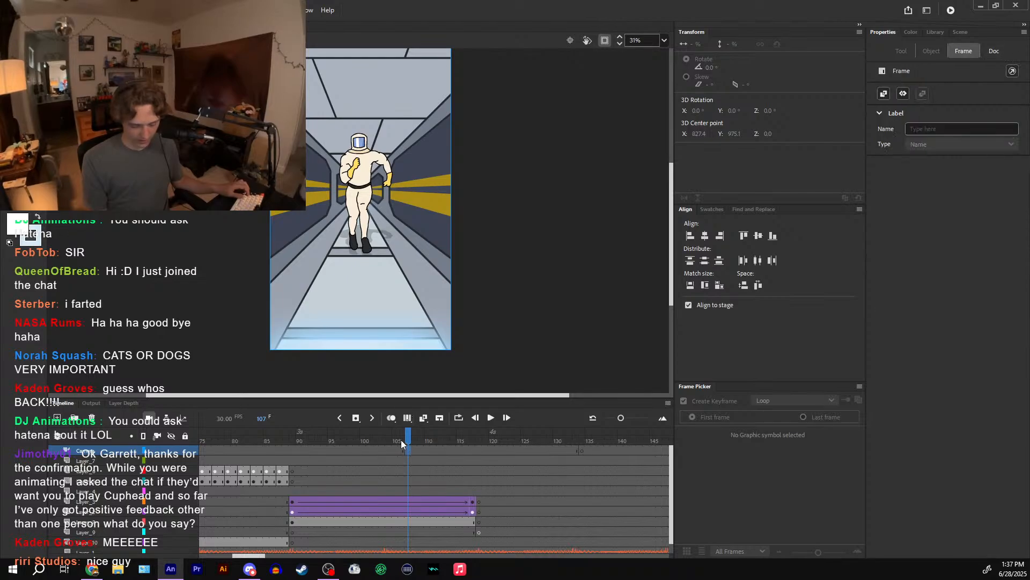
{"action": "mouse_move", "coordinate": [417, 437]}
{"action": "left_mouse_down"}
{"action": "mouse_move", "coordinate": [472, 442]}
{"action": "mouse_move", "coordinate": [408, 438]}
{"action": "left_mouse_up"}
{"action": "key", "text": "c"}
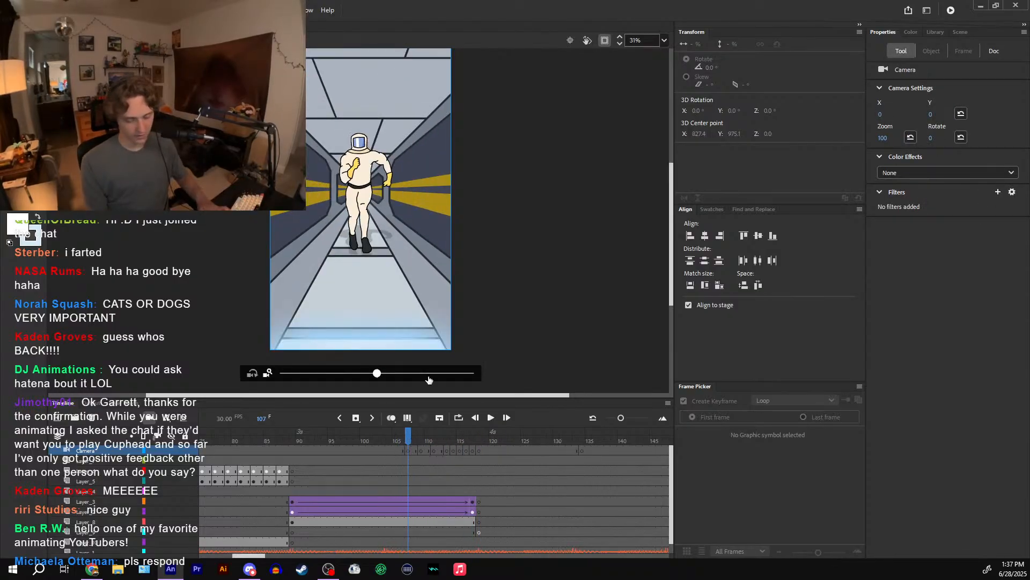
- Offset the camera slightly at successive keyframes from frame 107, alternating directions with values such as X 2, Y -2 and X -2, Y 2
{"action": "key", "text": "ctrl+equal"}
{"action": "key", "text": "ctrl+equal"}
{"action": "key", "text": "ctrl+equal"}
{"action": "key", "text": "period"}
{"action": "key", "text": "period"}
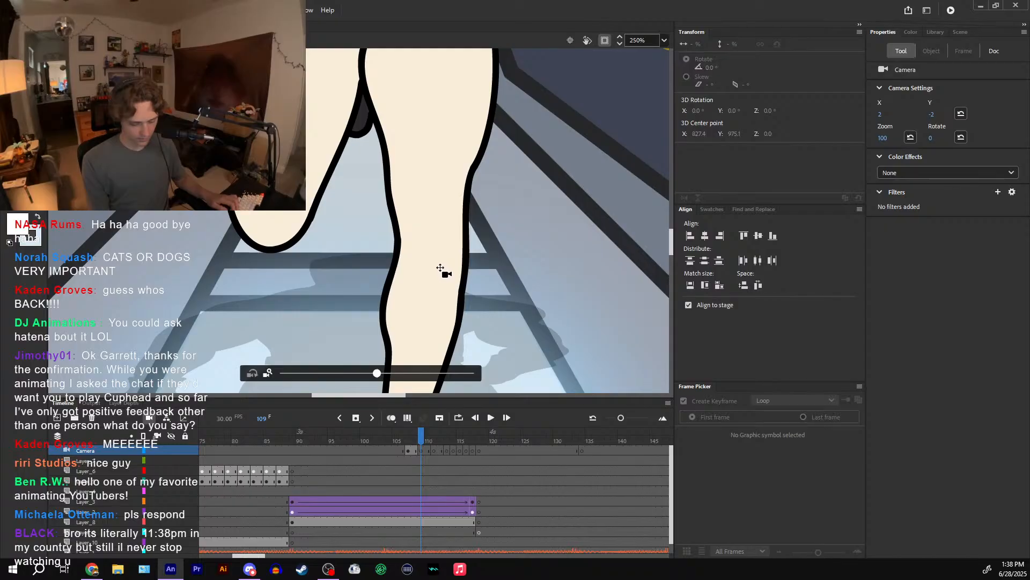
{"action": "left_click_drag", "start_coordinate": [440, 267], "coordinate": [441, 265]}
{"action": "key", "text": "period"}
{"action": "key", "text": "period"}
{"action": "key", "text": "period"}
{"action": "key", "text": "period"}
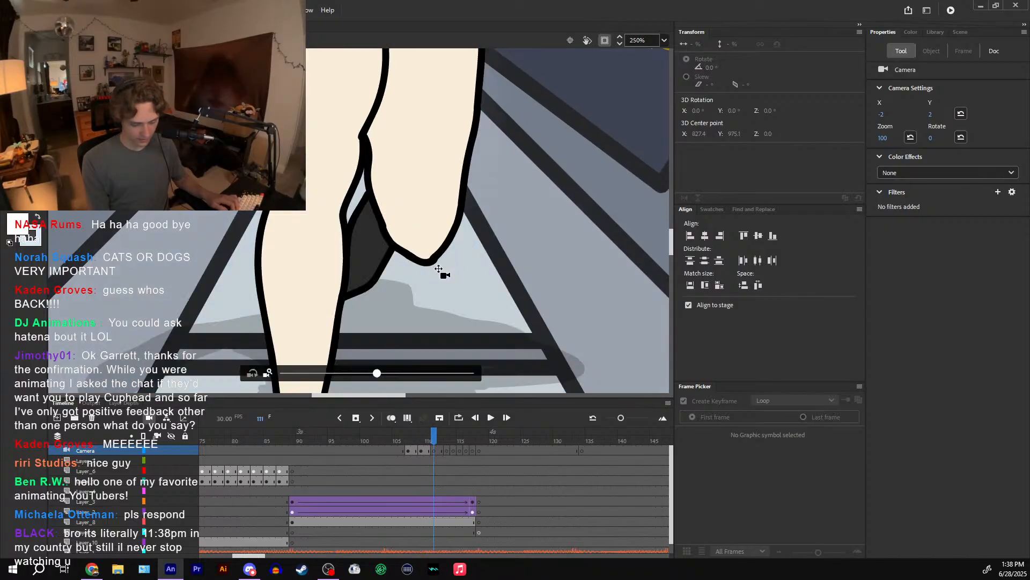
- Continue the small camera-shake offsets from frame 111 toward the end of the run, and undo the last change
{"action": "mouse_move", "coordinate": [439, 273]}
{"action": "left_mouse_down"}
{"action": "mouse_move", "coordinate": [449, 288]}
{"action": "mouse_move", "coordinate": [419, 267]}
{"action": "left_mouse_up"}
{"action": "key", "text": "period"}
{"action": "key", "text": "period"}
{"action": "key", "text": "period"}
{"action": "key", "text": "period"}
{"action": "key", "text": "period"}
{"action": "key", "text": "ctrl+z"}
- Play the corridor run from around frame 101 with the whole stage in view to check the camera shake
{"action": "key", "text": "ctrl+minus"}
{"action": "key", "text": "ctrl+minus"}
{"action": "key", "text": "ctrl+minus"}
{"action": "key", "text": "ctrl+minus"}
{"action": "key", "text": "ctrl+minus"}
{"action": "left_click_drag", "start_coordinate": [471, 436], "coordinate": [369, 436]}
{"action": "left_click", "coordinate": [490, 417]}
{"action": "key", "text": "ctrl+equal"}
{"action": "key", "text": "ctrl+equal"}
{"action": "left_click", "coordinate": [491, 418]}
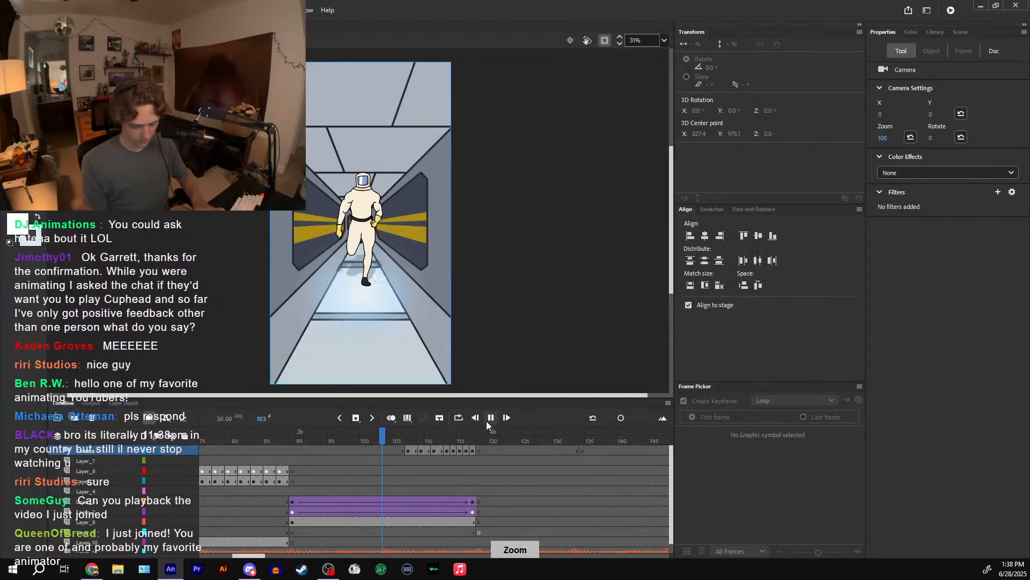
- Move the camera-shake keyframes earlier to start at frame 102 and insert extra frames between them to space them out
{"action": "left_click_drag", "start_coordinate": [473, 432], "coordinate": [384, 448]}
{"action": "left_click", "coordinate": [468, 449]}
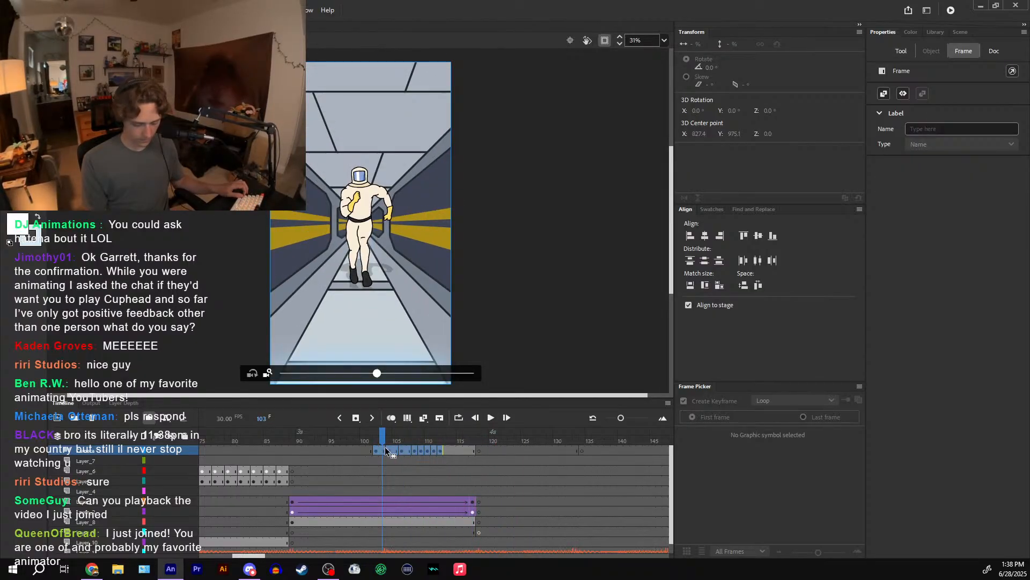
{"action": "left_click", "coordinate": [414, 451]}
{"action": "left_click", "coordinate": [426, 450]}
{"action": "key", "text": "F5"}
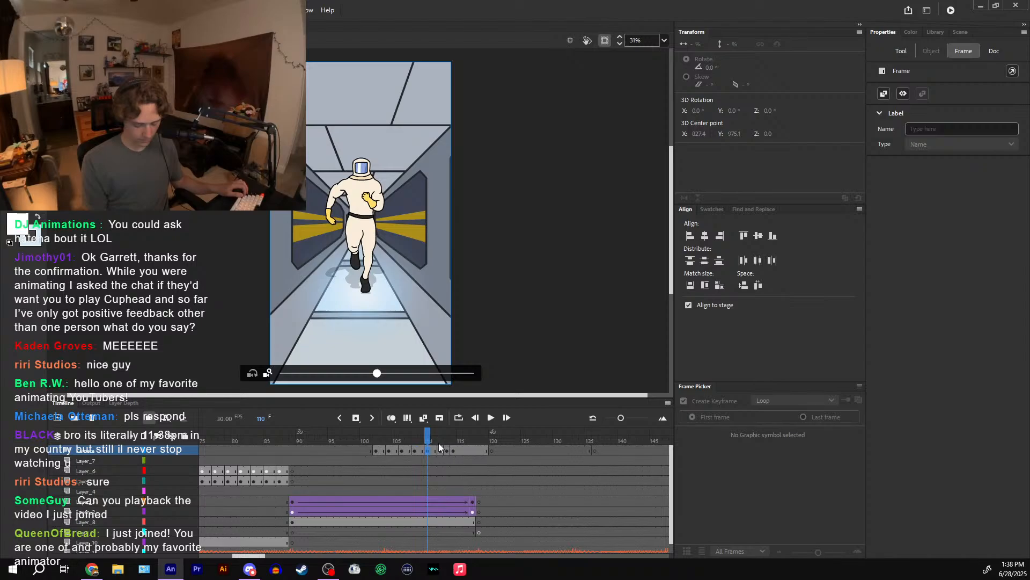
{"action": "left_click", "coordinate": [440, 448]}
{"action": "left_click", "coordinate": [486, 448]}
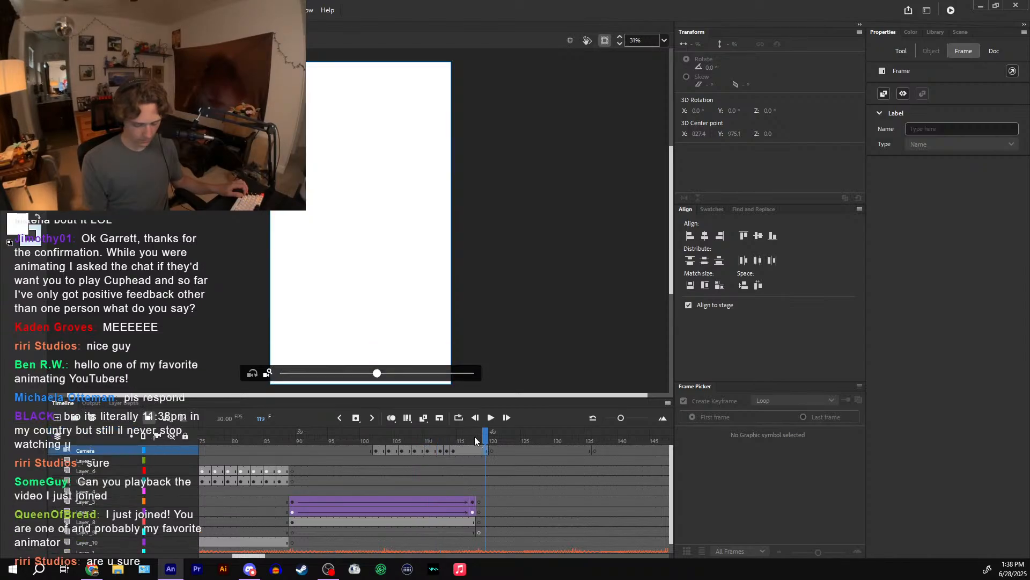
- Shift the camera-shake keyframes two frames later so the shake starts at frame 104
{"action": "left_click", "coordinate": [376, 448]}
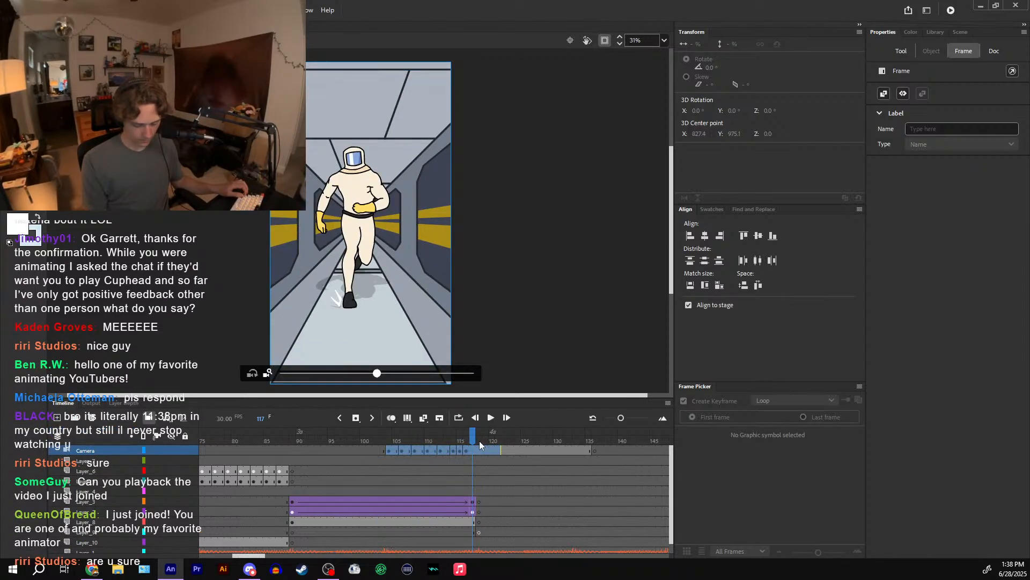
{"action": "left_click", "coordinate": [478, 440]}
{"action": "key", "text": "Return"}
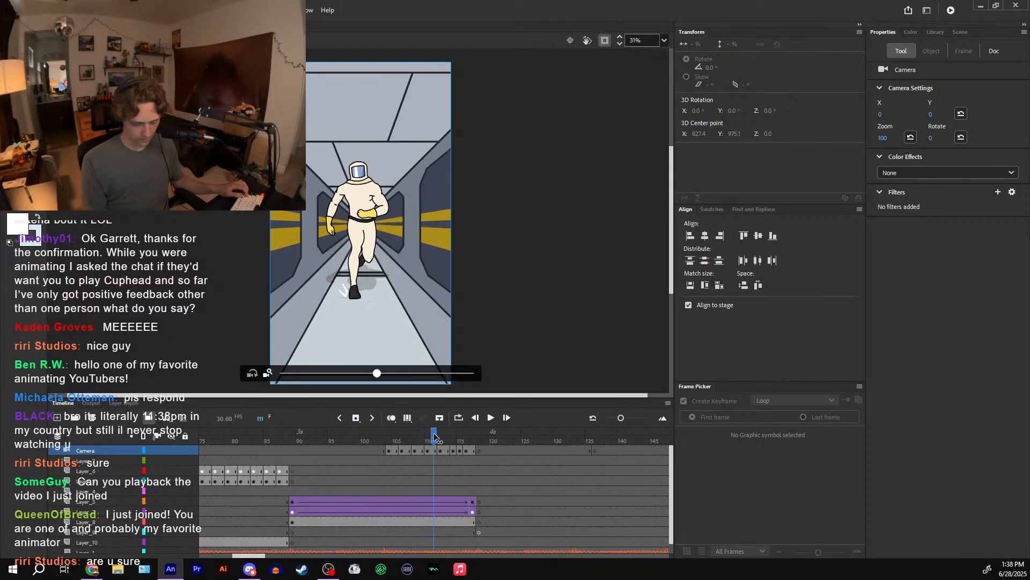
- Play the corridor run from about frame 76 with the whole stage in view to check the camera-shake timing
{"action": "left_click", "coordinate": [474, 432]}
{"action": "left_click", "coordinate": [490, 418]}
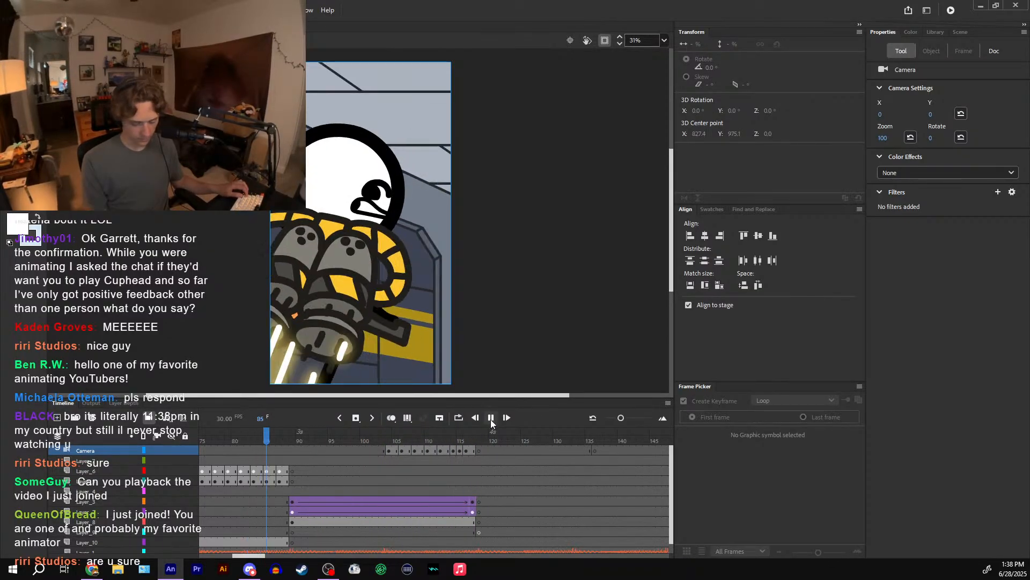
{"action": "left_click_drag", "start_coordinate": [423, 431], "coordinate": [209, 431]}
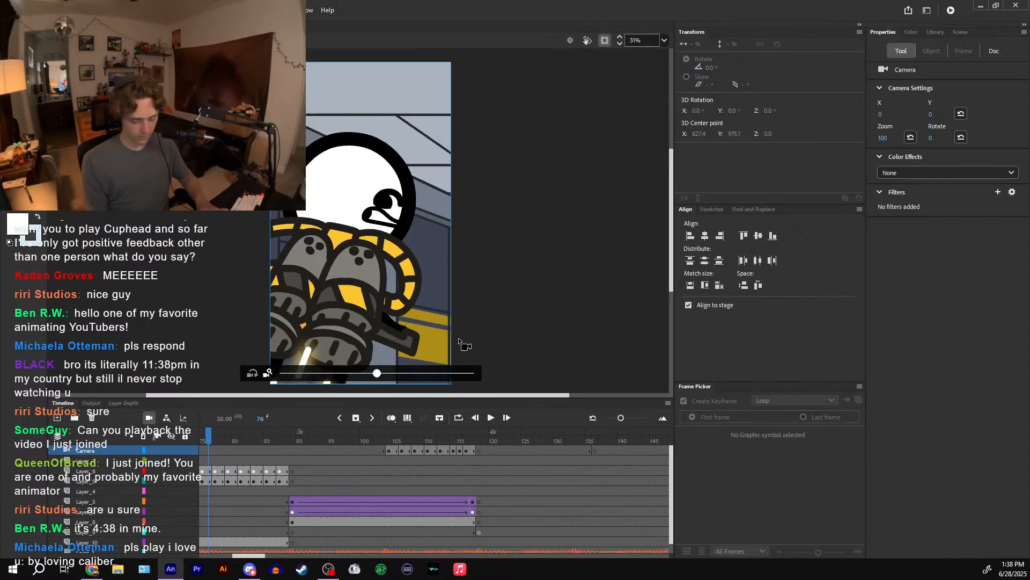
{"action": "key", "text": "ctrl+minus"}
{"action": "key", "text": "ctrl+minus"}
{"action": "left_click", "coordinate": [493, 419]}
{"action": "key", "text": "ctrl+equal"}
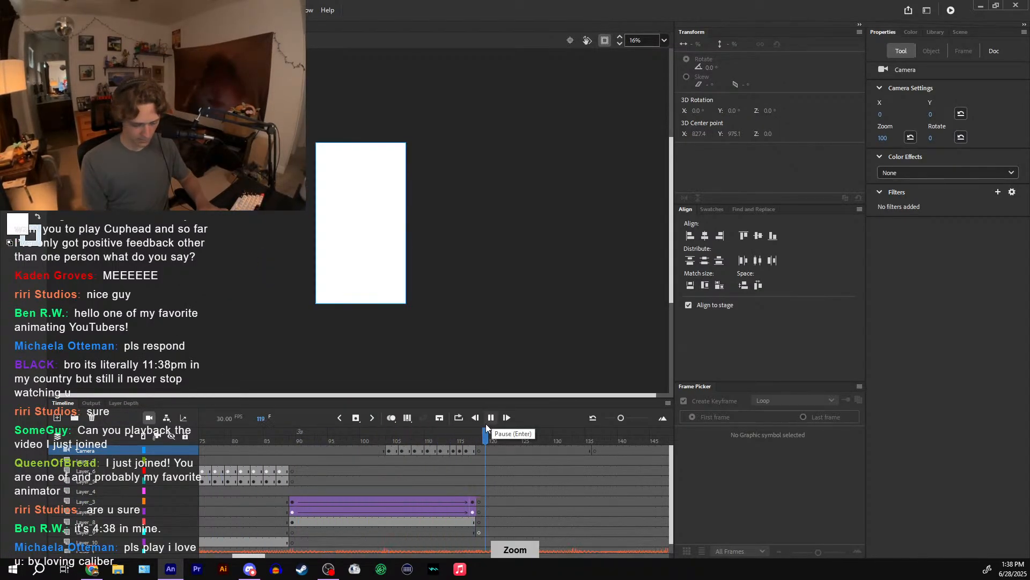
- Open the runner symbol for editing and sample the hood collar's beige as the fill colour
{"action": "left_click", "coordinate": [479, 438]}
{"action": "left_click_drag", "start_coordinate": [478, 437], "coordinate": [432, 414]}
{"action": "key", "text": "ctrl+equal"}
{"action": "key", "text": "ctrl+equal"}
{"action": "double_click", "coordinate": [371, 180]}
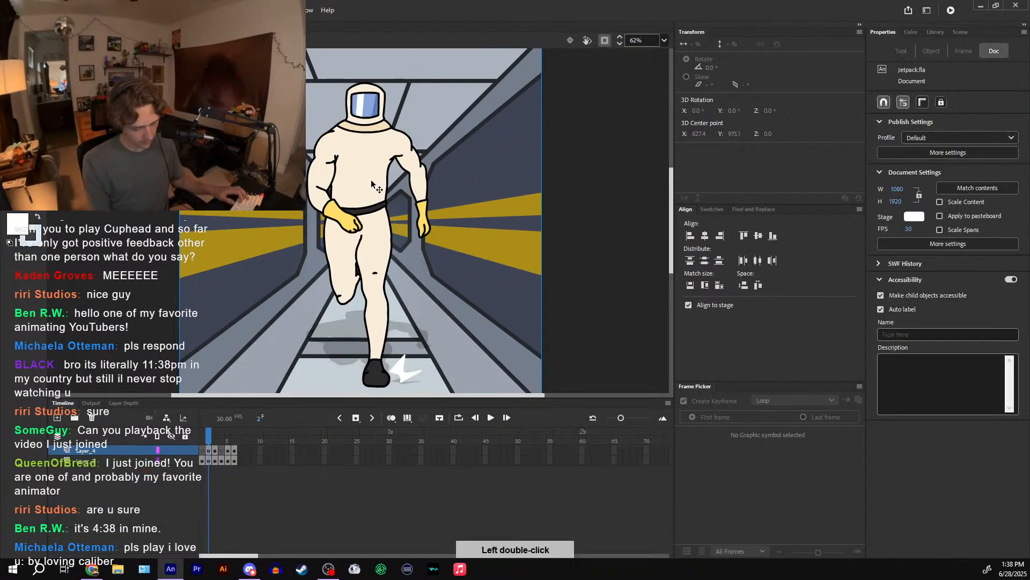
{"action": "key", "text": "i"}
{"action": "left_click", "coordinate": [385, 129]}
{"action": "key", "text": "ctrl+equal"}
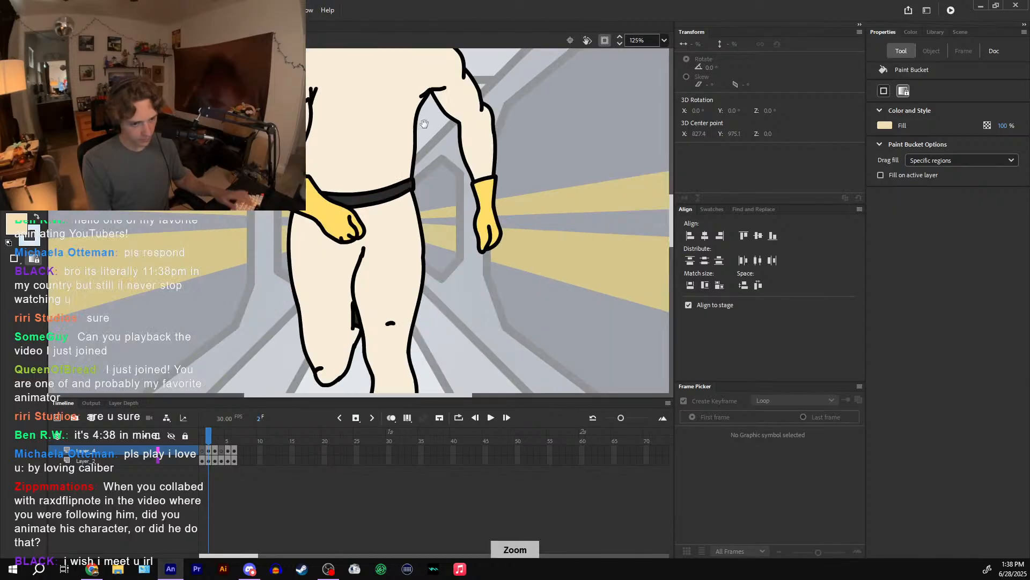
- Try a collar-beige brush stroke near the elbow of the runner's right arm on frame 2, limited to the suit fill
{"action": "left_click_drag", "start_coordinate": [432, 137], "coordinate": [468, 257]}
{"action": "key", "text": "v"}
{"action": "left_click", "coordinate": [437, 243]}
{"action": "key", "text": "Escape"}
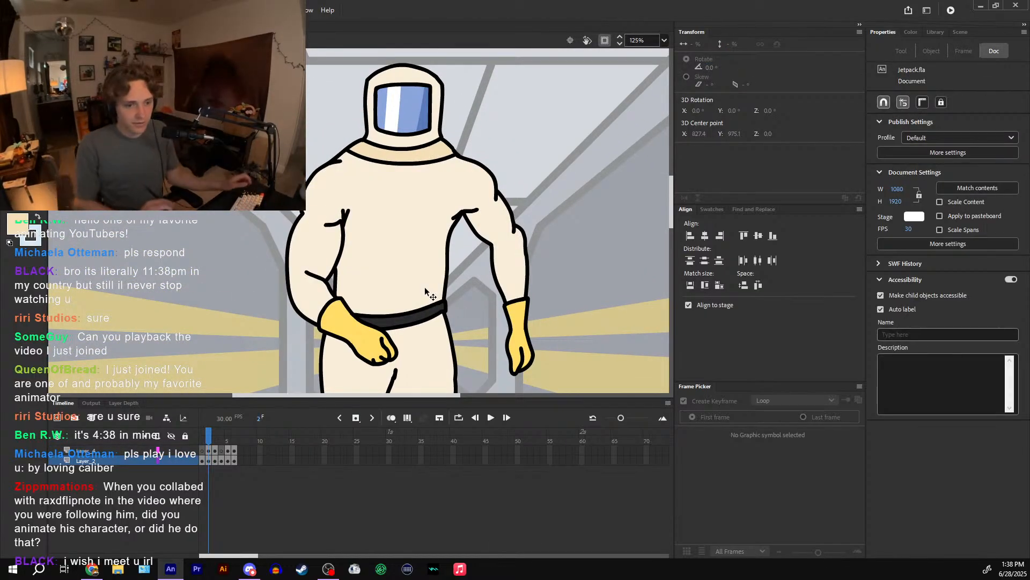
{"action": "left_click", "coordinate": [378, 189]}
{"action": "key", "text": "b"}
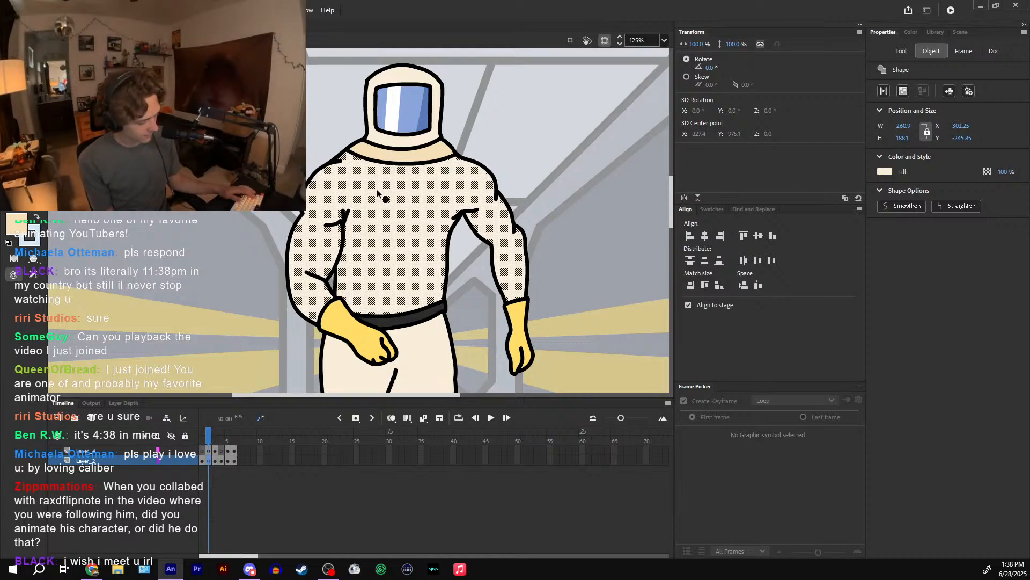
{"action": "left_click_drag", "start_coordinate": [317, 272], "coordinate": [330, 257]}
{"action": "key", "text": "Escape"}
- Shade the outer edge of the runner's right arm on frame 1 with the collar beige, inside the selected suit fill
{"action": "left_click_drag", "start_coordinate": [223, 434], "coordinate": [201, 436]}
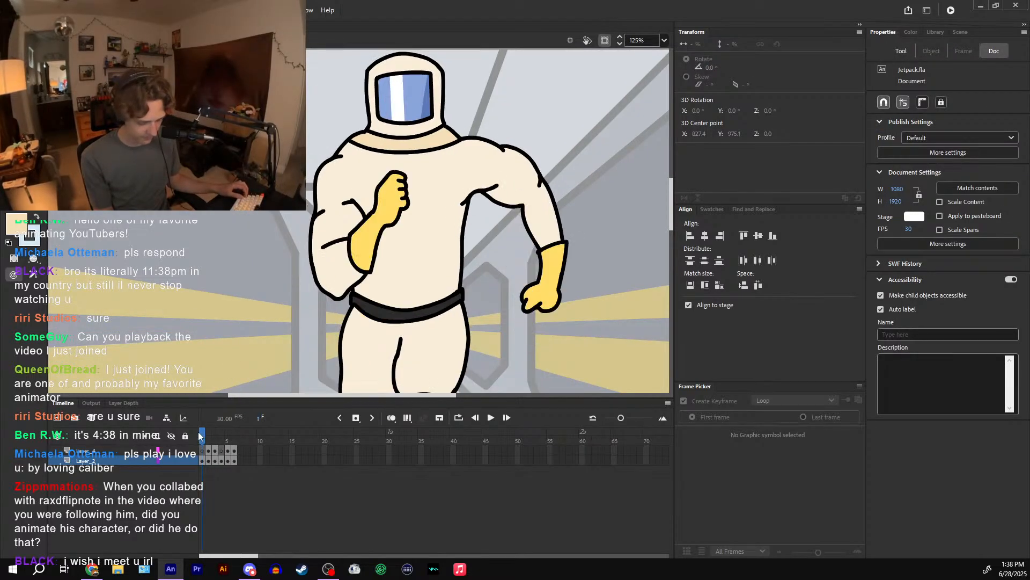
{"action": "key", "text": "v"}
{"action": "left_click", "coordinate": [344, 228]}
{"action": "key", "text": "b"}
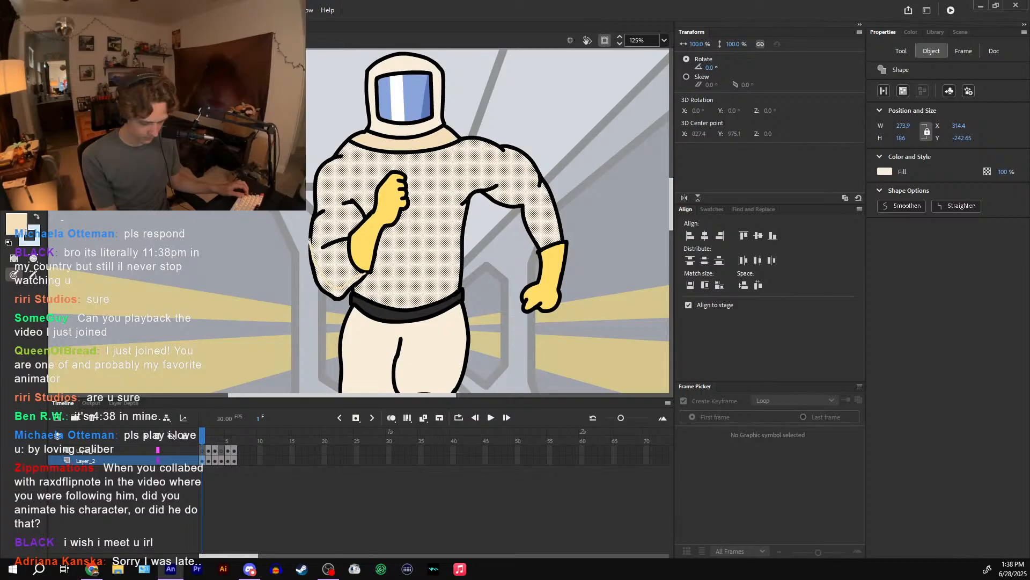
{"action": "key", "text": "Escape"}
{"action": "key", "text": "k"}
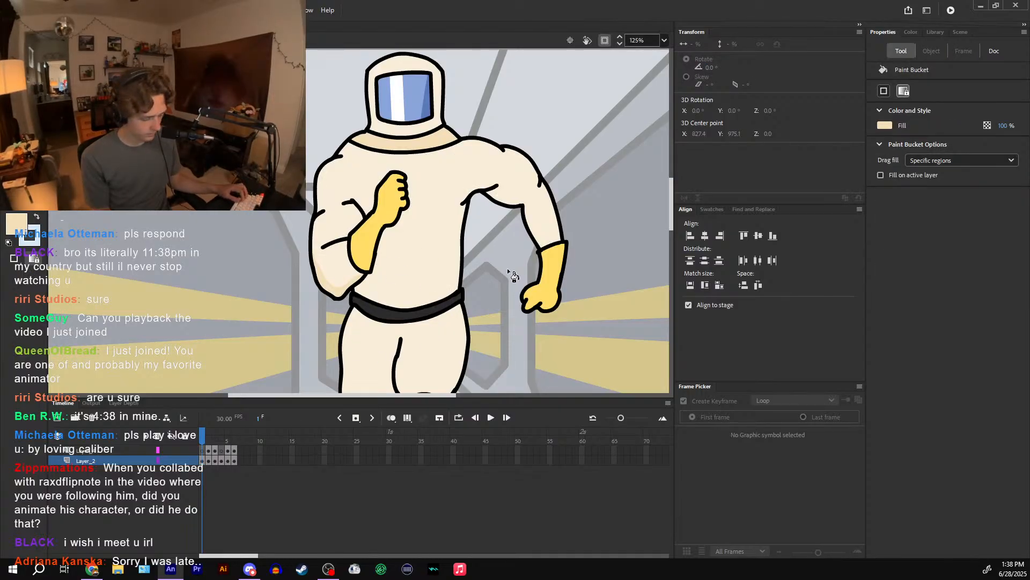
- Choose a slightly deeper beige fill and recolour the right-arm shading on frame 1 with it
{"action": "key", "text": "b"}
{"action": "left_click", "coordinate": [885, 125]}
{"action": "left_click", "coordinate": [870, 135]}
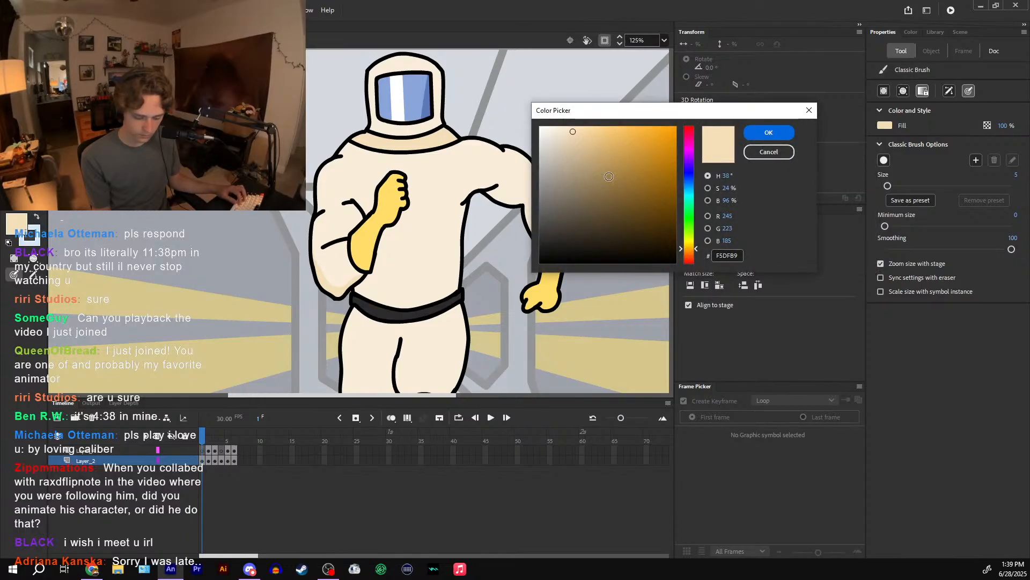
{"action": "left_click", "coordinate": [768, 133]}
{"action": "key", "text": "k"}
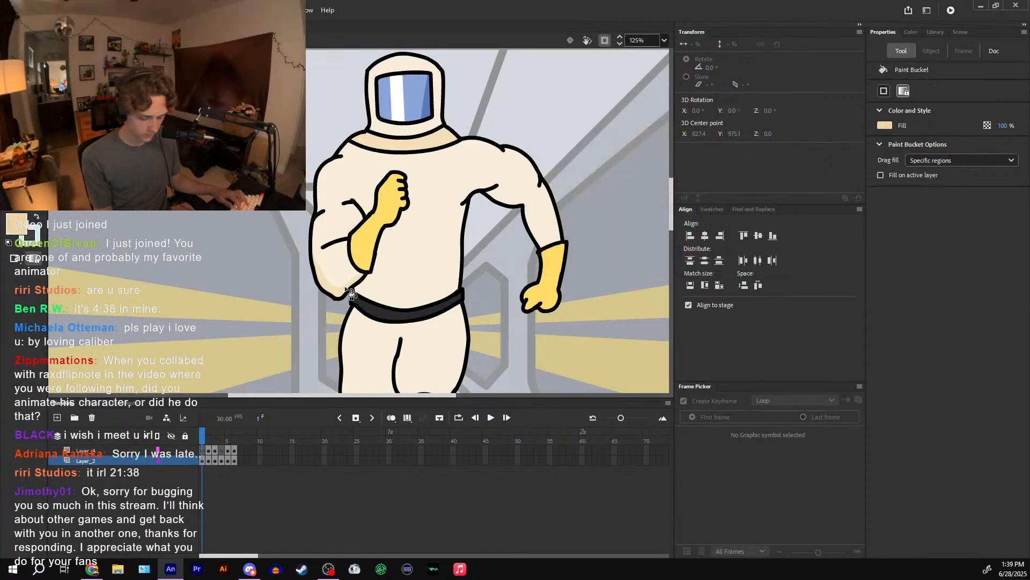
- Paint shading along the outer edge of the runner's right arm on frames 2 to 4 with a size 13 brush
{"action": "key", "text": "b"}
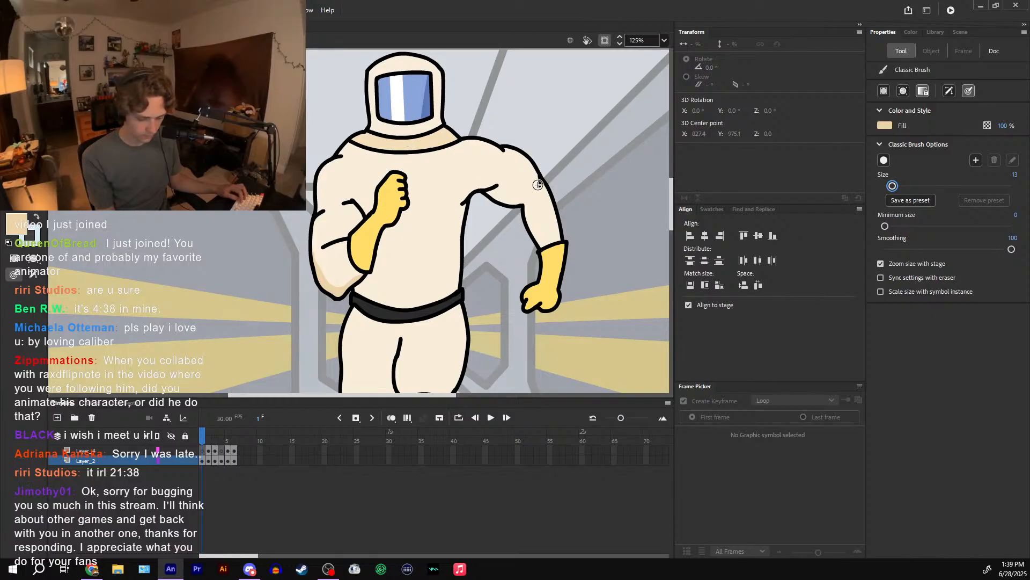
{"action": "left_click", "coordinate": [207, 440]}
{"action": "left_click", "coordinate": [319, 263], "text": "ctrl"}
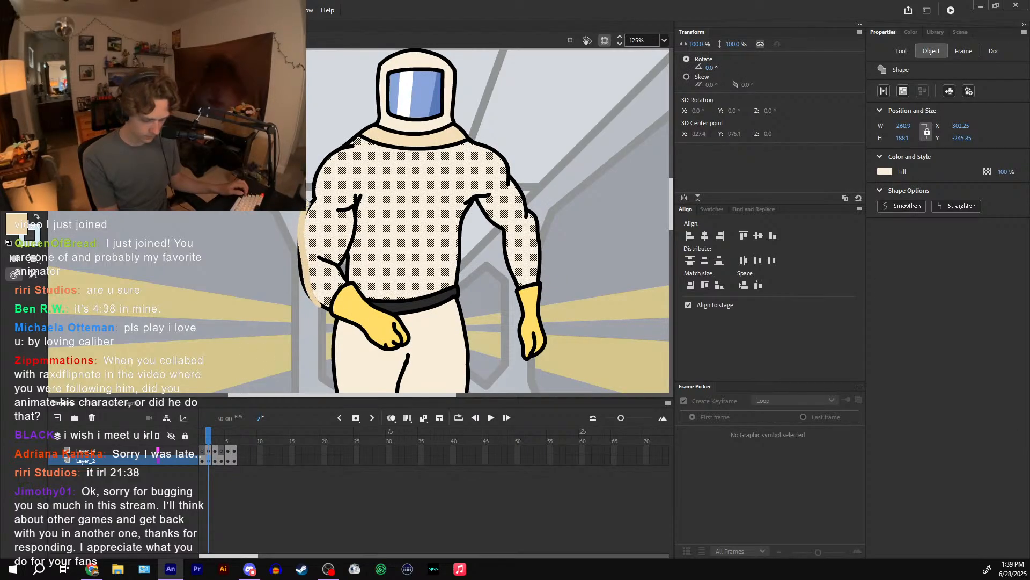
{"action": "left_click", "coordinate": [214, 437]}
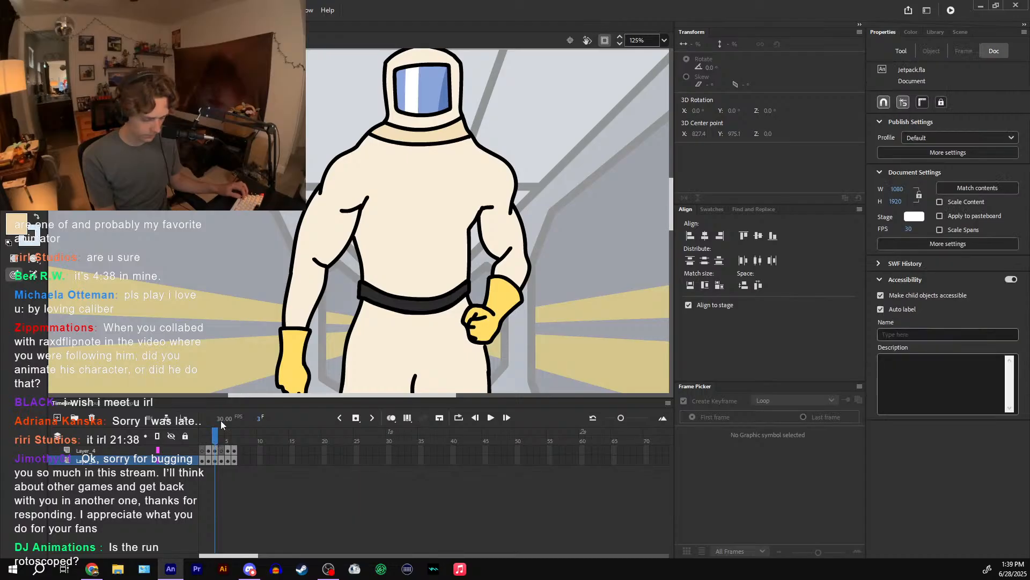
{"action": "left_click", "coordinate": [299, 269], "text": "ctrl"}
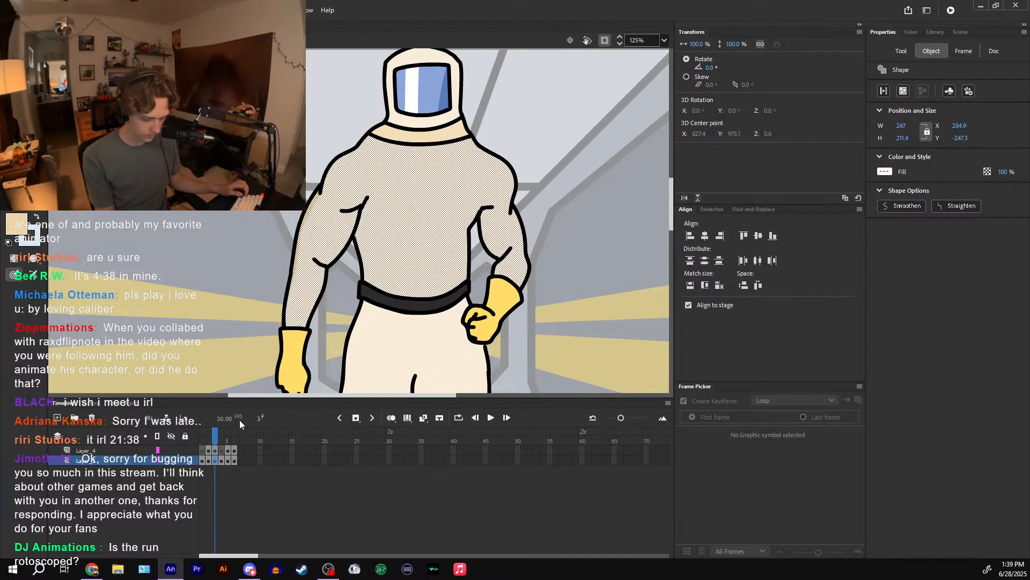
{"action": "left_click", "coordinate": [220, 437]}
{"action": "left_click", "coordinate": [288, 251], "text": "ctrl"}
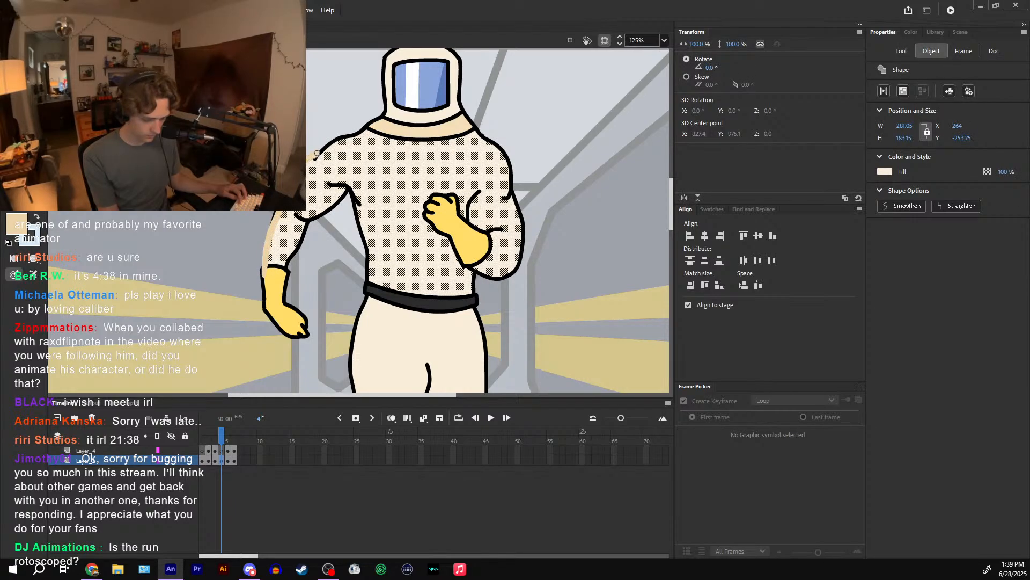
- Continue the outer-edge shading of the runner's right arm on frames 5 and 6, within the suit fill
{"action": "key", "text": "."}
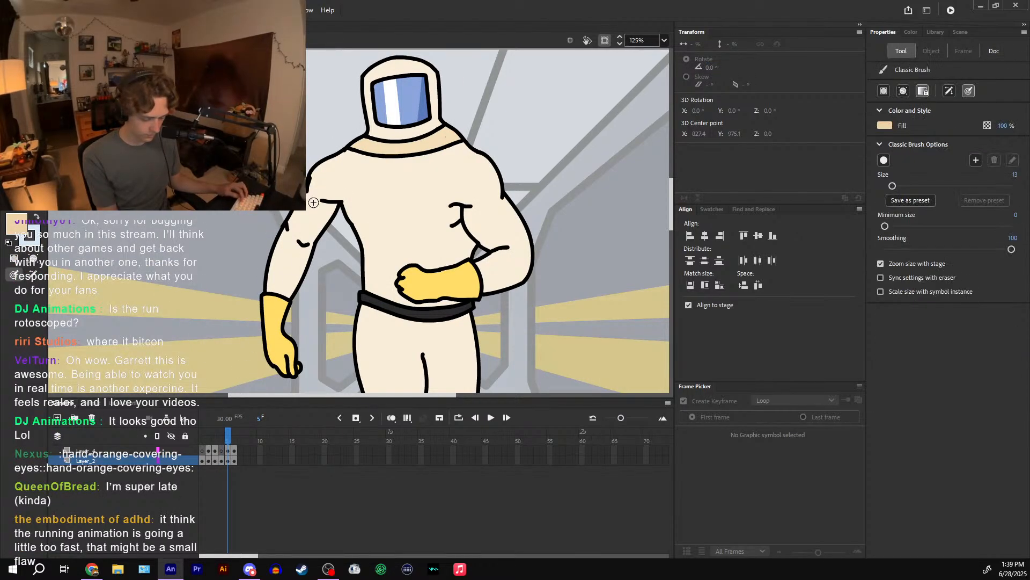
{"action": "left_click", "coordinate": [313, 203], "text": "ctrl"}
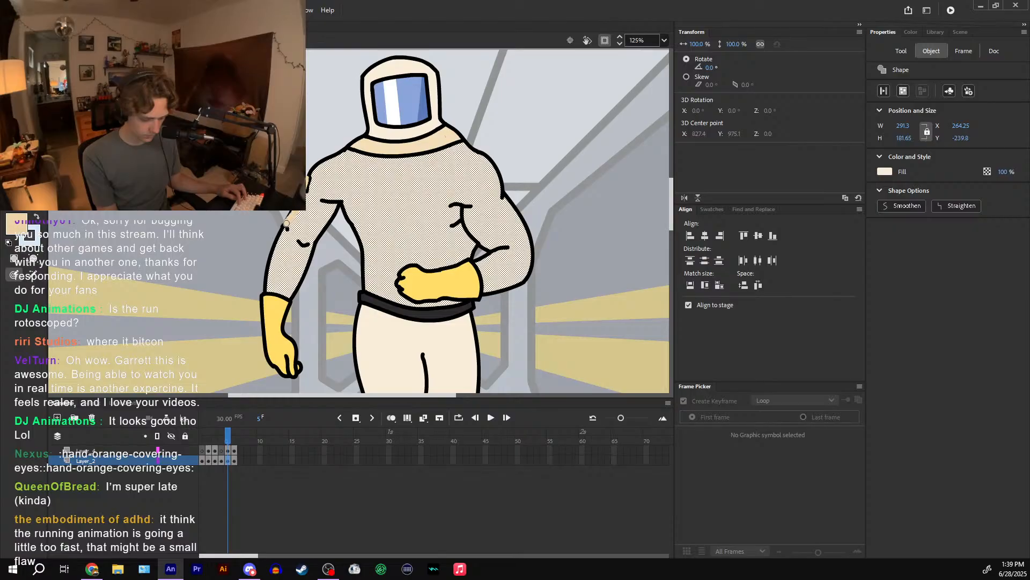
{"action": "key", "text": "."}
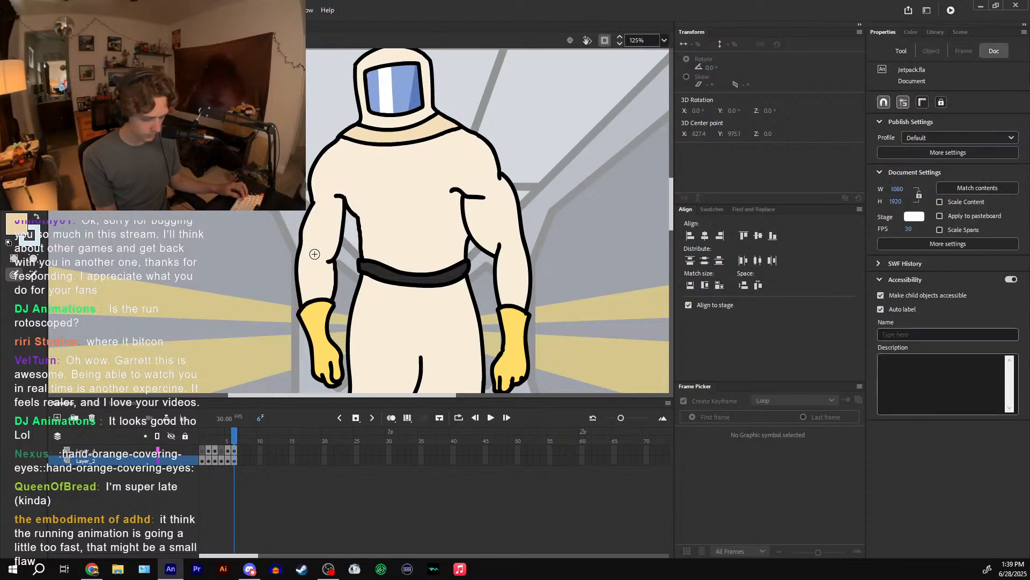
{"action": "left_click", "coordinate": [318, 254], "text": "ctrl"}
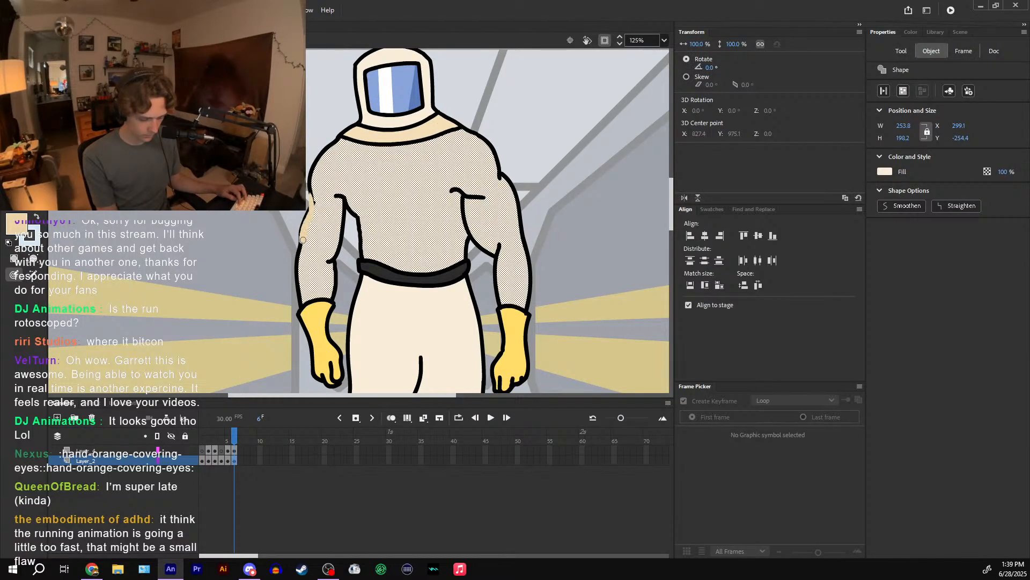
- Add shading on the inner side of the runner's right arm on frames 1 and 2, reworking the frame 2 strokes
{"action": "left_click_drag", "start_coordinate": [234, 441], "coordinate": [192, 441]}
{"action": "left_click", "coordinate": [363, 254]}
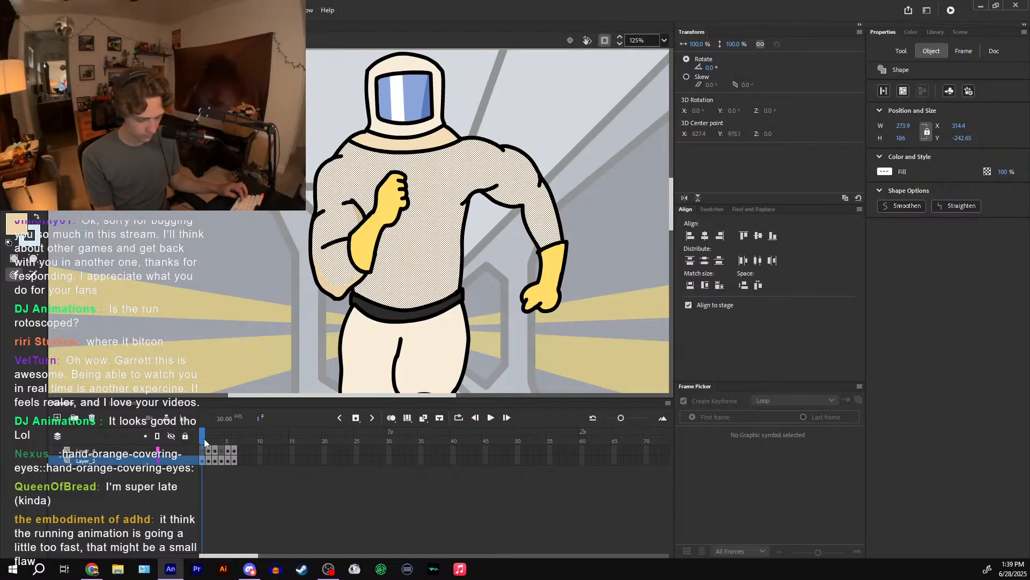
{"action": "key", "text": "."}
{"action": "left_click", "coordinate": [329, 242]}
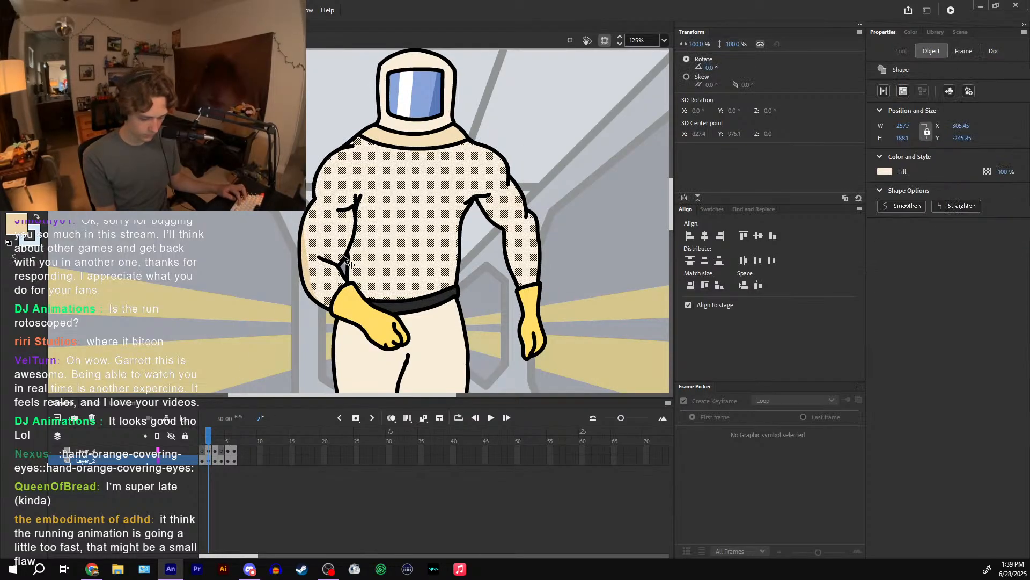
{"action": "left_click", "coordinate": [352, 245], "text": "shift"}
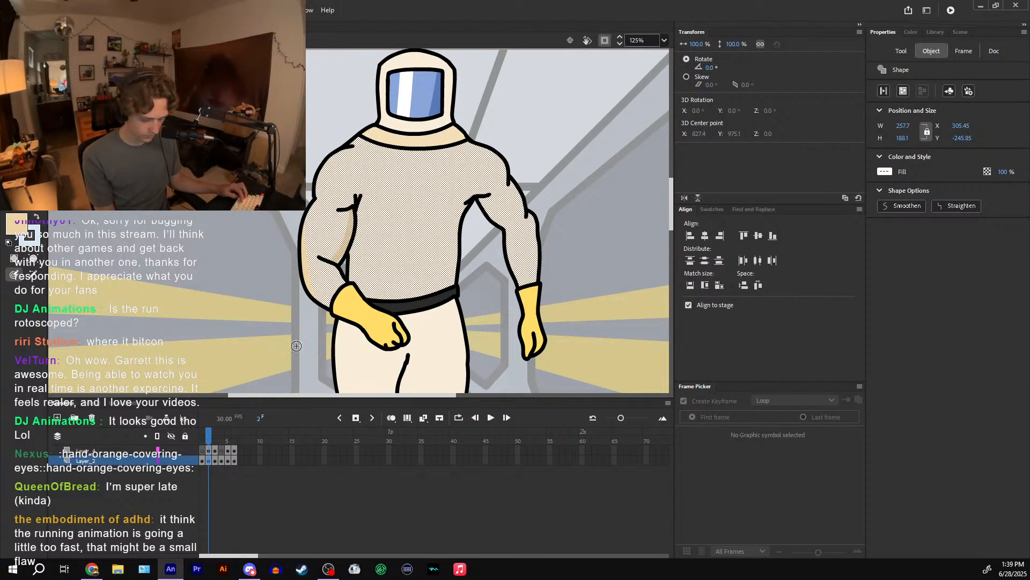
{"action": "left_click", "coordinate": [335, 260], "text": "shift"}
{"action": "left_click", "coordinate": [349, 247], "text": "shift"}
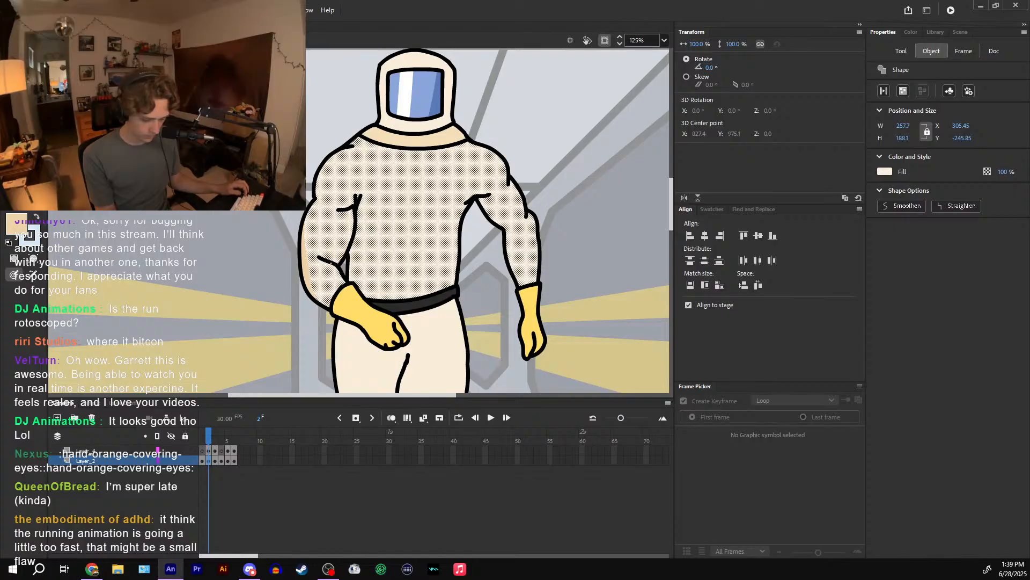
{"action": "left_click", "coordinate": [352, 236], "text": "shift"}
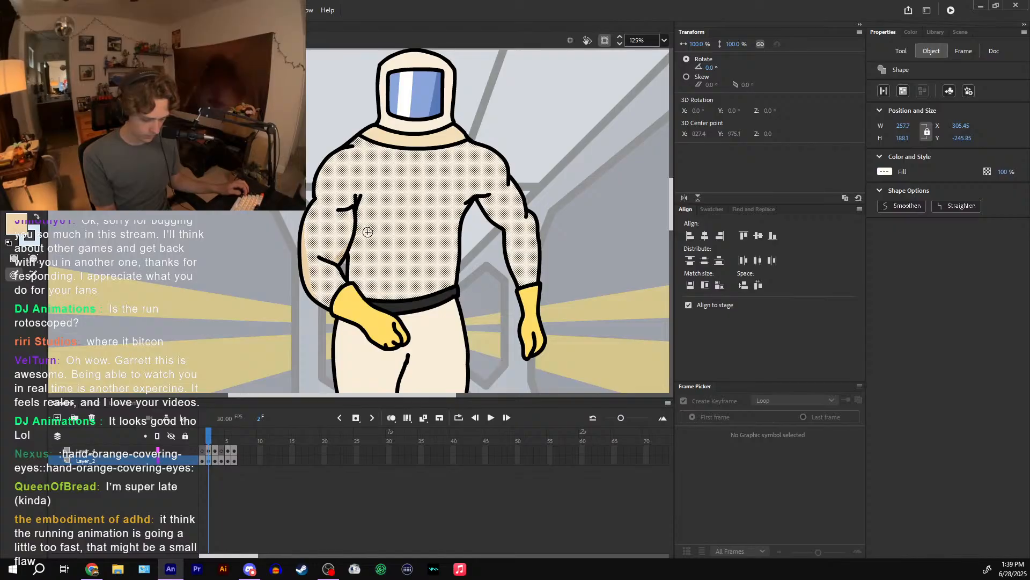
- Paint inner-side shading on the runner's right arm on frames 3 and 4, keeping it within the suit fill
{"action": "left_click", "coordinate": [213, 443]}
{"action": "left_click", "coordinate": [325, 260]}
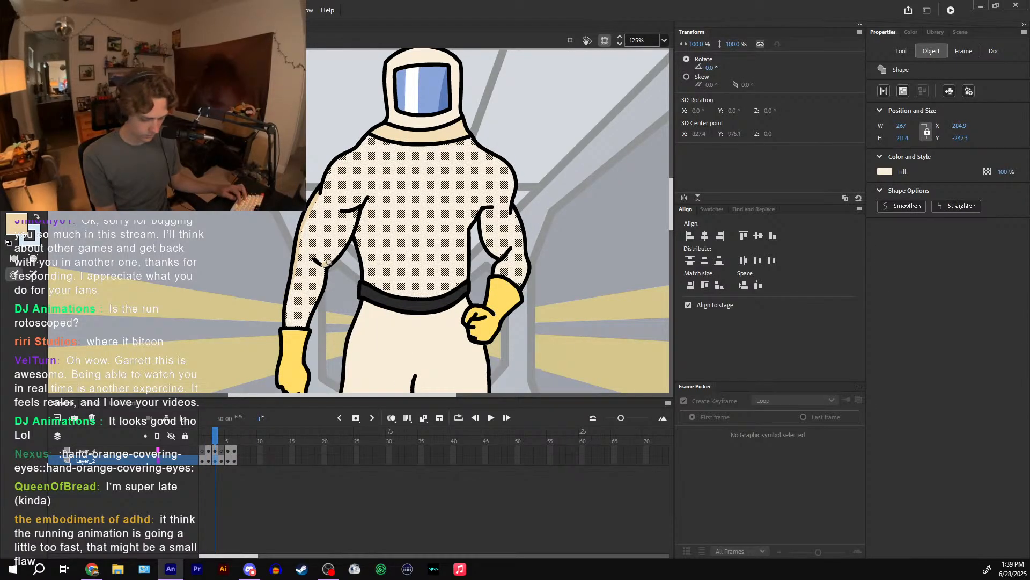
{"action": "left_click_drag", "start_coordinate": [352, 235], "coordinate": [352, 237]}
{"action": "left_click", "coordinate": [221, 440]}
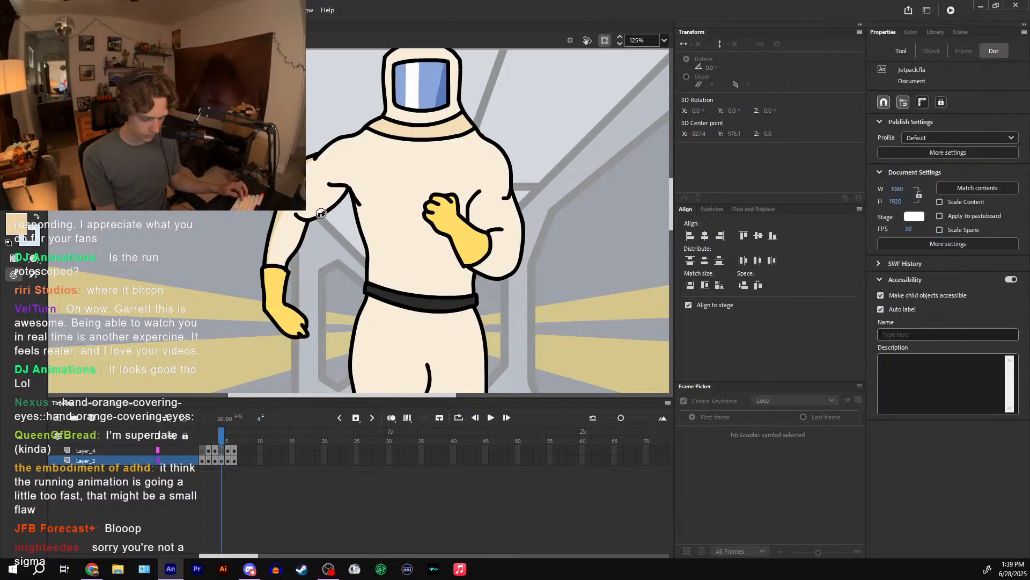
{"action": "key", "text": "v"}
{"action": "left_click", "coordinate": [316, 207]}
{"action": "key", "text": "b"}
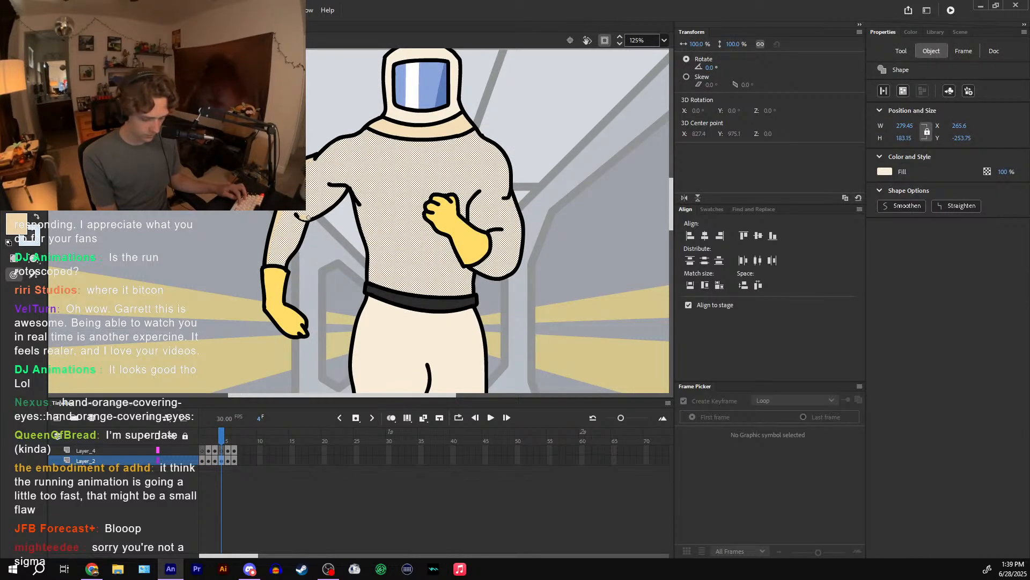
{"action": "mouse_move", "coordinate": [342, 202]}
{"action": "left_mouse_down"}
{"action": "mouse_move", "coordinate": [326, 229]}
{"action": "mouse_move", "coordinate": [303, 217]}
{"action": "mouse_move", "coordinate": [337, 199]}
{"action": "left_mouse_up"}
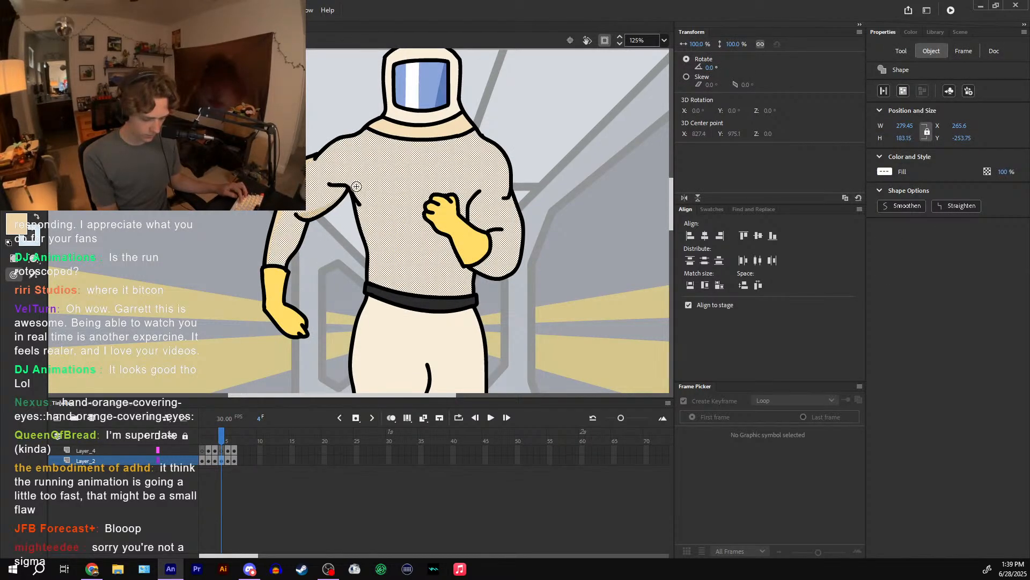
- Paint inner-side shading on the runner's right arm on frames 5 and 6, keeping it within the suit fill
{"action": "left_click", "coordinate": [227, 440]}
{"action": "key", "text": "v"}
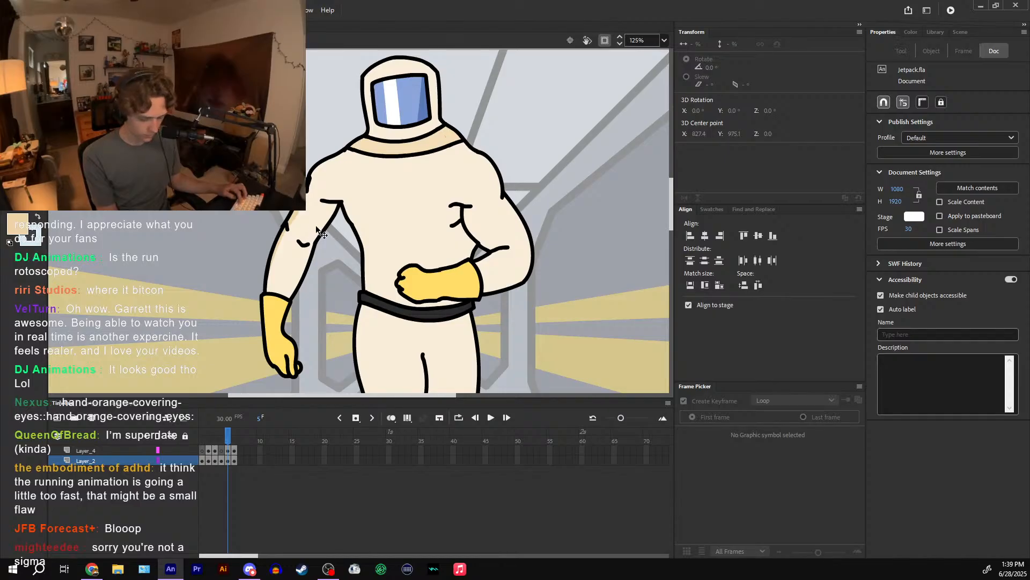
{"action": "left_click", "coordinate": [316, 231]}
{"action": "key", "text": "b"}
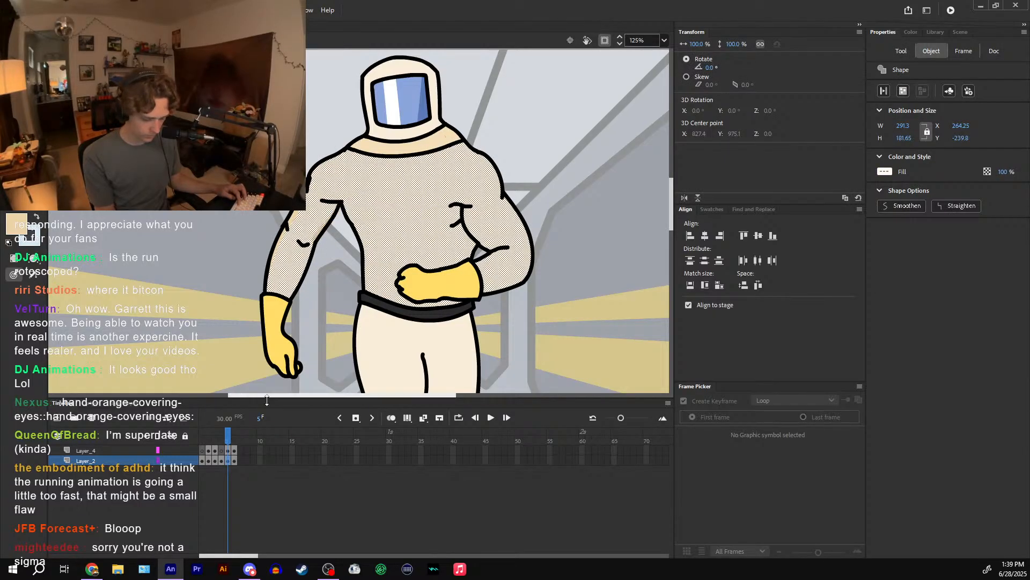
{"action": "key", "text": "."}
{"action": "key", "text": "v"}
{"action": "left_click", "coordinate": [337, 259]}
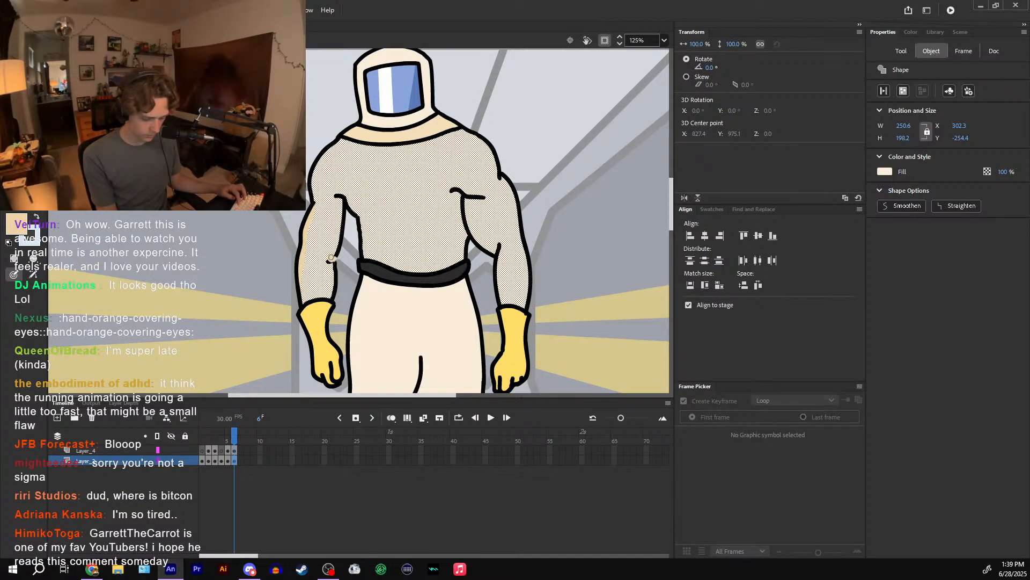
- Return to frame 1 and paint shading along the outer edge of the runner's right shoulder, within the suit fill
{"action": "left_click_drag", "start_coordinate": [234, 436], "coordinate": [184, 439]}
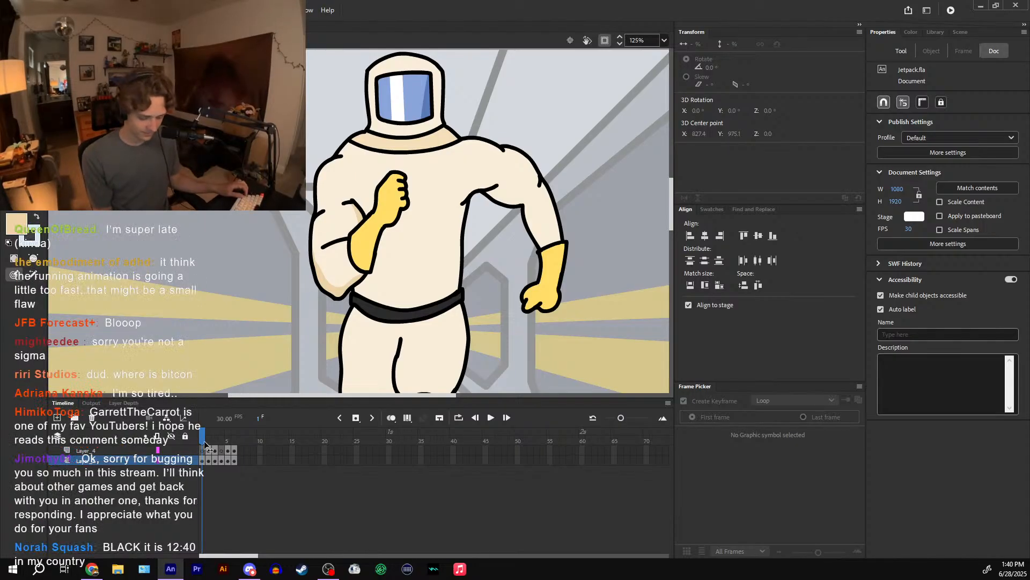
{"action": "left_click_drag", "start_coordinate": [206, 444], "coordinate": [201, 444]}
{"action": "left_click_drag", "start_coordinate": [398, 119], "coordinate": [402, 141]}
{"action": "left_click", "coordinate": [362, 175], "text": "ctrl"}
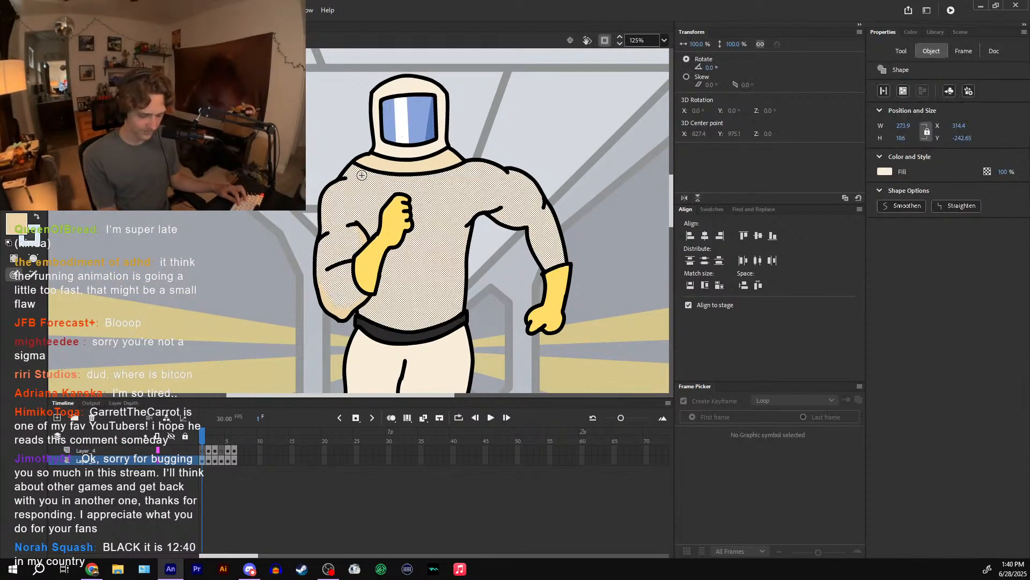
{"action": "left_click", "coordinate": [345, 178], "text": "shift"}
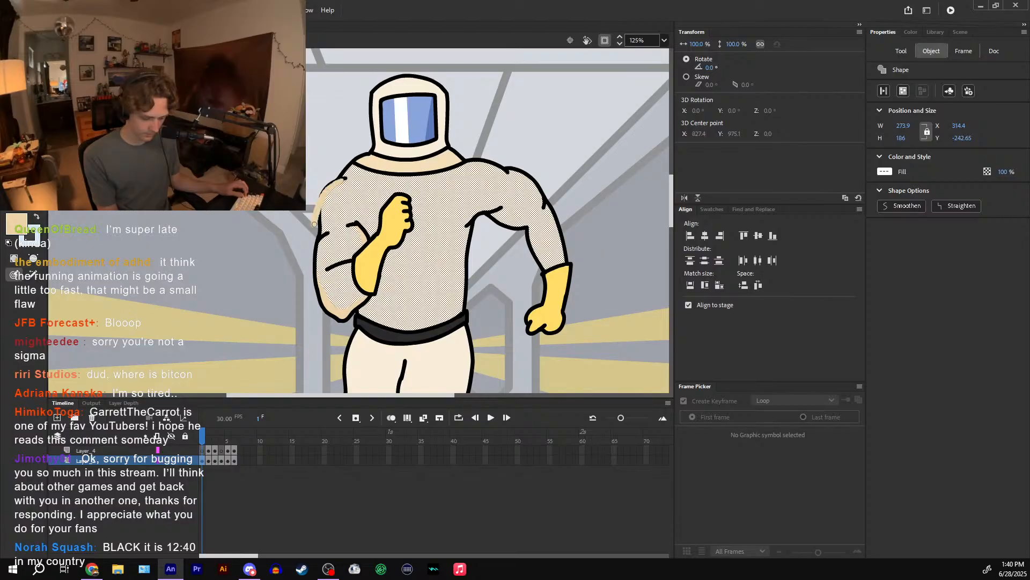
{"action": "left_click", "coordinate": [347, 181], "text": "shift"}
{"action": "left_click", "coordinate": [344, 180], "text": "shift"}
{"action": "left_click", "coordinate": [325, 234], "text": "shift"}
- Continue the outer-edge shading of the runner's right shoulder on frames 2 and 3, within the suit fill
{"action": "left_click", "coordinate": [207, 440]}
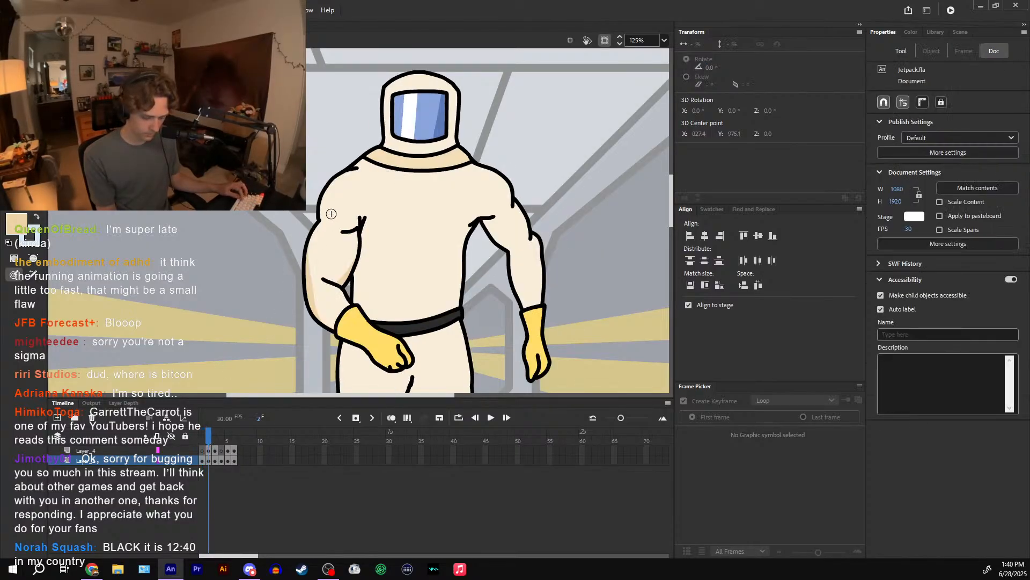
{"action": "left_click_drag", "start_coordinate": [362, 161], "coordinate": [315, 221]}
{"action": "key", "text": "v"}
{"action": "left_click", "coordinate": [362, 171]}
{"action": "key", "text": "b"}
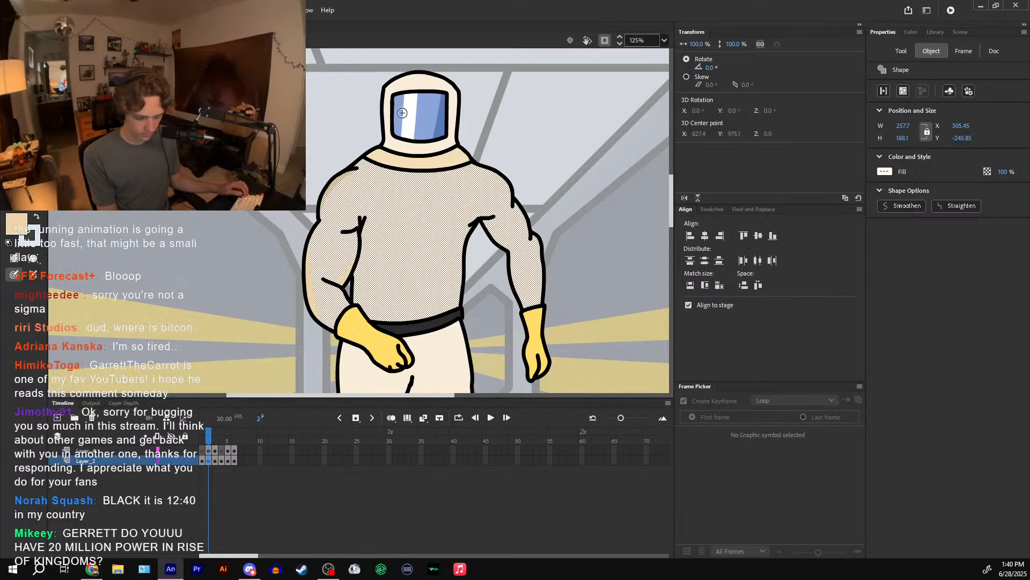
{"action": "left_click", "coordinate": [215, 435]}
{"action": "left_click", "coordinate": [366, 175]}
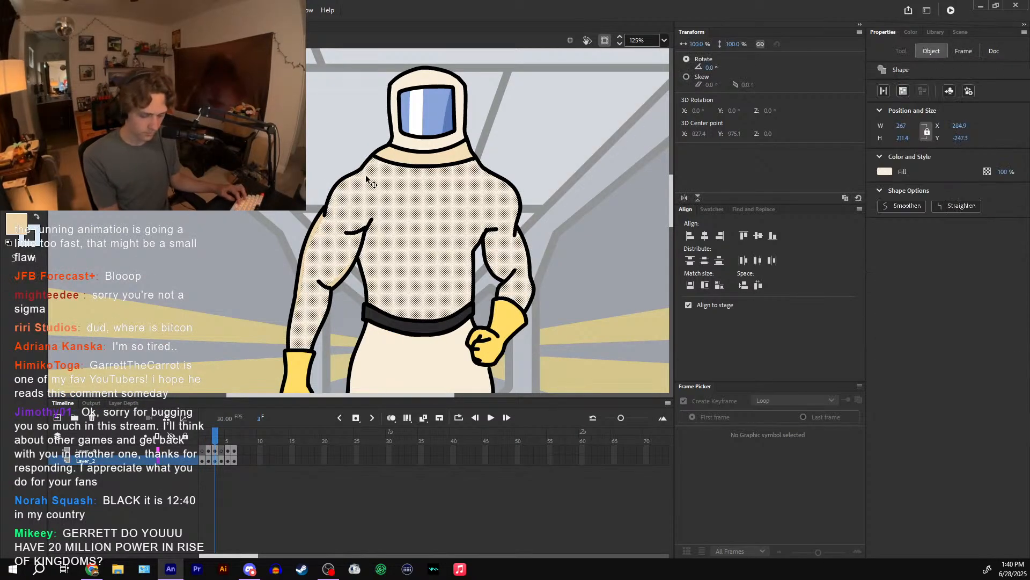
- Shade the outer edge of the runner's right shoulder on frames 4 to 6, redoing the selection on frame 5
{"action": "key", "text": "period"}
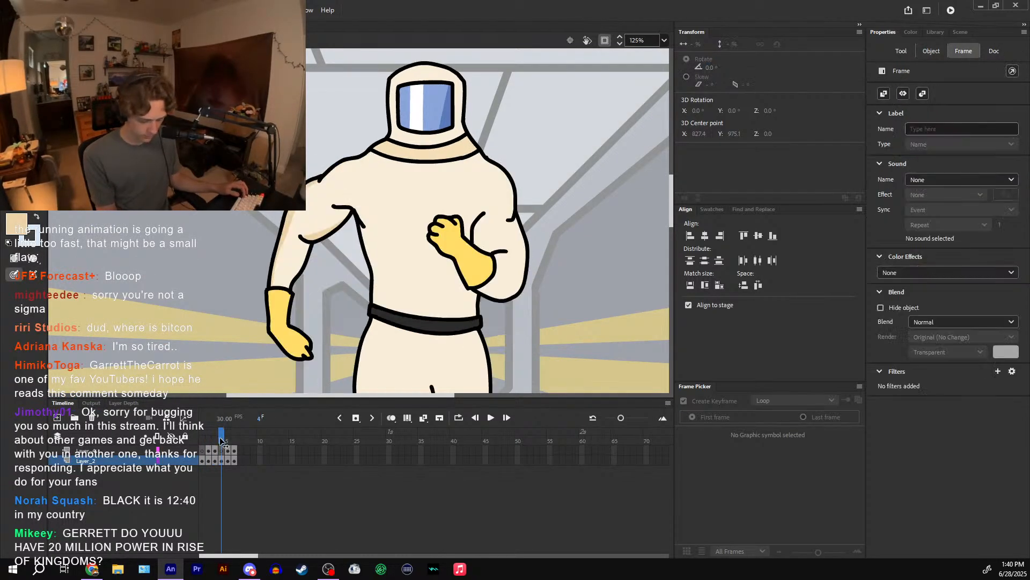
{"action": "left_click", "coordinate": [356, 192]}
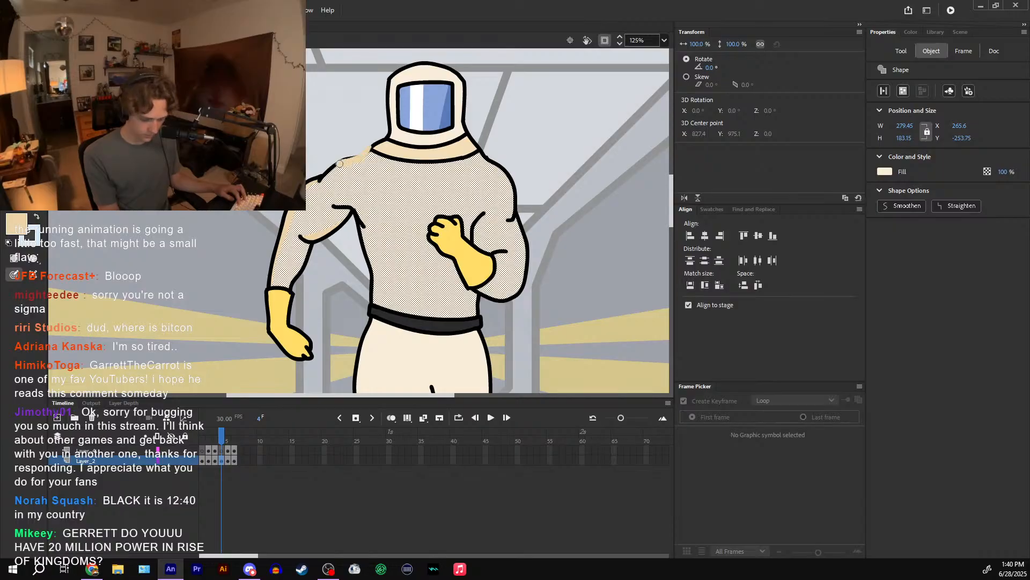
{"action": "key", "text": "period"}
{"action": "left_click", "coordinate": [355, 198]}
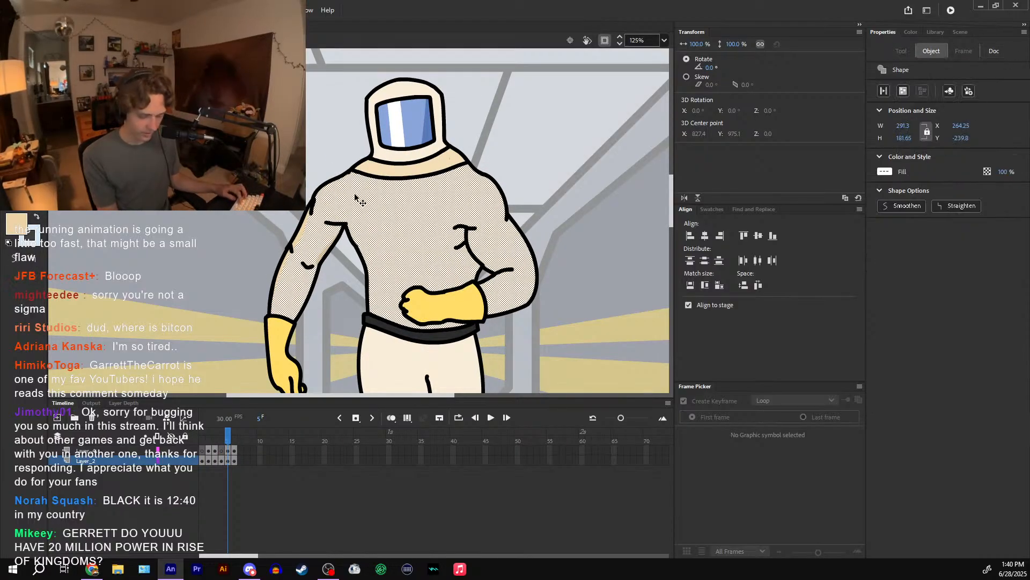
{"action": "key", "text": "b"}
{"action": "key", "text": "ctrl+z"}
{"action": "left_click", "coordinate": [350, 191], "text": "ctrl"}
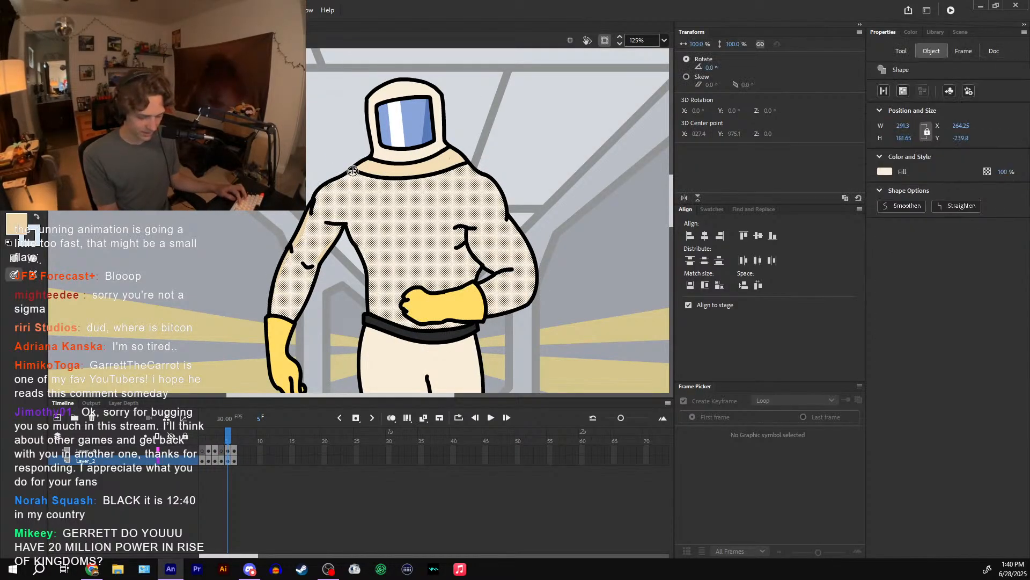
{"action": "left_click_drag", "start_coordinate": [349, 172], "coordinate": [314, 203]}
{"action": "key", "text": "period"}
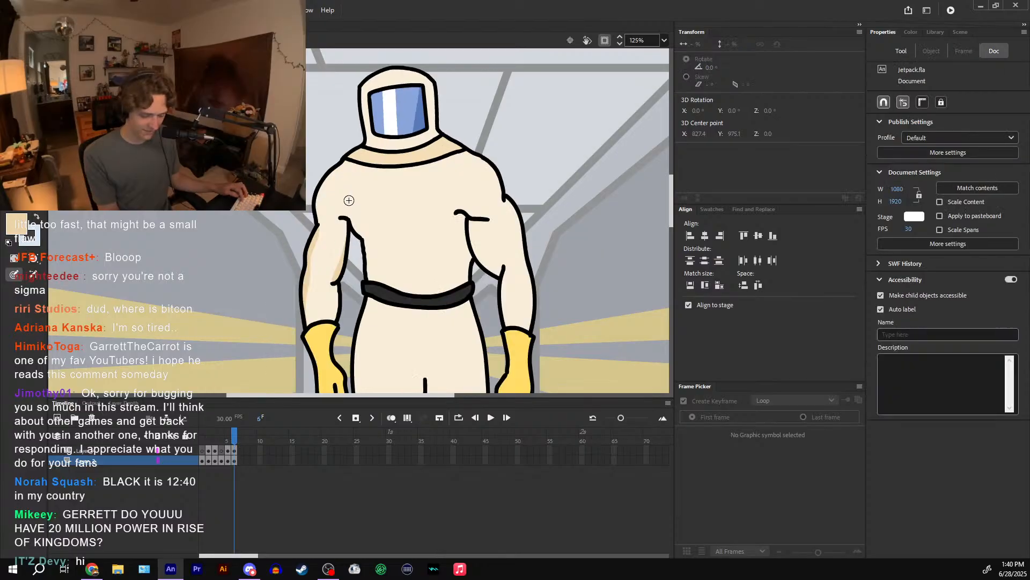
{"action": "left_click", "coordinate": [354, 177], "text": "ctrl"}
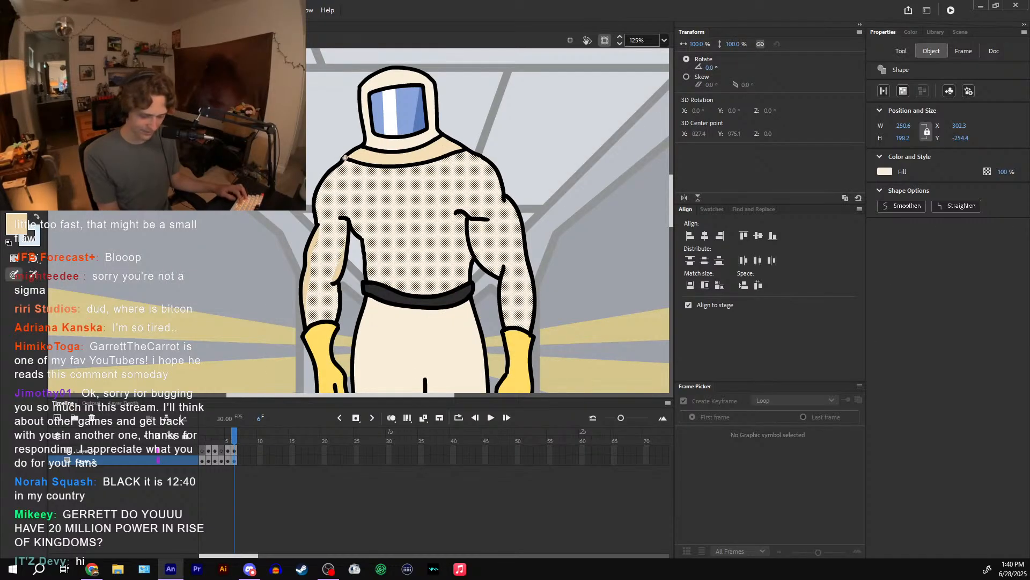
- Go back to frame 1 and shade the outer forearm and underarm of the runner's left arm within the suit fill
{"action": "left_click_drag", "start_coordinate": [227, 441], "coordinate": [188, 453]}
{"action": "left_click_drag", "start_coordinate": [357, 345], "coordinate": [304, 314]}
{"action": "left_click_drag", "start_coordinate": [291, 350], "coordinate": [302, 335]}
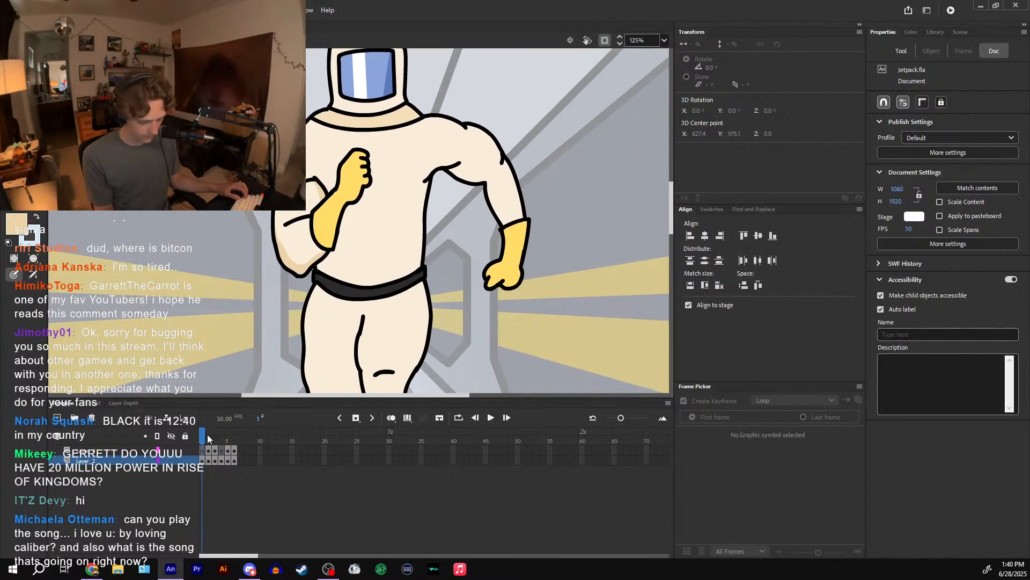
{"action": "left_click_drag", "start_coordinate": [431, 374], "coordinate": [425, 230]}
{"action": "left_click_drag", "start_coordinate": [476, 127], "coordinate": [439, 304]}
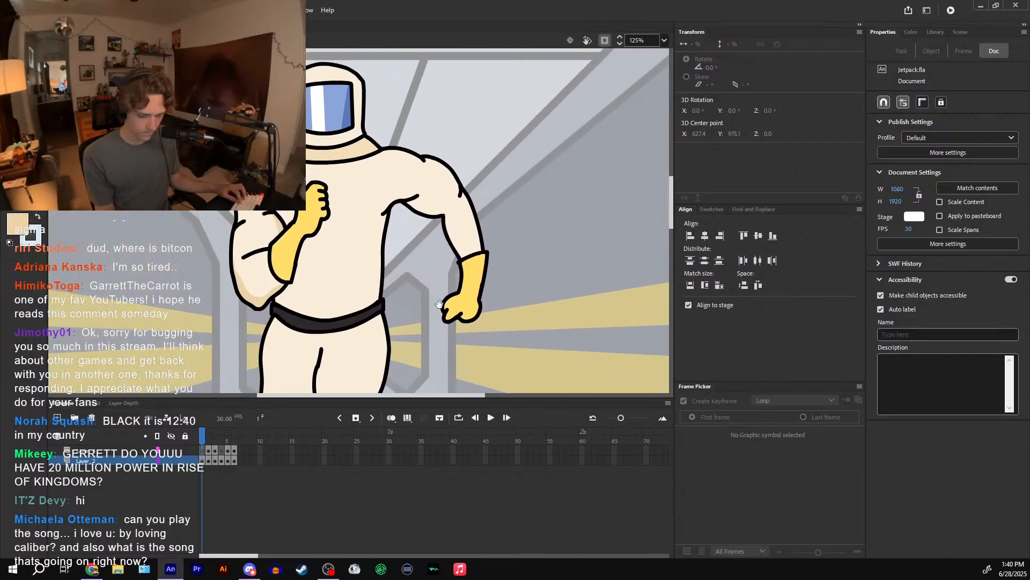
{"action": "key", "text": "v"}
{"action": "left_click", "coordinate": [463, 221]}
{"action": "key", "text": "b"}
{"action": "left_click_drag", "start_coordinate": [471, 209], "coordinate": [486, 284]}
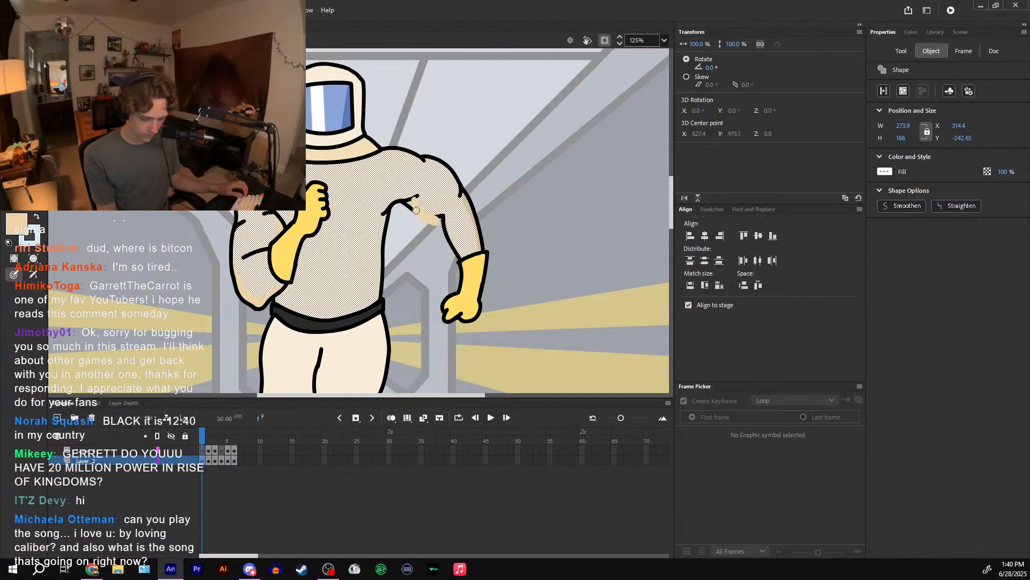
{"action": "left_click_drag", "start_coordinate": [416, 210], "coordinate": [406, 198]}
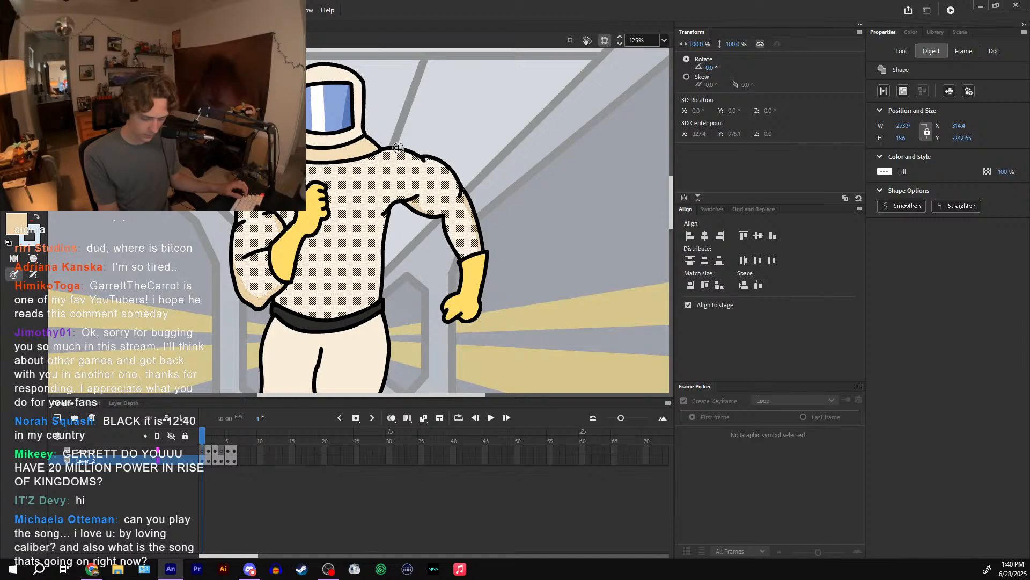
- Paint shading down the runner's left side of the torso to the belt on frame 1
{"action": "scroll", "coordinate": [398, 147], "scroll_direction": "down", "scroll_amount": 4}
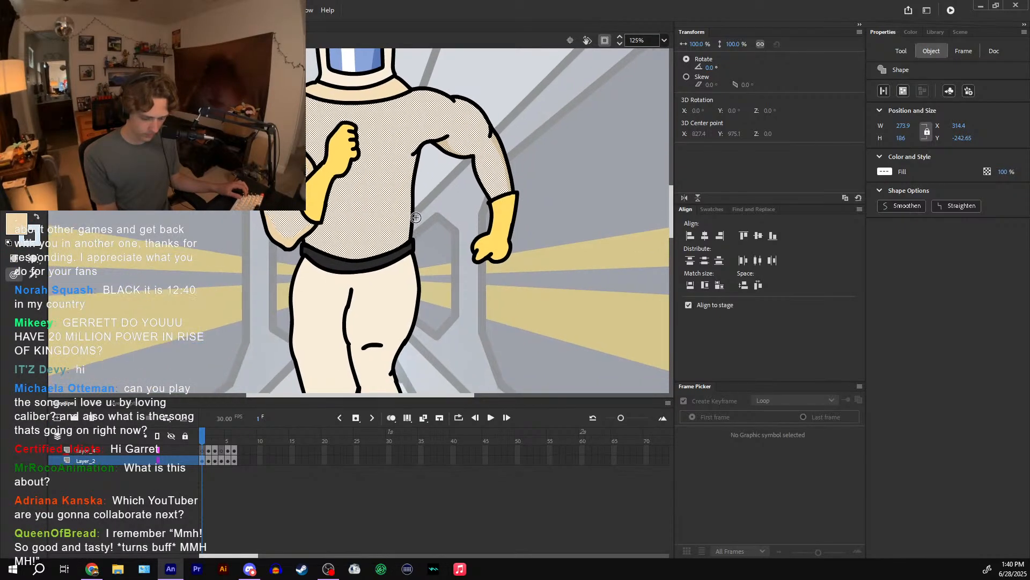
{"action": "mouse_move", "coordinate": [413, 203]}
{"action": "left_mouse_down"}
{"action": "mouse_move", "coordinate": [380, 253]}
{"action": "mouse_move", "coordinate": [413, 195]}
{"action": "left_mouse_up"}
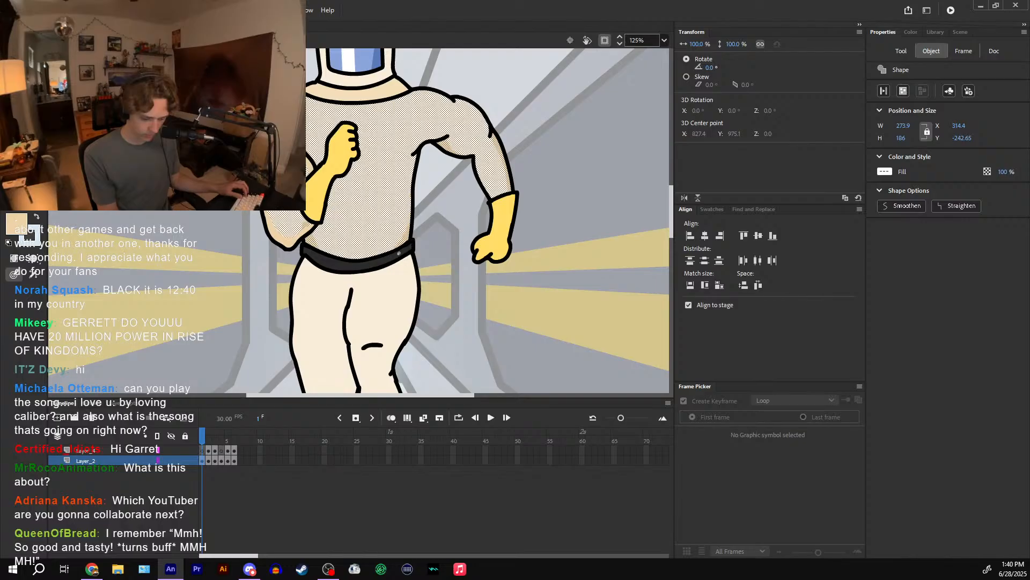
{"action": "left_click_drag", "start_coordinate": [399, 253], "coordinate": [417, 196]}
{"action": "left_click_drag", "start_coordinate": [434, 229], "coordinate": [440, 201]}
{"action": "left_click_drag", "start_coordinate": [410, 221], "coordinate": [428, 262]}
- Select the leg fill on frame 1 and shade the inner edge of the runner's right leg
{"action": "key", "text": "v"}
{"action": "left_click", "coordinate": [413, 258]}
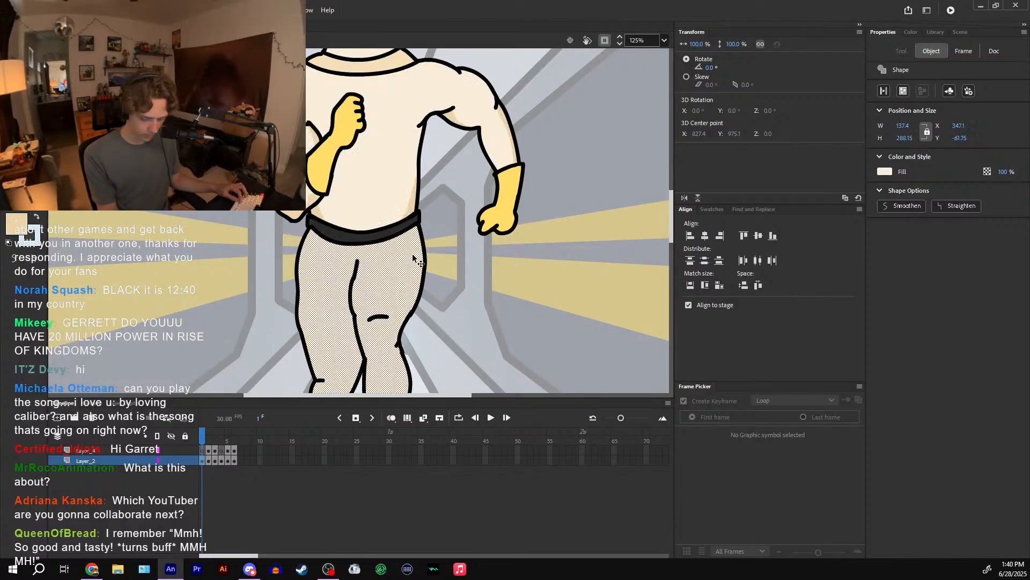
{"action": "key", "text": "b"}
{"action": "left_click_drag", "start_coordinate": [414, 225], "coordinate": [430, 260]}
{"action": "left_click_drag", "start_coordinate": [316, 230], "coordinate": [293, 269]}
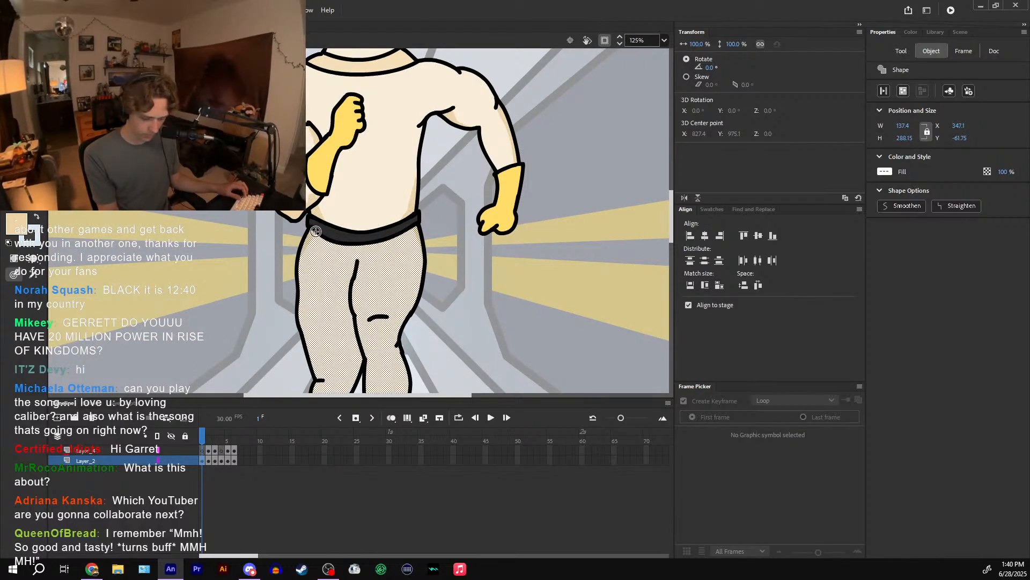
{"action": "left_click_drag", "start_coordinate": [433, 258], "coordinate": [440, 182]}
{"action": "left_click_drag", "start_coordinate": [368, 291], "coordinate": [379, 227]}
{"action": "mouse_move", "coordinate": [363, 183]}
{"action": "left_mouse_down"}
{"action": "mouse_move", "coordinate": [368, 256]}
{"action": "mouse_move", "coordinate": [375, 250]}
{"action": "mouse_move", "coordinate": [339, 259]}
{"action": "mouse_move", "coordinate": [336, 249]}
{"action": "mouse_move", "coordinate": [318, 286]}
{"action": "left_mouse_up"}
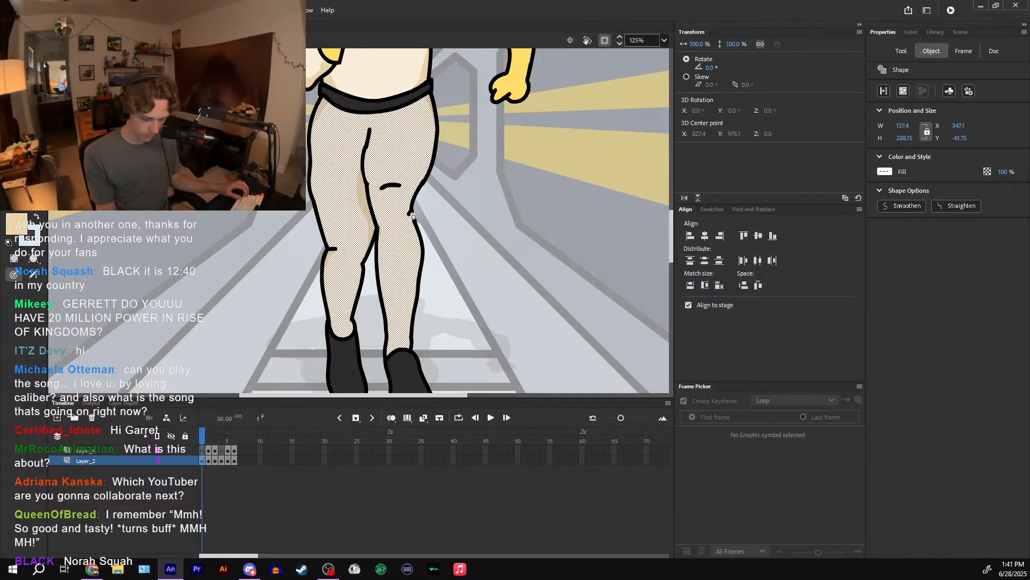
- Shade the outer edge of the runner's left calf on frame 1 and extend the shading up along the crotch line
{"action": "mouse_move", "coordinate": [419, 284]}
{"action": "left_mouse_down"}
{"action": "mouse_move", "coordinate": [414, 333]}
{"action": "mouse_move", "coordinate": [412, 218]}
{"action": "mouse_move", "coordinate": [417, 300]}
{"action": "left_mouse_up"}
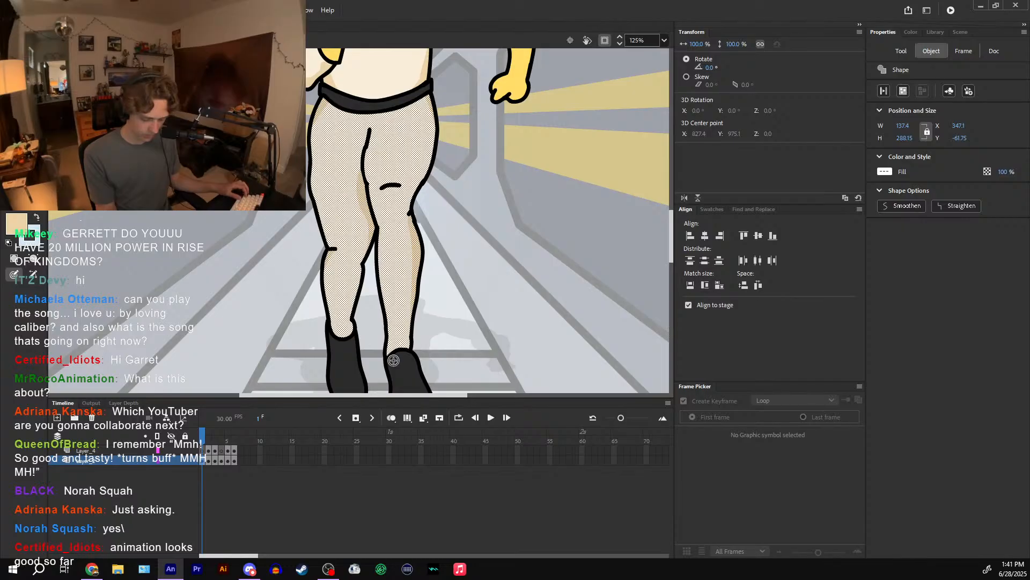
{"action": "left_click_drag", "start_coordinate": [388, 365], "coordinate": [388, 367]}
{"action": "left_click_drag", "start_coordinate": [374, 235], "coordinate": [373, 300]}
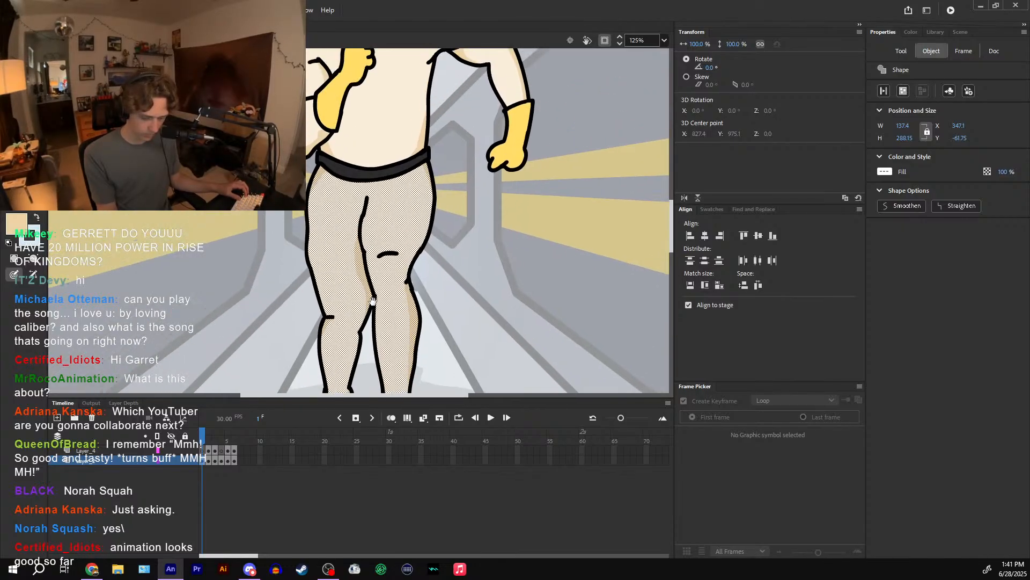
{"action": "left_click_drag", "start_coordinate": [370, 199], "coordinate": [361, 234]}
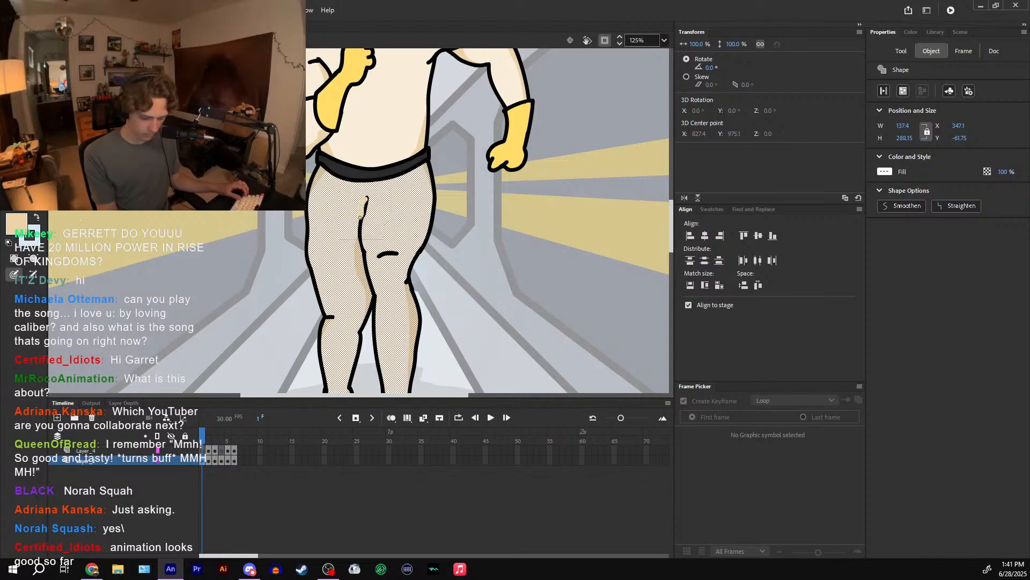
{"action": "left_click_drag", "start_coordinate": [449, 163], "coordinate": [436, 230]}
- Shade the runner's left arm and the left side of the torso on frame 2, within the suit fill
{"action": "left_click", "coordinate": [207, 443]}
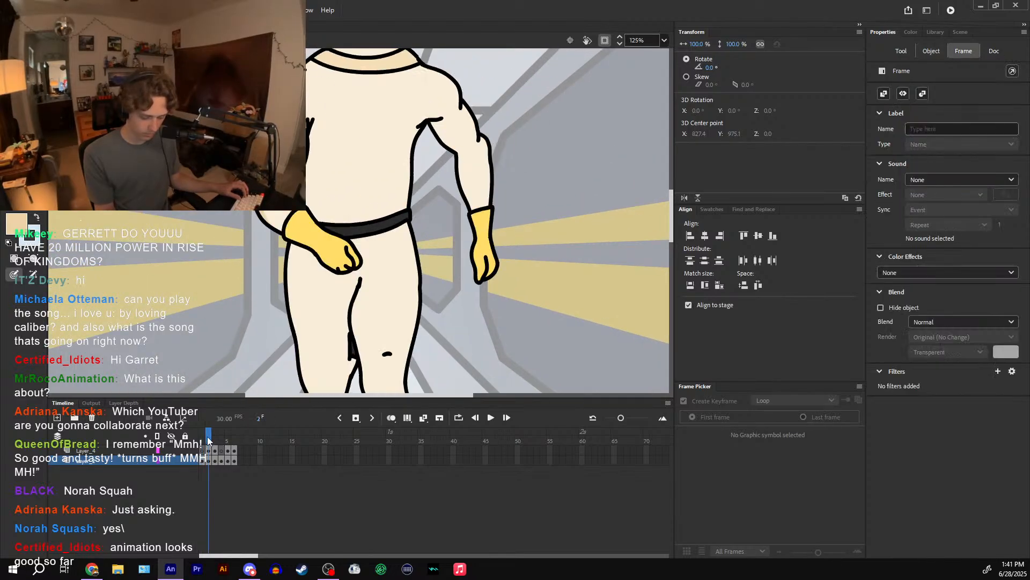
{"action": "key", "text": "v"}
{"action": "left_click", "coordinate": [377, 256]}
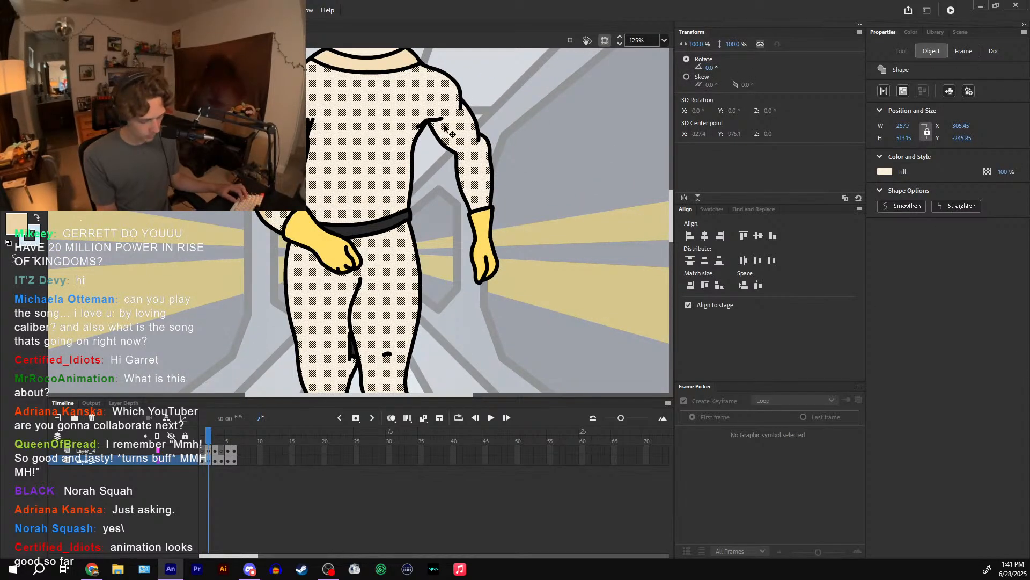
{"action": "key", "text": "b"}
{"action": "mouse_move", "coordinate": [401, 220]}
{"action": "left_mouse_down"}
{"action": "mouse_move", "coordinate": [416, 161]}
{"action": "mouse_move", "coordinate": [458, 229]}
{"action": "left_mouse_up"}
{"action": "mouse_move", "coordinate": [460, 172]}
{"action": "left_mouse_down"}
{"action": "mouse_move", "coordinate": [483, 229]}
{"action": "mouse_move", "coordinate": [487, 282]}
{"action": "mouse_move", "coordinate": [472, 291]}
{"action": "mouse_move", "coordinate": [454, 231]}
{"action": "left_mouse_up"}
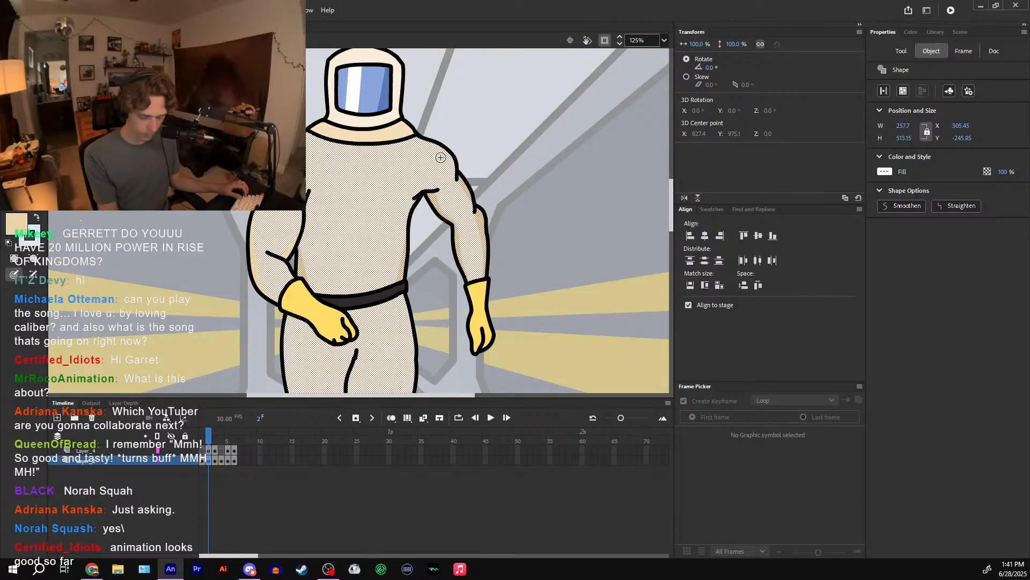
- Shade the inner edge of the runner's raised right leg just below the crotch on frame 2
{"action": "mouse_move", "coordinate": [423, 274]}
{"action": "left_mouse_down"}
{"action": "mouse_move", "coordinate": [428, 214]}
{"action": "mouse_move", "coordinate": [413, 121]}
{"action": "left_mouse_up"}
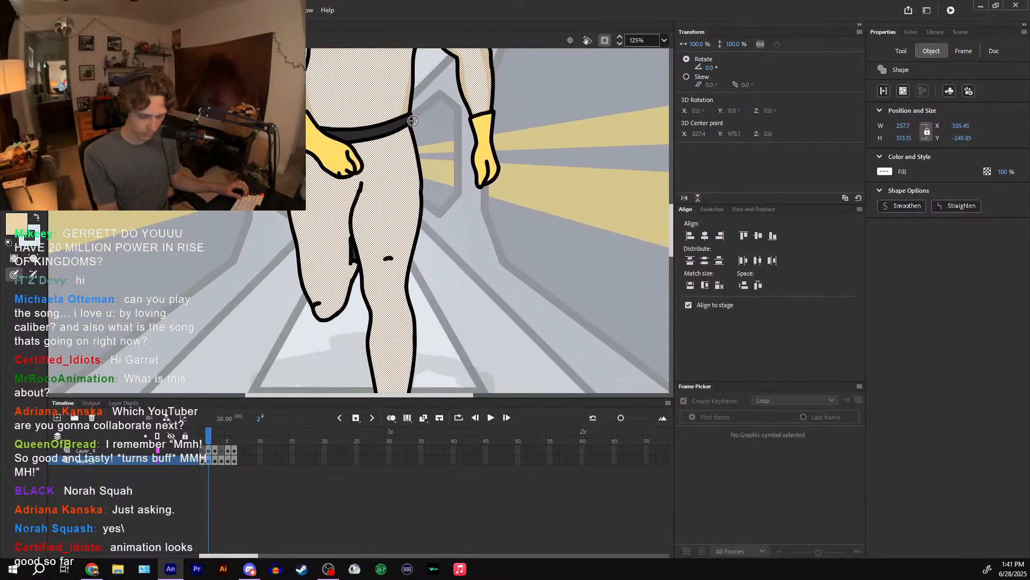
{"action": "key", "text": "ctrl+z"}
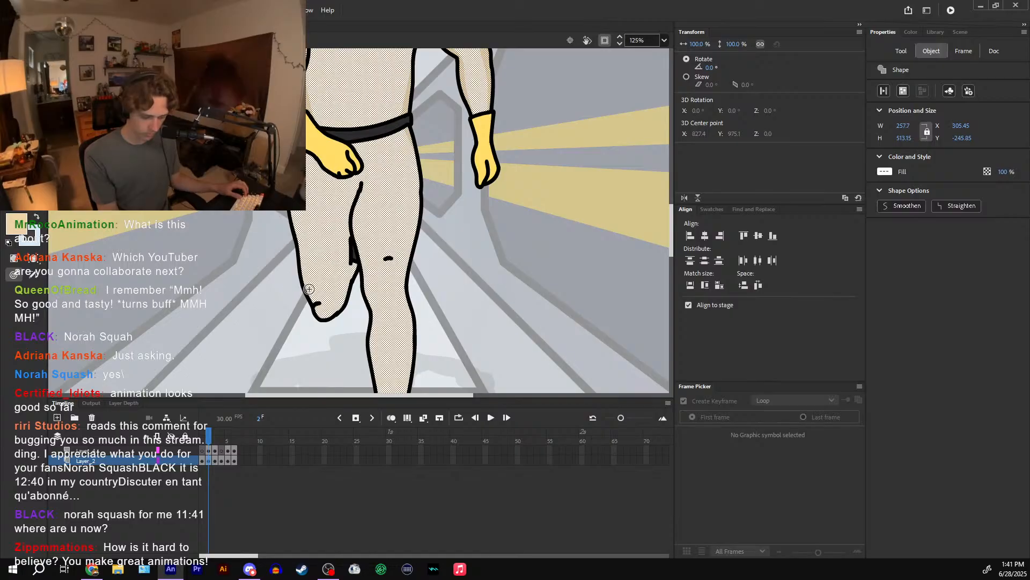
{"action": "mouse_move", "coordinate": [353, 258]}
{"action": "left_mouse_down"}
{"action": "mouse_move", "coordinate": [348, 304]}
{"action": "mouse_move", "coordinate": [356, 261]}
{"action": "left_mouse_up"}
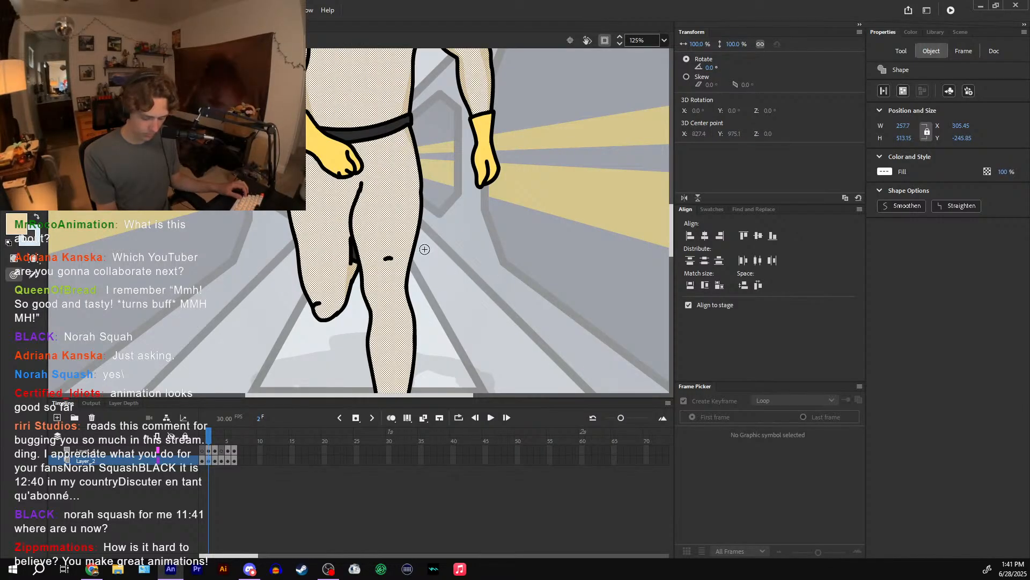
- Shade both edges of the runner's left calf and the outer edge of the right leg on frame 2
{"action": "scroll", "coordinate": [427, 198], "scroll_direction": "down", "scroll_amount": 3}
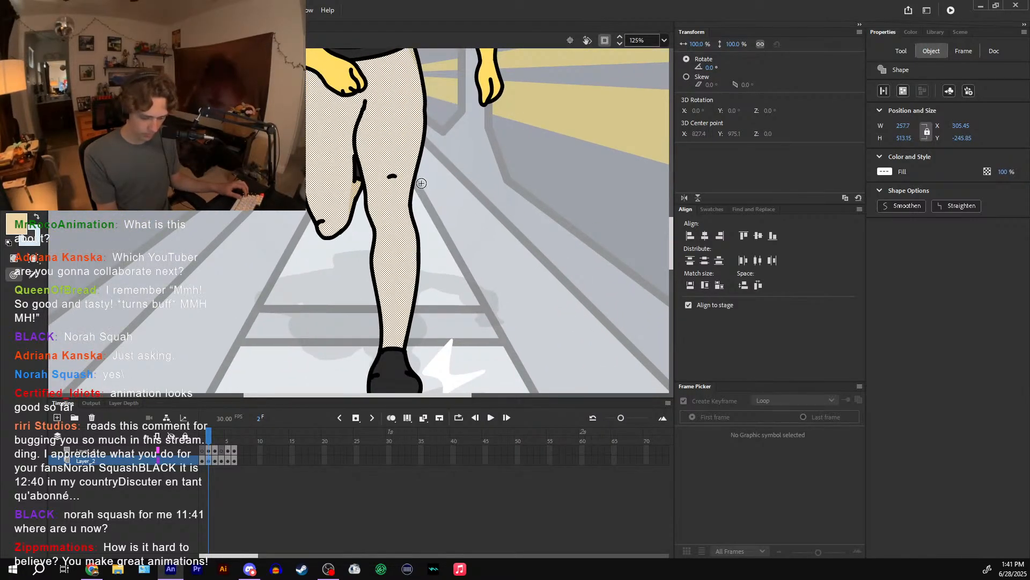
{"action": "mouse_move", "coordinate": [409, 213]}
{"action": "left_mouse_down"}
{"action": "mouse_move", "coordinate": [408, 345]}
{"action": "mouse_move", "coordinate": [418, 250]}
{"action": "mouse_move", "coordinate": [370, 351]}
{"action": "left_mouse_up"}
{"action": "key", "text": "ctrl+z"}
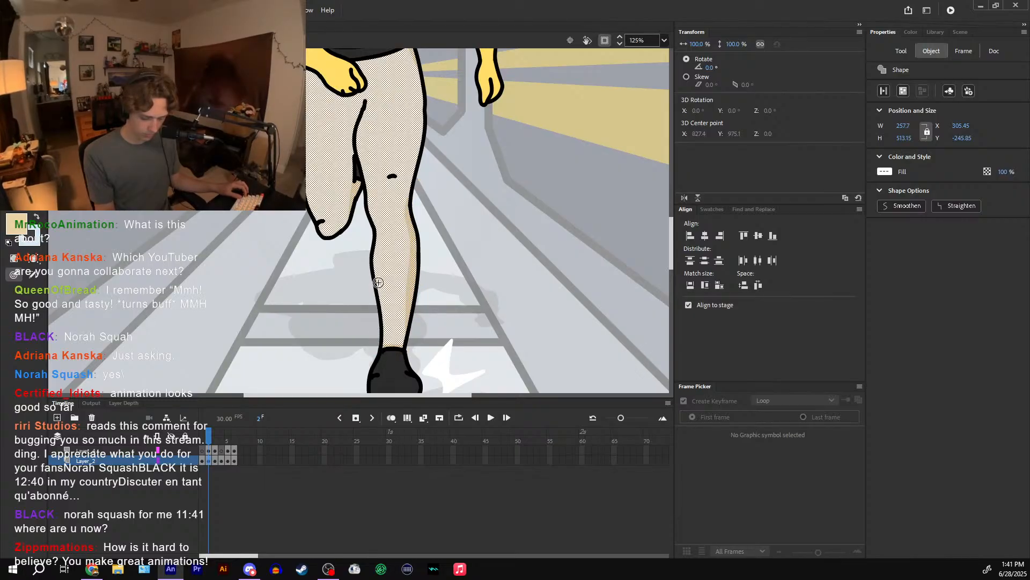
{"action": "mouse_move", "coordinate": [371, 231]}
{"action": "left_mouse_down"}
{"action": "mouse_move", "coordinate": [369, 349]}
{"action": "mouse_move", "coordinate": [375, 240]}
{"action": "mouse_move", "coordinate": [377, 341]}
{"action": "left_mouse_up"}
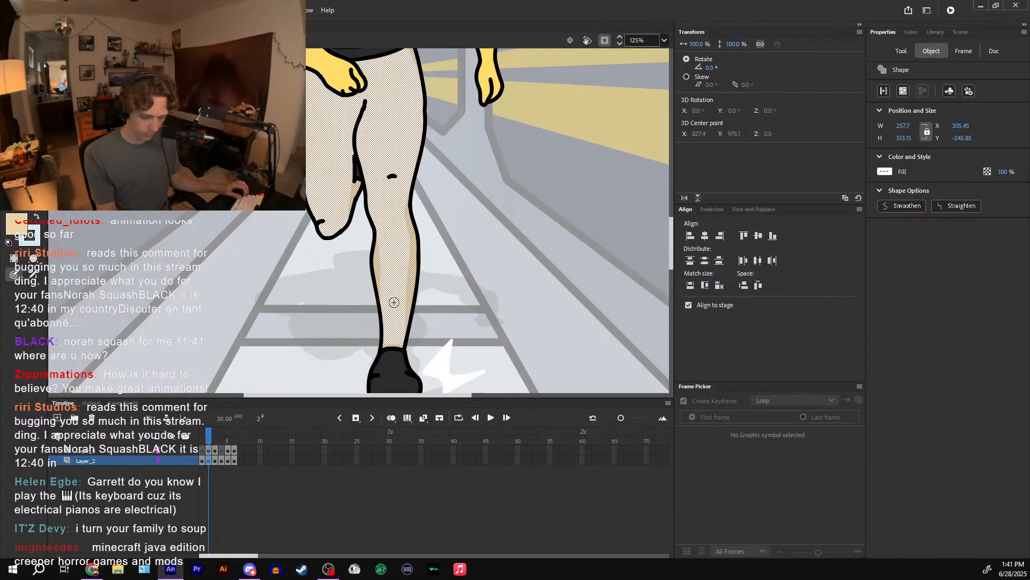
{"action": "scroll", "coordinate": [345, 231], "scroll_direction": "up", "scroll_amount": 3}
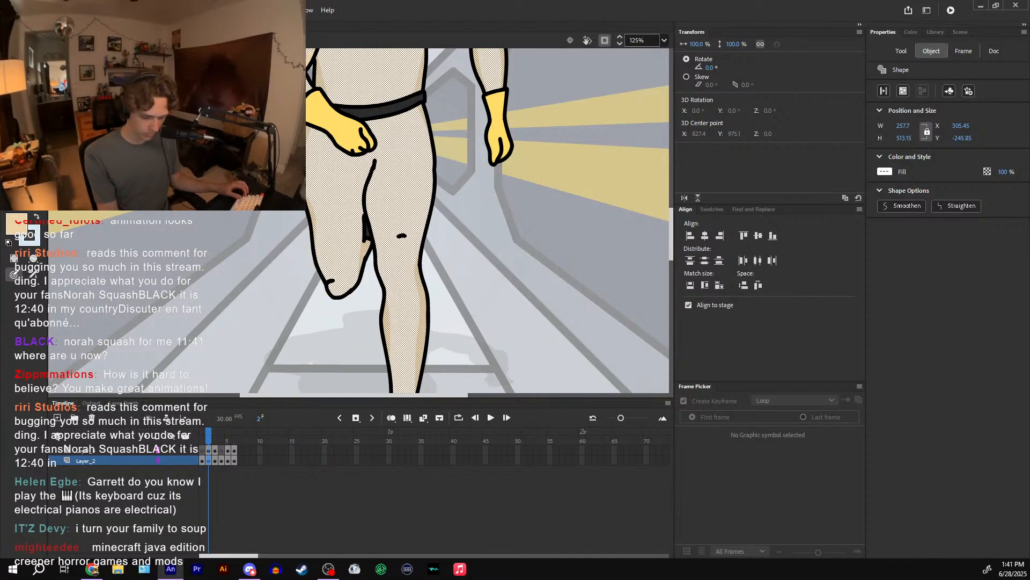
{"action": "left_click_drag", "start_coordinate": [462, 175], "coordinate": [458, 230]}
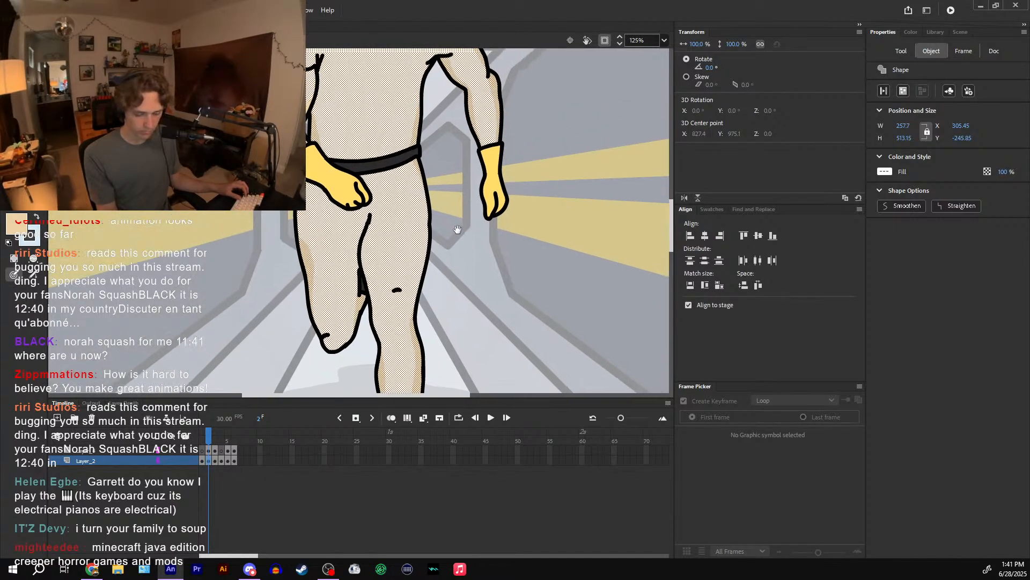
- Compare the leg shading with frame 1, then select the leg fill on frame 2 and shade the right inner thigh
{"action": "left_click", "coordinate": [204, 441]}
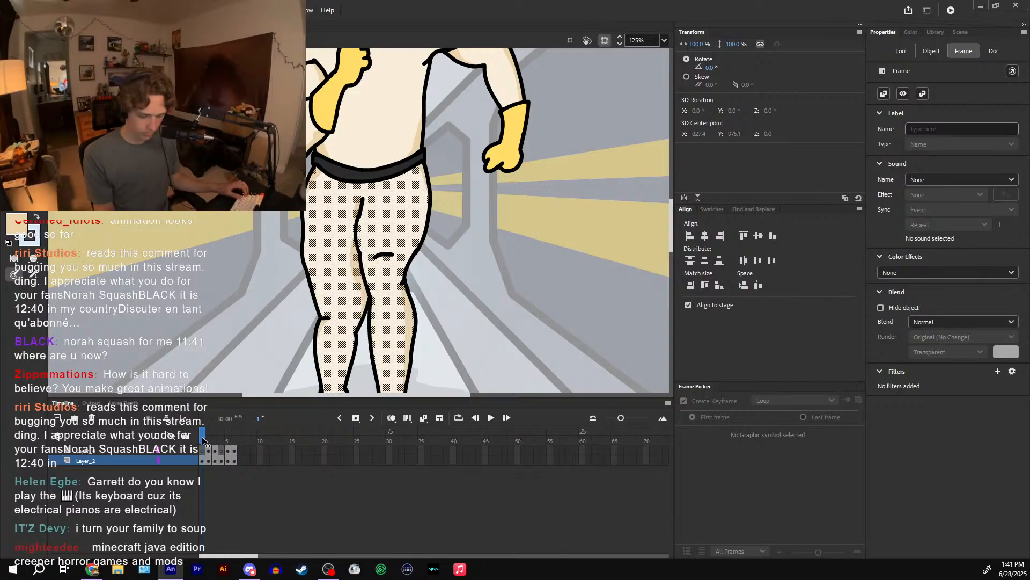
{"action": "left_click", "coordinate": [210, 436]}
{"action": "left_click_drag", "start_coordinate": [210, 435], "coordinate": [208, 438]}
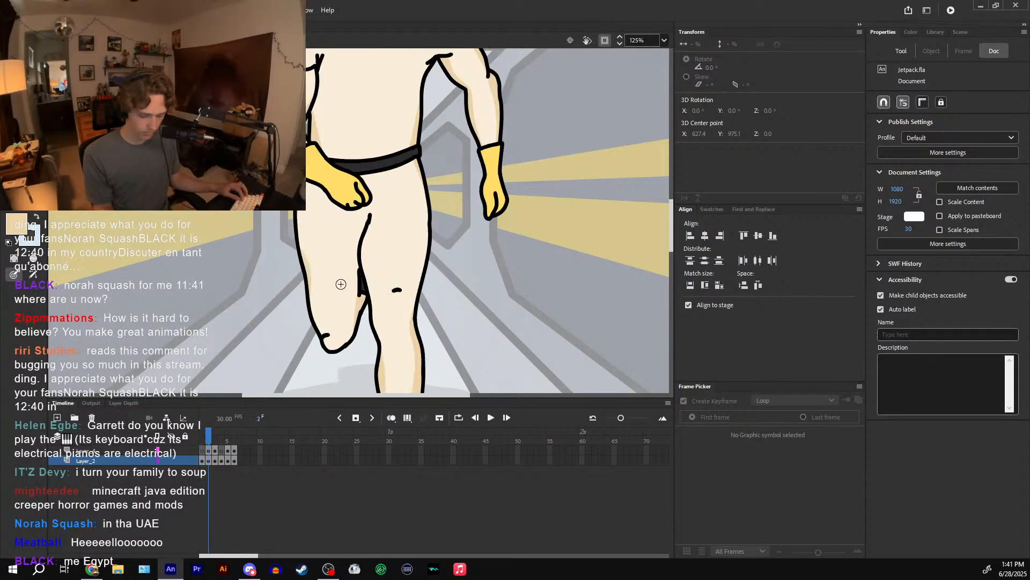
{"action": "left_click", "coordinate": [343, 267], "text": "ctrl"}
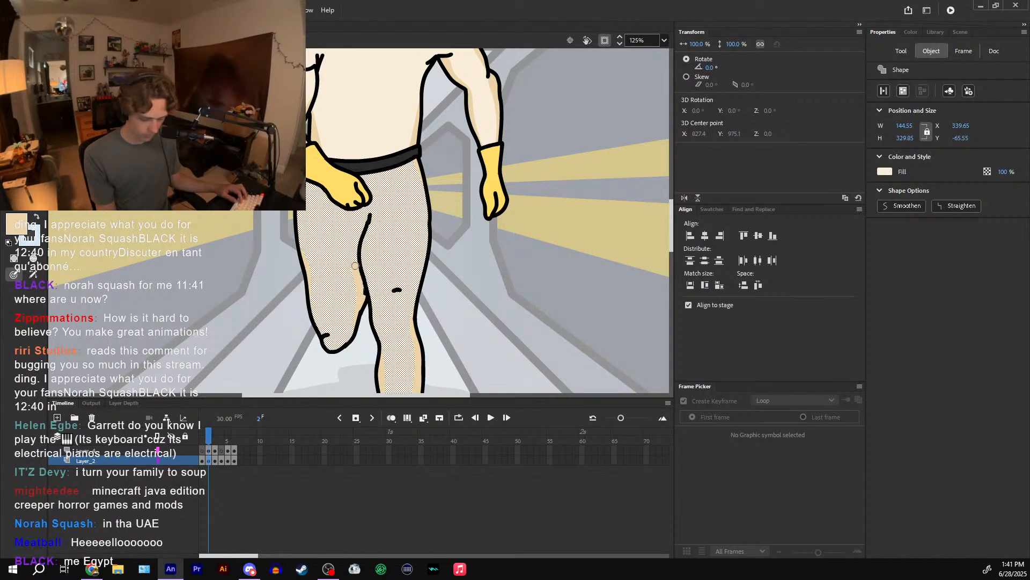
{"action": "left_click_drag", "start_coordinate": [209, 441], "coordinate": [202, 440]}
{"action": "left_click_drag", "start_coordinate": [202, 440], "coordinate": [209, 440]}
- Select the torso fill on frame 3 and shade the runner's left side of the torso above the belt
{"action": "left_click_drag", "start_coordinate": [325, 267], "coordinate": [320, 371]}
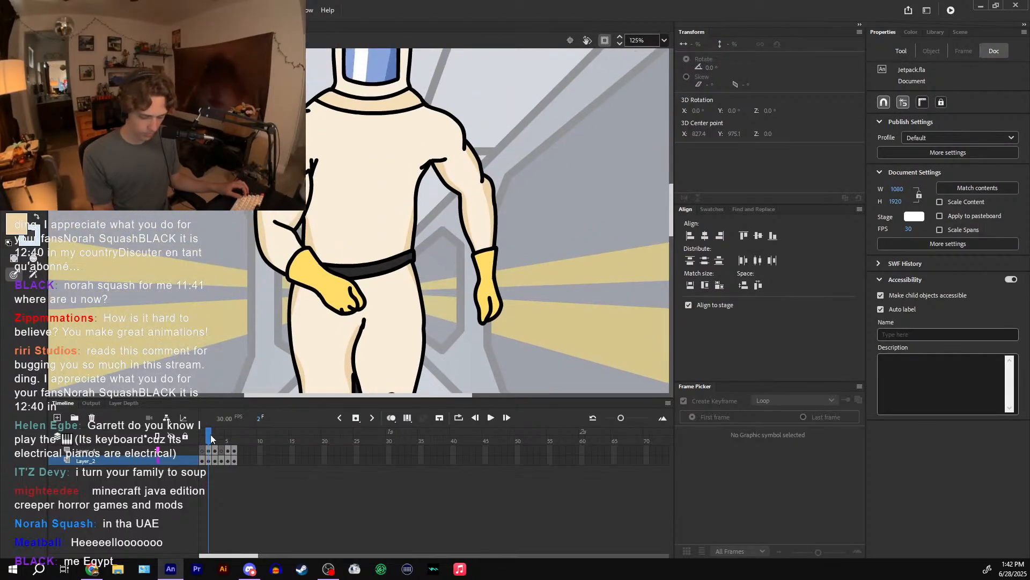
{"action": "left_click_drag", "start_coordinate": [210, 434], "coordinate": [203, 436]}
{"action": "left_click_drag", "start_coordinate": [202, 436], "coordinate": [216, 440]}
{"action": "left_click", "coordinate": [406, 223]}
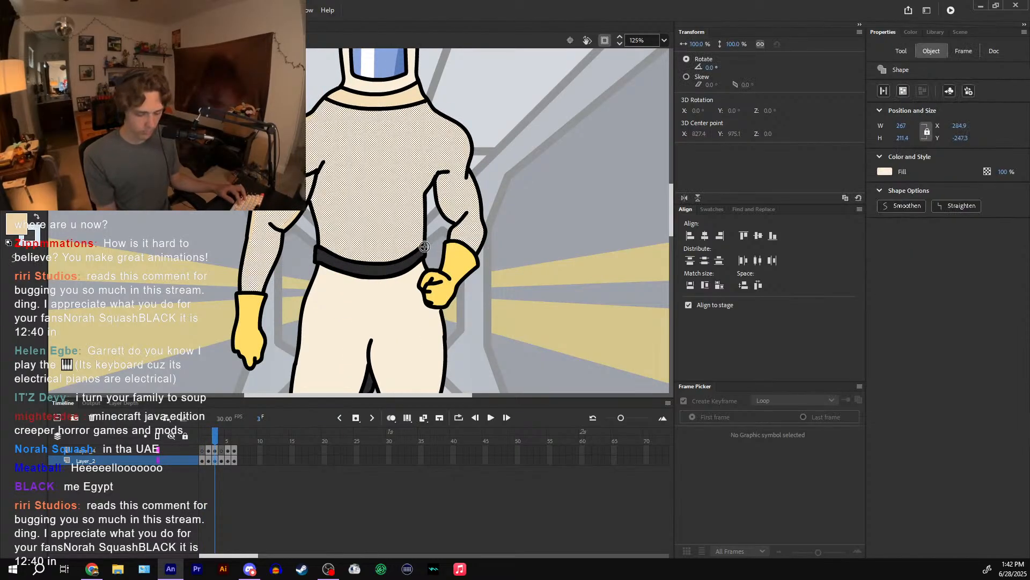
{"action": "left_click_drag", "start_coordinate": [417, 255], "coordinate": [431, 200]}
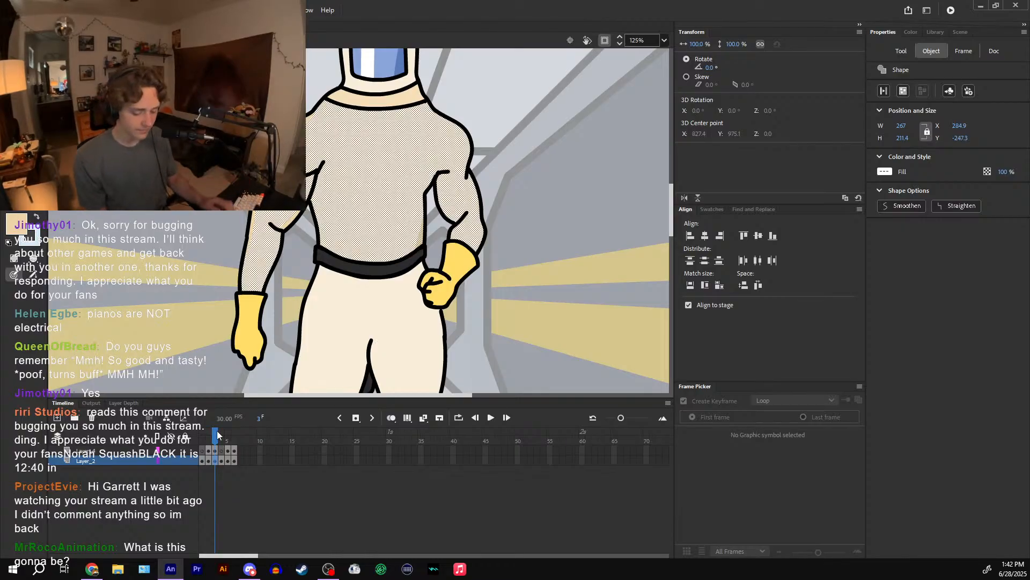
- Select the suit fills on frame 3 and shade the torso's right side, the left shoulder and the left arm
{"action": "key", "text": "Escape"}
{"action": "left_click", "coordinate": [333, 234]}
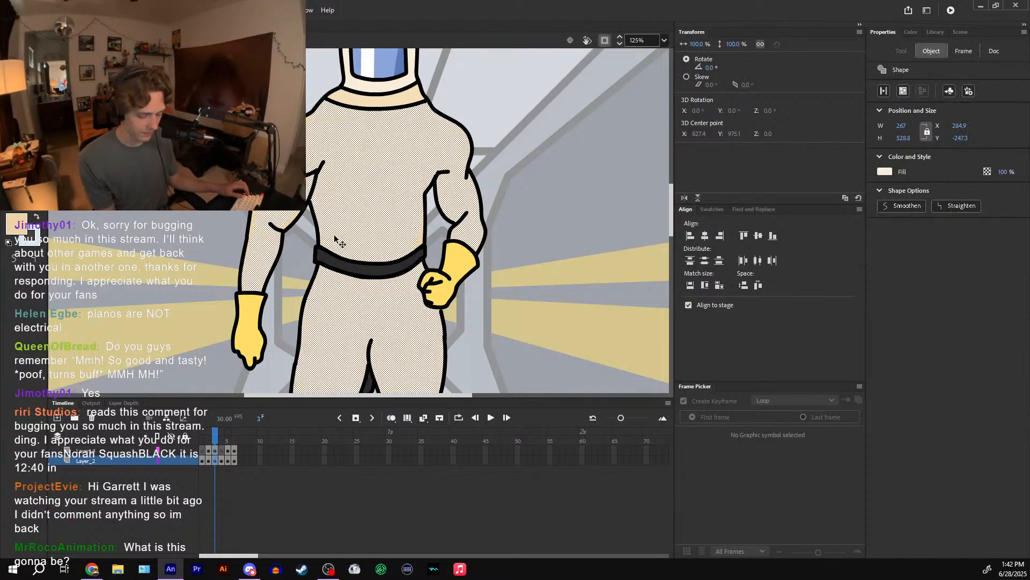
{"action": "left_click", "coordinate": [327, 258], "text": "shift"}
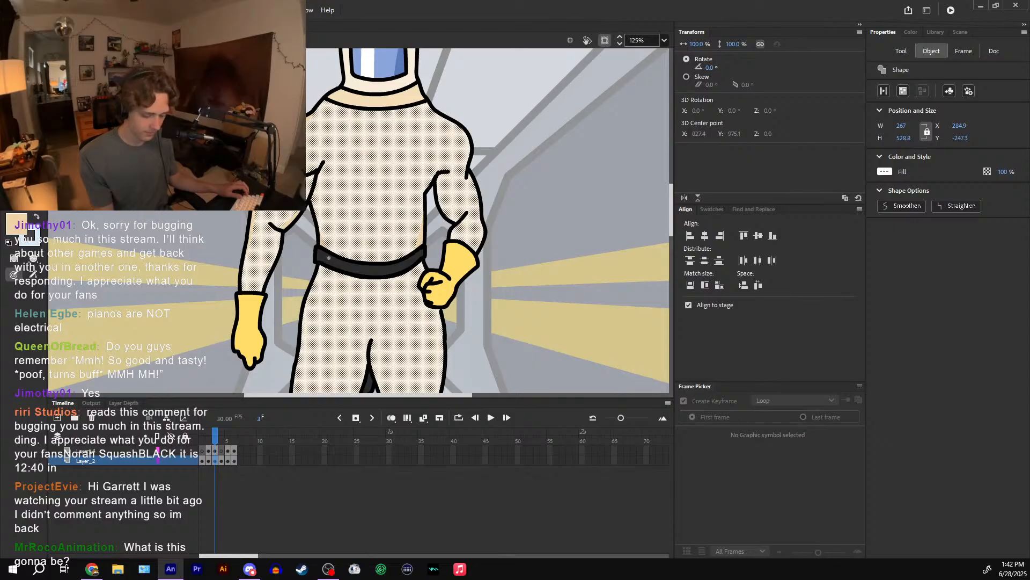
{"action": "left_click_drag", "start_coordinate": [468, 171], "coordinate": [482, 213]}
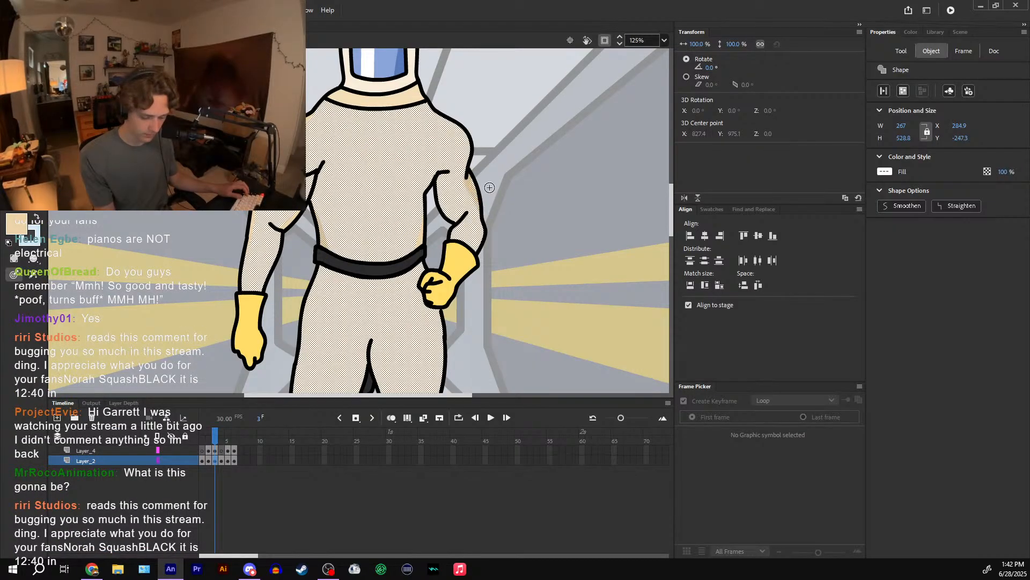
{"action": "left_click_drag", "start_coordinate": [469, 174], "coordinate": [441, 110]}
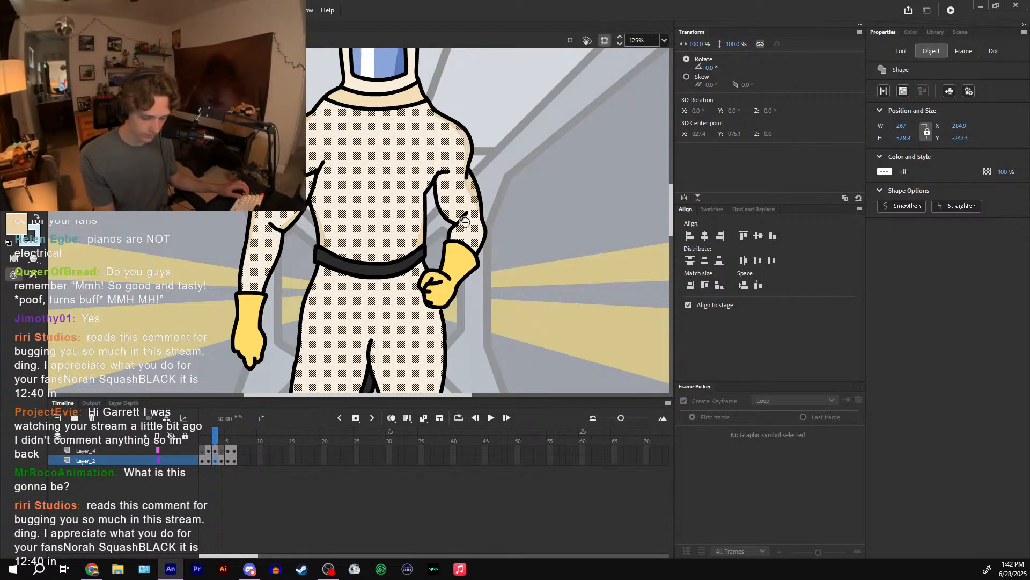
{"action": "left_click_drag", "start_coordinate": [448, 165], "coordinate": [448, 172]}
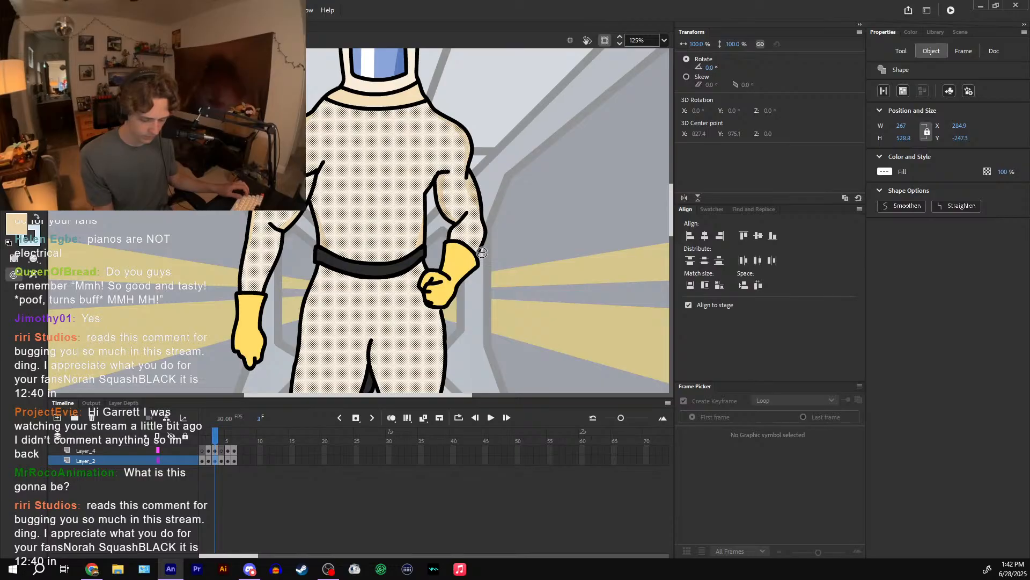
{"action": "left_click_drag", "start_coordinate": [468, 245], "coordinate": [451, 229]}
- Select the torso fills on frames 2 and 1 and touch up the shading beside the runner's right glove
{"action": "mouse_move", "coordinate": [514, 241]}
{"action": "left_mouse_down"}
{"action": "mouse_move", "coordinate": [526, 212]}
{"action": "mouse_move", "coordinate": [516, 213]}
{"action": "left_mouse_up"}
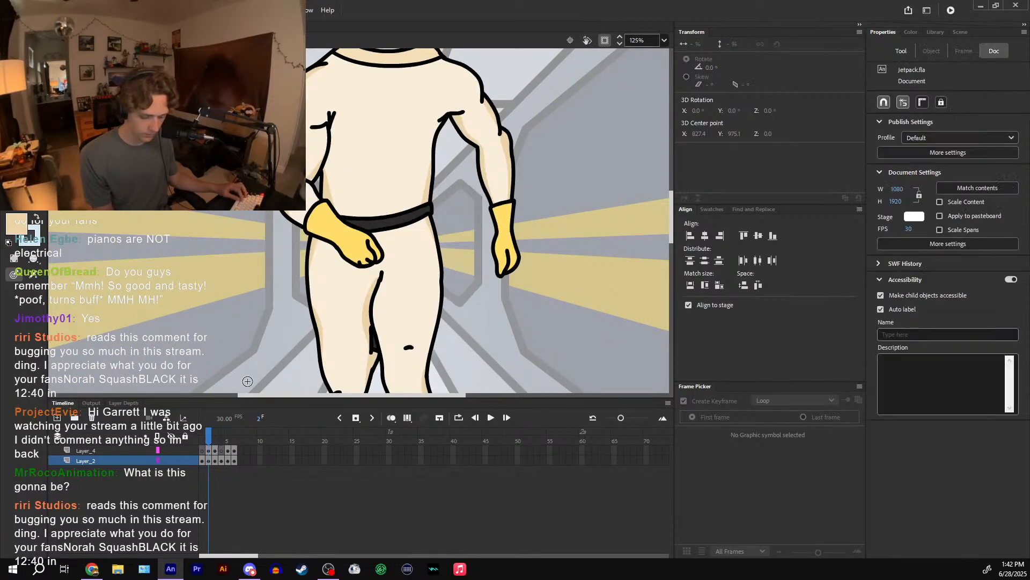
{"action": "left_click", "coordinate": [356, 213]}
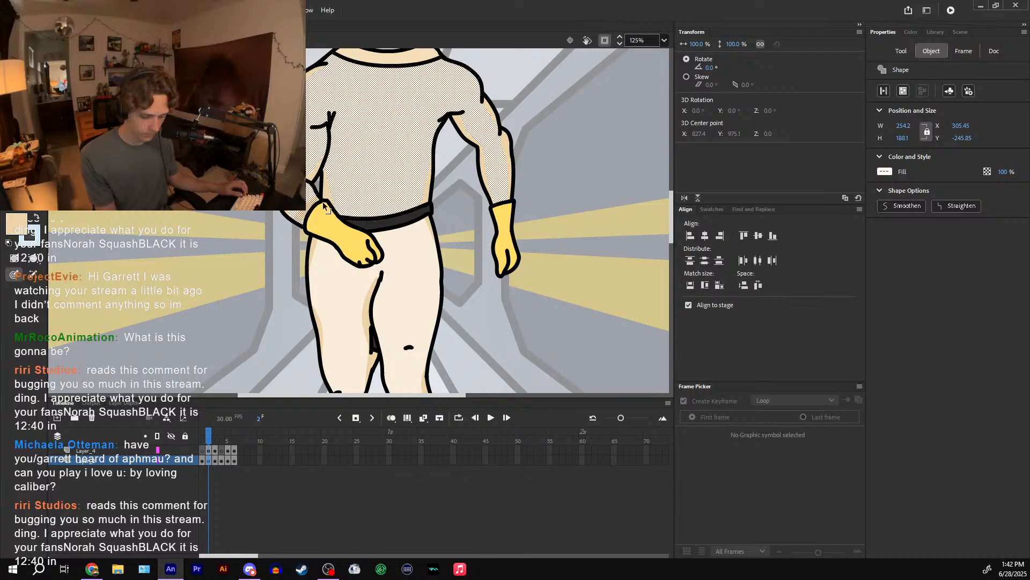
{"action": "left_click_drag", "start_coordinate": [307, 247], "coordinate": [309, 247]}
{"action": "left_click_drag", "start_coordinate": [490, 202], "coordinate": [517, 198]}
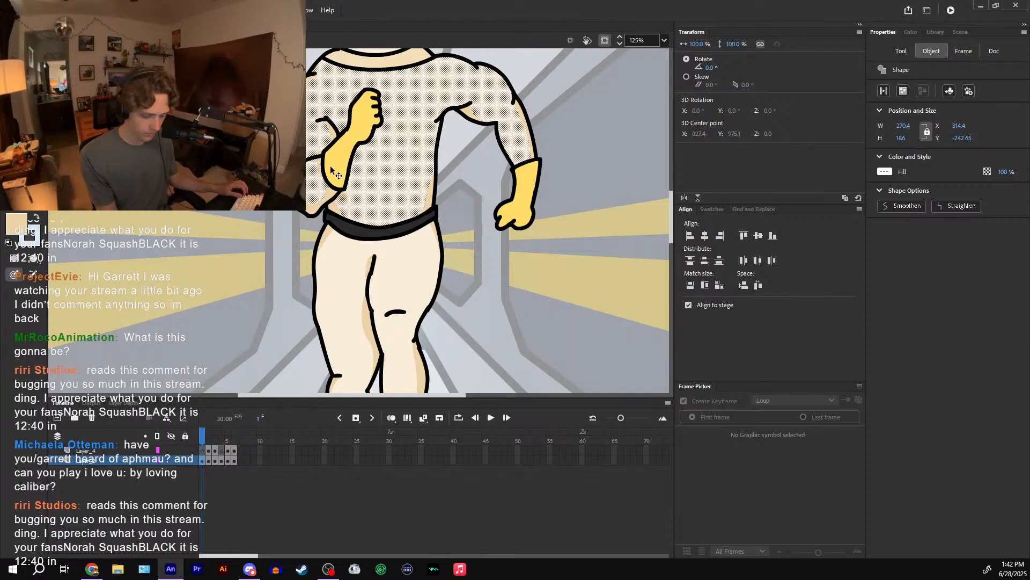
{"action": "left_click_drag", "start_coordinate": [323, 156], "coordinate": [336, 192]}
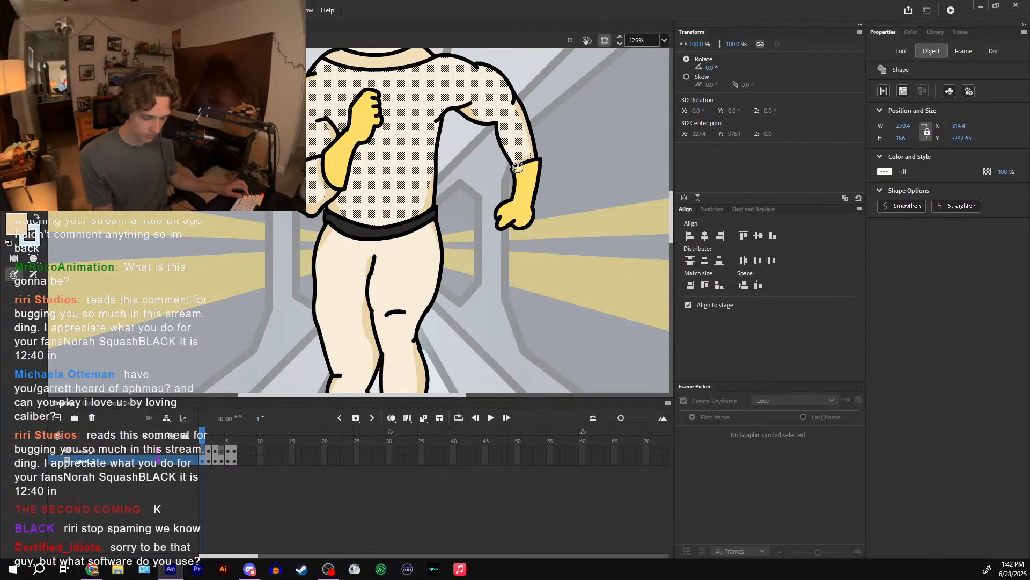
- Shade the left arm around the raised glove and the left side of the torso above the belt on frame 4
{"action": "key", "text": "Escape"}
{"action": "left_click_drag", "start_coordinate": [203, 435], "coordinate": [221, 438]}
{"action": "mouse_move", "coordinate": [465, 146]}
{"action": "left_mouse_down"}
{"action": "mouse_move", "coordinate": [432, 193]}
{"action": "mouse_move", "coordinate": [470, 183]}
{"action": "left_mouse_up"}
{"action": "key", "text": "ctrl+z"}
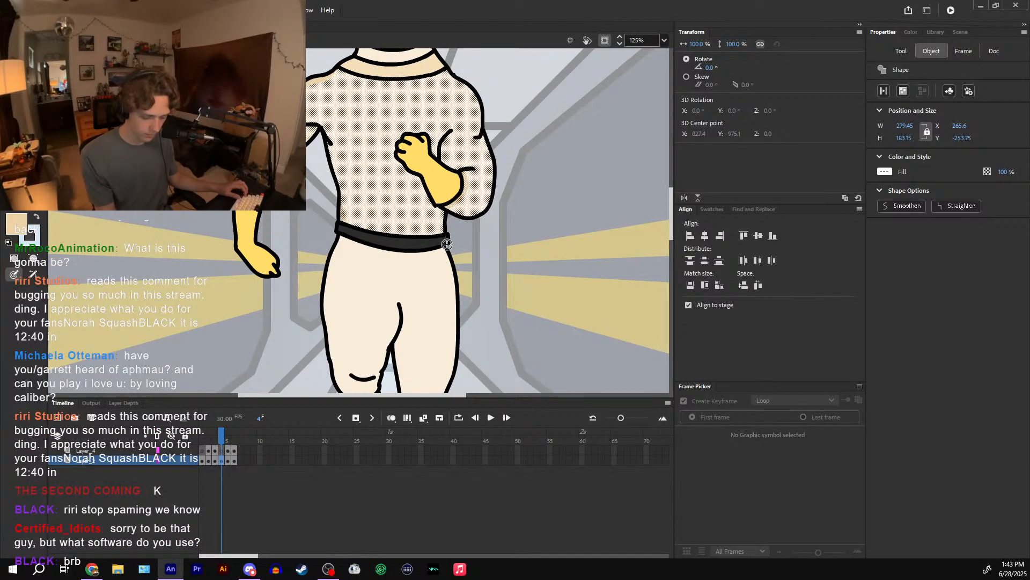
{"action": "left_click_drag", "start_coordinate": [434, 248], "coordinate": [449, 195]}
{"action": "key", "text": "ctrl+z"}
{"action": "left_click_drag", "start_coordinate": [504, 140], "coordinate": [504, 161]}
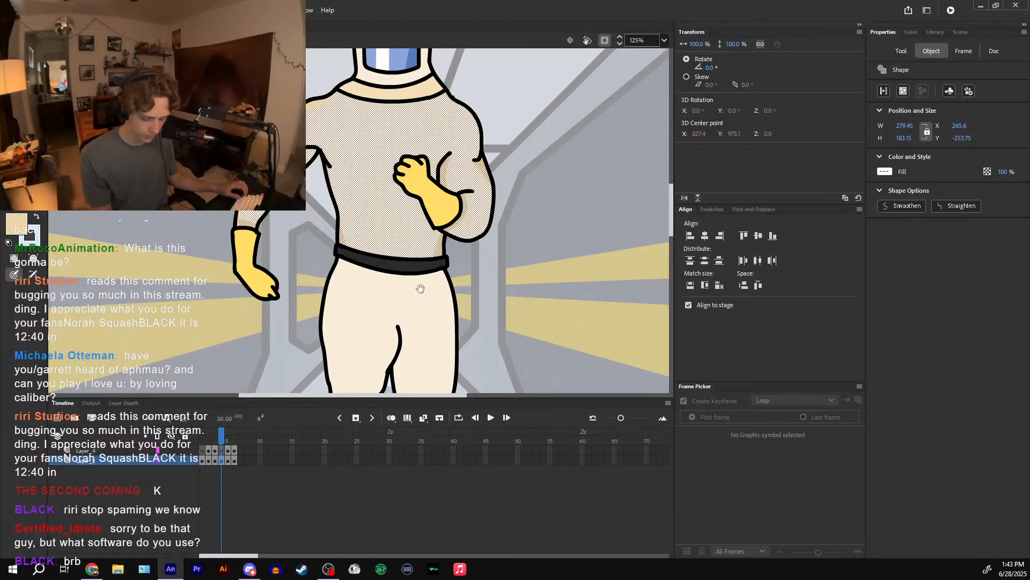
- Select the leg fill on frame 4 and shade the hips below the belt and the outer left thigh
{"action": "scroll", "coordinate": [416, 285], "scroll_direction": "down", "scroll_amount": 3}
{"action": "left_click", "coordinate": [361, 162]}
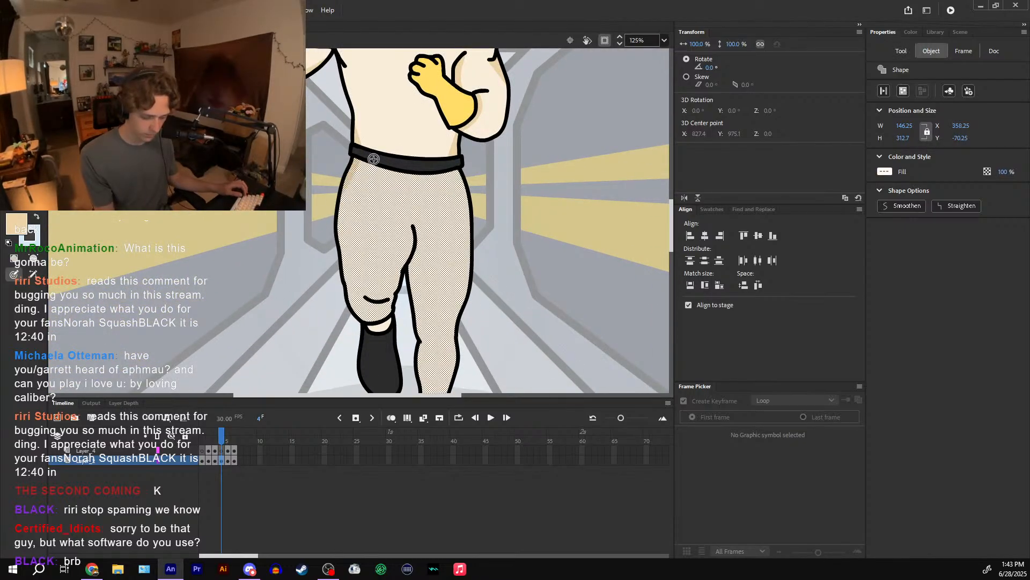
{"action": "left_click_drag", "start_coordinate": [455, 166], "coordinate": [491, 300]}
{"action": "left_click_drag", "start_coordinate": [521, 194], "coordinate": [526, 88]}
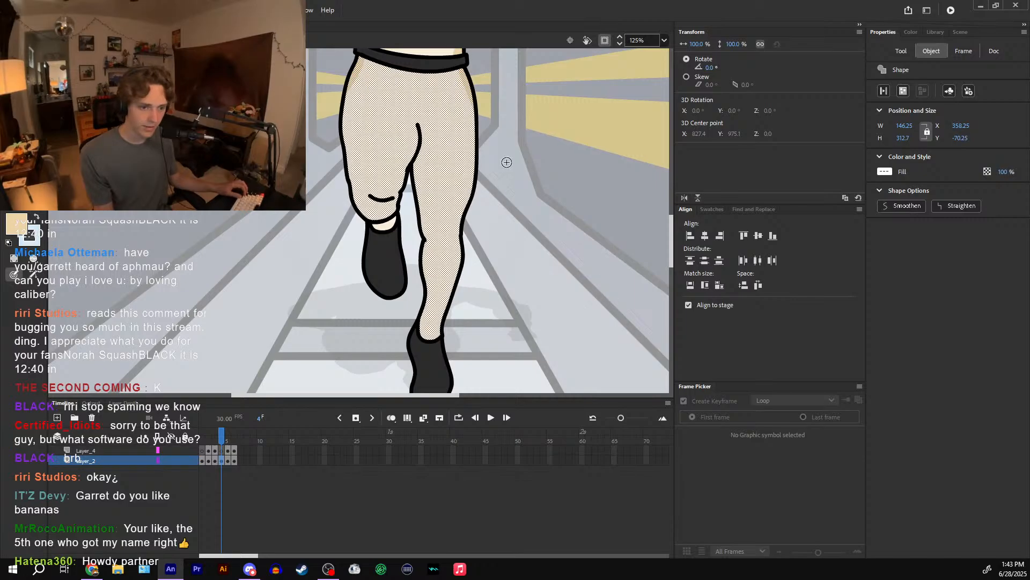
- Fill the ankle patch above the raised right boot on frame 4 with the beige shading colour
{"action": "left_click_drag", "start_coordinate": [506, 161], "coordinate": [516, 191]}
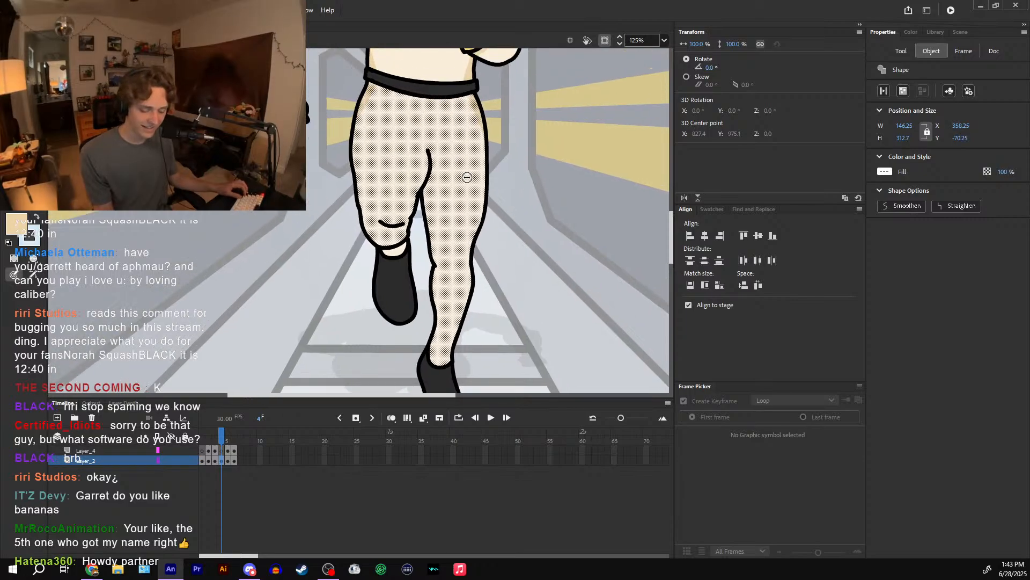
{"action": "left_click_drag", "start_coordinate": [398, 251], "coordinate": [403, 252]}
{"action": "key", "text": "k"}
{"action": "left_click", "coordinate": [399, 252]}
{"action": "key", "text": "v"}
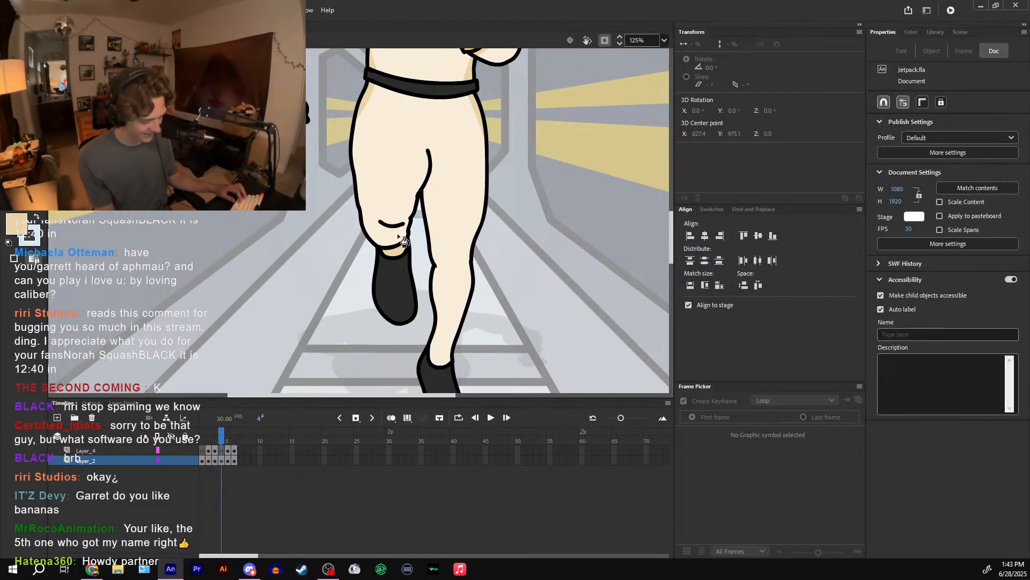
- Select the leg fill on frame 4 and shade along the crotch line and the outer edge of the left thigh
{"action": "left_click", "coordinate": [399, 233]}
{"action": "key", "text": "b"}
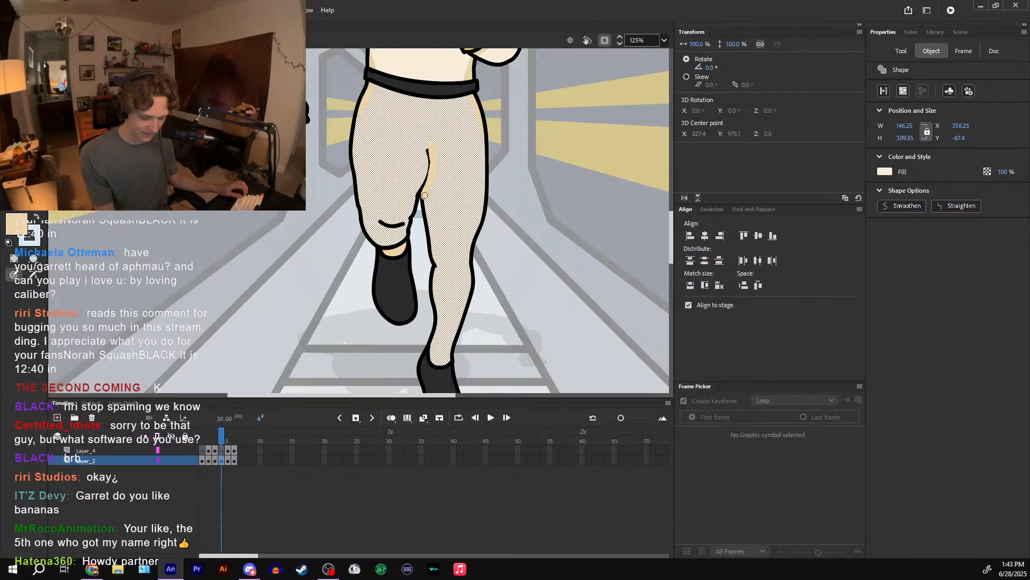
{"action": "mouse_move", "coordinate": [425, 195]}
{"action": "left_mouse_down"}
{"action": "mouse_move", "coordinate": [425, 243]}
{"action": "mouse_move", "coordinate": [487, 170]}
{"action": "mouse_move", "coordinate": [485, 127]}
{"action": "left_mouse_up"}
{"action": "key", "text": "ctrl+z"}
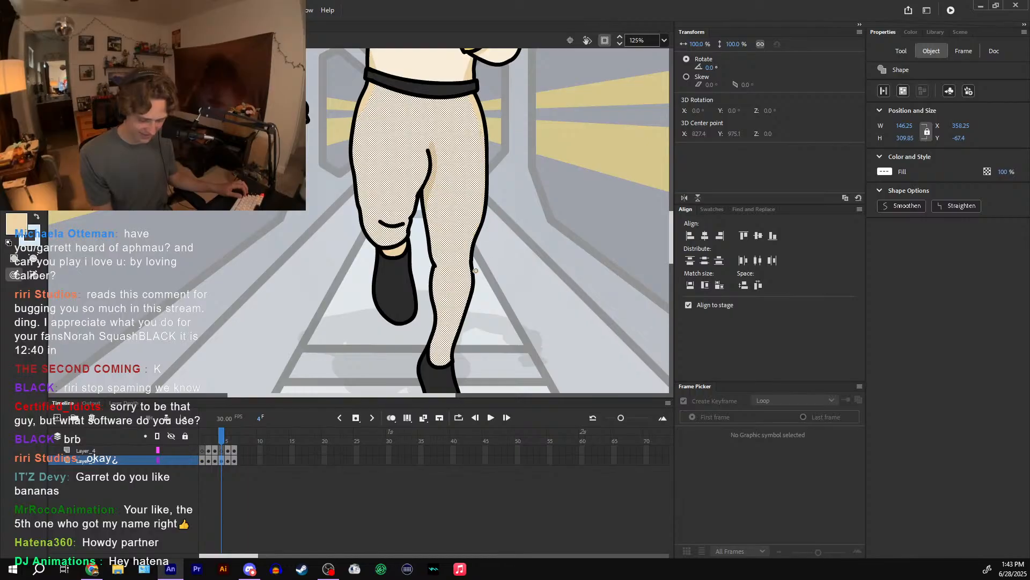
{"action": "left_click_drag", "start_coordinate": [474, 268], "coordinate": [488, 166]}
- Shade the edges of the runner's left calf on frame 4, undoing the unwanted strokes
{"action": "scroll", "coordinate": [439, 222], "scroll_direction": "down", "scroll_amount": 3}
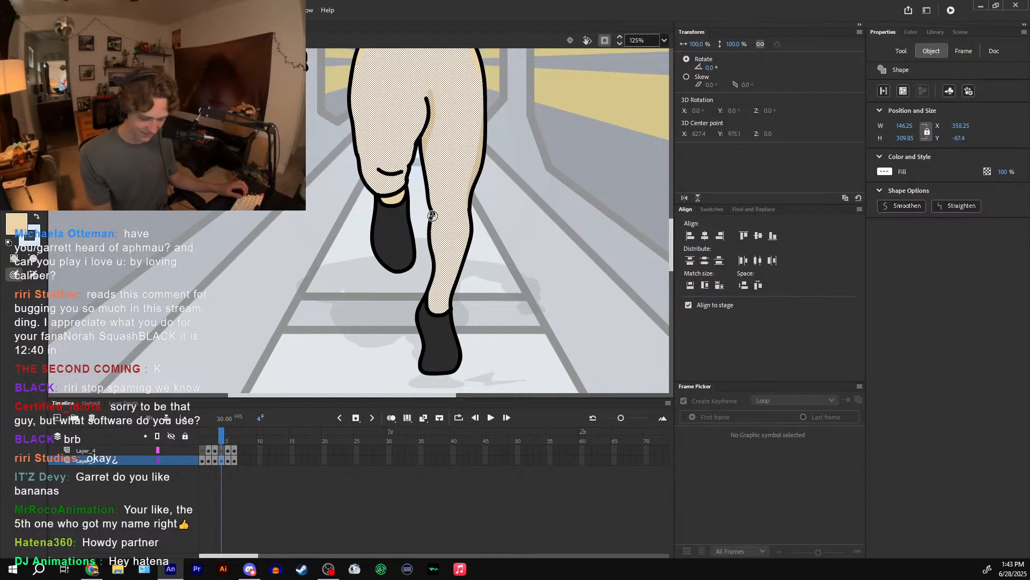
{"action": "left_click_drag", "start_coordinate": [432, 263], "coordinate": [433, 264]}
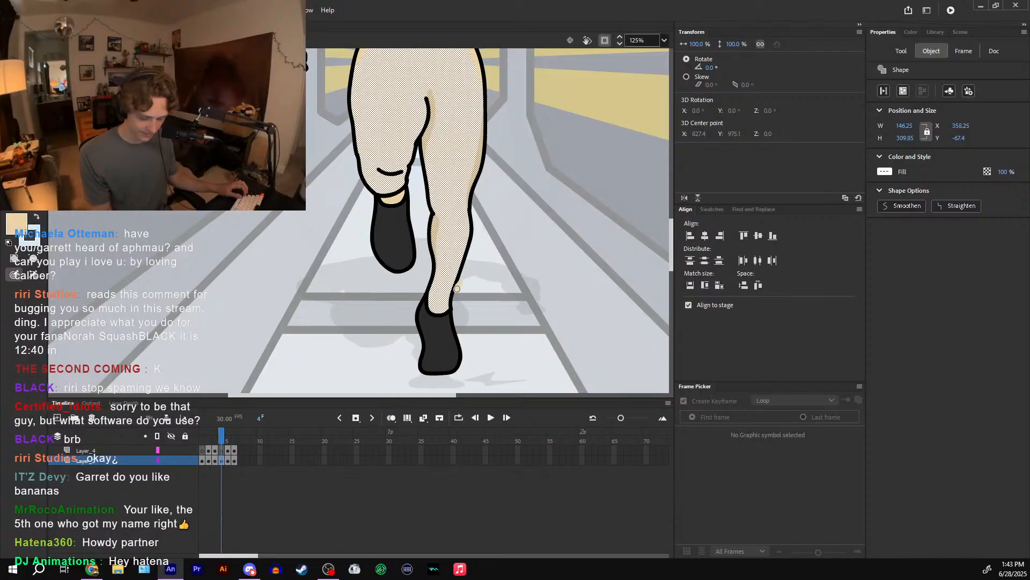
{"action": "left_click_drag", "start_coordinate": [457, 288], "coordinate": [423, 279]}
{"action": "mouse_move", "coordinate": [426, 302]}
{"action": "left_mouse_down"}
{"action": "mouse_move", "coordinate": [447, 306]}
{"action": "mouse_move", "coordinate": [481, 236]}
{"action": "left_mouse_up"}
{"action": "key", "text": "ctrl+z"}
{"action": "key", "text": "ctrl+z"}
- Shade the outer edge of the runner's raised right leg around the knee on frame 4
{"action": "mouse_move", "coordinate": [412, 172]}
{"action": "left_mouse_down"}
{"action": "mouse_move", "coordinate": [417, 216]}
{"action": "mouse_move", "coordinate": [362, 144]}
{"action": "left_mouse_up"}
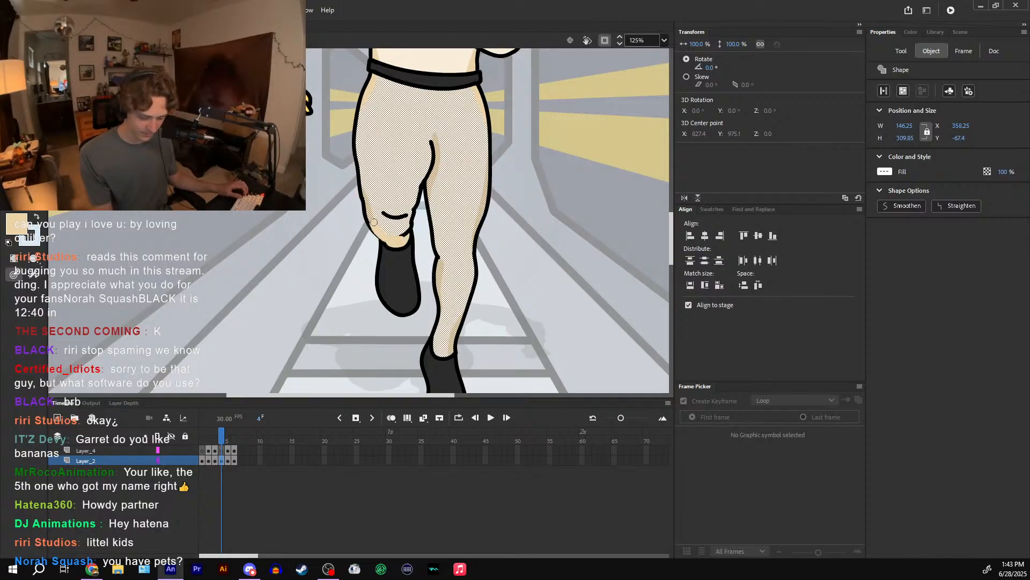
{"action": "left_click_drag", "start_coordinate": [374, 221], "coordinate": [381, 267]}
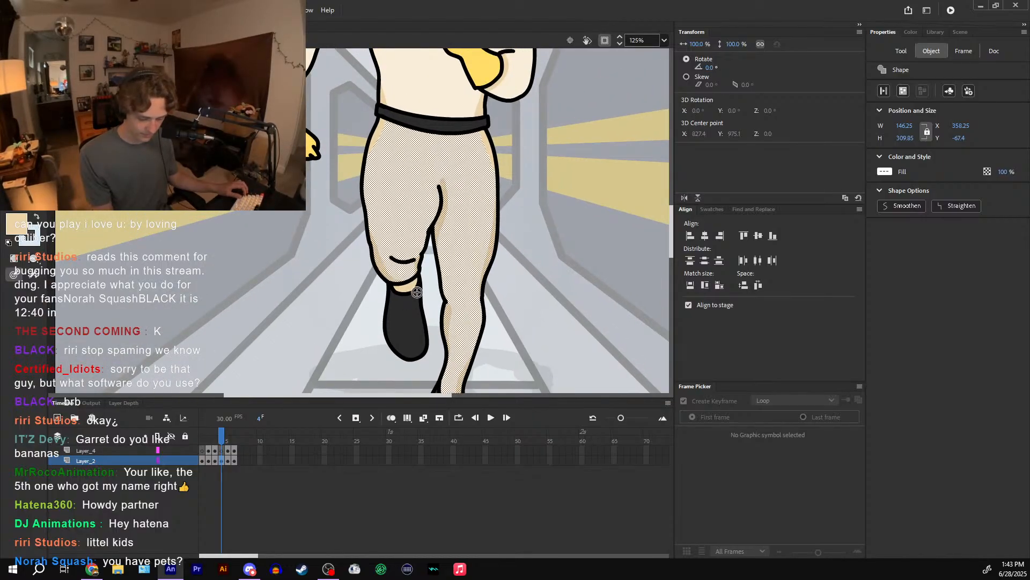
- Select the leg fill on frame 3 and shade the runner's hips just beneath the belt
{"action": "left_click_drag", "start_coordinate": [452, 240], "coordinate": [455, 301]}
{"action": "left_click_drag", "start_coordinate": [452, 225], "coordinate": [449, 293]}
{"action": "left_click_drag", "start_coordinate": [503, 244], "coordinate": [489, 289]}
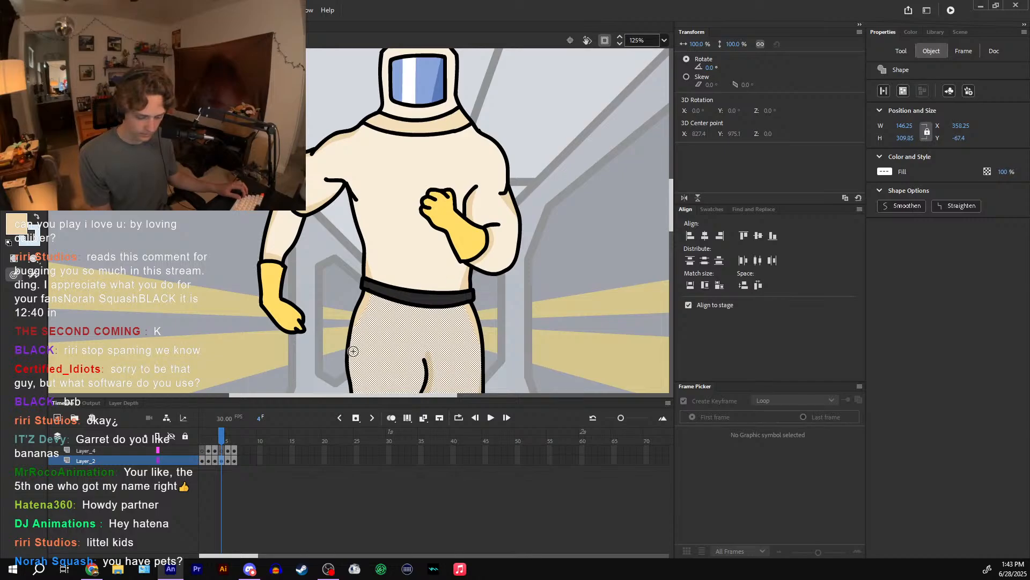
{"action": "left_click_drag", "start_coordinate": [221, 439], "coordinate": [221, 441]}
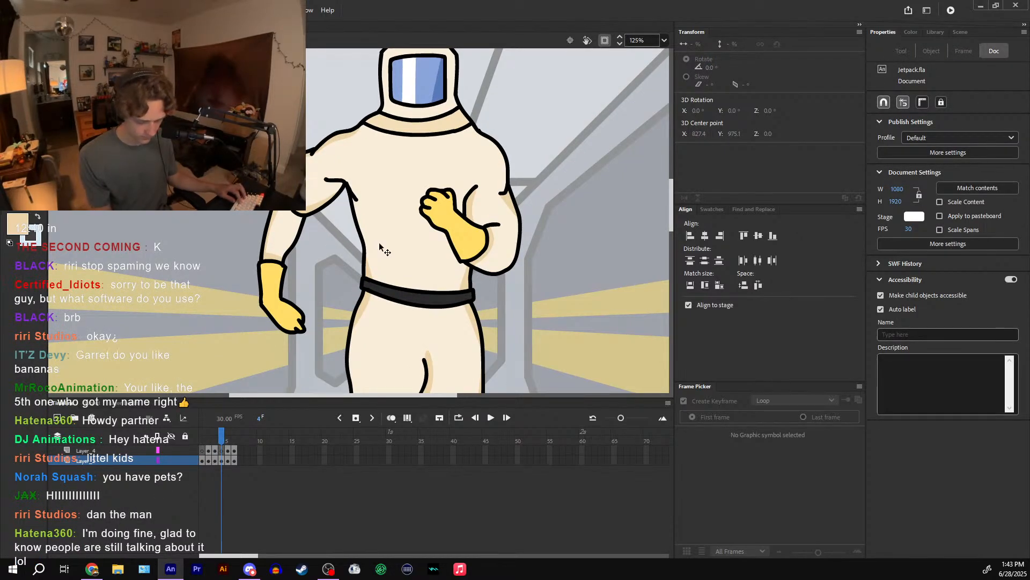
{"action": "left_click", "coordinate": [370, 271]}
{"action": "left_click_drag", "start_coordinate": [221, 441], "coordinate": [215, 444]}
{"action": "left_click", "coordinate": [375, 336]}
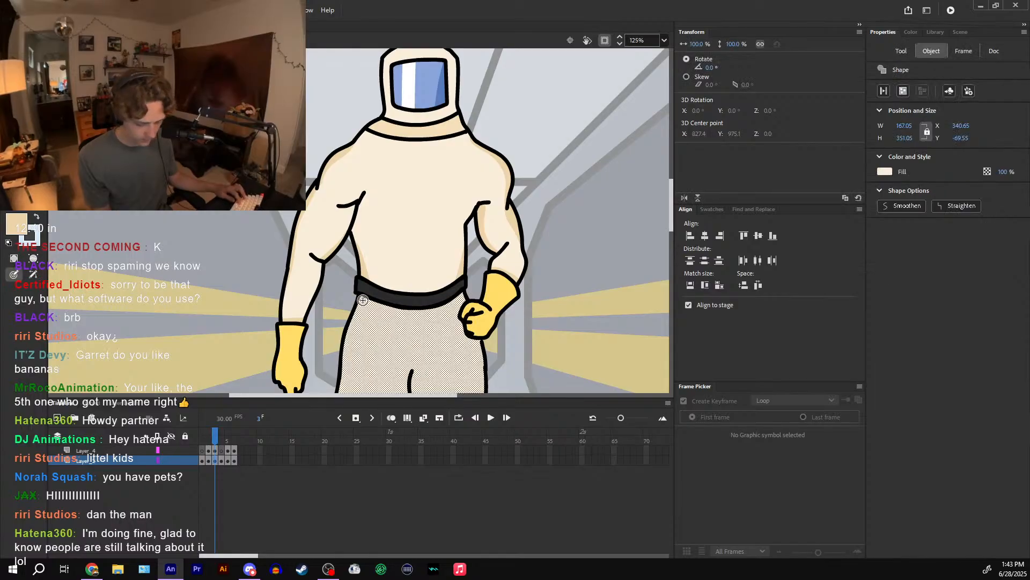
{"action": "left_click_drag", "start_coordinate": [409, 304], "coordinate": [411, 256]}
- Select the leg fill on frame 6 and shade both hips below the belt with the beige shading colour
{"action": "left_click_drag", "start_coordinate": [218, 435], "coordinate": [215, 440]}
{"action": "left_click_drag", "start_coordinate": [216, 439], "coordinate": [235, 443]}
{"action": "left_click", "coordinate": [414, 373]}
{"action": "left_click", "coordinate": [447, 309]}
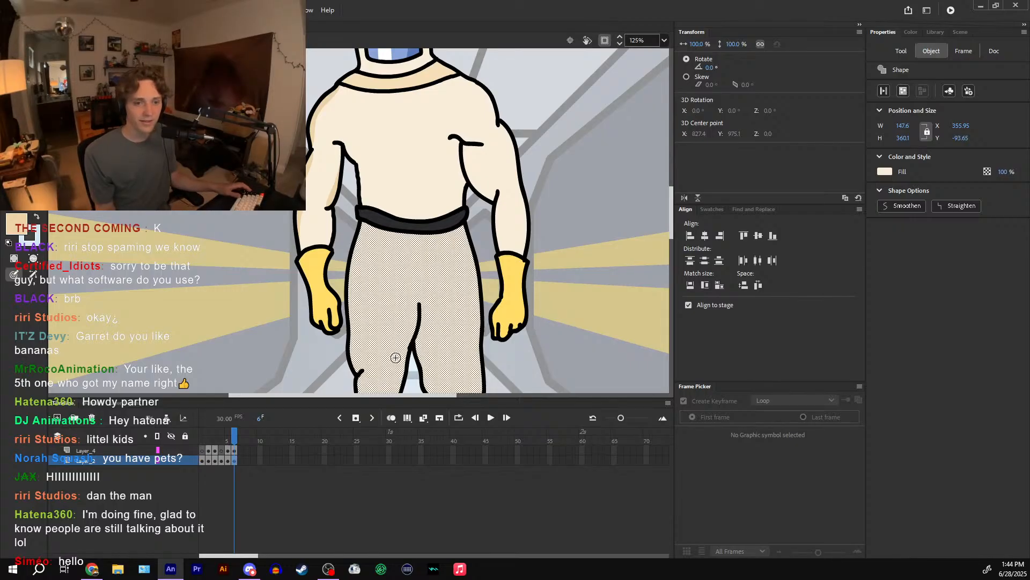
{"action": "left_click_drag", "start_coordinate": [474, 245], "coordinate": [483, 280]}
{"action": "left_click_drag", "start_coordinate": [460, 222], "coordinate": [460, 223]}
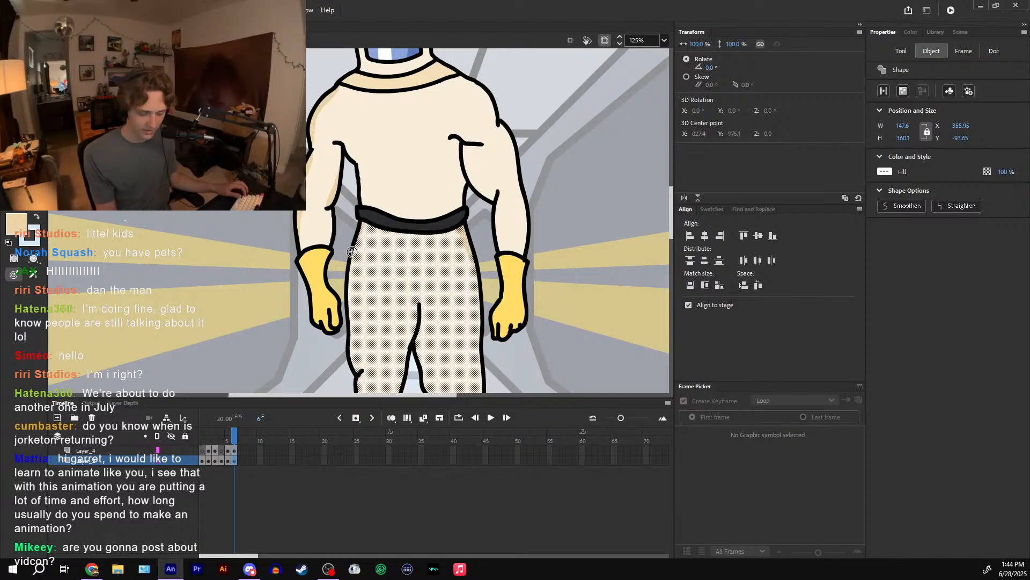
{"action": "mouse_move", "coordinate": [369, 223]}
{"action": "left_mouse_down"}
{"action": "mouse_move", "coordinate": [338, 294]}
{"action": "mouse_move", "coordinate": [367, 221]}
{"action": "left_mouse_up"}
- Select the torso fill on frame 6 and shade the inner left upper arm, the arm's outer edge and the forearm above the glove
{"action": "left_click_drag", "start_coordinate": [515, 94], "coordinate": [494, 123]}
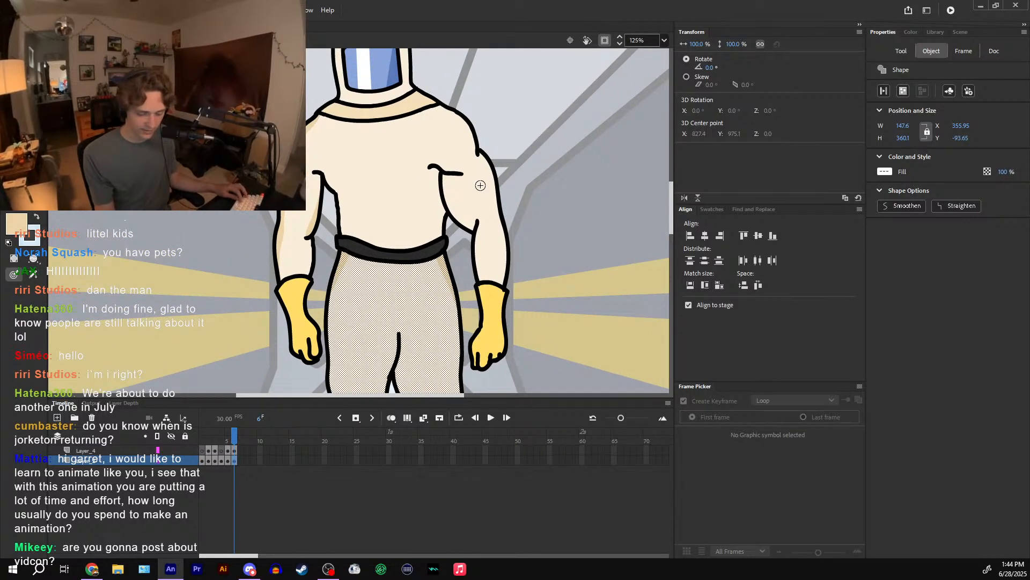
{"action": "left_click", "coordinate": [457, 176]}
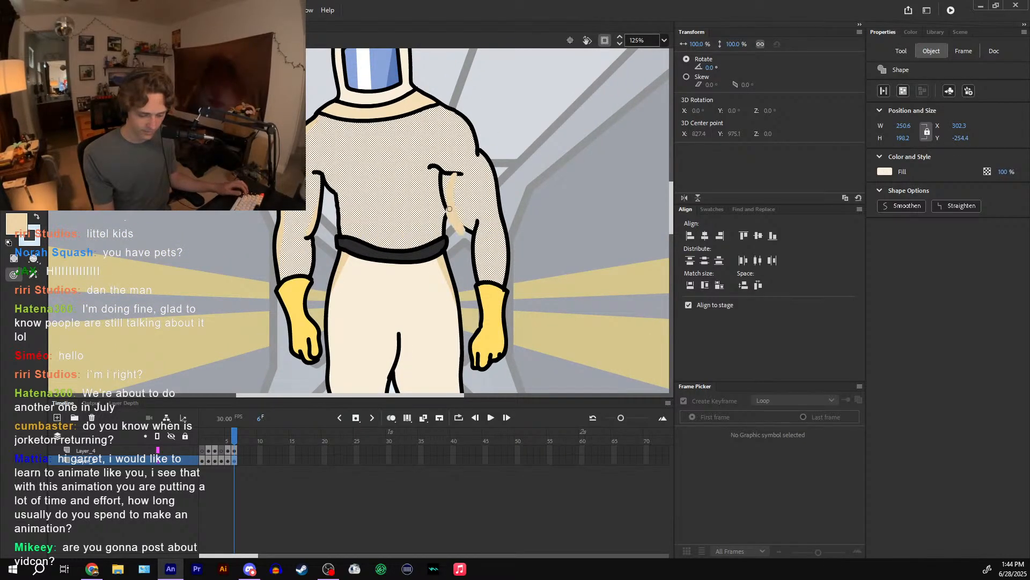
{"action": "mouse_move", "coordinate": [446, 177]}
{"action": "left_mouse_down"}
{"action": "mouse_move", "coordinate": [490, 160]}
{"action": "mouse_move", "coordinate": [504, 230]}
{"action": "left_mouse_up"}
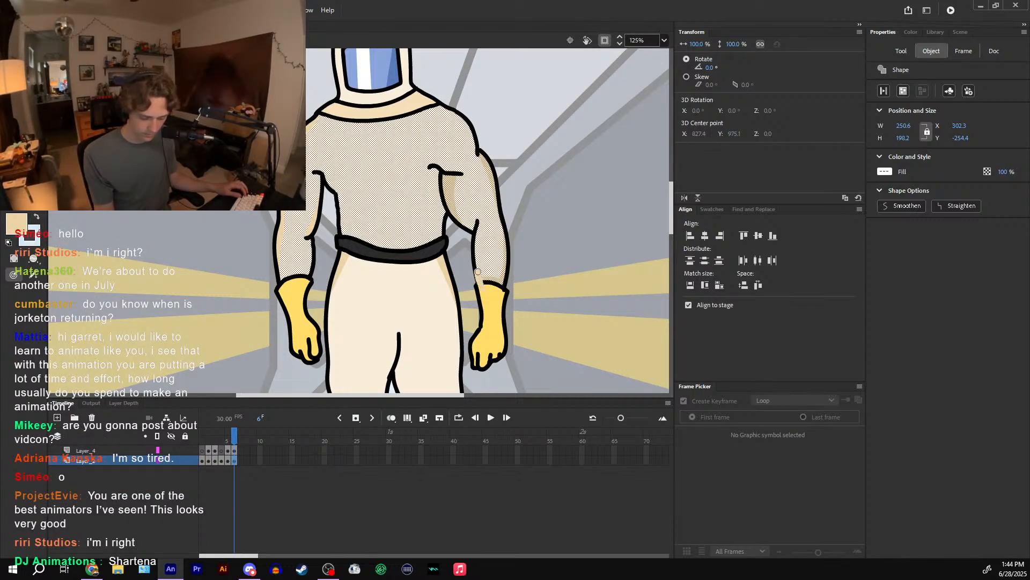
- Select the leg fill on frame 6 and shade along the crotch line and the inner edge of the raised left leg
{"action": "left_click_drag", "start_coordinate": [502, 330], "coordinate": [501, 211]}
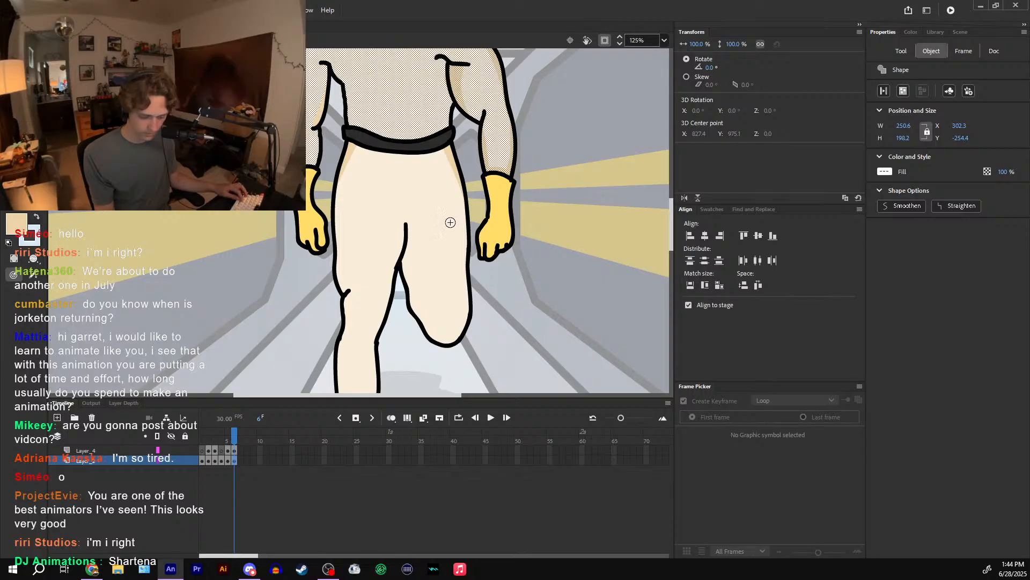
{"action": "left_click", "coordinate": [453, 255]}
{"action": "key", "text": "b"}
{"action": "left_click_drag", "start_coordinate": [461, 280], "coordinate": [463, 224]}
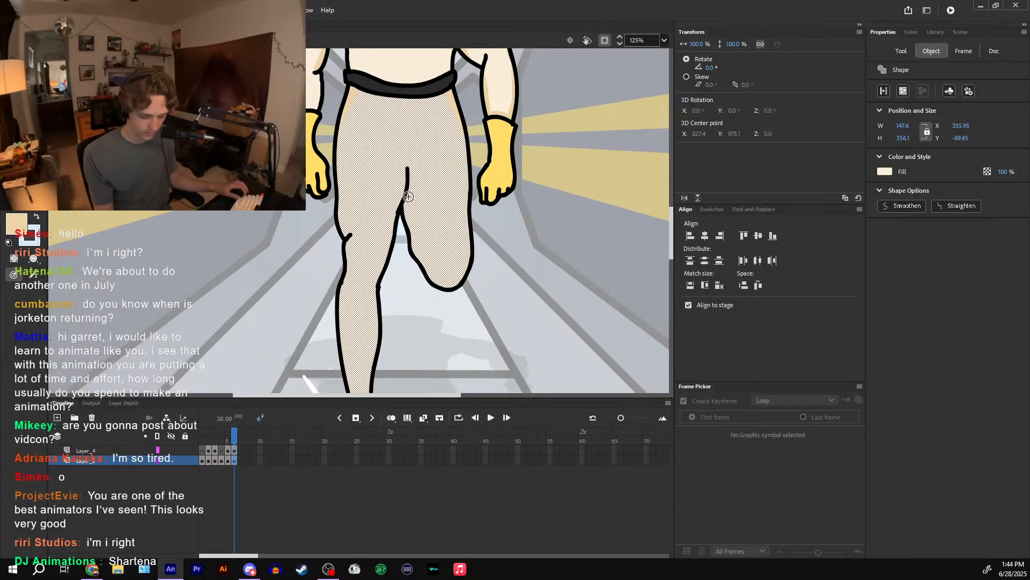
{"action": "left_click_drag", "start_coordinate": [428, 279], "coordinate": [431, 280]}
{"action": "left_click_drag", "start_coordinate": [406, 207], "coordinate": [412, 251]}
- Shade the planted right leg's calf and the outer edge of the raised left leg on frame 6
{"action": "mouse_move", "coordinate": [415, 273]}
{"action": "left_mouse_down"}
{"action": "mouse_move", "coordinate": [389, 194]}
{"action": "mouse_move", "coordinate": [343, 129]}
{"action": "mouse_move", "coordinate": [383, 246]}
{"action": "mouse_move", "coordinate": [378, 329]}
{"action": "left_mouse_up"}
{"action": "mouse_move", "coordinate": [382, 235]}
{"action": "left_mouse_down"}
{"action": "mouse_move", "coordinate": [379, 331]}
{"action": "mouse_move", "coordinate": [359, 339]}
{"action": "left_mouse_up"}
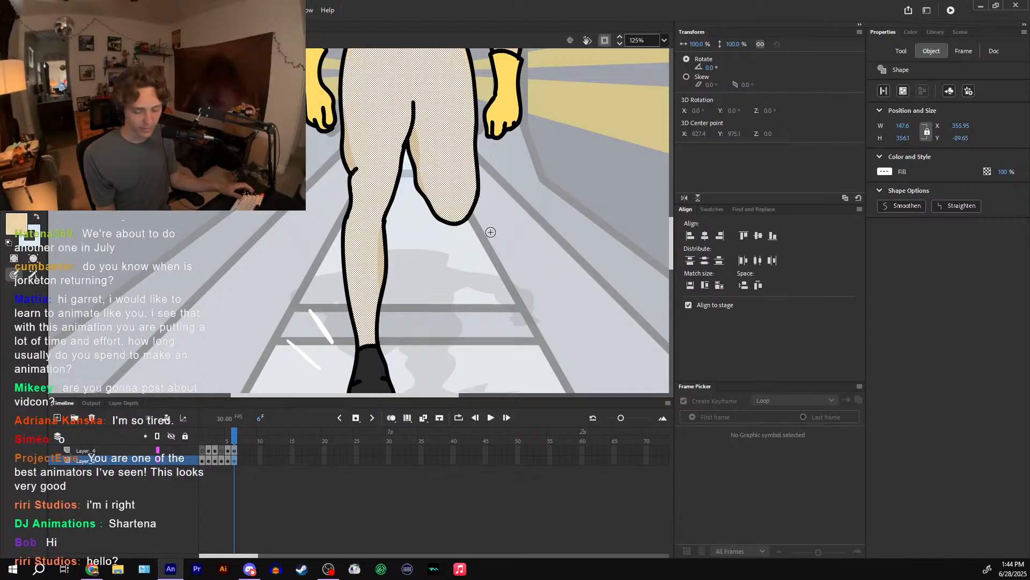
{"action": "left_click_drag", "start_coordinate": [490, 232], "coordinate": [482, 338]}
{"action": "left_click_drag", "start_coordinate": [471, 229], "coordinate": [465, 324]}
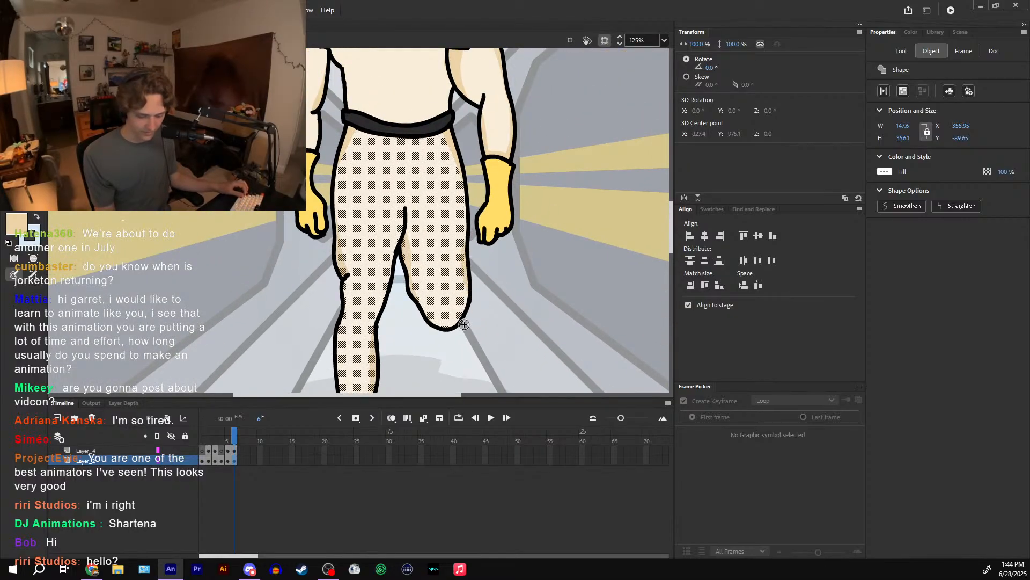
- Select the leg fill on frame 5 and shade the crotch line, both hips and the outer edge of the raised left leg
{"action": "mouse_move", "coordinate": [233, 440]}
{"action": "left_mouse_down"}
{"action": "mouse_move", "coordinate": [215, 440]}
{"action": "mouse_move", "coordinate": [227, 440]}
{"action": "left_mouse_up"}
{"action": "left_click", "coordinate": [413, 205]}
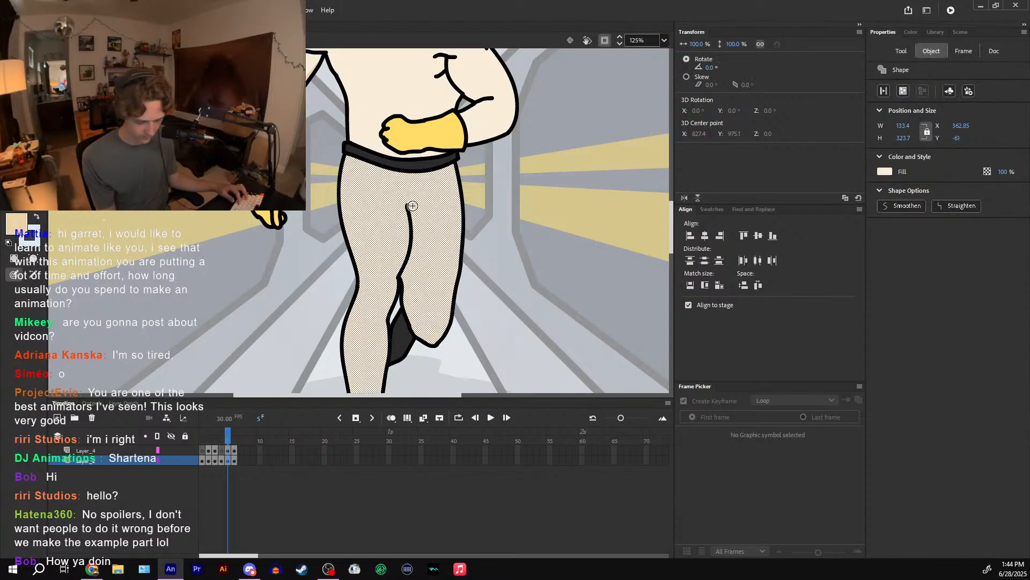
{"action": "left_click_drag", "start_coordinate": [408, 267], "coordinate": [396, 305]}
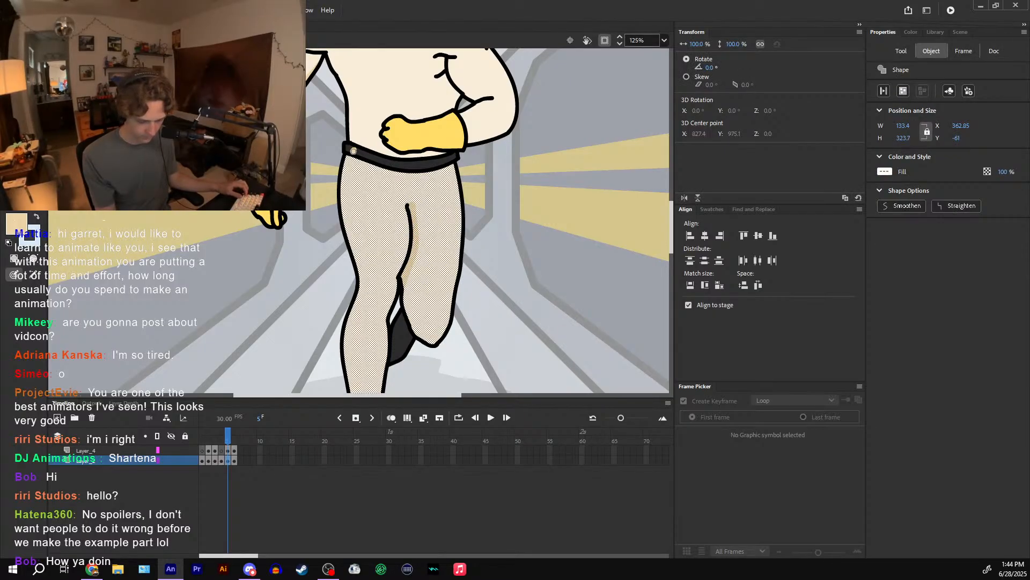
{"action": "left_click_drag", "start_coordinate": [353, 151], "coordinate": [329, 218]}
{"action": "mouse_move", "coordinate": [449, 163]}
{"action": "left_mouse_down"}
{"action": "mouse_move", "coordinate": [467, 210]}
{"action": "mouse_move", "coordinate": [457, 283]}
{"action": "left_mouse_up"}
- Shade the edges of the planted right calf and the ankle above the boot on frame 5
{"action": "scroll", "coordinate": [483, 236], "scroll_direction": "down", "scroll_amount": 2}
{"action": "scroll", "coordinate": [435, 178], "scroll_direction": "down", "scroll_amount": 4}
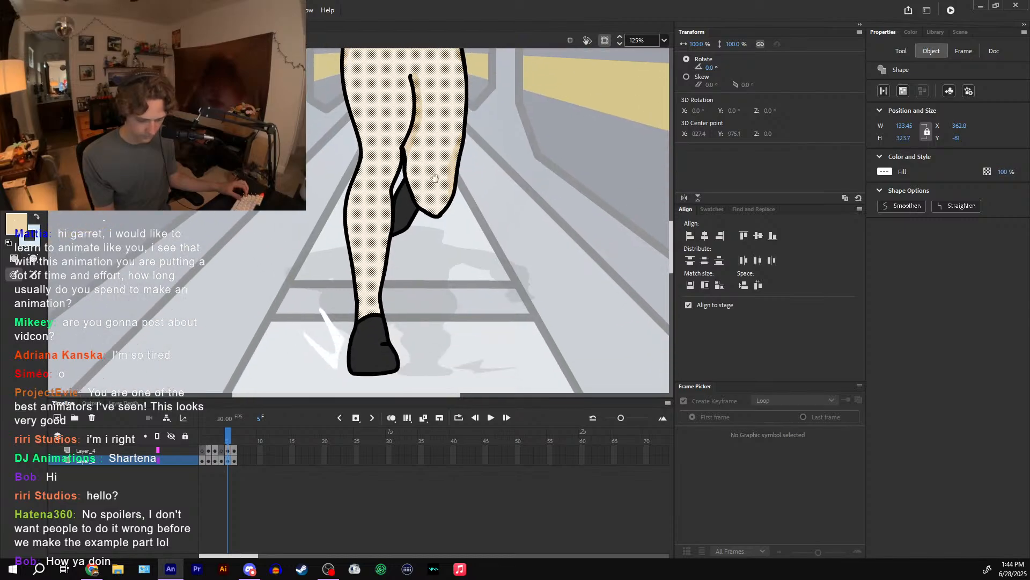
{"action": "left_click_drag", "start_coordinate": [344, 237], "coordinate": [351, 315]}
{"action": "left_click_drag", "start_coordinate": [359, 163], "coordinate": [348, 247]}
{"action": "left_click_drag", "start_coordinate": [395, 190], "coordinate": [382, 283]}
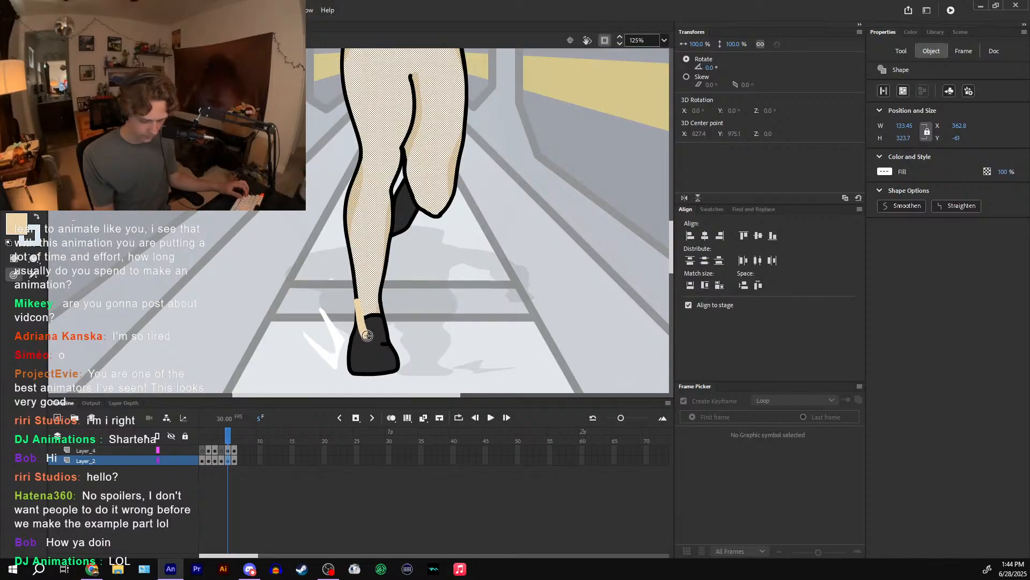
- Select the torso fill on frame 5 and shade the forearms above the gloves, the bent left arm's outer edge and the waist's right side
{"action": "scroll", "coordinate": [358, 317], "scroll_direction": "up", "scroll_amount": 10}
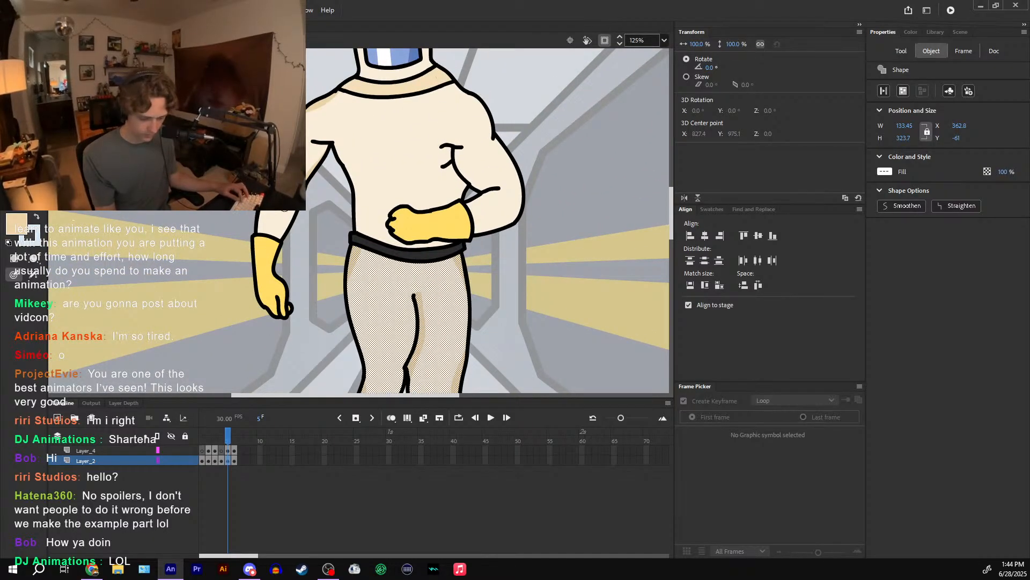
{"action": "left_click", "coordinate": [289, 236]}
{"action": "key", "text": "b"}
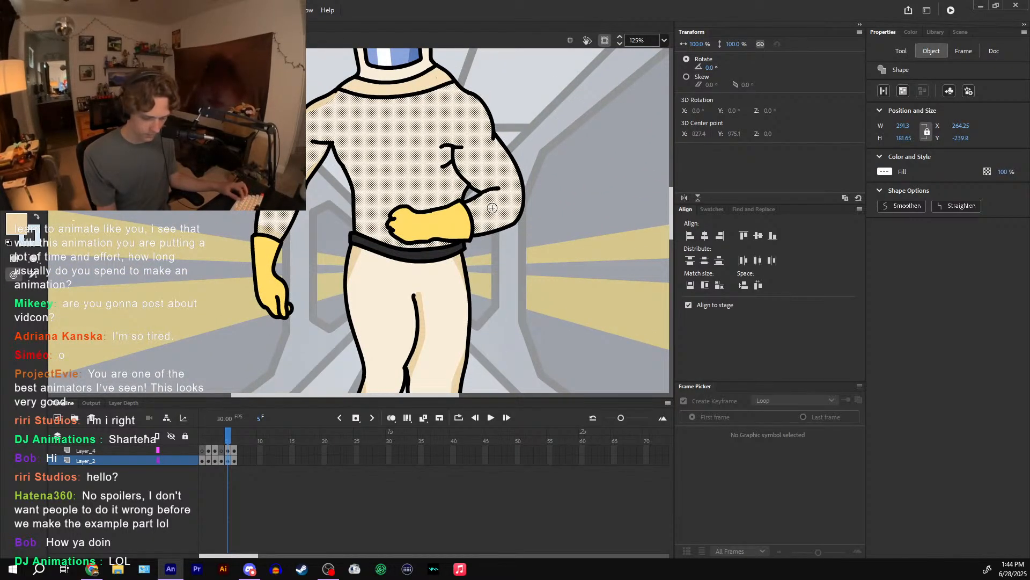
{"action": "mouse_move", "coordinate": [466, 202]}
{"action": "left_mouse_down"}
{"action": "mouse_move", "coordinate": [483, 235]}
{"action": "mouse_move", "coordinate": [492, 228]}
{"action": "mouse_move", "coordinate": [474, 236]}
{"action": "mouse_move", "coordinate": [496, 190]}
{"action": "mouse_move", "coordinate": [477, 234]}
{"action": "mouse_move", "coordinate": [505, 200]}
{"action": "mouse_move", "coordinate": [467, 225]}
{"action": "left_mouse_up"}
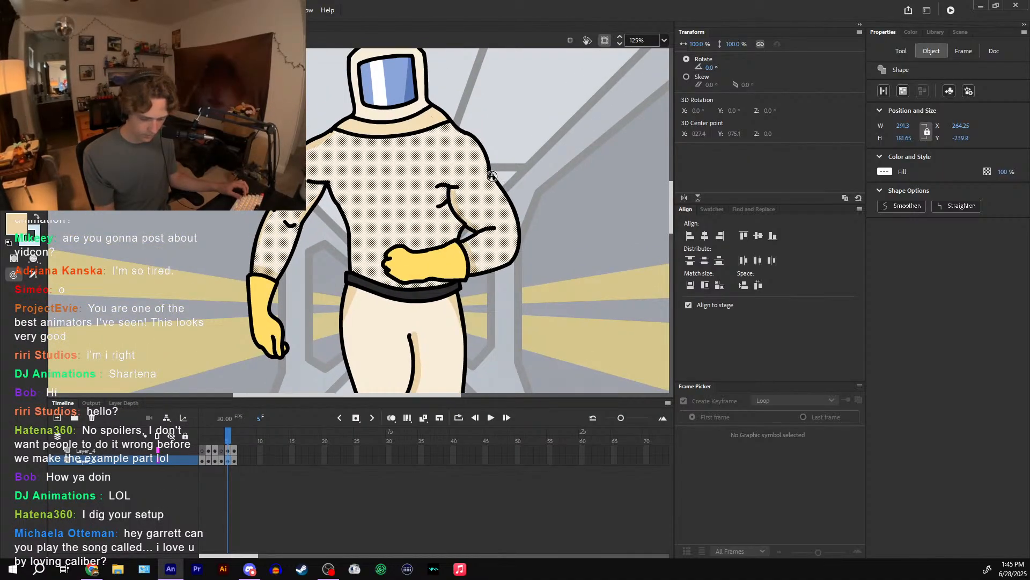
{"action": "left_click_drag", "start_coordinate": [492, 176], "coordinate": [524, 239]}
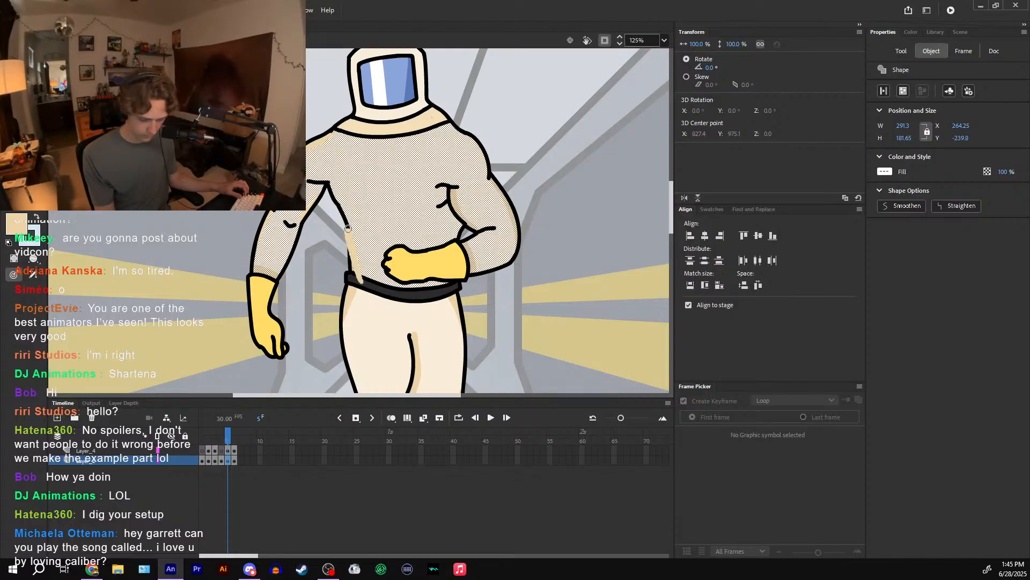
{"action": "left_click_drag", "start_coordinate": [348, 228], "coordinate": [348, 227]}
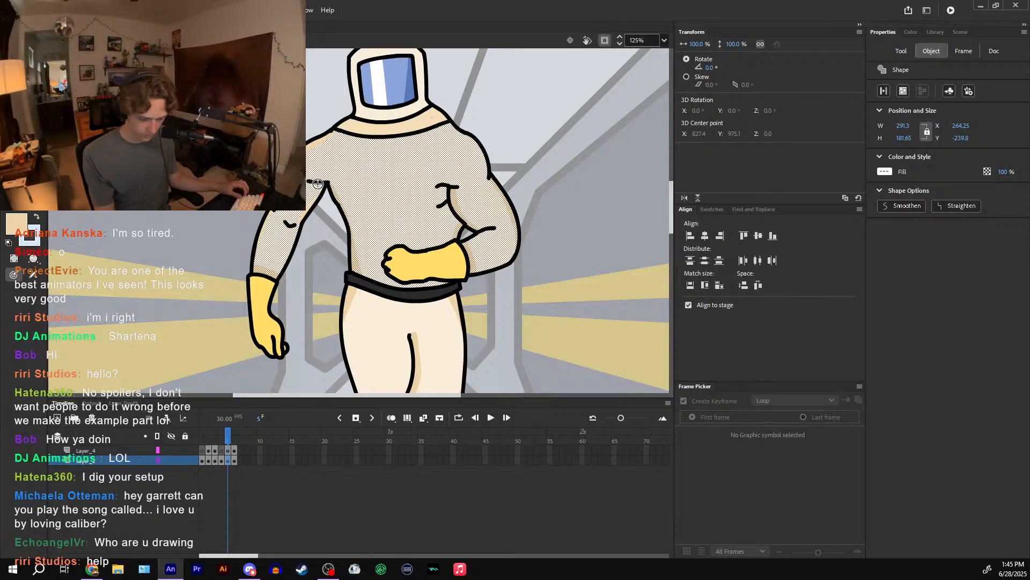
- Select the leg fill on frame 3 and shade the outer edge of the planted left calf
{"action": "left_click", "coordinate": [223, 442]}
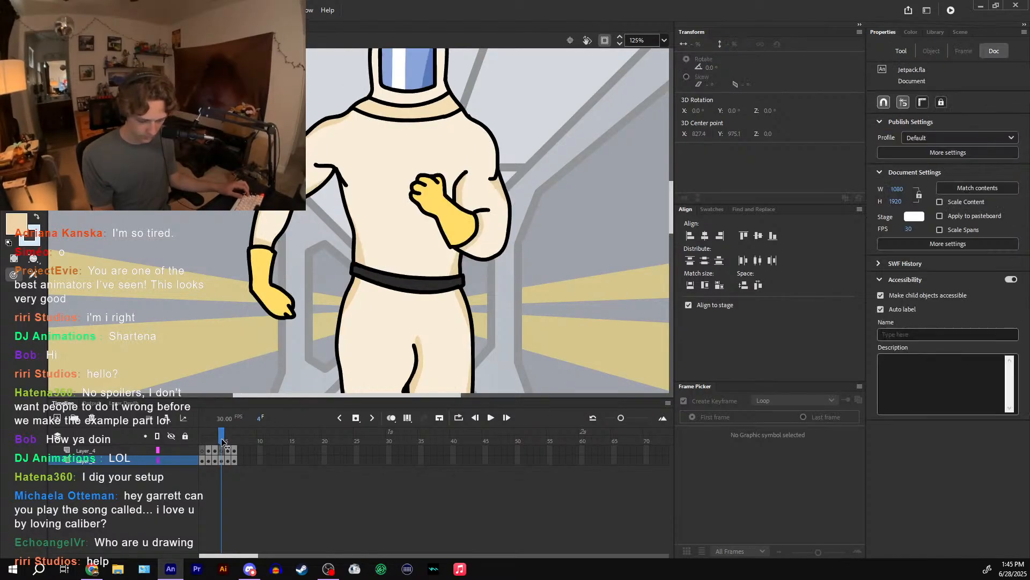
{"action": "mouse_move", "coordinate": [224, 442]}
{"action": "left_mouse_down"}
{"action": "mouse_move", "coordinate": [235, 442]}
{"action": "mouse_move", "coordinate": [214, 443]}
{"action": "left_mouse_up"}
{"action": "key", "text": "ctrl+minus"}
{"action": "left_click", "coordinate": [380, 293]}
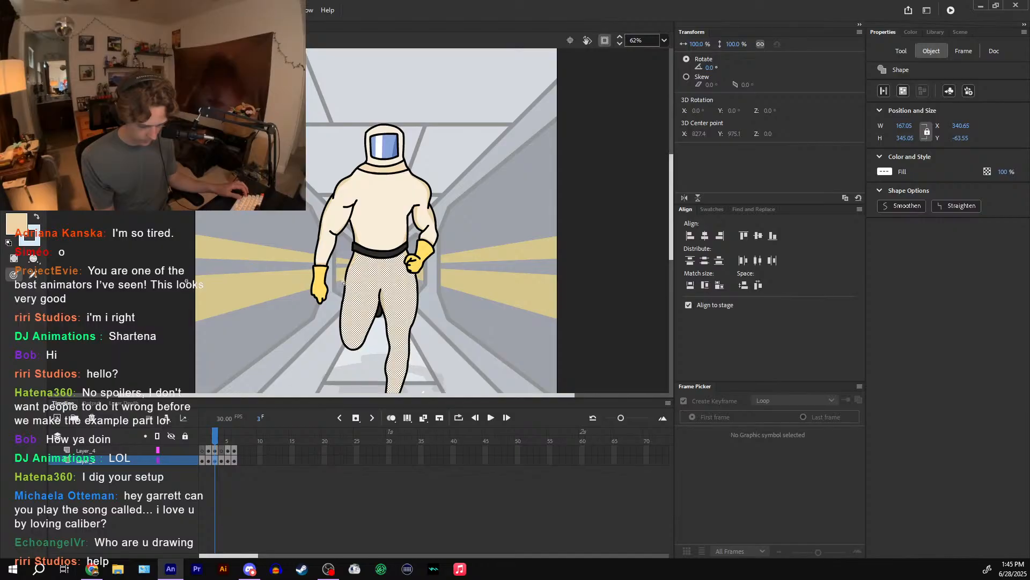
{"action": "scroll", "coordinate": [355, 351], "scroll_direction": "down", "scroll_amount": 2}
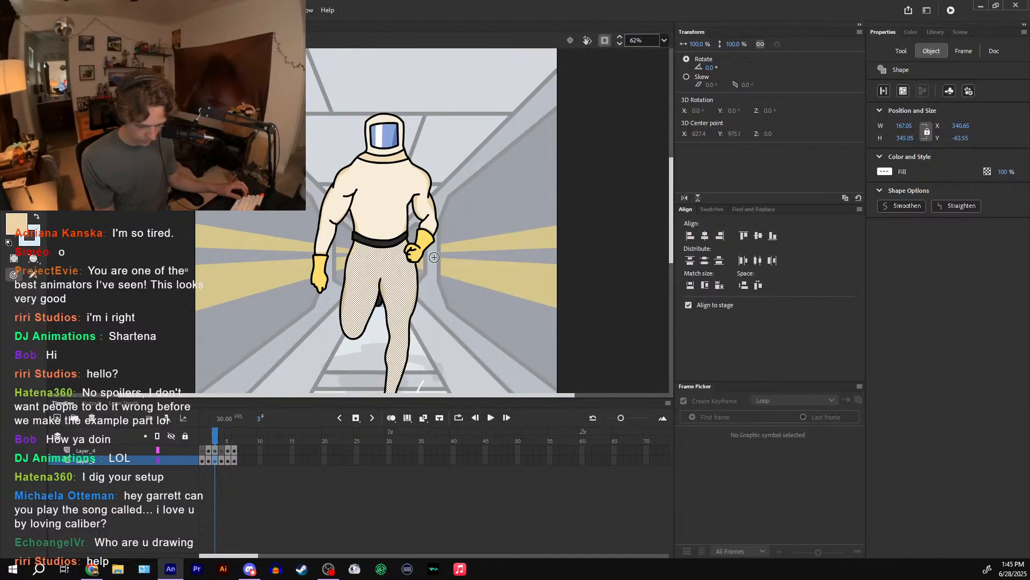
{"action": "left_click", "coordinate": [386, 294]}
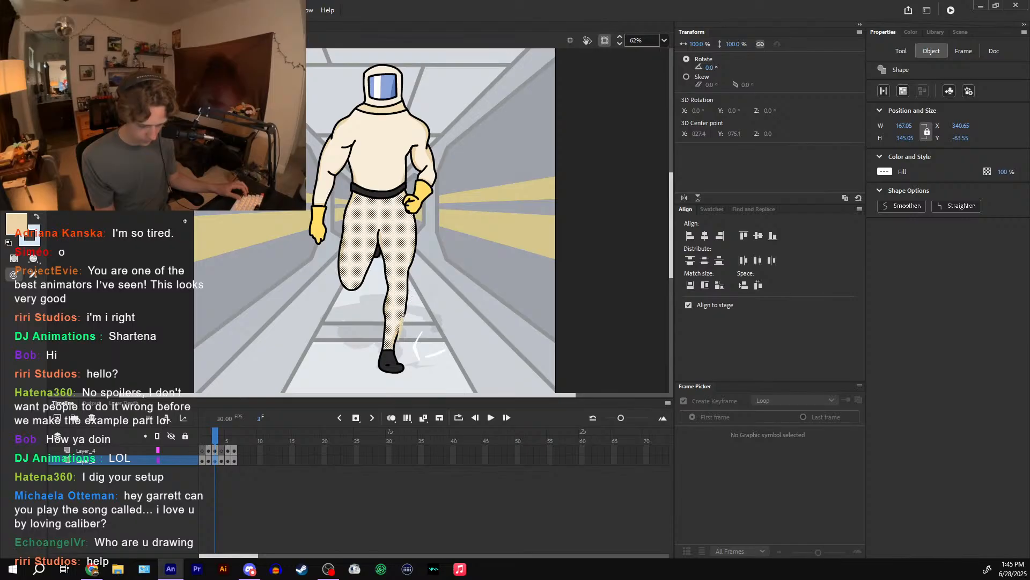
{"action": "key", "text": "b"}
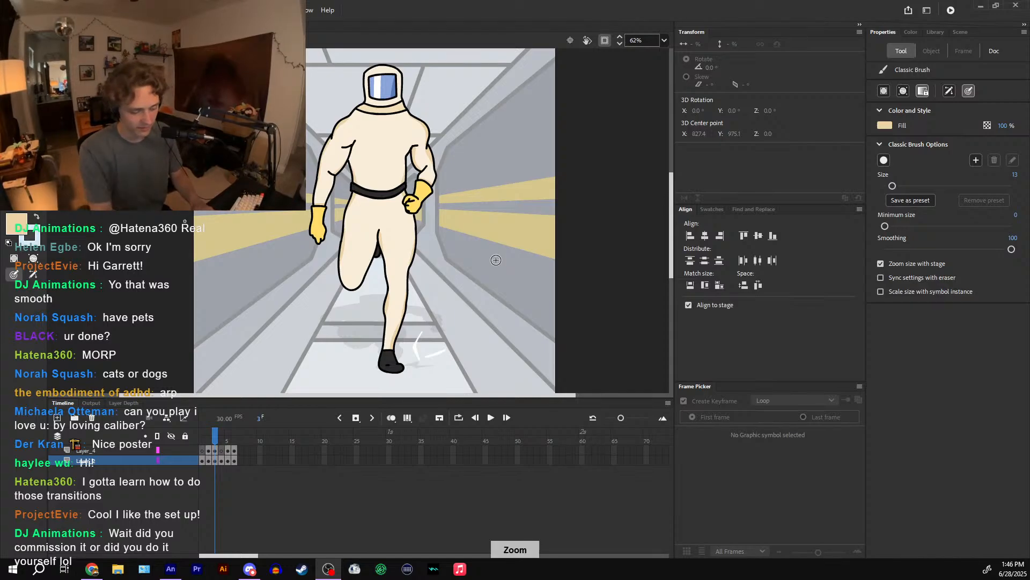
{"action": "key", "text": "v"}
{"action": "key", "text": "ctrl+minus"}
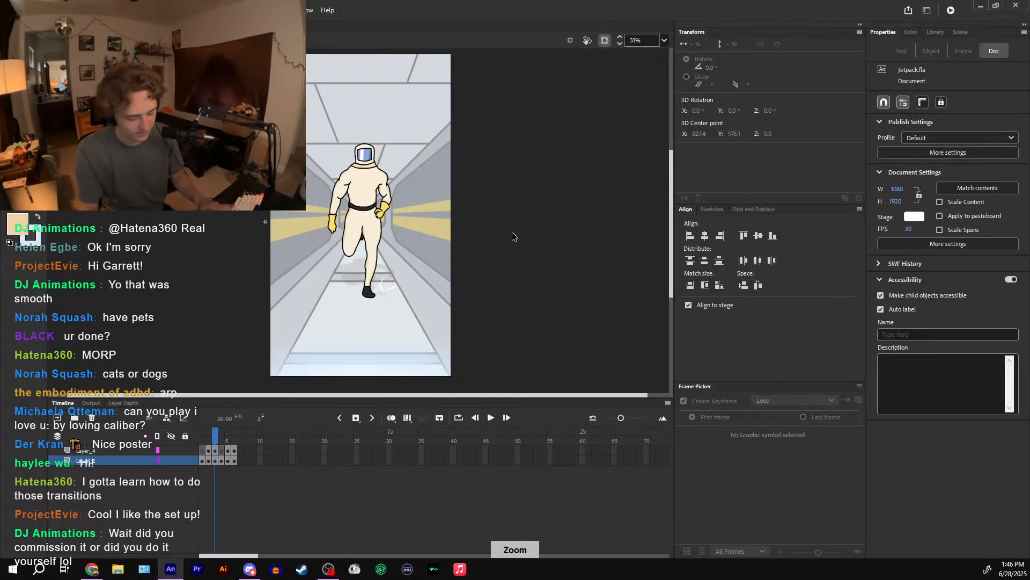
{"action": "left_click_drag", "start_coordinate": [493, 249], "coordinate": [508, 279]}
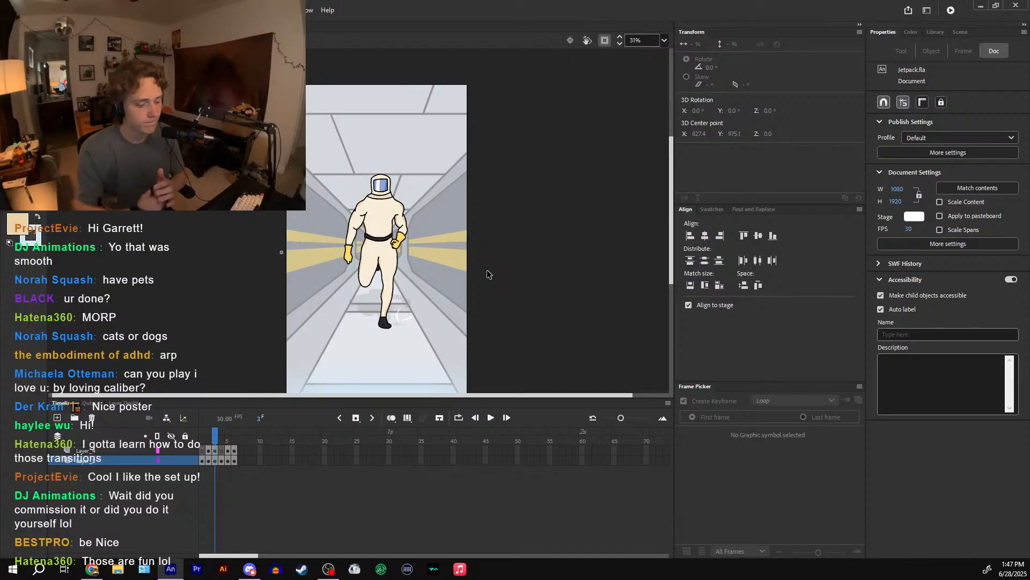
- Open the video export settings, set the format to QuickTime, look through its presets, and cancel the export
{"action": "left_click", "coordinate": [72, 9]}
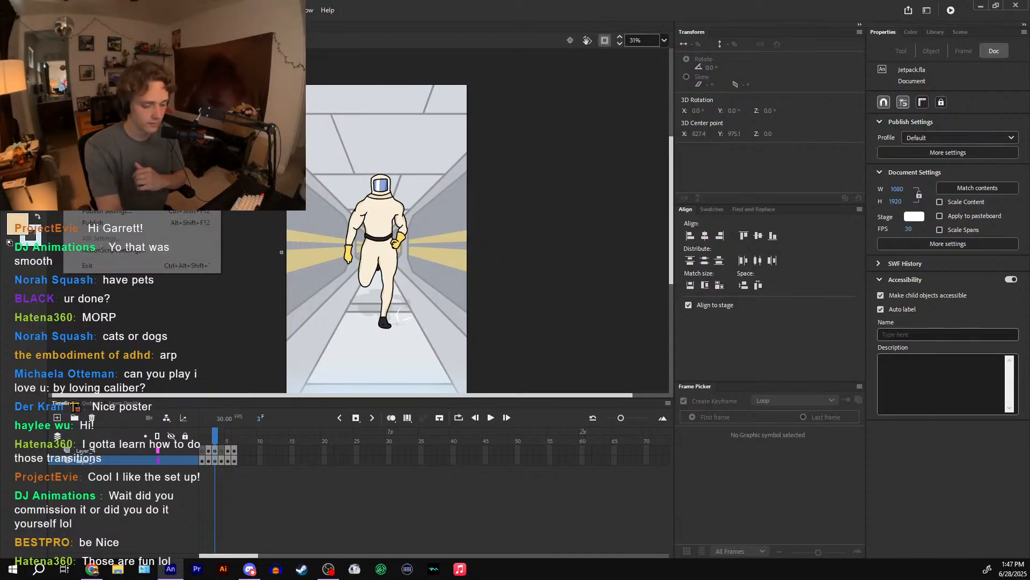
{"action": "mouse_move", "coordinate": [107, 180]}
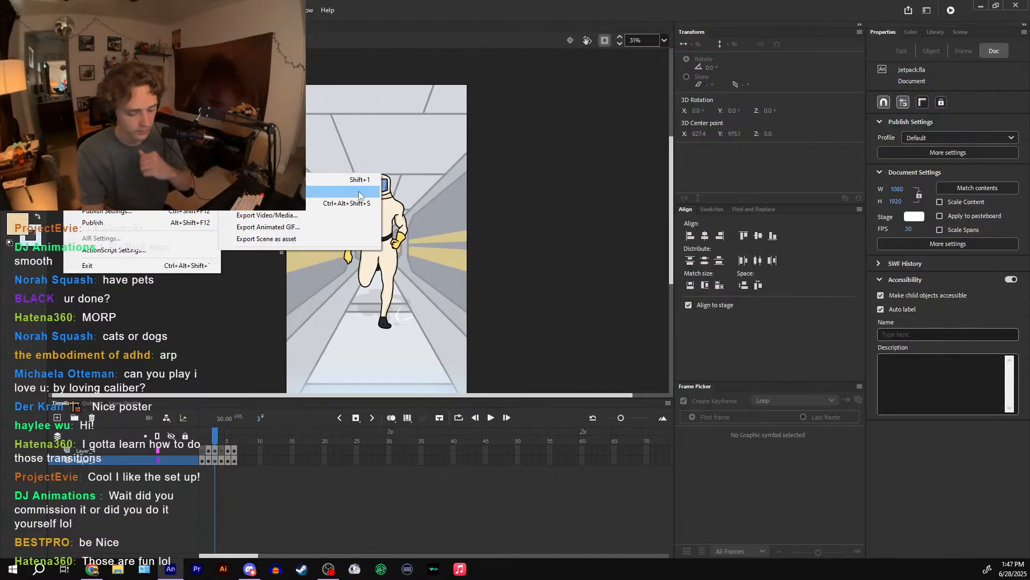
{"action": "left_click", "coordinate": [345, 214]}
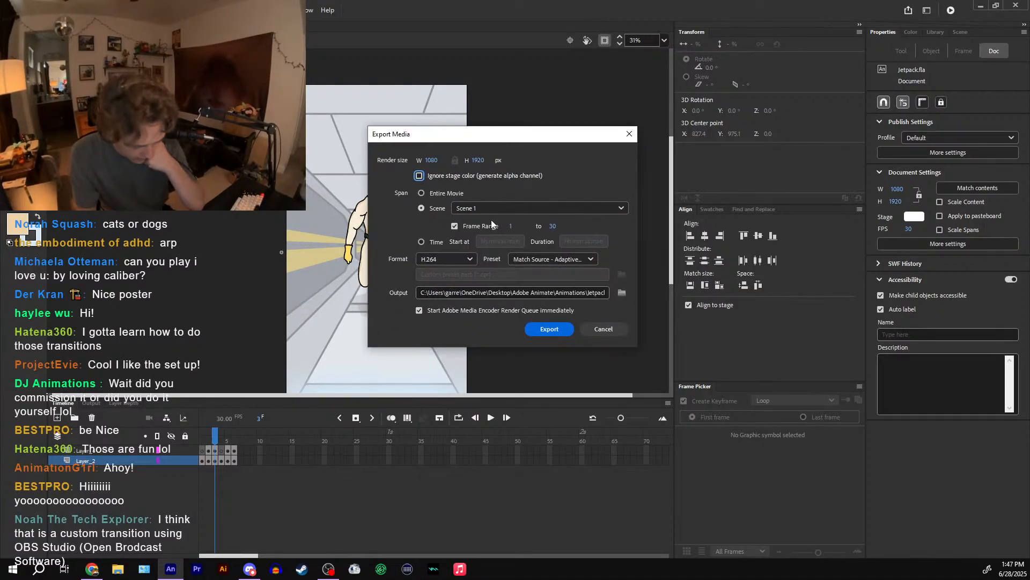
{"action": "left_click", "coordinate": [468, 257]}
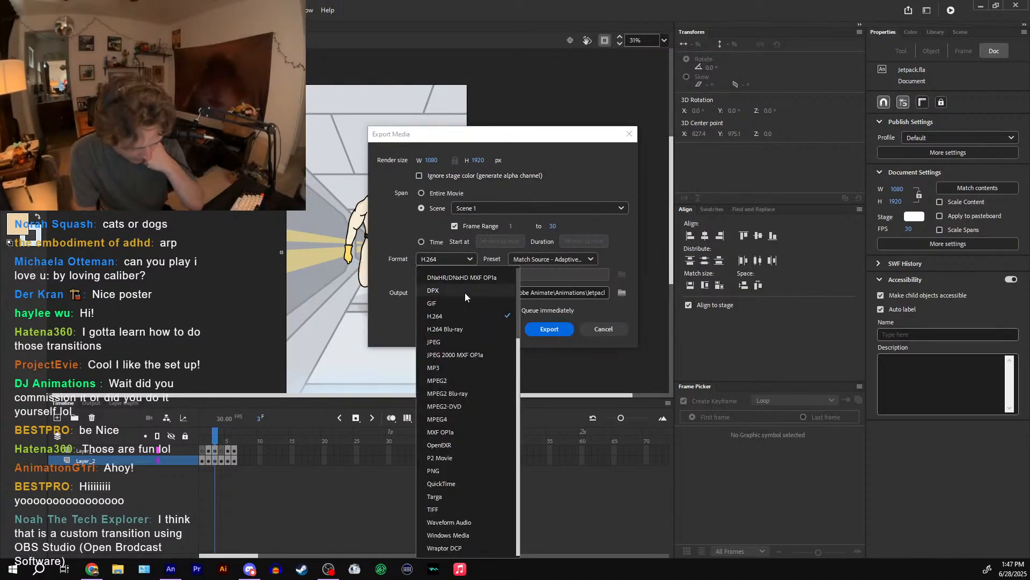
{"action": "left_click", "coordinate": [462, 482]}
{"action": "left_click", "coordinate": [580, 259]}
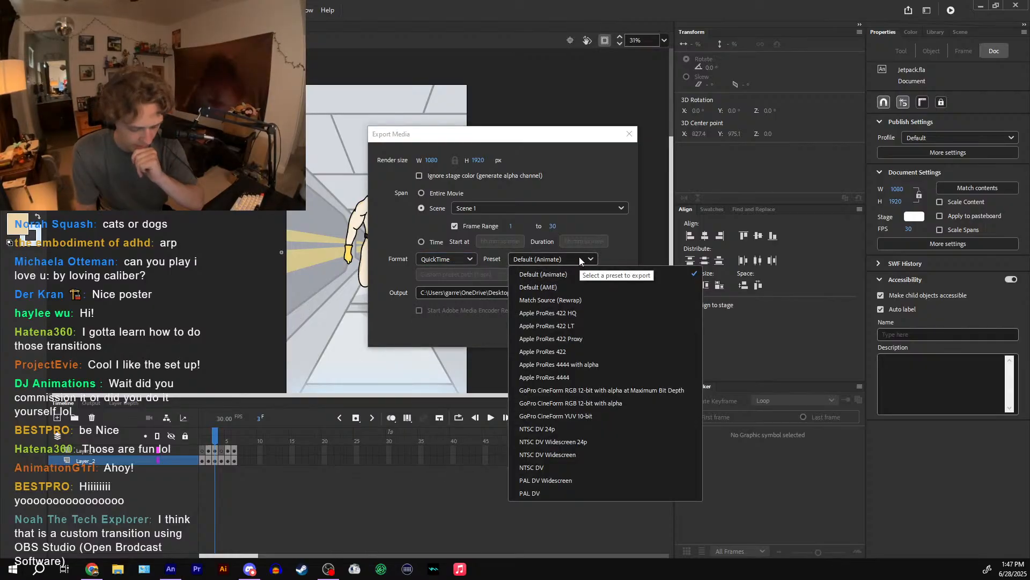
{"action": "left_click", "coordinate": [577, 258]}
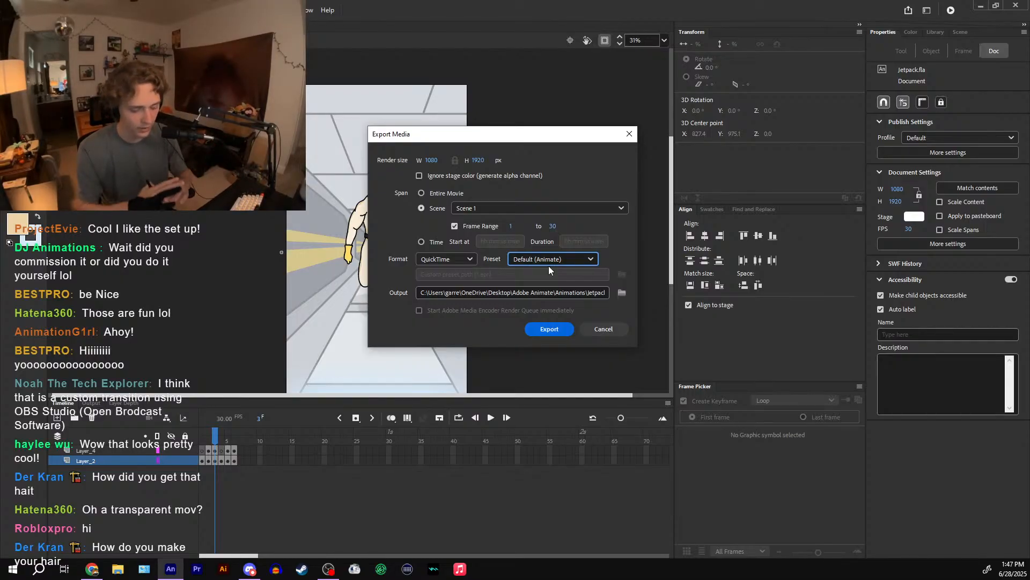
{"action": "left_click", "coordinate": [607, 328]}
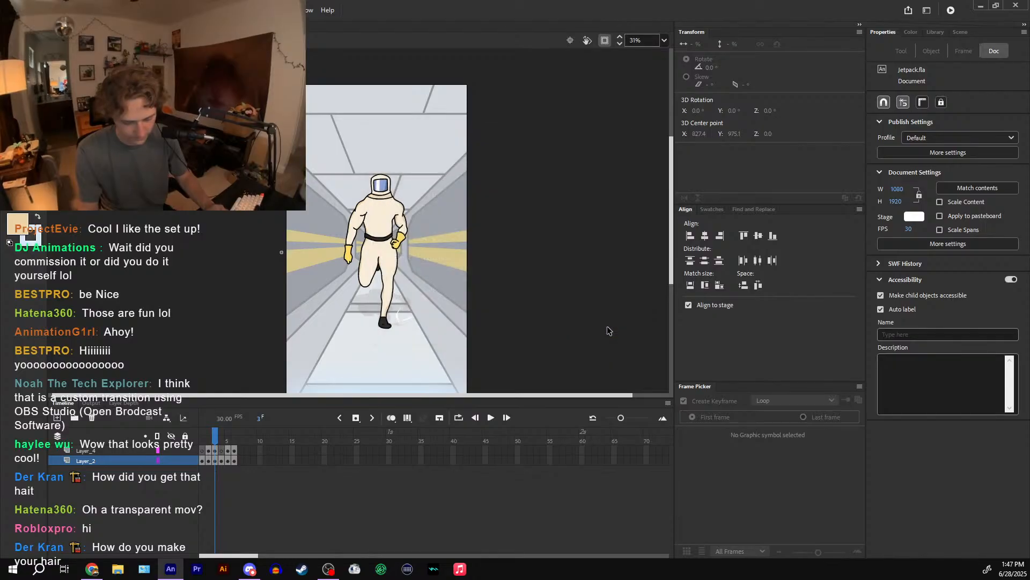
- Try to touch up the shading along the runner's shoulder and upper arm on frame 3, and undo the last stroke
{"action": "mouse_move", "coordinate": [215, 439]}
{"action": "left_mouse_down"}
{"action": "mouse_move", "coordinate": [235, 435]}
{"action": "mouse_move", "coordinate": [204, 449]}
{"action": "mouse_move", "coordinate": [217, 449]}
{"action": "left_mouse_up"}
{"action": "key", "text": "ctrl+equal"}
{"action": "key", "text": "ctrl+equal"}
{"action": "left_click", "coordinate": [440, 173]}
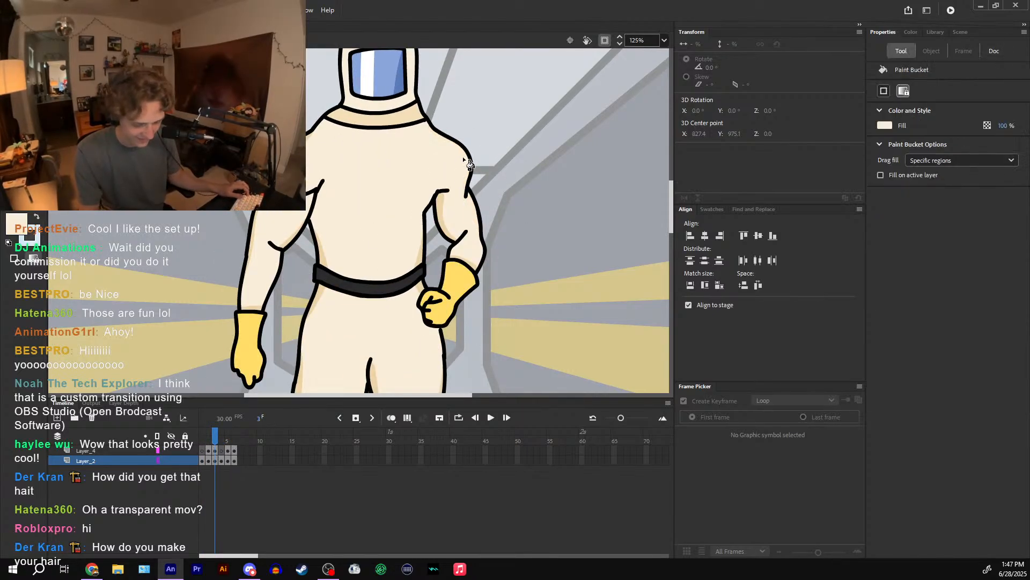
{"action": "key", "text": "v"}
{"action": "left_click", "coordinate": [477, 172]}
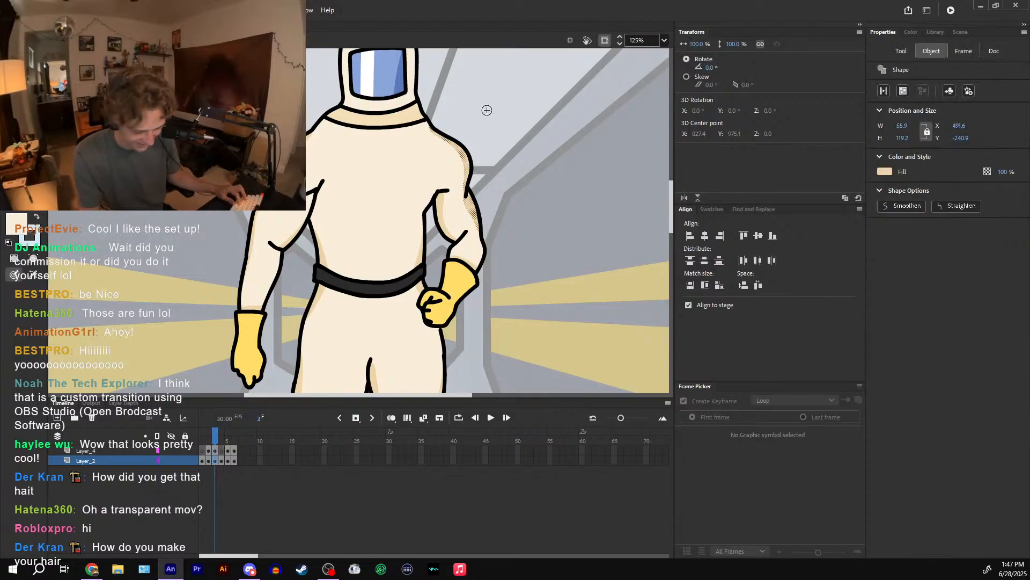
{"action": "mouse_move", "coordinate": [462, 190]}
{"action": "left_mouse_down"}
{"action": "mouse_move", "coordinate": [469, 158]}
{"action": "mouse_move", "coordinate": [454, 162]}
{"action": "mouse_move", "coordinate": [446, 132]}
{"action": "mouse_move", "coordinate": [429, 141]}
{"action": "mouse_move", "coordinate": [425, 115]}
{"action": "left_mouse_up"}
{"action": "key", "text": "ctrl+z"}
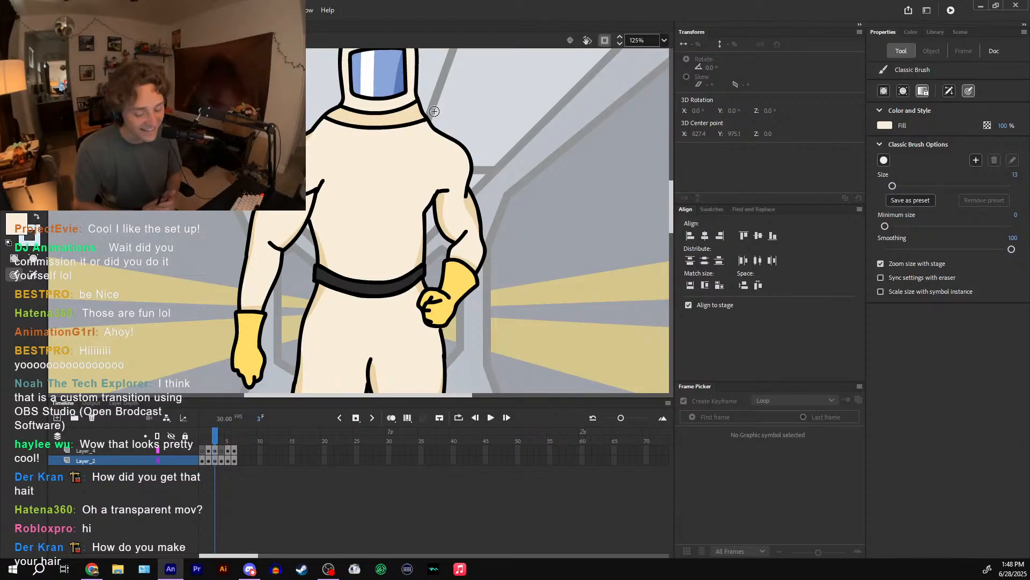
- Scrub through frames 1 to 6 of the run cycle to review the shading on the runner
{"action": "left_click", "coordinate": [203, 441]}
{"action": "left_click_drag", "start_coordinate": [203, 441], "coordinate": [239, 440]}
{"action": "key", "text": "ctrl+minus"}
{"action": "key", "text": "ctrl+equal"}
{"action": "key", "text": "ctrl+minus"}
{"action": "key", "text": "ctrl+minus"}
{"action": "key", "text": "ctrl+equal"}
{"action": "key", "text": "ctrl+equal"}
{"action": "key", "text": "ctrl+minus"}
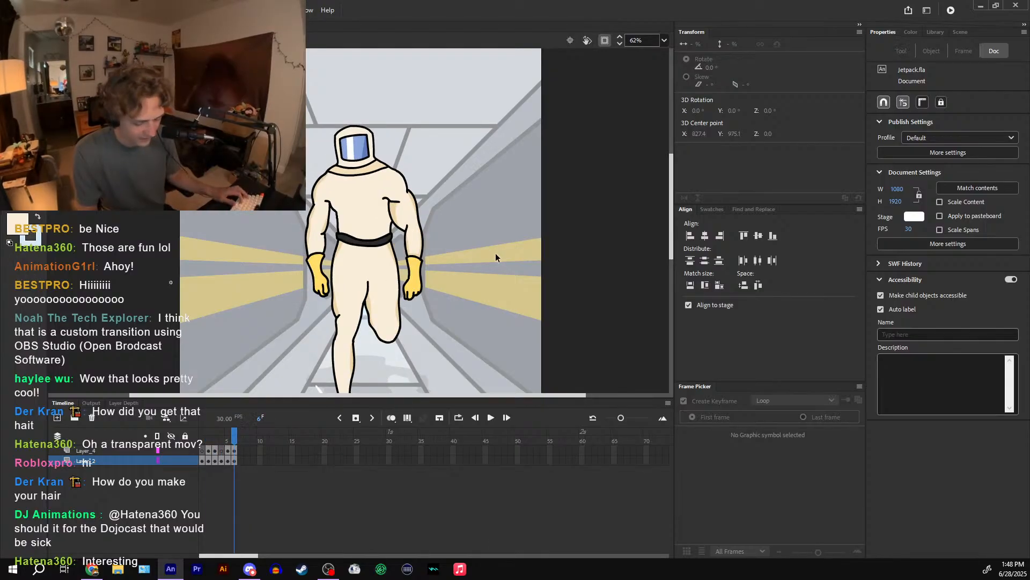
- Return to the main timeline, scrub through the corridor running shot, and go back to the first frame with the stage repositioned
{"action": "double_click", "coordinate": [494, 249]}
{"action": "key", "text": "ctrl+minus"}
{"action": "left_click", "coordinate": [396, 439]}
{"action": "left_click_drag", "start_coordinate": [396, 439], "coordinate": [498, 435]}
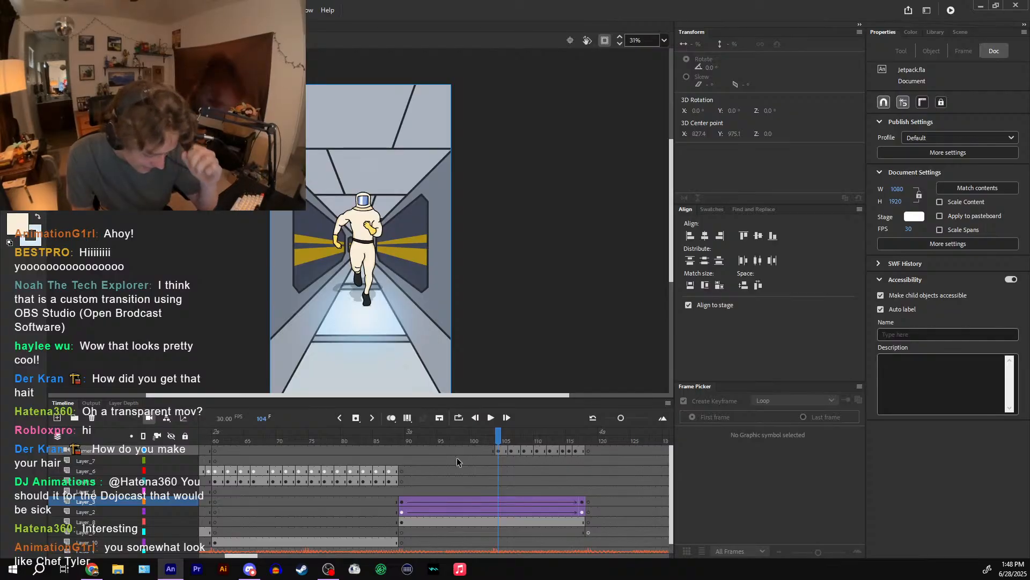
{"action": "left_click", "coordinate": [408, 439]}
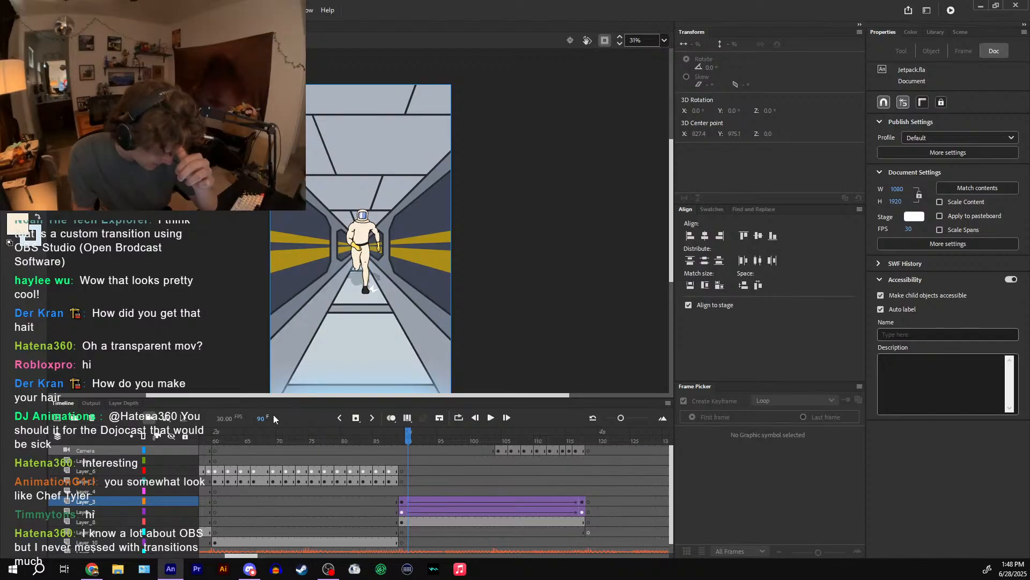
{"action": "key", "text": "shift+comma"}
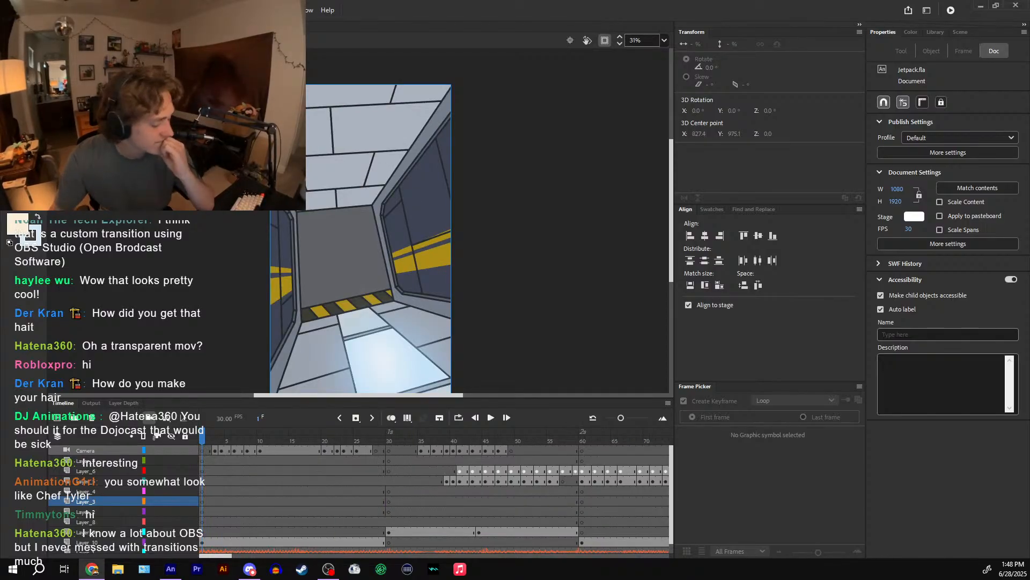
{"action": "left_click", "coordinate": [471, 297]}
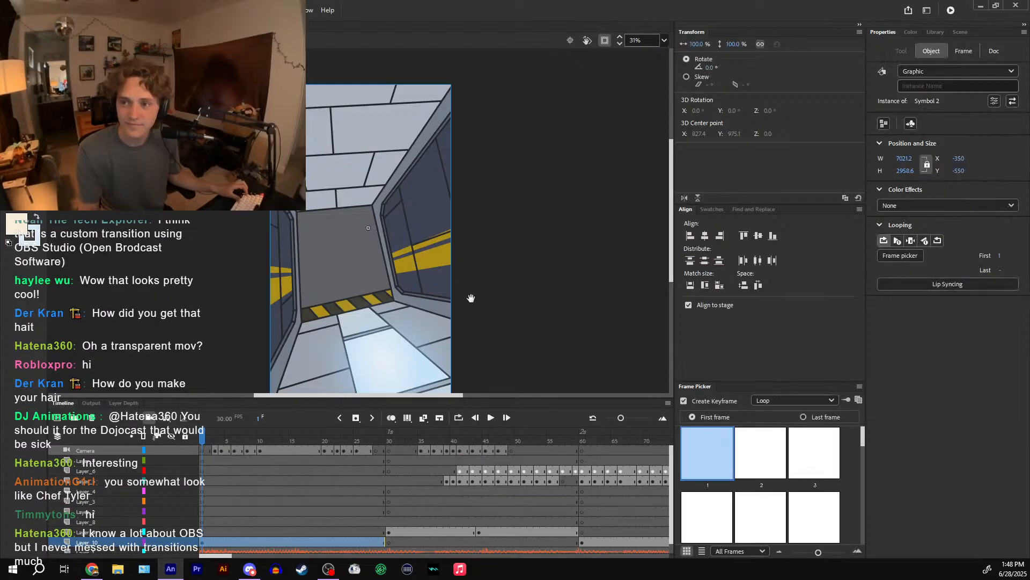
{"action": "left_click_drag", "start_coordinate": [470, 298], "coordinate": [582, 277]}
{"action": "left_click", "coordinate": [644, 242]}
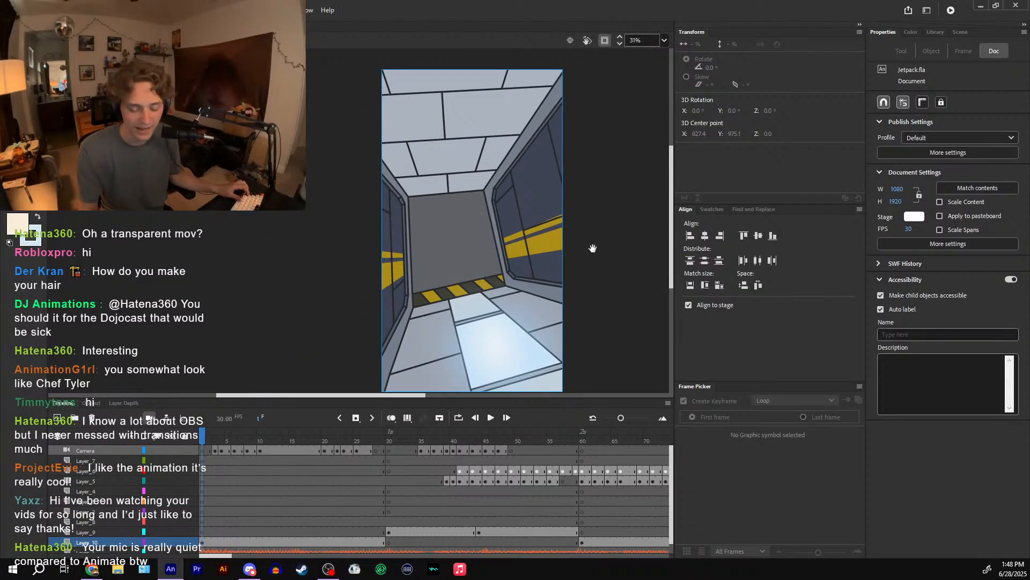
- Play the whole animation and scrub across the cut from the jetpack close-up to the corridor running shot
{"action": "left_click", "coordinate": [494, 419]}
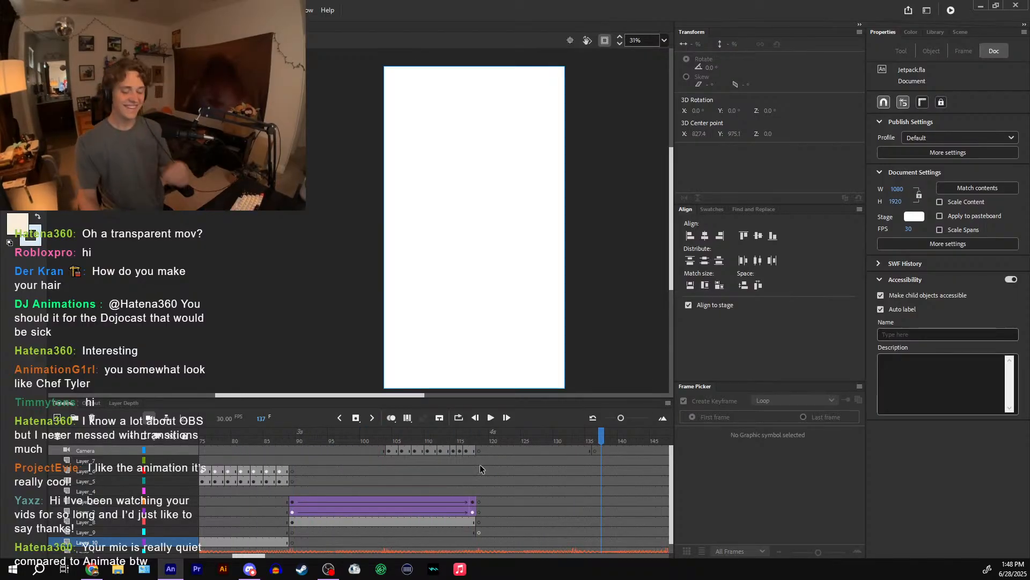
{"action": "mouse_move", "coordinate": [299, 437]}
{"action": "left_mouse_down"}
{"action": "mouse_move", "coordinate": [280, 436]}
{"action": "mouse_move", "coordinate": [298, 437]}
{"action": "left_mouse_up"}
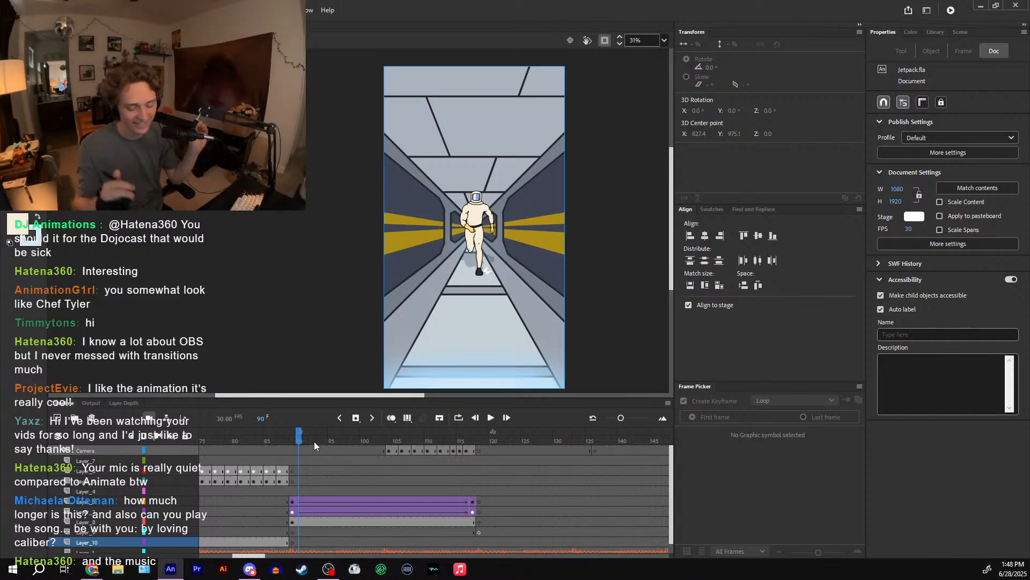
{"action": "left_click_drag", "start_coordinate": [314, 442], "coordinate": [240, 437]}
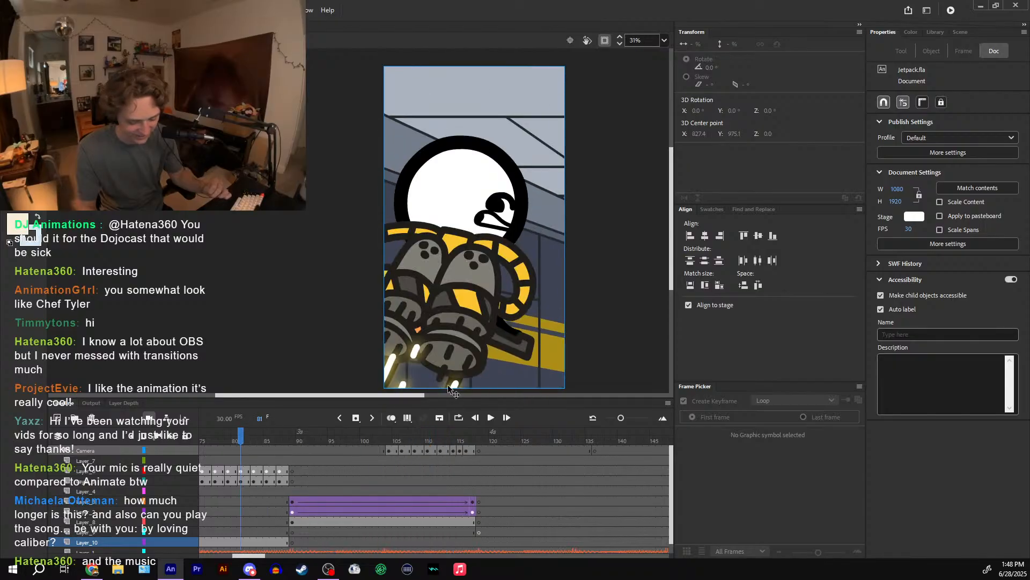
{"action": "left_click", "coordinate": [484, 434]}
{"action": "left_click_drag", "start_coordinate": [484, 437], "coordinate": [472, 445]}
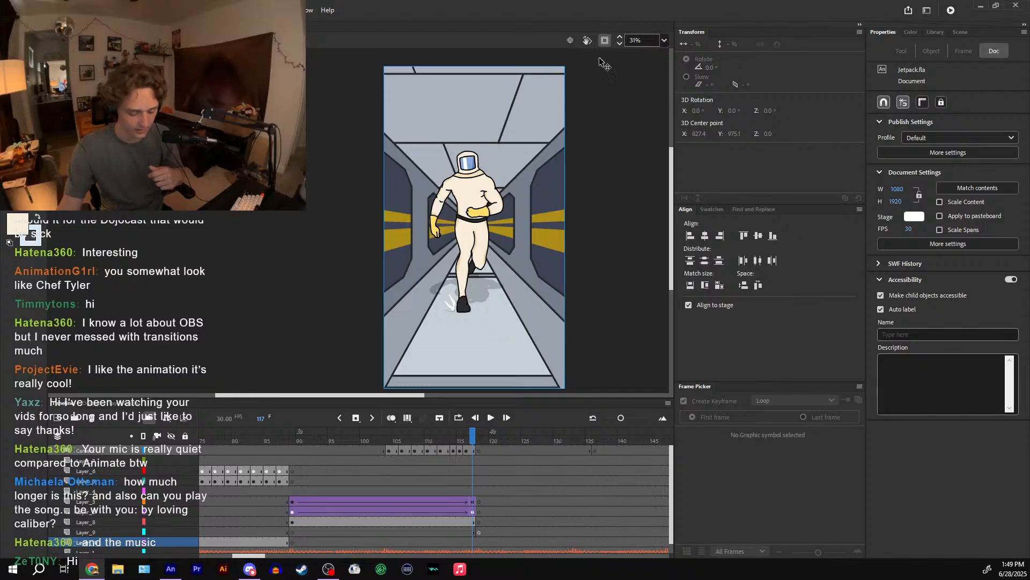
{"action": "left_click", "coordinate": [476, 440]}
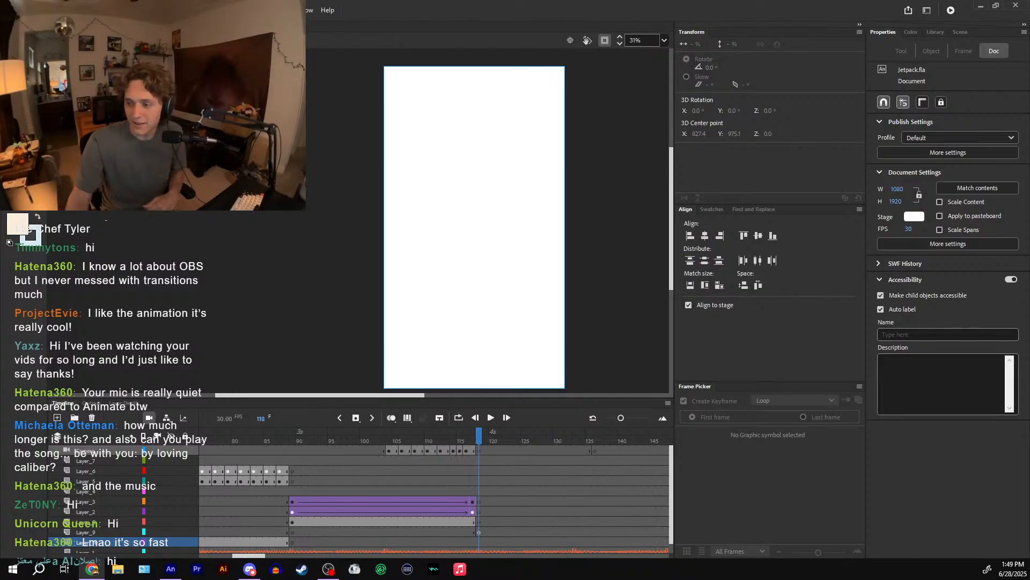
{"action": "left_click", "coordinate": [337, 440]}
{"action": "left_click_drag", "start_coordinate": [326, 443], "coordinate": [282, 445]}
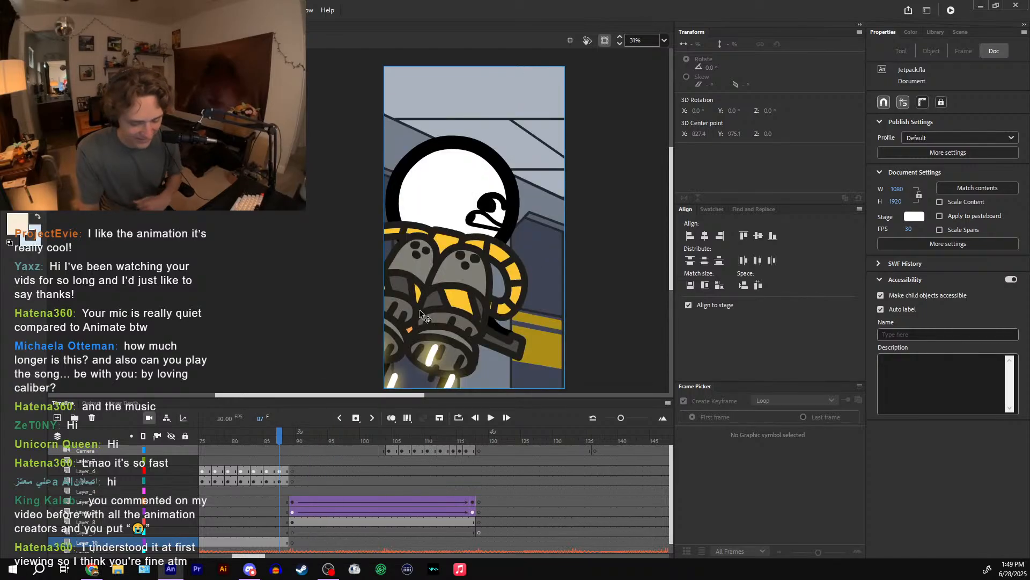
- Stretch the run cycle on both layers inside the runner's symbol to 12 frames, holding each drawing for two frames
{"action": "left_click", "coordinate": [295, 448]}
{"action": "double_click", "coordinate": [472, 221]}
{"action": "left_click", "coordinate": [236, 461]}
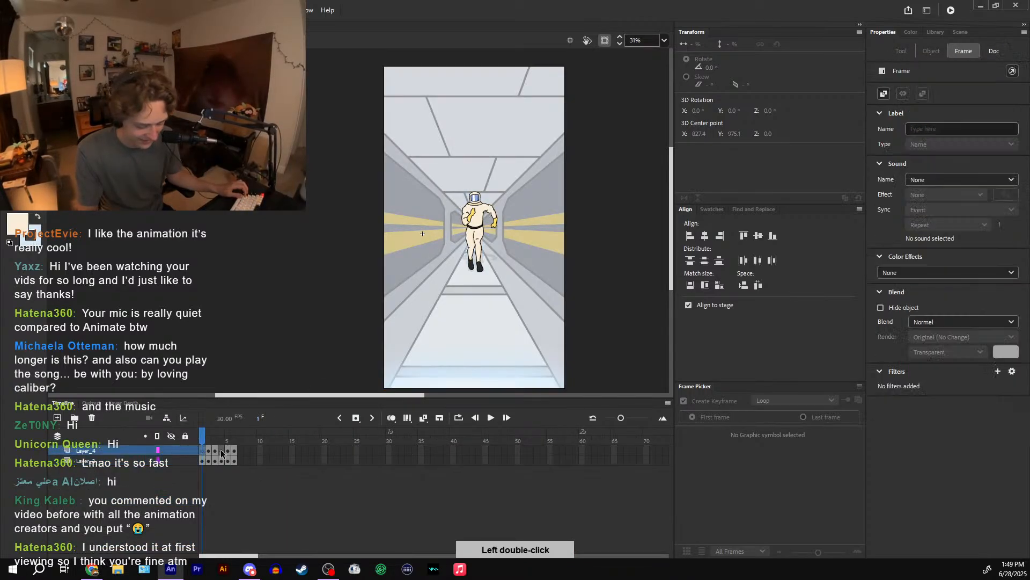
{"action": "left_click_drag", "start_coordinate": [268, 458], "coordinate": [276, 458]}
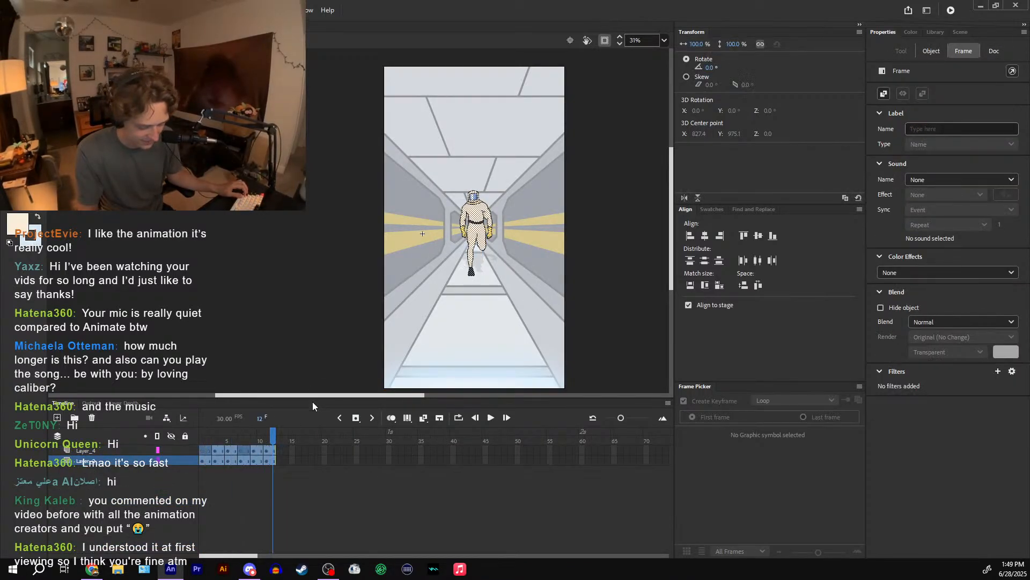
{"action": "double_click", "coordinate": [343, 361]}
- Play and scrub the corridor shot repeatedly to check the slower run cycle against the preceding shots
{"action": "left_click", "coordinate": [364, 441]}
{"action": "left_click", "coordinate": [490, 417]}
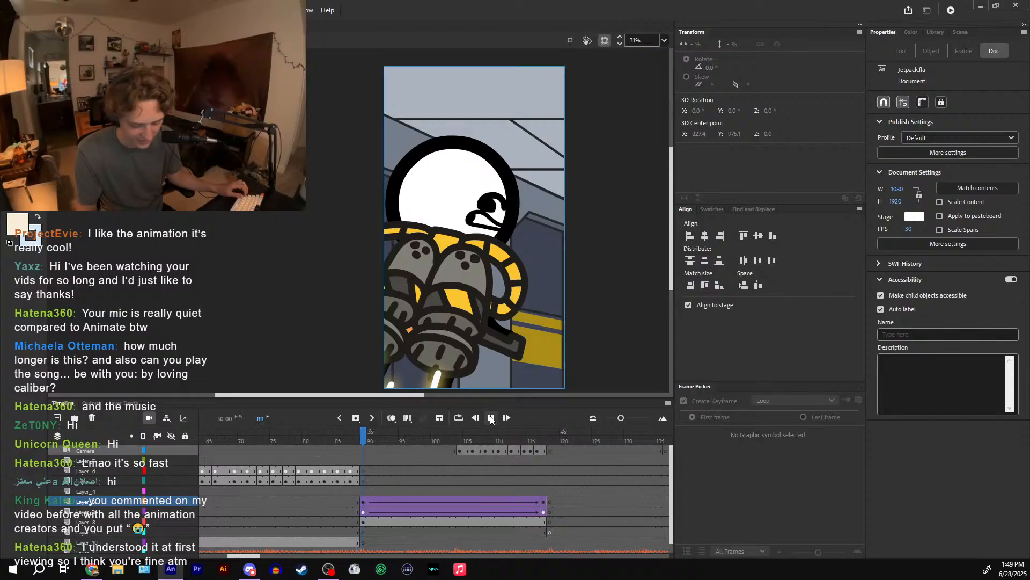
{"action": "left_click", "coordinate": [486, 432]}
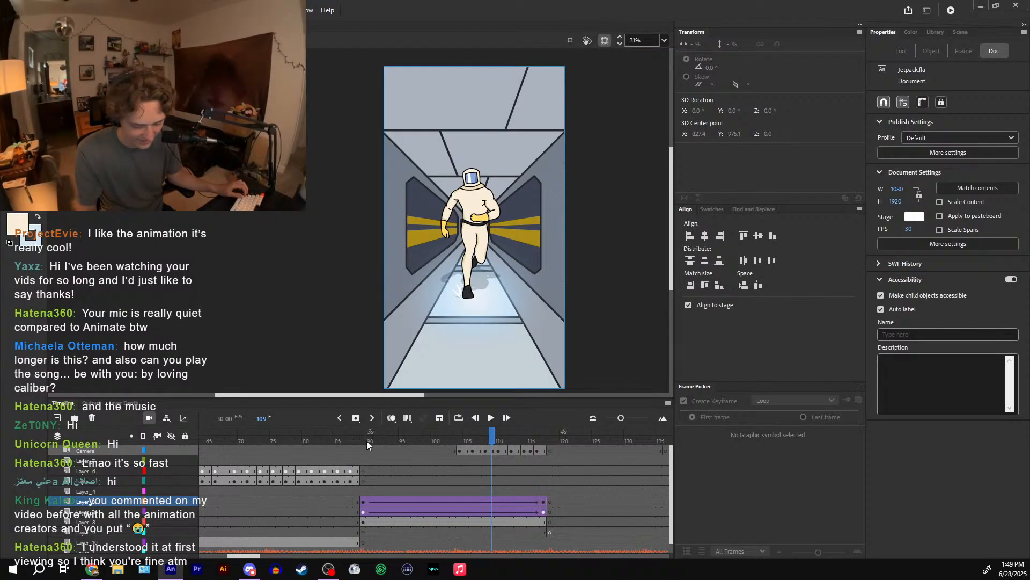
{"action": "left_click_drag", "start_coordinate": [367, 443], "coordinate": [556, 442]}
{"action": "left_click_drag", "start_coordinate": [319, 427], "coordinate": [209, 382]}
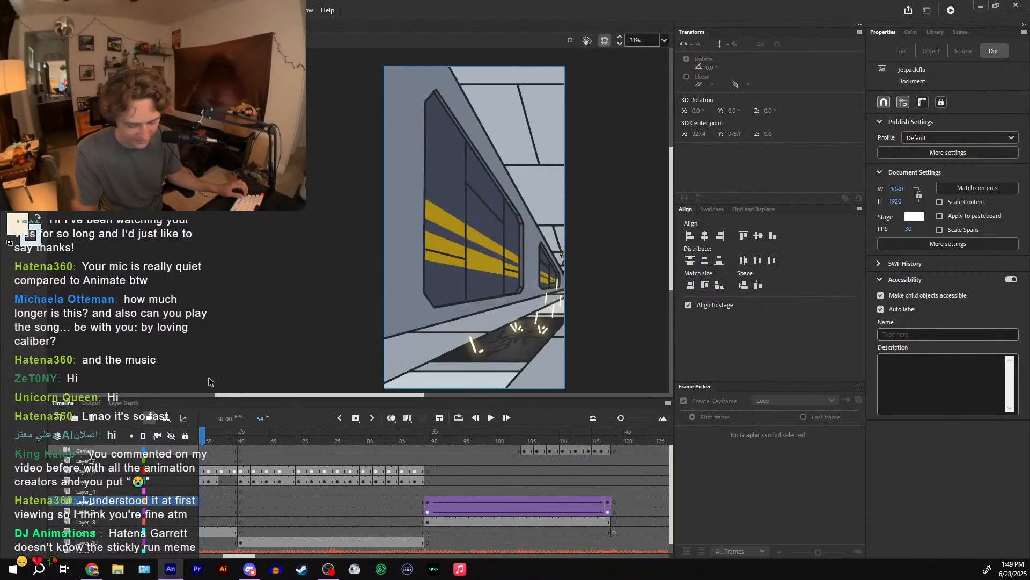
{"action": "left_click", "coordinate": [491, 419]}
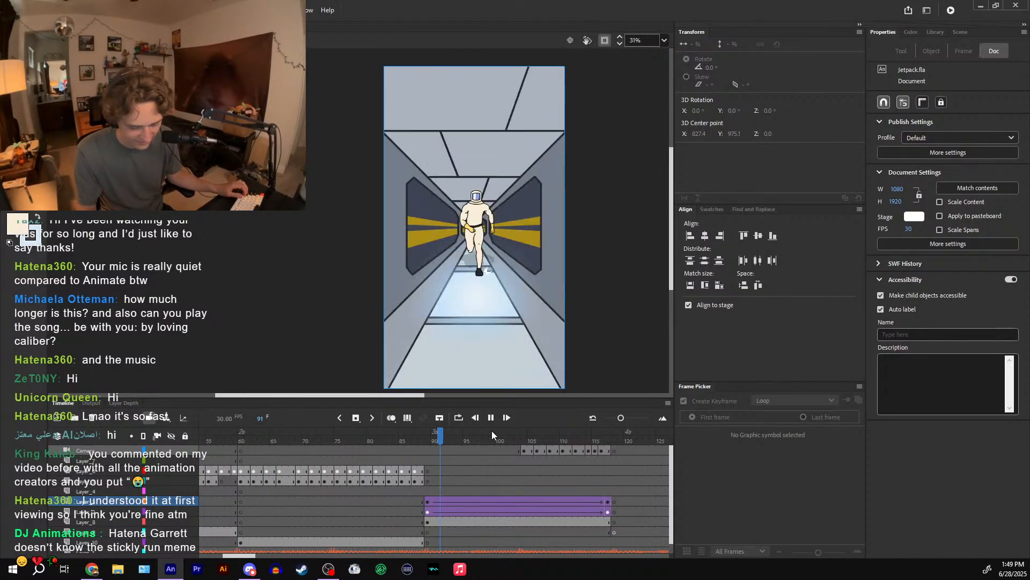
{"action": "left_click", "coordinate": [497, 436]}
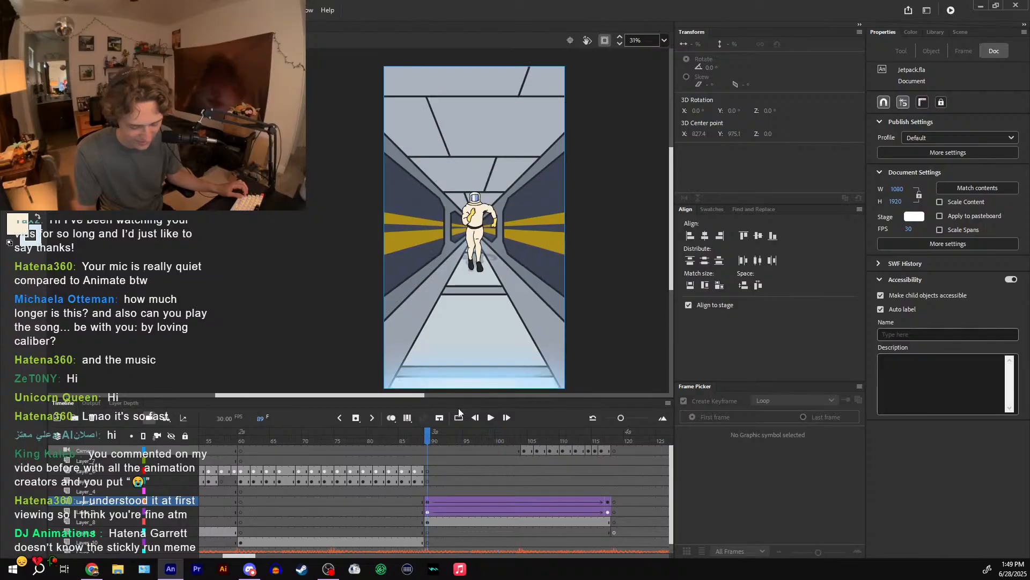
{"action": "left_click", "coordinate": [491, 419]}
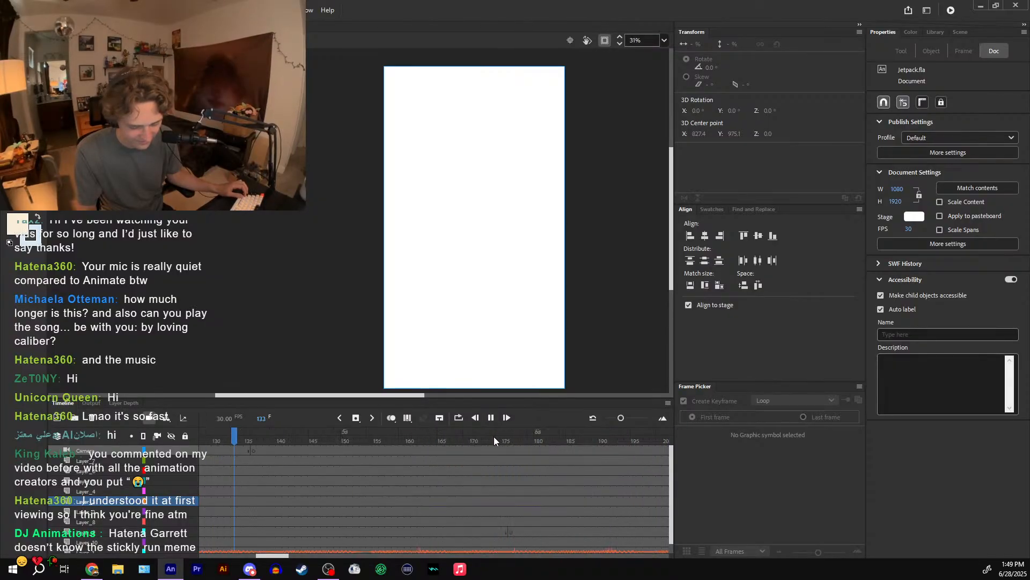
{"action": "left_click", "coordinate": [481, 434]}
- Clear the leftover keyframes on Layer_9 and the camera past the end of the corridor shot, and replay the animation
{"action": "left_click", "coordinate": [509, 529]}
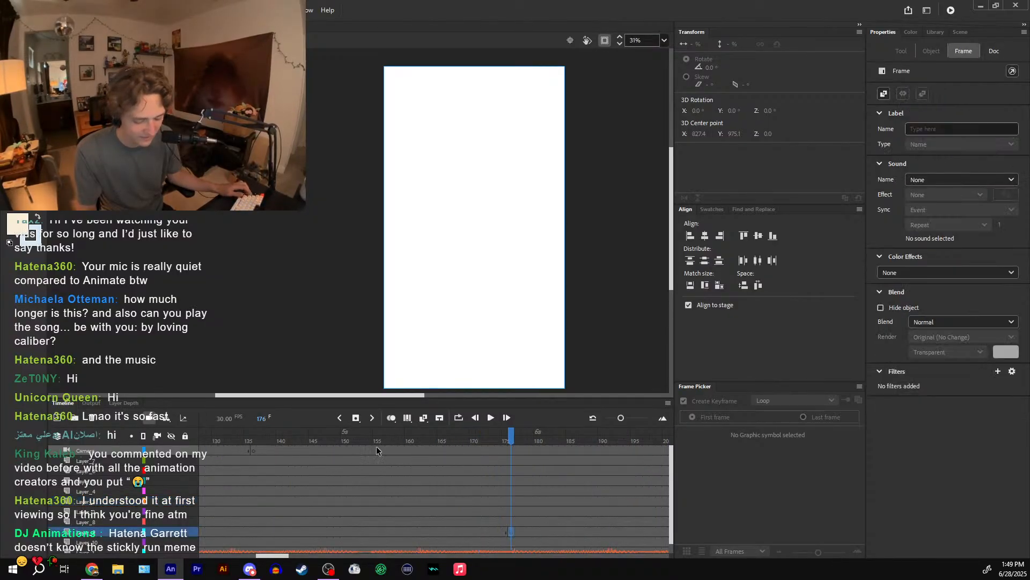
{"action": "left_click", "coordinate": [254, 450]}
{"action": "key", "text": "shift+comma"}
{"action": "left_click", "coordinate": [491, 419]}
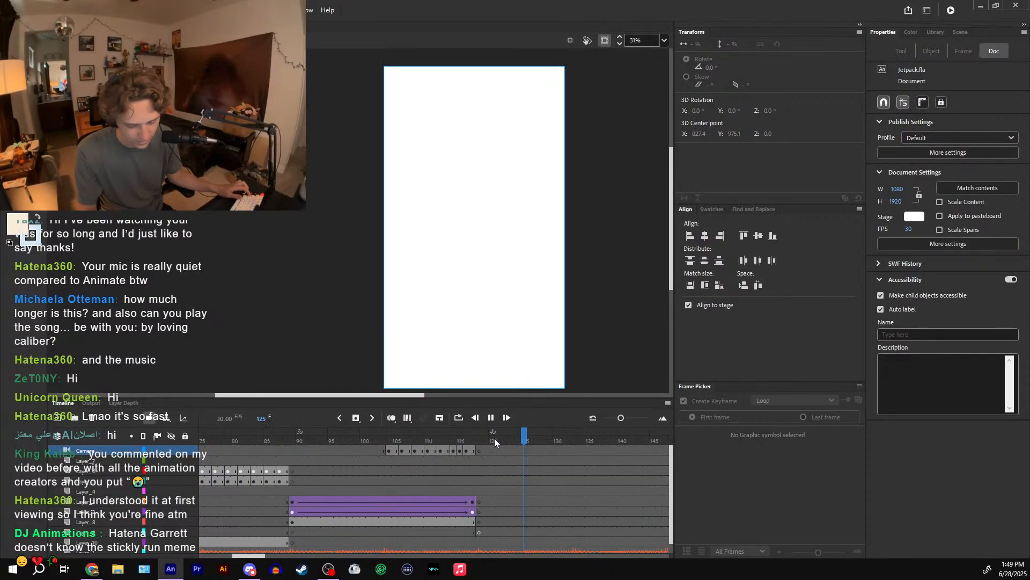
{"action": "left_click", "coordinate": [493, 439]}
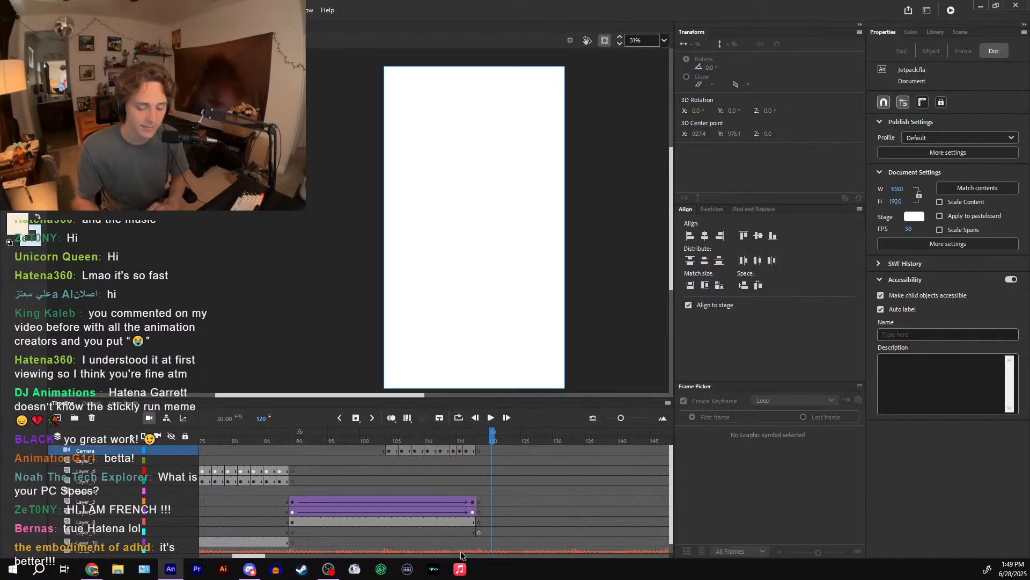
- Play from just before the corridor shot and scrub through the run to examine the background's speed
{"action": "left_click", "coordinate": [259, 441]}
{"action": "left_click", "coordinate": [489, 418]}
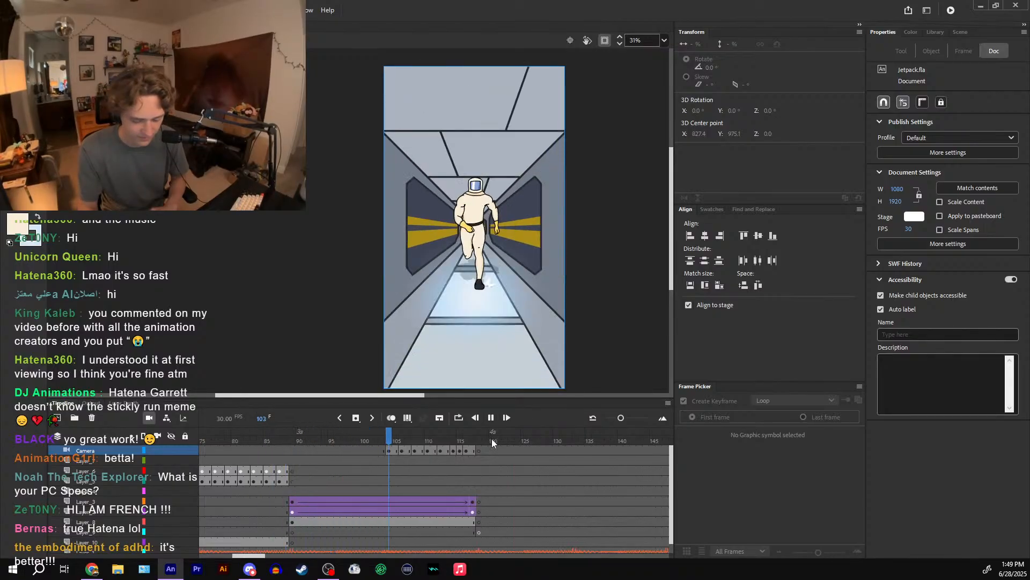
{"action": "left_click_drag", "start_coordinate": [294, 441], "coordinate": [489, 358]}
{"action": "left_click", "coordinate": [460, 441]}
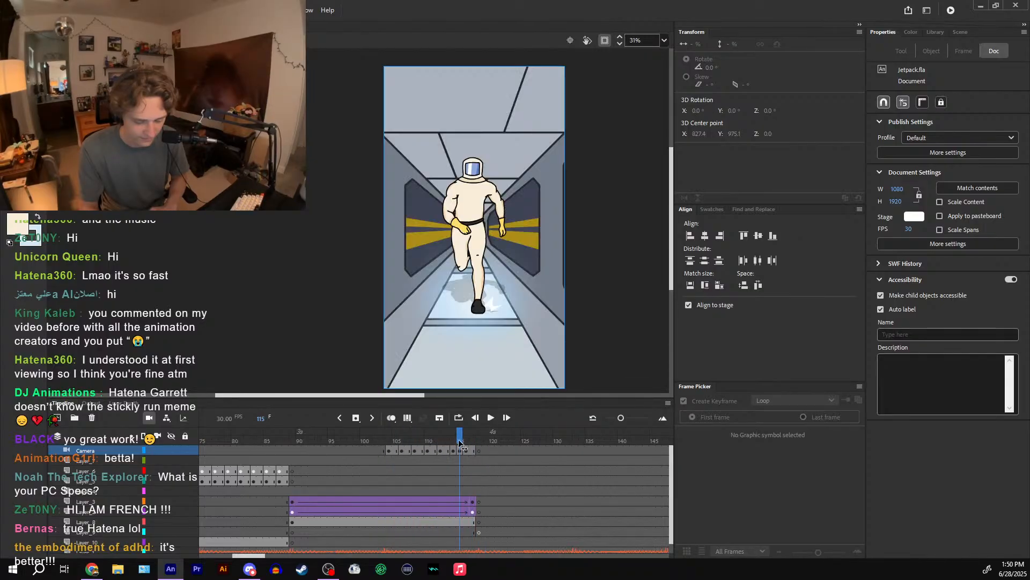
- Try stretching the looping frames inside the corridor background's symbol to slow its movement, and play the shot back
{"action": "double_click", "coordinate": [523, 328]}
{"action": "left_click_drag", "start_coordinate": [226, 444], "coordinate": [247, 435]}
{"action": "double_click", "coordinate": [665, 335]}
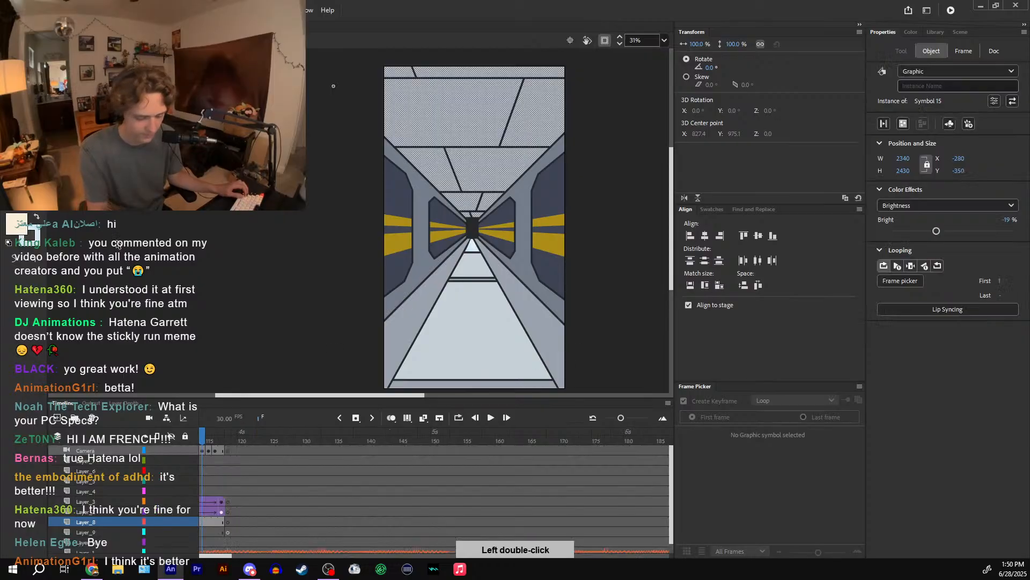
{"action": "left_click", "coordinate": [493, 419]}
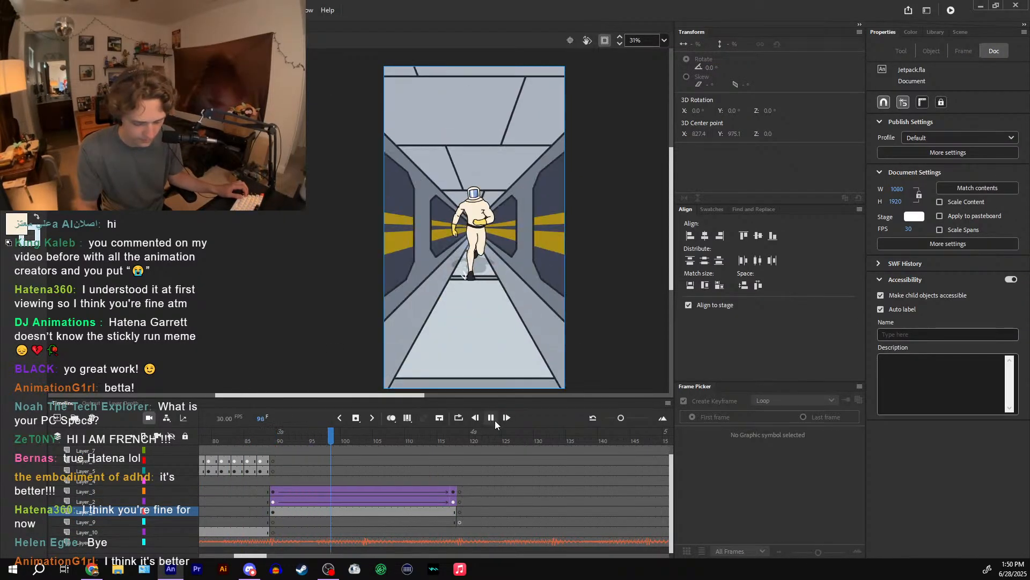
{"action": "left_click", "coordinate": [443, 437]}
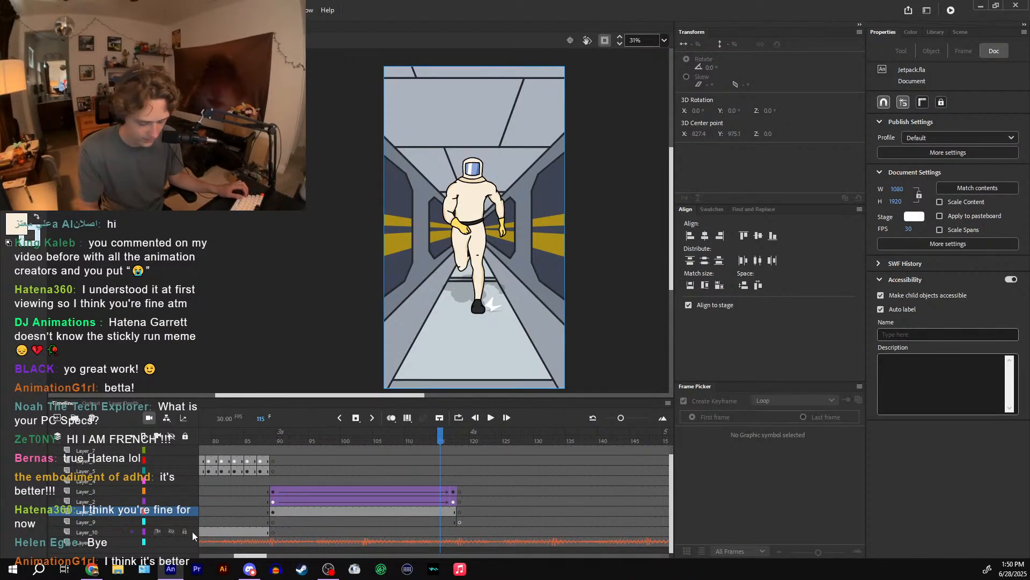
- Scrub through the corridor shot to compare the runner's motion with the moving background
{"action": "left_click_drag", "start_coordinate": [261, 451], "coordinate": [445, 436]}
{"action": "key", "text": "period"}
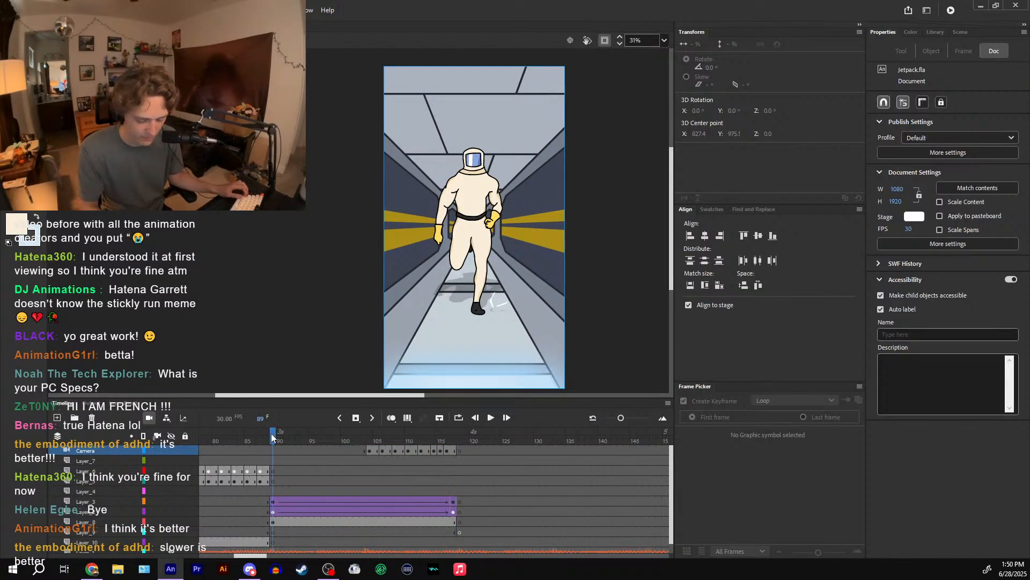
{"action": "left_click_drag", "start_coordinate": [271, 433], "coordinate": [408, 452]}
{"action": "mouse_move", "coordinate": [436, 450]}
{"action": "left_mouse_down"}
{"action": "mouse_move", "coordinate": [463, 437]}
{"action": "mouse_move", "coordinate": [273, 438]}
{"action": "mouse_move", "coordinate": [445, 445]}
{"action": "left_mouse_up"}
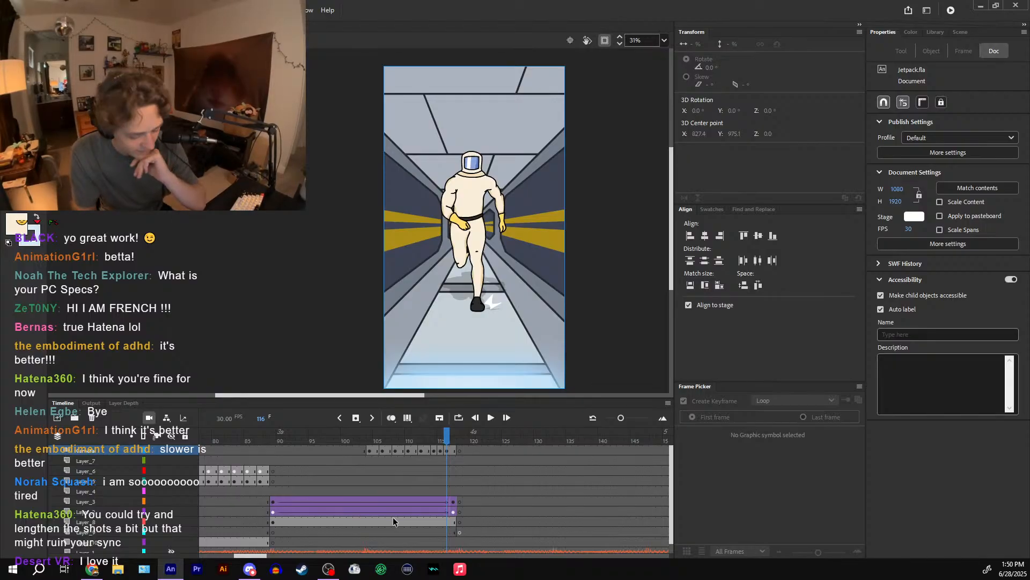
- Play the animation from the opening shot into the jetpack close-up to judge the overall pacing
{"action": "left_click_drag", "start_coordinate": [264, 420], "coordinate": [250, 481]}
{"action": "left_click_drag", "start_coordinate": [601, 437], "coordinate": [382, 441]}
{"action": "left_click_drag", "start_coordinate": [262, 420], "coordinate": [231, 485]}
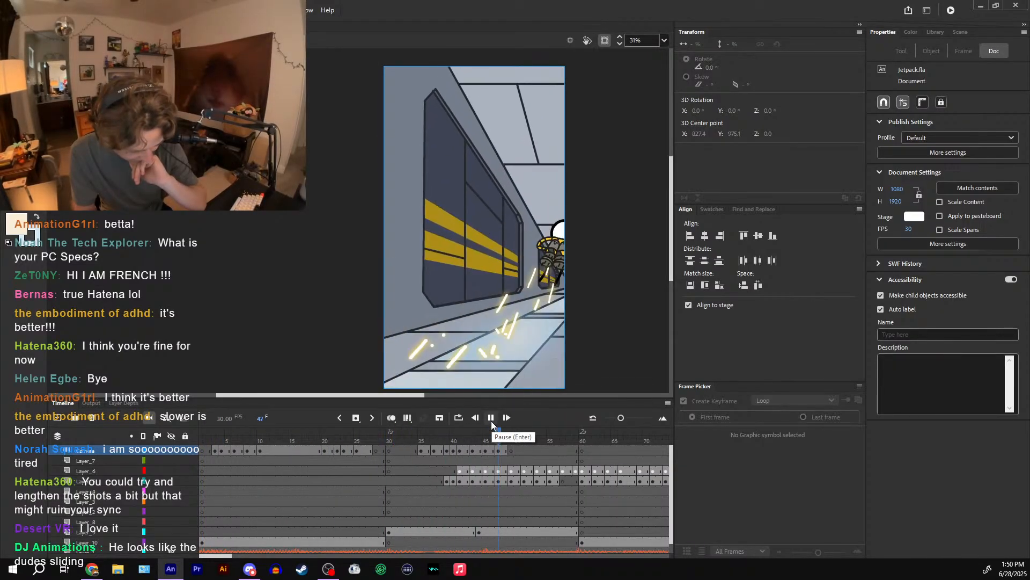
{"action": "left_click", "coordinate": [491, 418]}
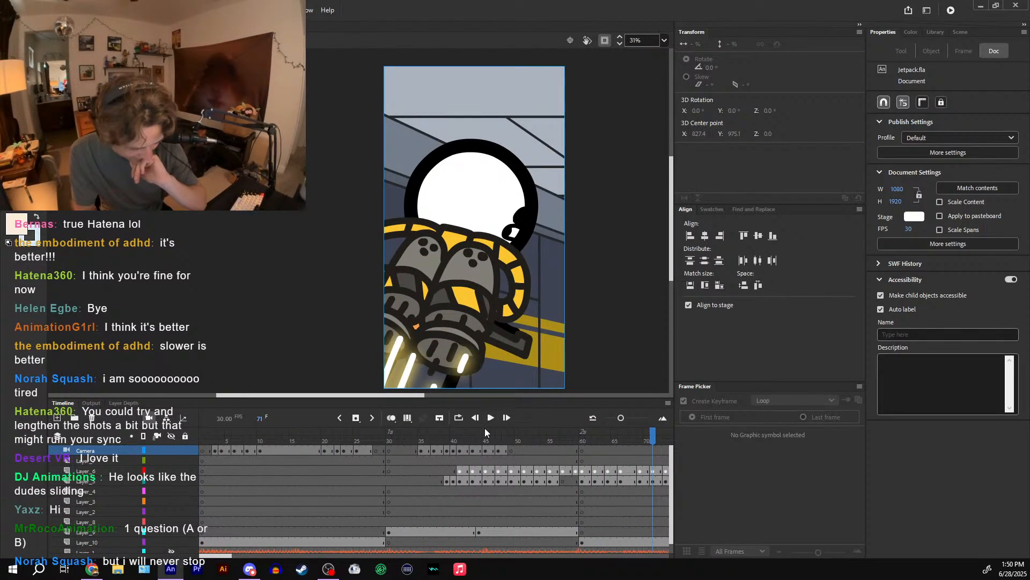
- Play from the second shot through the corridor run and scrub on to the rough wall sketch
{"action": "left_click_drag", "start_coordinate": [390, 434], "coordinate": [528, 461]}
{"action": "key", "text": "Return"}
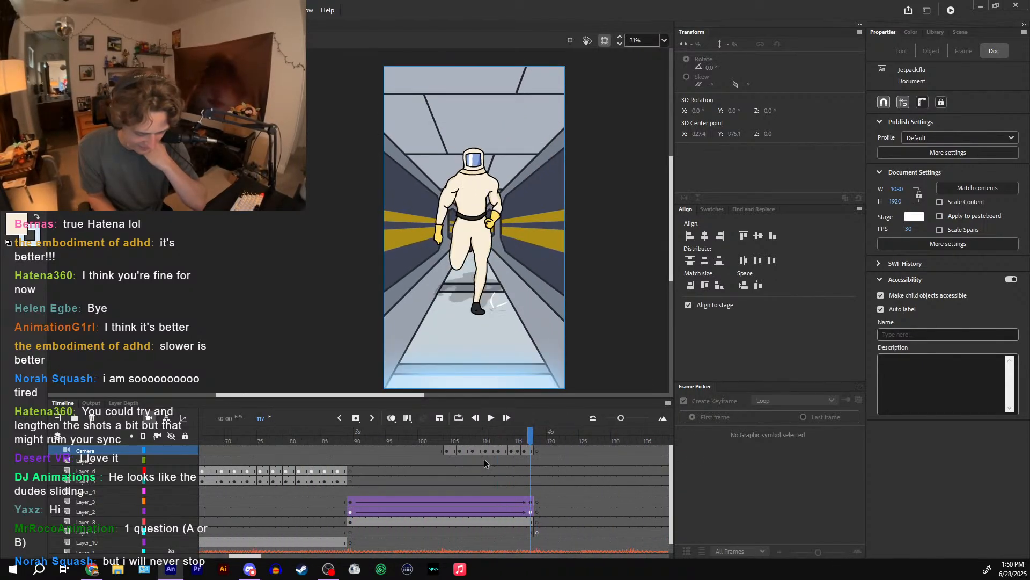
{"action": "left_click_drag", "start_coordinate": [262, 420], "coordinate": [430, 401]}
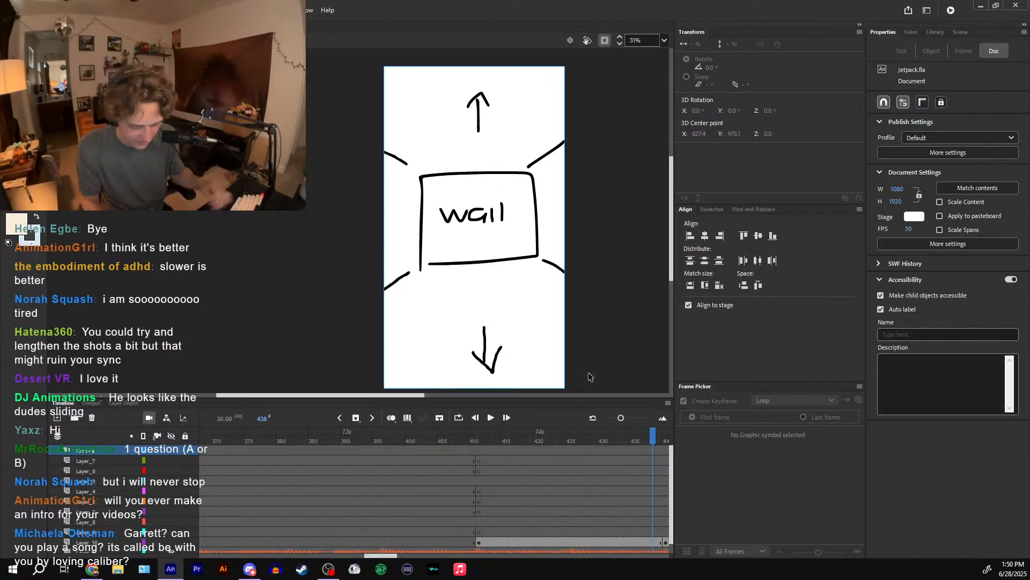
- Remove the camera layer's surplus frames that extend beyond the end of the other layers
{"action": "left_click_drag", "start_coordinate": [603, 507], "coordinate": [432, 516]}
{"action": "key", "text": "Return"}
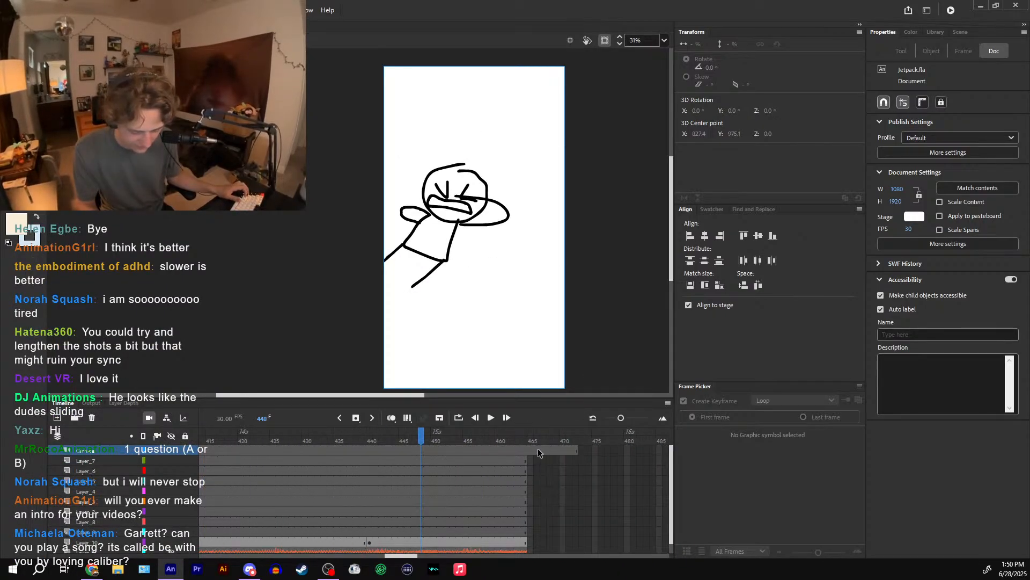
{"action": "left_click_drag", "start_coordinate": [530, 451], "coordinate": [499, 445]}
{"action": "key", "text": "shift+F5"}
- Play the animation around the corridor shot and again from the opening frame to review the timing
{"action": "left_click", "coordinate": [492, 417]}
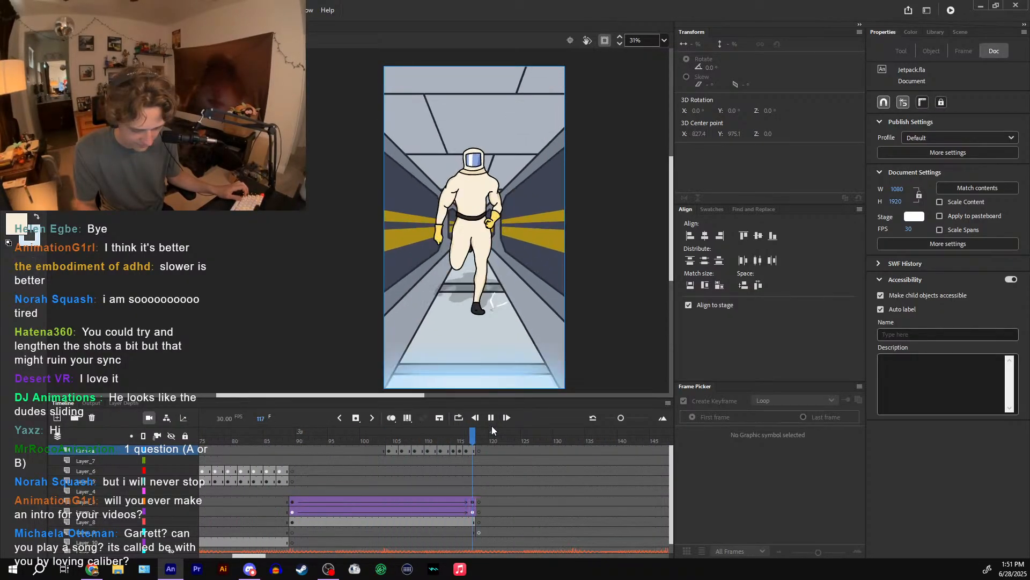
{"action": "left_click", "coordinate": [486, 441]}
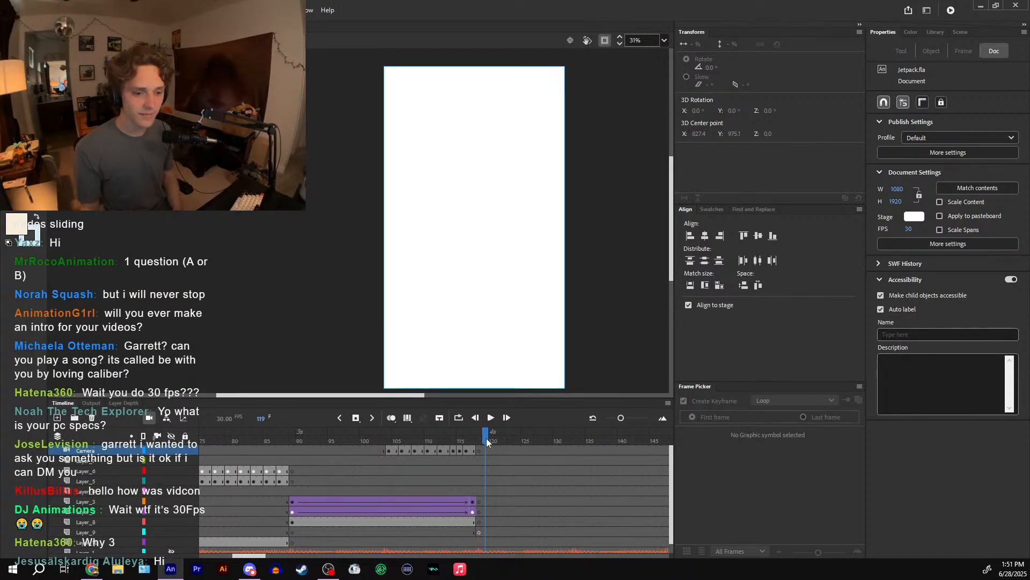
{"action": "left_click_drag", "start_coordinate": [486, 442], "coordinate": [201, 472]}
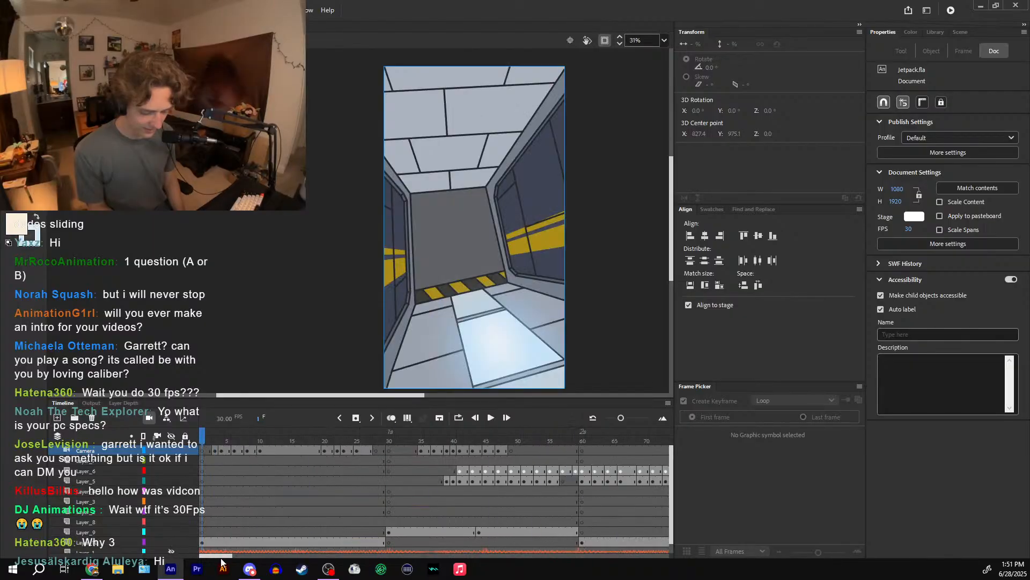
{"action": "left_click", "coordinate": [490, 417]}
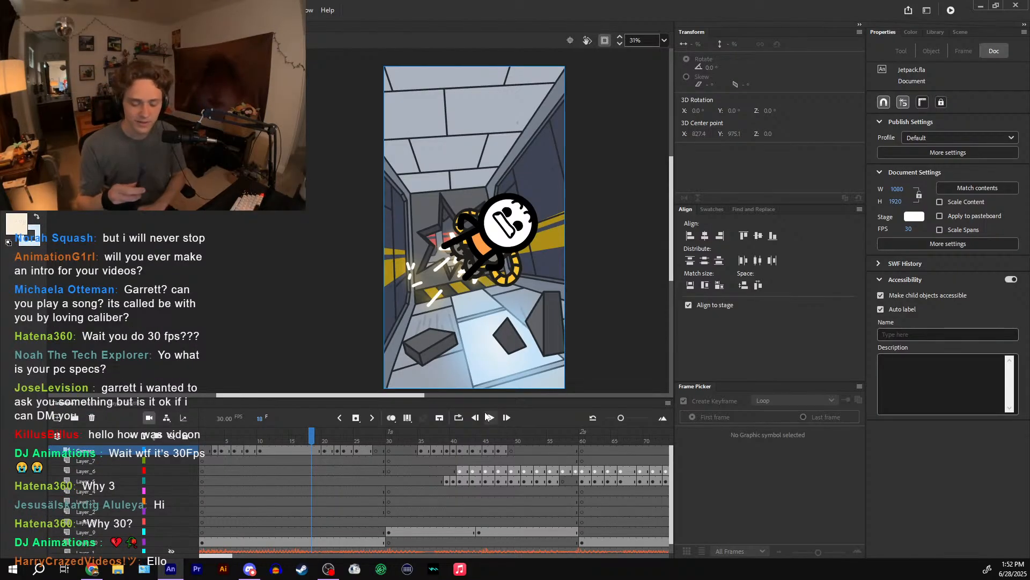
{"action": "left_click", "coordinate": [489, 417]}
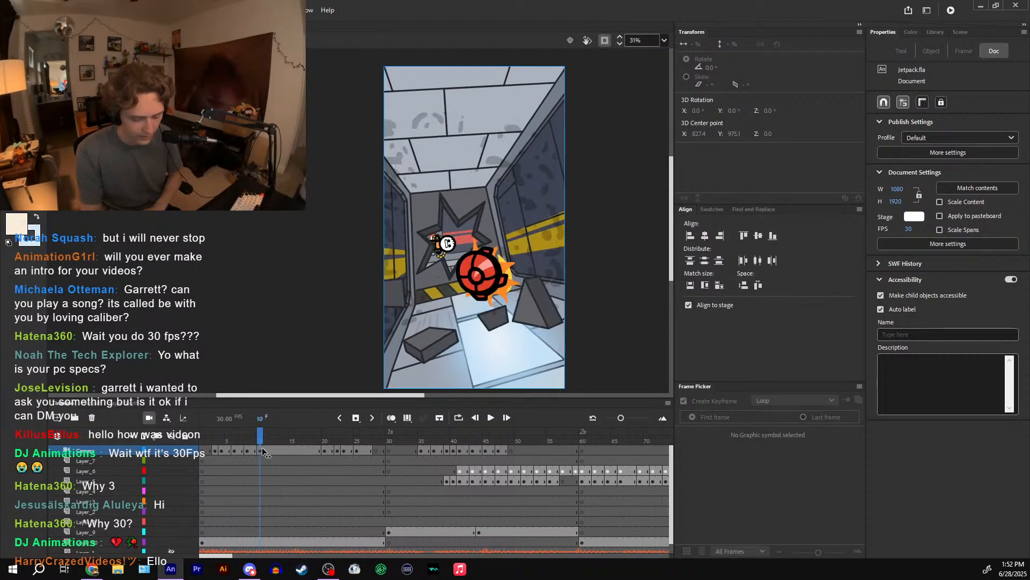
- Scrub from the opening shot through the jetpack close-up and the corridor run to examine how smoothly the characters move
{"action": "left_click", "coordinate": [319, 473]}
{"action": "left_click_drag", "start_coordinate": [318, 437], "coordinate": [562, 444]}
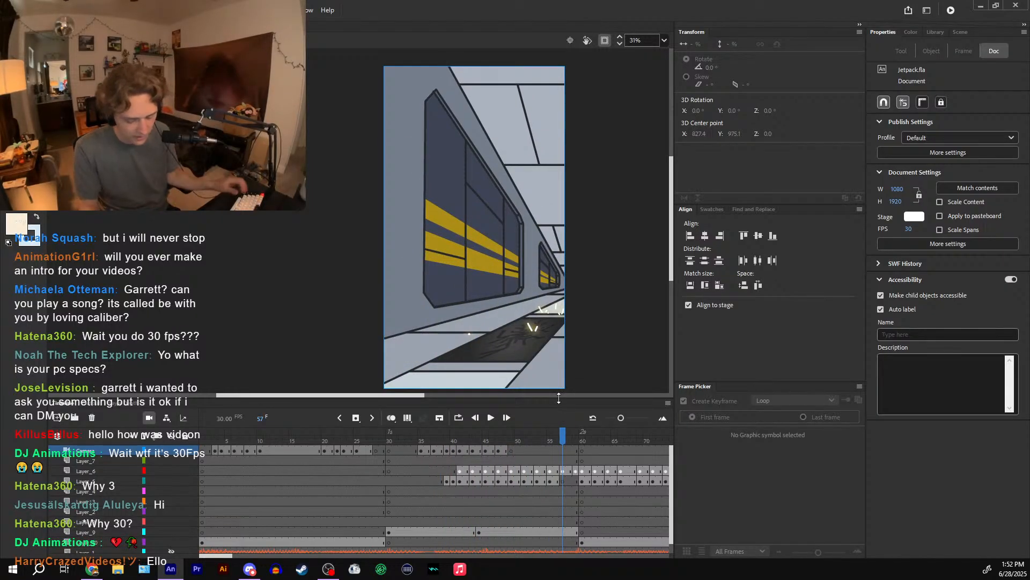
{"action": "left_click_drag", "start_coordinate": [480, 479], "coordinate": [455, 482]}
{"action": "left_click_drag", "start_coordinate": [412, 441], "coordinate": [510, 442]}
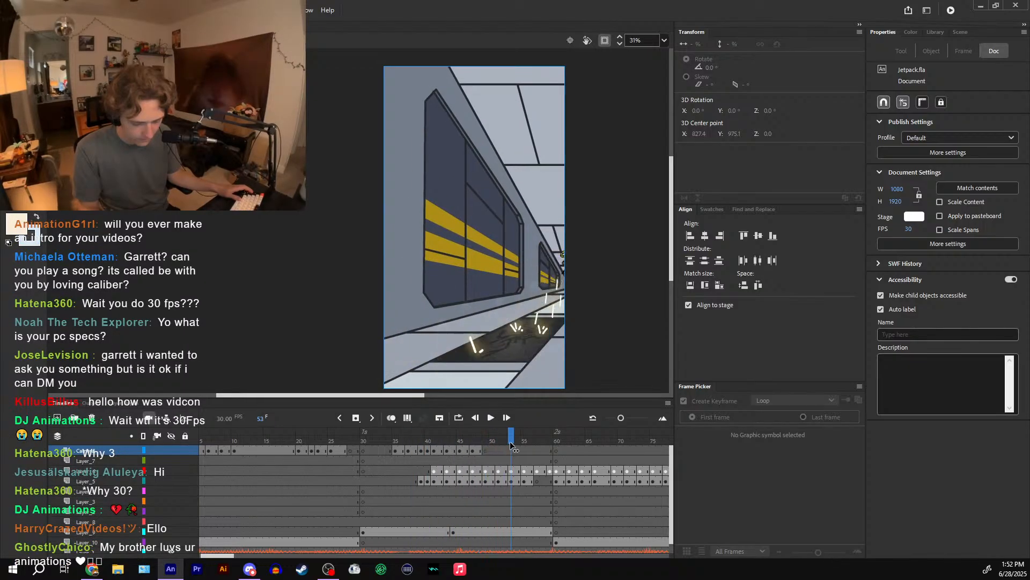
{"action": "left_click_drag", "start_coordinate": [424, 443], "coordinate": [597, 441]}
{"action": "left_click", "coordinate": [601, 503]}
{"action": "left_click", "coordinate": [422, 513], "text": "shift"}
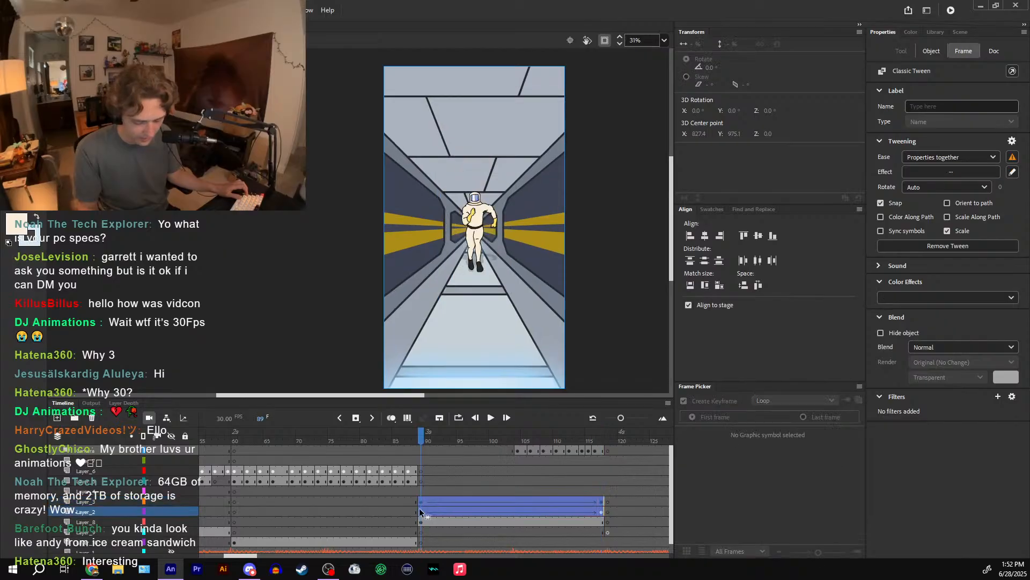
{"action": "left_click_drag", "start_coordinate": [422, 438], "coordinate": [562, 433]}
{"action": "left_click", "coordinate": [602, 502]}
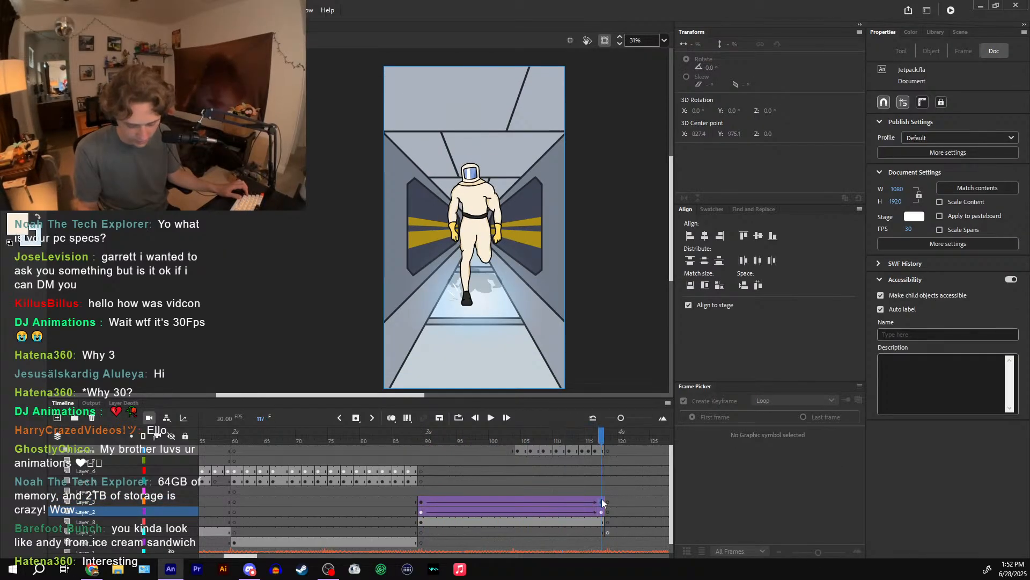
{"action": "left_click", "coordinate": [421, 512], "text": "shift"}
{"action": "right_click", "coordinate": [426, 505]}
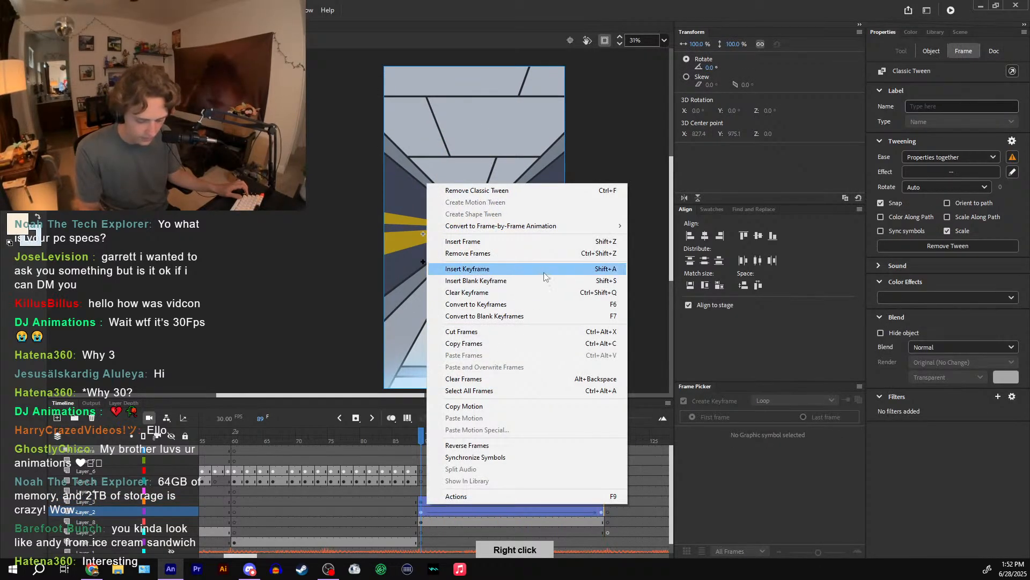
{"action": "left_click", "coordinate": [615, 501]}
{"action": "left_click_drag", "start_coordinate": [620, 512], "coordinate": [429, 509]}
{"action": "right_click", "coordinate": [429, 507]}
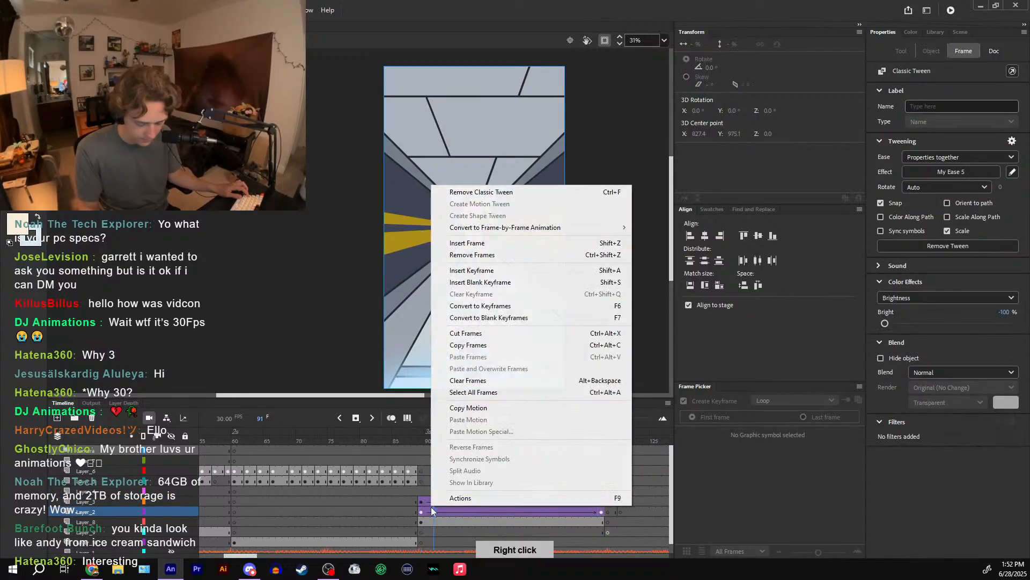
{"action": "key", "text": "Escape"}
- Convert the classic tweens on the runner and shadow layers of the corridor shot to frame-by-frame animation with a keyframe every other frame
{"action": "left_click", "coordinate": [602, 511]}
{"action": "right_click", "coordinate": [602, 511]}
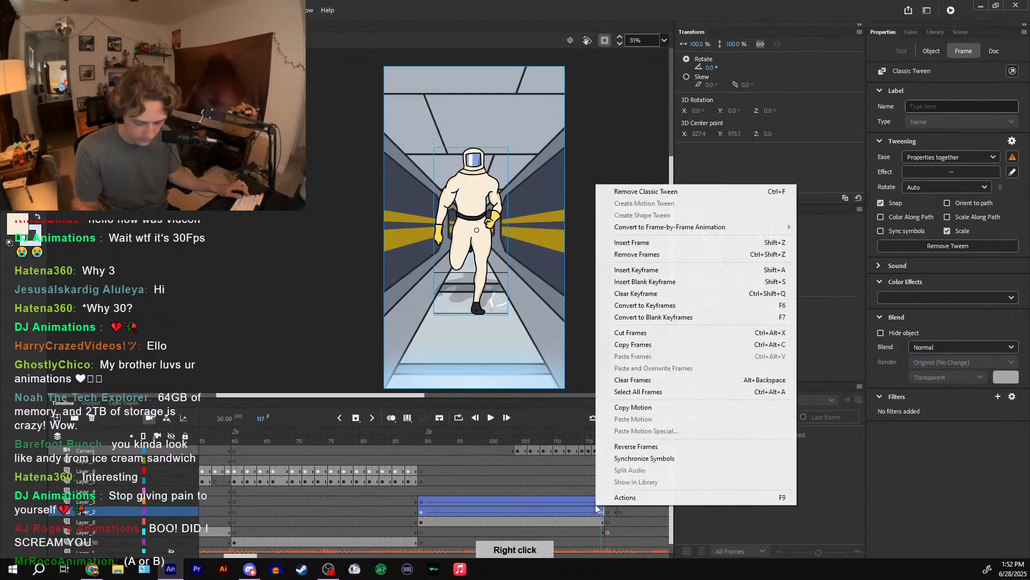
{"action": "mouse_move", "coordinate": [705, 234]}
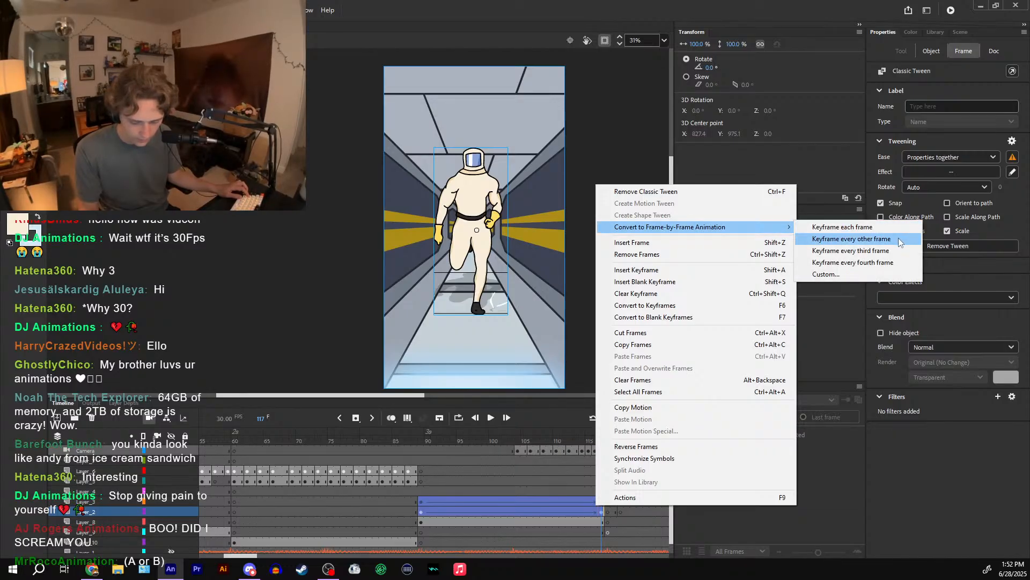
{"action": "left_click", "coordinate": [900, 239]}
- Play and repeatedly scrub through the corridor shot to examine the runner's stepped approach
{"action": "left_click_drag", "start_coordinate": [598, 438], "coordinate": [396, 434]}
{"action": "left_click", "coordinate": [494, 420]}
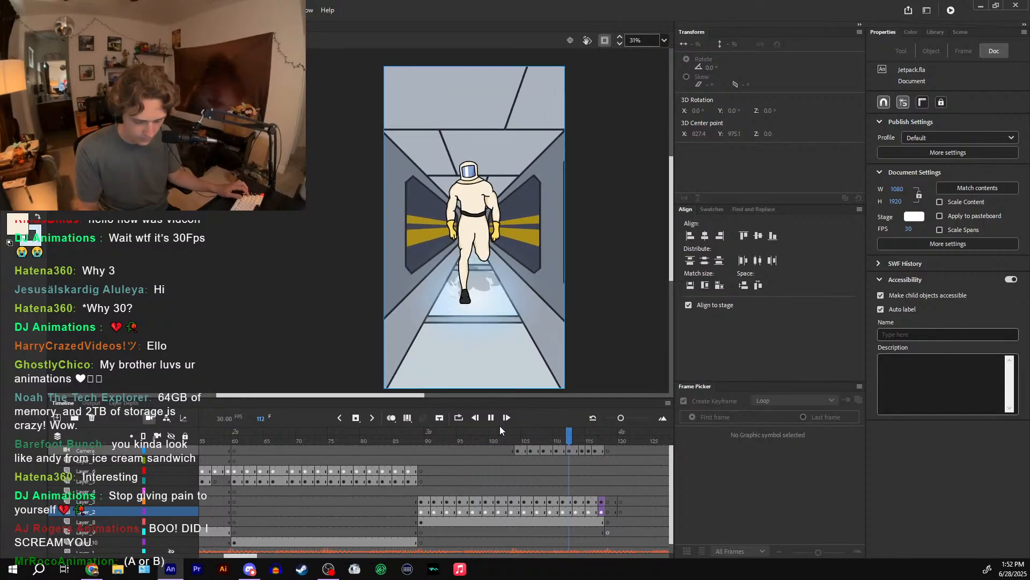
{"action": "left_click", "coordinate": [450, 440]}
{"action": "left_click_drag", "start_coordinate": [451, 443], "coordinate": [600, 440]}
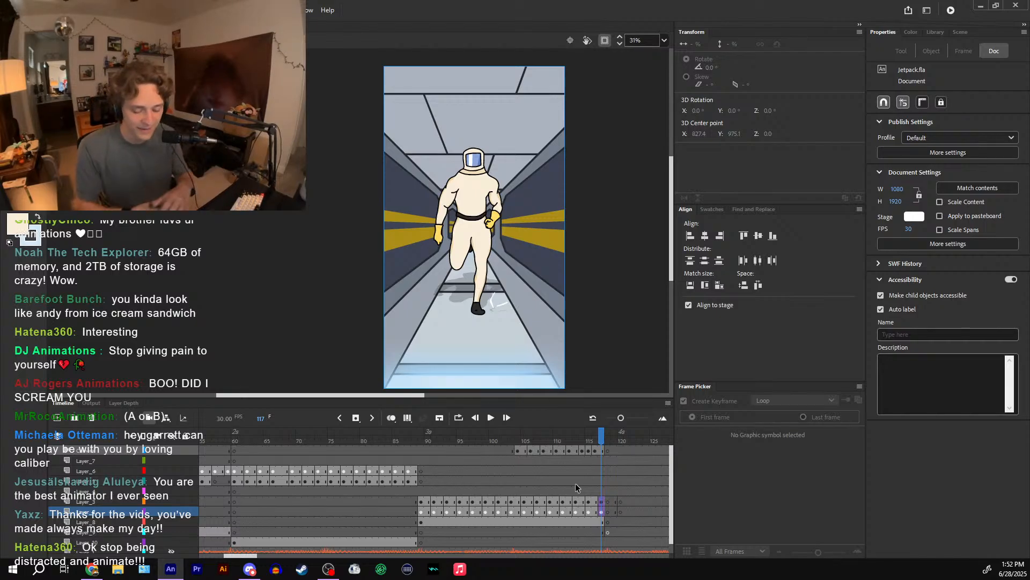
{"action": "left_click_drag", "start_coordinate": [600, 436], "coordinate": [575, 430]}
{"action": "left_click_drag", "start_coordinate": [424, 442], "coordinate": [593, 444]}
{"action": "left_click_drag", "start_coordinate": [426, 442], "coordinate": [600, 434]}
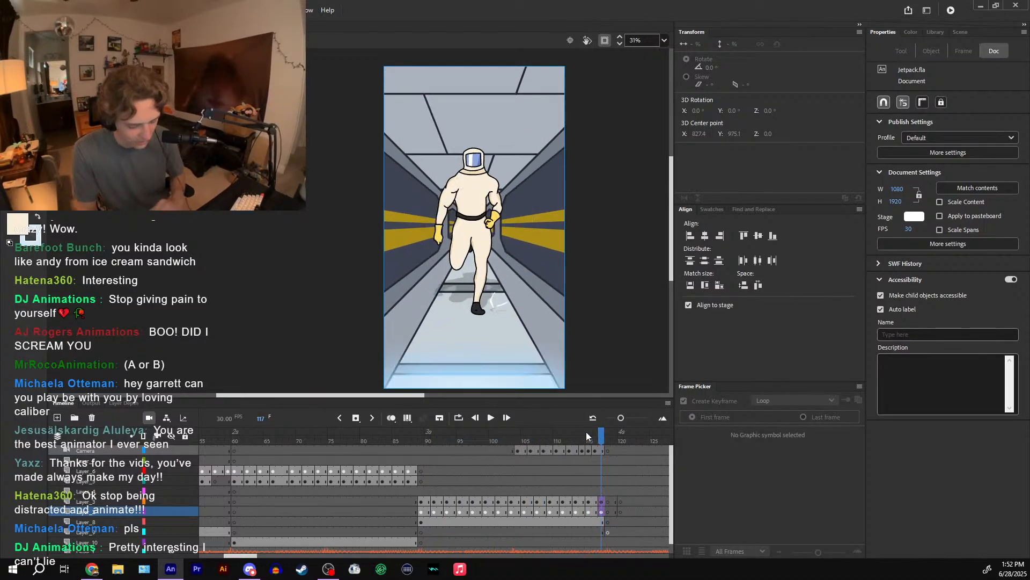
- Play the animation from the opening frame to the end of the corridor run, and scrub through the run
{"action": "key", "text": "shift+comma"}
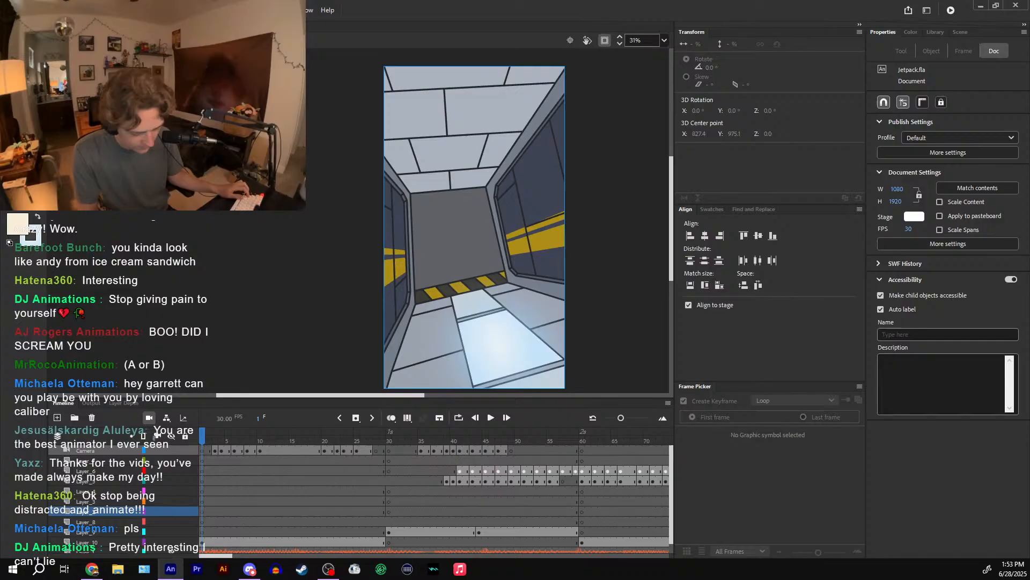
{"action": "left_click", "coordinate": [497, 418]}
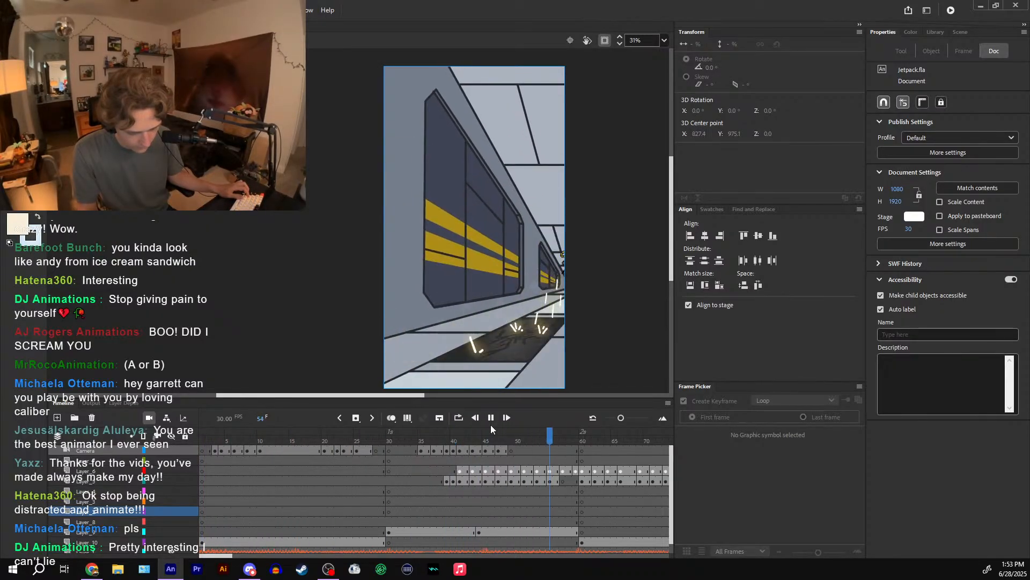
{"action": "left_click", "coordinate": [582, 437]}
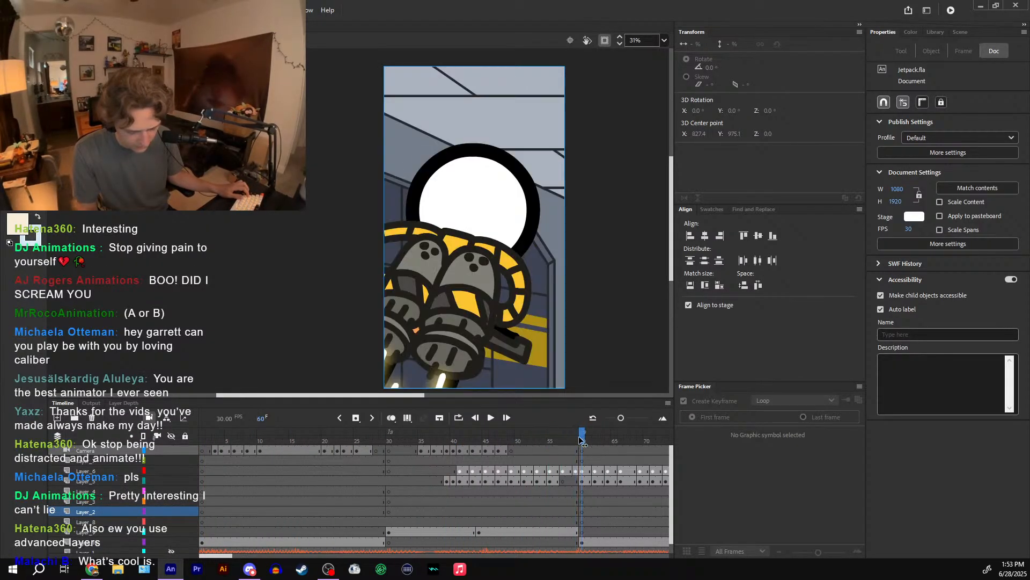
{"action": "left_click", "coordinate": [488, 420]}
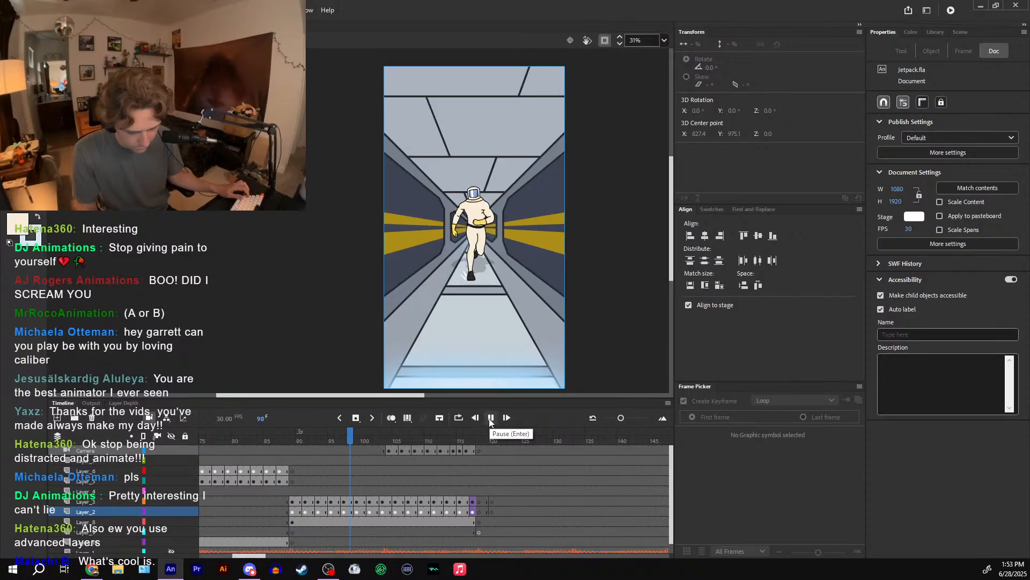
{"action": "left_click_drag", "start_coordinate": [308, 439], "coordinate": [483, 441]}
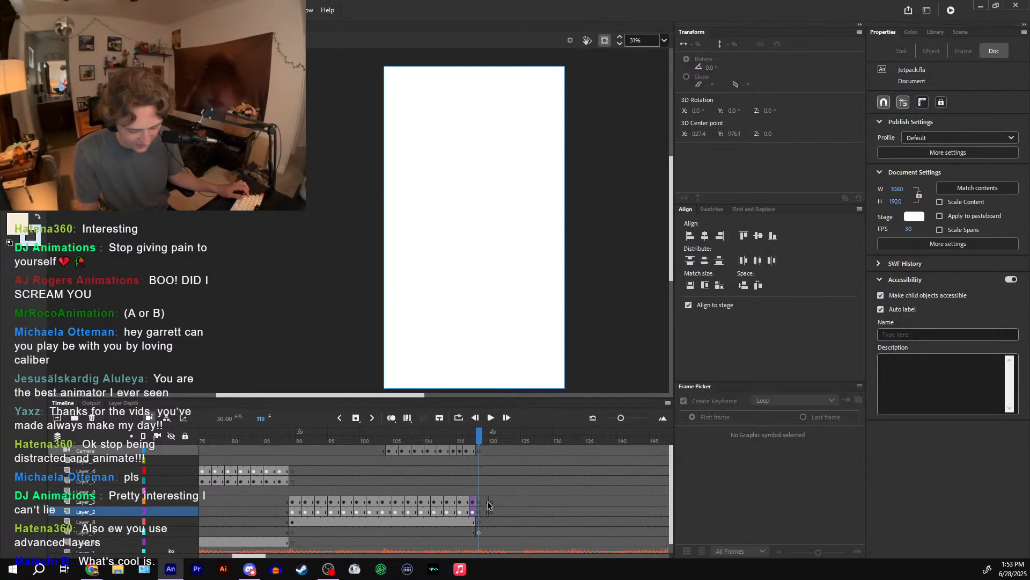
{"action": "left_click", "coordinate": [492, 504]}
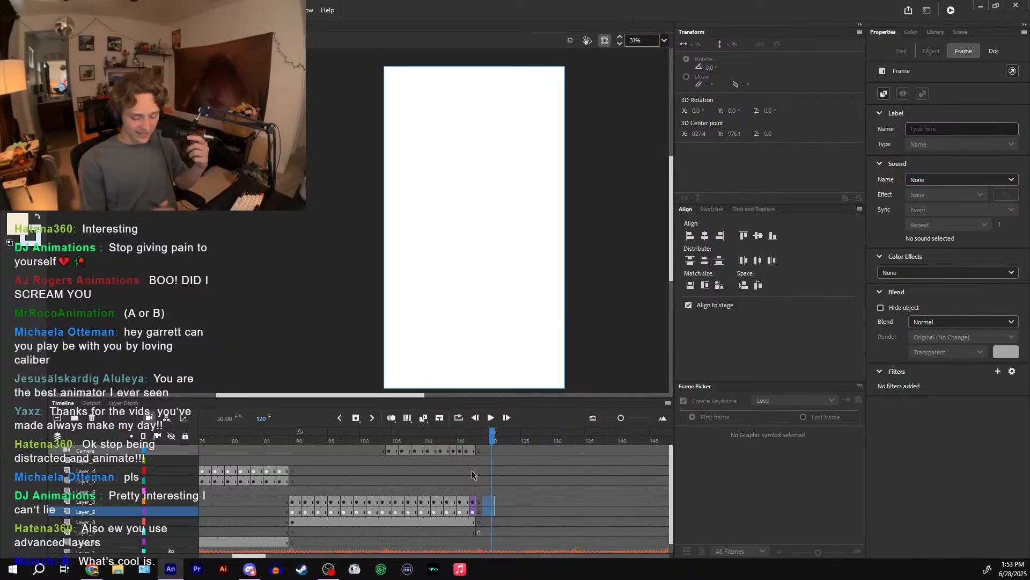
{"action": "left_click", "coordinate": [477, 432]}
{"action": "left_click_drag", "start_coordinate": [476, 432], "coordinate": [423, 441]}
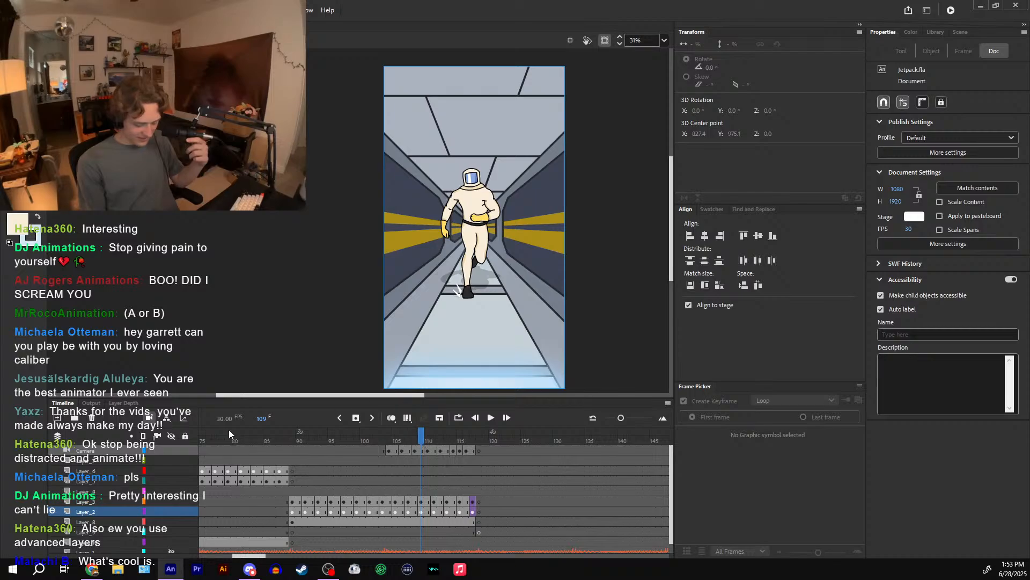
{"action": "left_click", "coordinate": [92, 521]}
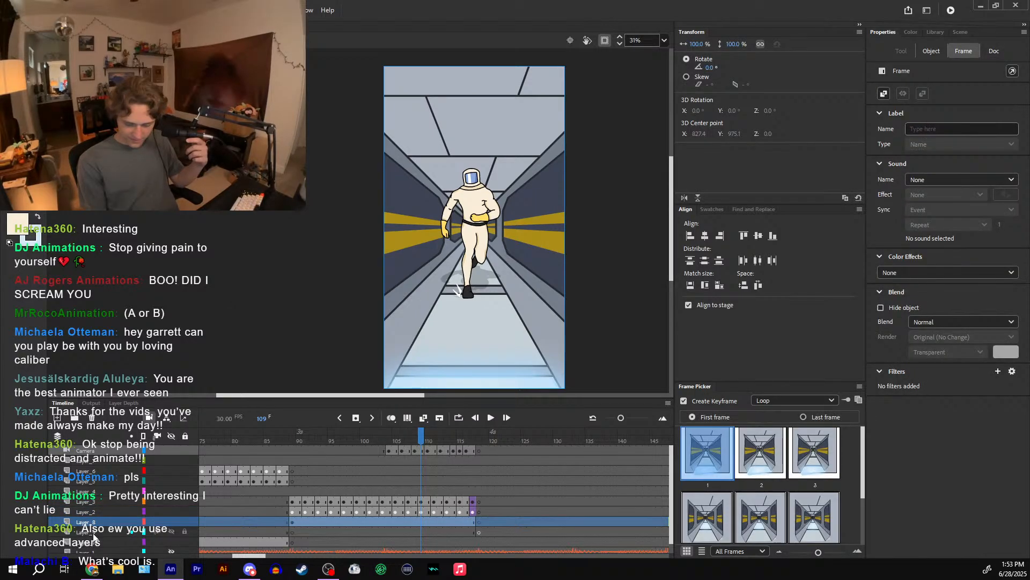
{"action": "left_click", "coordinate": [268, 432]}
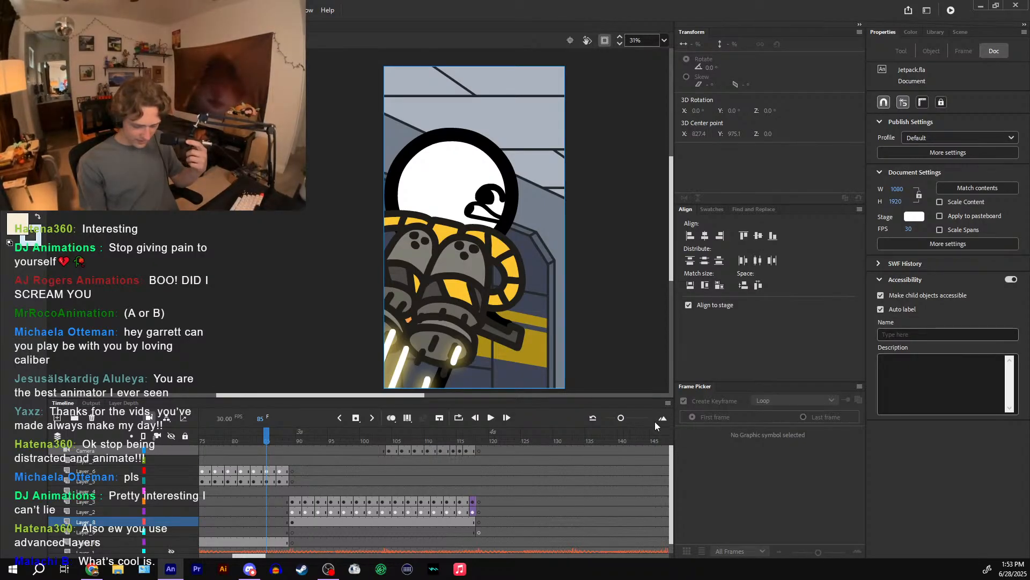
{"action": "left_click", "coordinate": [668, 404]}
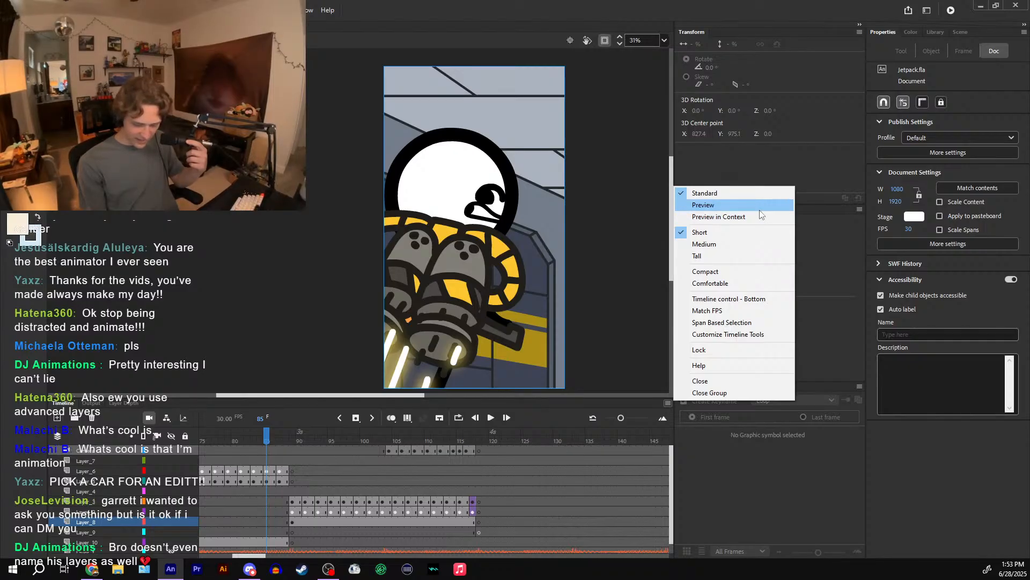
{"action": "left_click", "coordinate": [266, 445]}
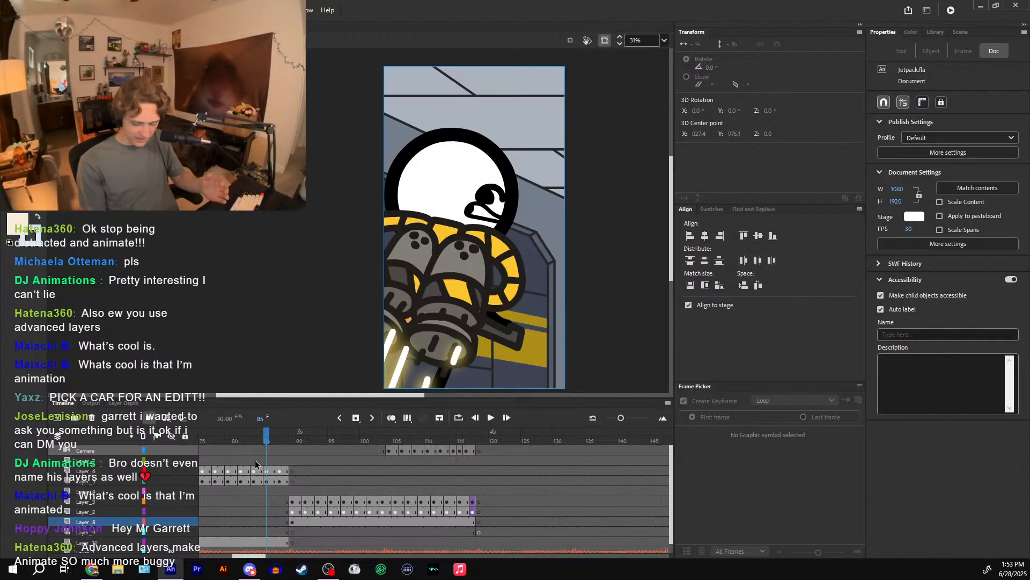
{"action": "left_click", "coordinate": [667, 404]}
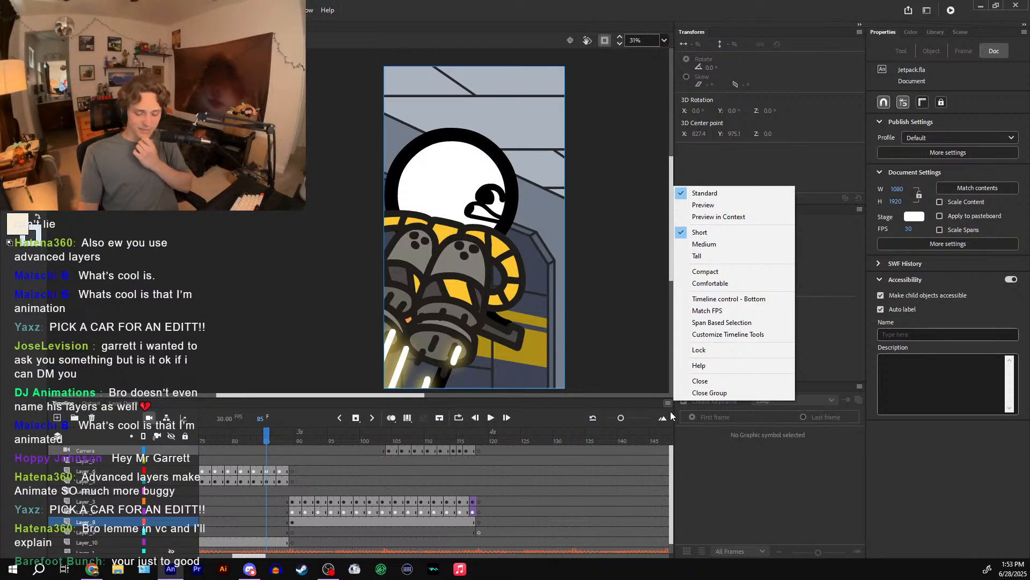
{"action": "left_click", "coordinate": [429, 34]}
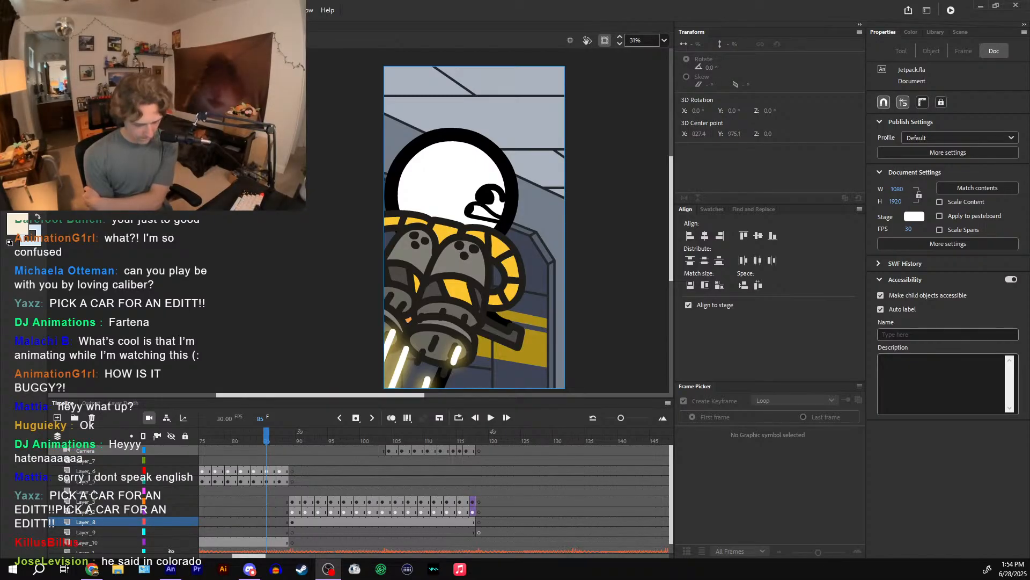
- Inspect the layer depth settings for the runner's shadow at the first corridor frame and return to the timeline
{"action": "left_click", "coordinate": [294, 513]}
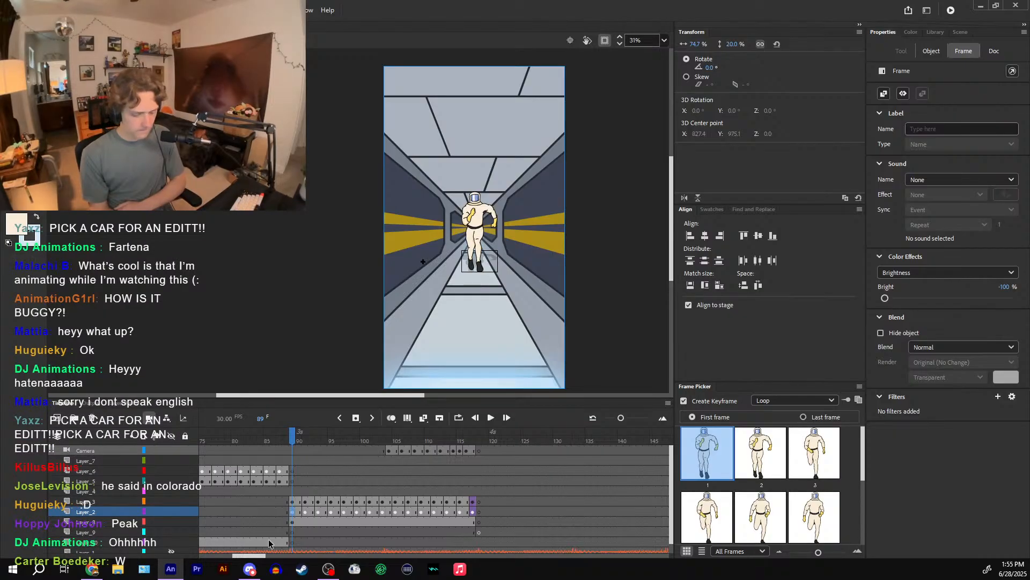
{"action": "left_click", "coordinate": [128, 403]}
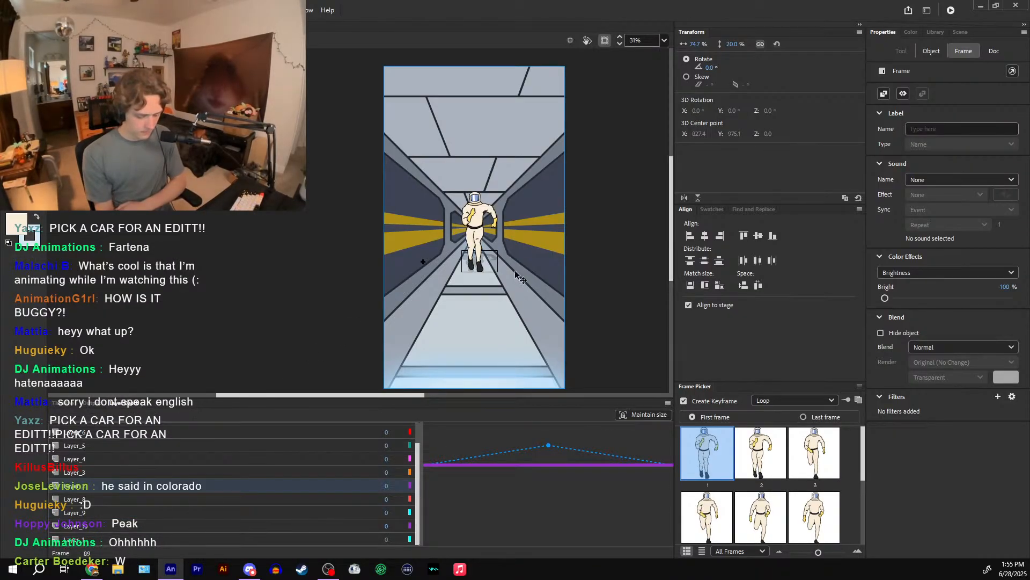
{"action": "left_click", "coordinate": [64, 403]}
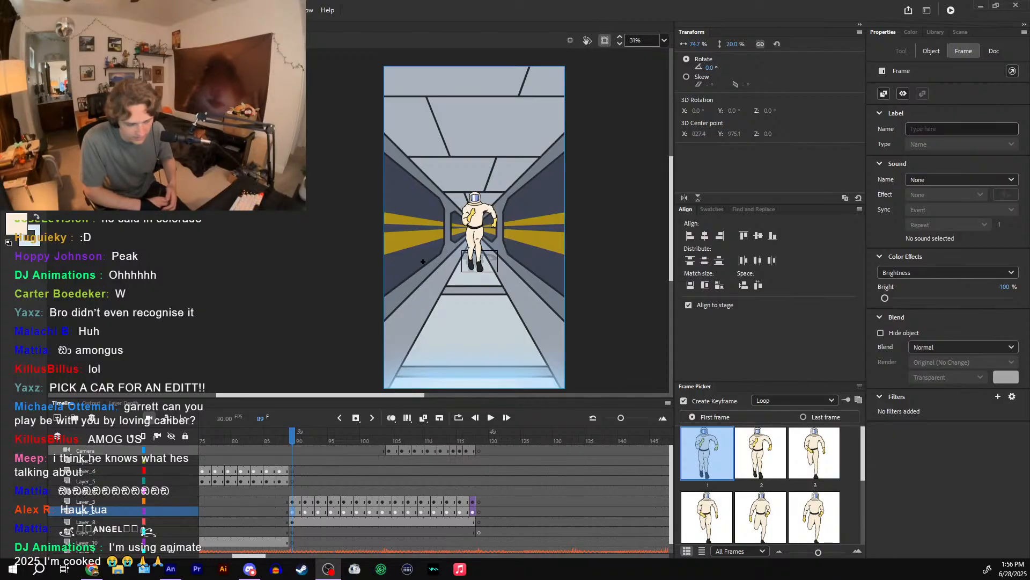
- Inspect the publish settings and the document settings of Jetpack.fla, and leave both without changes
{"action": "left_click", "coordinate": [71, 10]}
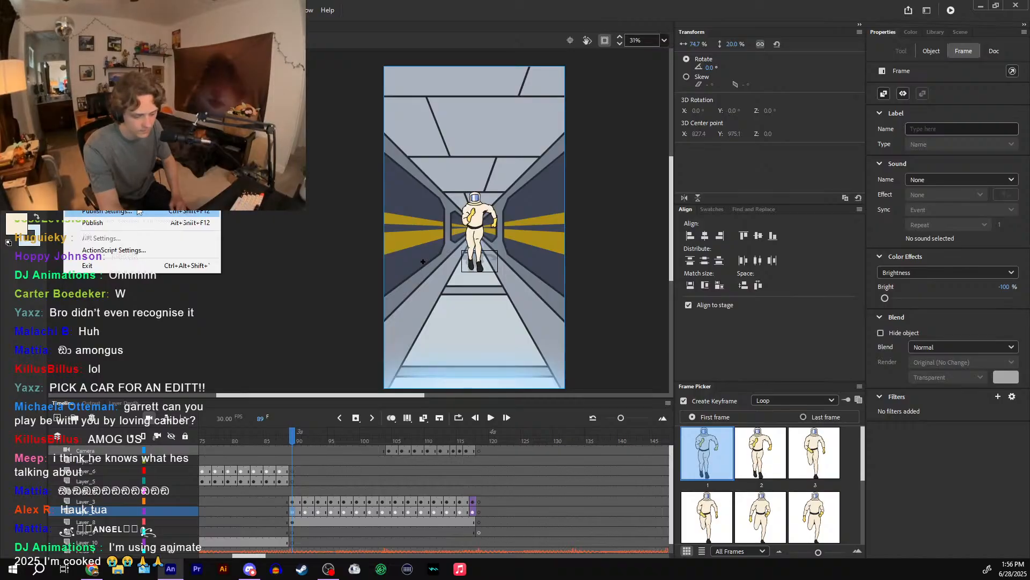
{"action": "left_click", "coordinate": [507, 166]}
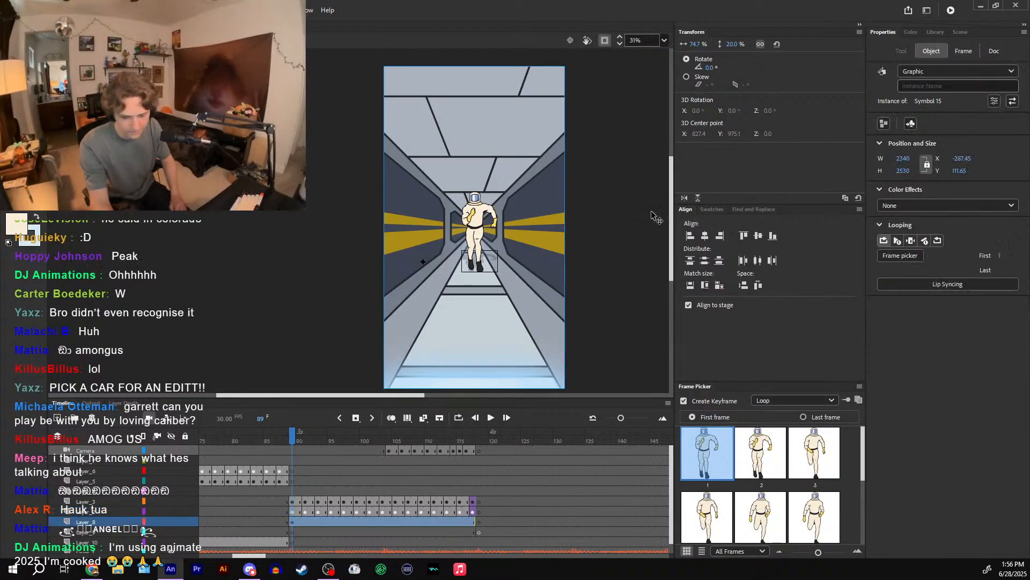
{"action": "left_click", "coordinate": [621, 209]}
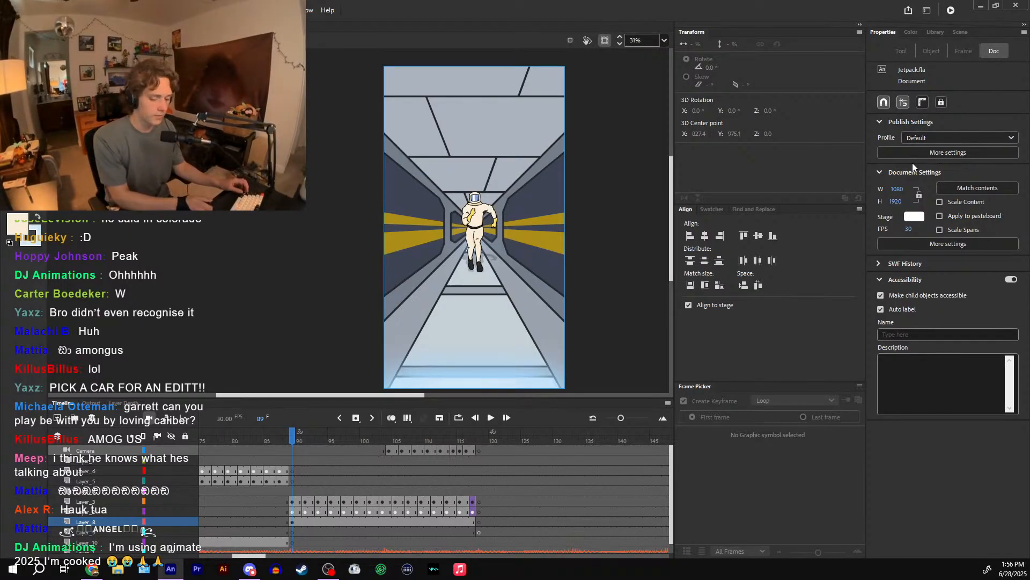
{"action": "key", "text": "ctrl+shift+F12"}
{"action": "left_click_drag", "start_coordinate": [761, 160], "coordinate": [511, 151]}
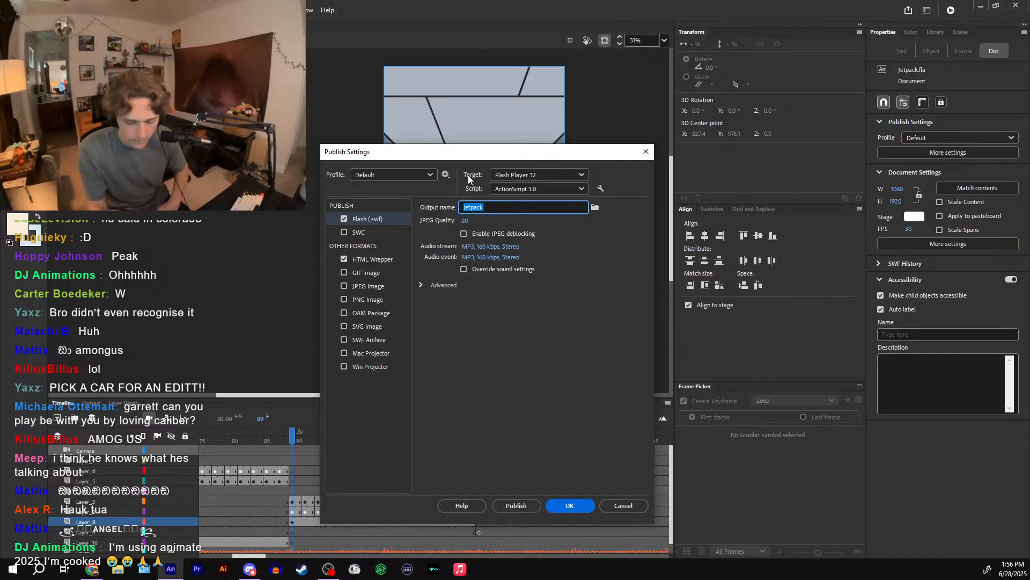
{"action": "left_click", "coordinate": [646, 151]}
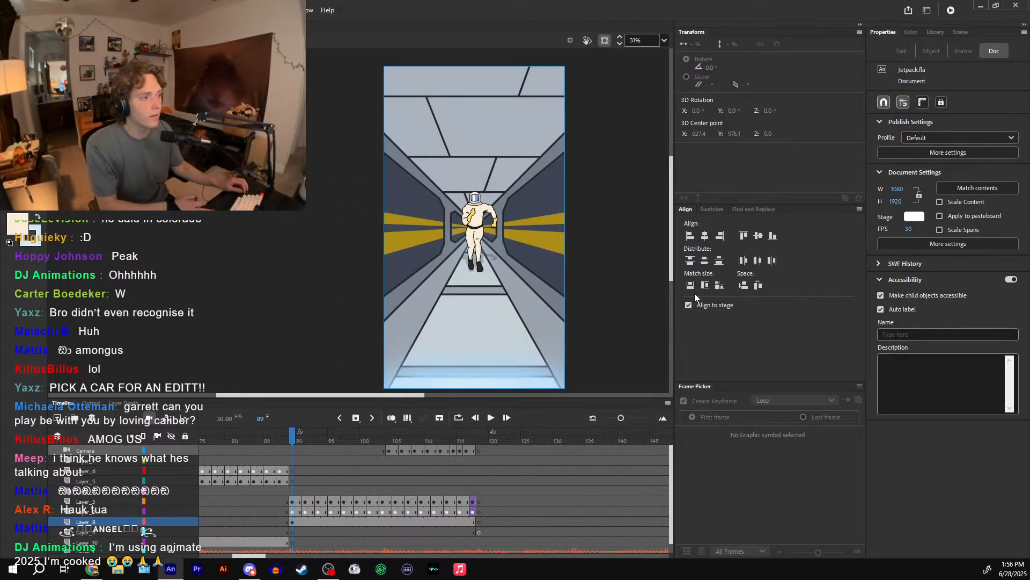
{"action": "key", "text": "ctrl+j"}
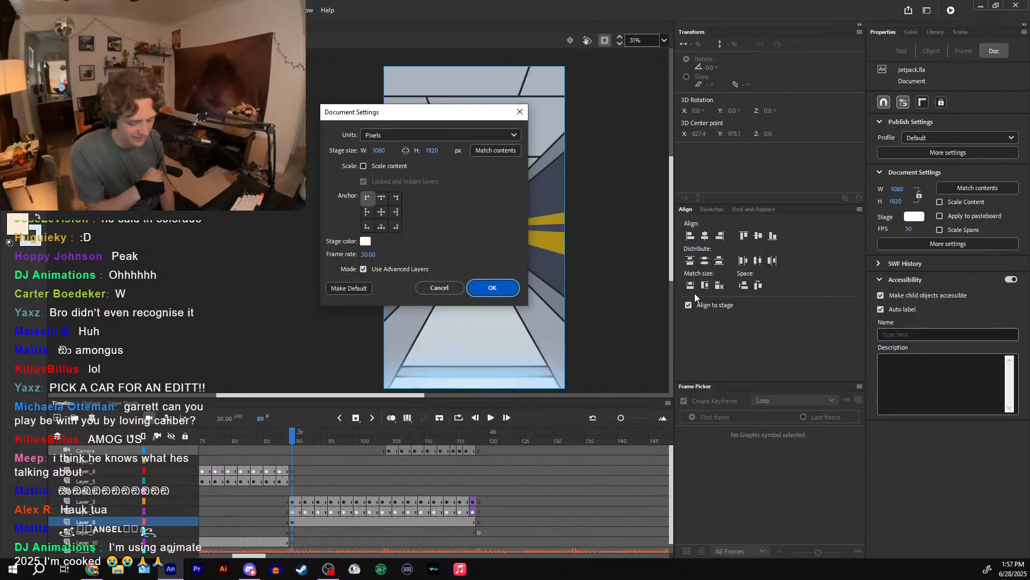
{"action": "left_click", "coordinate": [446, 289]}
{"action": "left_click", "coordinate": [294, 510]}
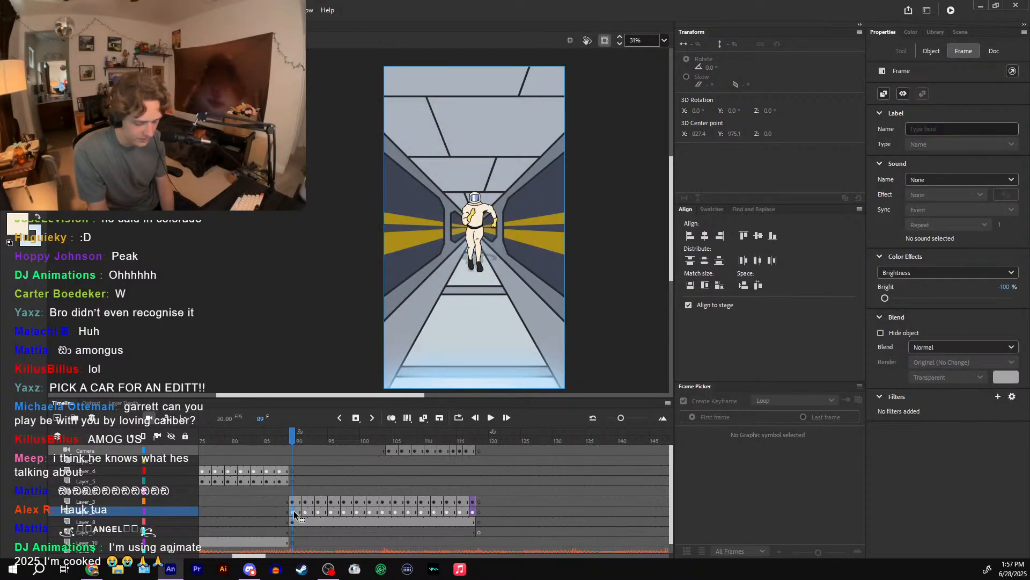
{"action": "left_click", "coordinate": [298, 440]}
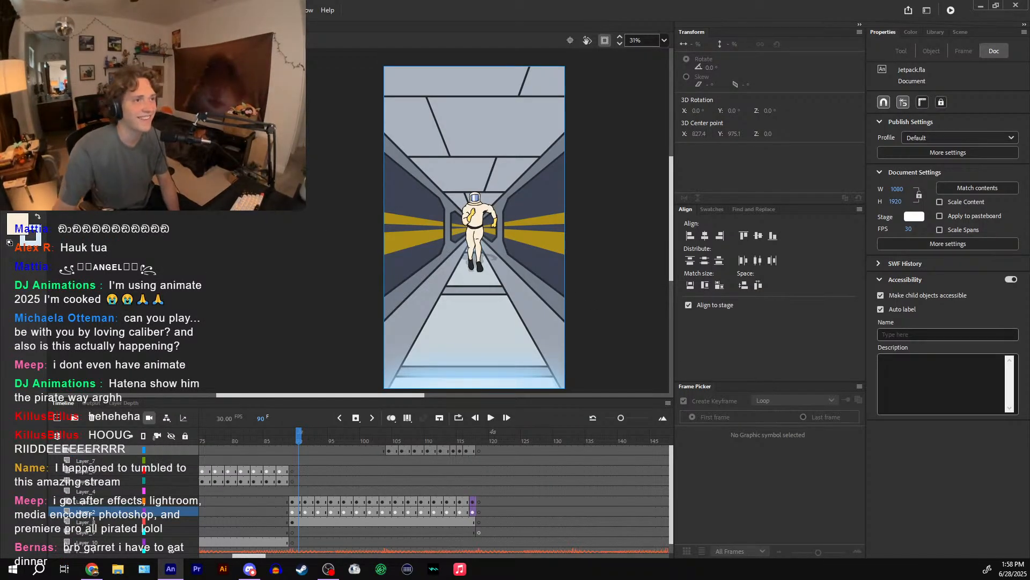
{"action": "key", "text": "alt+Tab"}
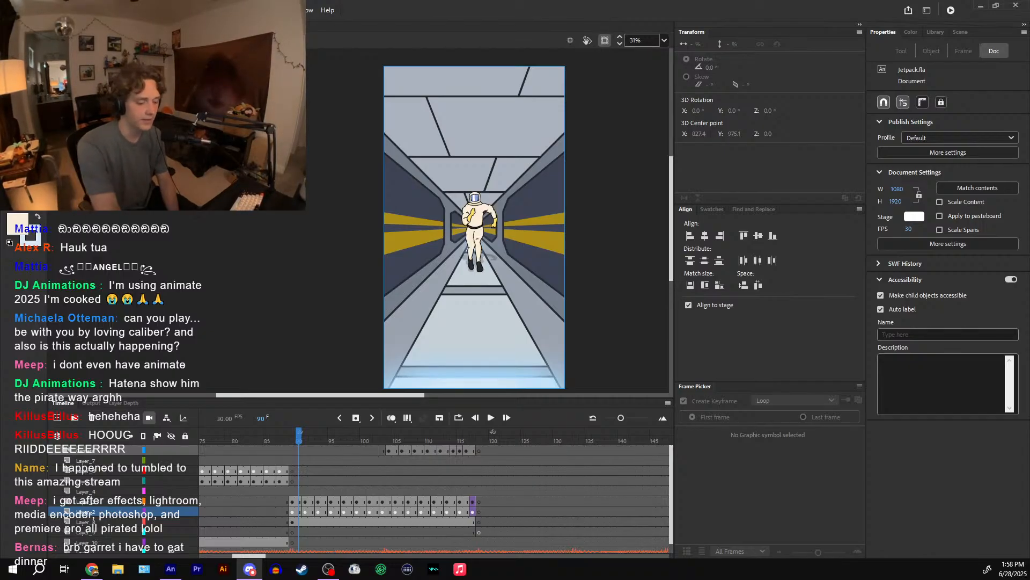
- Check the recent files on the home screen and return to the open Jetpack.fla document
{"action": "left_click", "coordinate": [27, 10]}
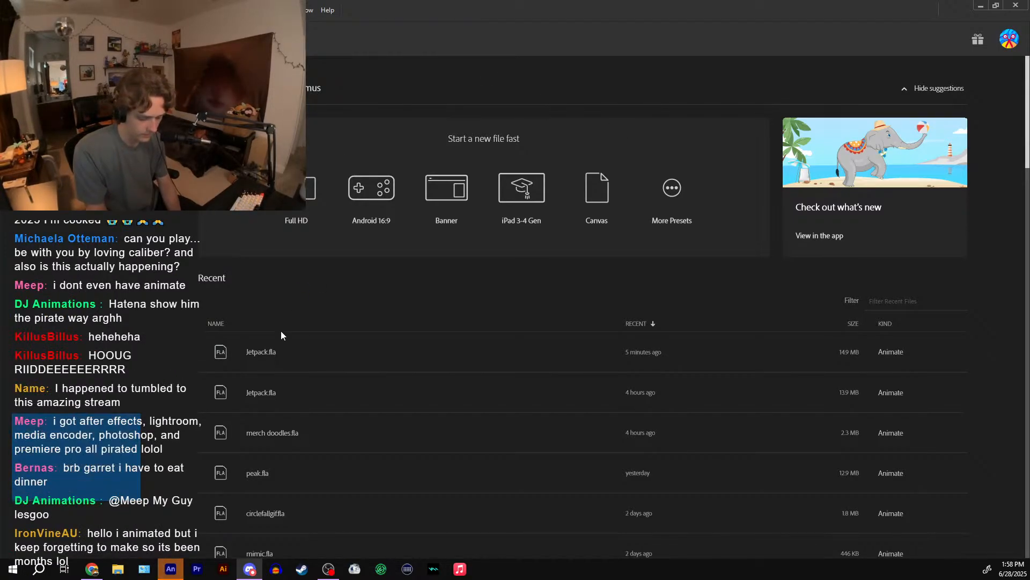
{"action": "mouse_move", "coordinate": [171, 566]}
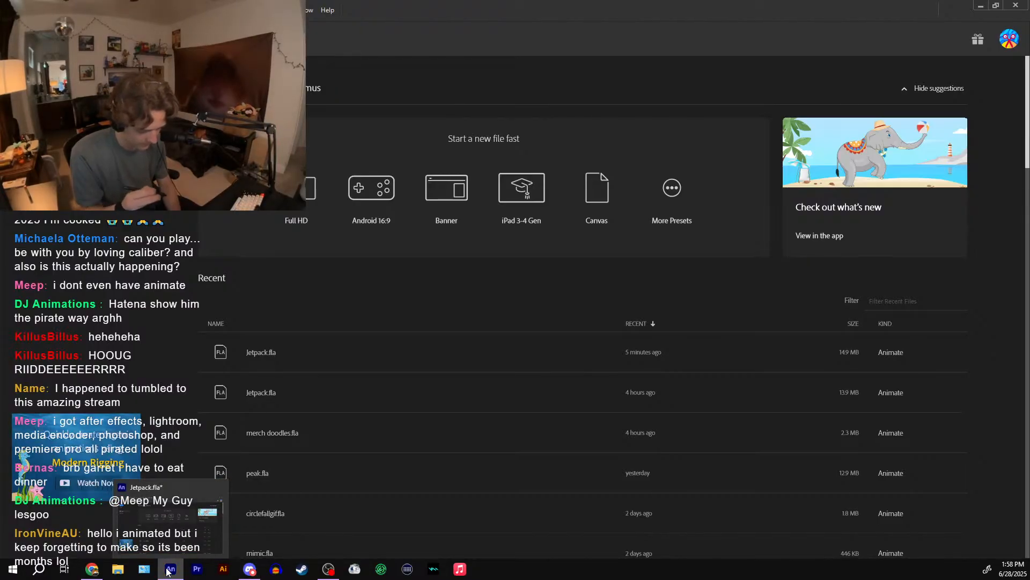
{"action": "double_click", "coordinate": [274, 353]}
{"action": "mouse_move", "coordinate": [169, 574]}
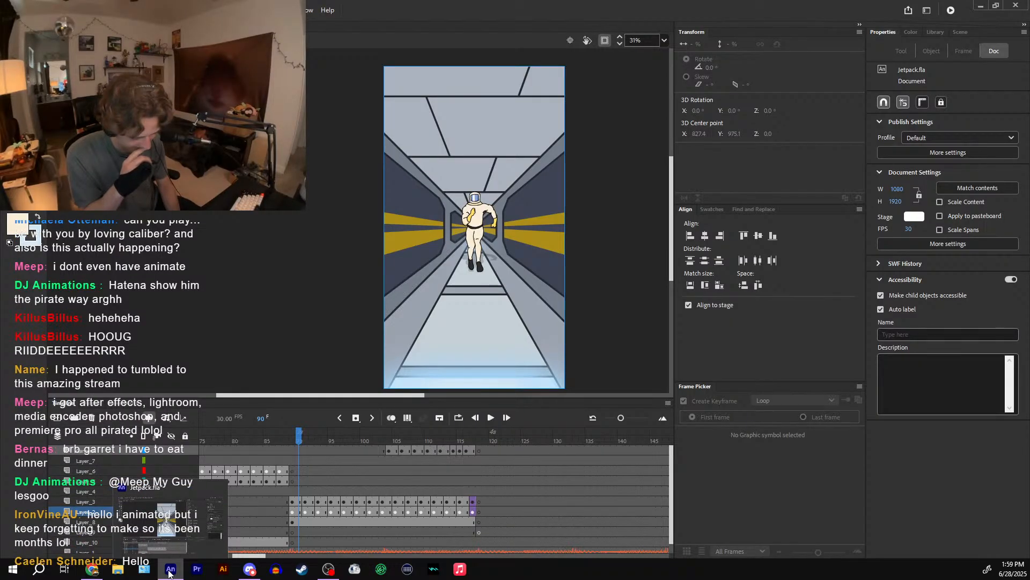
{"action": "right_click", "coordinate": [169, 572]}
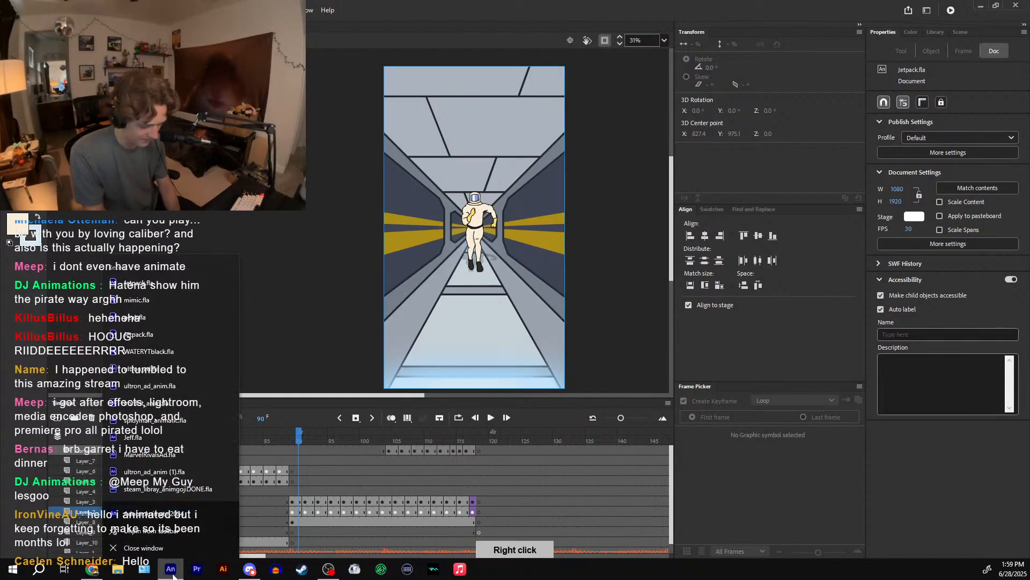
{"action": "left_click", "coordinate": [198, 510]}
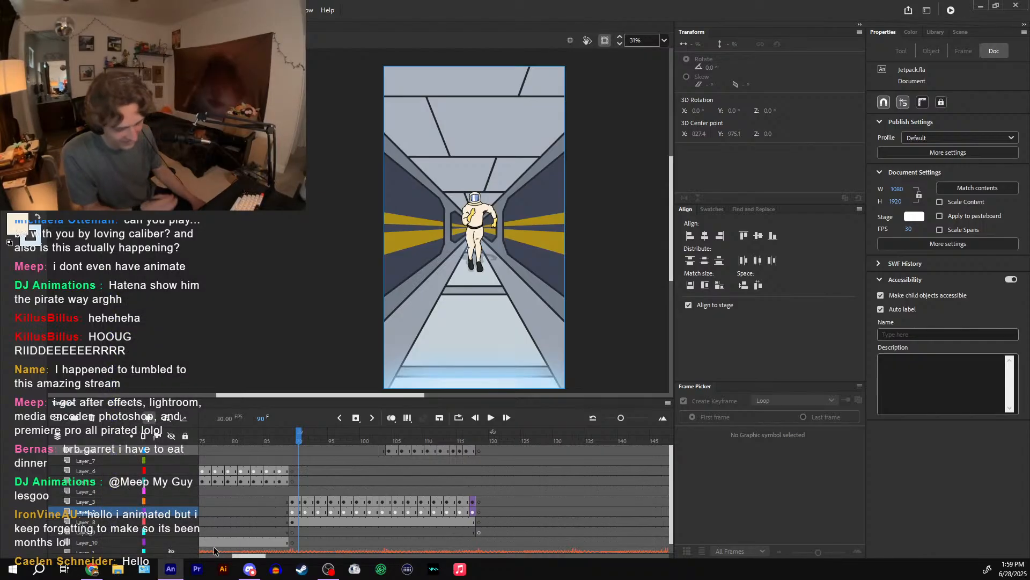
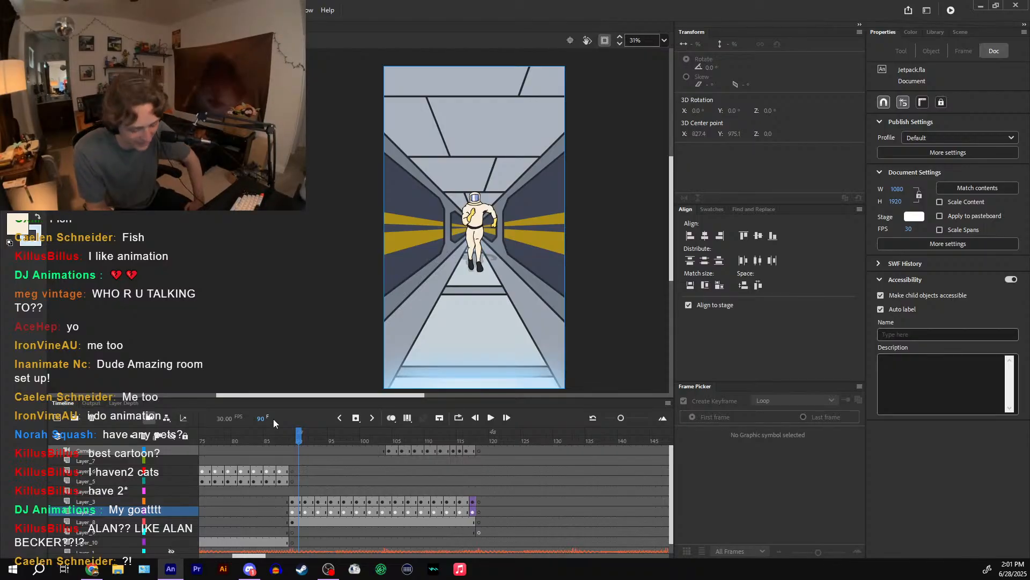
- Scrub back through the earlier shots and examine the cut from the broken wall to the window corridor at frames 28 to 30
{"action": "left_click", "coordinate": [293, 436]}
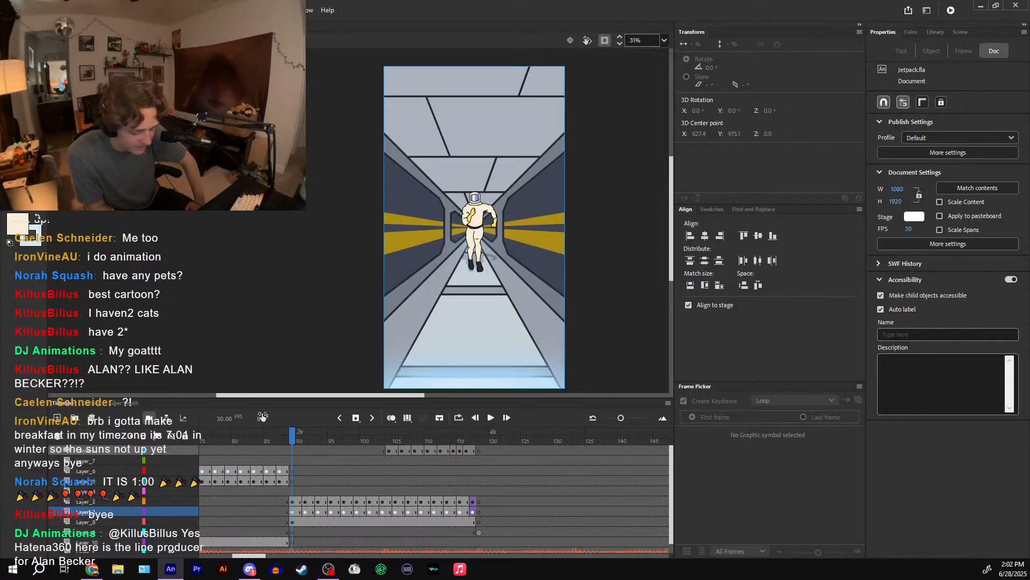
{"action": "left_click_drag", "start_coordinate": [262, 418], "coordinate": [257, 446]}
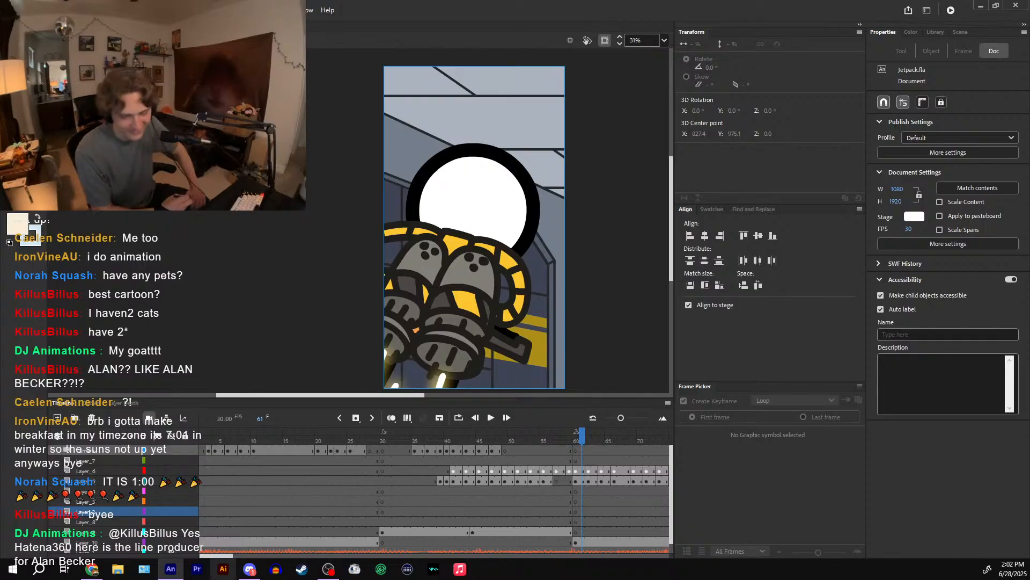
{"action": "left_click", "coordinate": [367, 437]}
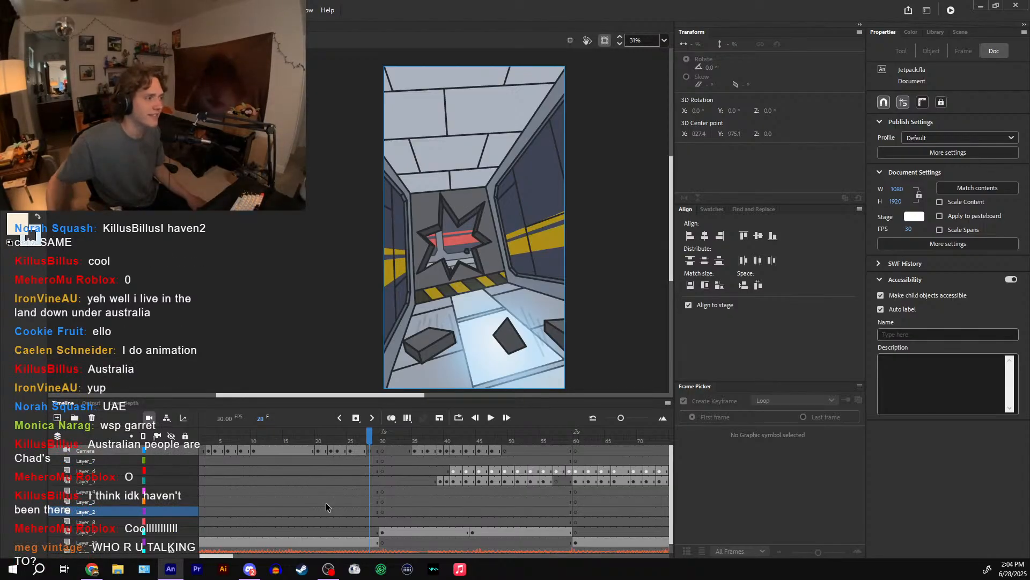
{"action": "key", "text": "alt+Tab"}
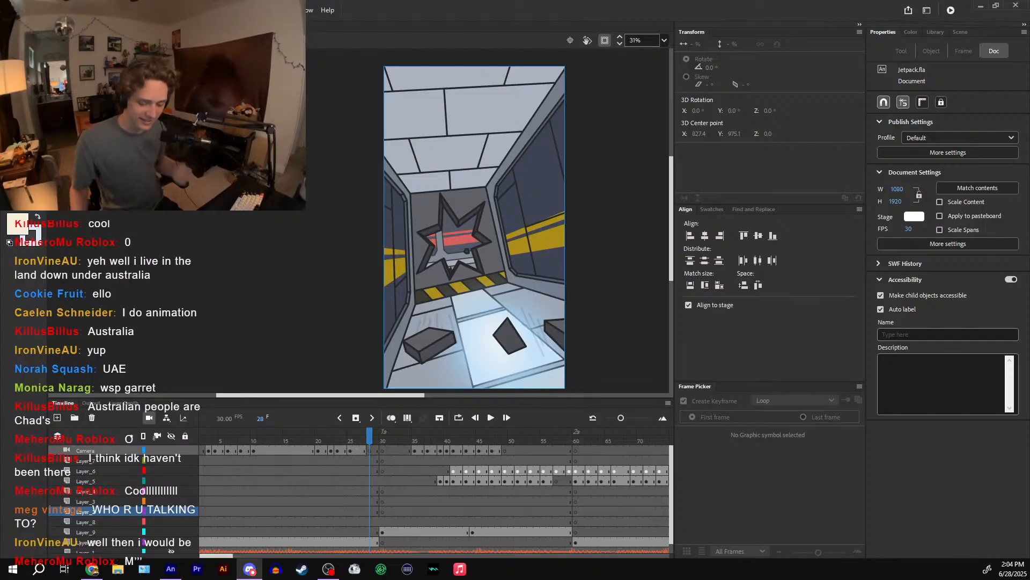
{"action": "left_click", "coordinate": [383, 439]}
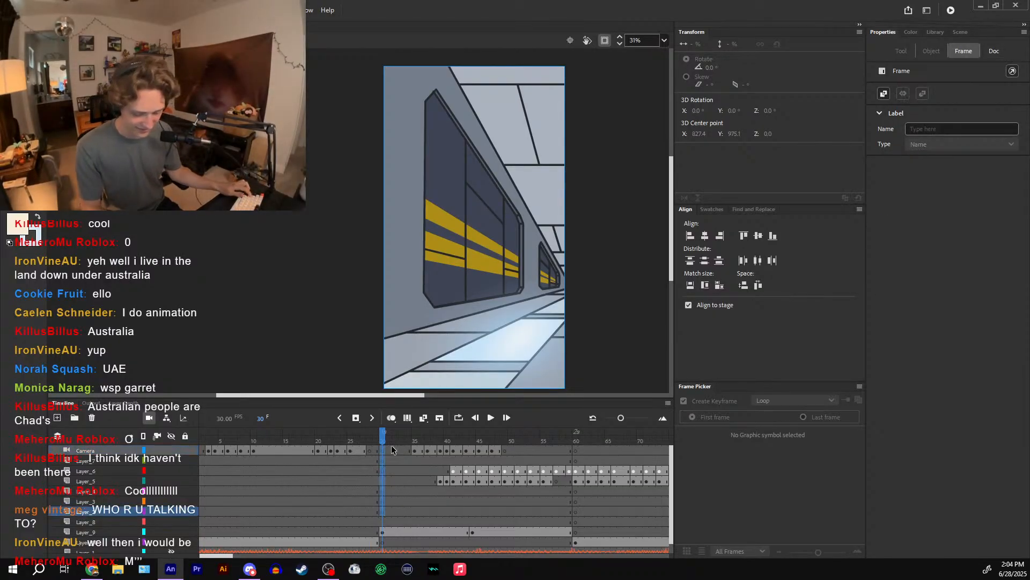
{"action": "left_click_drag", "start_coordinate": [377, 438], "coordinate": [384, 436]}
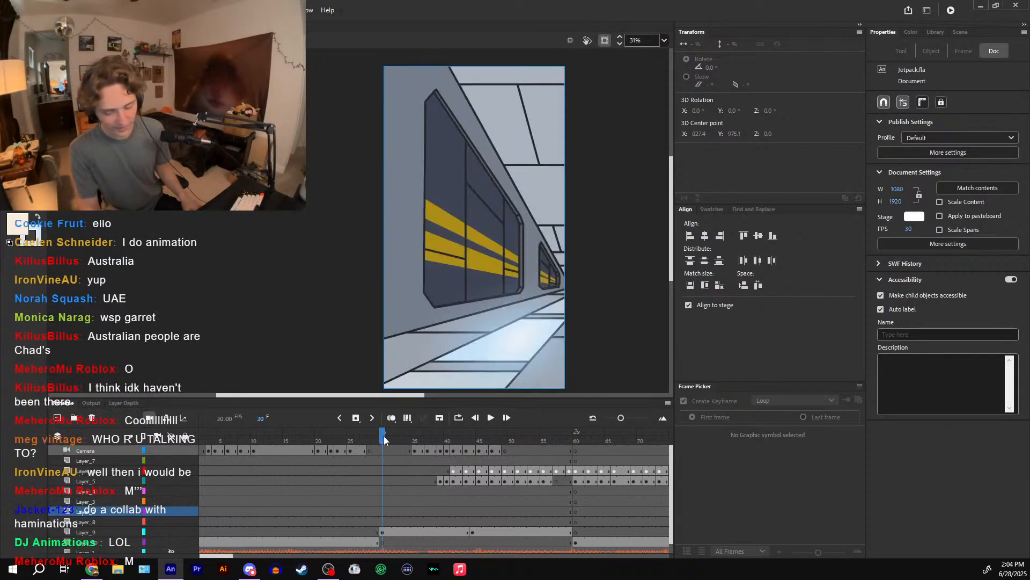
{"action": "left_click", "coordinate": [377, 439]}
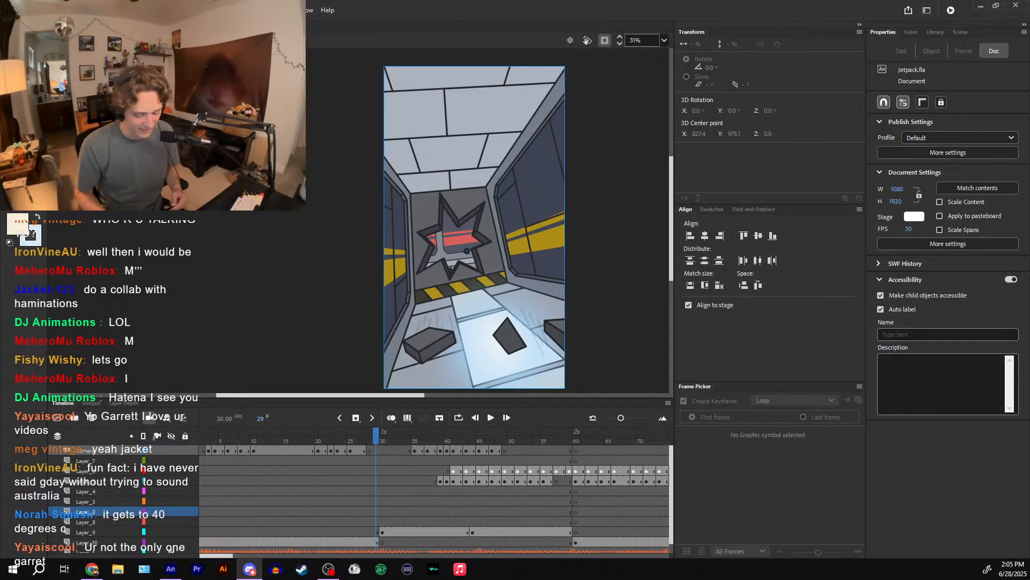
{"action": "mouse_move", "coordinate": [174, 566]}
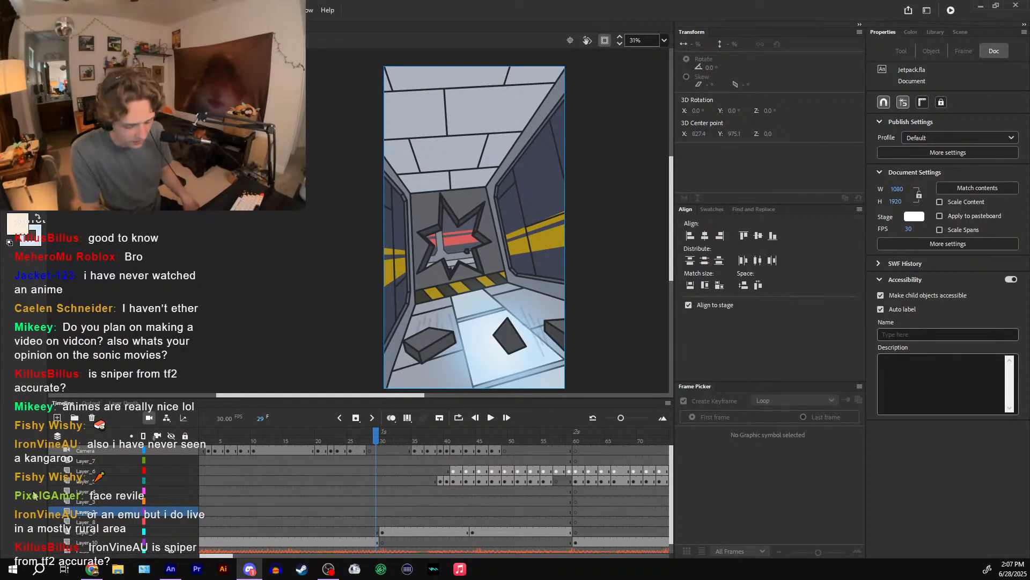
- Go to frame 36 and open the window wall symbol for editing around the large window's upper corner
{"action": "left_click_drag", "start_coordinate": [259, 418], "coordinate": [262, 419]}
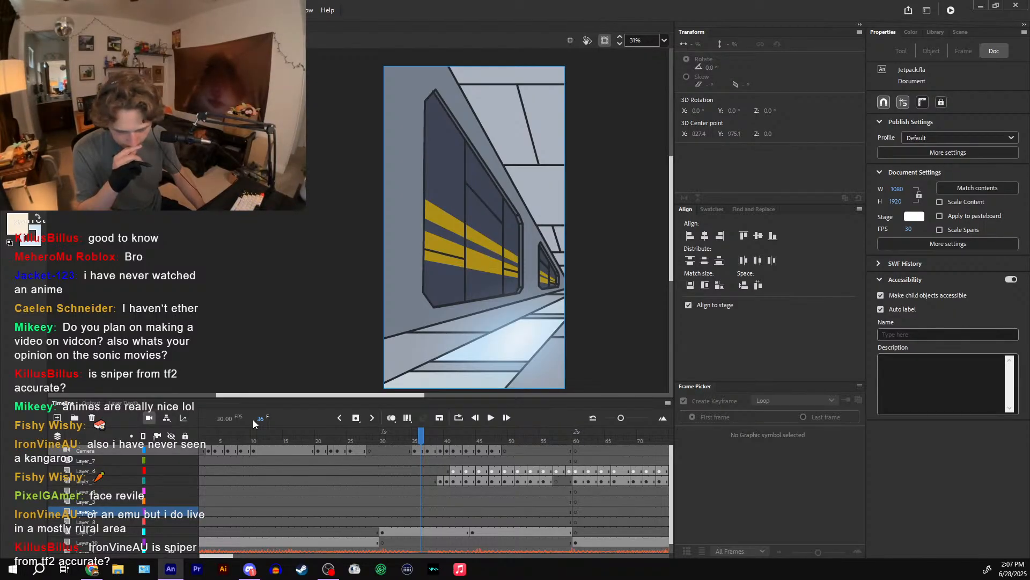
{"action": "left_click", "coordinate": [444, 69]}
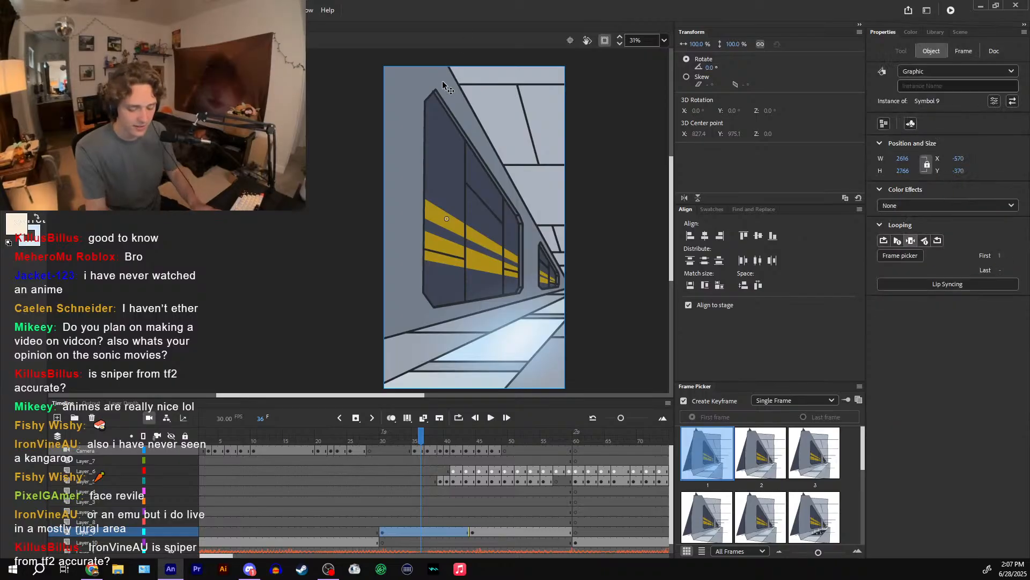
{"action": "double_click", "coordinate": [442, 81]}
{"action": "key", "text": "ctrl+="}
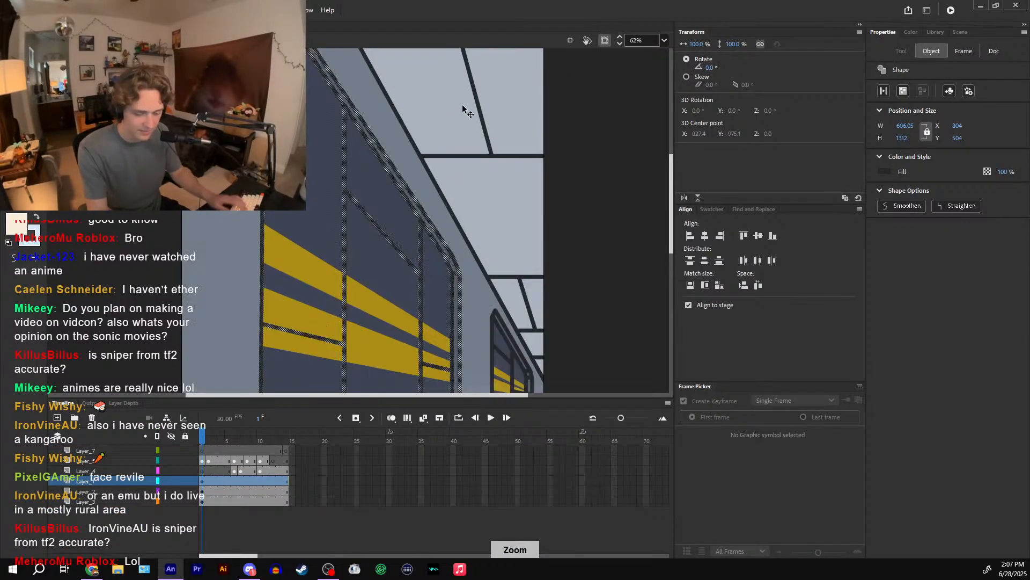
{"action": "left_click_drag", "start_coordinate": [316, 50], "coordinate": [397, 202]}
{"action": "left_click", "coordinate": [371, 171]}
{"action": "left_click", "coordinate": [367, 167]}
{"action": "key", "text": "ctrl+="}
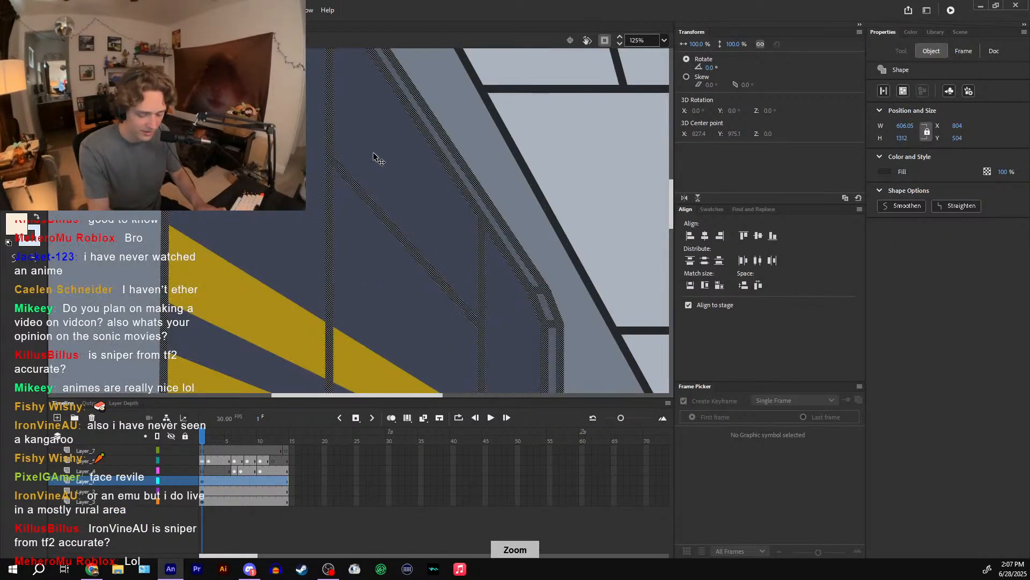
{"action": "left_click_drag", "start_coordinate": [414, 132], "coordinate": [460, 269]}
{"action": "left_click_drag", "start_coordinate": [437, 61], "coordinate": [501, 208]}
- Clean up the dark outline at the large window's top corner using the sampled wall colour, and save the file
{"action": "key", "text": "e"}
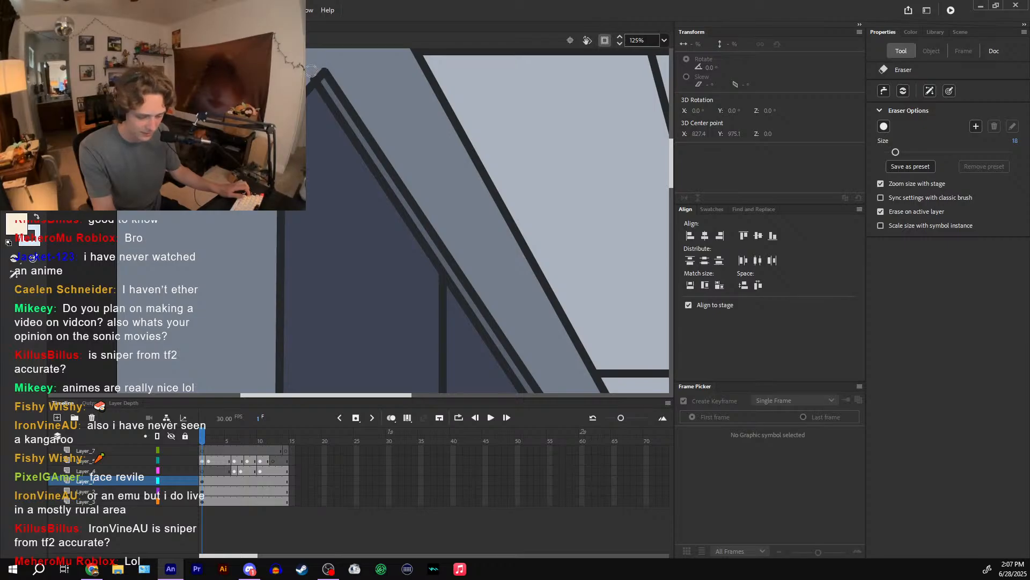
{"action": "key", "text": "k"}
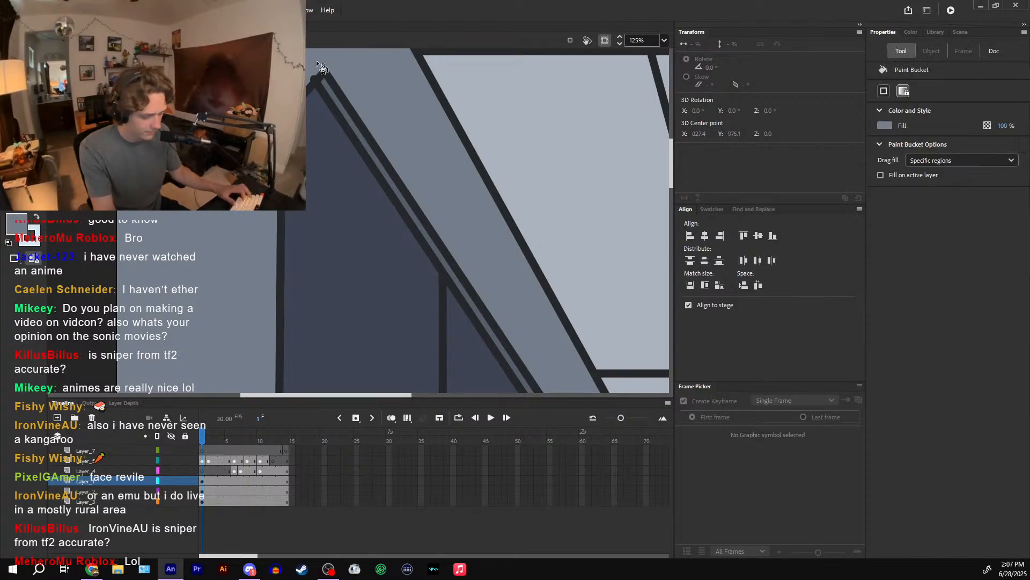
{"action": "key", "text": "b"}
{"action": "left_click", "coordinate": [317, 64], "text": "ctrl"}
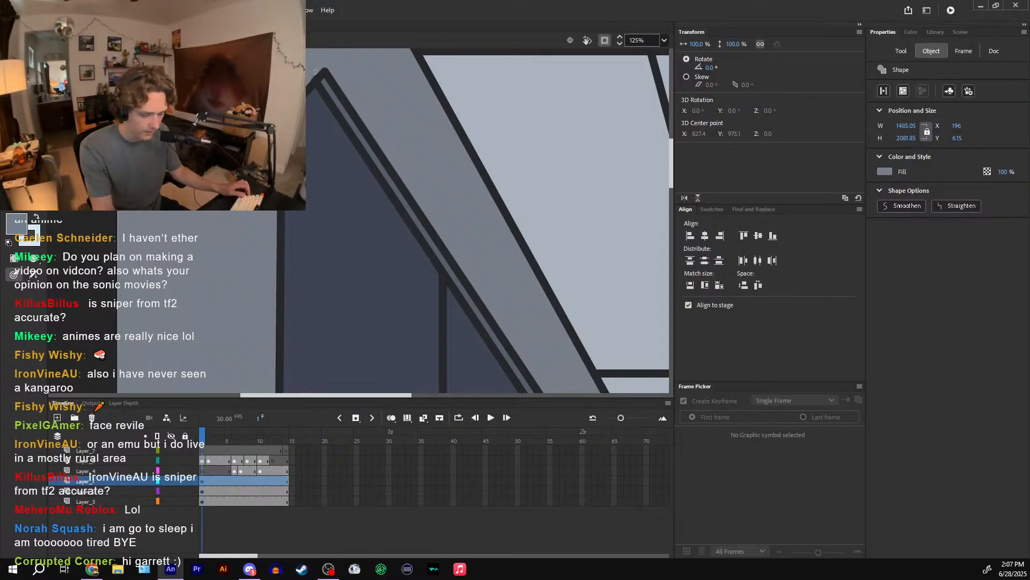
{"action": "key", "text": "b"}
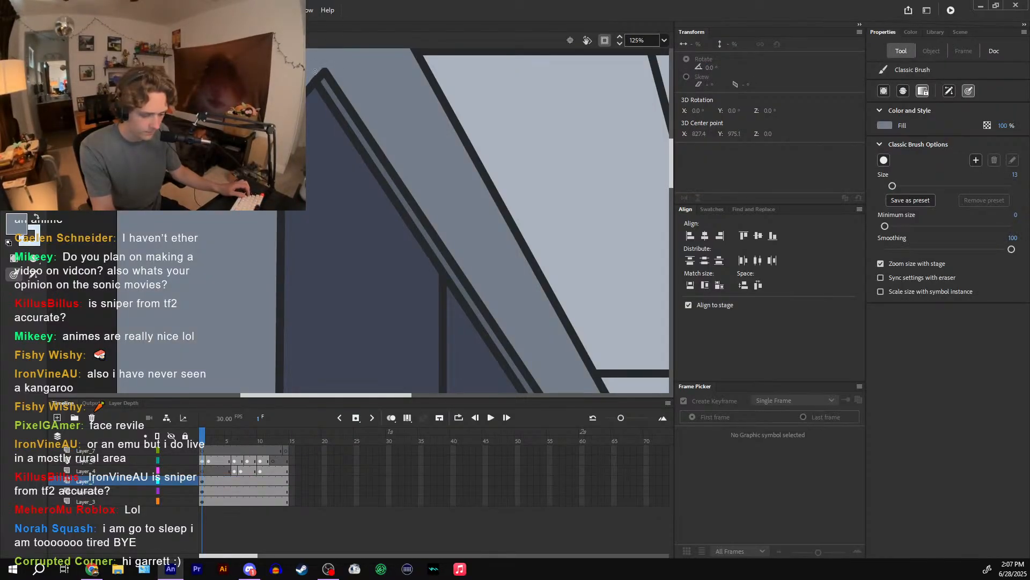
{"action": "key", "text": "ctrl+minus"}
{"action": "key", "text": "ctrl+minus"}
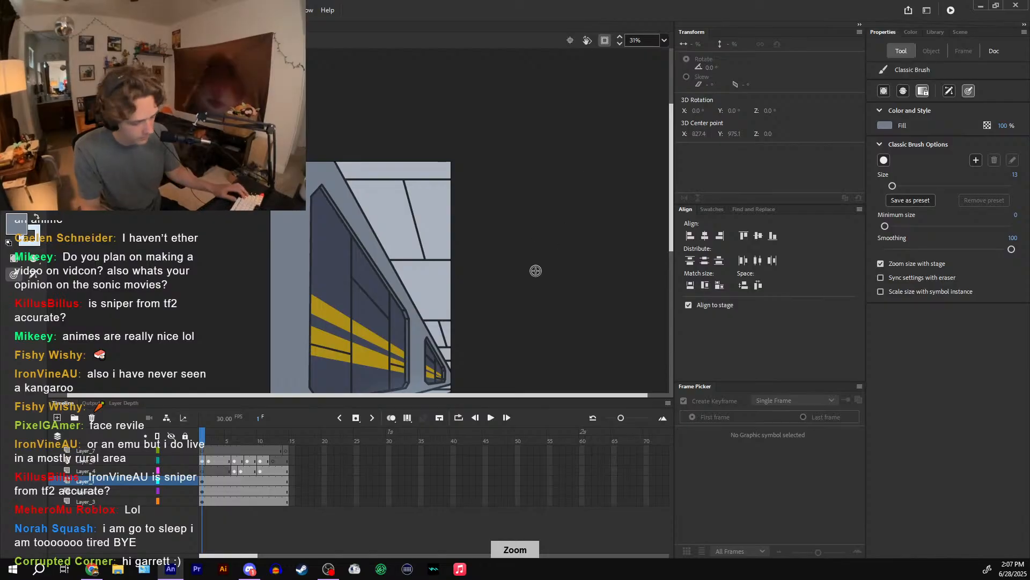
{"action": "key", "text": "space"}
{"action": "left_click_drag", "start_coordinate": [524, 306], "coordinate": [526, 280]}
{"action": "key", "text": "ctrl+s"}
- Return to the main timeline, move the playhead to frame 118 just after the corridor run, and save the file
{"action": "double_click", "coordinate": [581, 299]}
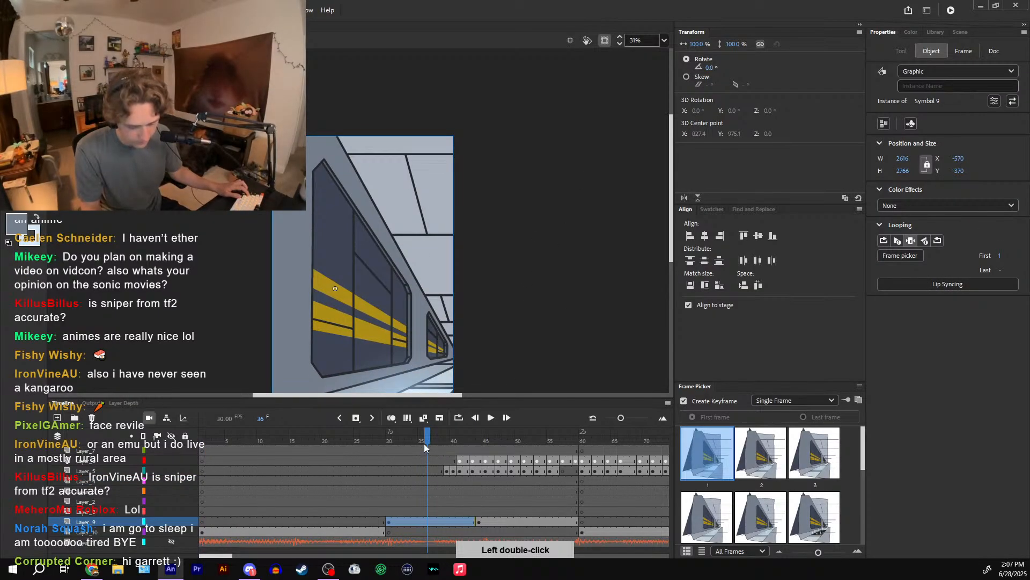
{"action": "left_click_drag", "start_coordinate": [424, 443], "coordinate": [667, 433]}
{"action": "left_click_drag", "start_coordinate": [631, 380], "coordinate": [622, 357]}
{"action": "left_click_drag", "start_coordinate": [651, 462], "coordinate": [625, 469]}
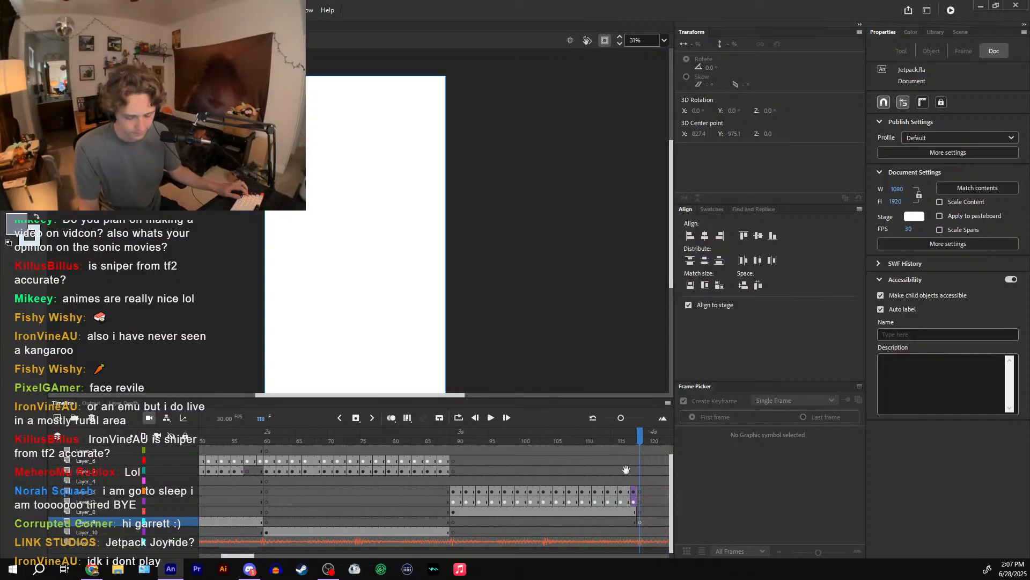
{"action": "left_click", "coordinate": [633, 491]}
{"action": "left_click", "coordinate": [634, 502]}
{"action": "left_click", "coordinate": [640, 443]}
{"action": "key", "text": "ctrl+s"}
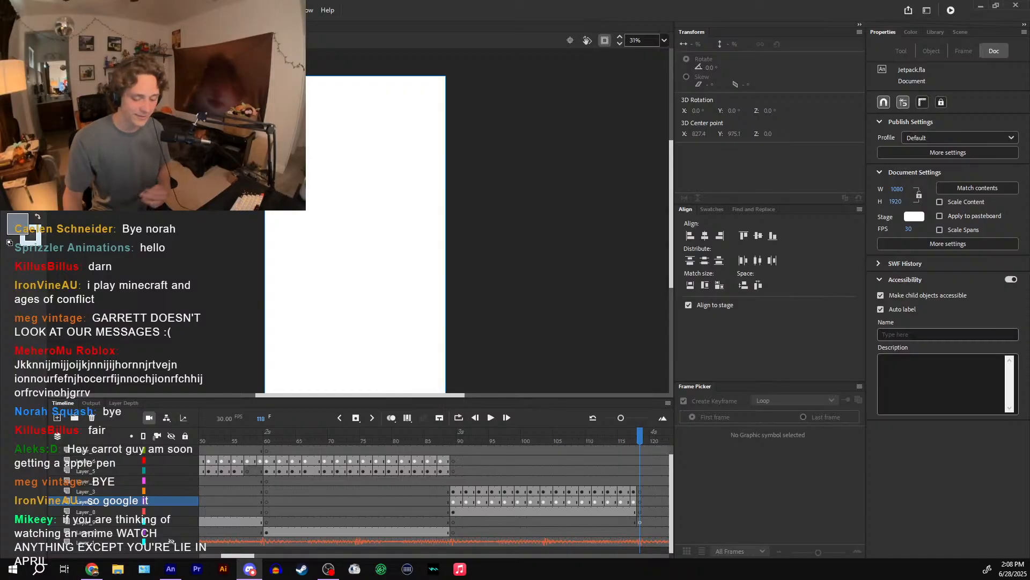
- Play the animation from frame 1 through the corridor run and scrub back over the shots from frame 55 to review them
{"action": "left_click", "coordinate": [266, 481]}
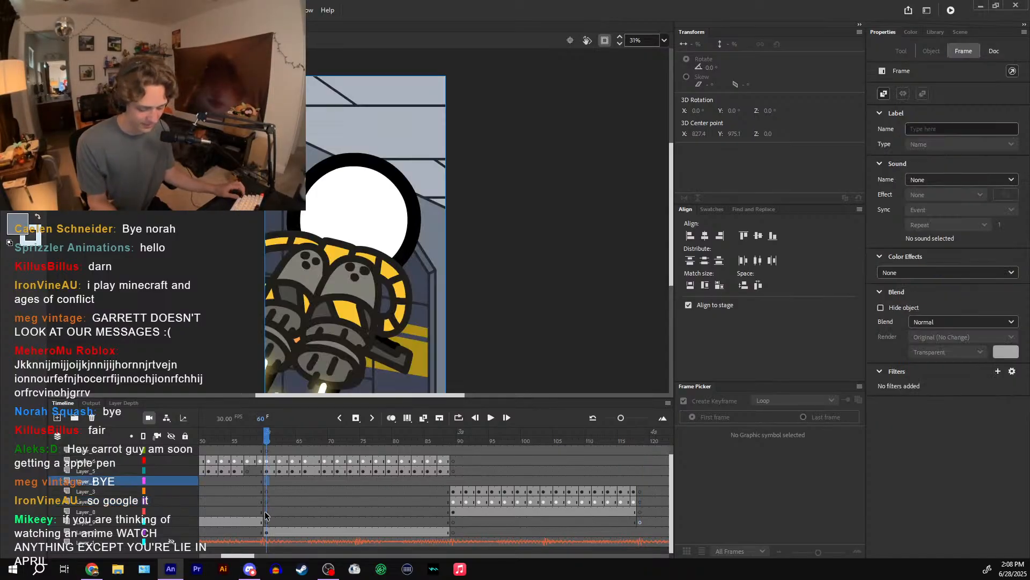
{"action": "left_click_drag", "start_coordinate": [265, 512], "coordinate": [266, 512]}
{"action": "key", "text": "shift+comma"}
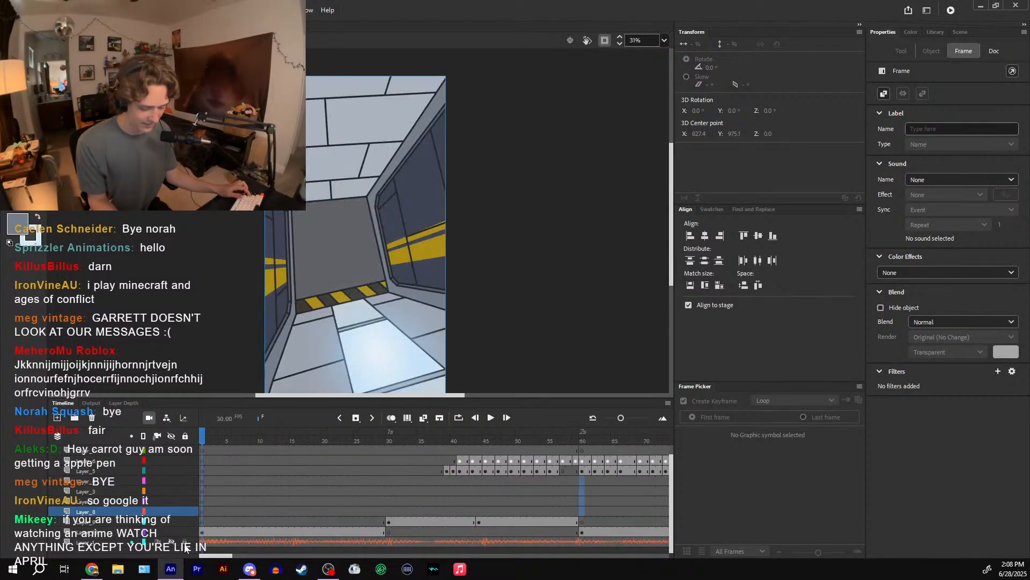
{"action": "left_click", "coordinate": [490, 418]}
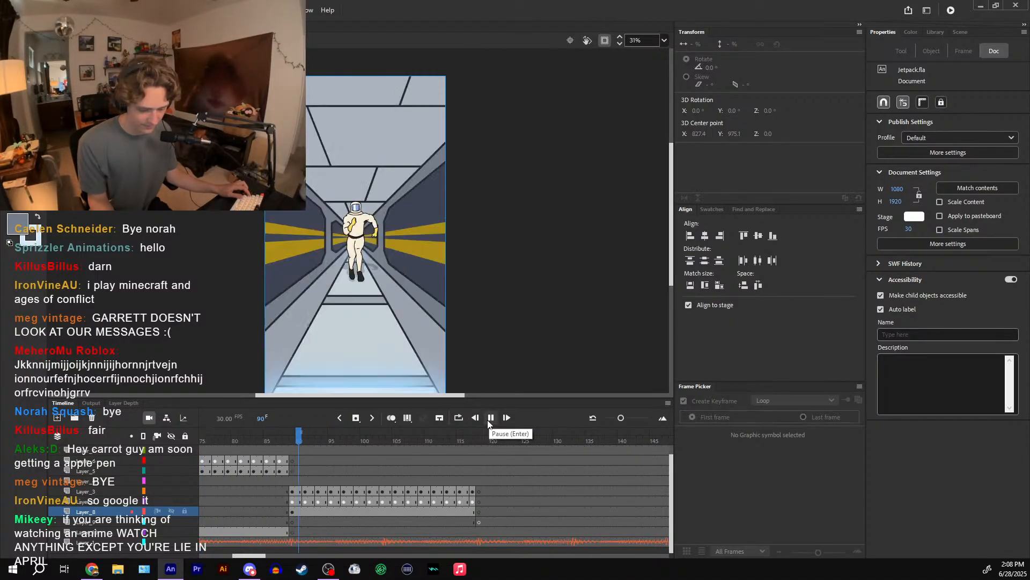
{"action": "left_click", "coordinate": [211, 432]}
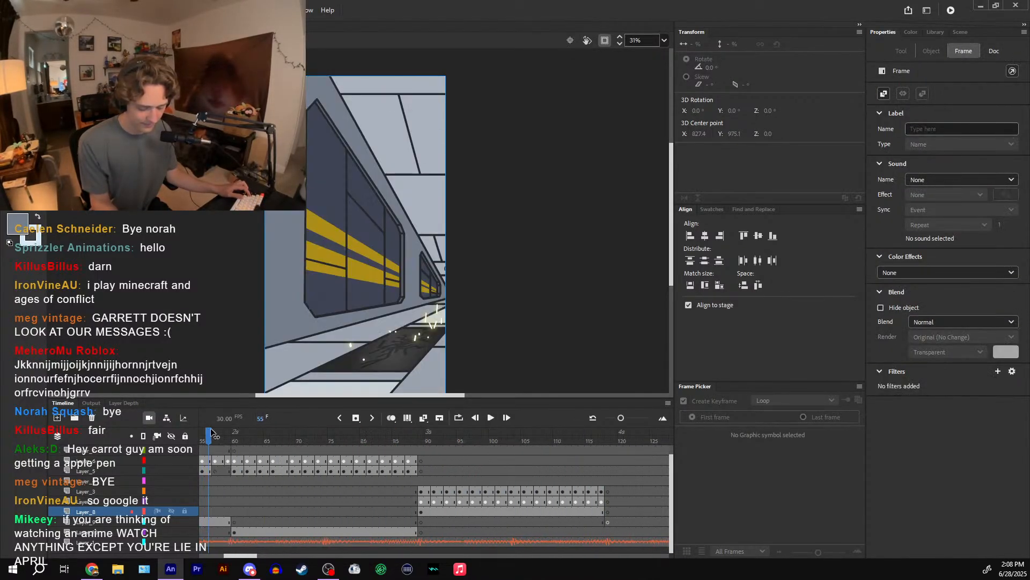
{"action": "left_click_drag", "start_coordinate": [210, 432], "coordinate": [385, 469]}
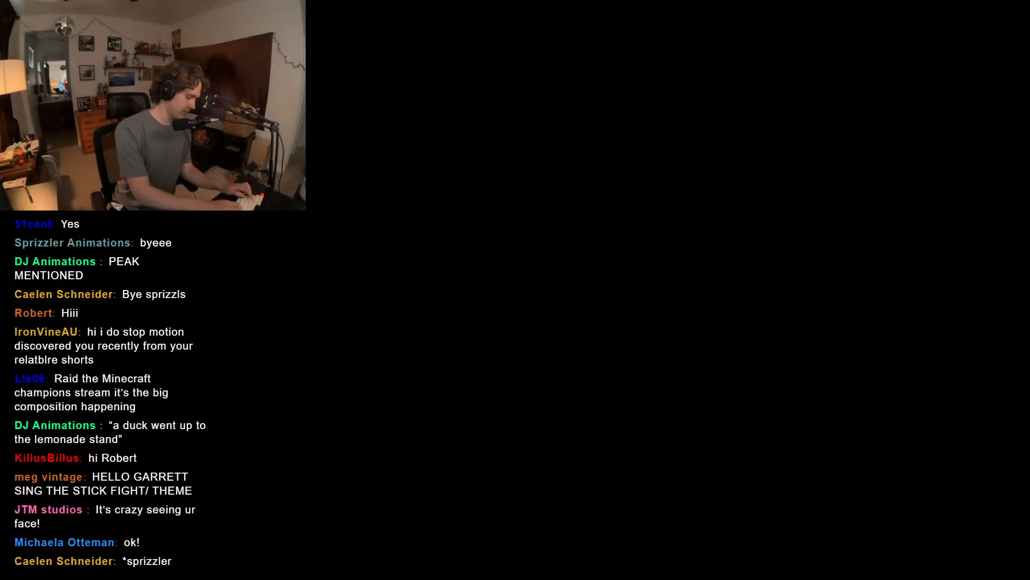
- Switch to Five Nights at Freddy's: Secret of the Mimic, skip the intro, clock in with profile #1 and continue the saved game
{"action": "key", "text": "space"}
{"action": "key", "text": "space"}
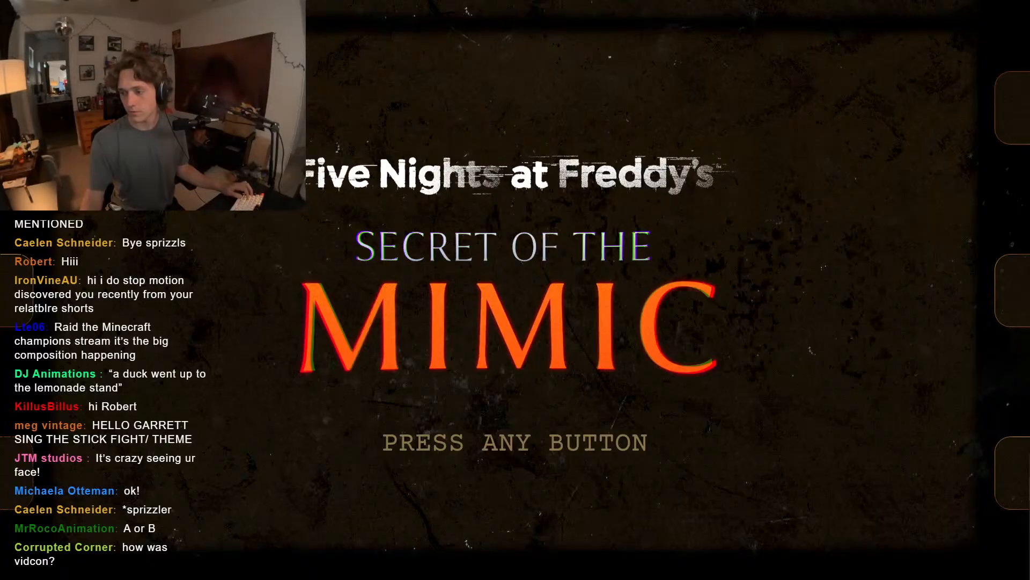
{"action": "key", "text": "space"}
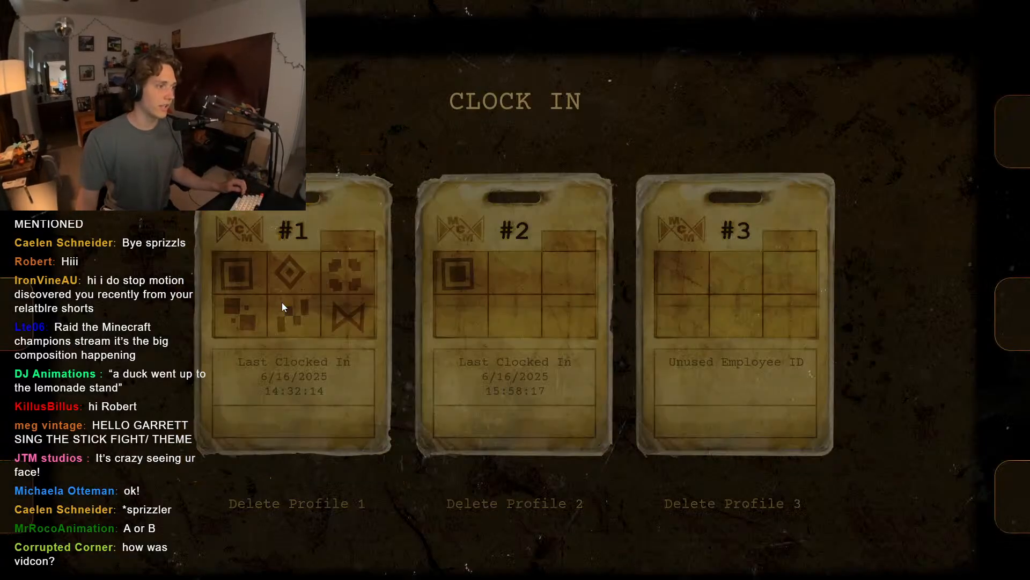
{"action": "left_click", "coordinate": [282, 303]}
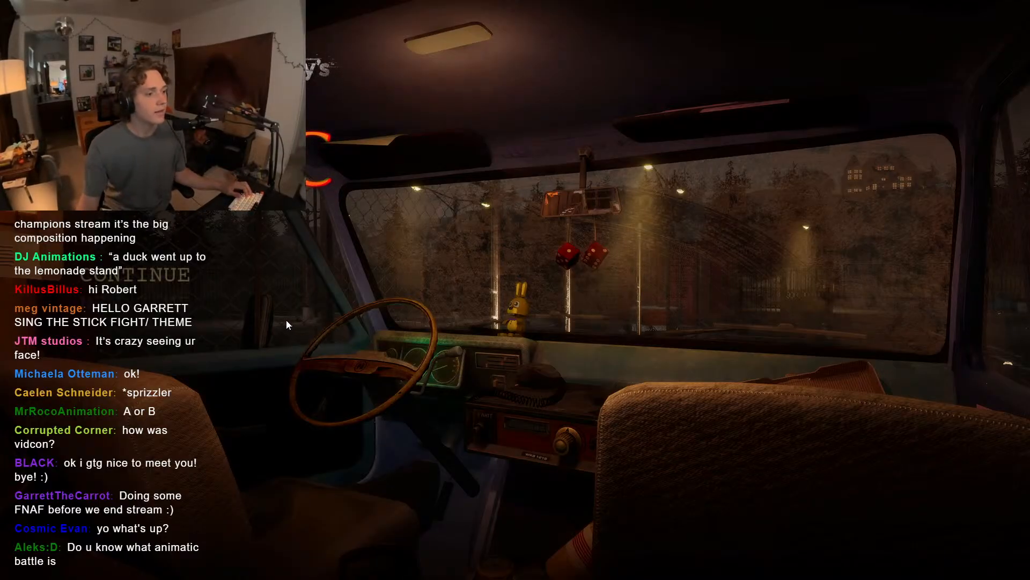
{"action": "left_click", "coordinate": [174, 277]}
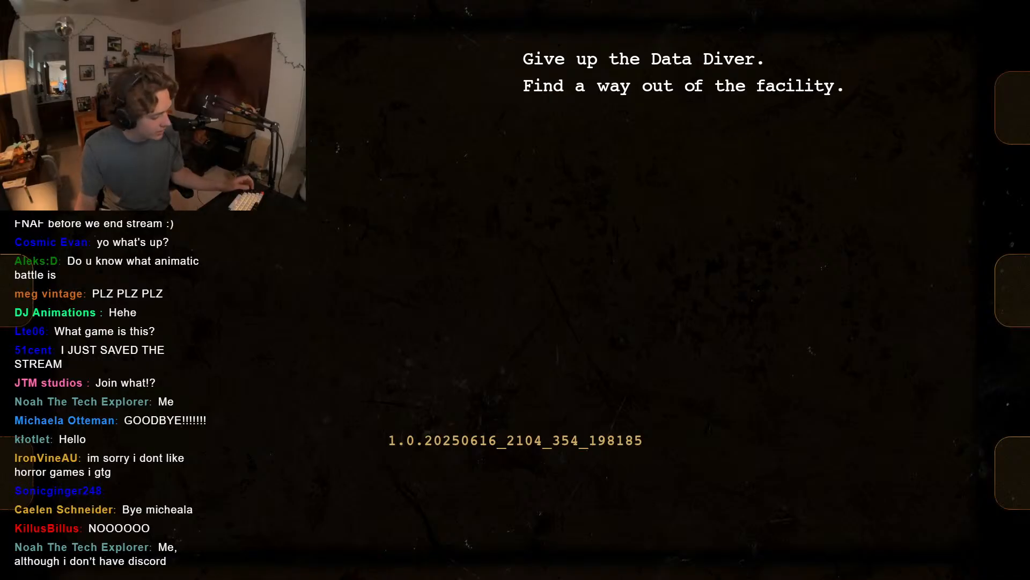
- Open the game's Hot Fix 1 Patch Notes in the Steam overlay and read the opening notes on spoilers, minimum specs and the Welcome Show doors
{"action": "key", "text": "shift+Tab"}
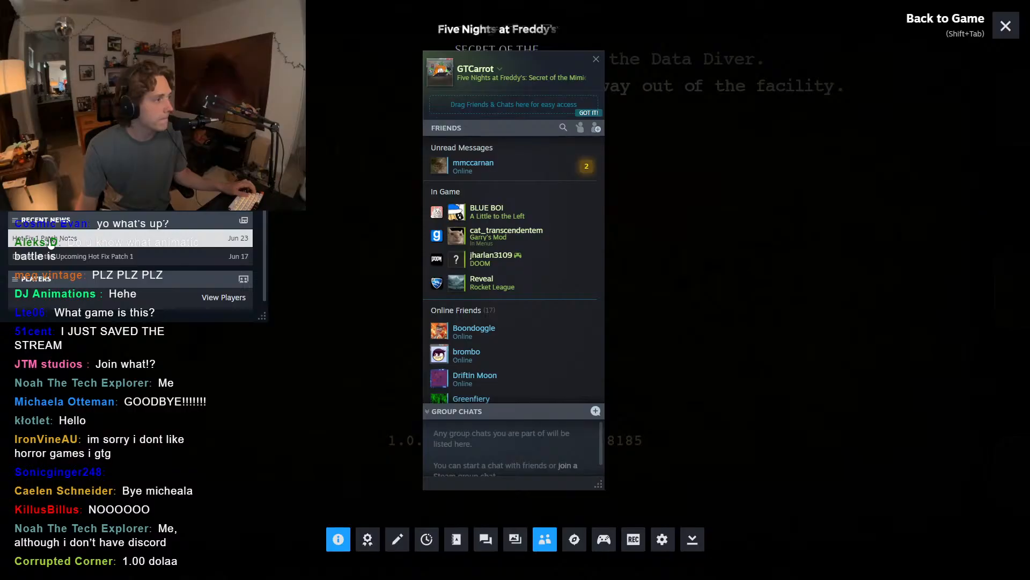
{"action": "left_click", "coordinate": [51, 243]}
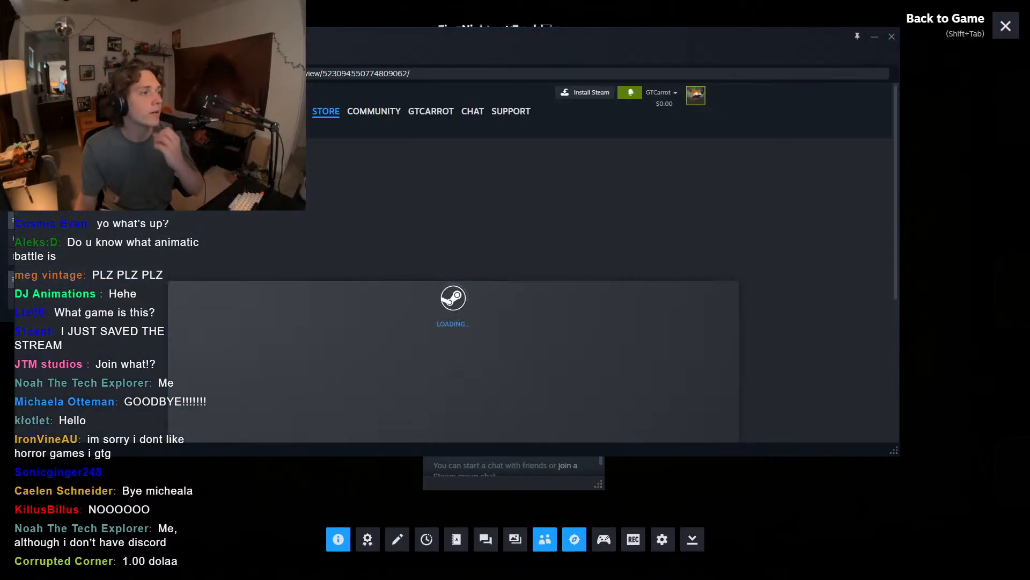
{"action": "scroll", "coordinate": [243, 252], "scroll_direction": "down", "scroll_amount": 3}
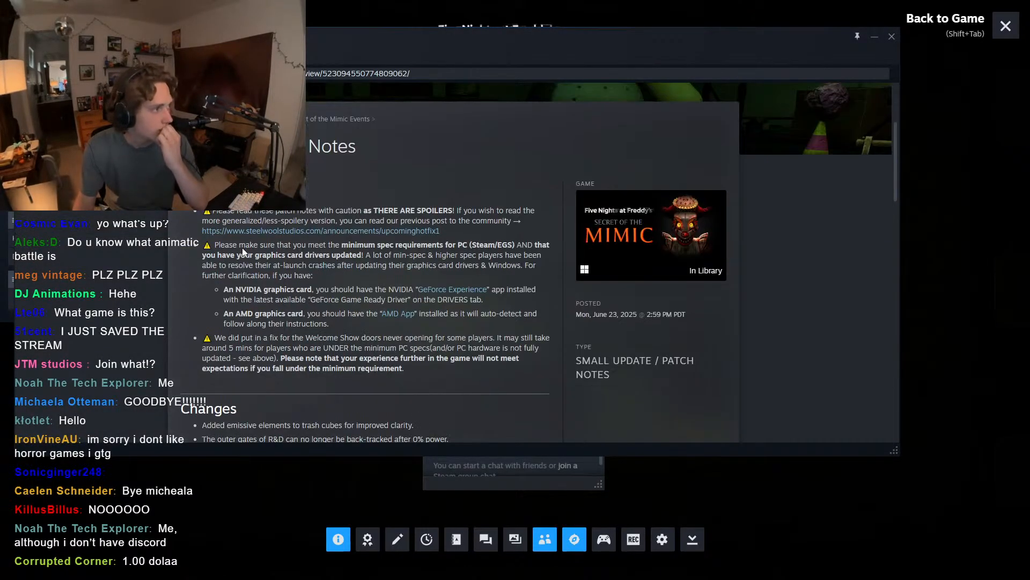
{"action": "left_click_drag", "start_coordinate": [204, 211], "coordinate": [492, 221]}
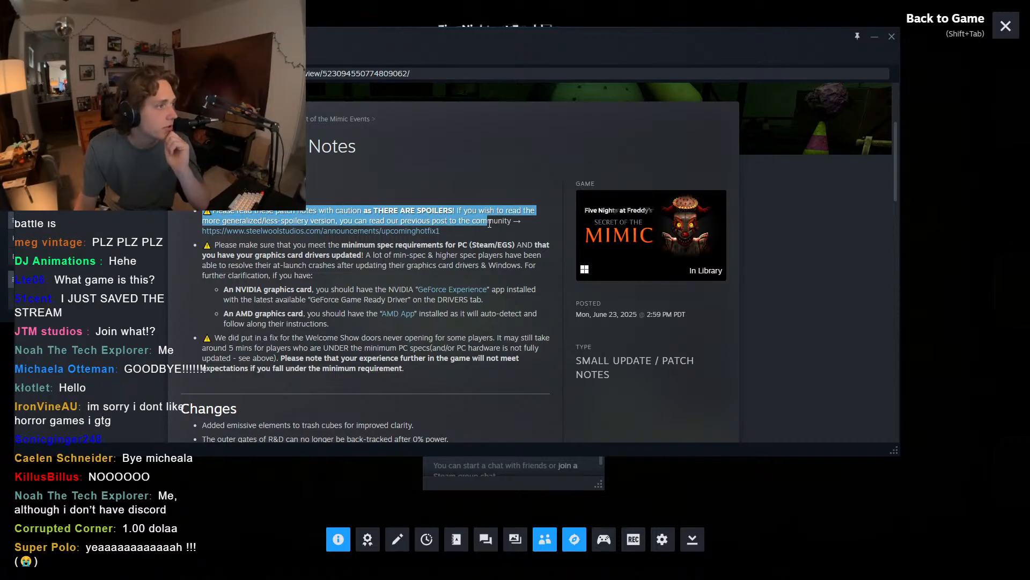
{"action": "left_click", "coordinate": [233, 256]}
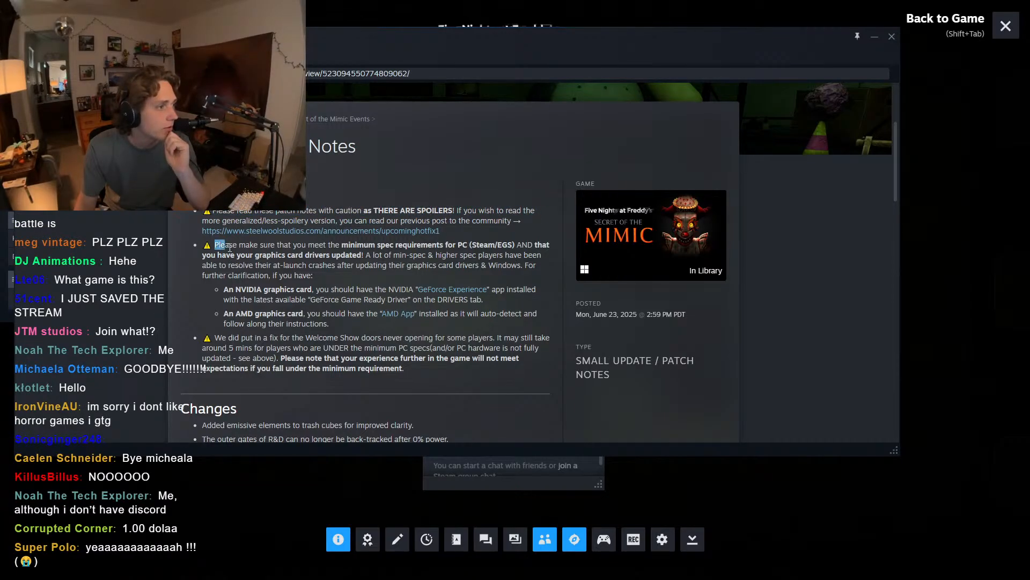
{"action": "left_click_drag", "start_coordinate": [229, 248], "coordinate": [246, 291]}
{"action": "left_click", "coordinate": [247, 299]}
{"action": "scroll", "coordinate": [245, 310], "scroll_direction": "down", "scroll_amount": 1}
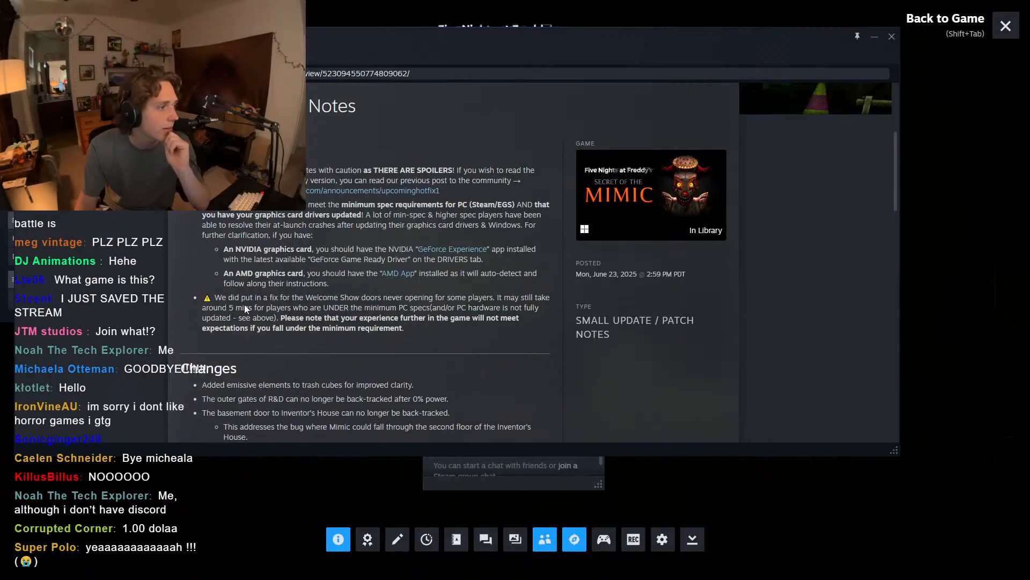
{"action": "left_click_drag", "start_coordinate": [214, 298], "coordinate": [354, 307]}
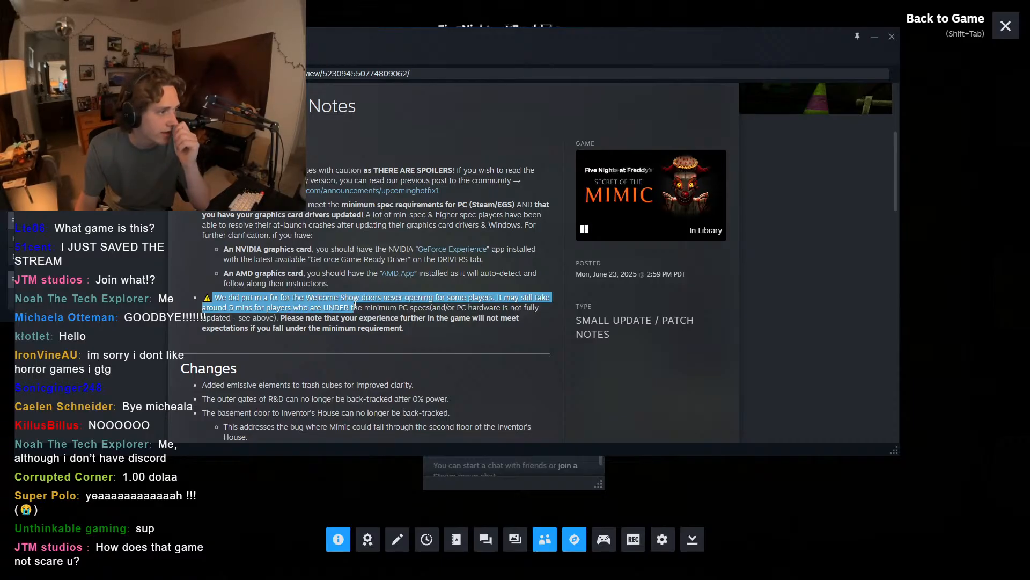
{"action": "left_click", "coordinate": [359, 314]}
- Read the Changes list in the patch notes, covering the back-tracking limits and Mimic's chase sounds and eyes
{"action": "scroll", "coordinate": [357, 314], "scroll_direction": "down", "scroll_amount": 3}
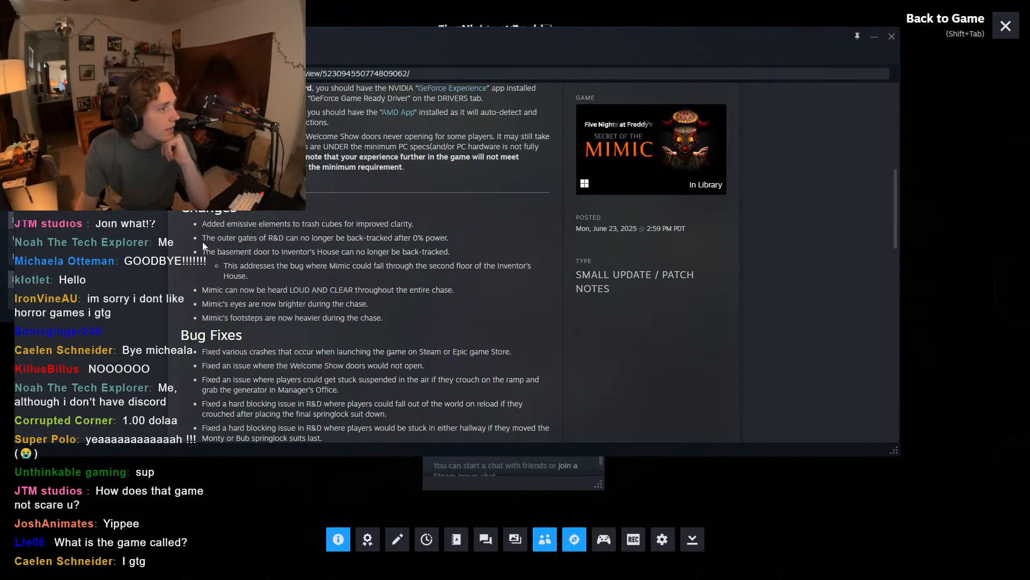
{"action": "left_click_drag", "start_coordinate": [203, 241], "coordinate": [450, 276]}
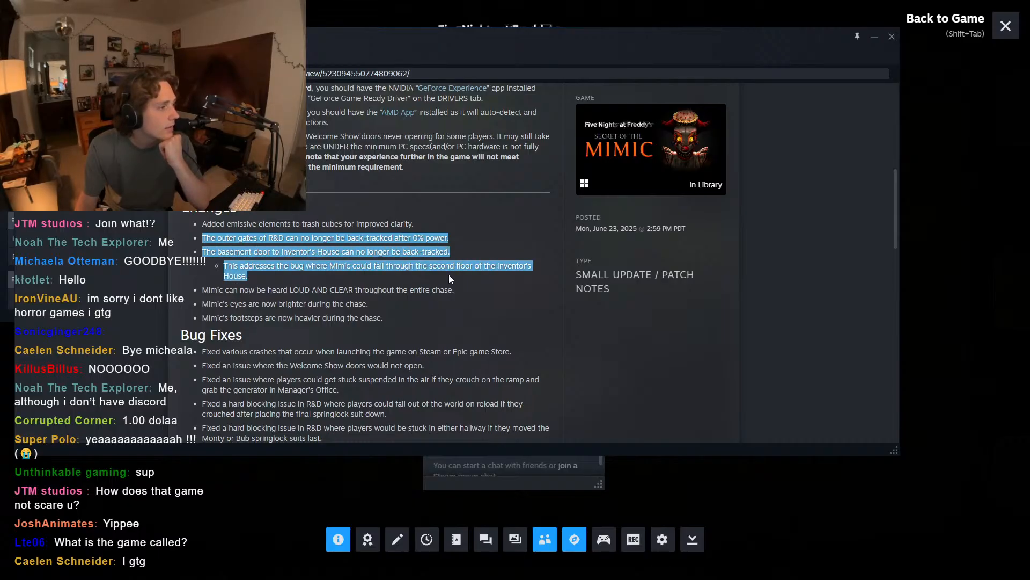
{"action": "left_click", "coordinate": [449, 275]}
{"action": "scroll", "coordinate": [448, 274], "scroll_direction": "down", "scroll_amount": 1}
{"action": "left_click_drag", "start_coordinate": [198, 250], "coordinate": [275, 257]}
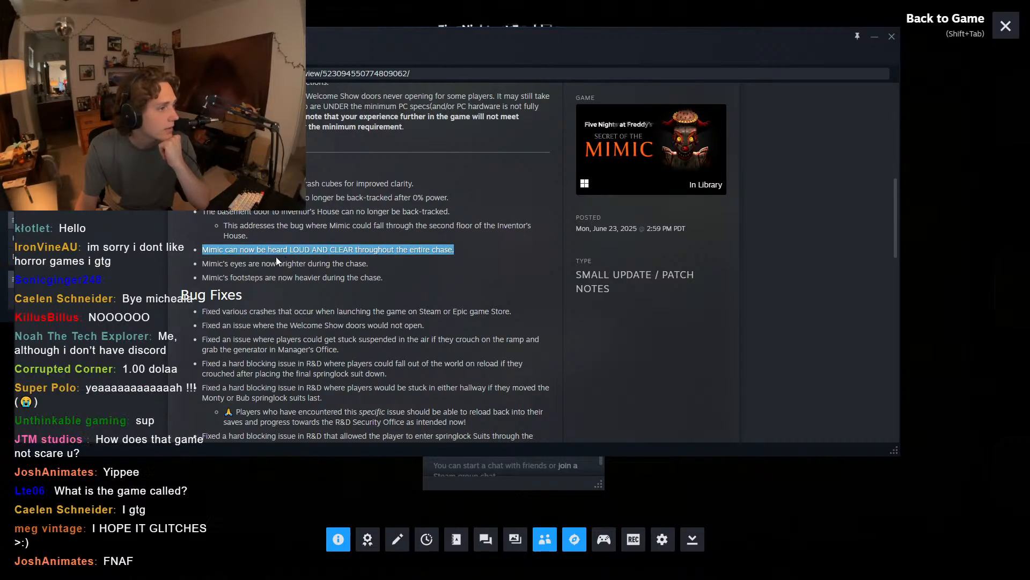
{"action": "left_click", "coordinate": [199, 269]}
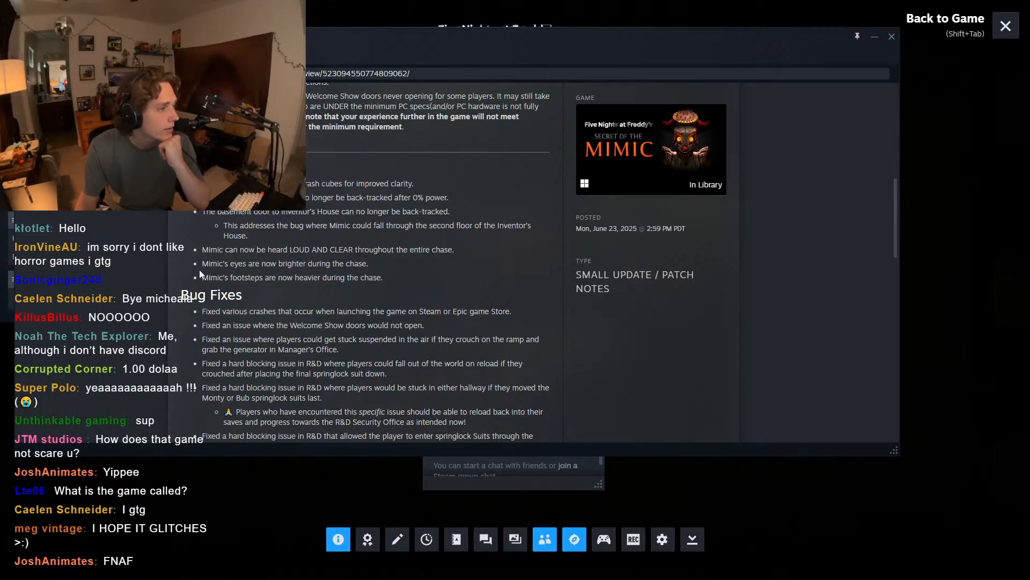
- Read the first Bug Fixes entries, from the launch crashes to the Big Top Showroom checkpoint
{"action": "scroll", "coordinate": [199, 270], "scroll_direction": "down", "scroll_amount": 2}
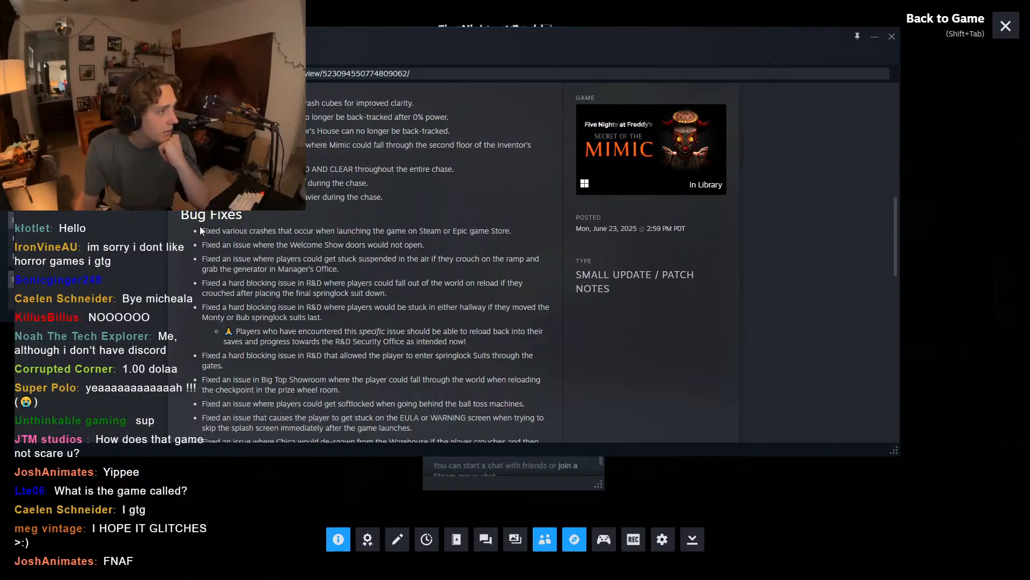
{"action": "left_click_drag", "start_coordinate": [200, 227], "coordinate": [206, 280]}
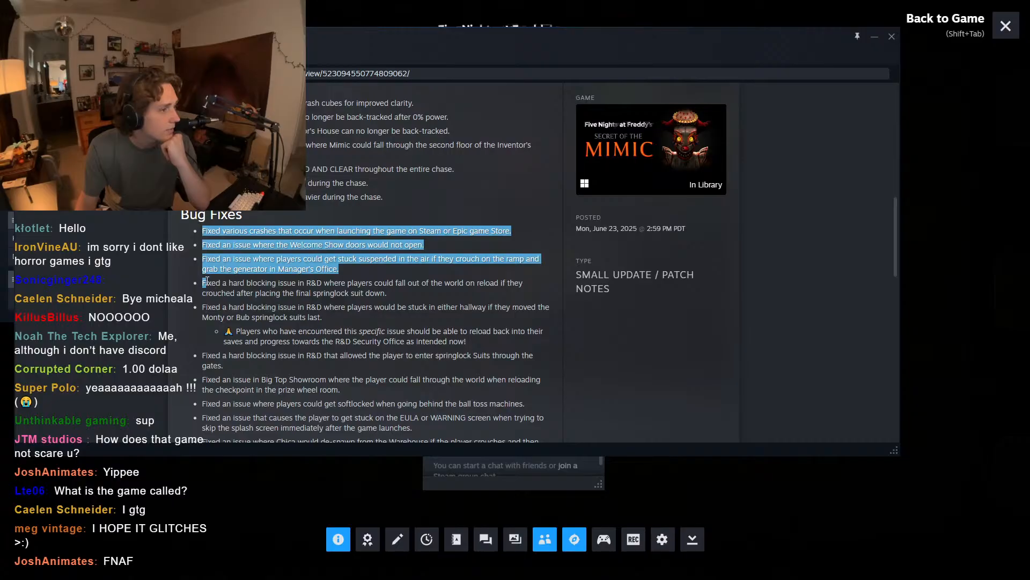
{"action": "left_click_drag", "start_coordinate": [207, 280], "coordinate": [204, 340]}
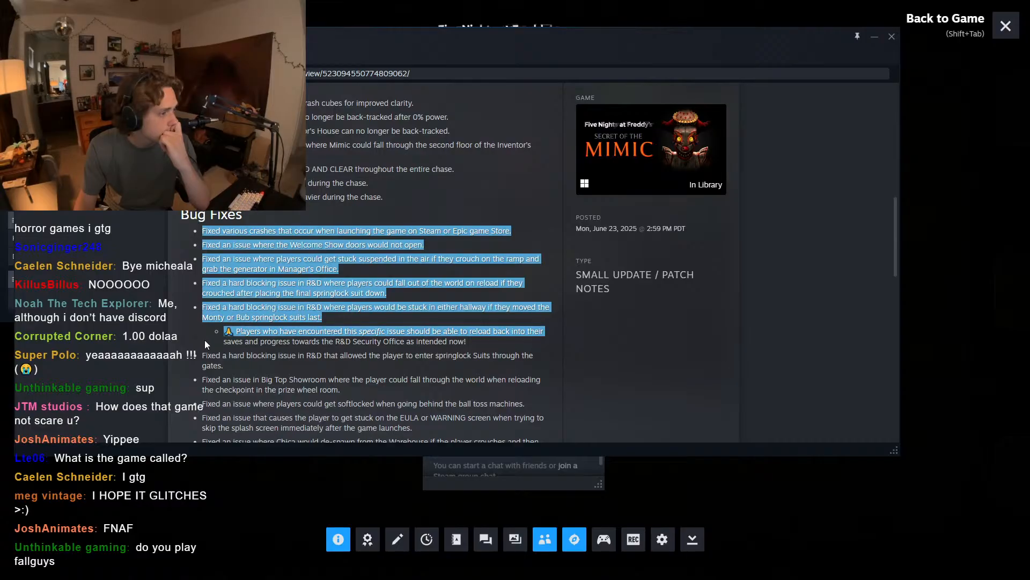
{"action": "left_click", "coordinate": [205, 340]}
{"action": "scroll", "coordinate": [204, 340], "scroll_direction": "down", "scroll_amount": 2}
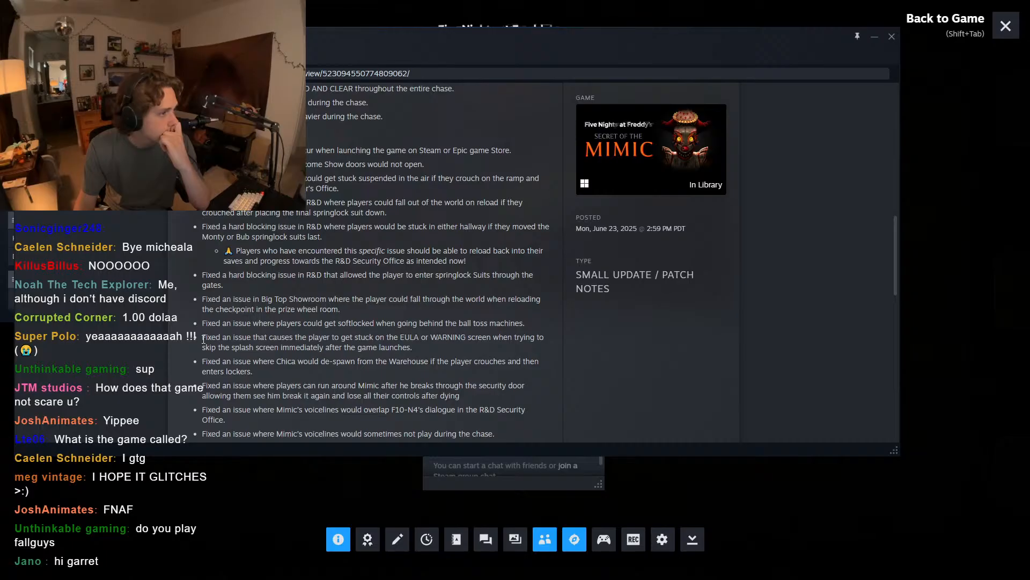
{"action": "left_click_drag", "start_coordinate": [198, 272], "coordinate": [197, 317]}
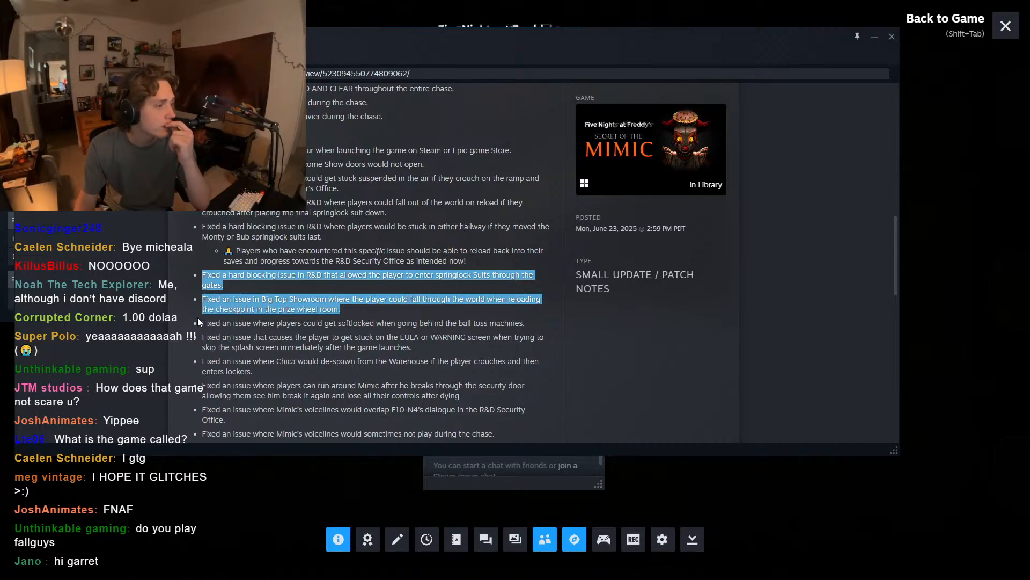
{"action": "left_click", "coordinate": [197, 317]}
{"action": "scroll", "coordinate": [198, 321], "scroll_direction": "down", "scroll_amount": 1}
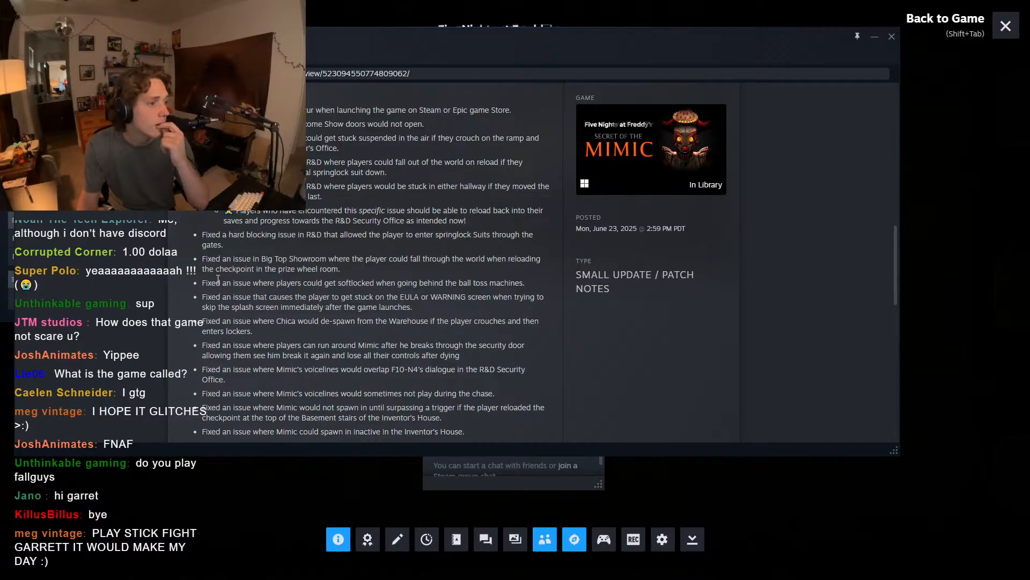
- Read the remaining bug fixes from the EULA screen issue to the Inventor's House spawns, close the patch notes and return to the game
{"action": "mouse_move", "coordinate": [201, 298]}
{"action": "left_mouse_down"}
{"action": "mouse_move", "coordinate": [208, 330]}
{"action": "mouse_move", "coordinate": [205, 316]}
{"action": "left_mouse_up"}
{"action": "left_click", "coordinate": [202, 321]}
{"action": "left_click", "coordinate": [209, 330]}
{"action": "scroll", "coordinate": [209, 331], "scroll_direction": "down", "scroll_amount": 1}
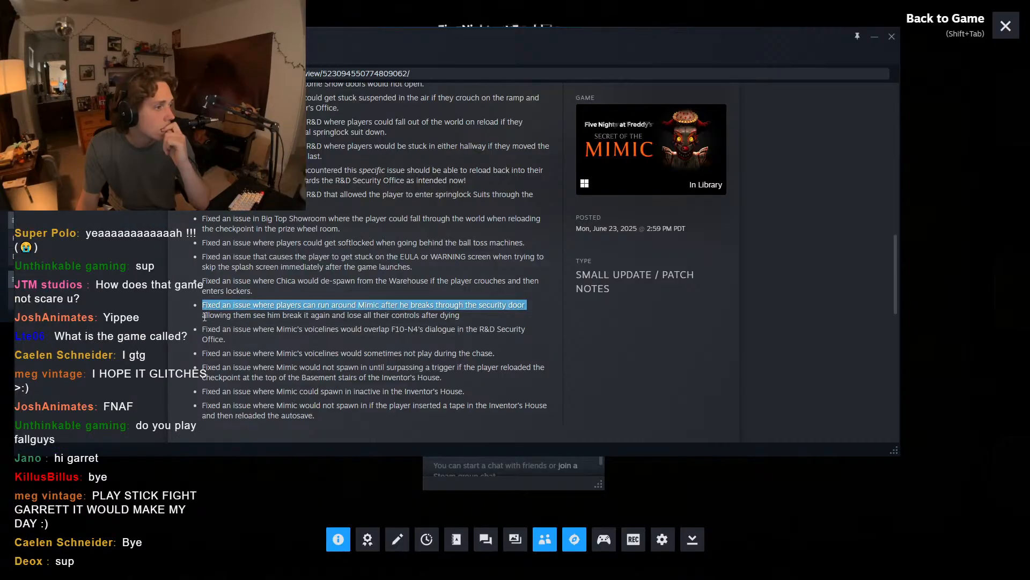
{"action": "left_click", "coordinate": [204, 316]}
{"action": "scroll", "coordinate": [204, 326], "scroll_direction": "down", "scroll_amount": 1}
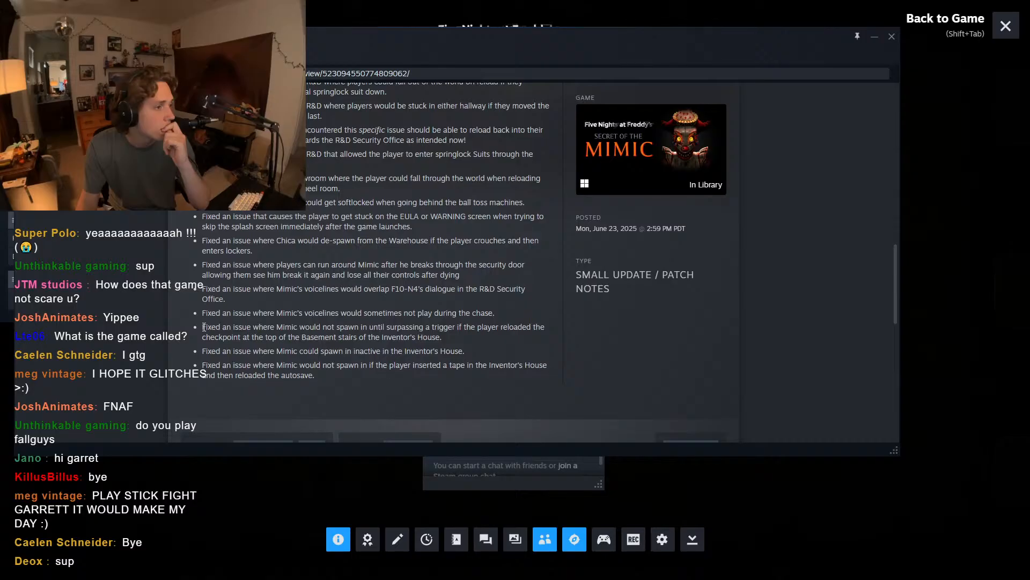
{"action": "left_click_drag", "start_coordinate": [203, 290], "coordinate": [203, 379]}
{"action": "left_click", "coordinate": [206, 301]}
{"action": "left_click", "coordinate": [208, 363]}
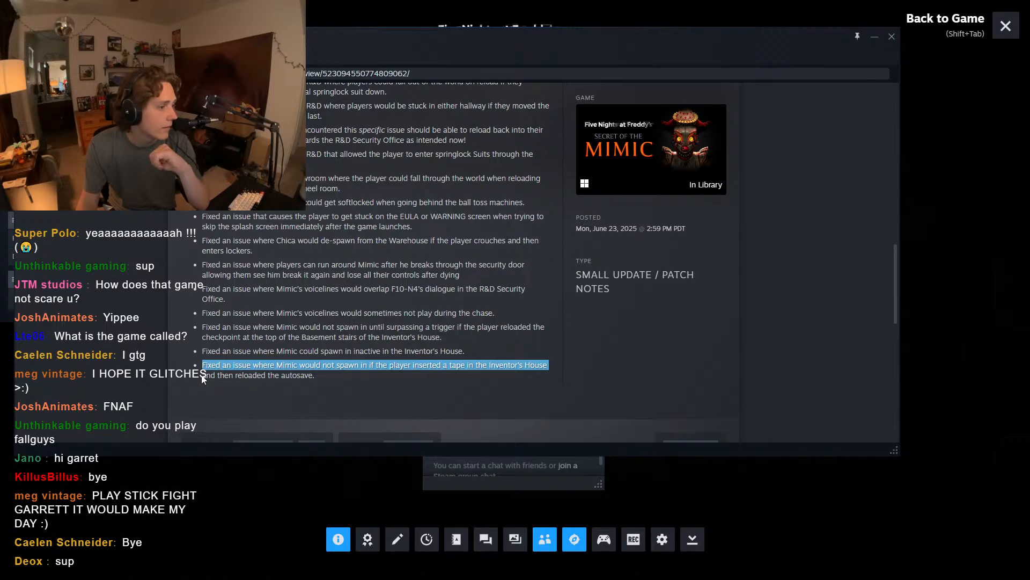
{"action": "left_click", "coordinate": [201, 371]}
{"action": "scroll", "coordinate": [202, 371], "scroll_direction": "down", "scroll_amount": 2}
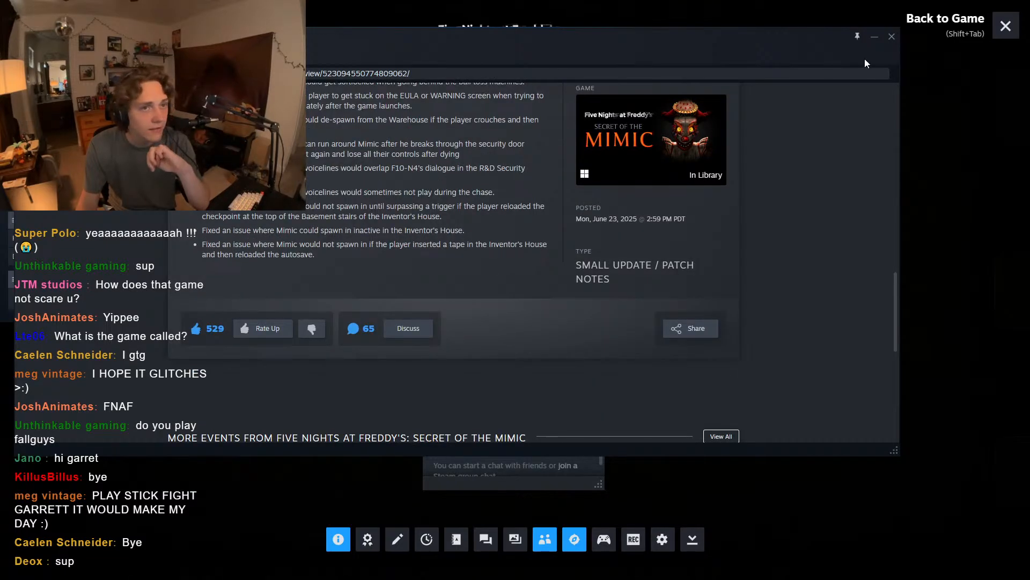
{"action": "left_click", "coordinate": [892, 36]}
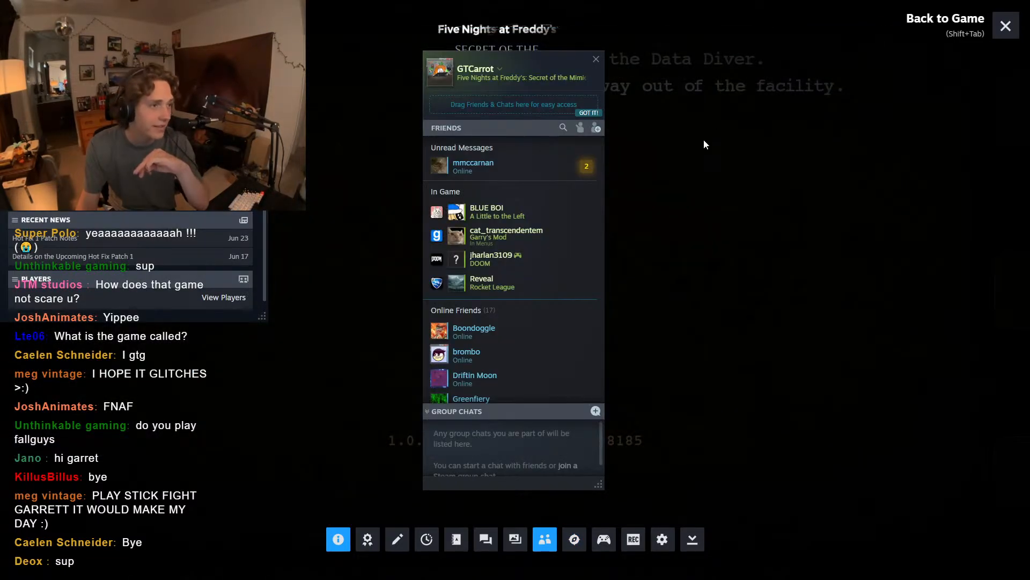
{"action": "key", "text": "shift+Tab"}
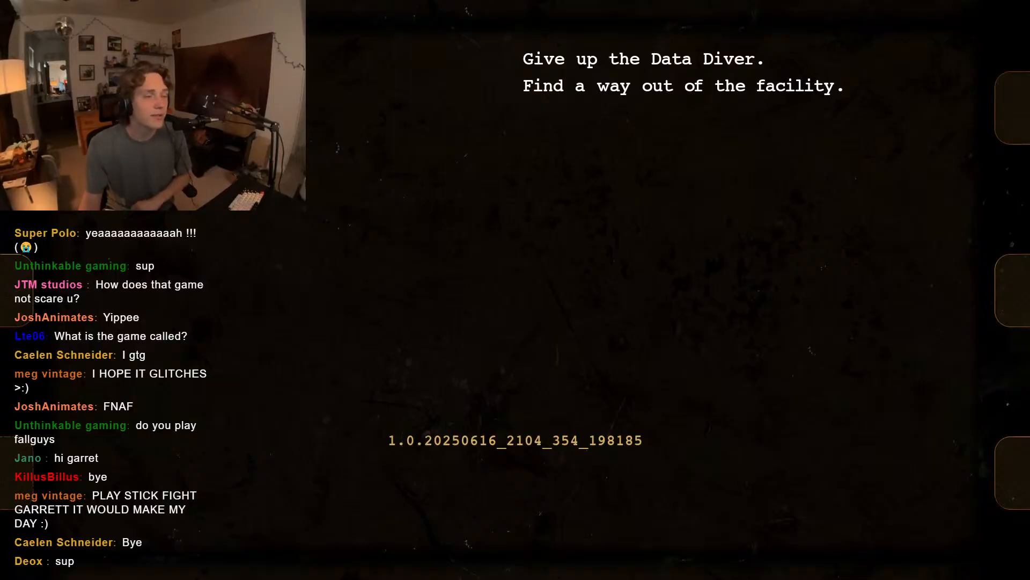